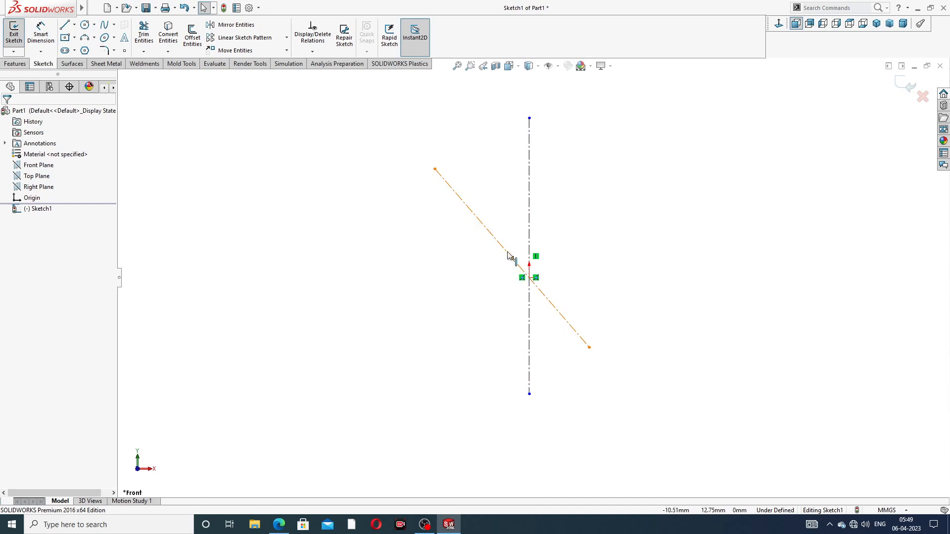
Step: Add a midpoint relation between the slanted centerline and the origin, and shorten the centerline from its lower endpoint
left_click(501, 246)
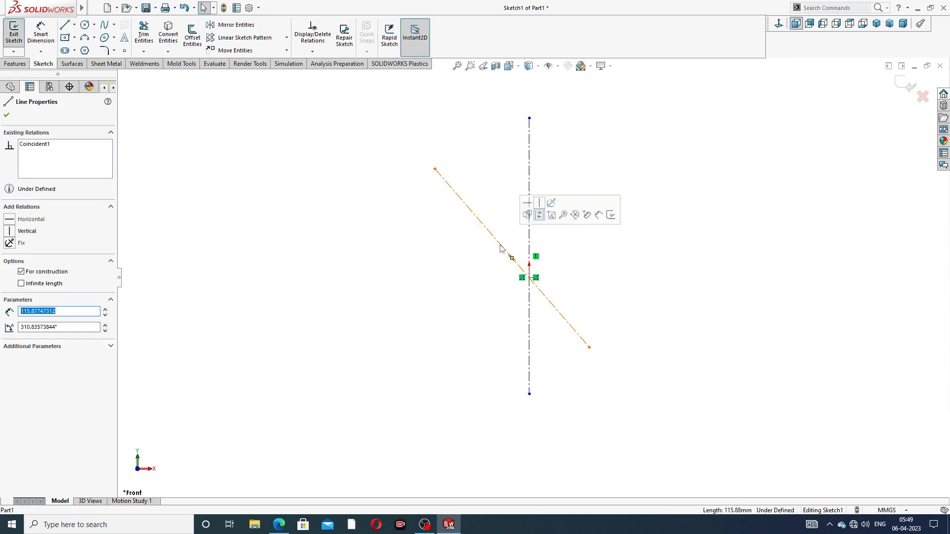
left_click(530, 278, "ctrl")
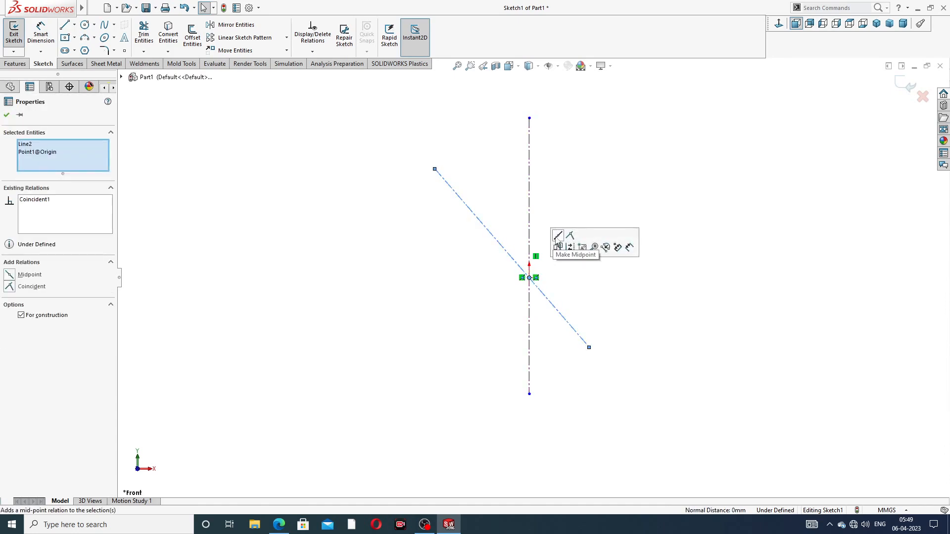
left_click(558, 237)
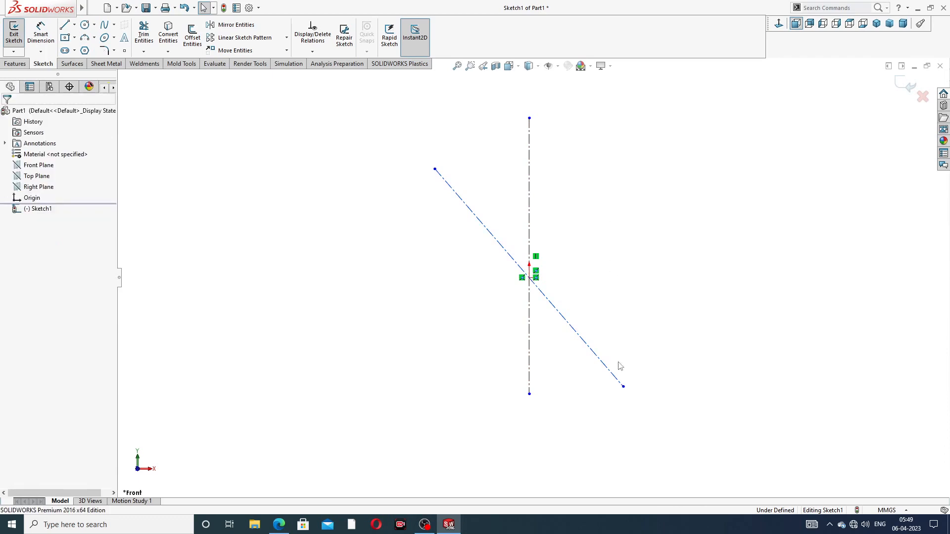
left_click_drag(623, 388, 612, 375)
left_click(640, 244)
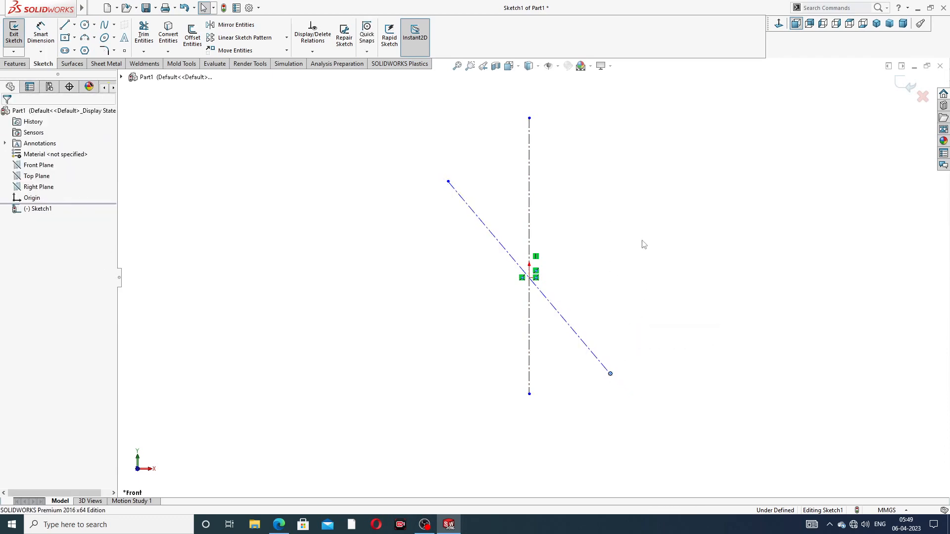
Step: Dimension the angle between the slanted and vertical centerlines above the origin as 38 degrees
left_click(41, 34)
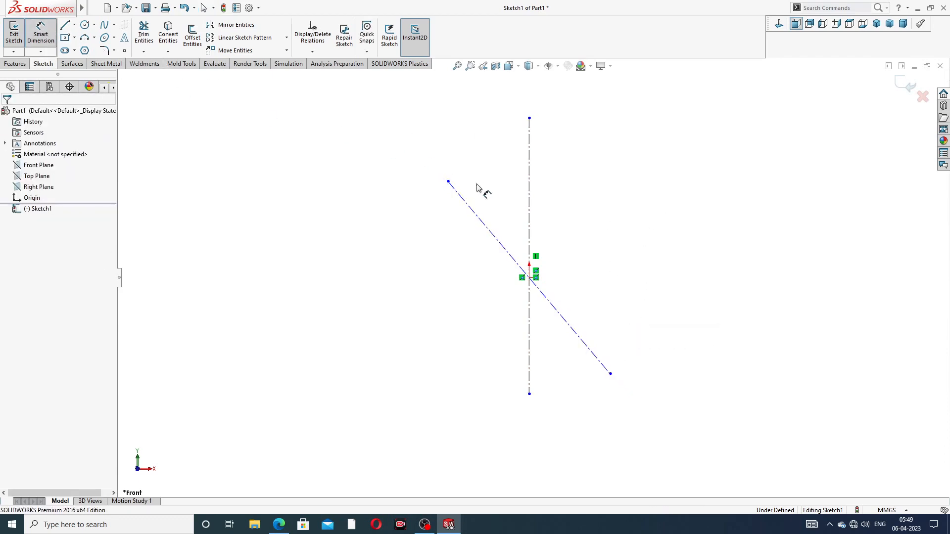
left_click(482, 226)
left_click(528, 206)
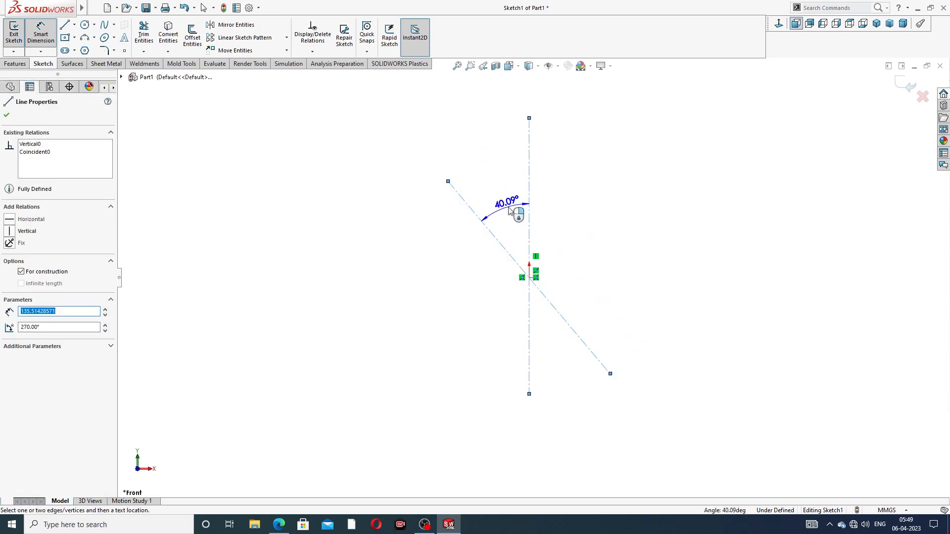
left_click(509, 211)
type("38")
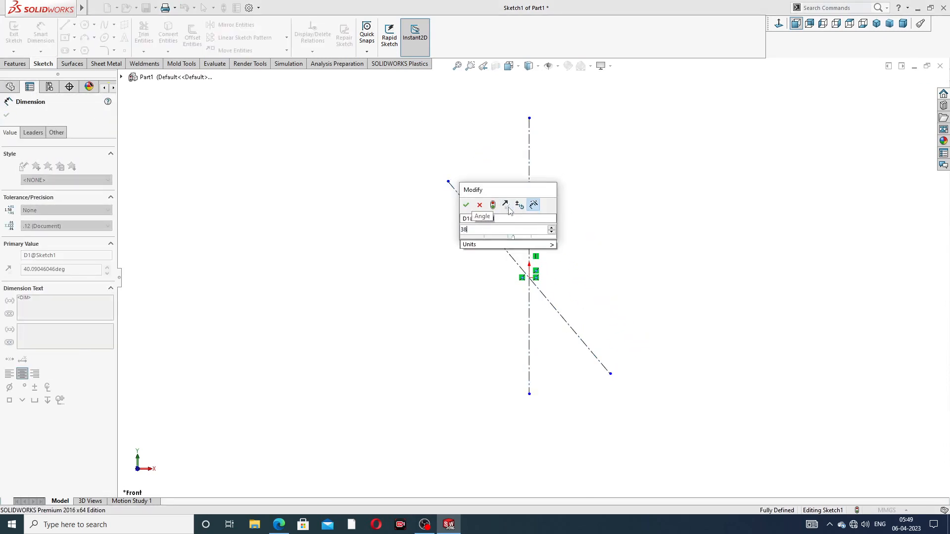
key("Return")
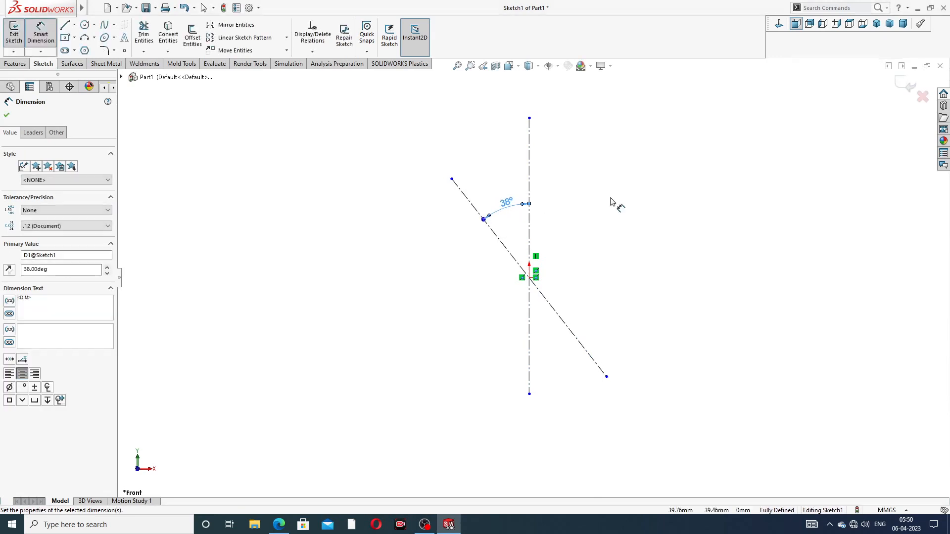
right_click(647, 169)
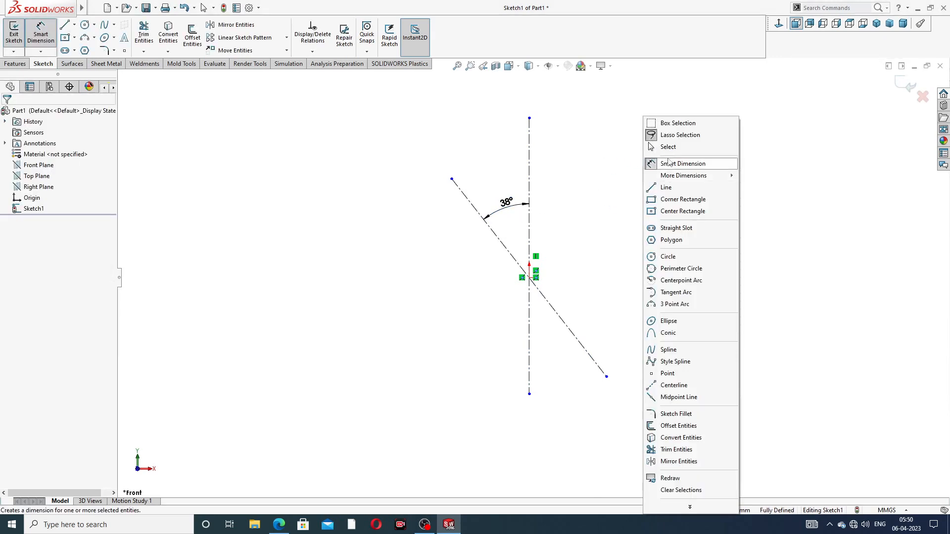
left_click(663, 145)
Step: Adjust the slanted centerline's endpoints so that it is about 127 mm long
left_click_drag(451, 179, 436, 160)
left_click(567, 183)
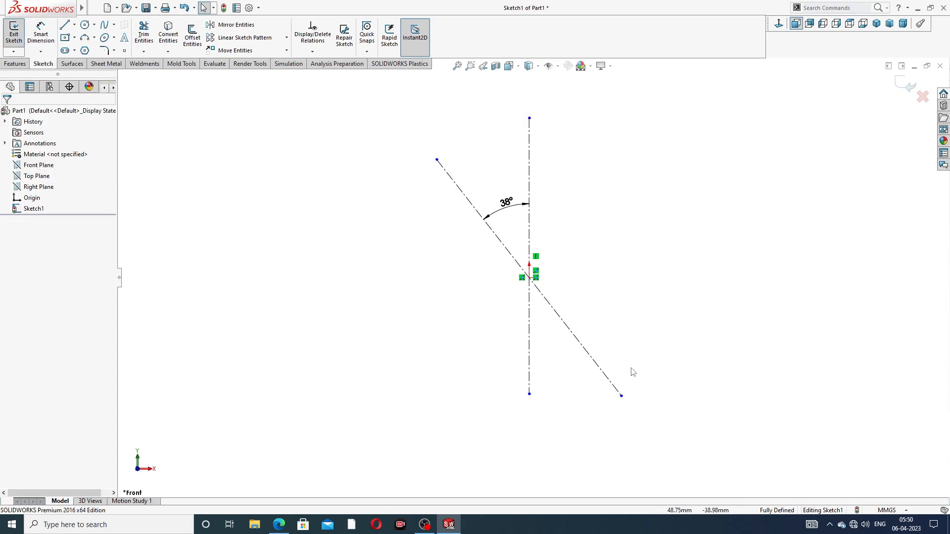
left_click_drag(621, 396, 609, 380)
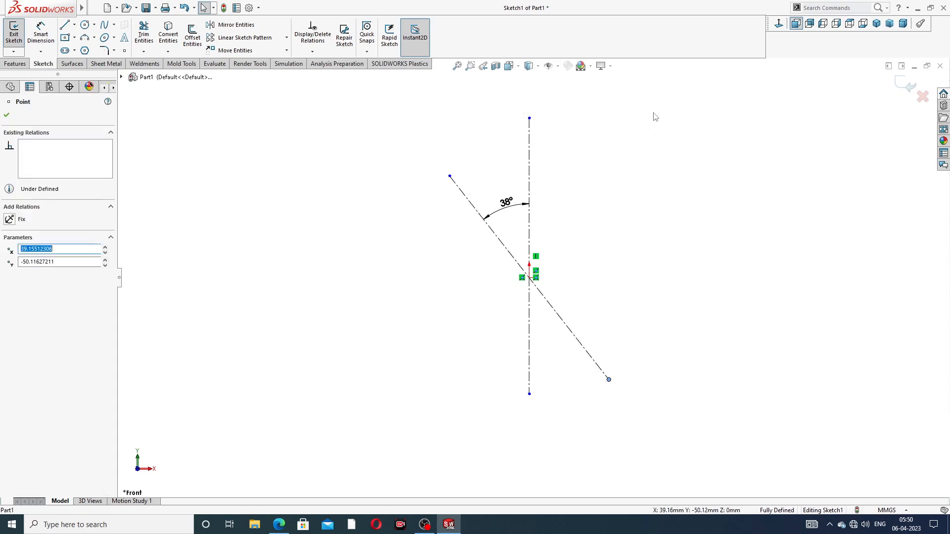
left_click(478, 135)
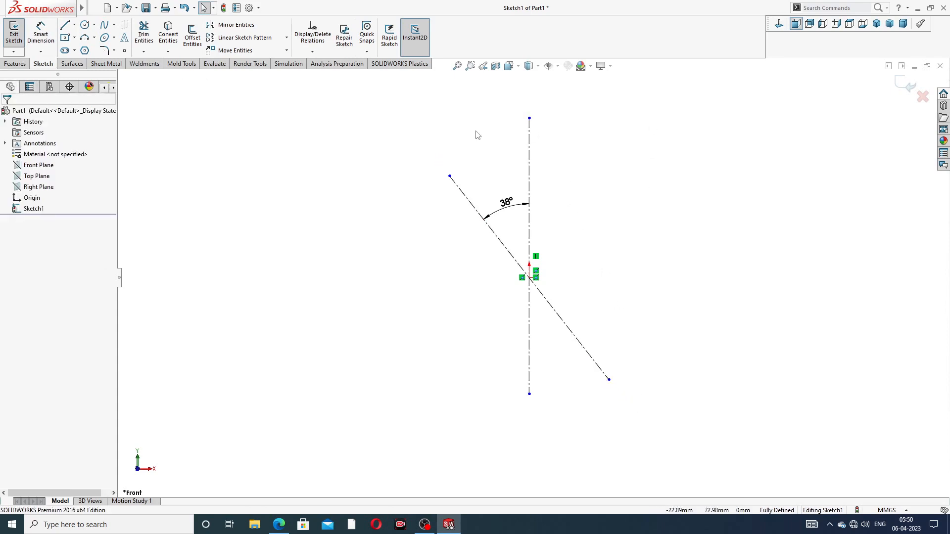
Step: Sketch a large circle centered on the origin, its edge staying inside the ends of both centerlines
left_click(85, 25)
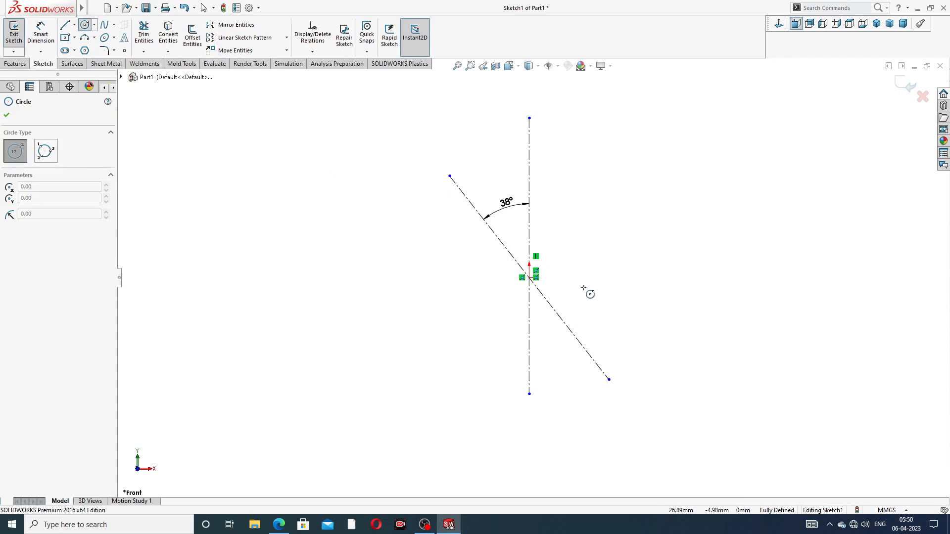
left_click(530, 278)
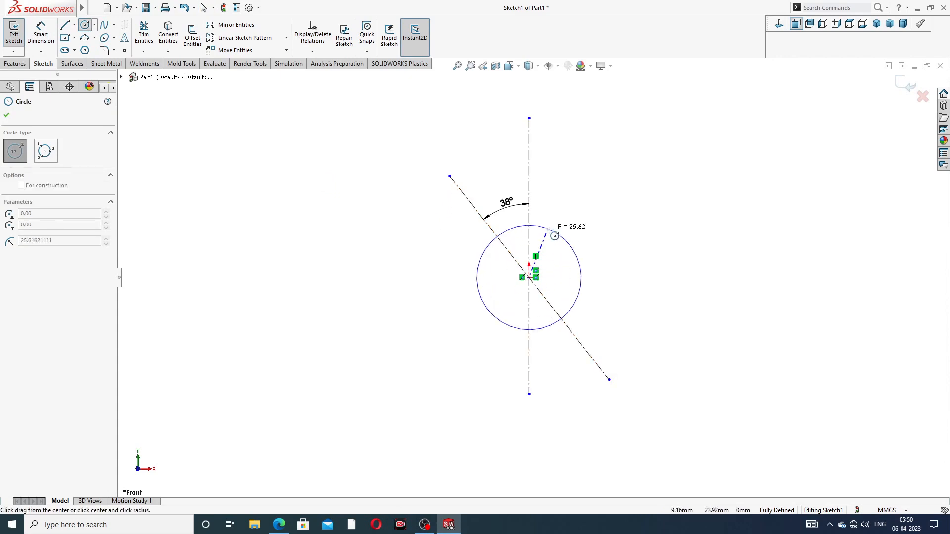
left_click(597, 272)
right_click(610, 187)
left_click(627, 192)
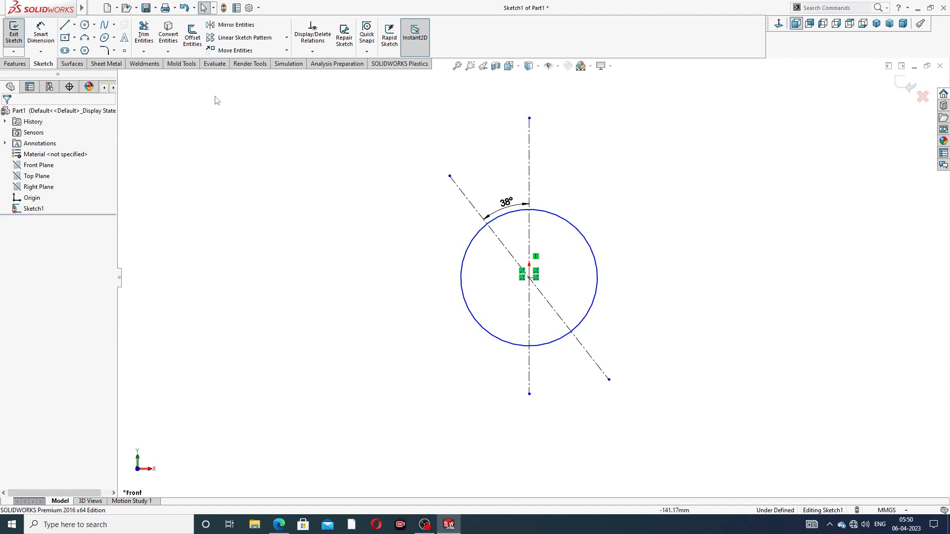
Step: Sketch a small circle of about 12.4 mm radius centered on each endpoint of the slanted centerline
left_click(87, 27)
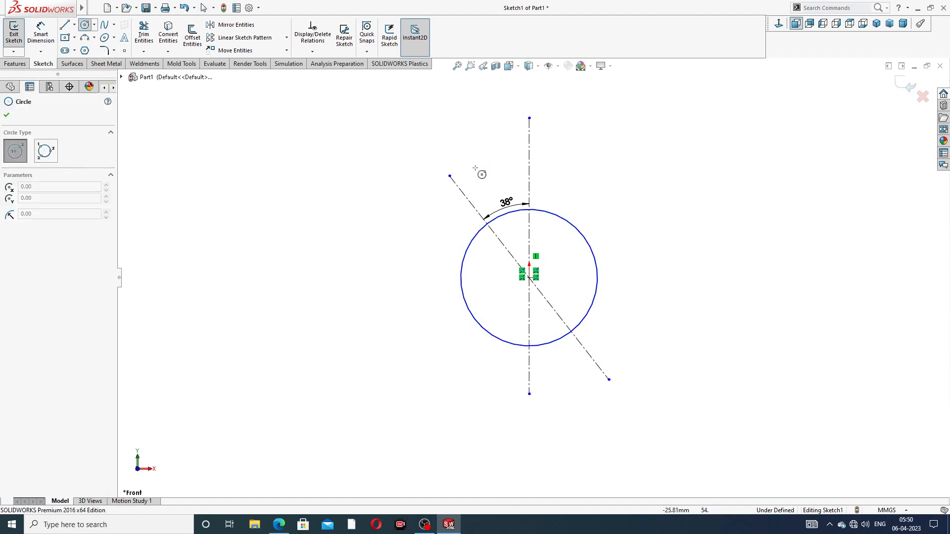
left_click(450, 177)
left_click(467, 194)
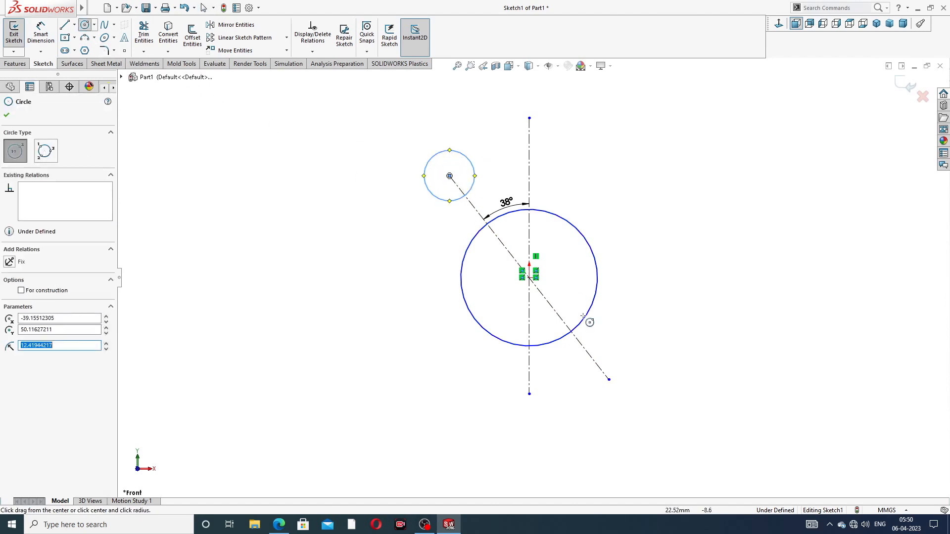
left_click(609, 380)
left_click(627, 361)
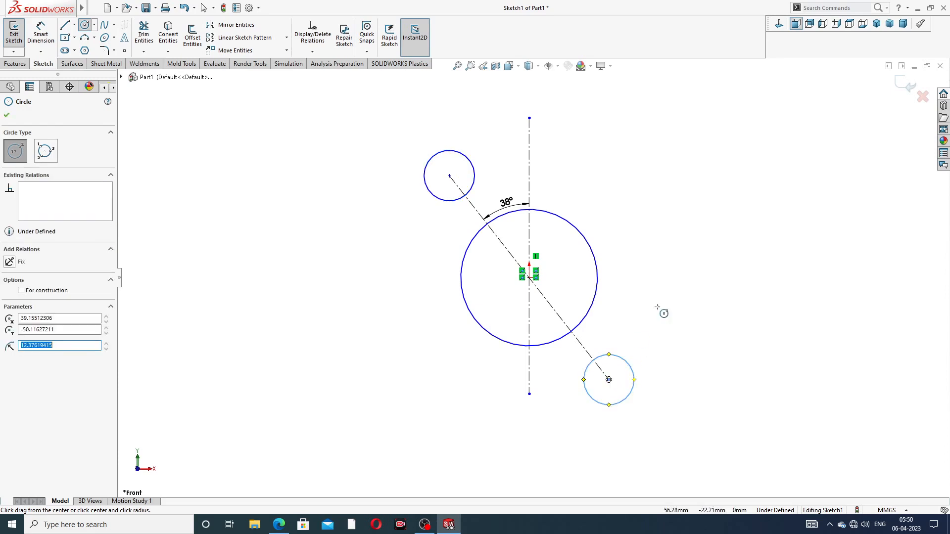
right_click(670, 253)
left_click(687, 258)
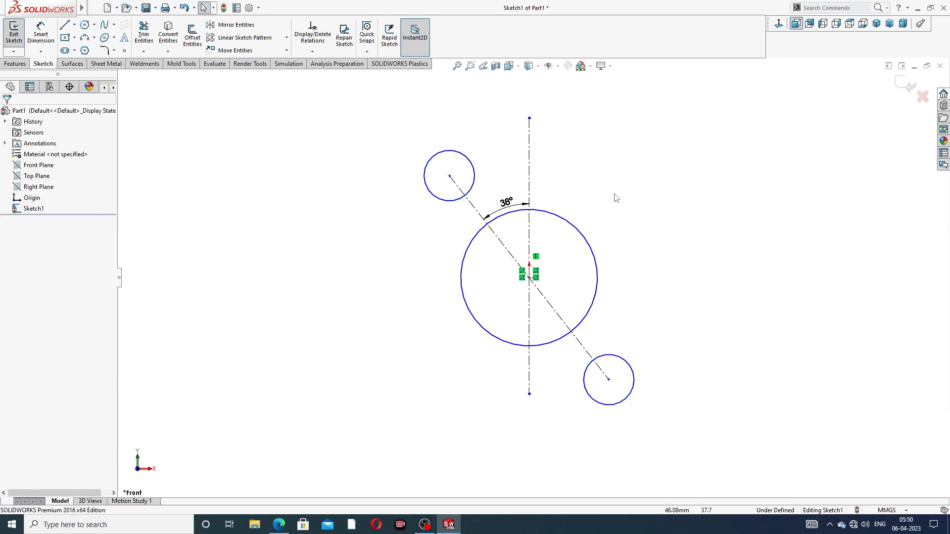
Step: Apply an equal relation to the two small circles at the ends of the slanted centerline
left_click(469, 162)
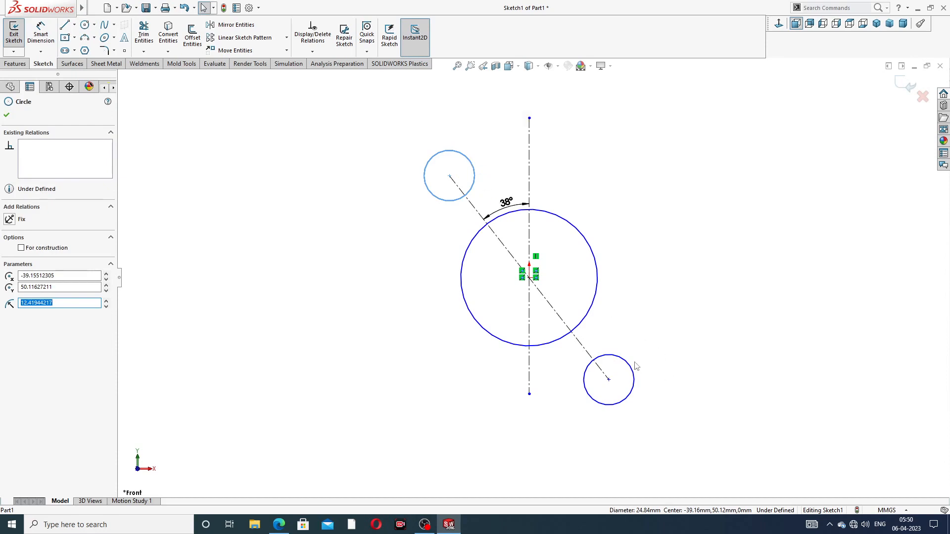
key("ctrl")
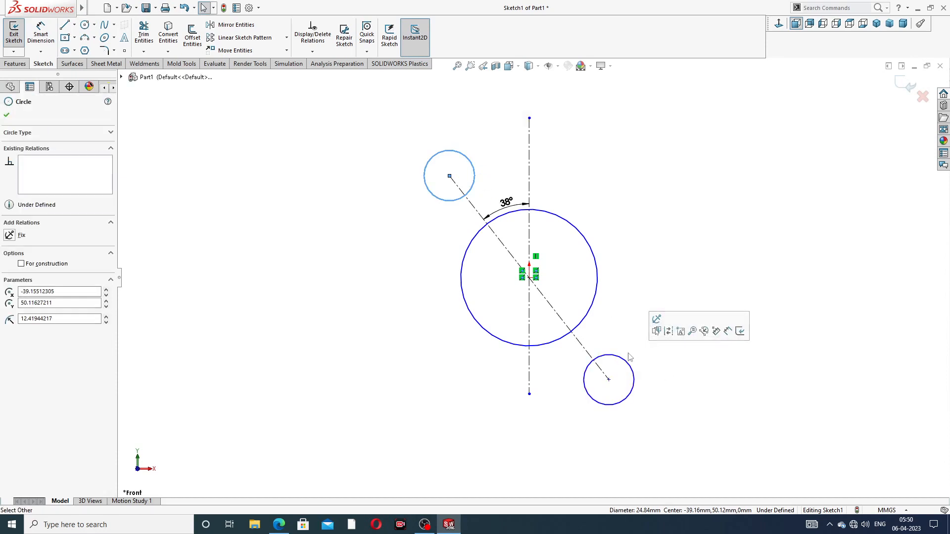
left_click(622, 363, "ctrl")
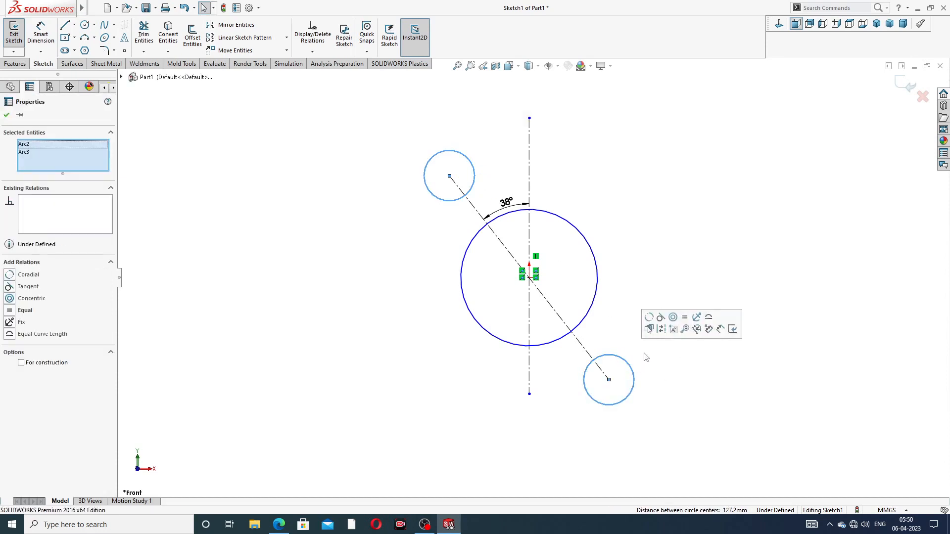
left_click(685, 317)
left_click(405, 164)
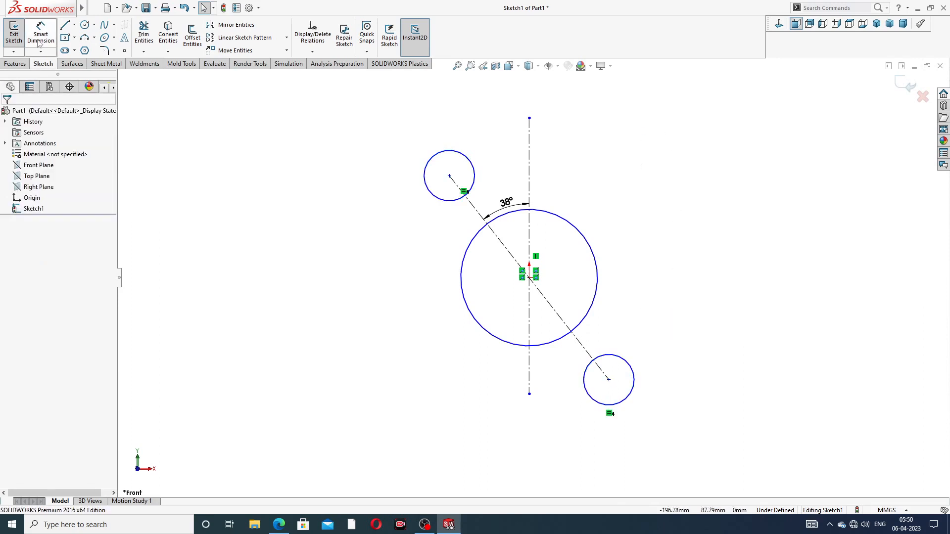
Step: Draw a tangent line from the upper-right side of the upper small circle to the upper-right side of the large circle
left_click(65, 25)
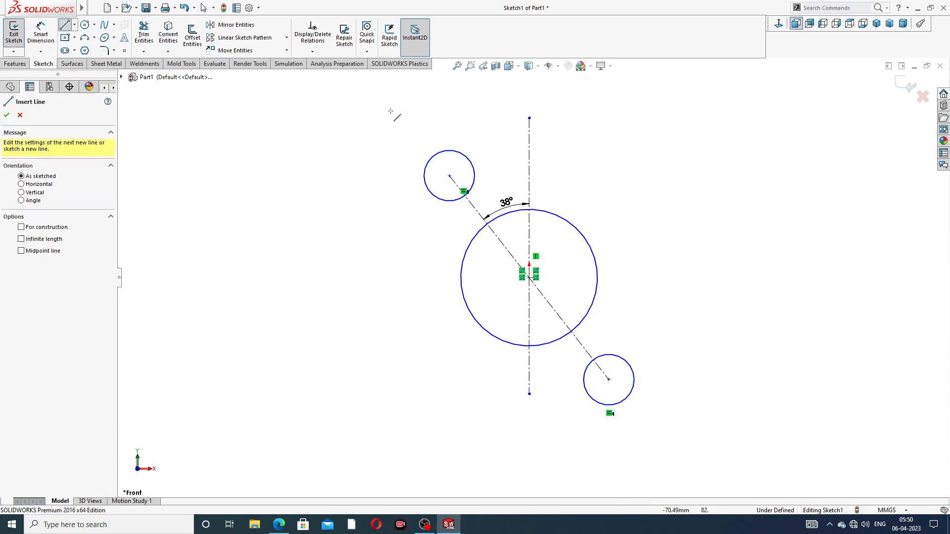
left_click(474, 166)
left_click(475, 167)
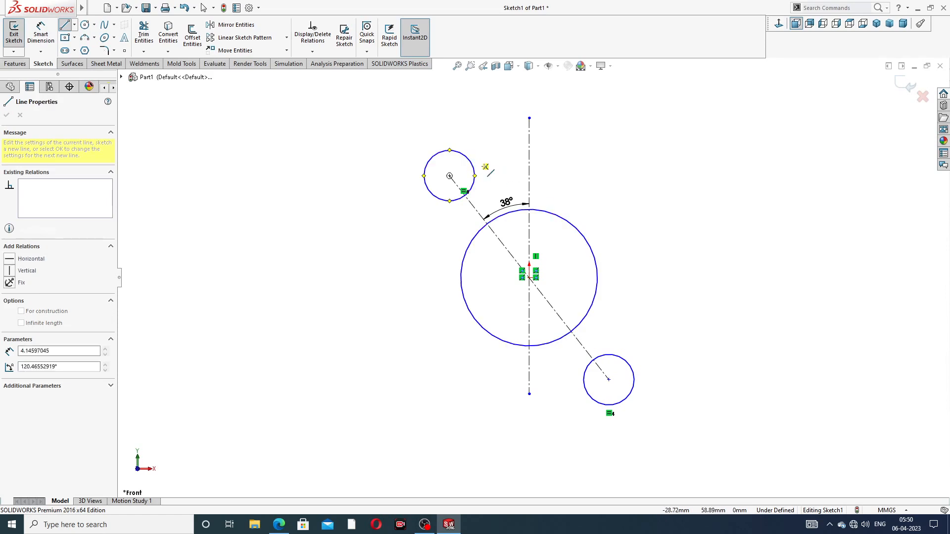
left_click(566, 220)
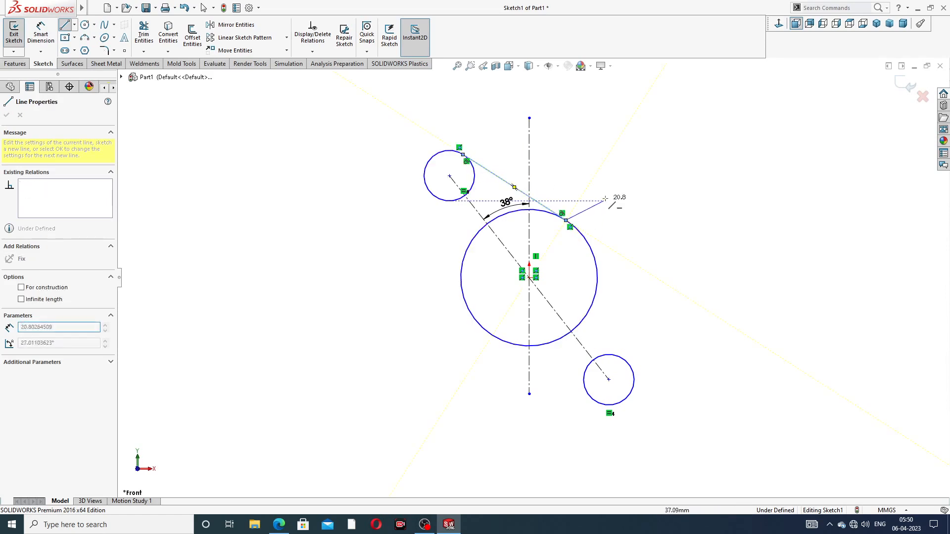
right_click(619, 198)
left_click(635, 200)
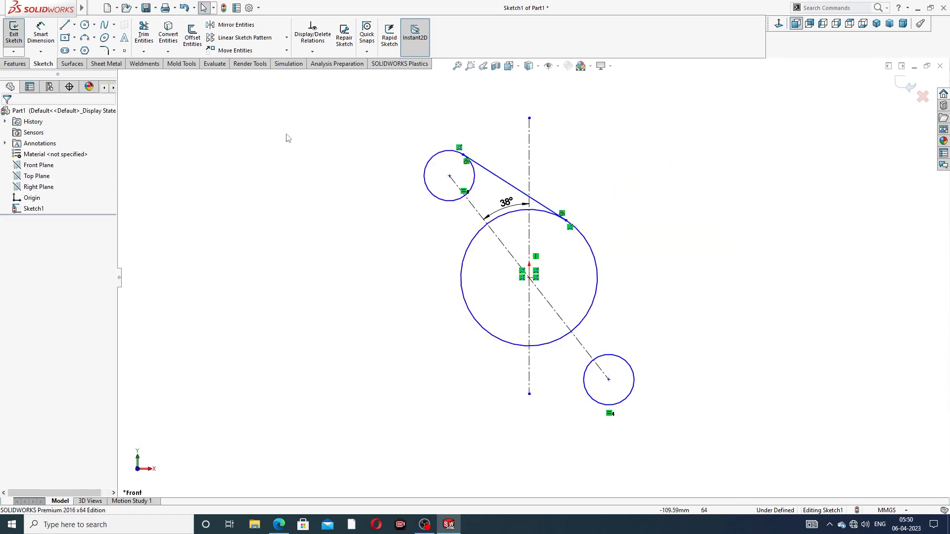
Step: Draw a tangent line about 60 mm long joining the left sides of the upper small circle and the large circle
left_click(64, 25)
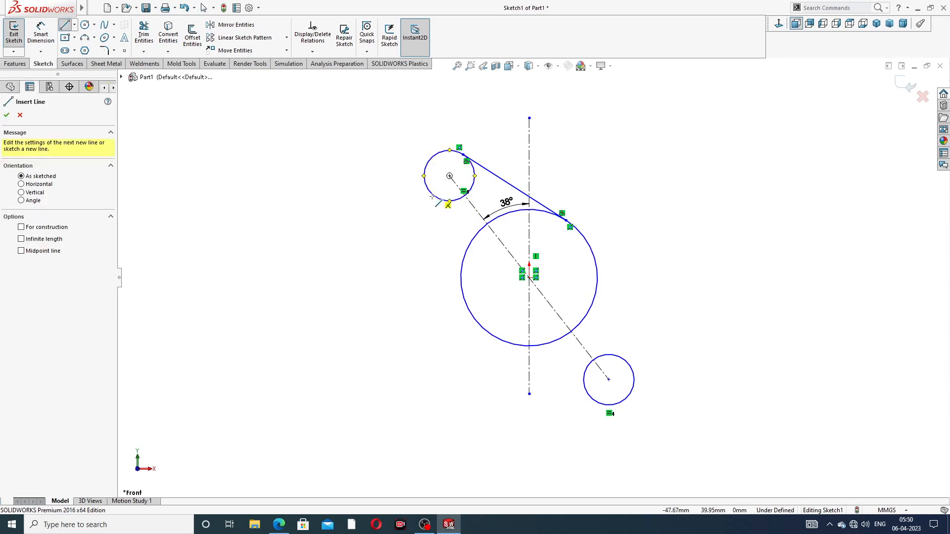
left_click(432, 197)
left_click(464, 300)
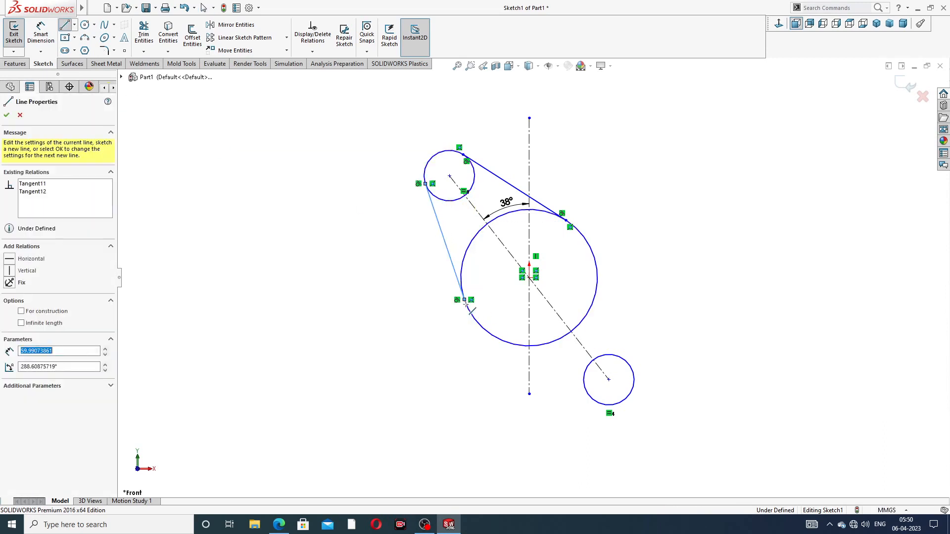
right_click(376, 225)
left_click(396, 247)
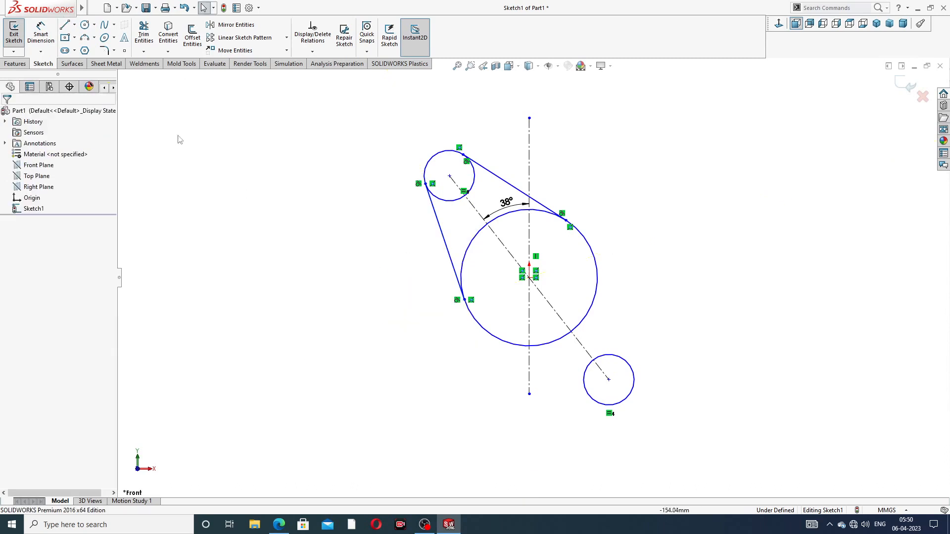
Step: Draw a tangent line about 60 mm long joining the right sides of the large circle and the lower small circle
left_click(64, 26)
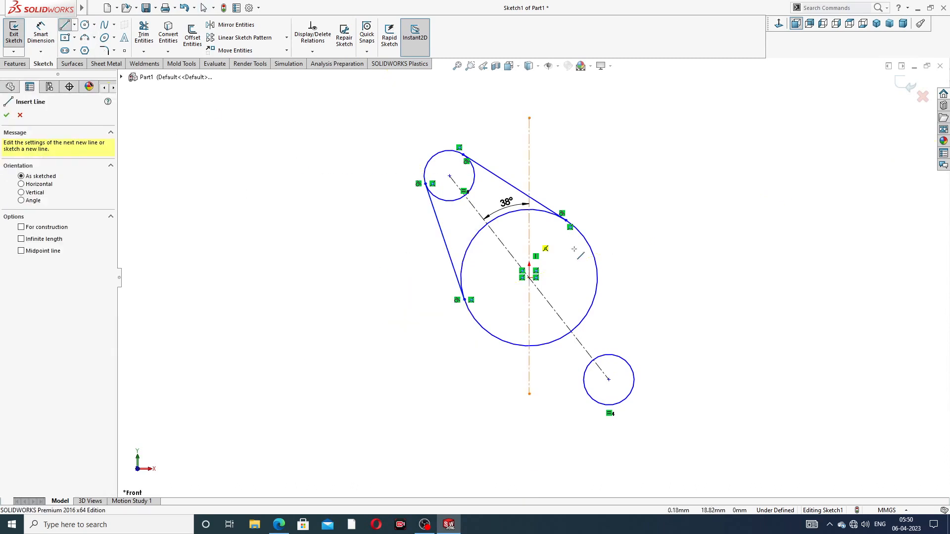
left_click(597, 260)
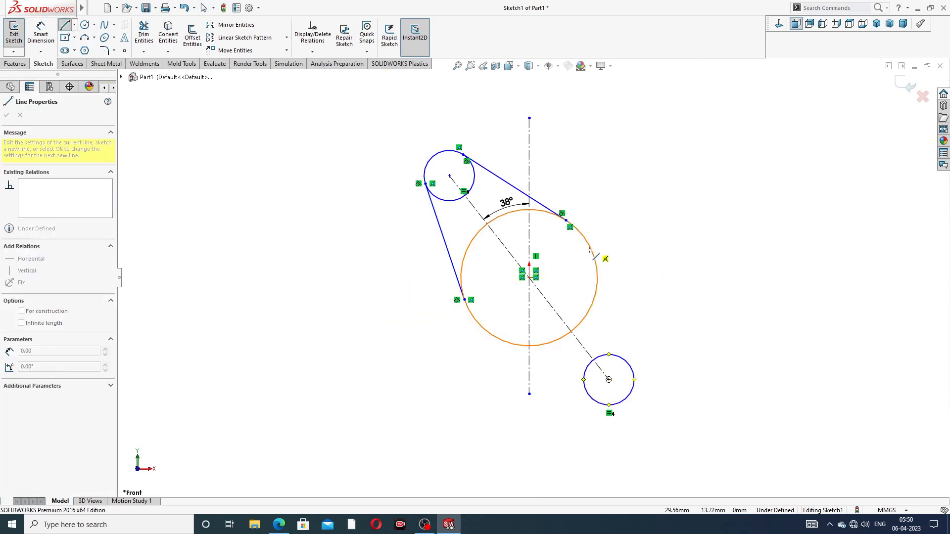
left_click(633, 371)
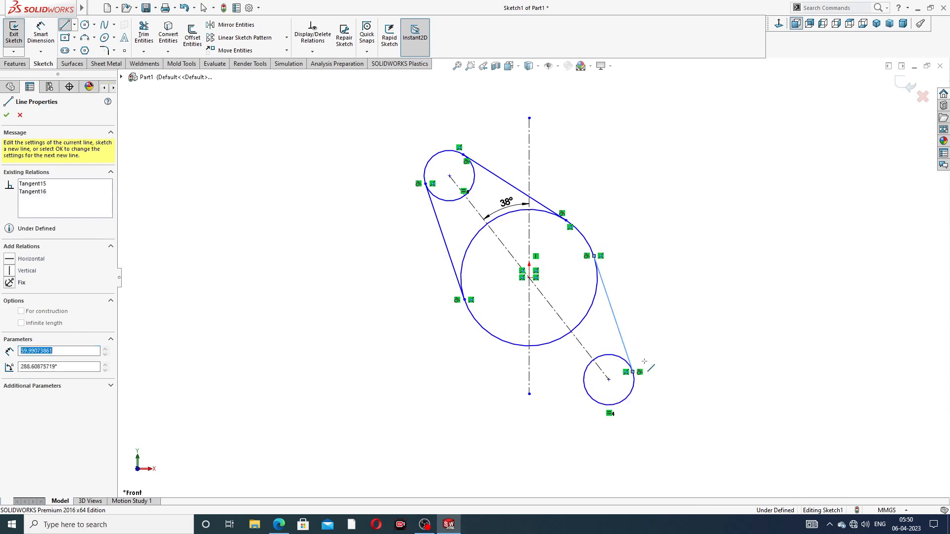
right_click(715, 312)
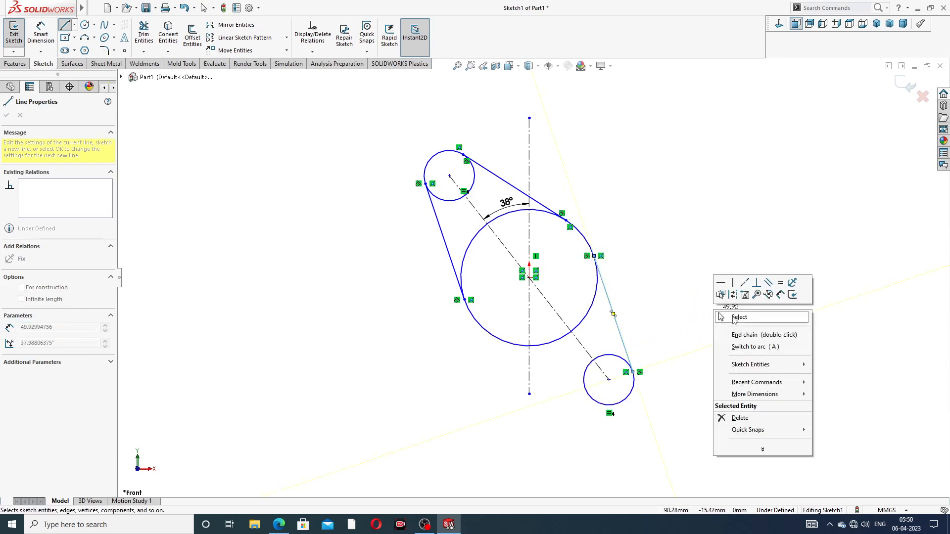
left_click(737, 317)
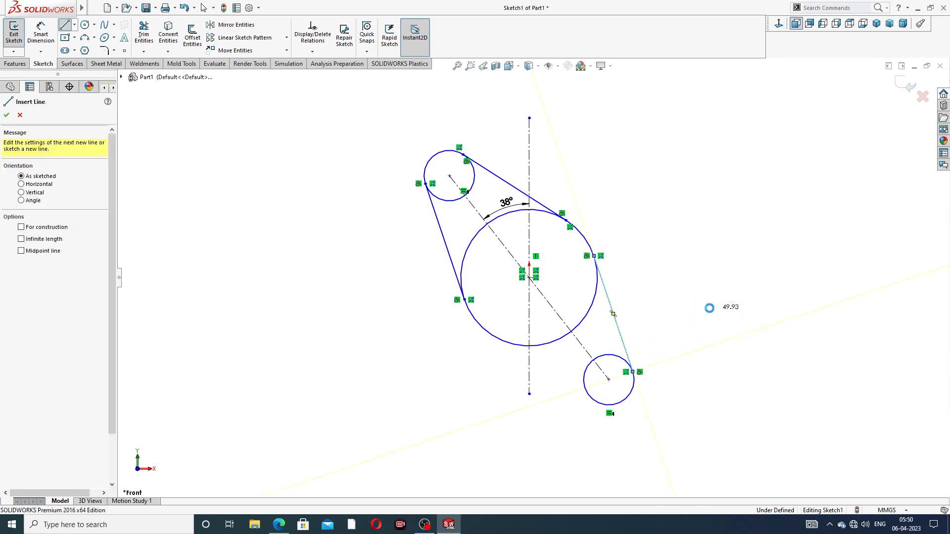
Step: Draw a line about 62 mm long, tangent to the large circle's lower-left side and ending just beside the lower small circle
left_click(64, 25)
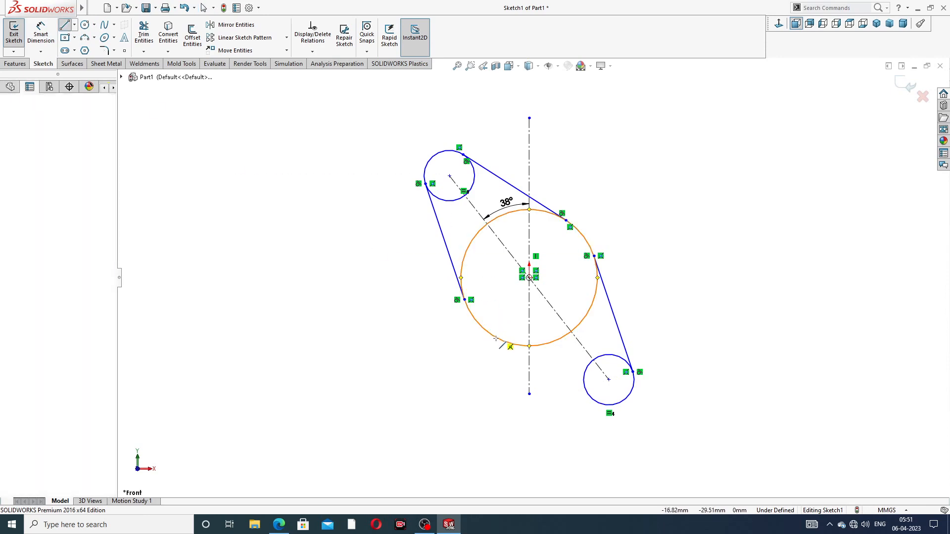
left_click(503, 344)
left_click(596, 405)
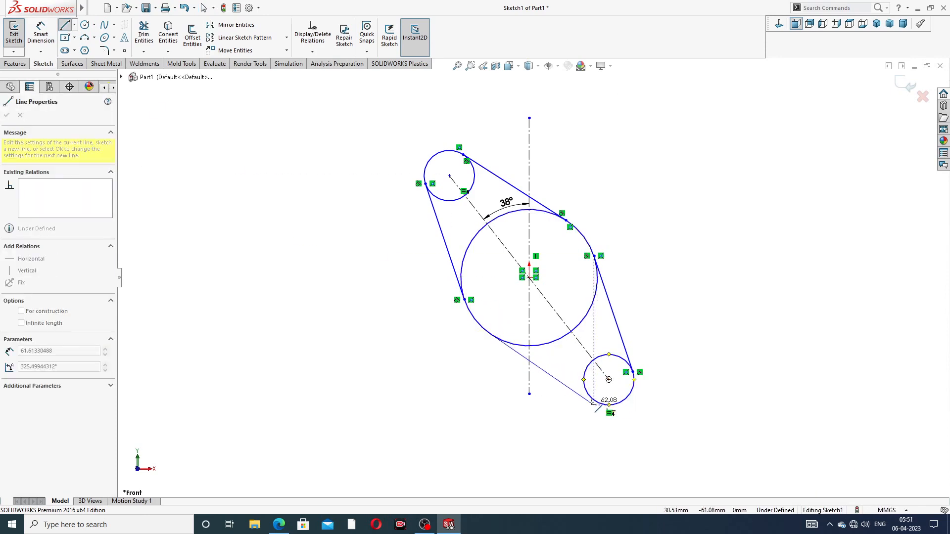
right_click(644, 309)
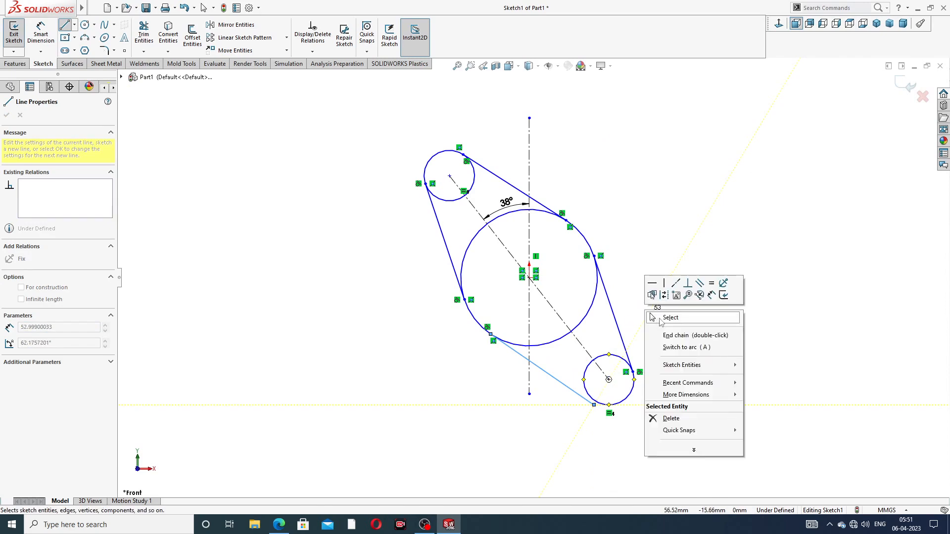
left_click(654, 320)
Step: Move the new line's free endpoint onto the lower-left edge of the lower small circle so it is coincident
scroll(591, 431, "down", 3)
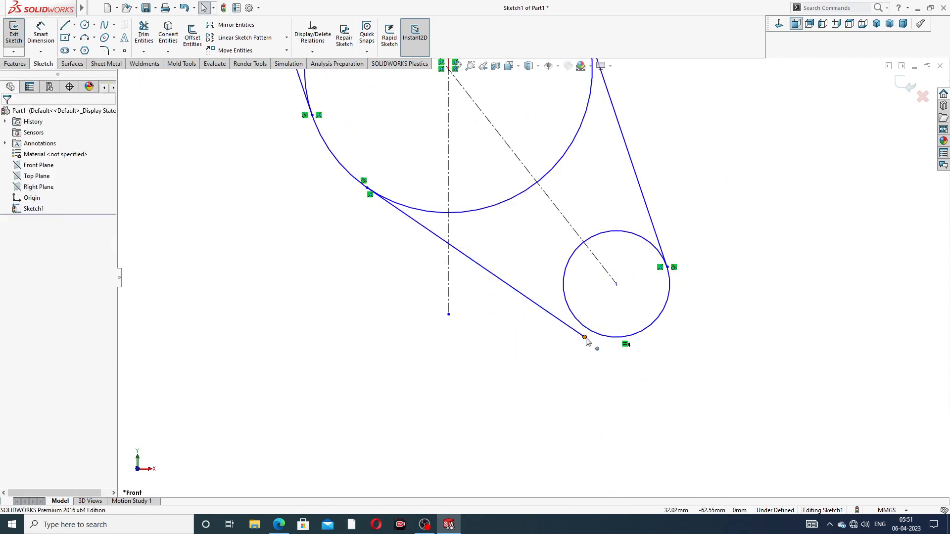
left_click_drag(584, 337, 590, 330)
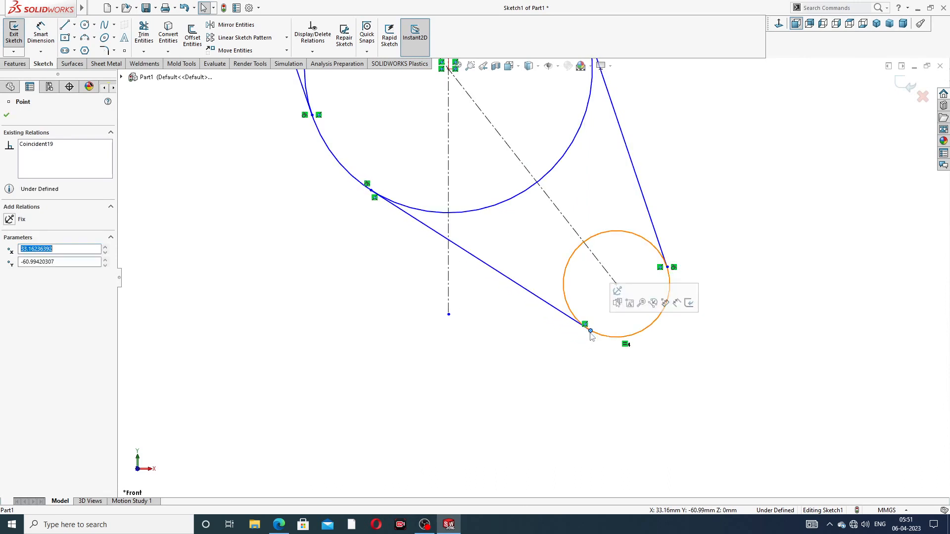
left_click(688, 196)
Step: Apply a tangent relation between the lower-left line and the lower small circle
scroll(558, 144, "up", 5)
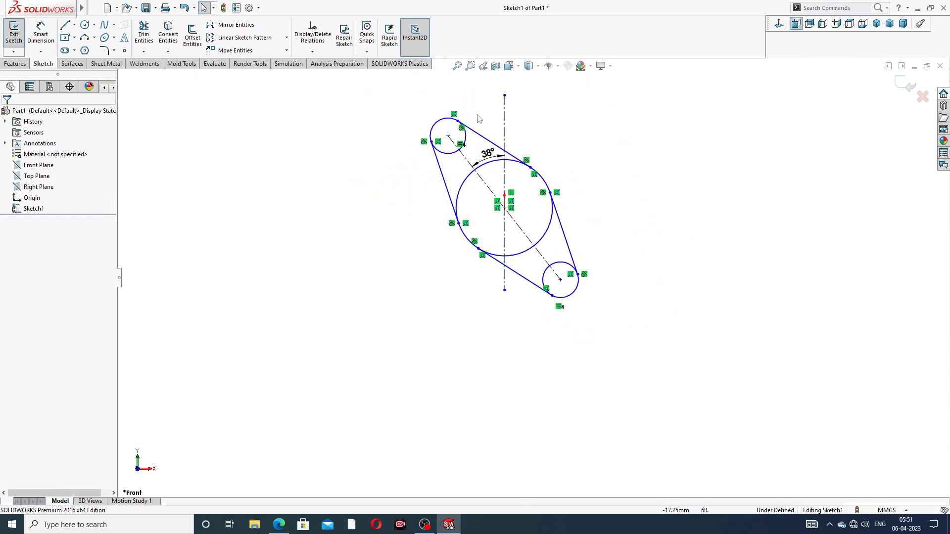
scroll(460, 142, "down", 2)
scroll(460, 142, "down", 1)
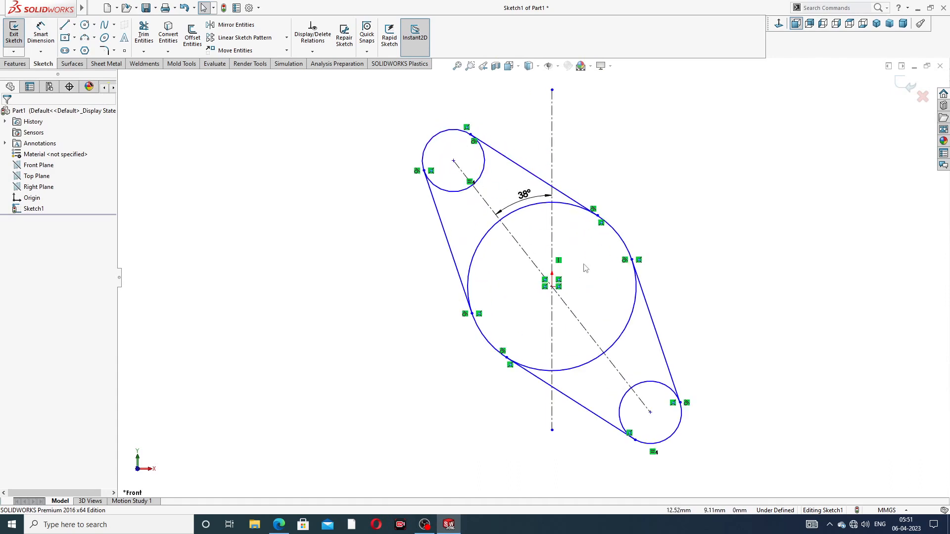
left_click(615, 426)
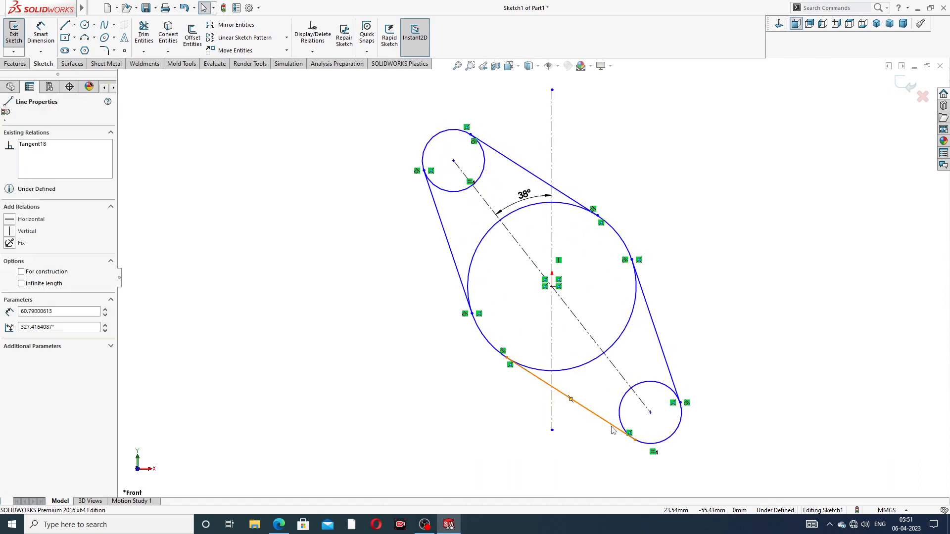
left_click(646, 446, "ctrl")
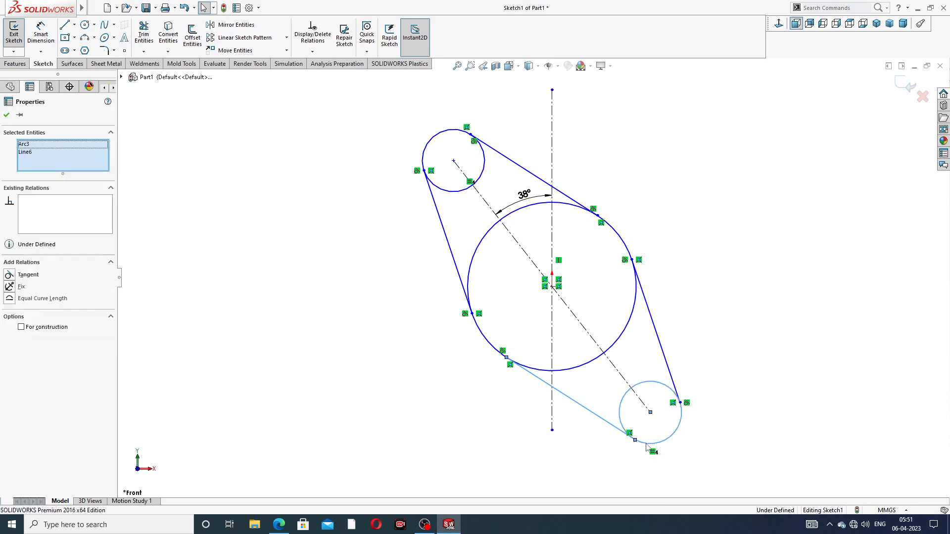
left_click(676, 407)
left_click(703, 333)
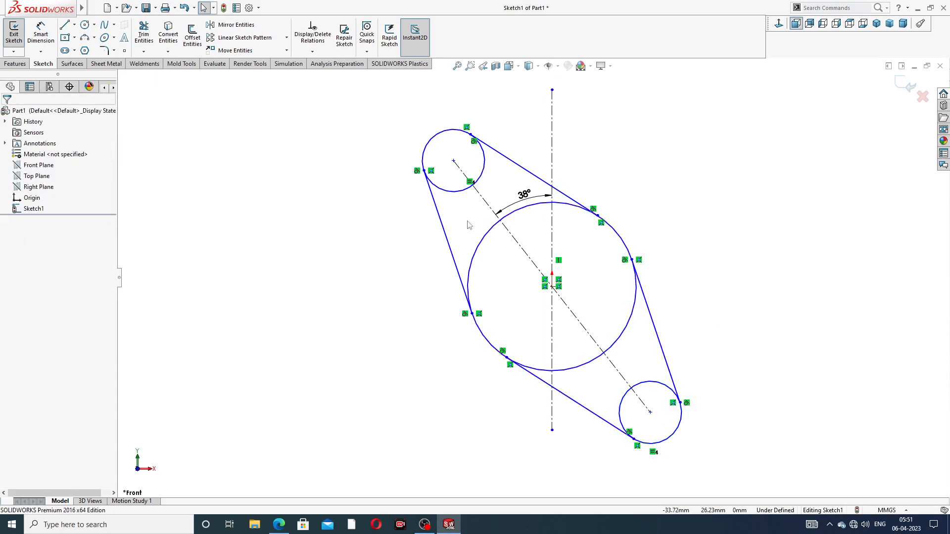
Step: Check the exhaust manifold PDF drawing and dimension the upper small circle's diameter as 34 mm
left_click(279, 525)
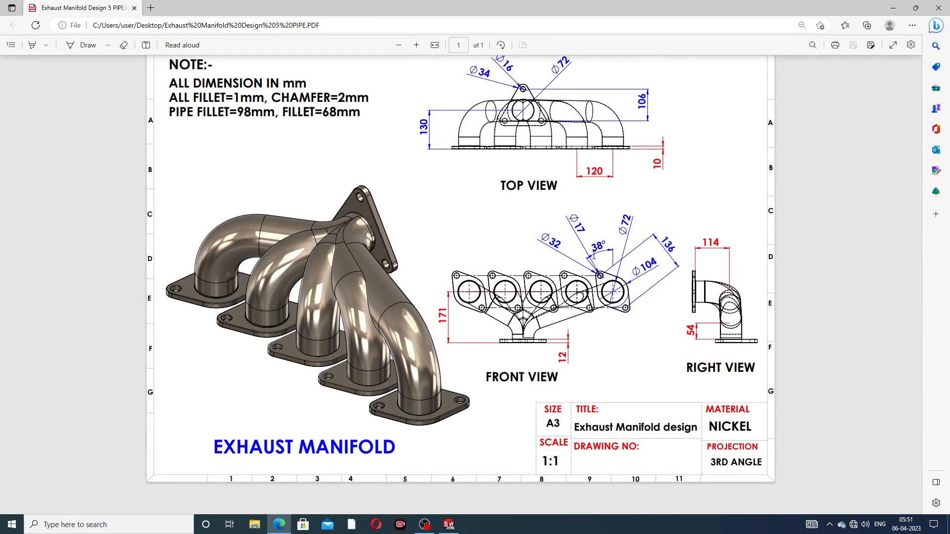
left_click(279, 524)
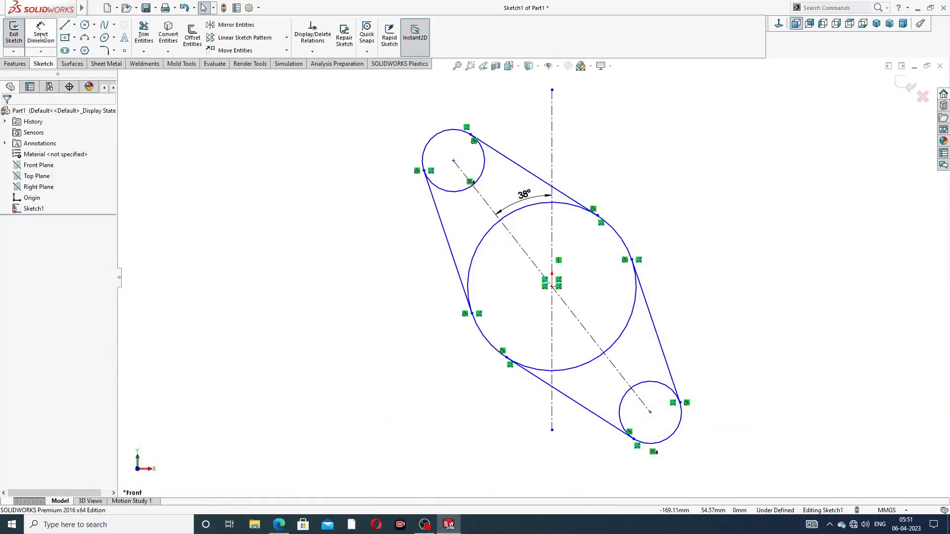
left_click(42, 36)
left_click(435, 136)
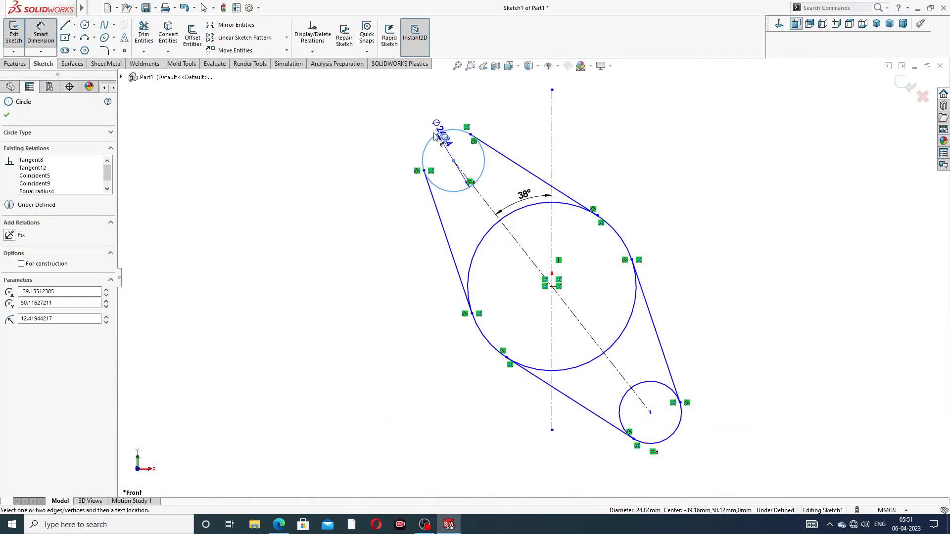
left_click(377, 126)
type("3")
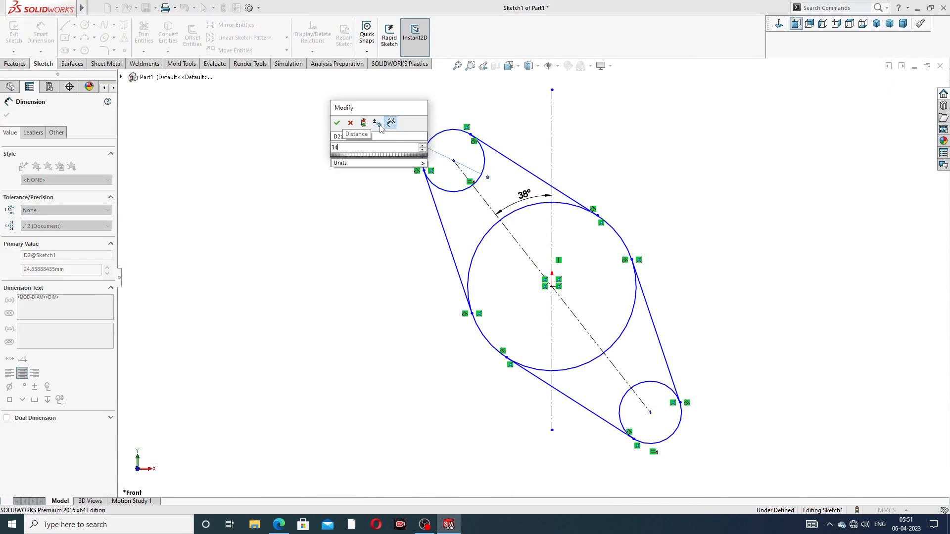
type("4")
key("Return")
Step: Dimension the large central circle's diameter as 104 mm
left_click(595, 198)
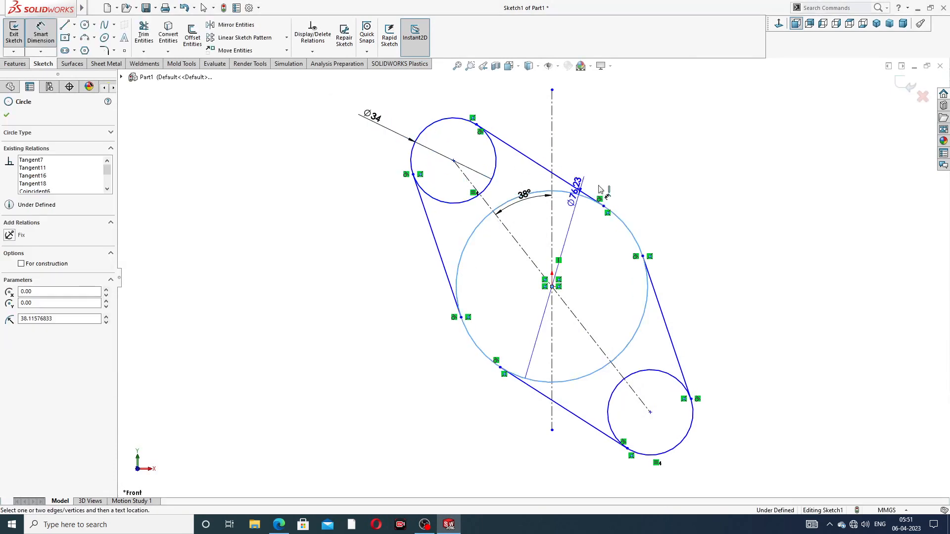
left_click(661, 175)
type("1")
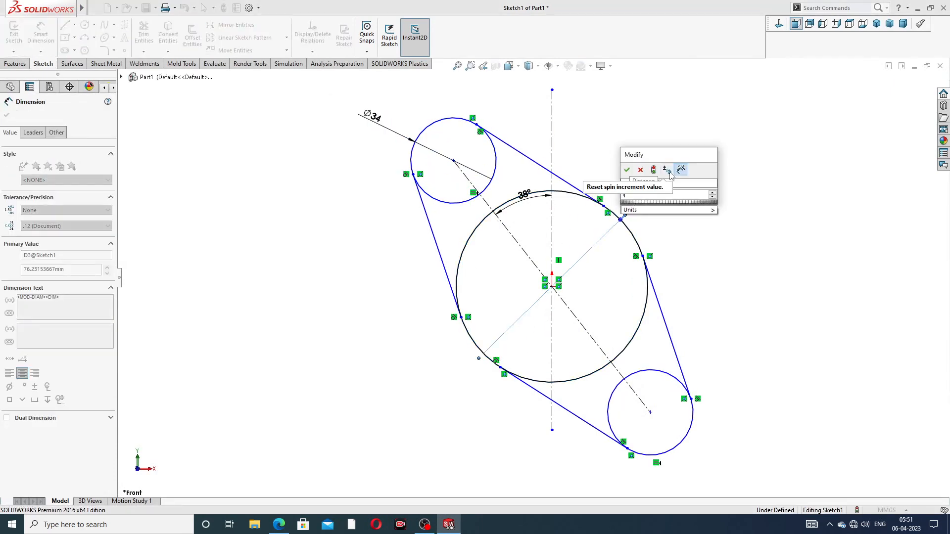
type("04")
key("Return")
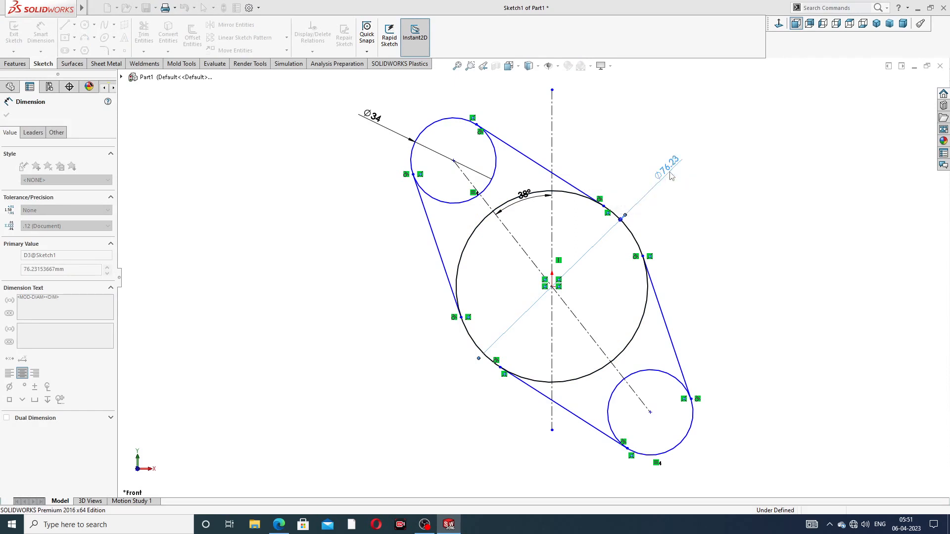
right_click(764, 148)
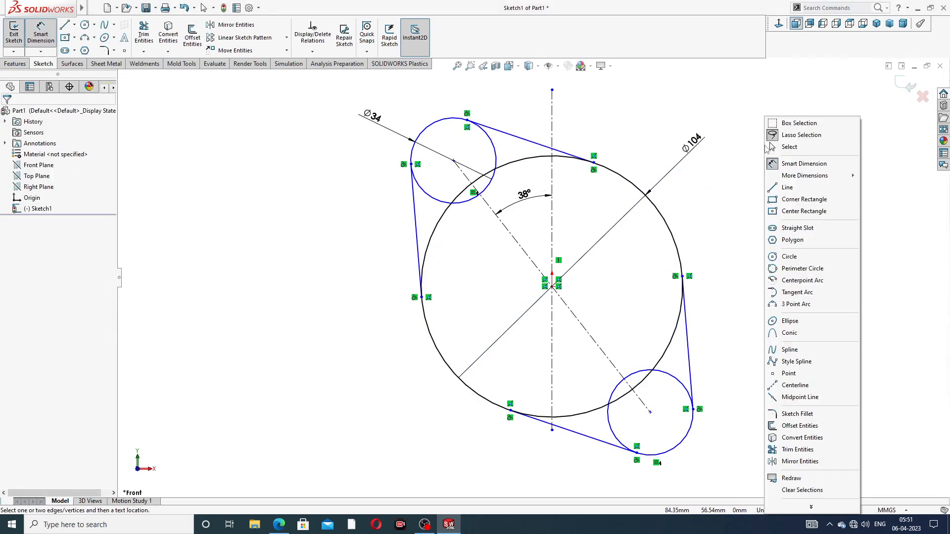
left_click(787, 148)
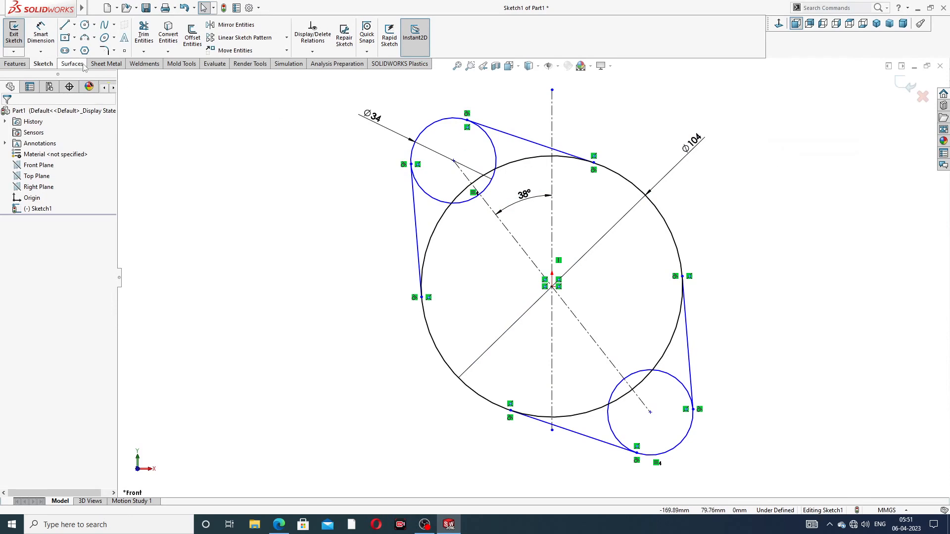
Step: Dimension the distance between the centres of the two small circles as 136 mm
left_click(49, 33)
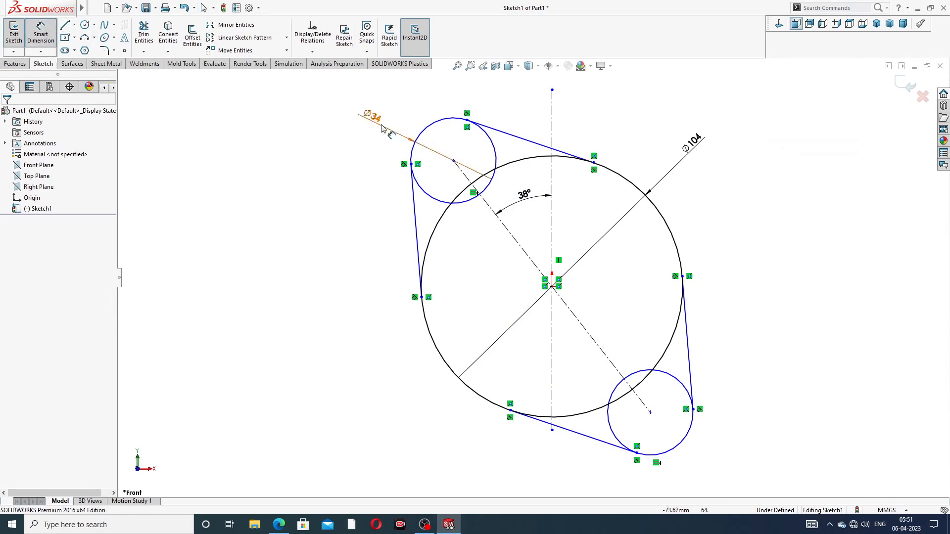
left_click(453, 161)
left_click(651, 412)
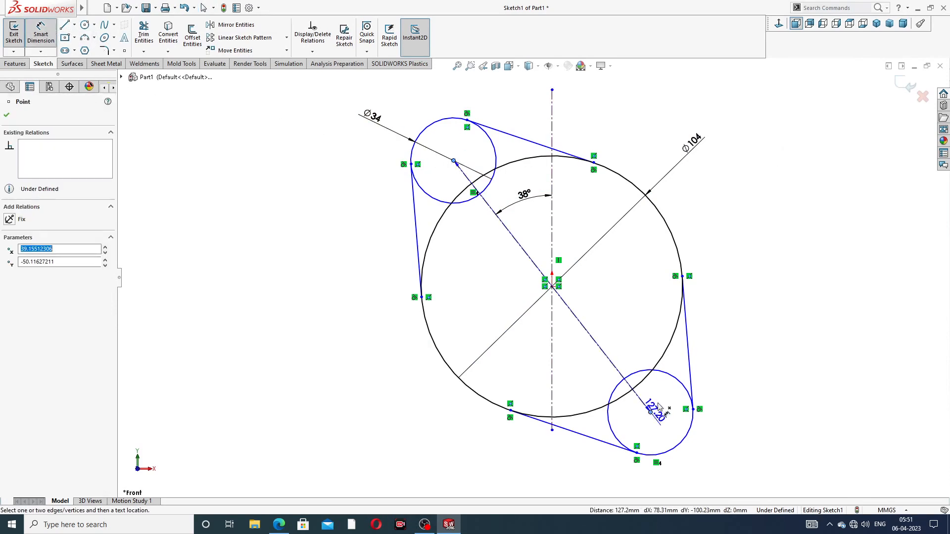
left_click(820, 280)
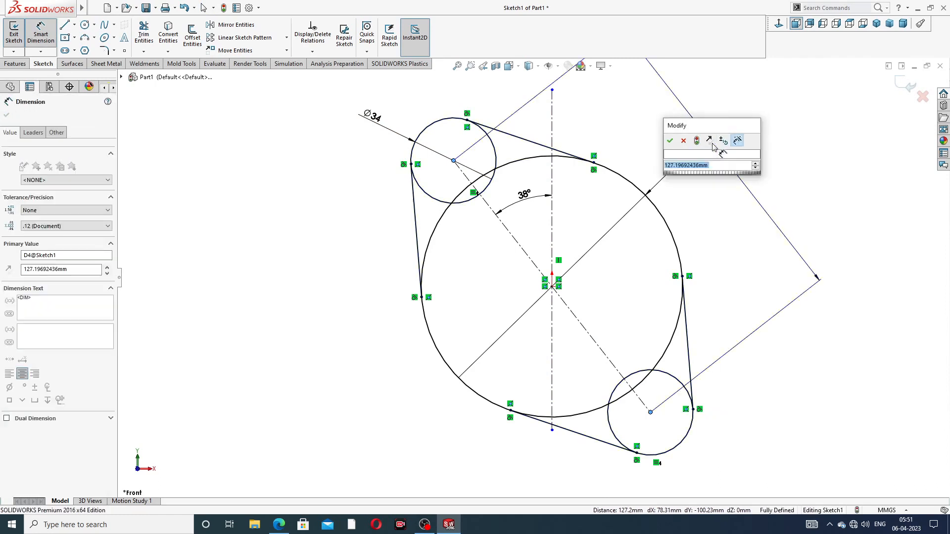
type("136")
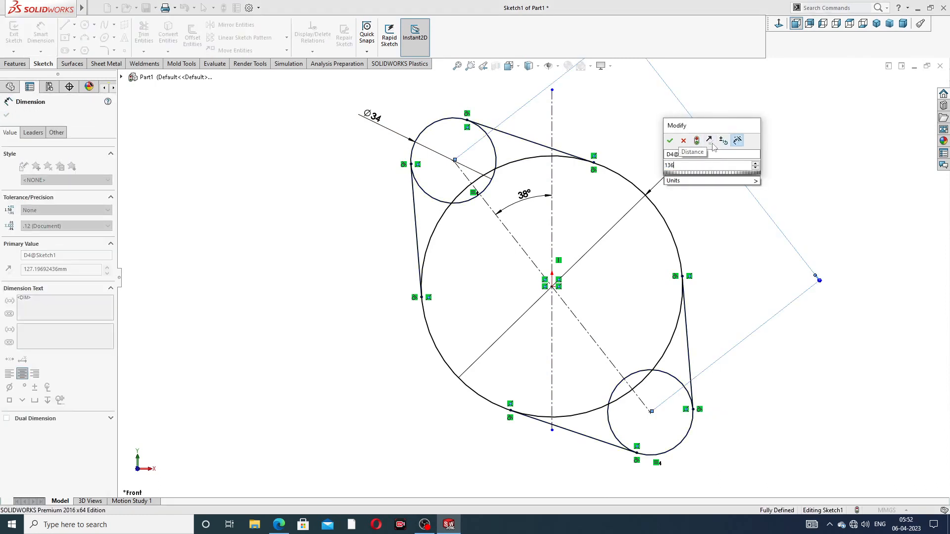
key("Return")
right_click(748, 139)
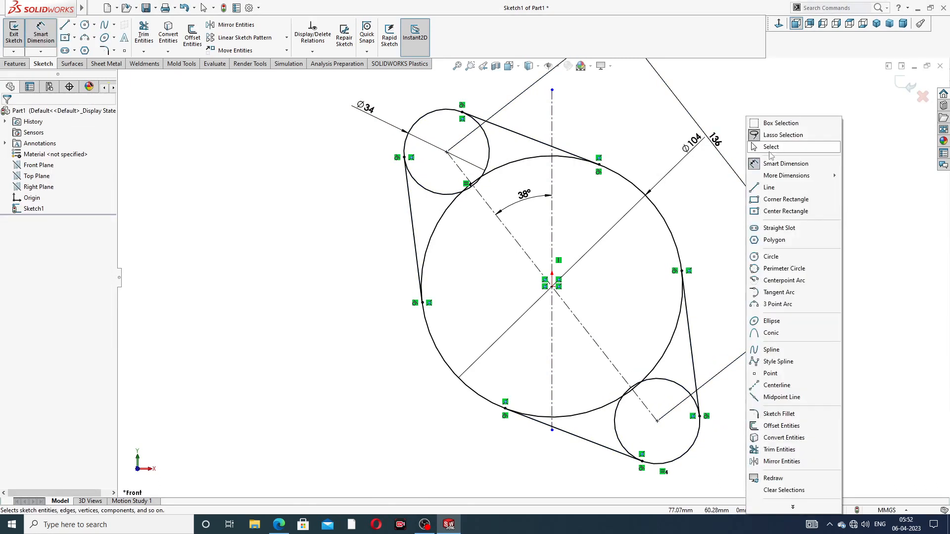
left_click(770, 153)
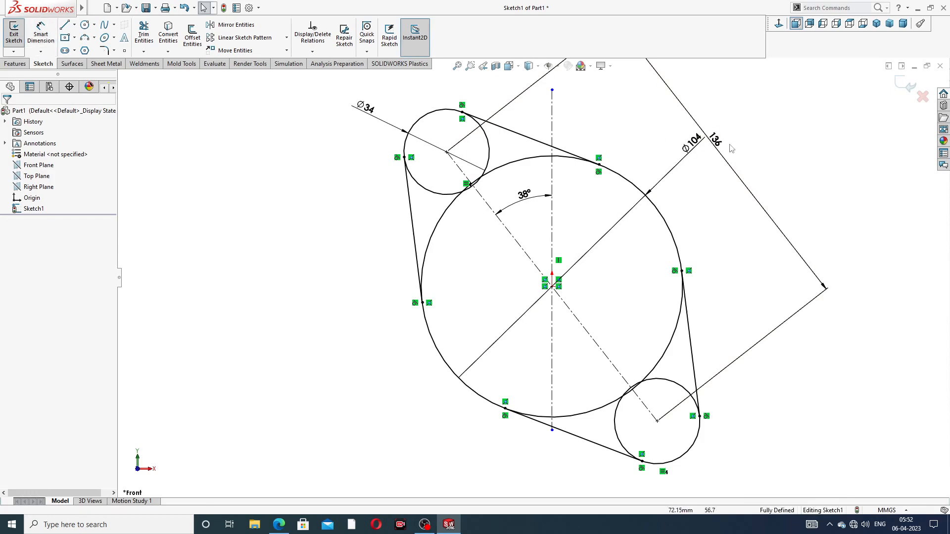
Step: Reposition the 136 mm and 104 mm dimension texts so they no longer overlap
left_click_drag(716, 140, 727, 131)
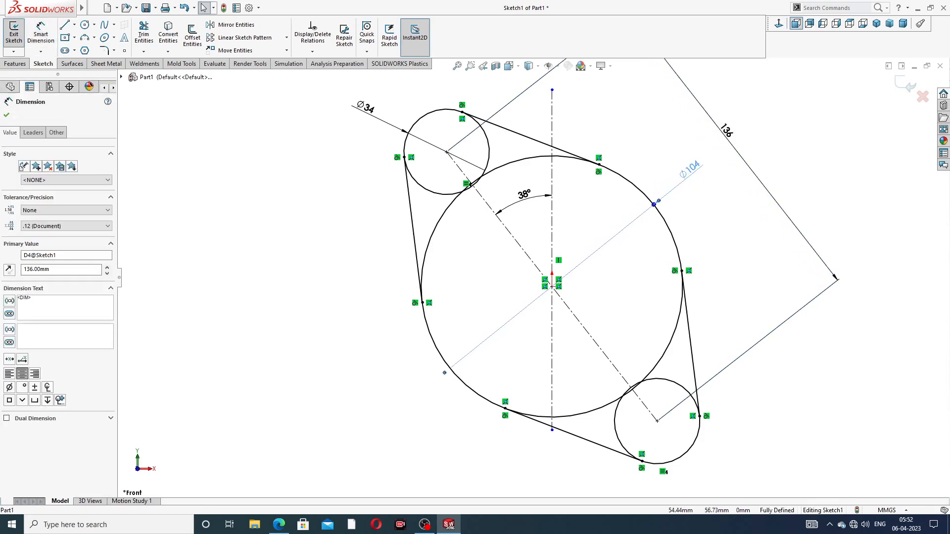
left_click(691, 179)
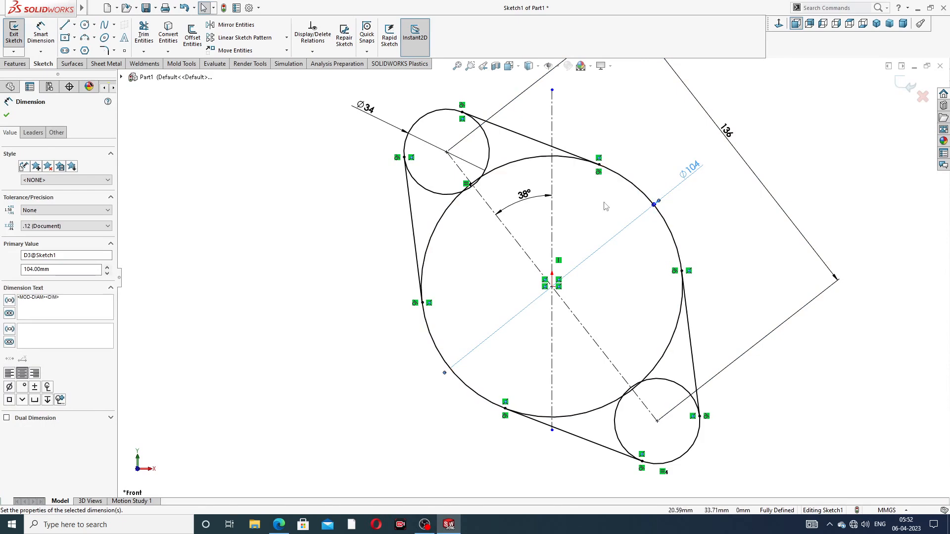
scroll(487, 194, "down", 5)
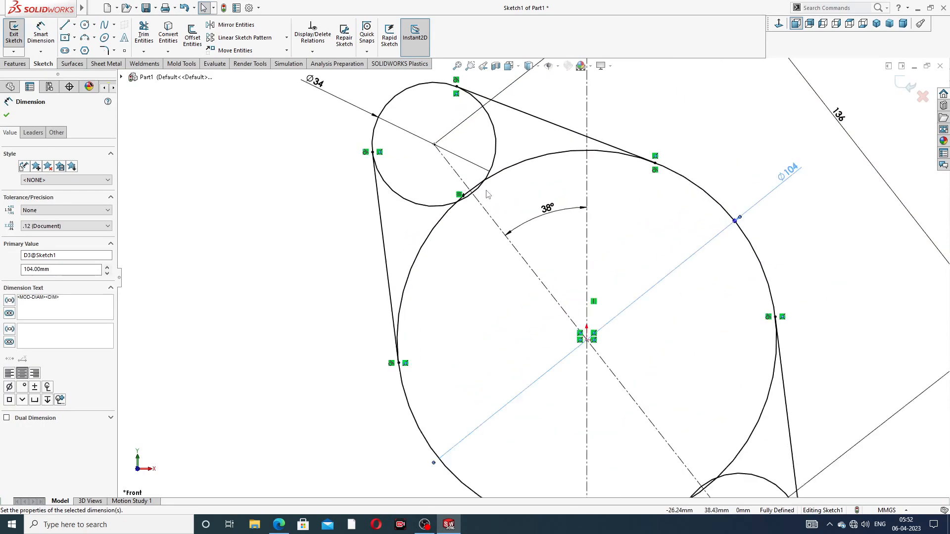
scroll(510, 192, "up", 3)
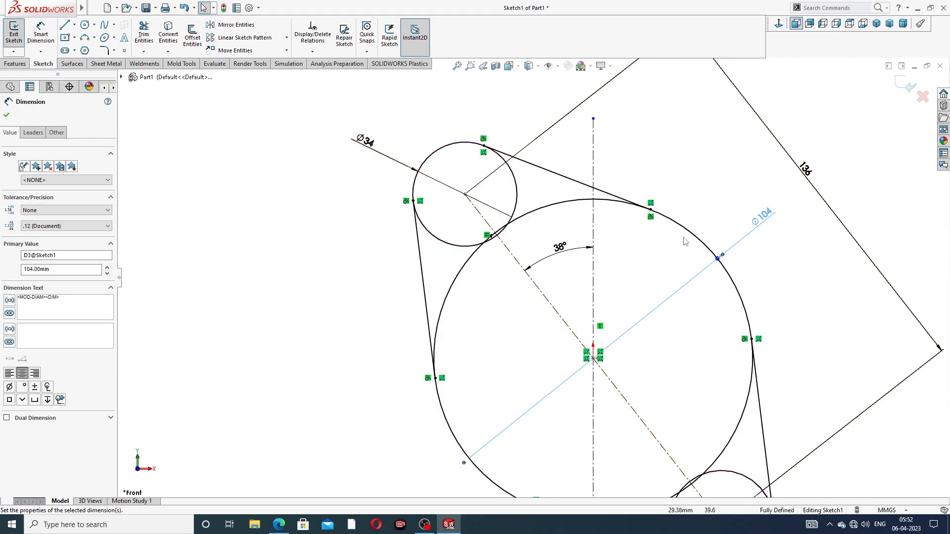
scroll(685, 241, "up", 1)
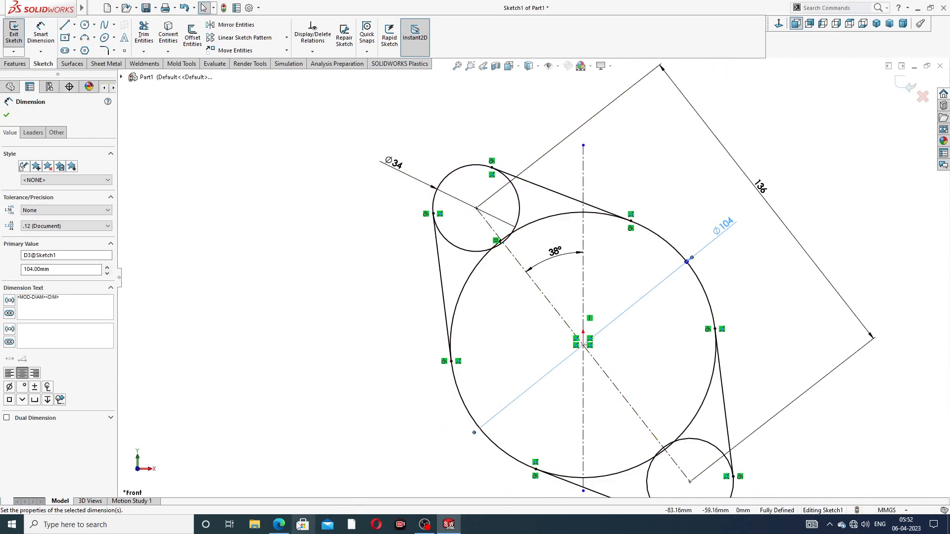
Step: Recheck the PDF drawing and set the upper small circle's diameter to 32 mm
left_click(280, 524)
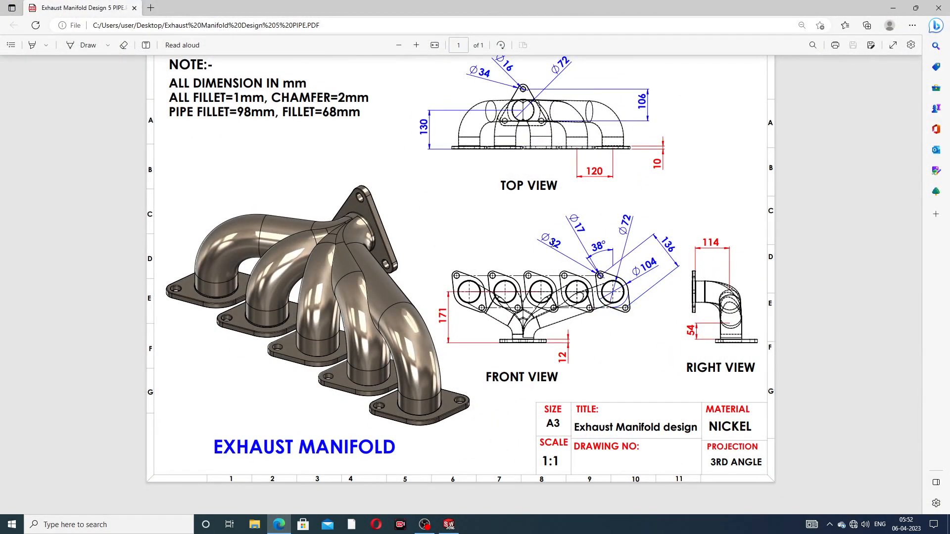
left_click(279, 524)
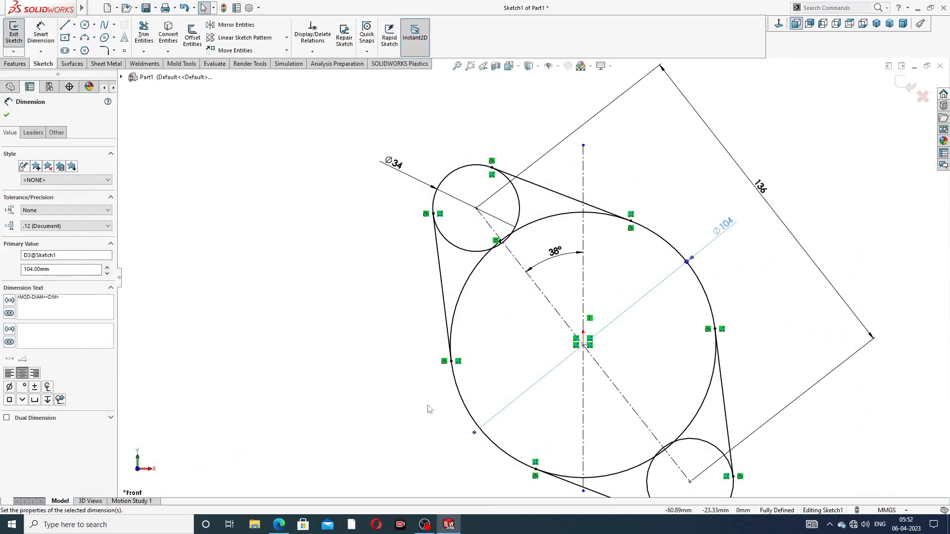
left_click(395, 171)
double_click(393, 164)
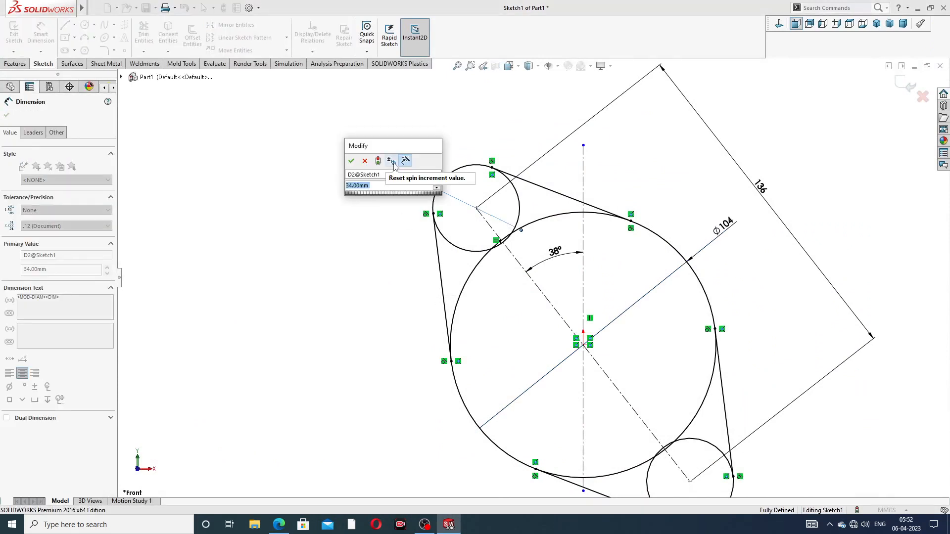
type("32")
key("Return")
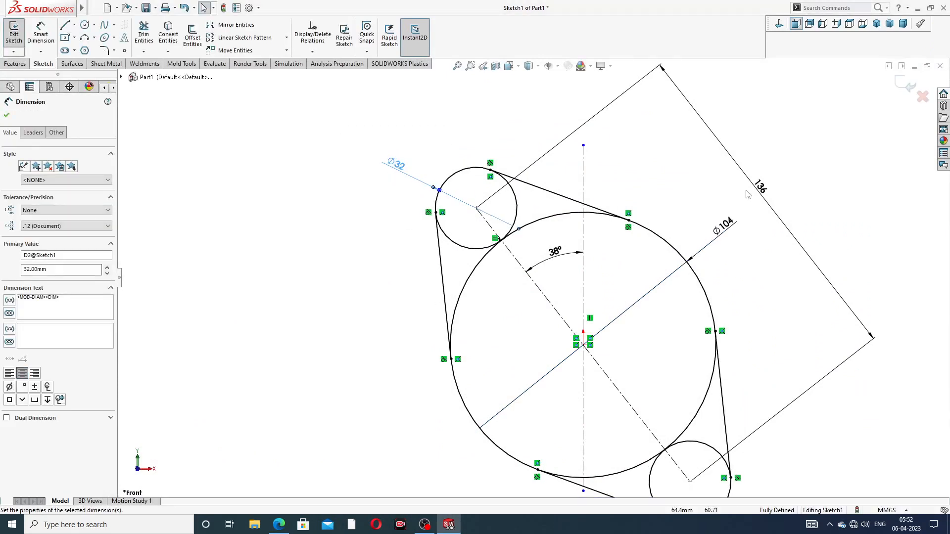
left_click(766, 264)
scroll(763, 276, "up", 3)
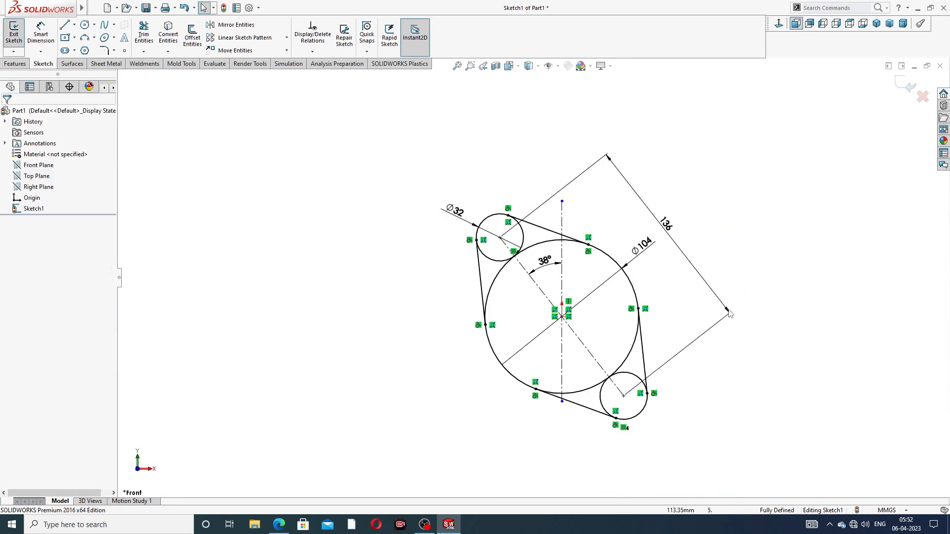
Step: Reposition the 38° angle dimension between the vertical and slanted centerlines
scroll(603, 367, "down", 5)
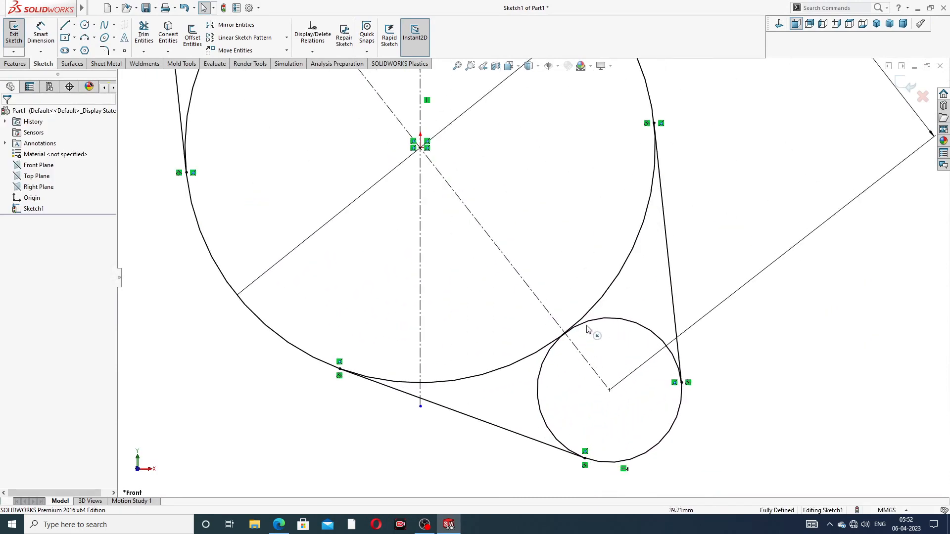
scroll(572, 330, "up", 5)
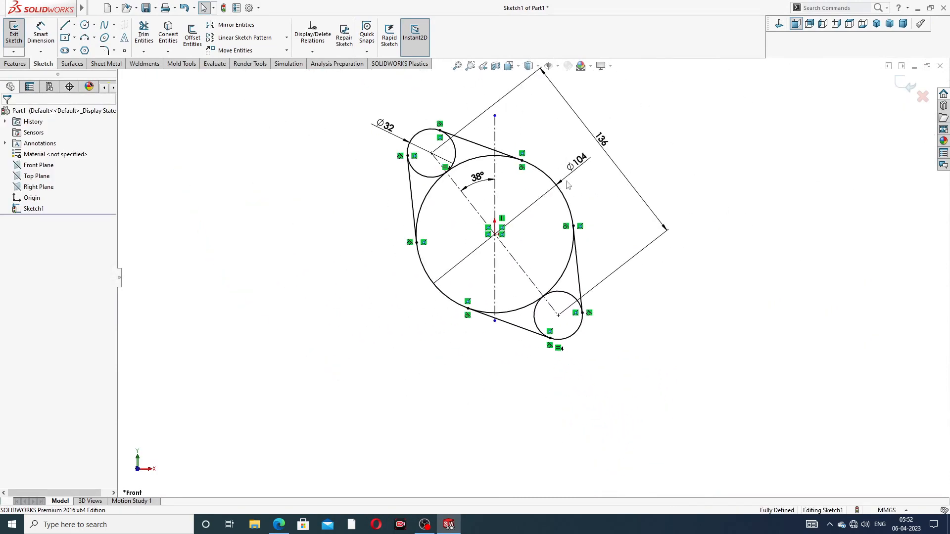
scroll(516, 209, "up", 2)
scroll(518, 209, "down", 2)
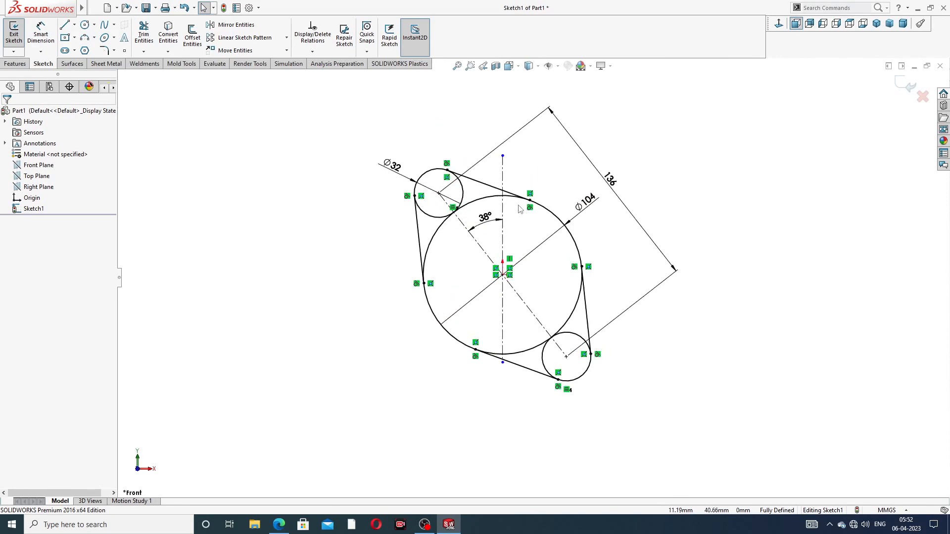
scroll(520, 209, "down", 2)
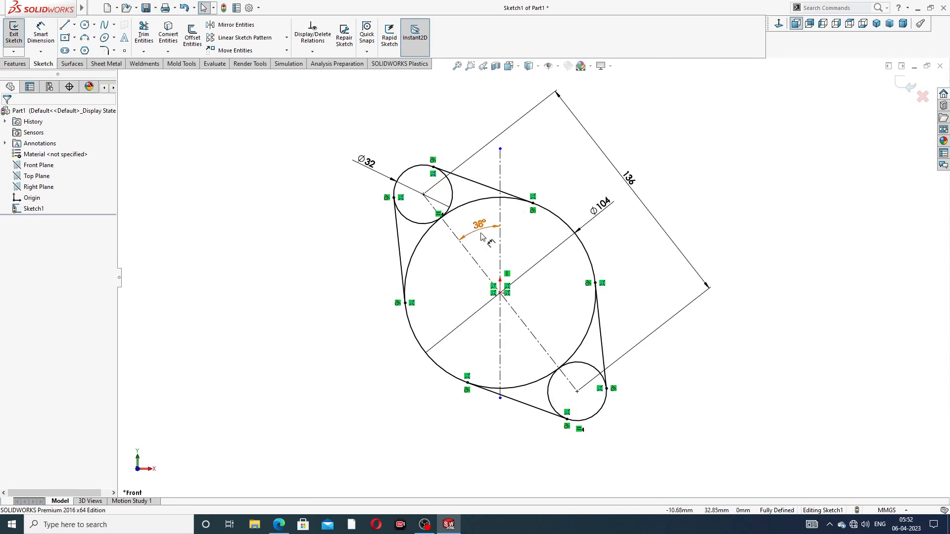
left_click_drag(483, 232, 482, 228)
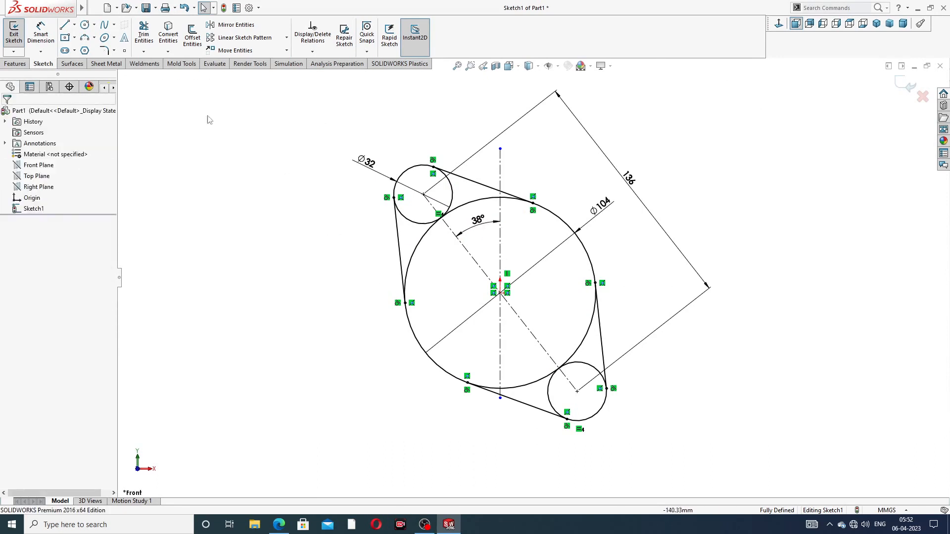
Step: Power-trim the inner arcs of the two small circles and the large circle so that only the outer flange outline remains
left_click(145, 37)
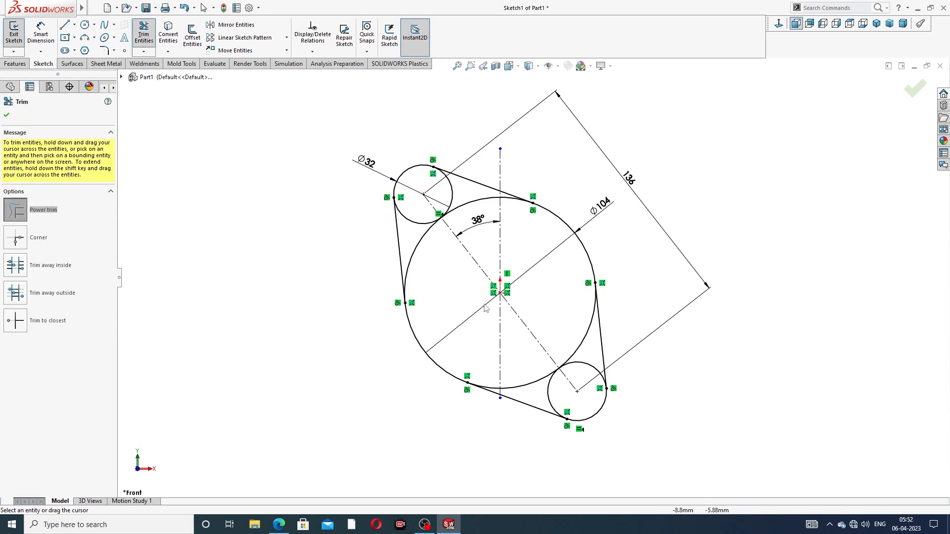
mouse_move(429, 237)
left_mouse_down()
mouse_move(476, 222)
mouse_move(453, 208)
left_mouse_up()
left_click_drag(527, 376, 577, 370)
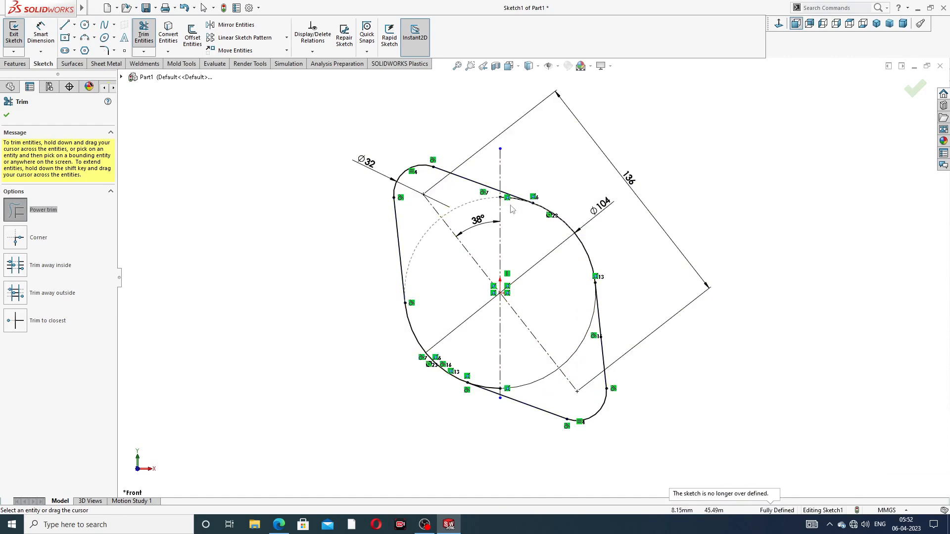
scroll(512, 211, "down", 5)
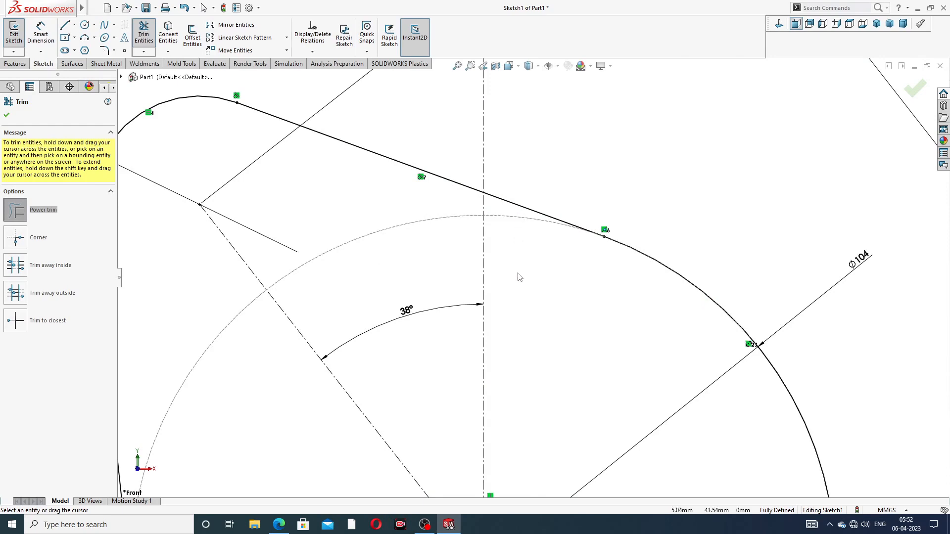
scroll(518, 278, "up", 5)
scroll(539, 346, "down", 8)
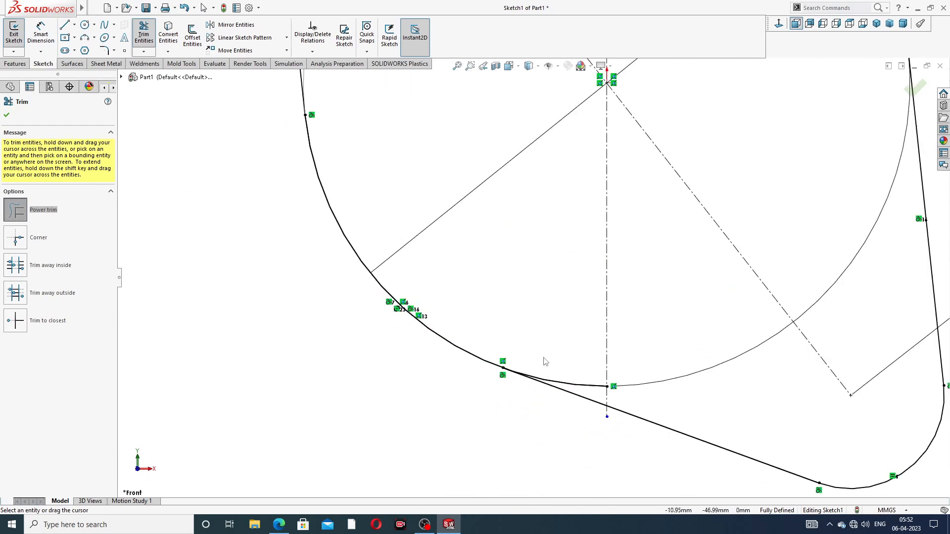
mouse_move(558, 370)
left_mouse_down()
mouse_move(566, 384)
mouse_move(639, 269)
left_mouse_up()
scroll(639, 270, "up", 2)
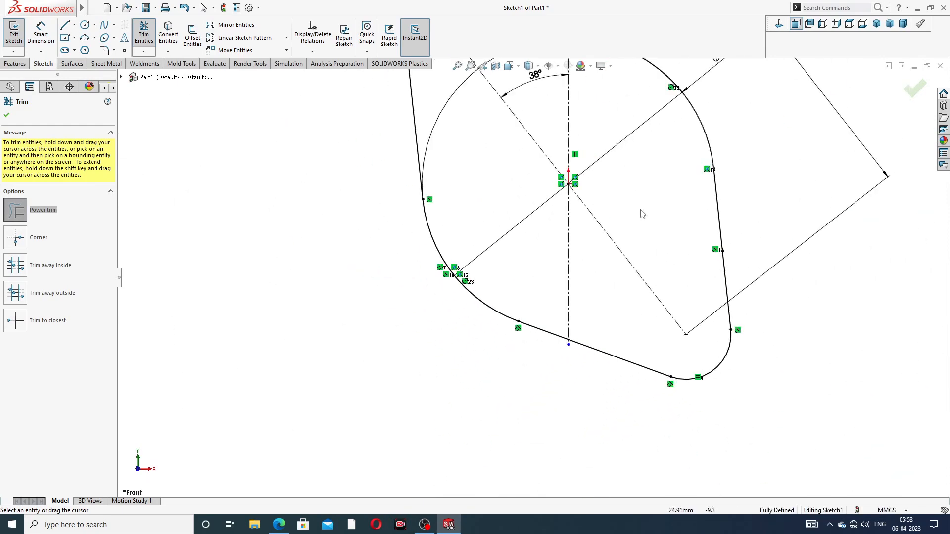
scroll(641, 214, "up", 2)
scroll(520, 182, "down", 2)
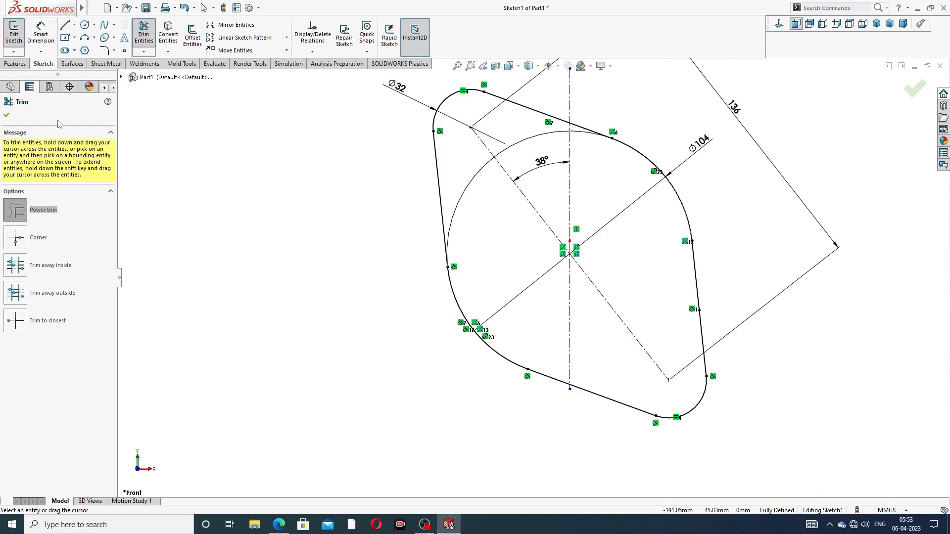
left_click(9, 118)
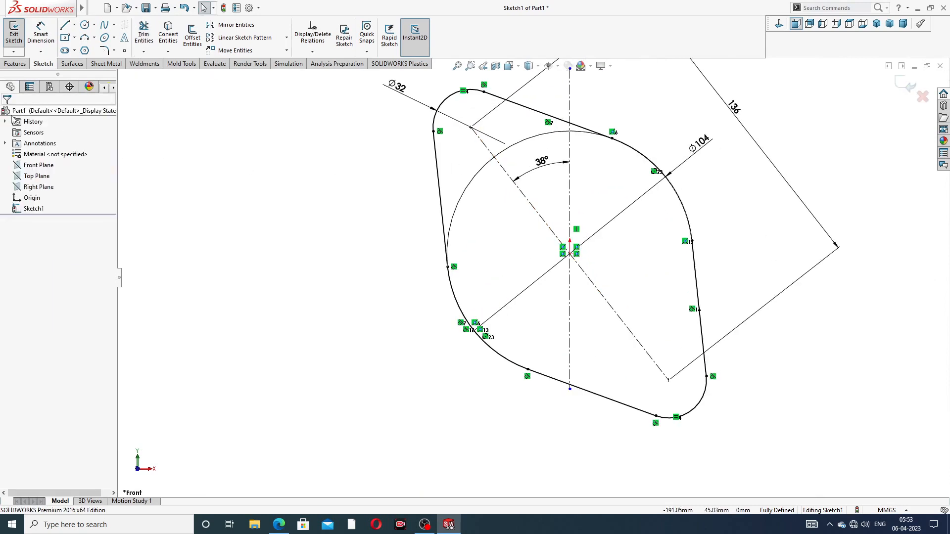
Step: Check the flange thickness in the PDF drawing and extrude the trimmed profile as a 10 mm blind boss
left_click(15, 64)
left_click(18, 35)
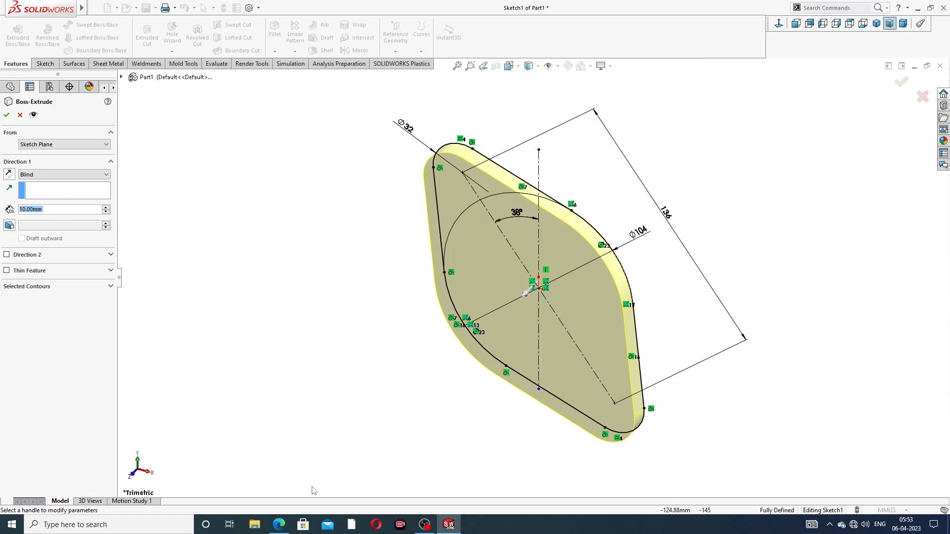
left_click(279, 525)
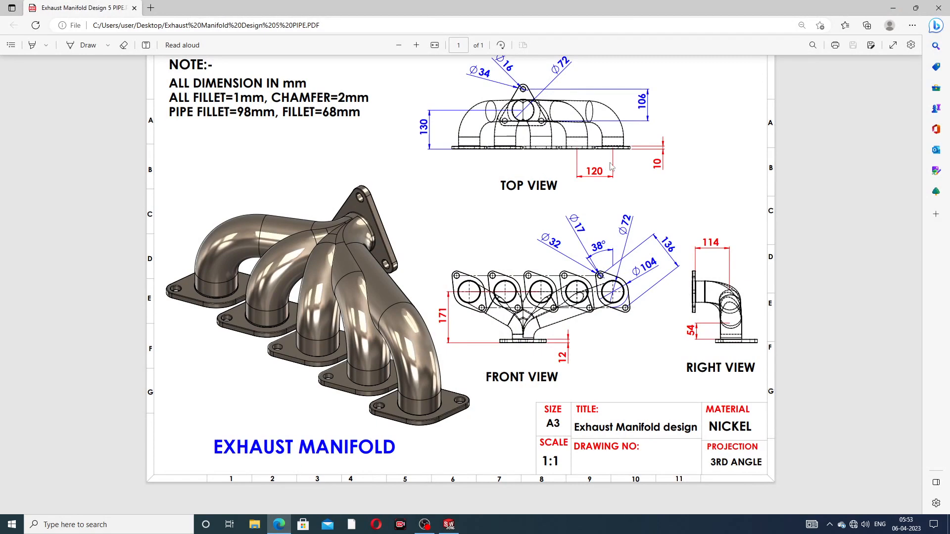
left_click(279, 524)
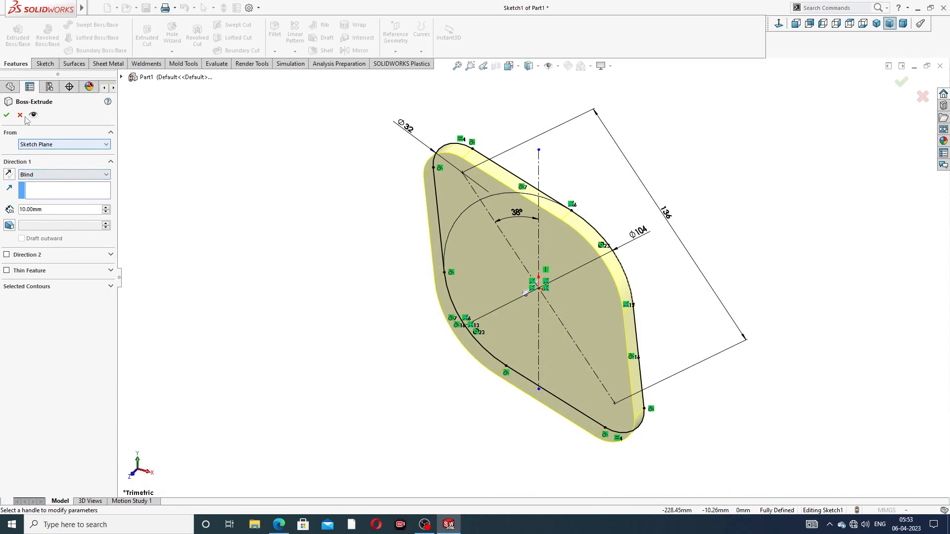
left_click(6, 115)
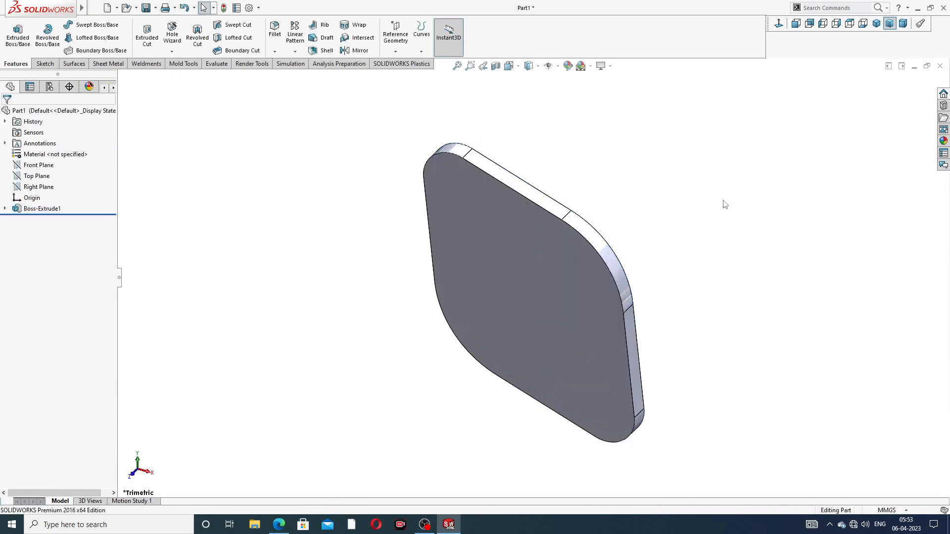
Step: Start a sketch on the flange's front face and draw a circle about 46 mm in diameter centred on the origin
middle_click_drag(691, 237, 661, 186)
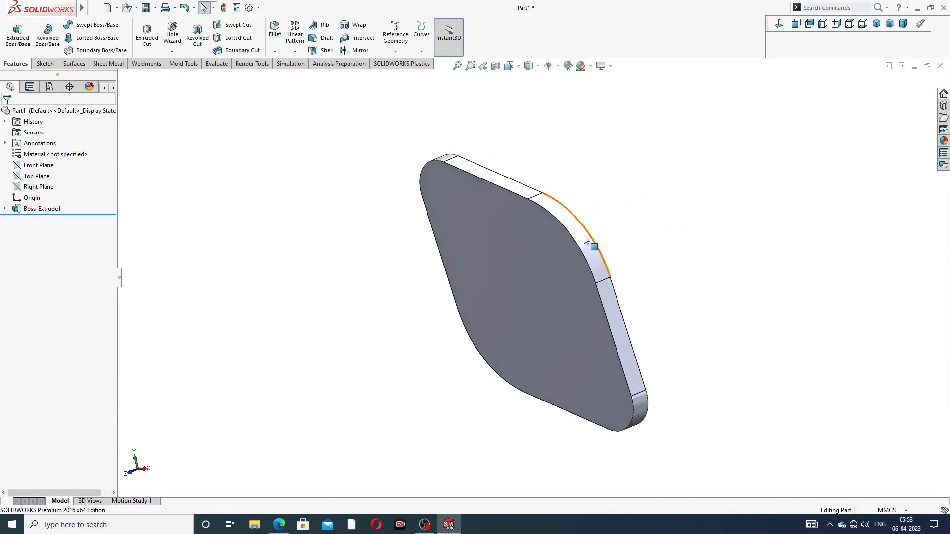
left_click(543, 247)
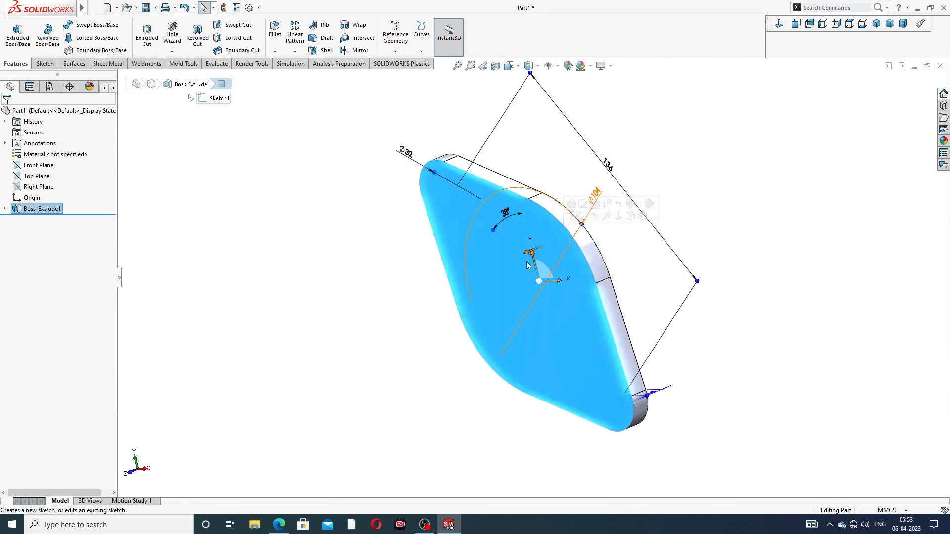
left_click(582, 216)
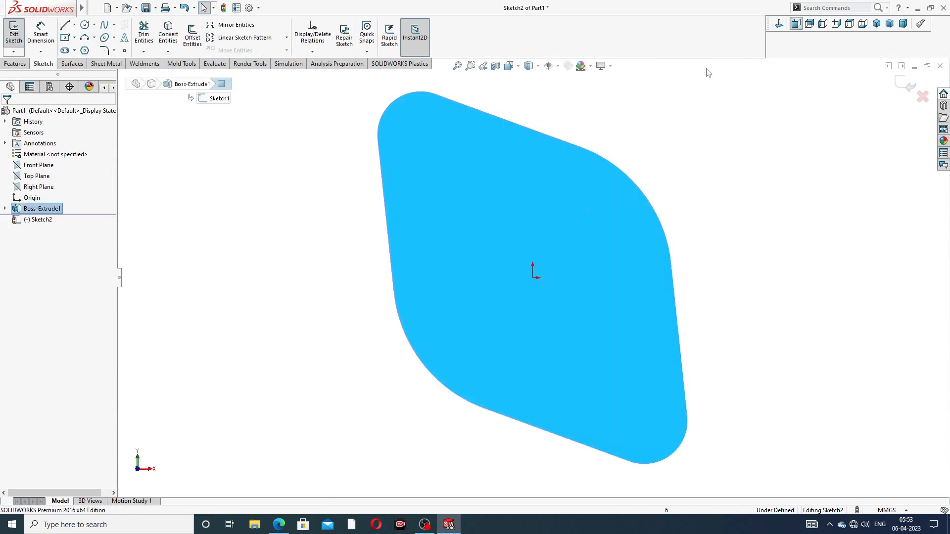
left_click(85, 24)
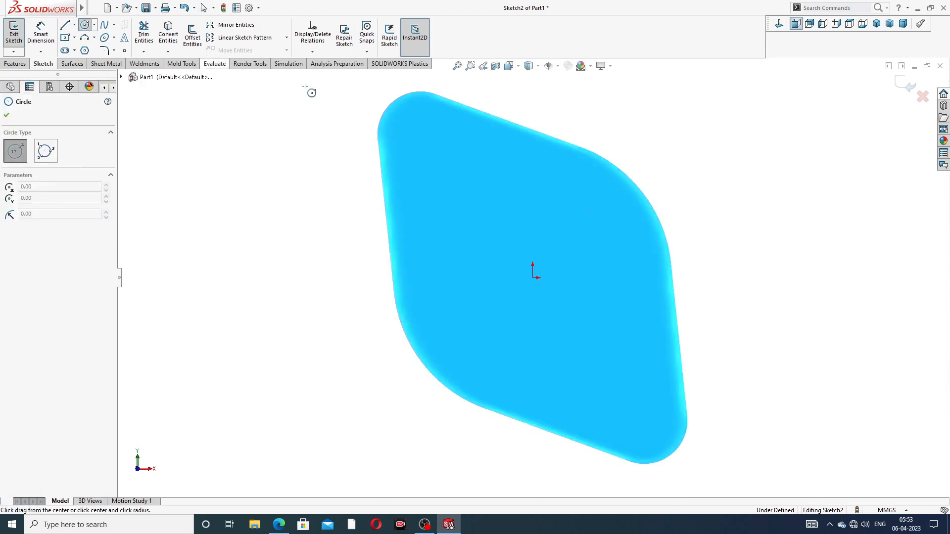
left_click(533, 277)
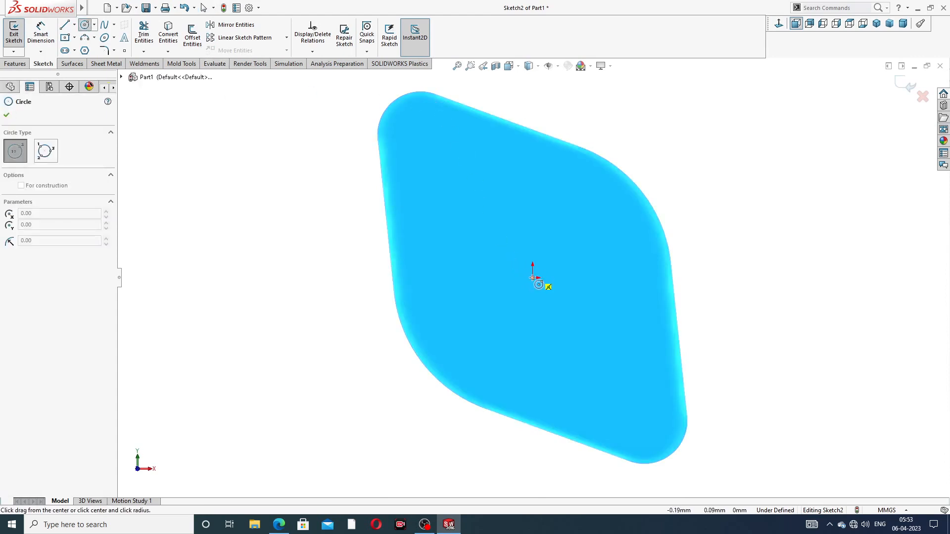
left_click(541, 217)
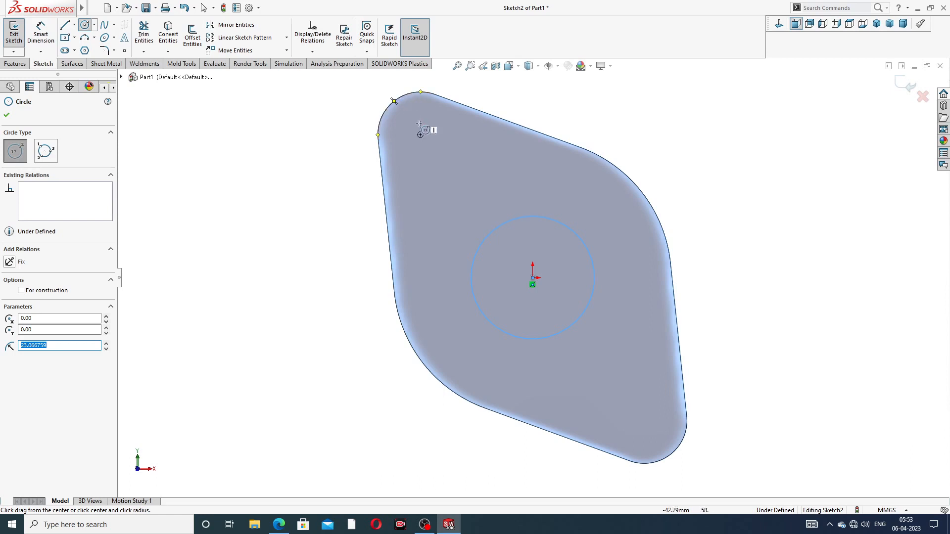
Step: Draw two small hole circles concentric with the rounded lobes, the upper one about 13 mm in diameter
left_click(420, 135)
left_click(434, 124)
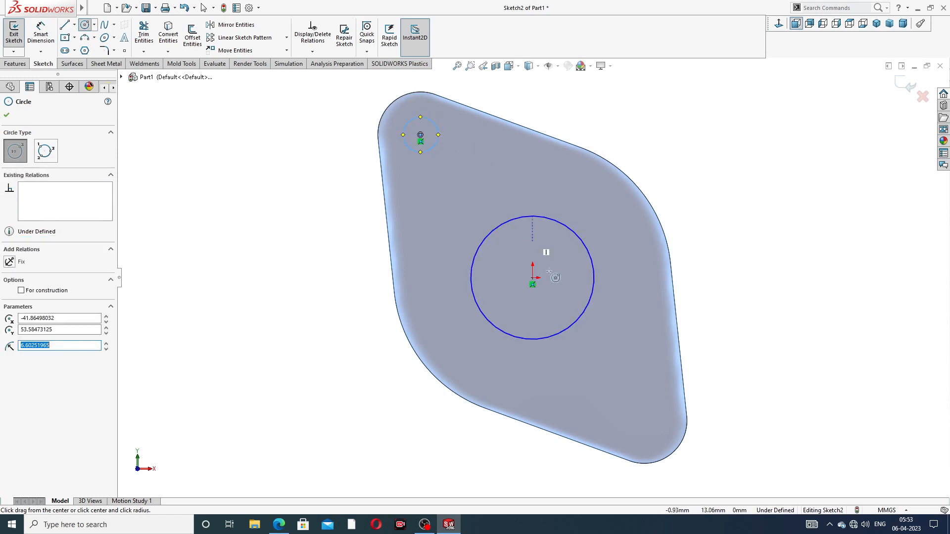
left_click(644, 421)
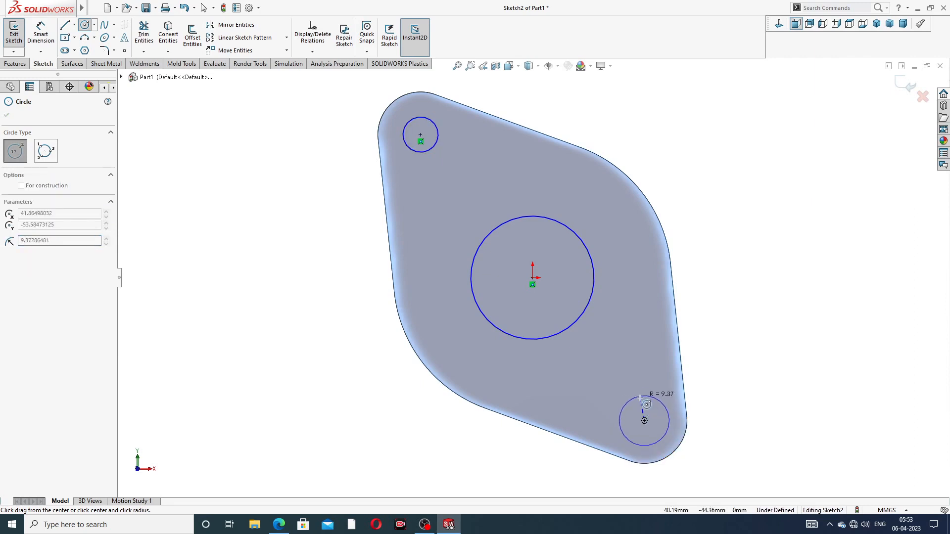
left_click(658, 404)
right_click(731, 136)
left_click(749, 144)
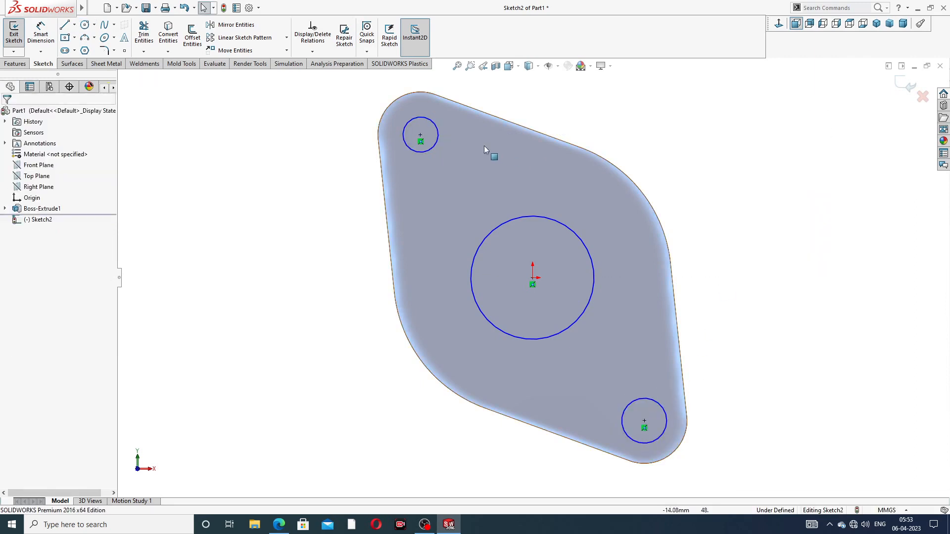
Step: Apply an Equal relation to the two small hole circles in the flange lobes
left_click(438, 130)
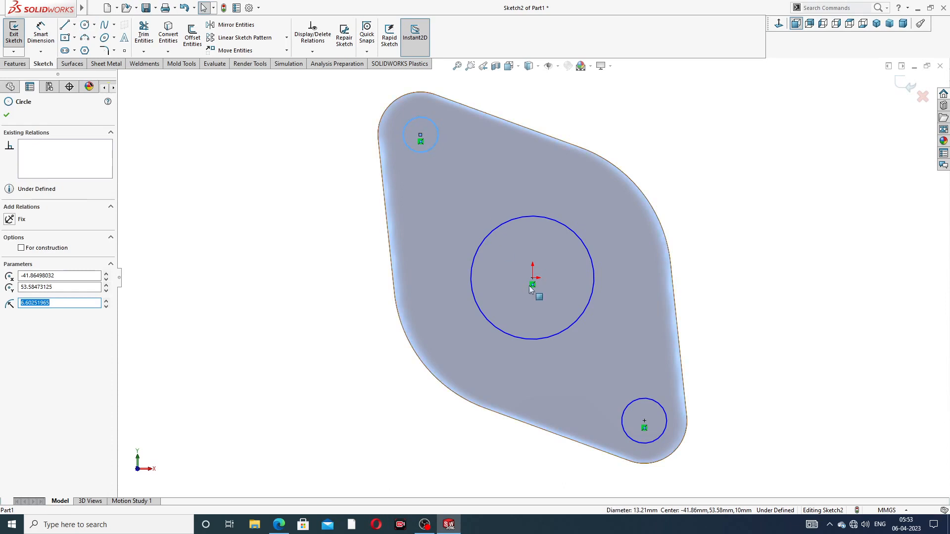
left_click(633, 398, "ctrl")
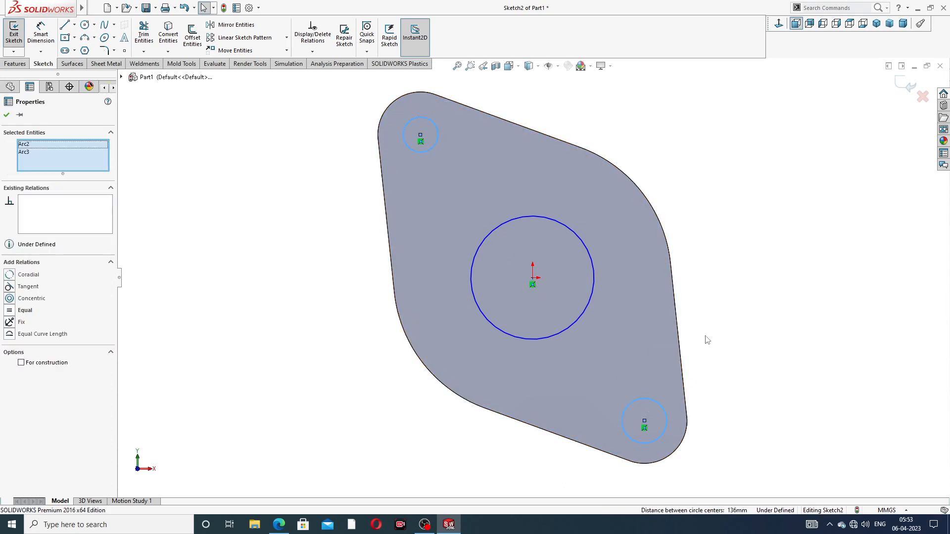
left_click(697, 357)
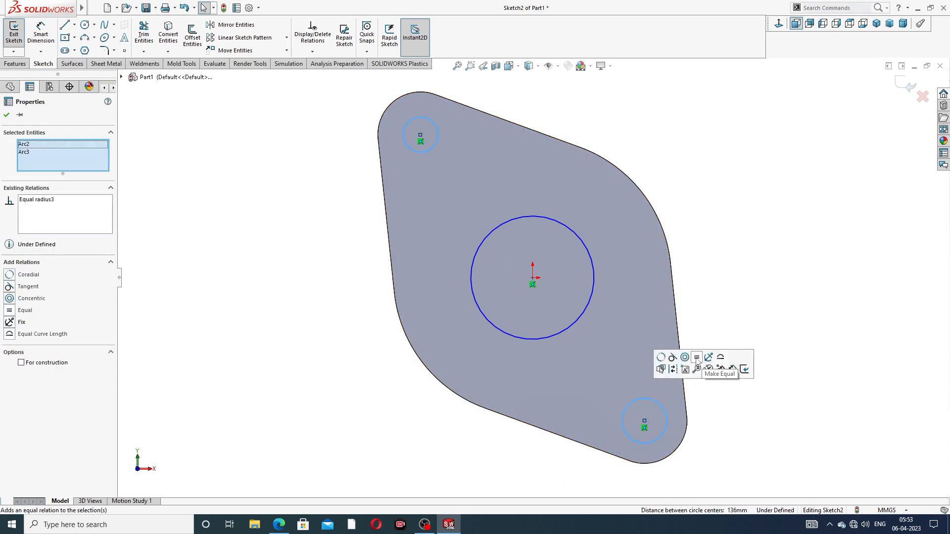
left_click(727, 173)
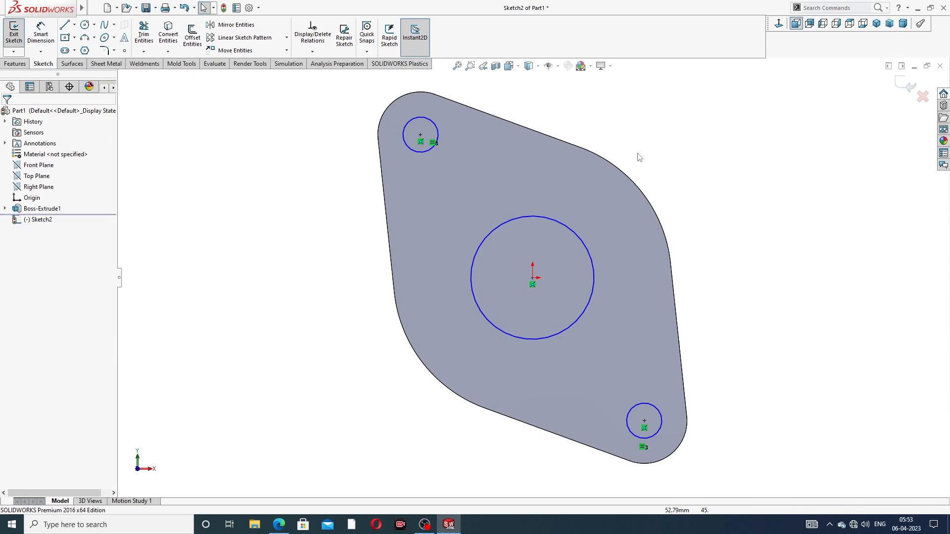
Step: Dimension the upper small hole circle's diameter as 17 mm
left_click(41, 34)
left_click(411, 117)
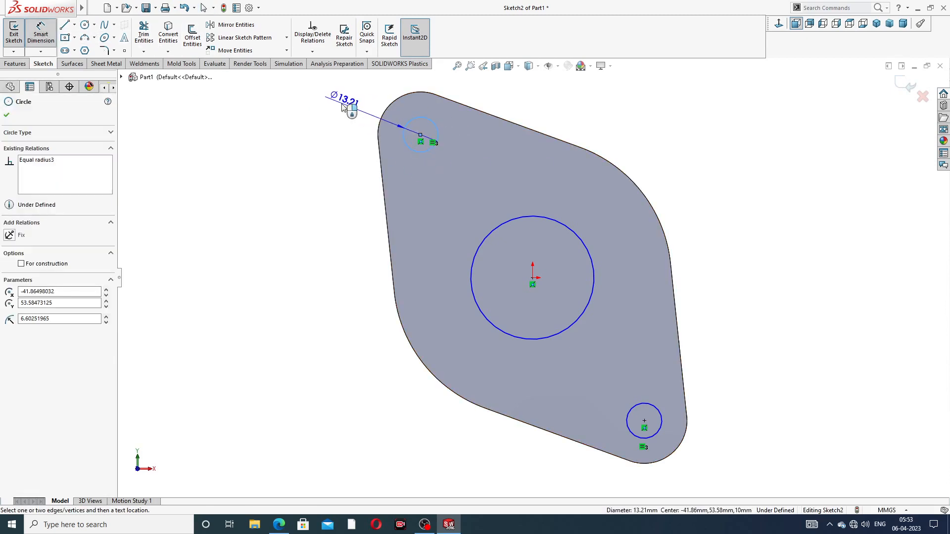
left_click(341, 104)
type("17")
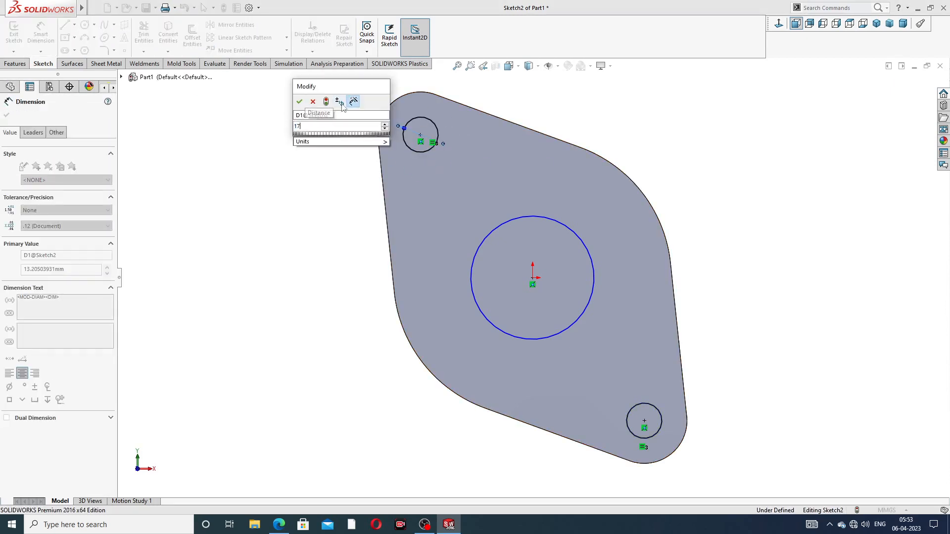
key("Return")
Step: Dimension the central circle's diameter as 72 mm and finish dimensioning
left_click(558, 227)
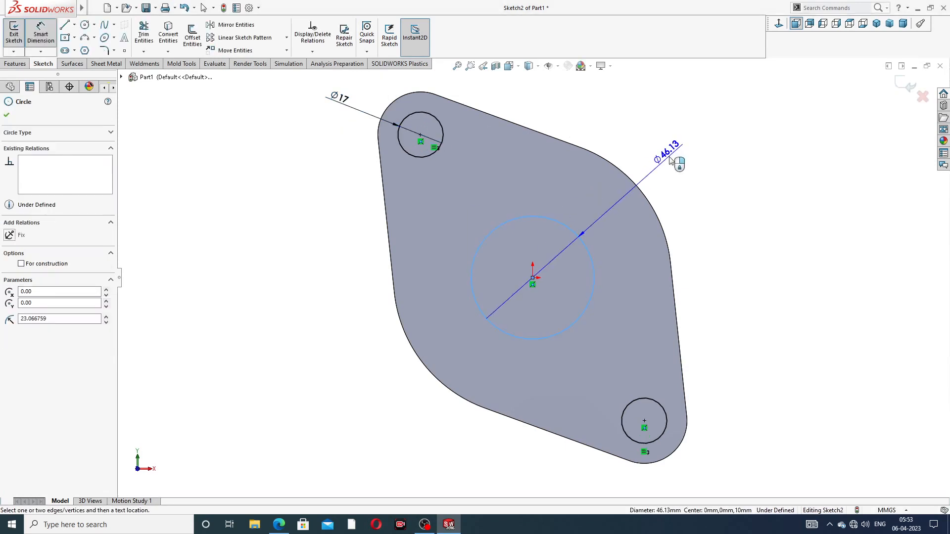
left_click(665, 150)
type("72")
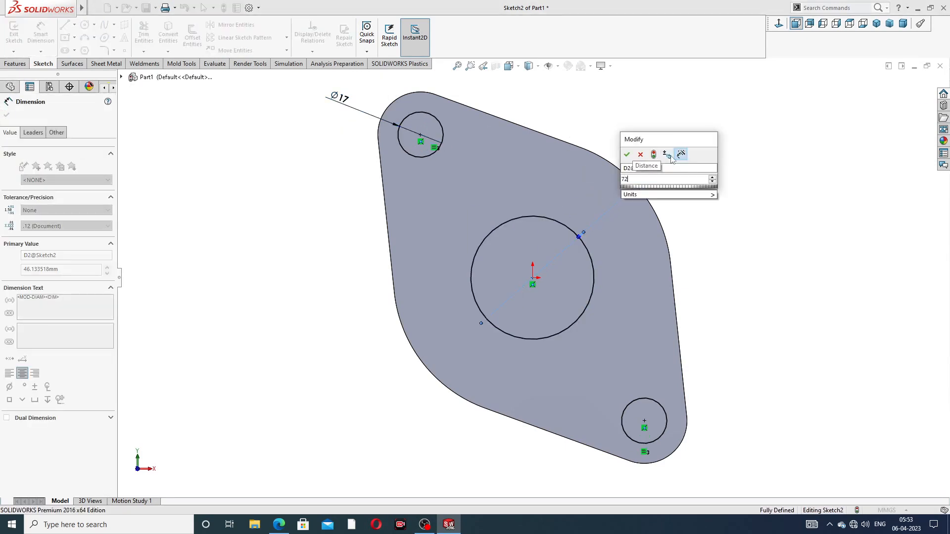
key("Return")
right_click(737, 149)
left_click(761, 147)
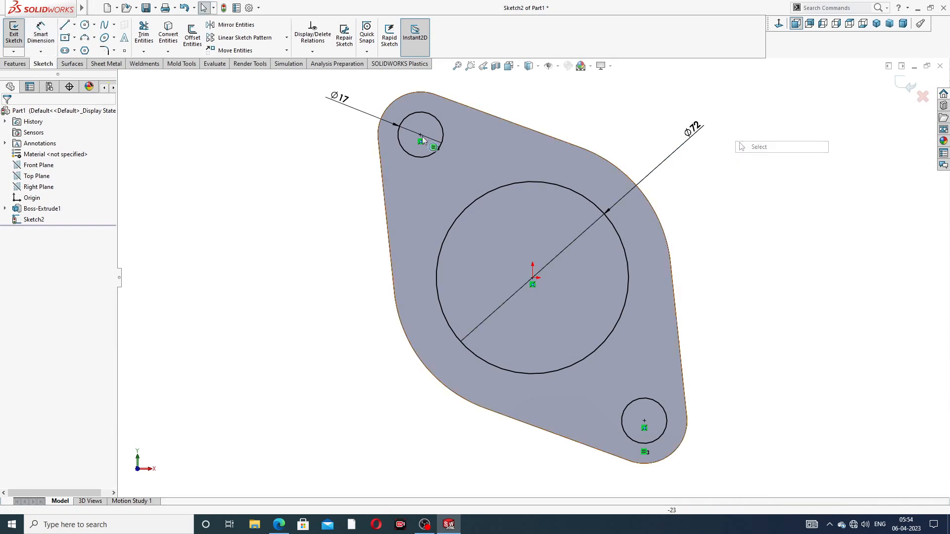
Step: Cut the central circle and the two small lobe circles through the flange with an Extruded Cut set to Through All
left_click(19, 64)
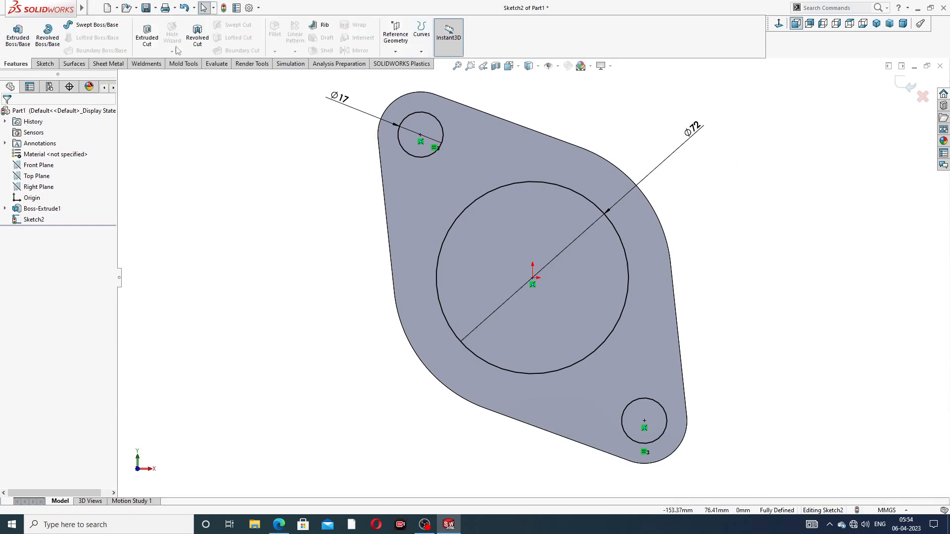
left_click(147, 34)
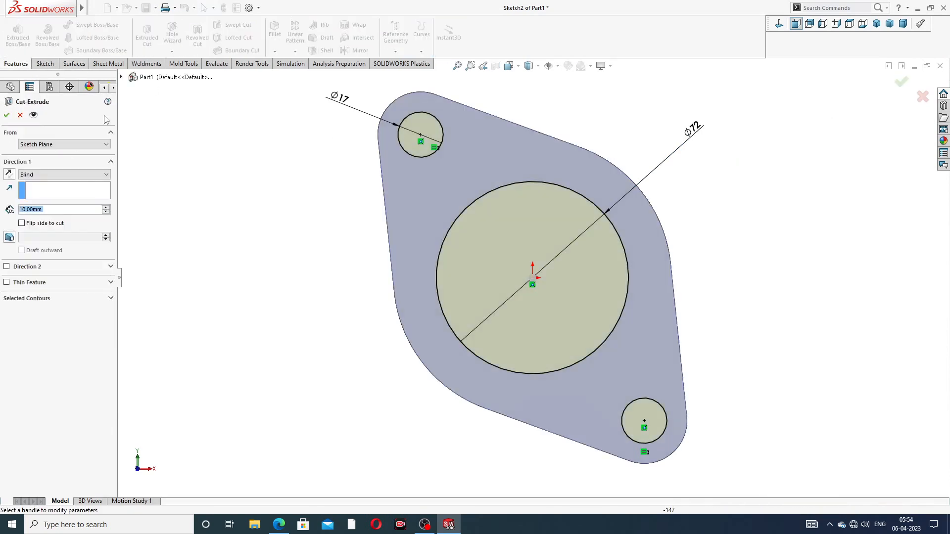
left_click(44, 176)
left_click(49, 187)
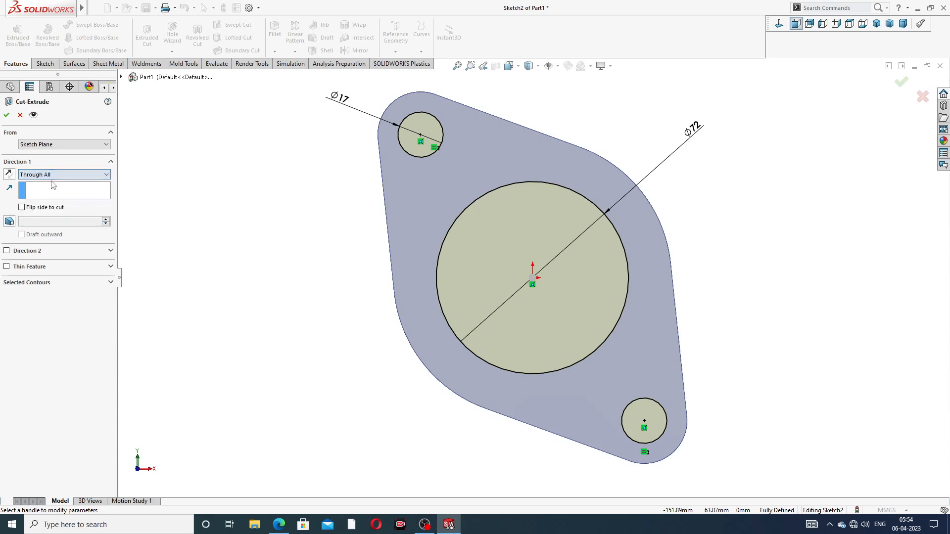
left_click(7, 116)
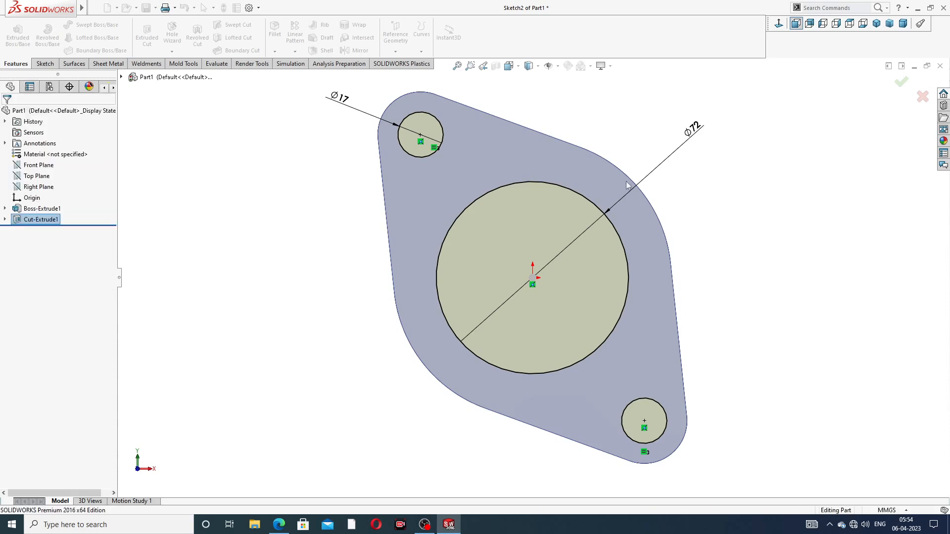
left_click(702, 155)
Step: Inspect the cut flange from an angle and check the spacing between neighbouring flanges in the PDF drawing
scroll(670, 175, "up", 3)
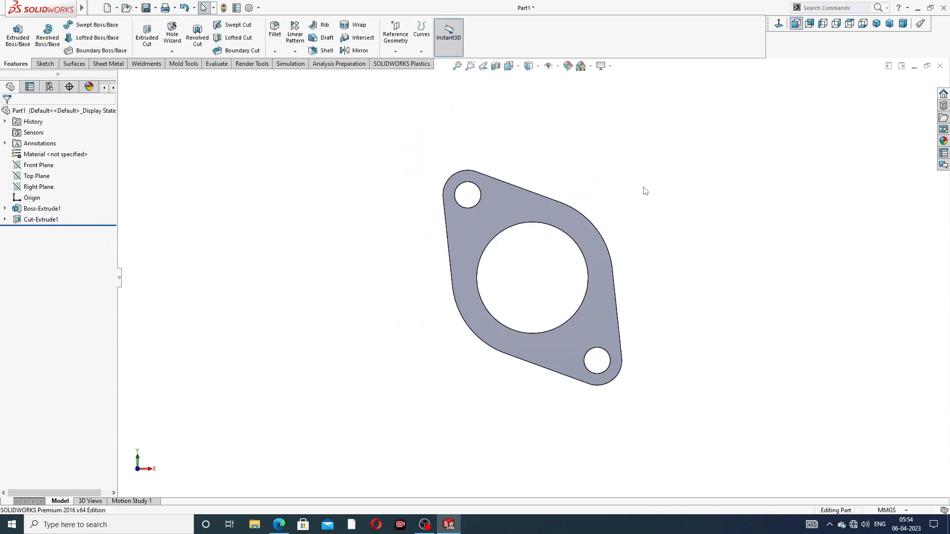
middle_click_drag(645, 191, 584, 209)
scroll(537, 262, "down", 2)
scroll(669, 167, "up", 2)
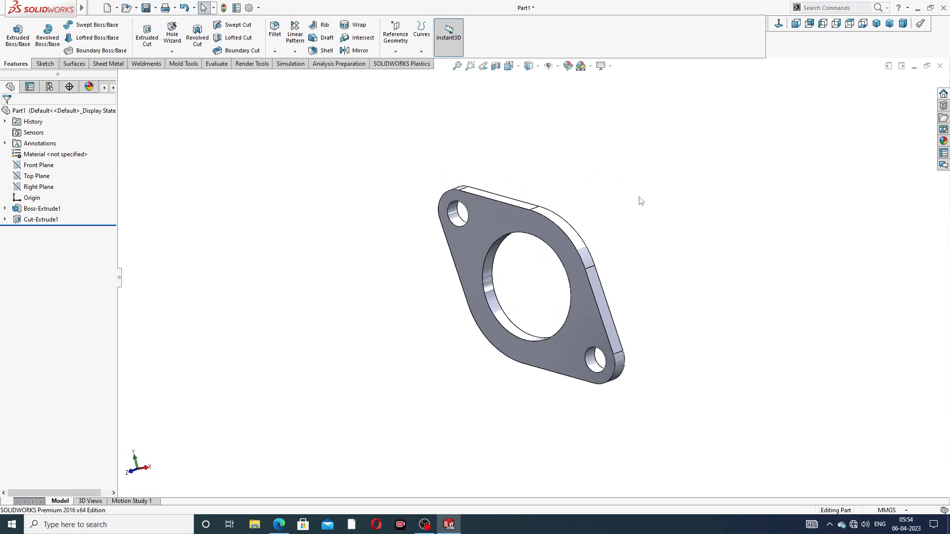
middle_click_drag(640, 201, 664, 174)
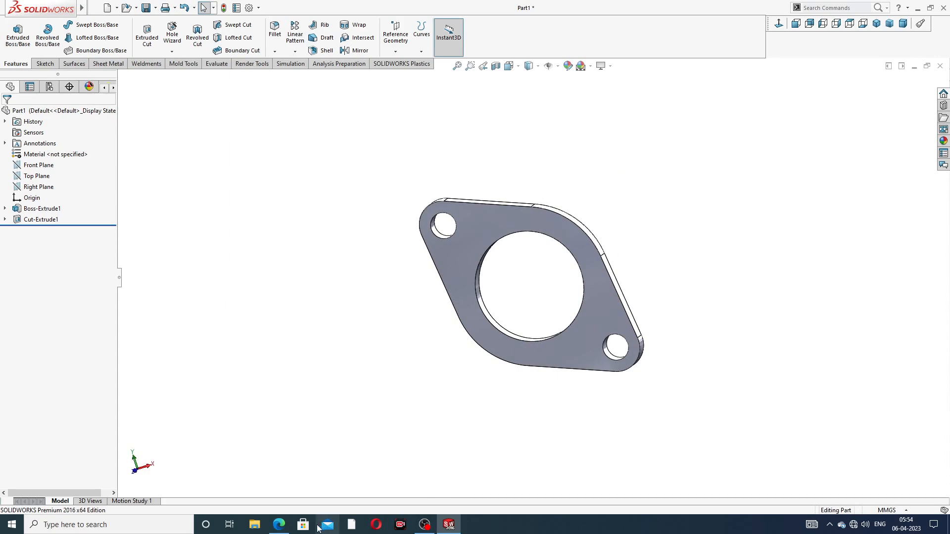
left_click(279, 525)
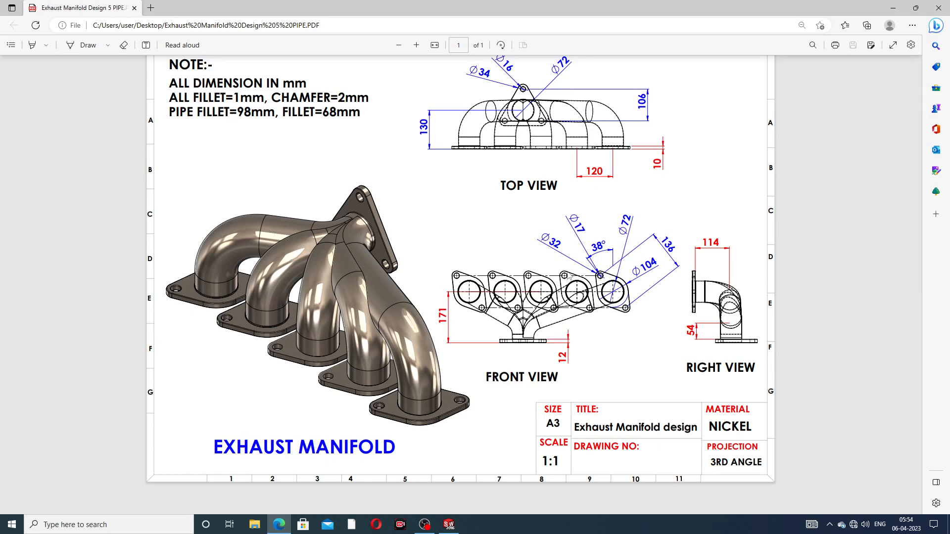
left_click(279, 525)
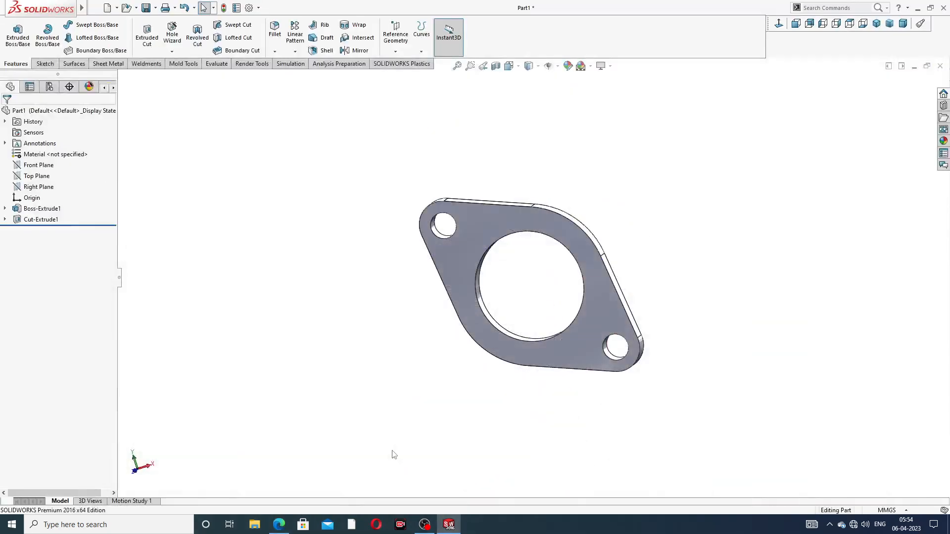
Step: On the flange's front face, sketch a horizontal centerline about 134 mm long from the origin in the negative X direction and exit the sketch
left_click(475, 218)
left_click(515, 188)
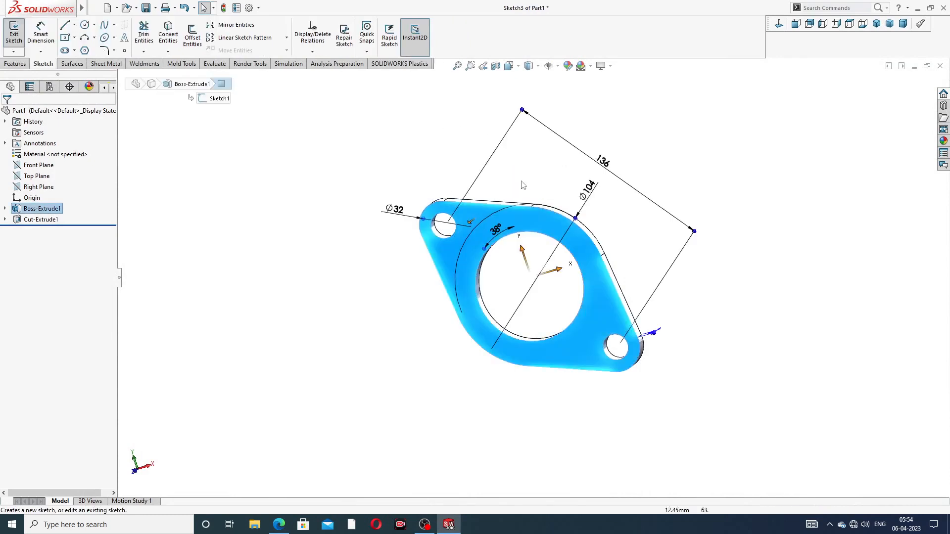
left_click(796, 23)
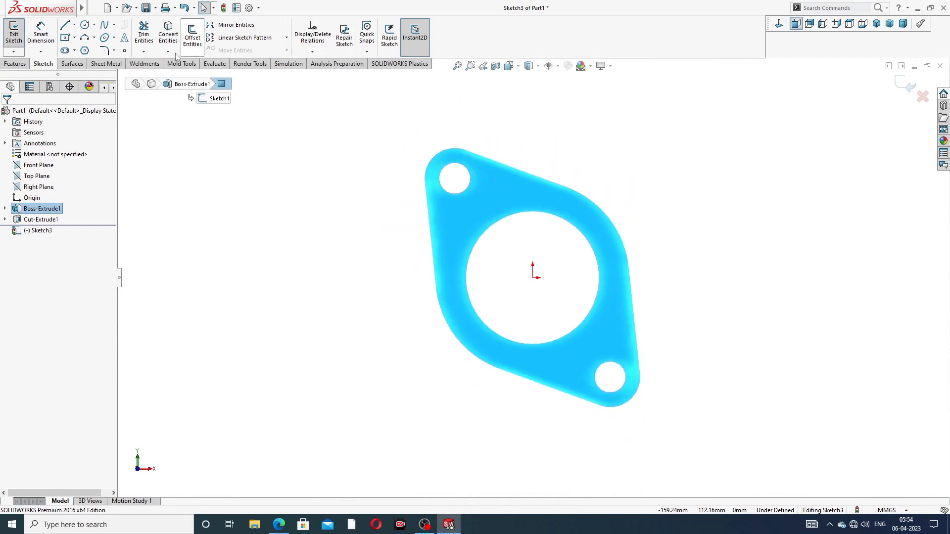
left_click(74, 25)
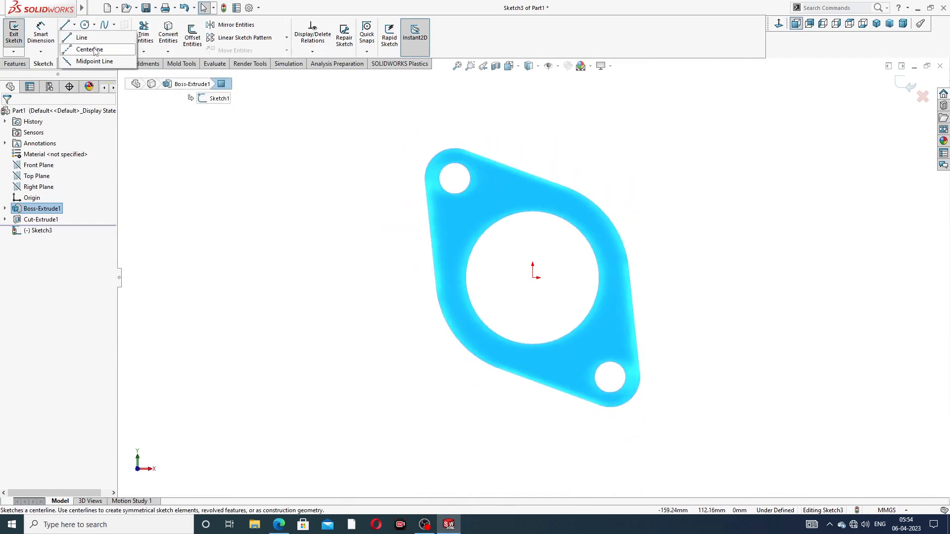
left_click(89, 47)
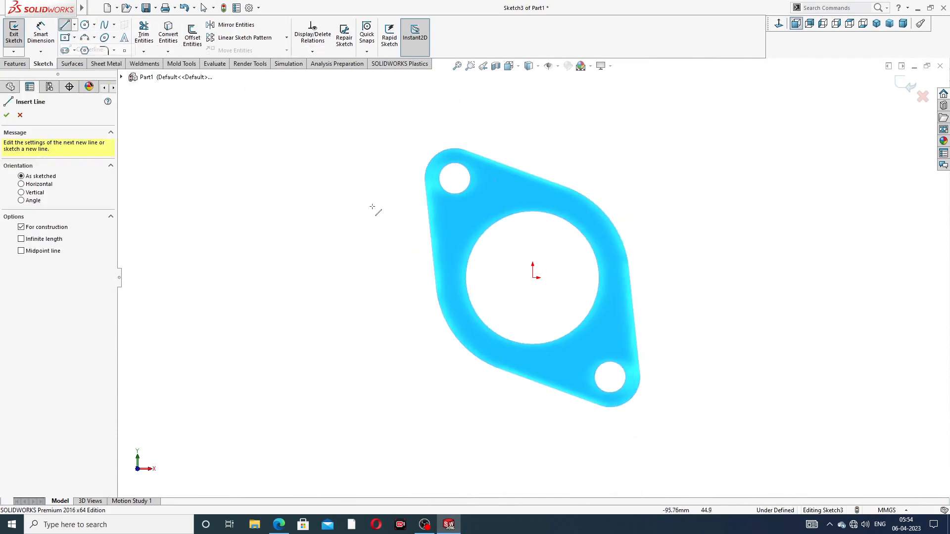
left_click(537, 278)
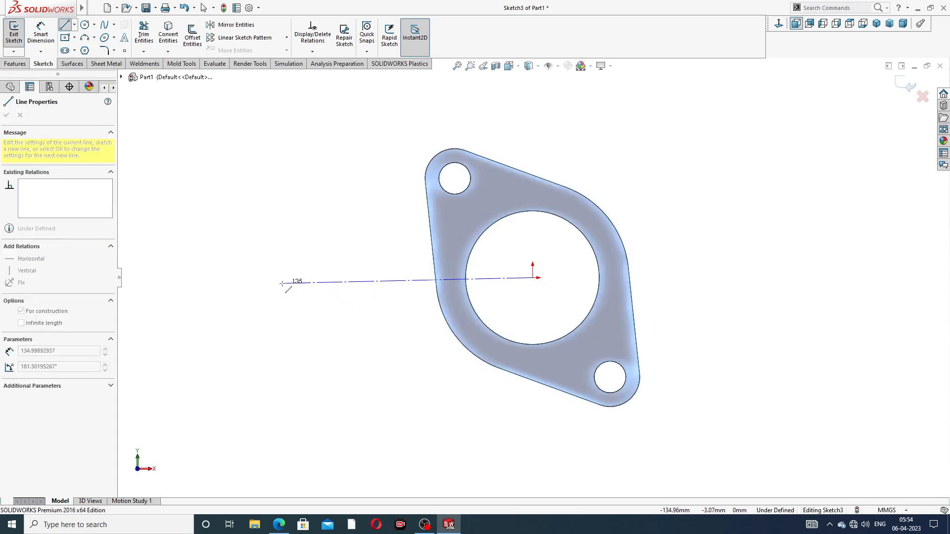
left_click(285, 277)
right_click(300, 232)
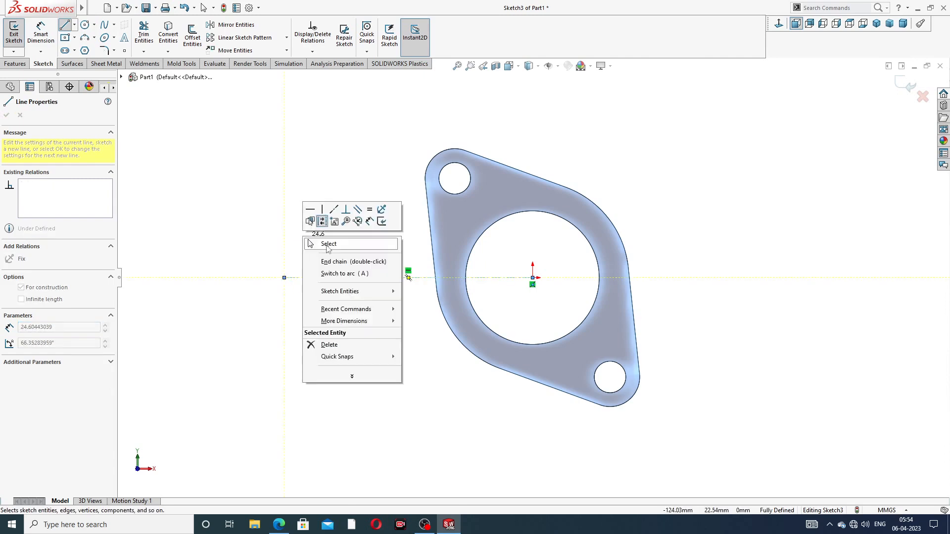
left_click(322, 240)
left_click(342, 278)
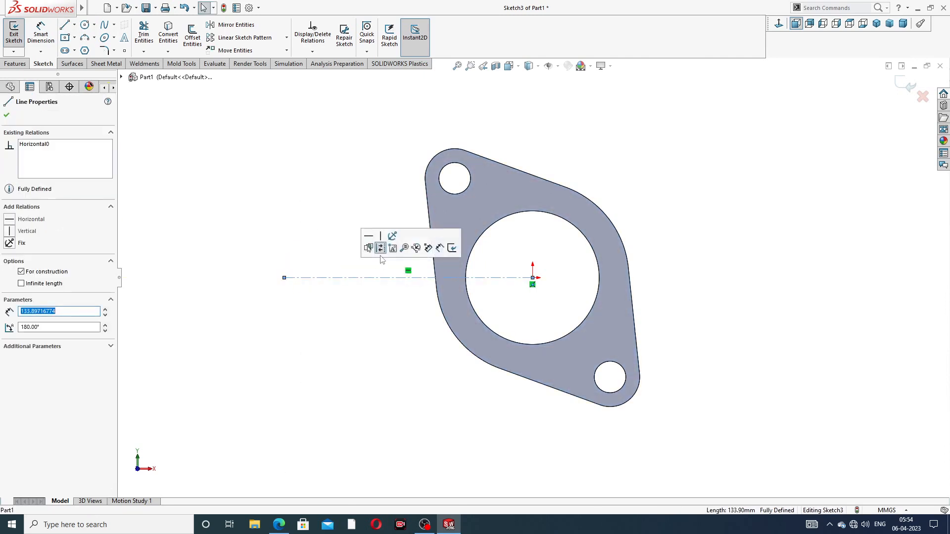
left_click(350, 156)
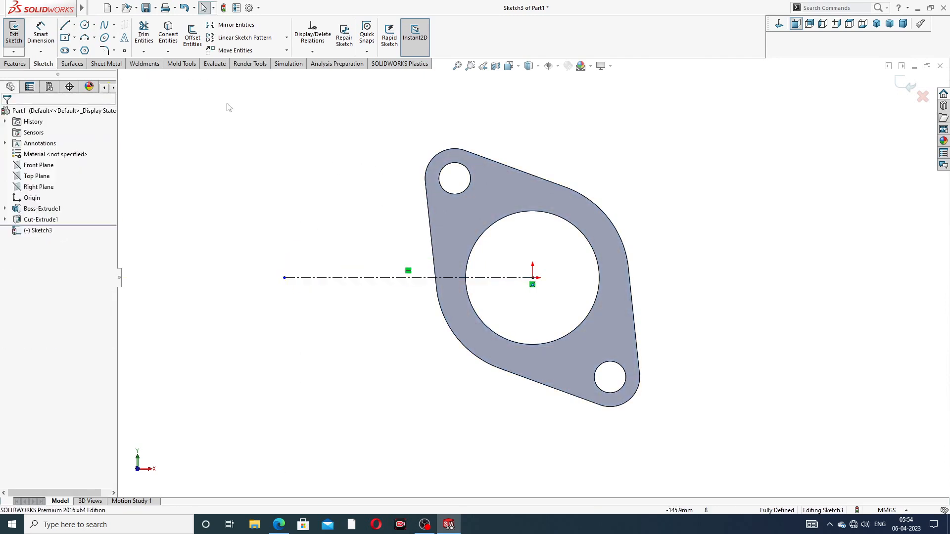
left_click(909, 86)
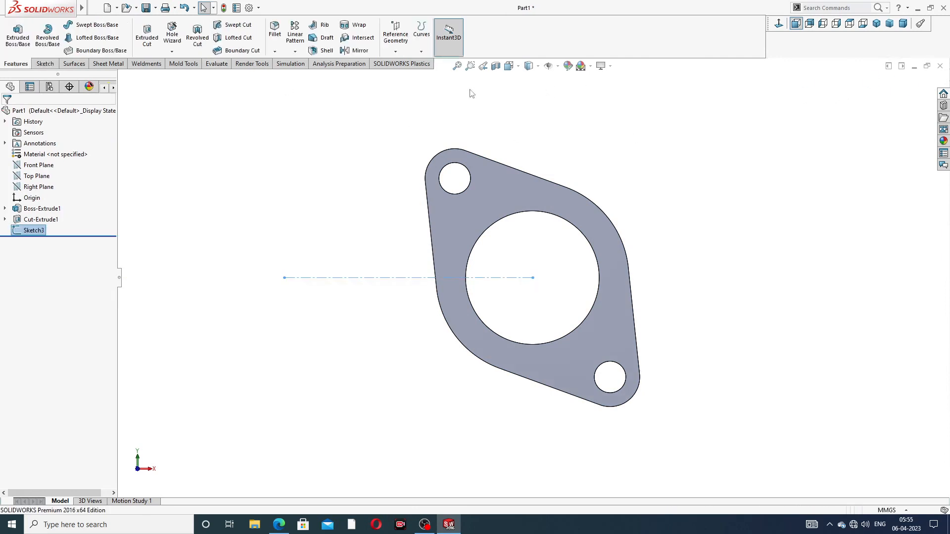
Step: Start a Linear Pattern along the sketched centerline with 120 mm spacing and 5 instances
left_click(296, 52)
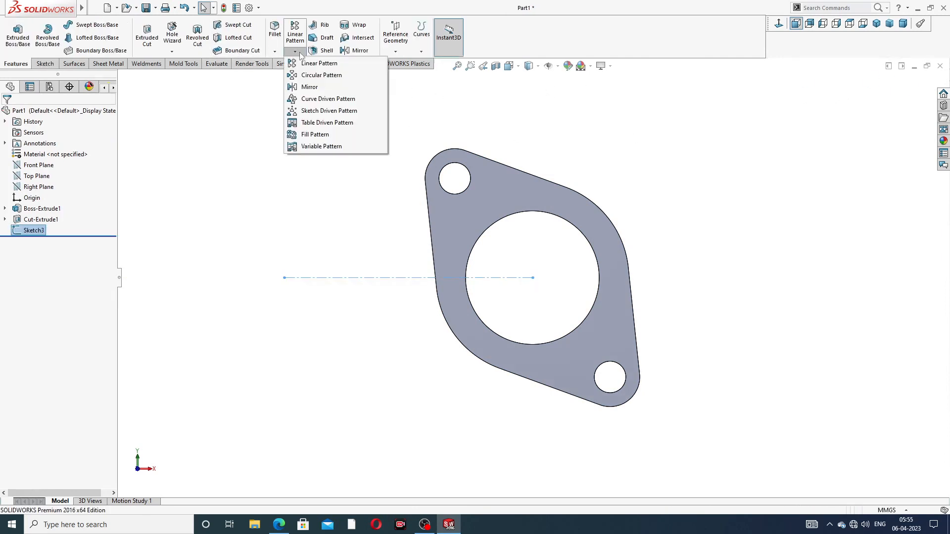
left_click(328, 64)
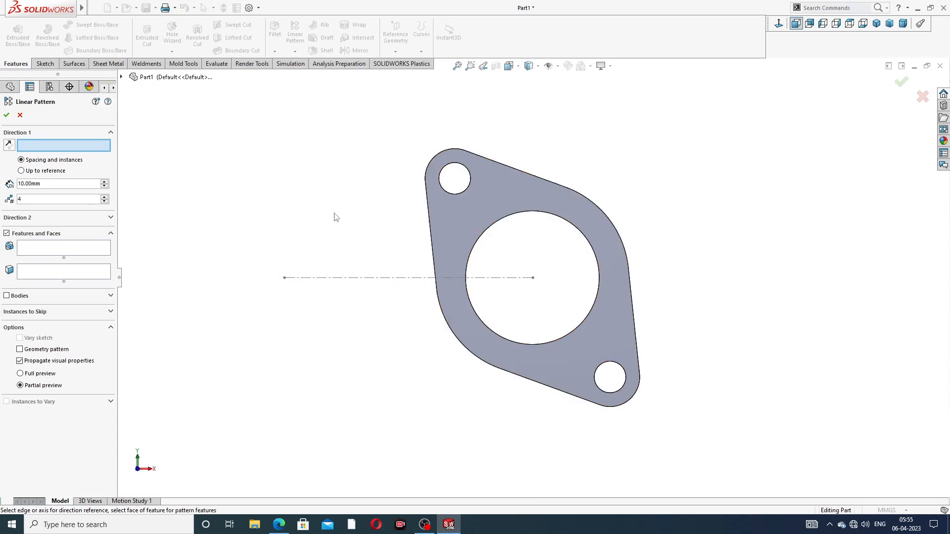
left_click(378, 279)
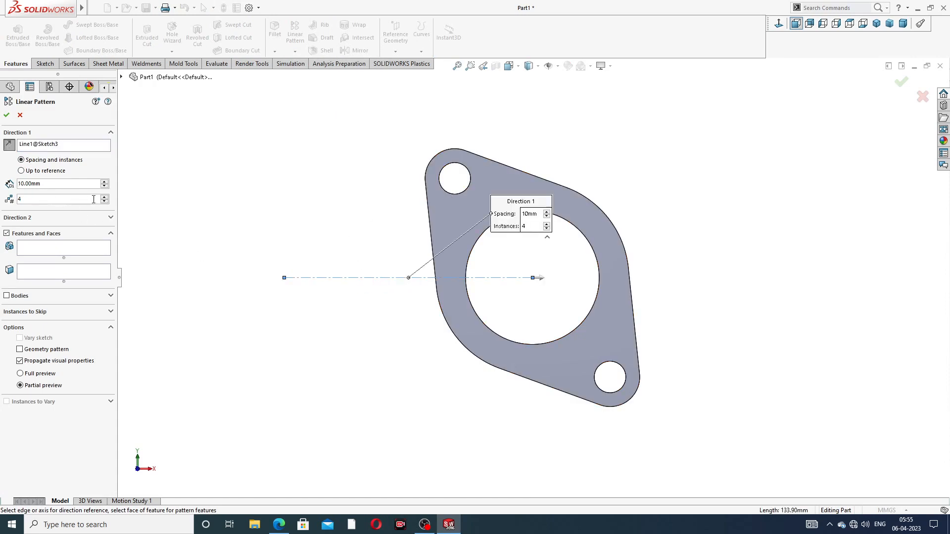
left_click(42, 184)
type("120")
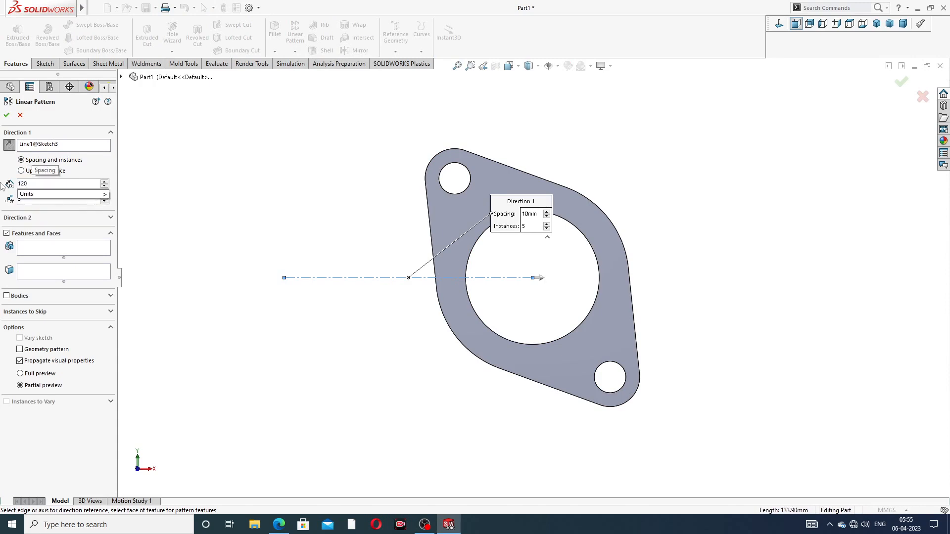
key("Return")
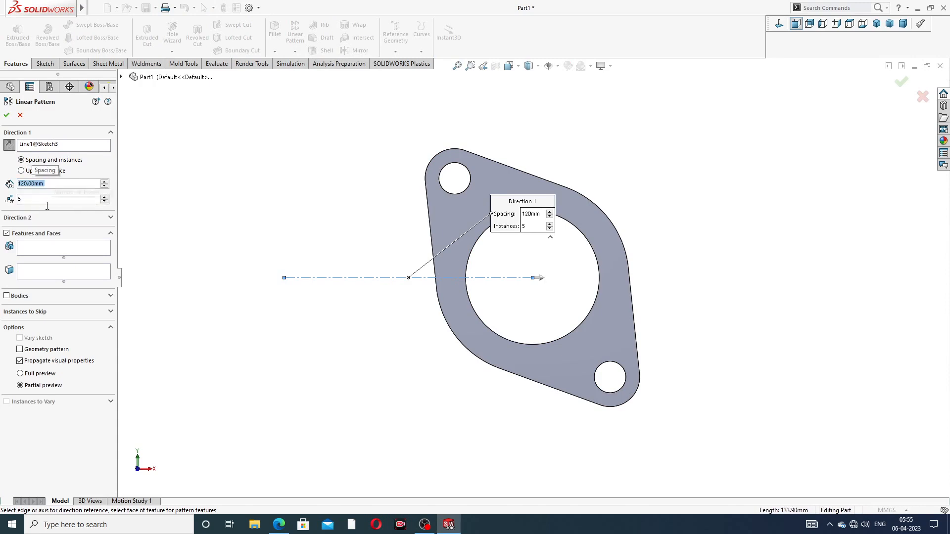
Step: Pattern the flange as a body, reverse the direction to run along negative X, and accept the pattern
left_click(6, 296)
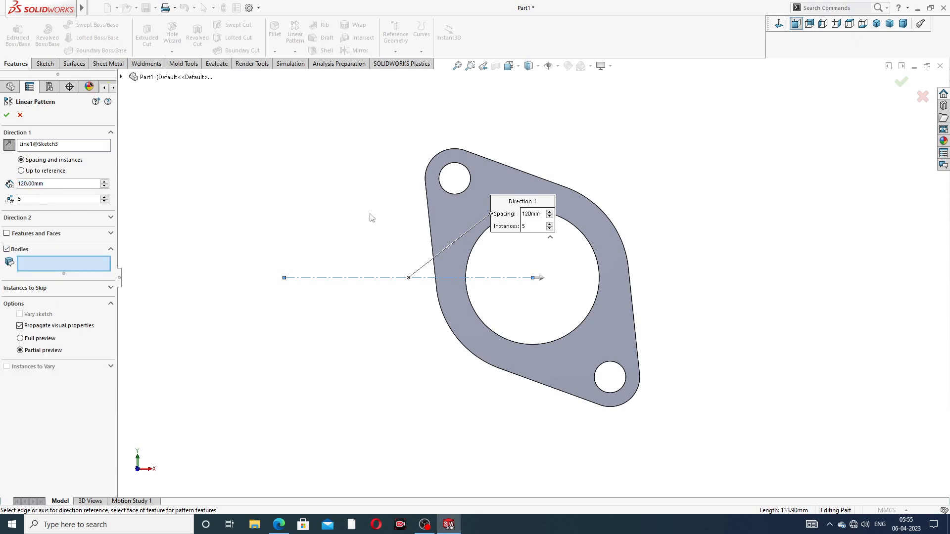
left_click(445, 210)
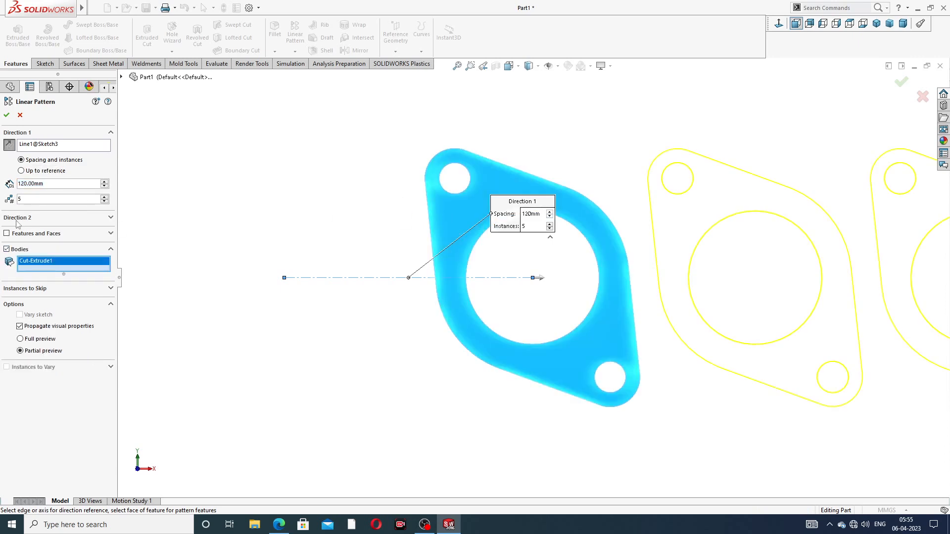
left_click(8, 145)
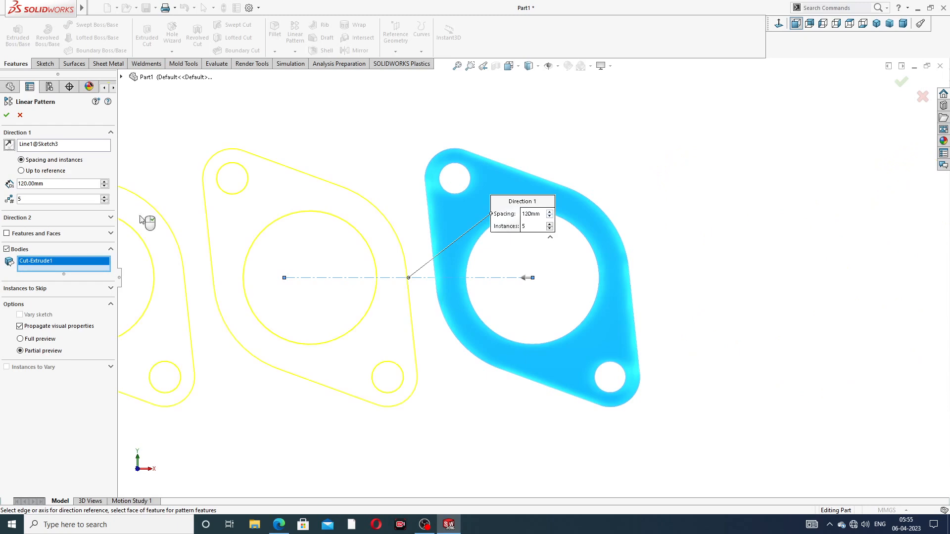
scroll(340, 251, "up", 5)
scroll(387, 300, "down", 4)
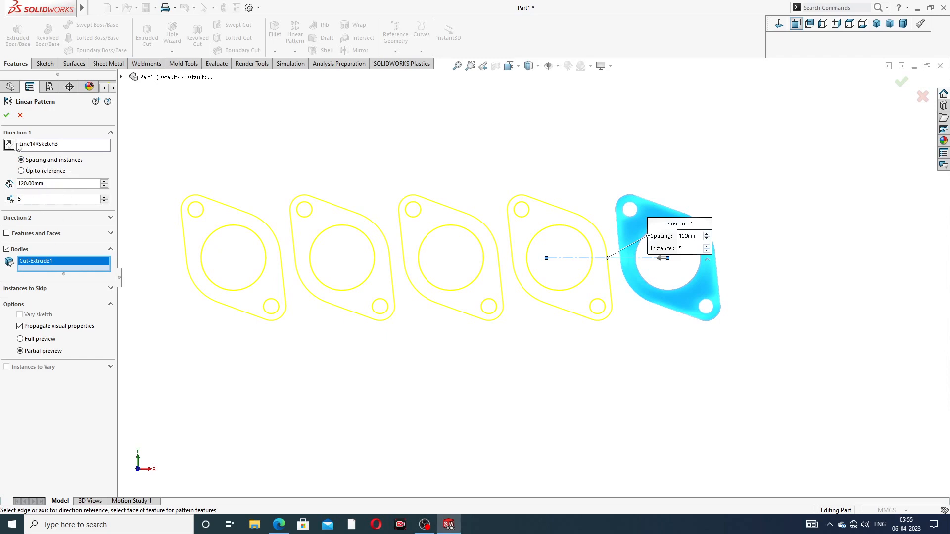
left_click(6, 115)
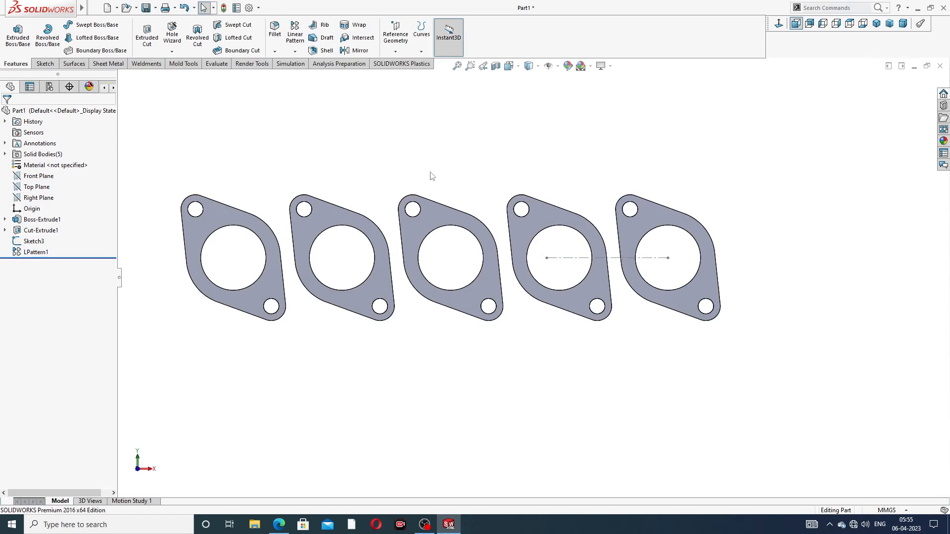
Step: Hide the sketch containing the horizontal pattern-direction centerline
scroll(488, 197, "up", 2)
scroll(616, 297, "down", 4)
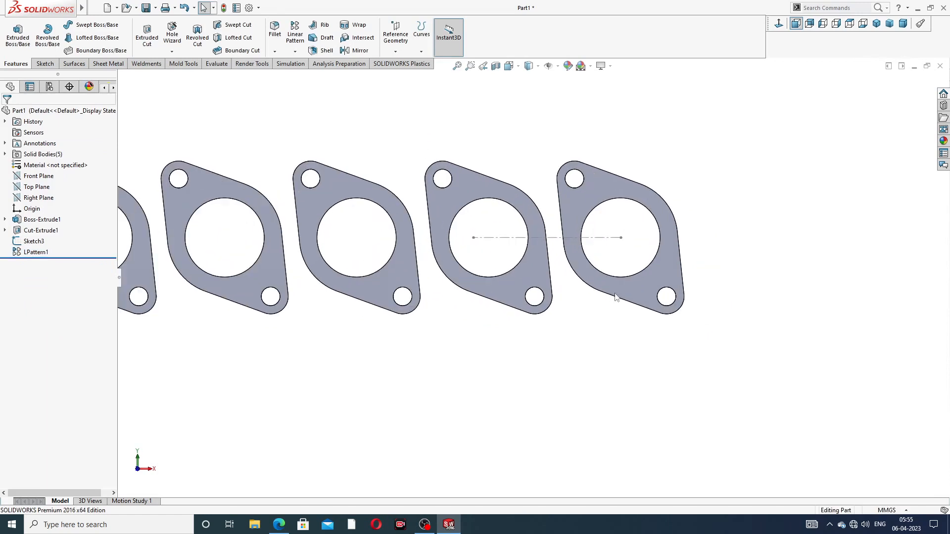
left_click(556, 238)
left_click(596, 207)
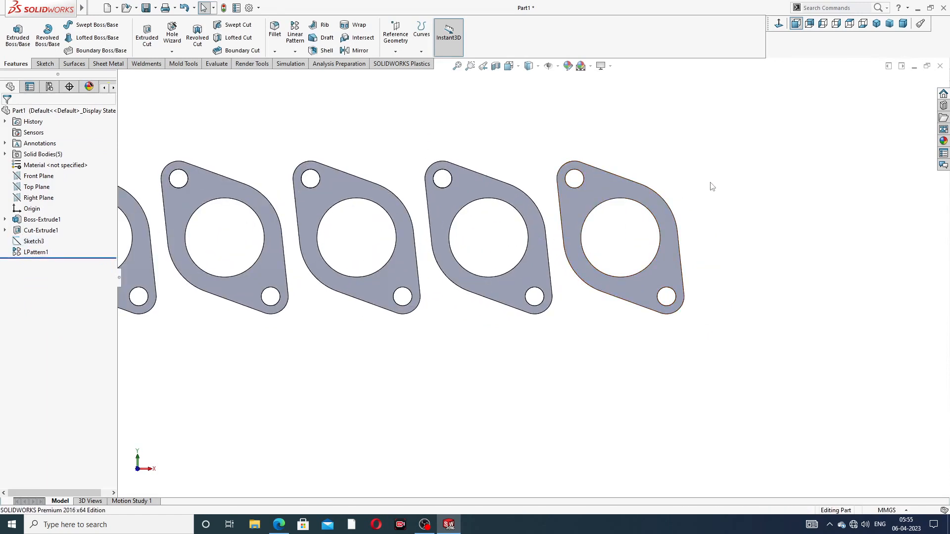
Step: Examine the row of flanges in an isometric view and check the manifold's remaining dimensions in the PDF drawing
scroll(499, 232, "up", 3)
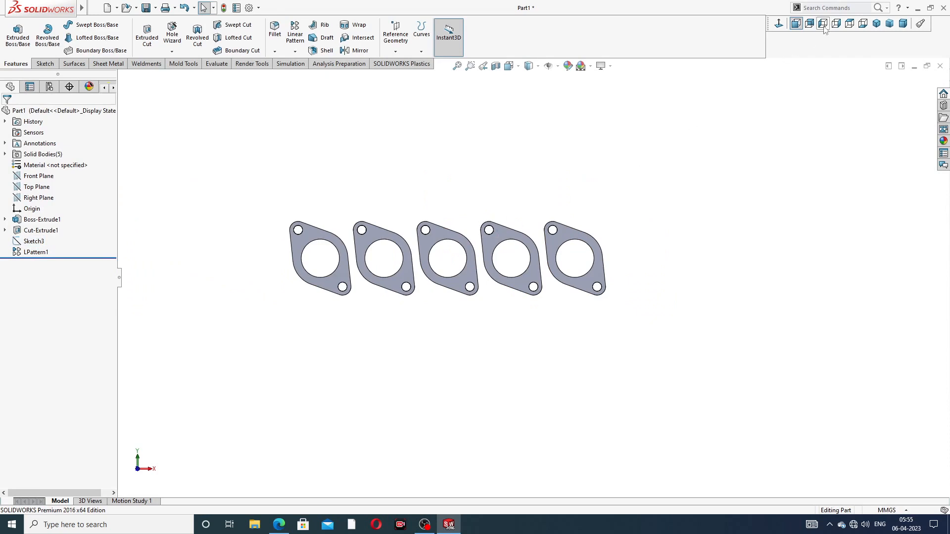
left_click(876, 24)
scroll(601, 192, "up", 3)
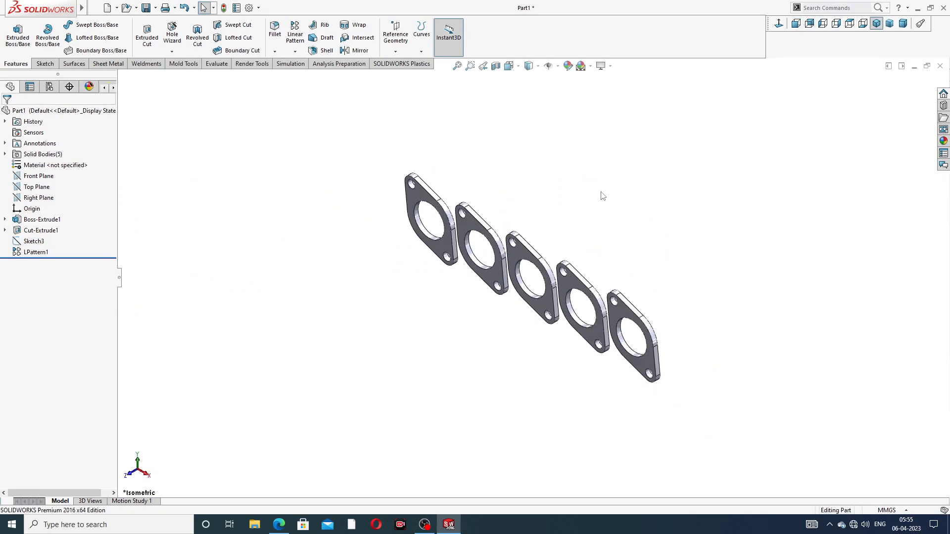
middle_click_drag(586, 227, 616, 203)
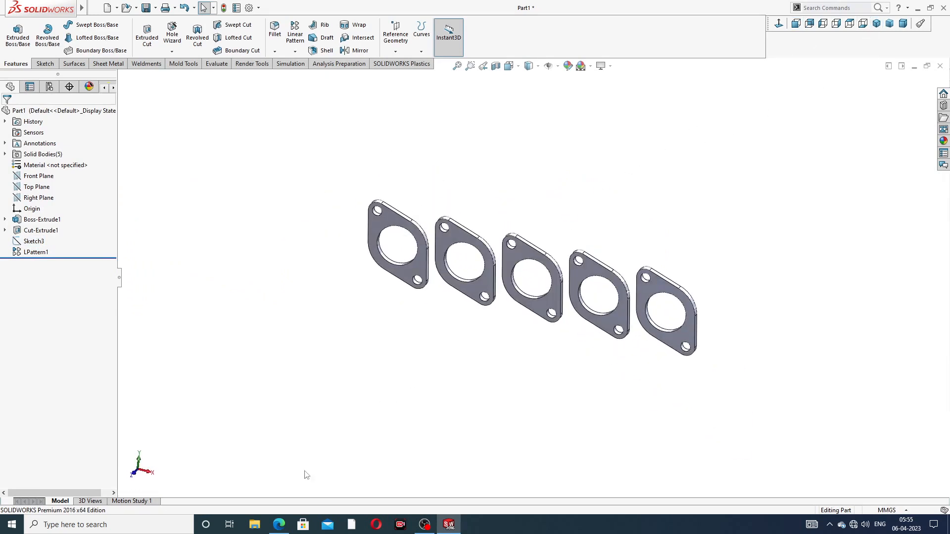
left_click(279, 524)
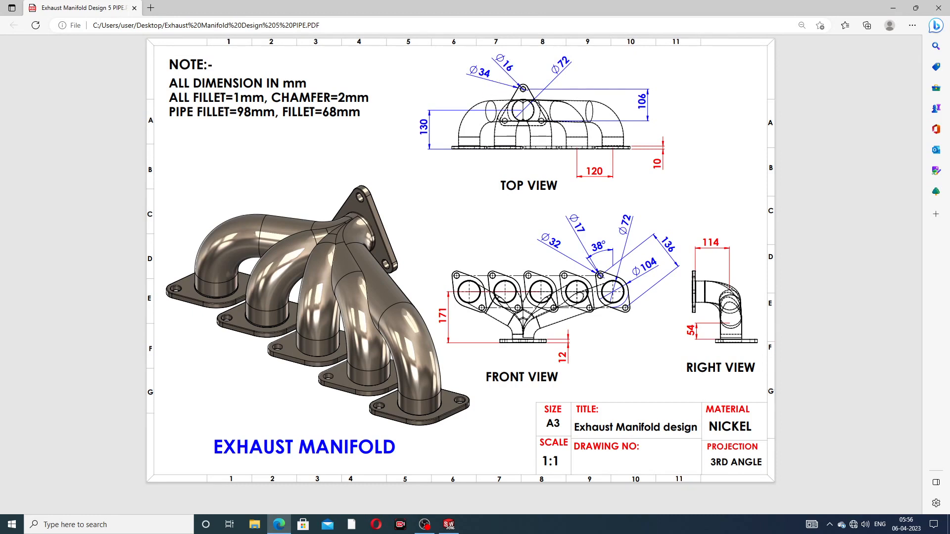
left_click(280, 526)
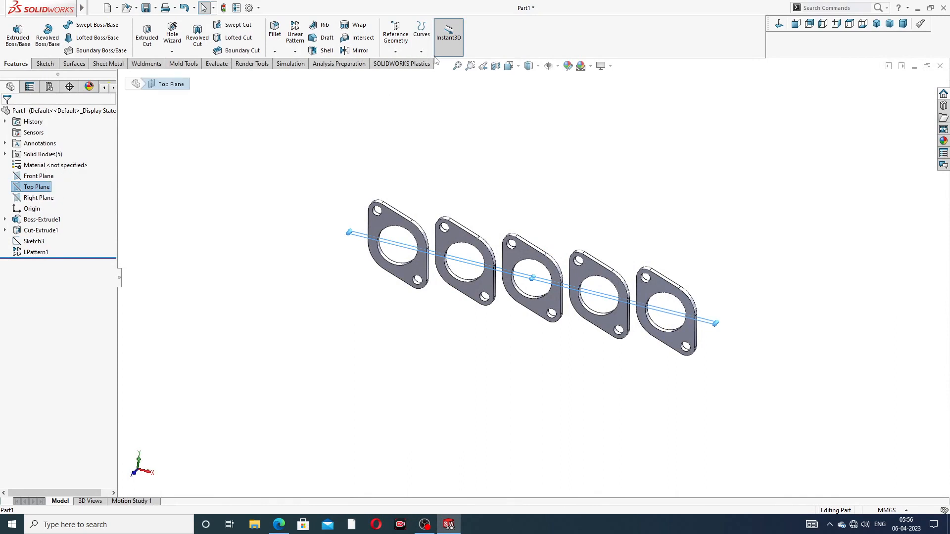
Step: Create a reference plane offset 171 mm below the Top Plane, using the flipped offset direction
left_click(395, 51)
left_click(414, 67)
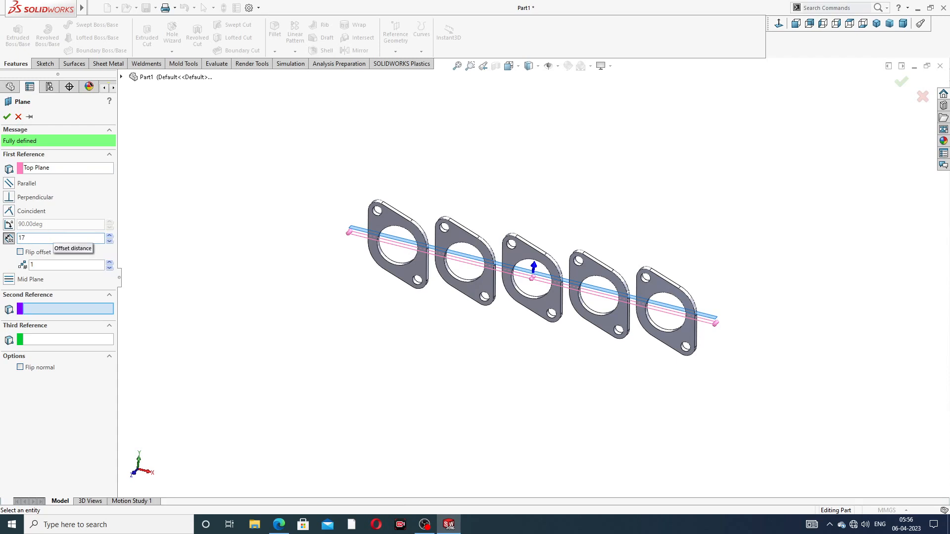
key("Return")
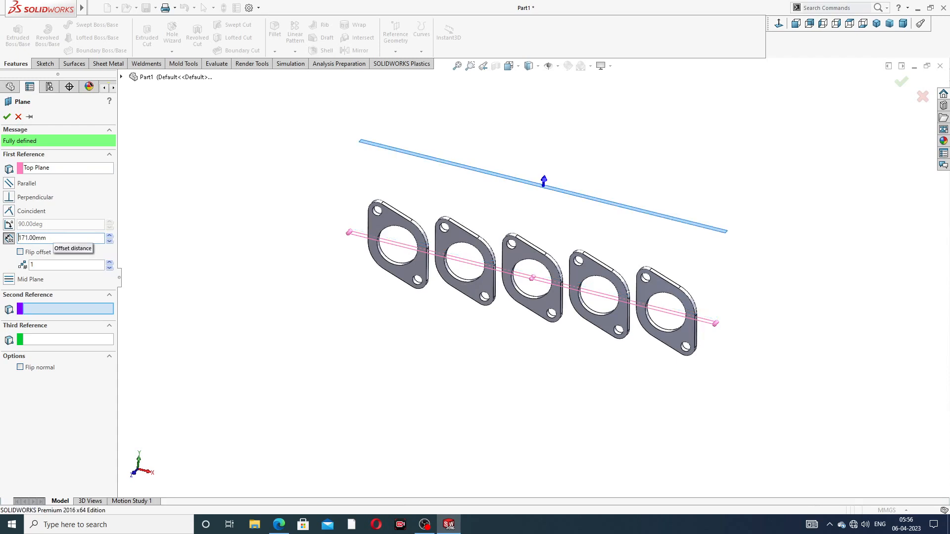
left_click(20, 253)
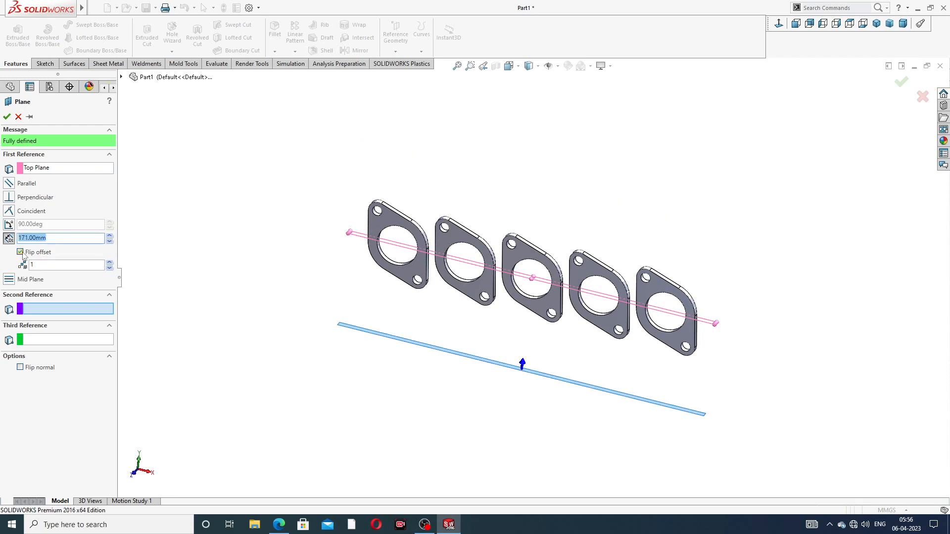
left_click(8, 117)
Step: Enlarge the new offset plane's border well behind the row of flanges and start a sketch on that plane
middle_click_drag(522, 376, 542, 361)
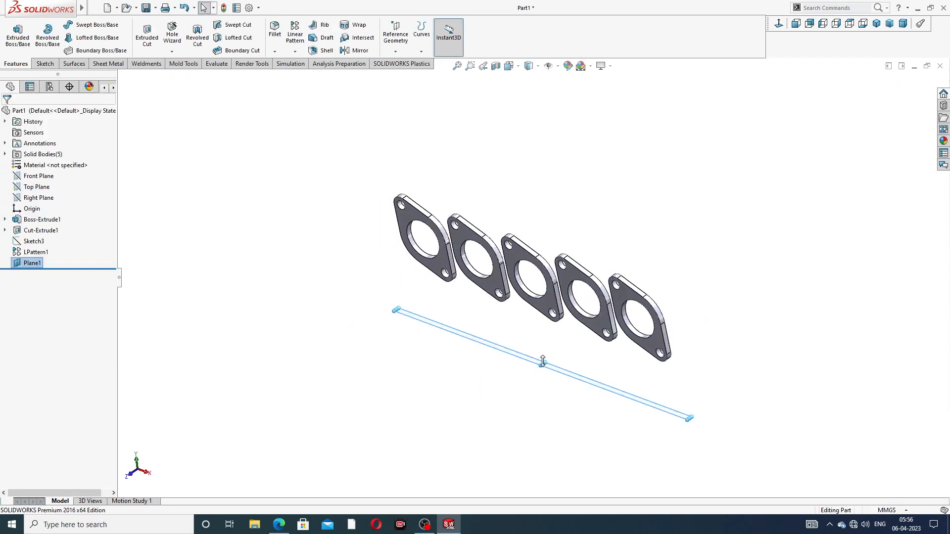
left_click_drag(543, 361, 603, 321)
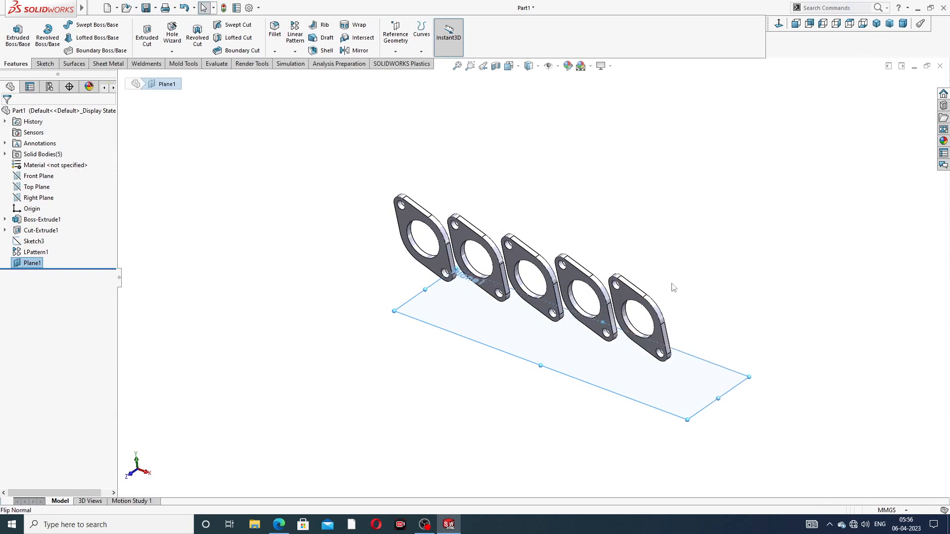
left_click(681, 370)
left_click(723, 341)
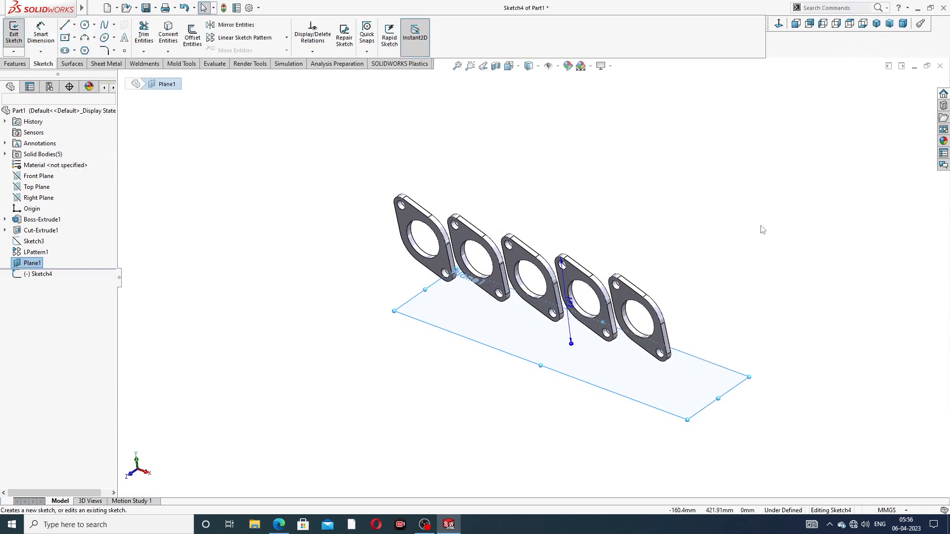
left_click(779, 24)
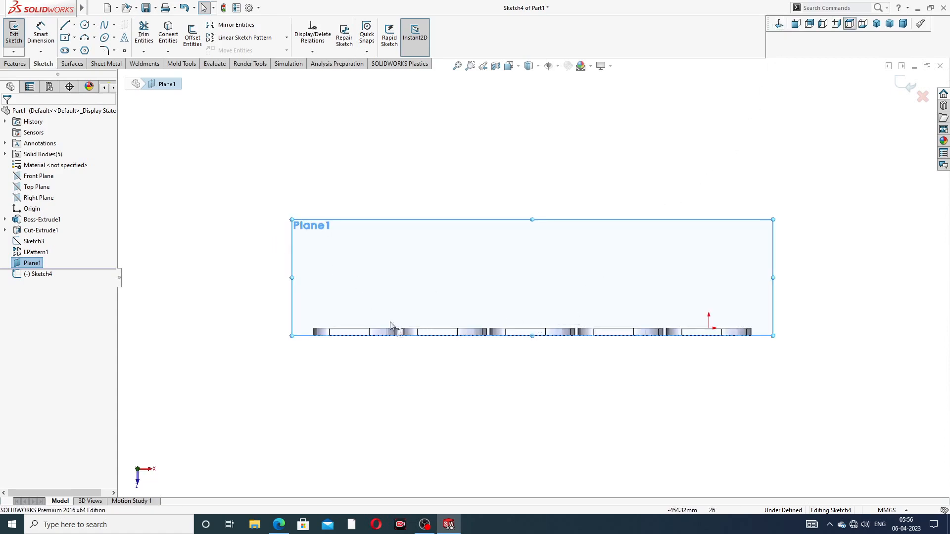
Step: Sketch a horizontal centerline about 4.4 mm long across the gap between the third and fourth flanges from the -X end, along their front faces
scroll(589, 342, "down", 3)
scroll(564, 356, "down", 5)
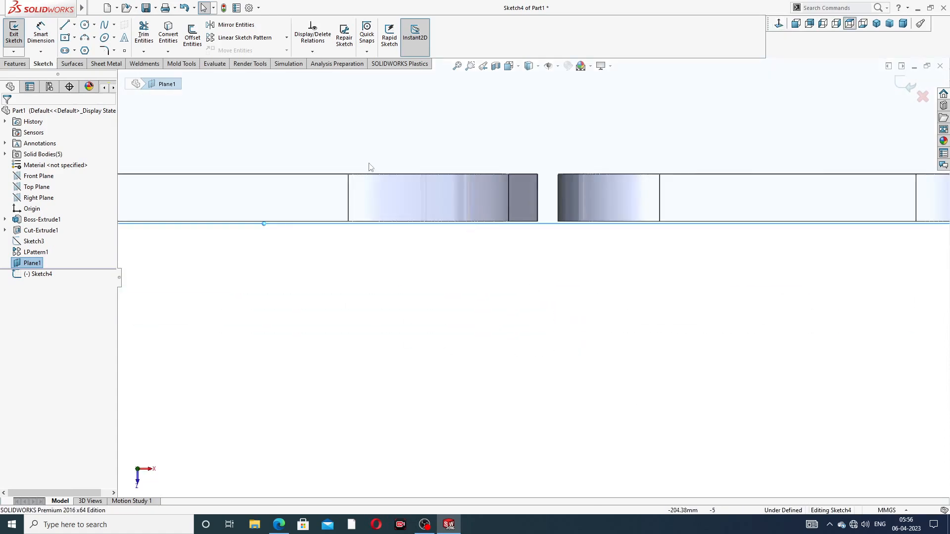
left_click(75, 25)
left_click(89, 46)
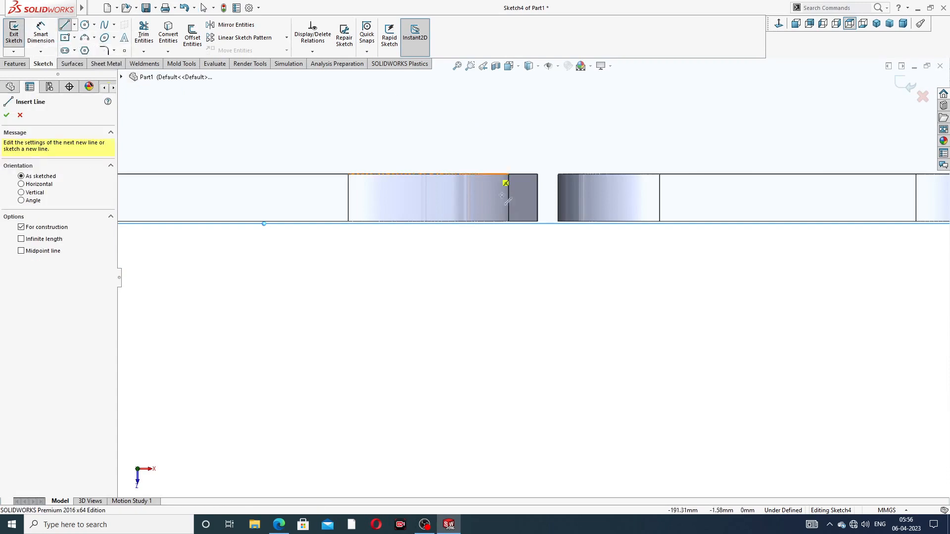
scroll(517, 203, "down", 4)
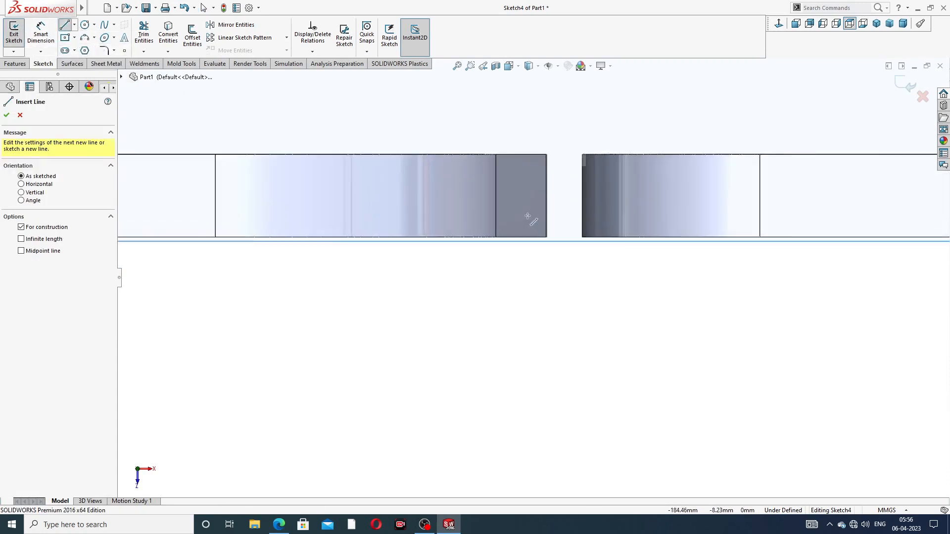
left_click(551, 245)
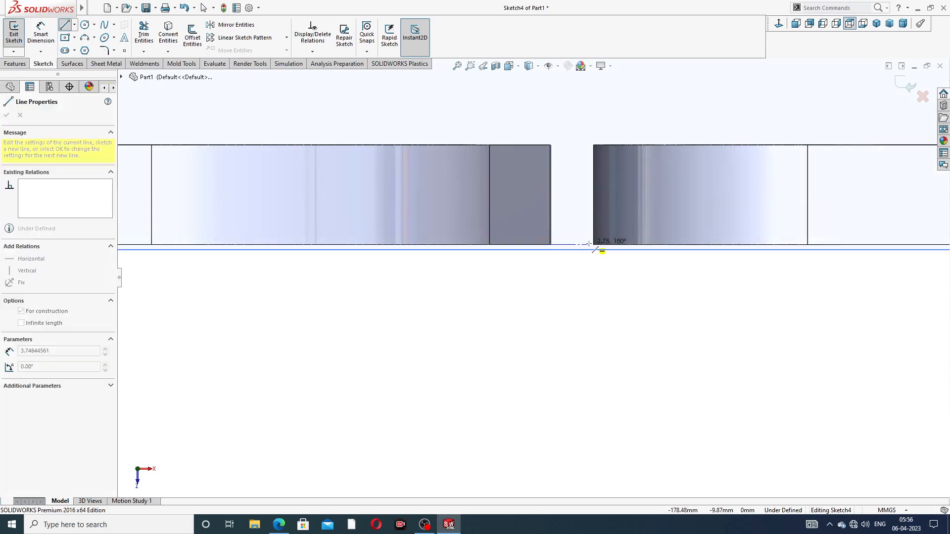
scroll(609, 250, "down", 3)
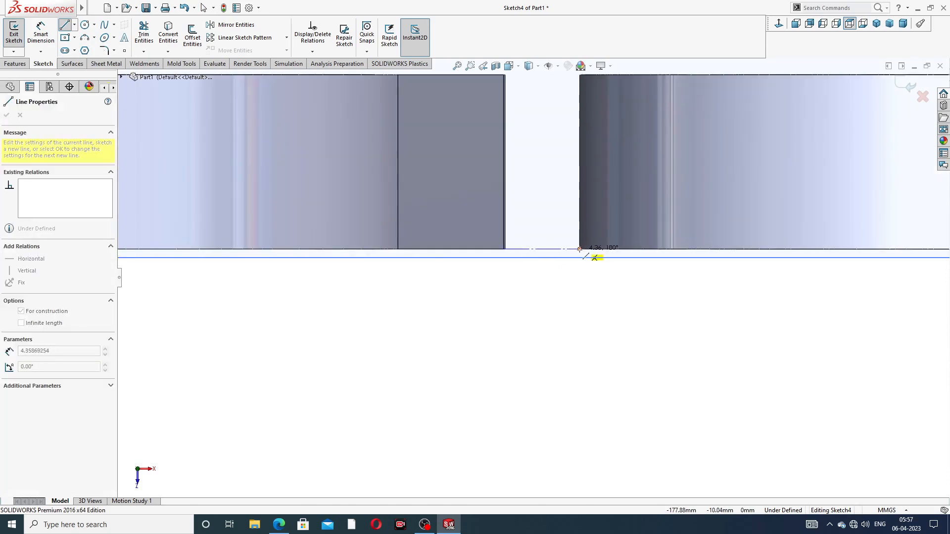
left_click(541, 253)
right_click(558, 138)
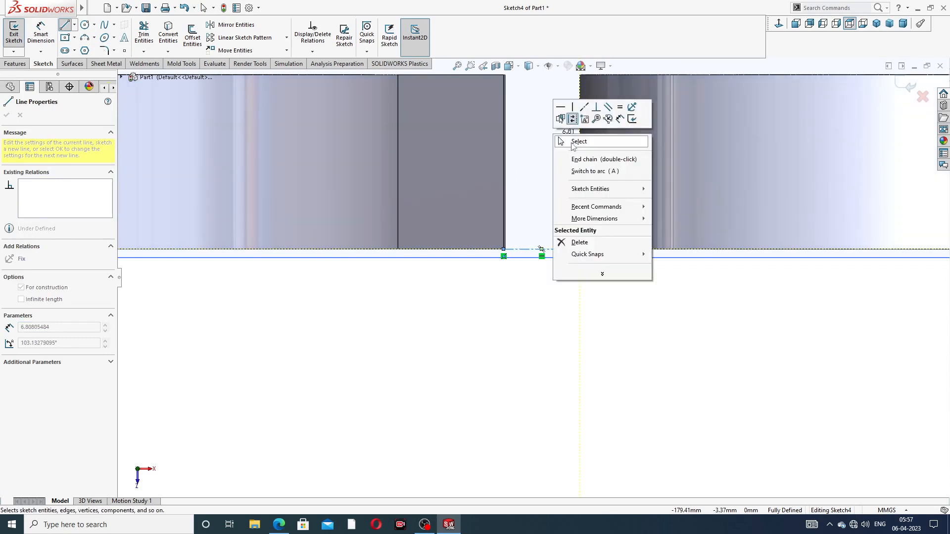
left_click(560, 142)
Step: Sketch a vertical centerline about 109 mm long from the short centerline's midpoint, running back past the flanges
left_click(74, 24)
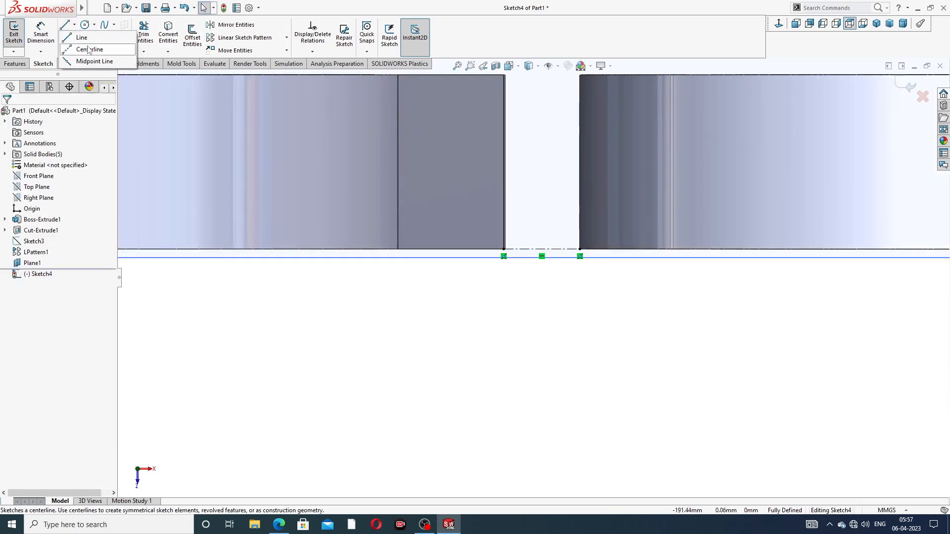
left_click(88, 50)
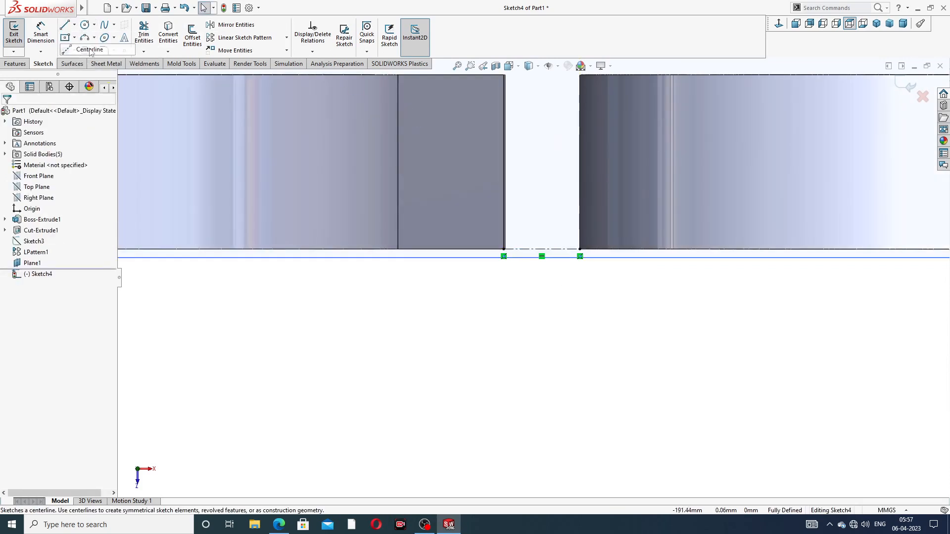
left_click(541, 250)
scroll(539, 119, "up", 8)
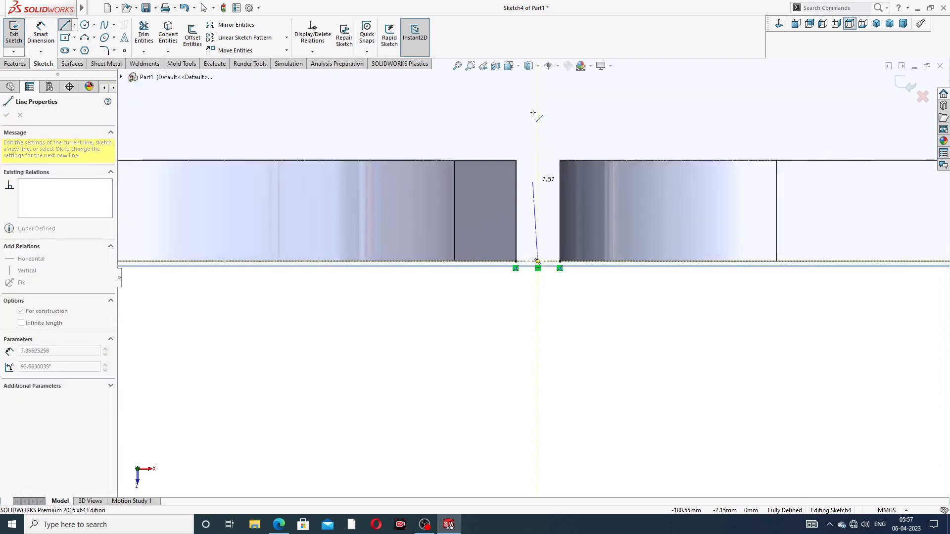
scroll(548, 111, "up", 3)
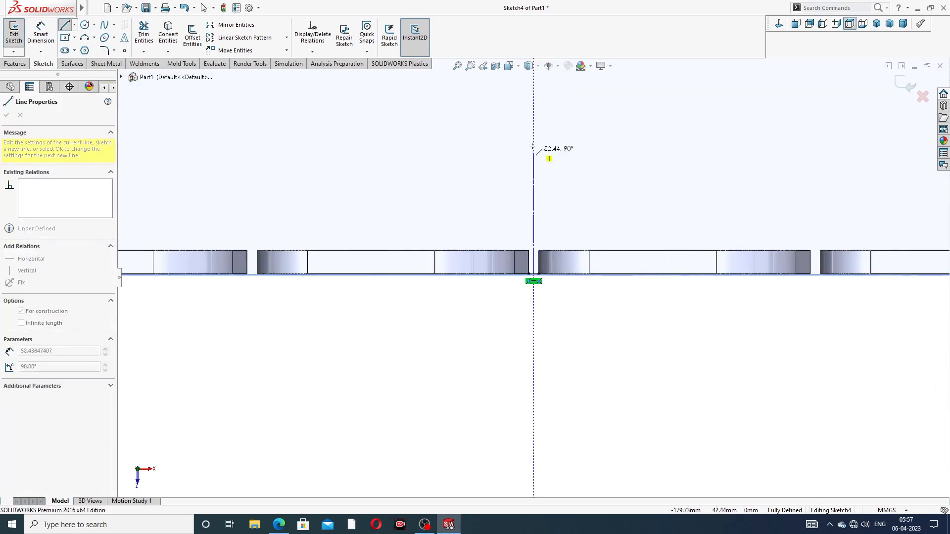
scroll(536, 125, "up", 2)
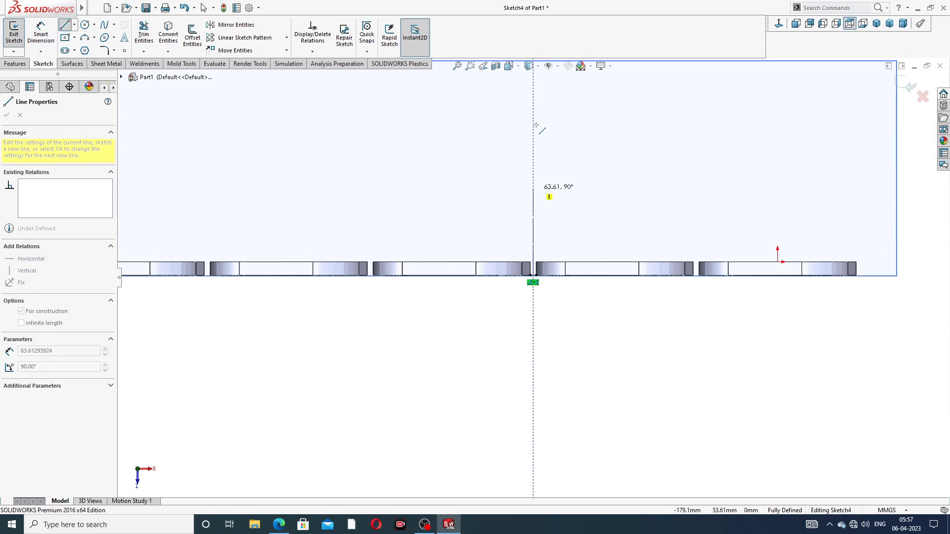
left_click(533, 127)
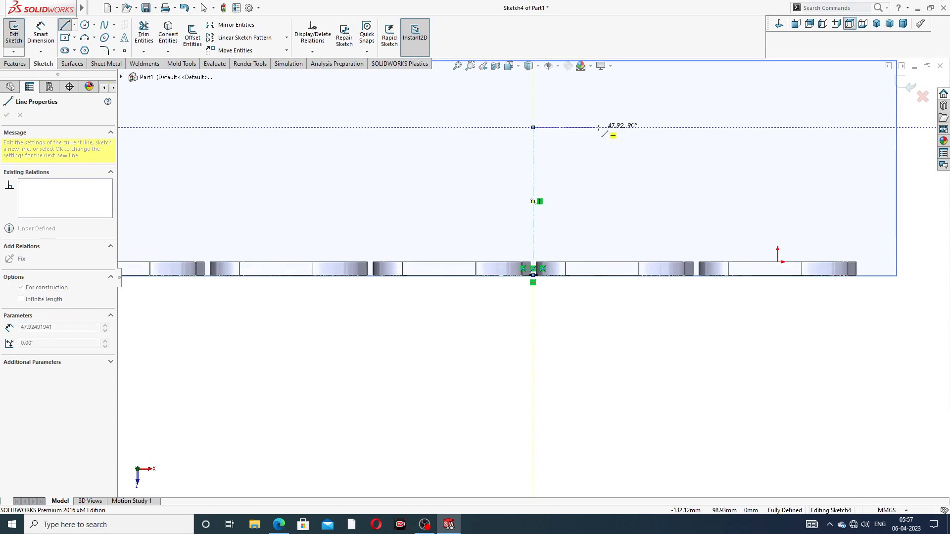
right_click(599, 128)
left_click(621, 134)
scroll(562, 173, "down", 1)
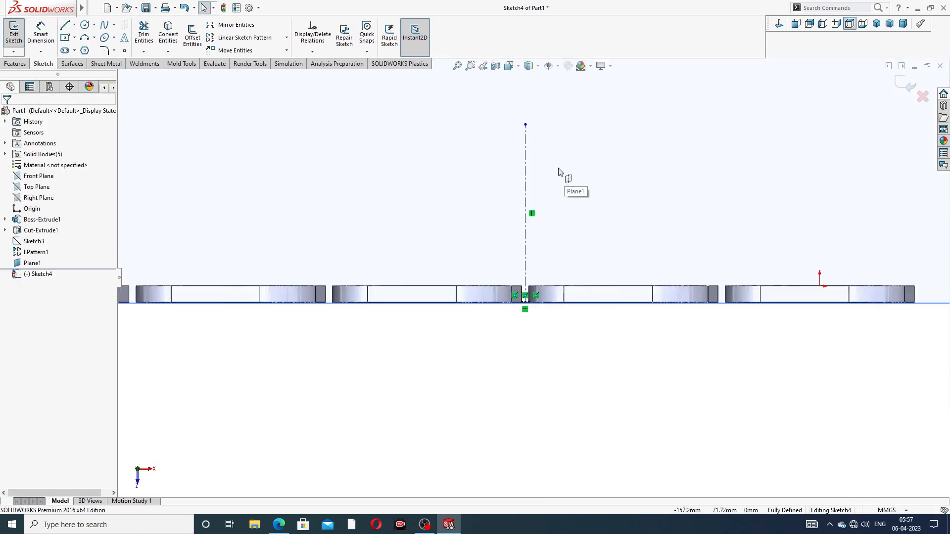
left_click(528, 158)
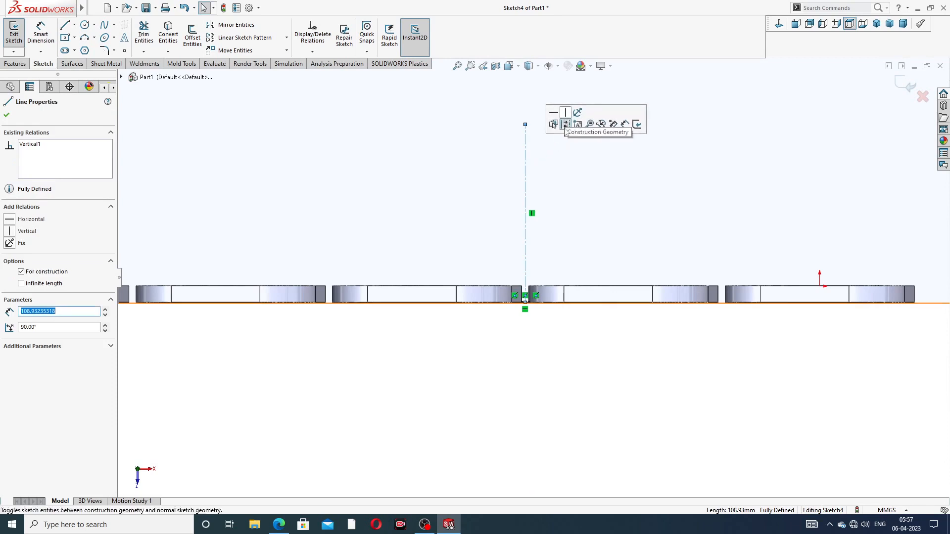
left_click(589, 194)
Step: Hide the offset plane that carries the current sketch
scroll(633, 156, "up", 4)
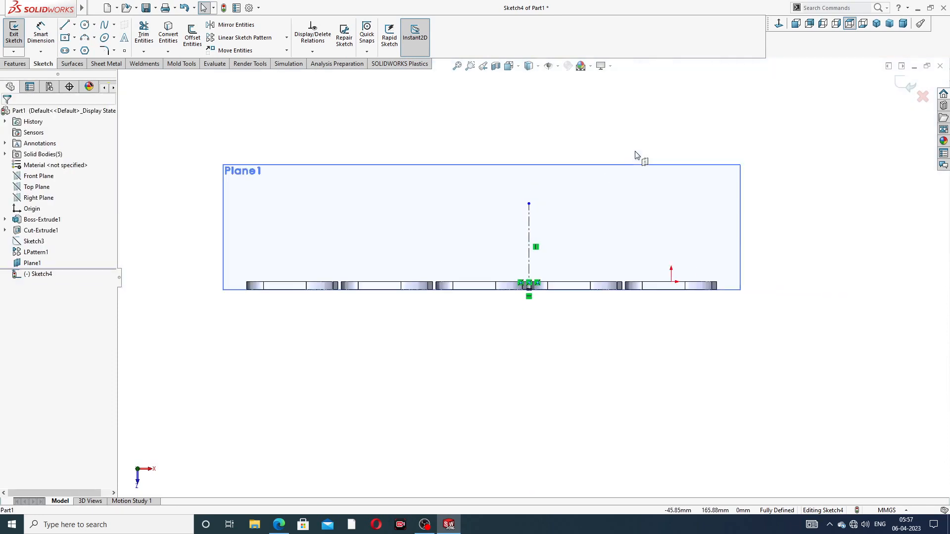
left_click(611, 173)
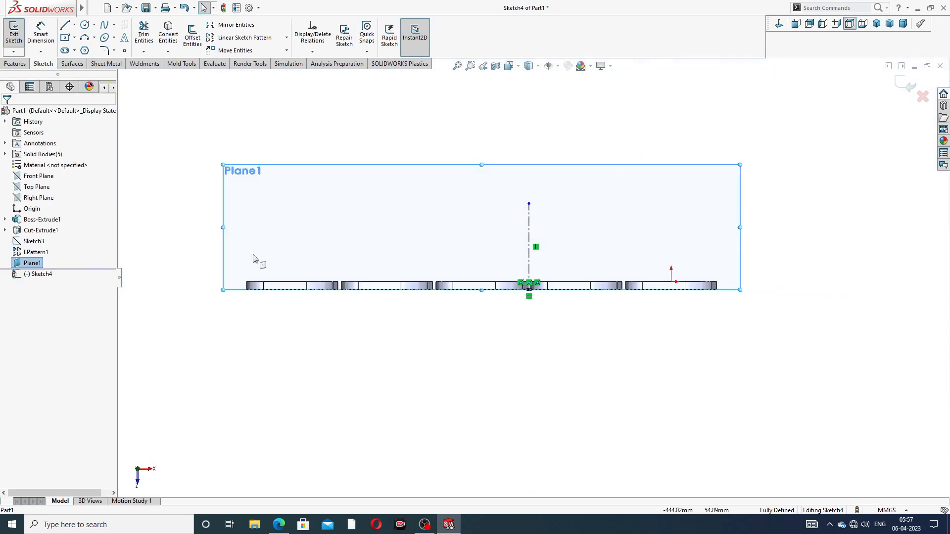
left_click(39, 264)
left_click(60, 248)
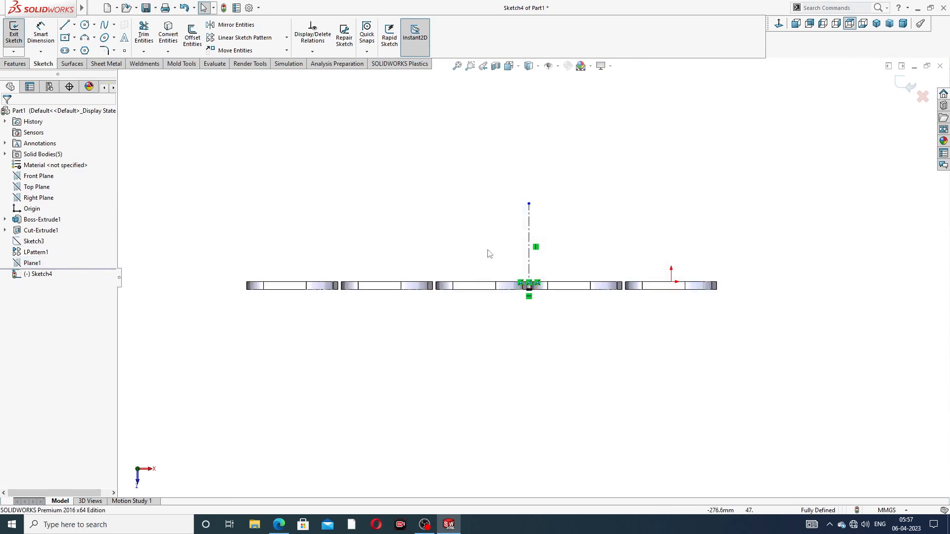
Step: Lengthen the vertical centerline by moving its free end farther from the flanges, to about Y 124 mm in the sketch
scroll(515, 294, "down", 5)
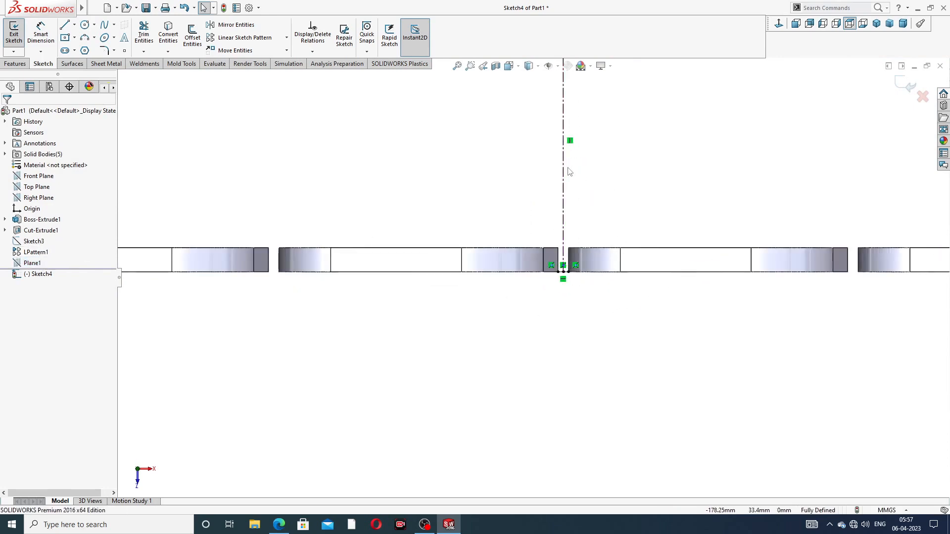
scroll(500, 193, "up", 3)
middle_click_drag(500, 193, 475, 209)
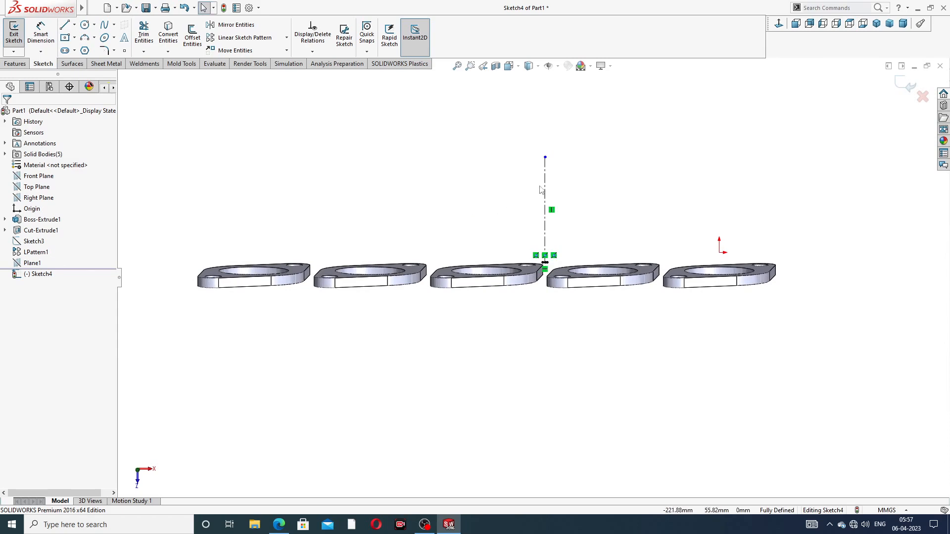
key("ctrl+5")
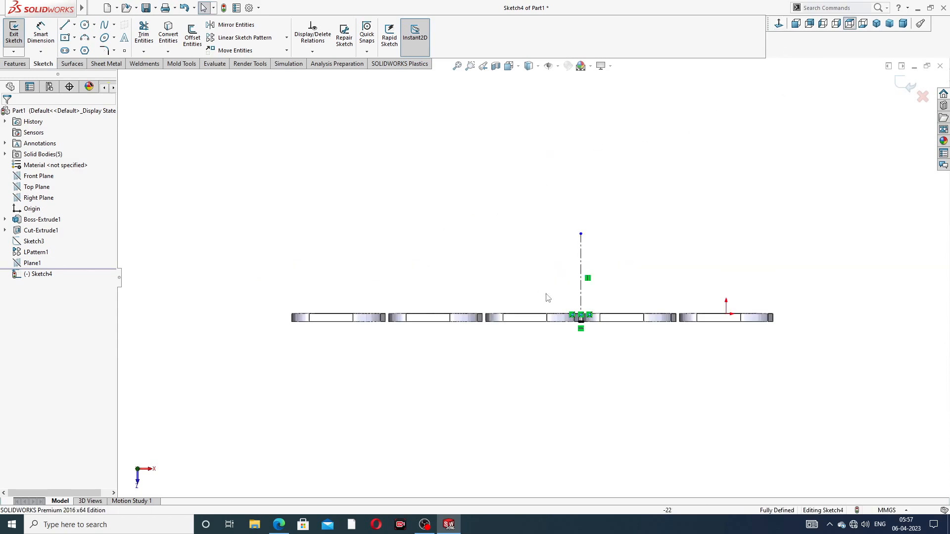
scroll(548, 296, "down", 2)
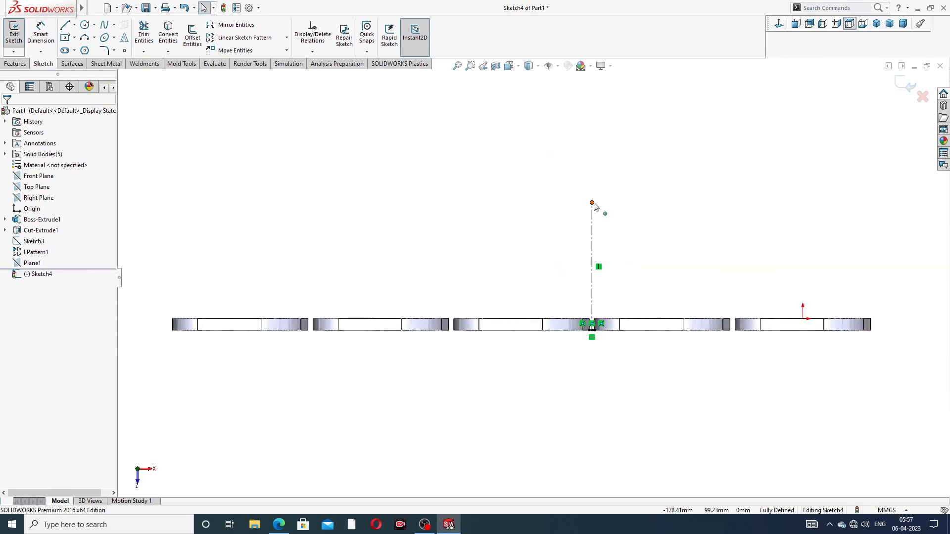
left_click_drag(592, 203, 592, 174)
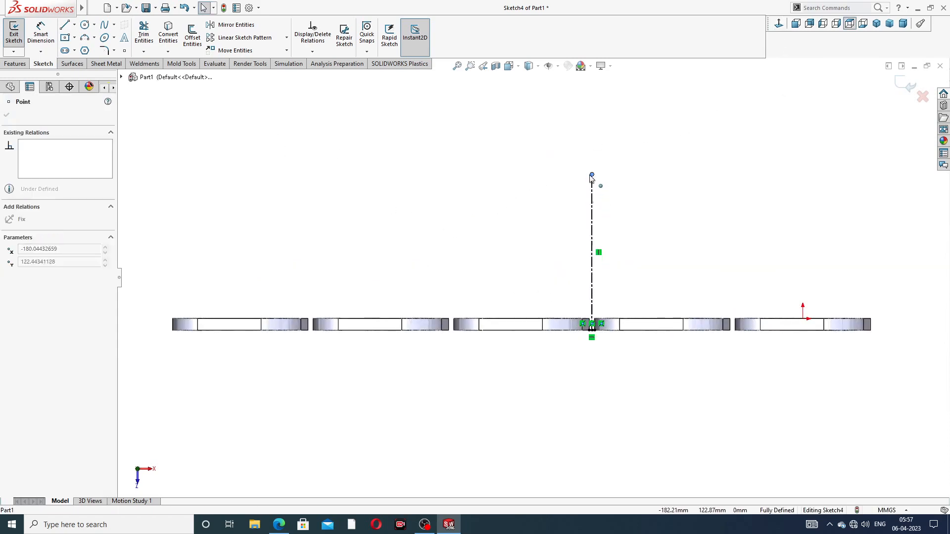
key("Escape")
Step: Sketch a three-sided polygon centred on the vertical centerline's free end, with an inscribed circle about 55 mm across and one vertex pointing away from the flanges
left_click(85, 51)
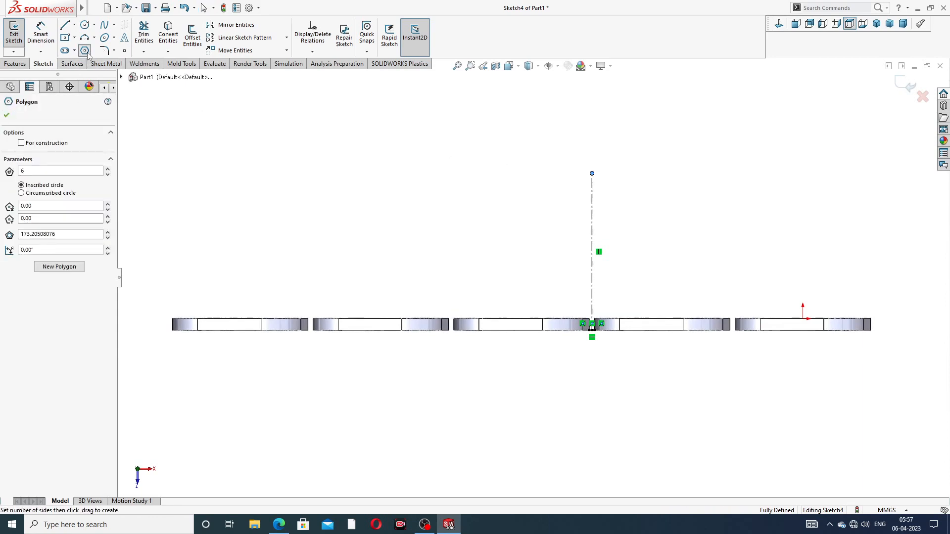
left_click(107, 174)
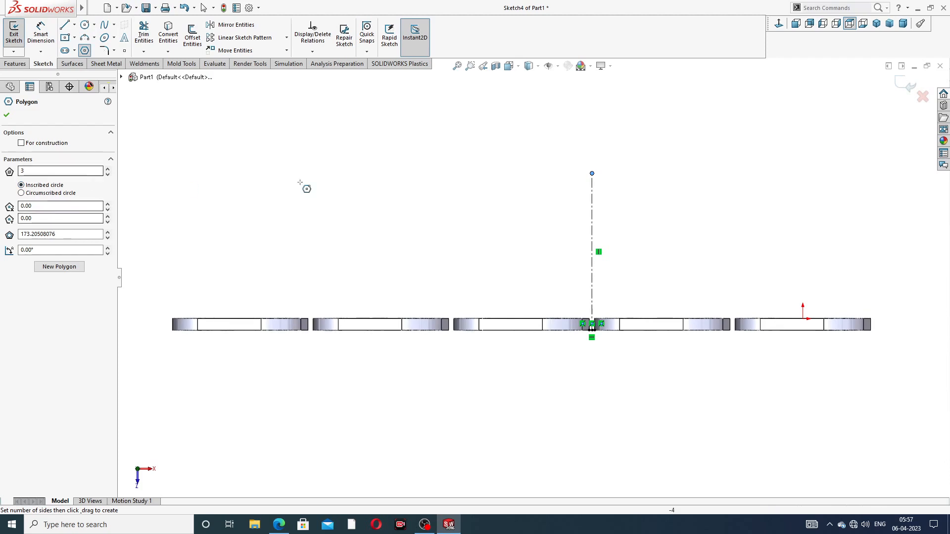
left_click(592, 174)
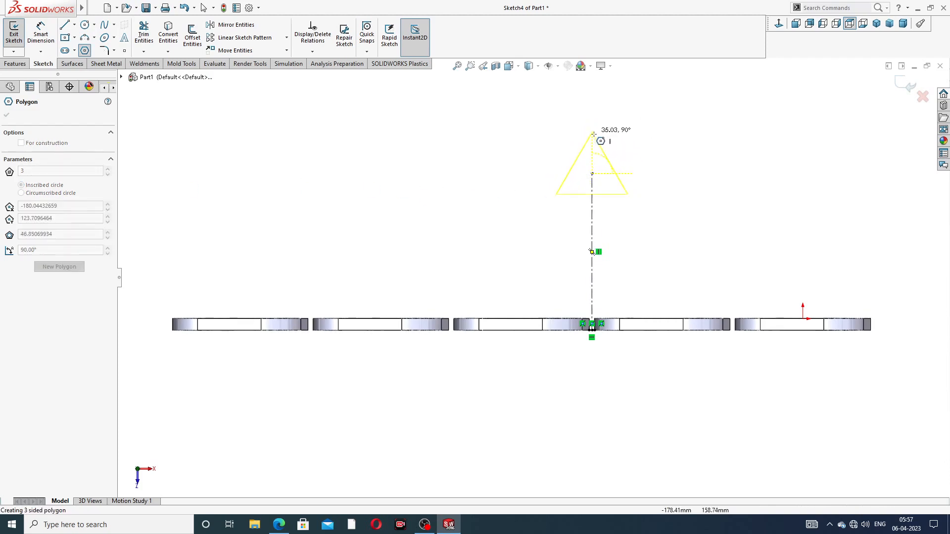
left_click(594, 108)
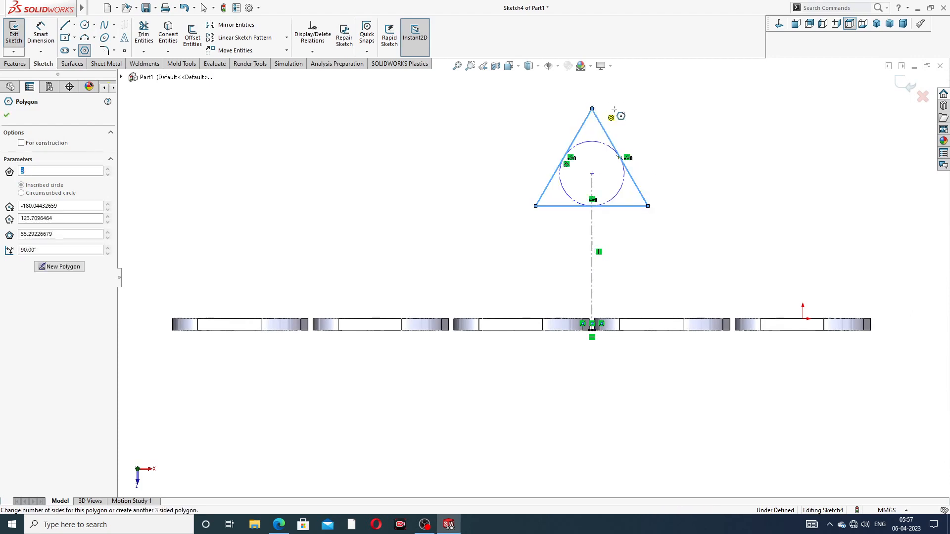
right_click(652, 112)
left_click(669, 121)
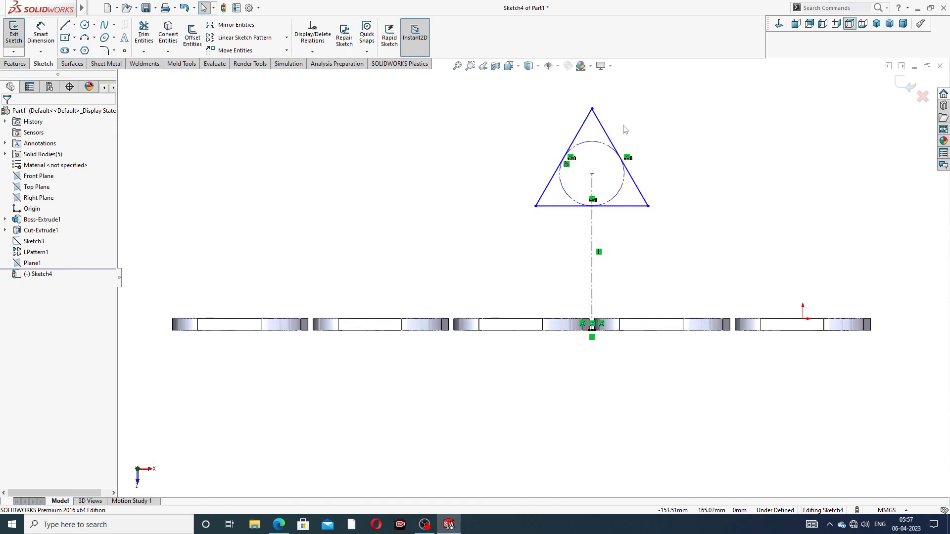
scroll(619, 148, "down", 2)
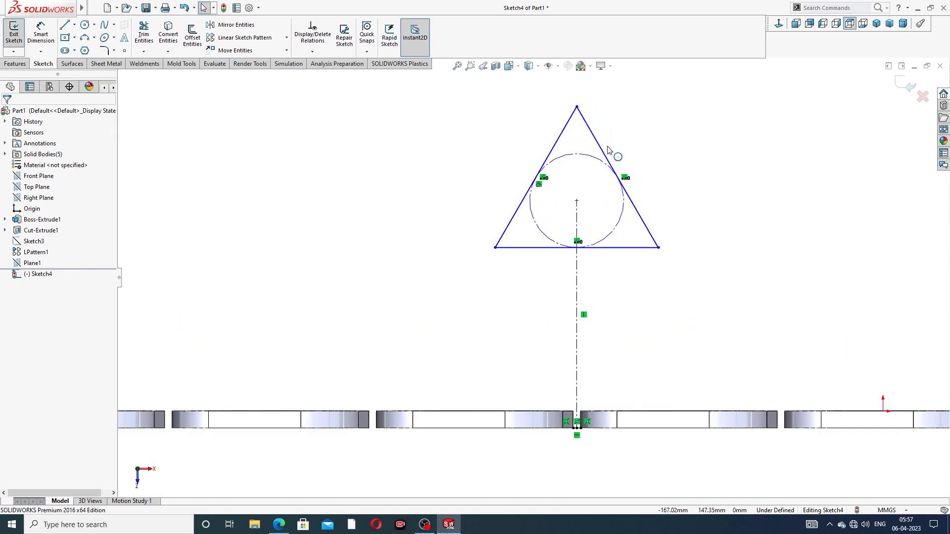
Step: Convert the three sides of the triangle to construction geometry
scroll(612, 153, "up", 3)
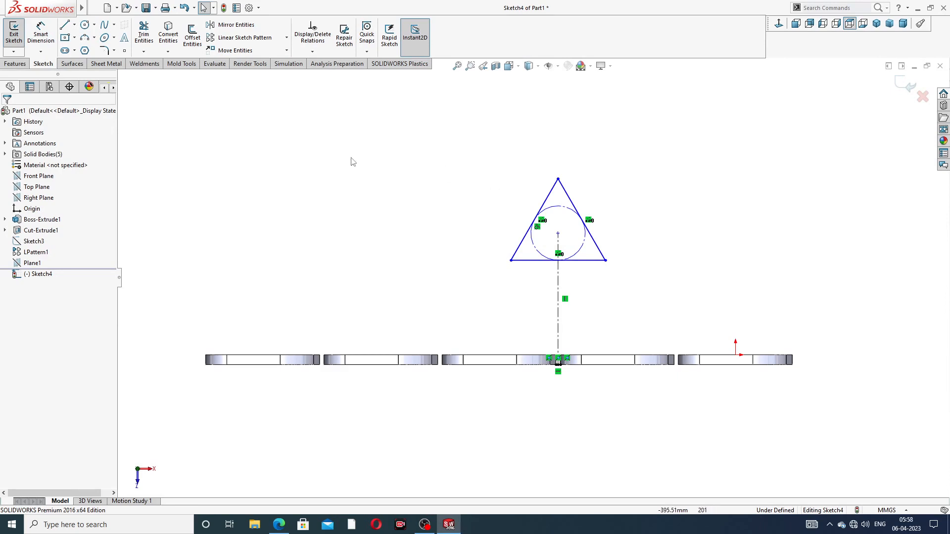
left_click(555, 193)
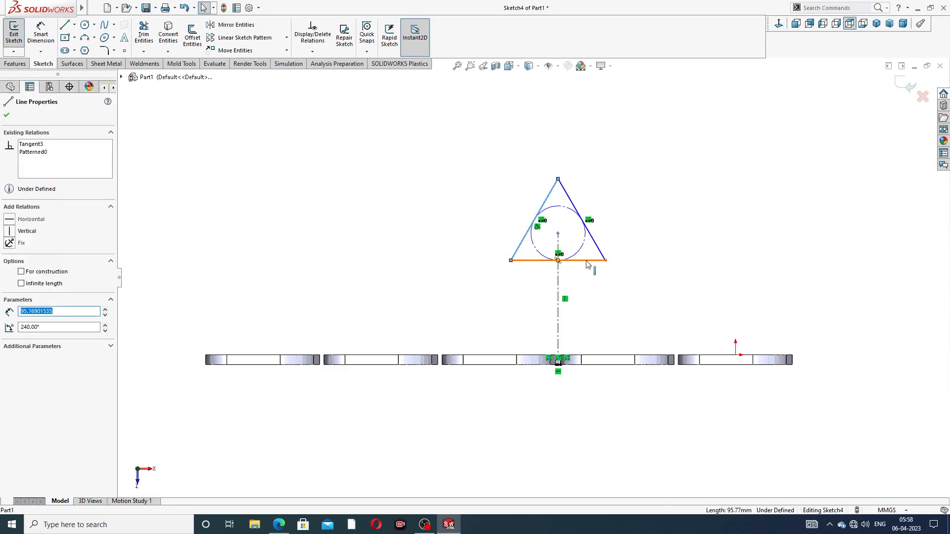
left_click(596, 243, "ctrl")
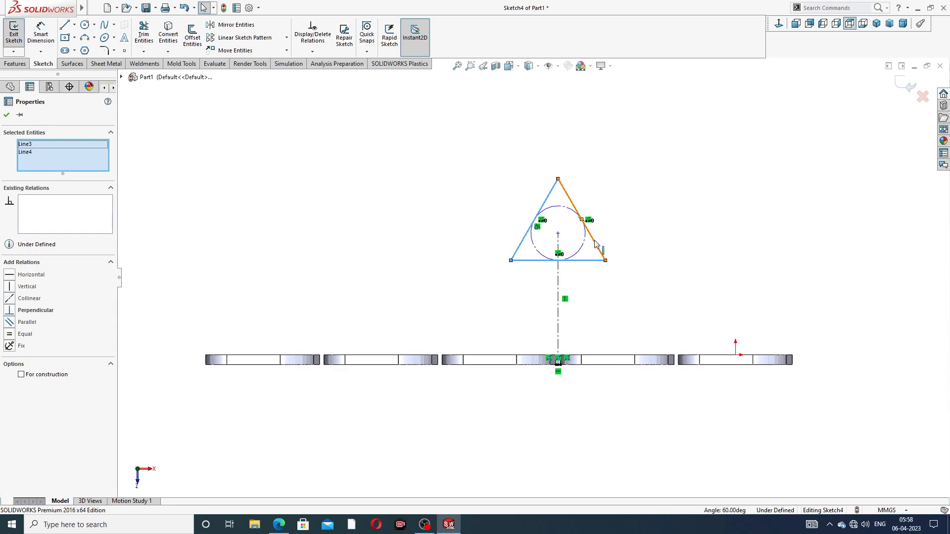
left_click(595, 243, "ctrl")
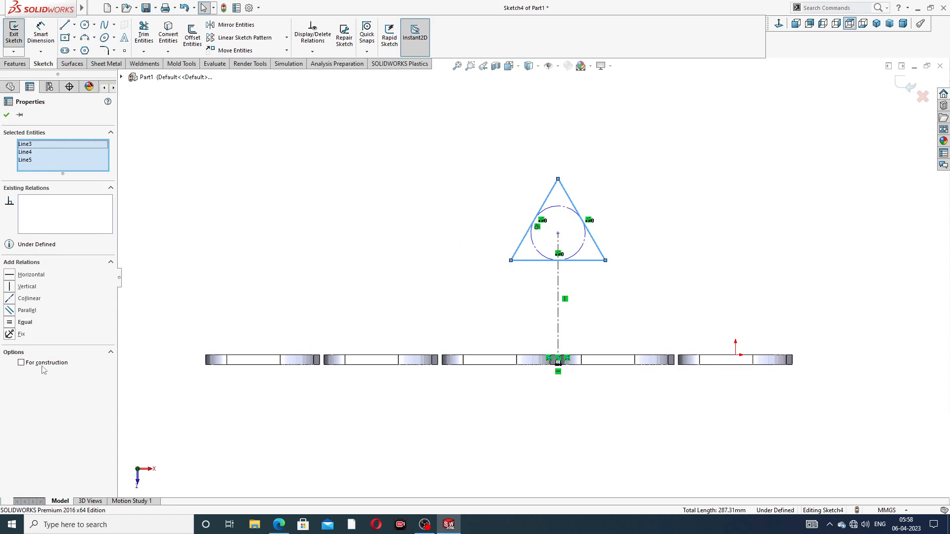
left_click(21, 363)
left_click(492, 283)
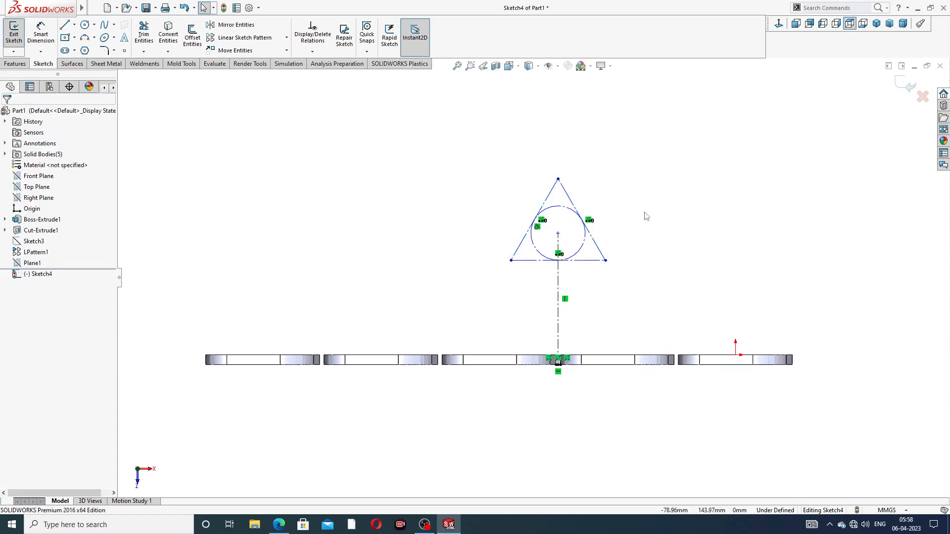
Step: Add a horizontal relation to the triangle's base line, the side nearest the flanges
scroll(589, 267, "down", 2)
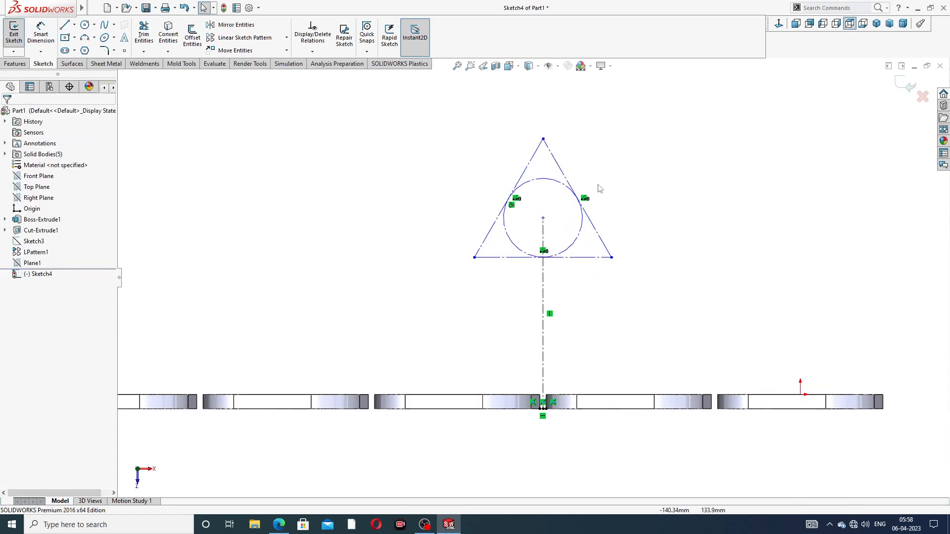
left_click(589, 257)
left_click(609, 226)
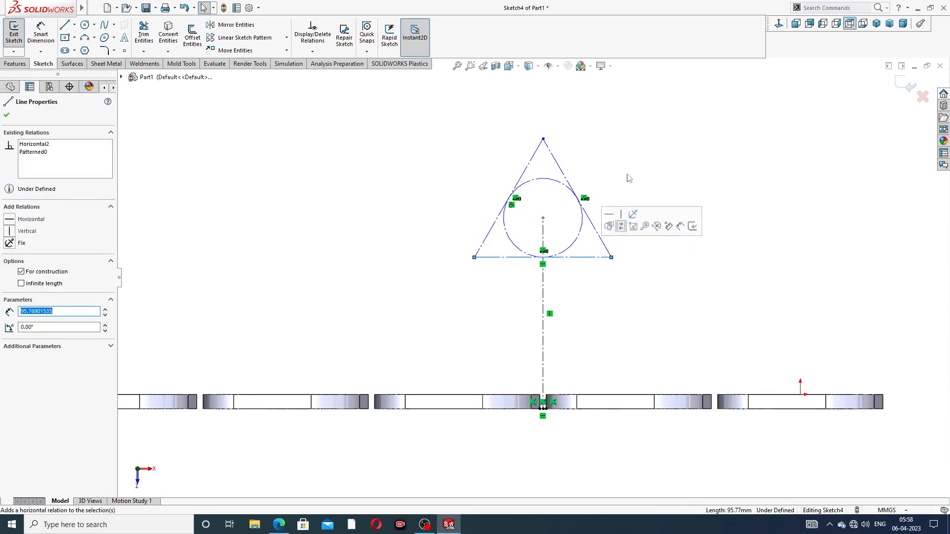
left_click(636, 157)
scroll(567, 203, "up", 3)
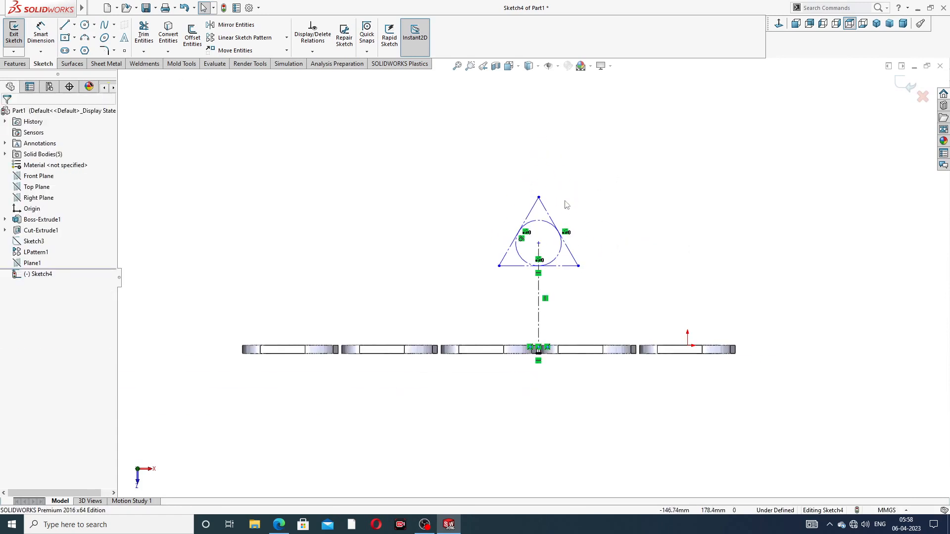
Step: Check the drawing and dimension the distance from the triangle's centre to the short centerline's midpoint at the flanges as 130 mm
left_click(41, 33)
left_click(278, 525)
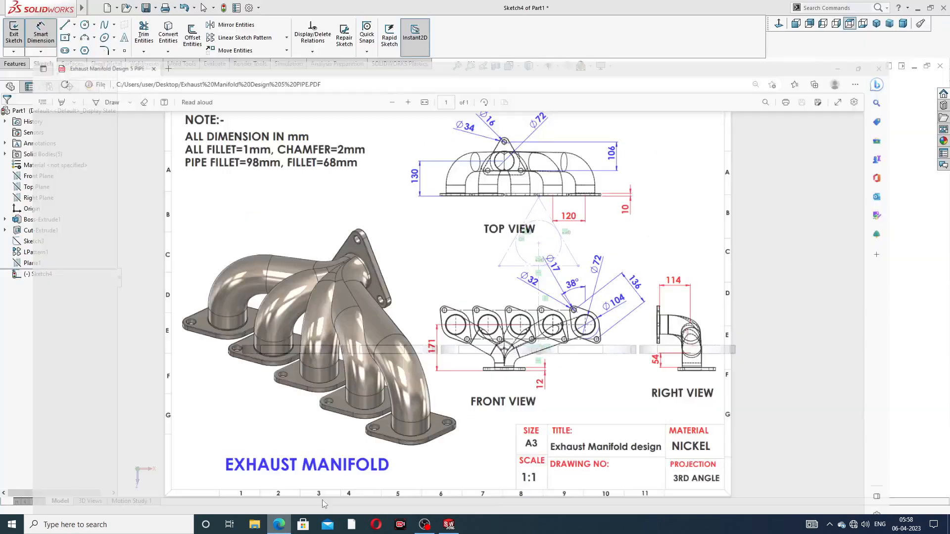
left_click(279, 525)
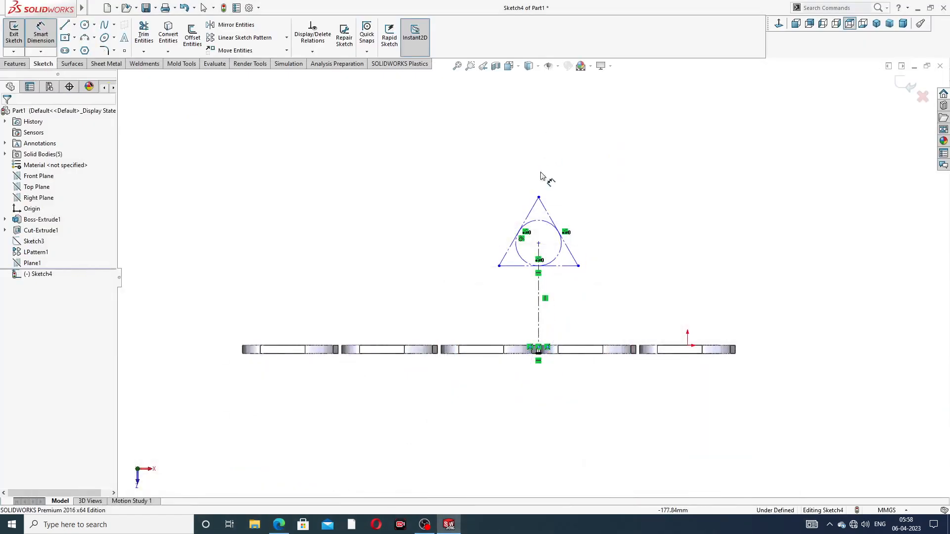
left_click(539, 243)
scroll(538, 349, "down", 5)
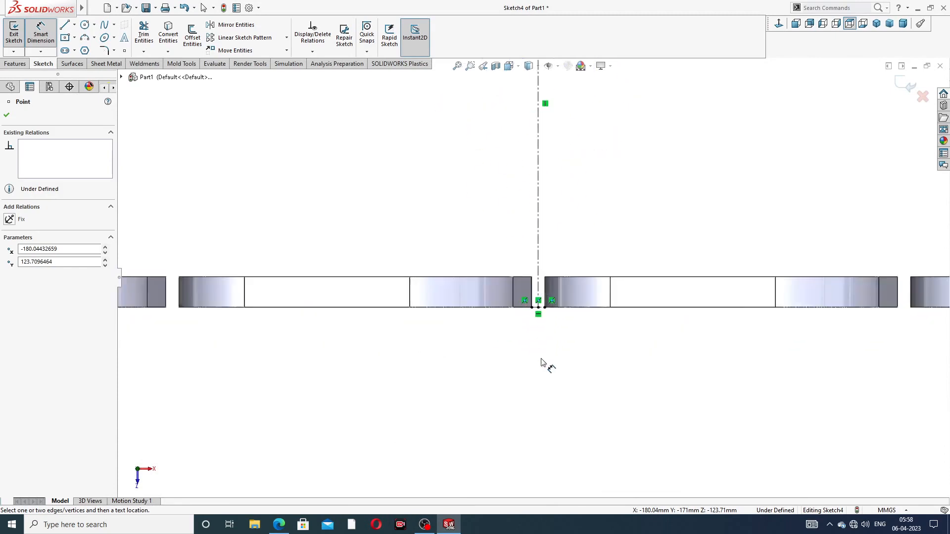
left_click(538, 293)
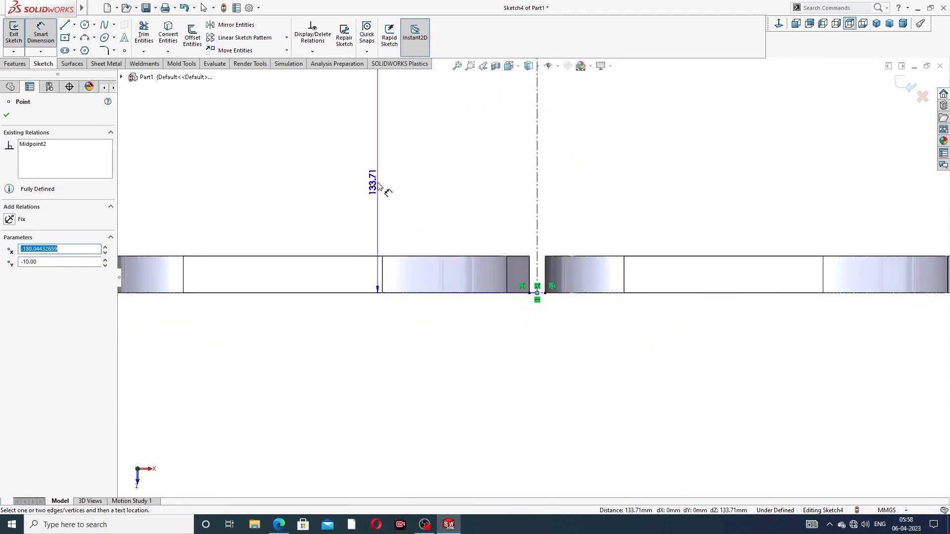
scroll(377, 186, "up", 5)
left_click(263, 208)
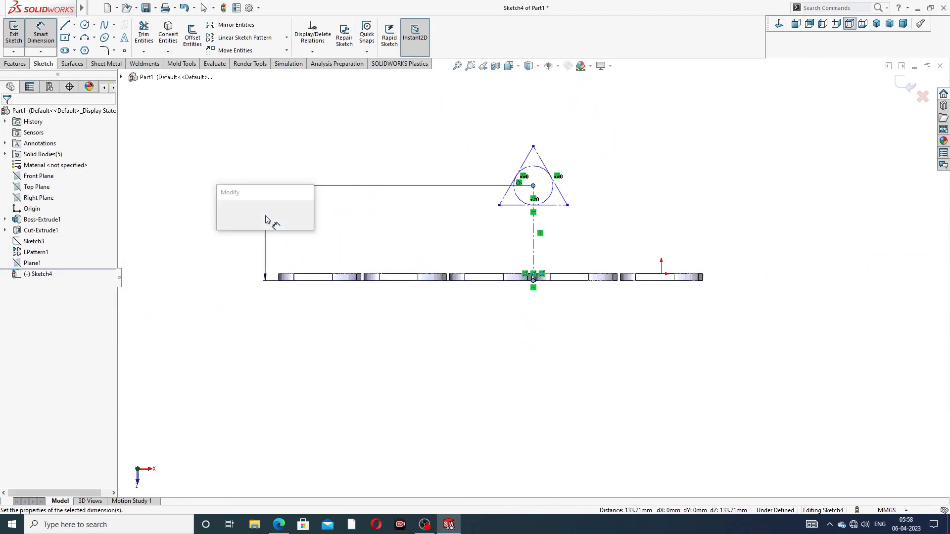
type("130")
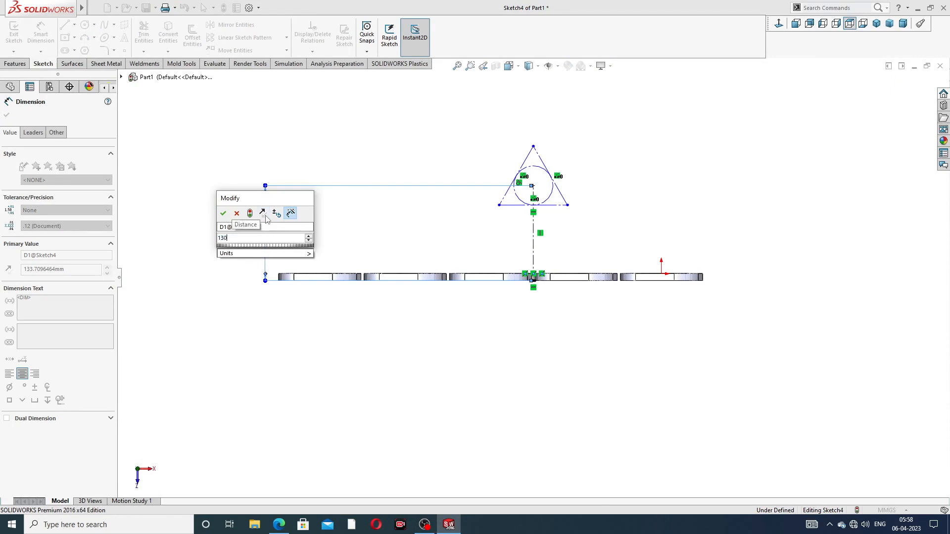
key("Return")
scroll(511, 222, "down", 5)
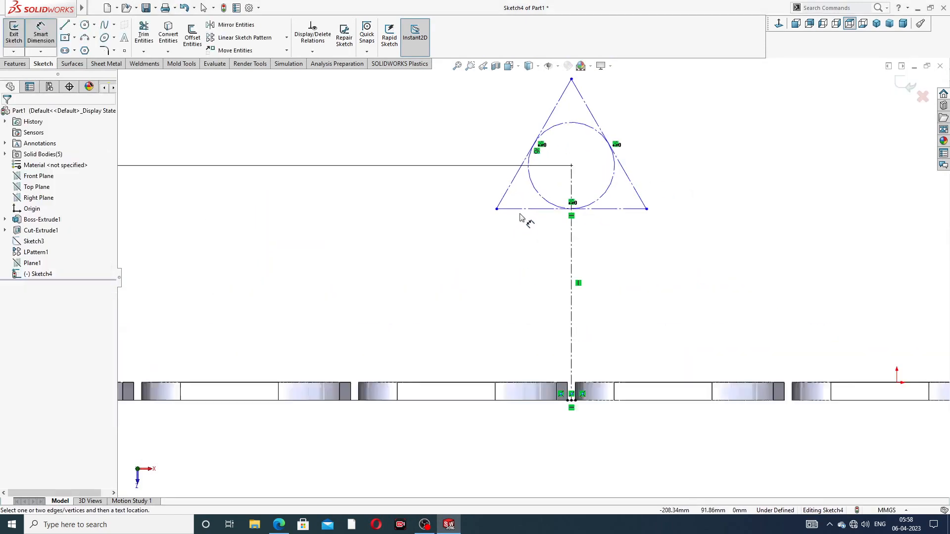
scroll(649, 164, "up", 3)
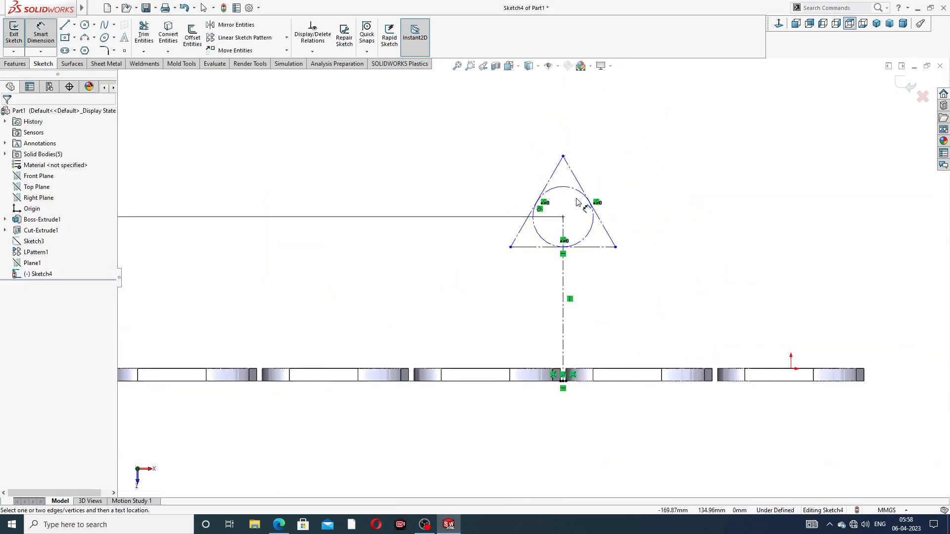
right_click(243, 118)
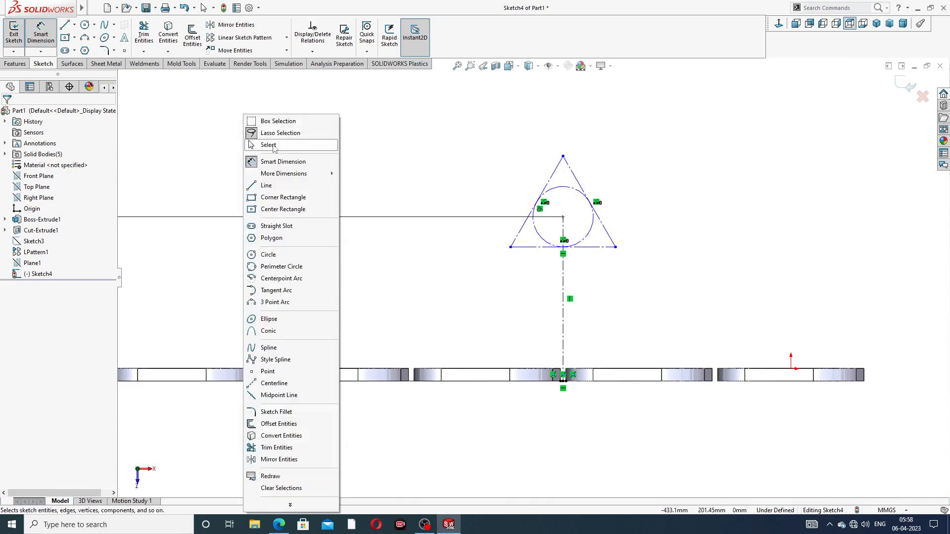
left_click(272, 143)
Step: Sketch a circle of about 21 mm radius at the triangle's centre, inside the construction circle
left_click(84, 25)
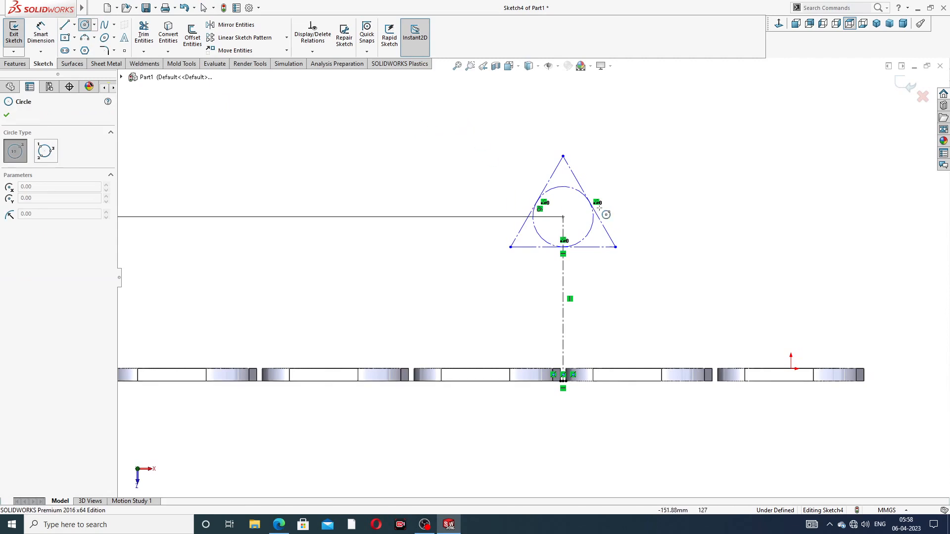
scroll(608, 213, "down", 4)
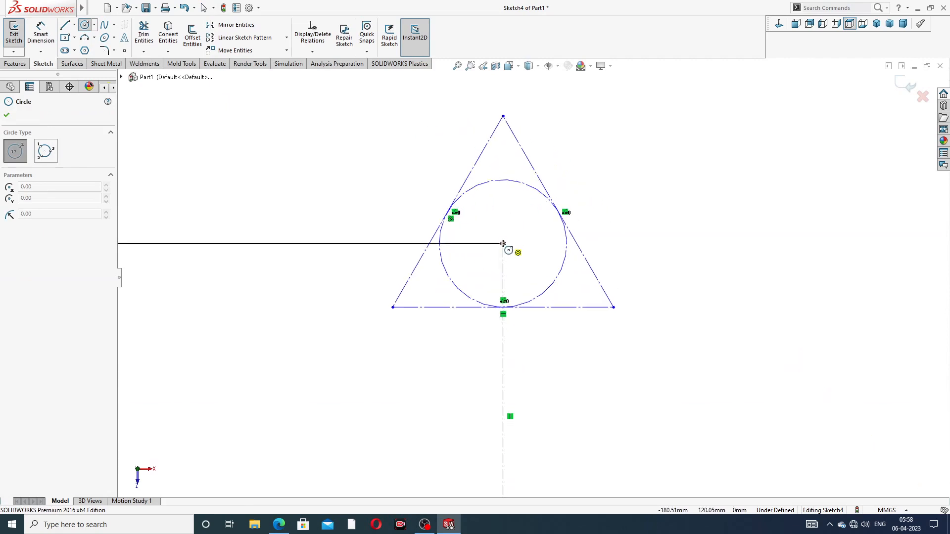
left_click(503, 243)
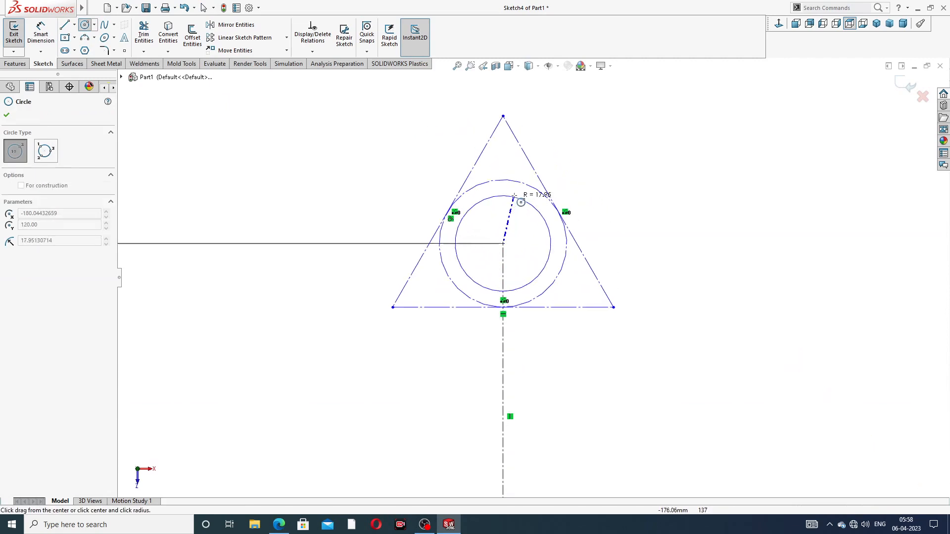
left_click(516, 189)
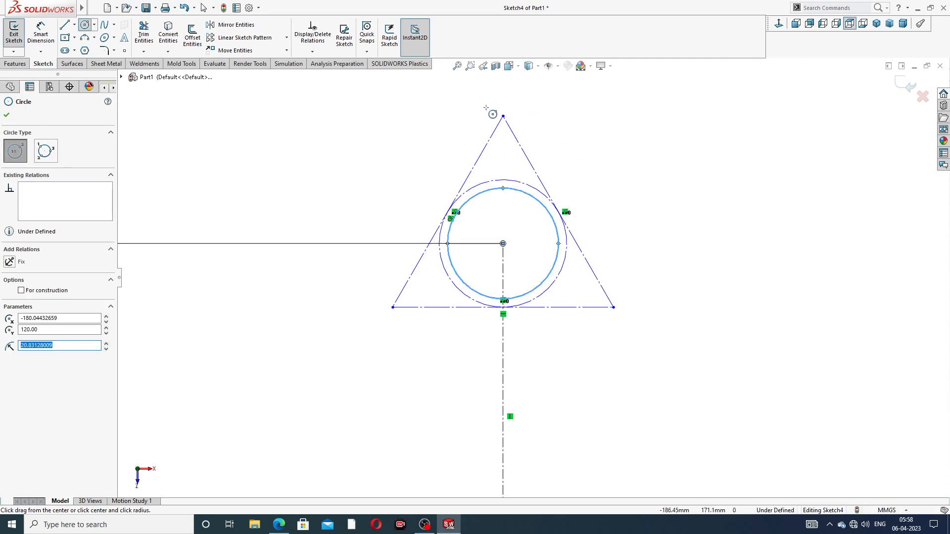
Step: Sketch two concentric circles at the triangle's apex, with radii of about 10.6 mm and 6 mm
left_click(503, 116)
left_click(524, 99)
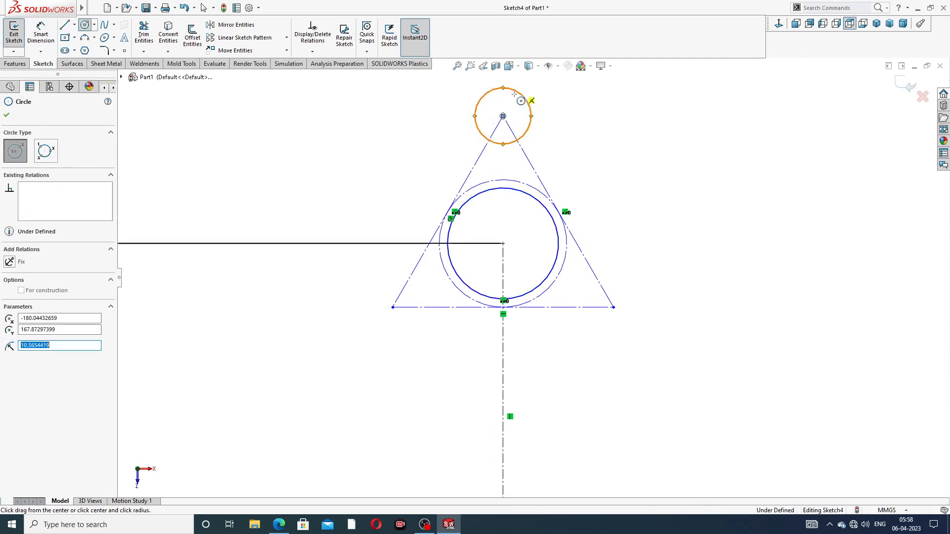
left_click(502, 117)
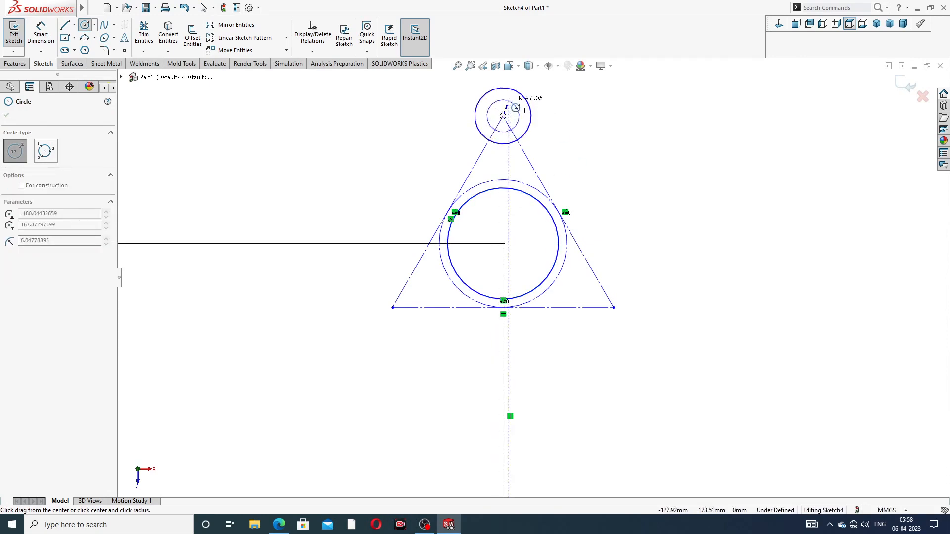
left_click(515, 106)
Step: Sketch two concentric circles at the triangle's right base corner, with radii of about 14.6 mm and 7.1 mm
left_click(613, 307)
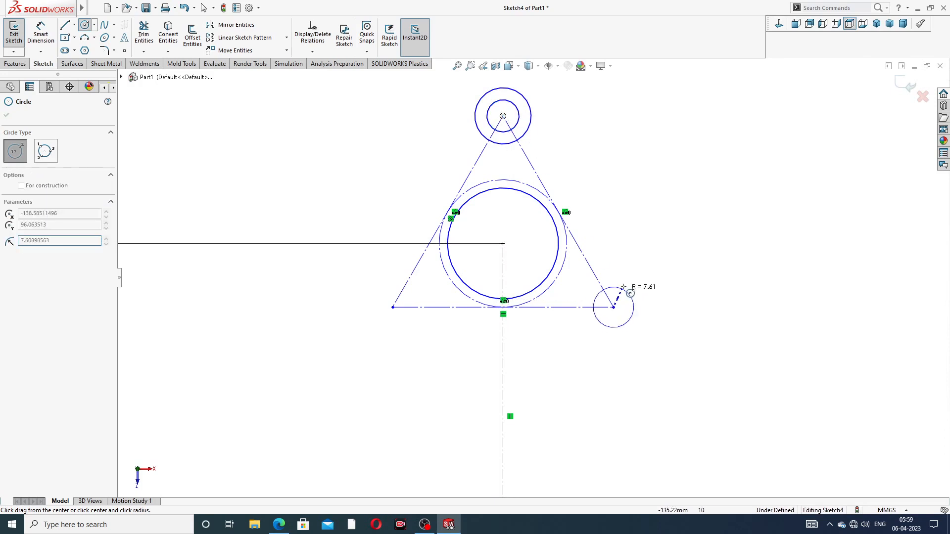
left_click(639, 280)
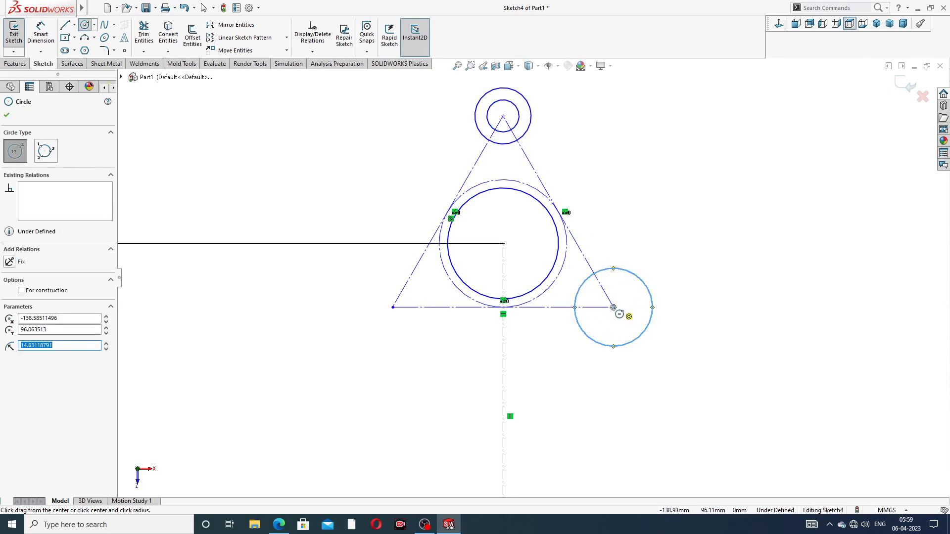
left_click(613, 307)
left_click(628, 295)
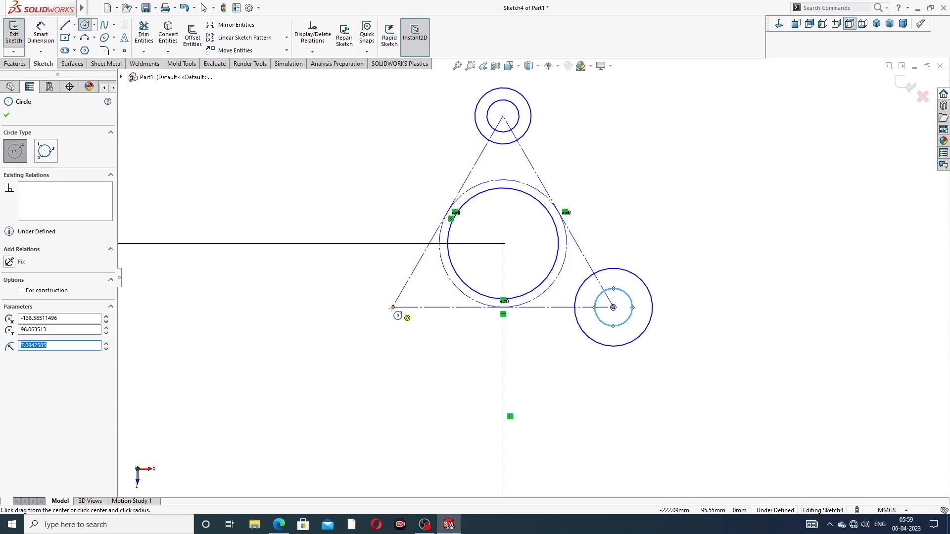
Step: Sketch two concentric circles at the triangle's left base corner, with radii of about 13.3 mm and 8 mm
left_click(393, 307)
left_click(418, 282)
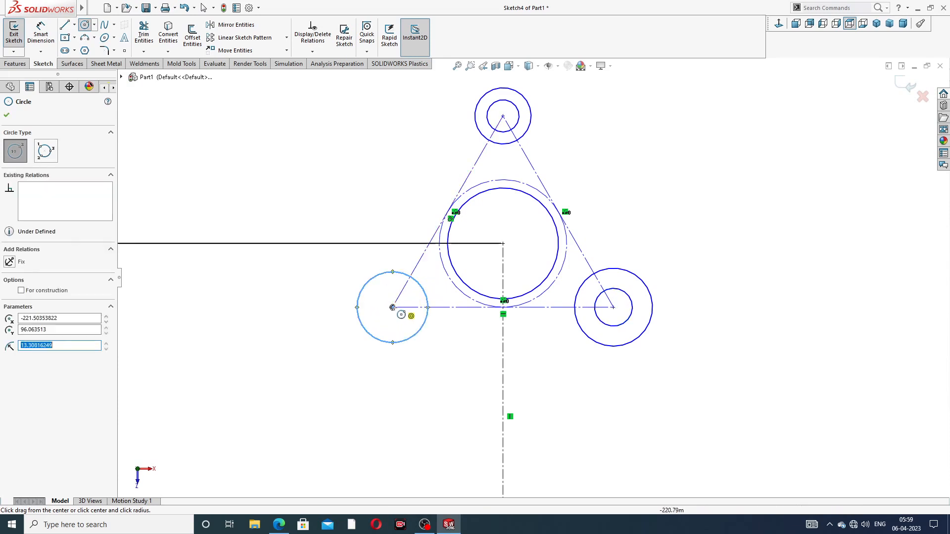
left_click(393, 307)
left_click(411, 296)
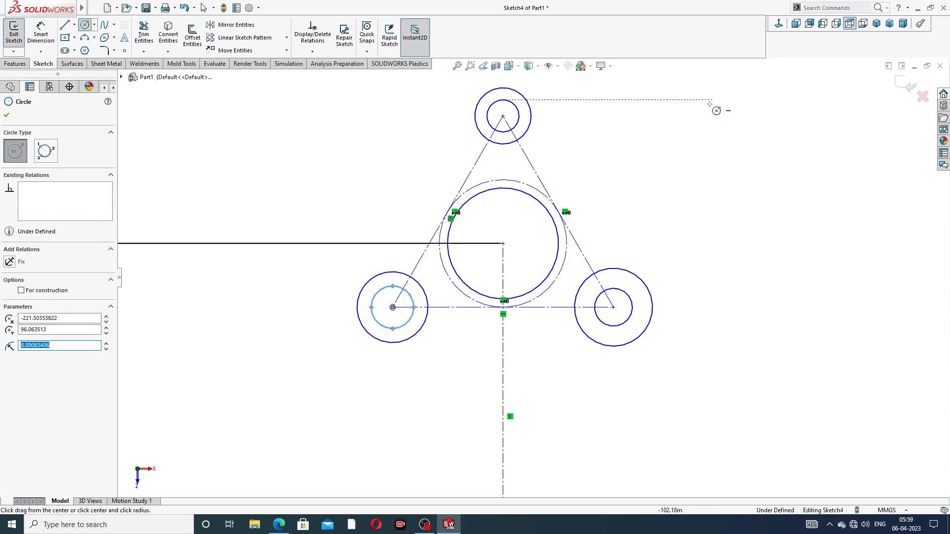
right_click(663, 169)
left_click(683, 173)
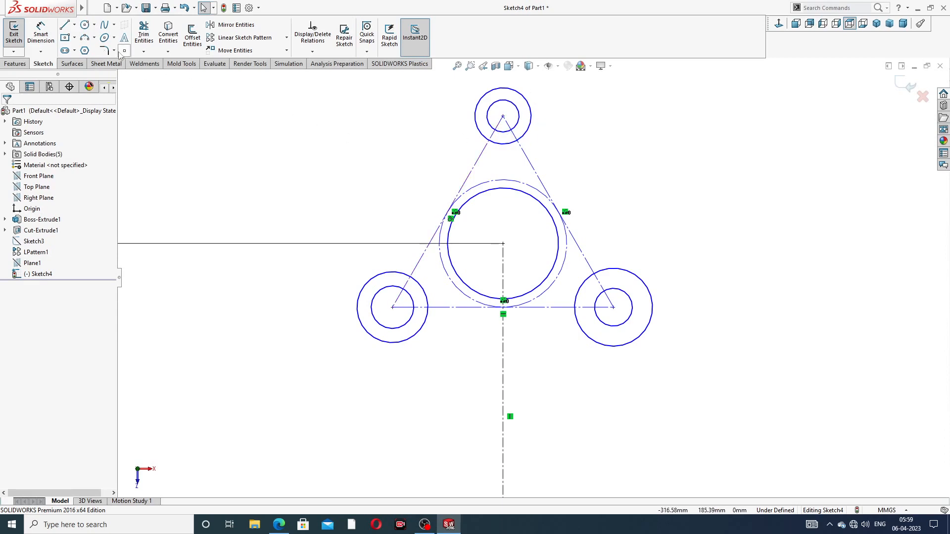
Step: Sketch a line along the triangle's right flank, joining the outer circle at the apex to the outer circle at the right corner
left_click(65, 28)
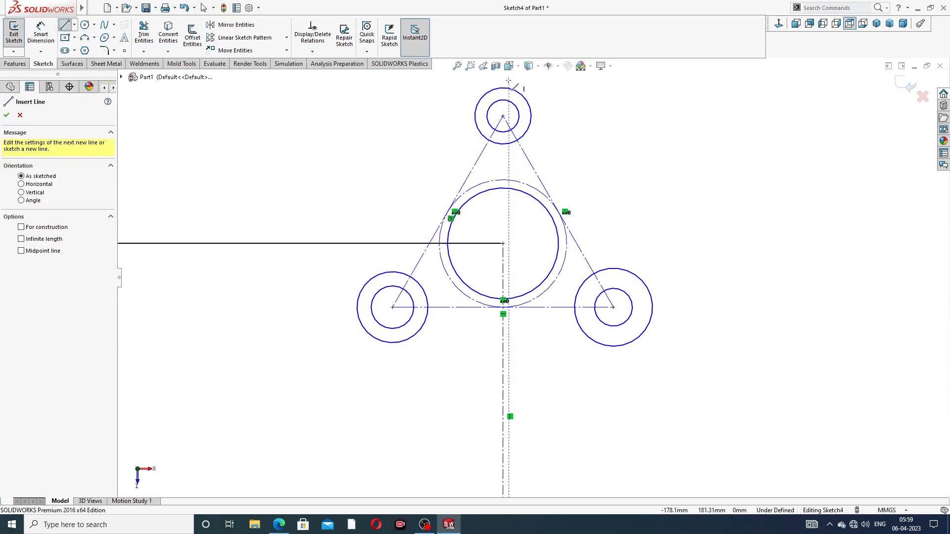
left_click(530, 104)
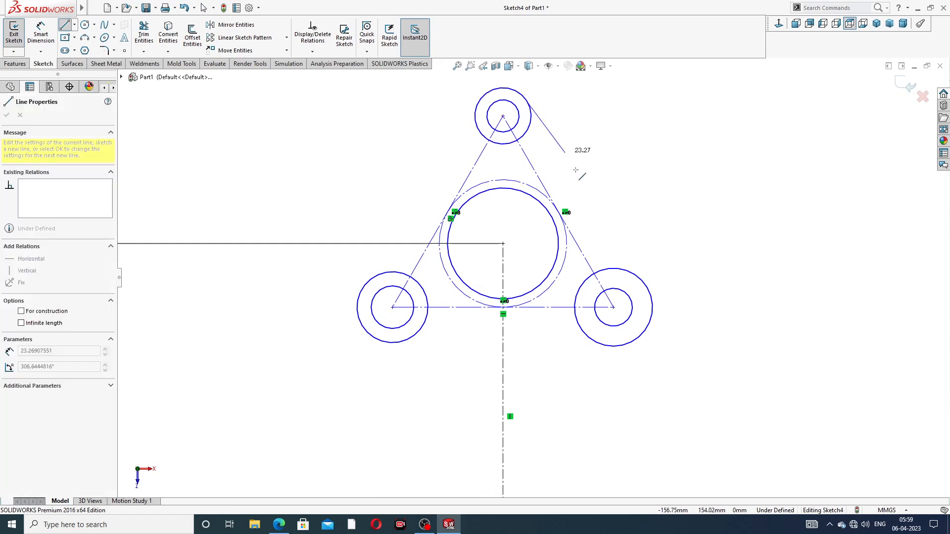
left_click(647, 288)
right_click(696, 230)
left_click(720, 236)
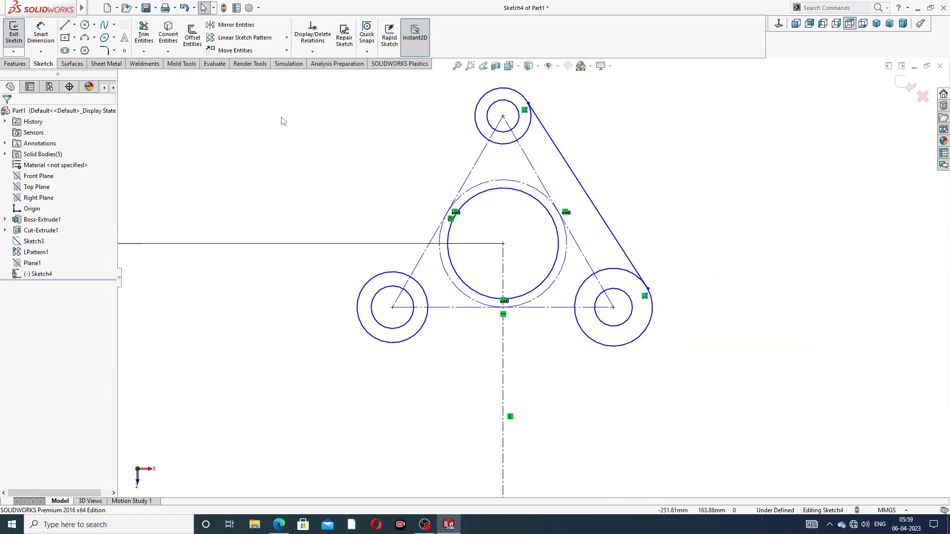
Step: Sketch a line along the triangle's left flank, joining the outer circle at the apex to the outer circle at the left corner
left_click(65, 27)
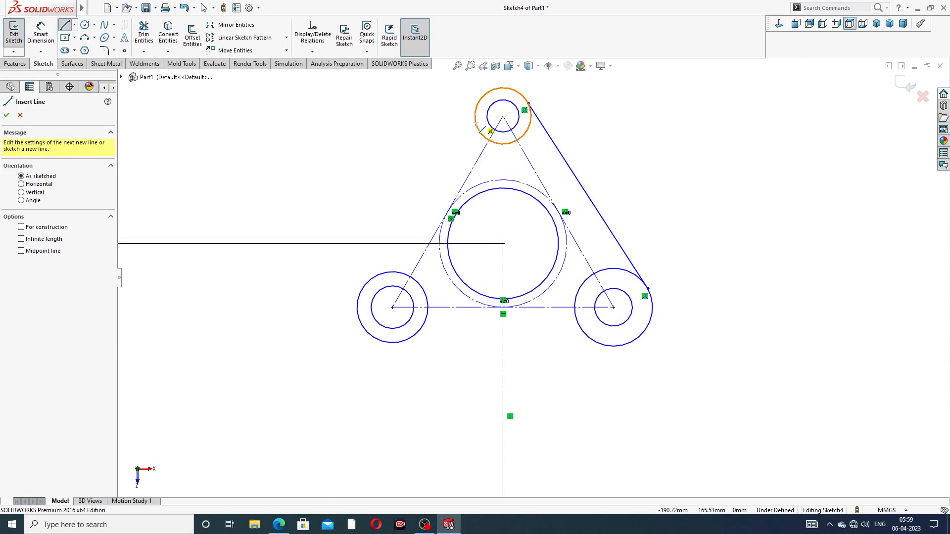
left_click(490, 129)
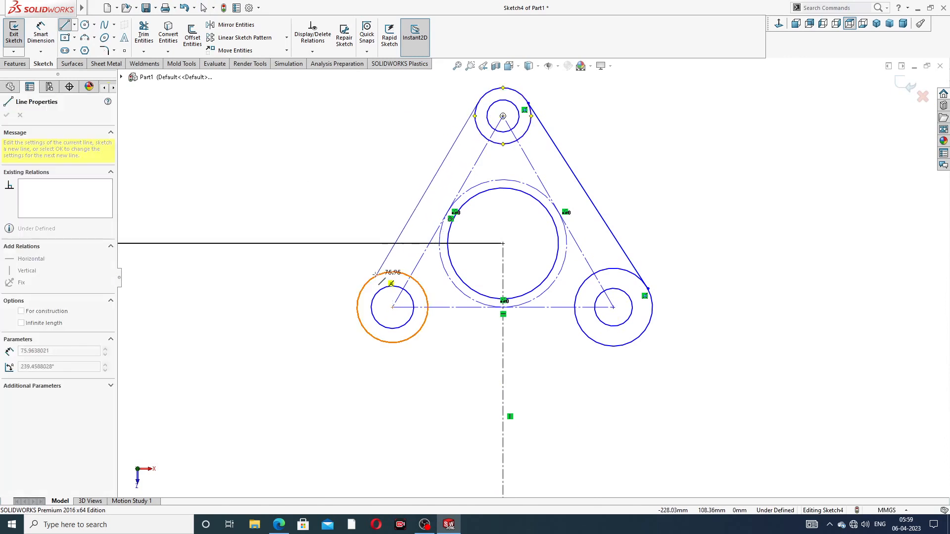
left_click(363, 287)
right_click(350, 192)
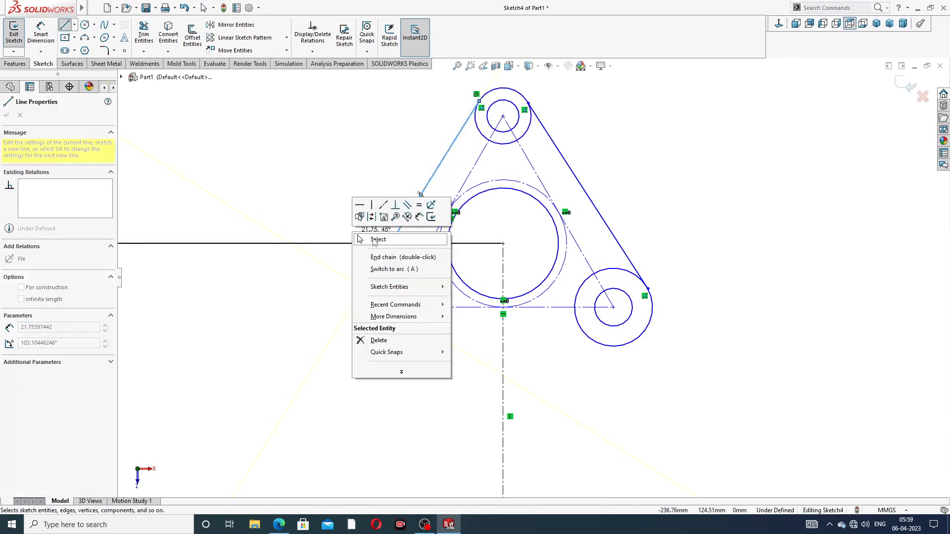
left_click(382, 235)
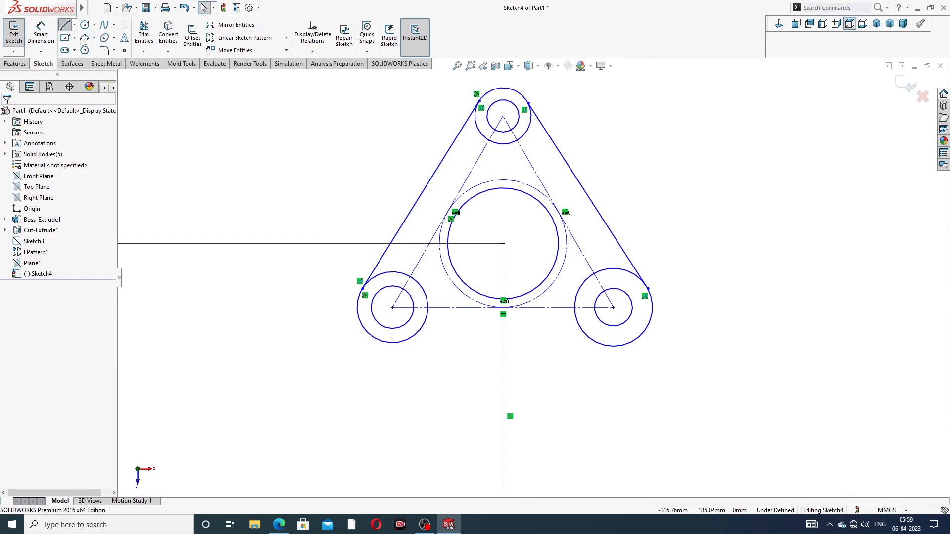
Step: Sketch a line below the triangle's base, joining the outer circle at the left corner to the outer circle at the right corner
left_click(405, 342)
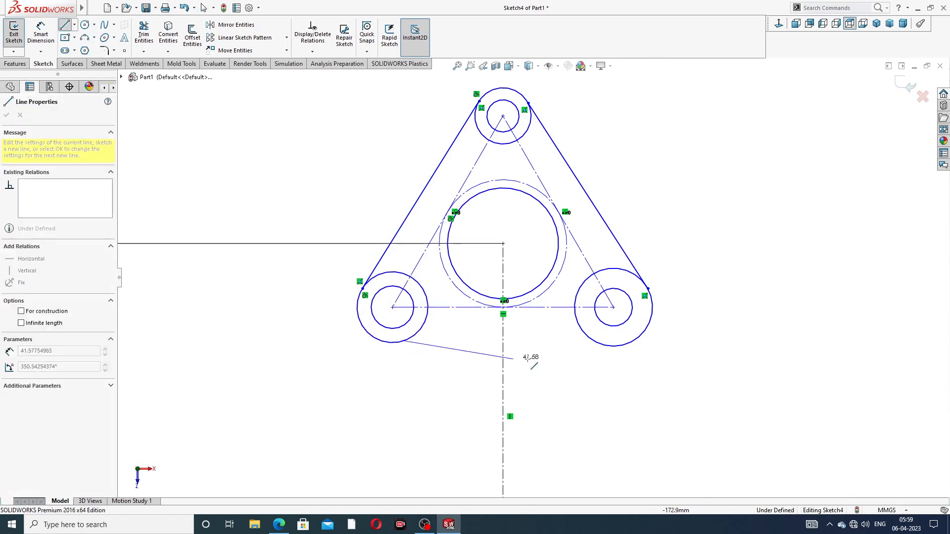
left_click(625, 348)
right_click(711, 213)
left_click(728, 253)
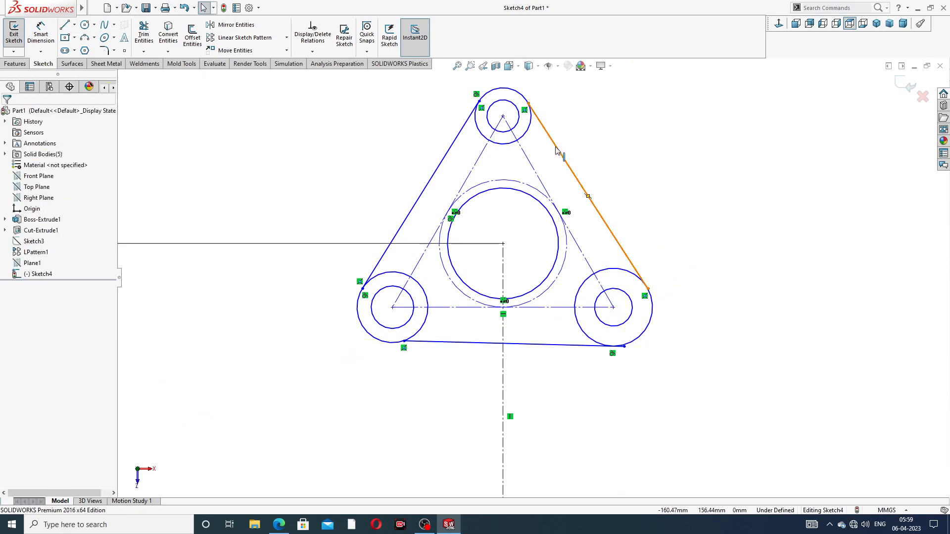
Step: Make the right flank line tangent to the outer circle at the triangle's apex
left_click(529, 130)
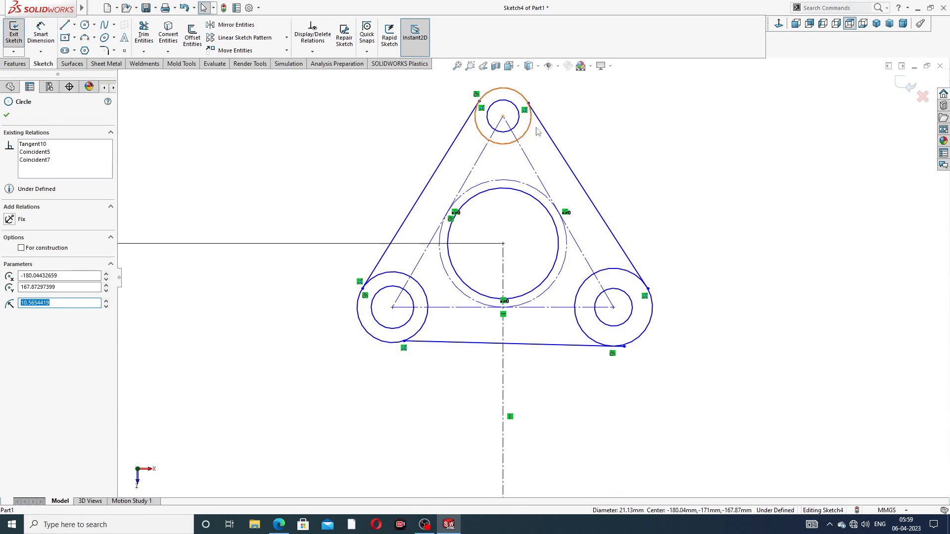
left_click(547, 130, "ctrl")
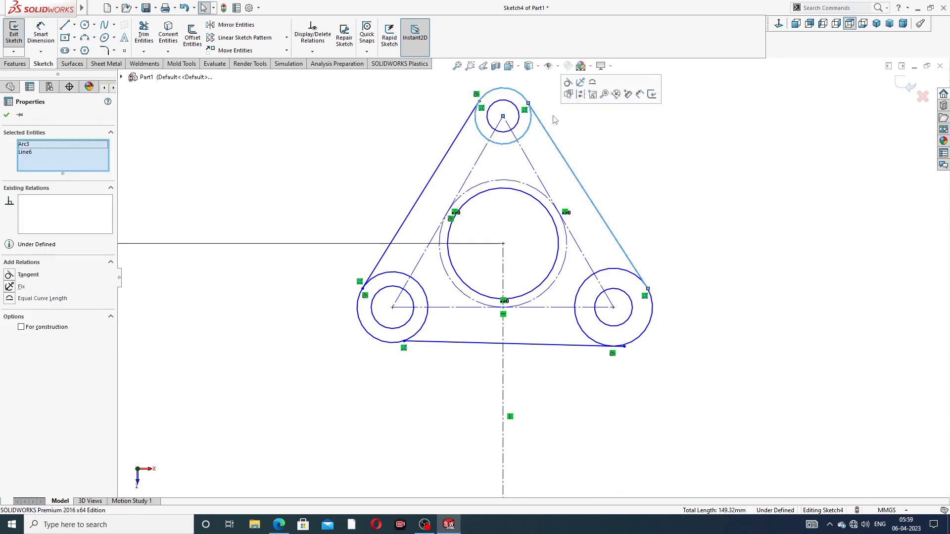
left_click(568, 83)
left_click(604, 148)
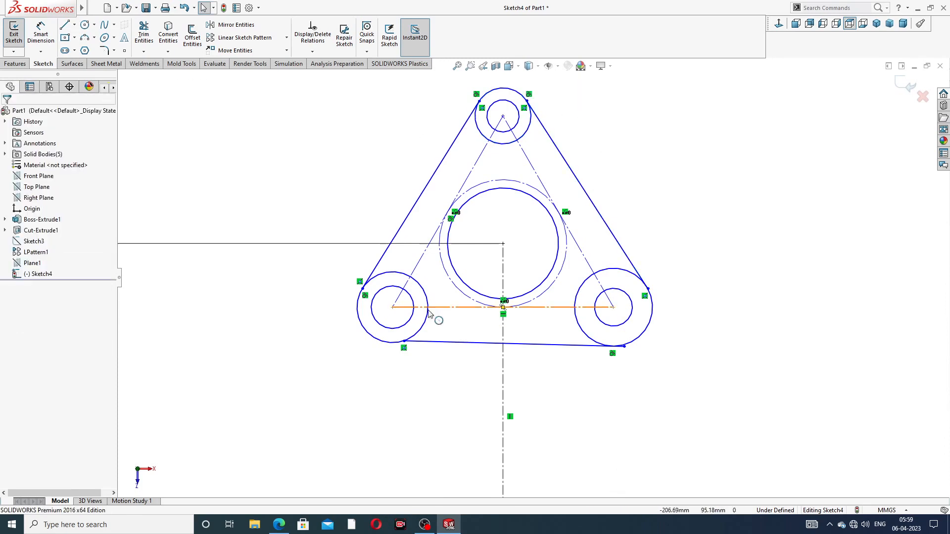
Step: Make the line below the base tangent to the outer circle at the left corner
left_click(422, 337)
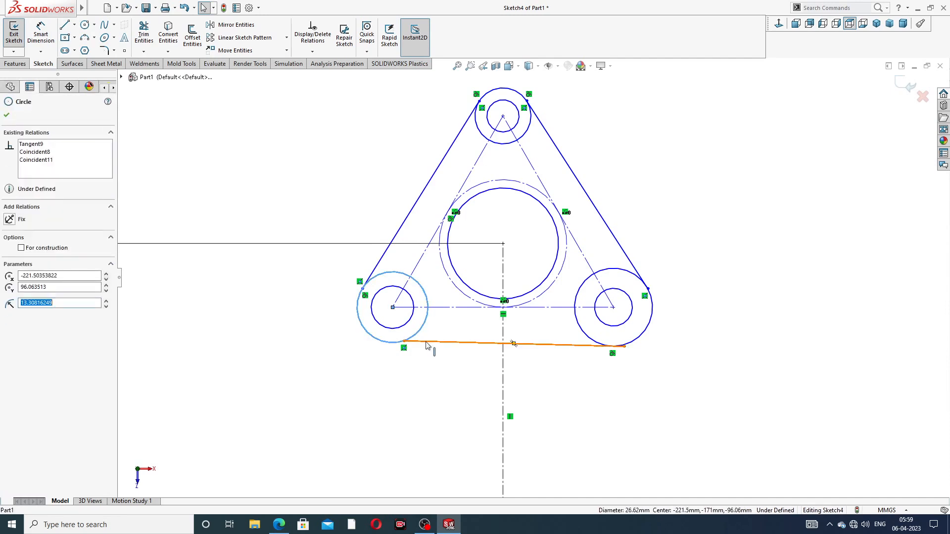
left_click(427, 344, "ctrl")
left_click(456, 312)
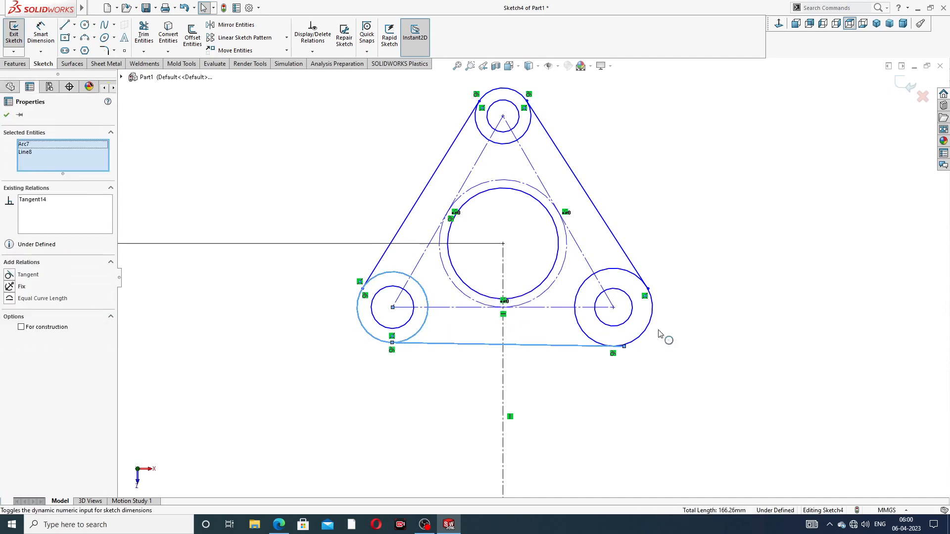
left_click(662, 333)
Step: Make the right flank line tangent to the outer circle at the right corner
left_click(636, 277)
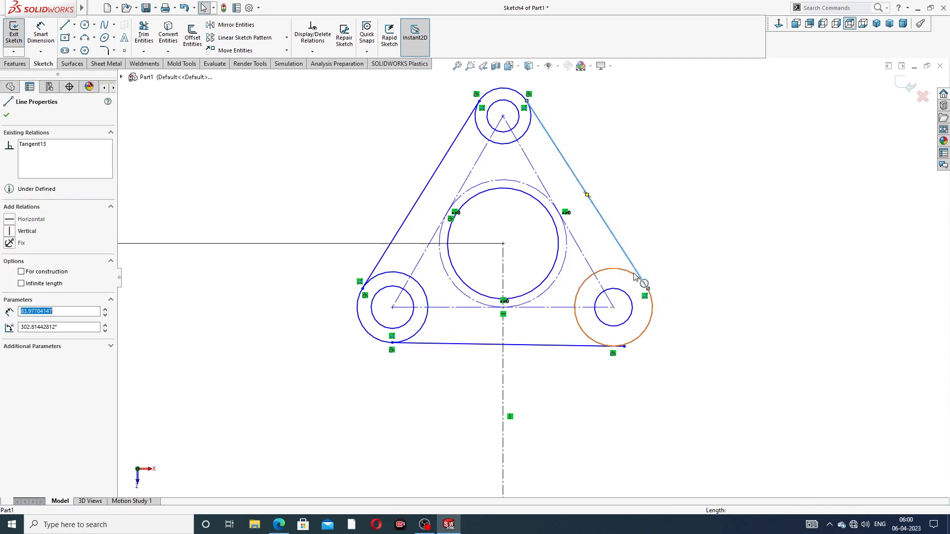
left_click(637, 277, "ctrl")
left_click(660, 232)
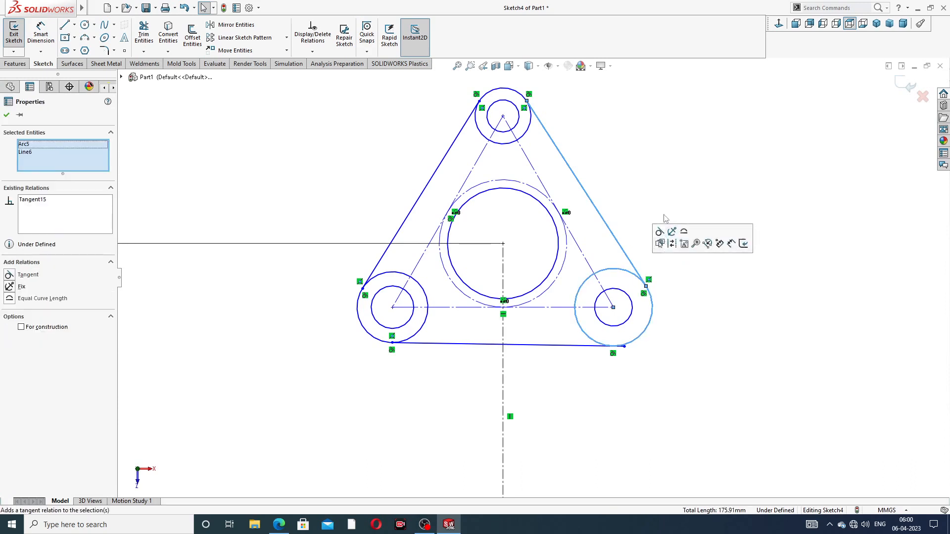
left_click(628, 148)
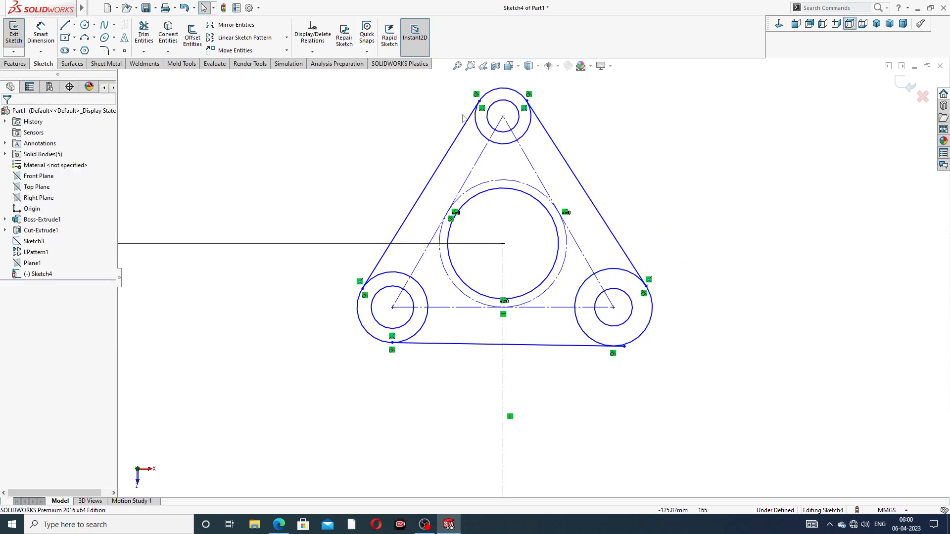
Step: Check the collector flange in the PDF drawing's top view and dimension the triangle's height from apex to base as 106 mm
left_click(279, 524)
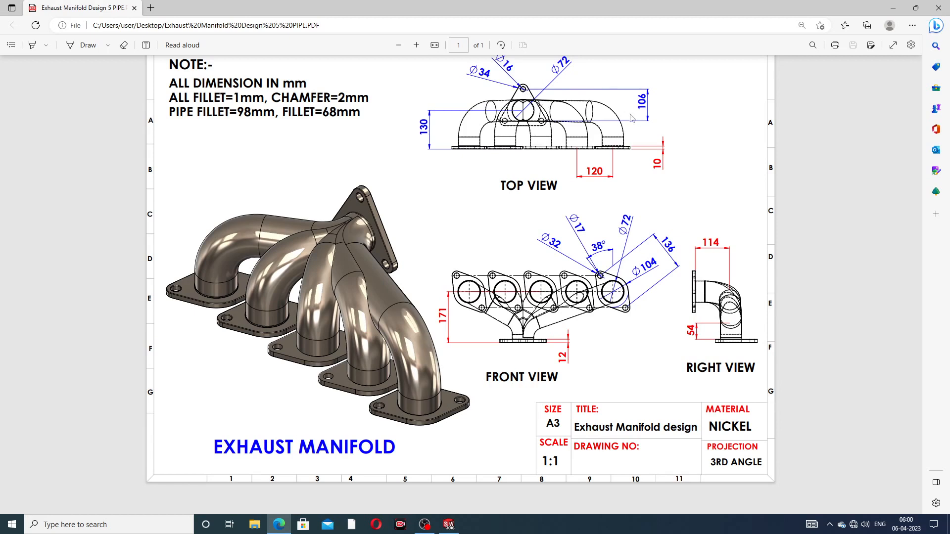
left_click(280, 524)
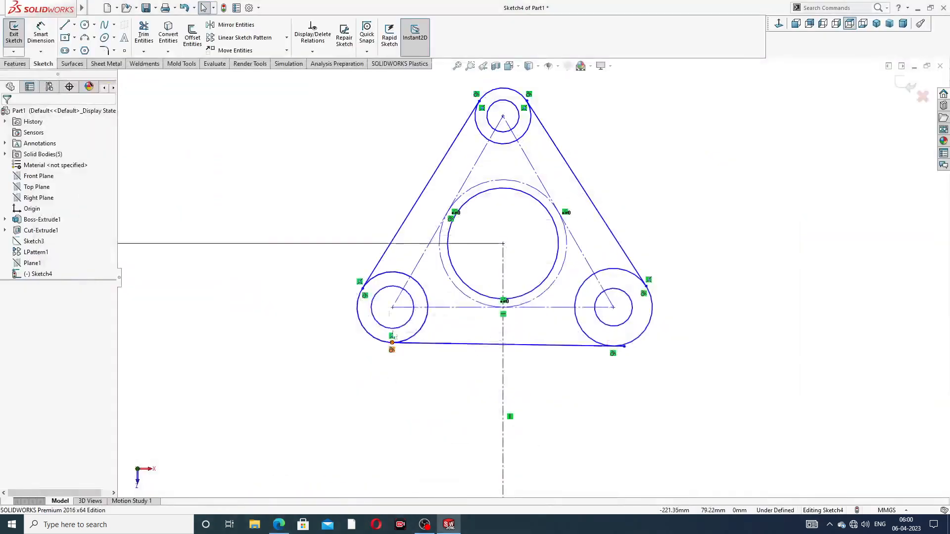
left_click(40, 34)
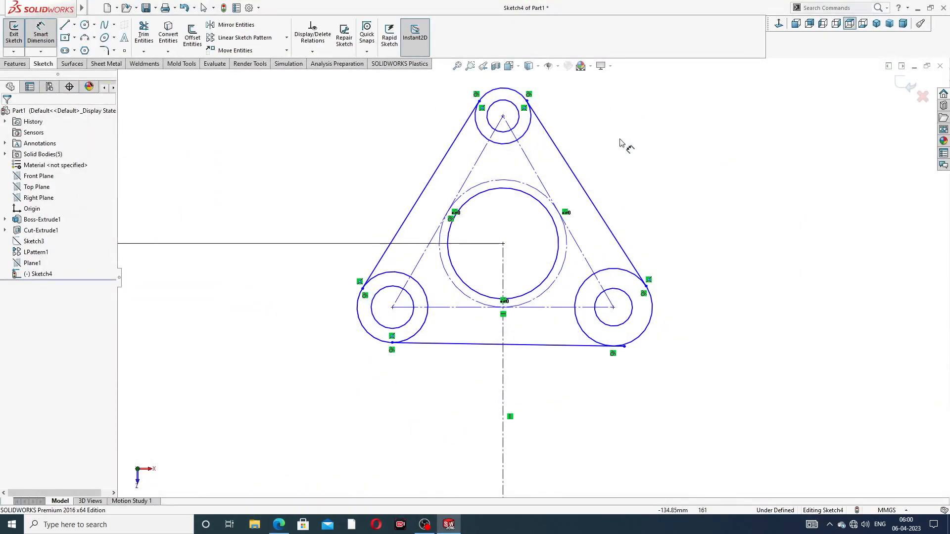
left_click(502, 117)
left_click(543, 308)
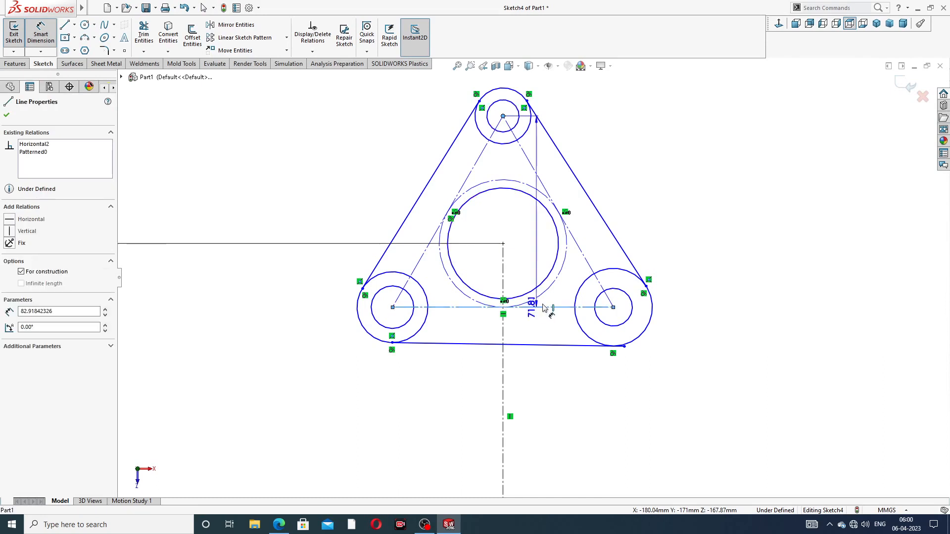
left_click(675, 210)
type("1")
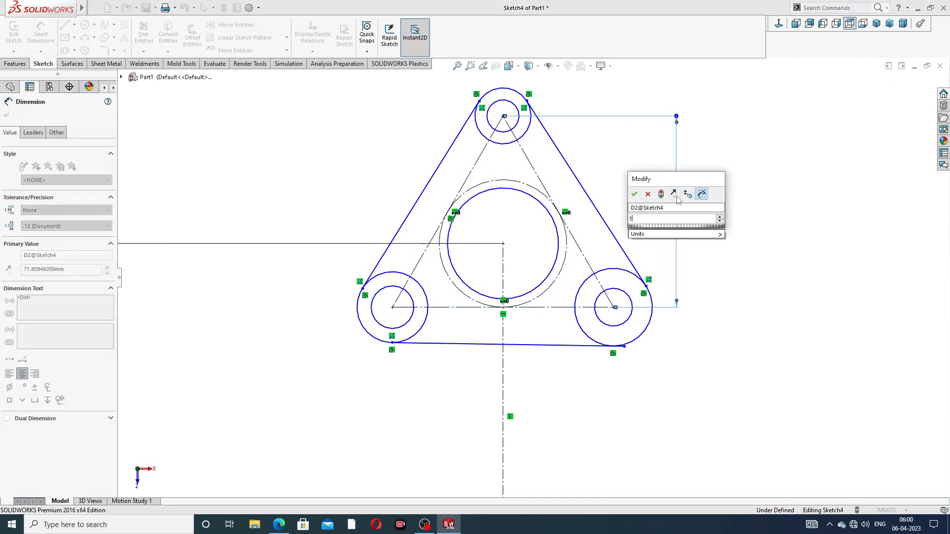
type("06")
key("Return")
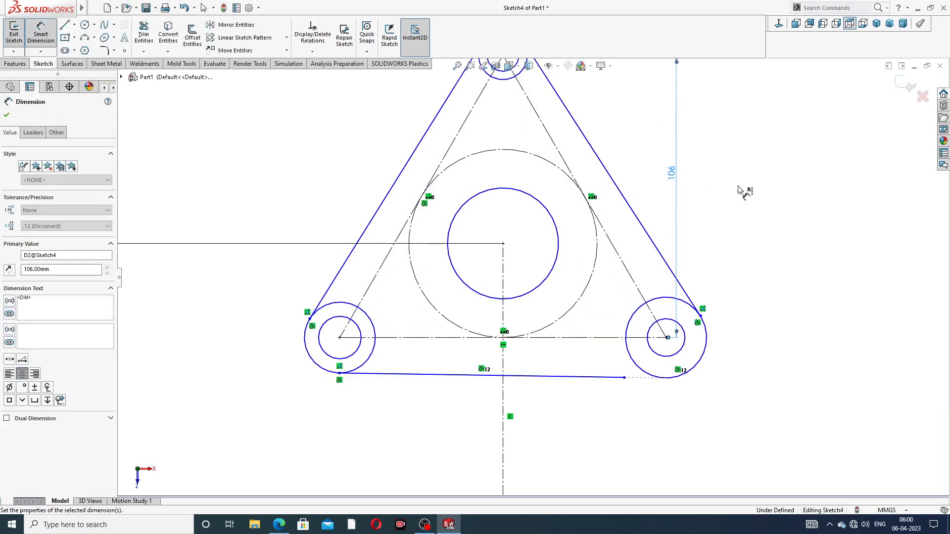
scroll(643, 176, "up", 4)
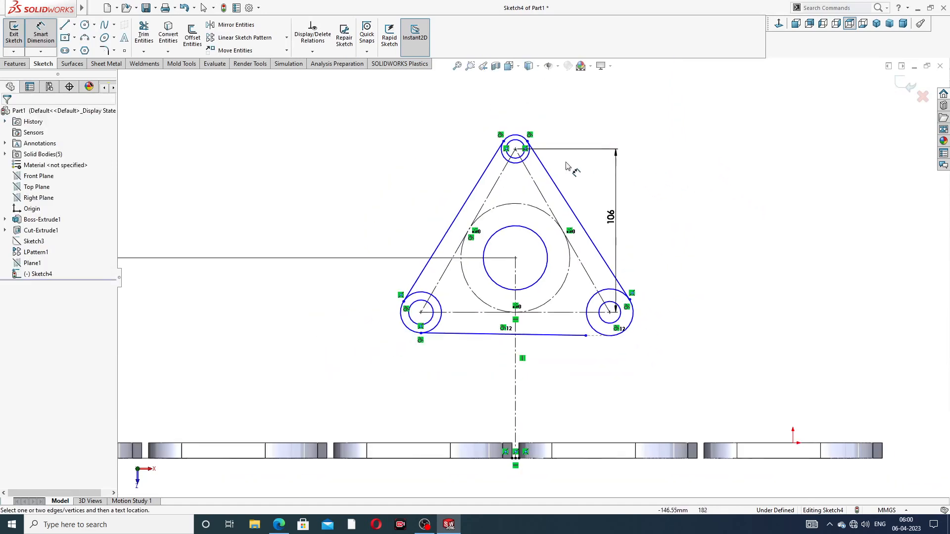
scroll(559, 157, "down", 4)
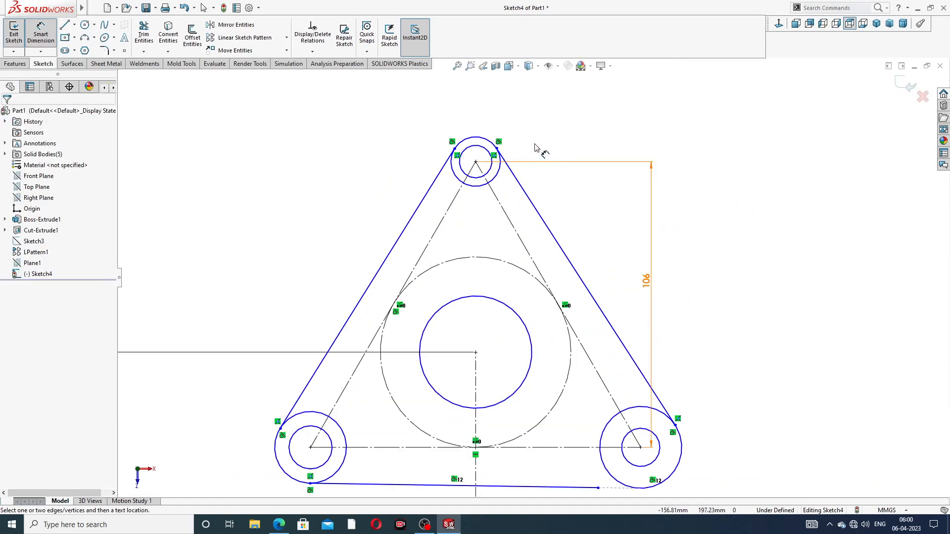
right_click(671, 122)
left_click(697, 147)
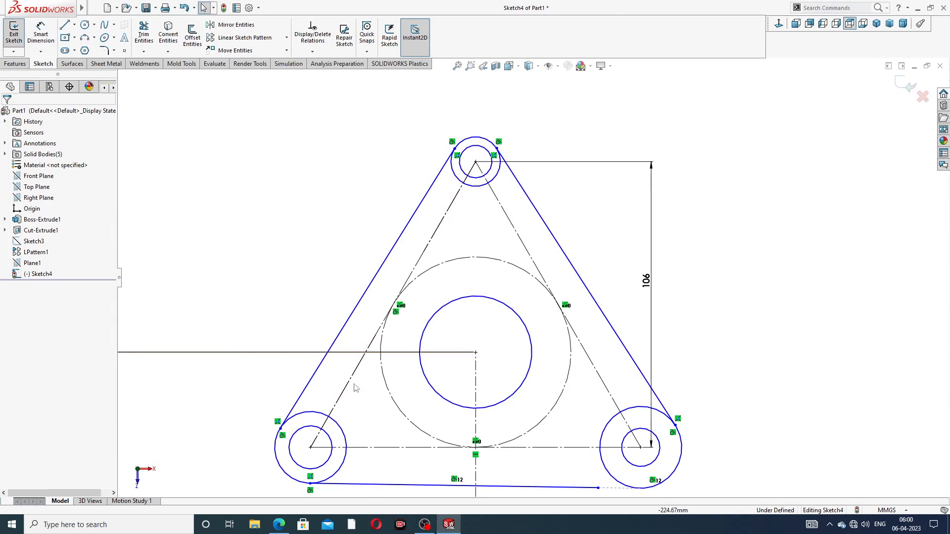
Step: Apply an Equal relation to the three outer corner circles of the triangular flange
left_click(317, 413)
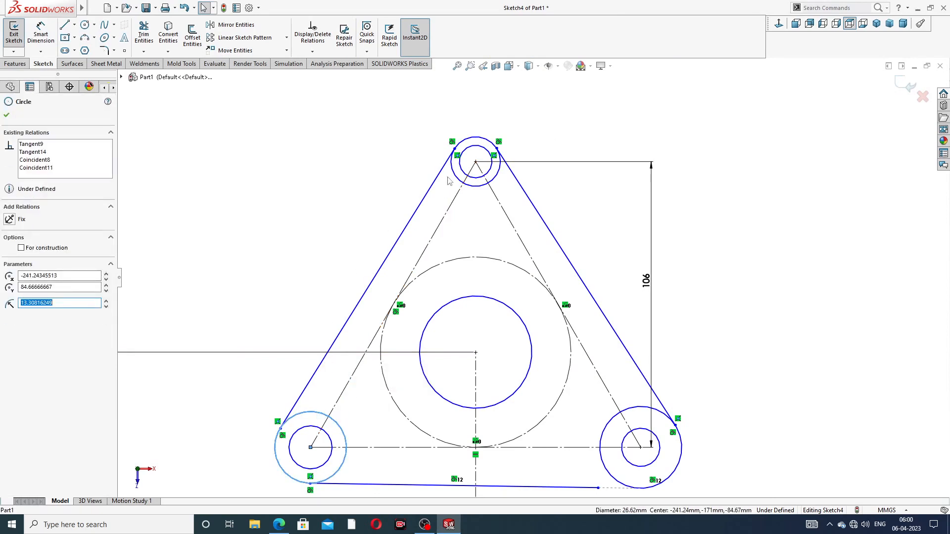
left_click(474, 137, "ctrl")
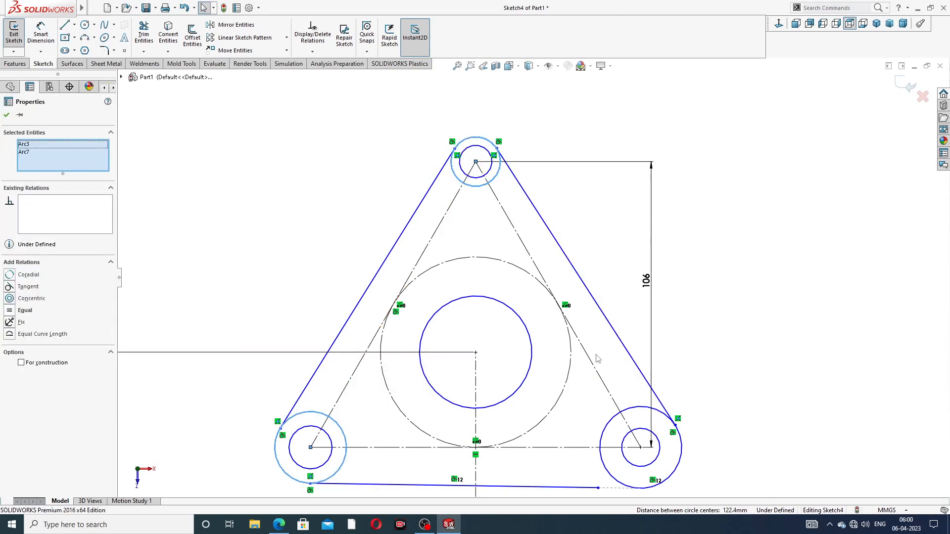
left_click(639, 409, "ctrl")
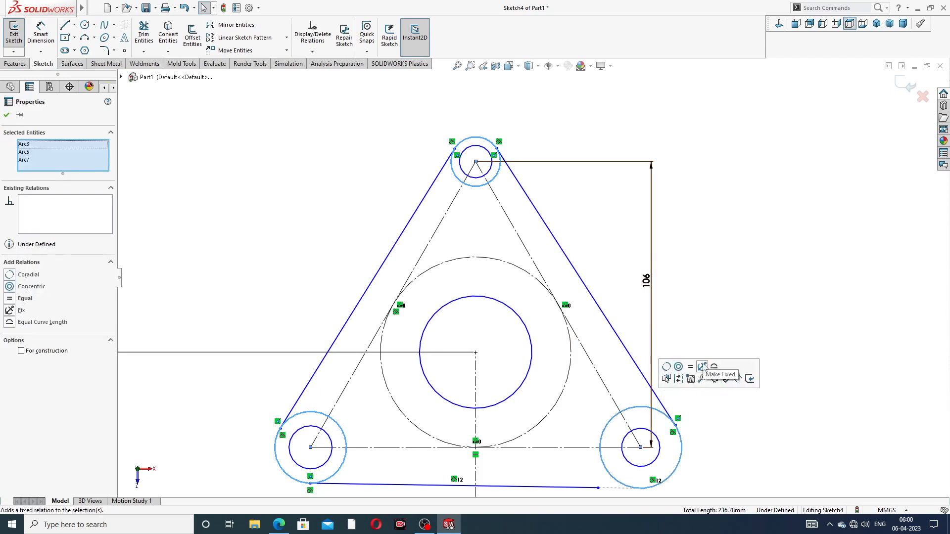
left_click(690, 366)
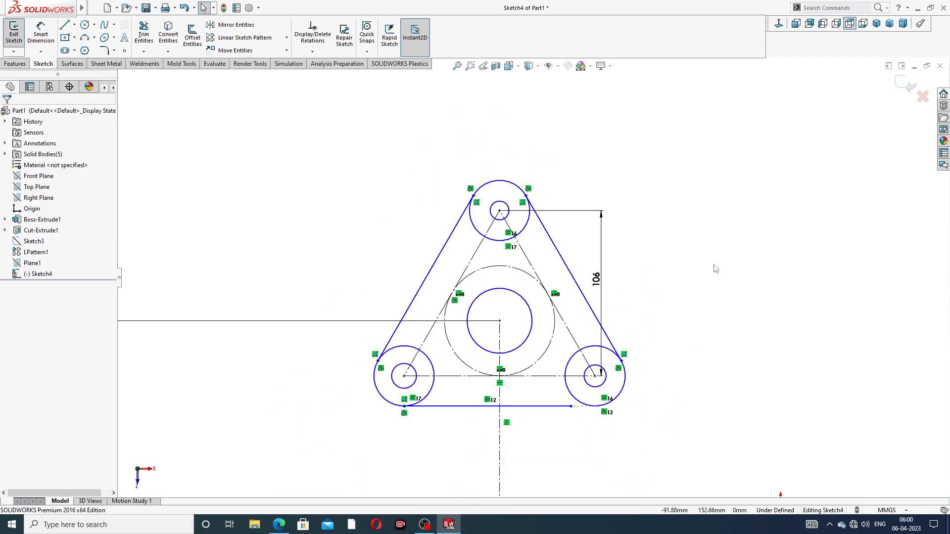
Step: Apply an Equal relation to the three inner corner circles of the triangular flange
scroll(643, 272, "up", 4)
left_click(412, 372)
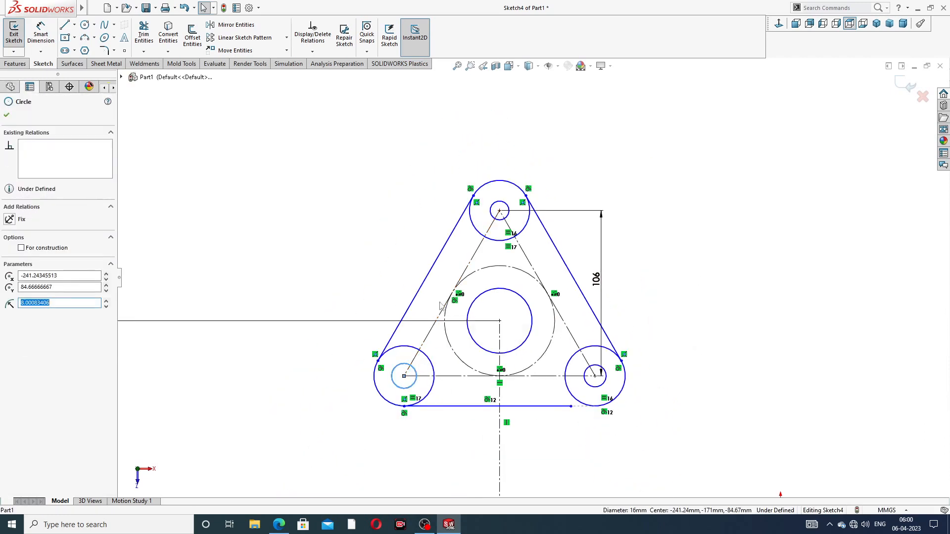
left_click(491, 212, "ctrl")
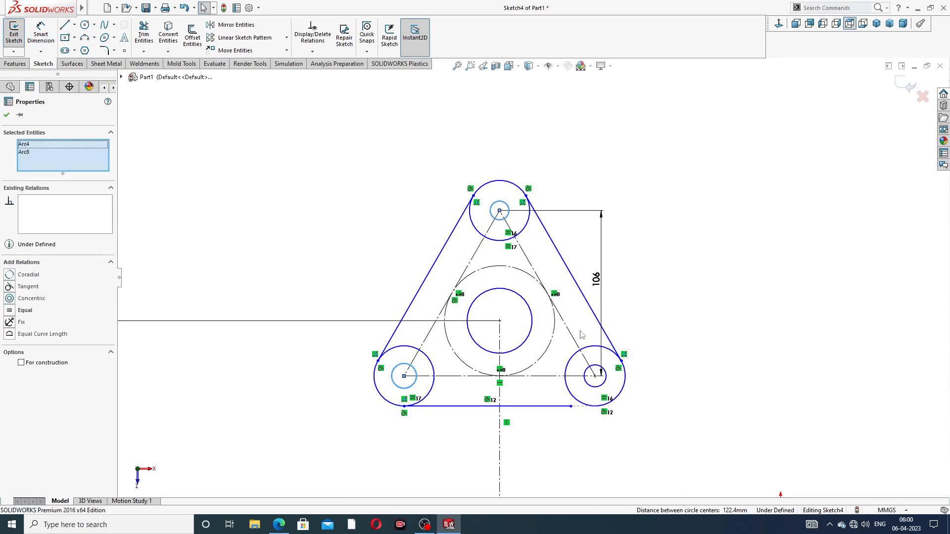
left_click(595, 372, "ctrl")
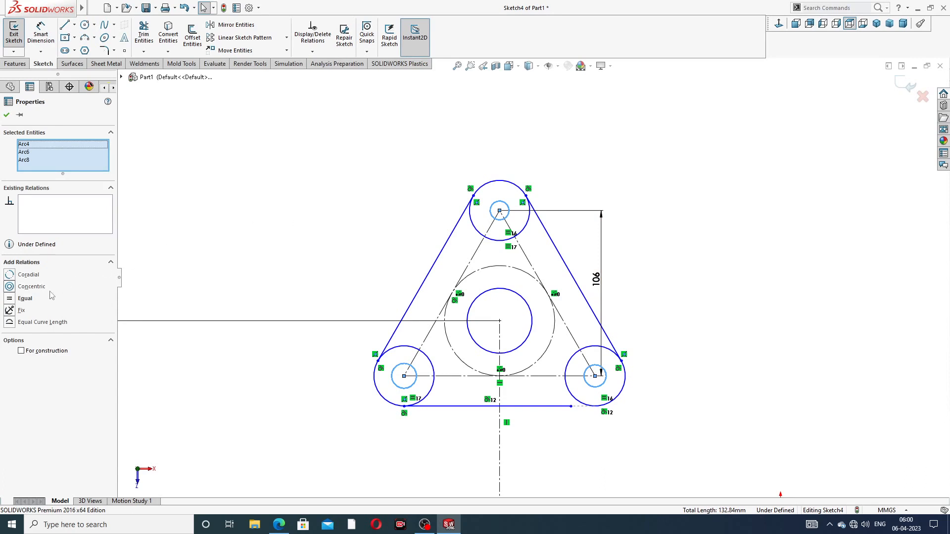
left_click(28, 300)
left_click(599, 170)
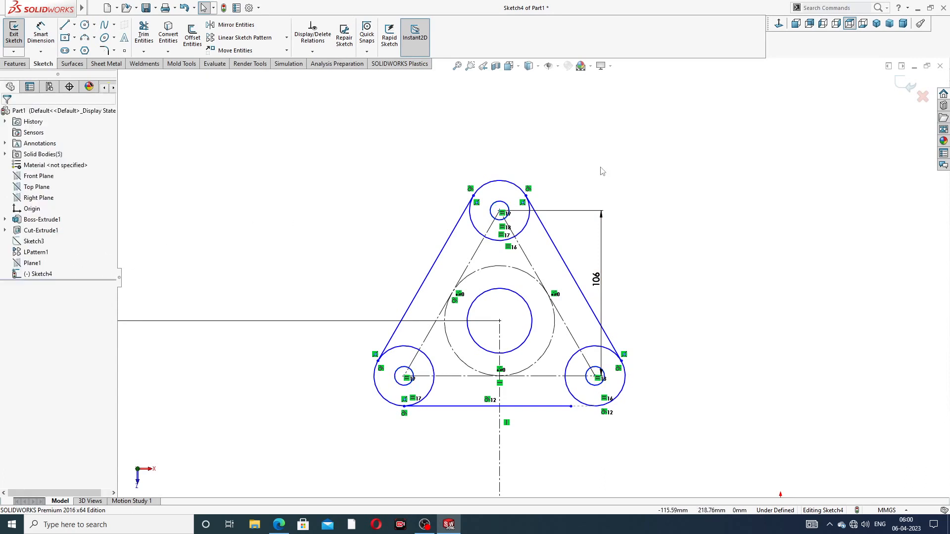
Step: Dimension the outer circle at the triangle's apex with a diameter of 34 mm
left_click(40, 34)
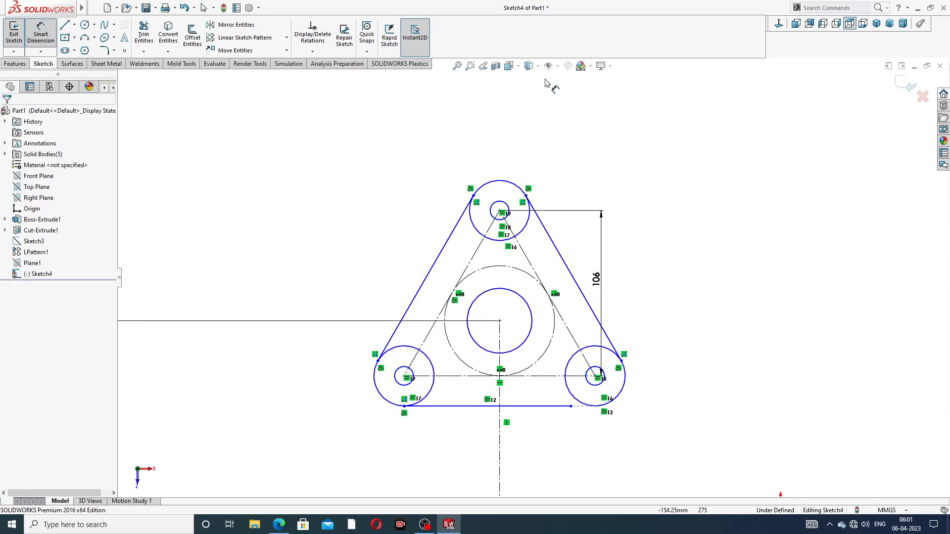
left_click(498, 184)
left_click(447, 148)
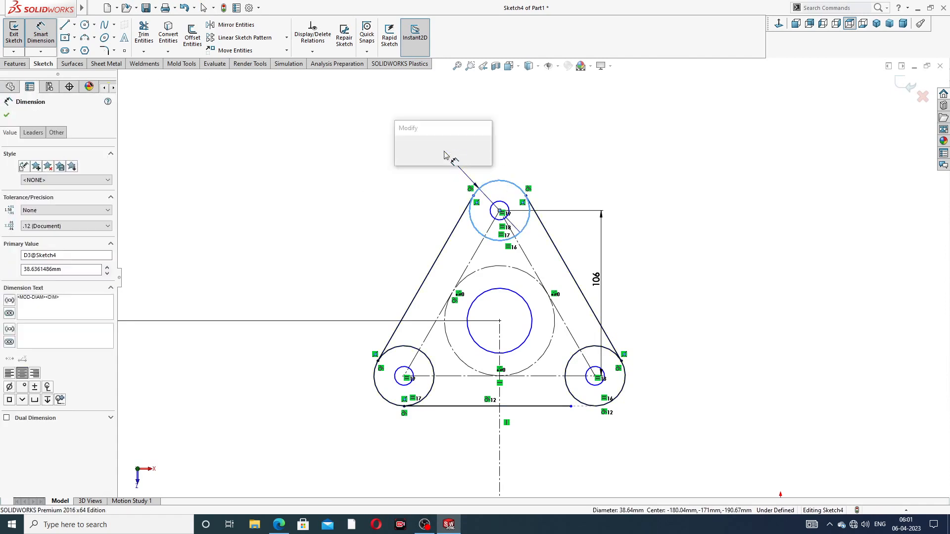
type("34")
key("Return")
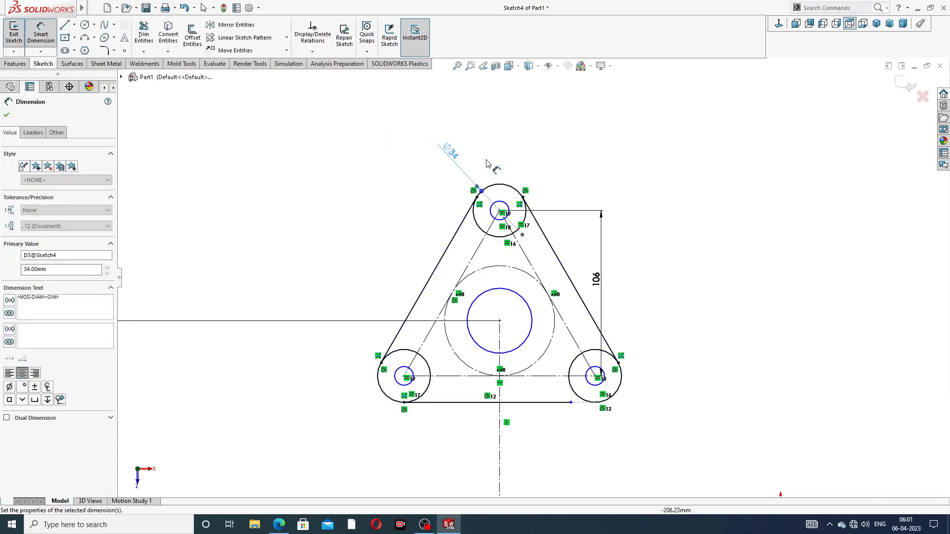
Step: Dimension the inner circle at the triangle's apex with a diameter of 16 mm
left_click(501, 205)
left_click(487, 131)
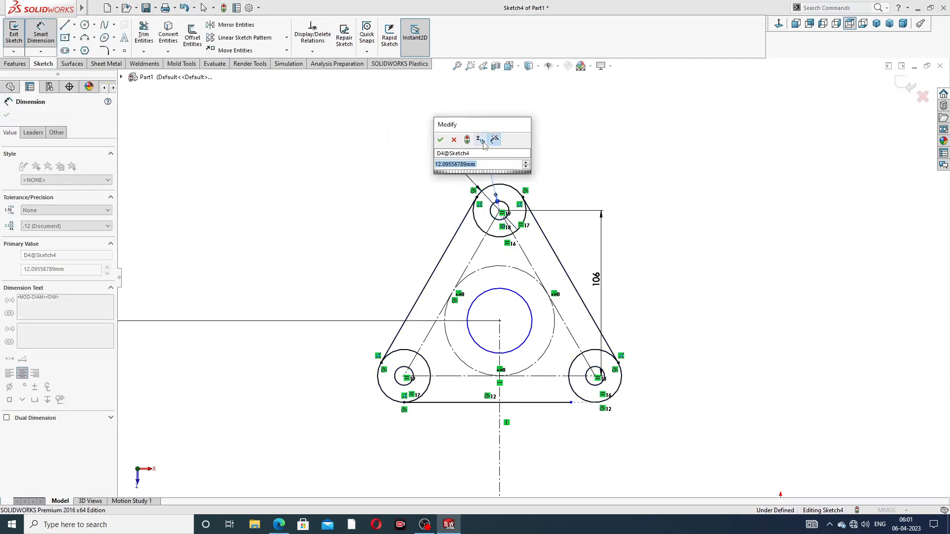
type("16")
key("Return")
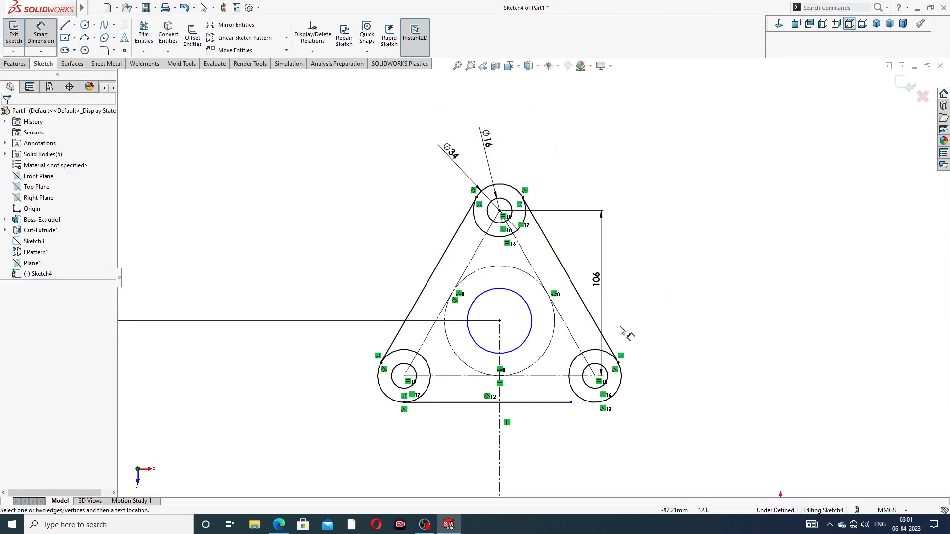
scroll(618, 425, "down", 2)
right_click(678, 252)
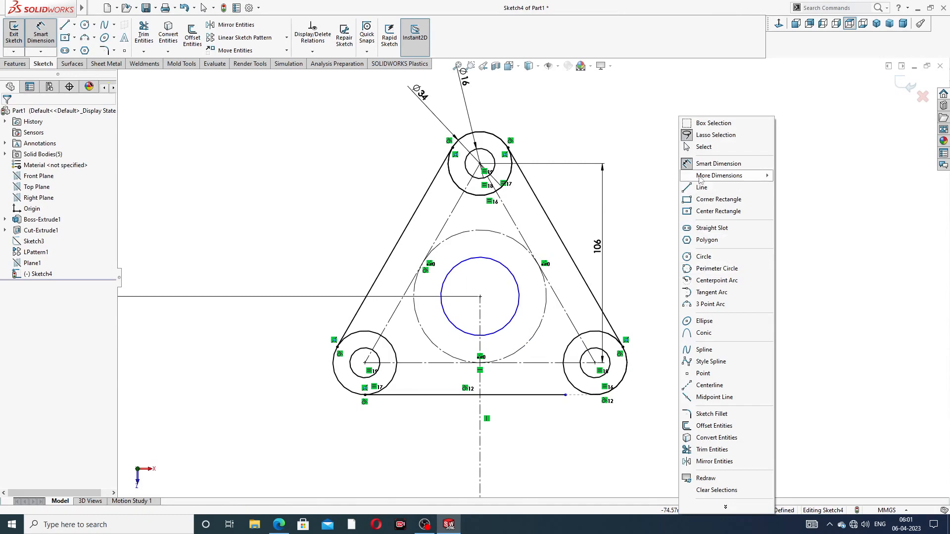
left_click(703, 147)
Step: Extend the loose end of the triangle's outer base line to its tangent point on the adjacent corner circle
scroll(581, 400, "down", 3)
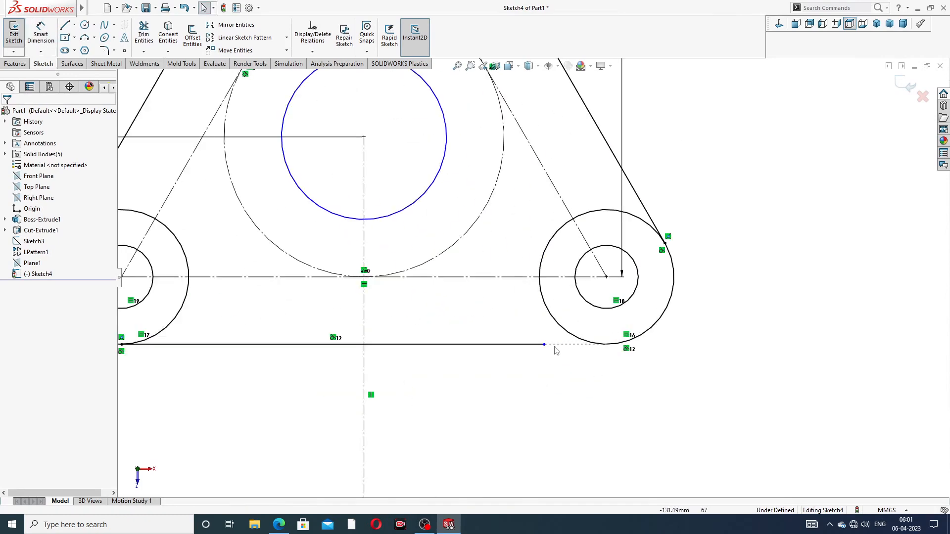
left_click_drag(545, 349, 616, 348)
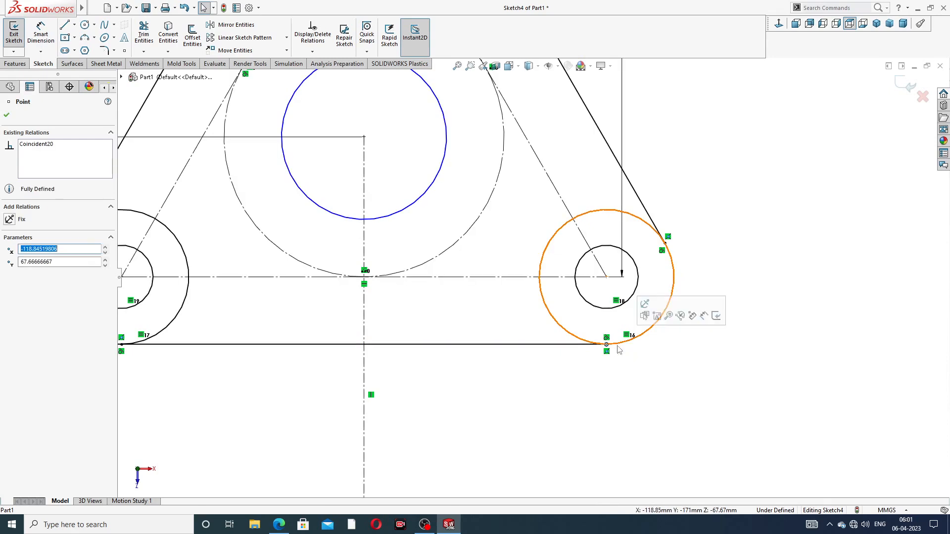
left_click(632, 326)
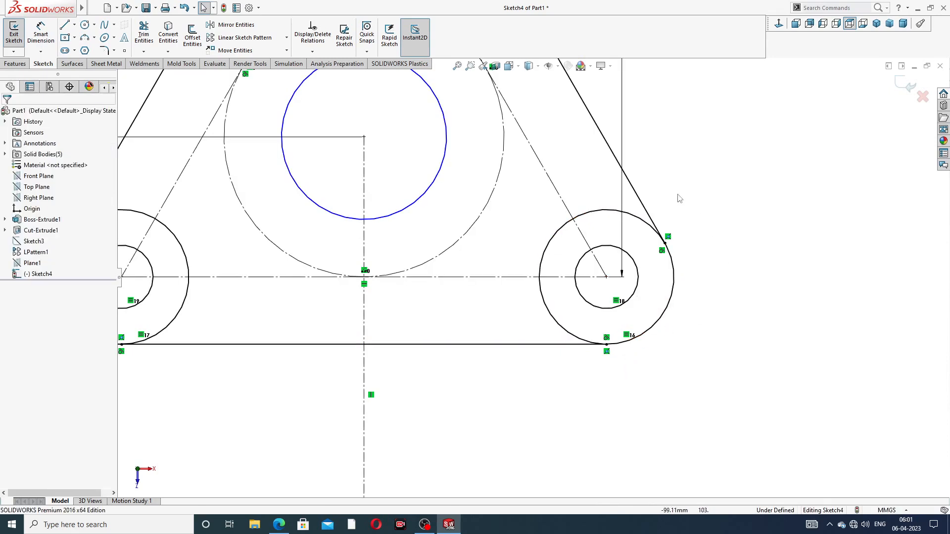
Step: Dimension the solid circle at the triangle's centre with a diameter of 72 mm
key("f")
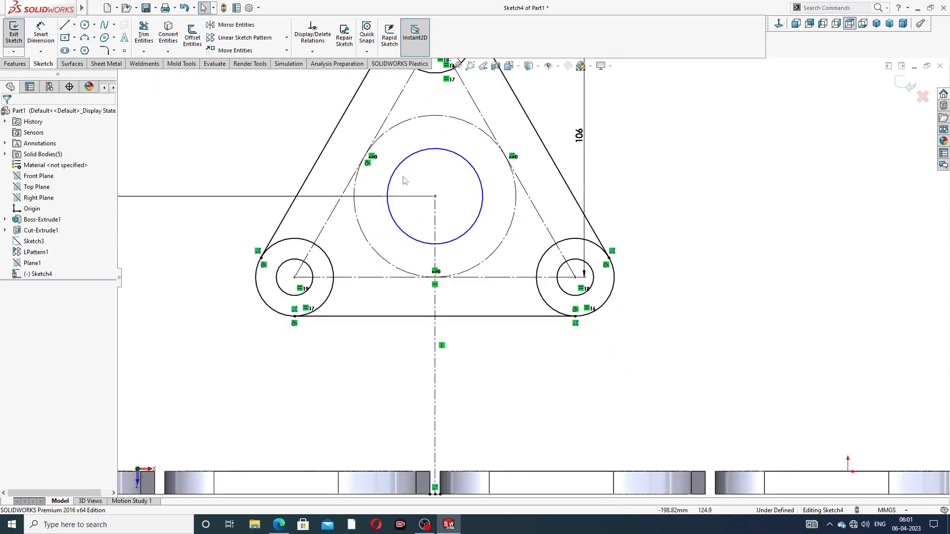
left_click(41, 33)
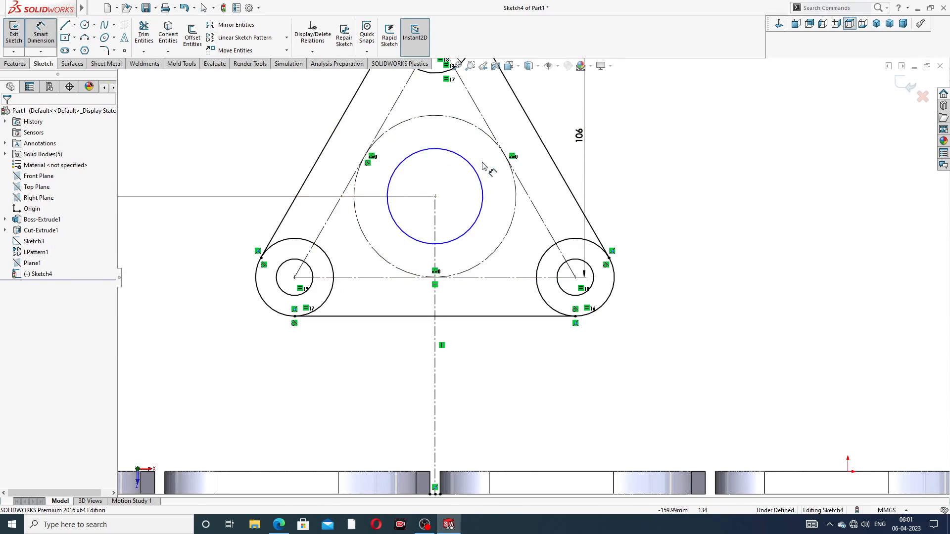
left_click(468, 162)
left_click(647, 131)
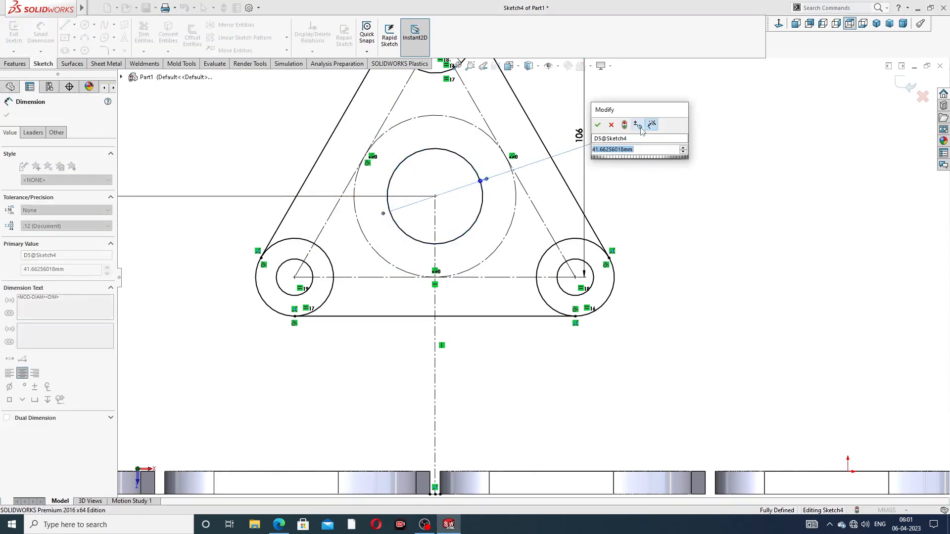
type("7")
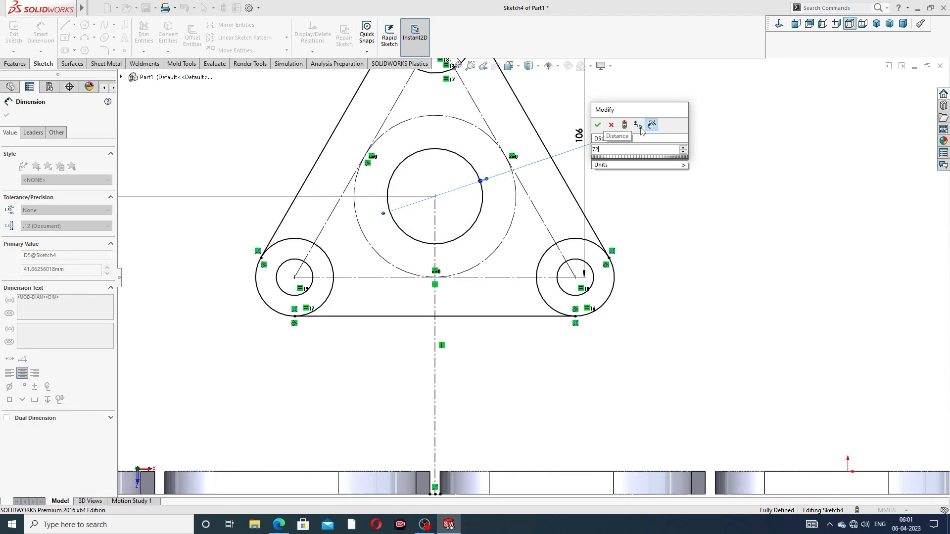
type("2")
key("Return")
key("f")
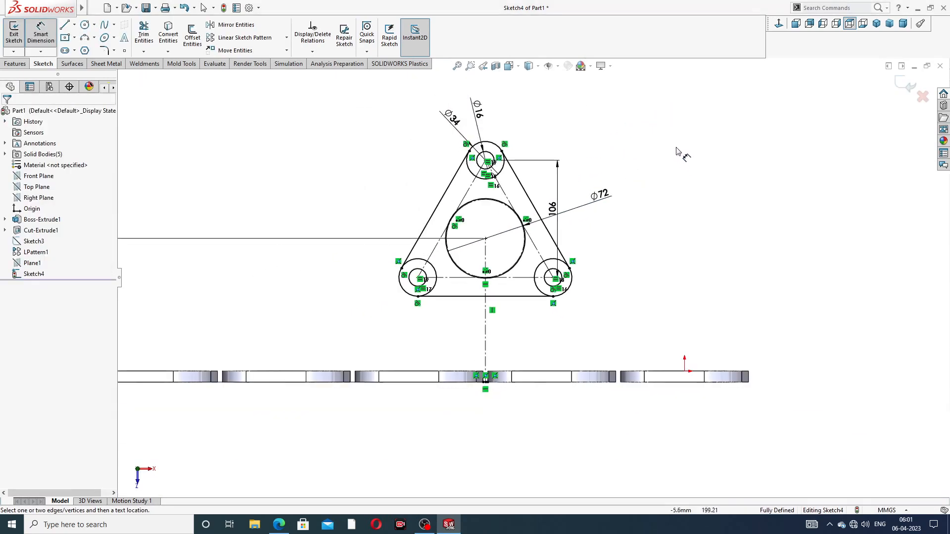
right_click(661, 146)
left_click(675, 147)
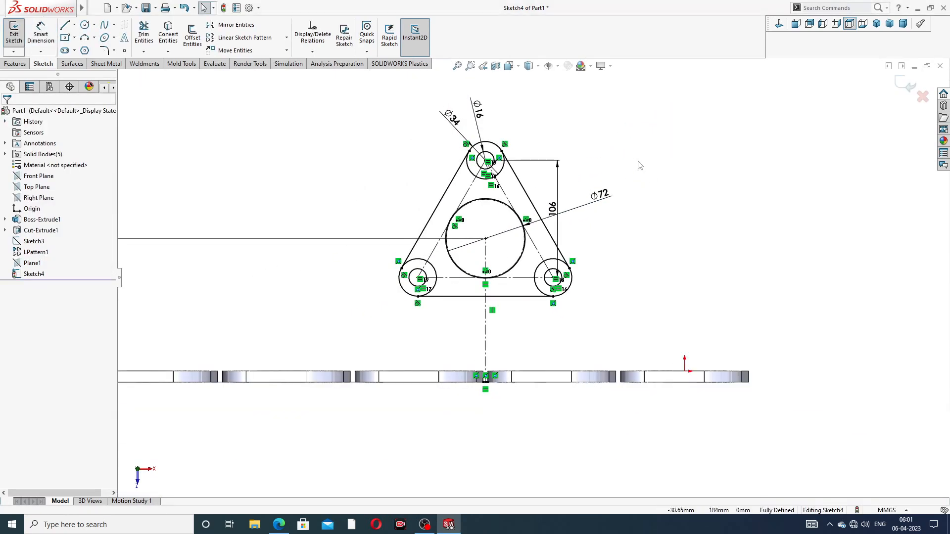
Step: Trim the inward-facing arcs of the two outer circles at the triangle's base corners
scroll(644, 237, "up", 2)
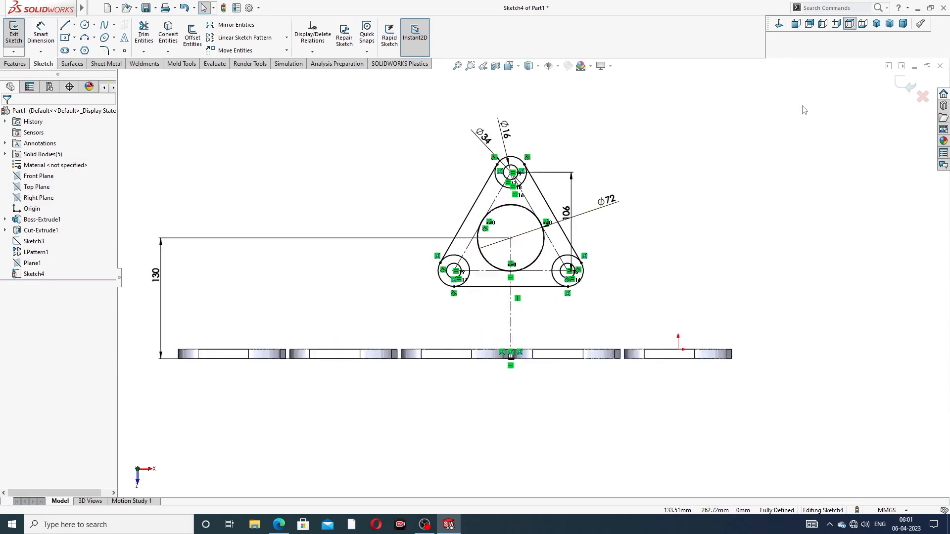
scroll(454, 271, "down", 3)
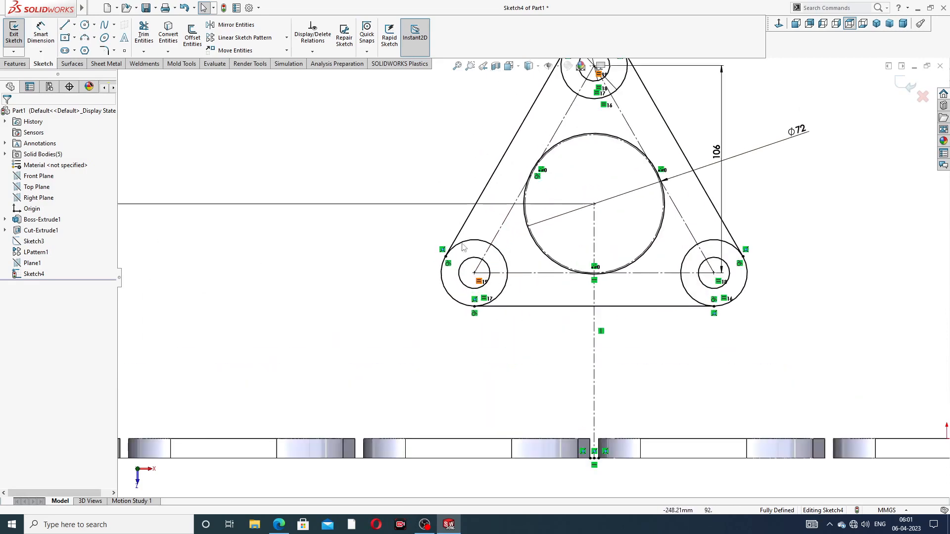
left_click(144, 35)
scroll(533, 218, "down", 2)
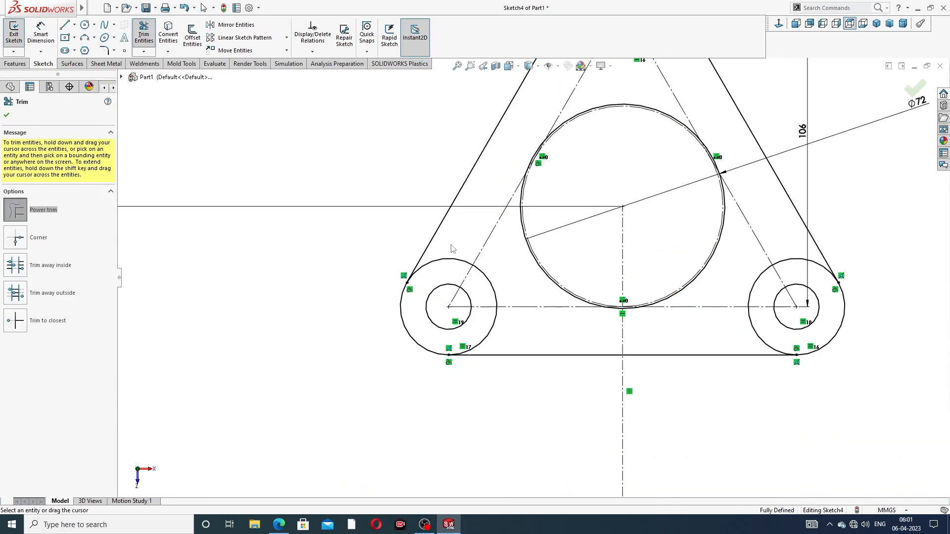
left_click_drag(451, 246, 456, 267)
left_click_drag(524, 269, 484, 293)
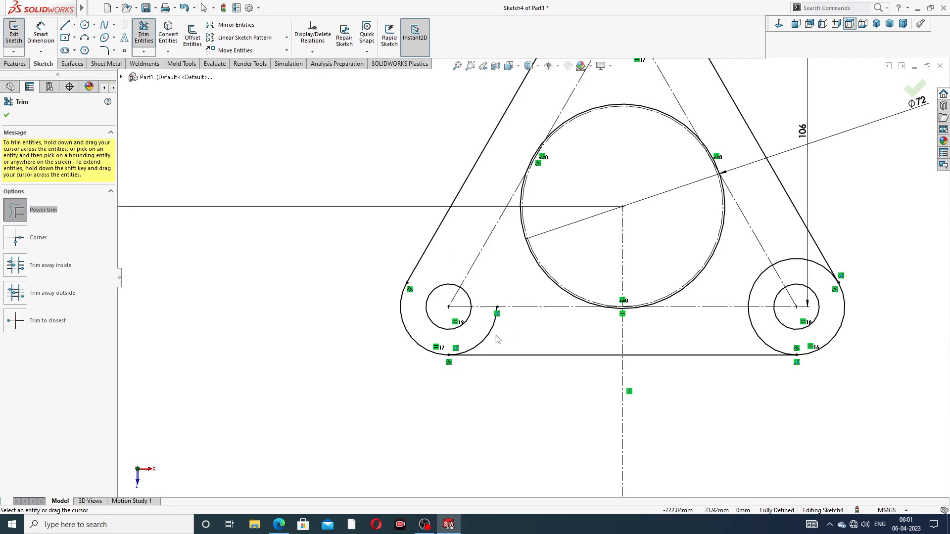
left_click_drag(498, 339, 482, 346)
left_click_drag(741, 258, 767, 291)
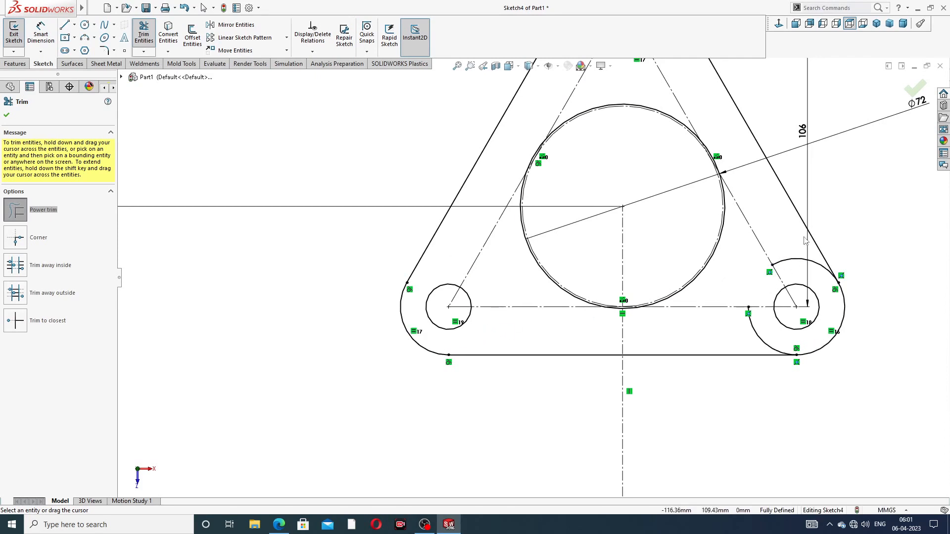
left_click_drag(805, 241, 794, 271)
left_click_drag(713, 349, 763, 337)
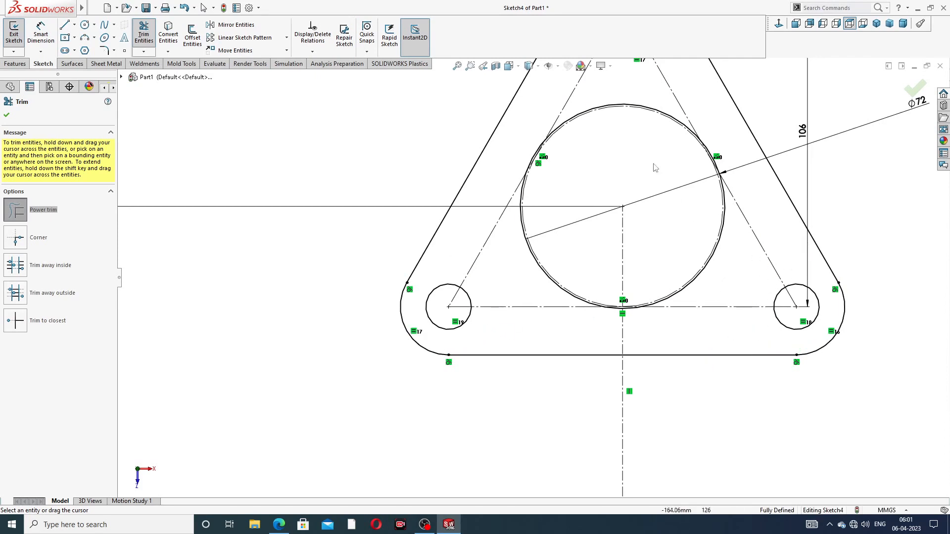
Step: Trim the inward-facing arc of the outer circle at the triangle's apex to complete the rounded outline
scroll(654, 167, "up", 3)
scroll(609, 134, "down", 5)
mouse_move(568, 212)
left_mouse_down()
mouse_move(554, 199)
mouse_move(517, 248)
mouse_move(436, 233)
mouse_move(448, 163)
left_mouse_up()
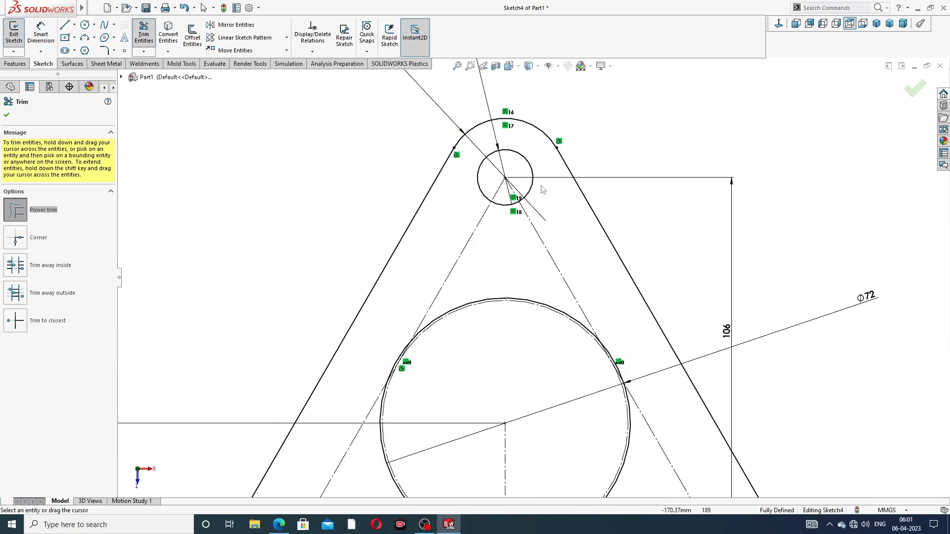
scroll(532, 278, "up", 3)
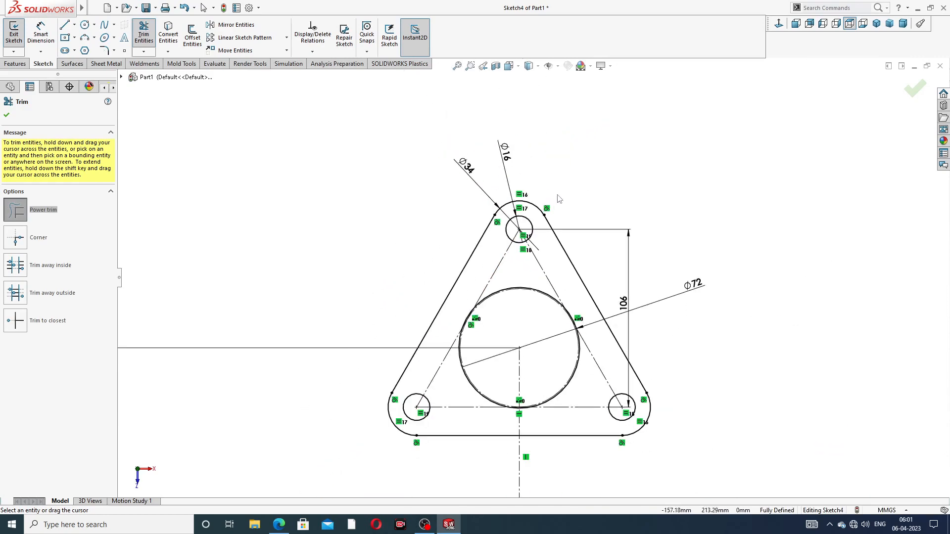
left_click(914, 88)
Step: Check the collector flange's thickness in the PDF drawing and extrude the triangular sketch as a 12 mm blind boss
scroll(556, 391, "down", 2)
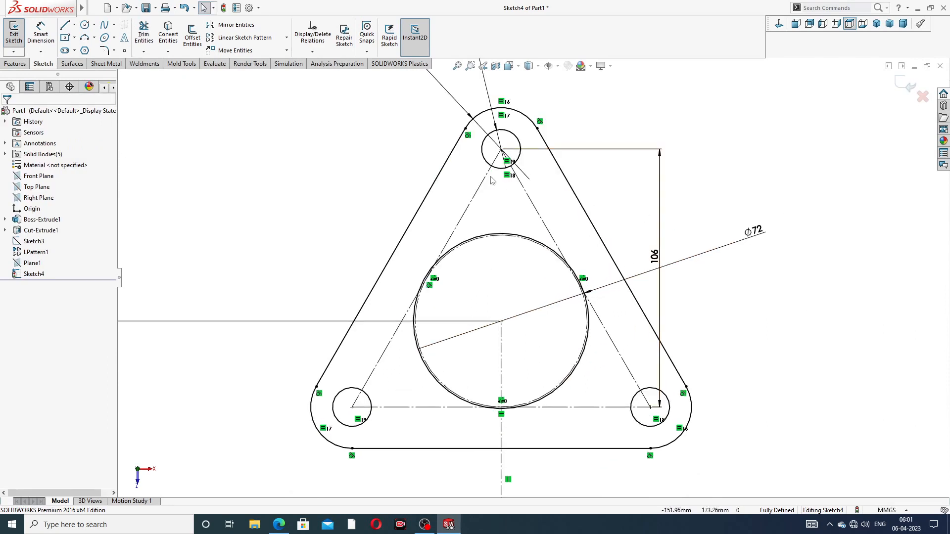
scroll(533, 278, "up", 2)
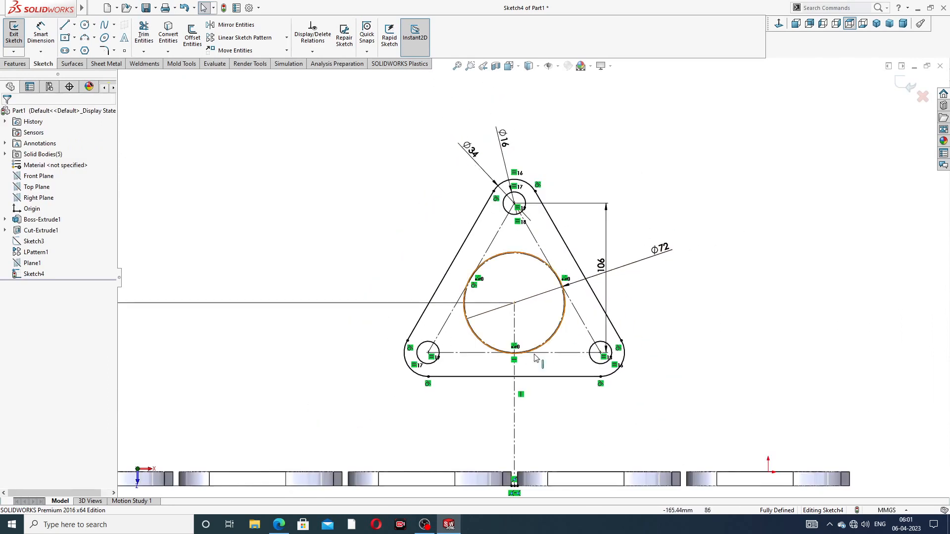
scroll(535, 377, "down", 2)
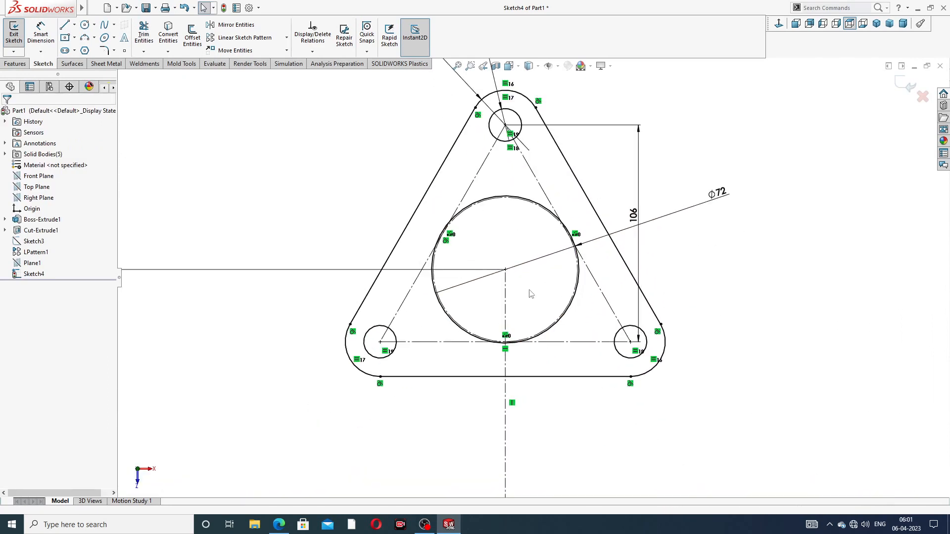
left_click(15, 64)
left_click(18, 35)
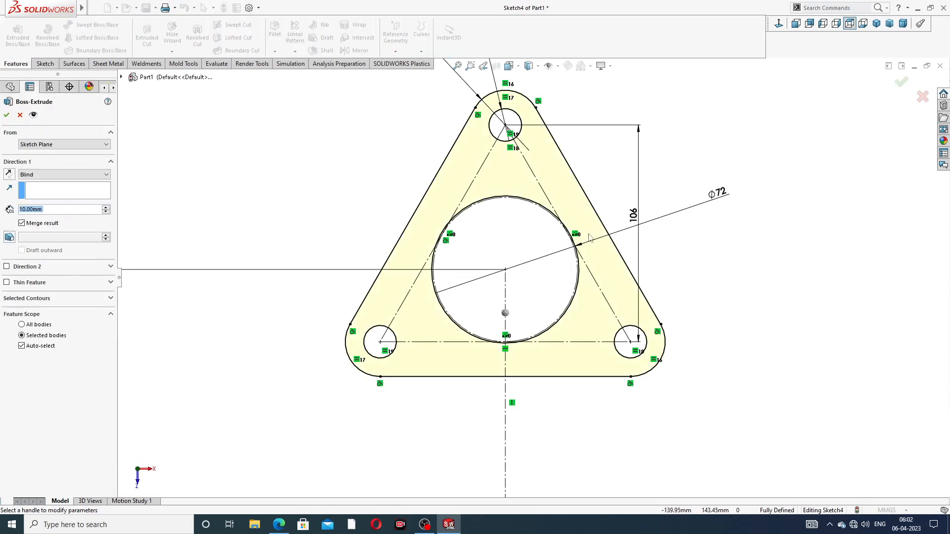
middle_click_drag(587, 255, 563, 260)
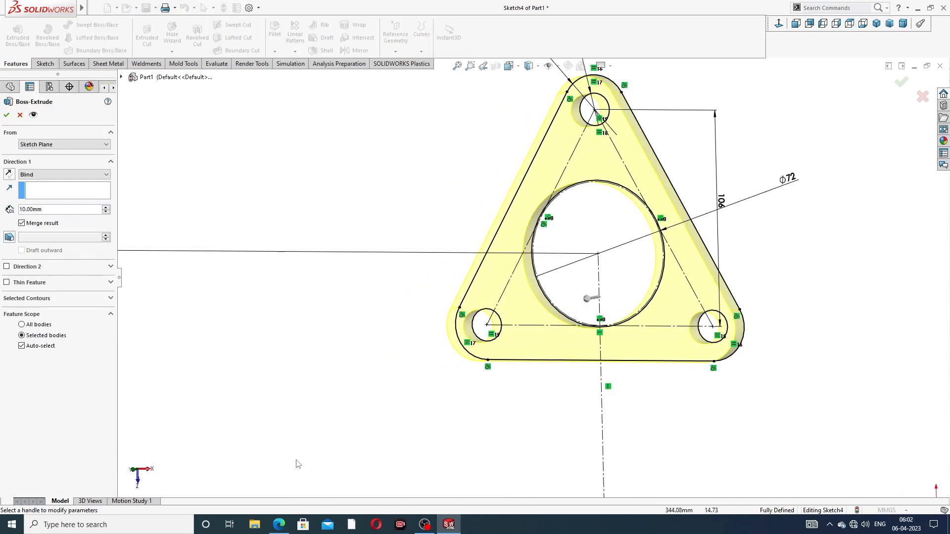
left_click(280, 524)
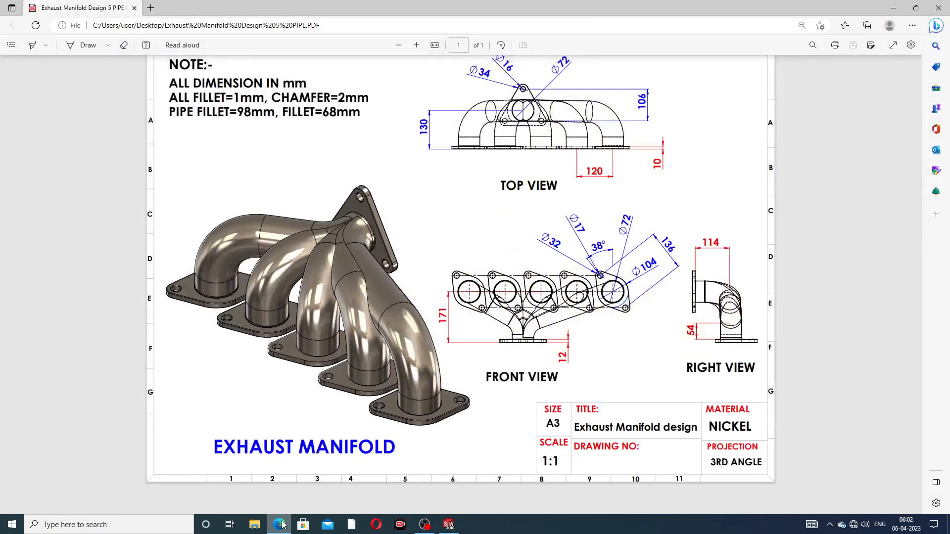
left_click(279, 525)
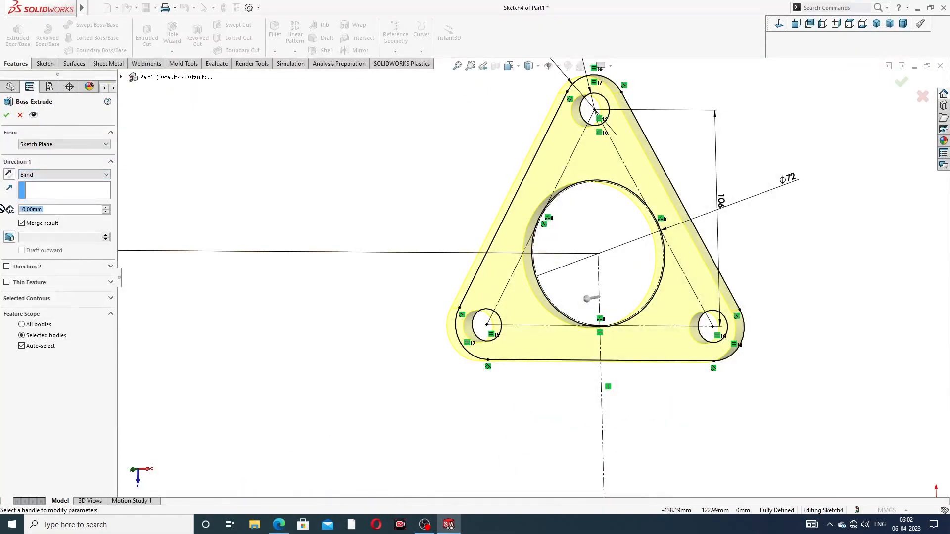
type("12")
key("Return")
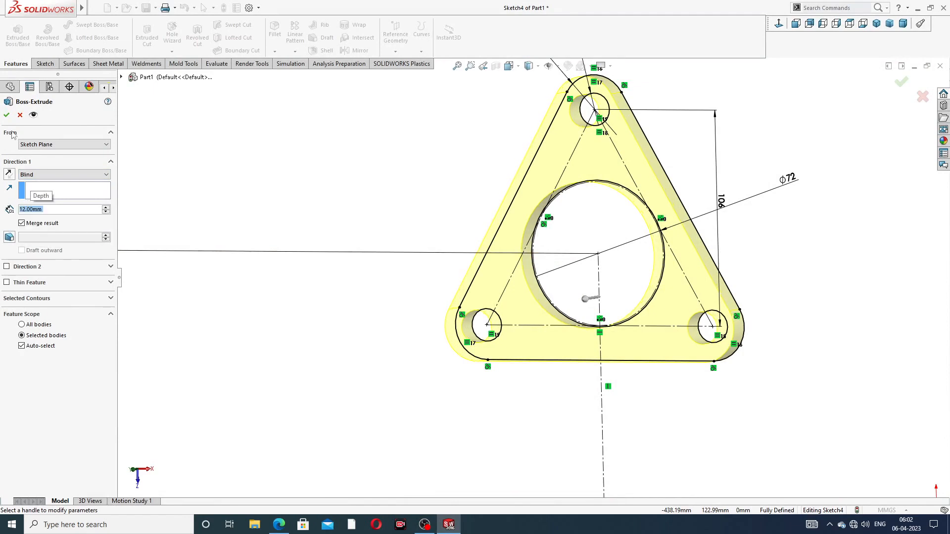
left_click(7, 116)
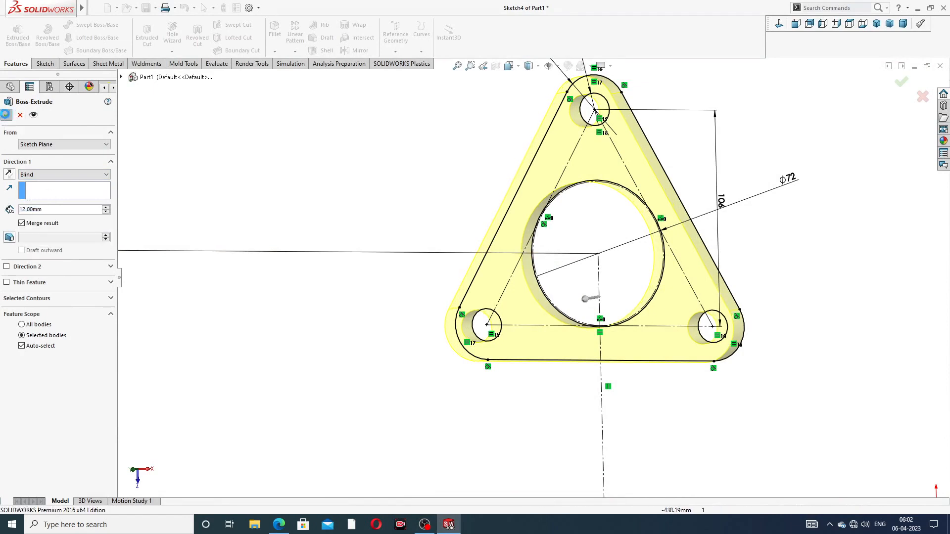
Step: Examine the five port flanges and the collector flange in 3D, and compare them with the pipe layout in the PDF drawing
scroll(729, 164, "up", 4)
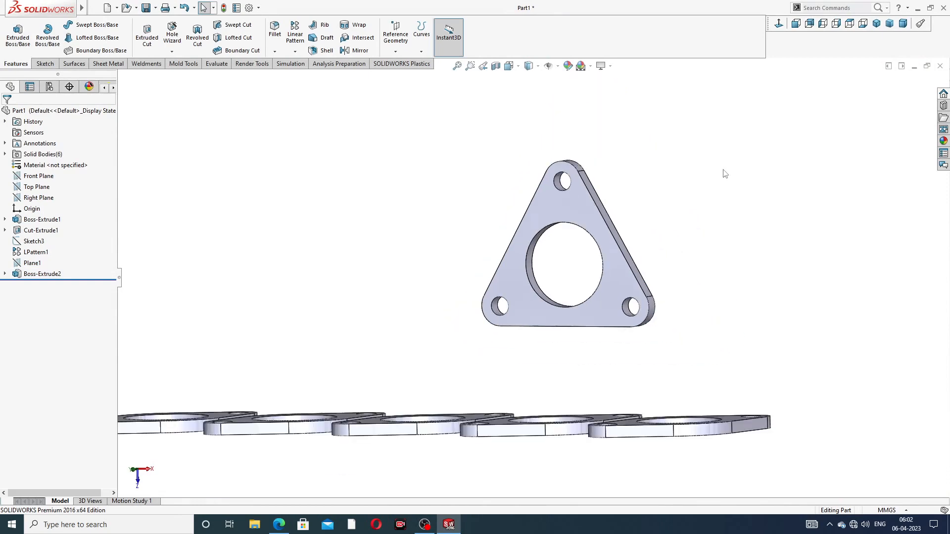
middle_click_drag(723, 173, 714, 233)
scroll(653, 242, "up", 2)
middle_click_drag(574, 273, 512, 330)
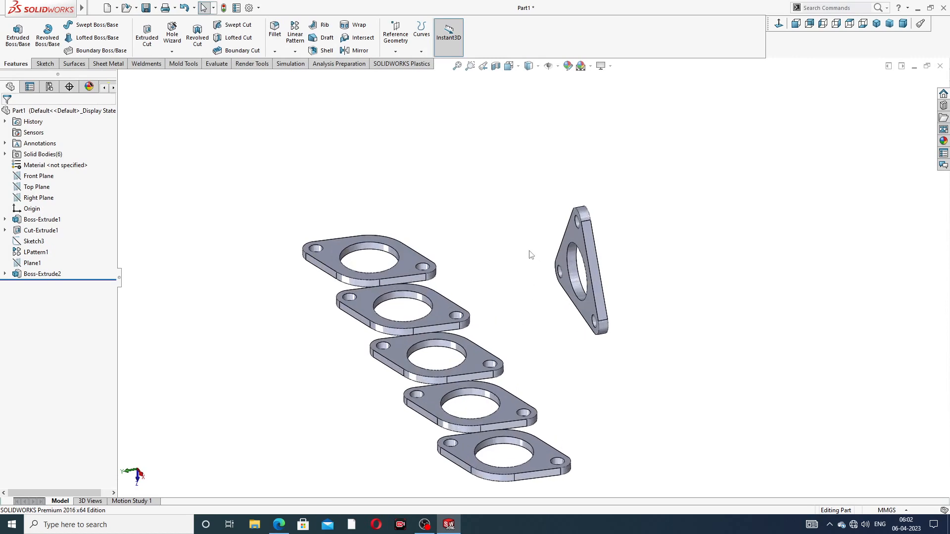
middle_click_drag(532, 254, 527, 274)
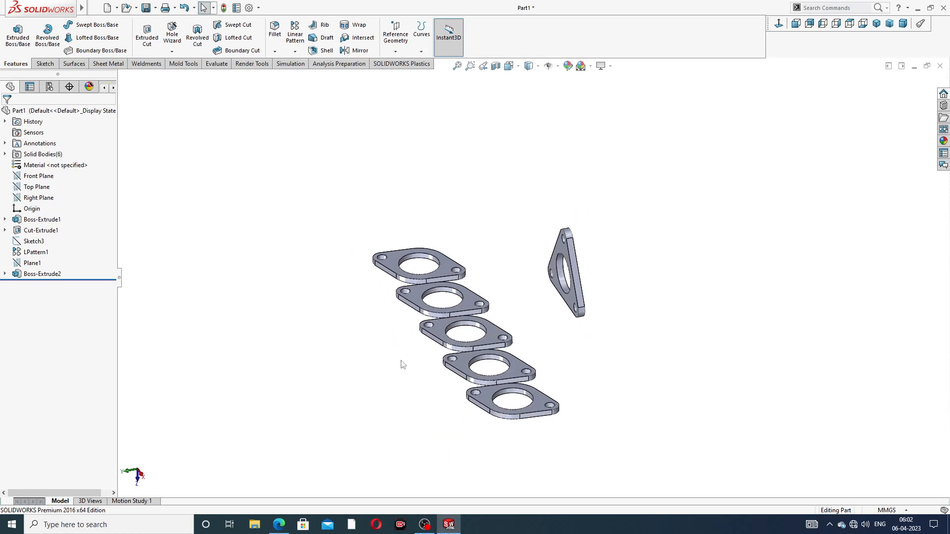
left_click(279, 524)
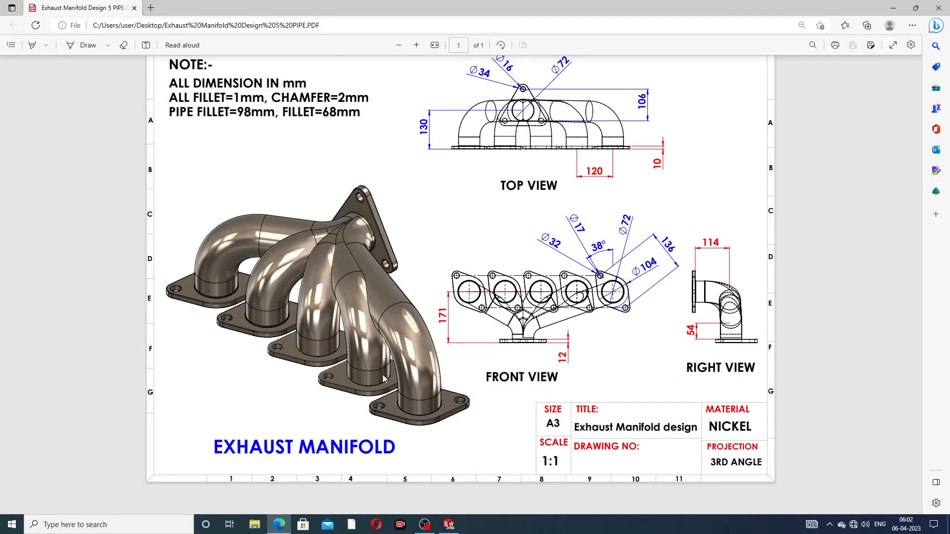
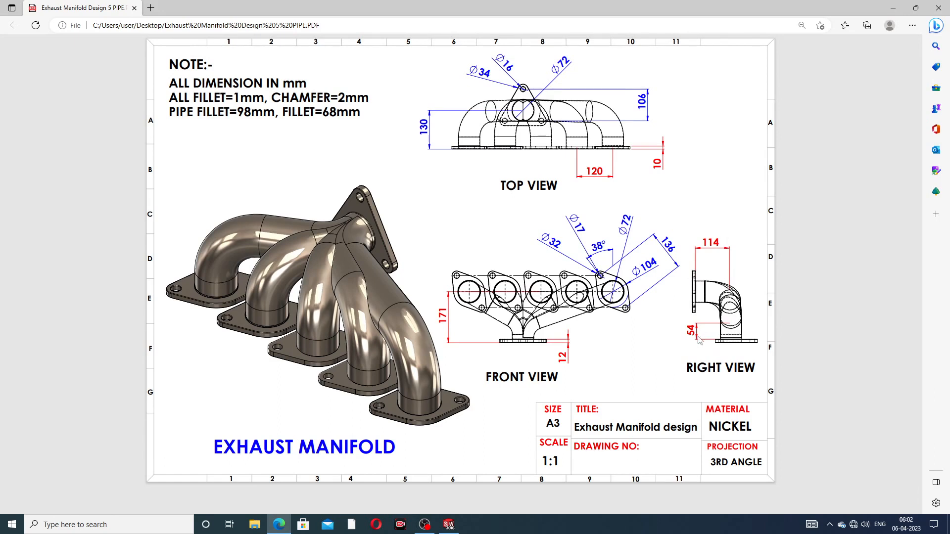
left_click(279, 524)
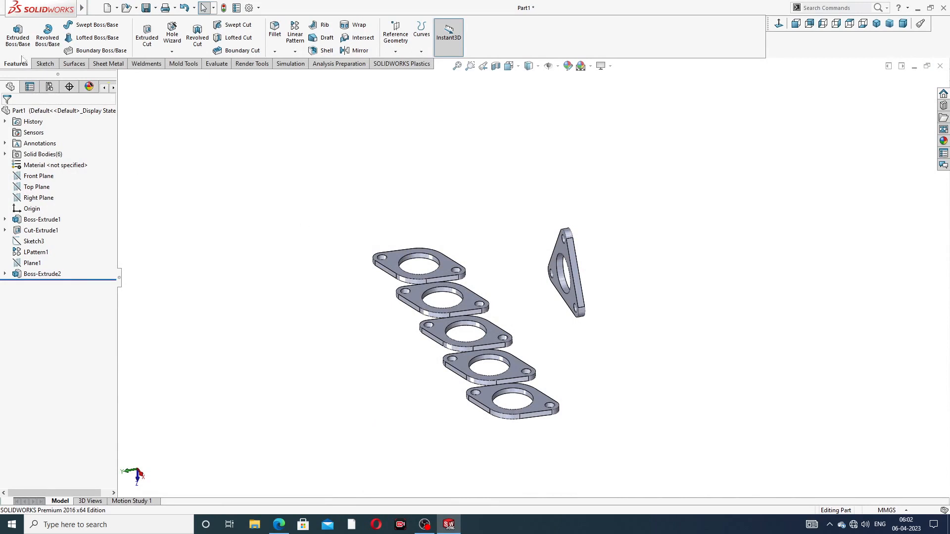
Step: Start a 3D sketch and draw a line about 44 mm long from the collector flange's bore centre, perpendicular to the flange toward the ports
left_click(44, 63)
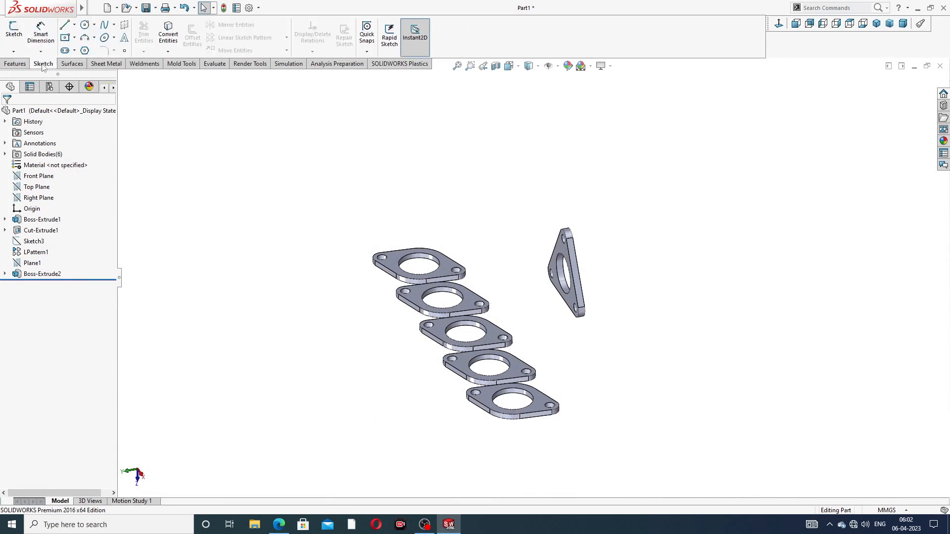
left_click(13, 51)
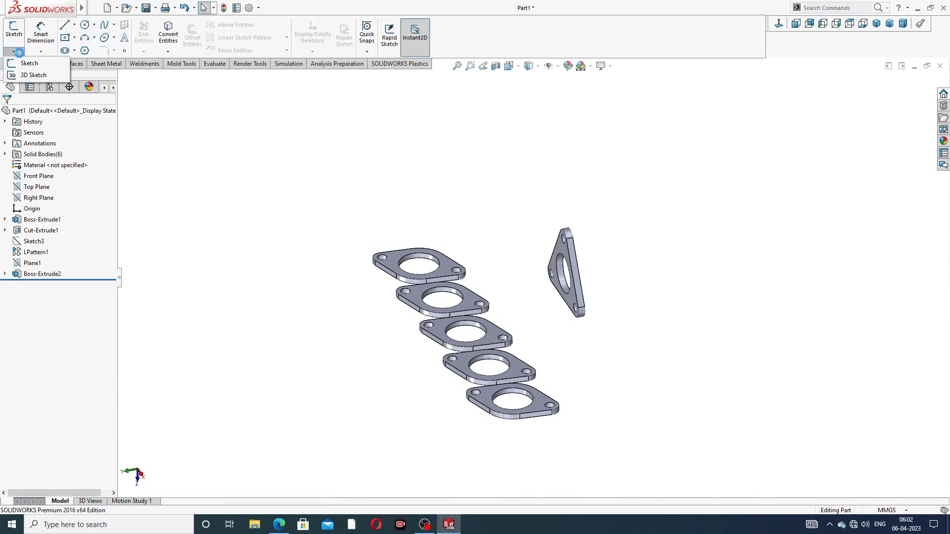
left_click(38, 76)
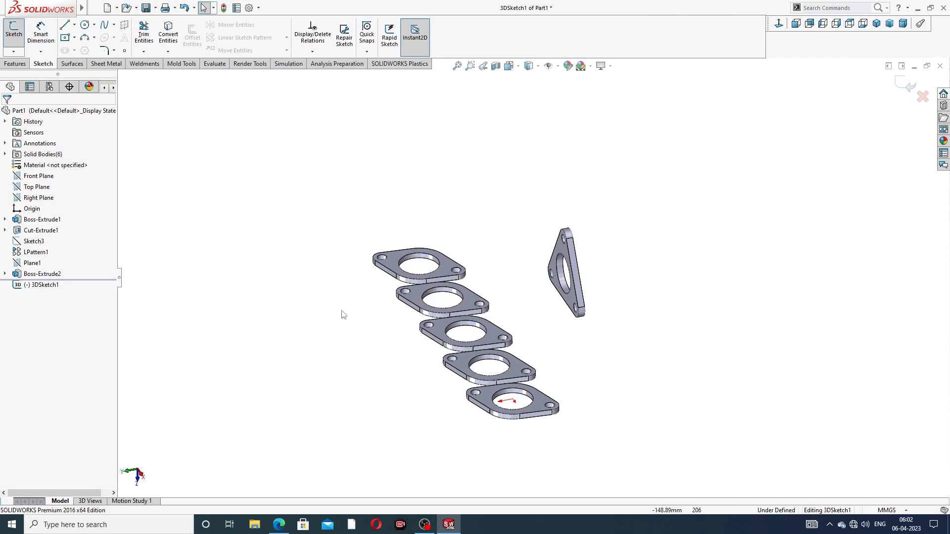
left_click(65, 24)
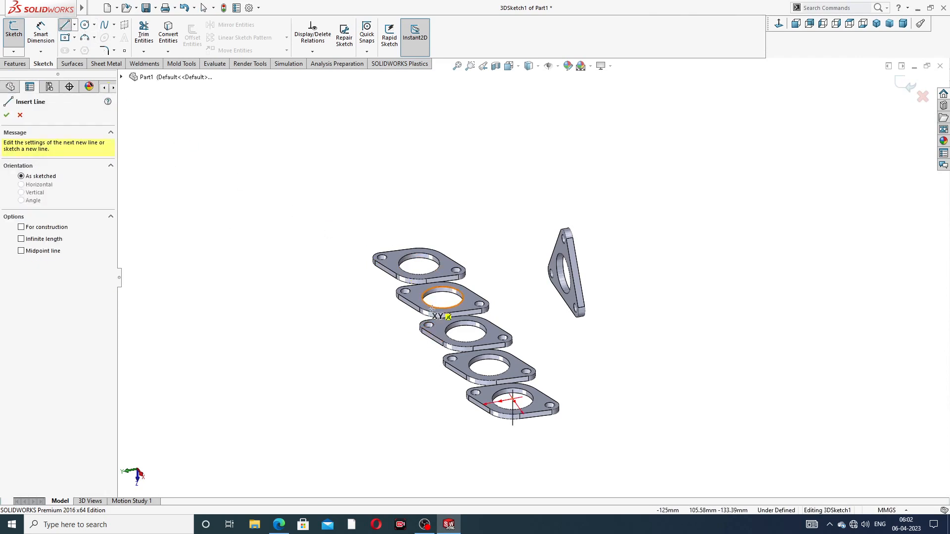
middle_click_drag(432, 310, 493, 327)
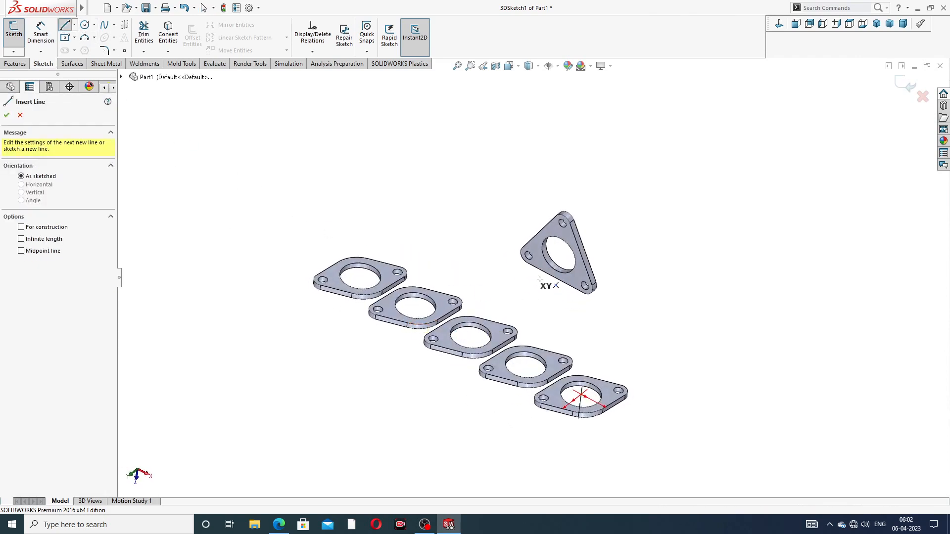
scroll(540, 280, "down", 3)
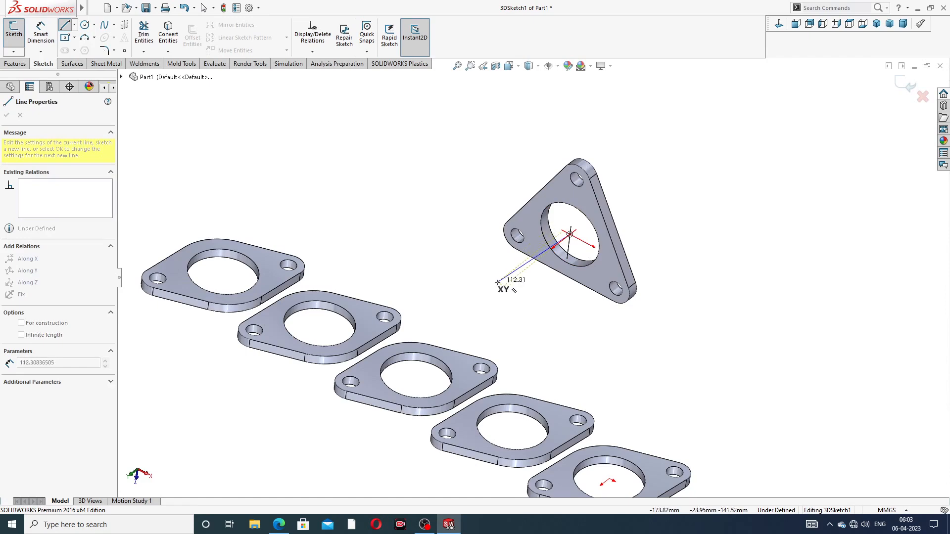
middle_click_drag(488, 275, 519, 269)
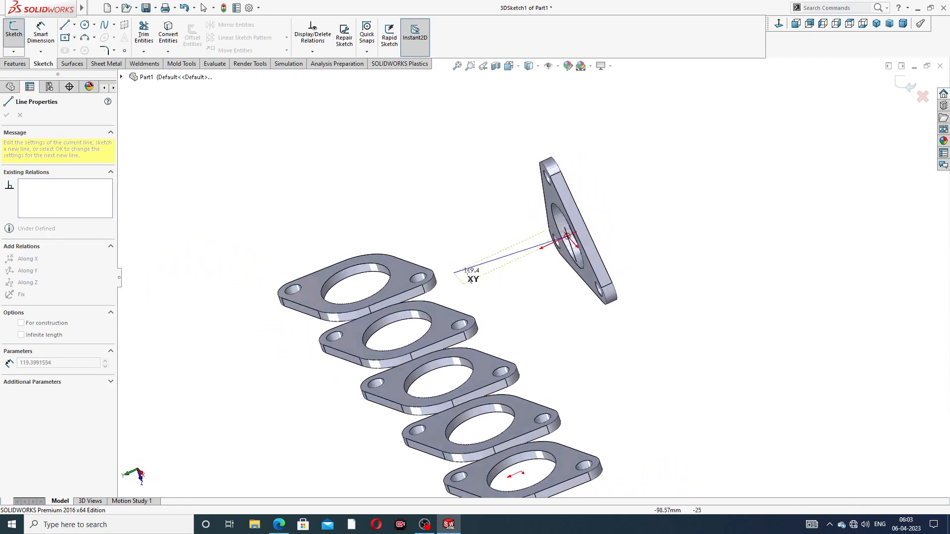
left_click(529, 253)
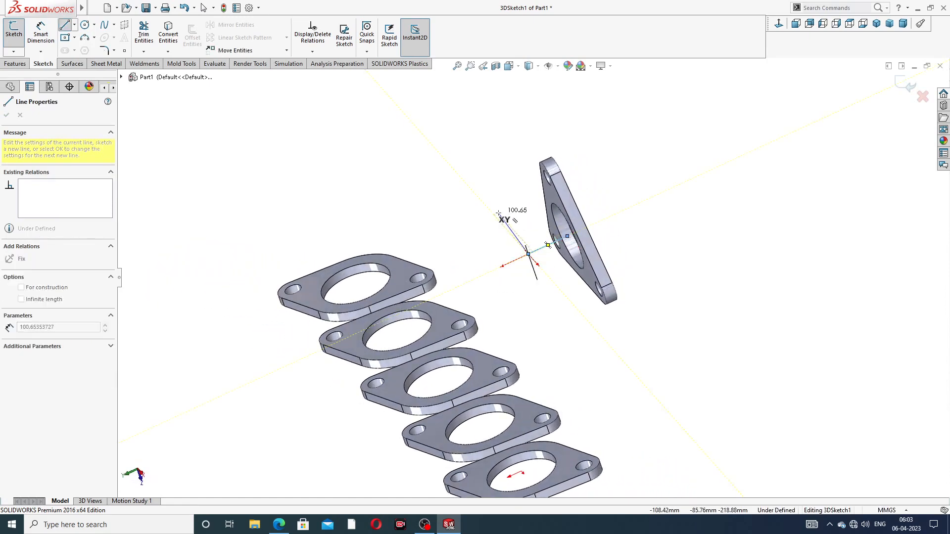
right_click(500, 198)
left_click(522, 221)
middle_click_drag(534, 275, 540, 242)
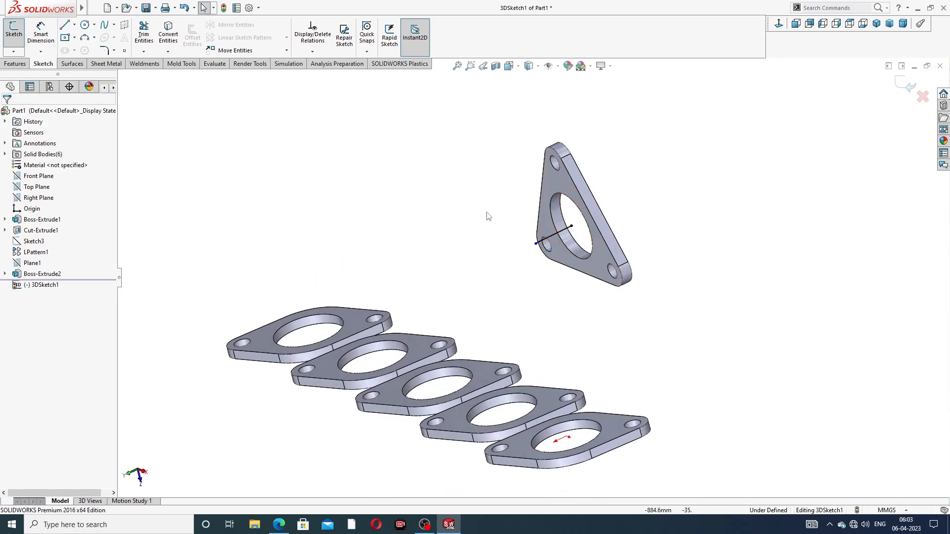
Step: Draw a line about 89 mm long straight up along Z from the bore centre of the port flange farthest from the origin
left_click(64, 24)
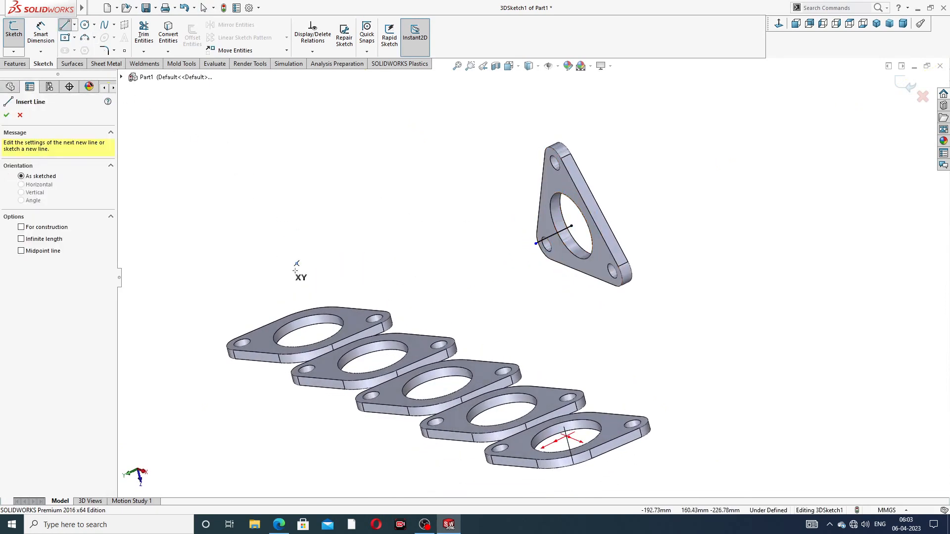
left_click(308, 330)
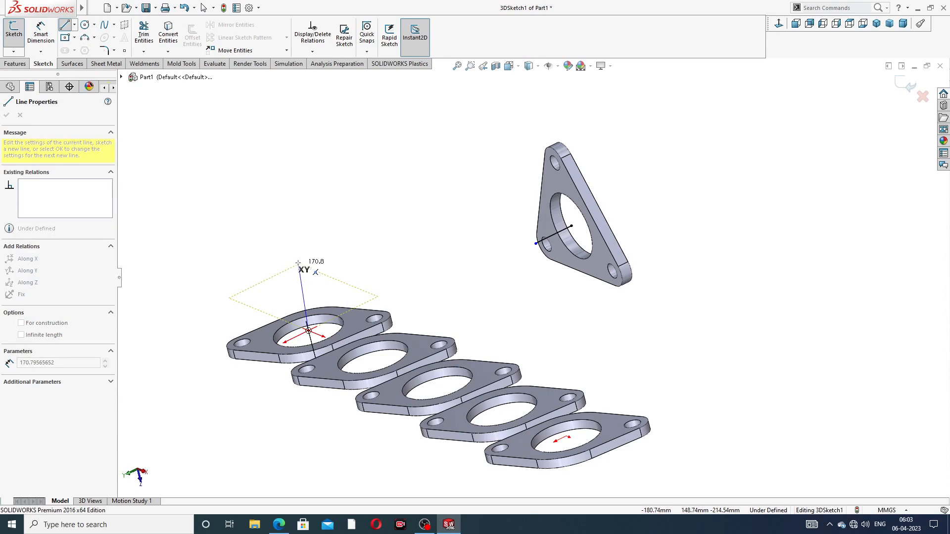
middle_click_drag(292, 259, 318, 248)
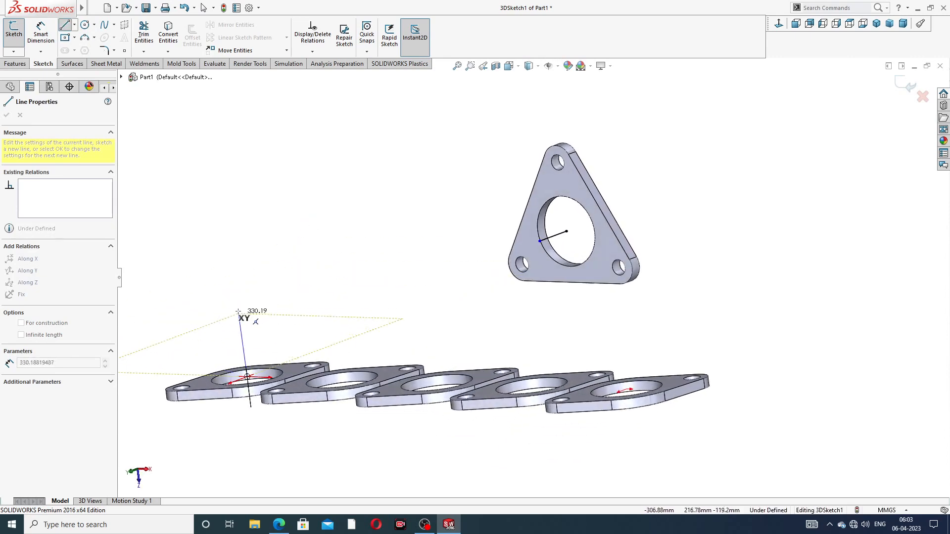
middle_click_drag(250, 324, 265, 303)
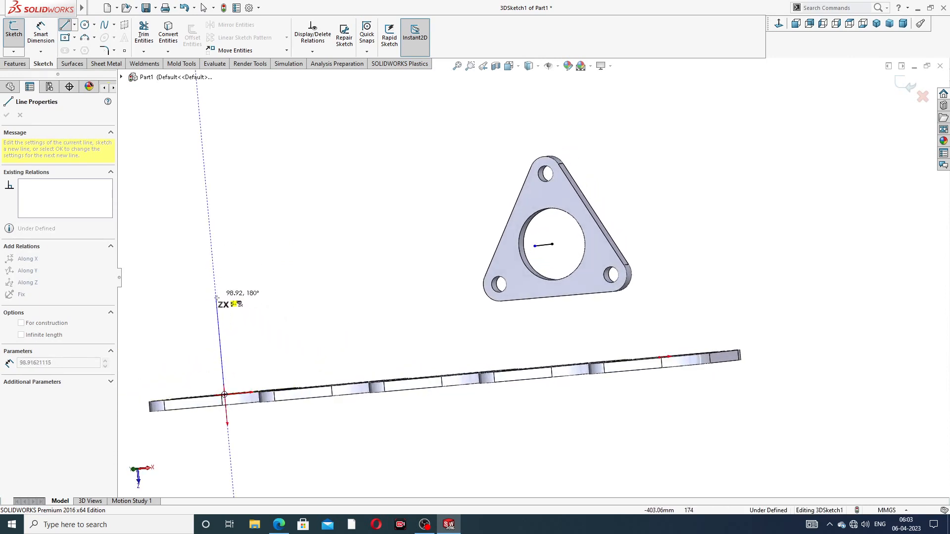
left_click(217, 307)
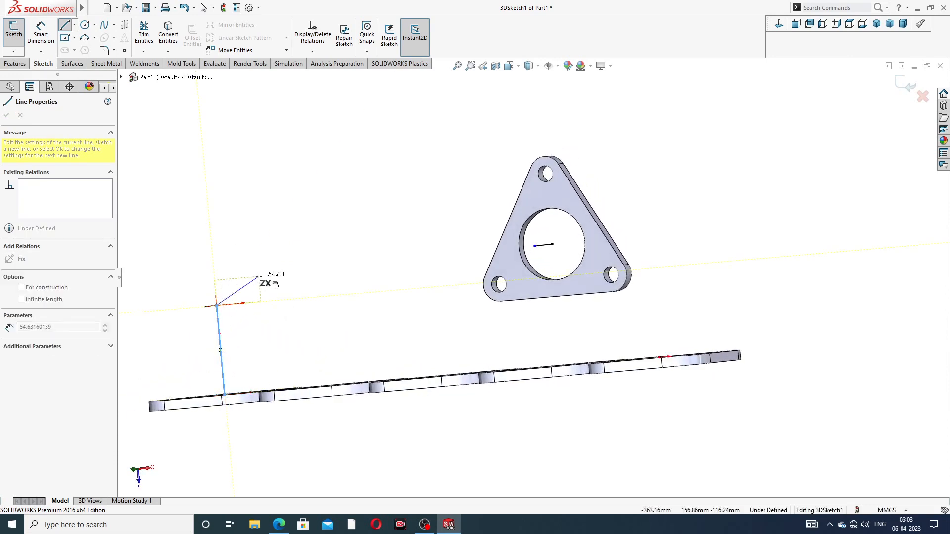
right_click(277, 277)
left_click(325, 293)
middle_click_drag(326, 293, 380, 338)
middle_click_drag(425, 301, 430, 339)
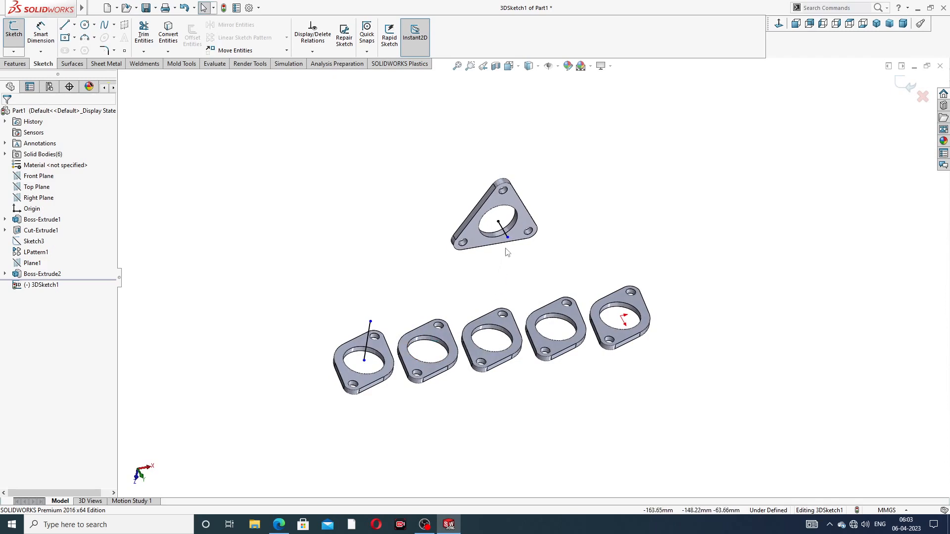
Step: Connect the free end of the port flange's upright line to the free end of the collector flange's line with a straight line
mouse_move(506, 273)
middle_mouse_down()
mouse_move(482, 258)
mouse_move(514, 265)
middle_mouse_up()
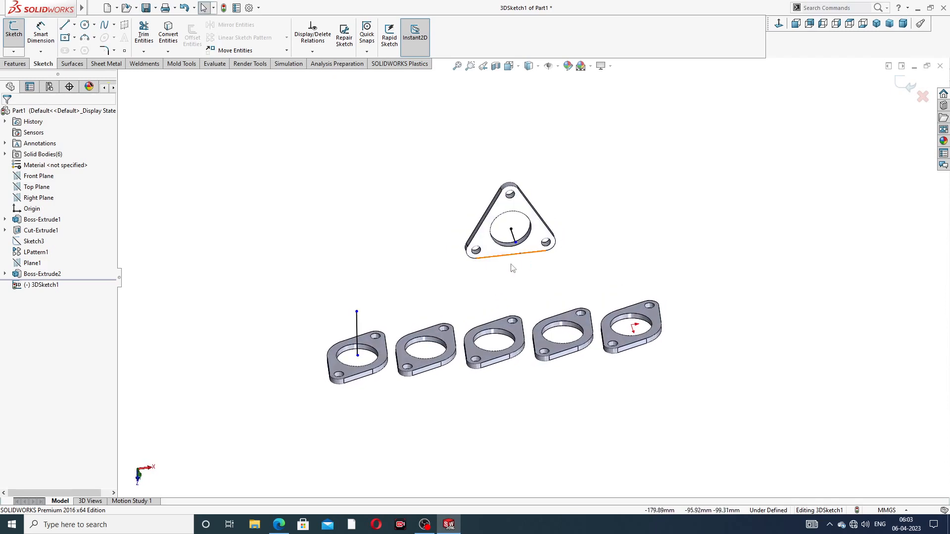
left_click(64, 25)
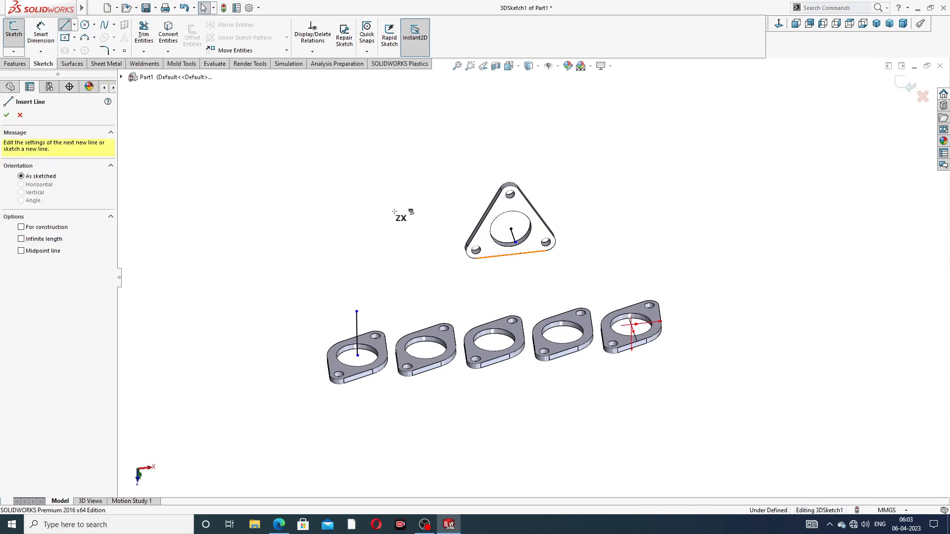
left_click(357, 311)
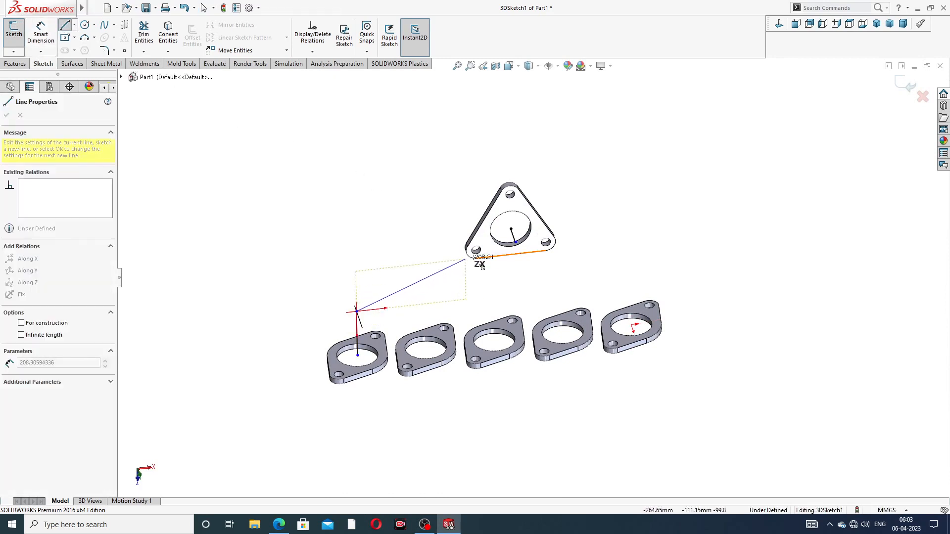
left_click(516, 243)
right_click(596, 184)
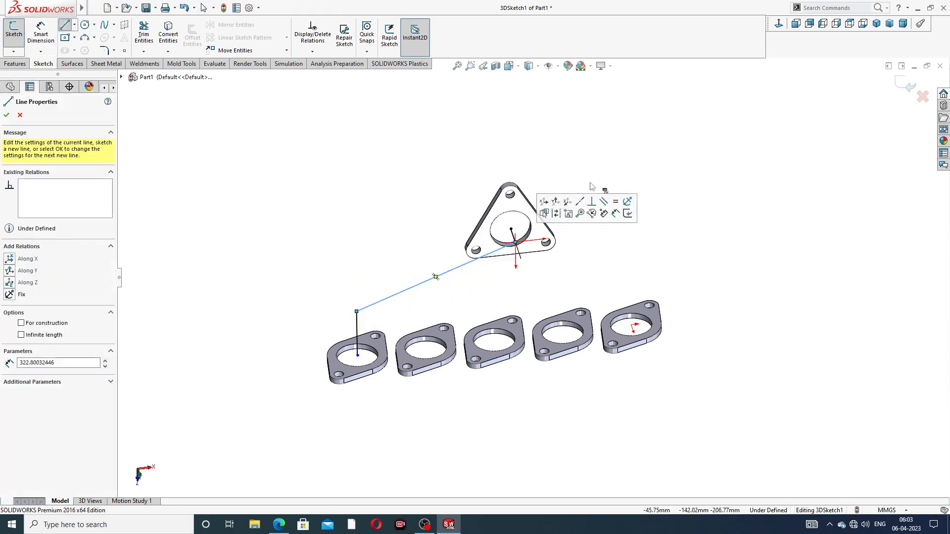
left_click(611, 187)
mouse_move(540, 270)
middle_mouse_down()
mouse_move(528, 178)
mouse_move(496, 214)
middle_mouse_up()
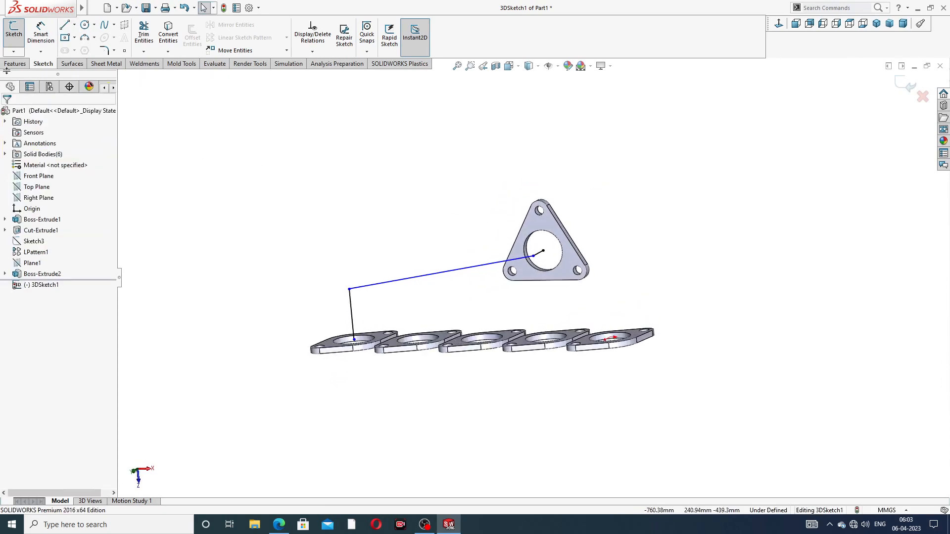
Step: Dimension the upright line at the end port flange to 114 mm
left_click(40, 34)
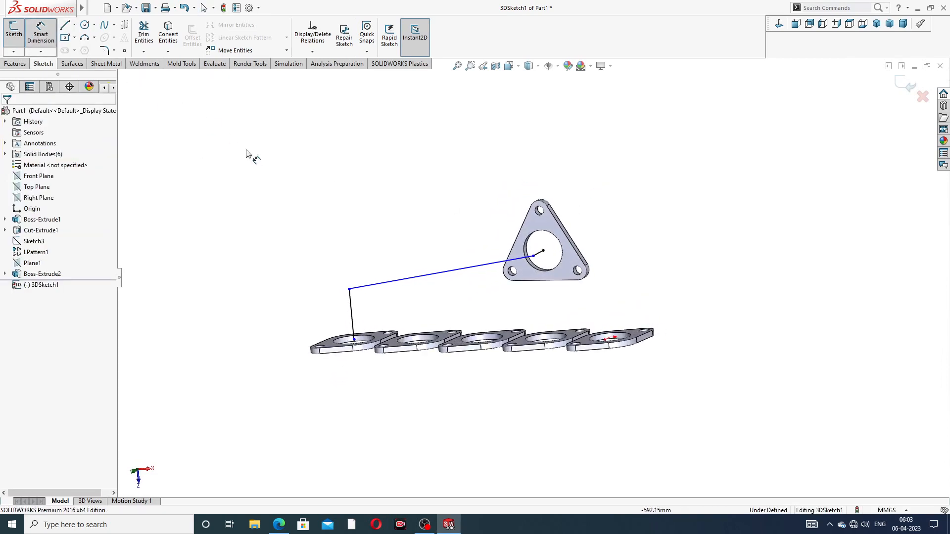
left_click(352, 310)
left_click(318, 304)
type("114")
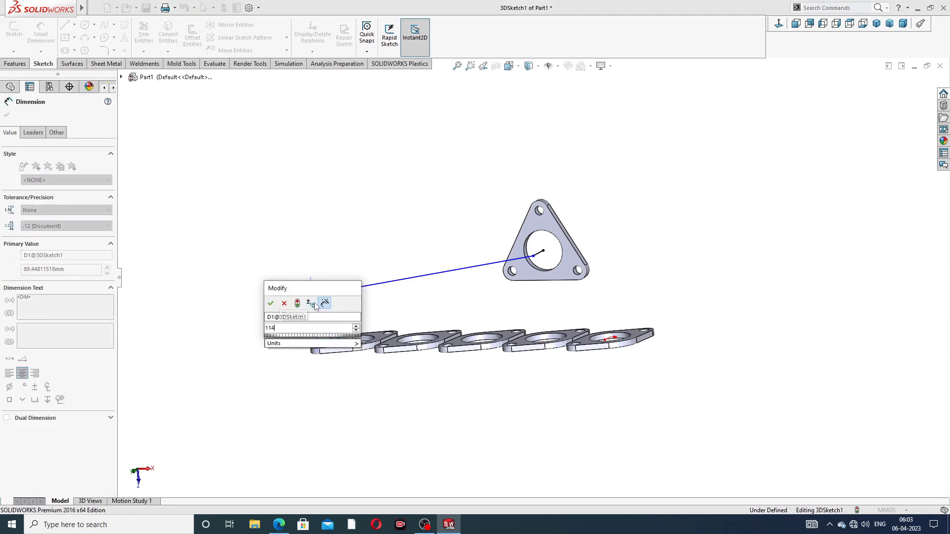
key("Return")
left_click(365, 227)
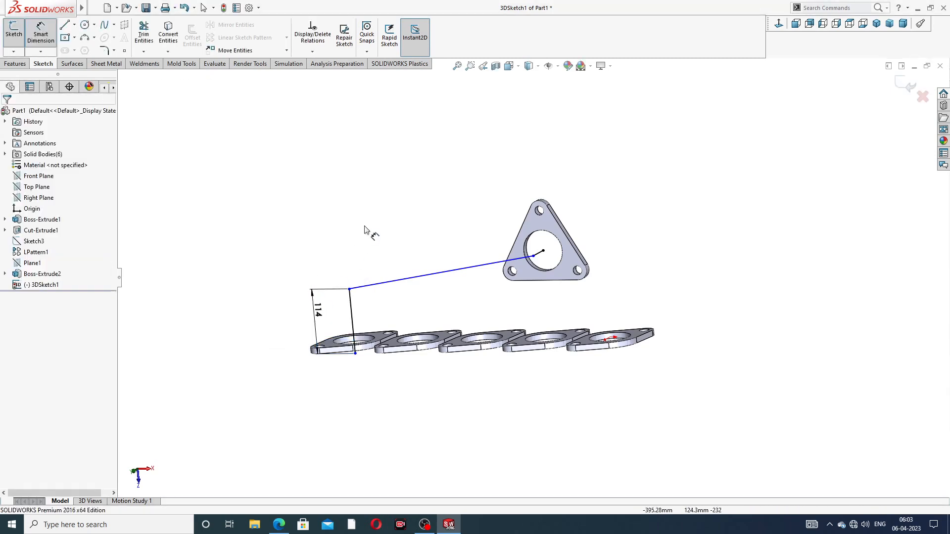
Step: Dimension the short line at the collector flange to 54 mm
middle_click_drag(517, 267, 560, 256)
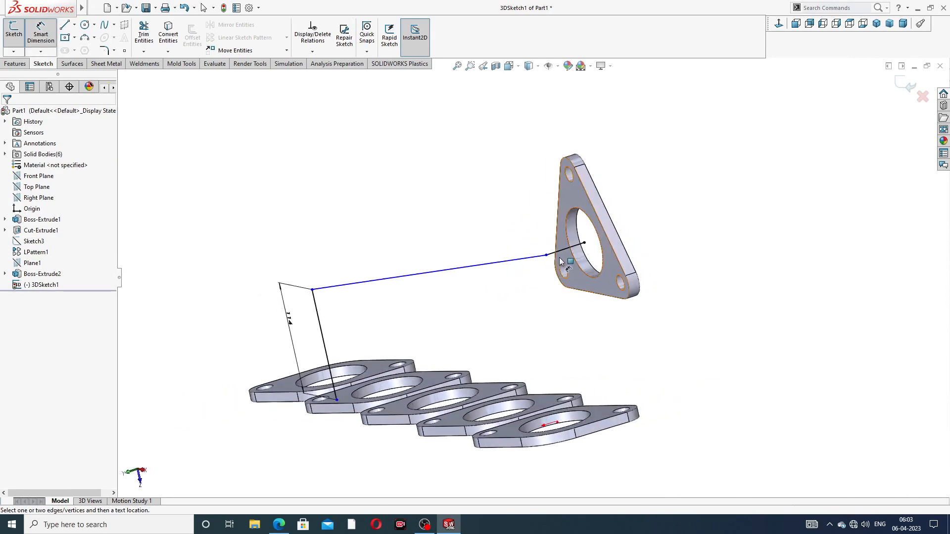
left_click(560, 256)
left_click(529, 202)
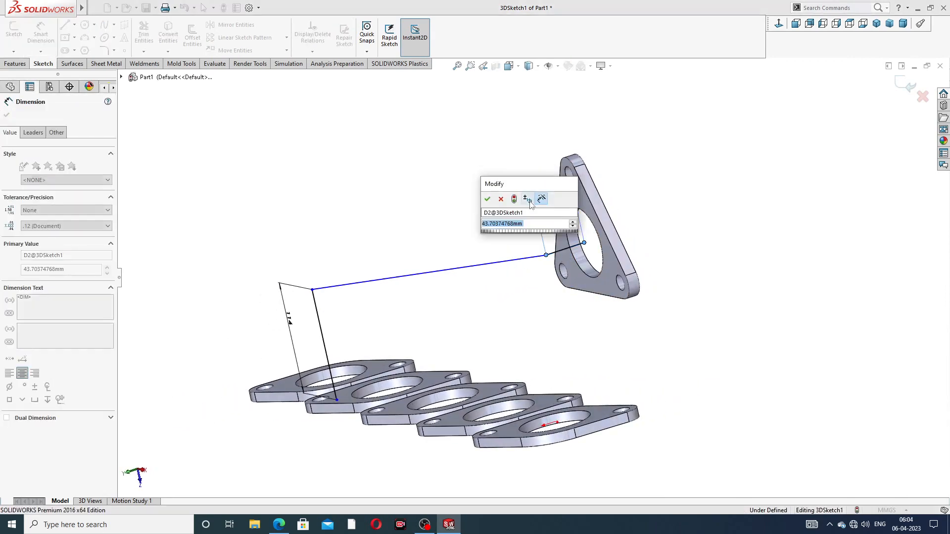
type("54")
key("Return")
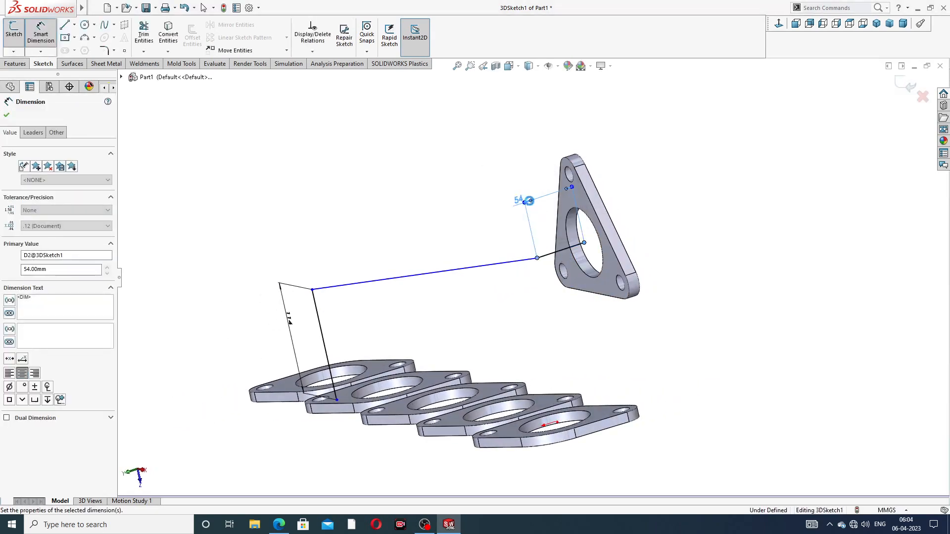
right_click(661, 107)
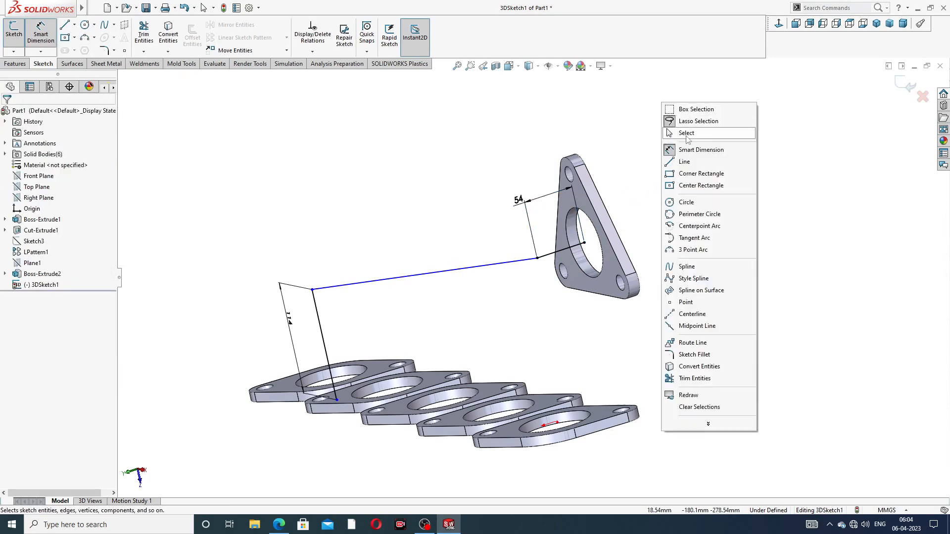
left_click(677, 131)
Step: Move the lower endpoint of the 114 mm line onto the bore centre of the end port flange, making it coincident
middle_click_drag(347, 415, 360, 444)
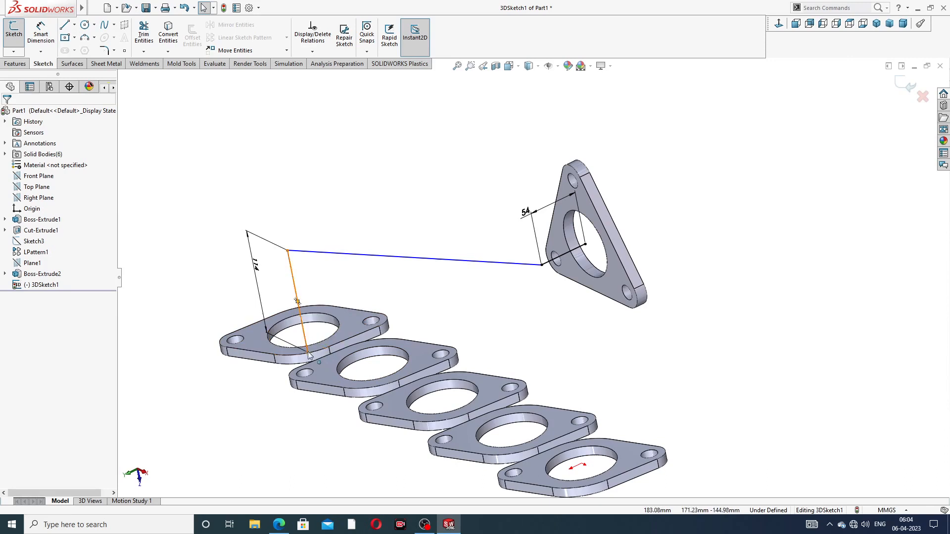
left_click_drag(307, 354, 306, 336)
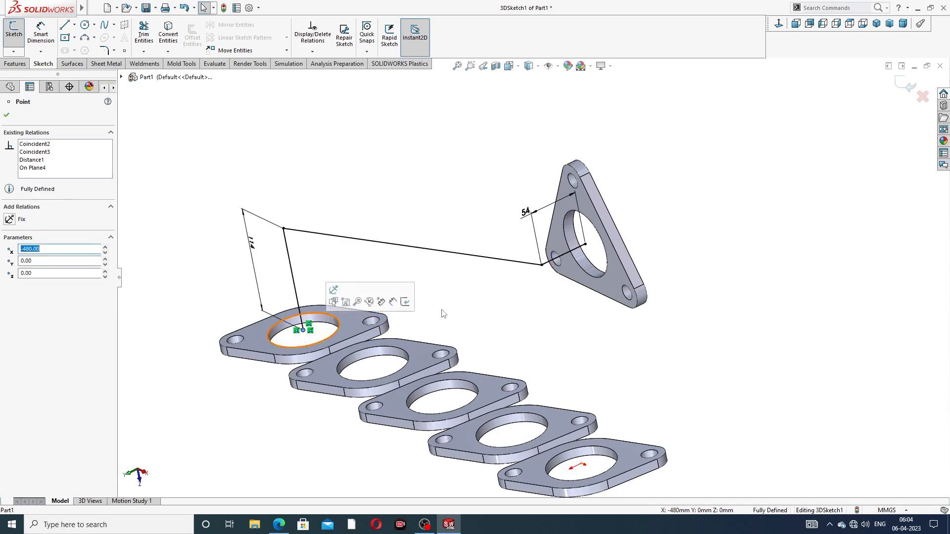
left_click(460, 297)
Step: Check the pipe fillet radii on the PDF drawing and round the corner above the end port flange with a 98 mm sketch fillet
mouse_move(445, 286)
middle_mouse_down()
mouse_move(497, 256)
mouse_move(466, 275)
middle_mouse_up()
left_click(279, 525)
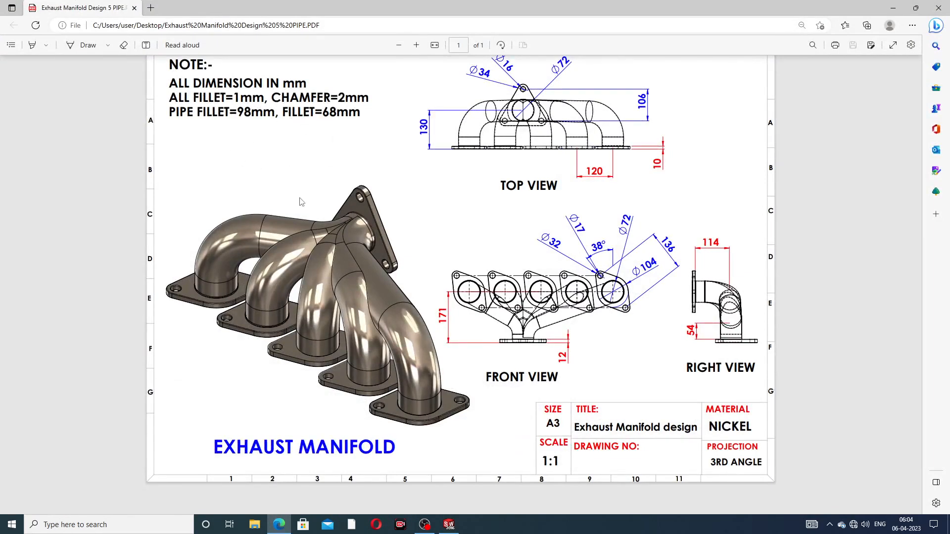
left_click(280, 524)
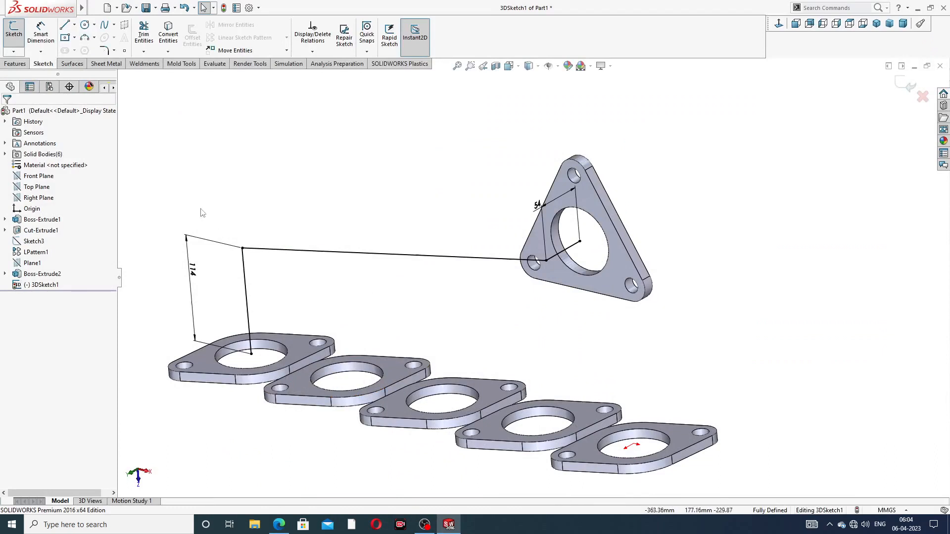
left_click(103, 51)
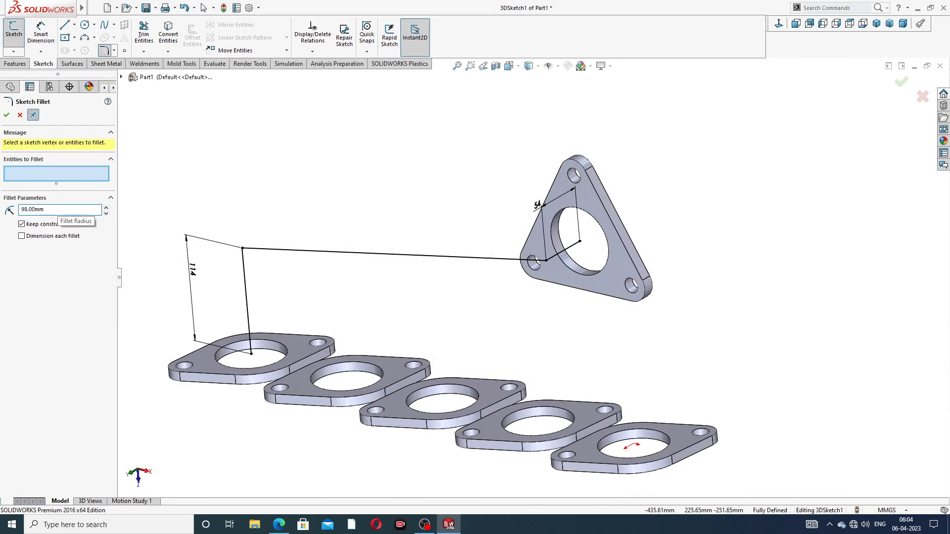
key("Escape")
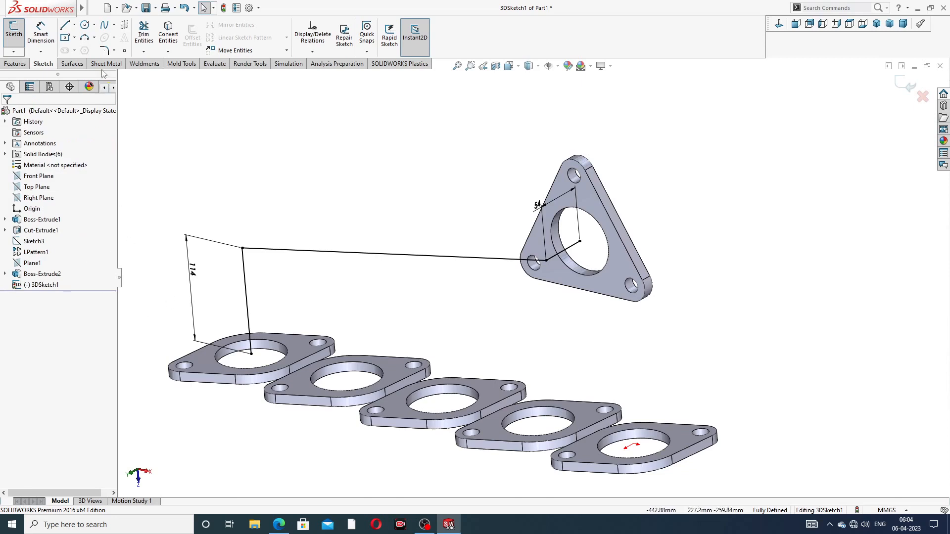
left_click(105, 51)
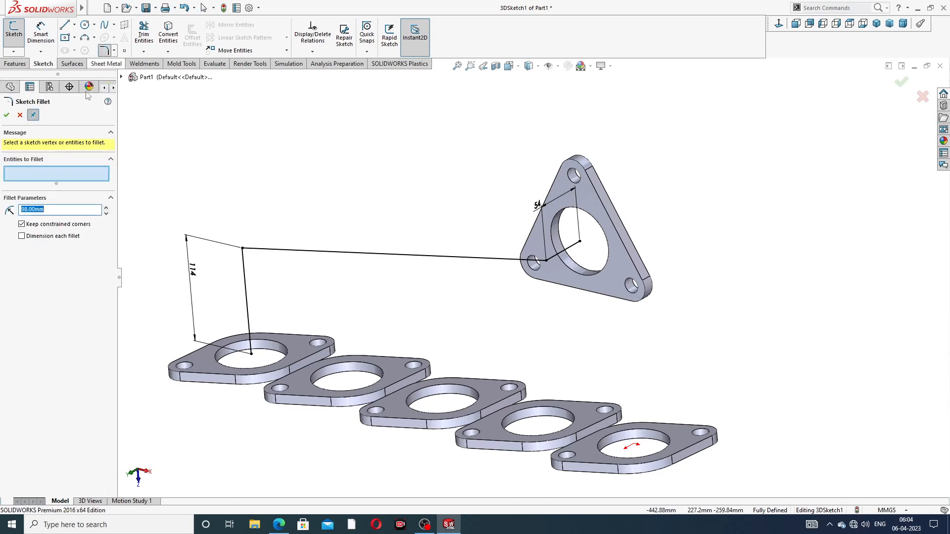
left_click(243, 250)
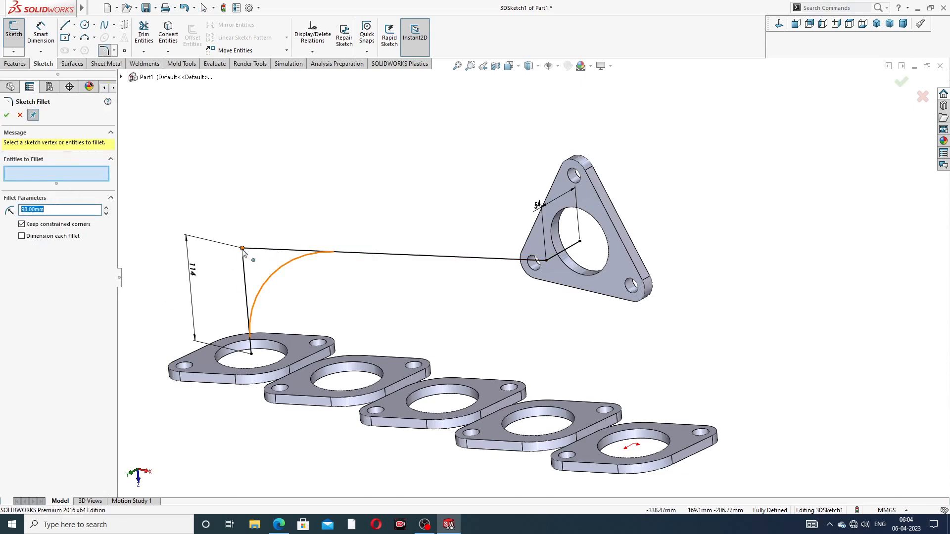
left_click(6, 115)
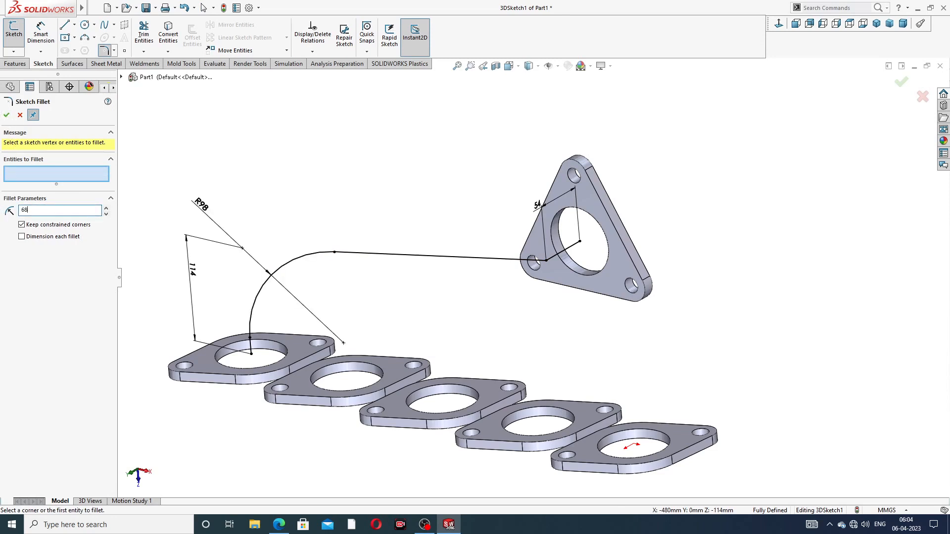
Step: Round the path corner near the collector flange with a 68 mm sketch fillet and exit the 3D sketch
middle_click_drag(511, 287, 487, 272)
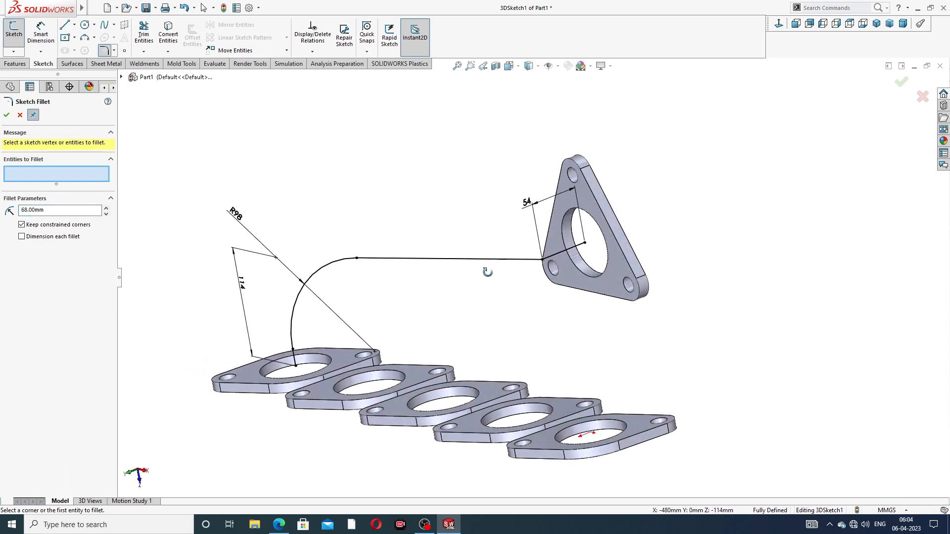
left_click(544, 260)
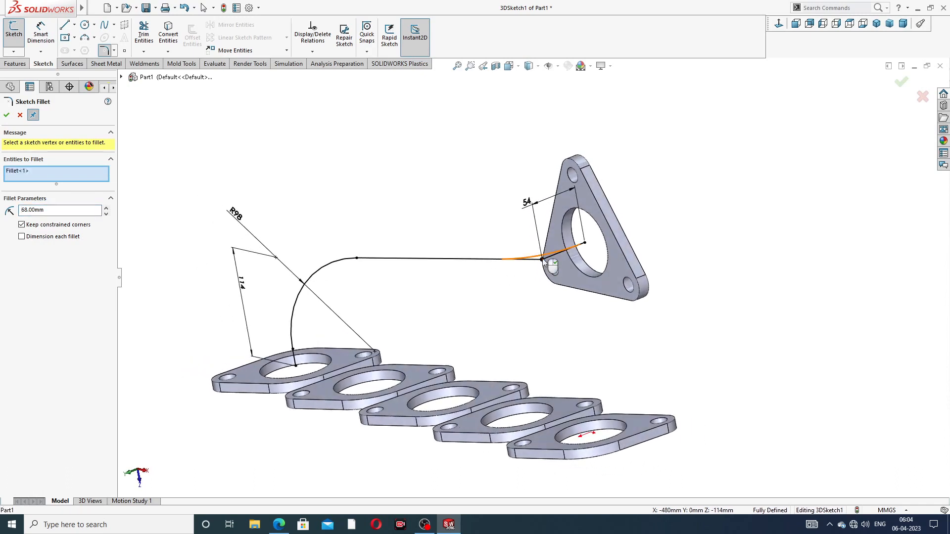
left_click(8, 117)
left_click(8, 117)
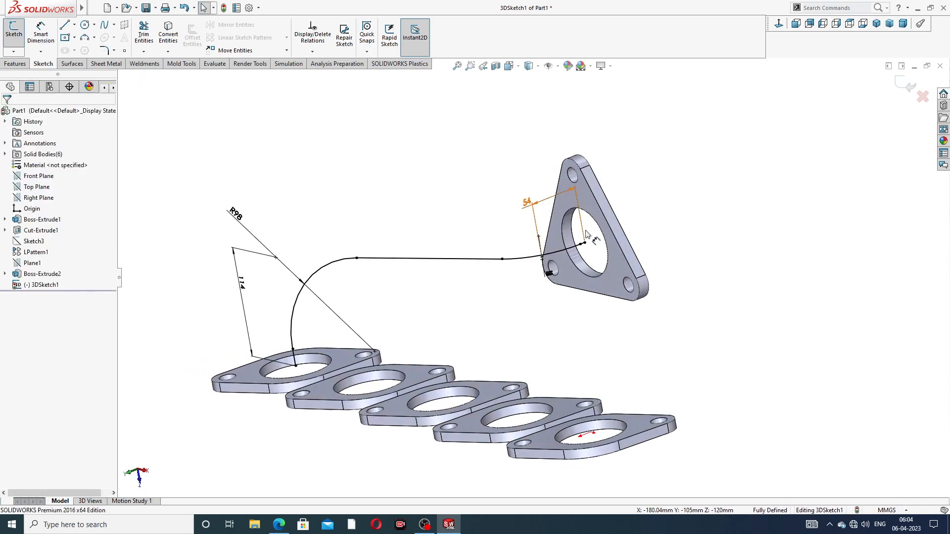
scroll(527, 276, "up", 3)
mouse_move(636, 250)
middle_mouse_down()
mouse_move(541, 201)
mouse_move(515, 227)
mouse_move(530, 232)
middle_mouse_up()
scroll(536, 255, "down", 3)
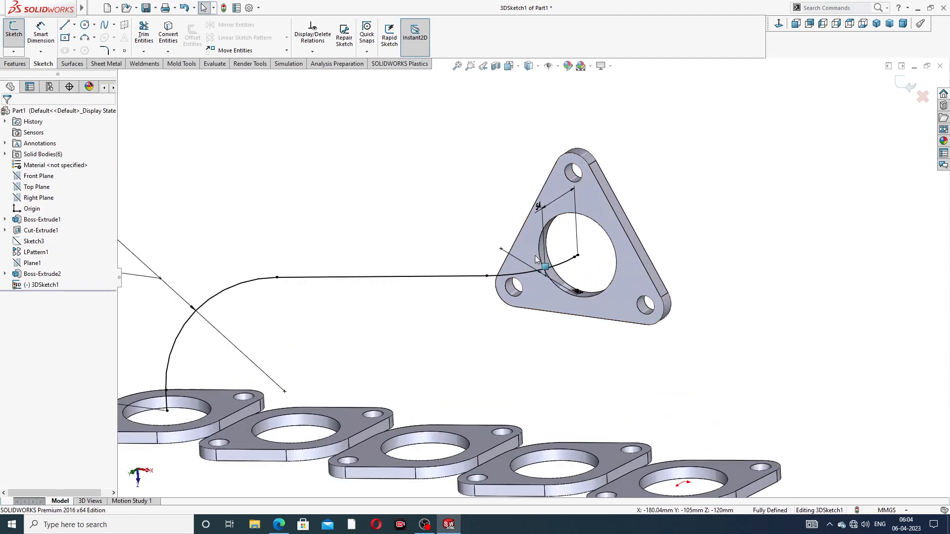
left_click(904, 88)
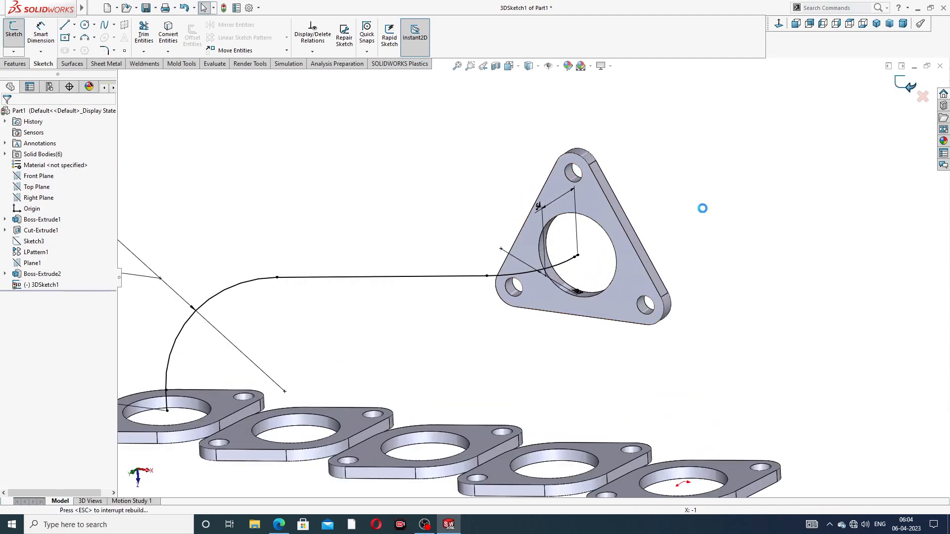
Step: Start a sketch on the triangular collector flange's face, convert its large bore edge into a profile circle, and exit the sketch
left_click(594, 207)
left_click(619, 173)
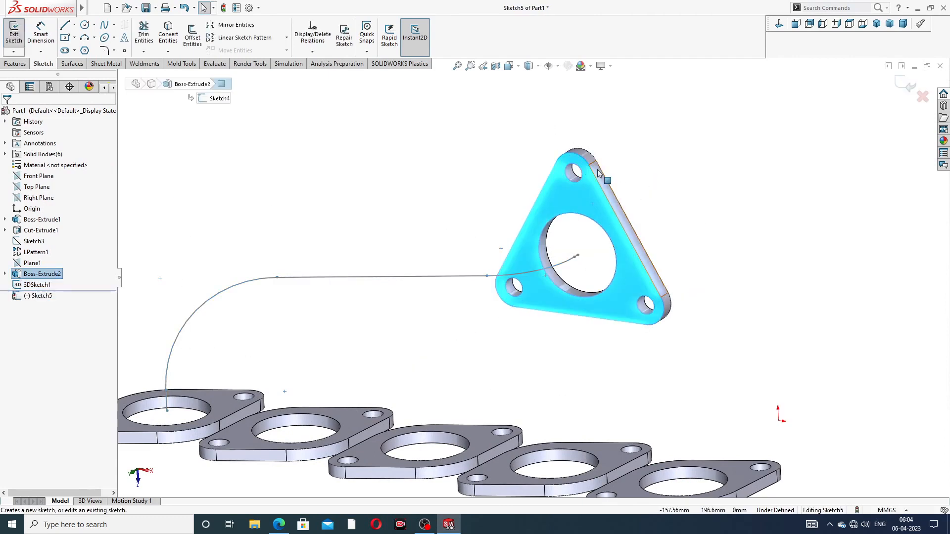
left_click(567, 214)
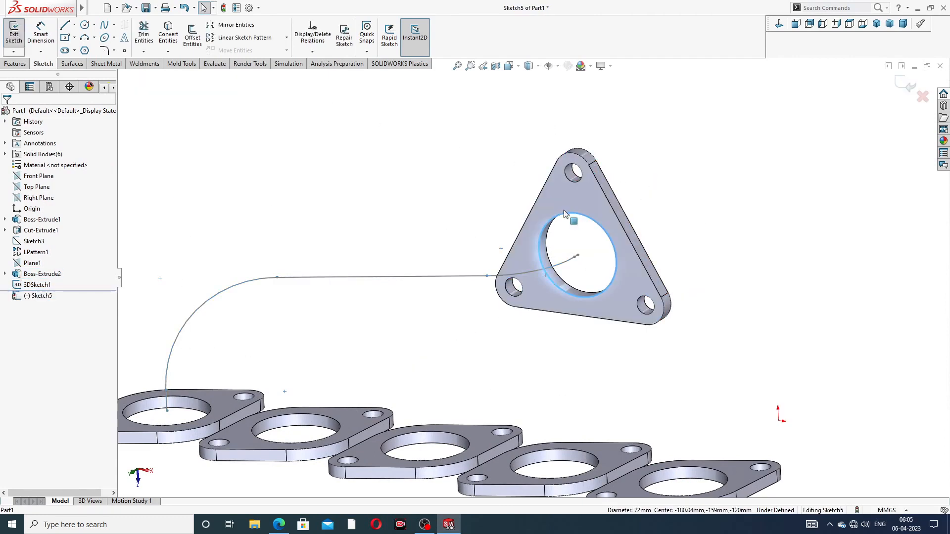
left_click(168, 35)
left_click(897, 83)
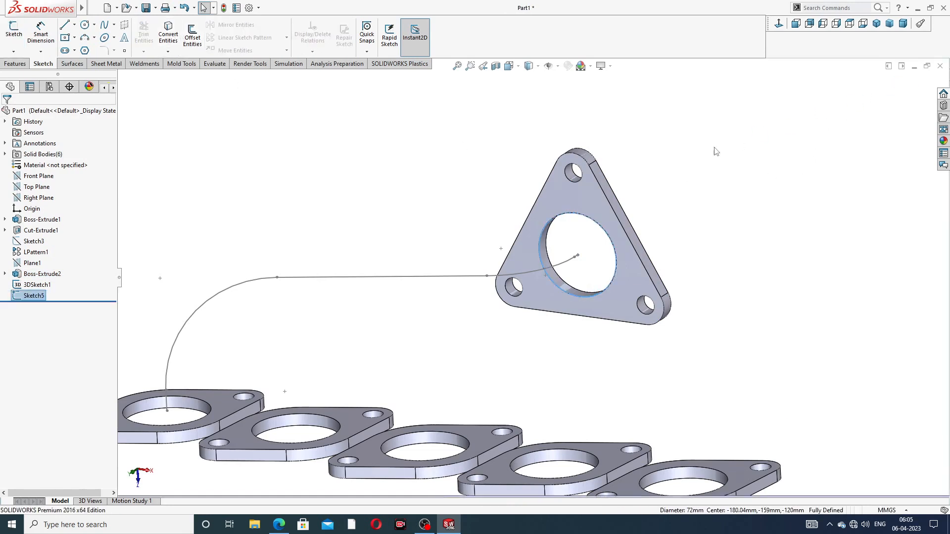
Step: Create a Swept Boss/Base from the converted bore circle along the filleted 3D path to form the first pipe
left_click(22, 67)
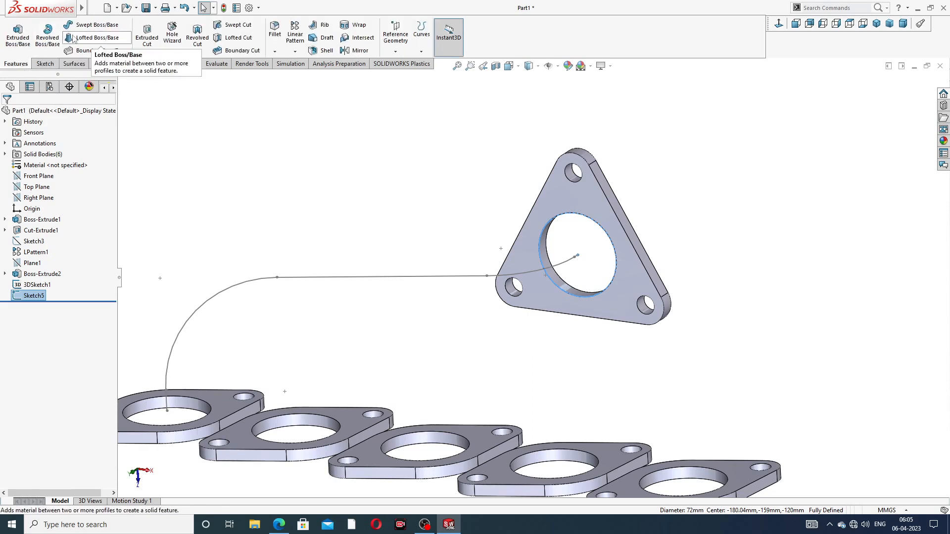
left_click(97, 24)
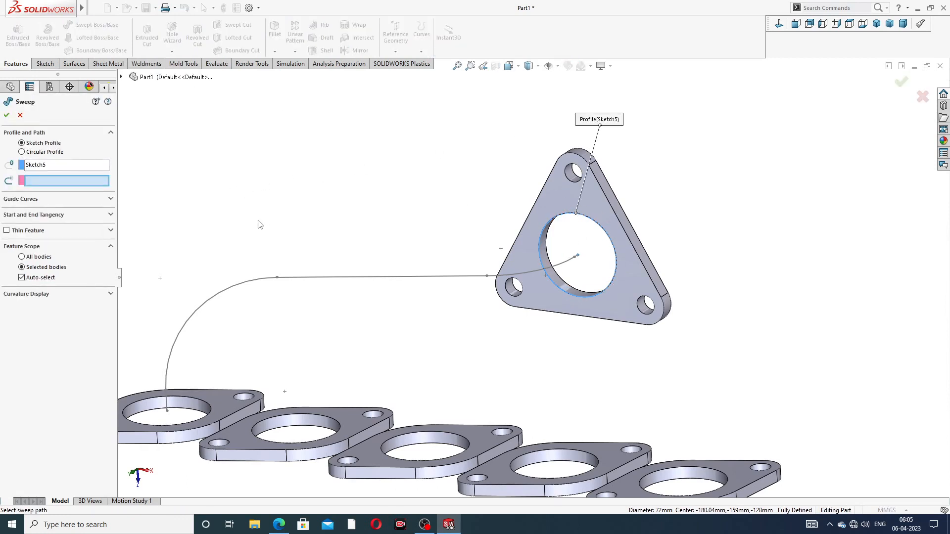
left_click(338, 277)
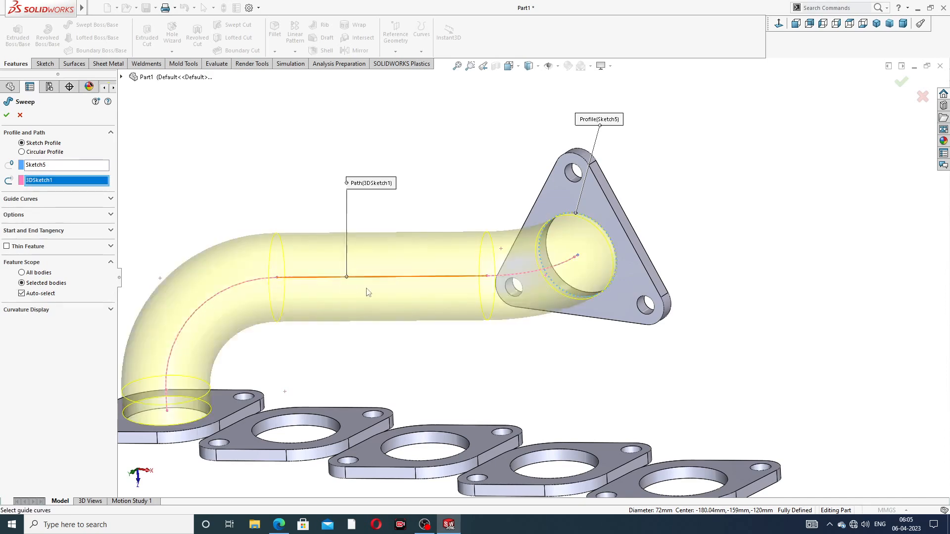
scroll(378, 292, "up", 3)
middle_click_drag(378, 292, 389, 314)
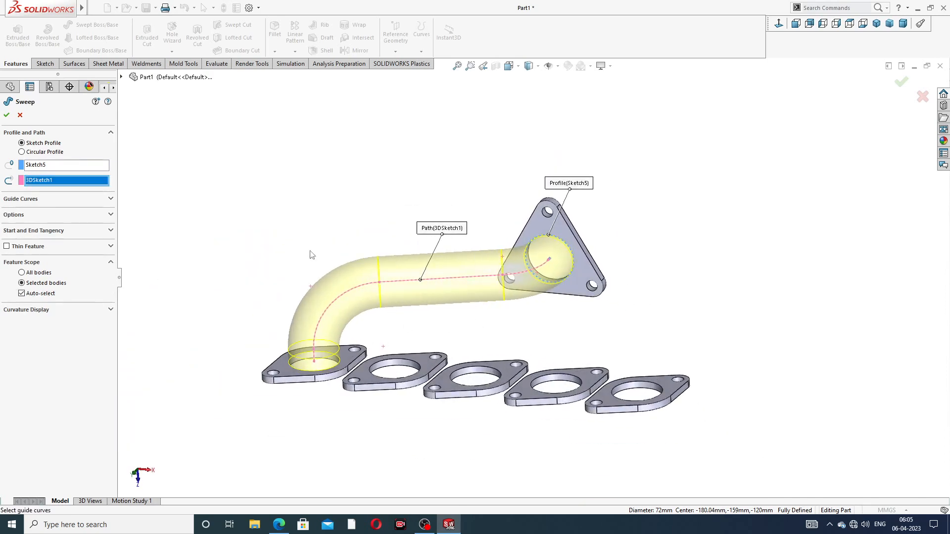
left_click(6, 116)
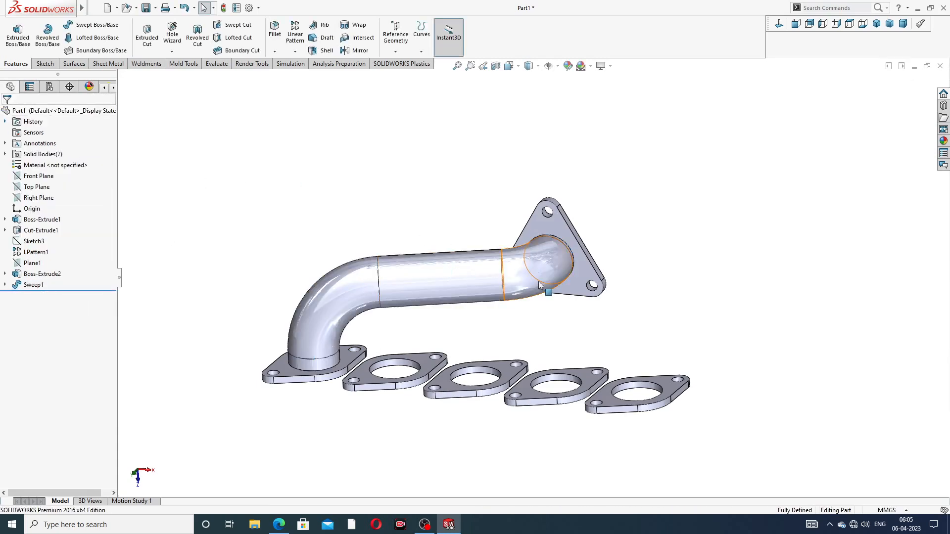
middle_click_drag(539, 281, 530, 302)
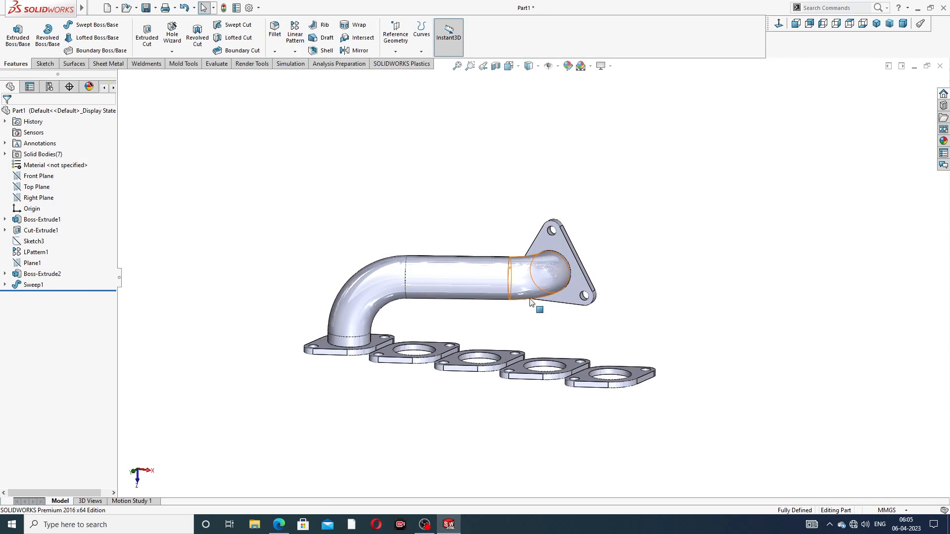
middle_click_drag(569, 275, 547, 303)
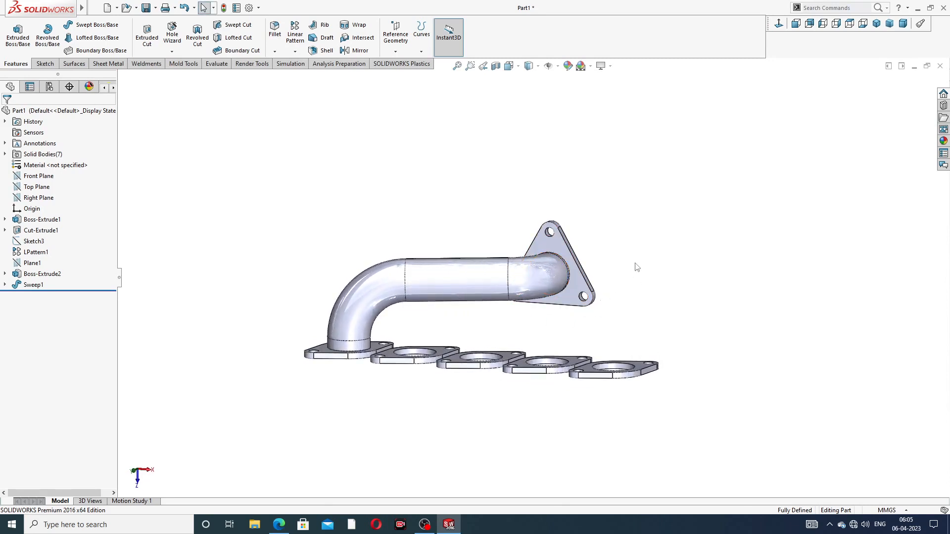
middle_click_drag(637, 268, 655, 303)
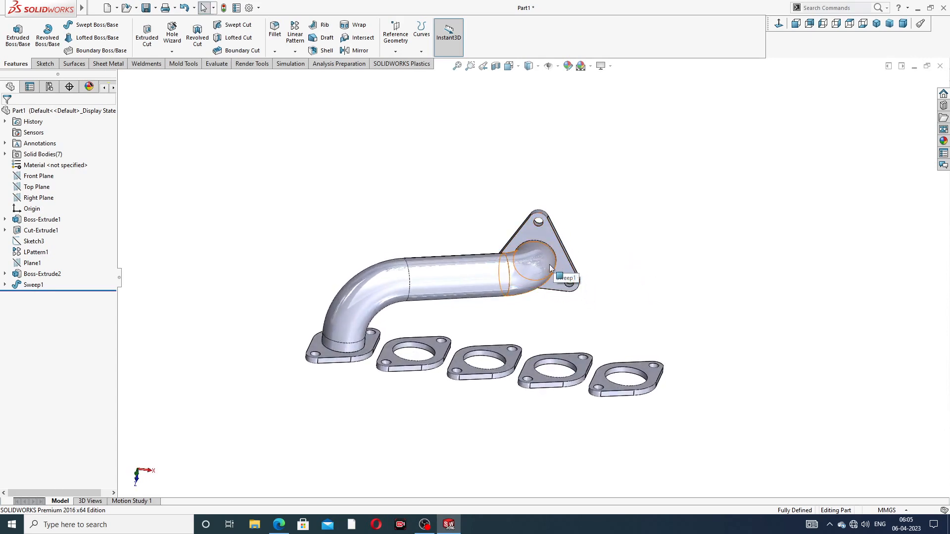
middle_click_drag(533, 283, 513, 312)
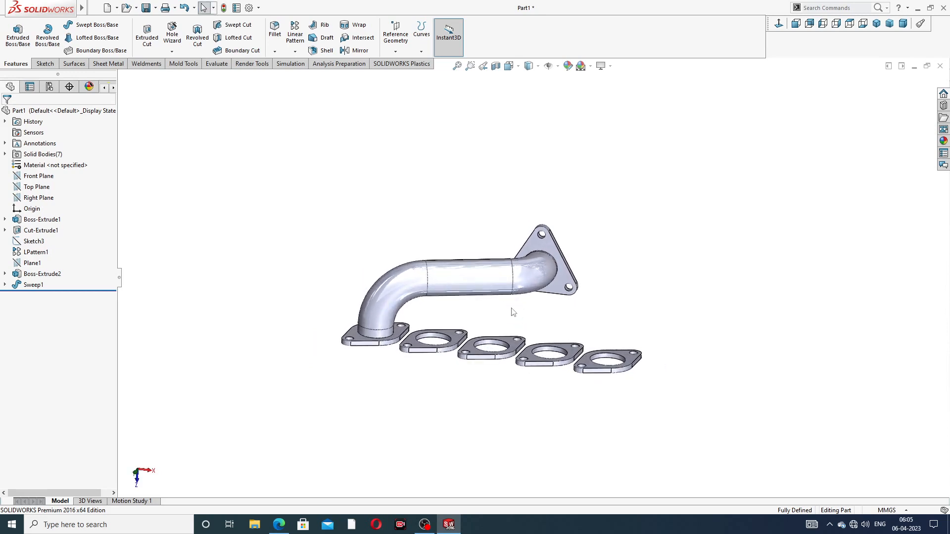
scroll(513, 300, "down", 3)
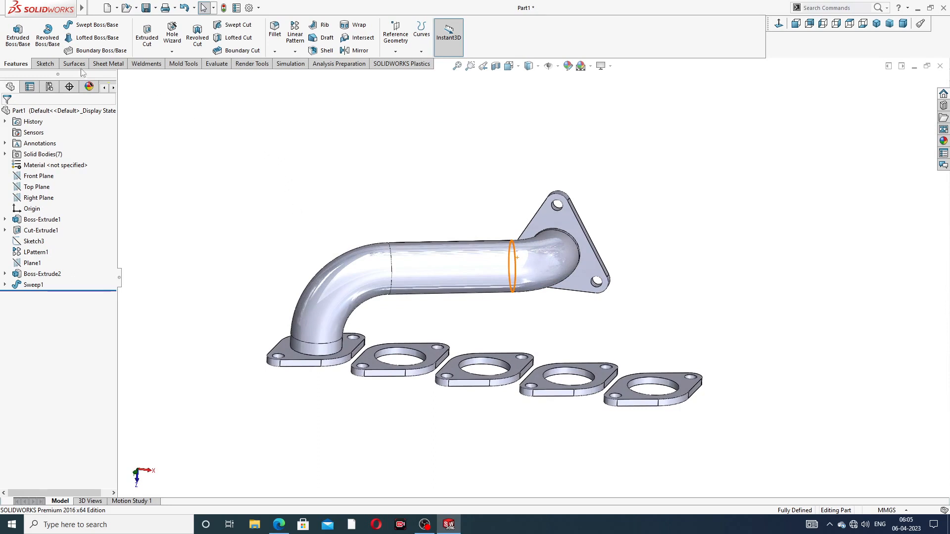
Step: Start a new 3D sketch and draw a short line in the YZ plane from the collector flange's bore centre, perpendicular to the flange face
left_click(45, 65)
left_click(14, 52)
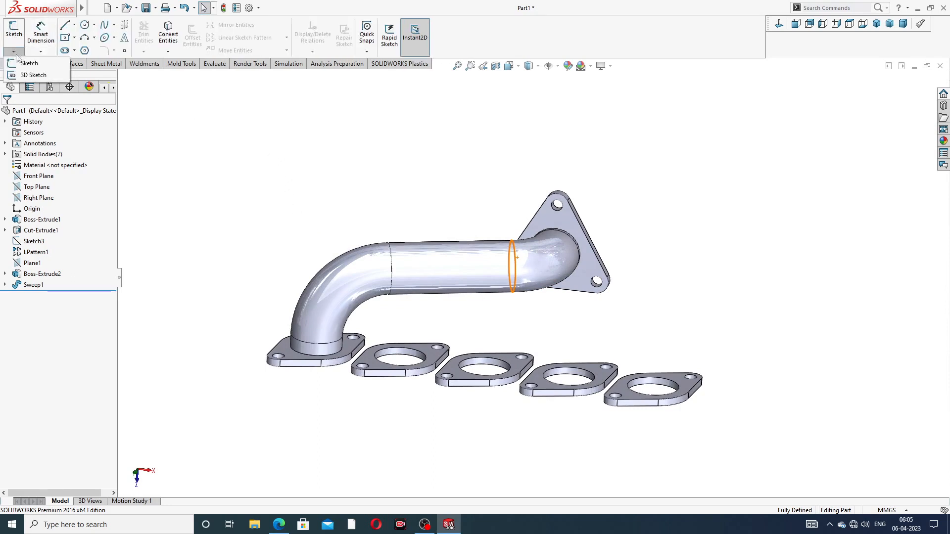
left_click(27, 75)
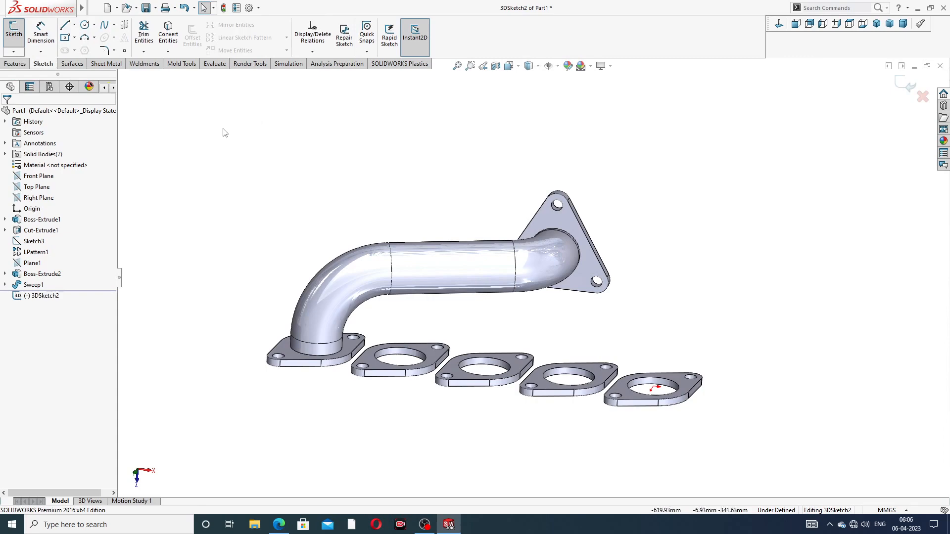
middle_click_drag(591, 275, 581, 256)
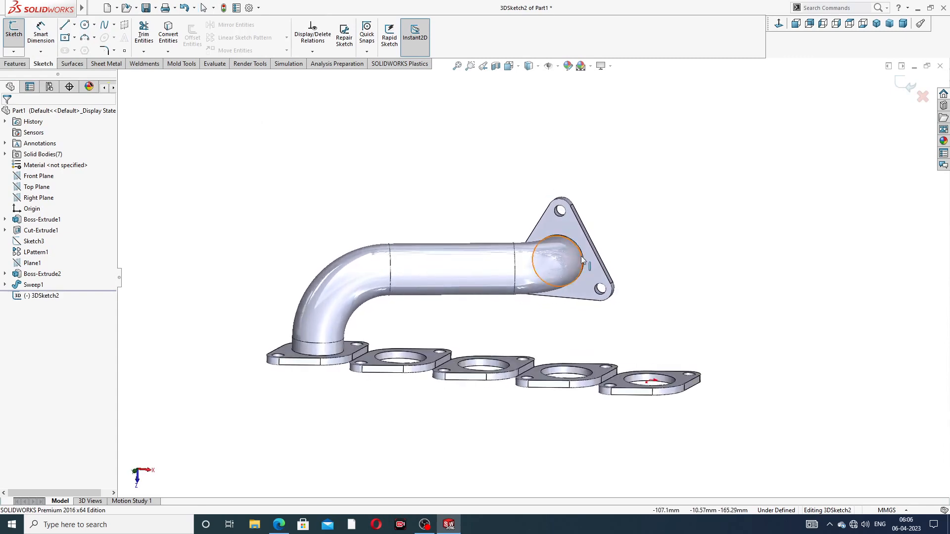
left_click(65, 27)
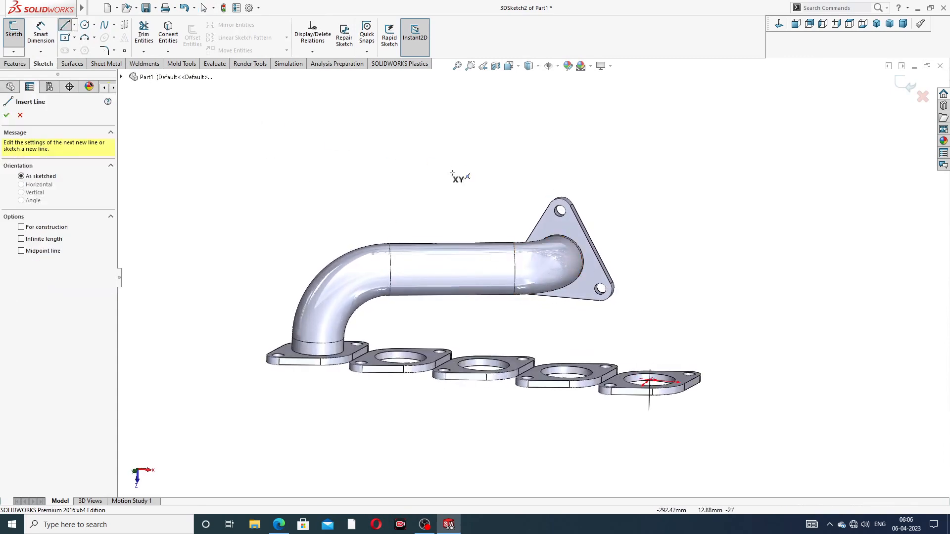
scroll(596, 286, "down", 3)
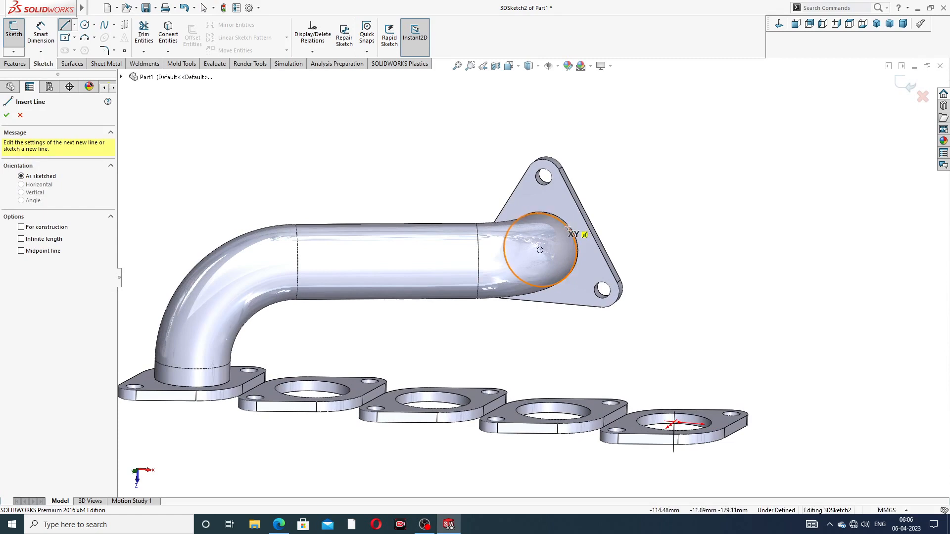
middle_click_drag(588, 255, 649, 266)
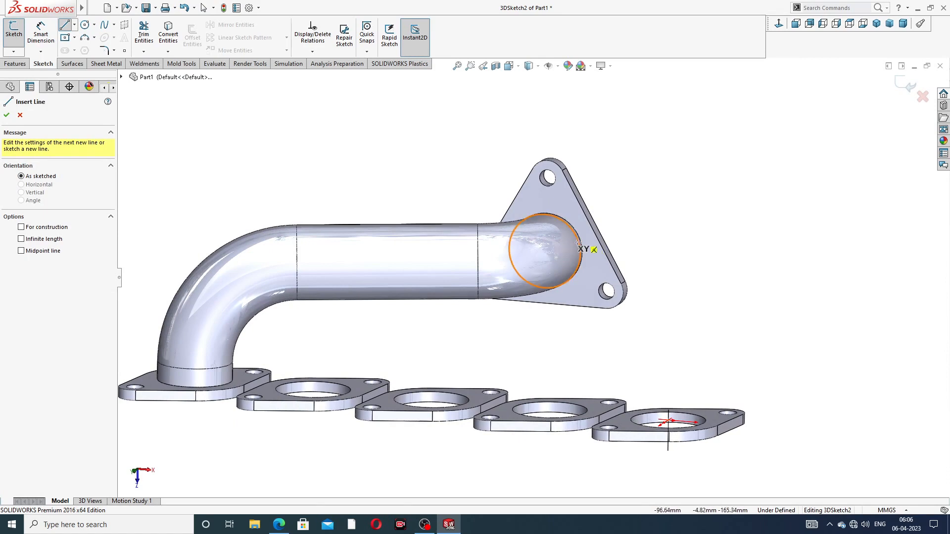
scroll(580, 240, "down", 4)
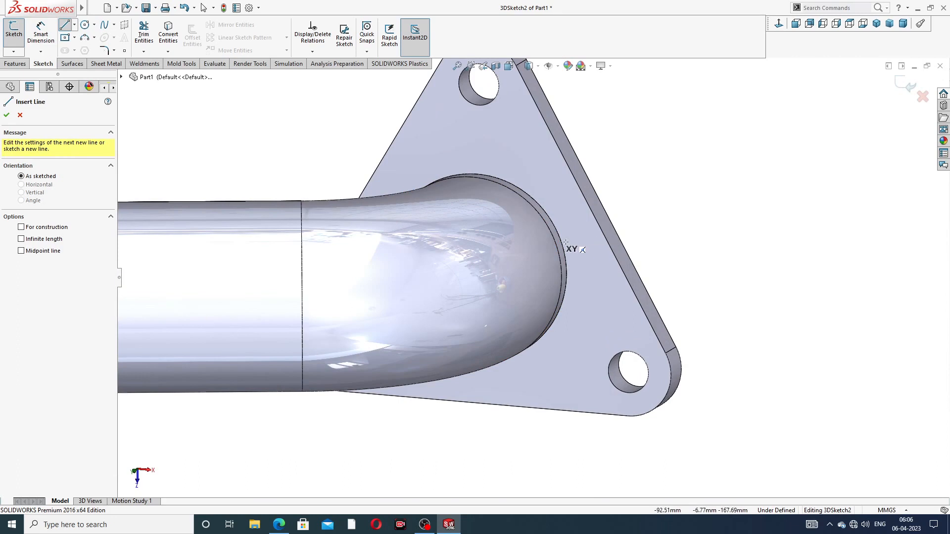
left_click(476, 268)
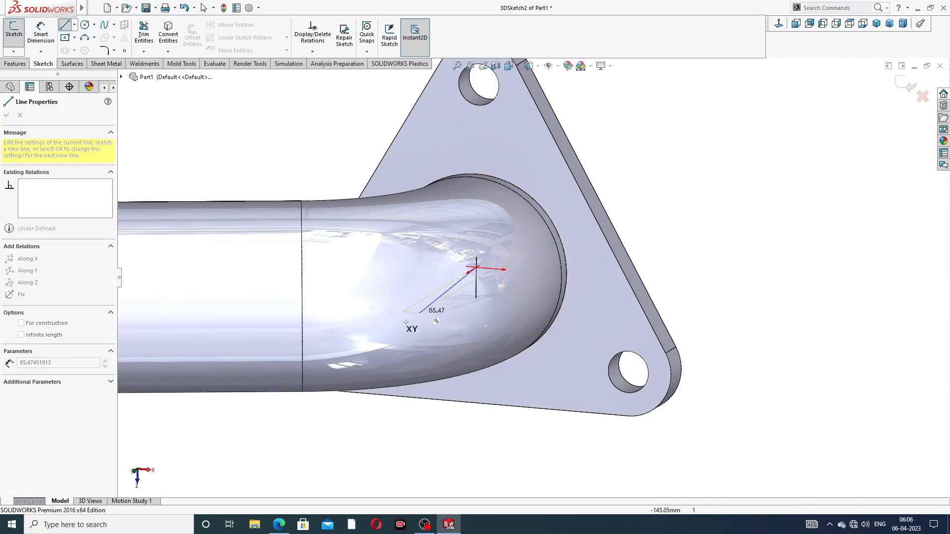
middle_click_drag(373, 333, 303, 331)
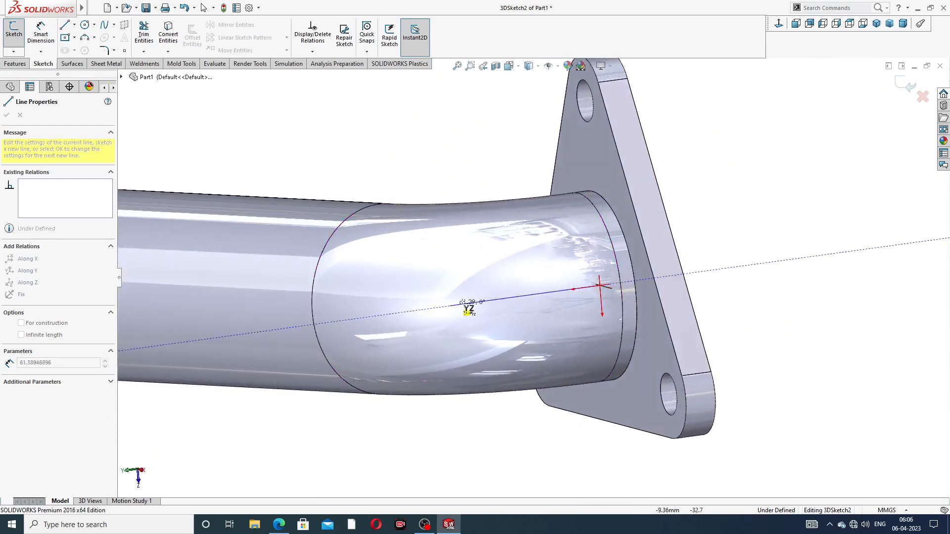
left_click(500, 297)
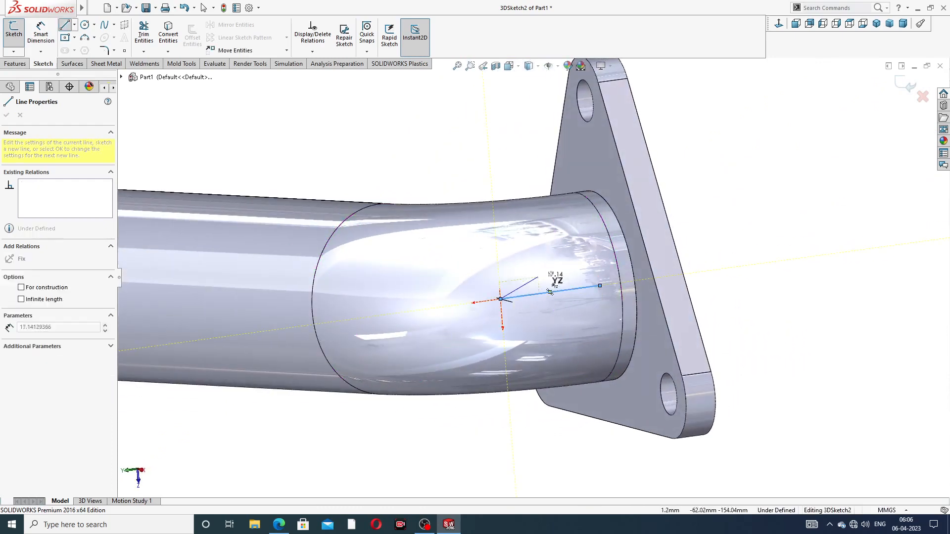
Step: End the previous line and draw a vertical line about 52 mm long up from the second port flange's bore centre
mouse_move(576, 297)
middle_mouse_down()
mouse_move(548, 280)
mouse_move(569, 275)
middle_mouse_up()
right_click(723, 199)
left_click(726, 228)
middle_click_drag(726, 228, 532, 261)
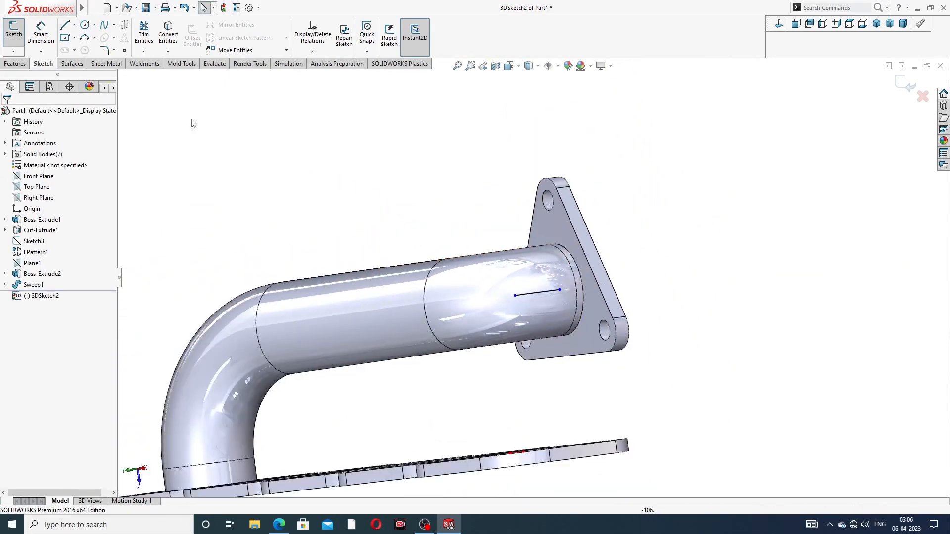
left_click(65, 26)
middle_click_drag(244, 214, 354, 347)
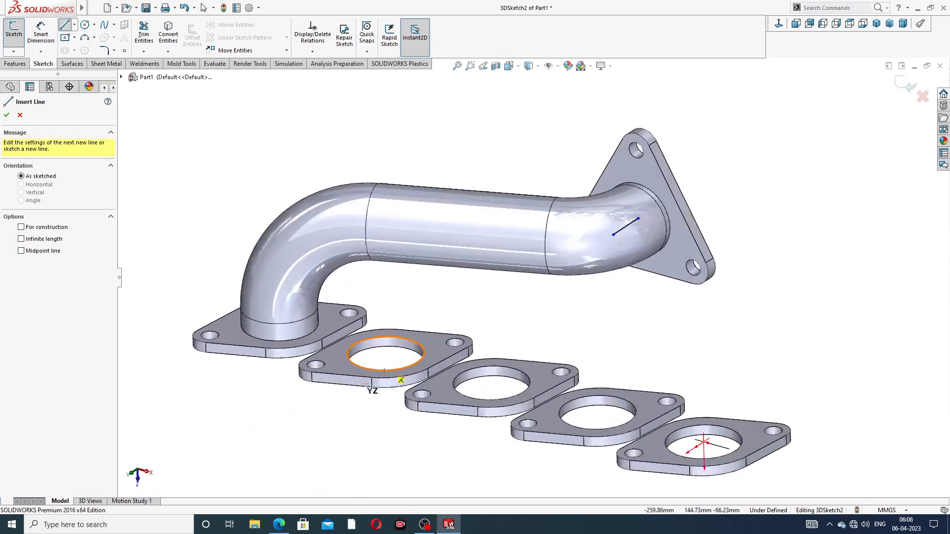
scroll(391, 364, "down", 3)
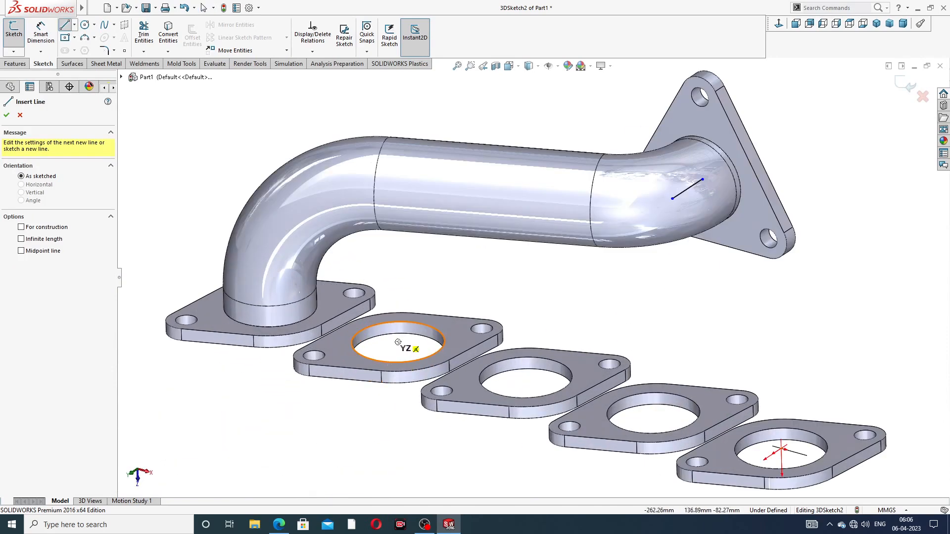
left_click(397, 342)
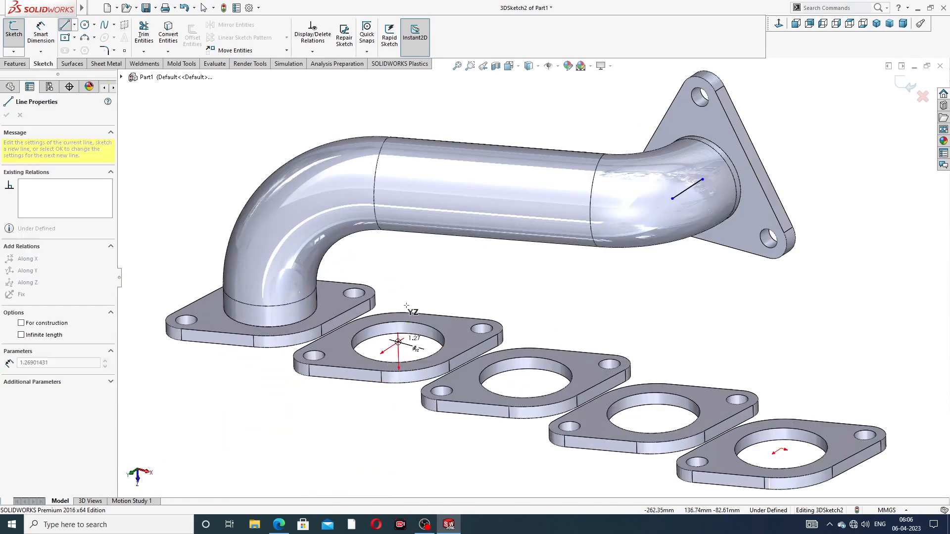
left_click(397, 283)
right_click(396, 280)
left_click(450, 285)
key("Escape")
middle_click_drag(452, 283, 487, 261)
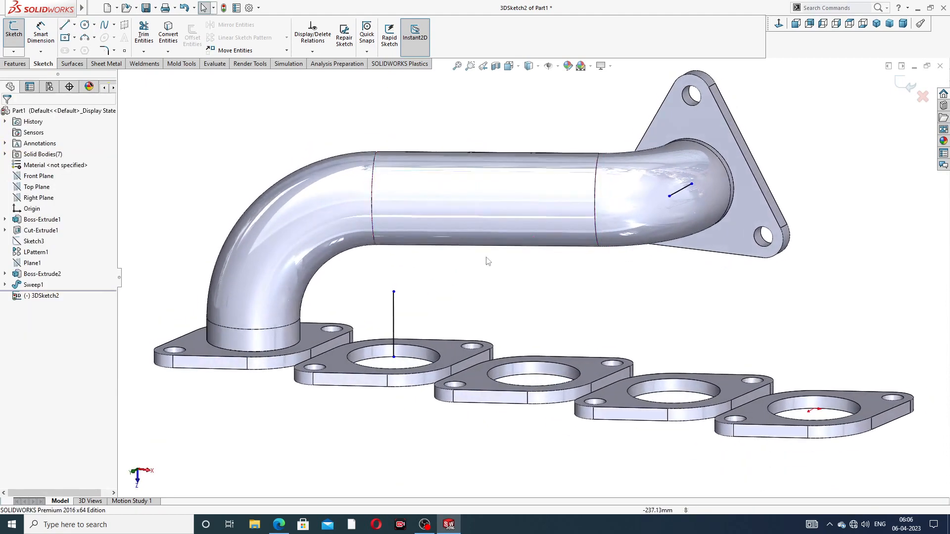
Step: Connect the vertical line's upper end to the free end of the short line at the collector flange with a straight line
left_click(64, 26)
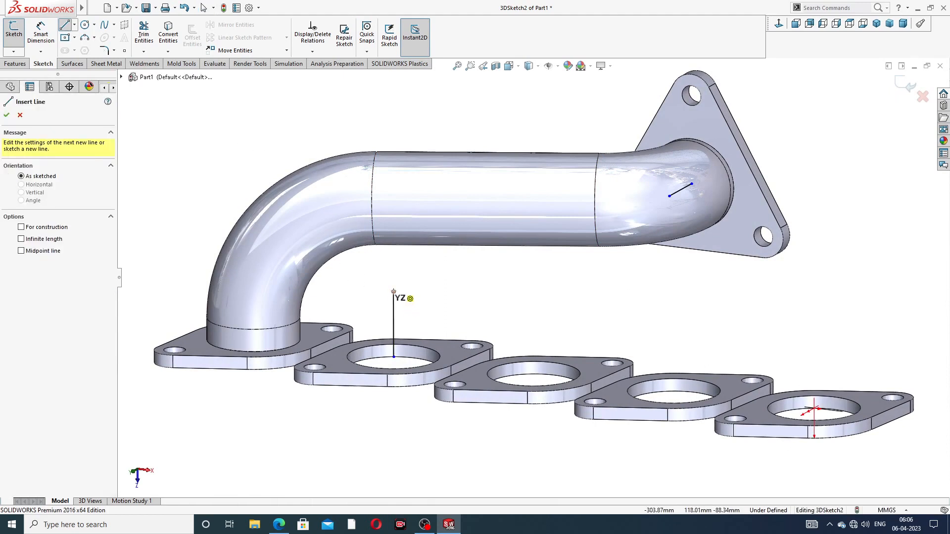
mouse_move(393, 292)
left_mouse_down()
mouse_move(564, 246)
mouse_move(669, 197)
left_mouse_up()
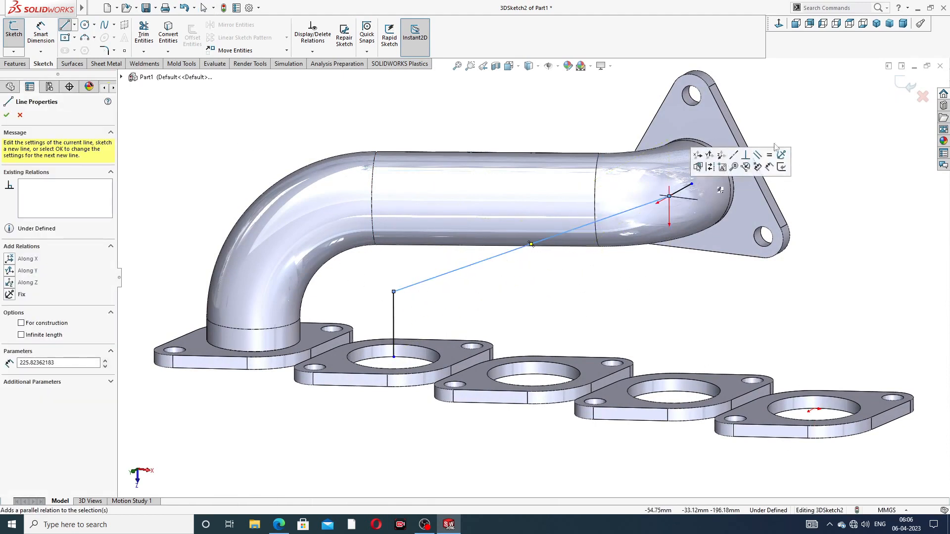
right_click(803, 128)
left_click(819, 136)
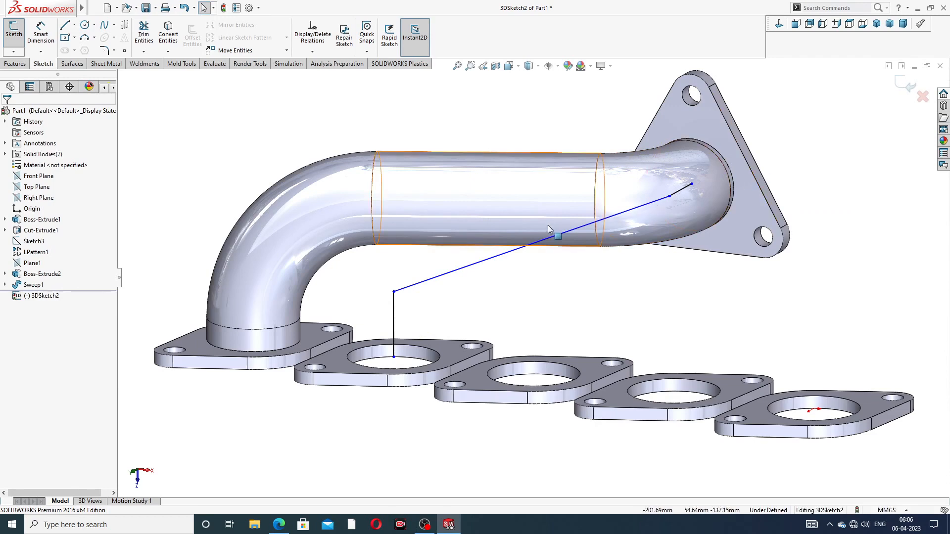
Step: Dimension the vertical line above the second port flange to 114 mm
scroll(548, 229, "up", 3)
left_click(40, 33)
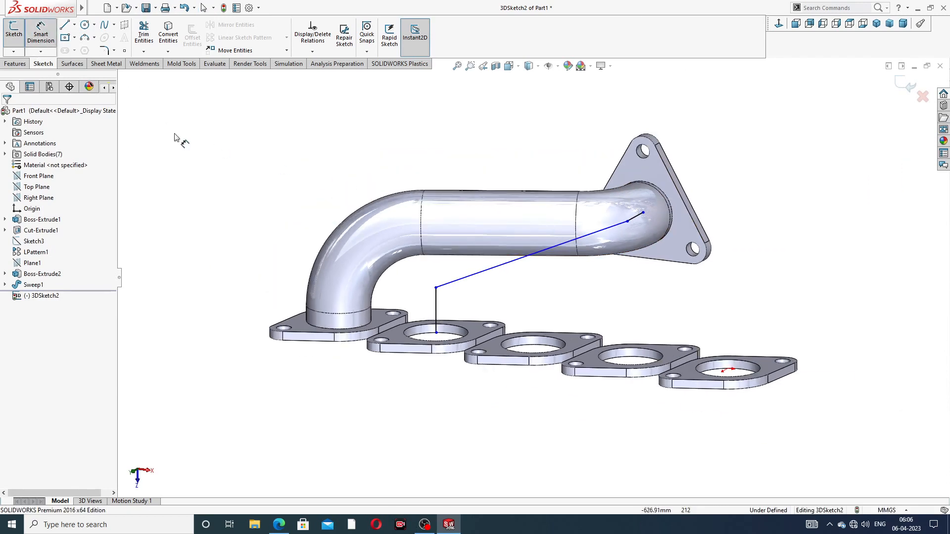
left_click(436, 303)
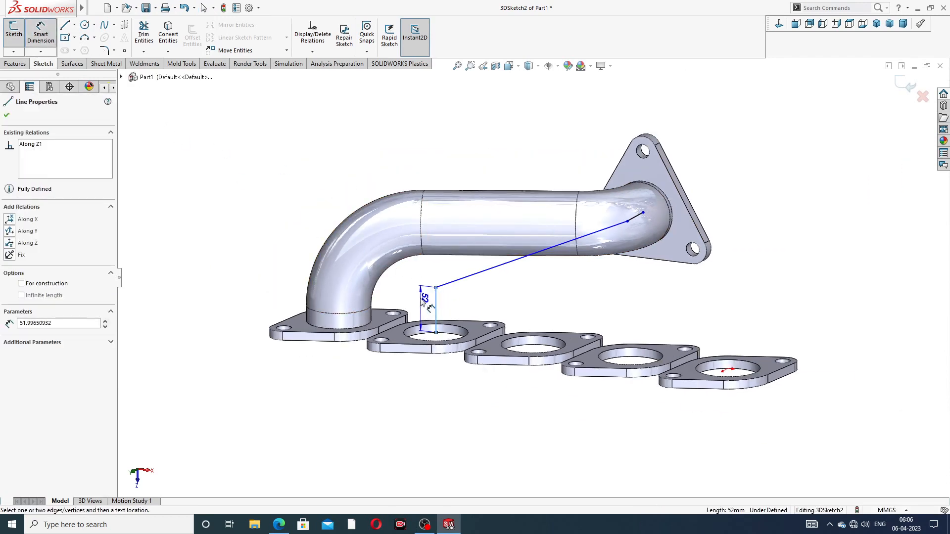
left_click(423, 303)
type("114")
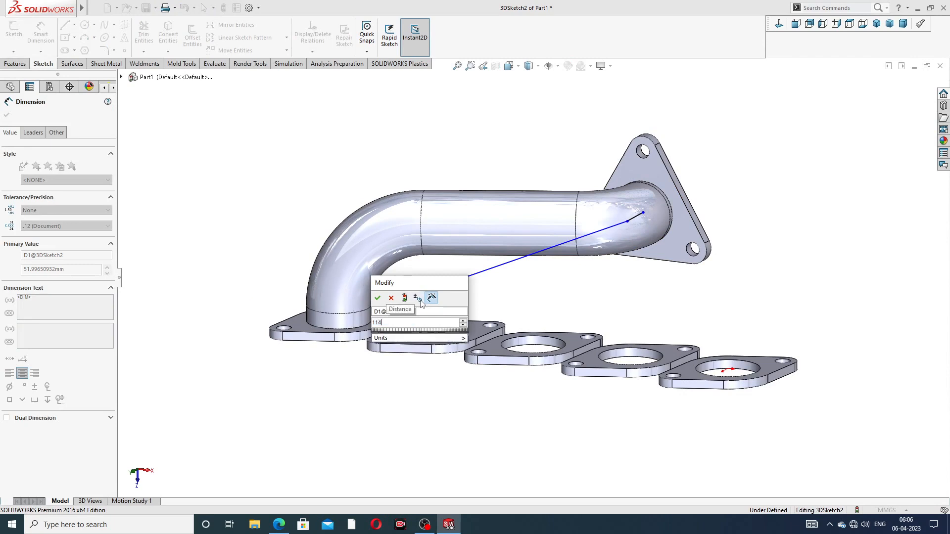
key("Return")
left_click(512, 309)
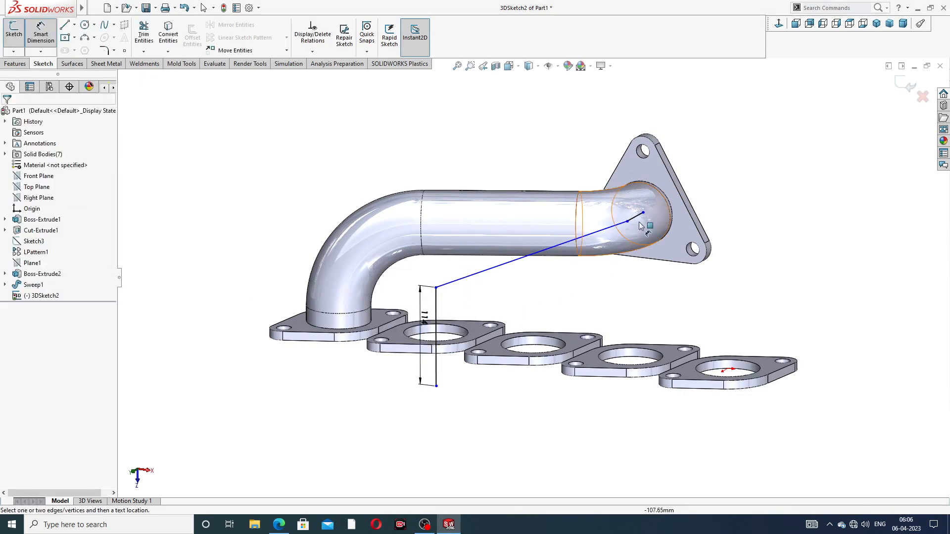
Step: Dimension the short line at the collector flange to 54 mm and end dimensioning
left_click(635, 221)
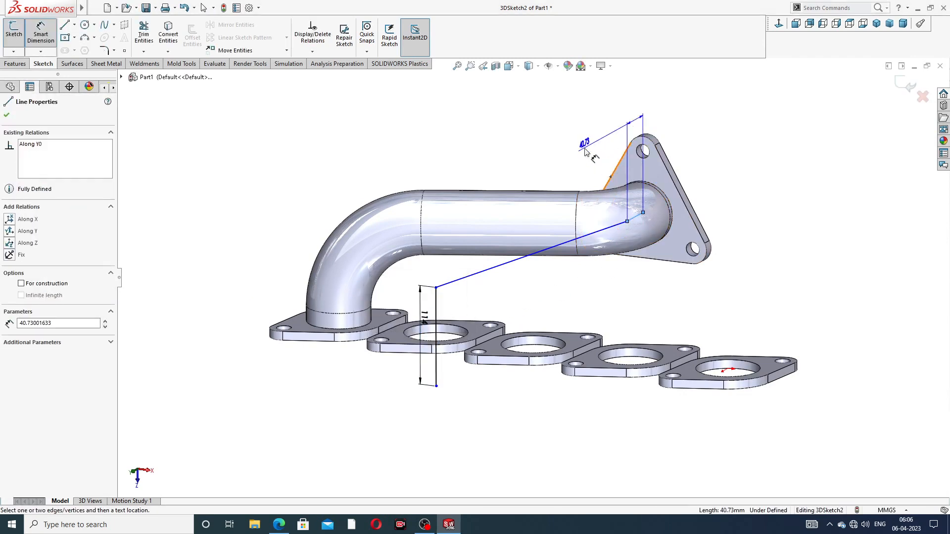
left_click(583, 148)
type("54")
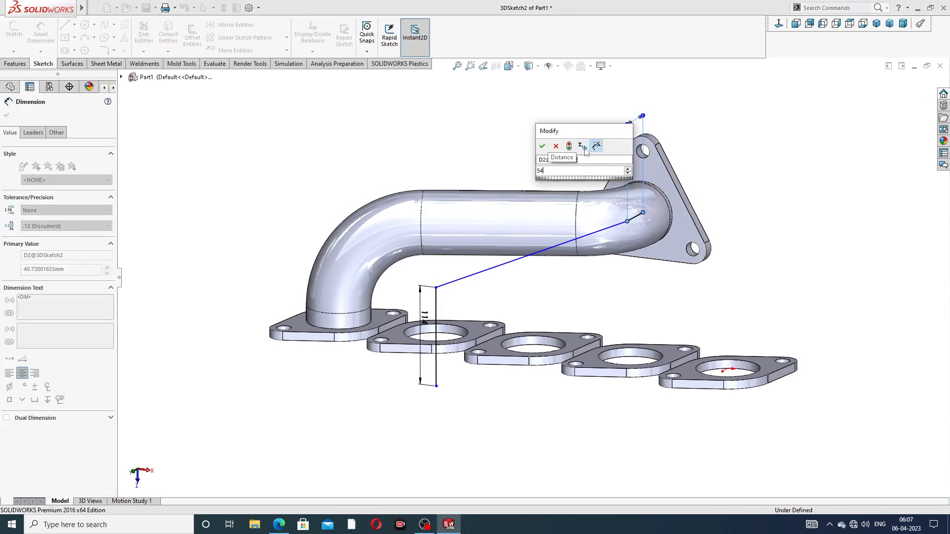
key("Return")
left_click(714, 221)
middle_click_drag(714, 221, 750, 163)
right_click(750, 164)
left_click(772, 191)
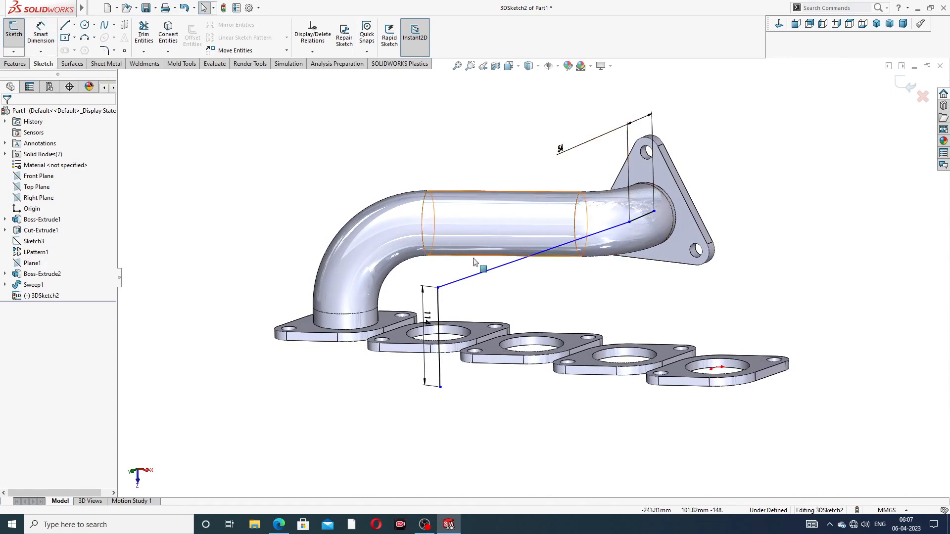
Step: Move the vertical line's lower end onto the second port flange's bore centre and the short line's outer end onto the collector bore centre
scroll(442, 390, "down", 2)
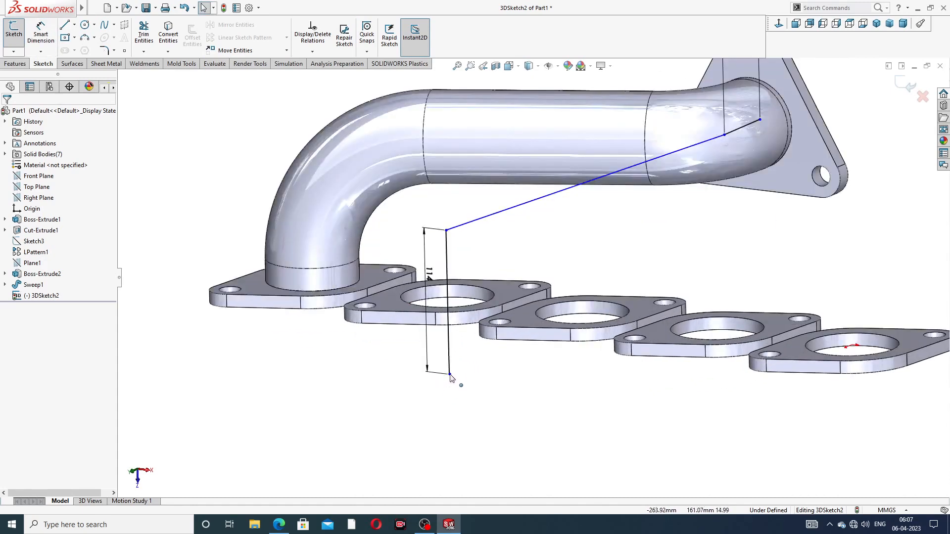
left_click_drag(449, 374, 448, 297)
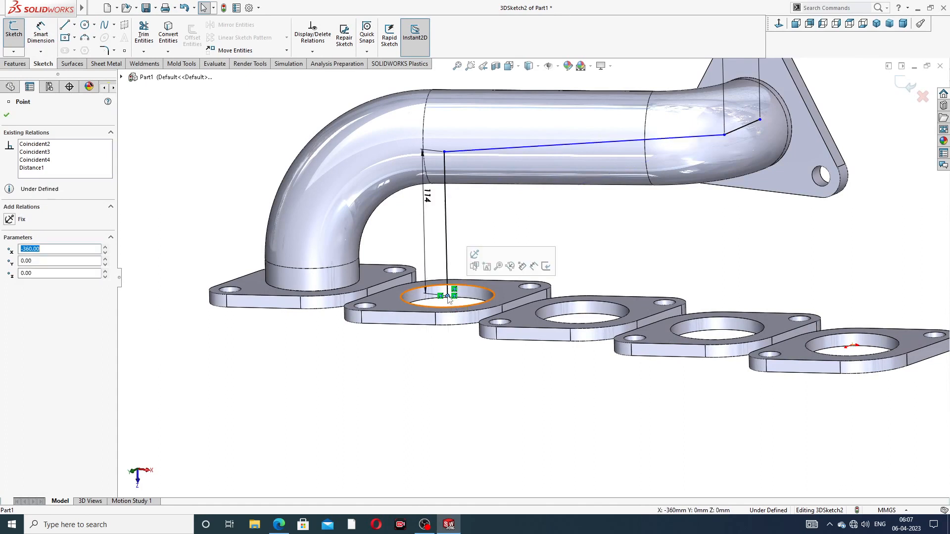
key("Escape")
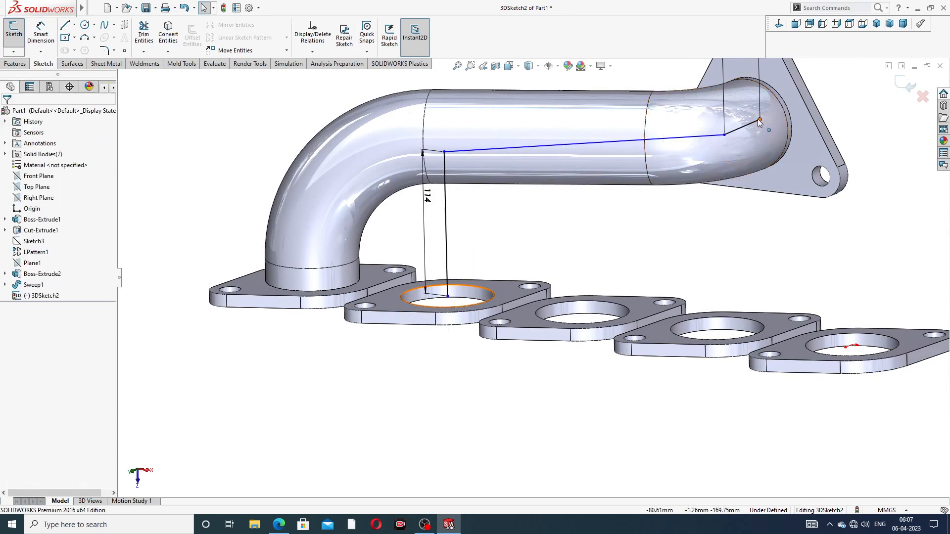
mouse_move(760, 122)
left_mouse_down()
mouse_move(781, 110)
mouse_move(747, 125)
left_mouse_up()
left_click(846, 115)
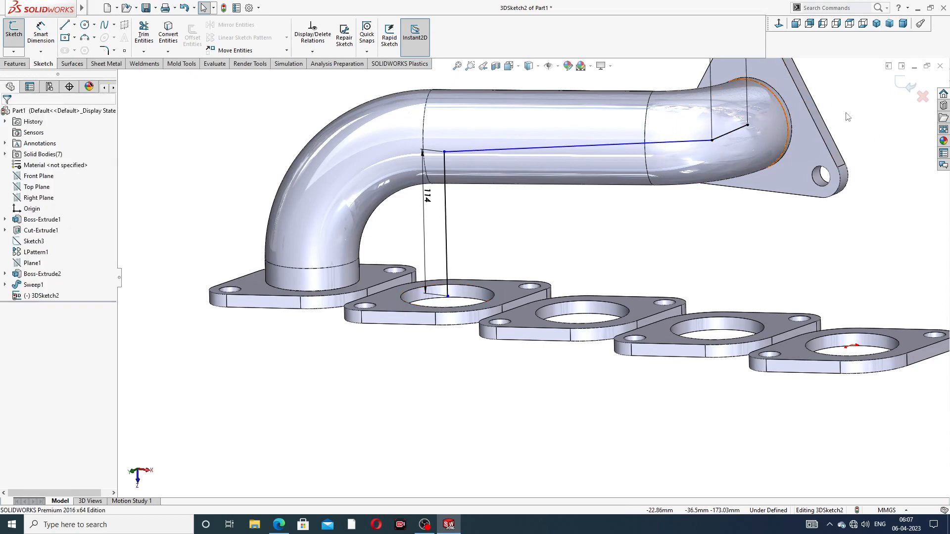
mouse_move(847, 117)
middle_mouse_down()
mouse_move(806, 92)
mouse_move(825, 116)
middle_mouse_up()
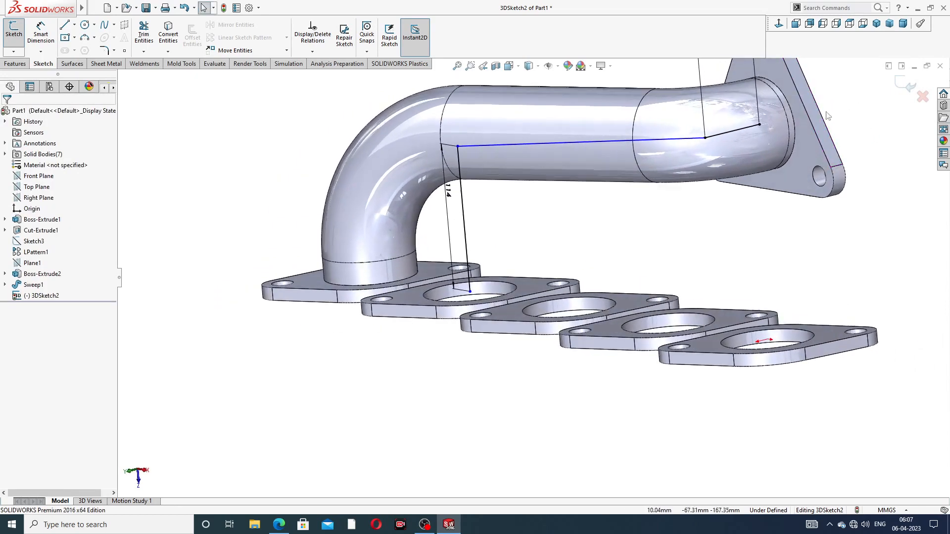
left_click(760, 125)
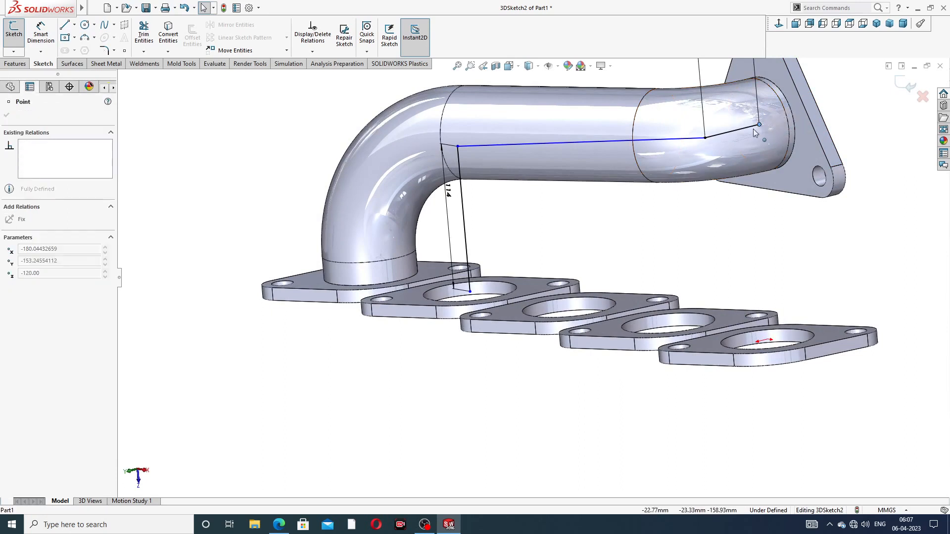
left_click(865, 118)
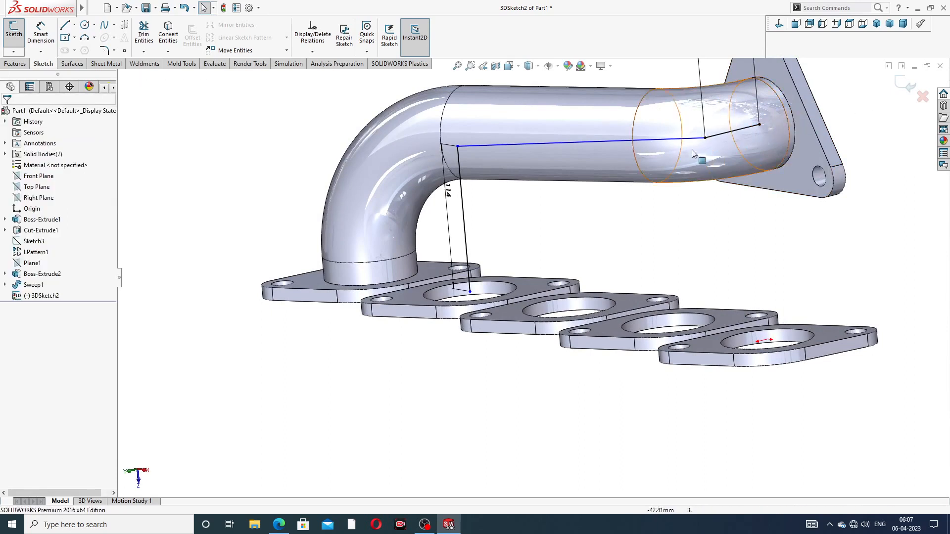
Step: Round the path corner near the collector flange with a 68 mm sketch fillet
middle_click_drag(549, 187, 578, 178)
scroll(609, 168, "up", 3)
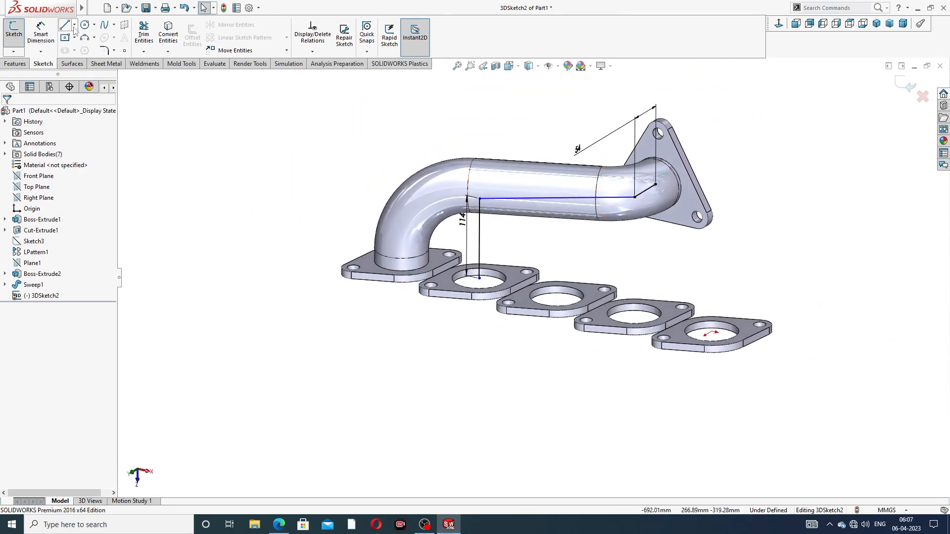
left_click(103, 51)
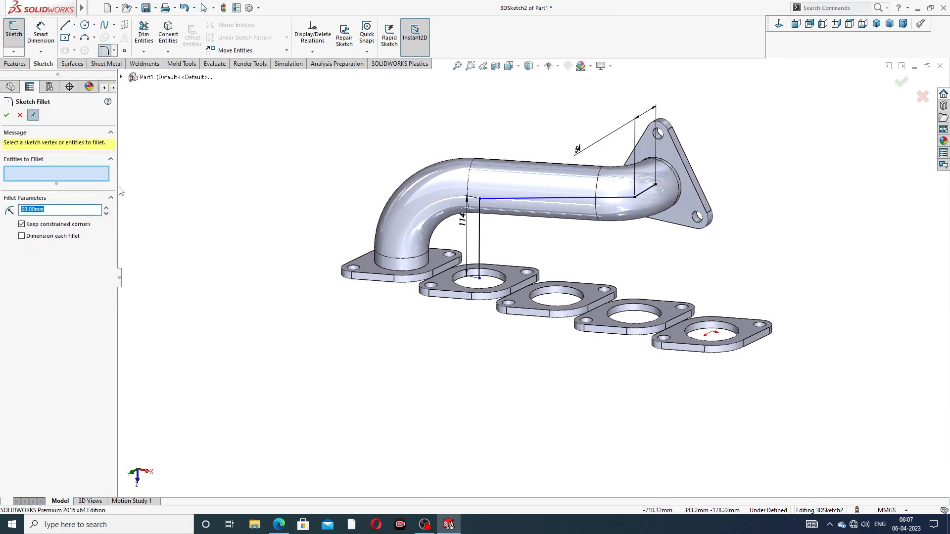
left_click(635, 197)
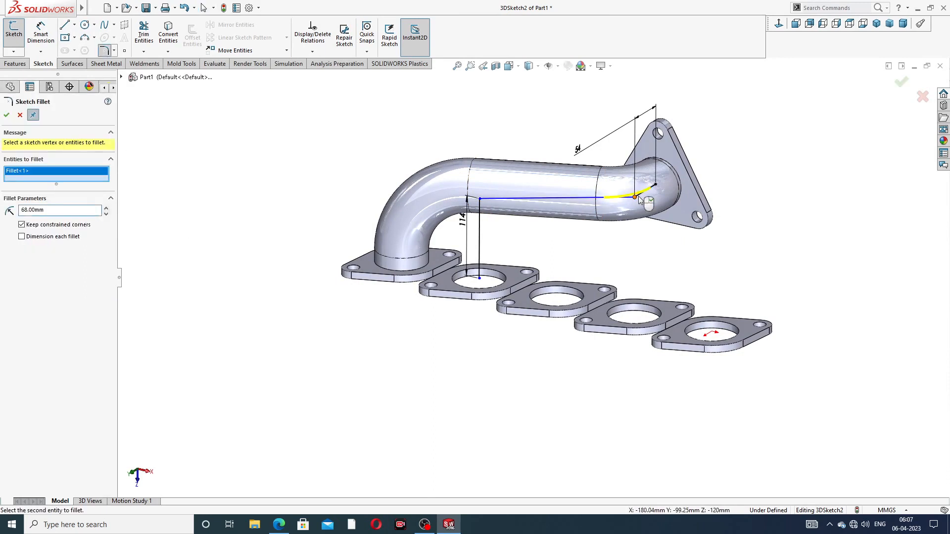
left_click(7, 115)
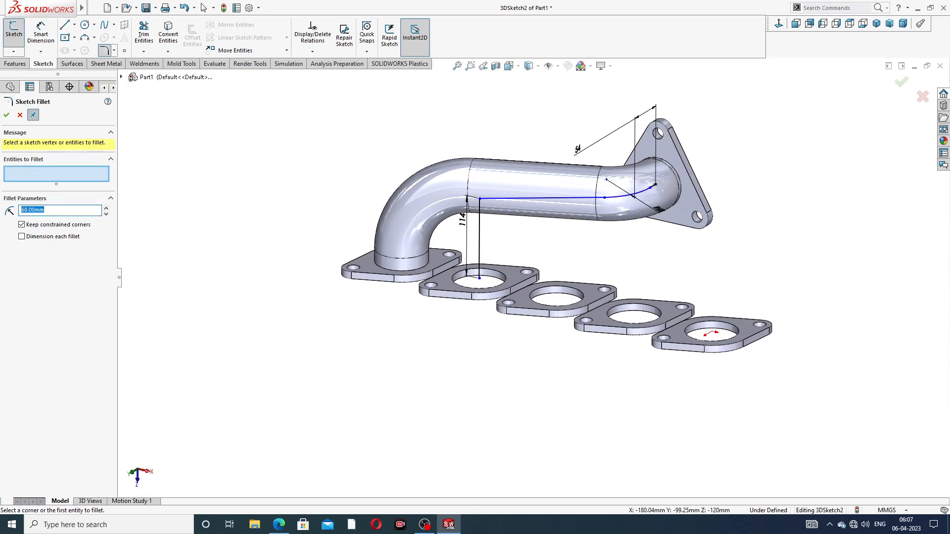
Step: Round the corner above the second port flange with a 98 mm sketch fillet and close the fillet command
left_click(479, 199)
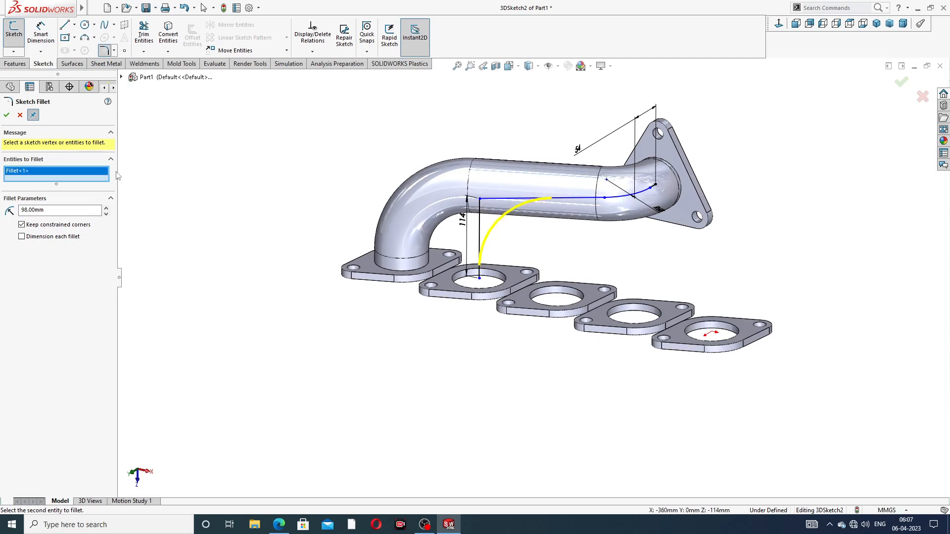
left_click(7, 115)
left_click(7, 115)
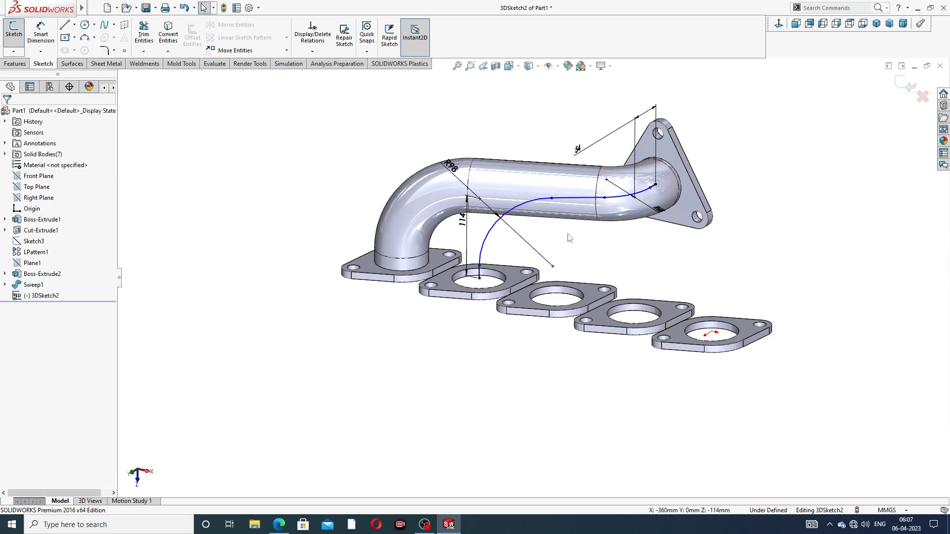
Step: Reattach the path's lower endpoint to the second port flange's bore centre and exit the 3D sketch
scroll(570, 230, "down", 3)
middle_click_drag(559, 239, 532, 223)
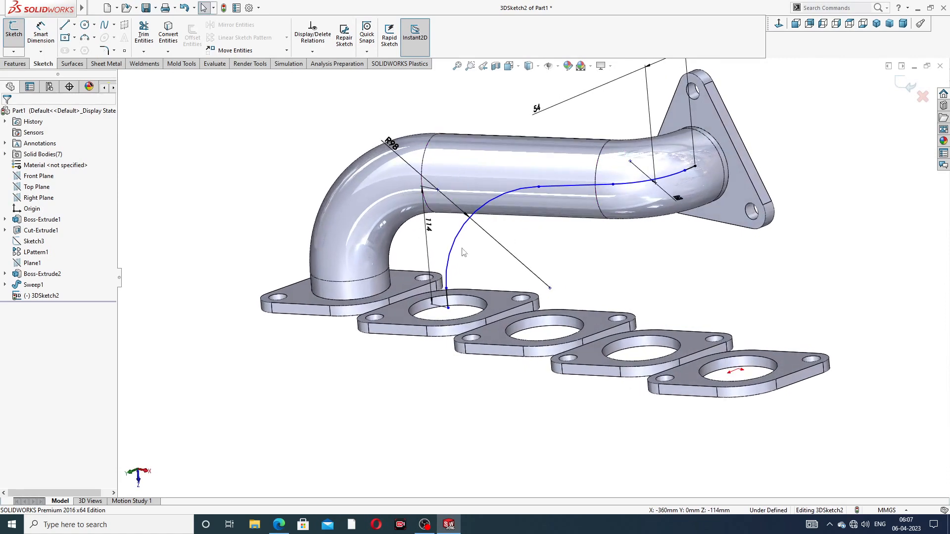
left_click(447, 308)
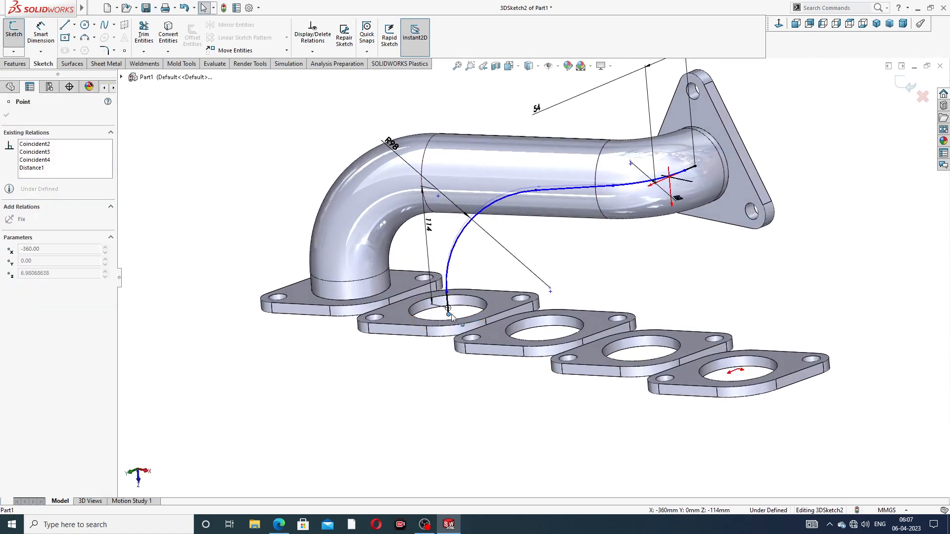
left_click_drag(450, 311, 451, 309)
left_click(639, 245)
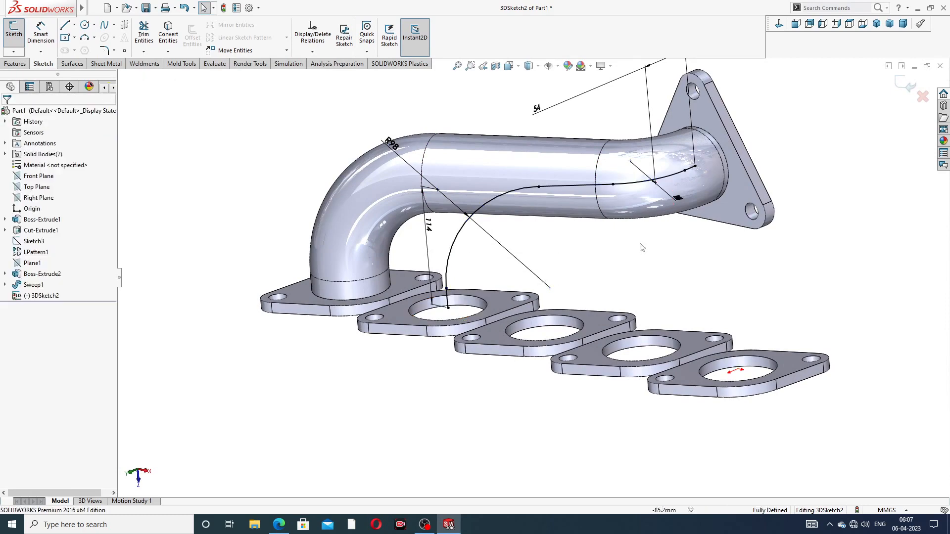
middle_click_drag(642, 248, 664, 241)
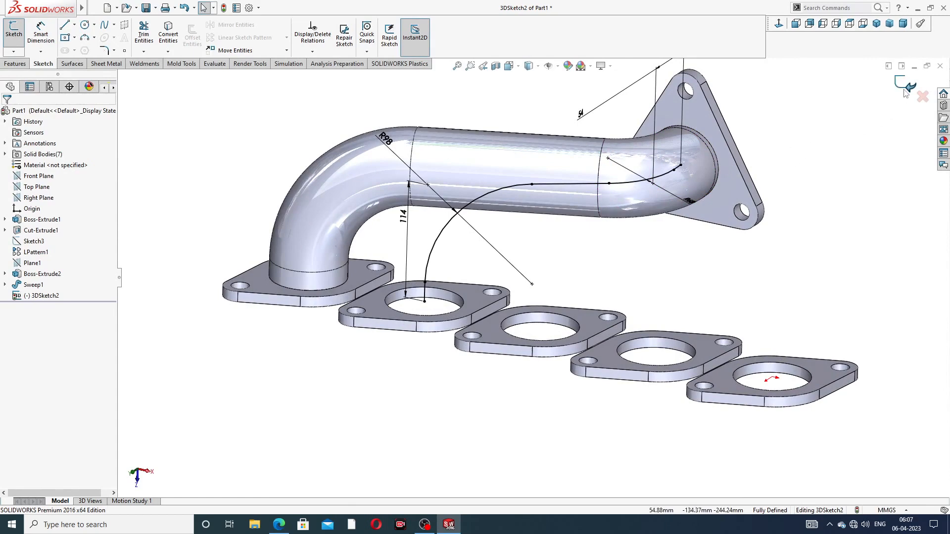
left_click(904, 91)
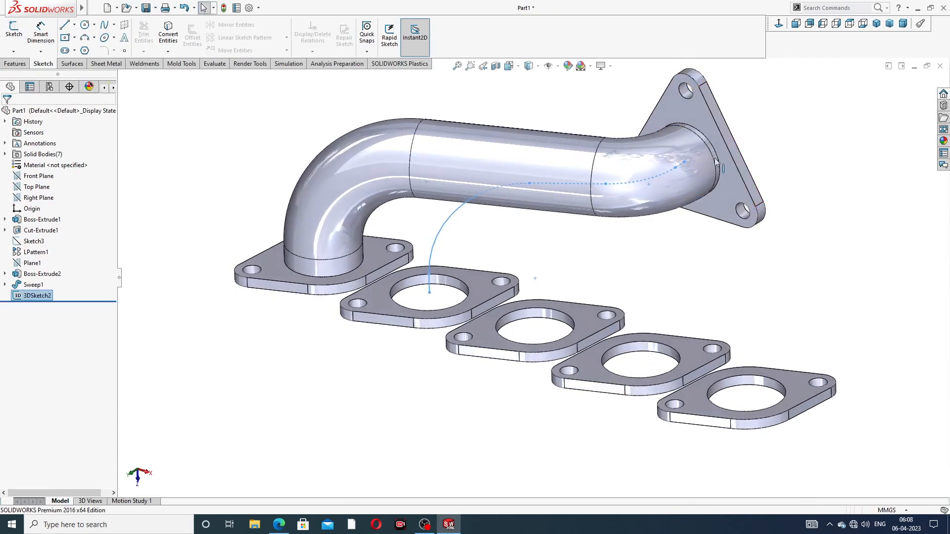
Step: Sketch on the collector flange's pipe-side face, converting the first pipe's circular edge into the second sweep's profile, and exit the sketch
left_click(719, 142)
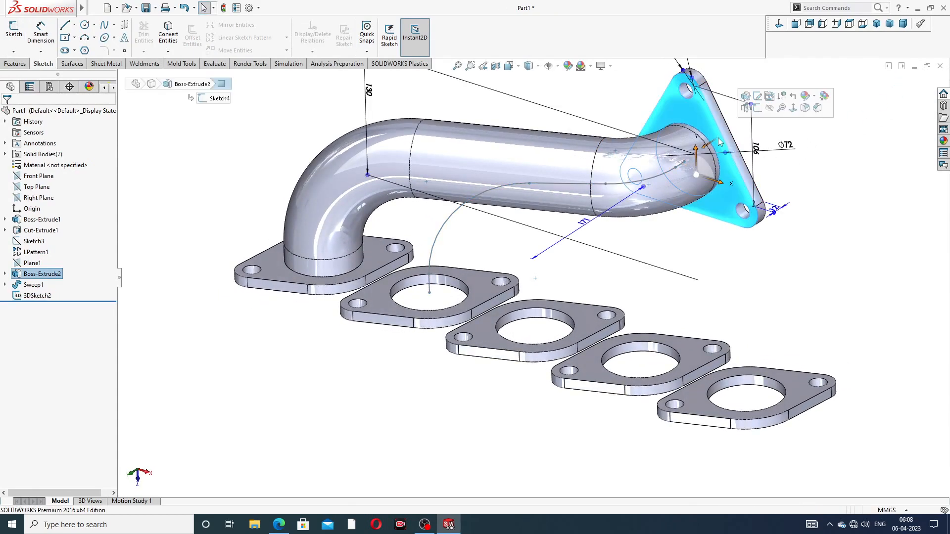
left_click(762, 112)
scroll(728, 175, "down", 5)
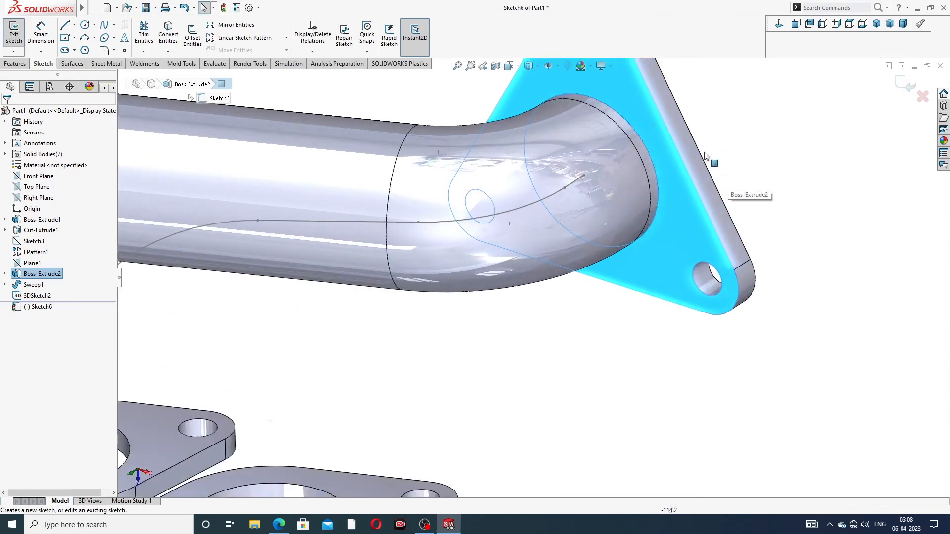
left_click(650, 158)
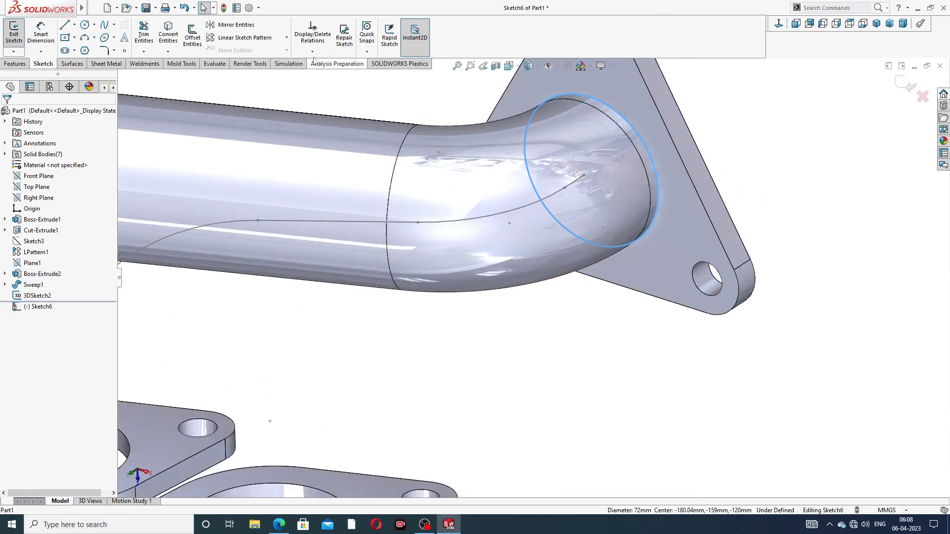
left_click(170, 38)
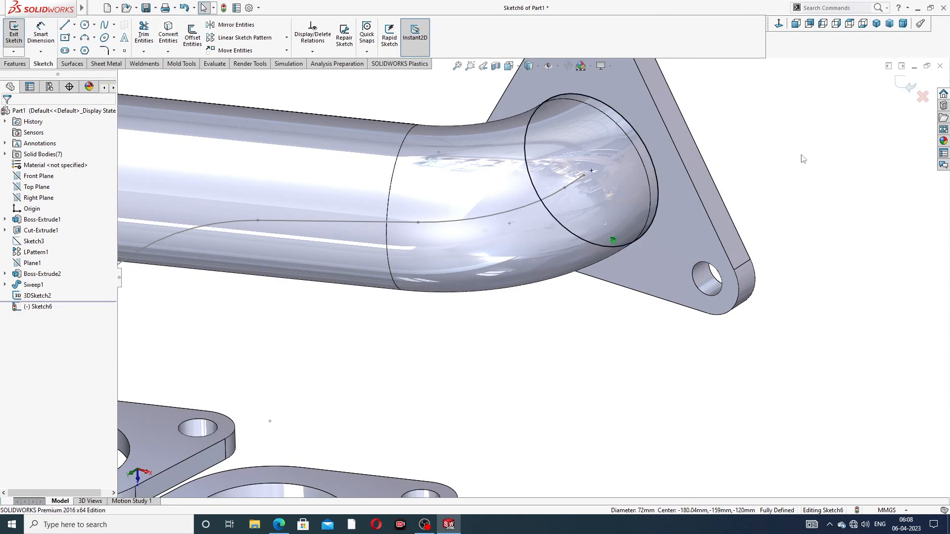
left_click(899, 83)
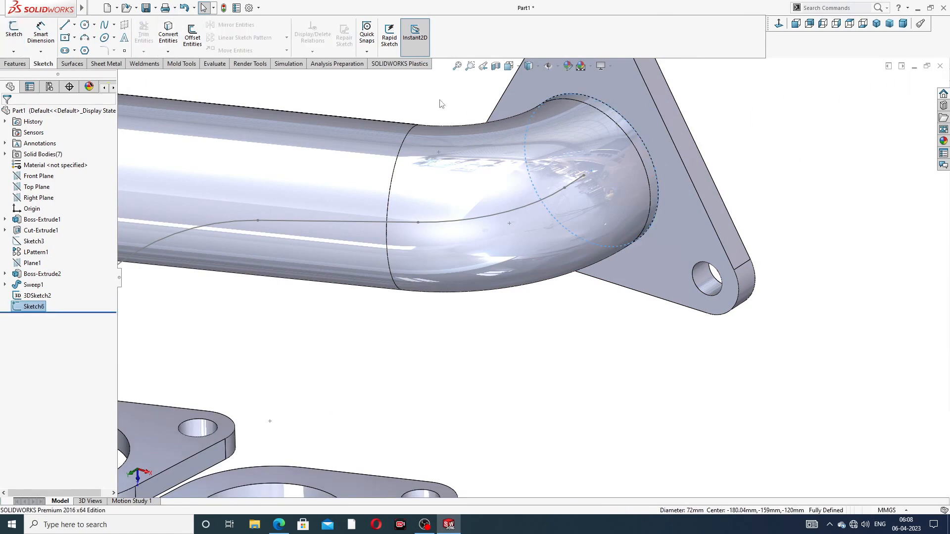
left_click(15, 64)
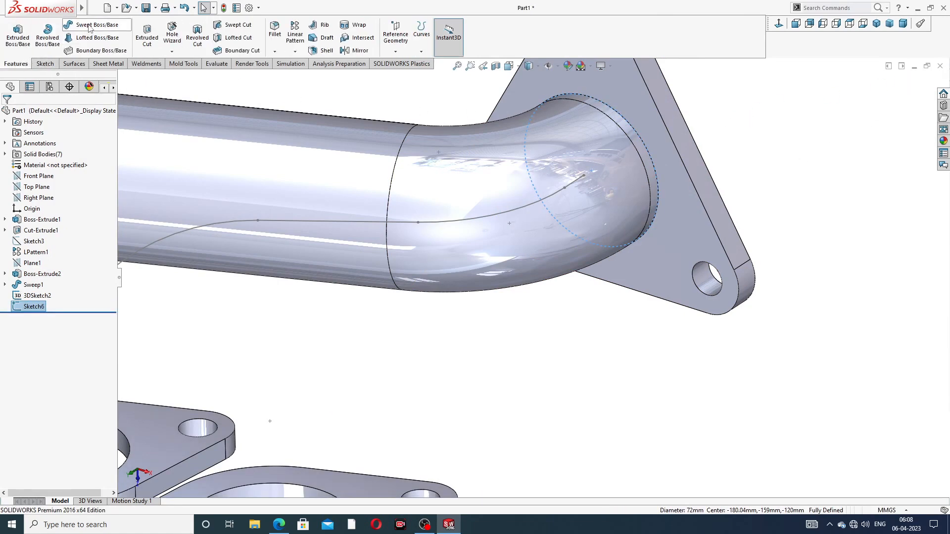
left_click(94, 24)
scroll(590, 167, "up", 5)
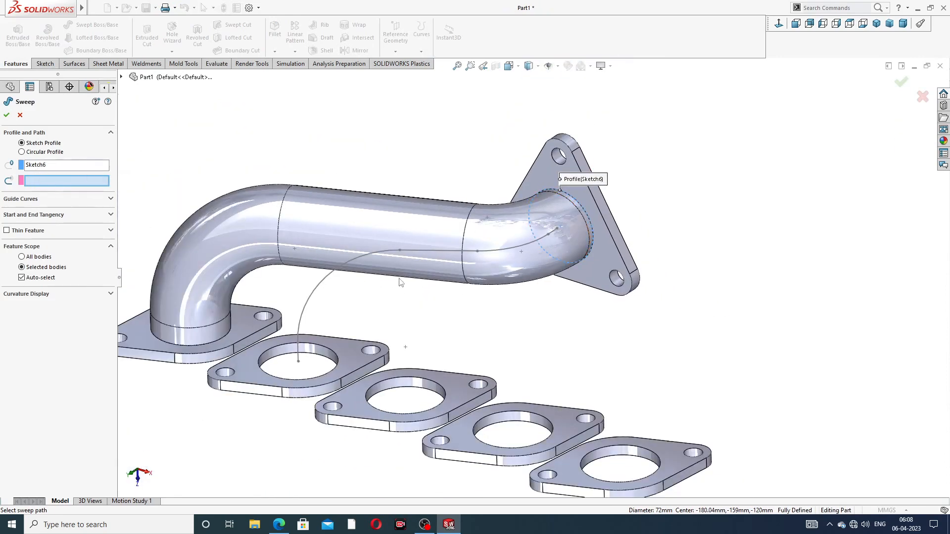
left_click(390, 251)
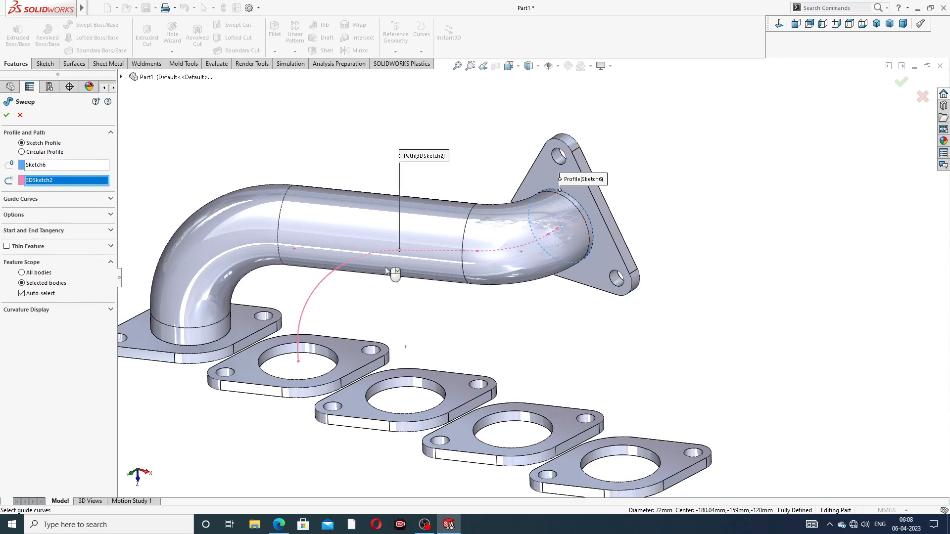
middle_click_drag(386, 274, 399, 252)
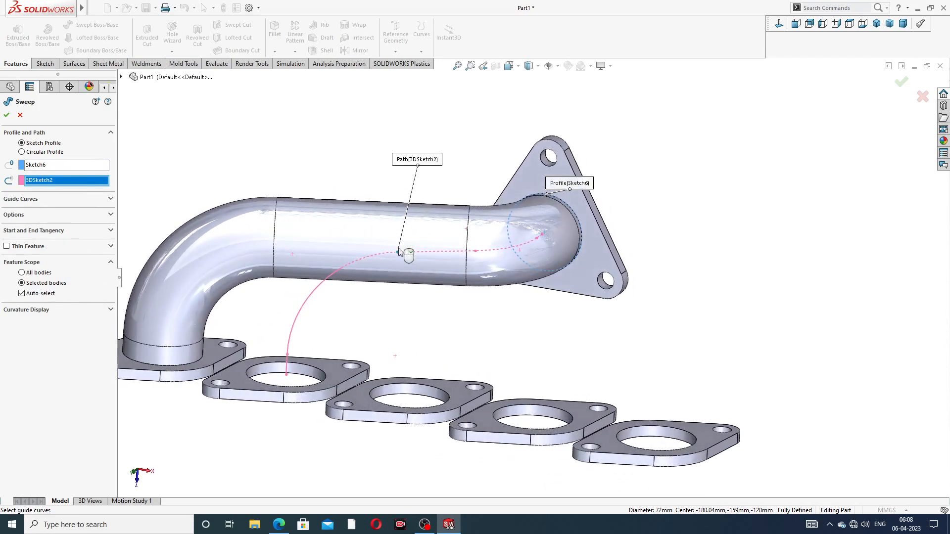
left_click(366, 263)
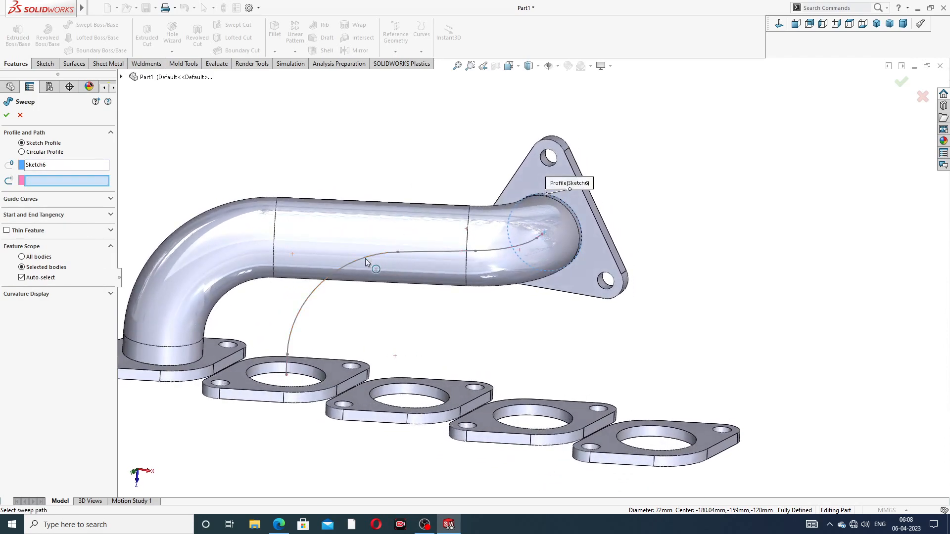
left_click(423, 252)
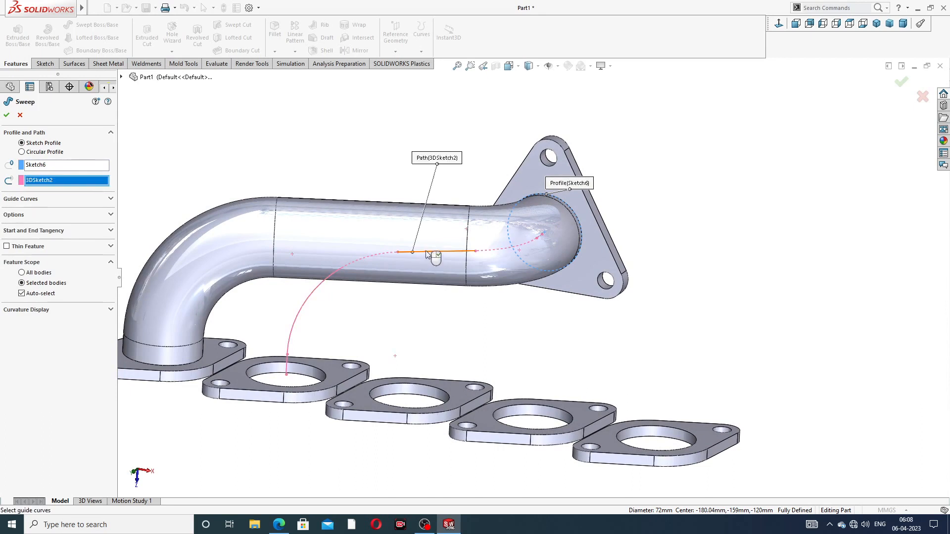
left_click(20, 116)
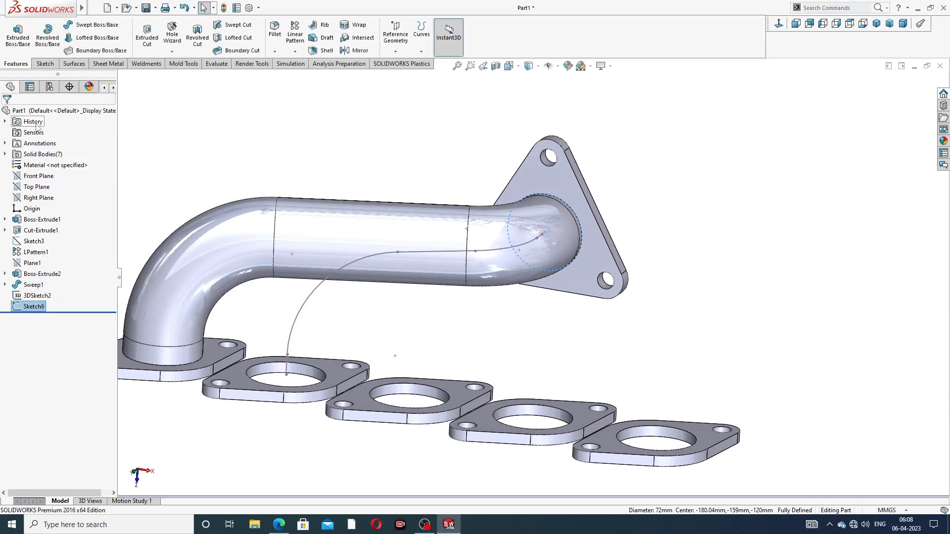
Step: Reopen the second pipe's circular profile sketch on the collector flange for editing
mouse_move(527, 213)
middle_mouse_down()
mouse_move(487, 192)
mouse_move(493, 228)
mouse_move(517, 227)
middle_mouse_up()
scroll(530, 210, "down", 8)
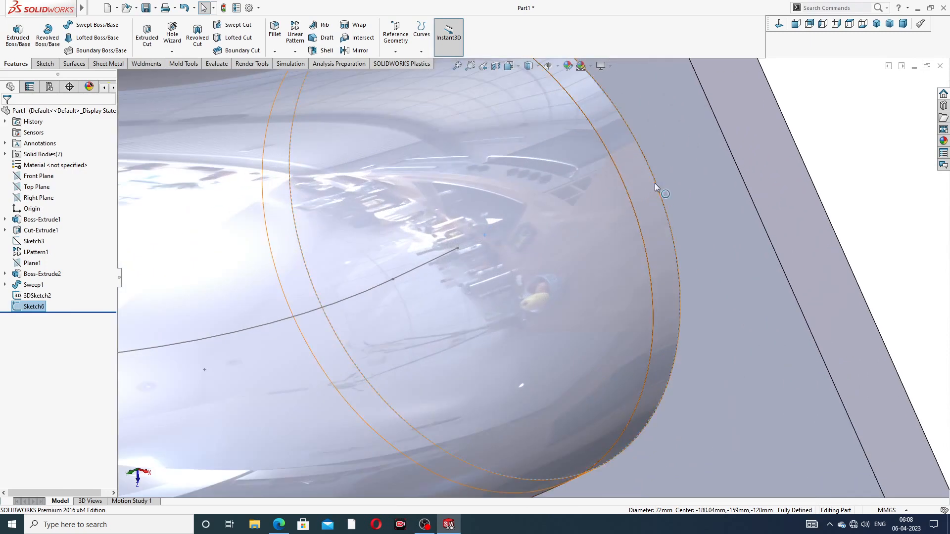
left_click(632, 197)
scroll(458, 251, "up", 5)
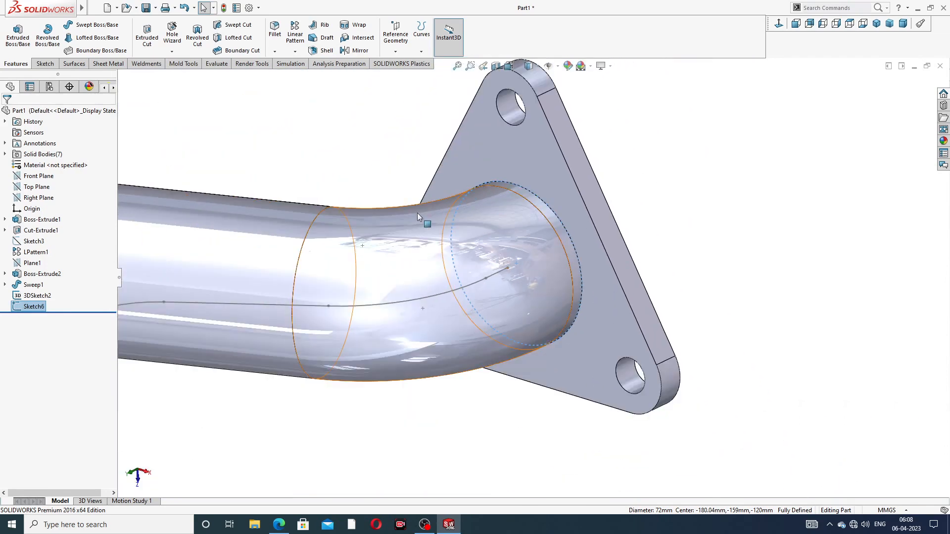
scroll(417, 218, "up", 4)
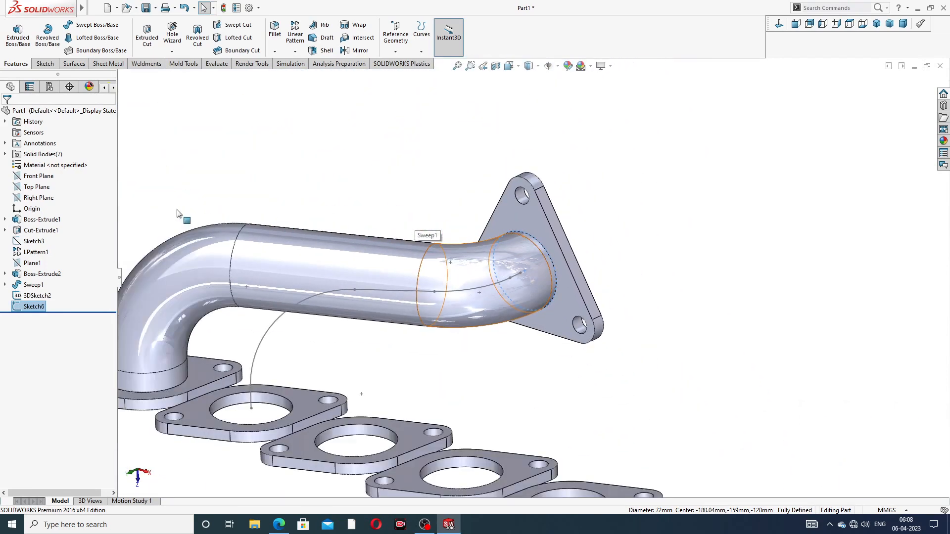
left_click(29, 307)
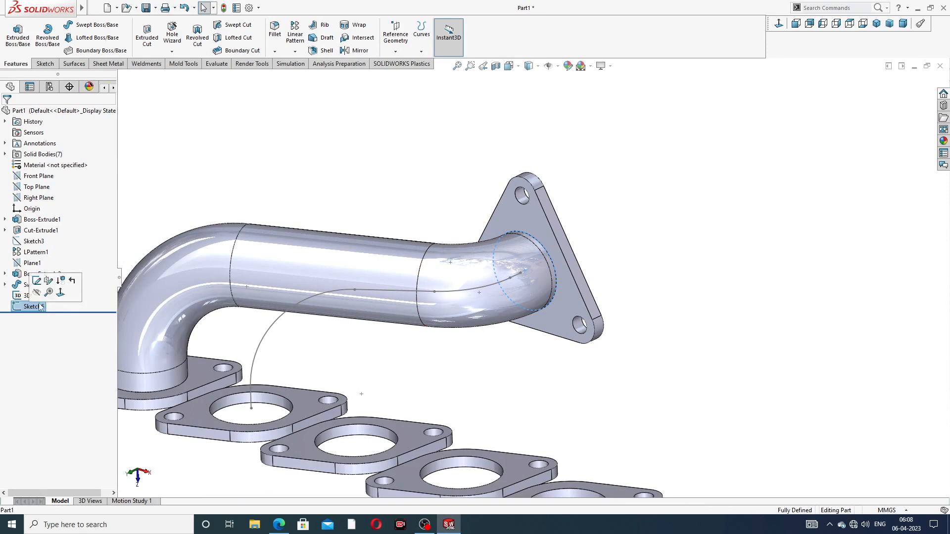
left_click(138, 235)
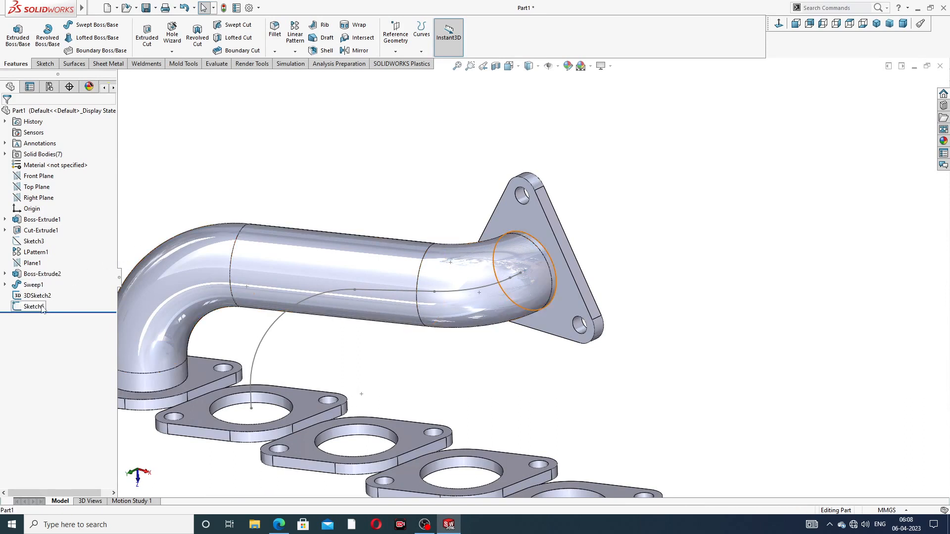
left_click(43, 308)
left_click(51, 280)
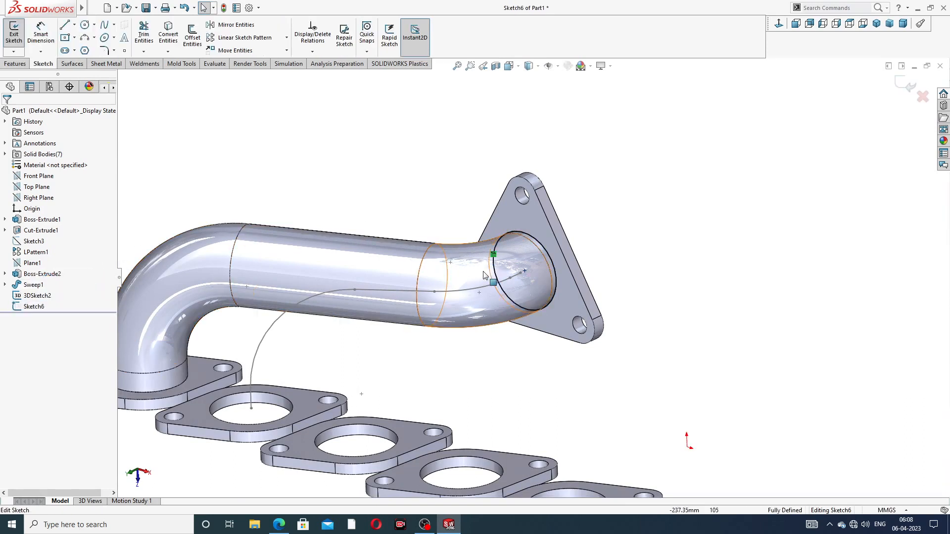
Step: Close the circular profile sketch and open the second pipe's path, 3DSketch2, for editing
scroll(522, 280, "down", 2)
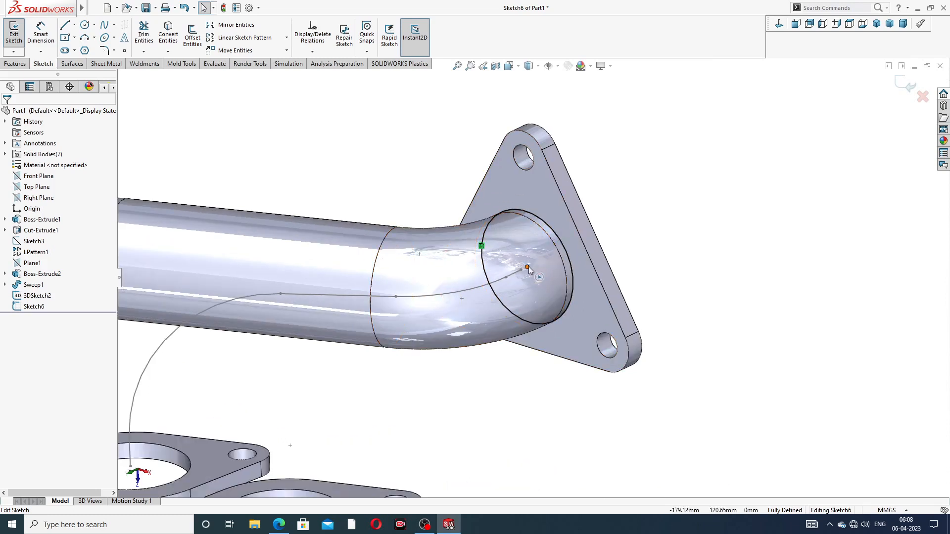
left_click(620, 205)
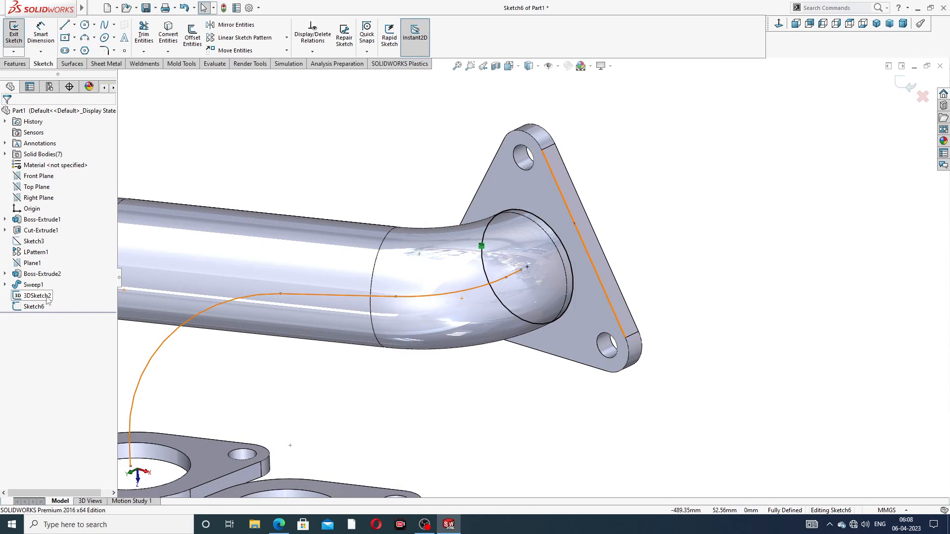
left_click(46, 297)
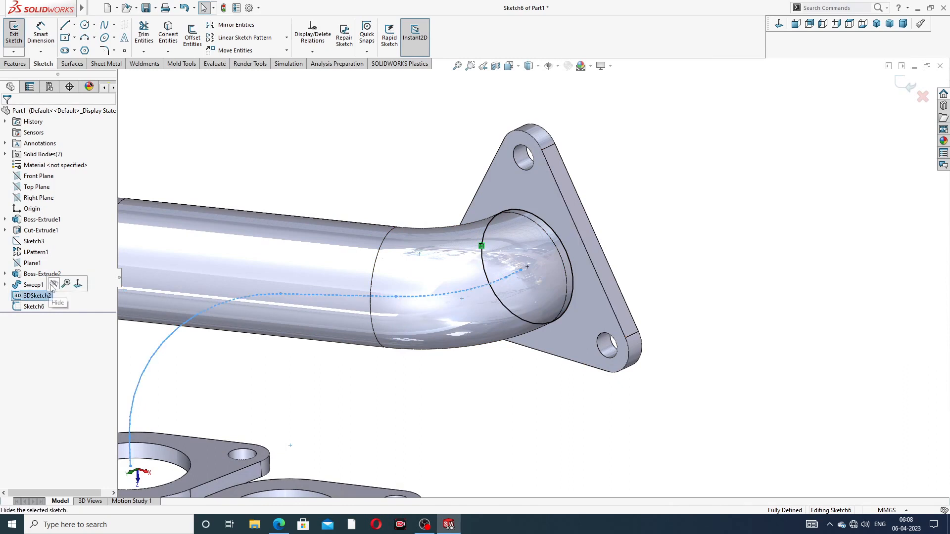
left_click(904, 88)
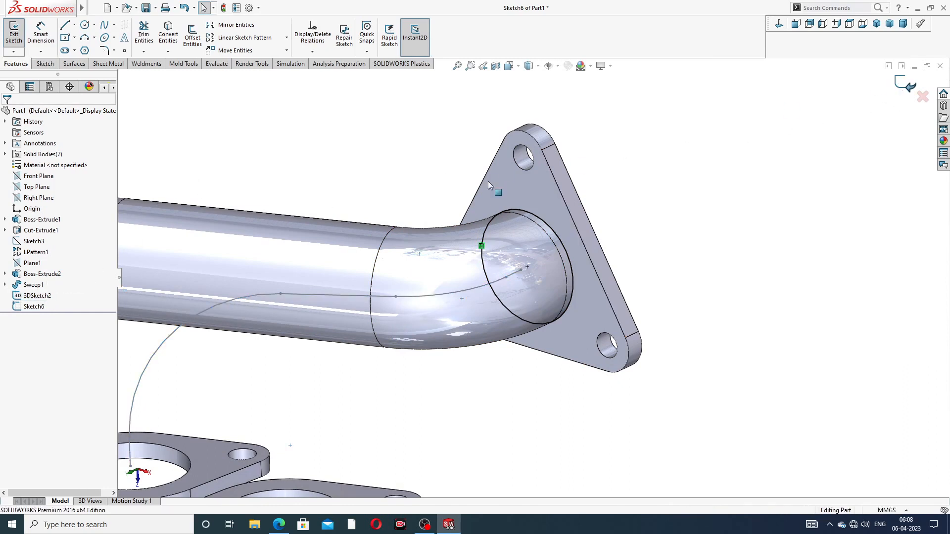
left_click(41, 296)
left_click(55, 275)
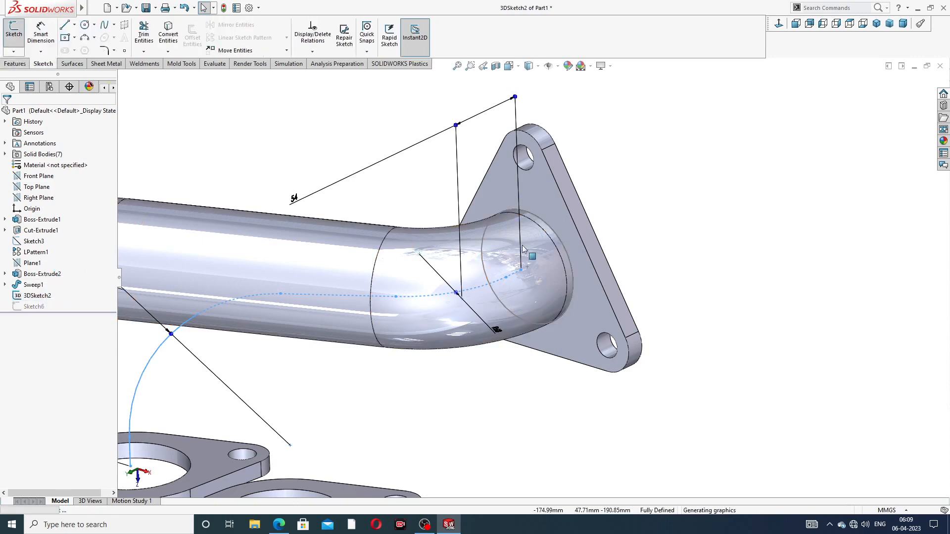
Step: Delete the short straight segment at the triangular flange end of the 3D path
scroll(525, 262, "down", 5)
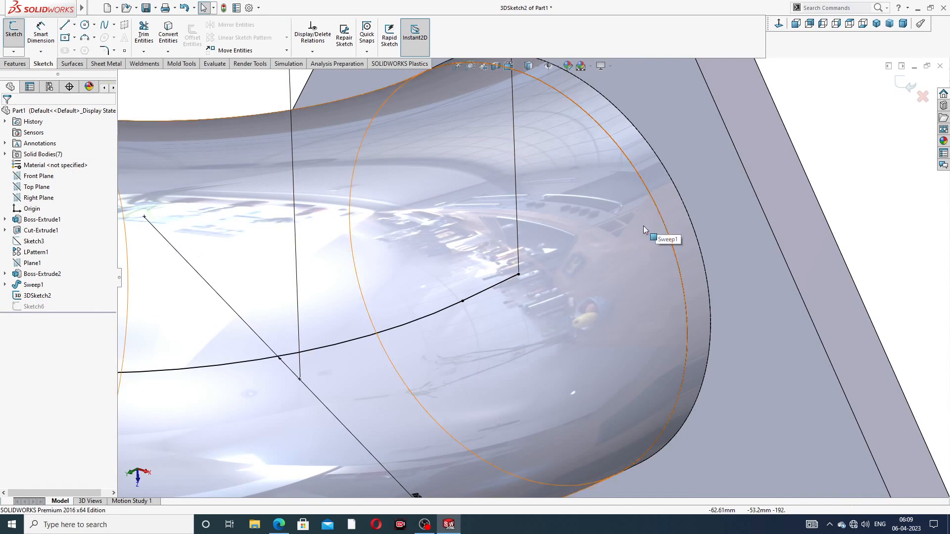
left_click(517, 274)
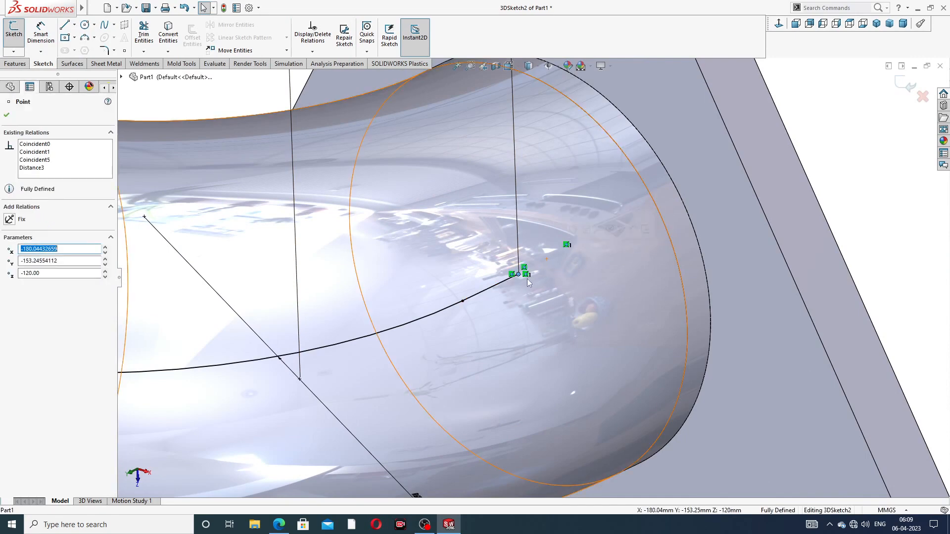
scroll(524, 282, "up", 3)
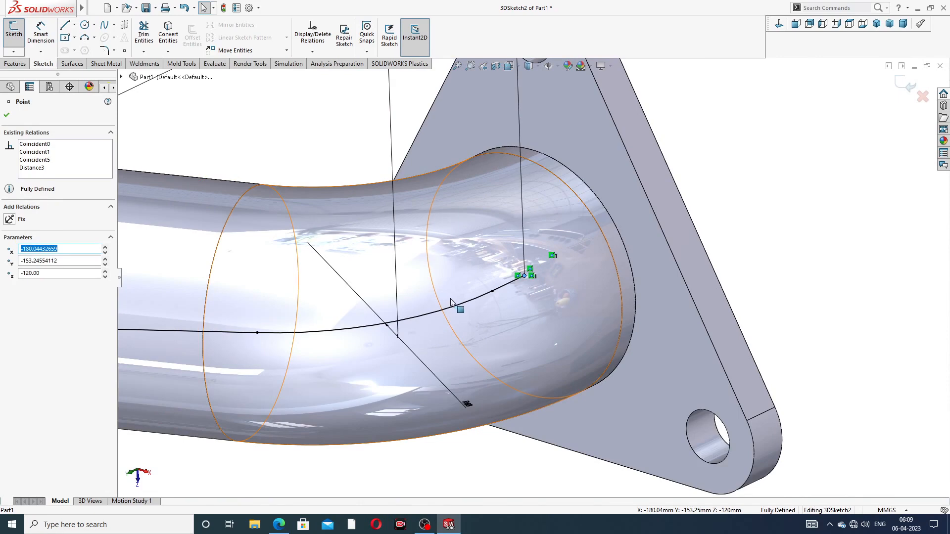
scroll(533, 293, "up", 5)
scroll(525, 291, "down", 5)
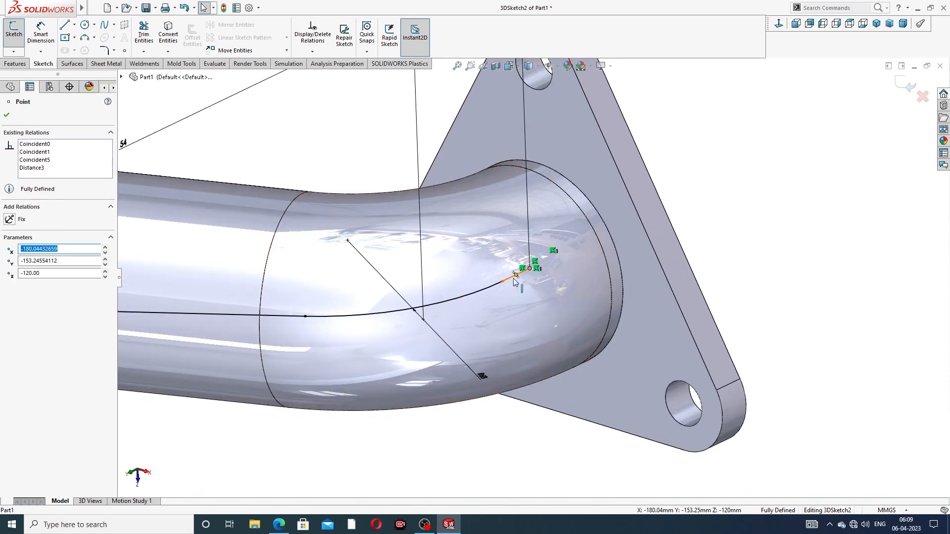
left_click(512, 281)
key("Delete")
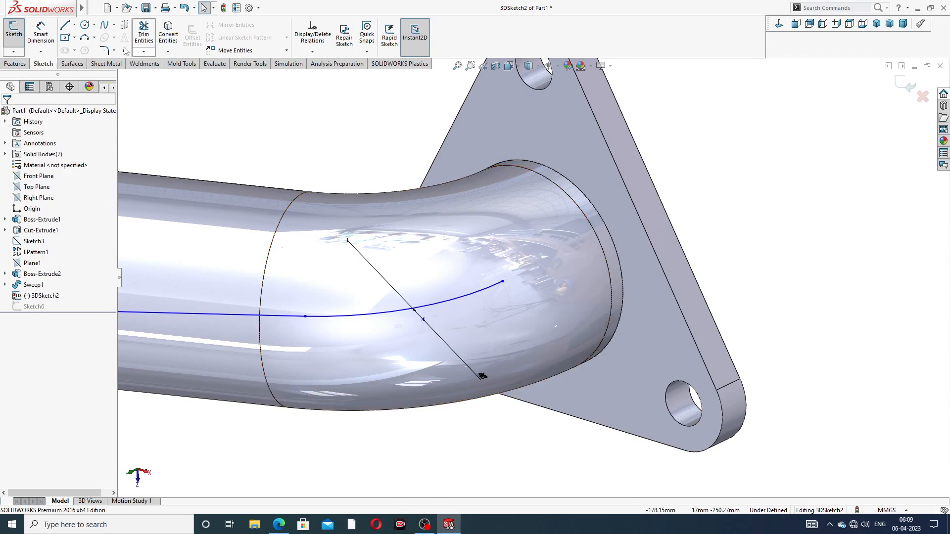
Step: Sketch a line about 20 mm long from the center of the flange's circular profile to the open end of the path's arc
left_click(67, 25)
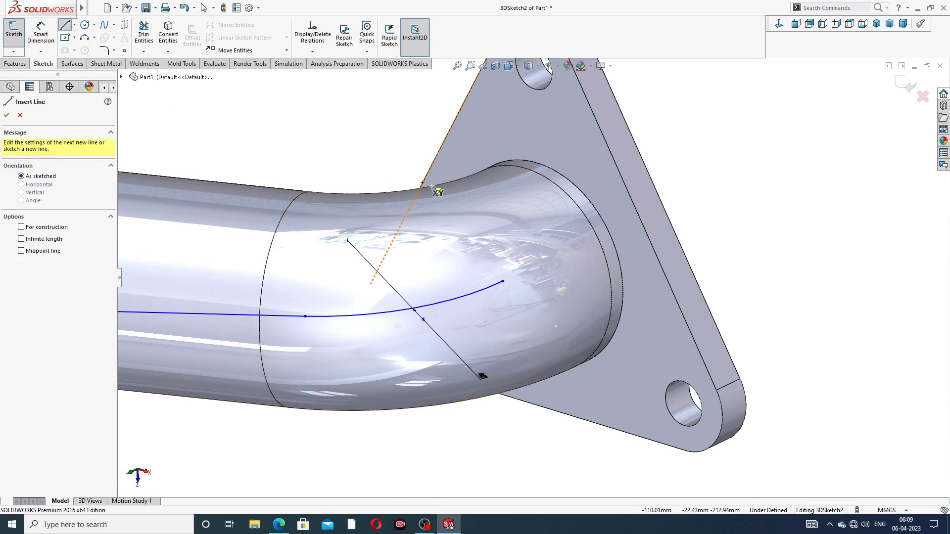
left_click(540, 263)
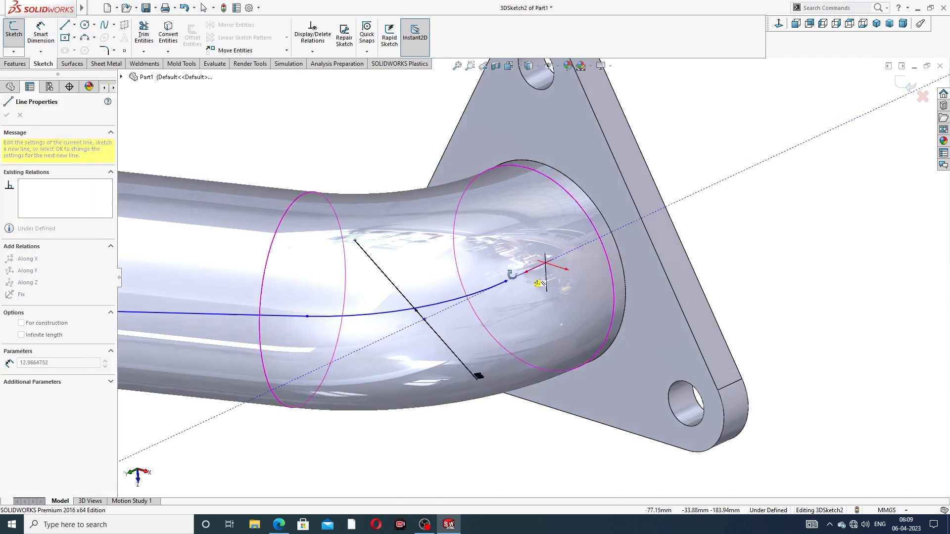
middle_click_drag(542, 283, 489, 269)
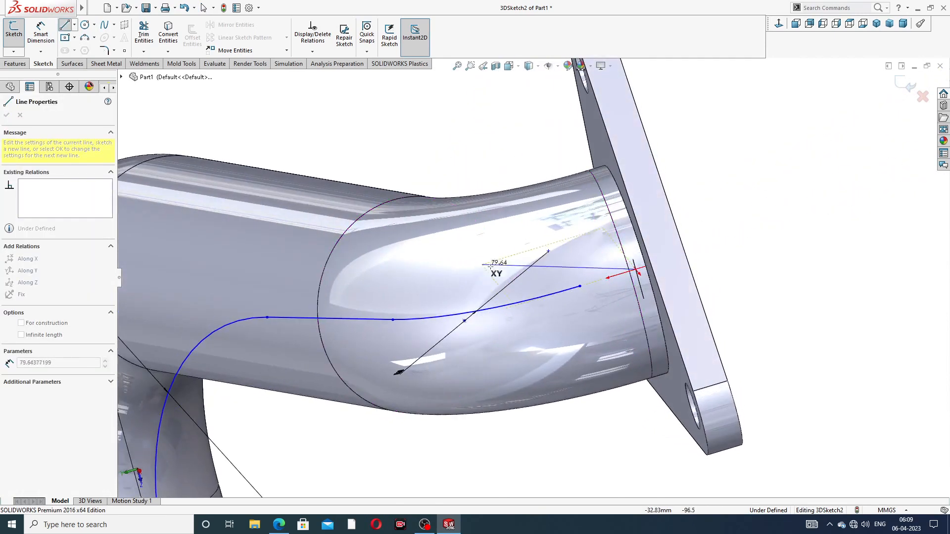
left_click(580, 286)
right_click(692, 208)
left_click(722, 220)
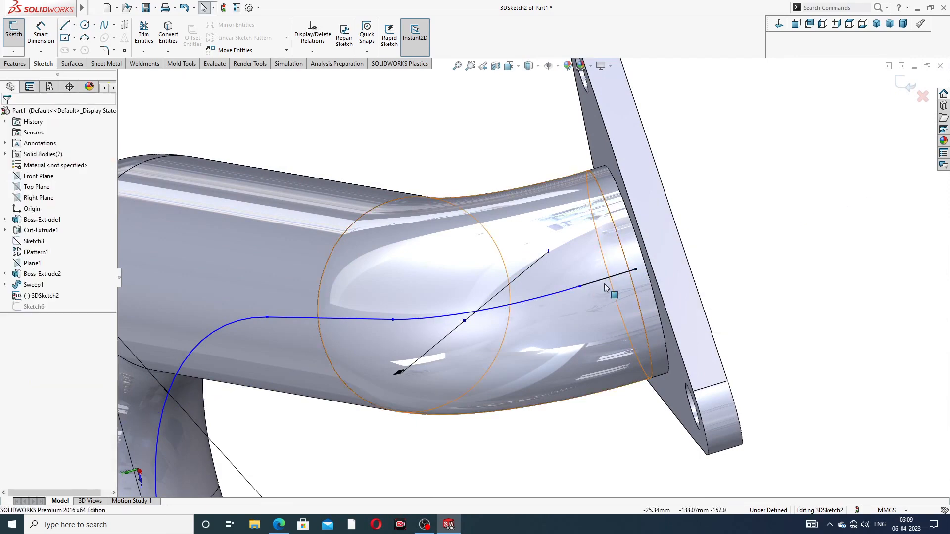
Step: Examine up close whether the new line meets the end of the path's arc smoothly
scroll(593, 288, "down", 10)
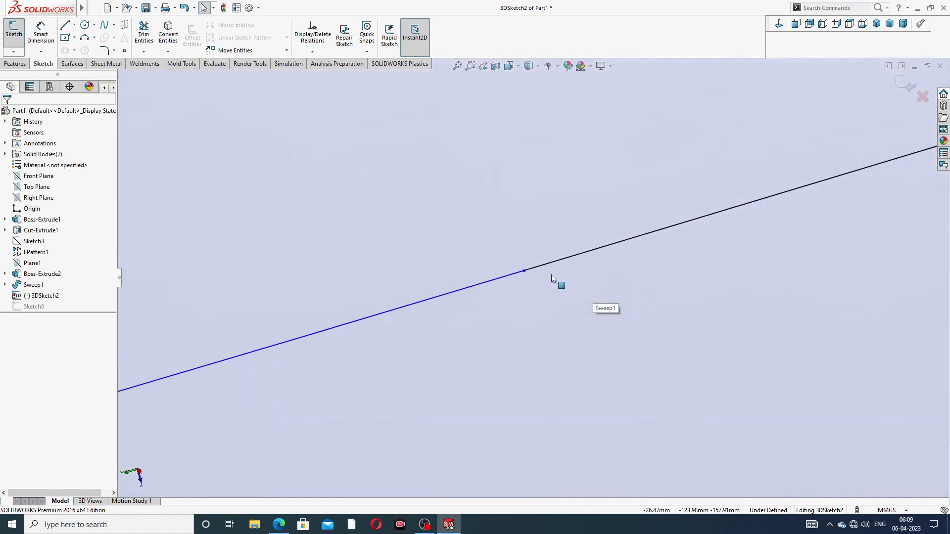
scroll(551, 274, "down", 10)
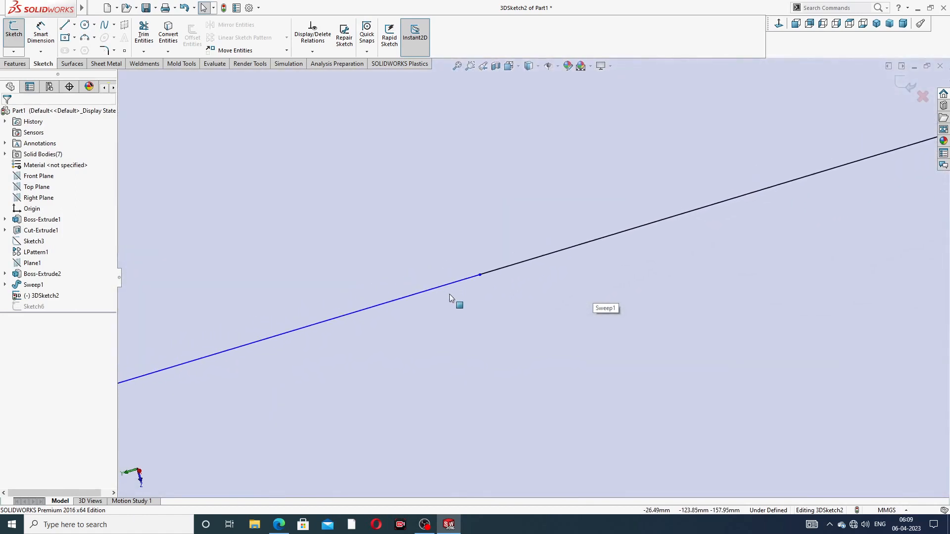
scroll(507, 268, "down", 5)
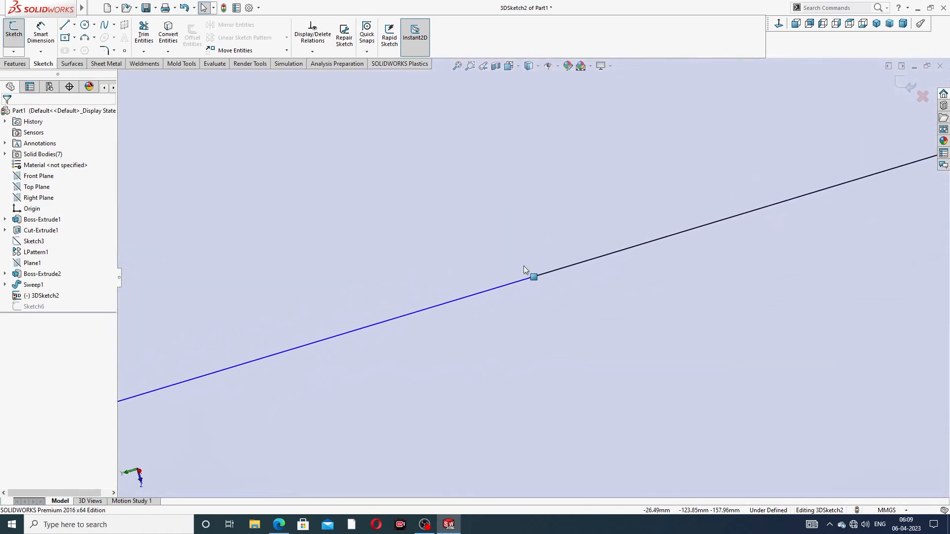
scroll(529, 269, "up", 8)
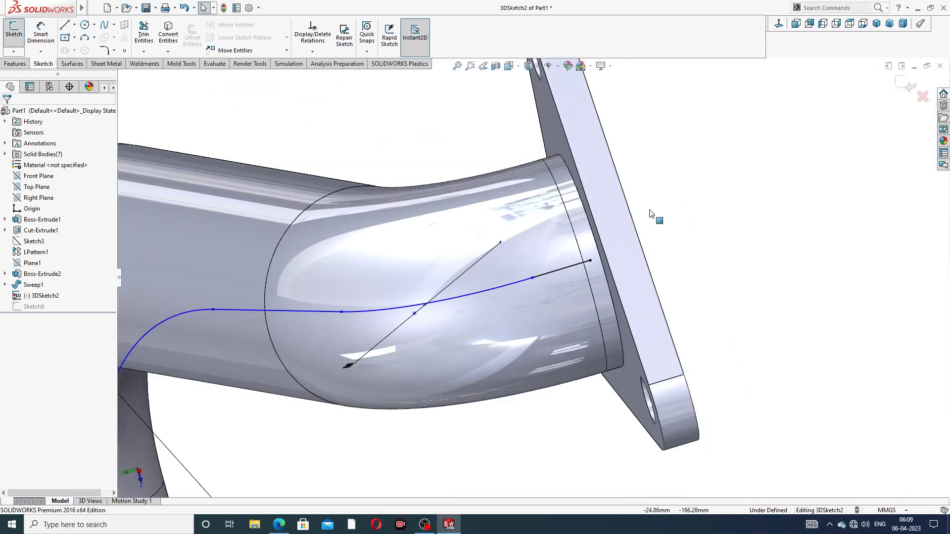
middle_click_drag(657, 213, 671, 182)
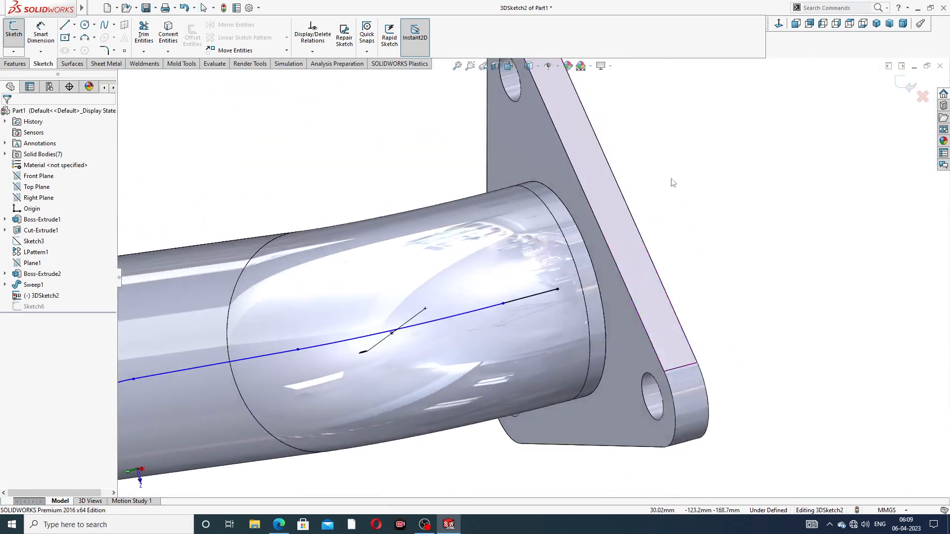
scroll(613, 262, "up", 4)
middle_click_drag(540, 278, 538, 261)
mouse_move(547, 272)
middle_mouse_down()
mouse_move(561, 292)
mouse_move(535, 280)
middle_mouse_up()
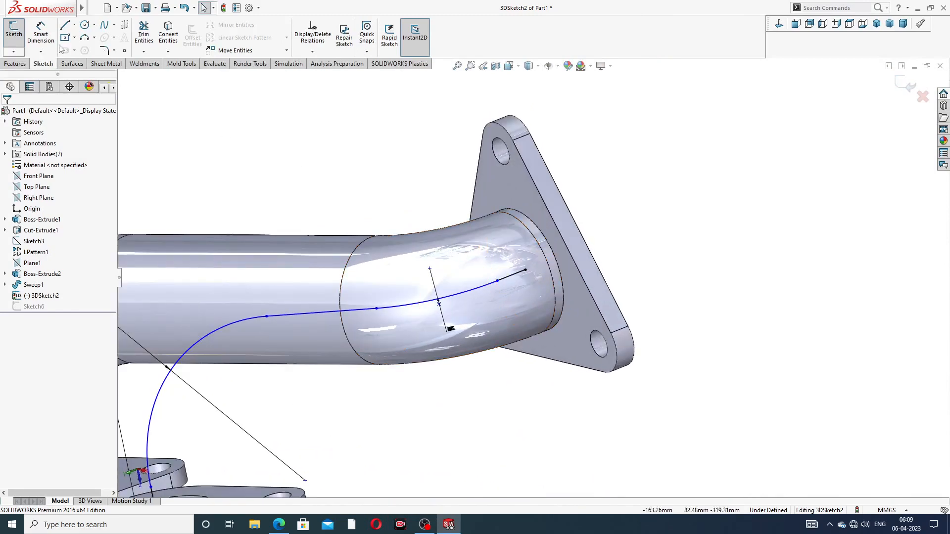
Step: Dimension the new end line at the triangular flange to 54 mm
left_click(41, 35)
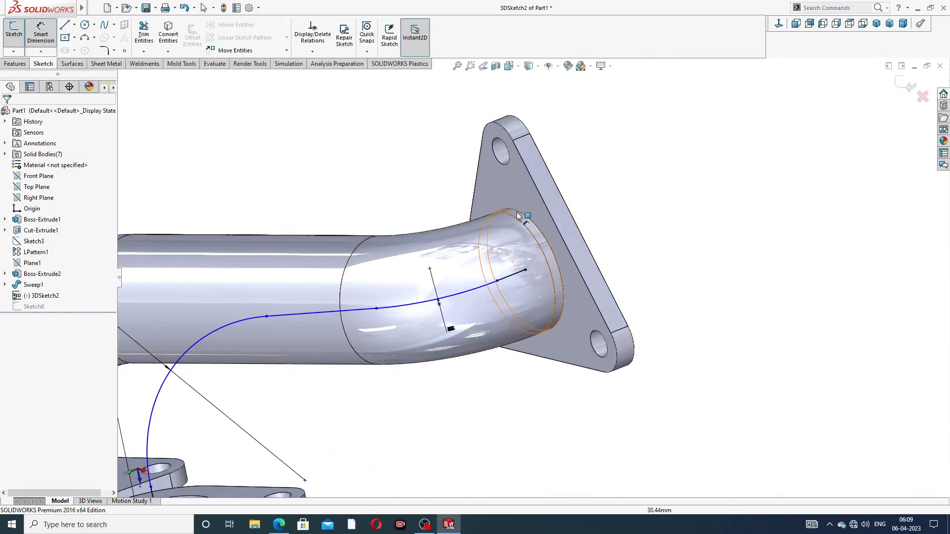
left_click(511, 275)
left_click(462, 208)
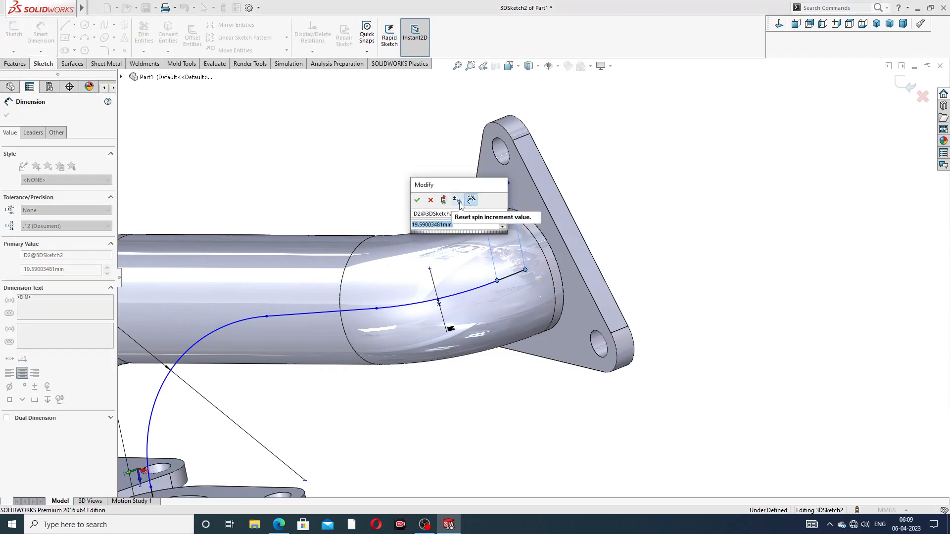
type("54")
key("Return")
scroll(527, 277, "up", 3)
left_click(699, 198)
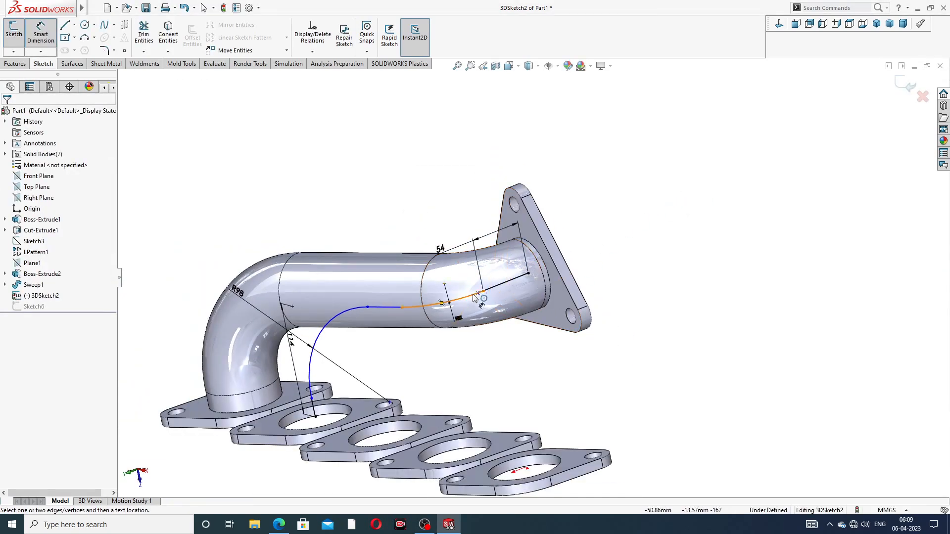
middle_click_drag(576, 286, 636, 275)
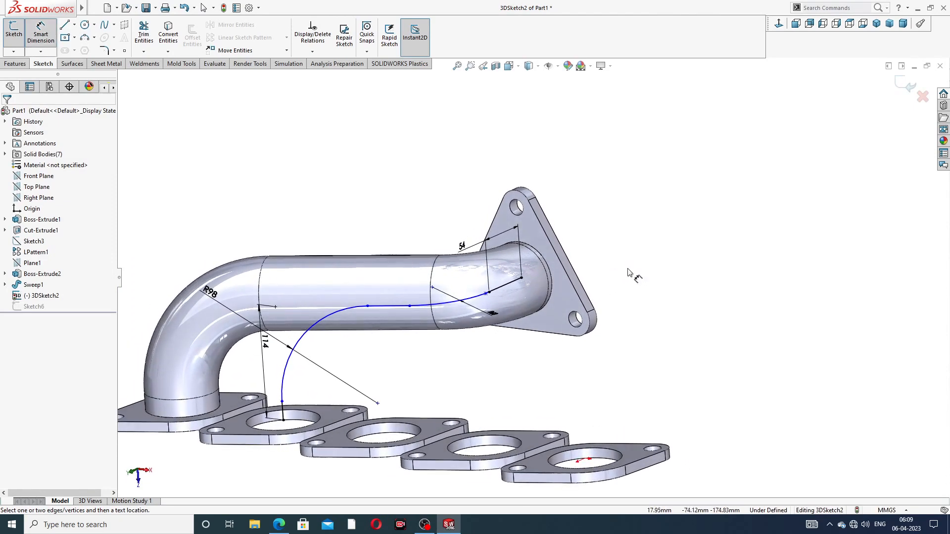
right_click(601, 161)
left_click(618, 186)
Step: Examine the full 3D path from the triangular flange to the second port flange from several angles
scroll(445, 331, "down", 3)
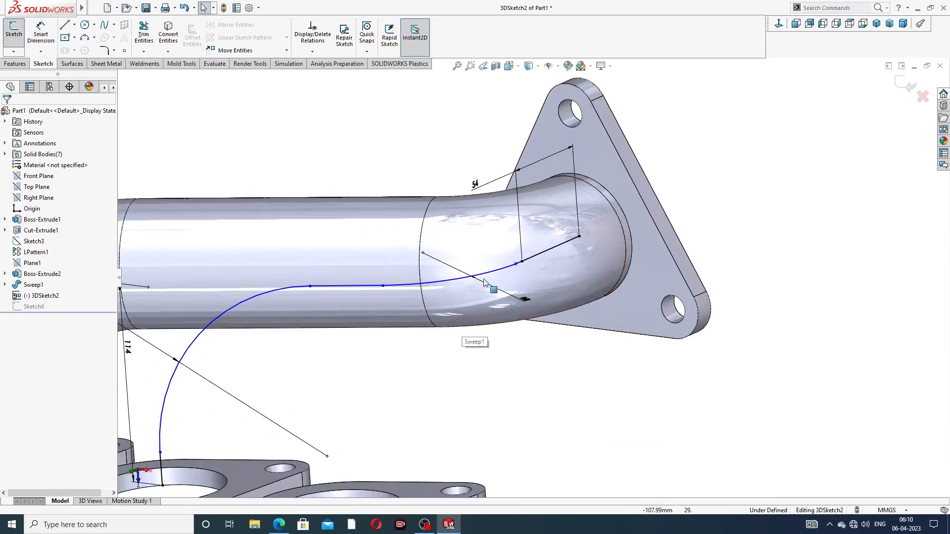
scroll(434, 289, "down", 3)
scroll(356, 289, "up", 3)
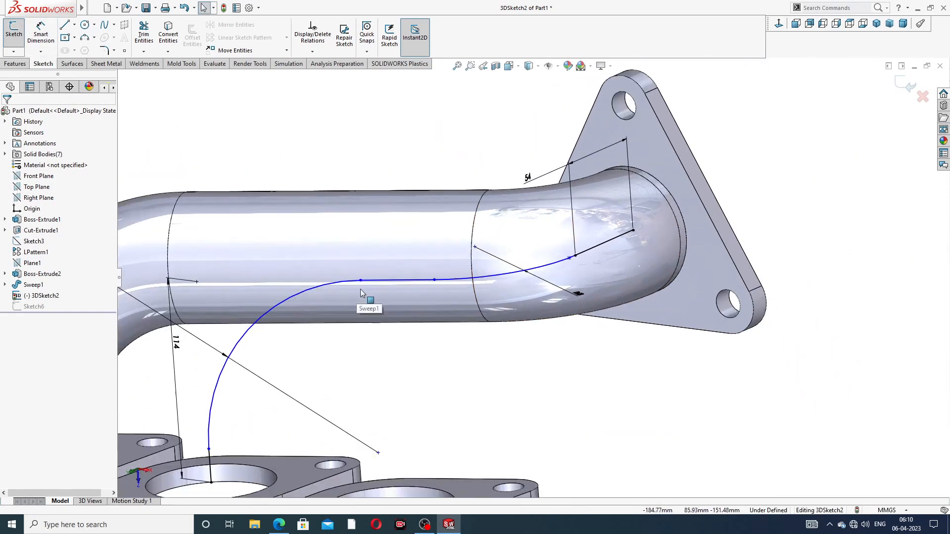
scroll(361, 293, "up", 3)
middle_click_drag(413, 342, 433, 329)
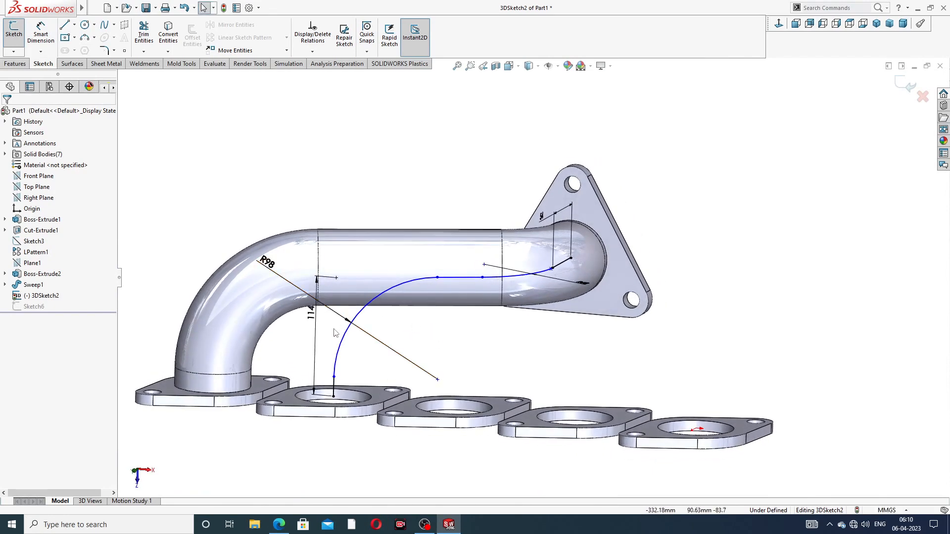
key("Up")
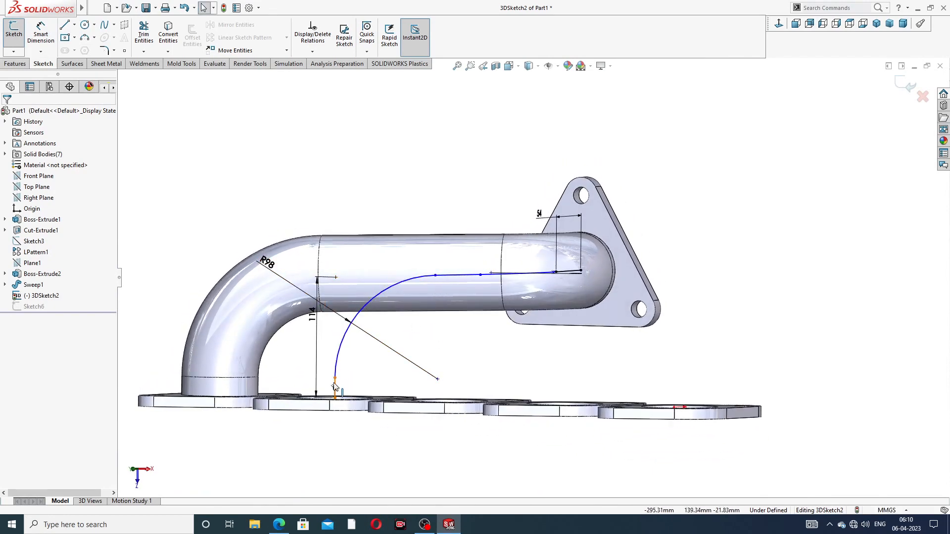
left_click_drag(312, 317, 292, 322)
left_click(418, 333)
key("z")
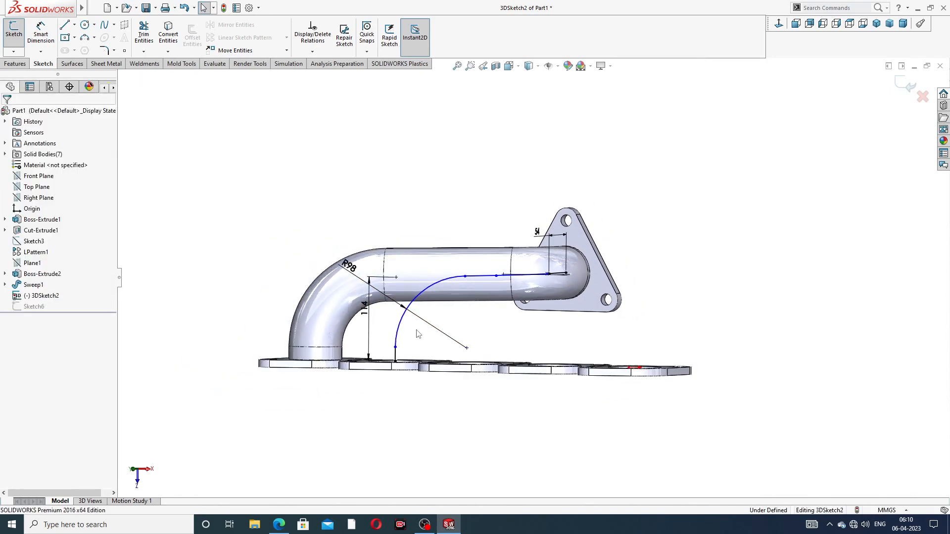
key("Down")
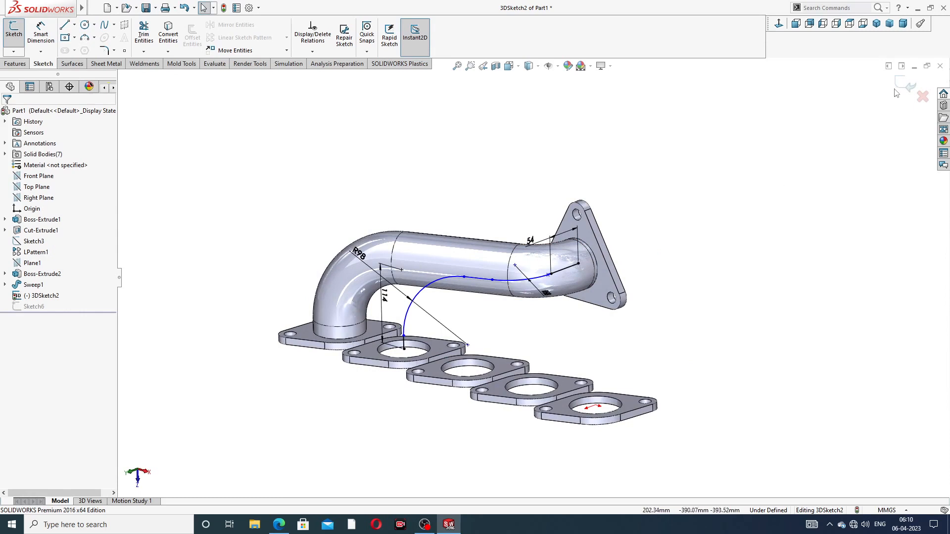
Step: Close the 3D path sketch and sweep the triangular flange's circular profile along it to the second port flange
left_click(898, 86)
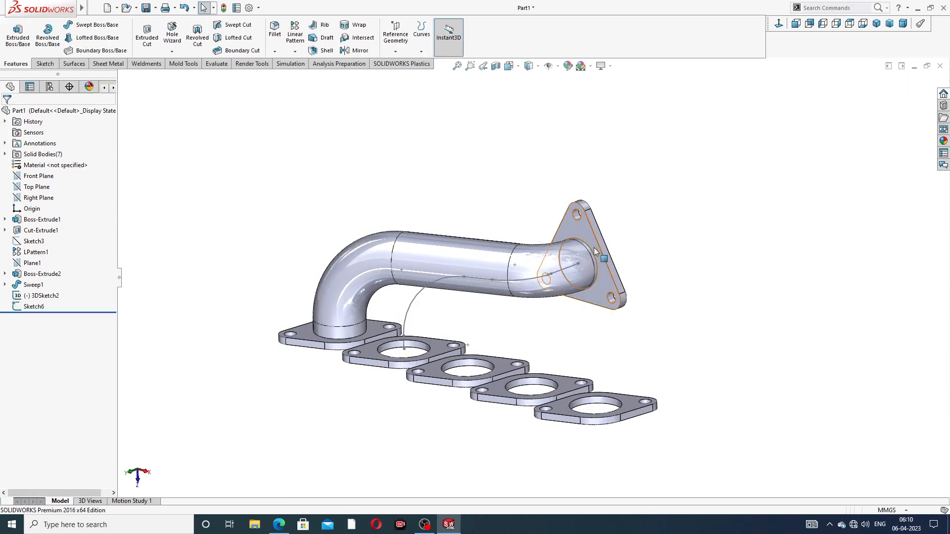
left_click(94, 28)
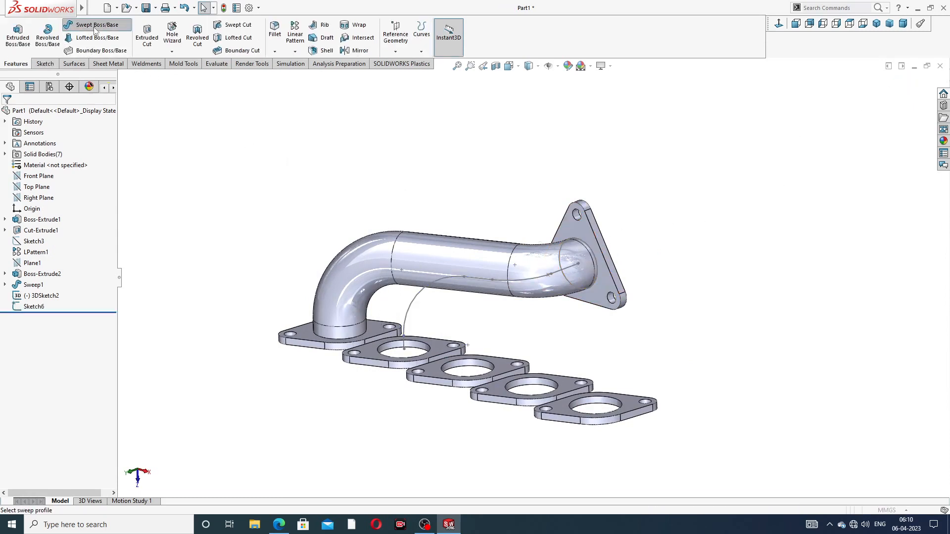
scroll(593, 242, "down", 3)
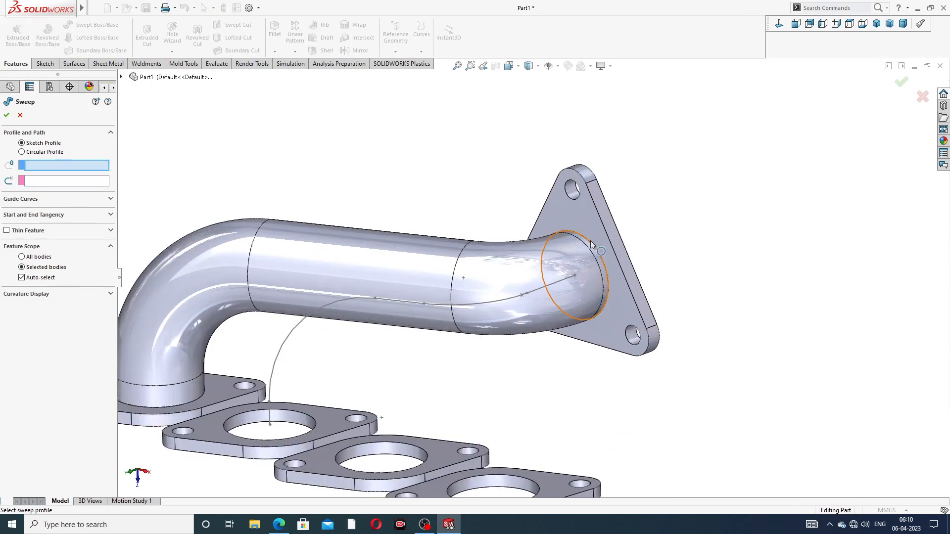
left_click(593, 241)
left_click(506, 303)
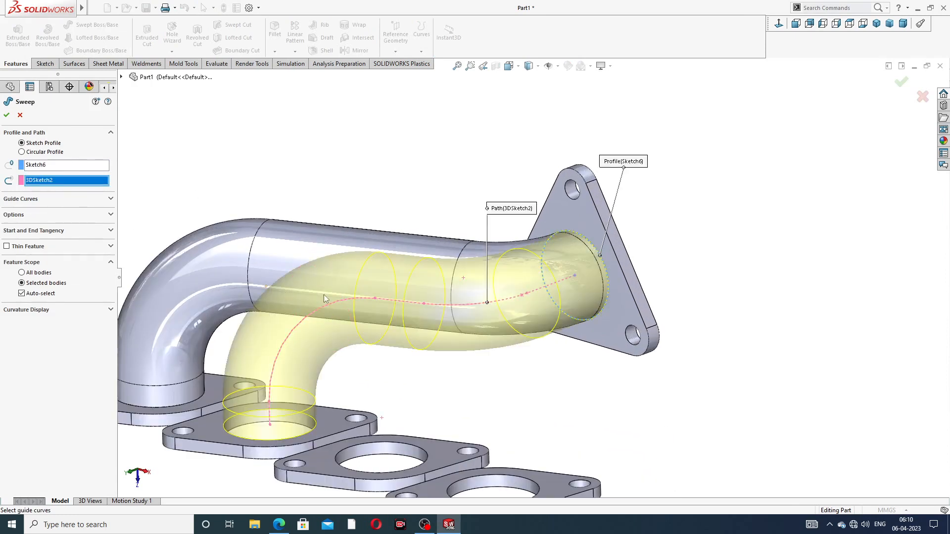
scroll(324, 297, "up", 5)
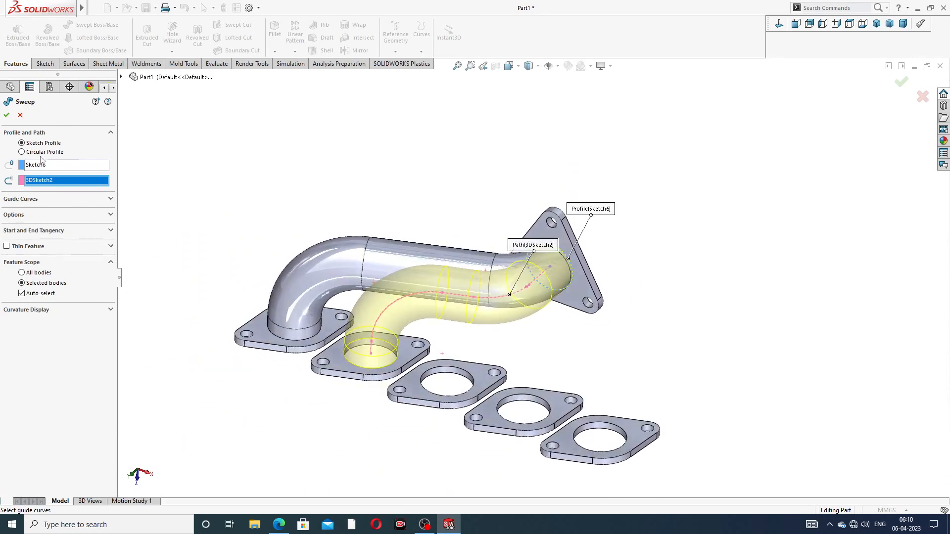
left_click(6, 115)
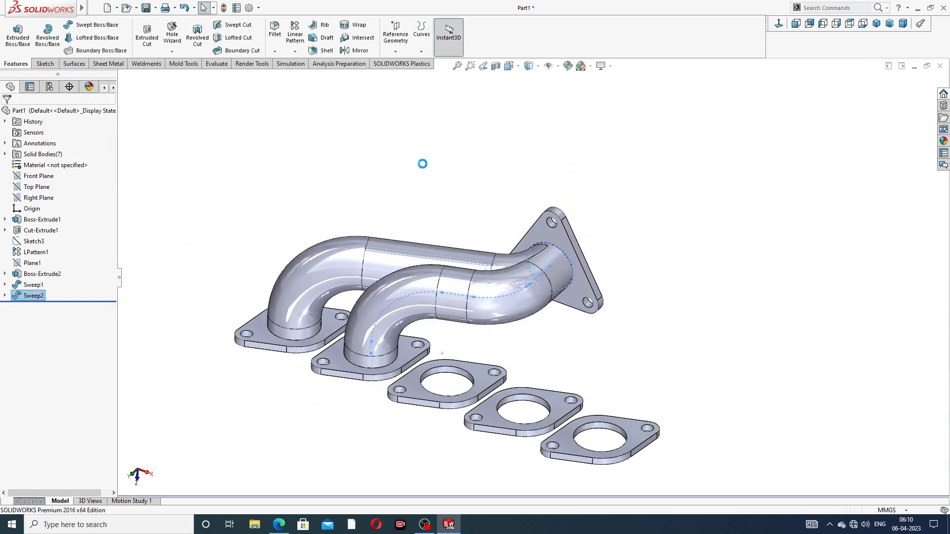
middle_click_drag(452, 303, 509, 309)
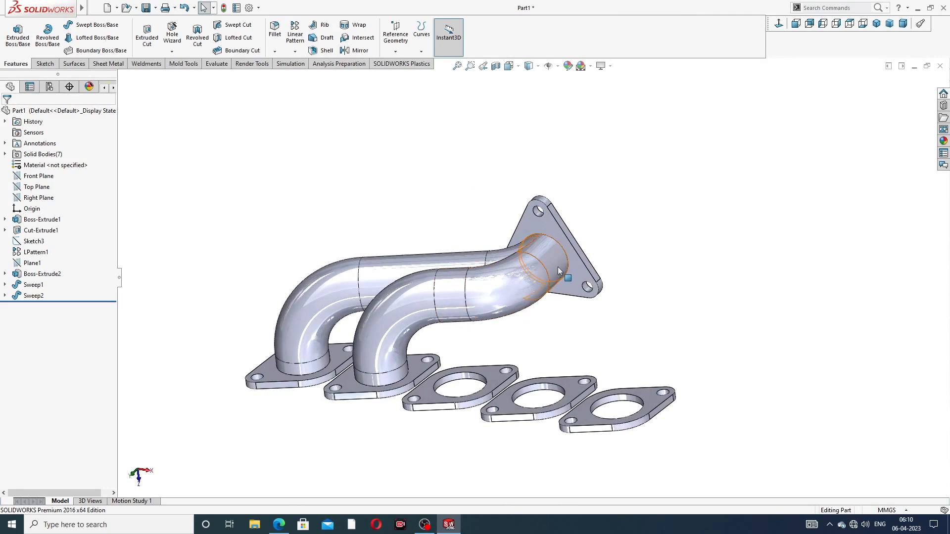
middle_click_drag(559, 270, 538, 293)
middle_click_drag(603, 229, 436, 316)
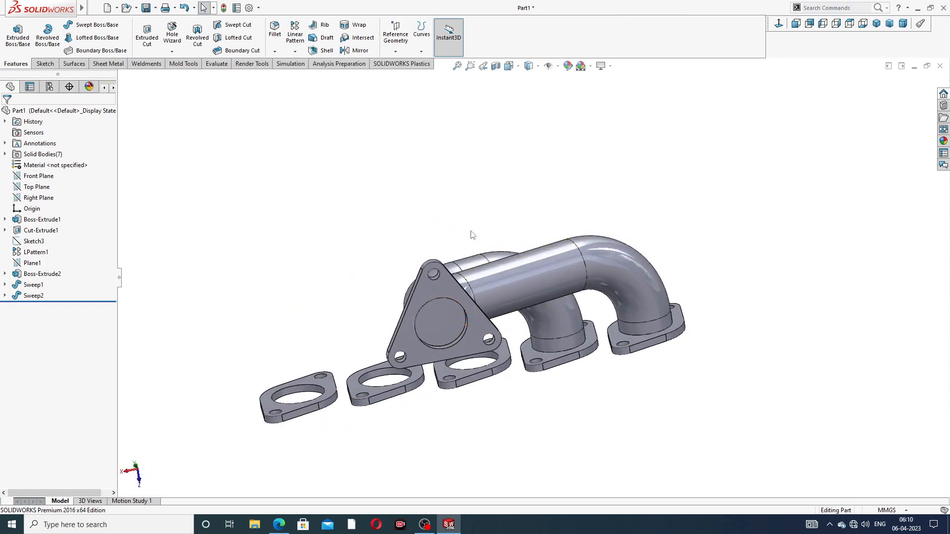
Step: In a new 3D sketch, draw a construction line about 112 mm straight down from the center of the triangular flange's circular recess
left_click(43, 64)
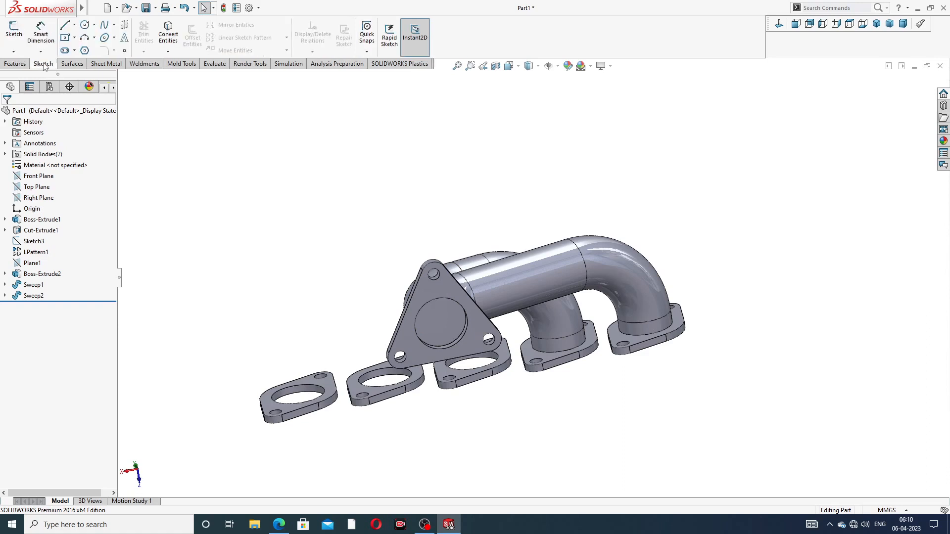
left_click(13, 51)
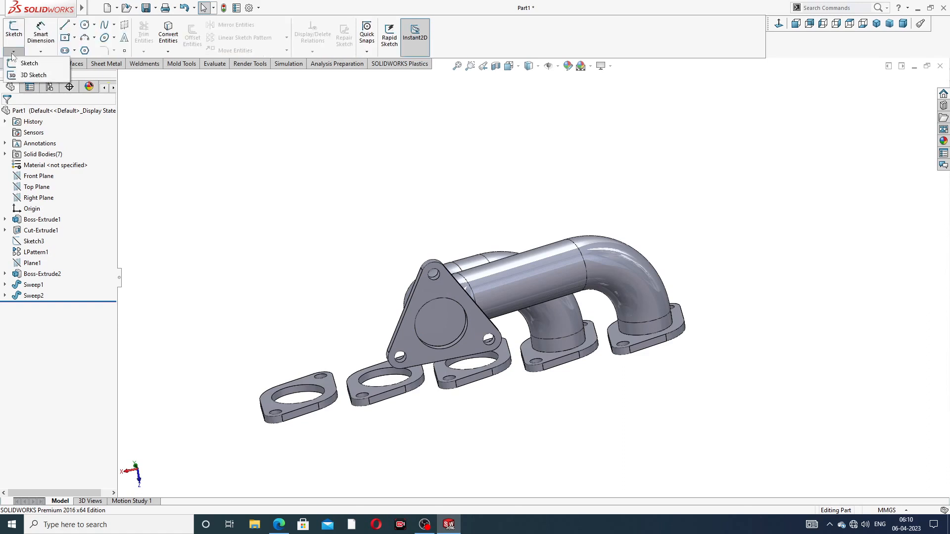
left_click(31, 76)
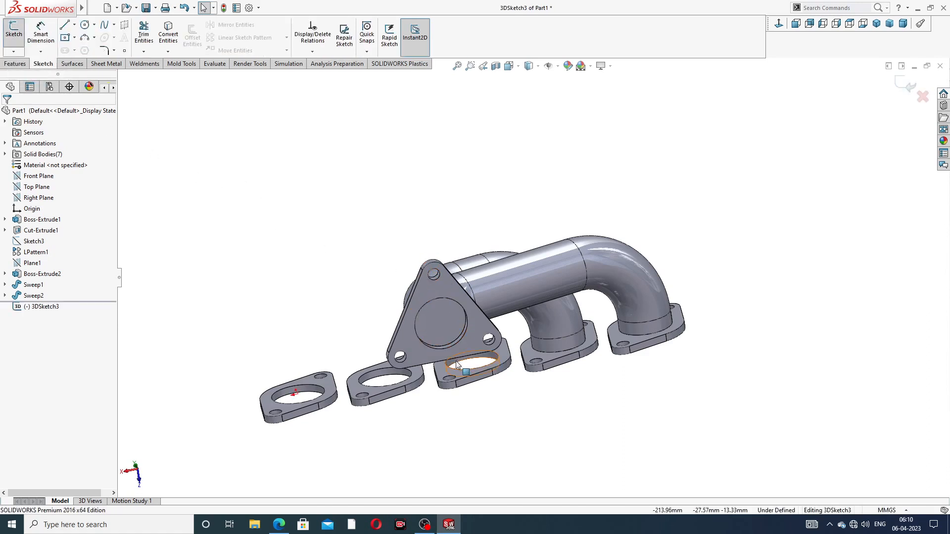
scroll(456, 364, "down", 3)
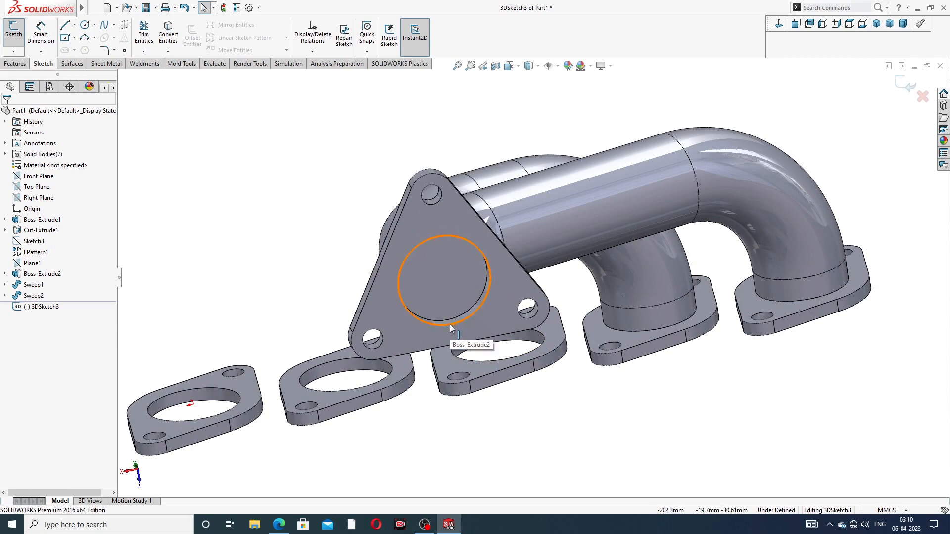
left_click(74, 26)
left_click(82, 47)
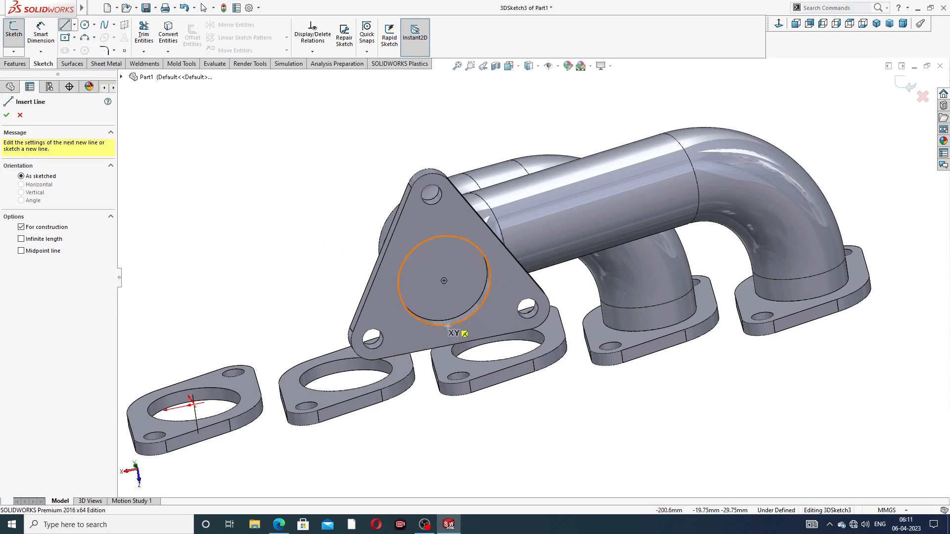
left_click(444, 281)
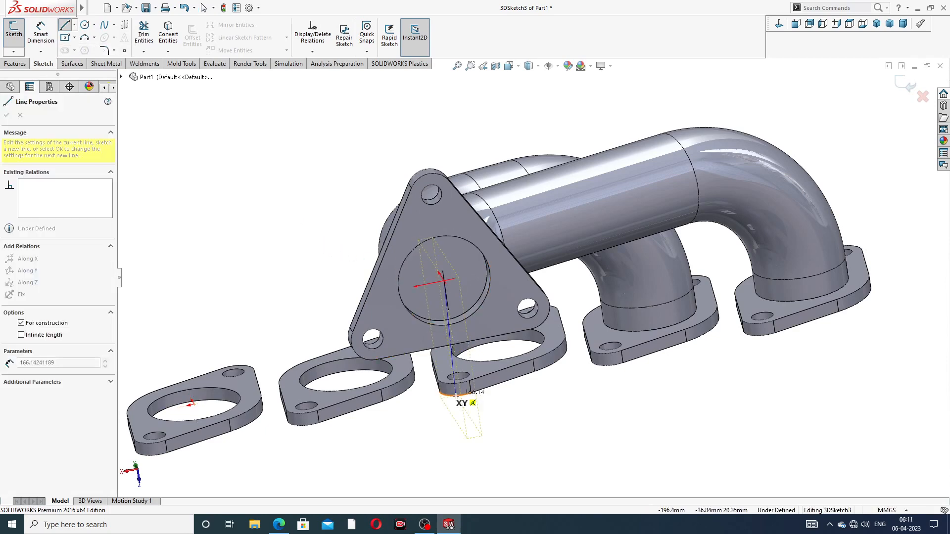
mouse_move(455, 430)
middle_mouse_down()
mouse_move(463, 409)
mouse_move(465, 420)
middle_mouse_up()
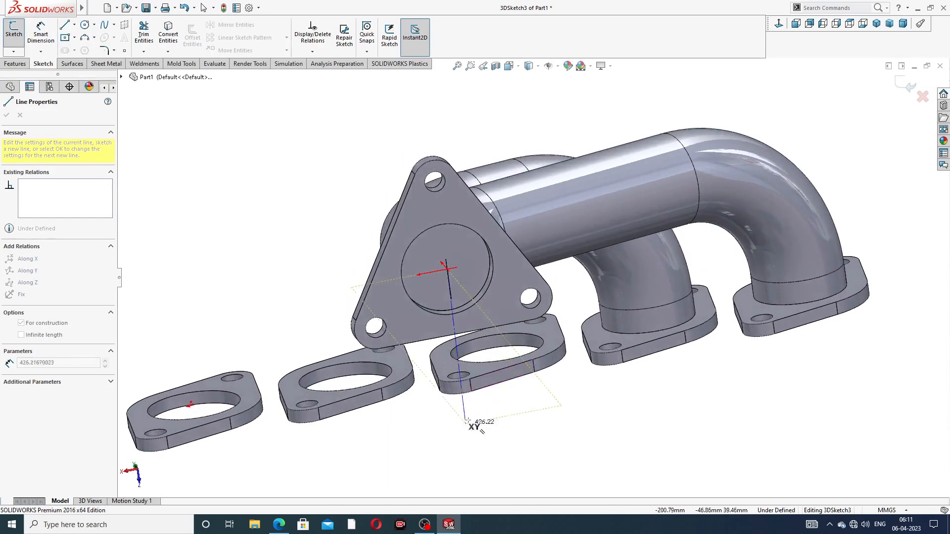
middle_click_drag(504, 384, 527, 404)
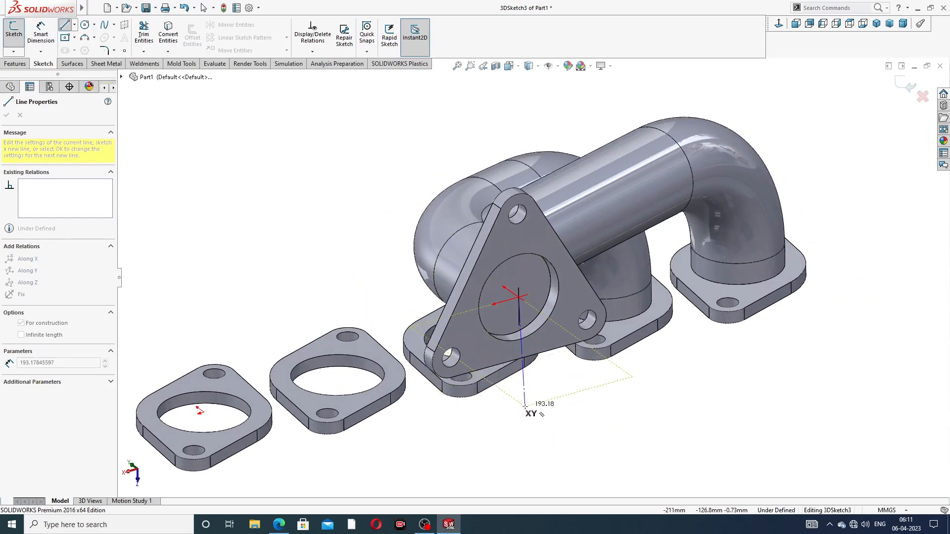
middle_click_drag(525, 407, 589, 358)
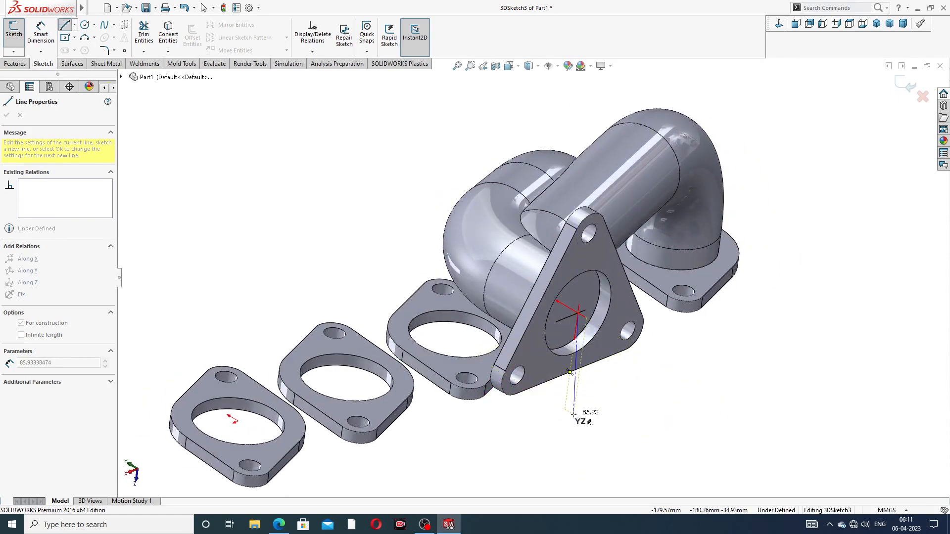
left_click(560, 438)
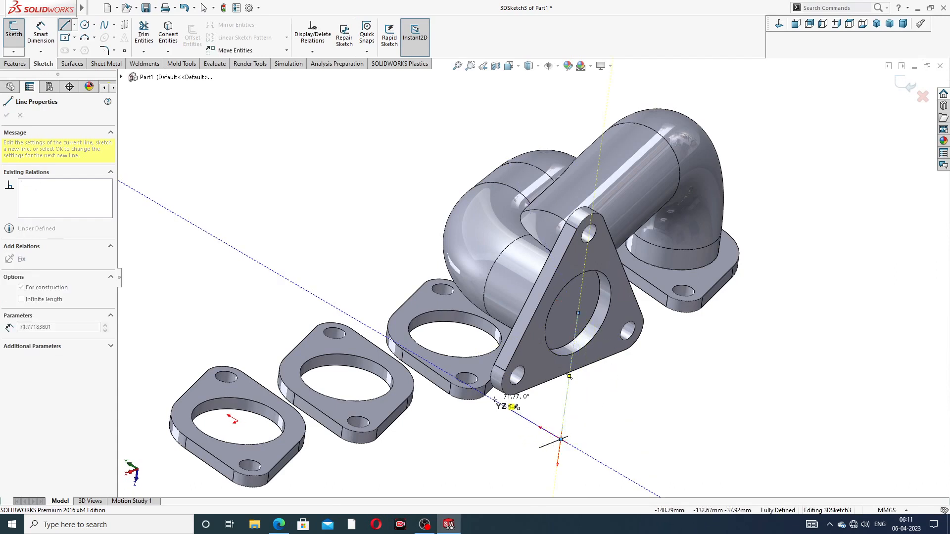
Step: Add a perpendicular construction line about 72 mm long from the vertical line's lower end toward the port flanges and finish the 3D sketch
left_click(494, 399)
right_click(585, 398)
left_click(609, 404)
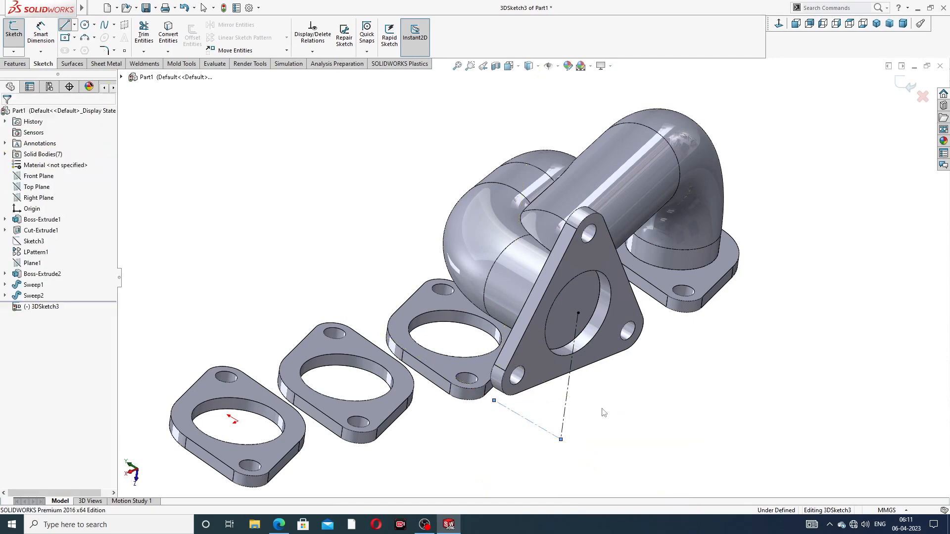
scroll(585, 399, "up", 3)
mouse_move(585, 399)
middle_mouse_down()
mouse_move(632, 377)
mouse_move(587, 394)
middle_mouse_up()
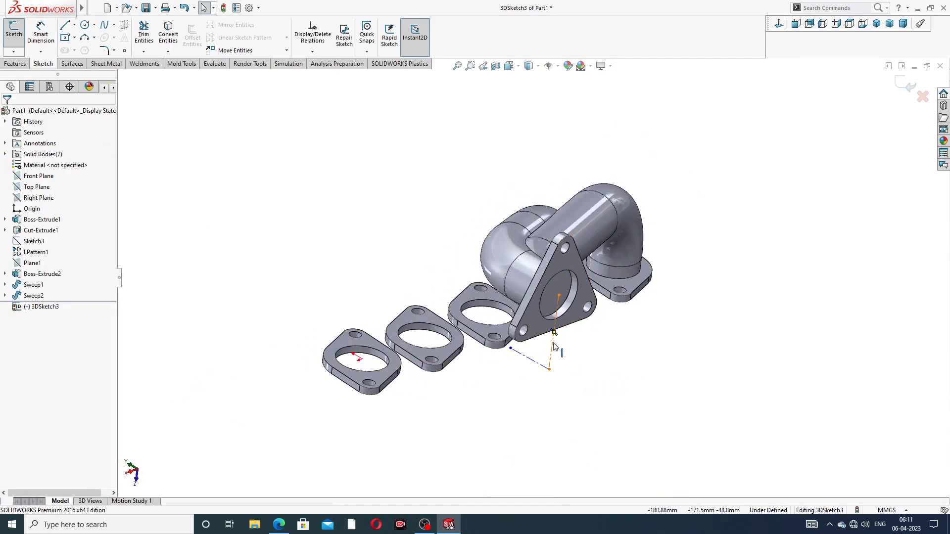
middle_click_drag(574, 348, 578, 345)
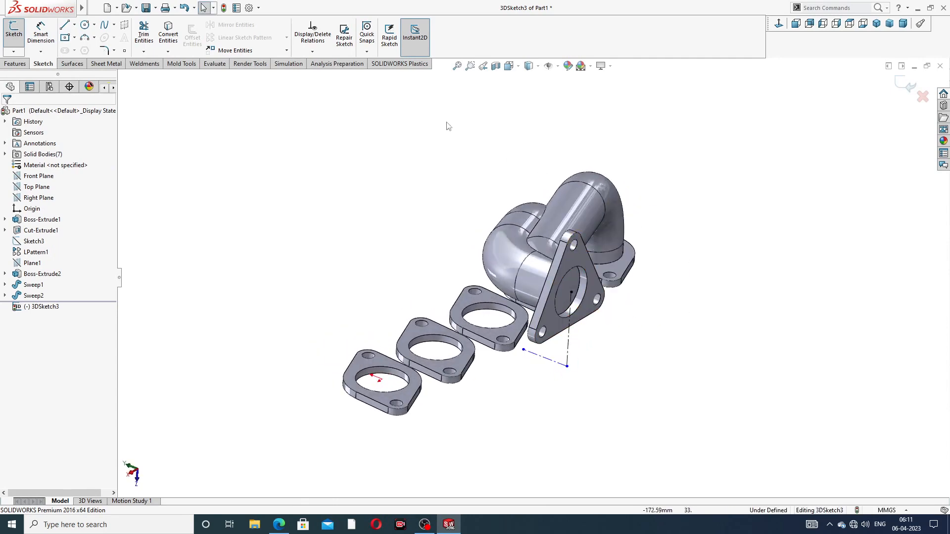
left_click(904, 85)
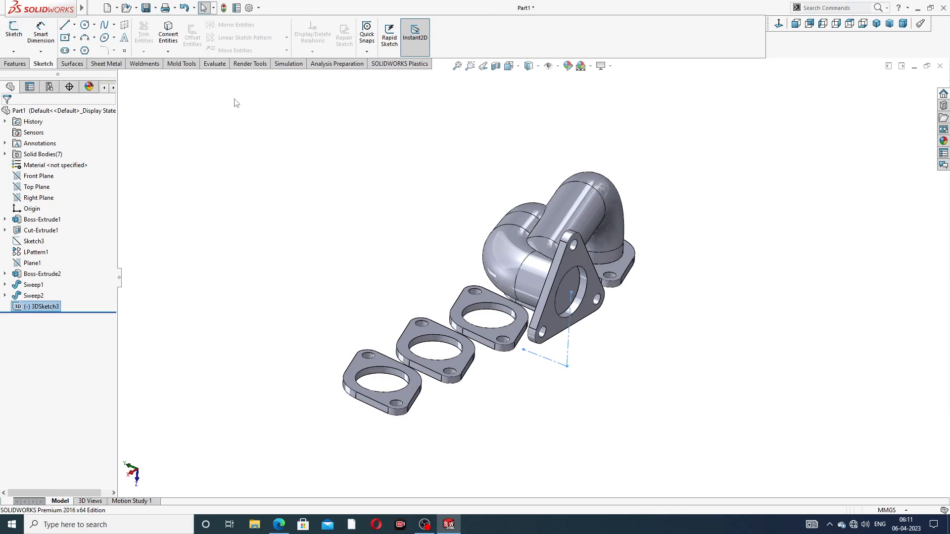
Step: Create a reference plane coincident with both construction lines below the triangular flange
left_click(15, 64)
left_click(395, 35)
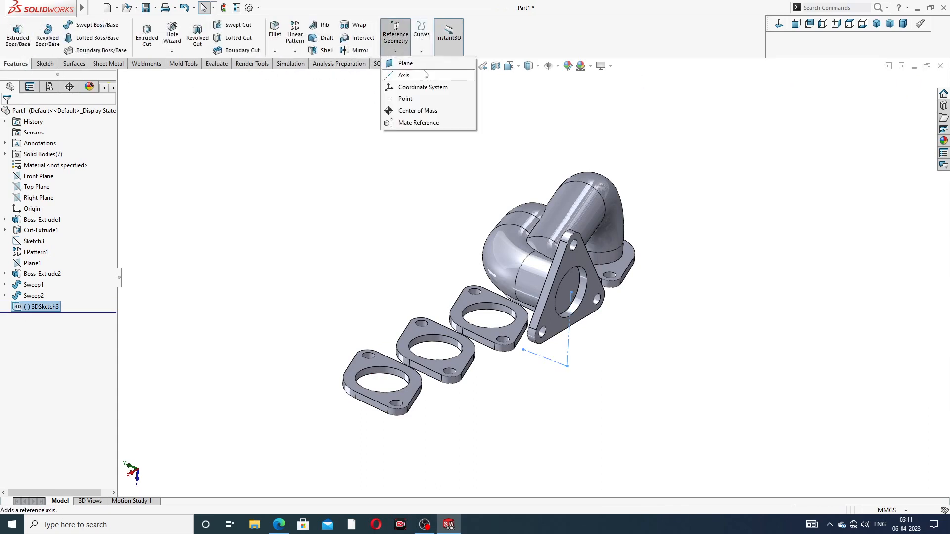
left_click(405, 63)
scroll(593, 360, "down", 3)
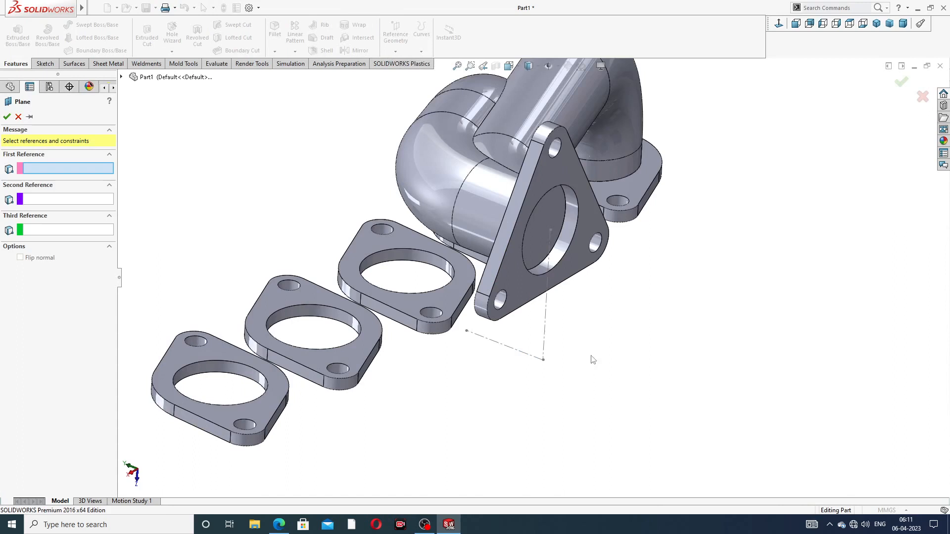
left_click(548, 305)
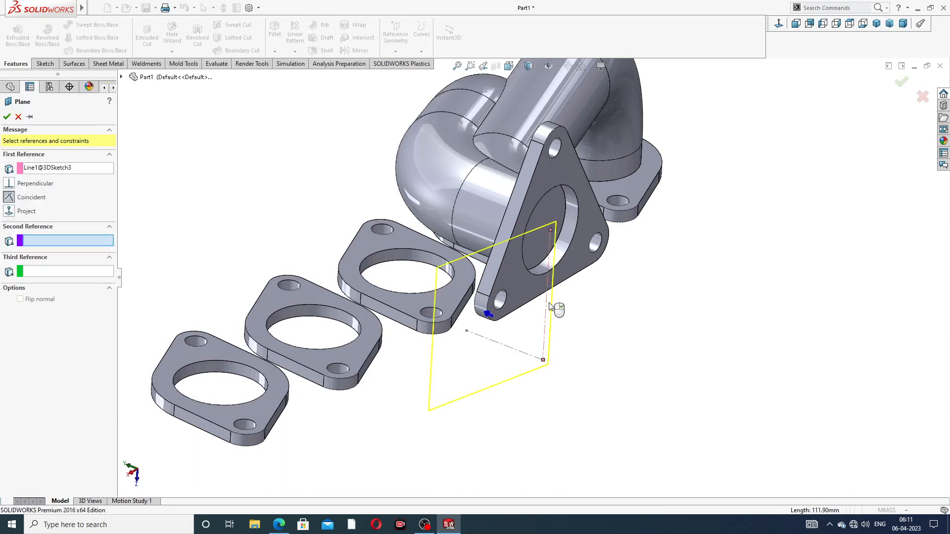
left_click(513, 353)
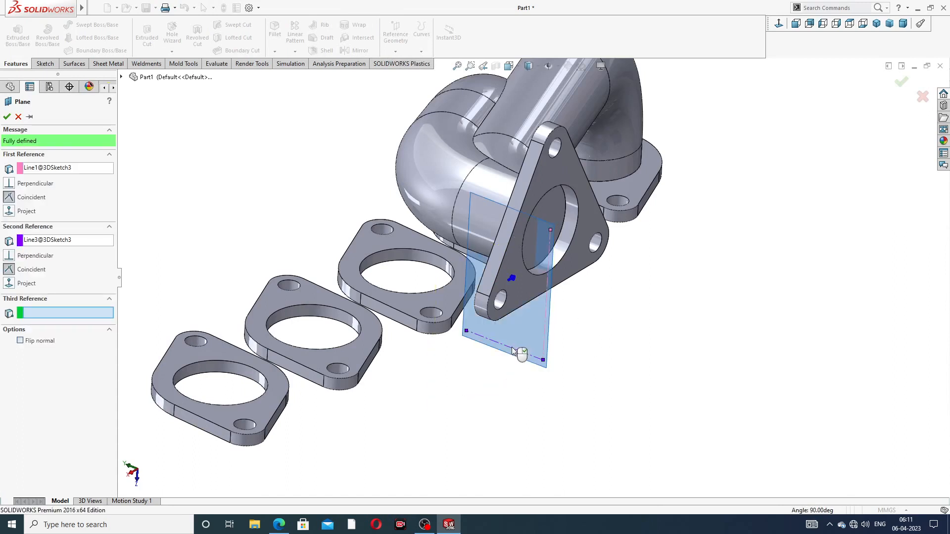
left_click(899, 84)
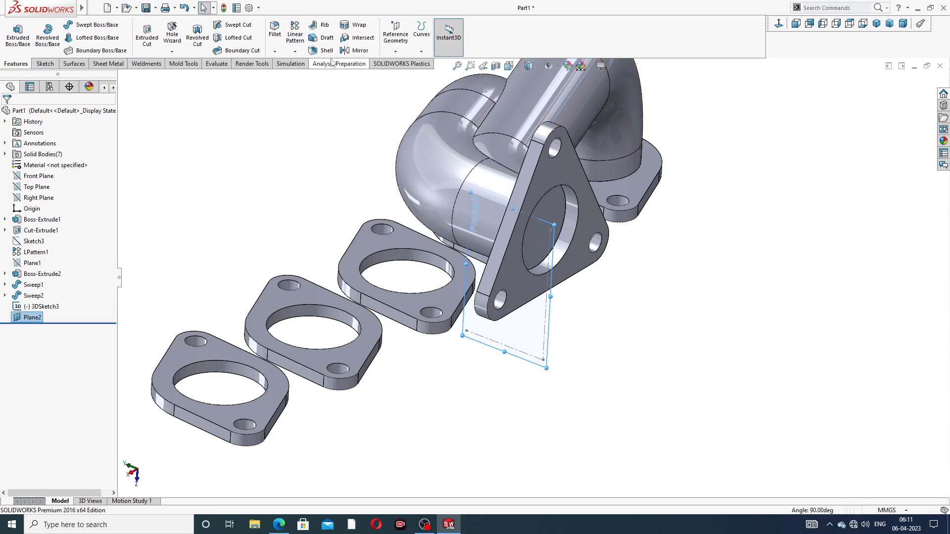
Step: Mirror both swept pipes, Sweep1 and Sweep2, about the reference plane below the triangular flange
left_click(360, 50)
scroll(538, 274, "up", 2)
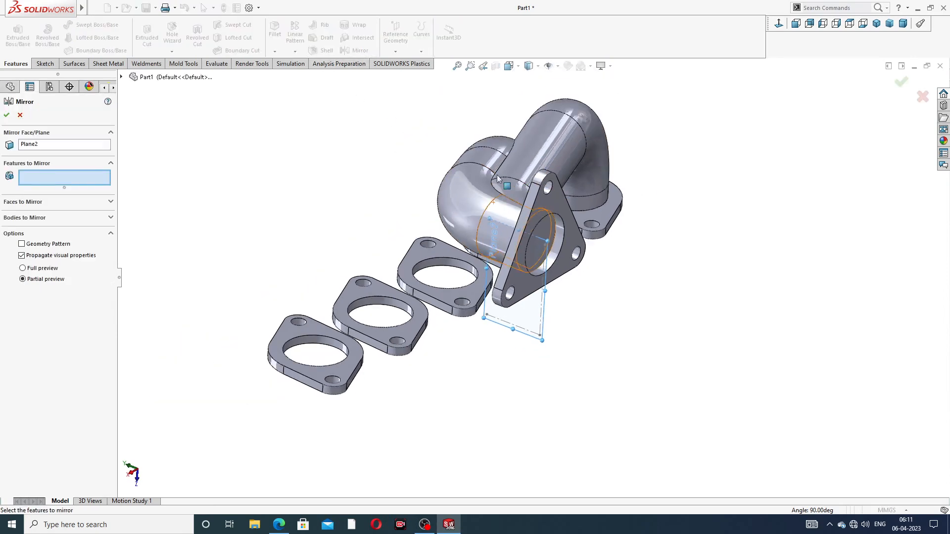
middle_click_drag(499, 178, 563, 193)
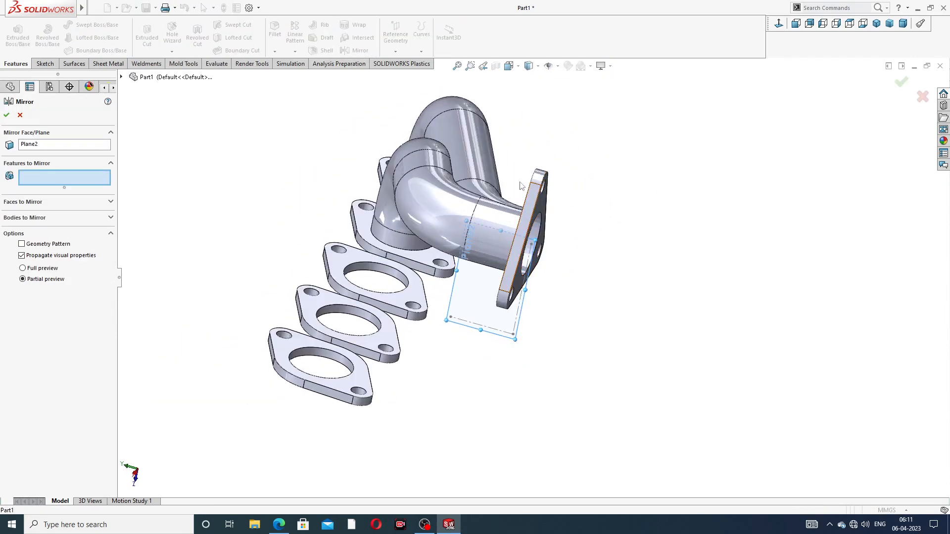
middle_click_drag(451, 200, 550, 198)
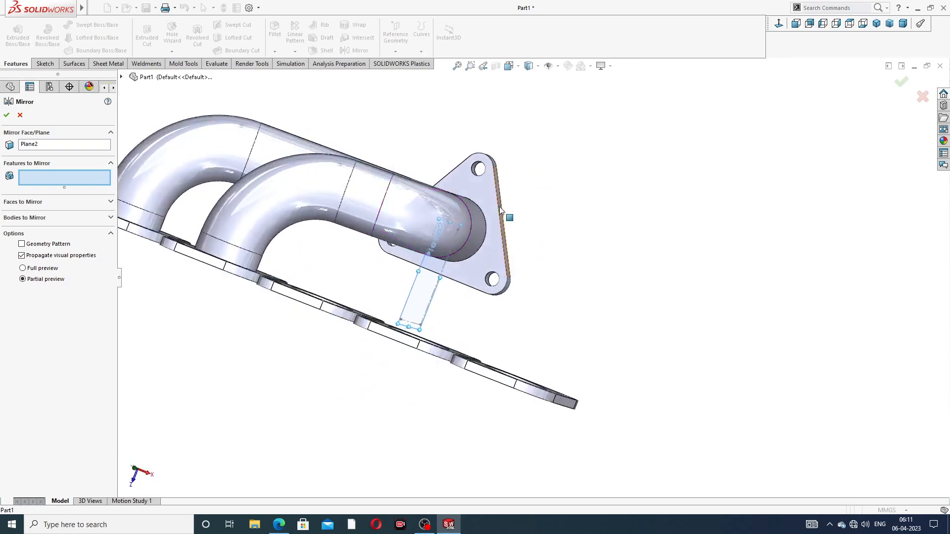
scroll(534, 277, "up", 2)
left_click(121, 78)
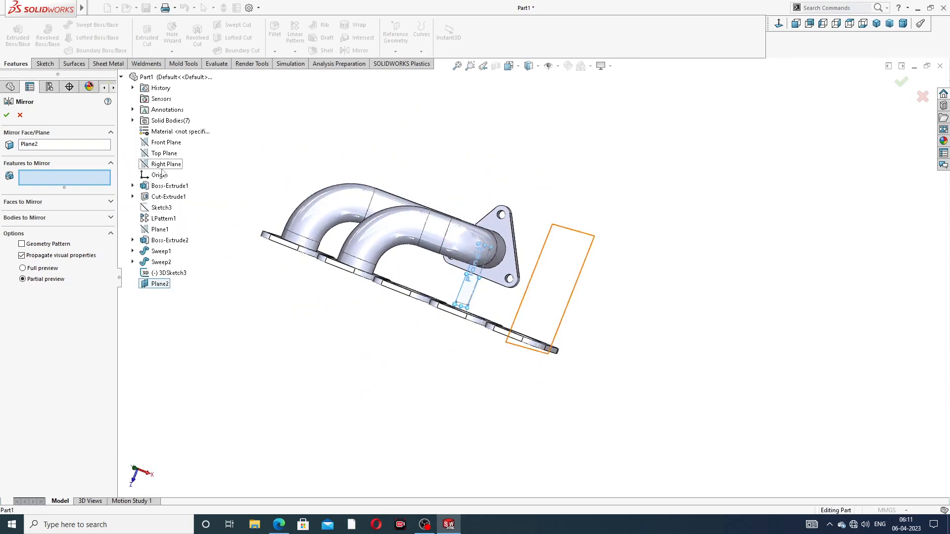
left_click(161, 251)
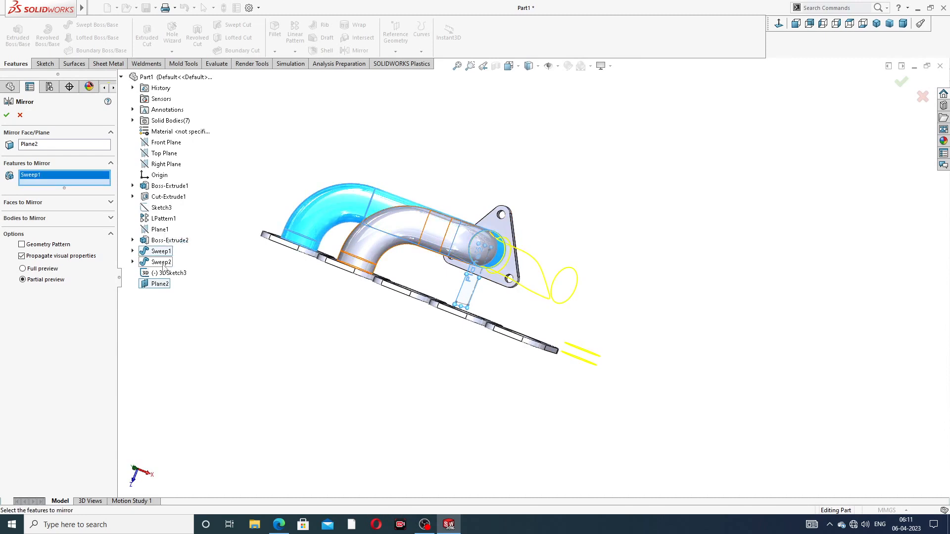
left_click(162, 262)
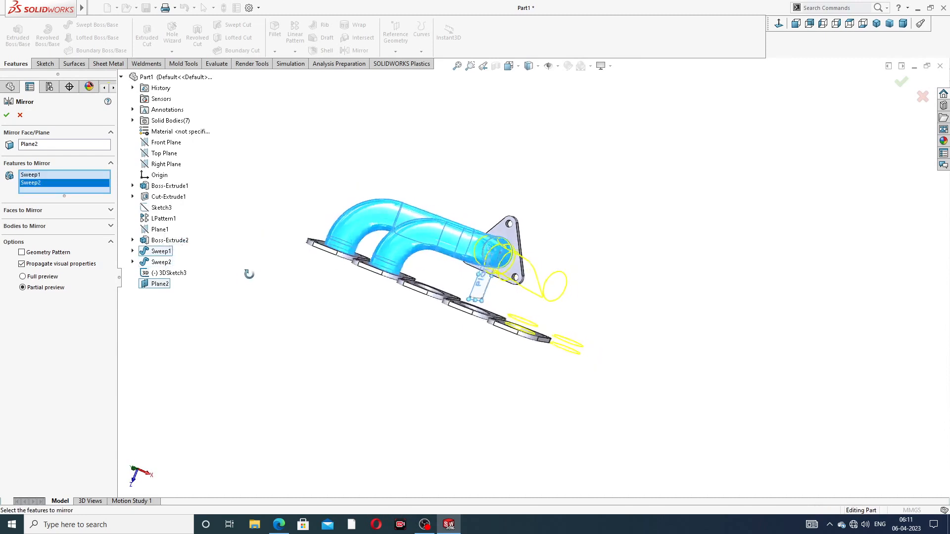
middle_click_drag(248, 271, 220, 299)
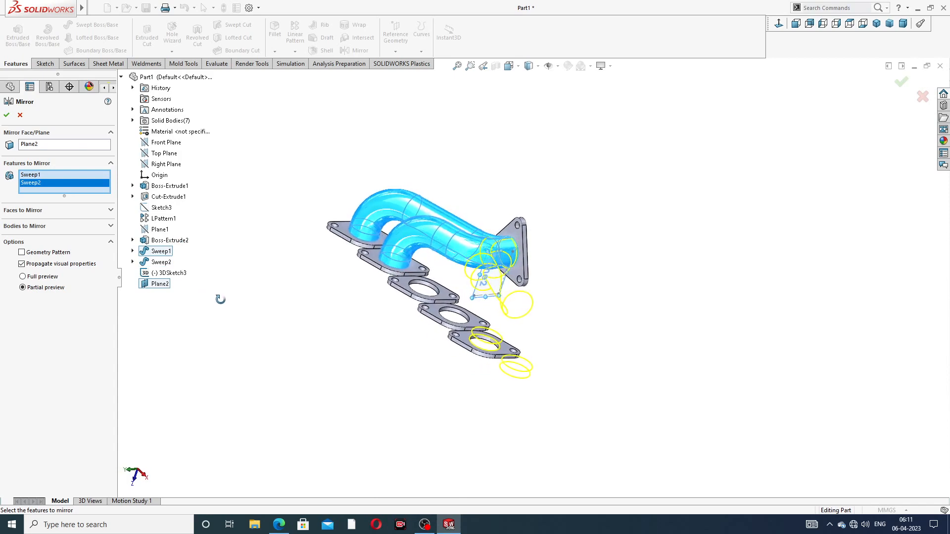
middle_click_drag(433, 212, 429, 265)
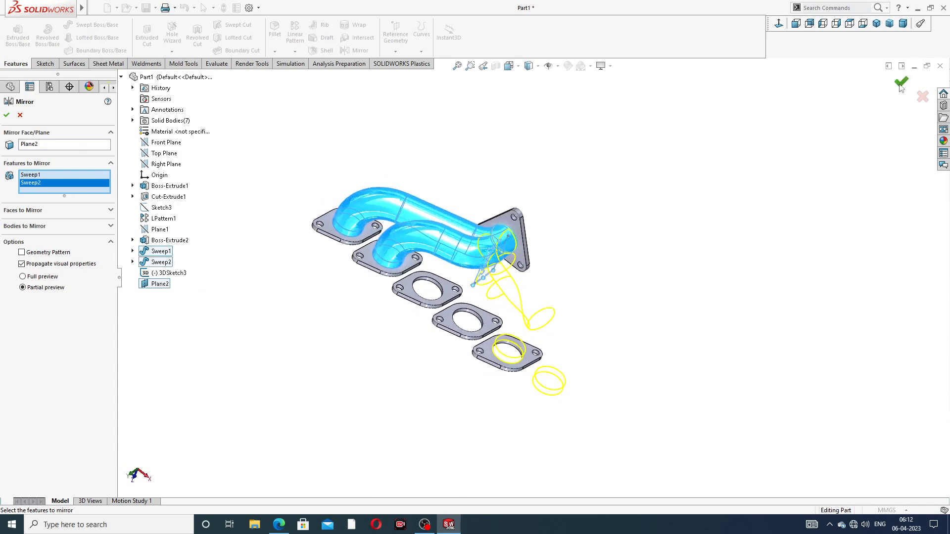
left_click(899, 86)
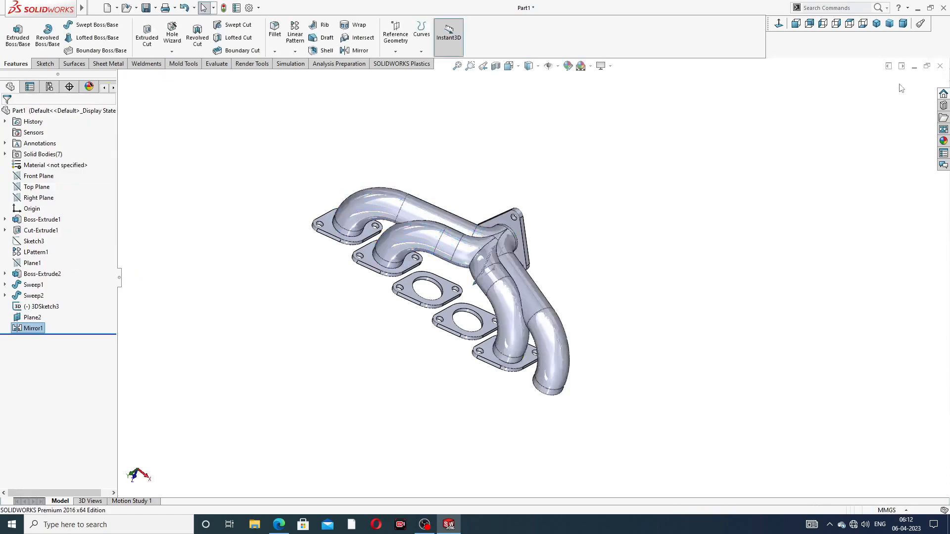
Step: Edit the mirror feature to remove Sweep1, leaving only Sweep2 mirrored about the reference plane
middle_click_drag(649, 172, 628, 163)
middle_click_drag(573, 265, 554, 270)
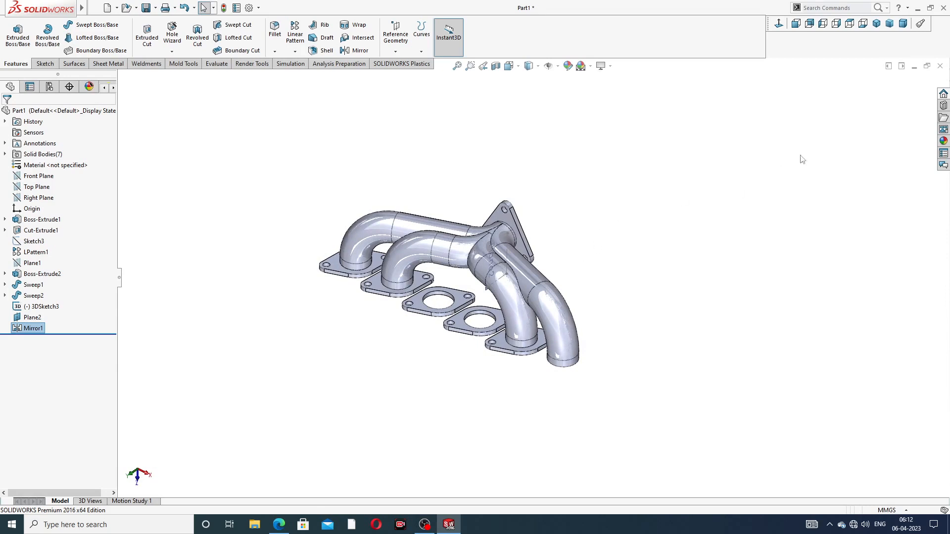
mouse_move(555, 271)
middle_mouse_down()
mouse_move(561, 227)
mouse_move(549, 258)
middle_mouse_up()
left_click(35, 329)
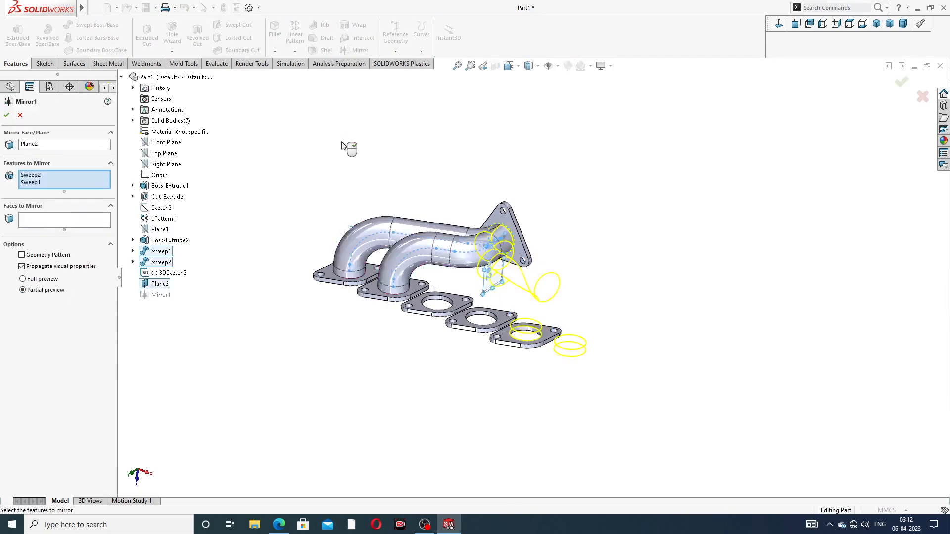
right_click(52, 187)
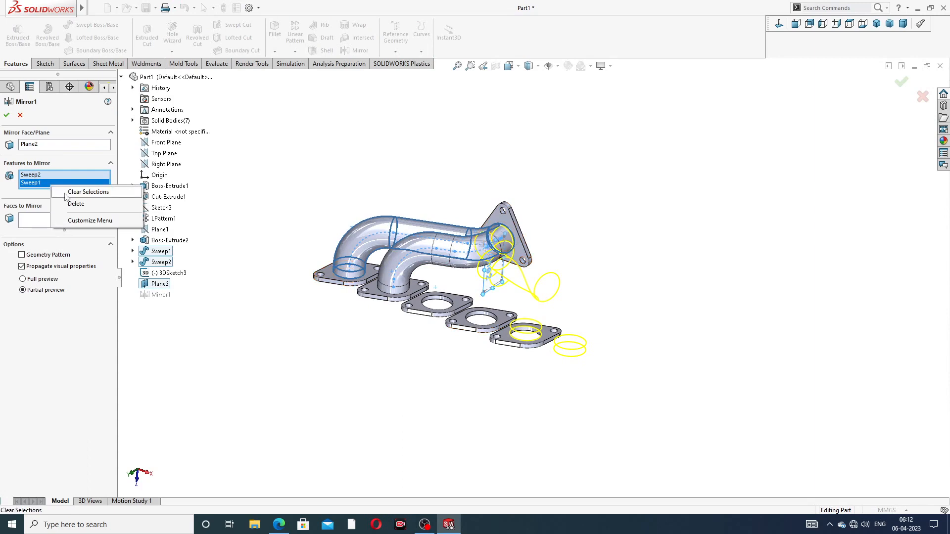
left_click(74, 203)
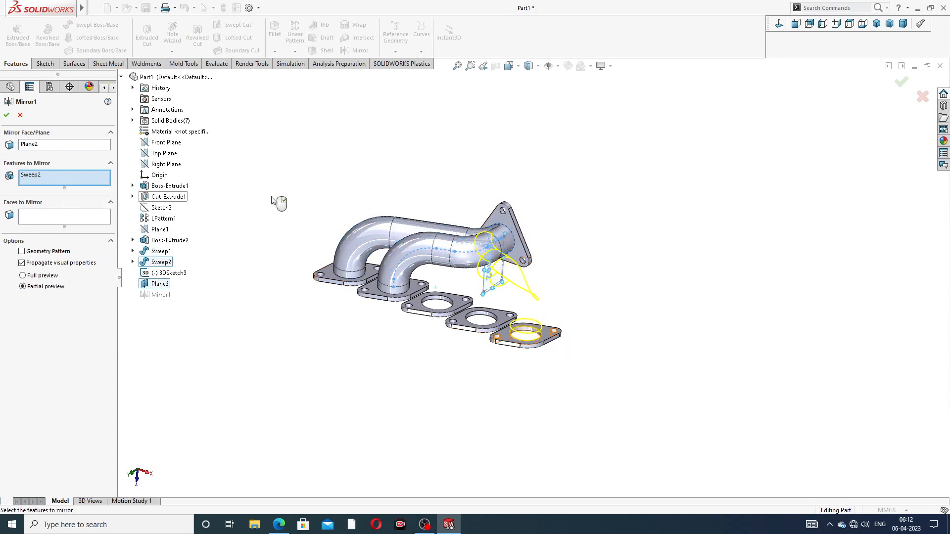
middle_click_drag(271, 199, 348, 219)
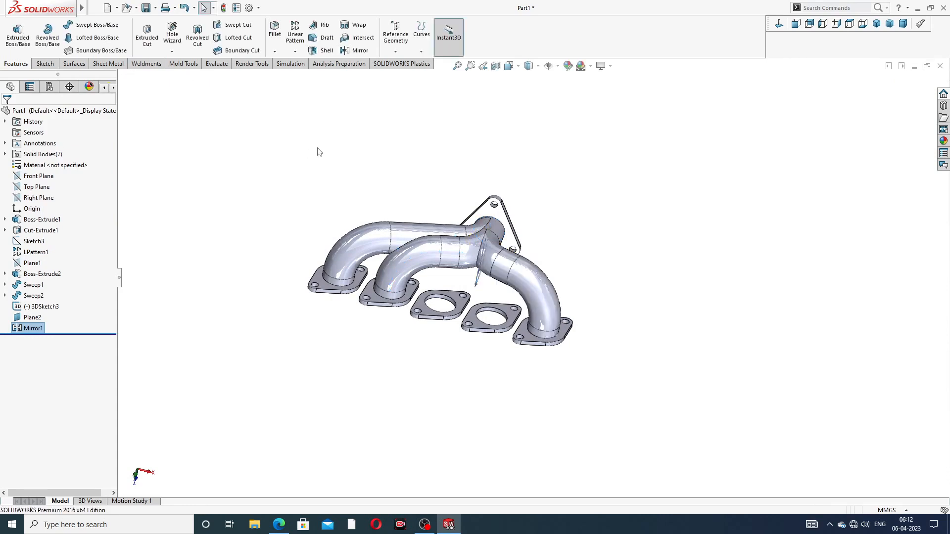
Step: Examine the manifold from several sides, checking the mirrored pipe and the port flanges without pipes
middle_click_drag(488, 231, 391, 225)
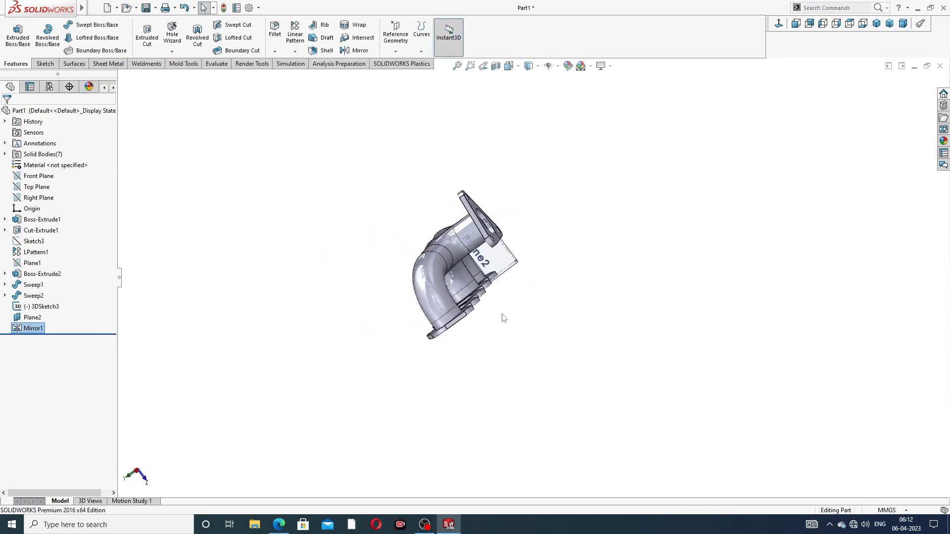
scroll(502, 318, "down", 2)
middle_click_drag(467, 221, 618, 297)
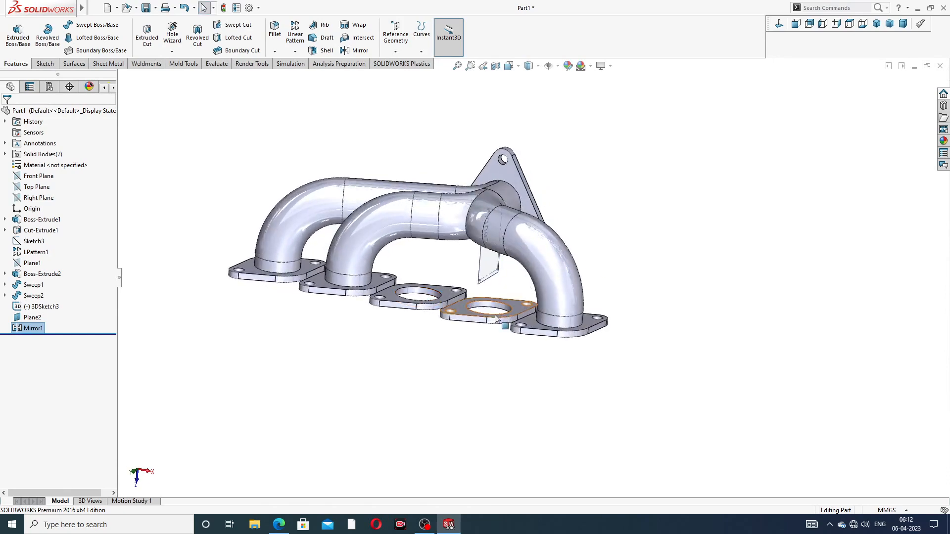
scroll(466, 299, "down", 2)
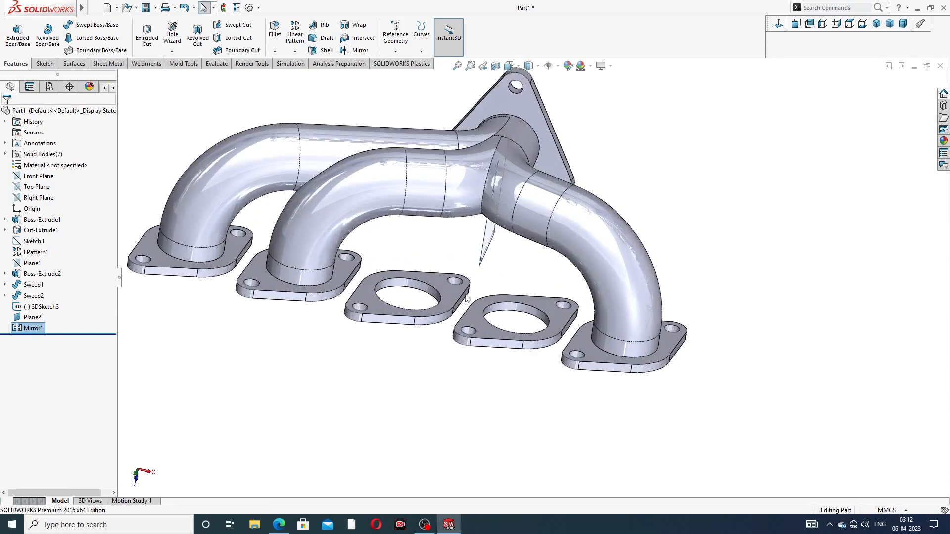
scroll(473, 233, "up", 3)
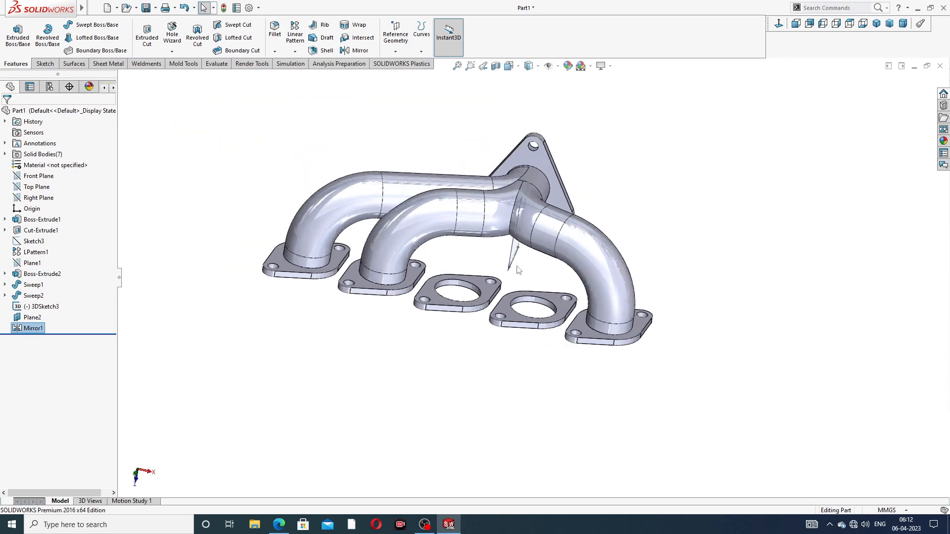
mouse_move(513, 265)
middle_mouse_down()
mouse_move(421, 265)
mouse_move(461, 276)
mouse_move(489, 272)
mouse_move(498, 257)
middle_mouse_up()
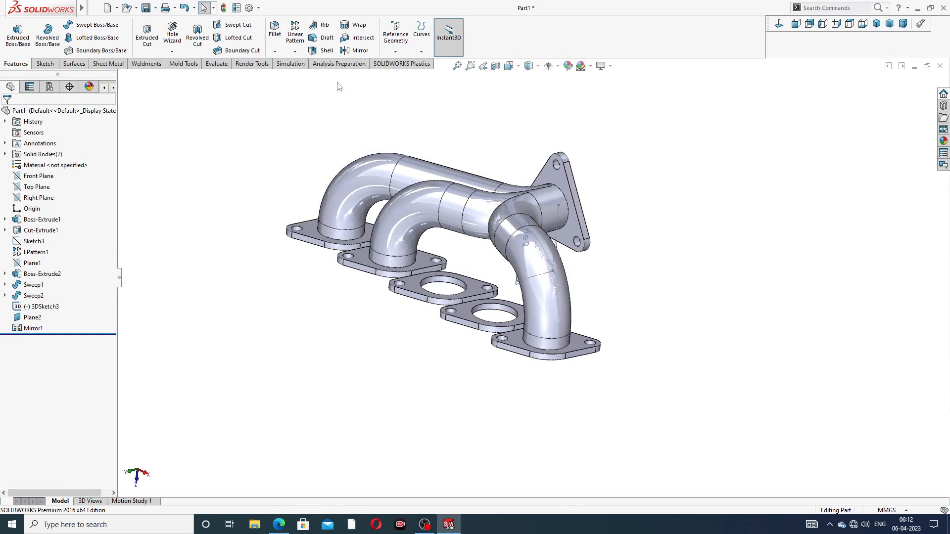
Step: In a new 3D sketch, draw a line about 72 mm along Y from the center of the triangular flange's recess toward the port flanges
left_click(45, 64)
left_click(14, 51)
left_click(30, 75)
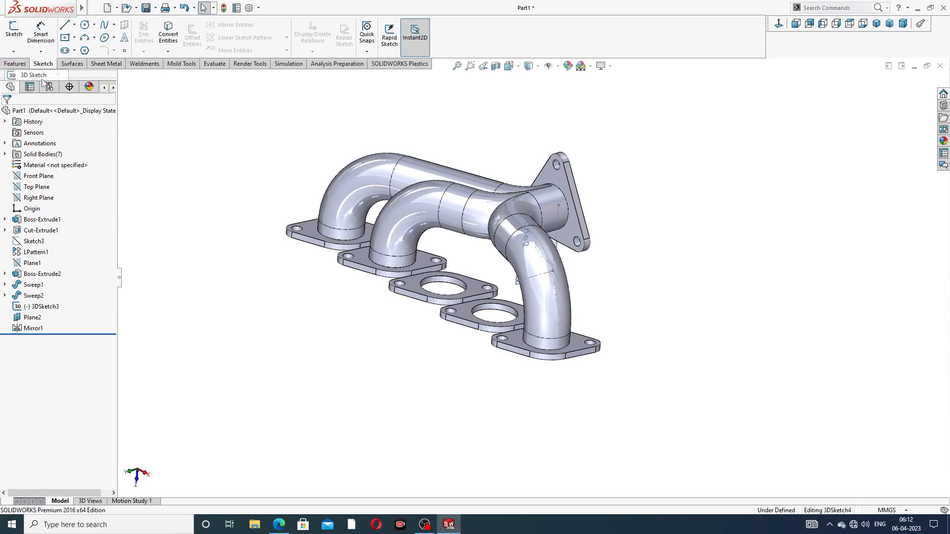
middle_click_drag(562, 210, 573, 204)
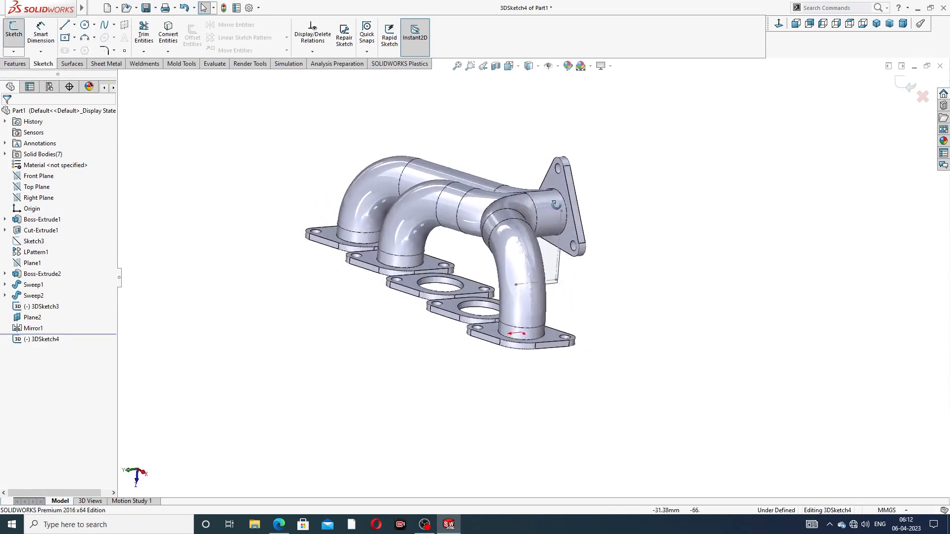
scroll(569, 218, "up", 5)
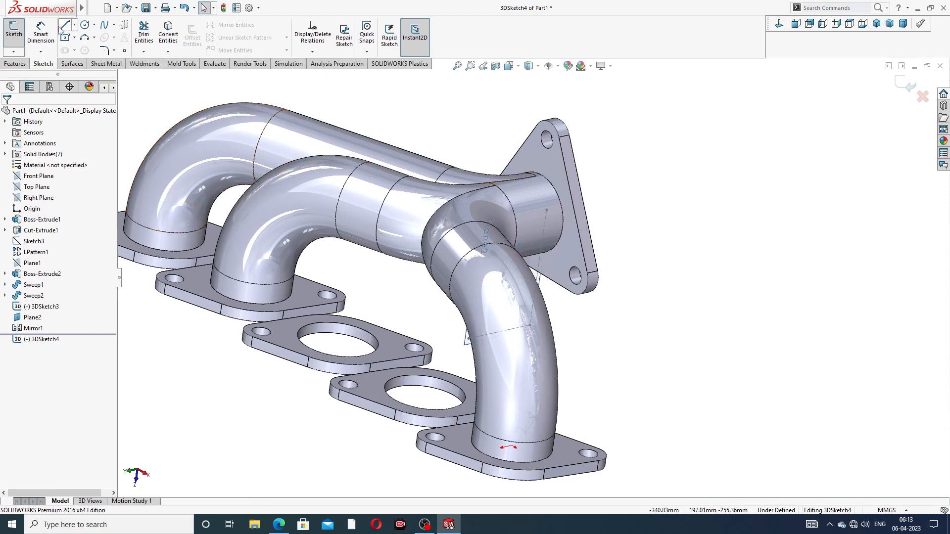
left_click(65, 25)
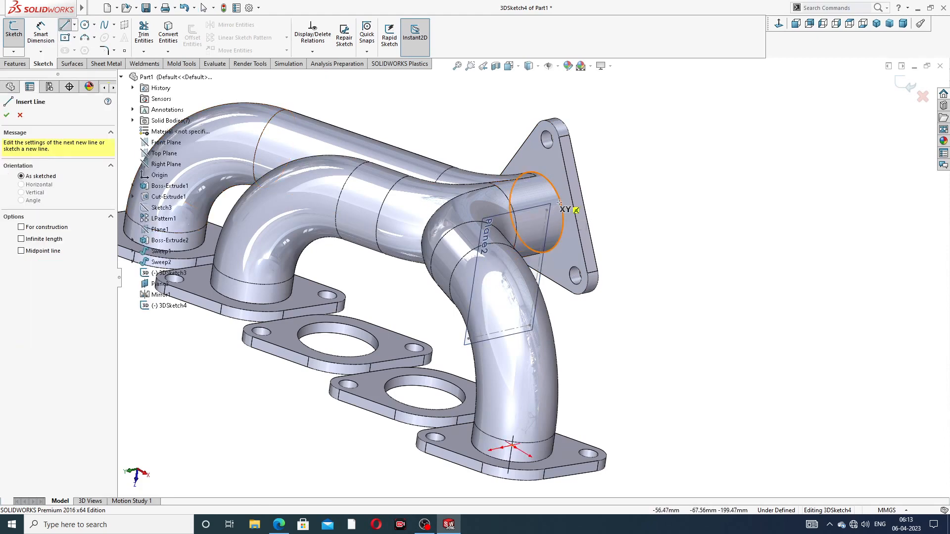
middle_click_drag(562, 203, 559, 208)
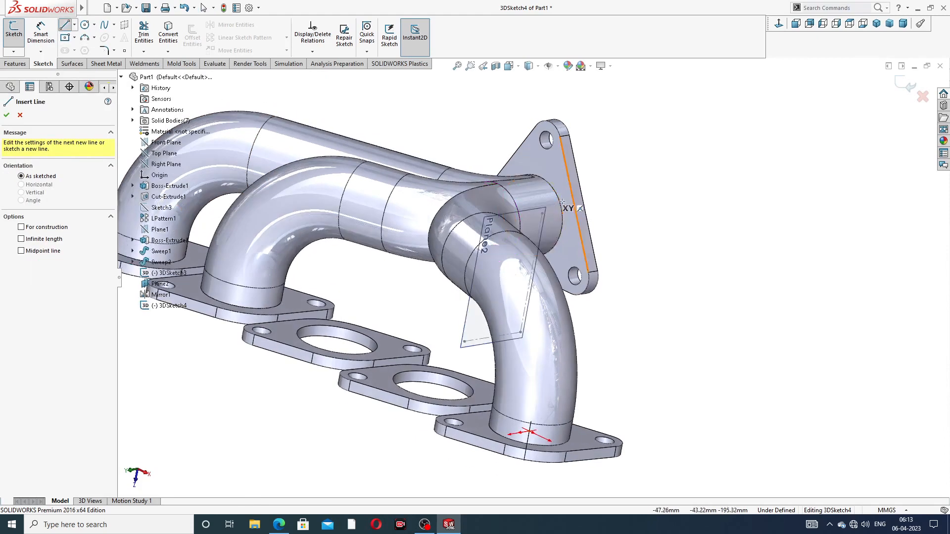
left_click(532, 215)
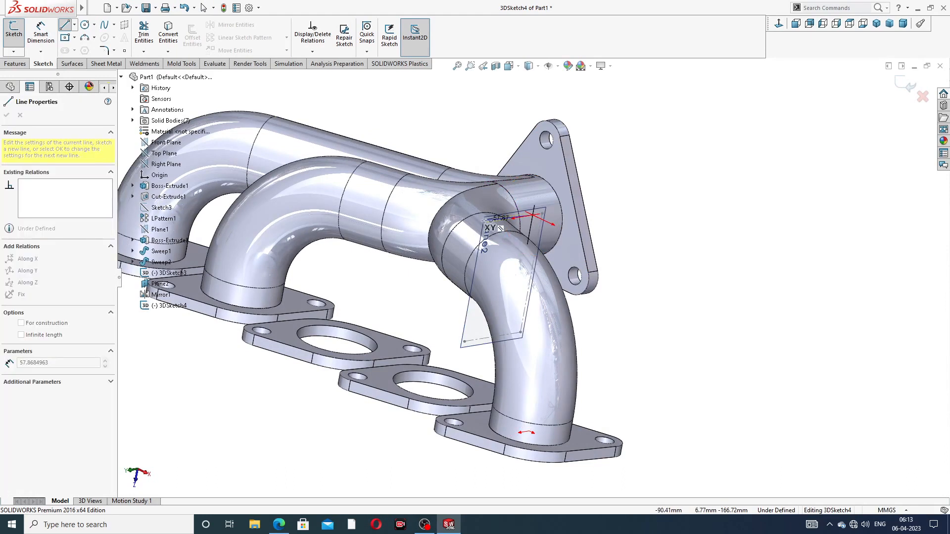
left_click(477, 224)
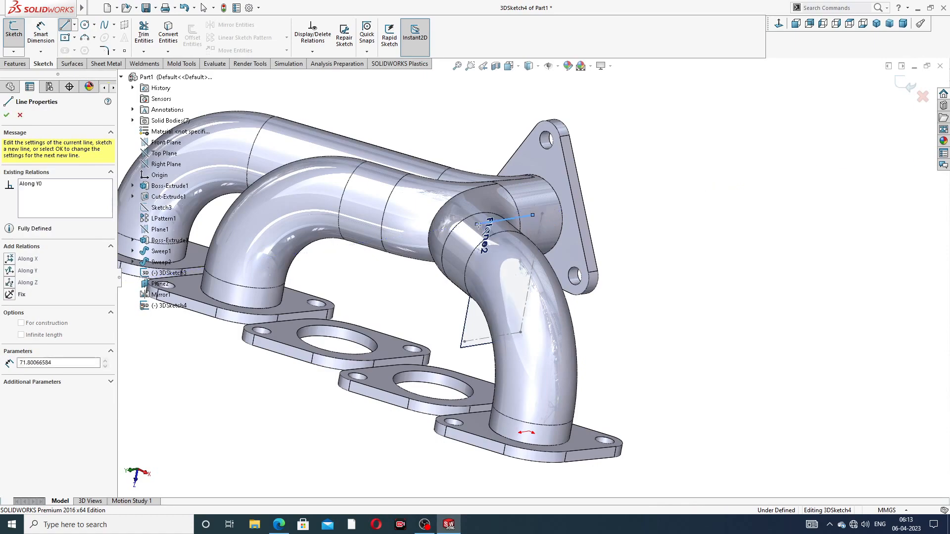
right_click(518, 192)
left_click(550, 257)
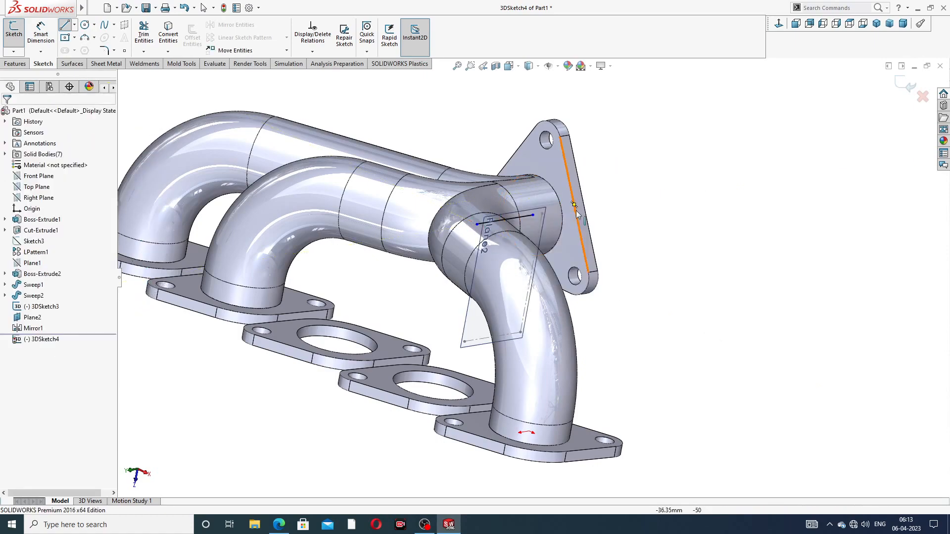
Step: Shorten the sketched line by moving its free end closer to the triangular flange
mouse_move(549, 256)
middle_mouse_down()
mouse_move(524, 214)
mouse_move(490, 227)
middle_mouse_up()
left_click_drag(475, 230, 493, 230)
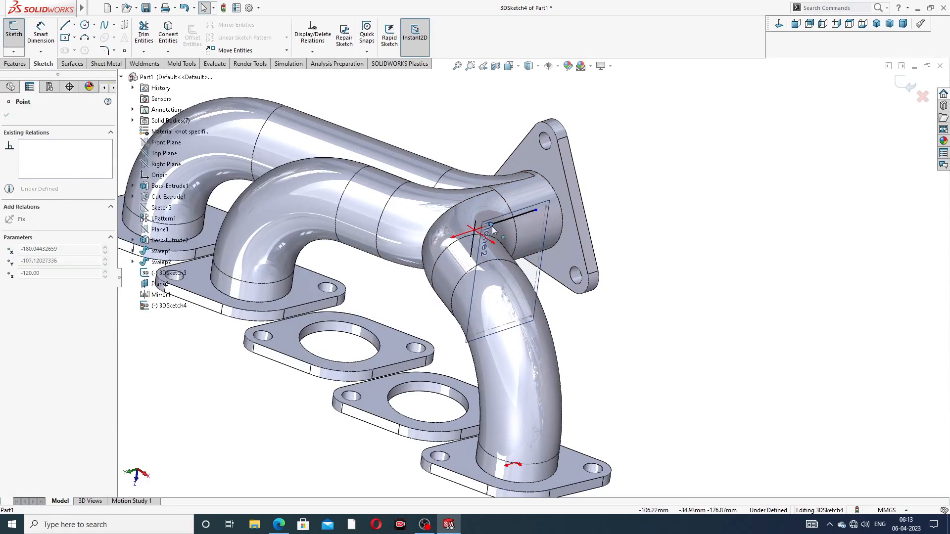
left_click(646, 195)
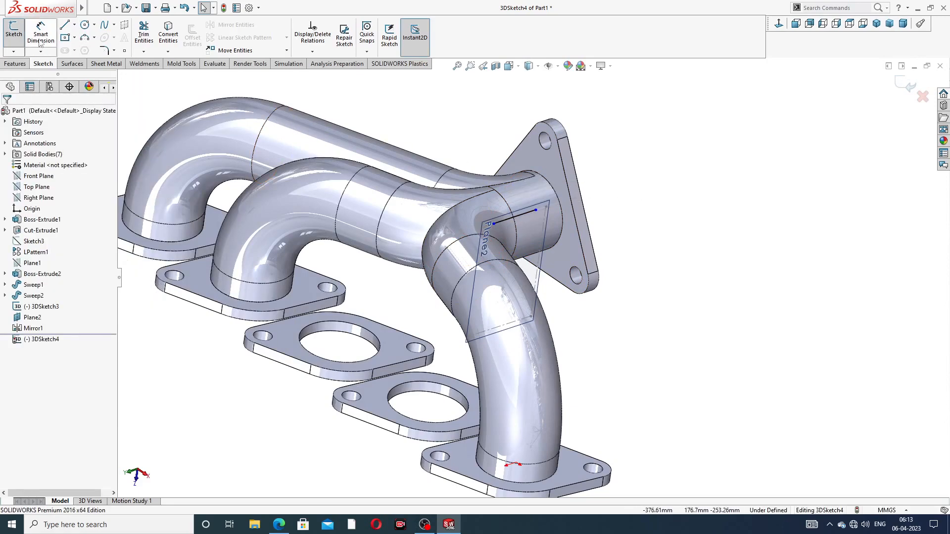
left_click(65, 25)
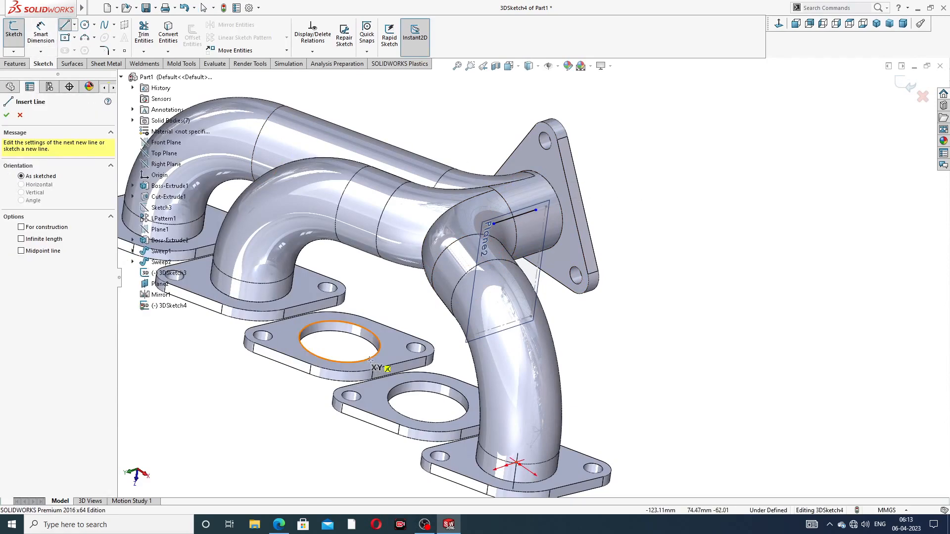
left_click(339, 341)
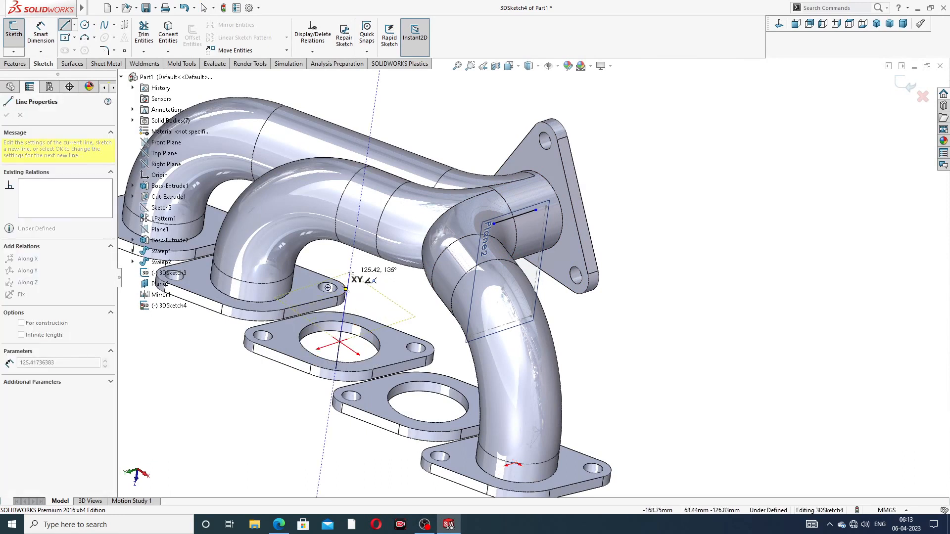
left_click(346, 286)
right_click(376, 247)
left_click(398, 282)
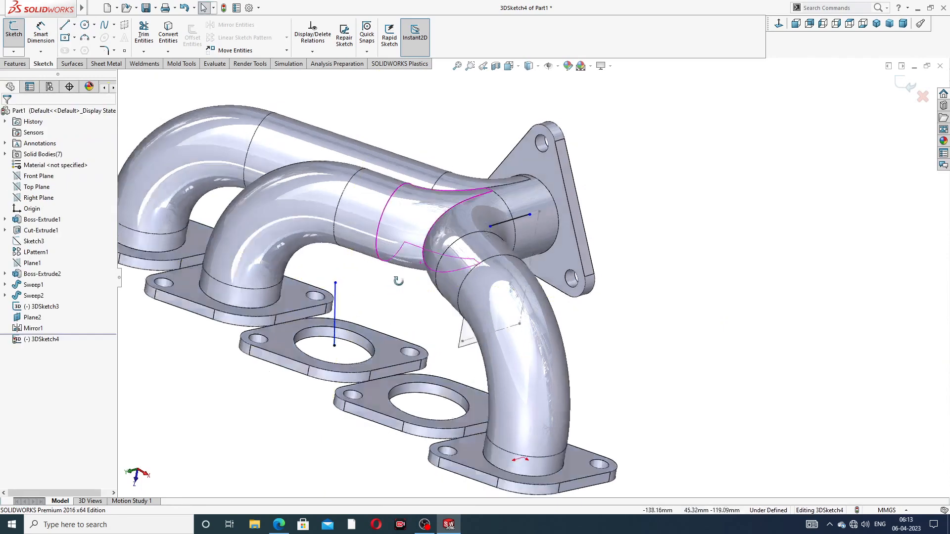
middle_click_drag(398, 281, 411, 292)
left_click(295, 311)
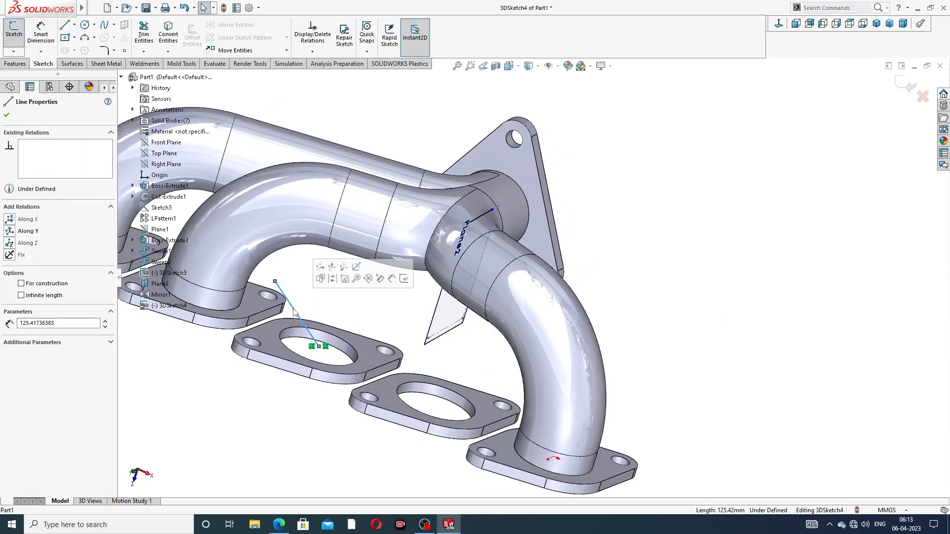
key("Delete")
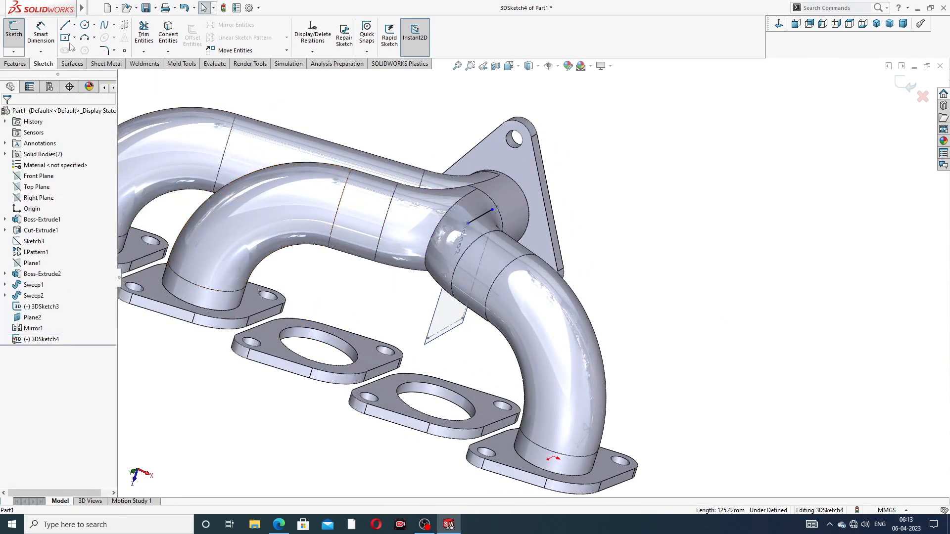
Step: Draw a line about 46 mm long along Z from the center of the middle port flange's hole toward the pipes
left_click(64, 25)
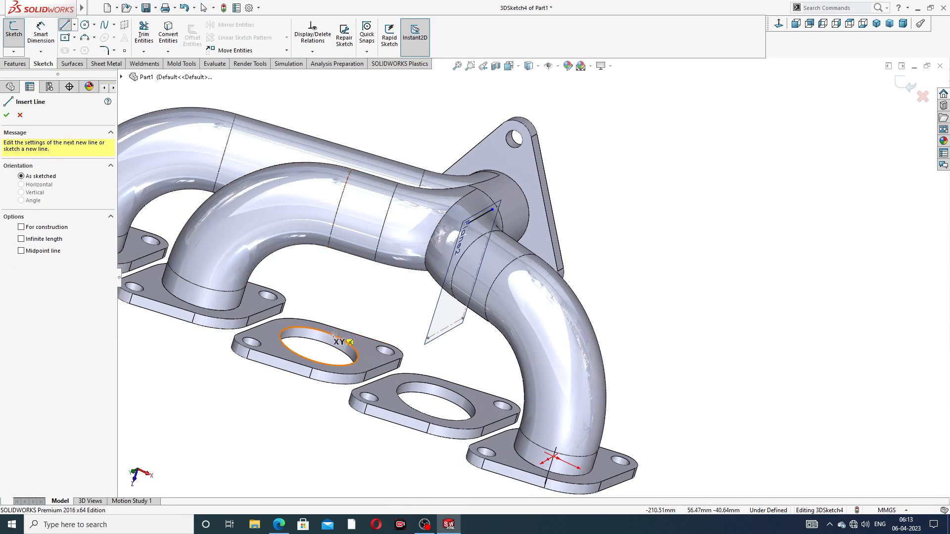
left_click(319, 347)
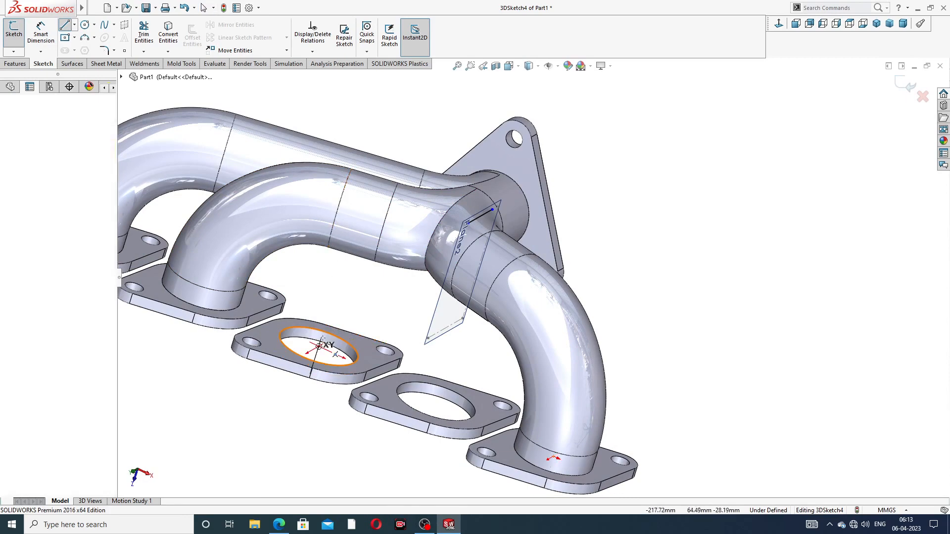
middle_click_drag(340, 292, 346, 275)
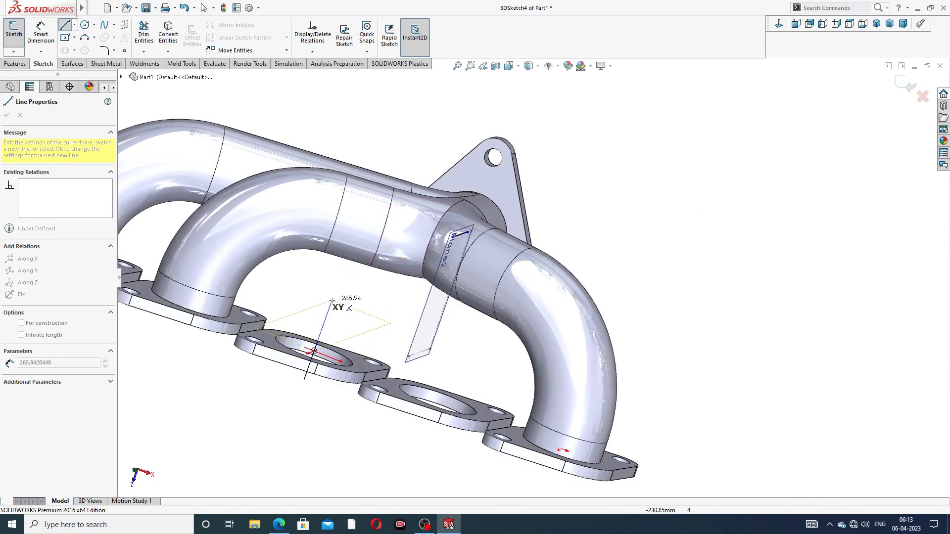
key("Tab")
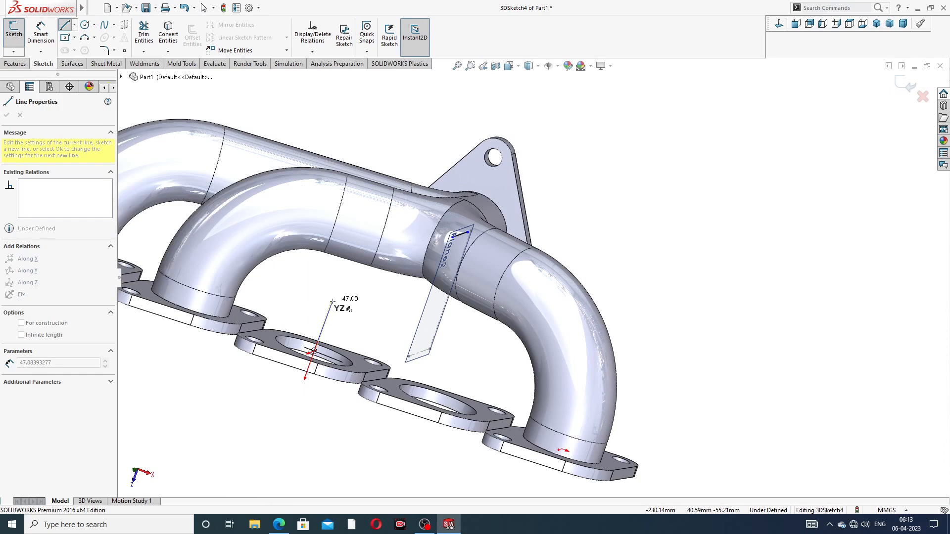
middle_click_drag(326, 310, 338, 309)
key("Tab")
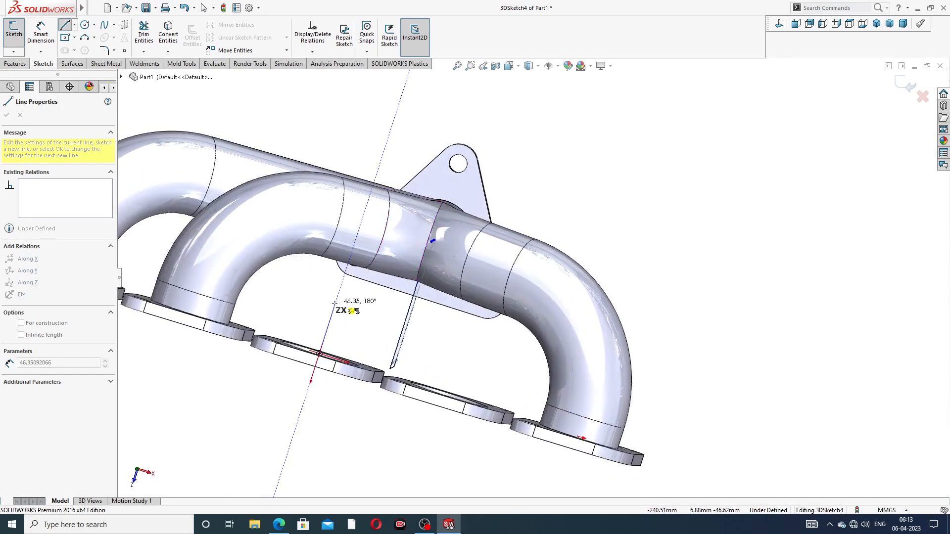
left_click(335, 302)
right_click(360, 300)
left_click(383, 312)
Step: Join the free ends of the port flange line and the triangular flange line with a slanted line about 145 mm long
middle_click_drag(371, 321, 342, 330)
middle_click_drag(437, 277, 413, 309)
left_click(64, 25)
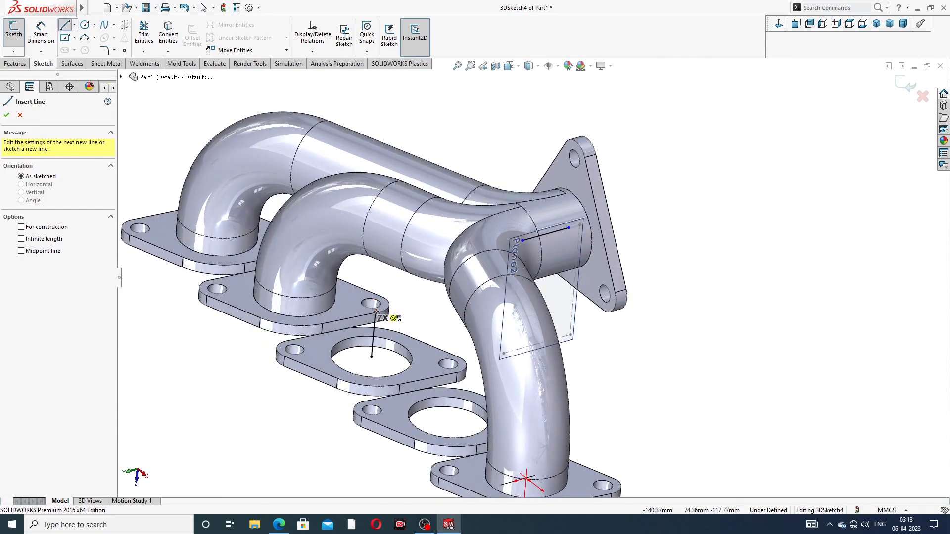
left_click(375, 310)
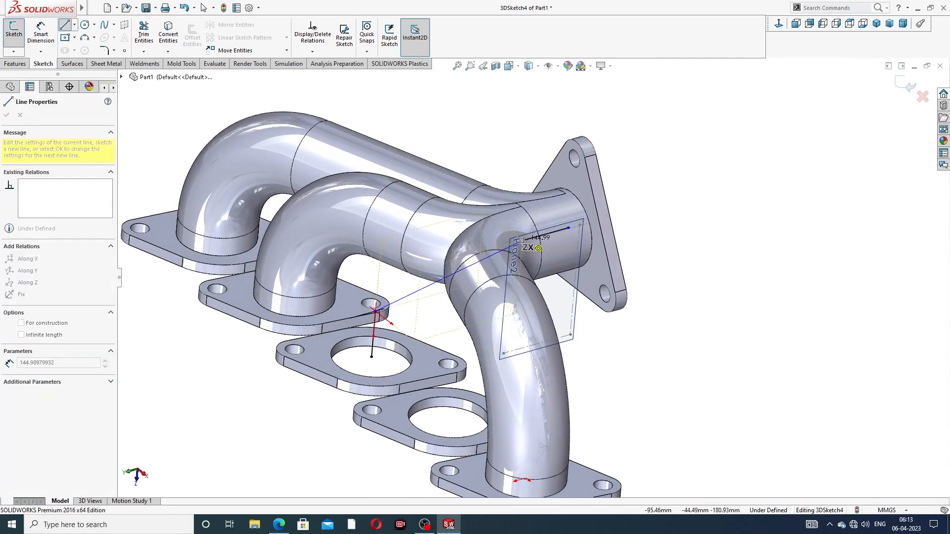
left_click(522, 241)
right_click(643, 187)
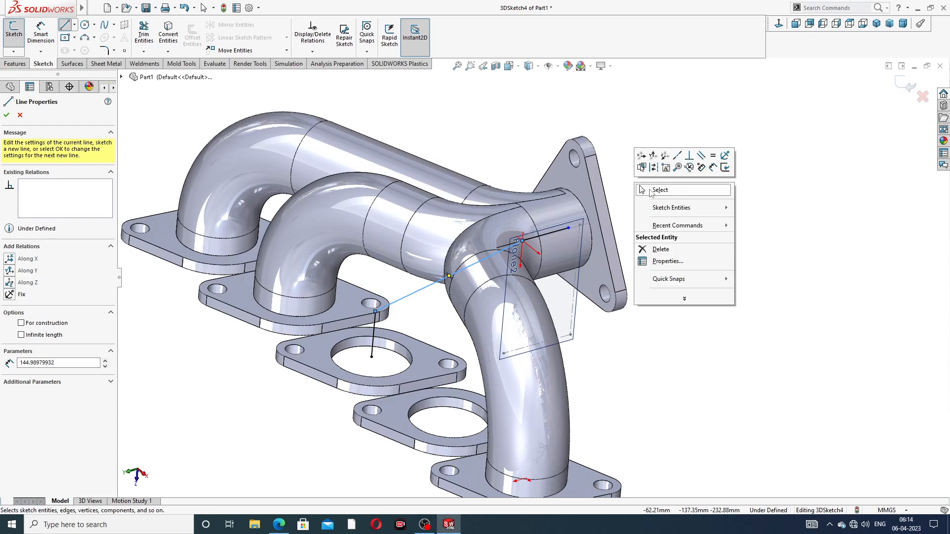
left_click(646, 190)
Step: Dimension the line rising from the middle port flange to 114 mm
middle_click_drag(559, 251, 572, 246)
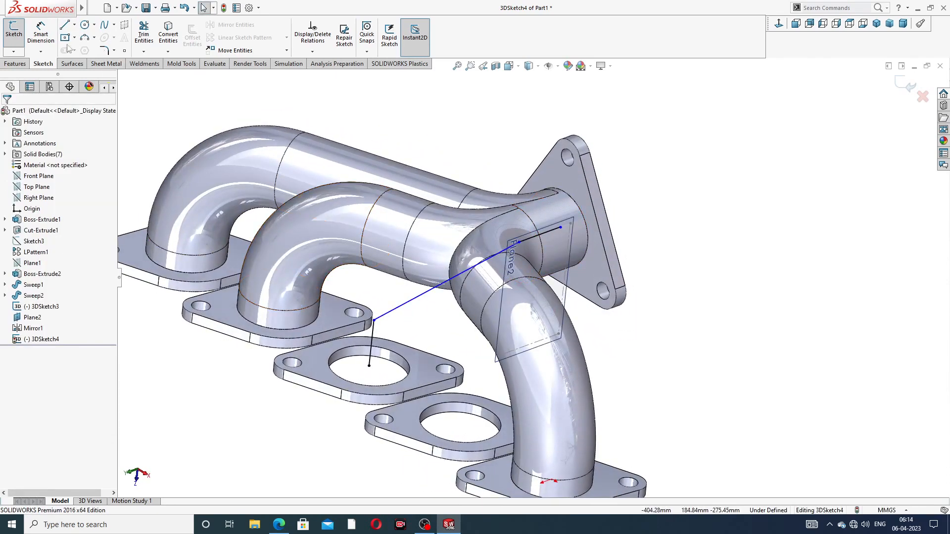
left_click(40, 32)
left_click(372, 334)
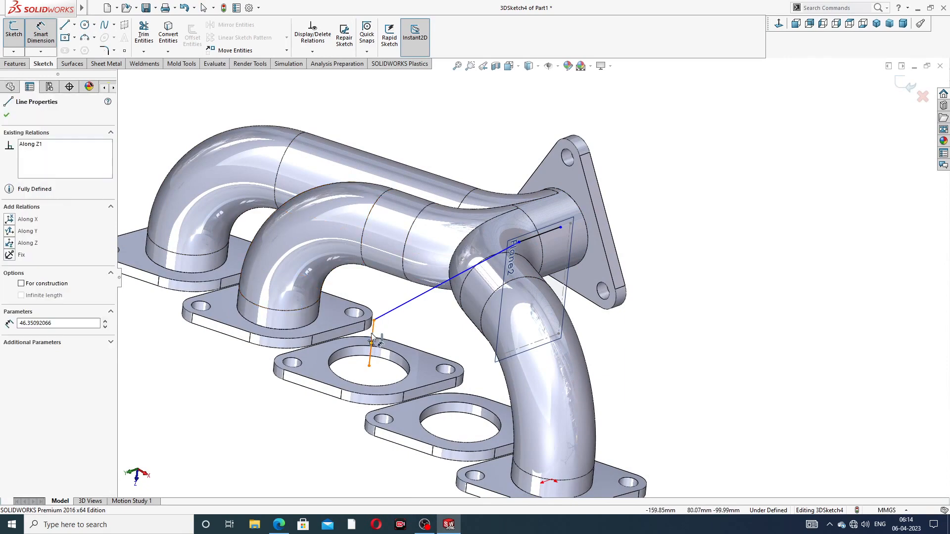
left_click(233, 371)
type("1")
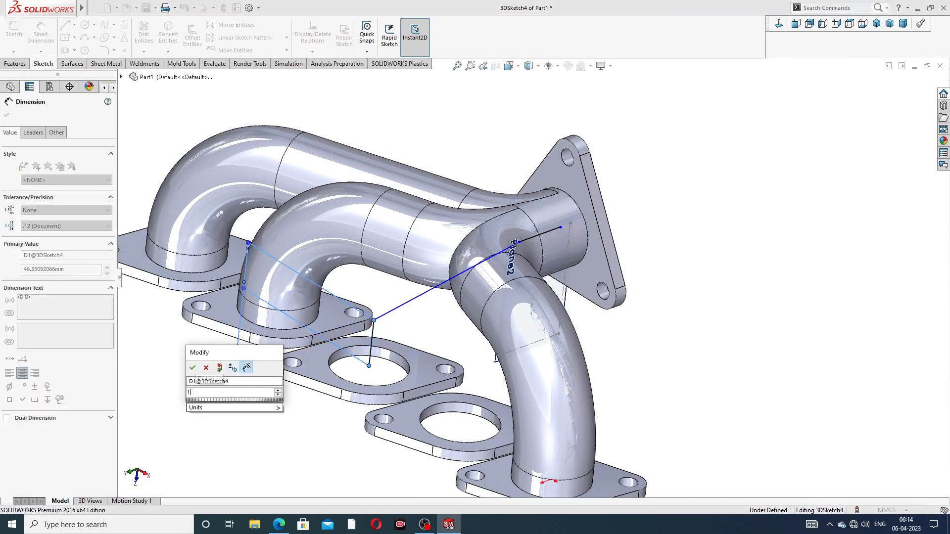
type("14")
key("Return")
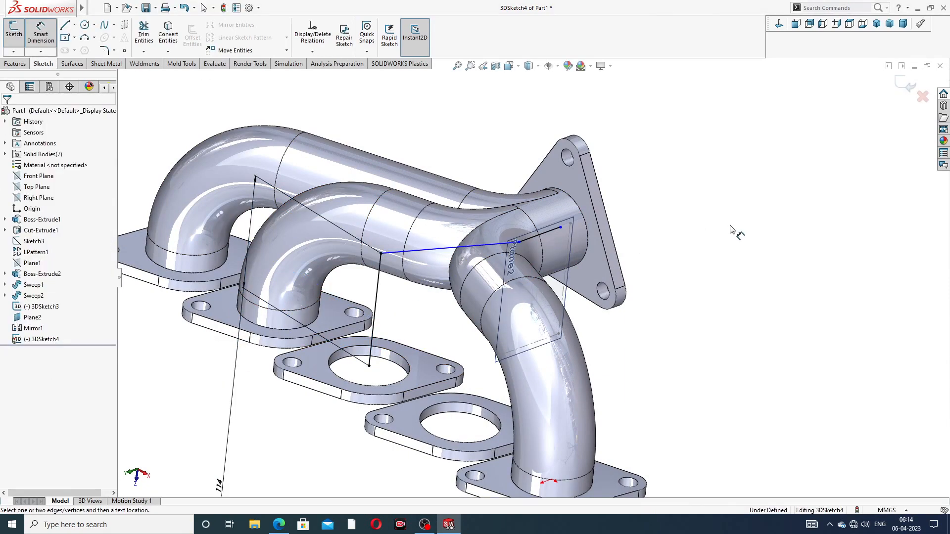
Step: Dimension the path line starting at the triangular flange to 54 mm
left_click(545, 233)
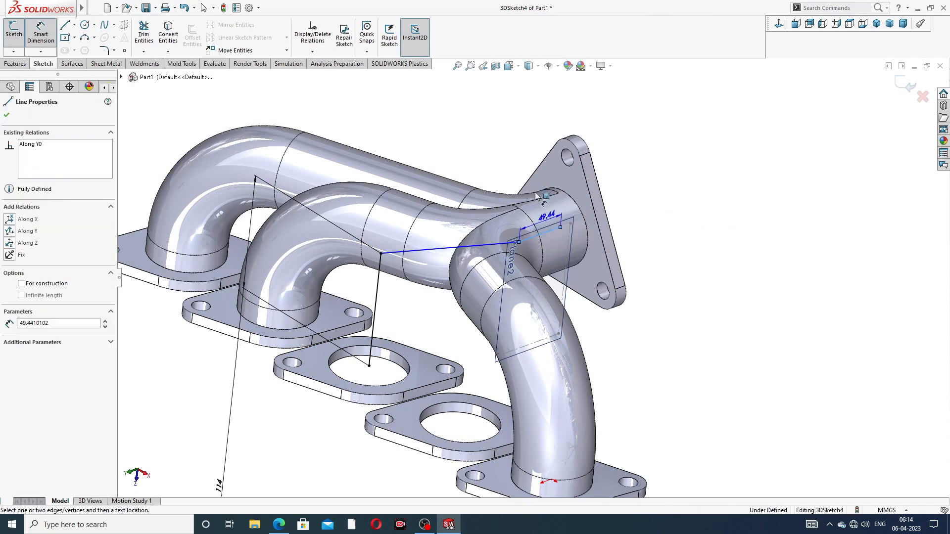
left_click(517, 154)
type("54")
key("Return")
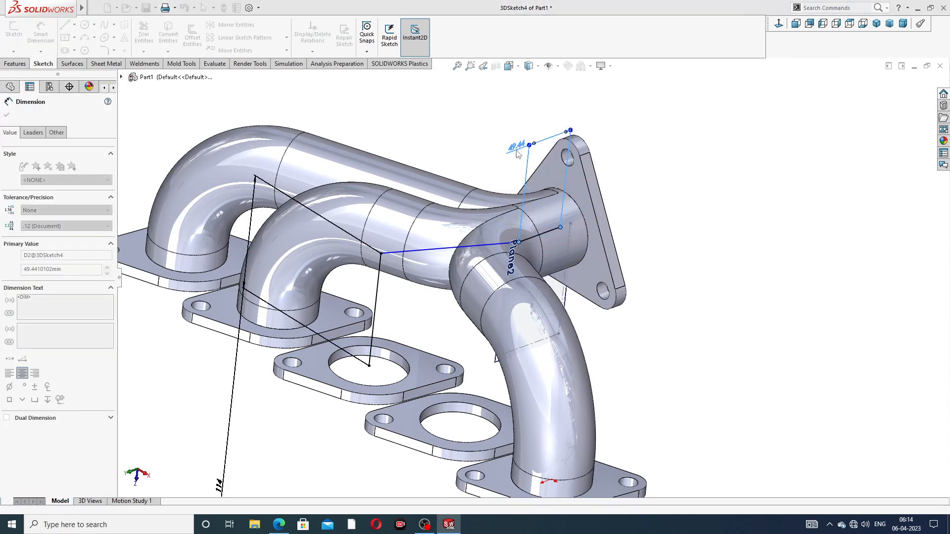
left_click(648, 144)
right_click(652, 142)
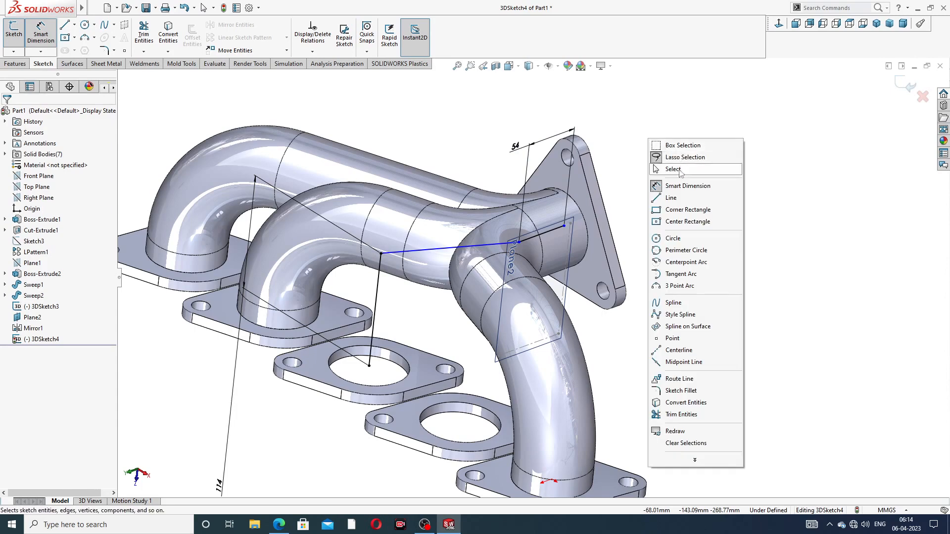
left_click(665, 170)
Step: Fillet the path's corner above the port flange with a 98 mm radius and the corner near the triangular flange with 68 mm
scroll(530, 277, "up", 3)
scroll(472, 256, "down", 3)
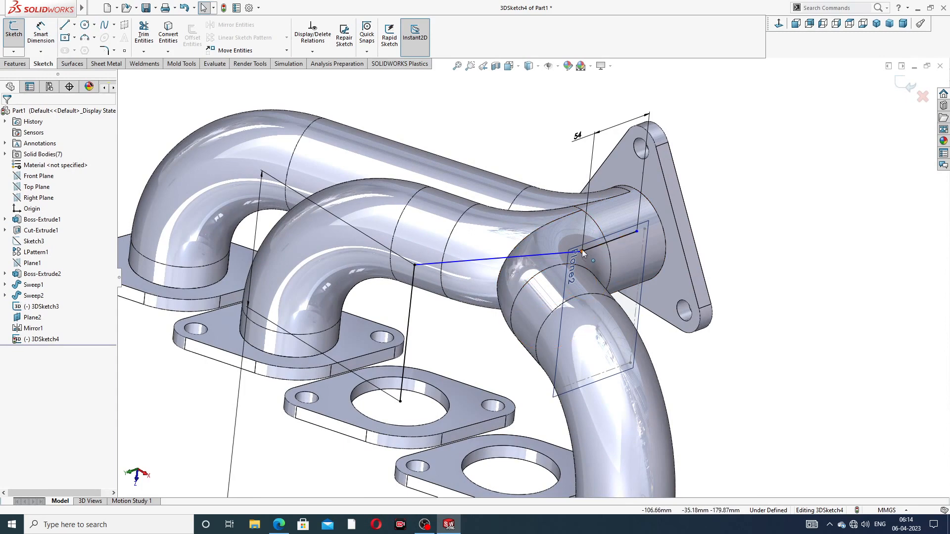
left_click(105, 50)
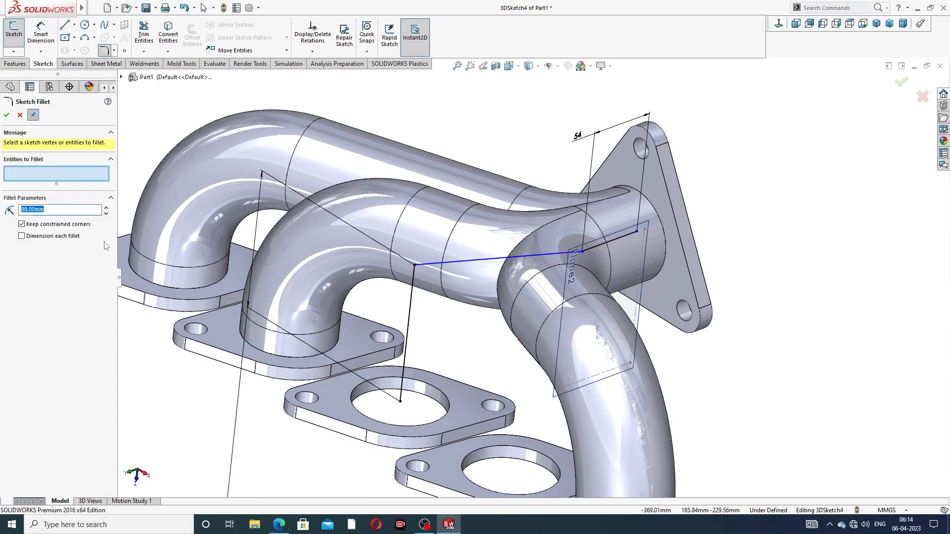
left_click(418, 269)
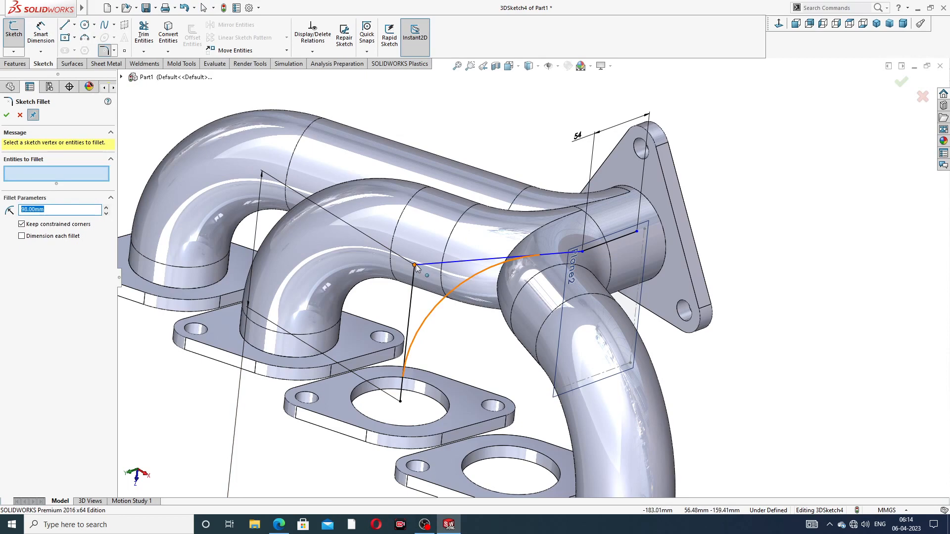
left_click(7, 115)
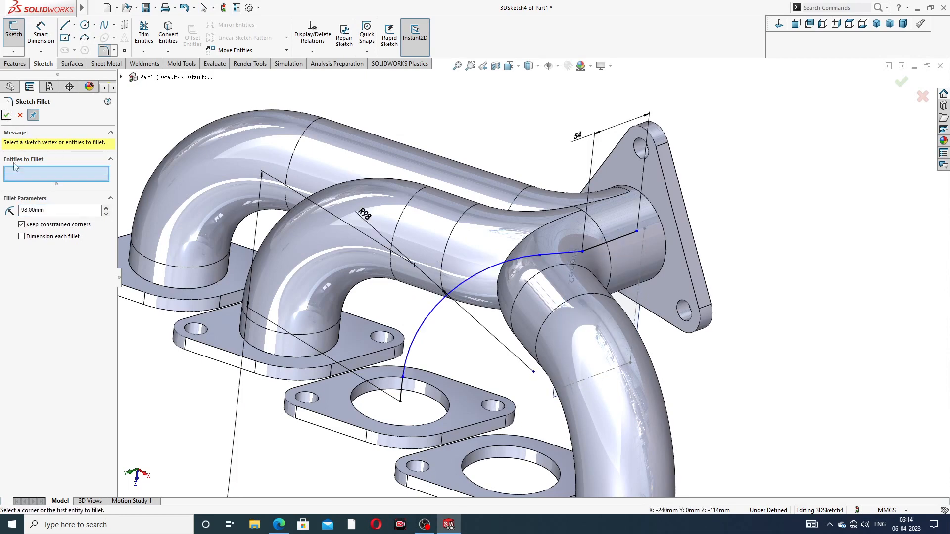
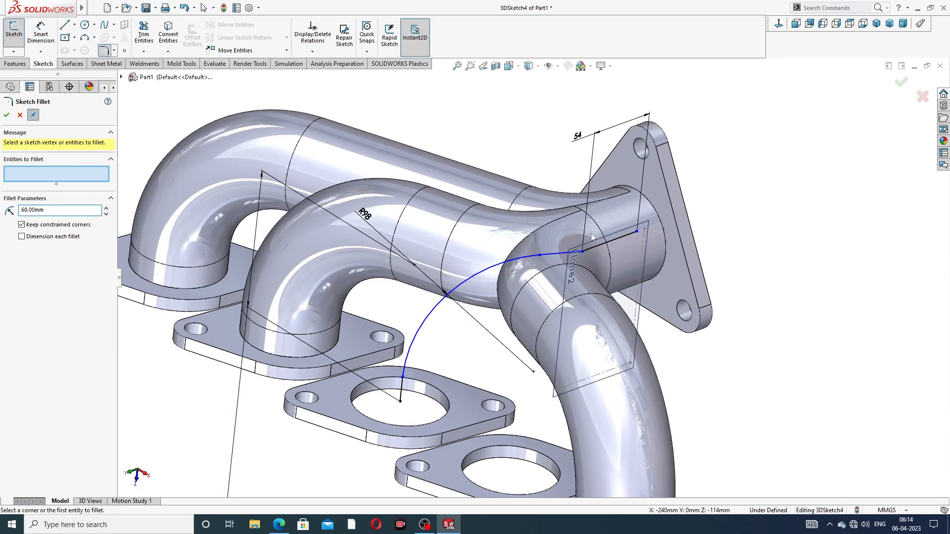
left_click(585, 255)
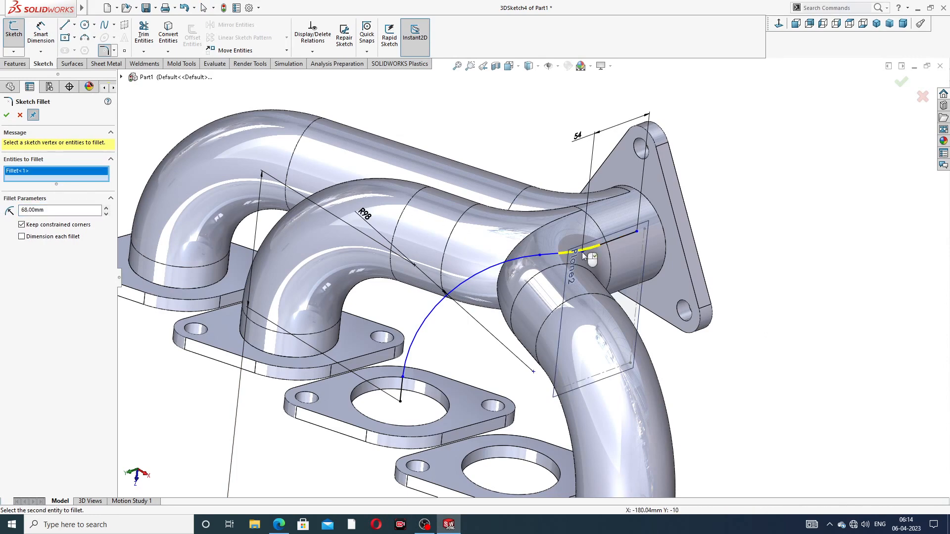
left_click(6, 116)
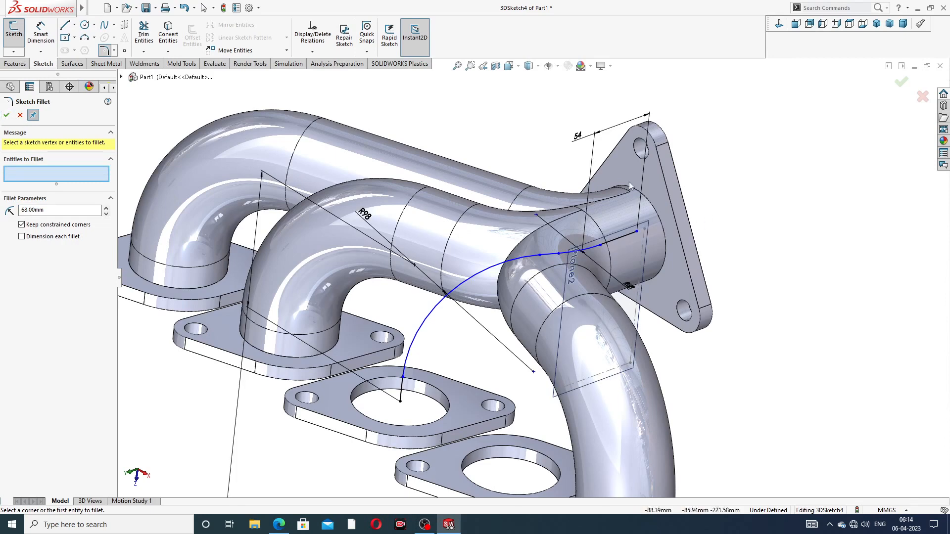
left_click(6, 116)
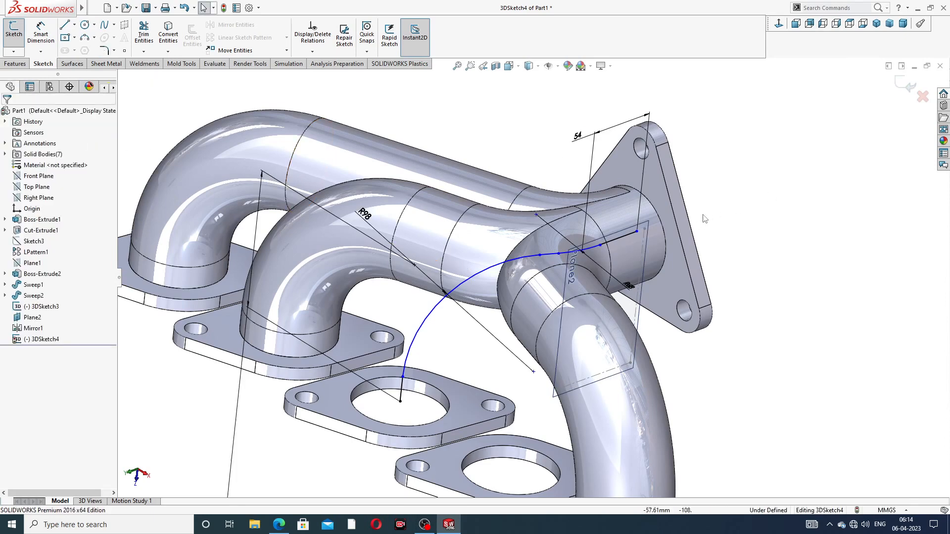
Step: Move the path's end point at the triangular flange onto the center of the recess's circular edge
scroll(669, 232, "down", 5)
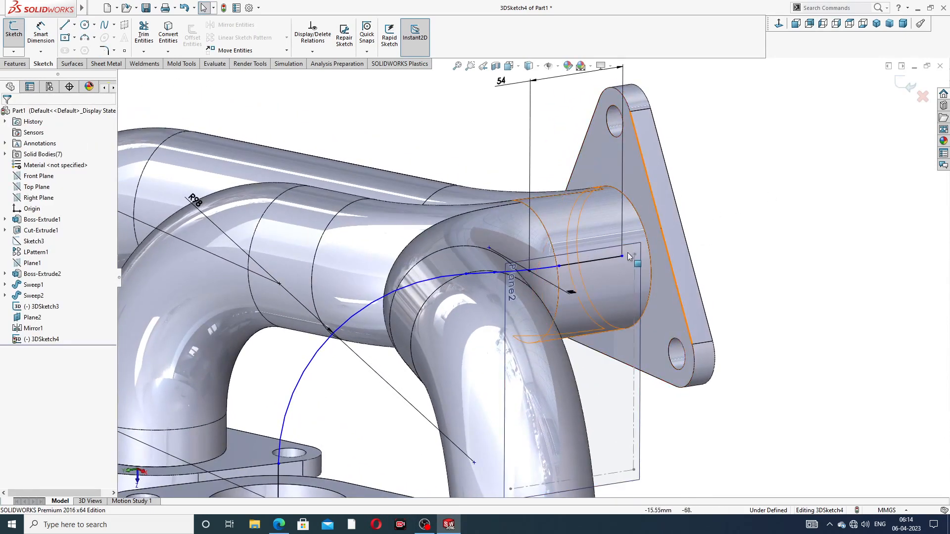
mouse_move(627, 254)
left_mouse_down()
mouse_move(651, 250)
mouse_move(614, 258)
left_mouse_up()
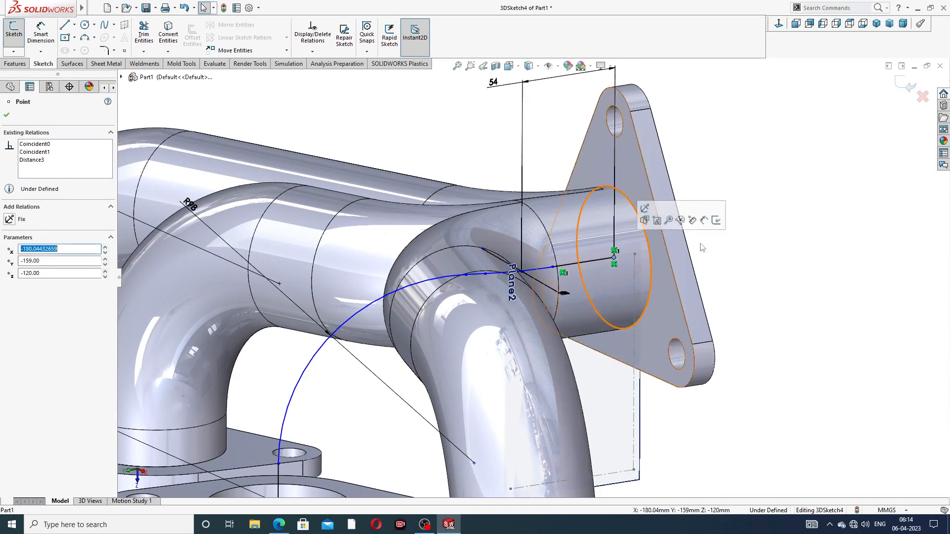
key("Escape")
Step: Check the position of the path's end point at the center of the middle port flange's hole
scroll(554, 299, "up", 3)
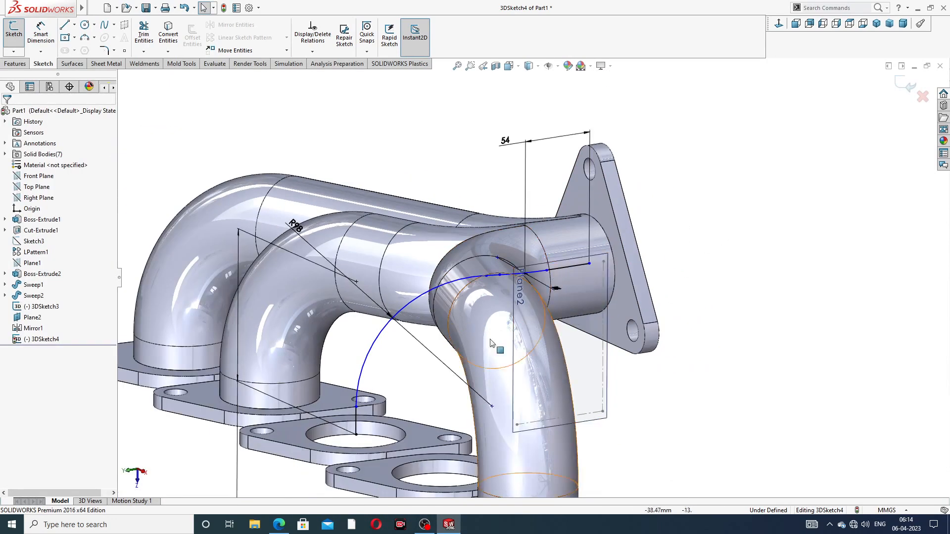
scroll(383, 423, "down", 5)
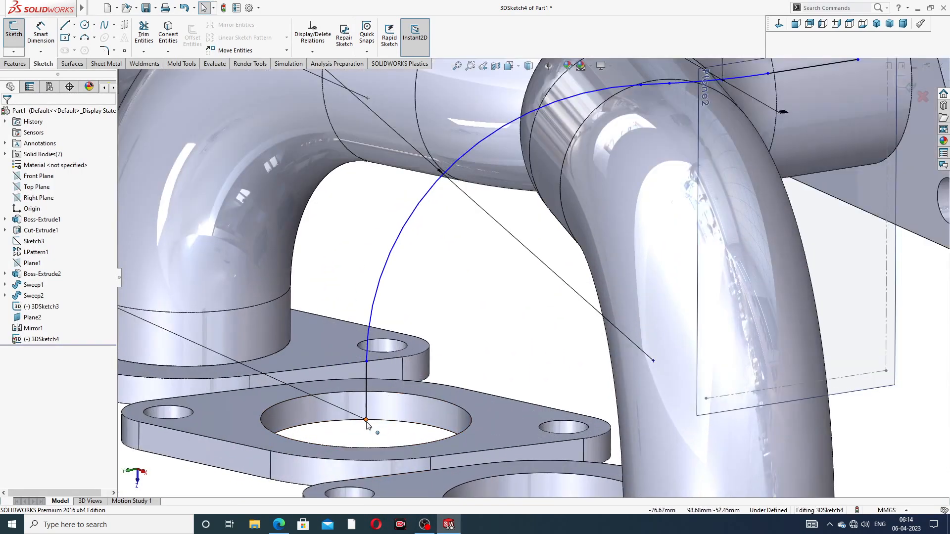
left_click(366, 421)
left_click_drag(366, 444, 367, 423)
left_click(372, 434)
left_click(362, 431)
scroll(483, 319, "up", 5)
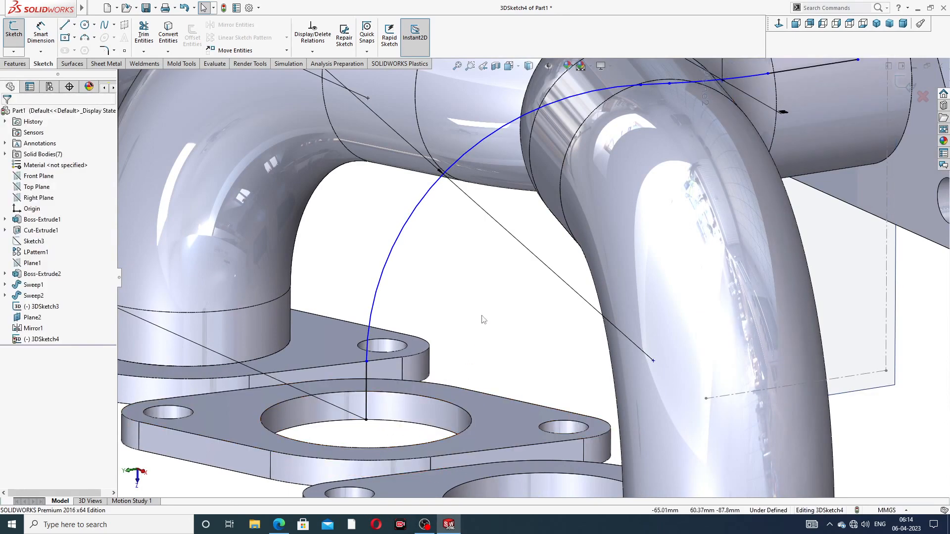
Step: Inspect the path's end point at the triangular flange and its relations, and review the whole filleted path
scroll(658, 191, "down", 6)
middle_click_drag(659, 194, 681, 176)
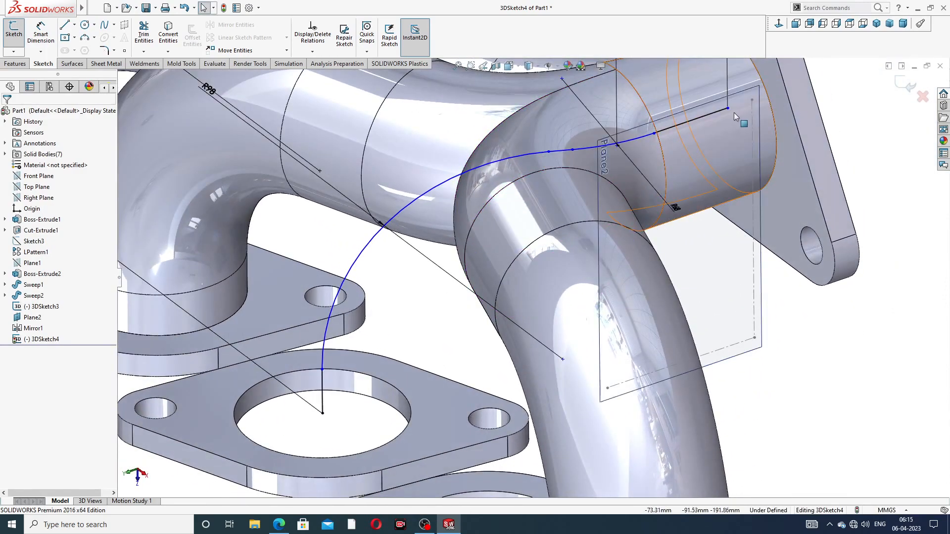
scroll(734, 112, "up", 5)
scroll(654, 194, "down", 5)
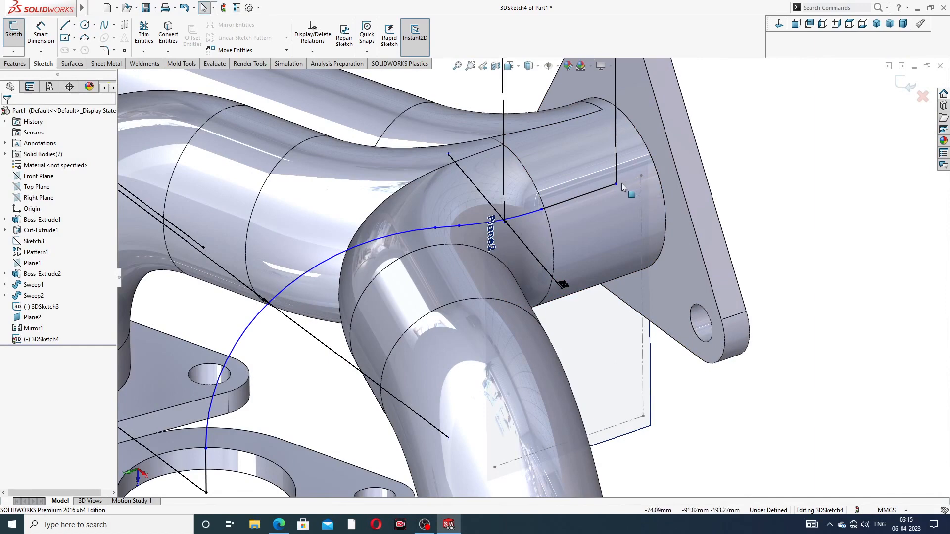
mouse_move(617, 184)
left_mouse_down()
mouse_move(658, 171)
mouse_move(616, 184)
left_mouse_up()
left_click(760, 186)
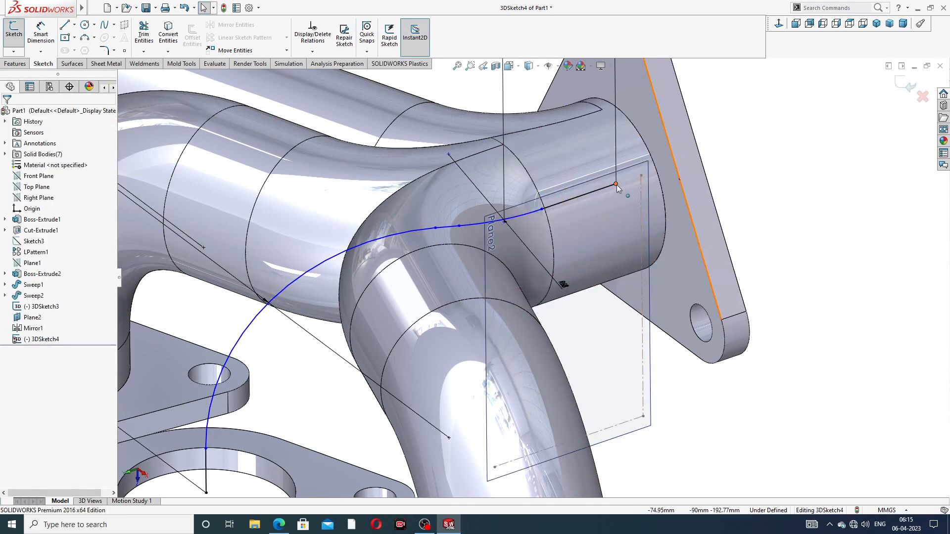
scroll(618, 187, "down", 4)
left_click(600, 201)
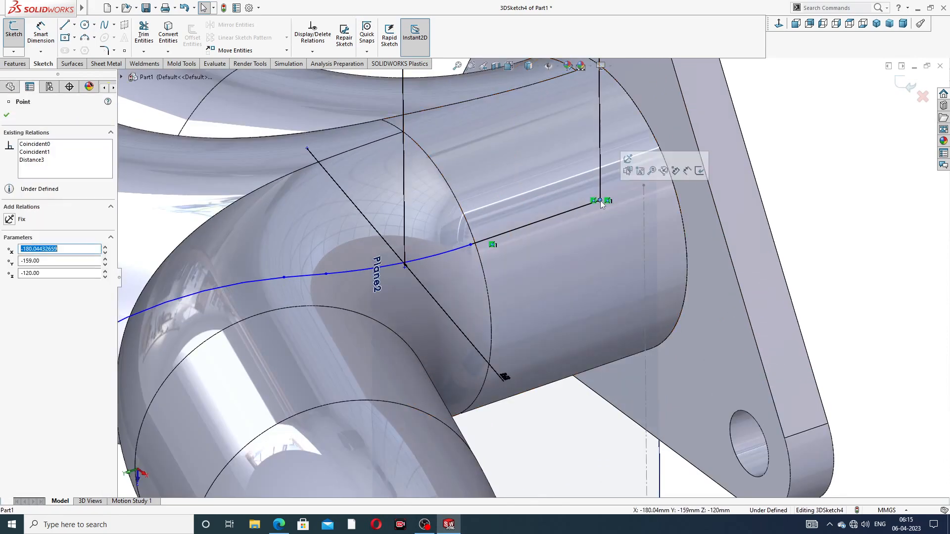
left_click(787, 174)
scroll(772, 182, "up", 3)
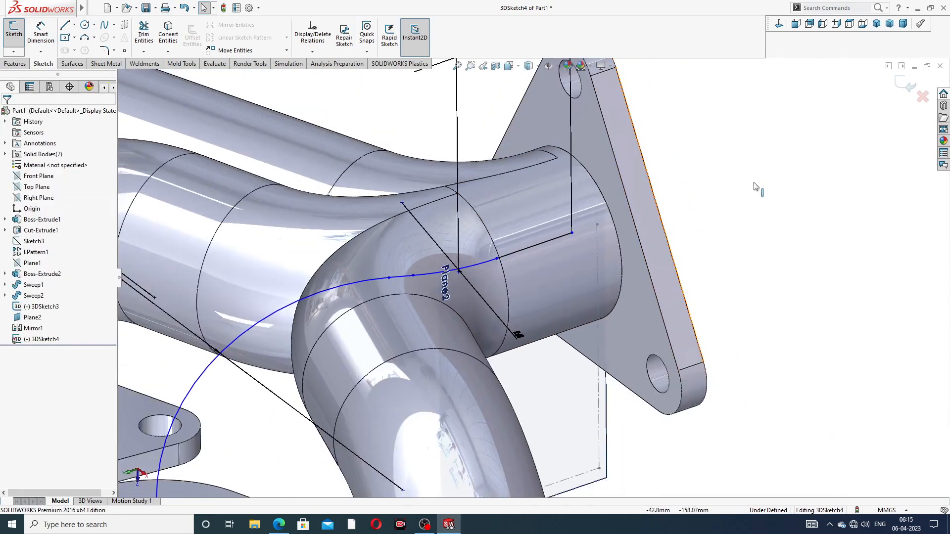
scroll(569, 218, "up", 3)
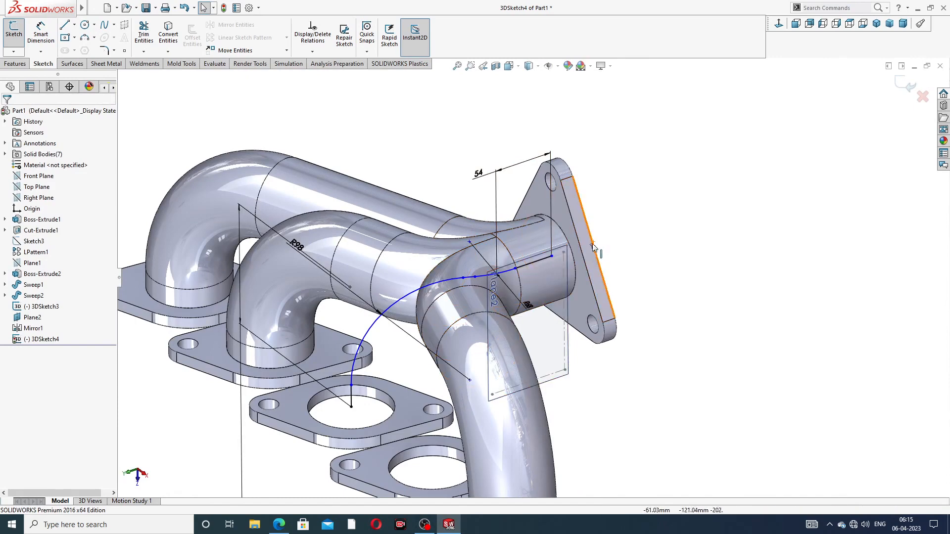
Step: Finish the 3D path sketch and create a profile sketch on the triangular flange's inner face by converting the pipe's circular edge
left_click(906, 86)
mouse_move(695, 233)
middle_mouse_down()
mouse_move(731, 206)
mouse_move(693, 222)
middle_mouse_up()
left_click(560, 226)
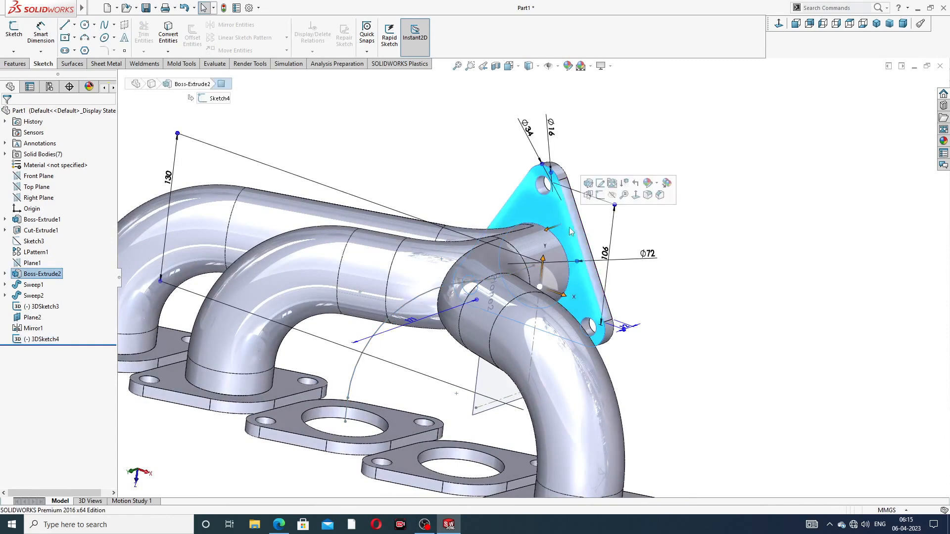
left_click(596, 186)
scroll(568, 244, "down", 3)
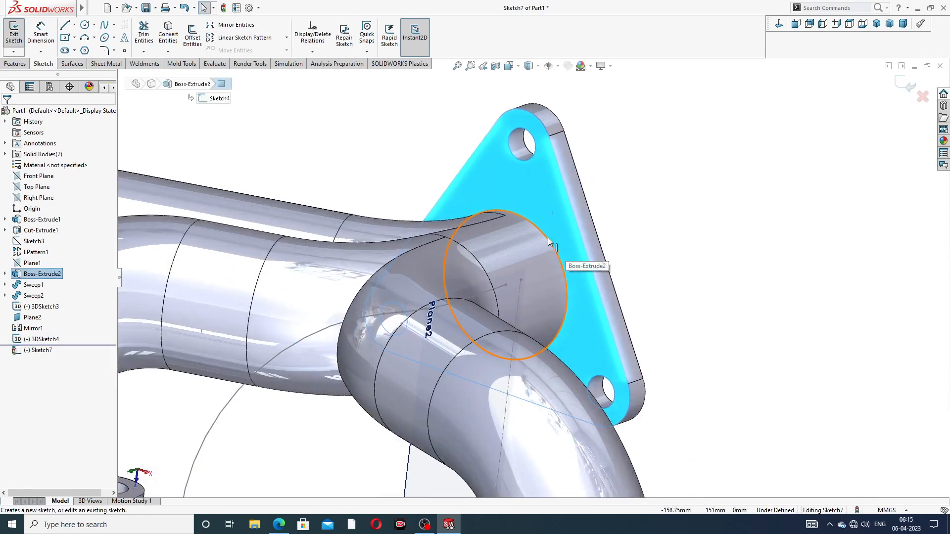
left_click(545, 239)
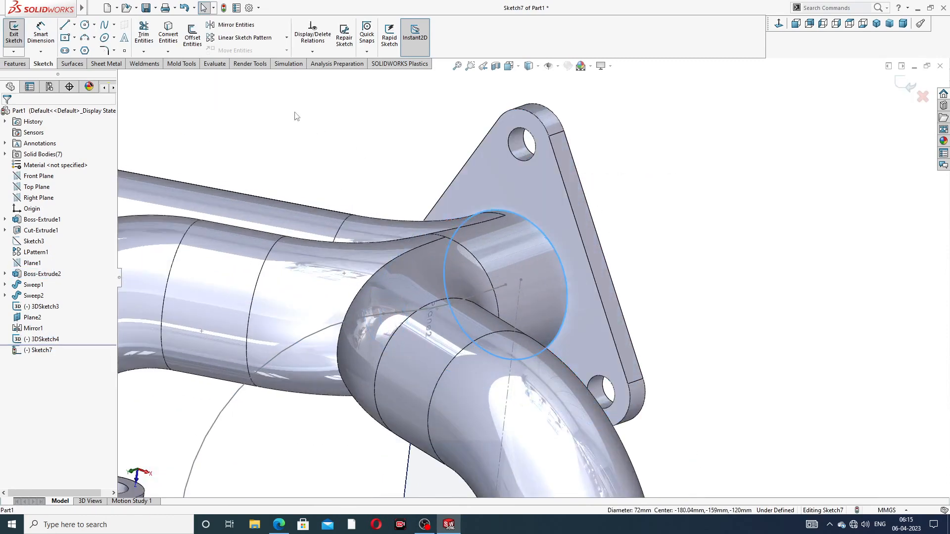
left_click(170, 34)
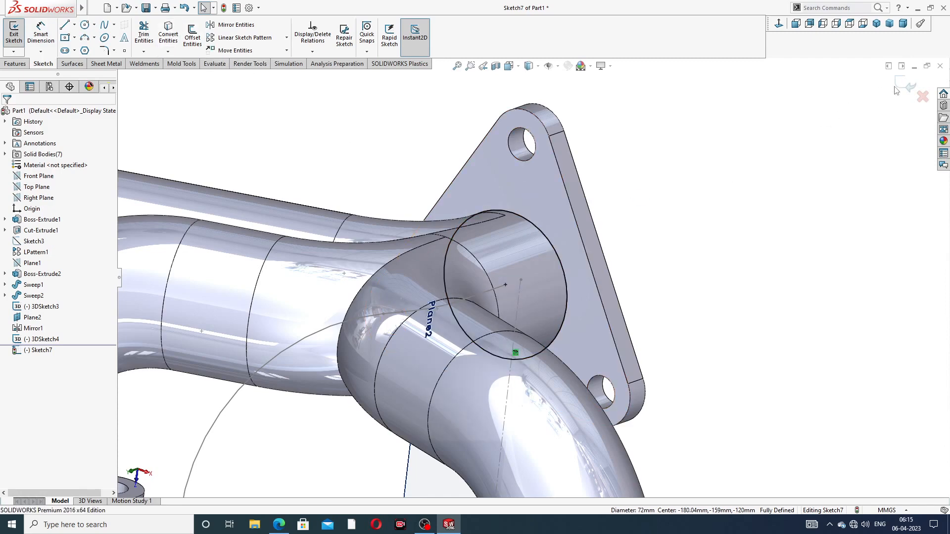
scroll(569, 240, "down", 5)
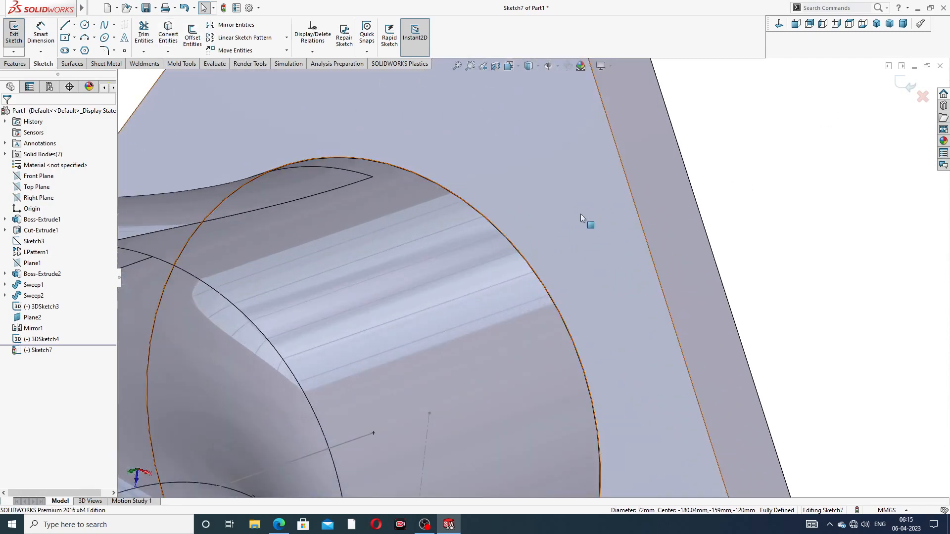
left_click(908, 84)
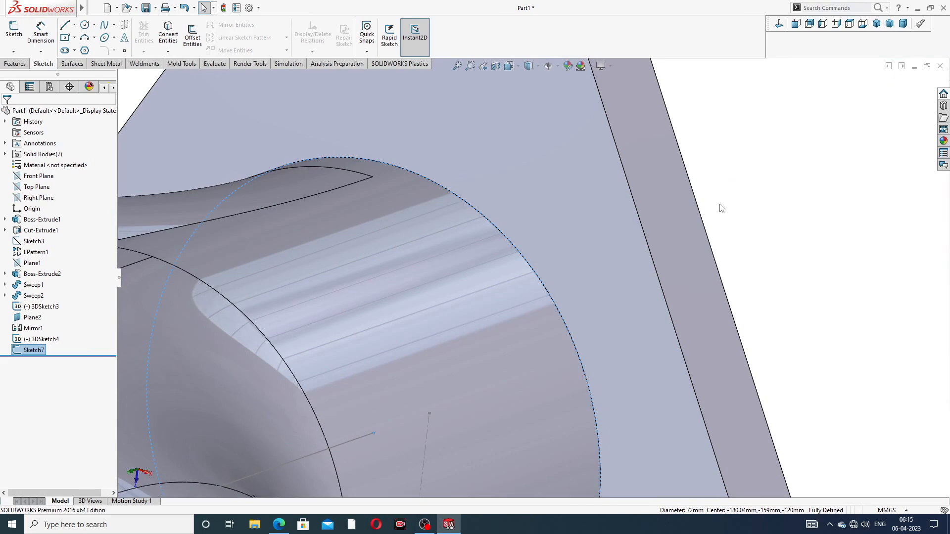
Step: Sweep the circular profile along the filleted 3D path to form the solid pipe to the middle port flange
scroll(668, 265, "up", 3)
scroll(668, 265, "up", 4)
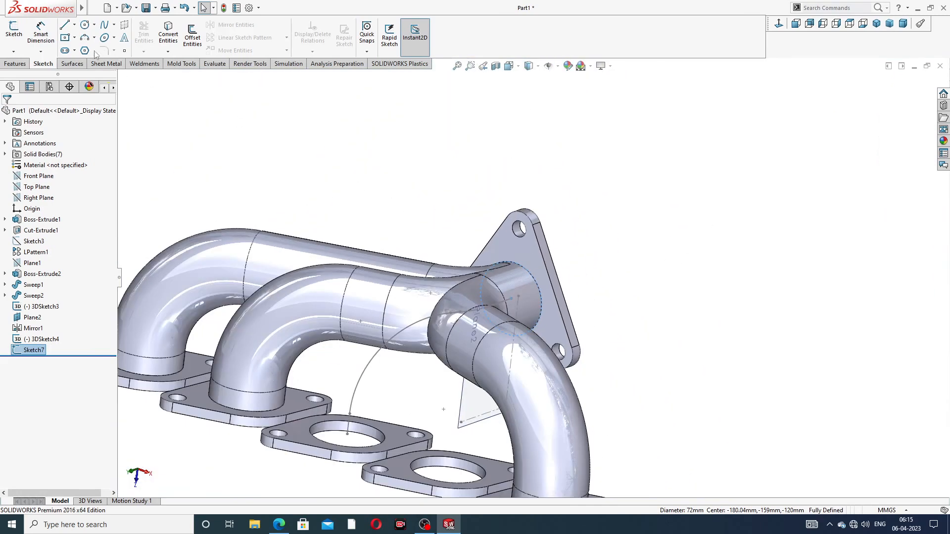
left_click(14, 63)
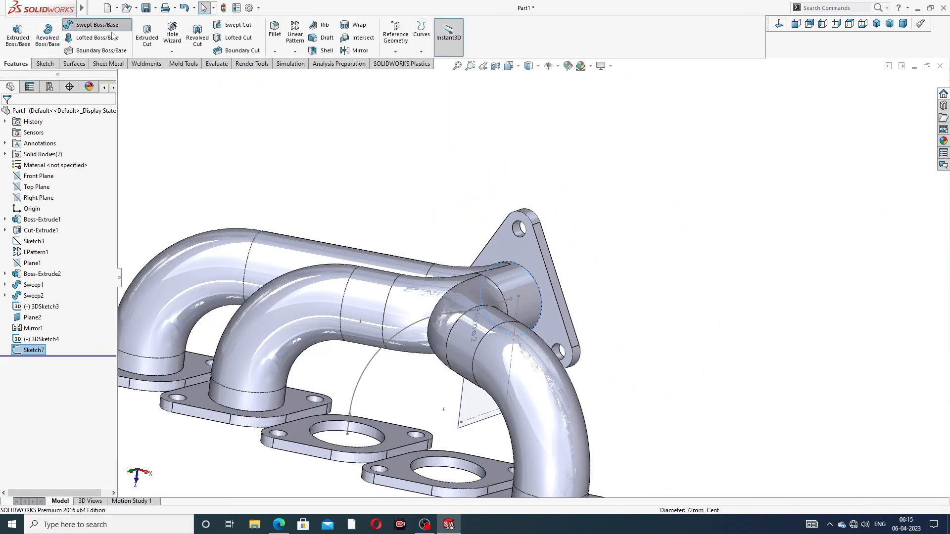
left_click(97, 25)
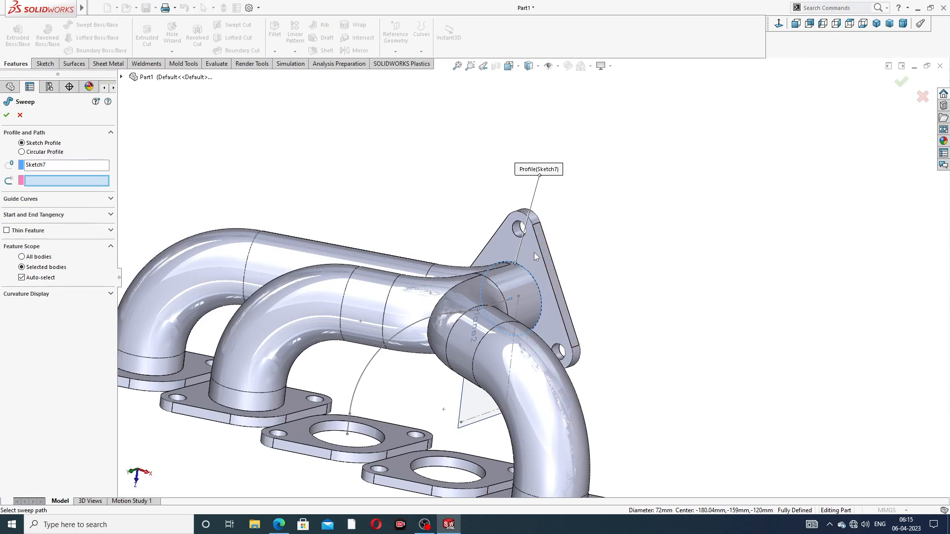
left_click(409, 329)
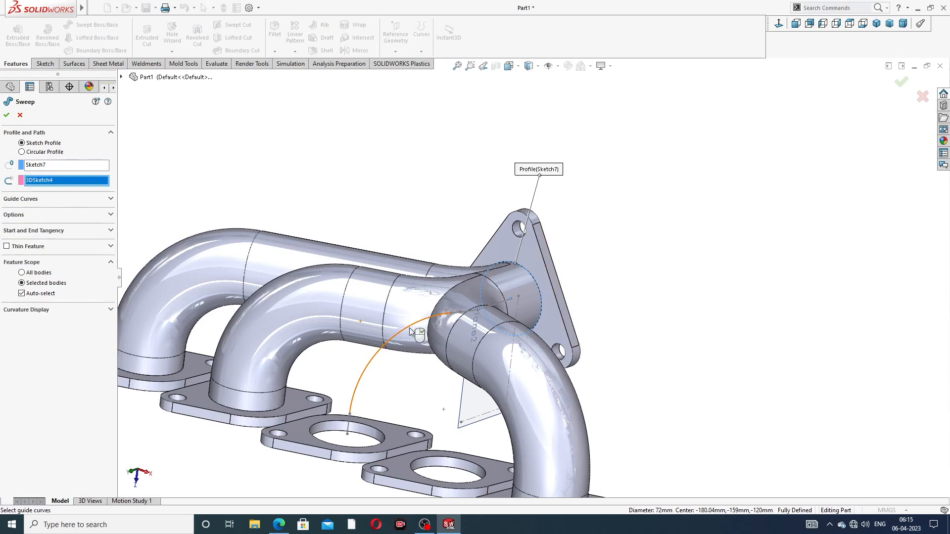
middle_click_drag(435, 355, 408, 351)
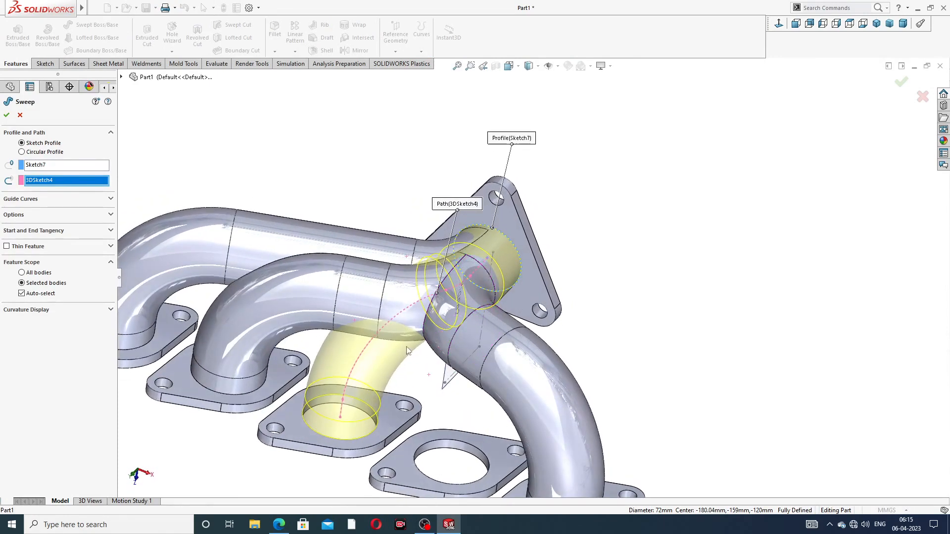
left_click(6, 116)
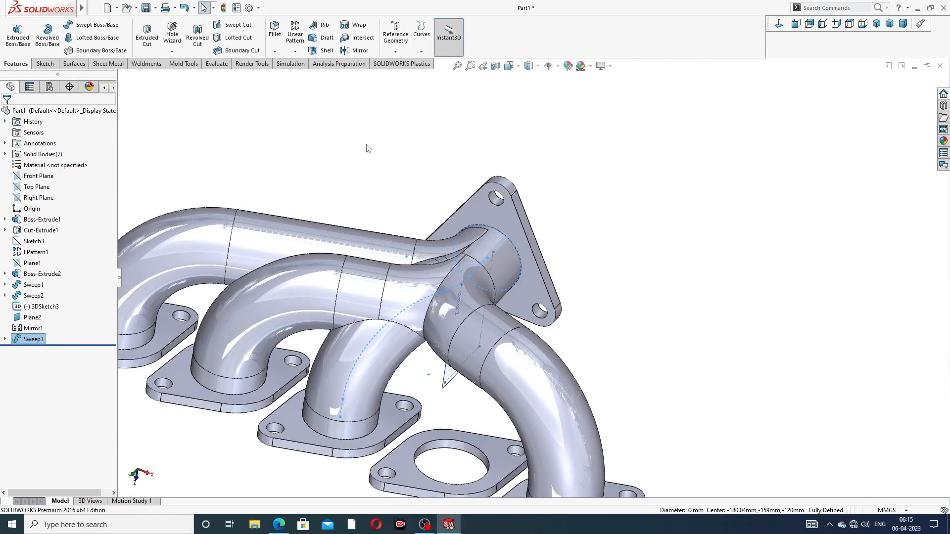
Step: Mirror the middle port's swept pipe about Plane2 to create the pipe for the remaining open port flange
middle_click_drag(462, 270, 404, 199)
middle_click_drag(466, 335, 508, 165)
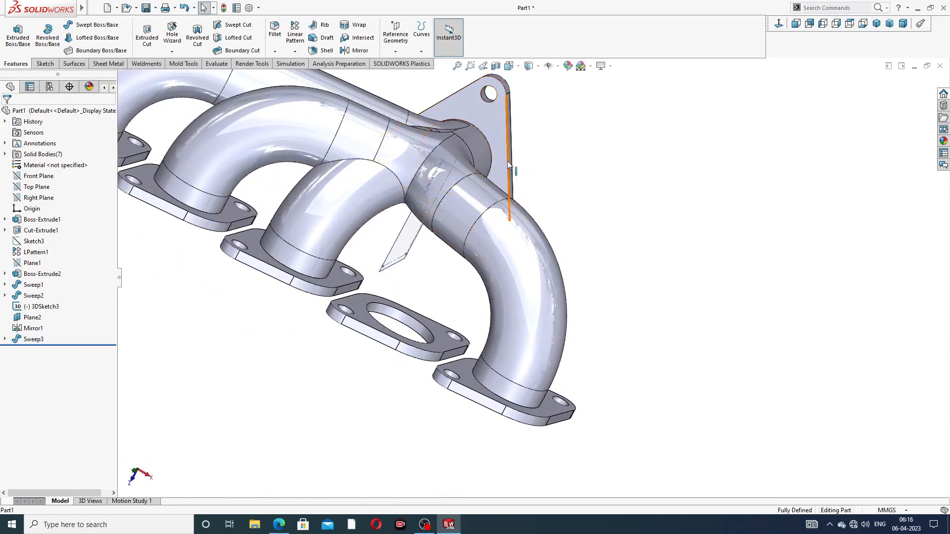
scroll(508, 165, "up", 3)
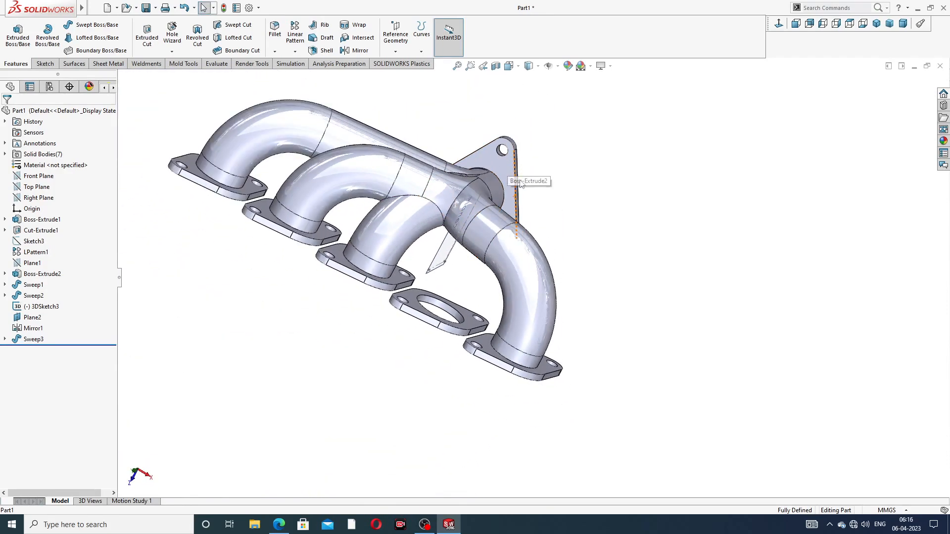
left_click(360, 51)
middle_click_drag(538, 175, 466, 152)
middle_click_drag(555, 200, 572, 210)
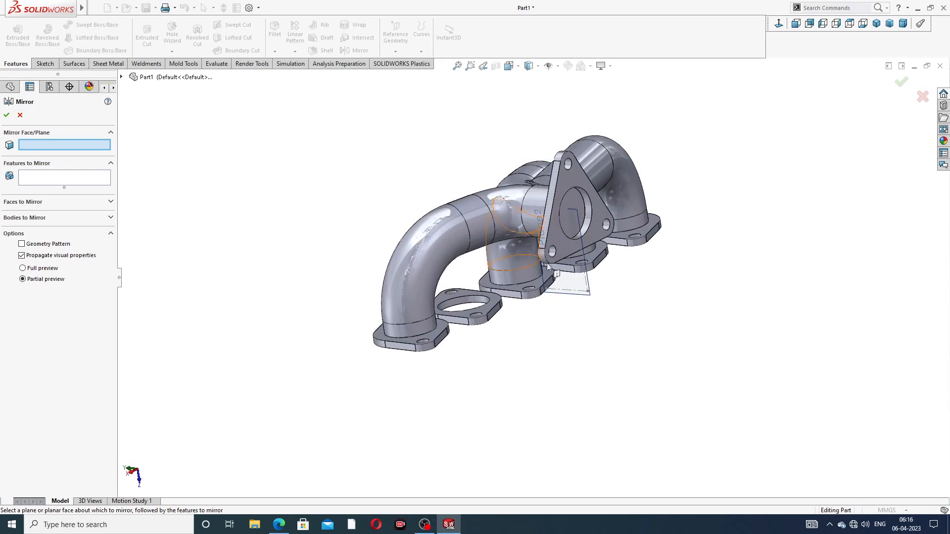
left_click(588, 276)
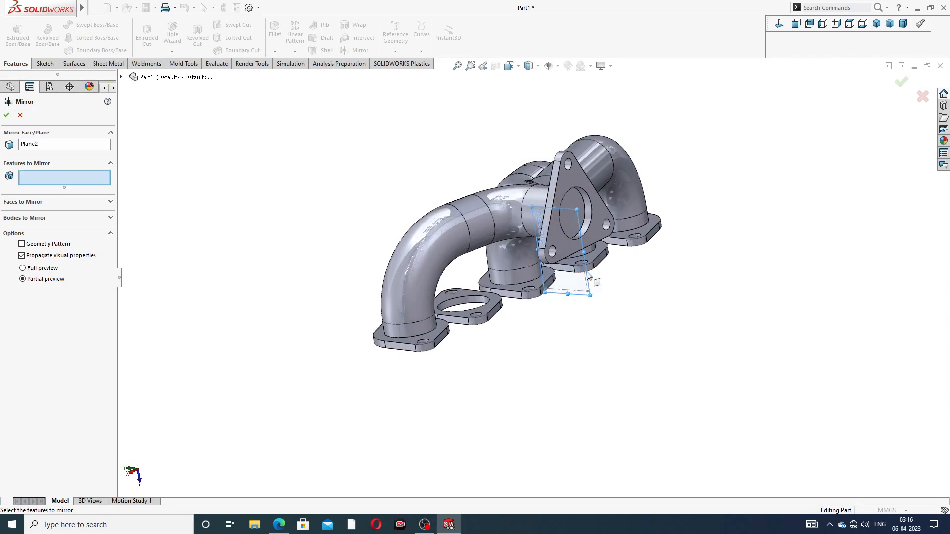
middle_click_drag(594, 283, 705, 275)
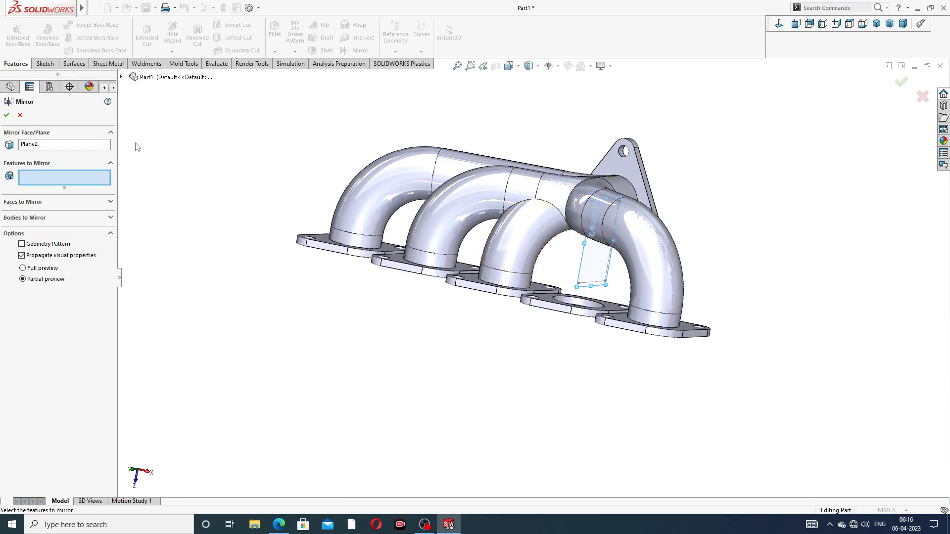
left_click(121, 77)
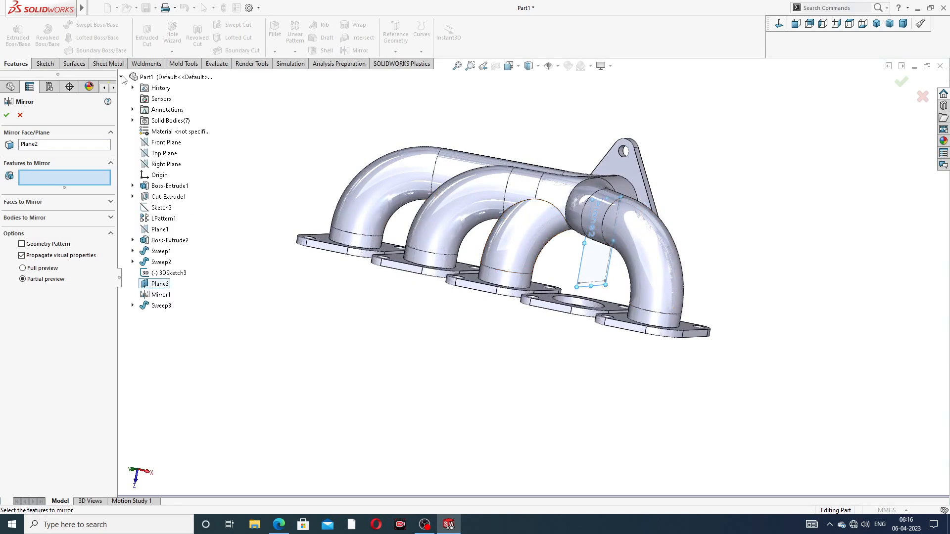
left_click(161, 306)
middle_click_drag(372, 276, 574, 249)
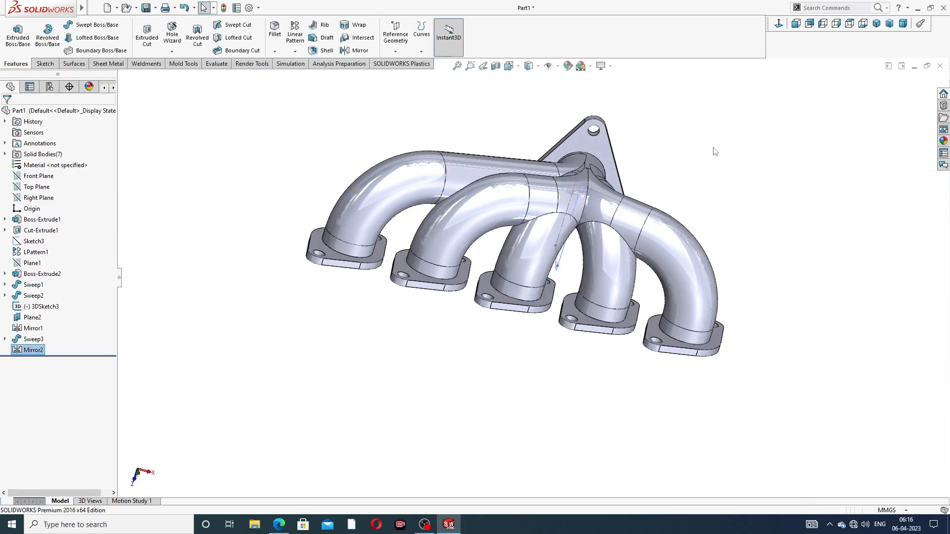
Step: Hide the mirror plane Plane2 and the leftover 3D sketch that passes by the triangular flange
middle_click_drag(719, 154, 676, 129)
middle_click_drag(714, 123, 631, 88)
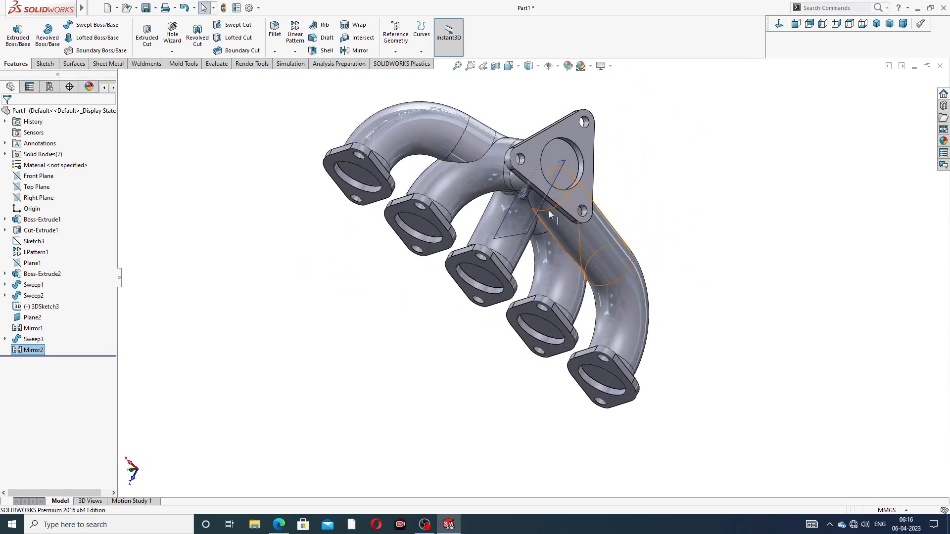
middle_click_drag(548, 210, 561, 189)
scroll(543, 226, "down", 4)
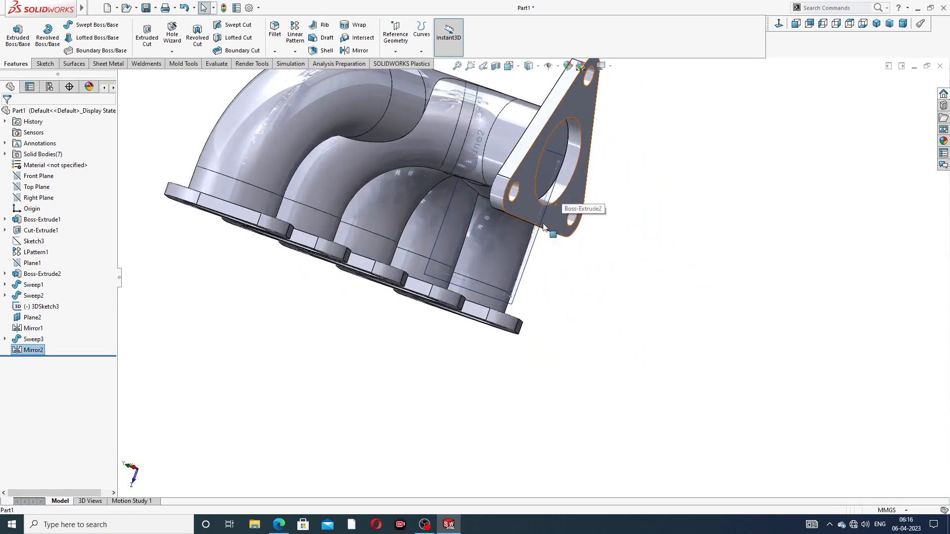
left_click(538, 234)
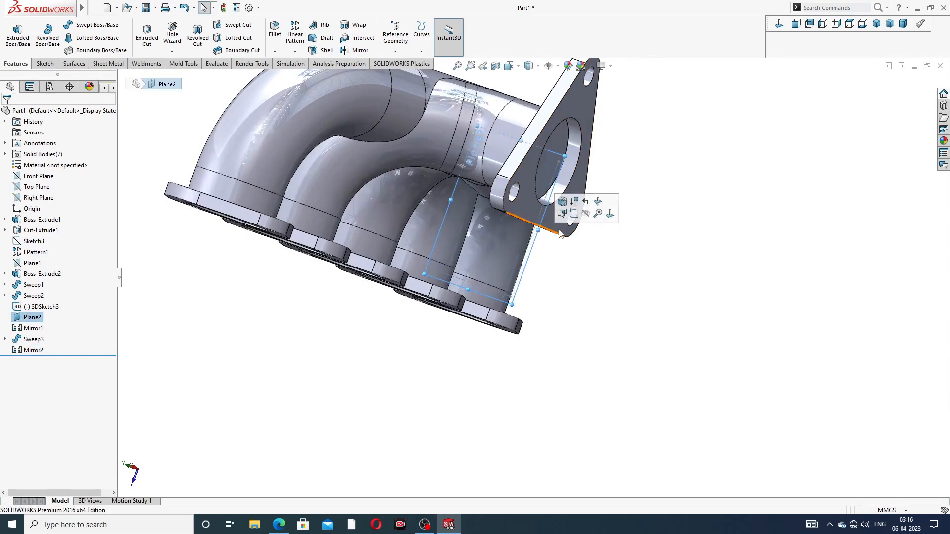
left_click(589, 214)
scroll(537, 233, "down", 3)
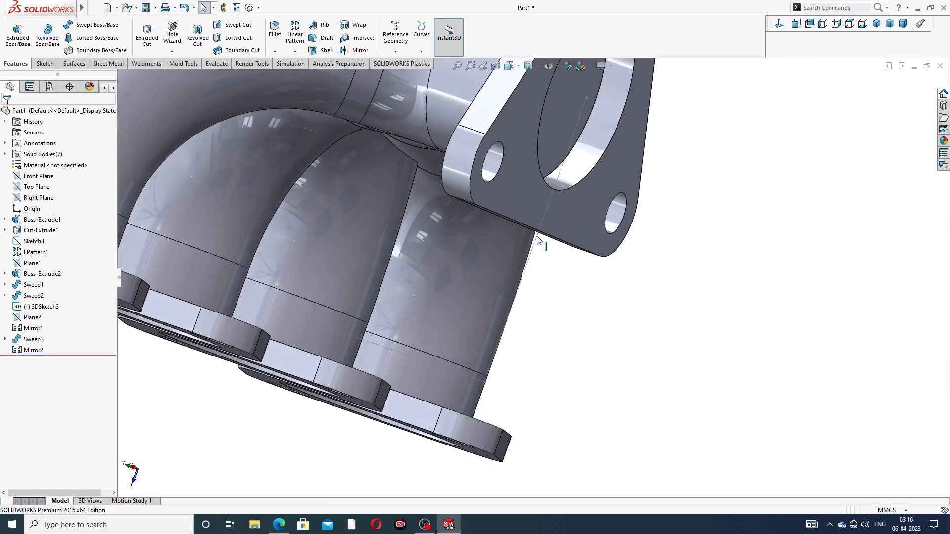
left_click(539, 234)
middle_click_drag(595, 206, 678, 200)
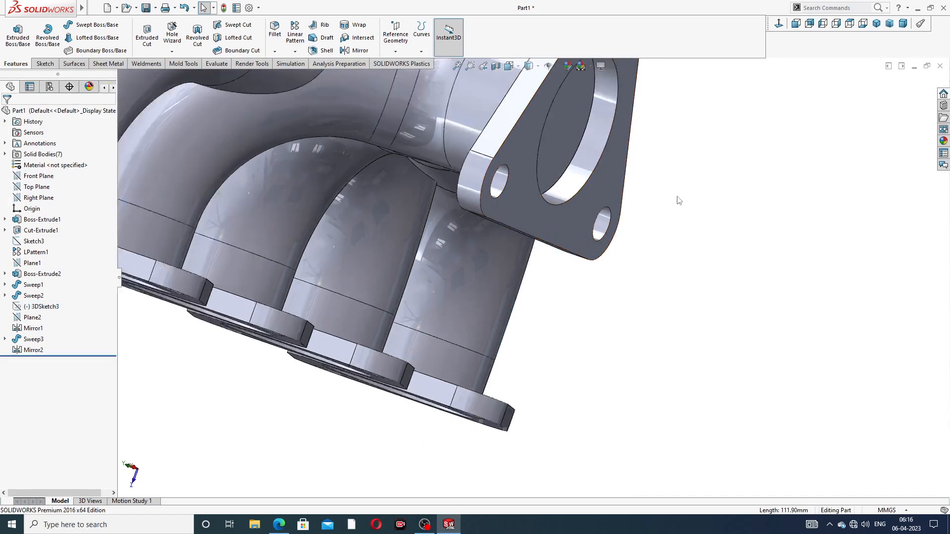
Step: Shell the manifold with a 1 mm wall, removing the pipe end faces inside the five port flanges and the triangular flange
scroll(643, 183, "up", 5)
middle_click_drag(517, 179, 616, 134)
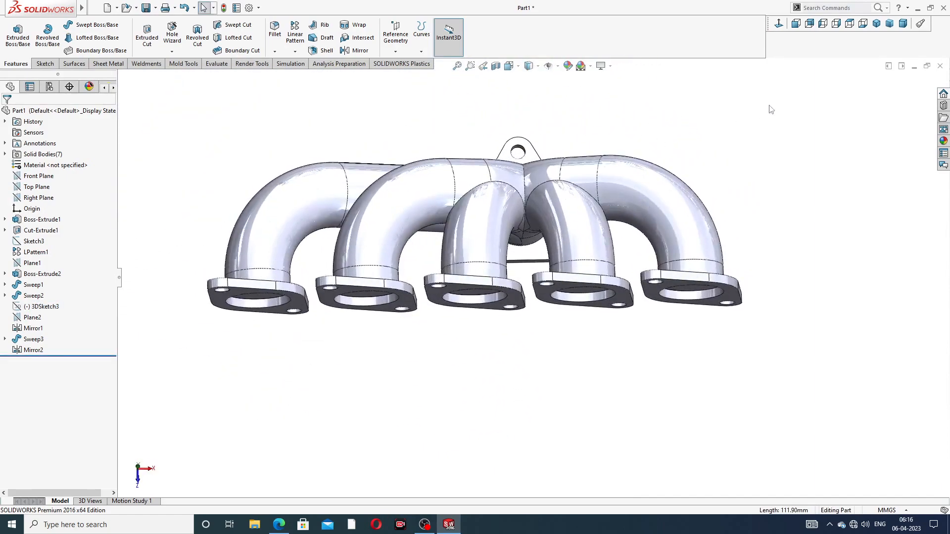
left_click(324, 50)
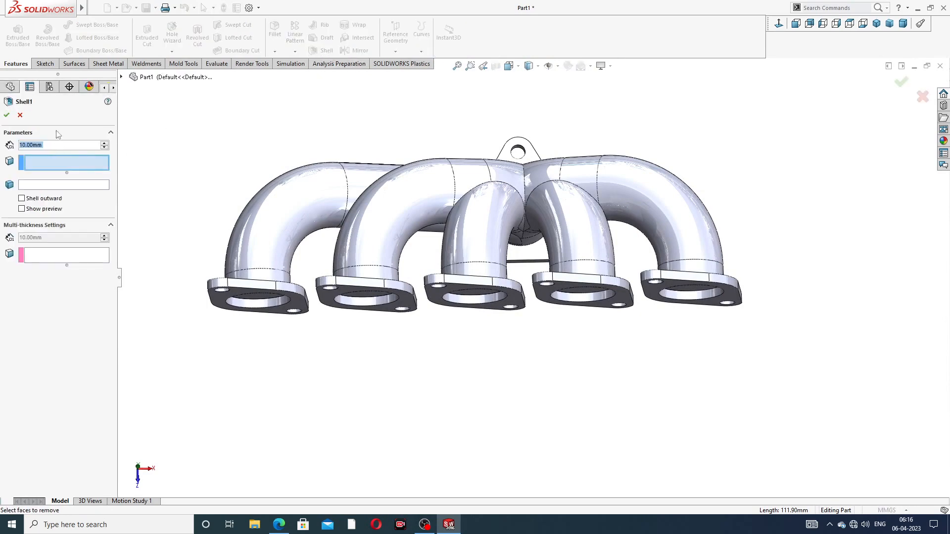
type("1")
key("Return")
middle_click_drag(407, 269, 400, 185)
left_click(290, 224)
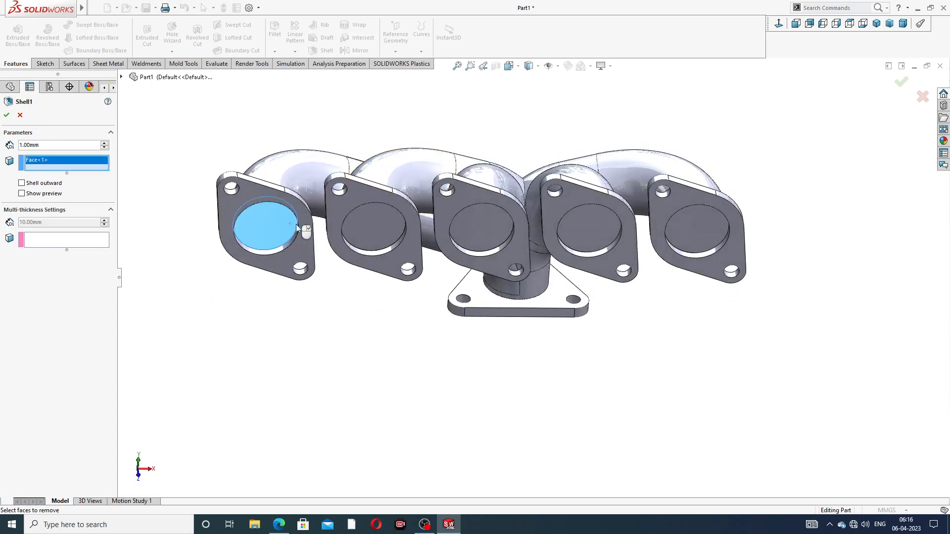
left_click(378, 224)
left_click(479, 224)
left_click(585, 229)
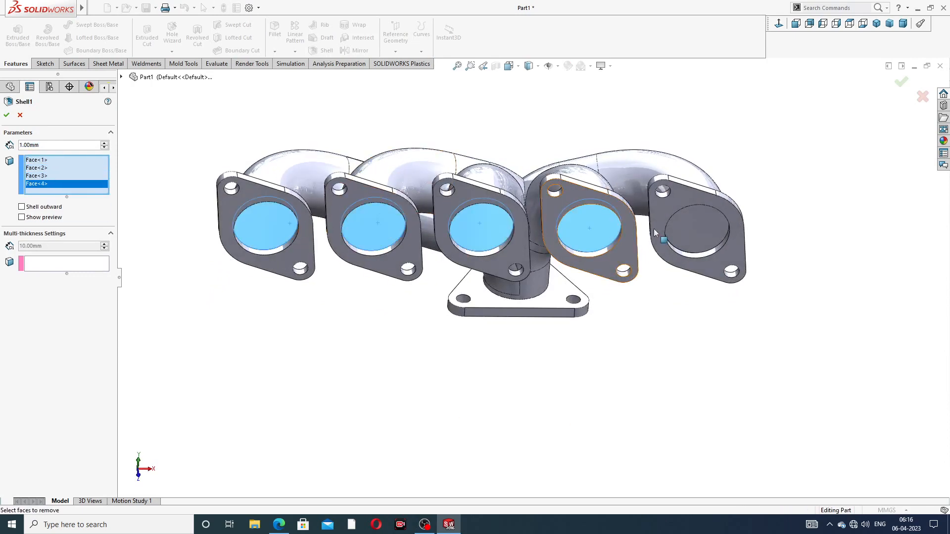
left_click(688, 230)
middle_click_drag(688, 232, 577, 123)
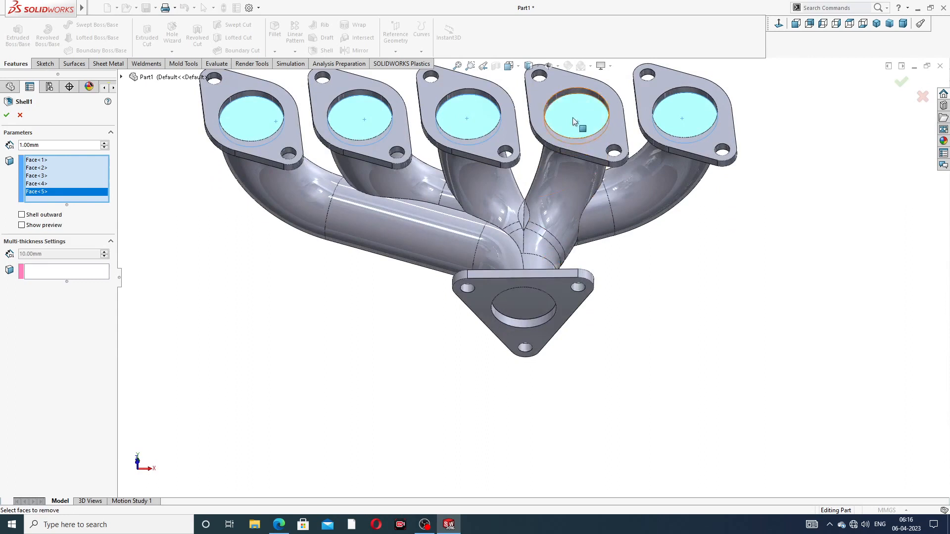
left_click(533, 300)
left_click(901, 83)
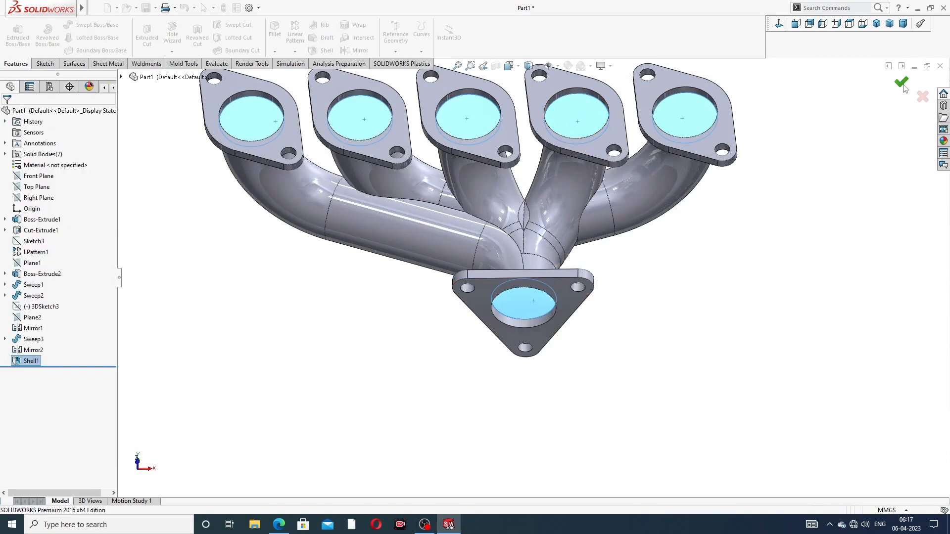
Step: Apply the polished nickel metal appearance to the manifold
scroll(722, 126, "up", 3)
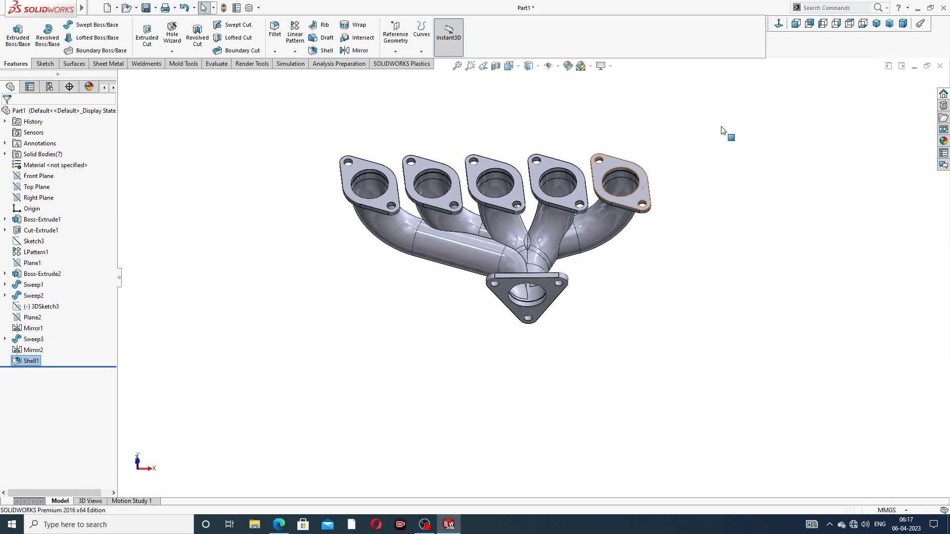
middle_click_drag(533, 148, 490, 144)
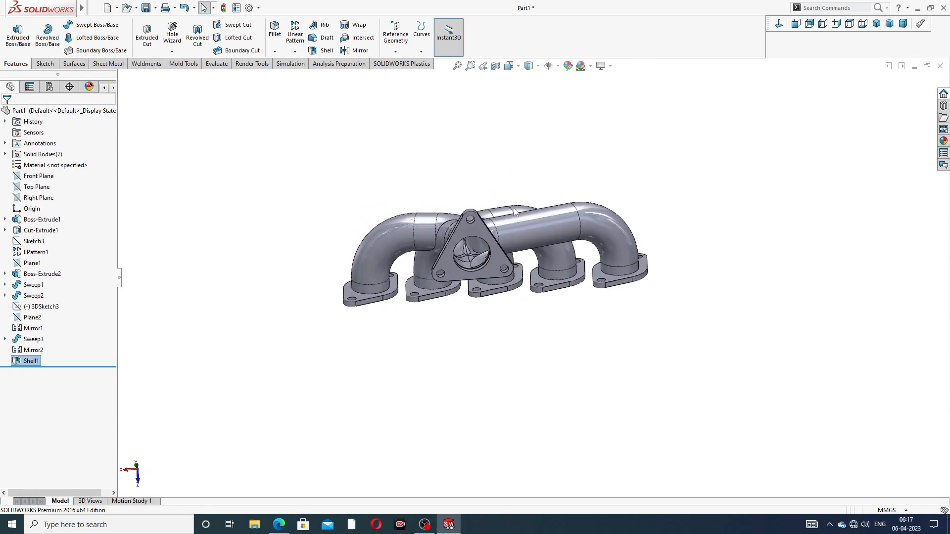
scroll(507, 258, "down", 2)
scroll(507, 257, "down", 1)
left_click(943, 141)
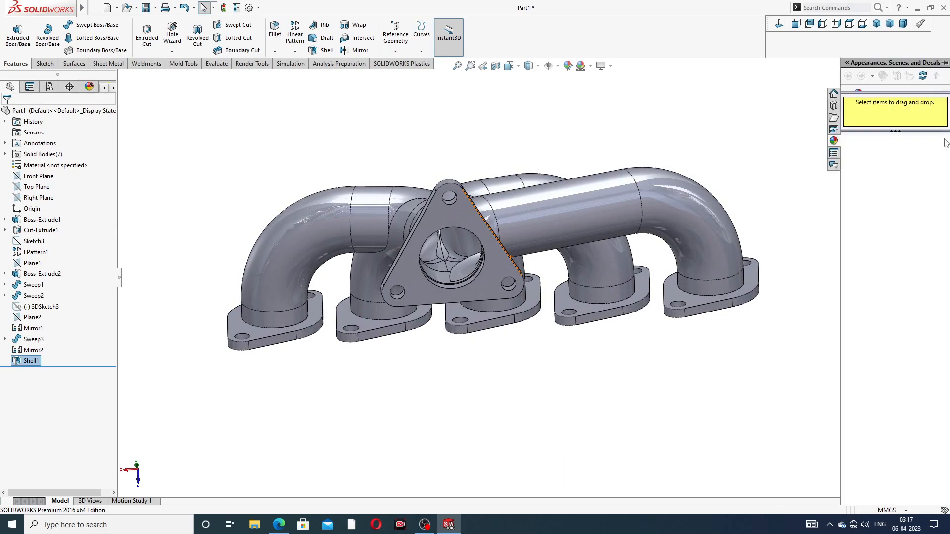
left_click_drag(899, 93, 909, 255)
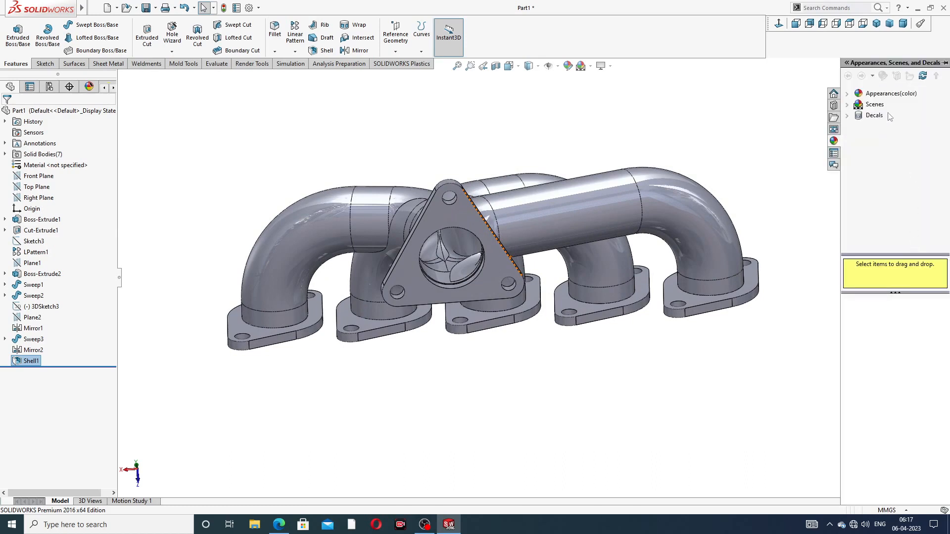
left_click(889, 97)
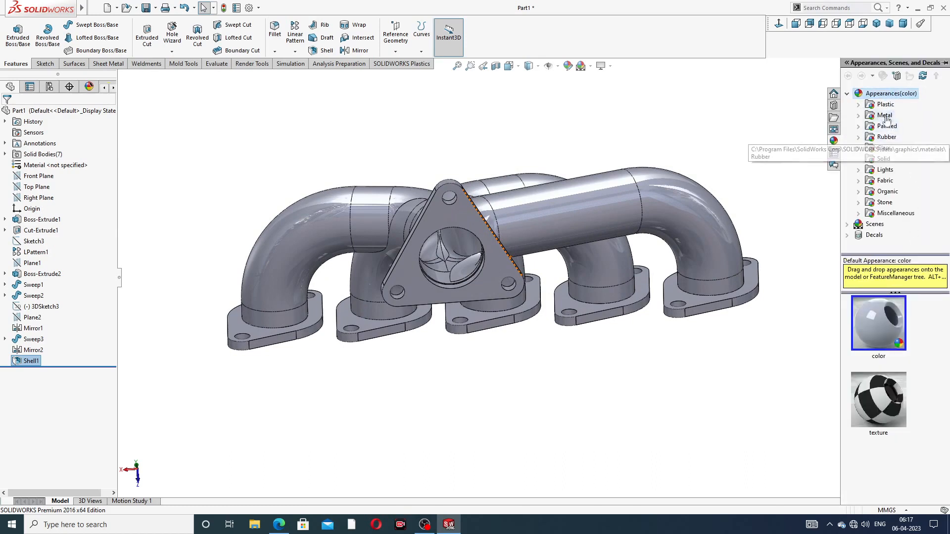
left_click(885, 115)
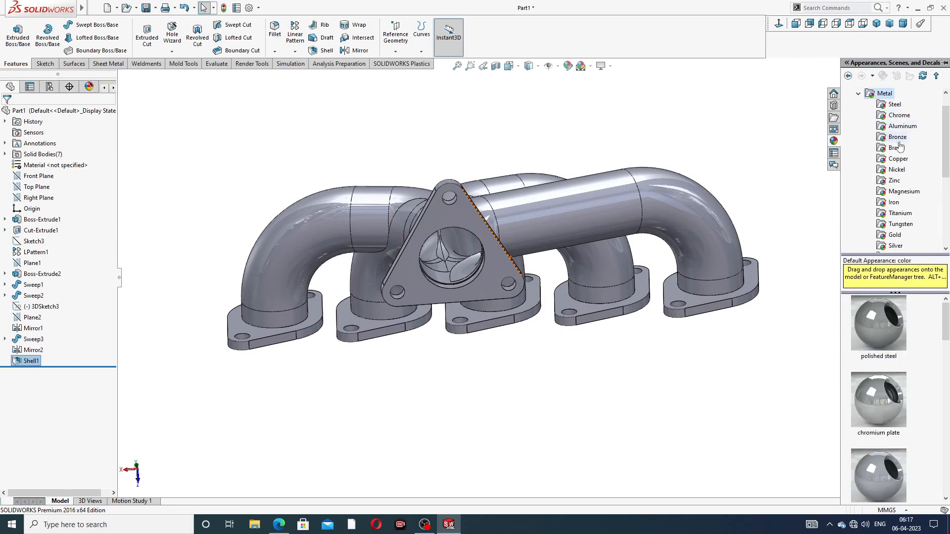
left_click(901, 171)
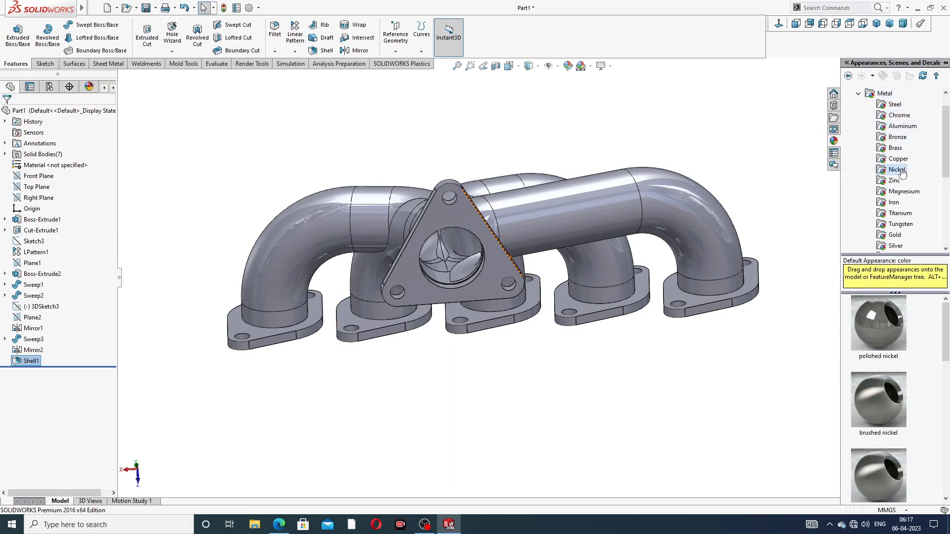
left_click(889, 312)
left_click_drag(882, 311, 673, 314)
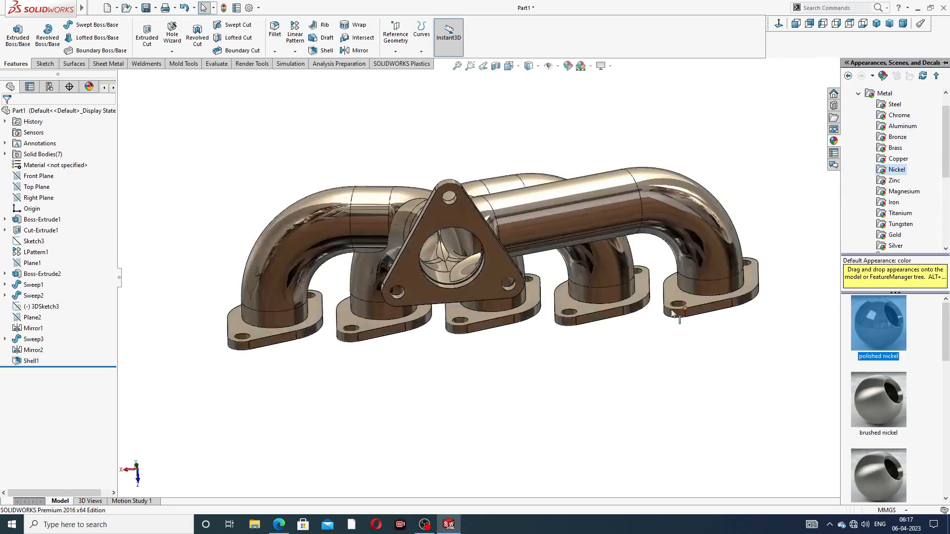
Step: Inspect the manifold from the flange side and check the PDF drawing in the browser for the chamfer and fillet sizes
middle_click_drag(593, 330, 538, 277)
scroll(541, 267, "down", 3)
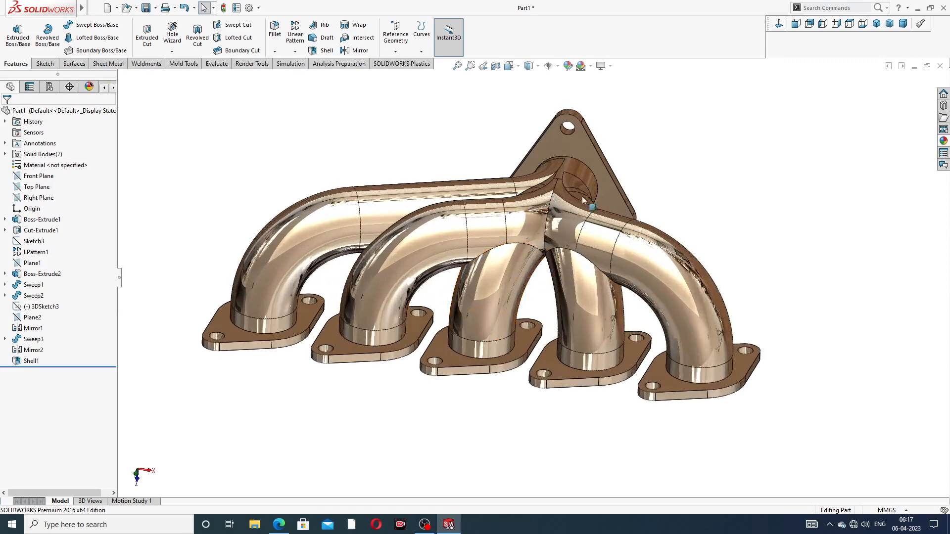
middle_click_drag(596, 176, 599, 211)
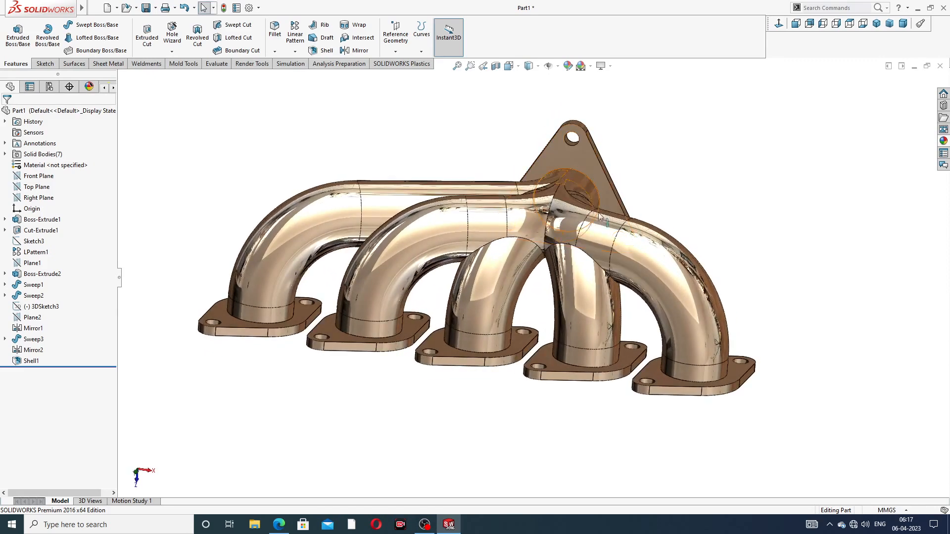
middle_click_drag(654, 229, 630, 201)
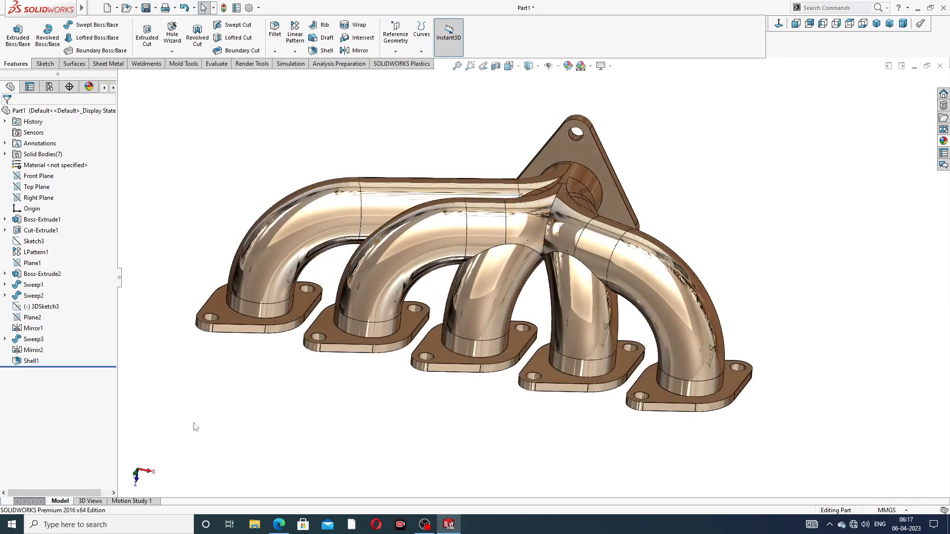
left_click(279, 525)
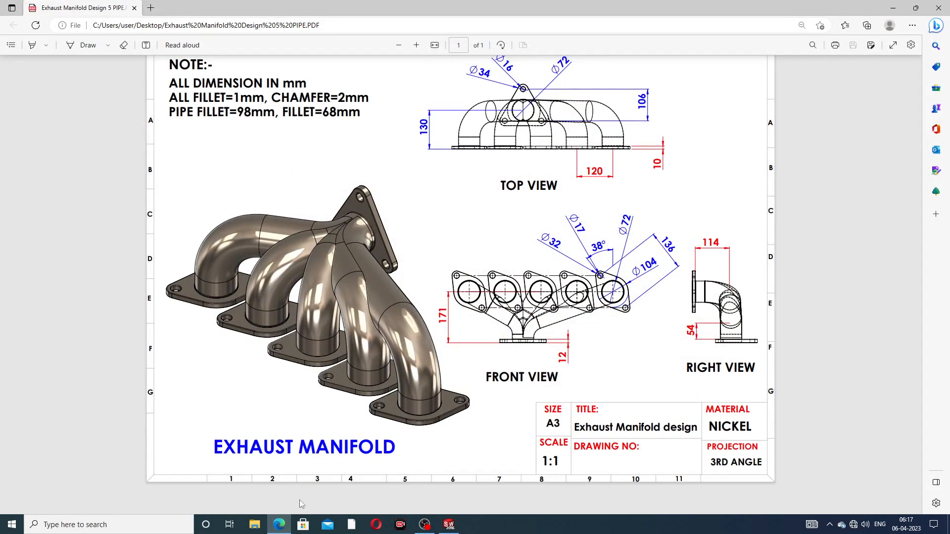
left_click(279, 524)
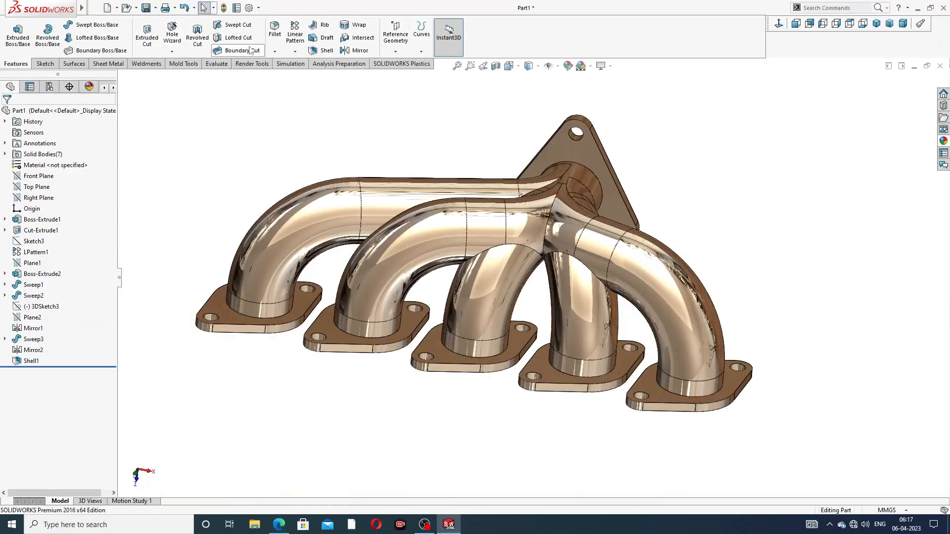
Step: Chamfer the outer edge of the triangular flange's central bore by 2 mm at 45 degrees
left_click(275, 51)
left_click(299, 76)
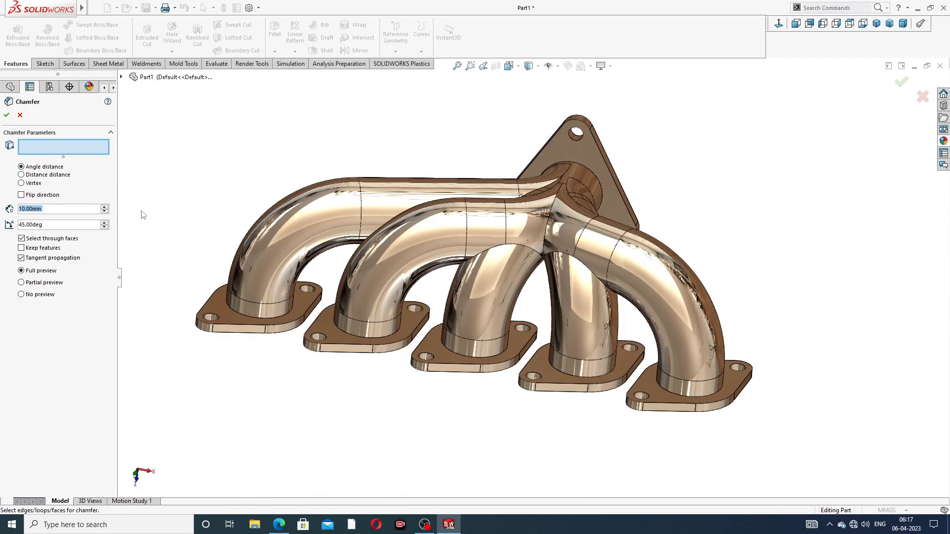
type("2")
key("Return")
middle_click_drag(665, 143, 517, 173)
scroll(518, 174, "down", 5)
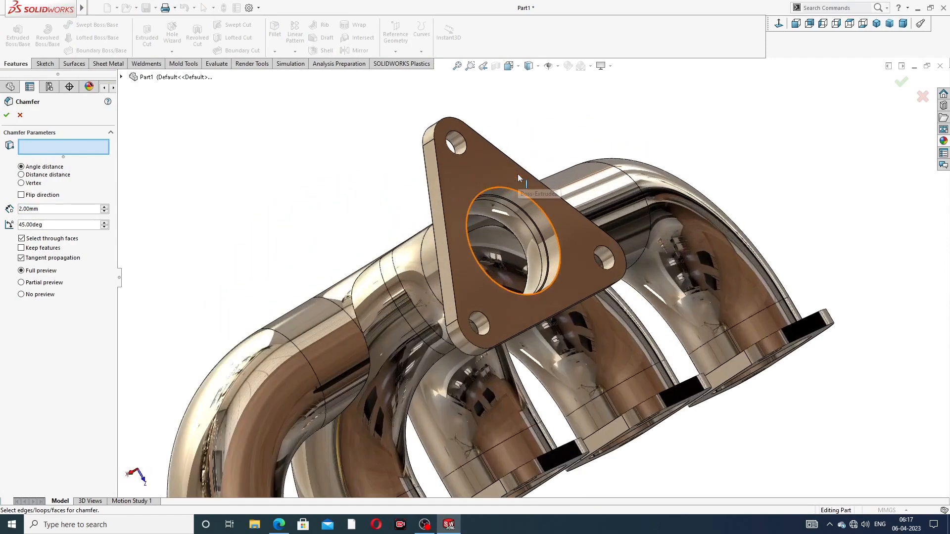
left_click(491, 187)
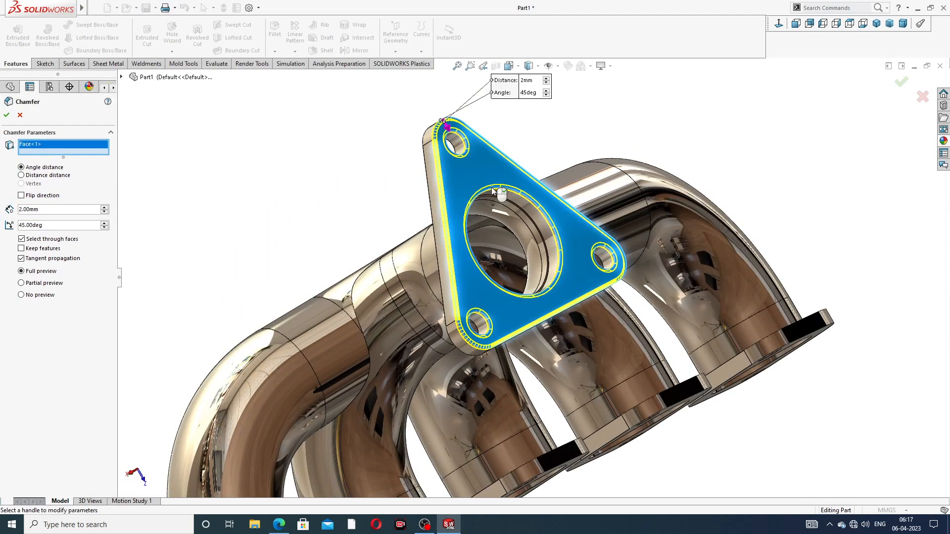
left_click(19, 115)
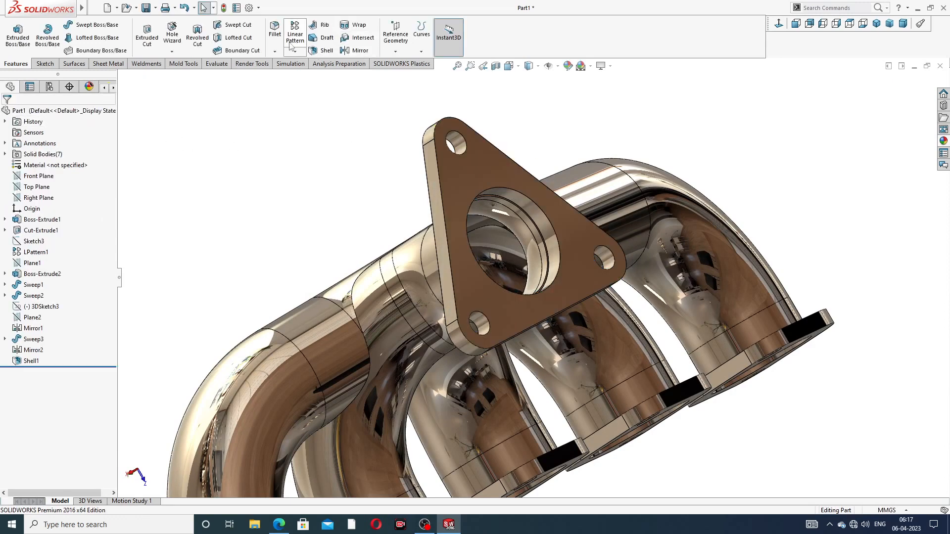
left_click(275, 52)
left_click(292, 75)
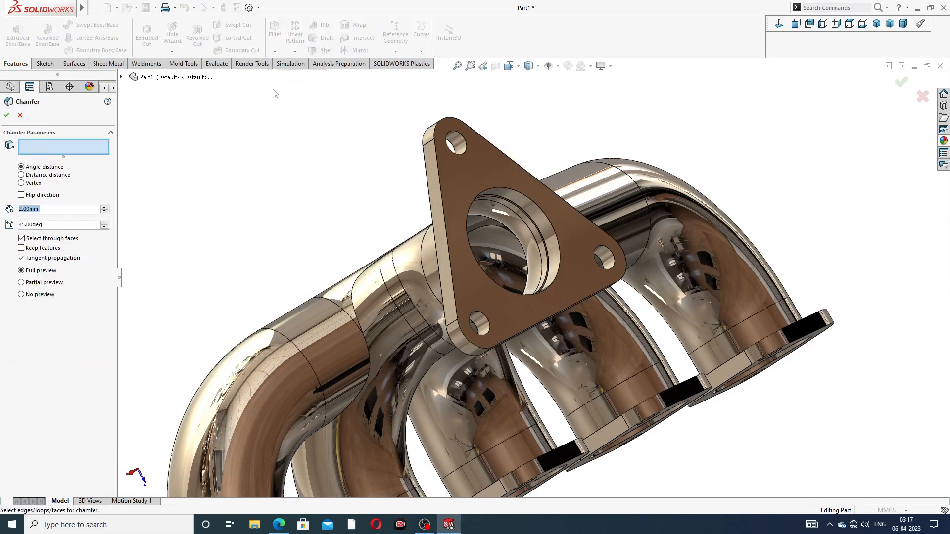
left_click(508, 204)
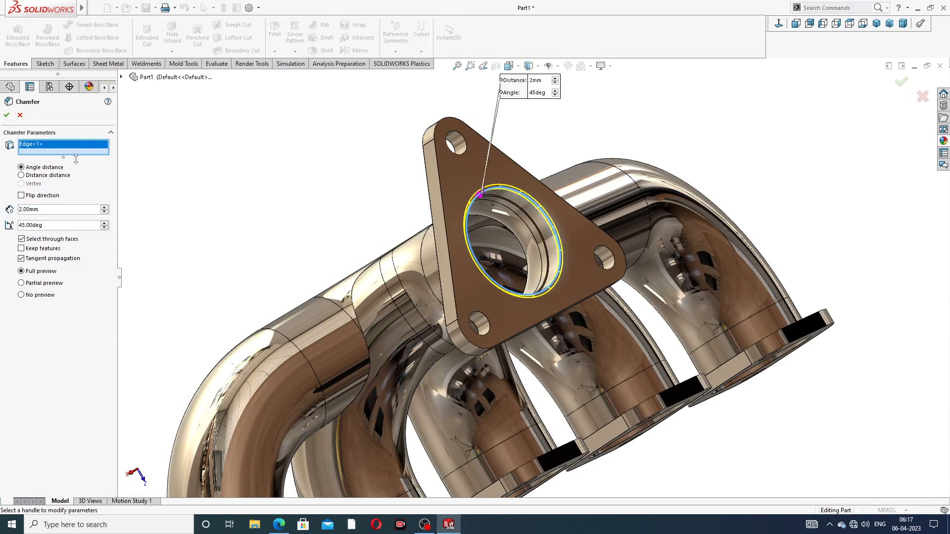
left_click(7, 115)
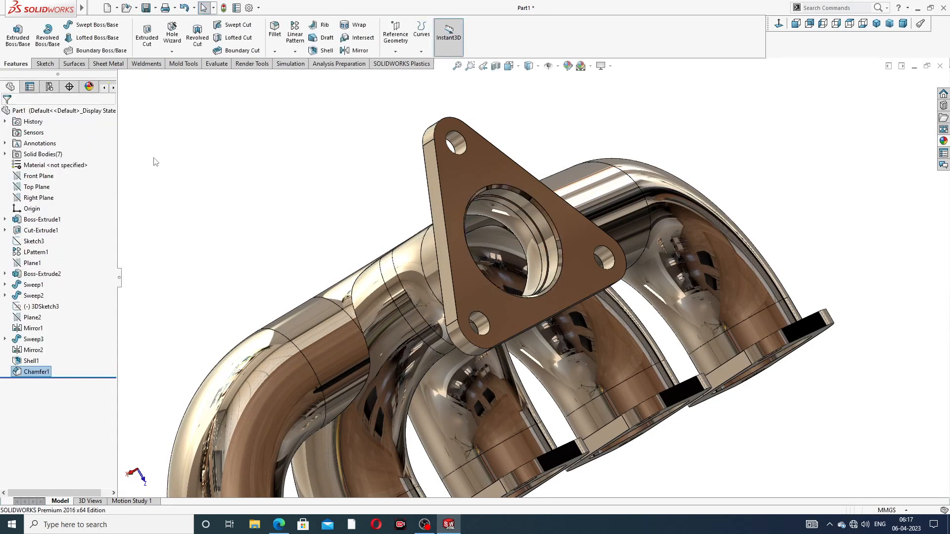
Step: Chamfer the open bore edge of the first port flange at the end of the row by 2 mm at 45 degrees
left_click(274, 51)
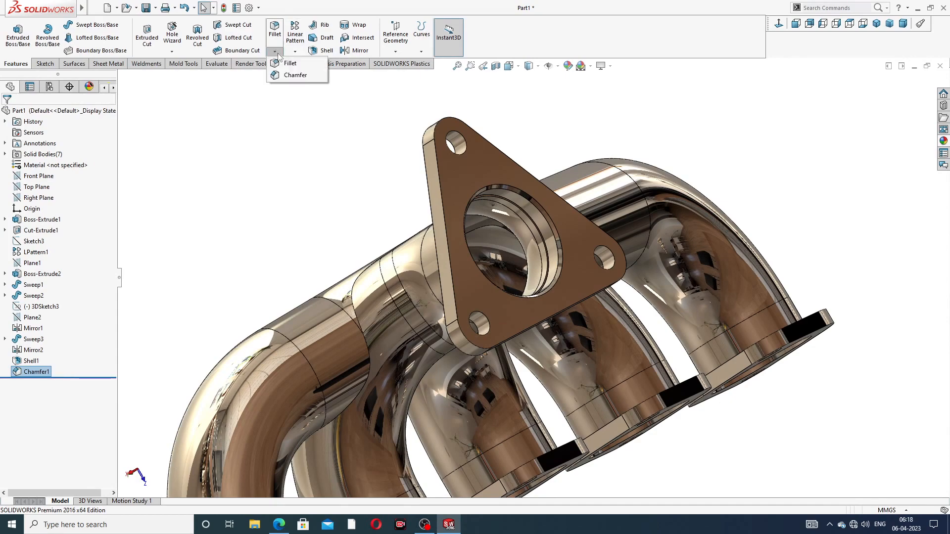
left_click(291, 74)
scroll(465, 335, "down", 3)
middle_click_drag(465, 334, 383, 379)
scroll(383, 379, "up", 5)
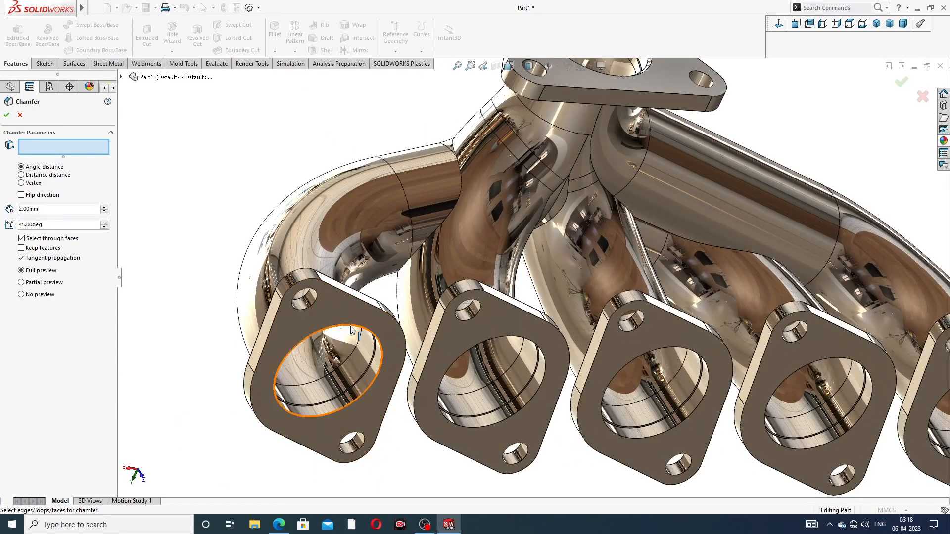
left_click(352, 325)
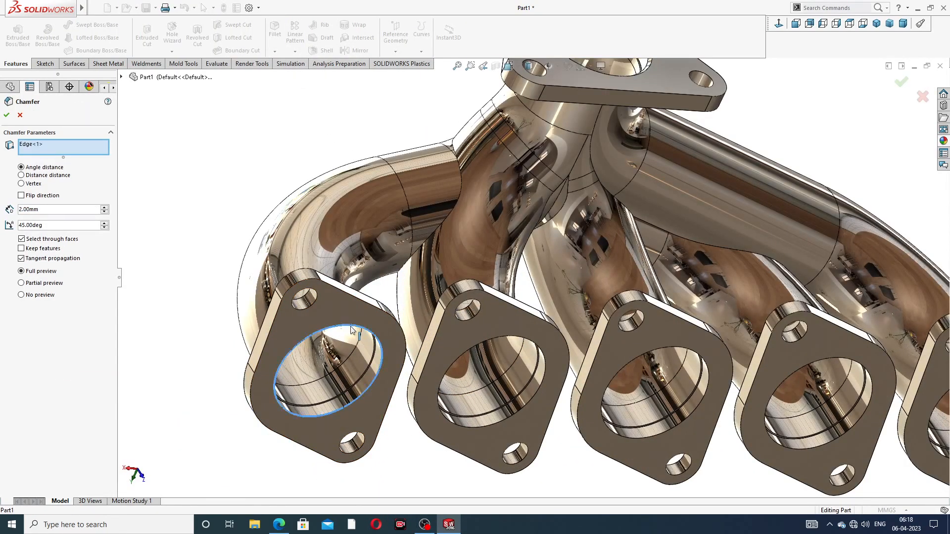
left_click(6, 116)
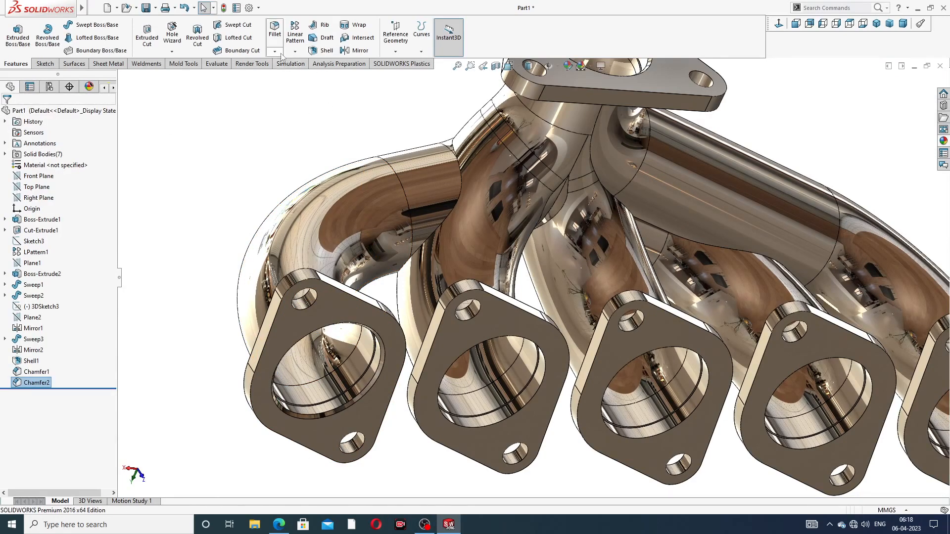
Step: Chamfer the bore edge of the second port flange, next to the chamfered end flange, by 2 mm at 45 degrees
left_click(275, 52)
left_click(289, 78)
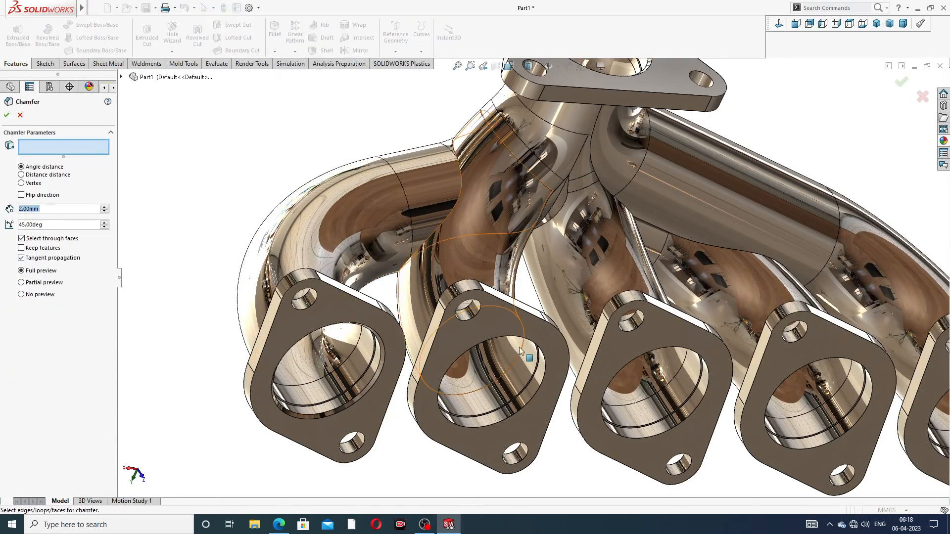
scroll(519, 350, "down", 4)
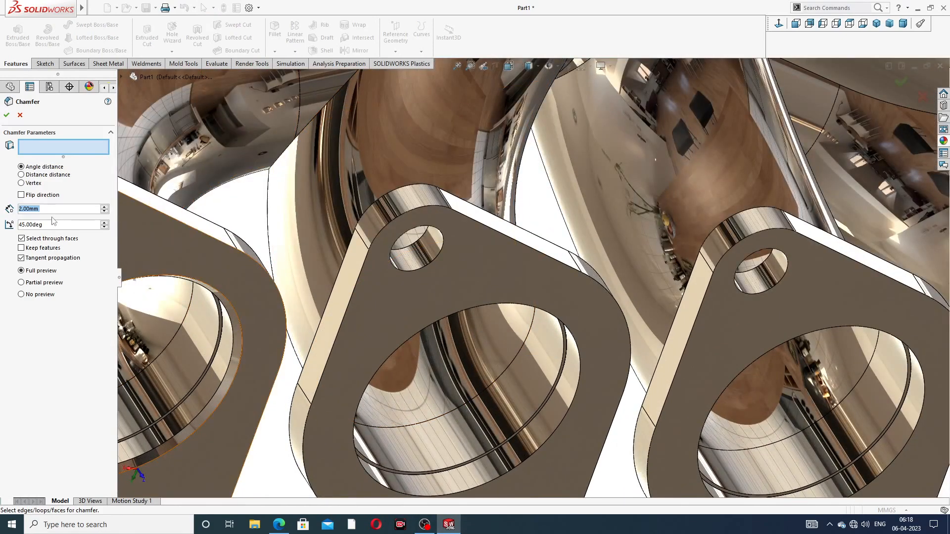
left_click(475, 307)
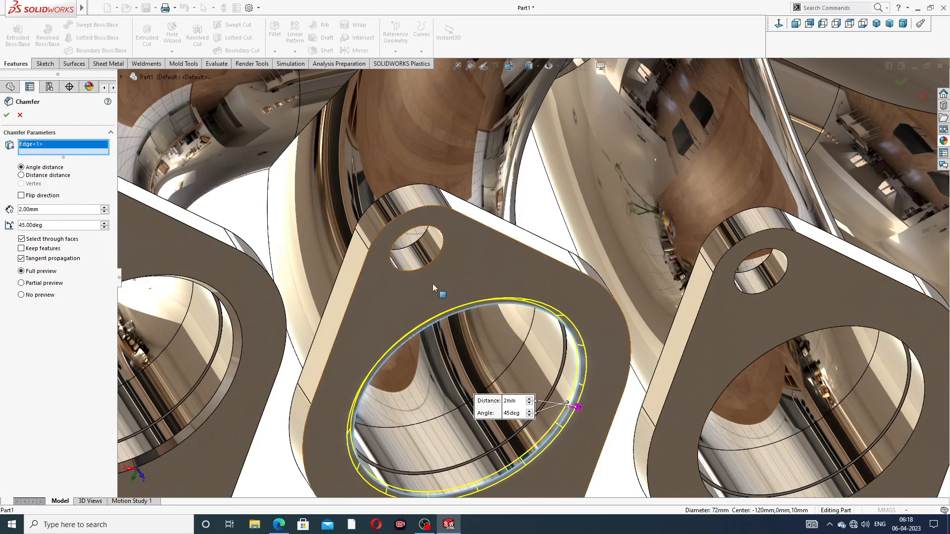
left_click(7, 116)
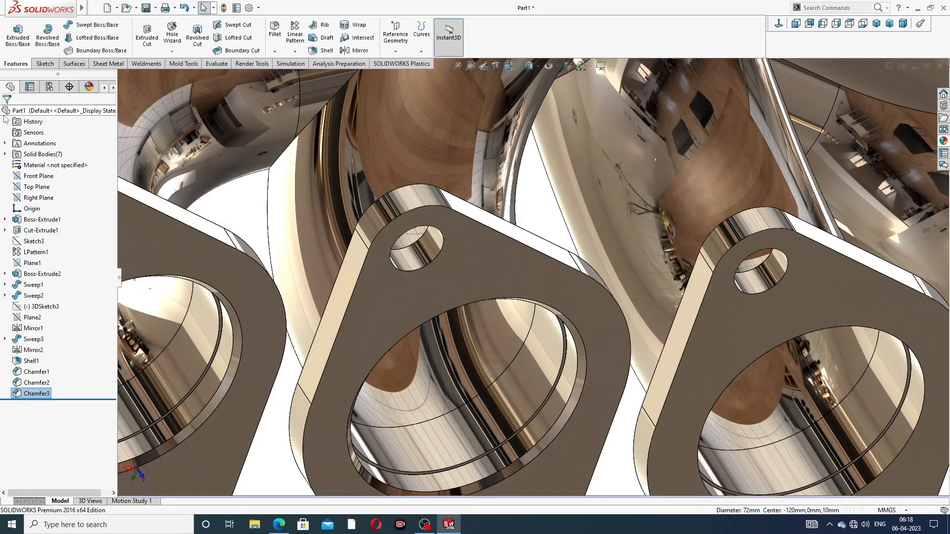
Step: Chamfer the bore edge of the middle port flange by 2 mm at 45 degrees
left_click(275, 51)
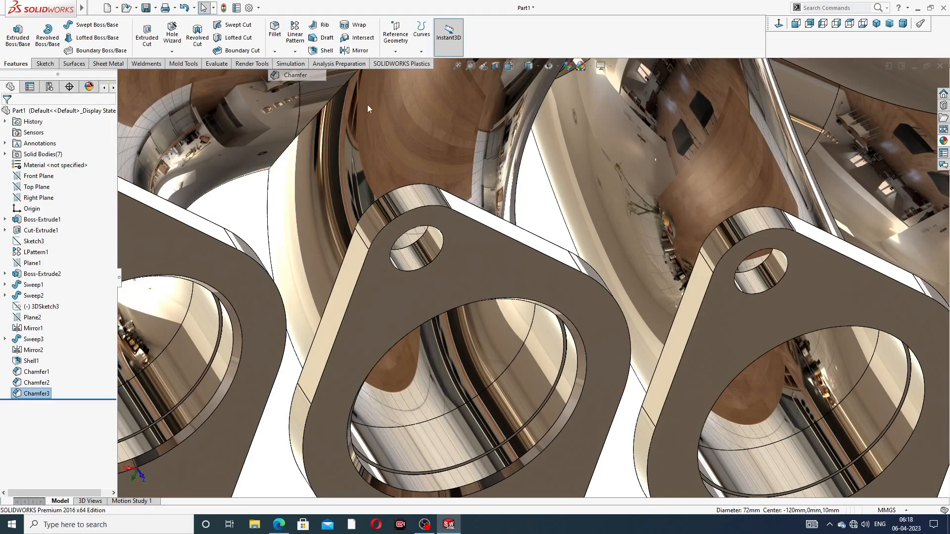
left_click(297, 74)
scroll(750, 313, "up", 3)
scroll(749, 313, "down", 3)
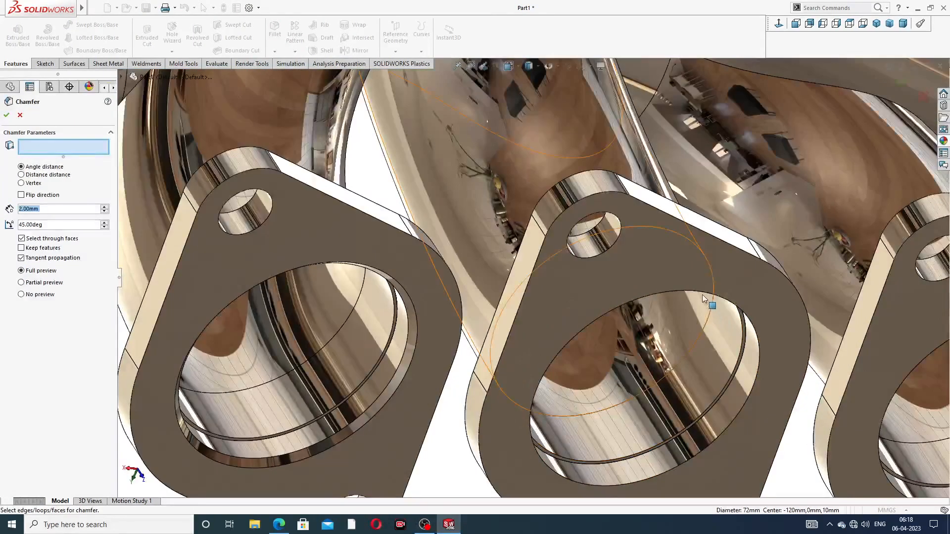
left_click(702, 295)
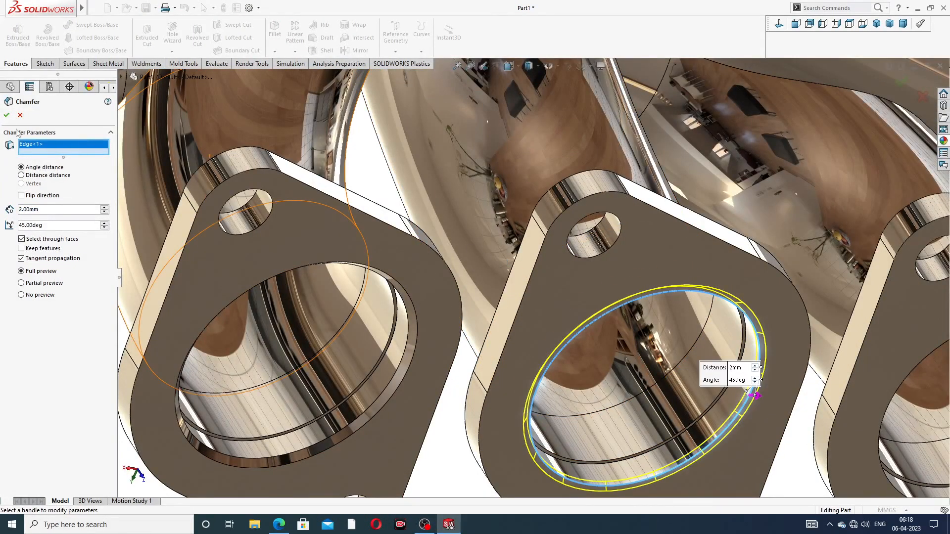
left_click(7, 116)
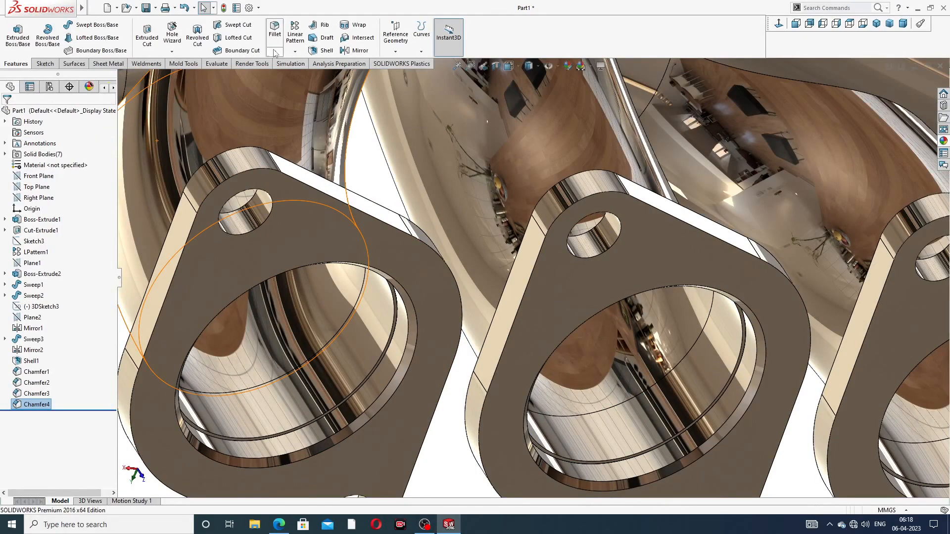
Step: Chamfer the bore edge of the fourth port flange, just past the middle one, by 2 mm at 45 degrees
left_click(275, 51)
left_click(309, 75)
scroll(742, 247, "up", 3)
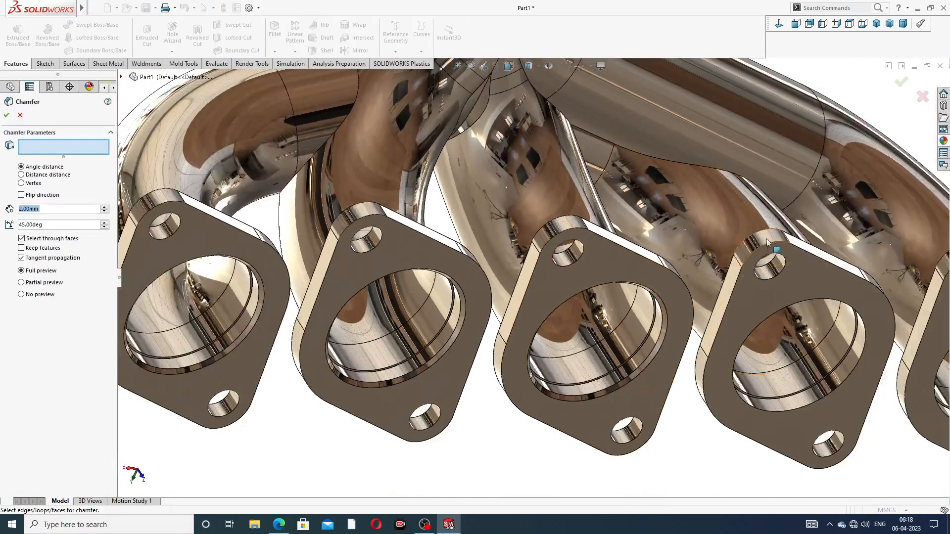
scroll(789, 297, "down", 3)
left_click(792, 296)
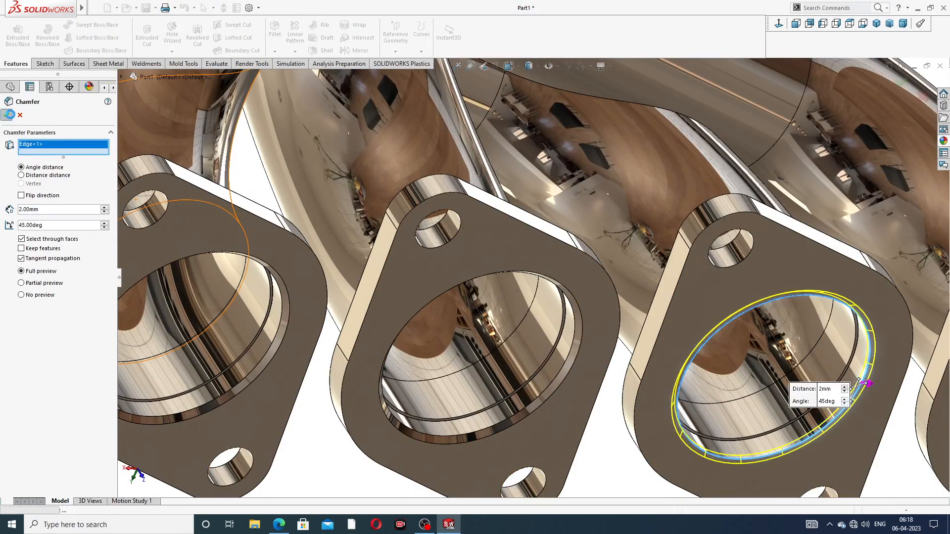
left_click(7, 115)
Step: Chamfer the bore edge of the fifth port flange, at the far end of the row, by 2 mm at 45 degrees
left_click(275, 51)
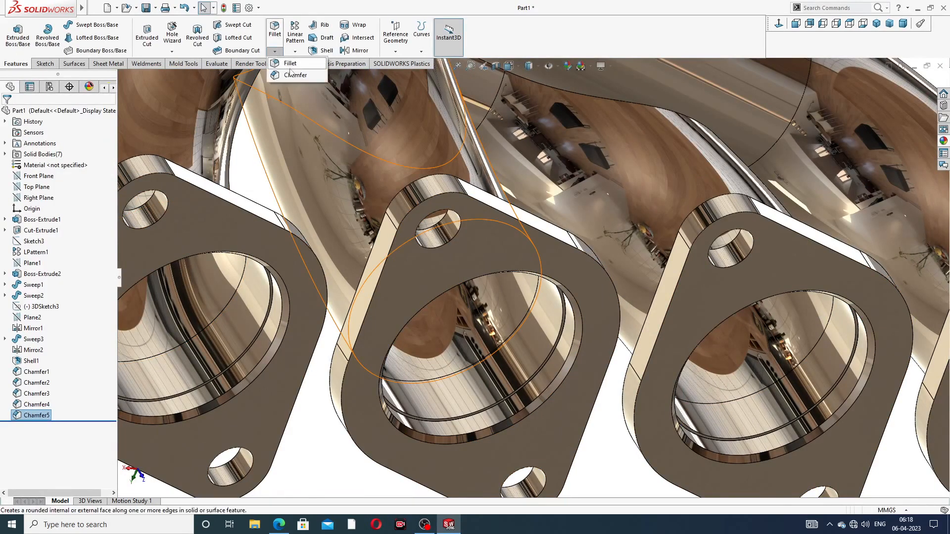
left_click(295, 74)
scroll(774, 204, "up", 3)
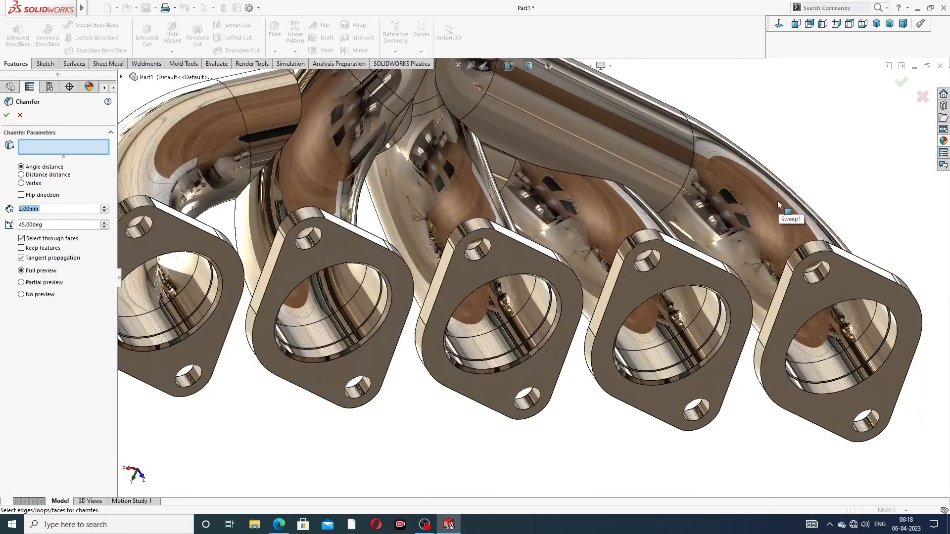
scroll(784, 295, "down", 3)
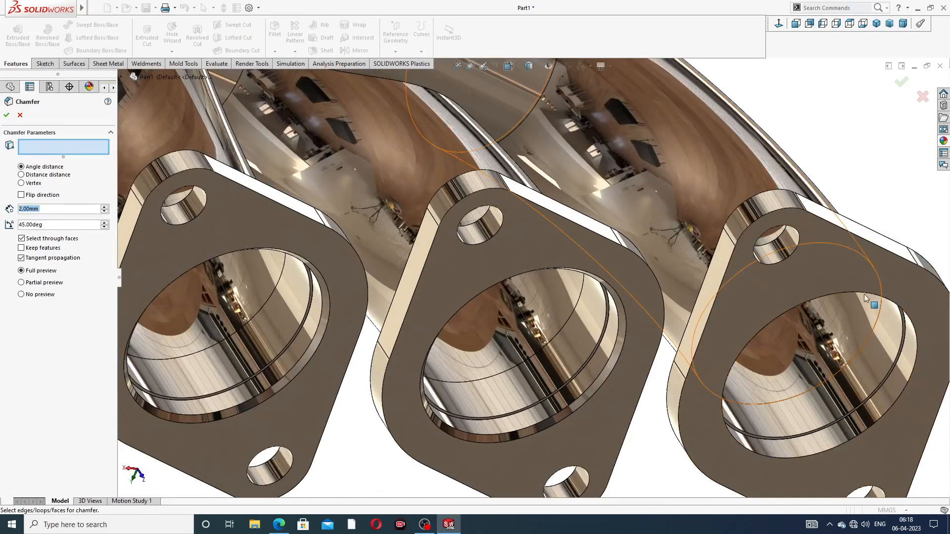
left_click(865, 296)
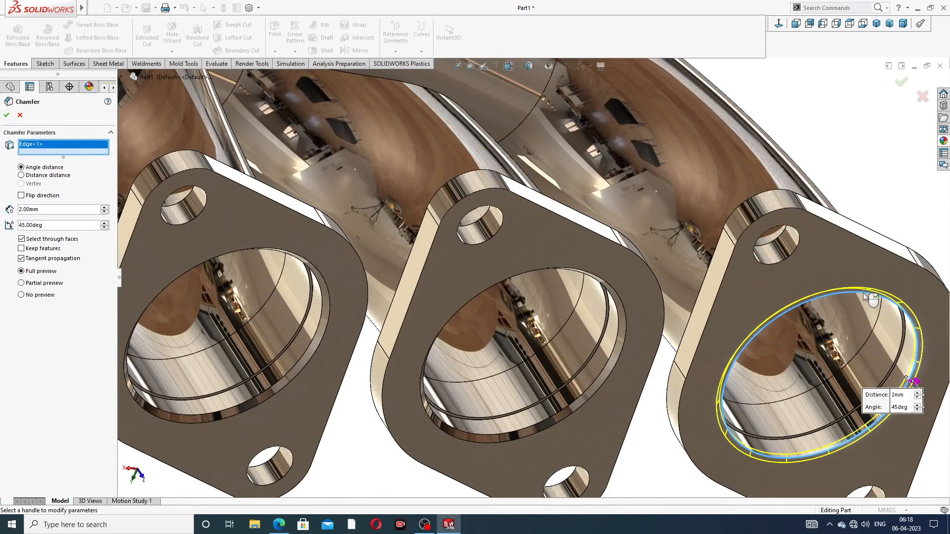
left_click(901, 83)
Step: Fillet the edges of the triangular outlet flange's front and back faces with a 1 mm radius
scroll(526, 123, "up", 4)
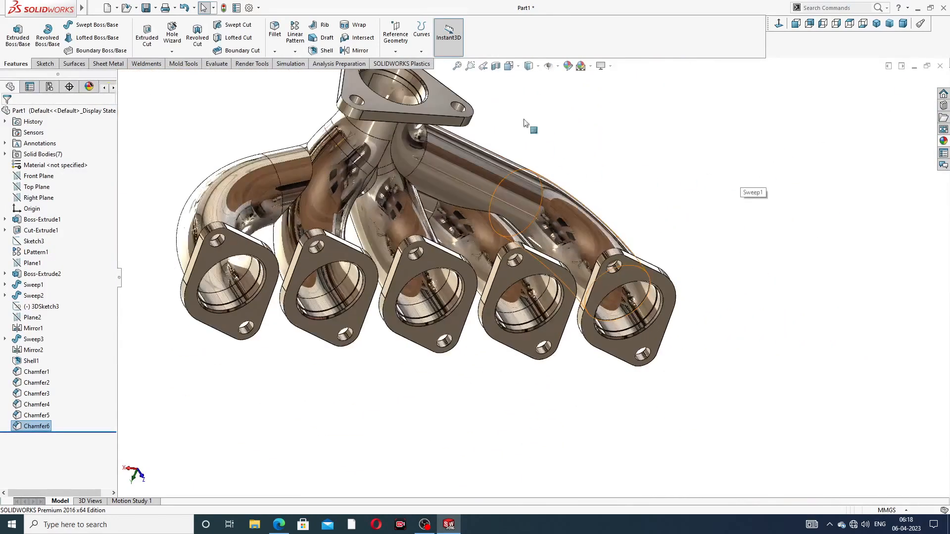
middle_click_drag(526, 124, 435, 131)
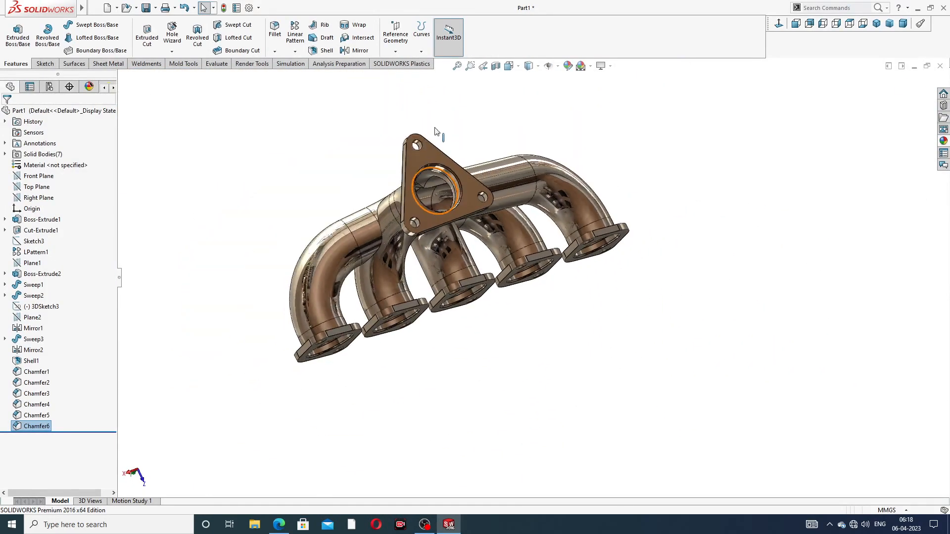
scroll(435, 149, "down", 3)
left_click(275, 51)
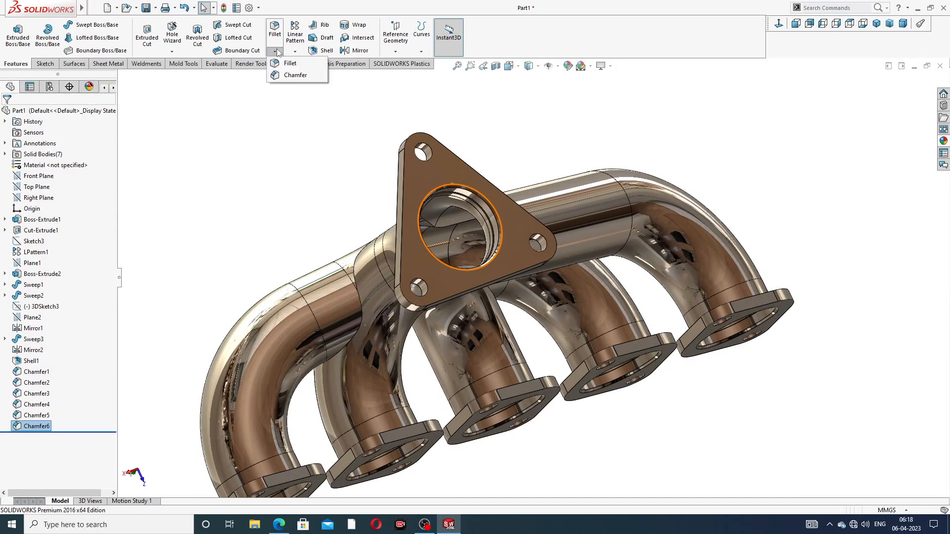
left_click(293, 65)
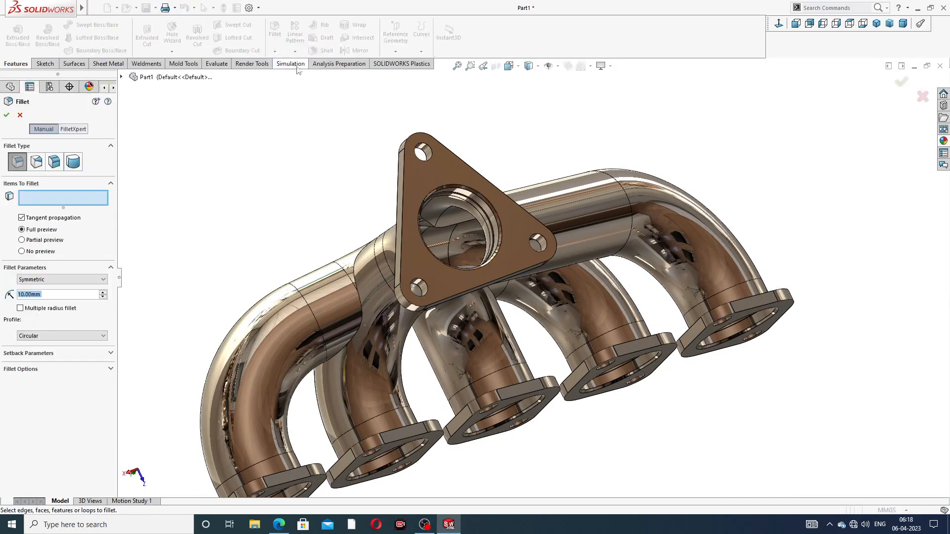
left_click(458, 174)
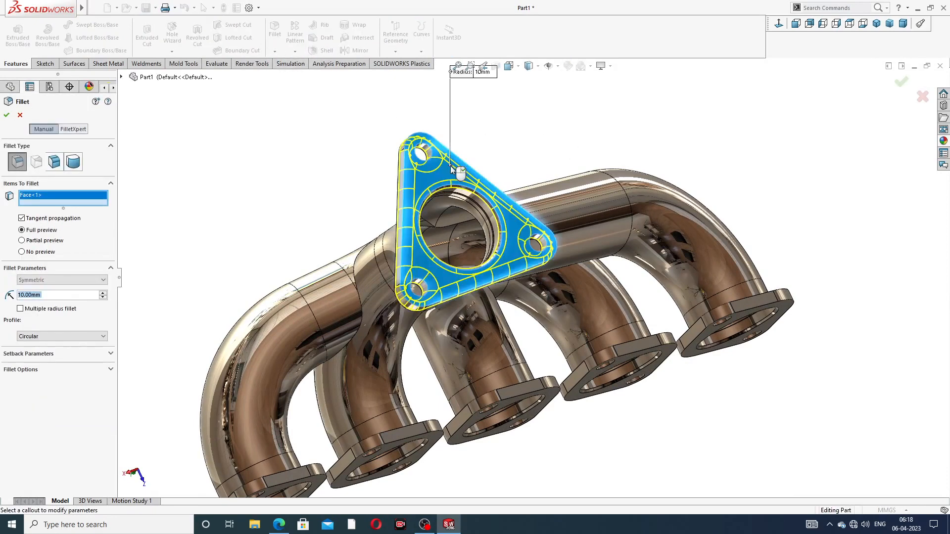
middle_click_drag(556, 162, 653, 191)
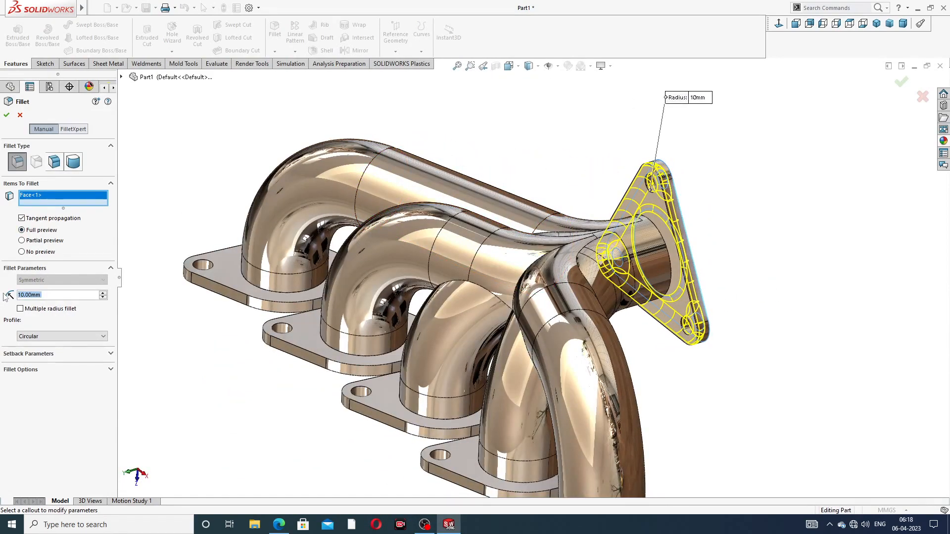
type("1")
key("Return")
middle_click_drag(588, 198, 859, 118)
left_click(611, 193)
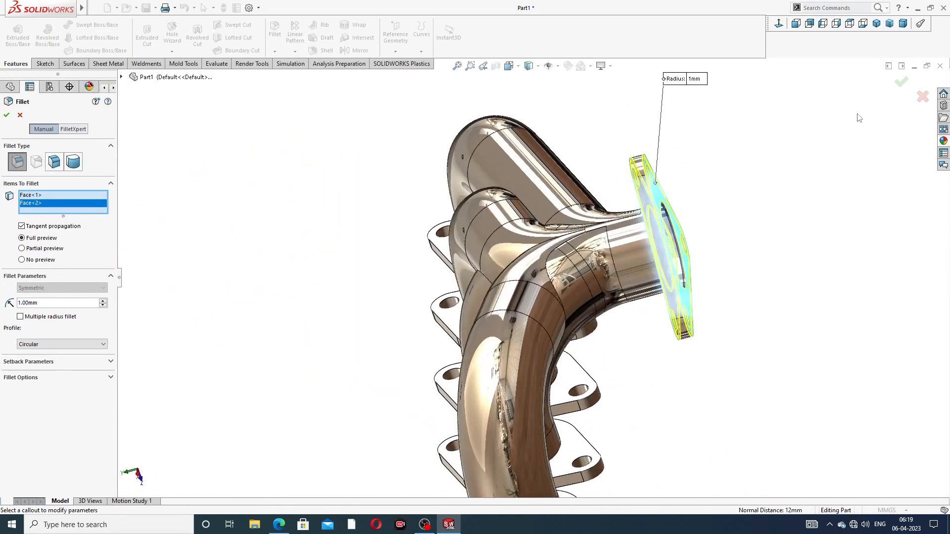
left_click(902, 85)
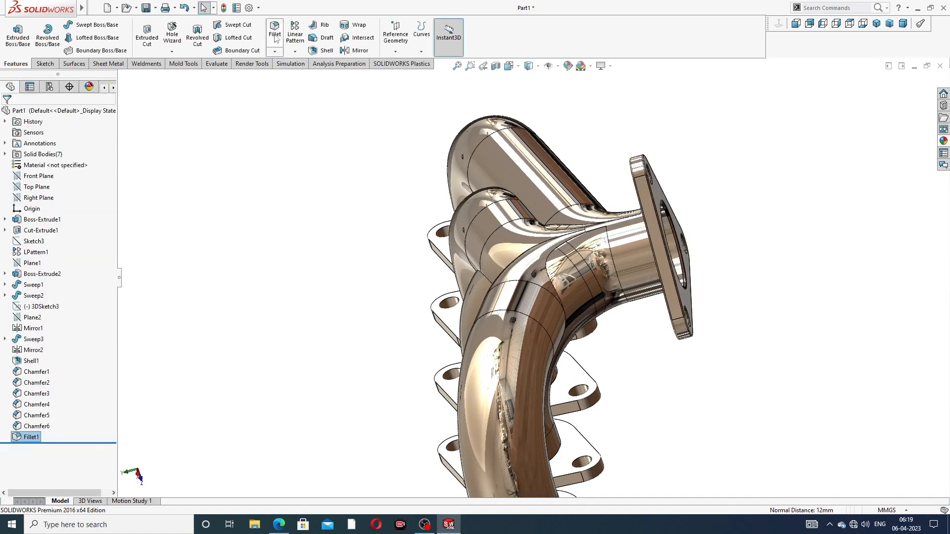
Step: Fillet the edges of both flat faces of the first port flange, where the bore chamfers began, with a 1 mm radius
left_click(276, 40)
middle_click_drag(591, 355, 460, 342)
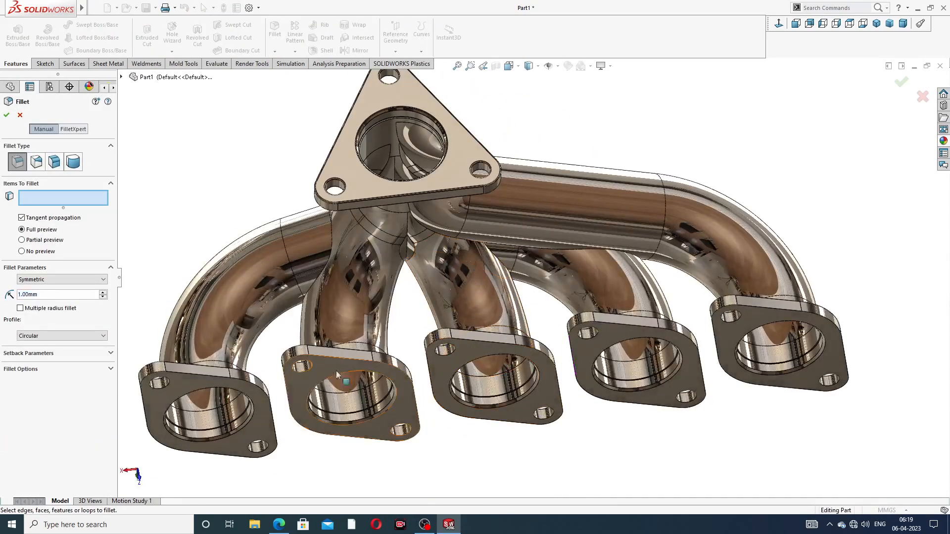
left_click(186, 384)
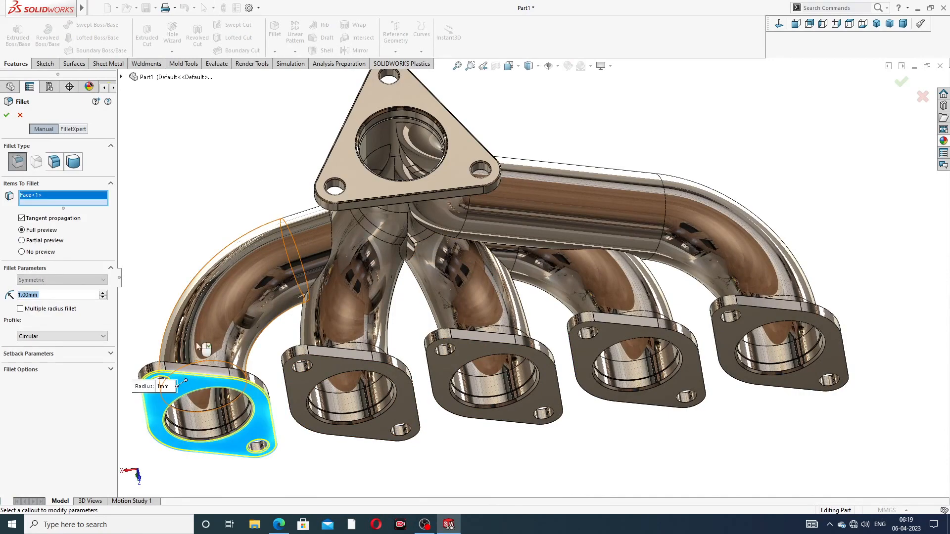
middle_click_drag(186, 384, 218, 435)
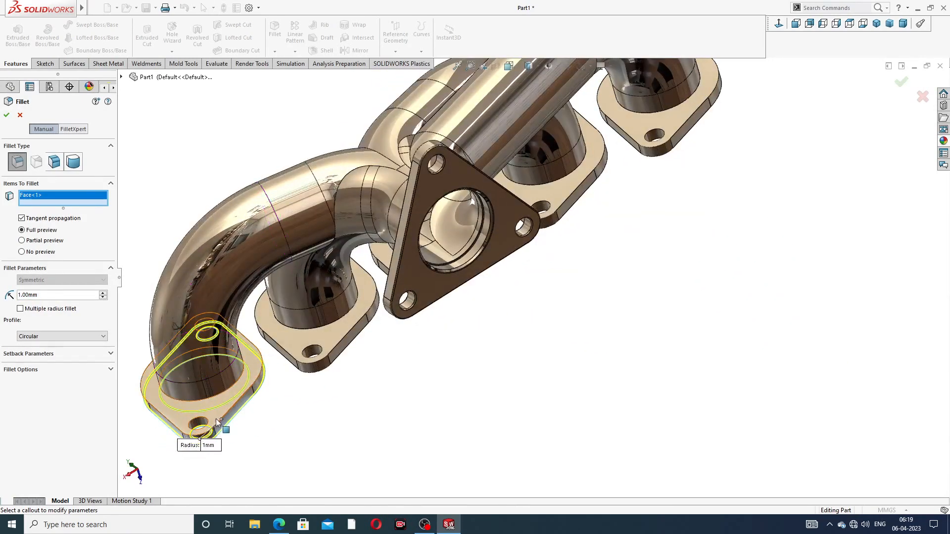
left_click(214, 412)
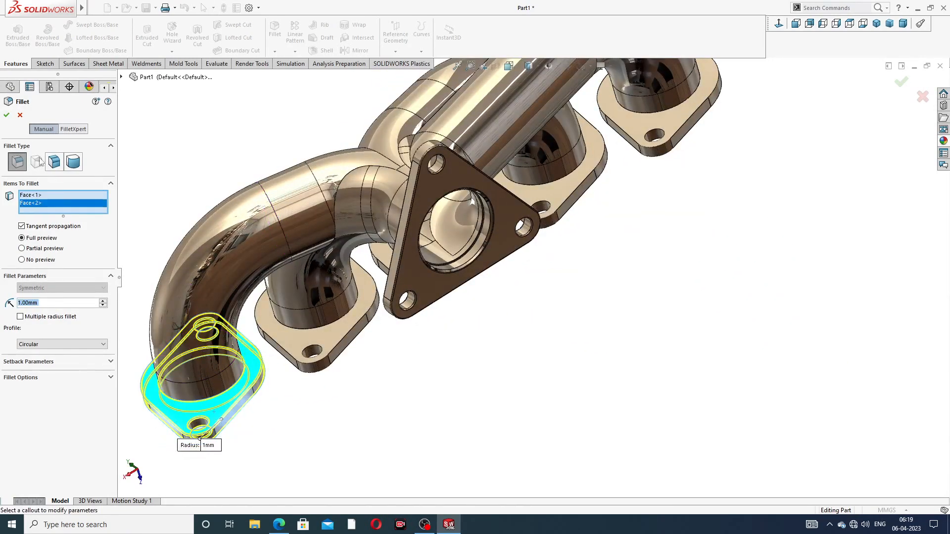
left_click(7, 115)
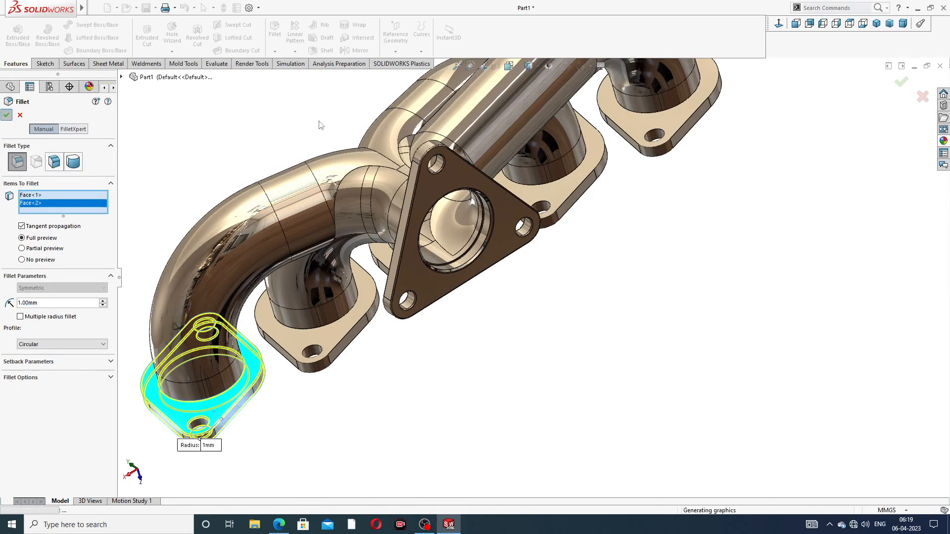
Step: Fillet the edges of both flat faces of the second port flange, next to the filleted end flange, with a 1 mm radius
left_click(274, 51)
left_click(292, 61)
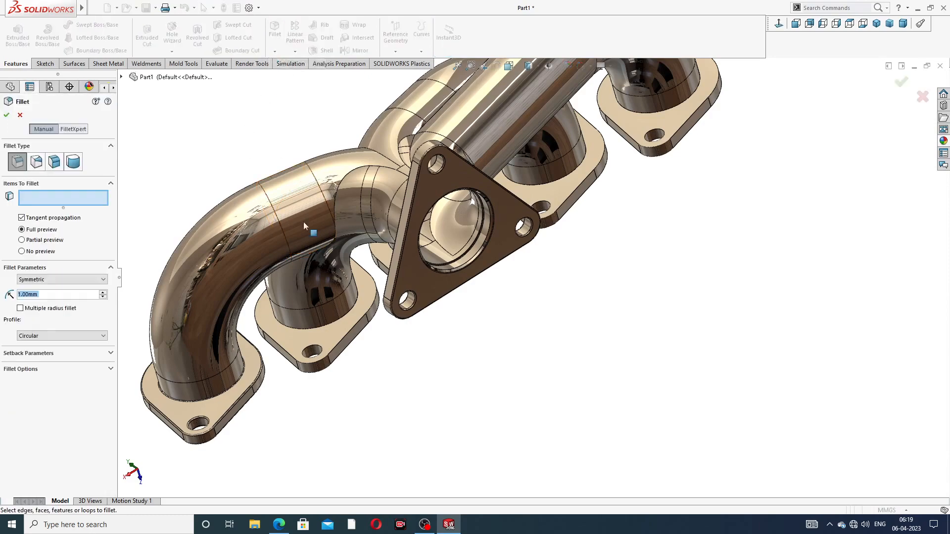
left_click(329, 342)
middle_click_drag(373, 362, 333, 193)
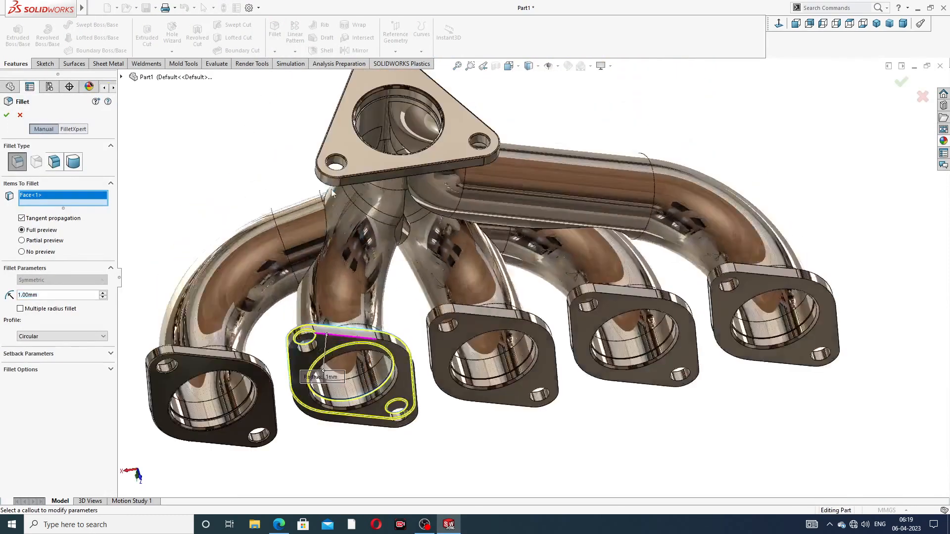
scroll(331, 376, "down", 5)
left_click(331, 304)
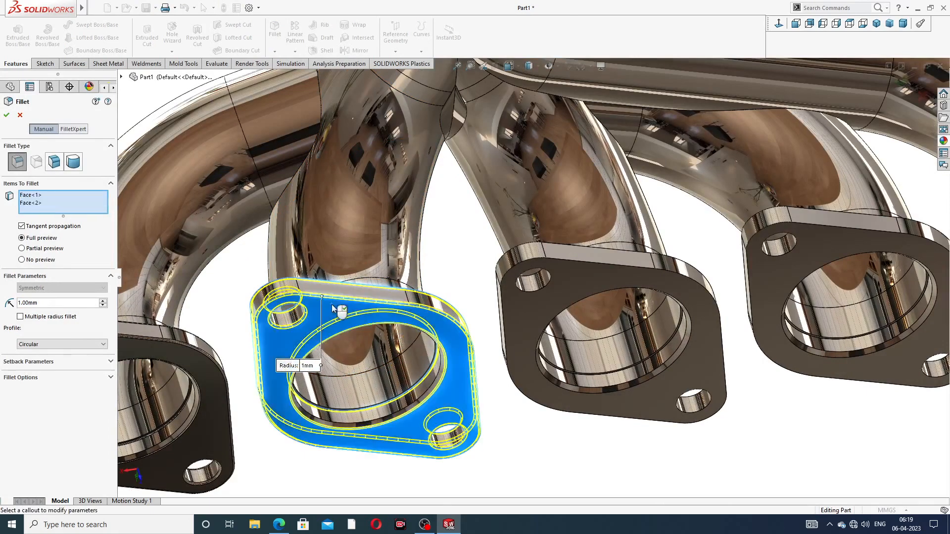
left_click(7, 115)
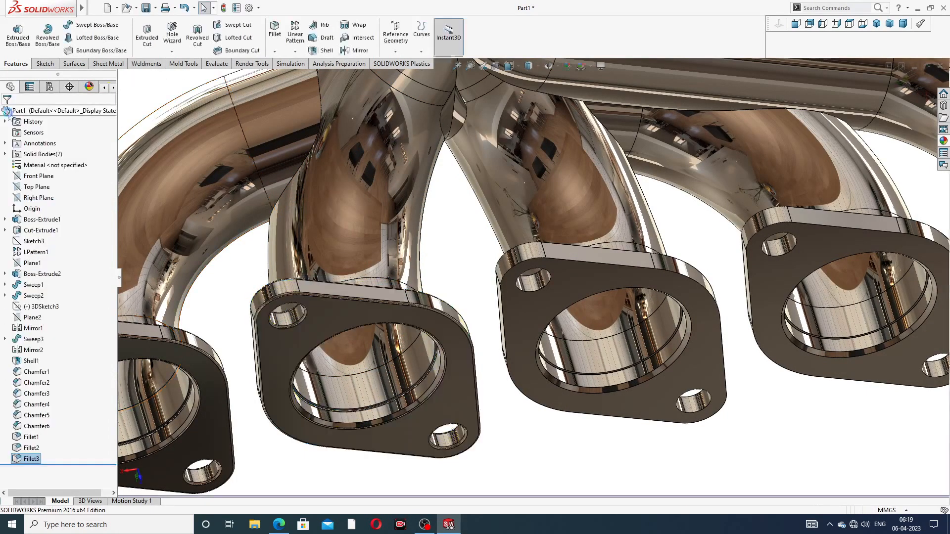
Step: Fillet the edges of both flat faces of the middle port flange with a 1 mm radius
left_click(275, 33)
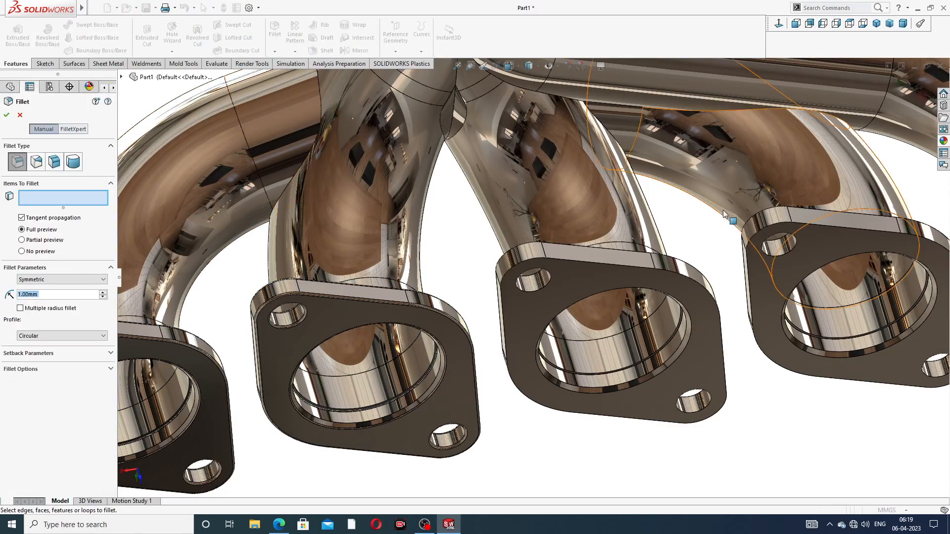
left_click(580, 280)
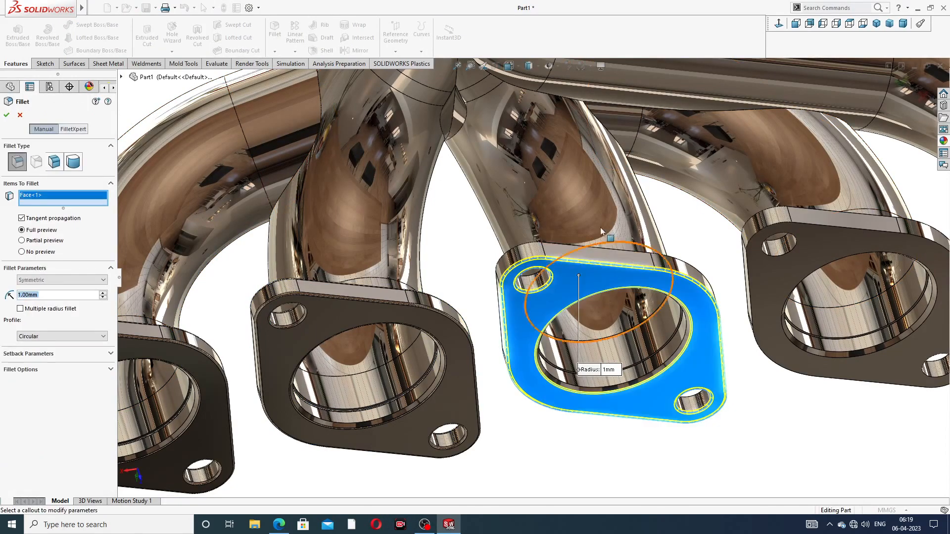
middle_click_drag(580, 280, 634, 347)
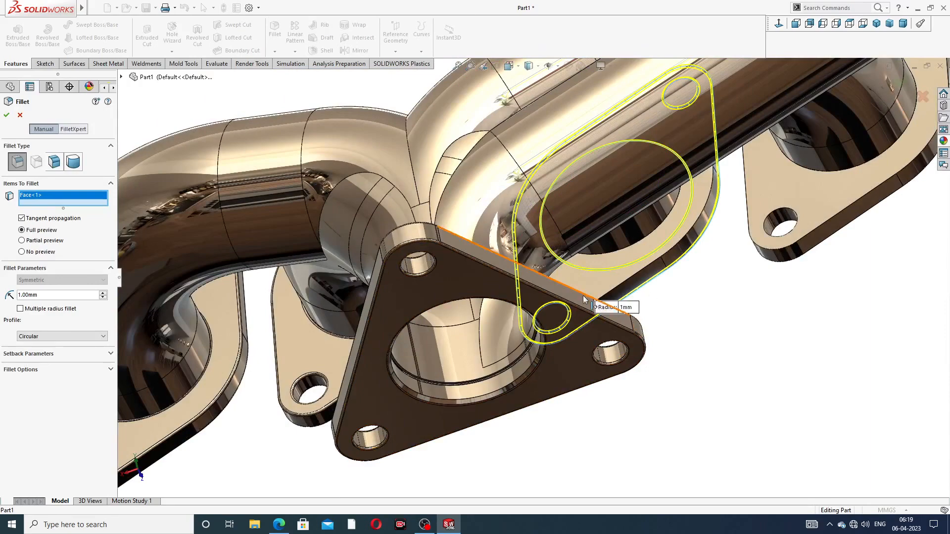
scroll(596, 302, "down", 5)
left_click(598, 272)
scroll(604, 275, "up", 5)
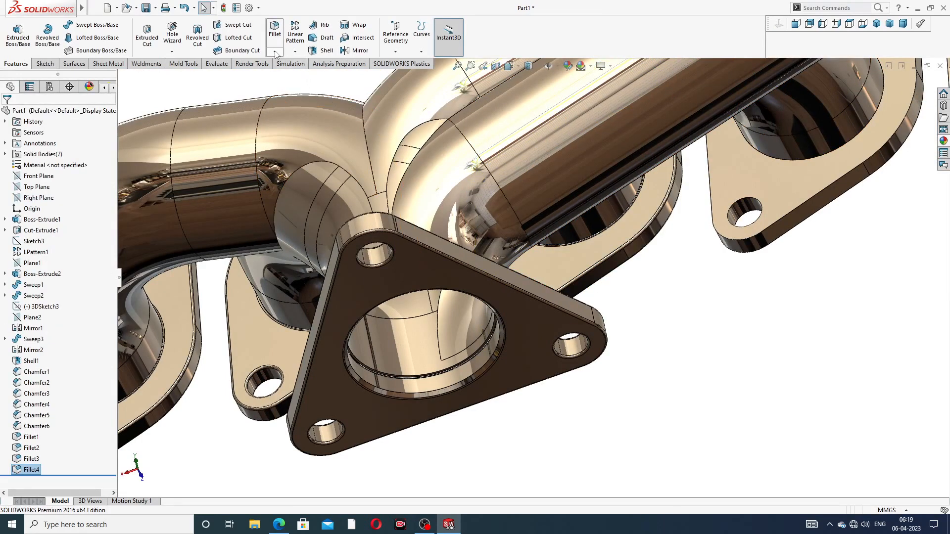
Step: Fillet the edges of both flat faces of the fourth port flange, just past the middle one, with a 1 mm radius
left_click(275, 31)
scroll(573, 178, "up", 3)
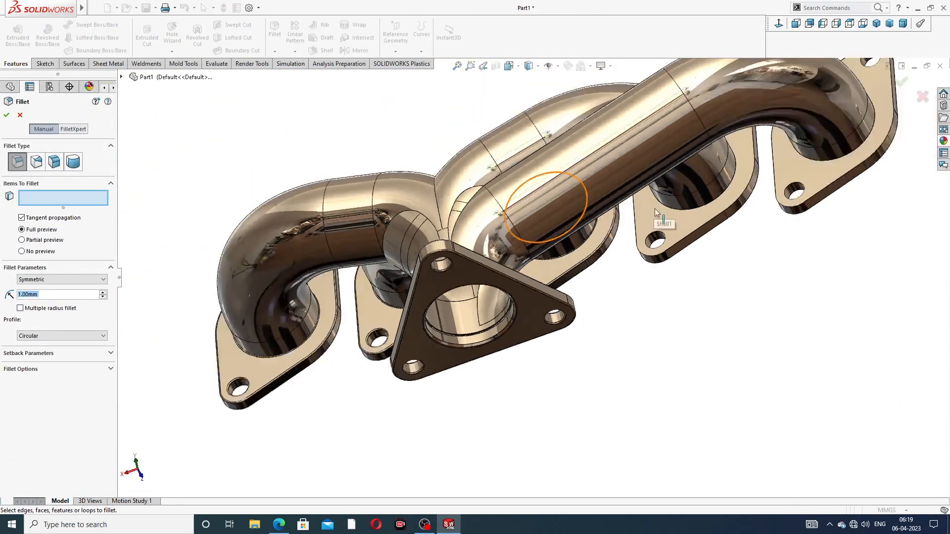
middle_click_drag(572, 178, 704, 300)
left_click(647, 184)
left_click(651, 173)
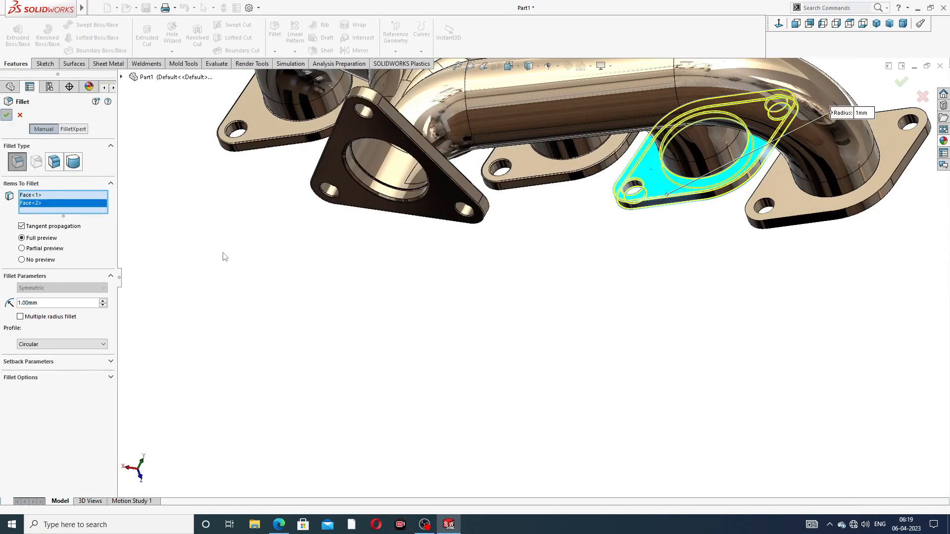
key("Return")
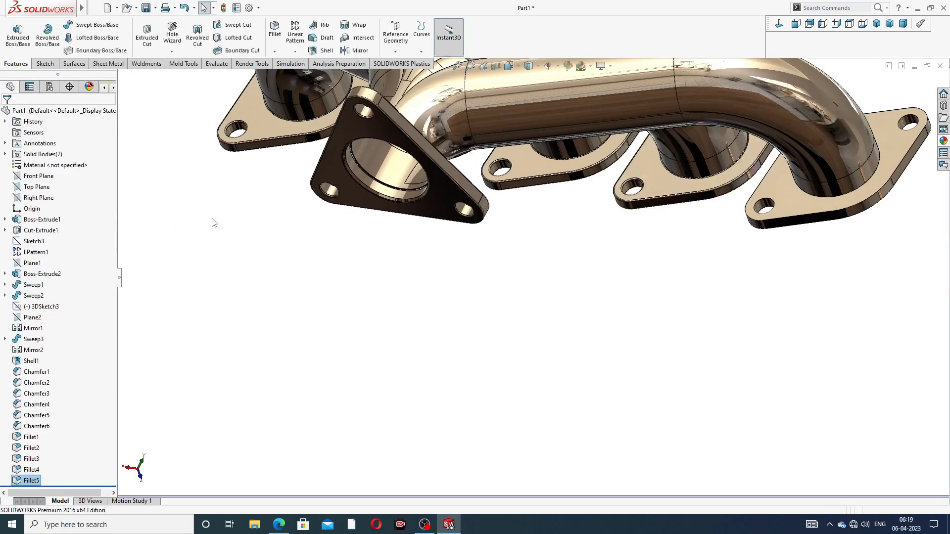
Step: Fillet the edges of both flat faces of the last port flange in the row with a 1 mm radius
left_click(275, 37)
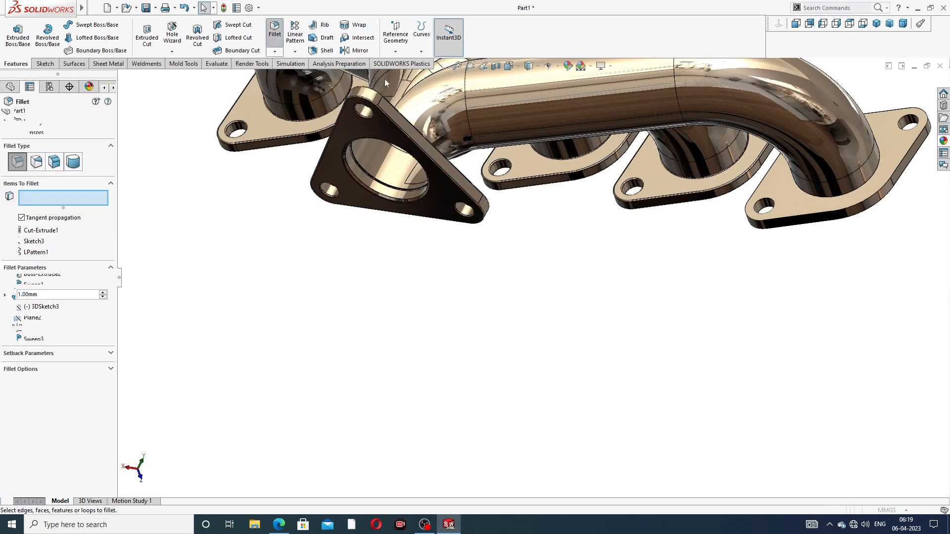
middle_click_drag(738, 210, 792, 208)
left_click(793, 207)
middle_click_drag(804, 253, 868, 181)
scroll(876, 193, "down", 2)
scroll(876, 192, "down", 1)
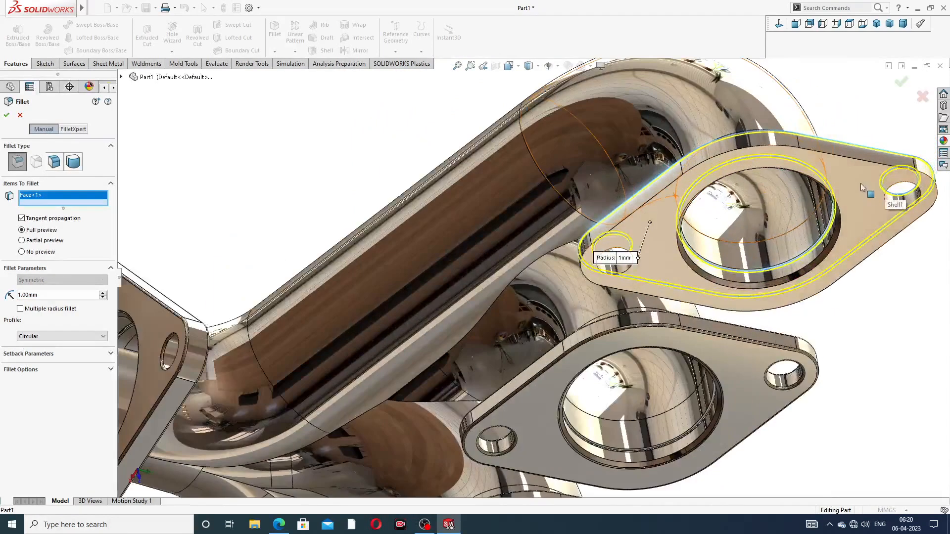
left_click(860, 182)
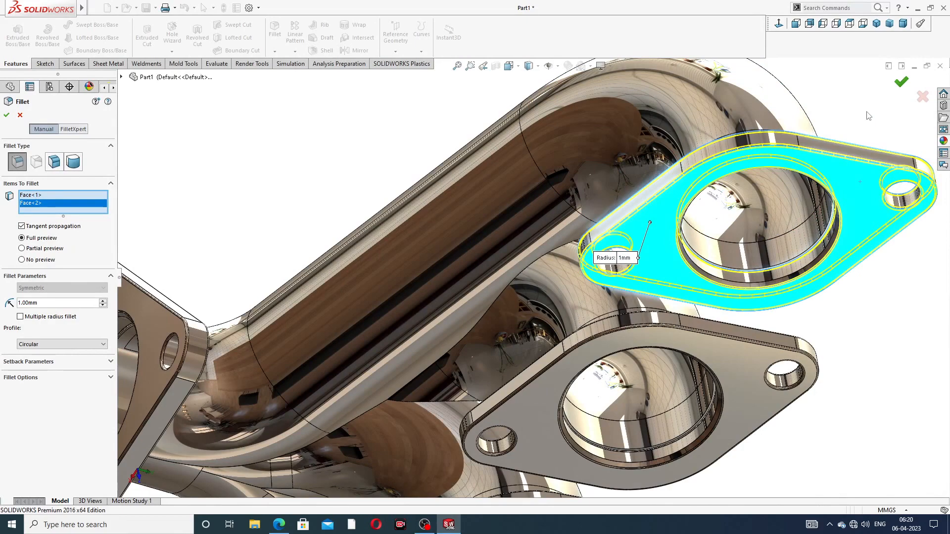
key("Return")
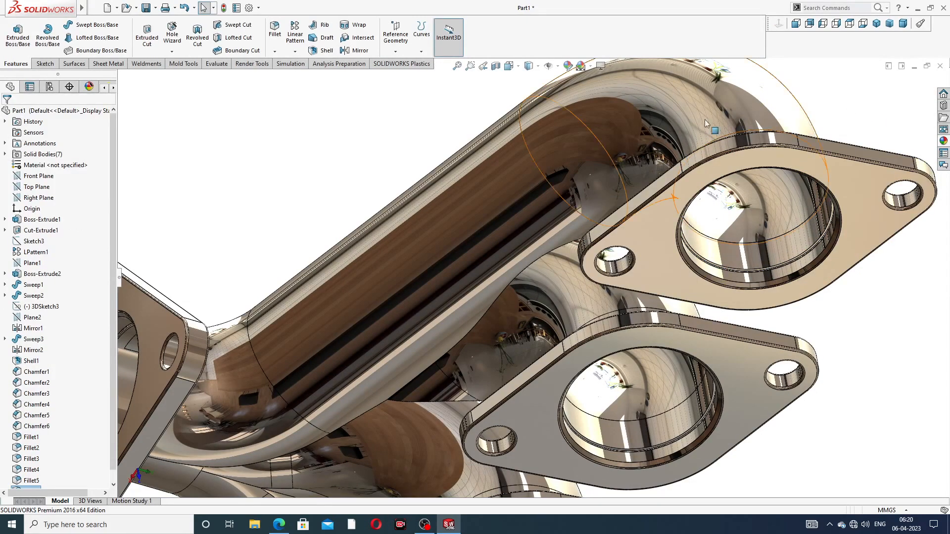
Step: Fillet the edge where the middle port's pipe meets the adjacent second pipe with a 4 mm radius
scroll(698, 166, "up", 5)
middle_click_drag(601, 194, 769, 139)
scroll(776, 198, "down", 8)
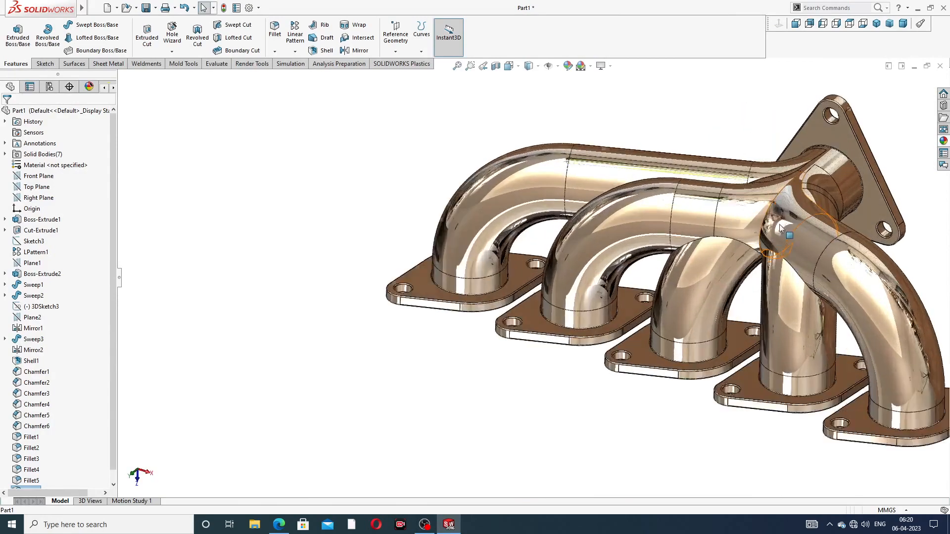
scroll(692, 283, "up", 5)
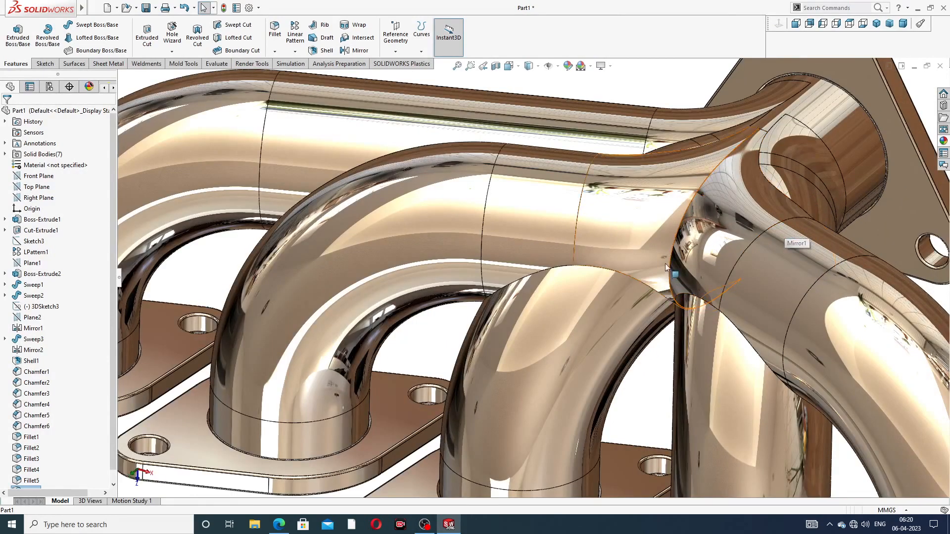
left_click(274, 29)
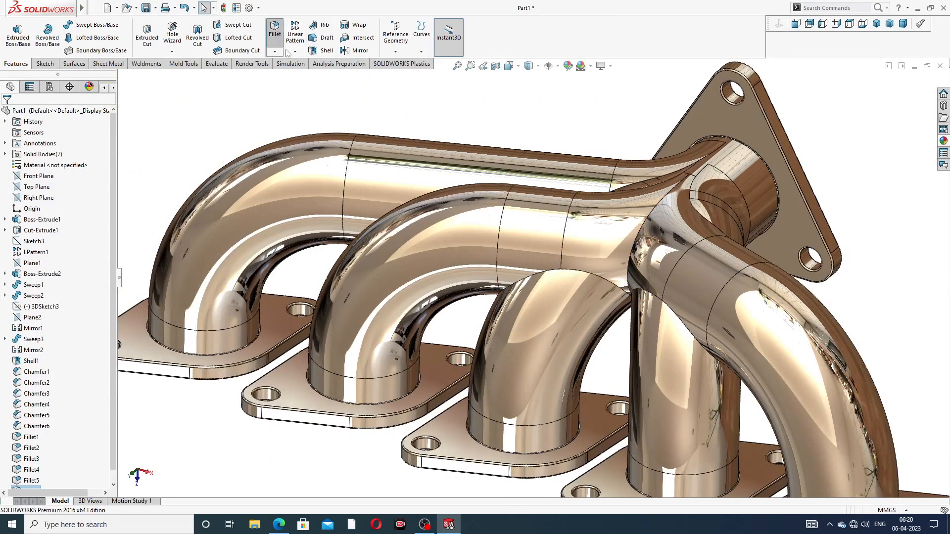
scroll(598, 275, "down", 3)
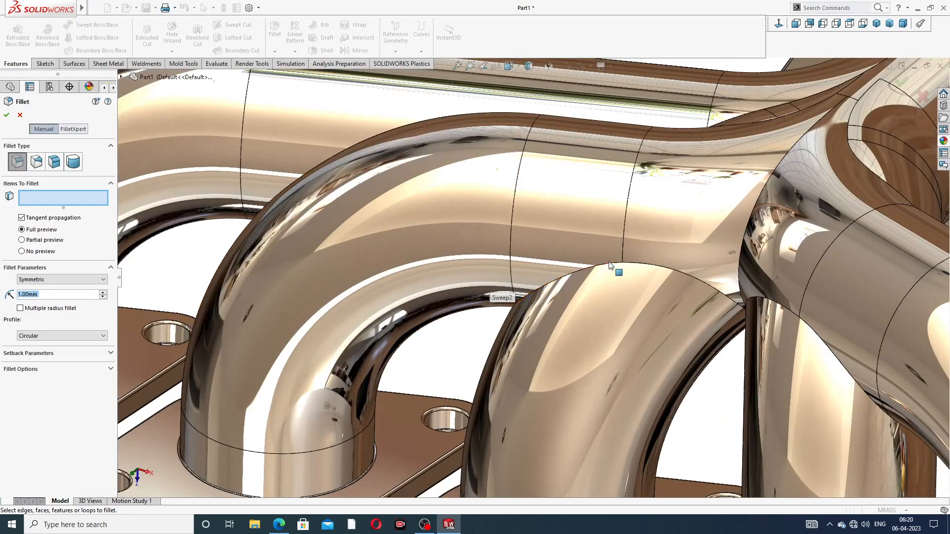
left_click(636, 267)
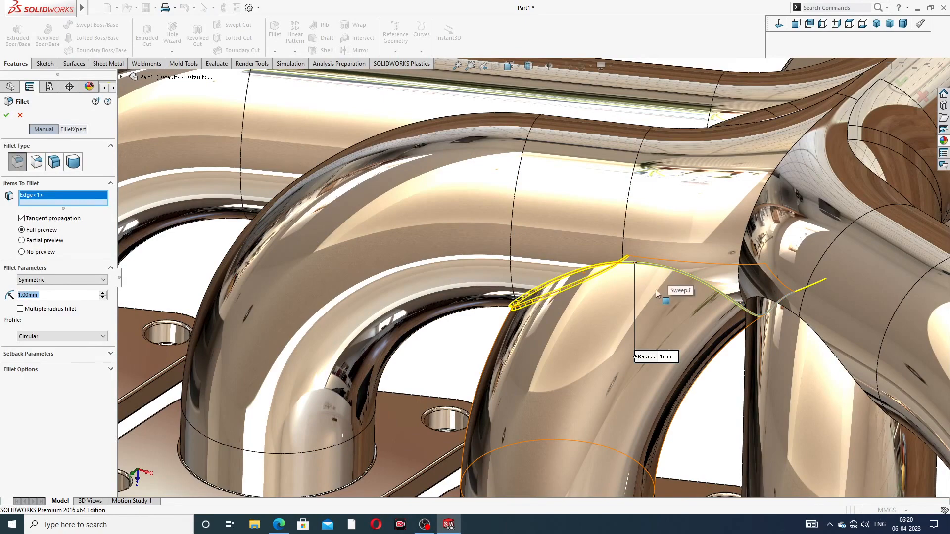
middle_click_drag(661, 293, 664, 245)
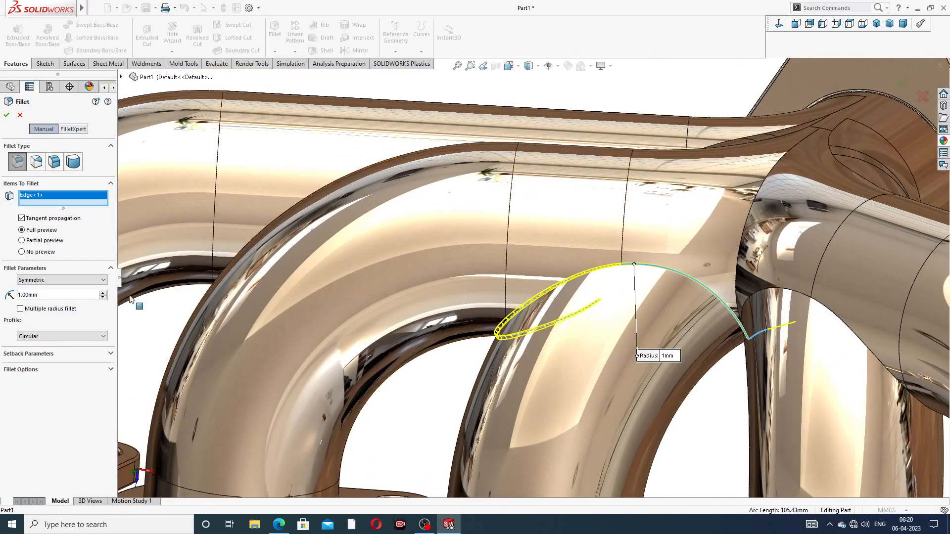
type("2")
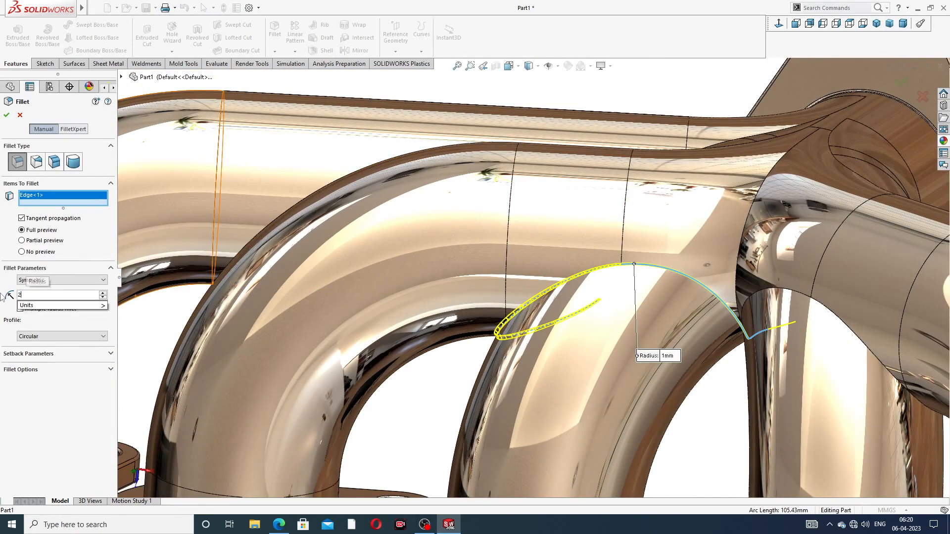
key("Return")
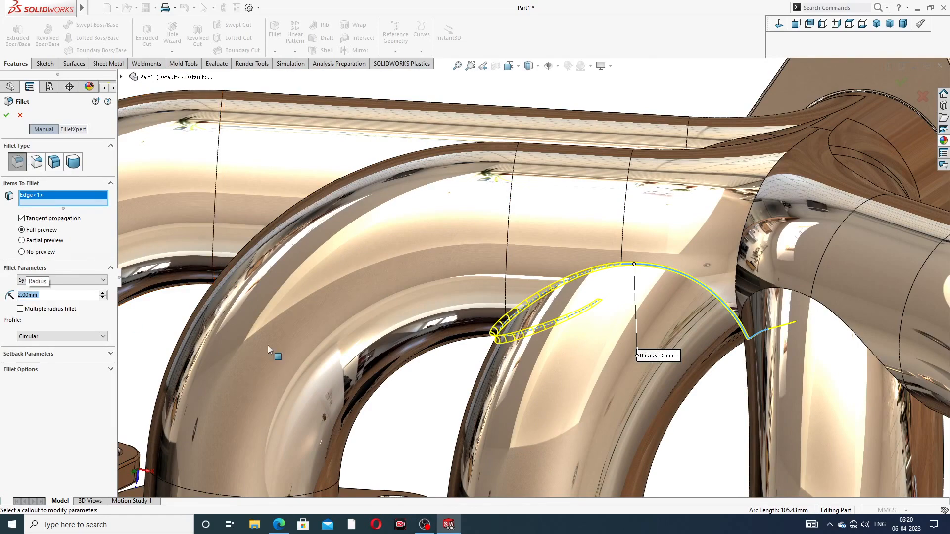
middle_click_drag(347, 369, 362, 329)
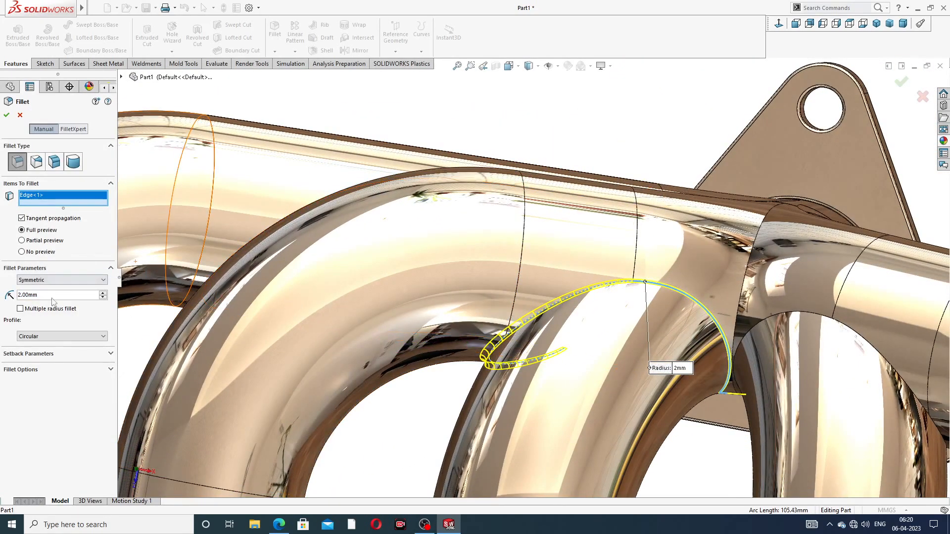
type("3")
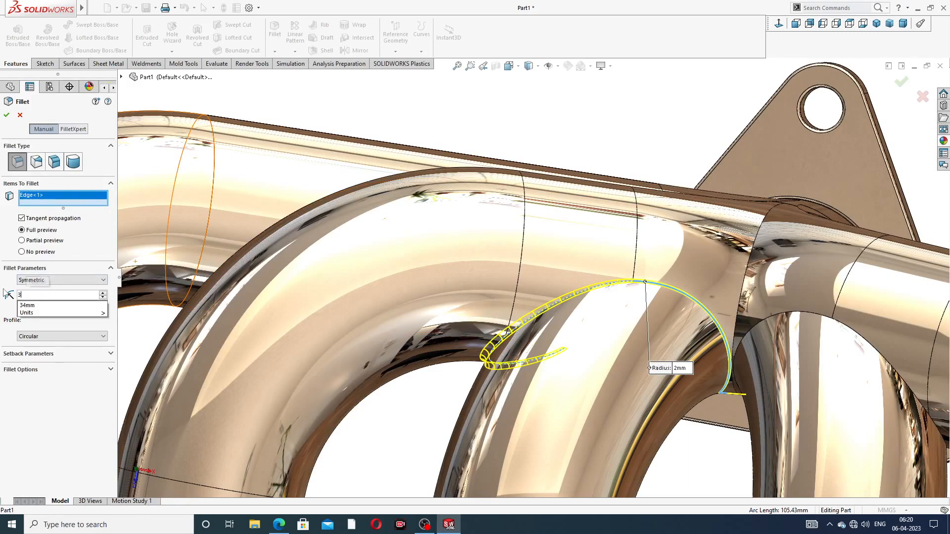
key("Return")
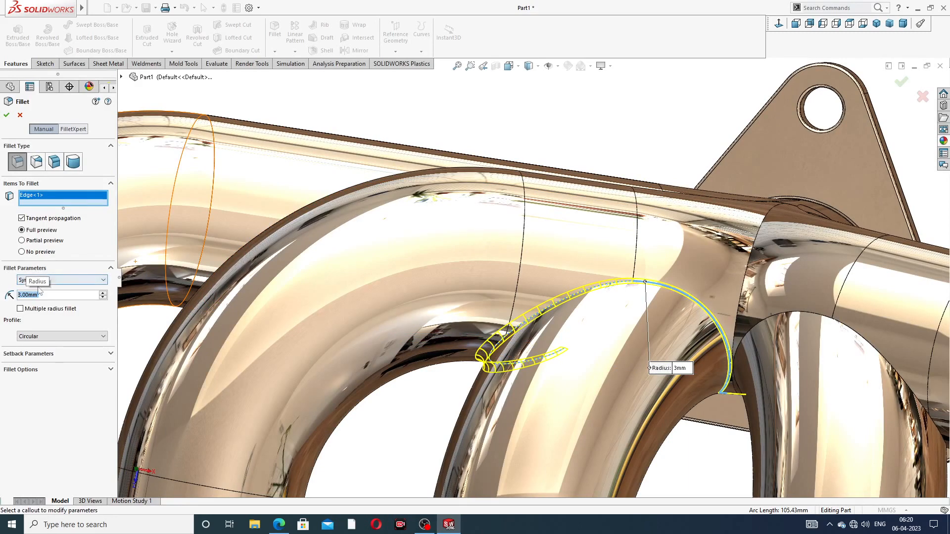
type("4")
key("Return")
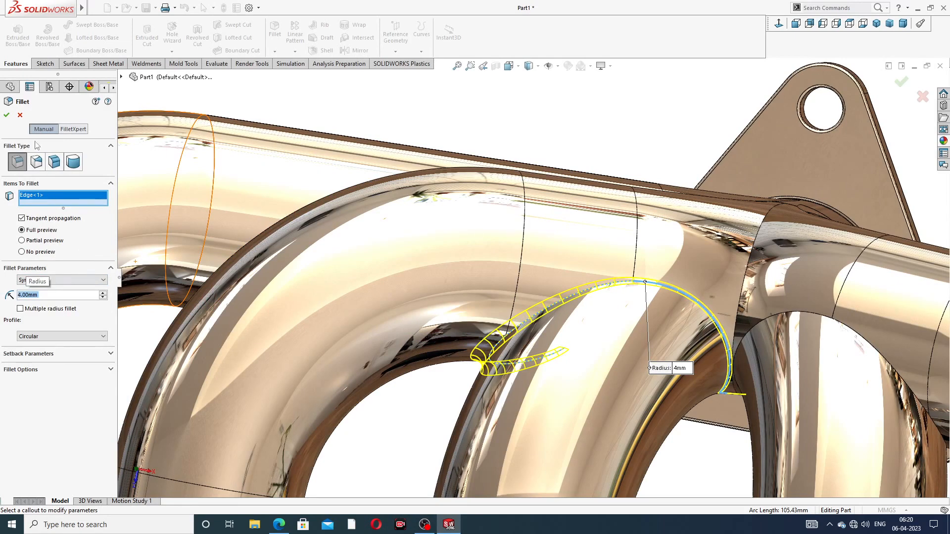
left_click(7, 115)
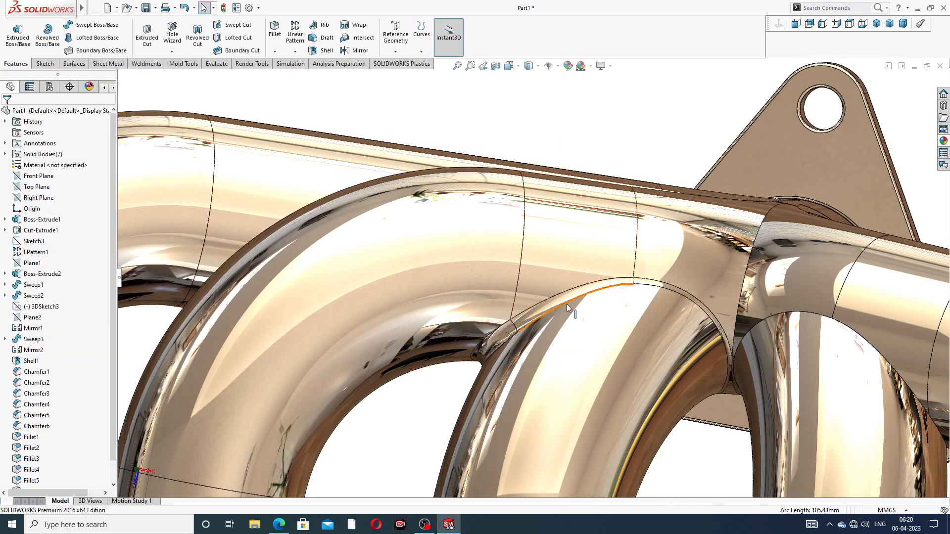
scroll(566, 304, "up", 2)
middle_click_drag(554, 308, 636, 262)
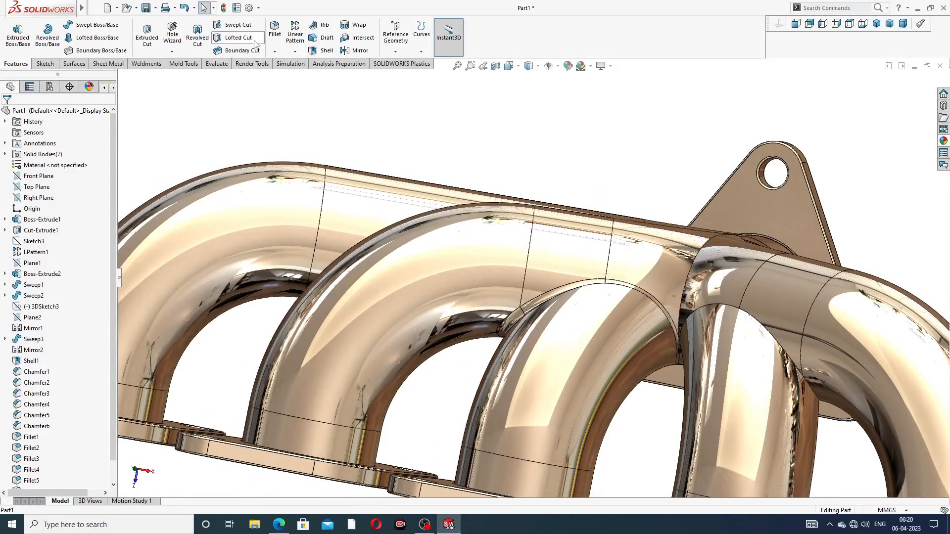
left_click(274, 31)
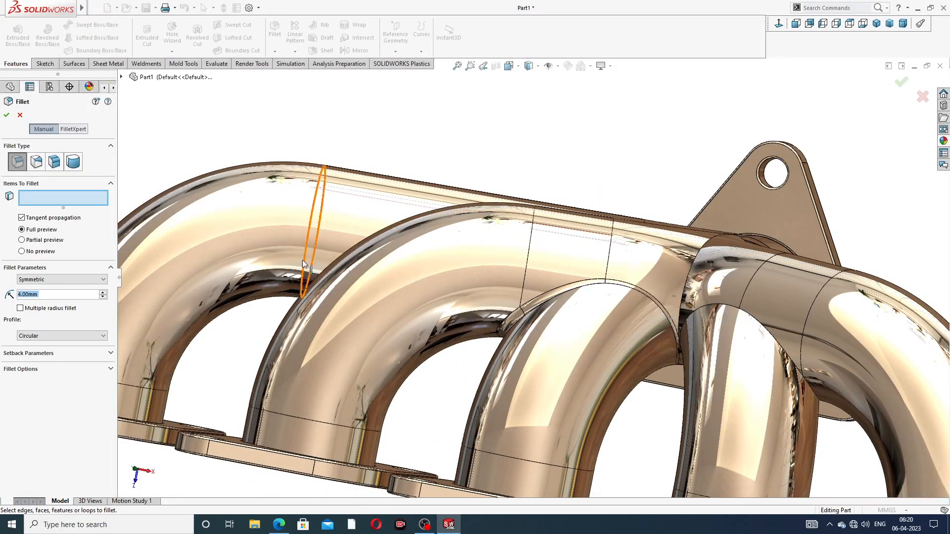
middle_click_drag(420, 283, 475, 346)
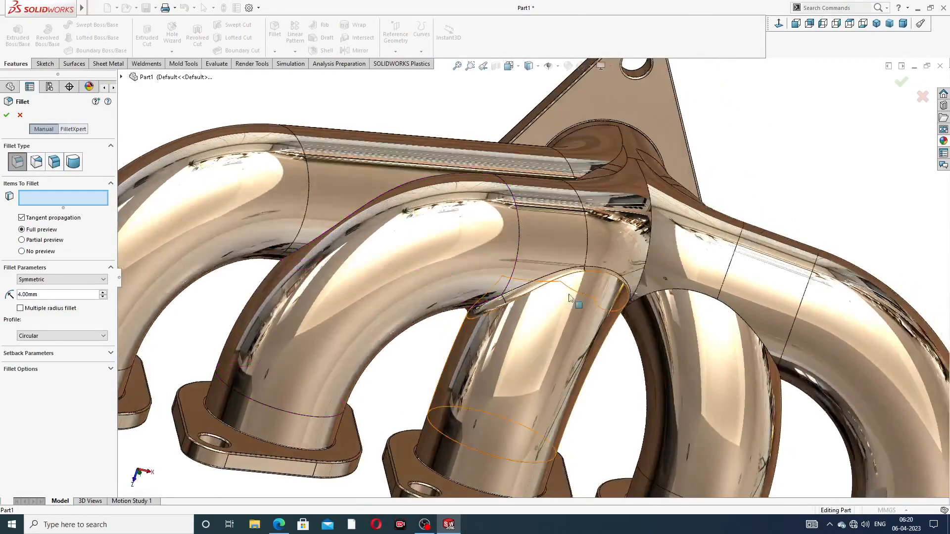
left_click(643, 281)
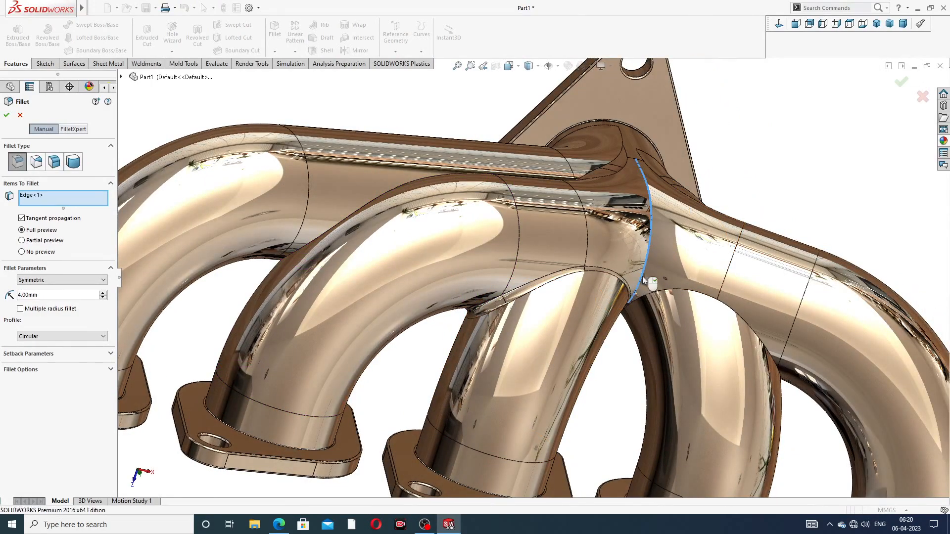
middle_click_drag(643, 280, 658, 257)
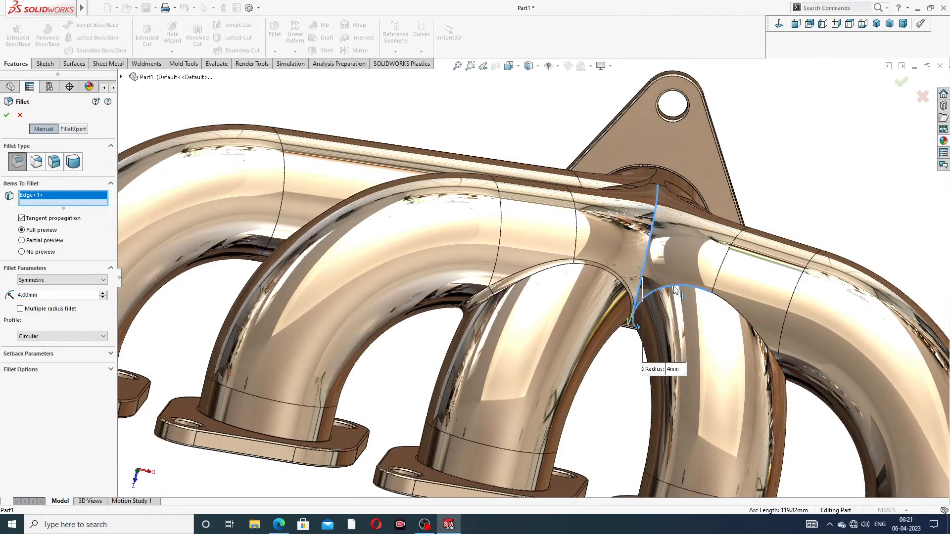
left_click(675, 290)
middle_click_drag(675, 291, 641, 269)
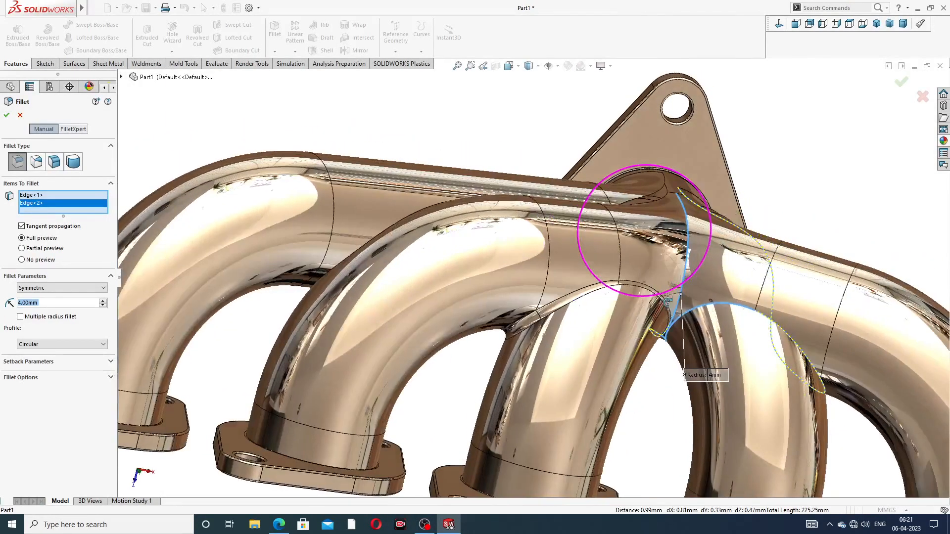
left_click(316, 285)
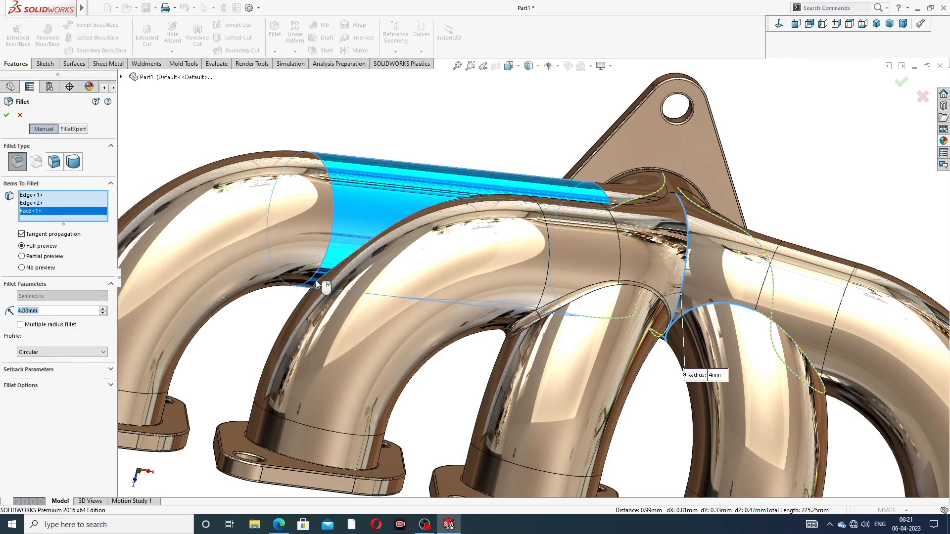
left_click(923, 96)
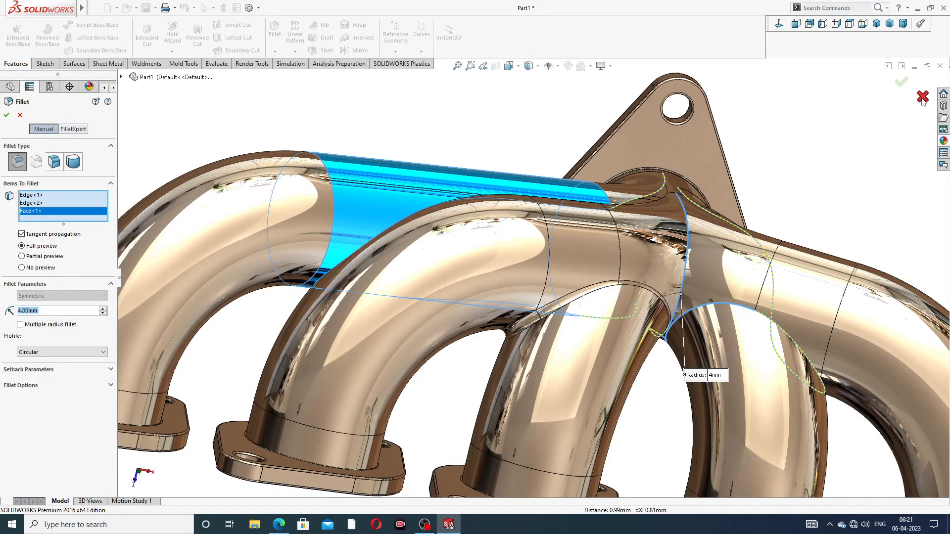
Step: Examine the fourth pipe's junction edges and the whole five-pipe manifold from several angles
scroll(705, 147, "up", 5)
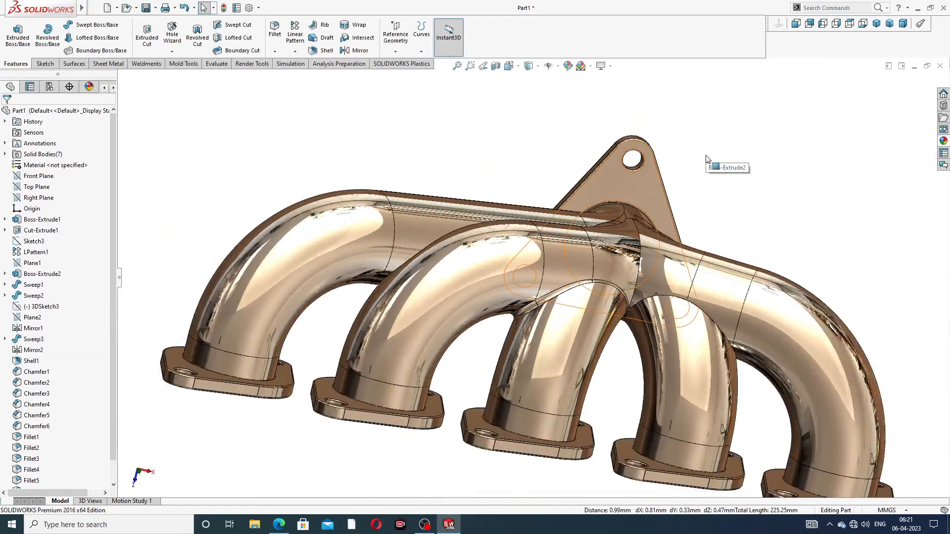
middle_click_drag(695, 206, 644, 212)
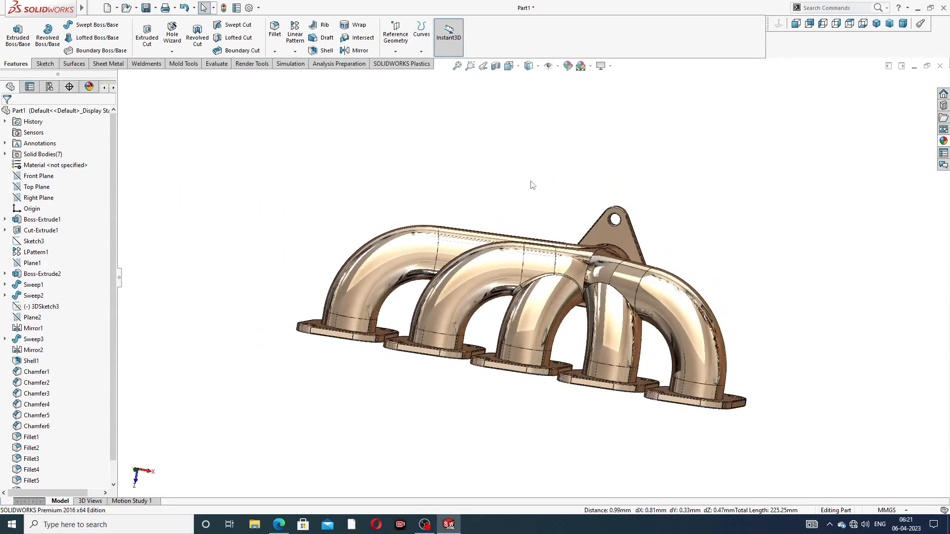
scroll(617, 301, "down", 6)
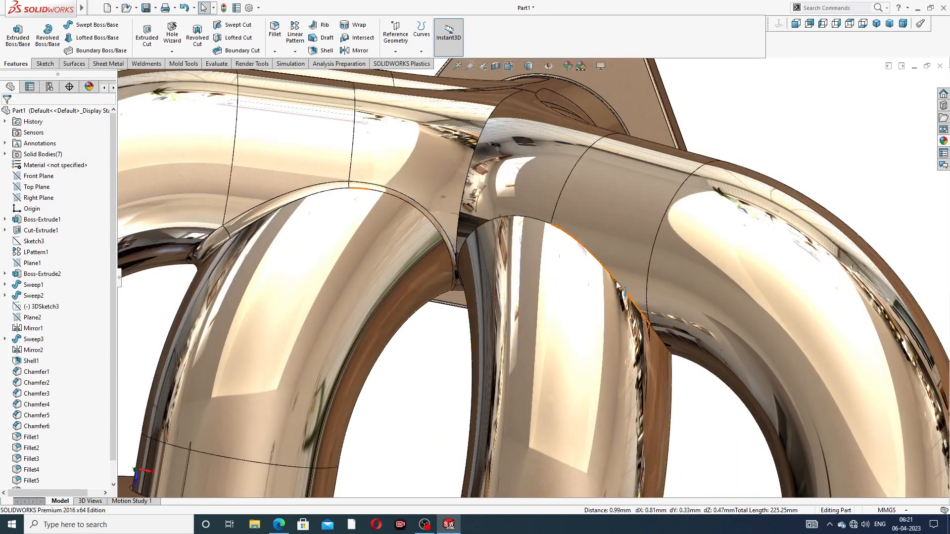
left_click(616, 283)
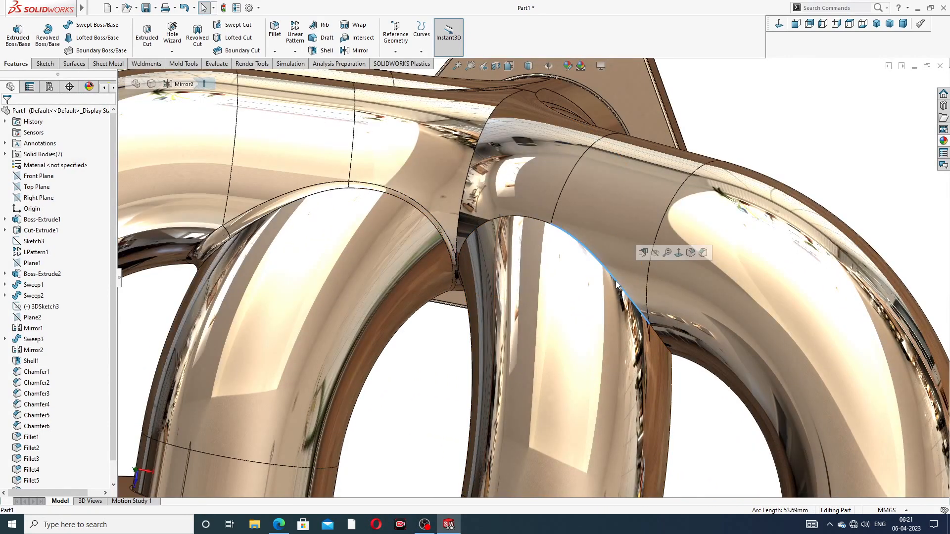
left_click(655, 334)
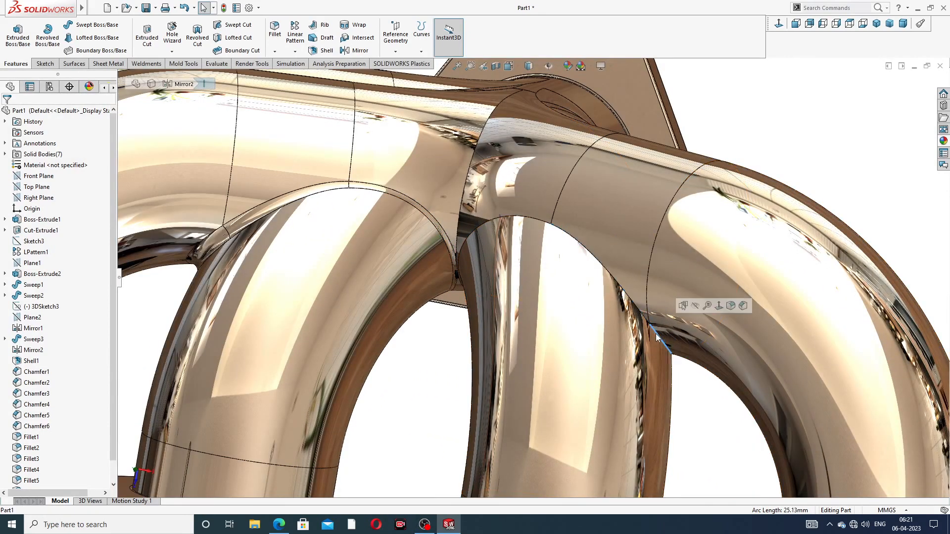
left_click(717, 107)
scroll(719, 111, "up", 6)
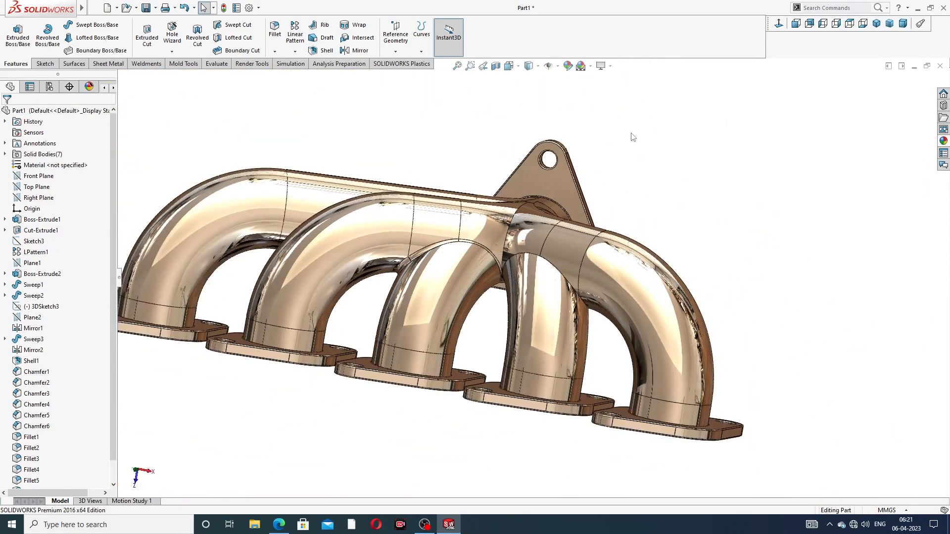
scroll(632, 137, "up", 3)
scroll(445, 304, "up", 2)
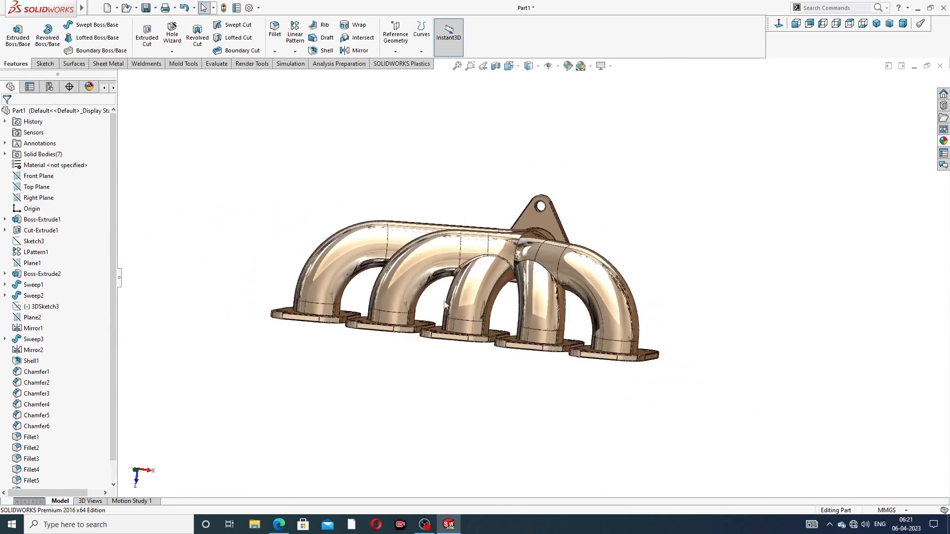
middle_click_drag(432, 305, 437, 381)
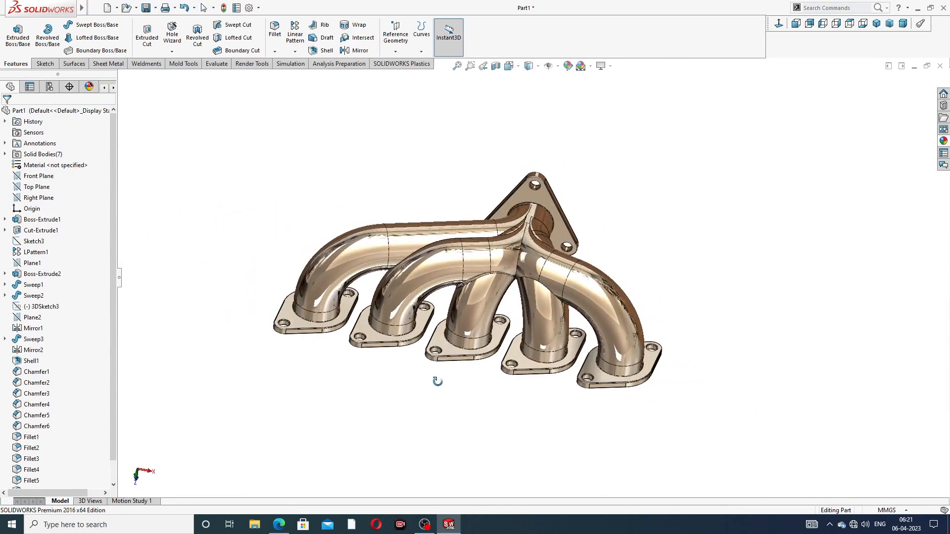
scroll(496, 266, "down", 2)
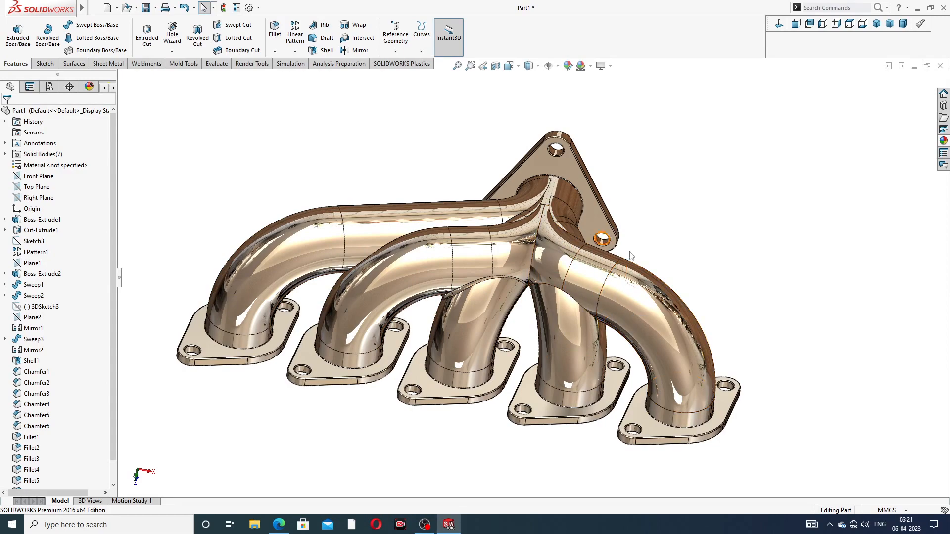
middle_click_drag(690, 263, 678, 238)
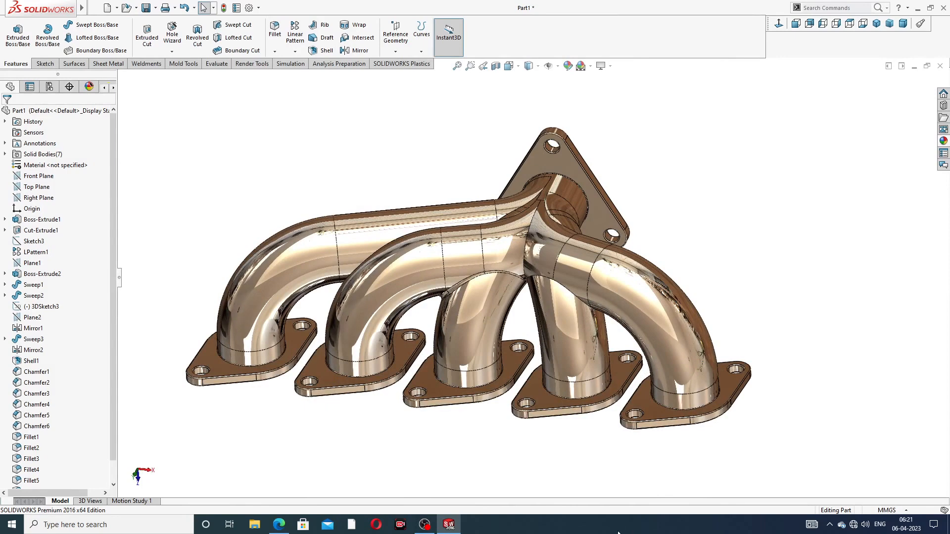
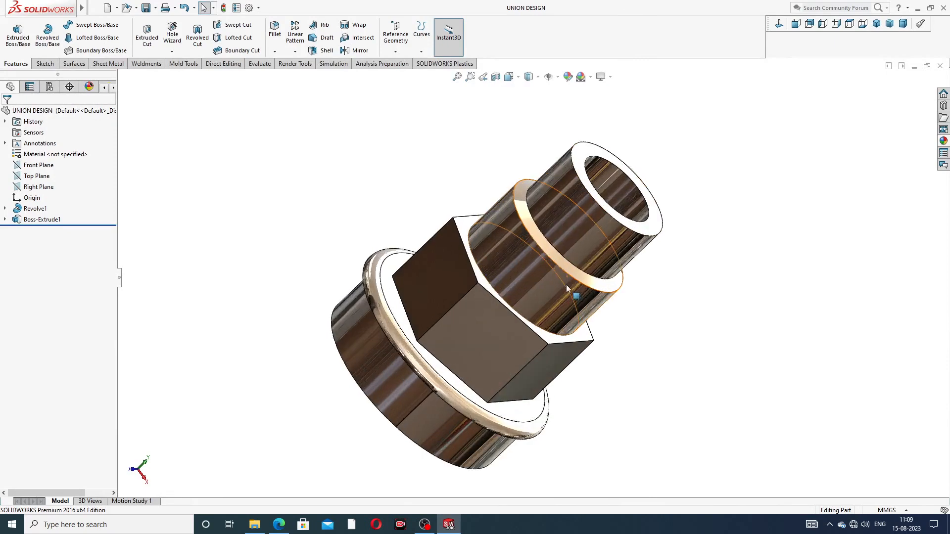
Step: Examine the UNION DESIGN part with its hexagonal body in isometric view and from the side
scroll(677, 206, "up", 2)
left_click(877, 23)
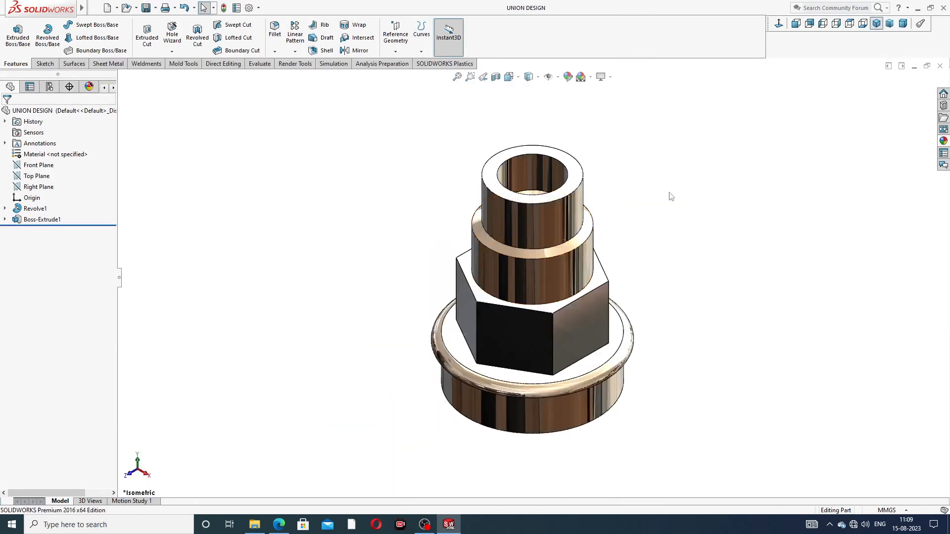
mouse_move(588, 261)
middle_mouse_down()
mouse_move(675, 287)
mouse_move(674, 375)
mouse_move(742, 275)
mouse_move(678, 287)
mouse_move(601, 193)
mouse_move(594, 247)
mouse_move(547, 333)
mouse_move(614, 224)
mouse_move(538, 335)
mouse_move(556, 337)
mouse_move(644, 220)
mouse_move(598, 261)
mouse_move(619, 269)
mouse_move(606, 218)
mouse_move(583, 251)
middle_mouse_up()
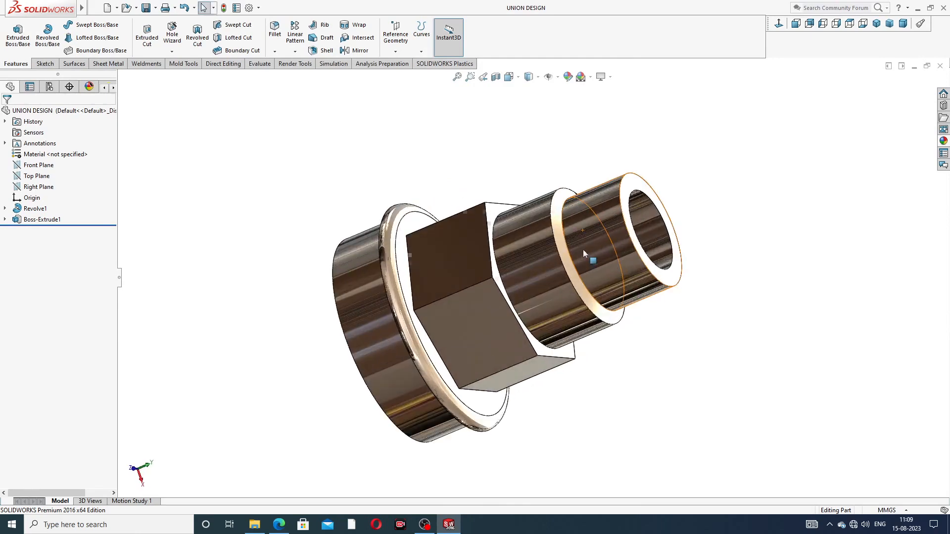
scroll(496, 283, "down", 2)
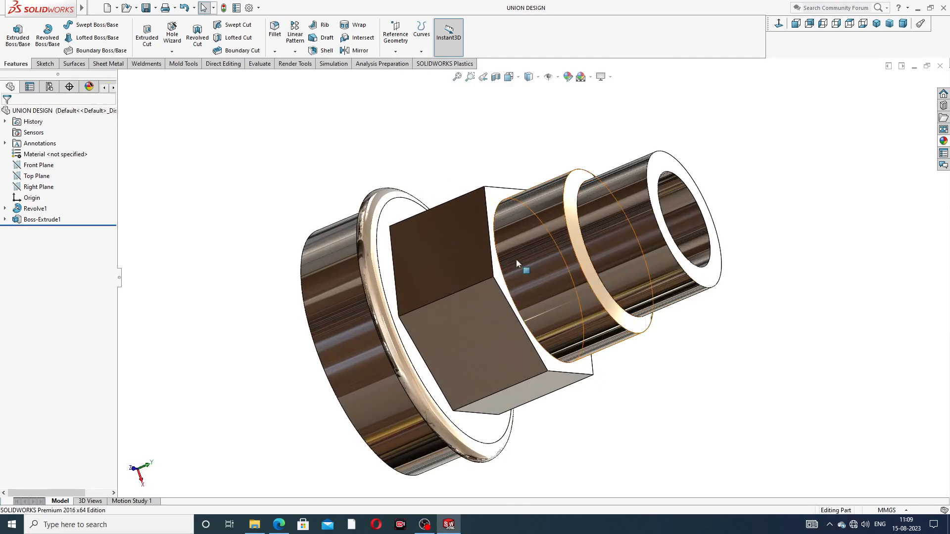
Step: Close the finished UNION DESIGN part and create a new part document
middle_click_drag(590, 247, 583, 177)
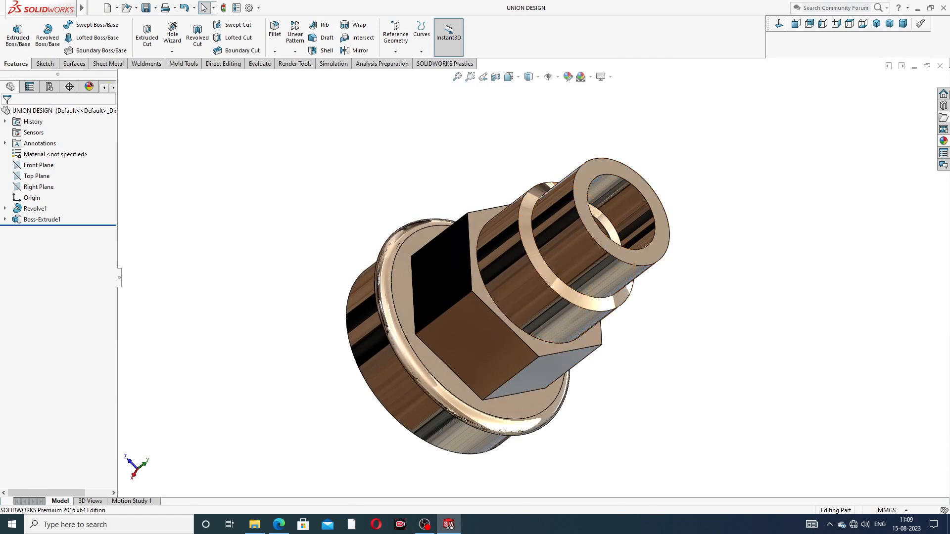
left_click(940, 66)
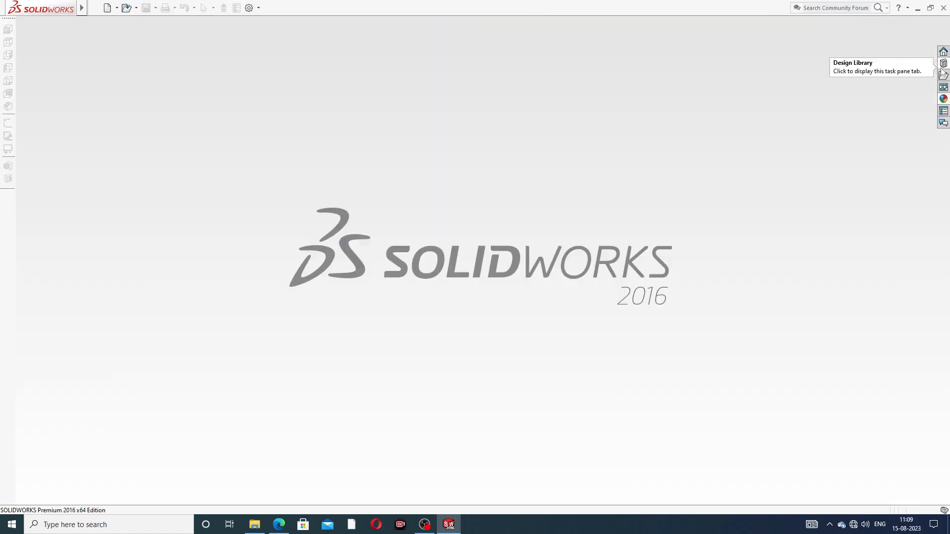
left_click(106, 10)
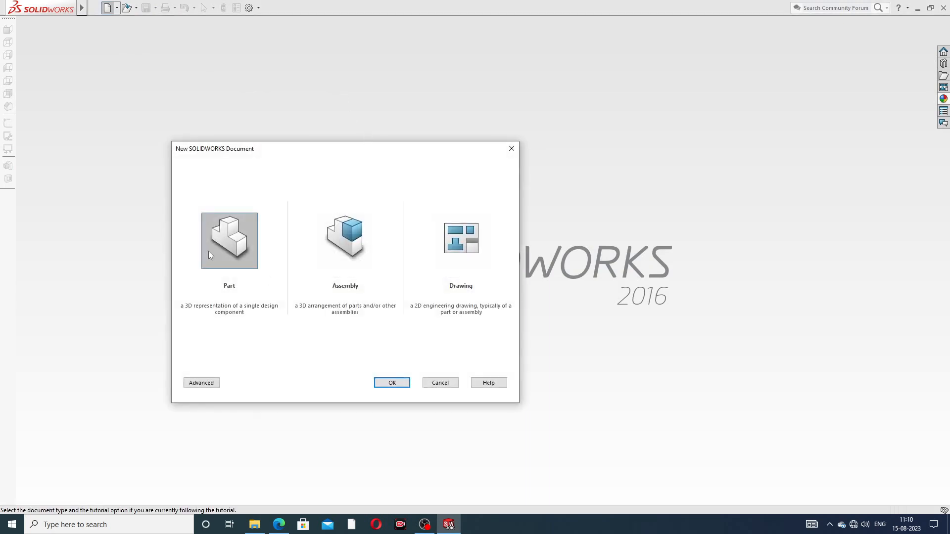
left_click(401, 384)
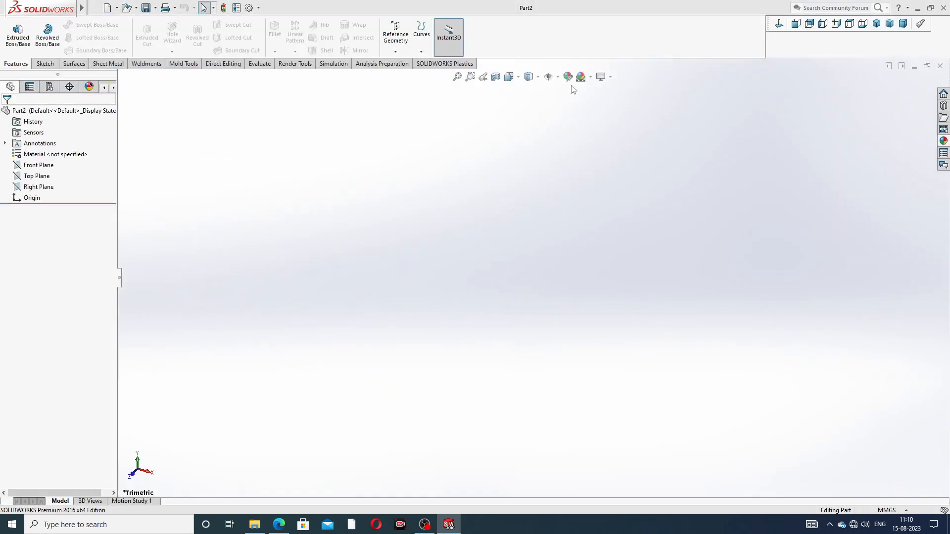
Step: Apply the Plain White scene and raise both the shaded and the wireframe image quality resolution to the high end
left_click(591, 77)
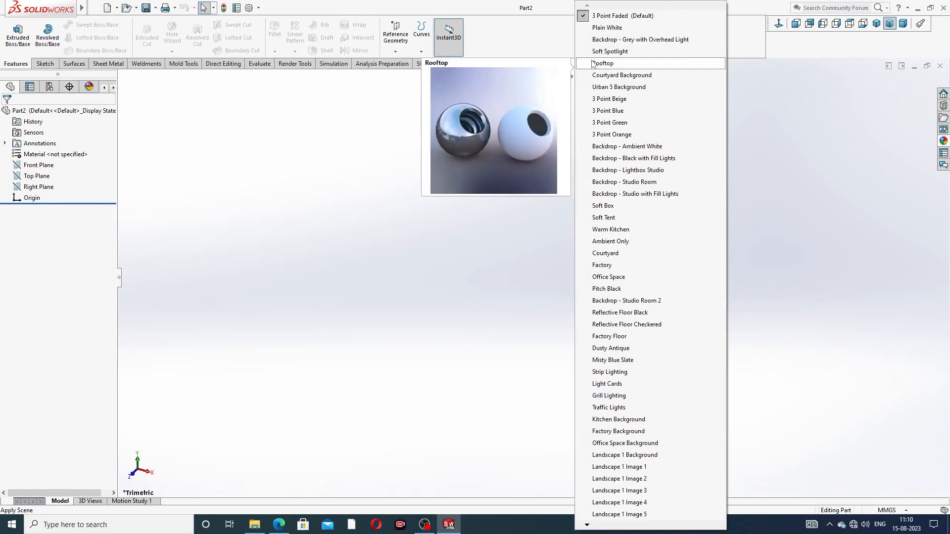
left_click(607, 27)
left_click(250, 8)
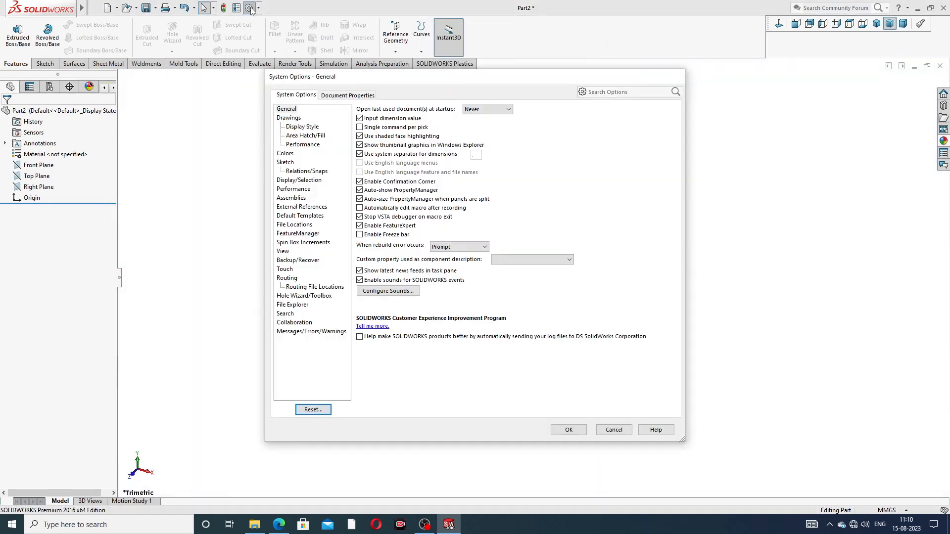
left_click(359, 95)
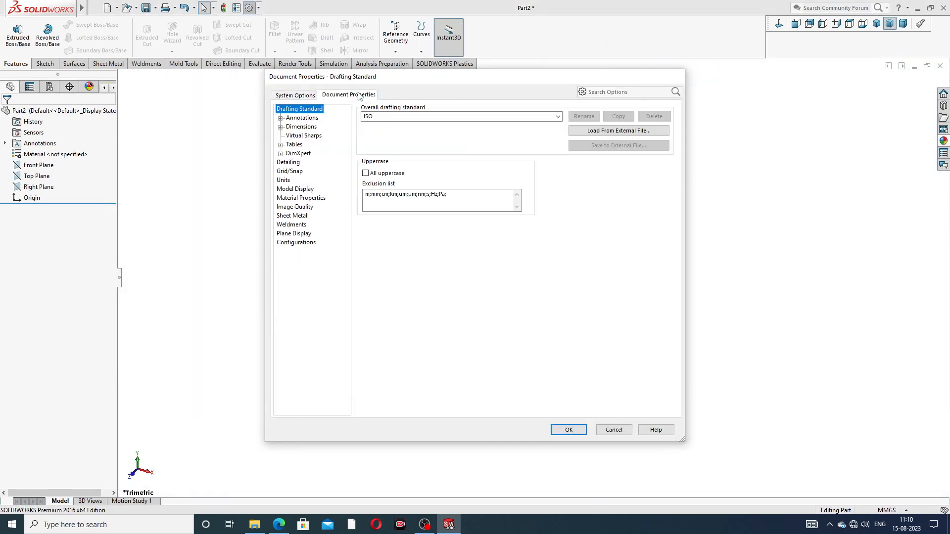
left_click(295, 207)
left_click_drag(444, 123, 545, 124)
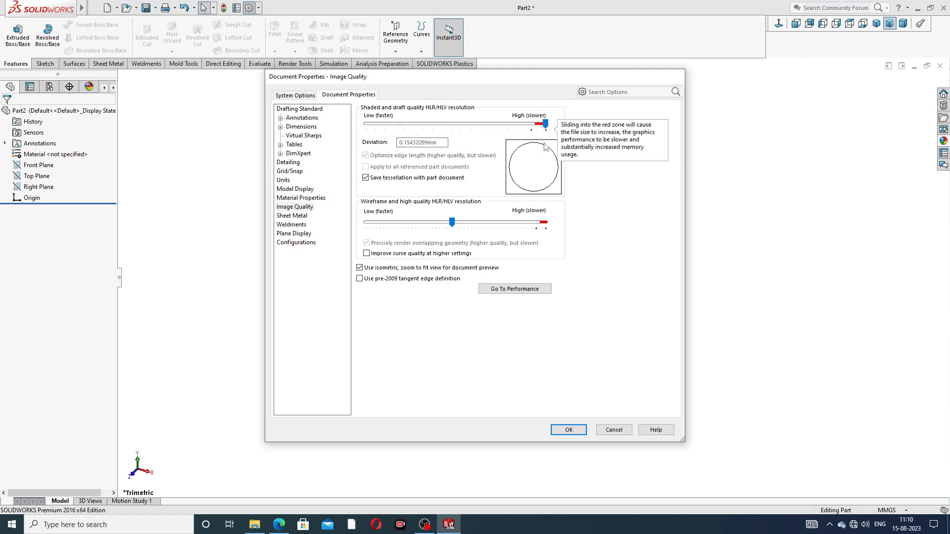
left_click_drag(452, 223, 545, 222)
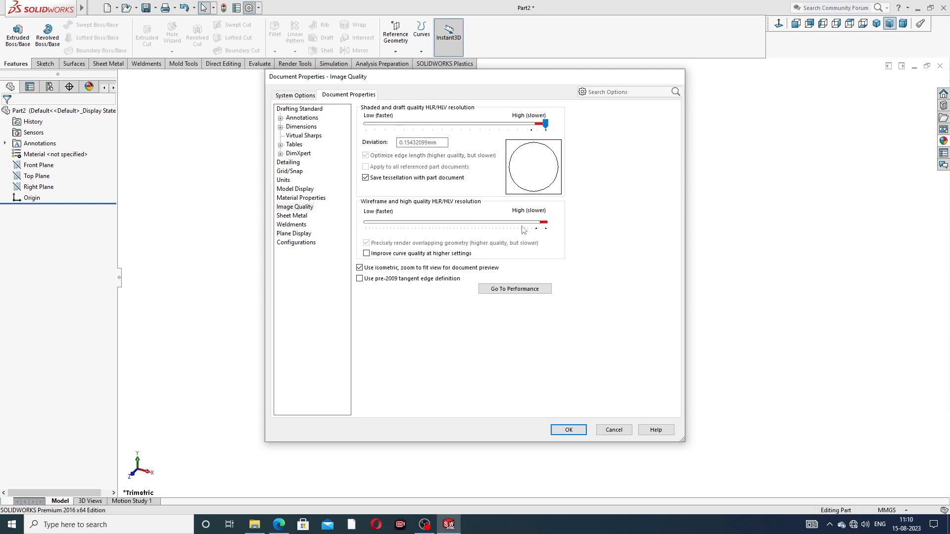
left_click(569, 434)
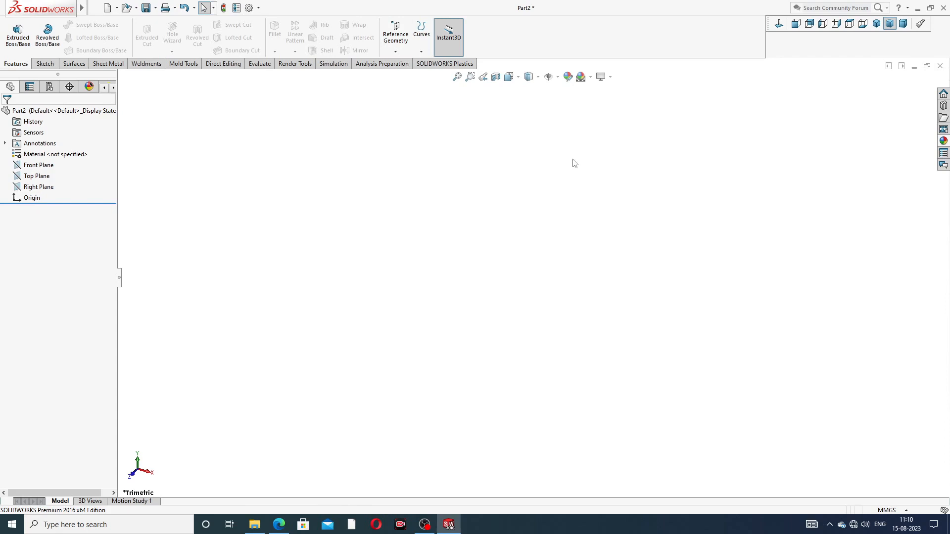
Step: Start a sketch on the Right Plane and draw a vertical centerline about 139 mm long through the origin
left_click(38, 187)
left_click(79, 174)
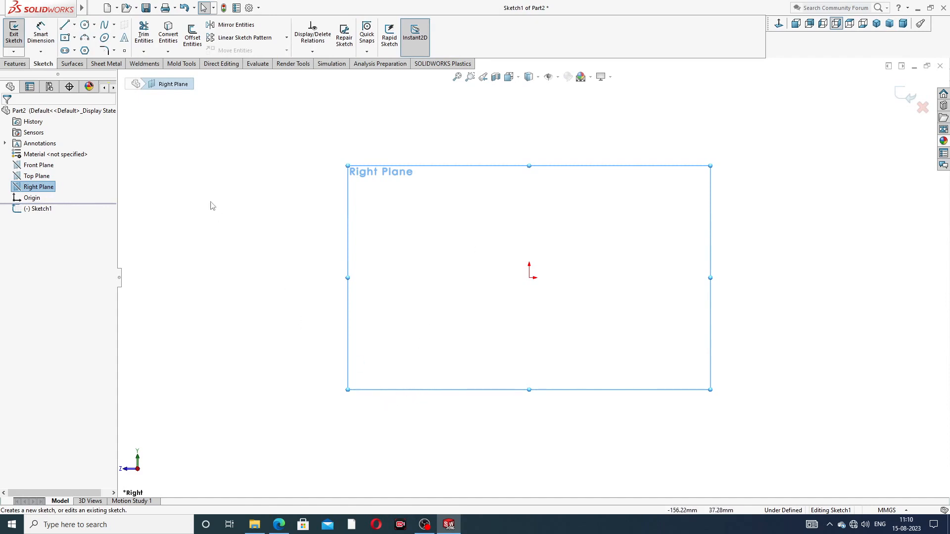
left_click(64, 25)
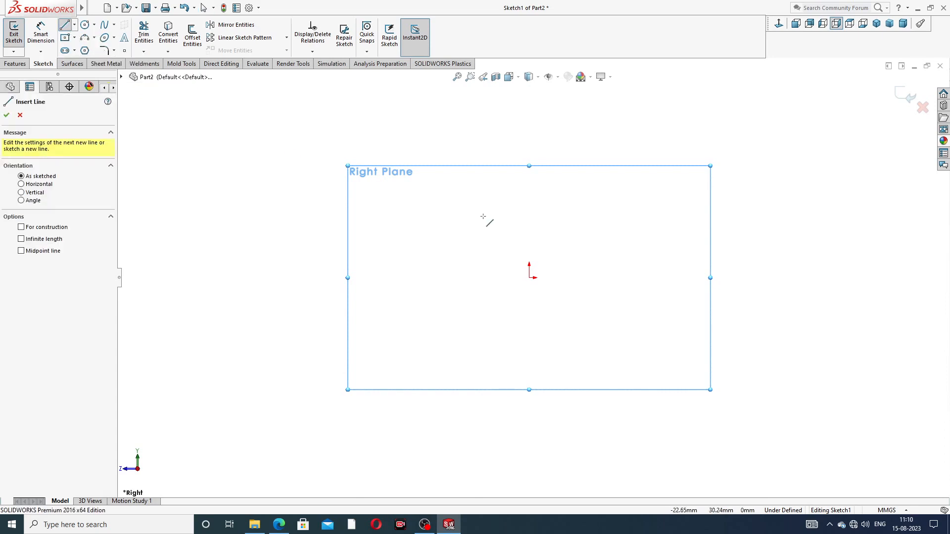
left_click(19, 115)
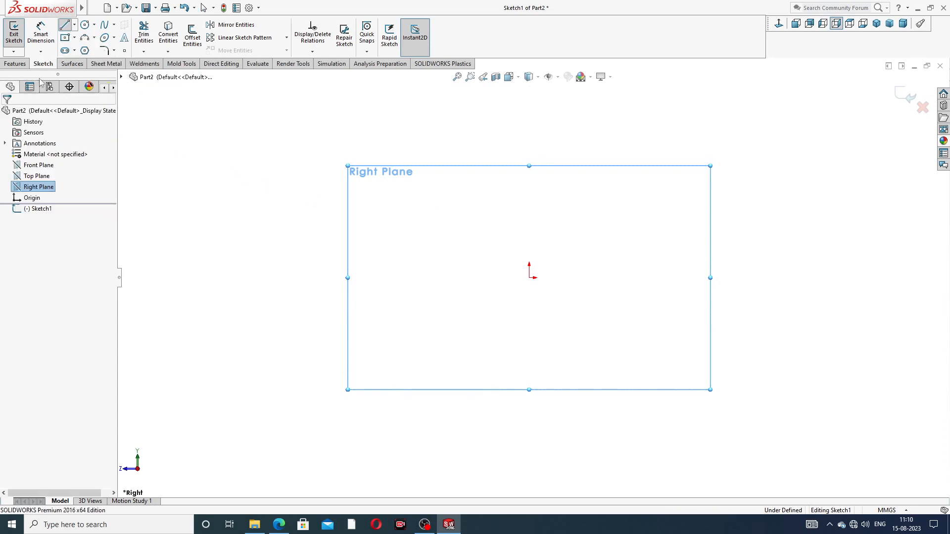
left_click(75, 25)
left_click(90, 49)
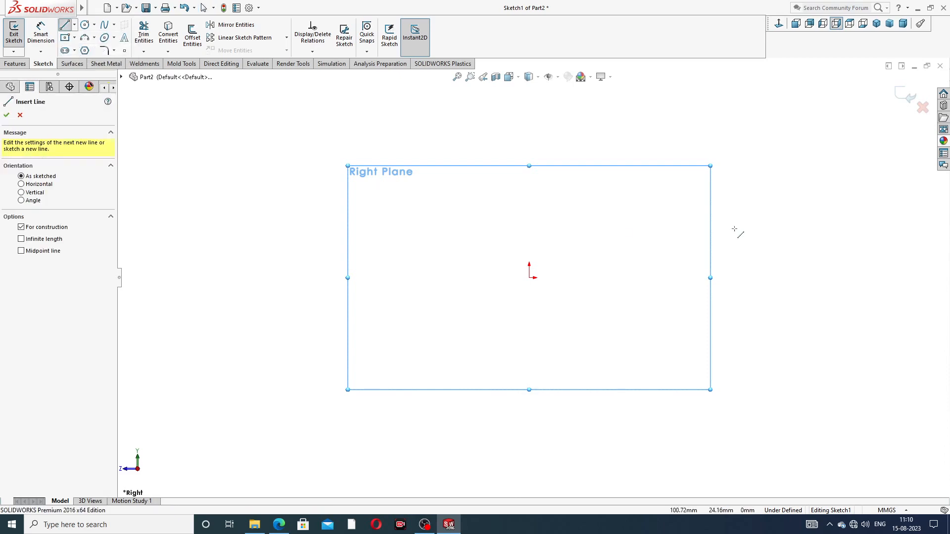
left_click(529, 125)
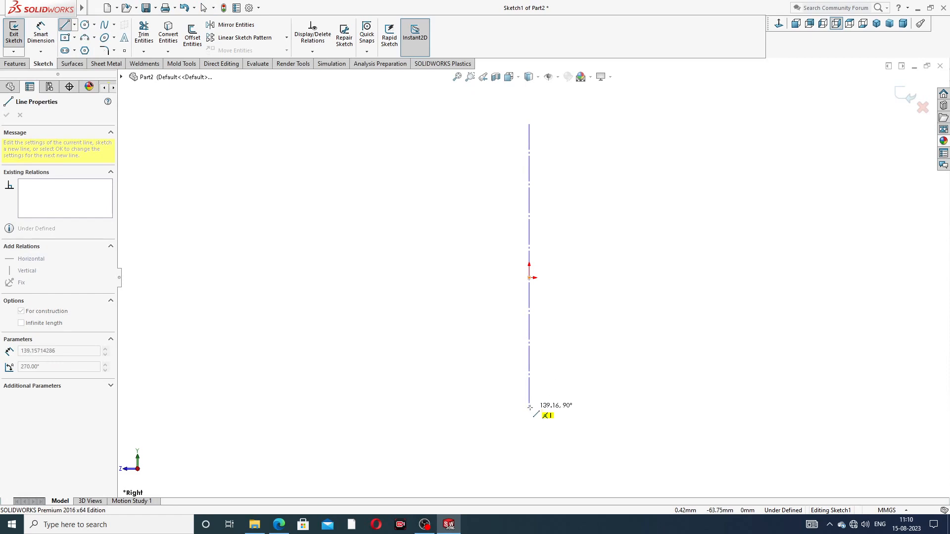
left_click(530, 407)
right_click(604, 267)
left_click(628, 291)
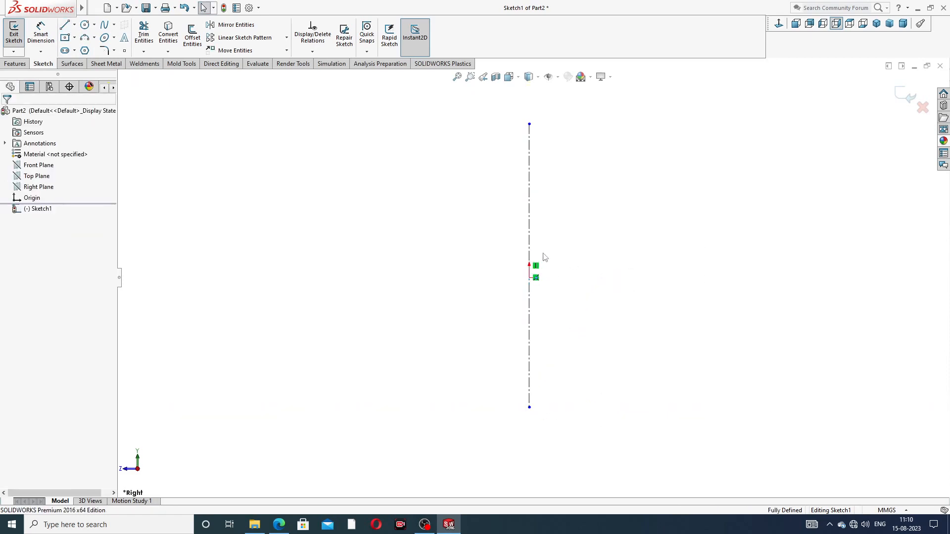
Step: Add a Midpoint relation between the vertical centerline and the origin
left_click(530, 241)
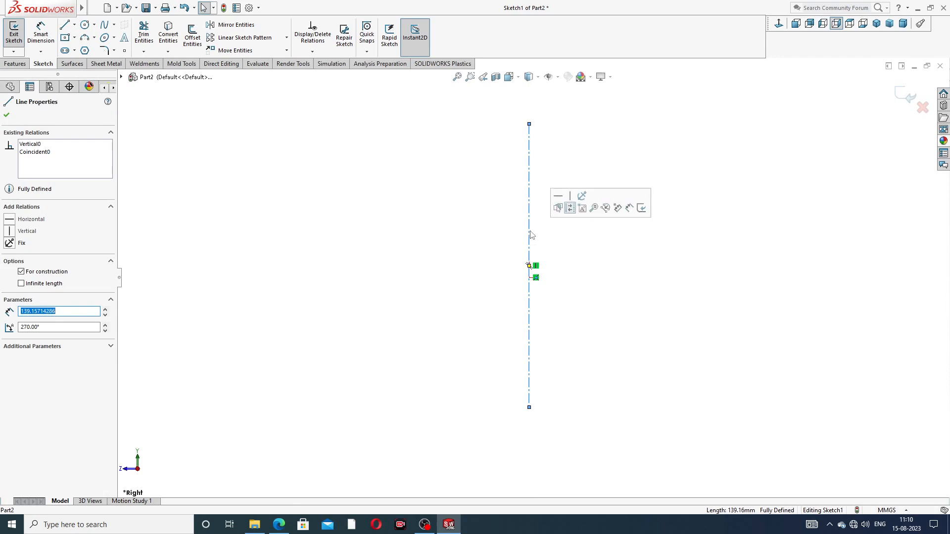
left_click(529, 278, "ctrl")
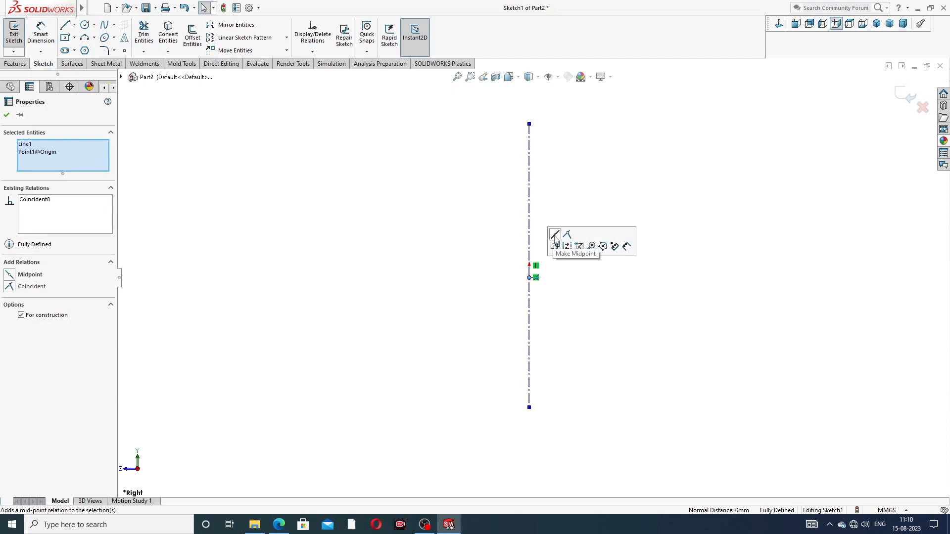
left_click(555, 245)
left_click(584, 304)
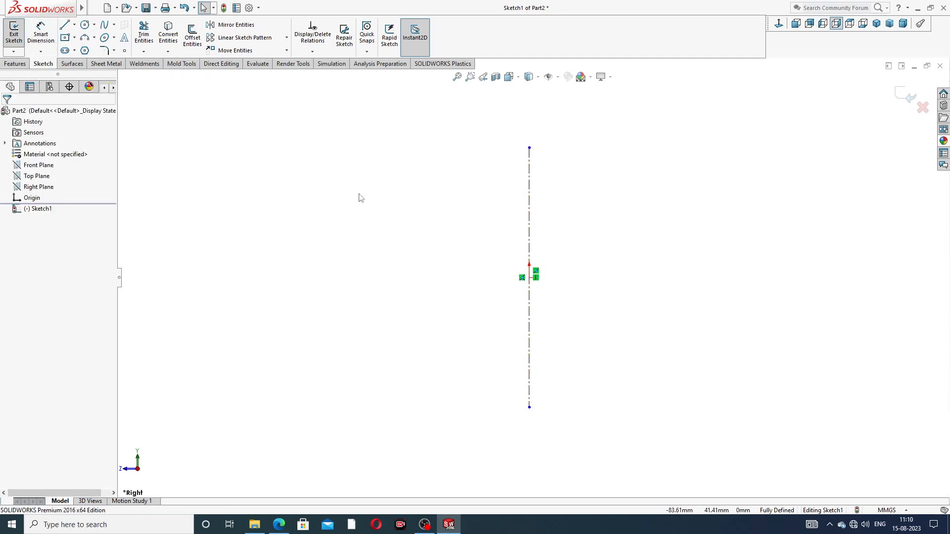
Step: Dimension the centerline's length to 50 mm and check it against the PART-08 union drawing PDF in the browser
left_click(40, 33)
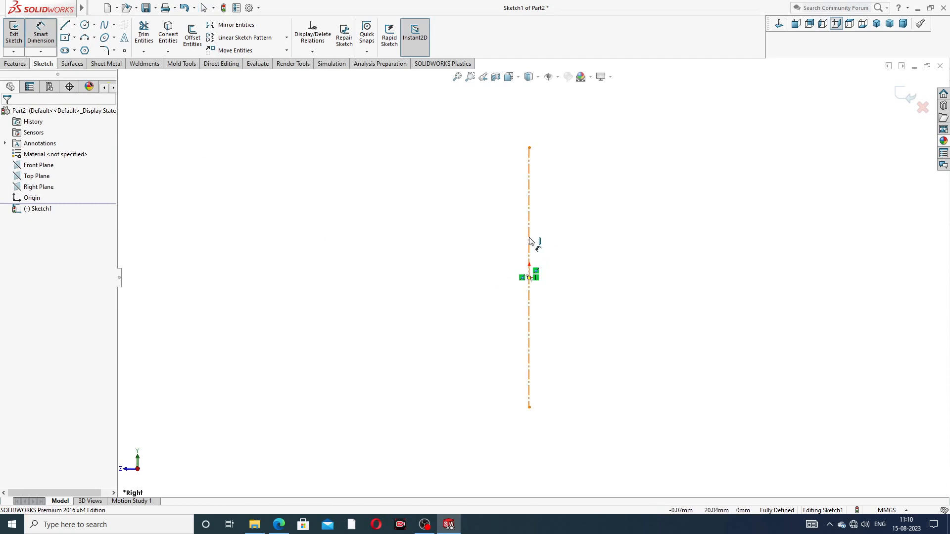
left_click(465, 275)
left_click(465, 275)
type("50")
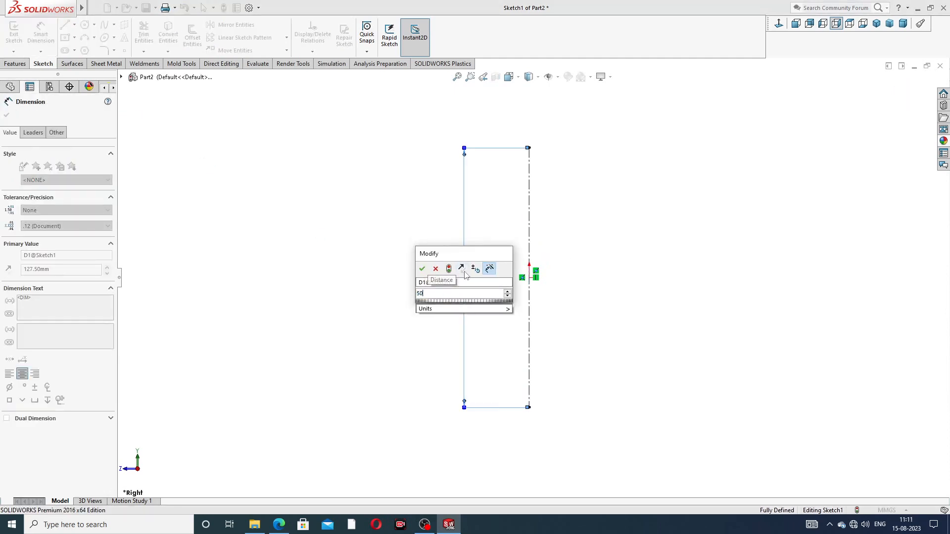
key("Return")
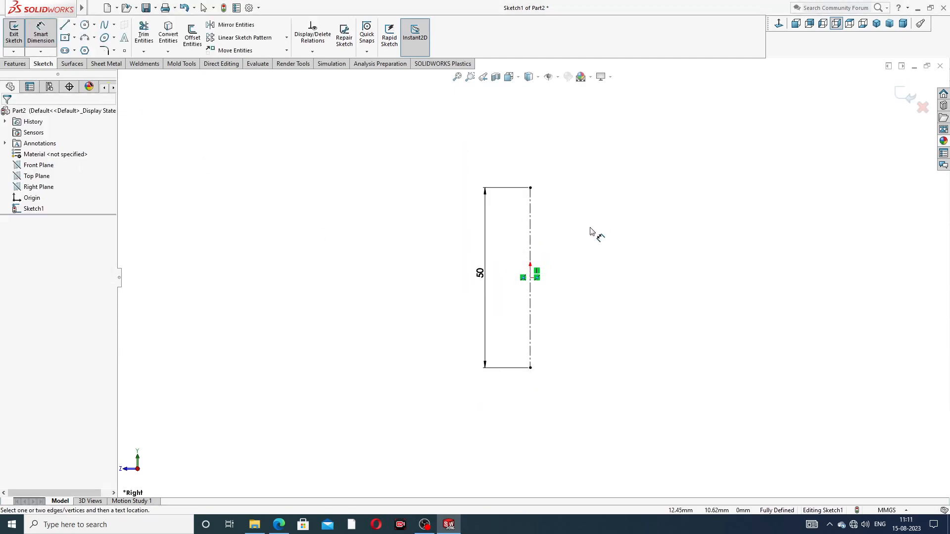
left_click(280, 526)
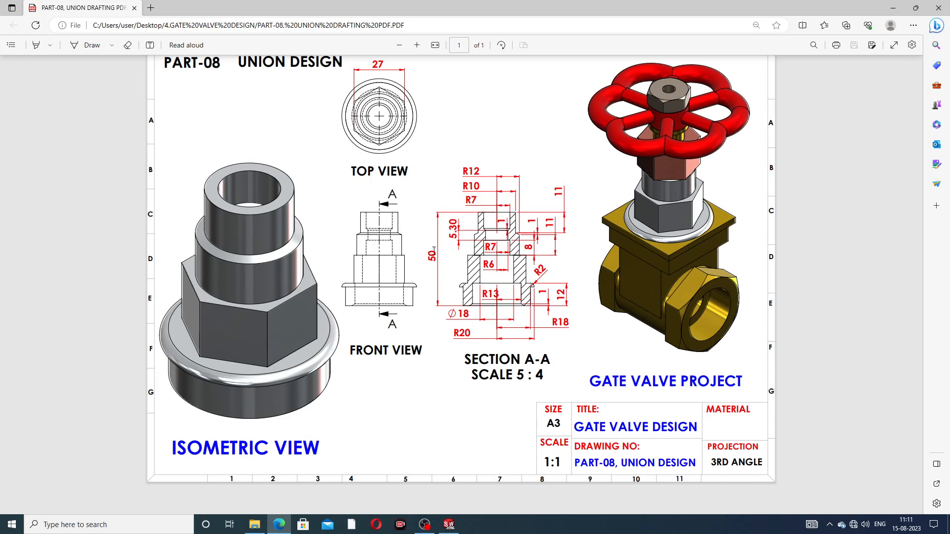
left_click(279, 525)
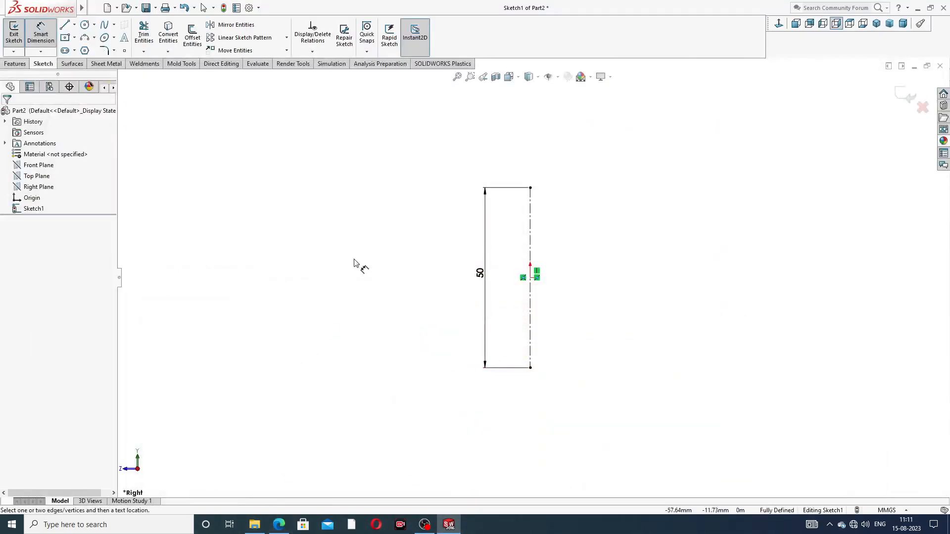
right_click(574, 164)
left_click(594, 145)
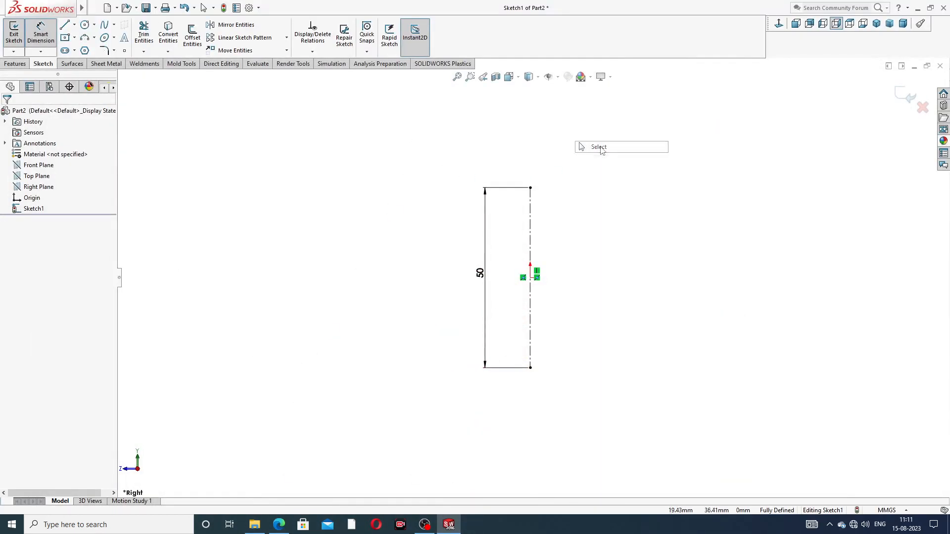
Step: Sketch a horizontal base line level with the centerline's lower end, a slanted line about 6 mm long toward the axis, and a vertical line upward
left_click(68, 27)
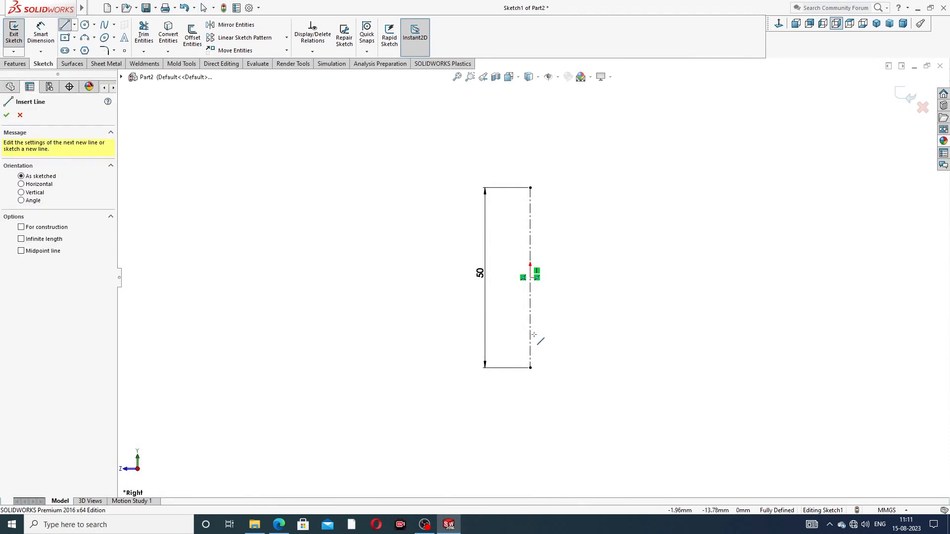
scroll(569, 376, "down", 2)
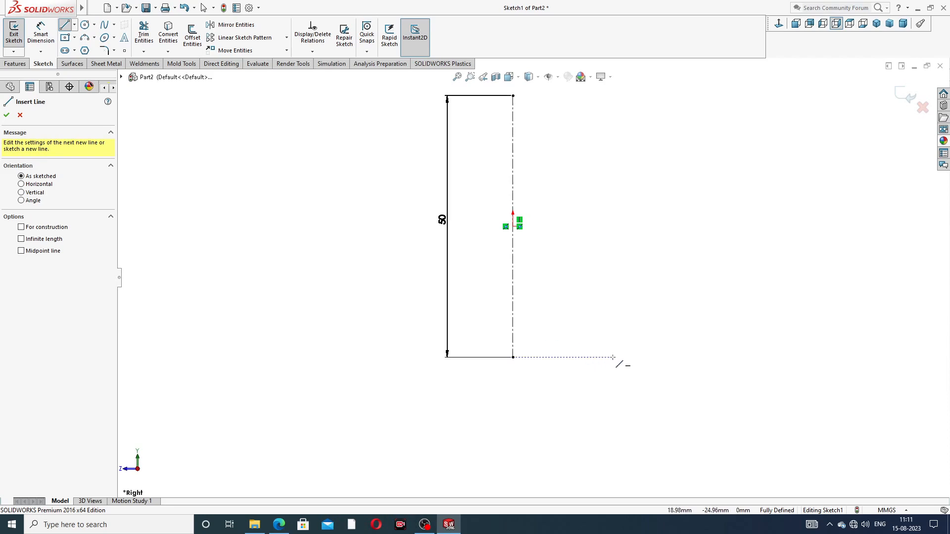
left_click(617, 357)
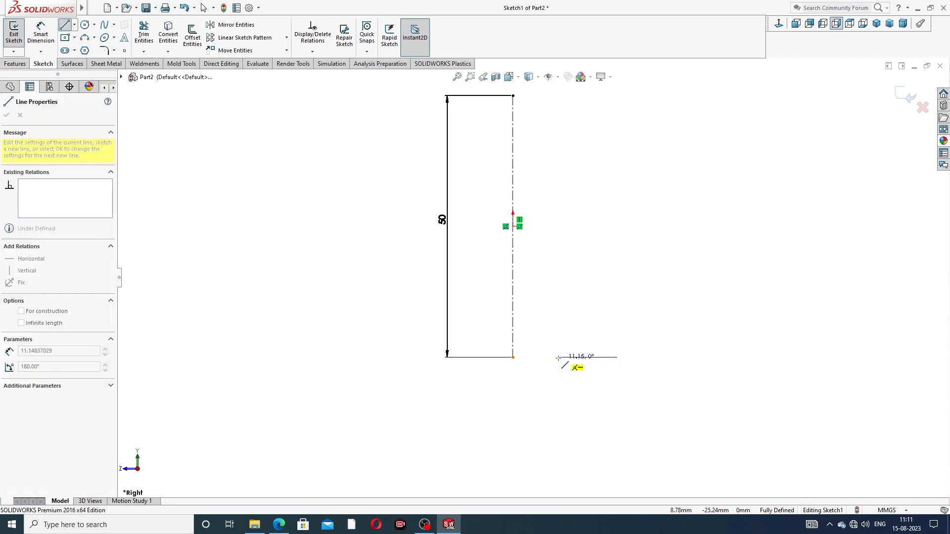
left_click(556, 357)
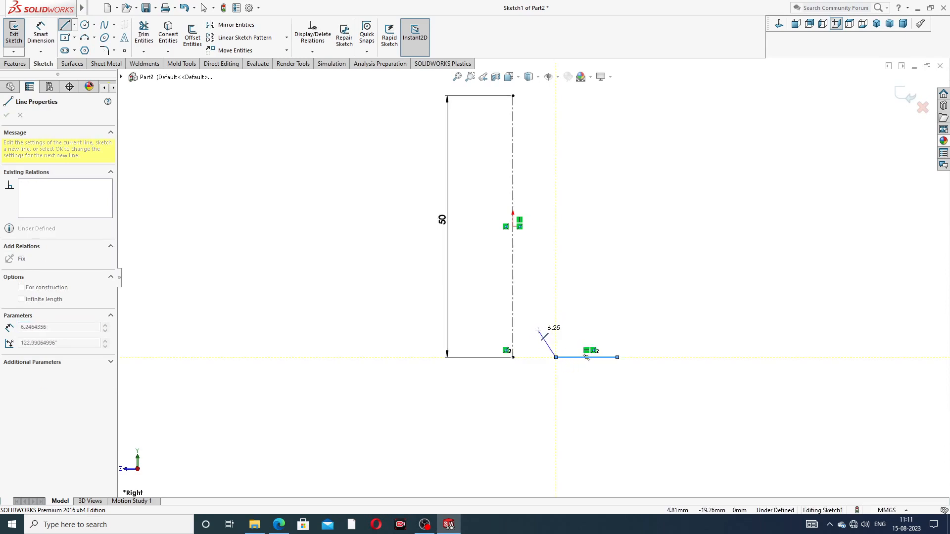
left_click(538, 329)
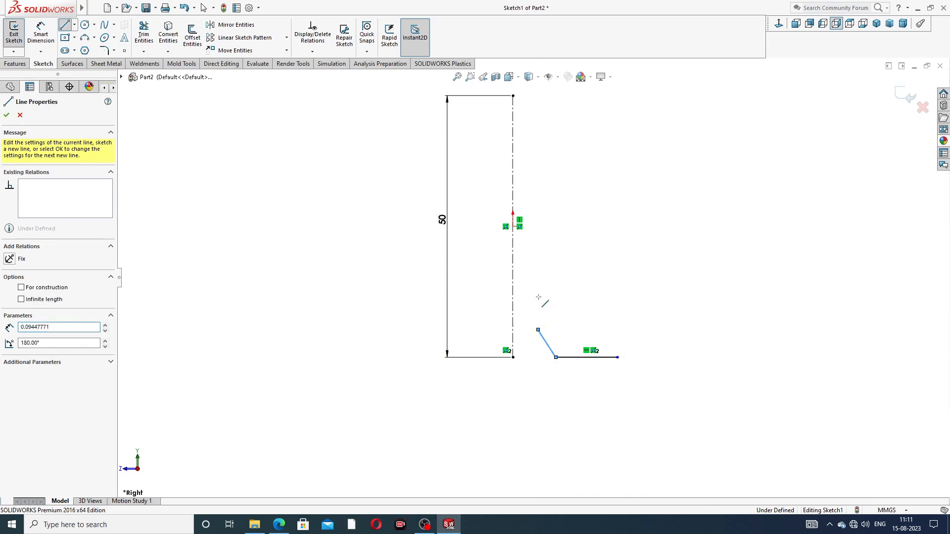
left_click(537, 237)
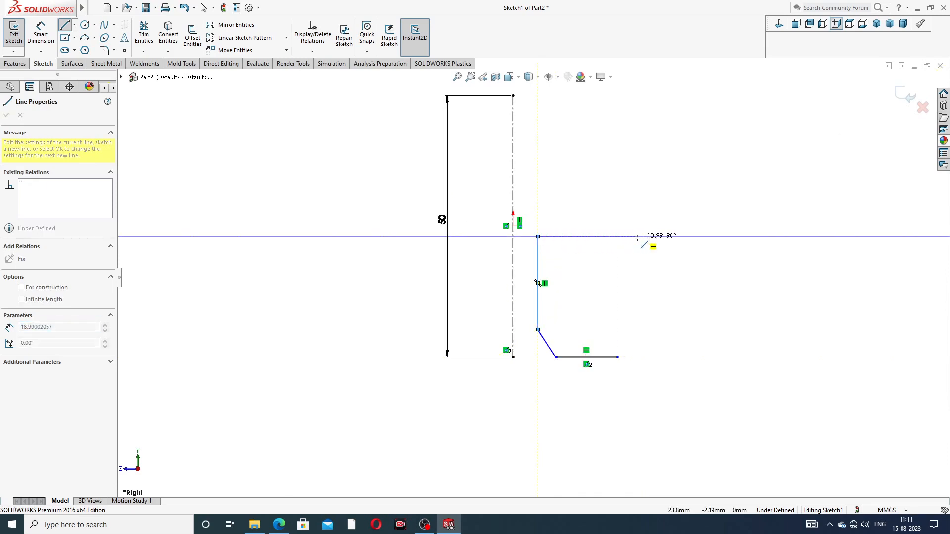
Step: Continue the profile with a horizontal top line, a 90° arc of about 3.8 mm radius, a line to its center, and a vertical line to the base
left_click(598, 238)
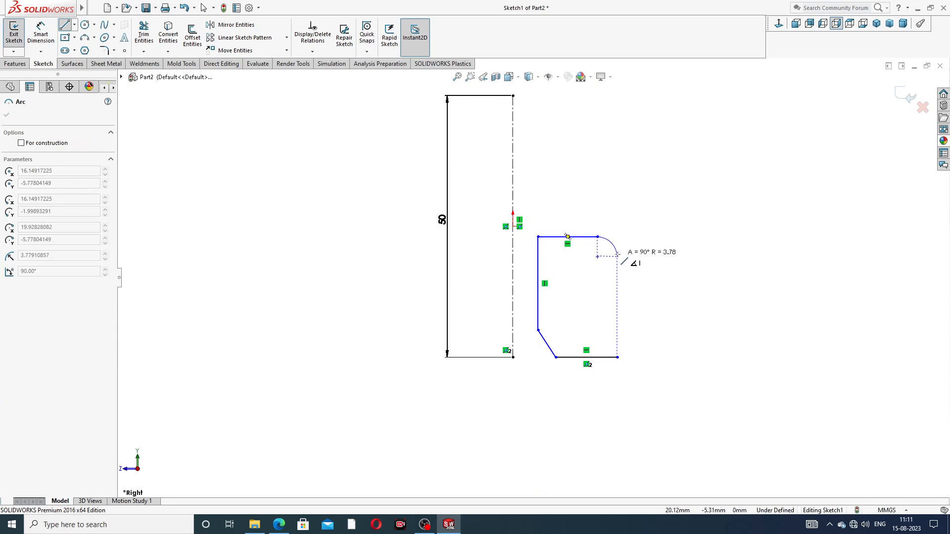
left_click(617, 257)
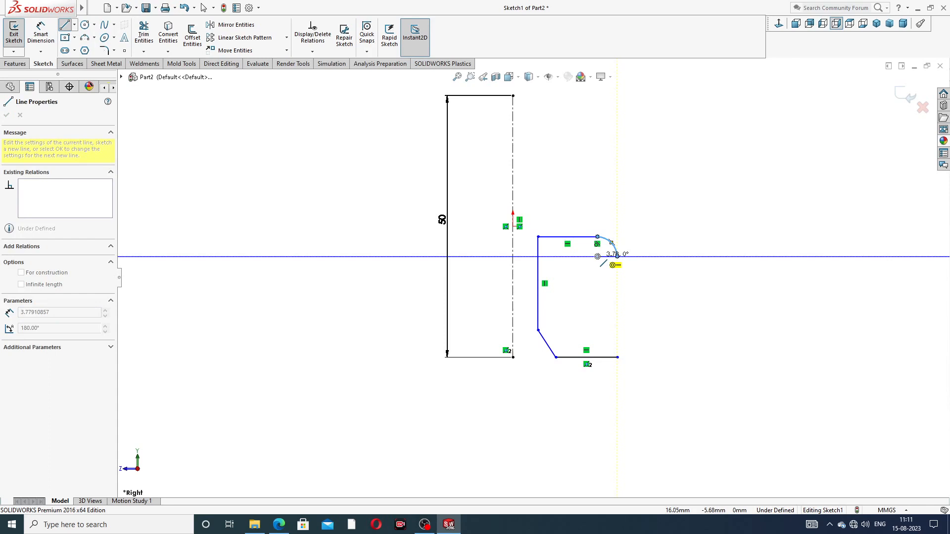
left_click(598, 256)
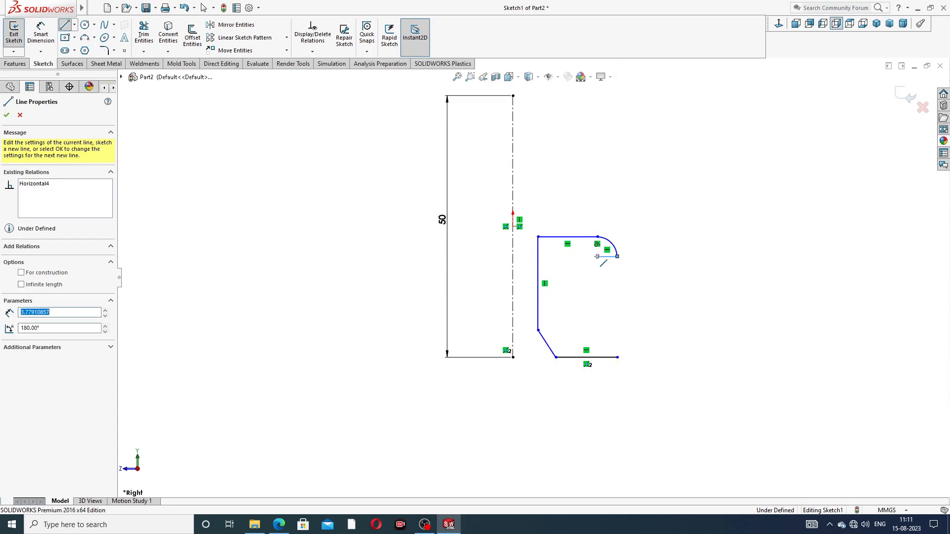
left_click(598, 357)
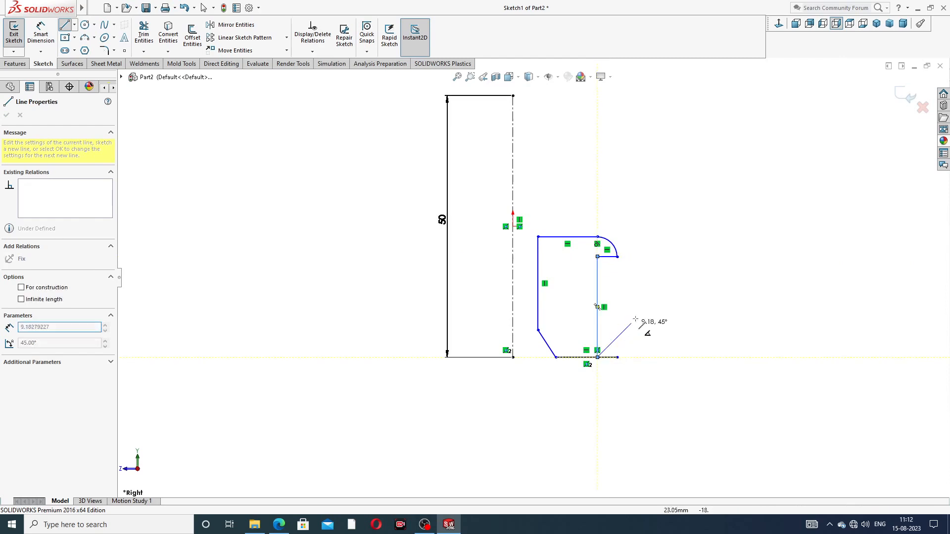
Step: End the line chain and move the base line's outer end onto the lower end of the outer vertical line
right_click(657, 300)
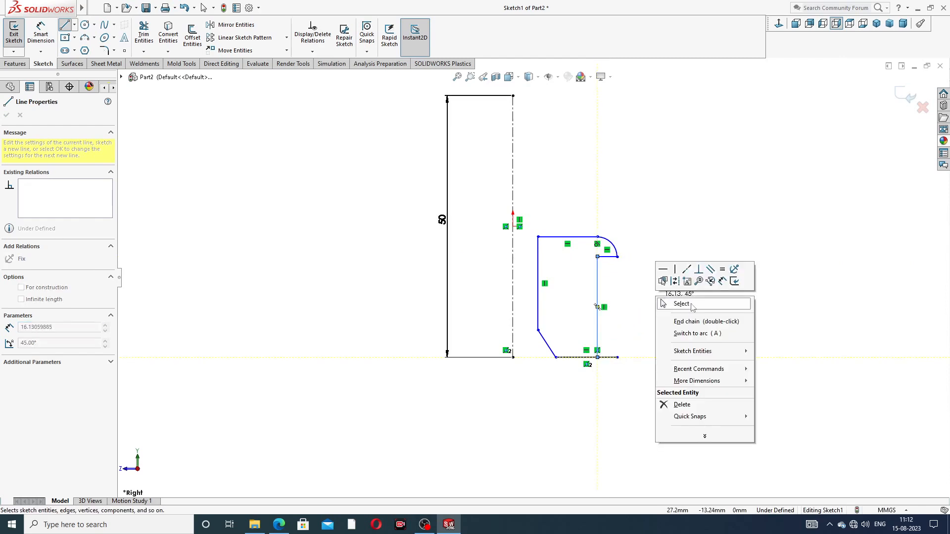
left_click(692, 305)
scroll(617, 341, "down", 3)
left_click_drag(608, 344, 573, 344)
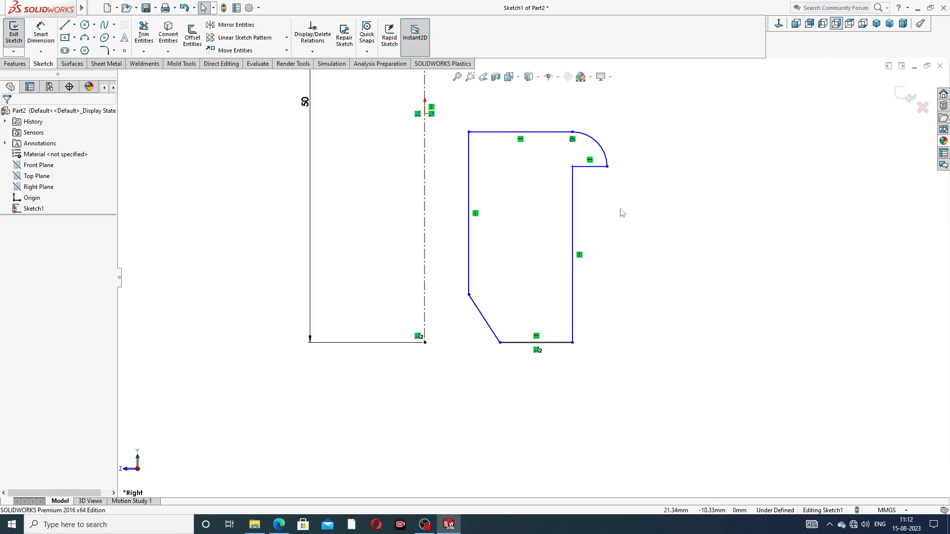
Step: Add a Vertical relation between the arc's start point and the inner corner at the arc's center
scroll(531, 274, "up", 2)
scroll(530, 179, "down", 5)
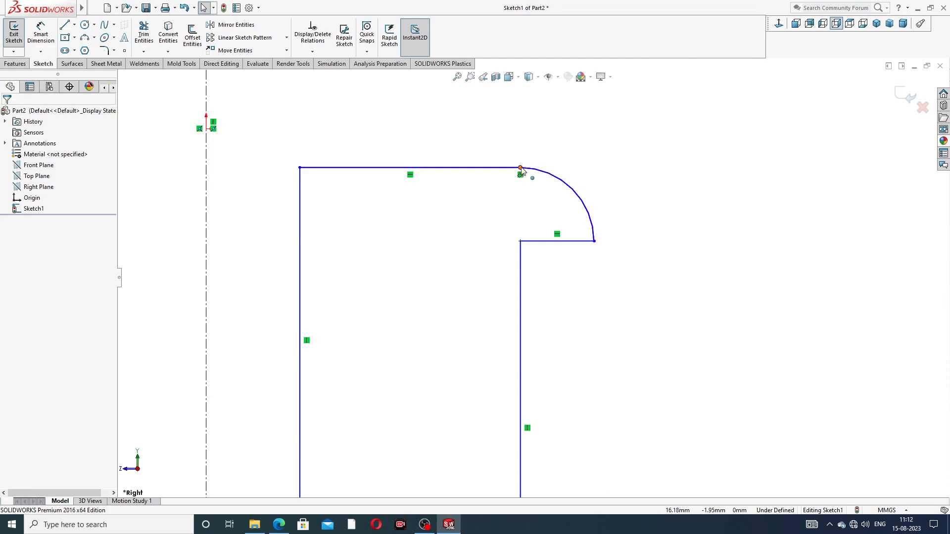
left_click(521, 169)
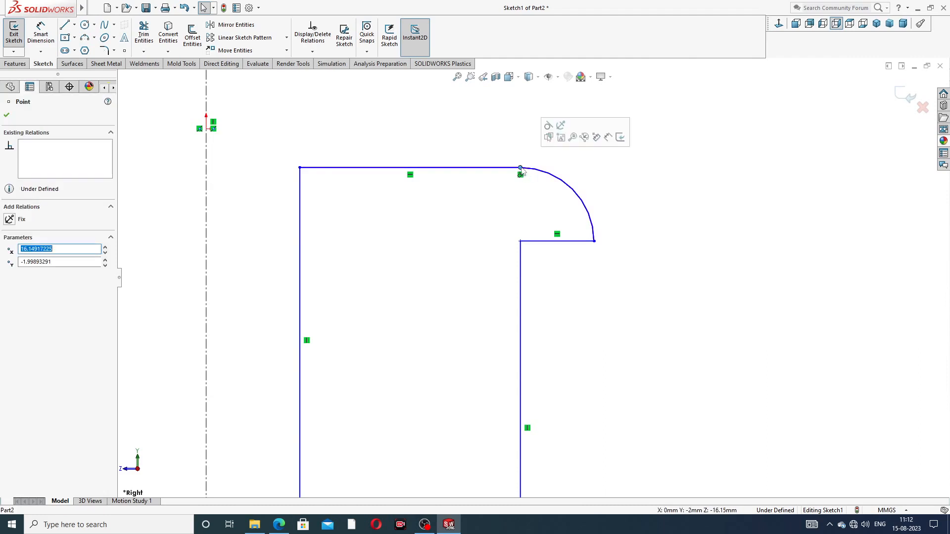
left_click(520, 242, "ctrl")
left_click(561, 200)
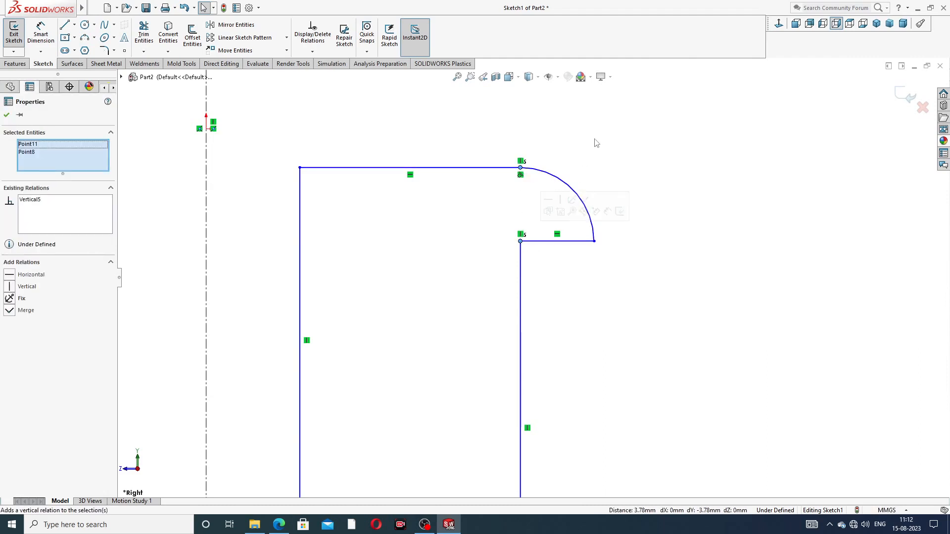
left_click(595, 142)
scroll(581, 174, "up", 2)
scroll(524, 262, "up", 3)
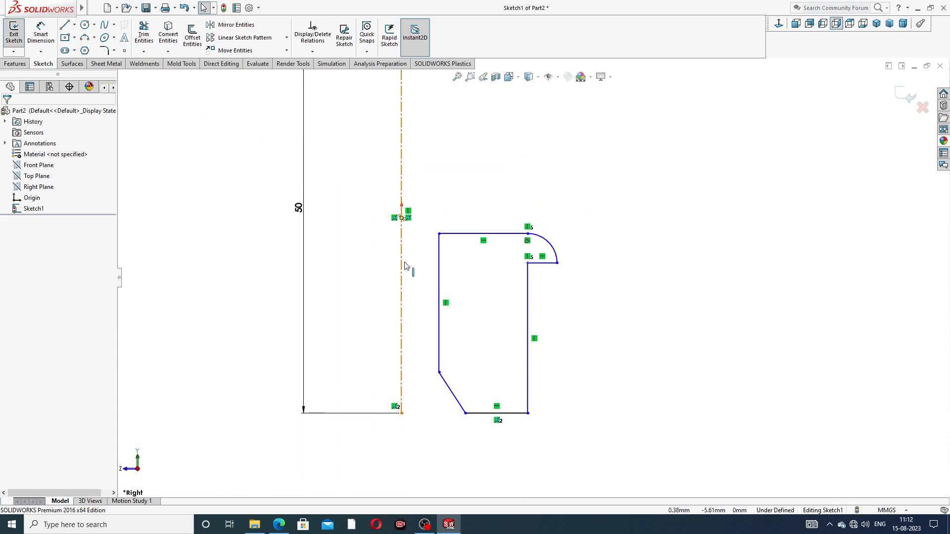
Step: Try to dimension the slanted line's vertical height as 1 mm
left_click(40, 32)
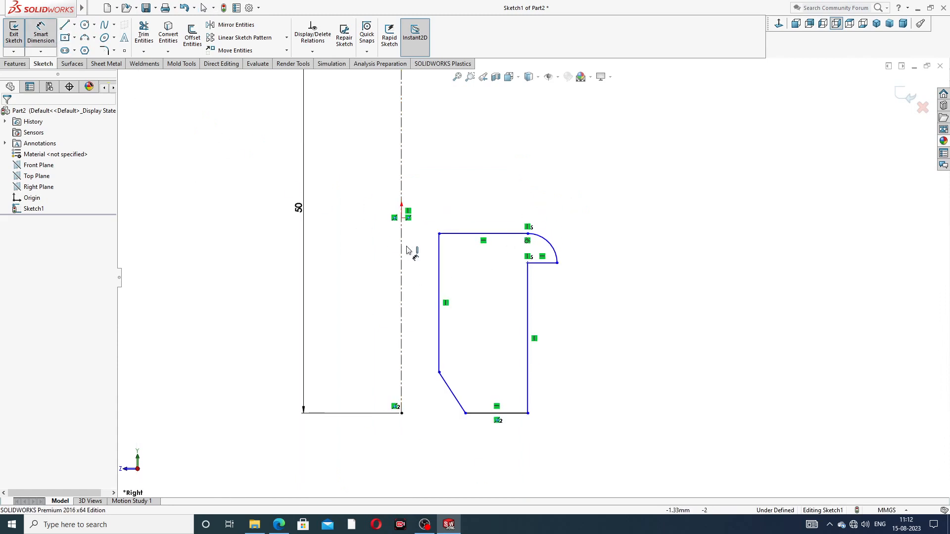
left_click(459, 406)
left_click(548, 398)
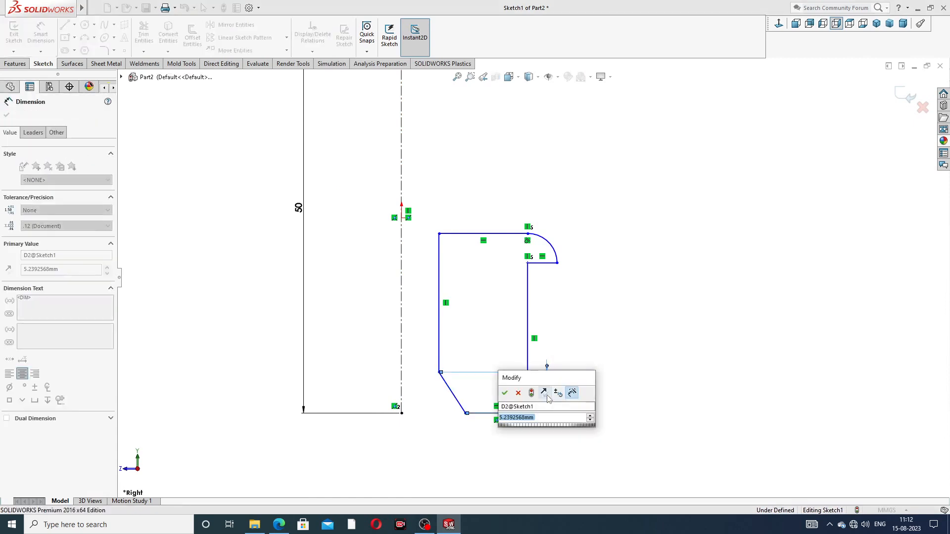
type("1")
key("Return")
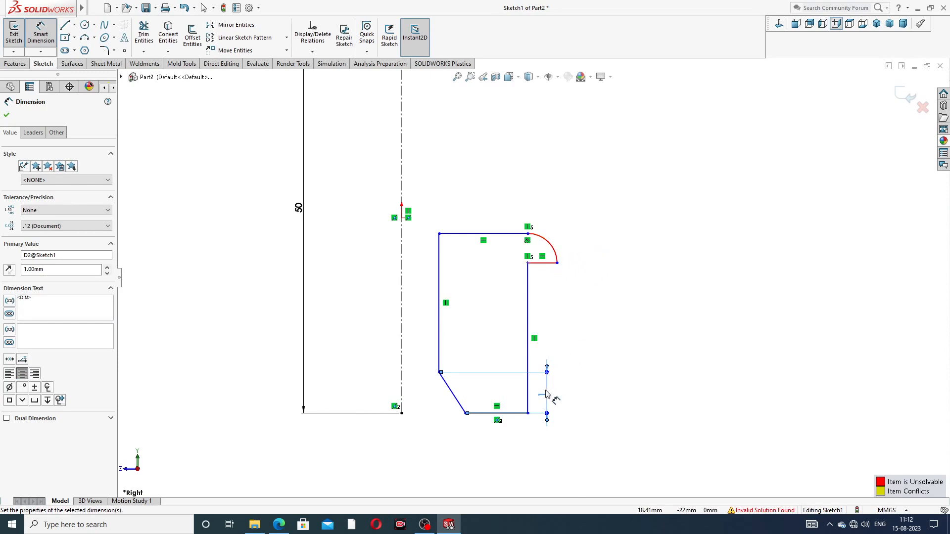
mouse_move(547, 396)
left_mouse_down()
mouse_move(515, 376)
mouse_move(552, 375)
left_mouse_up()
left_click(601, 310)
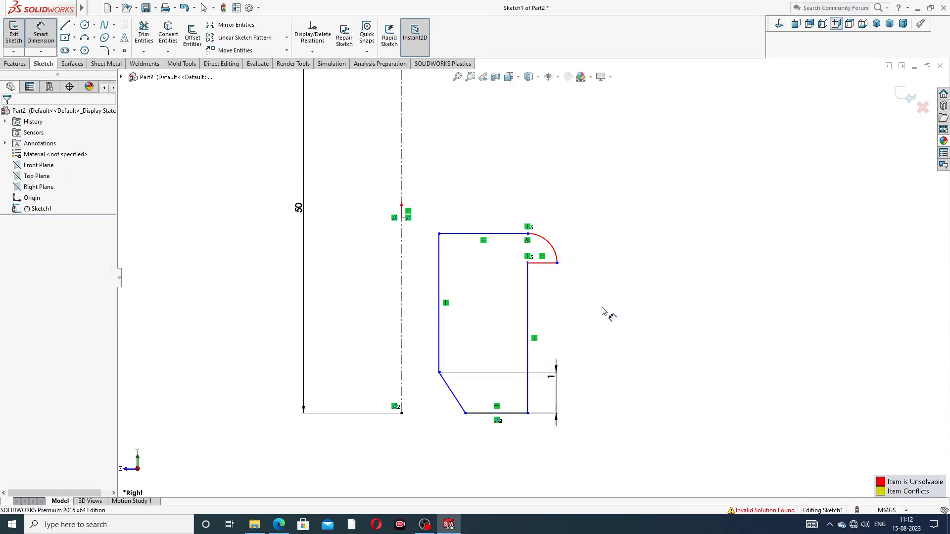
right_click(629, 267)
left_click(654, 147)
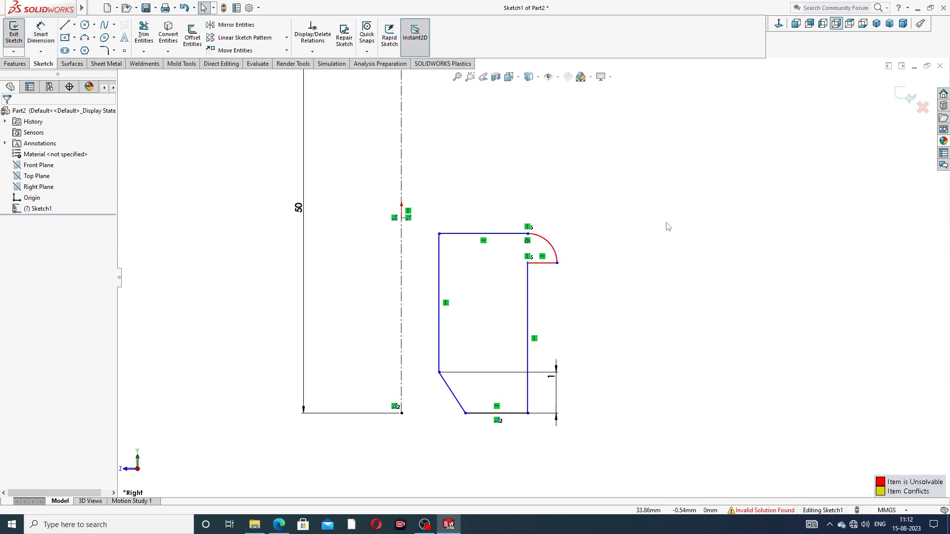
Step: Undo the slanted line's height dimension and the Vertical relation on the arc points
key("ctrl+z")
key("ctrl+z")
key("ctrl+z")
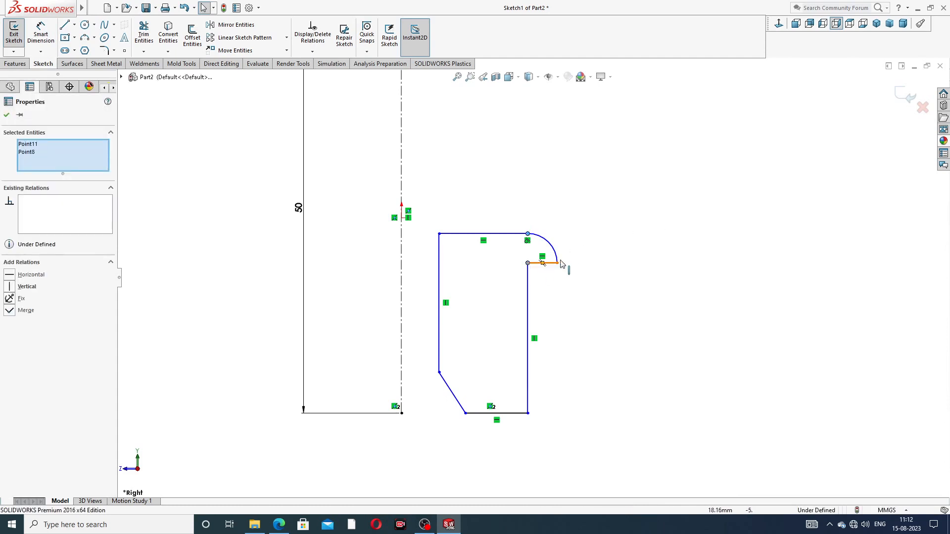
Step: Shift the inner corner below the arc farther from the axis to widen the profile
left_click(527, 263)
left_click_drag(519, 264, 555, 237)
left_click(619, 243)
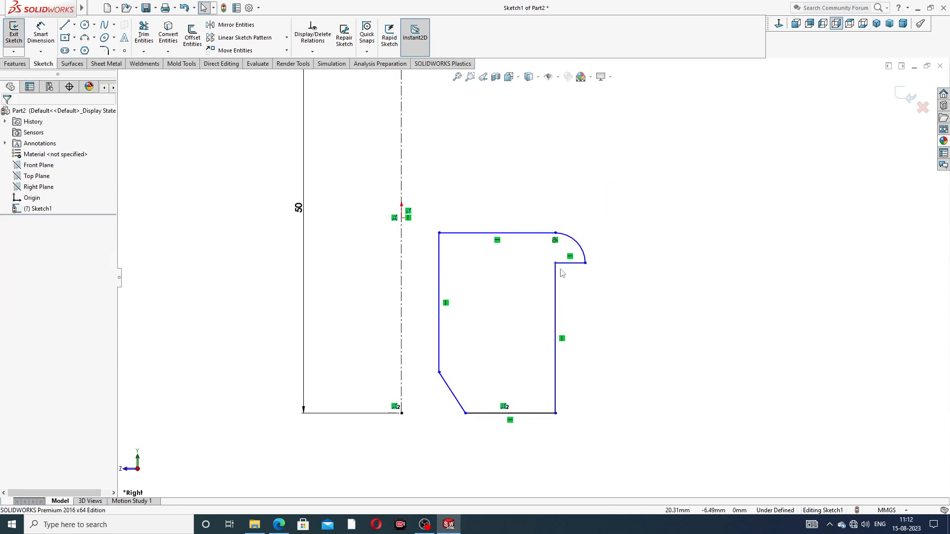
scroll(560, 270, "down", 6)
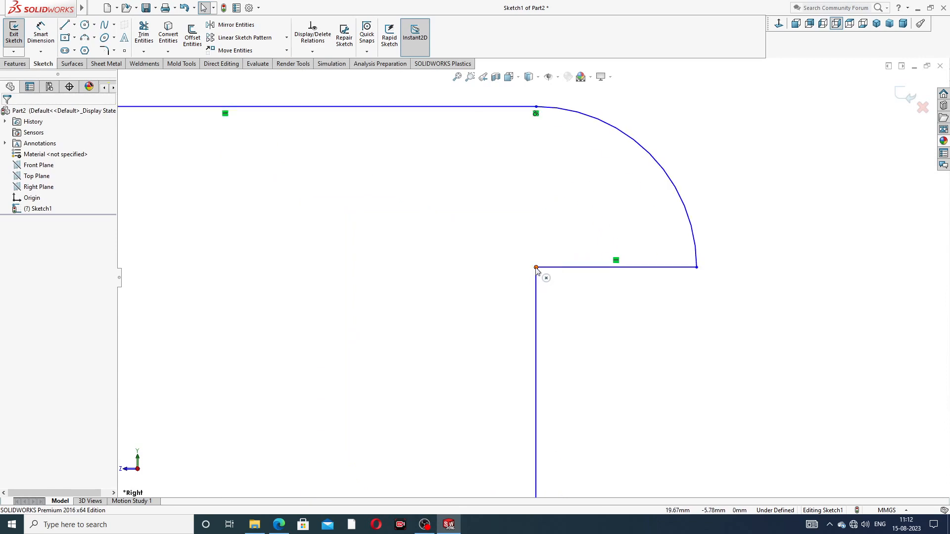
scroll(536, 271, "up", 6)
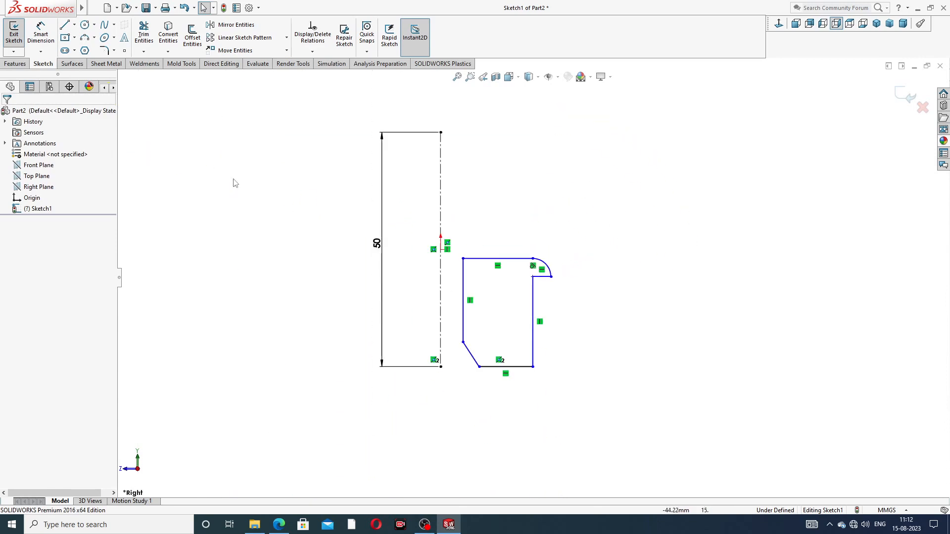
Step: Try again to give the slanted line a 1 mm vertical height dimension, then undo it
left_click(41, 34)
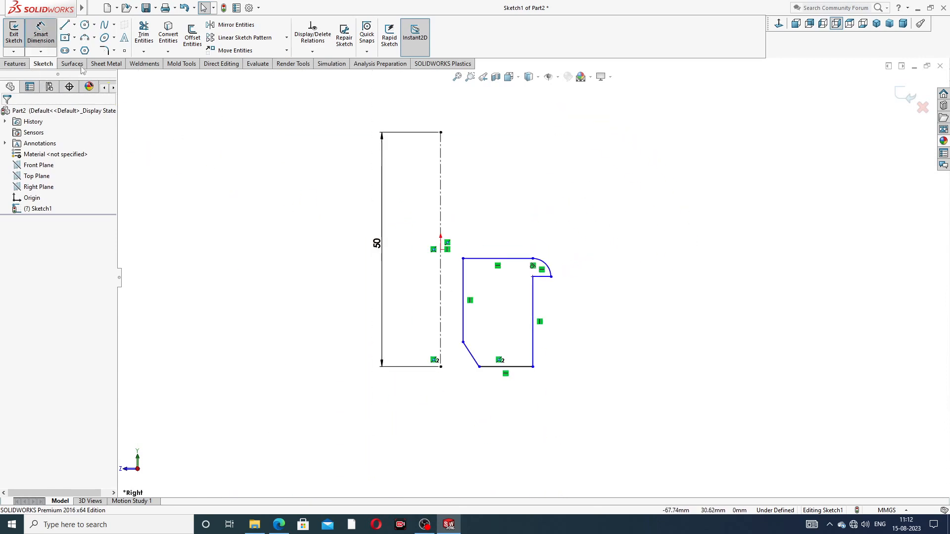
left_click(471, 353)
left_click(547, 352)
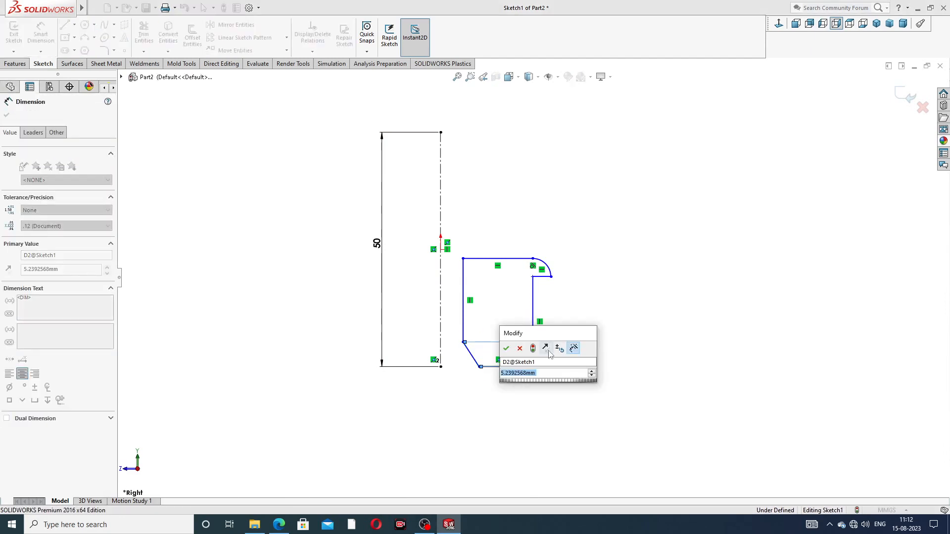
type("1")
key("Return")
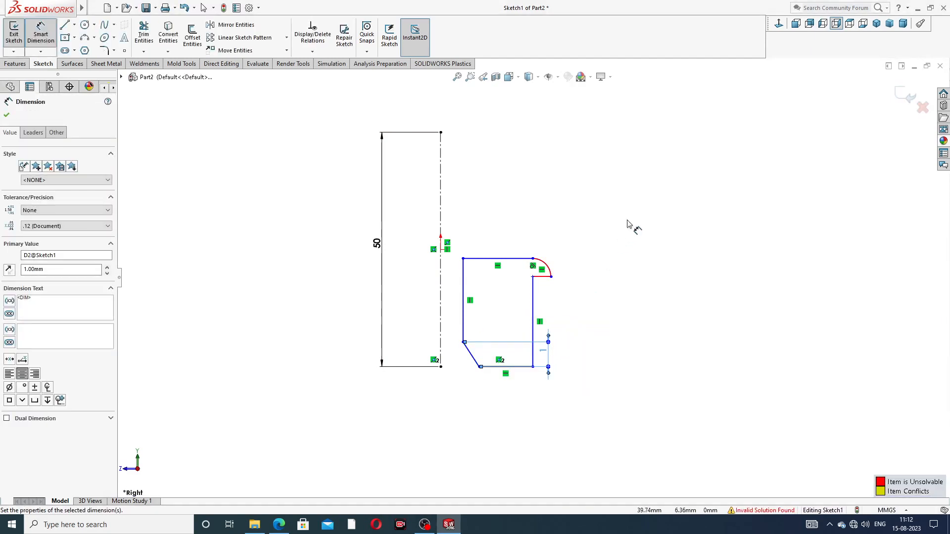
right_click(630, 194)
left_click(652, 147)
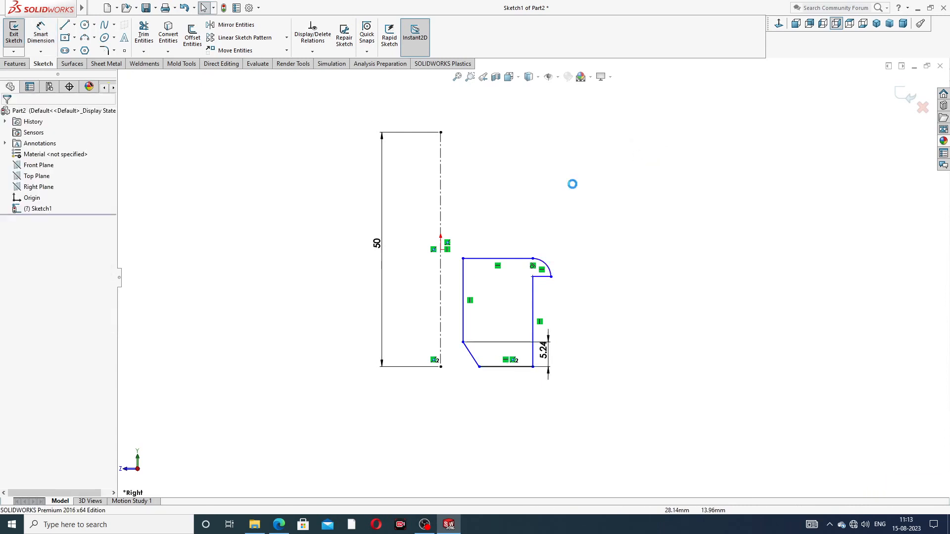
key("ctrl+z")
Step: Delete the outer vertical line and the short horizontal line under the arc, shifting the arc outward and slightly reducing its radius
scroll(525, 334, "down", 3)
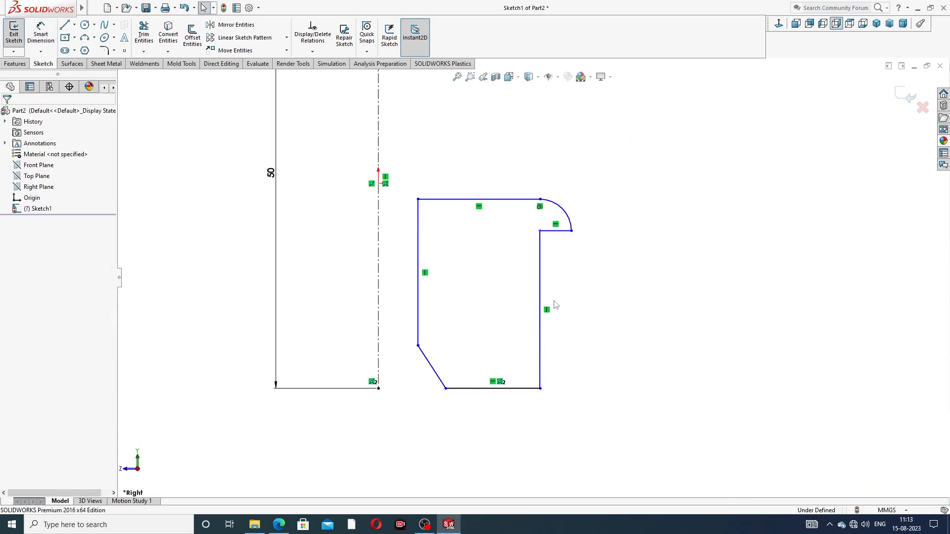
left_click(542, 260)
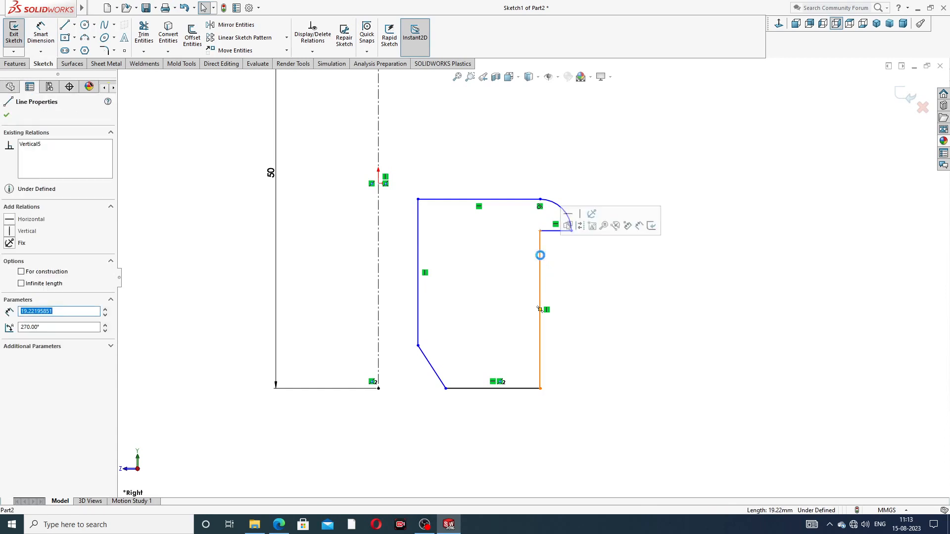
key("Delete")
left_click_drag(540, 231, 560, 233)
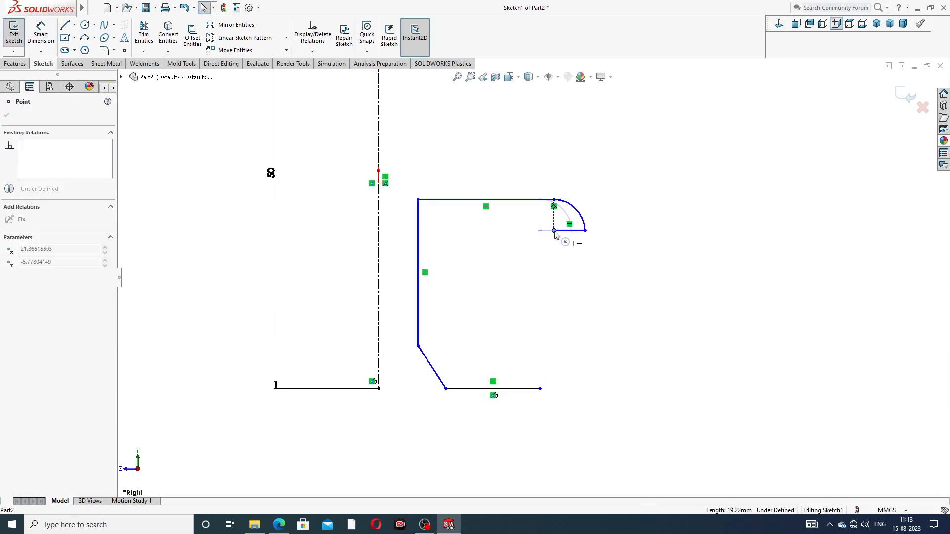
left_click(586, 231)
key("Delete")
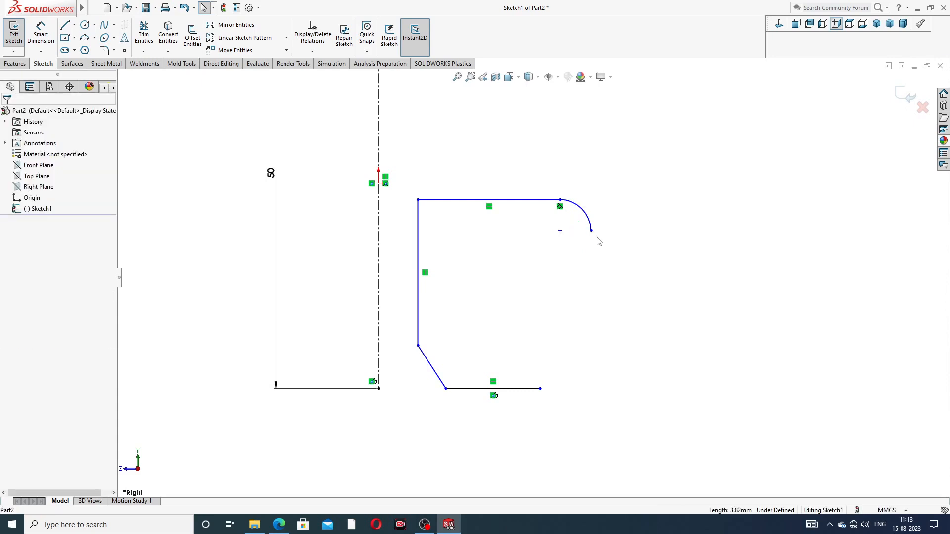
mouse_move(591, 232)
left_mouse_down()
mouse_move(588, 217)
mouse_move(588, 227)
left_mouse_up()
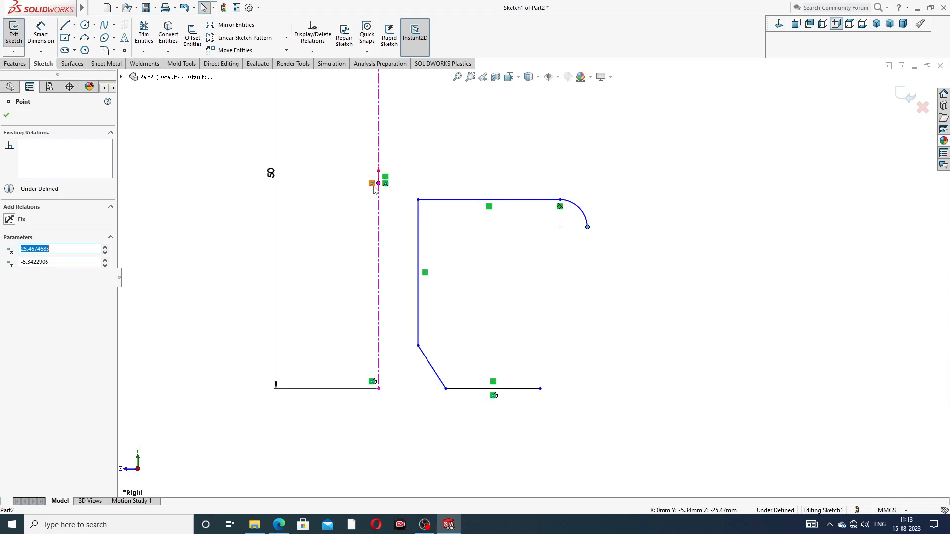
left_click(172, 147)
Step: Draw a horizontal line about 4.2 mm inward from the arc's end, connect it to the base line's outer end, and make that connecting line vertical
left_click(69, 29)
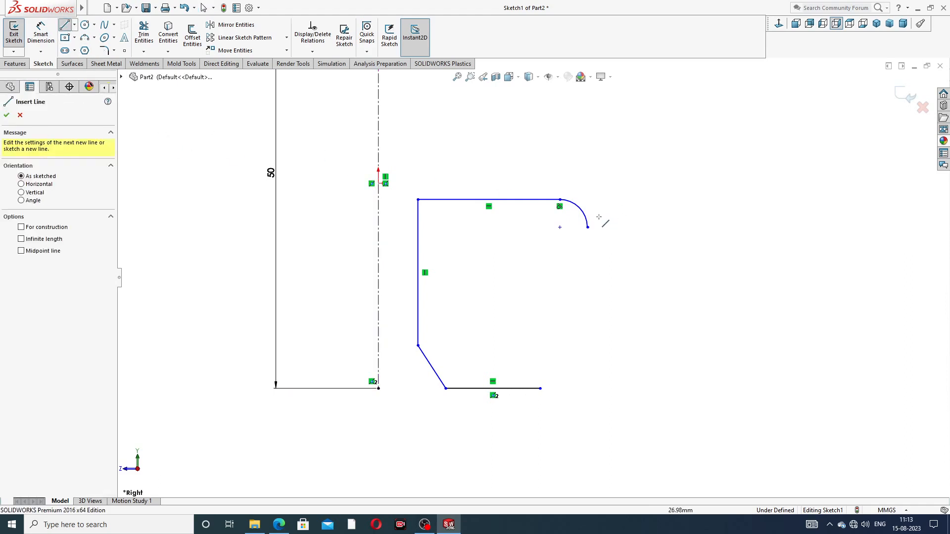
left_click(587, 227)
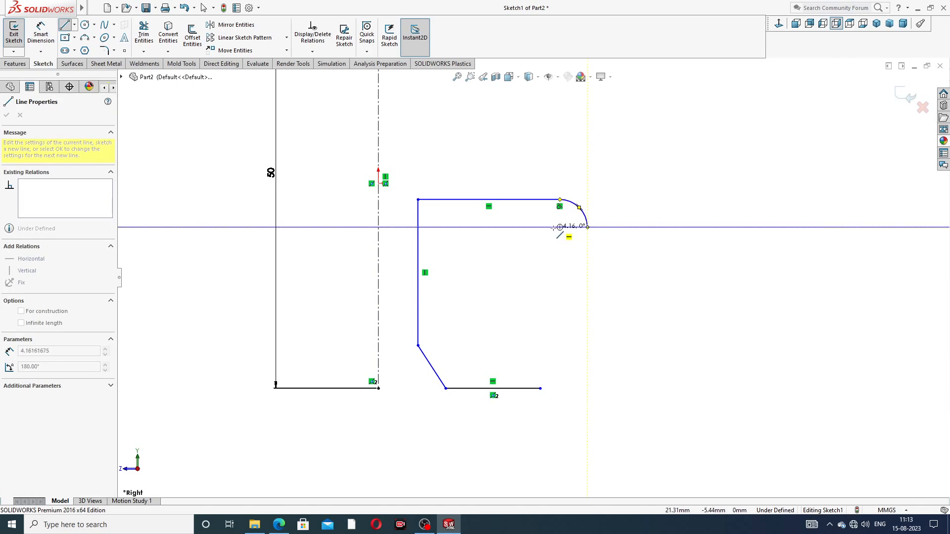
left_click(553, 227)
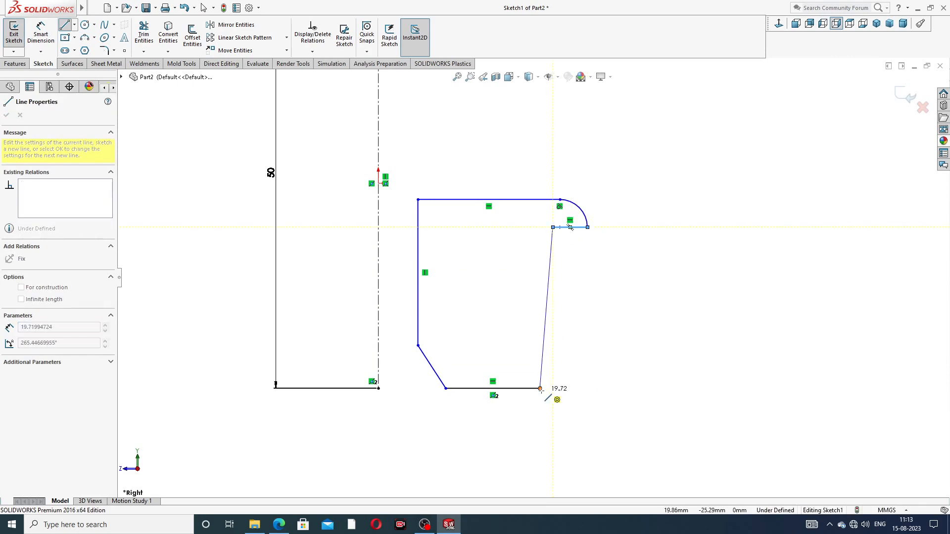
left_click(540, 388)
right_click(627, 309)
left_click(635, 311)
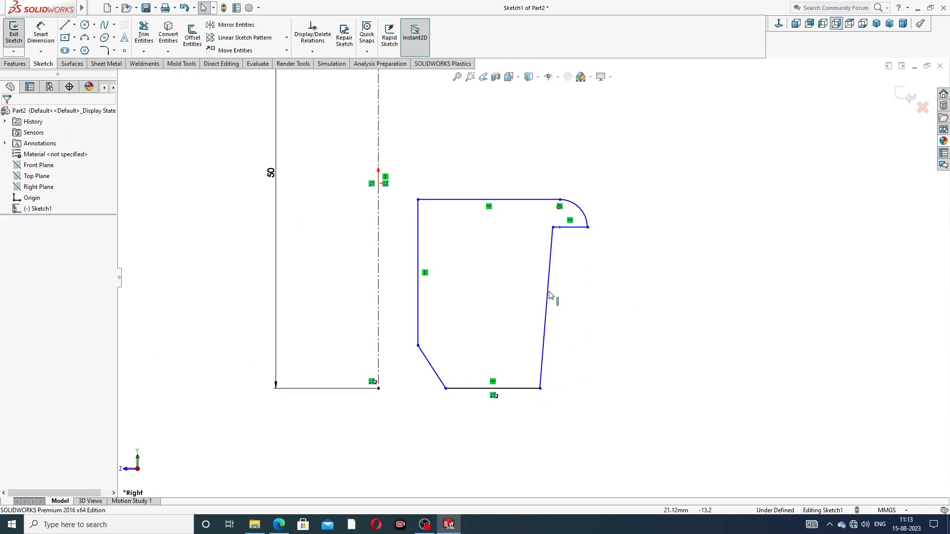
left_click(547, 292)
left_click(587, 250)
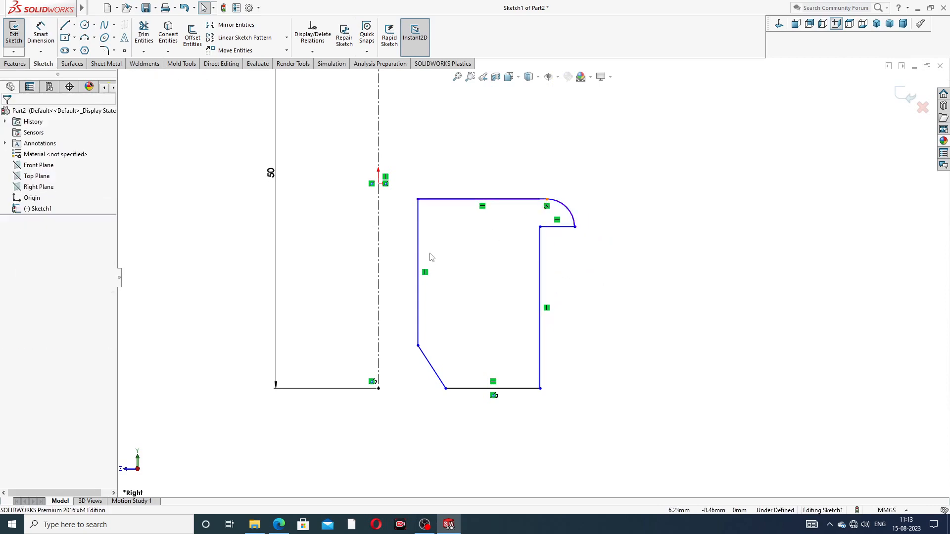
Step: Dimension the slanted line's vertical height as 1 mm
scroll(371, 223, "up", 2)
left_click(41, 34)
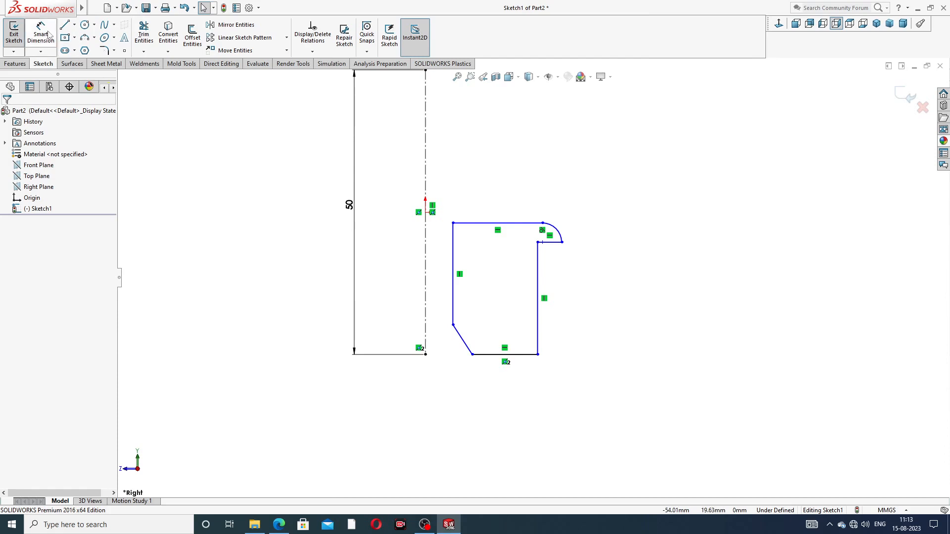
left_click(460, 337)
left_click(562, 343)
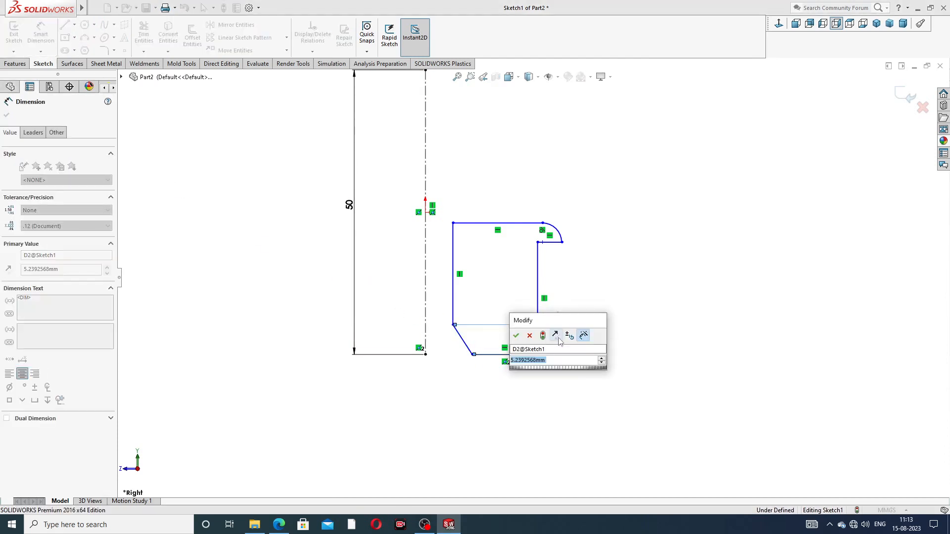
type("1")
key("Return")
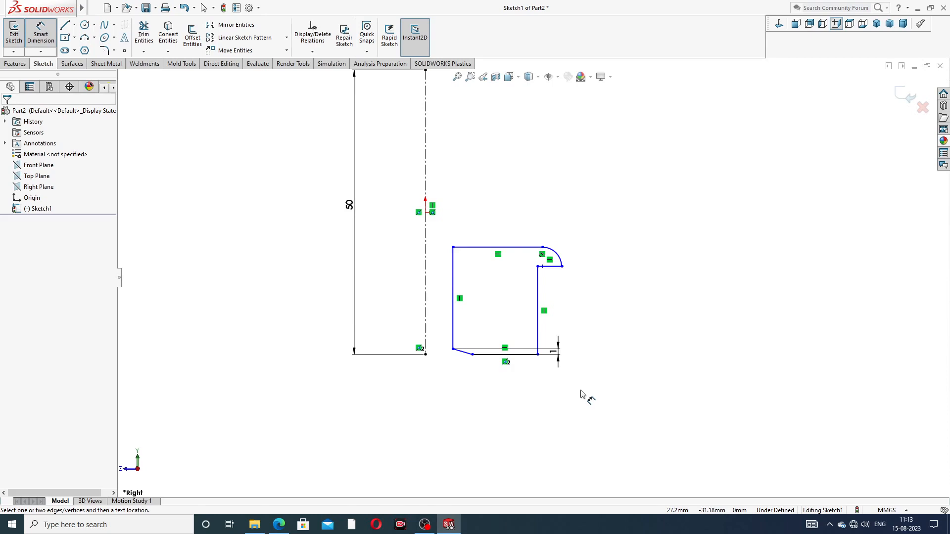
Step: Dimension the profile's overall height between the top and base lines as 12 mm
left_click(510, 247)
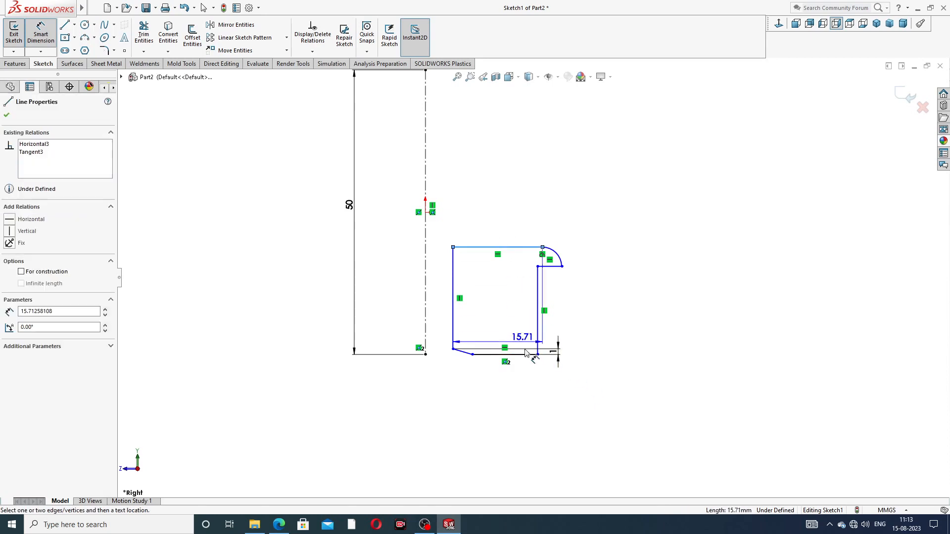
left_click(527, 354)
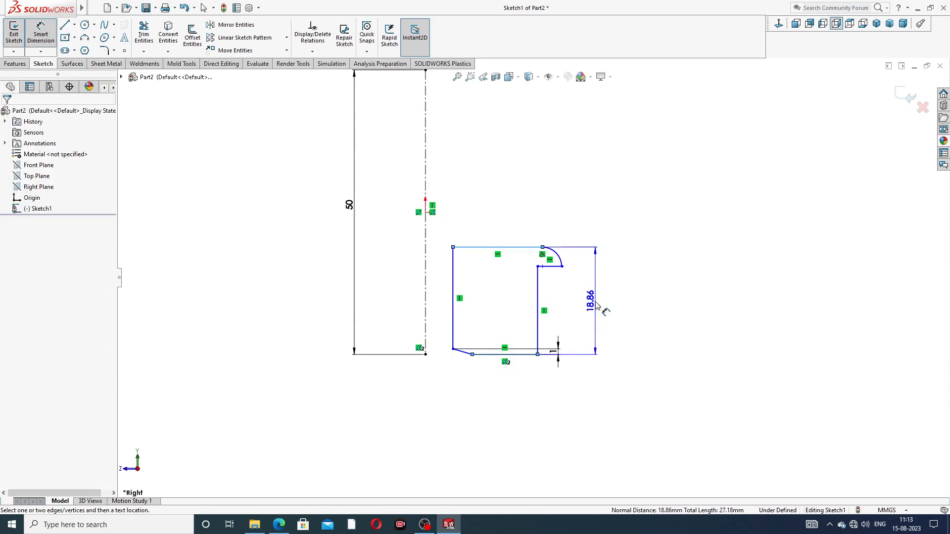
left_click(599, 309)
type("12")
key("Return")
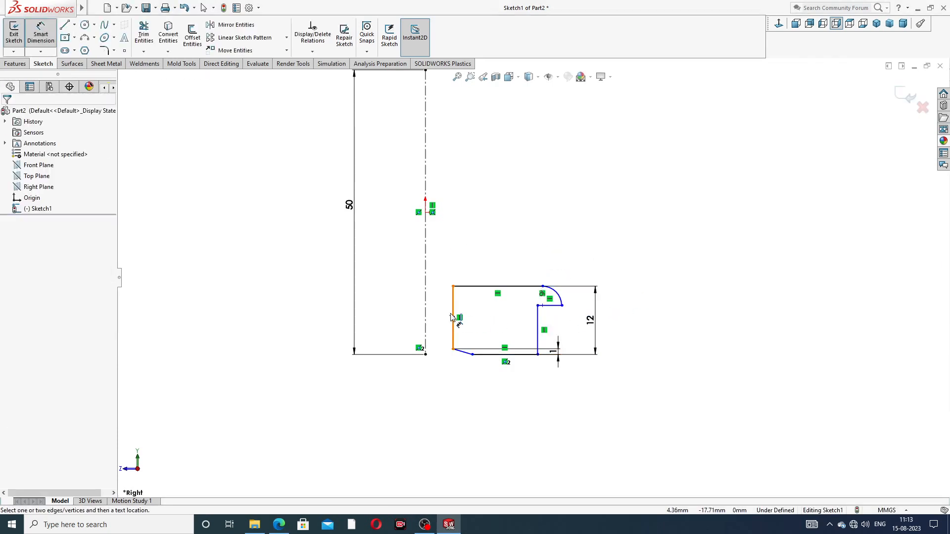
Step: Dimension the distance from the centerline to the arc's outer end as 20 mm
scroll(500, 337, "down", 2)
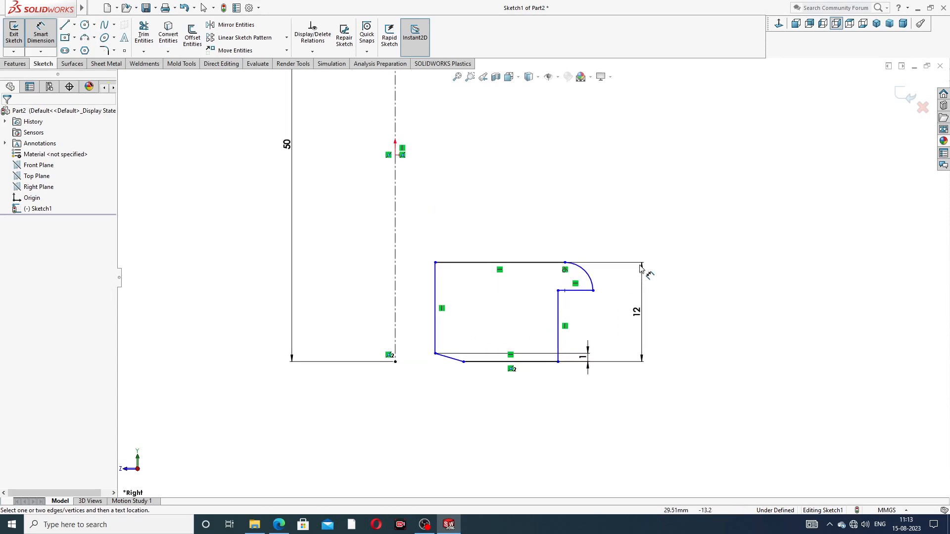
left_click(593, 291)
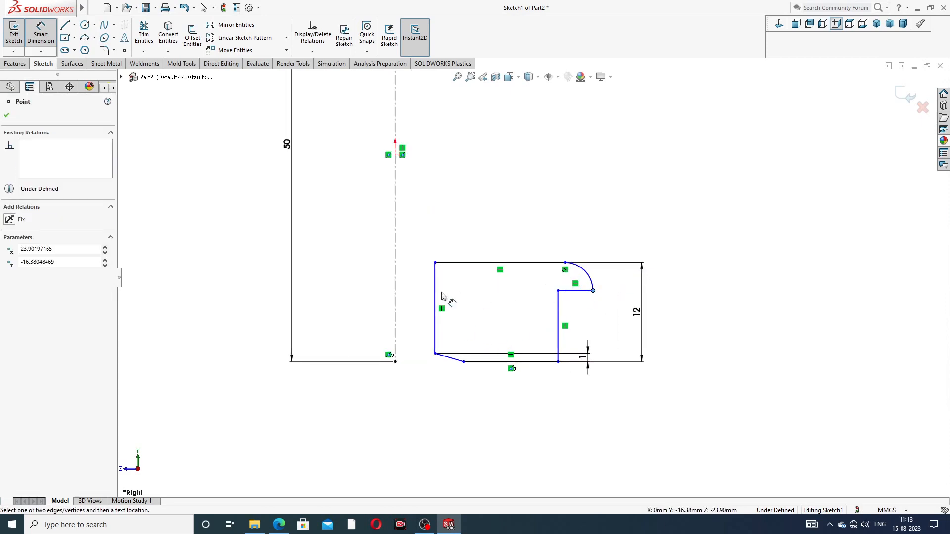
left_click(395, 300)
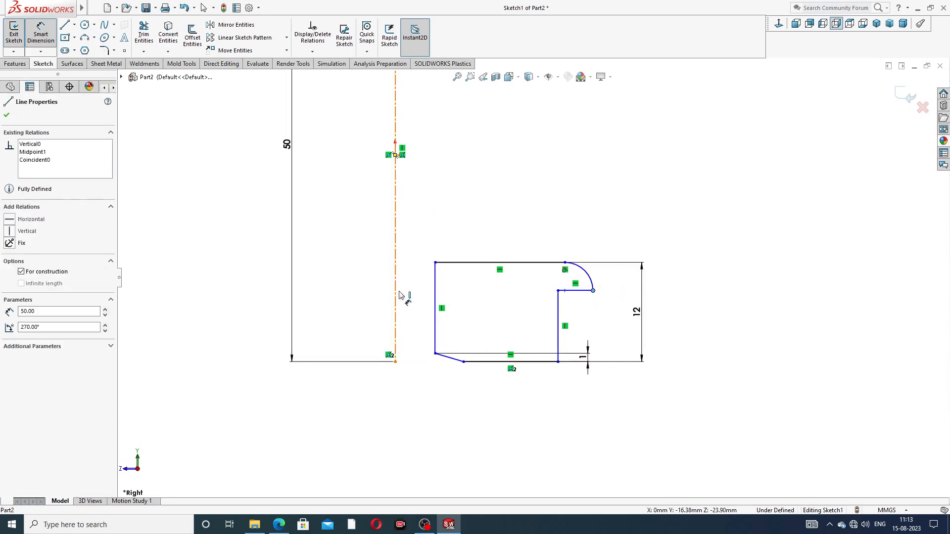
left_click(496, 231)
type("20")
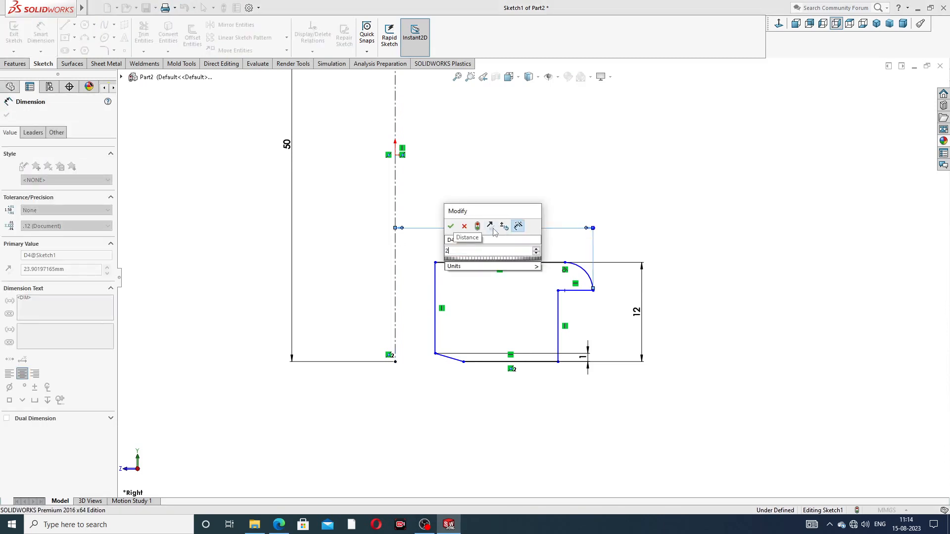
key("Return")
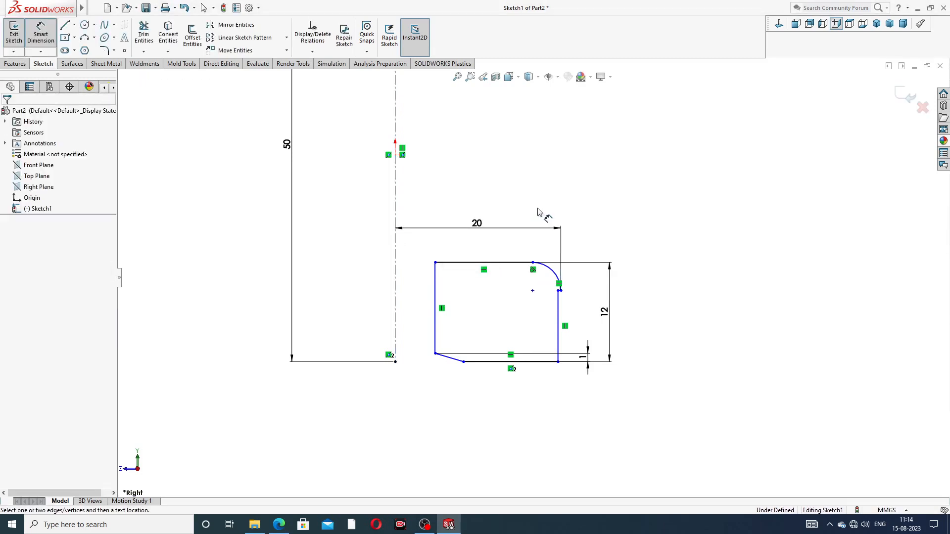
Step: Dimension the distance from the centerline to the vertical line below the arc as 18 mm
scroll(559, 292, "down", 4)
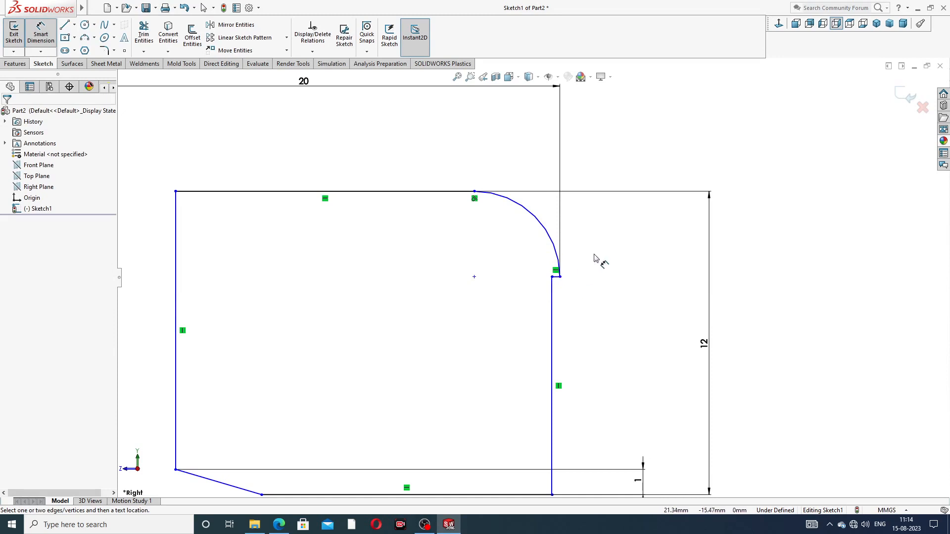
left_click(552, 299)
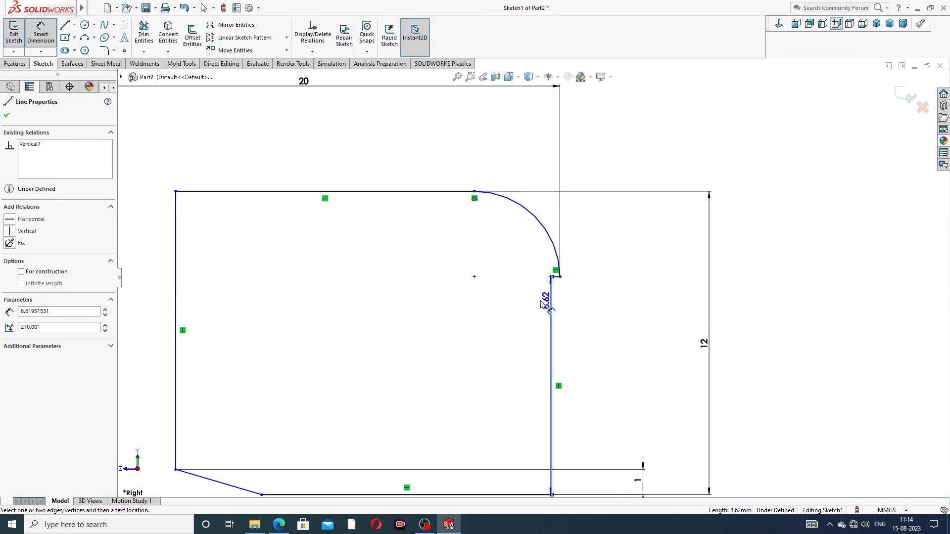
scroll(534, 282, "up", 2)
scroll(396, 309, "up", 2)
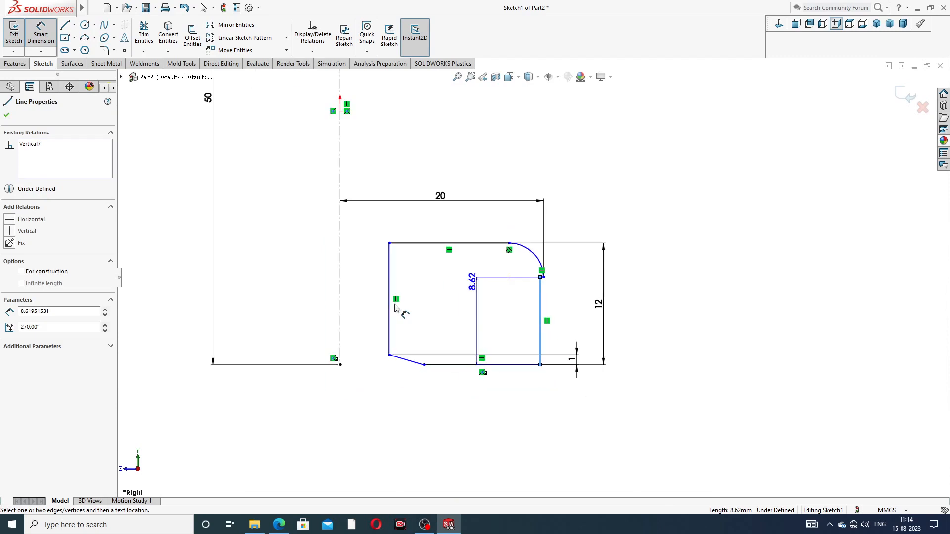
left_click(340, 276)
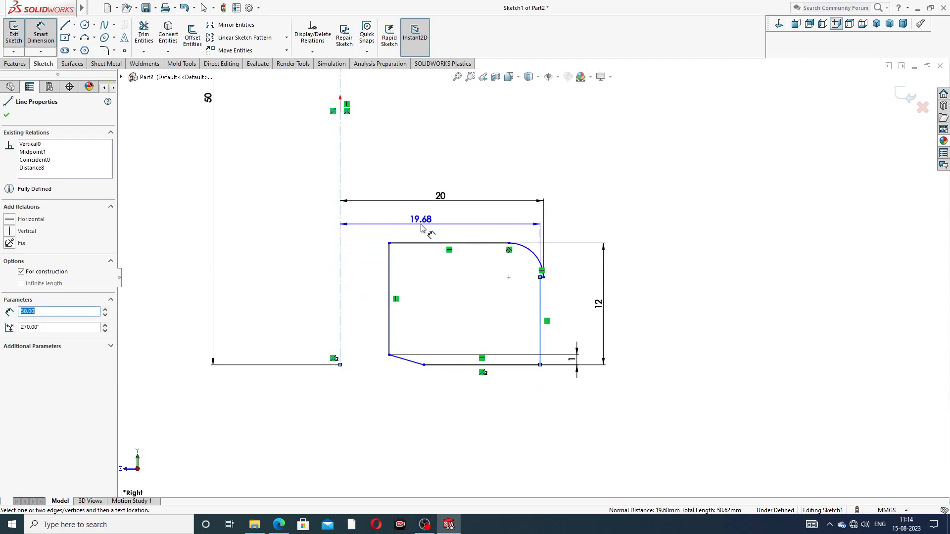
left_click(421, 227)
type("18")
key("Return")
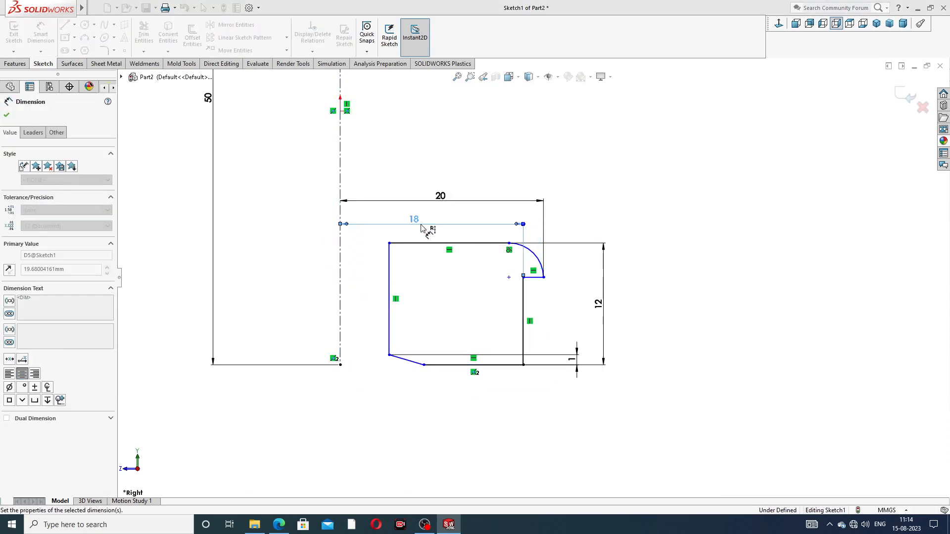
left_click(463, 291)
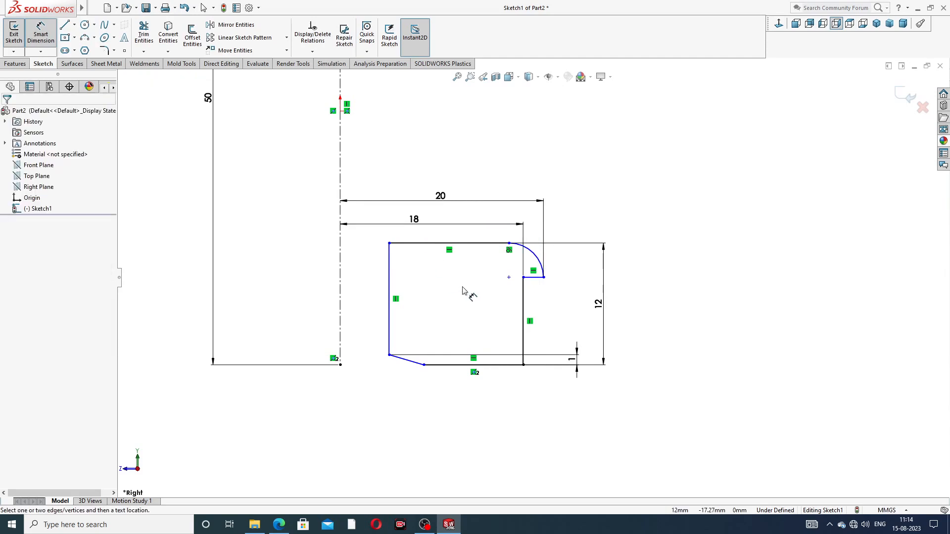
Step: Dimension the distance from the centerline to the profile's inner vertical line as 13 mm
left_click(389, 273)
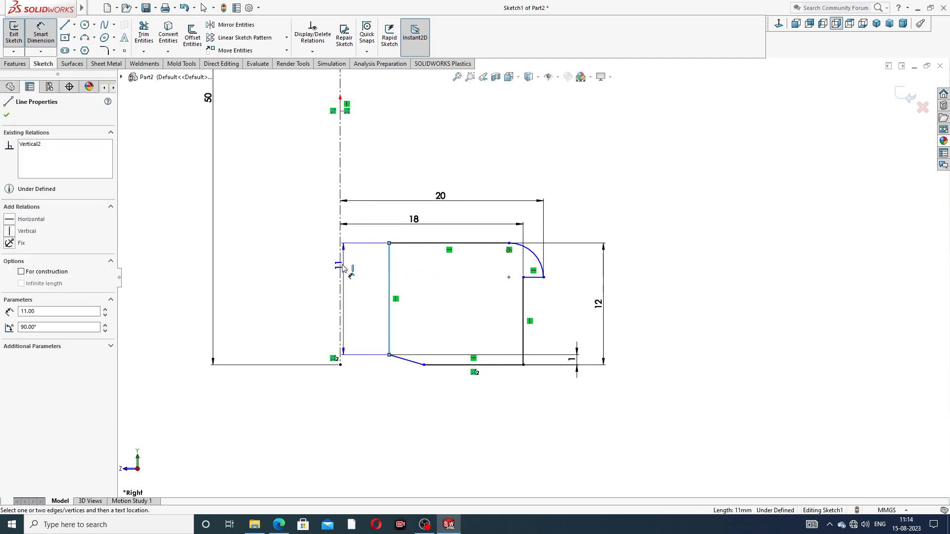
left_click(340, 267)
left_click(372, 251)
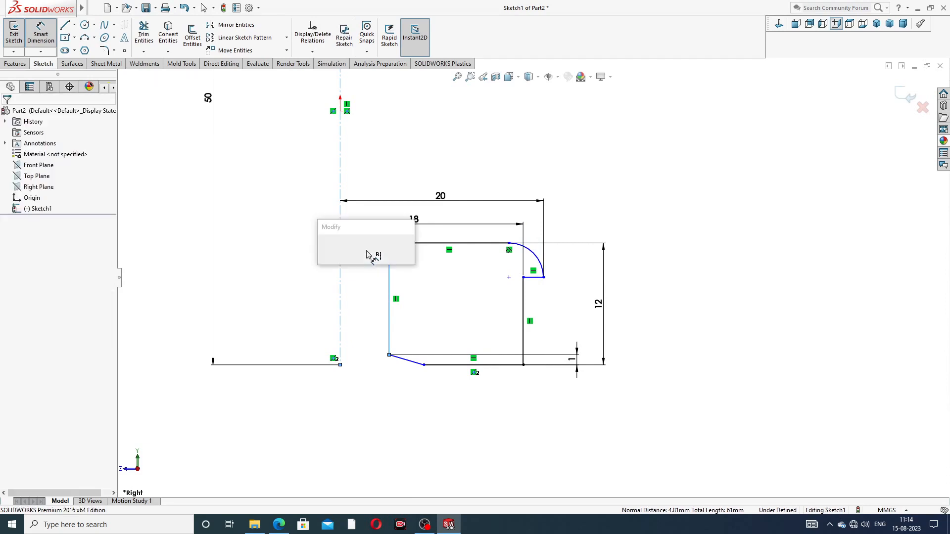
type("13")
key("Return")
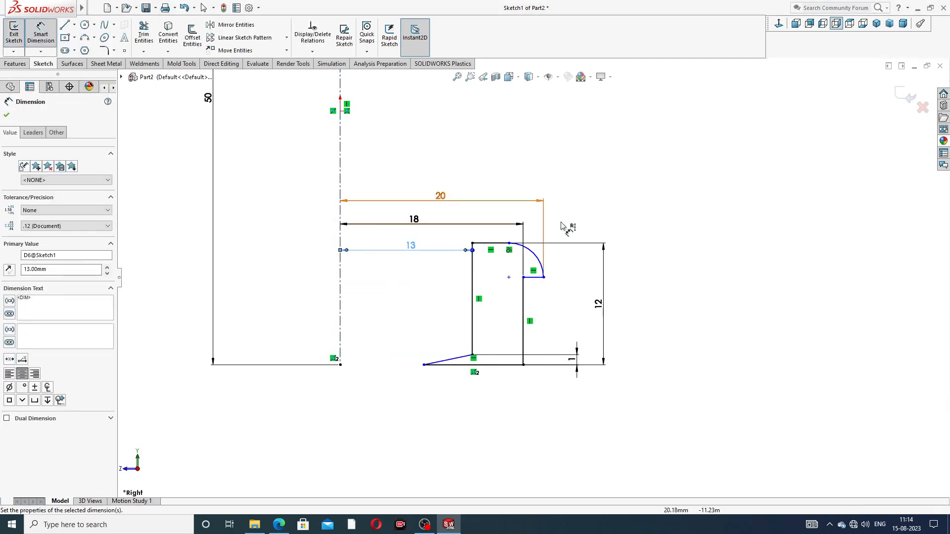
Step: Move the slanted line's lower endpoint outward along the base line, past the inner vertical line, so it forms a bottom chamfer
right_click(607, 219)
left_click(638, 143)
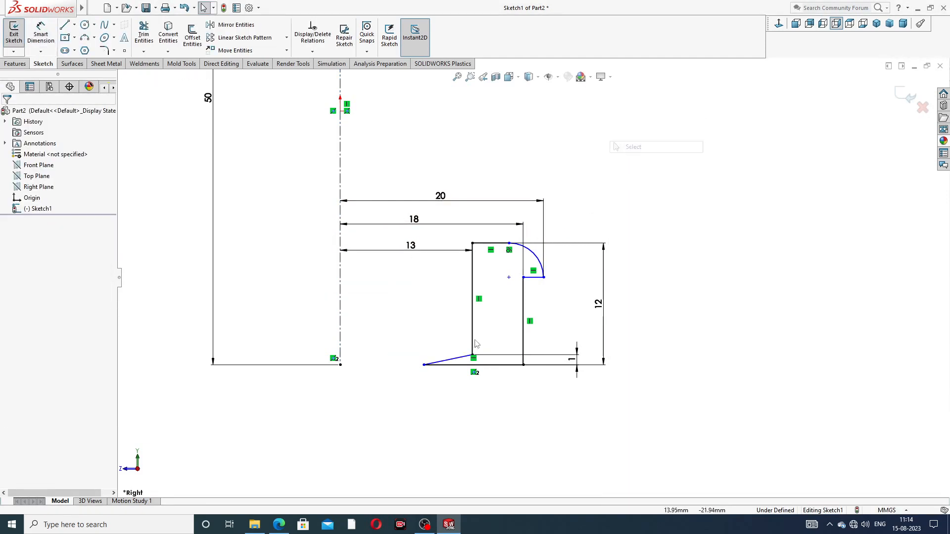
mouse_move(423, 366)
left_mouse_down()
mouse_move(497, 366)
mouse_move(488, 367)
left_mouse_up()
left_click(660, 304)
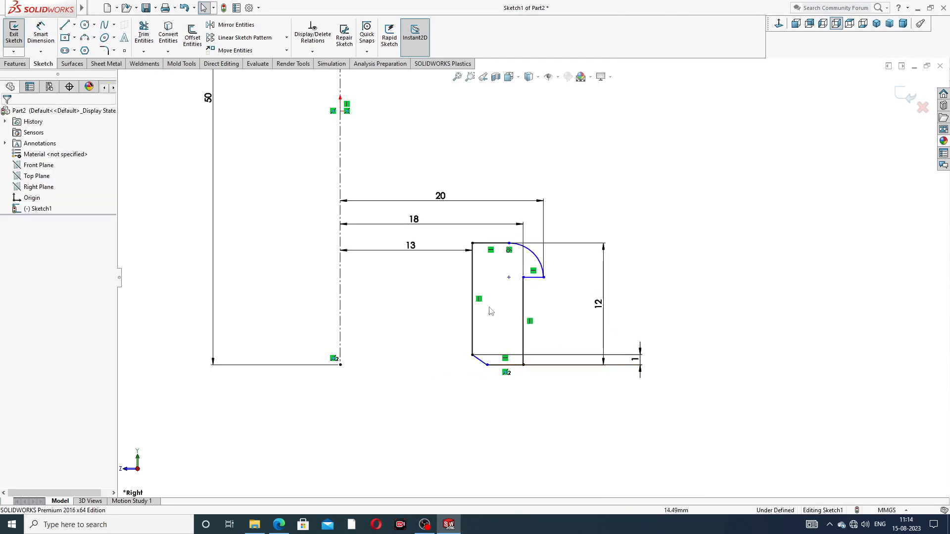
Step: Add a vertical relation between the arc's upper endpoint and the inner end of the short horizontal line below it
scroll(516, 274, "down", 1)
scroll(516, 273, "down", 1)
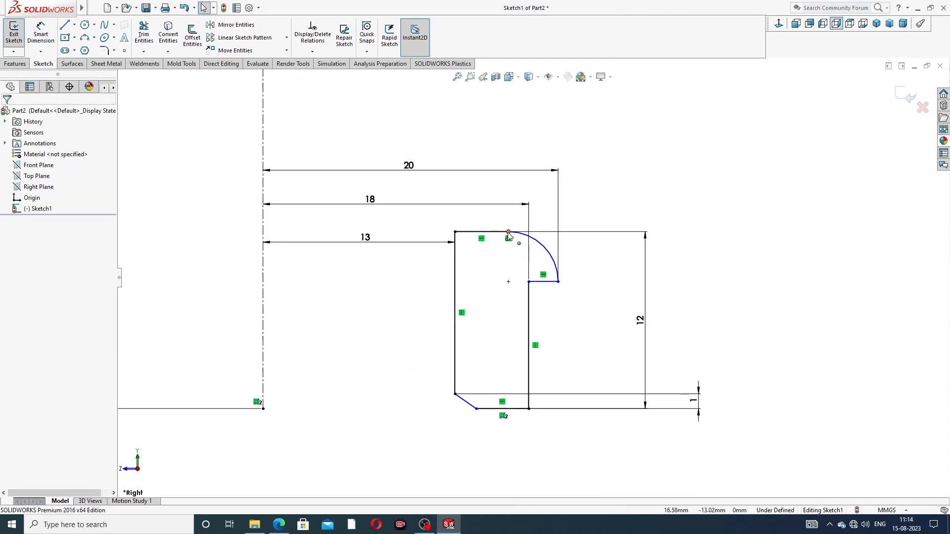
left_click(509, 232)
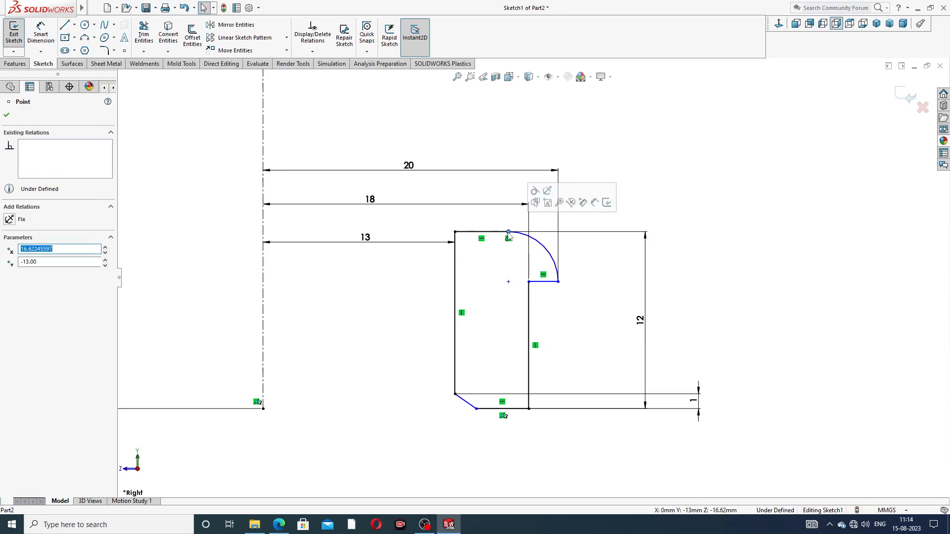
left_click(529, 282, "ctrl")
left_click(567, 241)
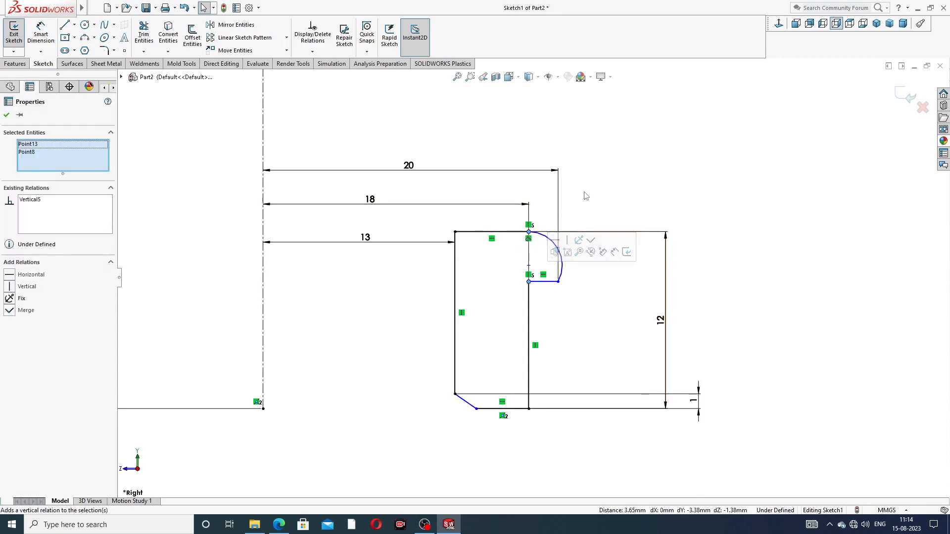
left_click(589, 195)
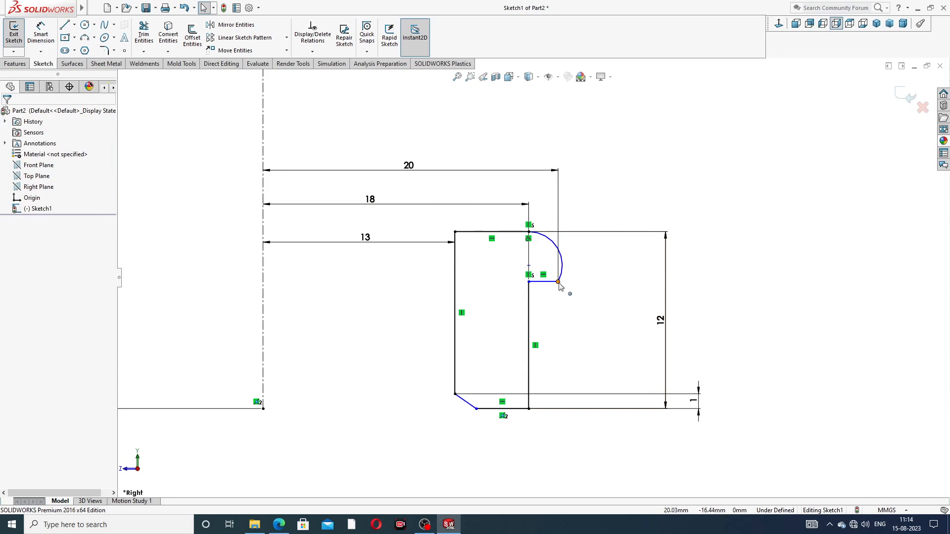
Step: Move the arc's lower endpoint and its short horizontal line upward, making the arc a near quarter circle of about 2 mm radius
left_click_drag(558, 282, 557, 261)
left_click(600, 192)
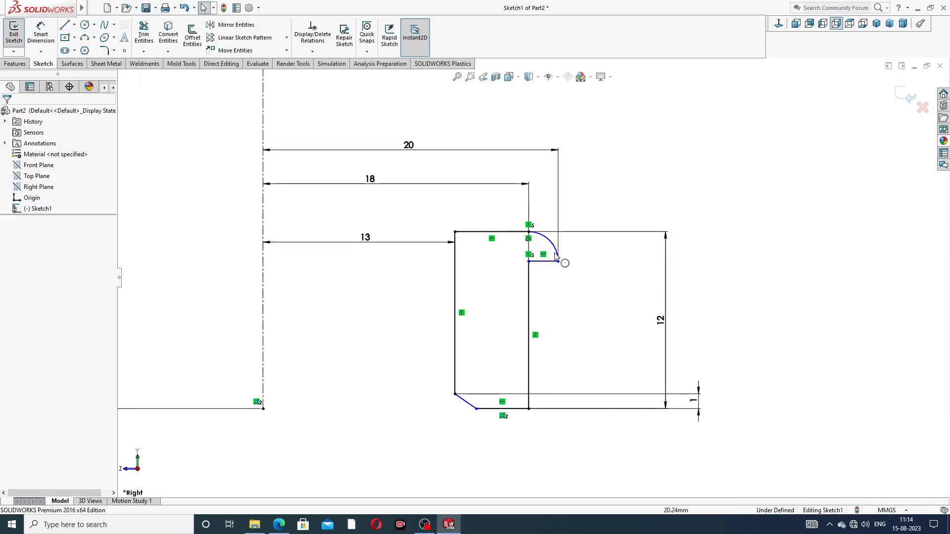
scroll(550, 274, "down", 6)
scroll(553, 256, "up", 3)
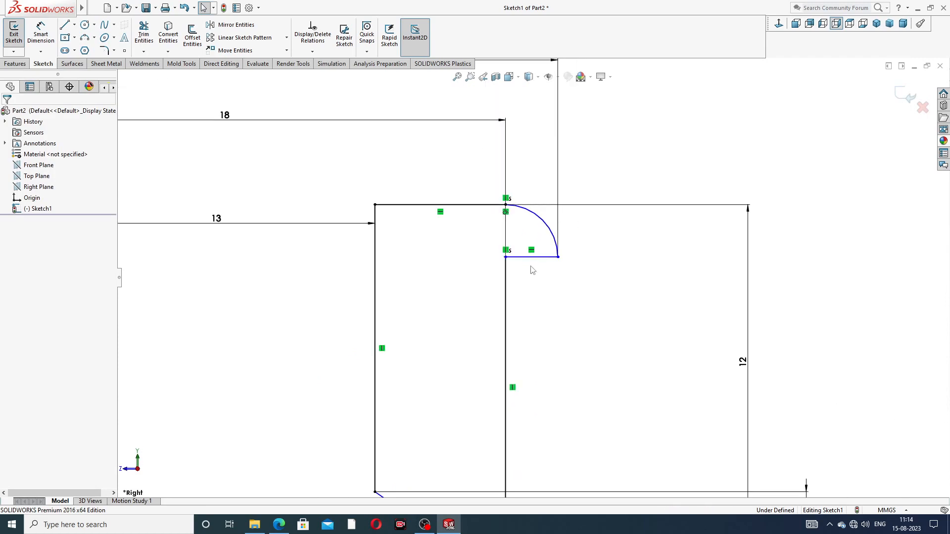
scroll(536, 271, "up", 1)
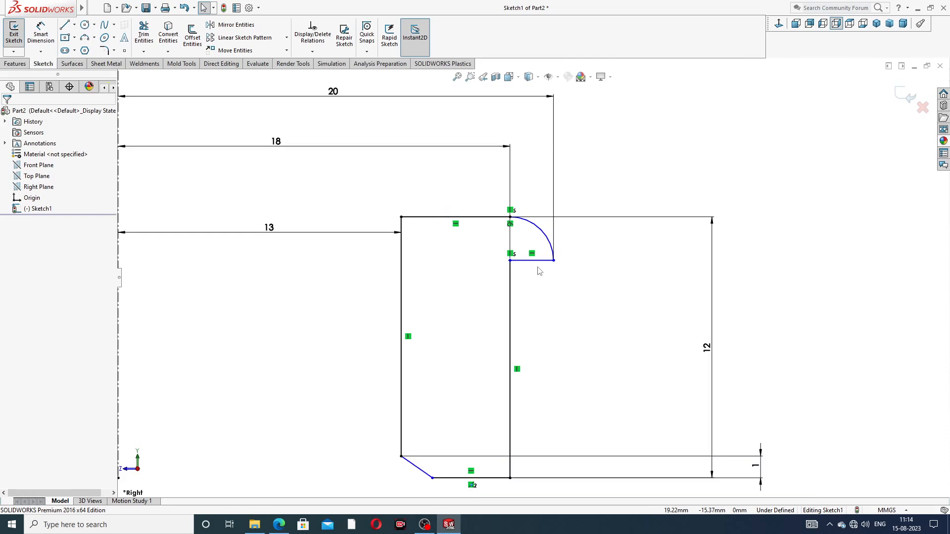
left_click(543, 232)
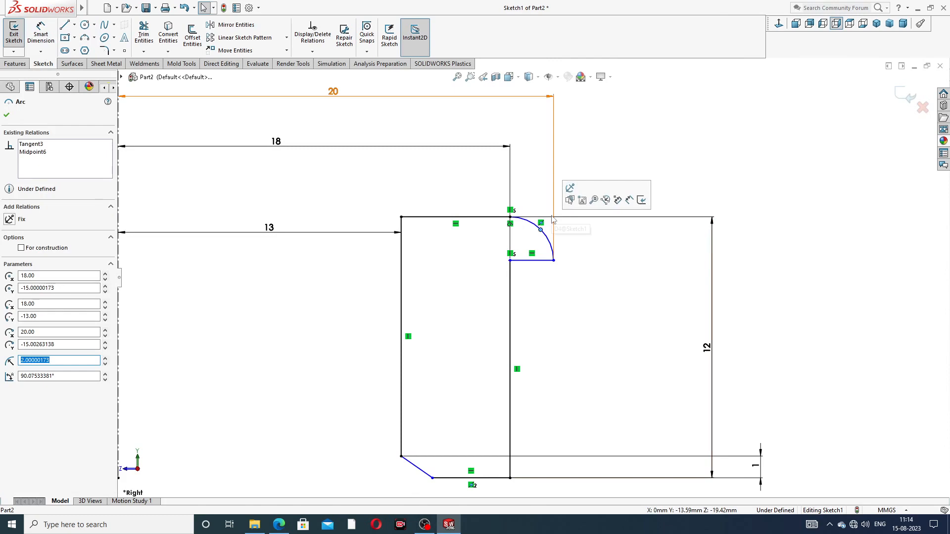
key("Escape")
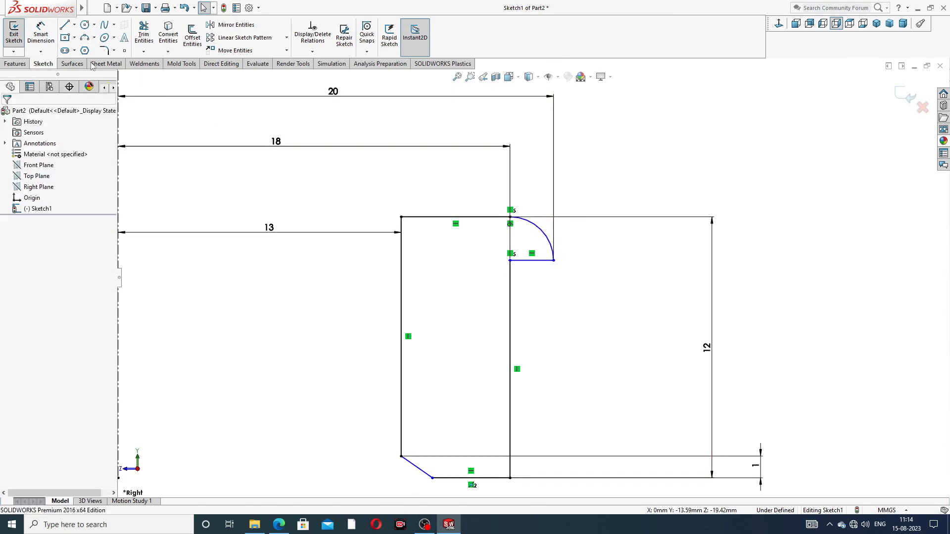
Step: Dimension the arc's radius as 2 mm
left_click(41, 34)
left_click(543, 229)
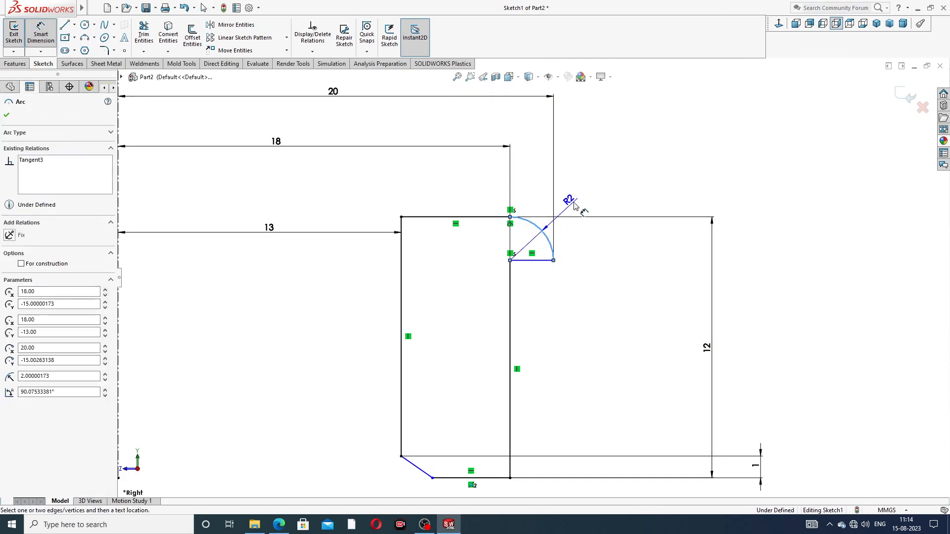
left_click(574, 205)
key("Return")
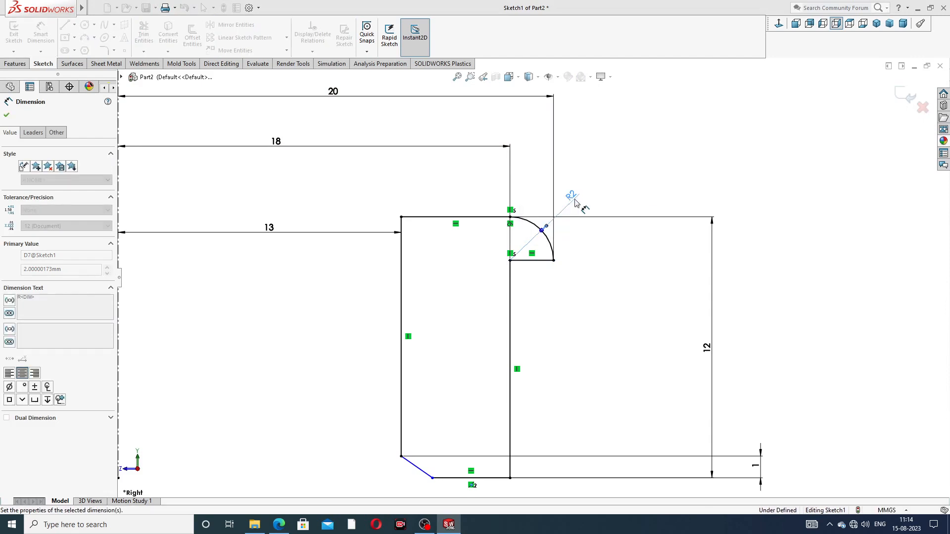
left_click(570, 200)
Step: Reposition the R2, 13, 18 and 20 mm dimensions, spacing the radius text farther out and the horizontal ones closer to the profile
scroll(569, 218, "up", 3)
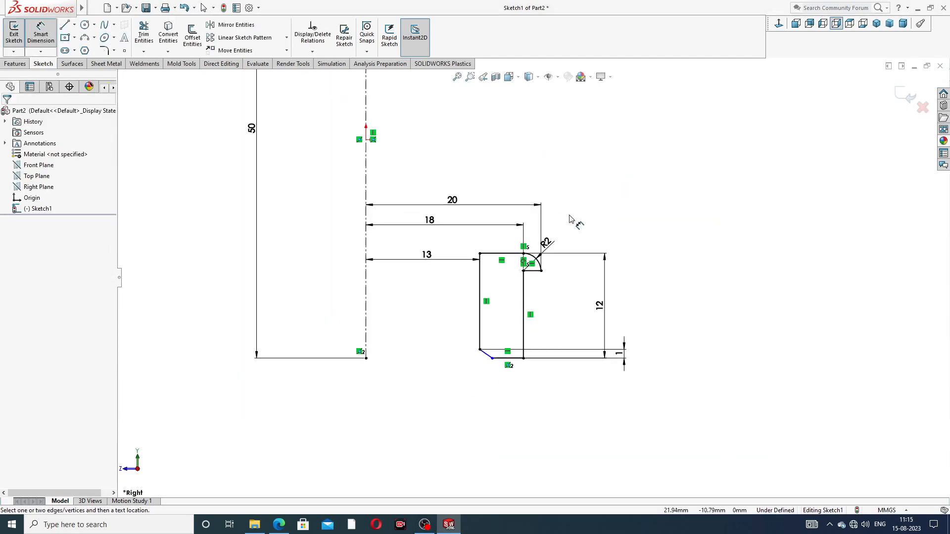
scroll(501, 319, "down", 3)
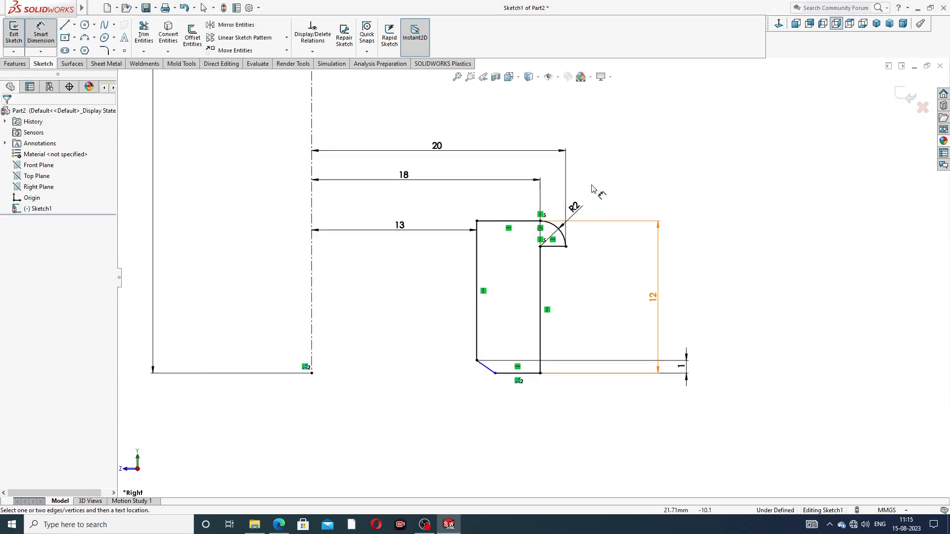
left_click_drag(574, 210, 593, 188)
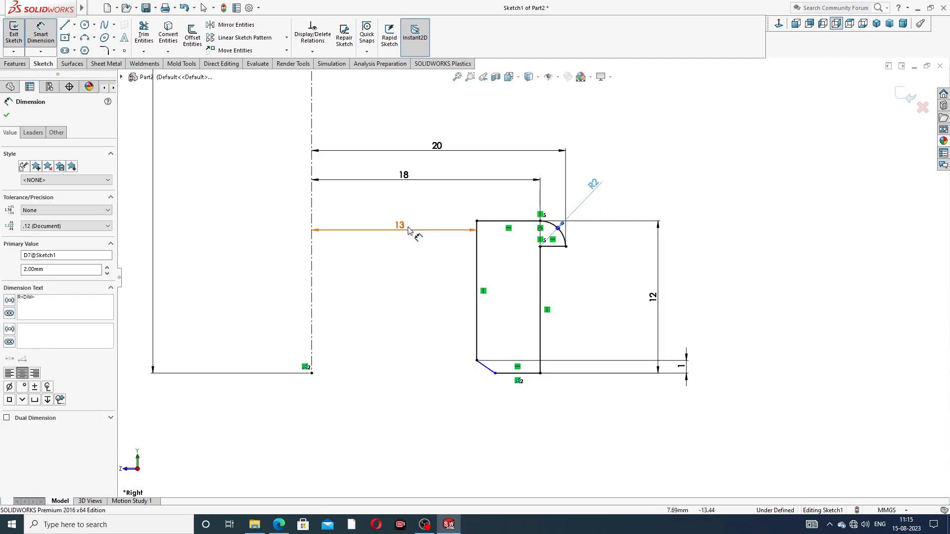
left_click_drag(402, 234, 404, 268)
left_click_drag(409, 179, 416, 205)
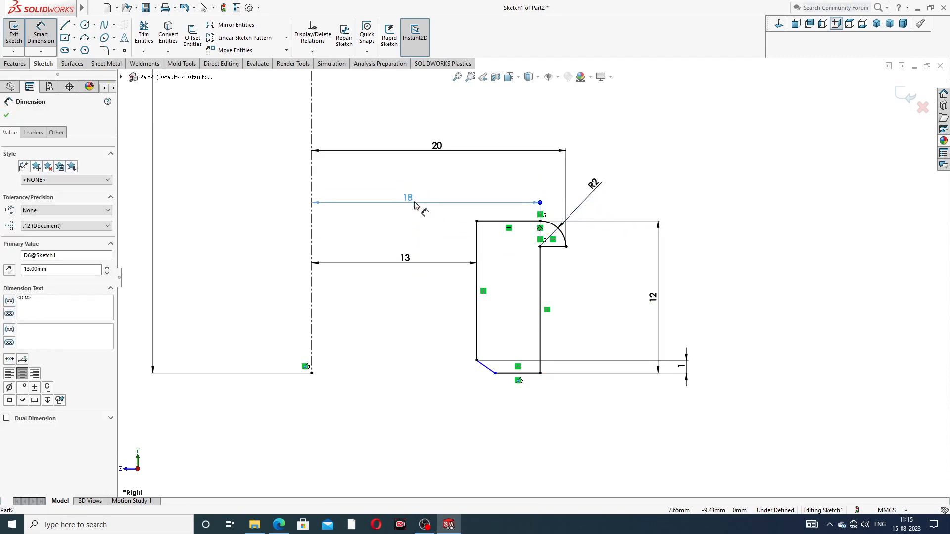
left_click_drag(437, 155, 448, 178)
left_click(664, 144)
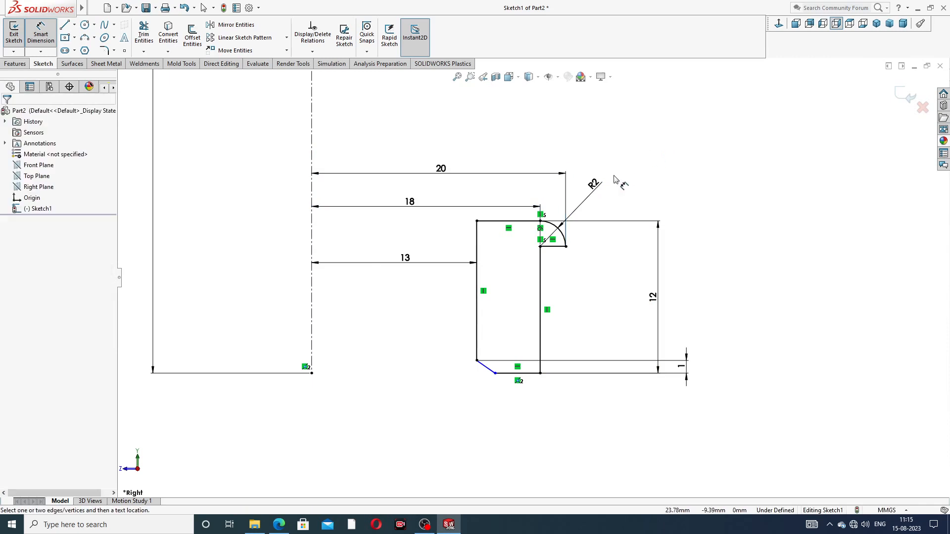
Step: Move the 12 mm and 1 mm vertical dimensions closer to the profile and leave the dimensioning tool
left_click_drag(652, 297, 598, 299)
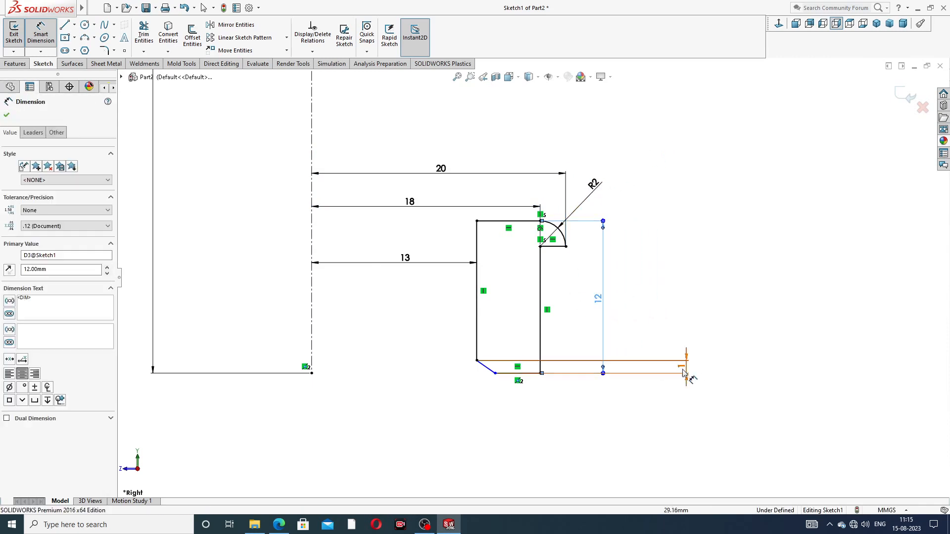
left_click(566, 340)
right_click(663, 173)
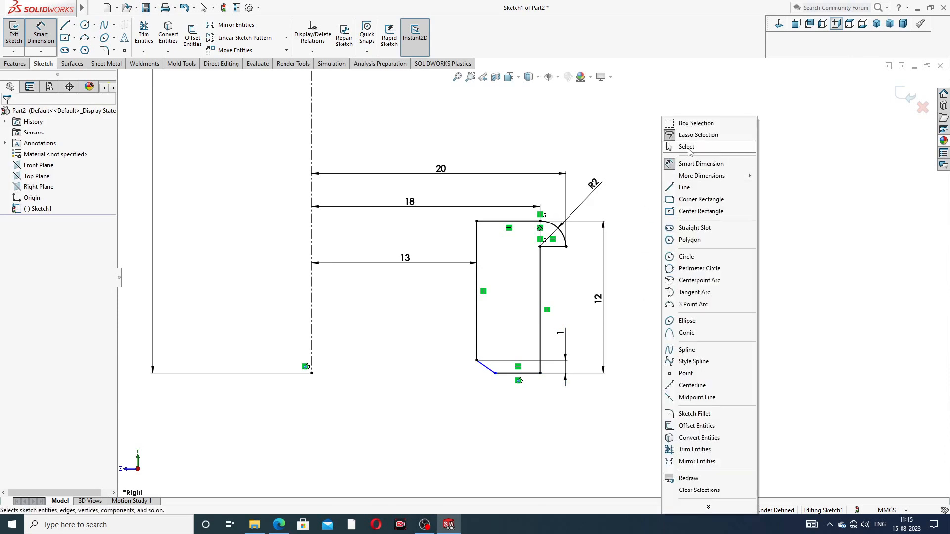
left_click(686, 147)
scroll(483, 219, "up", 8)
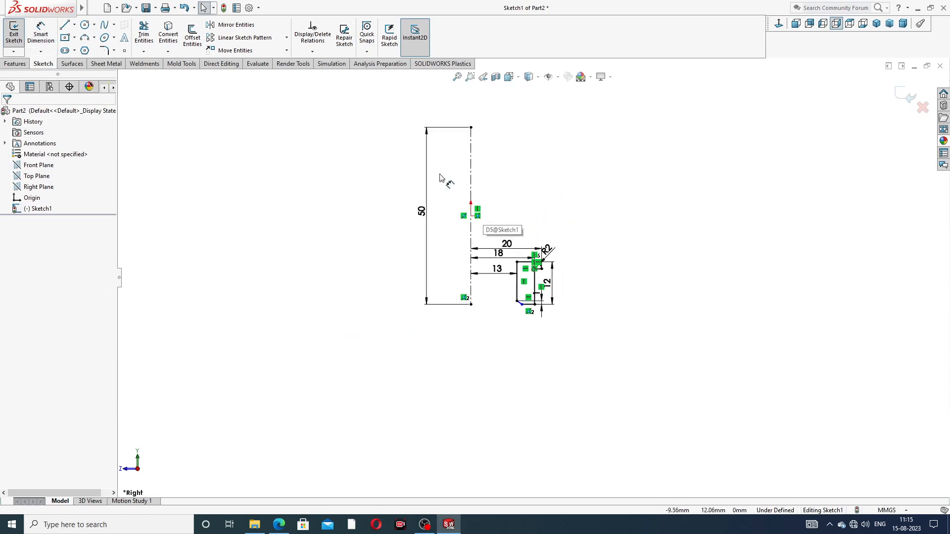
Step: Check the upper section's shape and dimensions in the PART-08 union drafting PDF in the browser, then return to the SOLIDWORKS sketch
scroll(502, 252, "down", 3)
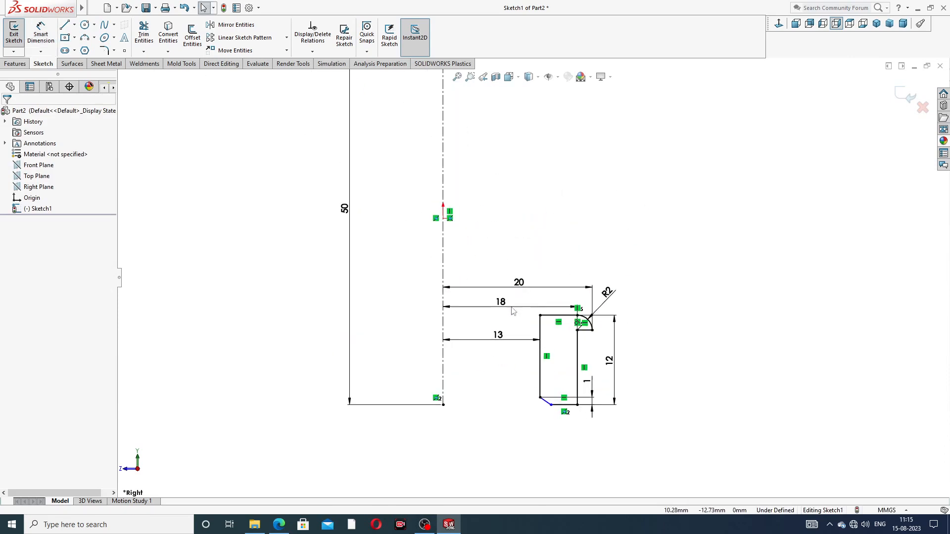
left_click(279, 524)
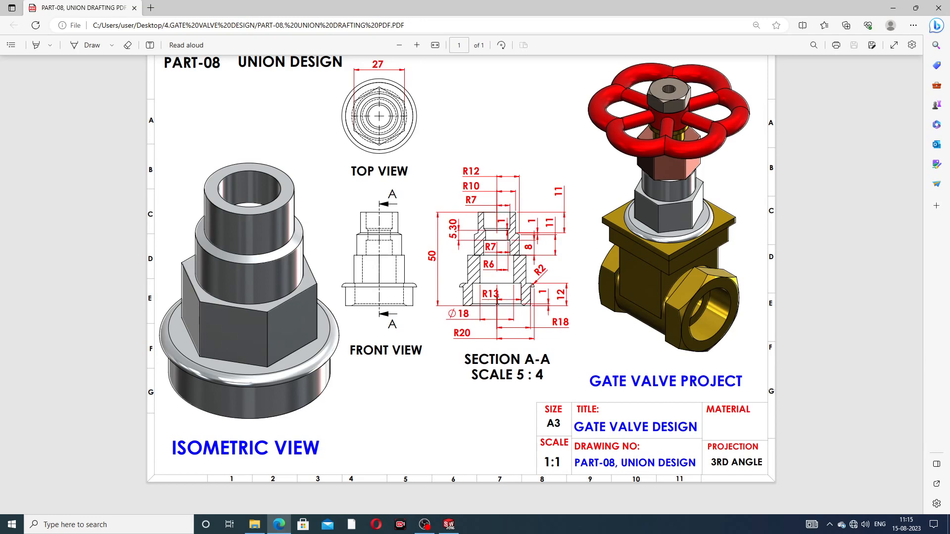
left_click(279, 525)
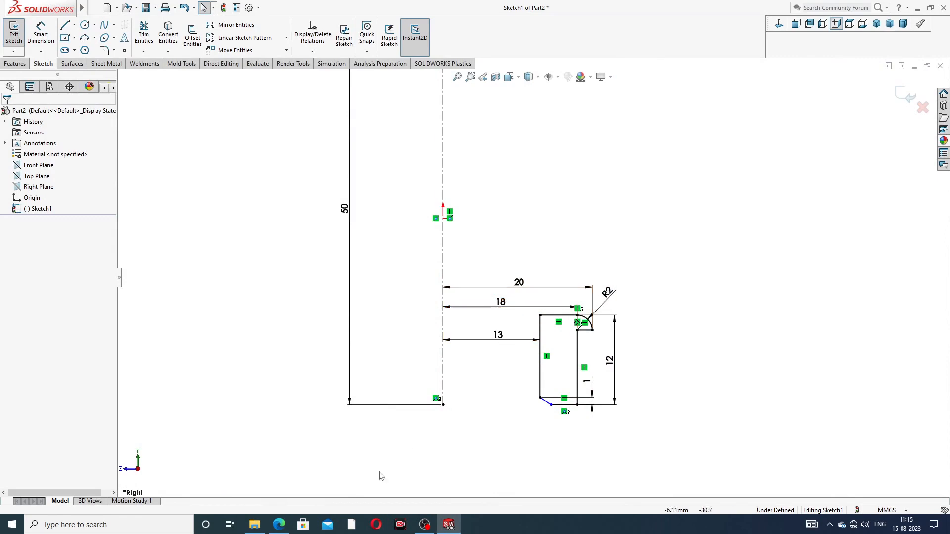
left_click(280, 526)
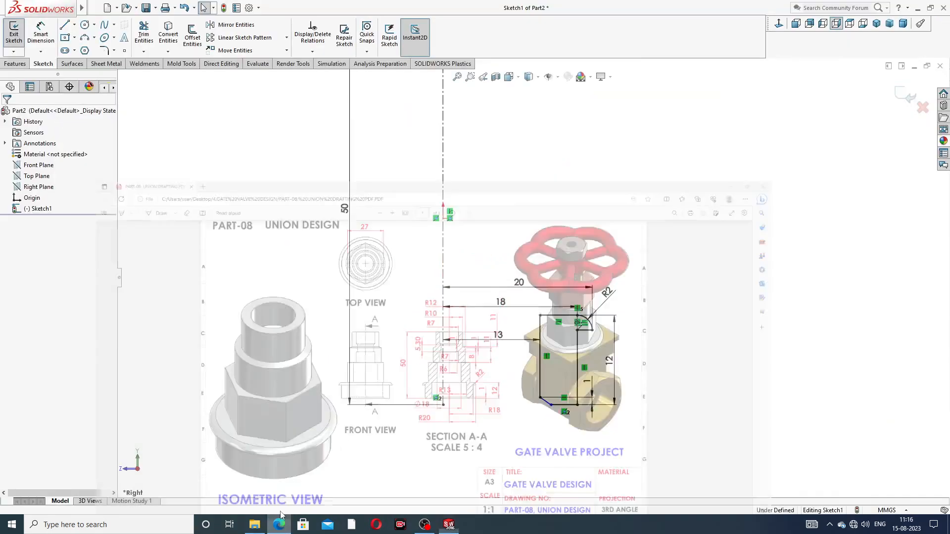
scroll(489, 186, "up", 2)
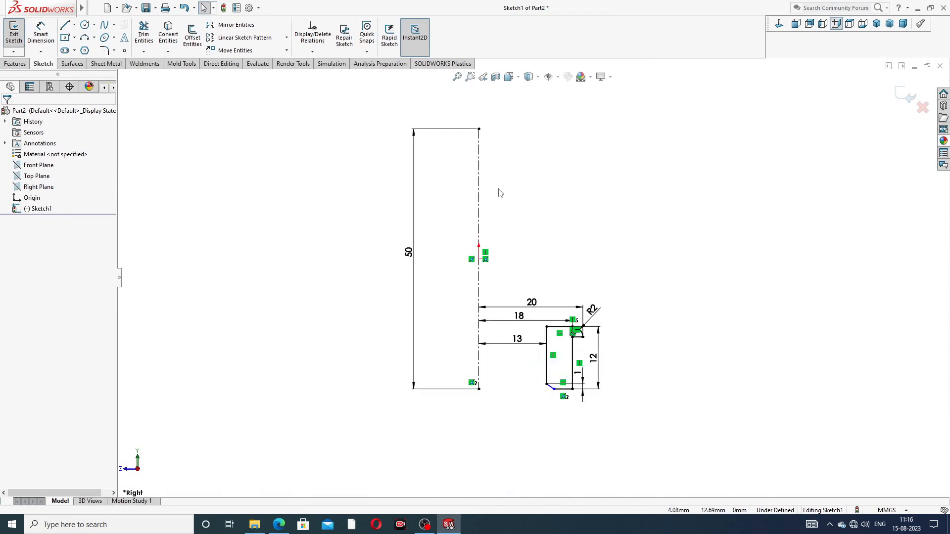
Step: Sketch the top edge and inner side downward with lines: vertical wall, inward taper, about 7.4 mm vertical, about 3.9 mm outward ledge
left_click(73, 25)
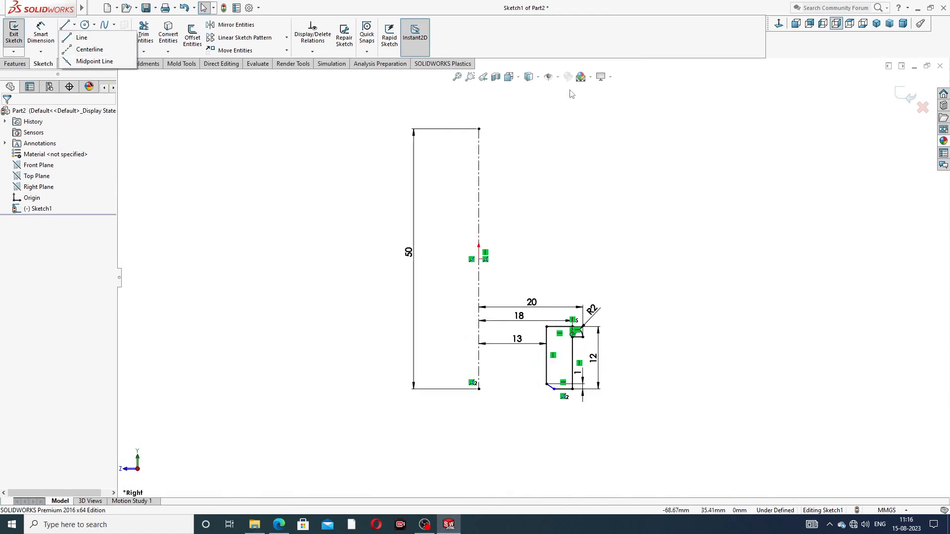
left_click(82, 38)
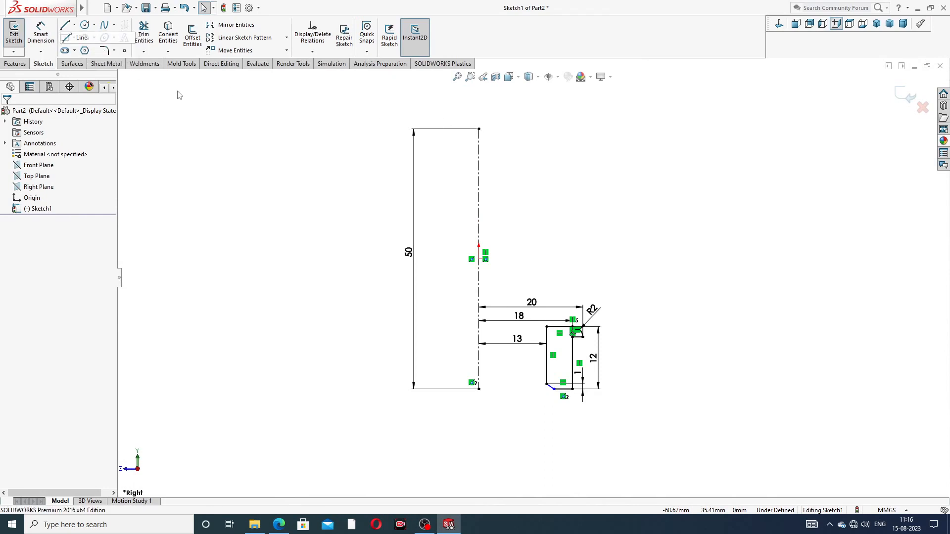
scroll(550, 195, "down", 2)
scroll(523, 141, "up", 1)
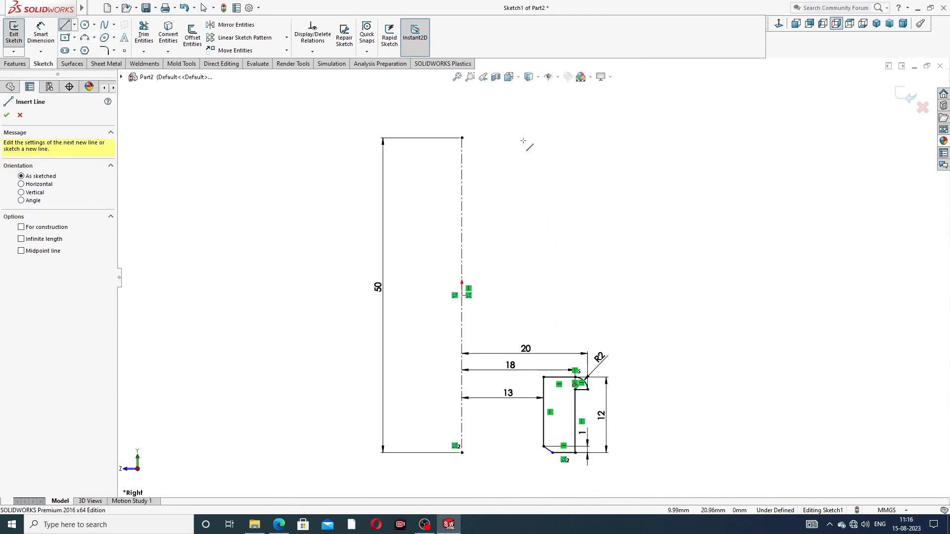
left_click(558, 138)
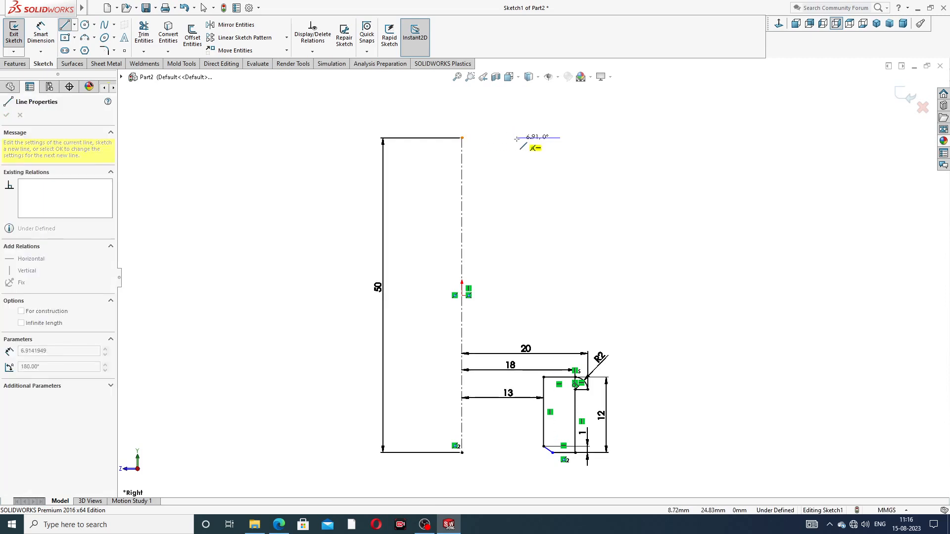
left_click(491, 138)
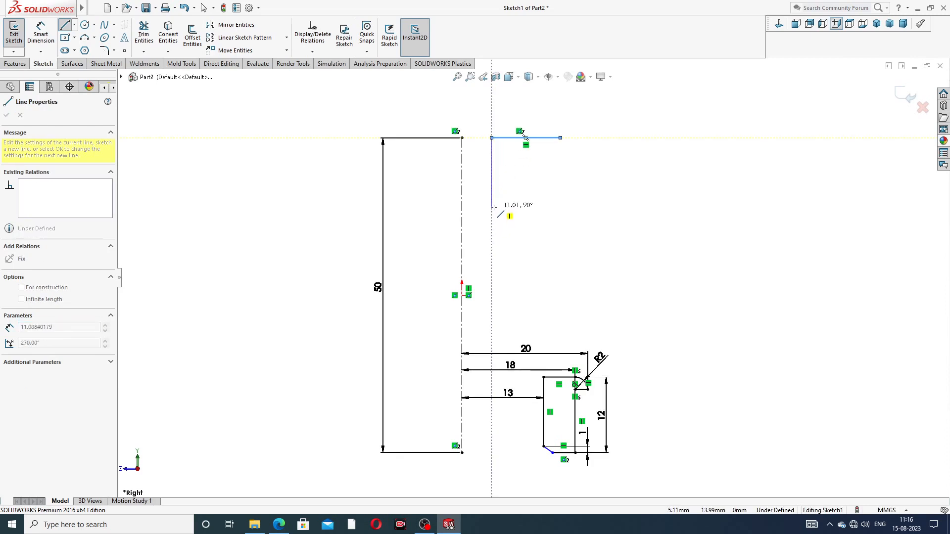
left_click(492, 188)
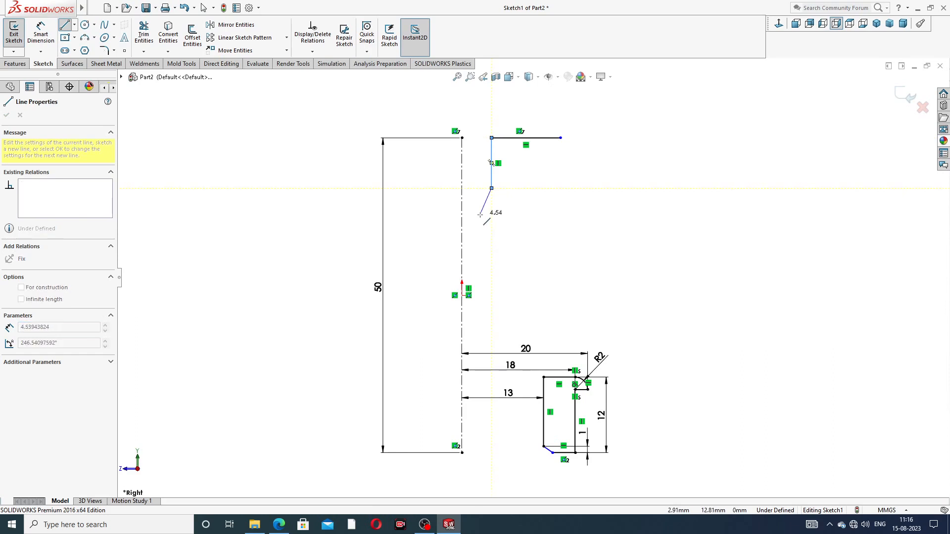
left_click(484, 215)
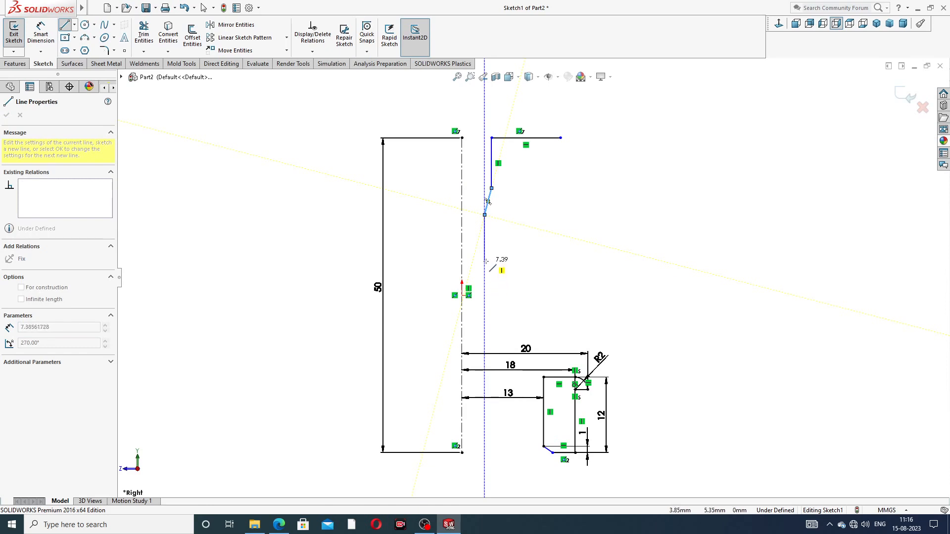
left_click(485, 261)
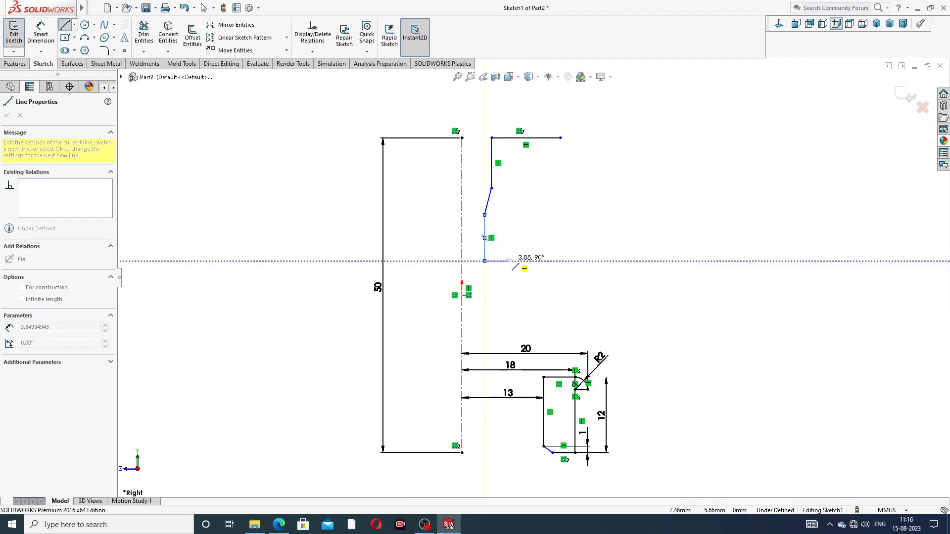
left_click(509, 261)
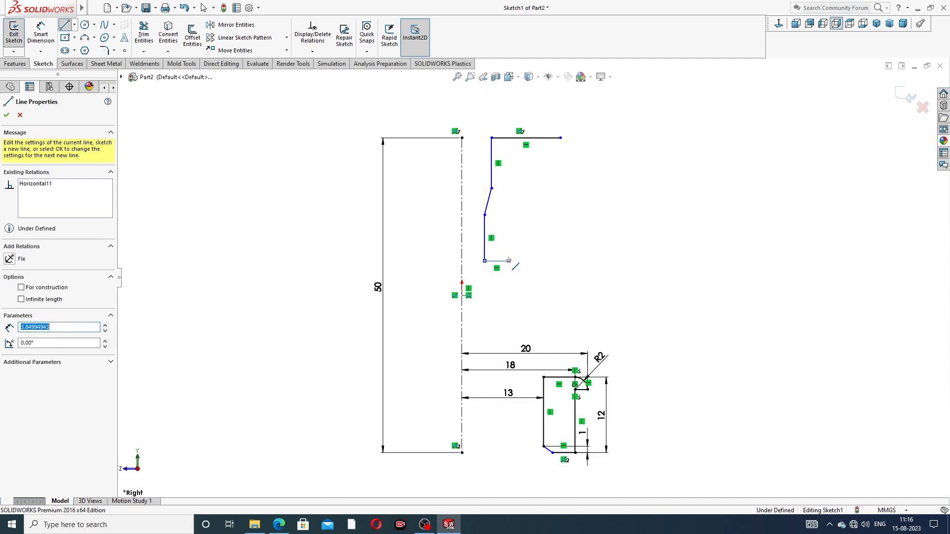
Step: Continue down to origin level, outward about 9.3 mm, up about 10.1 mm, along a 5.2 mm inward taper and vertically to the top edge
left_click(509, 296)
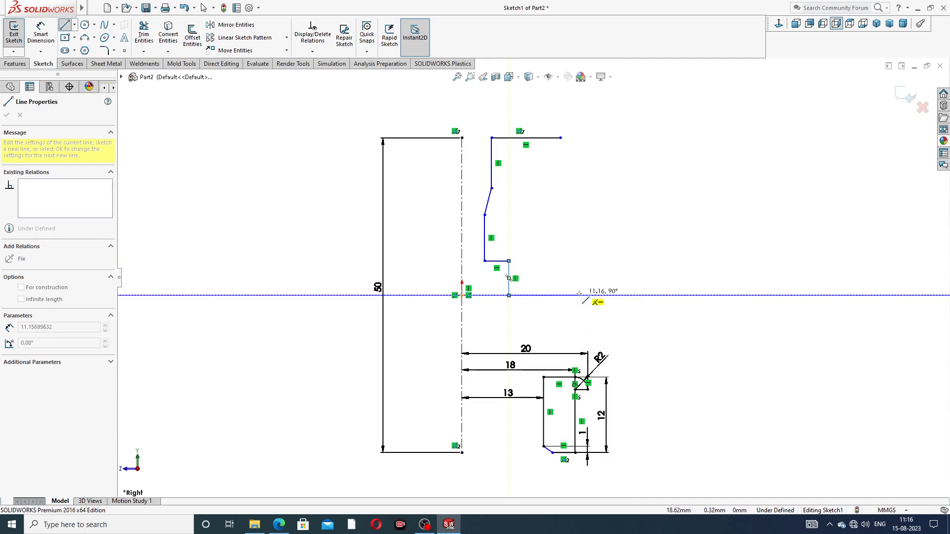
left_click(567, 296)
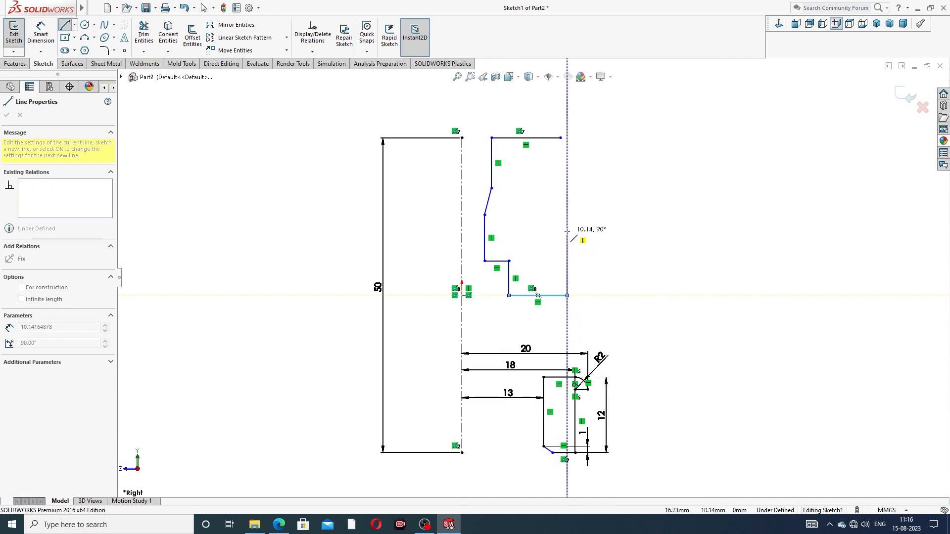
left_click(567, 231)
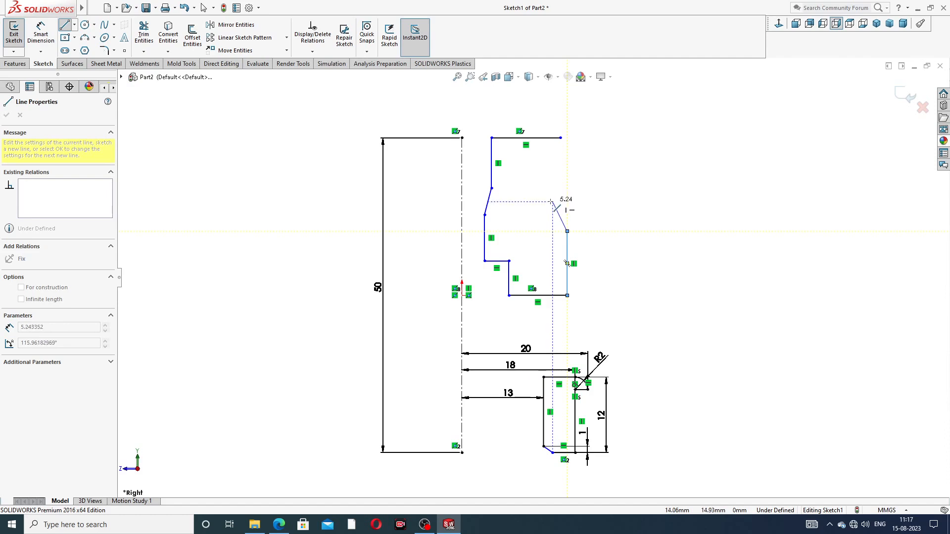
left_click(552, 202)
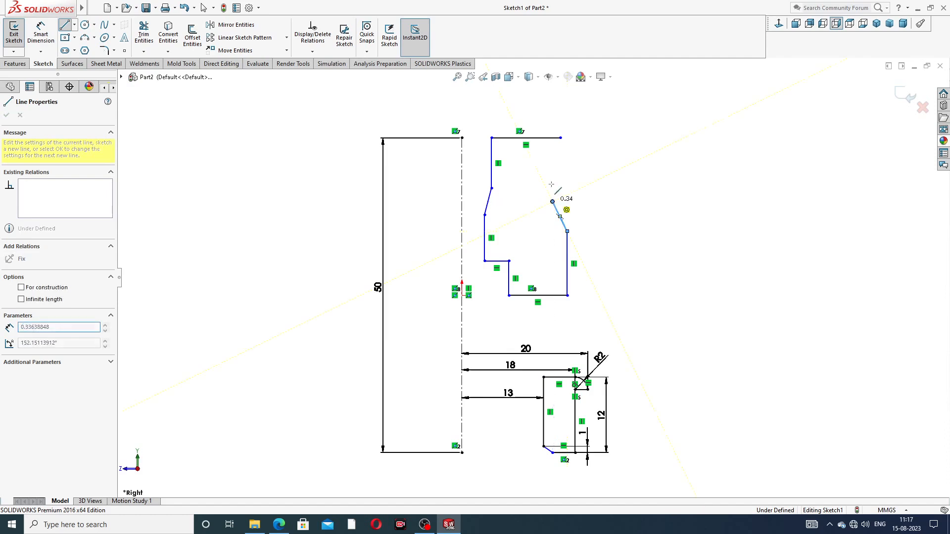
left_click(553, 138)
right_click(593, 135)
left_click(599, 143)
Step: Merge the top edge's overhanging outer endpoint with the upper end of the outer wall
scroll(576, 146, "down", 2)
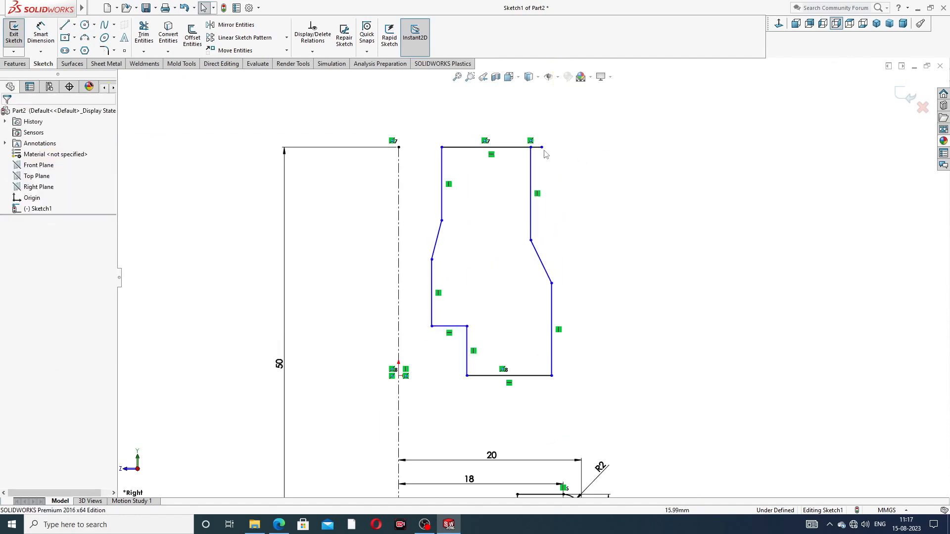
left_click_drag(542, 148, 530, 148)
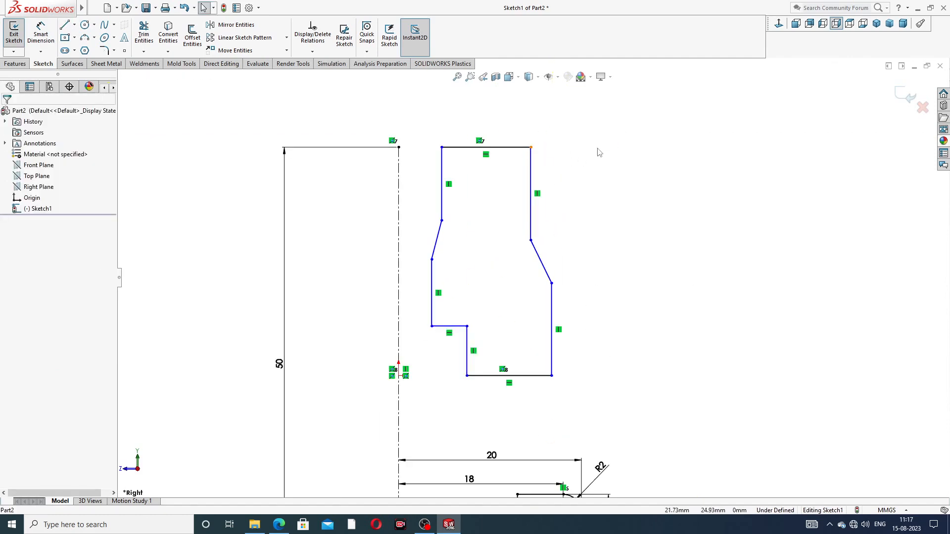
scroll(501, 199, "up", 2)
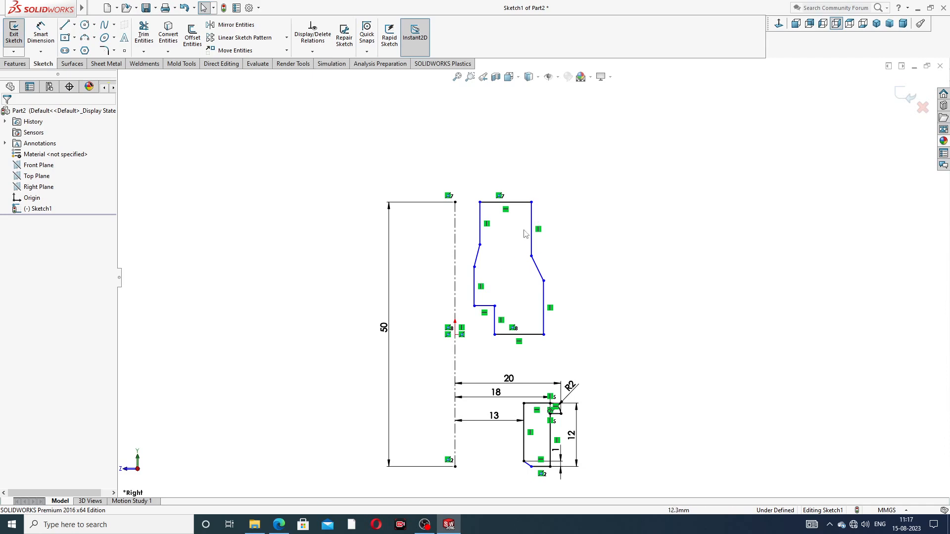
scroll(484, 331, "down", 2)
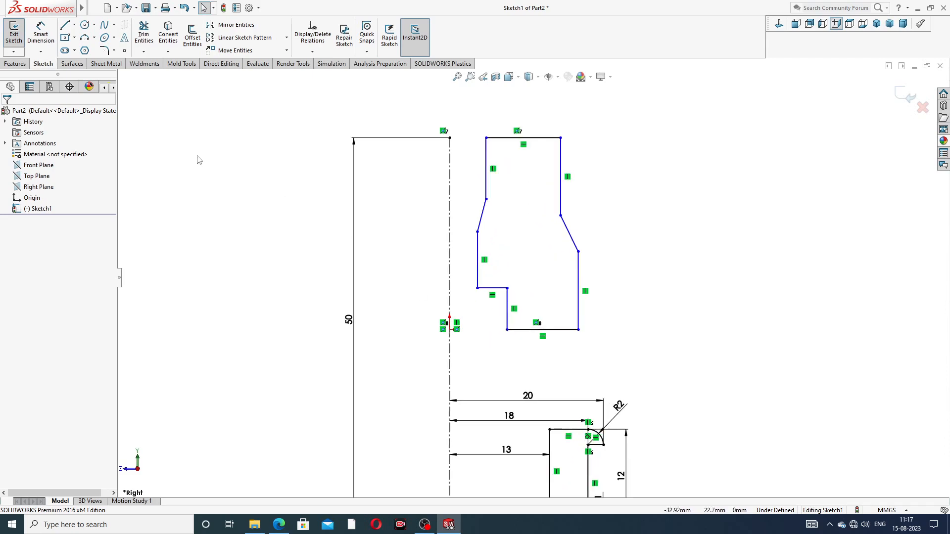
left_click(40, 32)
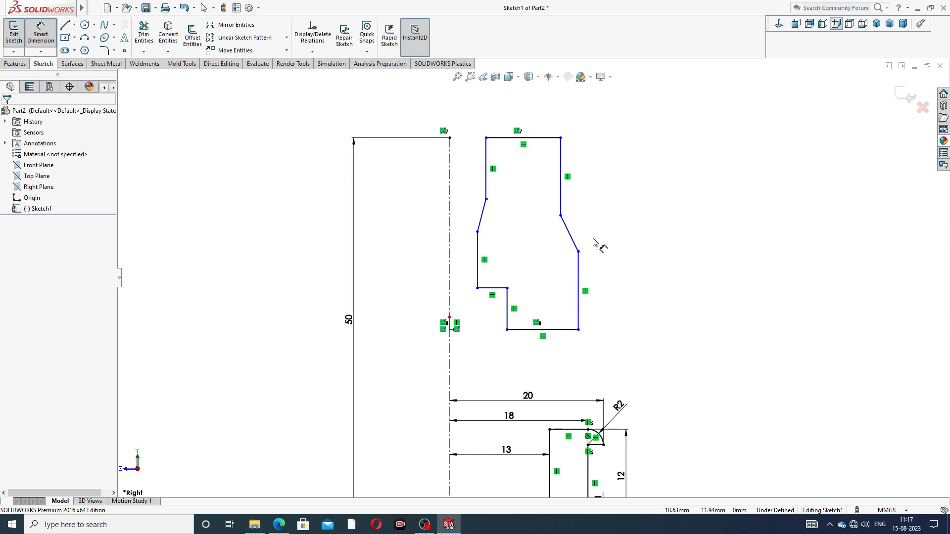
key("f")
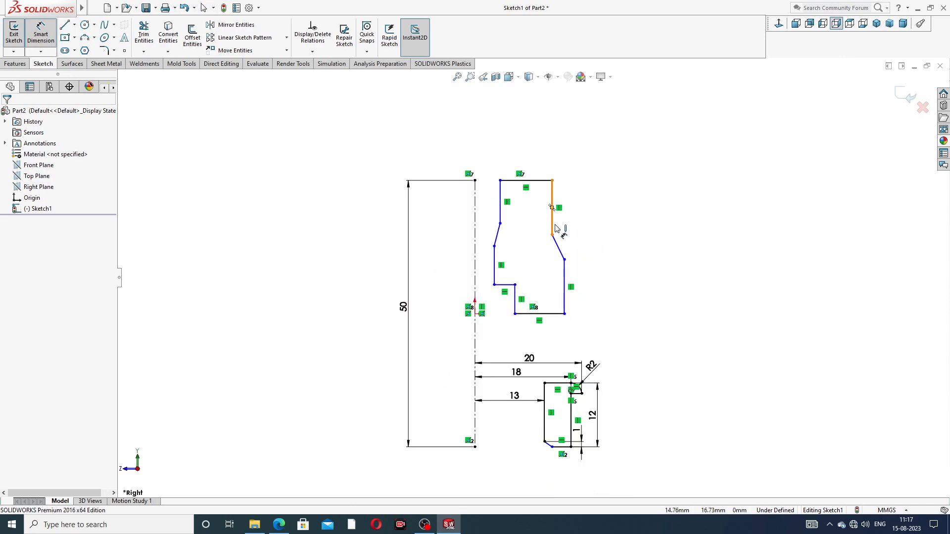
scroll(542, 208, "down", 2)
right_click(654, 176)
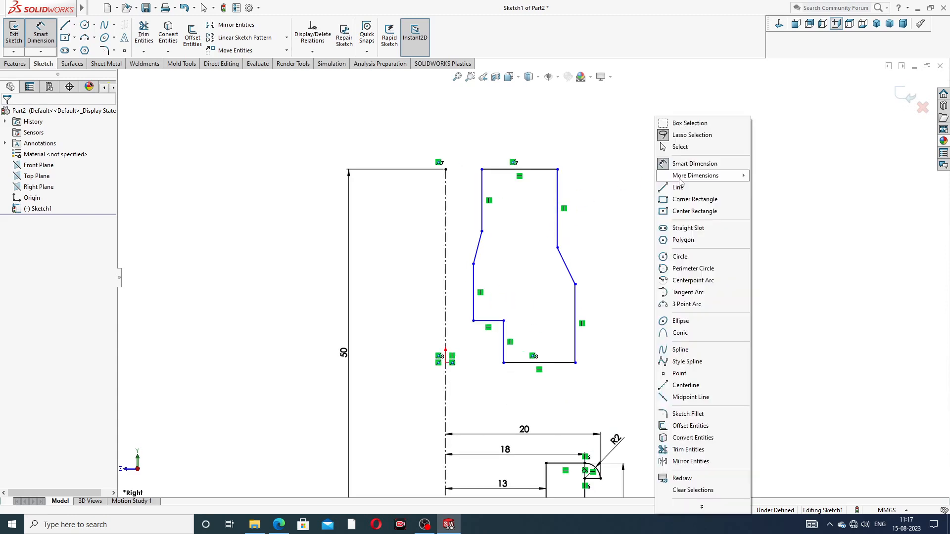
left_click(675, 146)
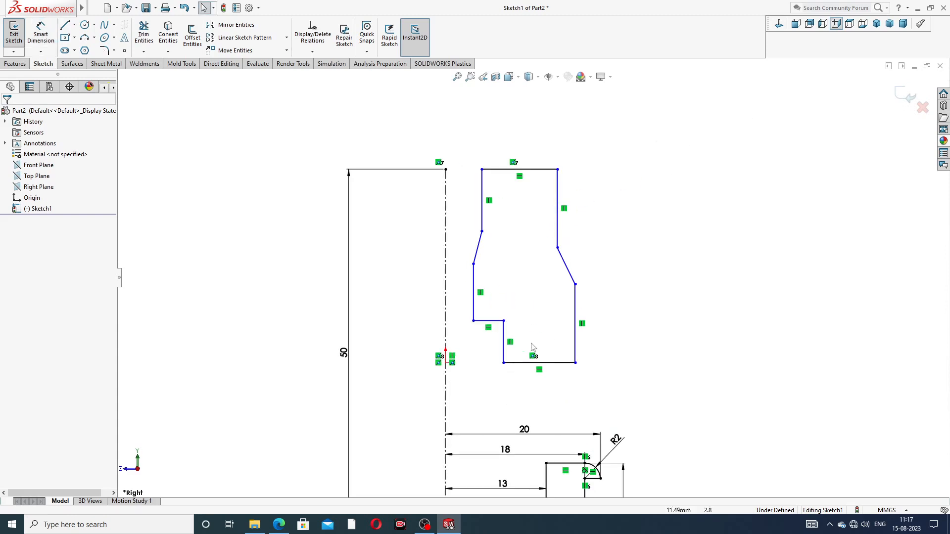
Step: Add a horizontal relation between the origin and the inner corner of the upper profile's bottom edge
left_click(514, 363)
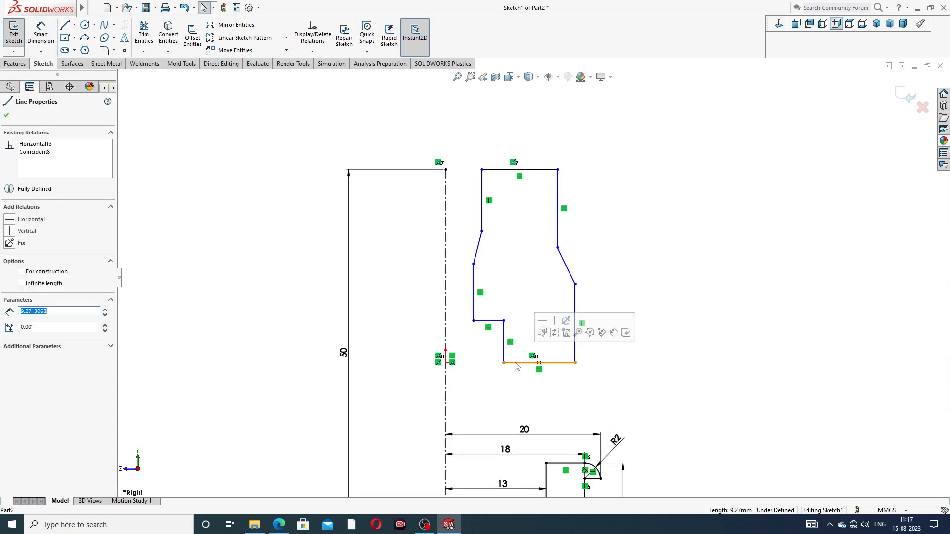
left_click(445, 363, "ctrl")
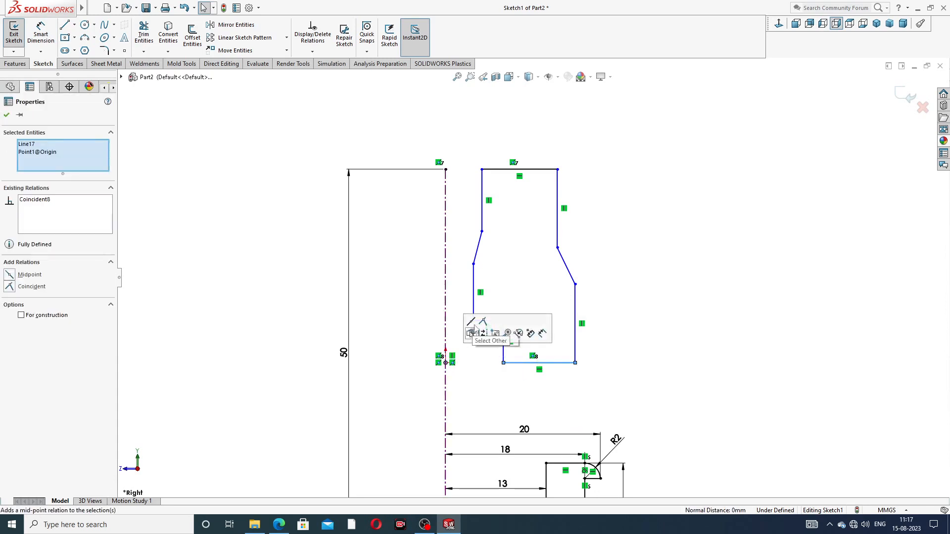
left_click(474, 351)
left_click(446, 363)
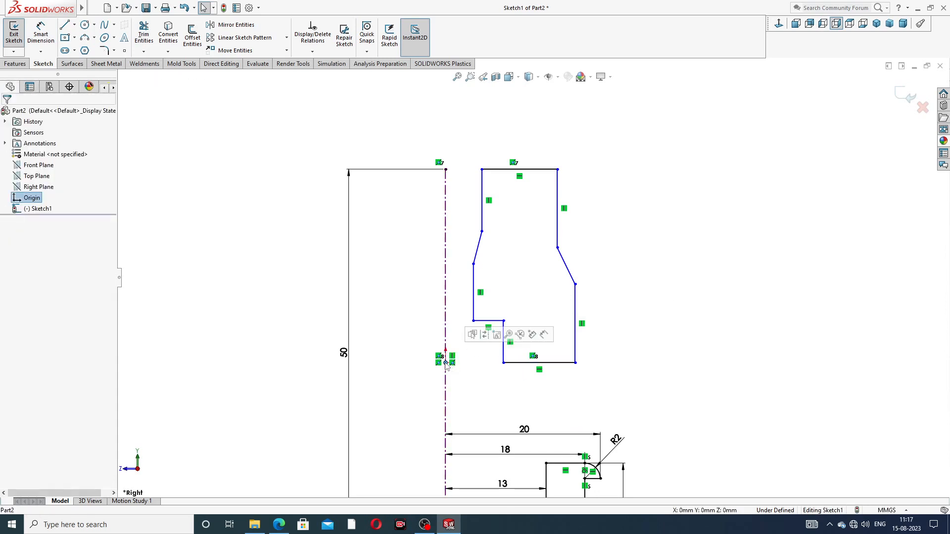
left_click(504, 363, "ctrl")
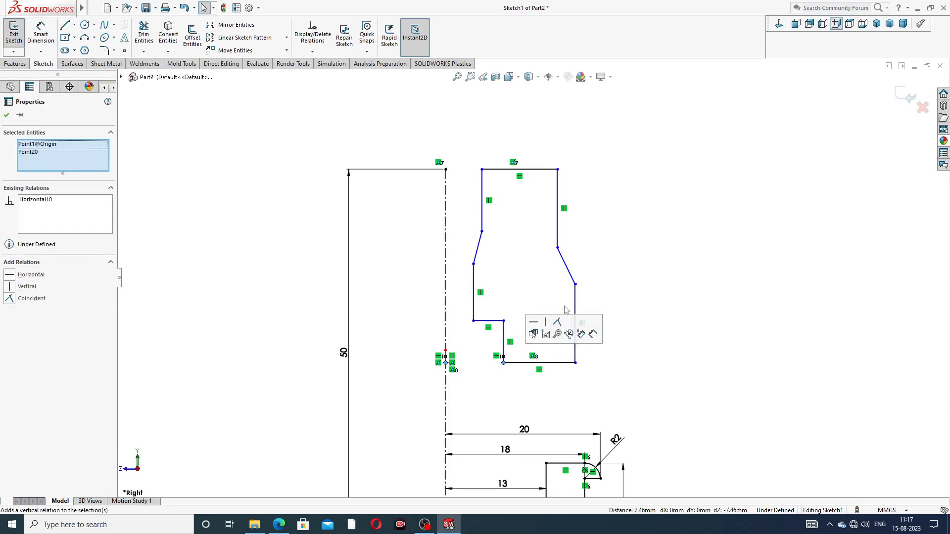
Step: Add a horizontal relation between the centerline's top endpoint and the upper profile's inner top corner
key("Escape")
left_click(445, 170)
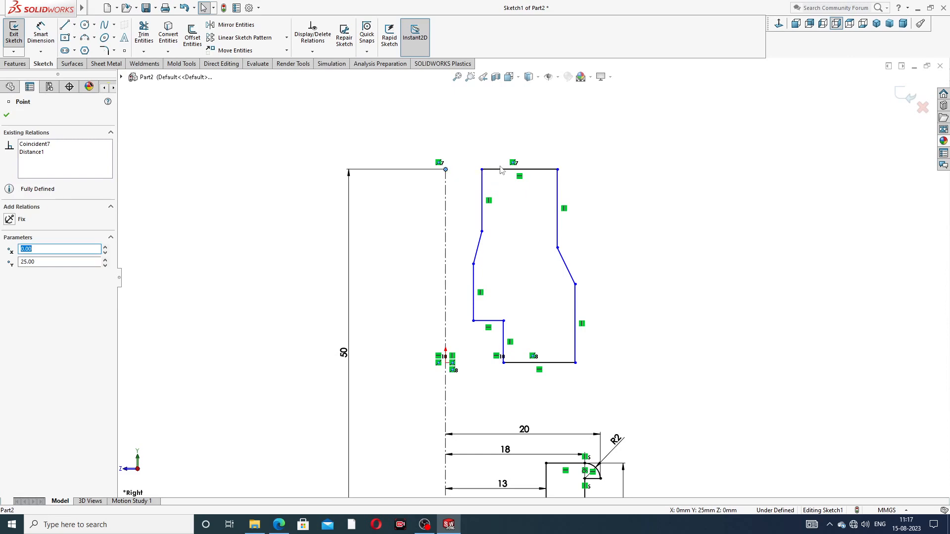
left_click(481, 170, "ctrl")
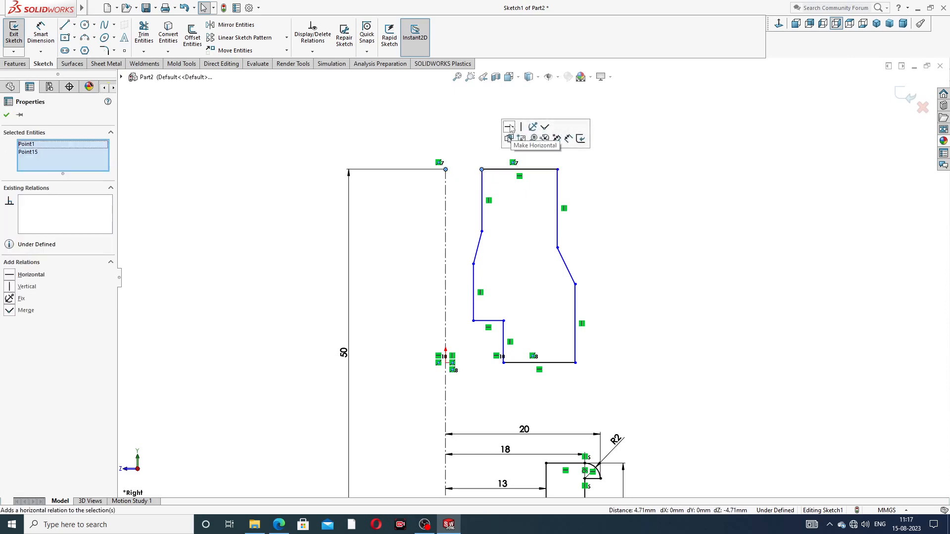
left_click(509, 126)
left_click(619, 175)
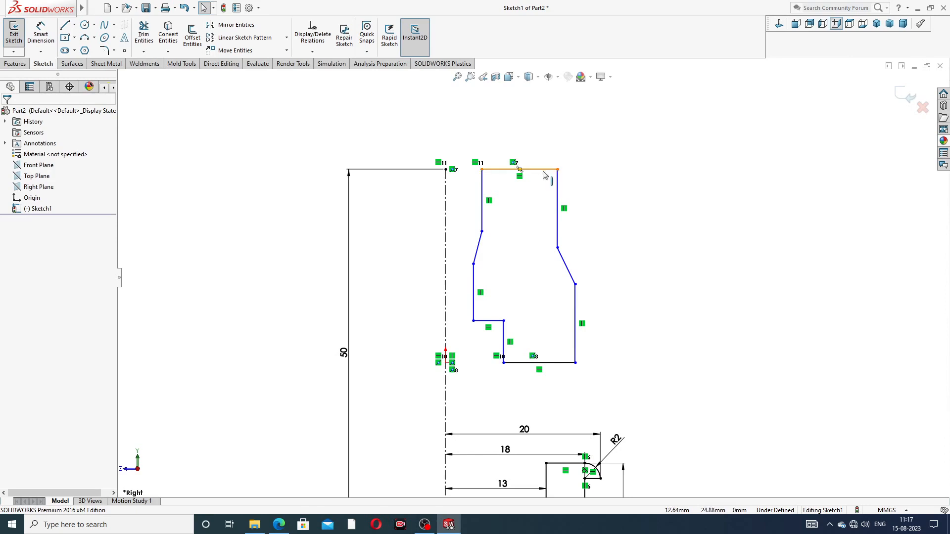
Step: Dimension the upper profile's upper outer vertical edge at 10 mm from the centerline
left_click(41, 34)
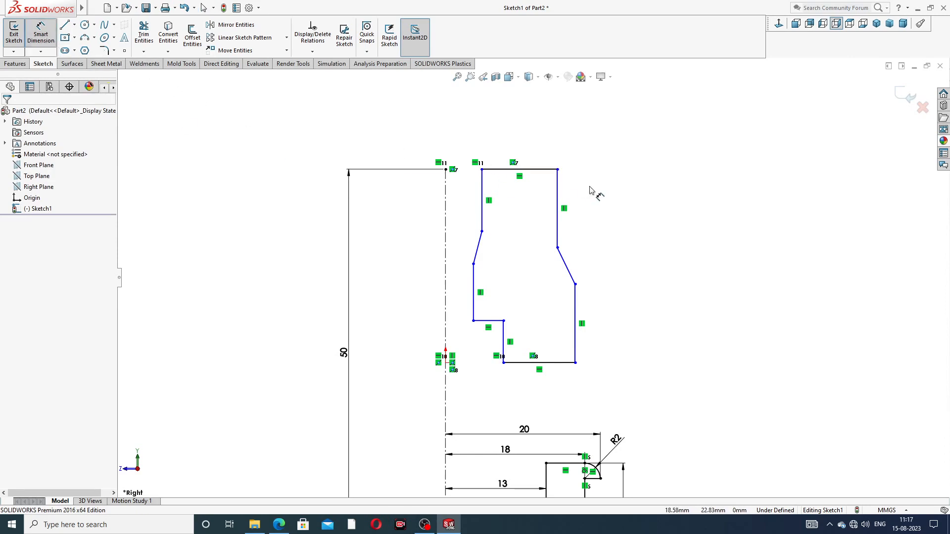
left_click(447, 181)
left_click(556, 184)
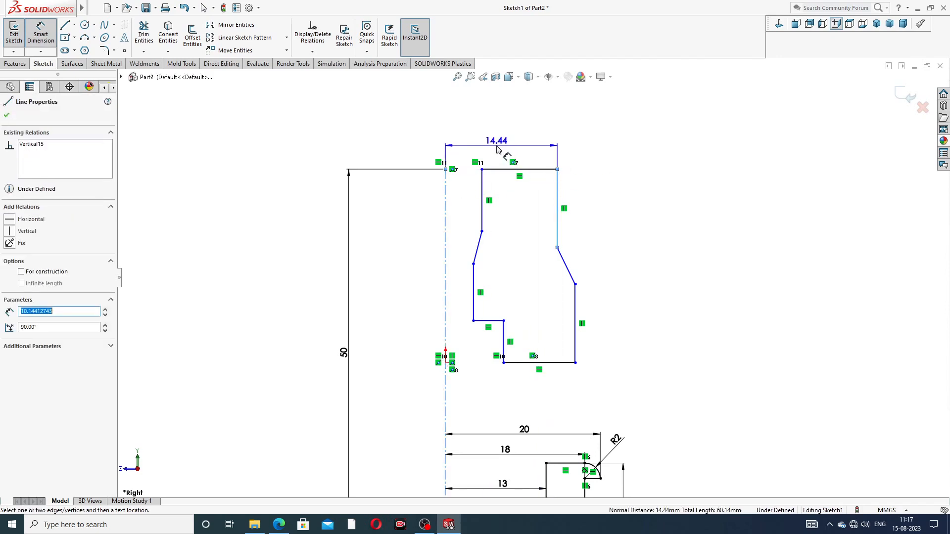
left_click(497, 149)
type("1")
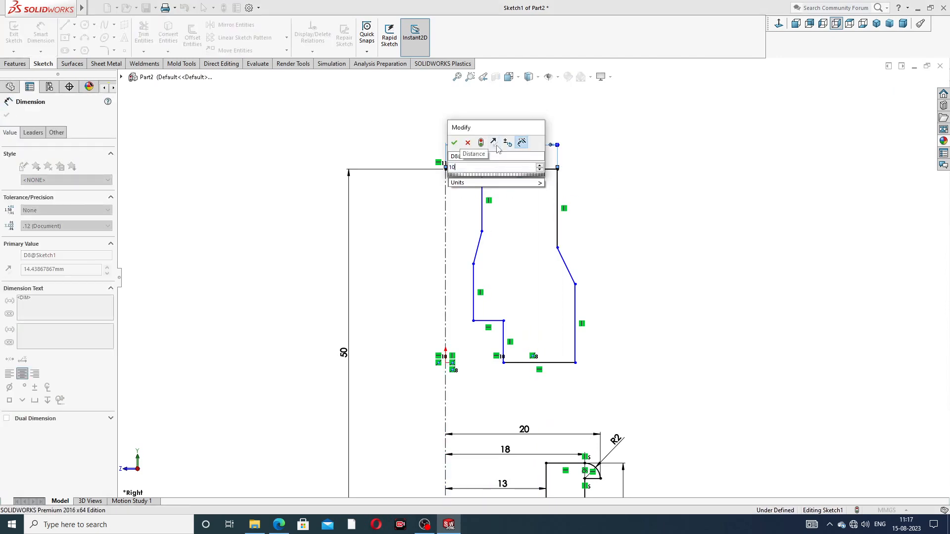
type("0")
key("Return")
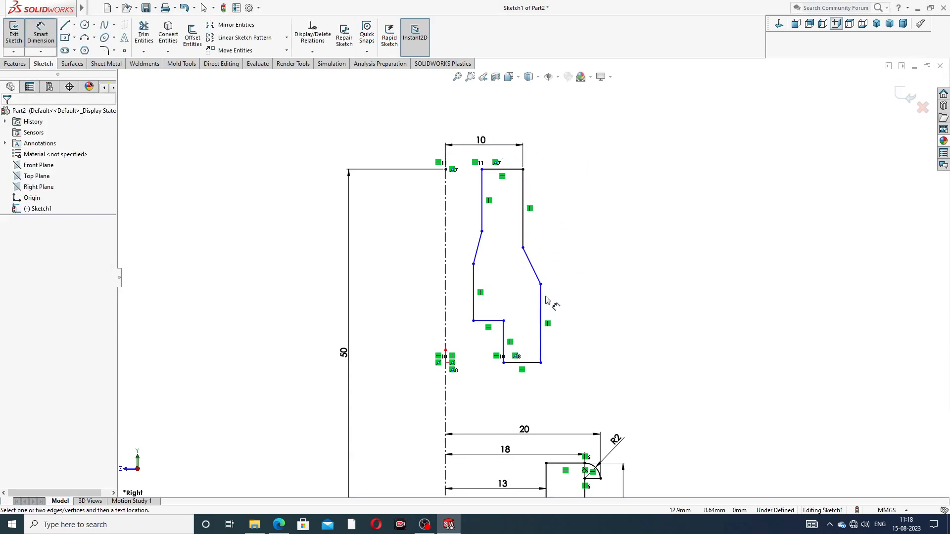
Step: Dimension the upper profile's lower outer vertical edge at 12 mm from the centerline
left_click(542, 300)
left_click(446, 292)
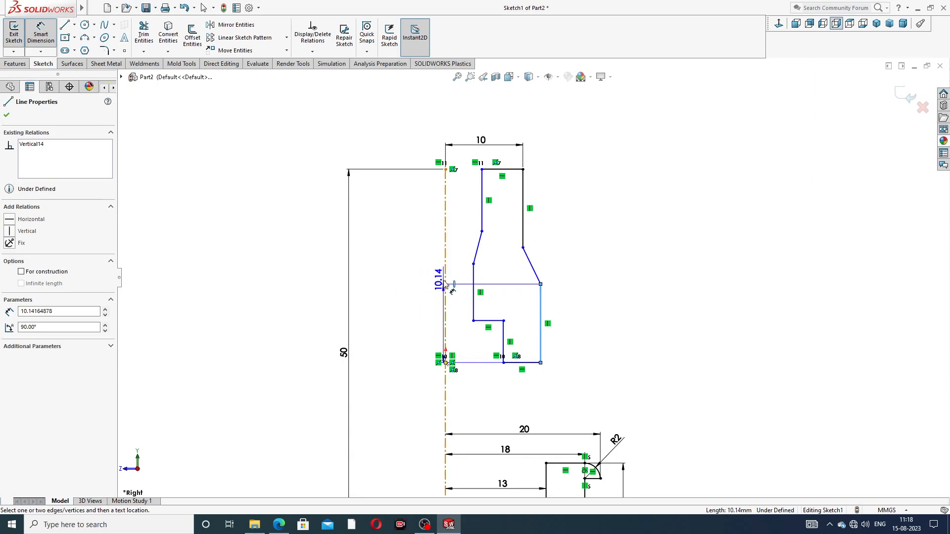
left_click(487, 116)
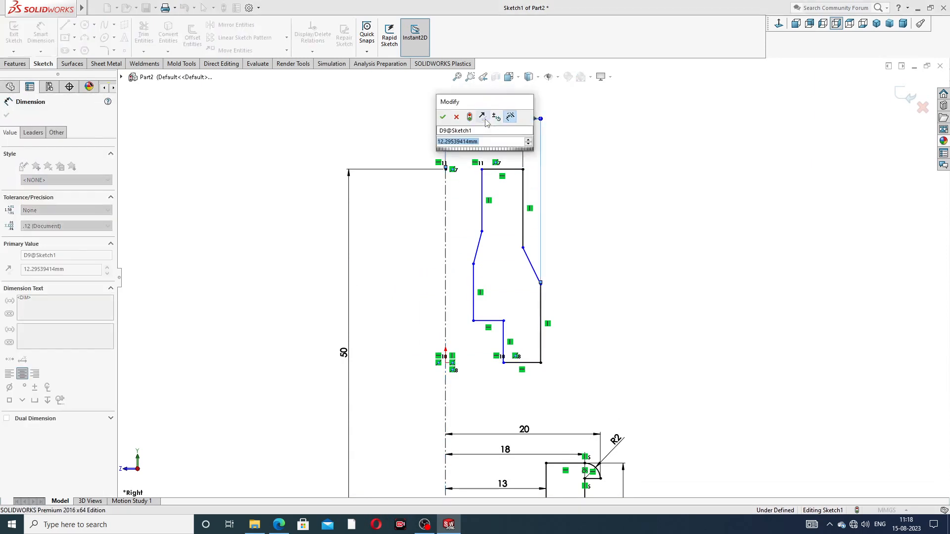
type("12")
key("Return")
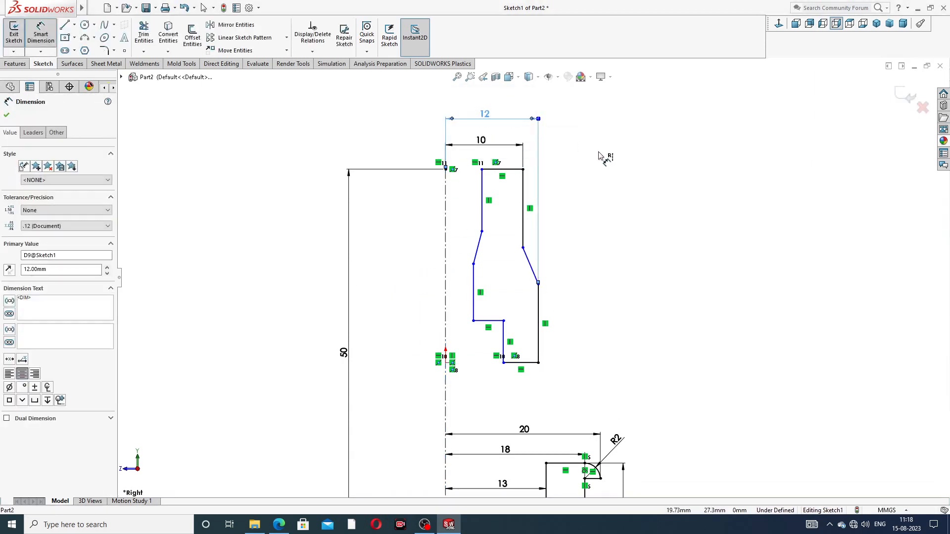
key("z")
left_click(645, 252)
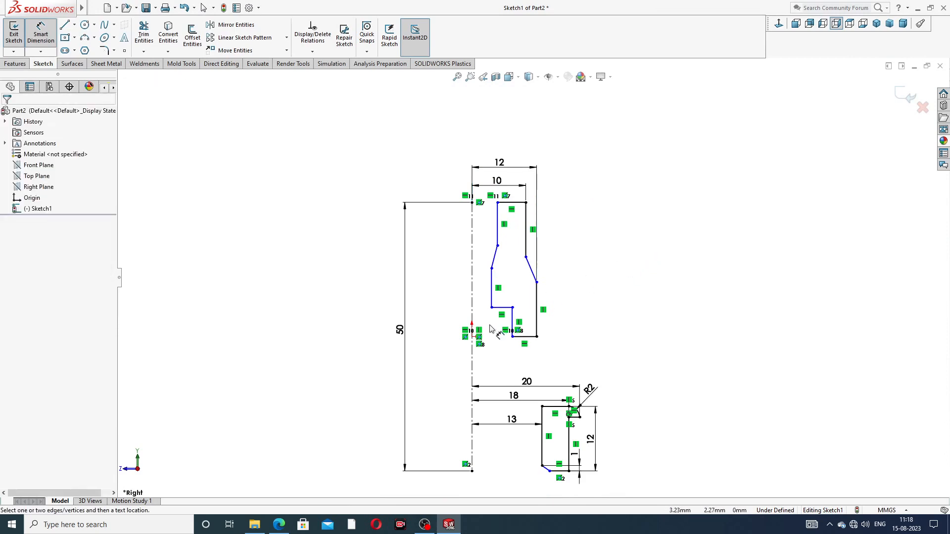
Step: Dimension the vertical height of the upper profile's outer sloped line as 1 mm
scroll(489, 325, "down", 1)
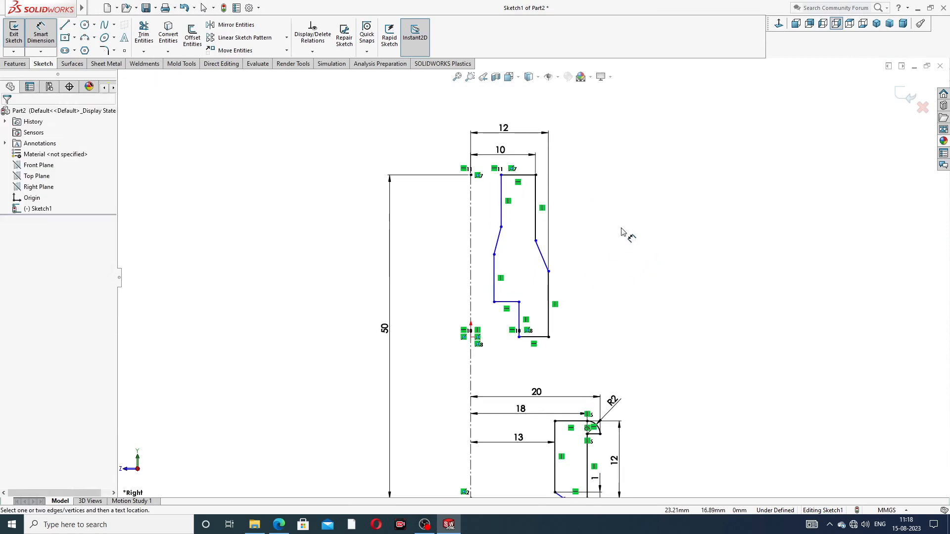
left_click(542, 255)
left_click(572, 261)
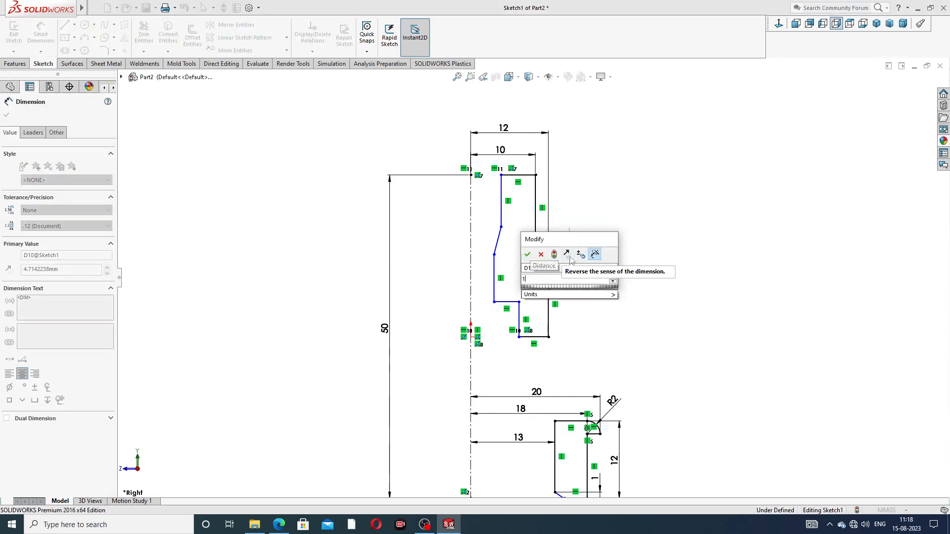
type("1")
key("Return")
left_click(622, 229)
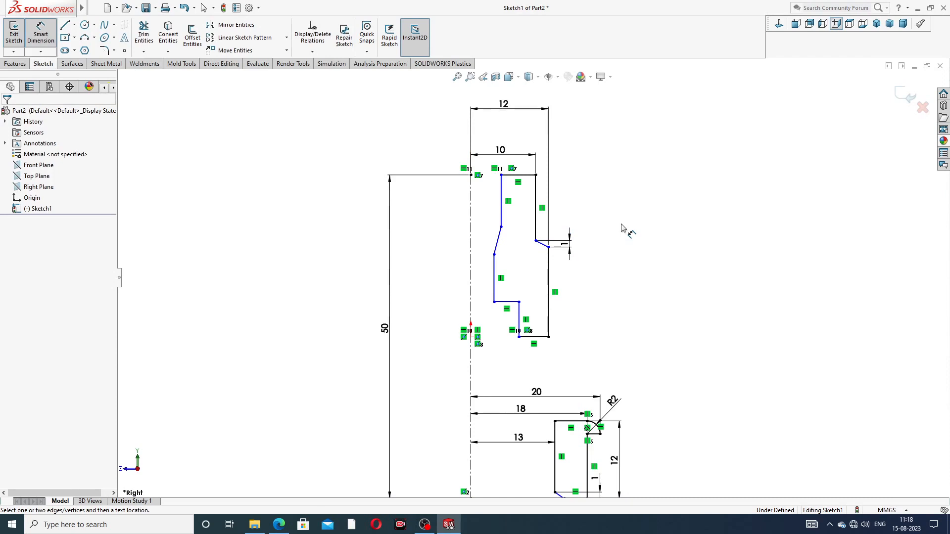
Step: Dimension the upper profile's upper inner vertical edge at 7 mm from the centerline
left_click(501, 197)
left_click(470, 198)
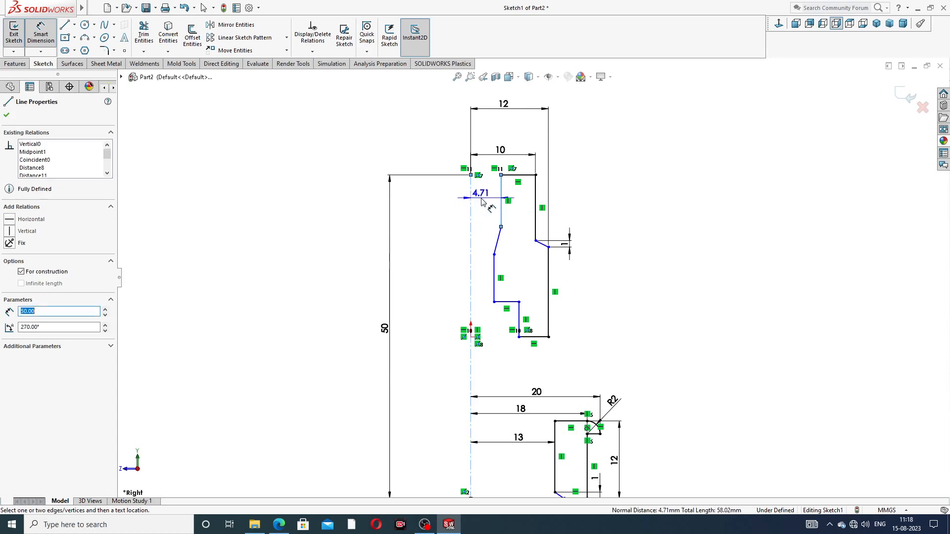
left_click(482, 201)
type("7")
key("Return")
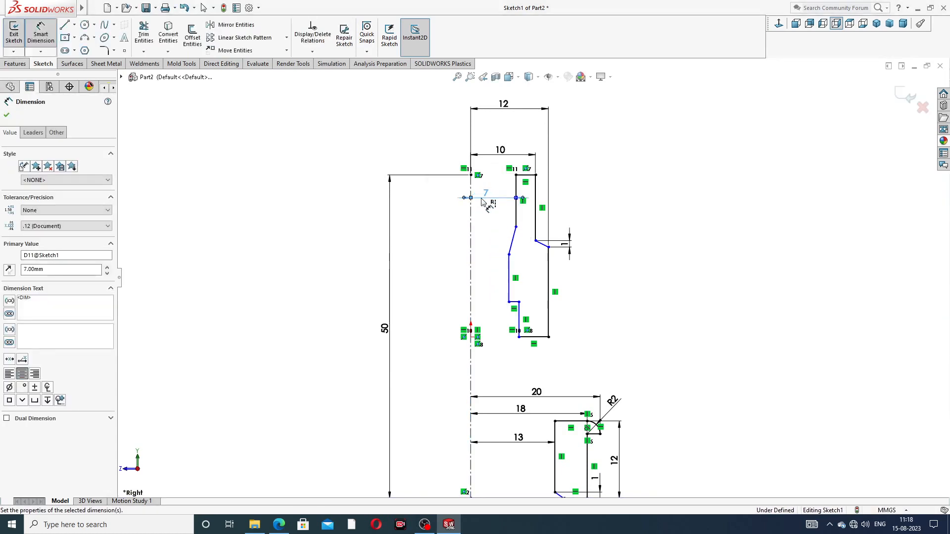
left_click(639, 194)
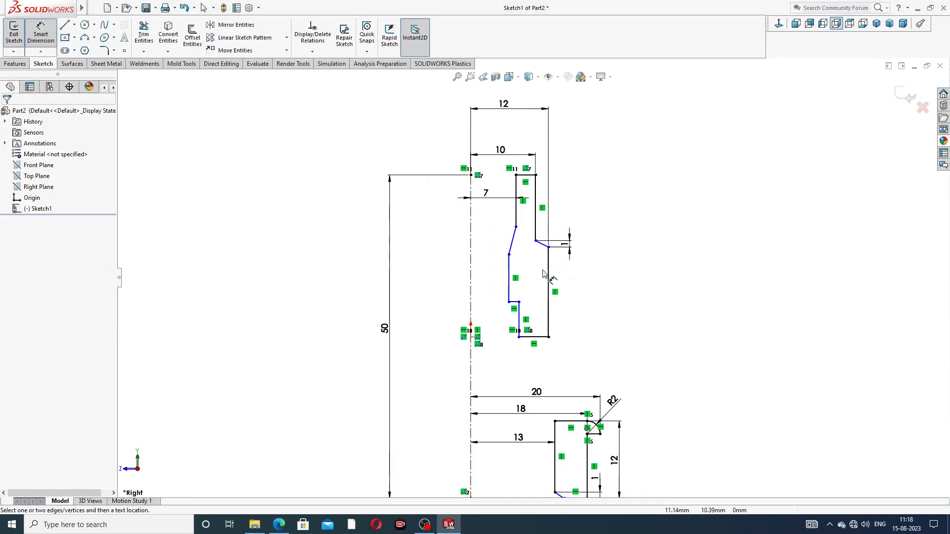
Step: Dimension the upper profile's lowest inner vertical edge at 7 mm from the centerline
scroll(517, 317, "down", 2)
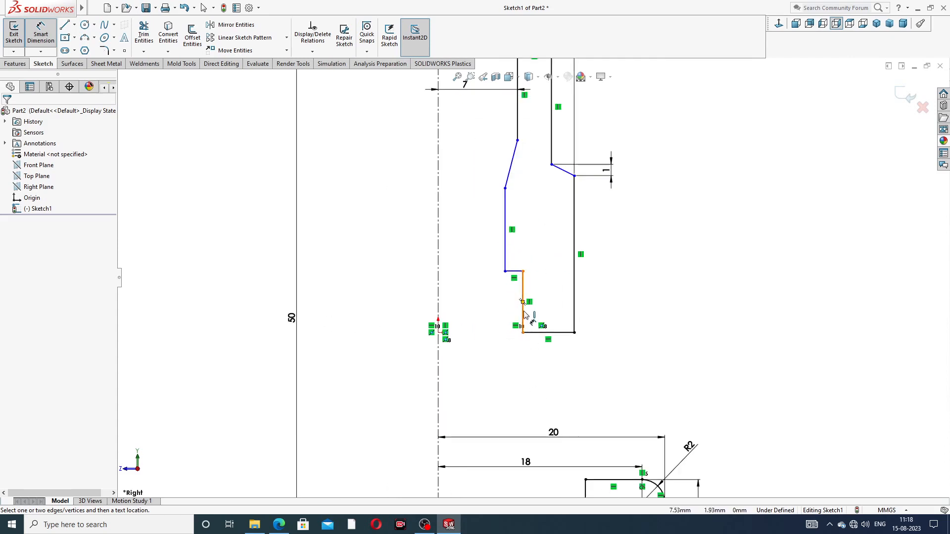
left_click(524, 315)
left_click(437, 320)
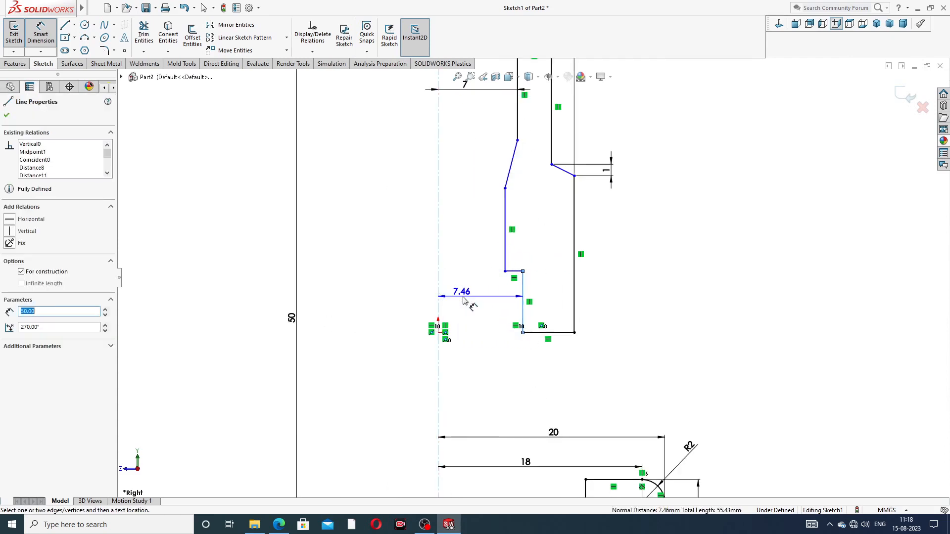
left_click(468, 302)
type("7")
key("Return")
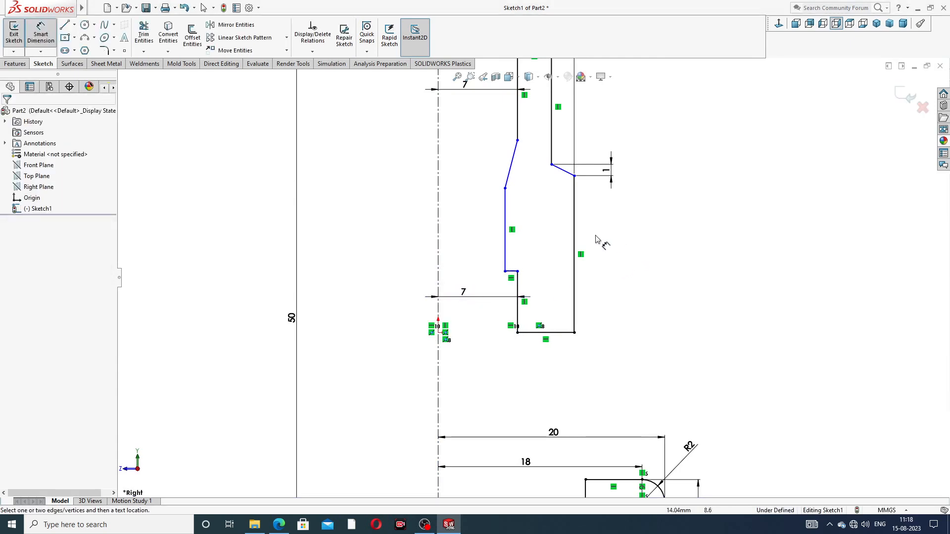
Step: Dimension the upper profile's middle inner vertical edge at 6 mm from the centerline
left_click(505, 235)
left_click(462, 242)
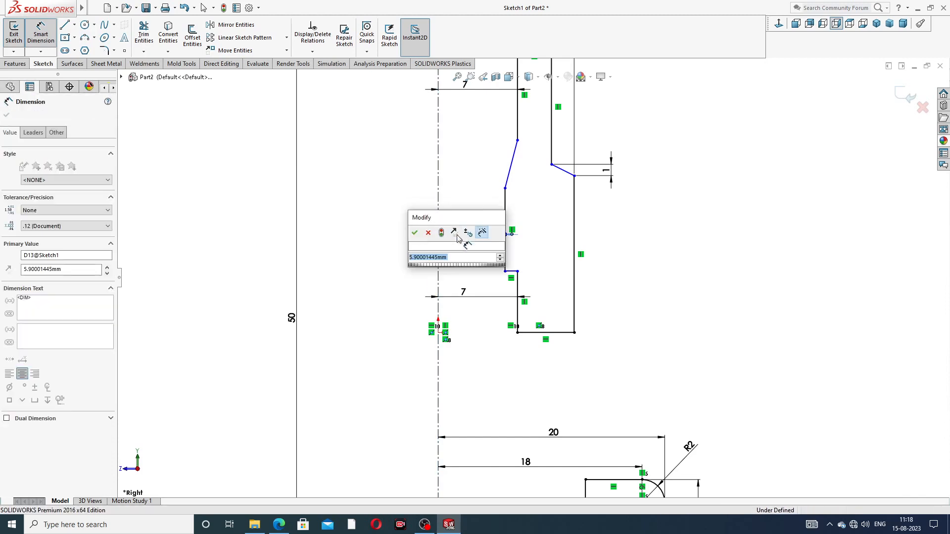
type("6")
key("Return")
left_click(619, 232)
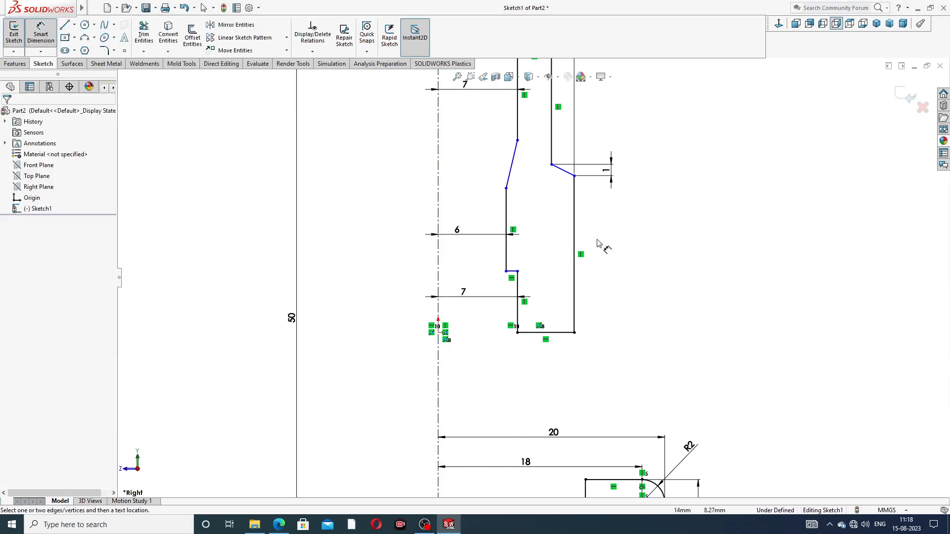
Step: Dimension the vertical height of the upper profile's inner sloped line as 1 mm
left_click(511, 164)
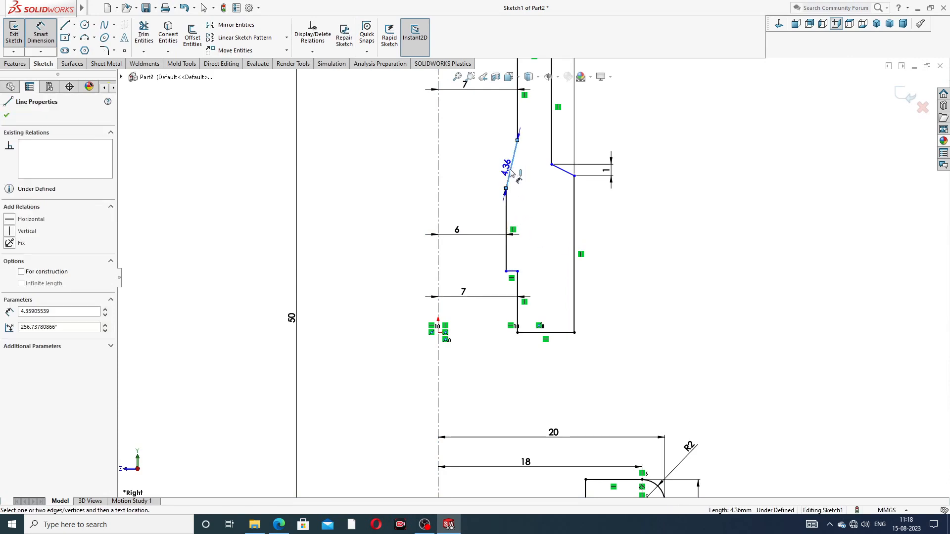
left_click(474, 167)
type("1")
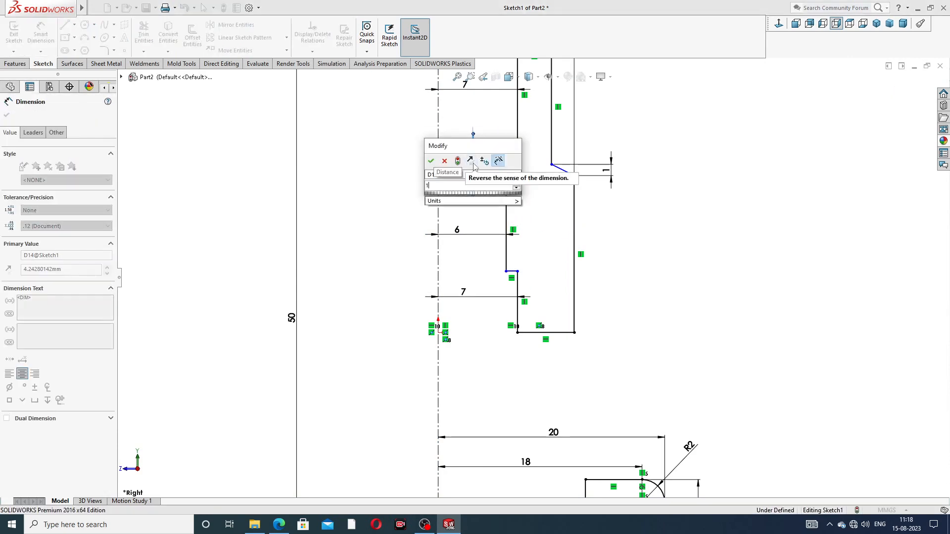
key("Return")
left_click(612, 214)
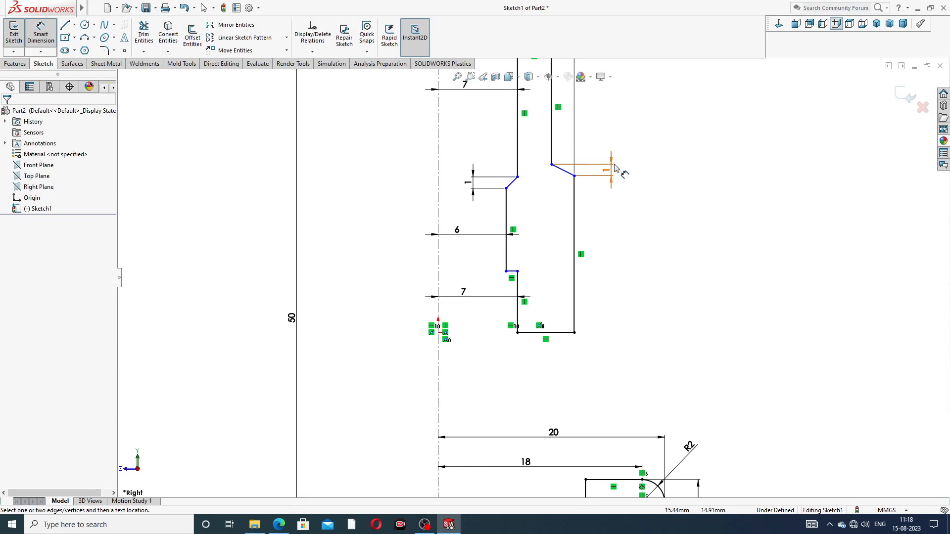
Step: Dimension the length of the upper profile's upper outer vertical edge as 11 mm
scroll(533, 274, "up", 2)
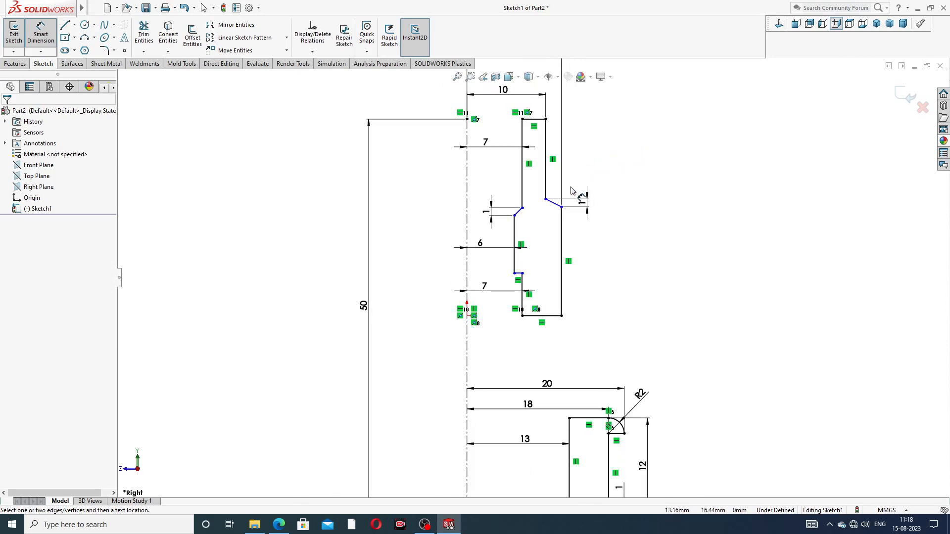
scroll(531, 237, "down", 1)
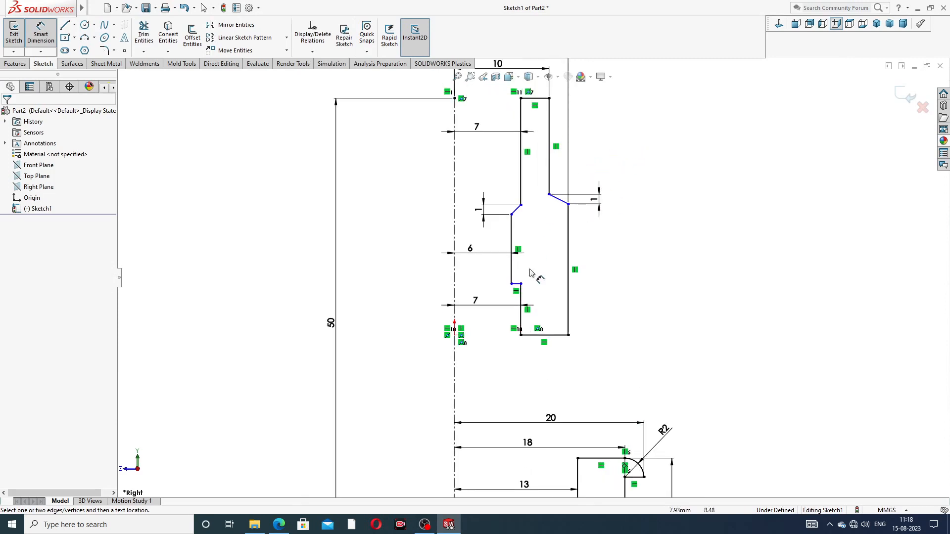
scroll(525, 326, "down", 8)
scroll(560, 282, "up", 5)
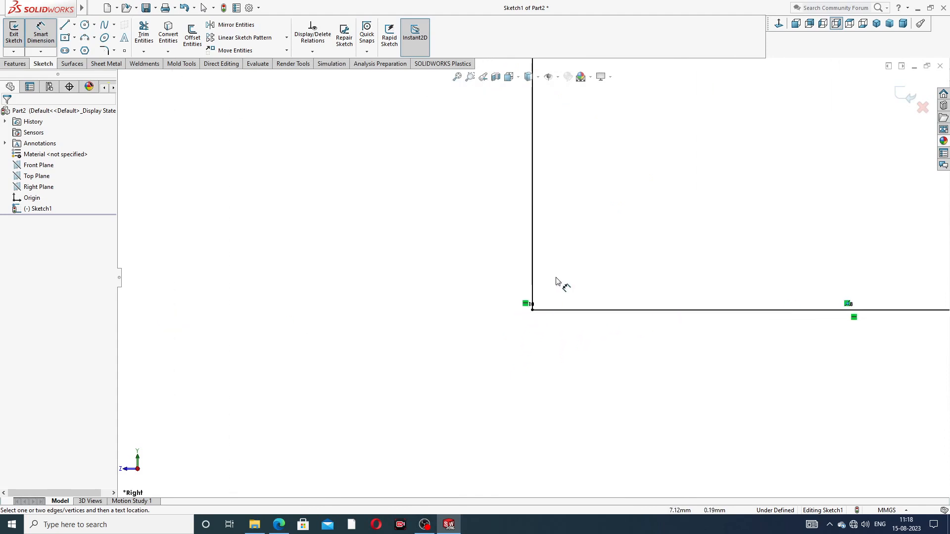
scroll(567, 135, "up", 5)
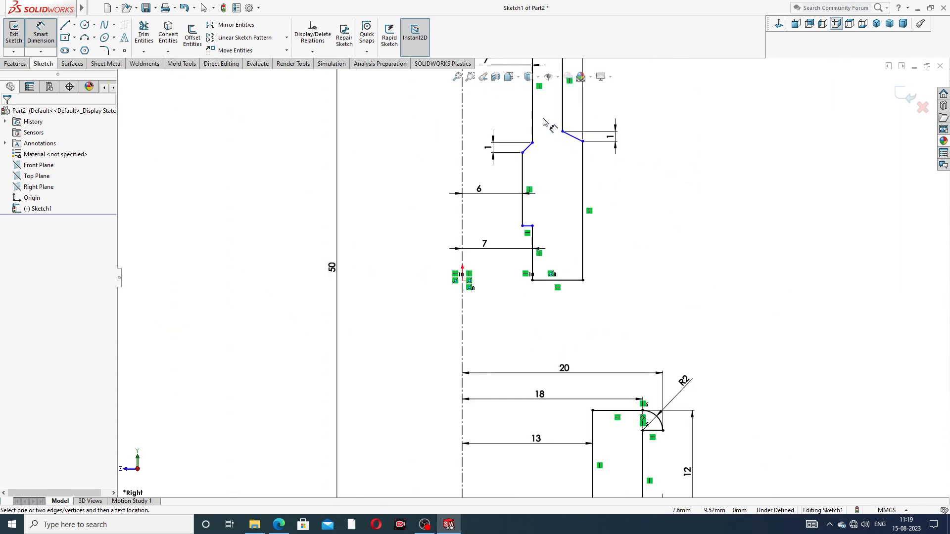
scroll(527, 207, "down", 1)
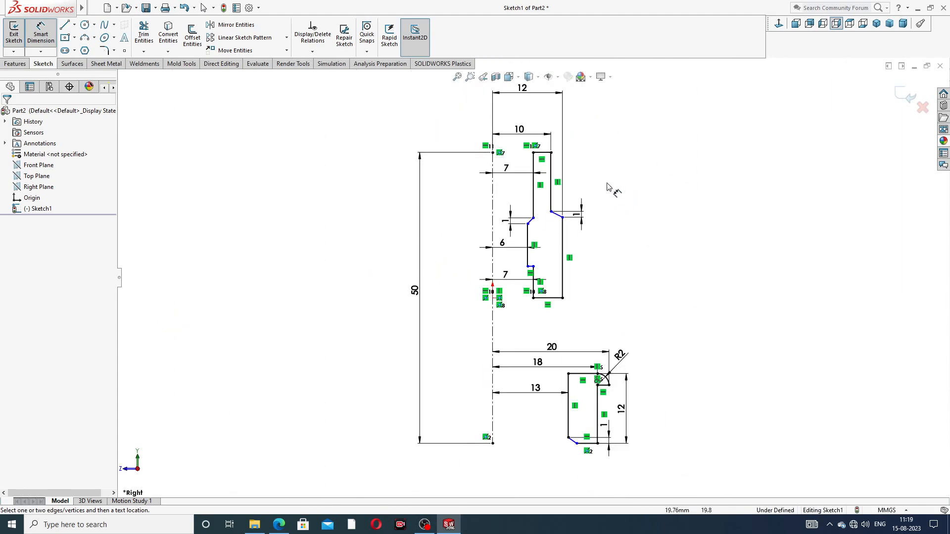
scroll(608, 187, "down", 3)
left_click(504, 182)
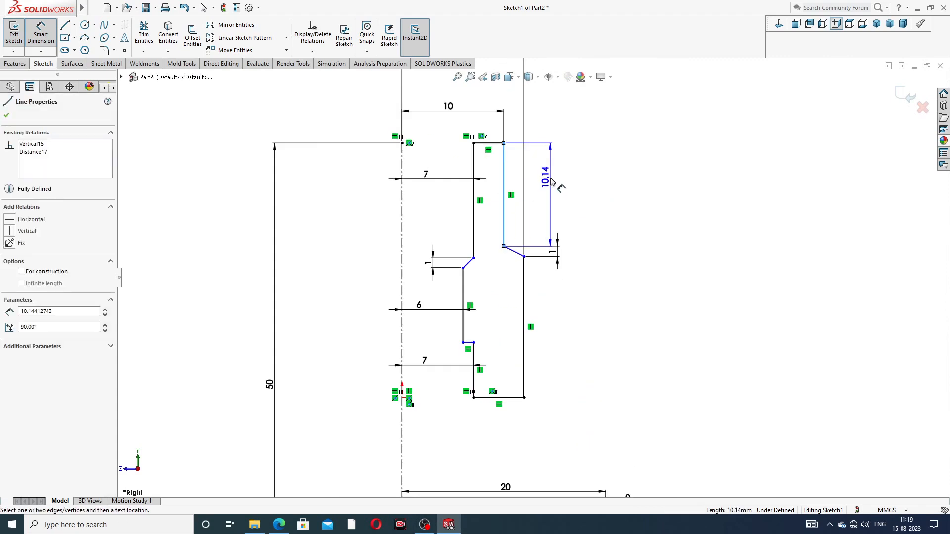
left_click(552, 181)
type("11")
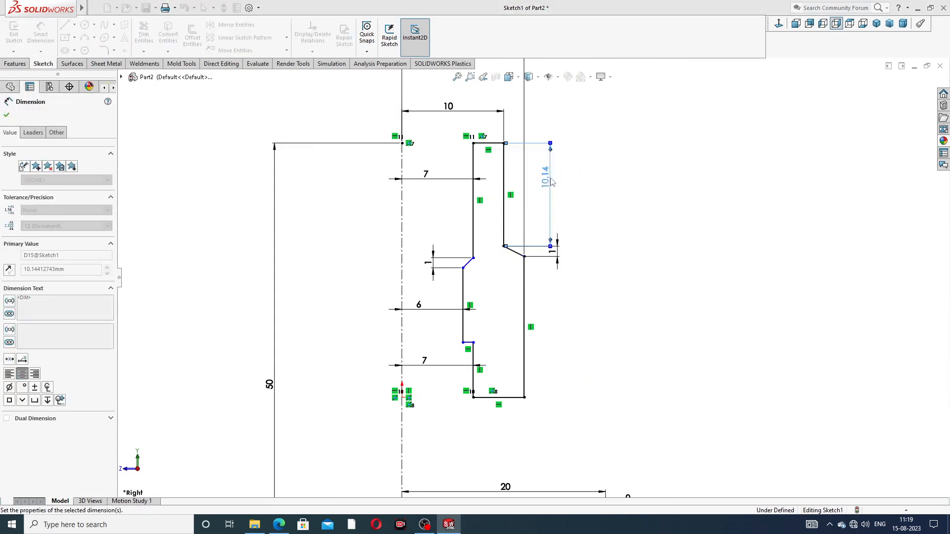
left_click(508, 176)
left_click(527, 309)
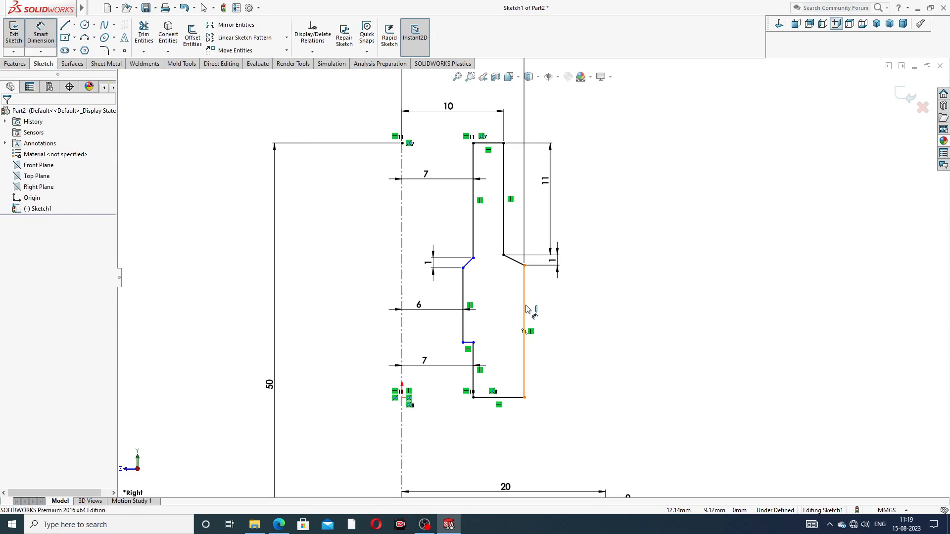
left_click(560, 333)
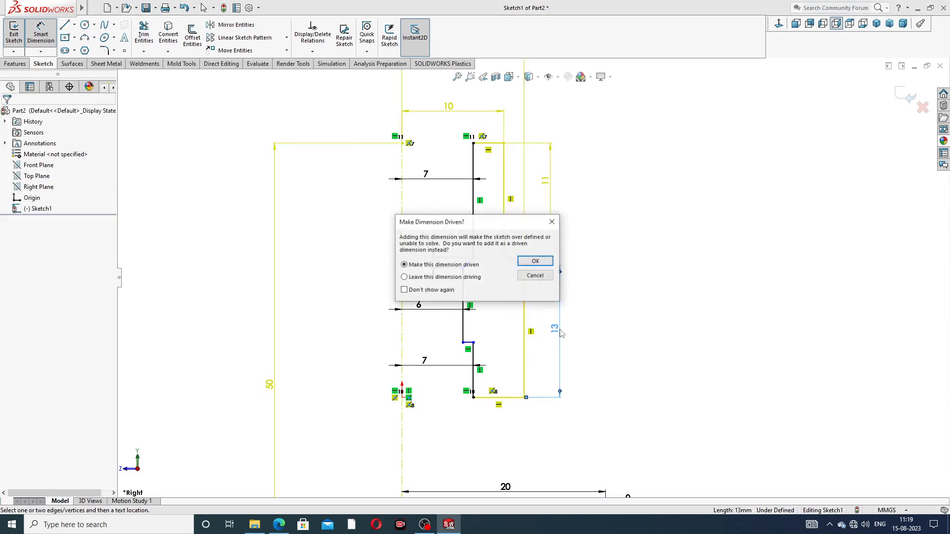
left_click(552, 221)
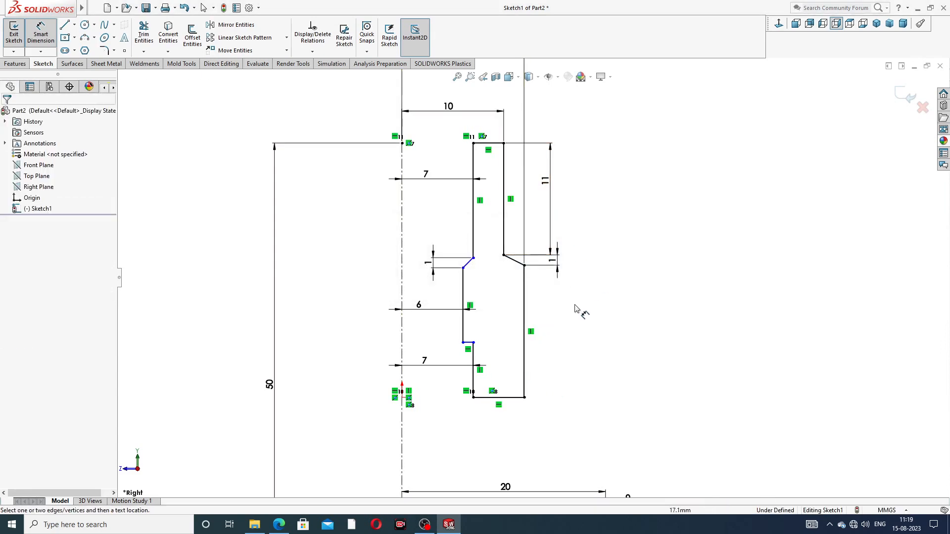
Step: Leave dimensioning and delete the horizontal line at the bottom of the upper profile
scroll(574, 309, "up", 2)
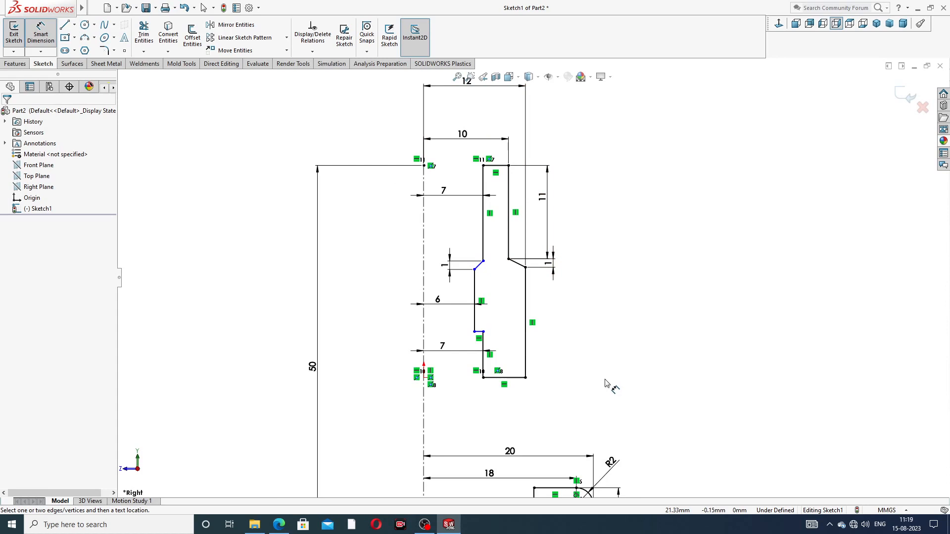
right_click(677, 246)
left_click(703, 147)
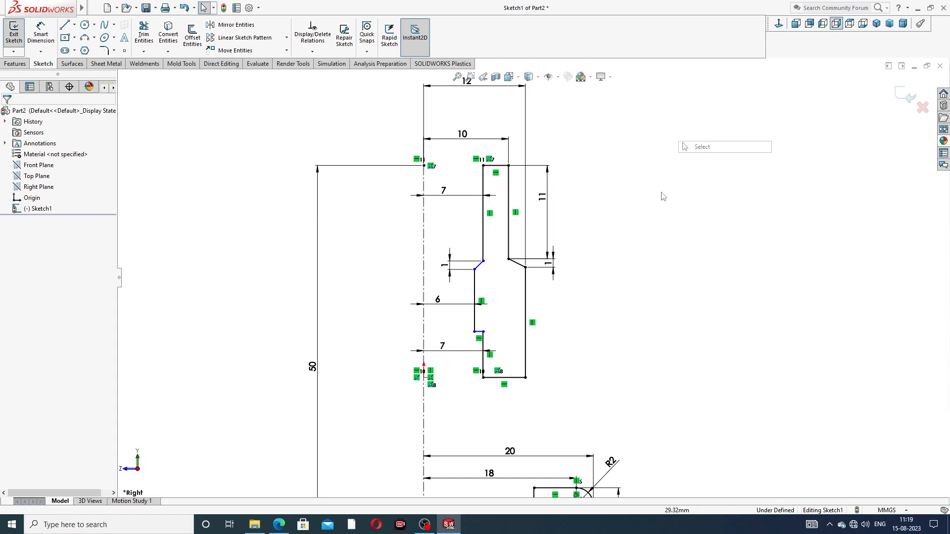
left_click(497, 378)
key("Delete")
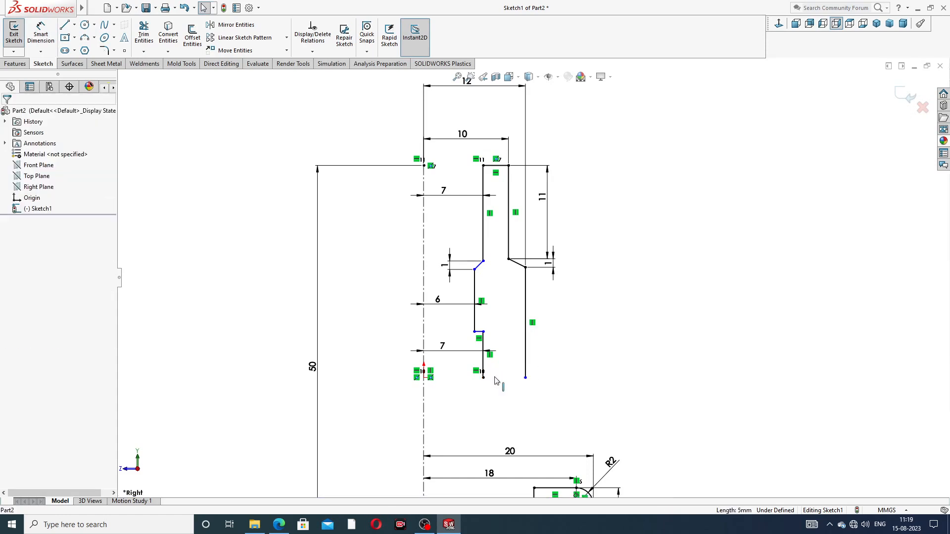
Step: Delete the horizontal relation tying the lower endpoint of the upper profile's lowest inner vertical edge to the origin
scroll(490, 396, "down", 2)
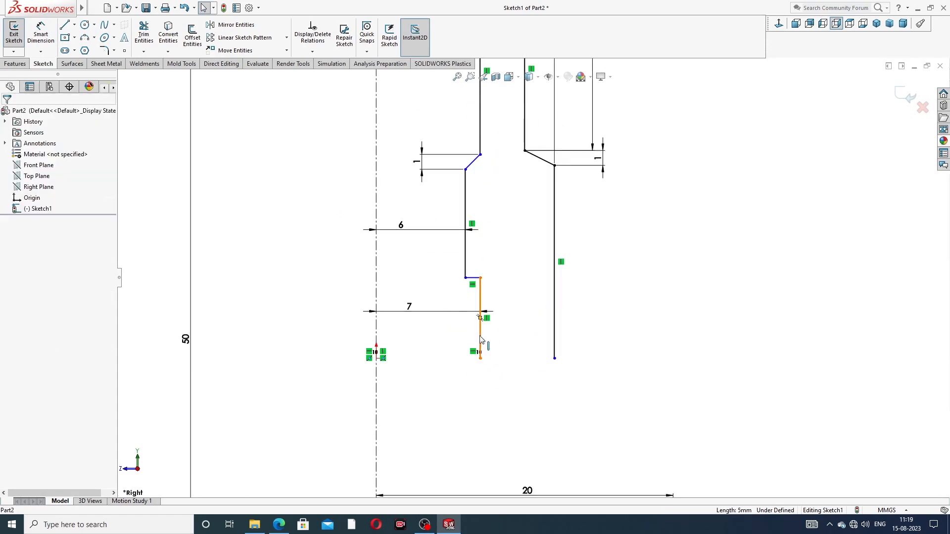
left_click(480, 358)
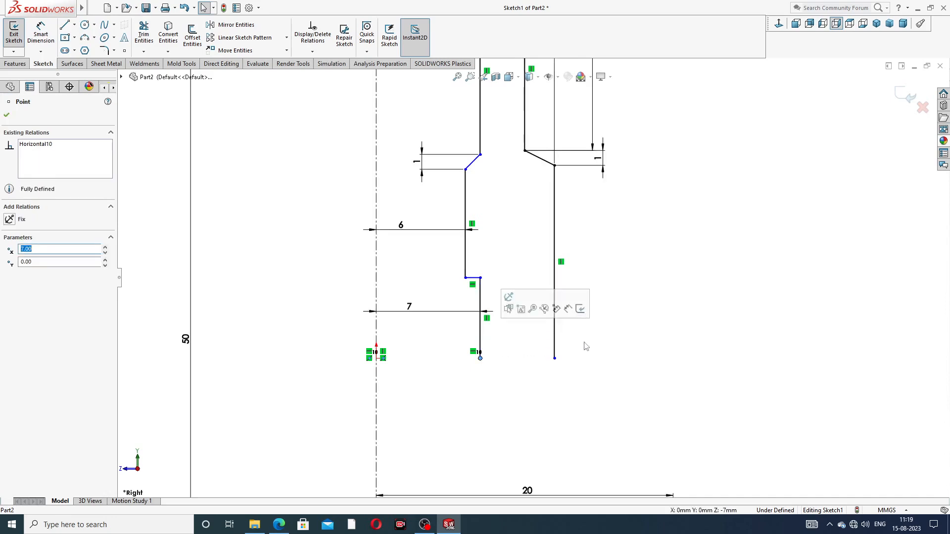
left_click(519, 374)
left_click(480, 357)
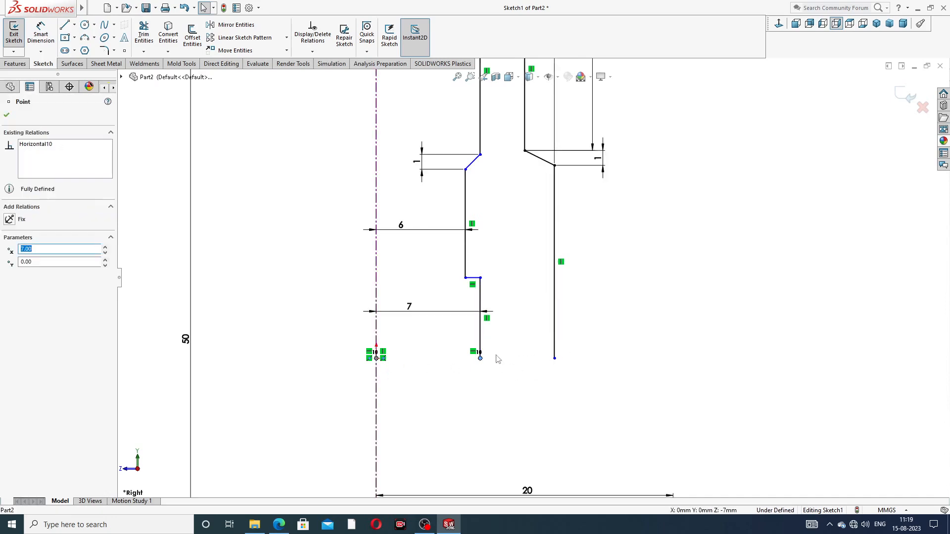
left_click(473, 352)
key("Delete")
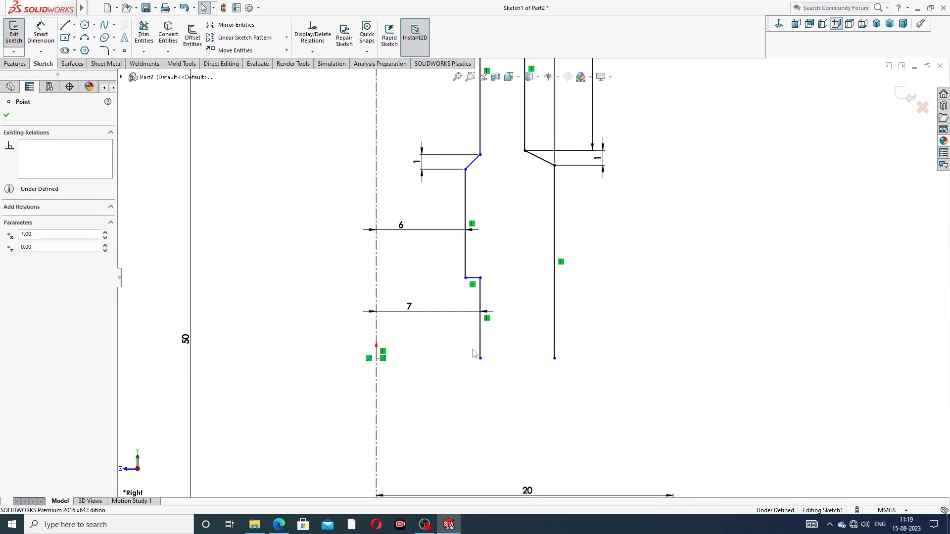
Step: Draw a horizontal line closing the upper profile's bottom between the inner and outer vertical edges
left_click(64, 26)
left_click_drag(480, 358, 554, 358)
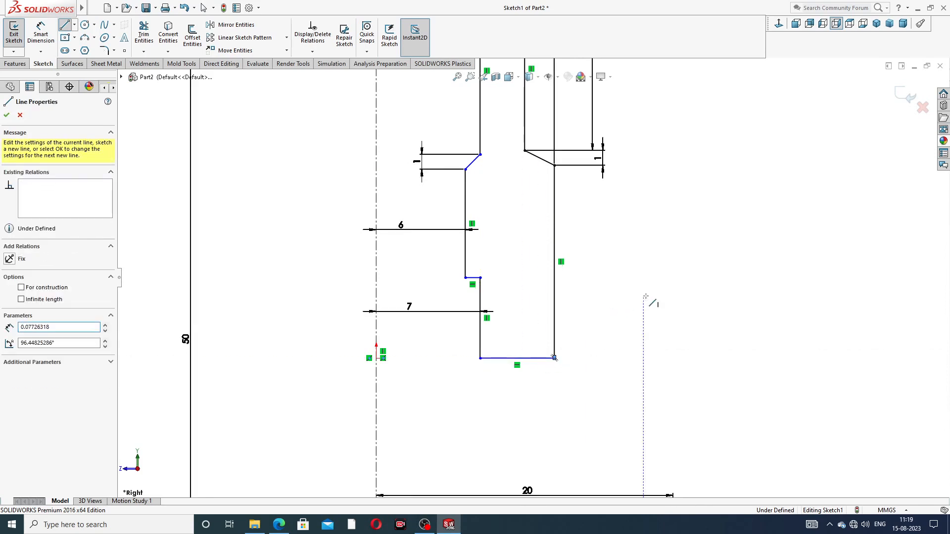
right_click(643, 261)
left_click(663, 271)
Step: Move the new bottom line up slightly, then return its outer end to the loose endpoint below the outer vertical edge
left_click(534, 358)
left_click_drag(534, 350, 530, 346)
left_click(594, 363)
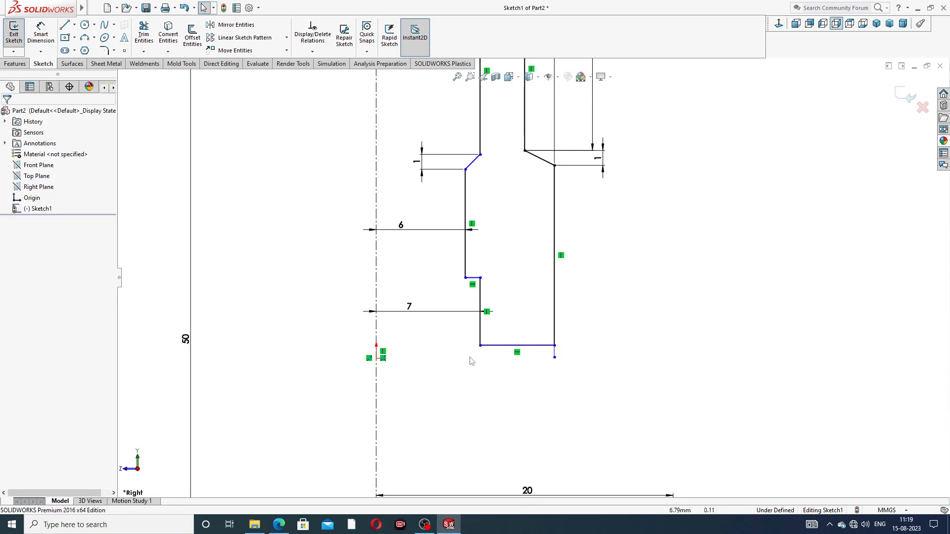
left_click(551, 348)
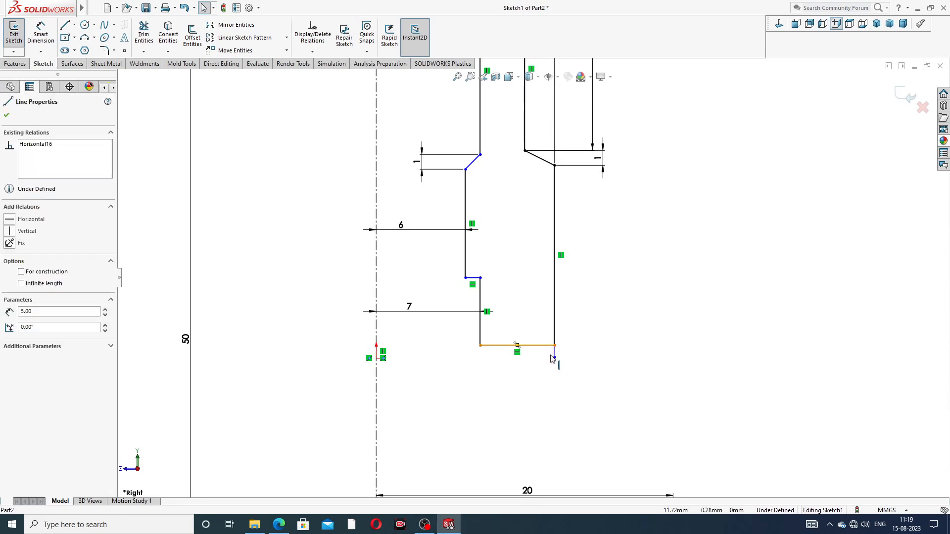
left_click_drag(553, 358, 554, 359)
left_click(660, 248)
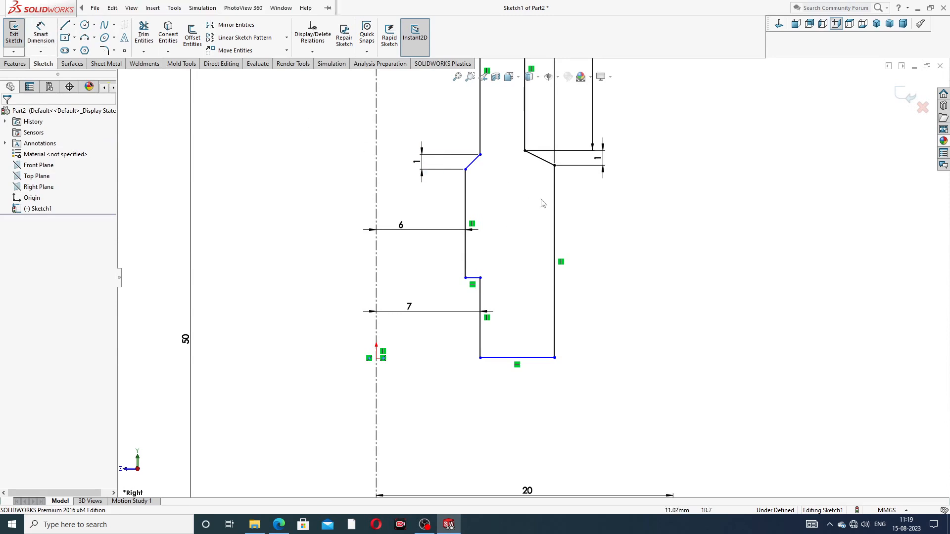
Step: Dimension the length of the upper profile's lower outer vertical edge as 11 mm
left_click(43, 38)
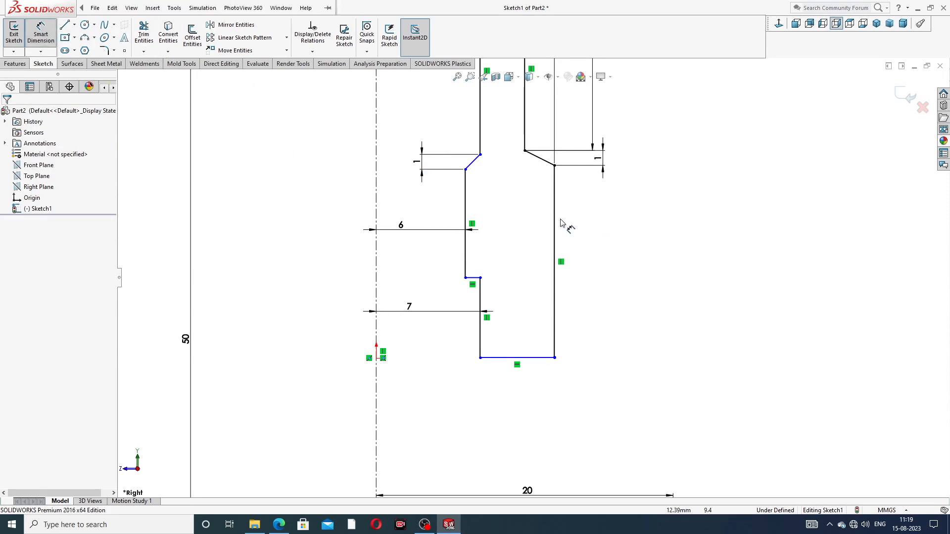
left_click(557, 257)
left_click(592, 246)
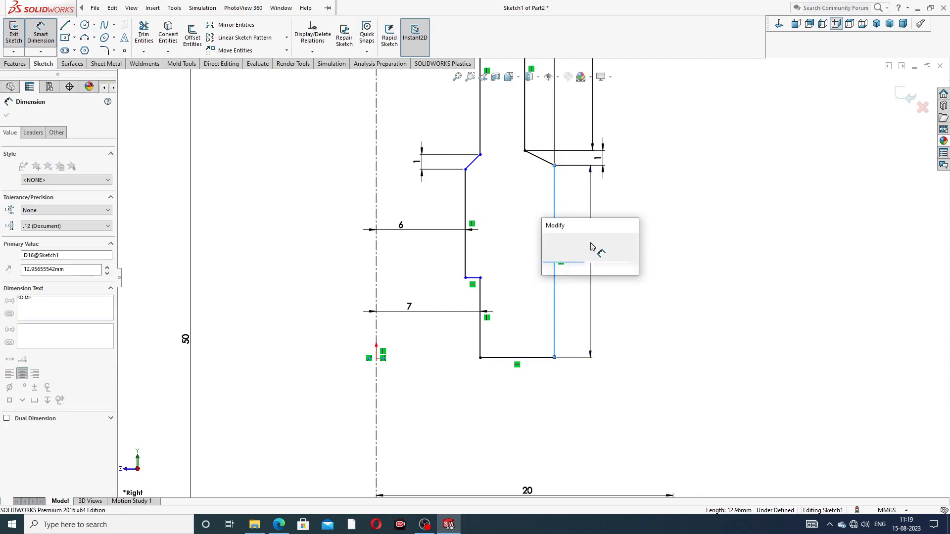
type("11")
key("Return")
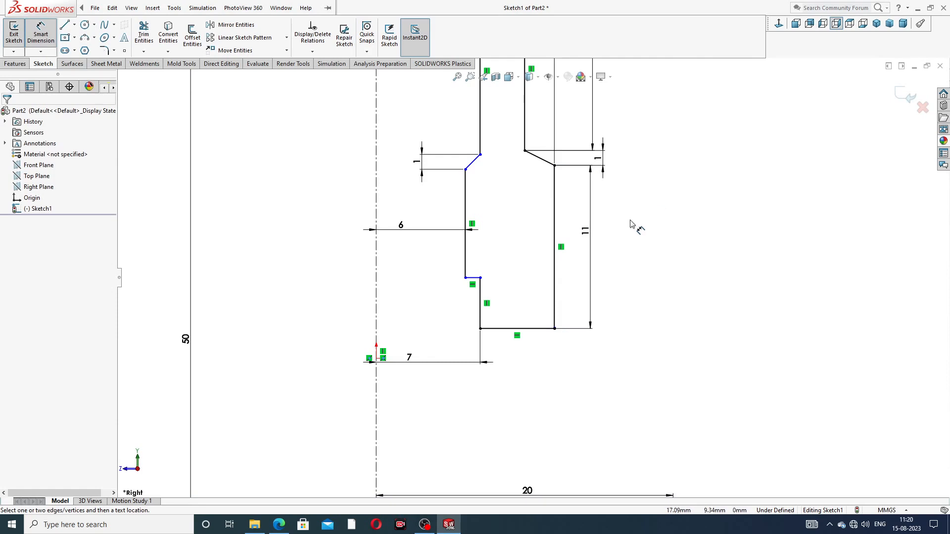
Step: Shift the lower 7 mm dimension upward and dimension the length of the upper profile's lowest inner vertical edge as 8 mm
scroll(610, 201, "up", 3)
left_click_drag(456, 322, 455, 297)
scroll(517, 281, "down", 5)
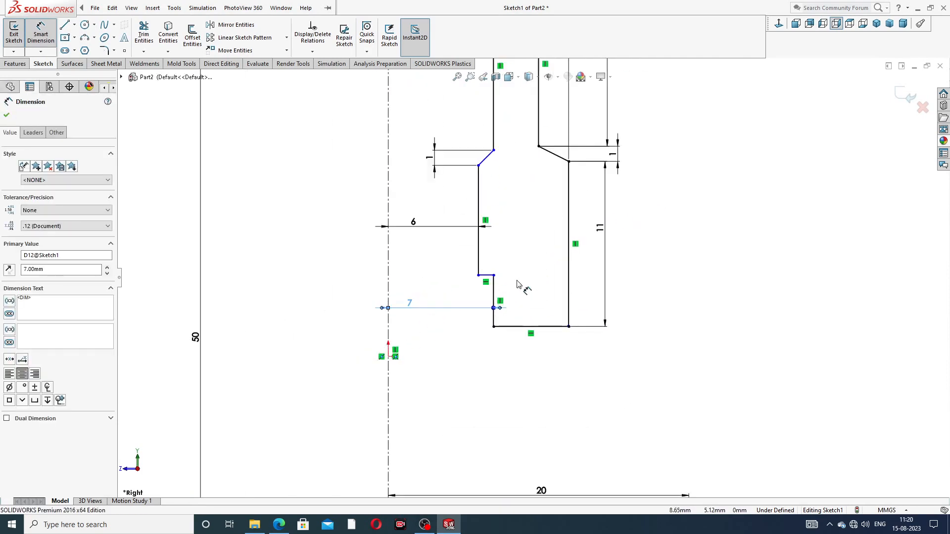
left_click(486, 300)
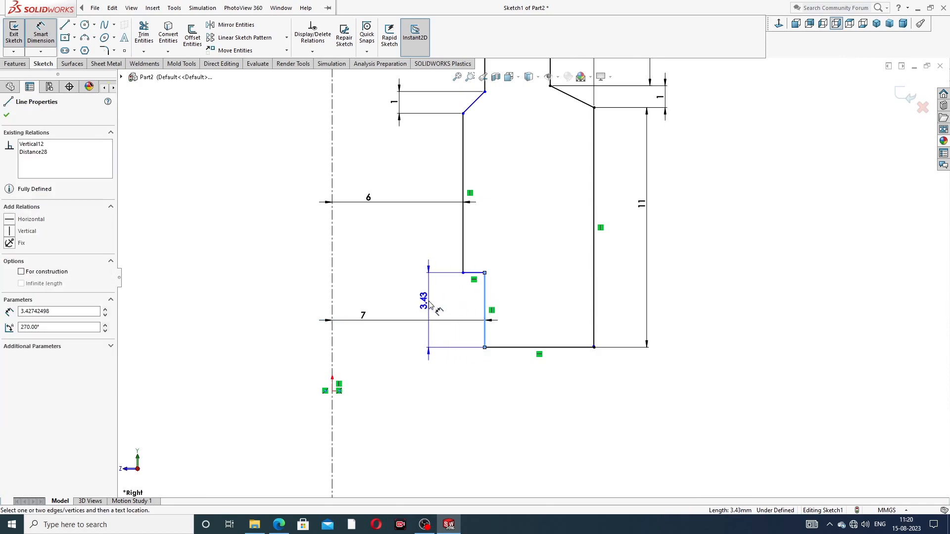
left_click(428, 303)
type("8")
key("Return")
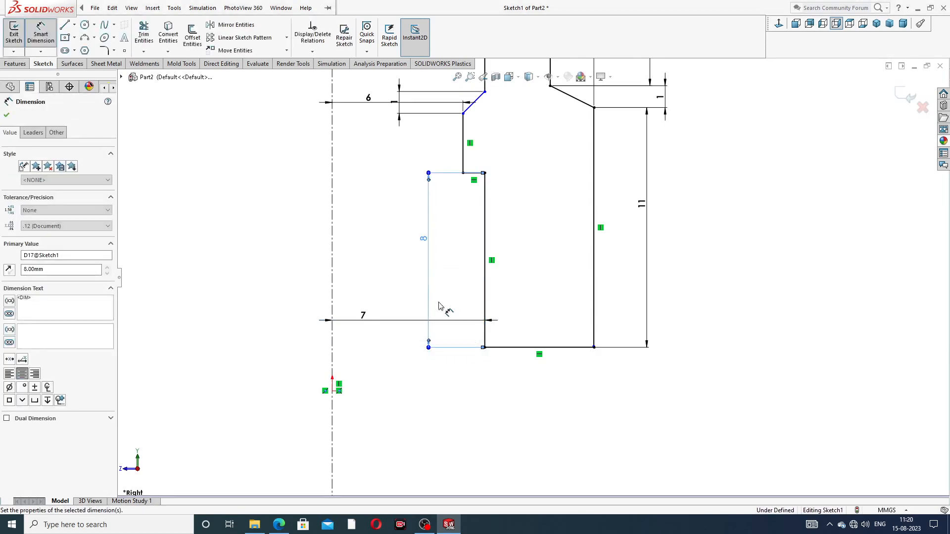
left_click(539, 250)
Step: Dimension the length of the upper profile's middle inner vertical edge as 3.5 mm
scroll(515, 202, "up", 2)
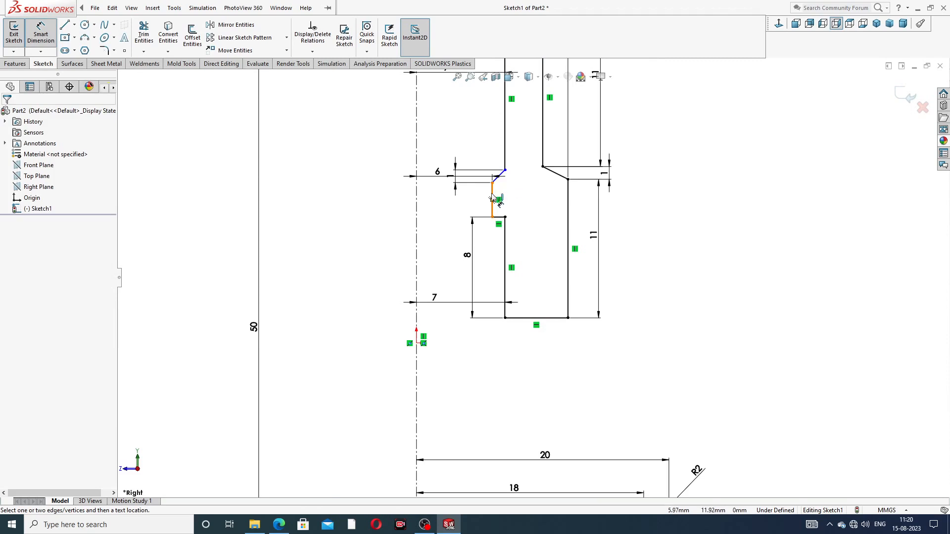
left_click(492, 199)
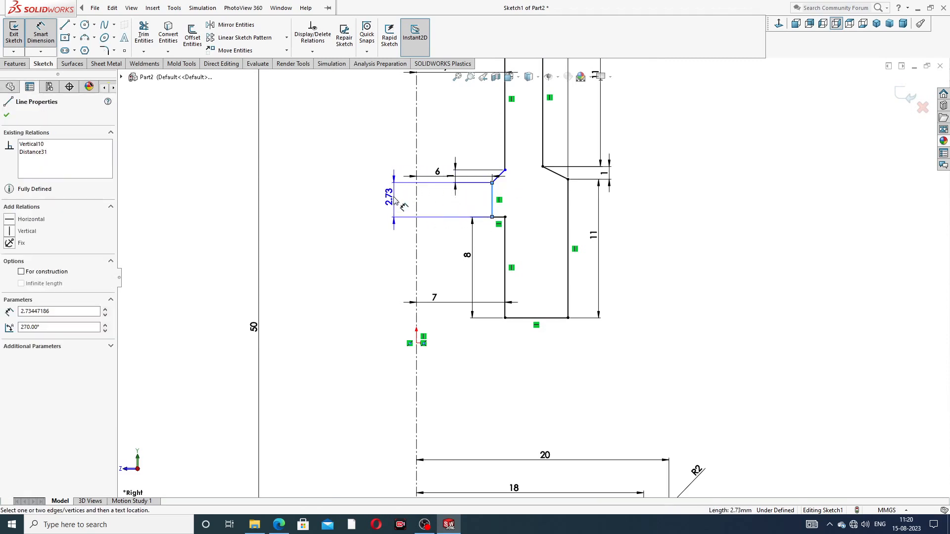
left_click(395, 200)
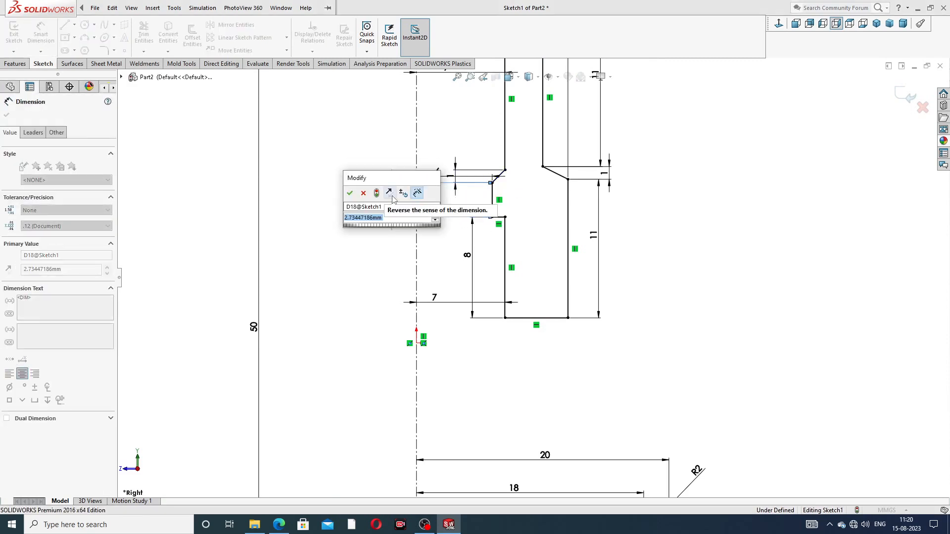
type("3.5")
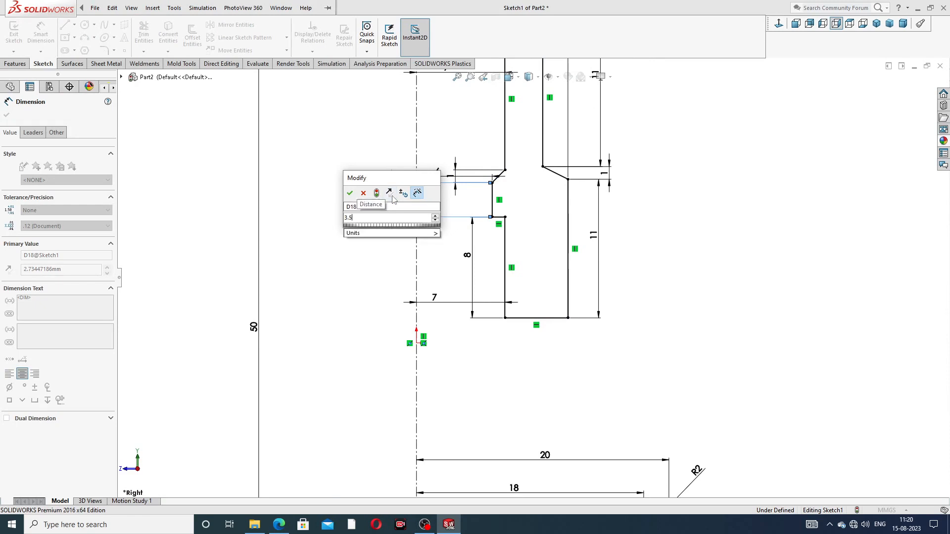
key("Return")
Step: Space out the 6 mm, 3.5 mm, 8 mm, lower 7 mm and 1 mm dimensions on the upper profile's inner side
scroll(513, 163, "up", 3)
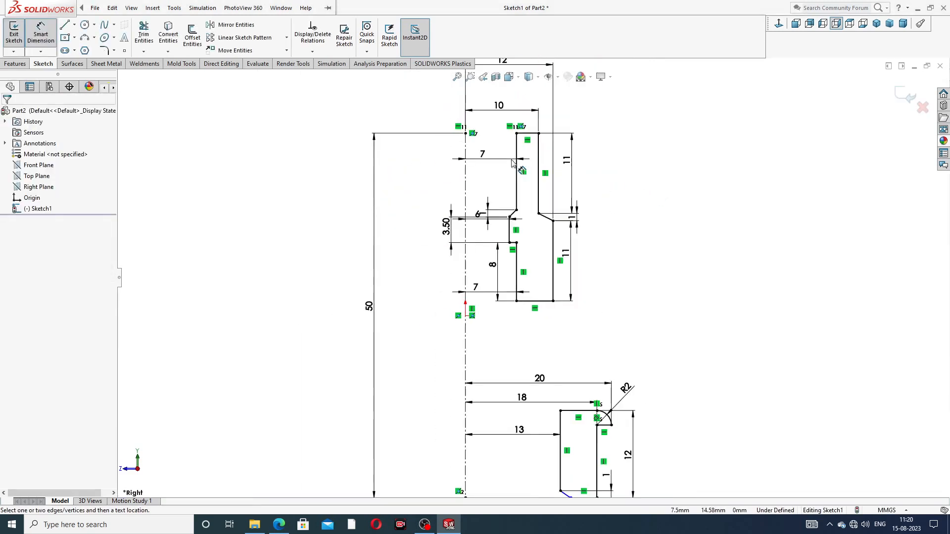
scroll(518, 229, "down", 4)
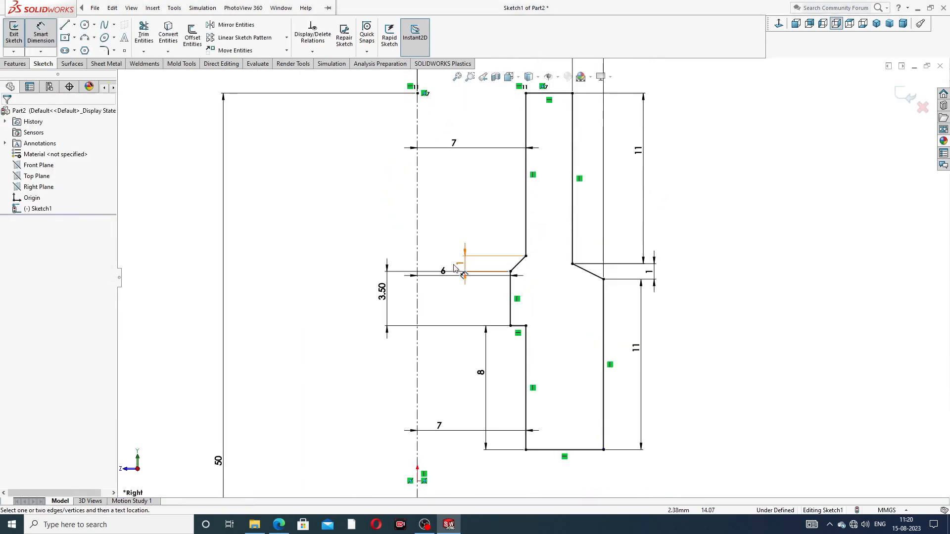
left_click_drag(445, 271, 447, 296)
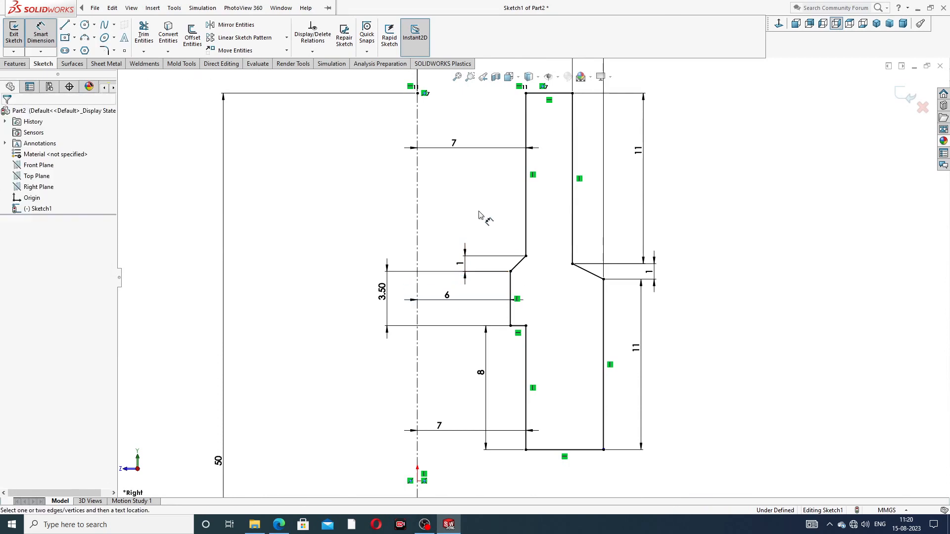
left_click(382, 292)
left_click_drag(481, 367, 376, 366)
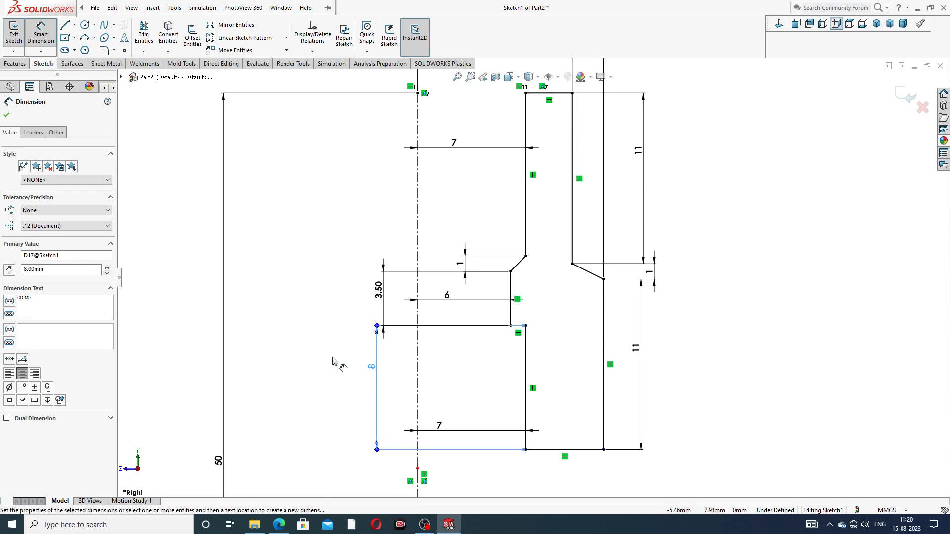
left_click_drag(456, 425, 467, 394)
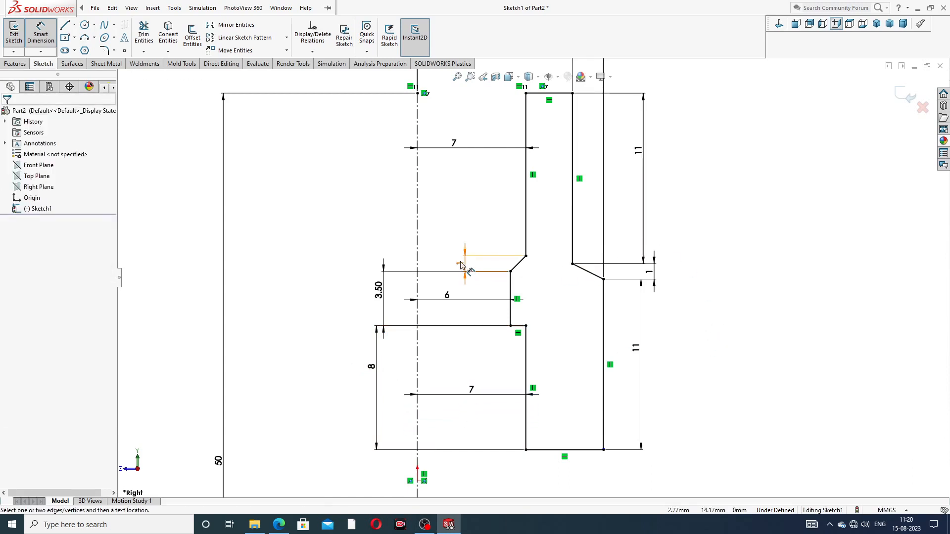
left_click(489, 236)
Step: Rearrange the 12 mm and 10 mm dimensions above the upper profile and the 11 mm and 1 mm dimensions beside its outer edges
scroll(658, 236, "up", 2)
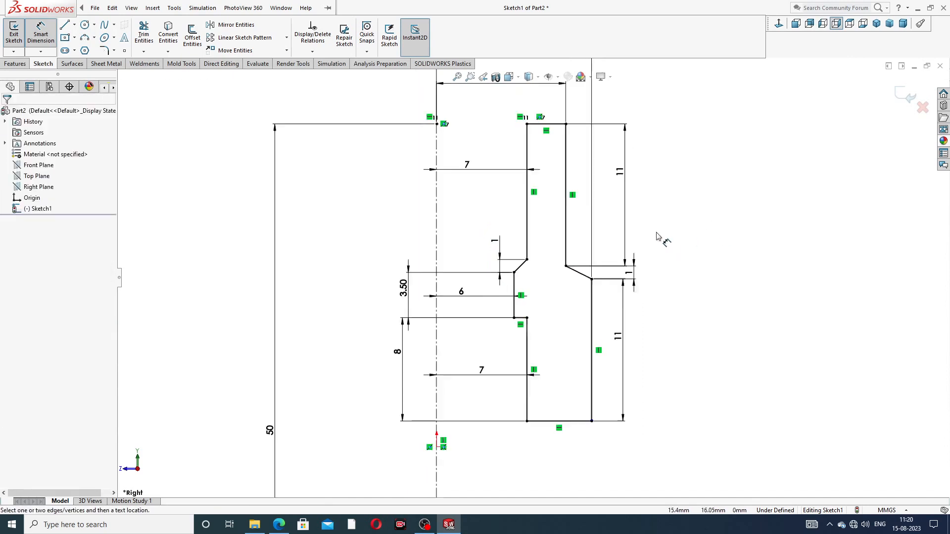
scroll(658, 237, "up", 2)
scroll(525, 145, "up", 3)
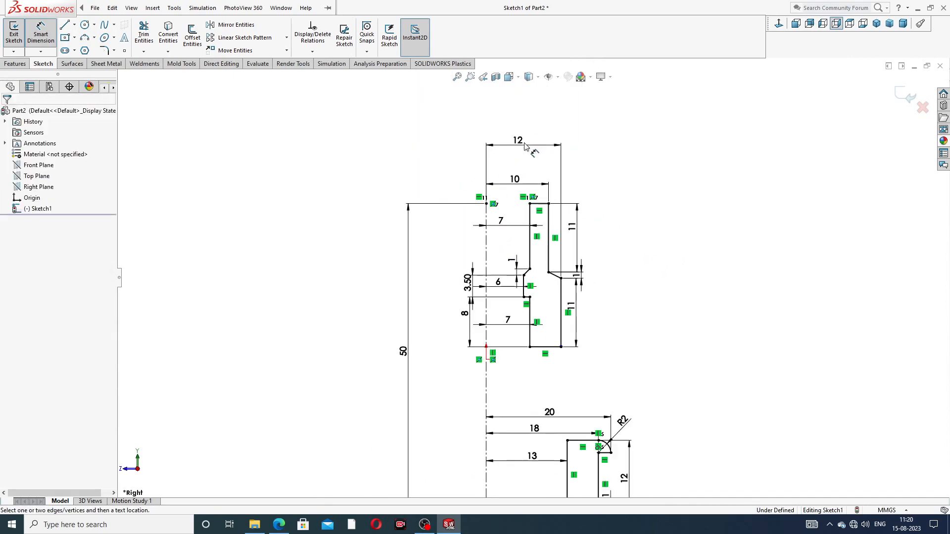
left_click_drag(526, 145, 526, 157)
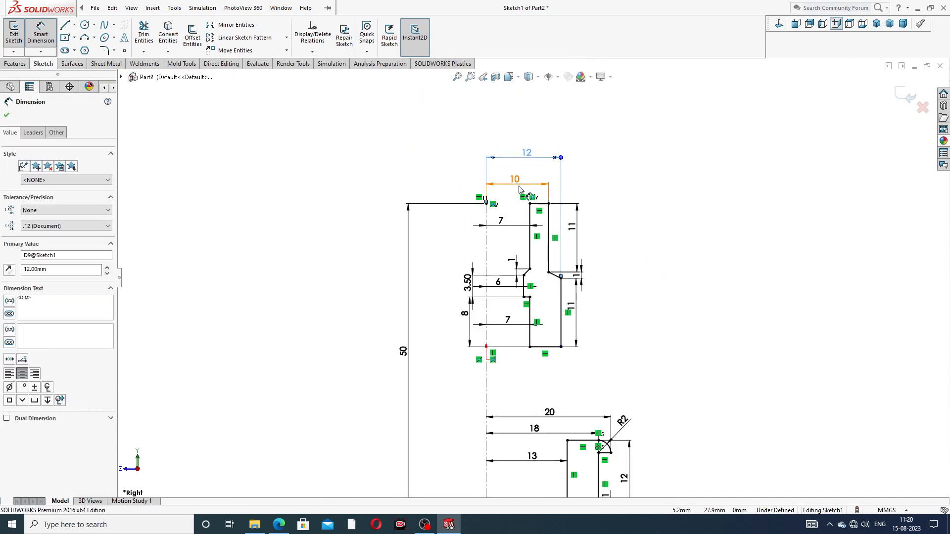
left_click_drag(519, 190, 520, 185)
left_click_drag(572, 226, 588, 226)
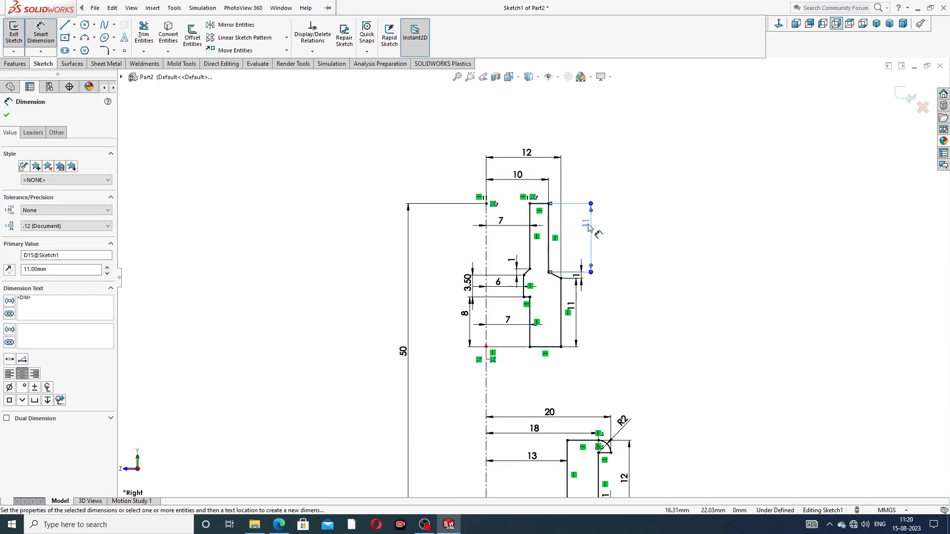
scroll(586, 301, "down", 3)
left_click_drag(569, 303, 590, 312)
left_click_drag(568, 248, 561, 210)
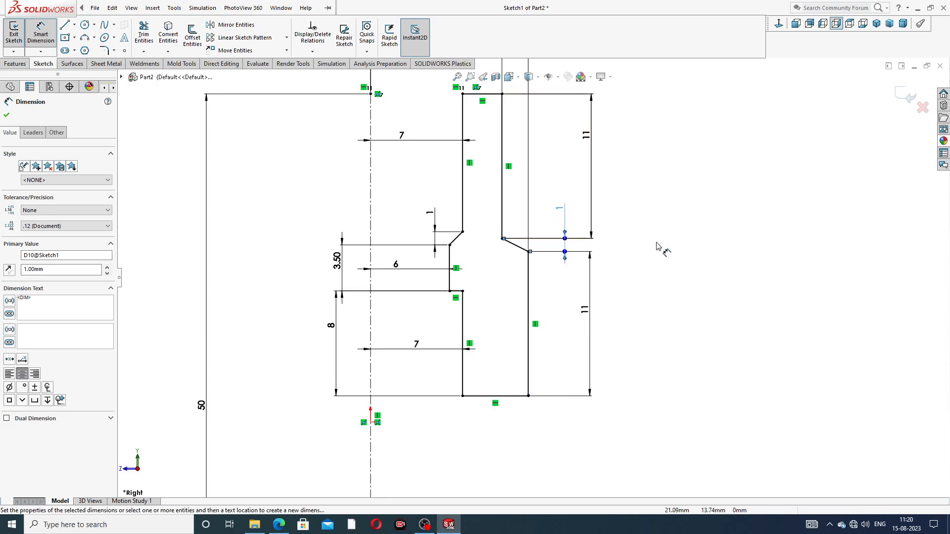
left_click(656, 246)
scroll(600, 255, "up", 3)
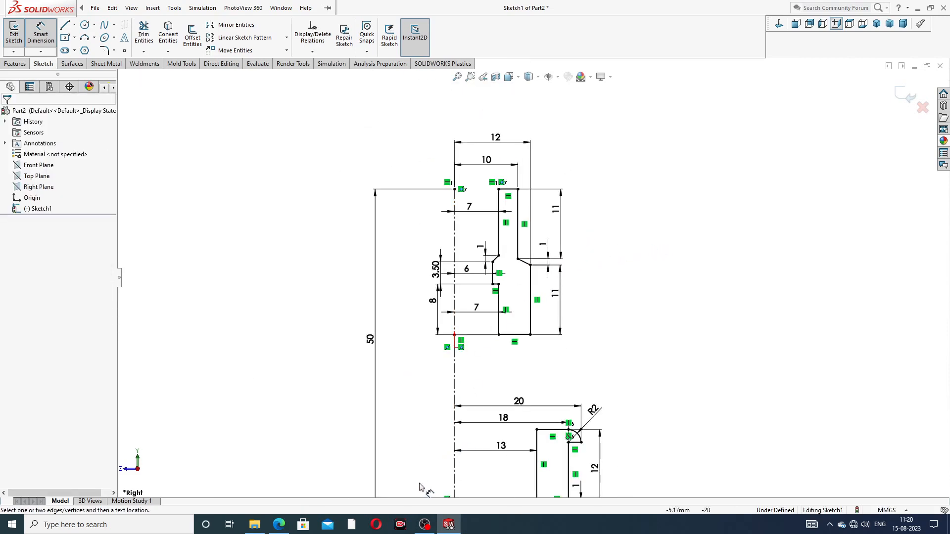
right_click(671, 198)
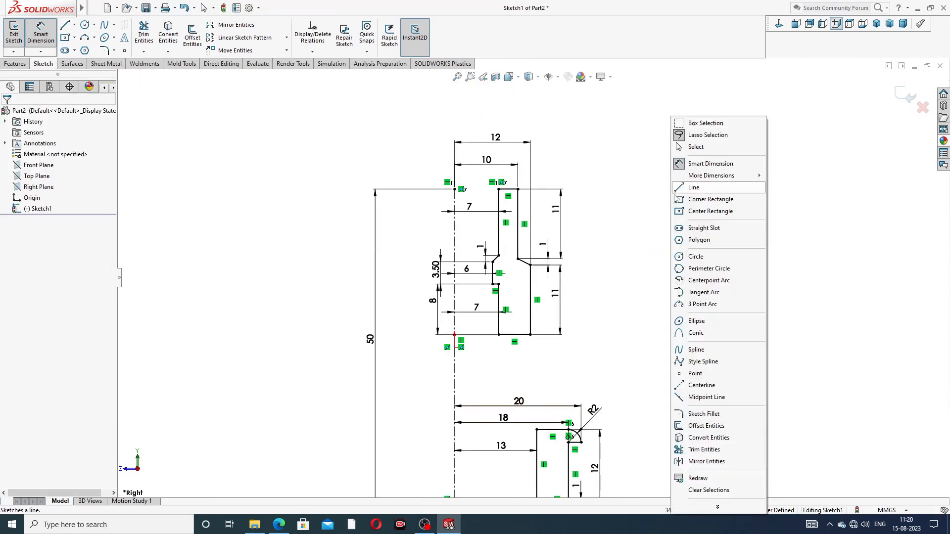
left_click(695, 163)
Step: Switch to the Part-08 union drawing PDF in Edge and examine the dimensions of Section A-A up close
left_click(279, 525)
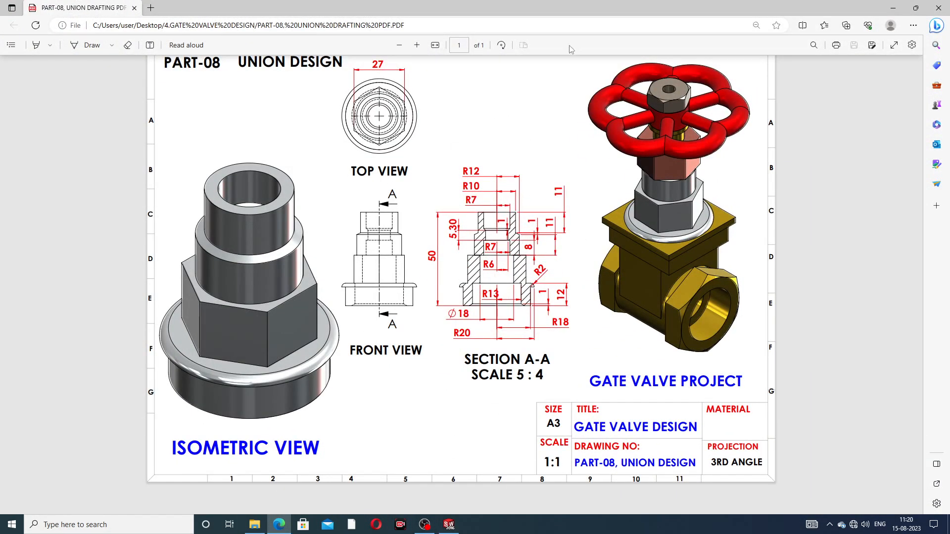
left_click(417, 45)
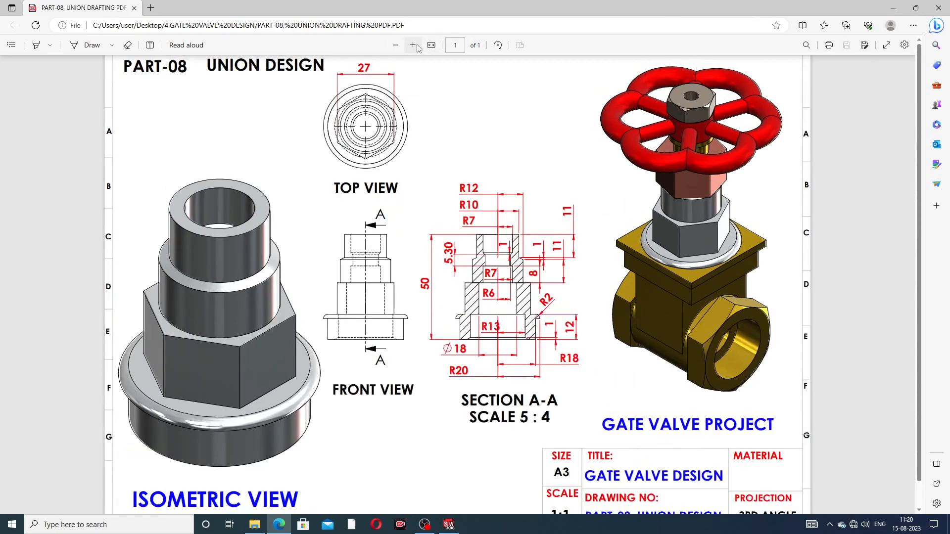
left_click(414, 45)
left_click(415, 45)
scroll(534, 242, "down", 2)
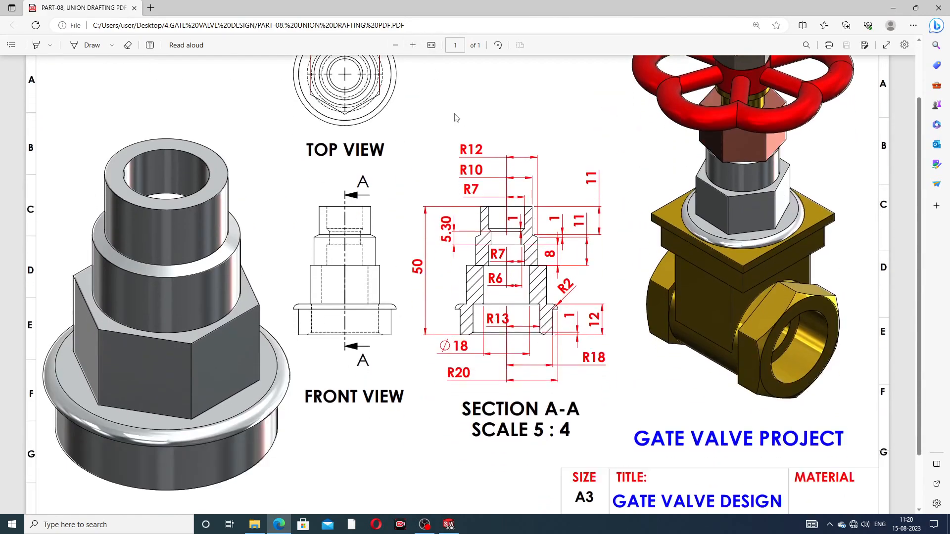
left_click(412, 46)
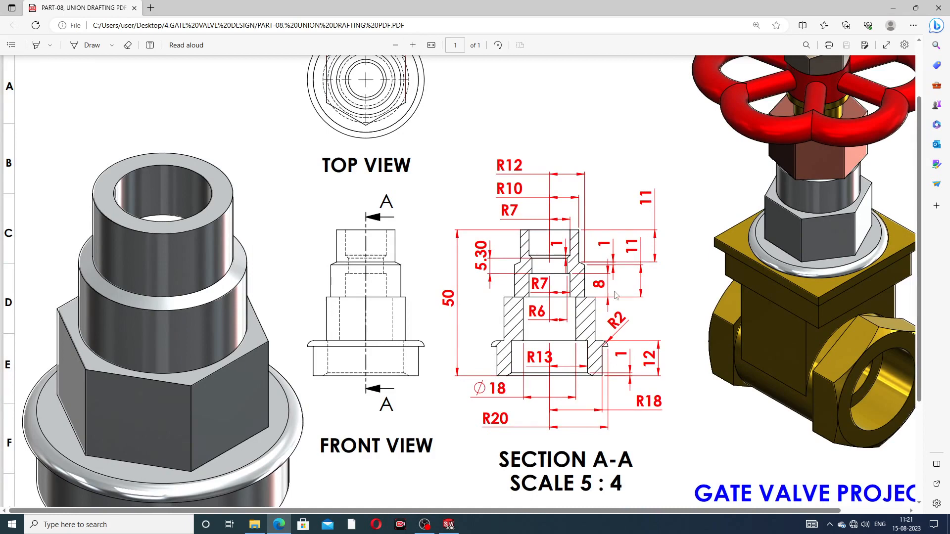
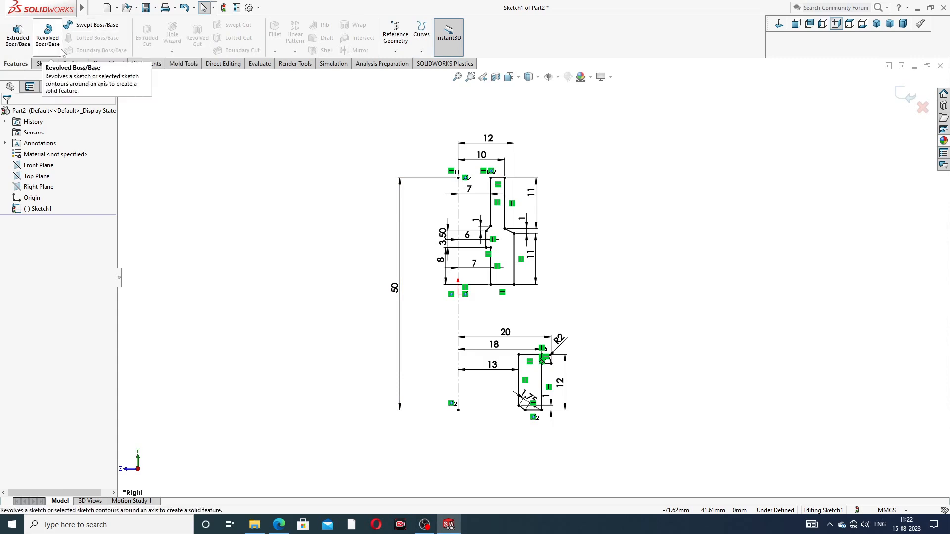
Step: Revolve both the upper and lower profile regions 360 degrees around the vertical centerline
left_click(48, 37)
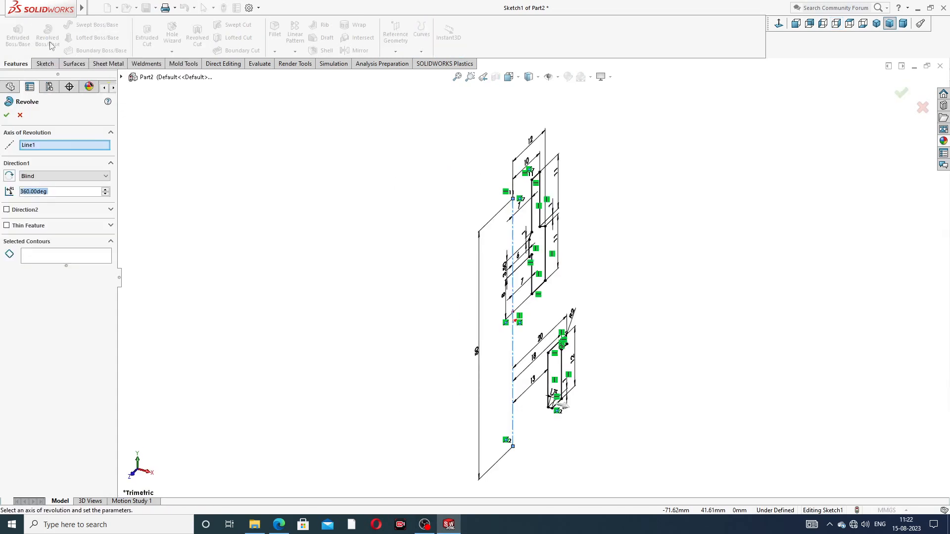
left_click(542, 240)
left_click(555, 376)
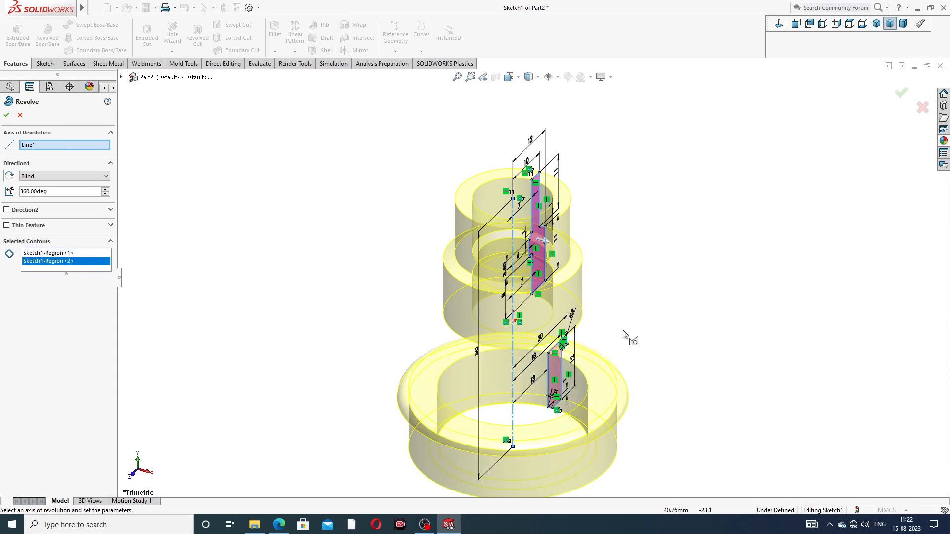
mouse_move(628, 333)
middle_mouse_down()
mouse_move(648, 265)
mouse_move(615, 250)
mouse_move(607, 264)
mouse_move(593, 256)
middle_mouse_up()
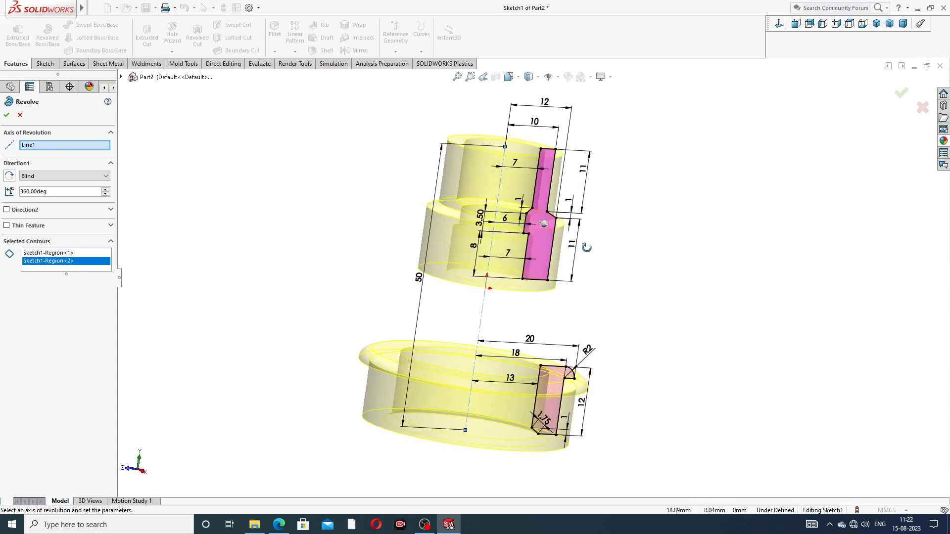
left_click(7, 115)
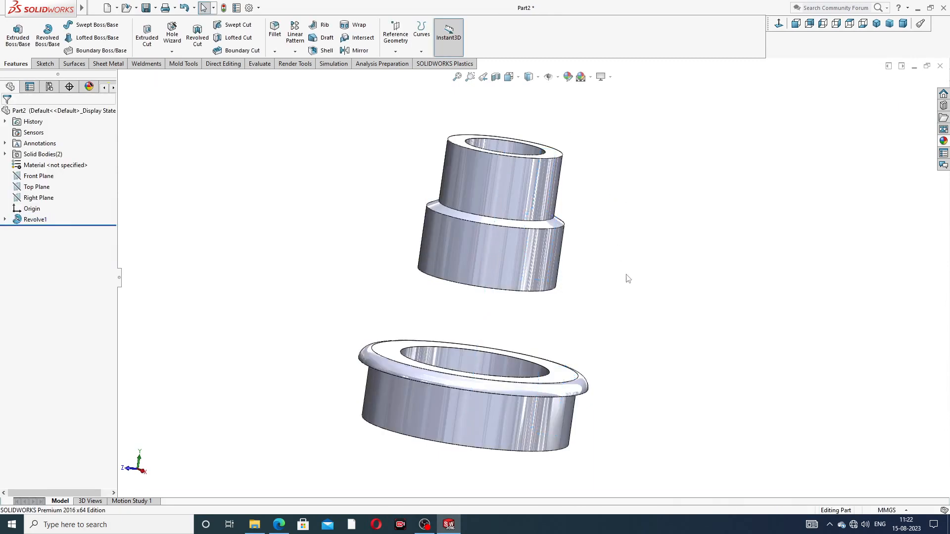
Step: Start a sketch on the upper annular face of the lower flanged ring and view it face-on
mouse_move(628, 275)
middle_mouse_down()
mouse_move(574, 170)
mouse_move(693, 295)
mouse_move(642, 282)
mouse_move(643, 250)
middle_mouse_up()
scroll(587, 303, "up", 2)
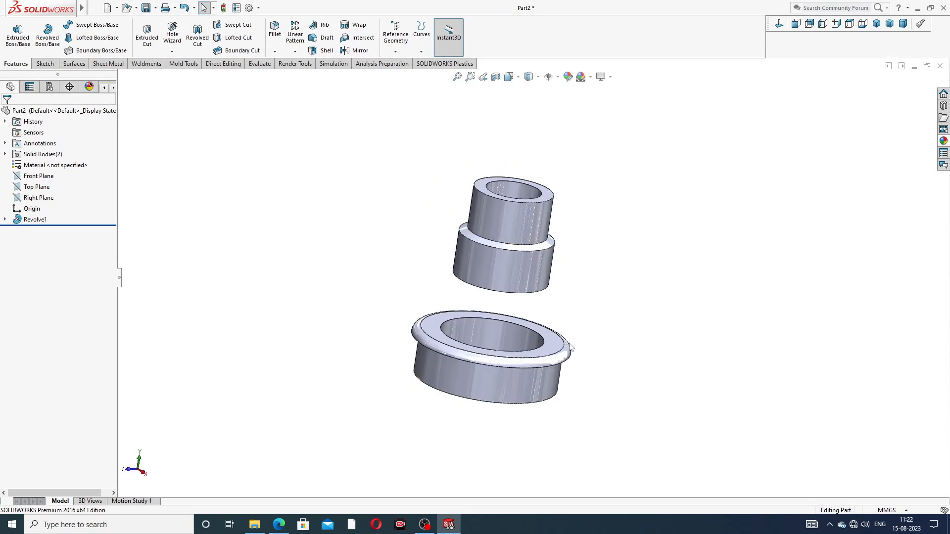
middle_click_drag(569, 324, 554, 341)
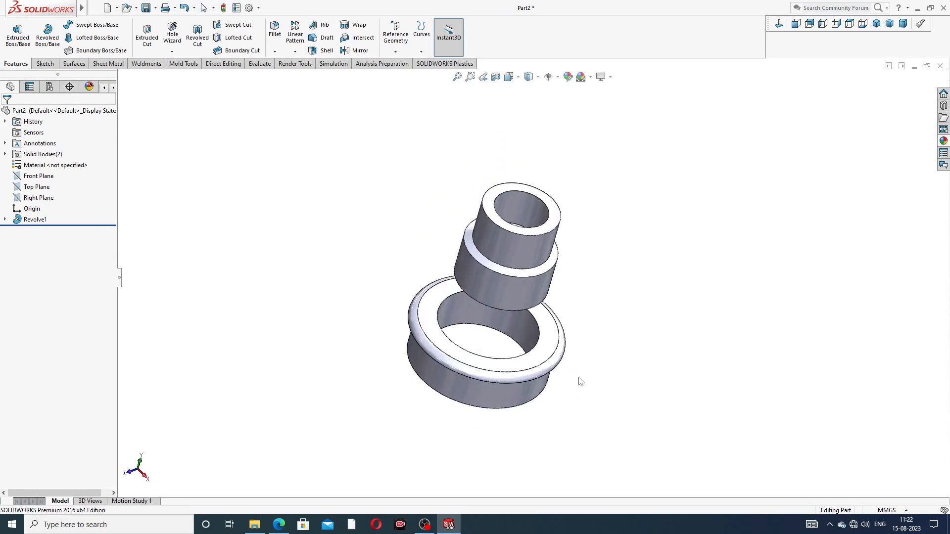
left_click(554, 342)
left_click(588, 307)
left_click(778, 24)
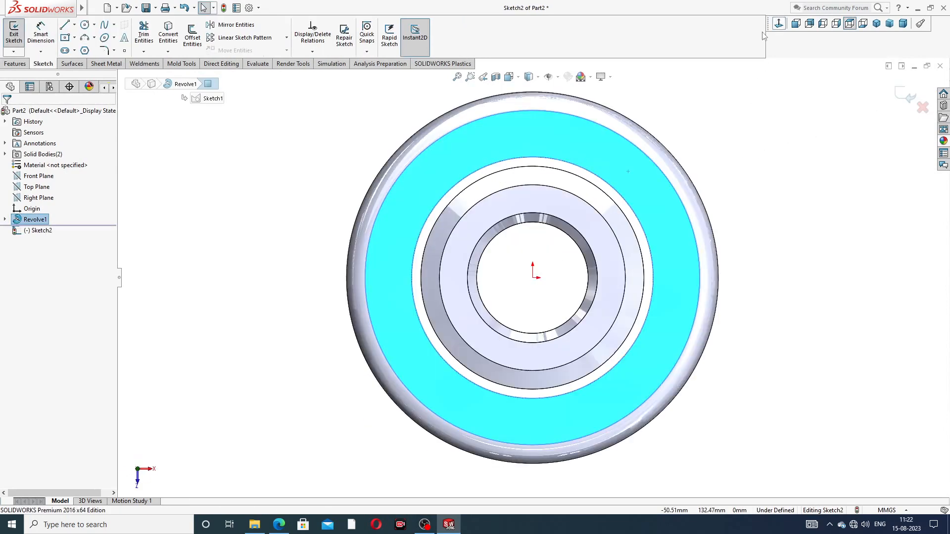
Step: Sketch a six-sided inscribed-circle polygon about 27 mm across flats, centered on the origin with one vertex straight above it
left_click(85, 50)
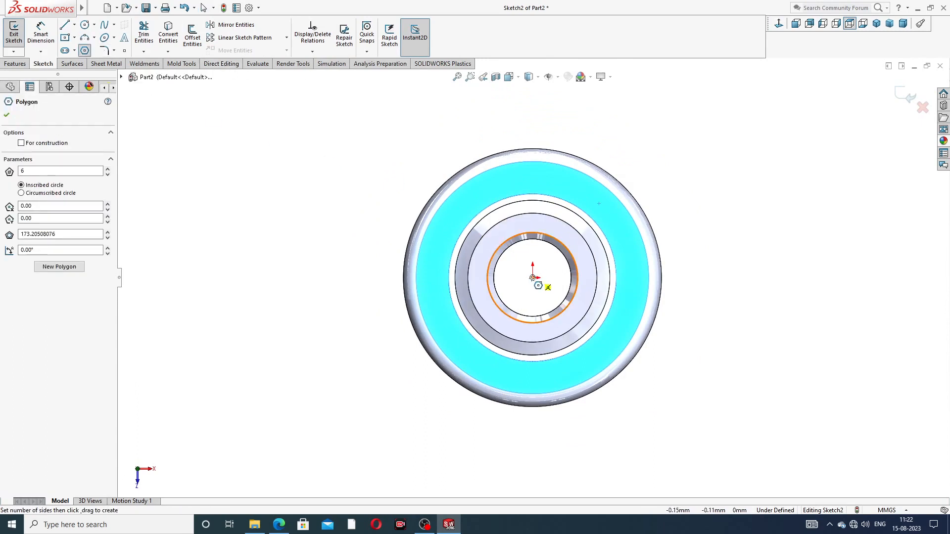
left_click(532, 278)
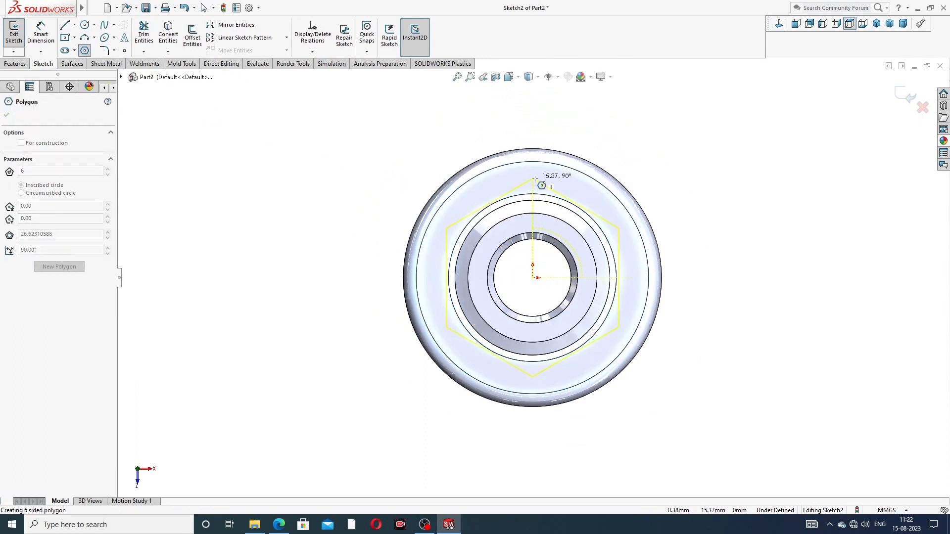
left_click(532, 177)
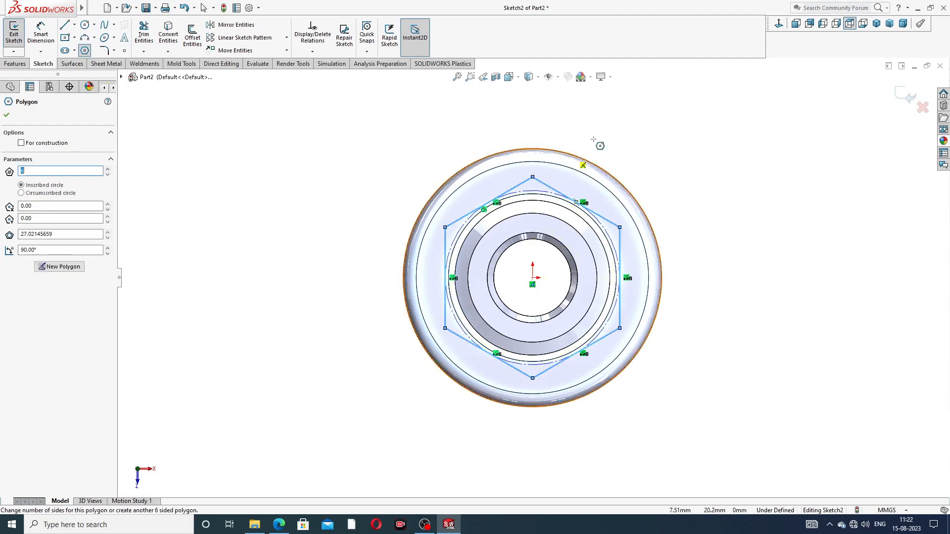
right_click(629, 139)
left_click(642, 134)
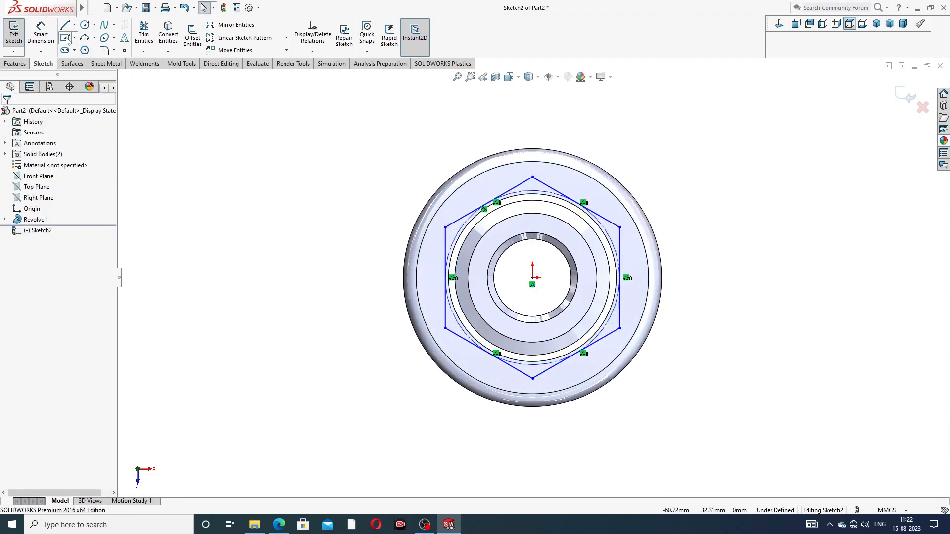
Step: Sketch a circle of about 10.7 mm radius centered on the origin inside the hexagon
left_click(85, 24)
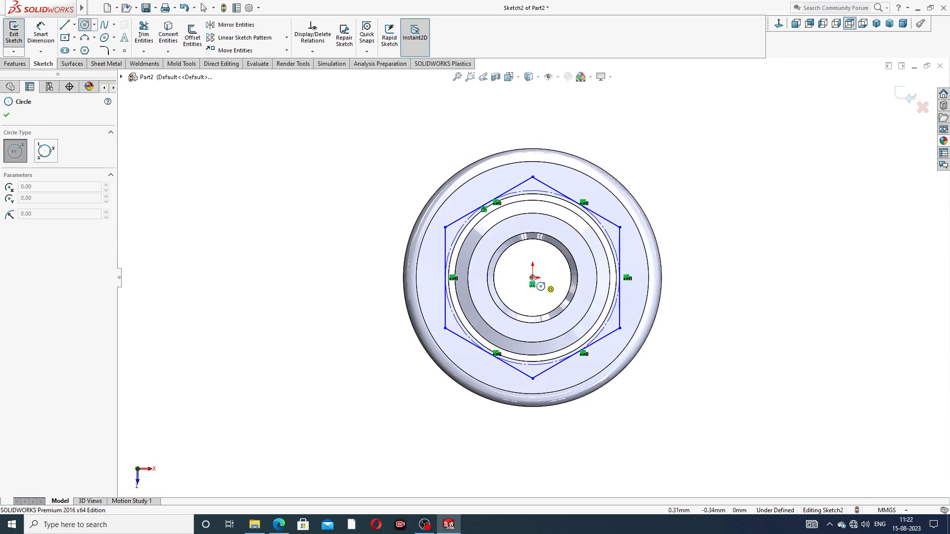
left_click(533, 277)
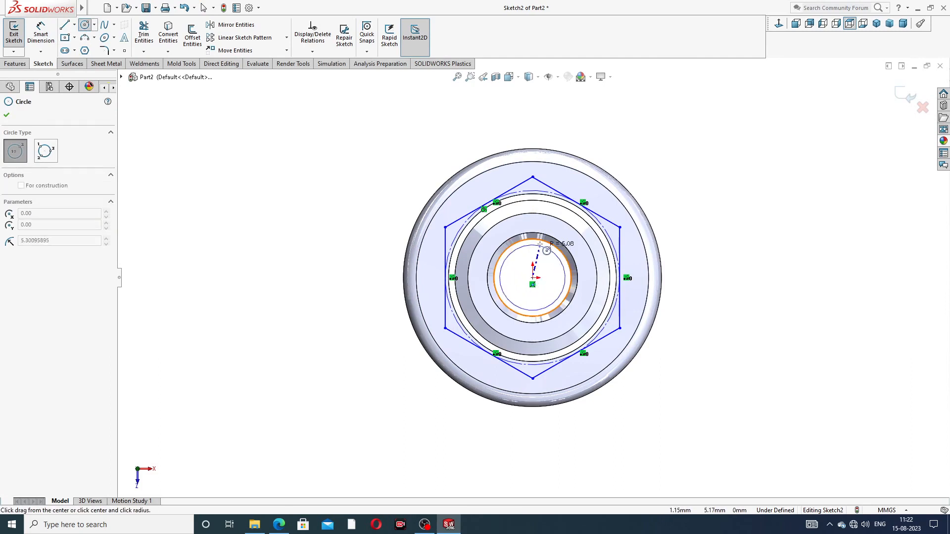
left_click(547, 210)
right_click(658, 149)
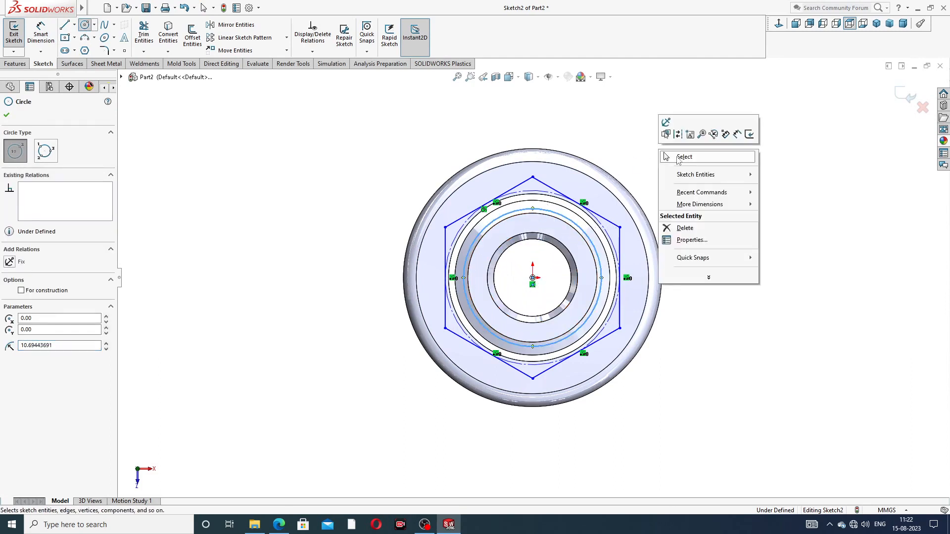
left_click(677, 160)
key("f")
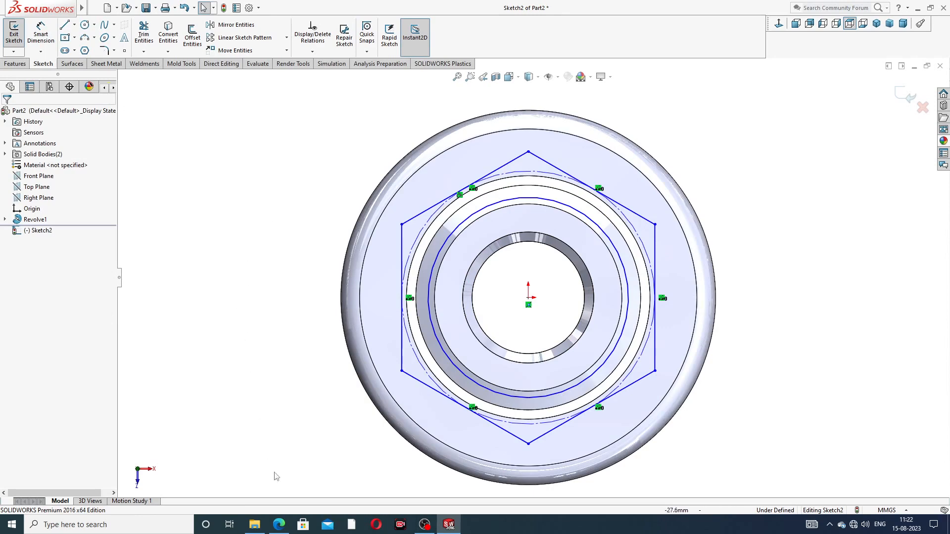
Step: Check the hexagon and bore dimensions in the Part-08 drawing PDF in Edge, then return to the SOLIDWORKS sketch
left_click(278, 524)
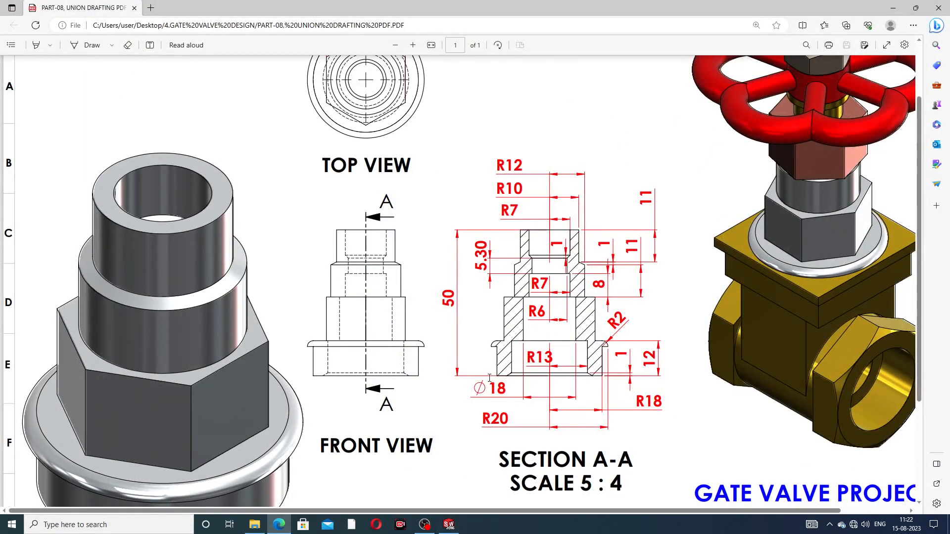
scroll(472, 335, "up", 3)
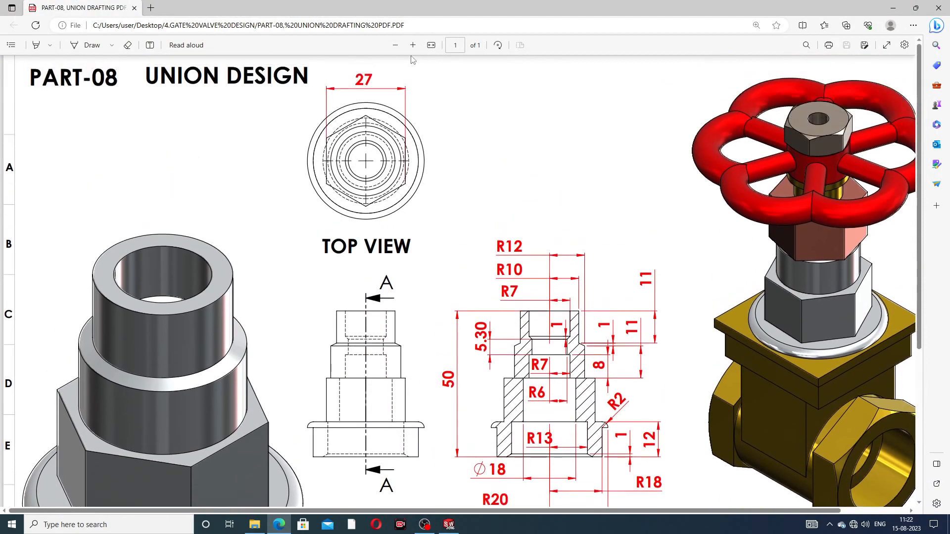
left_click(395, 45)
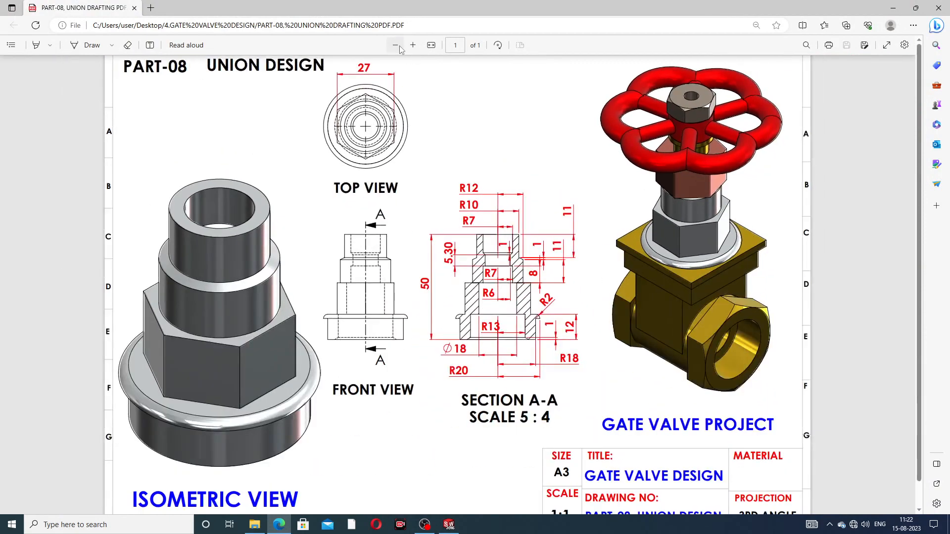
left_click(396, 45)
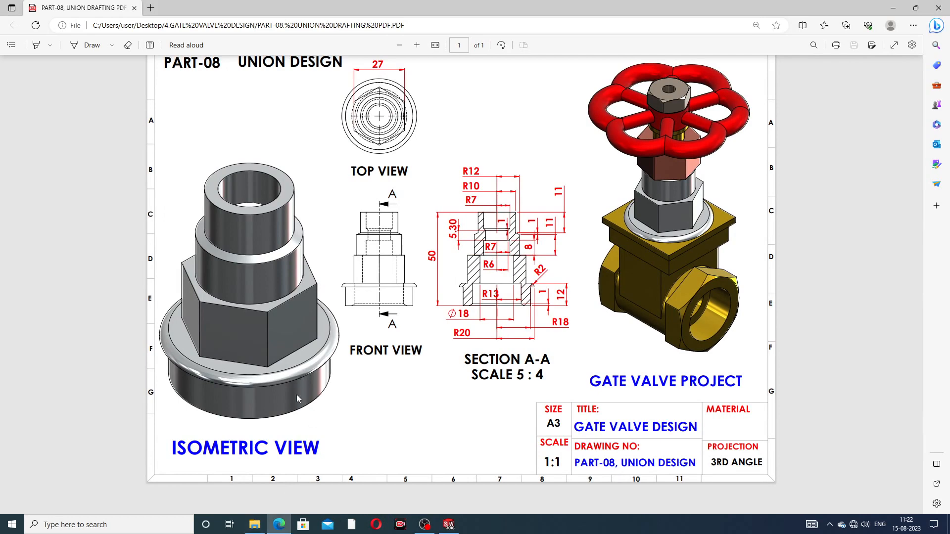
left_click(279, 526)
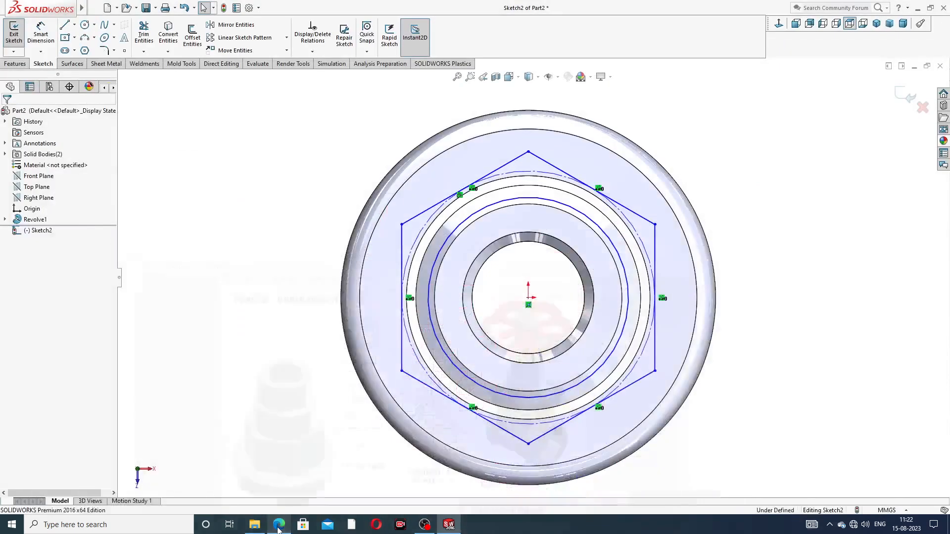
Step: Add a vertical relation between the hexagon's topmost vertex and the origin
left_click(48, 42)
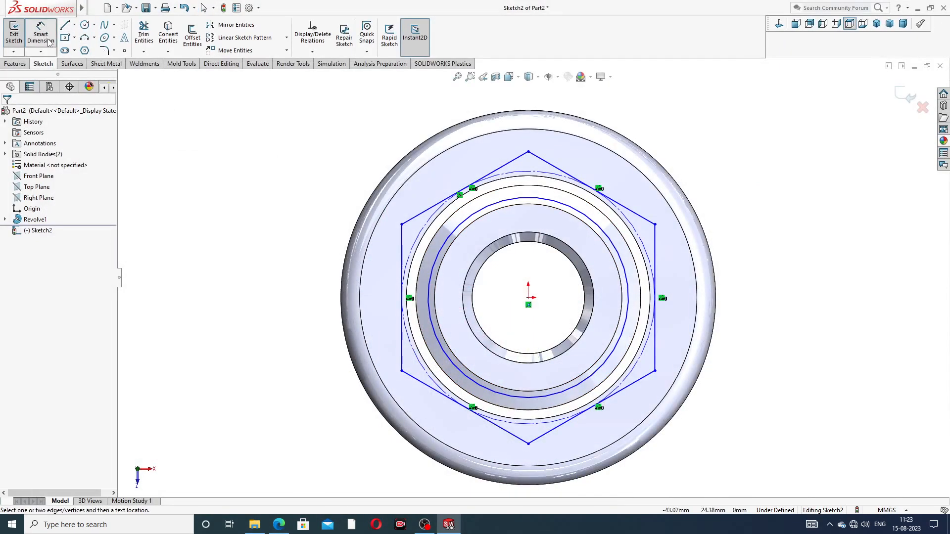
right_click(160, 121)
left_click(179, 145)
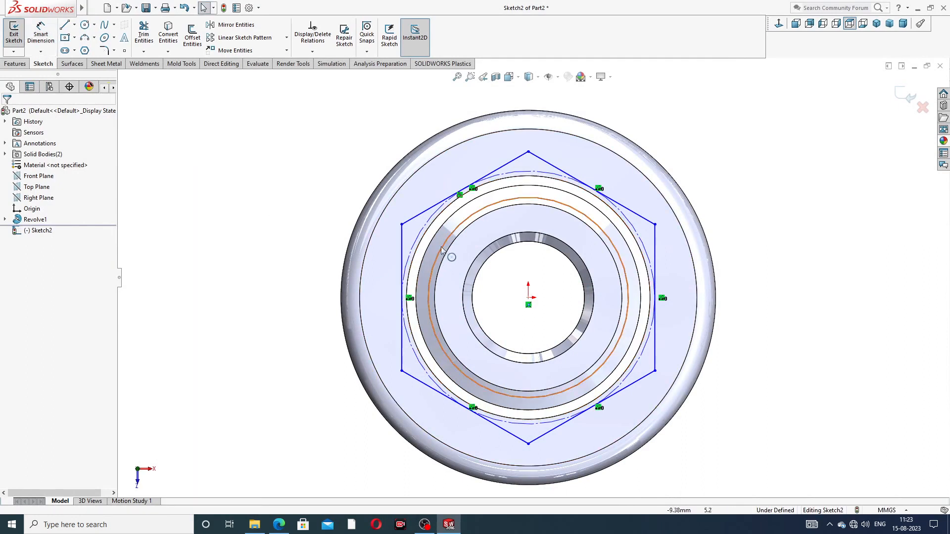
left_click(528, 153)
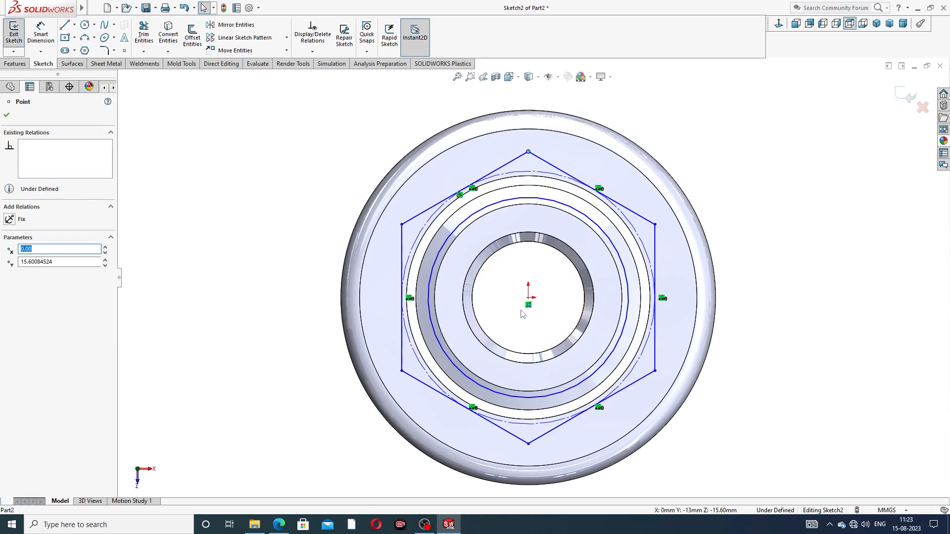
left_click(529, 297, "ctrl")
left_click(567, 257)
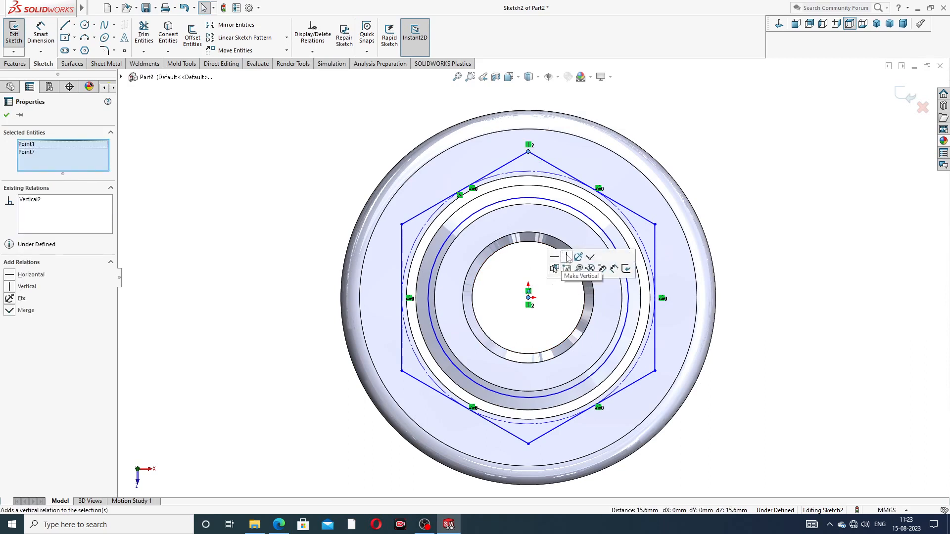
left_click(690, 167)
Step: Dimension the horizontal distance between the hexagon's two upper side vertices as 27 mm
left_click(41, 35)
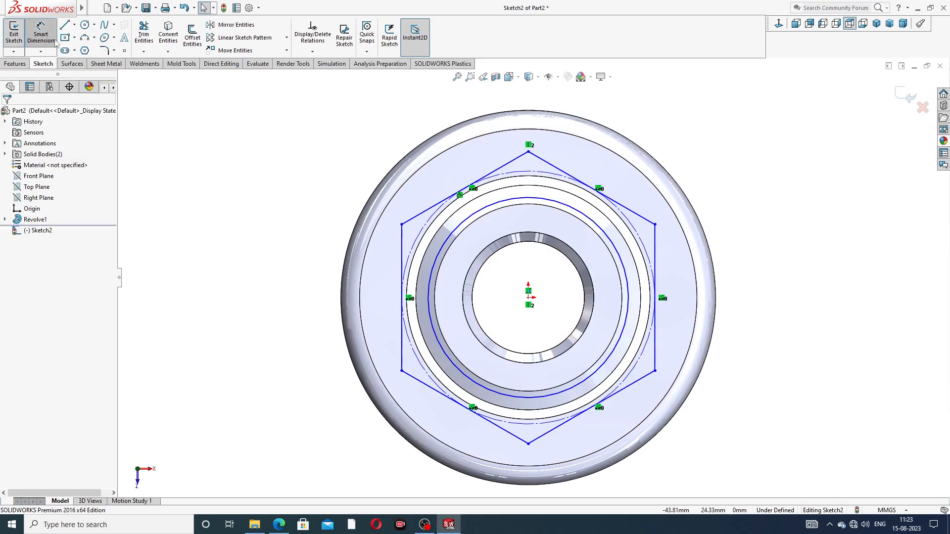
left_click(402, 225)
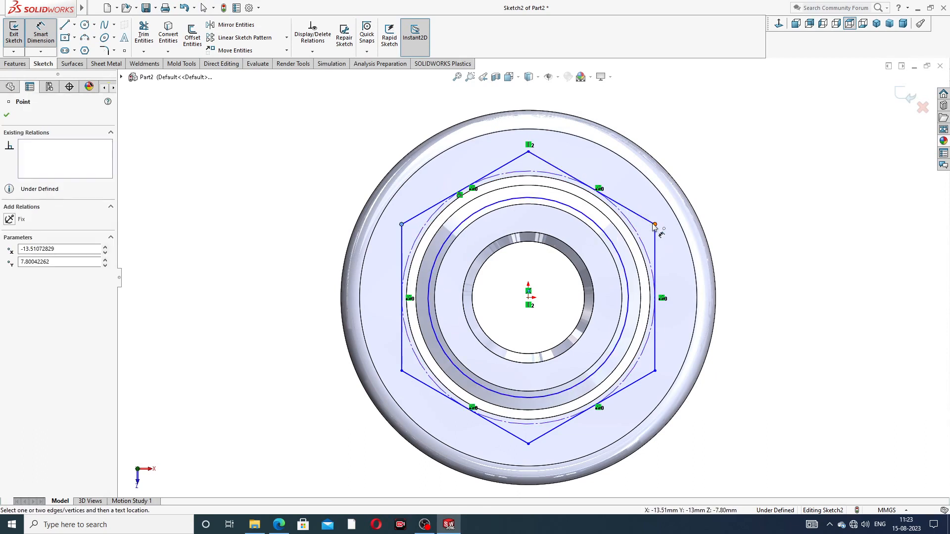
left_click(655, 224)
left_click(538, 104)
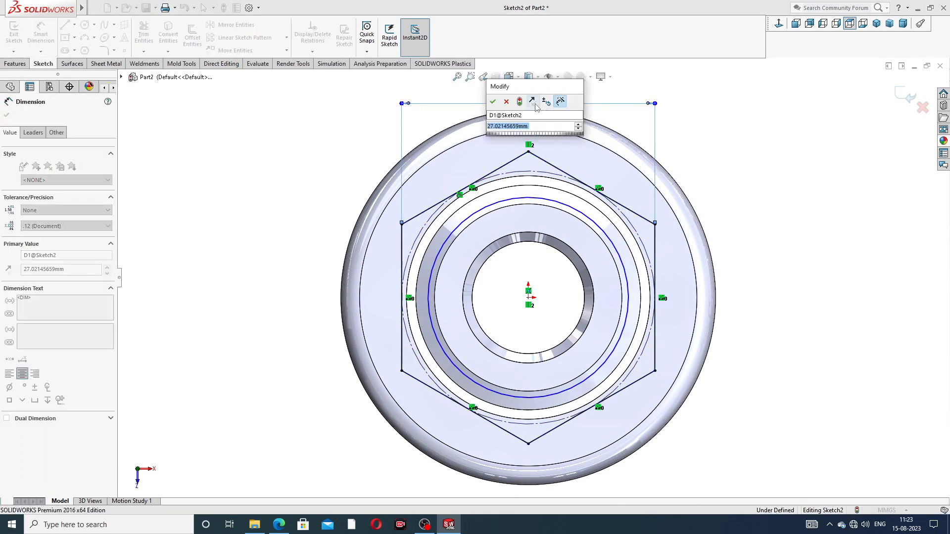
type("27")
key("Return")
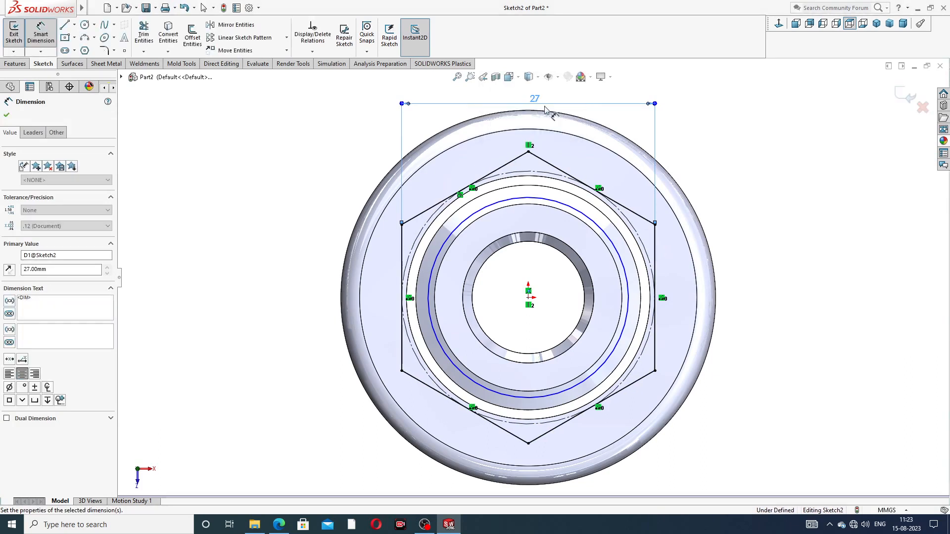
Step: Dimension the circle inside the hexagon to a diameter of 18 mm
left_click(612, 241)
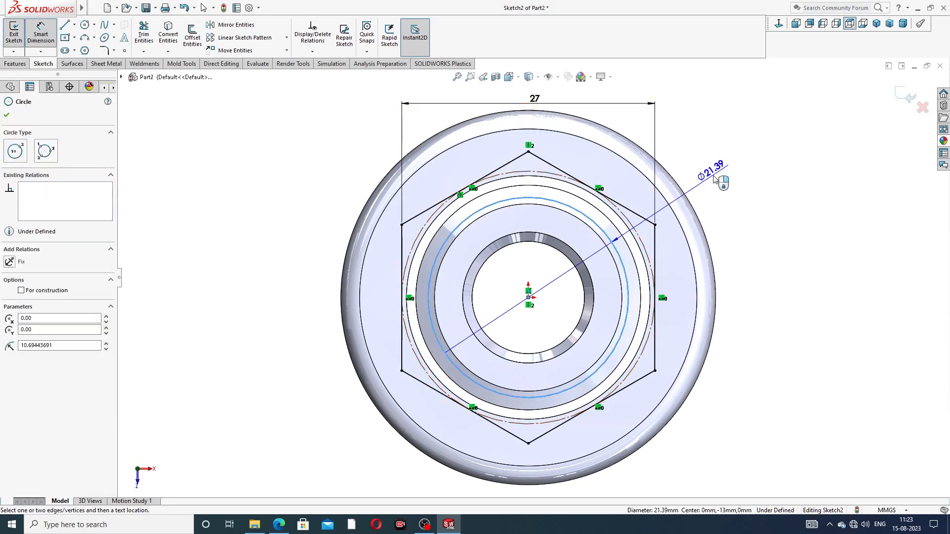
left_click(723, 180)
type("18")
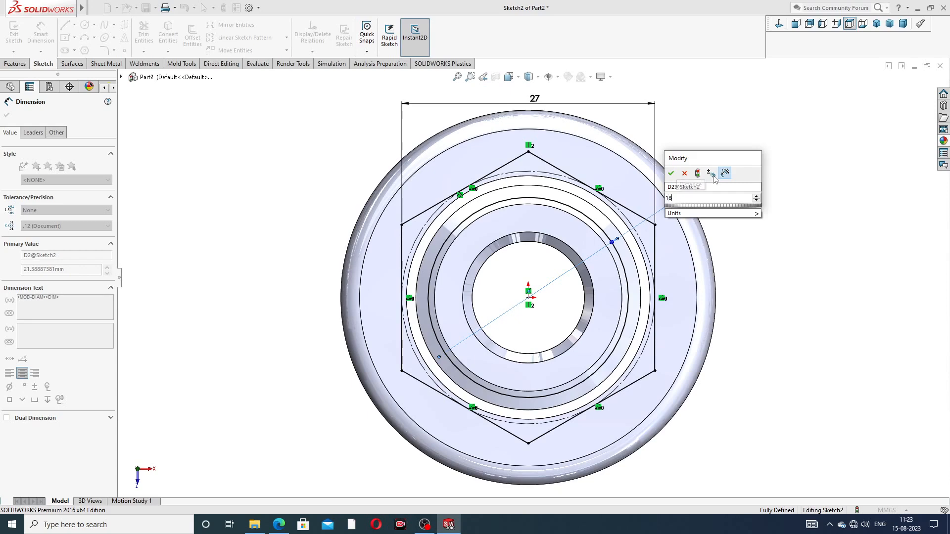
key("Return")
right_click(746, 120)
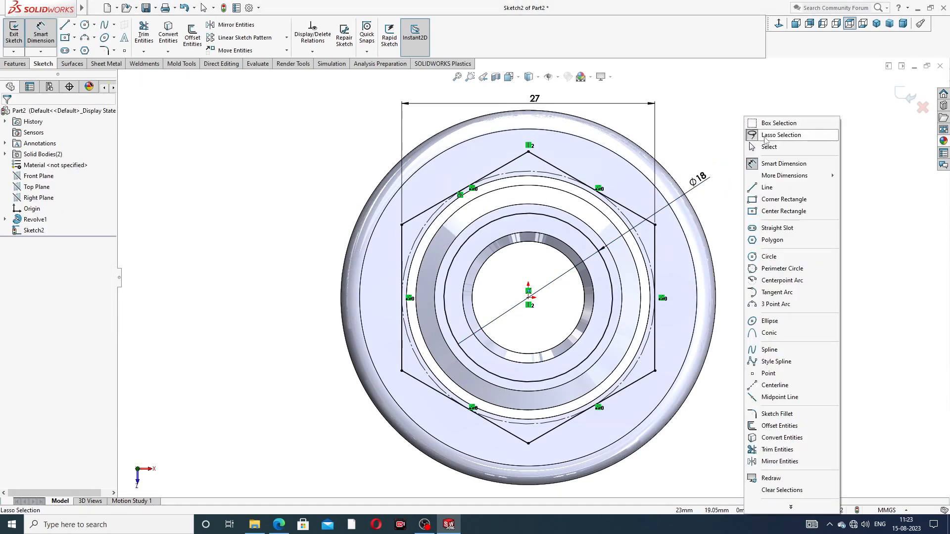
left_click(762, 146)
left_click(713, 169)
key("f")
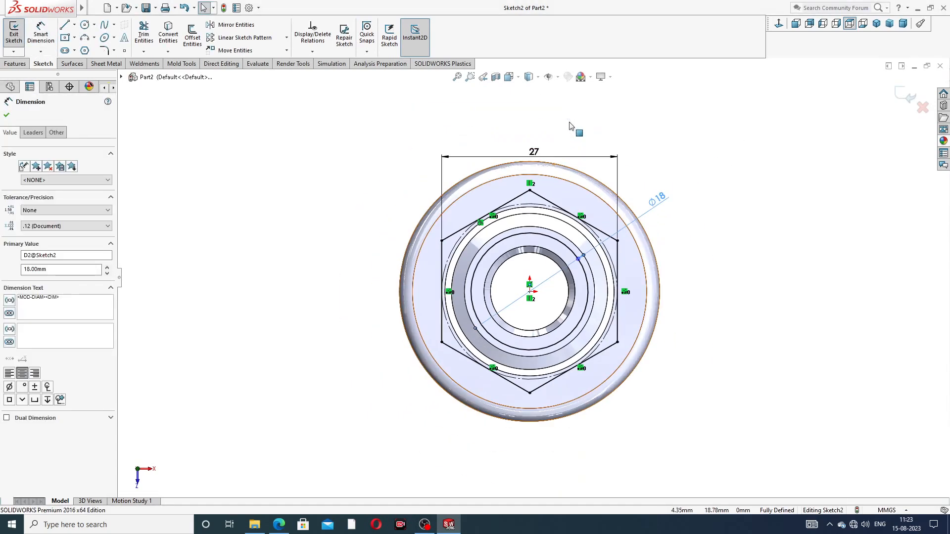
key("Escape")
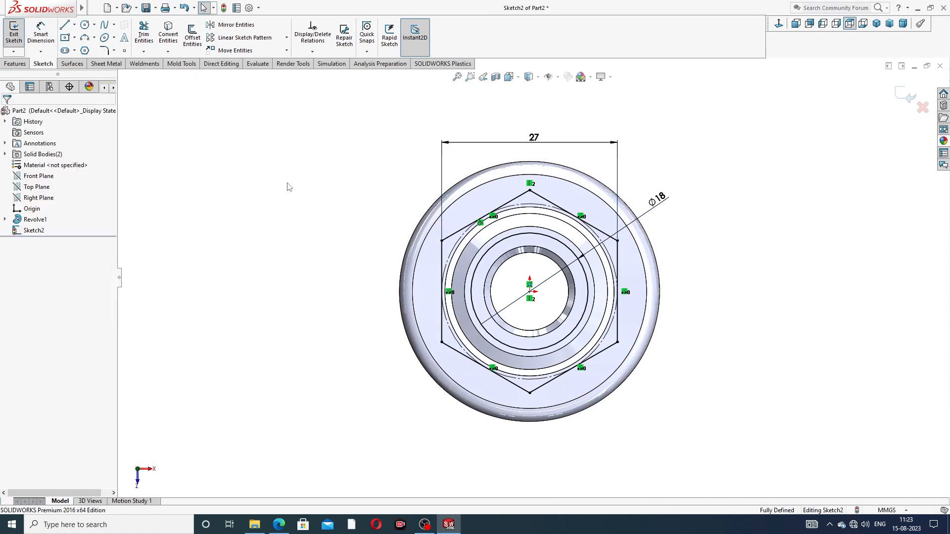
Step: Extrude the hexagon-and-bore sketch up to the facing end surface of the separate stepped body, merging the result
left_click(22, 64)
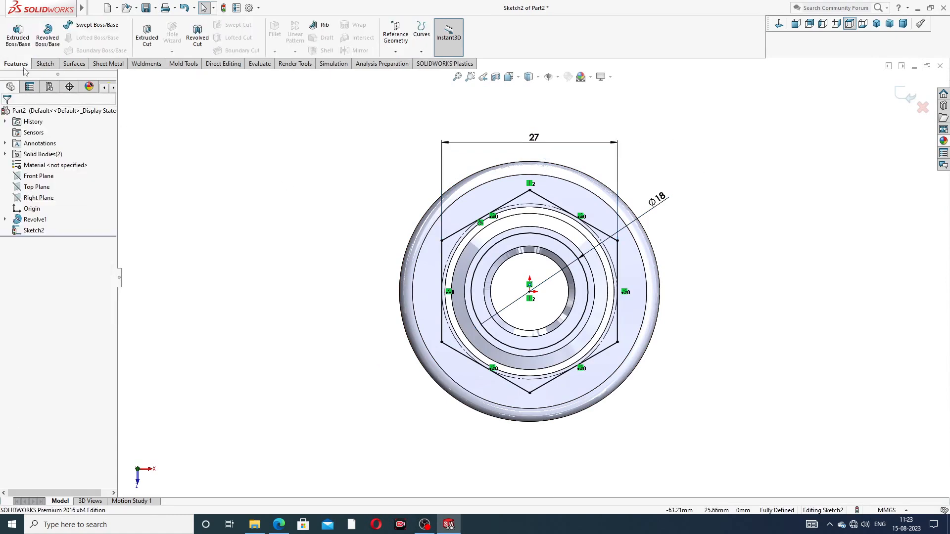
left_click(19, 35)
middle_click_drag(510, 258, 570, 179)
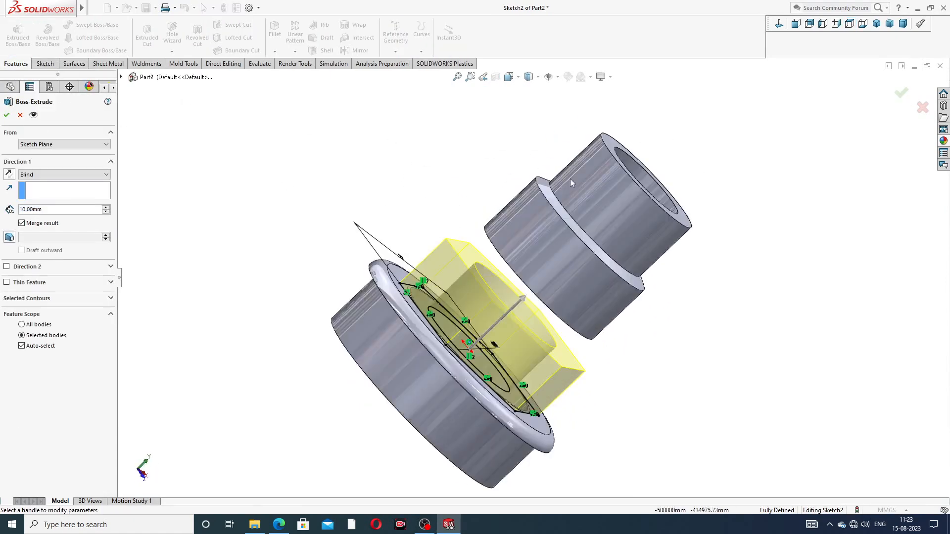
mouse_move(539, 278)
middle_mouse_down()
mouse_move(458, 206)
mouse_move(562, 202)
mouse_move(526, 233)
mouse_move(521, 265)
middle_mouse_up()
left_click(72, 176)
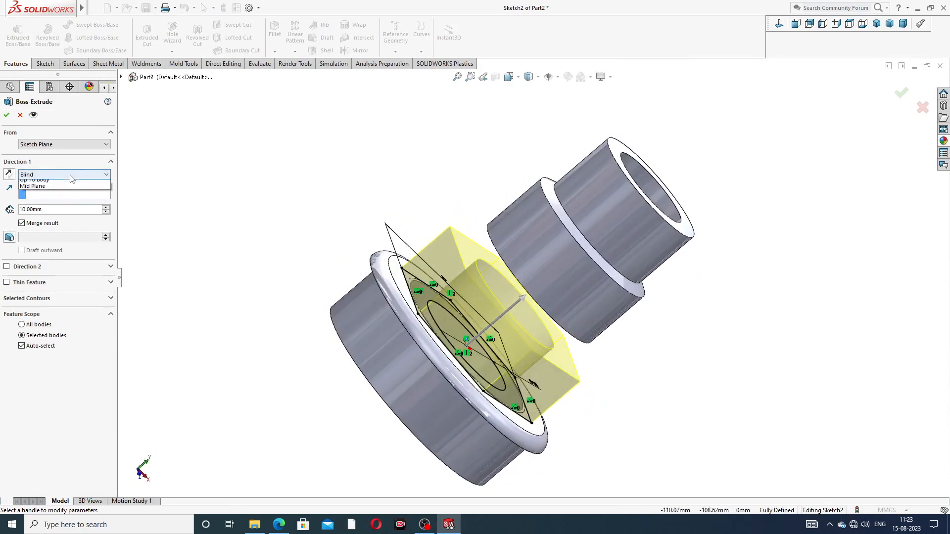
left_click(65, 212)
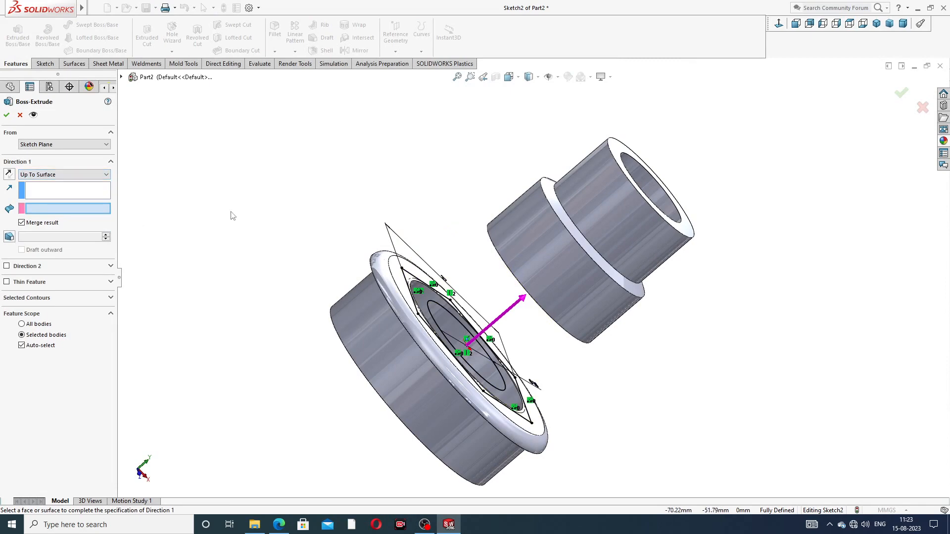
middle_click_drag(349, 195, 424, 158)
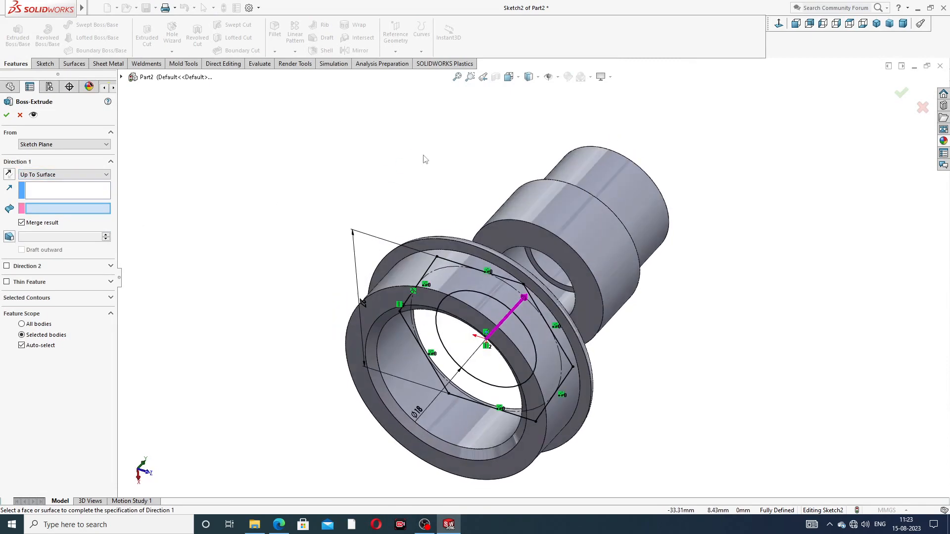
left_click(519, 230)
middle_click_drag(586, 222, 470, 206)
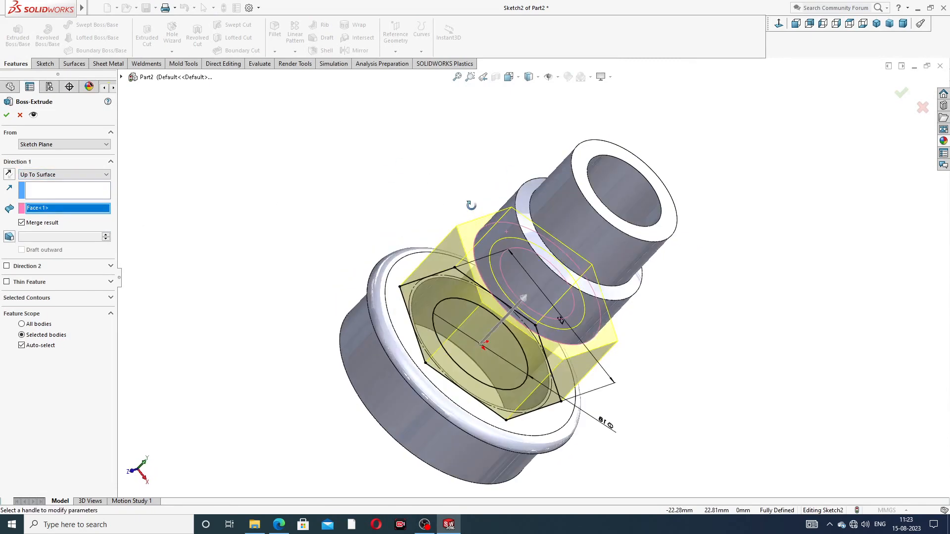
left_click(6, 115)
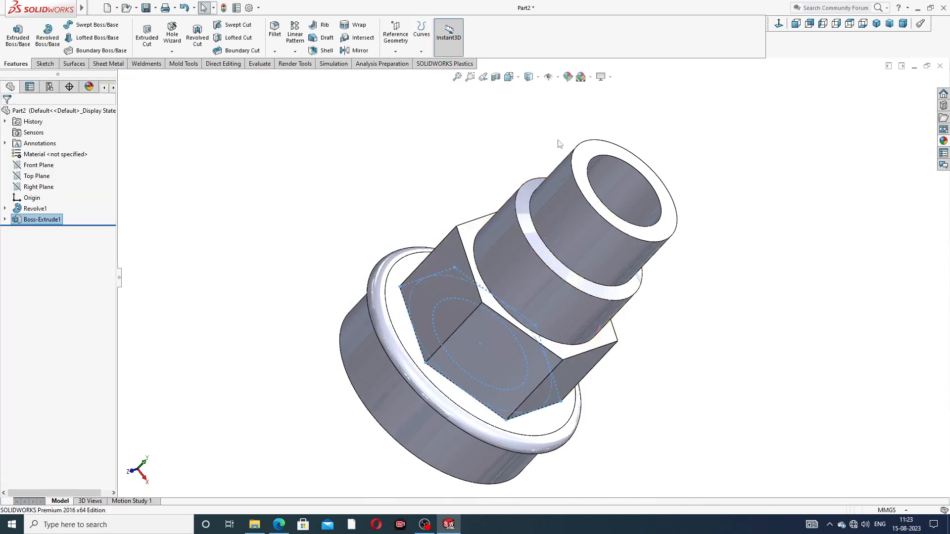
left_click(751, 226)
Step: Apply the polished nickel appearance to the whole union part
mouse_move(708, 318)
middle_mouse_down()
mouse_move(663, 164)
mouse_move(738, 217)
mouse_move(793, 210)
mouse_move(776, 134)
mouse_move(777, 172)
middle_mouse_up()
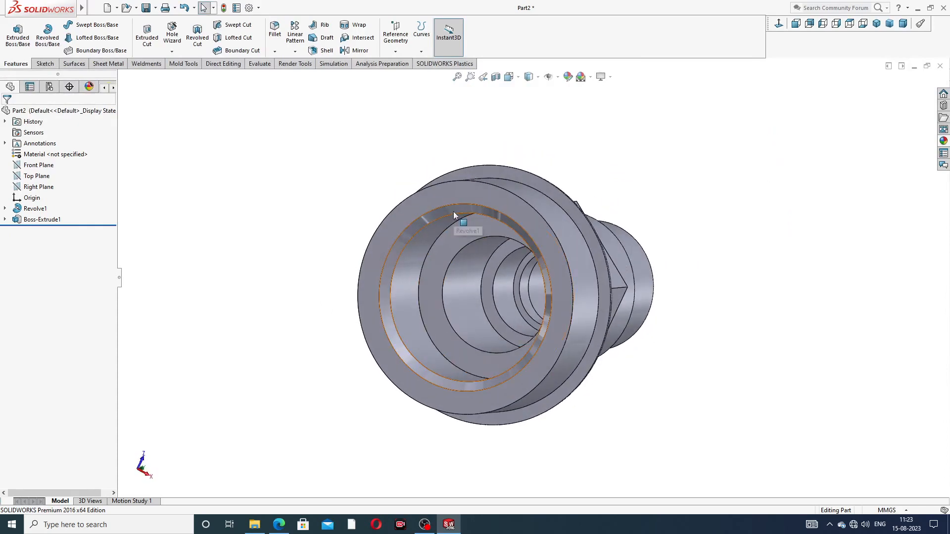
middle_click_drag(742, 211, 594, 134)
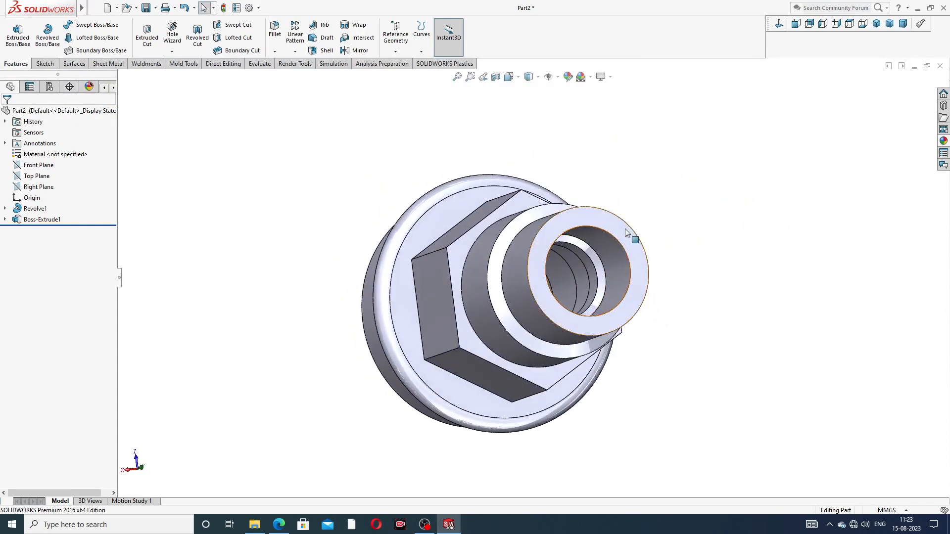
middle_click_drag(625, 230, 654, 213)
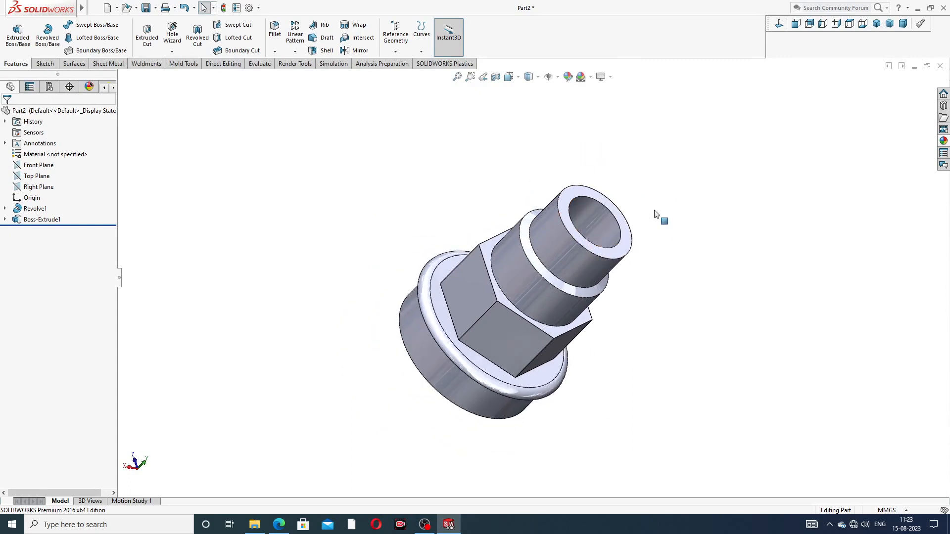
left_click(943, 141)
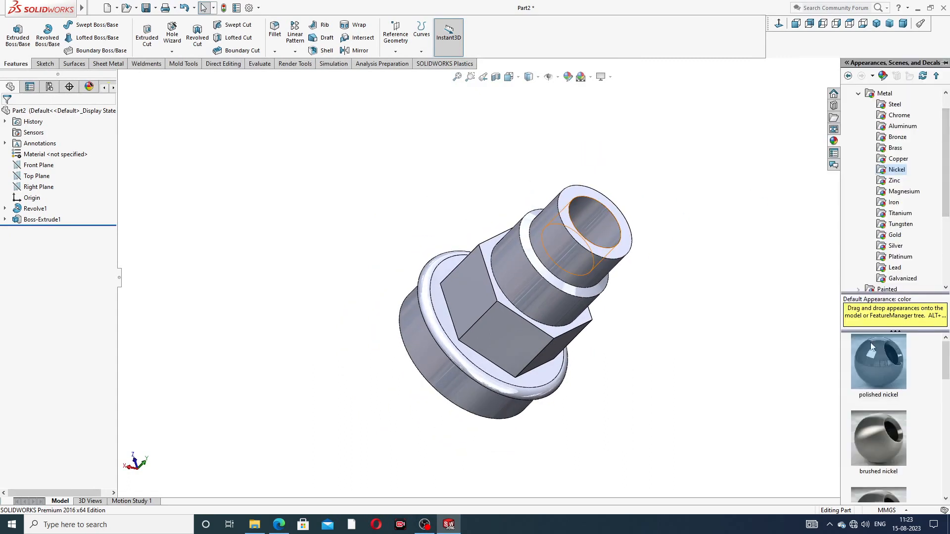
mouse_move(880, 366)
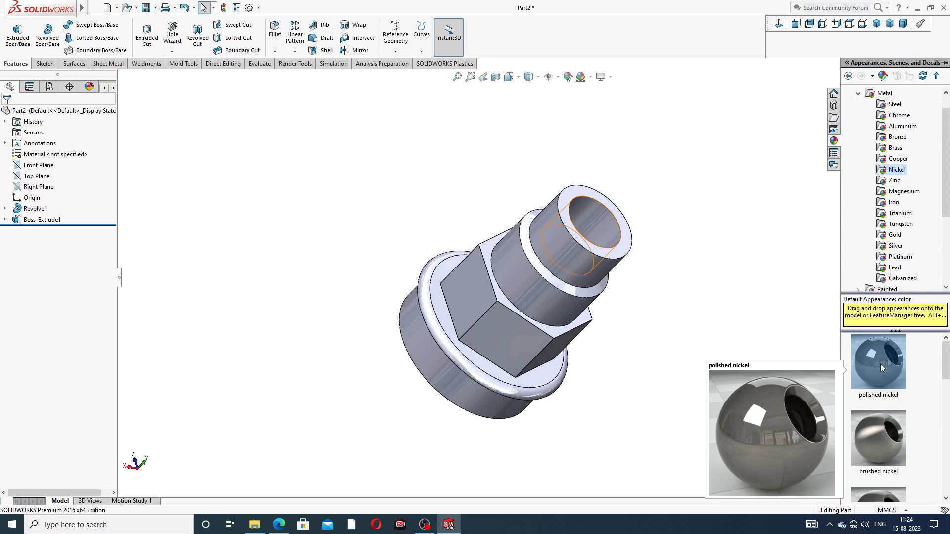
double_click(880, 366)
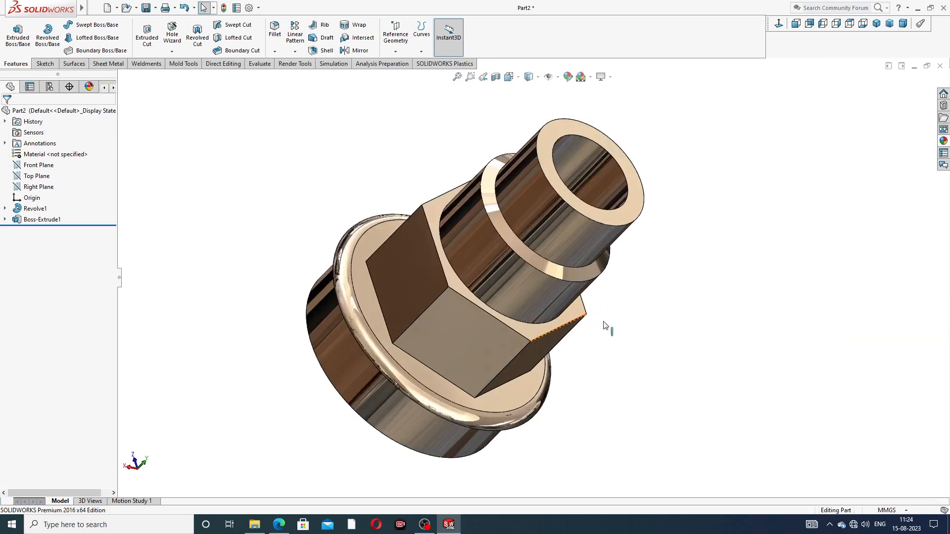
Step: Inspect the finished union from several angles, including isometric, and compare it with the Part-08 drawing PDF in Edge
middle_click_drag(615, 324, 659, 309)
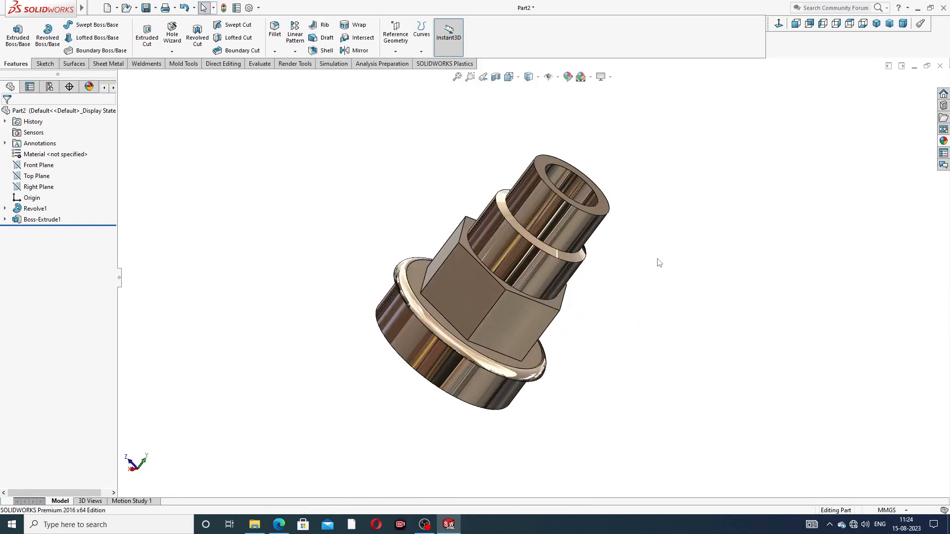
scroll(615, 242, "down", 2)
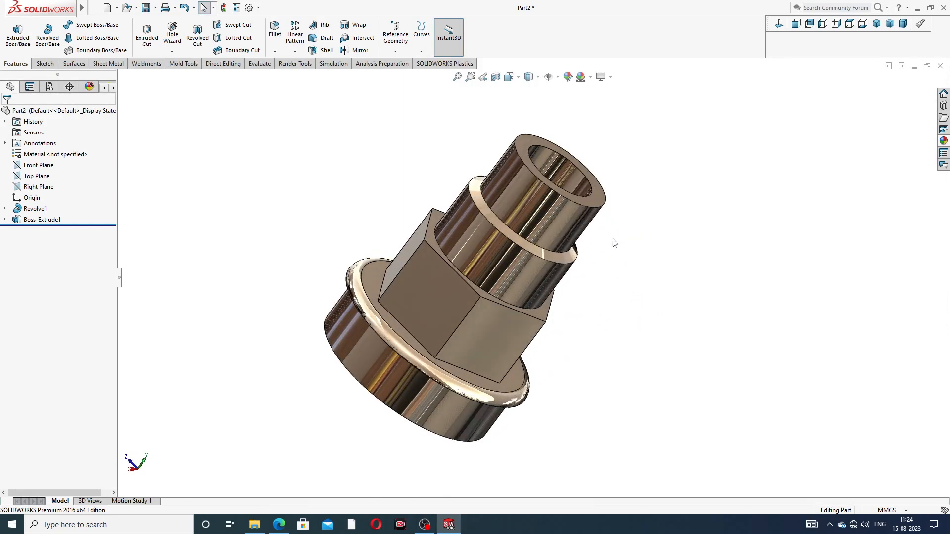
left_click(876, 23)
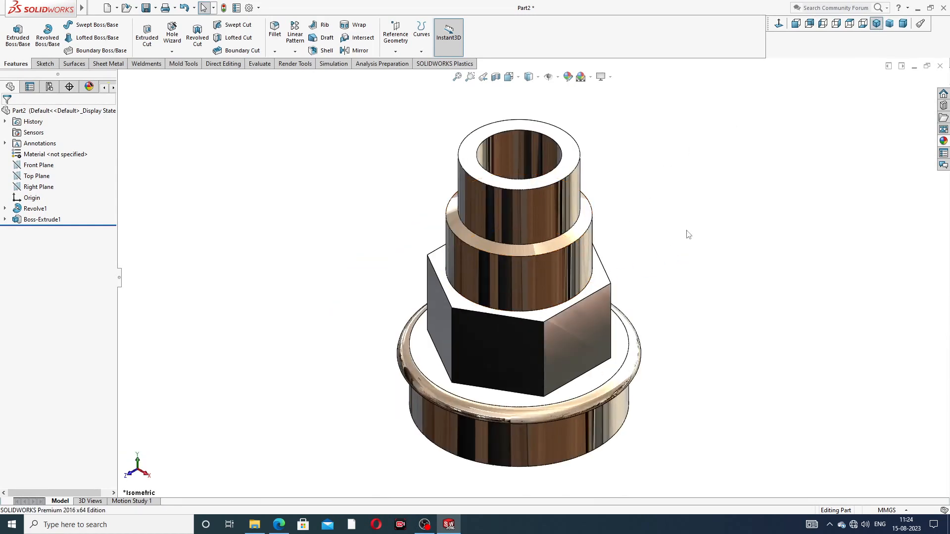
middle_click_drag(688, 234, 655, 178)
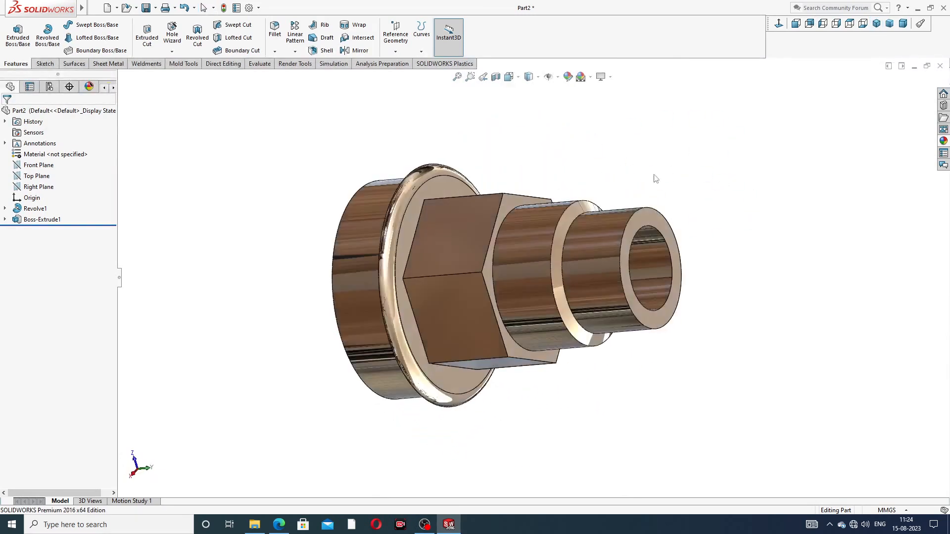
left_click(281, 525)
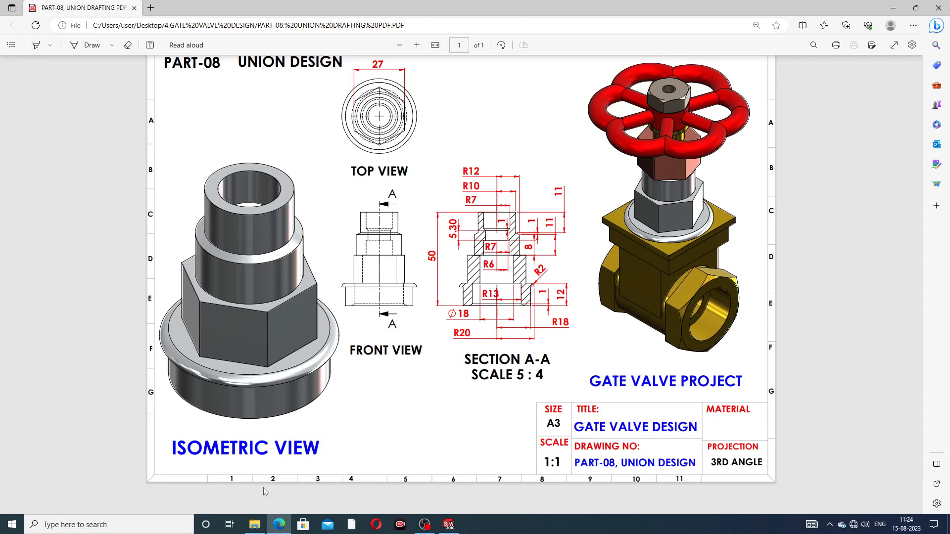
left_click(281, 525)
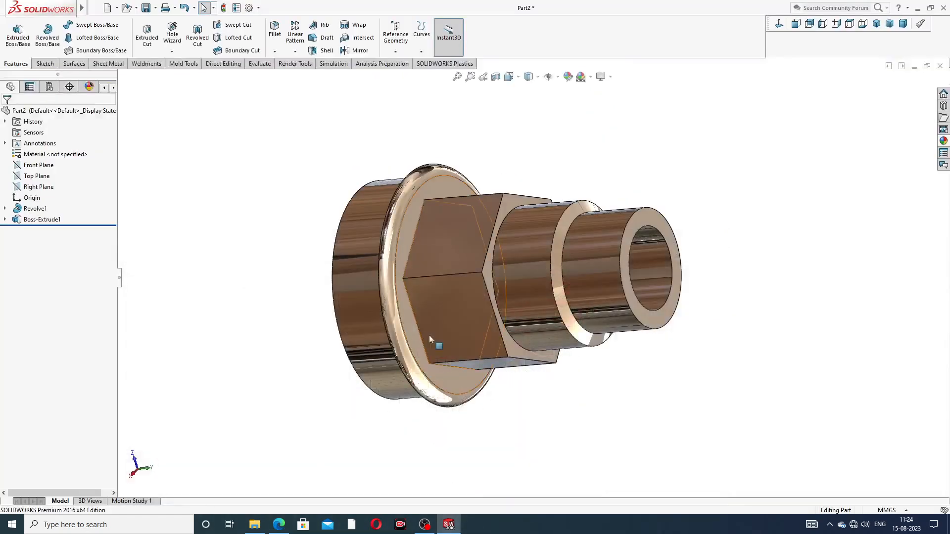
middle_click_drag(477, 297, 479, 271)
scroll(482, 275, "down", 1)
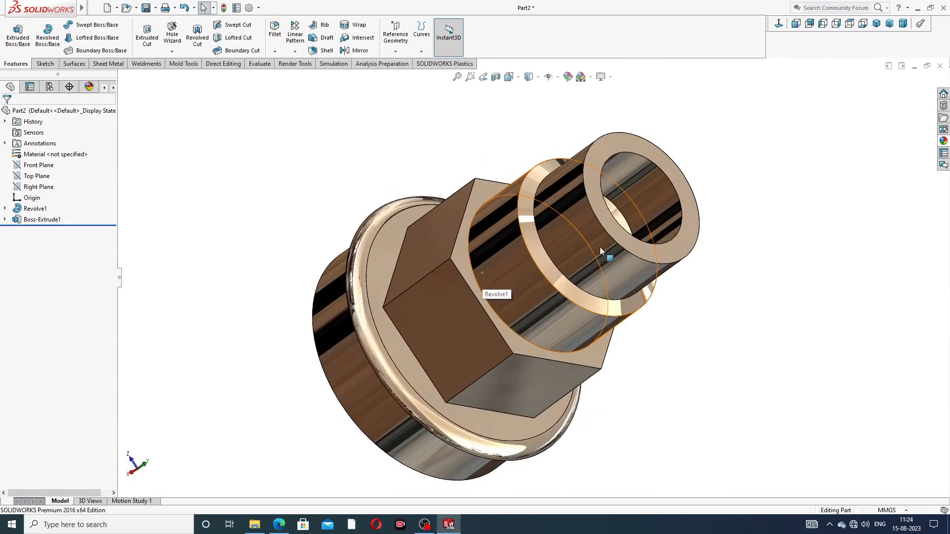
scroll(639, 298, "up", 3)
scroll(596, 371, "down", 1)
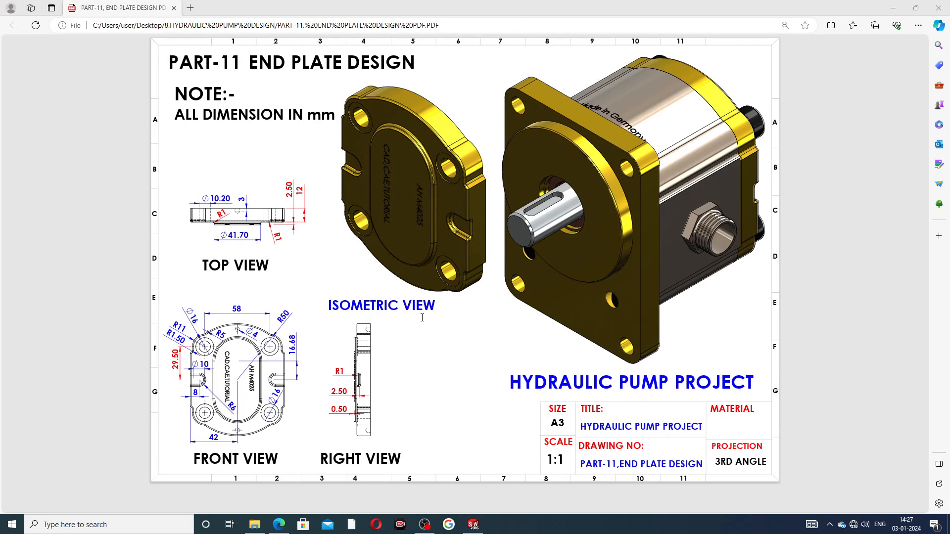
Step: Switch to SOLIDWORKS and examine the finished end plate's holes, side notches, raised oval and lettering from several angles
left_click(473, 524)
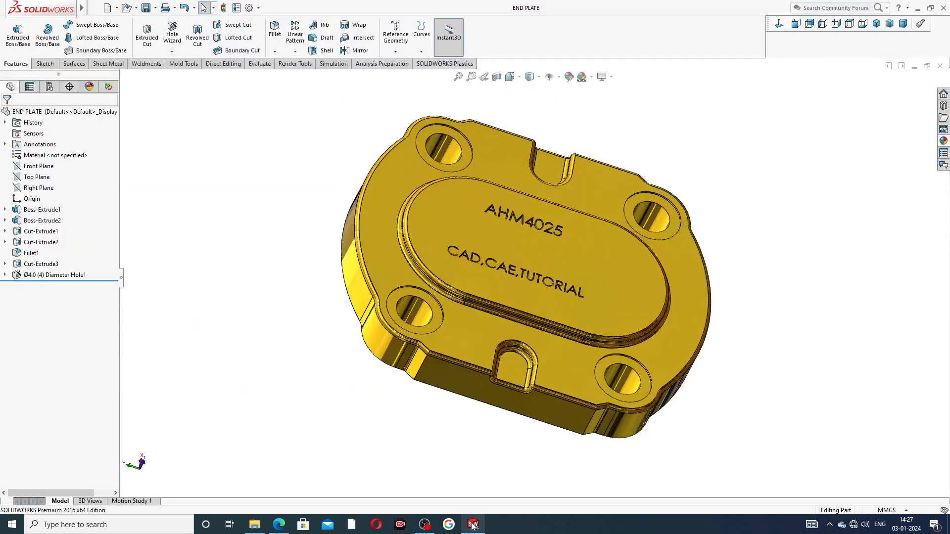
middle_click_drag(601, 304, 579, 268)
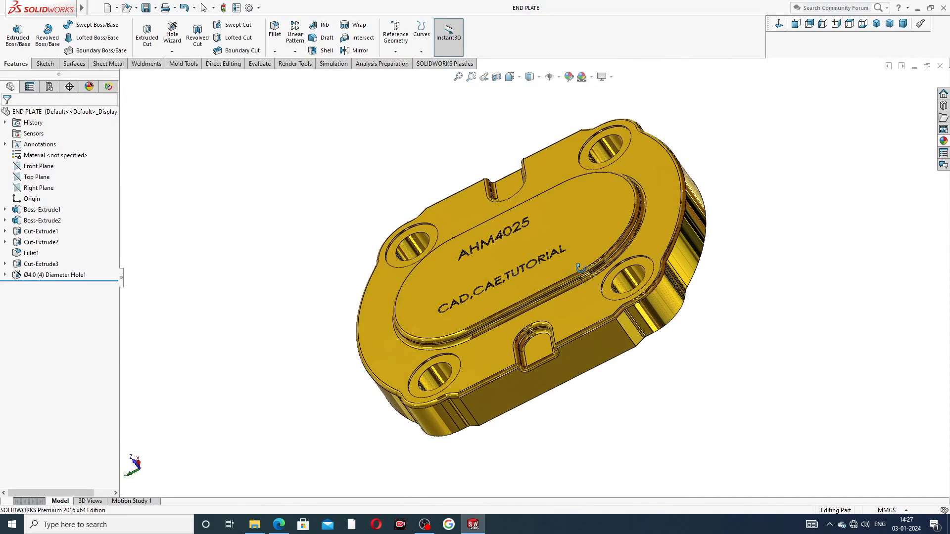
scroll(677, 230, "down", 2)
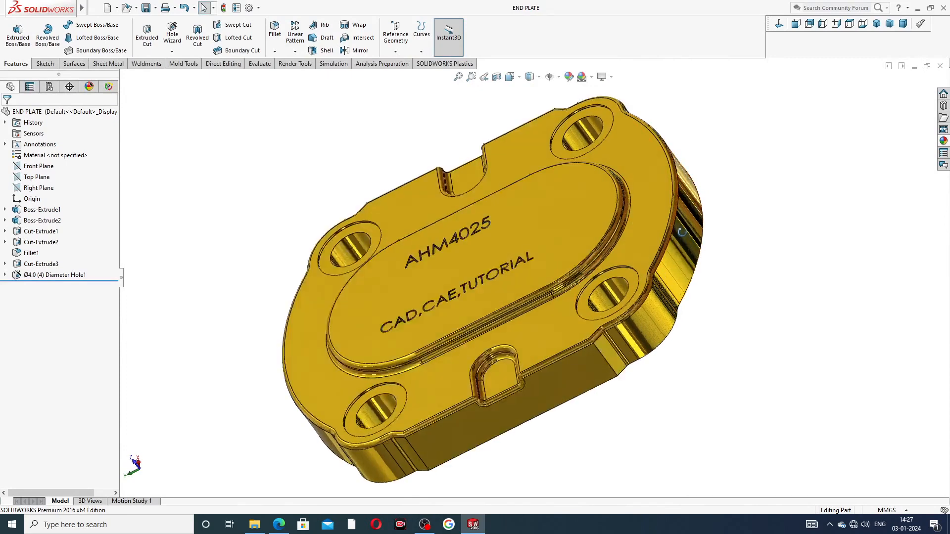
middle_click_drag(681, 232, 693, 190)
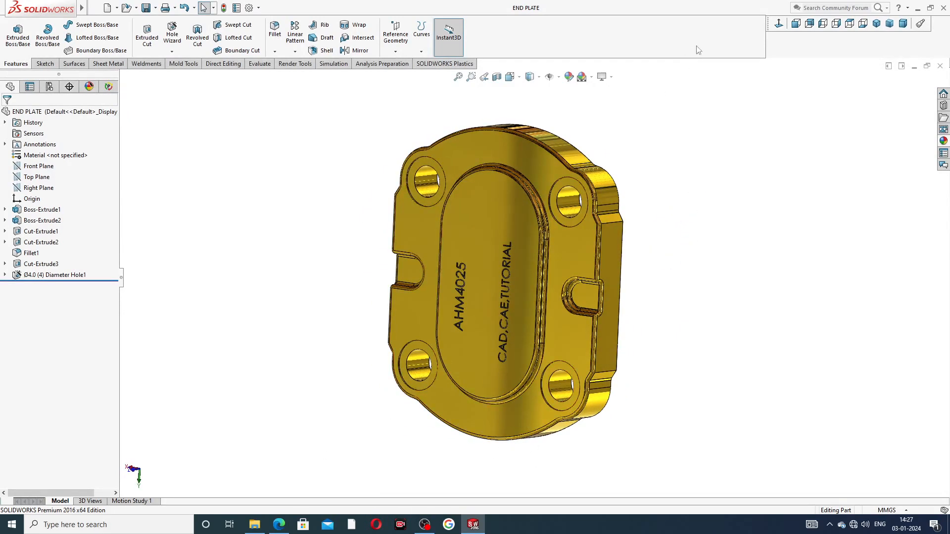
left_click(778, 25)
middle_click_drag(609, 194, 570, 347)
scroll(569, 307, "down", 1)
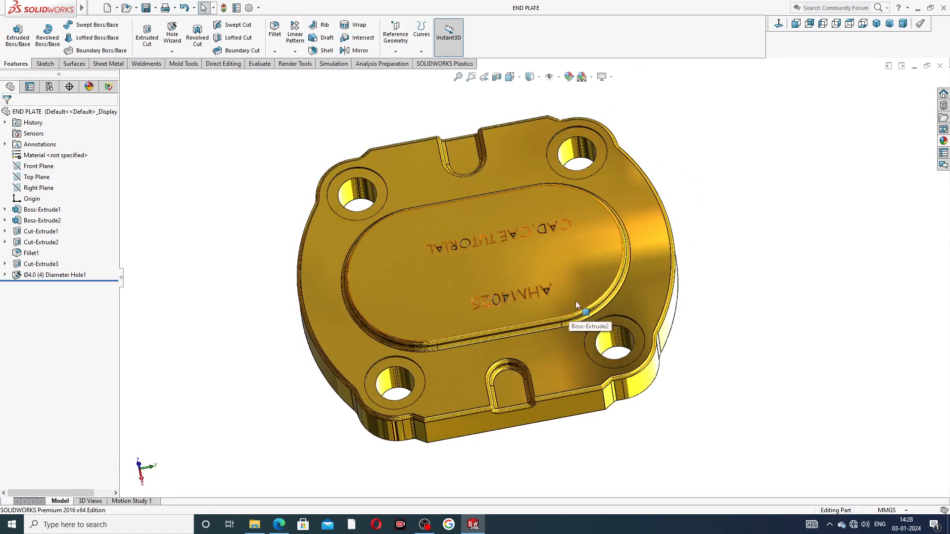
scroll(574, 300, "down", 2)
scroll(589, 278, "up", 3)
middle_click_drag(588, 278, 488, 242)
scroll(482, 275, "down", 3)
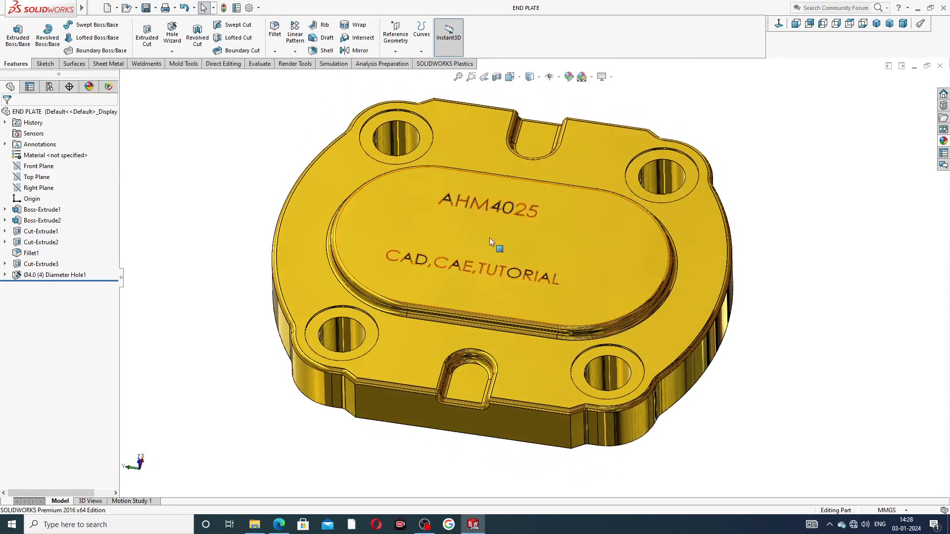
scroll(489, 238, "up", 1)
scroll(489, 237, "down", 1)
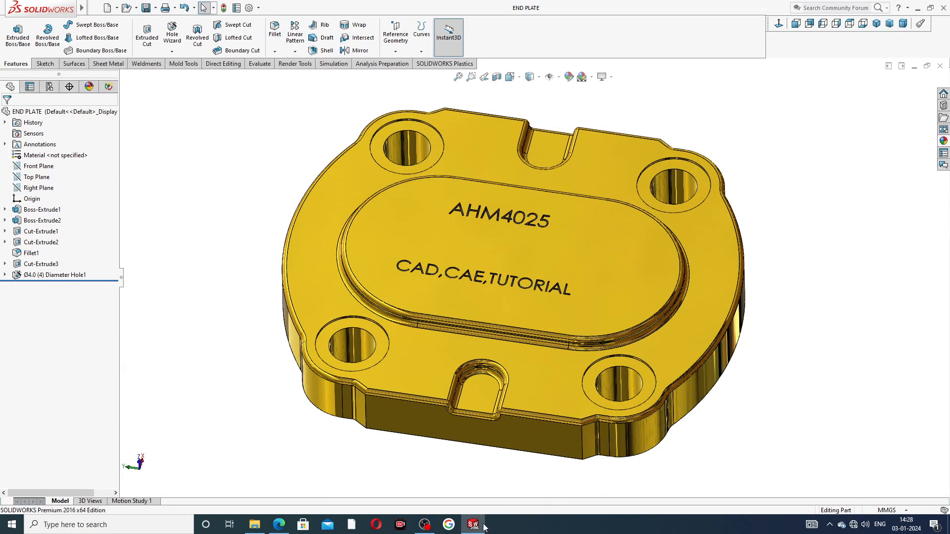
Step: Close the finished end plate and create a new part document with the Plain White scene
left_click(940, 66)
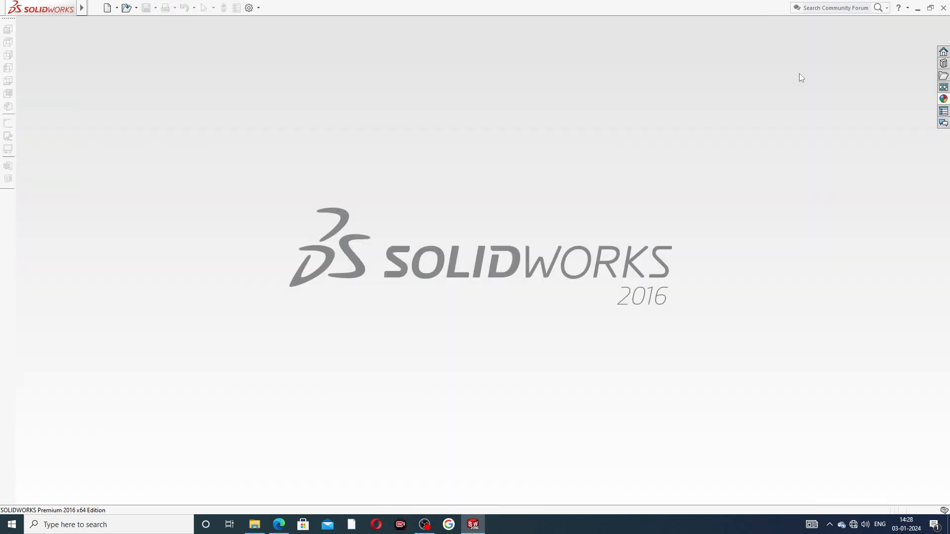
left_click(107, 8)
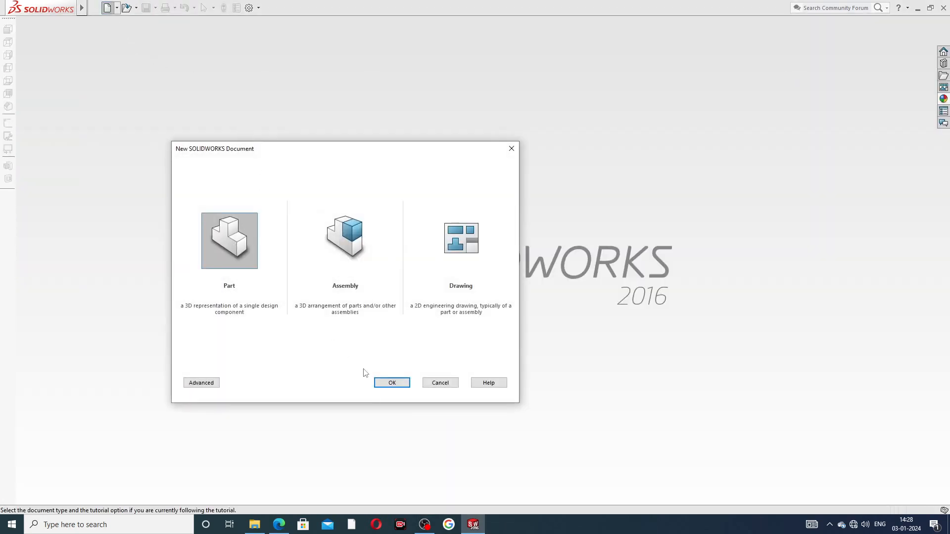
left_click(391, 382)
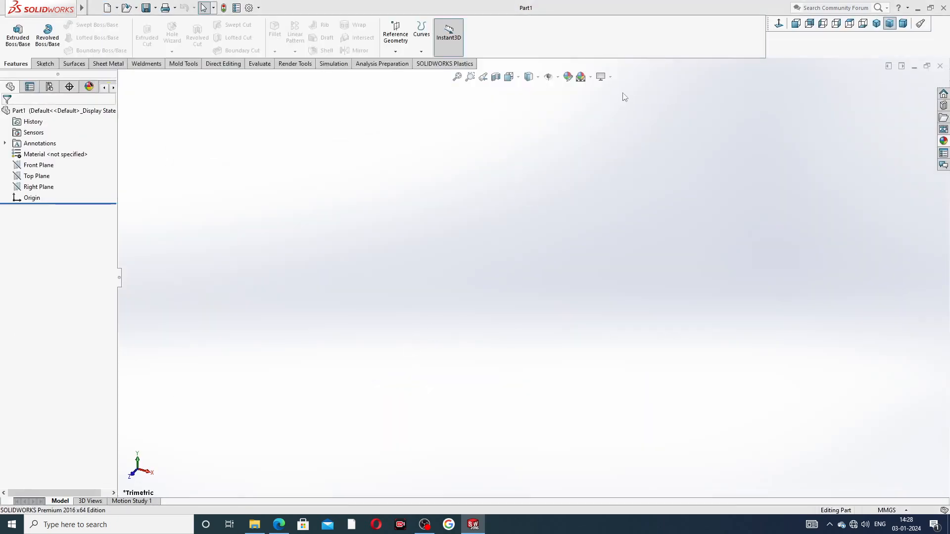
left_click(592, 78)
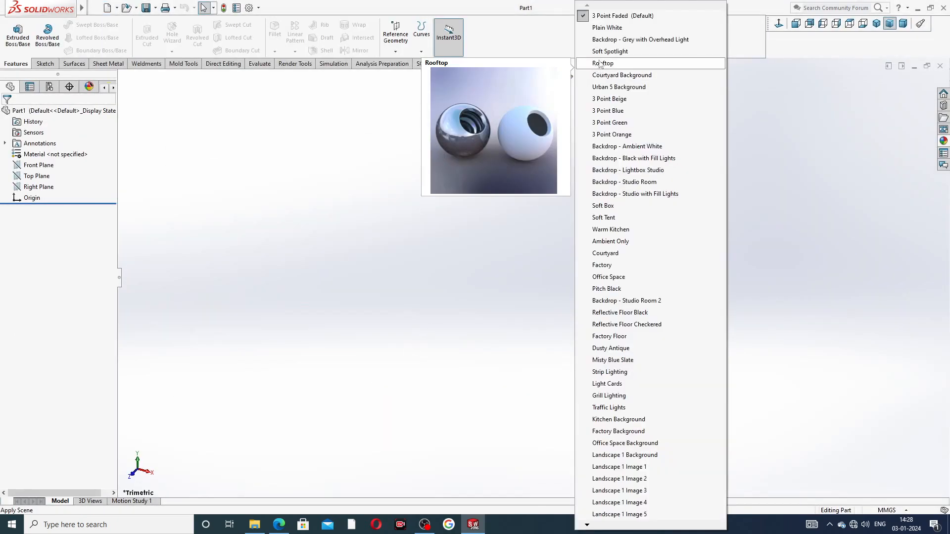
left_click(602, 29)
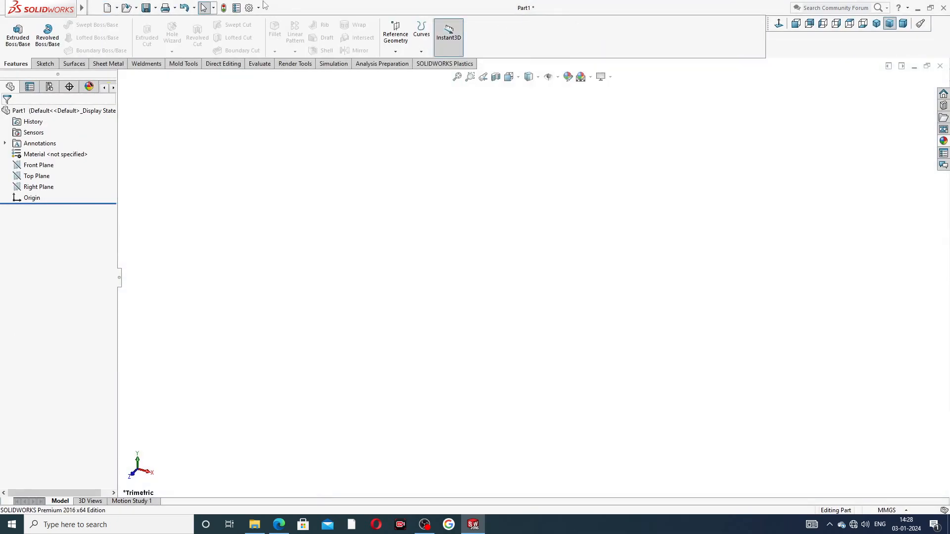
Step: Raise both image quality resolutions, shaded/draft and wireframe, to their highest settings in the document properties
left_click(250, 8)
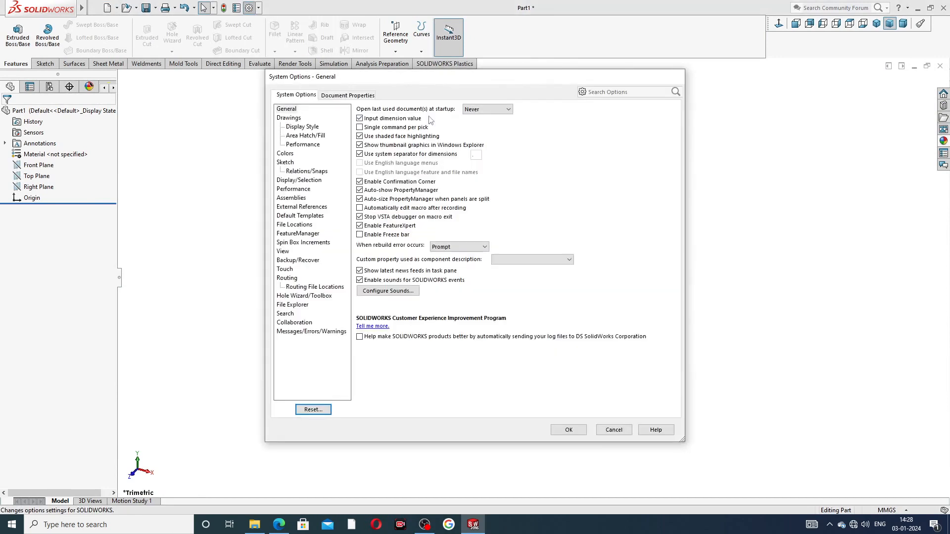
left_click(366, 96)
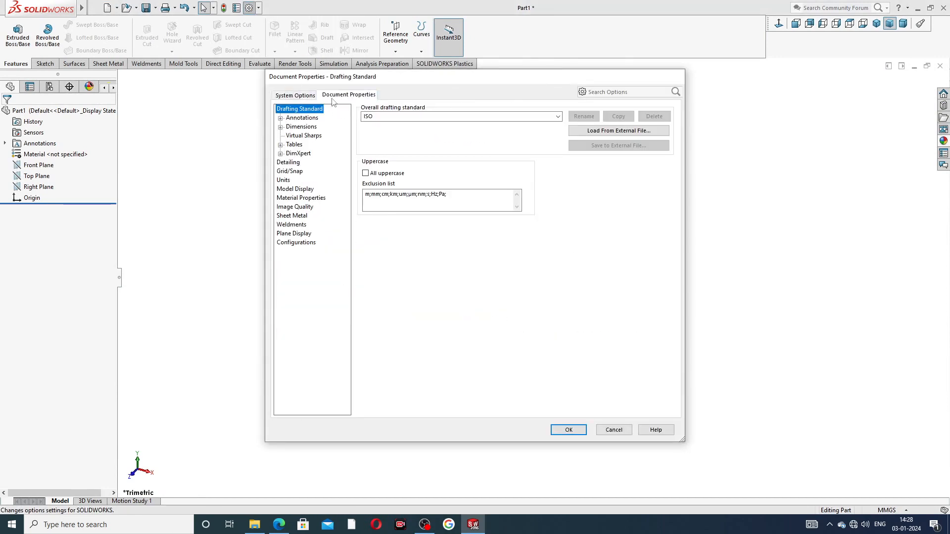
left_click(302, 207)
left_click_drag(444, 123, 545, 124)
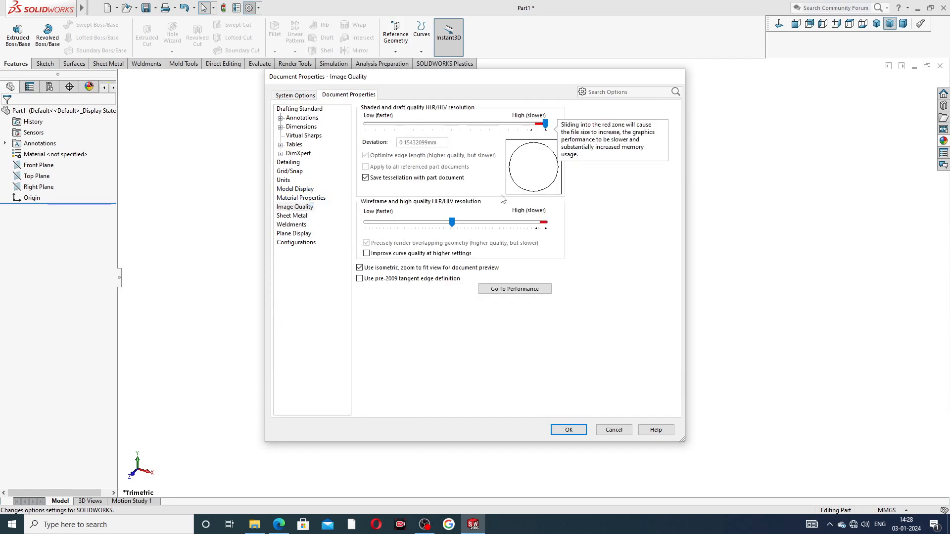
left_click_drag(452, 222, 545, 223)
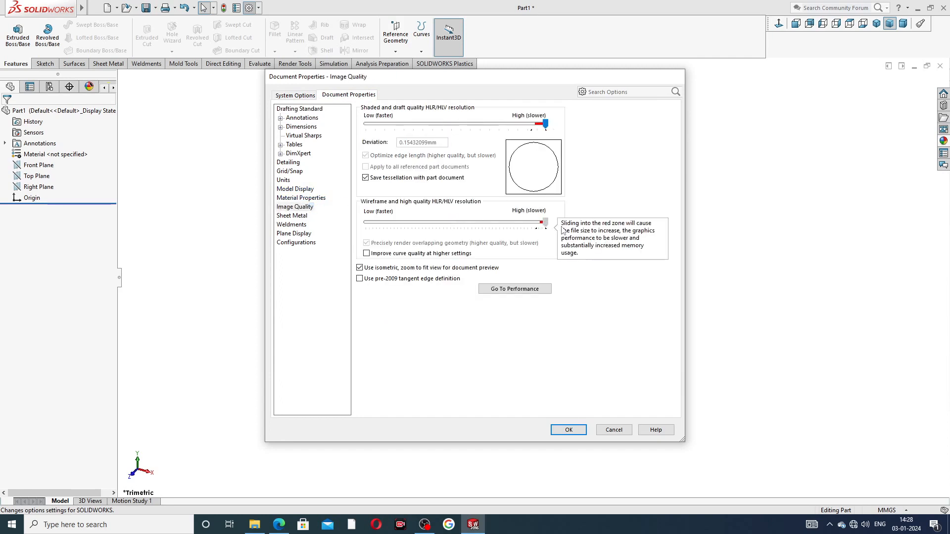
left_click(569, 430)
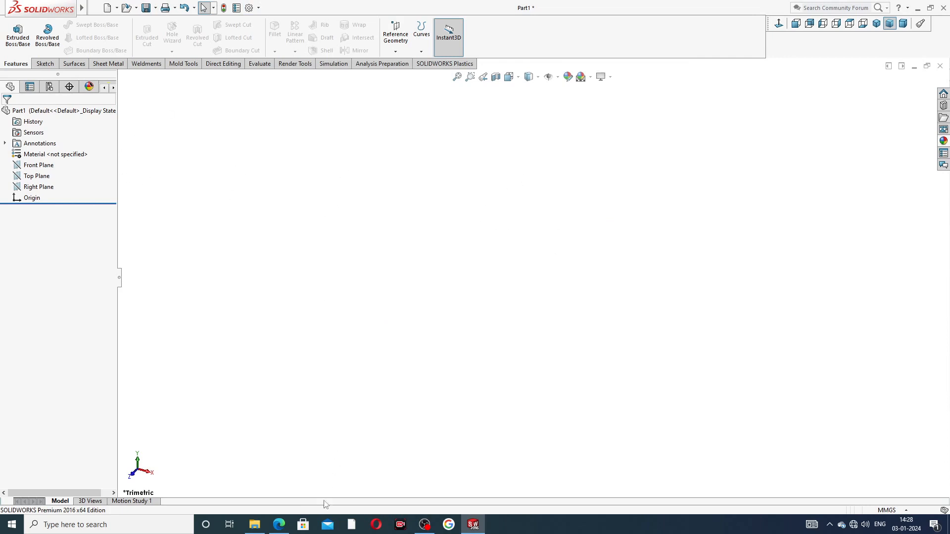
Step: Check the Part-11 drawing PDF in Edge, and sketch a vertical centerline about 74 mm long and a horizontal one from the origin on the Front Plane
left_click(280, 524)
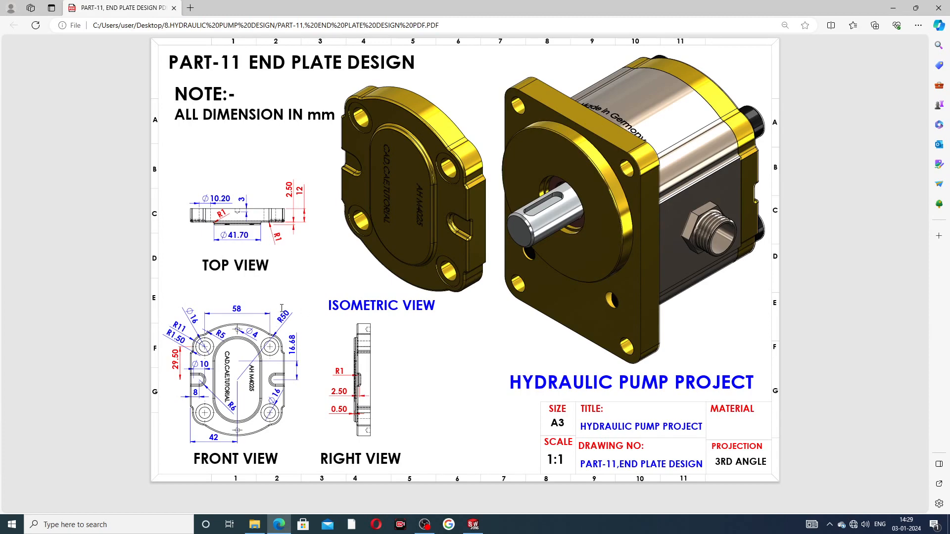
left_click(279, 525)
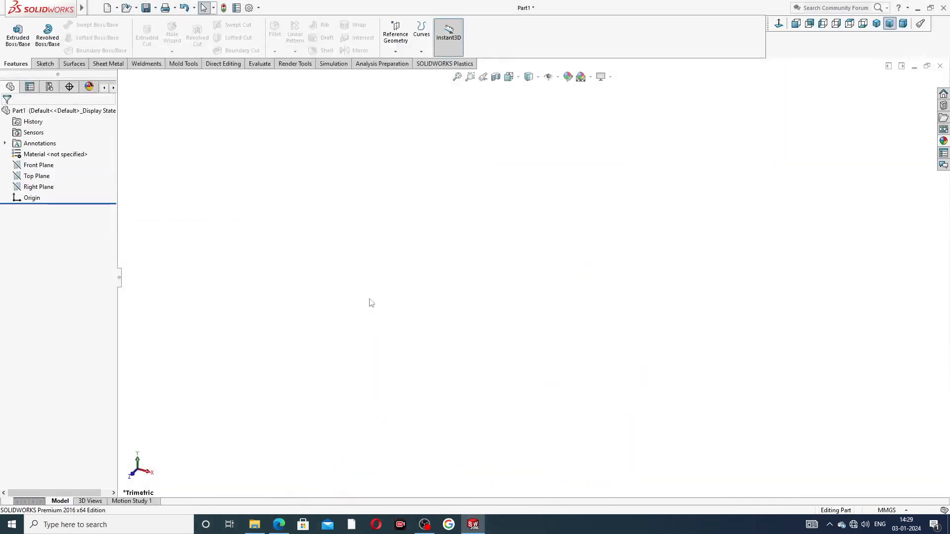
left_click(38, 165)
left_click(39, 154)
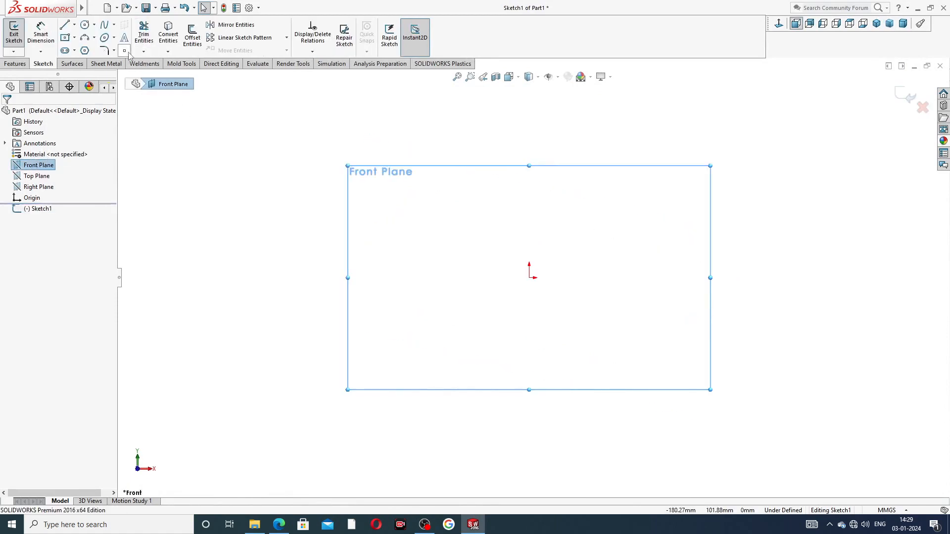
left_click(73, 24)
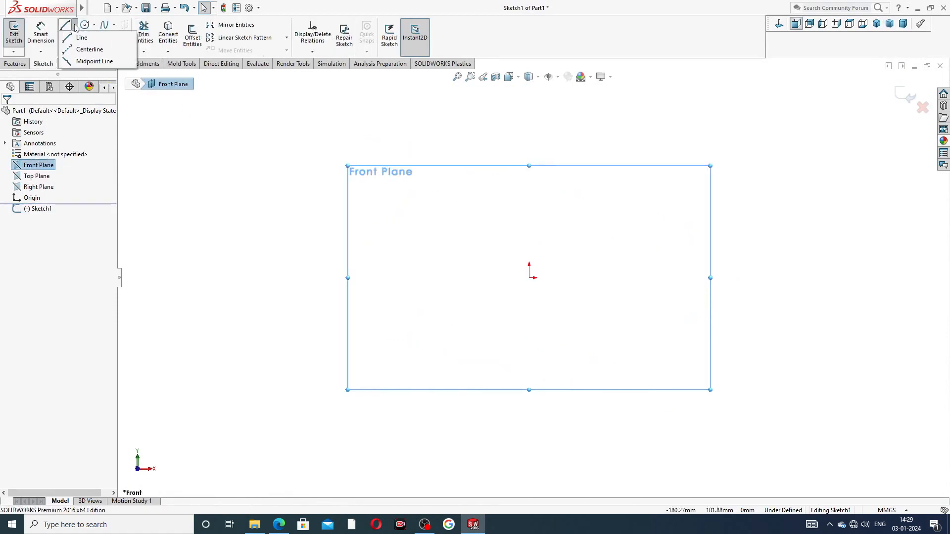
left_click(88, 49)
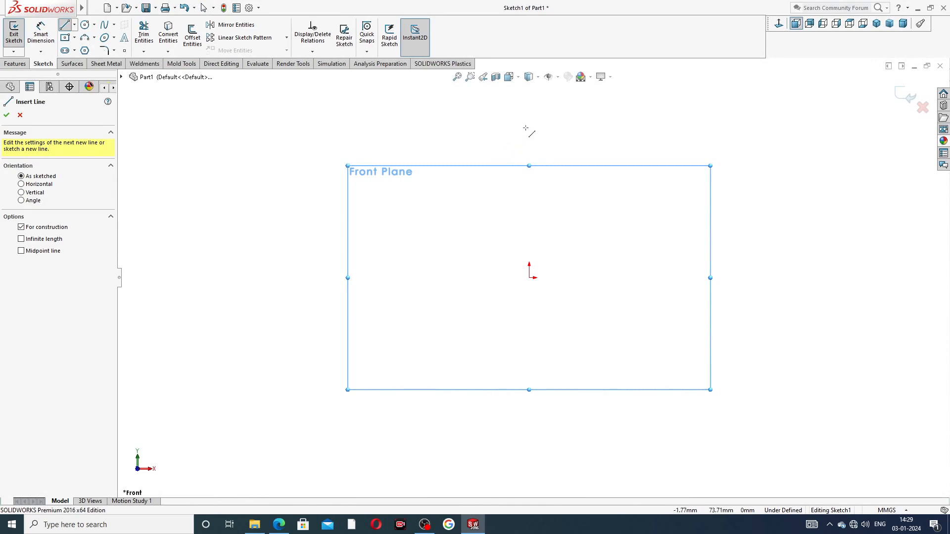
left_click_drag(528, 126, 530, 277)
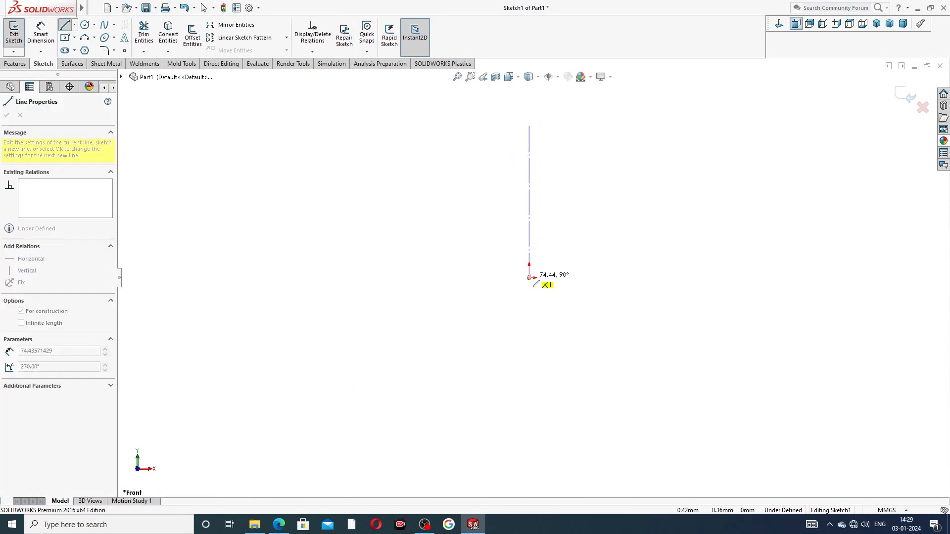
left_click(529, 278)
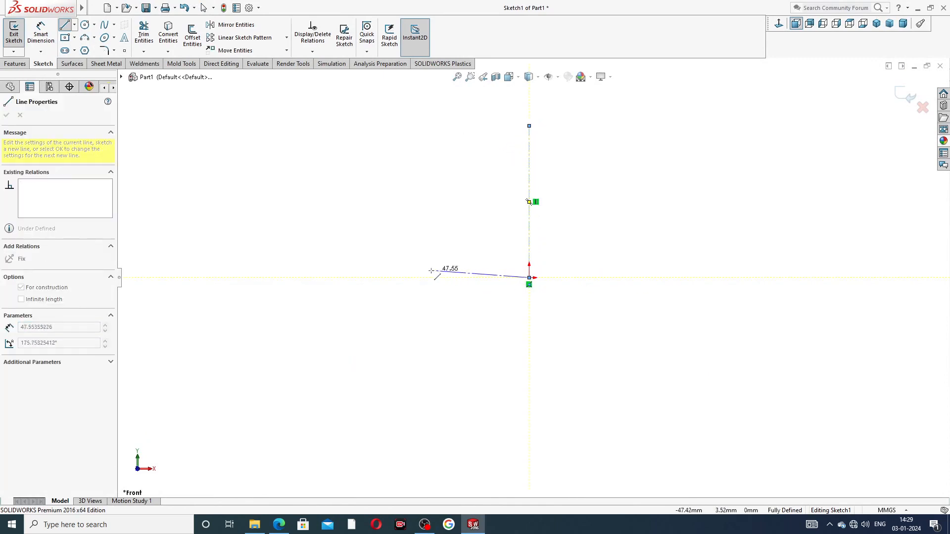
left_click(409, 278)
right_click(422, 210)
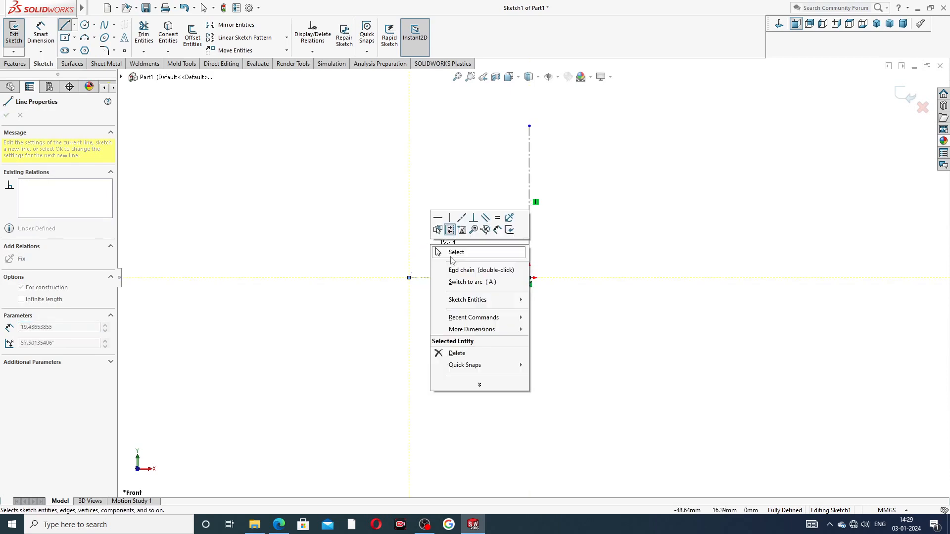
left_click(459, 248)
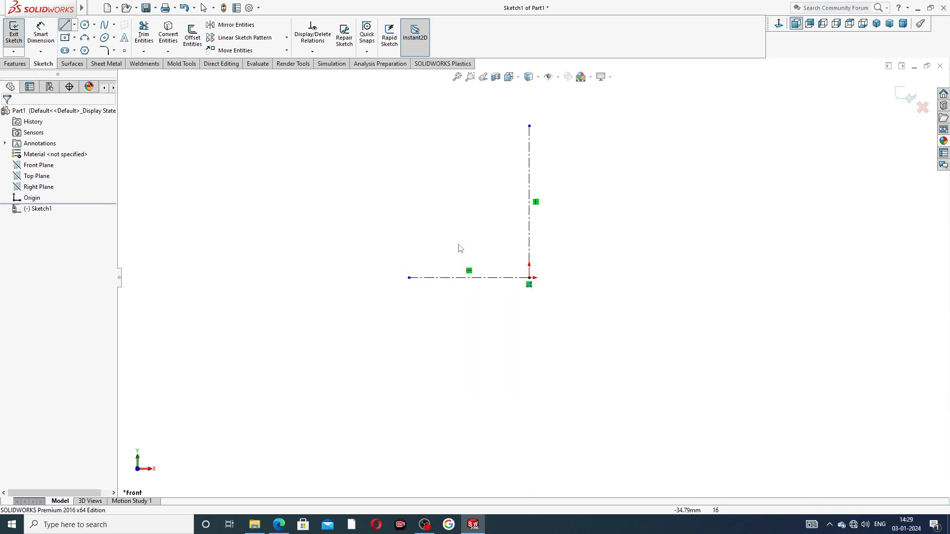
left_click(94, 38)
left_click(94, 37)
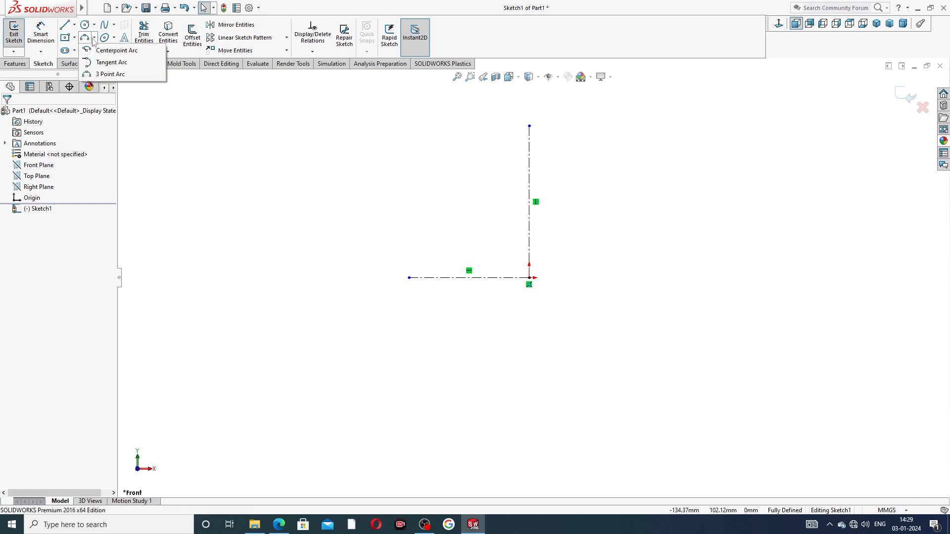
left_click(124, 50)
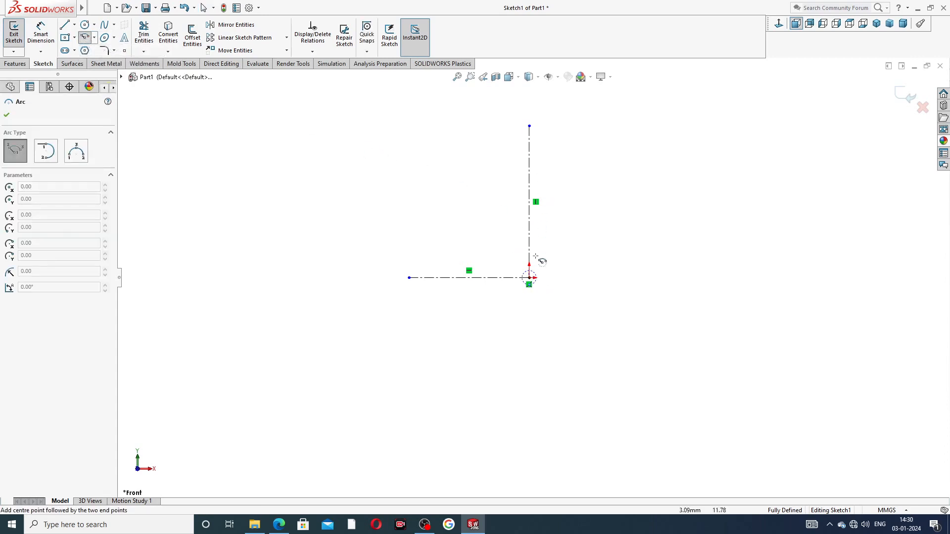
right_click(586, 159)
left_click(606, 167)
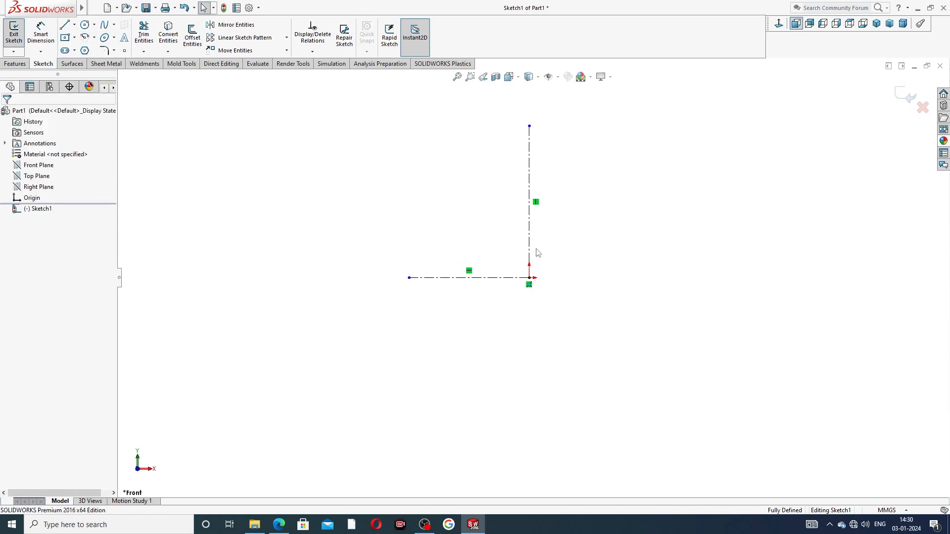
Step: Sketch a centerpoint arc centred on the origin across the top of the vertical centerline, about 114 mm in radius and spanning about 48°
left_click(87, 39)
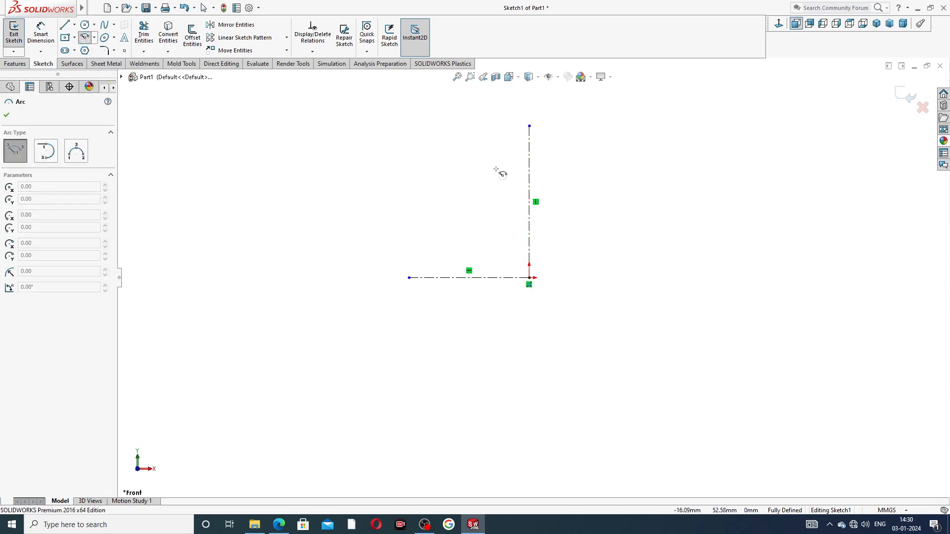
left_click(530, 278)
key("z")
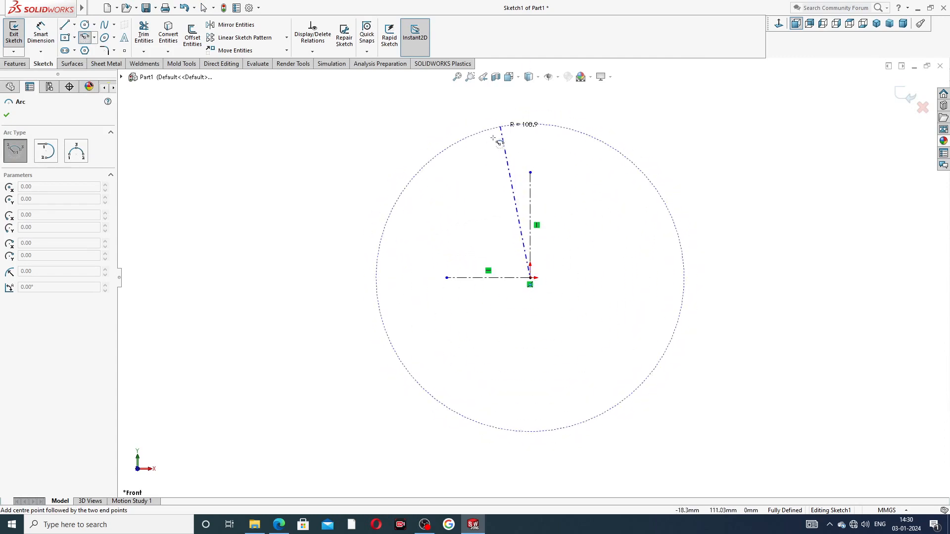
left_click(473, 127)
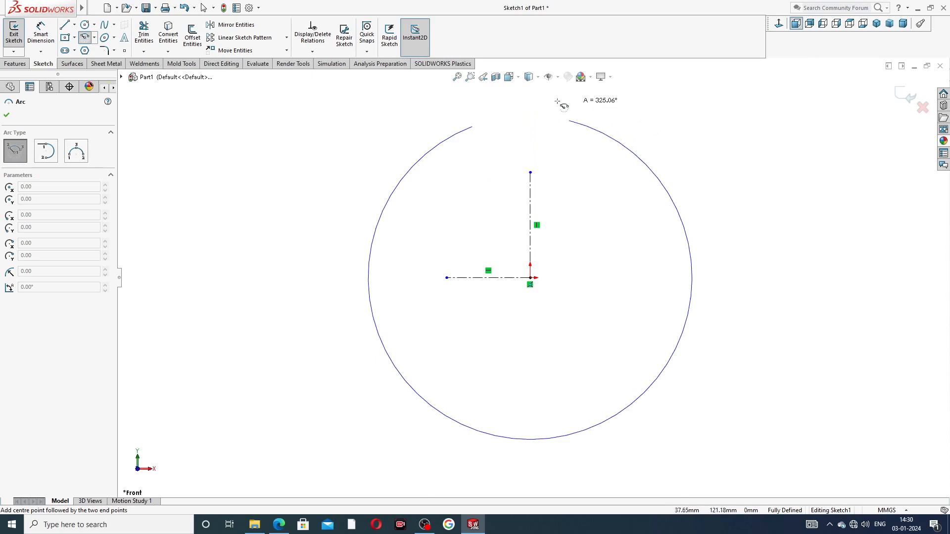
left_click(602, 141)
right_click(649, 114)
left_click(676, 126)
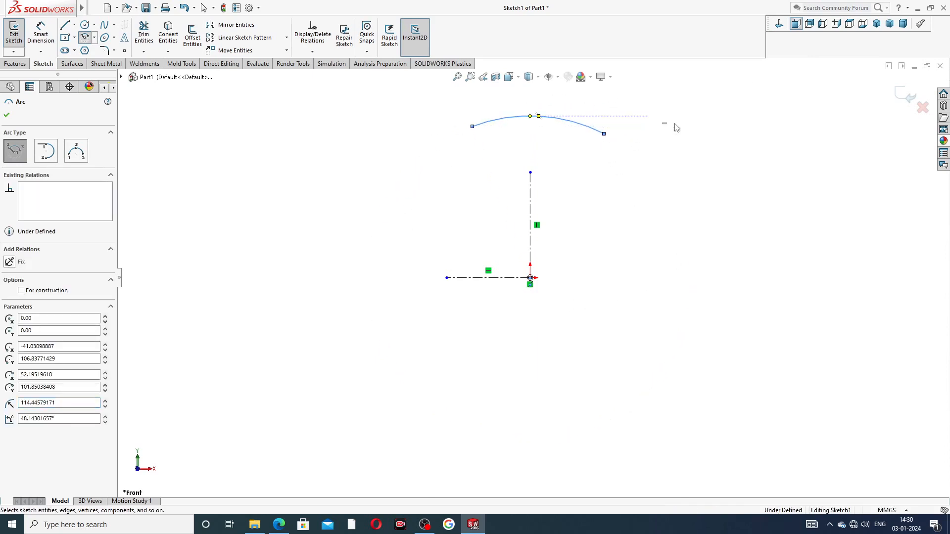
Step: Add a horizontal relation between the two endpoints of the arc
left_click(472, 127)
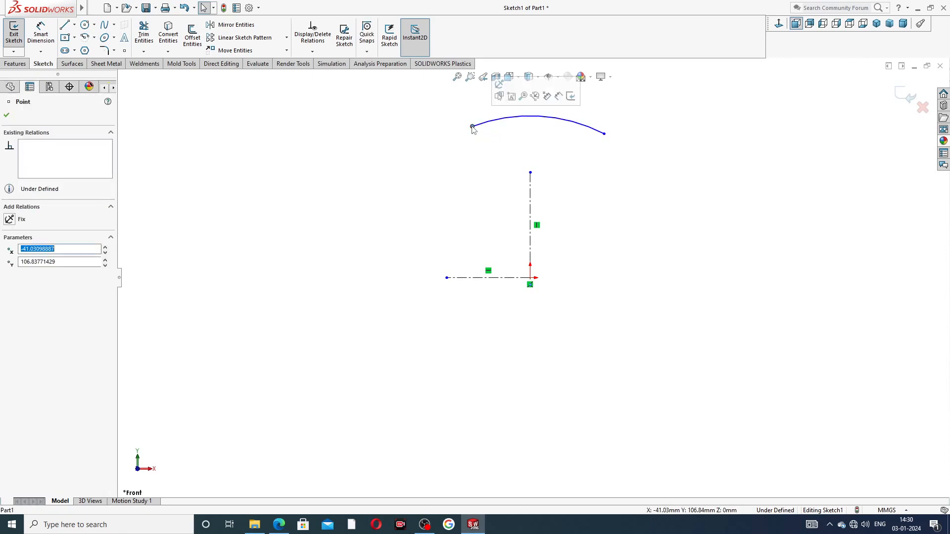
left_click(605, 134)
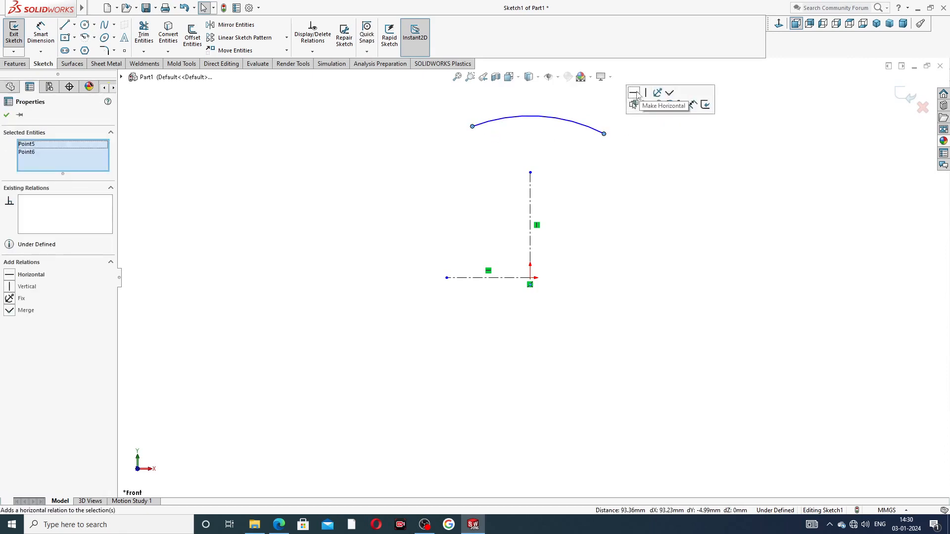
left_click(643, 94)
left_click(623, 150)
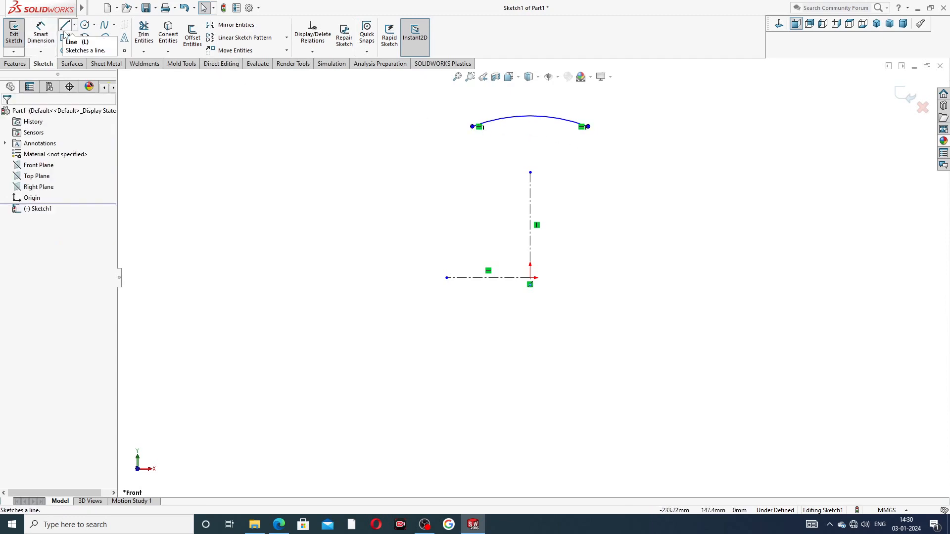
Step: Dimension the arc above the centerlines with a radius of 50 mm and select the arc
left_click(41, 32)
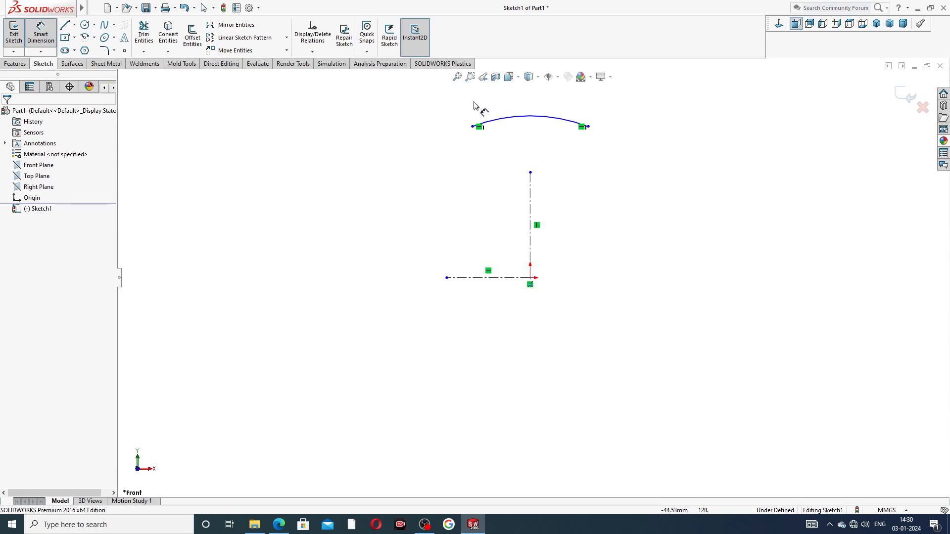
left_click(505, 125)
left_click(504, 106)
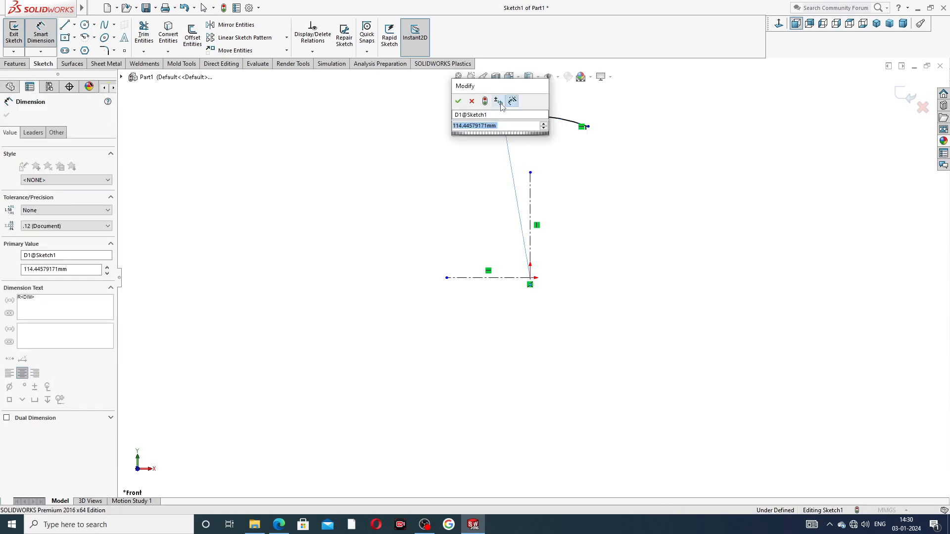
type("5")
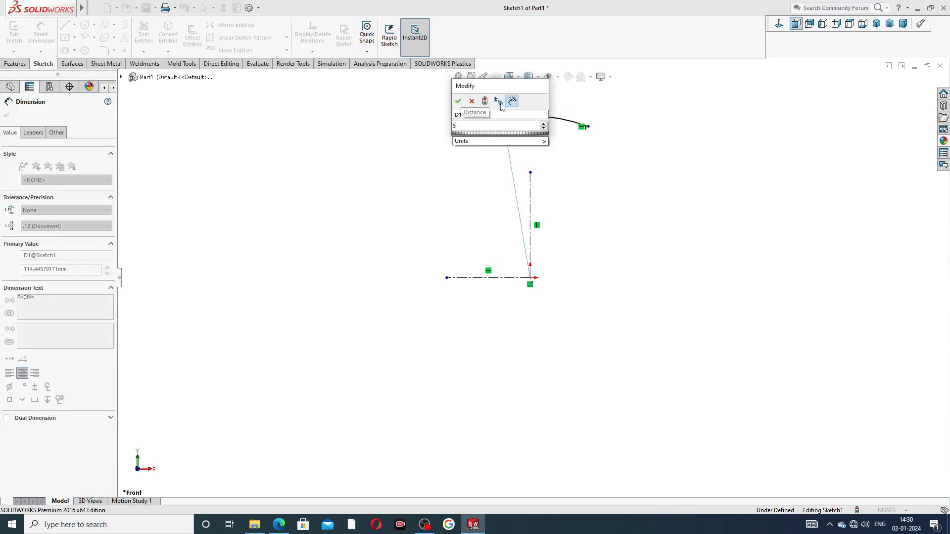
type("0")
key("Return")
left_click(660, 139)
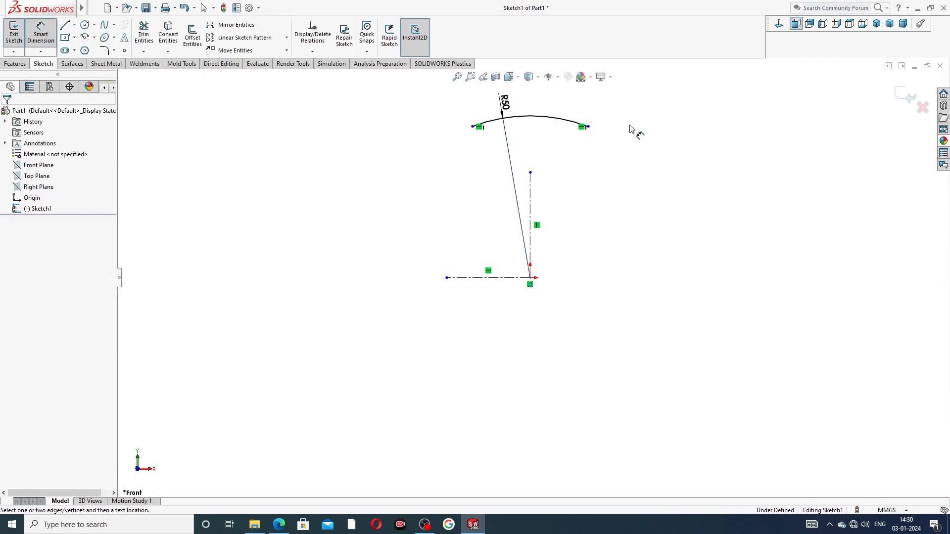
left_click(504, 102)
right_click(612, 113)
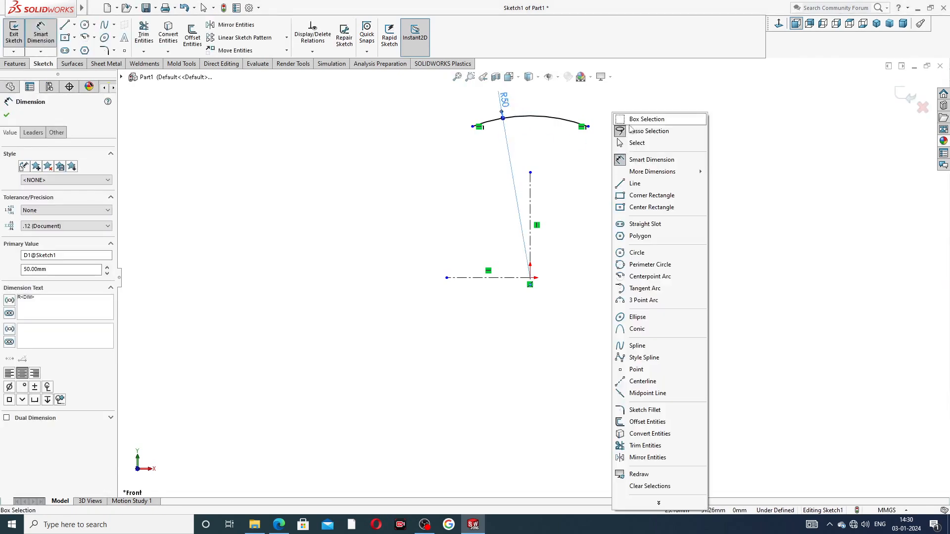
left_click(639, 144)
left_click(545, 122)
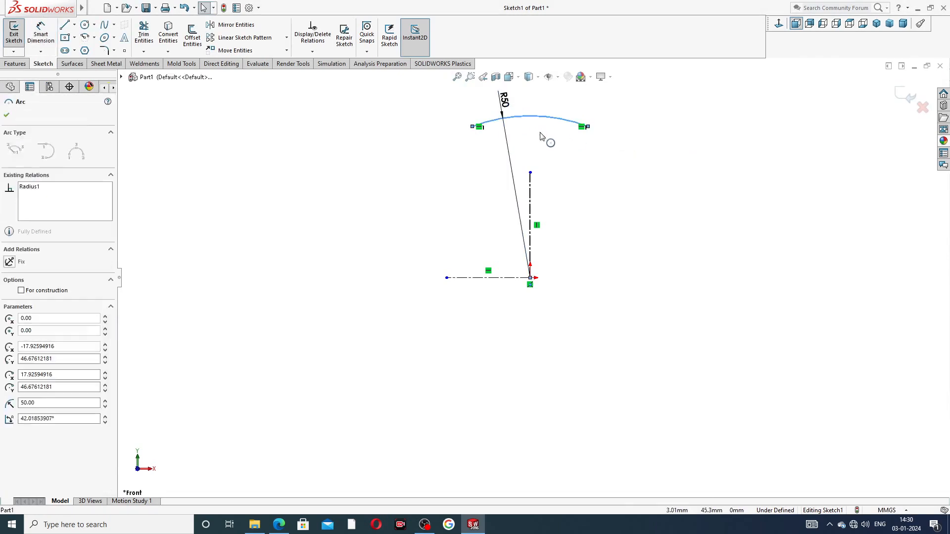
Step: Extend the vertical centerline upward from the origin until its free end is level with the R50 arc's endpoints
left_click(646, 127)
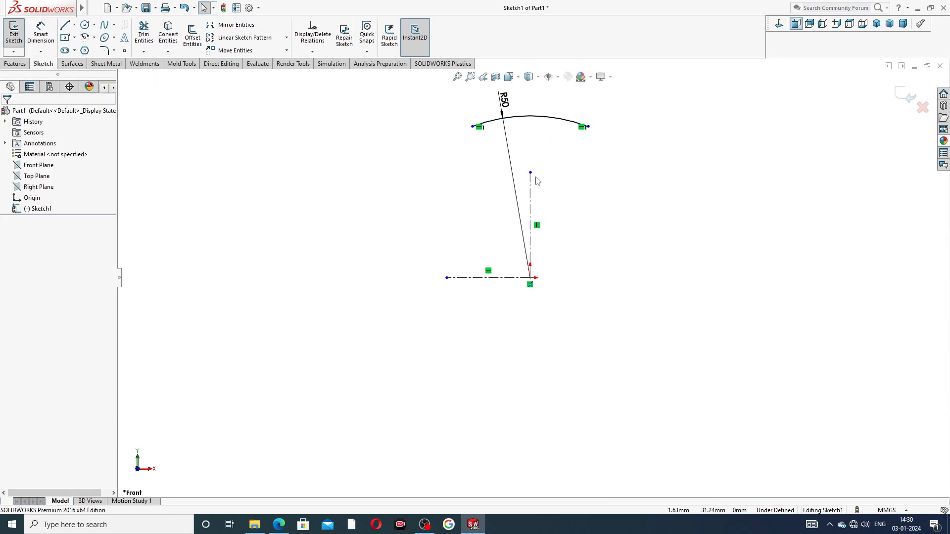
scroll(535, 176, "up", 1)
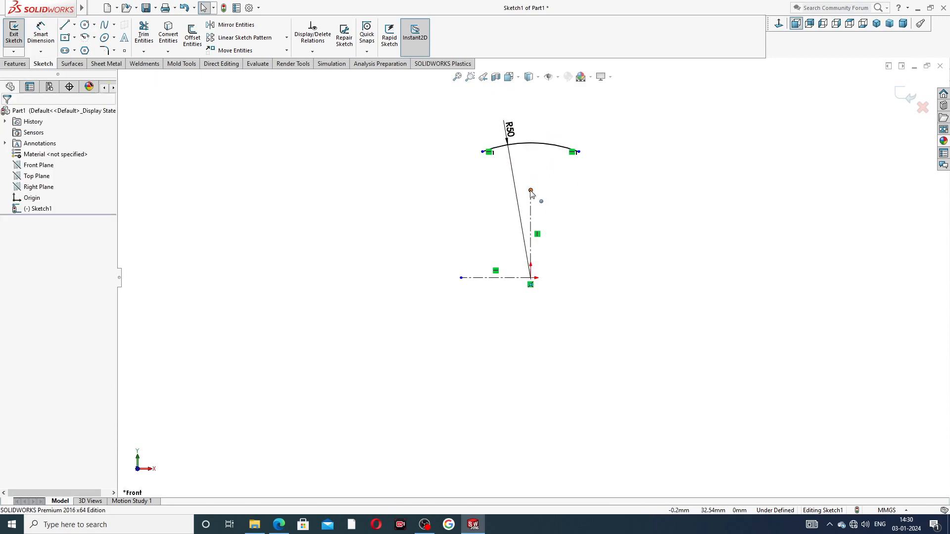
left_click_drag(531, 192, 528, 153)
left_click(652, 145)
Step: Sketch a circle about 9.2 mm in diameter just below the R50 arc's left endpoint, vertically aligned with that endpoint
left_click(85, 24)
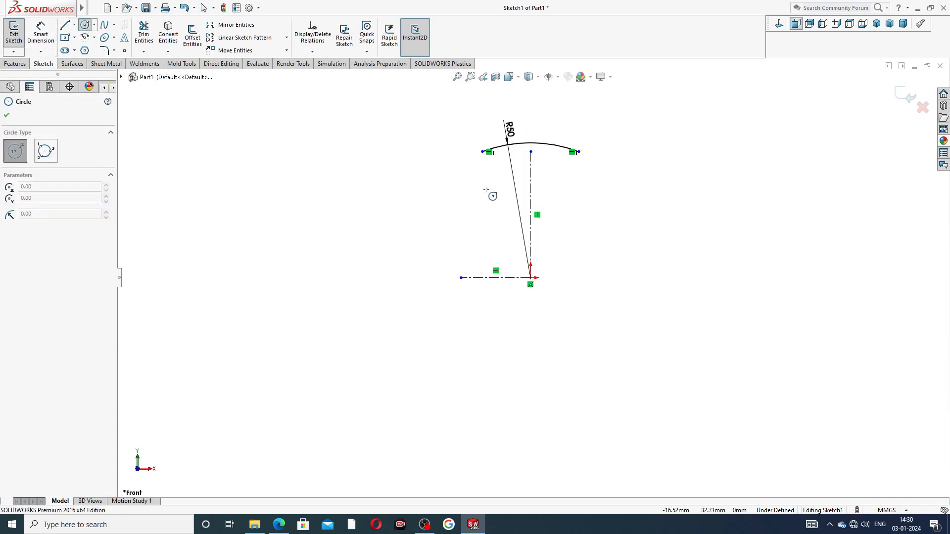
left_click(480, 174)
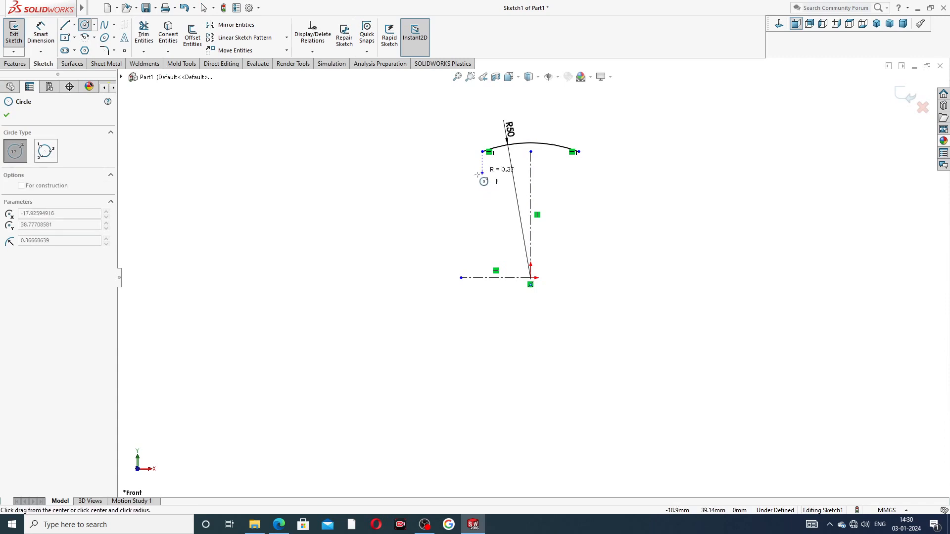
left_click(490, 186)
right_click(449, 143)
left_click(473, 149)
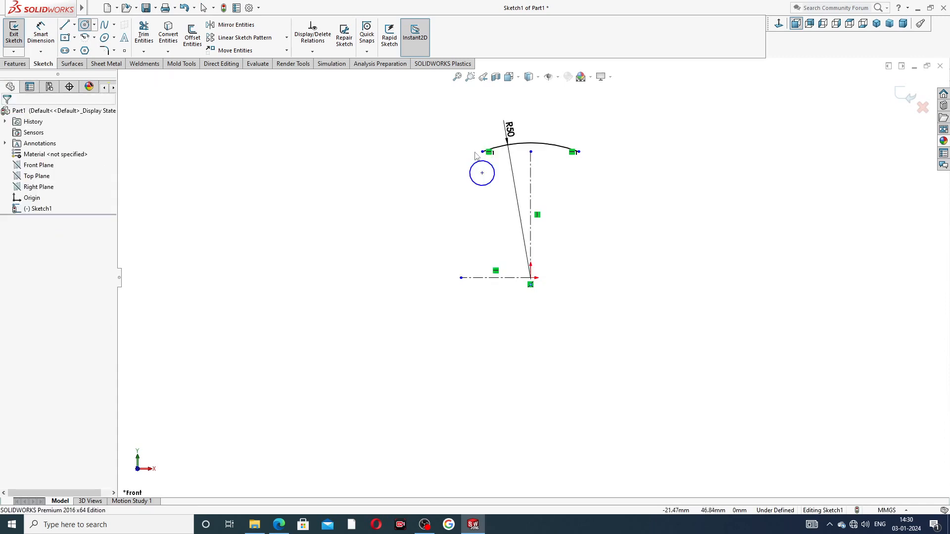
Step: Check the hole size in the Part-11 drawing PDF in Edge, and dimension the circle's diameter as 10.2 mm in SOLIDWORKS
left_click(40, 34)
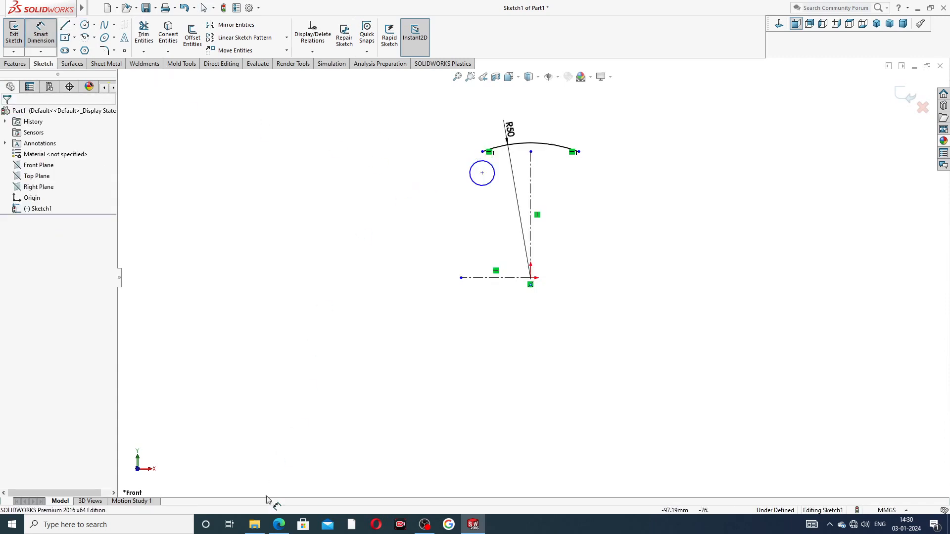
left_click(279, 524)
right_click(279, 525)
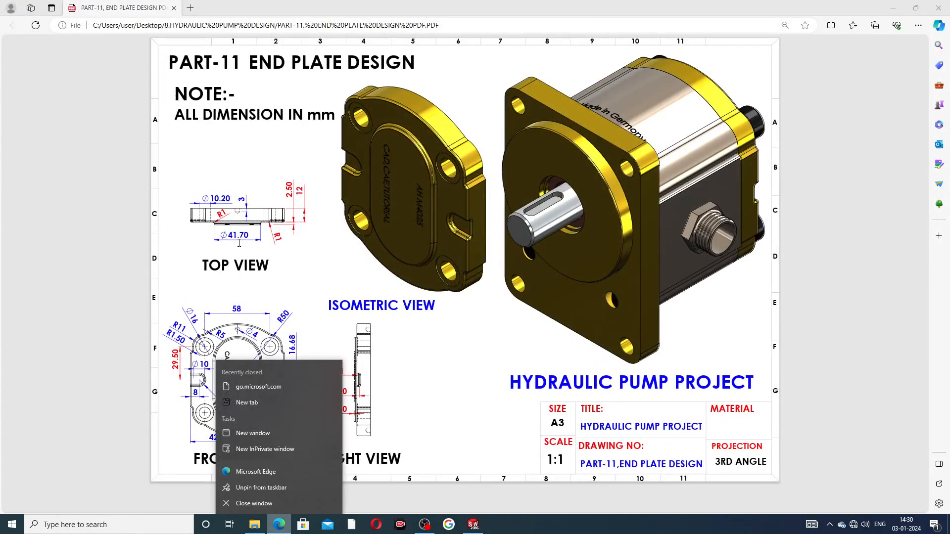
left_click(303, 298)
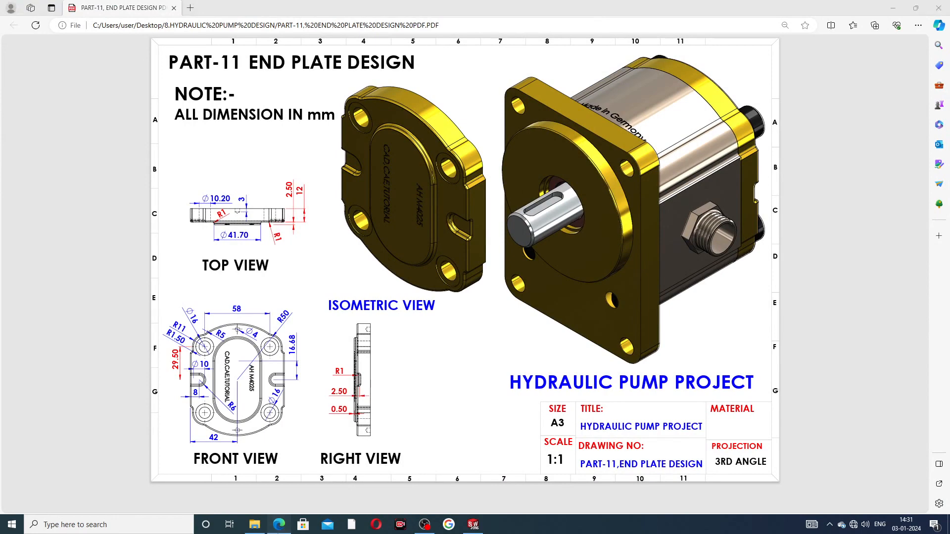
left_click(282, 523)
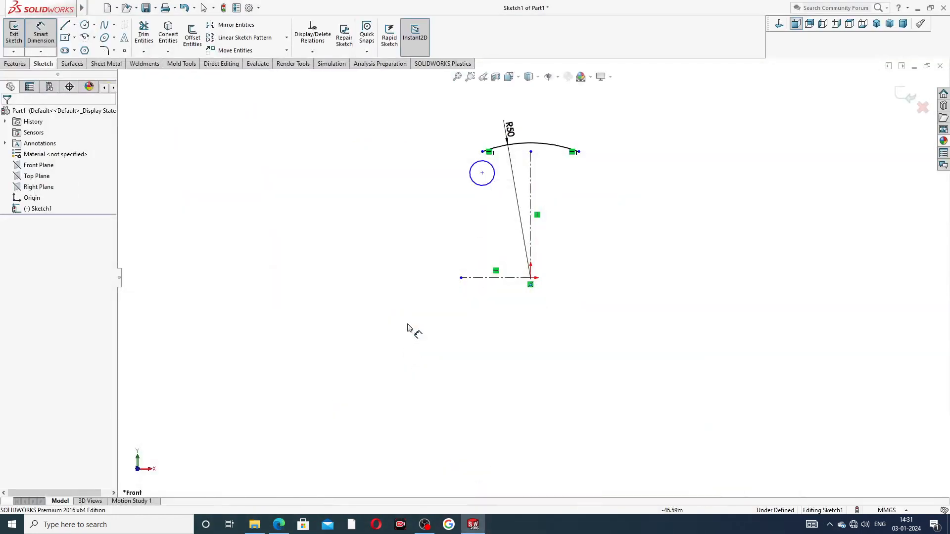
left_click(472, 171)
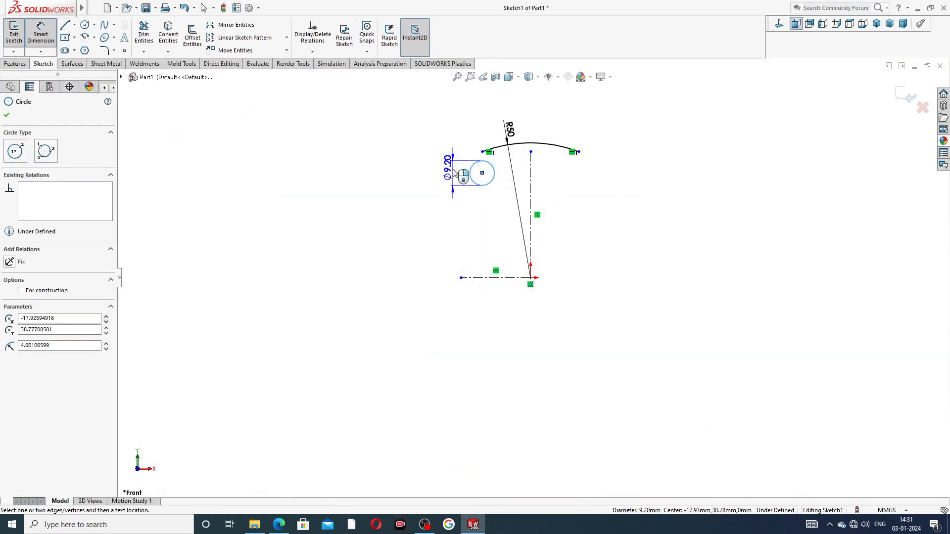
left_click(452, 173)
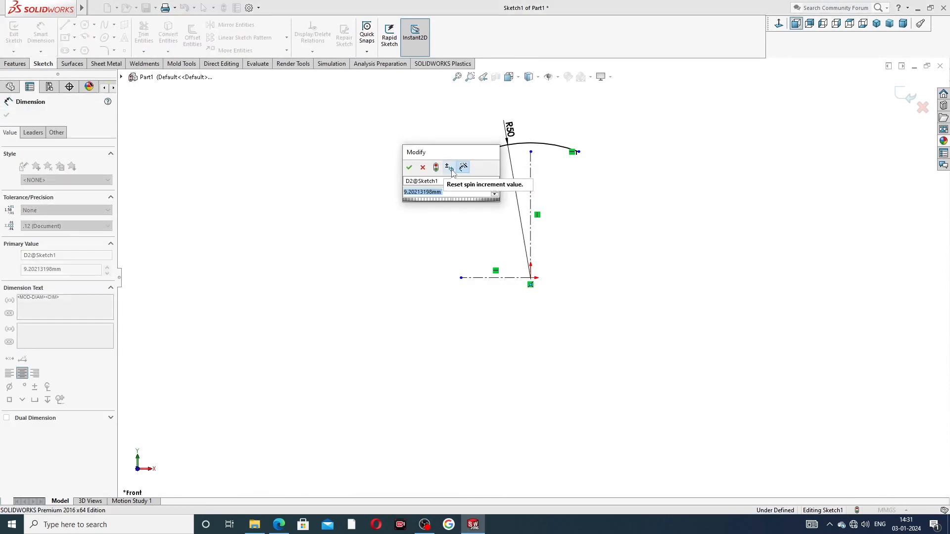
type("10.")
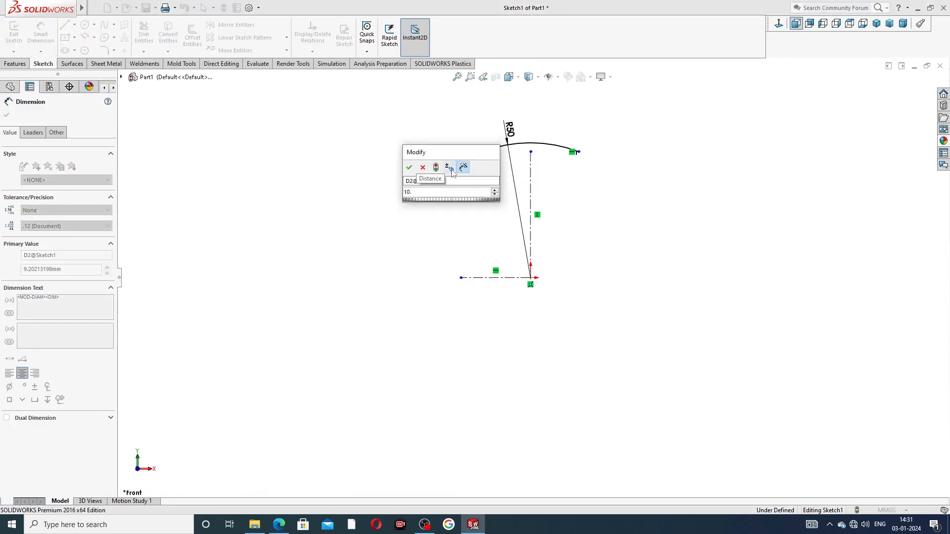
type("2")
key("Return")
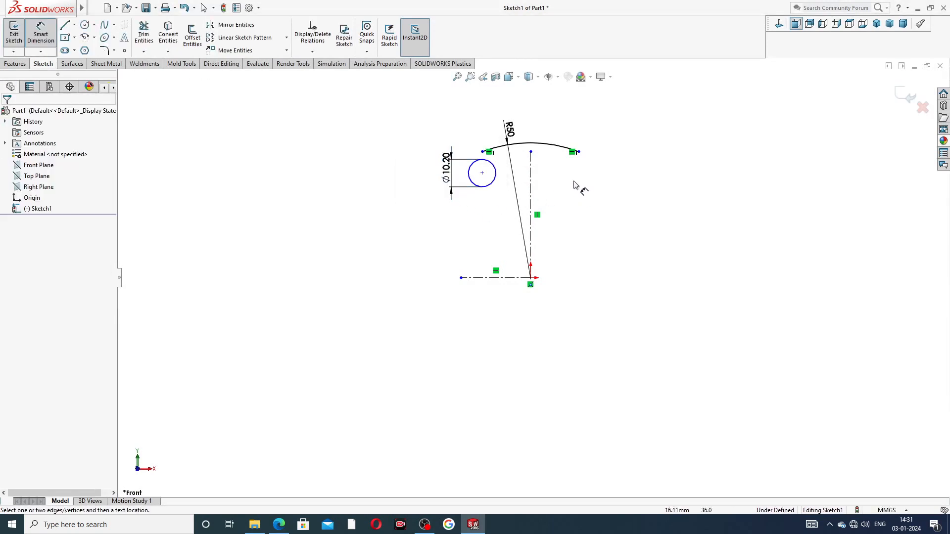
right_click(555, 118)
left_click(591, 149)
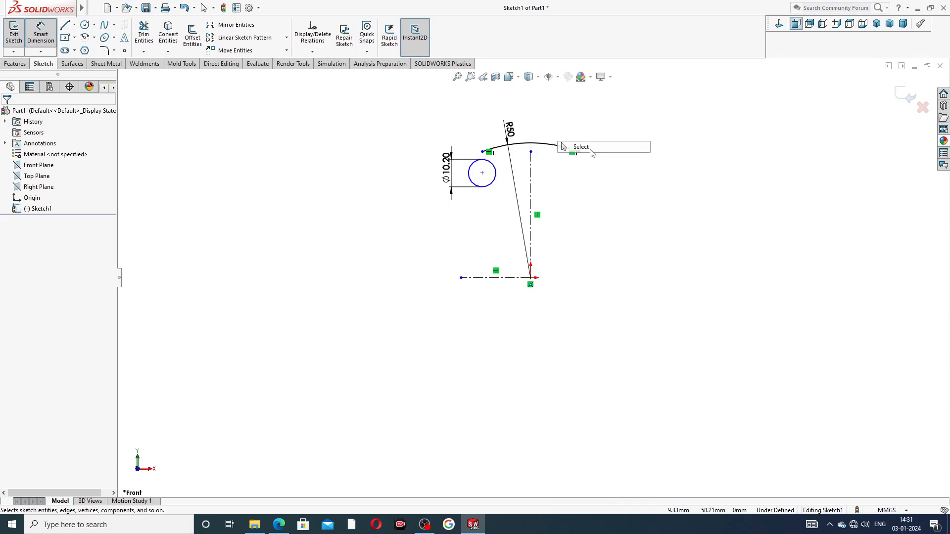
Step: Dimension the vertical distance from the circle's centre to the horizontal centerline as 29.5 mm
left_click(41, 34)
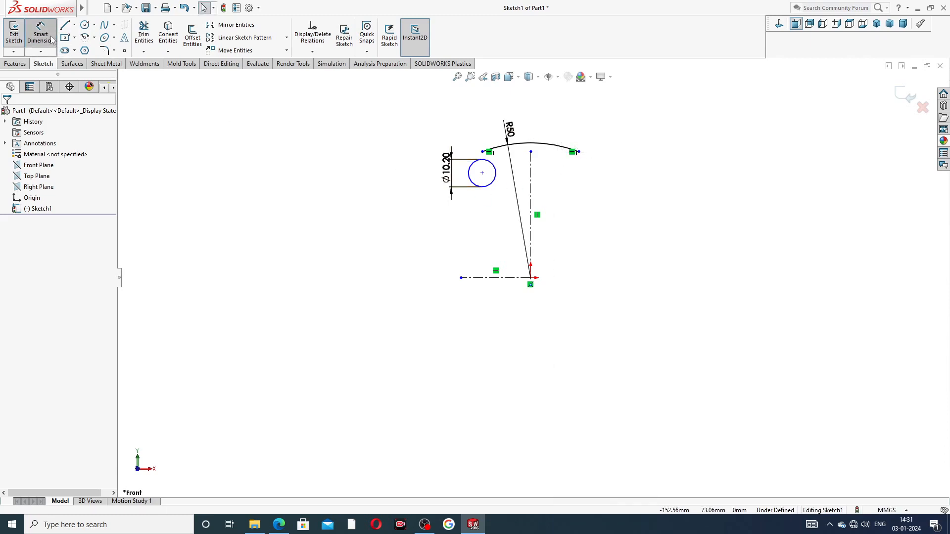
left_click(482, 175)
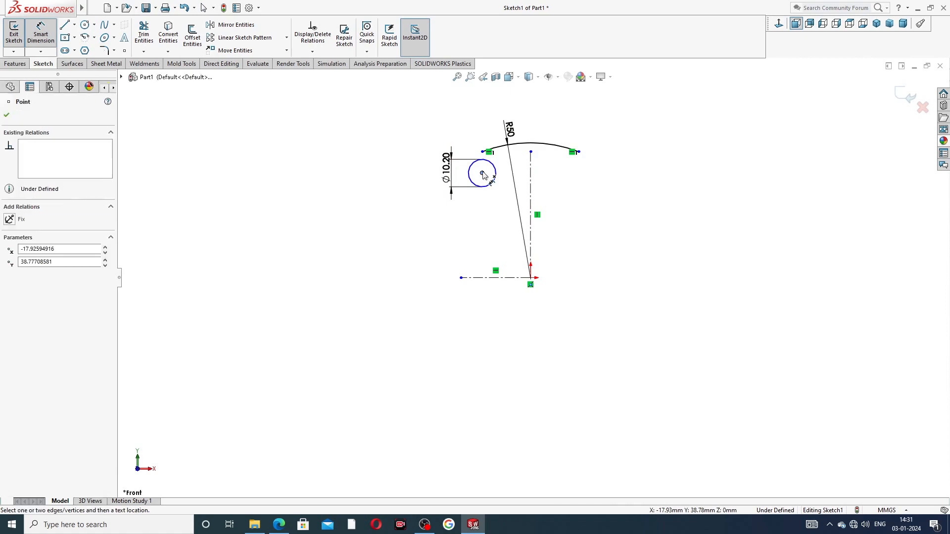
left_click(503, 280)
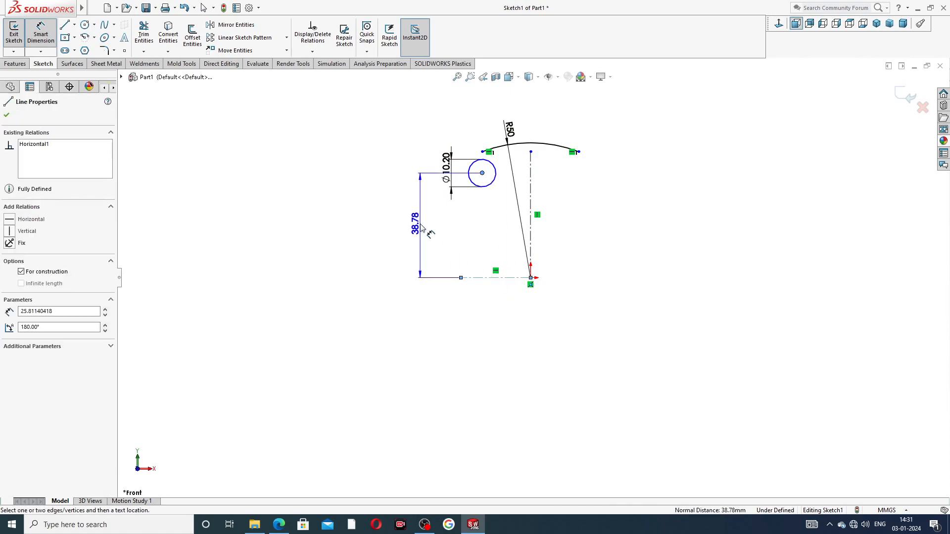
left_click(421, 228)
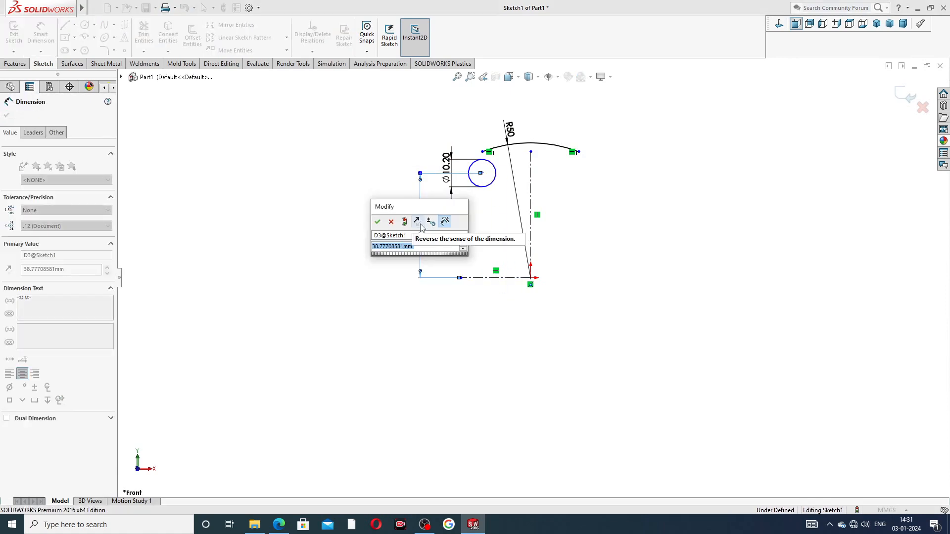
type("2")
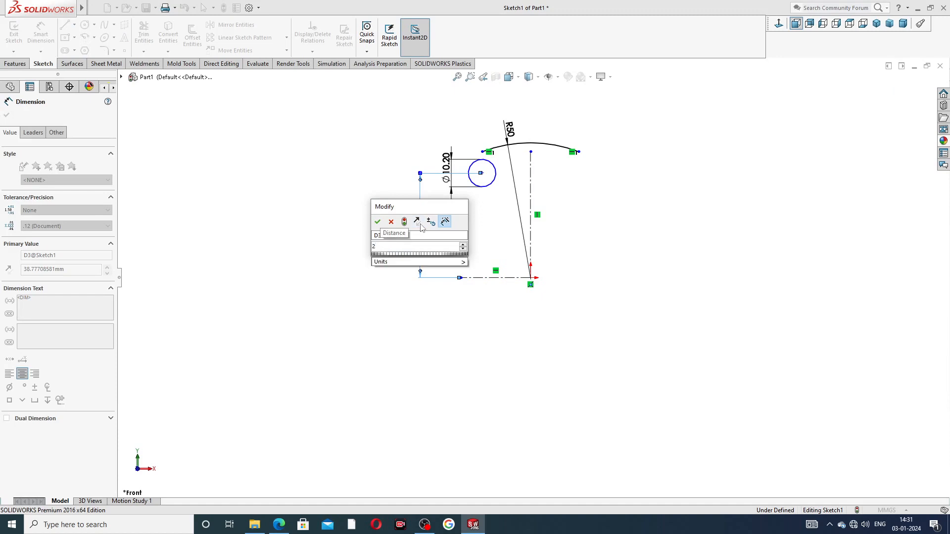
type("8.25")
key("Return")
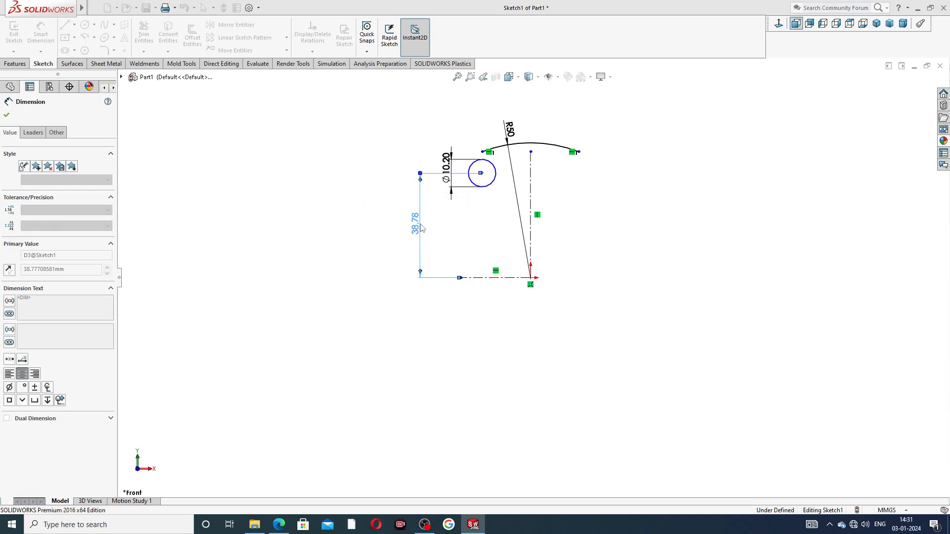
left_click(615, 214)
right_click(628, 156)
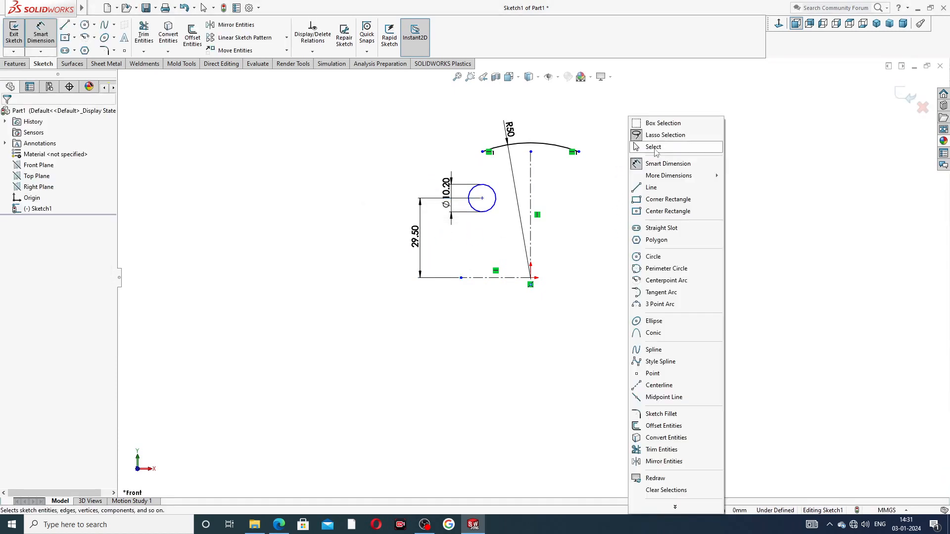
left_click(654, 147)
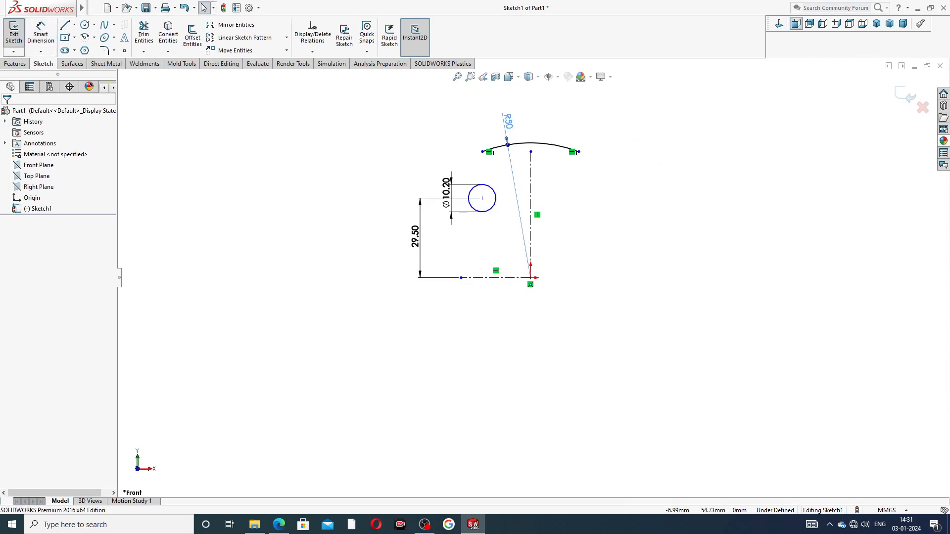
Step: Reposition the R50 dimension slightly higher and the 10.20 diameter dimension farther up and left of the circle
left_click(509, 129)
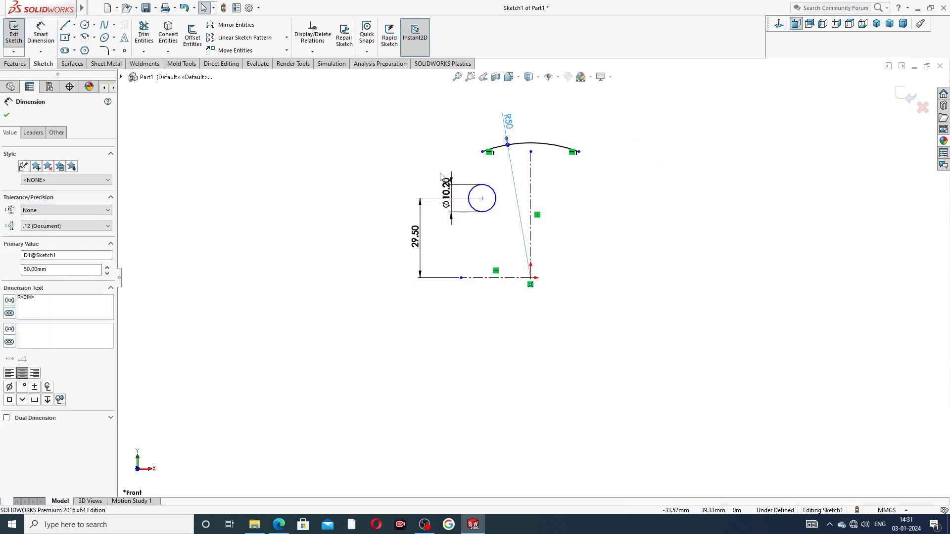
left_click_drag(446, 184, 431, 169)
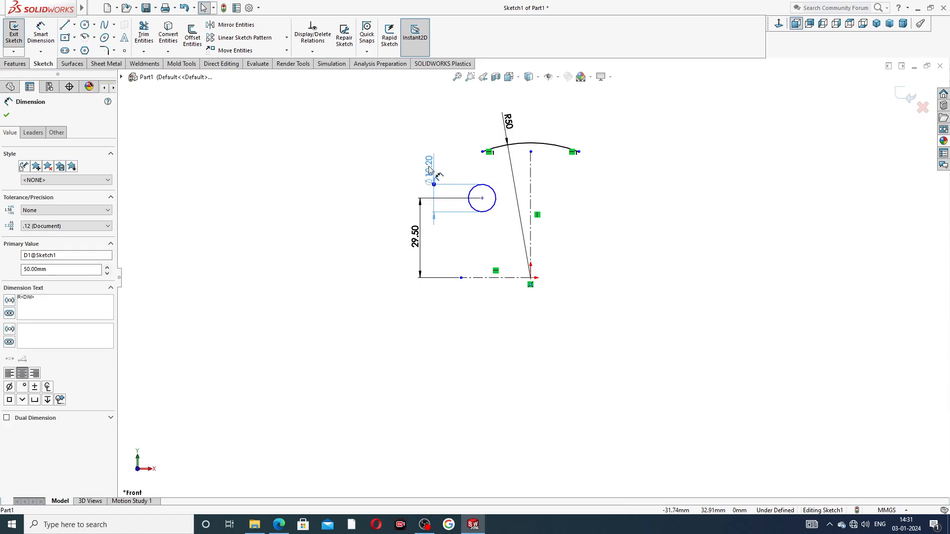
left_click(407, 378)
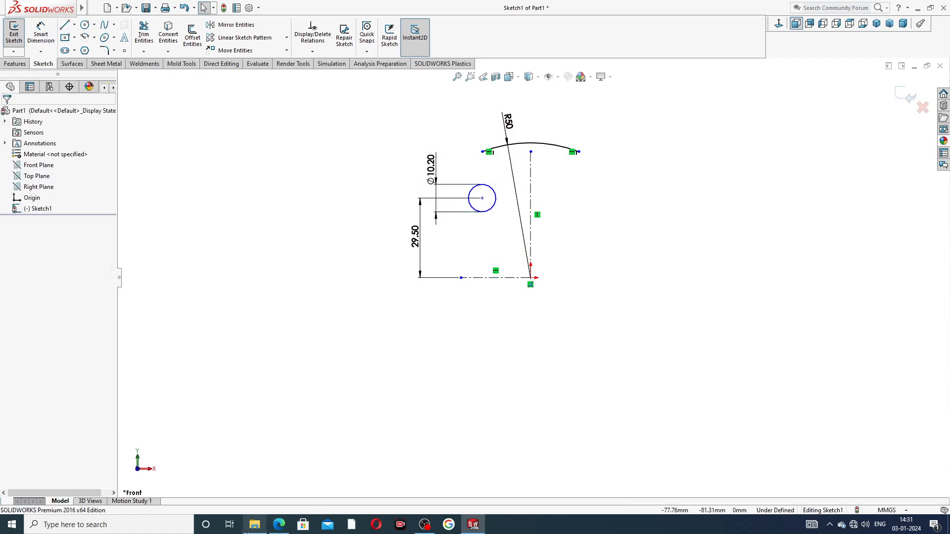
Step: Check the drawing PDF in Edge, and mirror the 10.2 mm circle about the vertical centerline in SOLIDWORKS
left_click(278, 525)
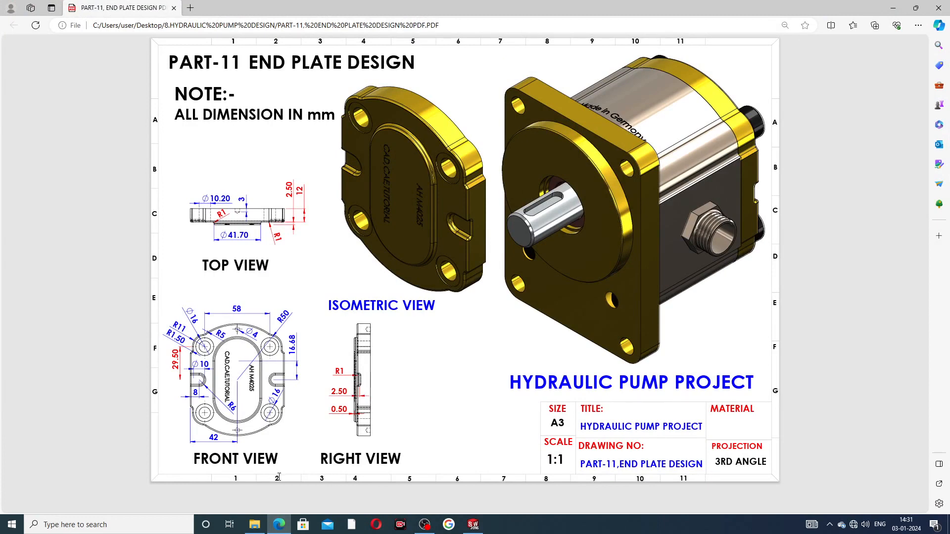
left_click(278, 524)
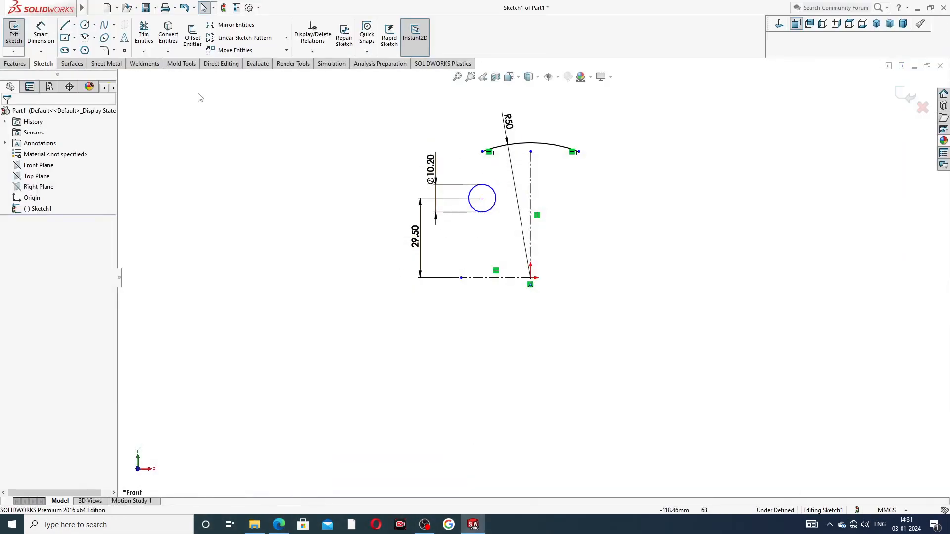
left_click(238, 31)
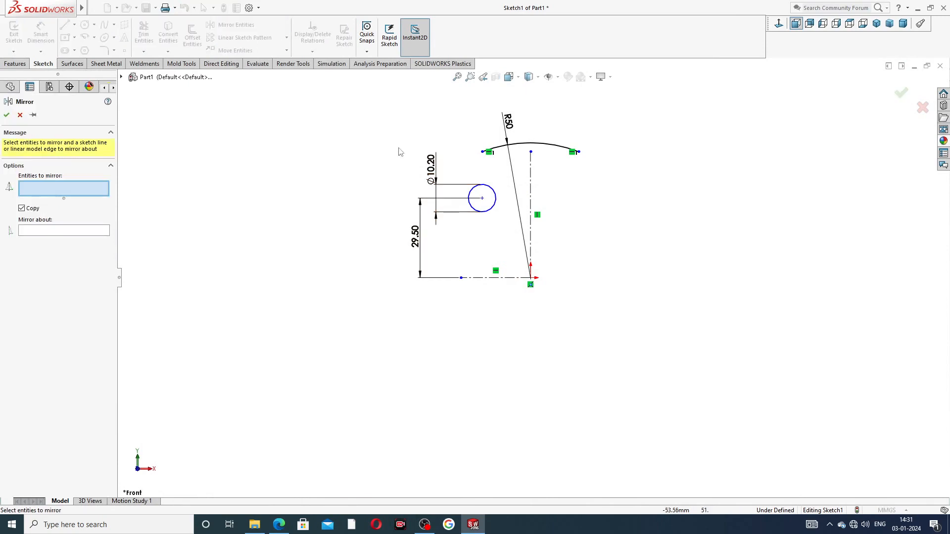
left_click(492, 188)
left_click(77, 233)
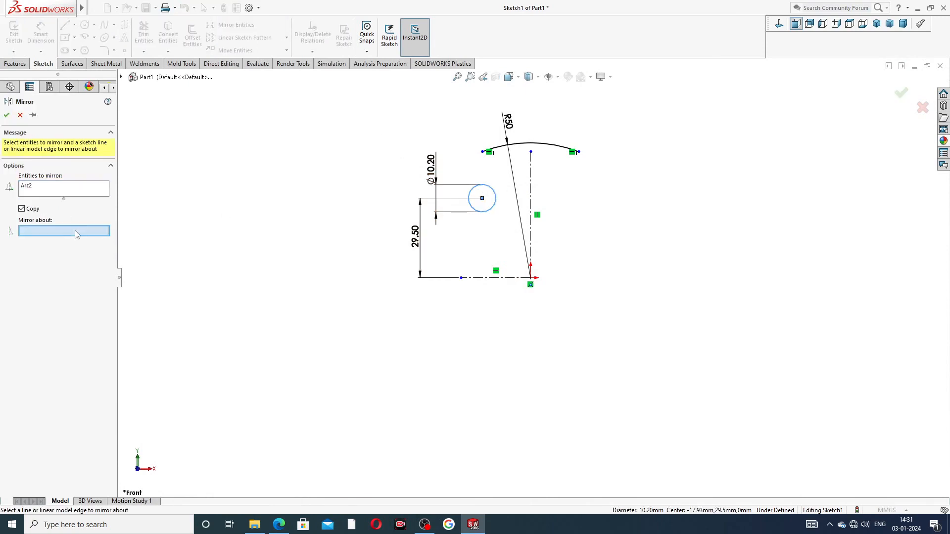
left_click(531, 181)
left_click(6, 115)
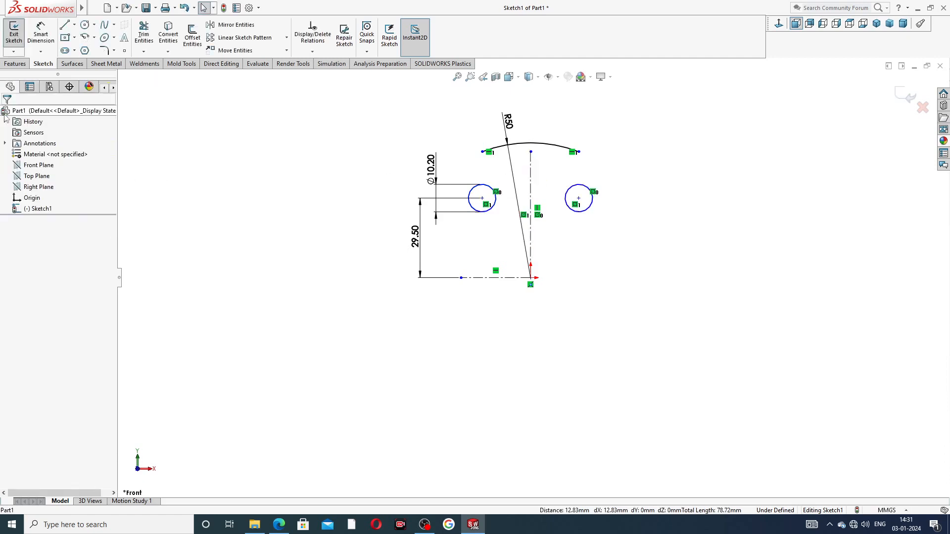
Step: Dimension the horizontal distance between the centres of the two mirrored circles as 58 mm
left_click(41, 34)
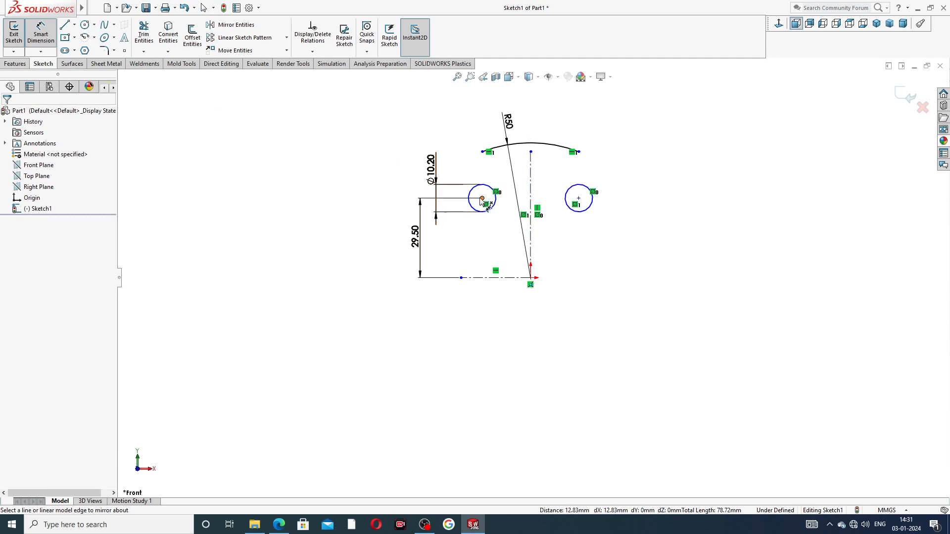
left_click(482, 198)
left_click(579, 198)
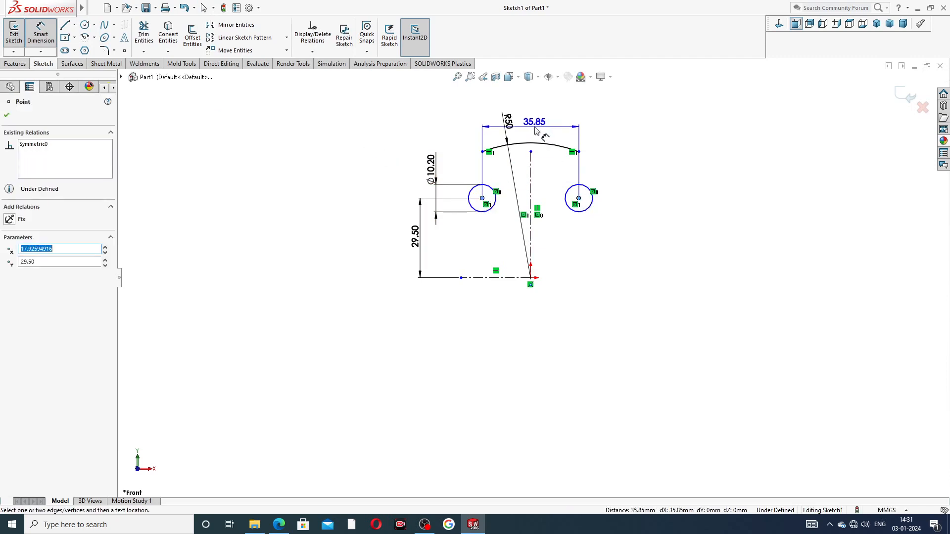
left_click(539, 127)
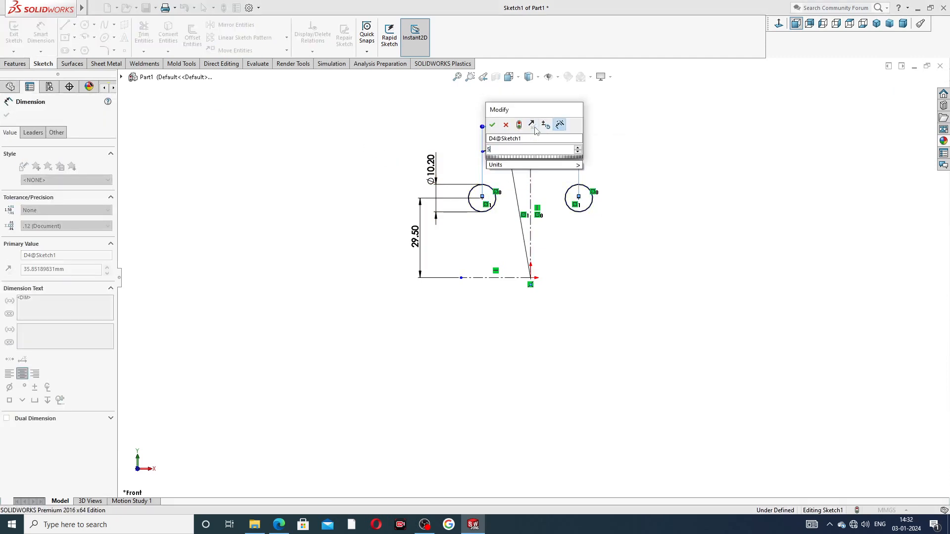
type("58")
key("Return")
left_click(645, 149)
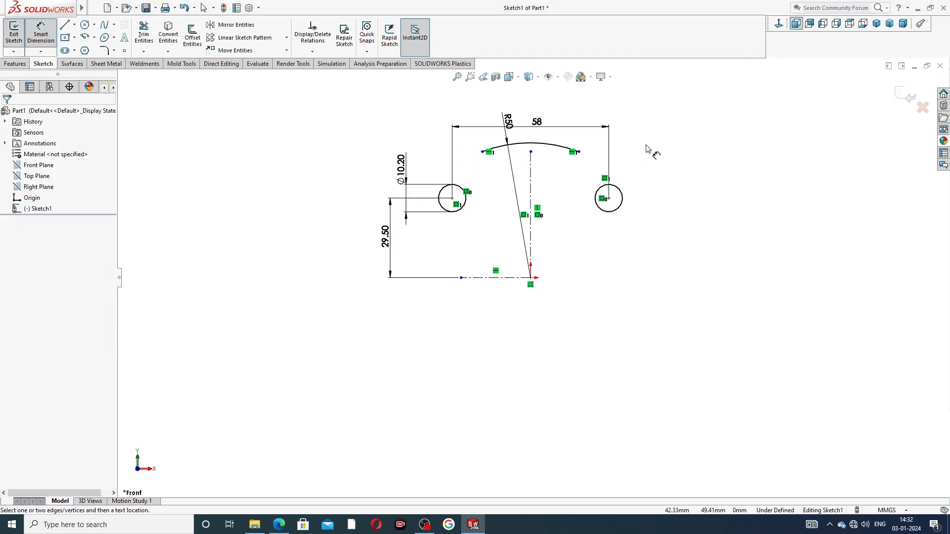
right_click(662, 123)
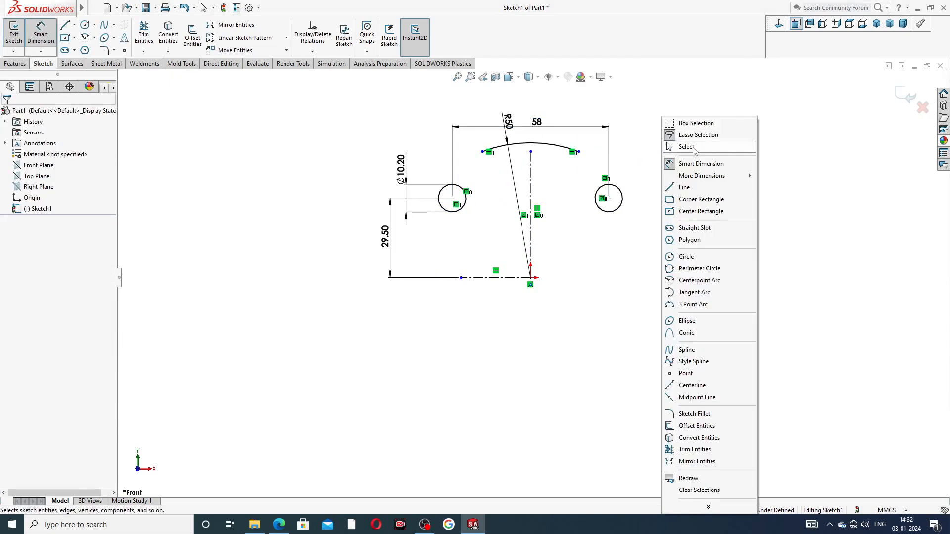
Step: Stretch the R50 arc outward until its endpoints sit directly above the centres of the two 10.2 mm circles
left_click(695, 149)
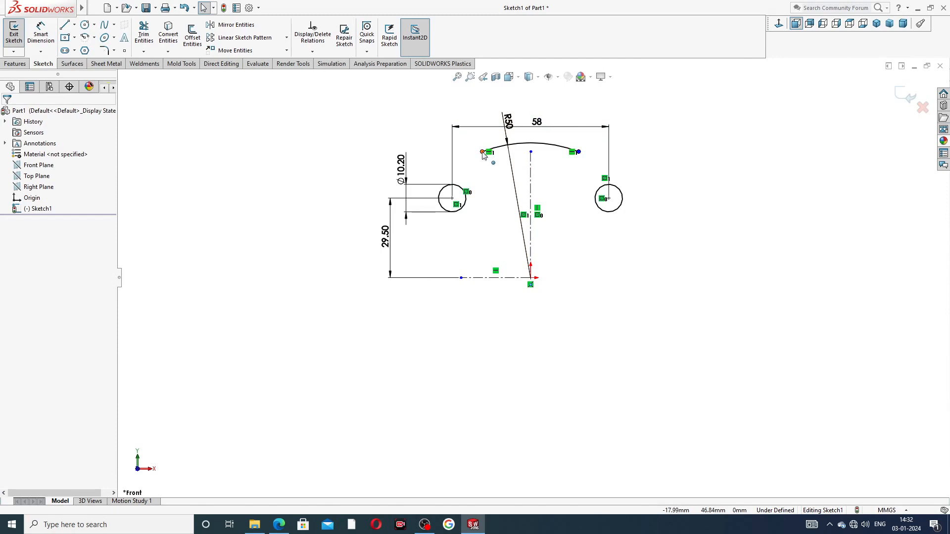
left_click_drag(483, 153, 448, 161)
left_click(645, 172)
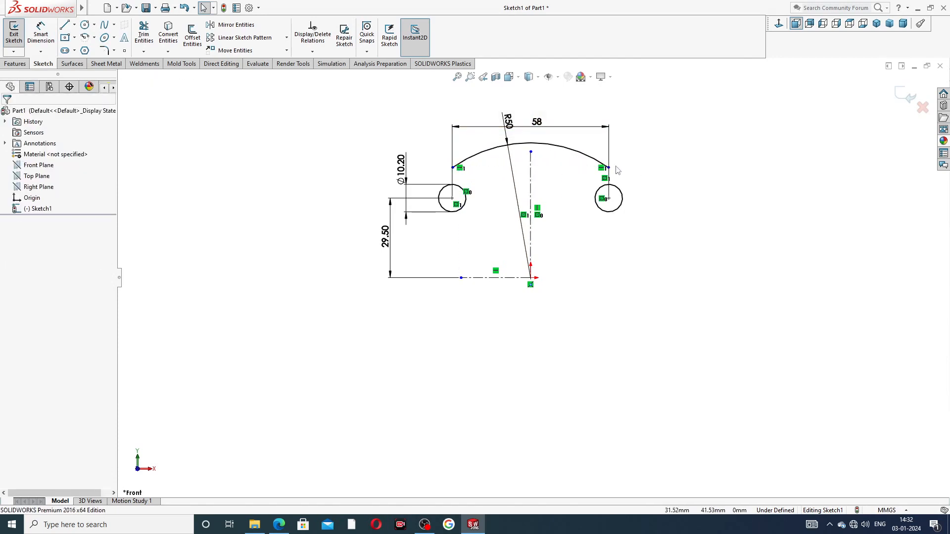
Step: Reposition the R50 radius dimension farther left along the arc, clear of the 58 mm dimension text
scroll(479, 184, "down", 1)
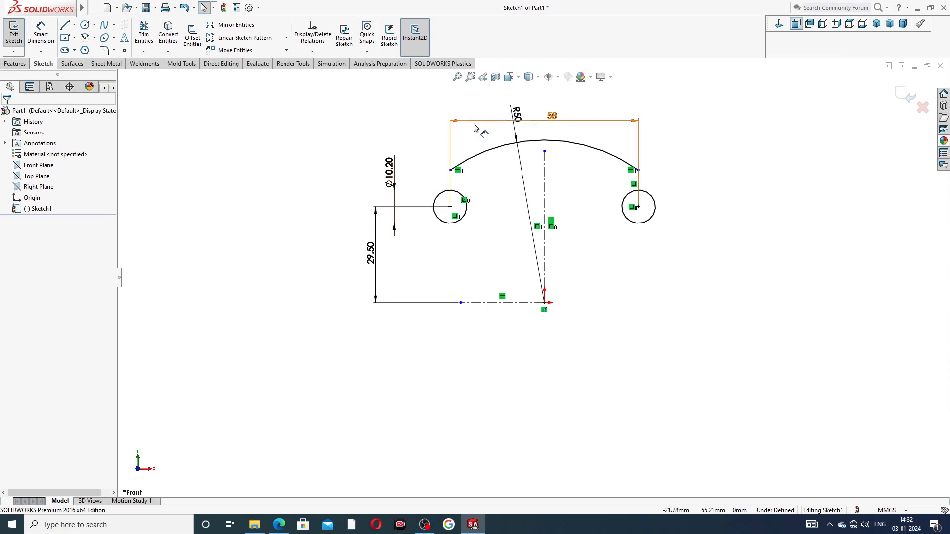
left_click_drag(554, 116, 481, 102)
left_click(708, 133)
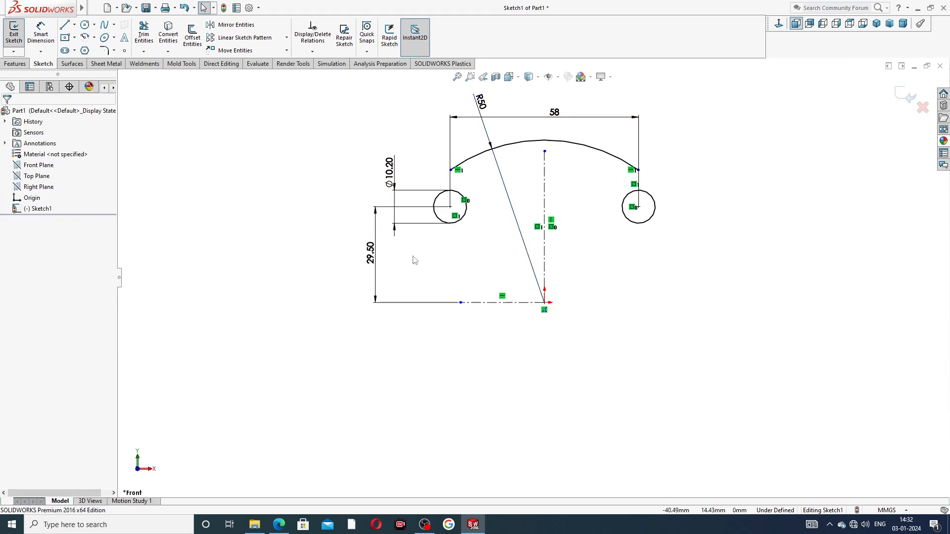
Step: Check the front view in the end plate drawing PDF in Edge, and return to SOLIDWORKS
left_click(279, 526)
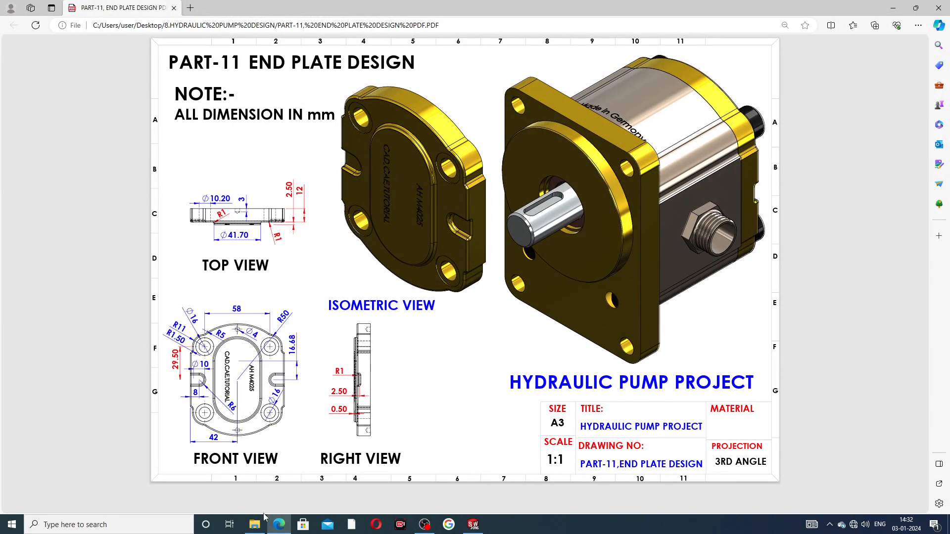
left_click(278, 524)
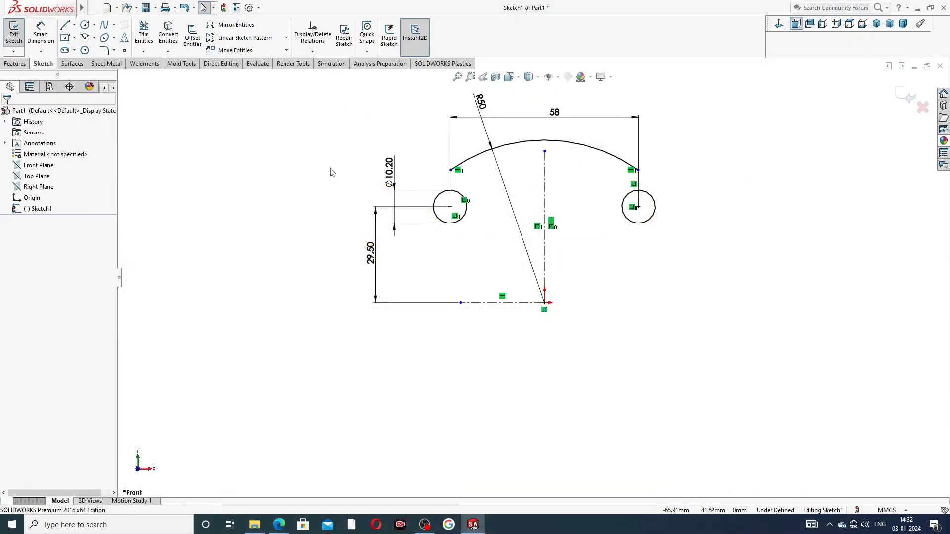
left_click(65, 26)
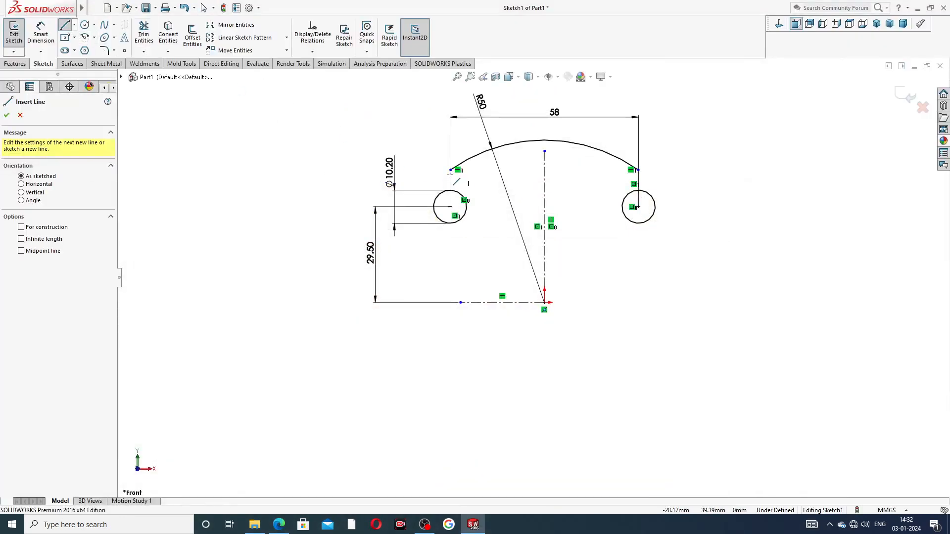
right_click(331, 128)
left_click(348, 139)
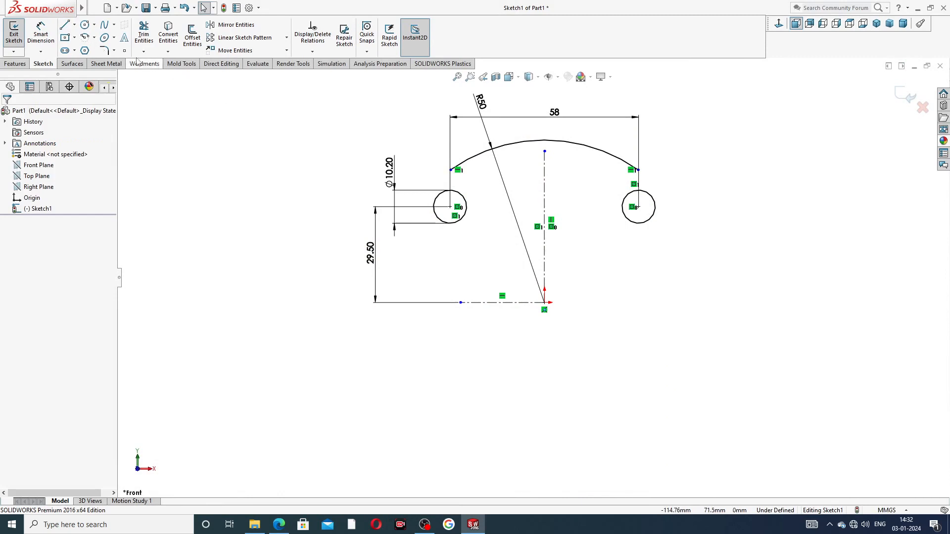
Step: Sketch a 3 Point Arc of about 14.6 mm radius from the R50 arc's left endpoint, curving down outside the left circle
left_click(94, 37)
left_click(104, 74)
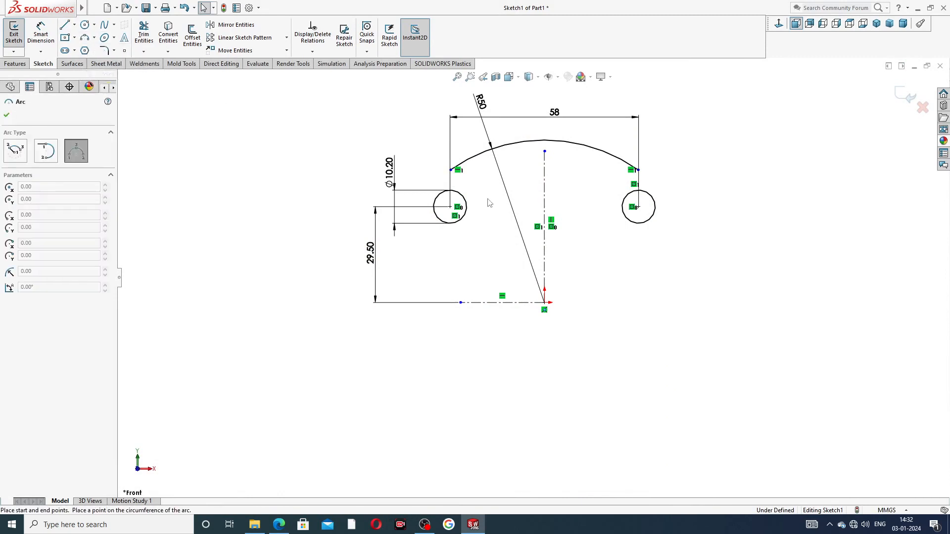
scroll(457, 184, "down", 3)
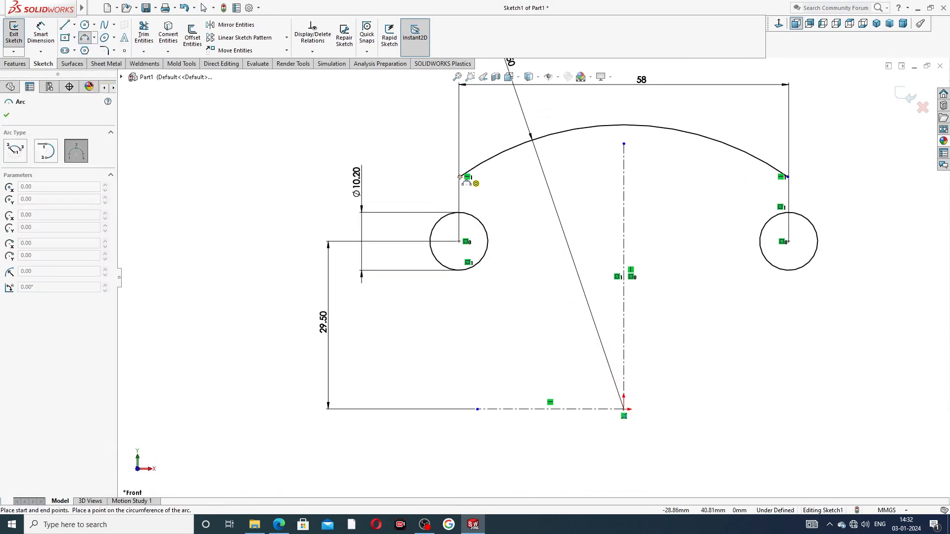
left_click(460, 177)
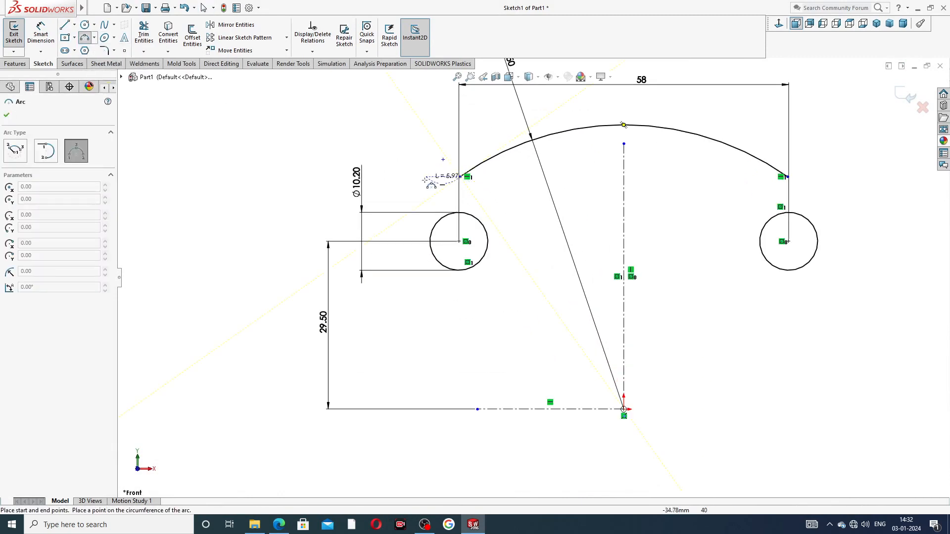
left_click(388, 233)
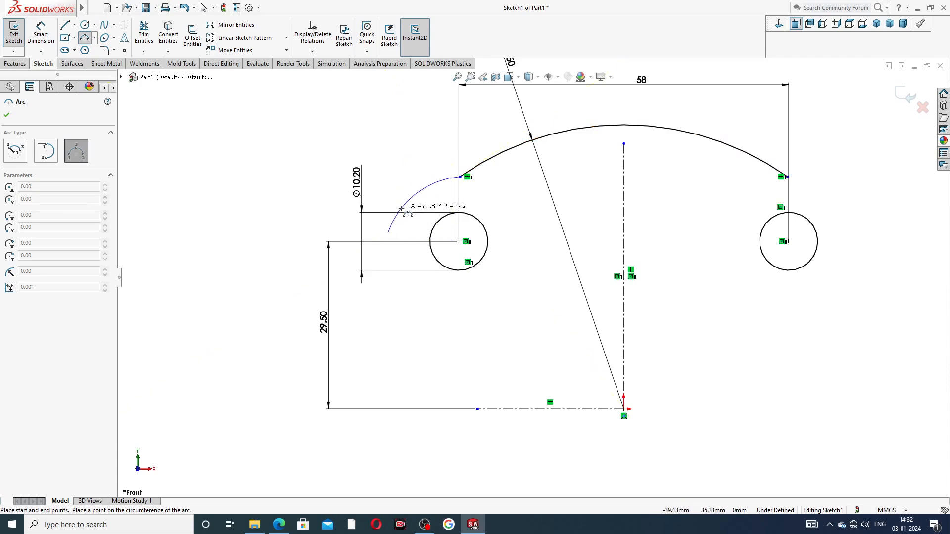
left_click(402, 209)
right_click(523, 132)
left_click(540, 203)
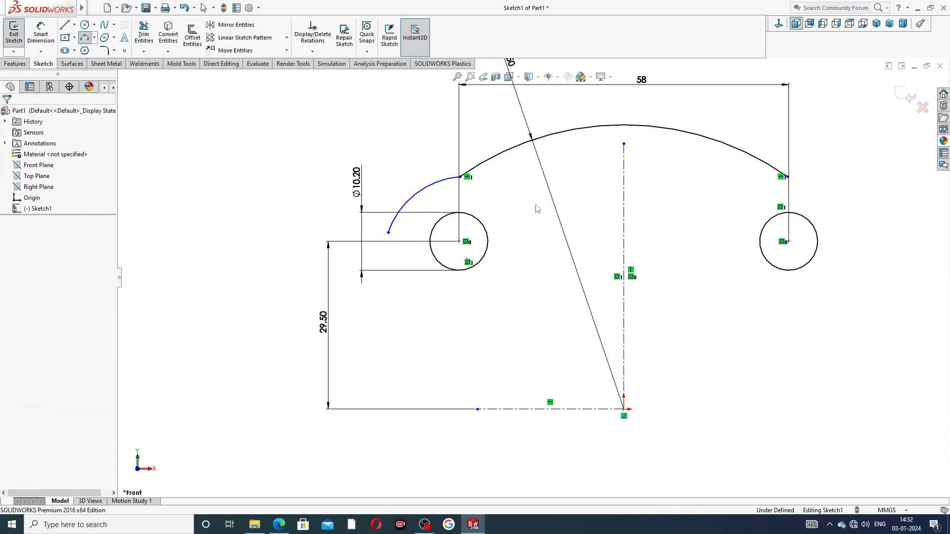
Step: Merge the new corner arc's centre point with the centre of the left 10.2 mm circle
scroll(464, 261, "down", 6)
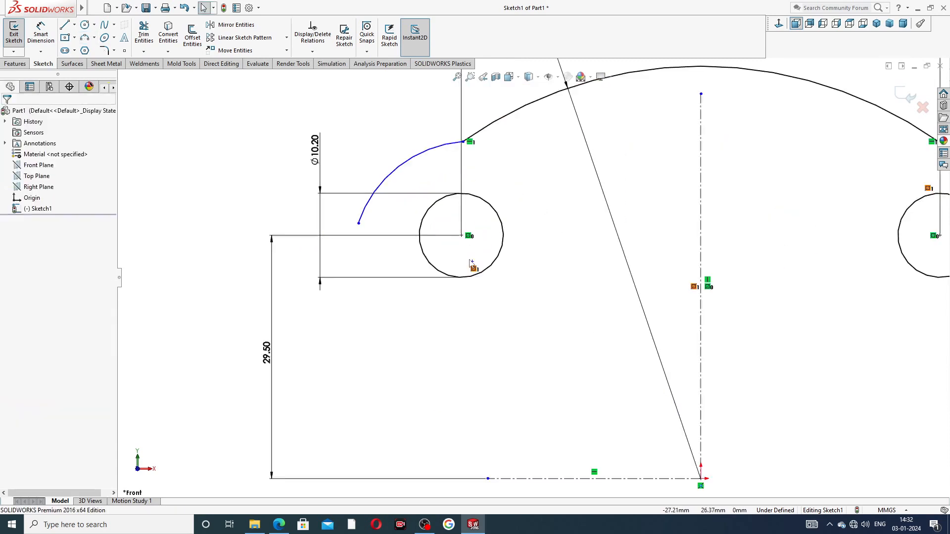
left_click(501, 273)
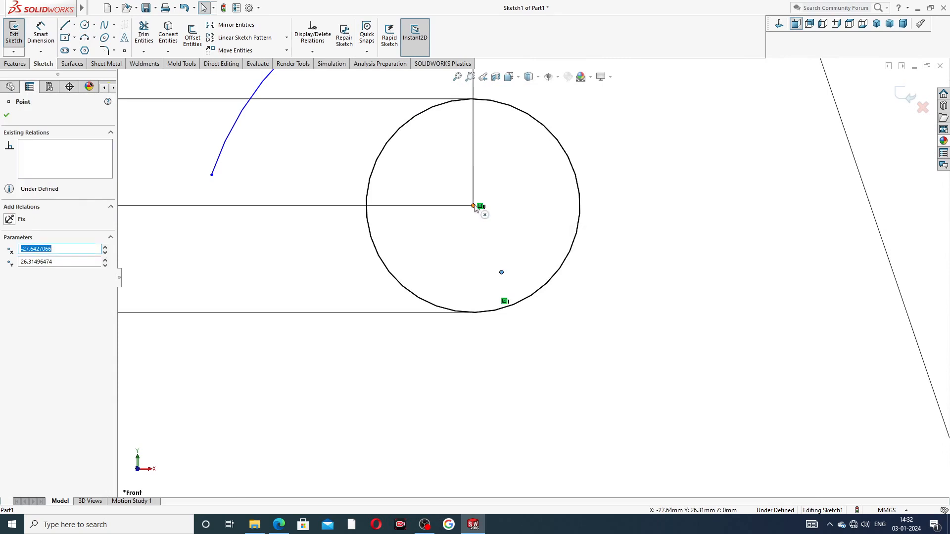
left_click(473, 205, "ctrl")
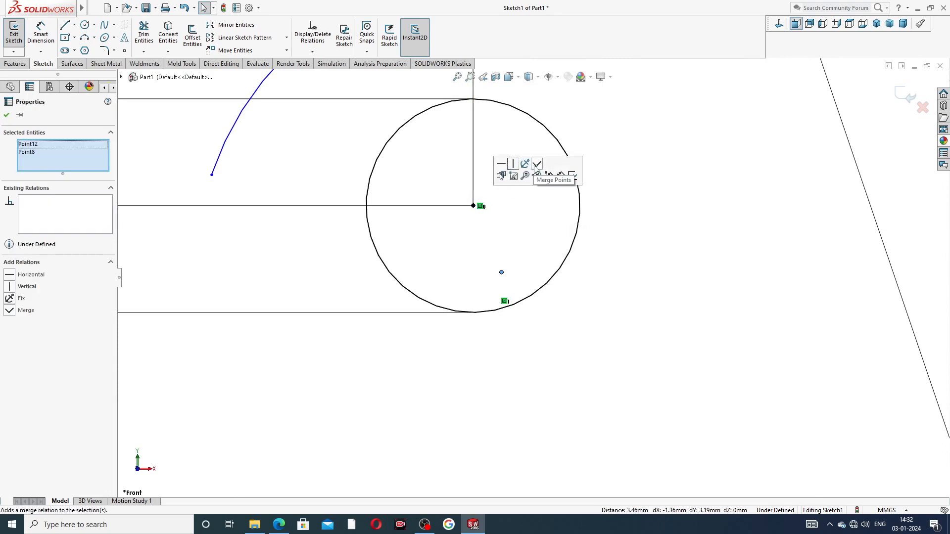
left_click(537, 164)
left_click(640, 164)
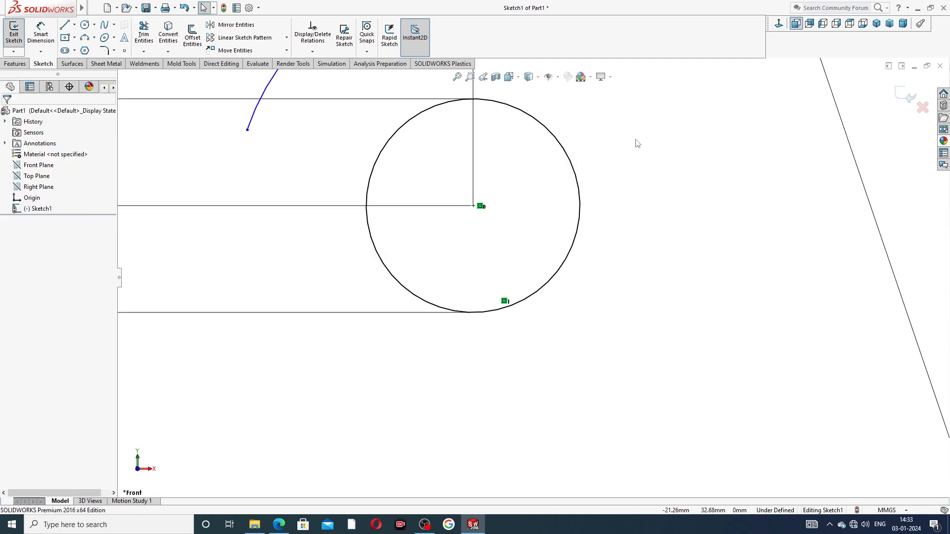
Step: Dimension the corner arc around the left circle with a radius of 11 mm
scroll(638, 142, "up", 2)
scroll(533, 278, "up", 2)
left_click(40, 34)
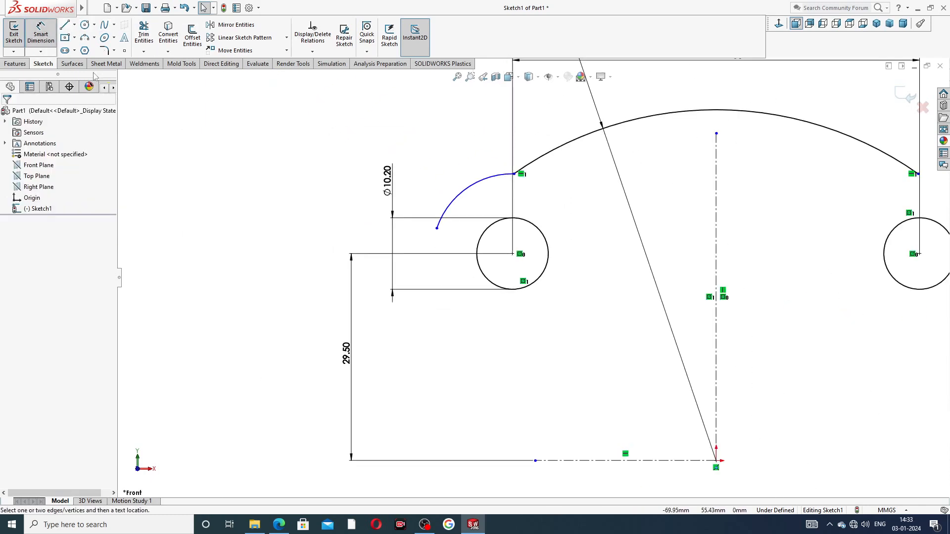
left_click(466, 181)
left_click(441, 172)
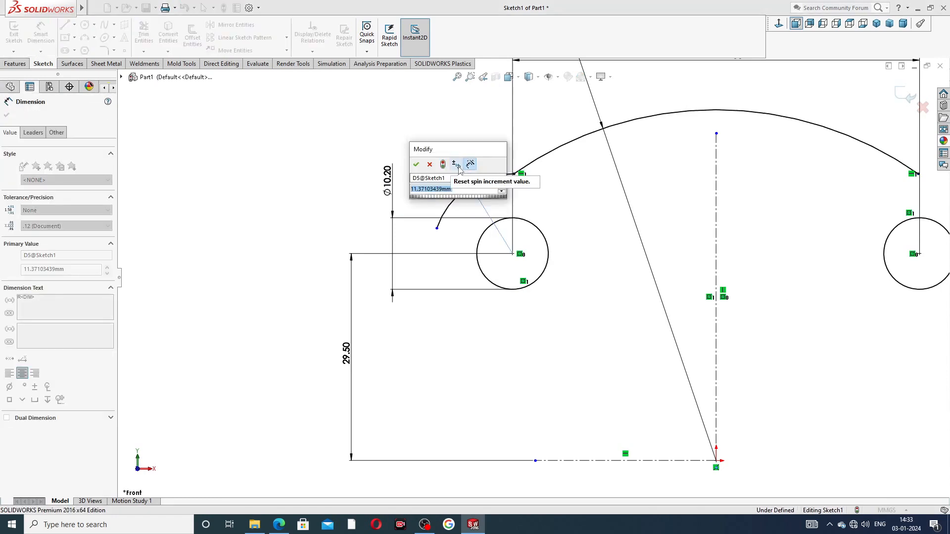
type("1")
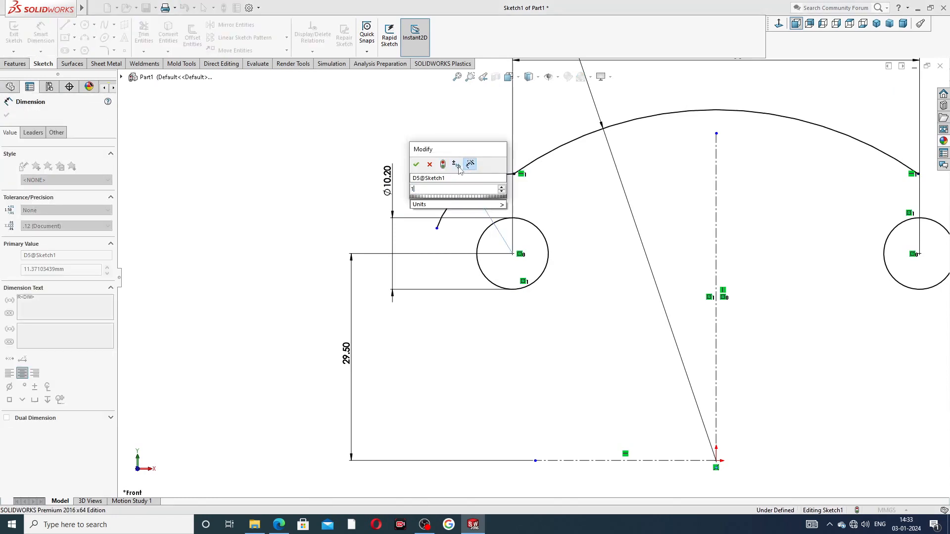
type("1")
key("Return")
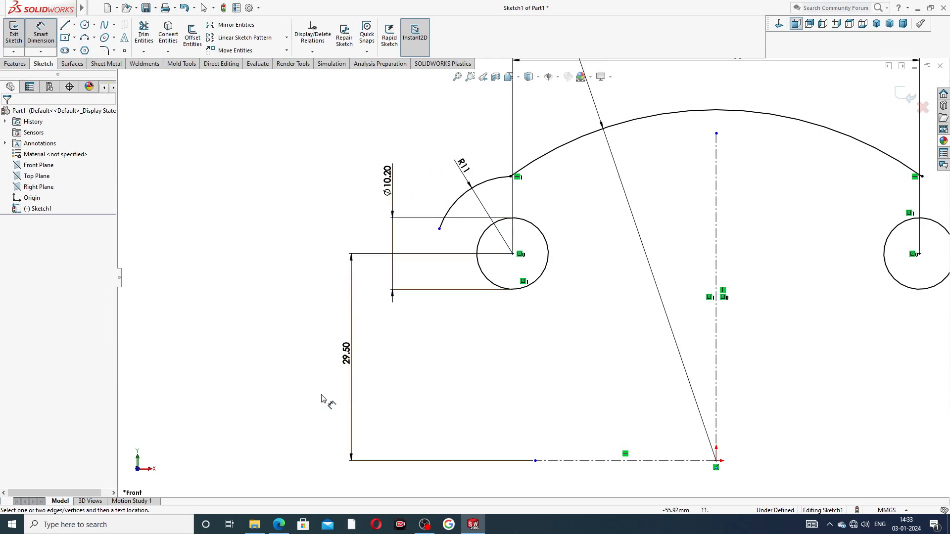
Step: Check the drawing PDF in Edge, and extend the R11 arc's free end in SOLIDWORKS down level with the left circle's centre
left_click(279, 525)
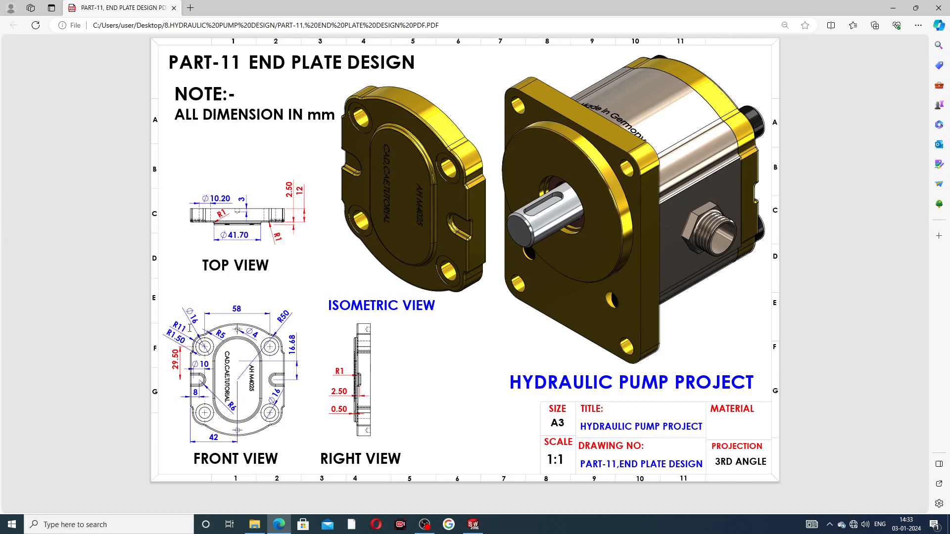
left_click(279, 524)
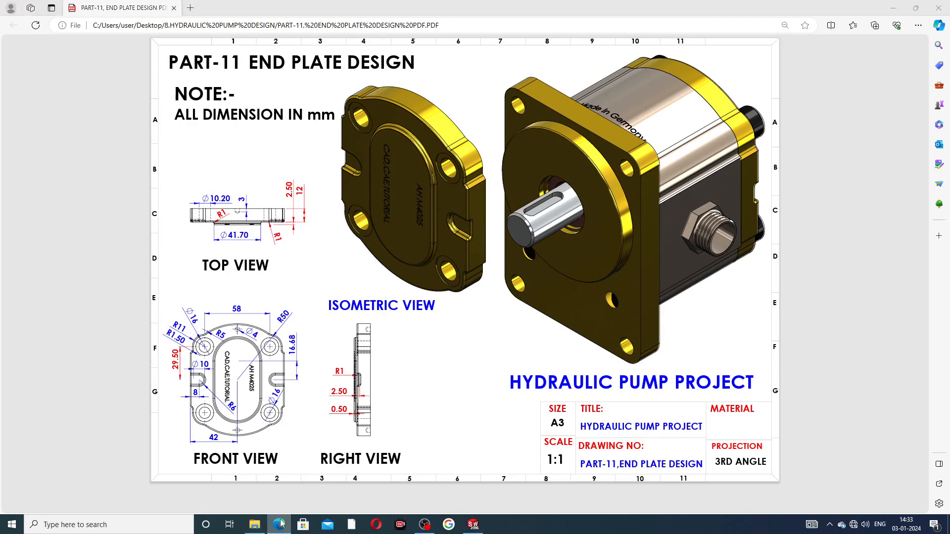
right_click(352, 170)
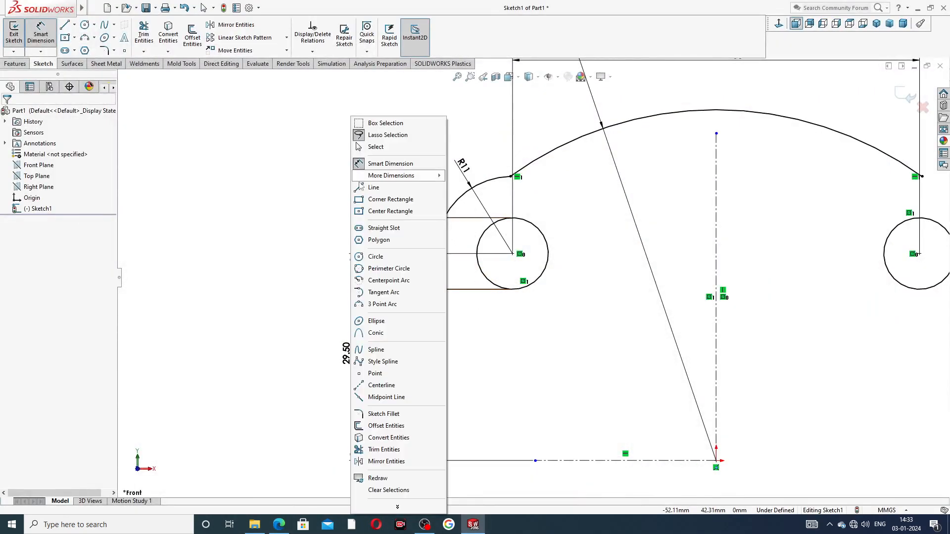
left_click(378, 147)
left_click_drag(439, 228, 441, 255)
left_click(433, 268)
Step: Add a horizontal relation between the R11 arc's lower endpoint and the left circle's centre
left_click(437, 256)
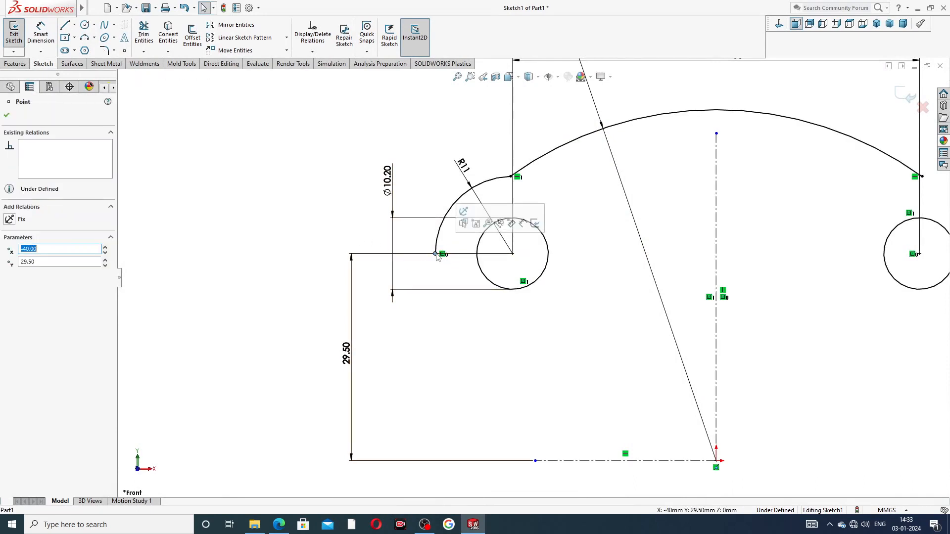
left_click(513, 254, "ctrl")
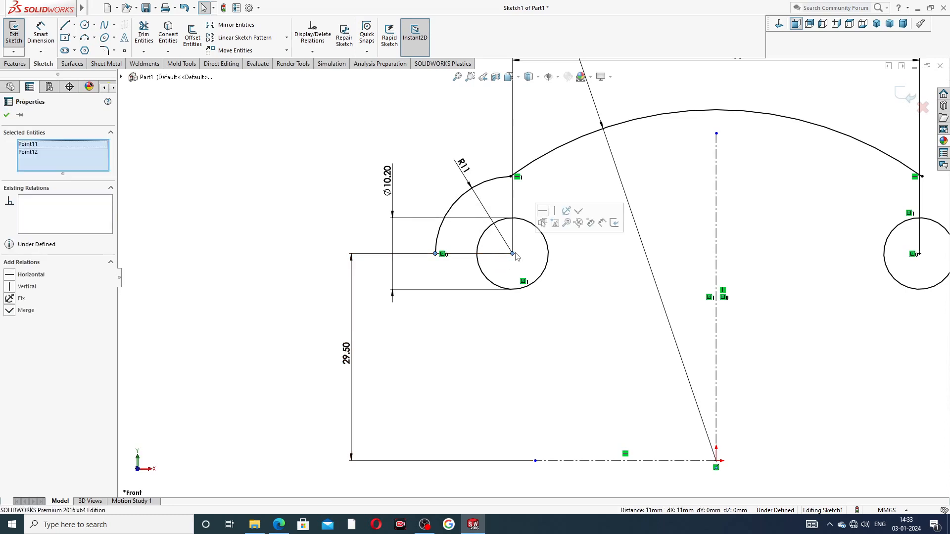
left_click(543, 211)
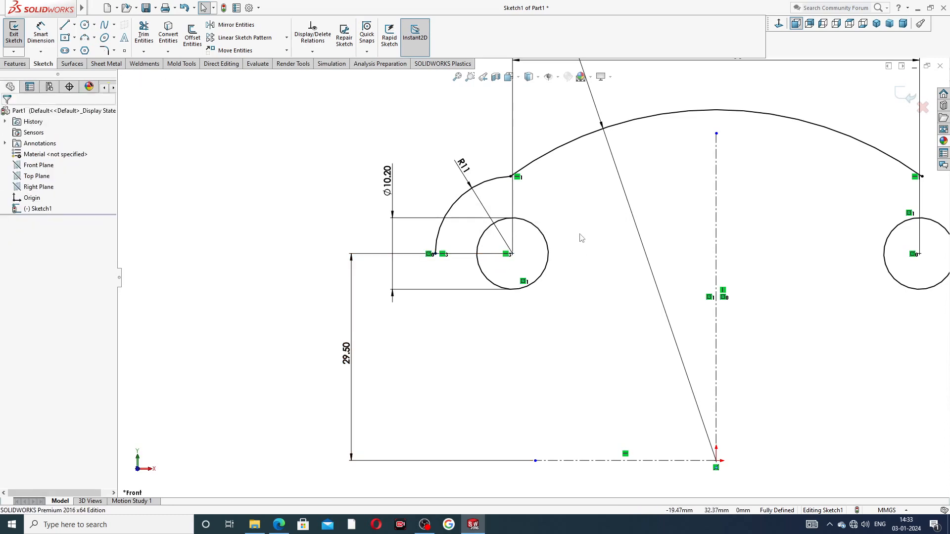
Step: Sketch connected lines from the R11 arc's lower end: about 1.2 mm vertically down, about 1.9 mm slanting outward, and vertically down to the horizontal centerline's level
scroll(539, 233, "up", 1)
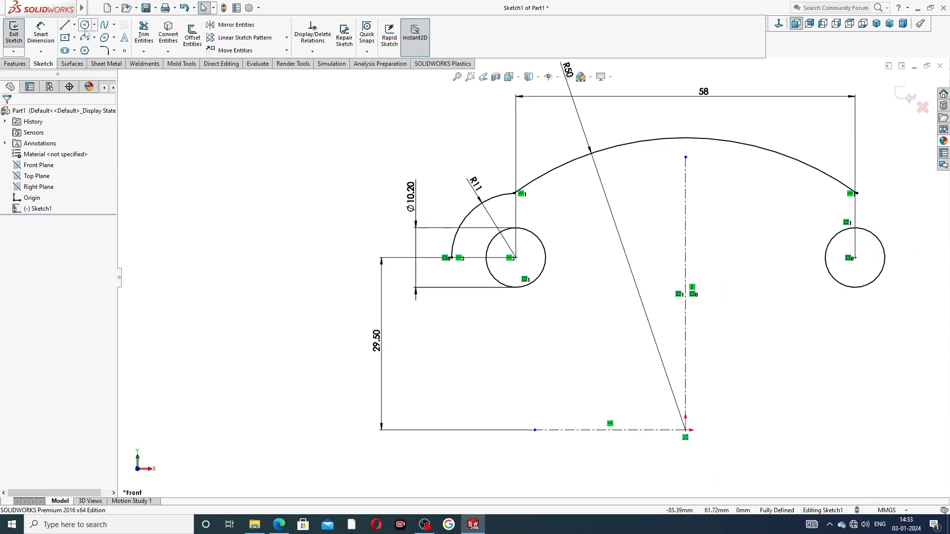
left_click(64, 25)
scroll(478, 311, "down", 5)
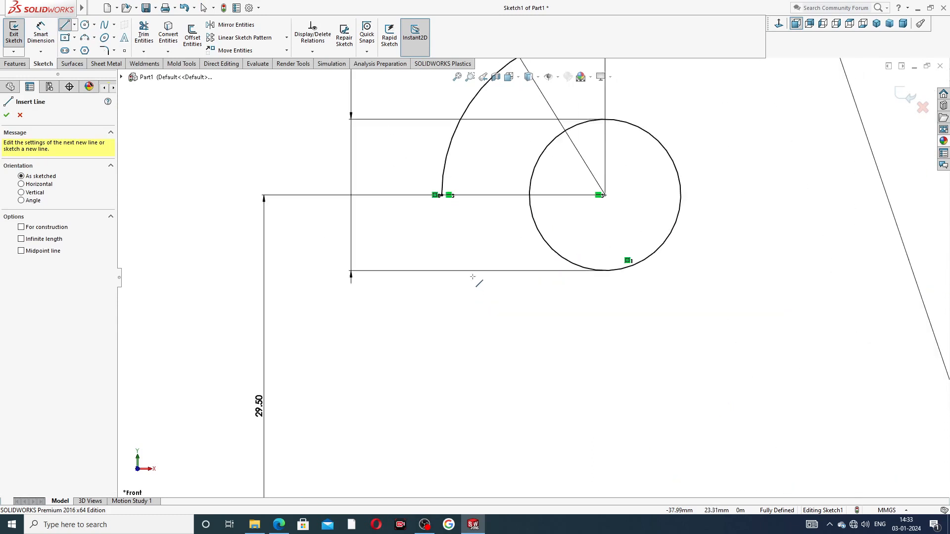
left_click(441, 195)
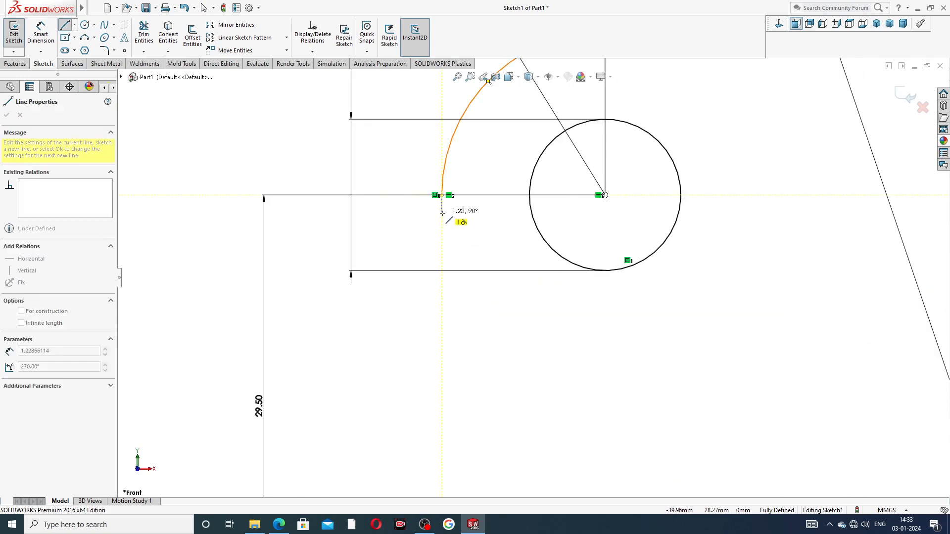
left_click(442, 213)
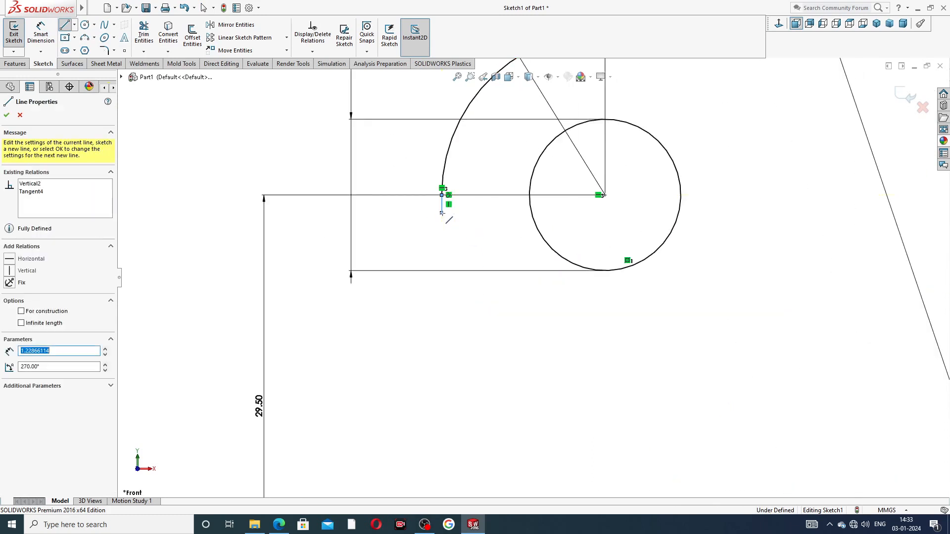
left_click(428, 240)
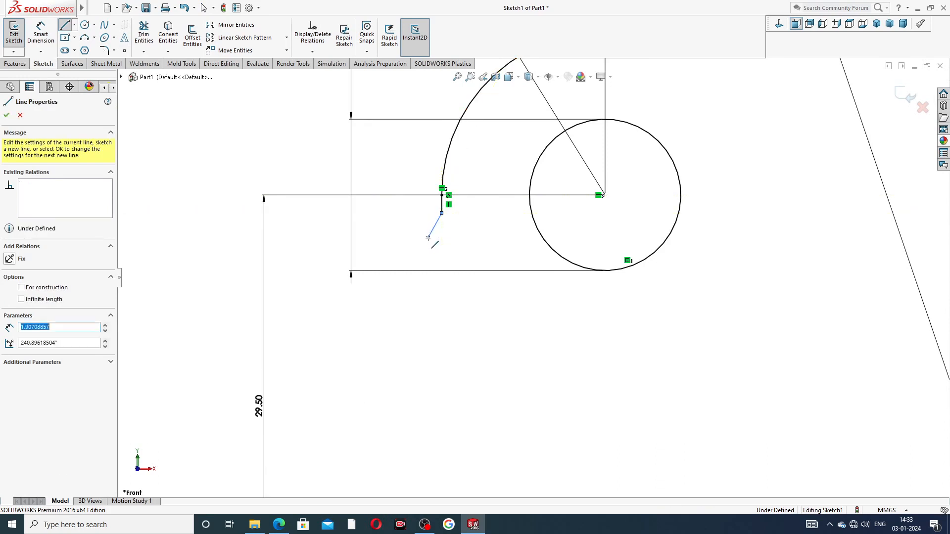
scroll(430, 345, "up", 3)
scroll(431, 345, "up", 1)
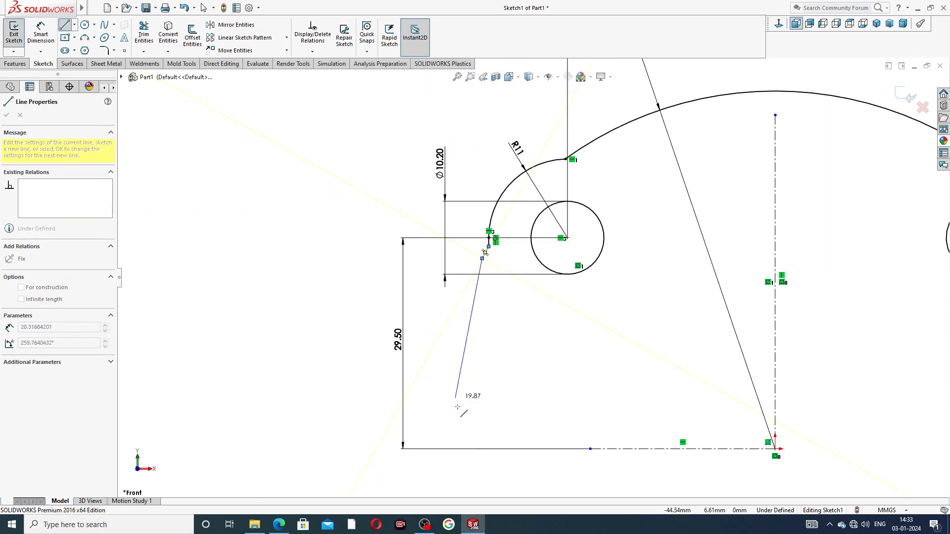
left_click(482, 448)
right_click(516, 387)
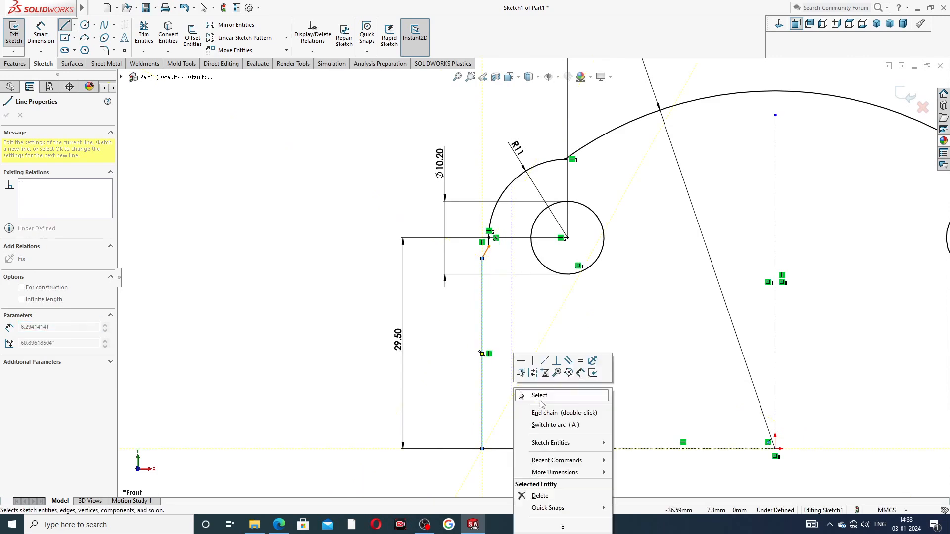
left_click(532, 395)
scroll(567, 348, "down", 2)
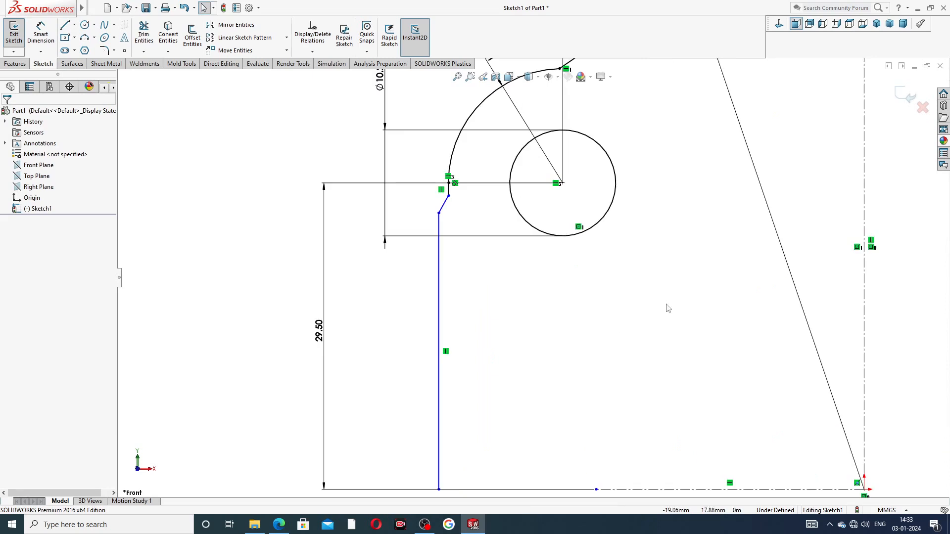
Step: Dimension the long left edge line 42 mm from the vertical centerline
scroll(668, 306, "up", 3)
scroll(490, 213, "down", 3)
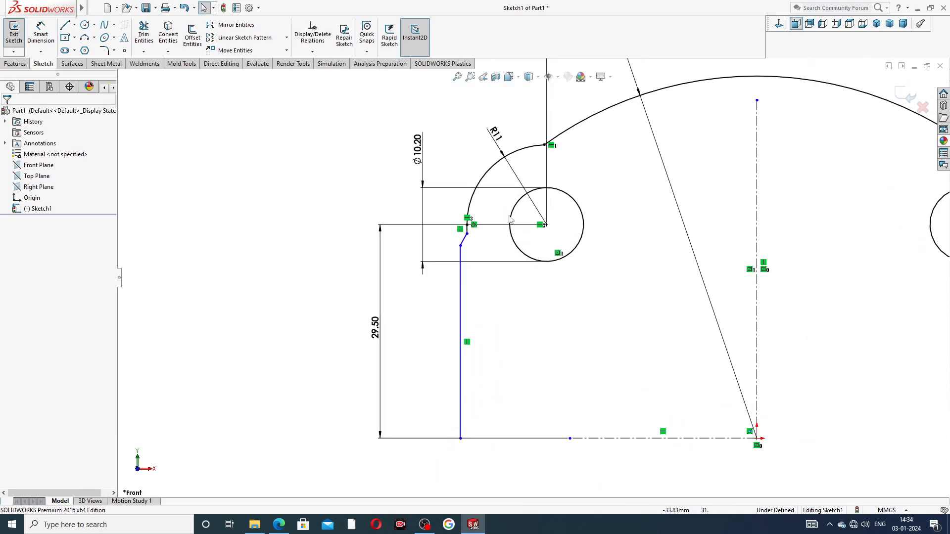
left_click(40, 35)
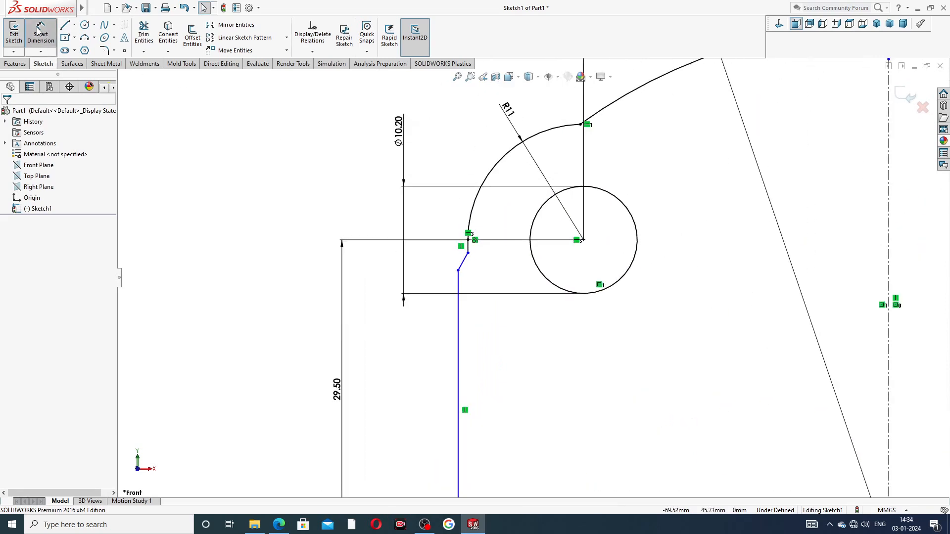
scroll(539, 297, "up", 3)
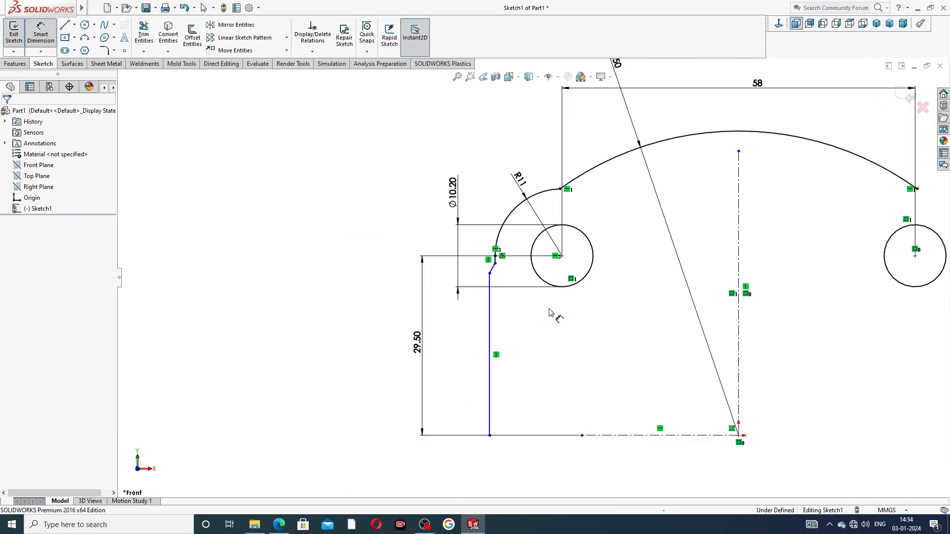
left_click(490, 399)
left_click(613, 436)
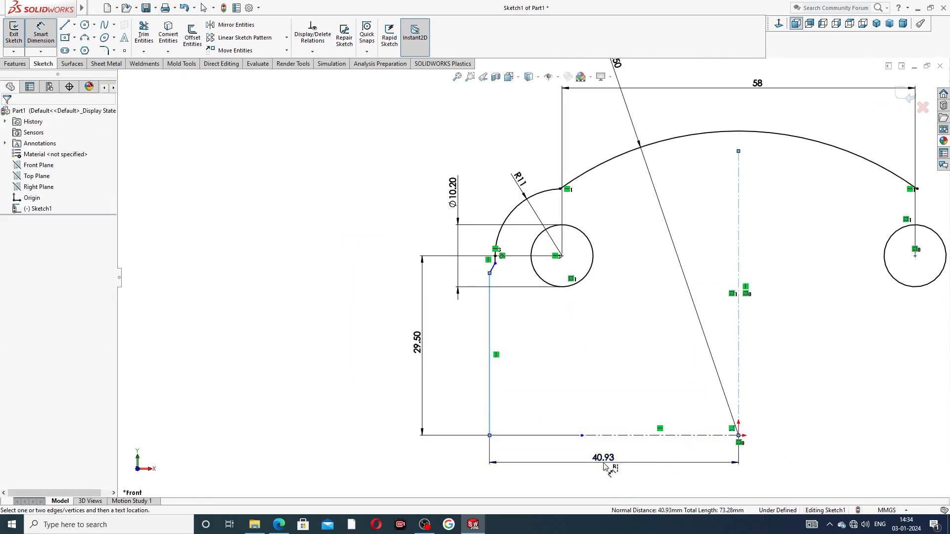
left_click(604, 461)
type("42")
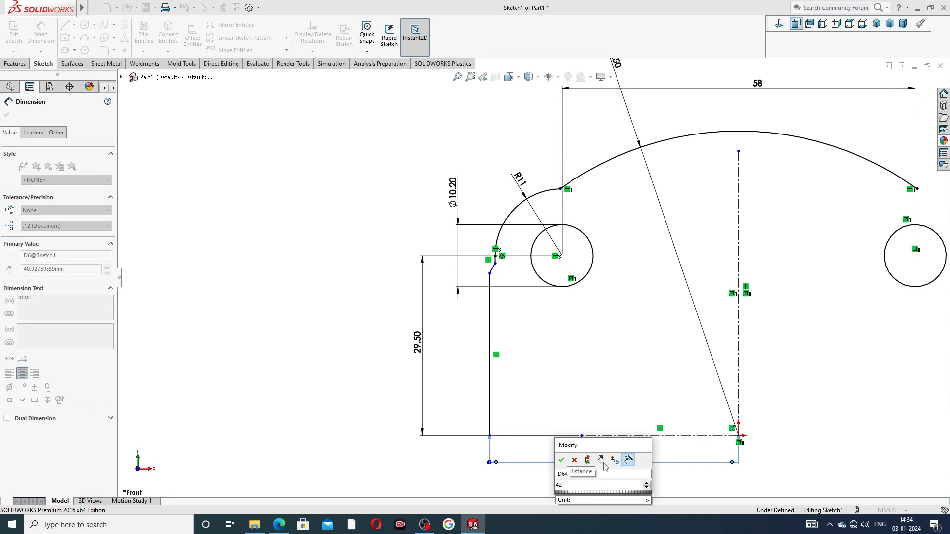
key("Return")
scroll(651, 347, "up", 4)
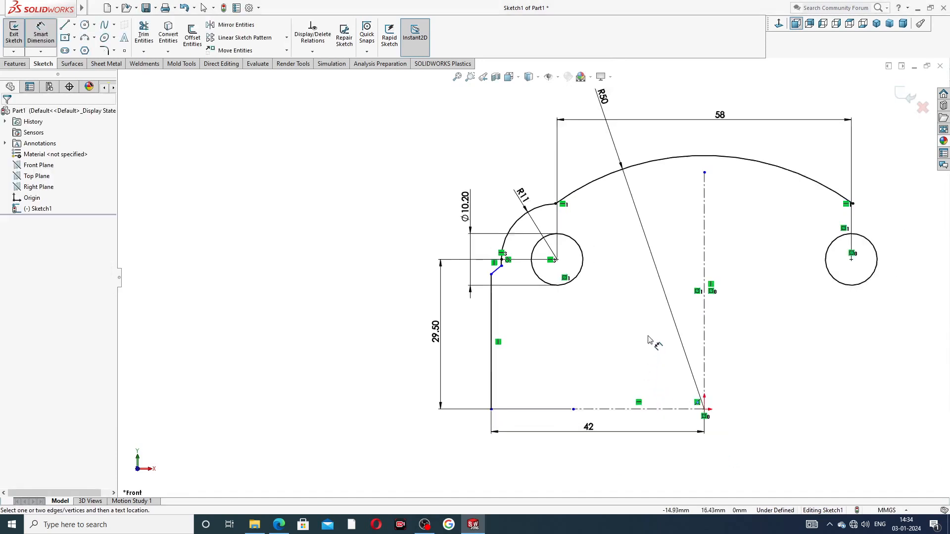
scroll(589, 257, "down", 4)
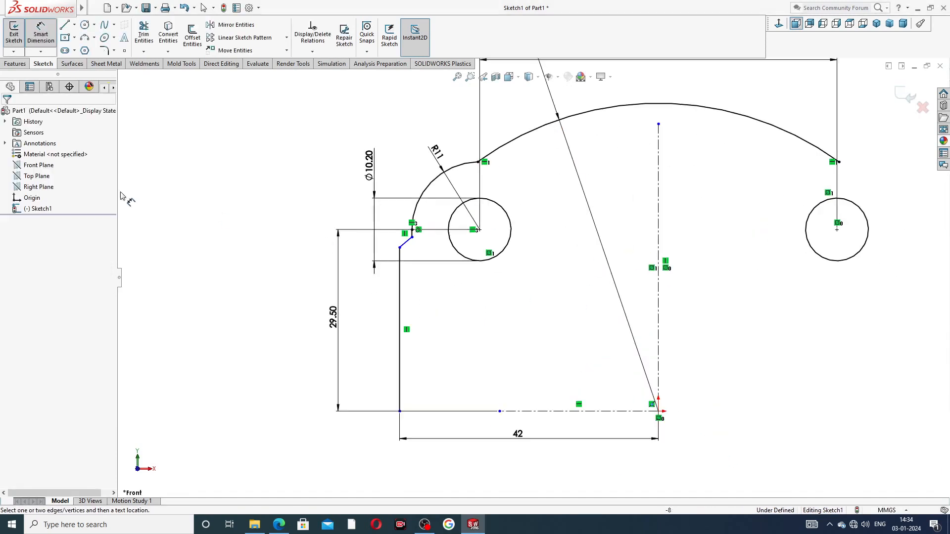
Step: Check the end plate drawing PDF in Edge, and in SOLIDWORKS move the slanted line's lower end further down along the left edge line
left_click(280, 525)
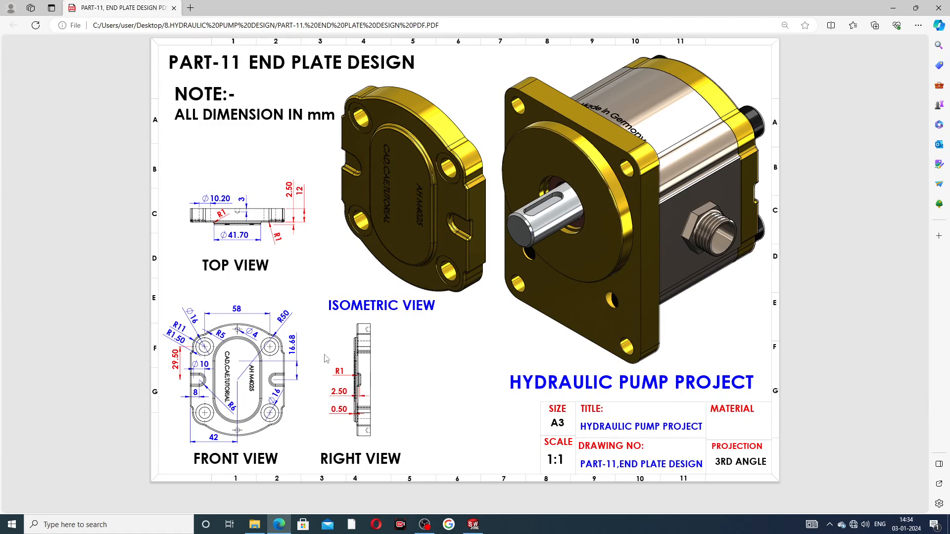
left_click(279, 524)
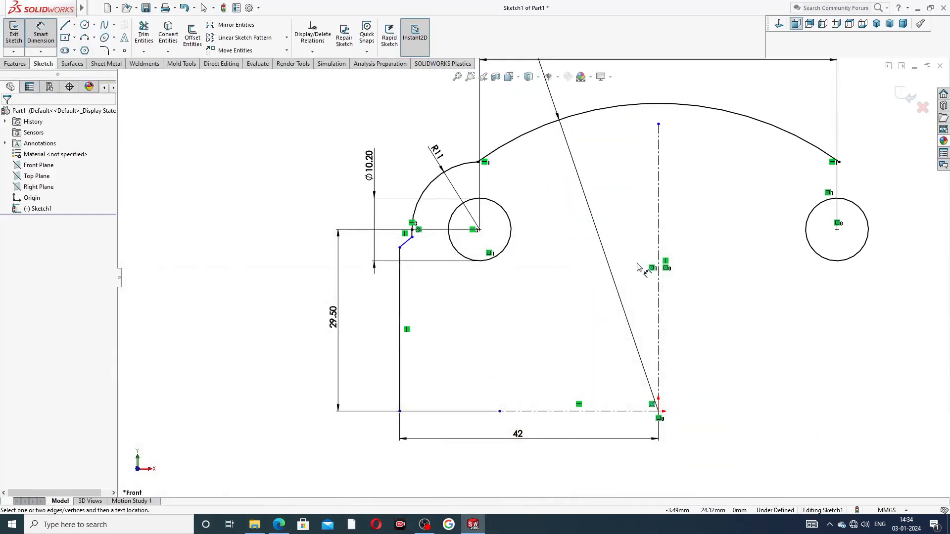
key("f")
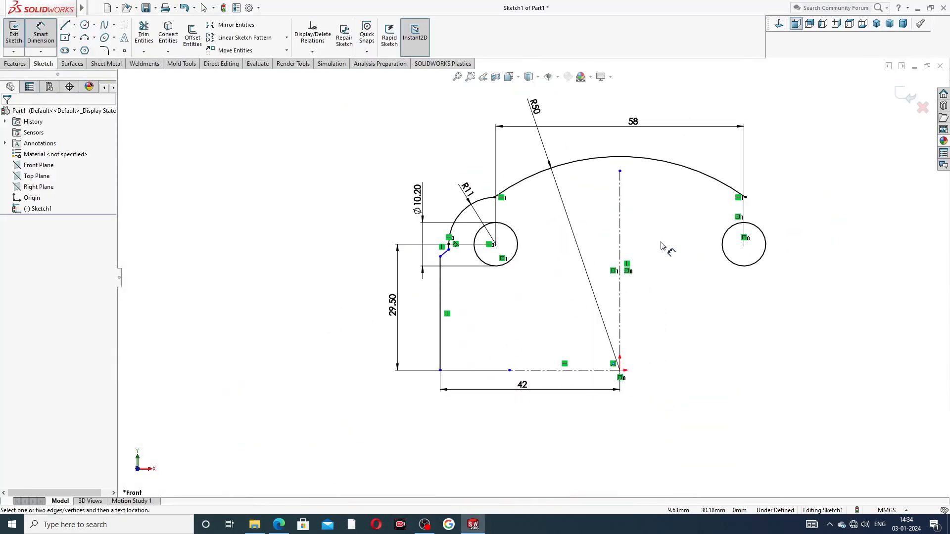
left_click(279, 524)
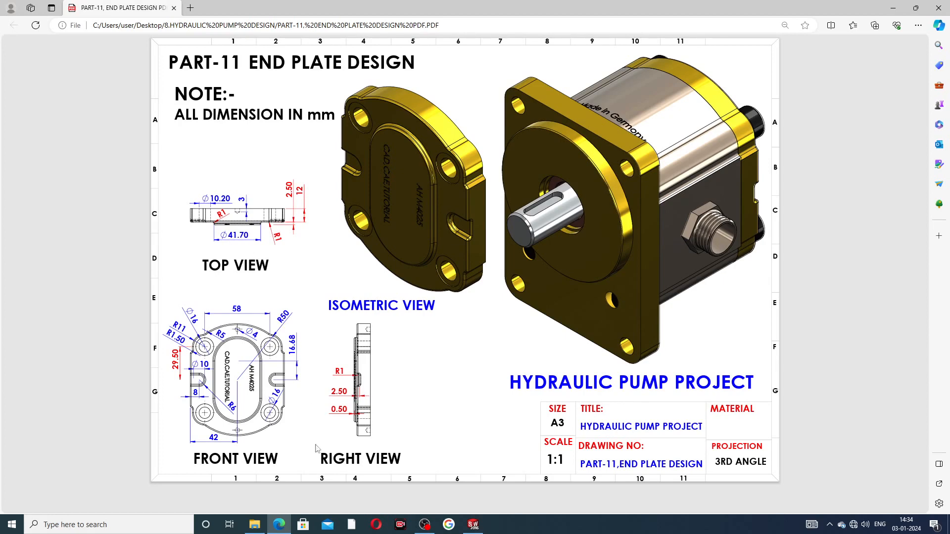
left_click(279, 524)
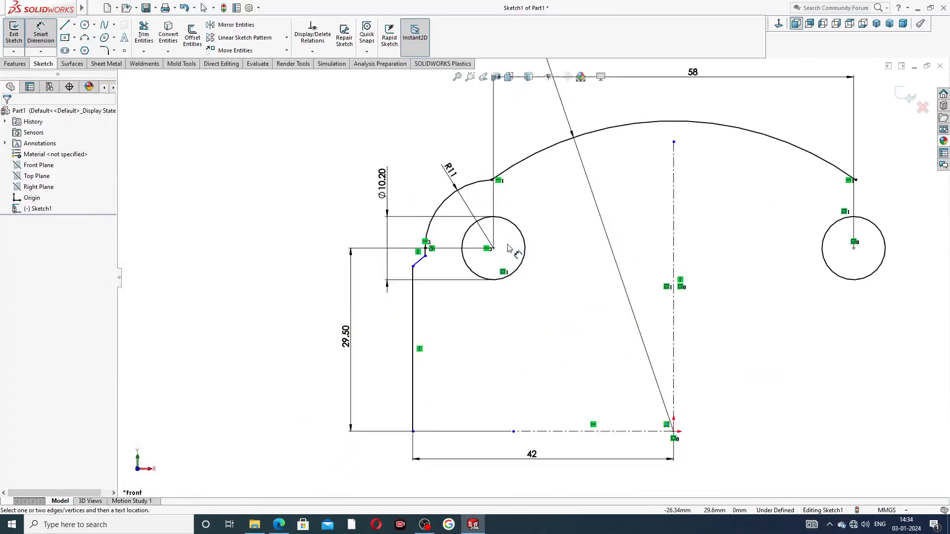
scroll(510, 248, "down", 3)
scroll(503, 195, "down", 2)
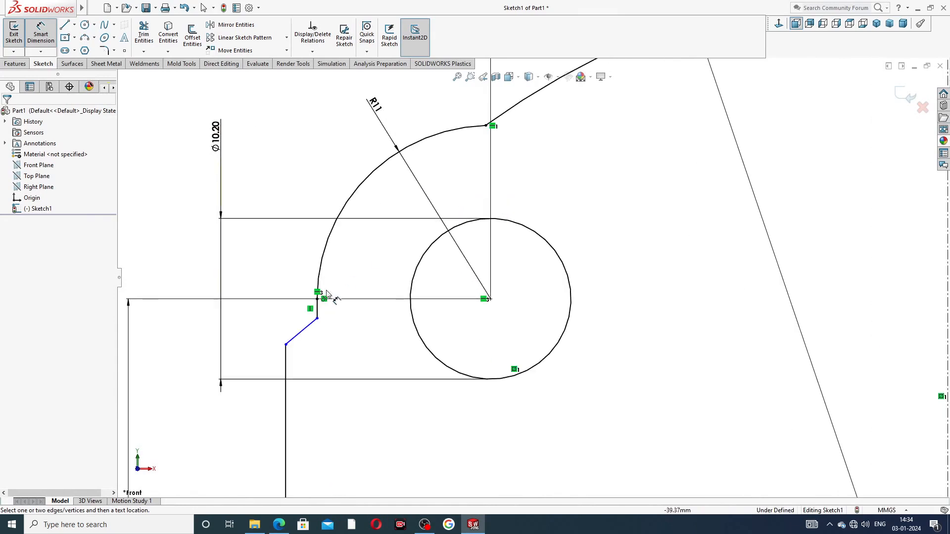
right_click(270, 161)
left_click(293, 147)
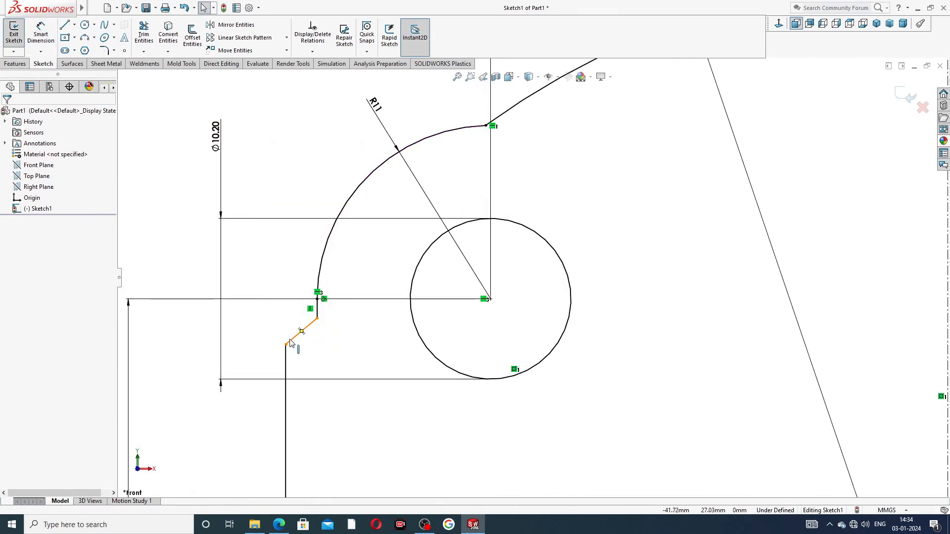
left_click_drag(290, 343, 305, 367)
left_click(323, 356)
scroll(328, 343, "up", 2)
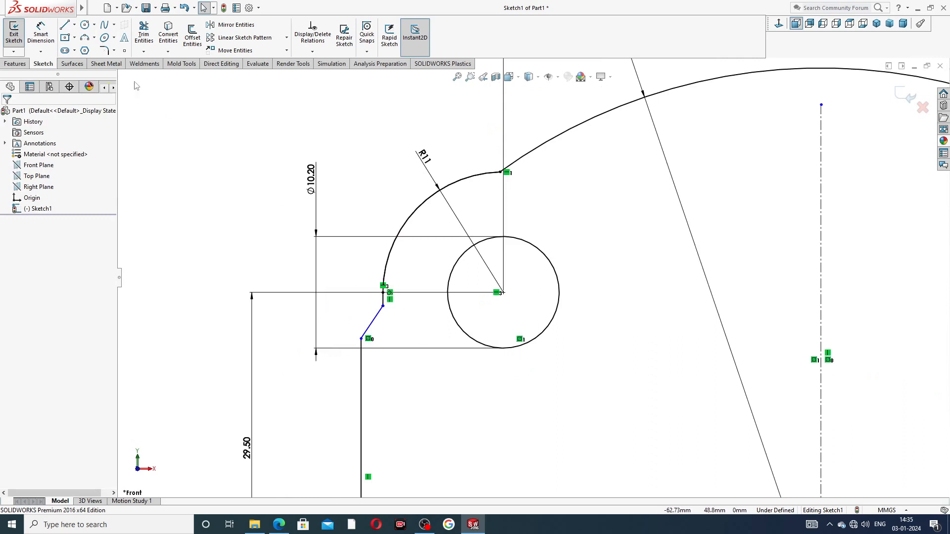
Step: Add a 1.5 mm sketch fillet at the corner between the short vertical line and the slanted line
left_click(115, 51)
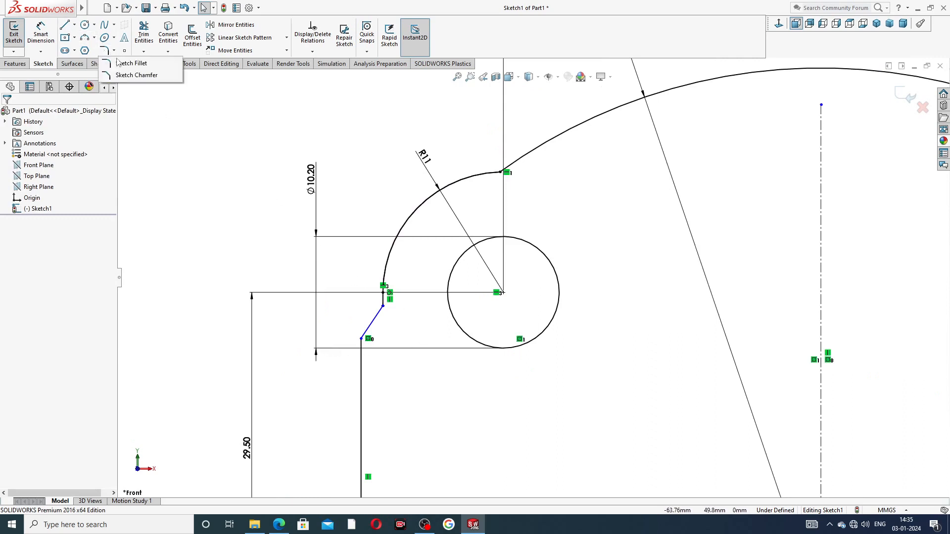
left_click(130, 61)
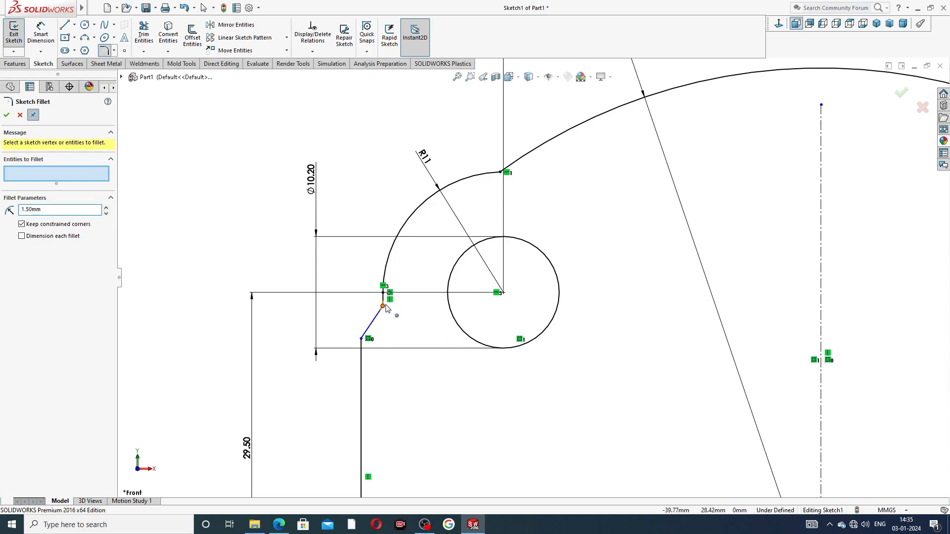
left_click(384, 307)
left_click(6, 116)
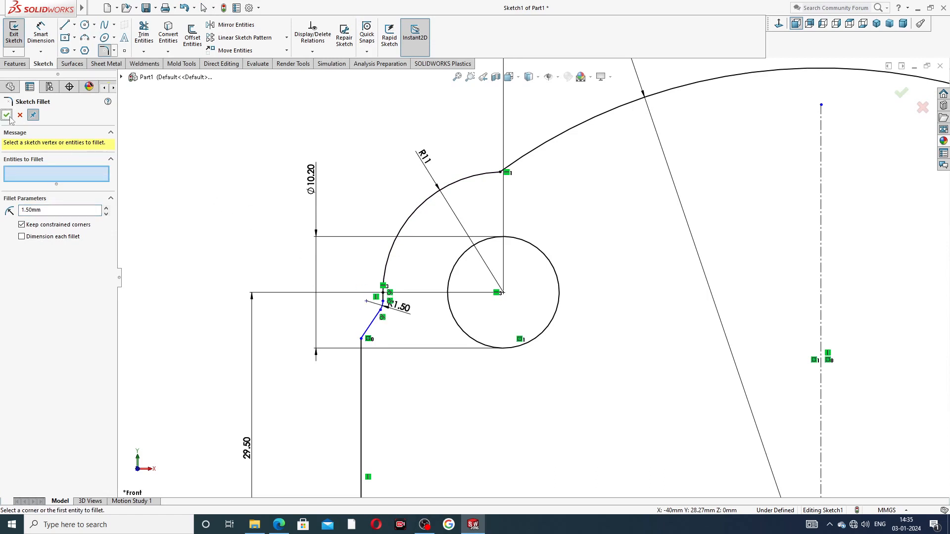
Step: Add a 5 mm sketch fillet where the R11 corner arc meets the R50 top arc
left_click_drag(46, 210, 2, 212)
left_click(502, 174)
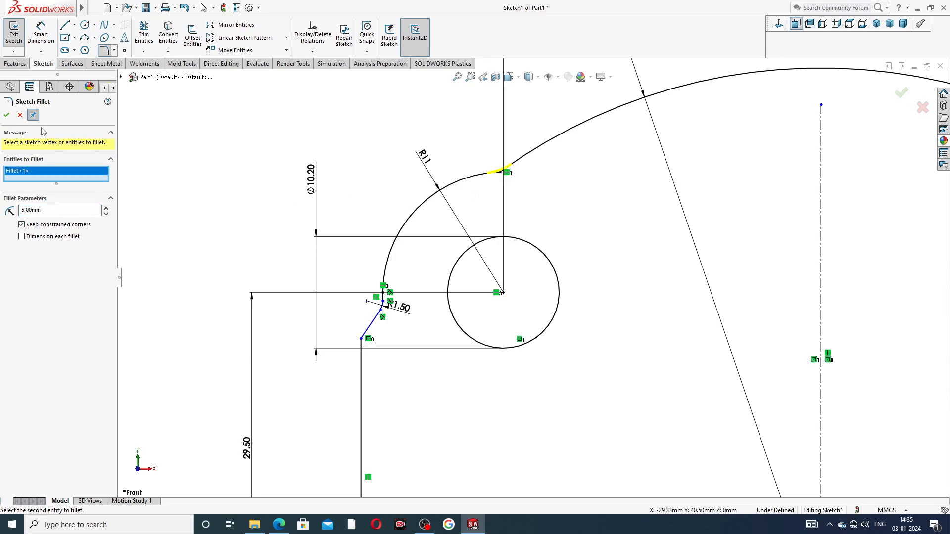
left_click(7, 116)
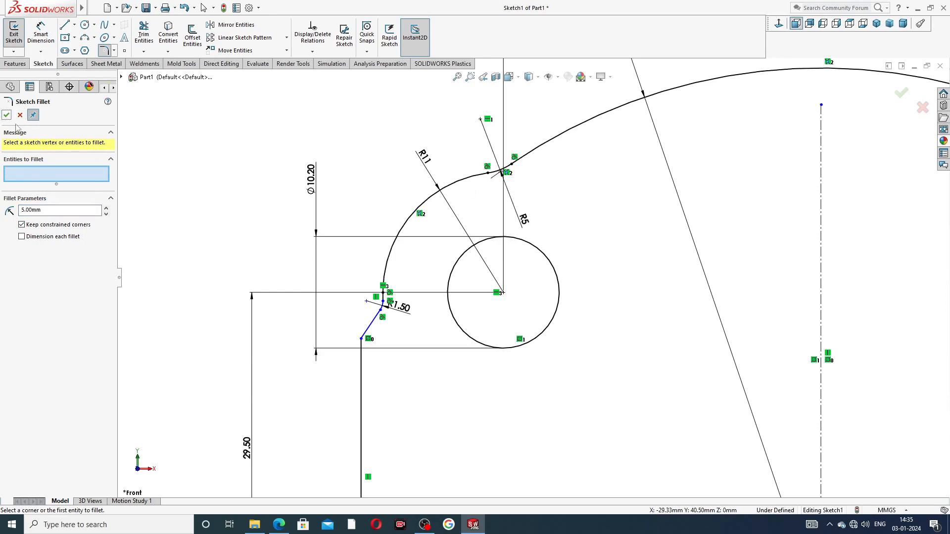
left_click(7, 116)
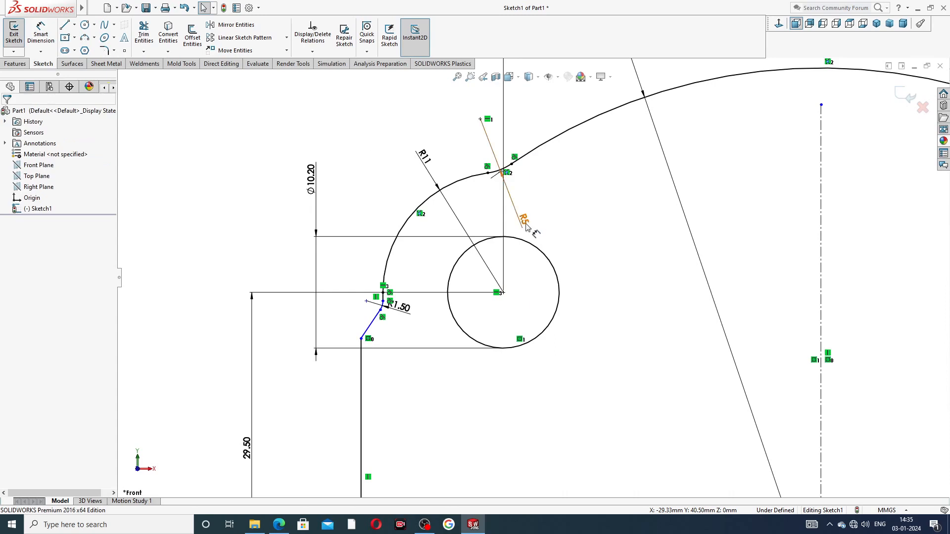
Step: Reposition the R5 and R1.50 fillet dimension labels slightly so they are easier to read
left_click_drag(524, 218, 520, 202)
left_click_drag(410, 305, 418, 311)
left_click(366, 265)
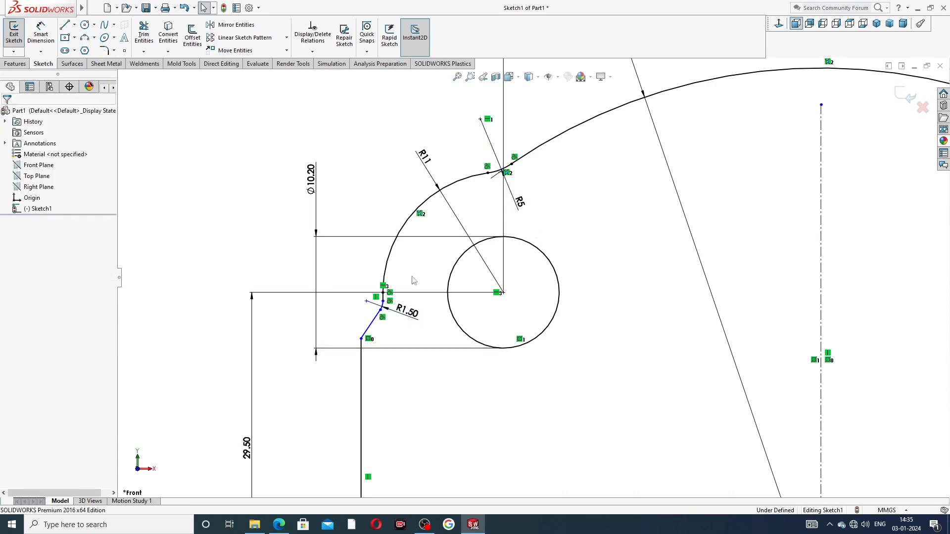
Step: Check the end plate drawing PDF in Edge against the sketch outline, and return to SOLIDWORKS
scroll(604, 248, "up", 3)
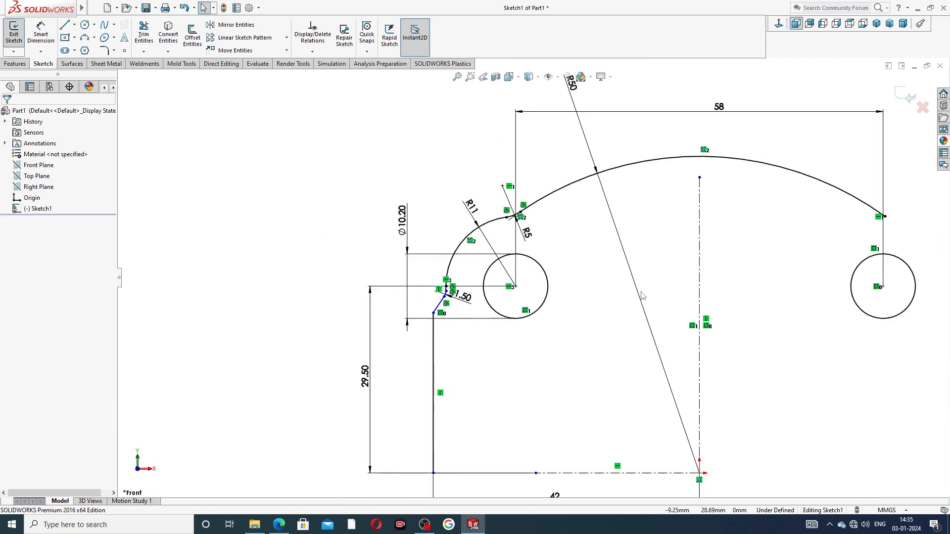
scroll(606, 250, "up", 3)
scroll(657, 331, "down", 3)
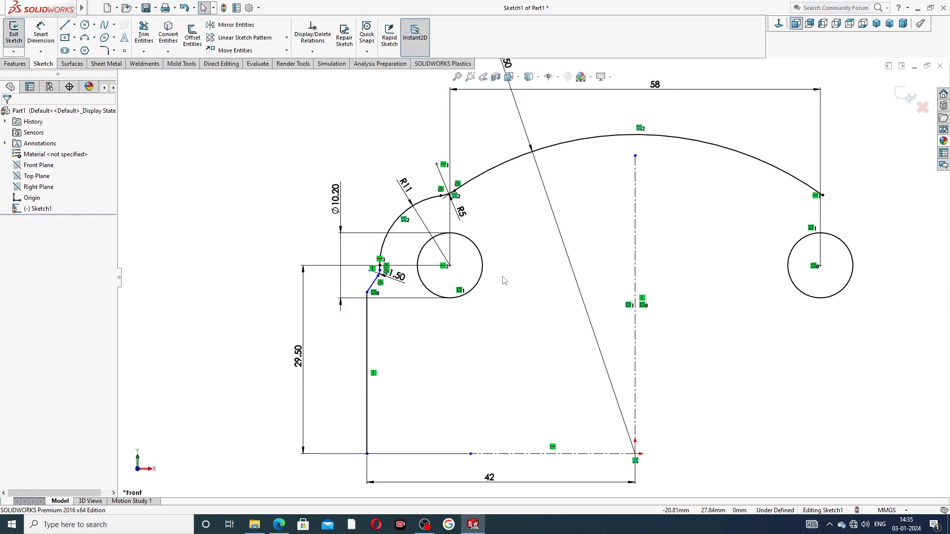
left_click(278, 524)
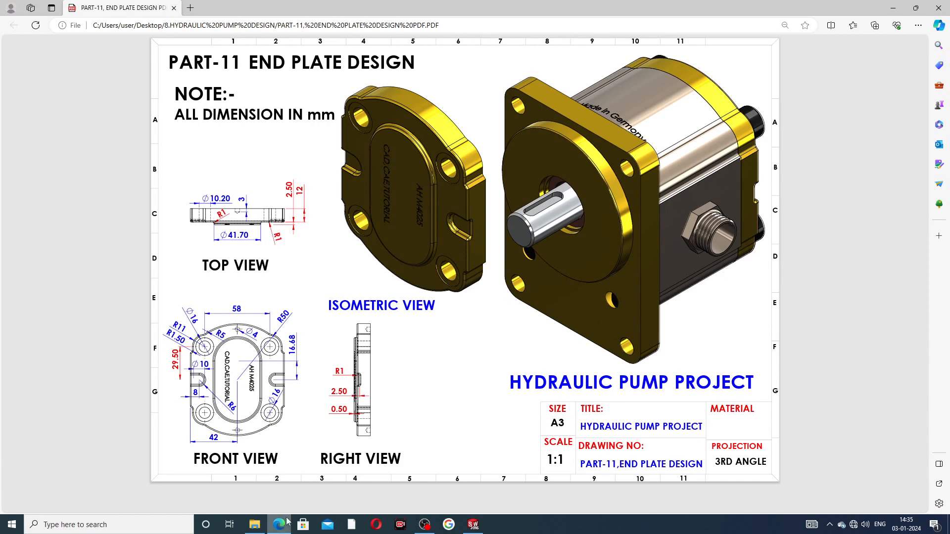
key("alt+Tab")
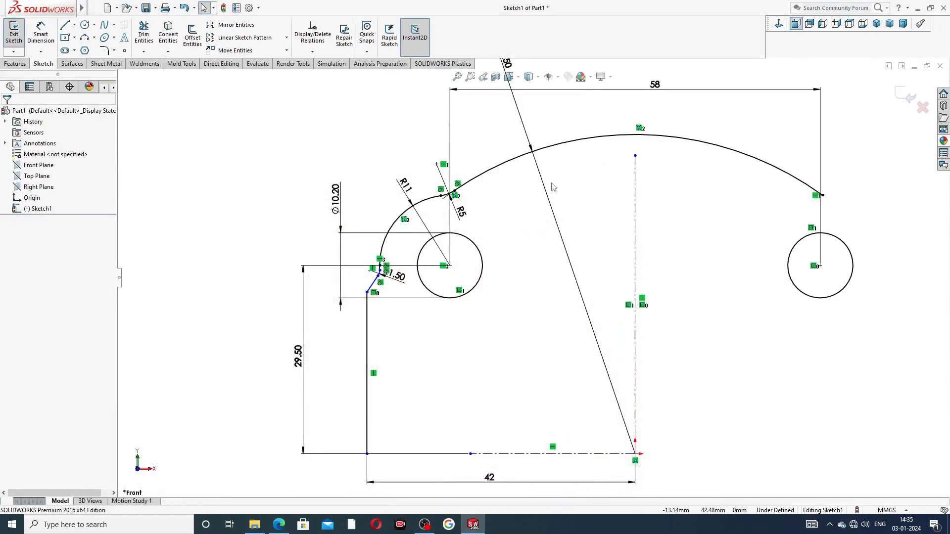
Step: Mirror the left outline, from the R5 fillet and R11 arc down to the long vertical edge, about the vertical centreline
key("f")
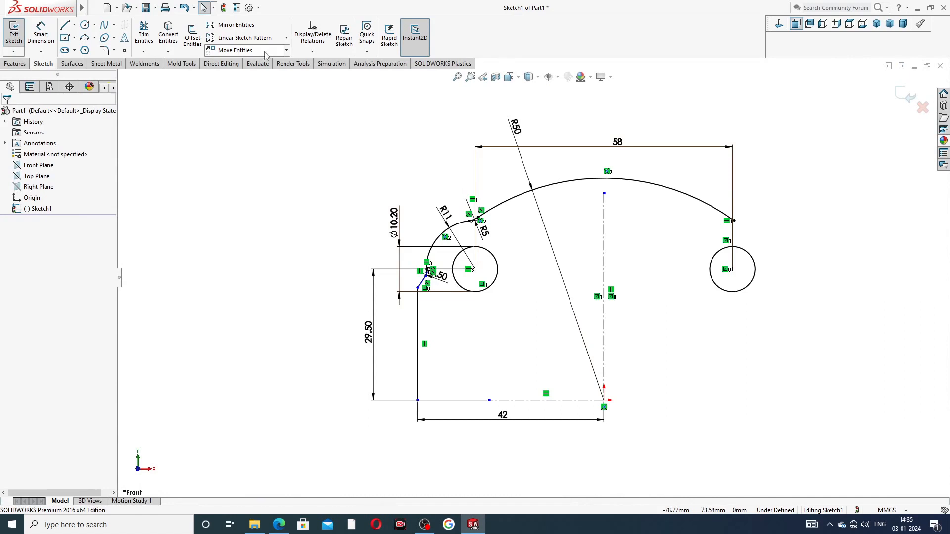
left_click(233, 25)
scroll(515, 296, "down", 5)
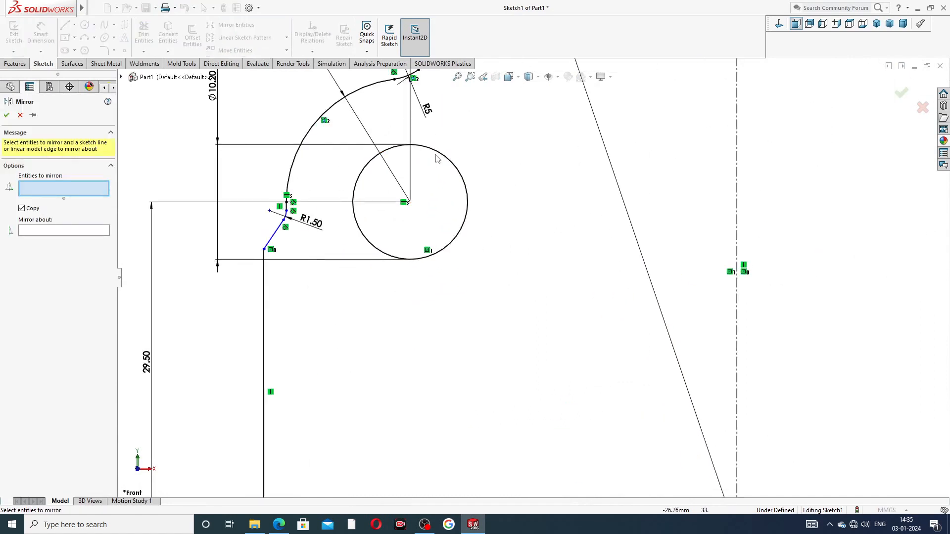
scroll(437, 158, "up", 3)
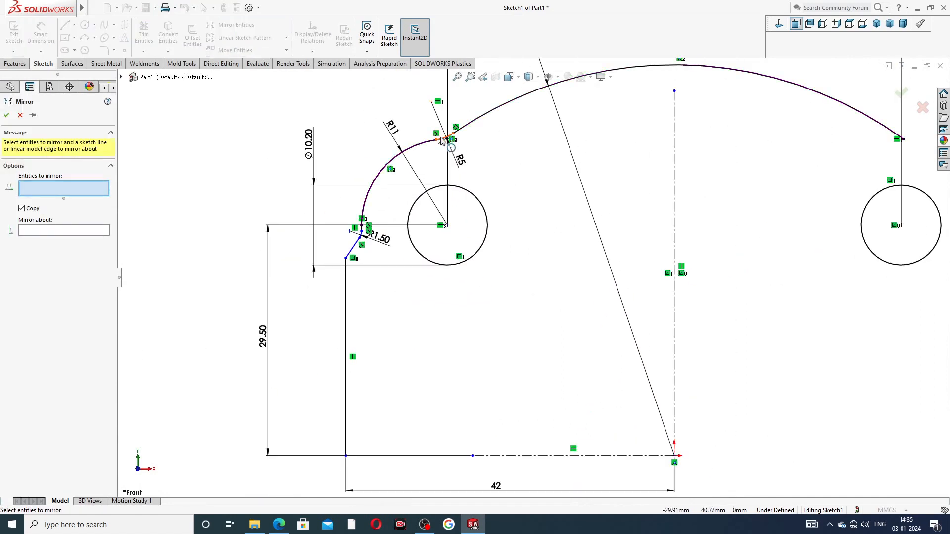
left_click(431, 144)
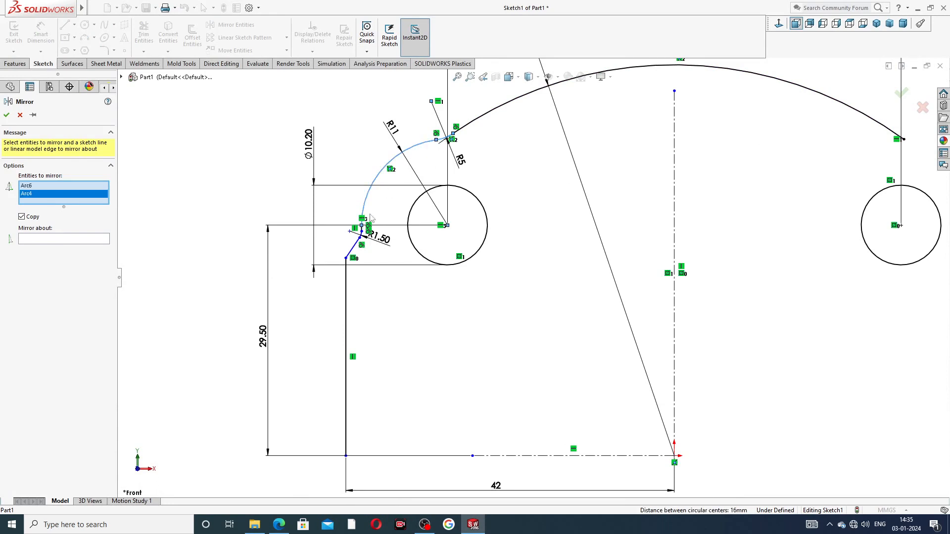
scroll(362, 225, "down", 5)
left_click(362, 228)
left_click(425, 253)
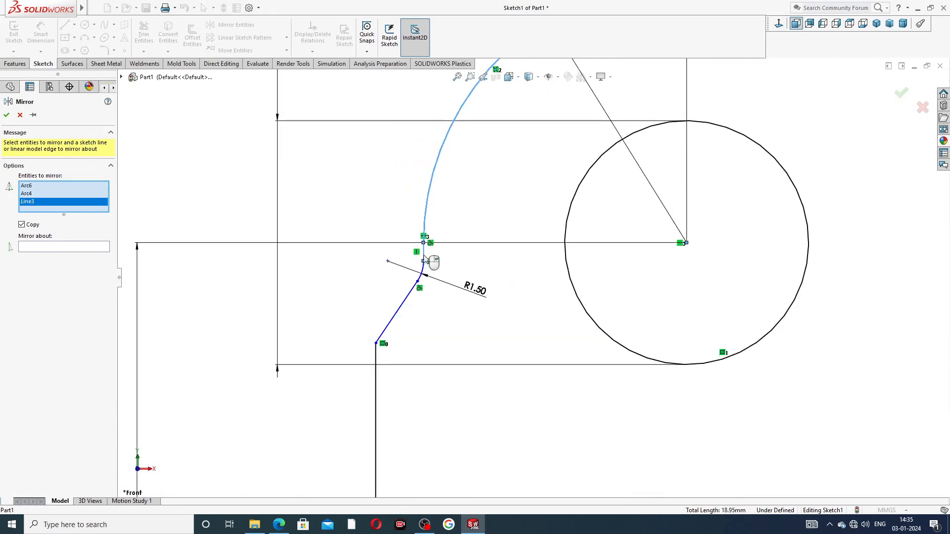
left_click(421, 272)
left_click(397, 312)
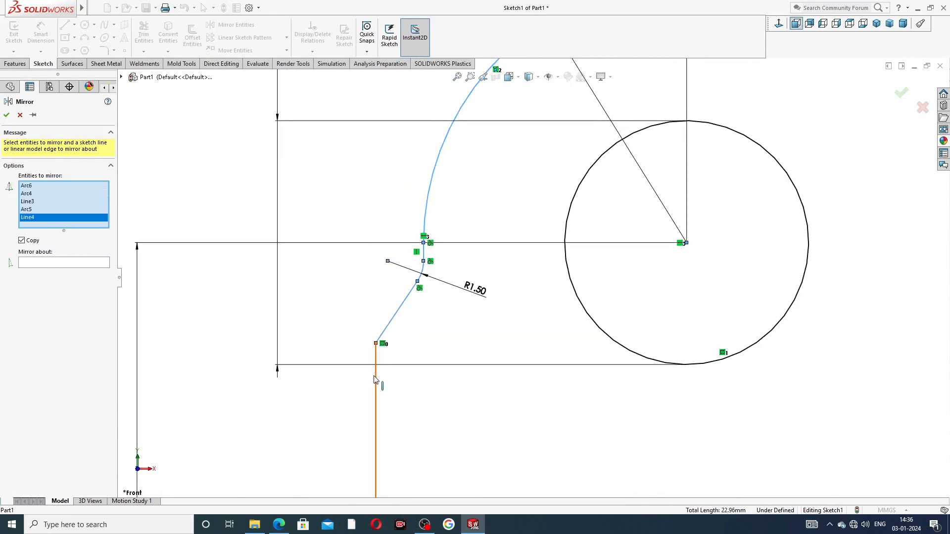
left_click(377, 388)
scroll(500, 315, "up", 5)
scroll(603, 248, "up", 3)
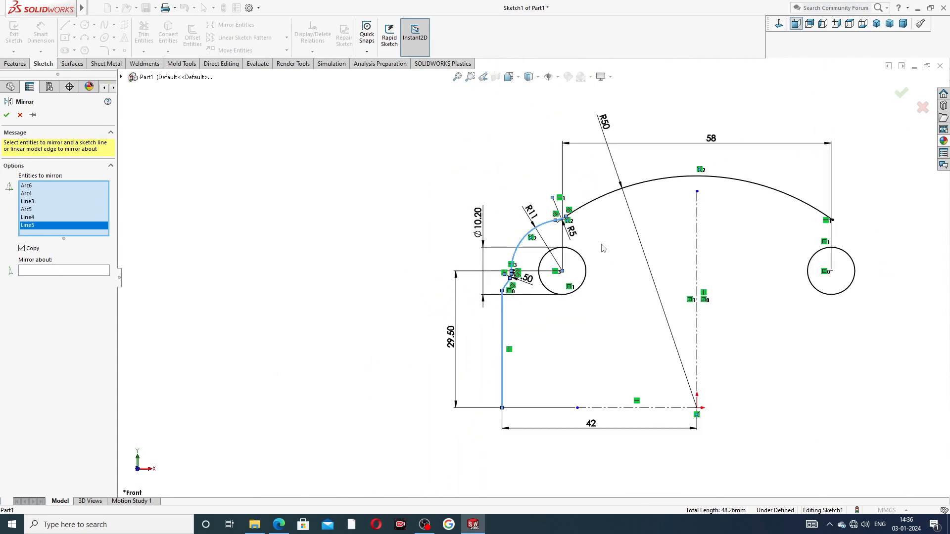
left_click(105, 271)
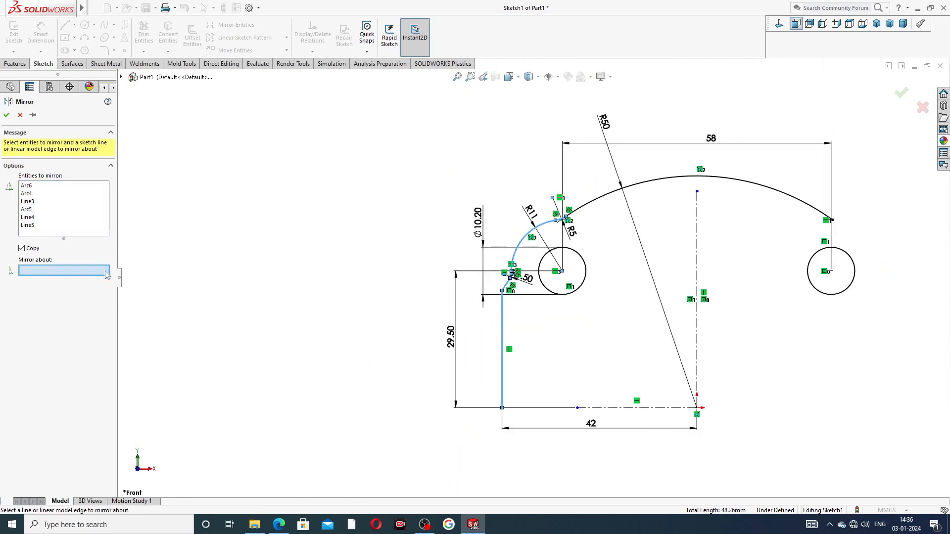
left_click(697, 221)
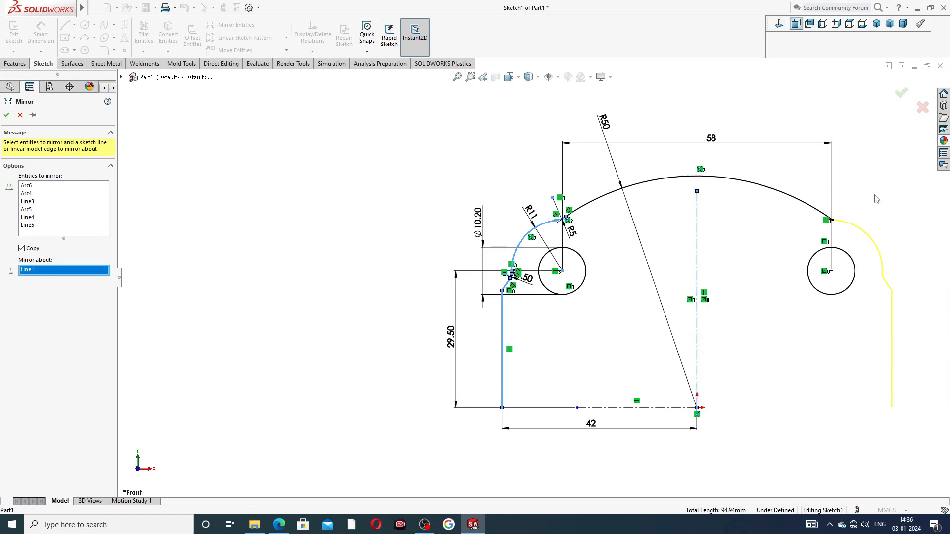
left_click(901, 94)
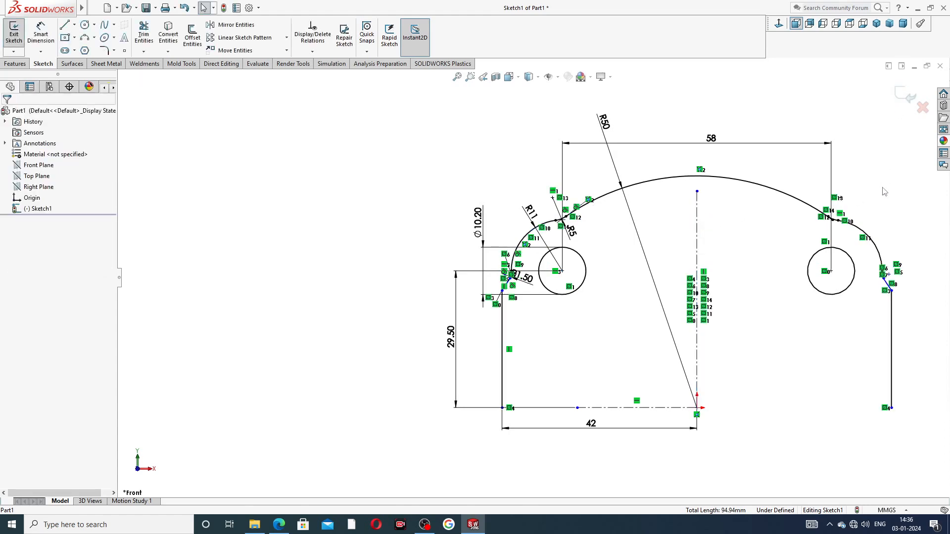
Step: Trim the leftover end of the R50 arc that overshoots the mirrored R5 fillet above the right bolt hole
scroll(744, 226, "down", 5)
scroll(567, 142, "up", 3)
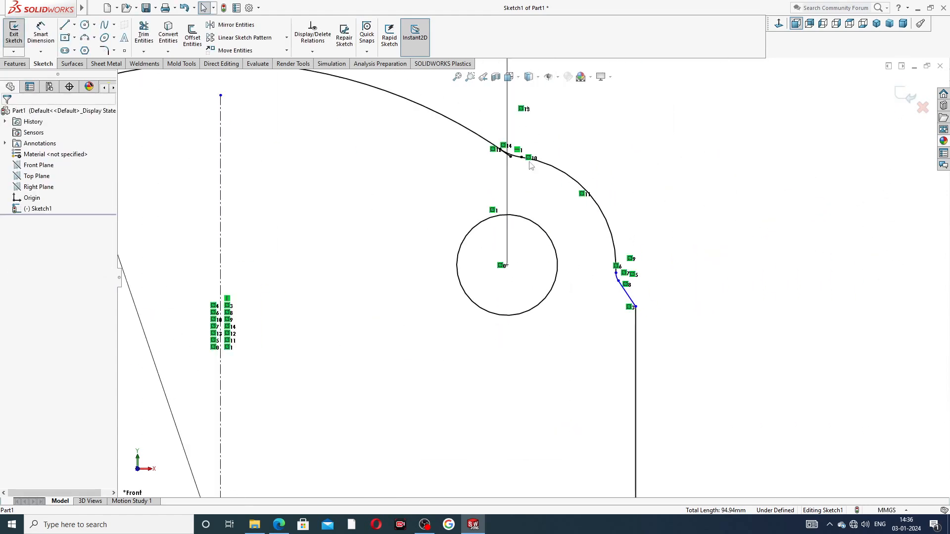
scroll(513, 164, "down", 7)
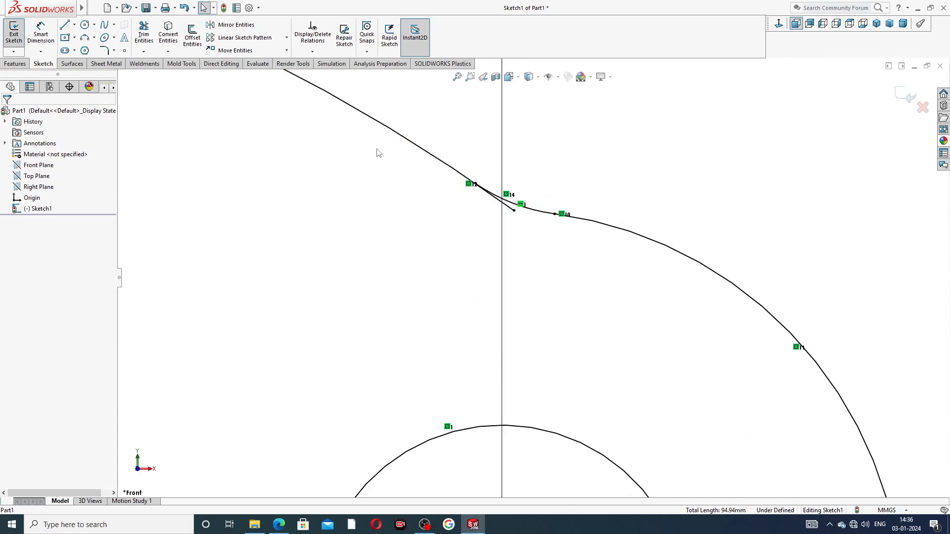
left_click(143, 34)
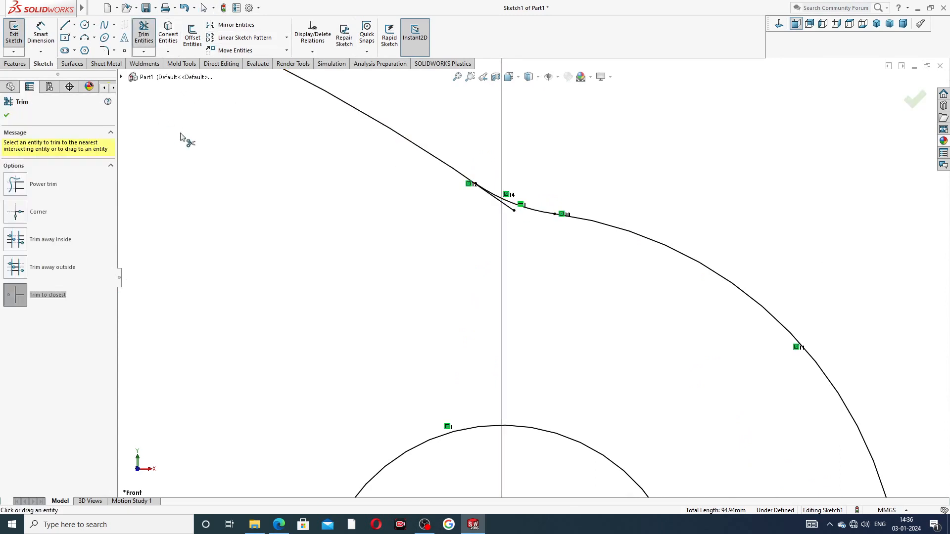
left_click(509, 206)
scroll(500, 197, "up", 3)
left_click(914, 99)
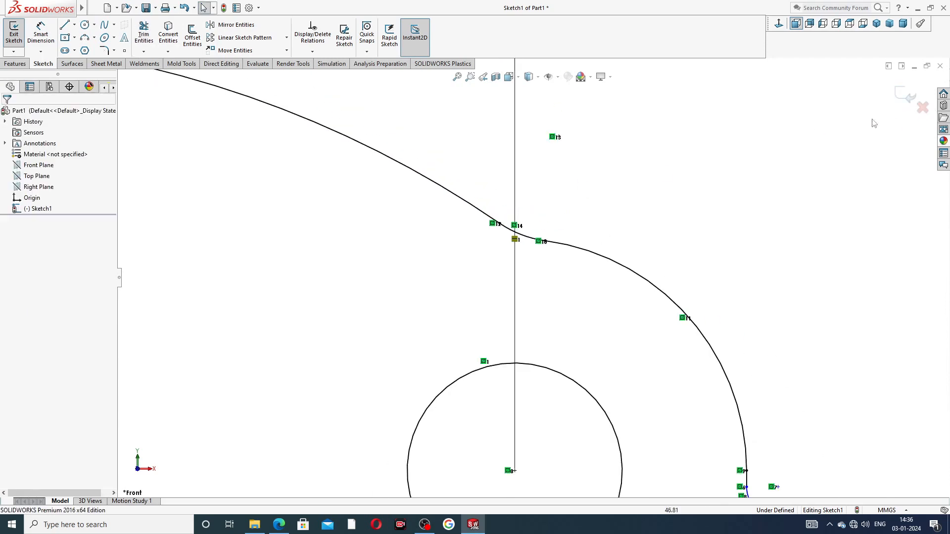
scroll(499, 212, "up", 6)
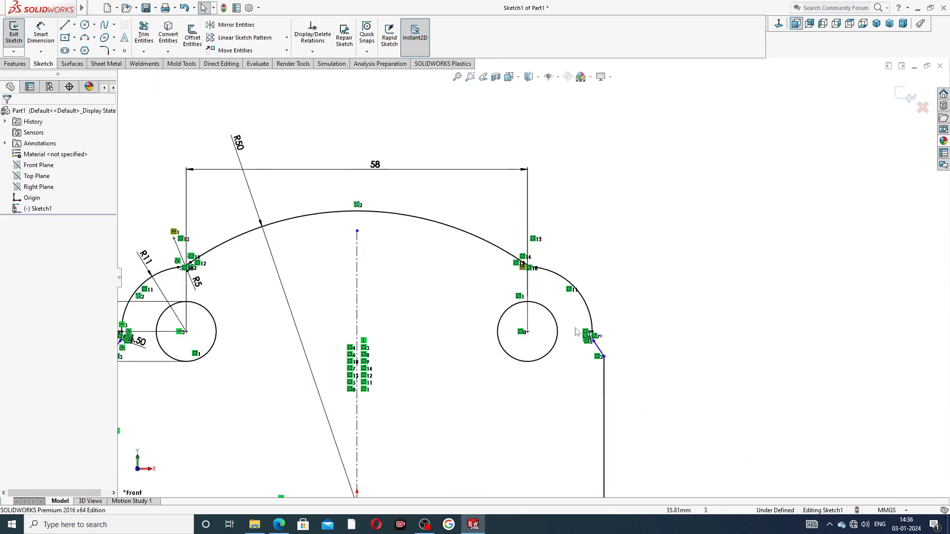
scroll(609, 347, "down", 6)
scroll(509, 318, "up", 6)
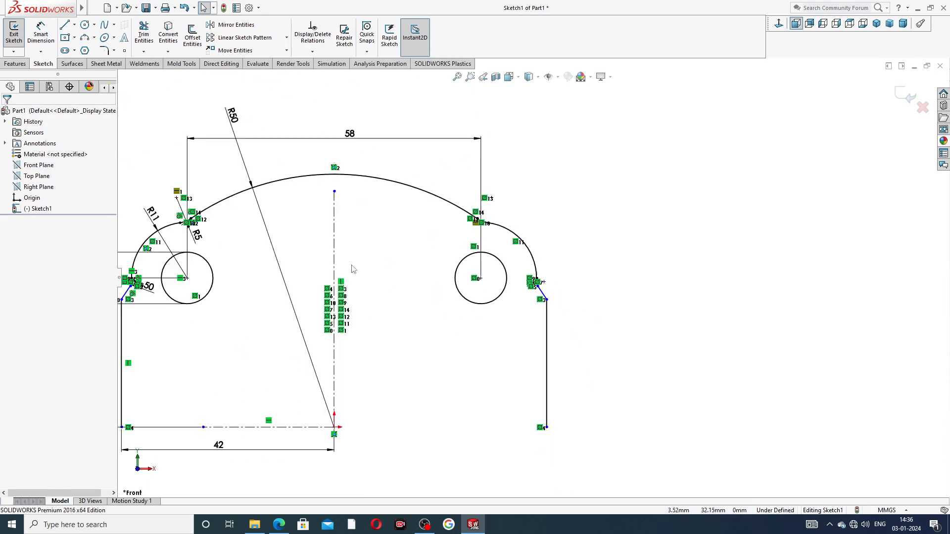
scroll(299, 336, "down", 3)
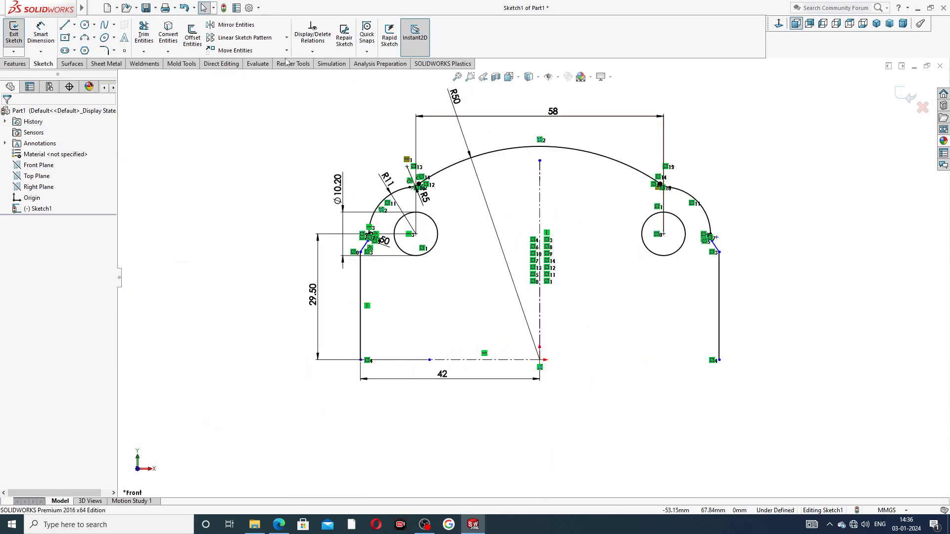
left_click(236, 25)
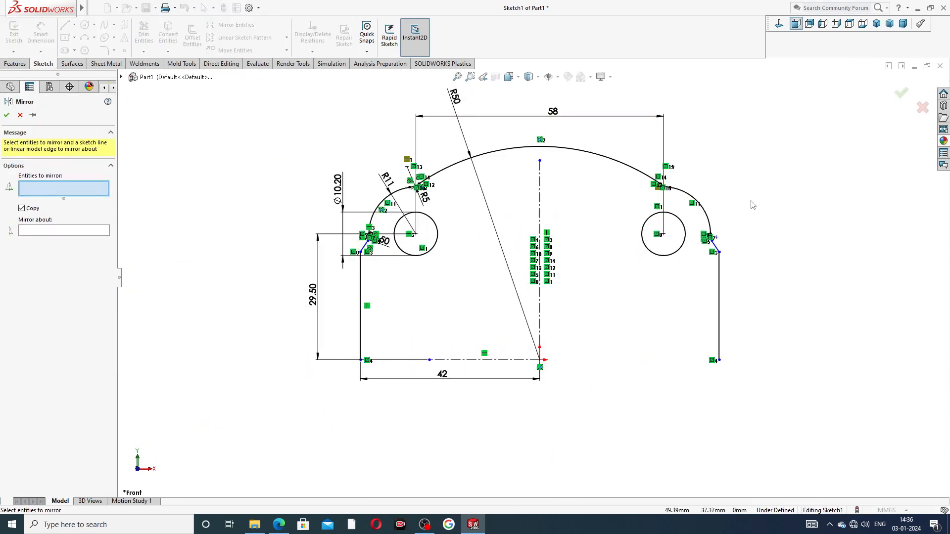
mouse_move(554, 147)
left_mouse_down()
mouse_move(389, 158)
mouse_move(352, 217)
mouse_move(366, 262)
mouse_move(348, 198)
mouse_move(311, 178)
left_mouse_up()
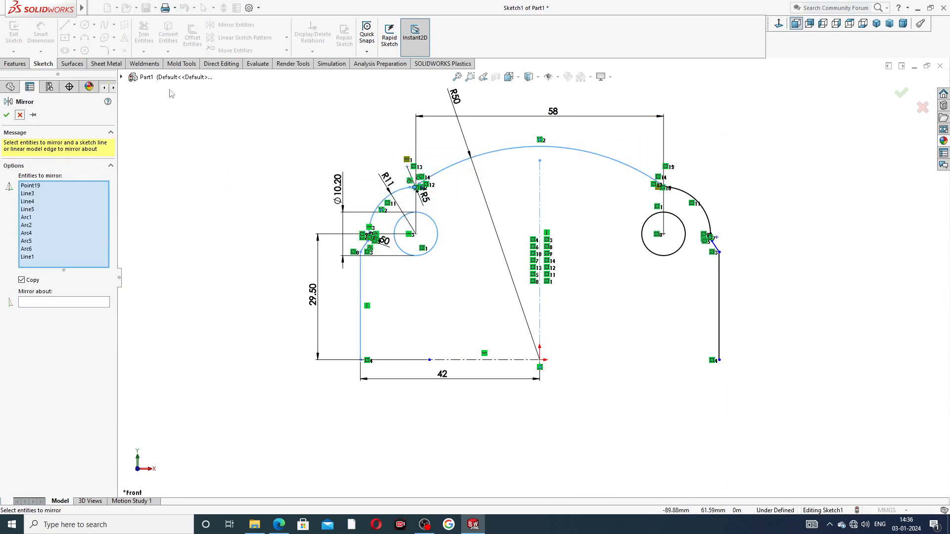
left_click(20, 116)
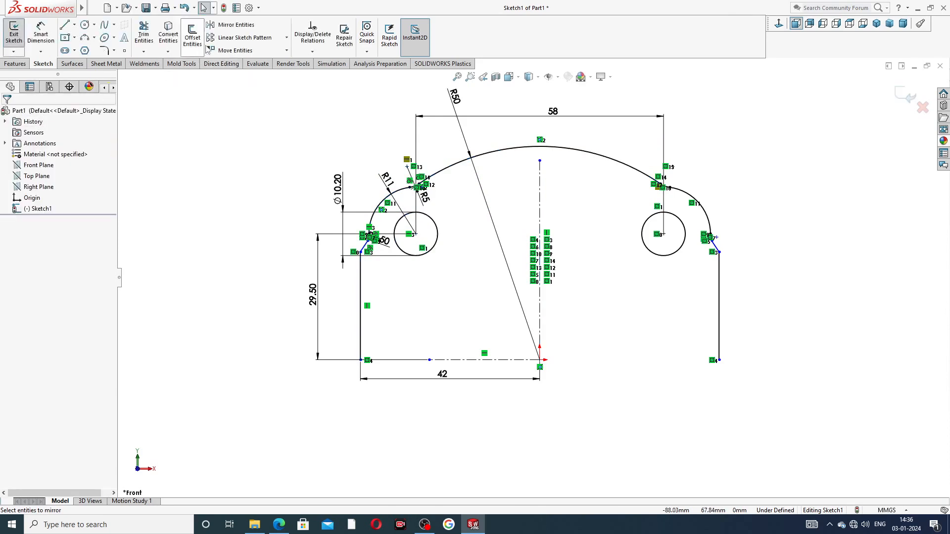
Step: Mirror the whole upper half, including the outline and both bolt holes, about the horizontal centreline
left_click(233, 25)
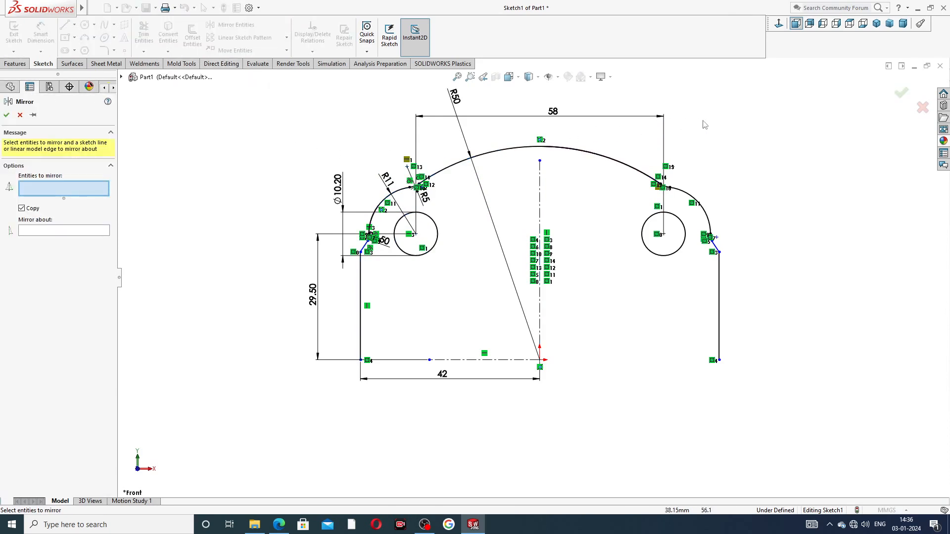
mouse_move(331, 199)
left_mouse_down()
mouse_move(366, 284)
mouse_move(516, 300)
mouse_move(725, 288)
mouse_move(768, 273)
mouse_move(767, 258)
left_mouse_up()
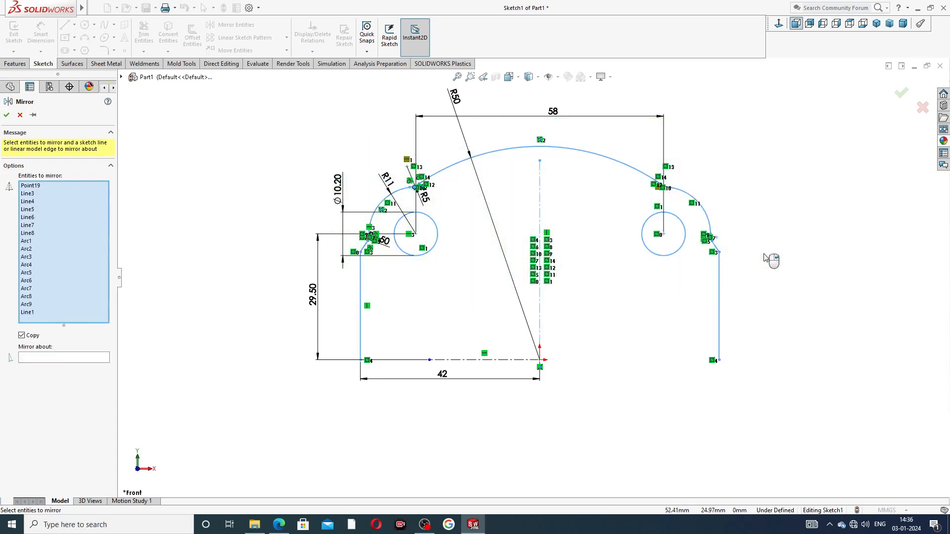
left_click(88, 357)
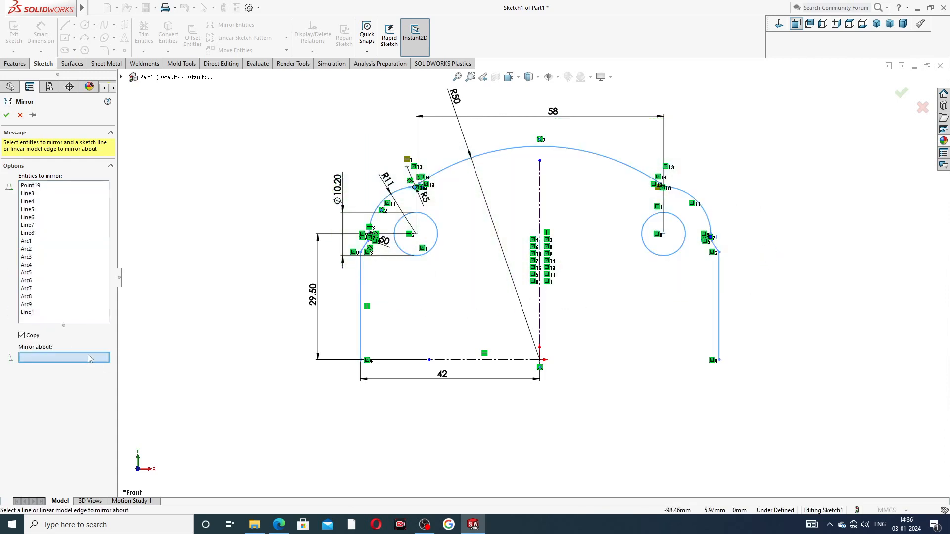
left_click(508, 361)
key("f")
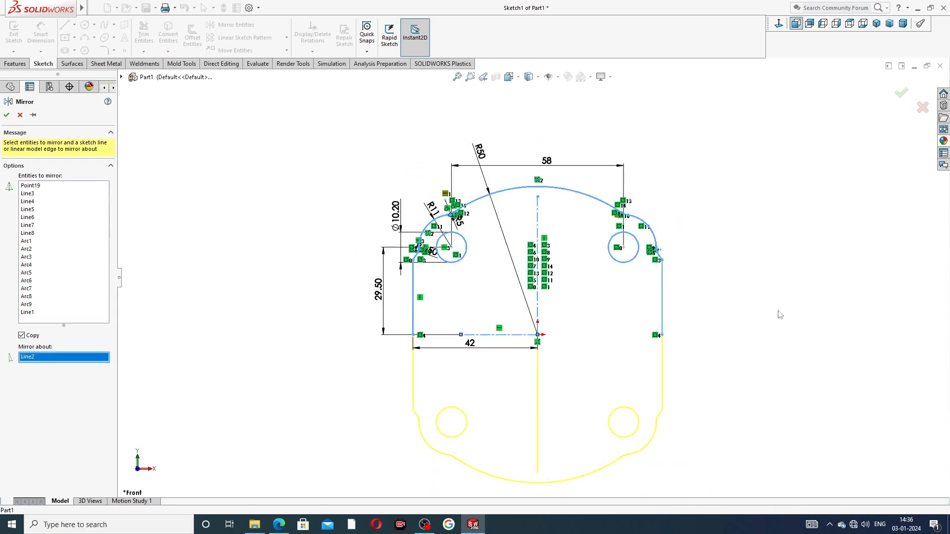
left_click(901, 94)
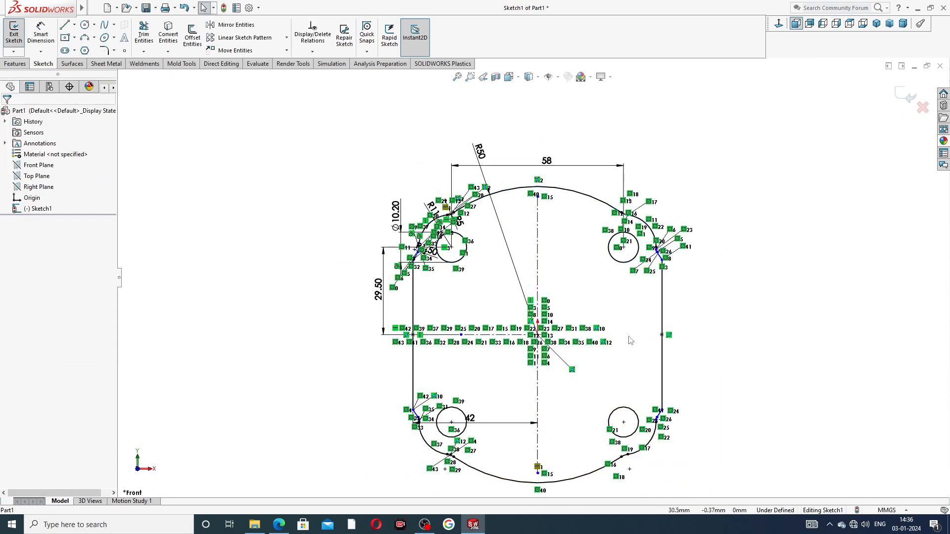
Step: Examine the mirrored outline closely at the slanted lines, fillets and bolt-hole corners on both sides
scroll(666, 256, "down", 6)
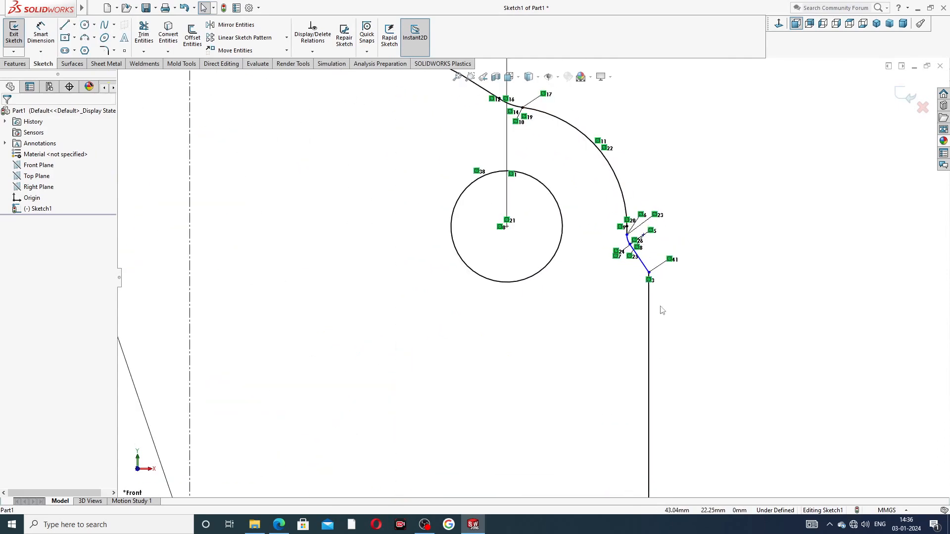
scroll(662, 311, "up", 6)
scroll(514, 440, "down", 11)
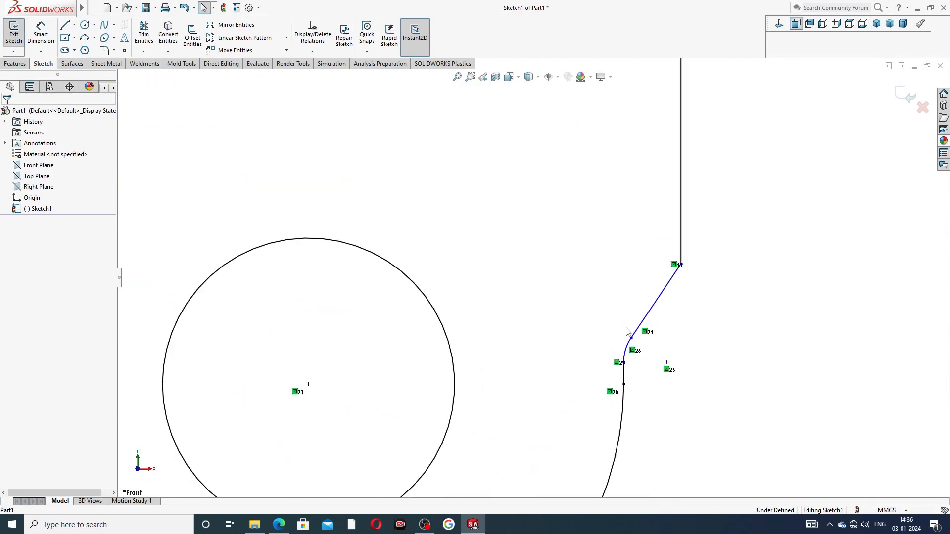
scroll(641, 348, "up", 5)
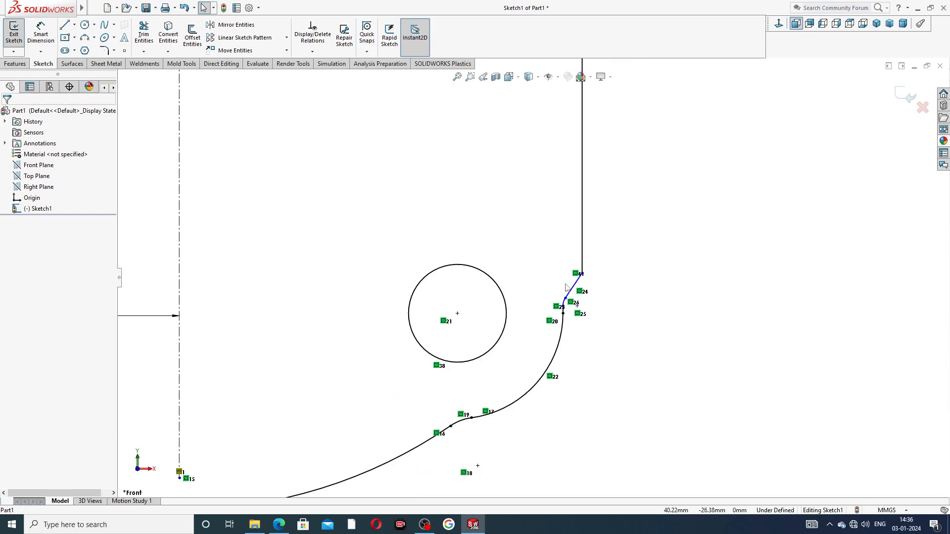
scroll(524, 336, "up", 3)
scroll(324, 331, "up", 3)
scroll(346, 297, "down", 8)
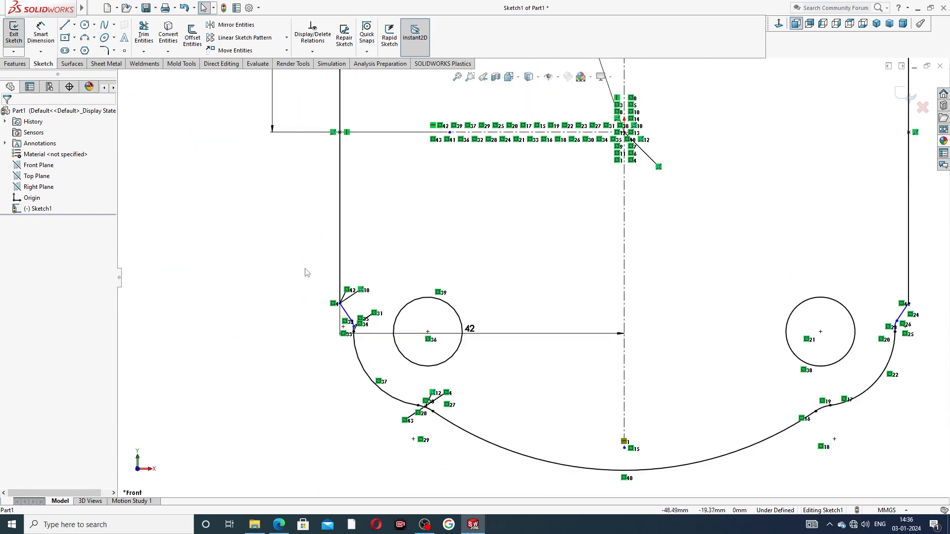
scroll(472, 334, "up", 7)
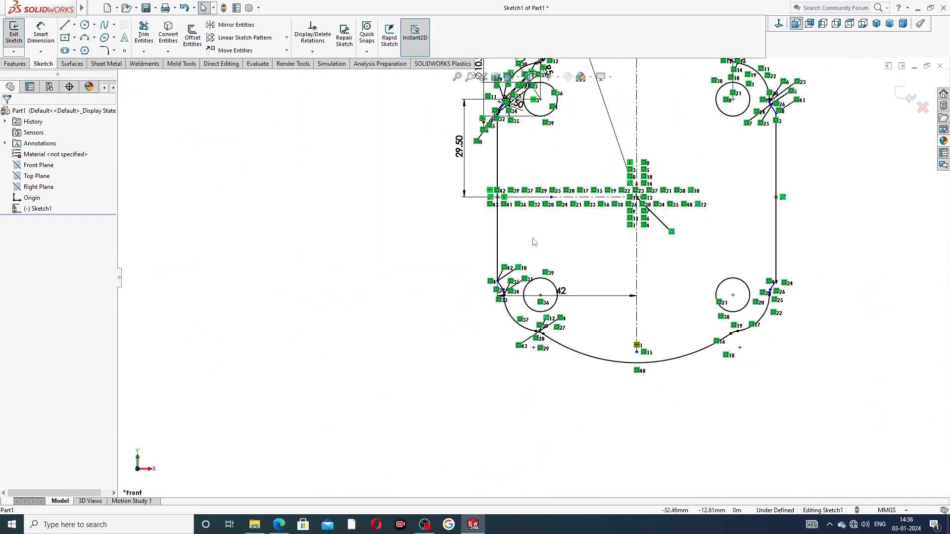
scroll(593, 154, "up", 3)
scroll(595, 201, "down", 3)
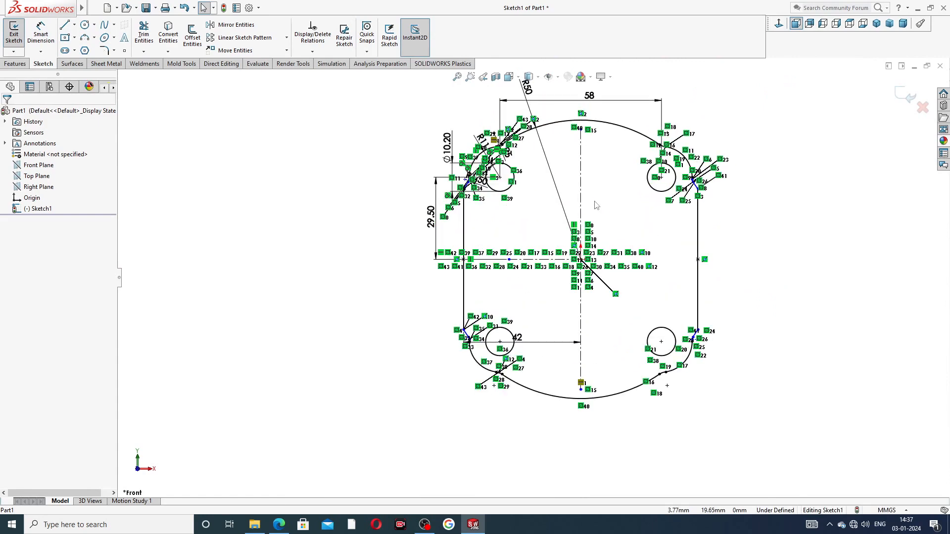
Step: Move the 42 mm width dimension to a clear spot below the plate outline
scroll(596, 205, "up", 2)
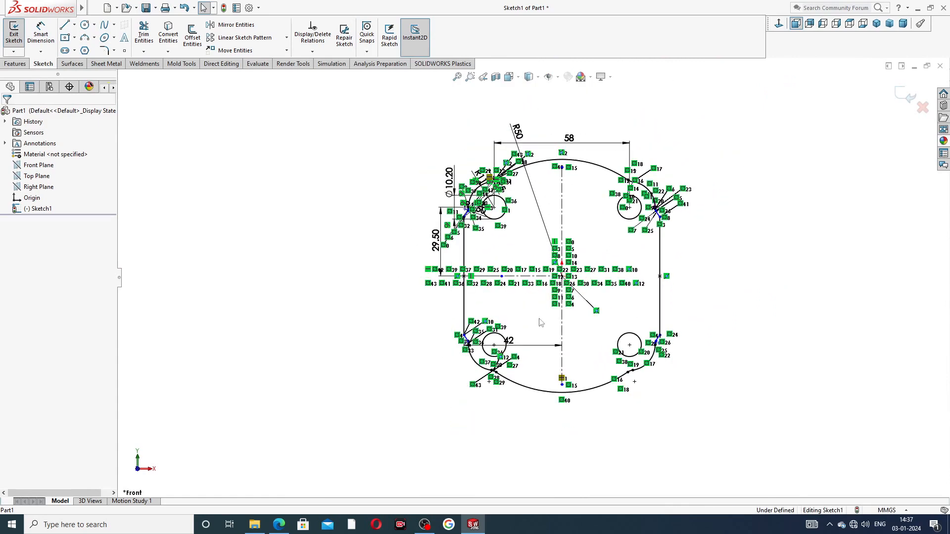
left_click_drag(510, 345, 519, 406)
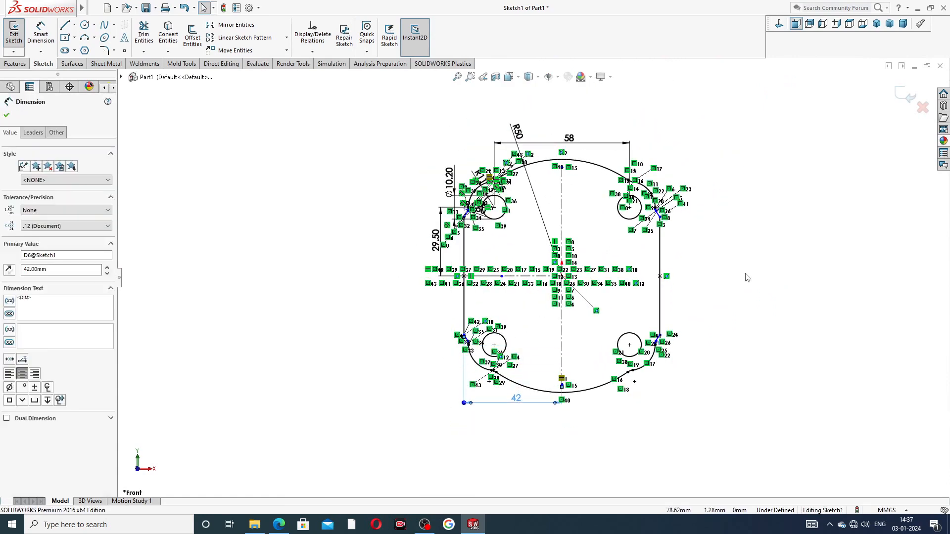
key("Escape")
scroll(532, 279, "up", 2)
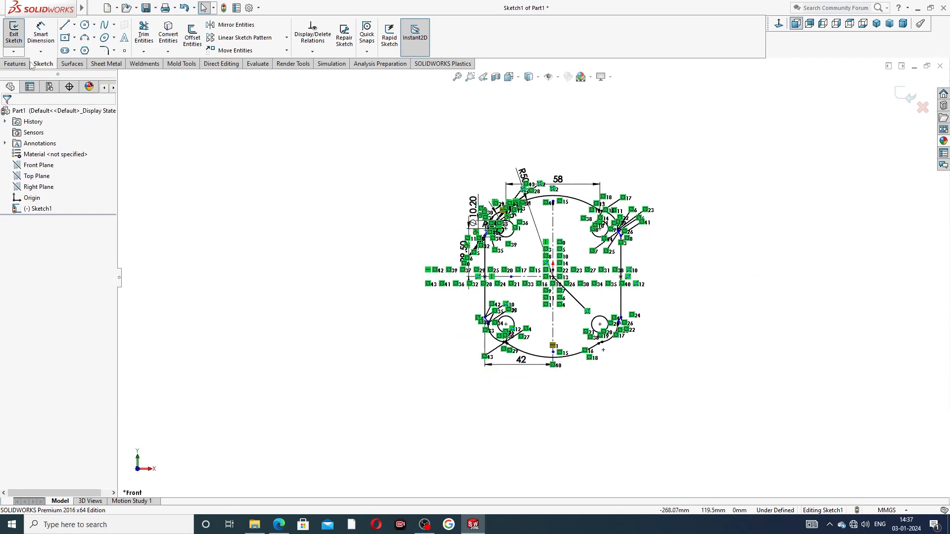
Step: Check the plate thickness on the drawing PDF and extrude the outline sketch as a 12 mm blind boss
left_click(16, 63)
left_click(18, 35)
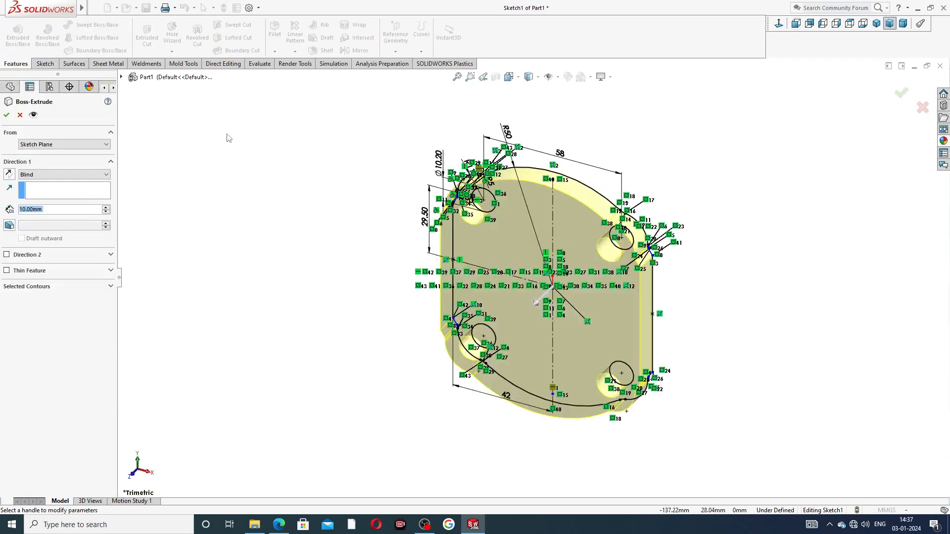
left_click(279, 524)
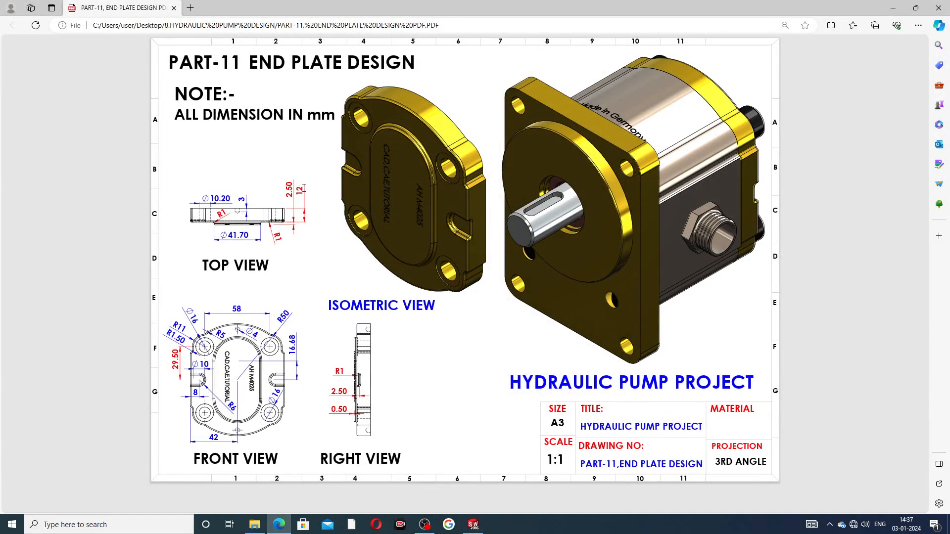
left_click(279, 521)
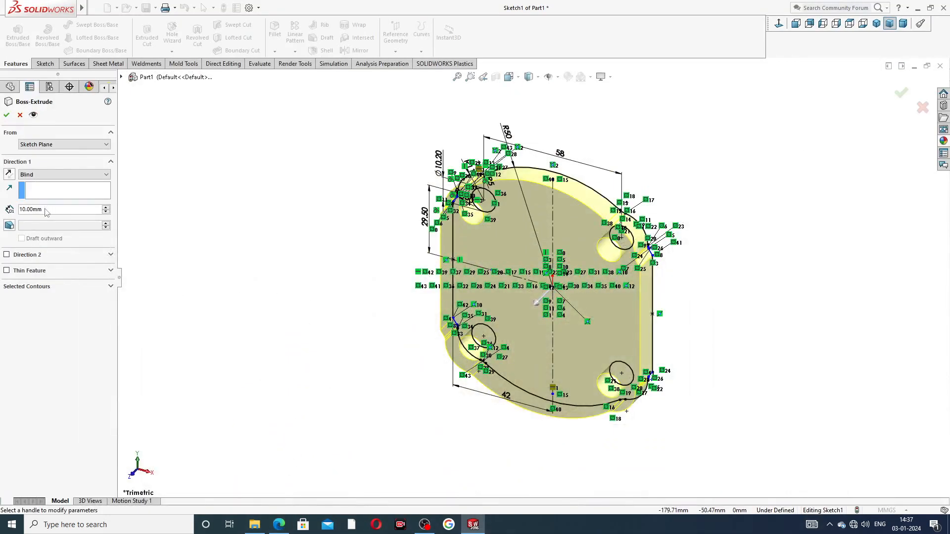
left_click_drag(45, 212, 14, 207)
type("12")
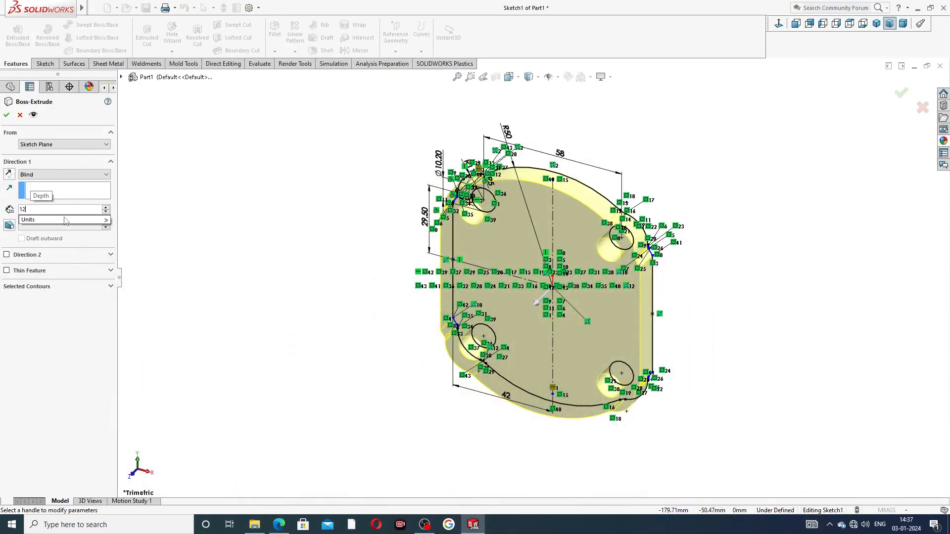
key("Return")
left_click(7, 116)
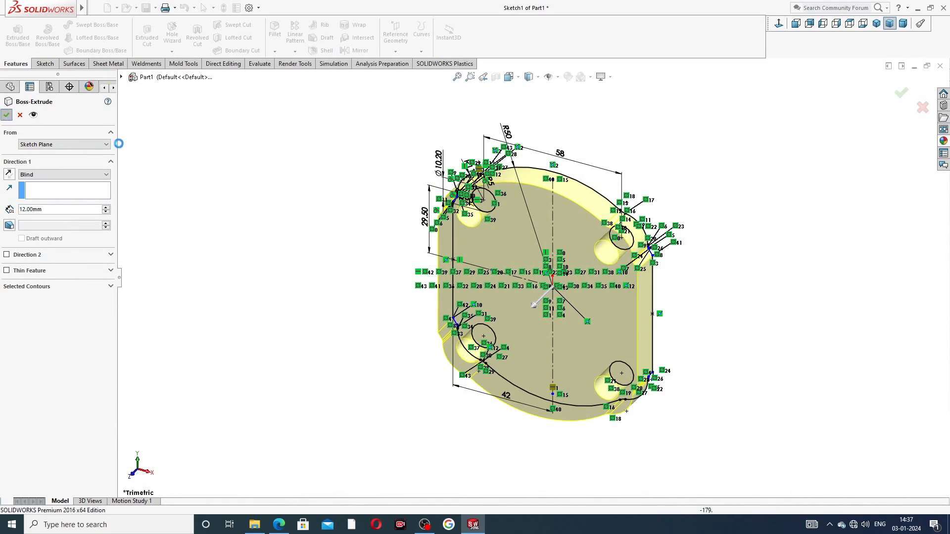
Step: Open a new sketch on the large front face of the extruded plate
middle_click_drag(706, 275, 695, 252)
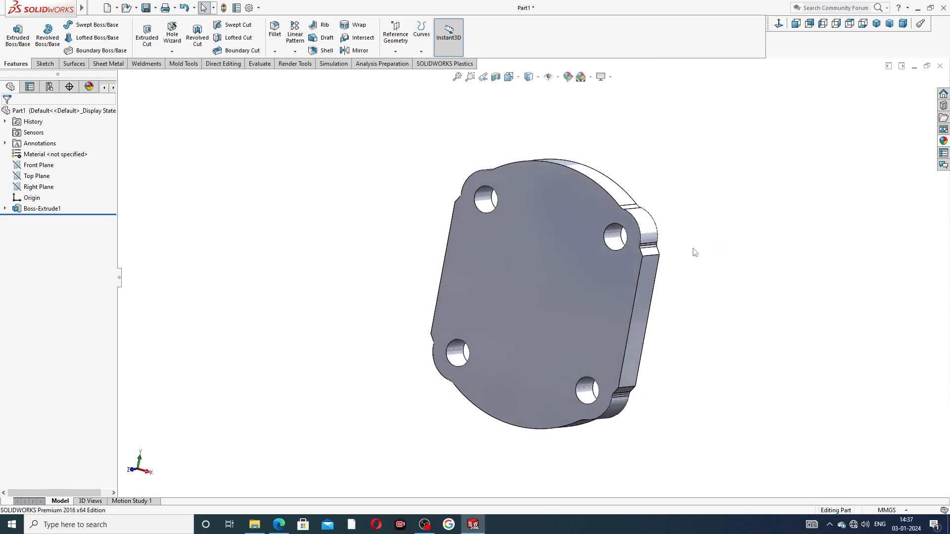
left_click(566, 272)
left_click(610, 242)
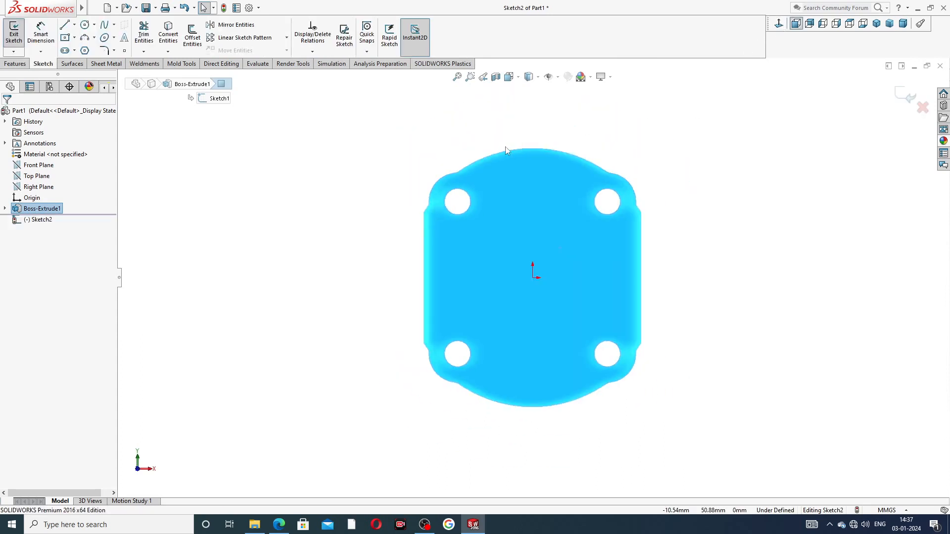
Step: Draw a vertical centerline up from the origin and a horizontal one about 32 mm long extending to its right
left_click(74, 25)
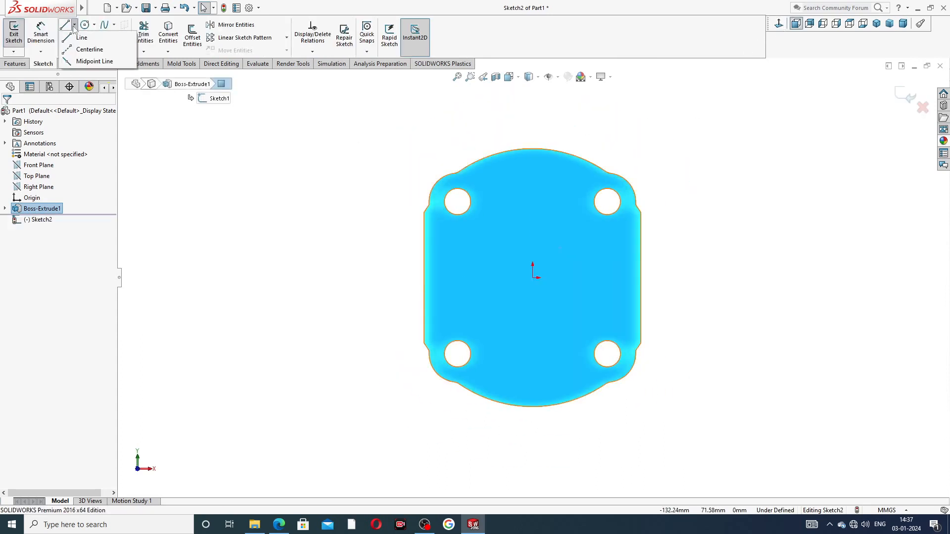
left_click(85, 49)
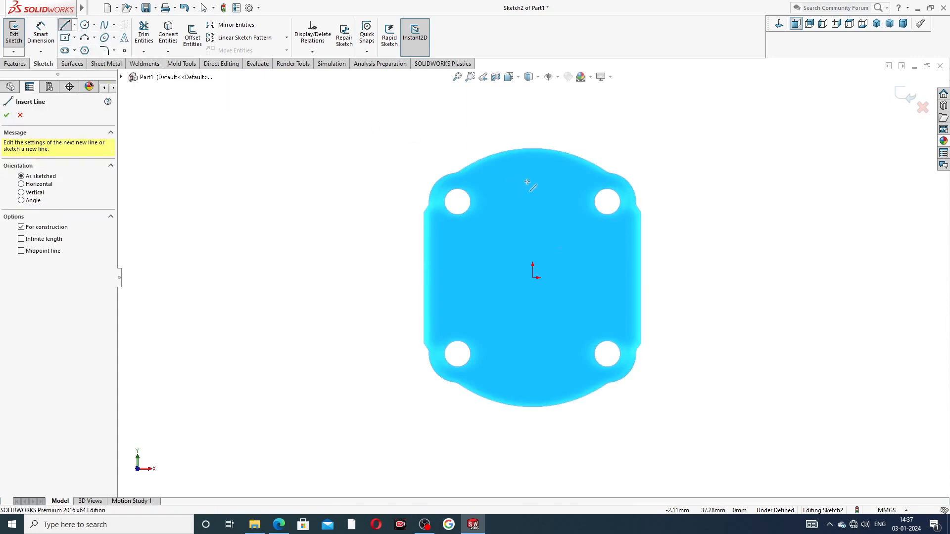
left_click(532, 276)
left_click(533, 180)
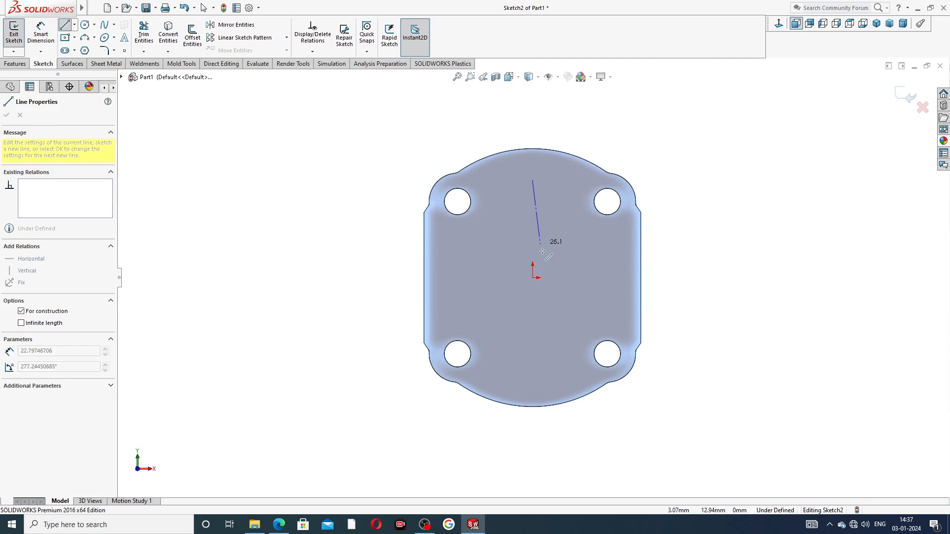
left_click(532, 278)
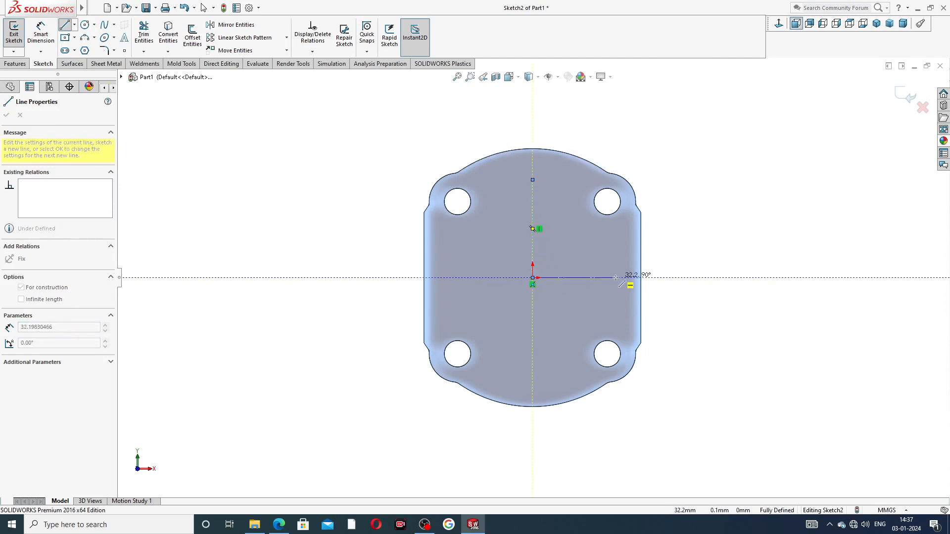
left_click(615, 277)
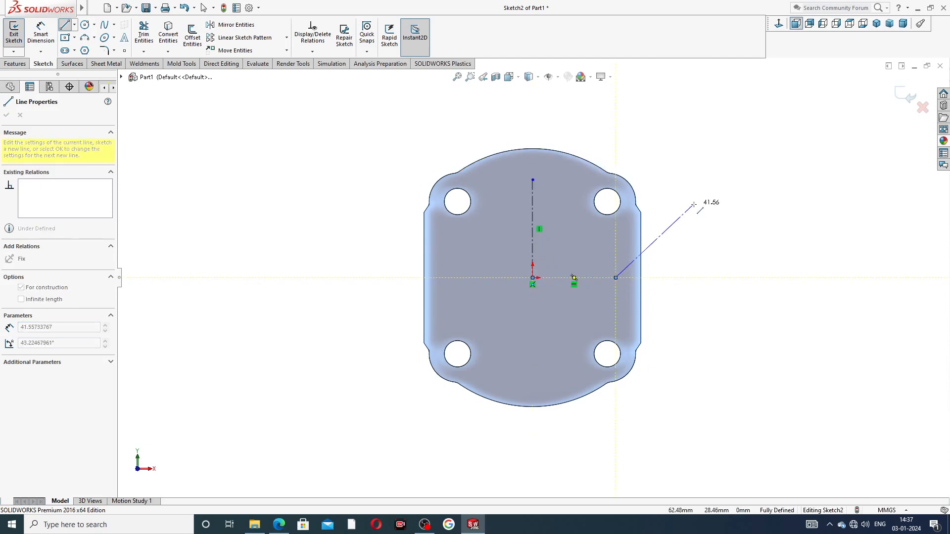
right_click(728, 210)
left_click(742, 210)
Step: Sketch a circle of about 47 mm diameter centred on the vertical centerline above the origin
scroll(609, 232, "down", 2)
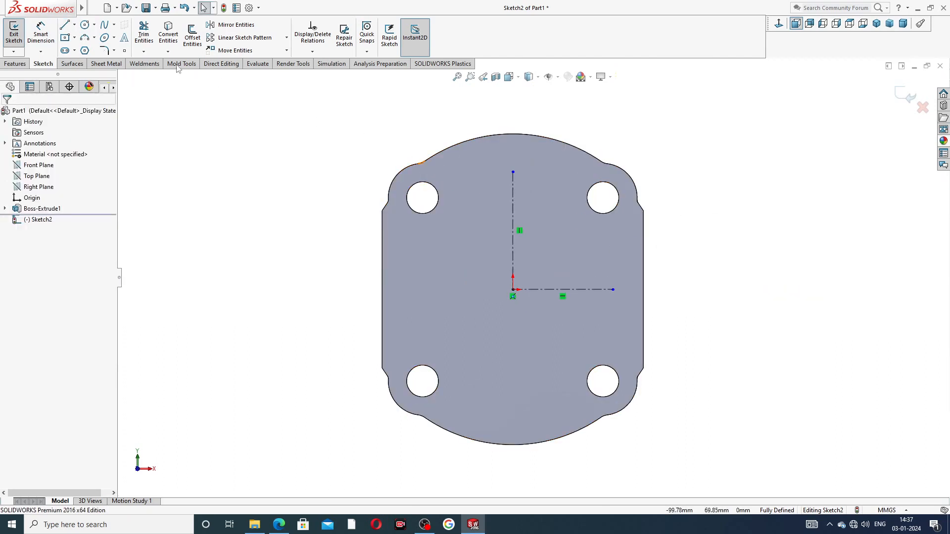
left_click(85, 25)
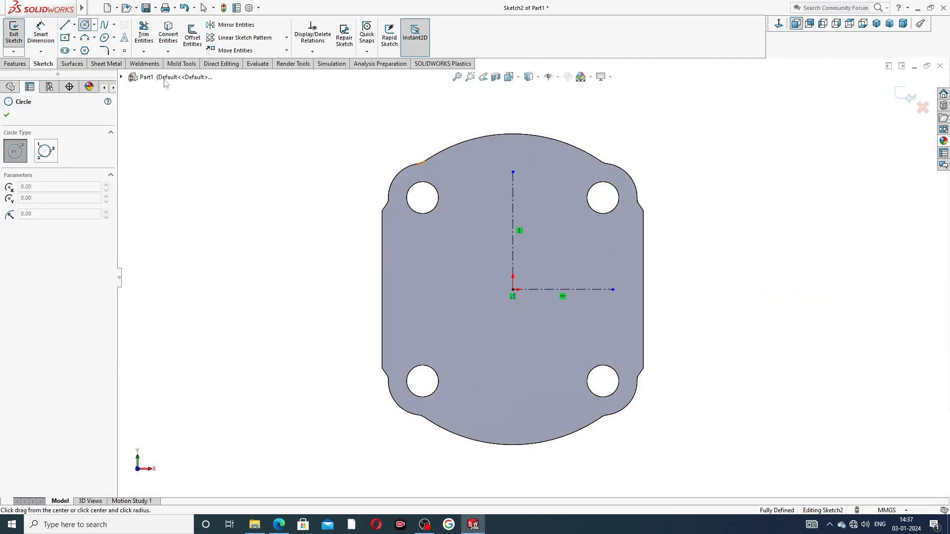
left_click(512, 225)
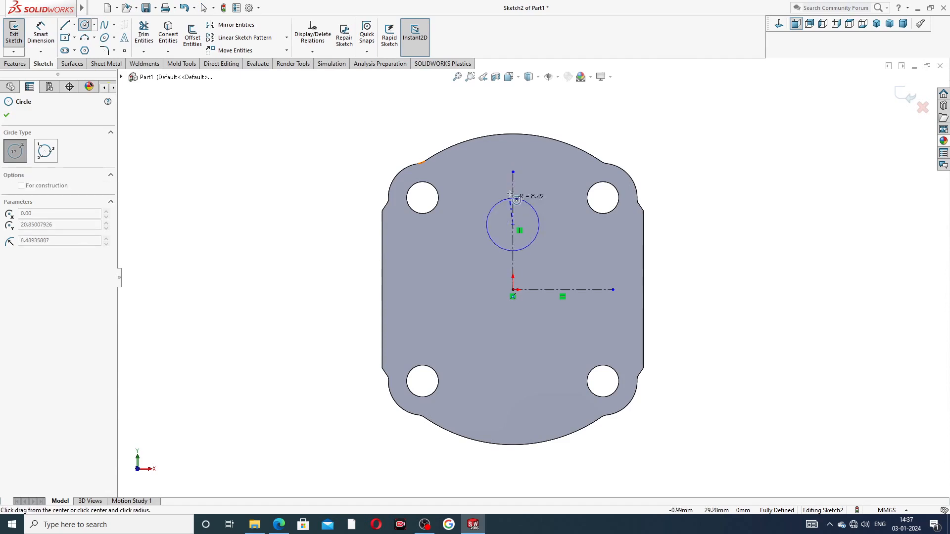
left_click(512, 151)
right_click(604, 131)
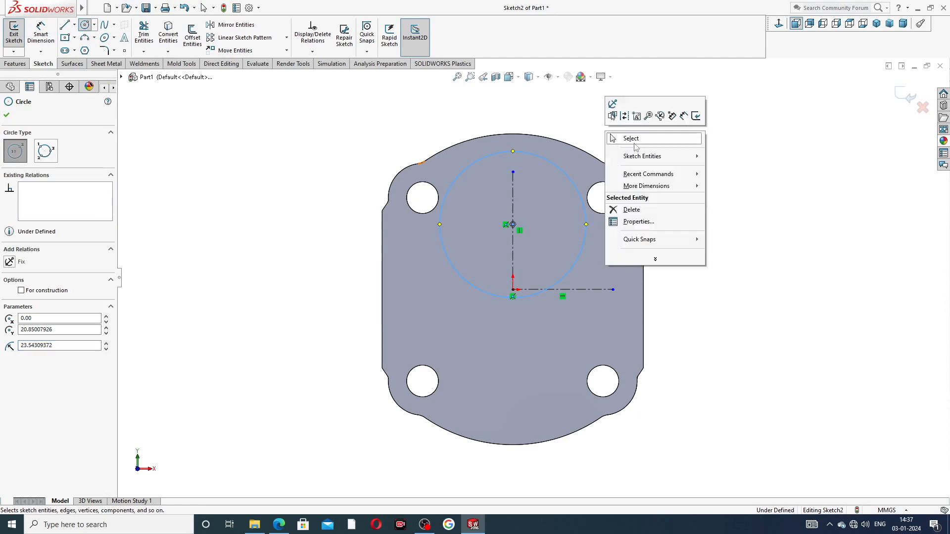
left_click(636, 145)
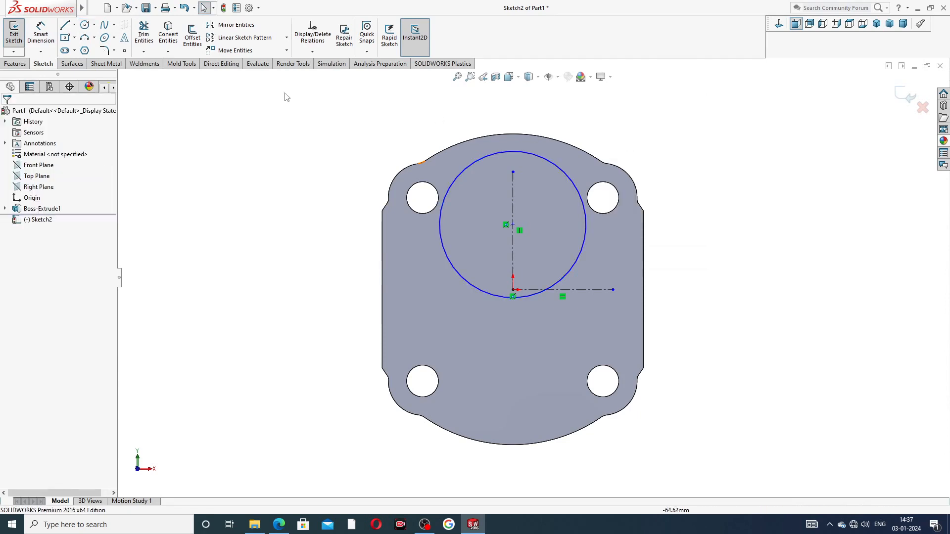
Step: Dimension the circle's diameter and set it to 41.7 mm
left_click(40, 34)
left_click(564, 171)
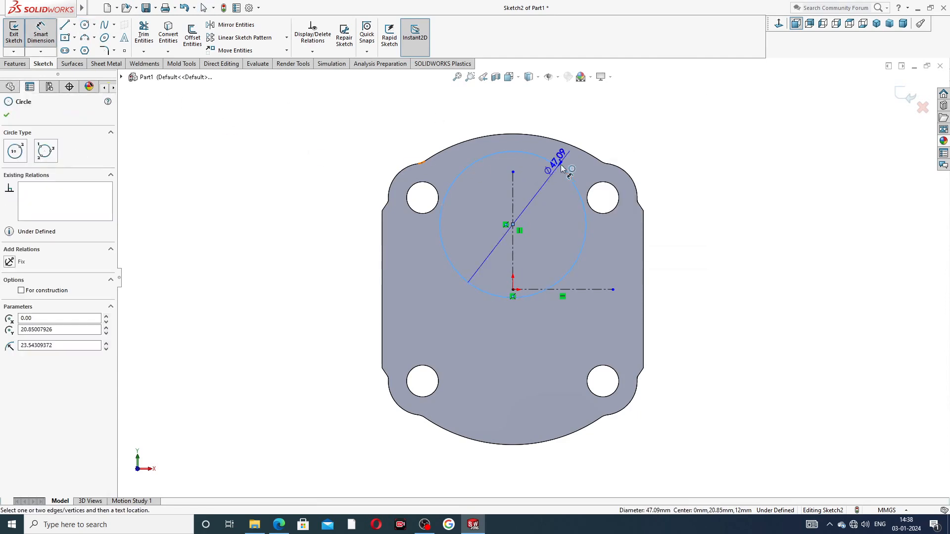
left_click(616, 130)
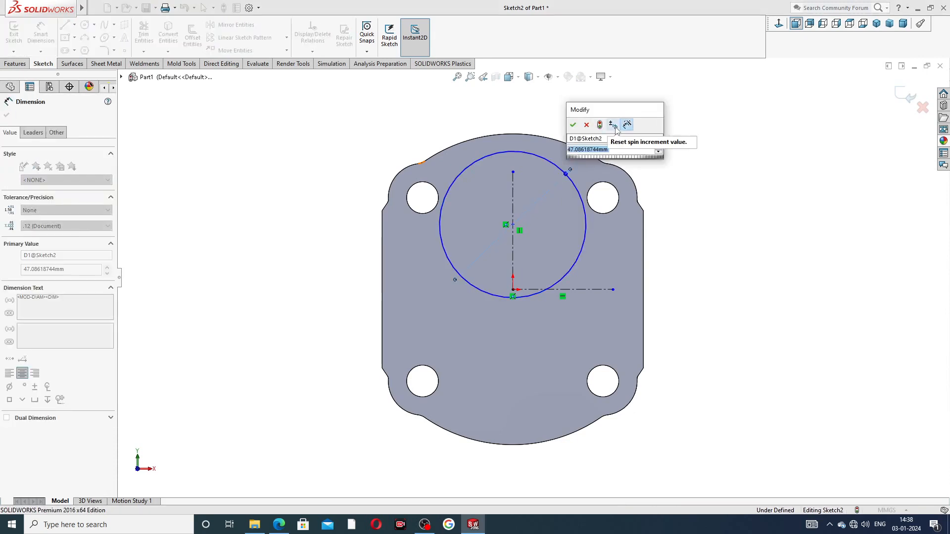
type("41")
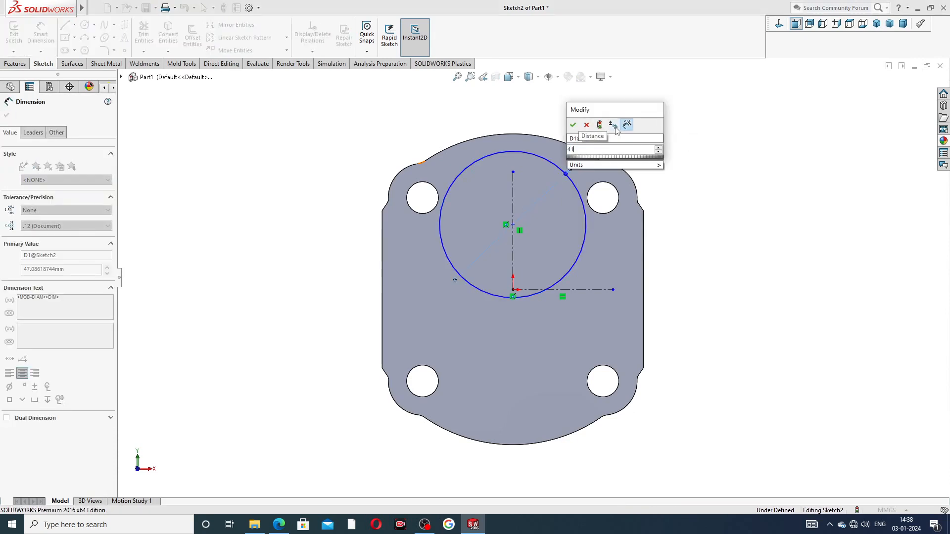
type(".7")
key("Return")
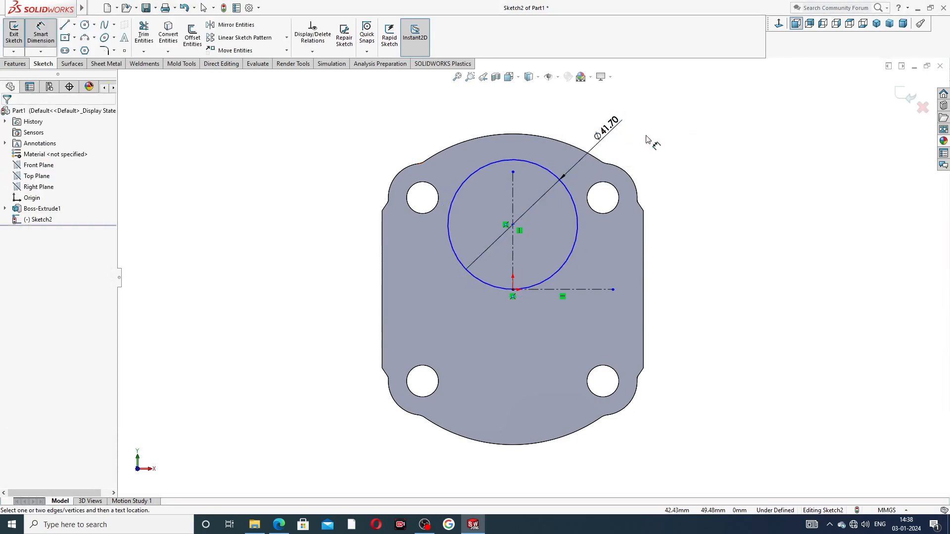
Step: Dimension the vertical distance from the circle's centre to the origin and set it to 16.68 mm
left_click(513, 224)
left_click(513, 289)
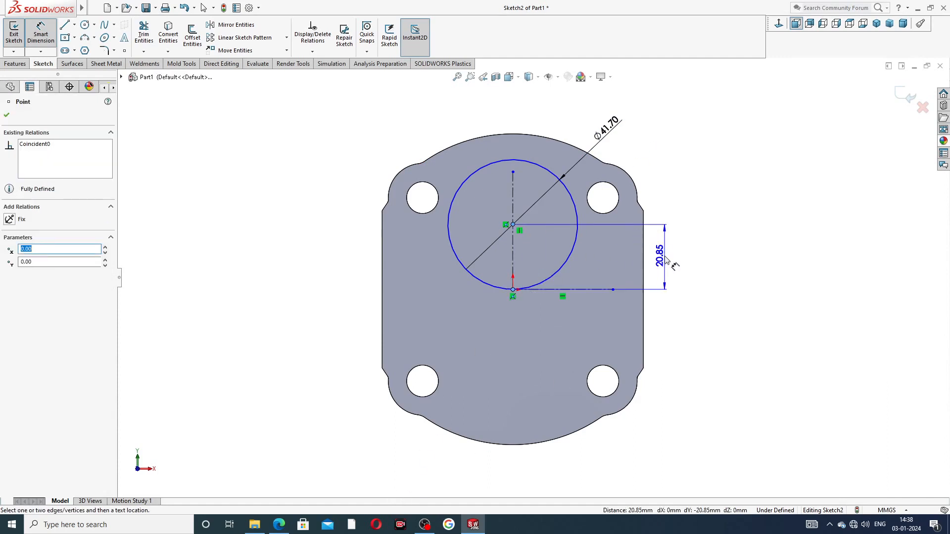
left_click(664, 257)
type("16")
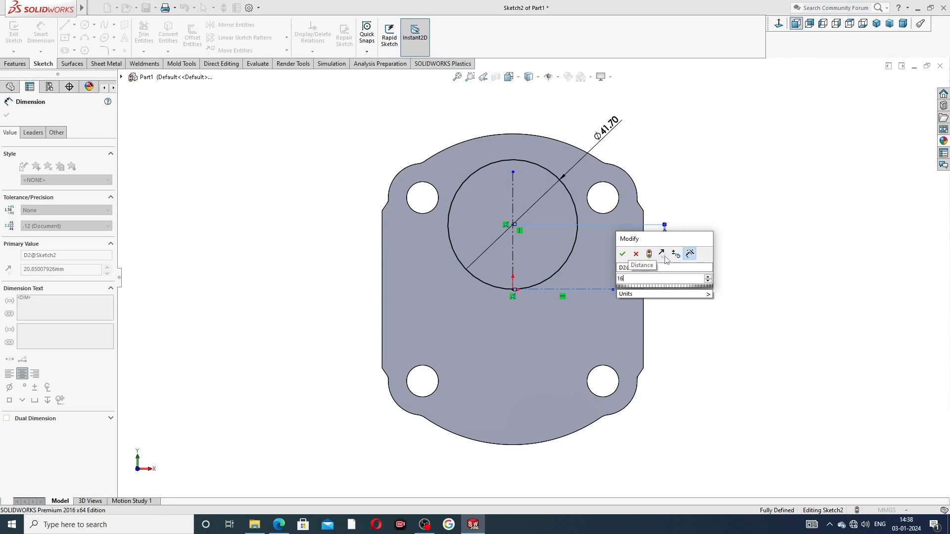
type(".68")
key("Return")
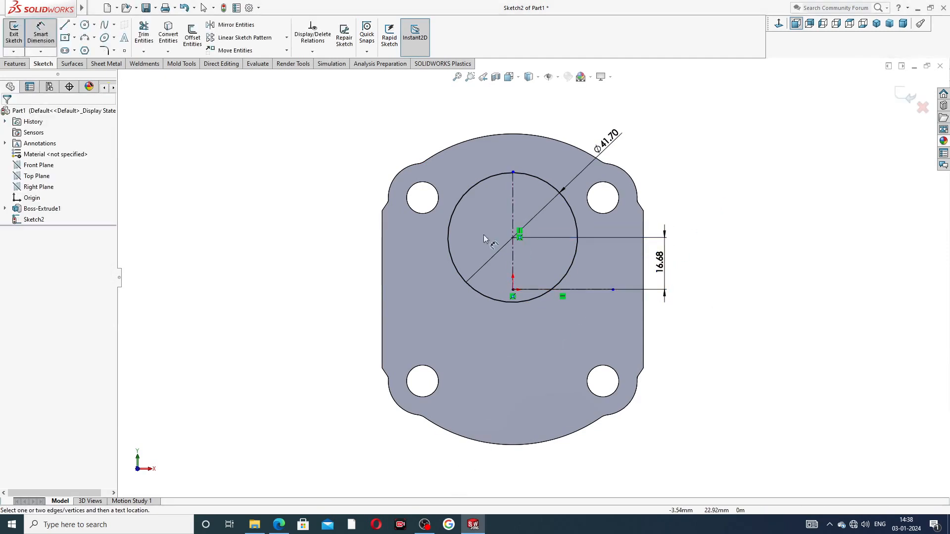
Step: Consult the drawing PDF and mirror the 41.7 mm circle about the horizontal centerline
left_click(277, 528)
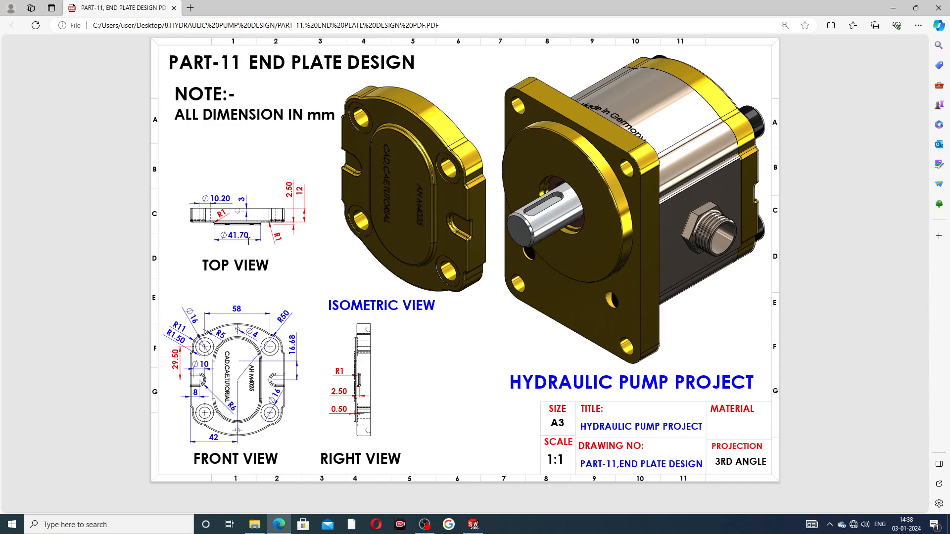
left_click(282, 525)
right_click(656, 144)
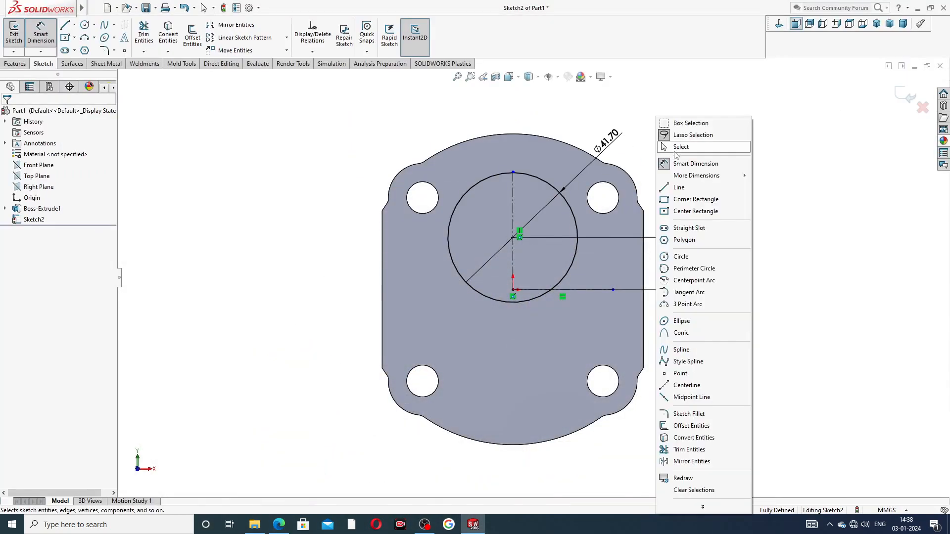
left_click(676, 148)
left_click(233, 25)
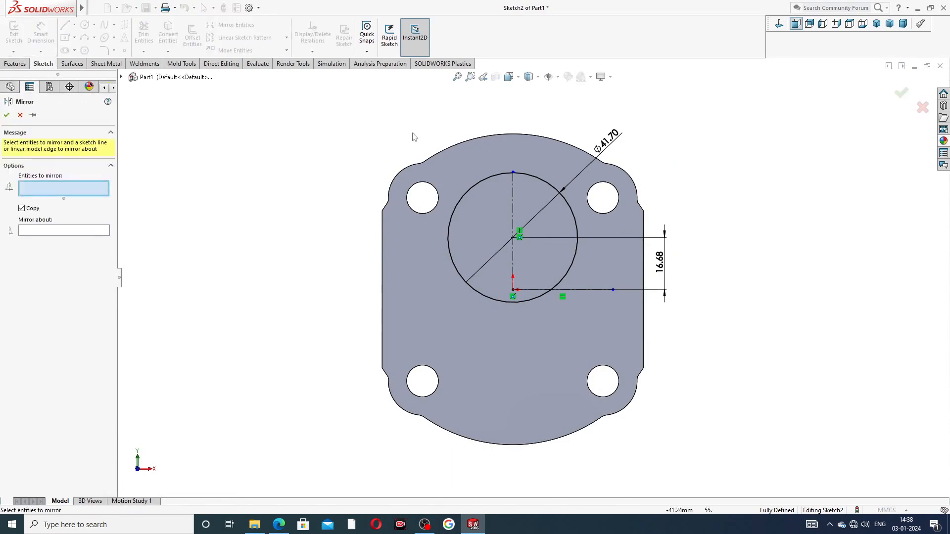
left_click(517, 177)
left_click(85, 232)
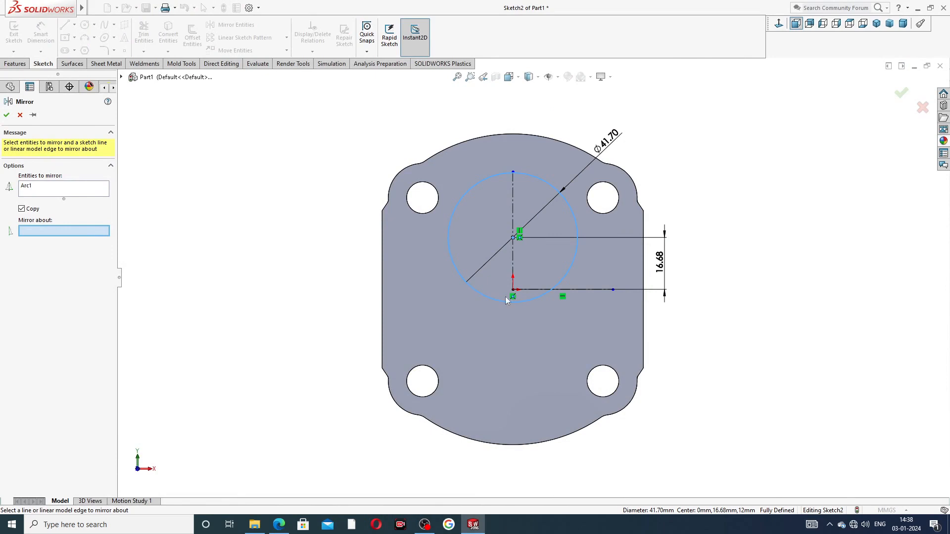
left_click(541, 290)
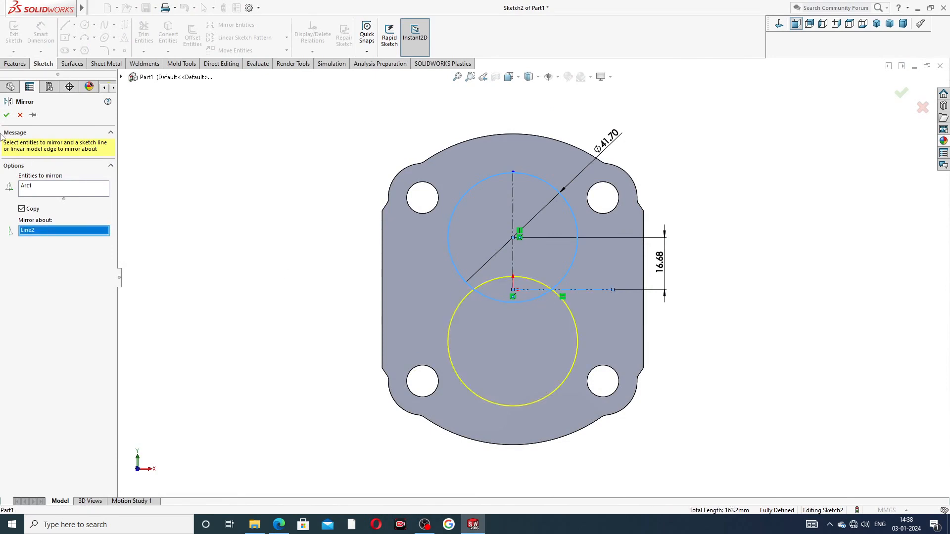
left_click(7, 115)
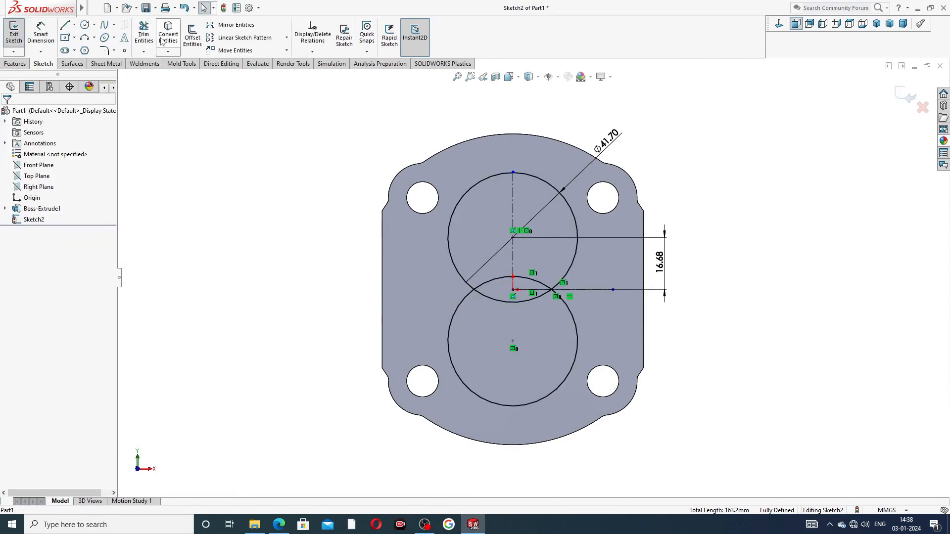
Step: Draw a vertical line of about 33.36 mm joining the left quadrant points of the two 41.7 mm circles
left_click(74, 25)
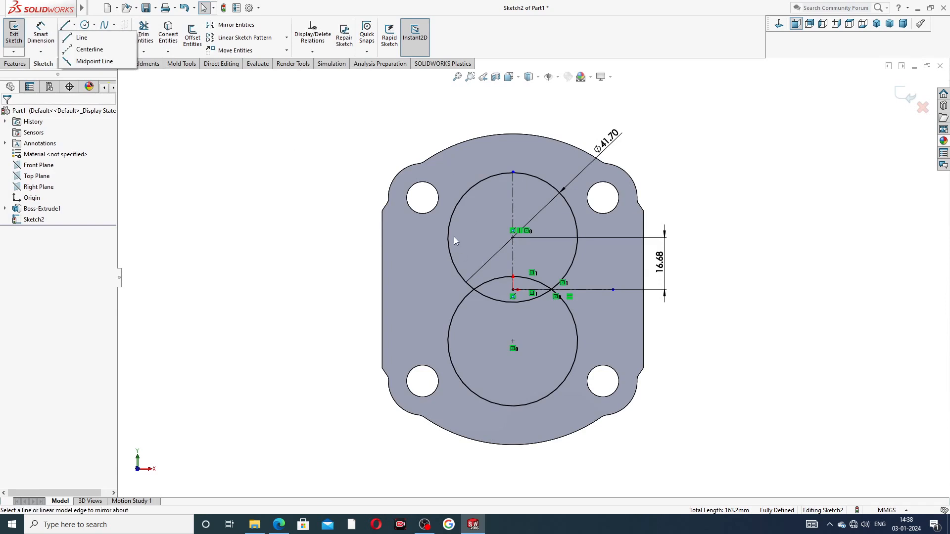
left_click(77, 39)
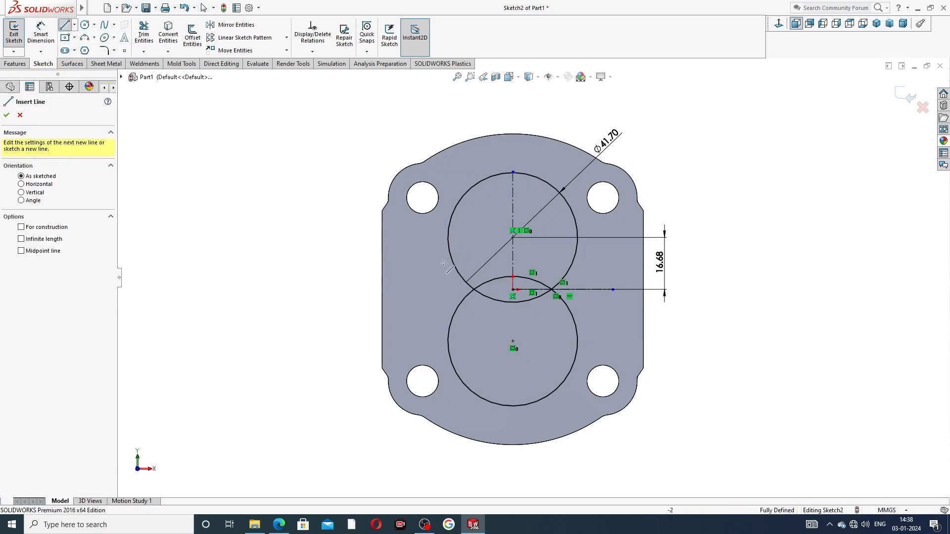
left_click(446, 238)
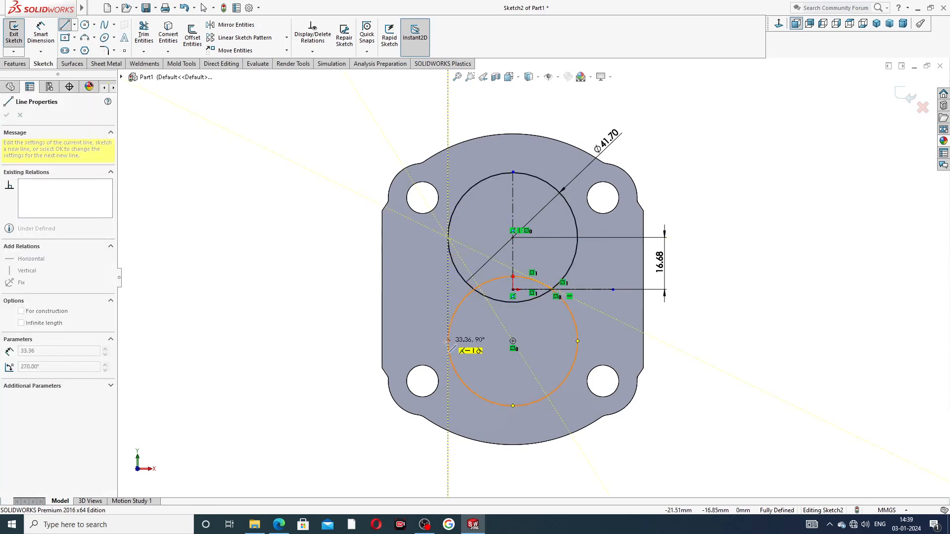
left_click(447, 341)
right_click(418, 275)
left_click(434, 310)
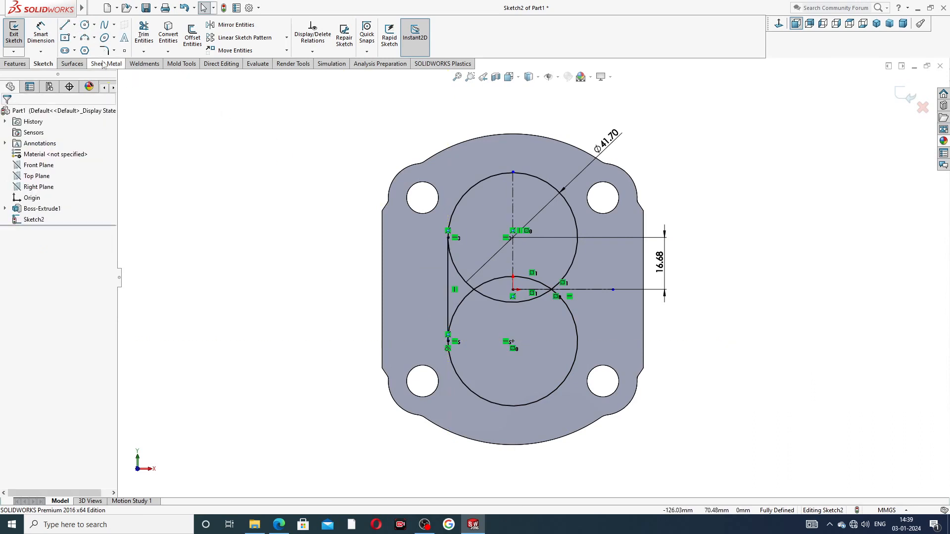
Step: Draw a matching vertical line joining the right quadrant points of the upper and lower circles
left_click(64, 24)
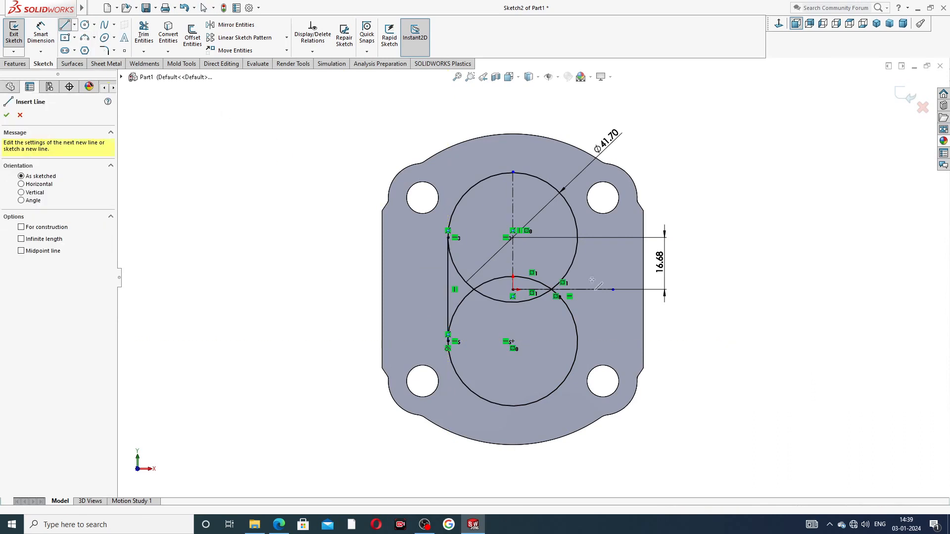
left_click(578, 238)
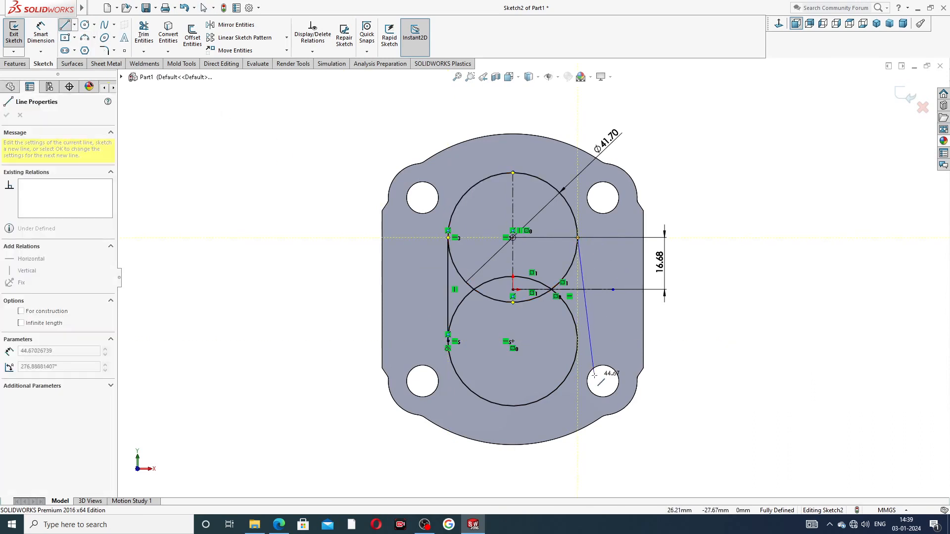
left_click(578, 342)
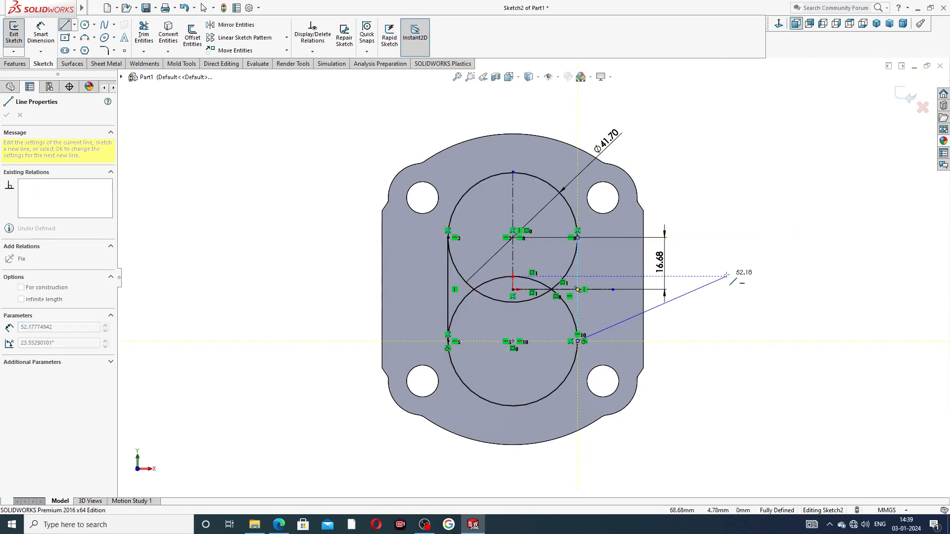
right_click(728, 245)
left_click(742, 280)
Step: Power-trim the inner arcs of both circles, leaving a single closed oval outline
scroll(564, 300, "down", 2)
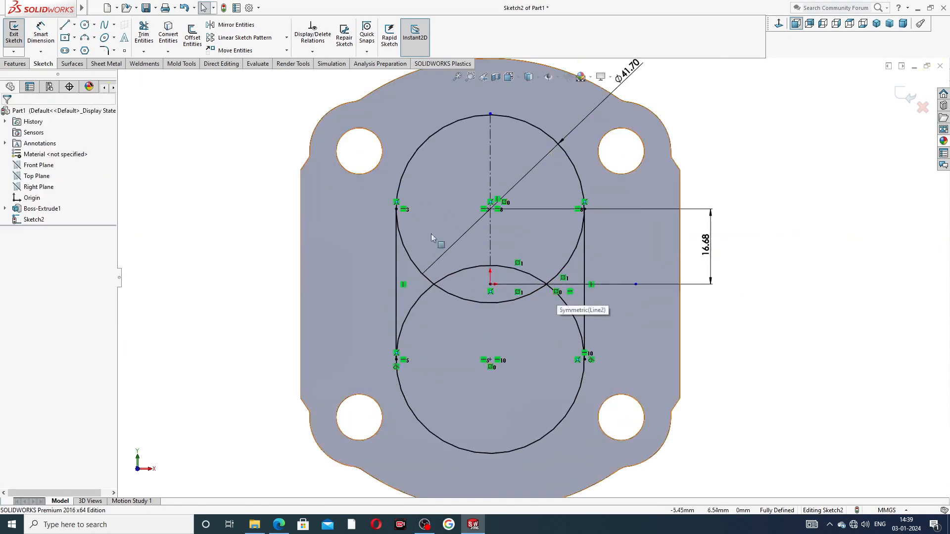
left_click(145, 35)
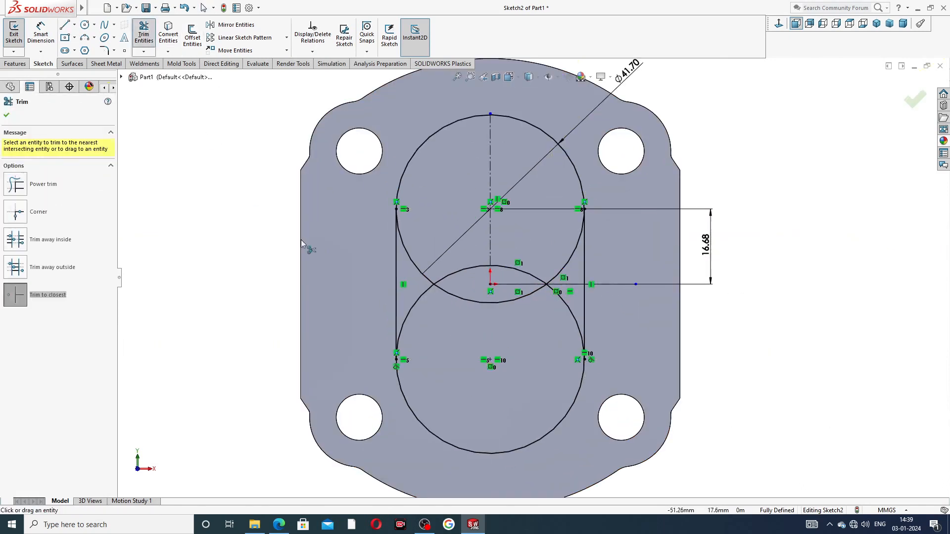
left_click(53, 185)
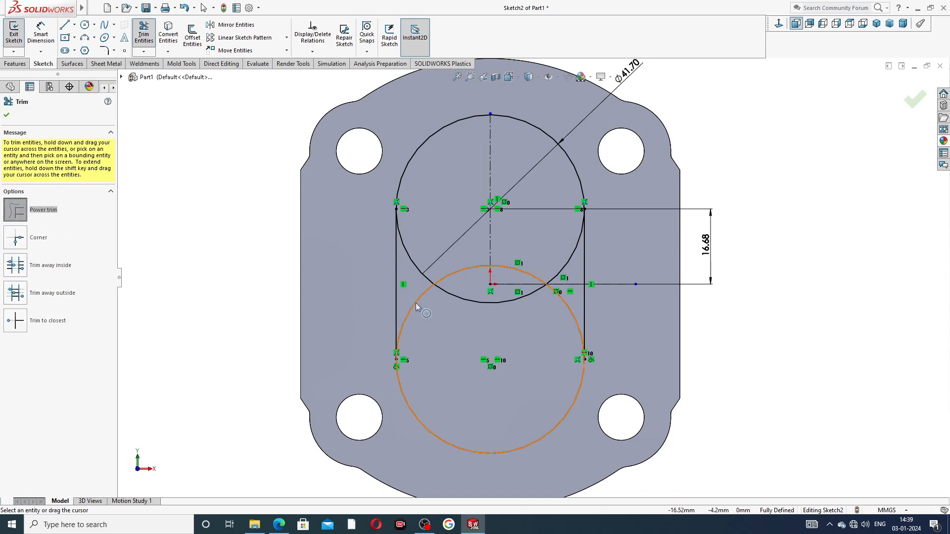
mouse_move(420, 301)
left_mouse_down()
mouse_move(421, 263)
mouse_move(442, 277)
mouse_move(456, 313)
mouse_move(466, 289)
left_mouse_up()
mouse_move(529, 289)
left_mouse_down()
mouse_move(580, 225)
mouse_move(559, 303)
mouse_move(586, 222)
left_mouse_up()
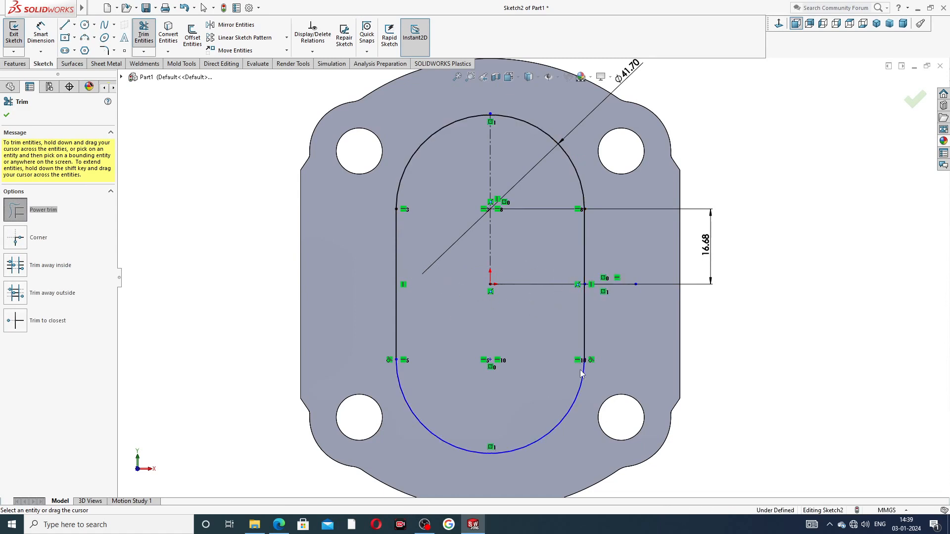
scroll(580, 369, "up", 8)
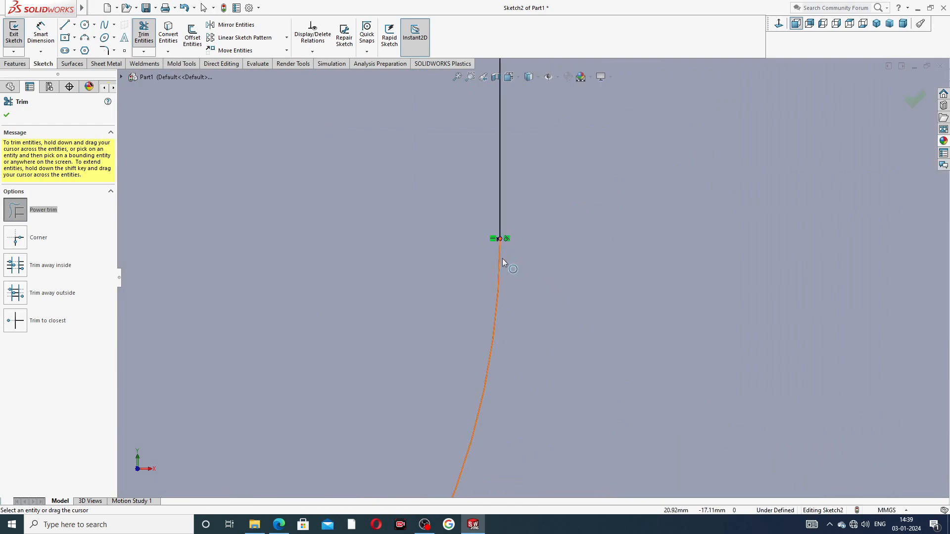
scroll(503, 267, "down", 5)
scroll(503, 267, "down", 3)
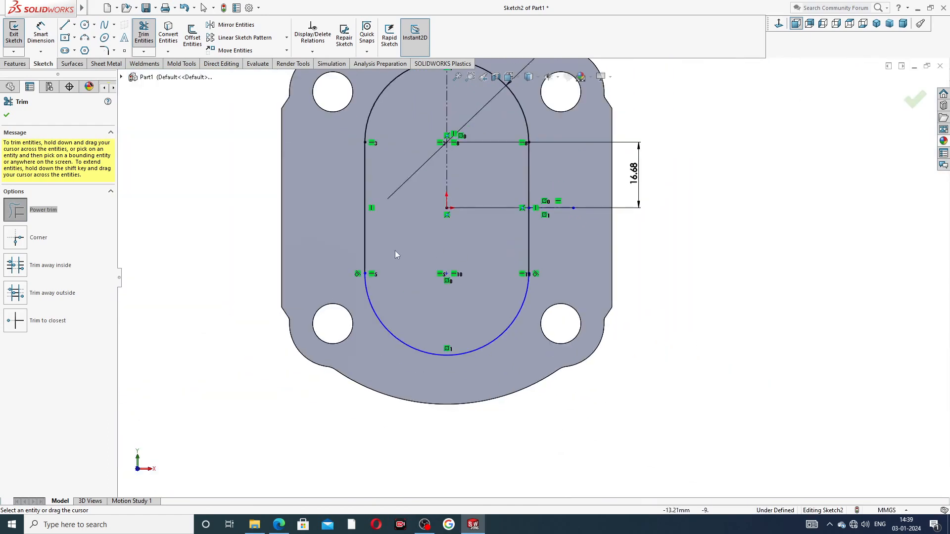
scroll(480, 221, "down", 3)
scroll(461, 218, "up", 1)
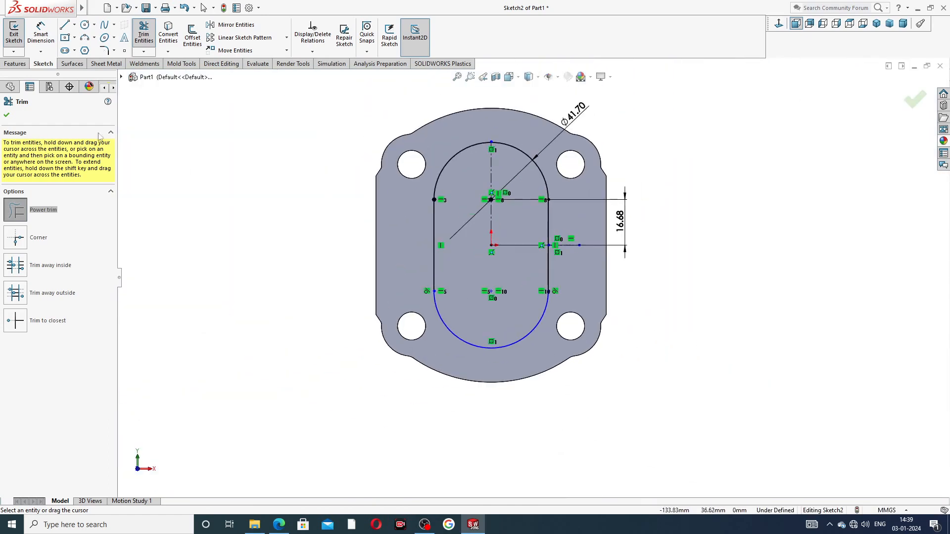
left_click(7, 115)
Step: Extrude the oval profile to a blind depth of 2.5 mm merged with the plate, checking the depth against the drawing PDF
left_click(15, 63)
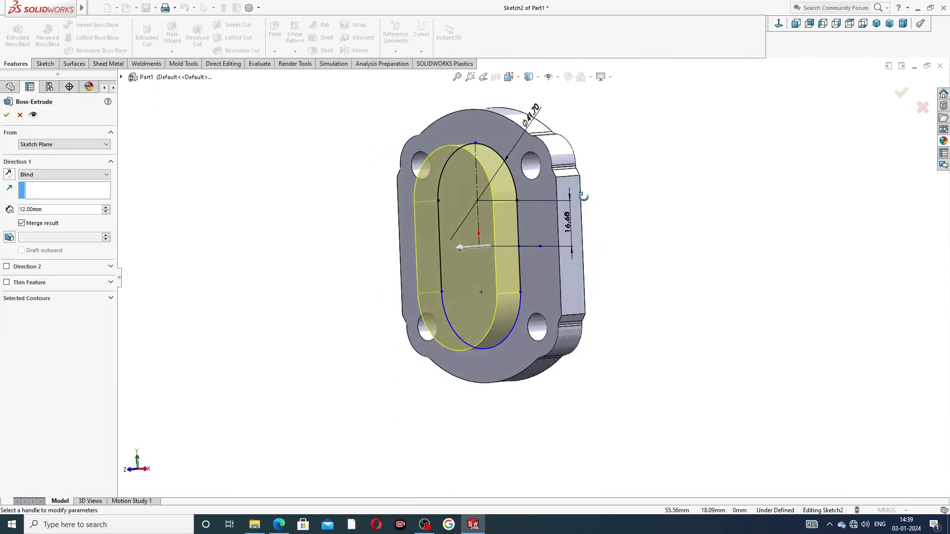
left_click_drag(53, 211, 16, 208)
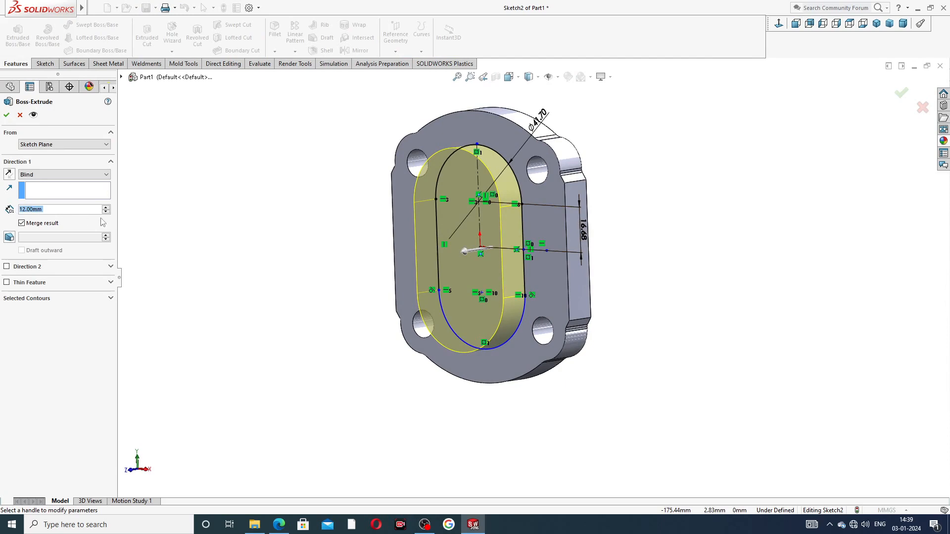
type("2.5")
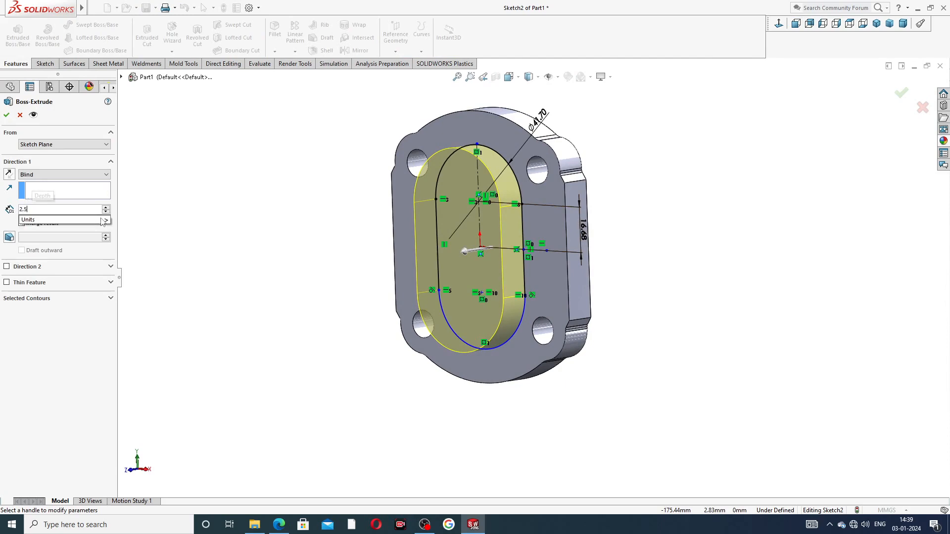
key("Return")
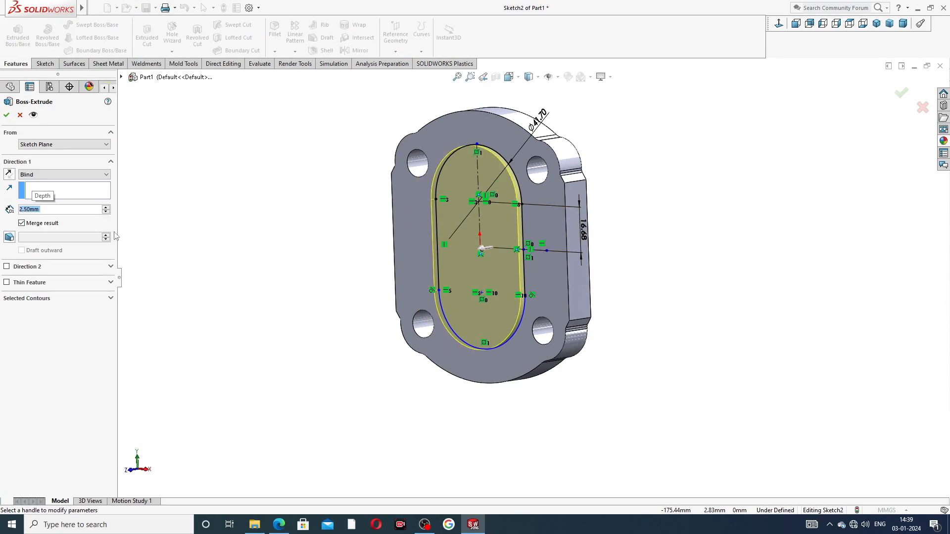
left_click(279, 525)
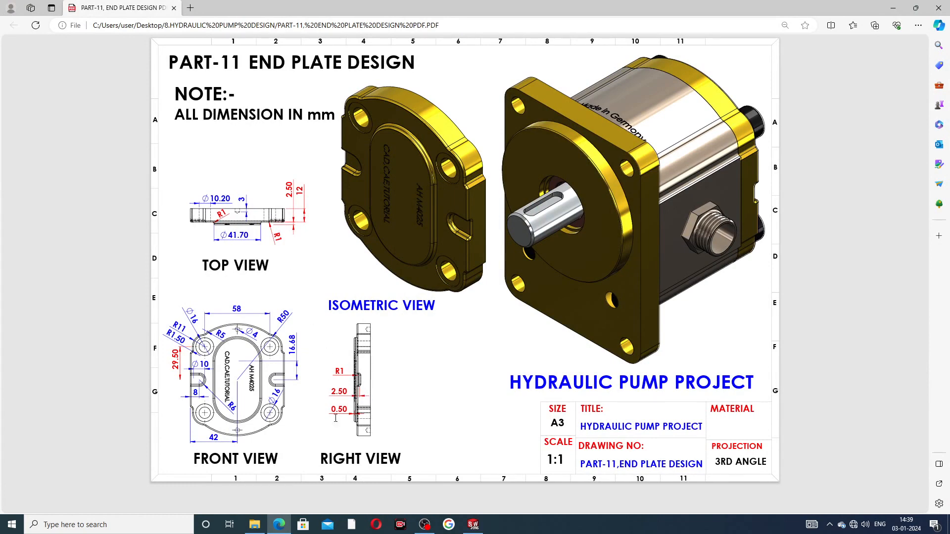
left_click(473, 524)
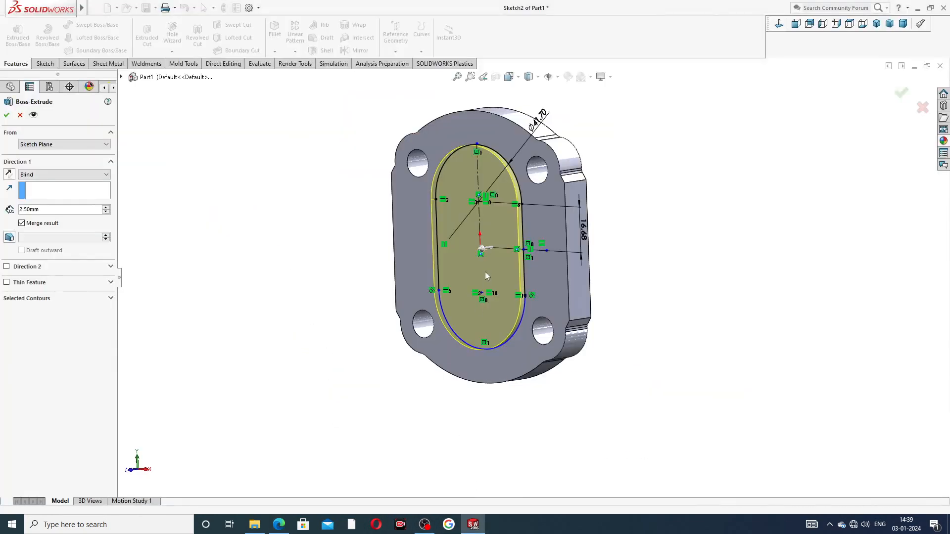
left_click(6, 116)
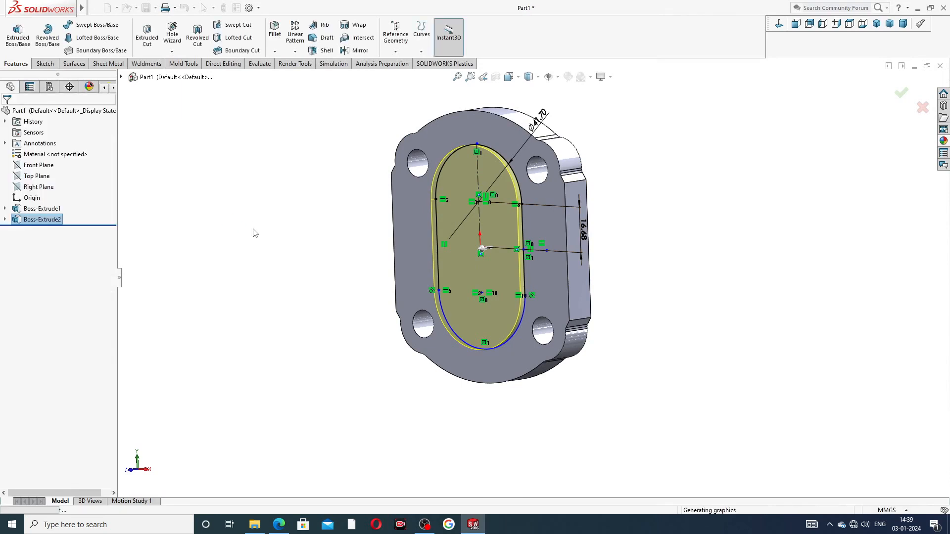
mouse_move(469, 196)
middle_mouse_down()
mouse_move(598, 199)
mouse_move(559, 218)
middle_mouse_up()
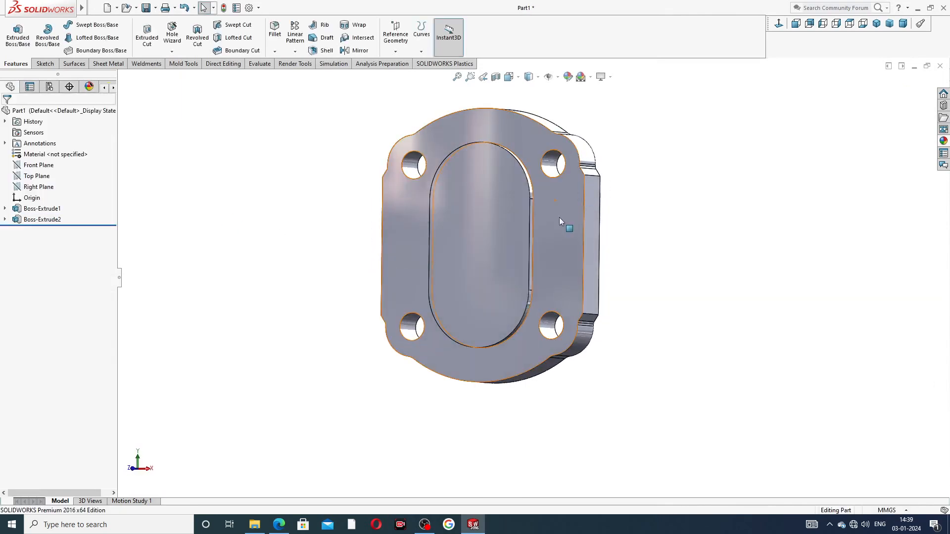
left_click(559, 217)
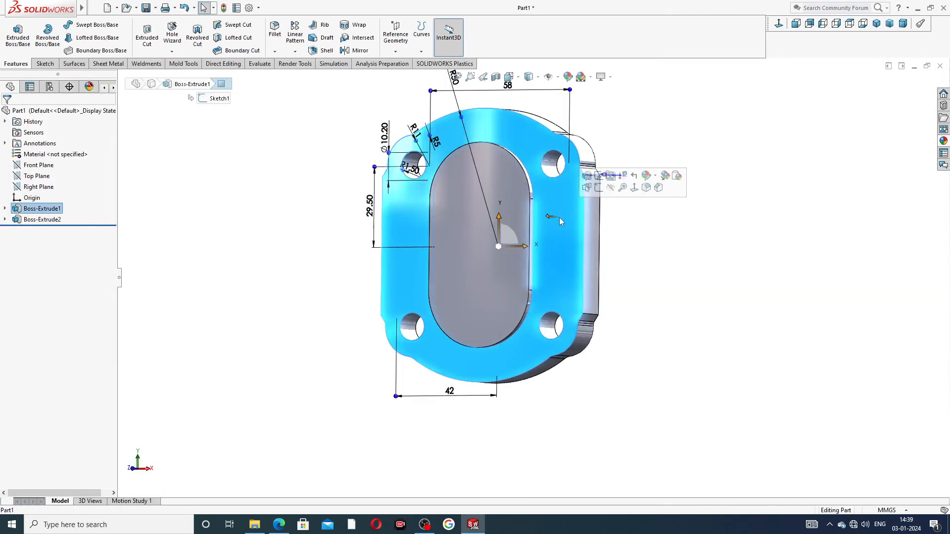
left_click(775, 31)
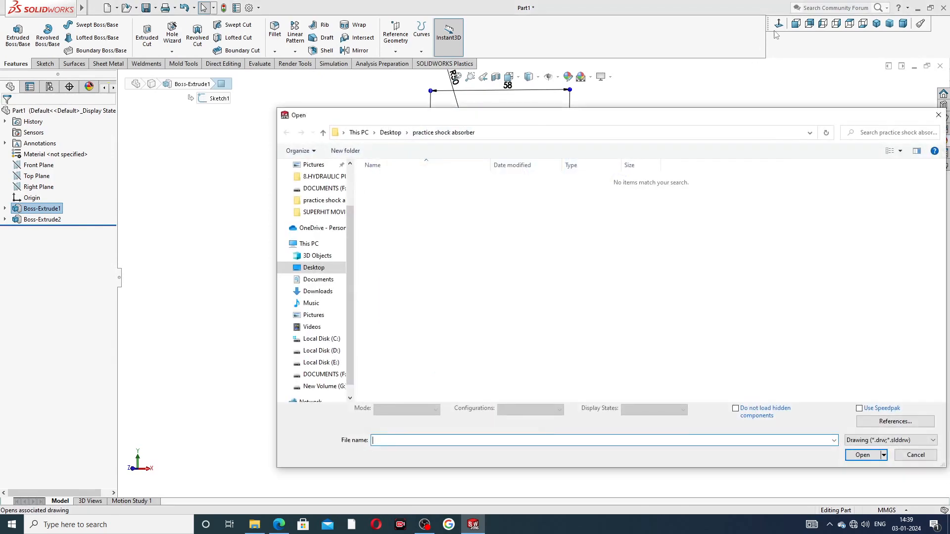
left_click(943, 115)
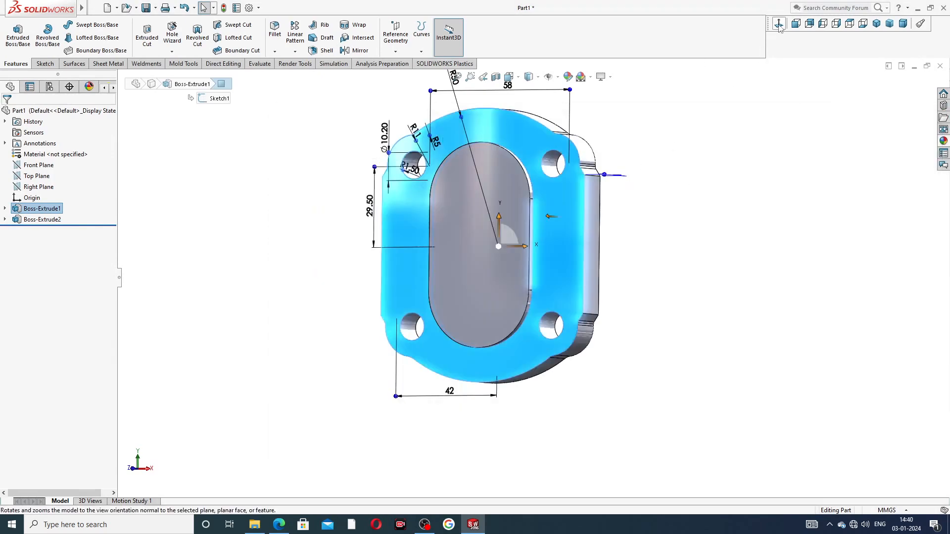
left_click(699, 144)
Step: Start a sketch on the plate's front face and draw a horizontal centerline through the origin between its left and right edges
left_click(562, 216)
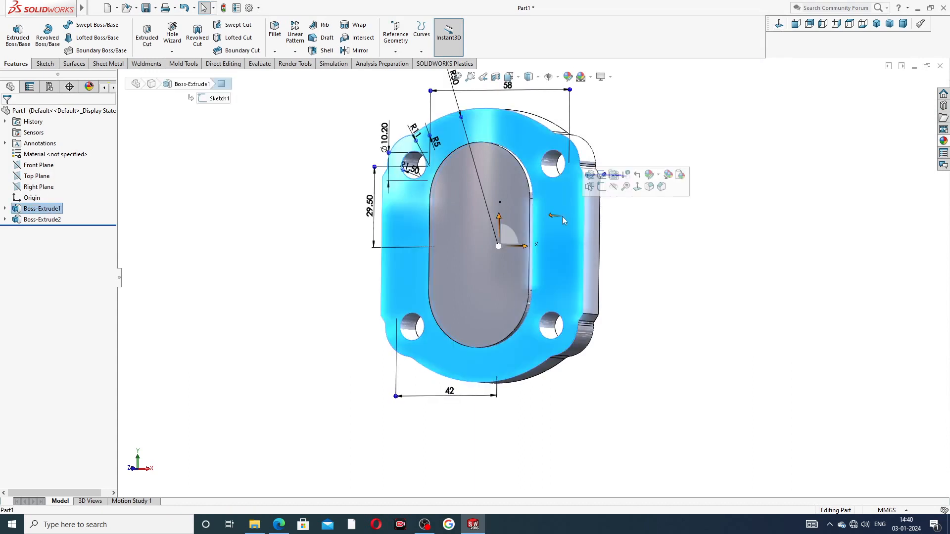
left_click(601, 187)
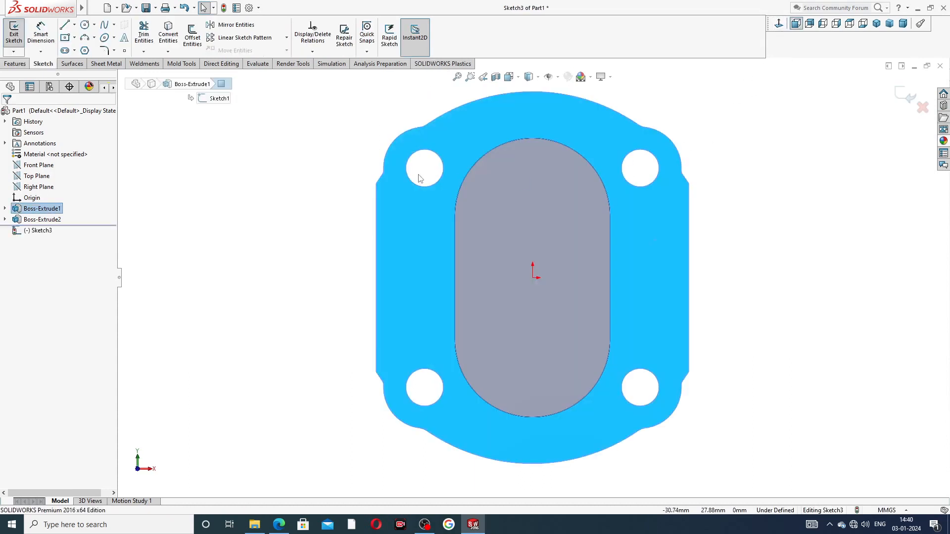
left_click(75, 25)
left_click(89, 44)
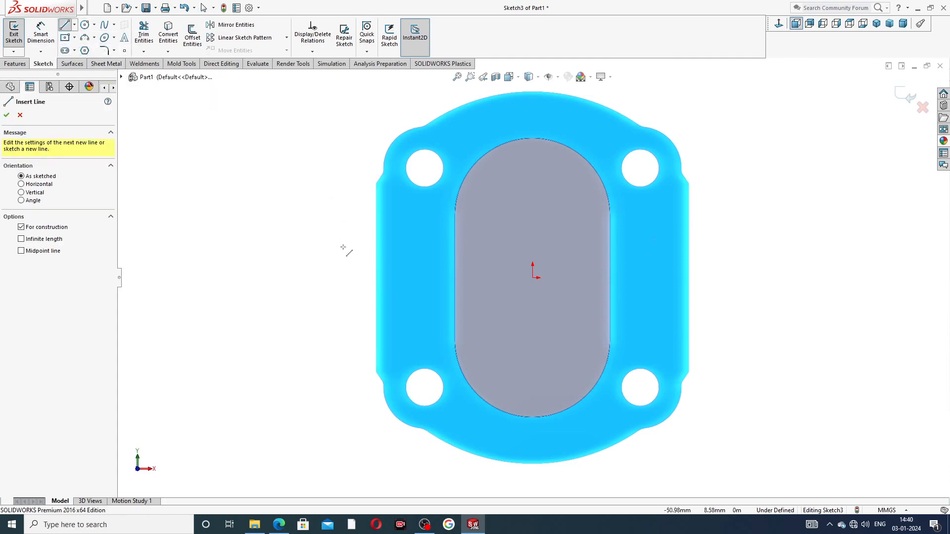
left_click(376, 278)
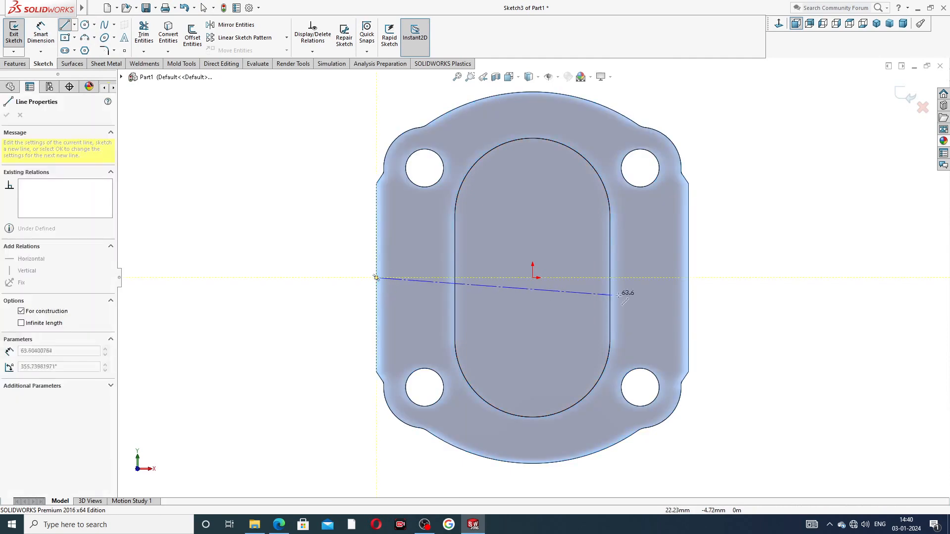
left_click(688, 278)
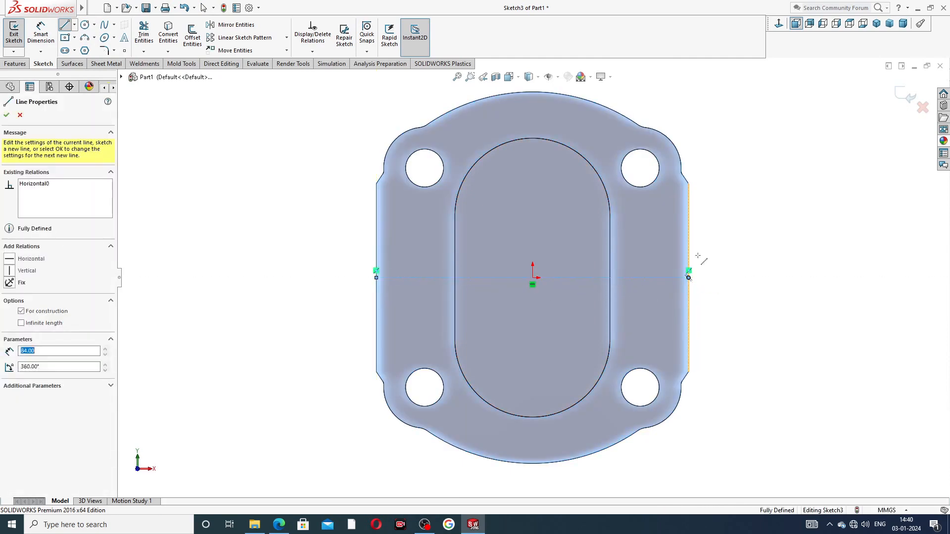
right_click(735, 207)
left_click(737, 214)
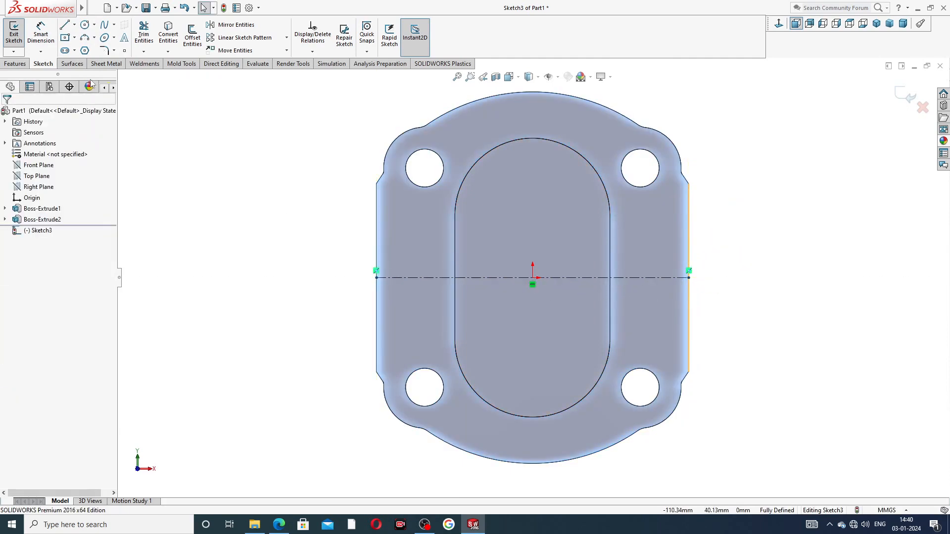
Step: Sketch a circle of about 8 mm diameter centred on the horizontal centerline near the plate's left edge
left_click(84, 24)
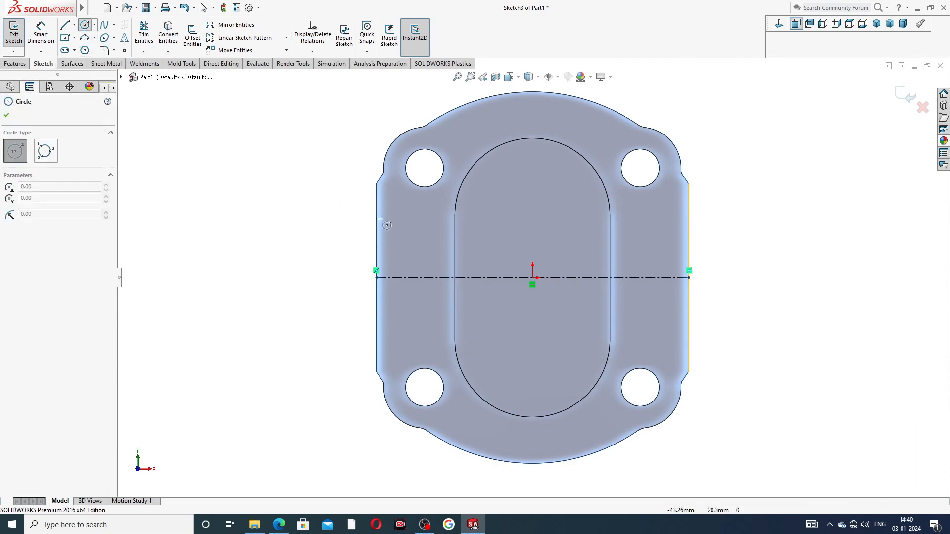
left_click(404, 277)
left_click(391, 268)
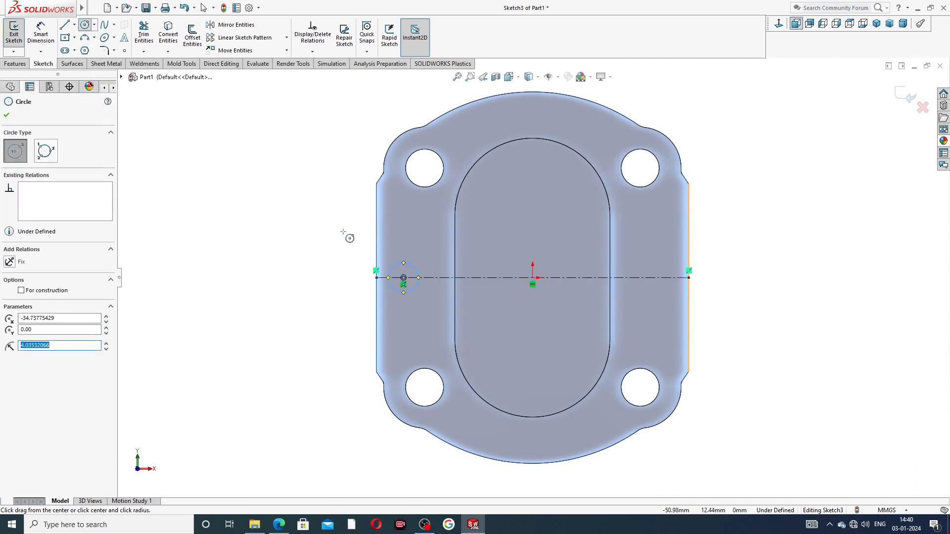
right_click(343, 232)
left_click(363, 241)
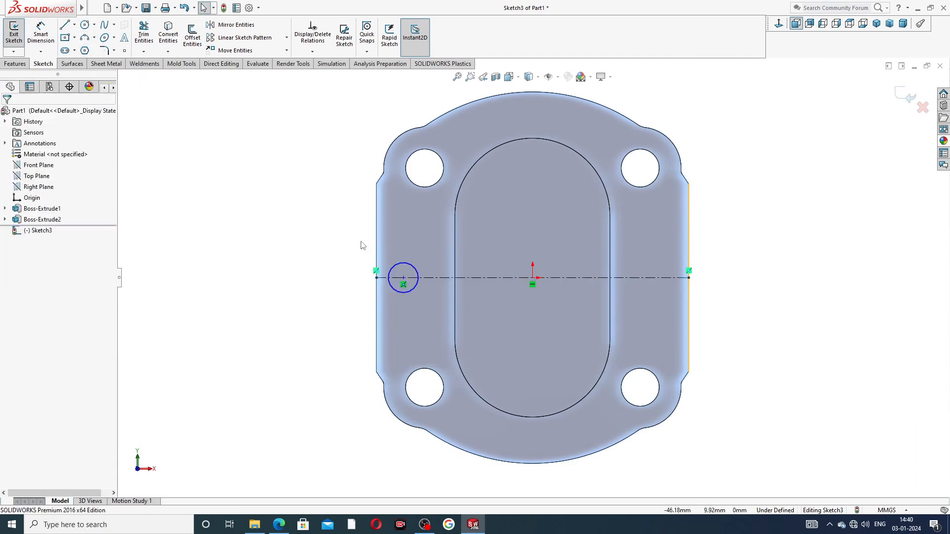
Step: Dimension the circle near the plate's left edge to a diameter of 10 mm
left_click(47, 37)
left_click(394, 268)
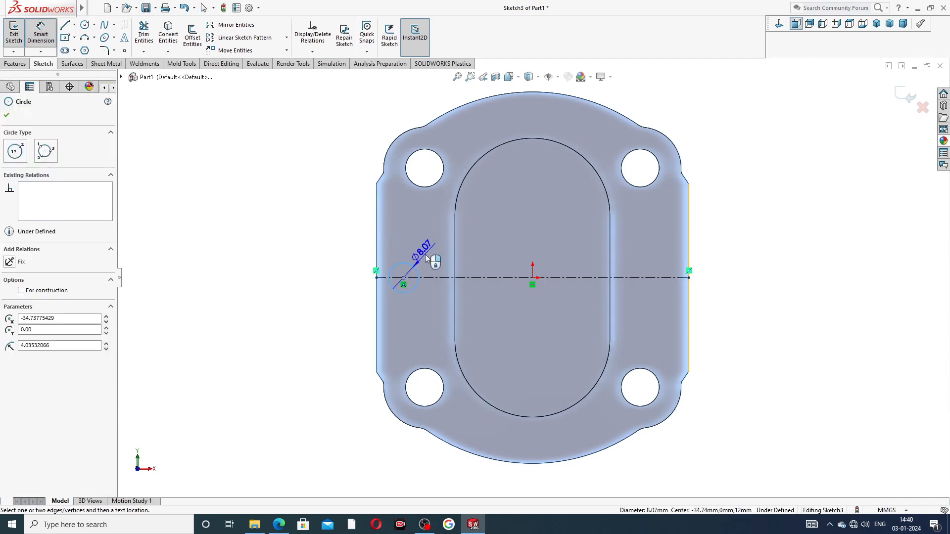
left_click(430, 256)
type("1")
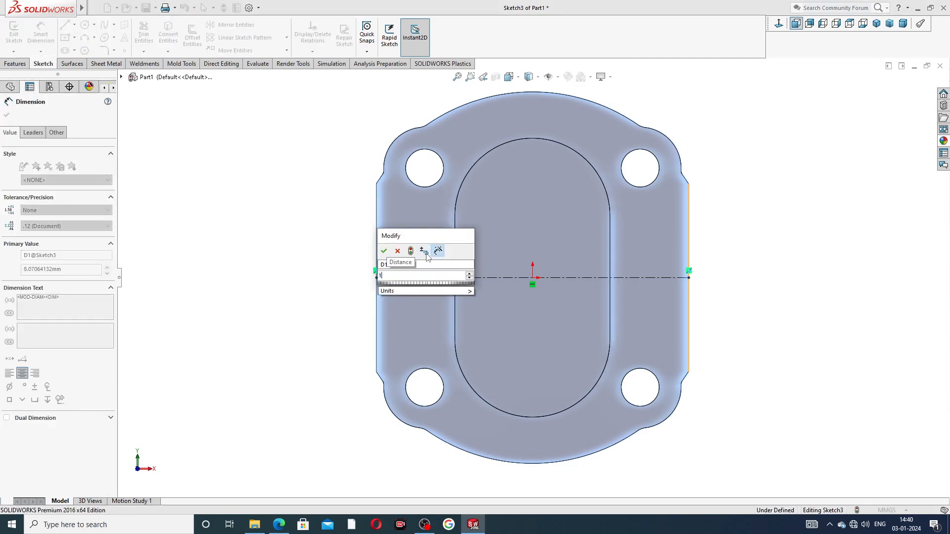
type("0")
key("Return")
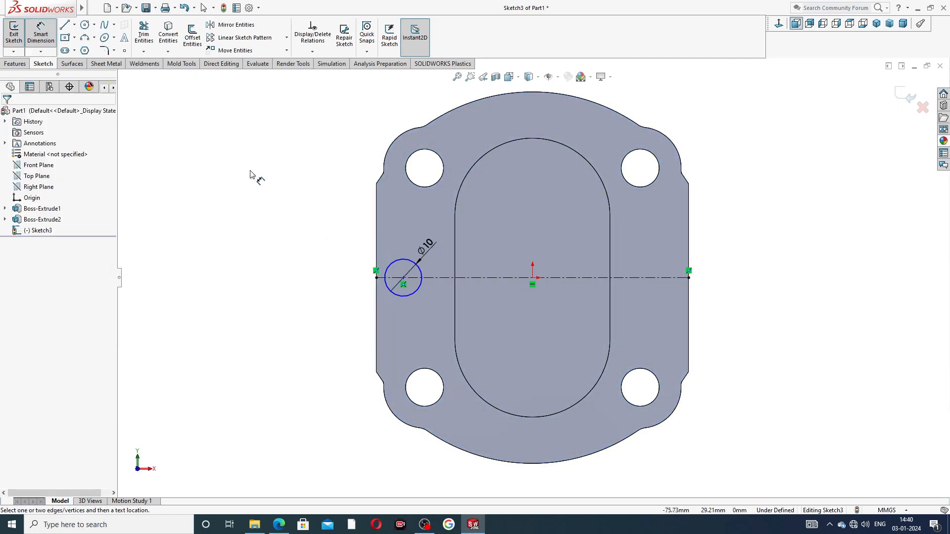
right_click(213, 142)
left_click(230, 147)
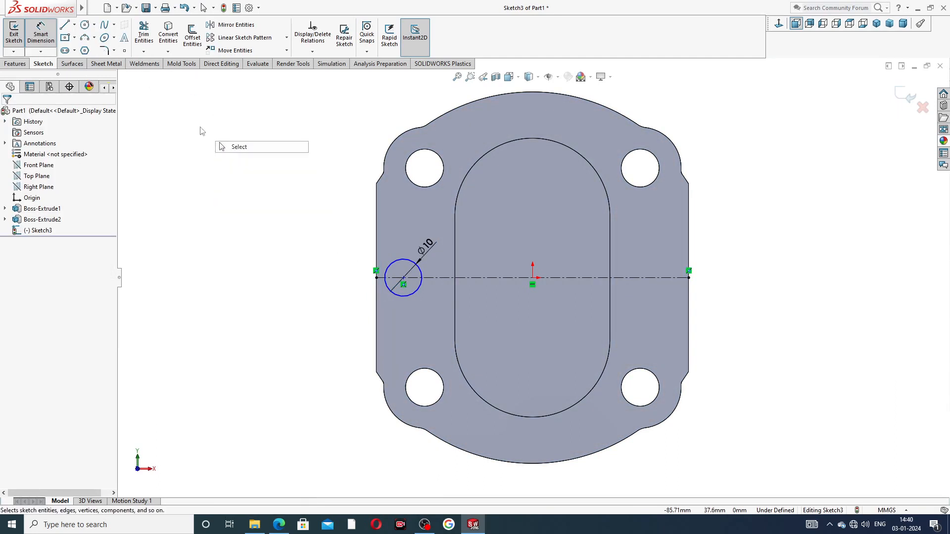
Step: Draw a three-line open box from the circle's top to its bottom quadrant, extending past the plate's left edge, and pull its end line slightly inward
left_click(64, 25)
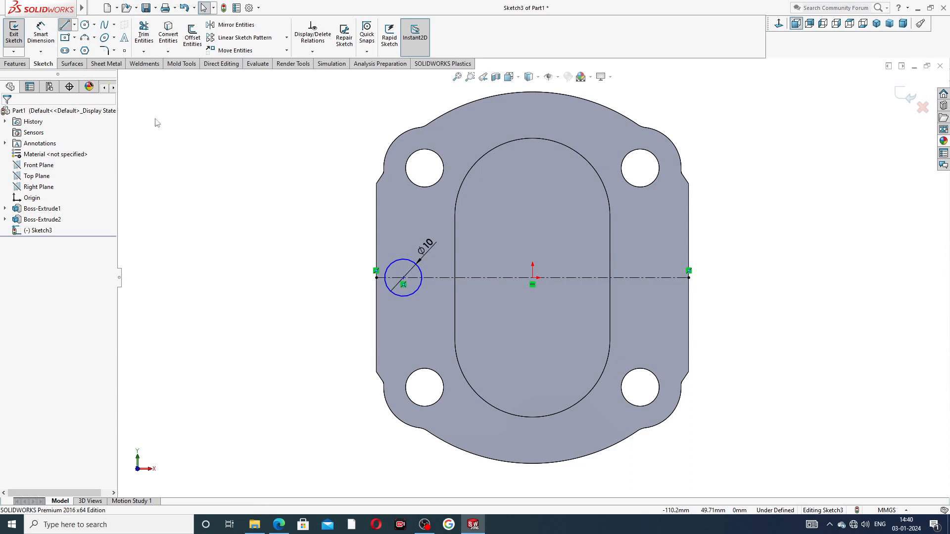
left_click(404, 259)
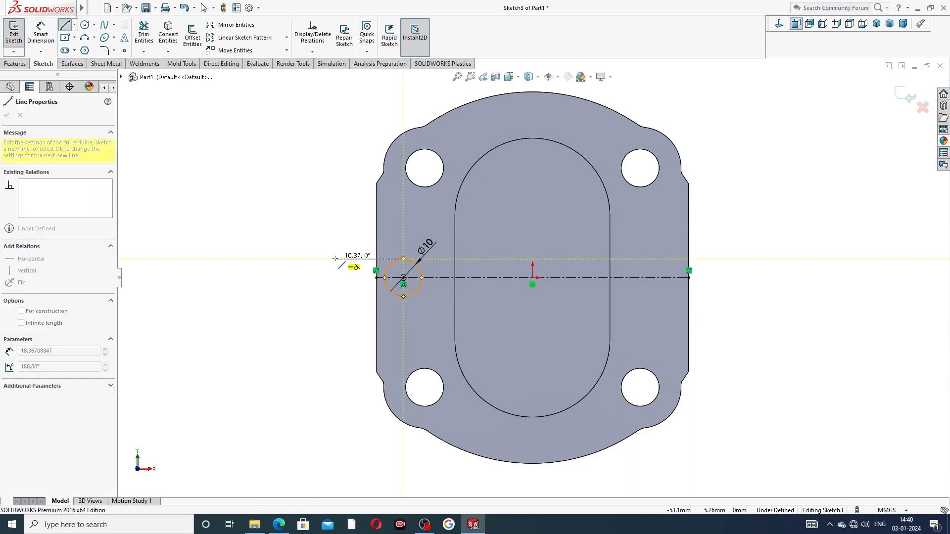
left_click(335, 259)
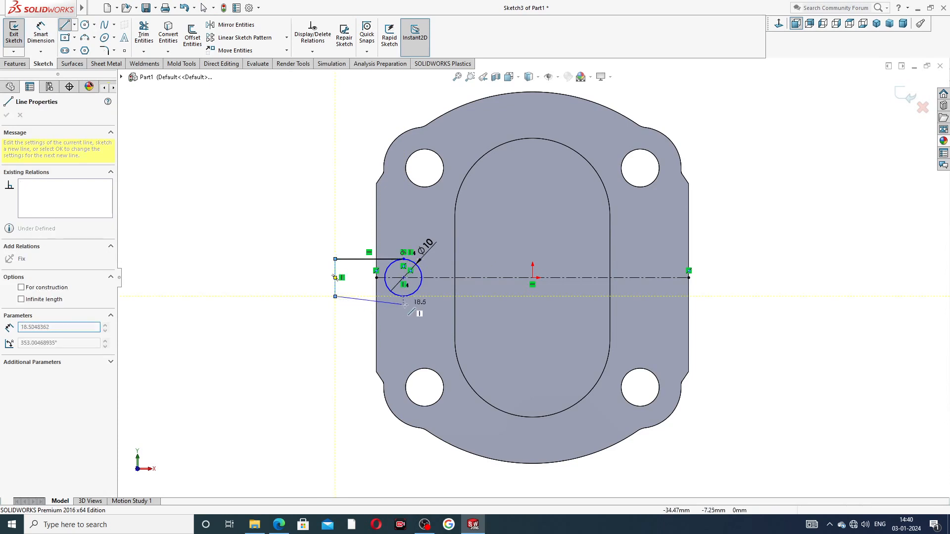
left_click(335, 296)
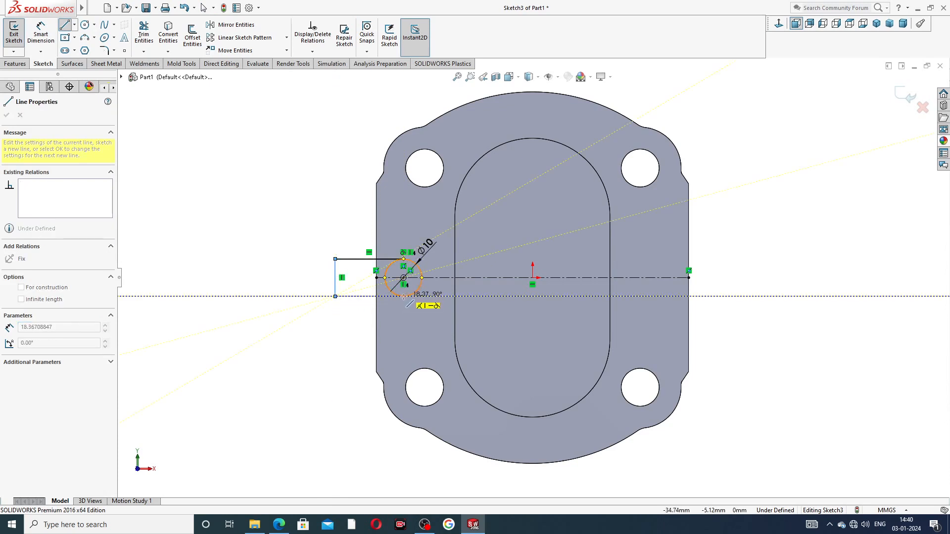
right_click(309, 253)
left_click(332, 258)
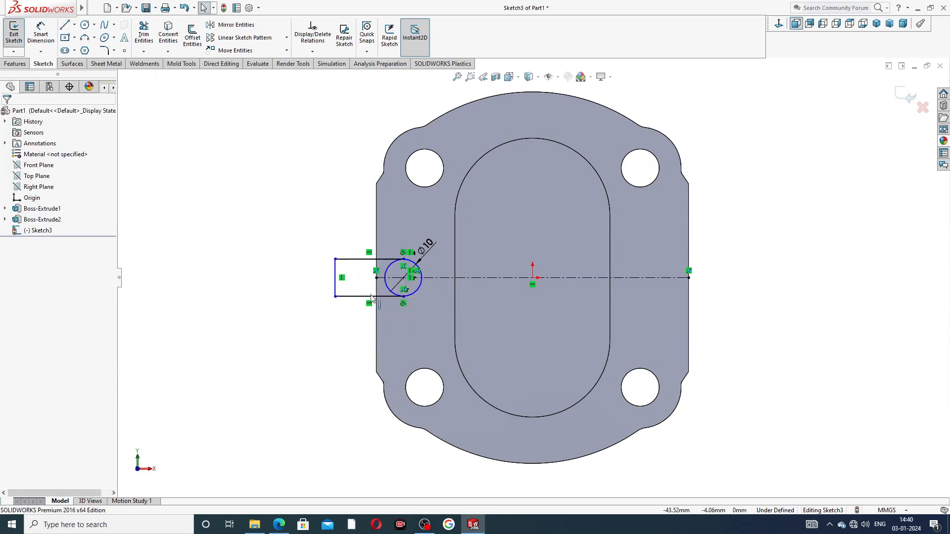
scroll(389, 250, "down", 2)
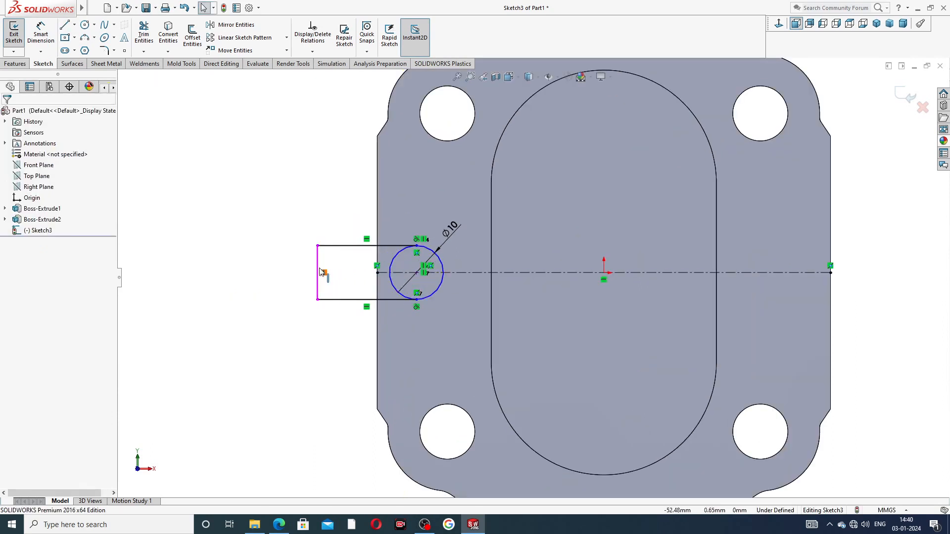
left_click_drag(318, 267, 340, 266)
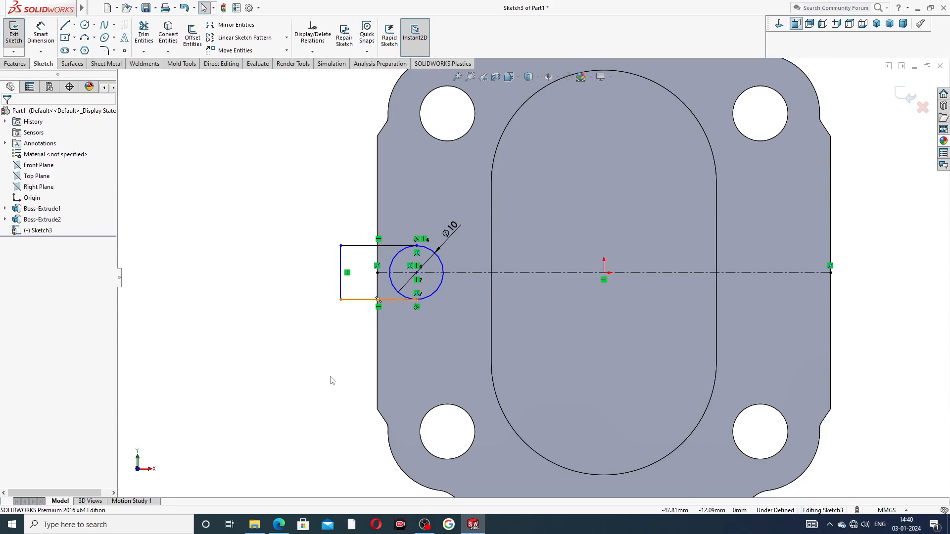
Step: Check the slot dimensions in the drawing PDF, and dimension the circle's centre 8 mm from the plate's left edge
left_click(279, 524)
right_click(279, 525)
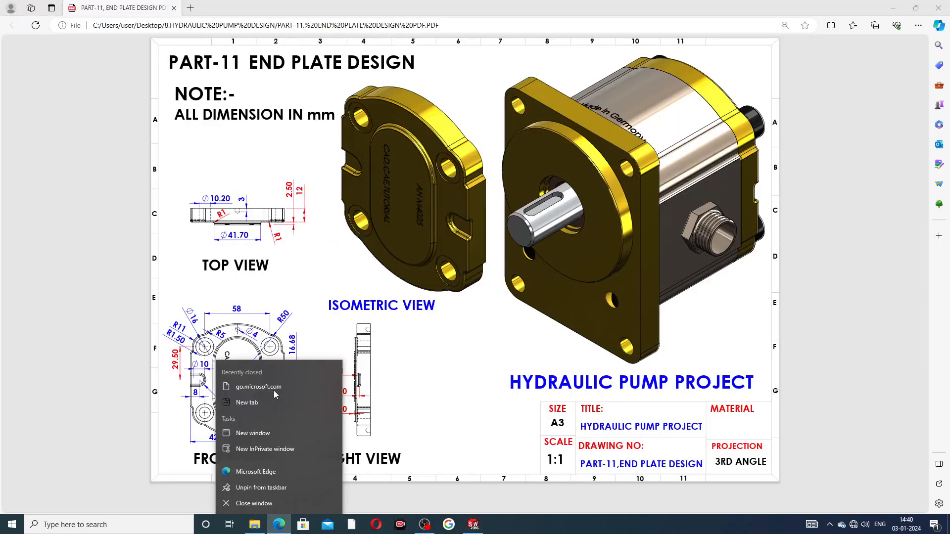
left_click(442, 372)
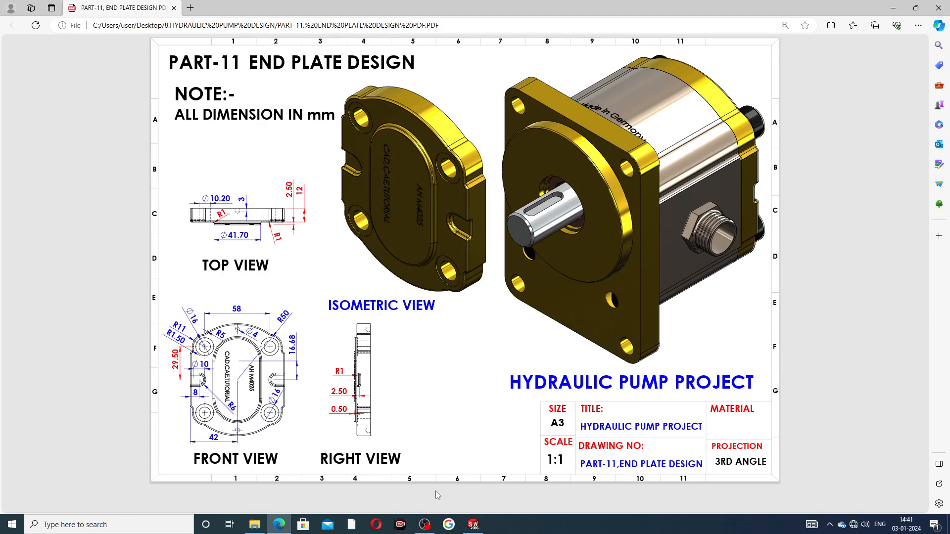
left_click(473, 525)
right_click(473, 524)
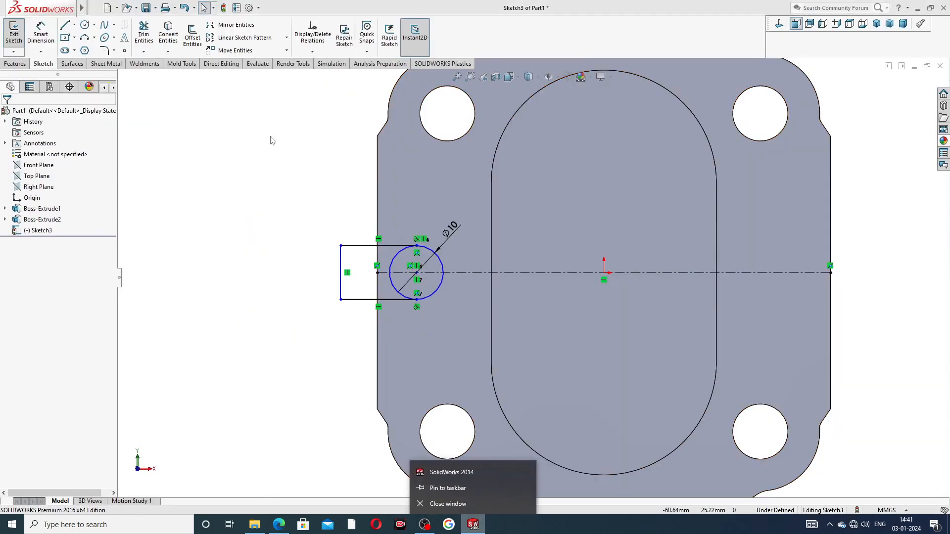
left_click(178, 130)
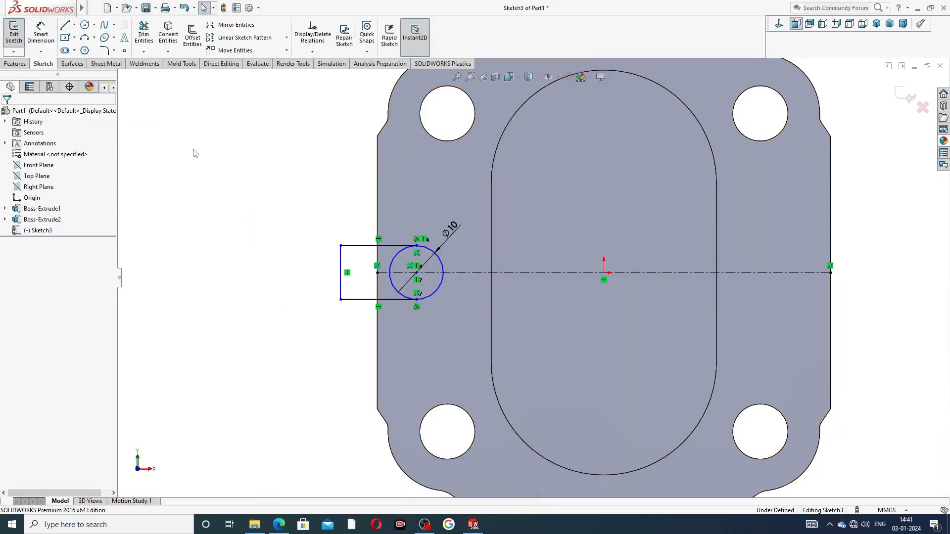
left_click(49, 34)
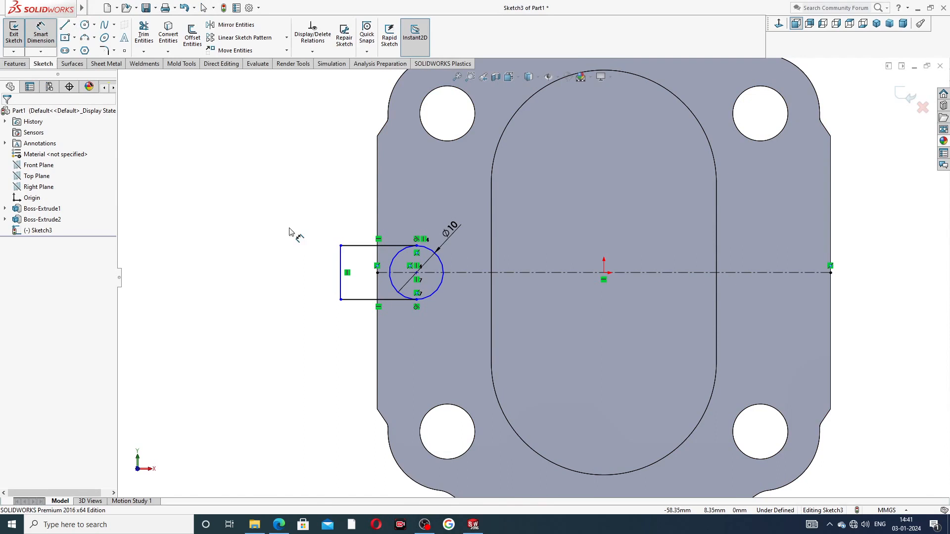
left_click(417, 273)
left_click(378, 318)
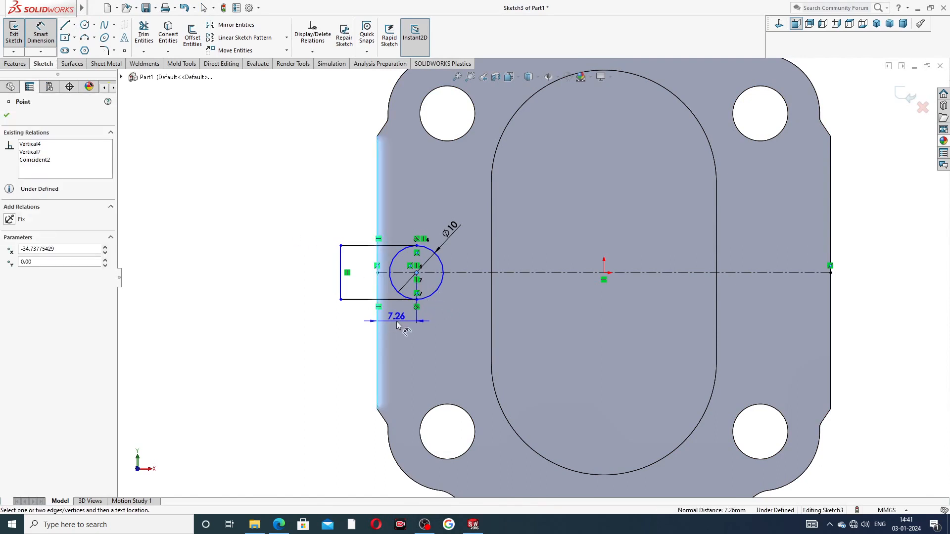
left_click(393, 317)
type("8")
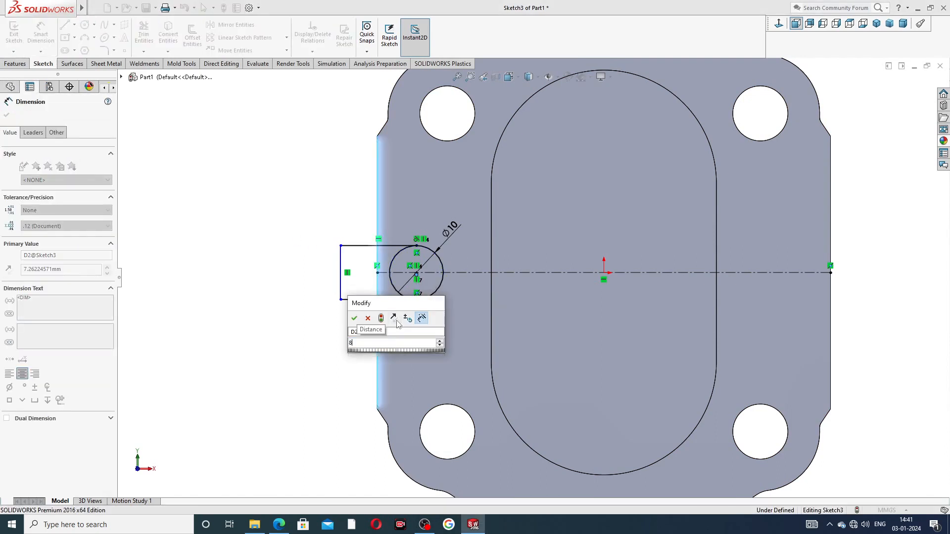
key("Return")
left_click(292, 290)
right_click(274, 205)
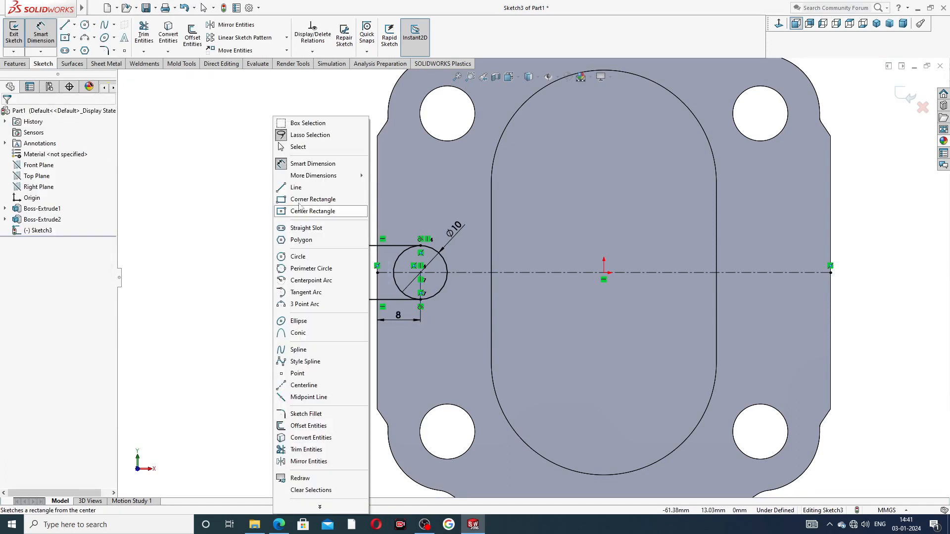
left_click(303, 147)
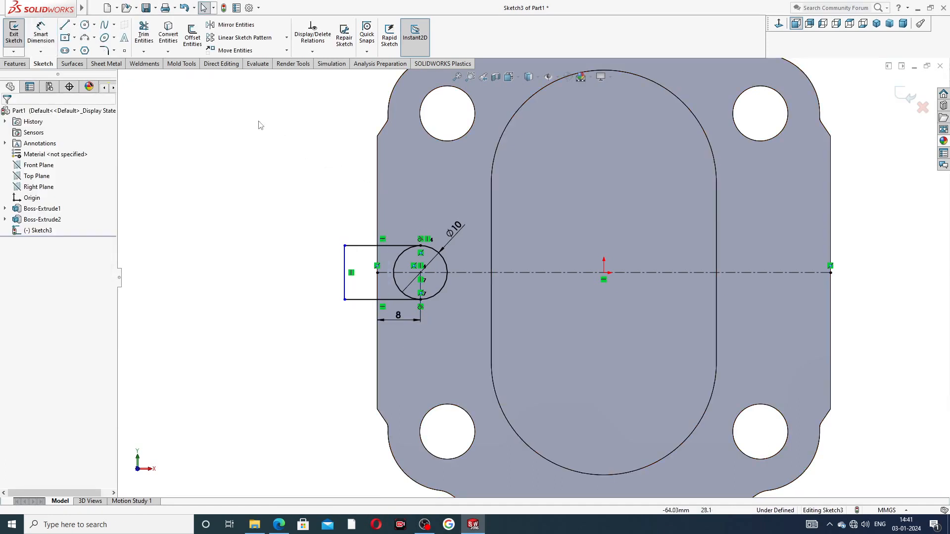
Step: Trim the circle's left half with the Trim to closest option, leaving a closed slot outline with one rounded end
left_click(144, 34)
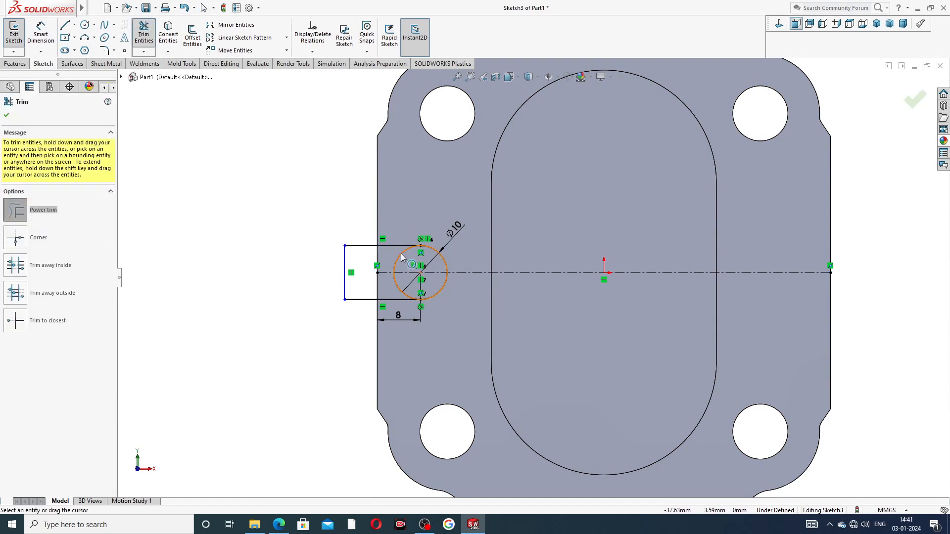
left_click(49, 323)
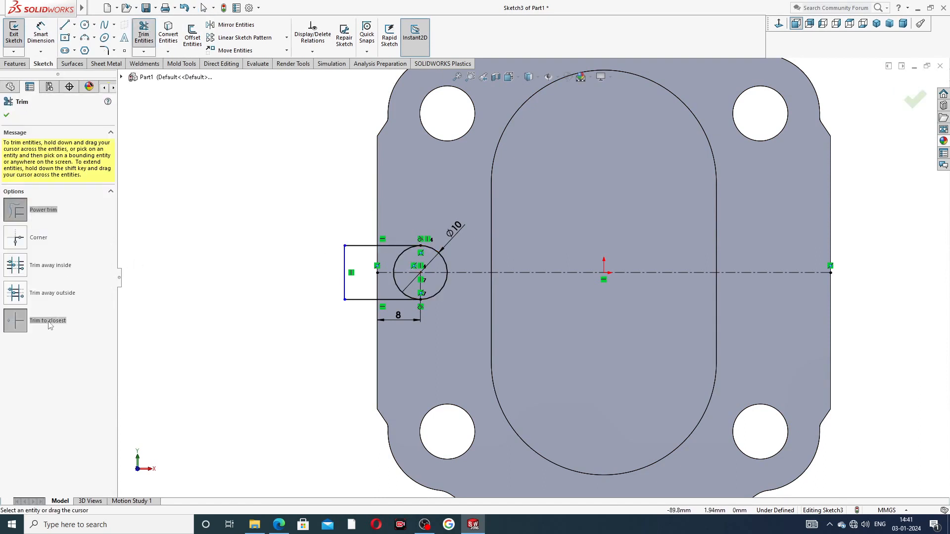
left_click(395, 276)
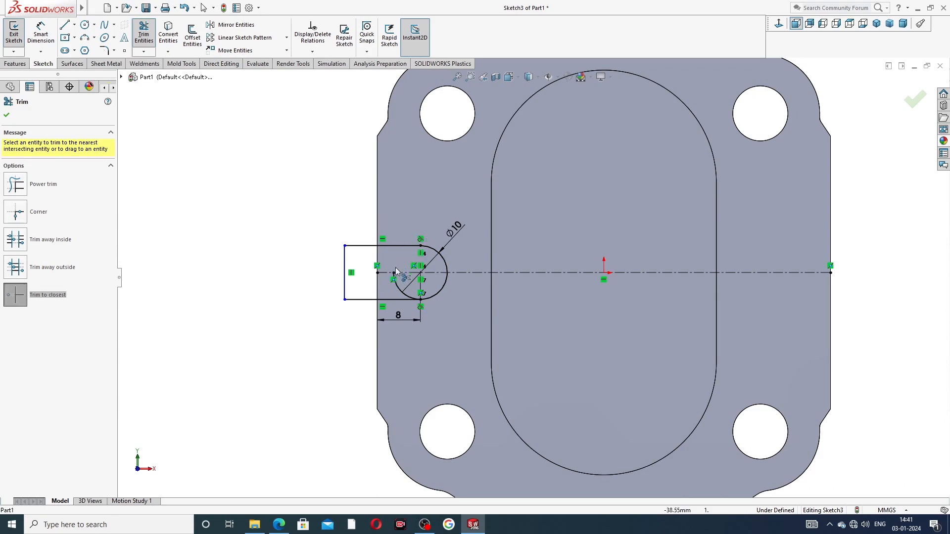
scroll(425, 284, "down", 3)
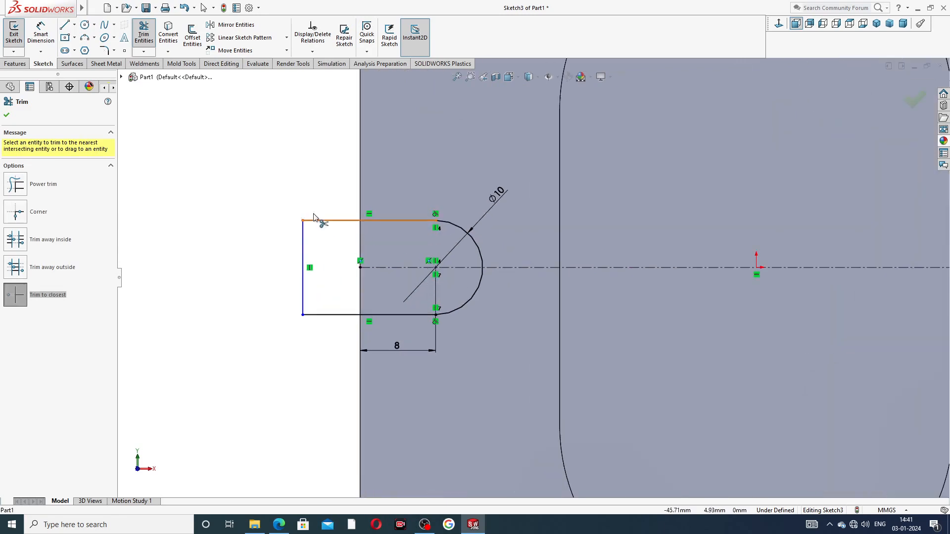
right_click(289, 176)
left_click(313, 147)
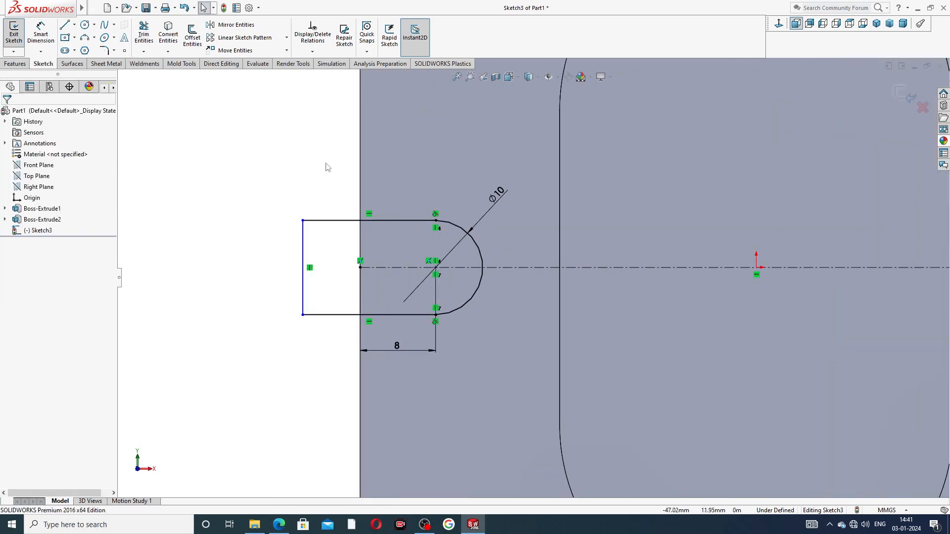
Step: Reposition the diameter dimension beside the slot's rounded end
left_click(493, 210)
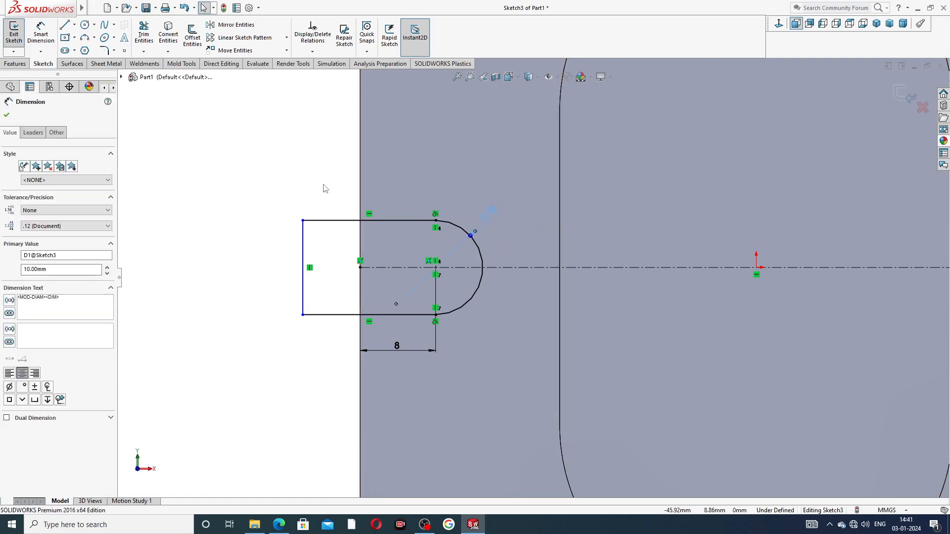
left_click(337, 193)
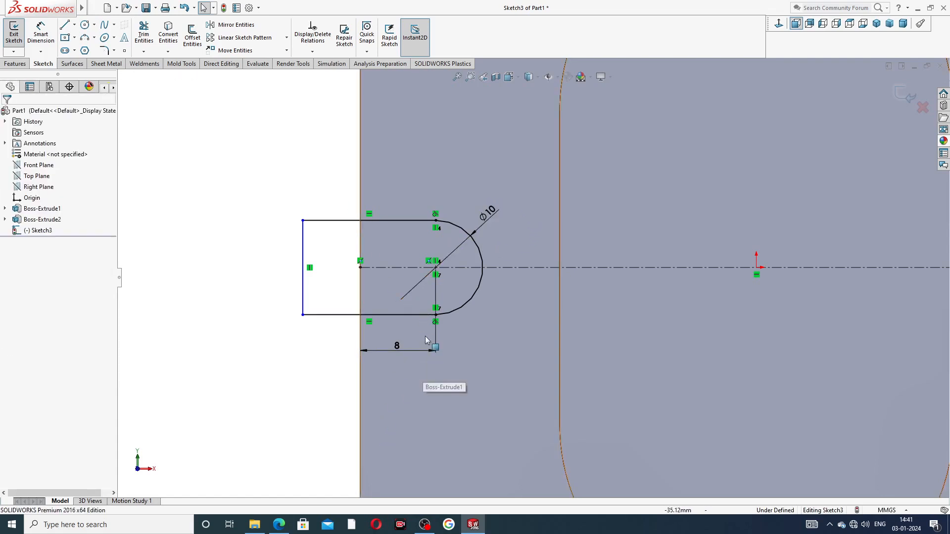
key("f")
right_click(277, 117)
left_click(226, 131)
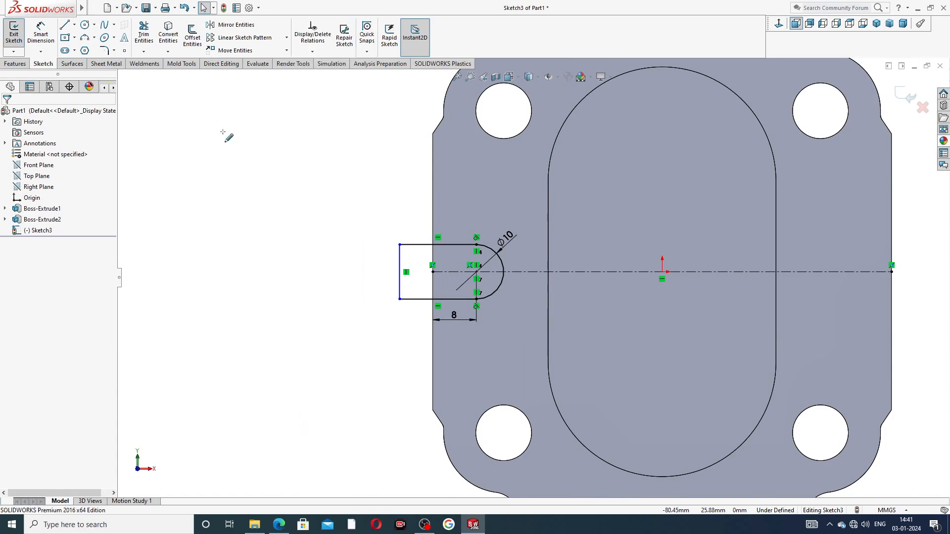
Step: Close the slot sketch at the plate's left edge and dock the CommandManager back in place
left_click_drag(21, 66, 89, 52)
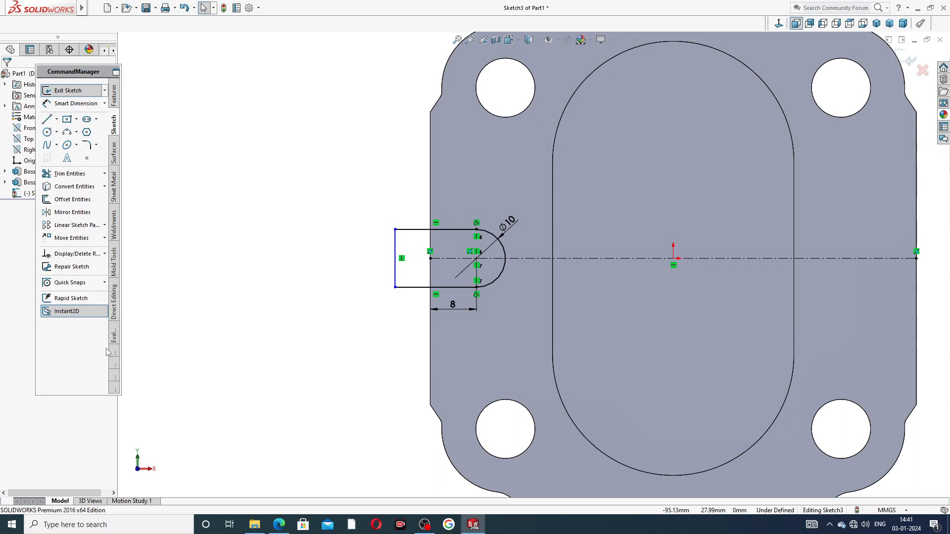
left_click(74, 91)
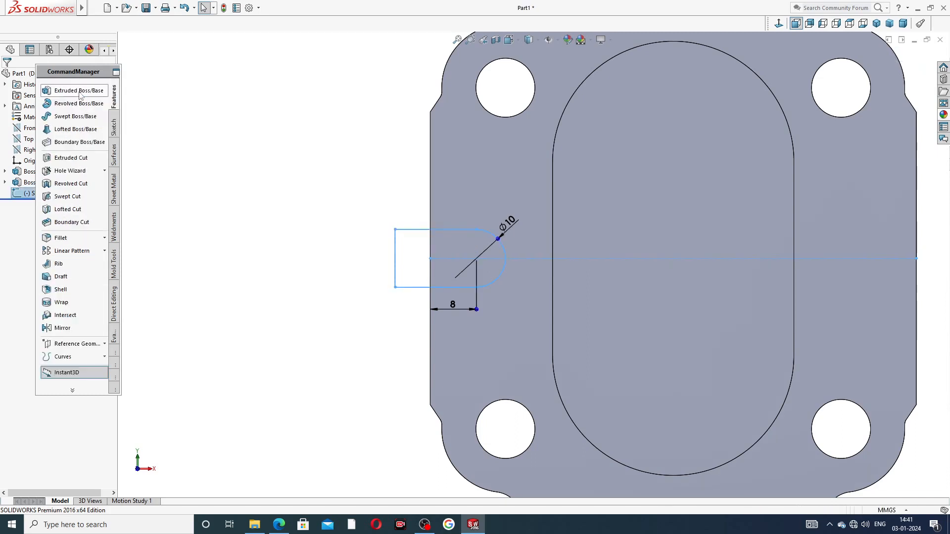
left_click(116, 73)
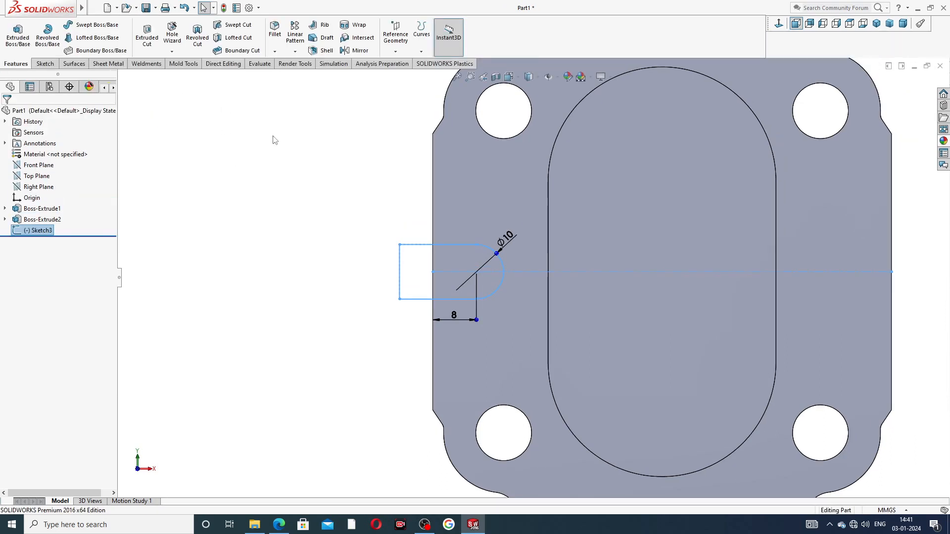
Step: Cut-extrude the round-ended slot sketch at the plate's left edge with a Blind depth of 2.50 mm
scroll(430, 179, "up", 2)
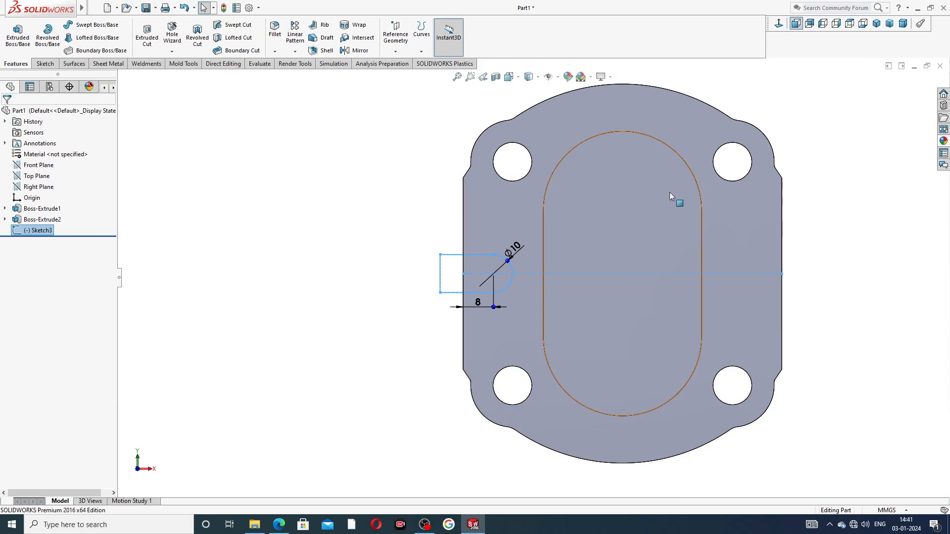
scroll(666, 227, "up", 1)
scroll(666, 275, "down", 1)
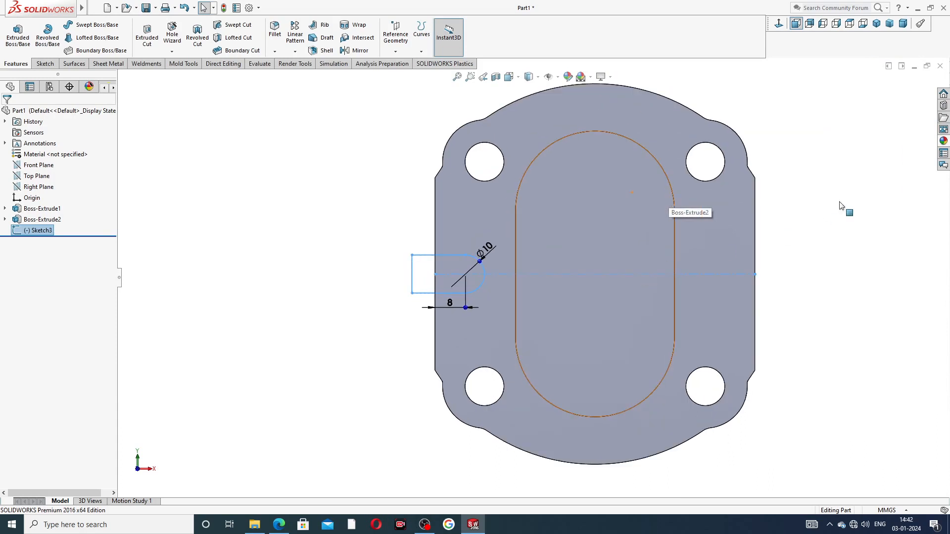
left_click(835, 194)
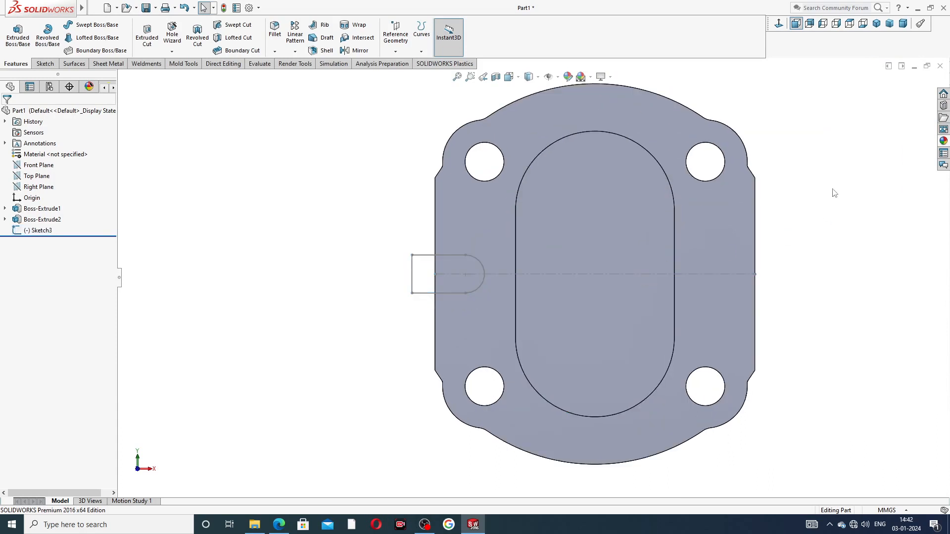
left_click(49, 231)
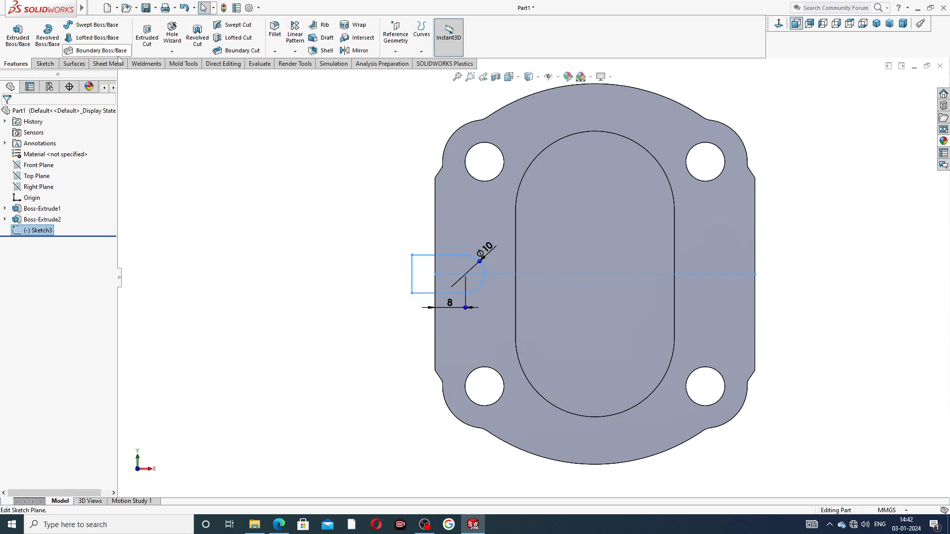
left_click(148, 43)
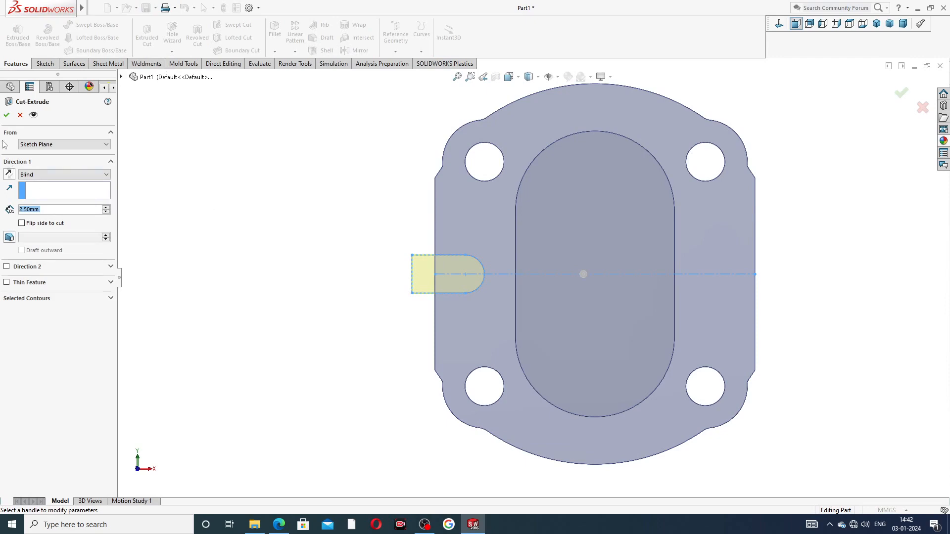
left_click(7, 116)
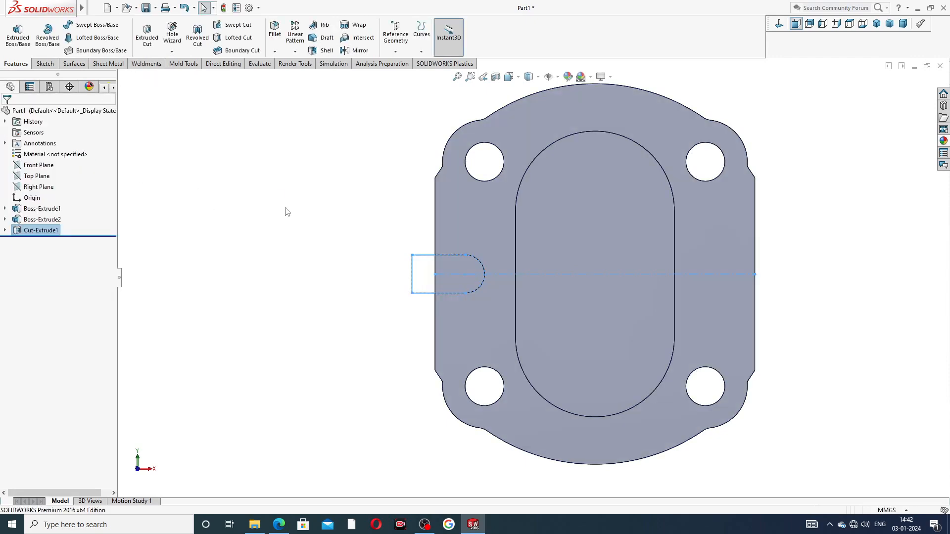
left_click(290, 213)
mouse_move(379, 248)
middle_mouse_down()
mouse_move(451, 212)
mouse_move(437, 237)
mouse_move(392, 244)
mouse_move(396, 261)
mouse_move(395, 250)
mouse_move(407, 254)
middle_mouse_up()
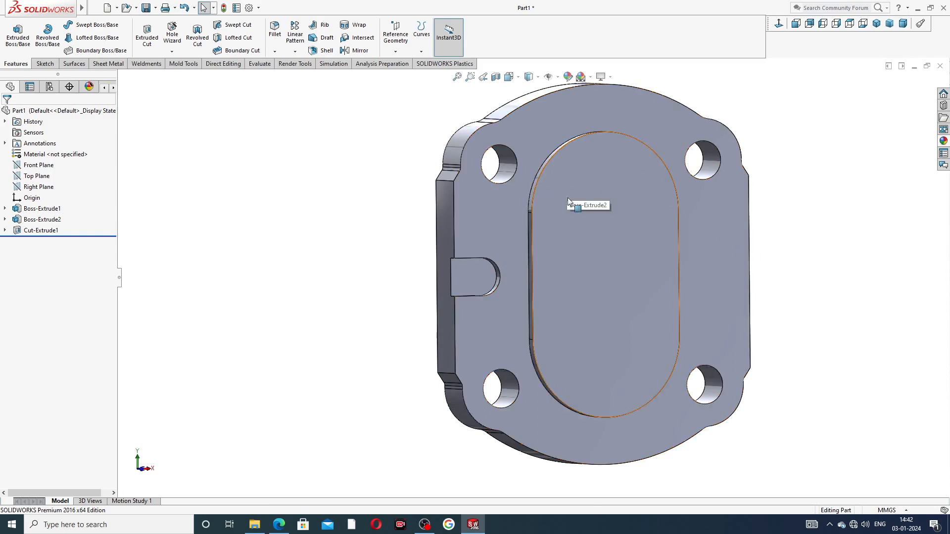
Step: Start a new sketch on the plate's front face surrounding the raised oblong boss
left_click(579, 251)
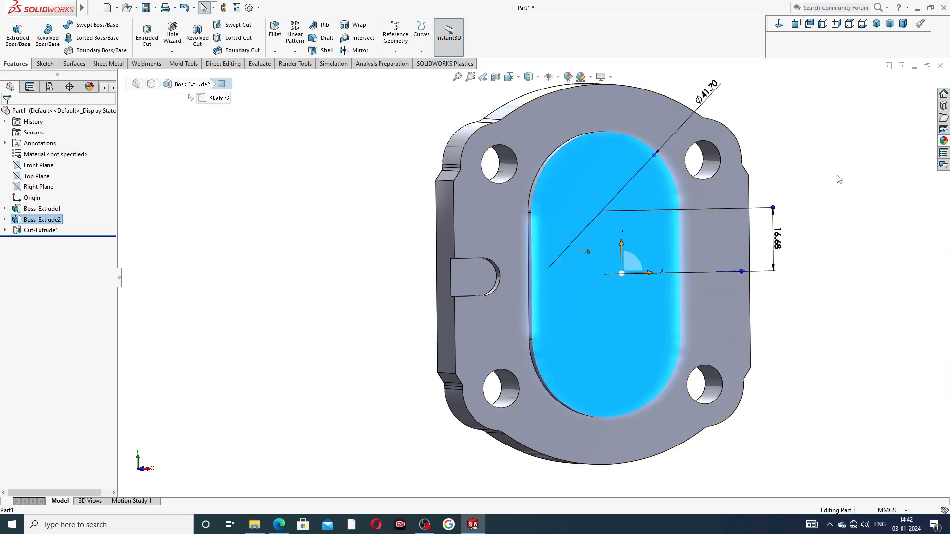
key("Escape")
left_click(502, 228)
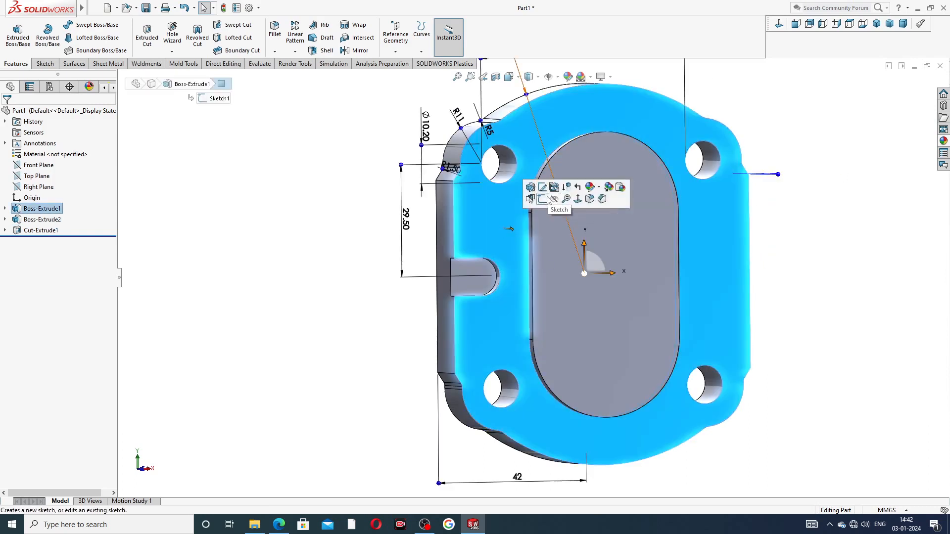
left_click(544, 197)
left_click(780, 26)
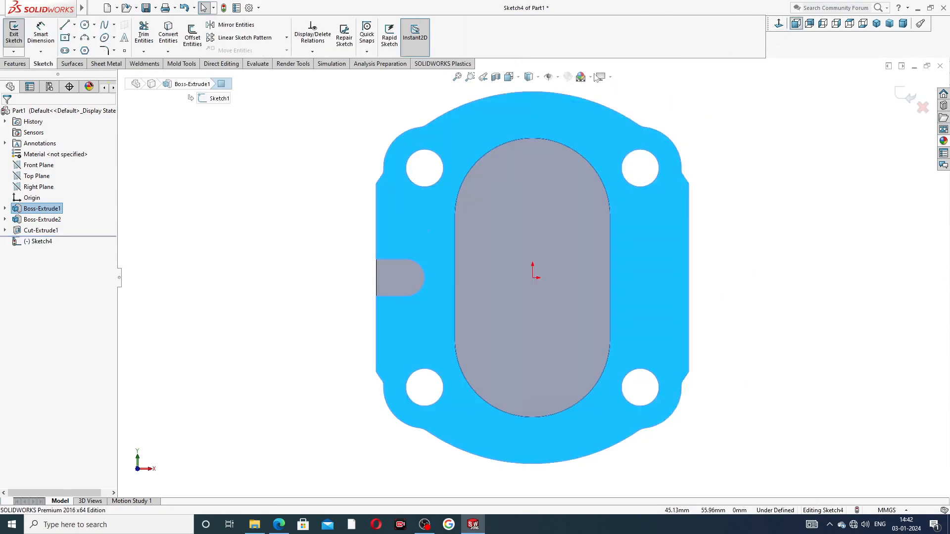
Step: Sketch a vertical line about 31 mm long through the origin, starting it as a midpoint line
left_click(75, 24)
left_click(93, 60)
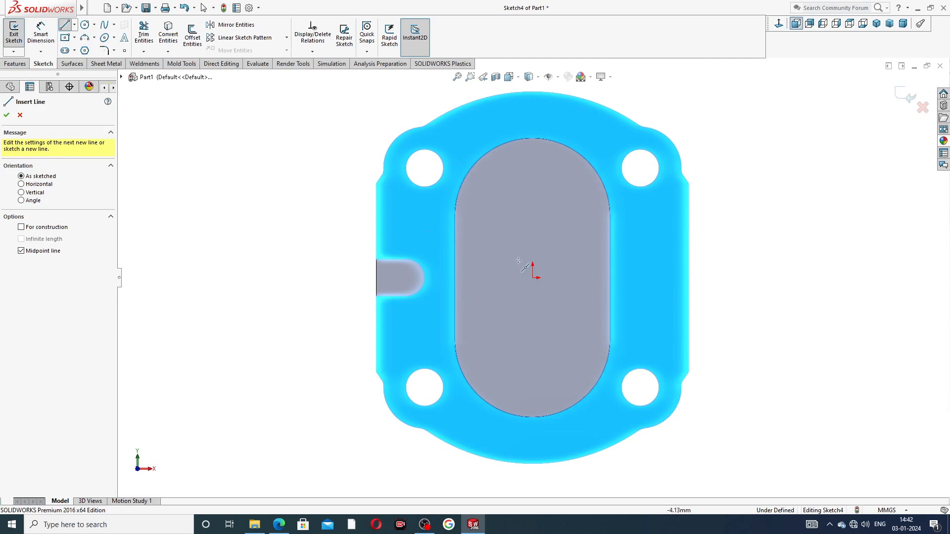
left_click(533, 277)
left_click(532, 212)
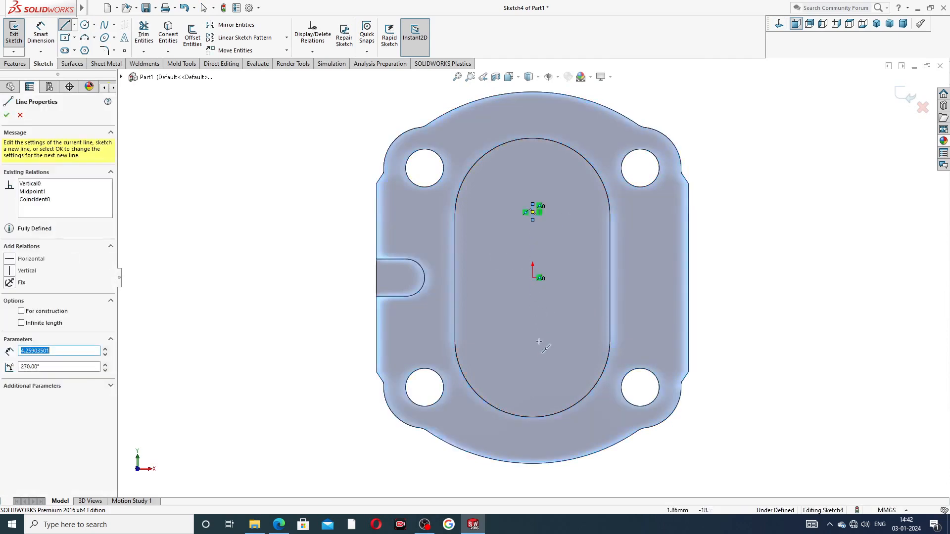
right_click(640, 233)
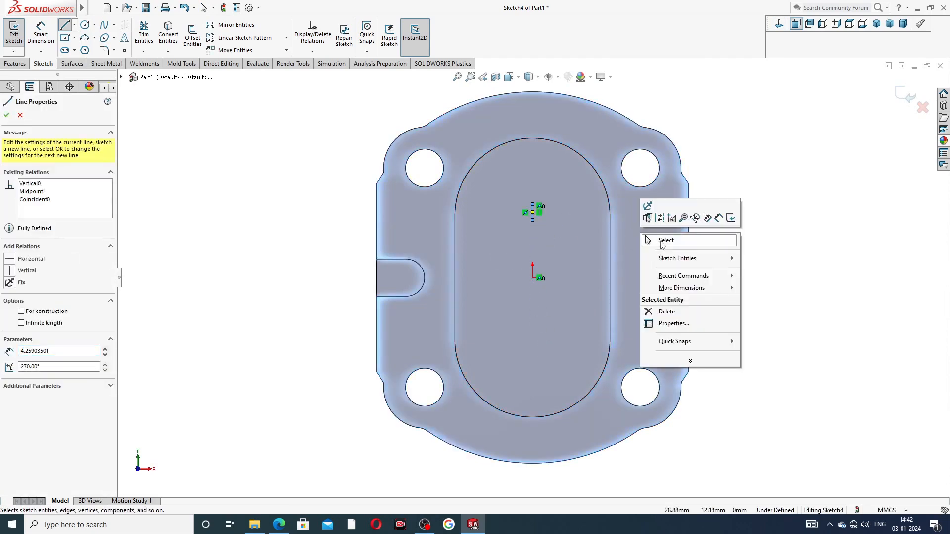
left_click(661, 240)
left_click_drag(533, 221, 545, 317)
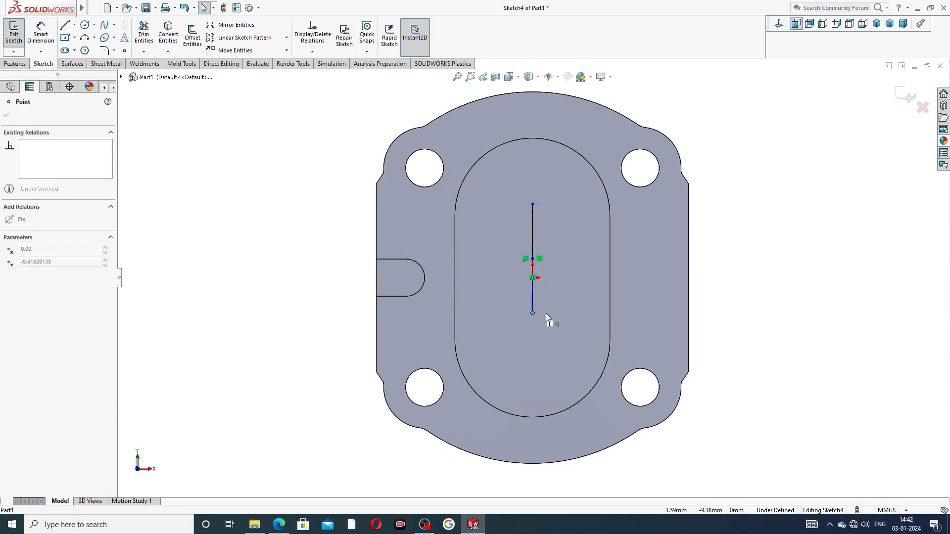
left_click(774, 219)
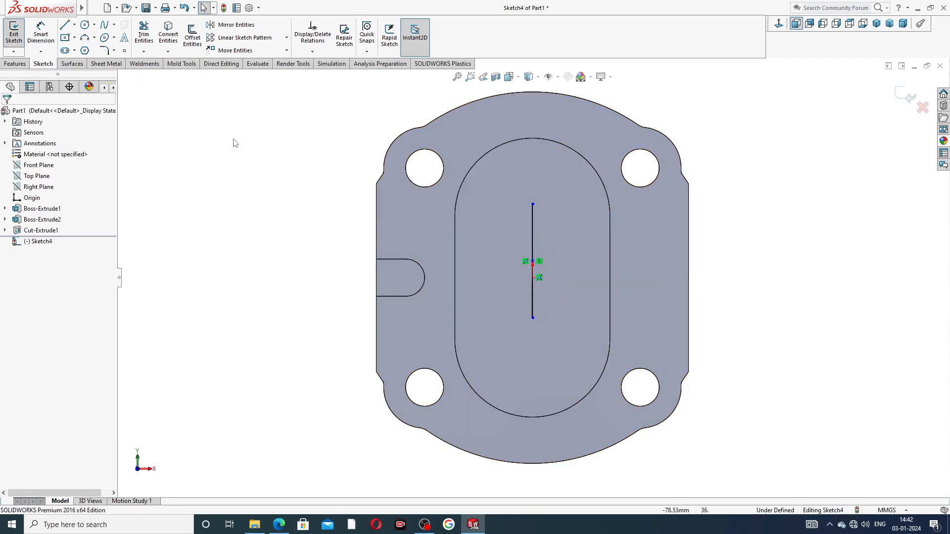
left_click(250, 26)
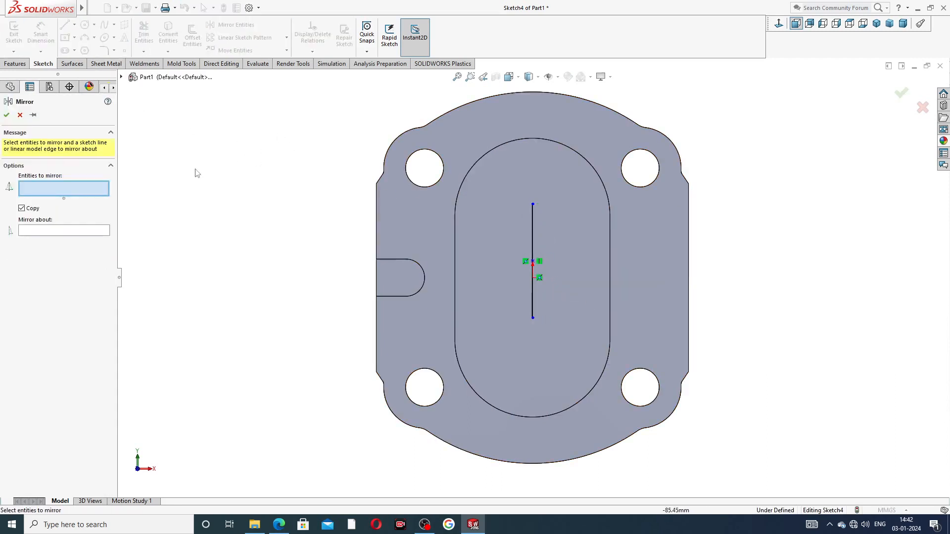
left_click(143, 77)
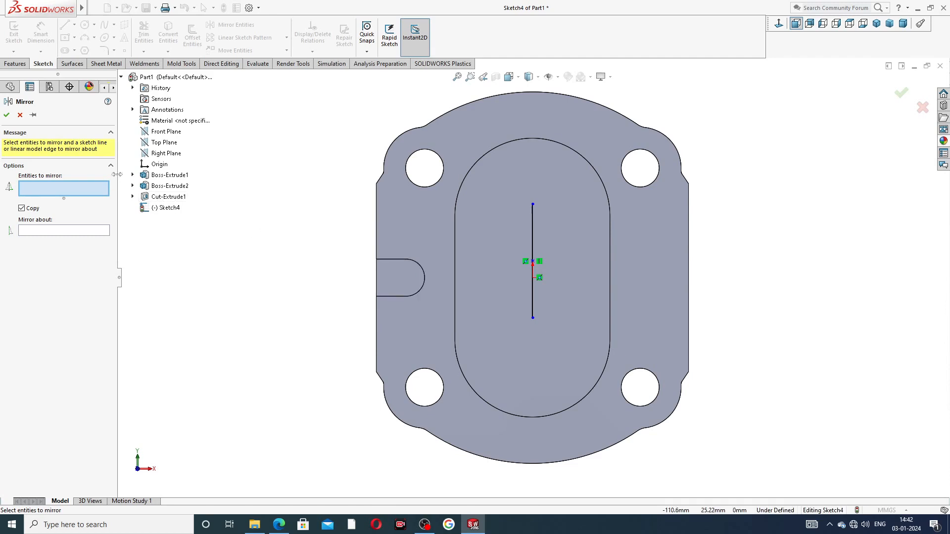
left_click(20, 115)
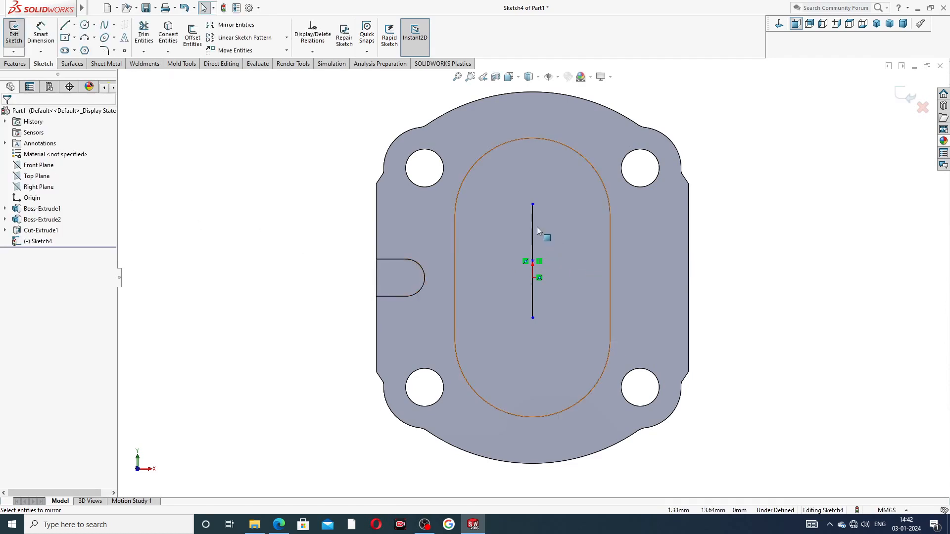
Step: Convert the vertical line to construction geometry and try to mirror the slot cut within the sketch
left_click(535, 223)
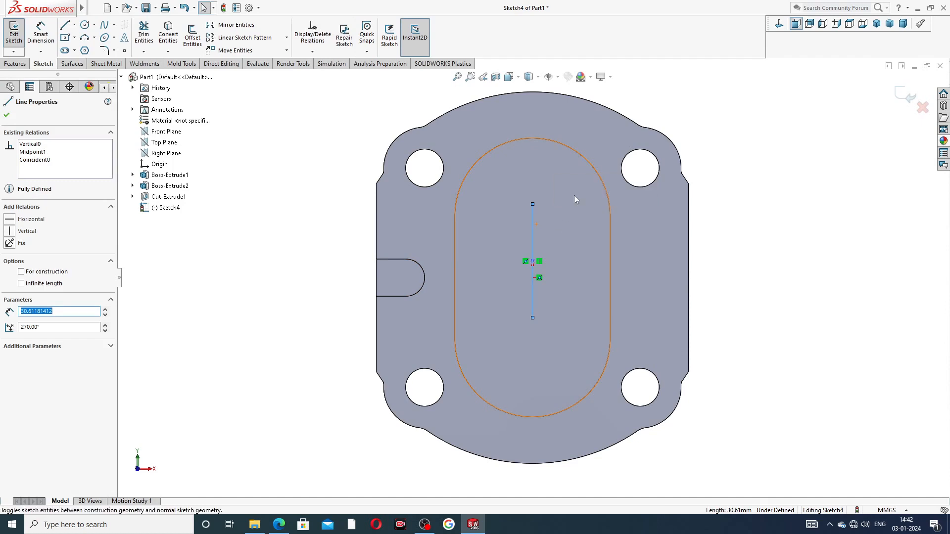
key("Escape")
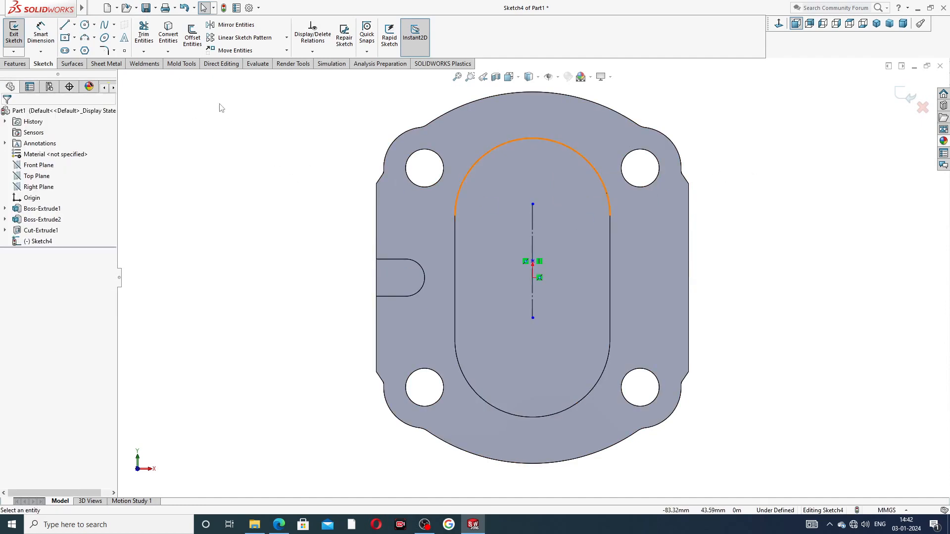
left_click(232, 25)
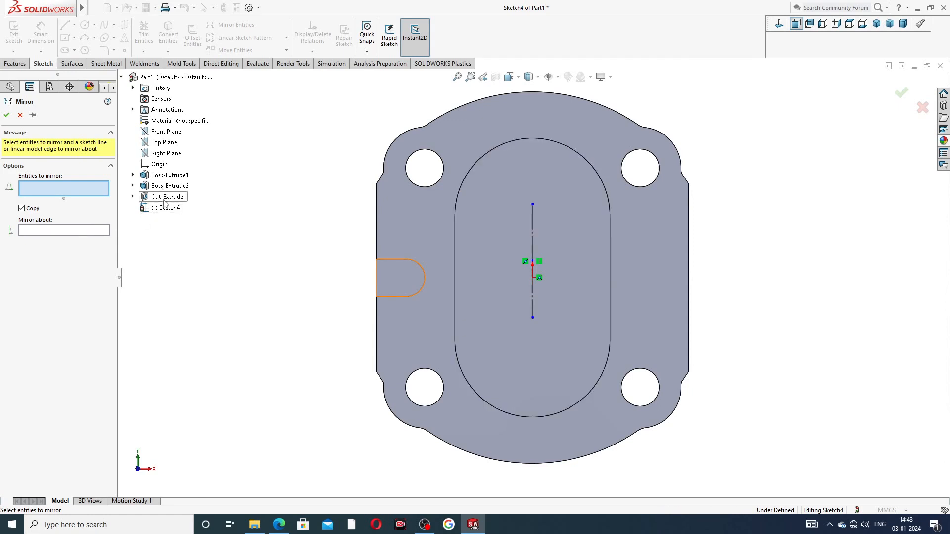
middle_click_drag(364, 280, 400, 290)
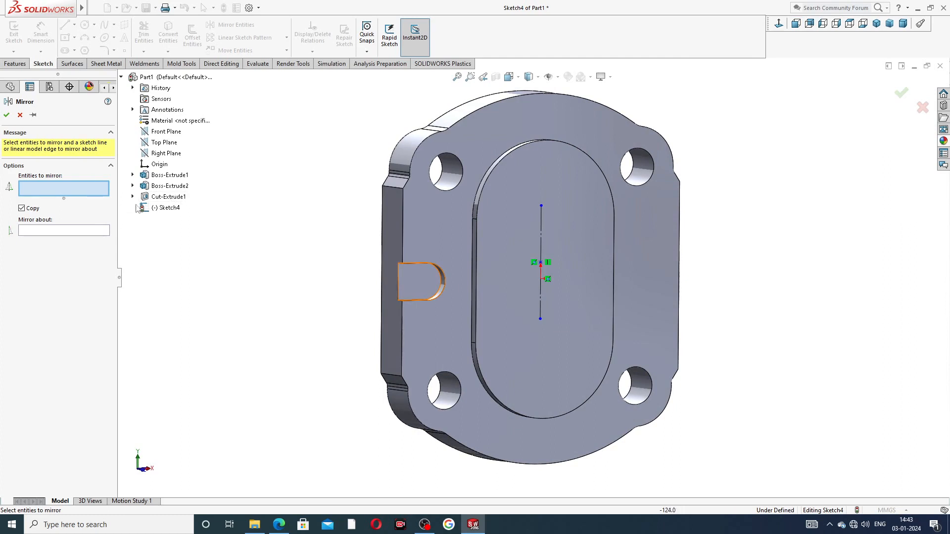
double_click(159, 196)
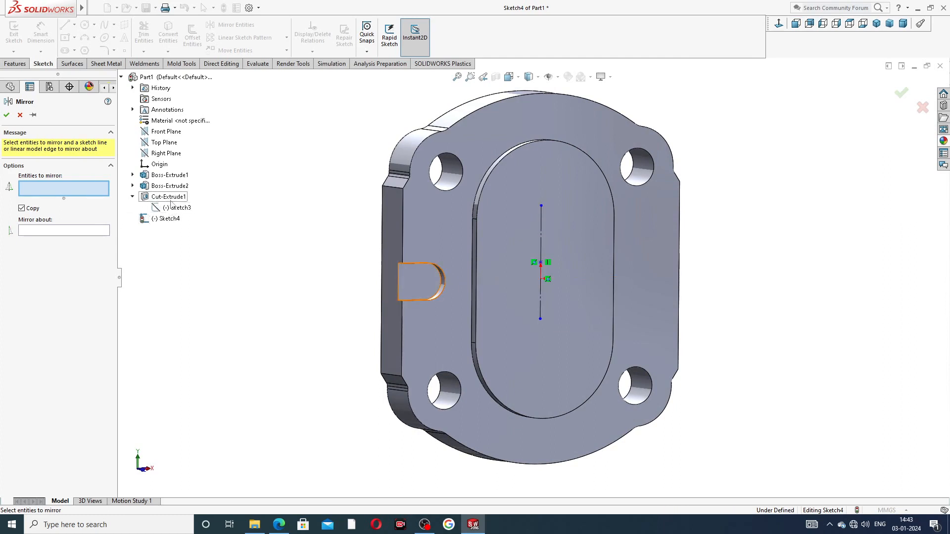
left_click(19, 116)
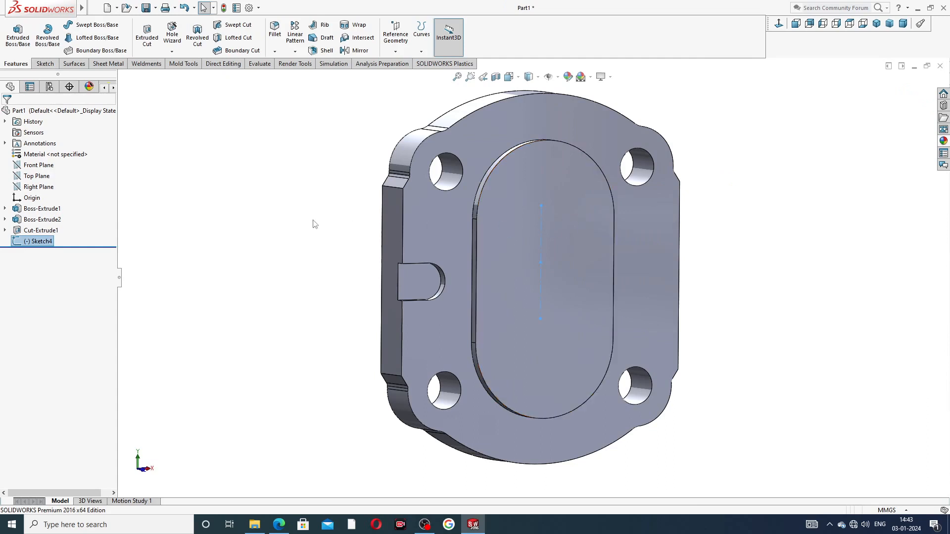
Step: Delete the new sketch that contains only the vertical construction line
right_click(40, 246)
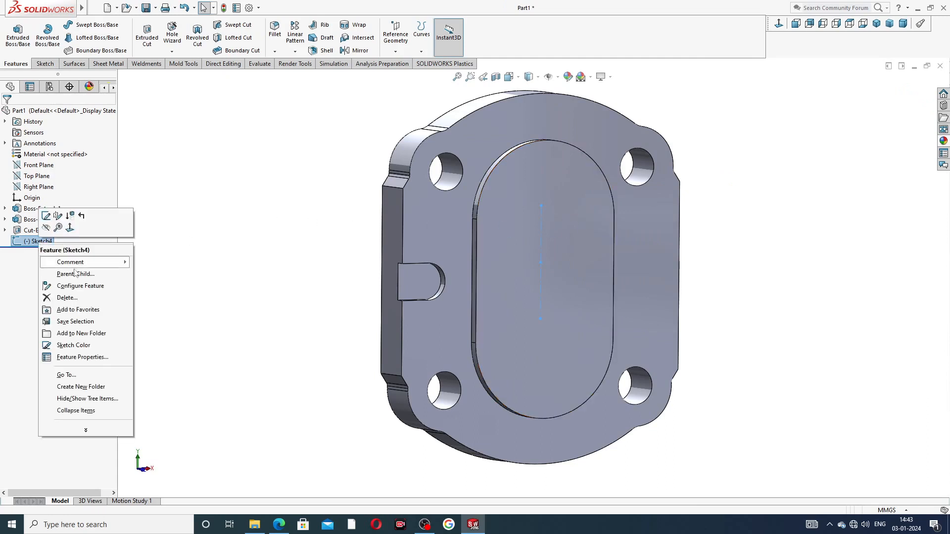
left_click(74, 303)
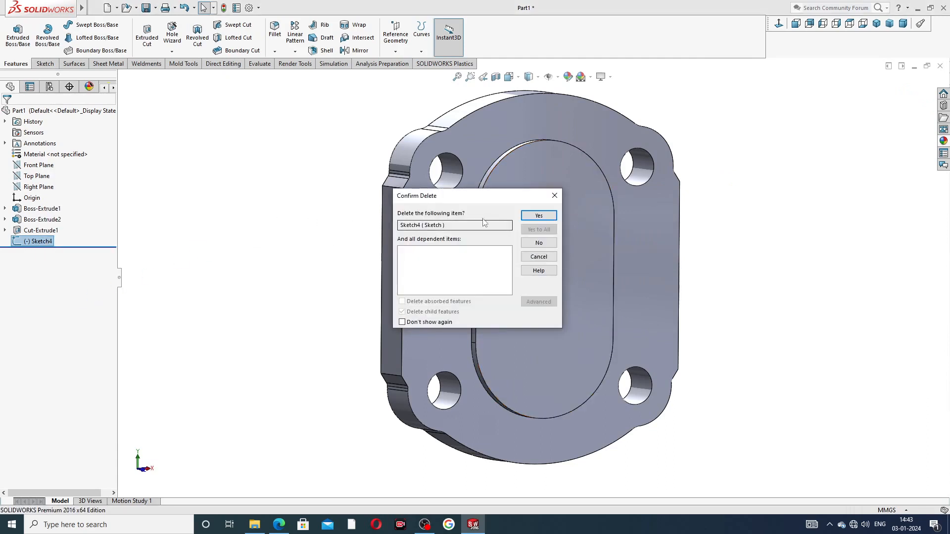
left_click(532, 219)
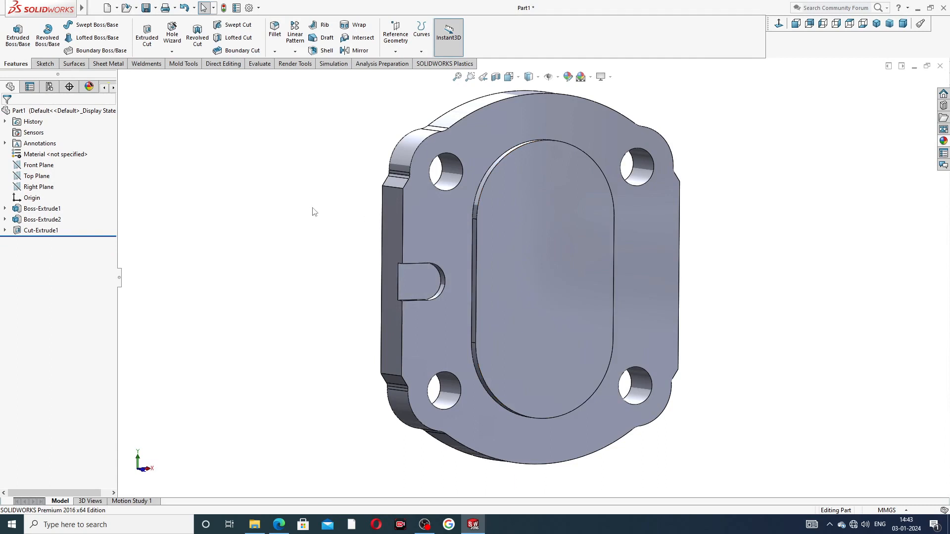
Step: Open the sketch of the slot cut for editing and view it face-on
left_click(57, 230)
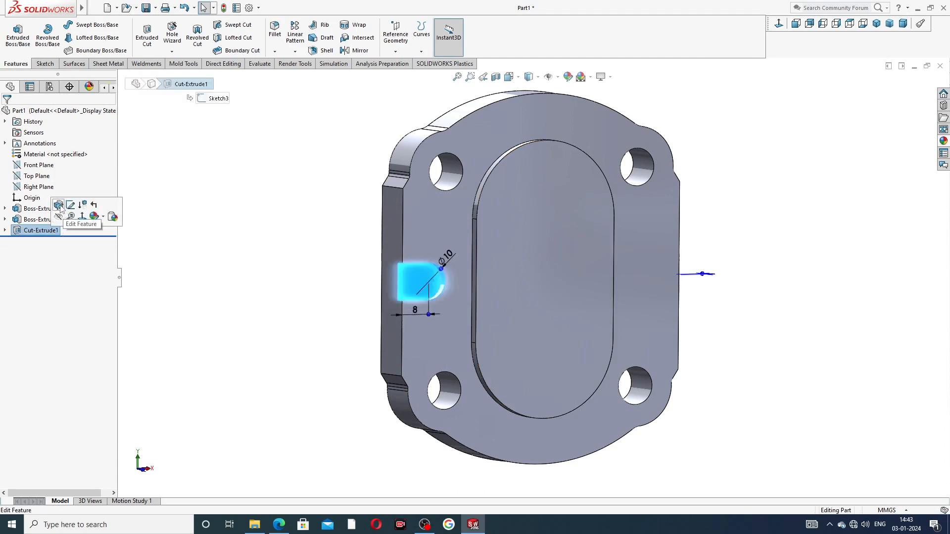
left_click(106, 252)
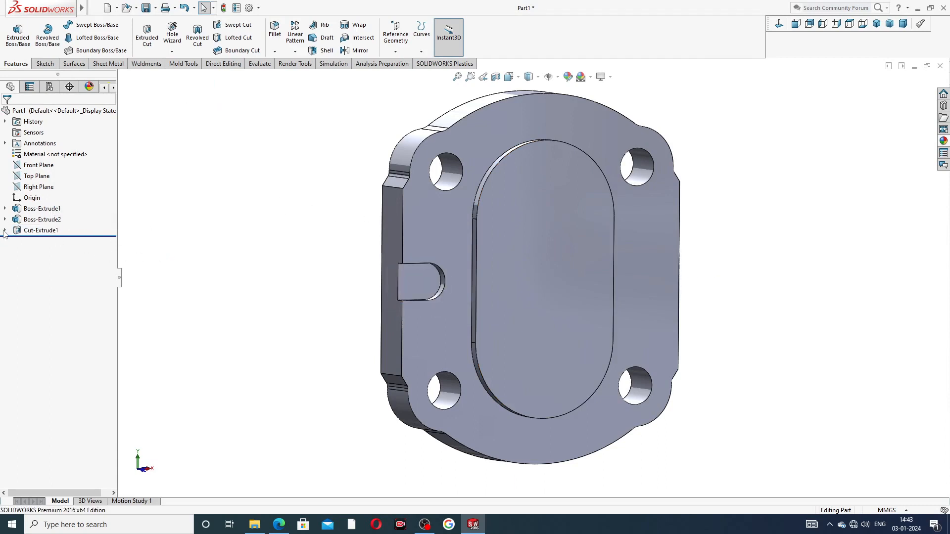
left_click(4, 230)
left_click(48, 242)
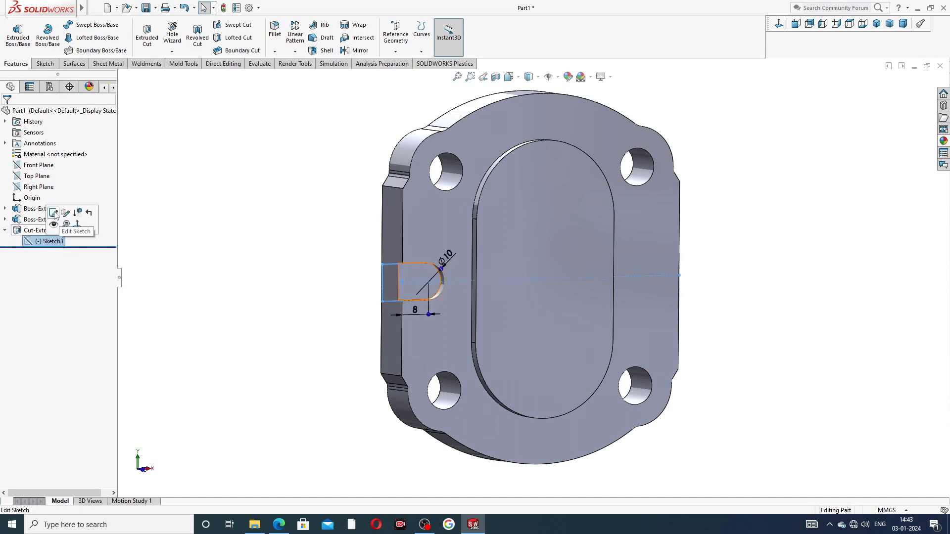
left_click(53, 214)
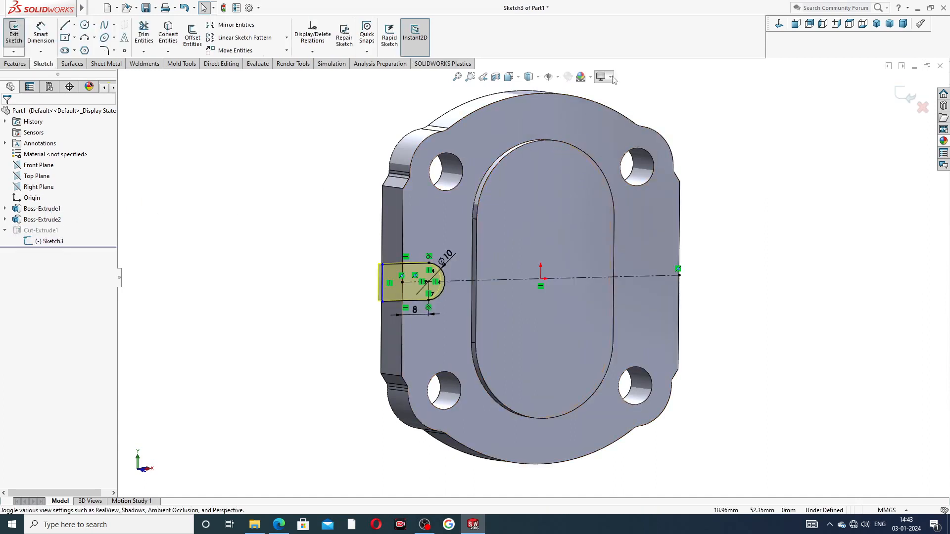
left_click(778, 24)
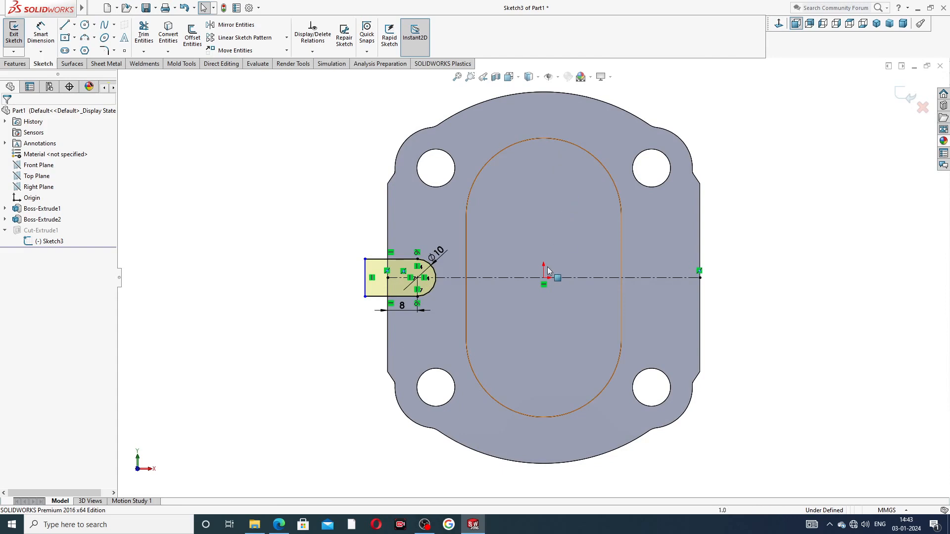
Step: Sketch a vertical centerline about 30 mm long through the origin, extending equally above and below it
left_click(74, 25)
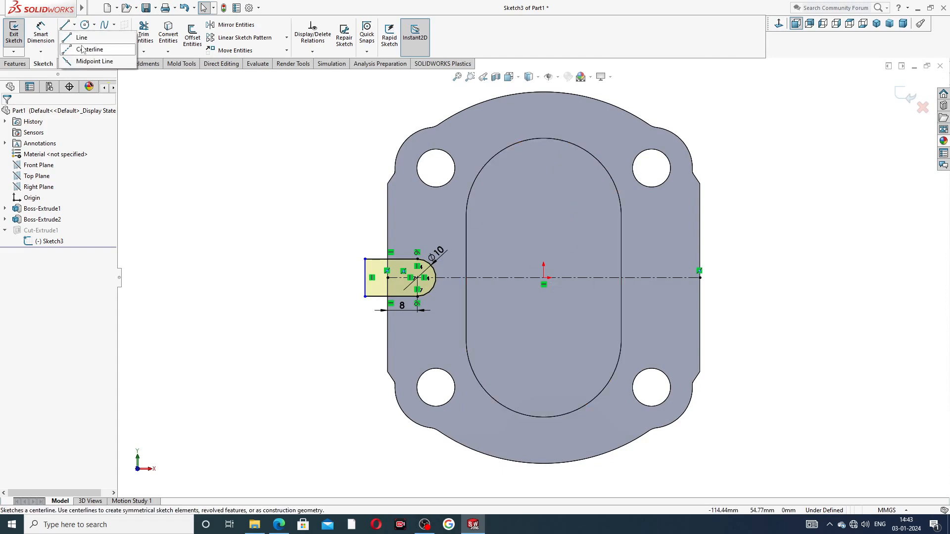
left_click(84, 47)
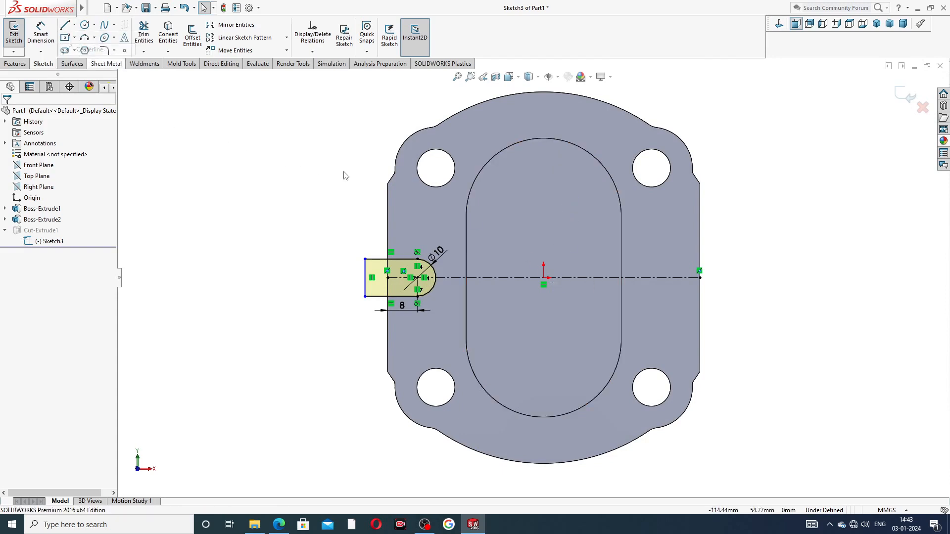
left_click(543, 211)
left_click(543, 324)
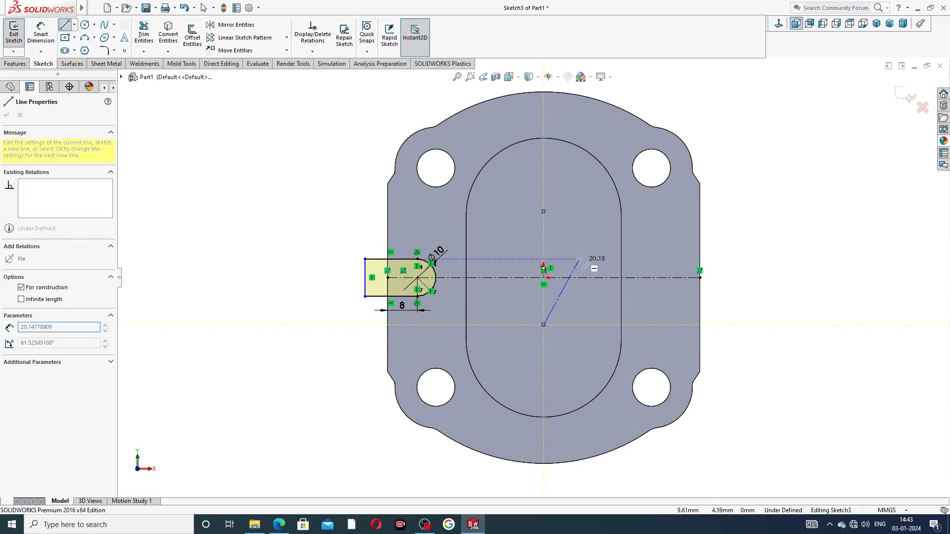
right_click(580, 259)
left_click(605, 267)
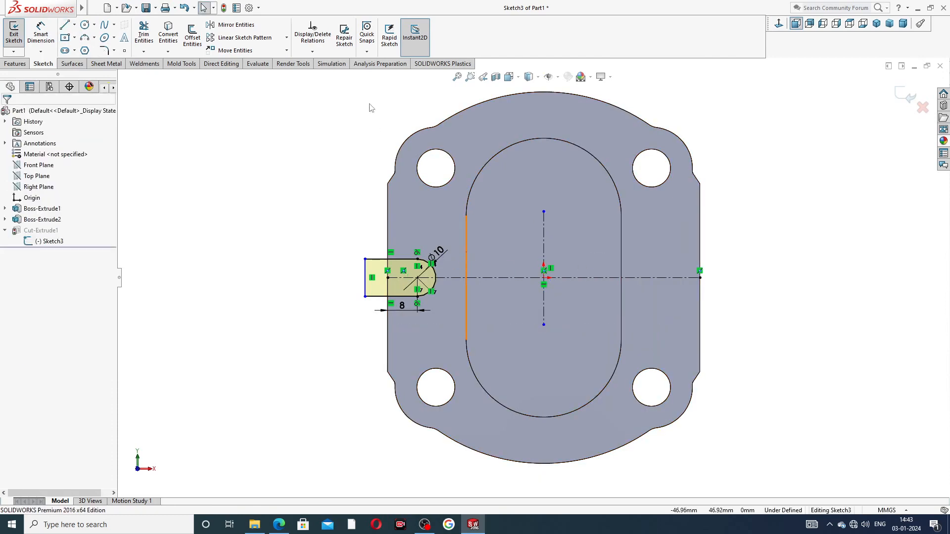
Step: Mirror the slot's arc and three lines about the vertical centerline to the plate's opposite edge, and finish editing the sketch
left_click(230, 24)
scroll(378, 284, "down", 1)
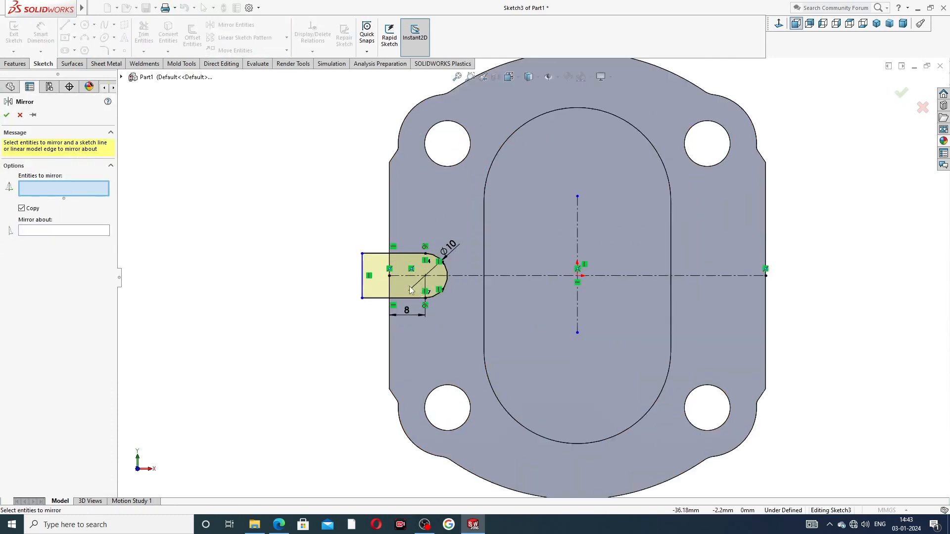
scroll(409, 286, "down", 1)
left_click(447, 251)
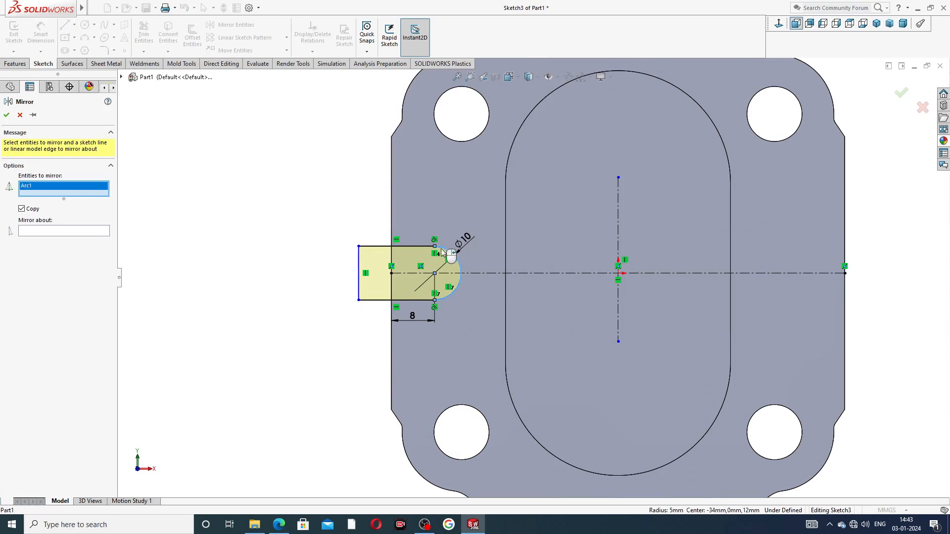
left_click(422, 247)
left_click(360, 287)
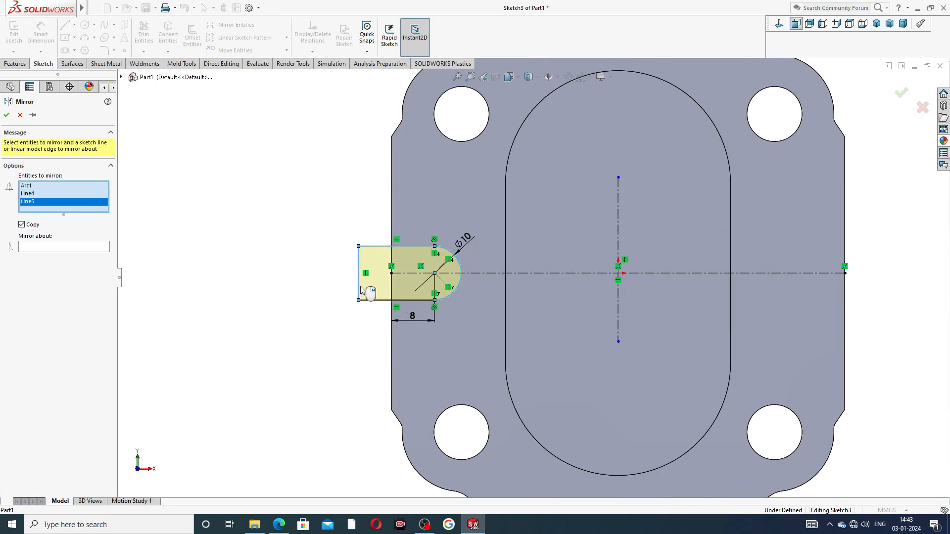
left_click(412, 301)
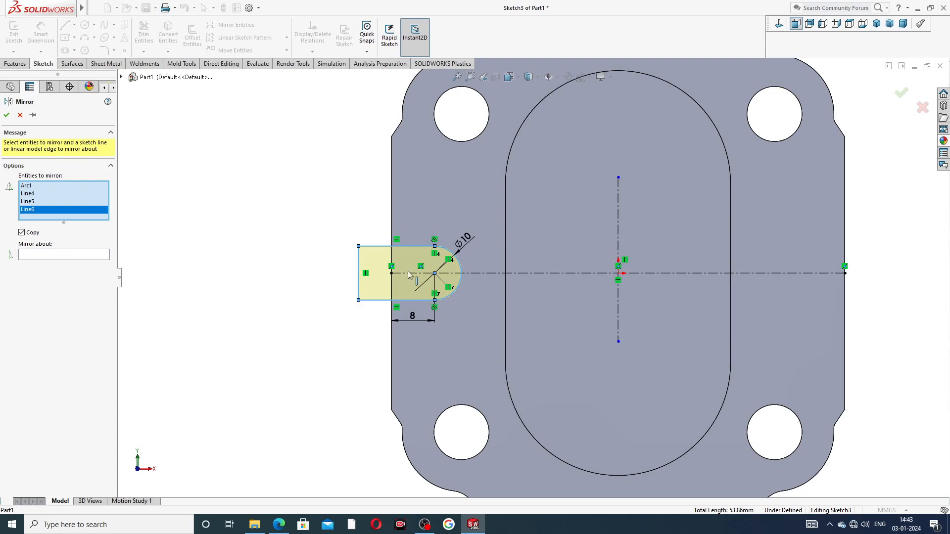
left_click(106, 254)
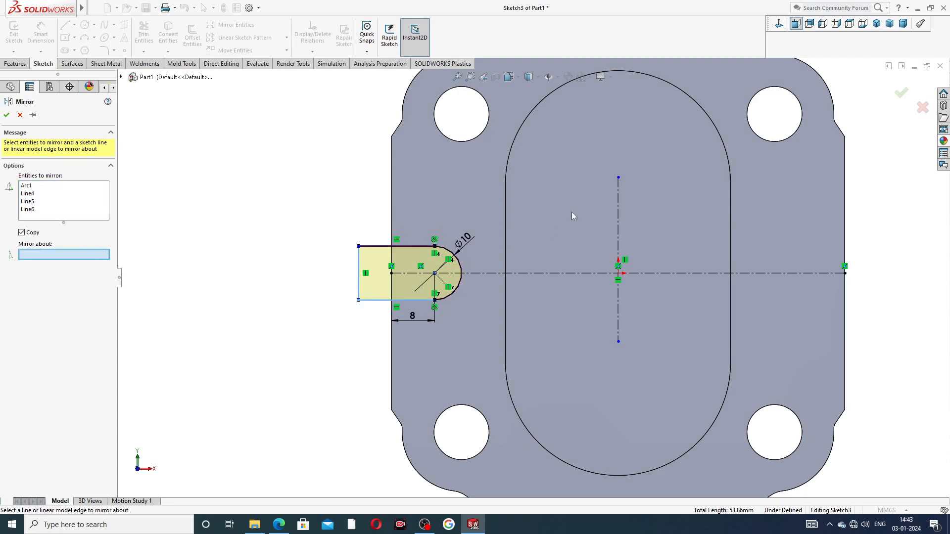
left_click(618, 188)
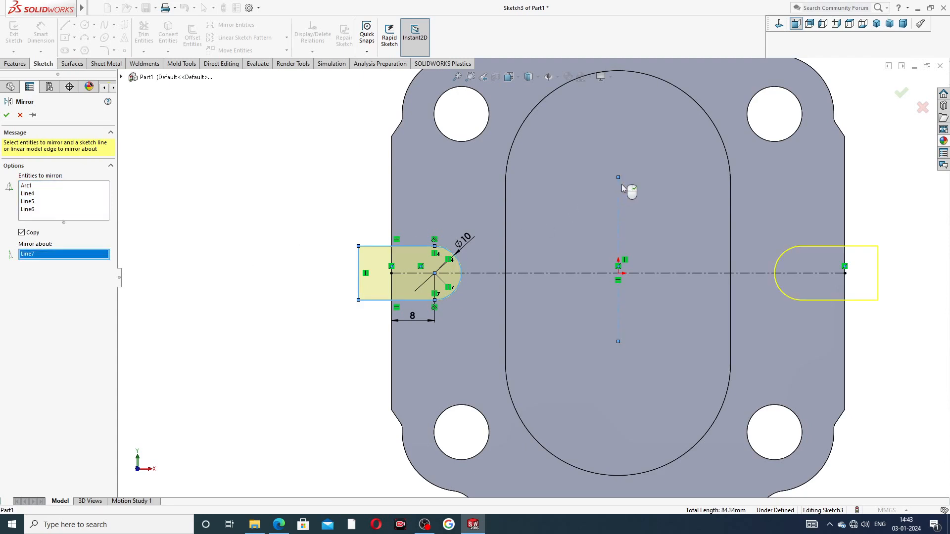
left_click(901, 93)
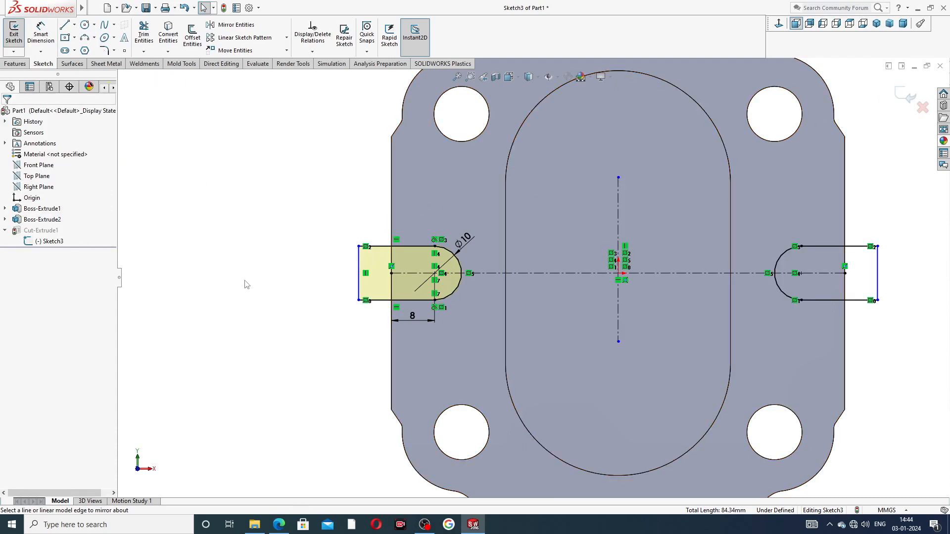
left_click(898, 96)
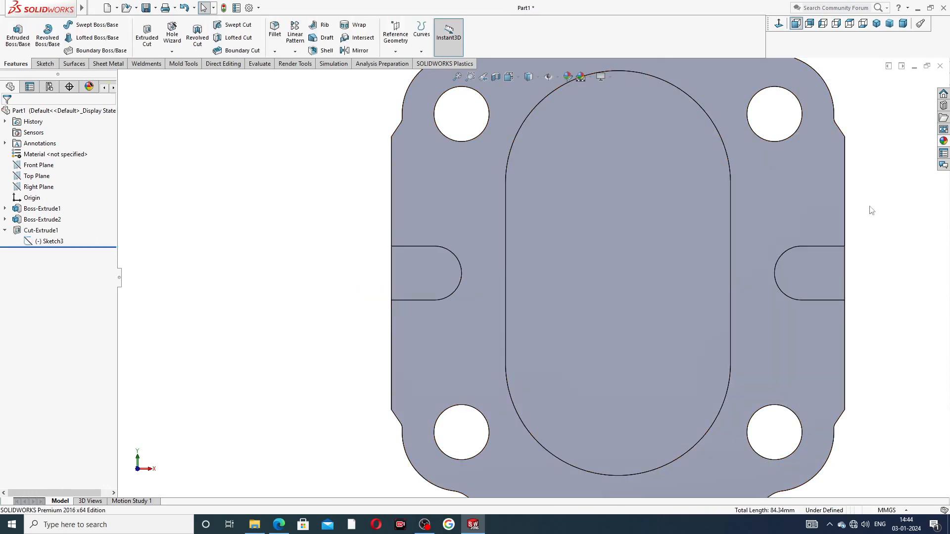
Step: Start a new sketch on the plate face surrounding the raised oblong boss and view it face-on
mouse_move(869, 207)
middle_mouse_down()
mouse_move(817, 214)
mouse_move(873, 201)
middle_mouse_up()
scroll(833, 240, "up", 3)
middle_click_drag(766, 259, 835, 247)
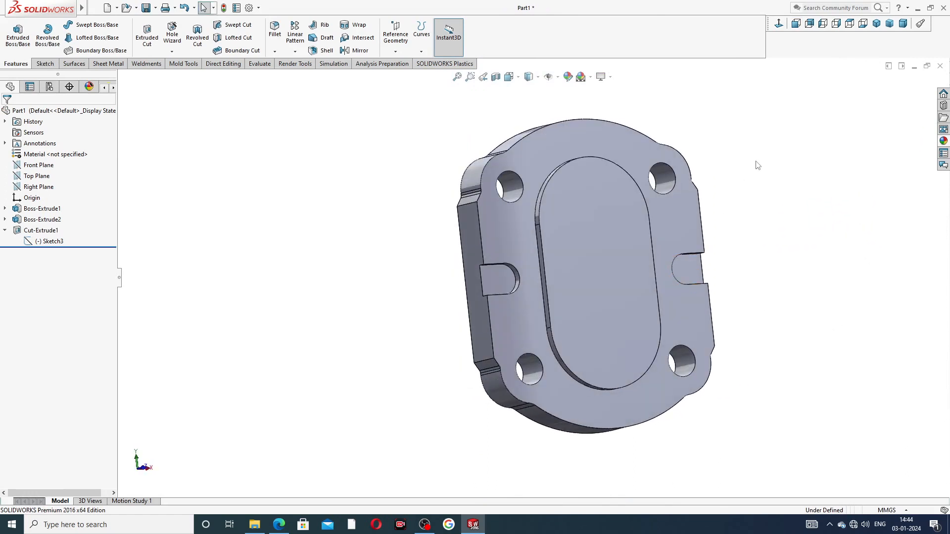
mouse_move(757, 194)
middle_mouse_down()
mouse_move(693, 235)
mouse_move(776, 111)
mouse_move(662, 187)
mouse_move(656, 155)
middle_mouse_up()
left_click(656, 154)
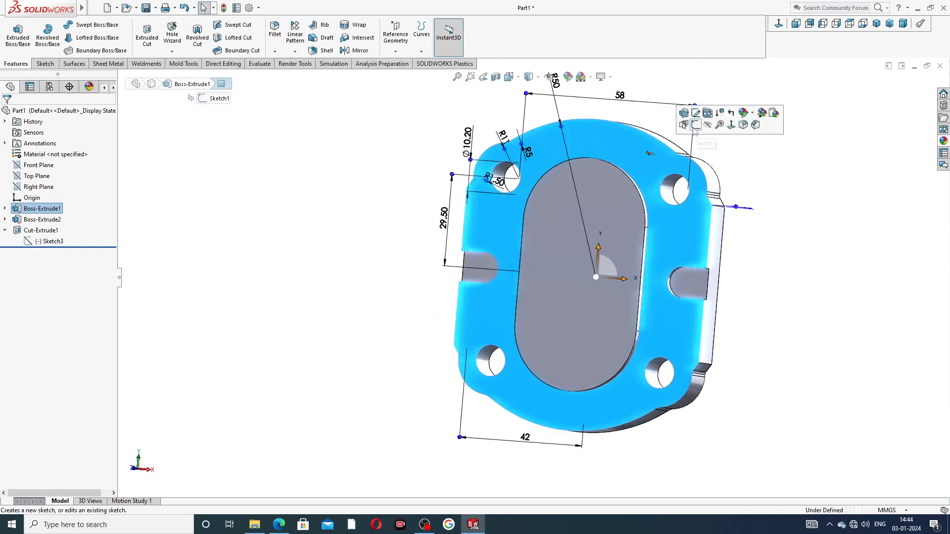
left_click(696, 130)
left_click(778, 23)
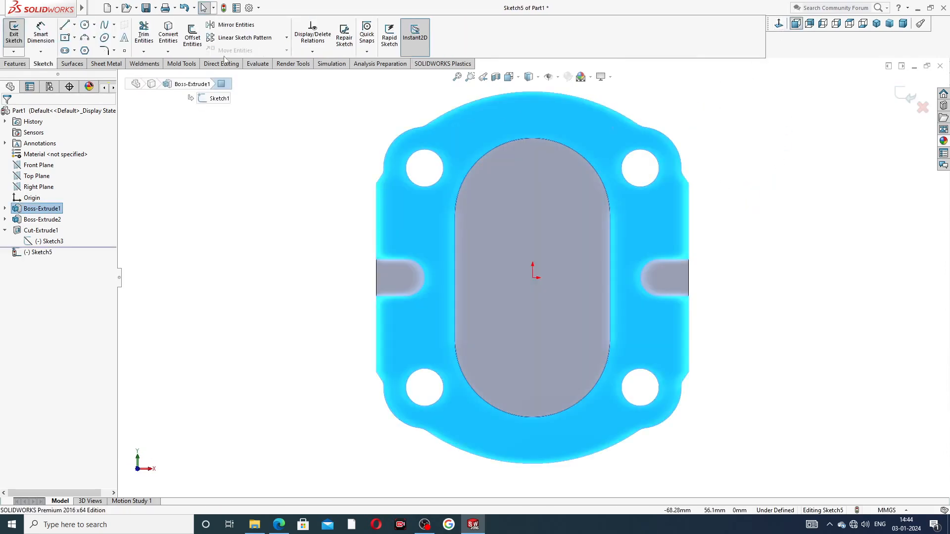
Step: Sketch four circles centred on the corner holes, with radii of about 8.4, 7.3, 7.6 and 6.7 mm clockwise from the upper-left hole
left_click(85, 26)
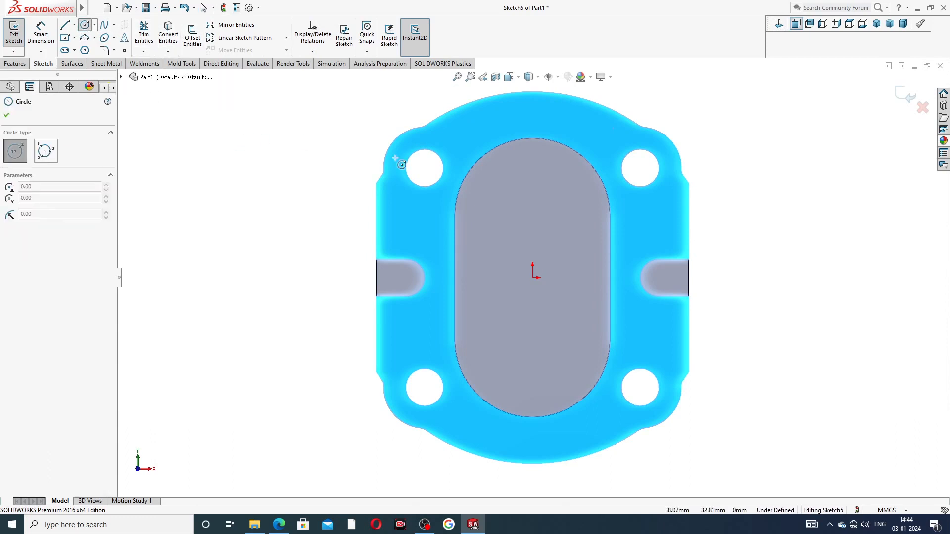
left_click(424, 168)
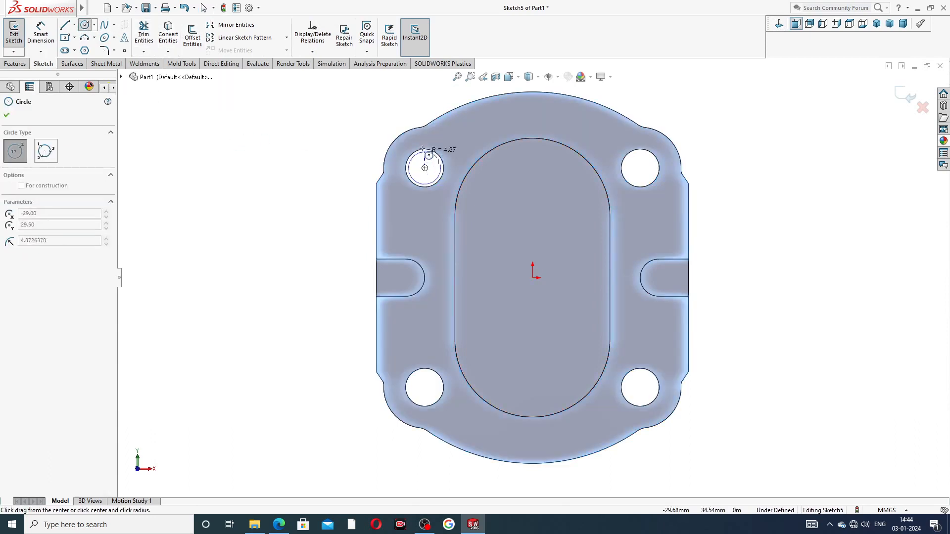
left_click(446, 145)
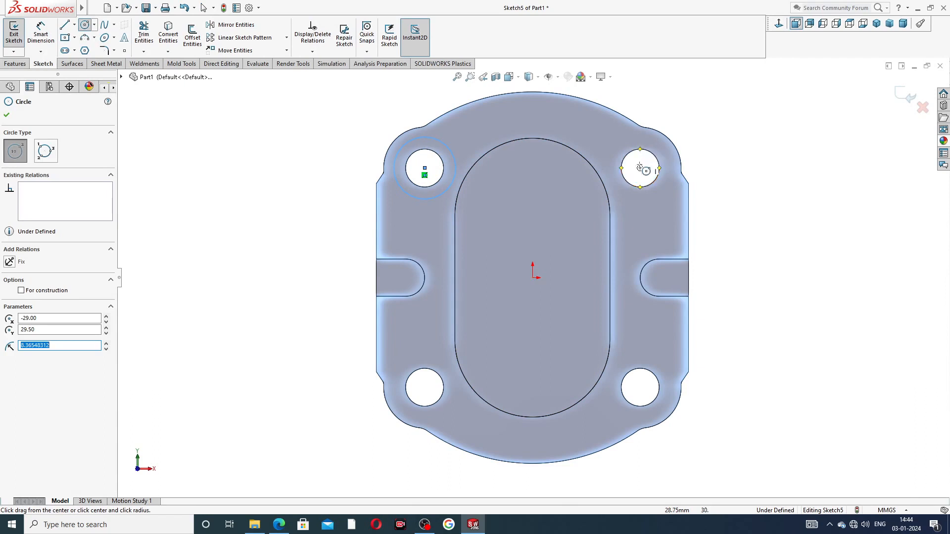
left_click(640, 168)
left_click(650, 142)
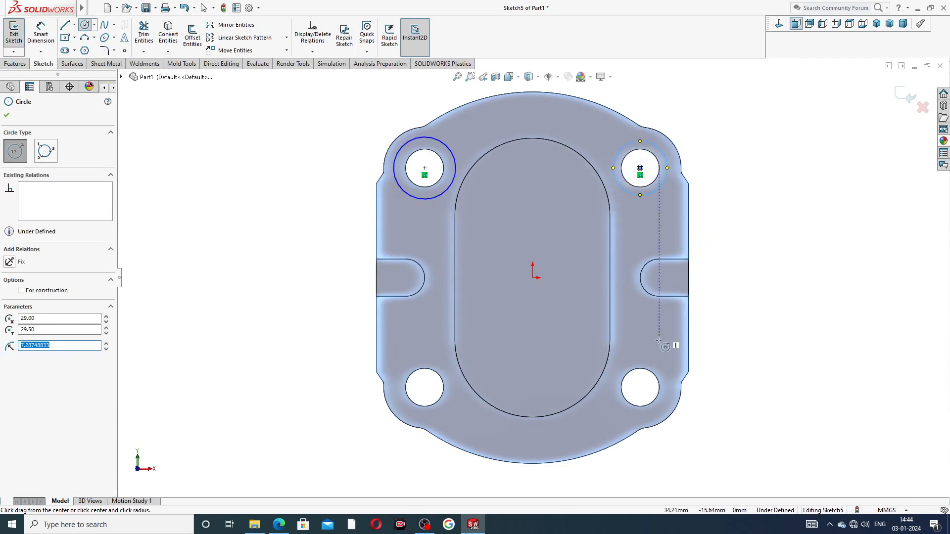
left_click(640, 387)
left_click(649, 360)
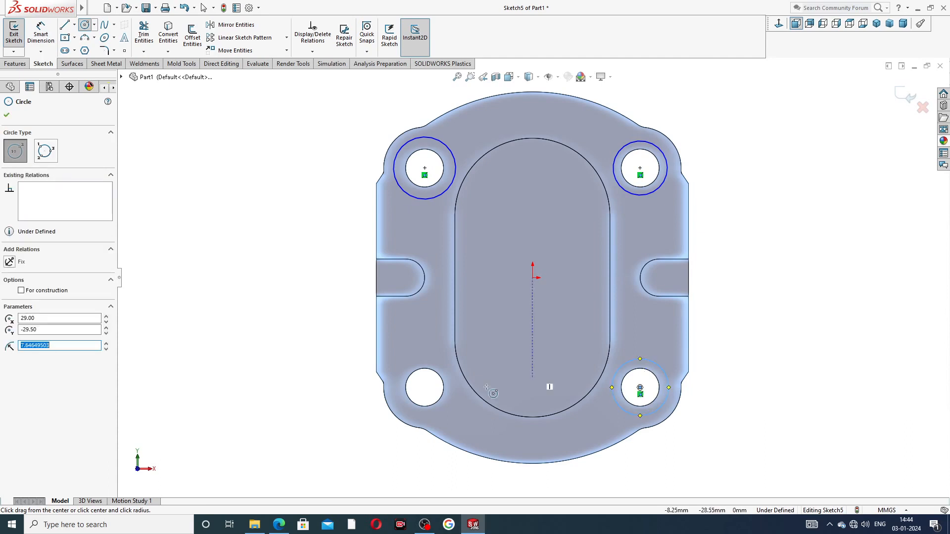
left_click(425, 387)
left_click(434, 365)
right_click(276, 265)
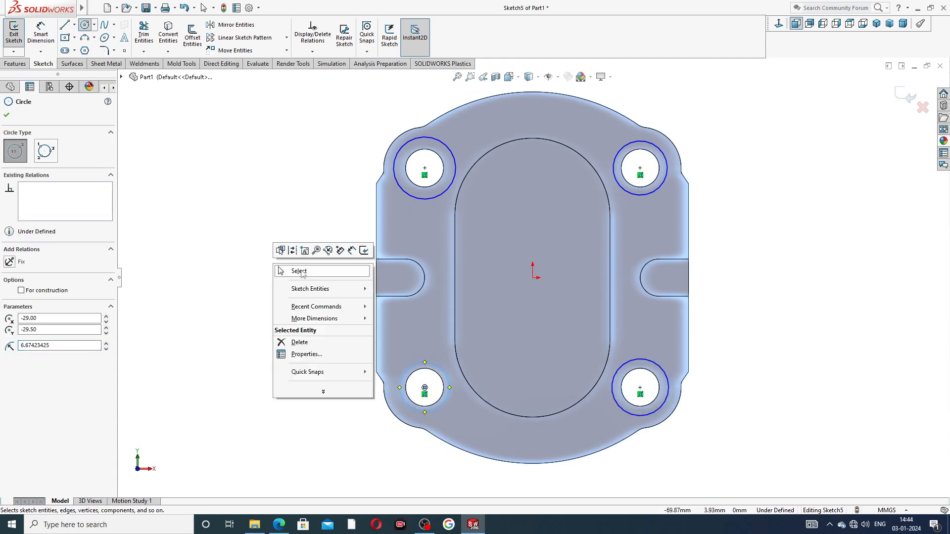
left_click(302, 273)
Step: Dimension the circle around the upper-left hole to 16 mm diameter and check the end plate PDF drawing in the browser
left_click(41, 35)
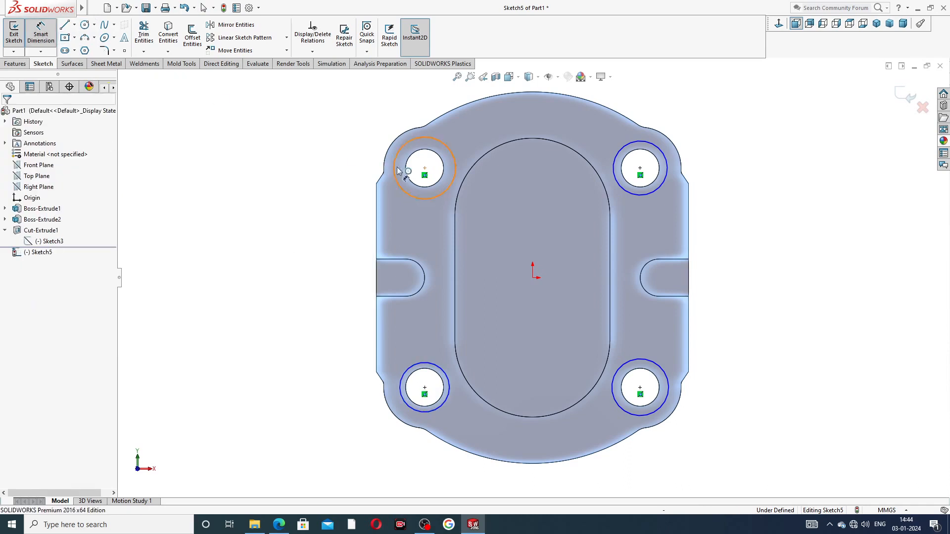
left_click(402, 147)
left_click(379, 130)
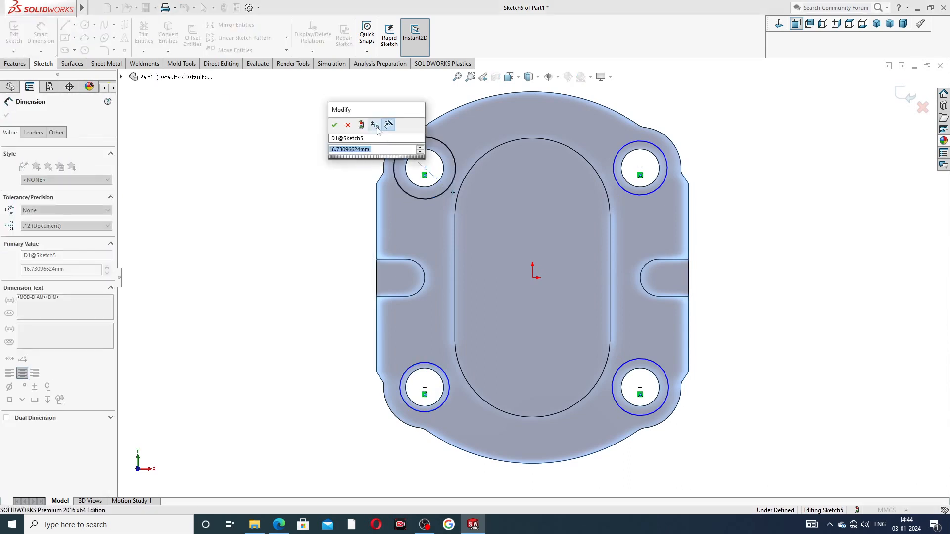
type("16")
key("Return")
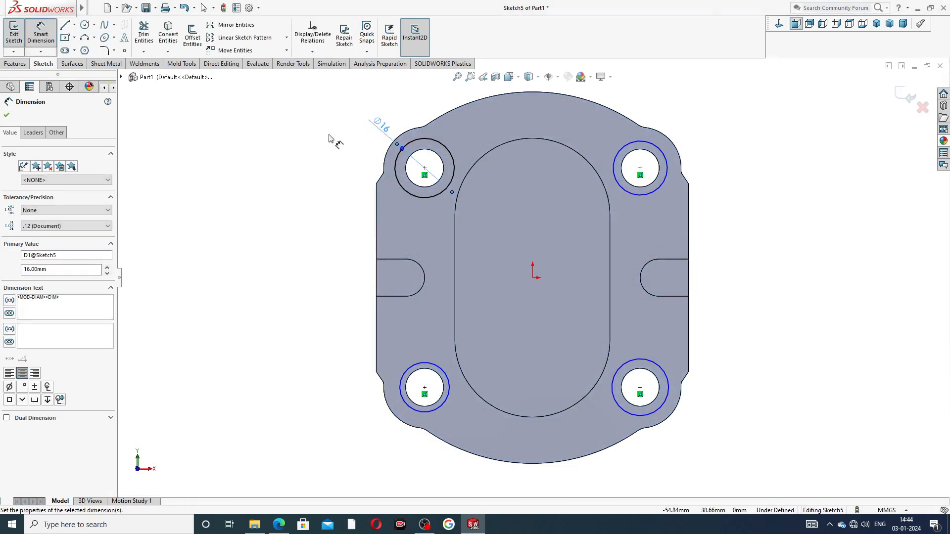
left_click(278, 526)
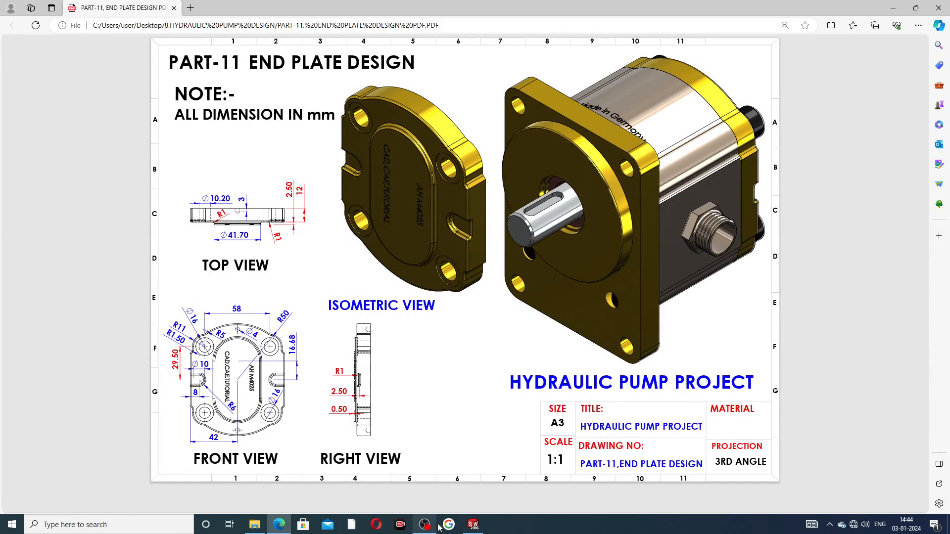
left_click(473, 524)
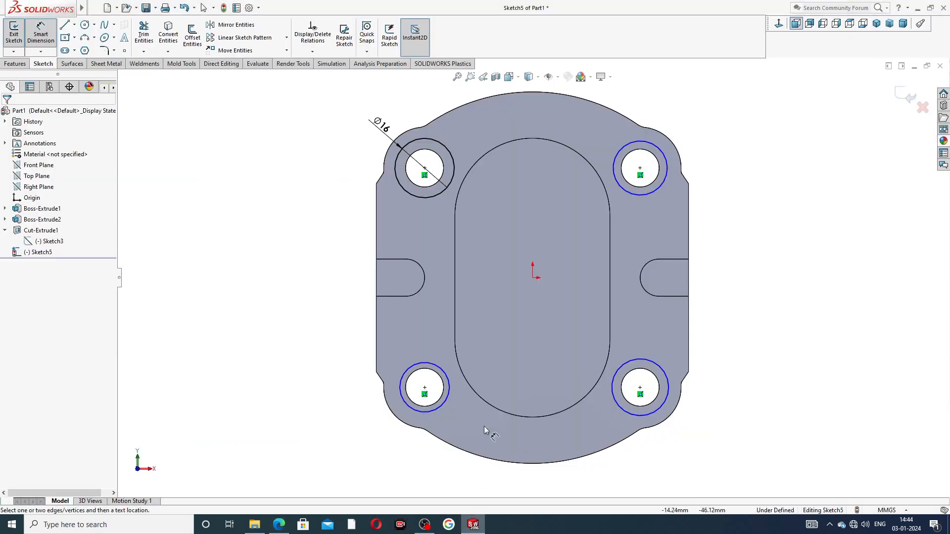
right_click(246, 208)
left_click(278, 147)
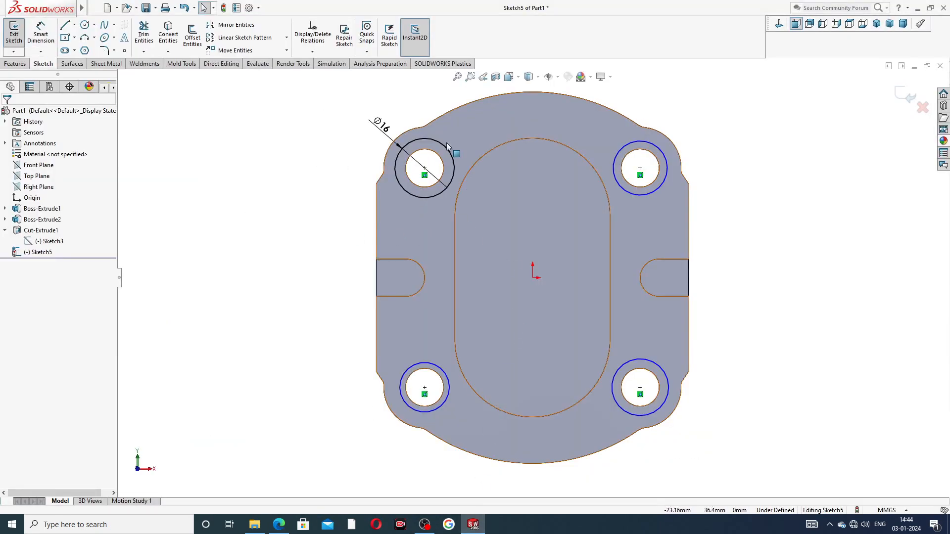
Step: Make the four circles around the corner holes equal to the 16 mm circle
left_click(445, 149)
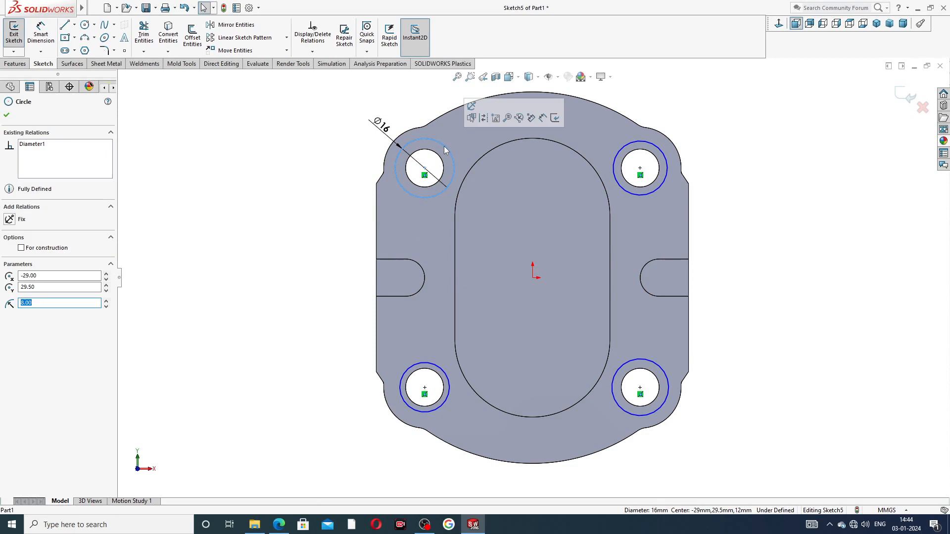
left_click(632, 141, "ctrl")
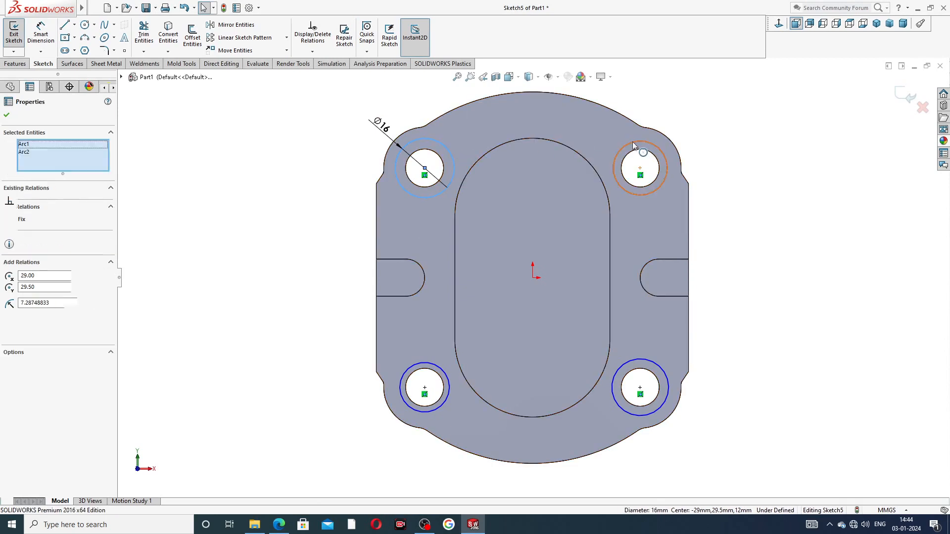
left_click(650, 365, "ctrl")
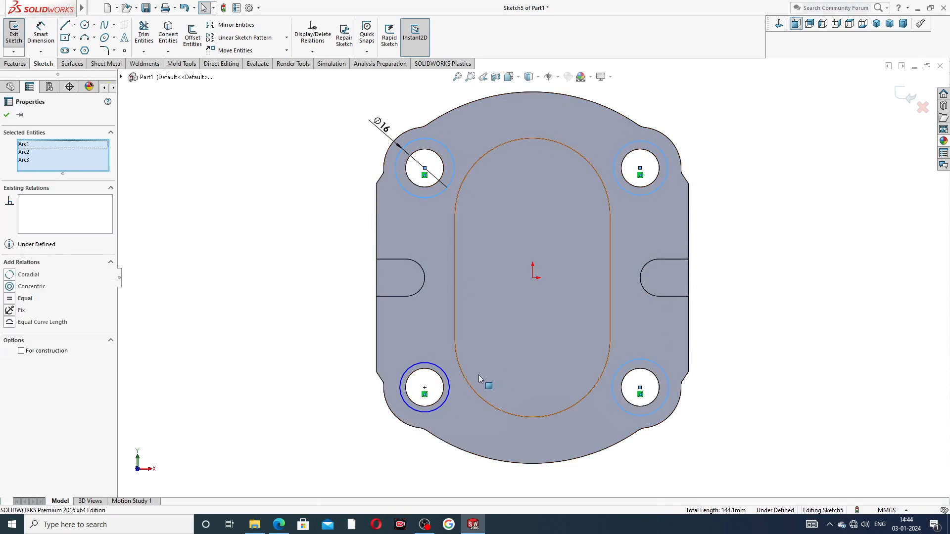
left_click(445, 379, "ctrl")
left_click(496, 334)
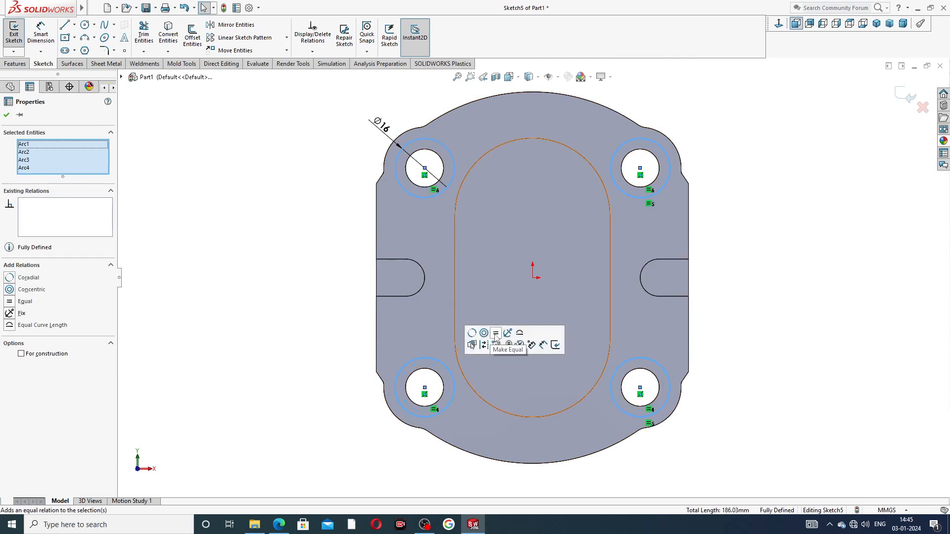
left_click(723, 198)
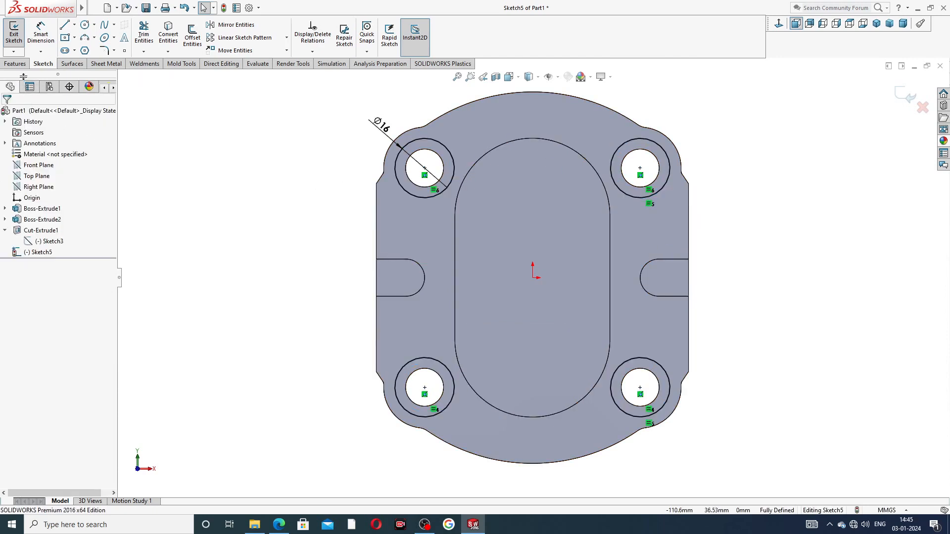
Step: Cut the four circles 0.5 mm deep into the plate as a blind extruded cut
left_click(15, 63)
left_click(147, 36)
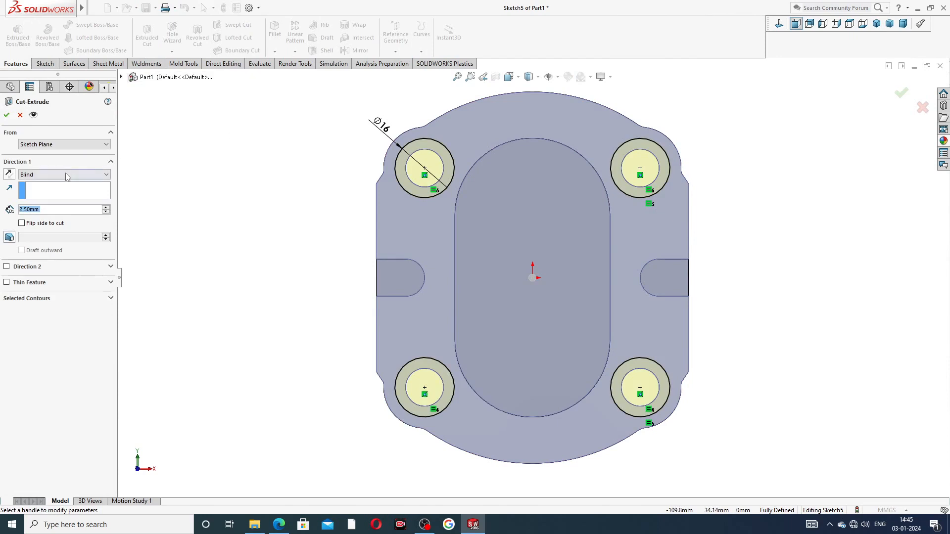
type(".")
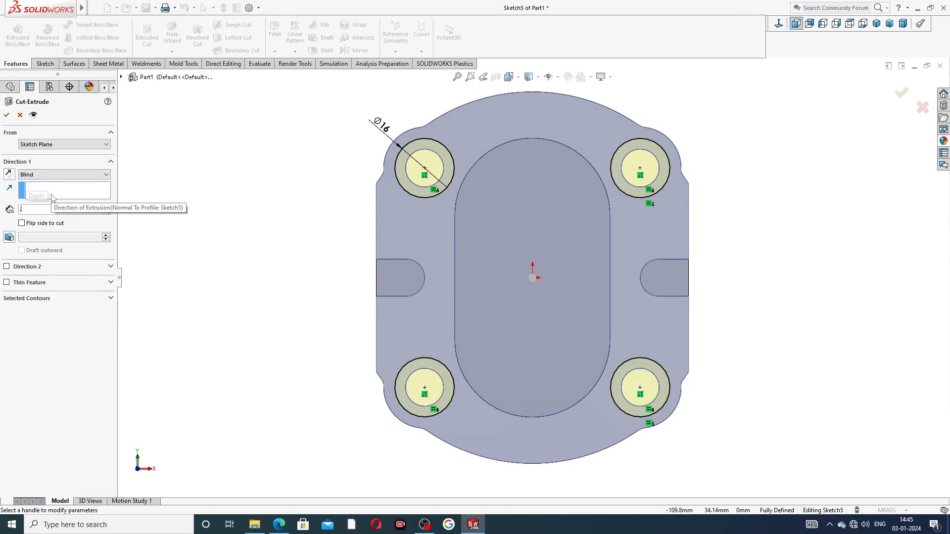
type("5")
key("Return")
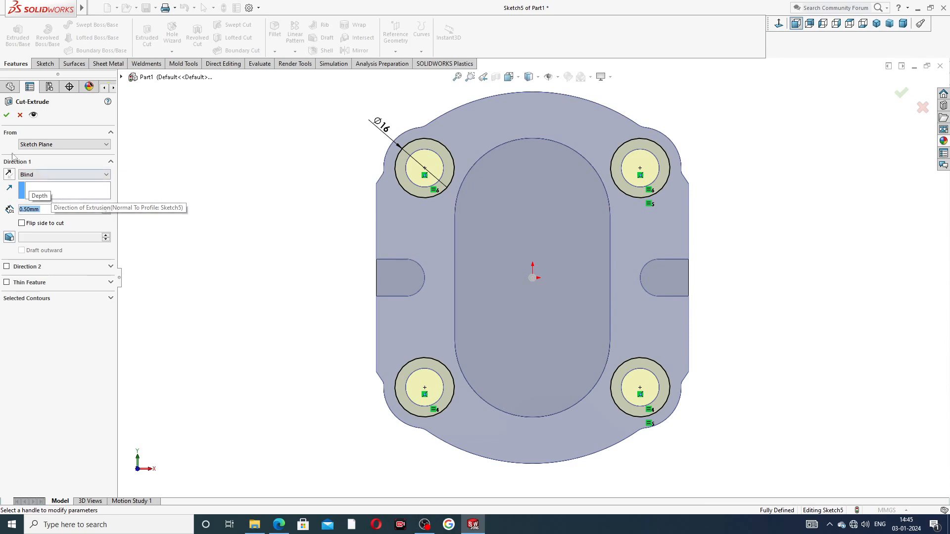
left_click(6, 115)
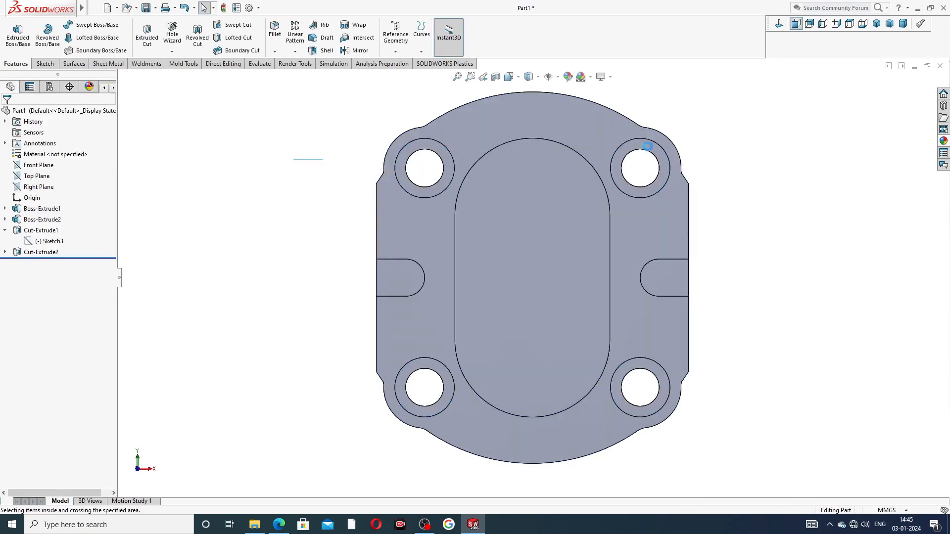
Step: Start a 1 mm symmetric fillet on the front face's outer edges, including the straight segments above and below both side slots
middle_click_drag(764, 186, 602, 203)
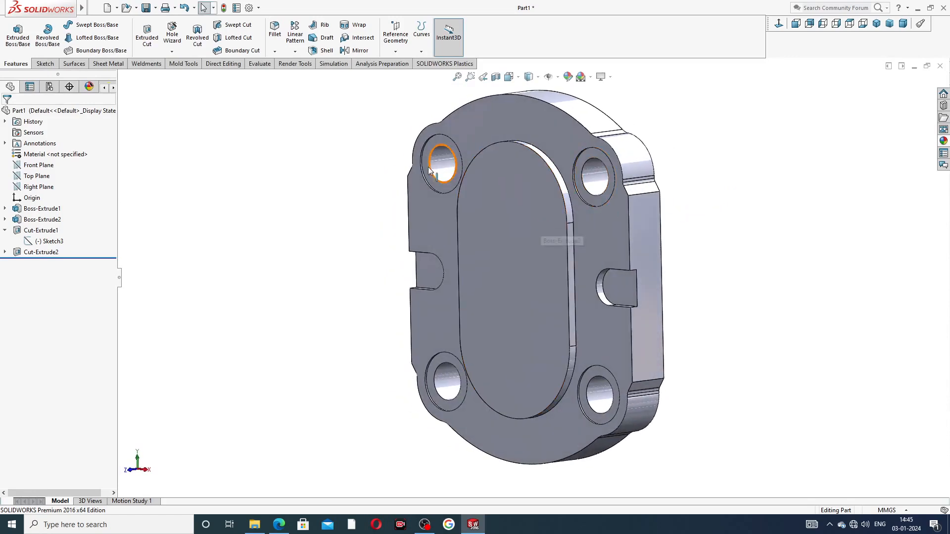
left_click(275, 52)
left_click(292, 72)
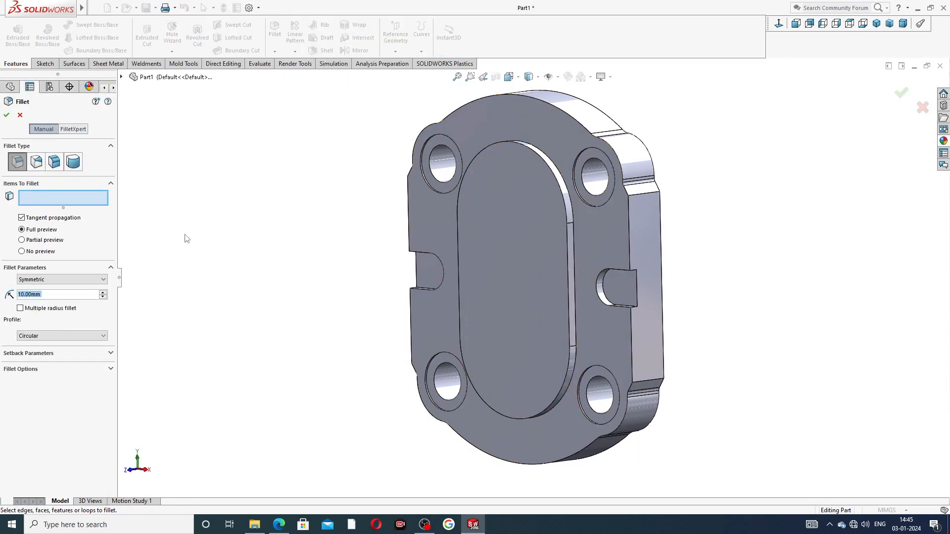
type("1")
key("Return")
left_click(550, 108)
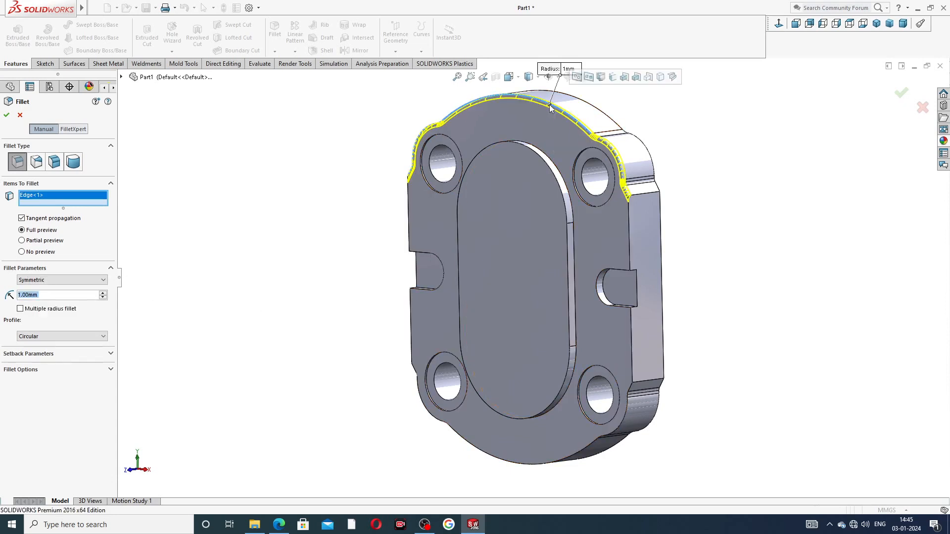
left_click(630, 246)
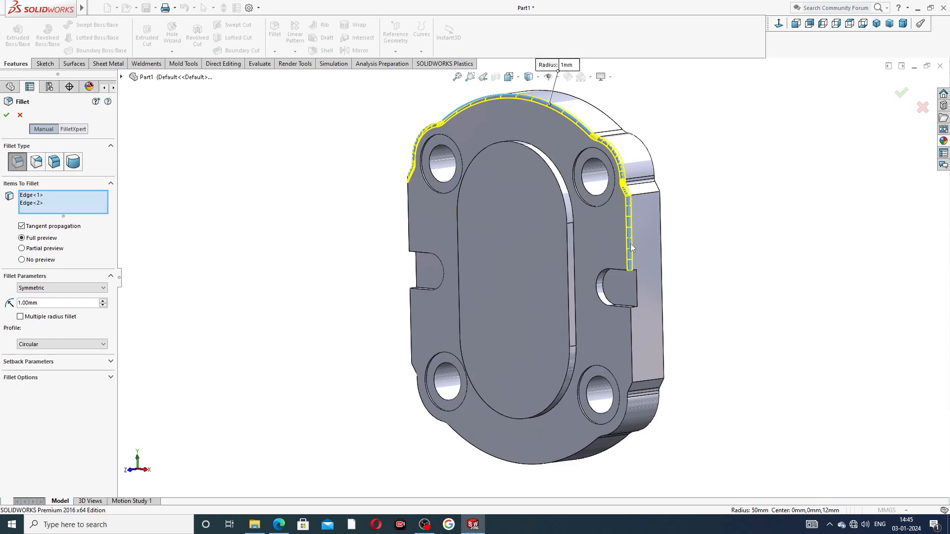
left_click(632, 330)
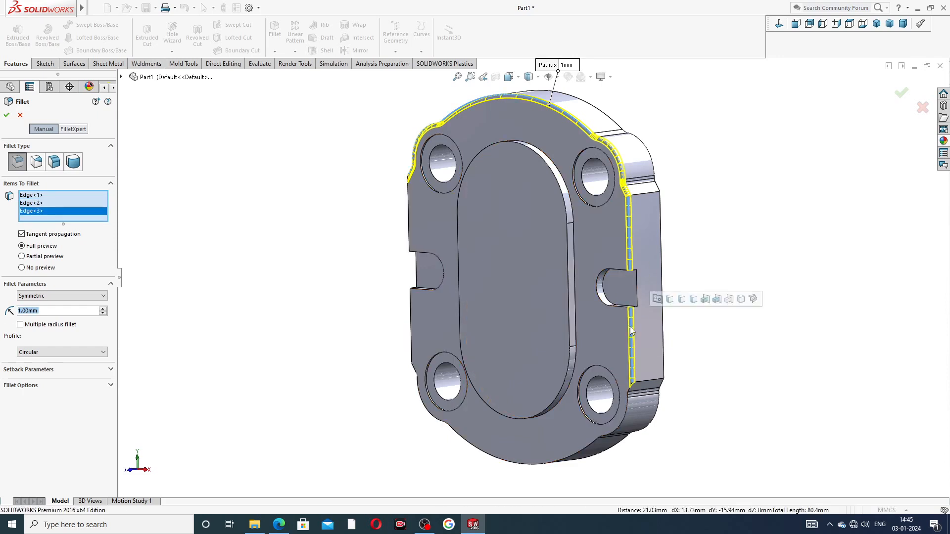
left_click(587, 450)
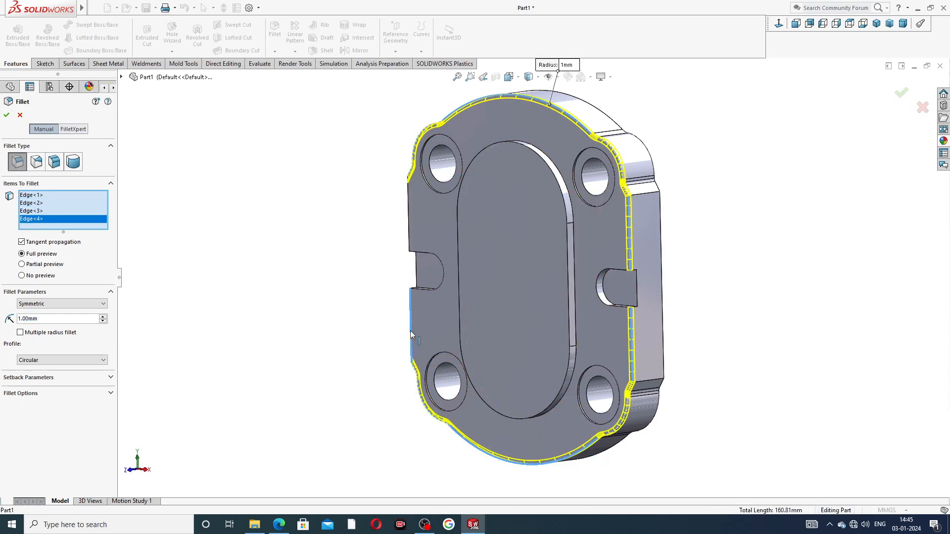
left_click(411, 341)
left_click(409, 215)
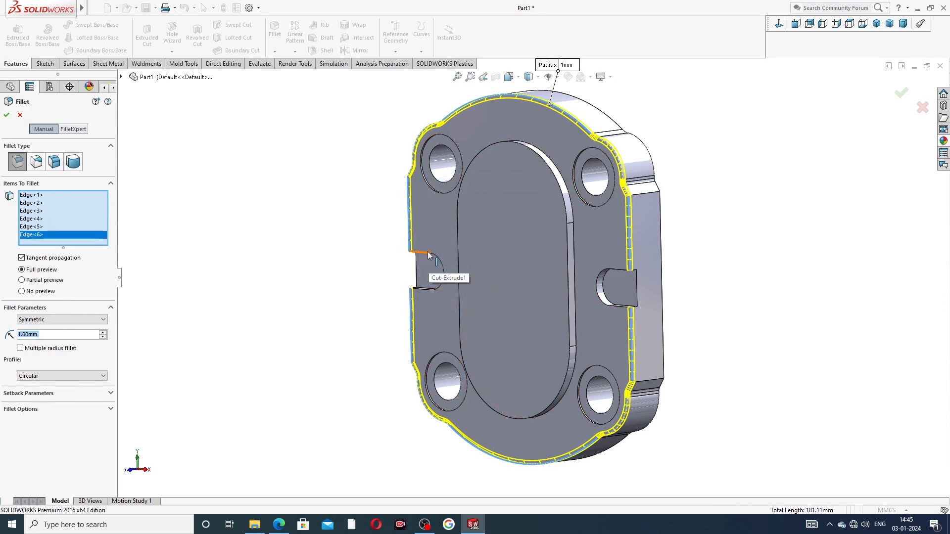
Step: Add the rim edges and the floor faces of both side slots to the 1 mm fillet
mouse_move(433, 257)
middle_mouse_down()
mouse_move(490, 243)
mouse_move(430, 269)
middle_mouse_up()
left_click(421, 278)
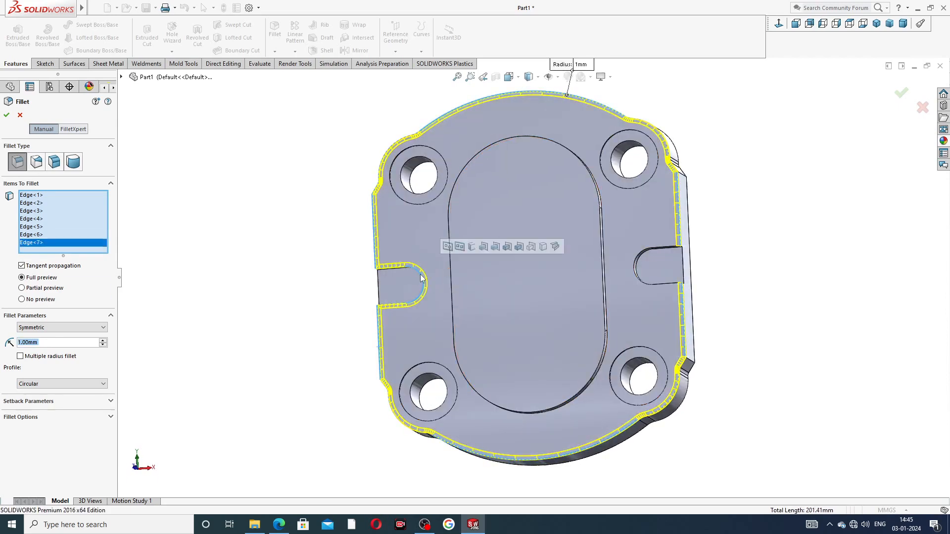
left_click(637, 268)
left_click(673, 268)
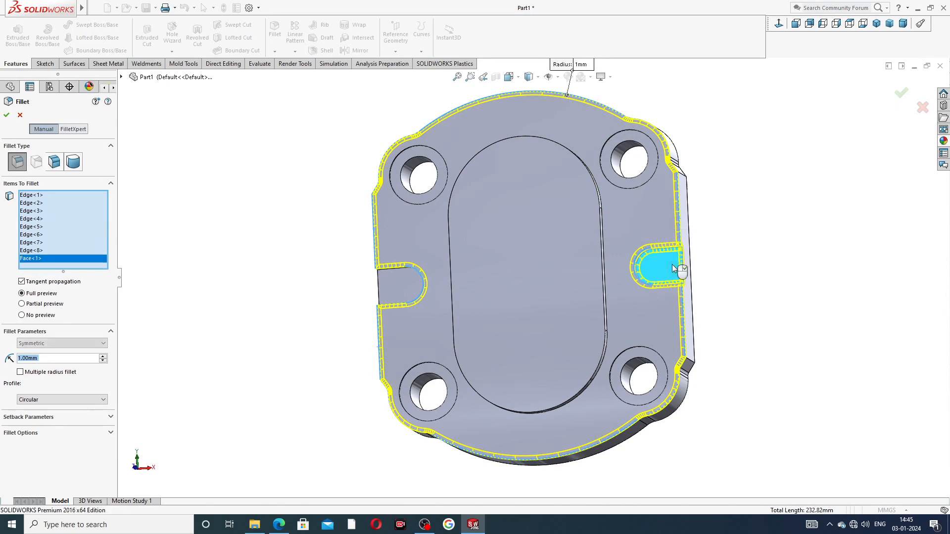
left_click(386, 284)
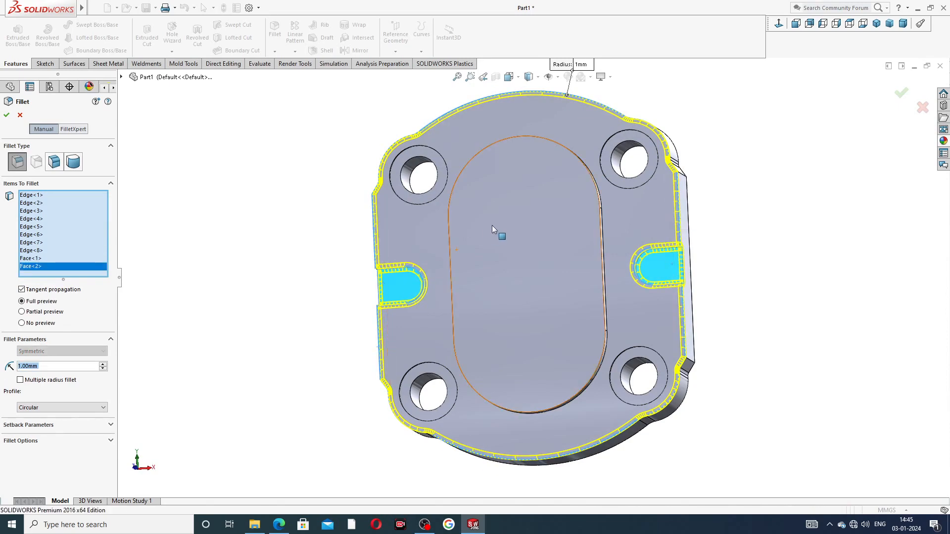
Step: Add the raised oblong boss's top and base edges to the 1 mm fillet and apply it
middle_click_drag(484, 244, 470, 243)
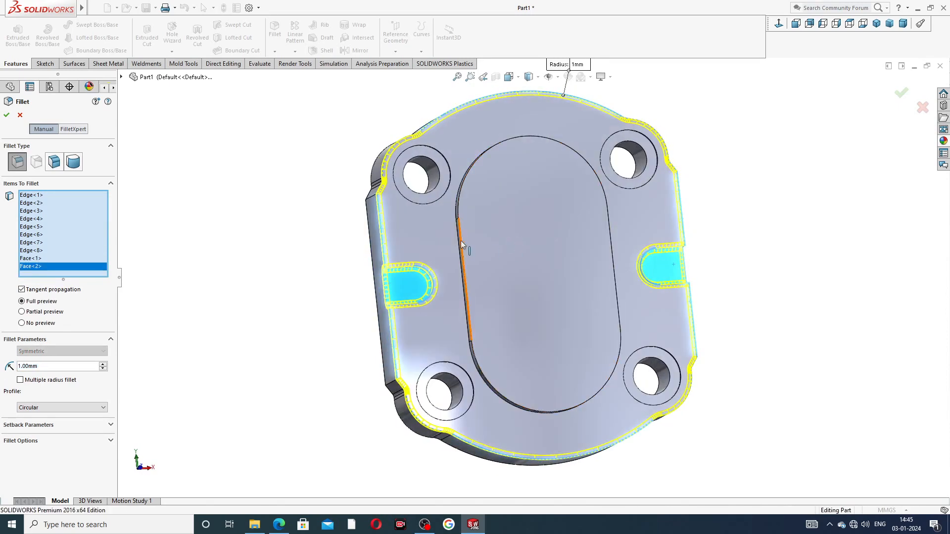
left_click(462, 243)
scroll(463, 242, "down", 5)
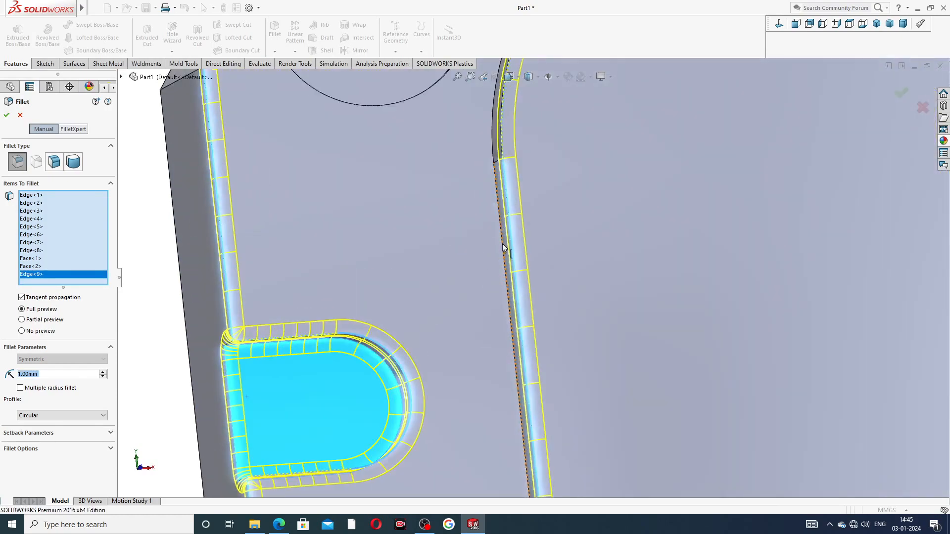
left_click(502, 239)
scroll(591, 221, "up", 8)
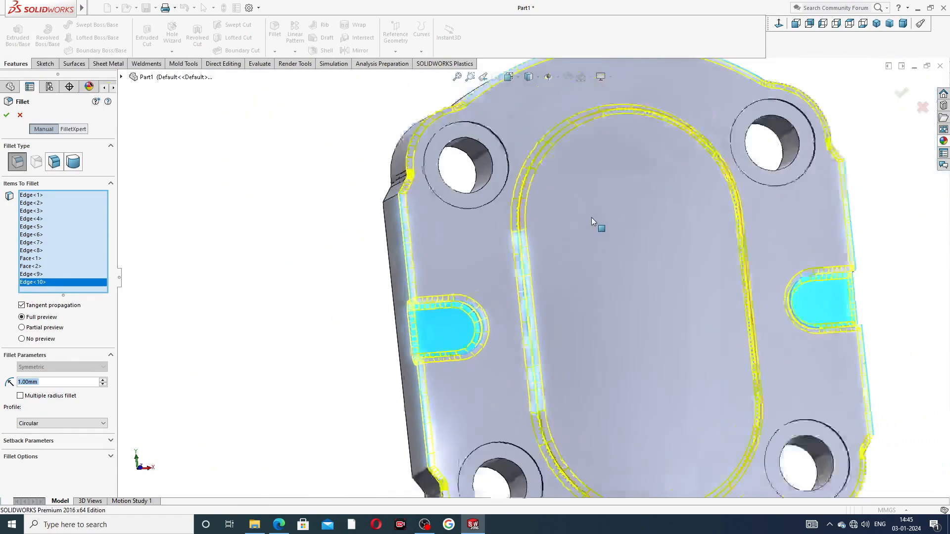
mouse_move(595, 216)
middle_mouse_down()
mouse_move(636, 216)
mouse_move(594, 220)
middle_mouse_up()
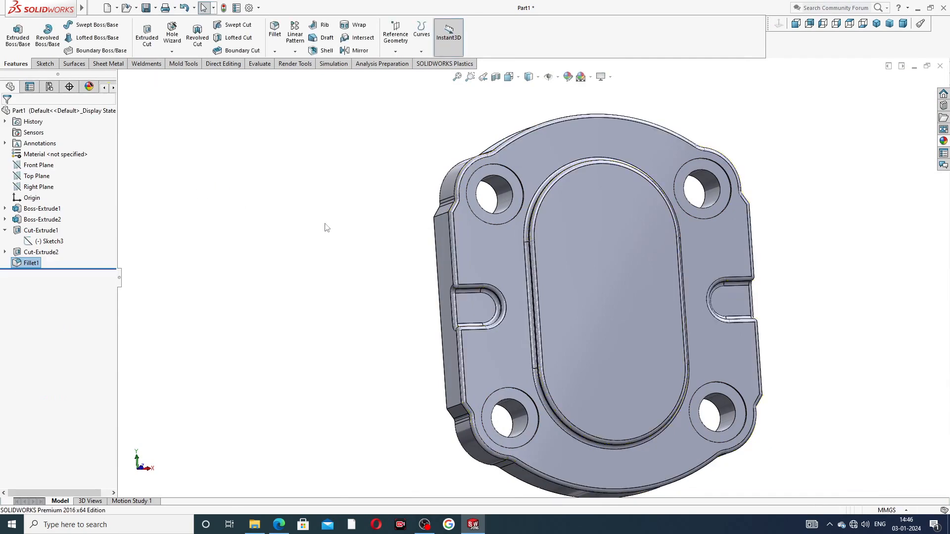
Step: Start a new sketch on the top face of the raised oblong boss and view it face-on
middle_click_drag(361, 261, 284, 234)
scroll(432, 214, "up", 3)
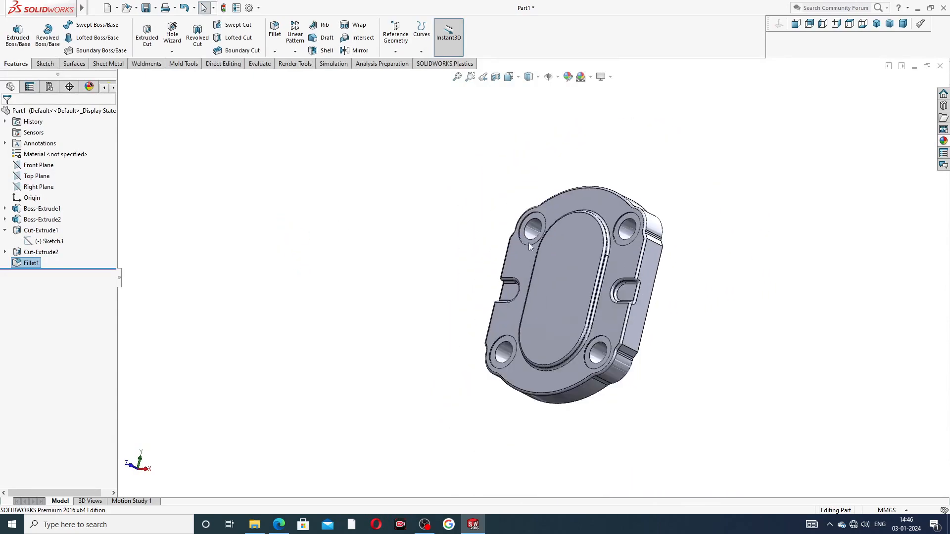
middle_click_drag(529, 243, 551, 279)
scroll(553, 277, "down", 2)
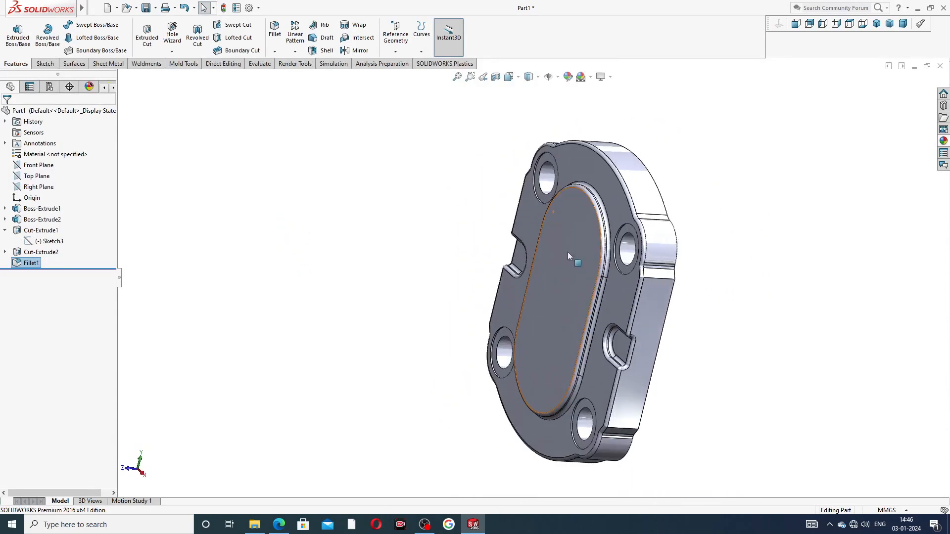
left_click(572, 249)
left_click(617, 210)
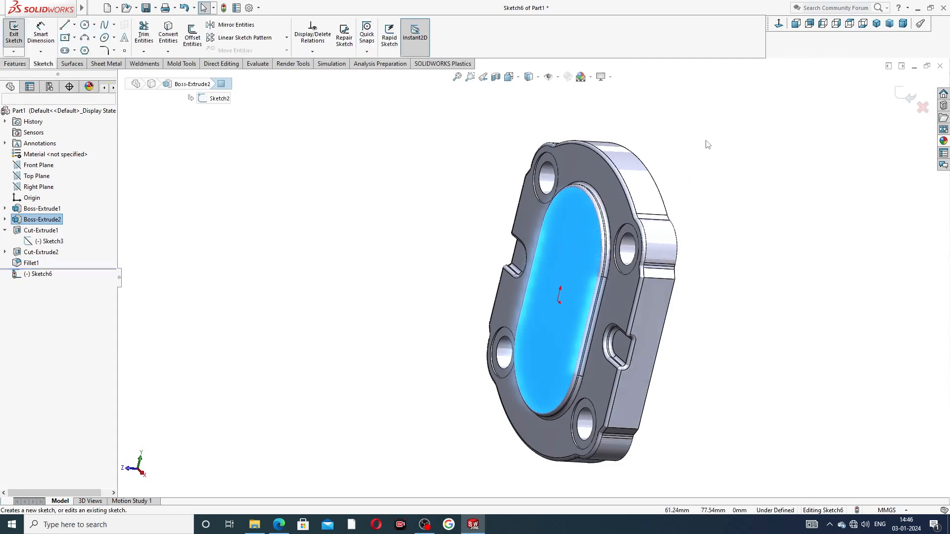
left_click(778, 24)
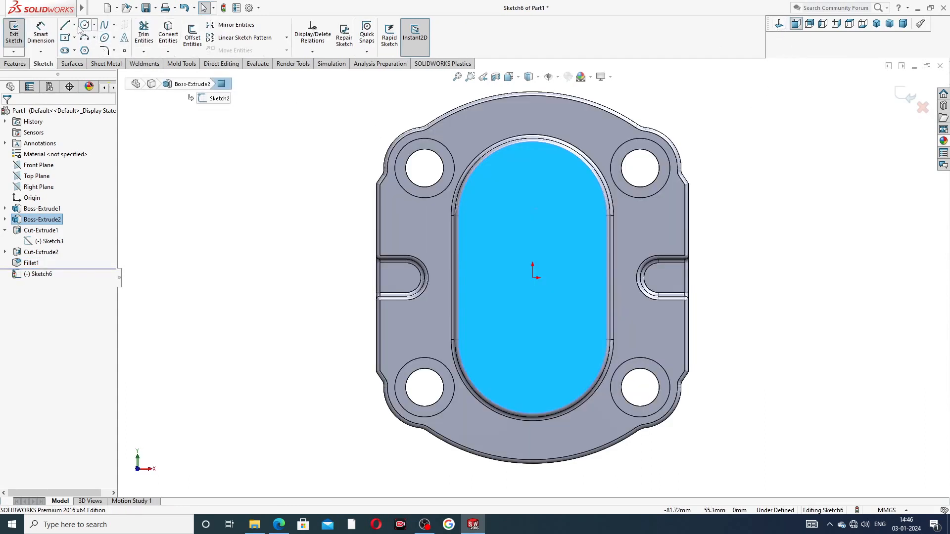
Step: Sketch a long vertical centerline on the boss face, to the right of the origin and spanning above and below it
left_click(74, 24)
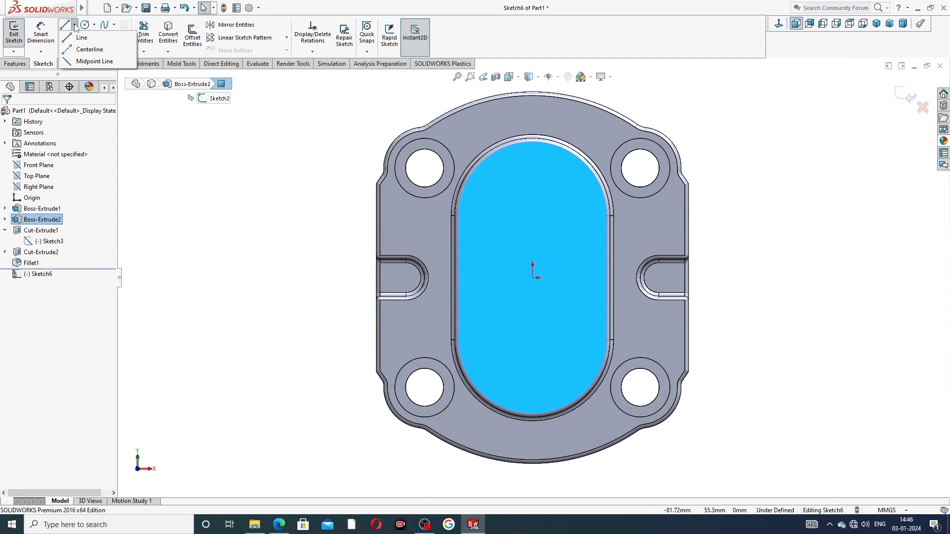
left_click(89, 49)
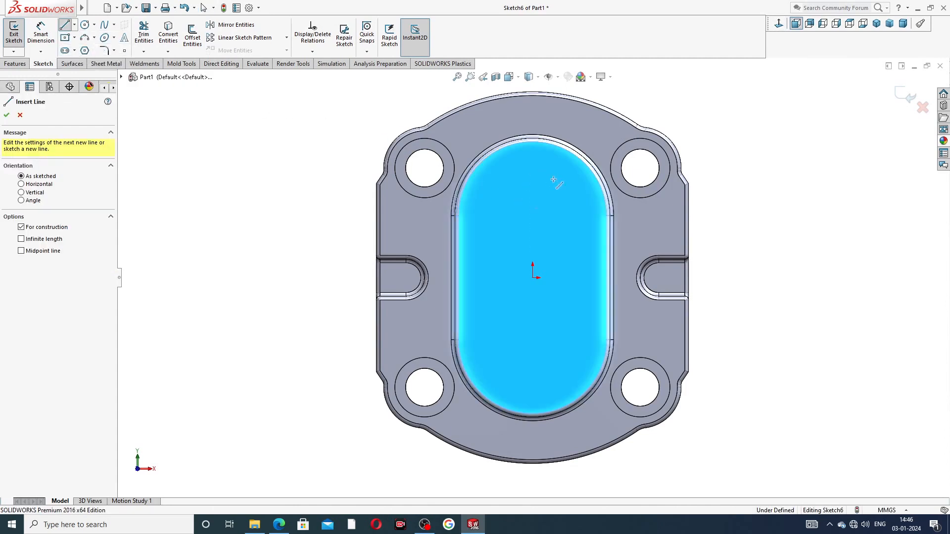
left_click(564, 203)
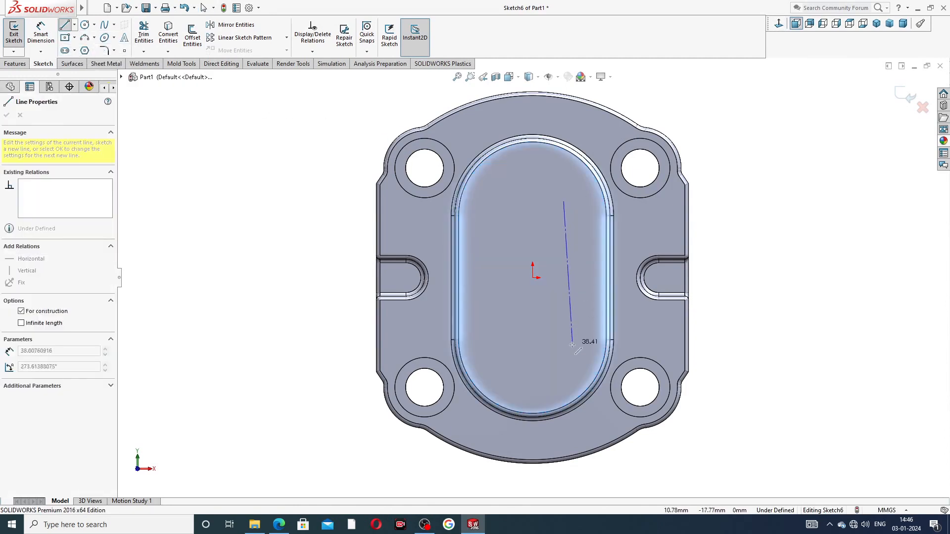
left_click(563, 331)
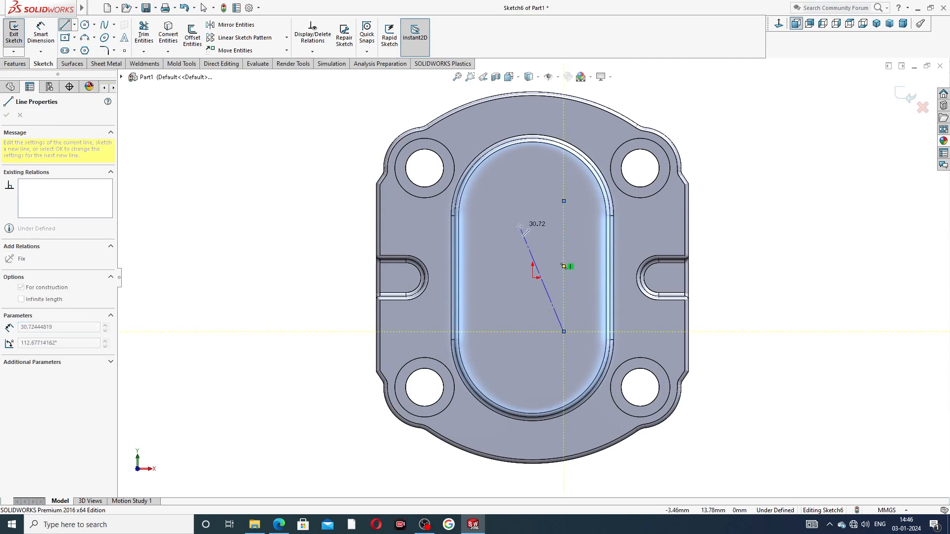
right_click(525, 196)
left_click(545, 236)
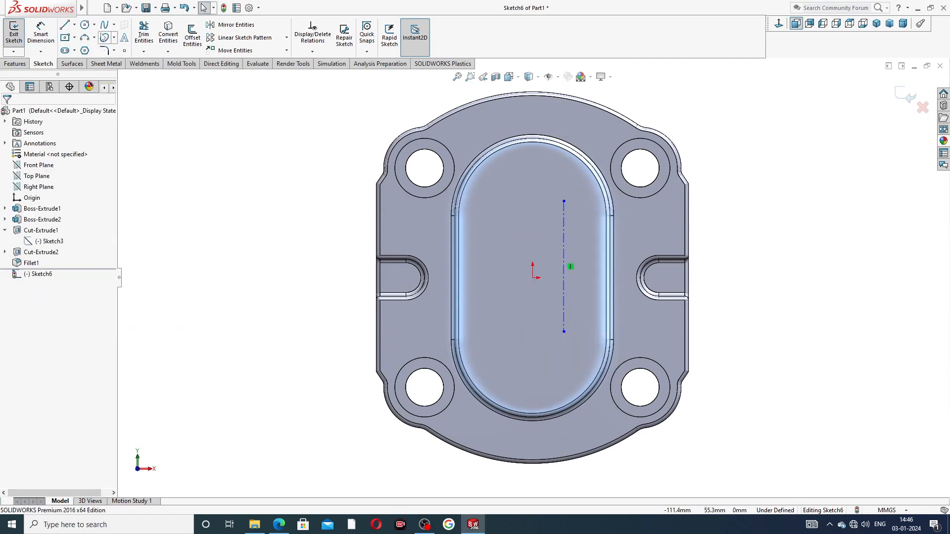
Step: Sketch a short vertical centerline about 3.2 mm long on the boss face, above and to the left of the origin
left_click(74, 25)
left_click(88, 46)
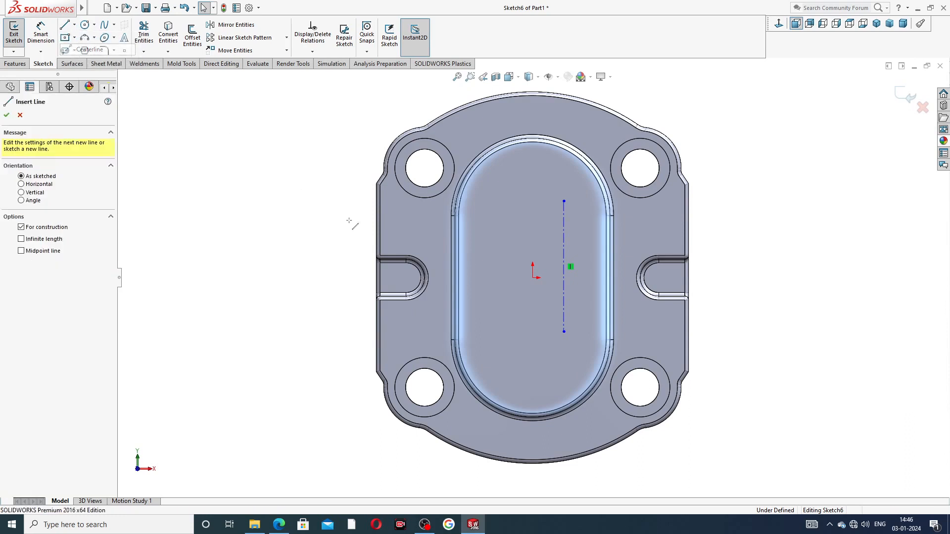
left_click(509, 207)
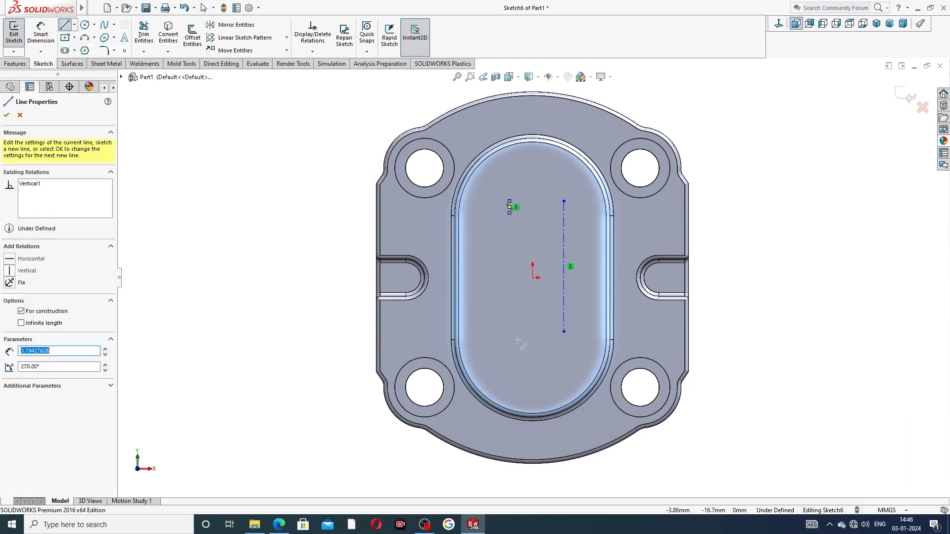
right_click(786, 150)
left_click(798, 153)
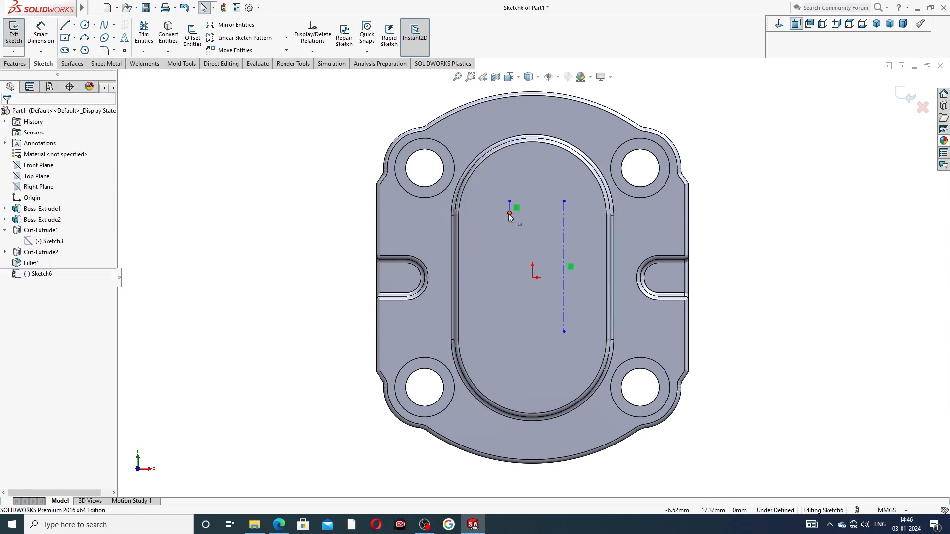
Step: Lengthen the short vertical centerline on the boss face to about 49 mm by moving both of its endpoints
left_click_drag(509, 214, 514, 381)
mouse_move(513, 367)
left_mouse_down()
mouse_move(512, 331)
mouse_move(513, 365)
left_mouse_up()
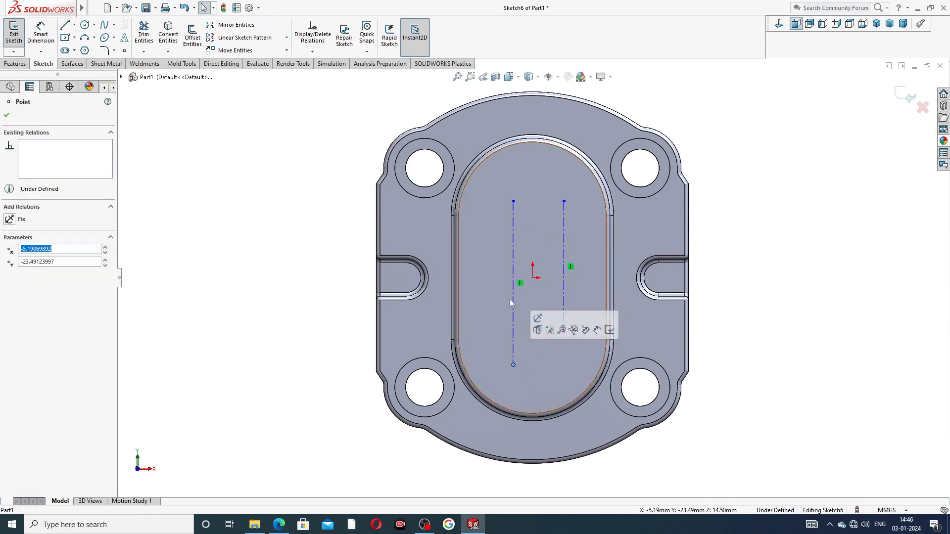
left_click(513, 201)
left_click_drag(513, 200, 511, 183)
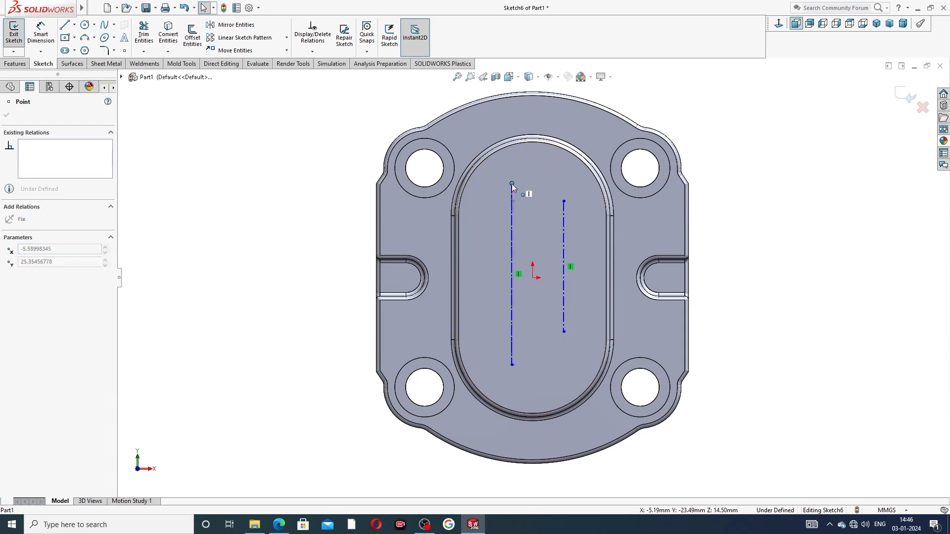
key("Escape")
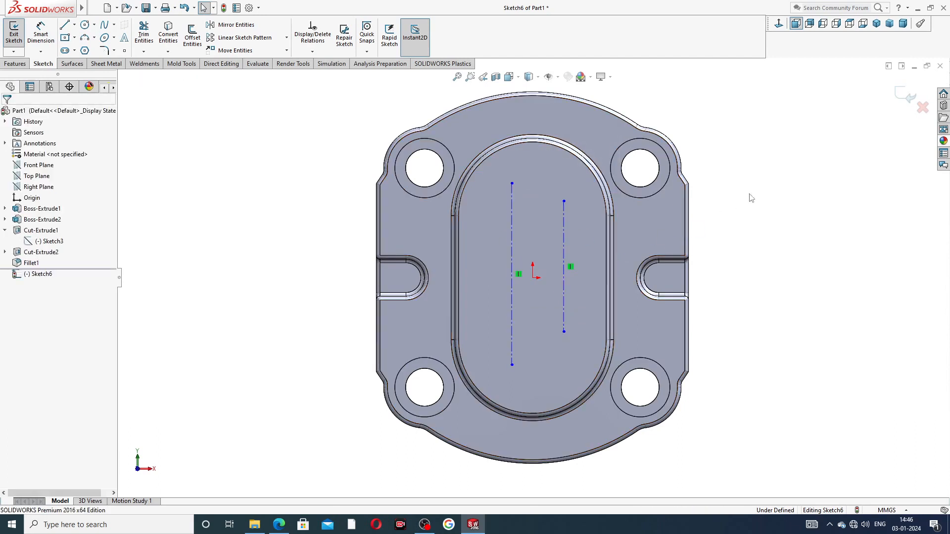
Step: Add the sketch text AHM4025, with a few leading spaces, along the centerline to the right of the origin
left_click(563, 236)
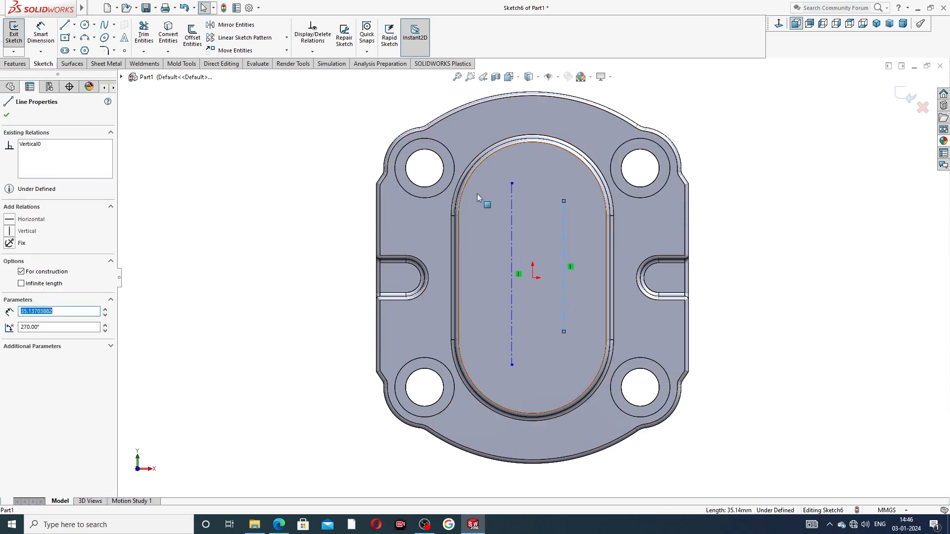
left_click(126, 39)
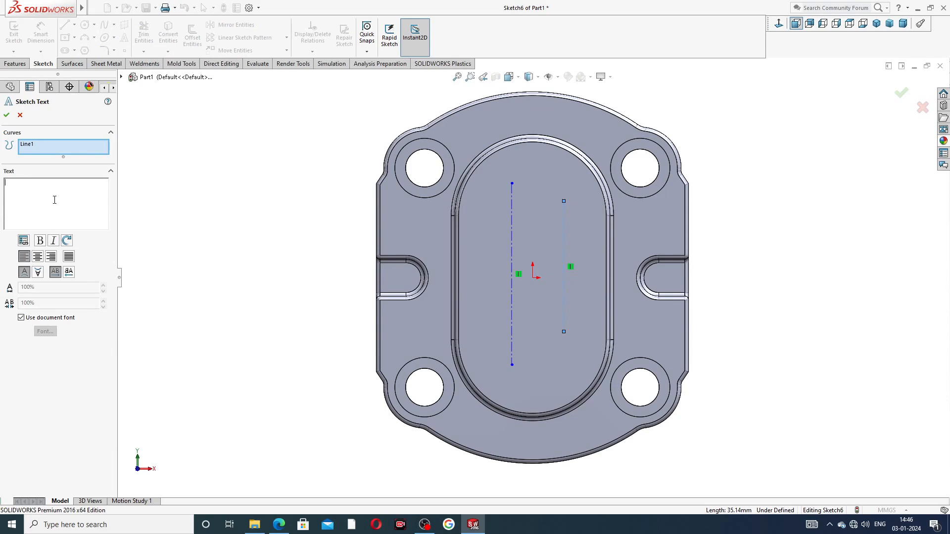
left_click(279, 525)
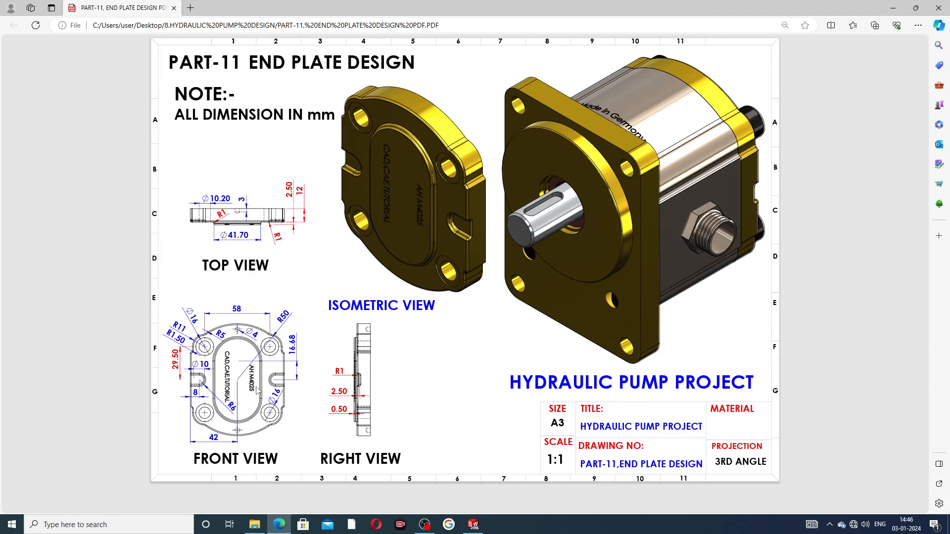
left_click(278, 524)
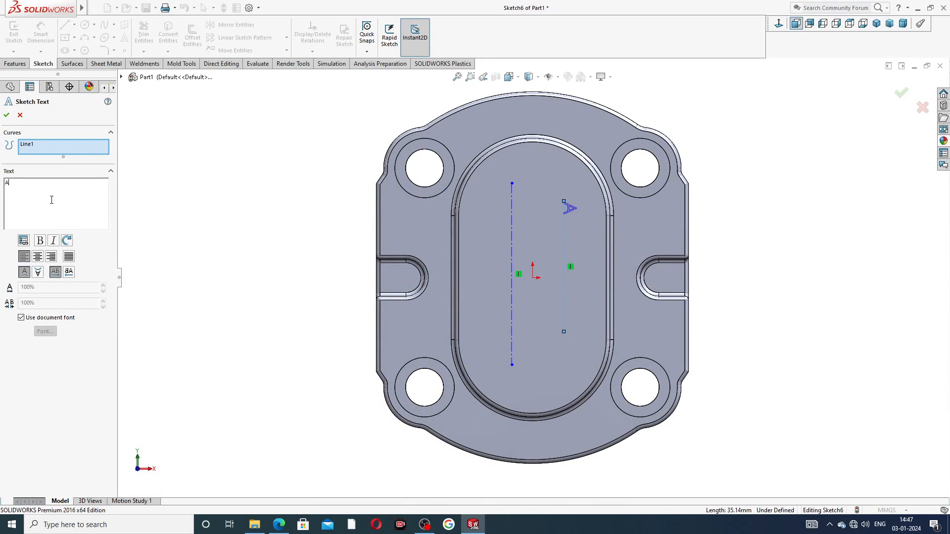
type("HM4025")
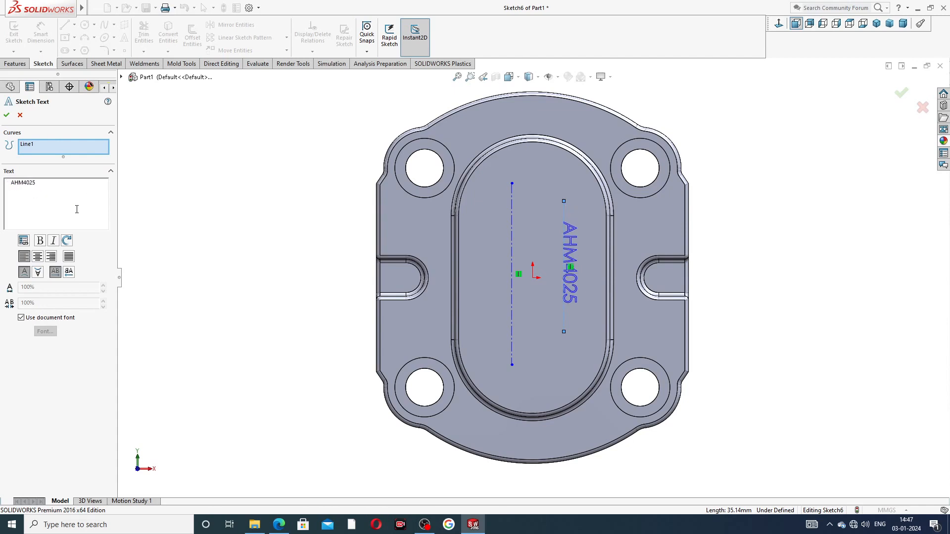
left_click(6, 115)
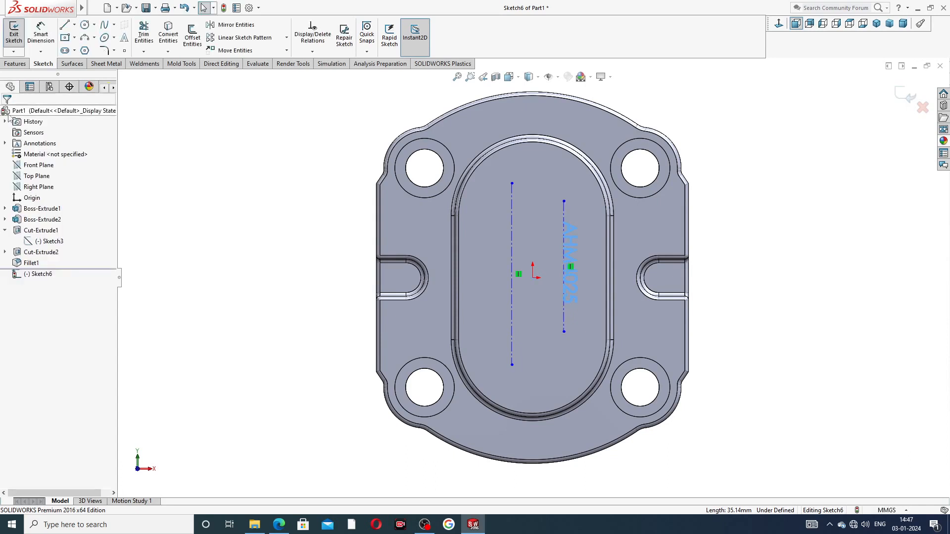
Step: Add the sketch text CAD,CAE,TUTORIAL along the centerline to the left of the origin
left_click(512, 197)
left_click(125, 40)
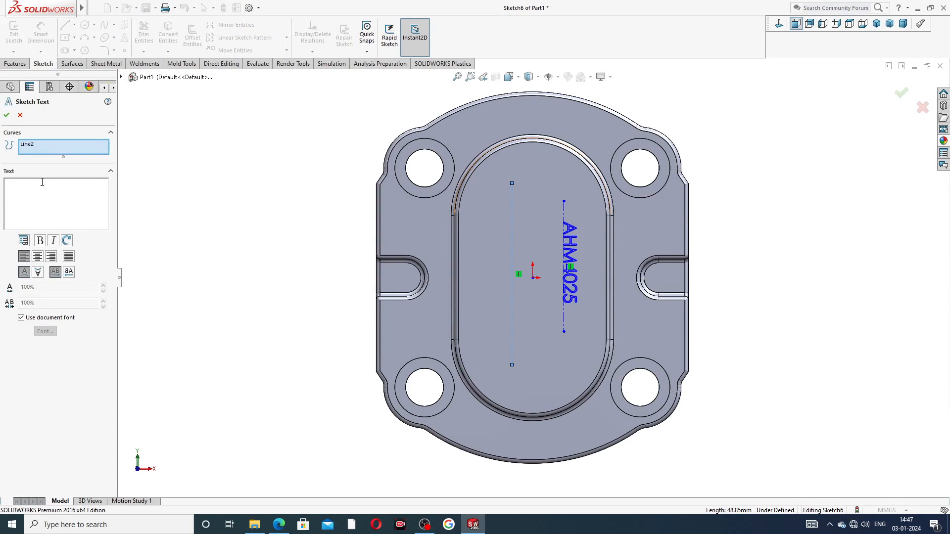
type("CAD,CAE,T")
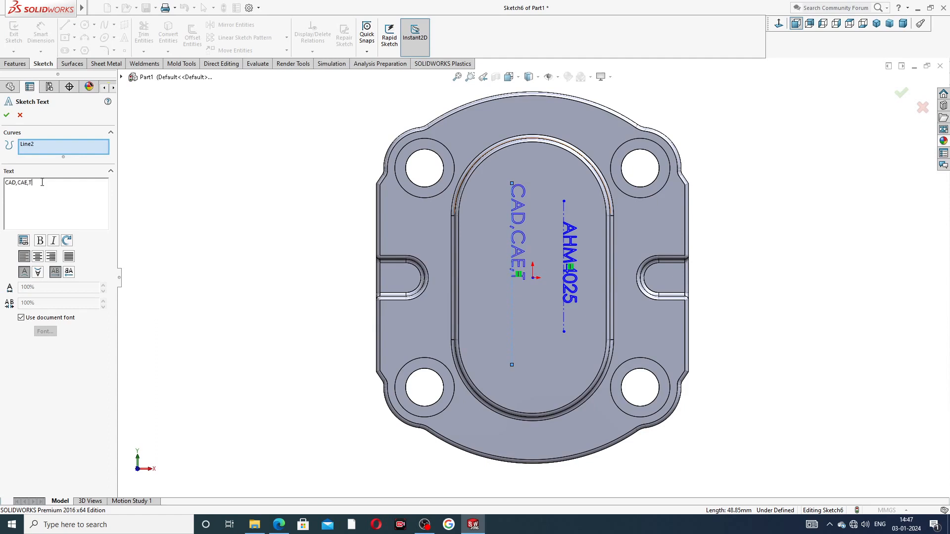
type("UTORIAL")
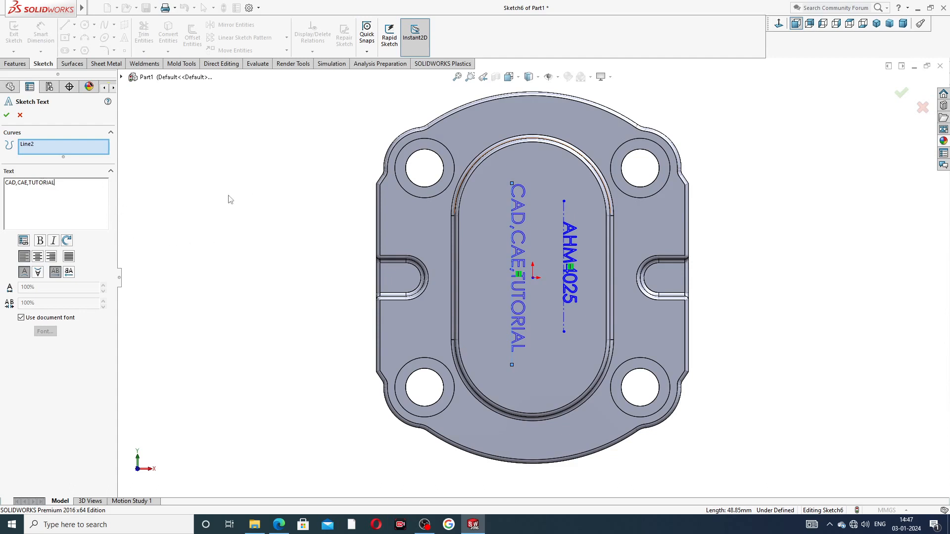
left_click(7, 115)
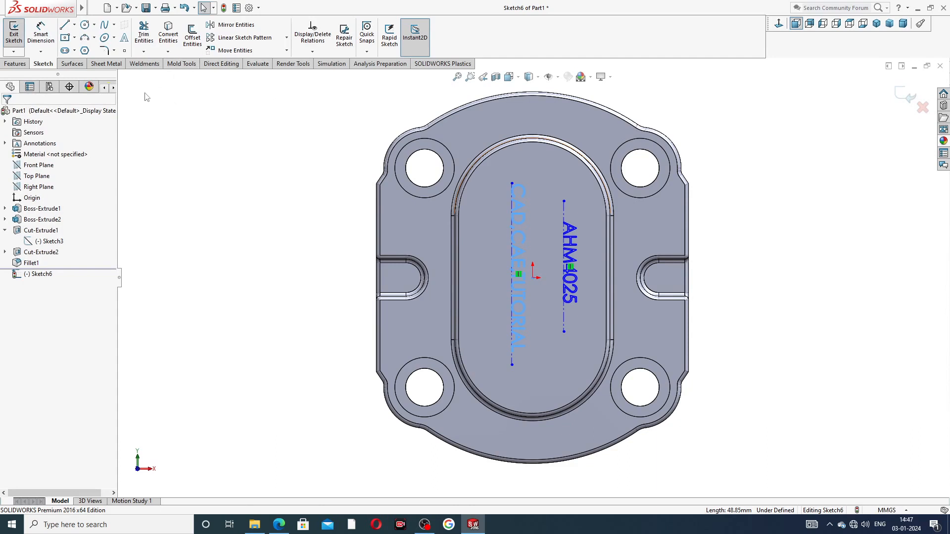
Step: Cut both sketch texts into the boss face with a blind Extruded Cut 2 mm deep
left_click(15, 63)
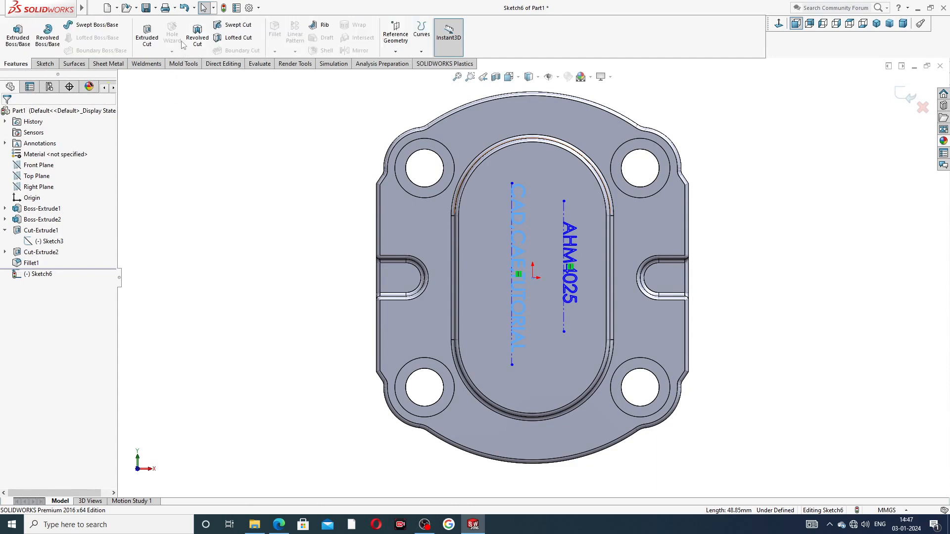
left_click(146, 36)
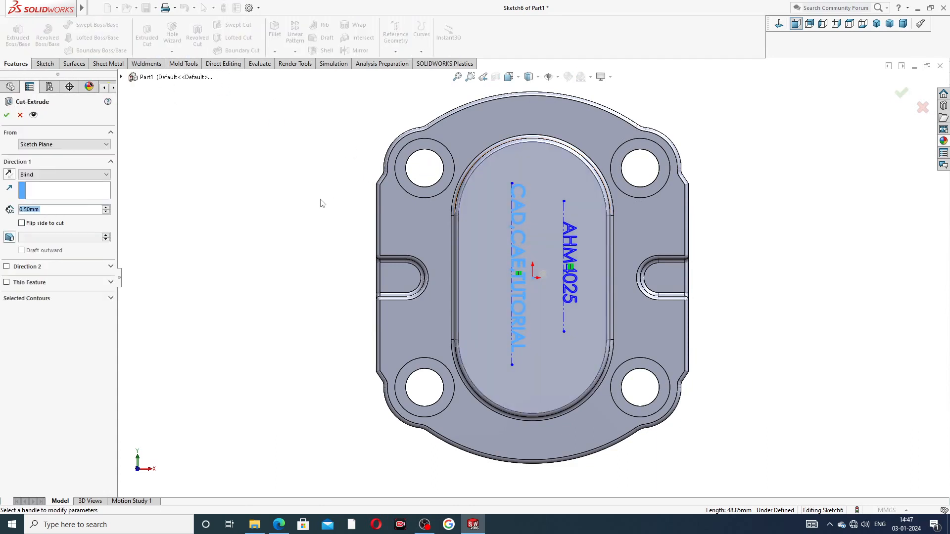
middle_click_drag(275, 248, 321, 162)
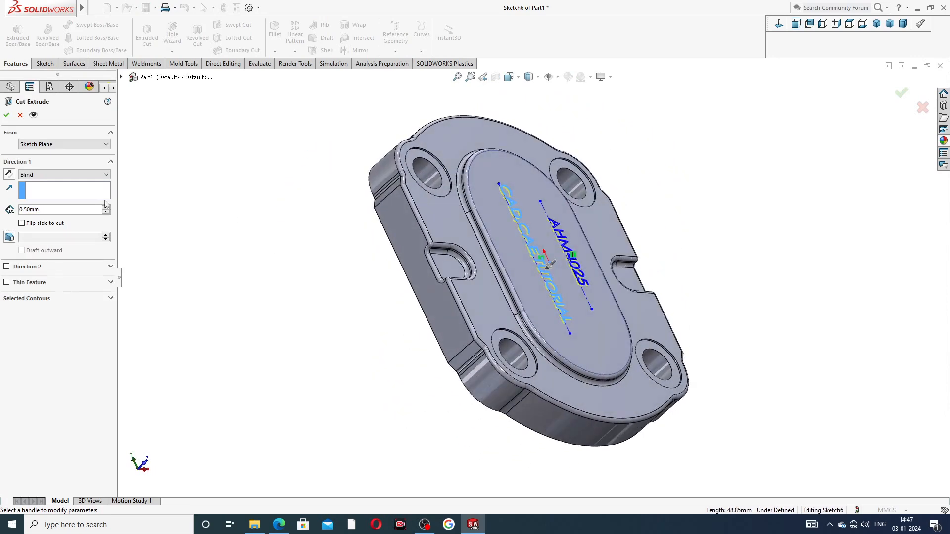
double_click(47, 211)
type("2")
key("Return")
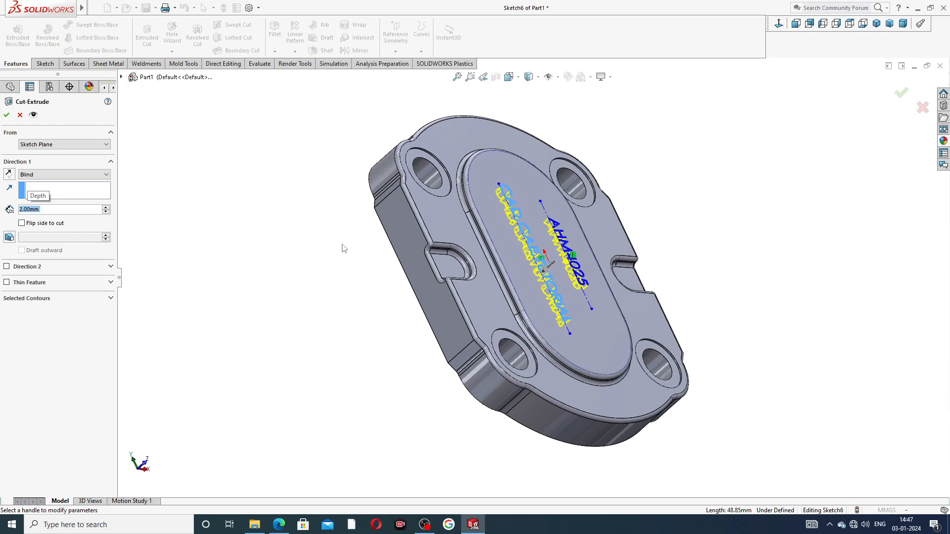
left_click(7, 115)
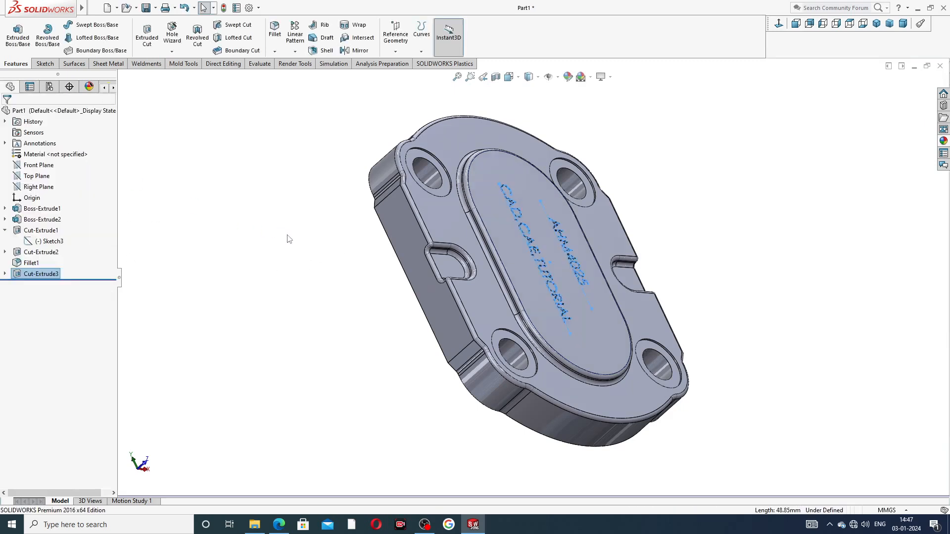
left_click(293, 239)
key("ctrl+1")
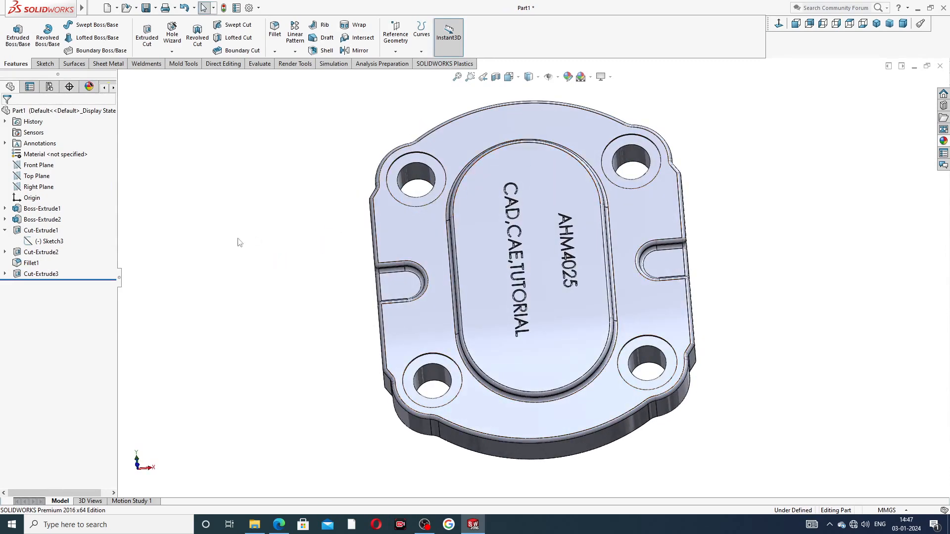
Step: Colour the engraved text cut black (RGB 0, 0, 0)
left_click(41, 274)
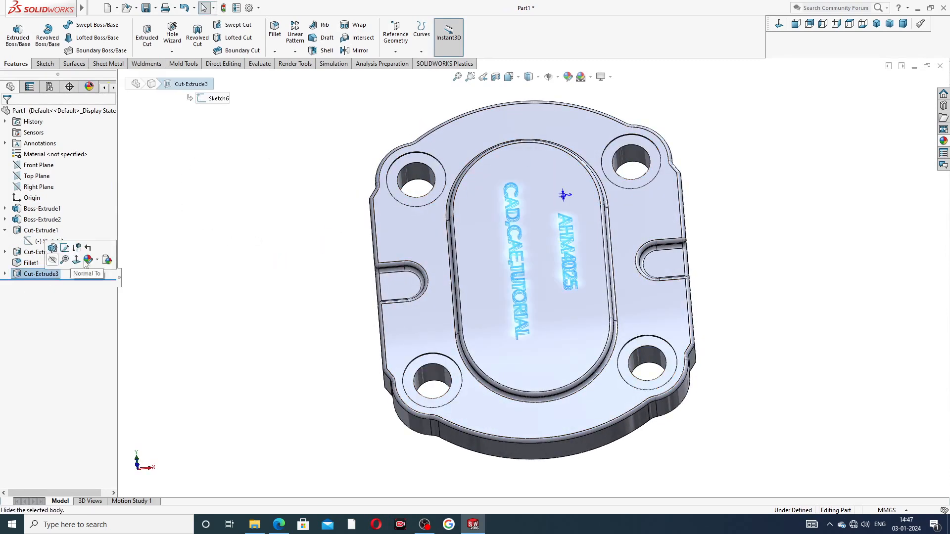
left_click(580, 78)
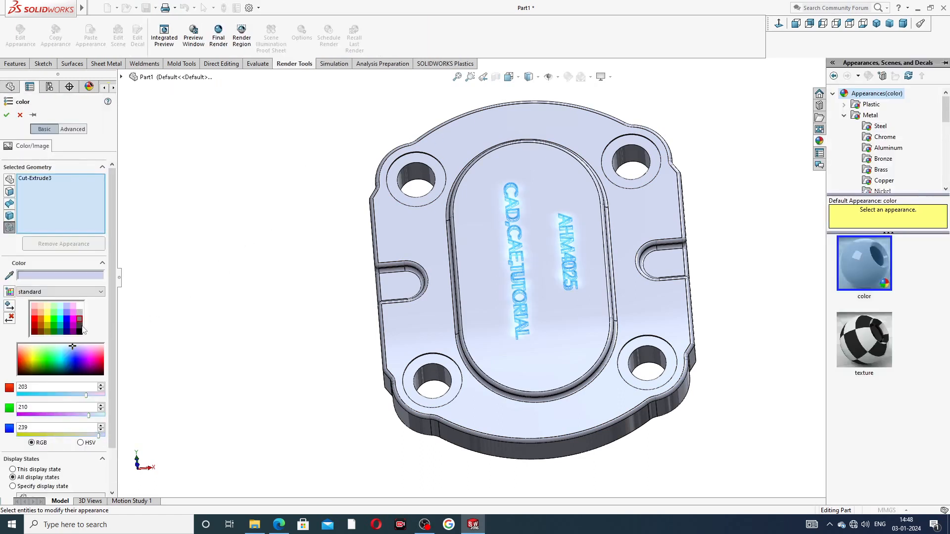
left_click(80, 326)
left_click(80, 332)
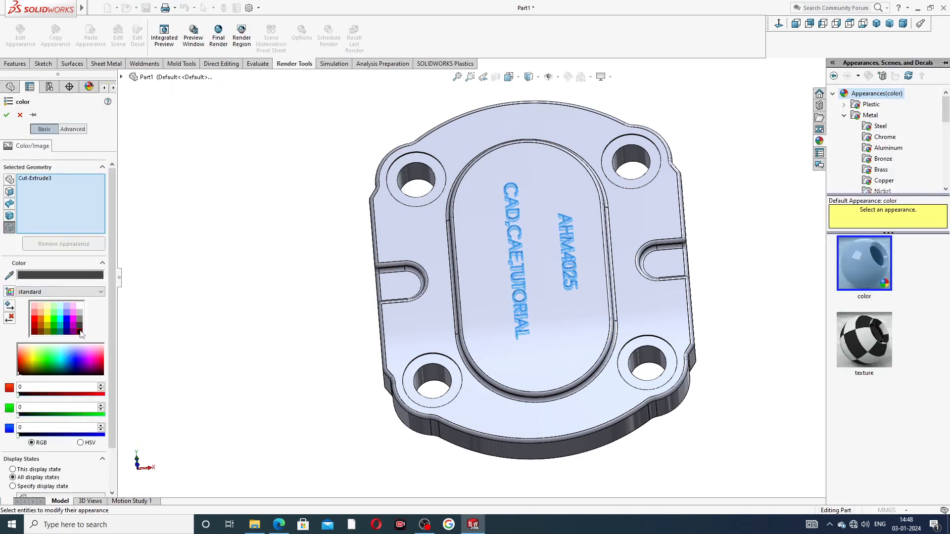
left_click(6, 115)
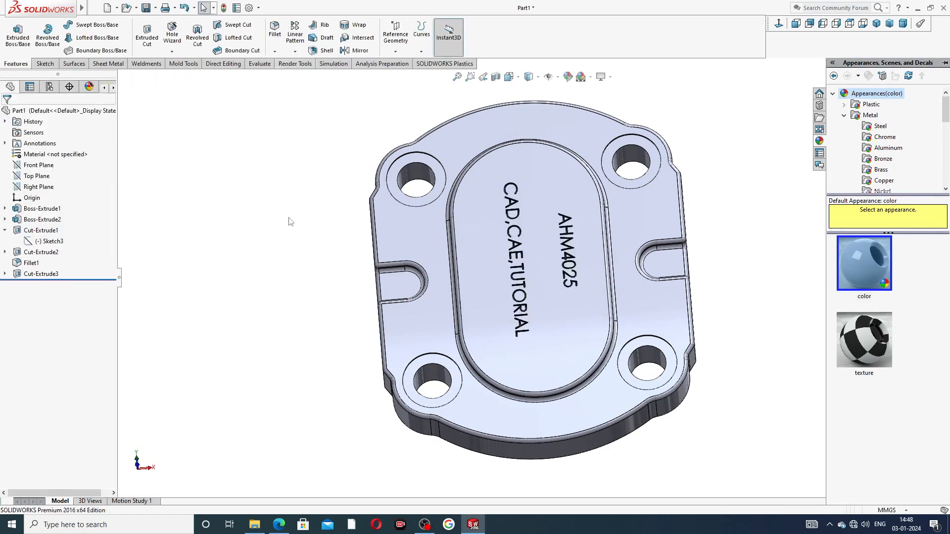
Step: Start a Hole Wizard hole on the plate's flat back face as an ISO drill size Ø4.0, blind, 3 mm deep
middle_click_drag(327, 269, 356, 306)
middle_click_drag(392, 192, 377, 287)
scroll(638, 169, "up", 3)
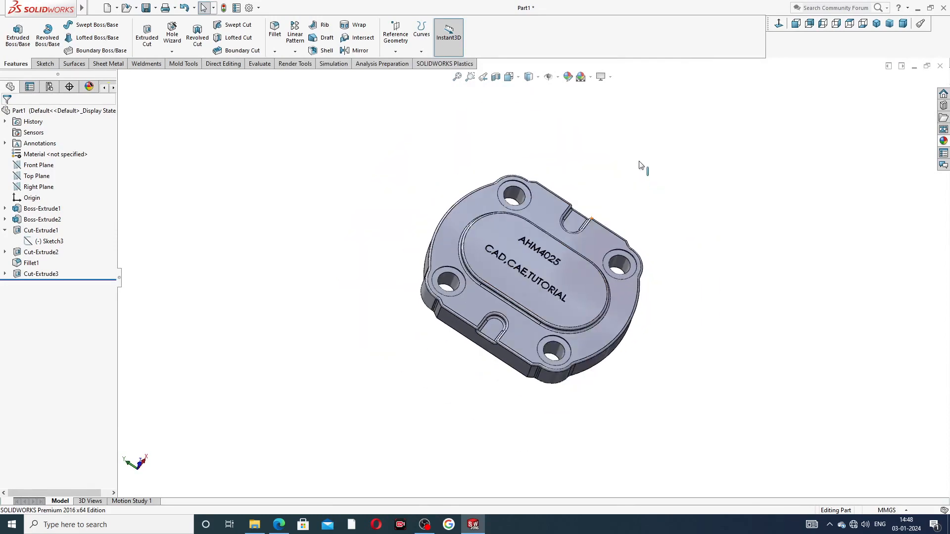
middle_click_drag(644, 171, 465, 280)
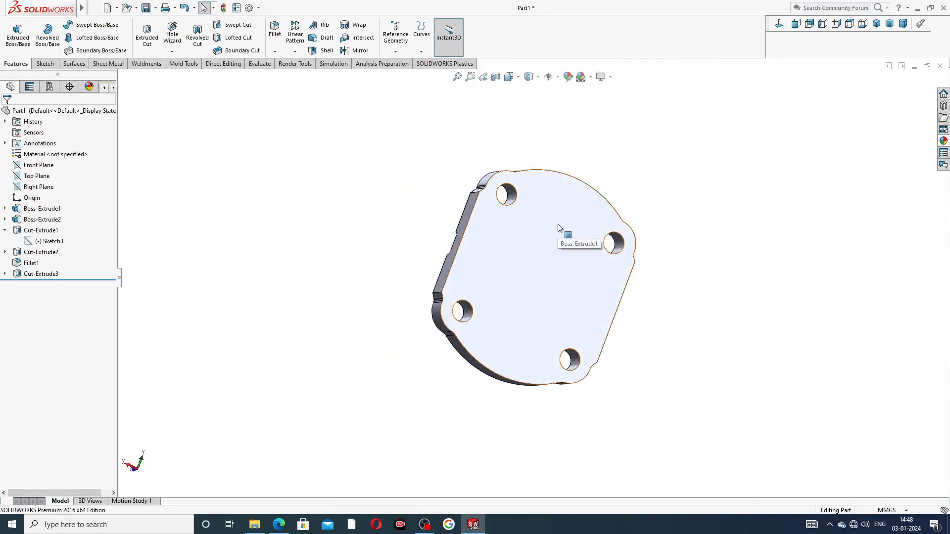
left_click(563, 179)
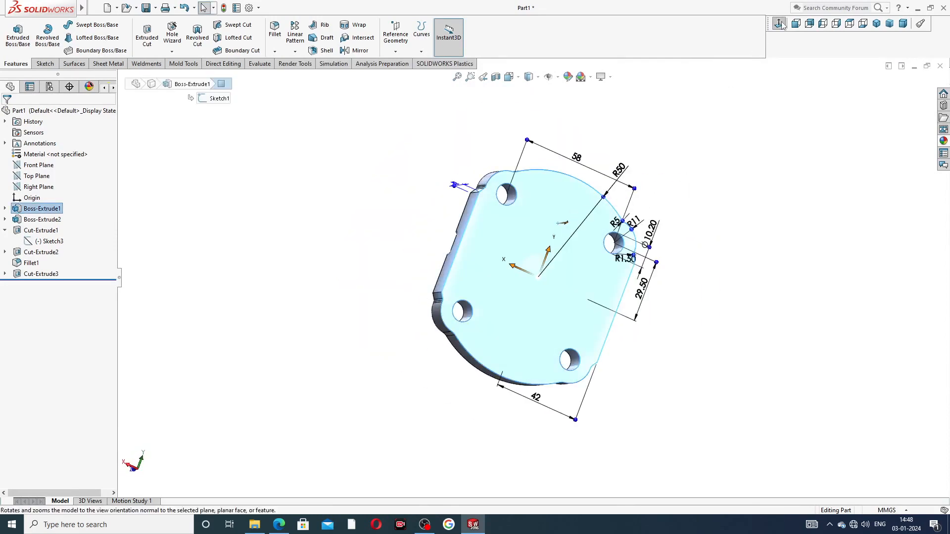
left_click(809, 23)
left_click(172, 35)
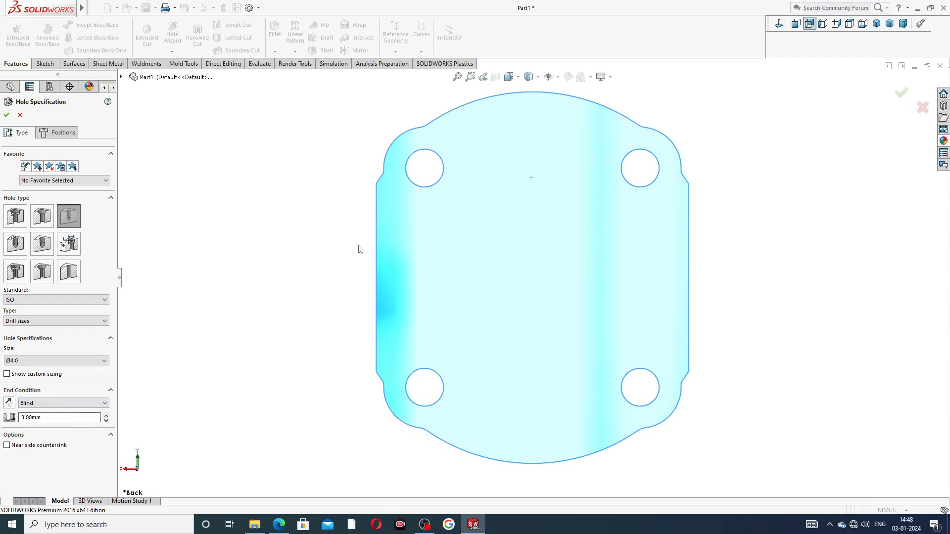
Step: Place two hole points vertically in line with the origin, one near the plate's upper edge and one near its lower edge
left_click(70, 134)
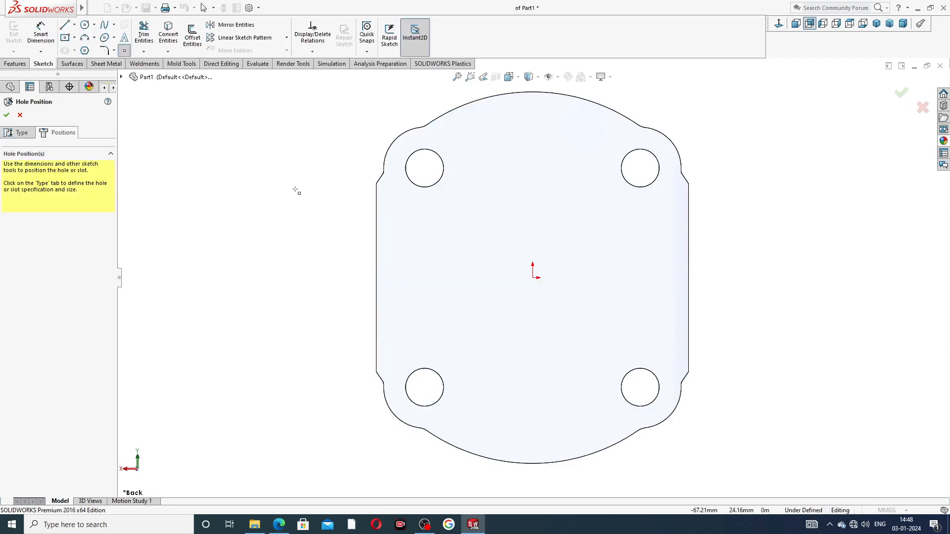
left_click(532, 117)
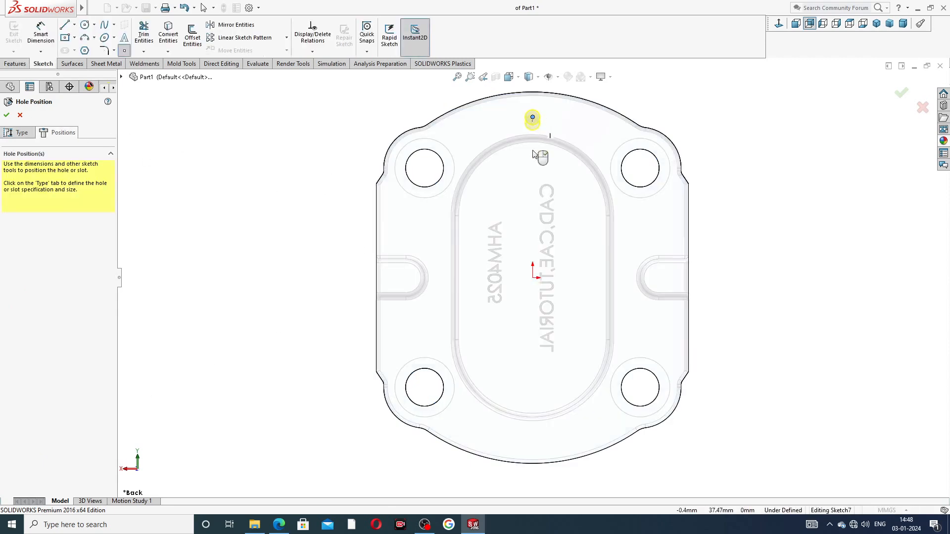
left_click(532, 444)
right_click(751, 187)
left_click(771, 220)
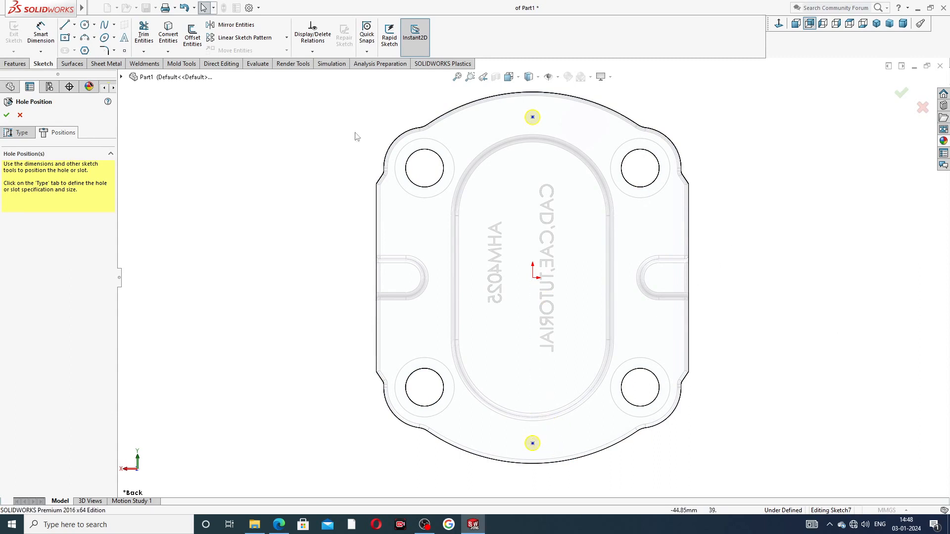
Step: Dimension the upper hole point 45 mm vertically from the origin
left_click(41, 33)
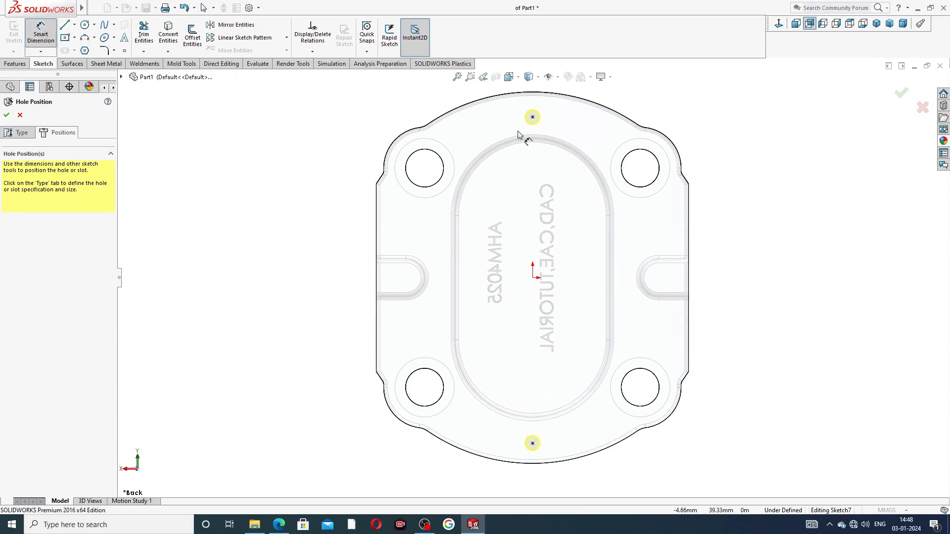
left_click(532, 118)
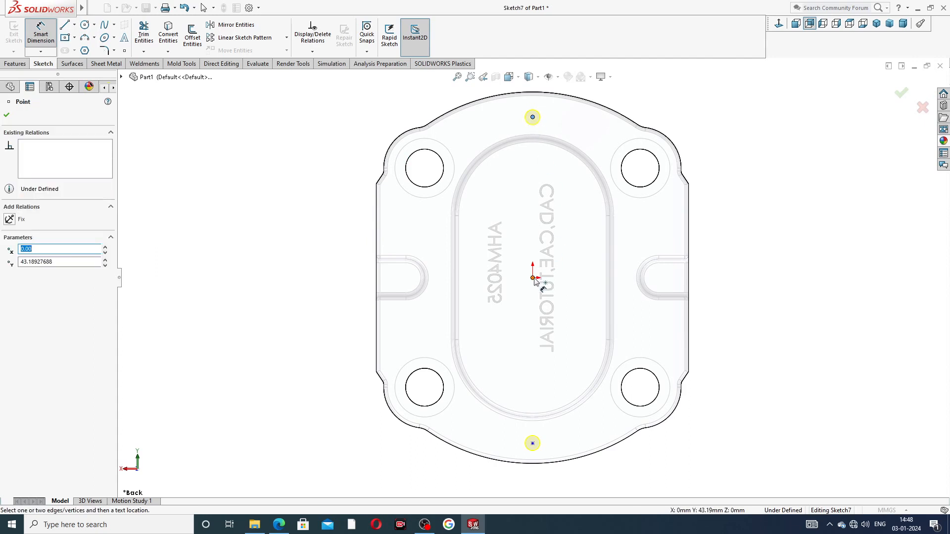
left_click(532, 277)
left_click(355, 205)
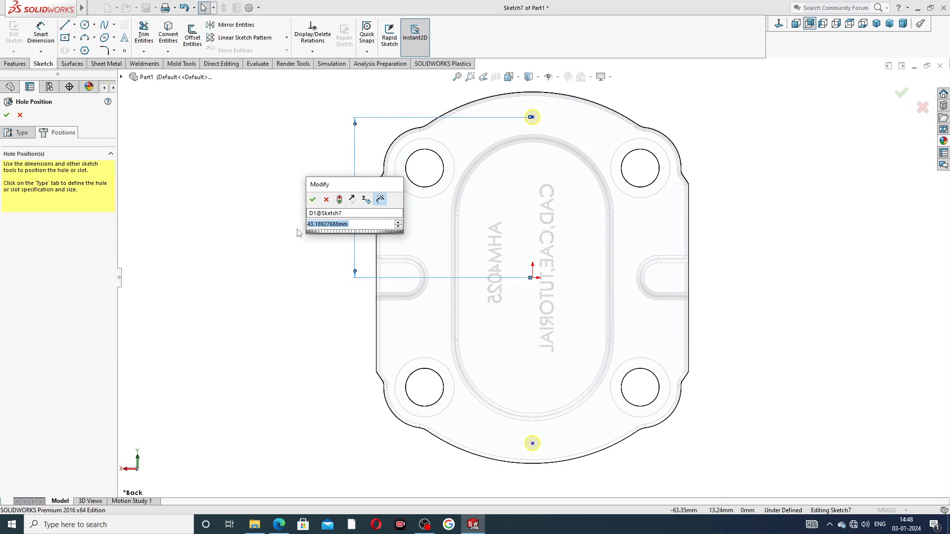
type("45")
key("Return")
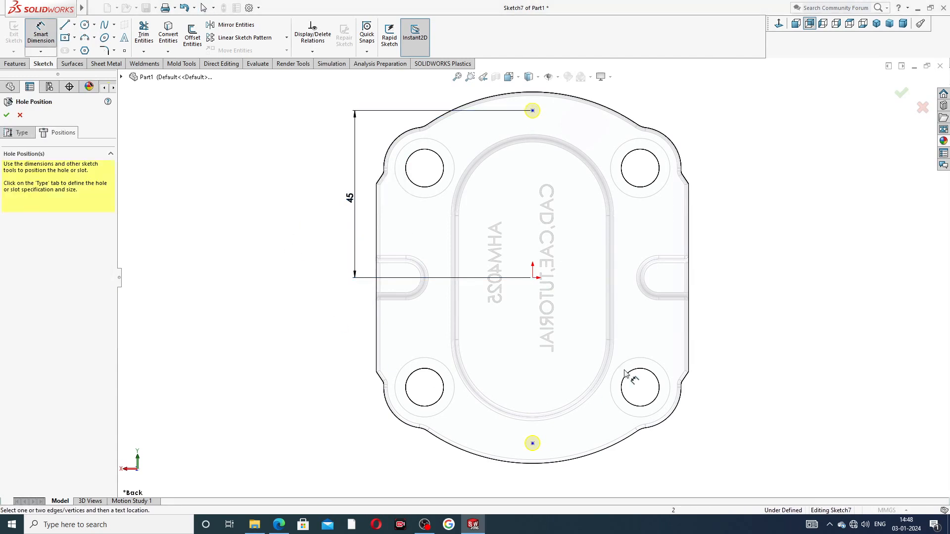
Step: Dimension the lower hole point 45 mm vertically from the origin and finish the two 4 mm holes
left_click(532, 278)
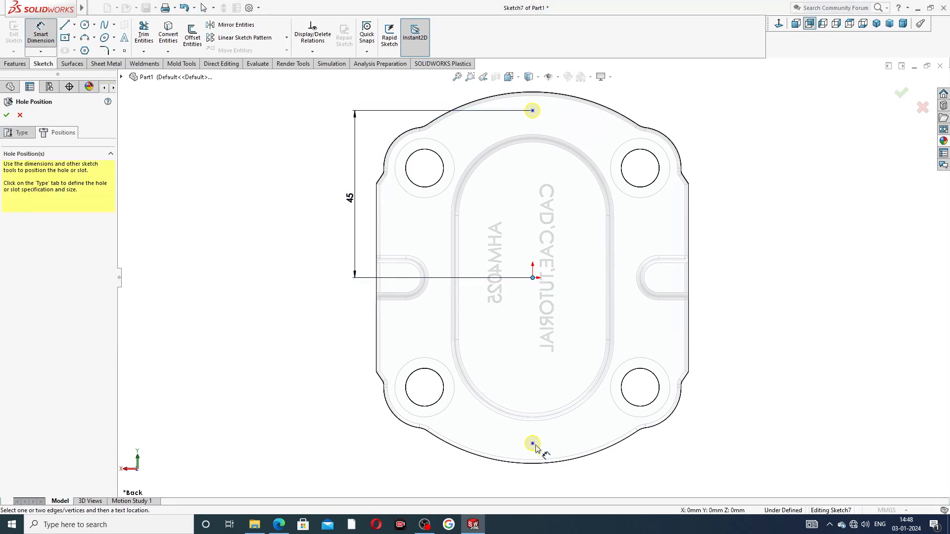
left_click(533, 444)
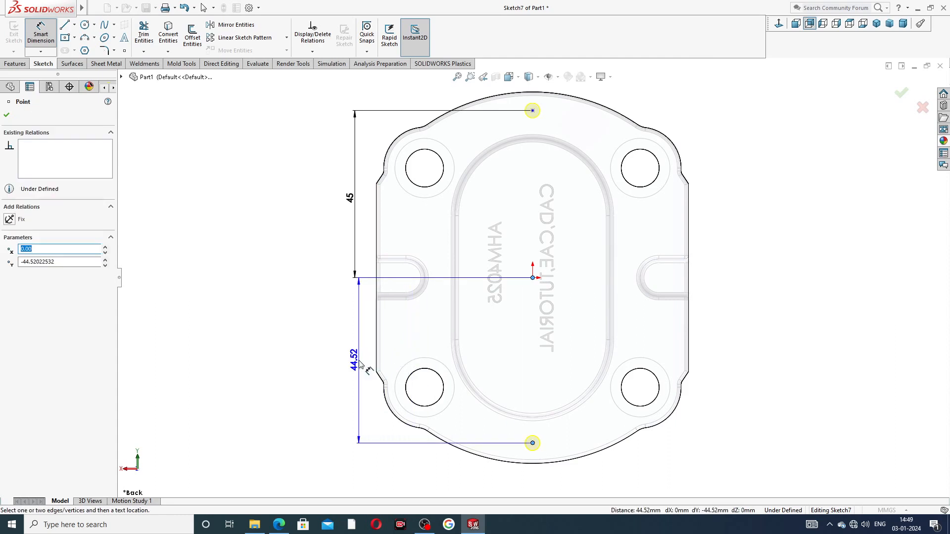
left_click(360, 365)
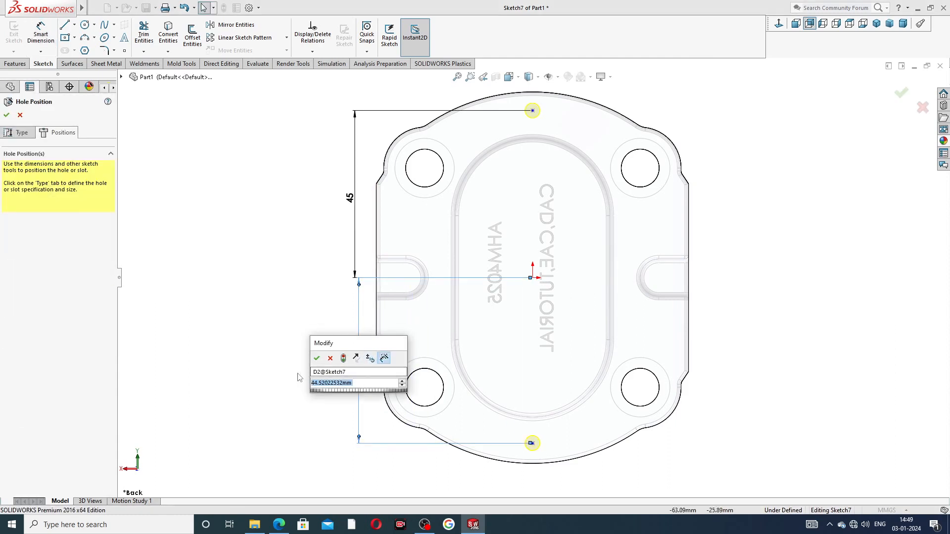
type("45")
key("Return")
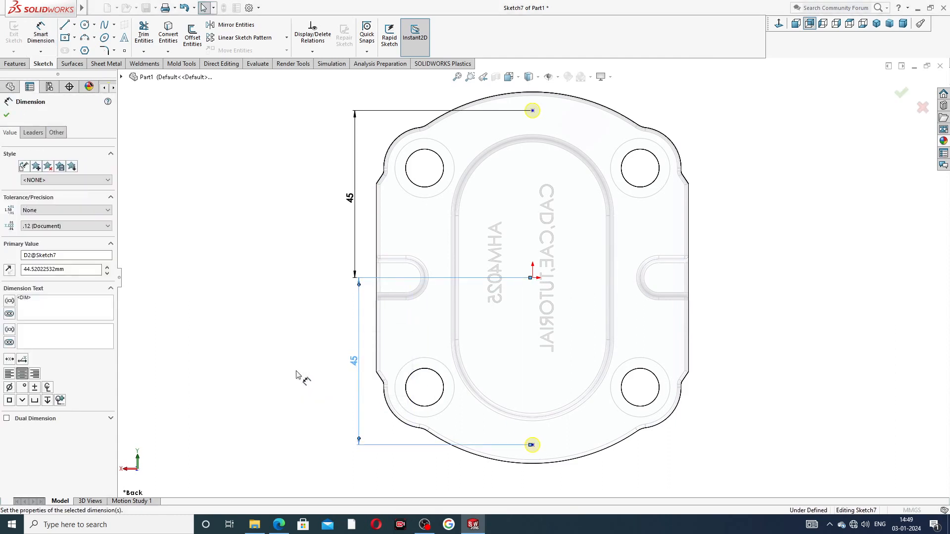
right_click(765, 187)
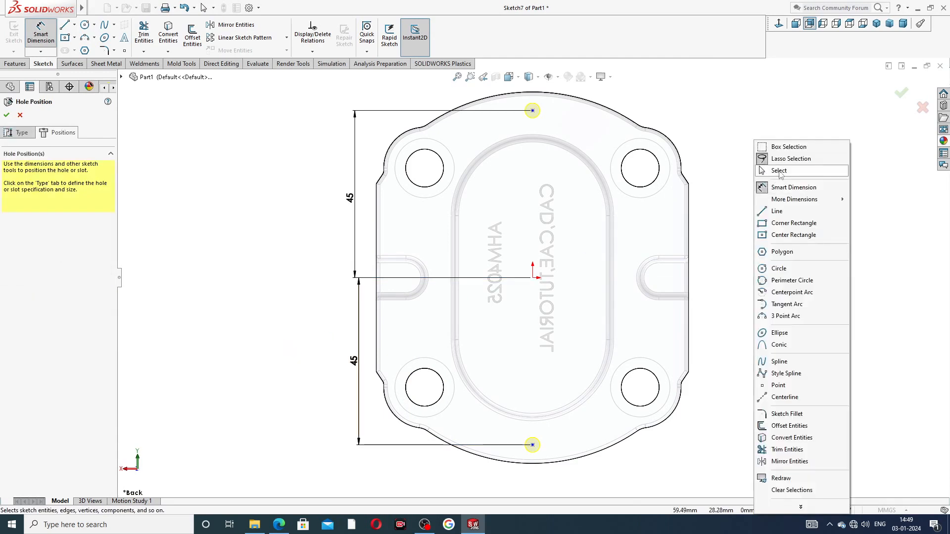
left_click(779, 170)
left_click(6, 115)
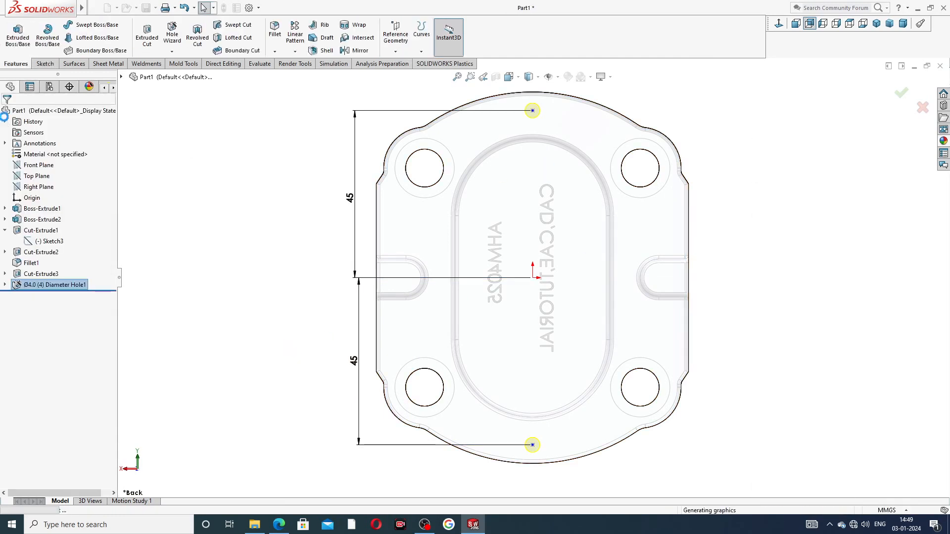
Step: Apply the polished brass metal appearance to the whole end plate
mouse_move(678, 163)
middle_mouse_down()
mouse_move(737, 131)
mouse_move(765, 129)
mouse_move(677, 193)
mouse_move(505, 211)
mouse_move(619, 188)
mouse_move(816, 127)
middle_mouse_up()
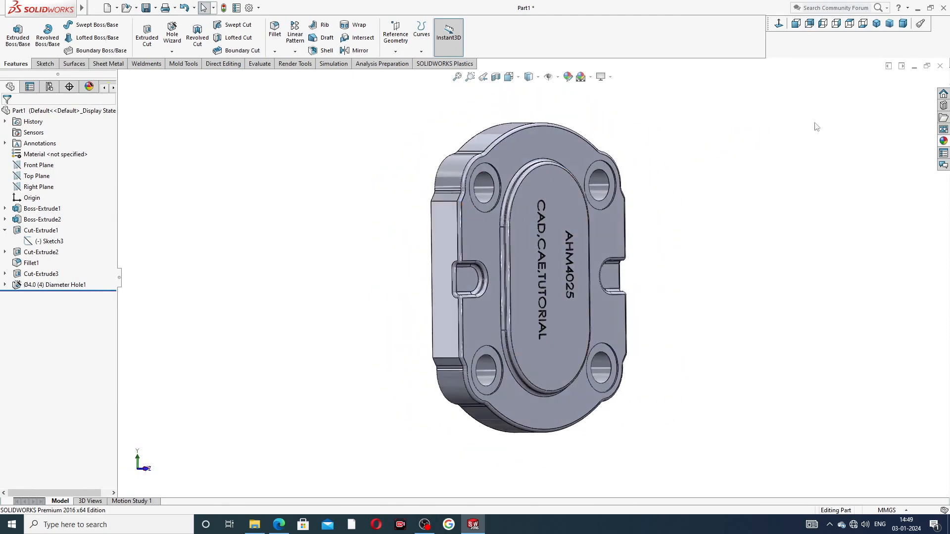
left_click(944, 141)
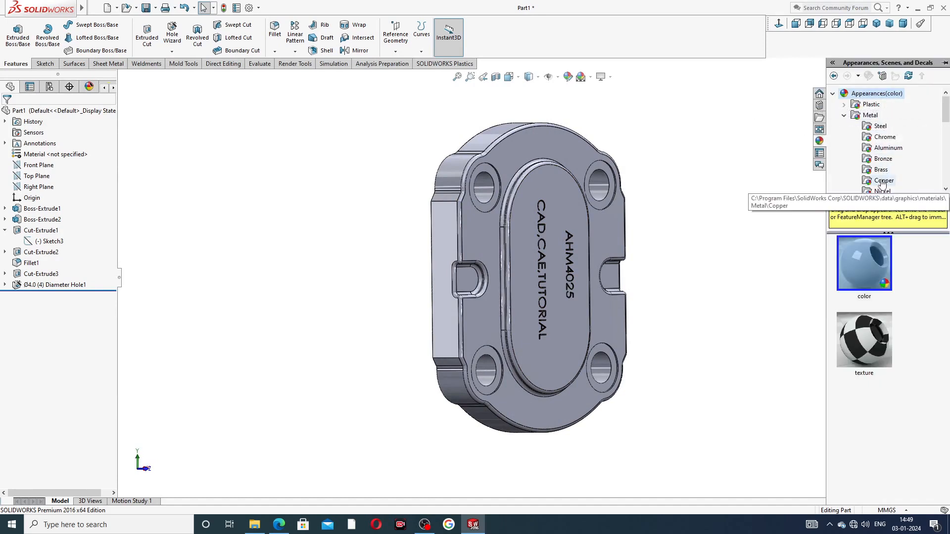
scroll(882, 183, "down", 1)
left_click(881, 137)
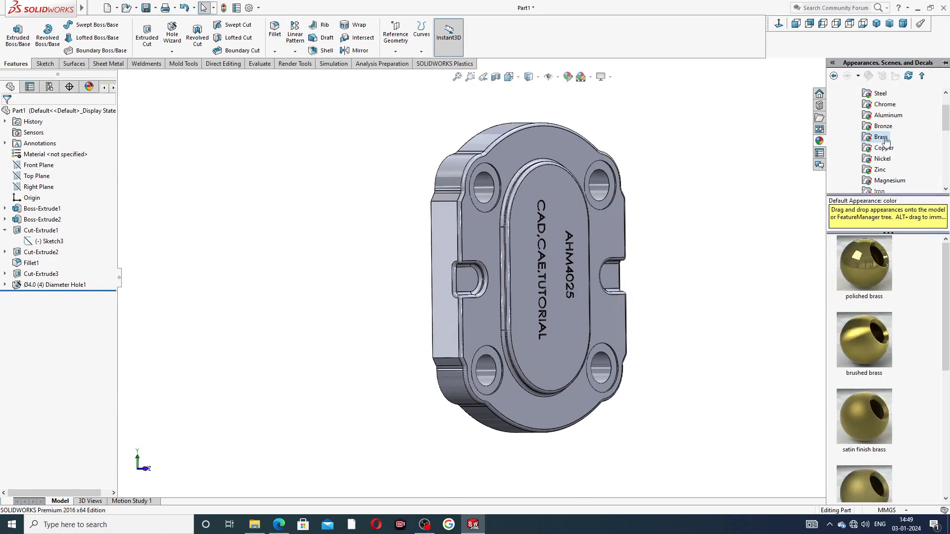
double_click(875, 252)
left_click(775, 244)
Step: Inspect the back of the brass end plate and compare the model with its PDF drawing in Edge
middle_click_drag(771, 229, 541, 331)
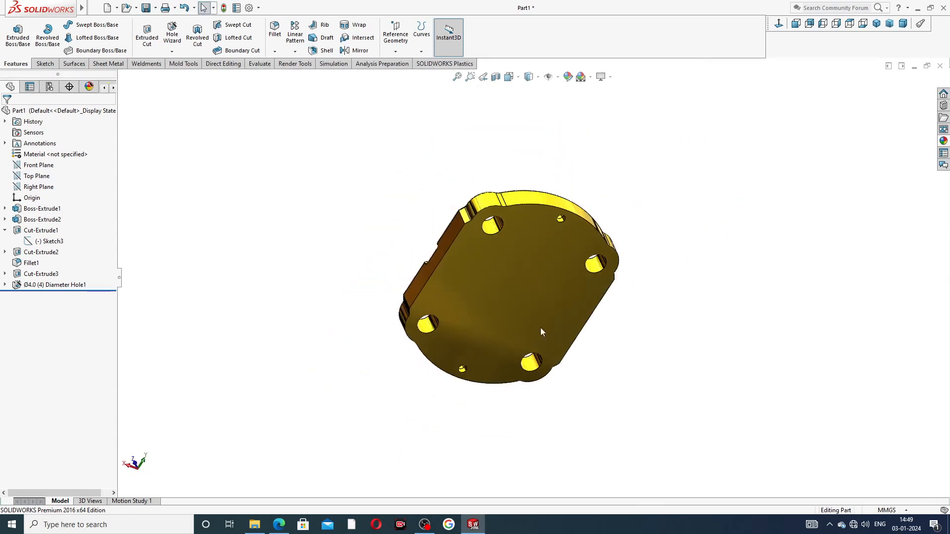
left_click(279, 524)
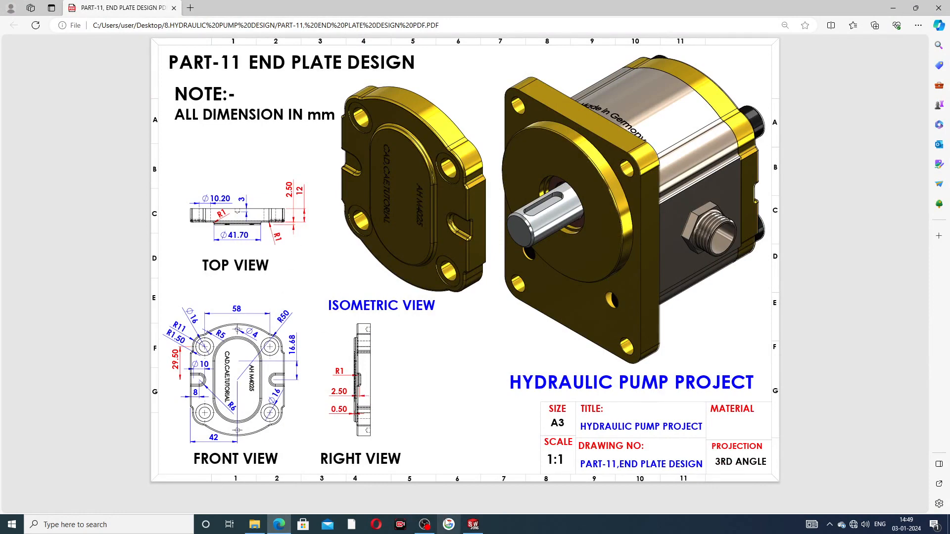
left_click(473, 524)
middle_click_drag(638, 205, 533, 244)
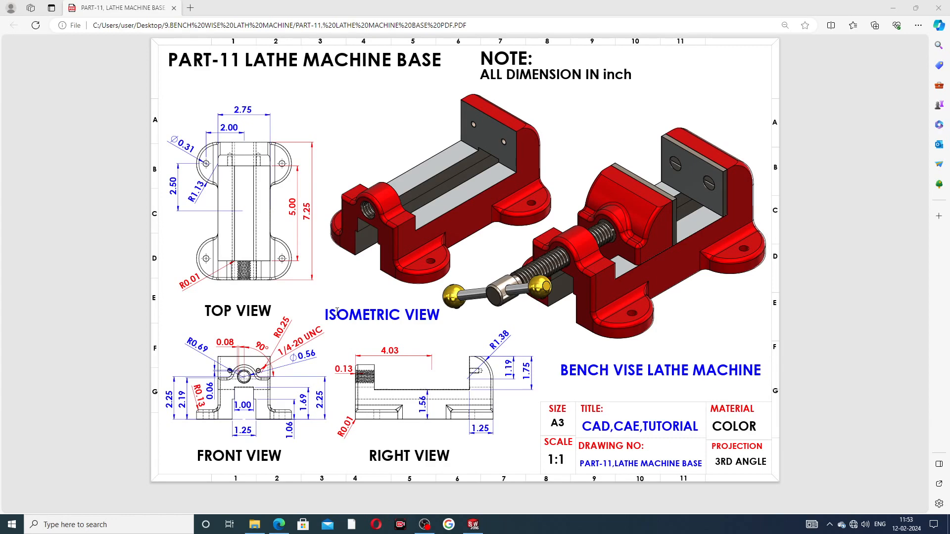
Step: Switch to SOLIDWORKS and examine the finished lathe machine base from several angles, including its threaded hole, jaw face and mounting feet
left_click(473, 524)
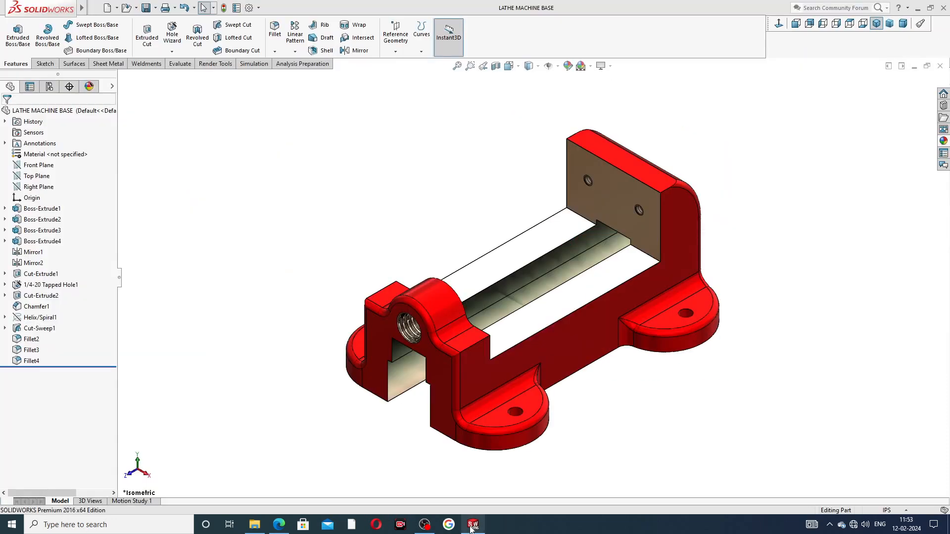
middle_click_drag(749, 244, 752, 181)
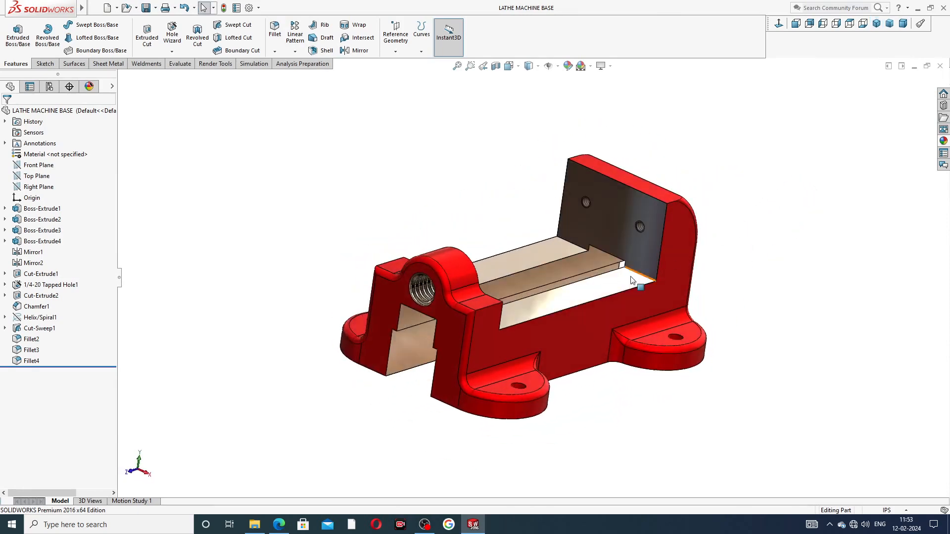
scroll(564, 322, "down", 3)
scroll(601, 288, "up", 3)
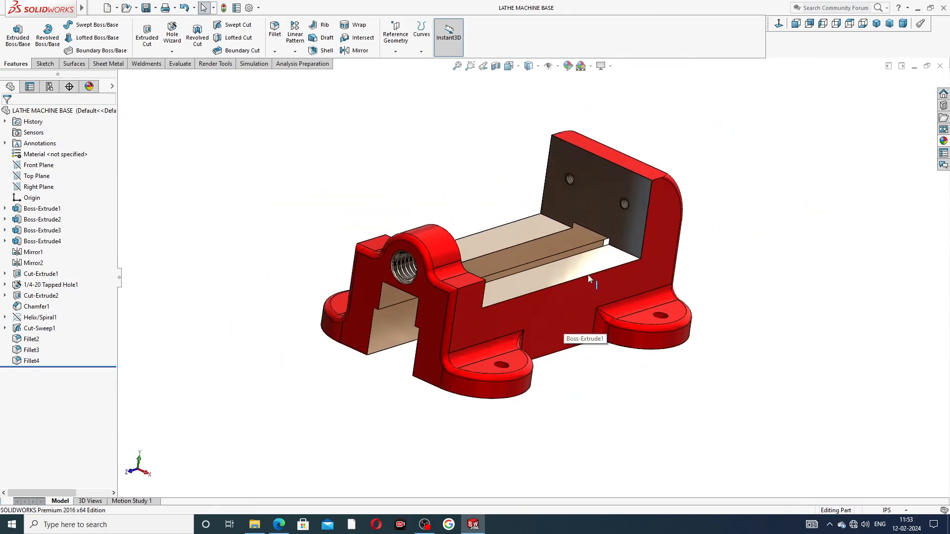
middle_click_drag(576, 264, 544, 271)
middle_click_drag(462, 268, 500, 253)
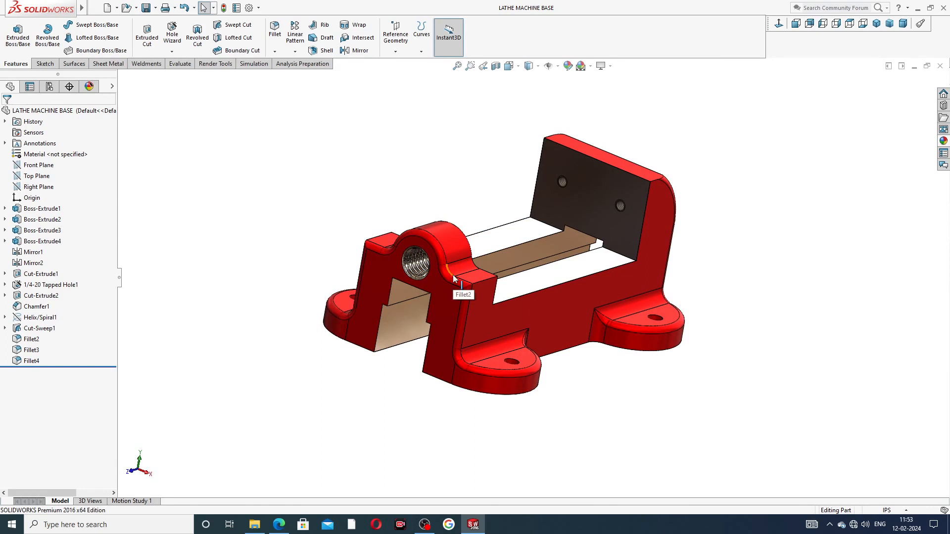
scroll(453, 278, "down", 2)
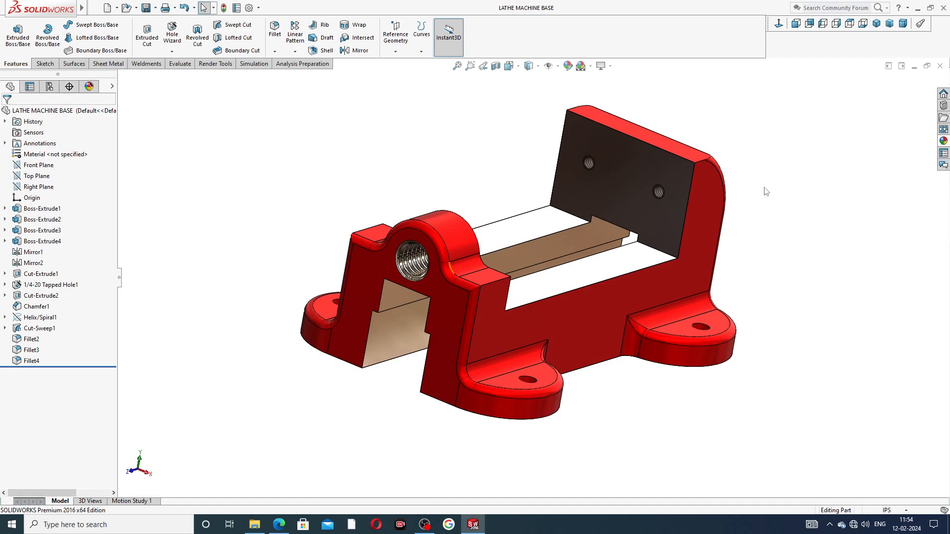
left_click(876, 24)
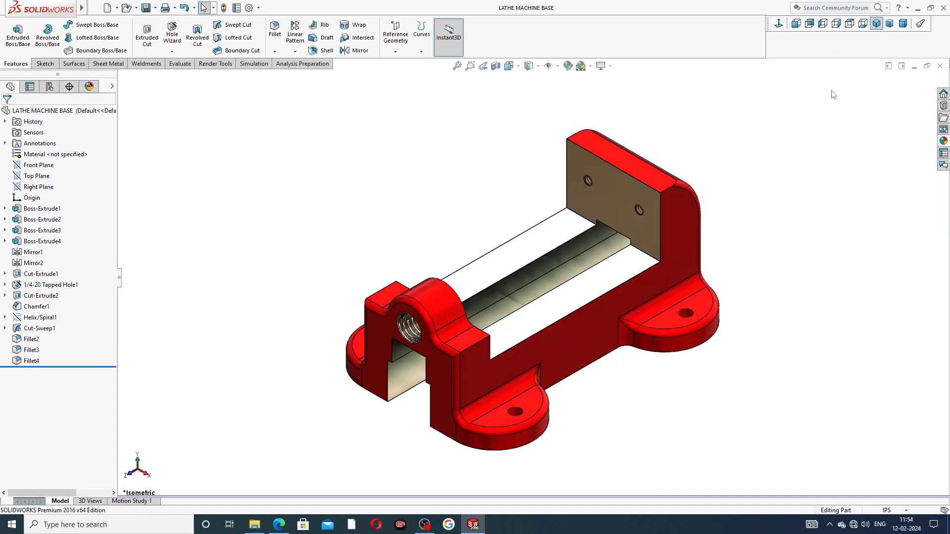
middle_click_drag(618, 297, 672, 277)
middle_click_drag(524, 304, 616, 229)
scroll(550, 335, "down", 1)
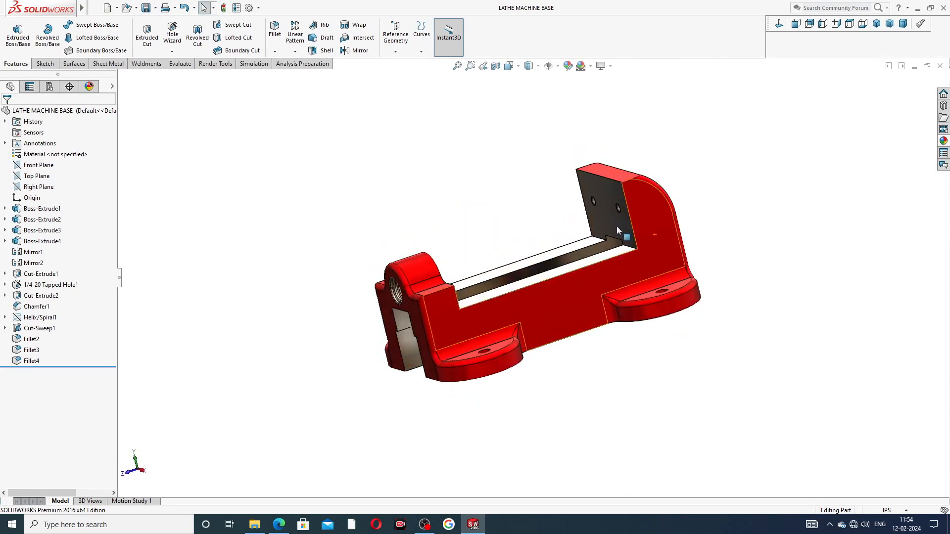
scroll(623, 221, "down", 1)
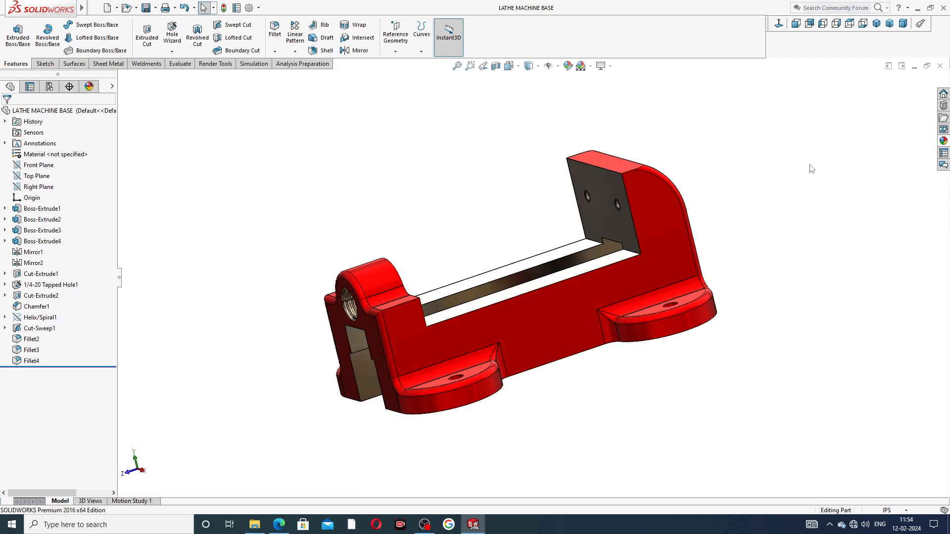
Step: Close the finished lathe machine base and create a new part with a plain white background
left_click(940, 66)
left_click(107, 7)
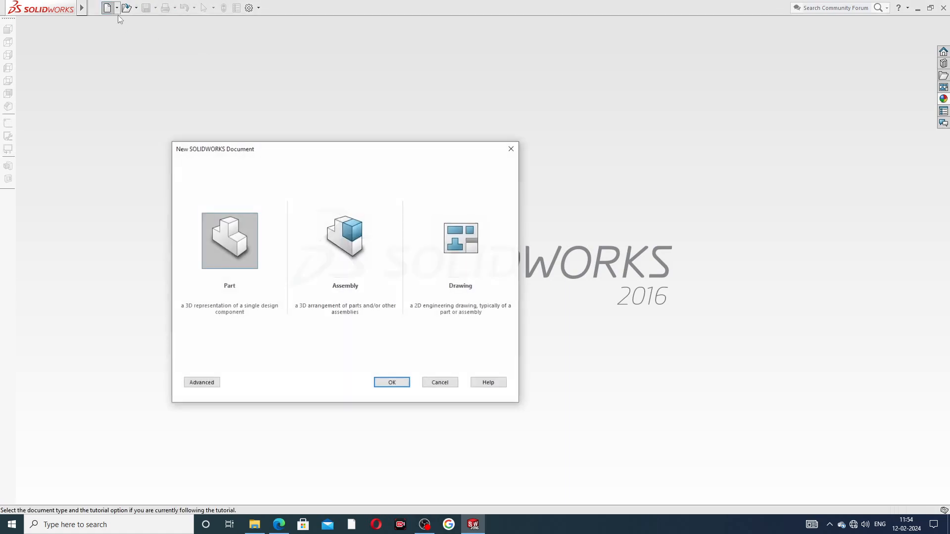
left_click(387, 383)
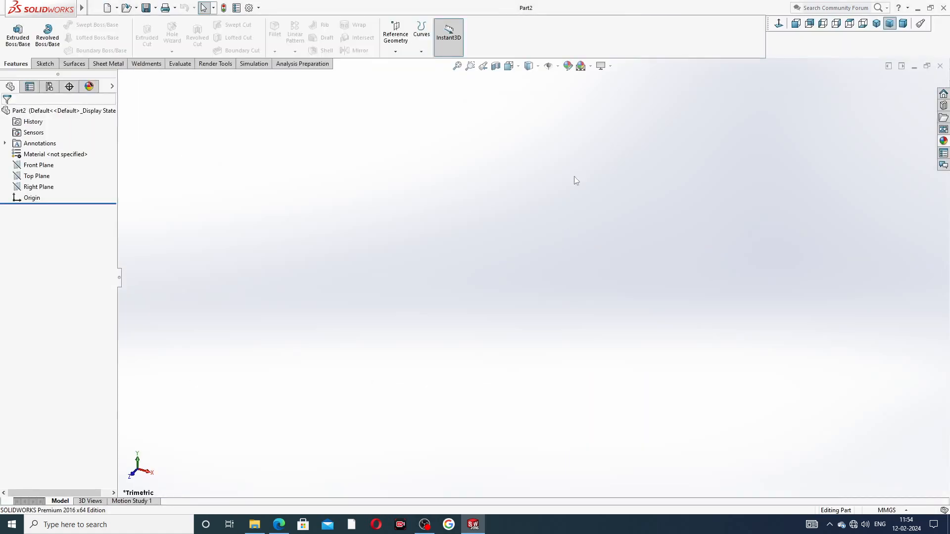
left_click(581, 66)
left_click(602, 27)
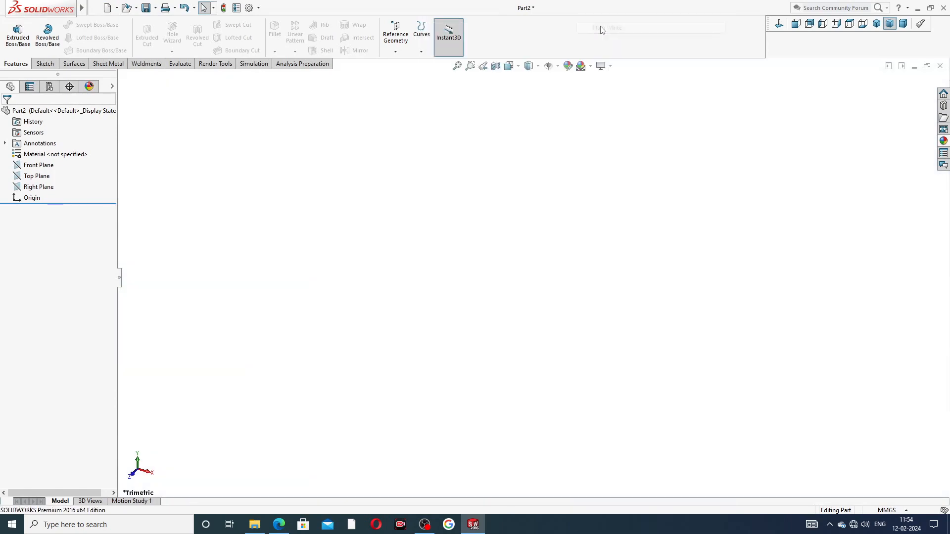
Step: Raise both image quality resolutions of the new part to the highest setting and set its units to IPS (inch, pound, second)
left_click(248, 8)
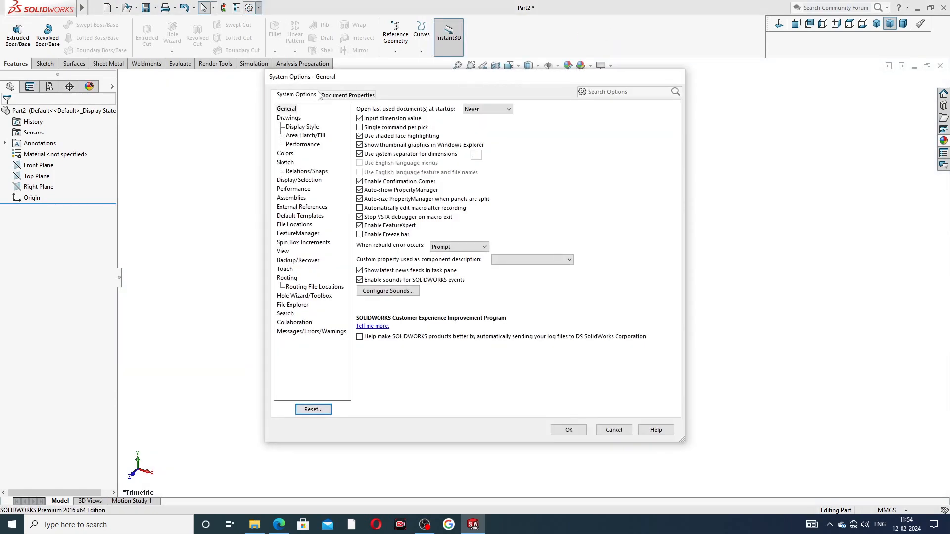
left_click(336, 98)
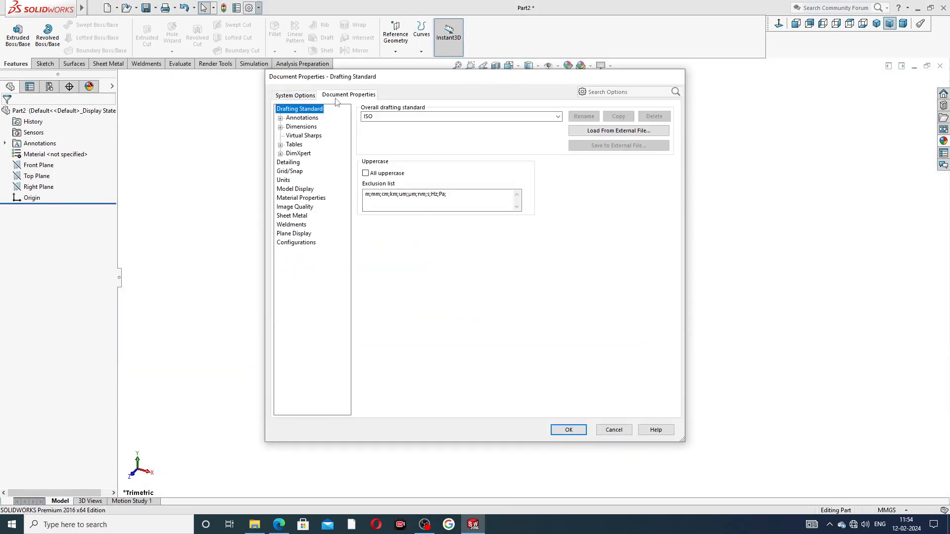
left_click(299, 207)
left_click_drag(444, 124, 546, 123)
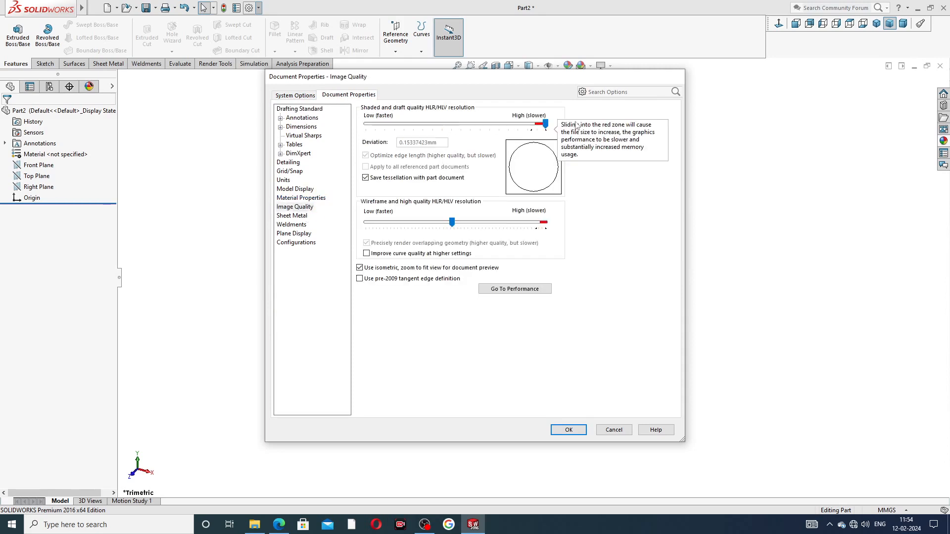
left_click_drag(452, 222, 544, 222)
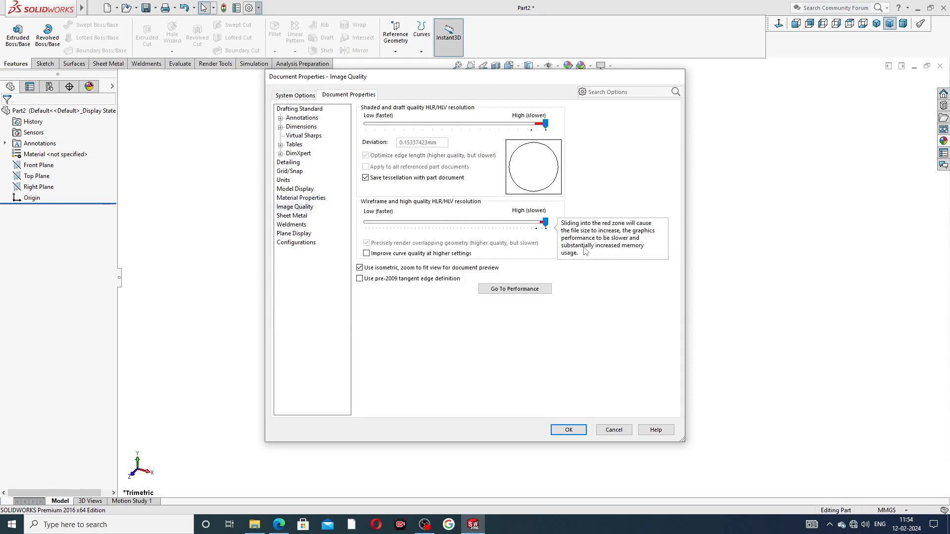
left_click(568, 429)
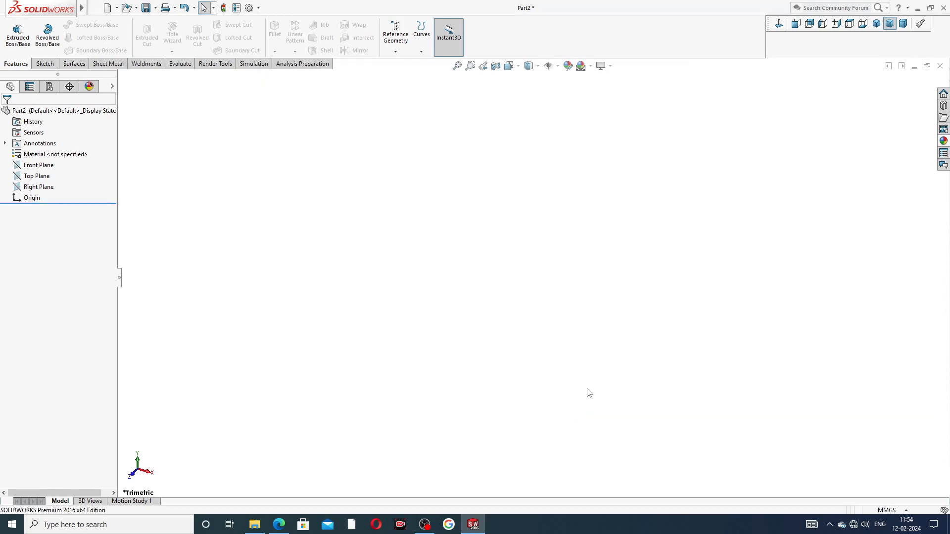
left_click(886, 511)
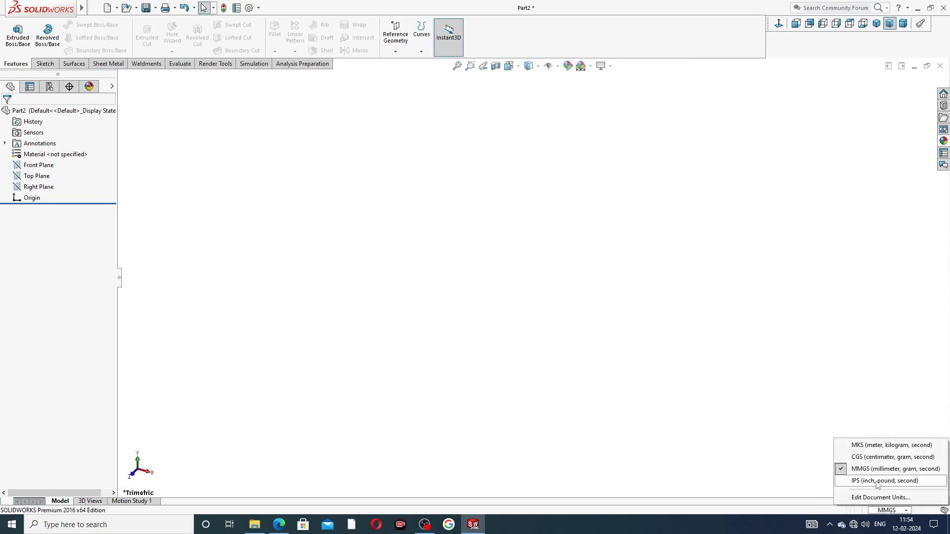
left_click(877, 483)
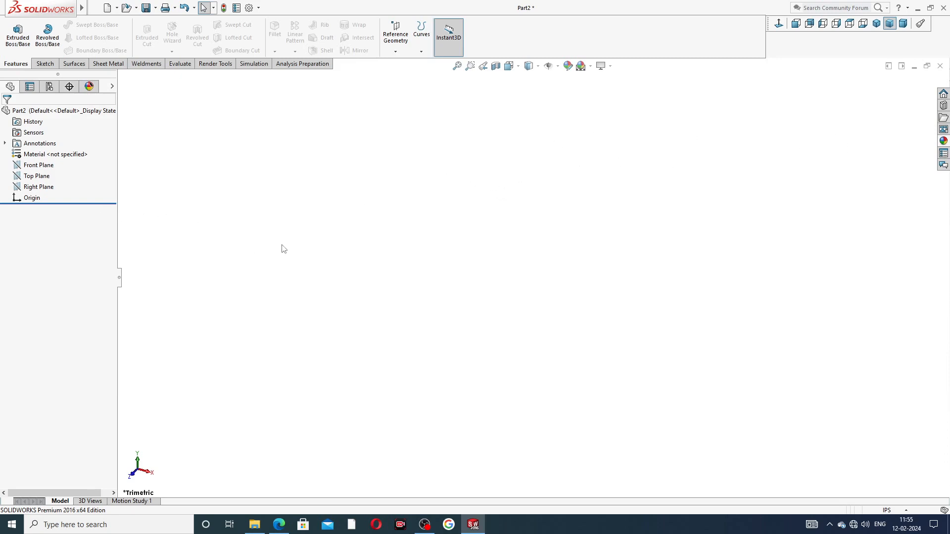
Step: Consult the lathe machine base PDF drawing in Edge for the body dimensions and return to SOLIDWORKS
left_click(279, 524)
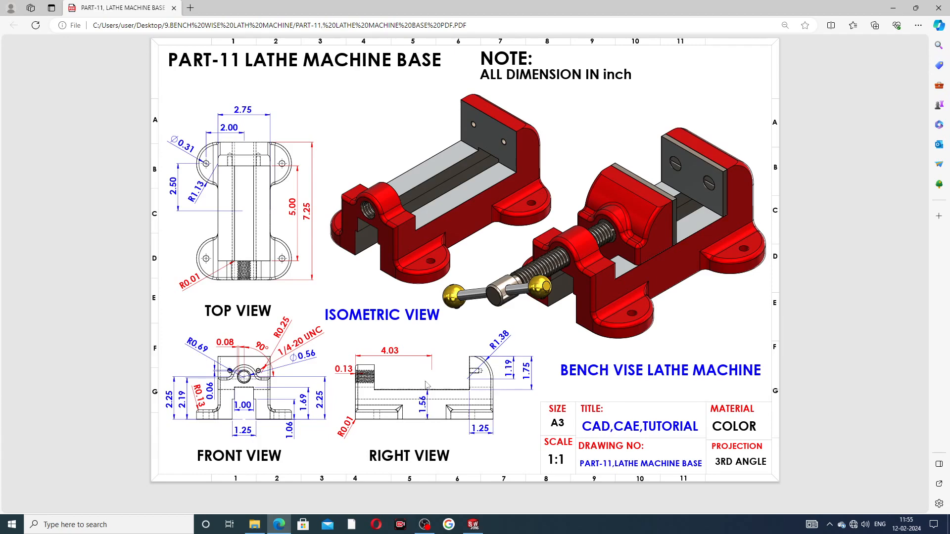
left_click(283, 523)
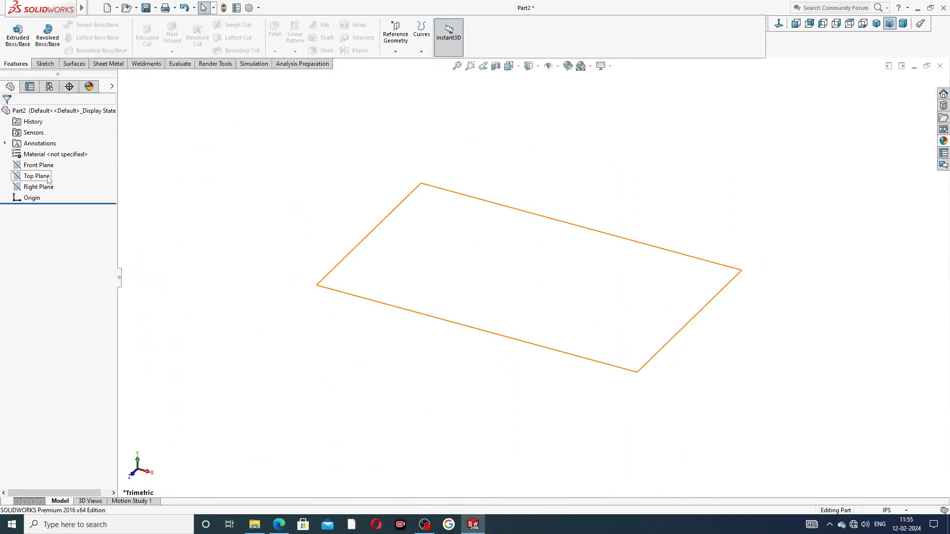
left_click(280, 526)
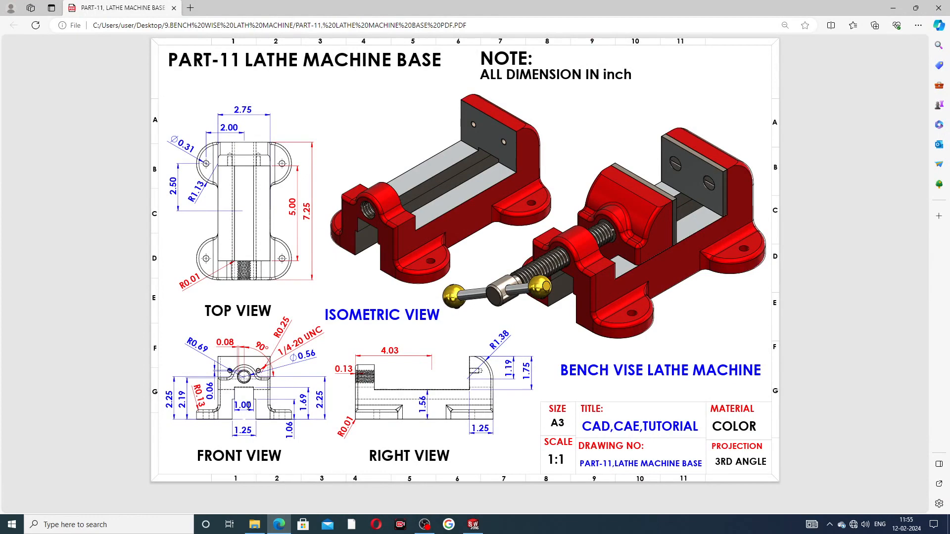
left_click(279, 524)
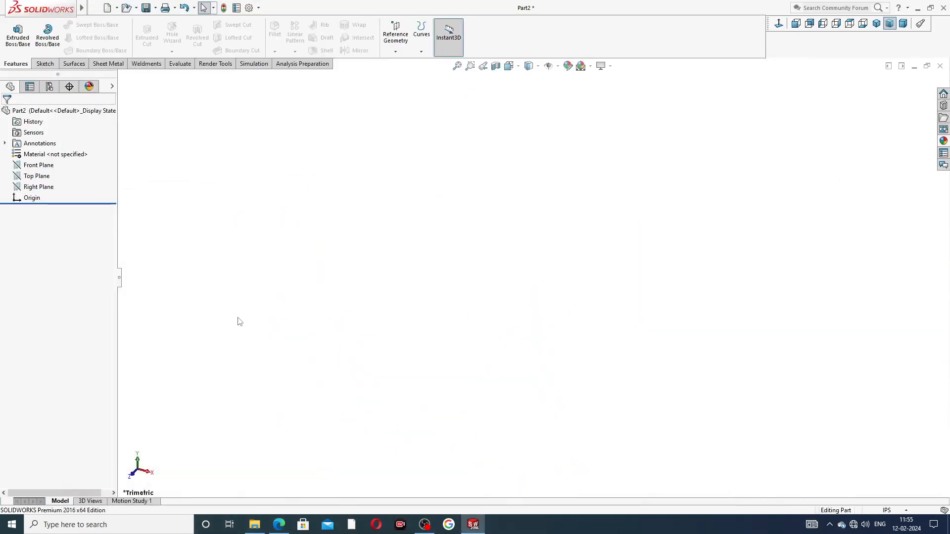
Step: Sketch a corner rectangle about 4.03 by 1.96 in on the Front Plane, with its lower edge running through the origin
left_click(47, 170)
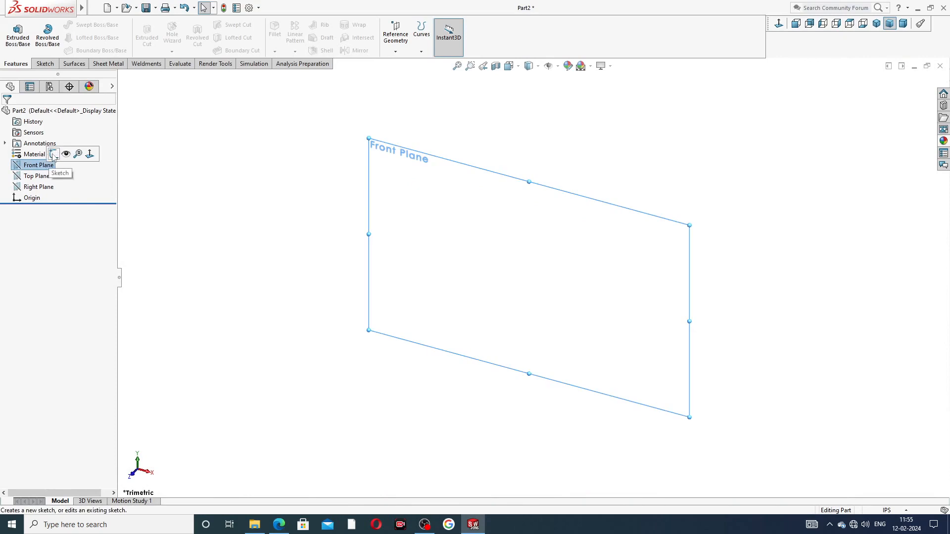
left_click(60, 153)
left_click(74, 37)
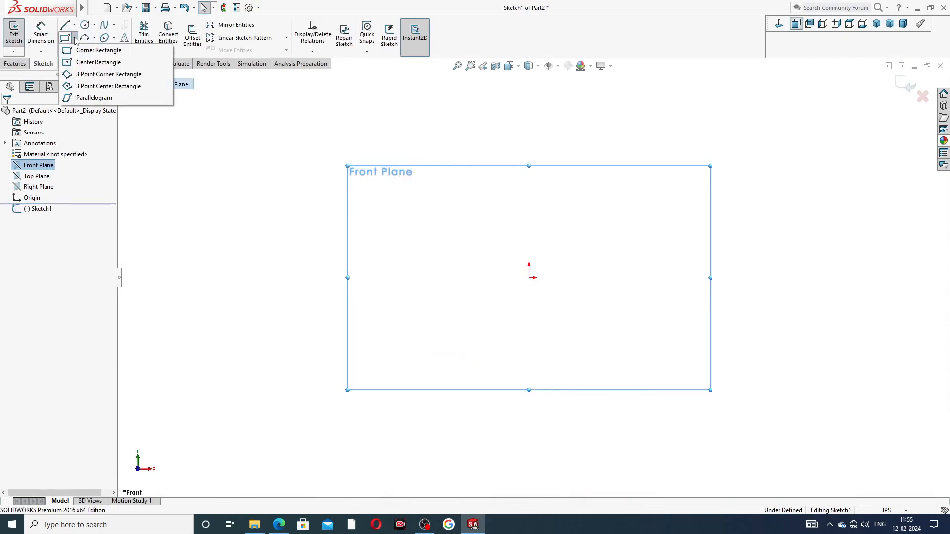
left_click(97, 50)
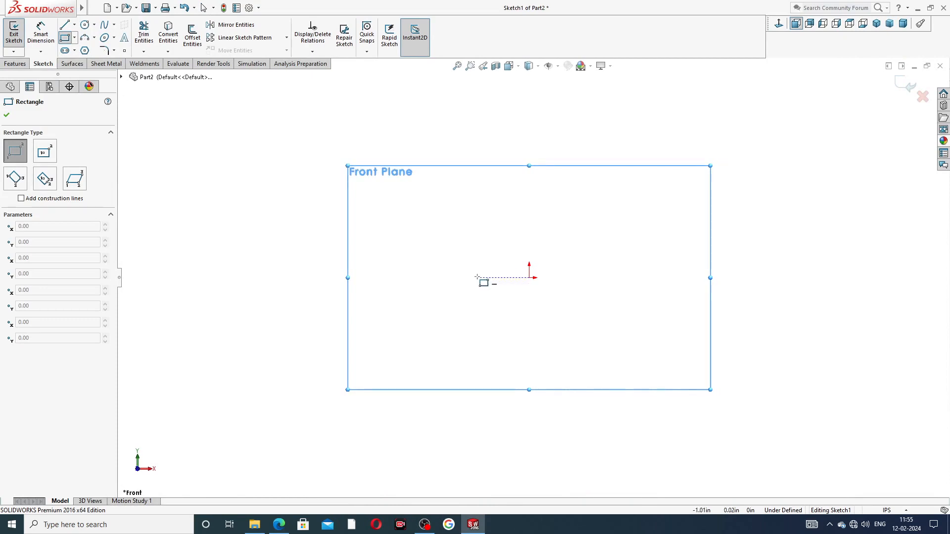
left_click(443, 278)
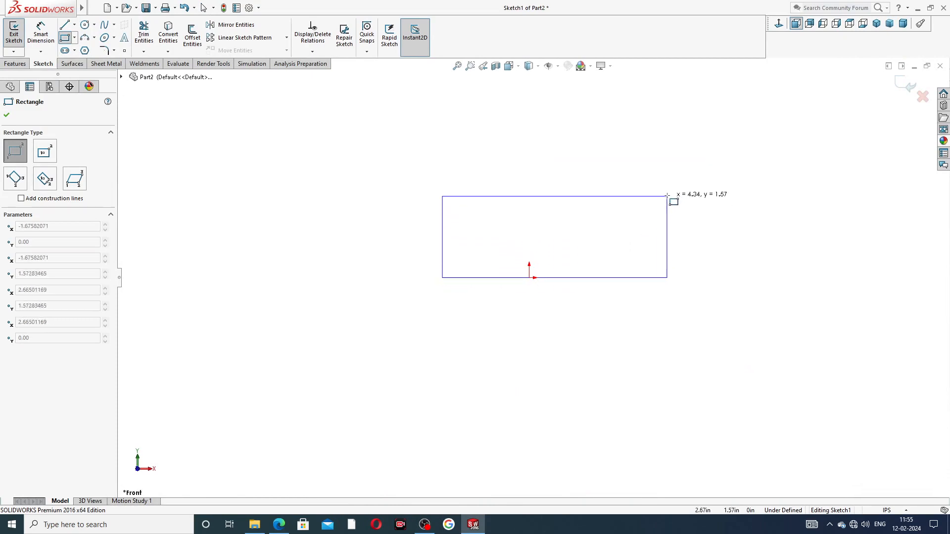
left_click(650, 177)
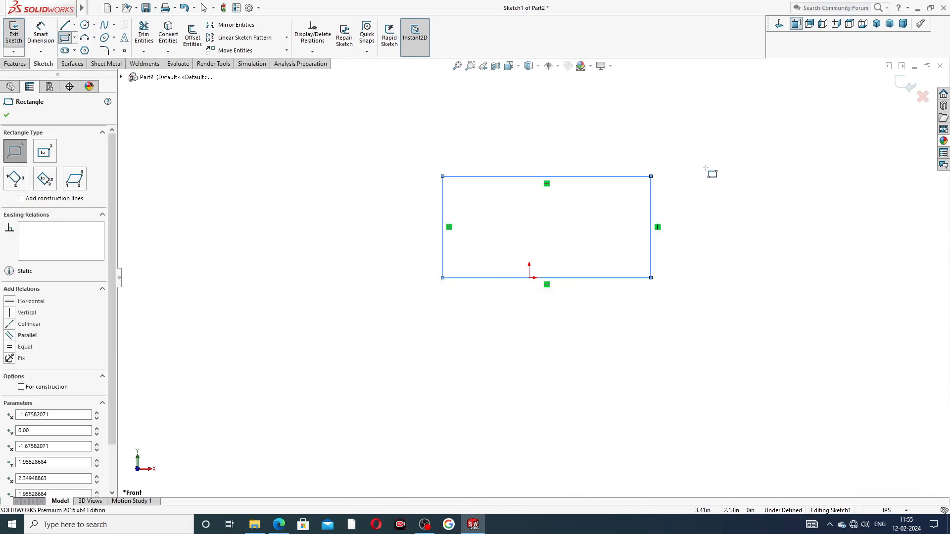
right_click(710, 170)
left_click(723, 180)
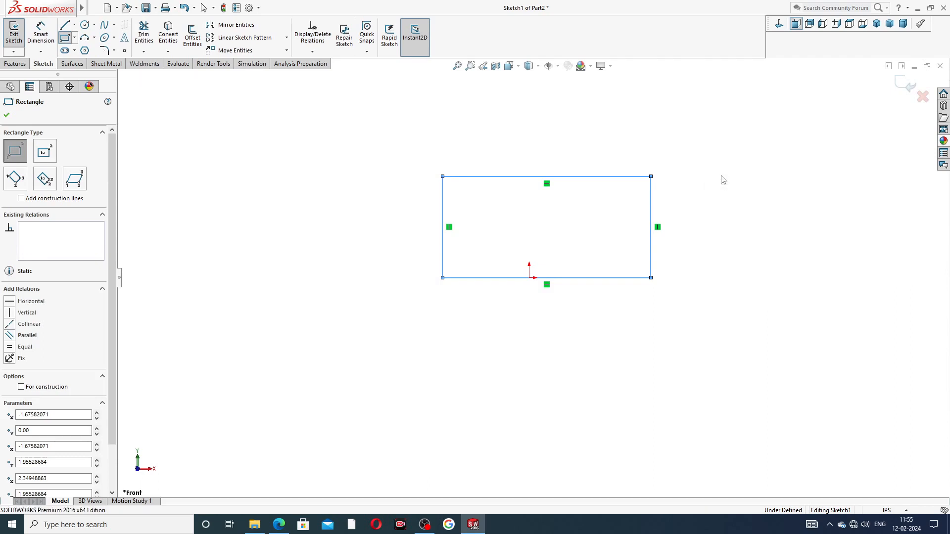
Step: Add a midpoint relation between the origin and the rectangle's lower edge
left_click(529, 278)
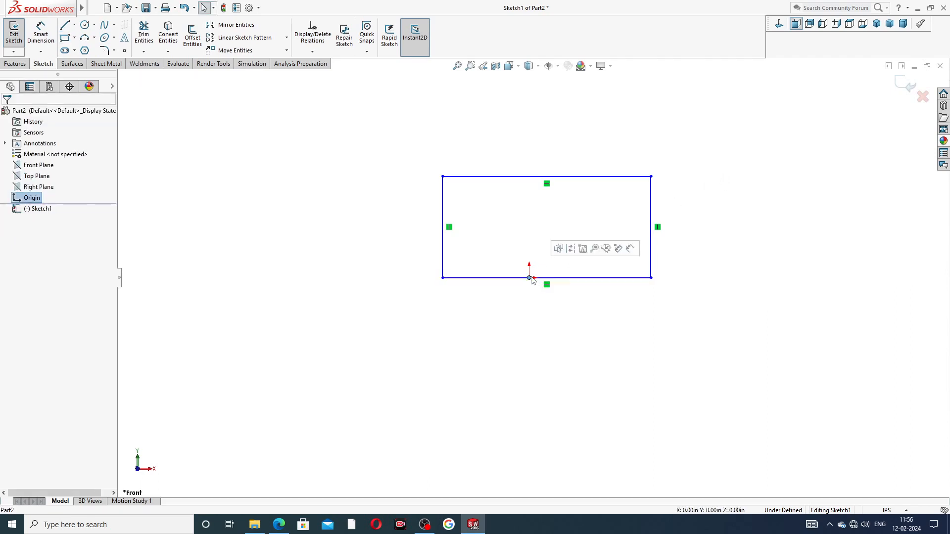
left_click(571, 278, "ctrl")
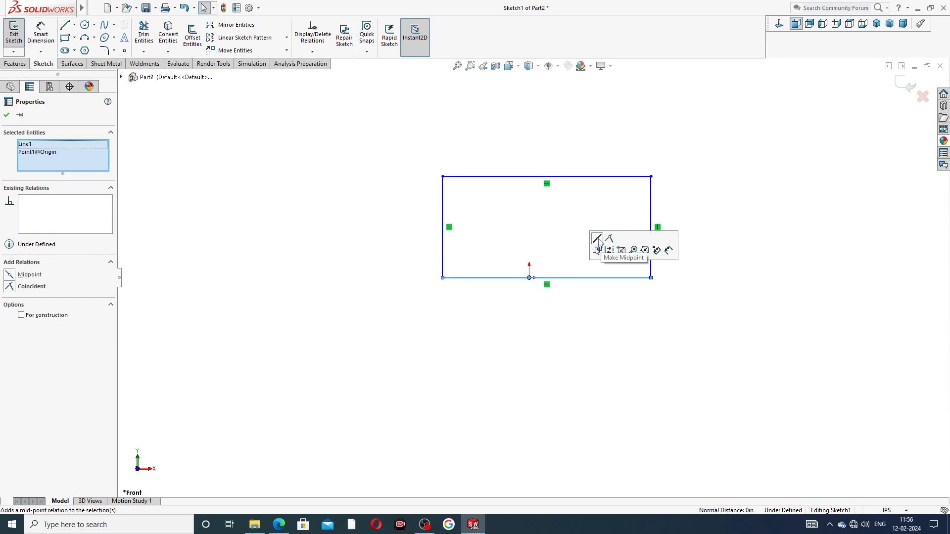
left_click(597, 247)
left_click(683, 218)
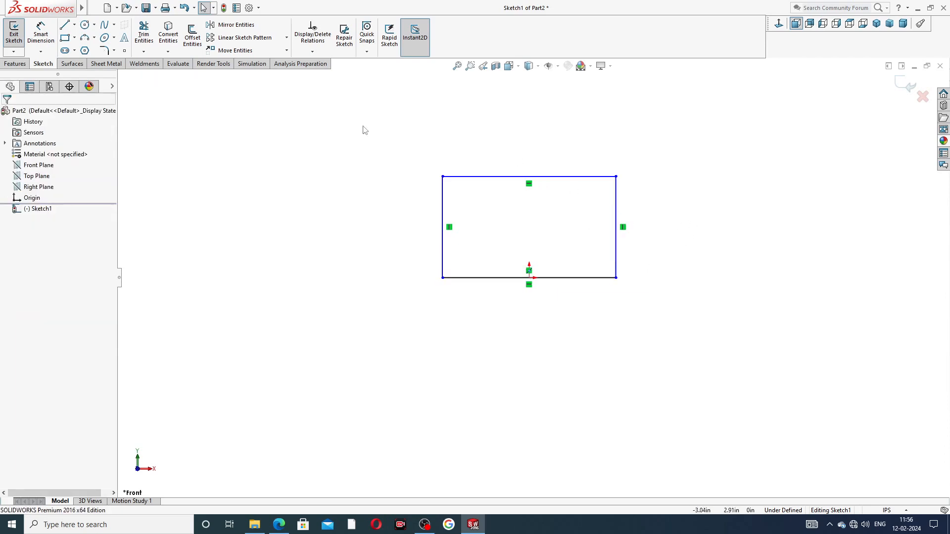
Step: Dimension the rectangle's upper edge to a width of 2.75 in
left_click(40, 34)
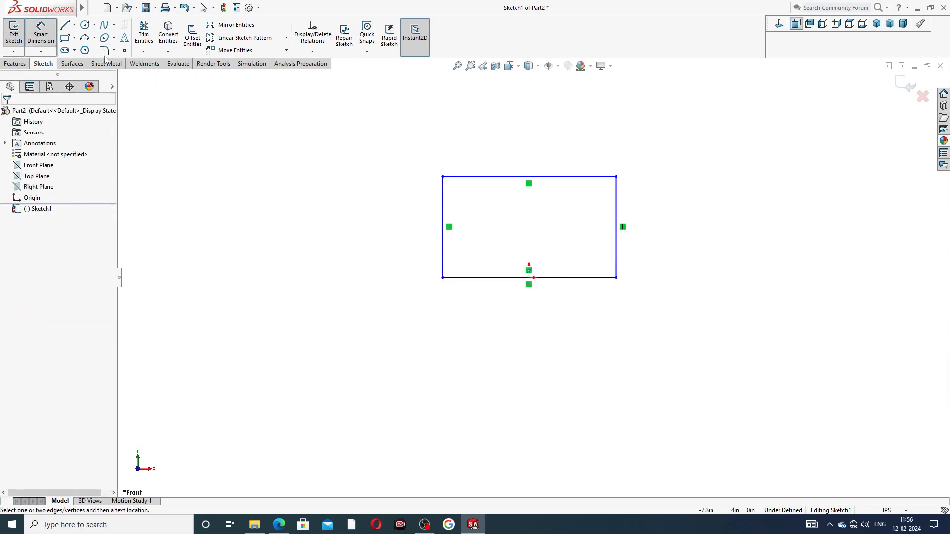
left_click(496, 178)
left_click(505, 152)
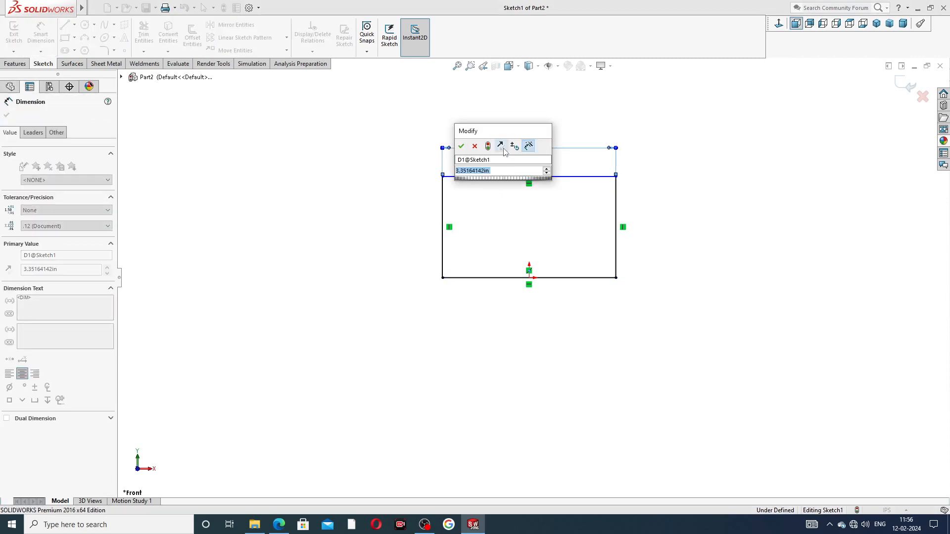
type("2.7")
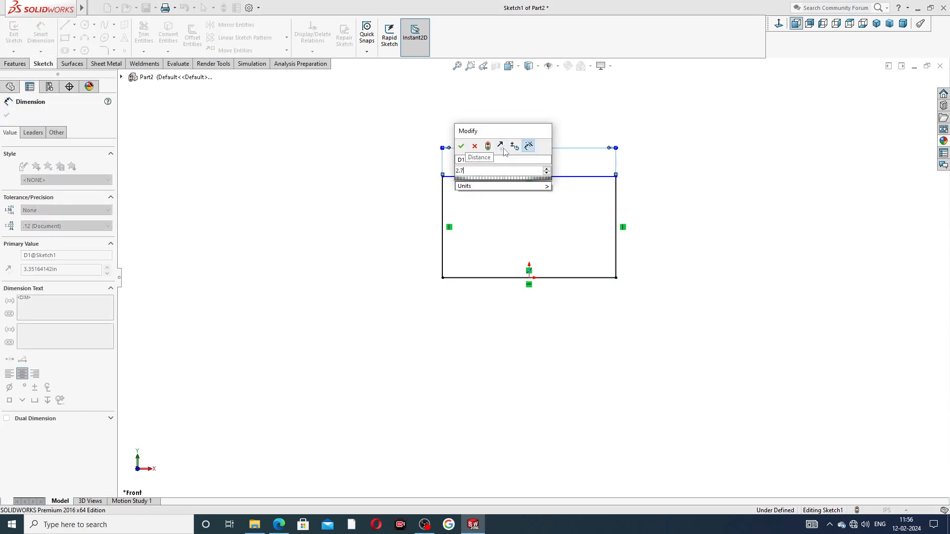
type("5")
key("Return")
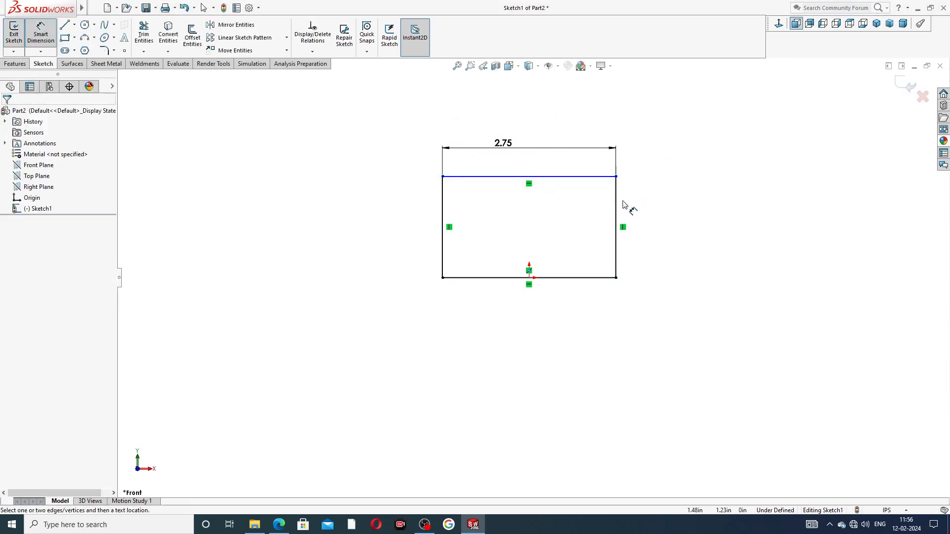
Step: Dimension the rectangle's vertical side to a height of 1.56 in
left_click(616, 197)
left_click(648, 232)
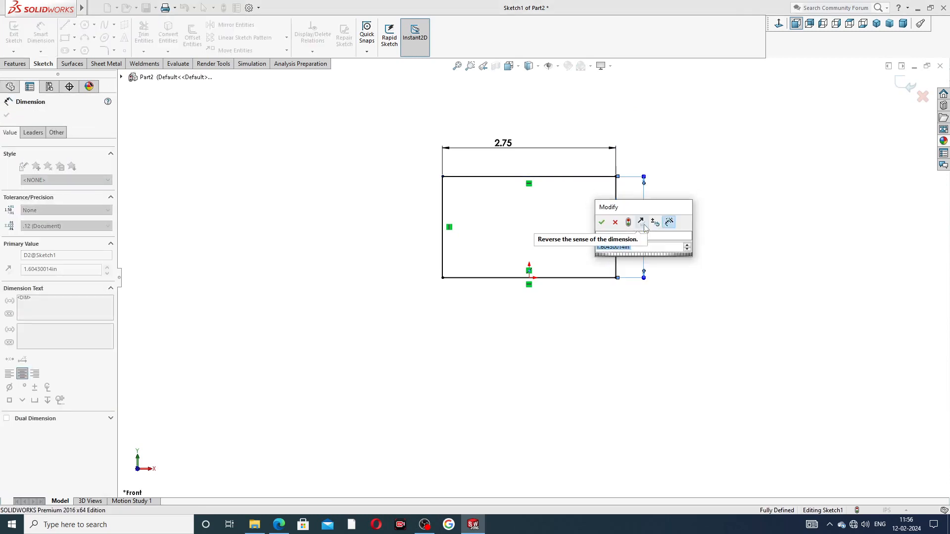
type("10")
key("Return")
left_click(700, 217)
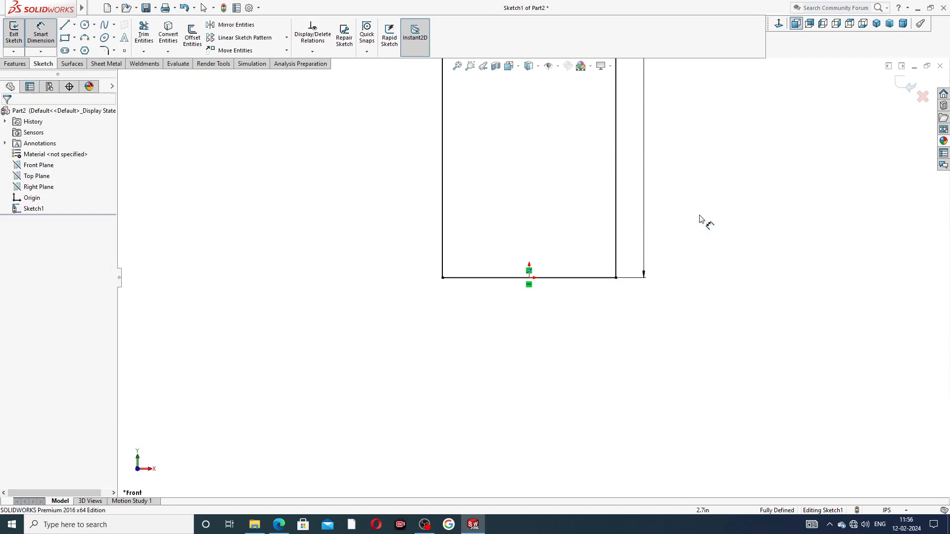
scroll(684, 152, "up", 12)
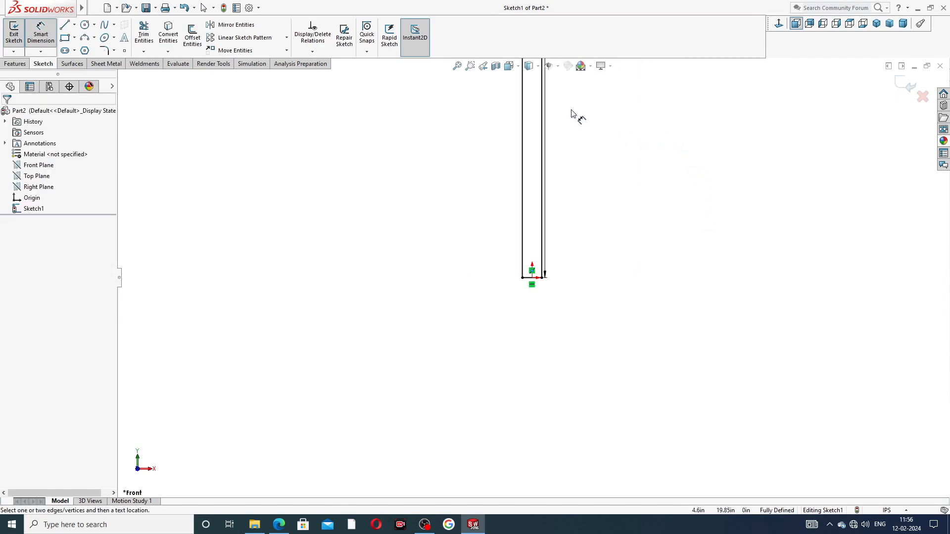
scroll(569, 103, "up", 7)
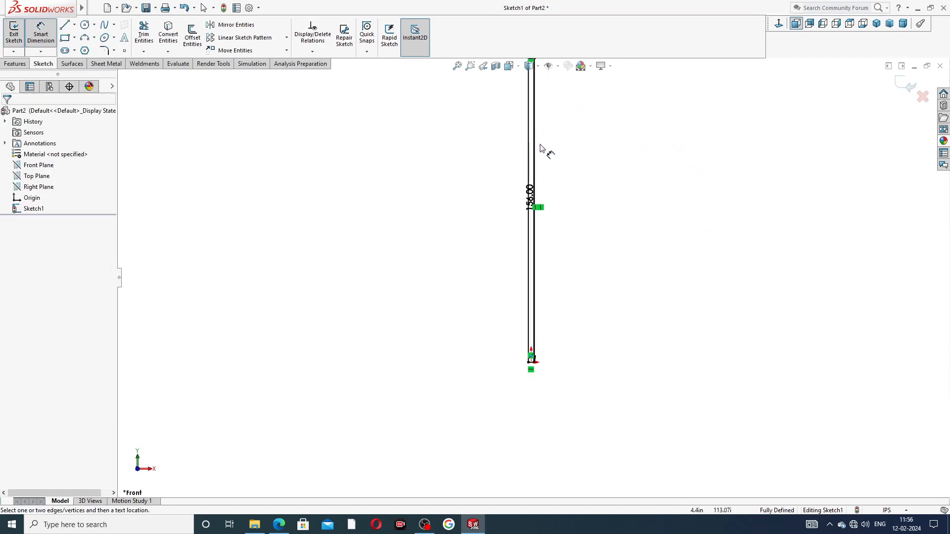
left_click_drag(529, 197, 562, 203)
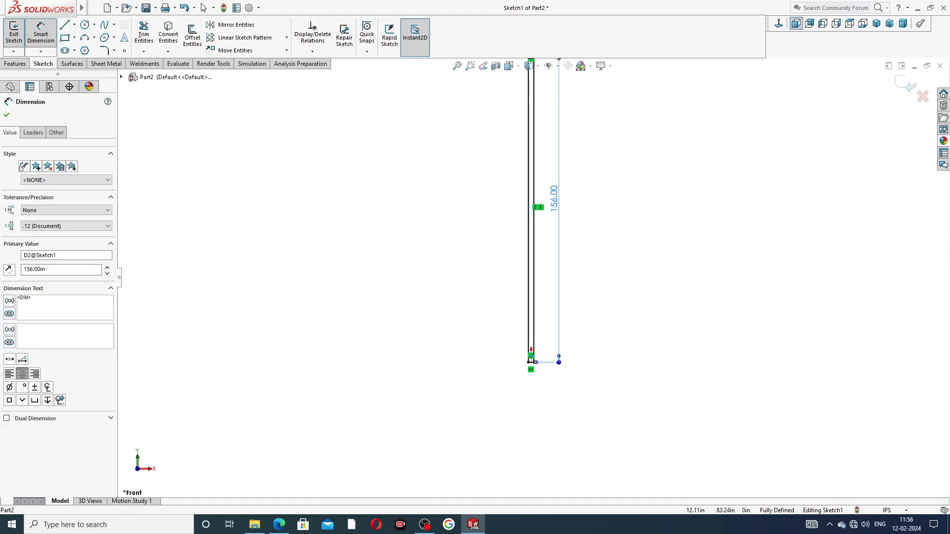
double_click(562, 203)
type("1")
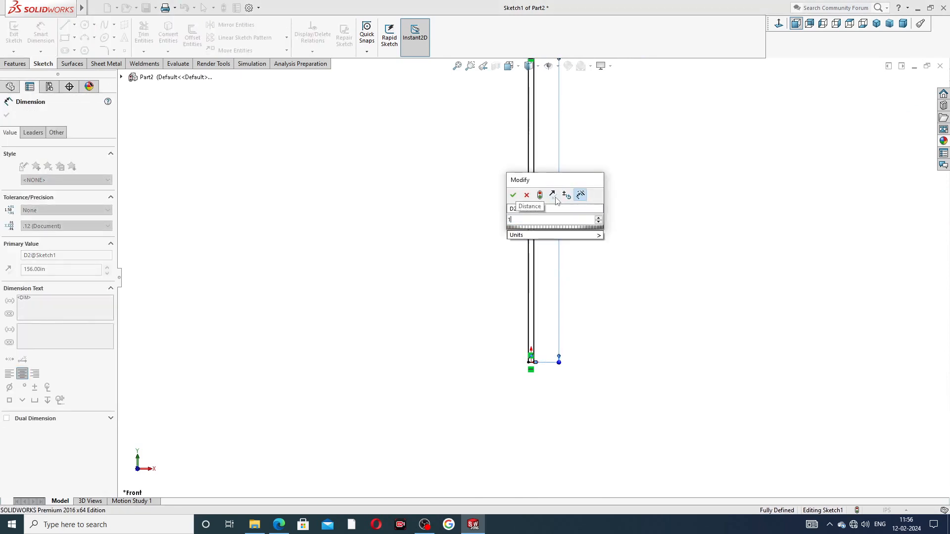
type(".56")
key("Return")
left_click(618, 244)
Step: Move the width and height dimensions close to the rectangle and end the dimensioning
scroll(543, 357, "down", 12)
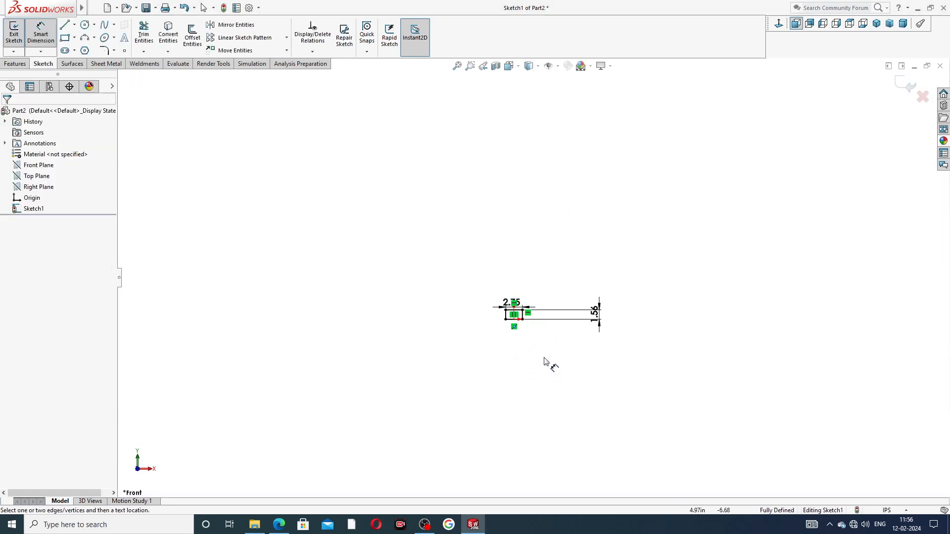
scroll(757, 318, "up", 3)
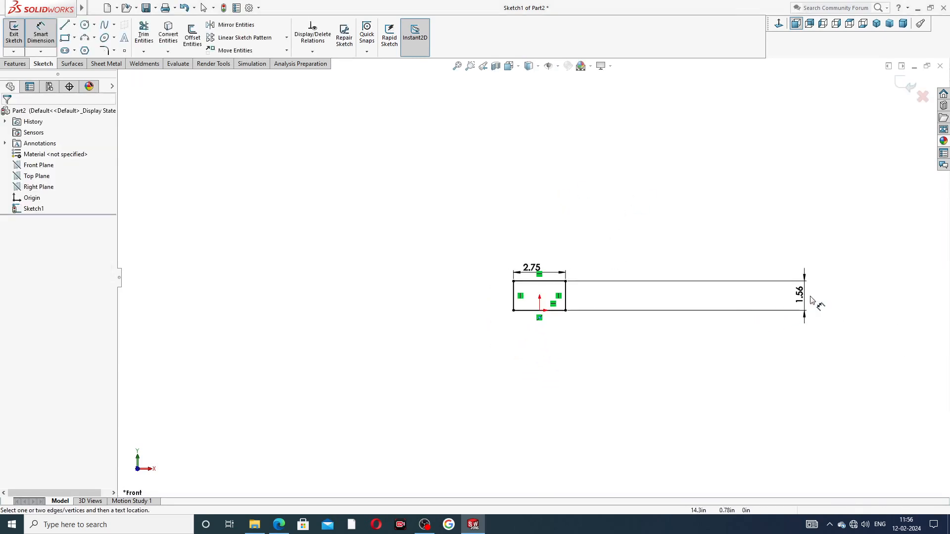
mouse_move(802, 298)
left_mouse_down()
mouse_move(573, 299)
mouse_move(587, 300)
left_mouse_up()
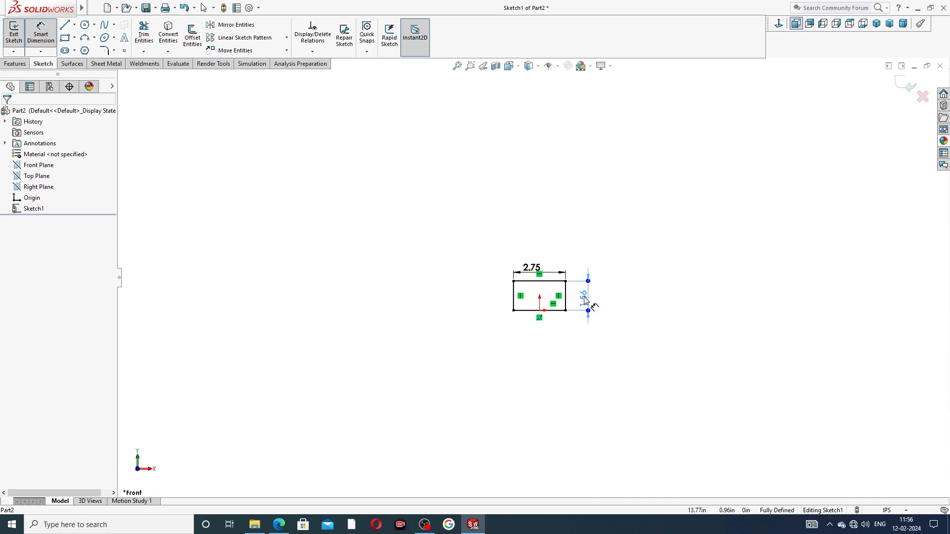
left_click(543, 224)
scroll(548, 321, "down", 3)
scroll(555, 304, "down", 3)
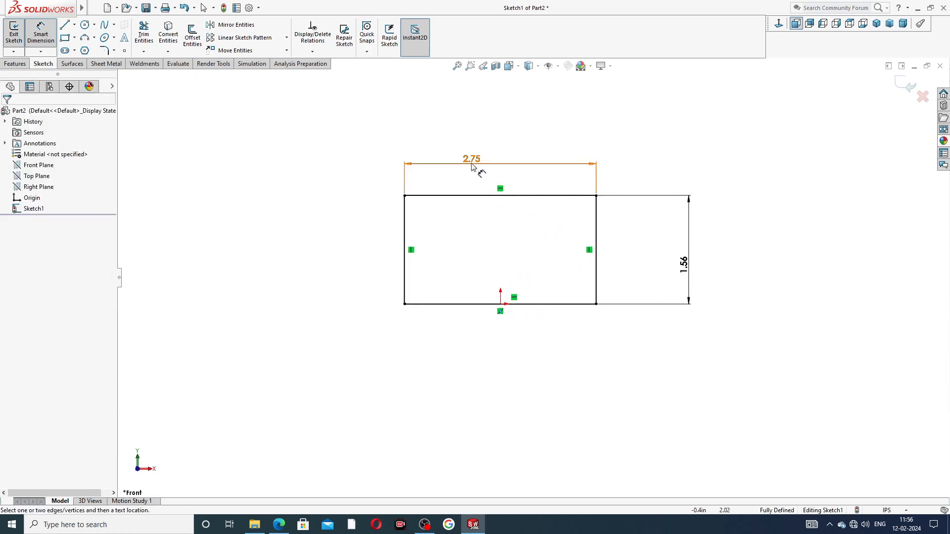
left_click_drag(479, 170, 504, 172)
left_click_drag(684, 263, 628, 245)
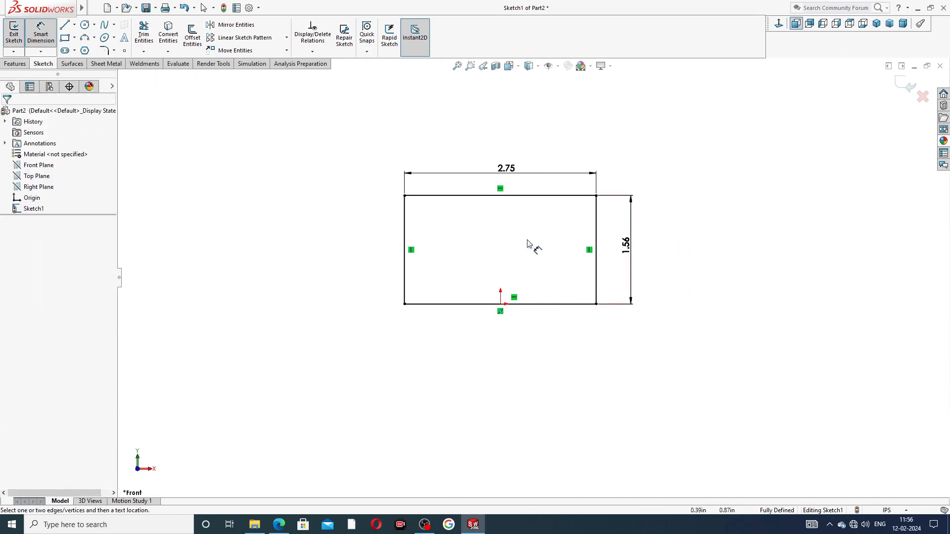
scroll(526, 237, "down", 2)
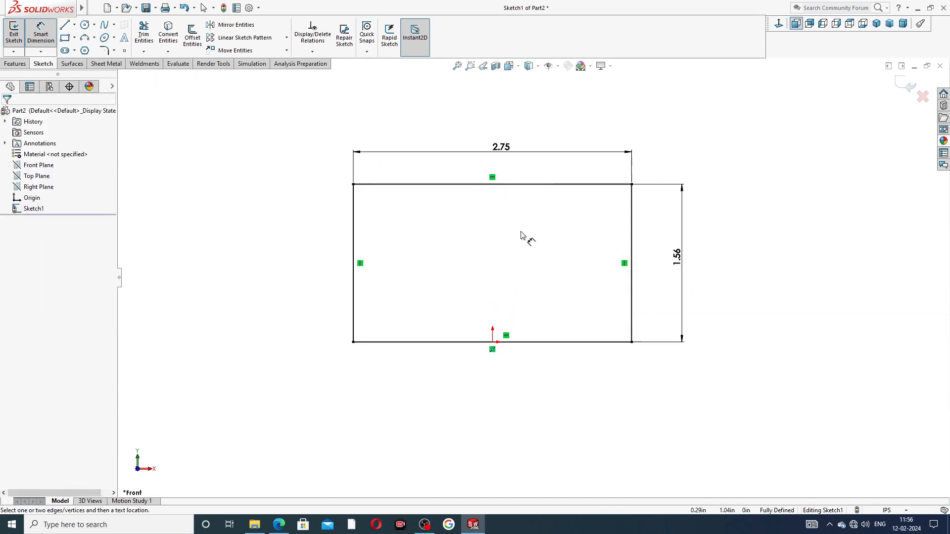
right_click(693, 135)
left_click(717, 148)
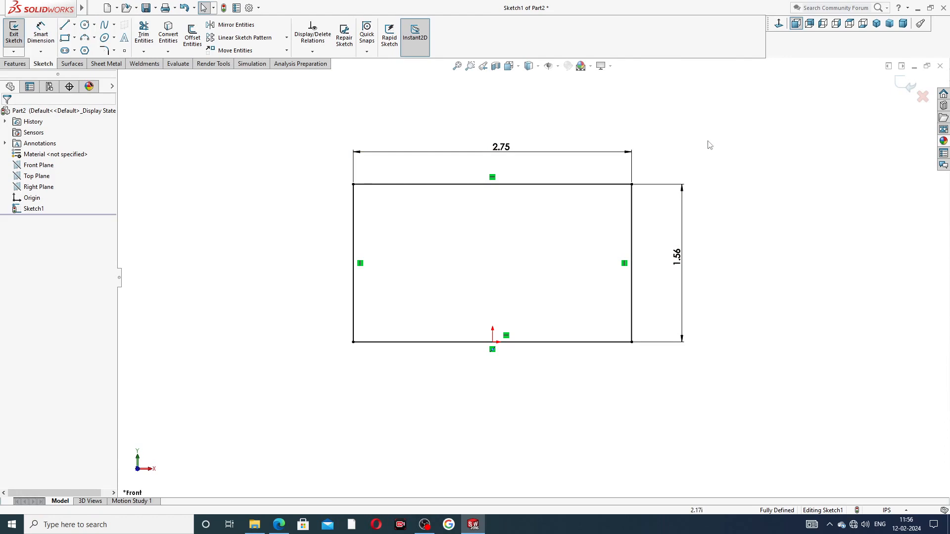
Step: Extrude the rectangle as a boss with the Mid Plane end condition and a depth of 7.25 in
left_click(14, 64)
left_click(16, 38)
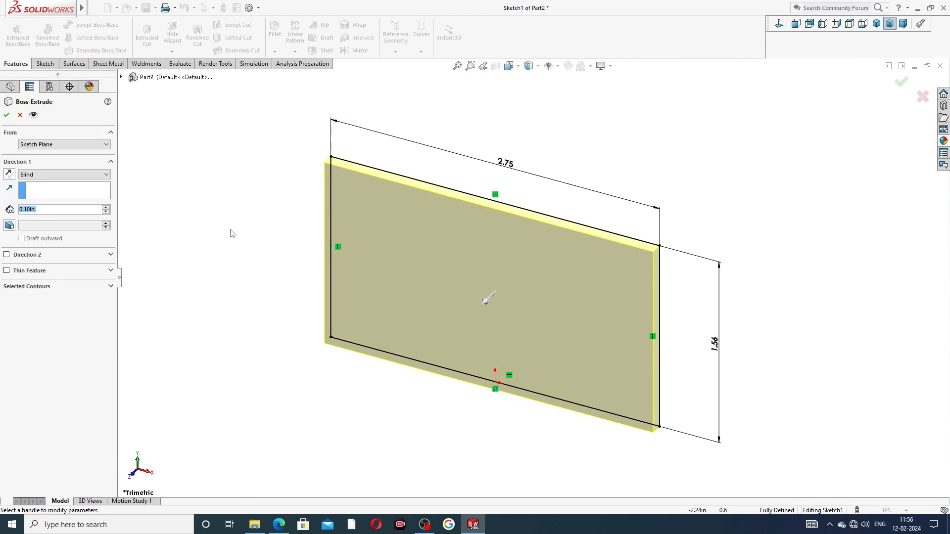
left_click(66, 174)
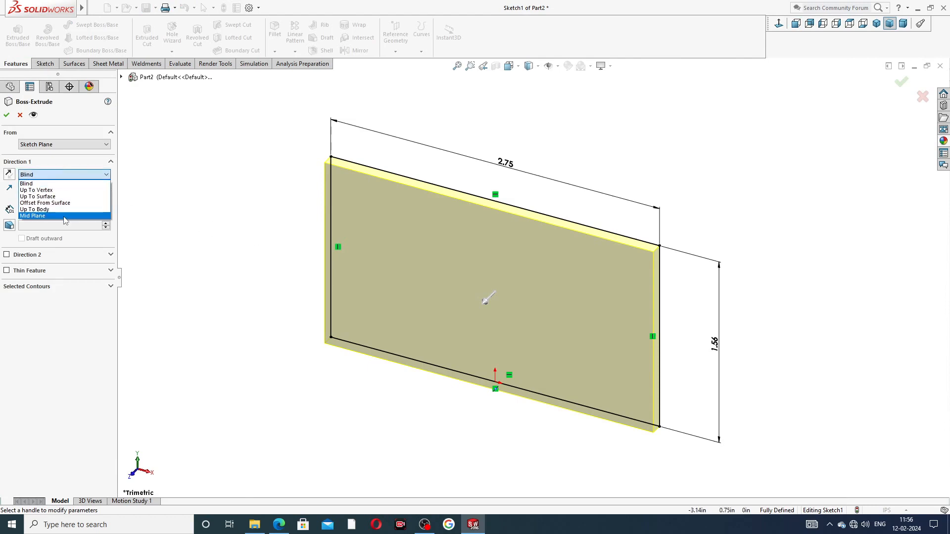
left_click(64, 216)
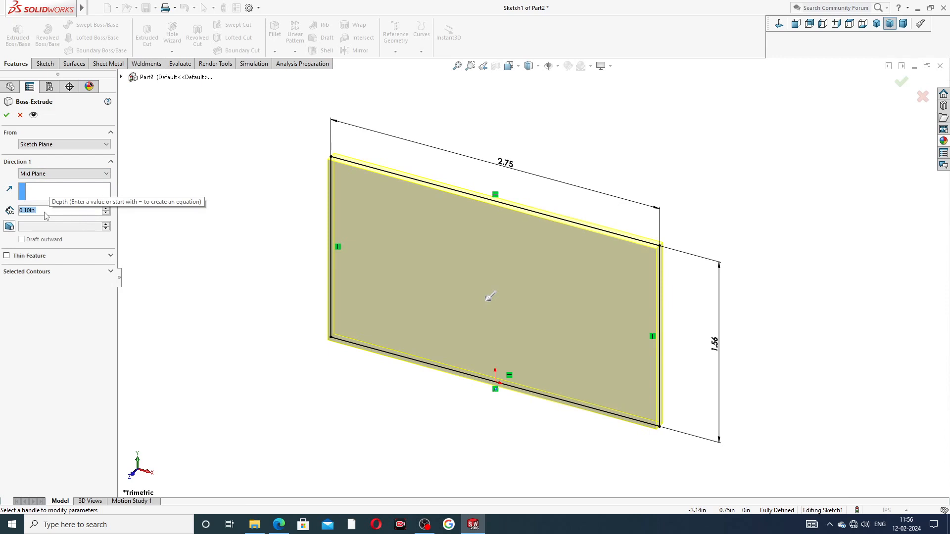
type("7.25")
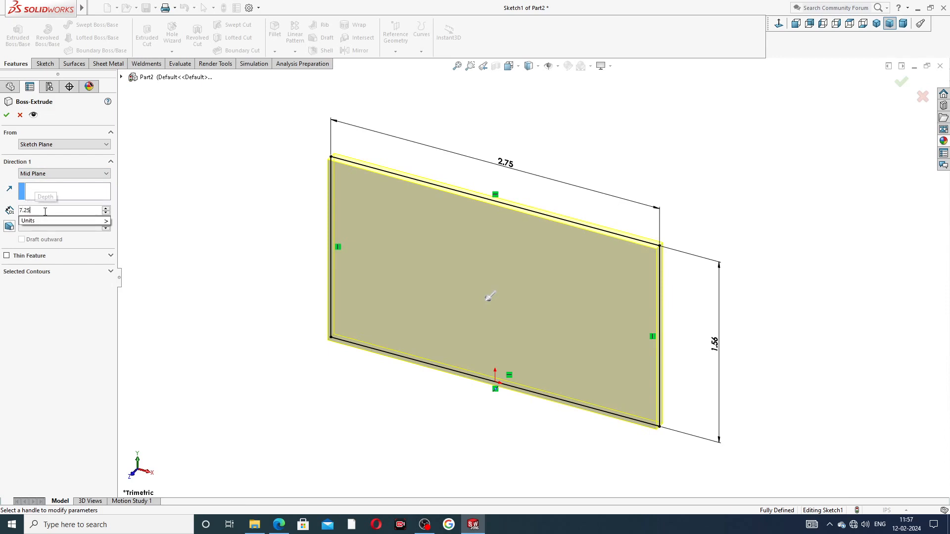
key("Return")
scroll(536, 208, "up", 3)
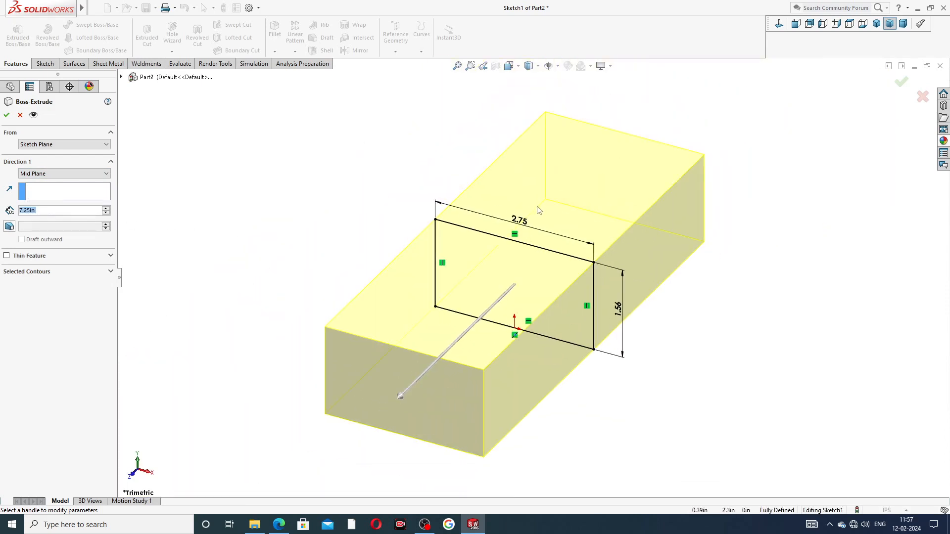
middle_click_drag(538, 211, 509, 207)
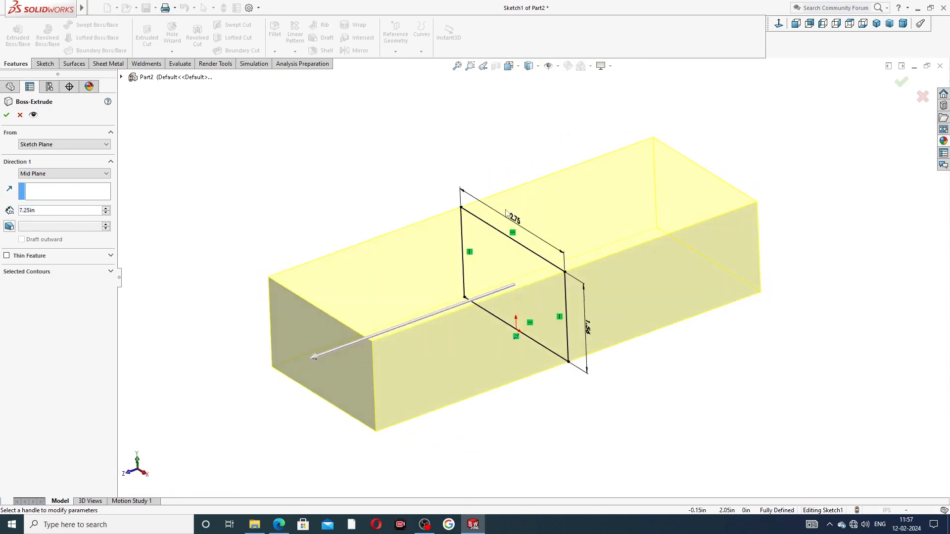
left_click(279, 524)
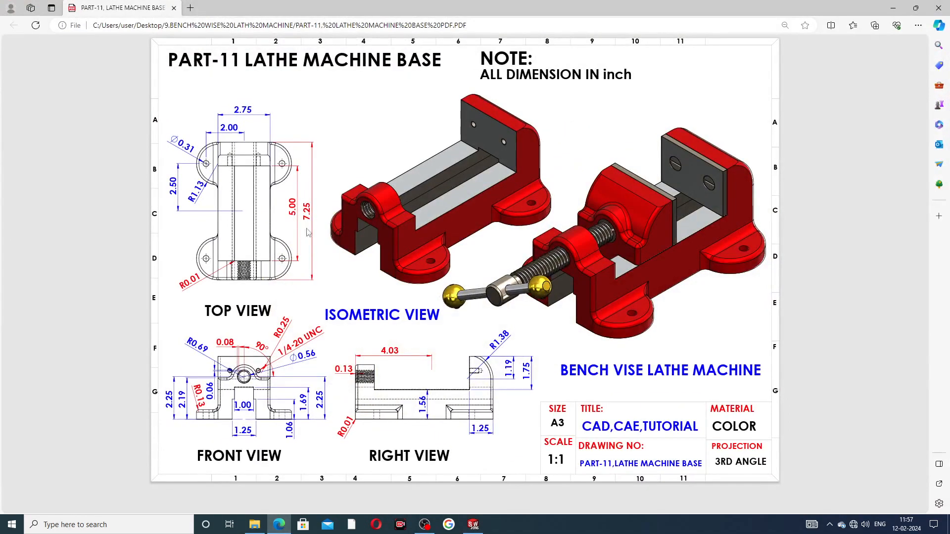
left_click(279, 524)
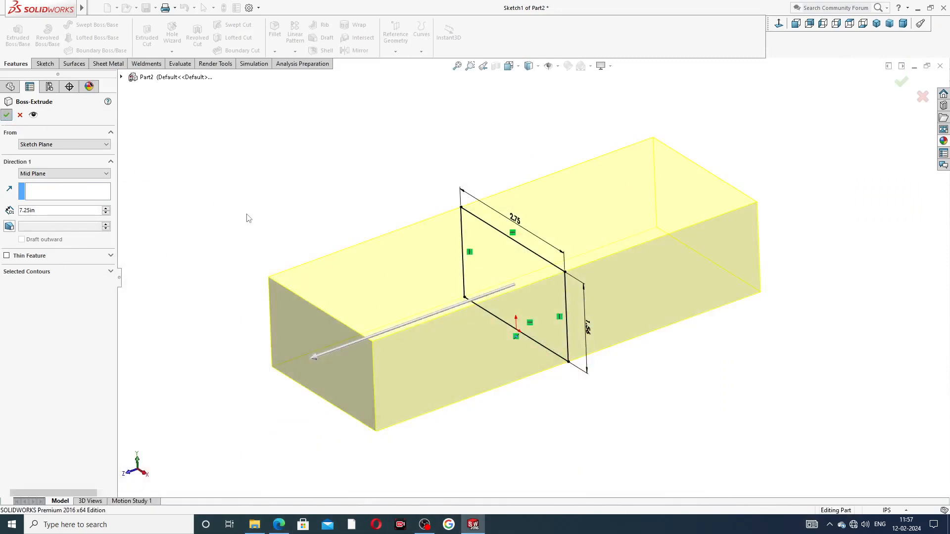
key("Return")
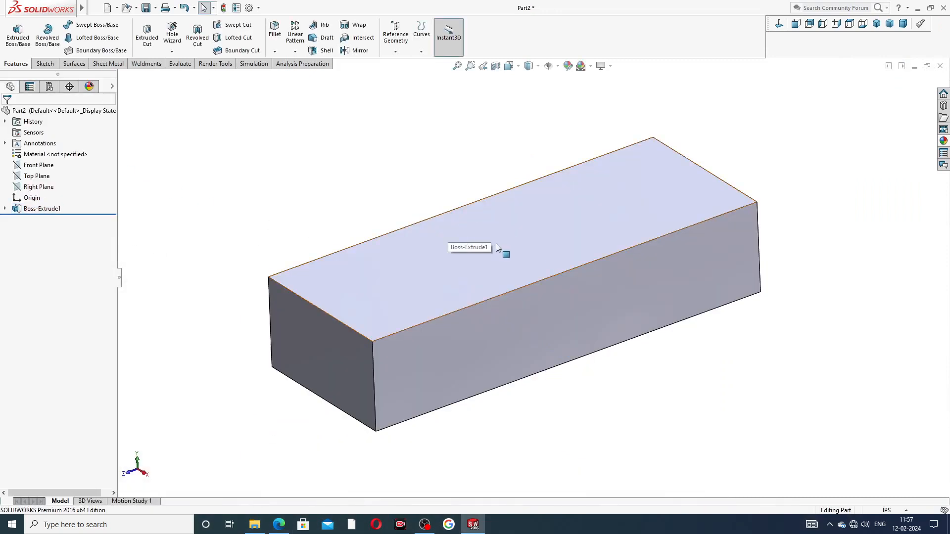
Step: Apply the polished nickel appearance from the metal appearances to the extruded block
middle_click_drag(496, 244, 548, 248)
left_click(944, 142)
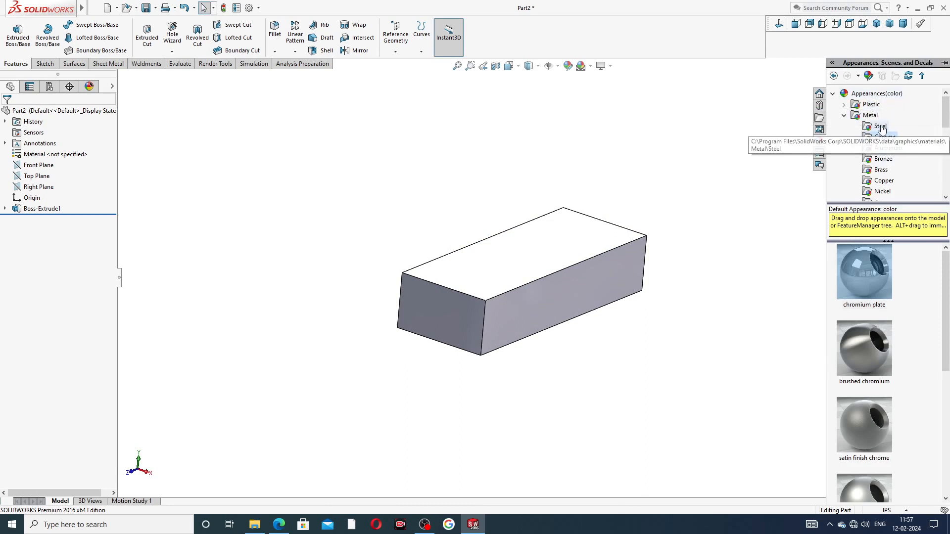
left_click(885, 193)
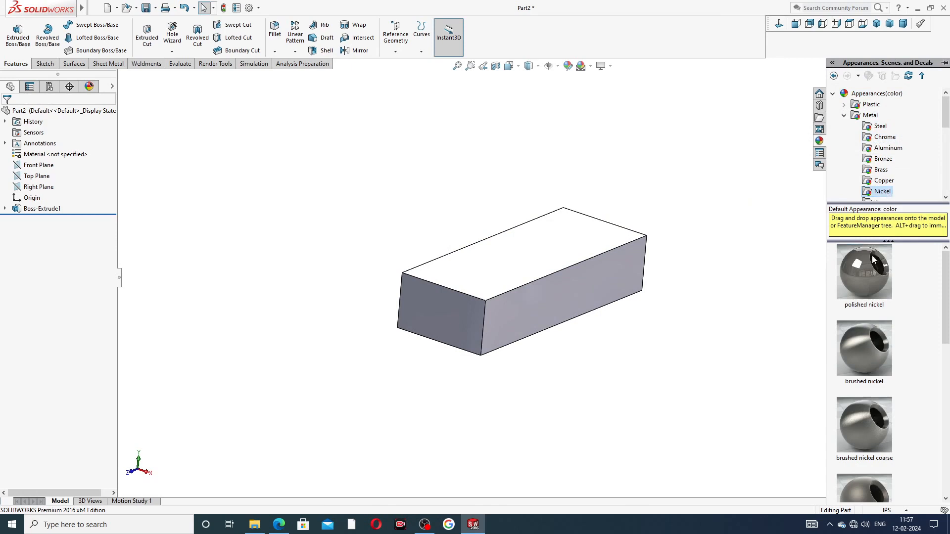
left_click_drag(873, 260, 574, 240)
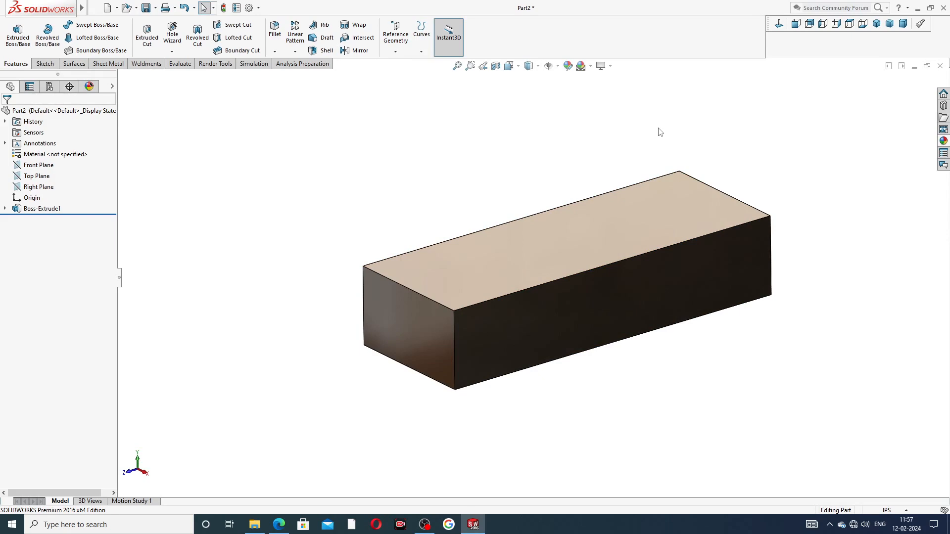
Step: Check the PDF drawing's right view and start a sketch on the block's long side face in the Left view
left_click(279, 524)
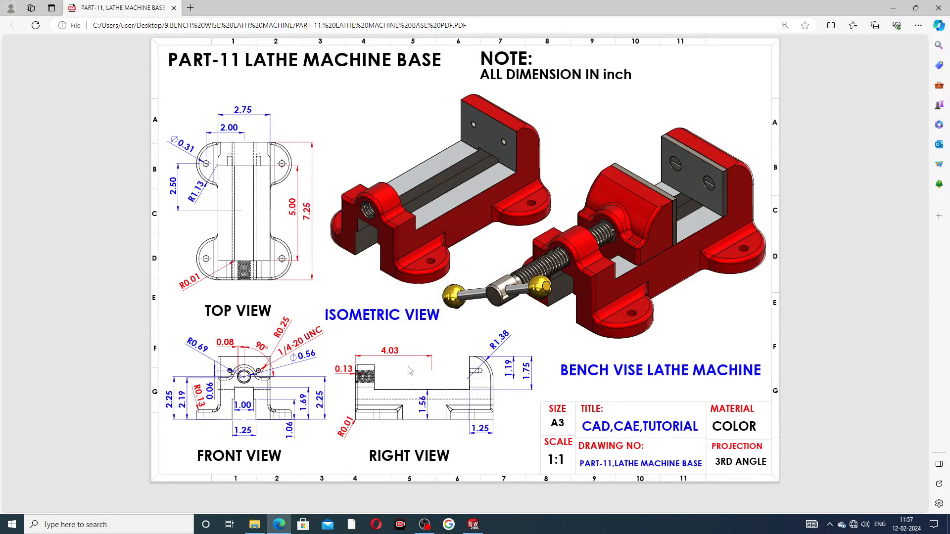
left_click(473, 524)
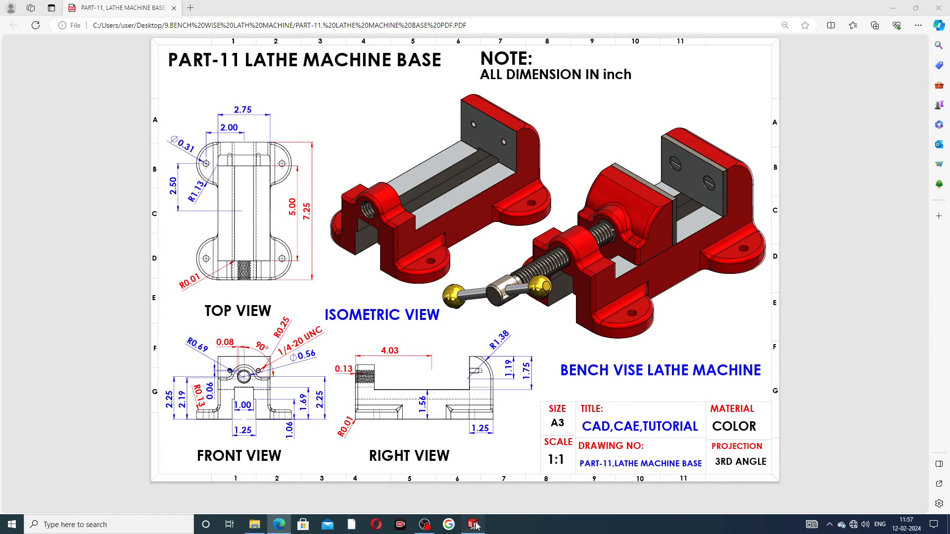
middle_click_drag(533, 323, 638, 332)
left_click(579, 285)
left_click(621, 248)
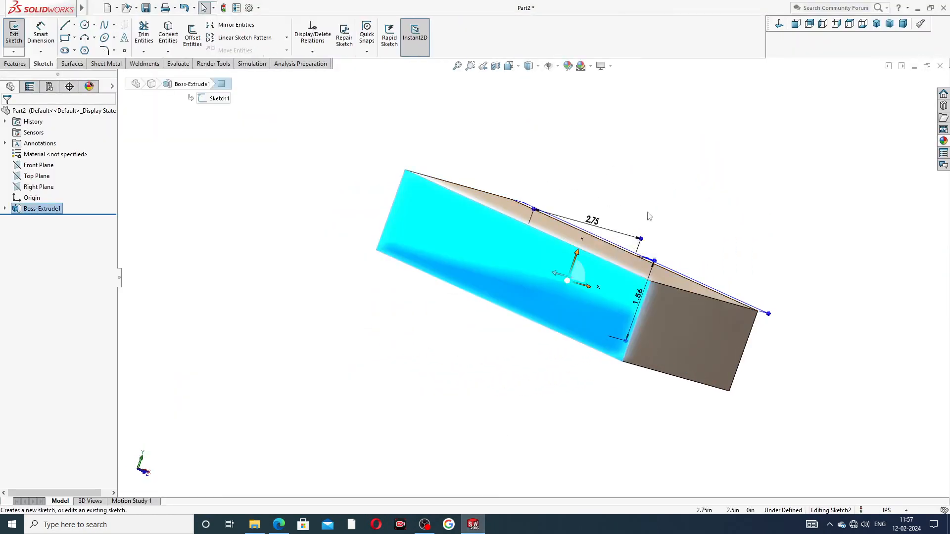
left_click(823, 23)
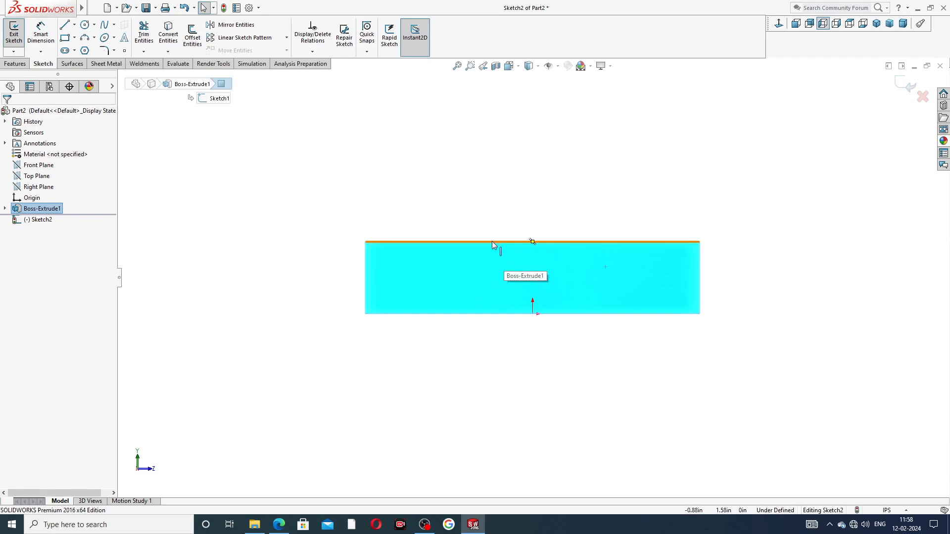
scroll(487, 258, "down", 1)
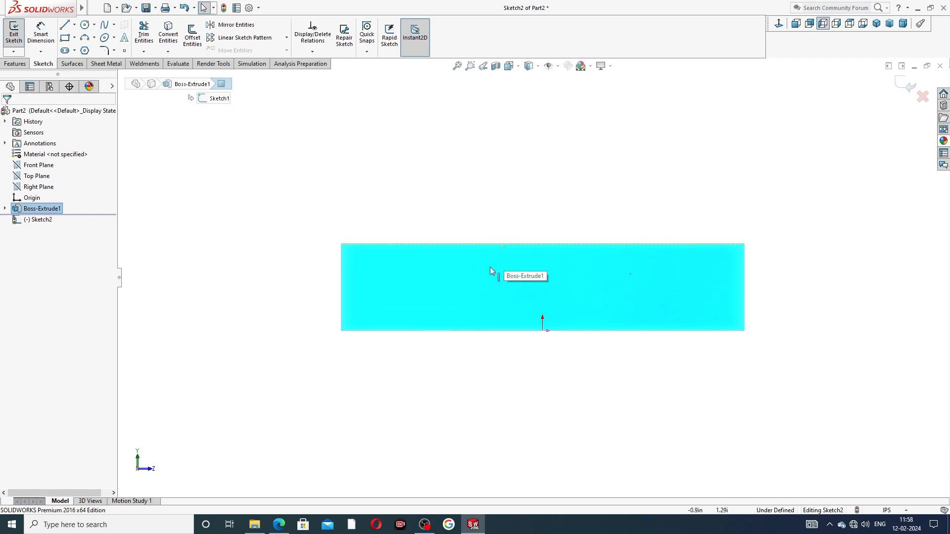
left_click(279, 525)
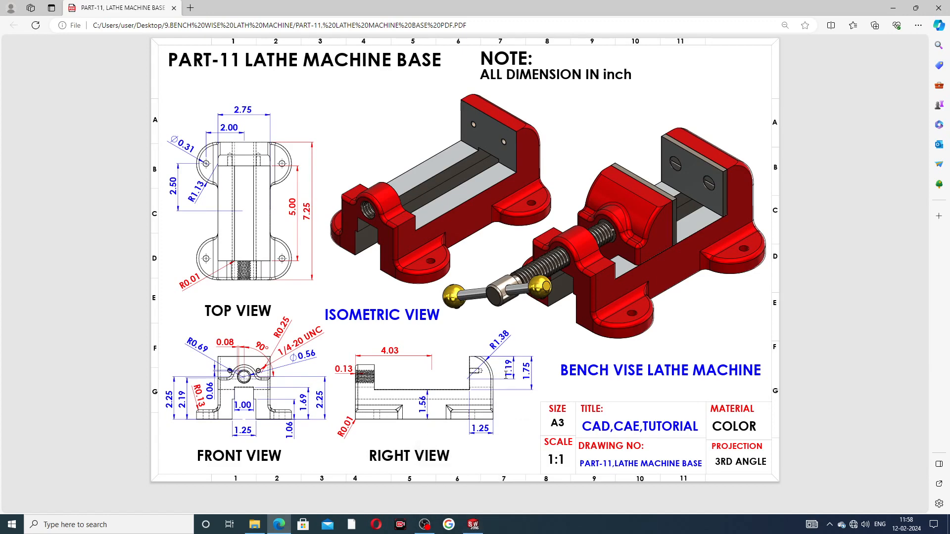
left_click(473, 524)
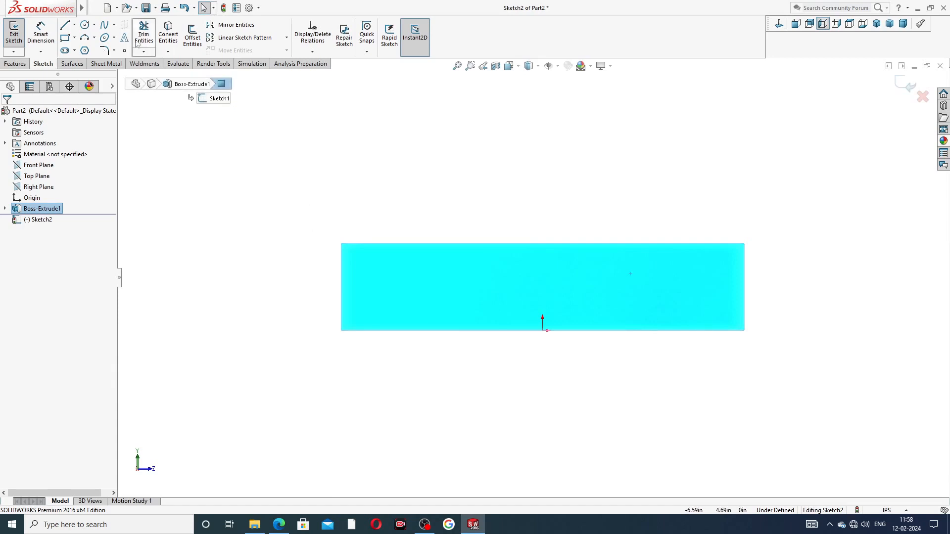
left_click(41, 34)
scroll(417, 204, "down", 2)
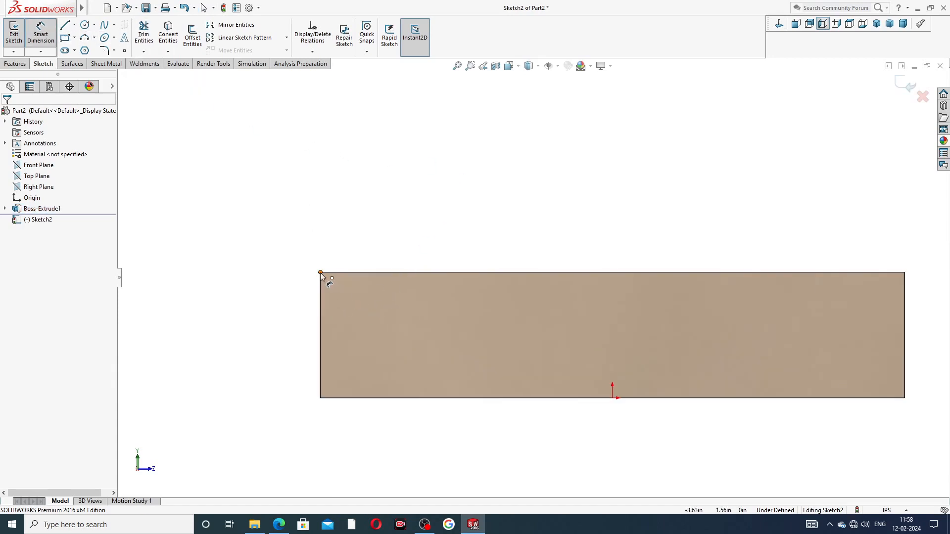
left_click(48, 43)
Step: Sketch a closed jaw profile on the block's upper rear corner with an upright about 2 in high and an outer arc about 1.04 in in radius
left_click(64, 25)
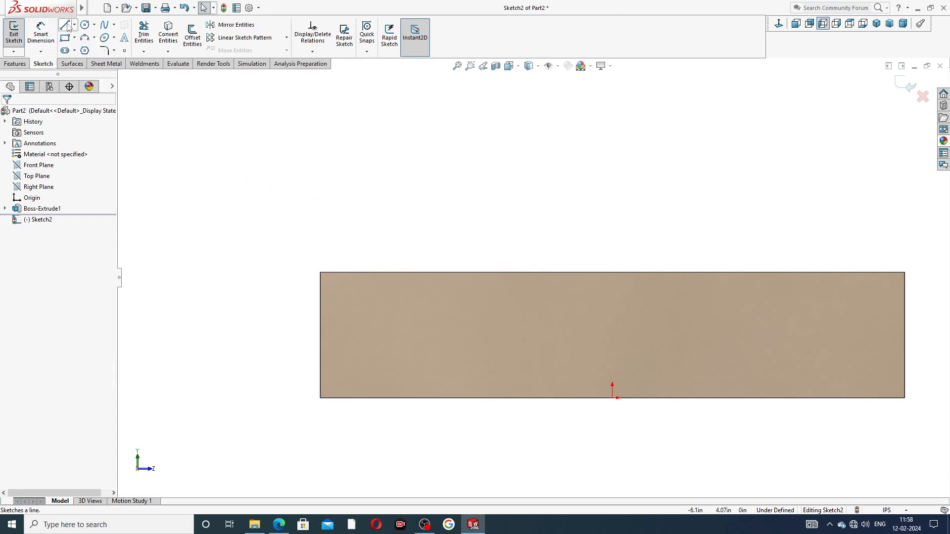
left_click(320, 273)
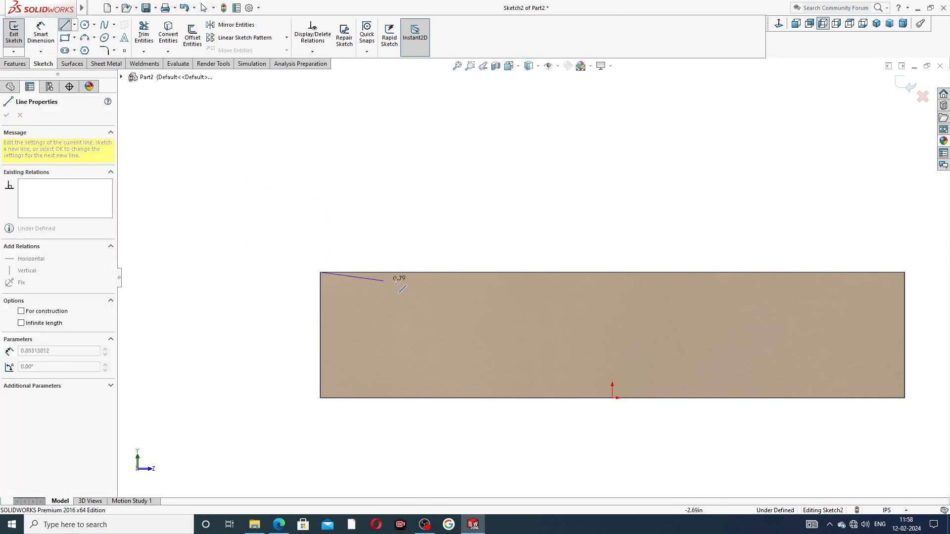
left_click(459, 273)
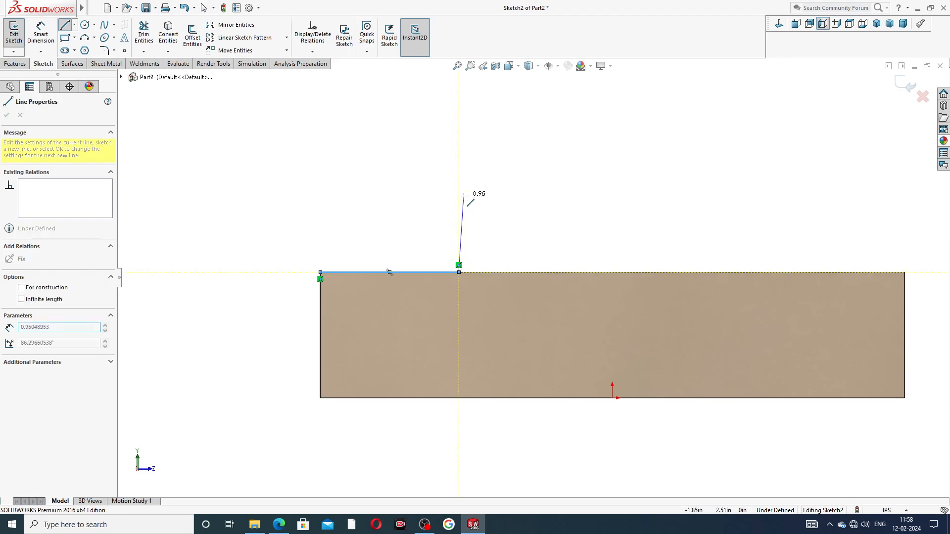
left_click(459, 111)
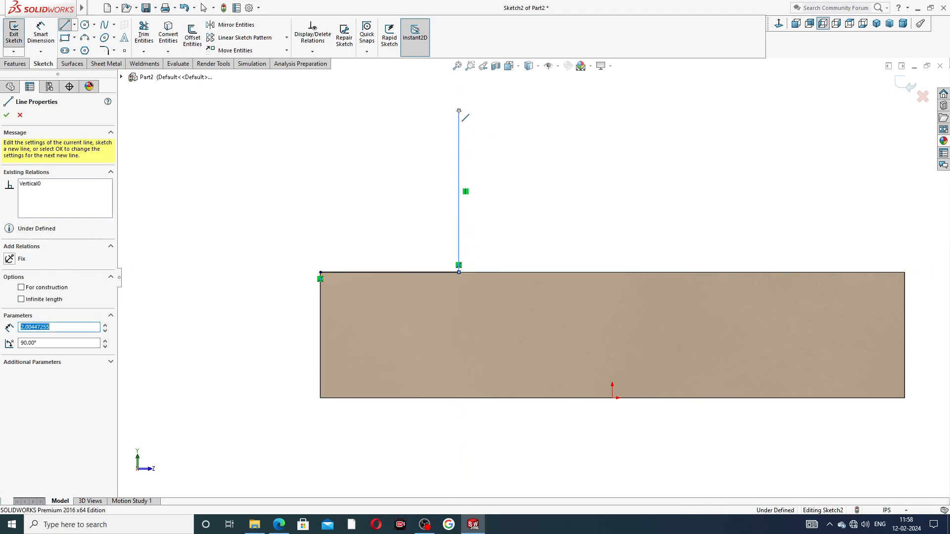
left_click(400, 111)
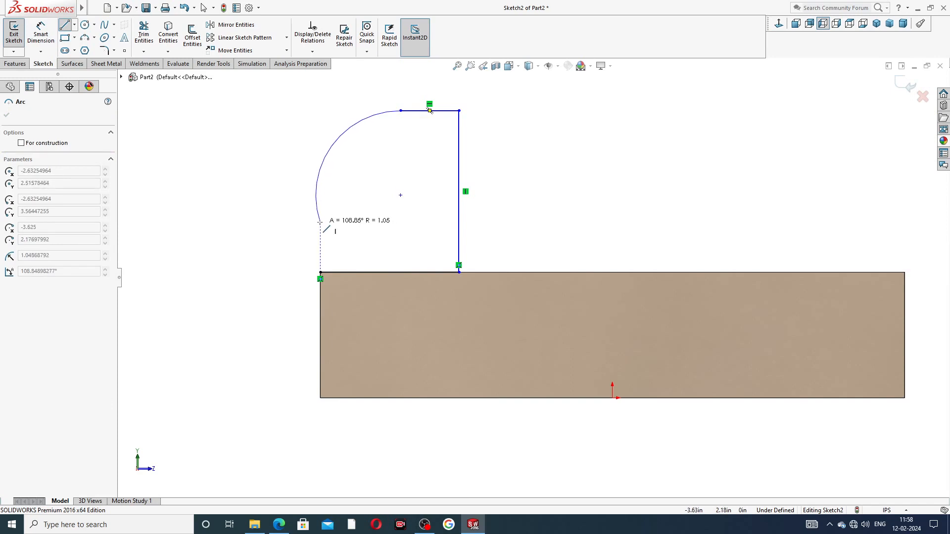
left_click(320, 220)
left_click(320, 272)
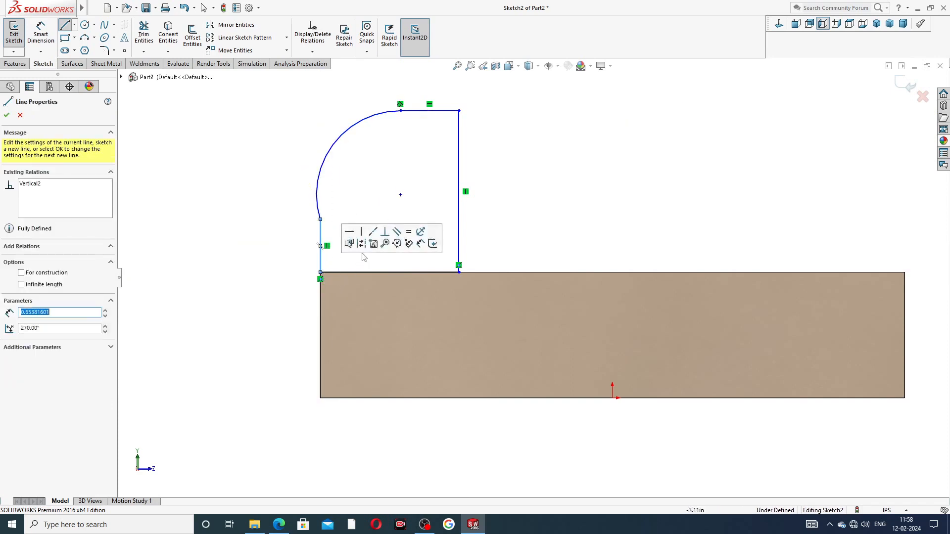
right_click(391, 147)
left_click(422, 188)
Step: Add a tangent relation between the jaw profile's arc and the short vertical line below it
scroll(528, 151, "up", 2)
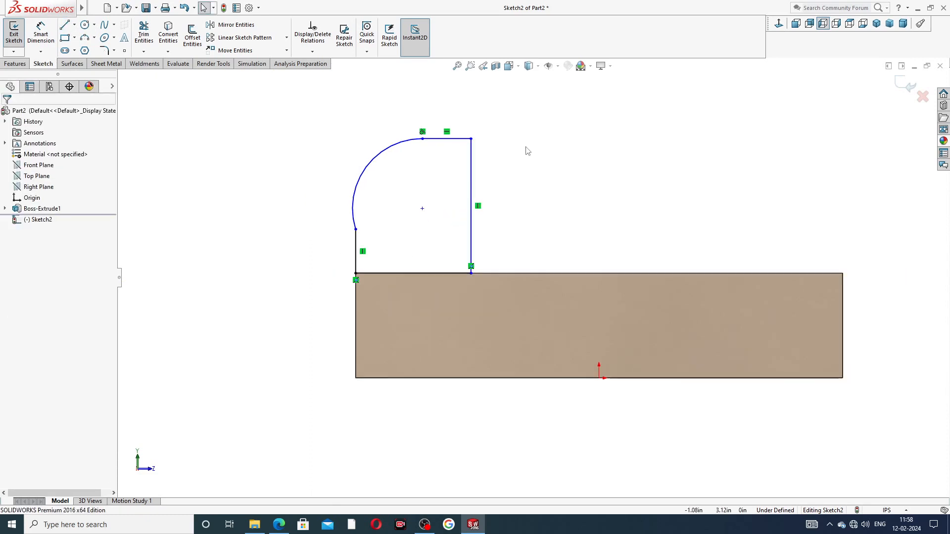
scroll(526, 147, "up", 1)
scroll(499, 200, "down", 1)
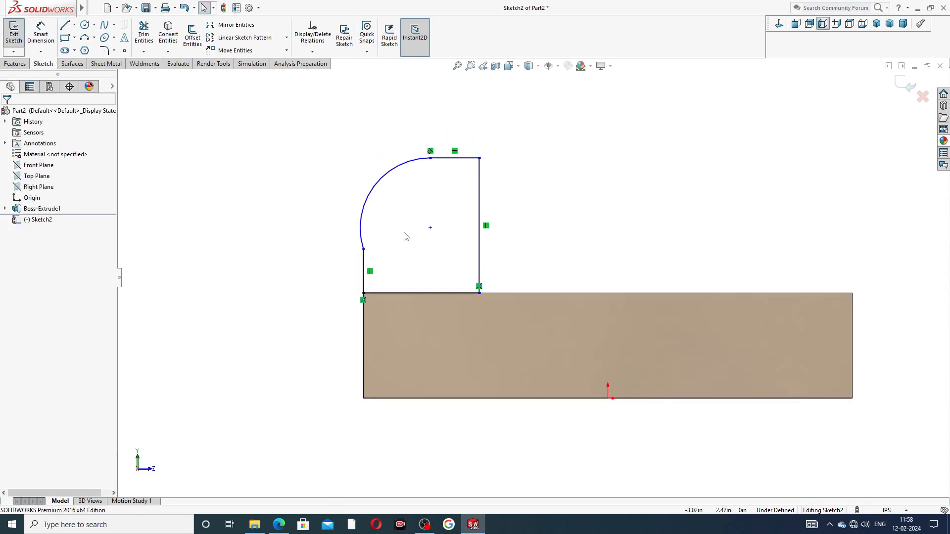
left_click(363, 246)
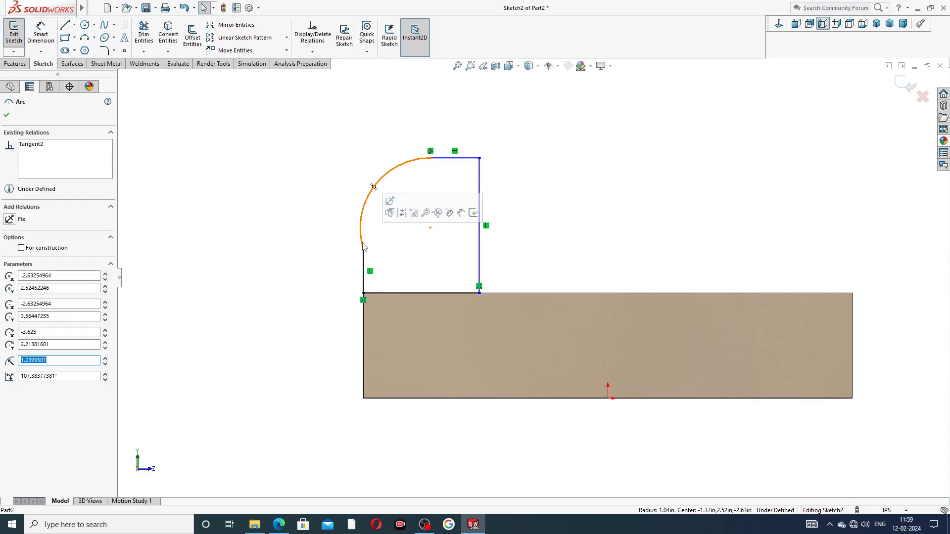
left_click(364, 263, "ctrl")
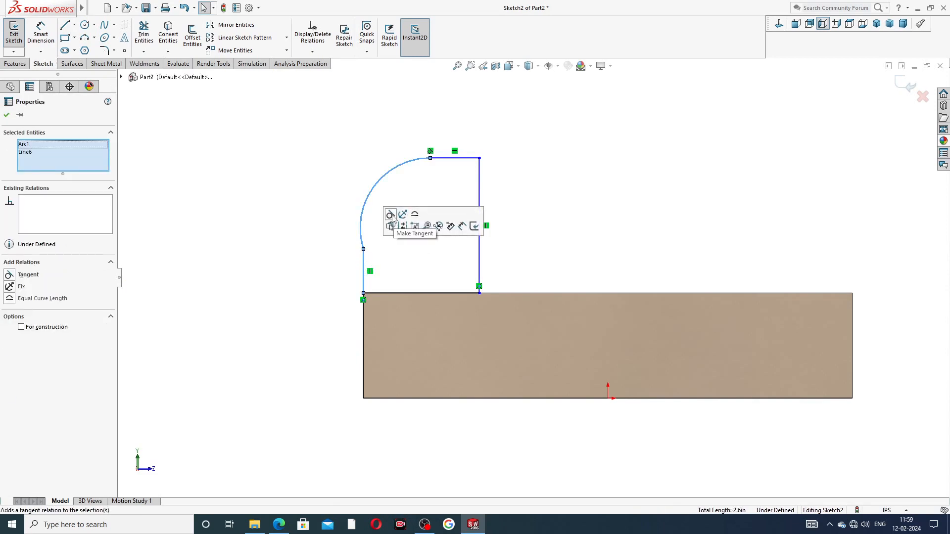
left_click(391, 216)
left_click(539, 204)
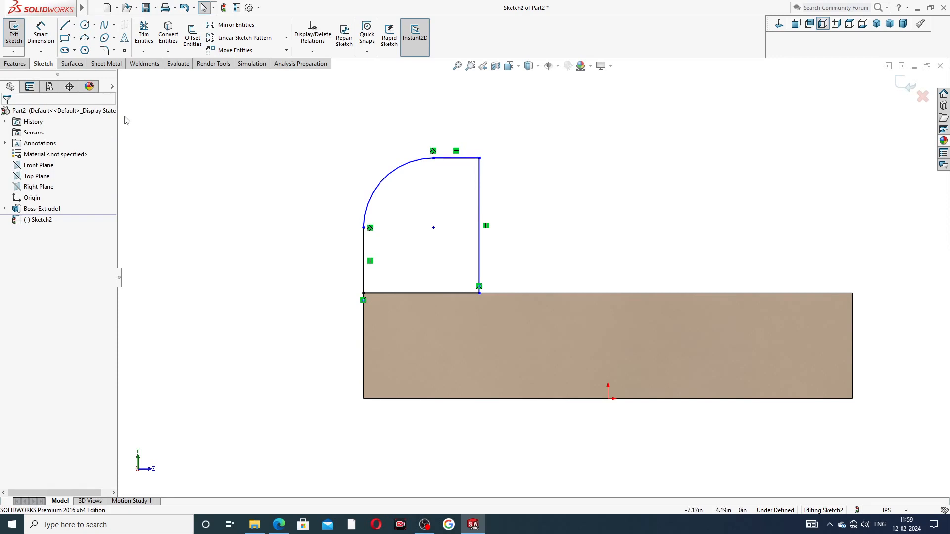
Step: Dimension the jaw profile's outer arc with a radius of 1.38 in
left_click(41, 32)
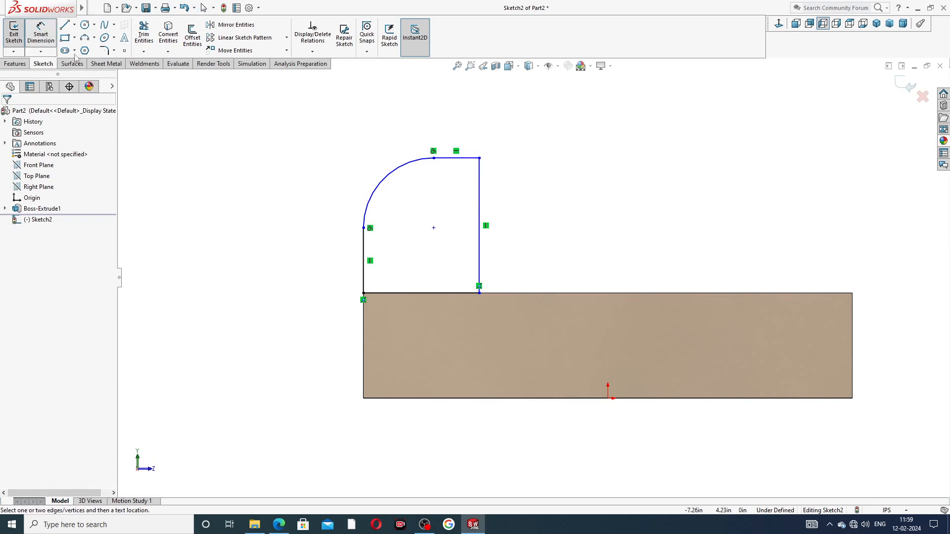
left_click(387, 174)
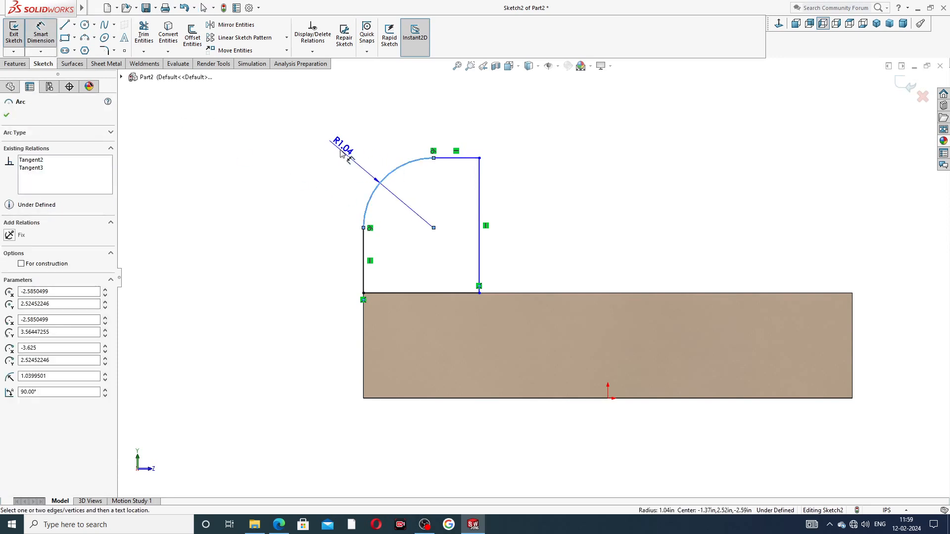
left_click(342, 153)
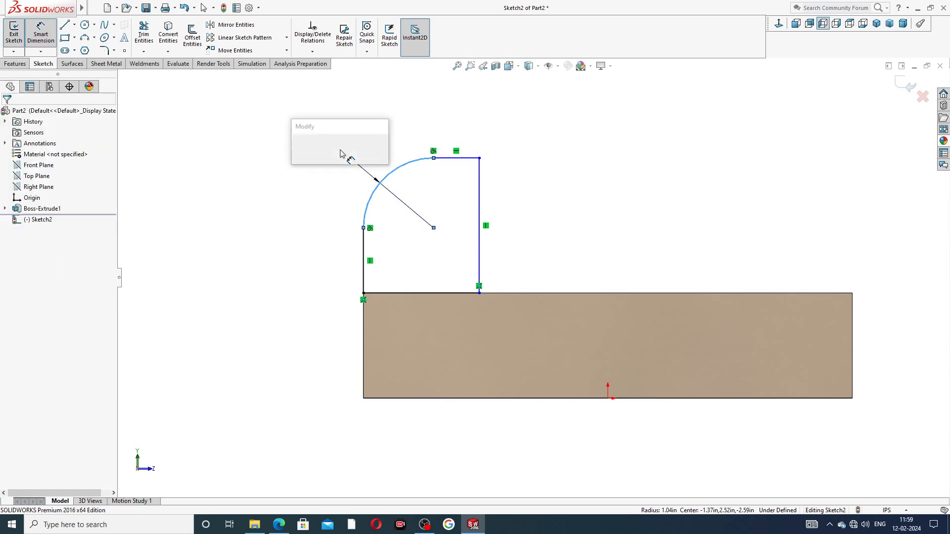
type("1.")
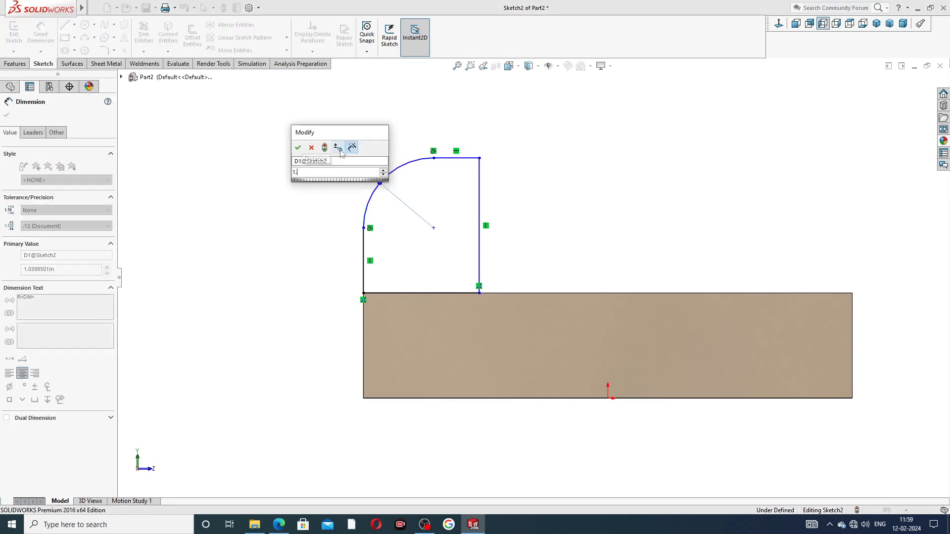
type("38")
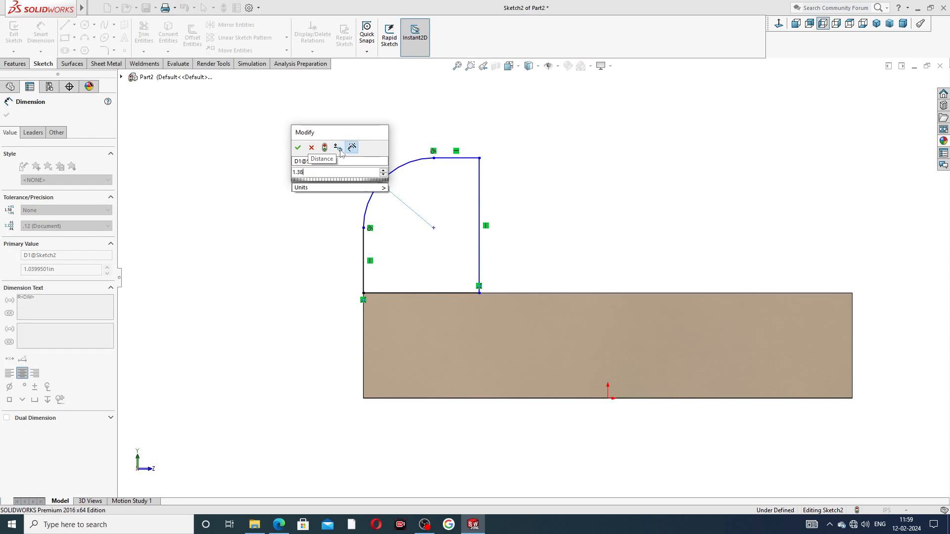
key("Return")
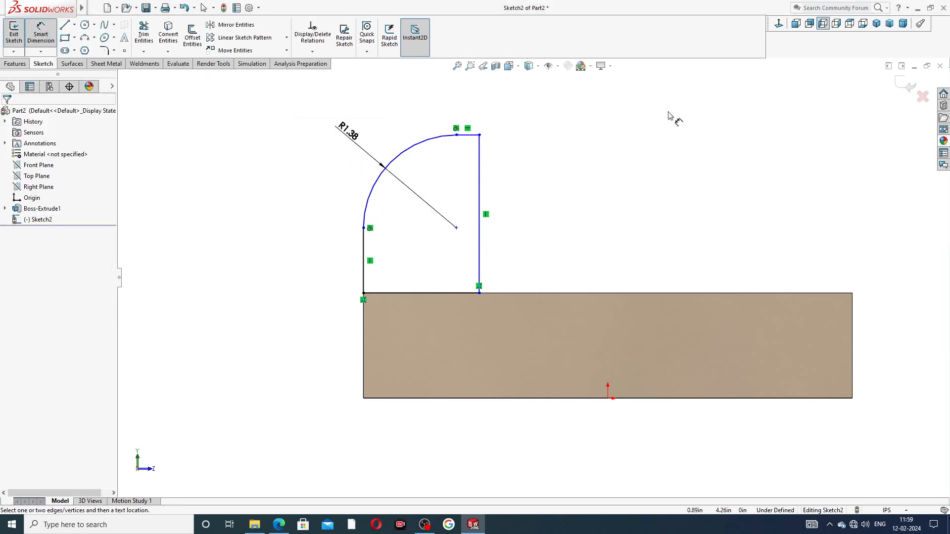
Step: Dimension the jaw profile's tall vertical line to a height of 1.75 in
left_click(480, 170)
left_click(521, 202)
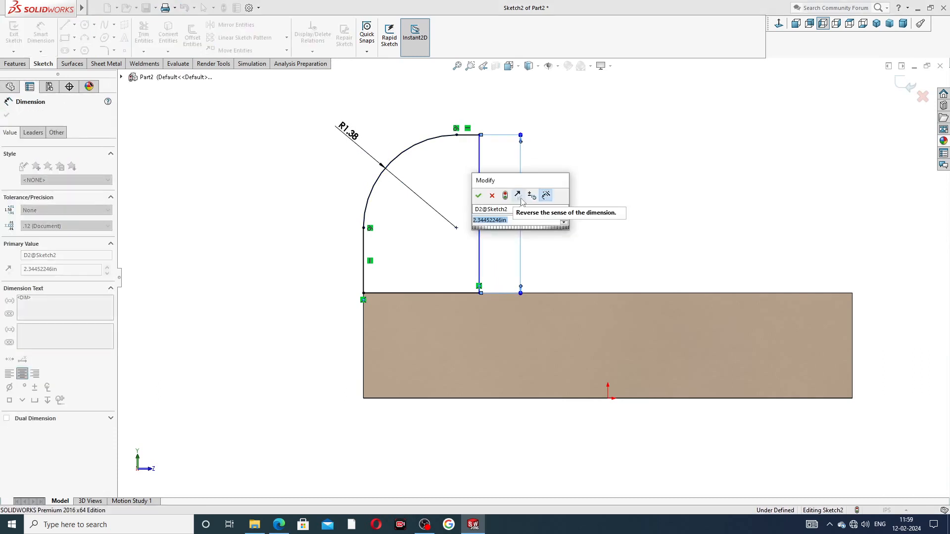
type("1.")
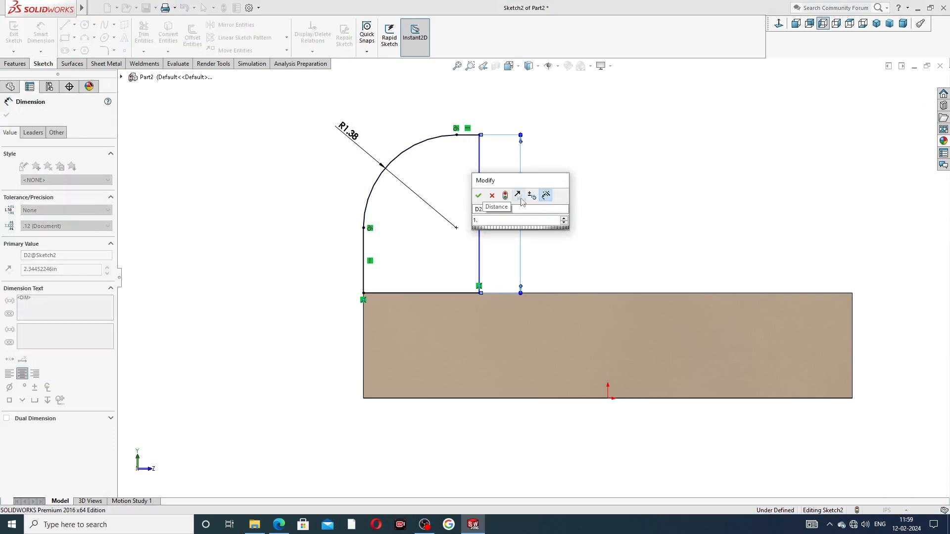
type("75")
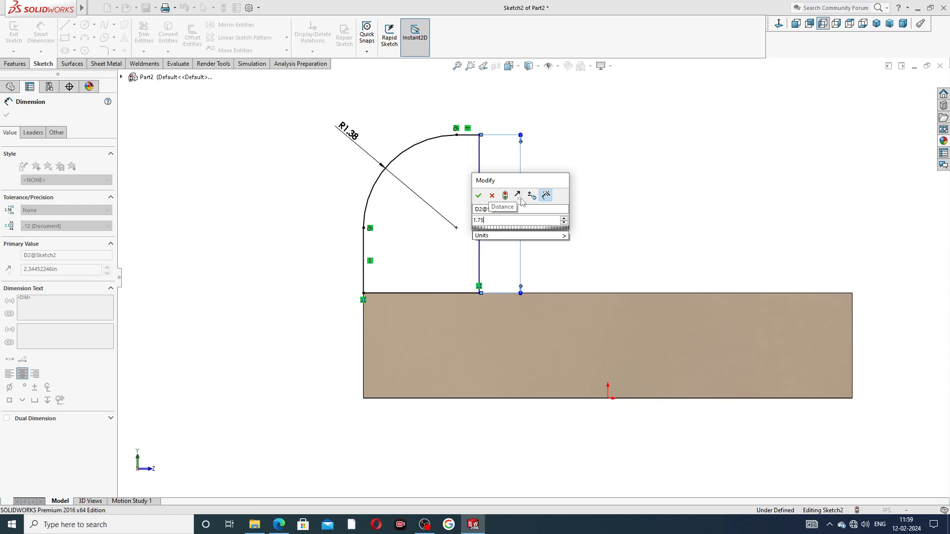
key("Return")
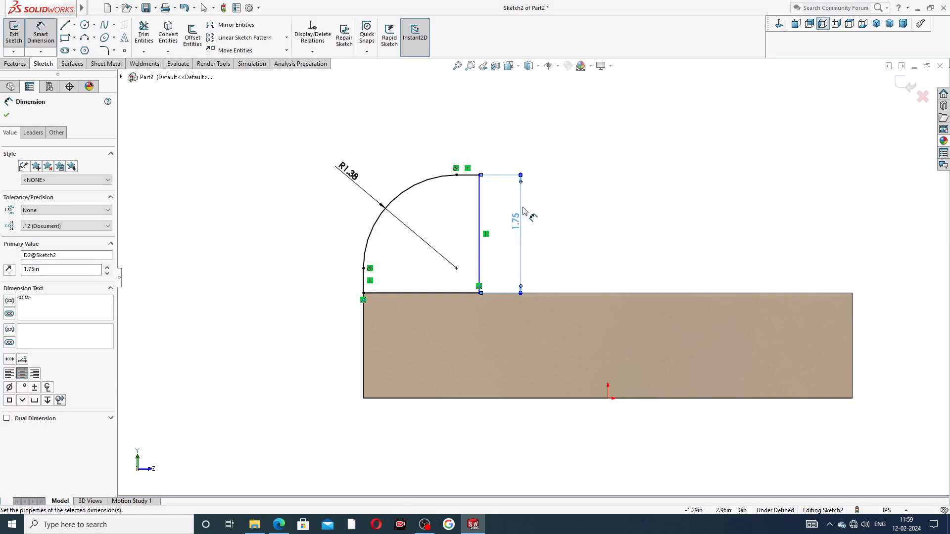
Step: Dimension the jaw profile's base line to a width of 1.25 in
left_click(447, 294)
left_click(436, 322)
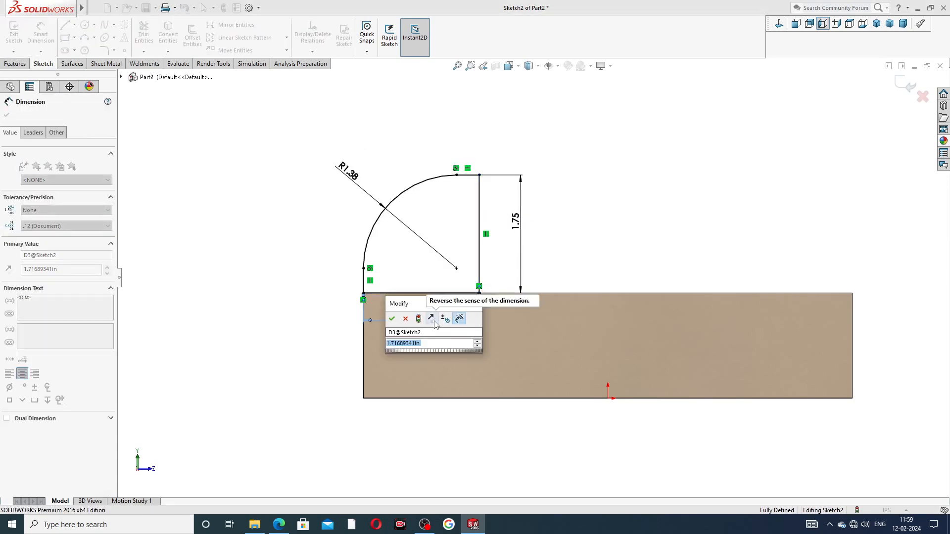
type("1.25")
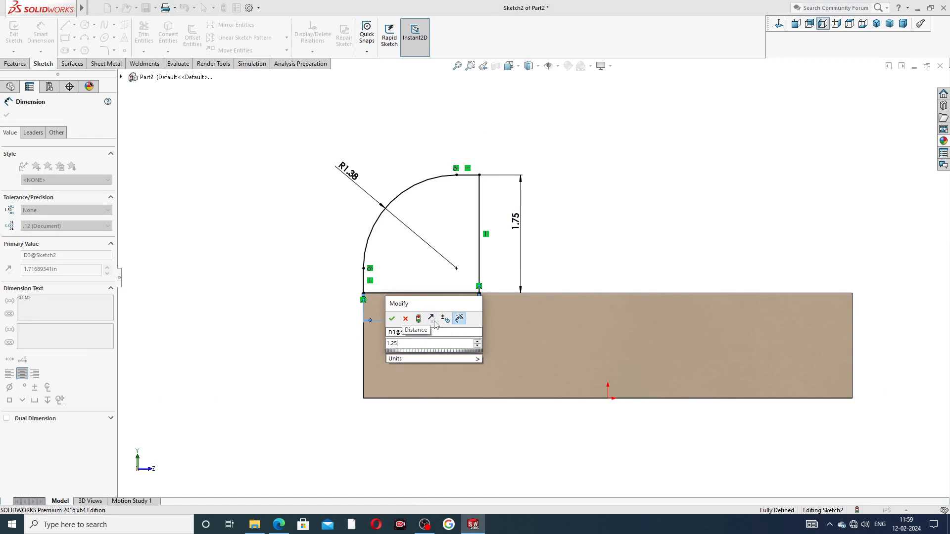
key("Return")
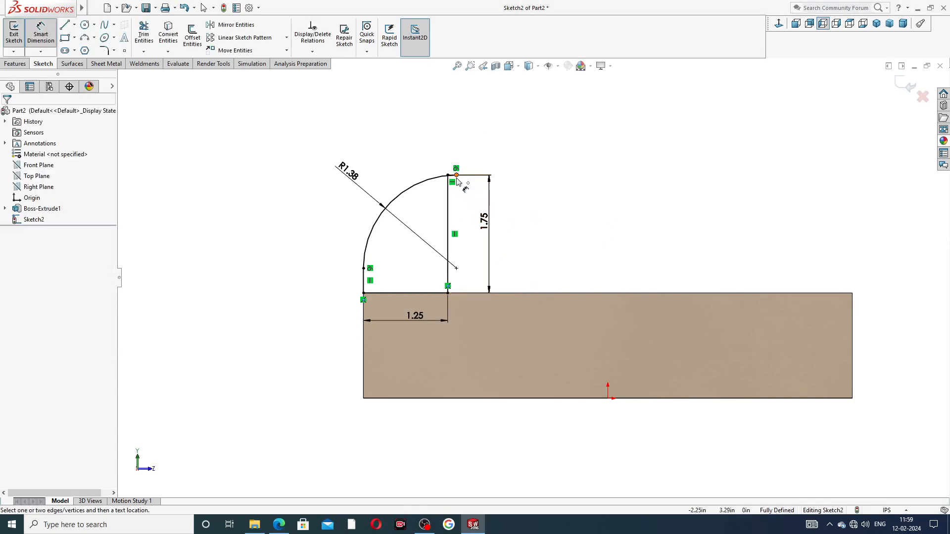
right_click(564, 152)
left_click(584, 147)
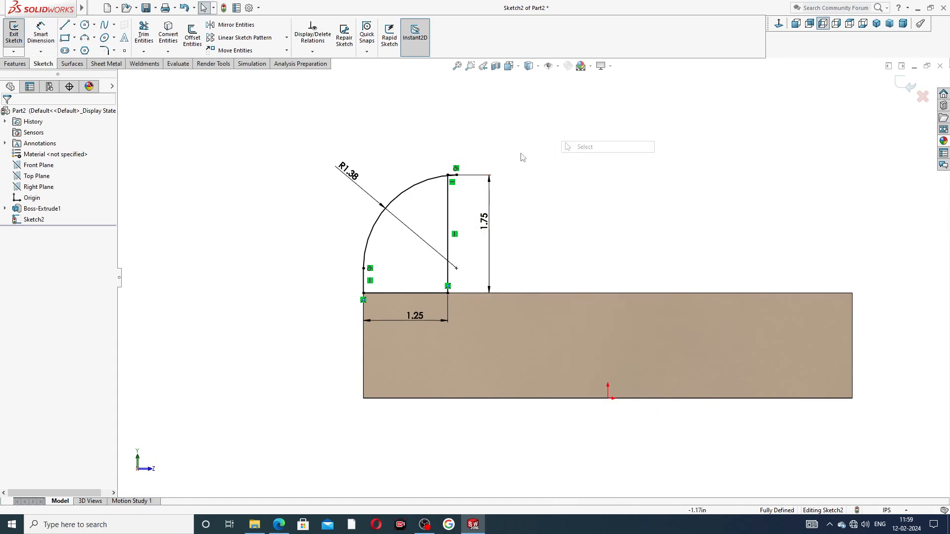
Step: Delete the tangent relation between the jaw profile's arc and its short top line
scroll(445, 168, "down", 5)
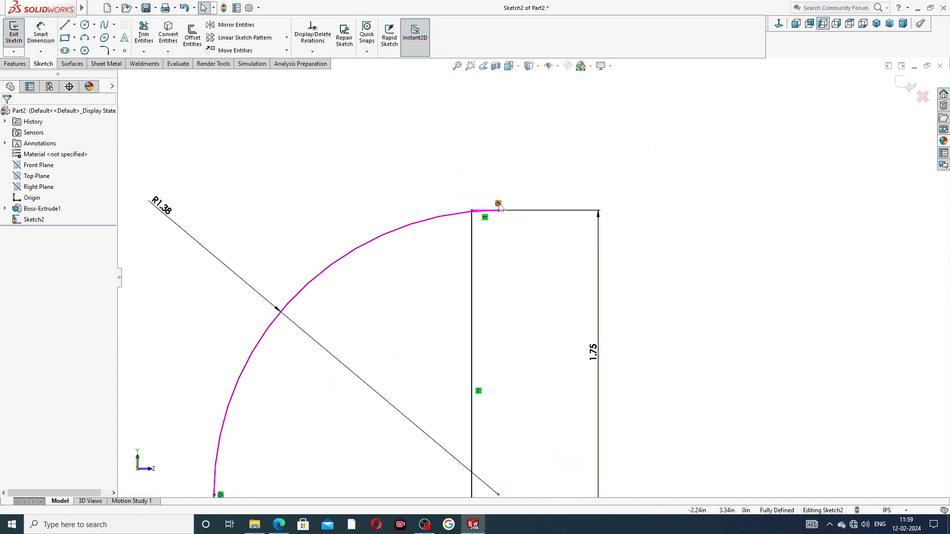
left_click(498, 204)
key("Delete")
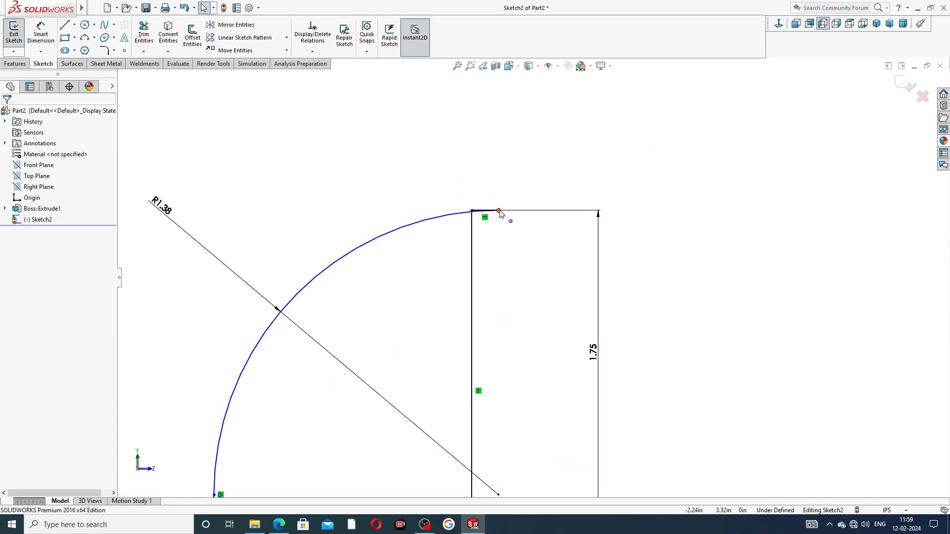
Step: Move the arc's upper endpoint back past the tall vertical line so the top line runs toward the block's rear
left_click_drag(498, 210, 435, 211)
left_click(435, 170)
scroll(458, 225, "up", 2)
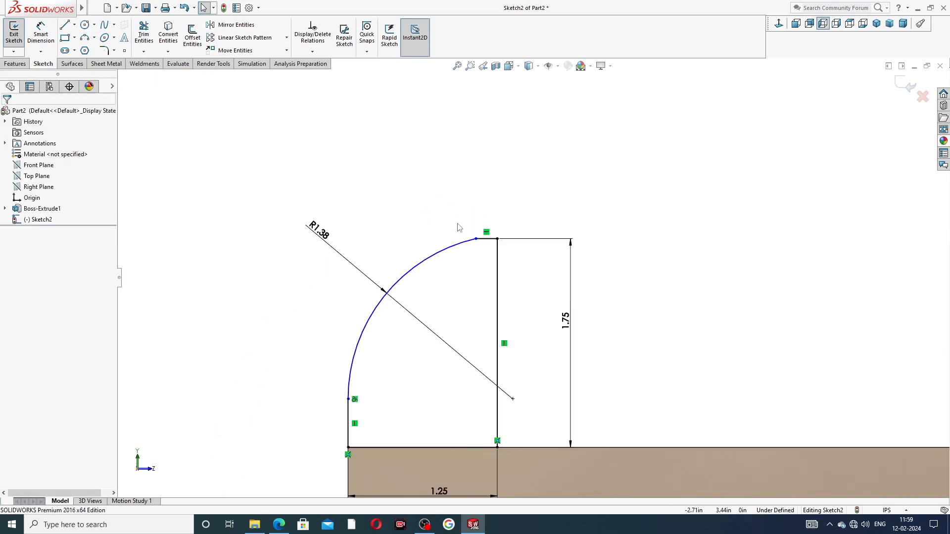
left_click_drag(476, 240, 456, 239)
left_click(469, 185)
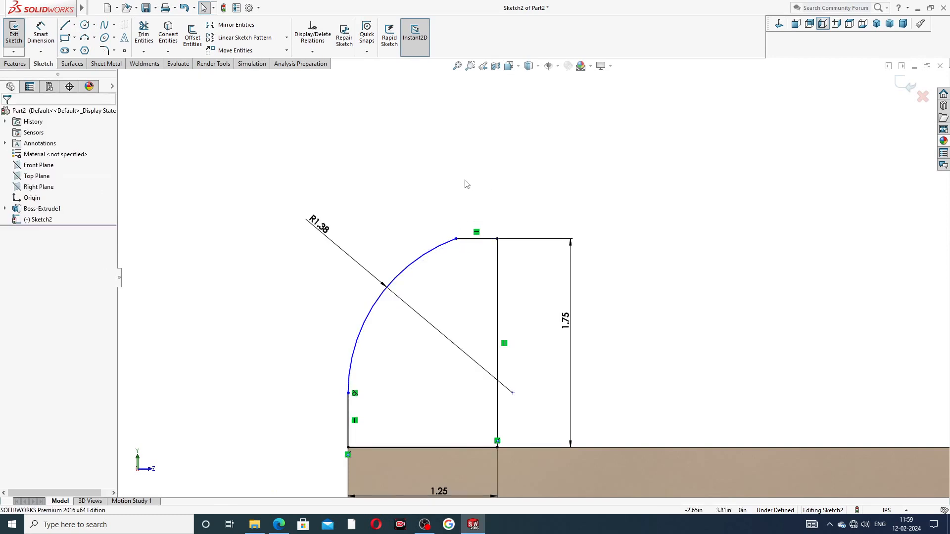
left_click(475, 236)
left_click(626, 192)
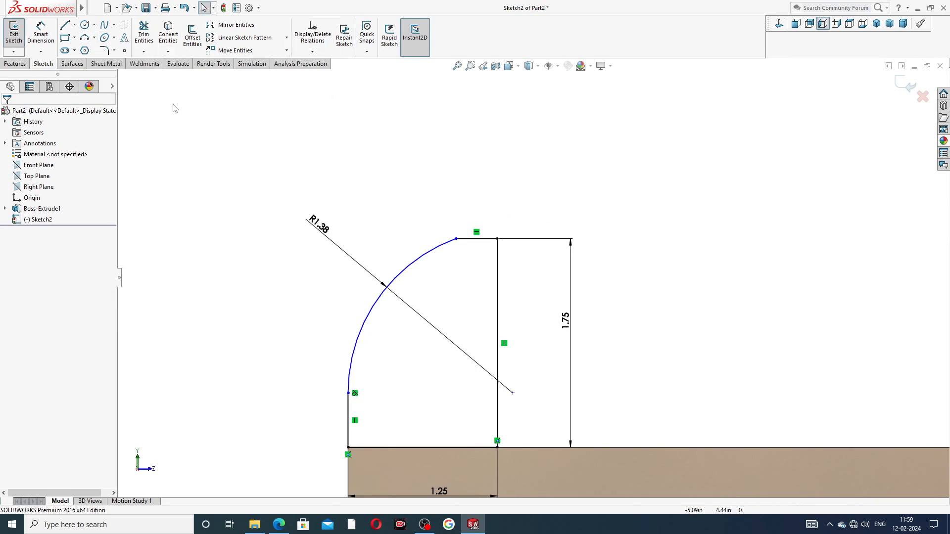
Step: Dimension the vertical distance between the arc's centre and the profile's top line as 1.19 in, checking it in the PDF drawing
left_click(40, 30)
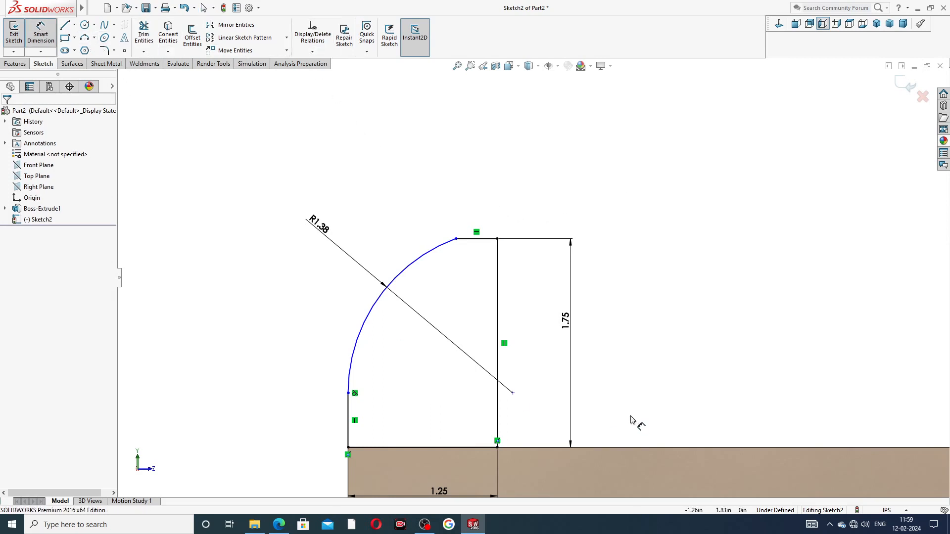
left_click(513, 393)
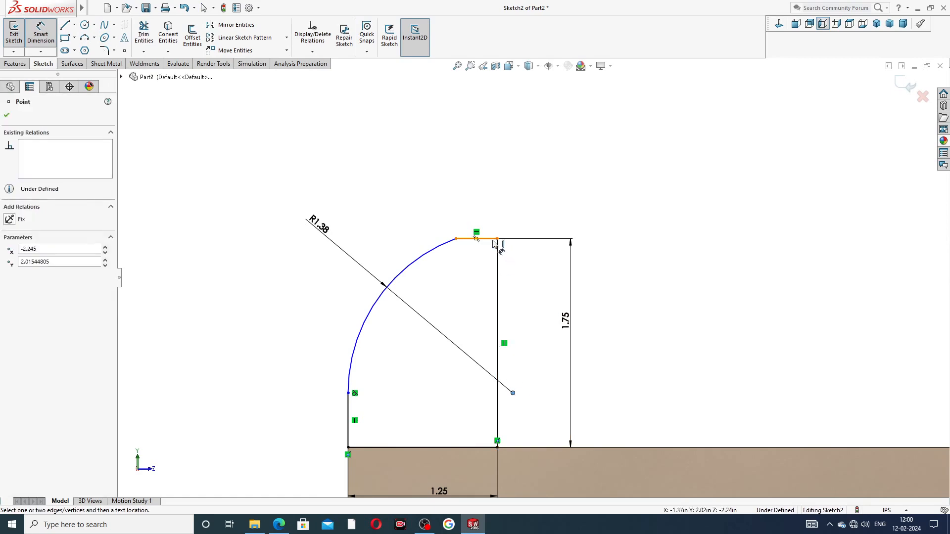
left_click(493, 241)
left_click(522, 277)
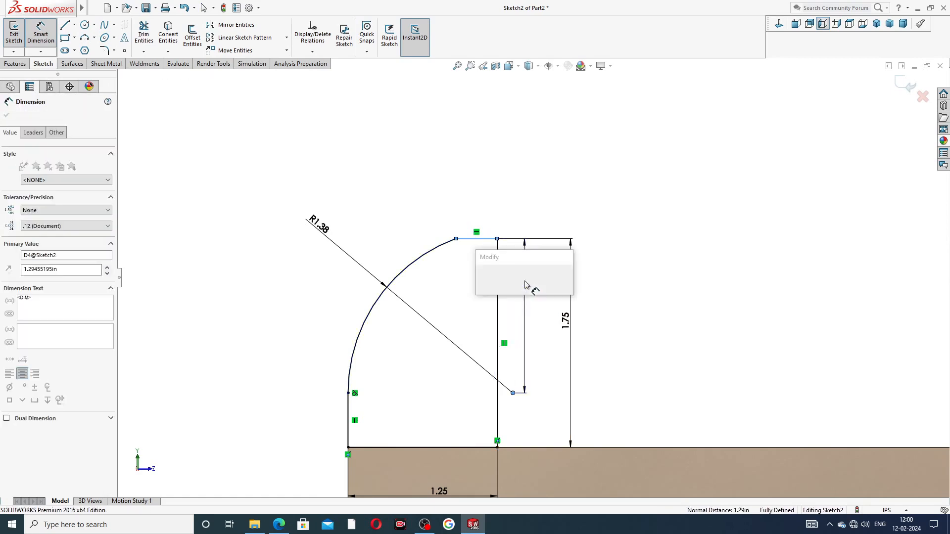
left_click(280, 525)
left_click(286, 520)
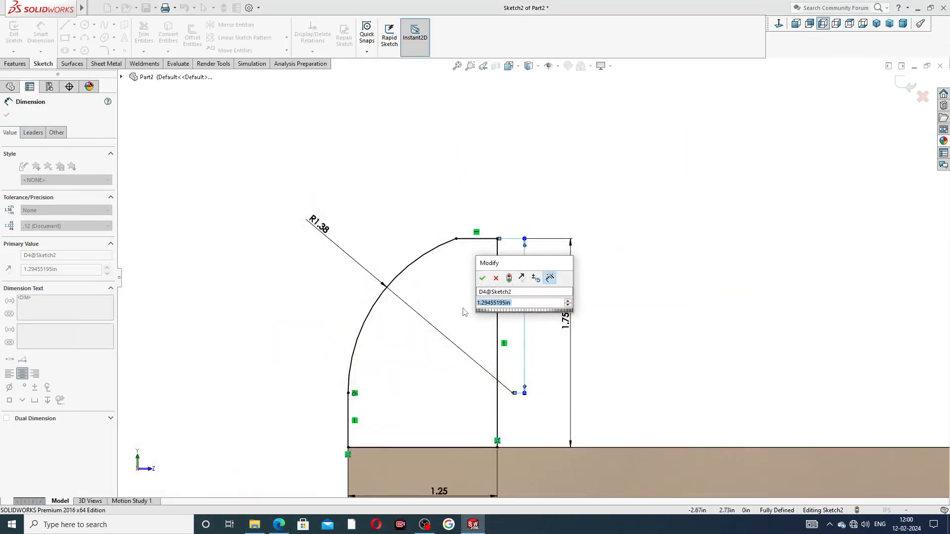
type("1.")
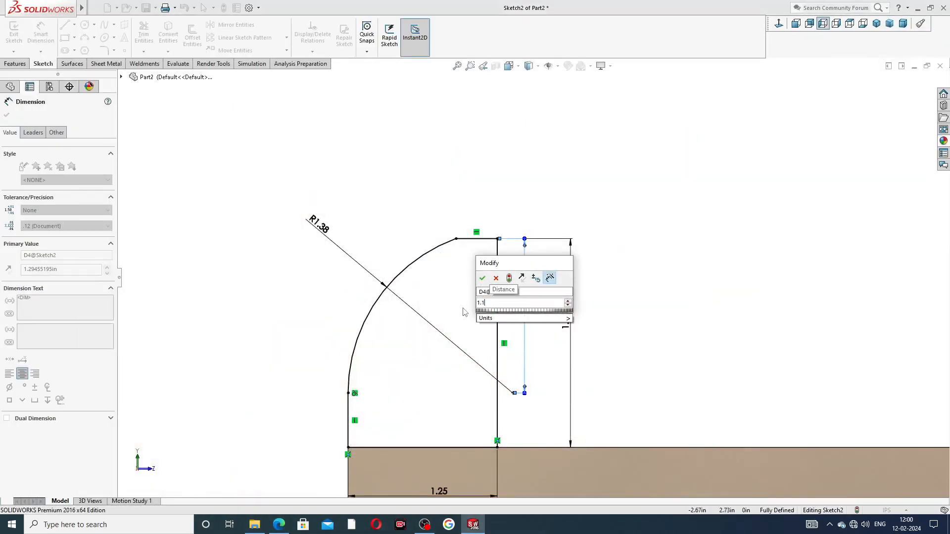
type("19")
key("Return")
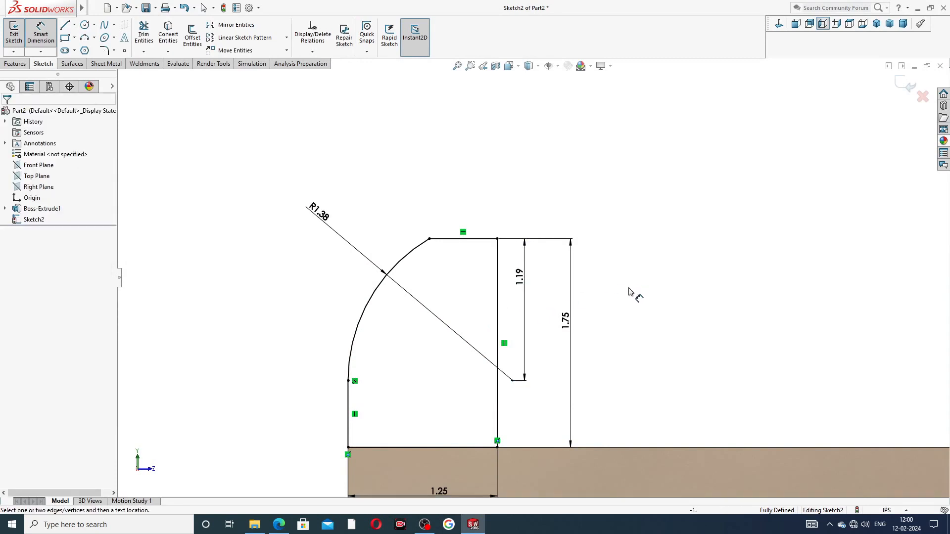
scroll(633, 290, "up", 2)
right_click(584, 260)
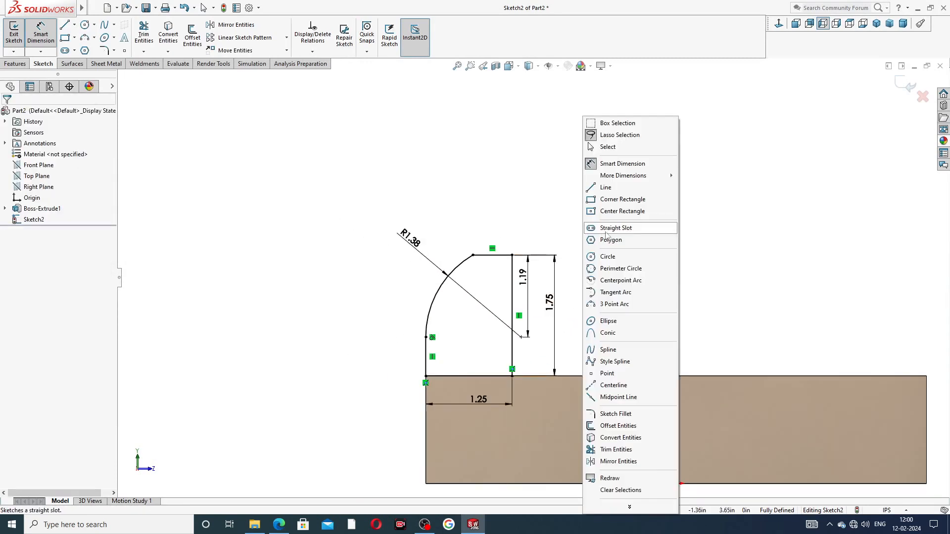
left_click(608, 148)
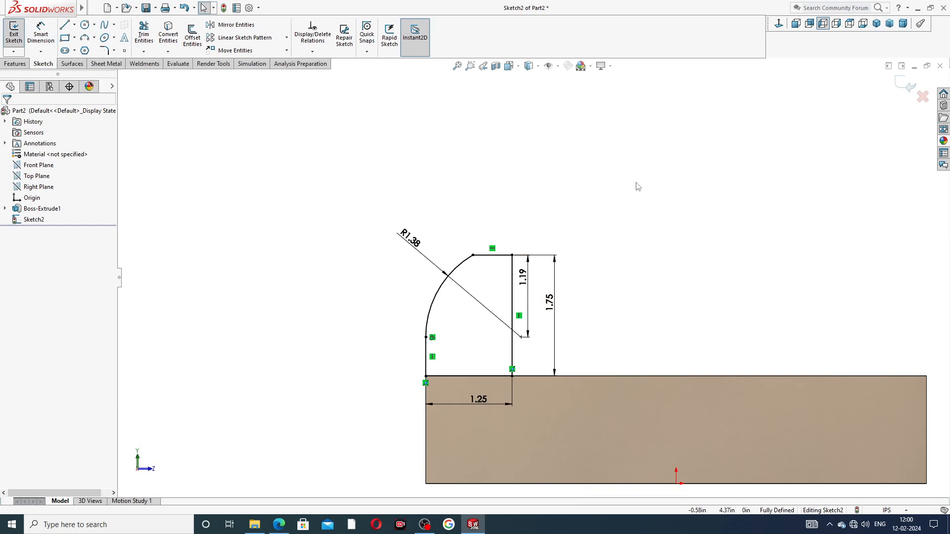
Step: Check the PDF drawing, extrude the jaw profile up to the block's opposite long side face with merged result, and show the isometric view
left_click(279, 524)
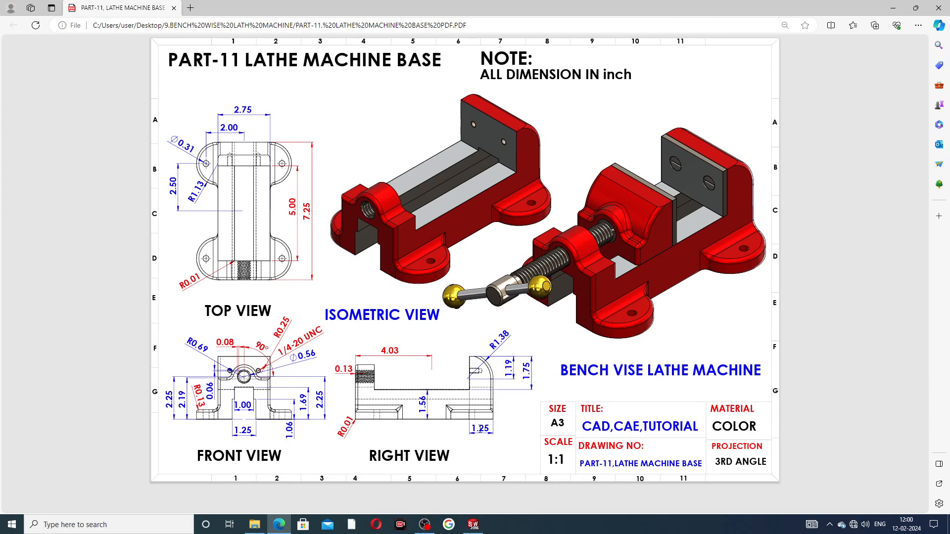
left_click(283, 525)
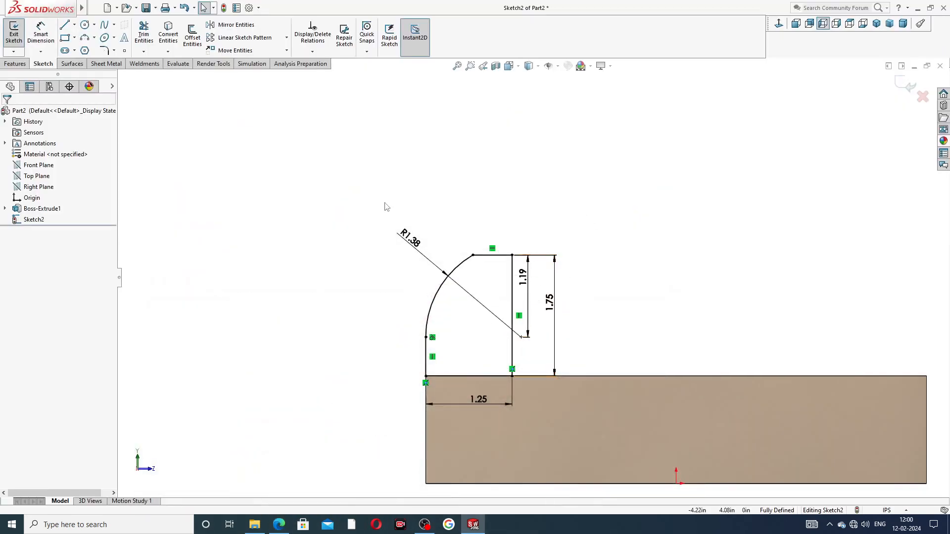
left_click(15, 63)
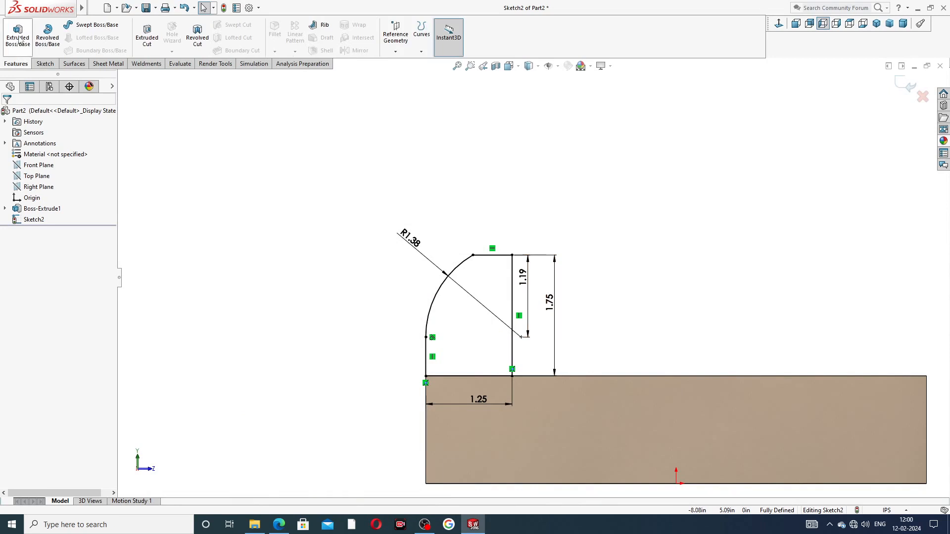
left_click(18, 35)
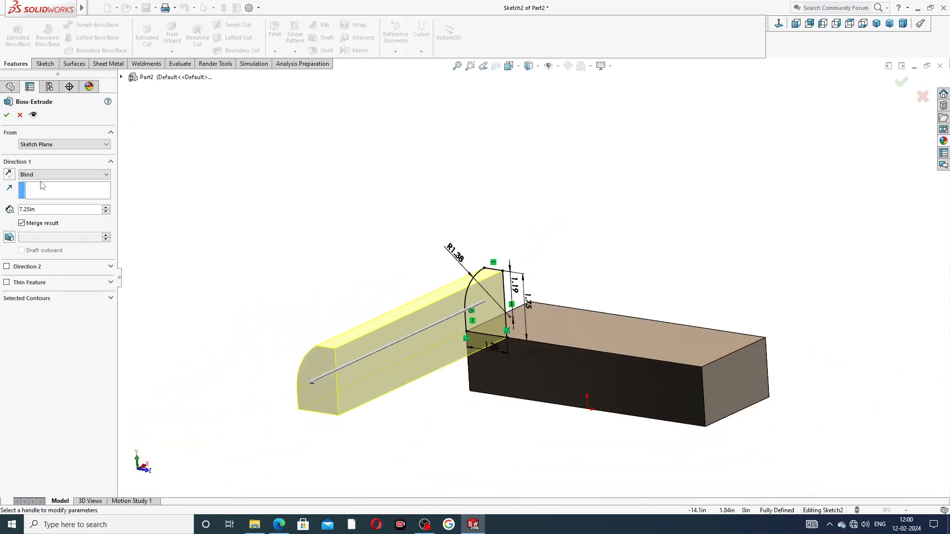
left_click(43, 176)
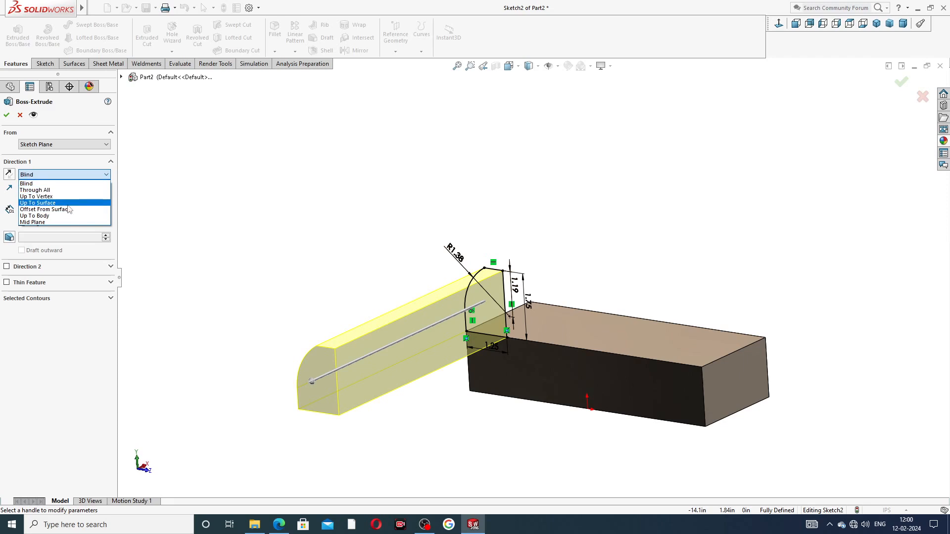
left_click(67, 204)
middle_click_drag(672, 250, 697, 282)
left_click(687, 318)
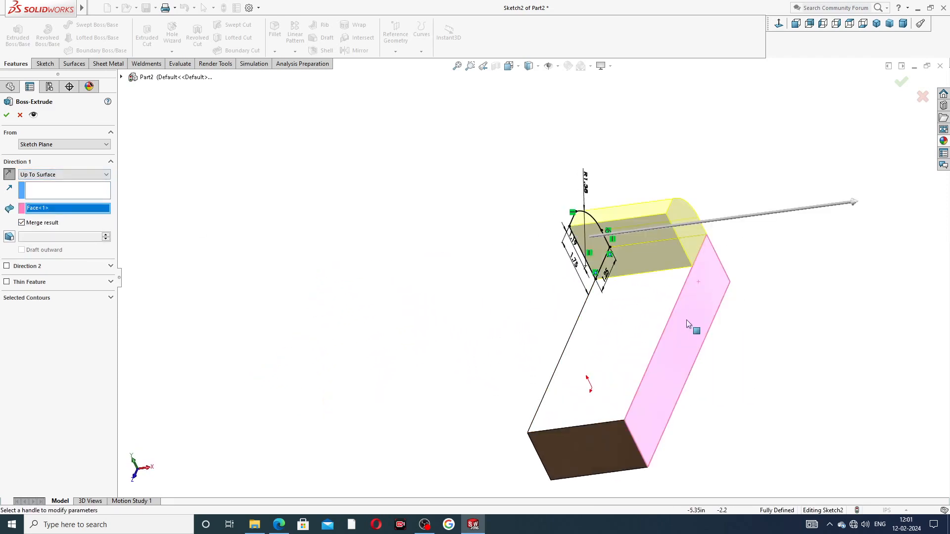
middle_click_drag(688, 319, 759, 267)
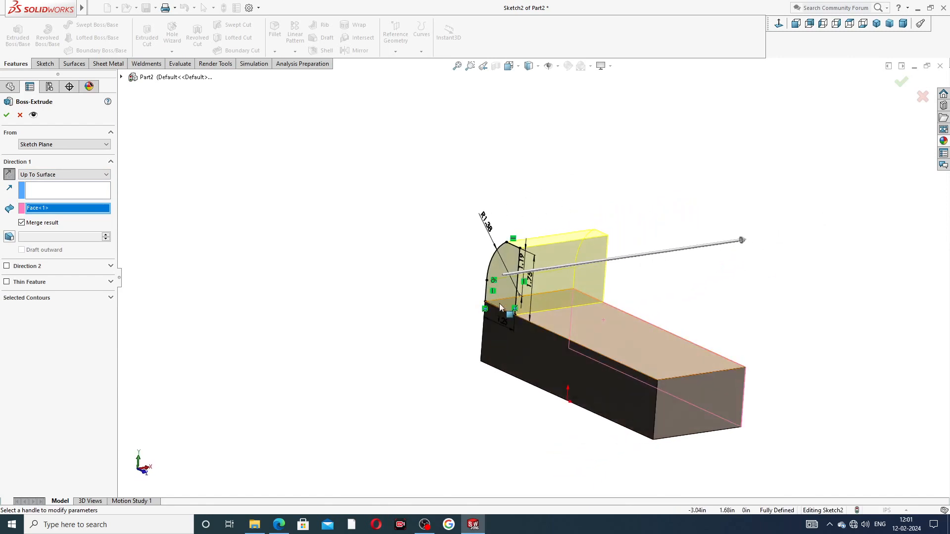
left_click(6, 115)
middle_click_drag(394, 222, 716, 96)
left_click(876, 24)
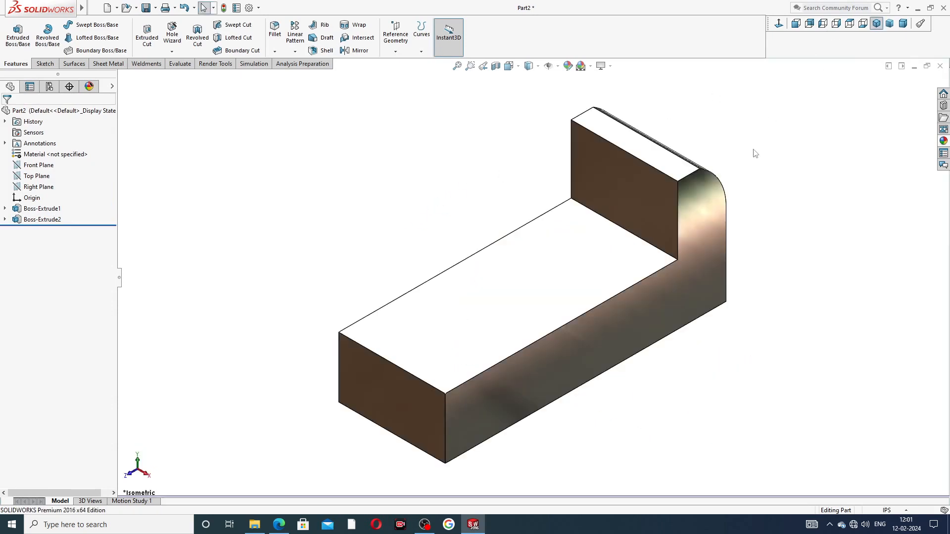
Step: Check the PDF drawing and start a sketch on the block's front end face, opposite the jaw, viewed face-on
middle_click_drag(668, 144, 659, 108)
scroll(547, 242, "down", 2)
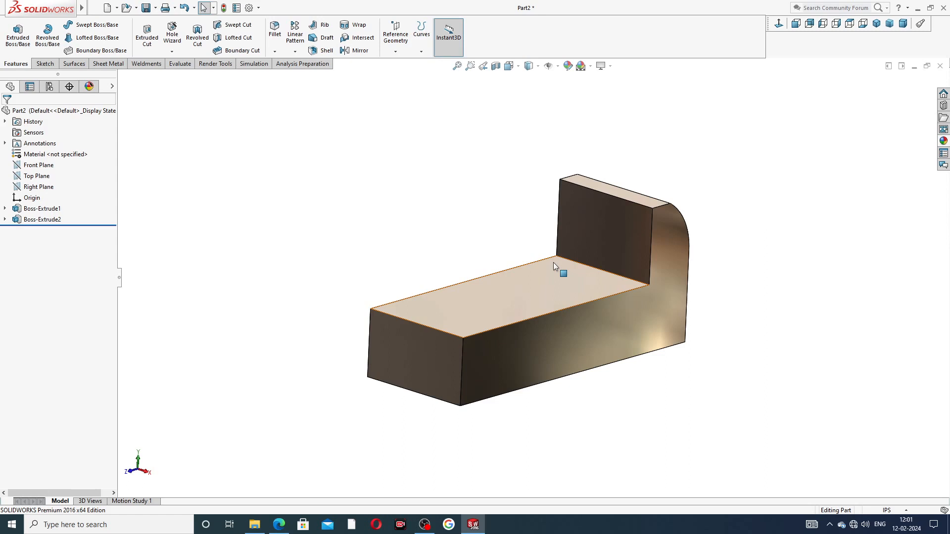
middle_click_drag(640, 289, 692, 269)
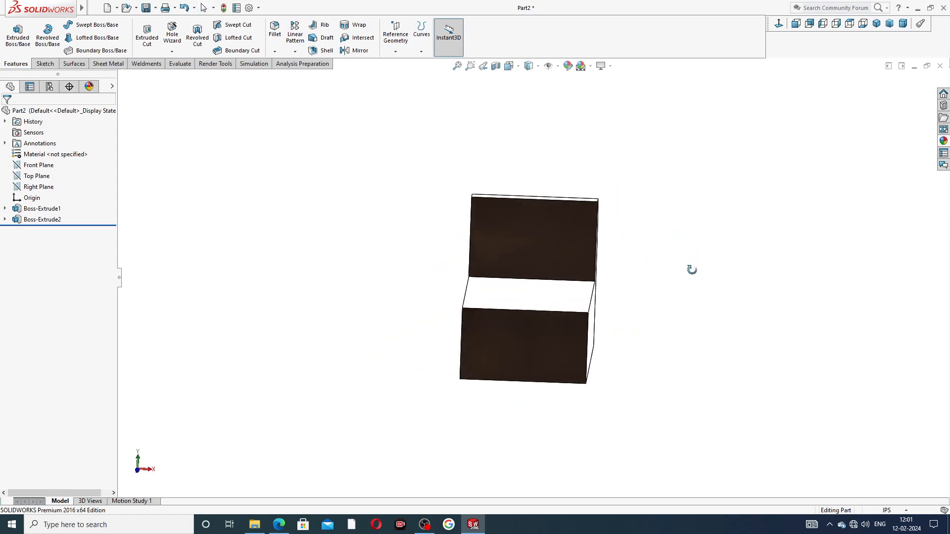
left_click(548, 330)
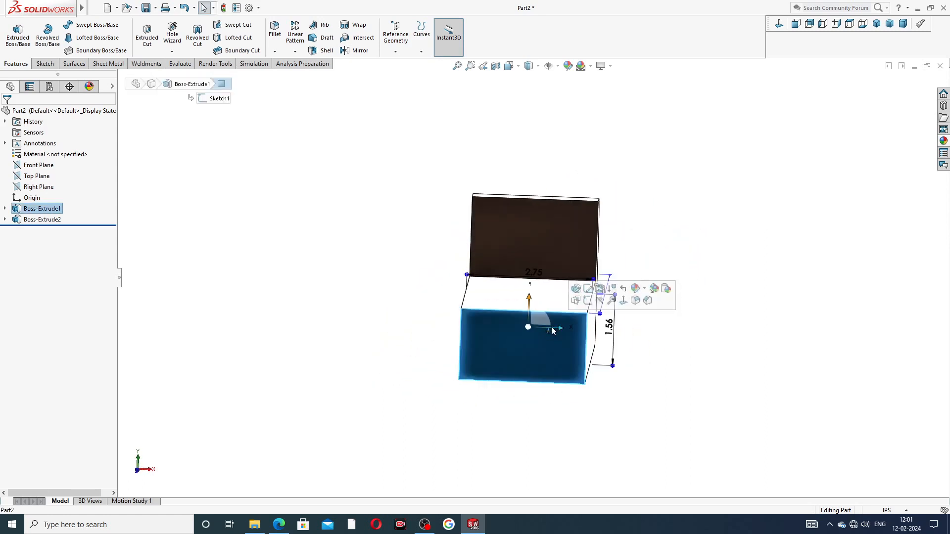
left_click(727, 236)
left_click(278, 524)
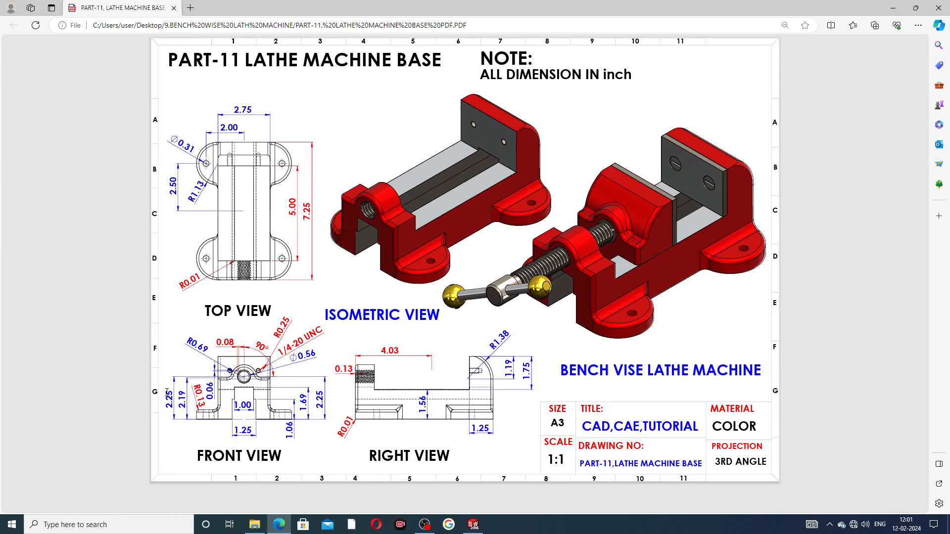
left_click(473, 524)
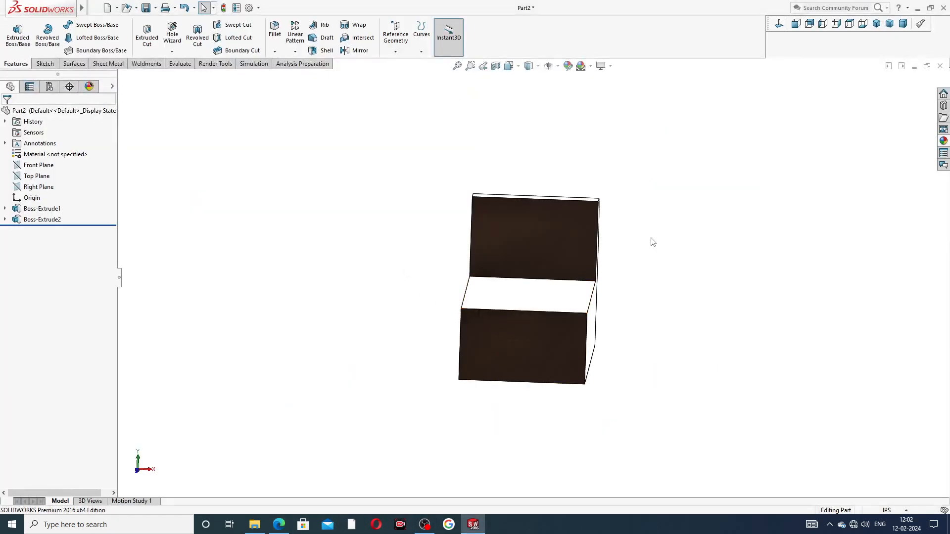
left_click(526, 342)
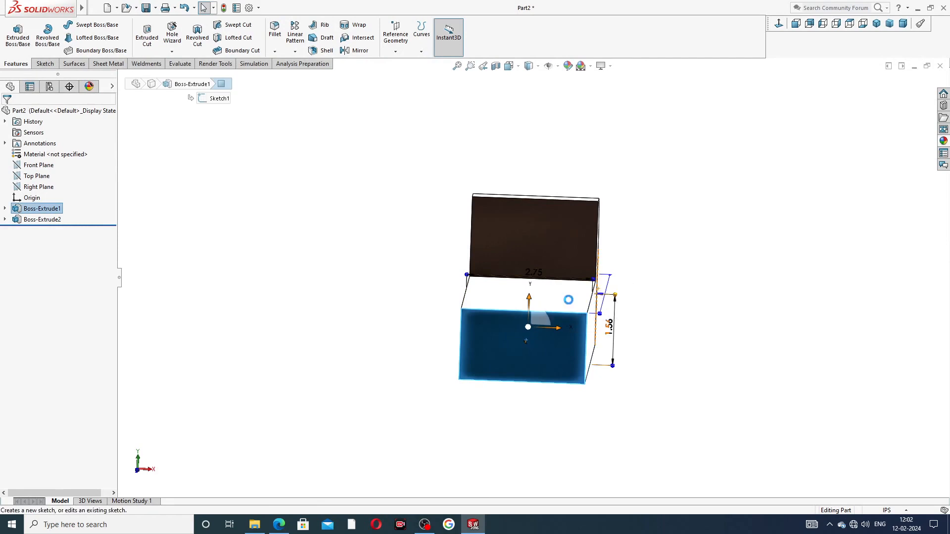
left_click(568, 297)
key("f")
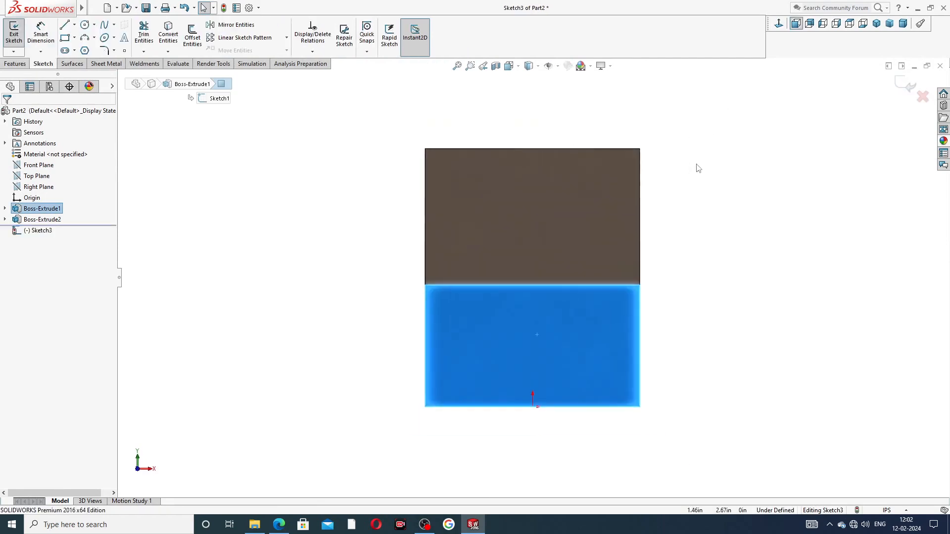
Step: Check the PDF drawing, then sketch a vertical centerline about 1.87 in long upward from the origin
left_click(65, 25)
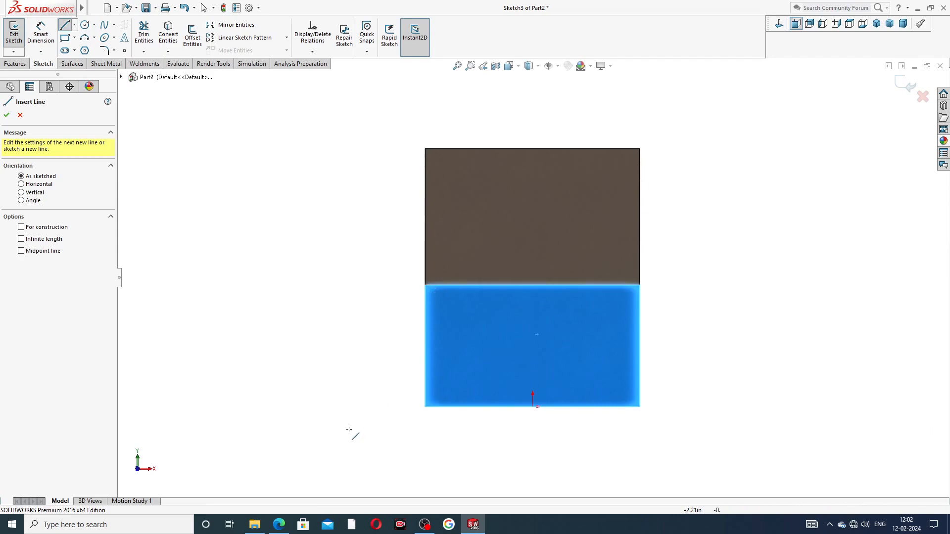
left_click(278, 524)
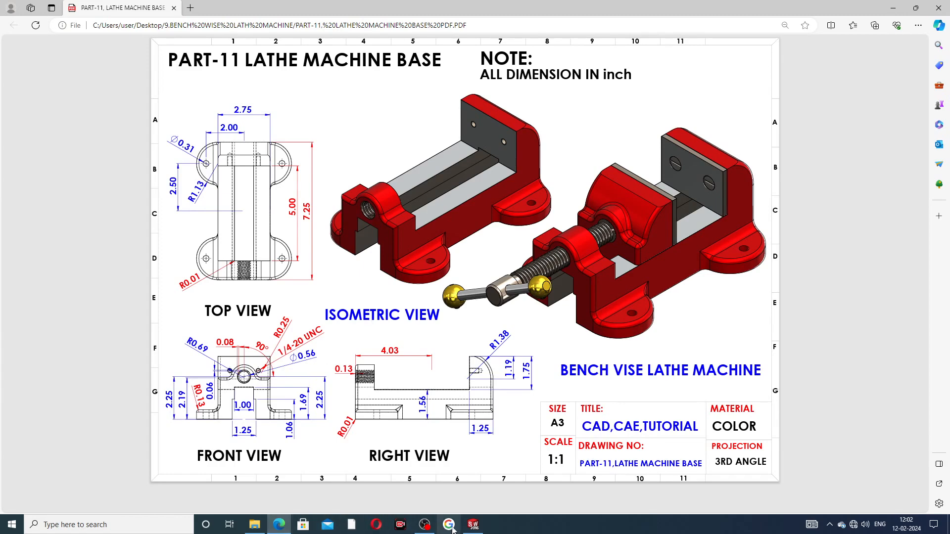
left_click(473, 524)
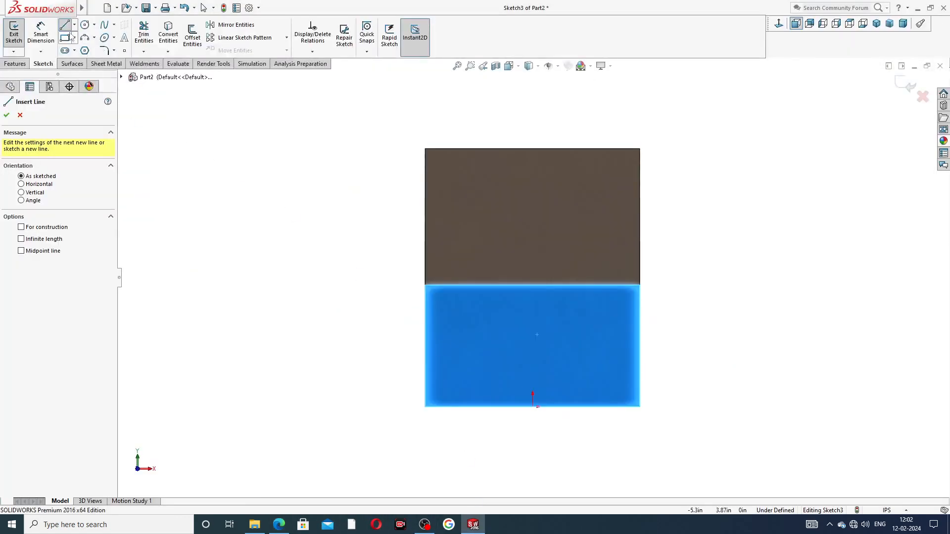
left_click(74, 25)
left_click(85, 42)
left_click(533, 408)
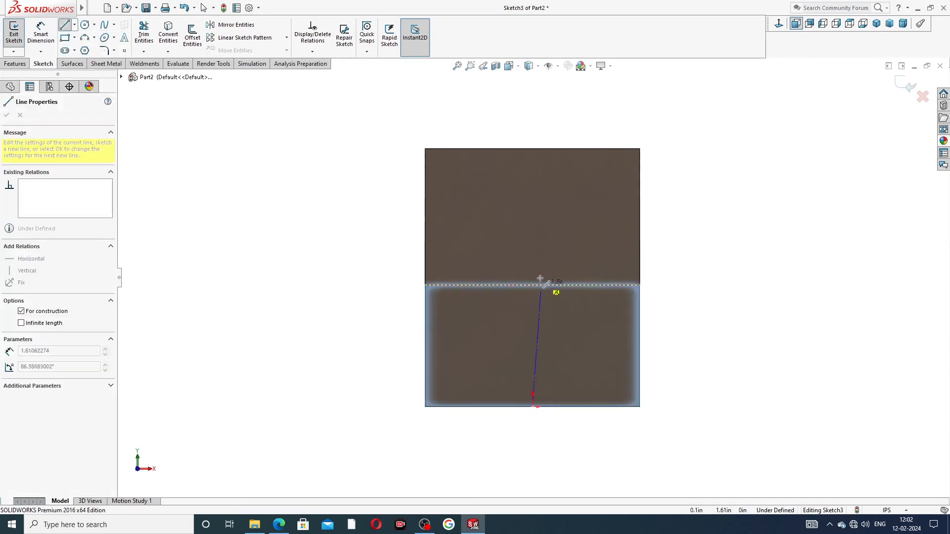
left_click(534, 261)
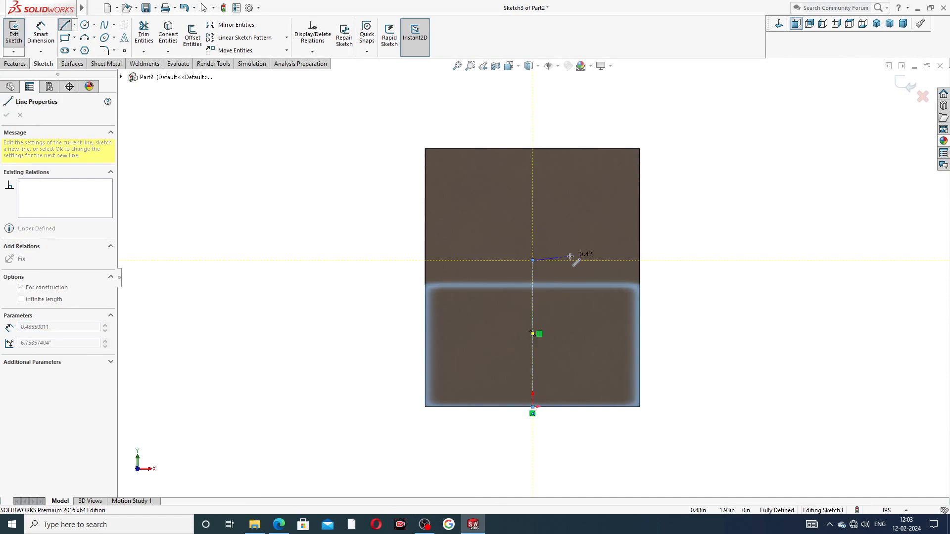
right_click(572, 258)
left_click(585, 269)
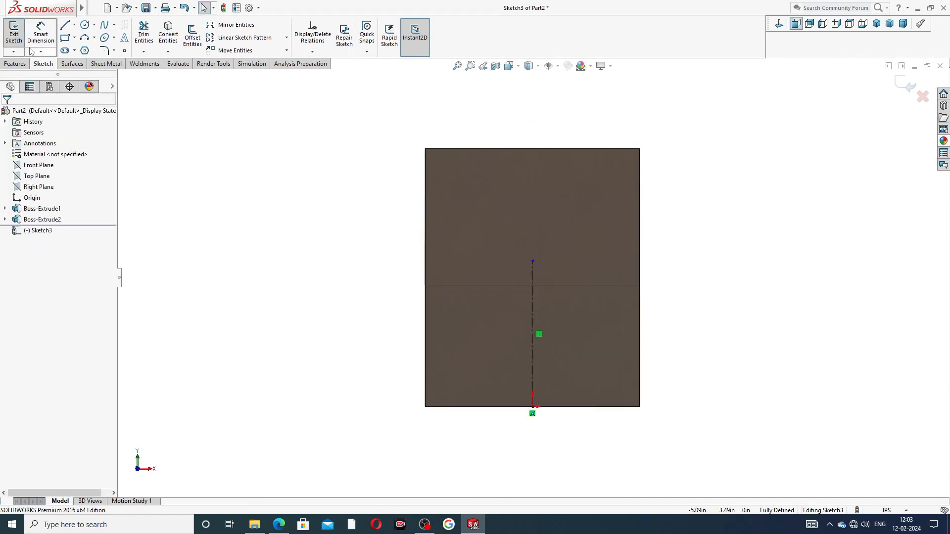
Step: Dimension the vertical centerline's length as 2.25 in, checking the PDF drawing
left_click(42, 39)
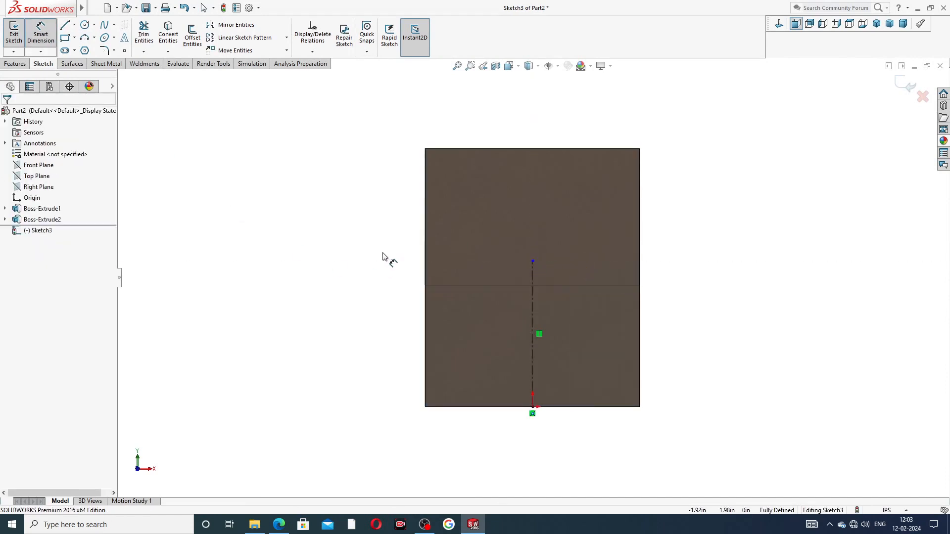
left_click(533, 303)
left_click(671, 327)
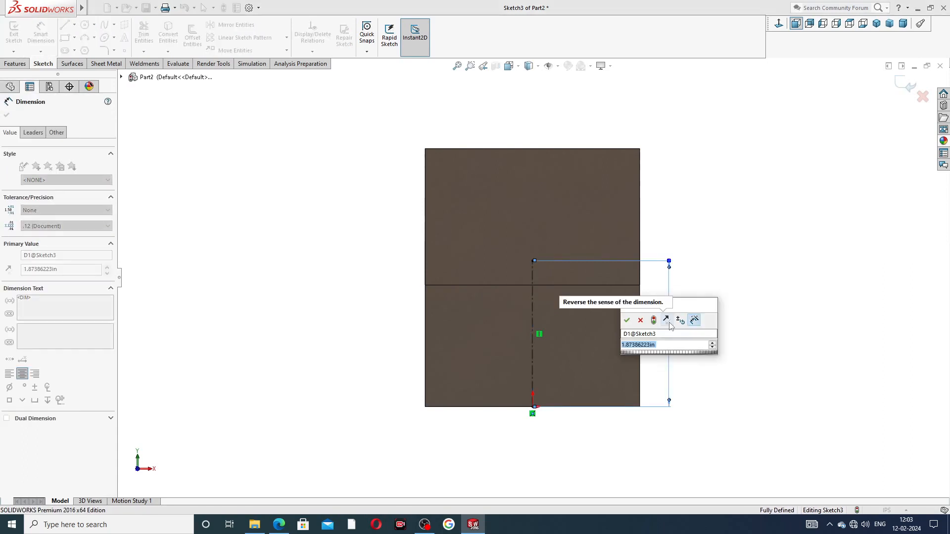
type("2")
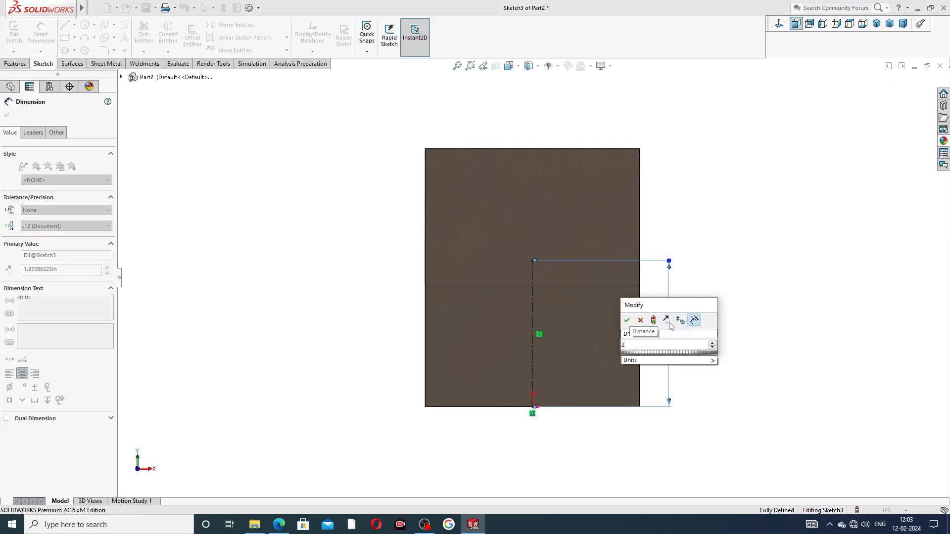
type(".25")
key("Return")
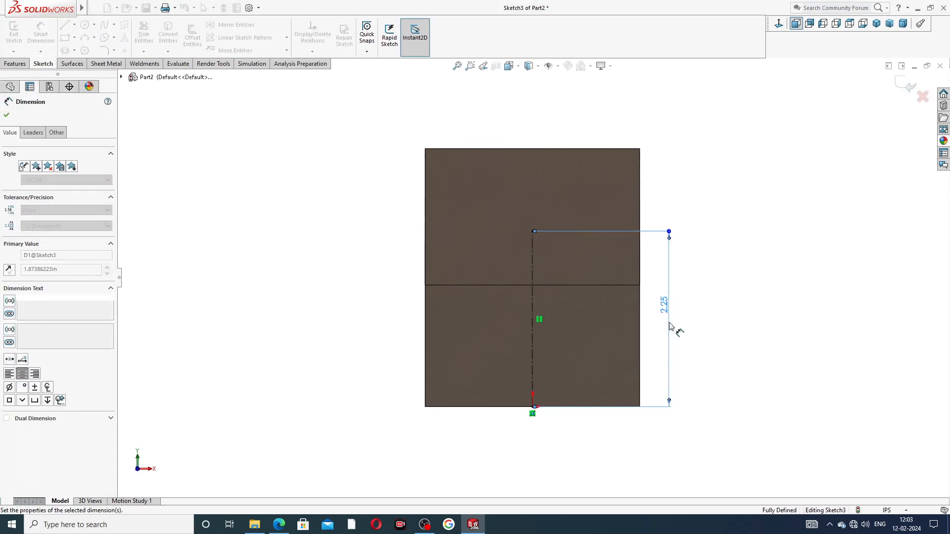
left_click(721, 322)
left_click(280, 524)
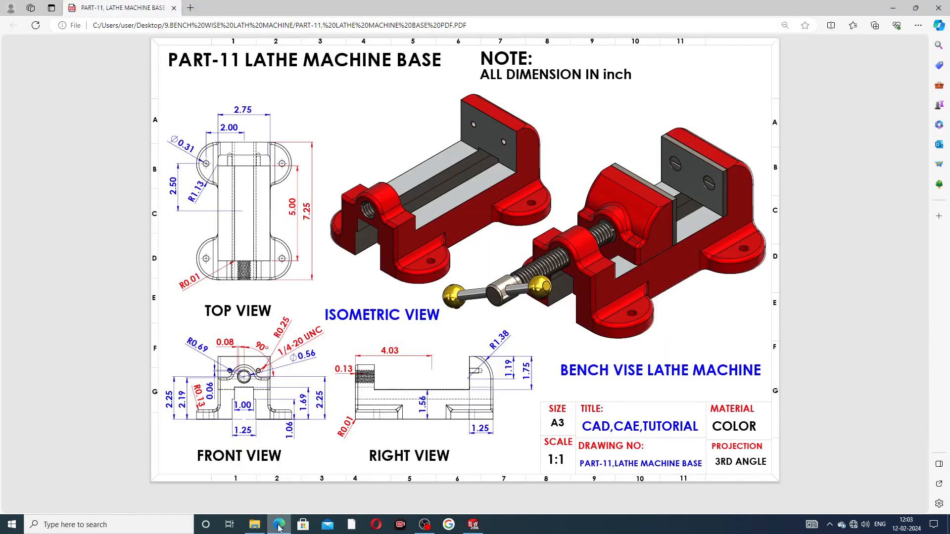
key("alt+Tab")
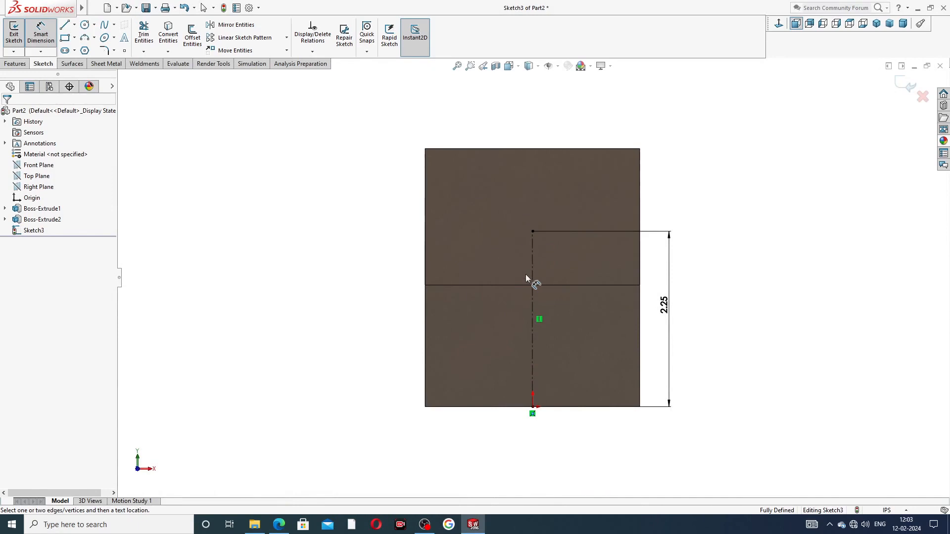
right_click(669, 182)
left_click(693, 147)
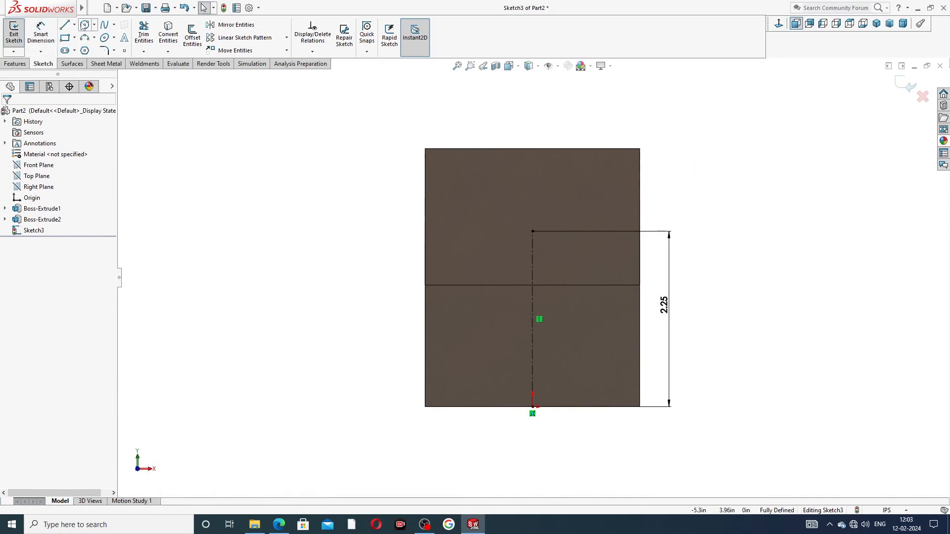
Step: Sketch a vertical line about 0.64 in up the right side edge from the block's top corner and a short horizontal line inward
left_click(63, 24)
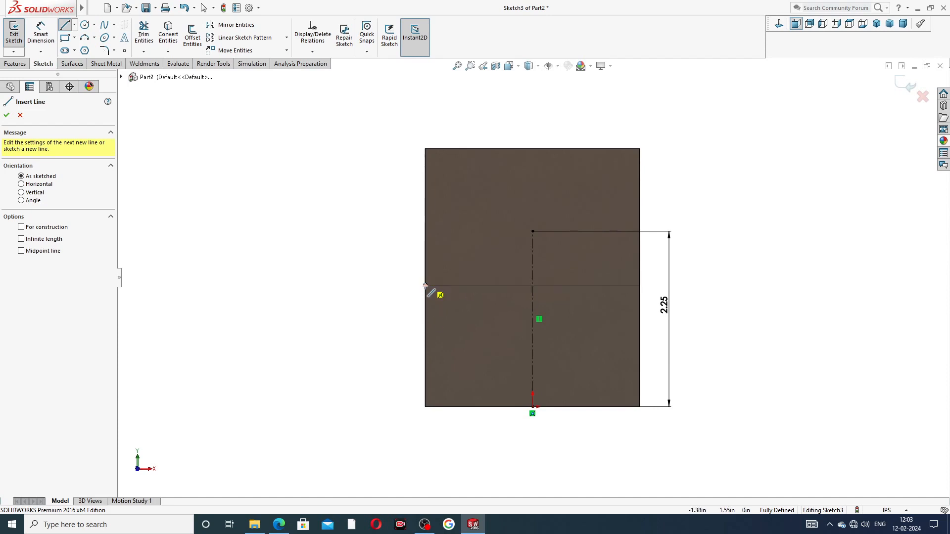
left_click(639, 286)
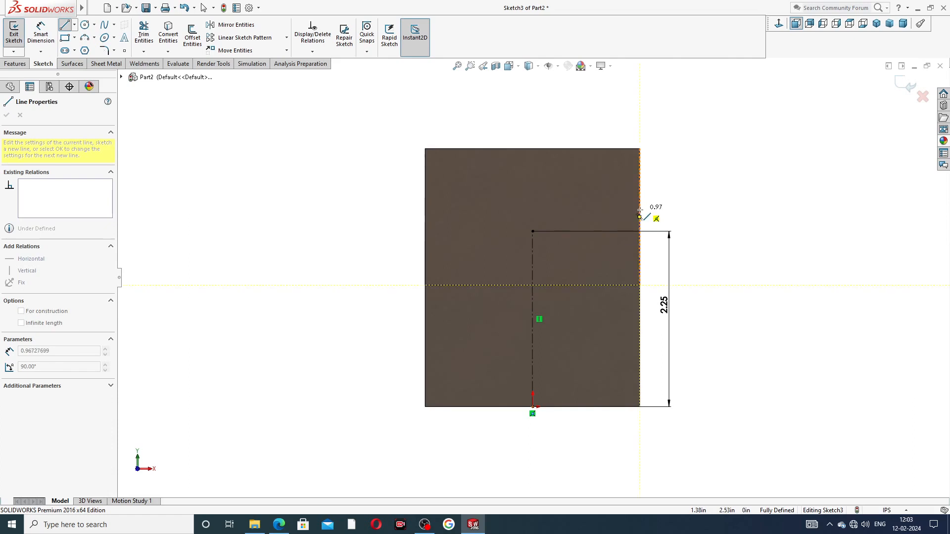
left_click(639, 235)
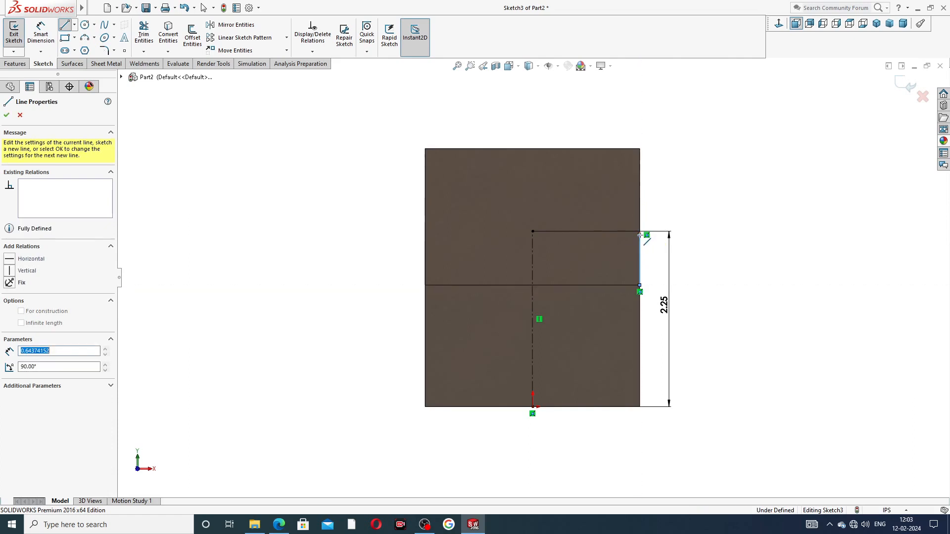
double_click(589, 236)
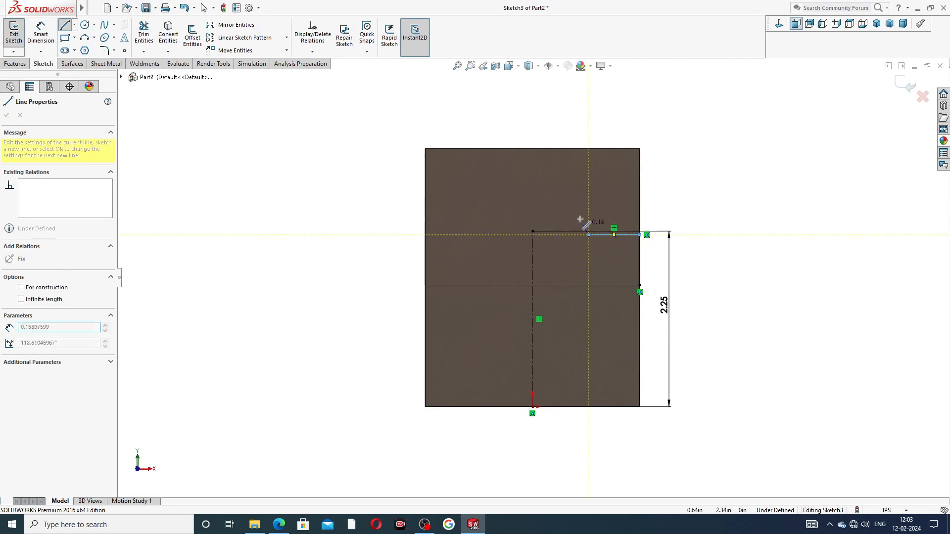
mouse_move(588, 235)
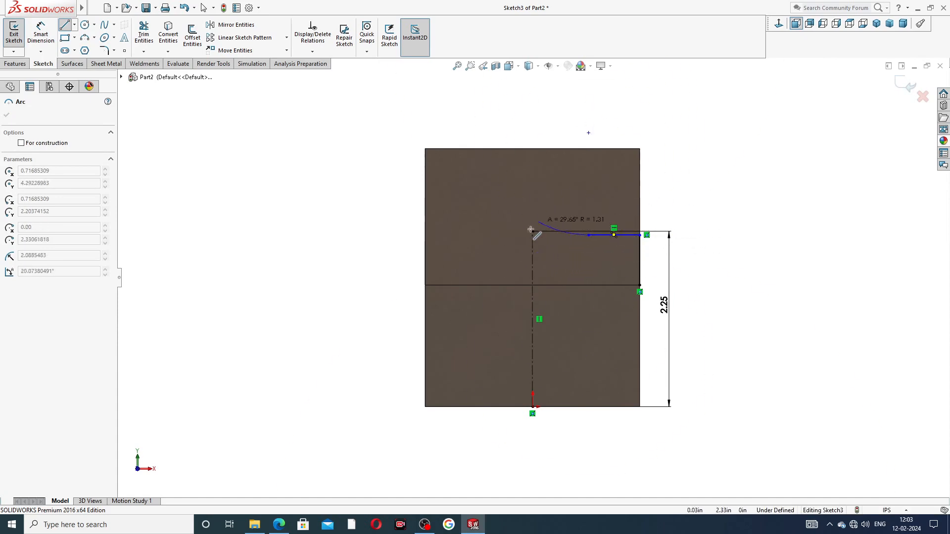
key("Escape")
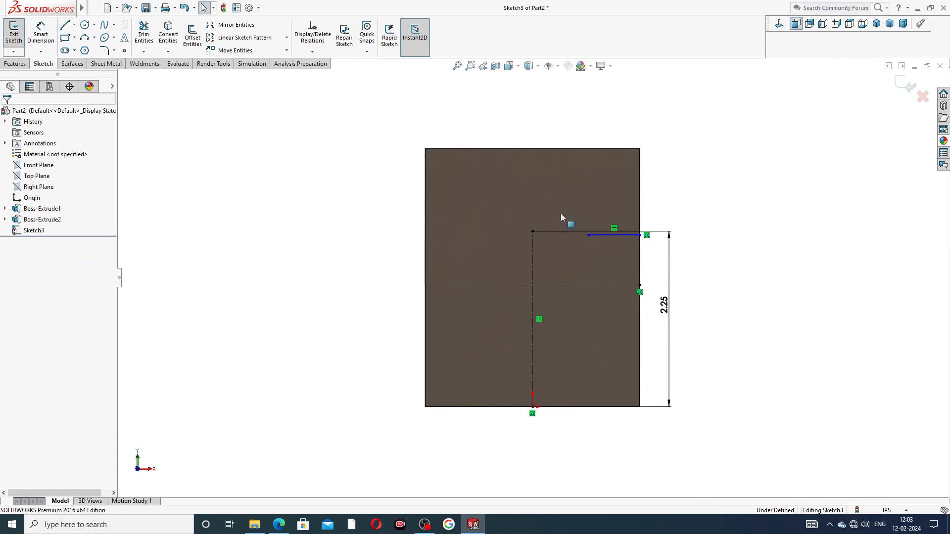
left_click(66, 25)
left_click(587, 234)
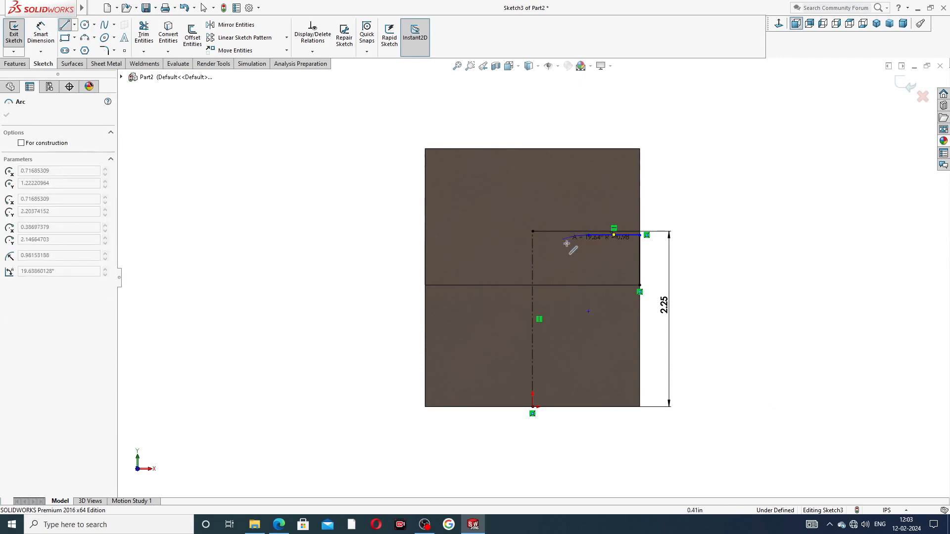
key("Escape")
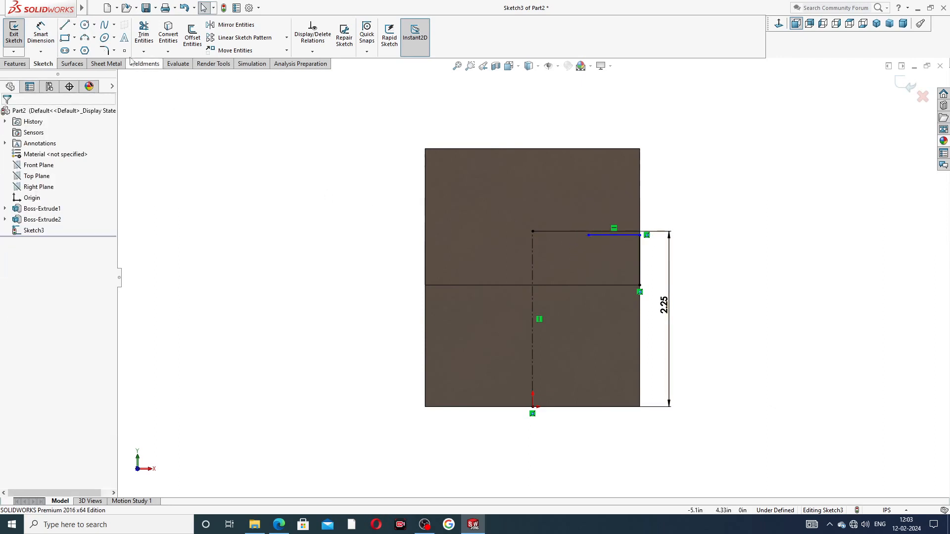
left_click(65, 24)
scroll(612, 240, "down", 5)
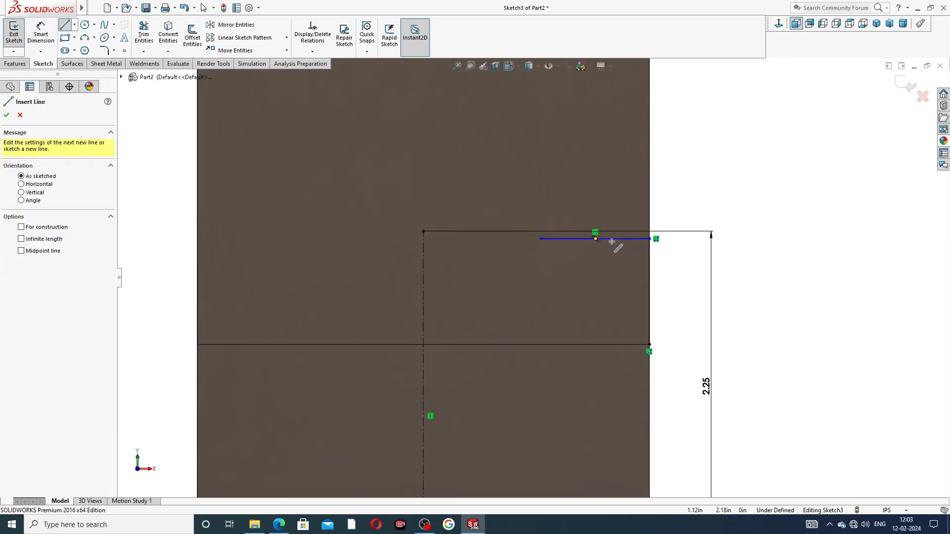
left_click(523, 241)
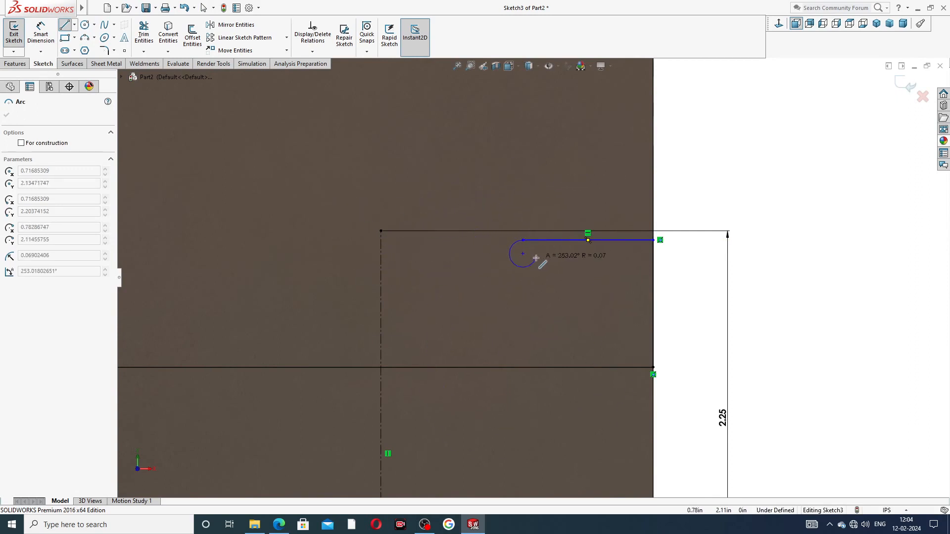
key("Escape")
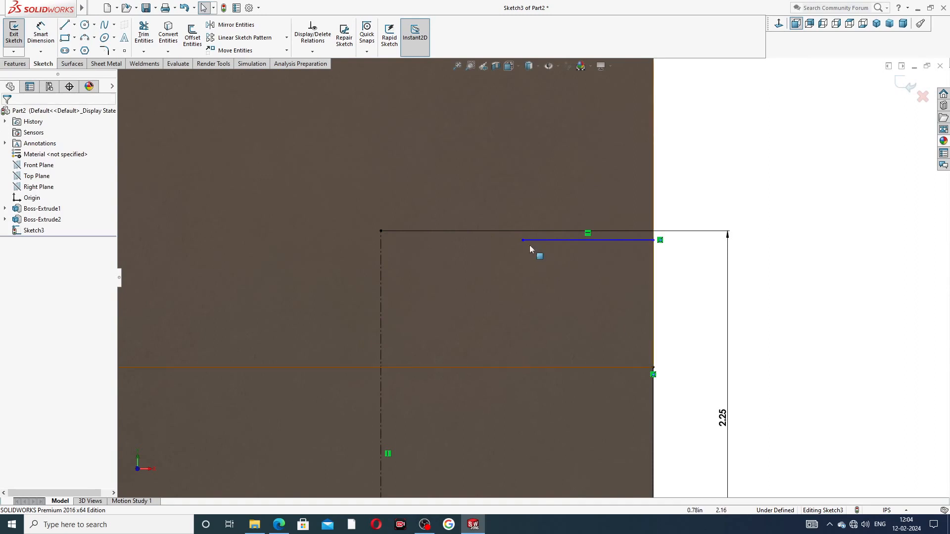
Step: Sketch an upward-bulging semicircle of about 0.6 in radius from the horizontal line's inner endpoint across the centerline, ending level with the line
left_click(63, 26)
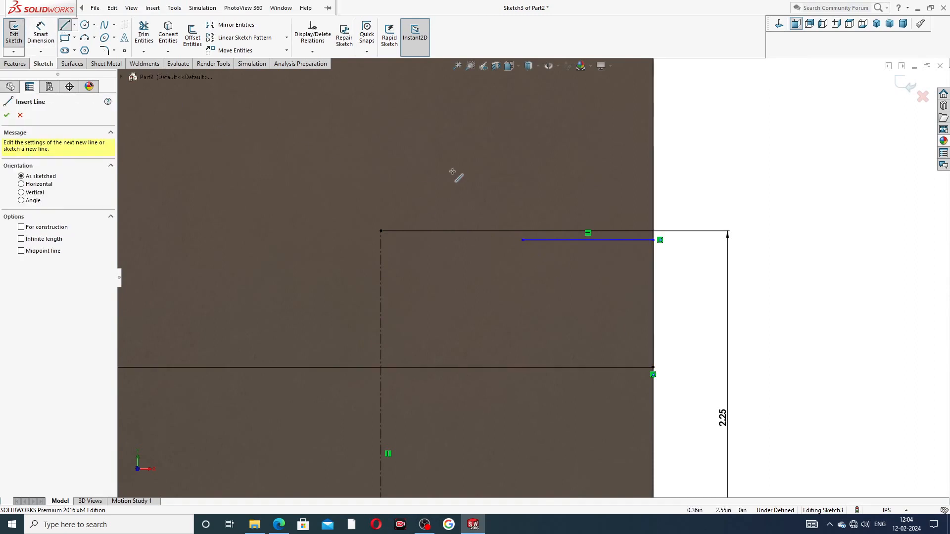
left_click(522, 241)
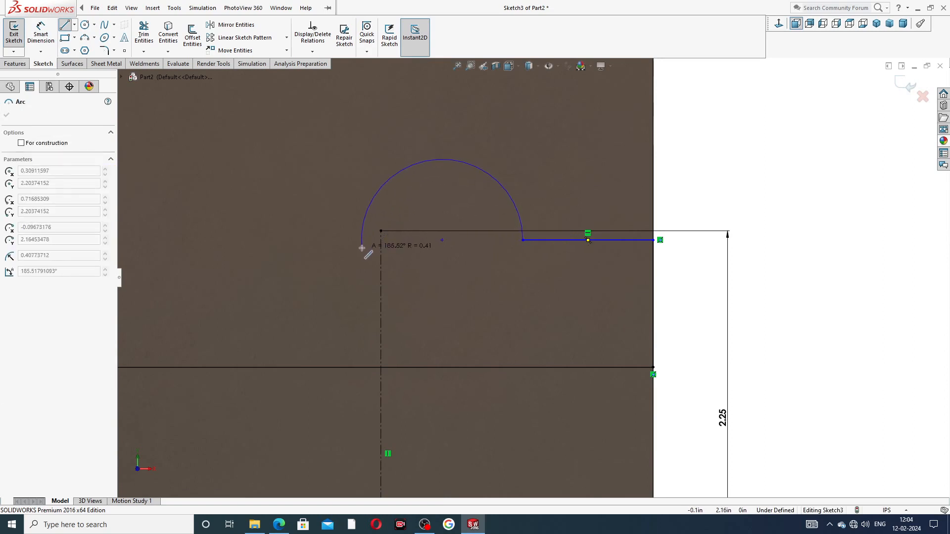
scroll(362, 248, "up", 2)
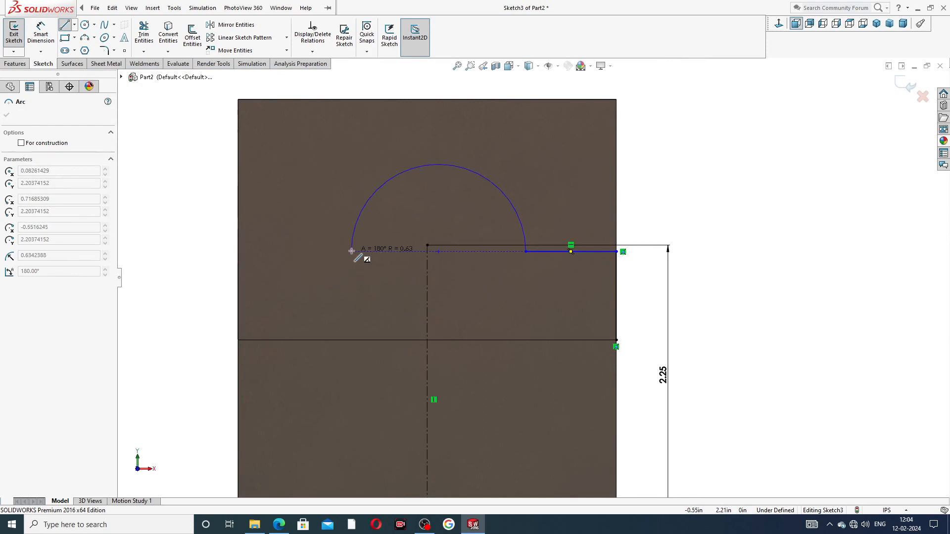
left_click(360, 251)
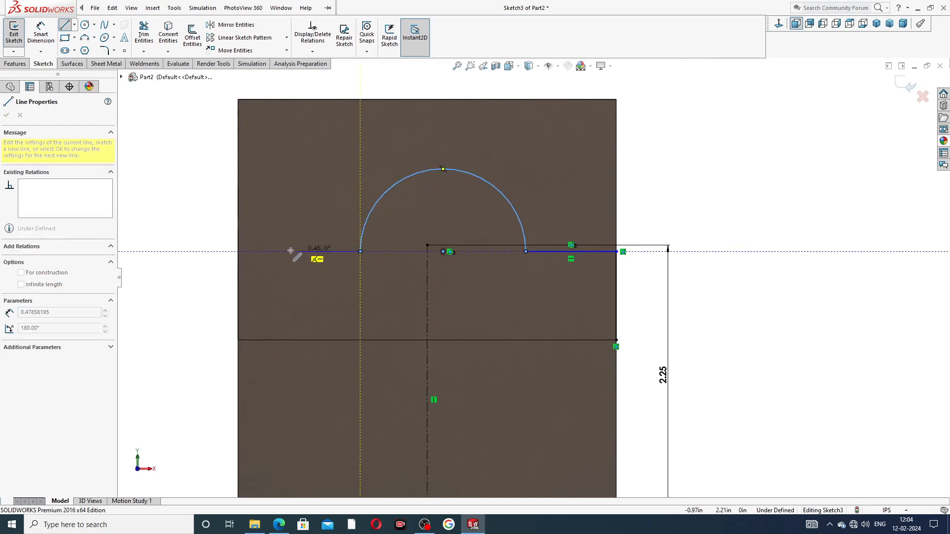
Step: Close the profile with a horizontal line from the arc's end to the block's side edge, a vertical line down, and one along the block's top edge
left_click(238, 251)
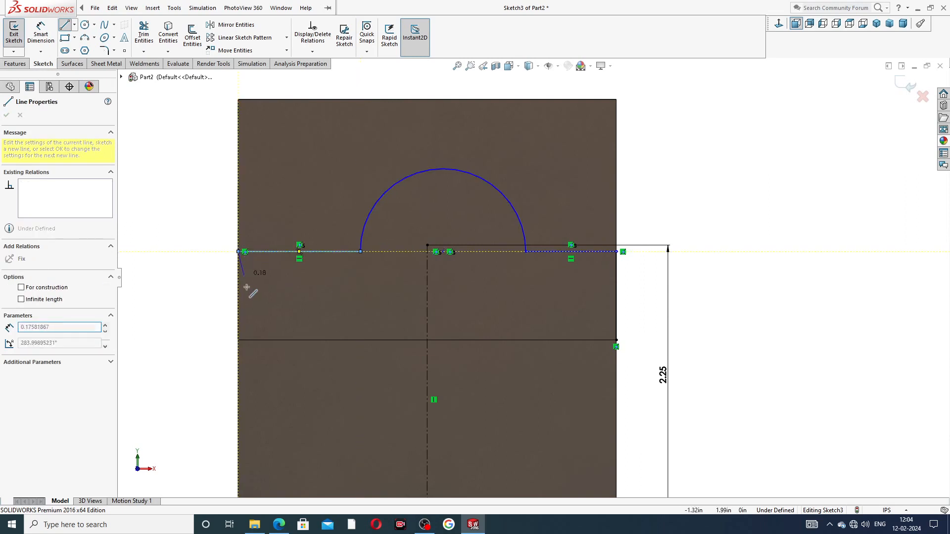
left_click(238, 339)
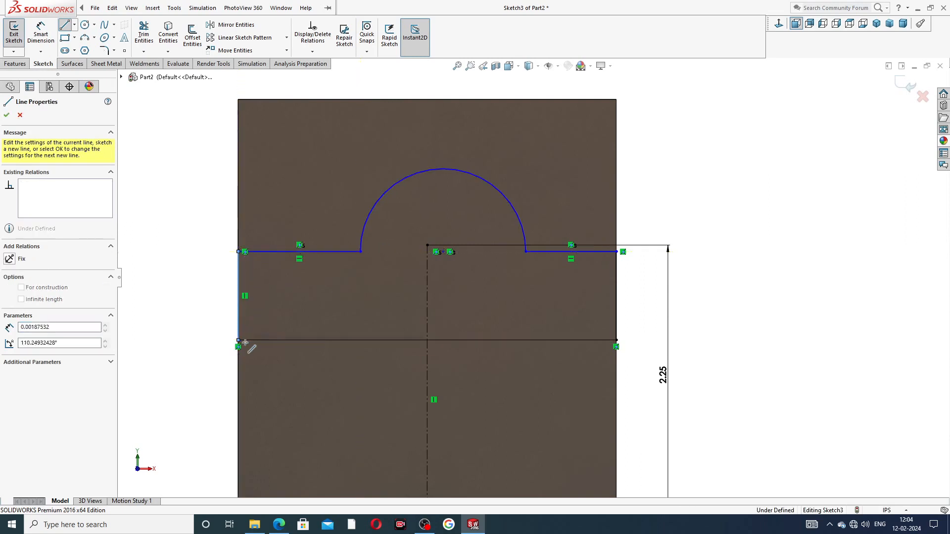
left_click(616, 340)
right_click(690, 201)
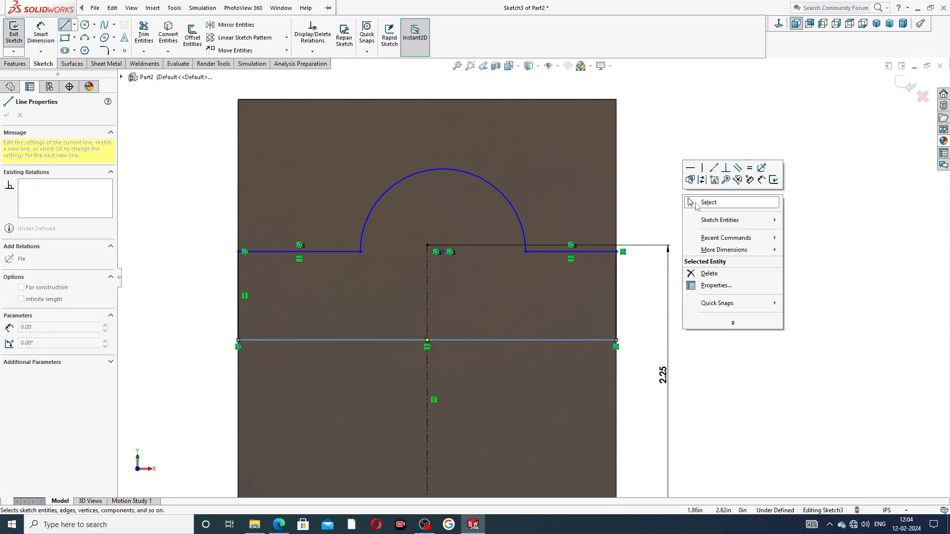
left_click(707, 203)
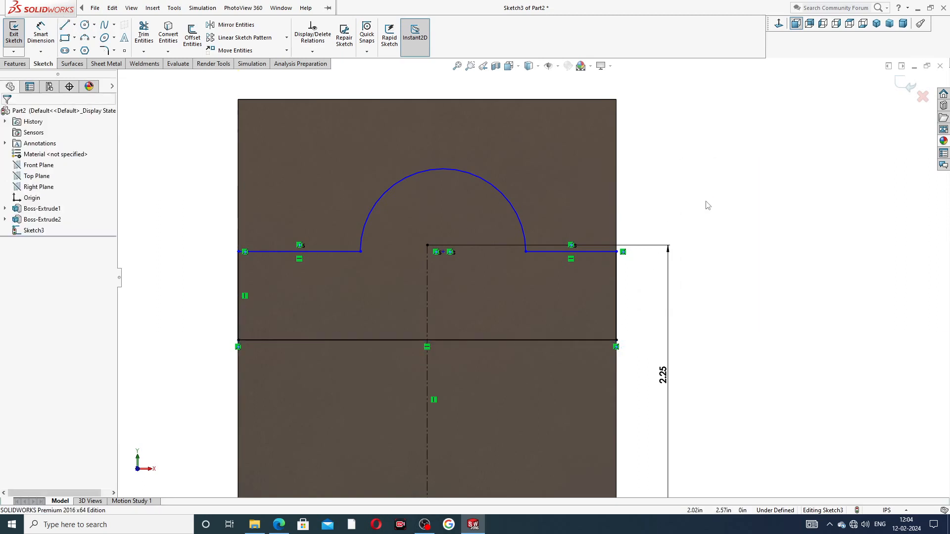
Step: Make the two short horizontal lines on either side of the arc collinear and equal in length
scroll(580, 193, "up", 2)
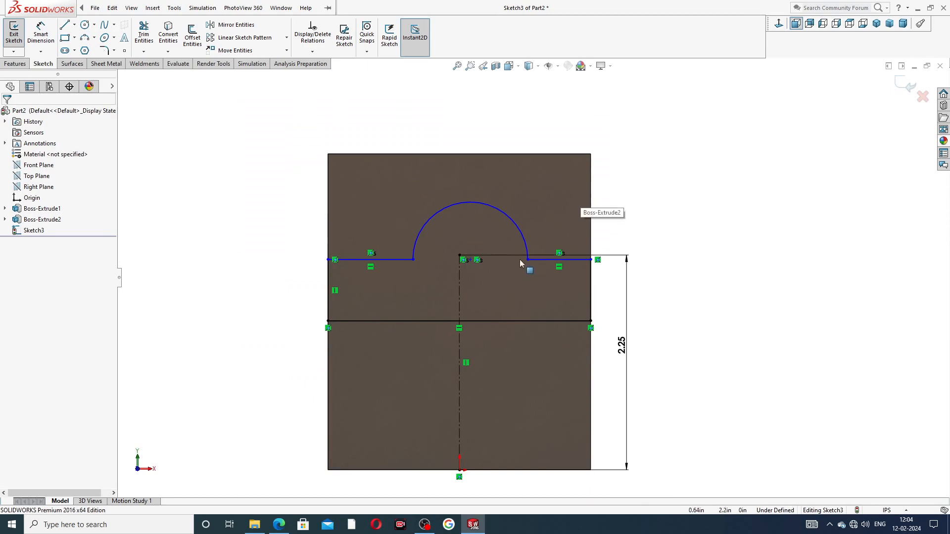
left_click(404, 260)
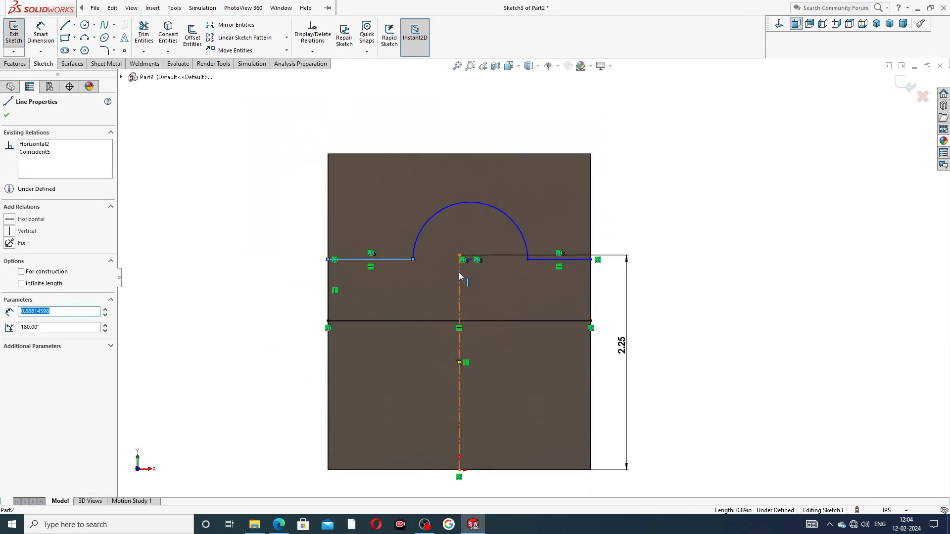
left_click(536, 259, "ctrl")
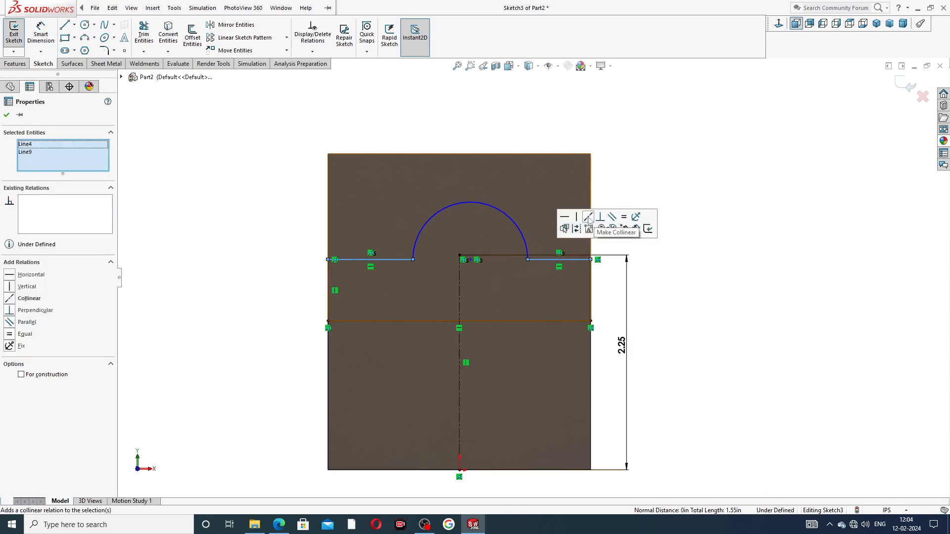
left_click(588, 218)
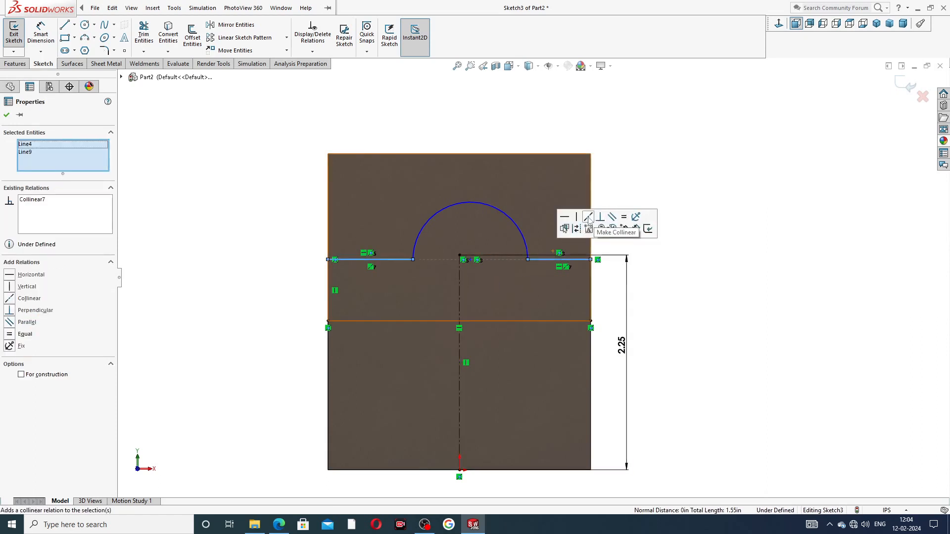
left_click(624, 217)
left_click(655, 167)
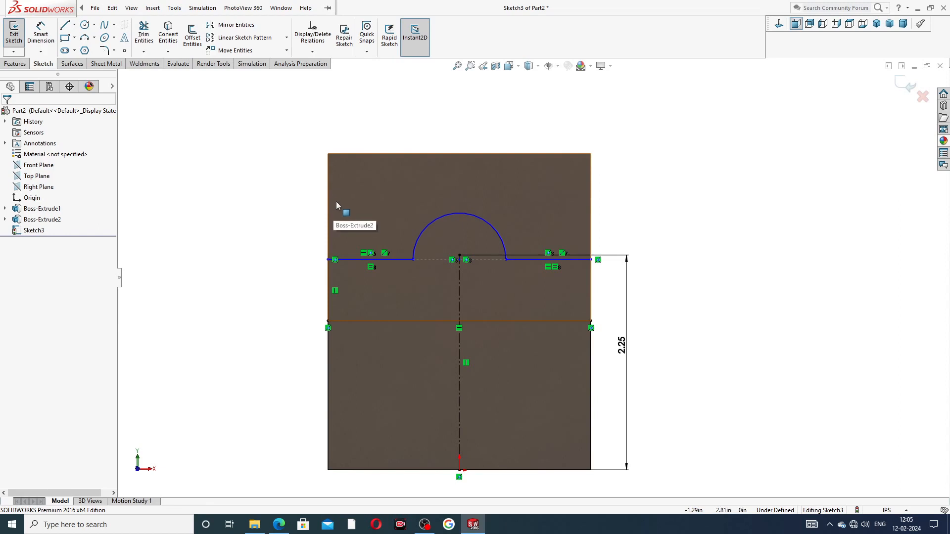
Step: Dimension the arc's radius as 0.69 in
left_click(41, 32)
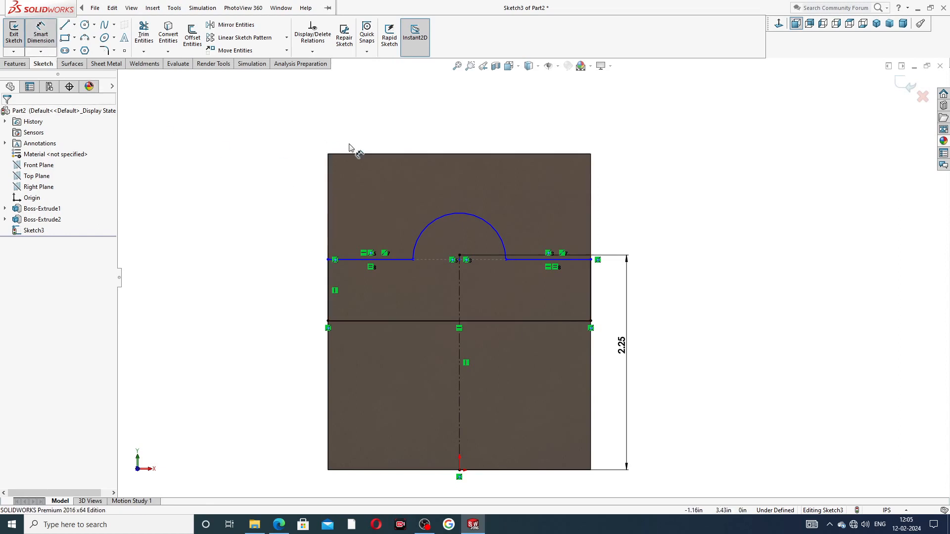
left_click(428, 221)
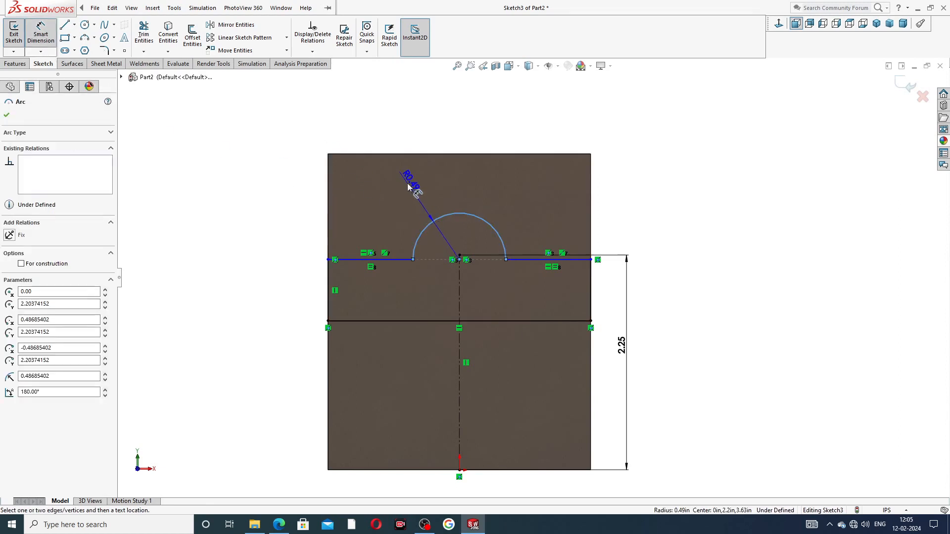
left_click(413, 181)
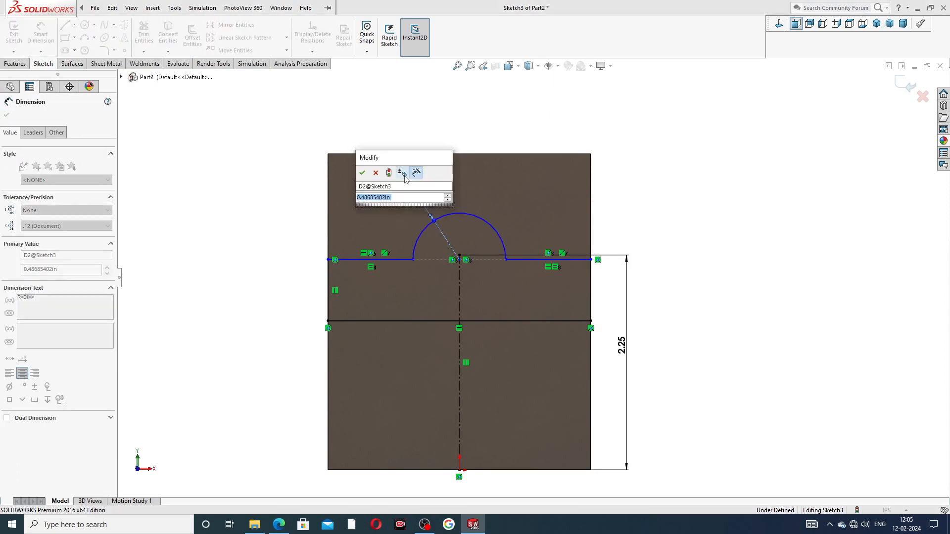
type(".6")
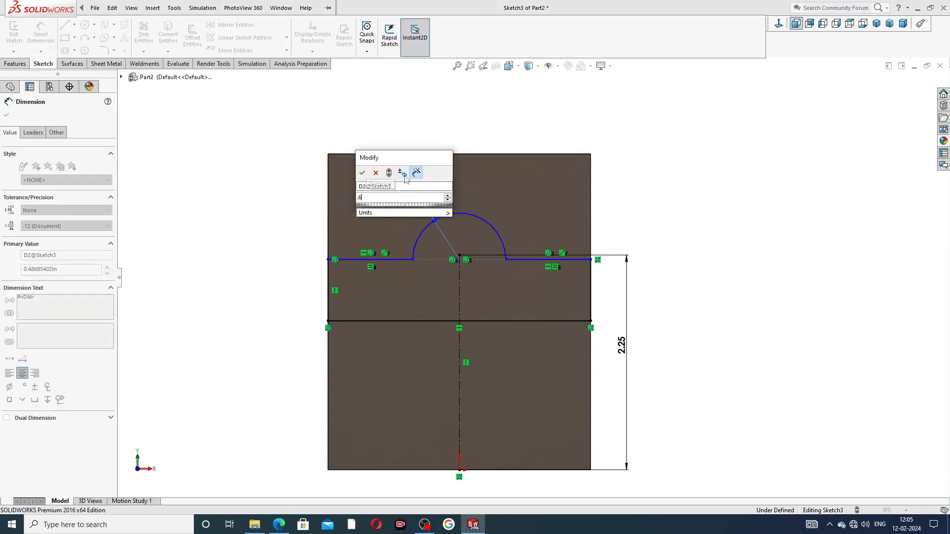
type("9")
key("Return")
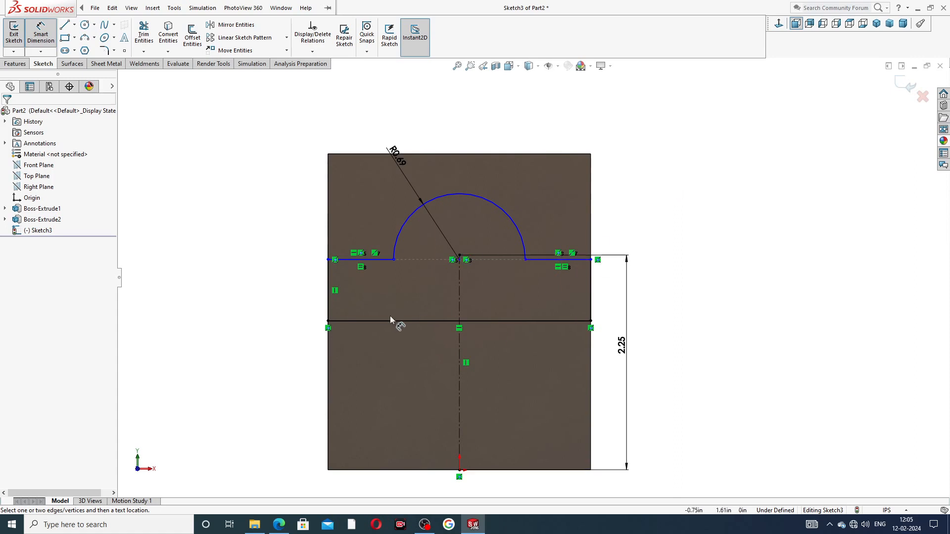
Step: Dimension the height from the block's bottom edge to the short horizontal line beside the arc as 2.19 in
left_click(387, 260)
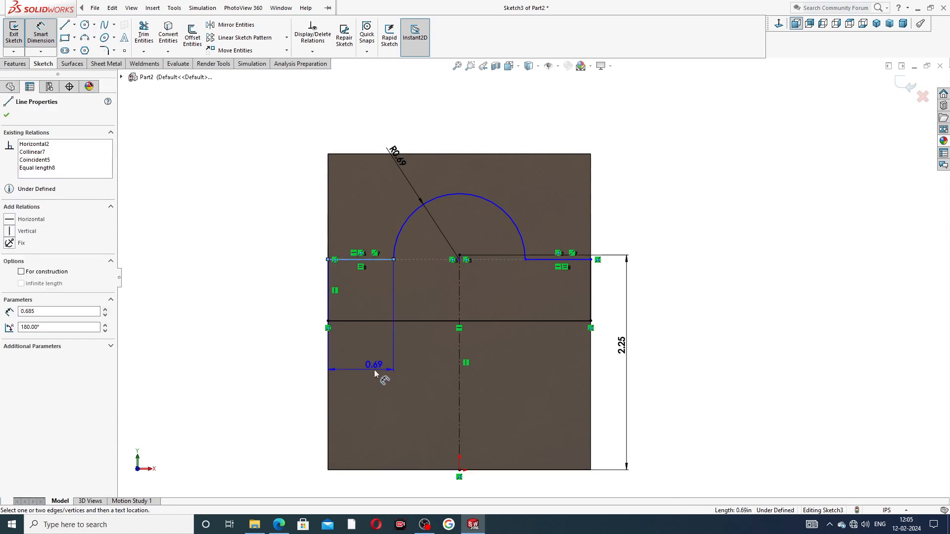
left_click(385, 471)
left_click(309, 363)
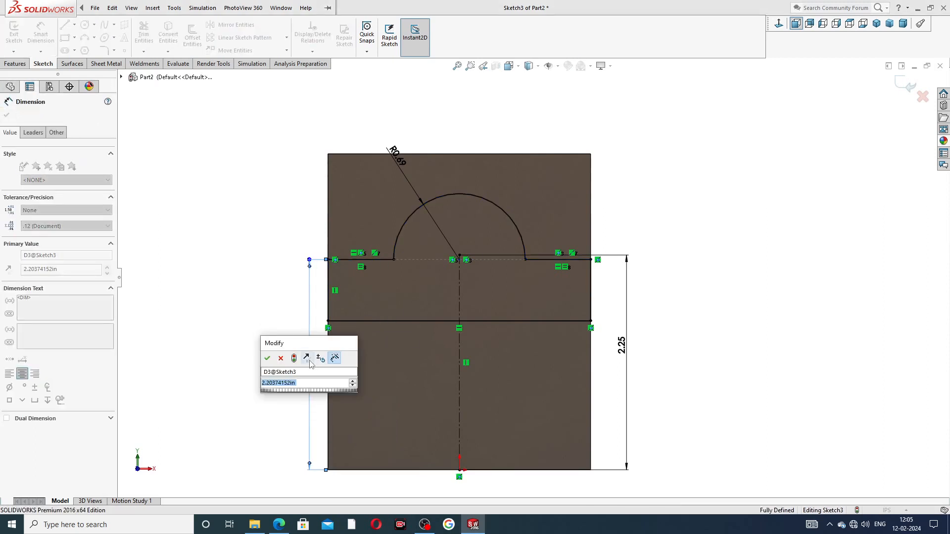
type("2.1")
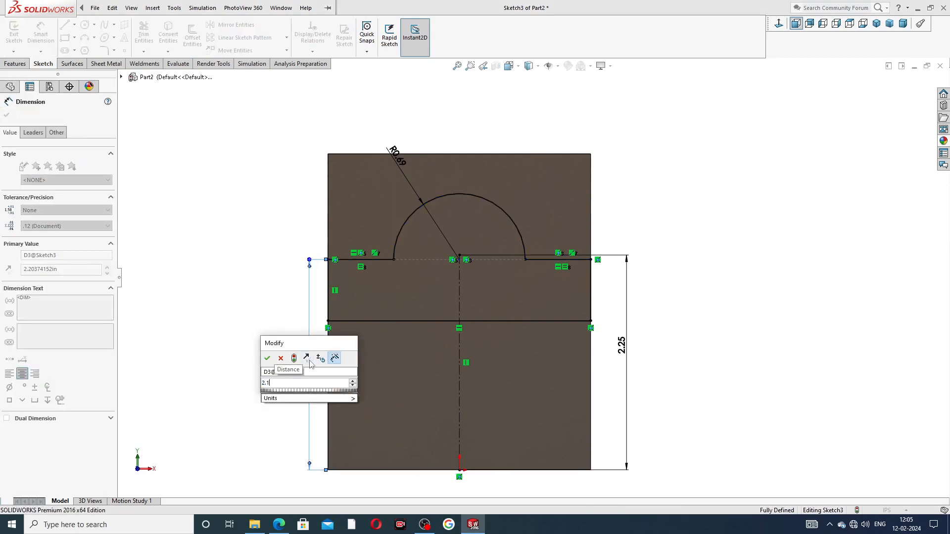
type("9")
key("Return")
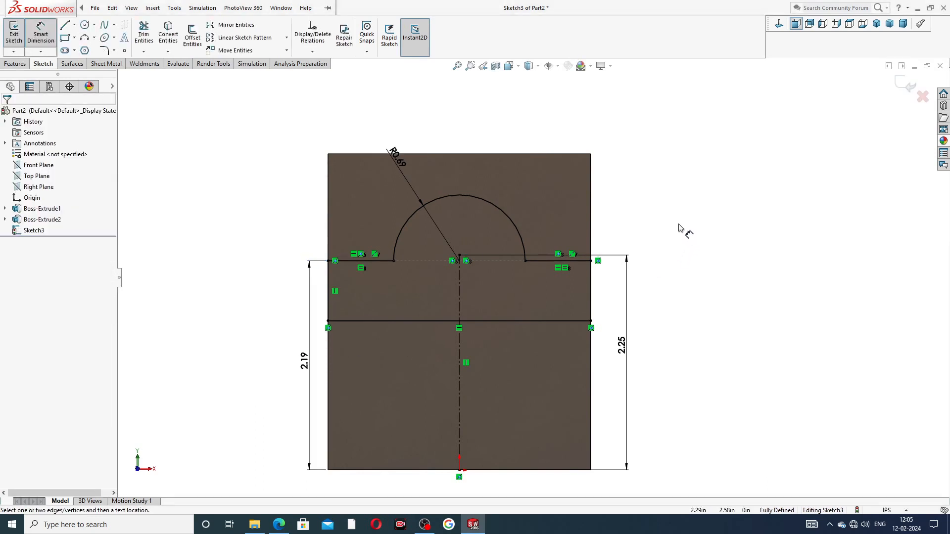
Step: Move the 2.19 height dimension and the R0.69 radius dimension farther out from the profile and finish dimensioning
left_click_drag(304, 361, 294, 357)
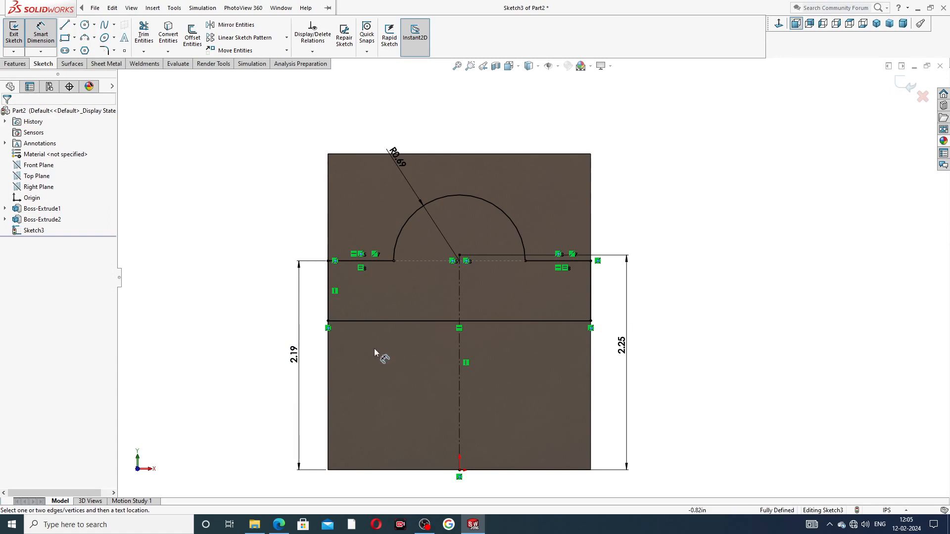
mouse_move(294, 354)
left_mouse_down()
mouse_move(449, 356)
mouse_move(610, 339)
mouse_move(342, 340)
mouse_move(285, 352)
mouse_move(284, 361)
left_mouse_up()
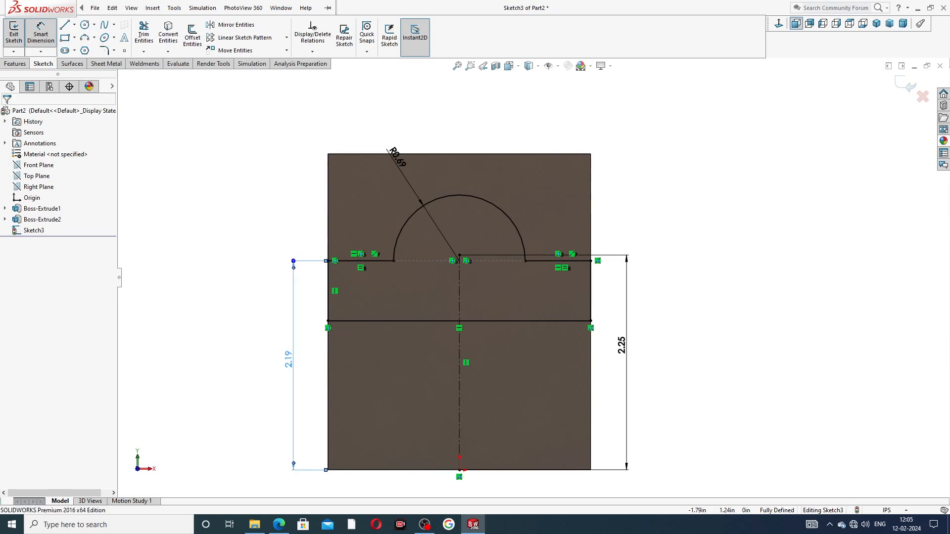
left_click(663, 291)
left_click_drag(390, 150, 382, 126)
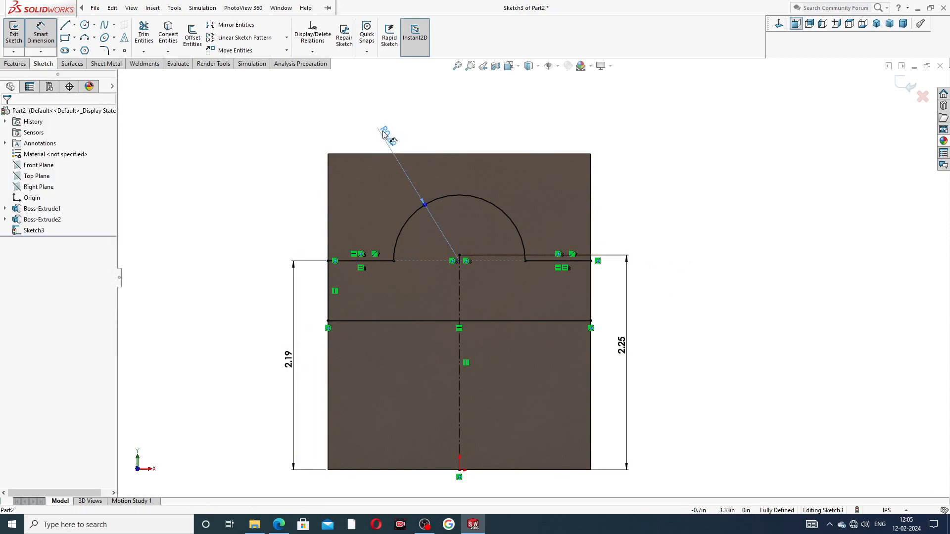
right_click(679, 170)
left_click(702, 147)
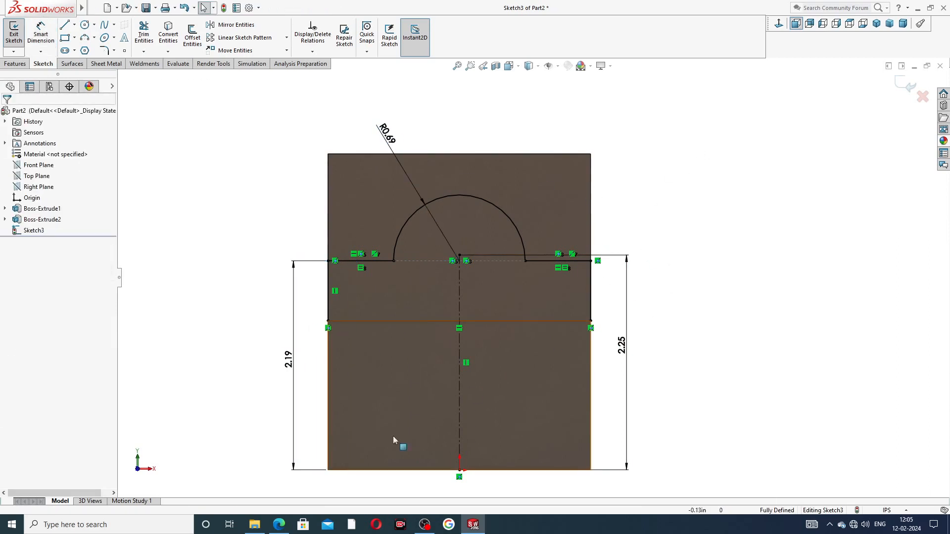
Step: Check the PDF drawing, then start a boss extrusion of the screw-support profile with a blind depth of 5 in
left_click(279, 524)
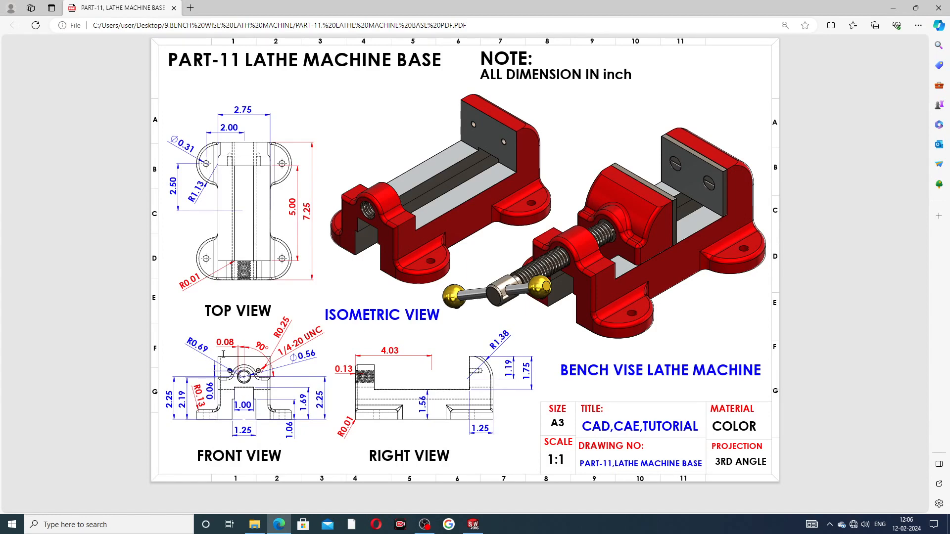
left_click(473, 525)
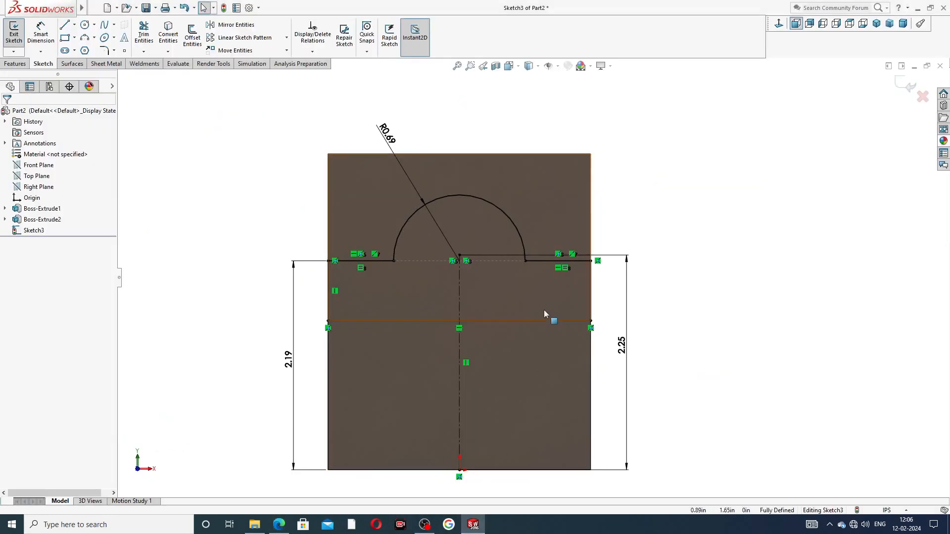
scroll(665, 268, "up", 1)
middle_click_drag(669, 266, 656, 285)
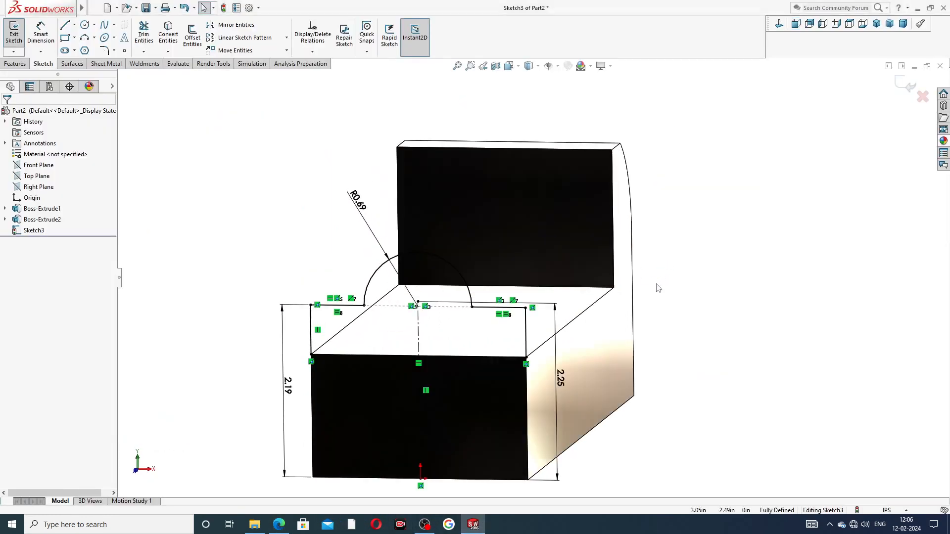
left_click(15, 64)
left_click(18, 37)
mouse_move(331, 191)
middle_mouse_down()
mouse_move(285, 200)
mouse_move(295, 214)
middle_mouse_up()
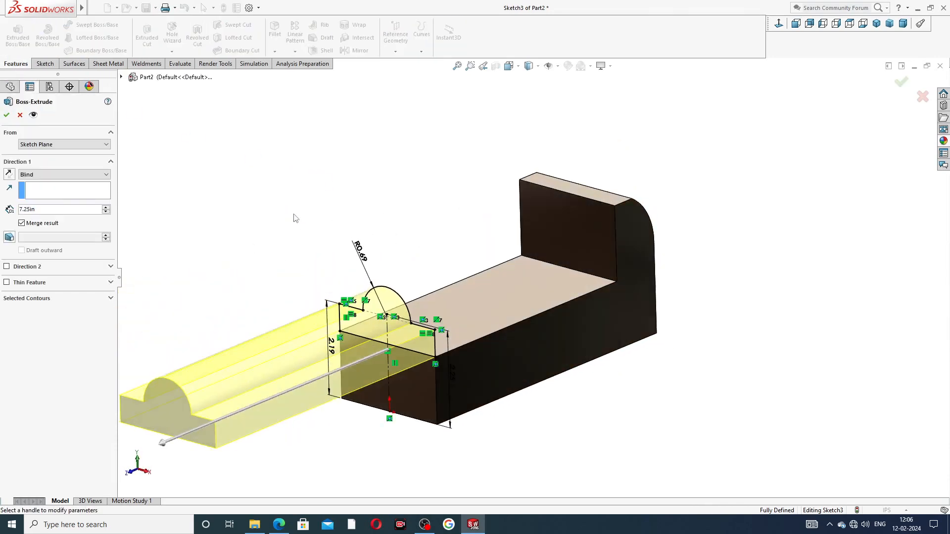
left_click(43, 212)
type("5")
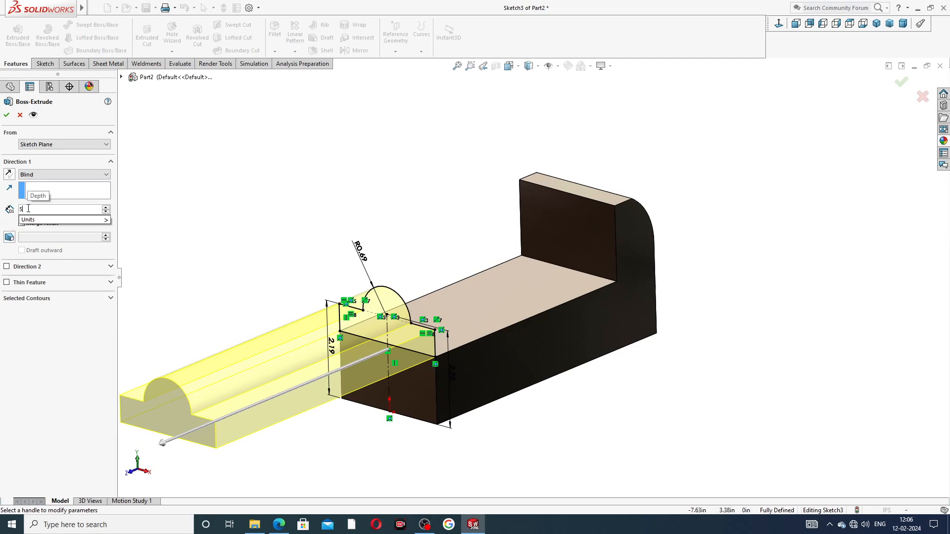
key("Return")
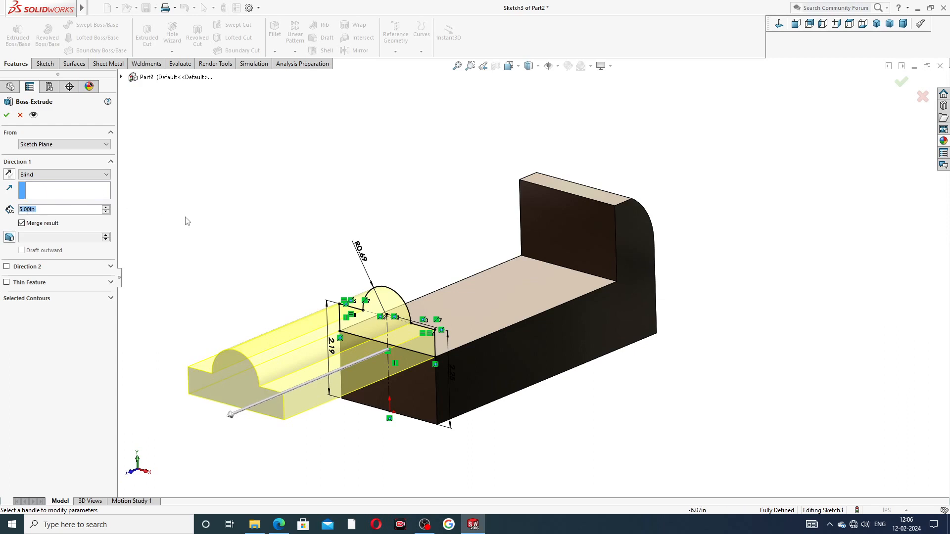
Step: Change the extrusion's end condition to Offset From Surface, ending 5 in from the fixed jaw's inner face, and complete it
left_click(56, 178)
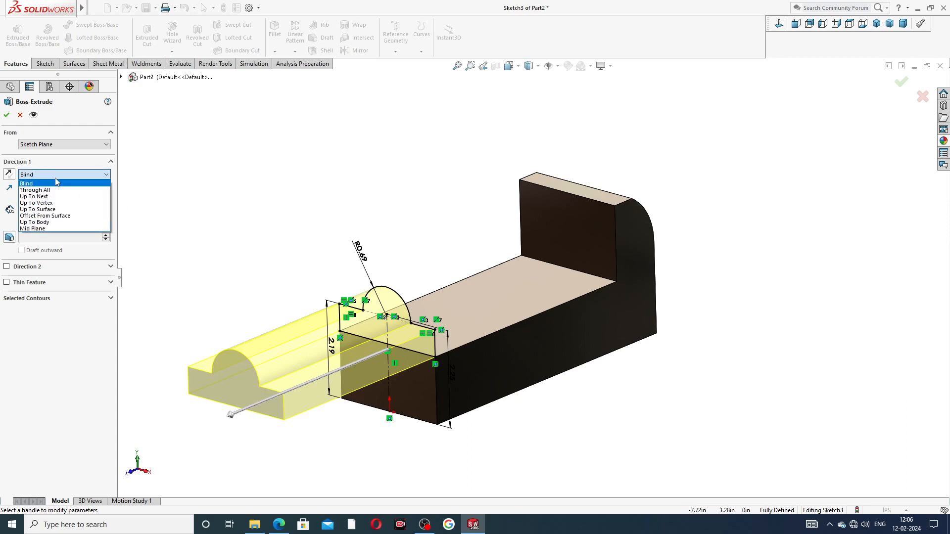
left_click(61, 219)
left_click(569, 246)
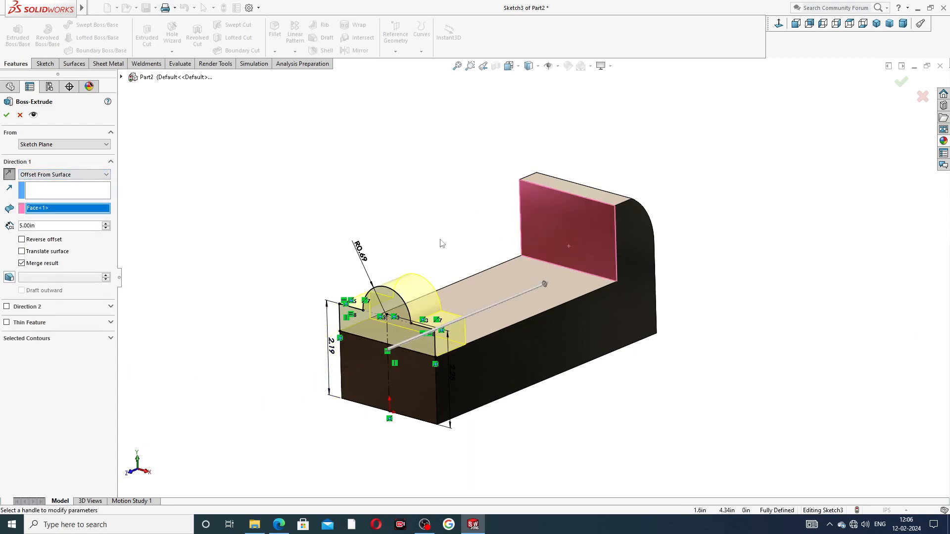
middle_click_drag(443, 244, 444, 223)
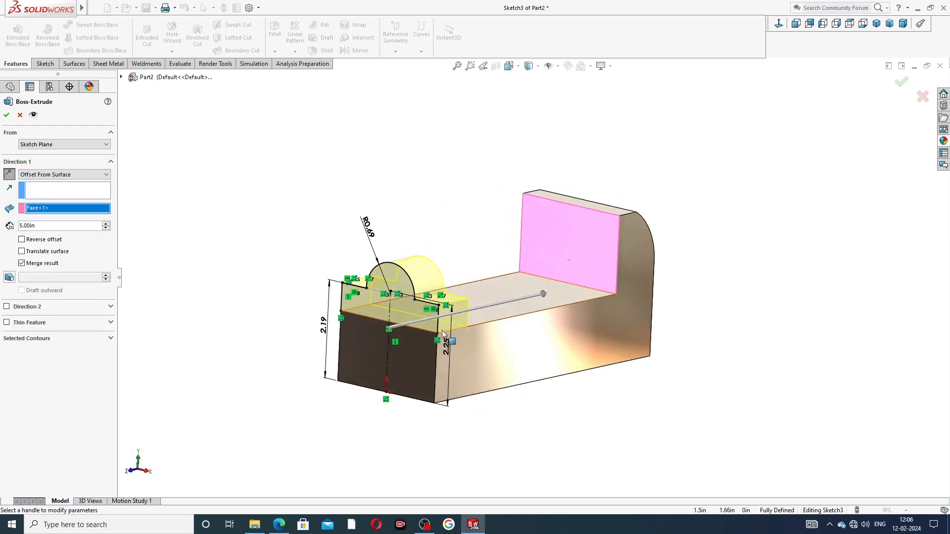
scroll(443, 334, "down", 1)
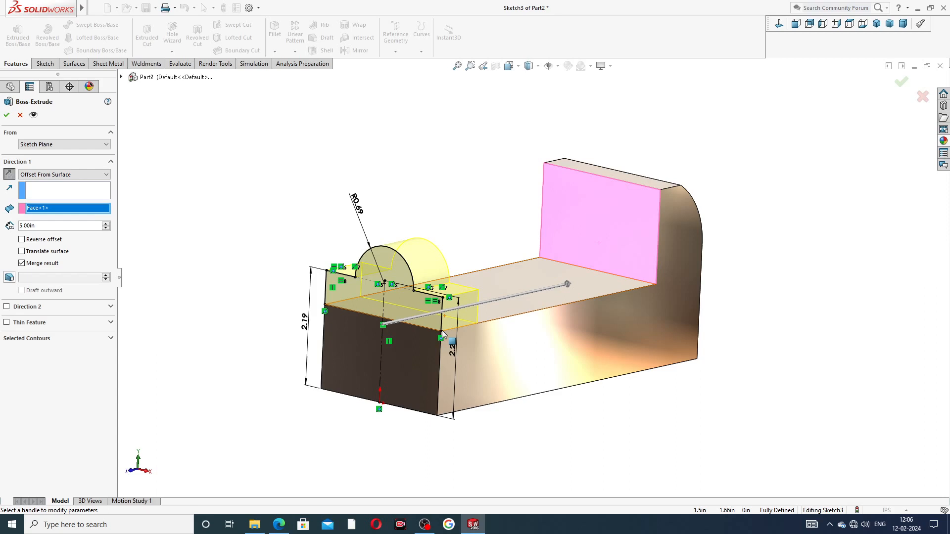
left_click(6, 115)
middle_click_drag(464, 229, 498, 282)
scroll(485, 346, "down", 2)
scroll(561, 256, "up", 2)
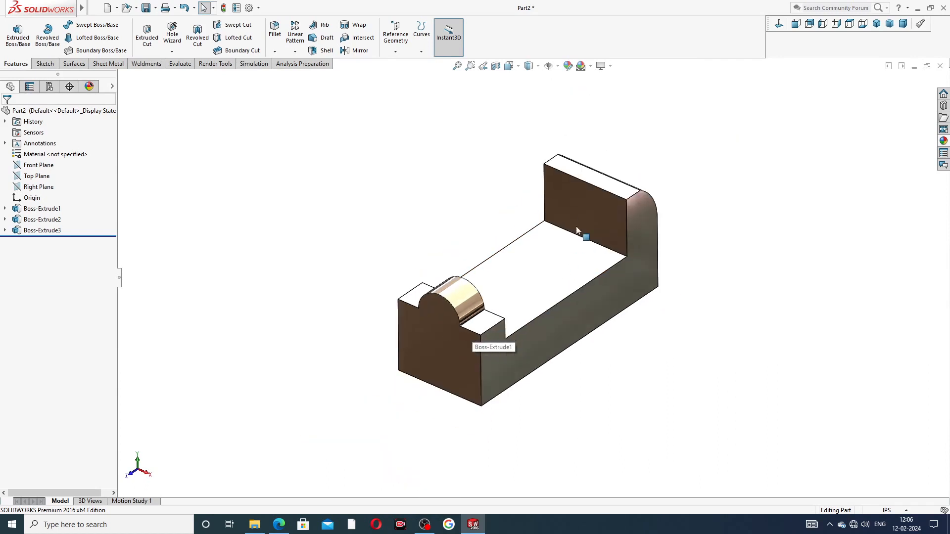
middle_click_drag(577, 233, 514, 248)
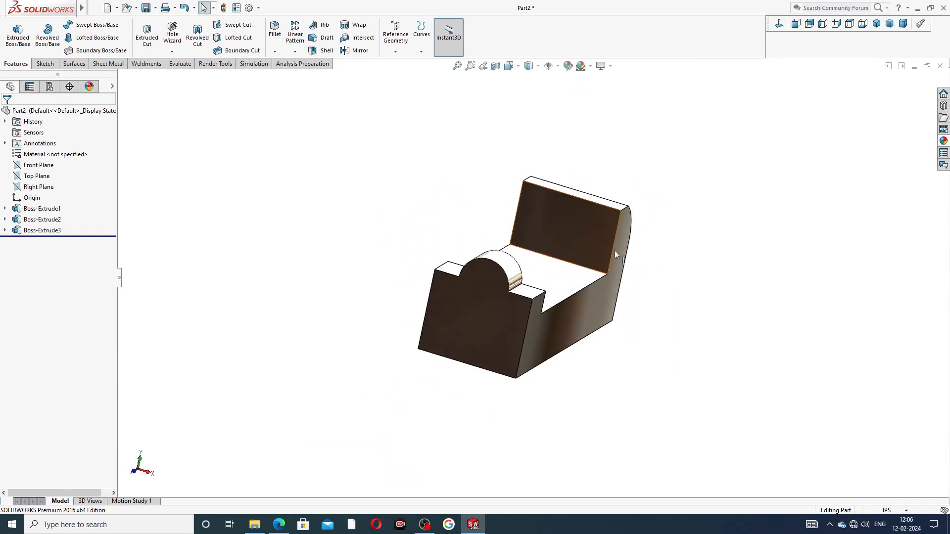
middle_click_drag(495, 272, 439, 271)
scroll(452, 282, "down", 2)
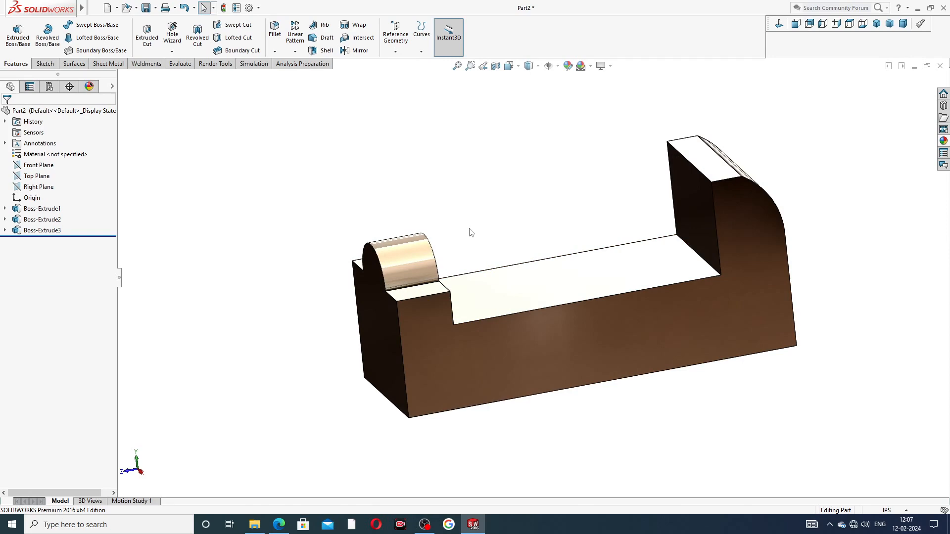
Step: Save the part under the file name BASE
key("ctrl+s")
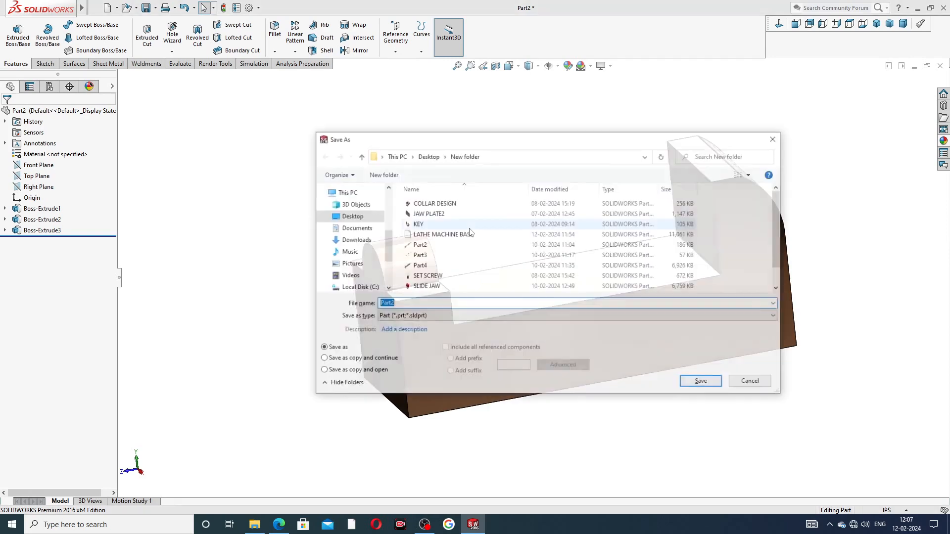
type("BASE")
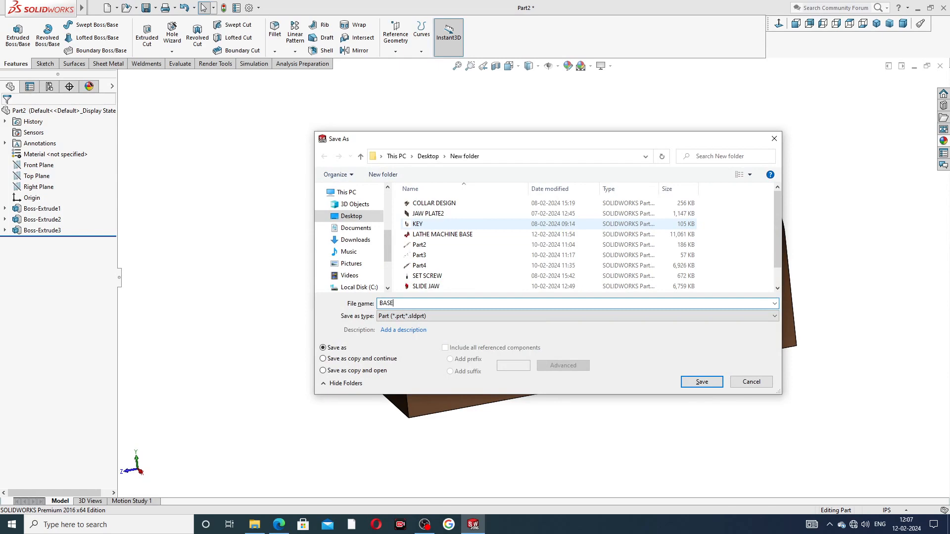
key("Return")
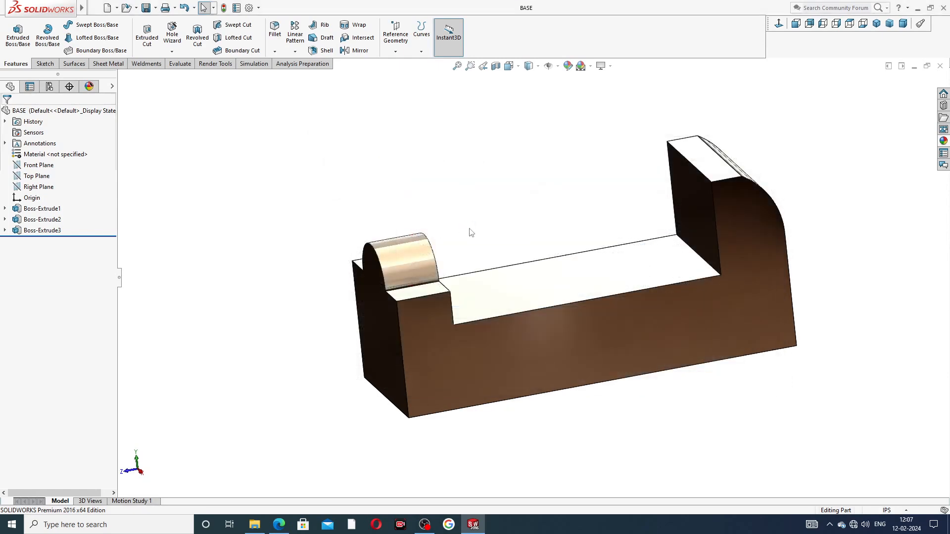
middle_click_drag(543, 165, 582, 132)
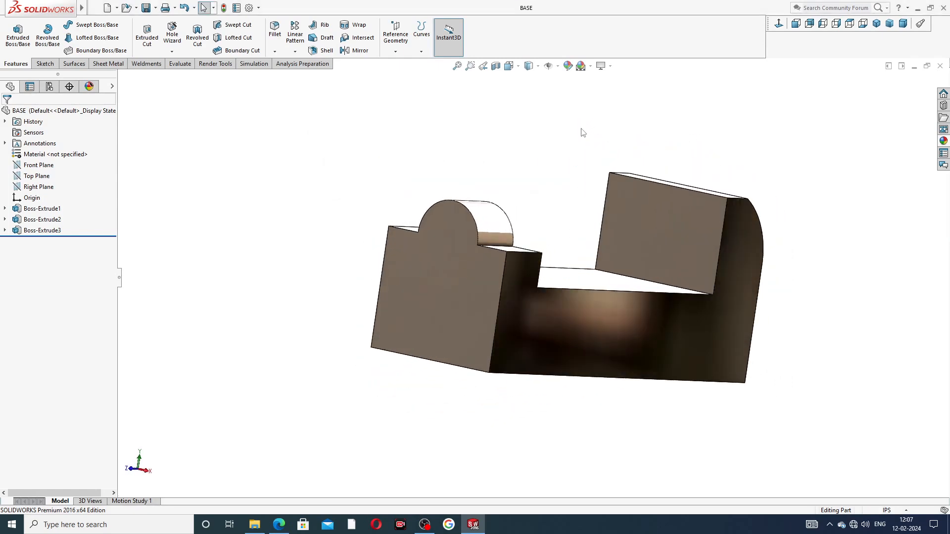
key("ctrl+7")
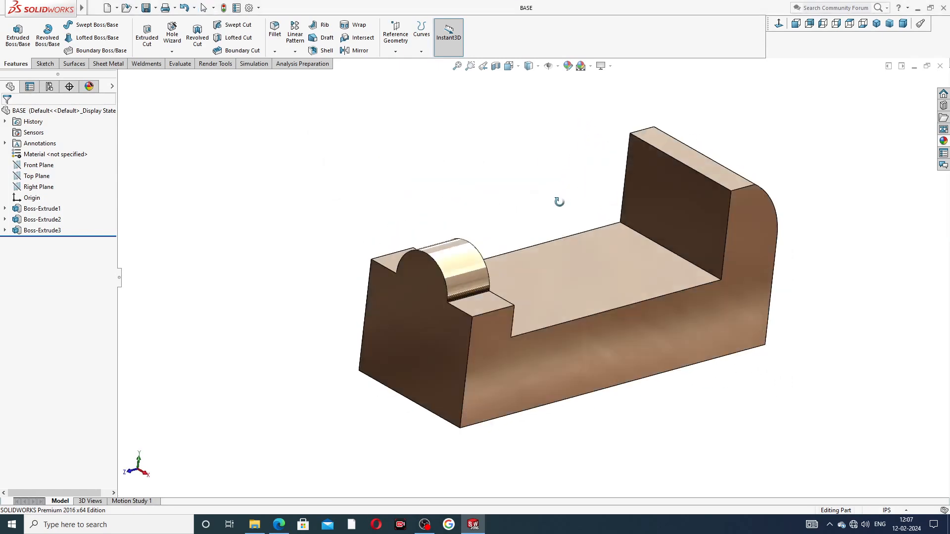
left_click(578, 366)
left_click(426, 330, "ctrl")
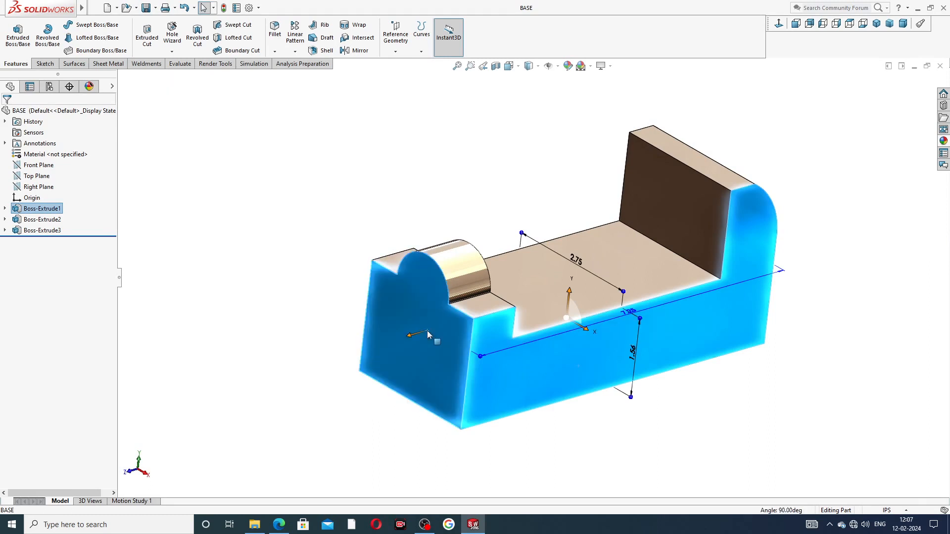
left_click(470, 268, "ctrl")
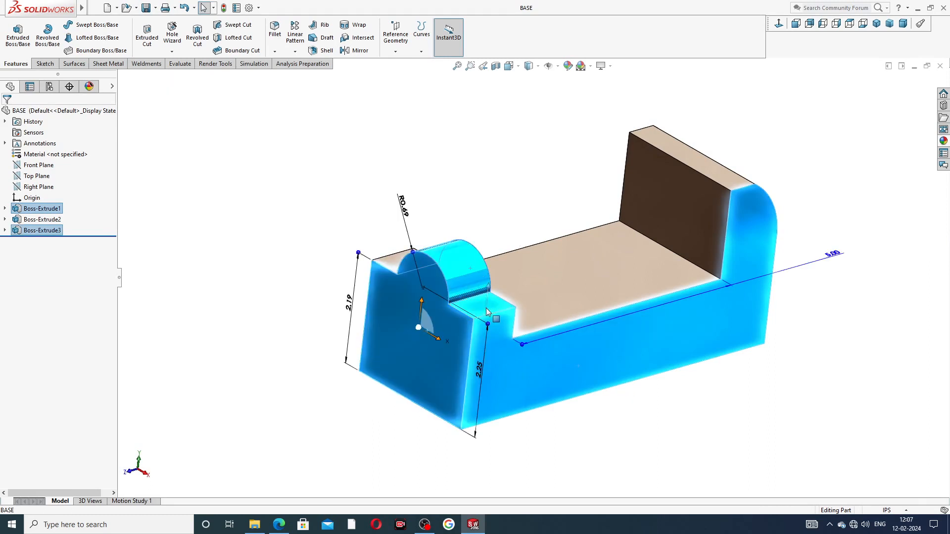
left_click(400, 258, "ctrl")
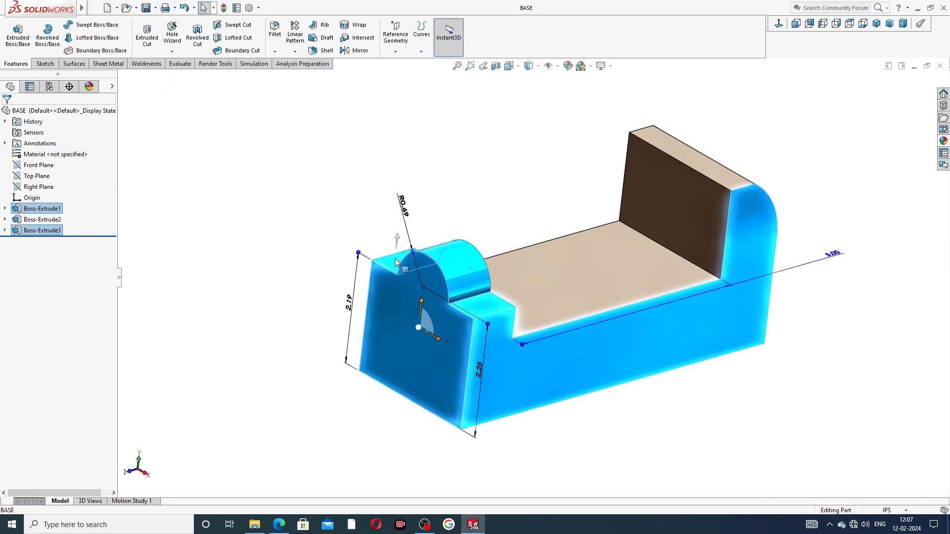
Step: Apply the candy apple red painted appearance to the outer faces of the body, fixed jaw and screw support
left_click(726, 171)
middle_click_drag(776, 173, 749, 243)
left_click(749, 248, "ctrl")
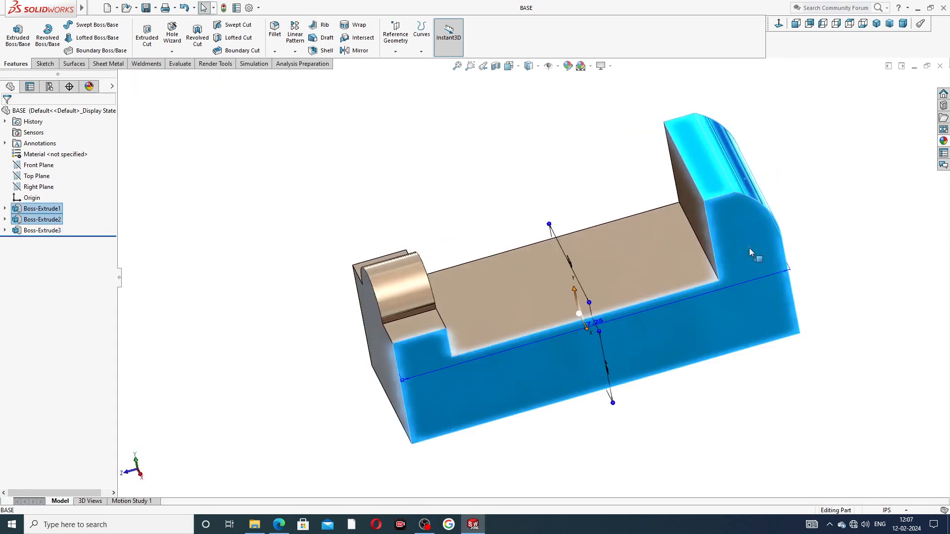
left_click(412, 289, "ctrl")
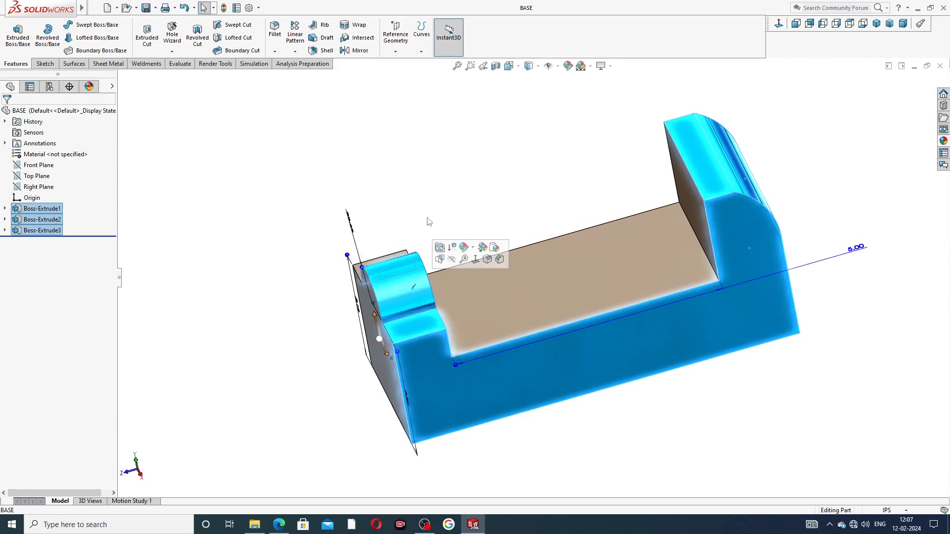
middle_click_drag(426, 219, 404, 277)
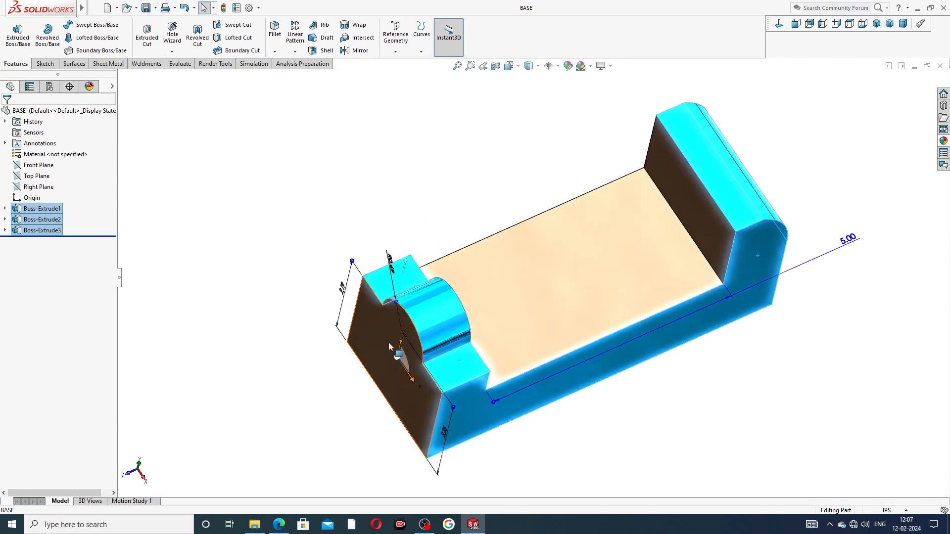
middle_click_drag(388, 342, 449, 283)
left_click(450, 265, "ctrl")
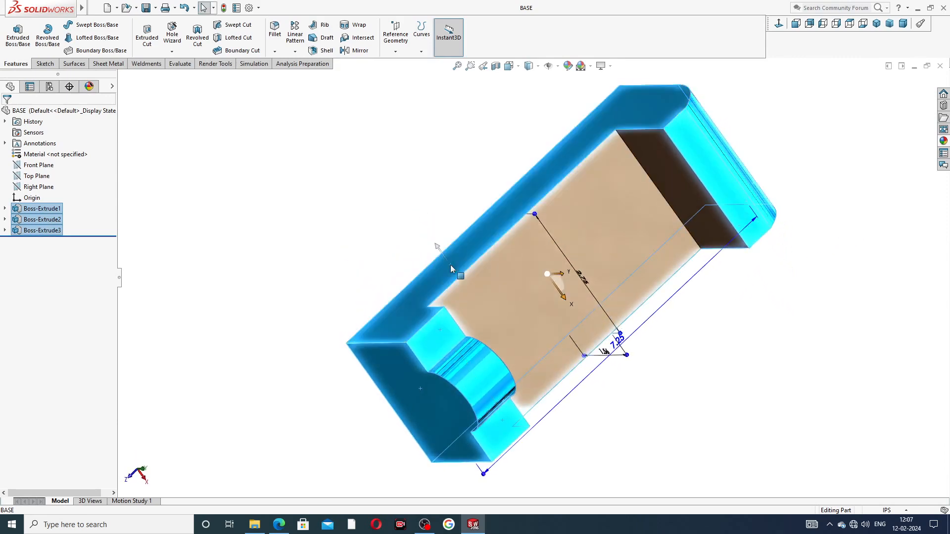
left_click(943, 141)
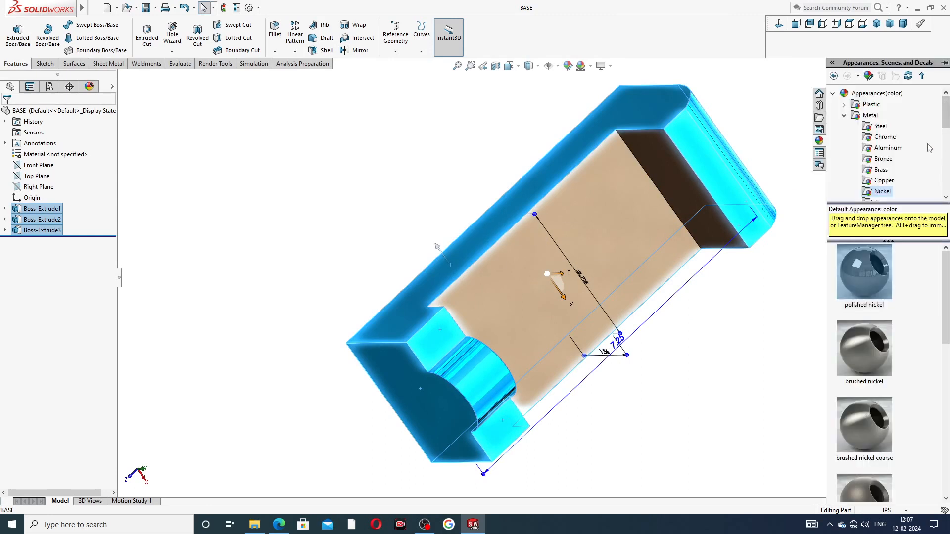
scroll(841, 161, "down", 2)
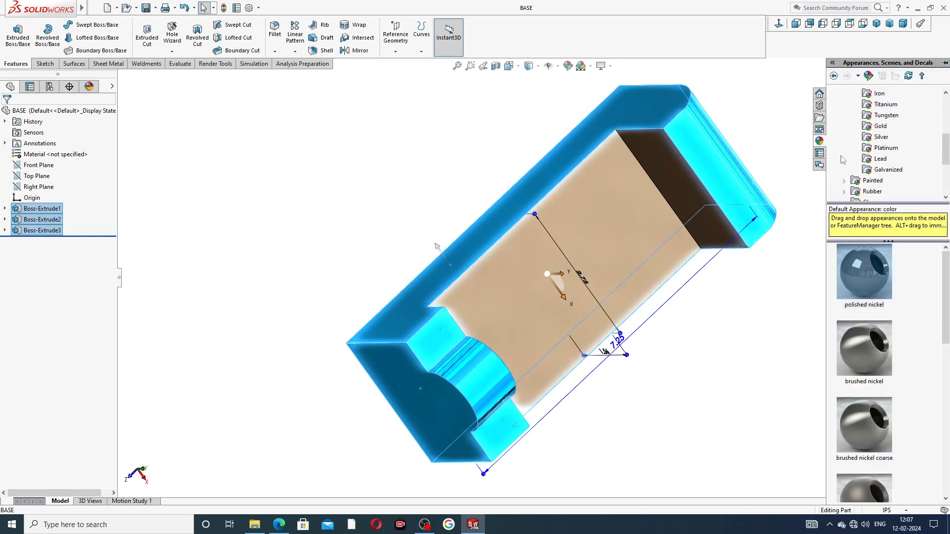
left_click(872, 181)
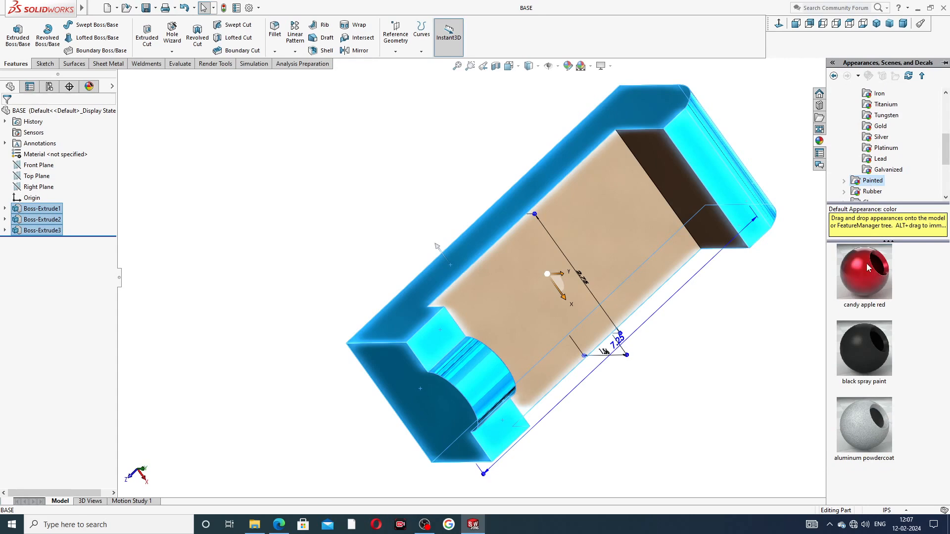
left_click(868, 269)
Step: Apply candy apple red to the flat rear end face behind the fixed jaw and save the part
middle_click_drag(765, 287, 682, 184)
left_click(777, 219)
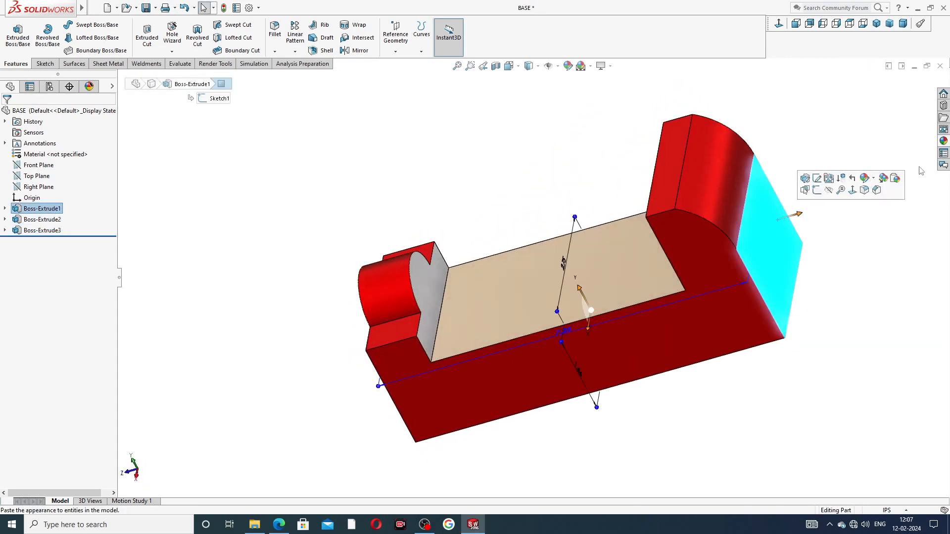
left_click(943, 141)
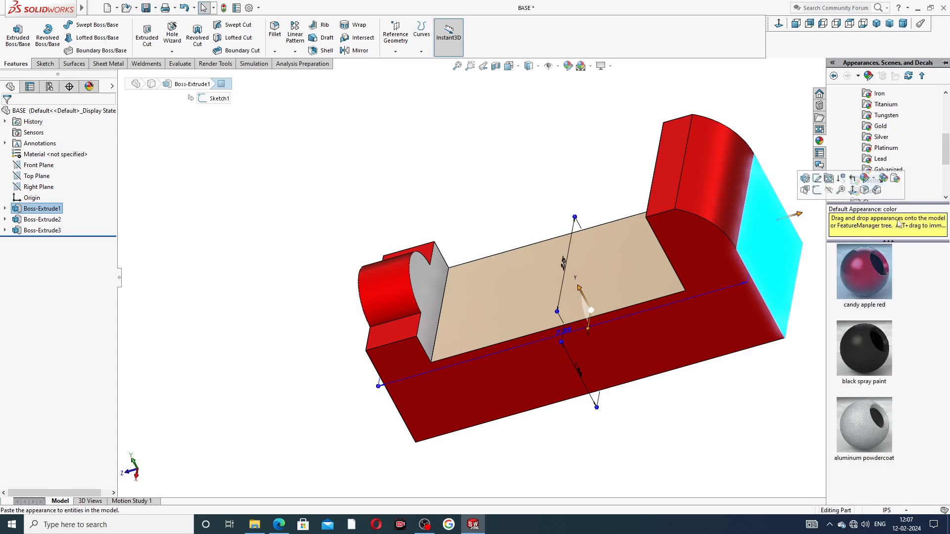
left_click(875, 269)
middle_click_drag(774, 313, 458, 270)
scroll(623, 277, "down", 3)
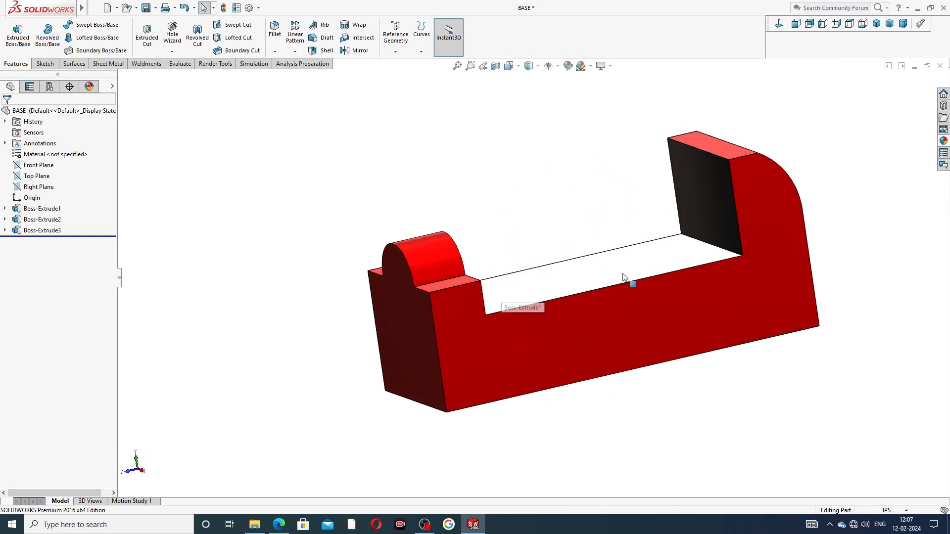
middle_click_drag(623, 277, 746, 215)
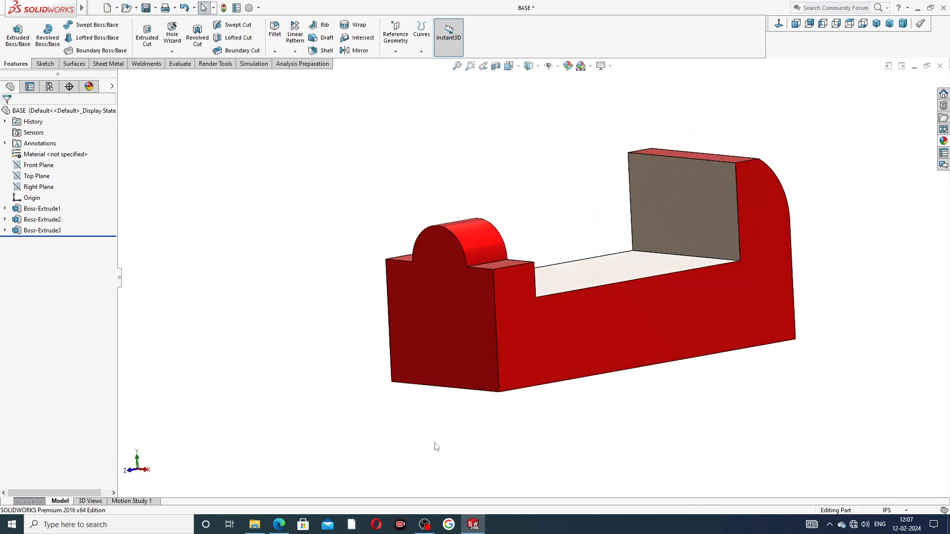
key("ctrl+s")
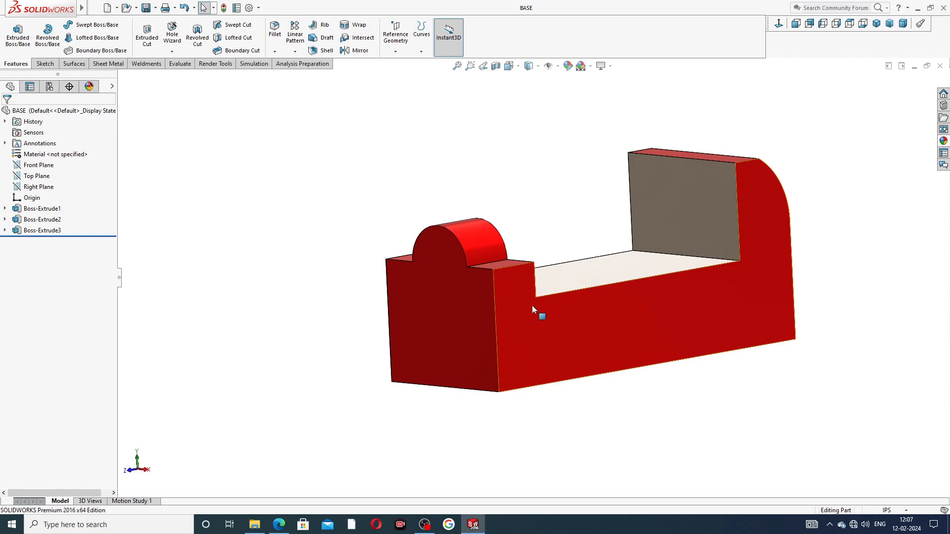
Step: Start a sketch on the body's bottom face, view it straight on and check the base dimensions in the PDF drawing
middle_click_drag(532, 304, 590, 339)
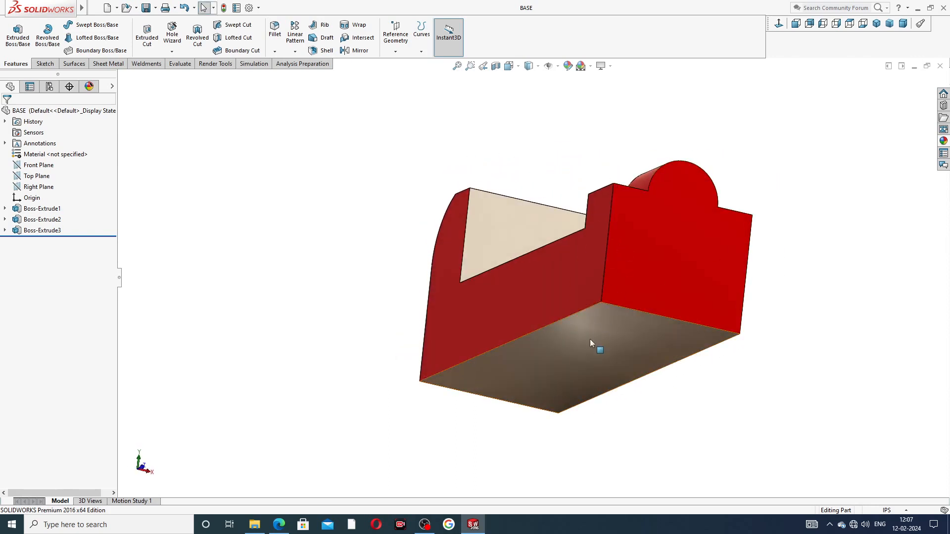
left_click(590, 339)
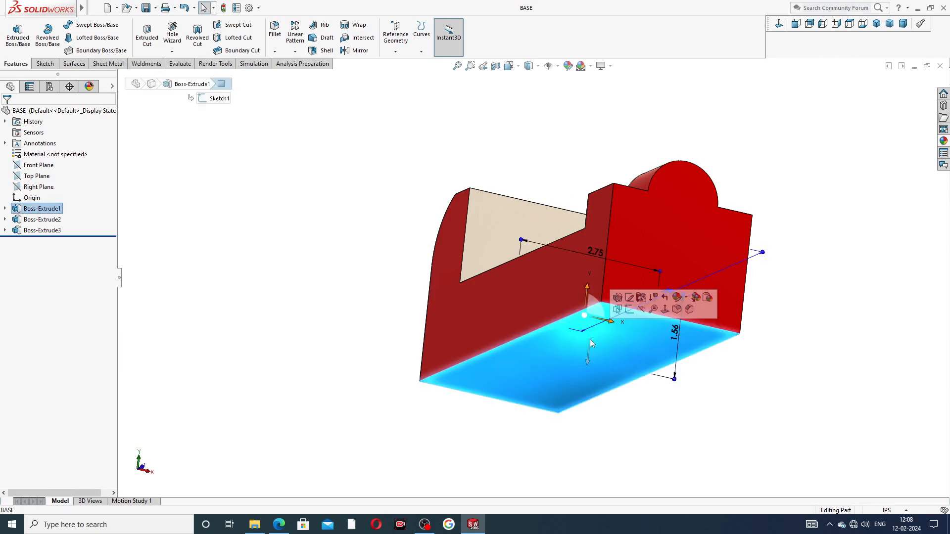
left_click(617, 309)
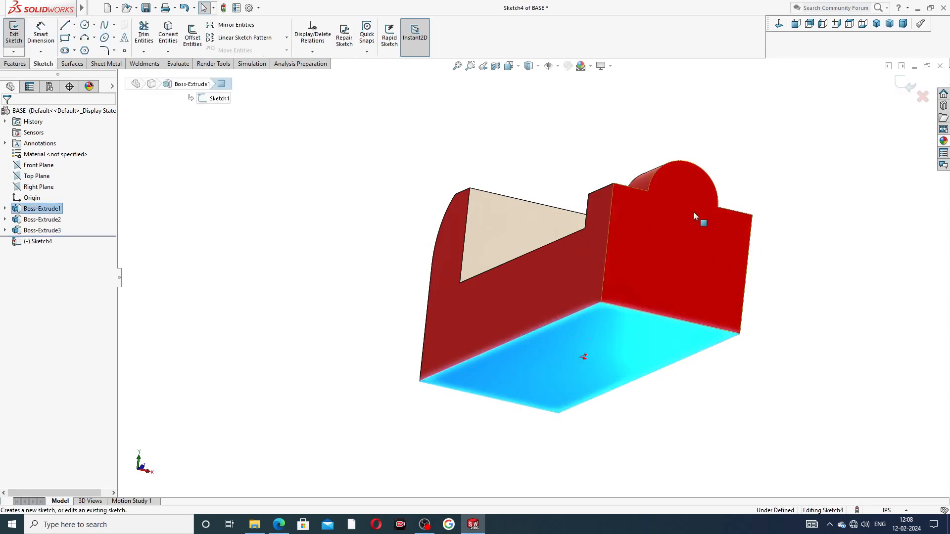
left_click(779, 23)
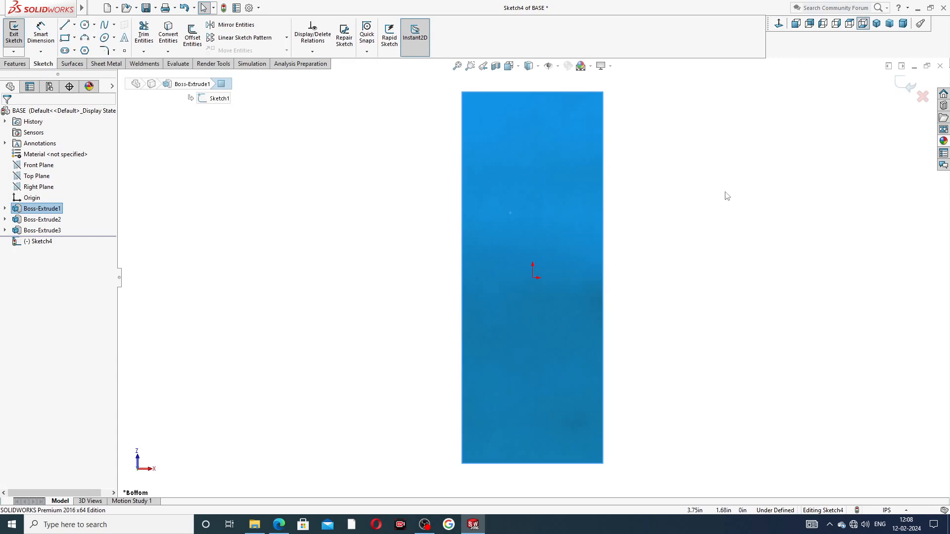
scroll(566, 307, "up", 3)
scroll(549, 322, "down", 3)
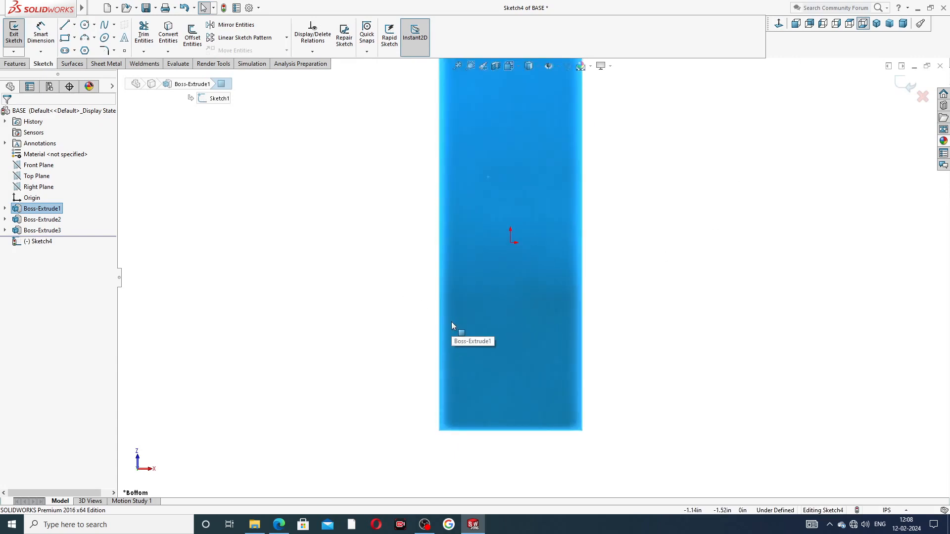
left_click(279, 525)
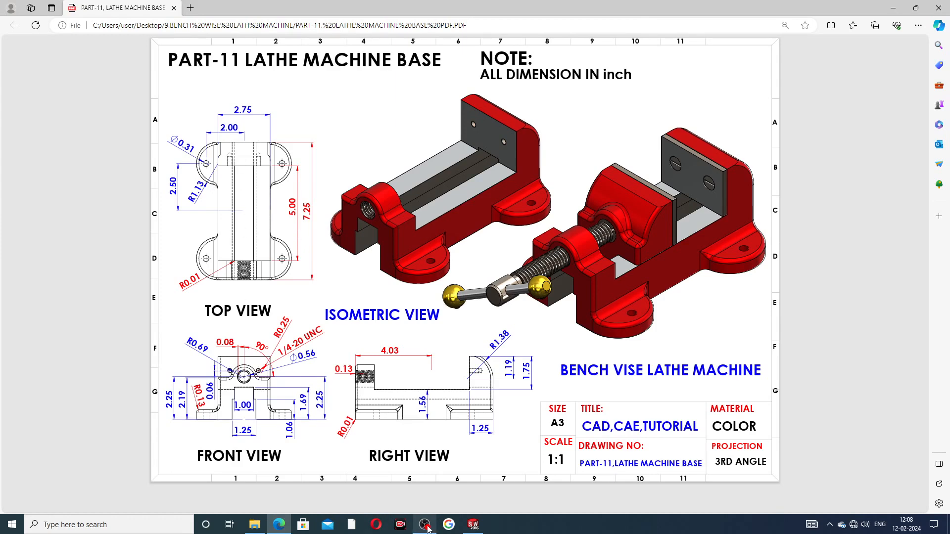
left_click(473, 524)
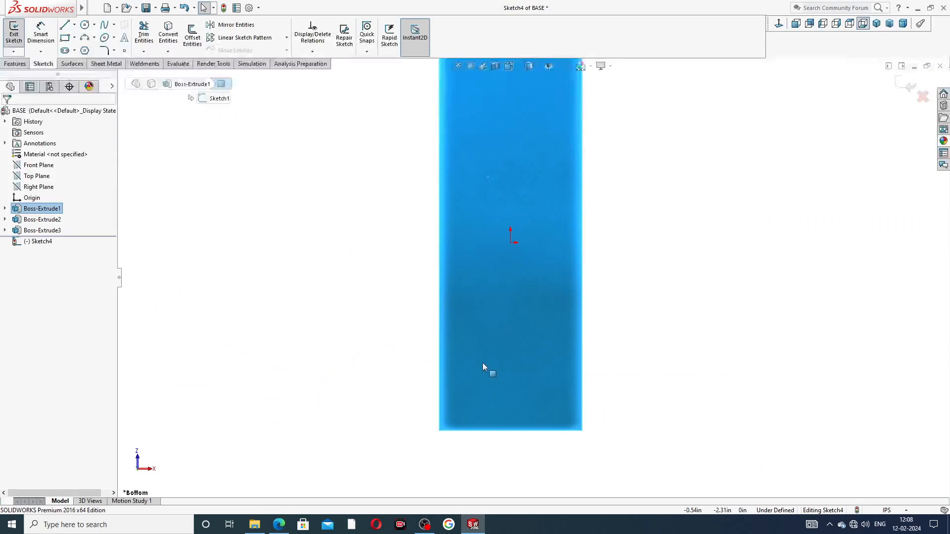
Step: Draw a vertical centerline from the origin down to the midpoint of the bottom face's short front edge
left_click(74, 26)
left_click(85, 51)
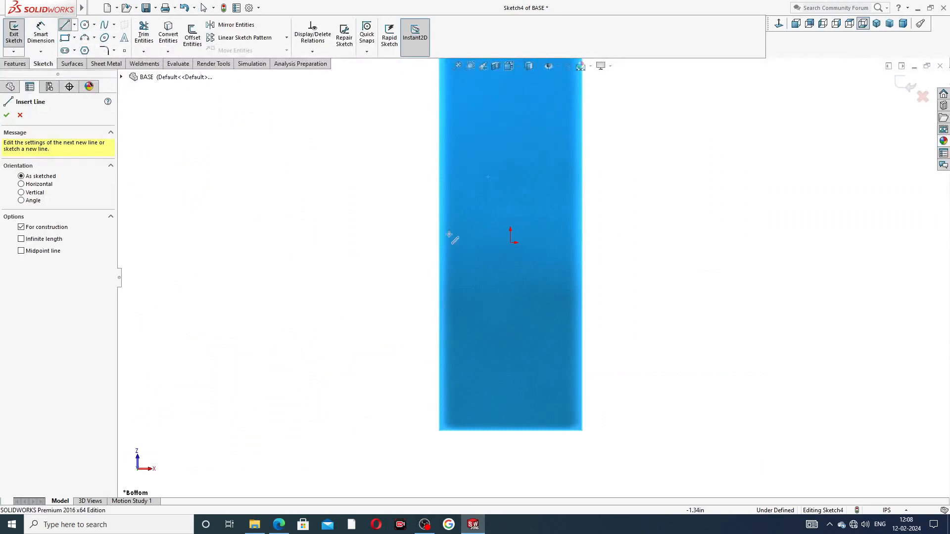
left_click(510, 245)
scroll(522, 336, "down", 2)
scroll(522, 391, "up", 1)
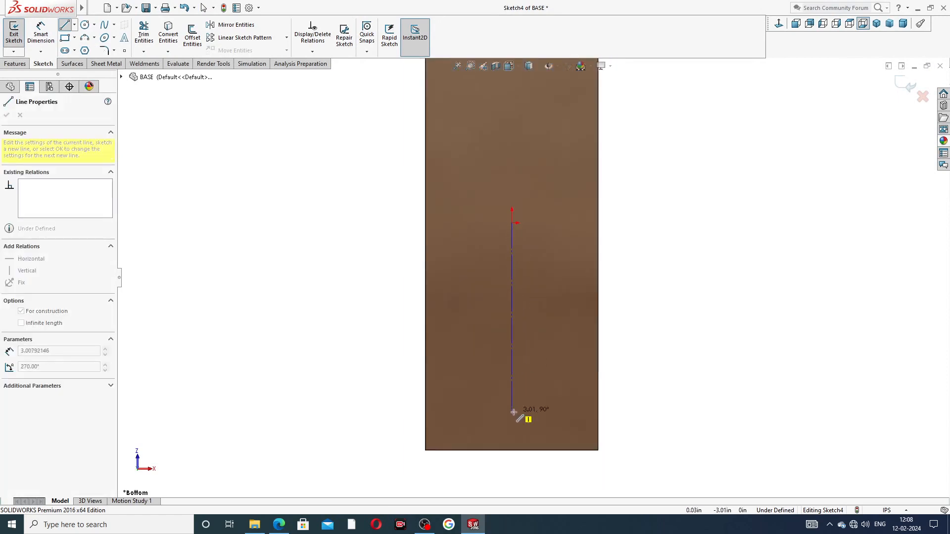
scroll(513, 412, "down", 2)
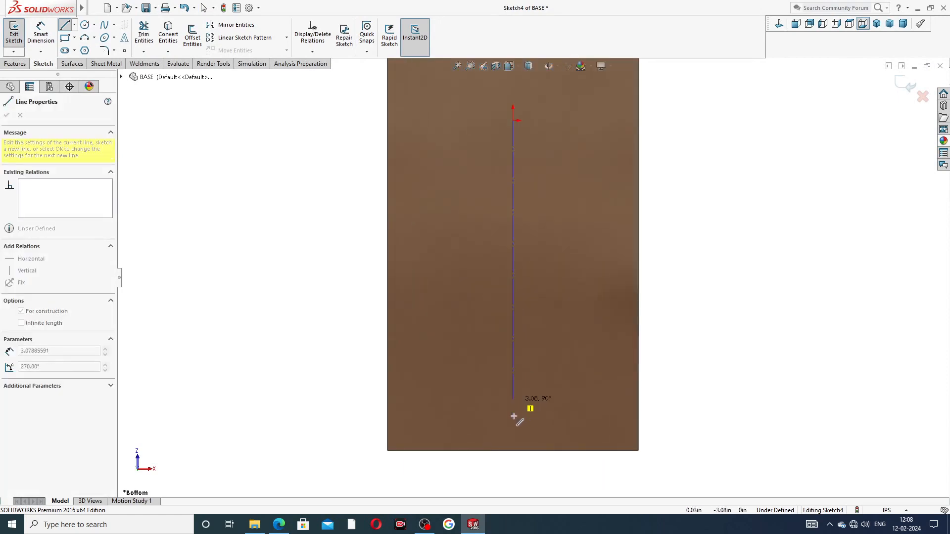
left_click(513, 450)
right_click(689, 285)
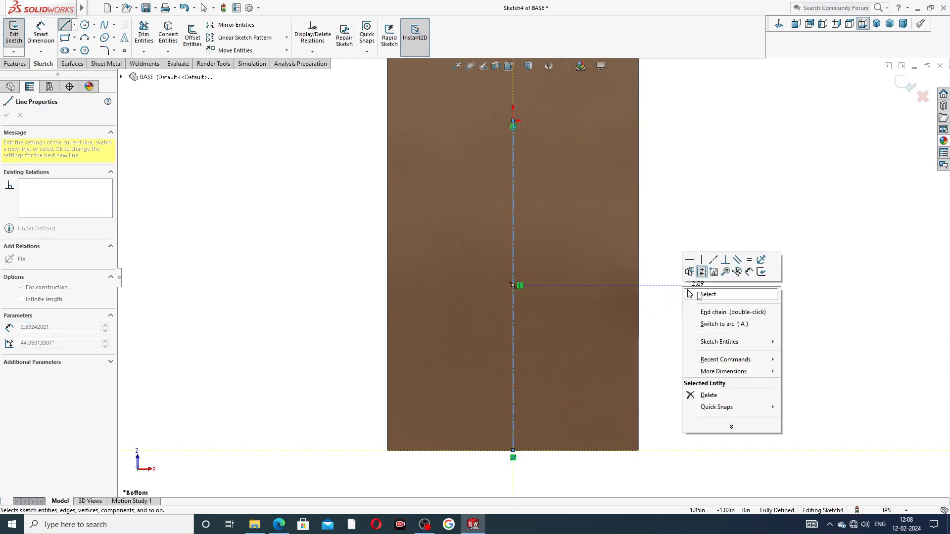
left_click(699, 295)
Step: Draw a horizontal line about 1.65 in long with its midpoint on the origin and convert it to construction geometry
left_click(75, 25)
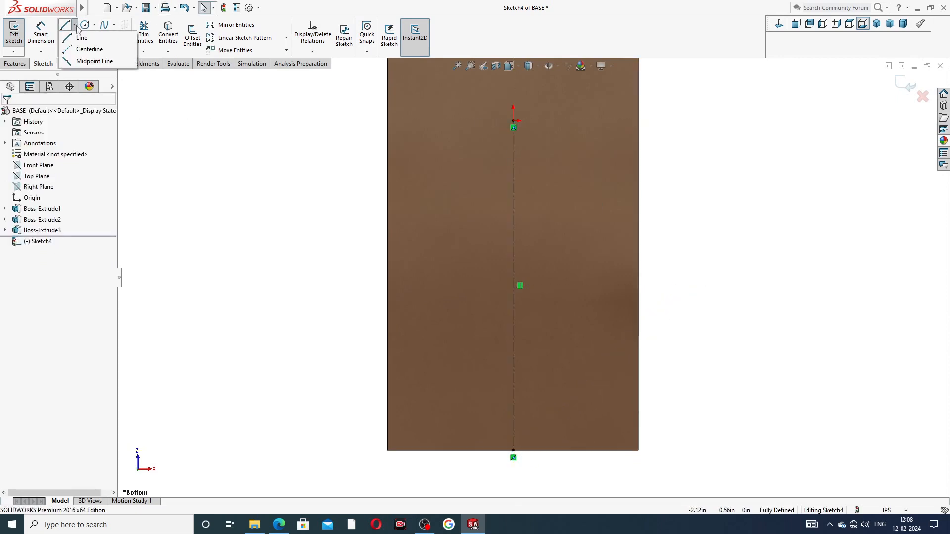
left_click(94, 60)
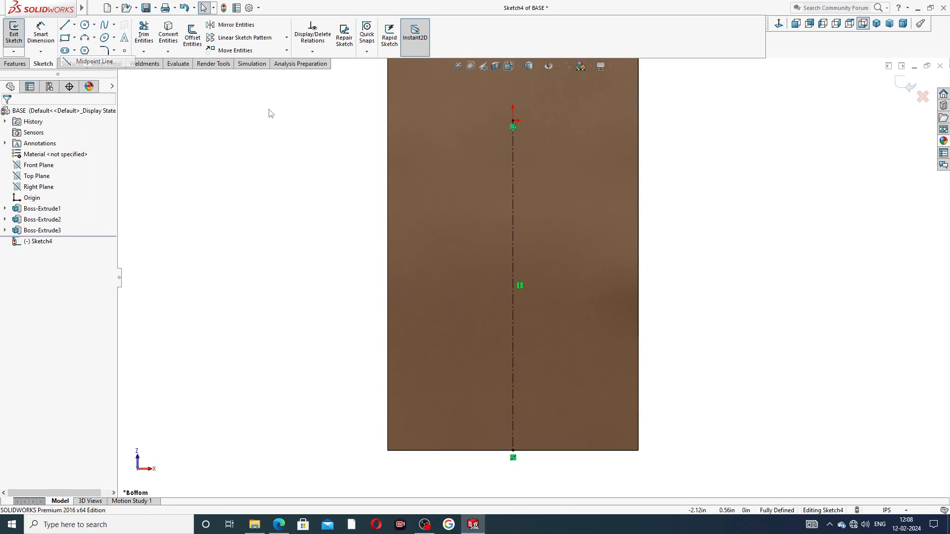
left_click(512, 121)
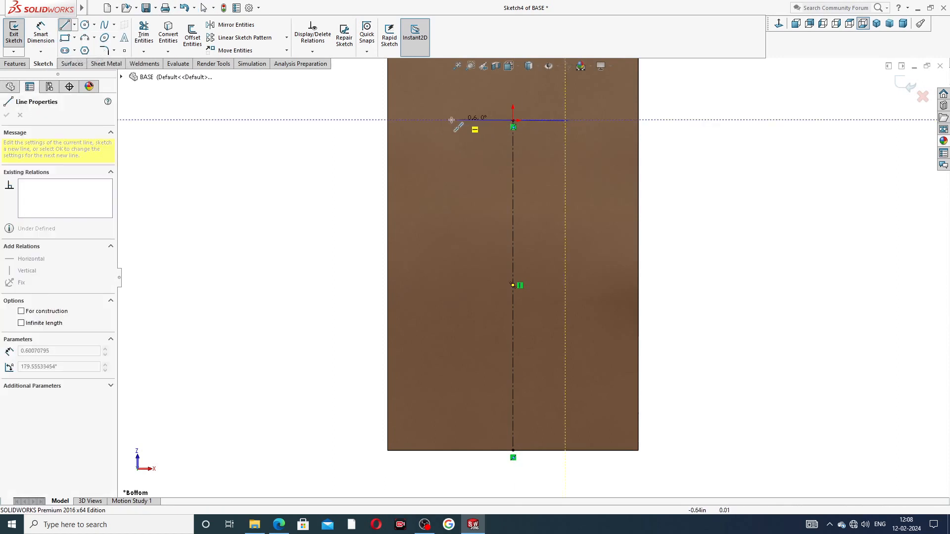
right_click(648, 105)
left_click(660, 111)
left_click(563, 120)
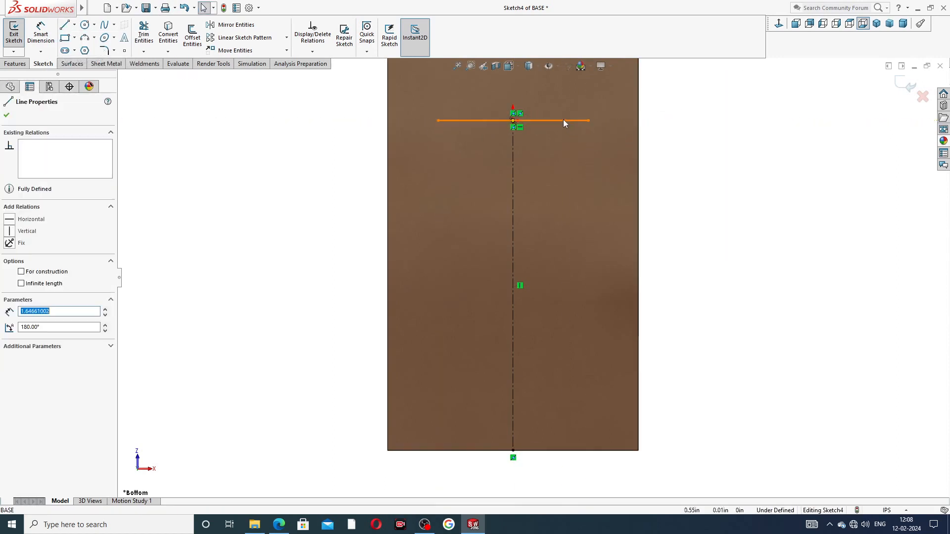
left_click(608, 104)
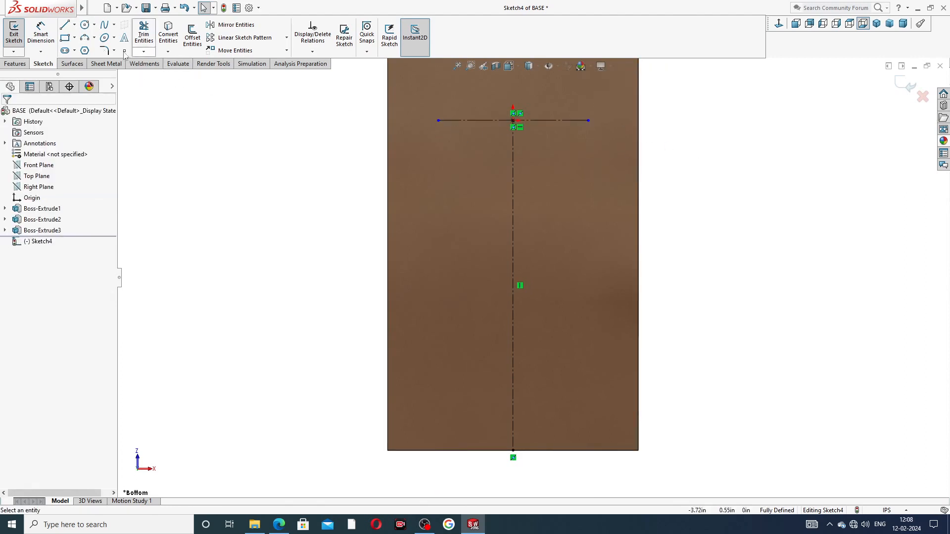
Step: Sketch a circle of about 1.30 in radius centred on the body's left long edge and passing through the lower-left corner
left_click(86, 25)
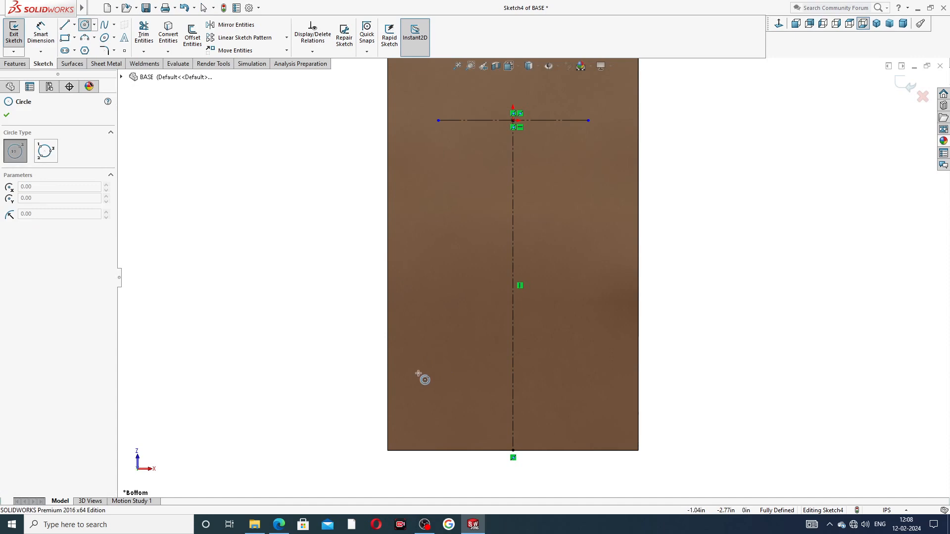
scroll(426, 378, "down", 3)
scroll(500, 314, "up", 3)
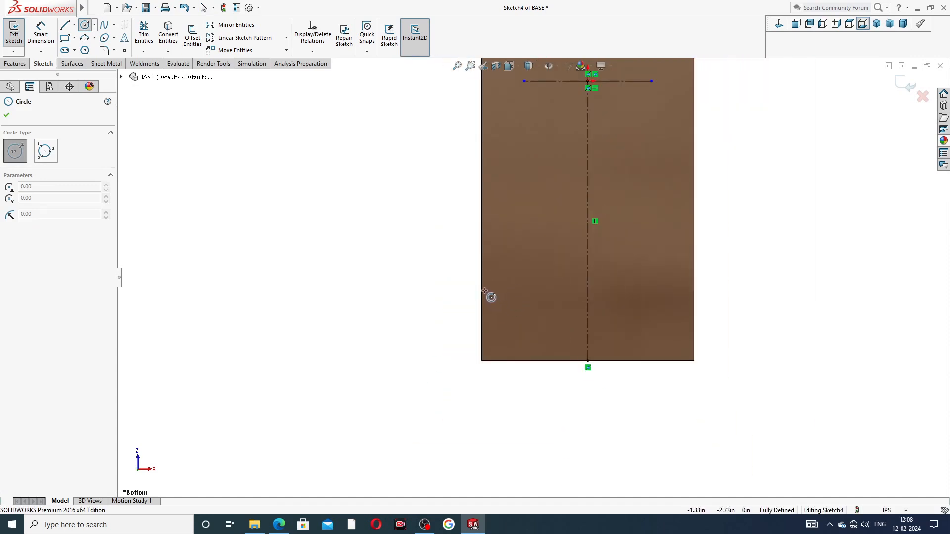
left_click(482, 260)
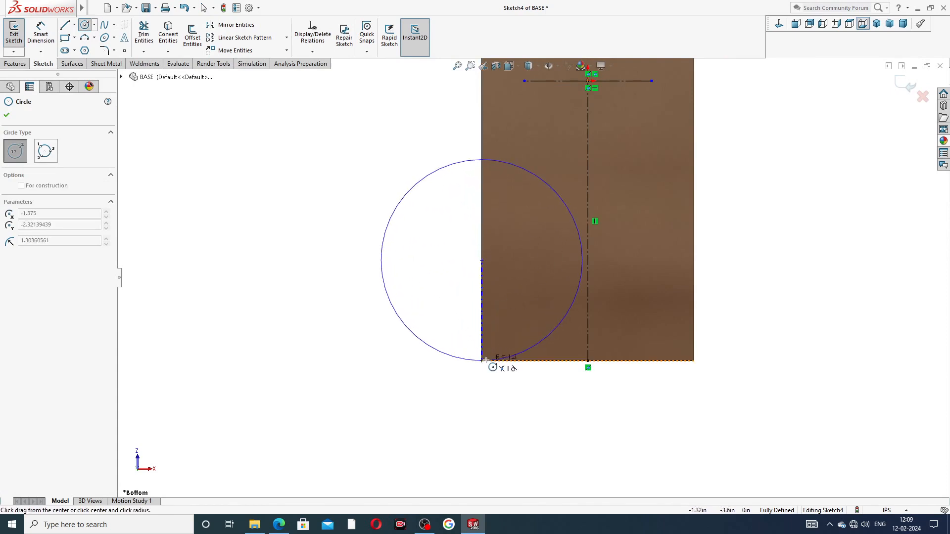
left_click(482, 361)
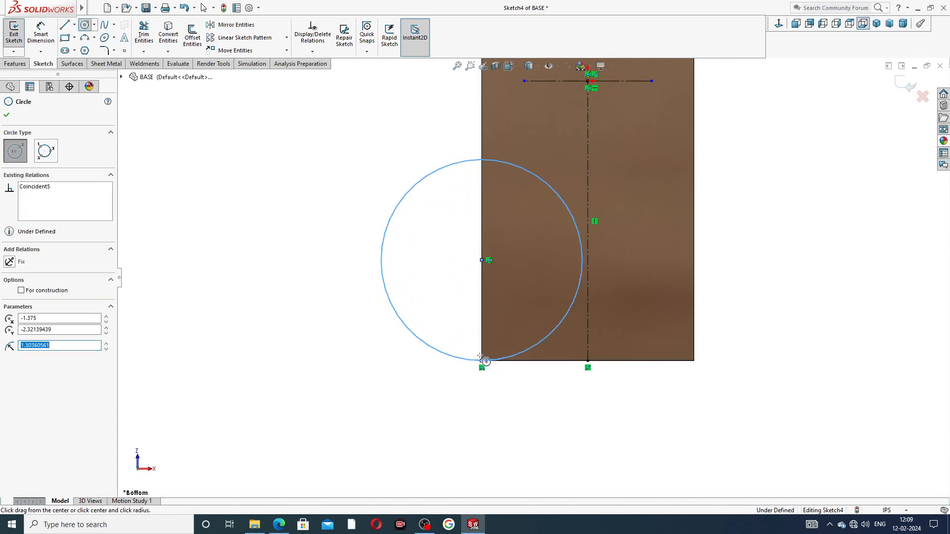
right_click(458, 314)
left_click(479, 320)
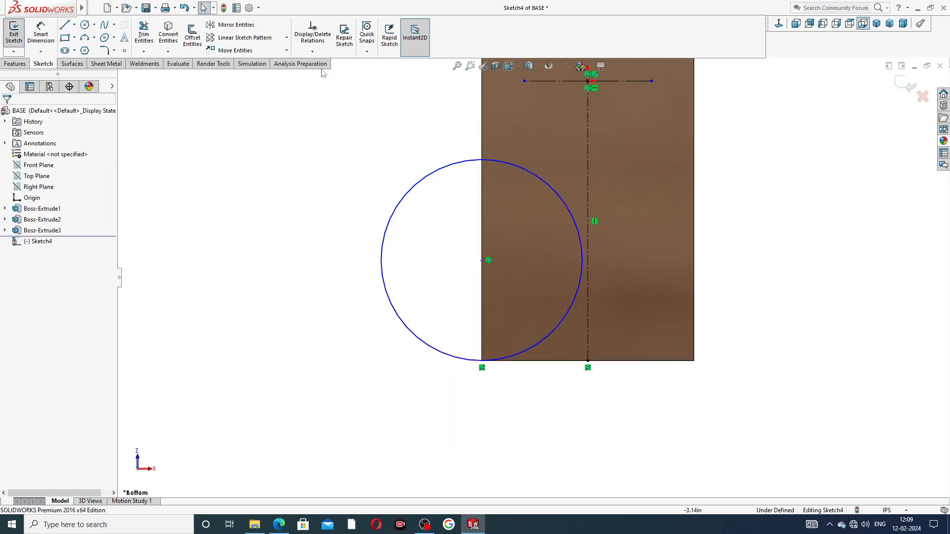
Step: Draw a vertical line along the body's edge across the full diameter of the large circle
left_click(69, 27)
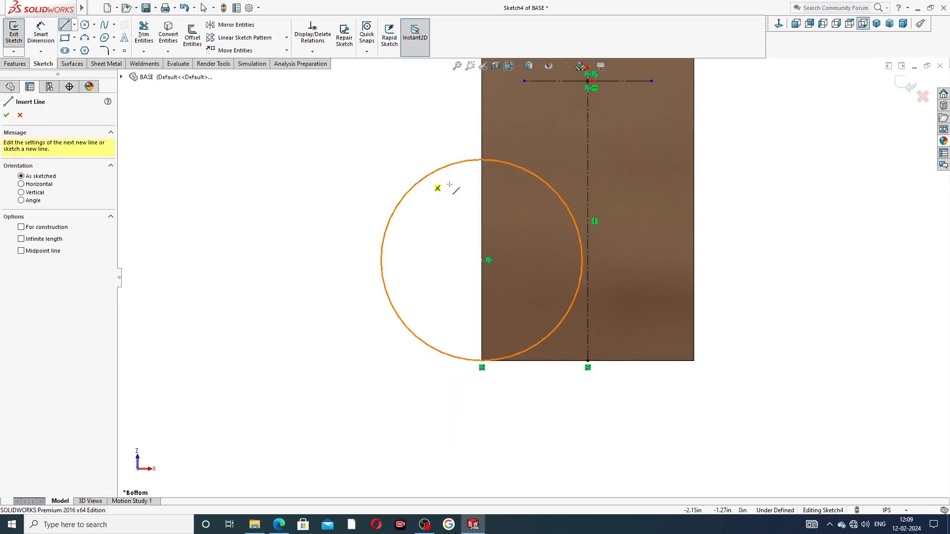
left_click(482, 159)
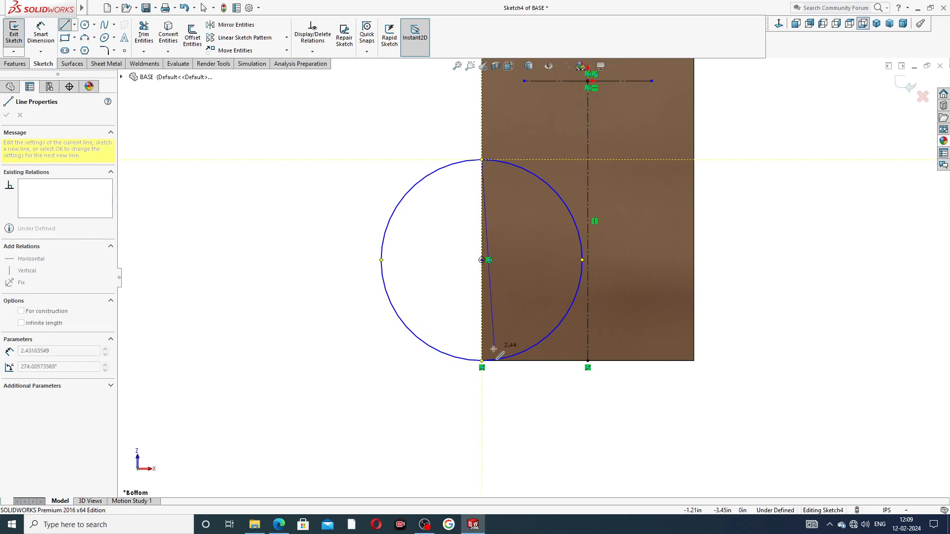
left_click(482, 361)
right_click(462, 254)
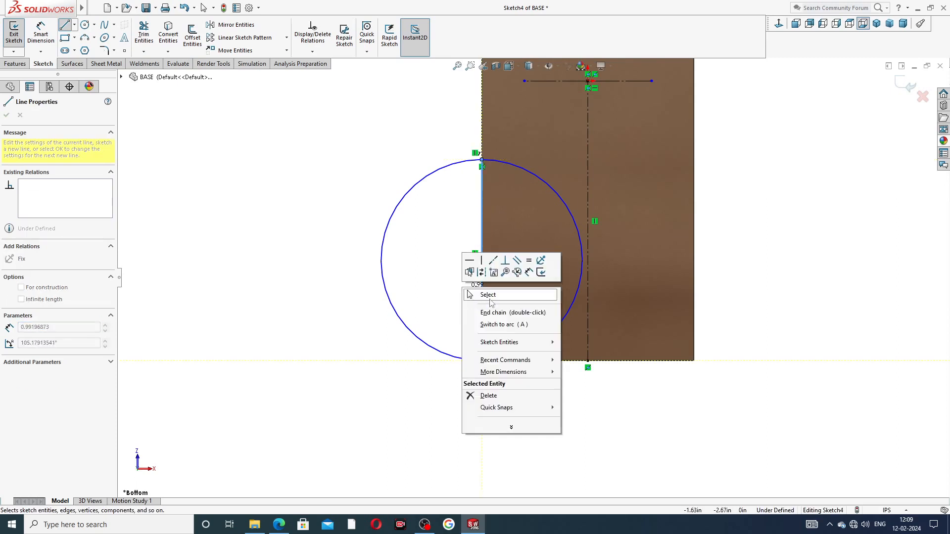
left_click(493, 297)
Step: Trim away the half of the large circle that lies inside the body, leaving the outer semicircle
left_click(143, 33)
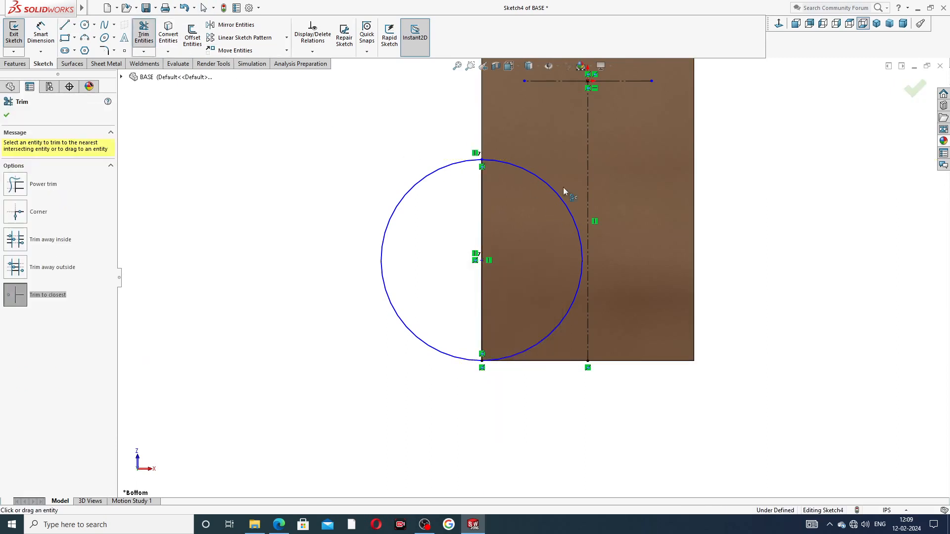
left_click(557, 193)
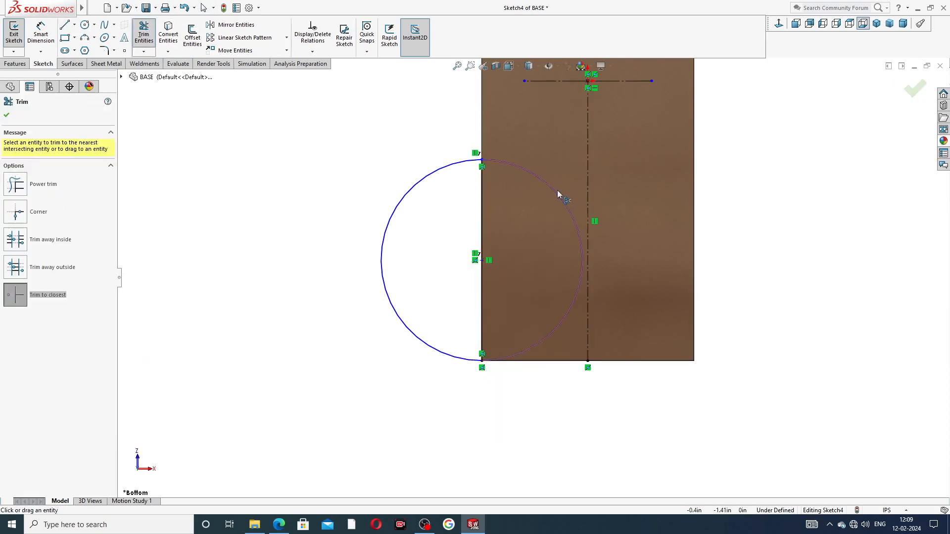
right_click(366, 107)
left_click(396, 137)
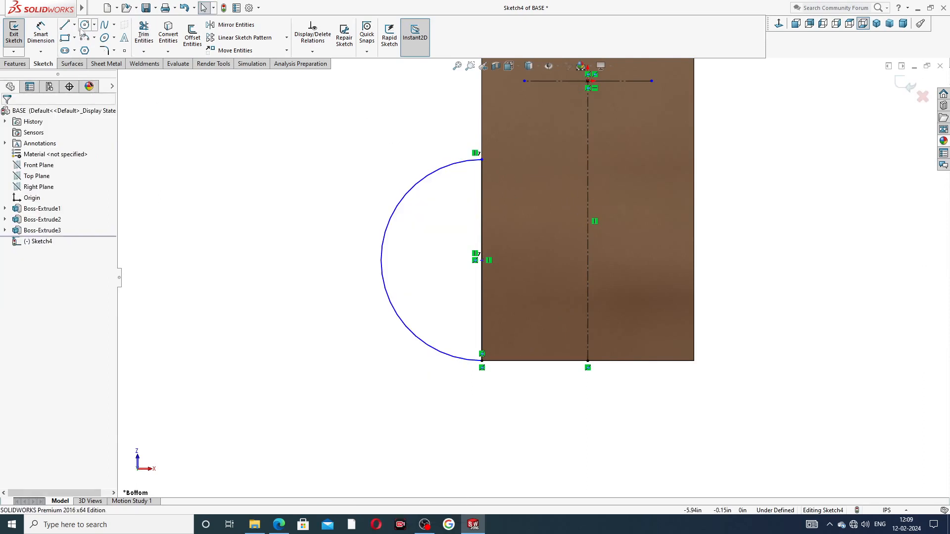
Step: Sketch a small hole circle of about 0.26 in radius inside the semicircular foot
left_click(85, 24)
left_click(421, 248)
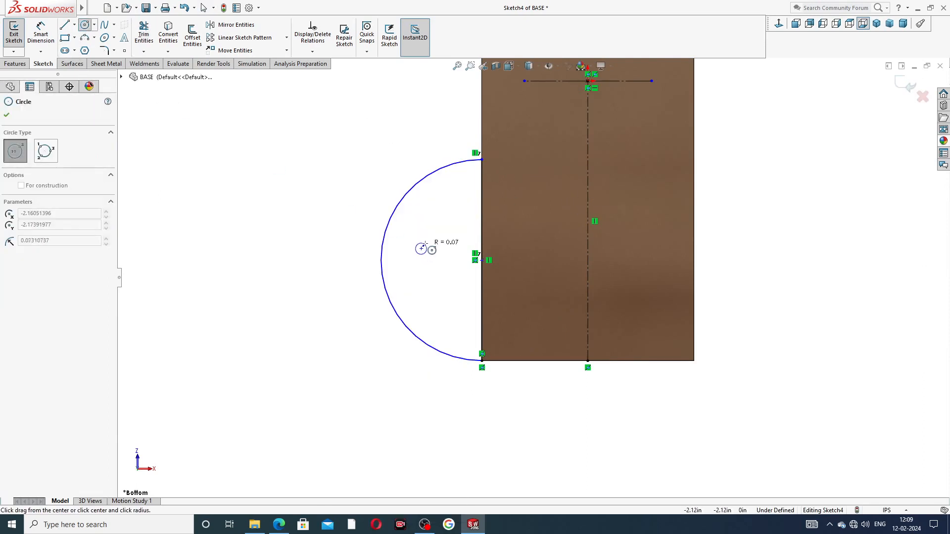
left_click(435, 233)
right_click(394, 175)
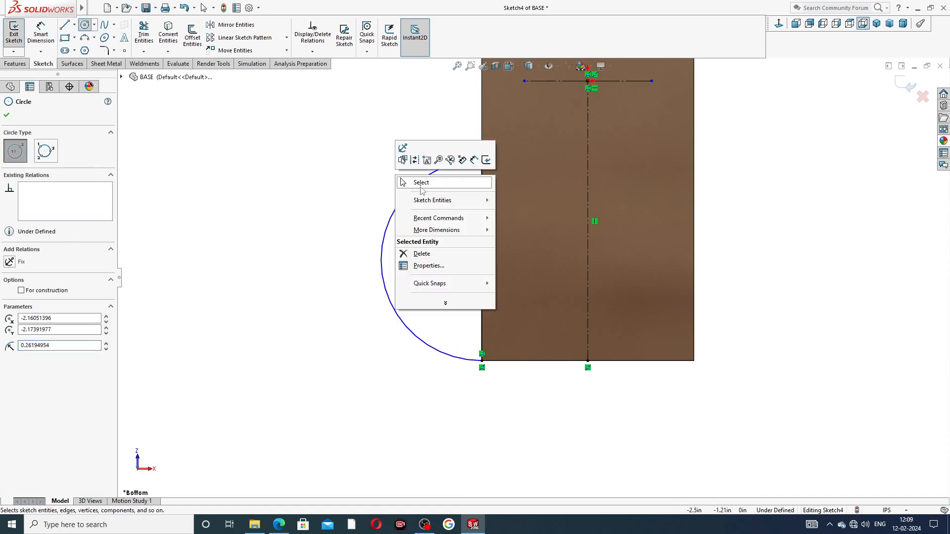
left_click(420, 183)
Step: Dimension the semicircular foot's arc with a radius of 1.13 in
left_click(51, 40)
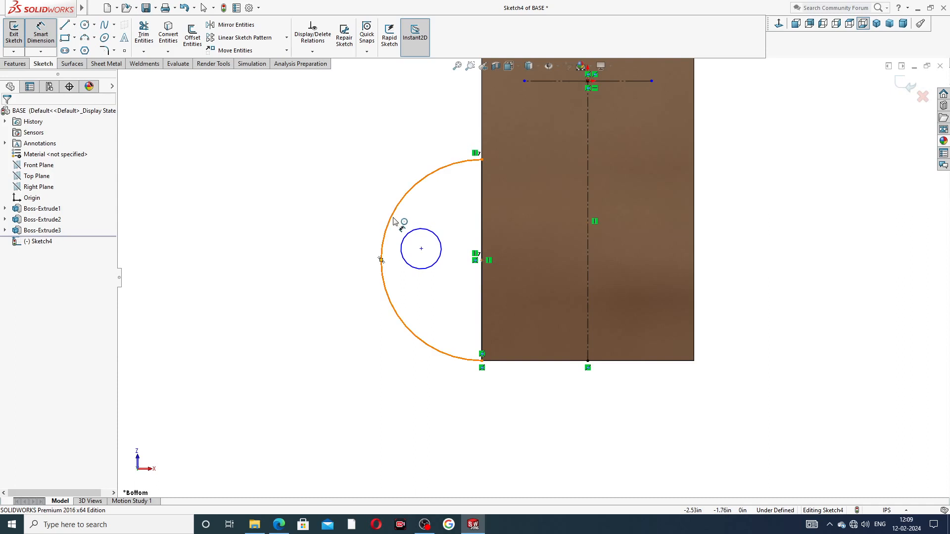
left_click(389, 214)
left_click(366, 220)
type("1.13")
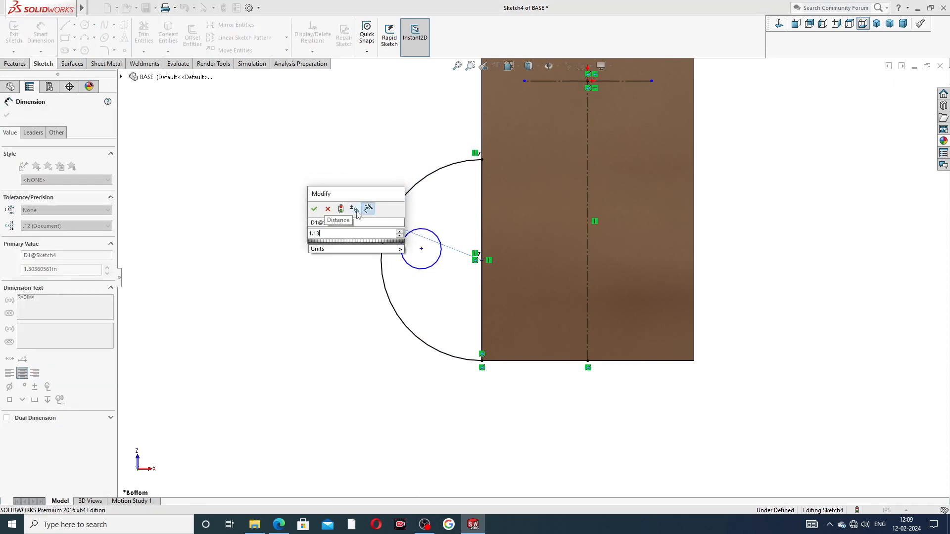
key("Return")
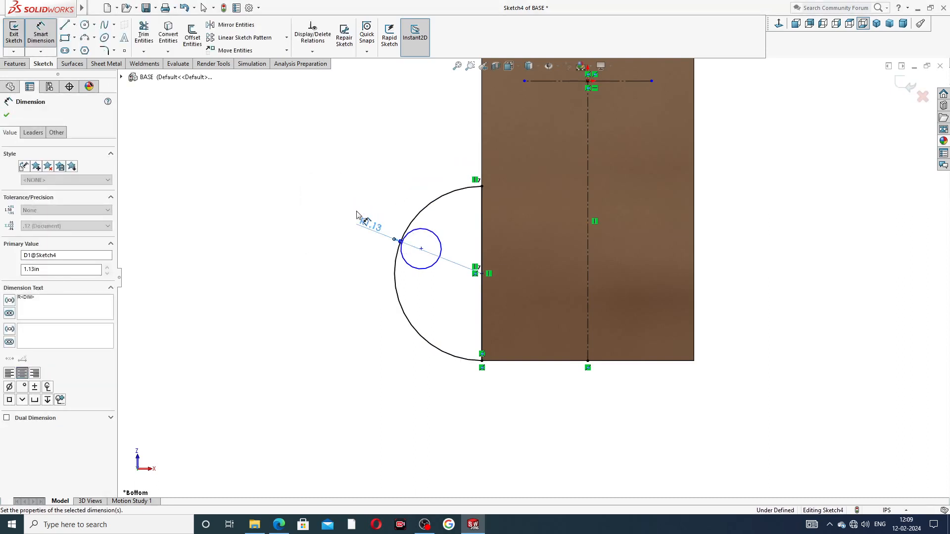
Step: Dimension the small hole circle with a diameter of 0.31 in
left_click(438, 239)
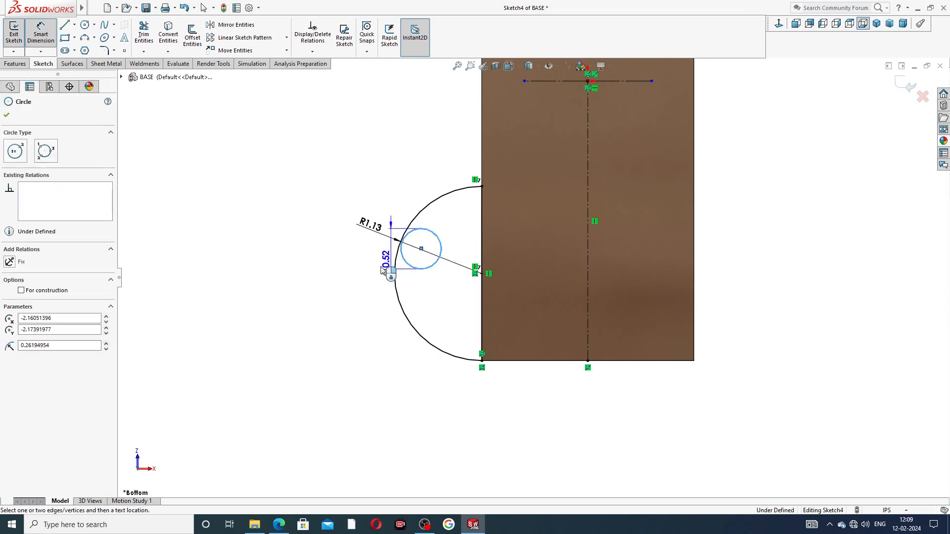
left_click(365, 291)
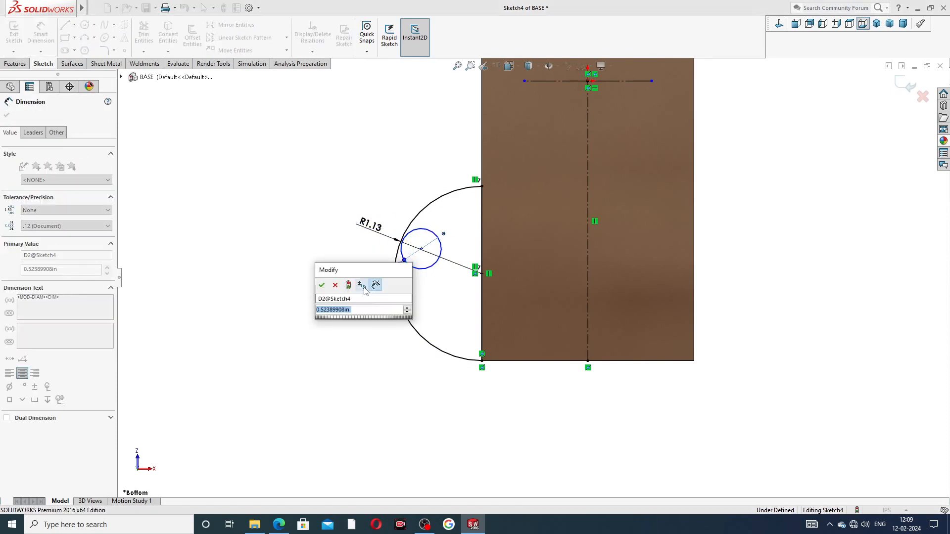
type(".2")
key("BackSpace")
key("BackSpace")
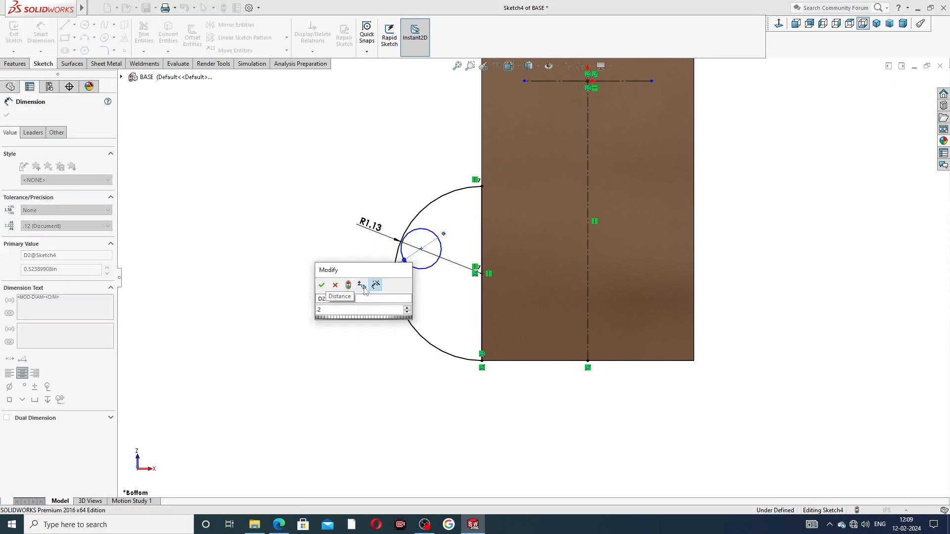
type(".75")
key("Return")
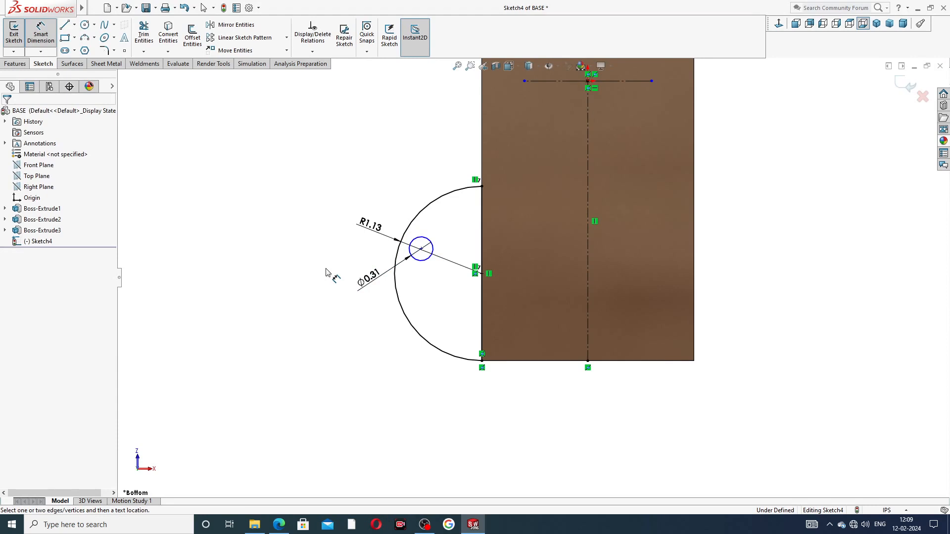
Step: Dimension the hole centre's horizontal distance from the vertical centerline as 2 in
left_click(421, 249)
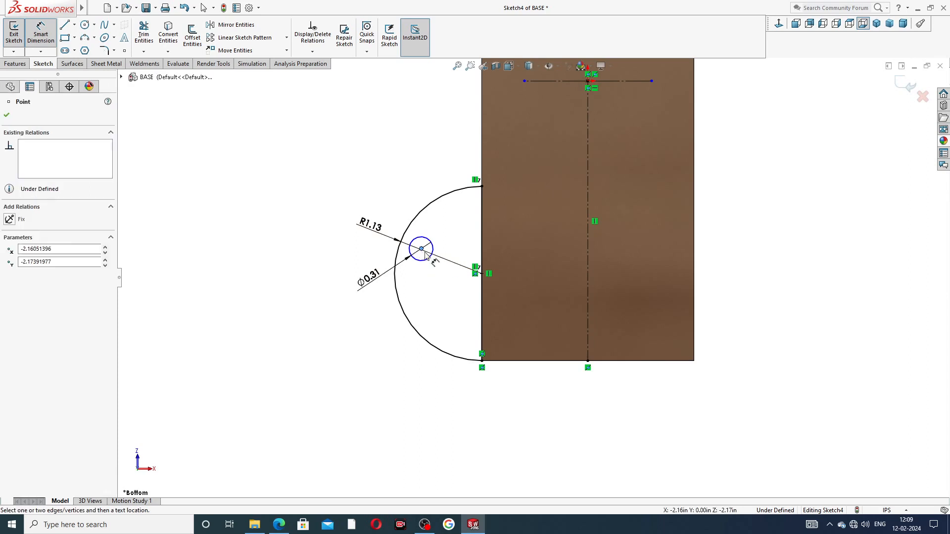
left_click(588, 251)
left_click(511, 385)
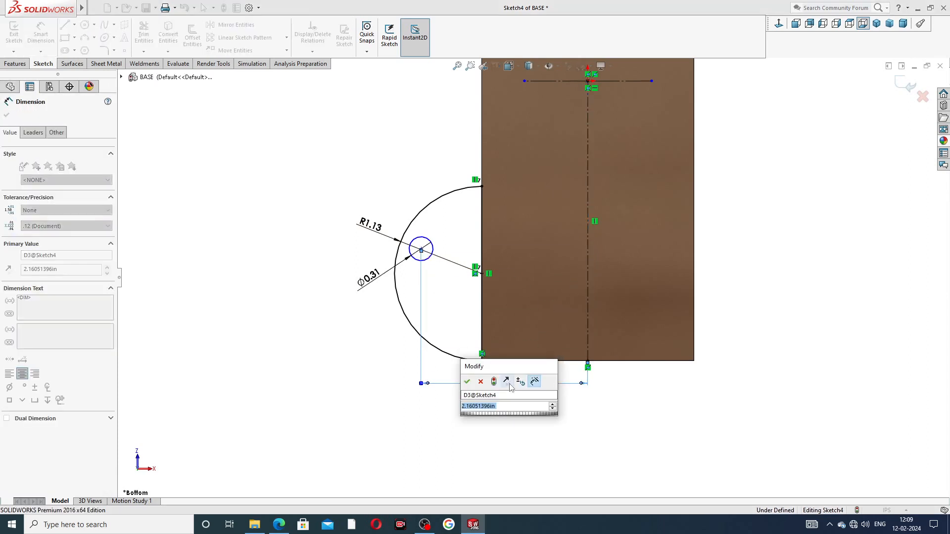
type("2")
key("Return")
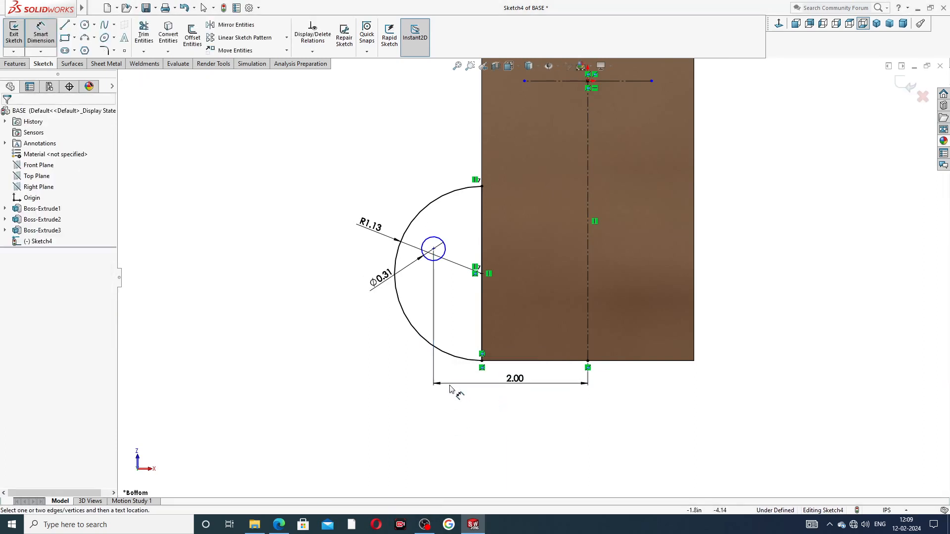
Step: Dimension the hole centre's vertical distance from the horizontal construction line as 2.5 in
left_click(434, 248)
left_click(541, 82)
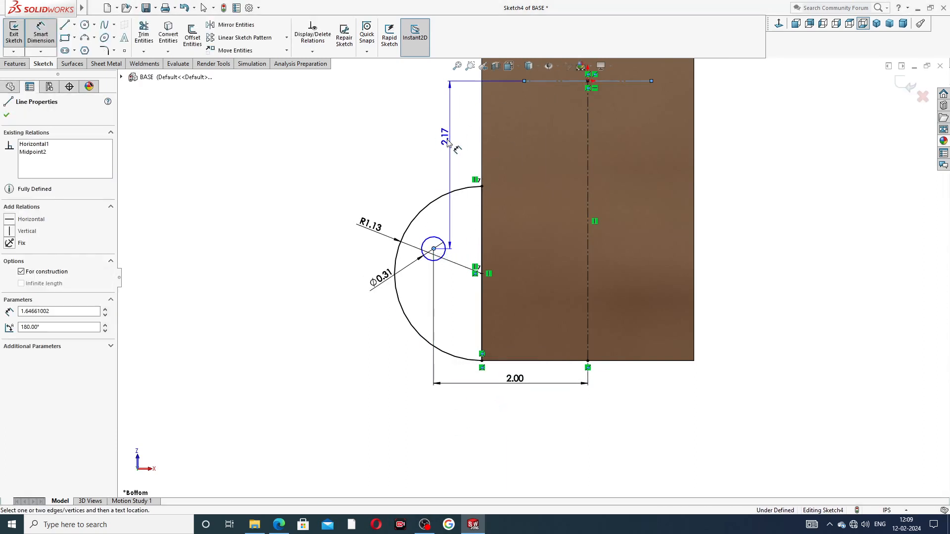
left_click(441, 143)
type("2.5")
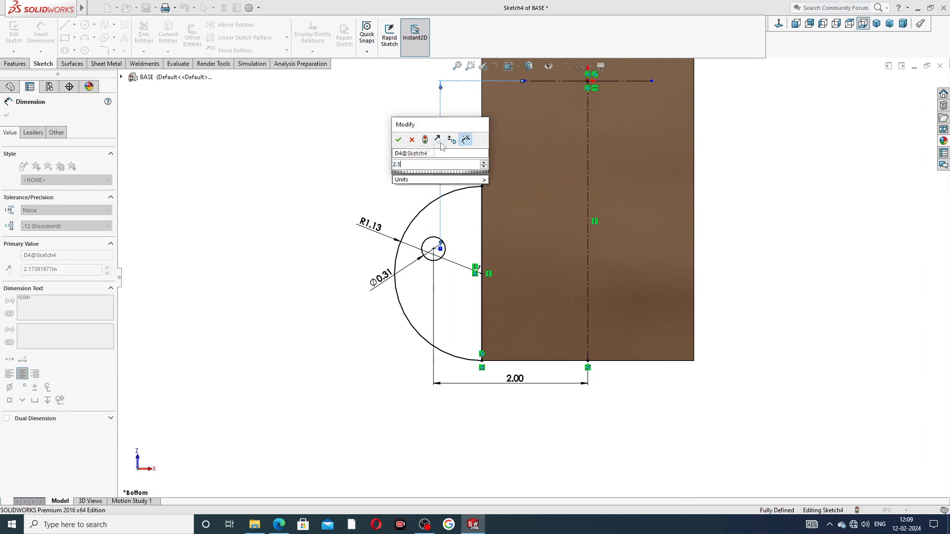
key("Return")
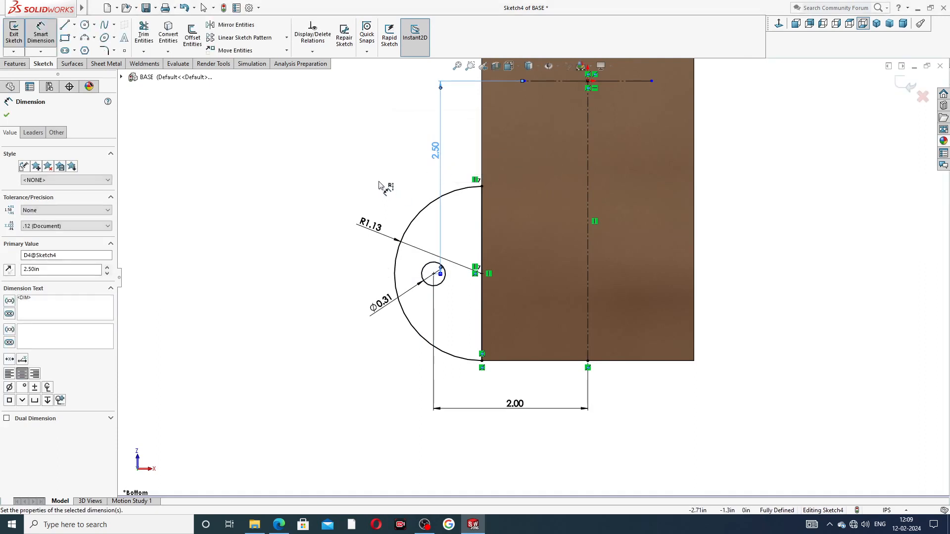
left_click(380, 183)
scroll(489, 205, "up", 2)
scroll(618, 175, "down", 1)
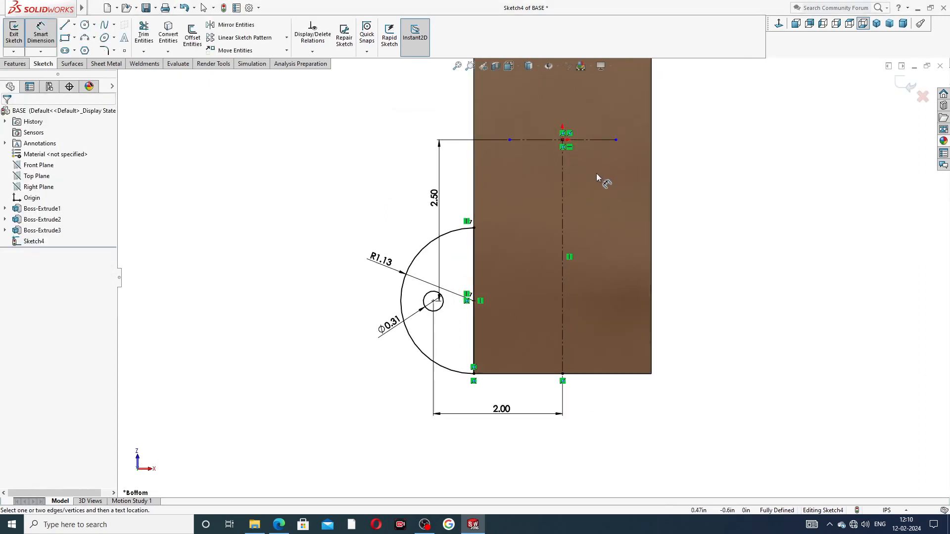
Step: Reposition the 2.50, 2.00, R1.13 and Ø0.31 dimension labels clear of the mounting lug sketch geometry
left_click(432, 200)
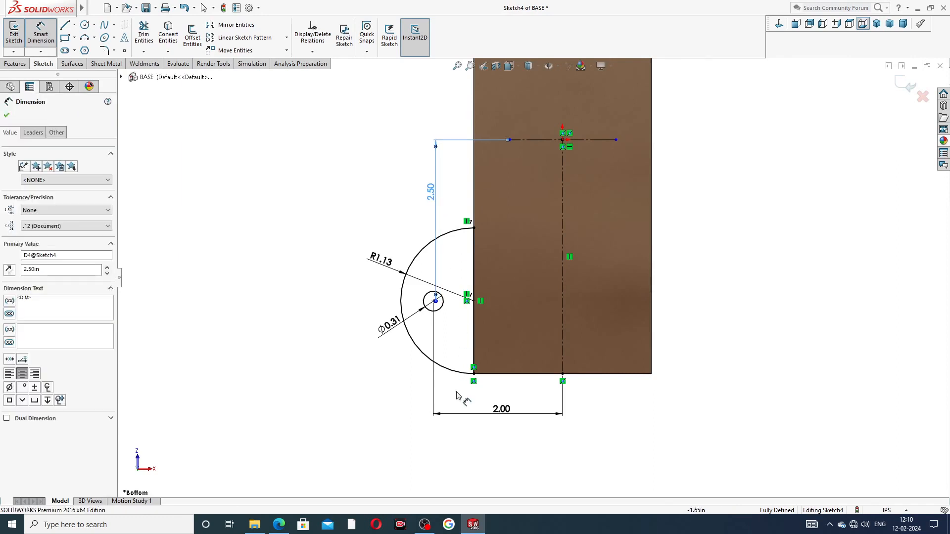
left_click_drag(503, 423, 503, 411)
left_click(705, 302)
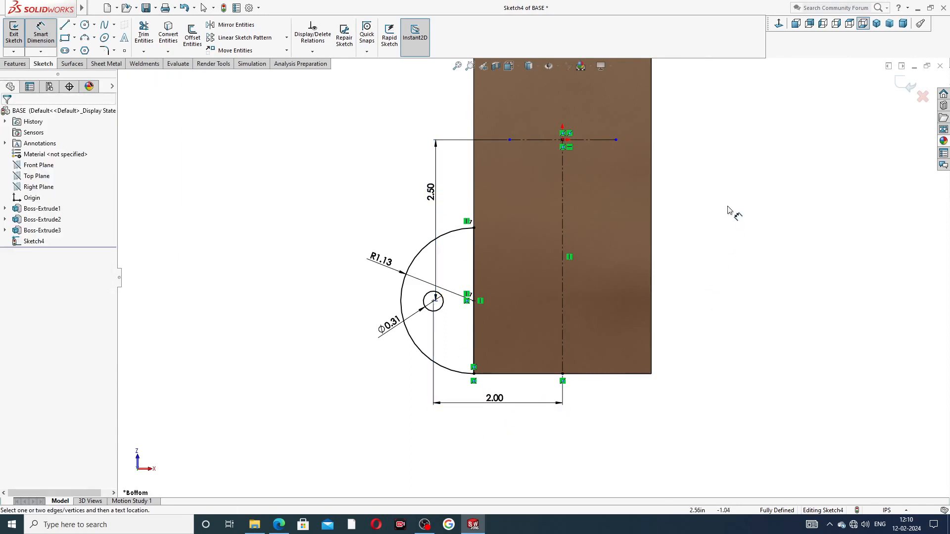
left_click(383, 248)
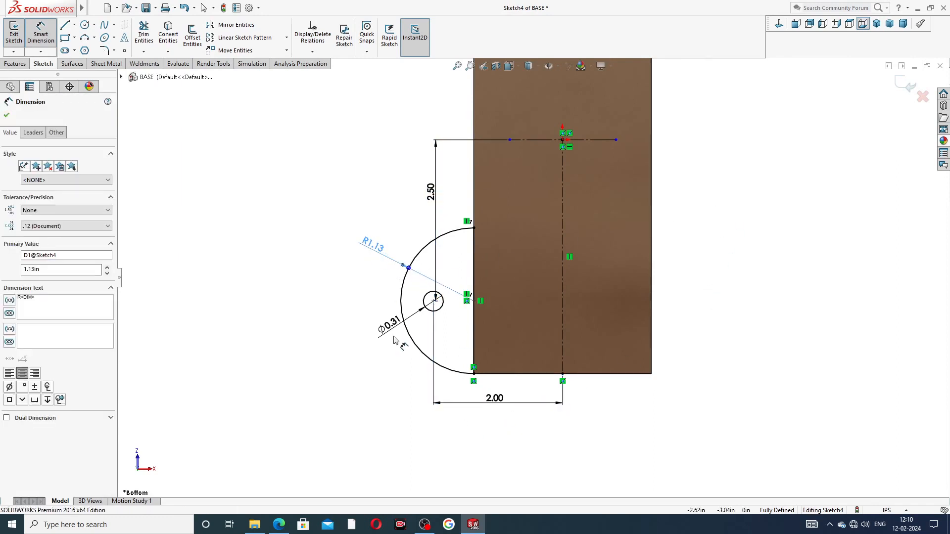
left_click_drag(393, 331, 377, 334)
left_click(314, 301)
Step: Consult the base drawing PDF in Edge and extrude the lug sketch 0.50 in with the direction reversed and results merged
left_click(277, 524)
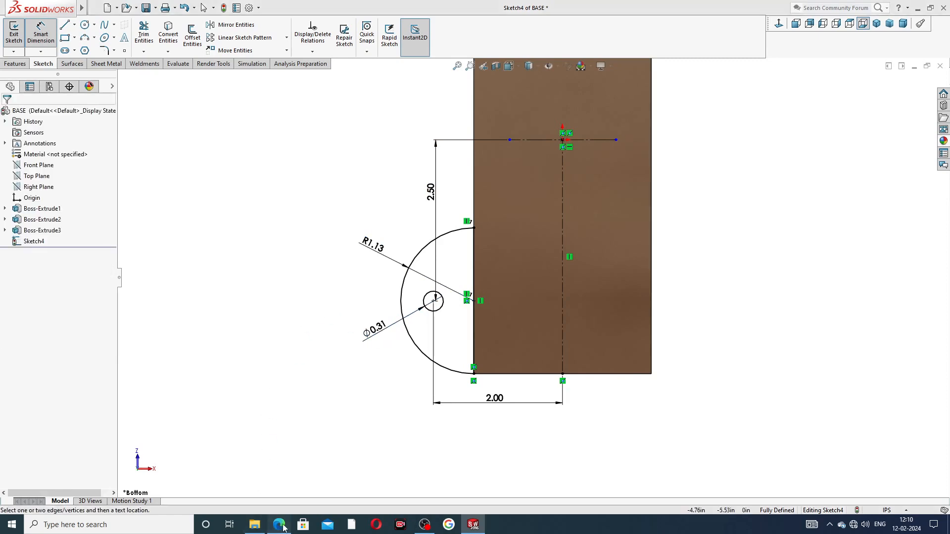
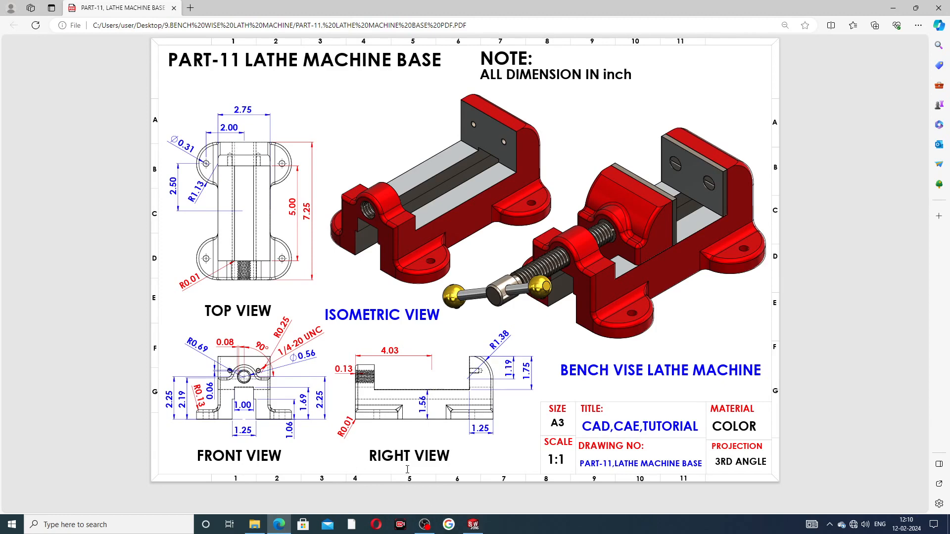
left_click(473, 525)
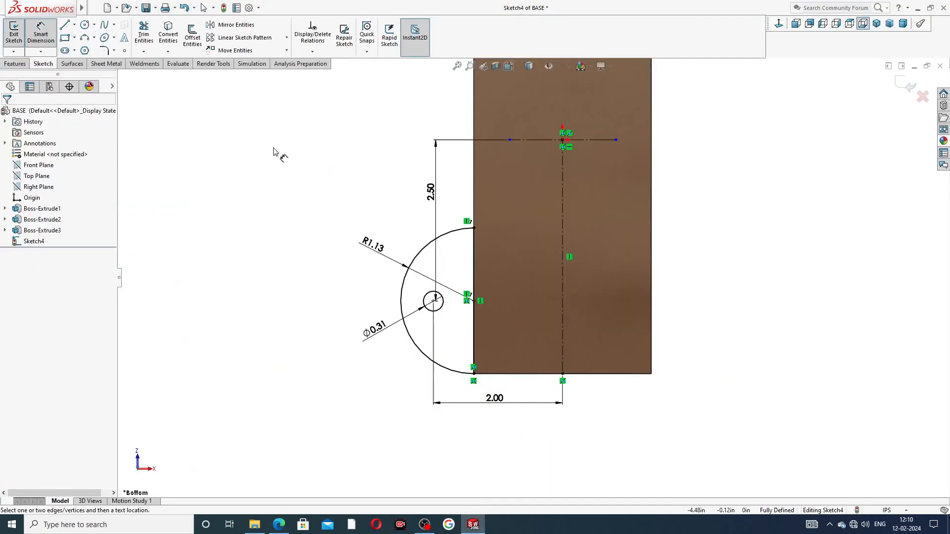
right_click(291, 143)
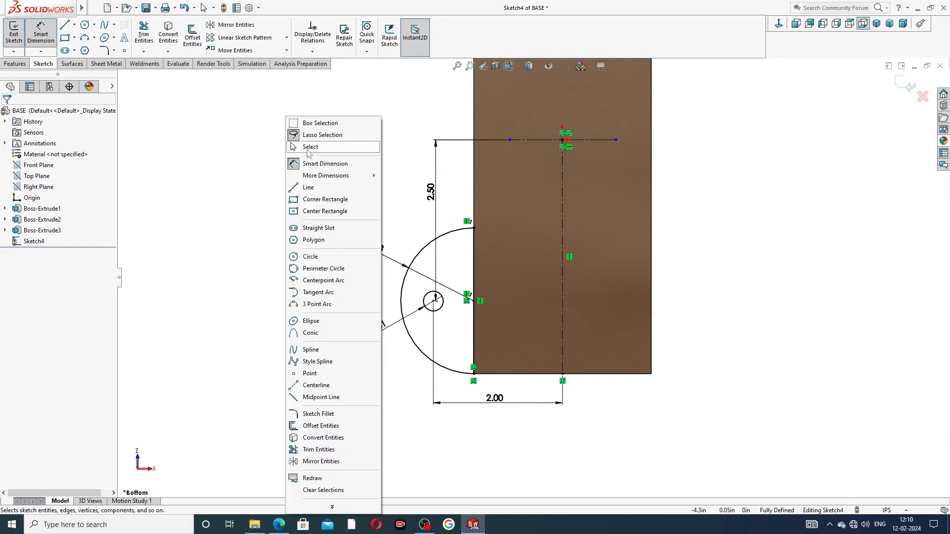
left_click(313, 148)
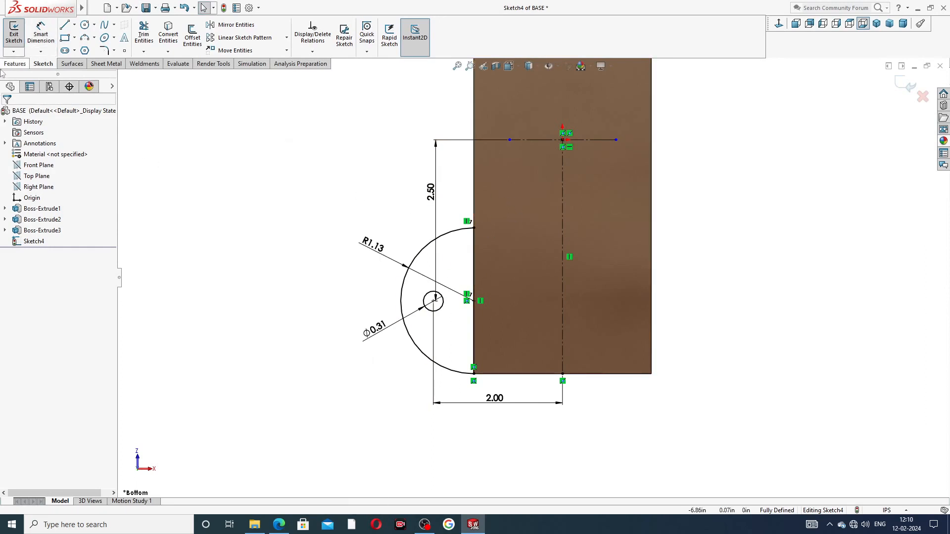
left_click(15, 64)
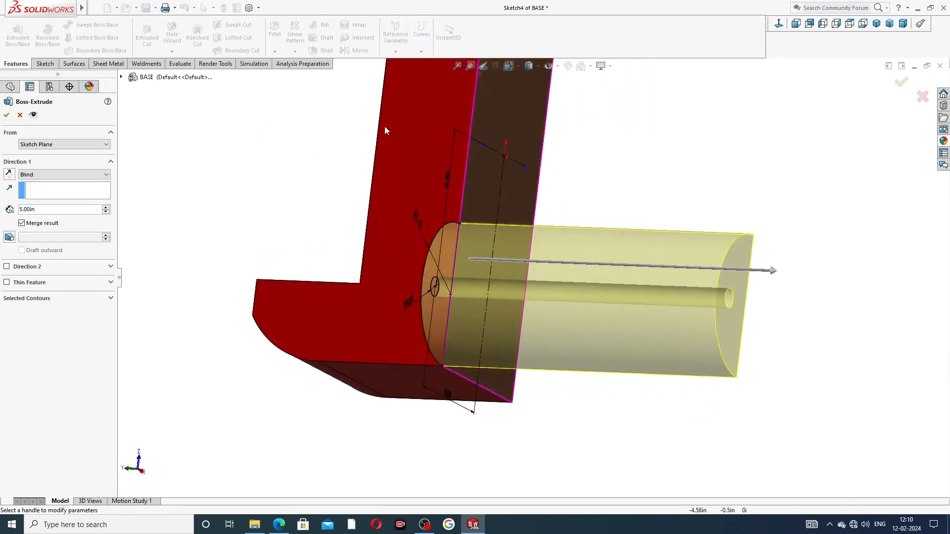
middle_click_drag(447, 200, 505, 276)
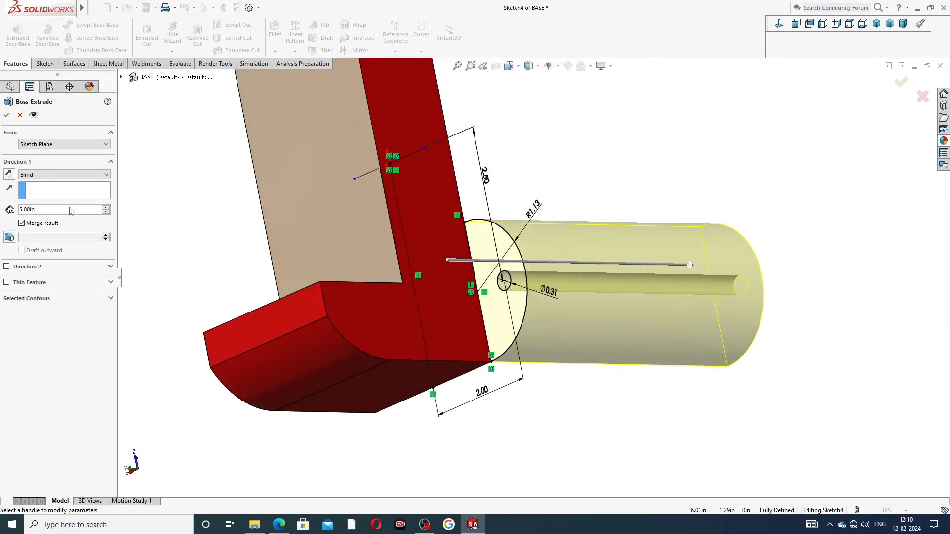
left_click(9, 174)
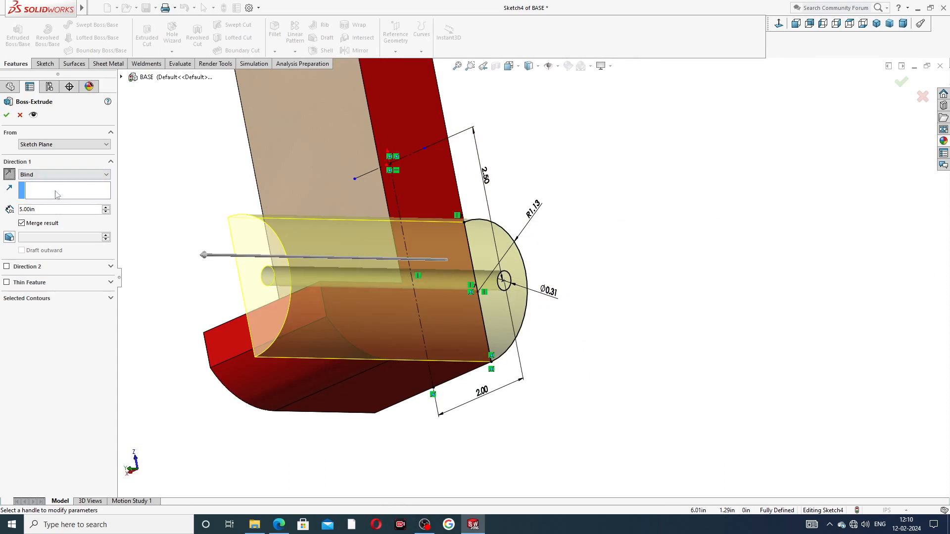
left_click_drag(41, 211, 2, 214)
type("5")
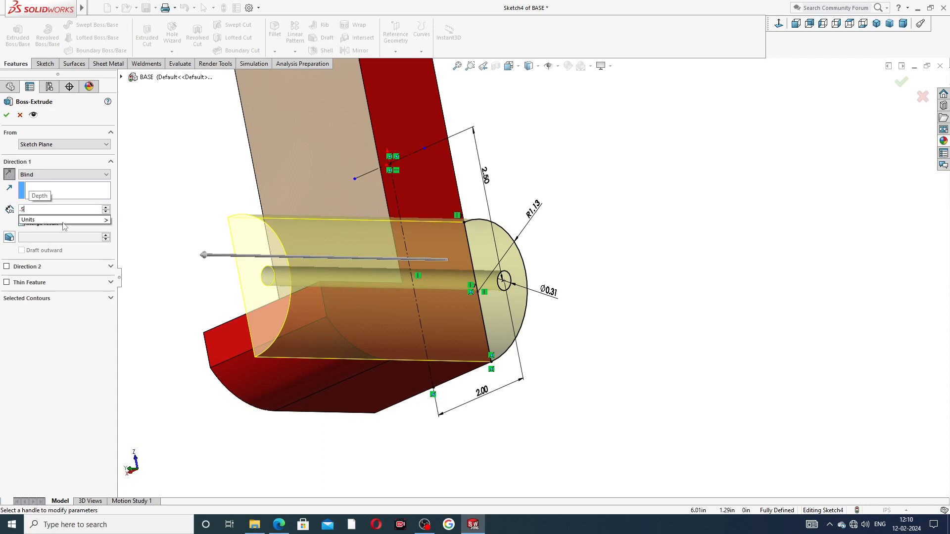
key("Return")
middle_click_drag(504, 235, 548, 169)
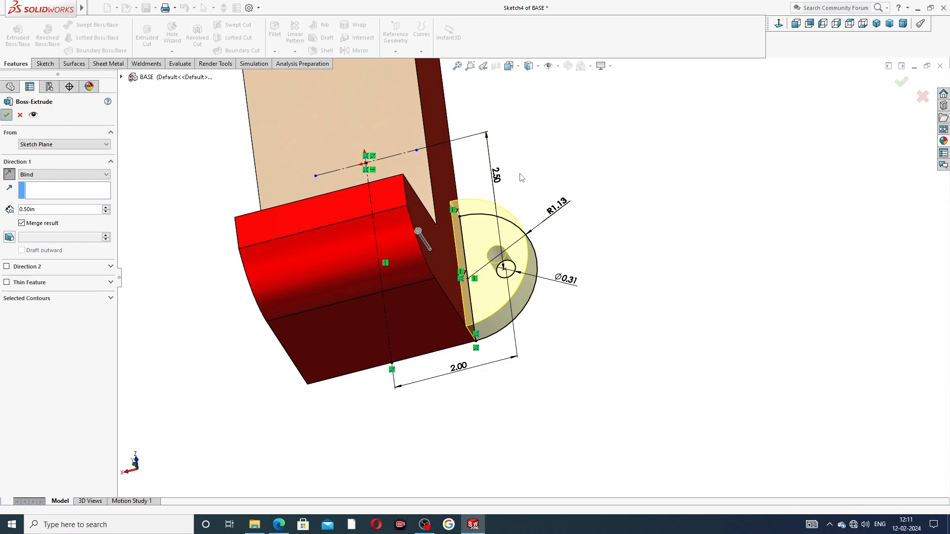
left_click(7, 115)
Step: Apply the candy apple red painted appearance to the extruded mounting lug feature
scroll(561, 205, "up", 2)
middle_click_drag(557, 204, 513, 178)
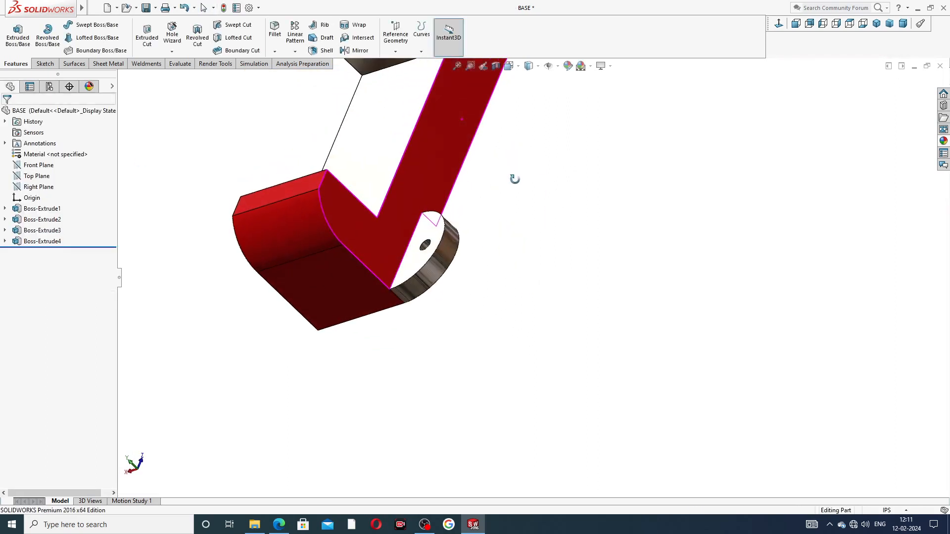
left_click(59, 242)
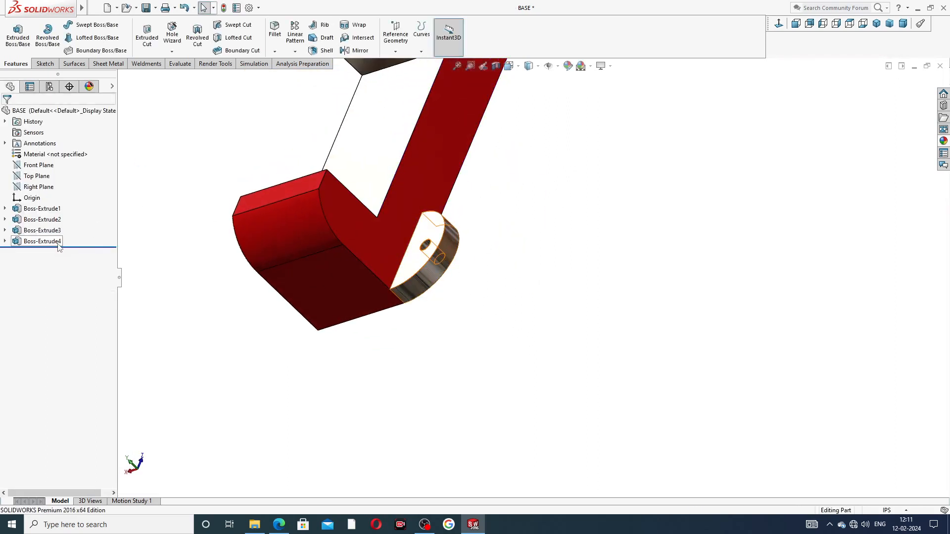
left_click(943, 141)
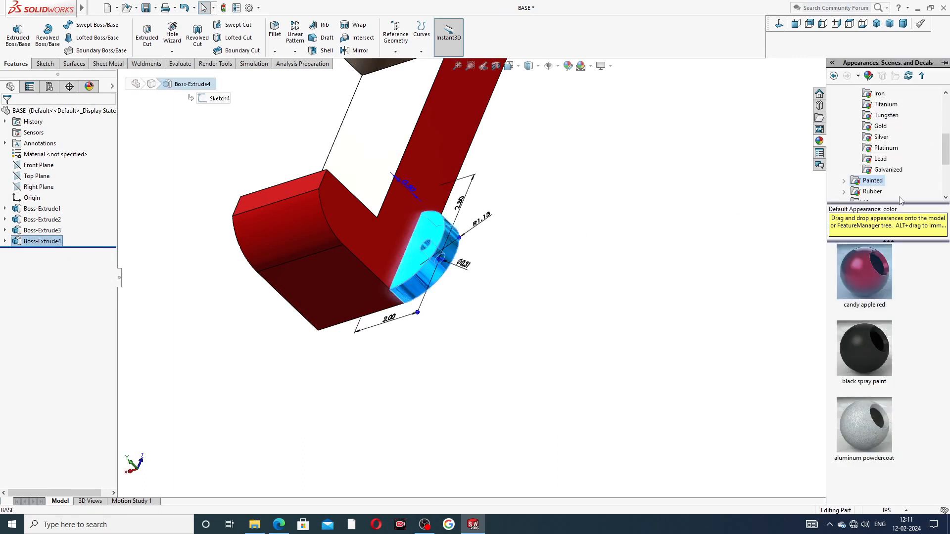
double_click(876, 269)
left_click(681, 225)
scroll(625, 187, "up", 4)
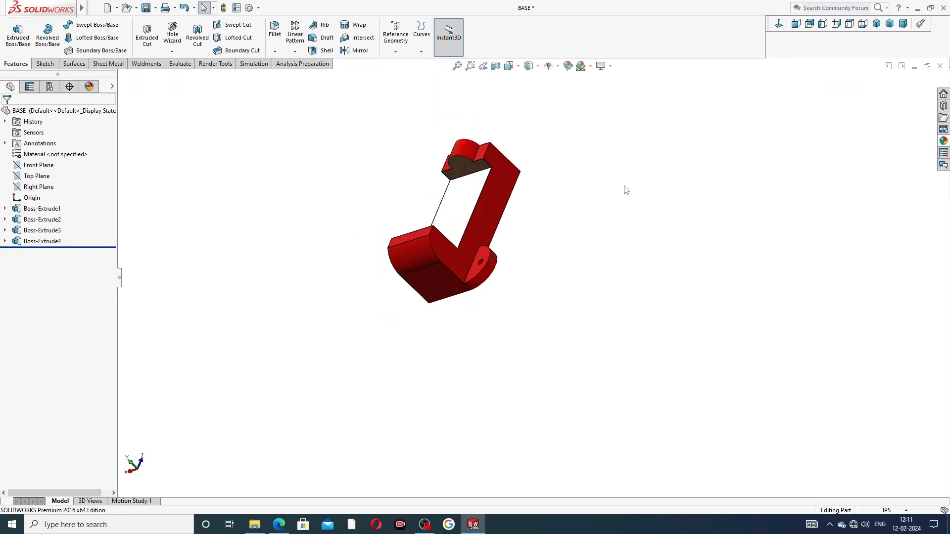
Step: Mirror the mounting lug feature about the Right Plane to the opposite side of the base
middle_click_drag(617, 155, 492, 202)
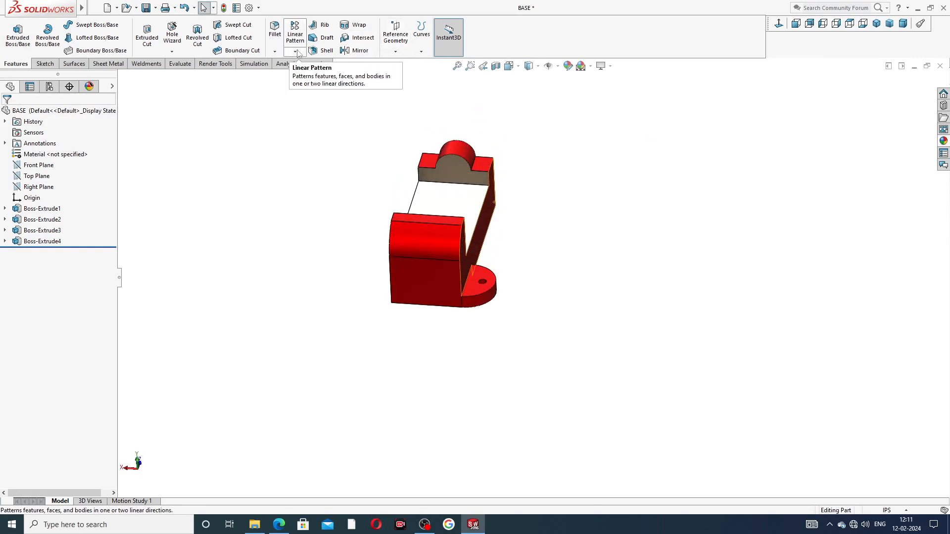
left_click(47, 188)
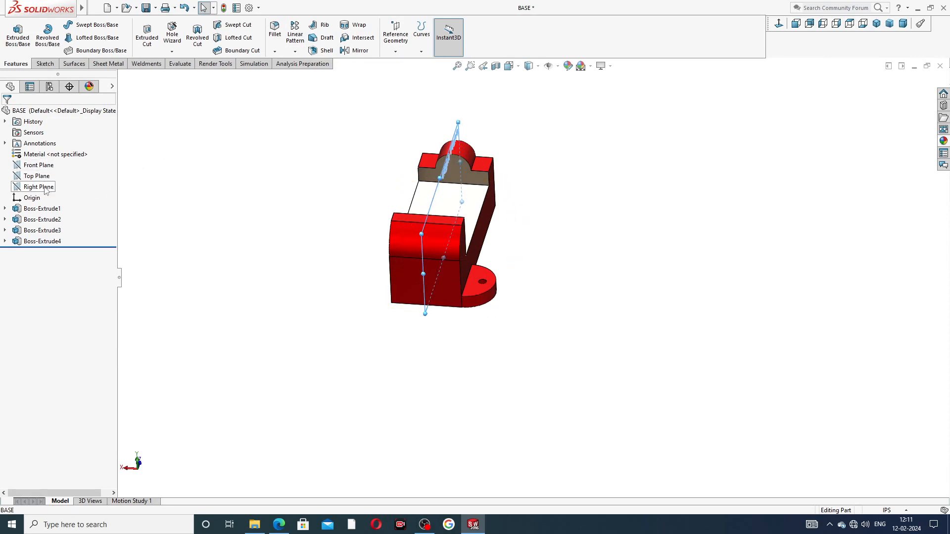
left_click(366, 52)
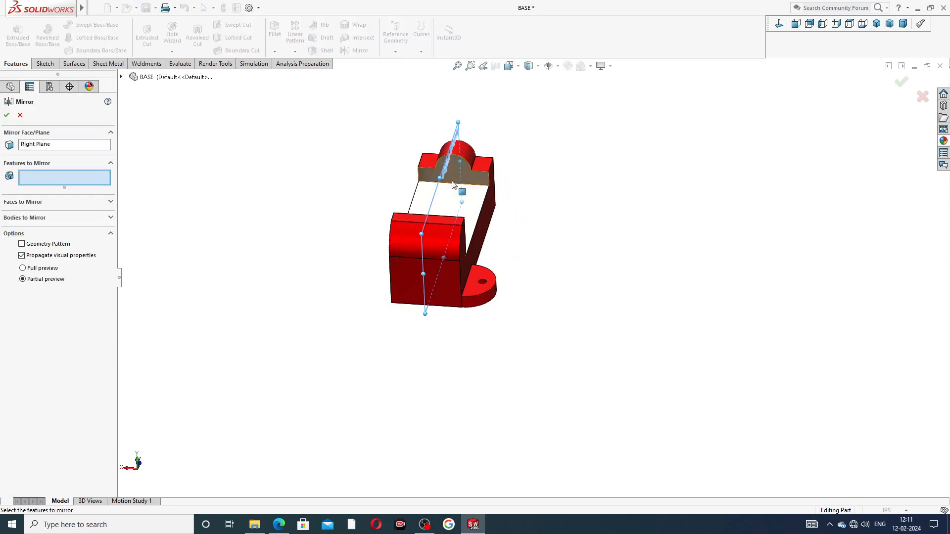
left_click(485, 284)
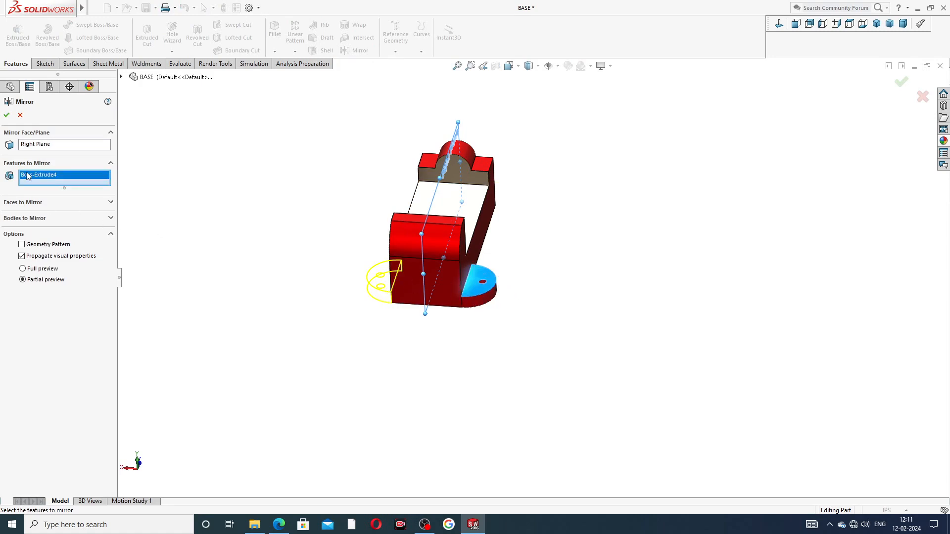
left_click(6, 116)
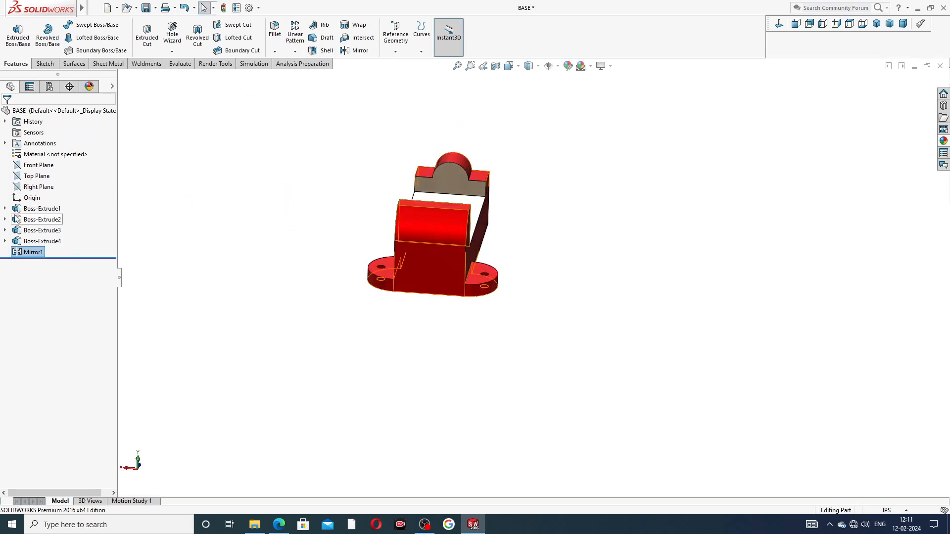
Step: Mirror the Mirror1 feature about the Front Plane to add lugs at the other end, and save the part
left_click(39, 165)
middle_click_drag(267, 176, 208, 246)
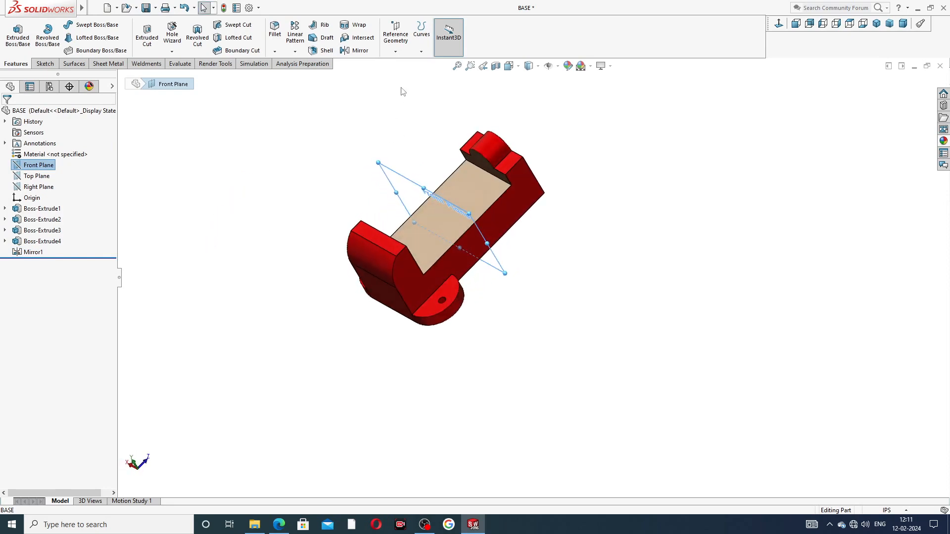
left_click(360, 50)
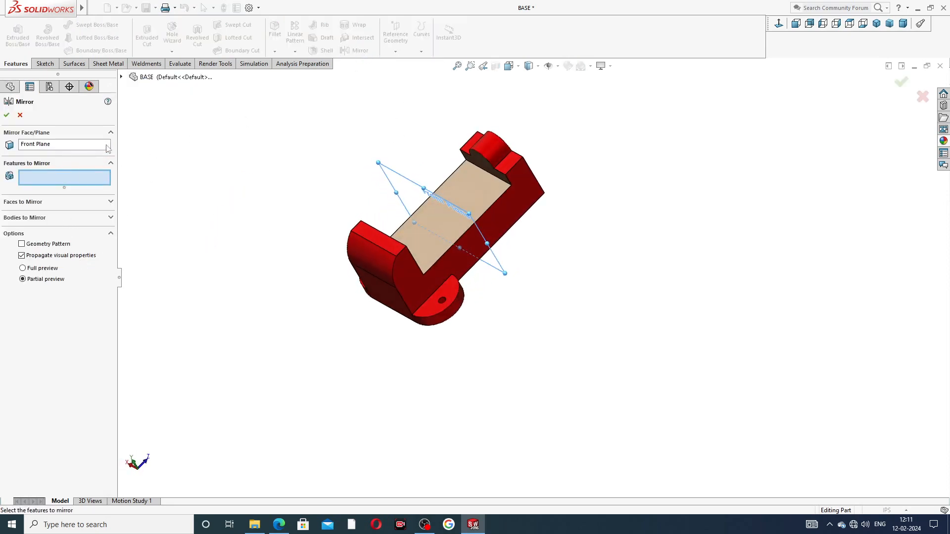
left_click(122, 77)
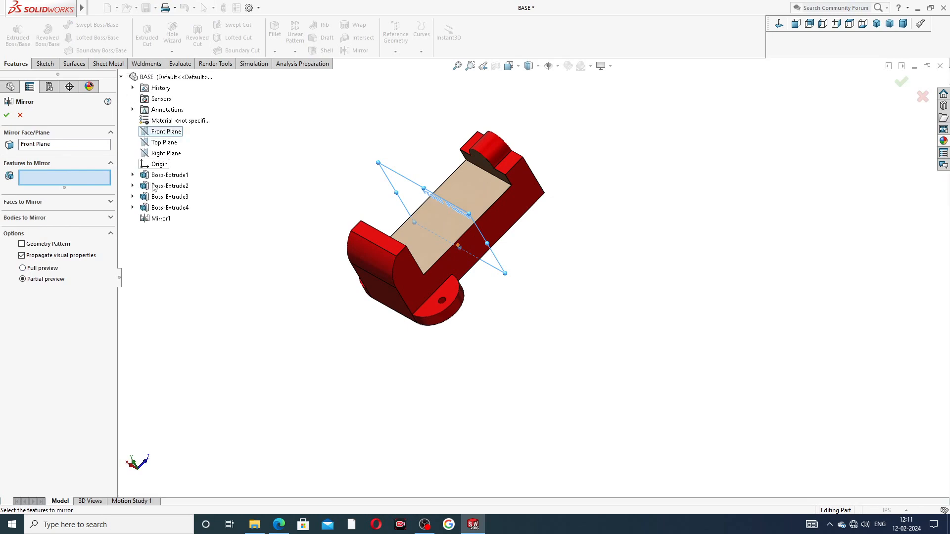
left_click(161, 219)
middle_click_drag(336, 210, 432, 175)
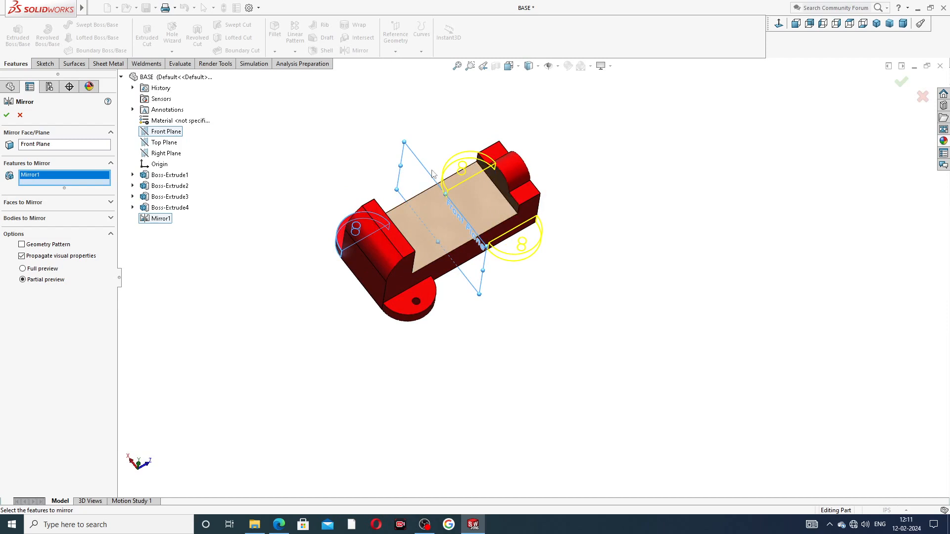
left_click(6, 115)
middle_click_drag(575, 177, 446, 204)
scroll(446, 204, "down", 2)
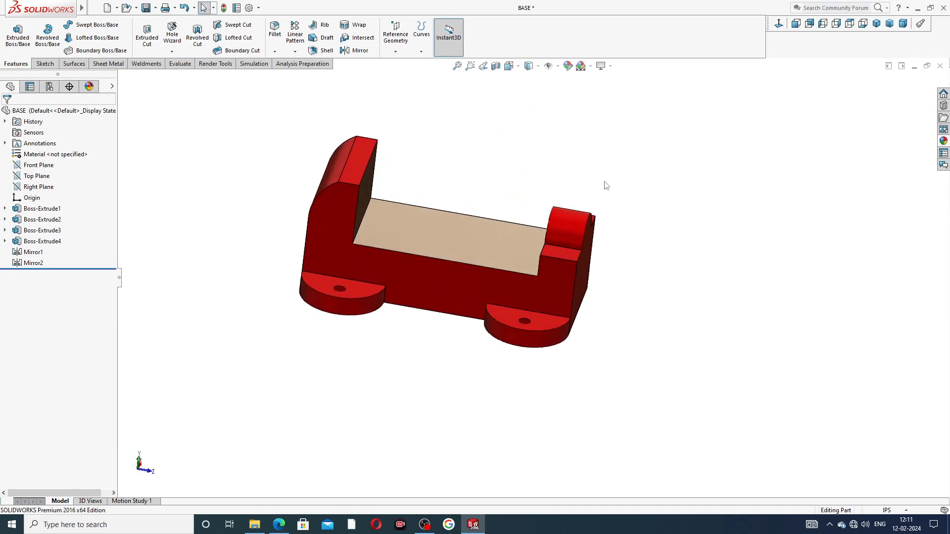
key("ctrl+s")
Step: Consult the base drawing PDF in Edge, return to SOLIDWORKS, and start a sketch on the end face with the rounded top, viewed normal to it
middle_click_drag(601, 200, 515, 199)
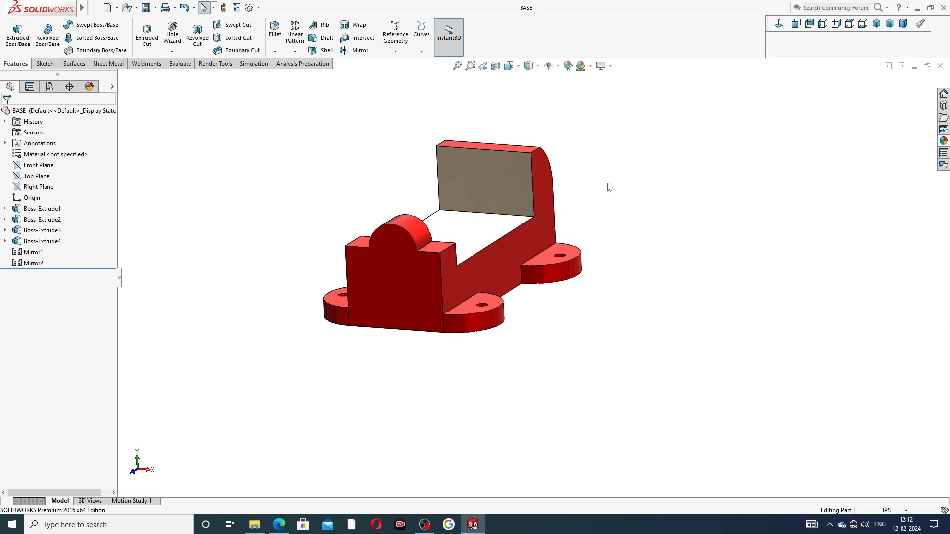
middle_click_drag(610, 187, 441, 279)
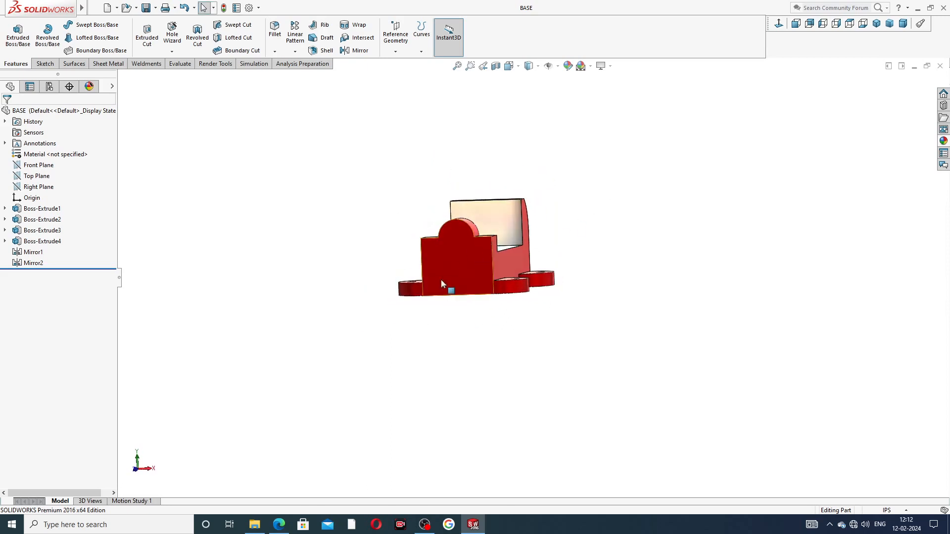
scroll(467, 226, "down", 5)
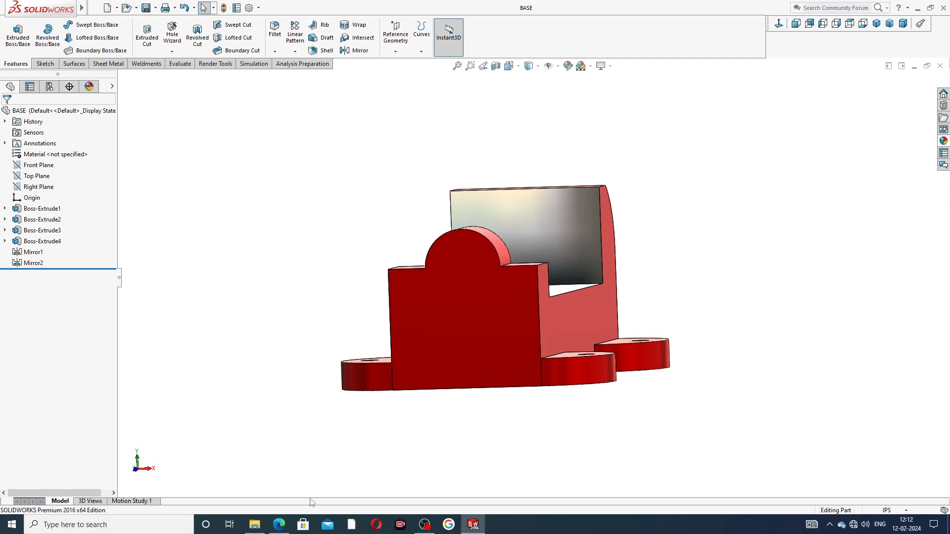
left_click(279, 525)
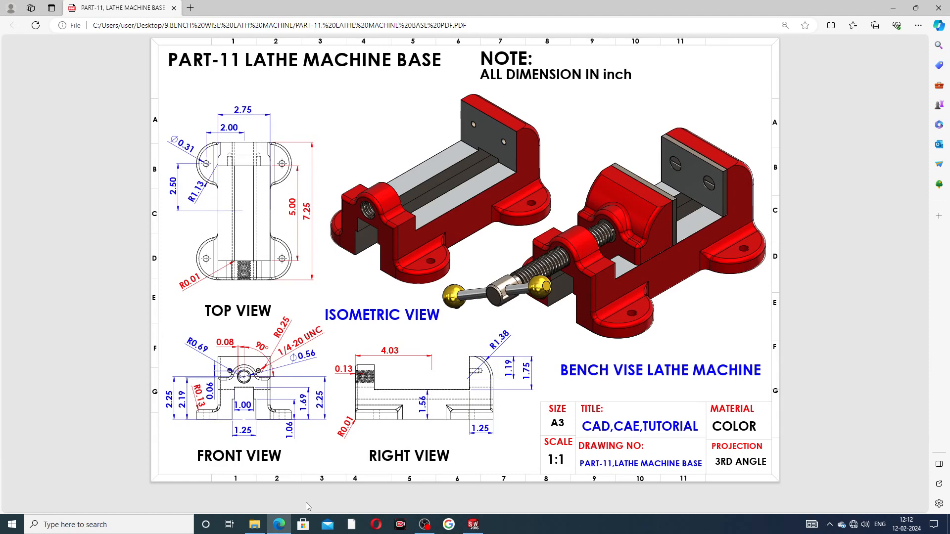
left_click(473, 525)
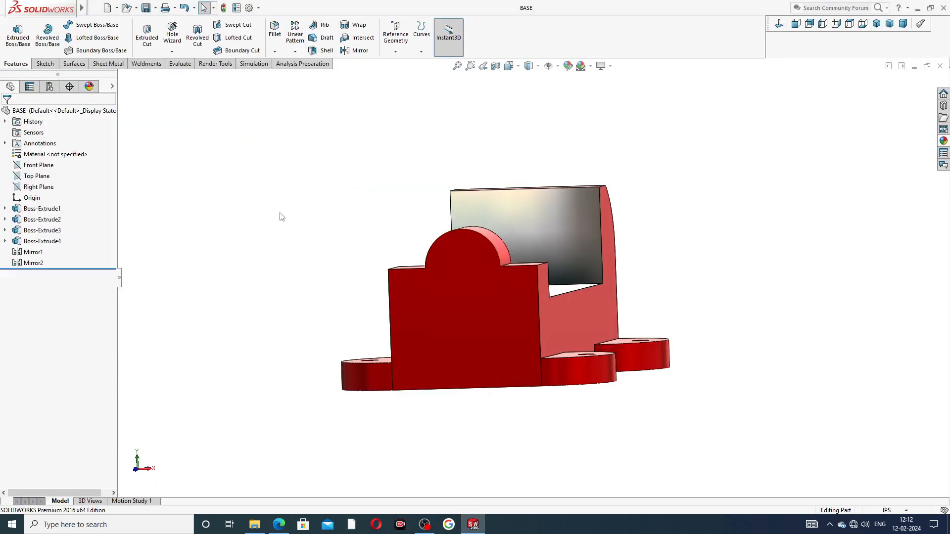
left_click(455, 303)
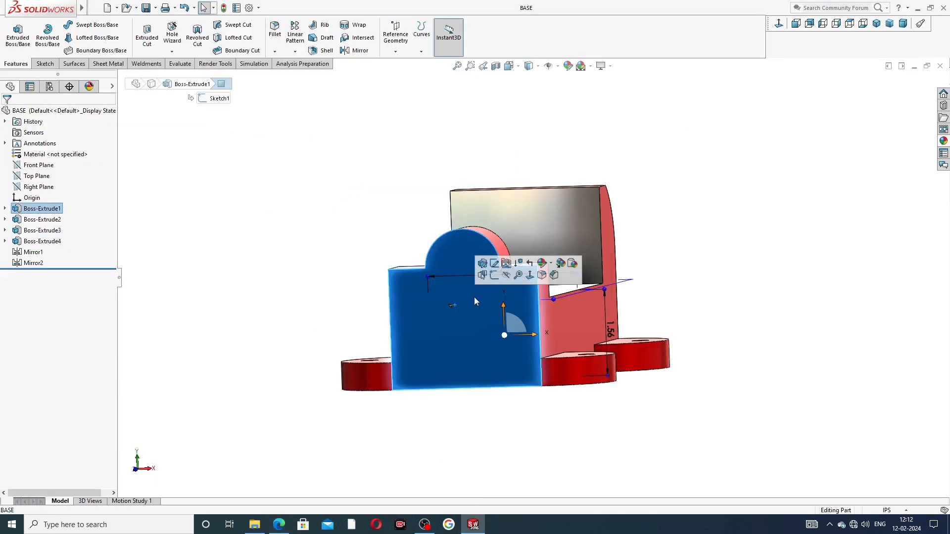
left_click(494, 275)
left_click(779, 25)
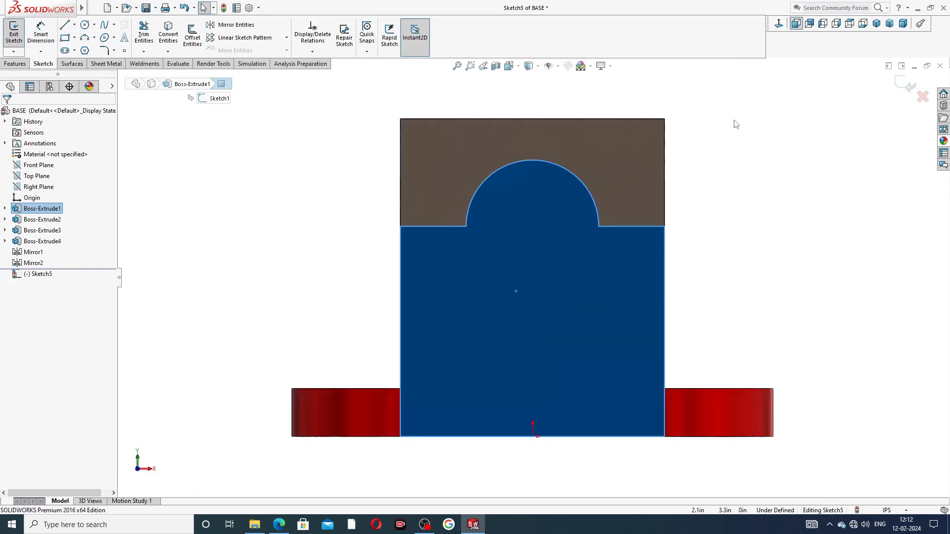
Step: Sketch a closed stepped profile rising from the face's bottom edge, about 1.35 in wide at the base, with a narrower upper section
left_click(65, 26)
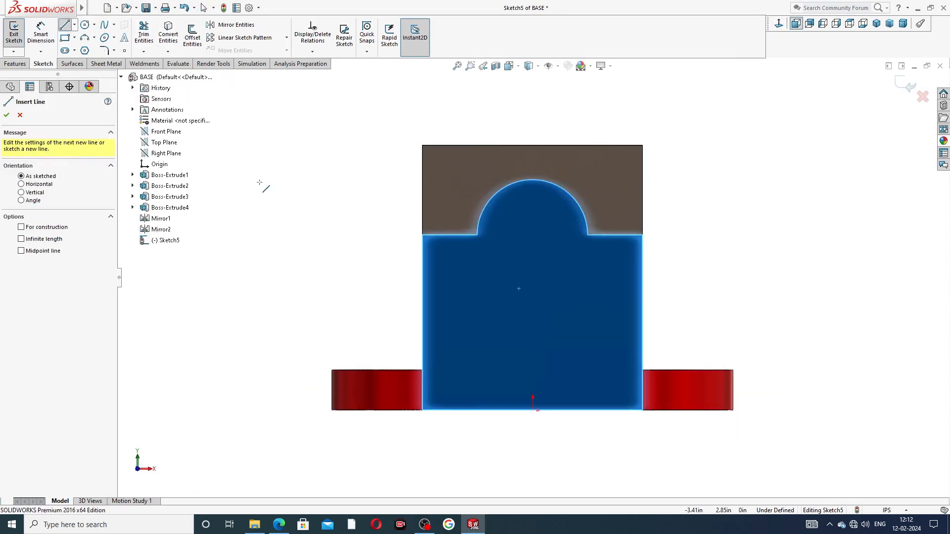
left_click(485, 409)
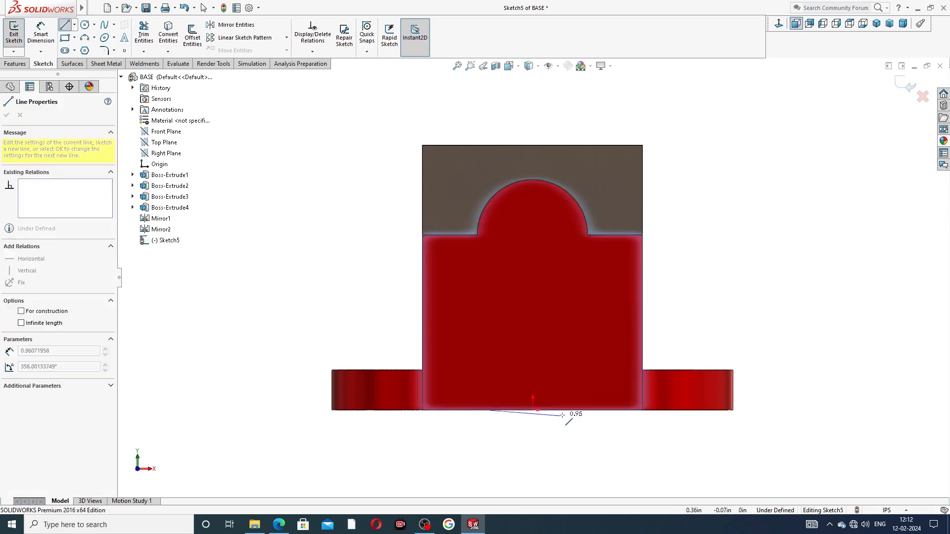
left_click(592, 409)
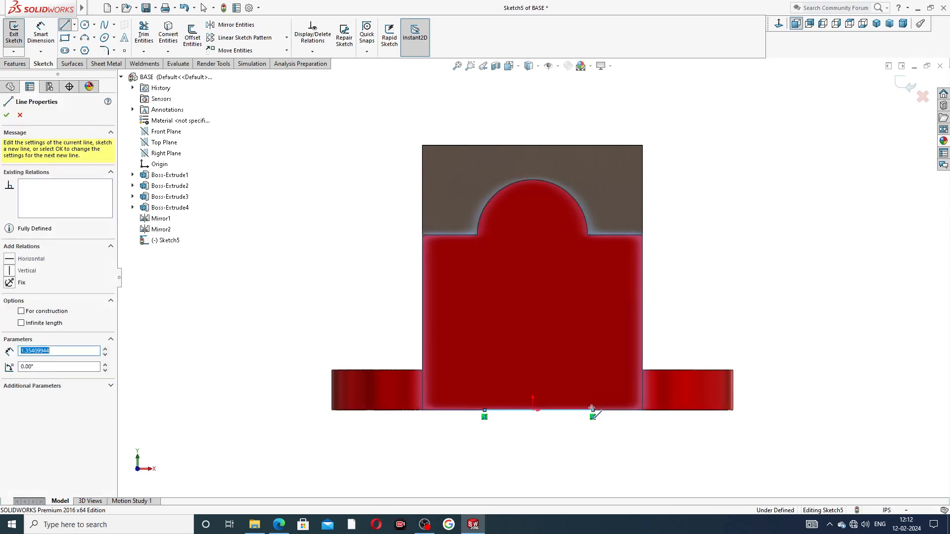
left_click(593, 299)
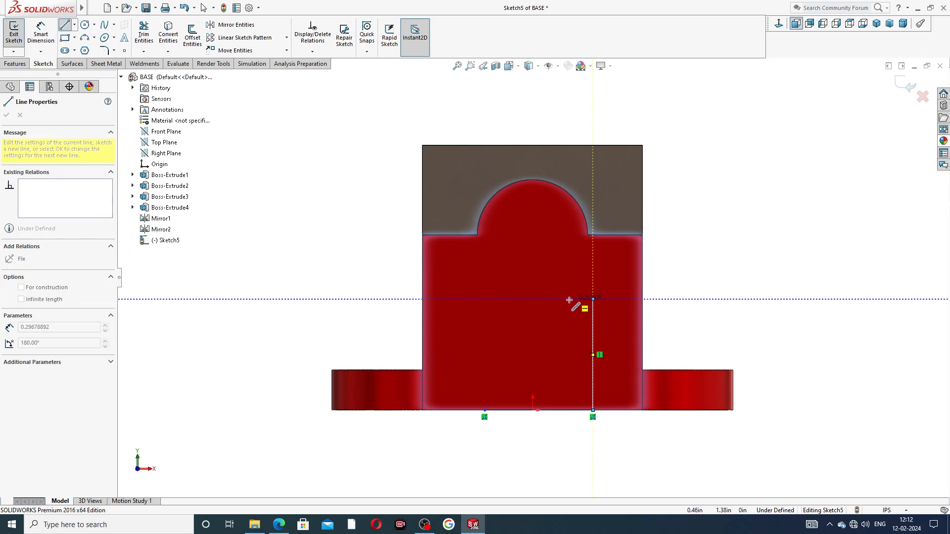
left_click(568, 299)
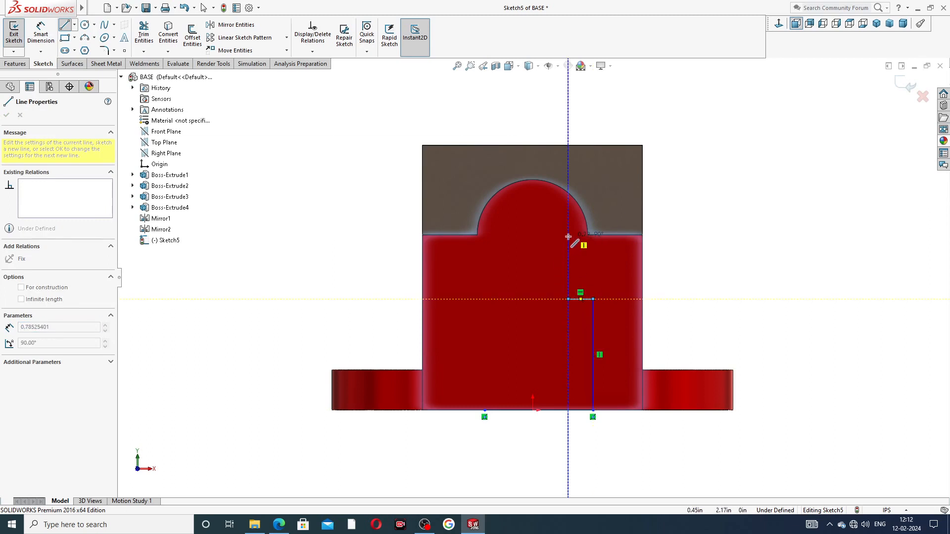
left_click(568, 237)
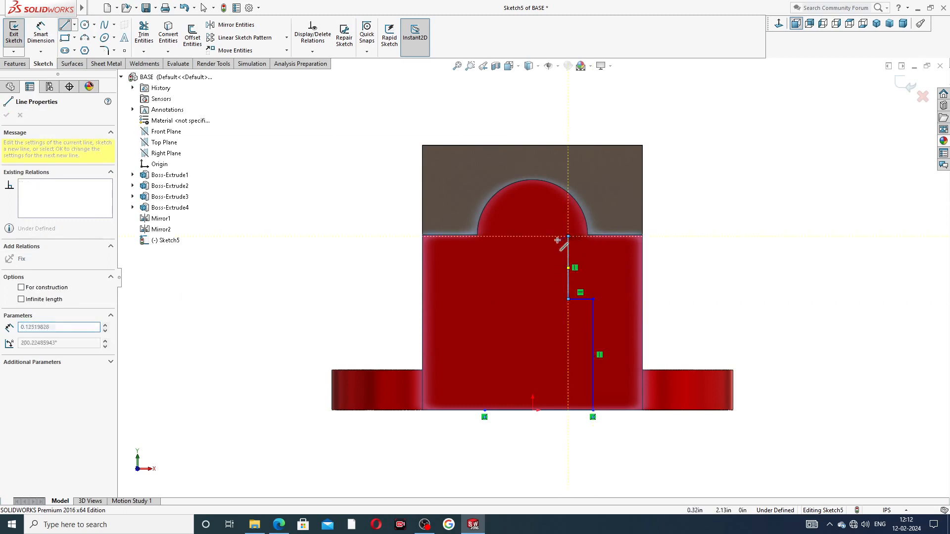
left_click(512, 236)
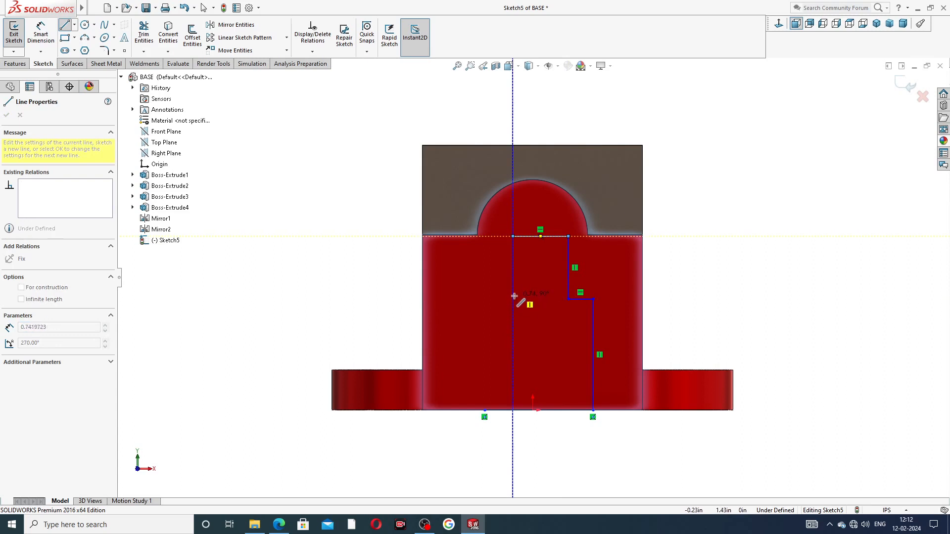
left_click(514, 300)
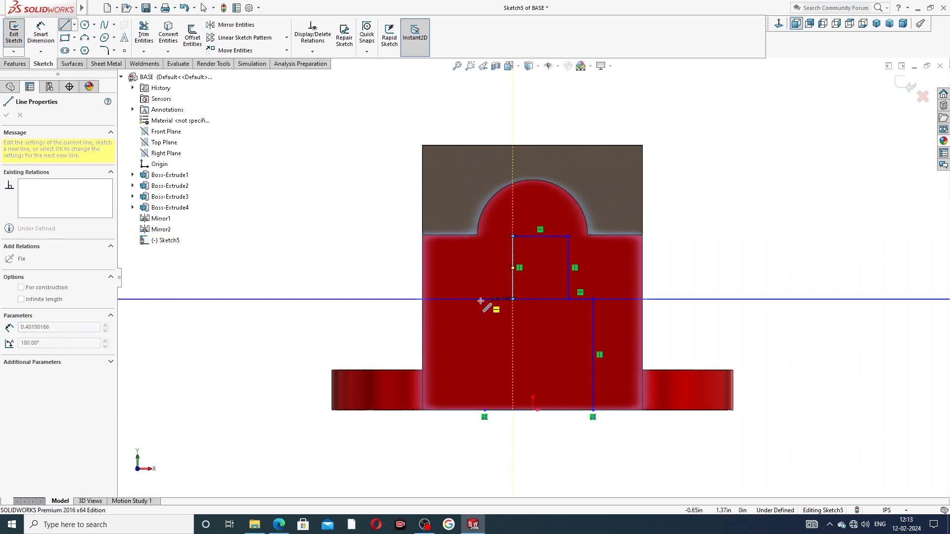
left_click(485, 299)
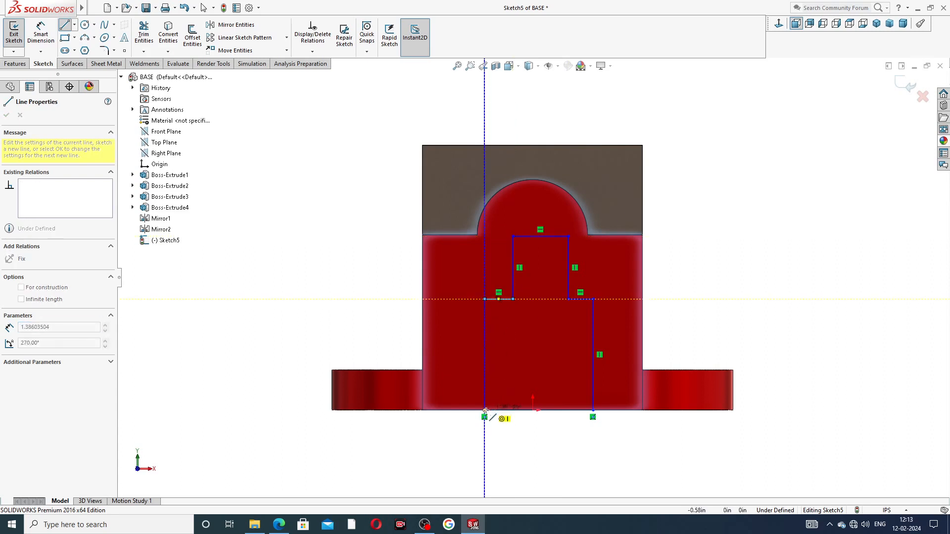
left_click(484, 410)
right_click(730, 301)
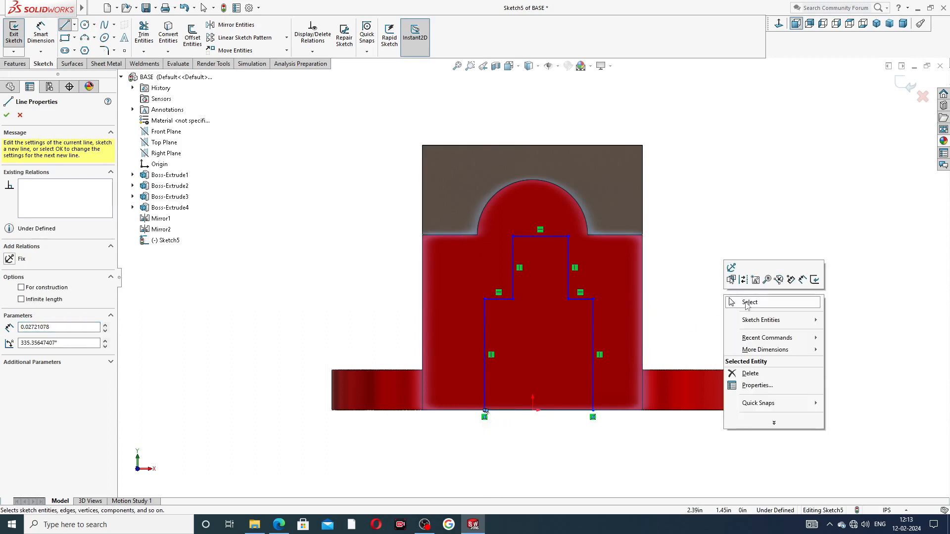
left_click(746, 303)
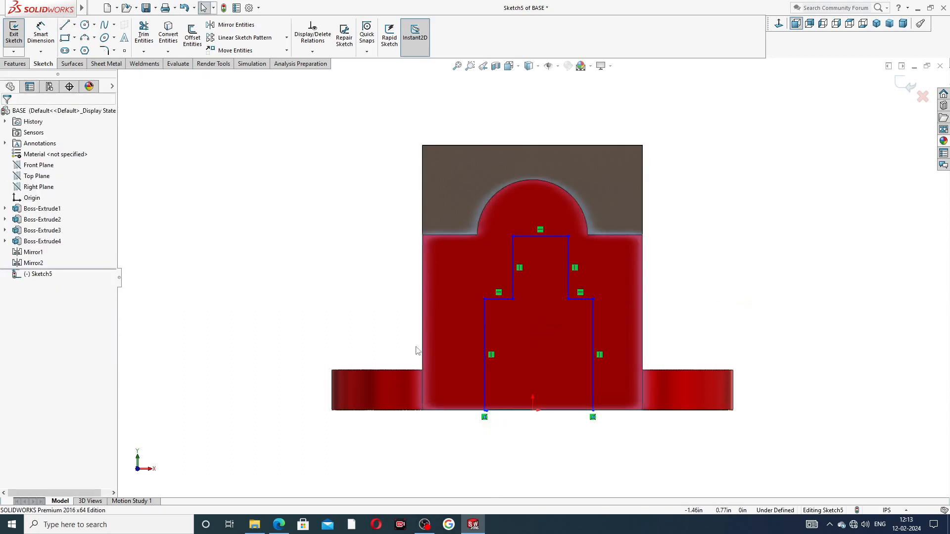
Step: Draw a vertical centerline from the origin up into the narrower upper section of the stepped profile
mouse_move(454, 325)
left_mouse_down()
mouse_move(569, 332)
mouse_move(614, 317)
left_mouse_up()
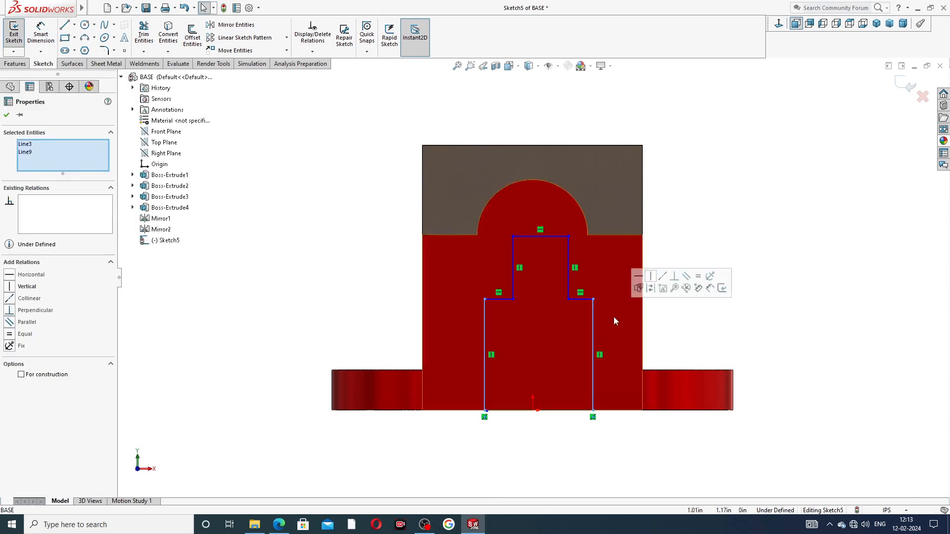
left_click(696, 229)
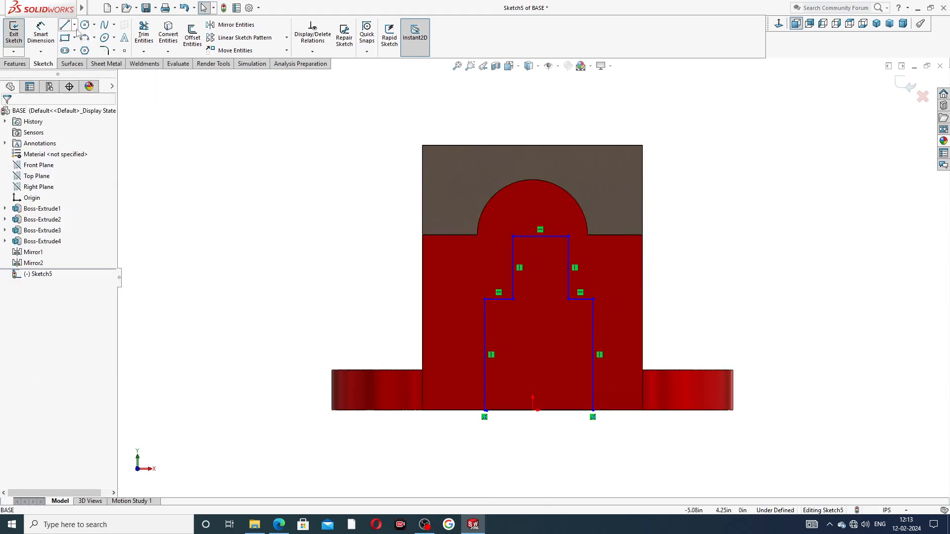
left_click(75, 24)
left_click(89, 50)
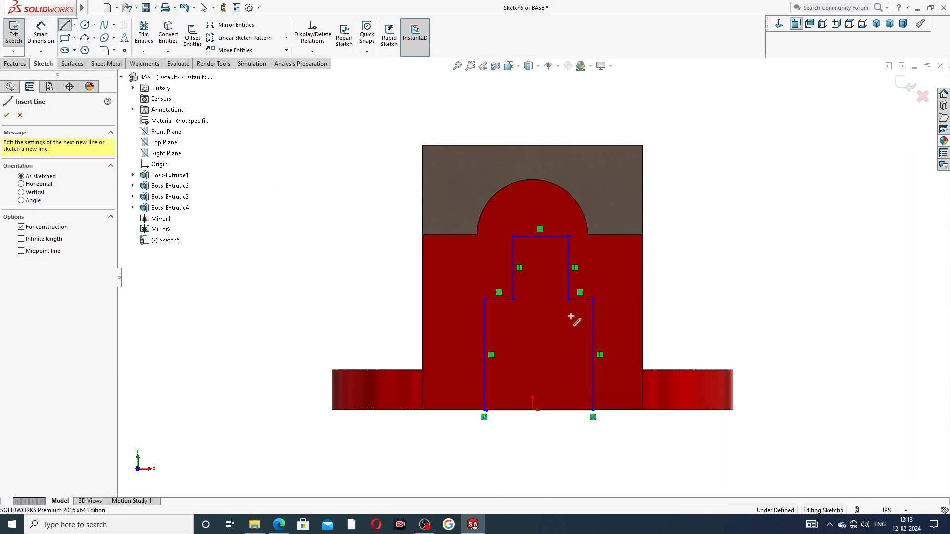
left_click(532, 410)
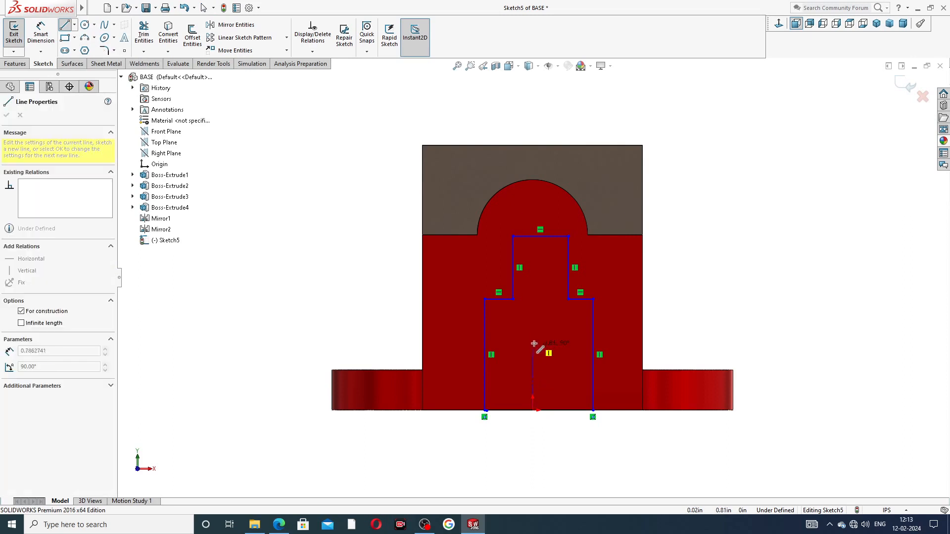
left_click(535, 283)
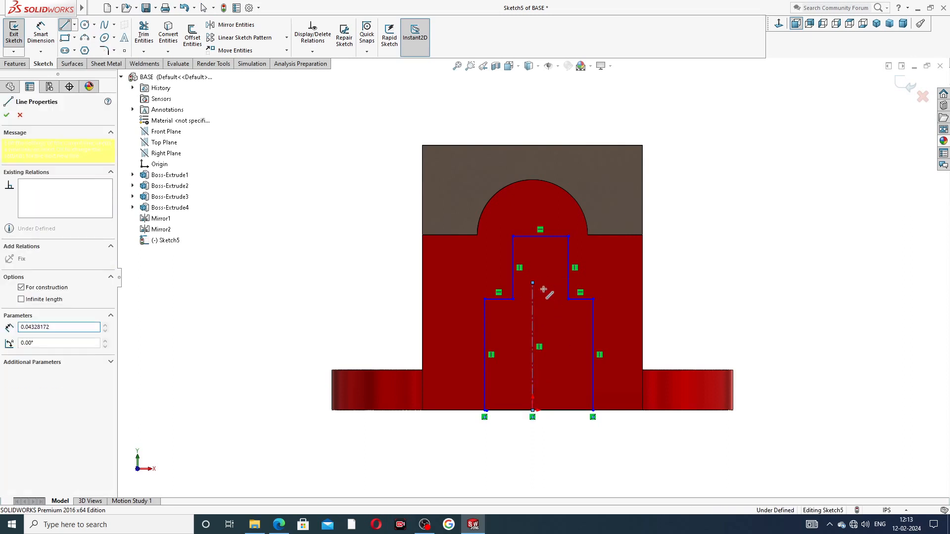
right_click(662, 284)
left_click(680, 293)
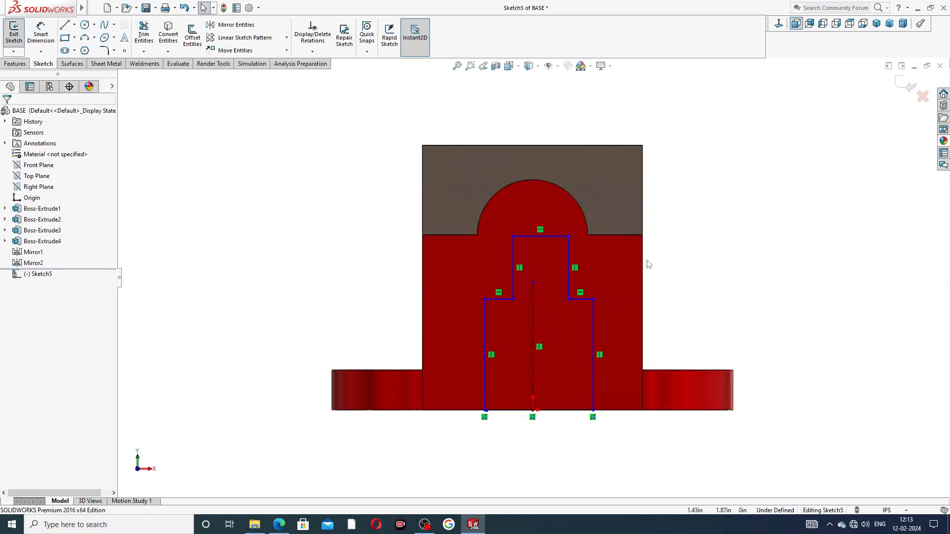
Step: Make the profile's lower and upper pairs of vertical sides symmetric about the centerline, extending the centerline above the profile's top edge
left_click_drag(455, 388, 618, 314)
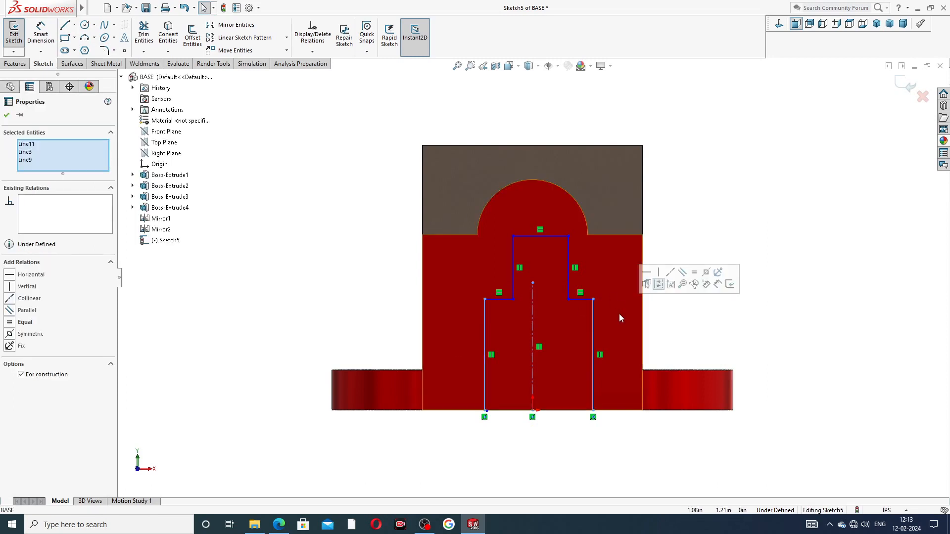
left_click(706, 273)
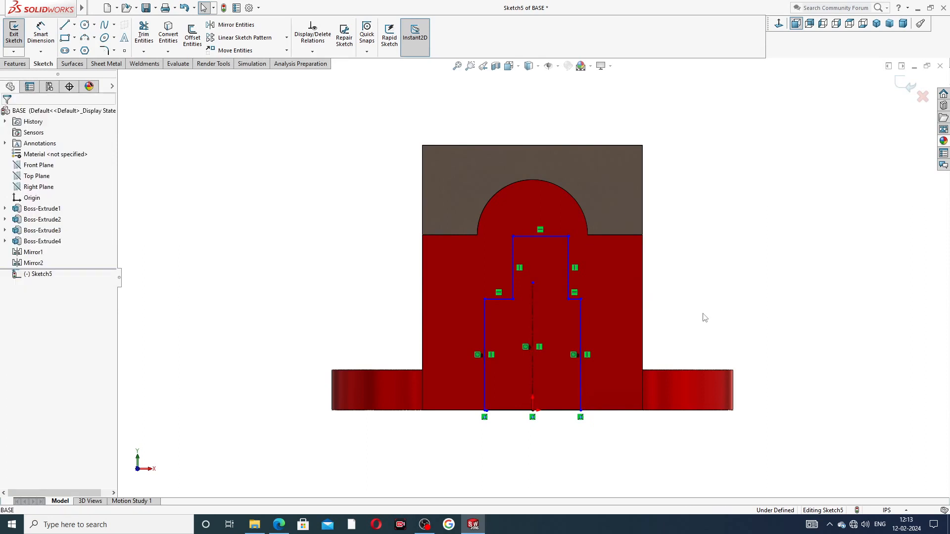
mouse_move(478, 267)
left_mouse_down()
mouse_move(526, 262)
mouse_move(556, 191)
mouse_move(559, 198)
left_mouse_up()
left_click(669, 273)
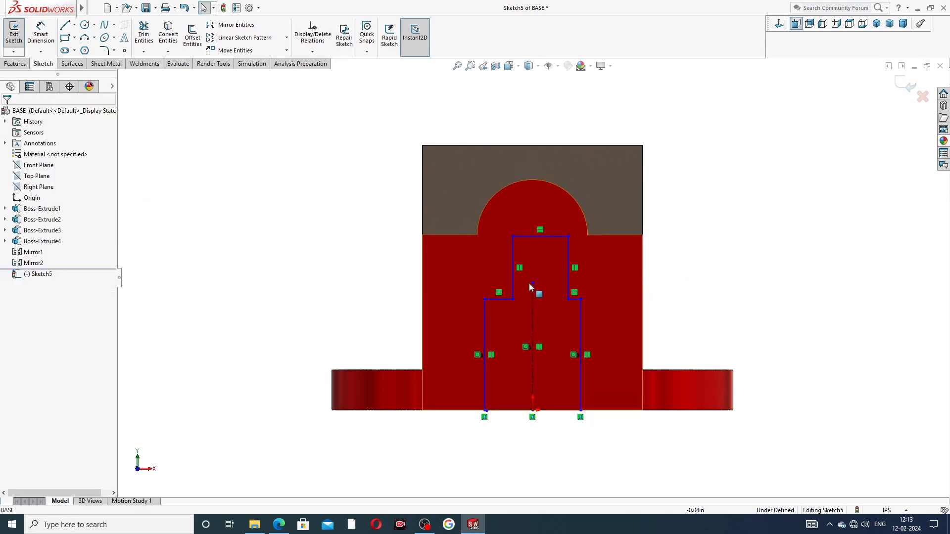
left_click_drag(532, 283, 532, 227)
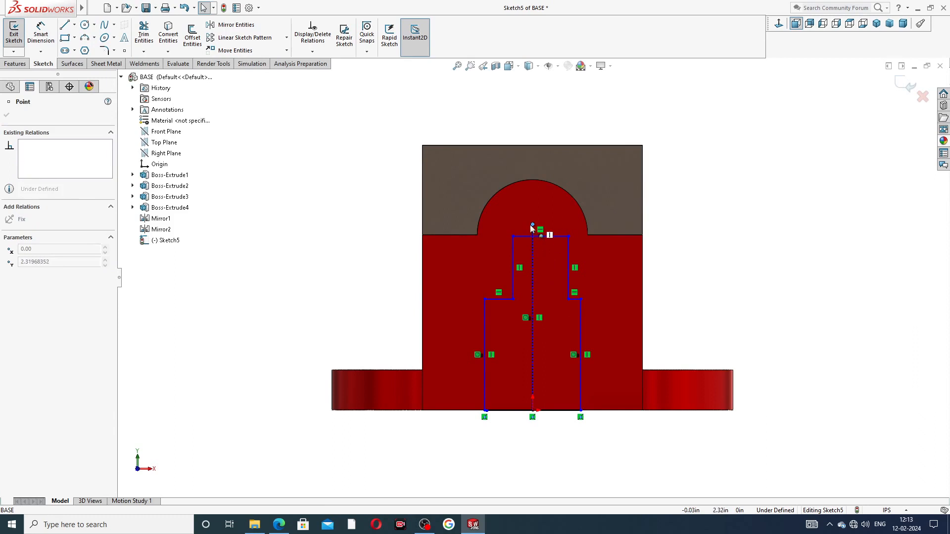
left_click(679, 288)
left_click_drag(482, 270, 596, 250)
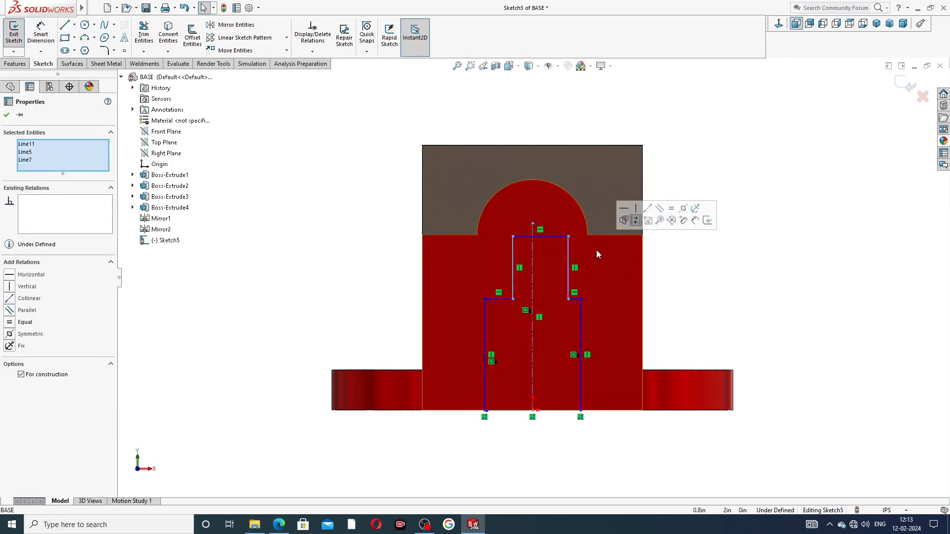
left_click(667, 265)
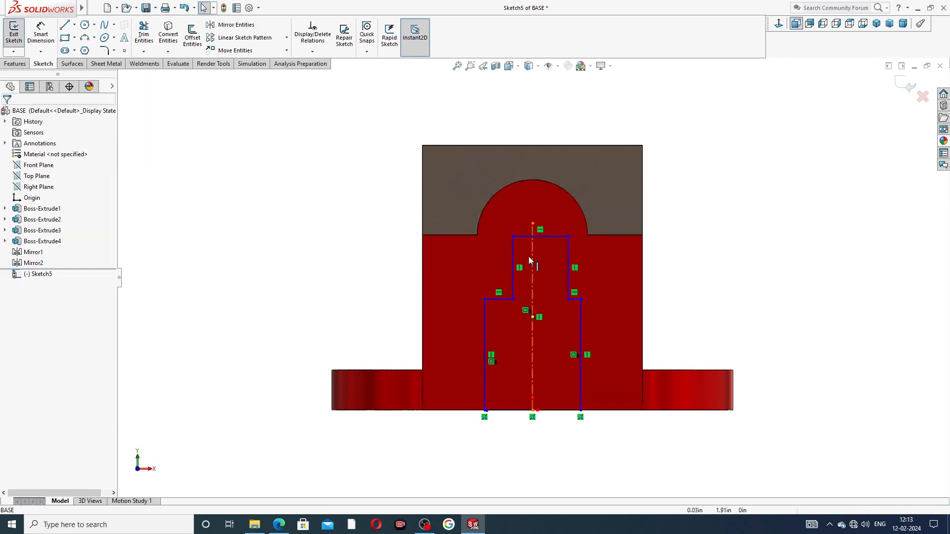
left_click_drag(492, 254, 596, 243)
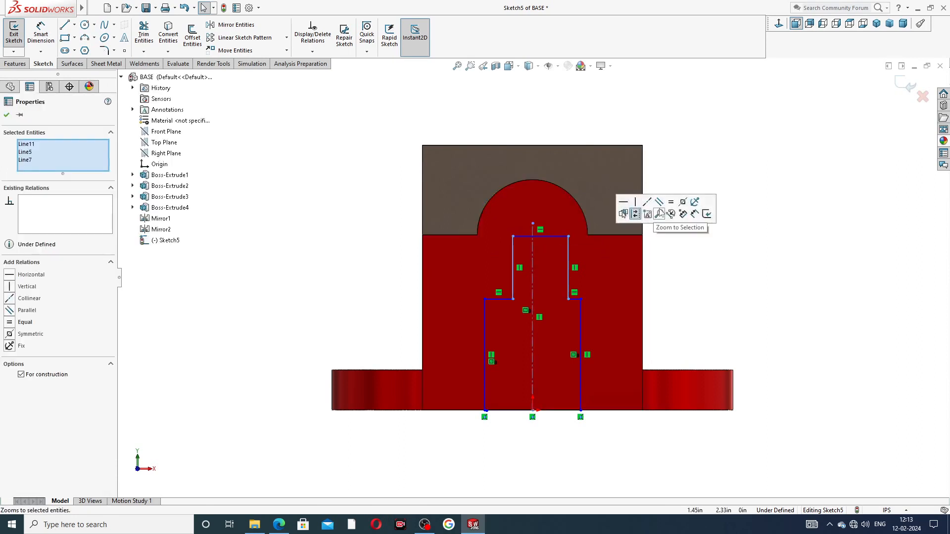
left_click(683, 202)
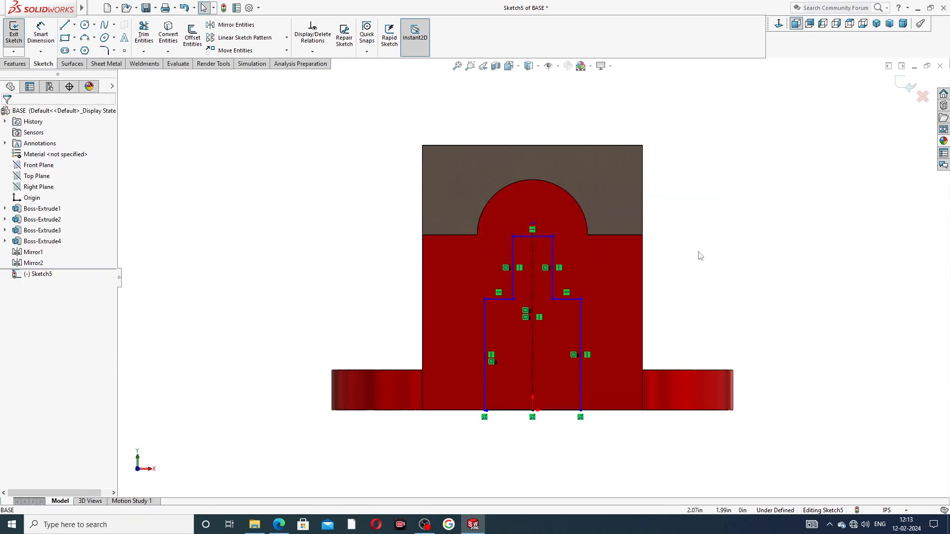
Step: Dimension the top edge of the stepped profile's narrower upper section to 1.00 in
scroll(549, 249, "down", 1)
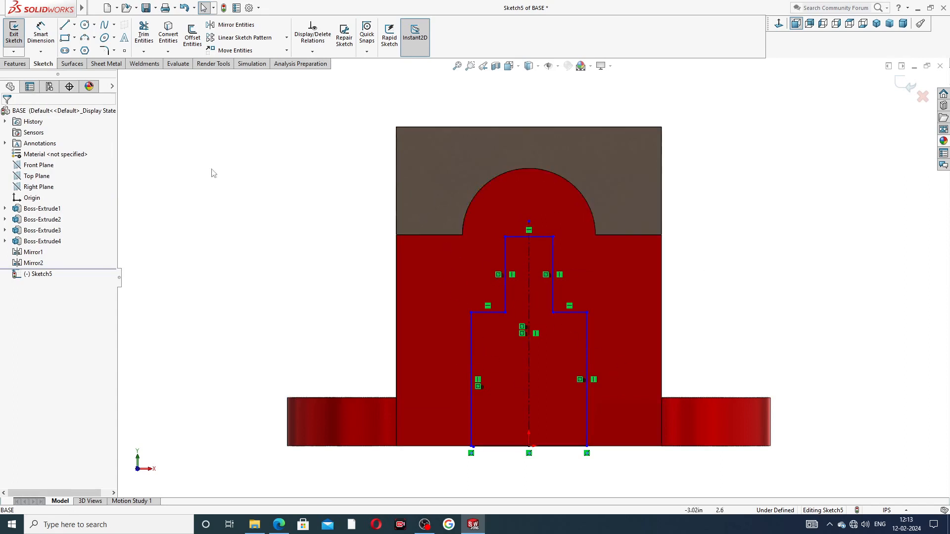
left_click(42, 34)
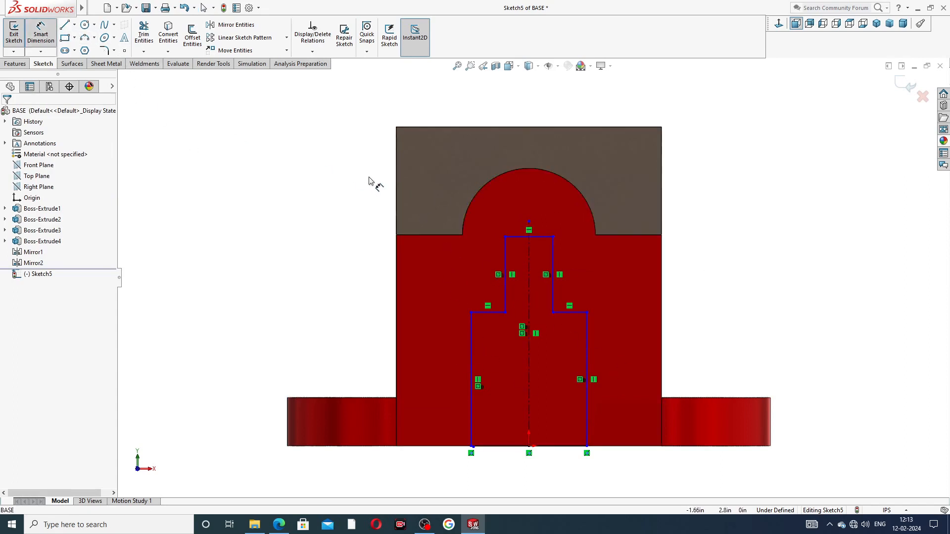
left_click(514, 237)
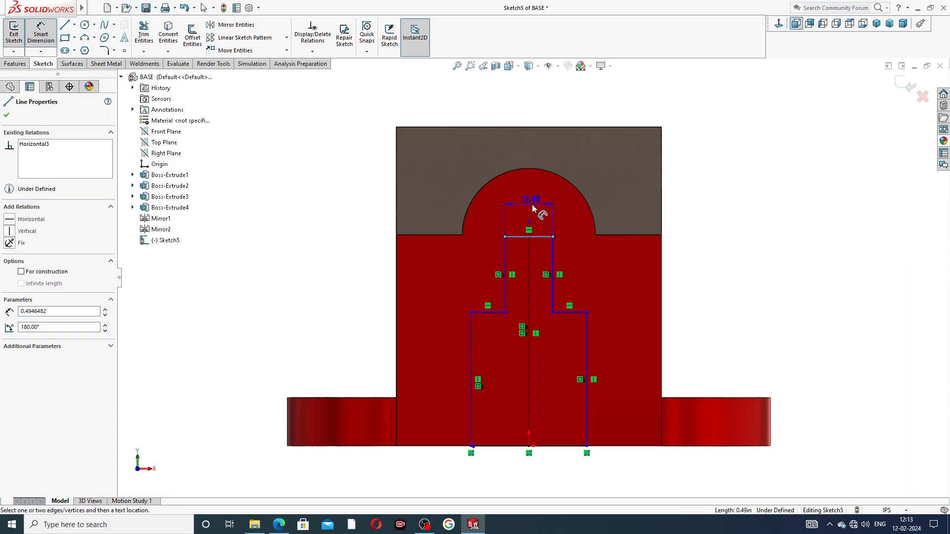
left_click(533, 204)
type("1")
key("Return")
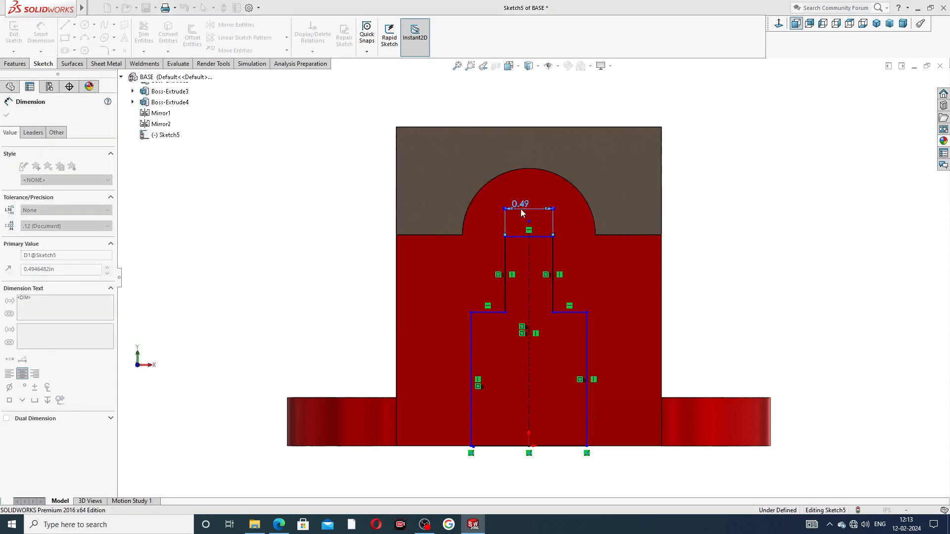
left_click(850, 289)
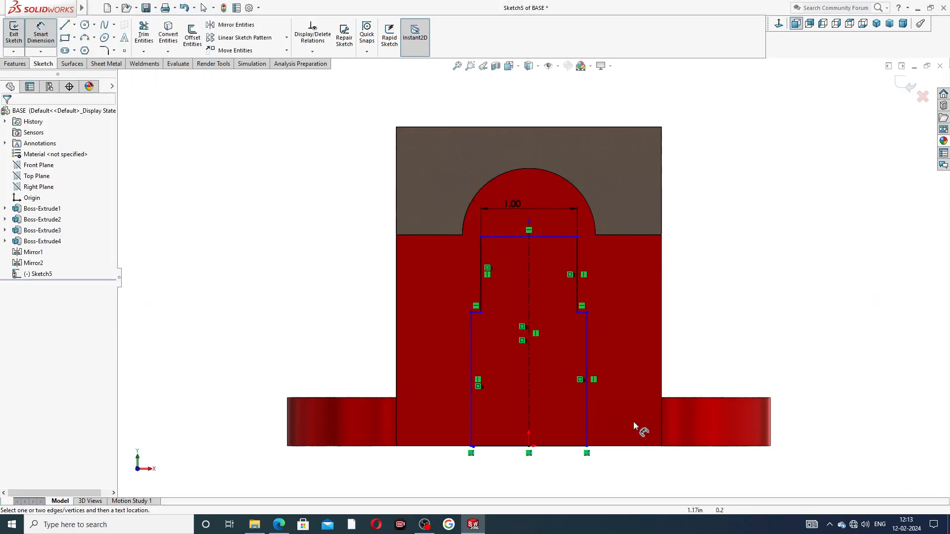
Step: Dimension the bottom edge of the stepped profile to 1.25 in
left_click(569, 446)
left_click(533, 465)
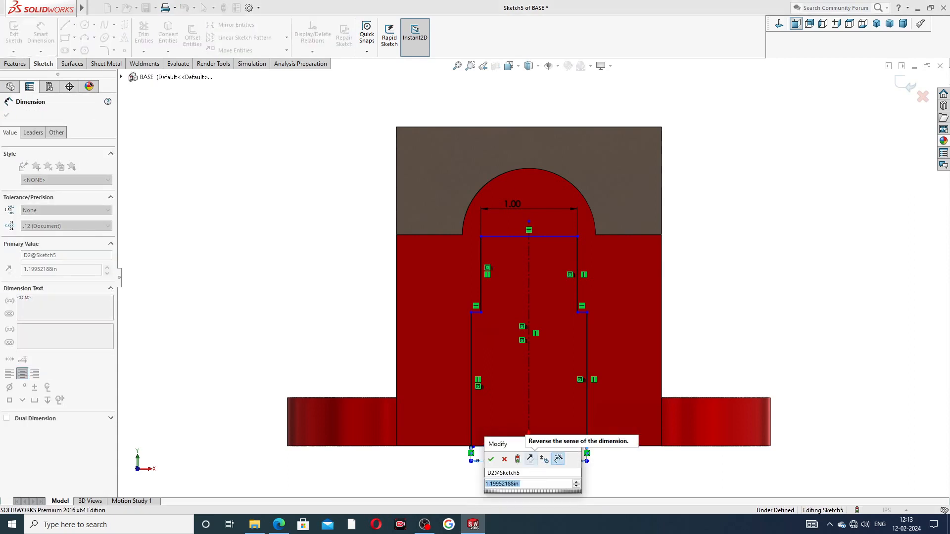
type("1.25")
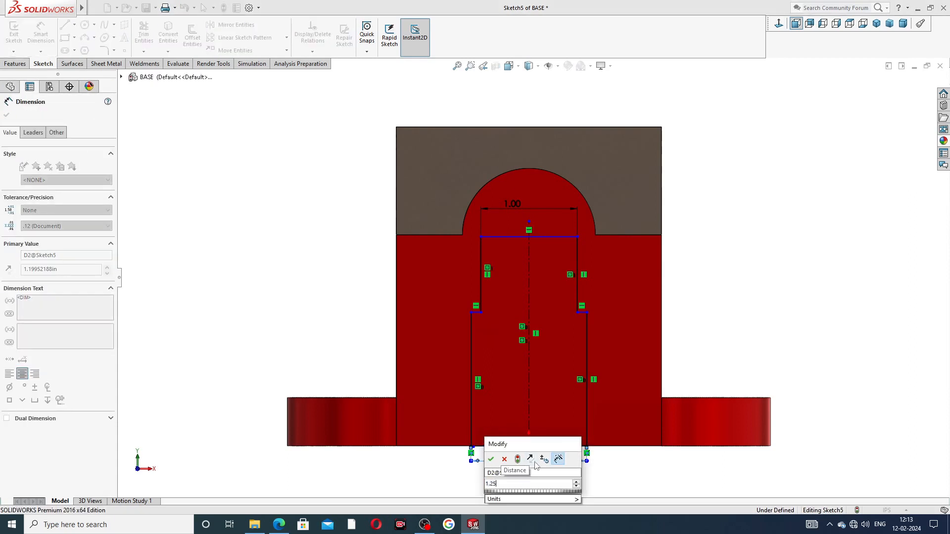
key("Return")
left_click(800, 359)
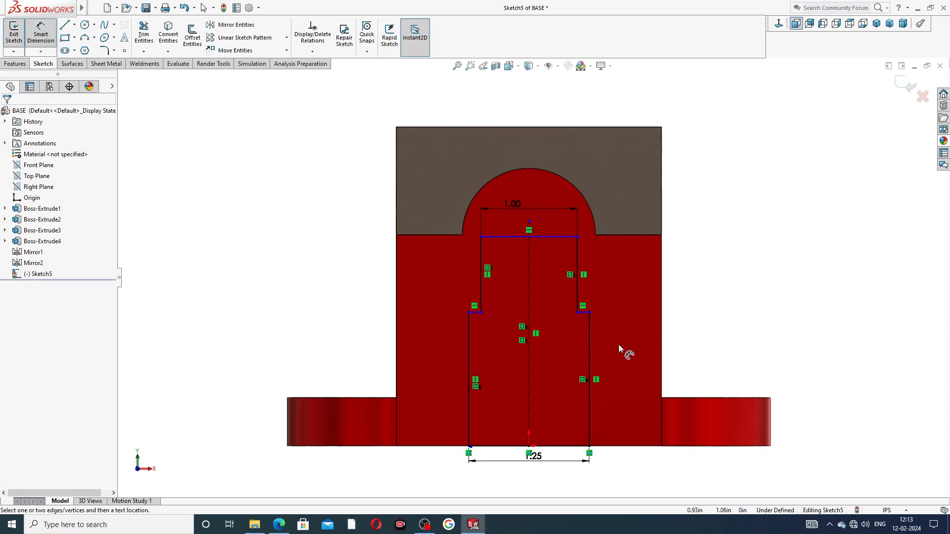
Step: Dimension the profile's overall height from bottom edge to top edge as 1.69 in, consulting the base drawing PDF in Edge for the value
scroll(567, 274, "up", 2)
left_click_drag(556, 243, 577, 352)
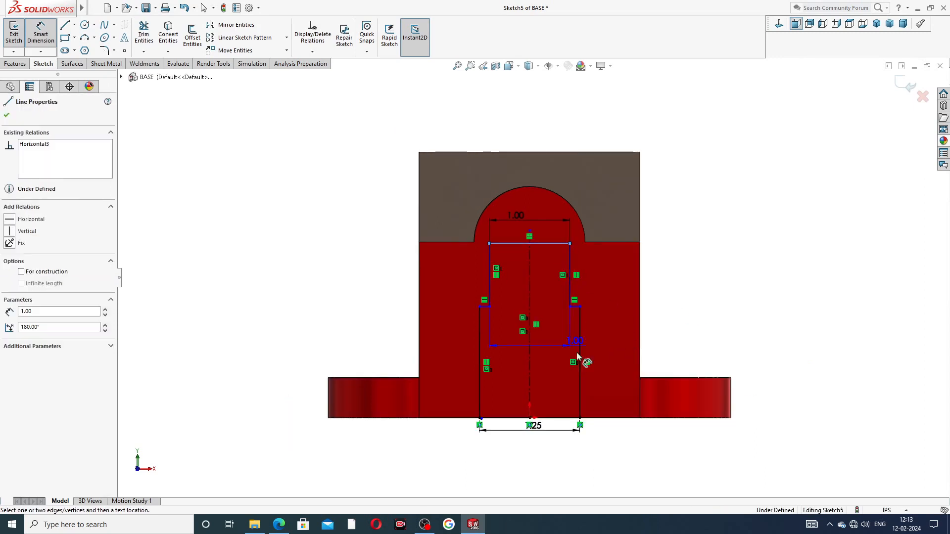
left_click_drag(558, 417, 558, 422)
left_click(558, 420)
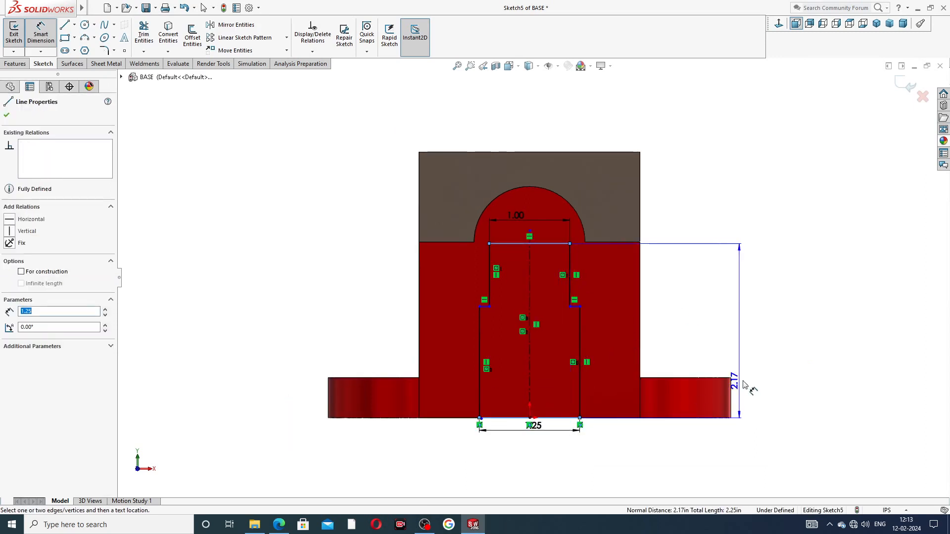
left_click(783, 364)
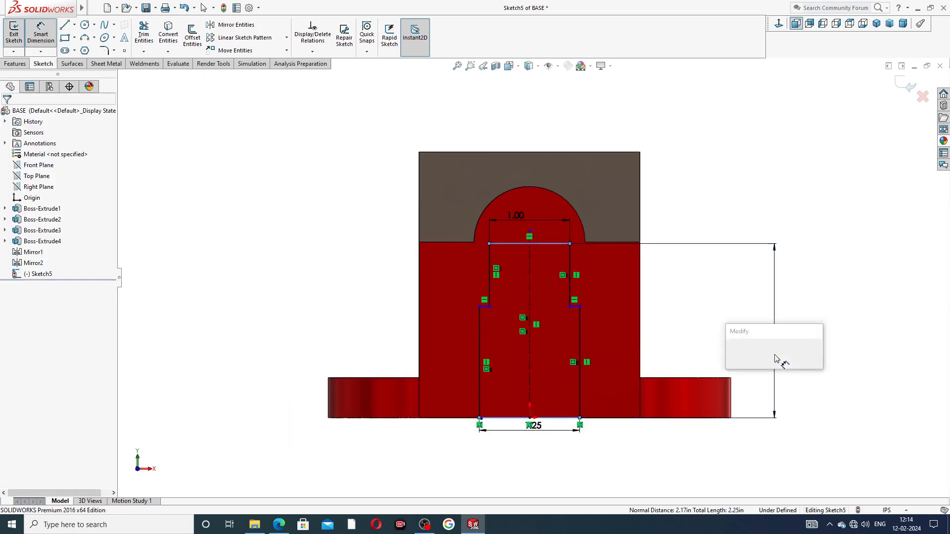
left_click(286, 525)
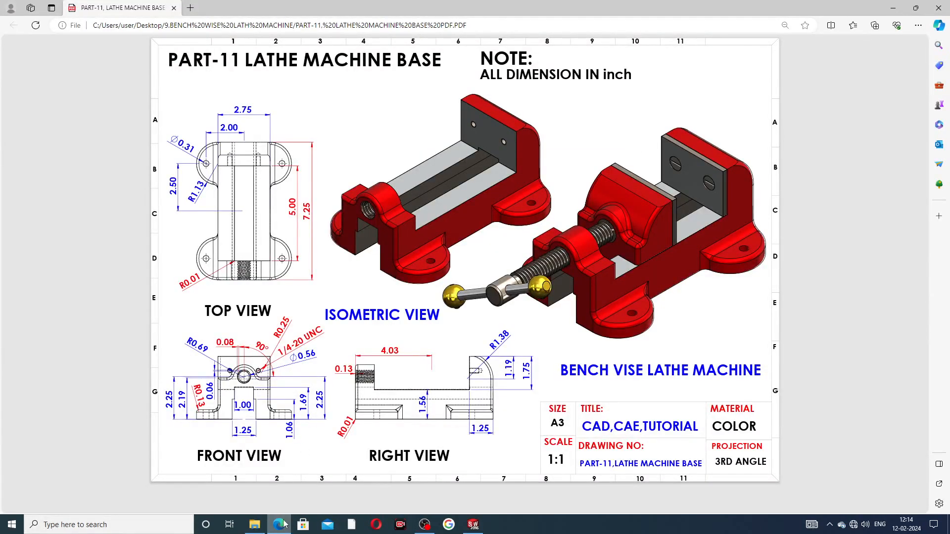
left_click(289, 517)
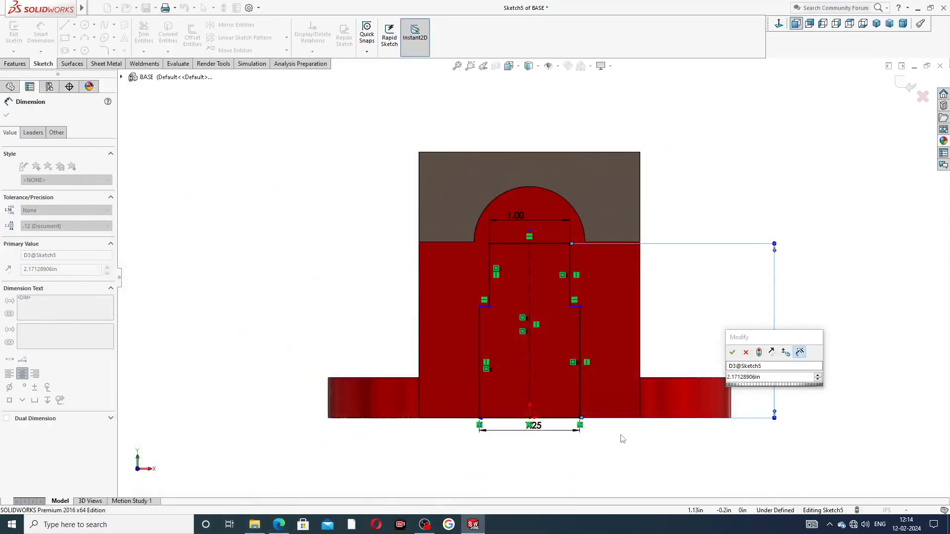
left_click(737, 384)
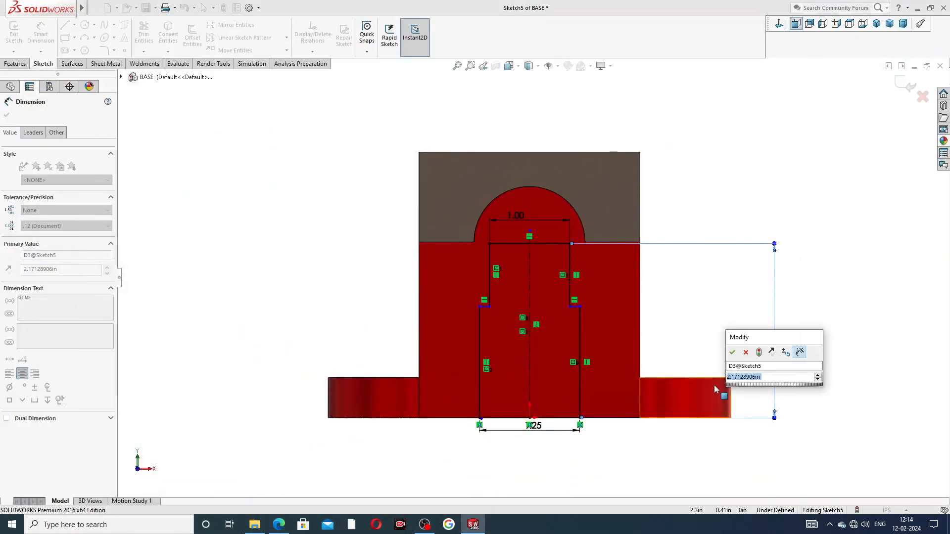
type("1.")
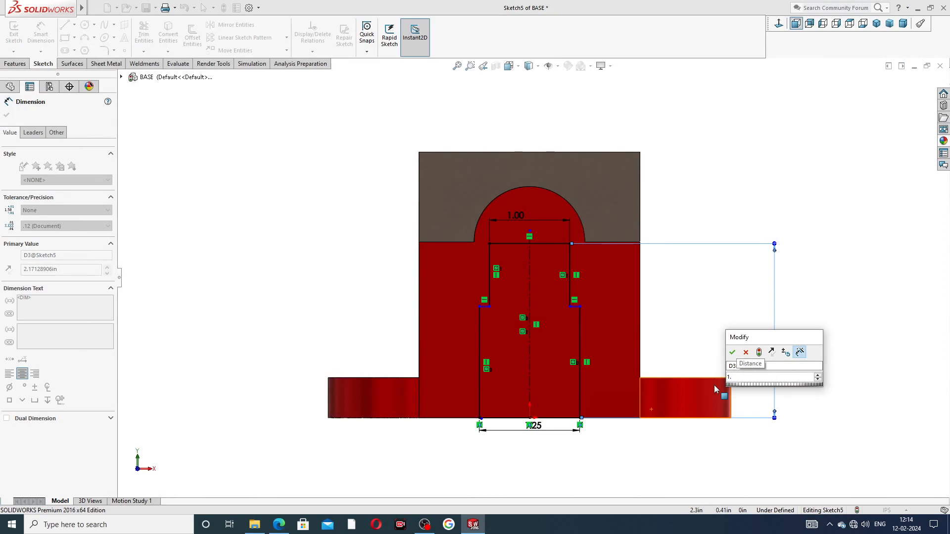
type("69")
key("Return")
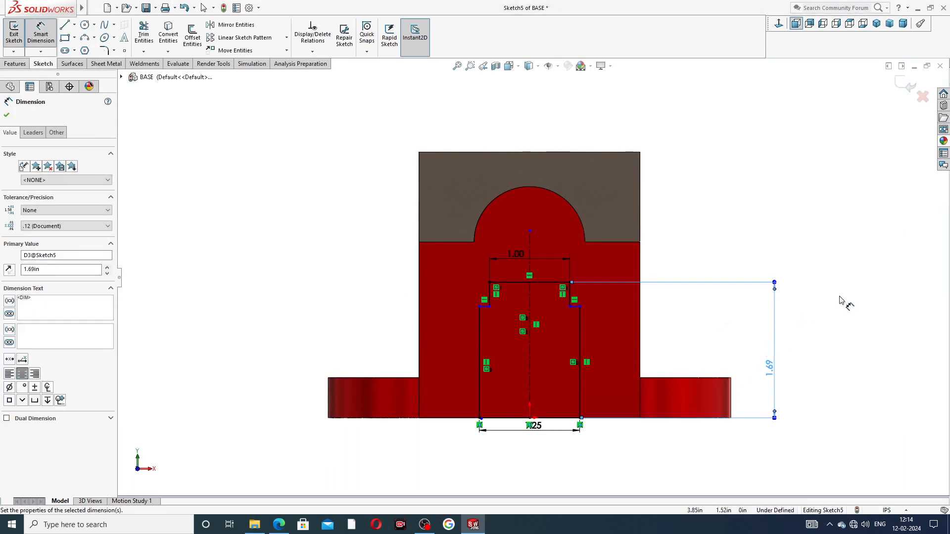
left_click(840, 300)
Step: Dimension the height of the right-hand shoulder line above the profile's bottom edge to 1.06 in, and end dimensioning
scroll(585, 318, "down", 3)
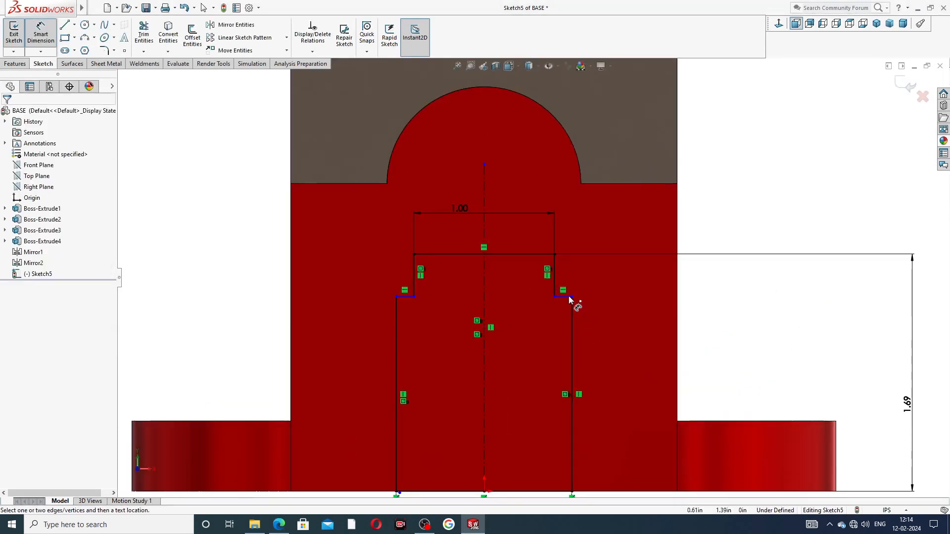
left_click(568, 297)
scroll(585, 455, "up", 2)
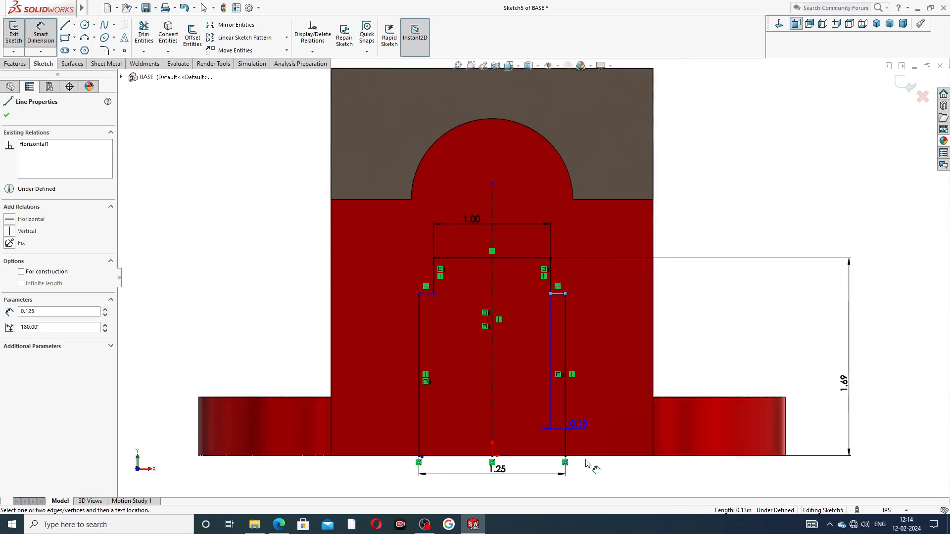
left_click(555, 456)
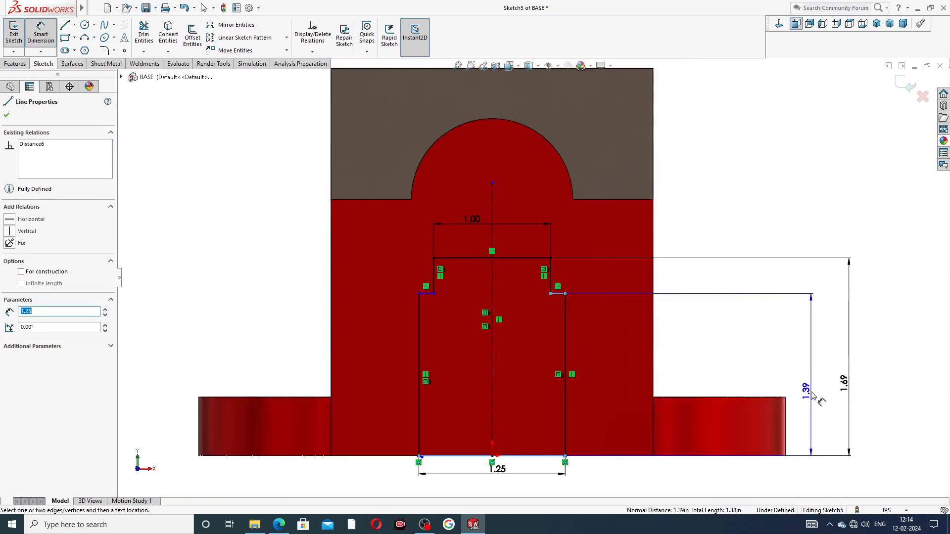
left_click(811, 391)
type("1.06")
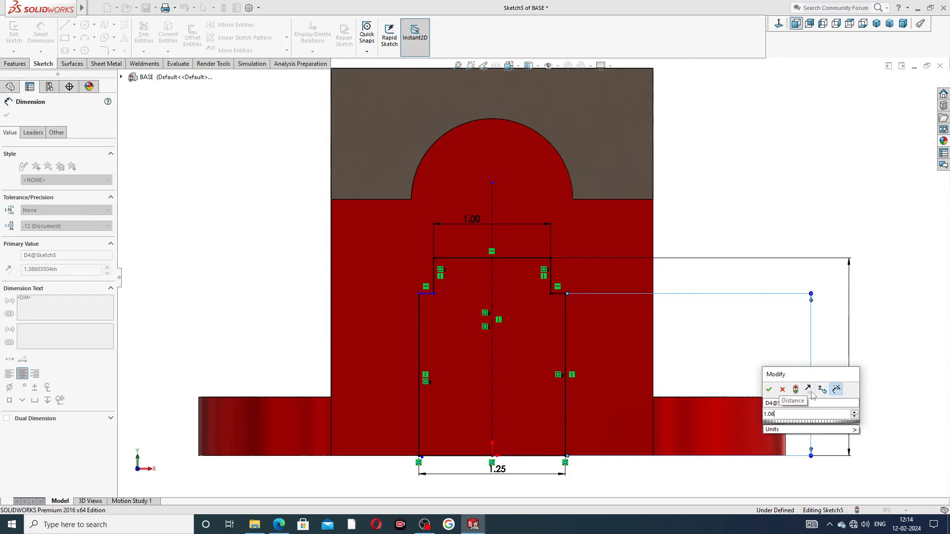
key("Return")
right_click(742, 253)
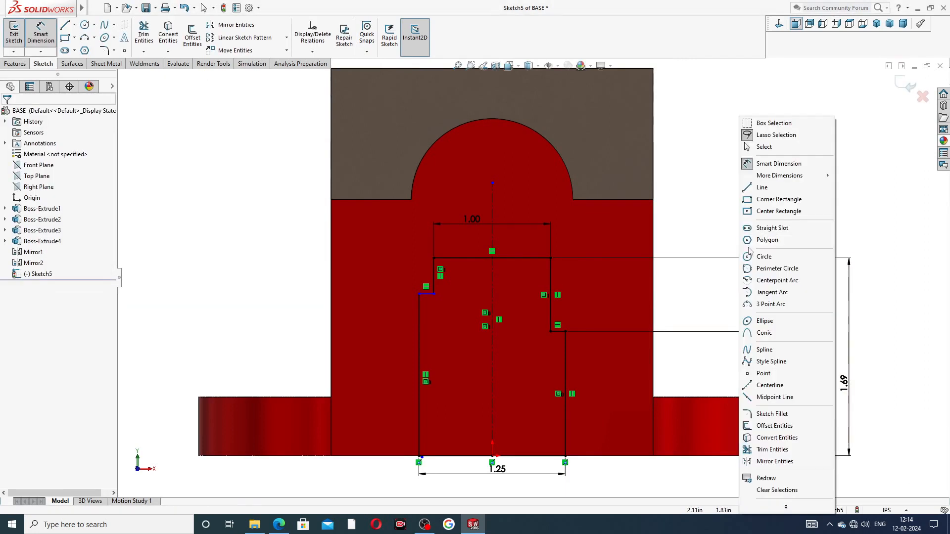
left_click(770, 149)
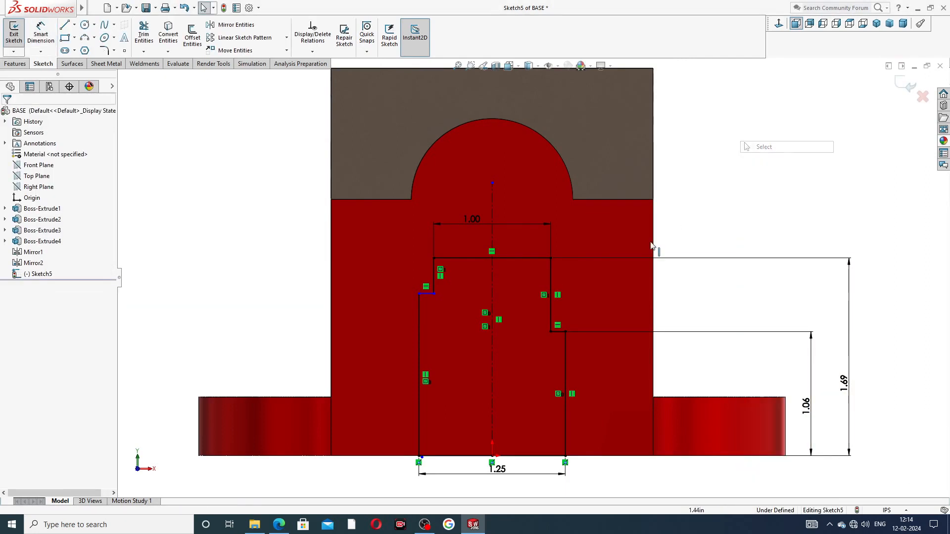
Step: Make the profile's left shoulder line collinear with the right shoulder line
left_click(428, 295)
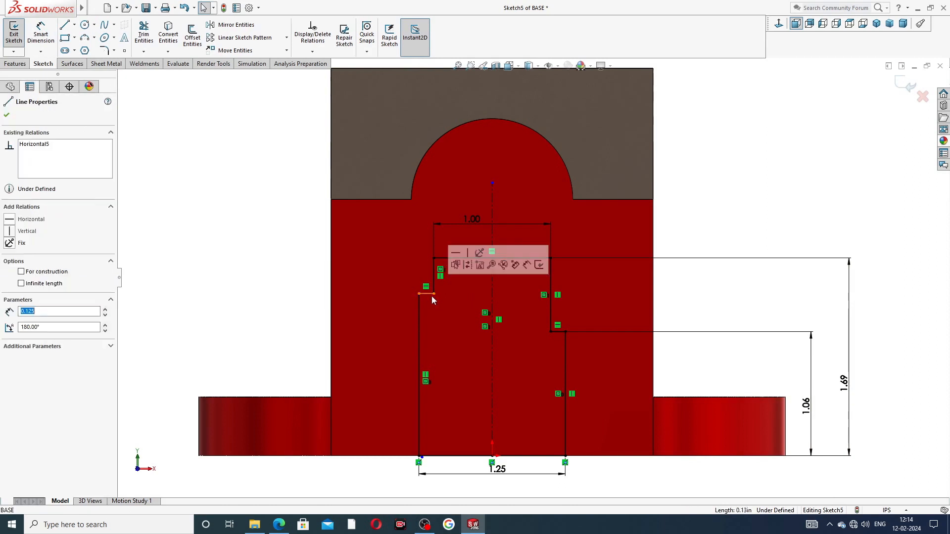
left_click(561, 331)
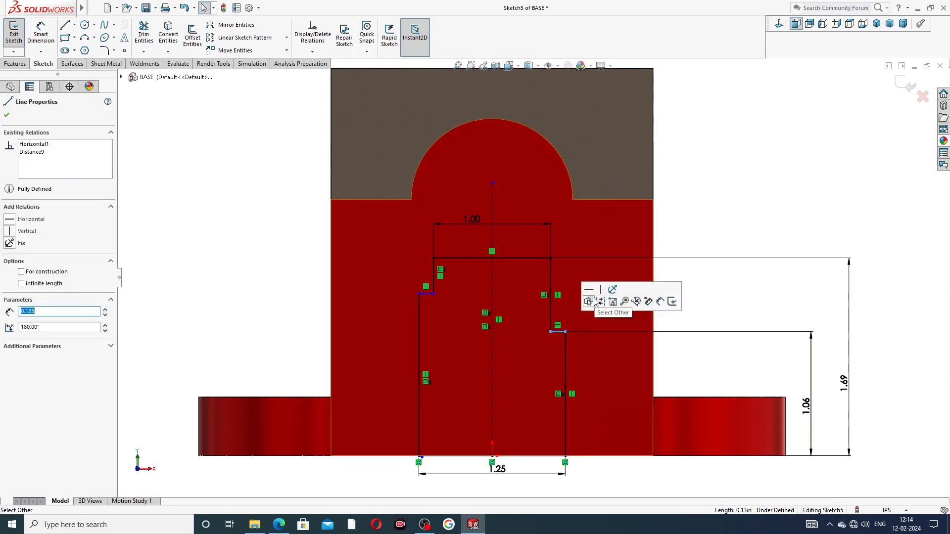
left_click(430, 294)
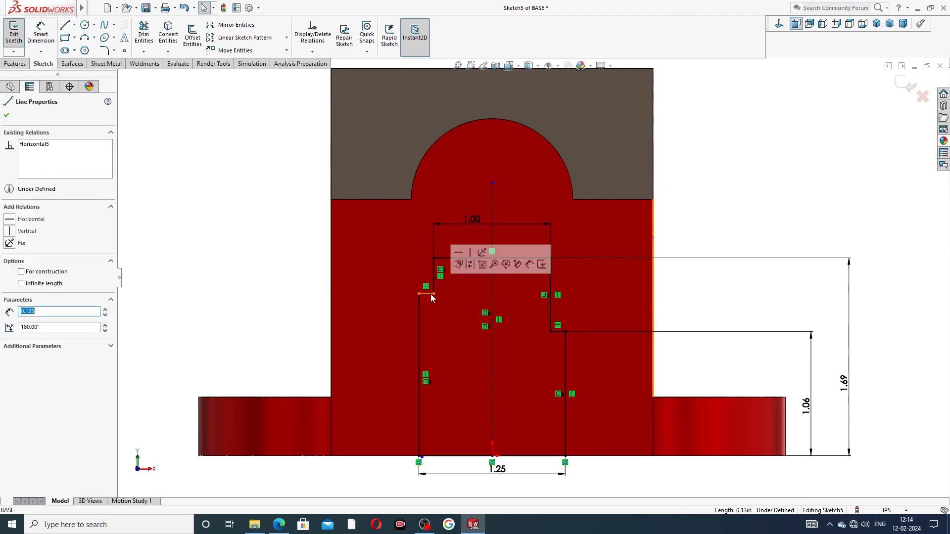
left_click(560, 332, "ctrl")
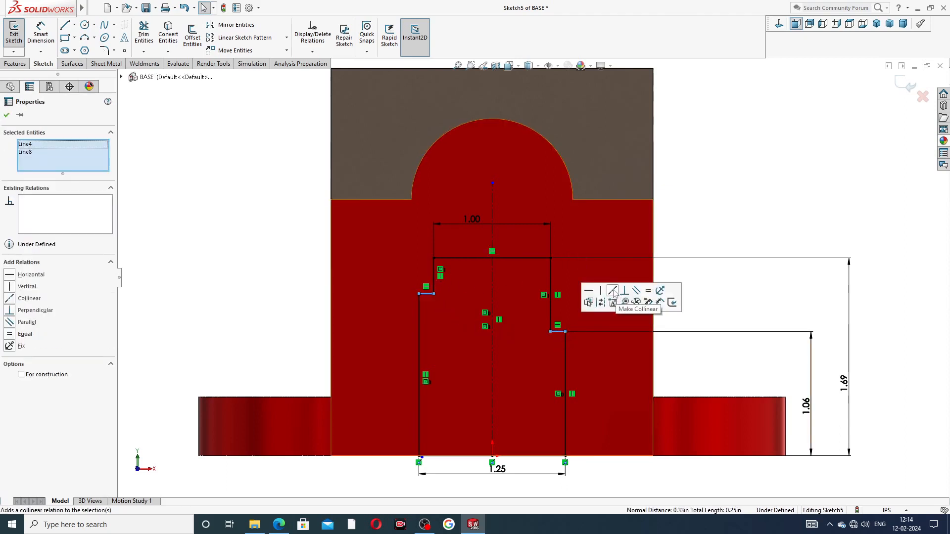
left_click(612, 291)
left_click(722, 225)
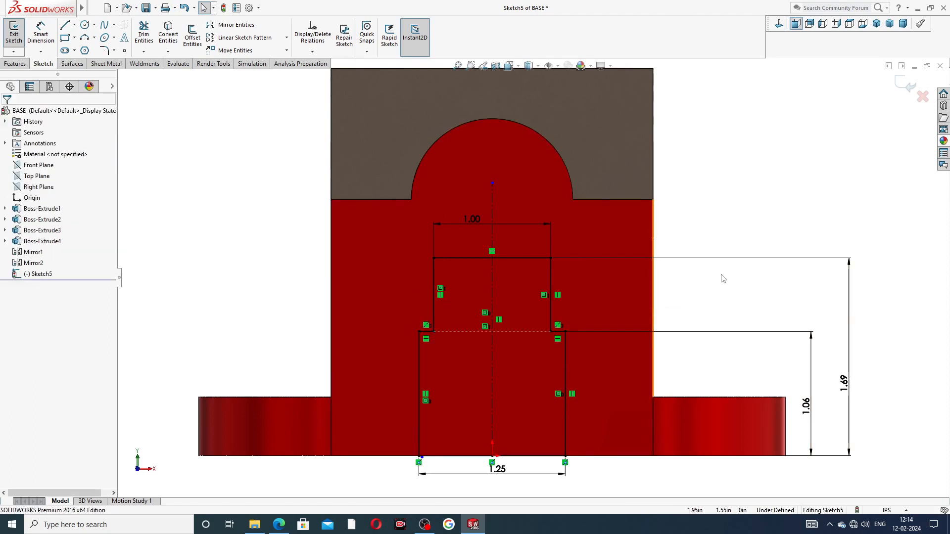
Step: Reposition the 1.00, 1.25 and 1.69 in dimensions for legibility, checking the profile against the drawing PDF in Edge
scroll(532, 278, "up", 3)
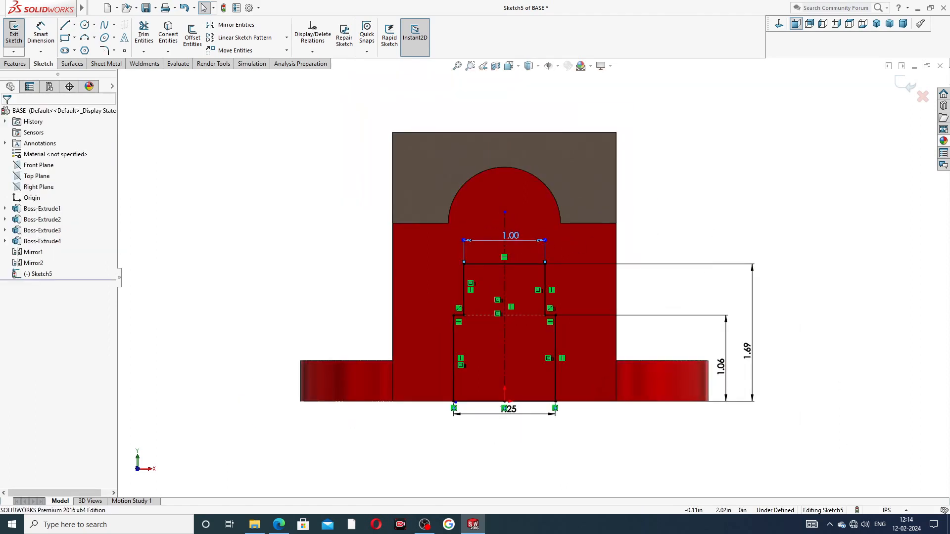
left_click(510, 235)
left_click_drag(510, 236, 515, 242)
left_click_drag(511, 417, 511, 424)
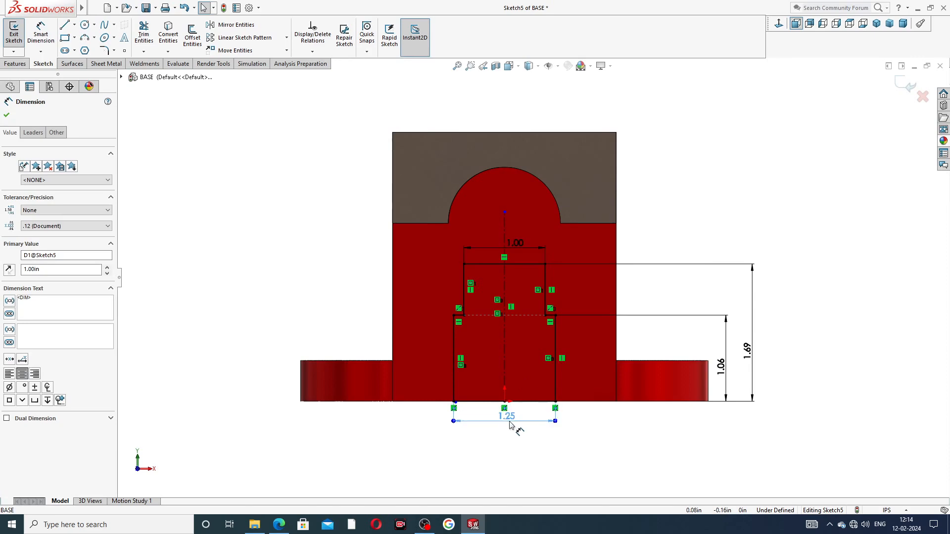
left_click(279, 524)
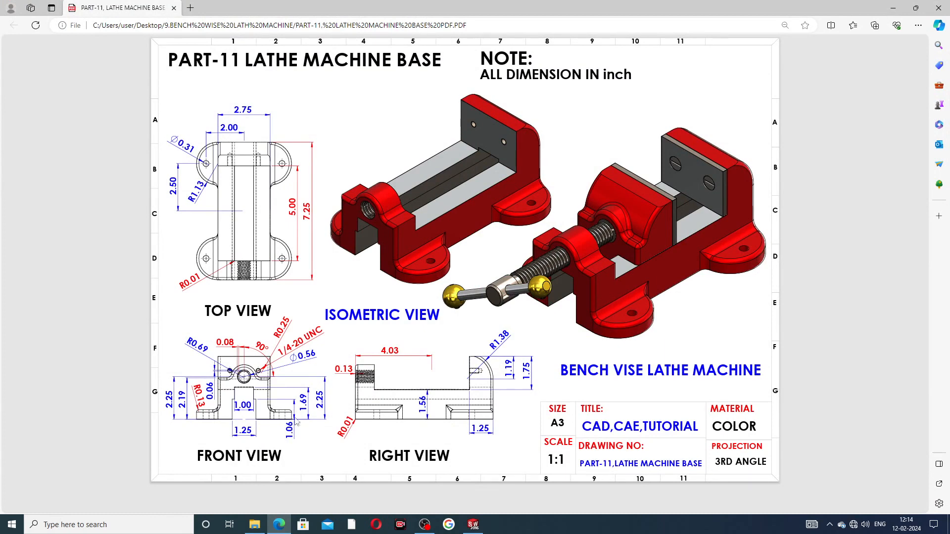
left_click(279, 524)
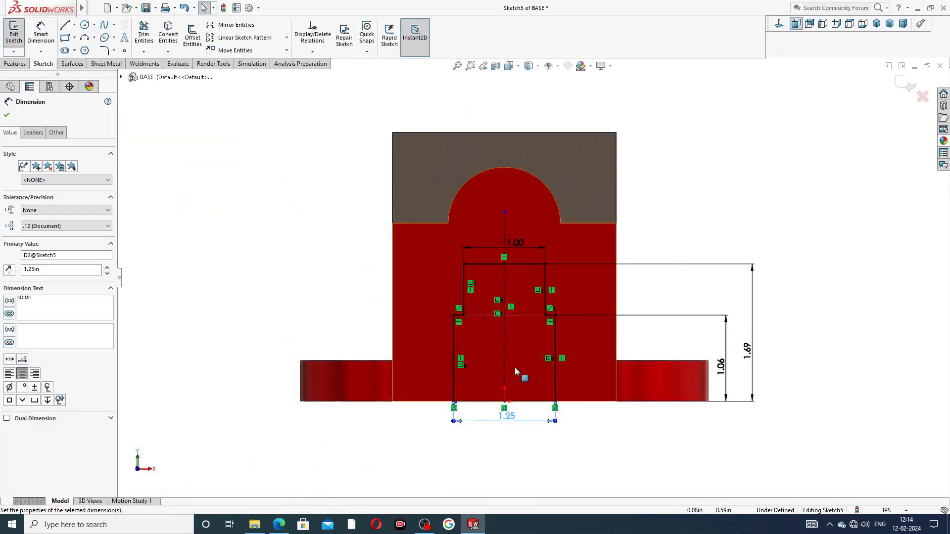
left_click_drag(506, 417, 507, 426)
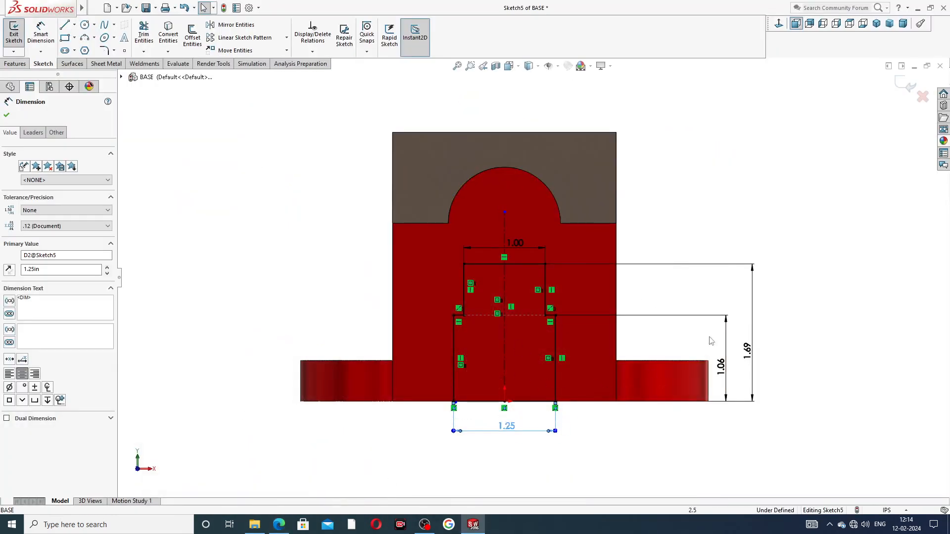
left_click_drag(749, 350, 750, 349)
left_click(784, 309)
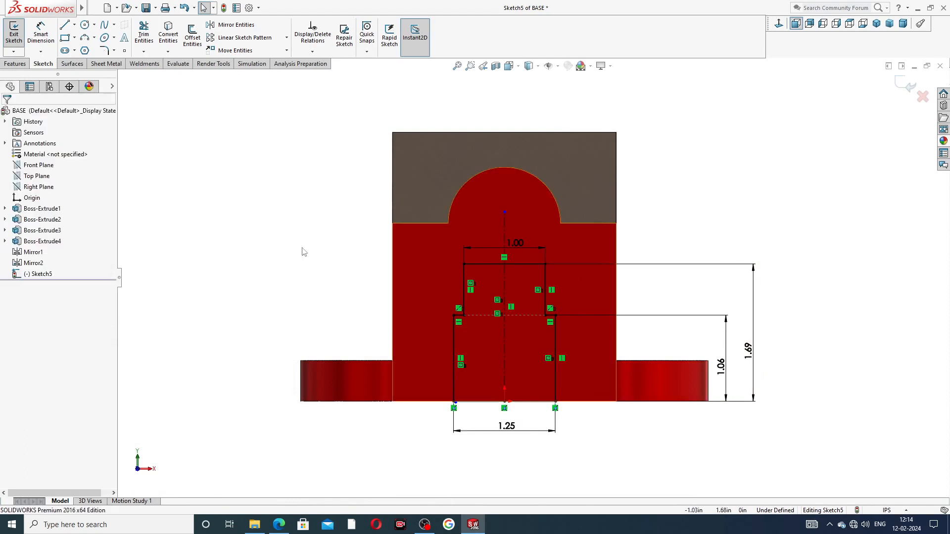
left_click(15, 63)
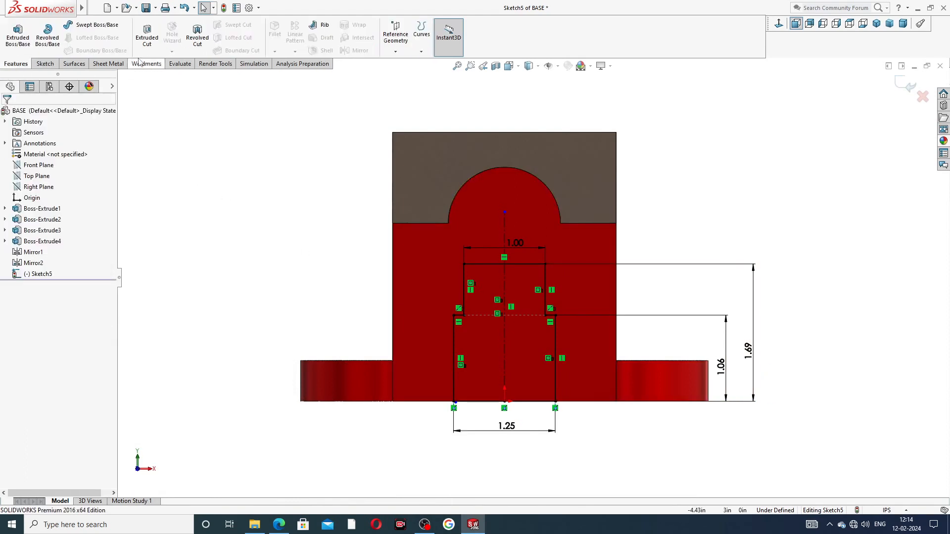
left_click(147, 35)
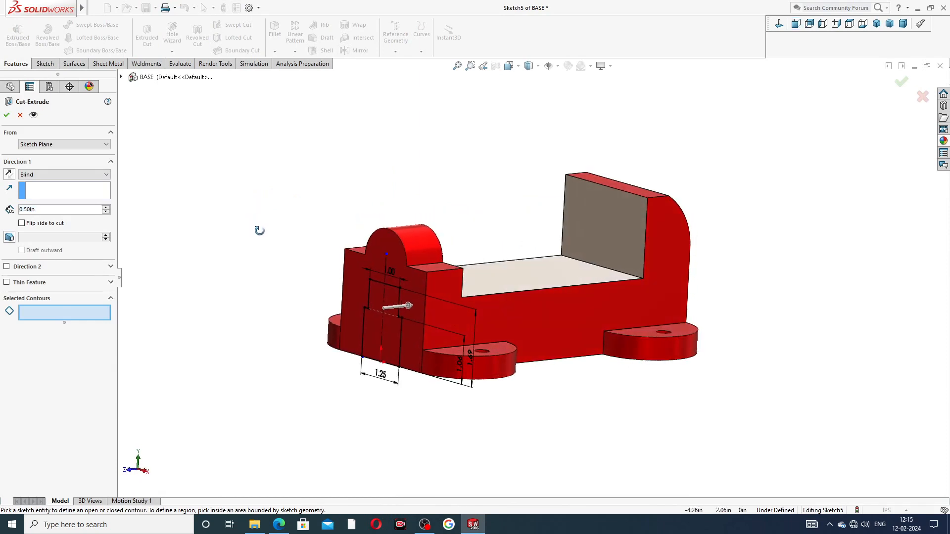
left_click(38, 176)
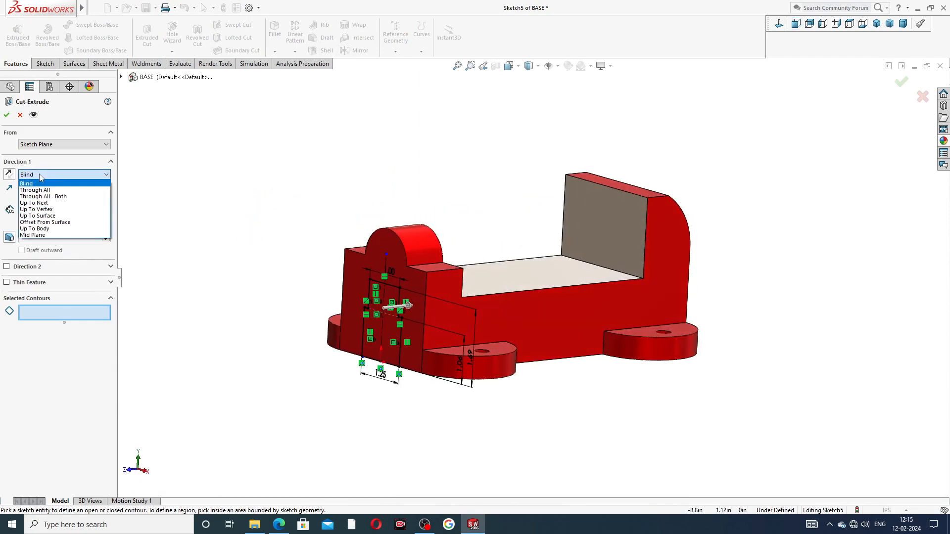
left_click(47, 191)
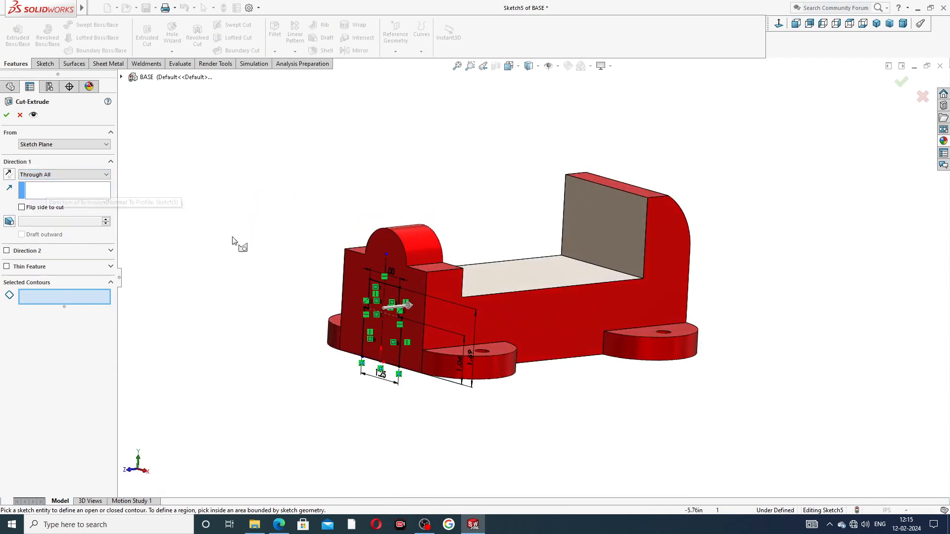
mouse_move(252, 247)
middle_mouse_down()
mouse_move(230, 275)
mouse_move(236, 265)
middle_mouse_up()
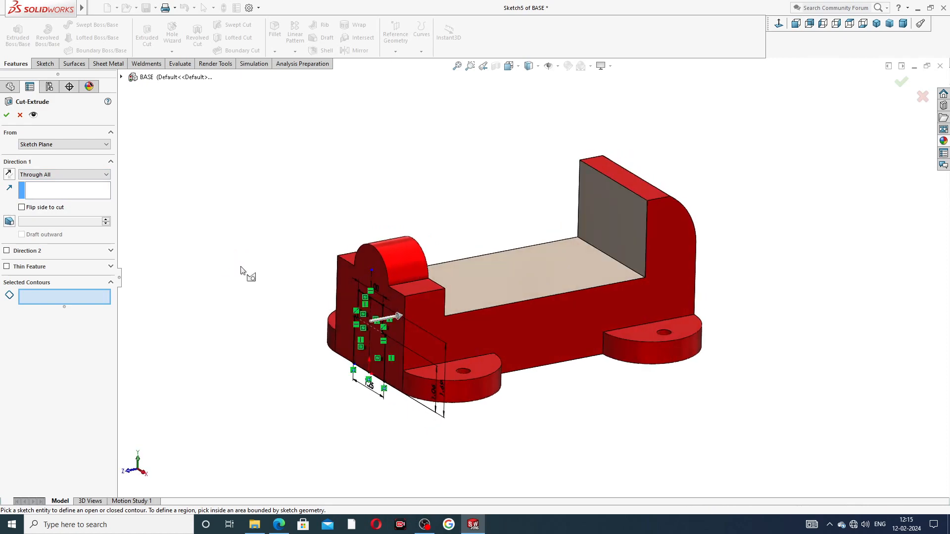
scroll(373, 354, "down", 5)
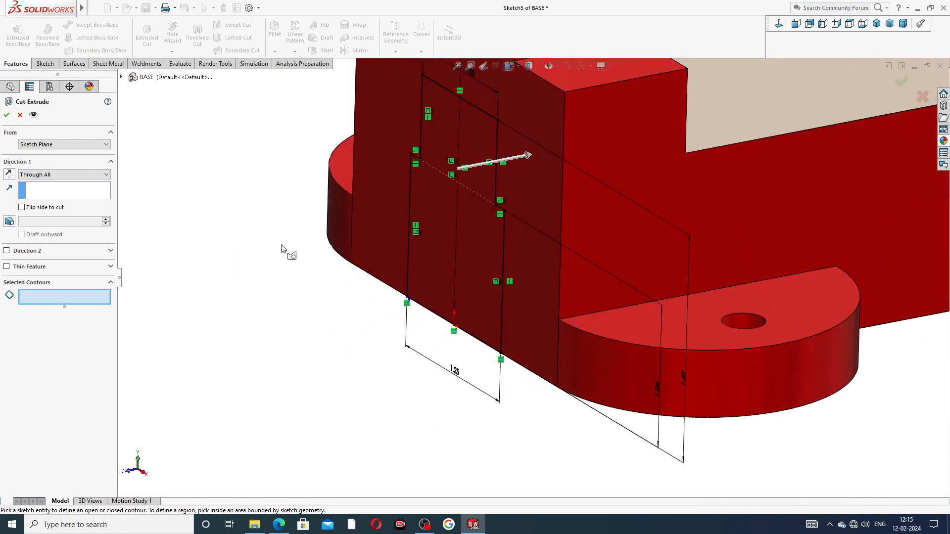
left_click(20, 116)
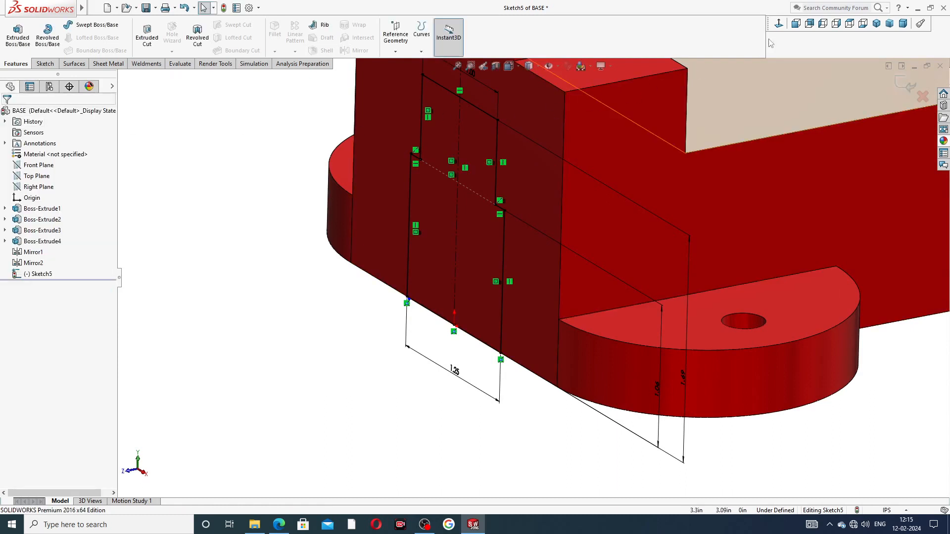
Step: Delete the stray short line at the profile's bottom-left corner
left_click(794, 24)
scroll(483, 395, "down", 8)
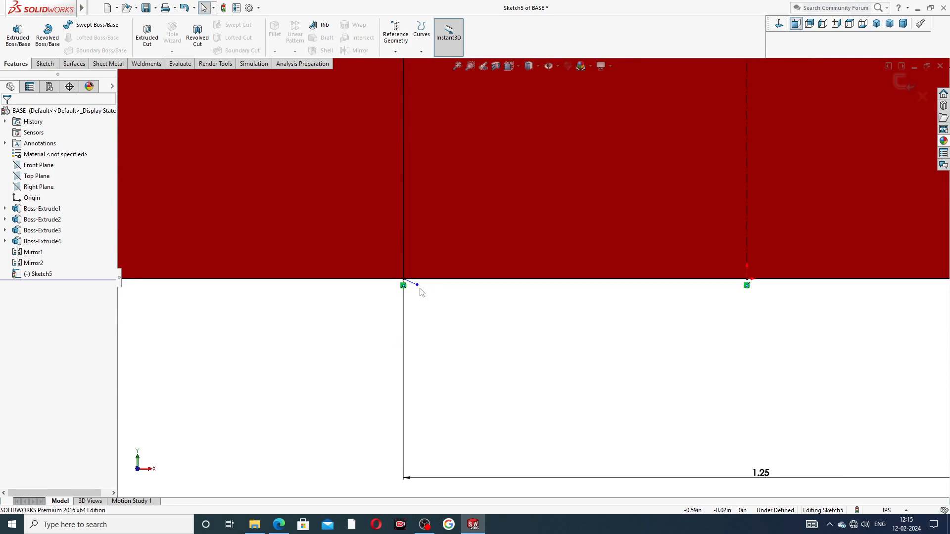
scroll(416, 288, "down", 2)
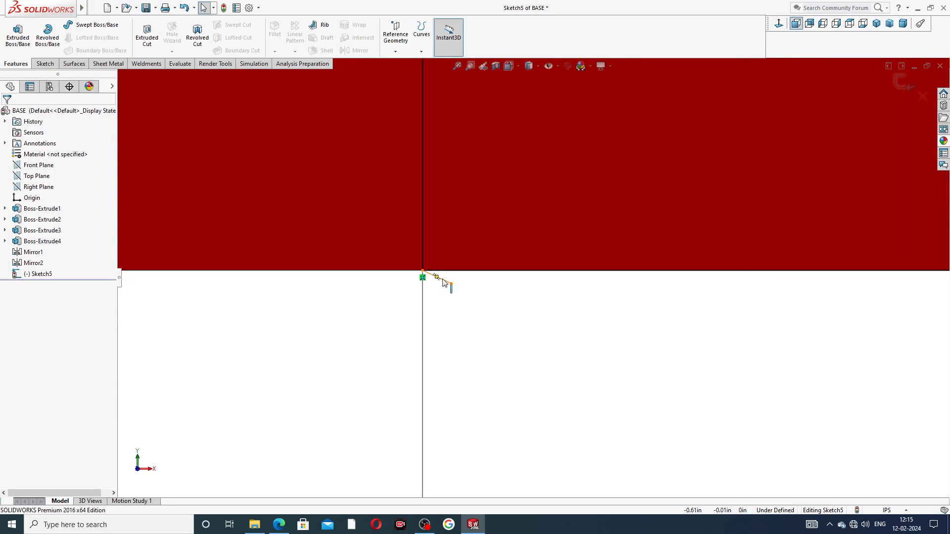
left_click(443, 282)
key("Delete")
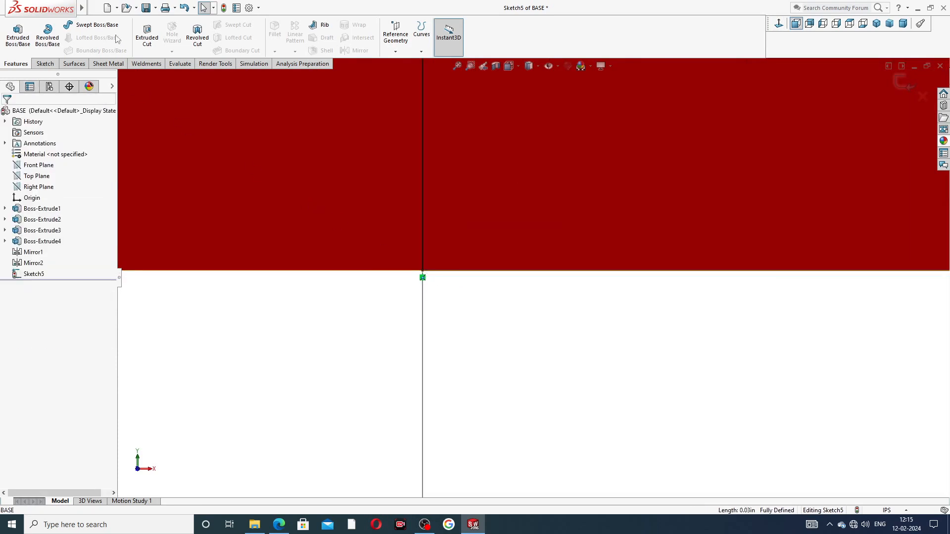
Step: Close the stepped profile with a horizontal line along the bottom edge between its two lower endpoints
left_click(45, 63)
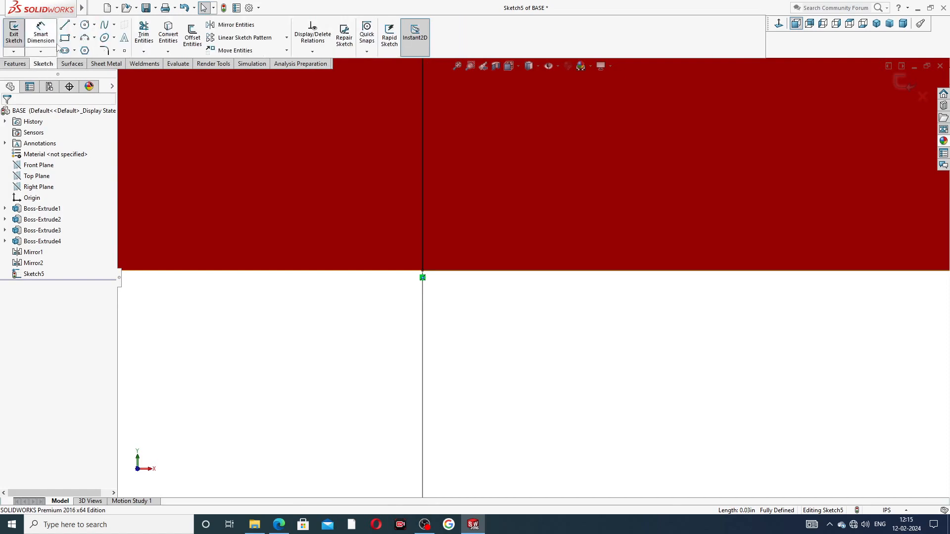
left_click(64, 24)
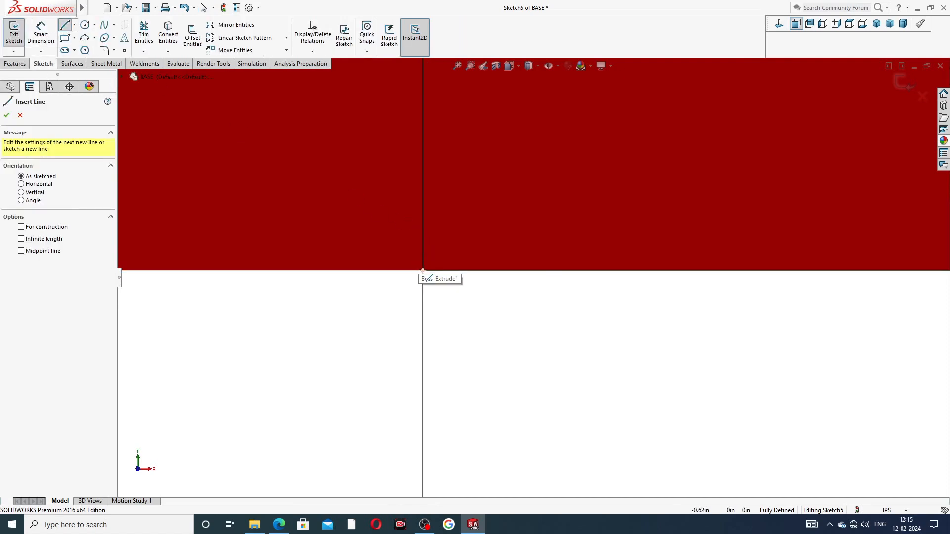
left_click(421, 270)
scroll(798, 278, "up", 2)
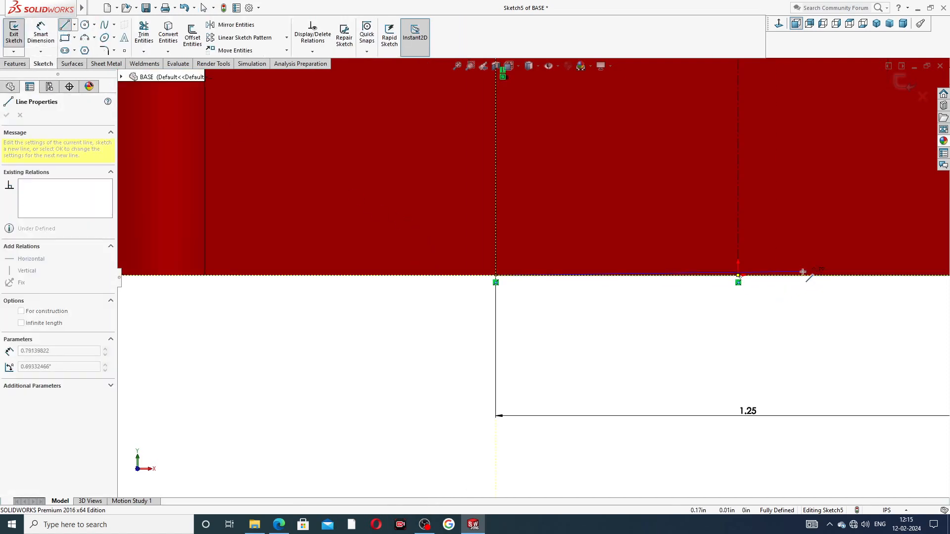
scroll(804, 287, "up", 2)
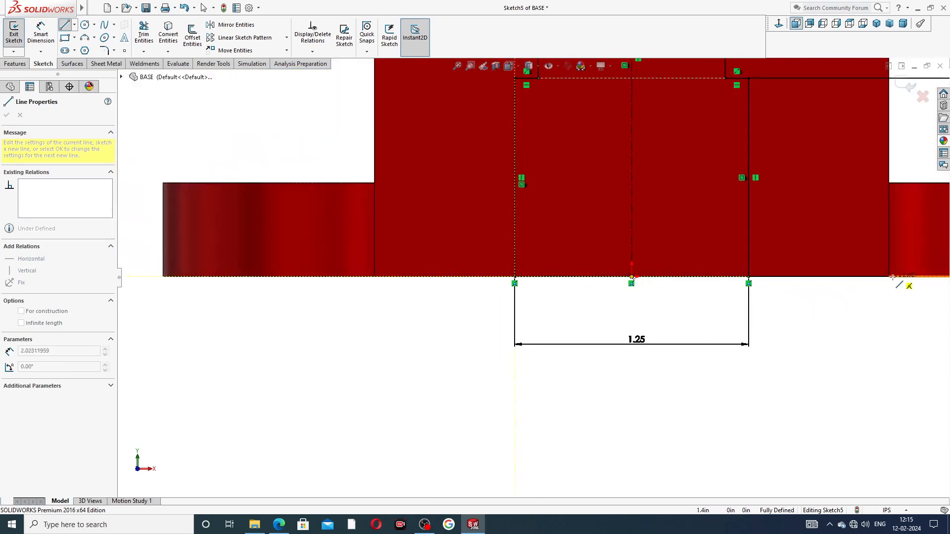
left_click(748, 277)
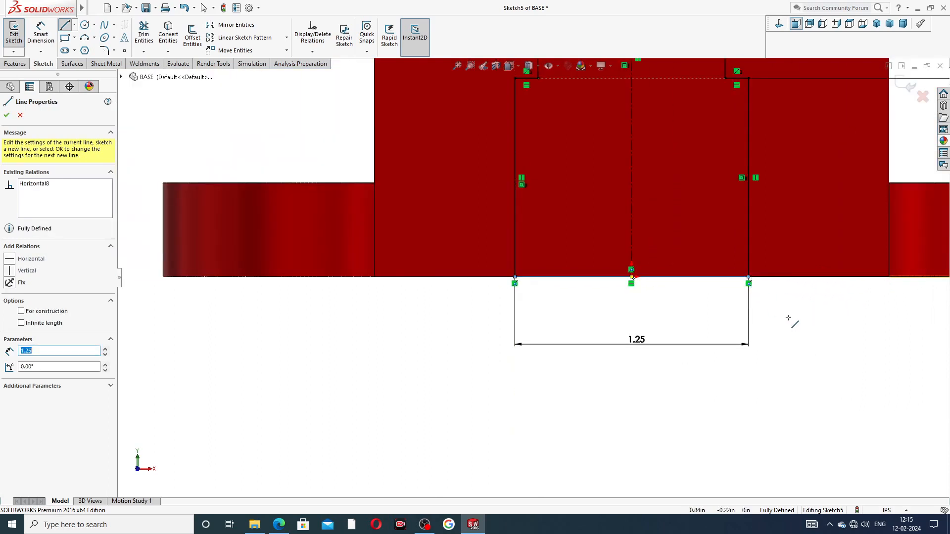
right_click(788, 318)
left_click(815, 325)
scroll(699, 260, "down", 4)
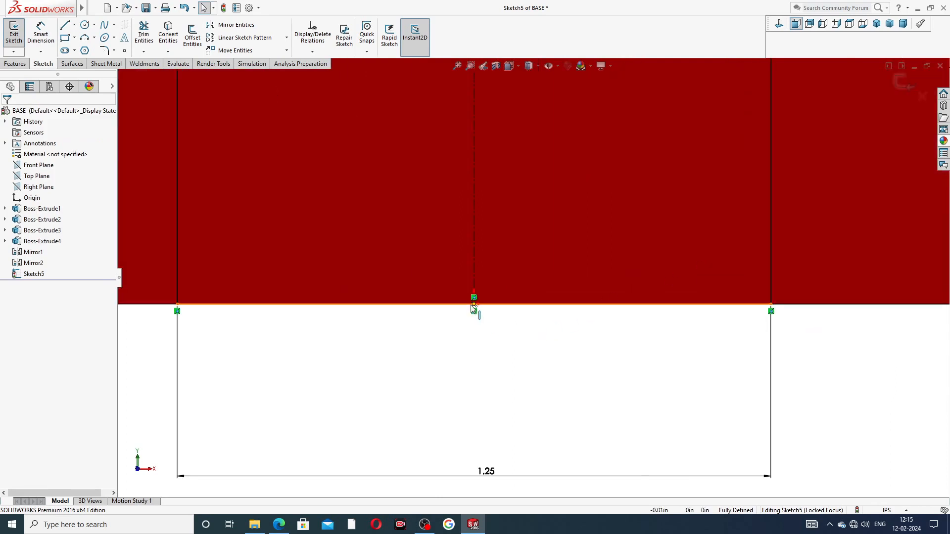
scroll(586, 215, "up", 6)
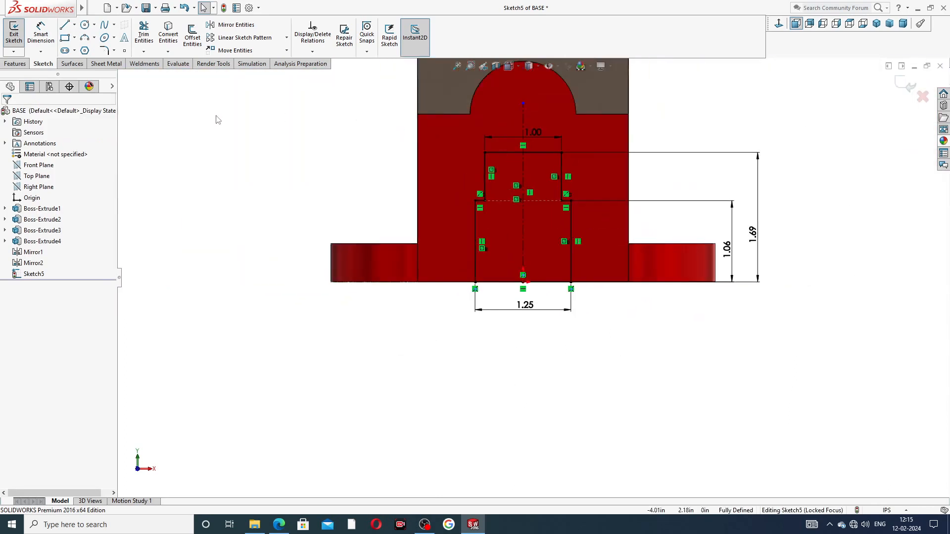
Step: Cut-extrude both half regions of the stepped profile Through All along the base's length
left_click(14, 63)
left_click(147, 35)
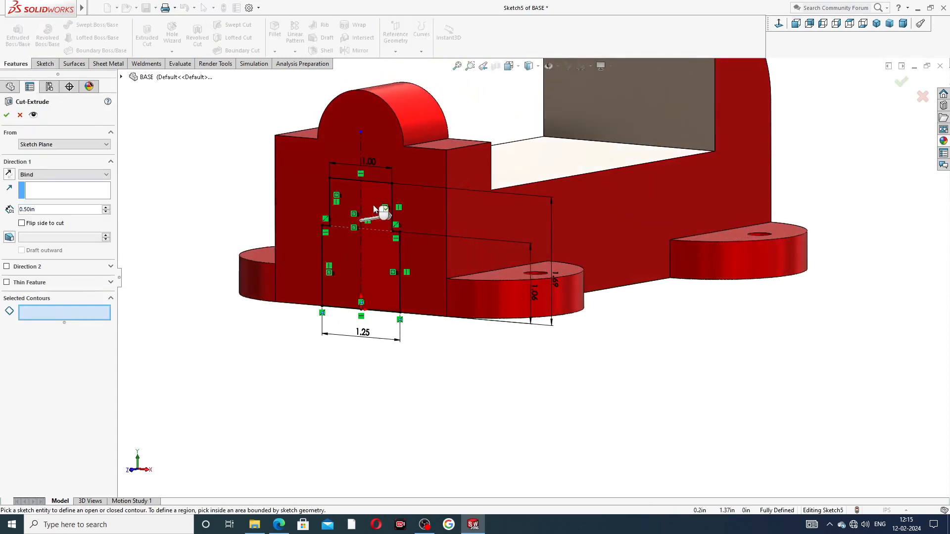
left_click(352, 201)
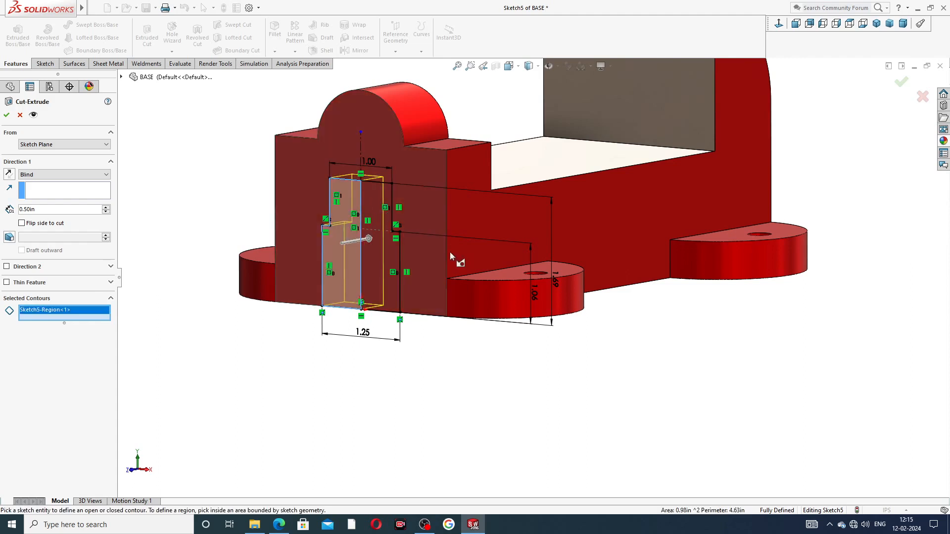
mouse_move(450, 251)
middle_mouse_down()
mouse_move(444, 263)
mouse_move(393, 230)
middle_mouse_up()
left_click(390, 230)
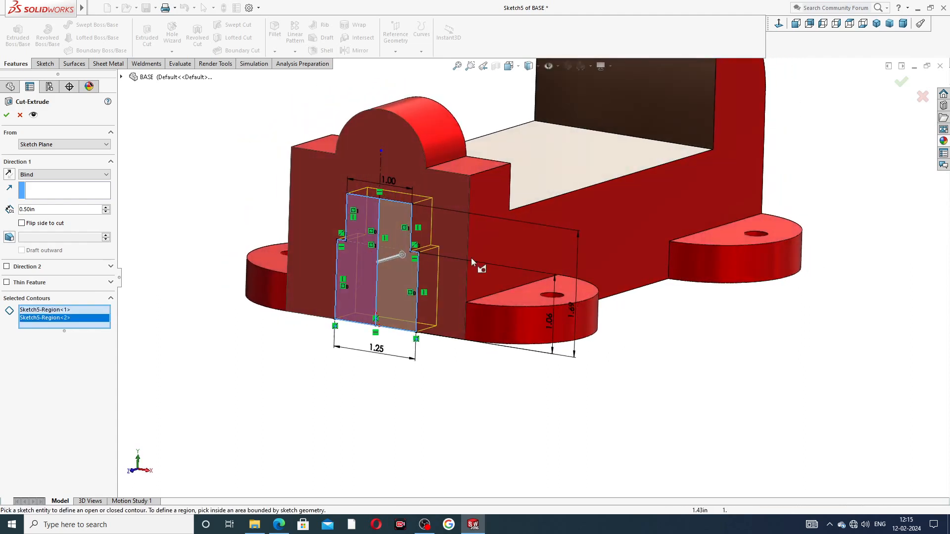
middle_click_drag(472, 255, 487, 263)
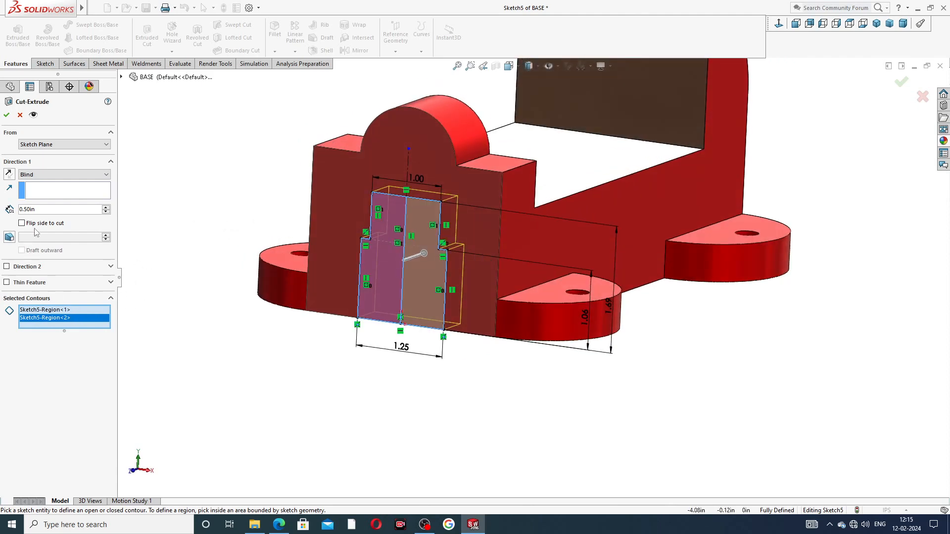
left_click(39, 174)
left_click(37, 190)
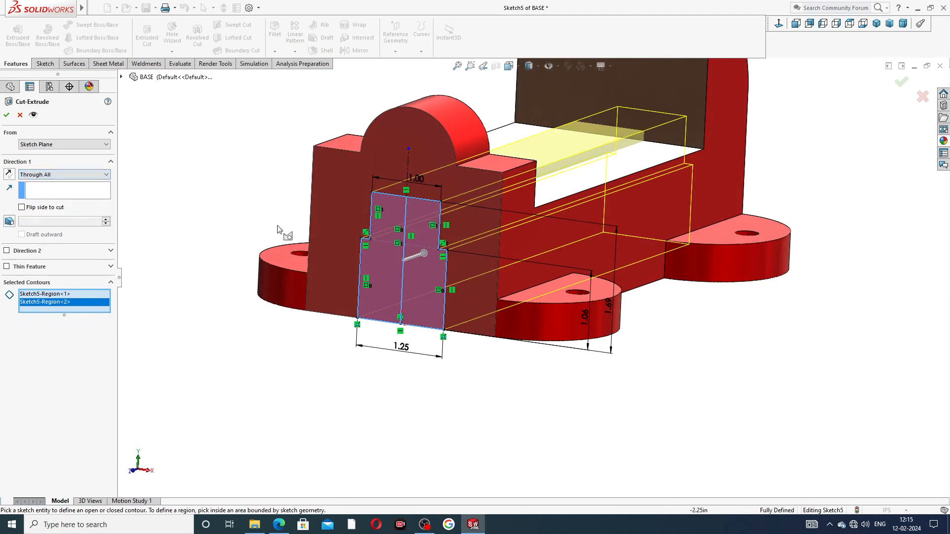
middle_click_drag(278, 228, 257, 263)
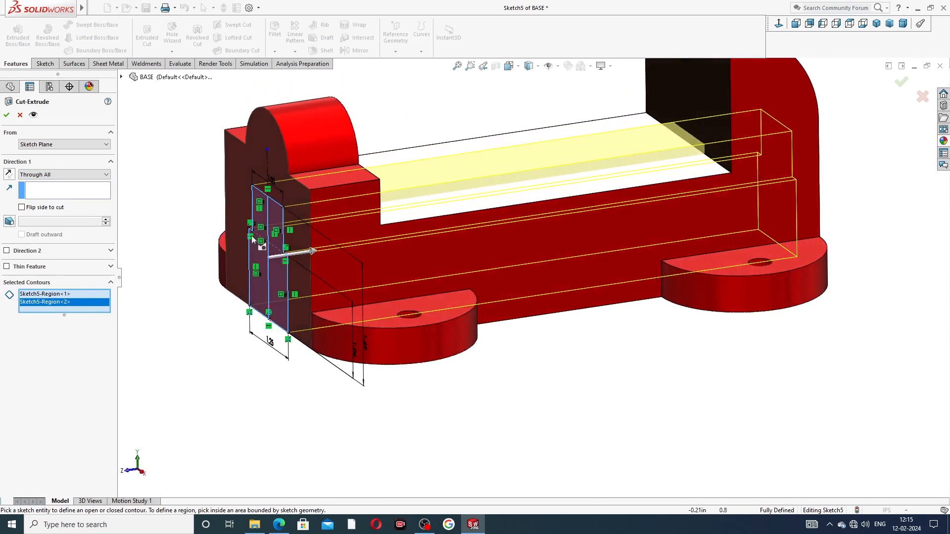
left_click(6, 114)
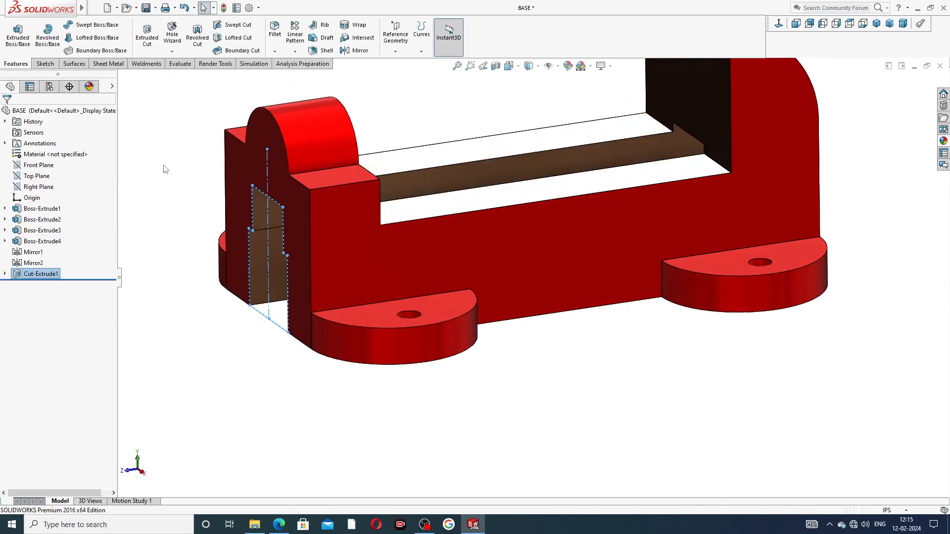
left_click(166, 169)
Step: Inspect the stepped slot through the end block, bed and rear upright from several angles
middle_click_drag(290, 195, 329, 193)
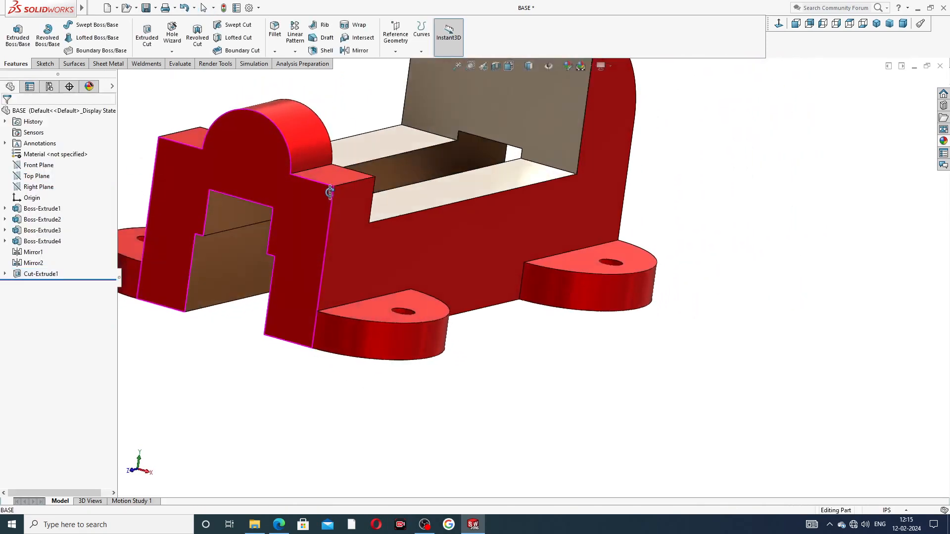
scroll(394, 94, "up", 3)
middle_click_drag(395, 94, 477, 220)
scroll(408, 202, "down", 3)
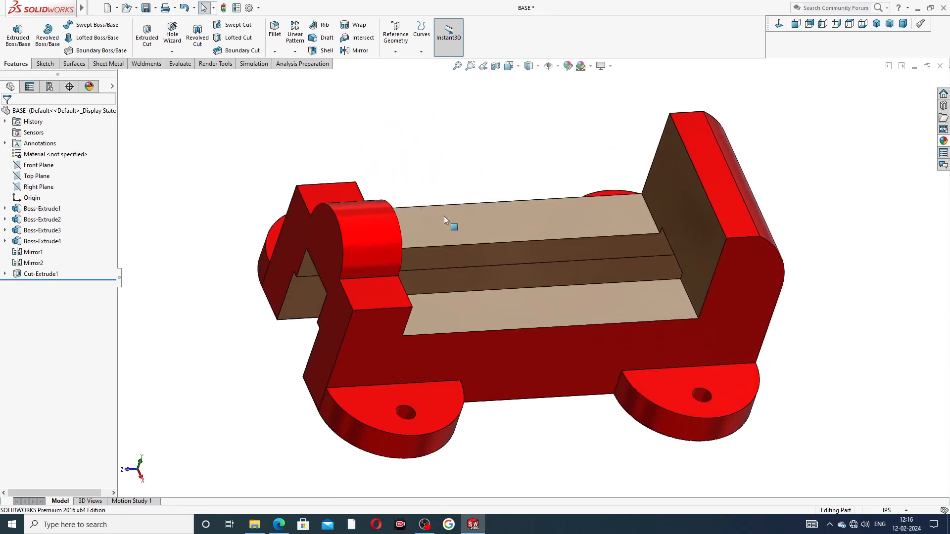
middle_click_drag(566, 267, 584, 240)
scroll(574, 193, "up", 2)
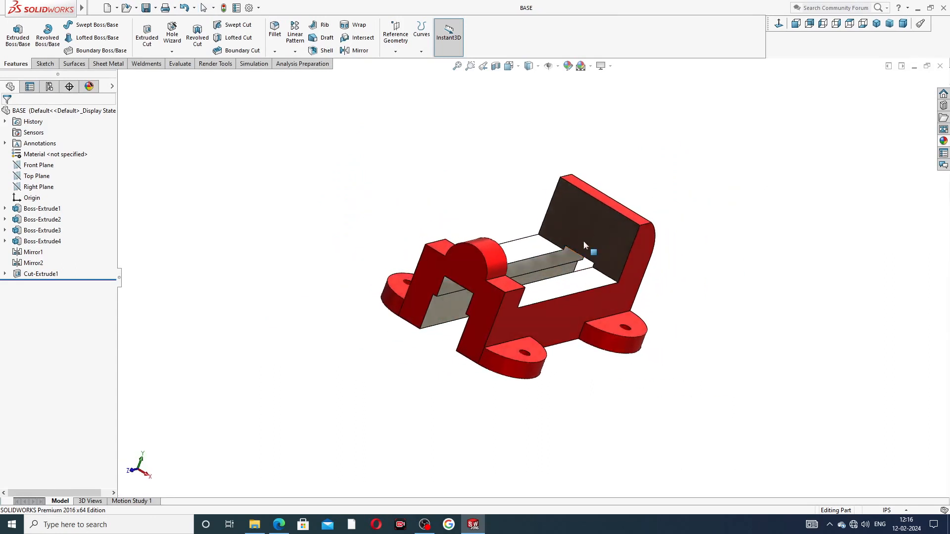
scroll(589, 227, "down", 3)
Step: Define a 1/4-20 ANSI Inch bottoming tapped hole on the rear upright's inner face with a 0.63 in blind depth
left_click(571, 218)
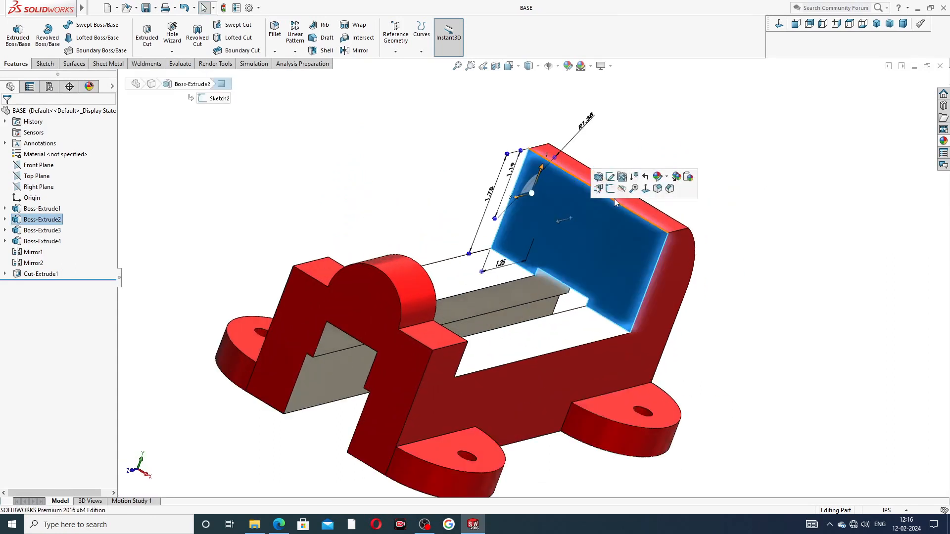
left_click(778, 23)
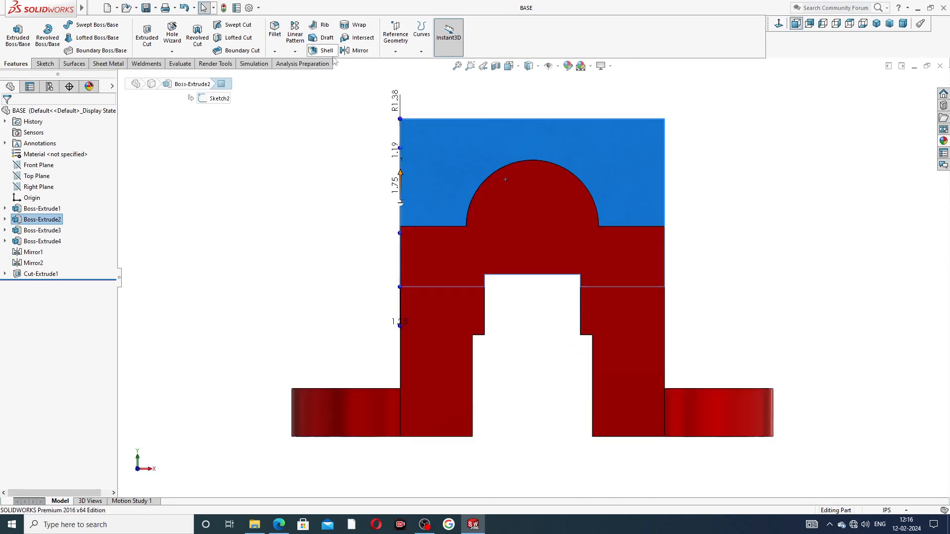
left_click(171, 38)
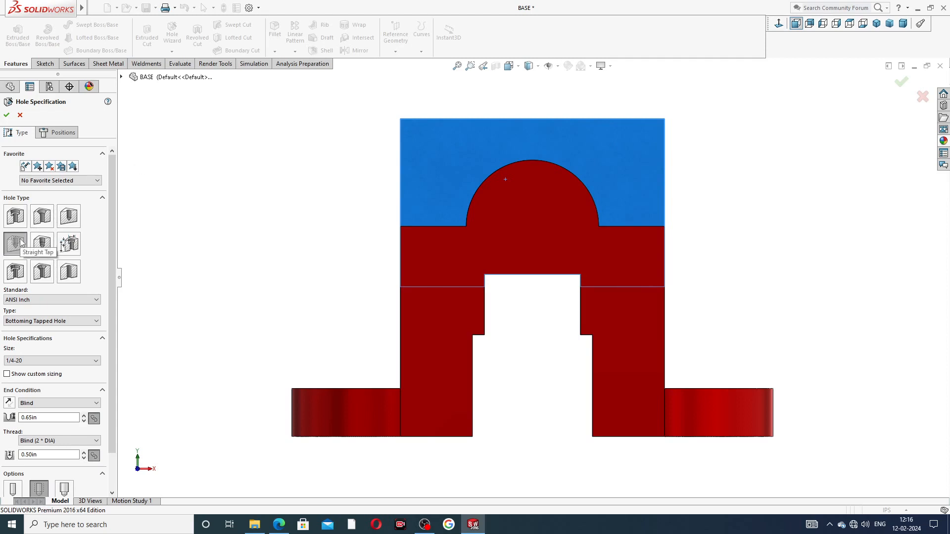
scroll(61, 275, "down", 1)
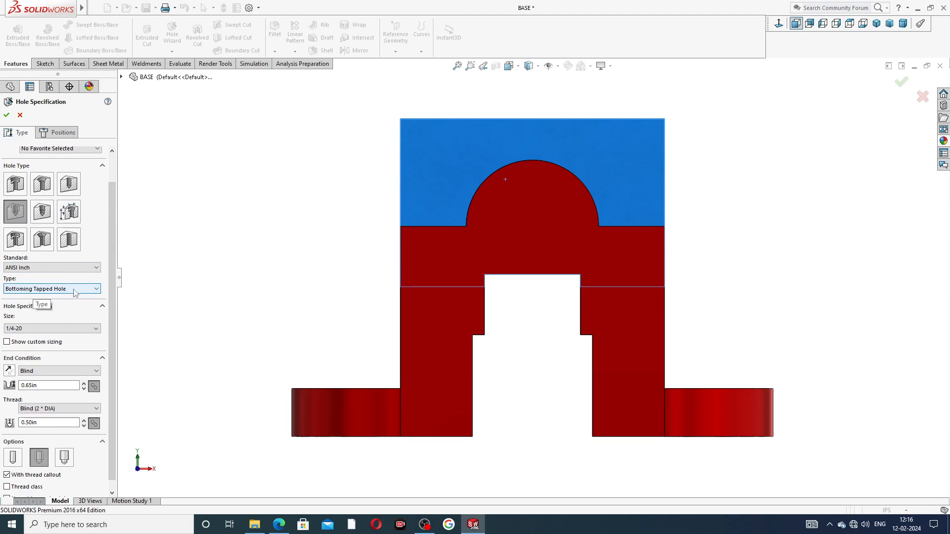
scroll(113, 294, "down", 1)
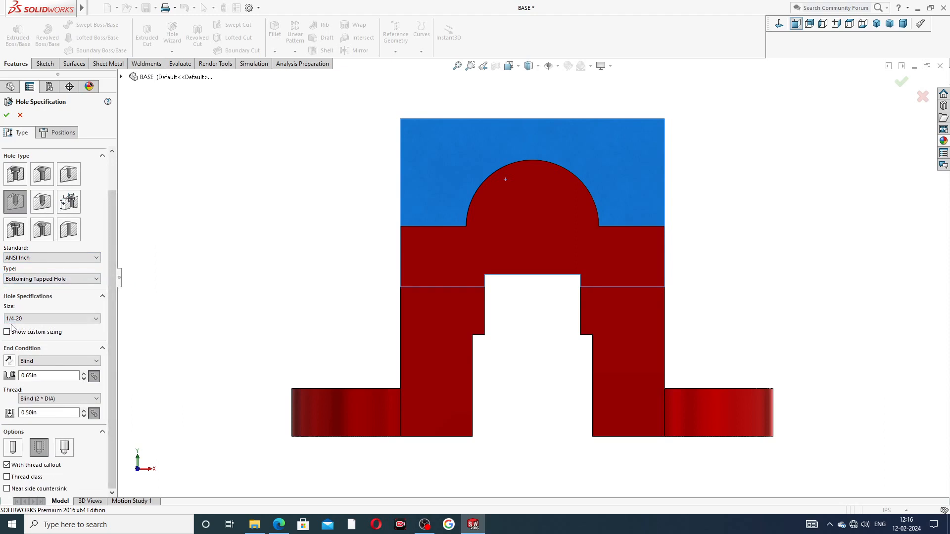
left_click(35, 319)
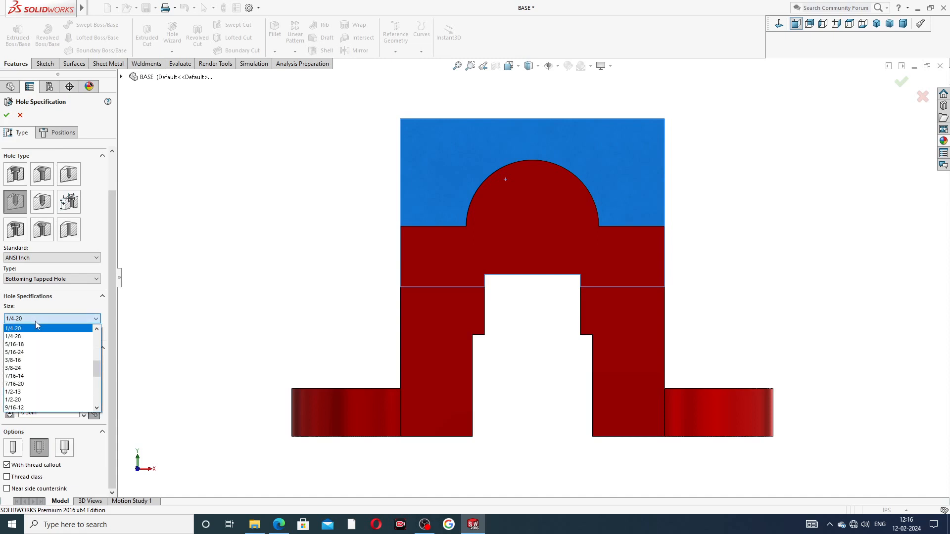
left_click(35, 320)
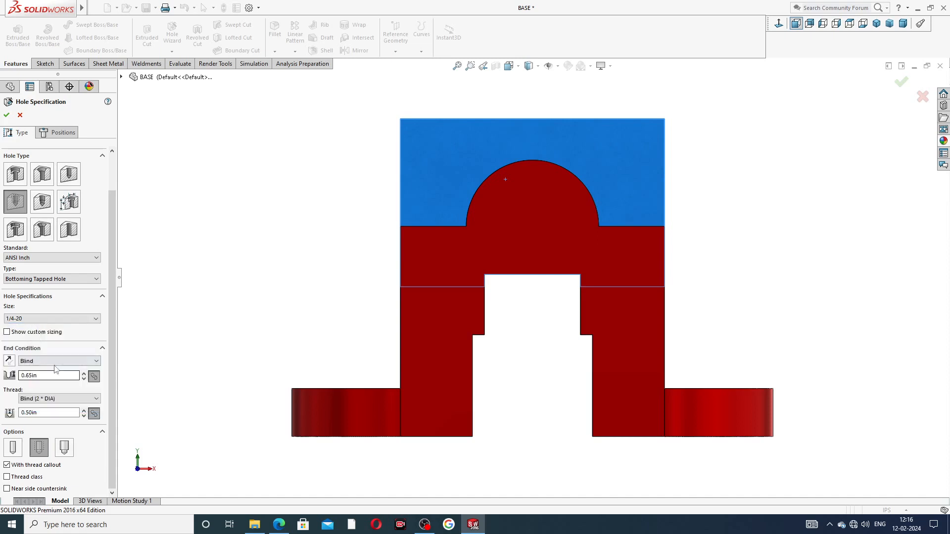
double_click(44, 376)
type(".63")
key("Return")
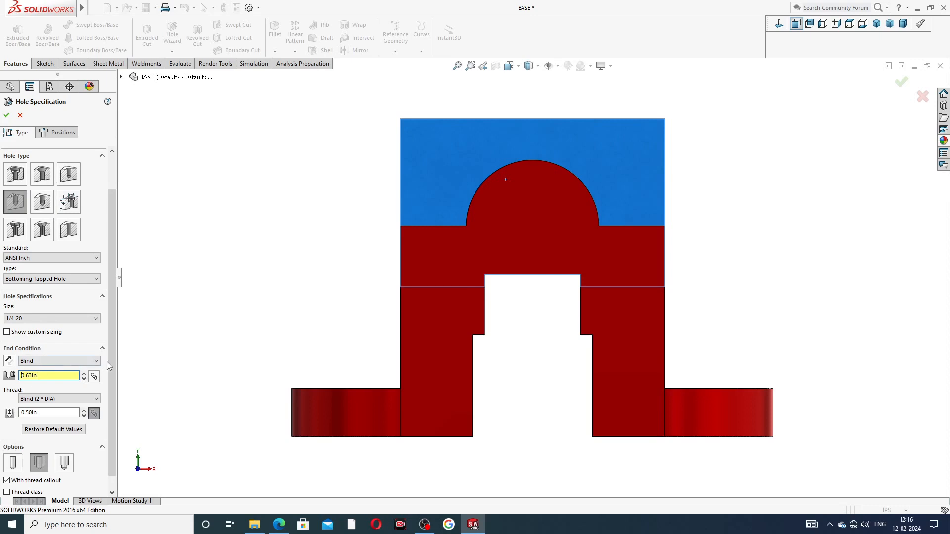
scroll(109, 366, "down", 1)
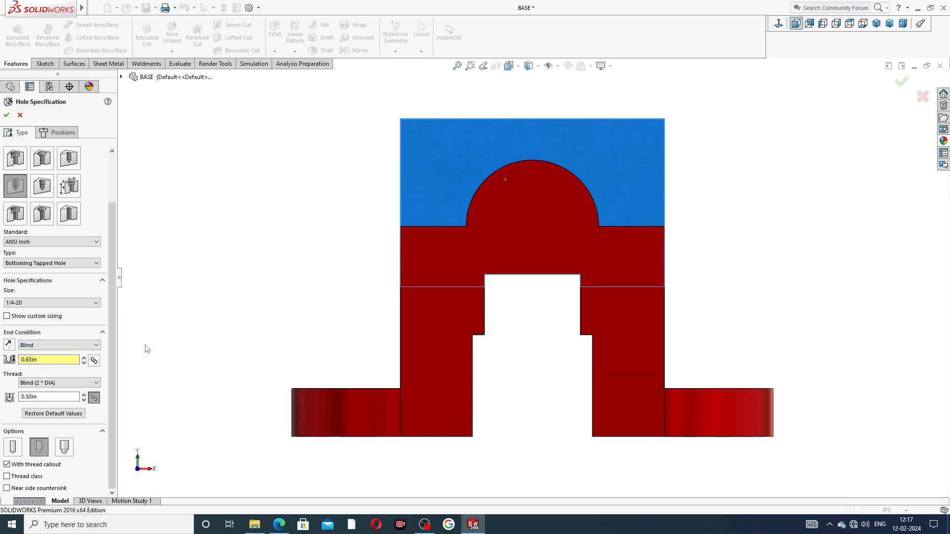
Step: Place one tapped hole on the upper left of the rear upright's inner face, about 0.66 in from its centre
left_click(60, 132)
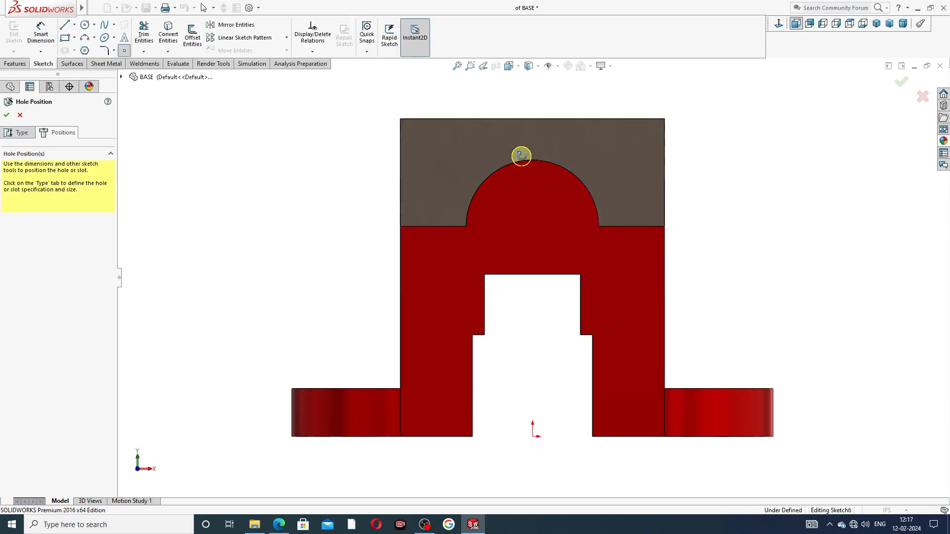
middle_click_drag(521, 156, 522, 174)
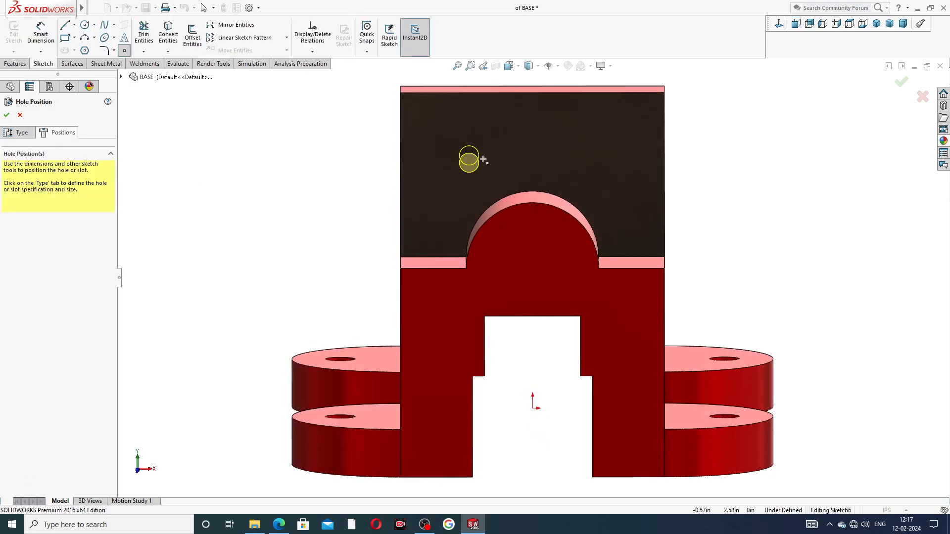
left_click(469, 153)
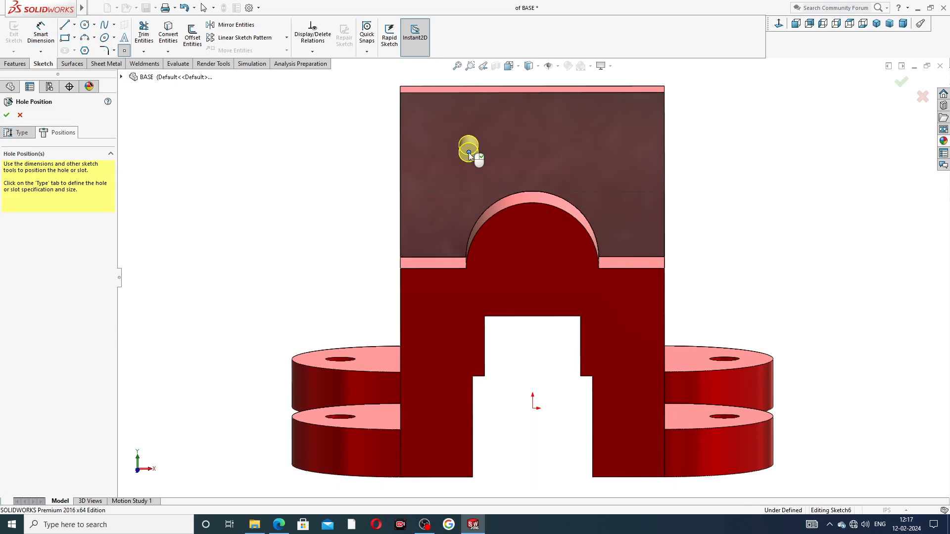
Step: Draw a vertical construction line from the origin up to near the top edge of the rear upright
left_click(73, 64)
left_click(44, 64)
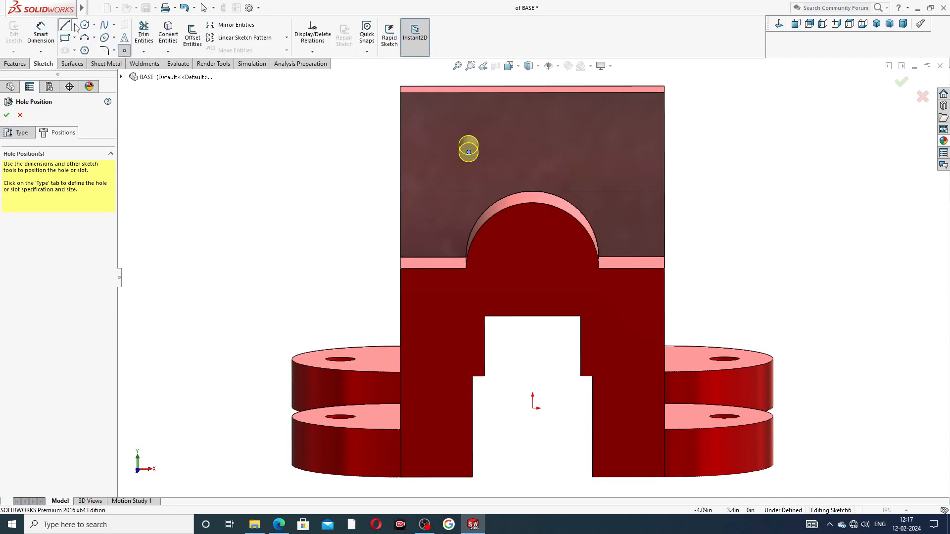
left_click(75, 25)
left_click(87, 49)
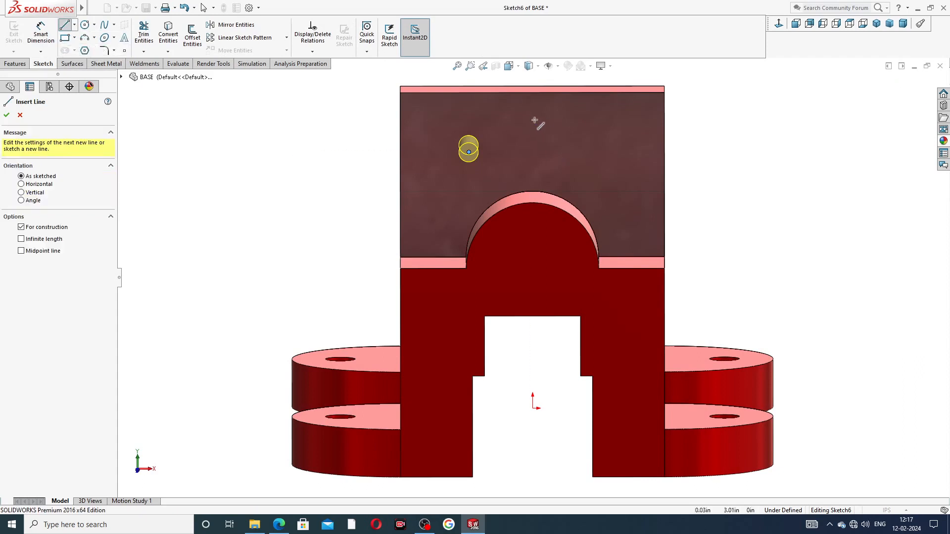
left_click(532, 406)
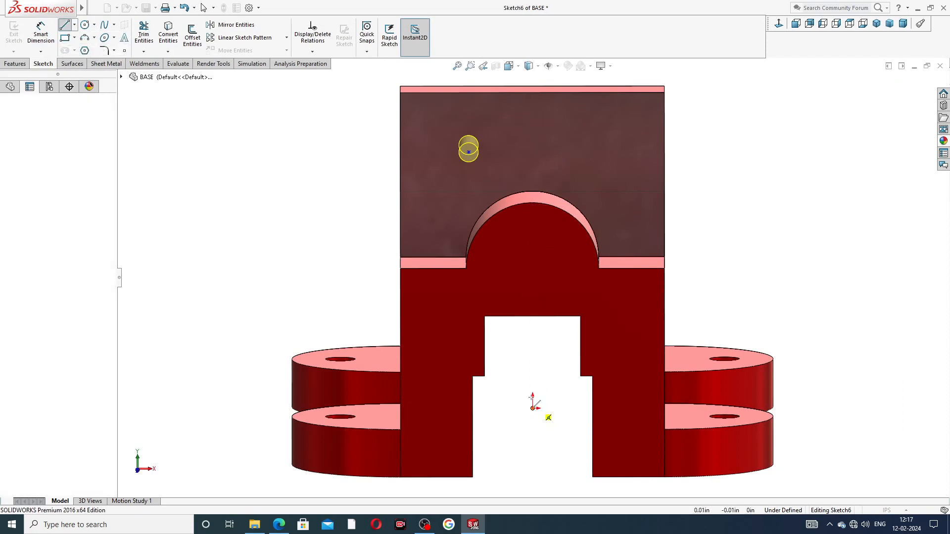
left_click(531, 121)
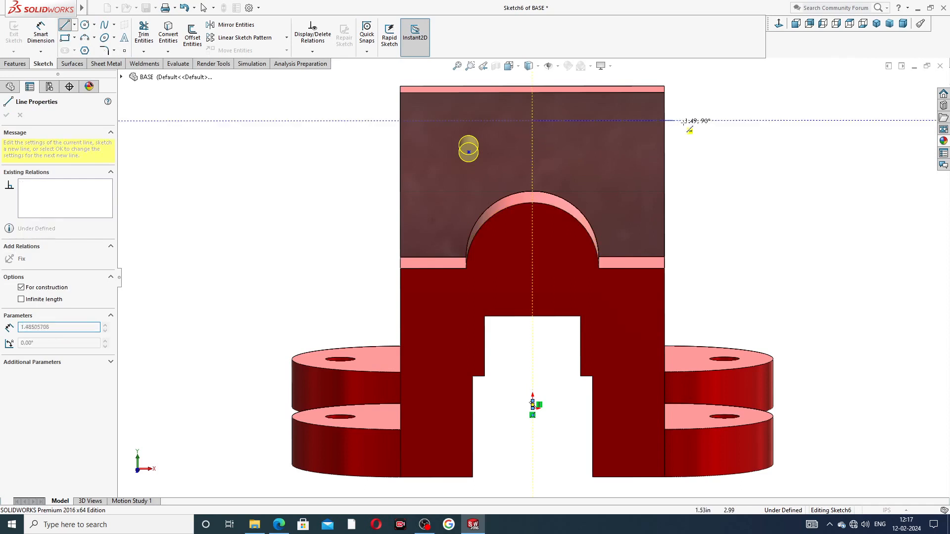
right_click(688, 122)
left_click(696, 131)
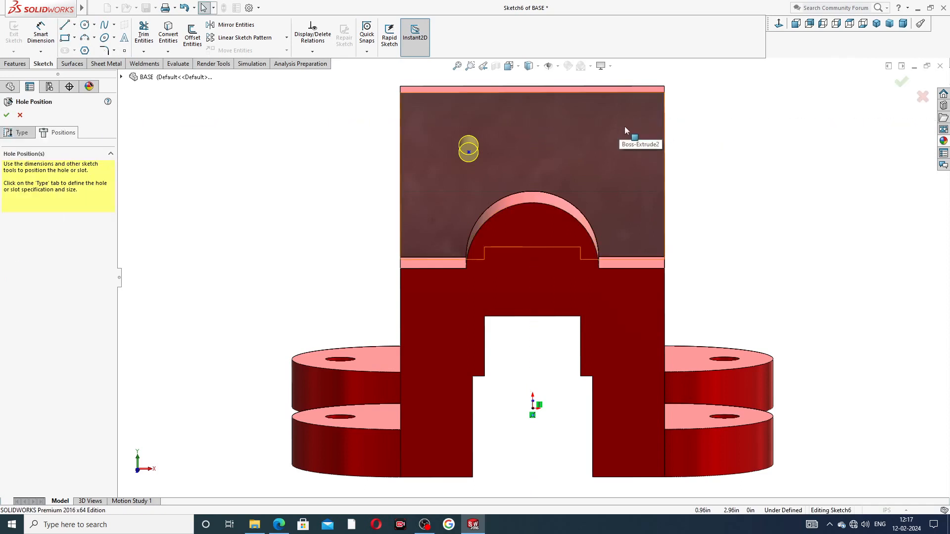
left_click_drag(532, 401, 532, 119)
left_click(725, 199)
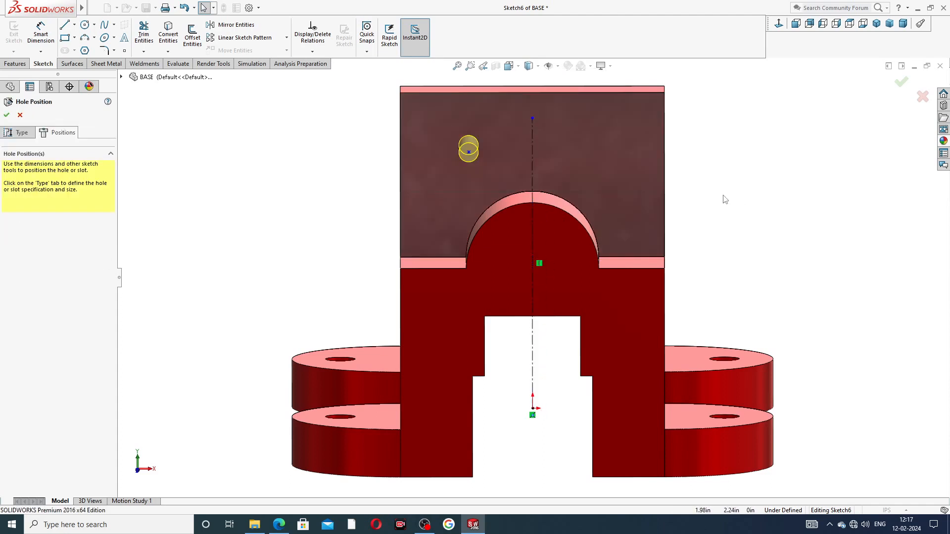
Step: Dimension the hole centre 0.75 in horizontally from the vertical construction line
mouse_move(725, 196)
middle_mouse_down()
mouse_move(722, 172)
mouse_move(729, 193)
middle_mouse_up()
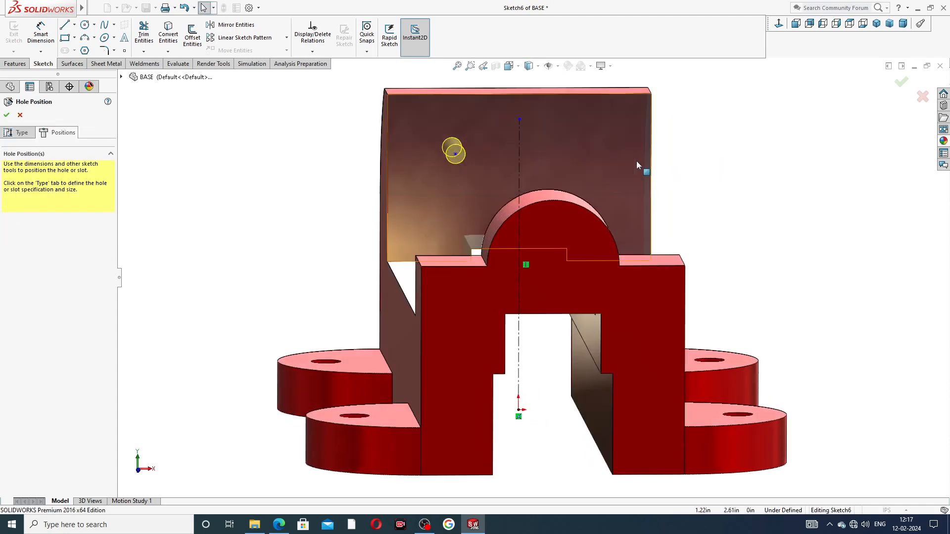
scroll(627, 159, "up", 1)
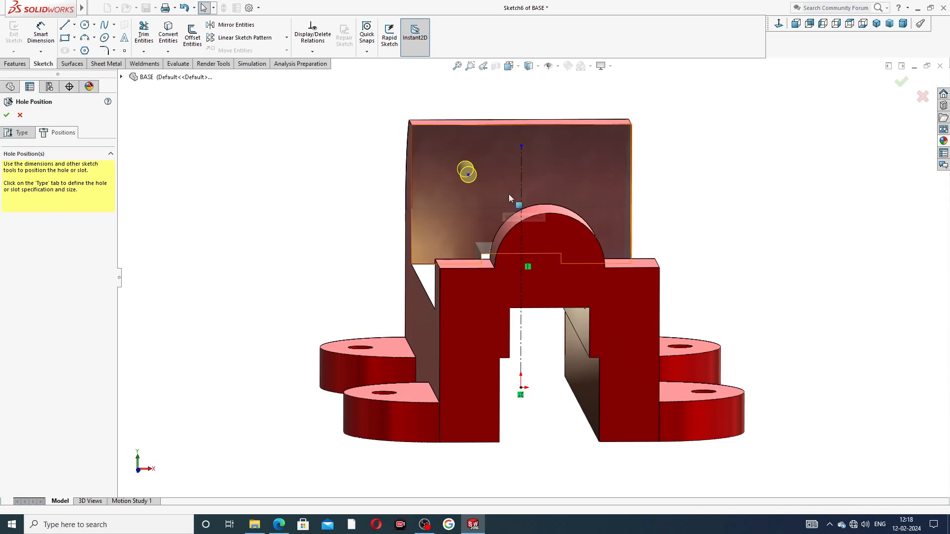
scroll(502, 142, "up", 1)
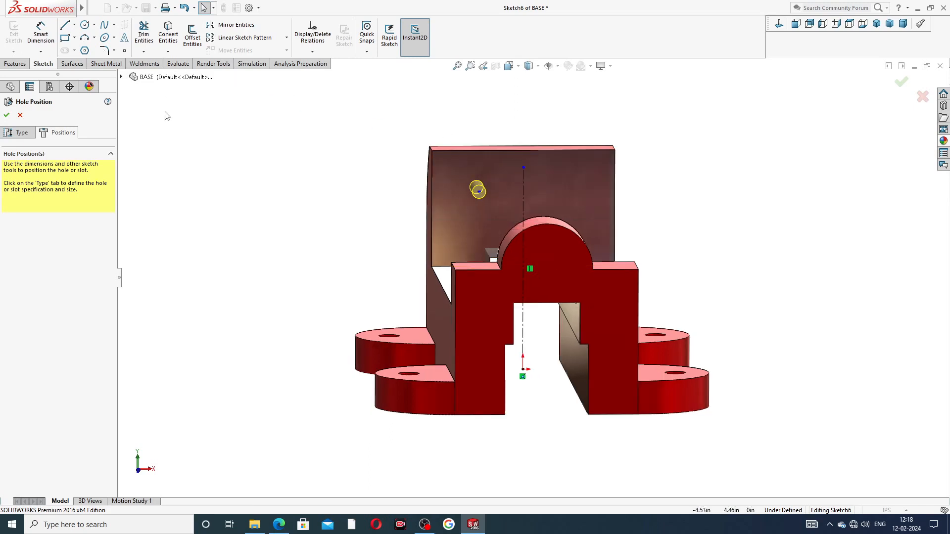
left_click(52, 41)
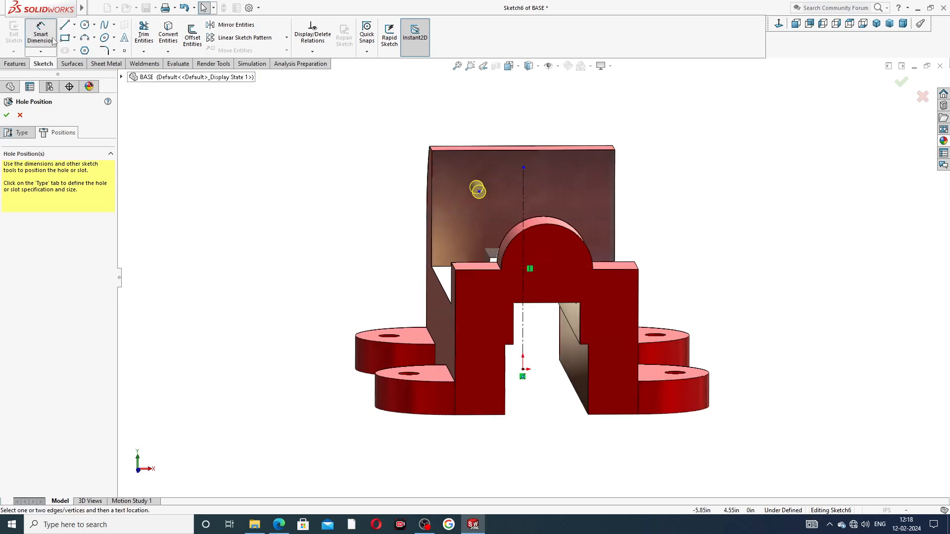
left_click(479, 192)
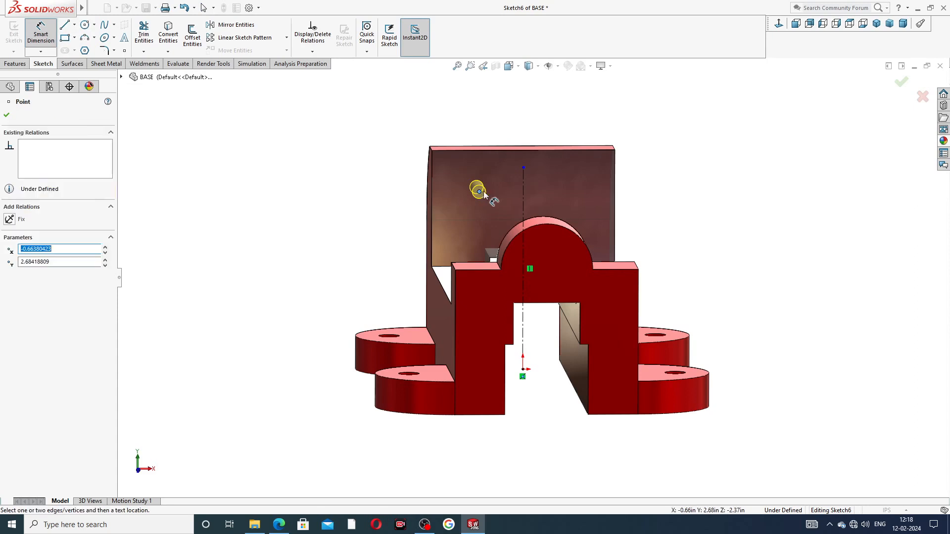
left_click(523, 183)
left_click(497, 124)
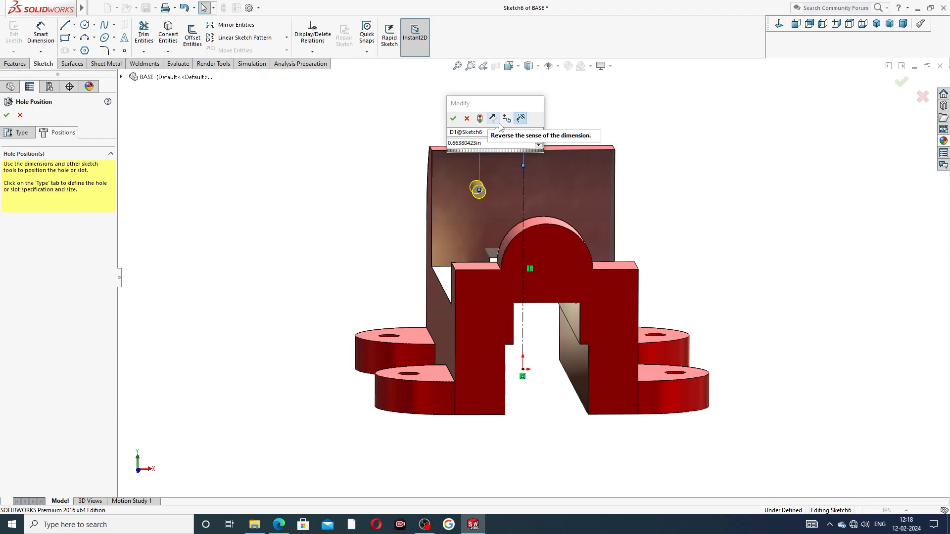
key("Return")
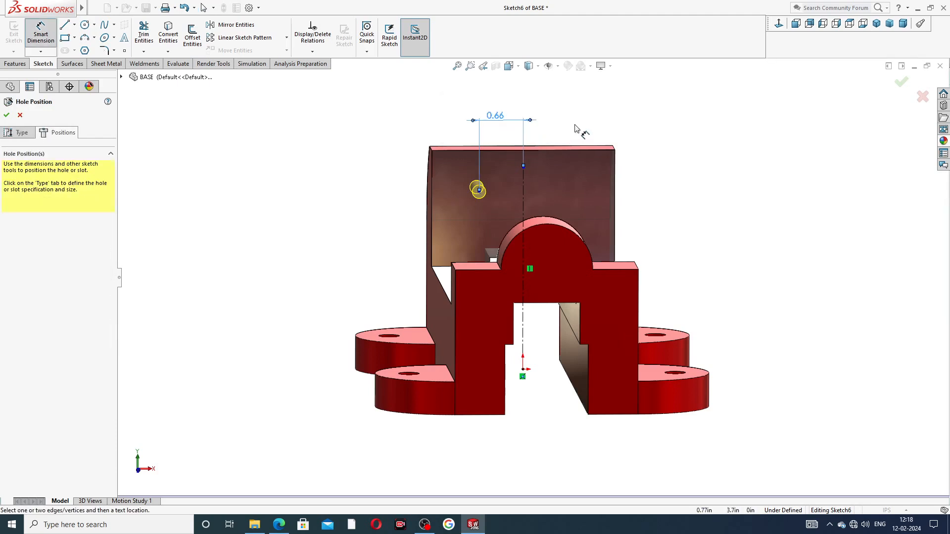
double_click(495, 122)
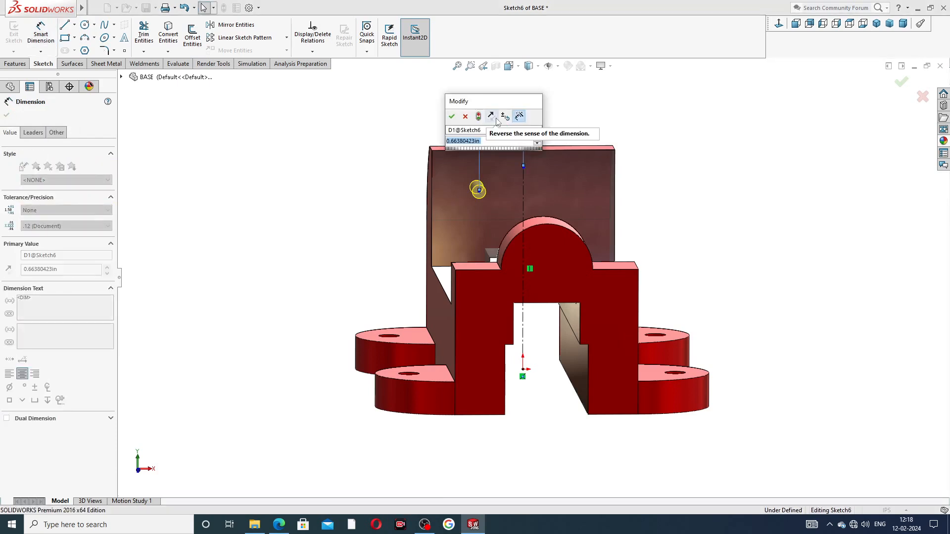
type(".")
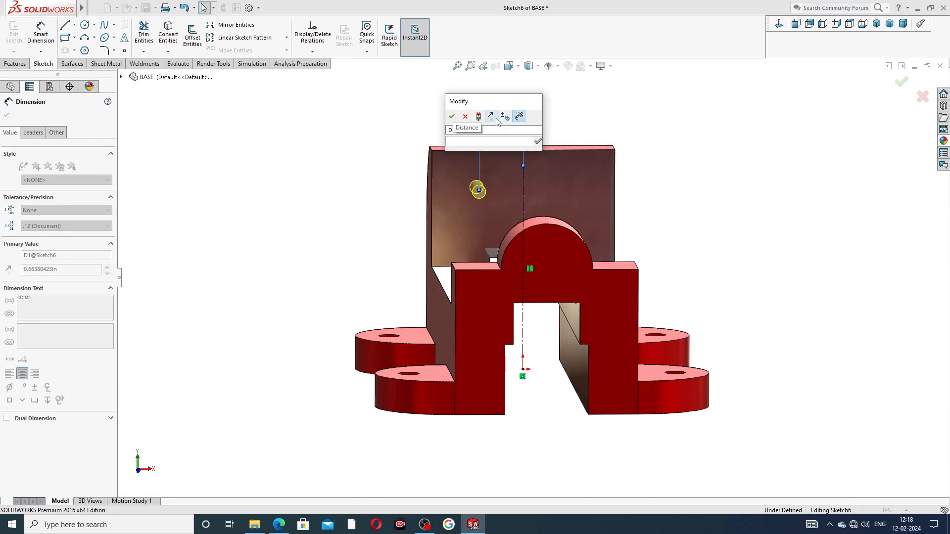
type("75")
key("Return")
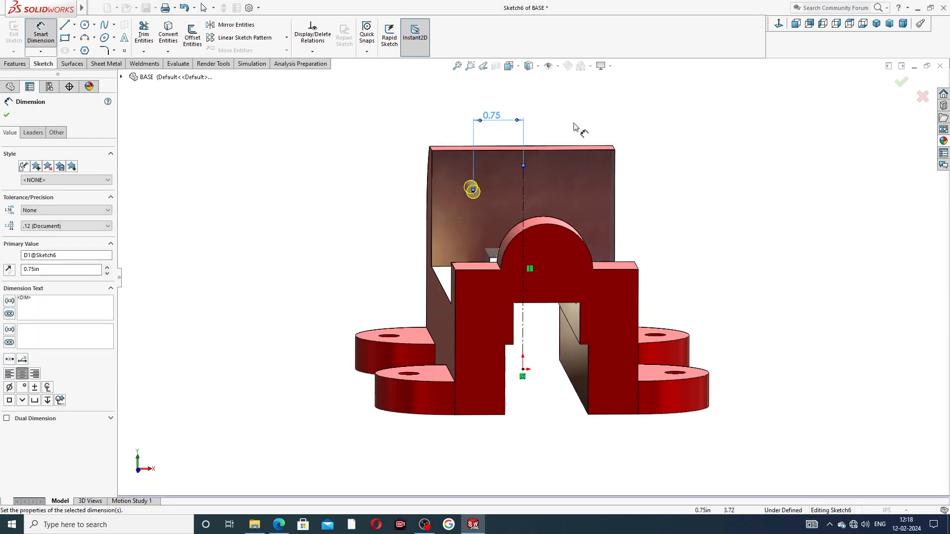
Step: Dimension the hole centre 1 in above the lower edge of the rear upright's inner face
left_click(476, 201)
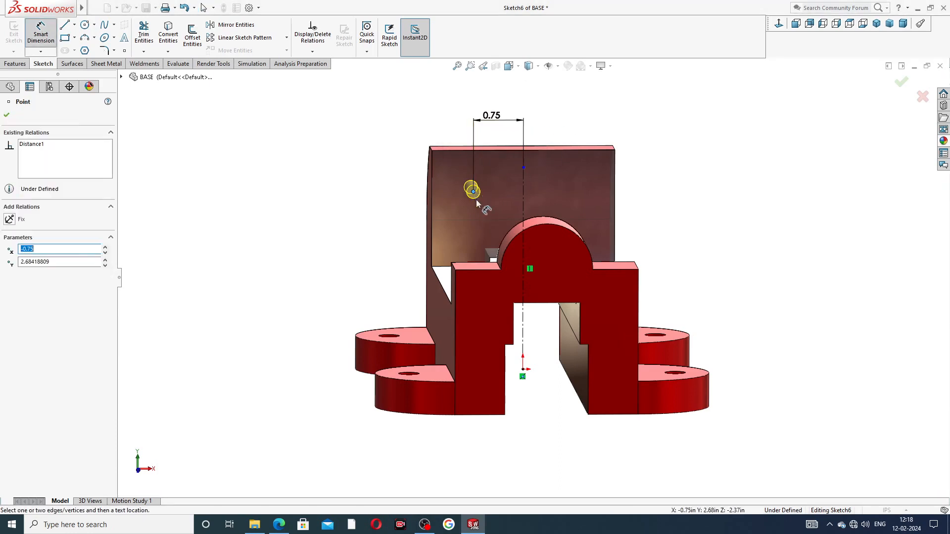
middle_click_drag(481, 219, 473, 246)
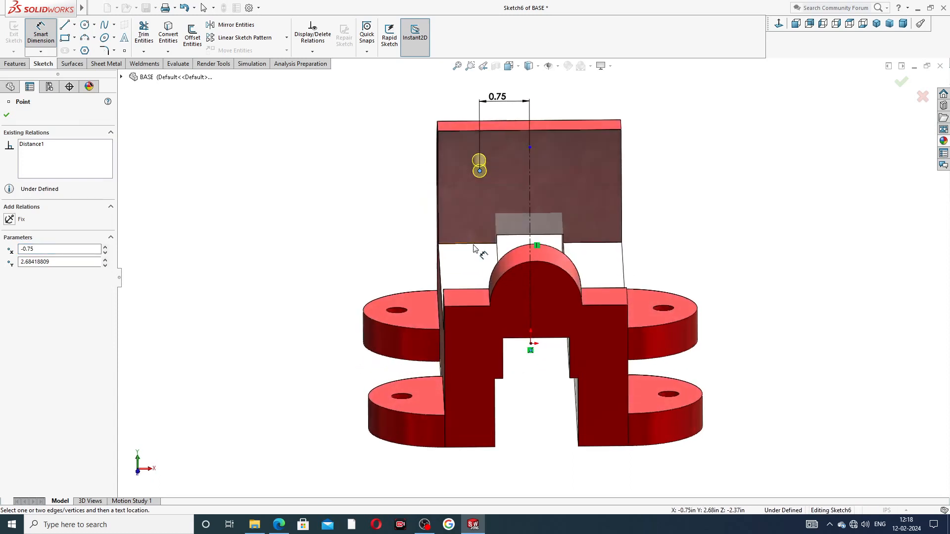
left_click(473, 245)
left_click(407, 208)
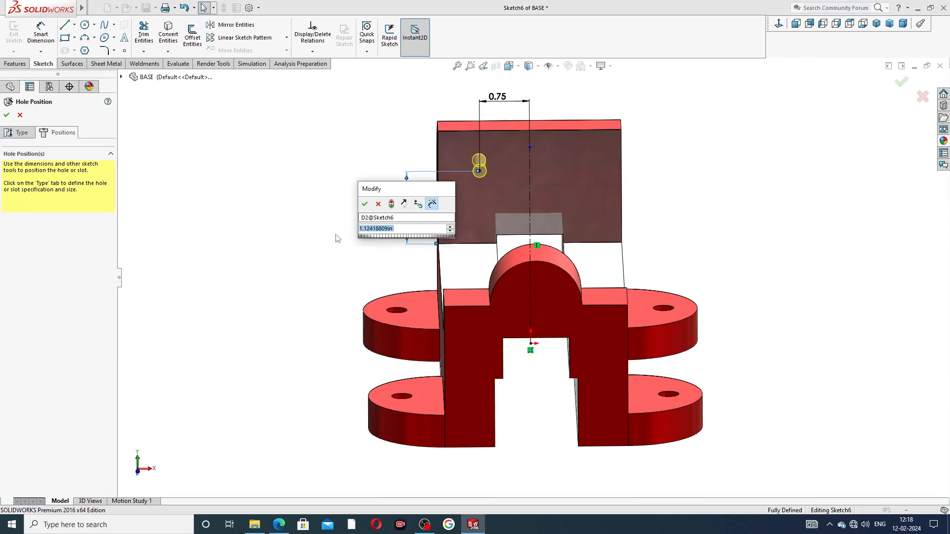
type("1")
key("Return")
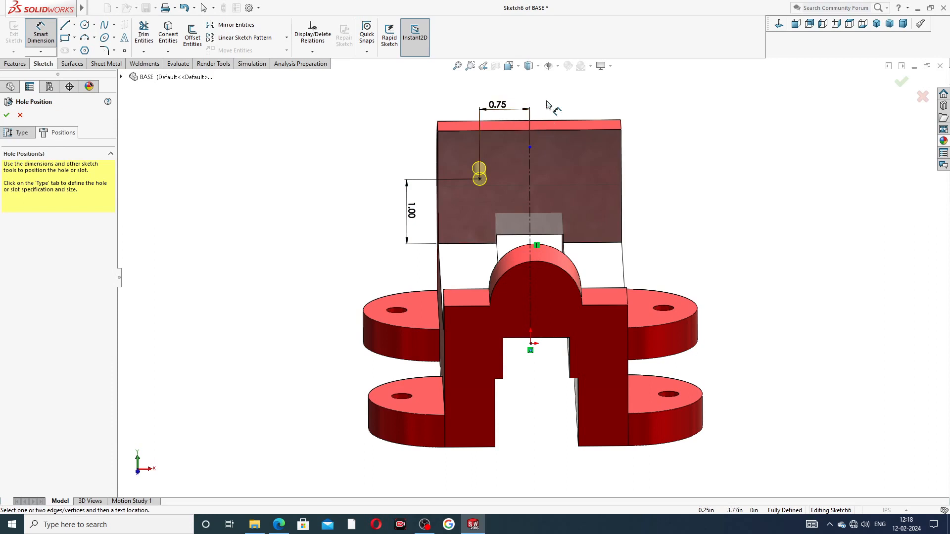
right_click(632, 123)
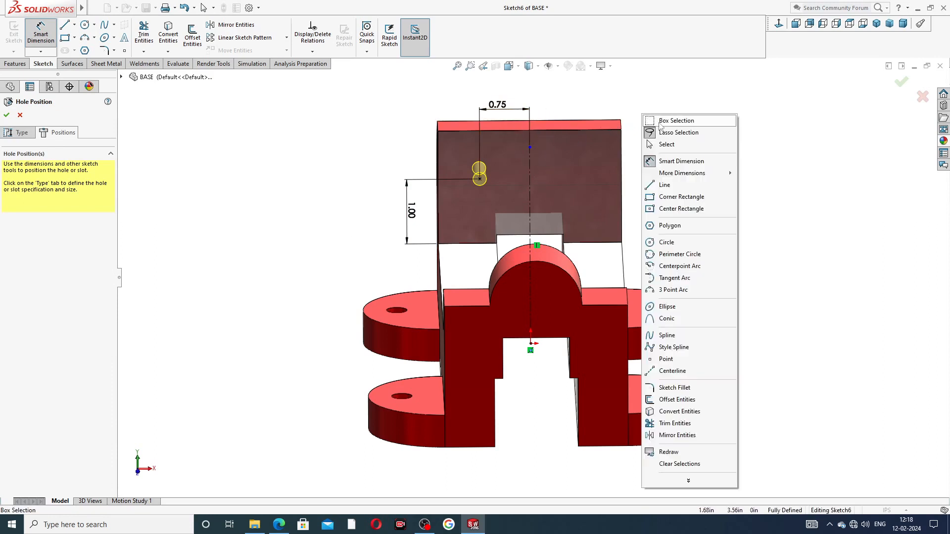
left_click(670, 144)
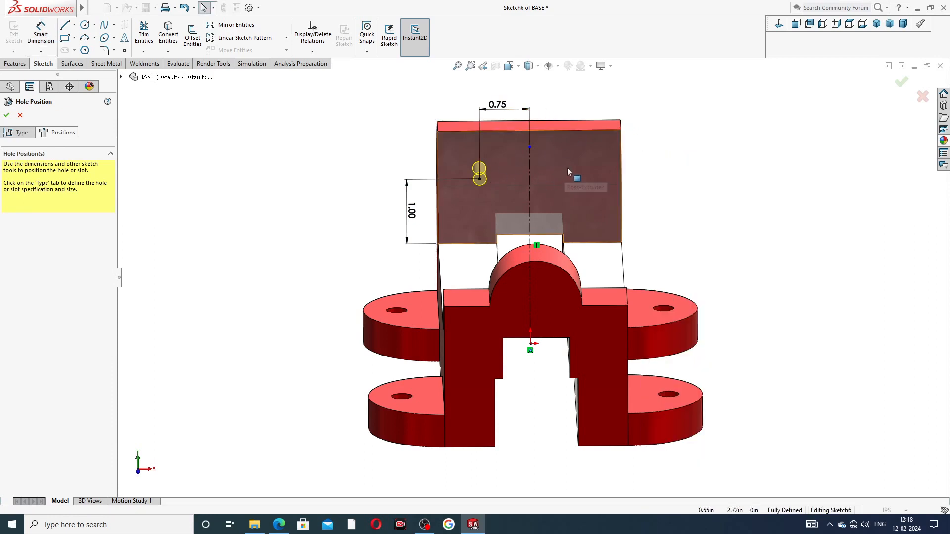
Step: Mirror the tapped hole's centre point about the vertical construction line and finish the pair of tapped holes
left_click(234, 25)
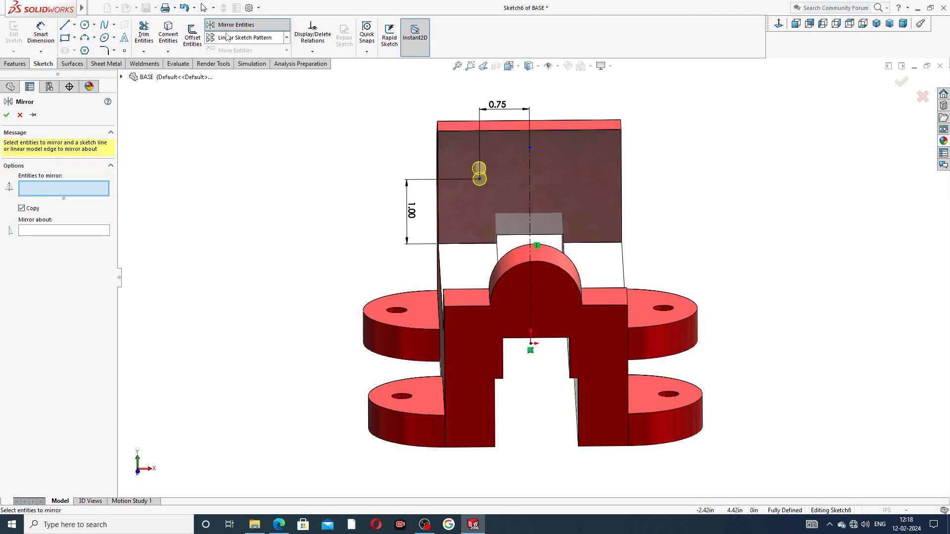
left_click(479, 180)
left_click(85, 231)
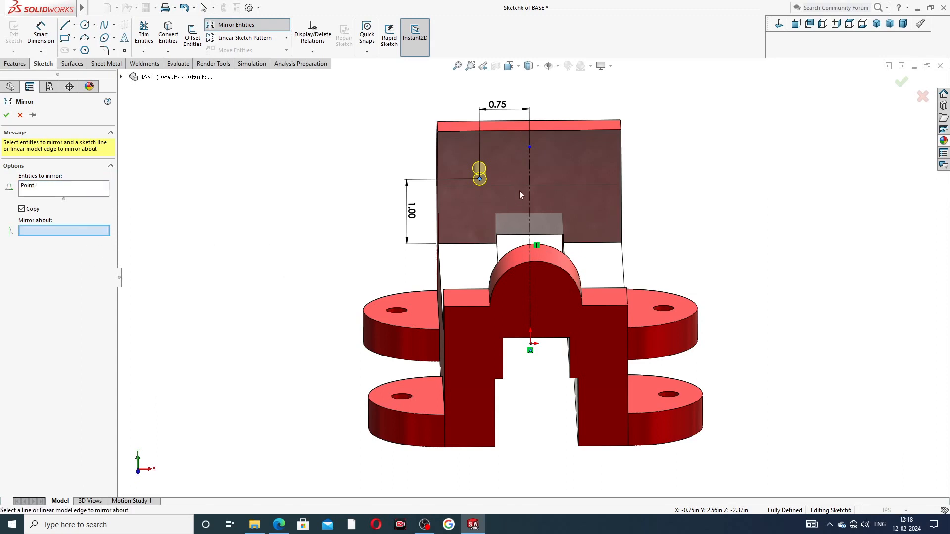
left_click(528, 177)
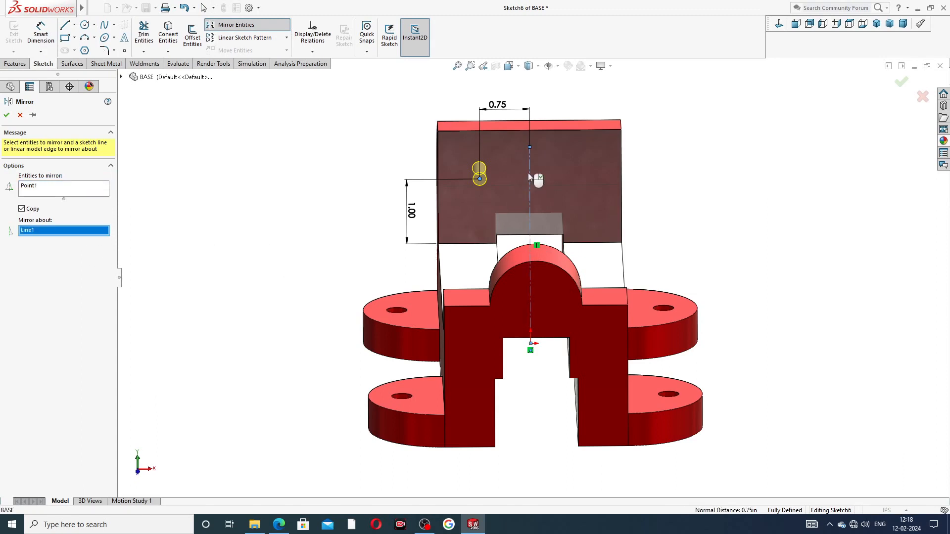
left_click(6, 115)
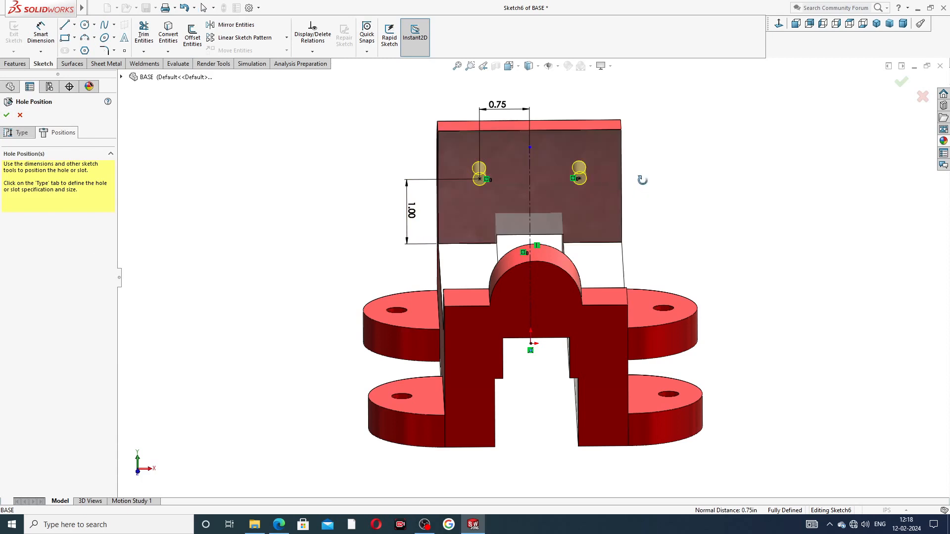
mouse_move(640, 178)
middle_mouse_down()
mouse_move(649, 147)
mouse_move(655, 161)
middle_mouse_up()
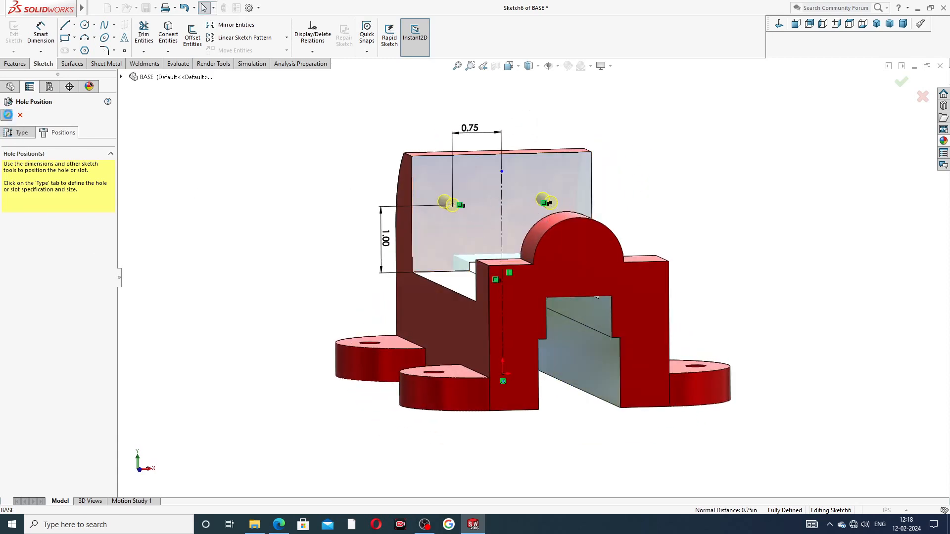
left_click(7, 115)
Step: Enable shaded cosmetic threads in the document's detailing properties and inspect the threads in the tapped holes
middle_click_drag(644, 168, 547, 206)
scroll(522, 206, "down", 3)
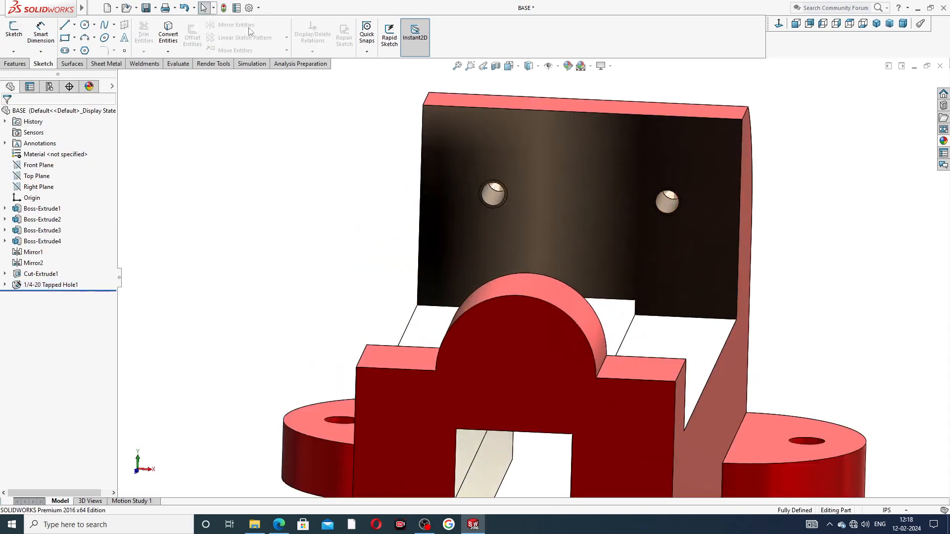
left_click(248, 8)
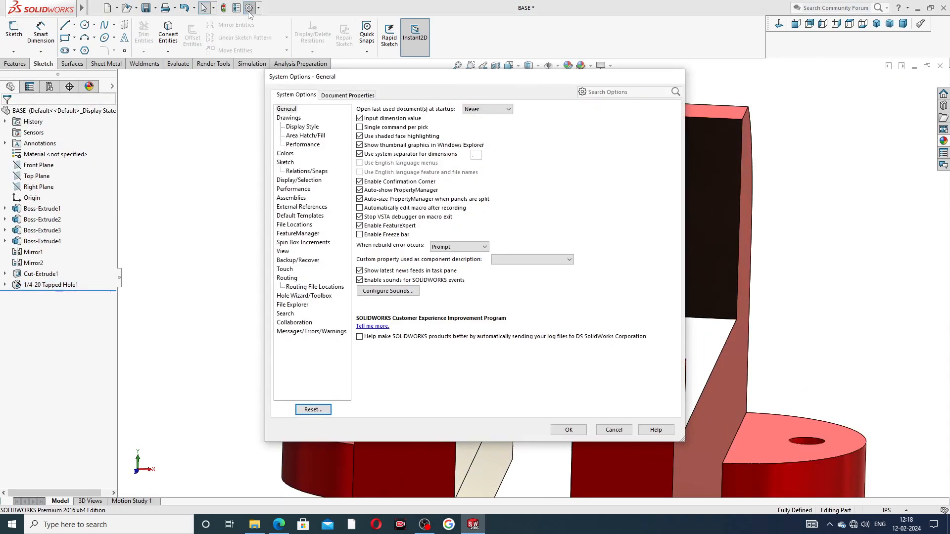
left_click(349, 95)
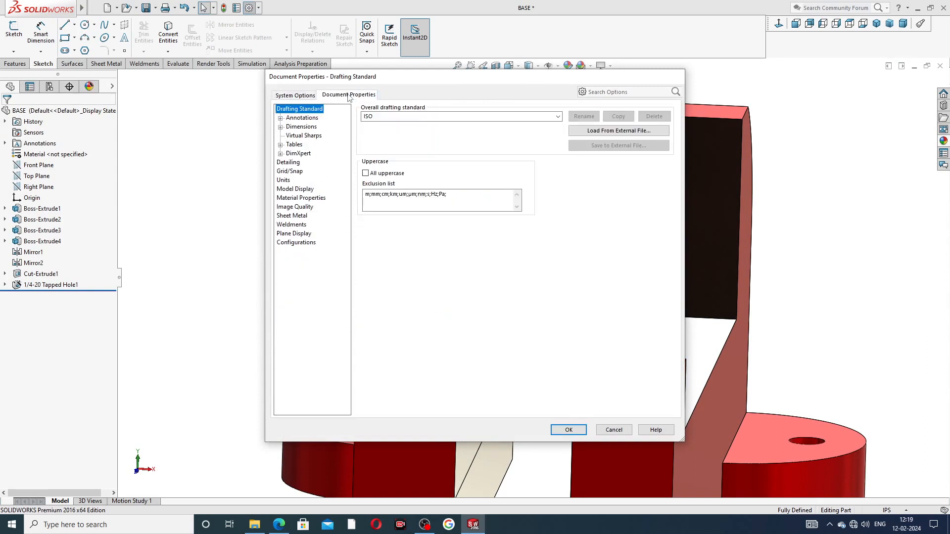
left_click(298, 165)
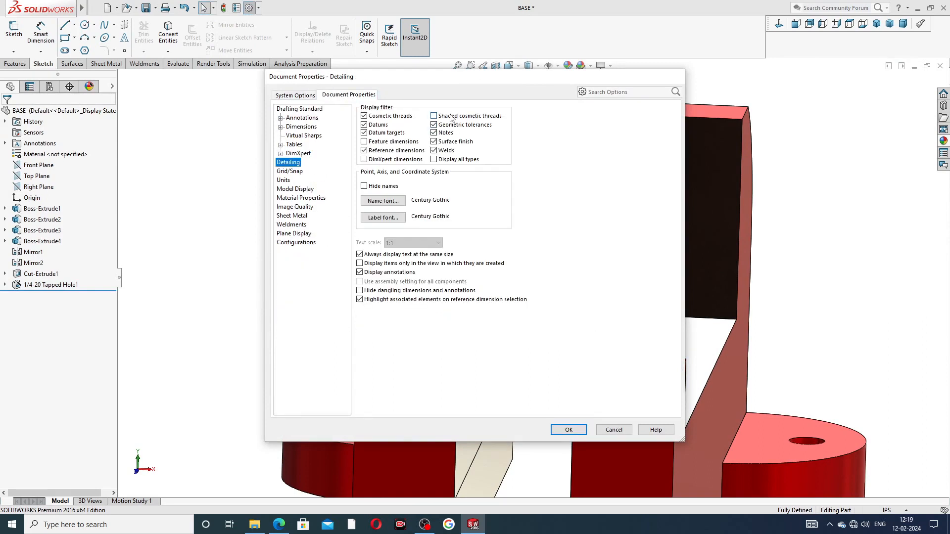
left_click(451, 117)
left_click(568, 430)
mouse_move(631, 210)
middle_mouse_down()
mouse_move(621, 169)
mouse_move(623, 197)
middle_mouse_up()
scroll(666, 208, "down", 6)
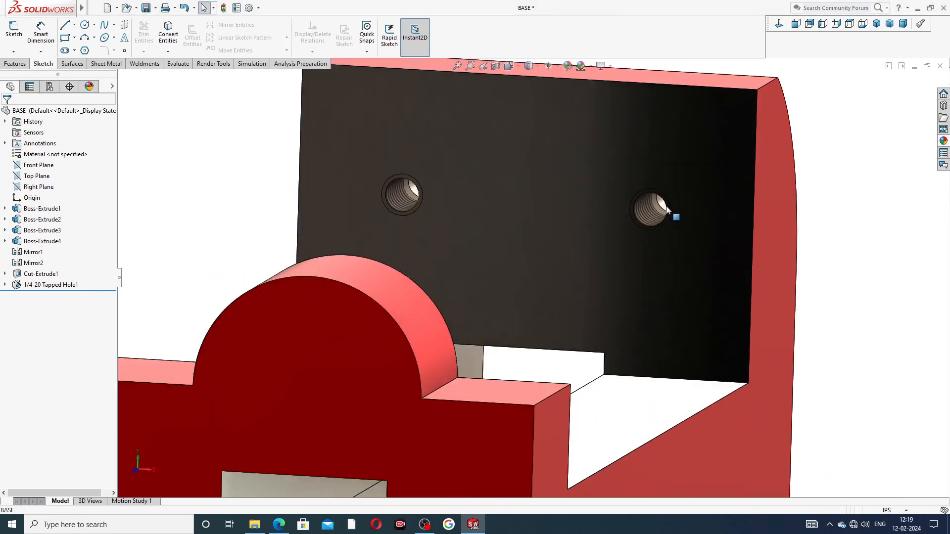
middle_click_drag(589, 227, 588, 245)
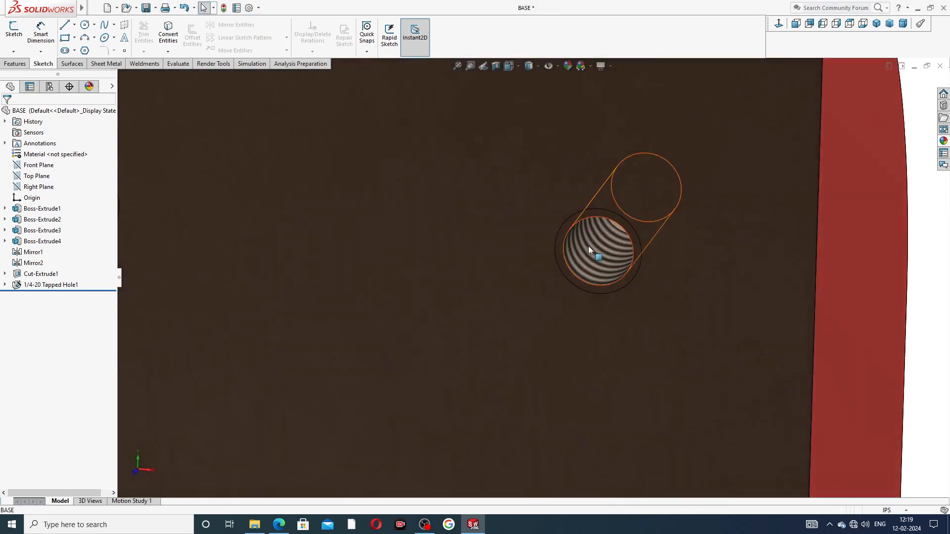
scroll(589, 238, "up", 10)
Step: Sketch a circle about 0.79 in in diameter on the base's front face, centred on the rounded boss's arc centre
middle_click_drag(522, 228, 485, 260)
middle_click_drag(475, 330, 493, 367)
scroll(494, 366, "up", 2)
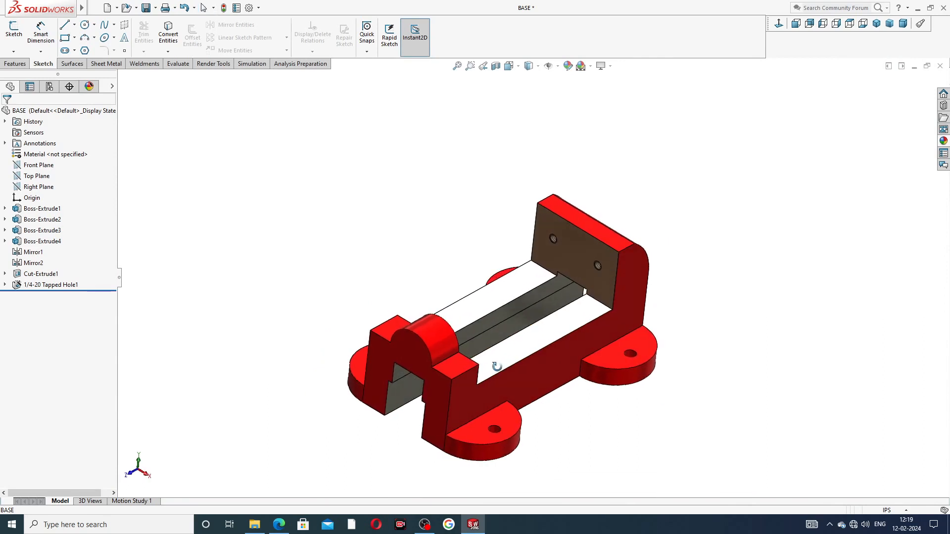
left_click(420, 346)
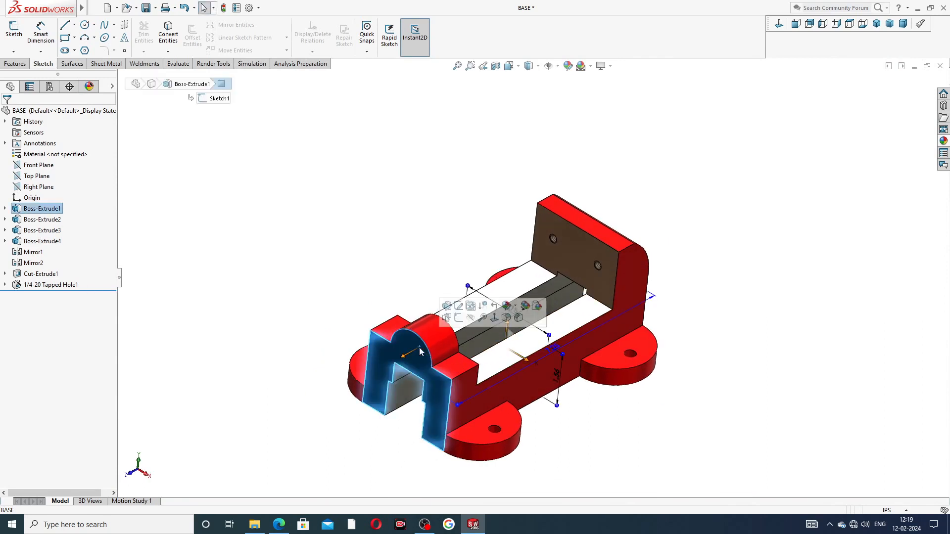
left_click(459, 318)
left_click(779, 23)
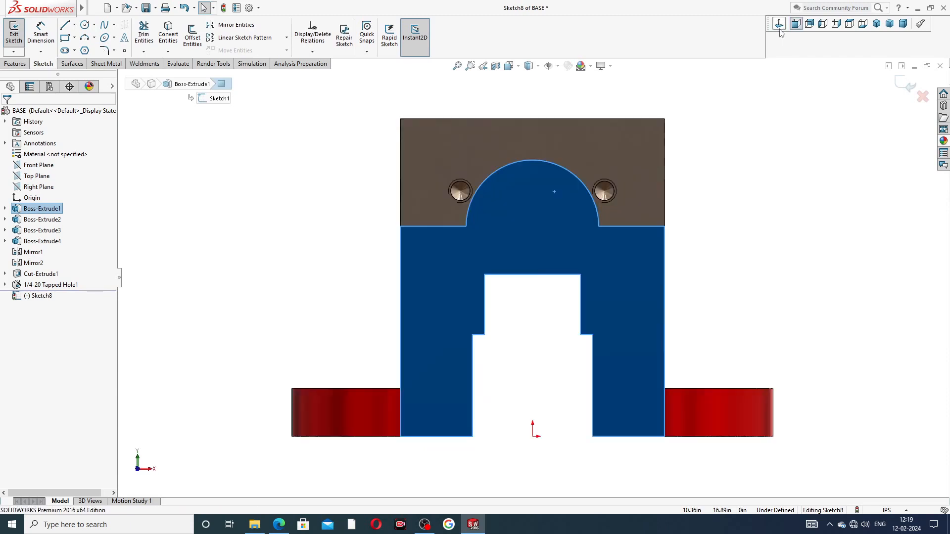
scroll(636, 243, "down", 2)
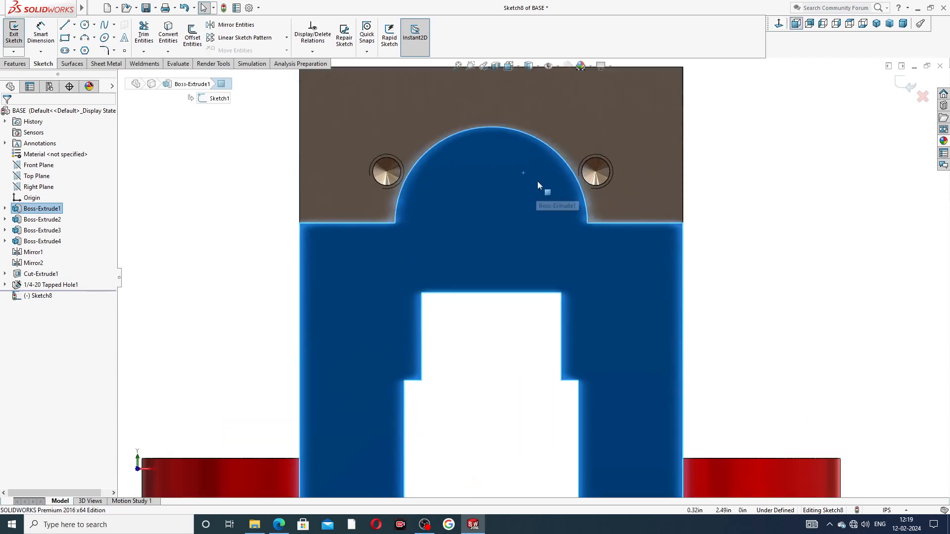
left_click(85, 25)
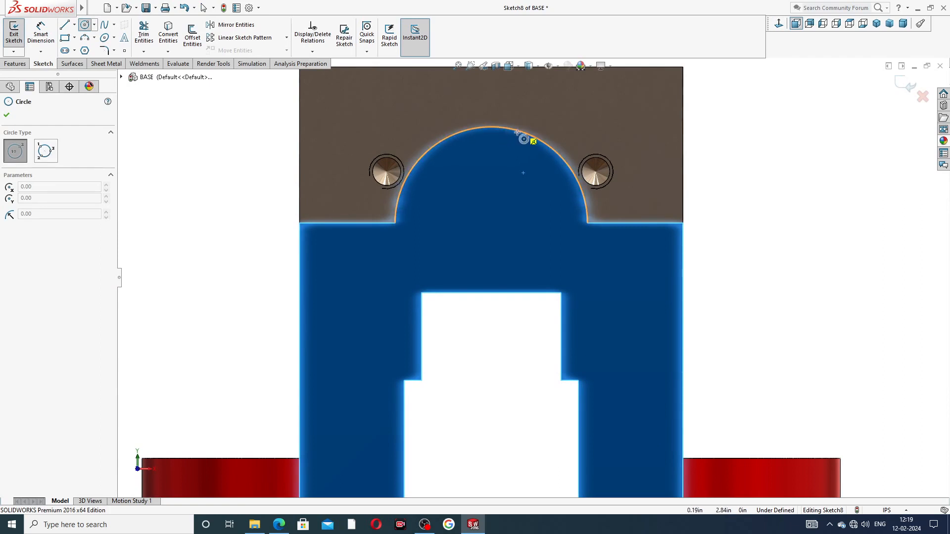
left_click(491, 223)
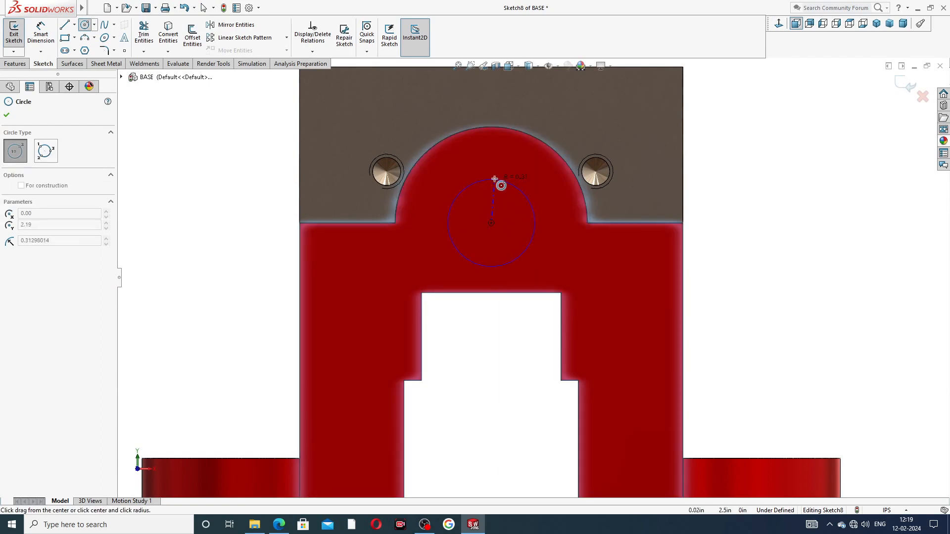
left_click(498, 168)
right_click(520, 165)
left_click(544, 172)
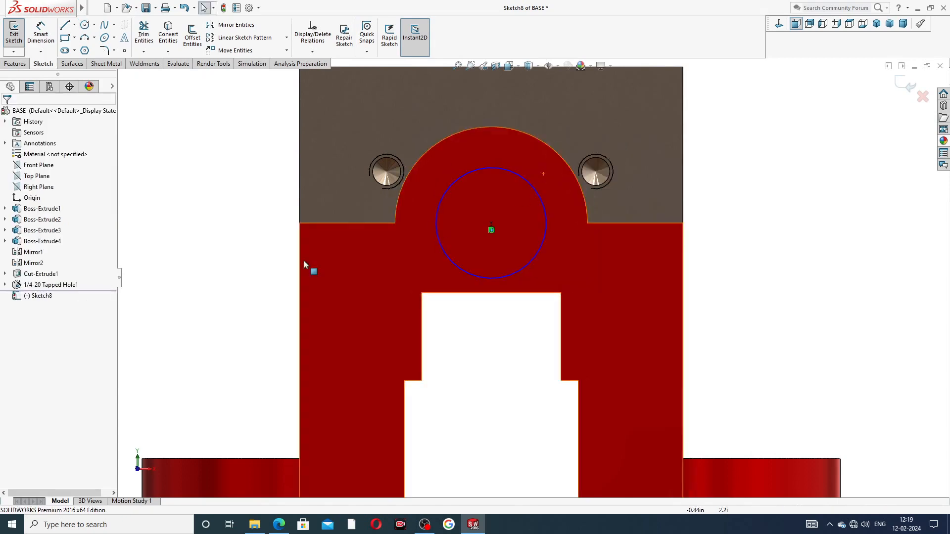
Step: Dimension the circle's diameter as 0.56 in, following the front view of the PDF drawing
left_click(279, 525)
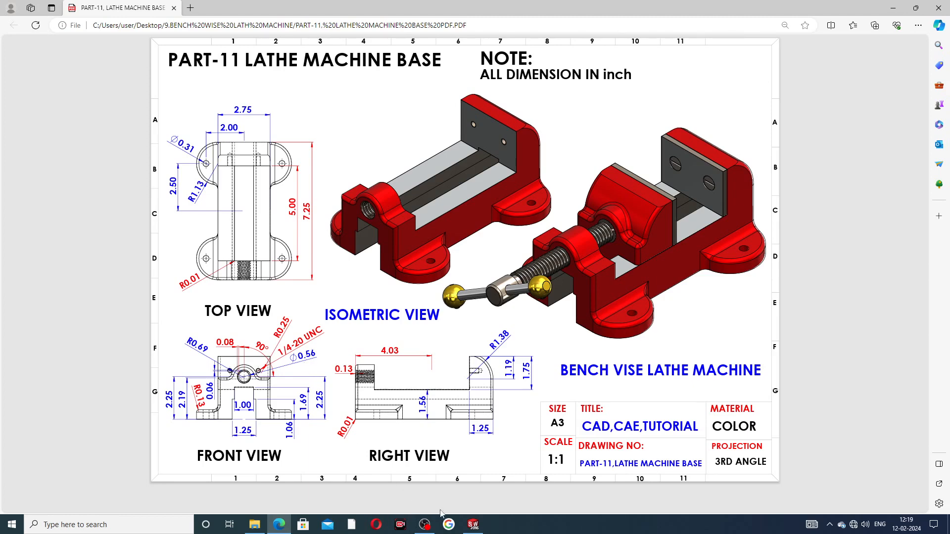
left_click(473, 525)
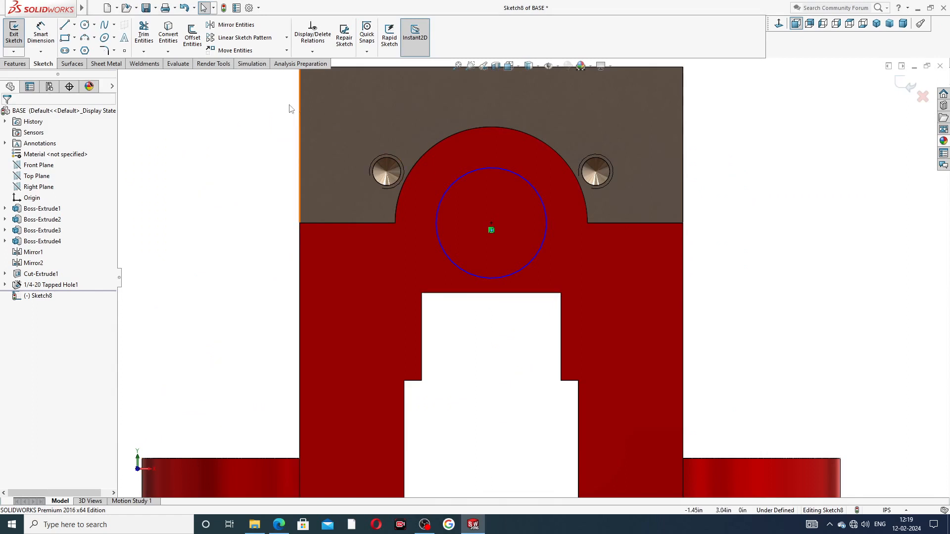
left_click(34, 37)
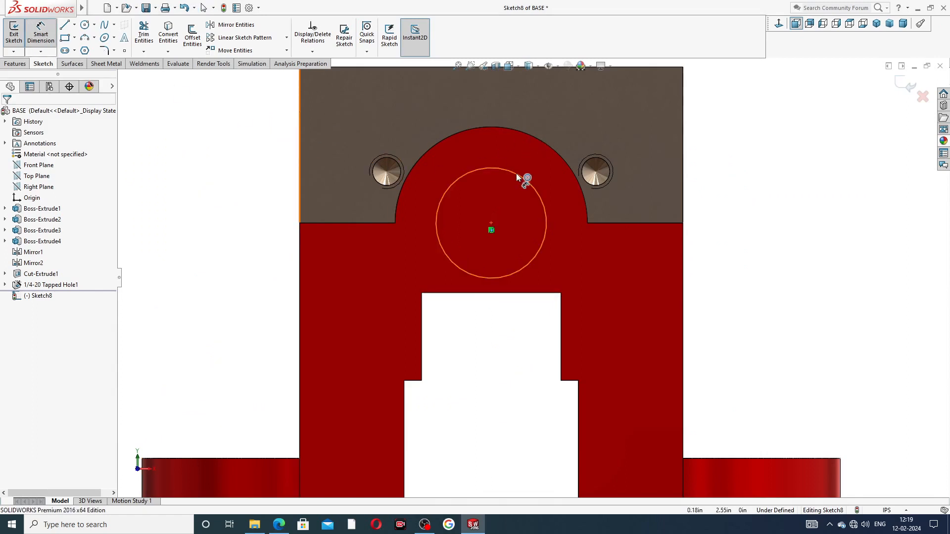
left_click(529, 177)
left_click(576, 127)
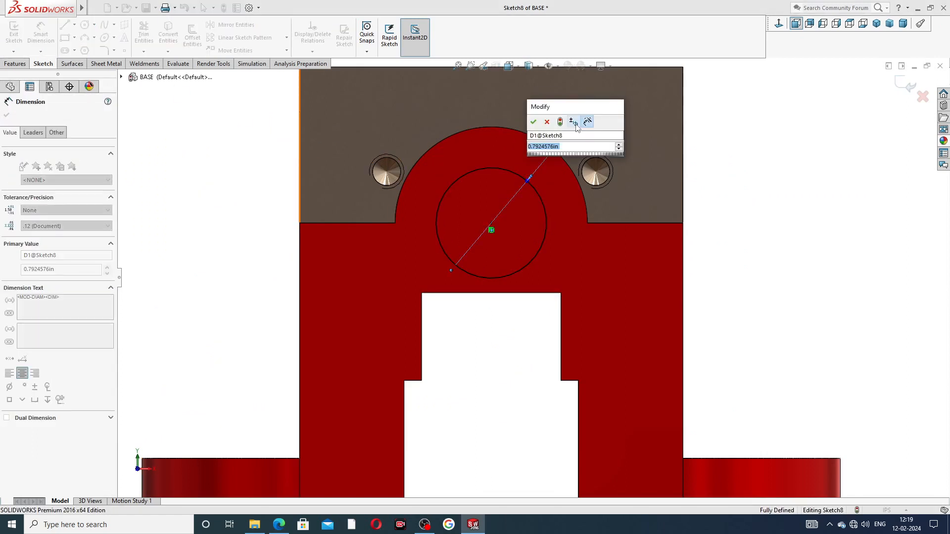
key("BackSpace")
type(".")
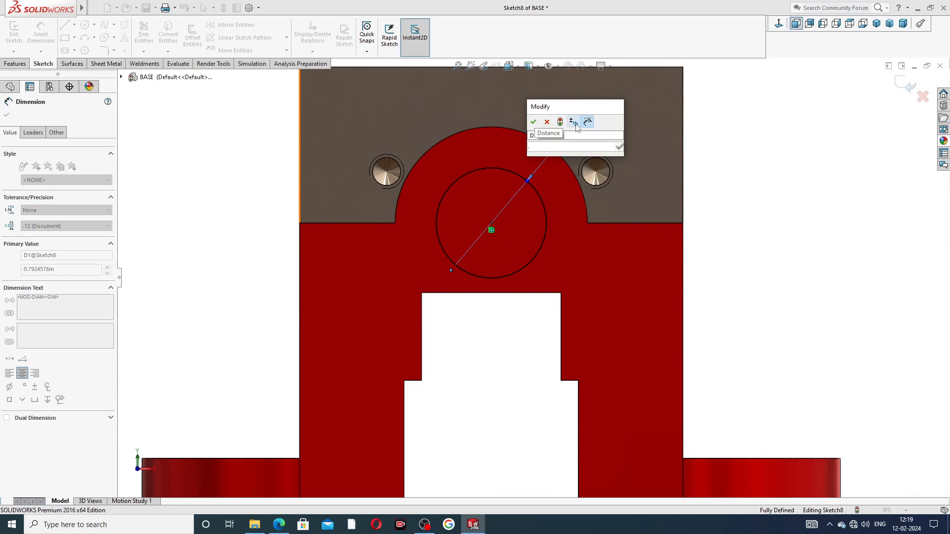
type("56")
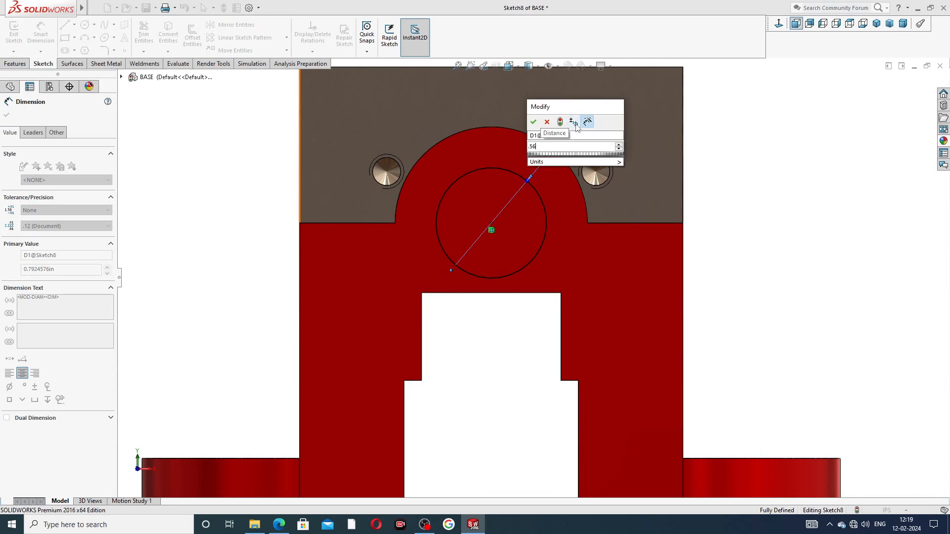
key("Return")
right_click(736, 118)
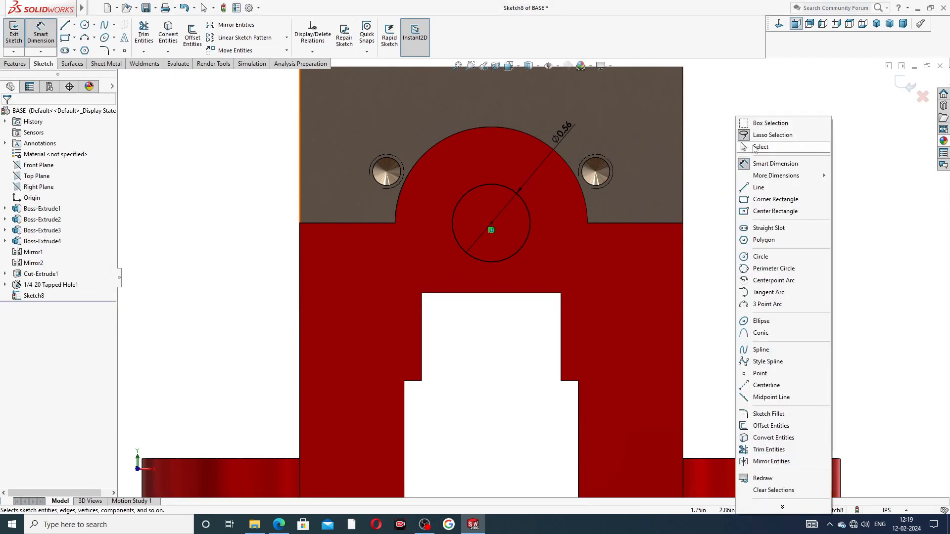
left_click(760, 147)
Step: Cut-extrude the 0.56 in circle through the front boss with the Up To Next end condition
left_click(15, 63)
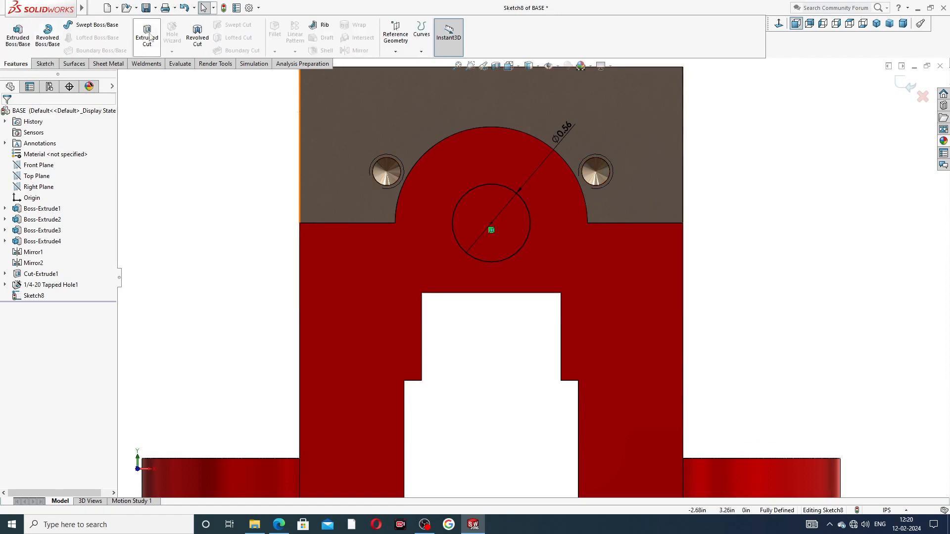
left_click(148, 35)
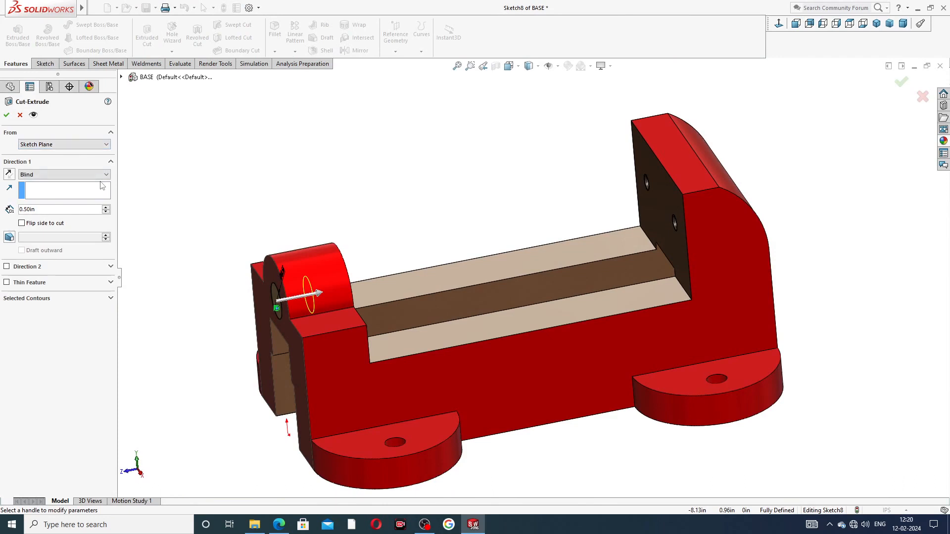
left_click(54, 176)
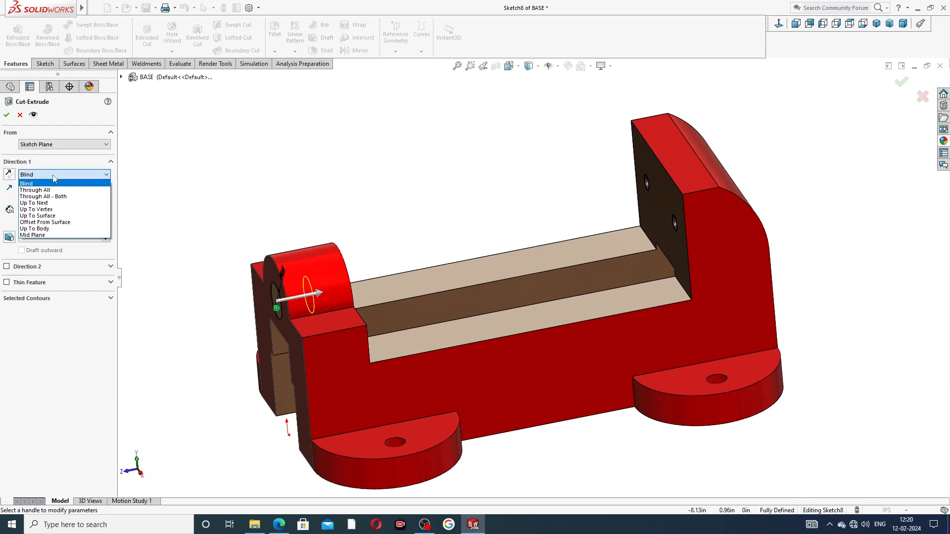
left_click(60, 207)
middle_click_drag(302, 218, 247, 245)
left_click(7, 115)
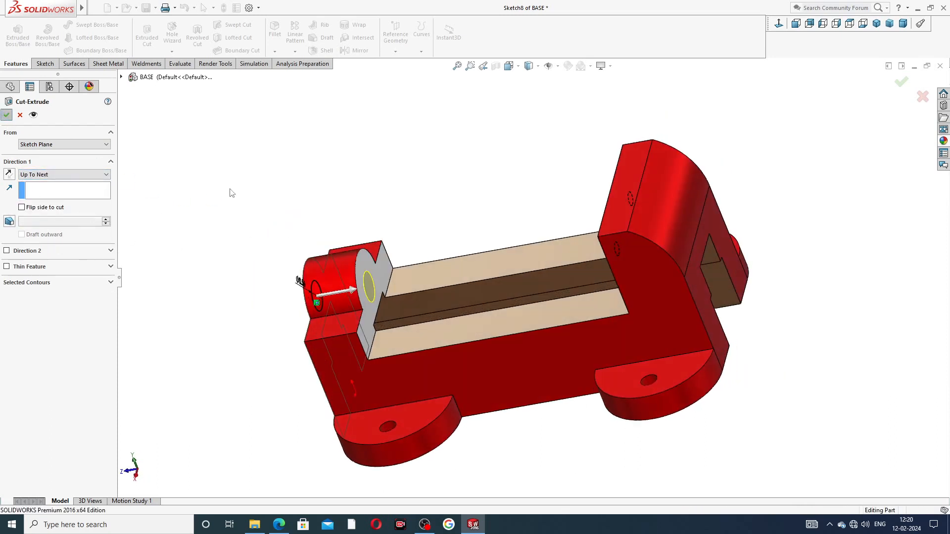
Step: Chamfer the front circular edge of the screw bore in the rounded boss with a 0.075 in distance at 45 degrees
middle_click_drag(255, 215, 476, 226)
scroll(476, 226, "down", 5)
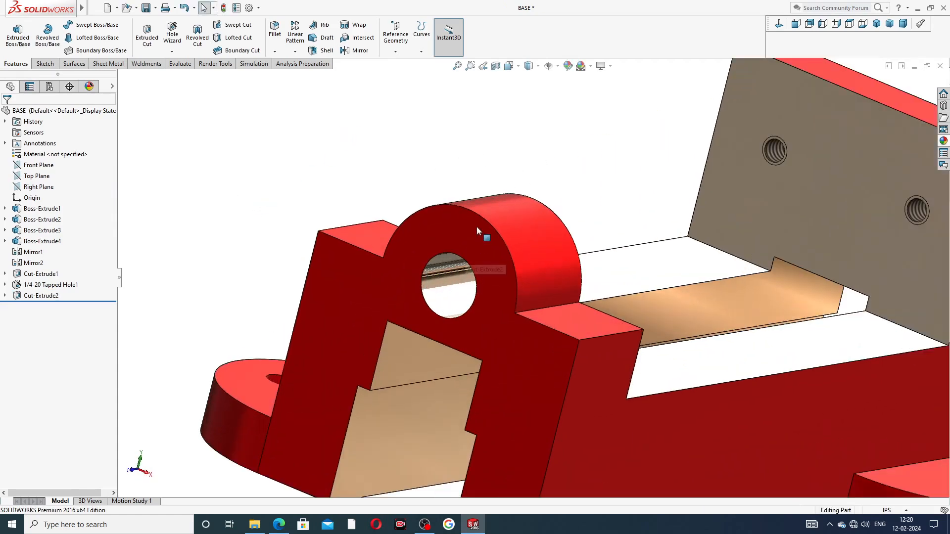
left_click(275, 52)
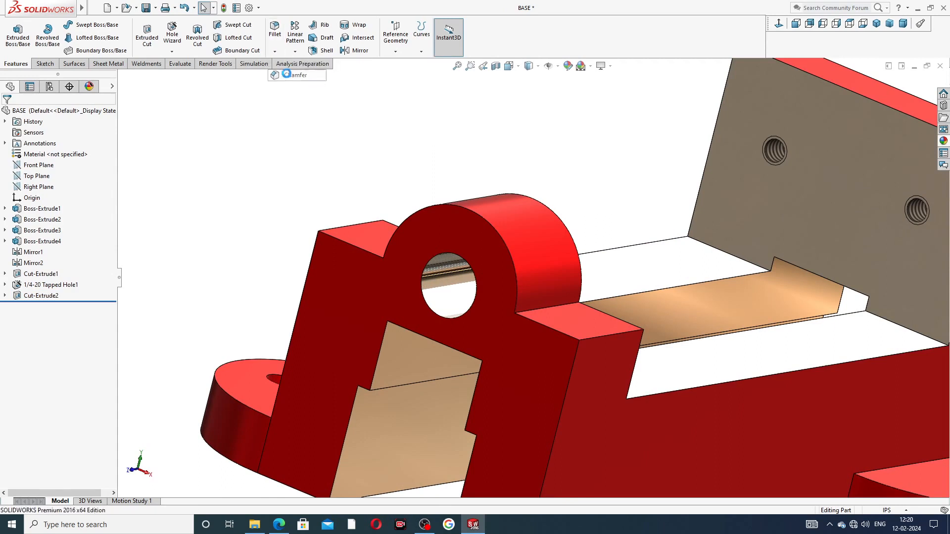
left_click(293, 76)
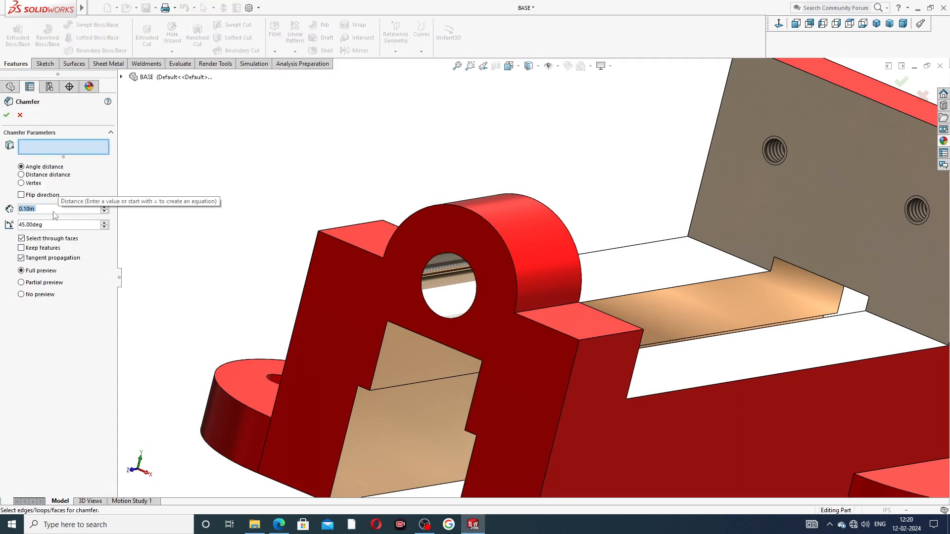
type(".0")
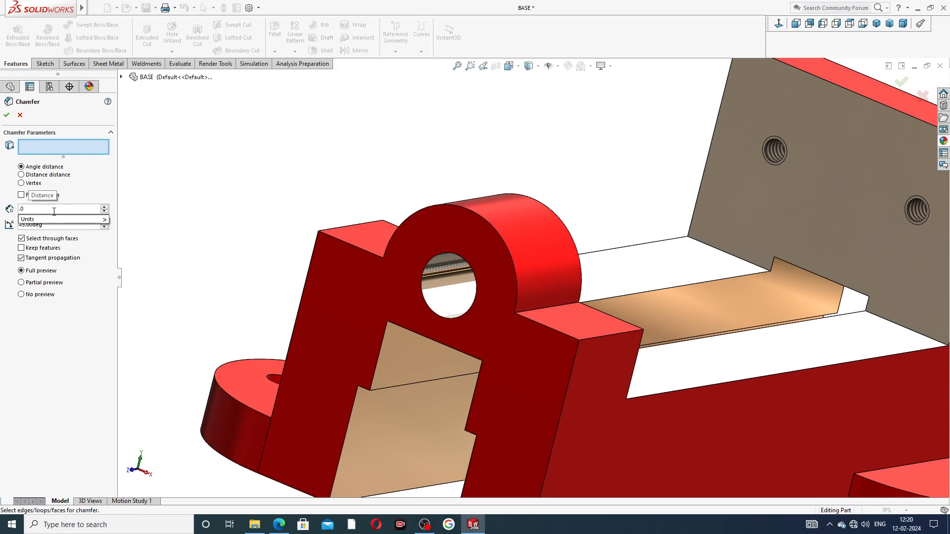
type("75")
key("Return")
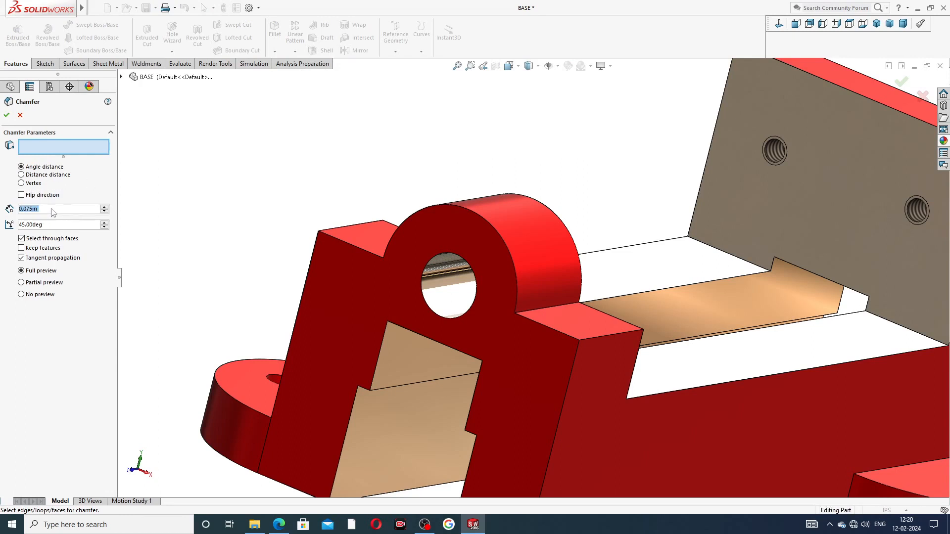
left_click(454, 255)
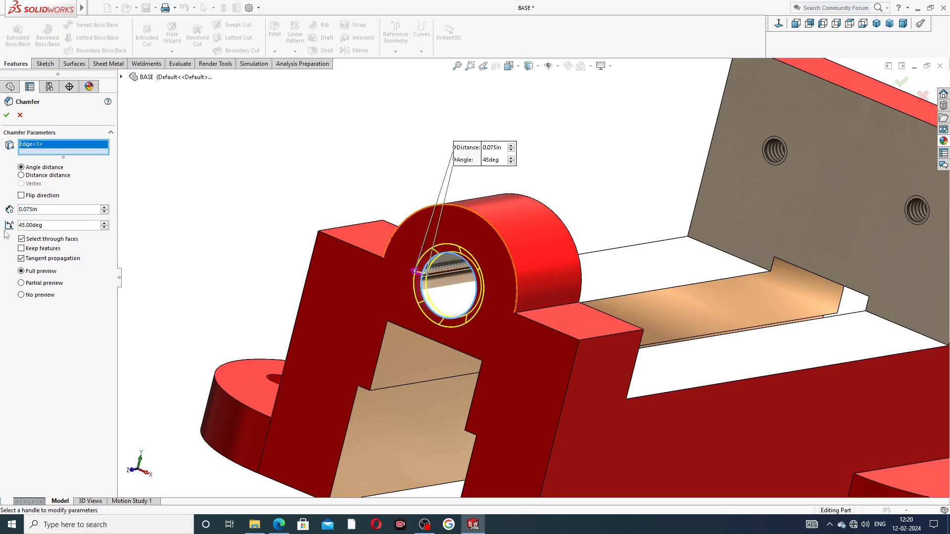
left_click(6, 115)
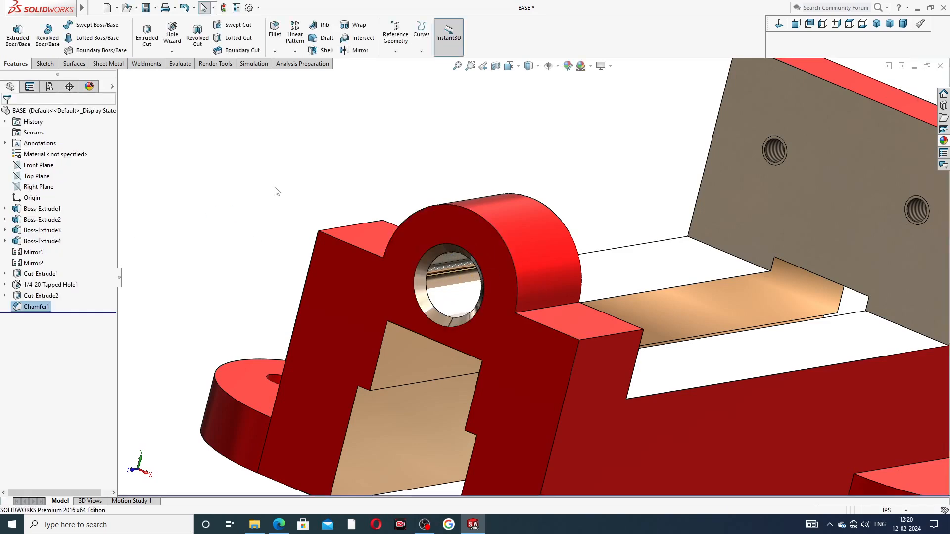
Step: Start a sketch on the base's front face and convert the 0.56 in bore edge inside the chamfer into a sketch circle
key("f")
middle_click_drag(589, 210, 560, 206)
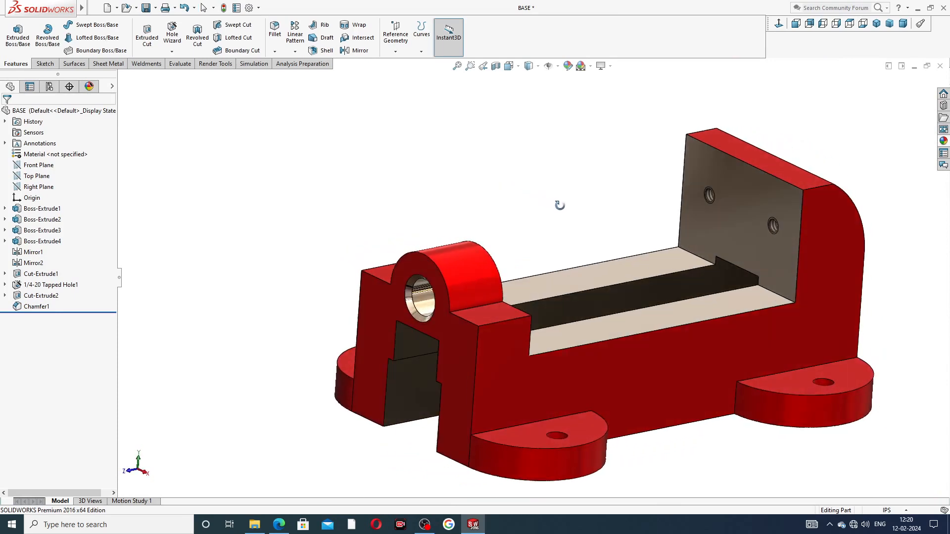
middle_click_drag(585, 262, 518, 267)
scroll(487, 298, "down", 3)
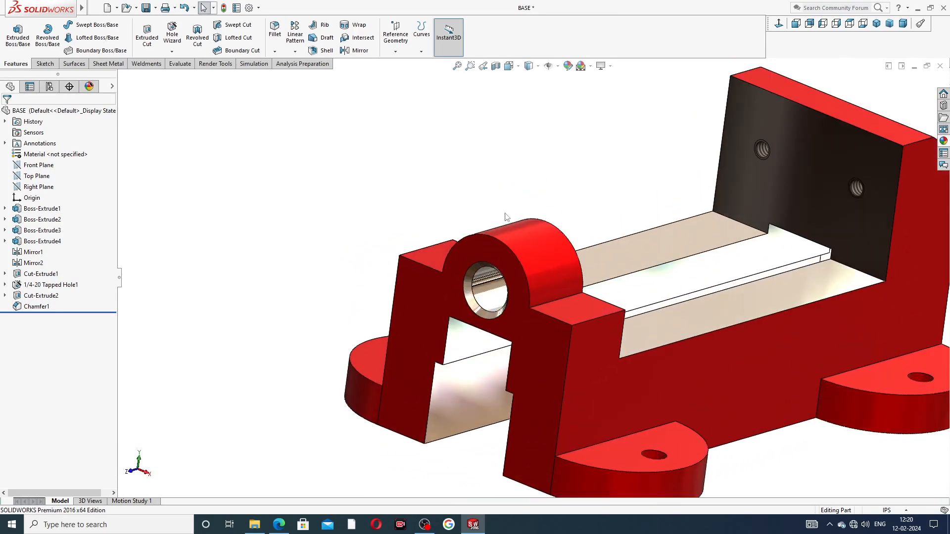
left_click(489, 247)
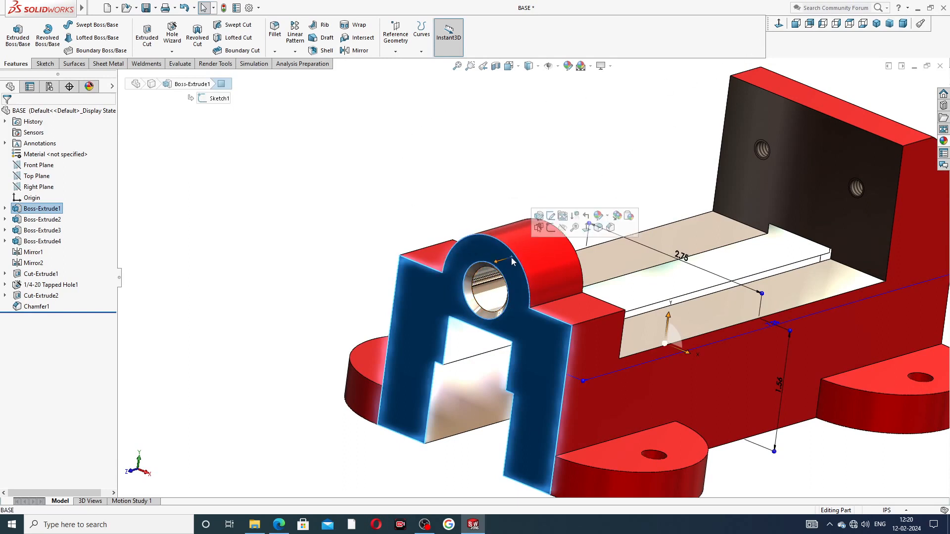
left_click(549, 230)
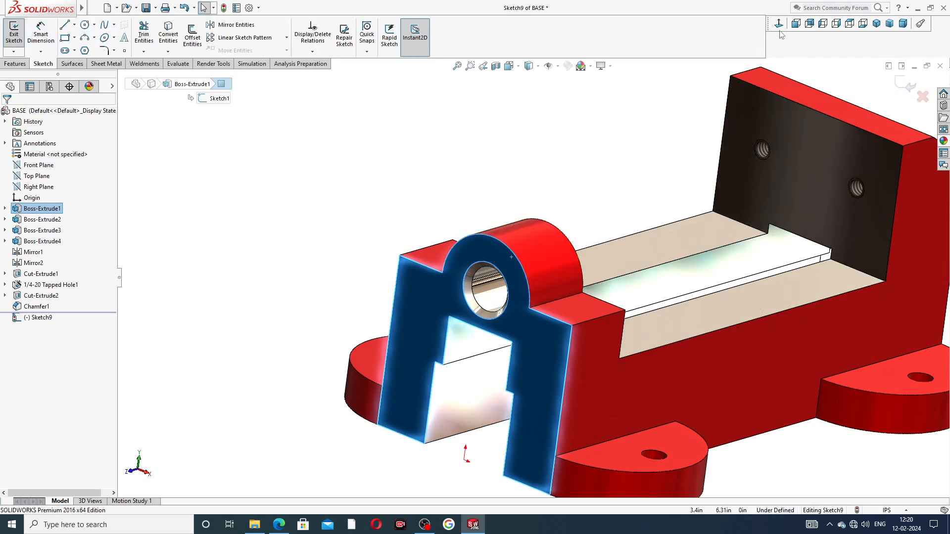
scroll(485, 281, "down", 2)
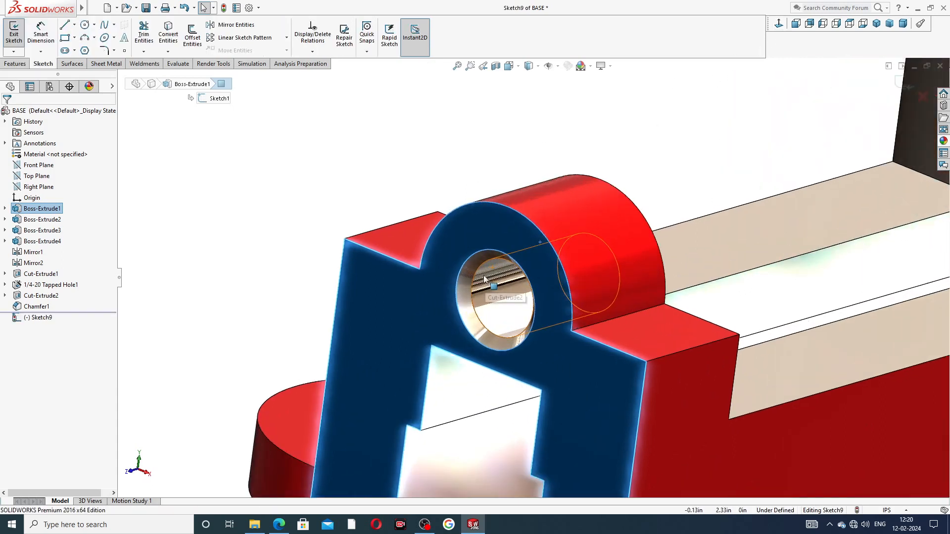
left_click(480, 266)
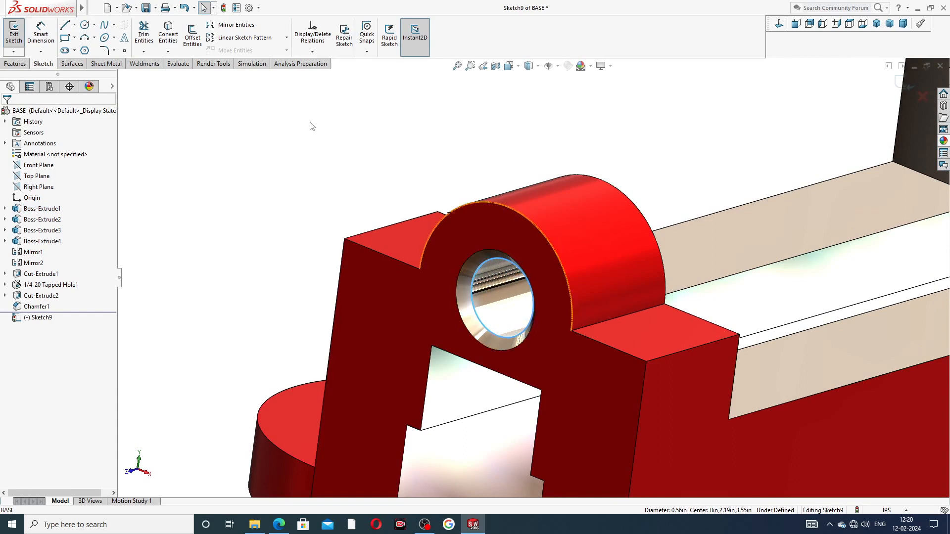
left_click(169, 35)
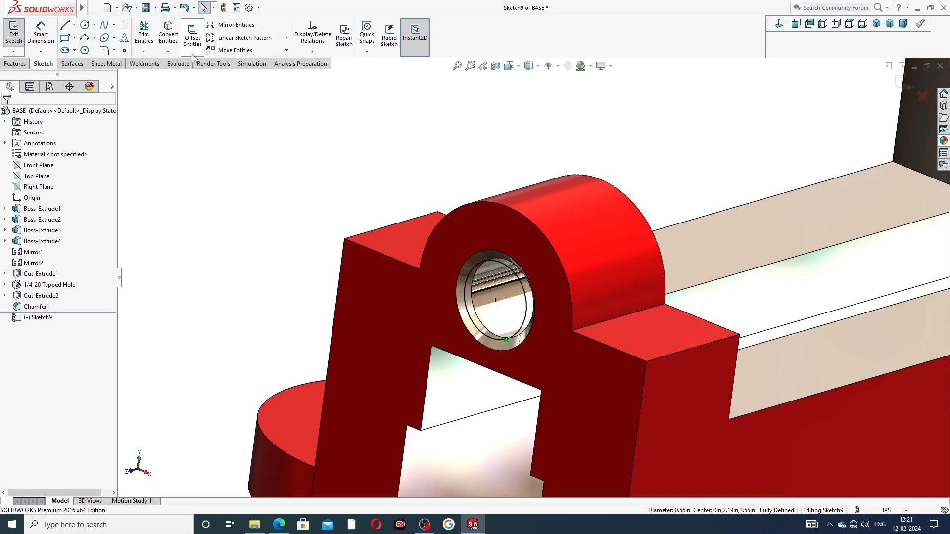
Step: Create a clockwise constant-pitch helix from the converted circle, height 4.025 in, pitch 0.125 in, start angle 90 degrees, with direction reversed through the boss
left_click(24, 65)
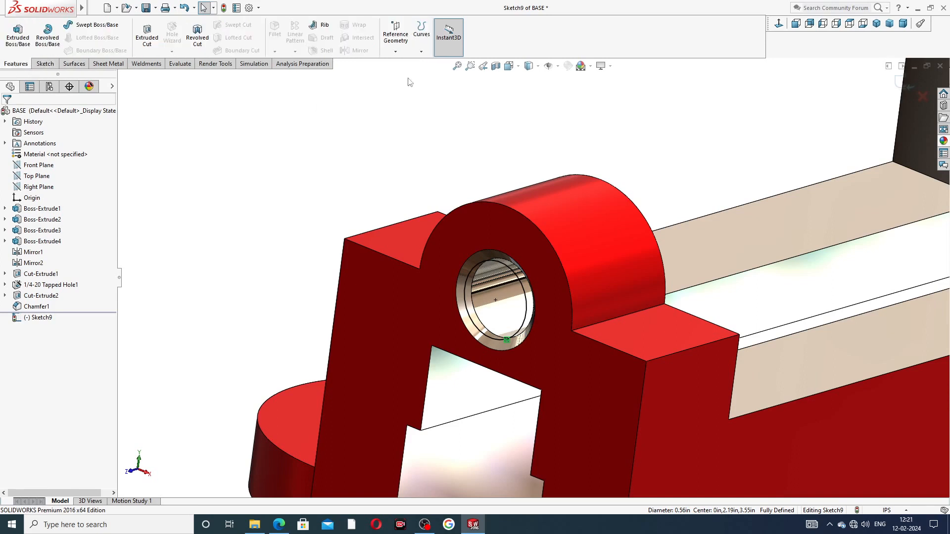
left_click(421, 51)
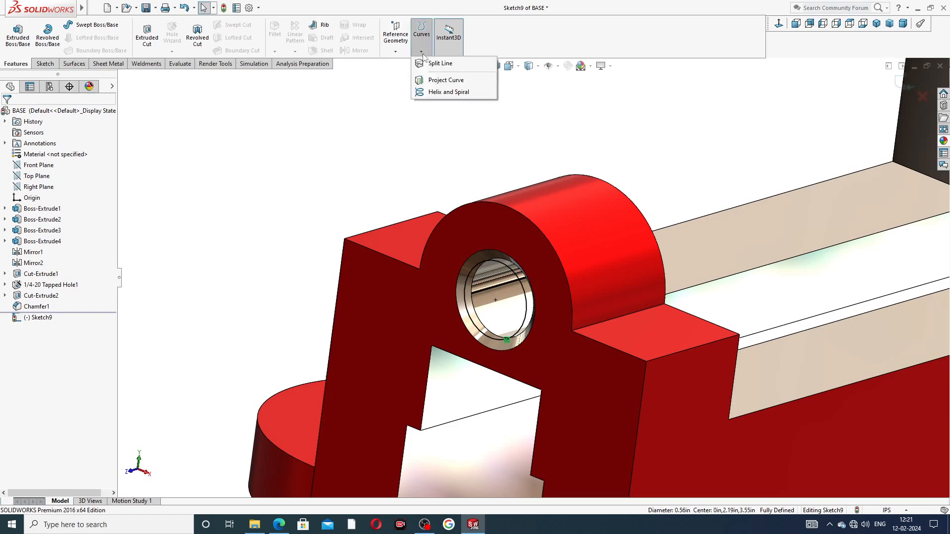
left_click(444, 92)
scroll(635, 166, "up", 2)
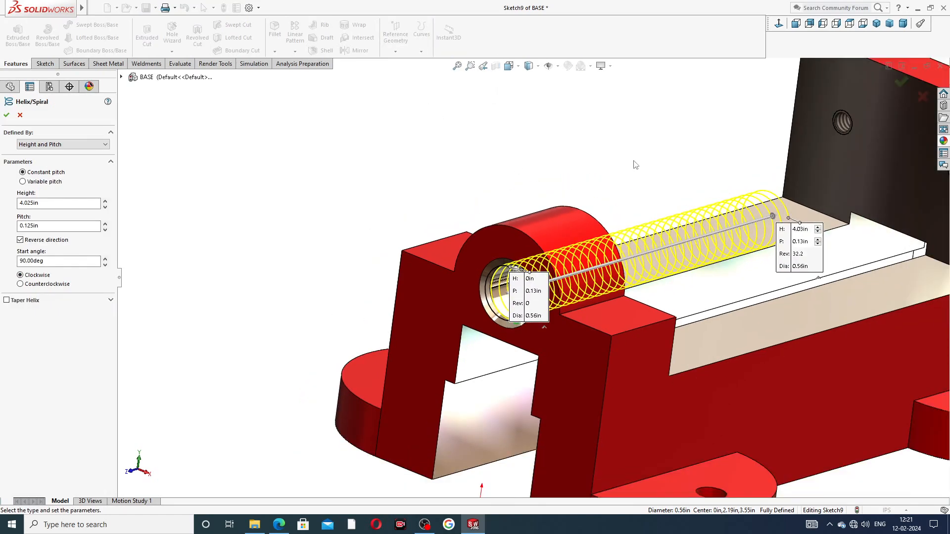
scroll(569, 242, "down", 3)
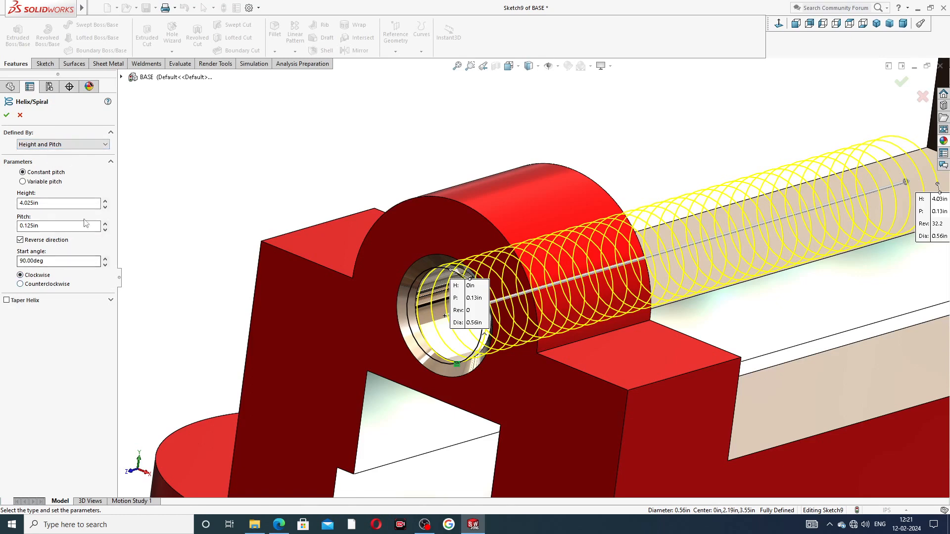
left_click(7, 116)
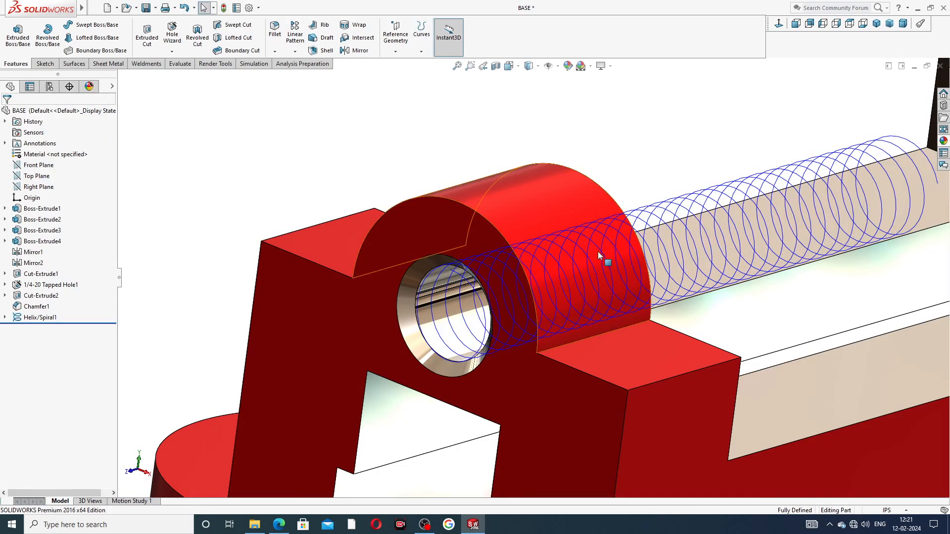
Step: Open a sketch on the Right Plane, viewed normal to the plane near the start of the helix
scroll(598, 252, "up", 3)
middle_click_drag(598, 252, 554, 242)
scroll(555, 244, "up", 2)
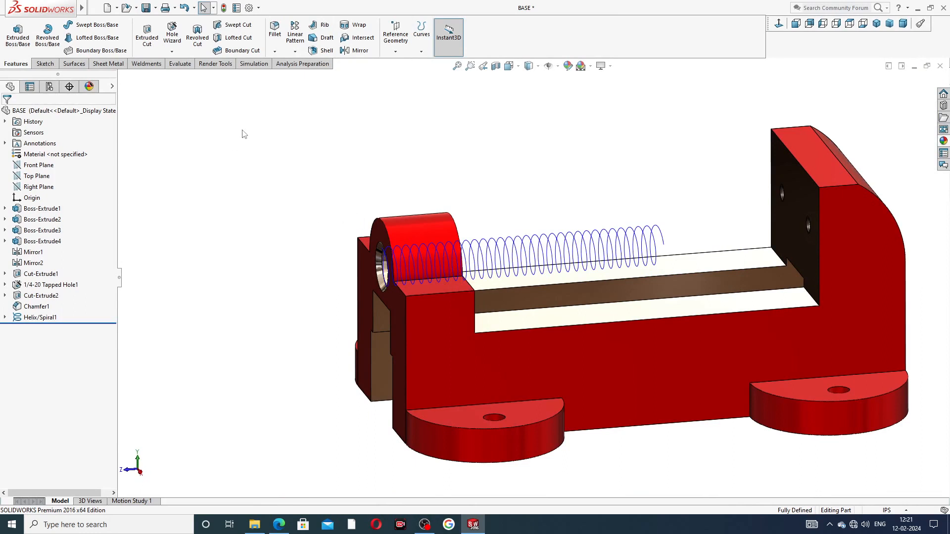
left_click(49, 187)
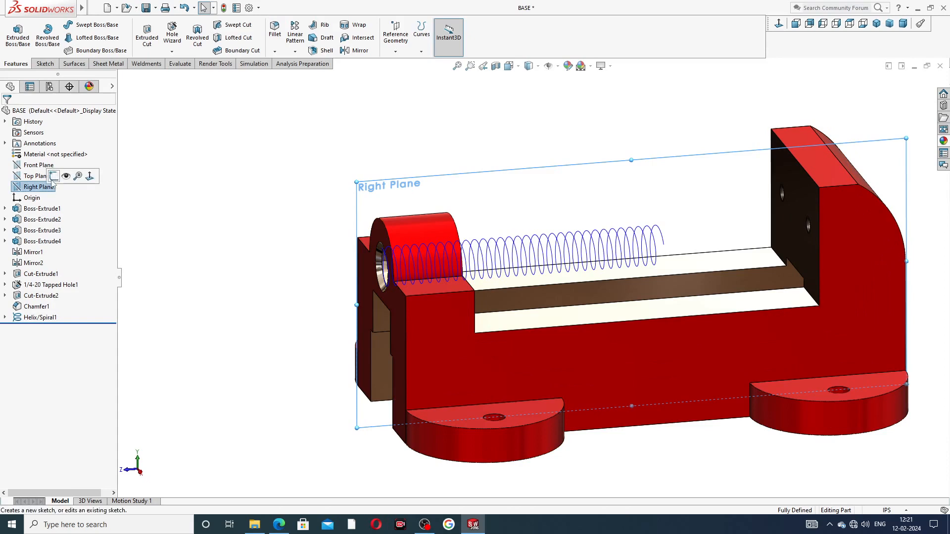
left_click(53, 176)
left_click(779, 24)
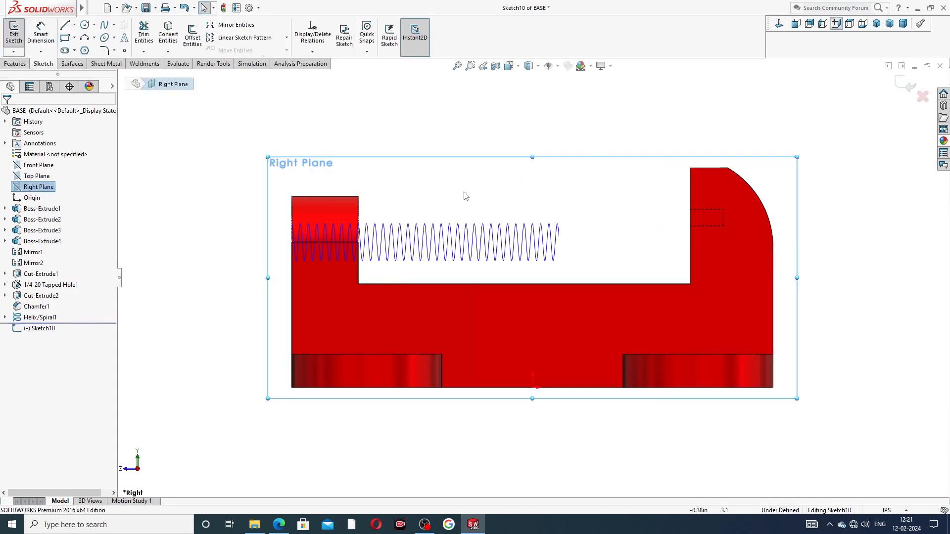
scroll(312, 242, "down", 6)
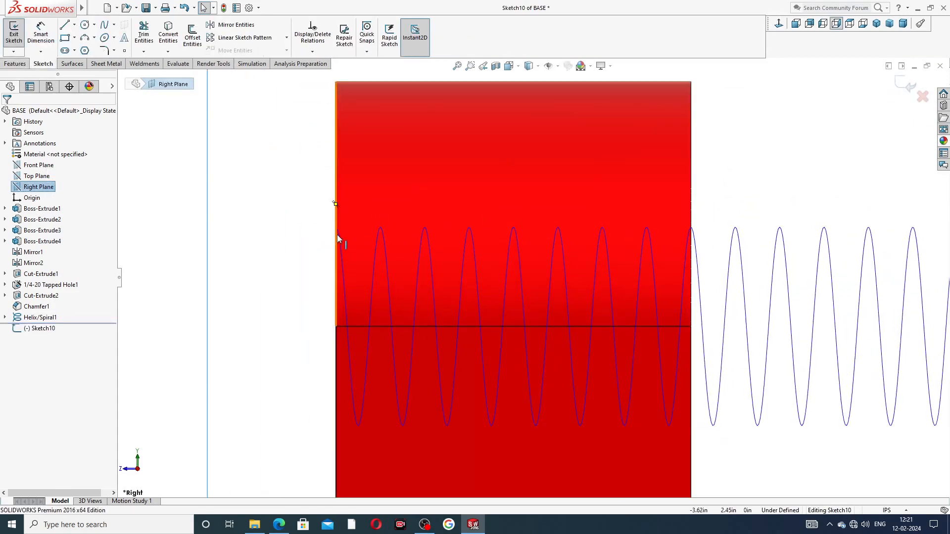
scroll(325, 271, "down", 2)
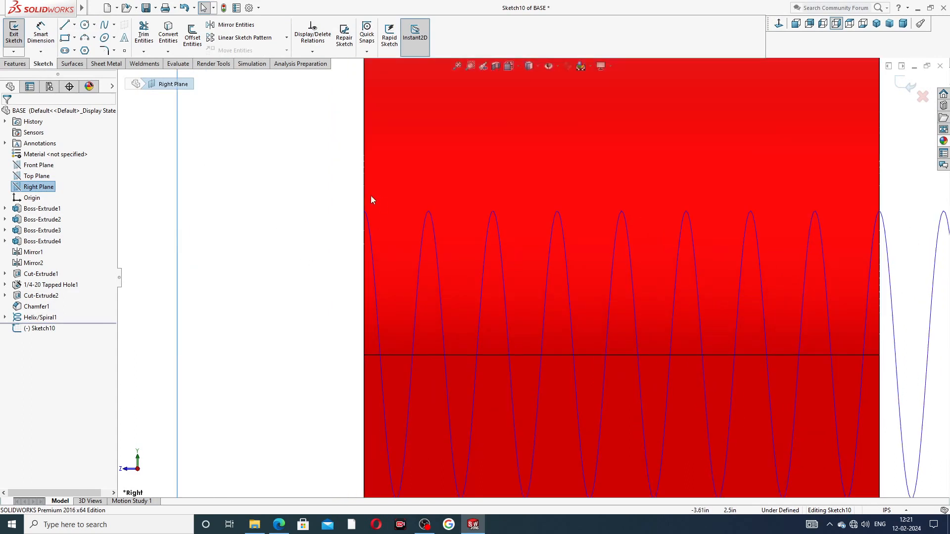
left_click(64, 25)
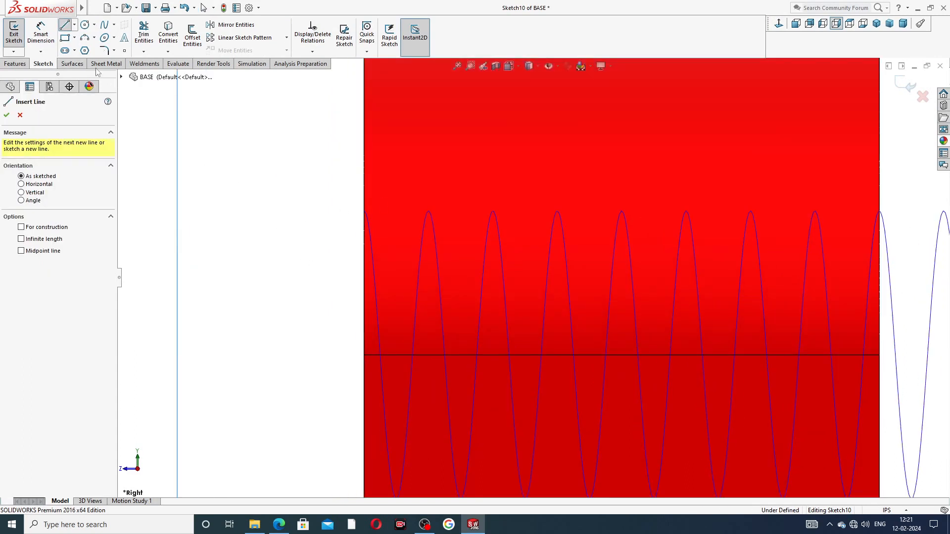
left_click(283, 204)
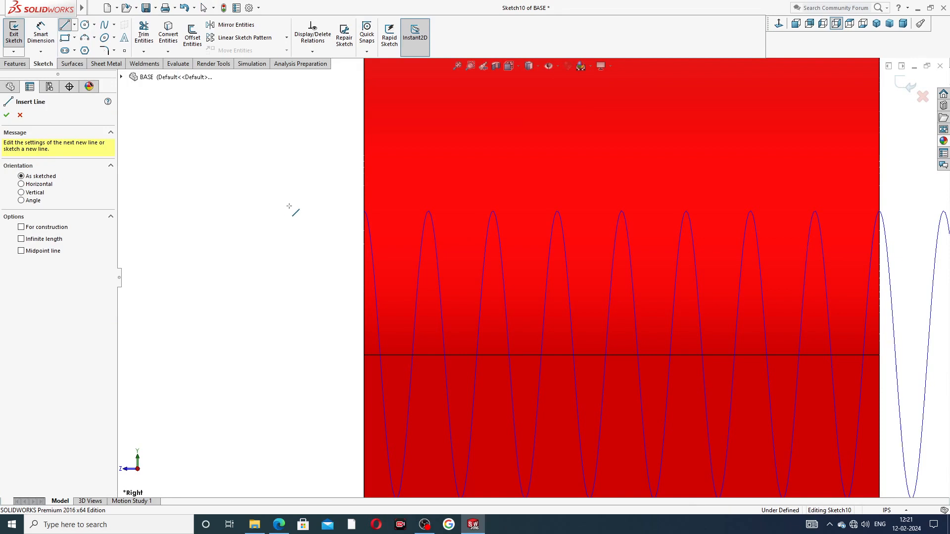
left_click(343, 257)
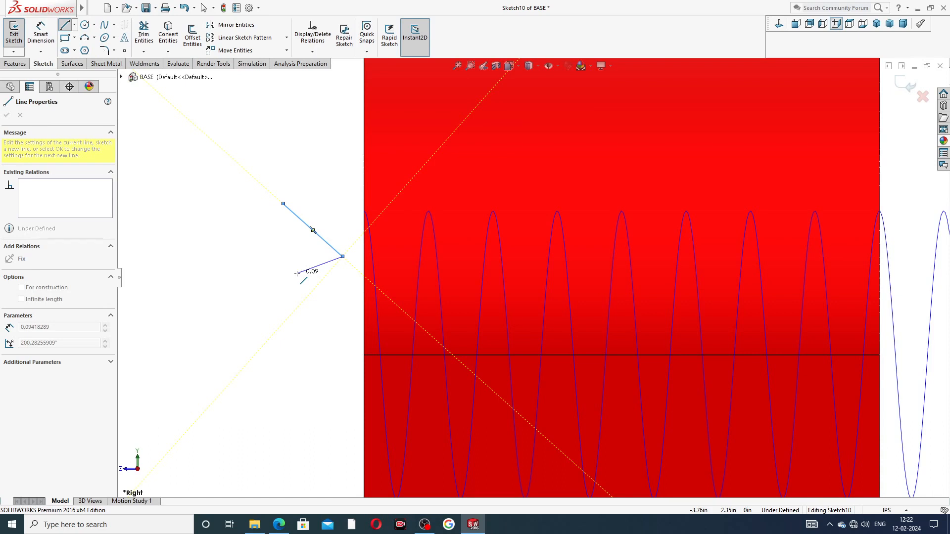
key("Escape")
left_click(341, 256)
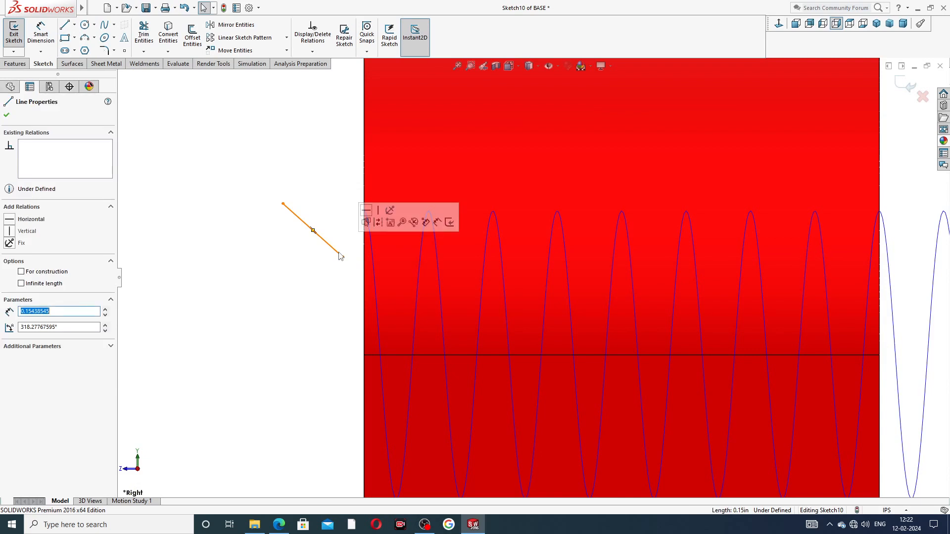
key("Delete")
Step: Sketch a closed trapezoid in front of the boss near the helix start, with a top edge about 0.12 in long and a wider base
left_click(64, 27)
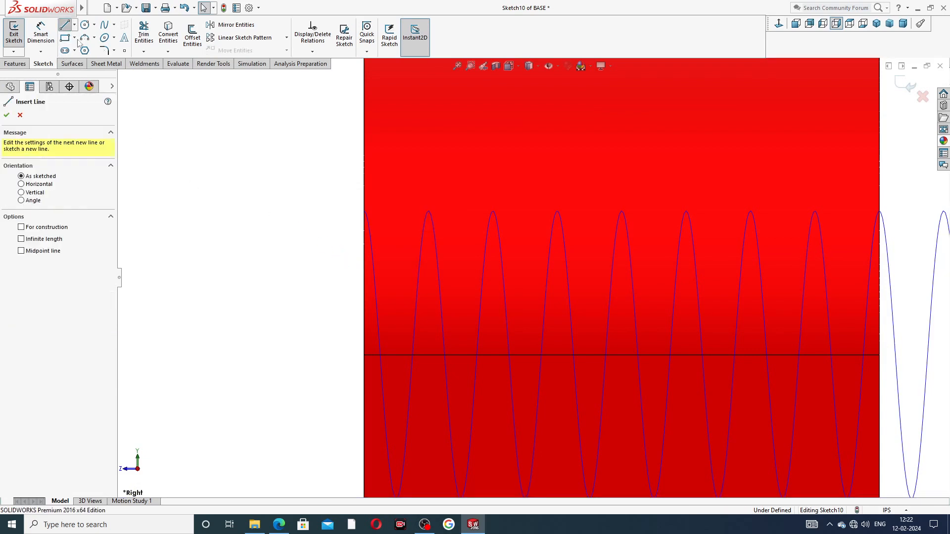
left_click(272, 202)
left_click(336, 203)
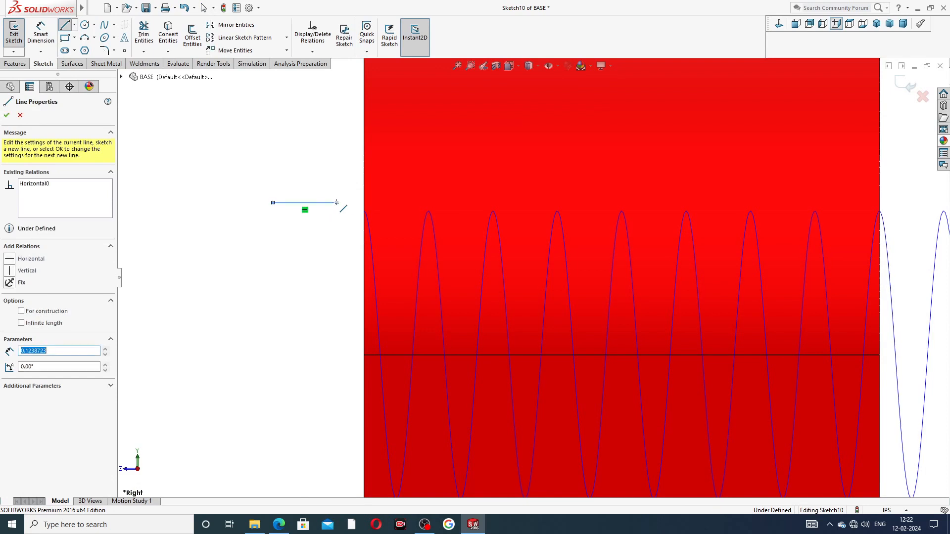
left_click(356, 269)
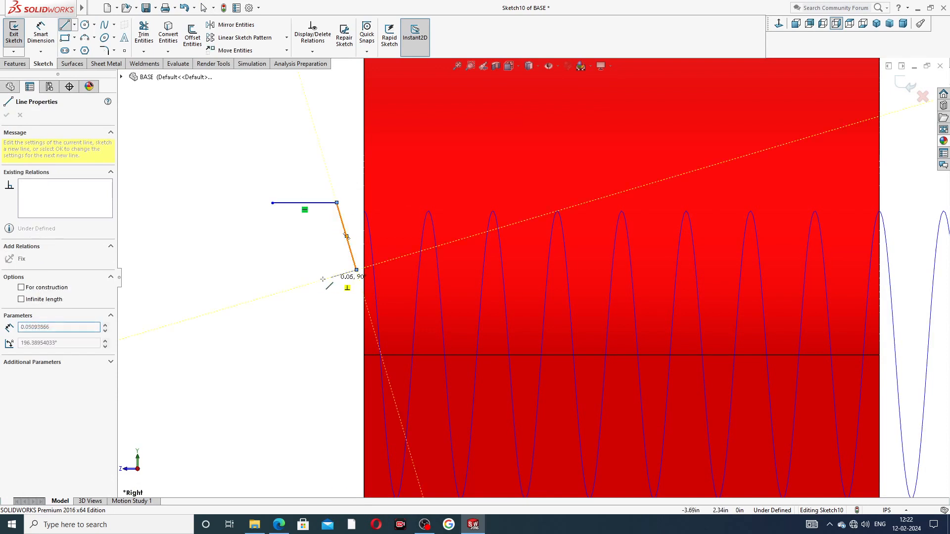
left_click(238, 270)
left_click(273, 203)
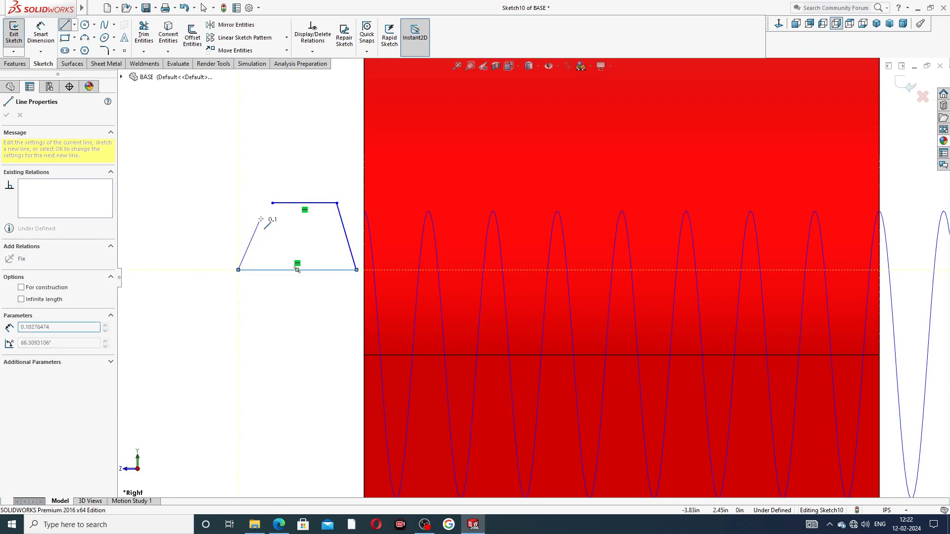
right_click(315, 152)
left_click(327, 159)
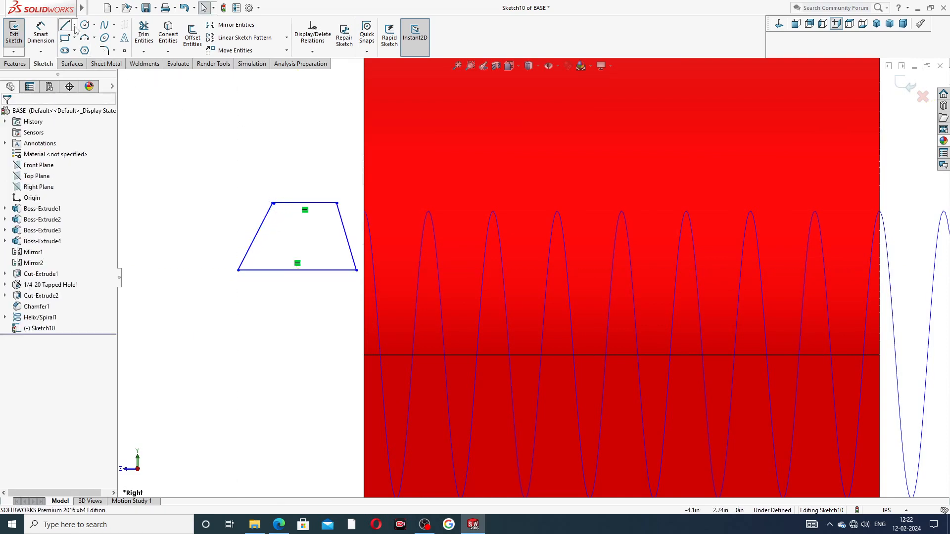
Step: Draw a construction centerline between the midpoints of the trapezoid's top and base edges and make it vertical
left_click(74, 25)
left_click(86, 46)
scroll(313, 272, "up", 4)
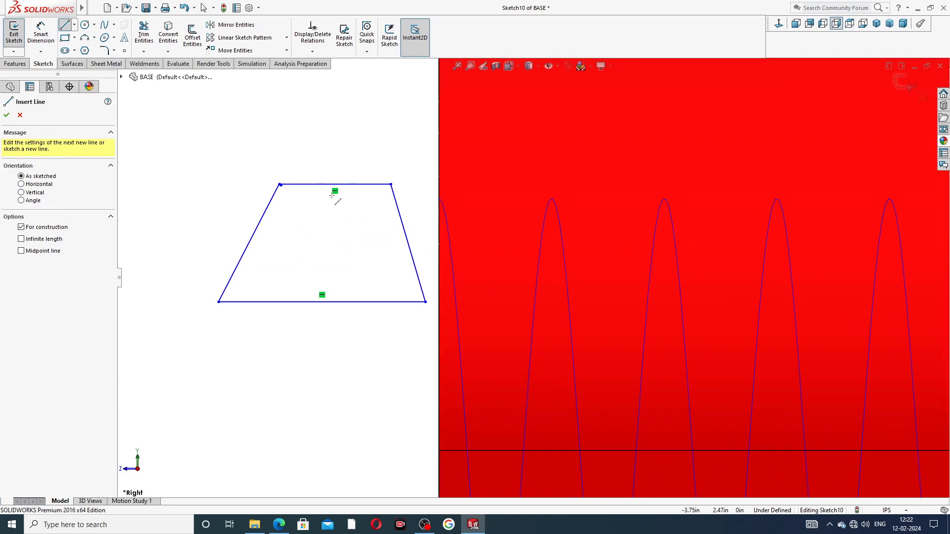
left_click(334, 184)
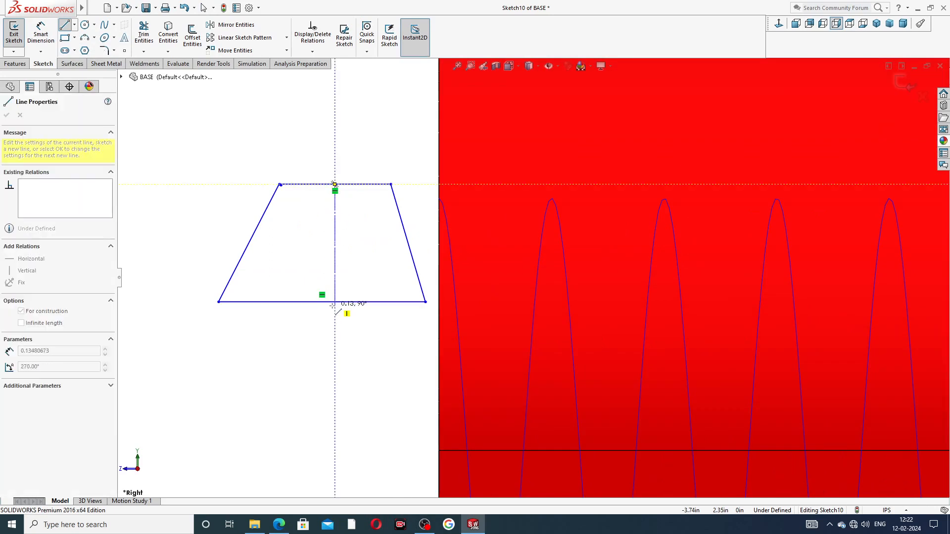
left_click(322, 301)
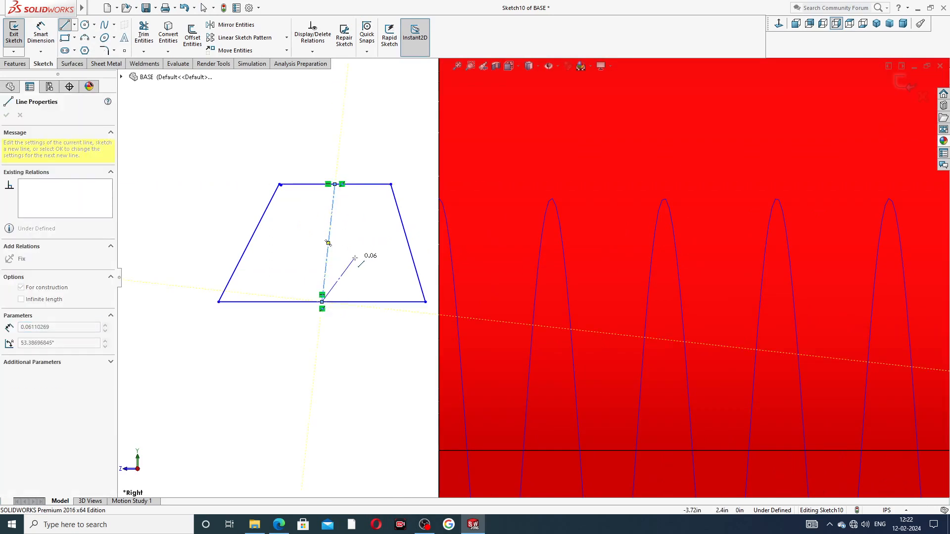
right_click(354, 223)
left_click(368, 269)
left_click(330, 242)
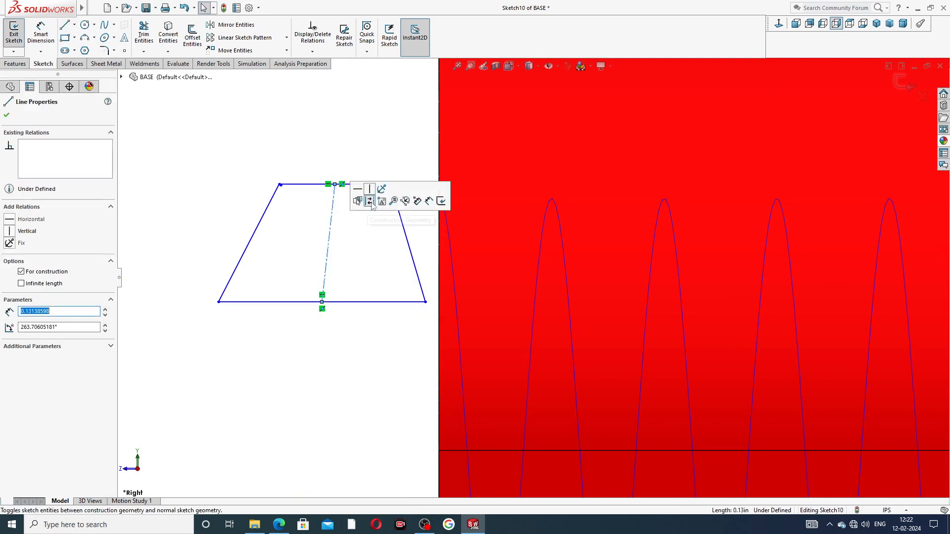
left_click(370, 189)
Step: Delete the tiny stray line at the trapezoid's upper-left corner and pull the base's right corner clear of the boss edge
scroll(310, 197, "down", 5)
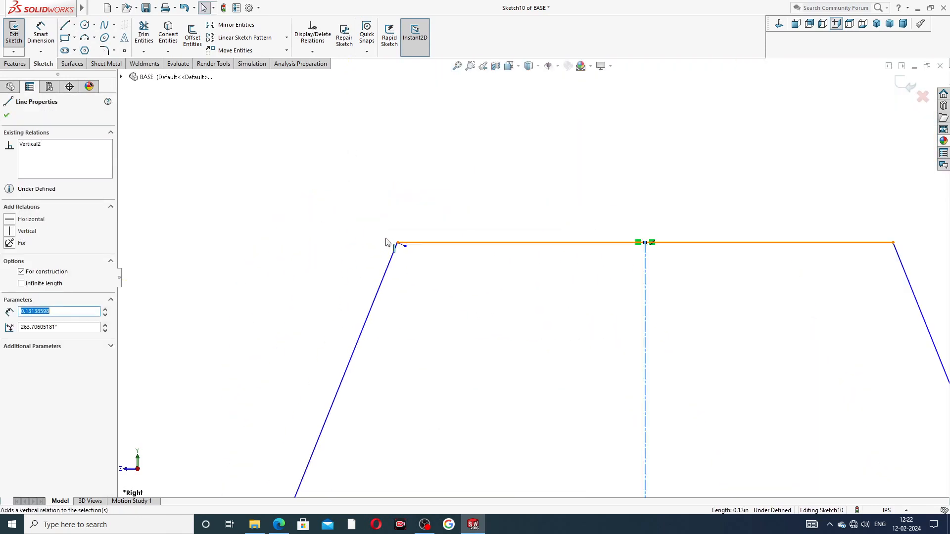
key("Escape")
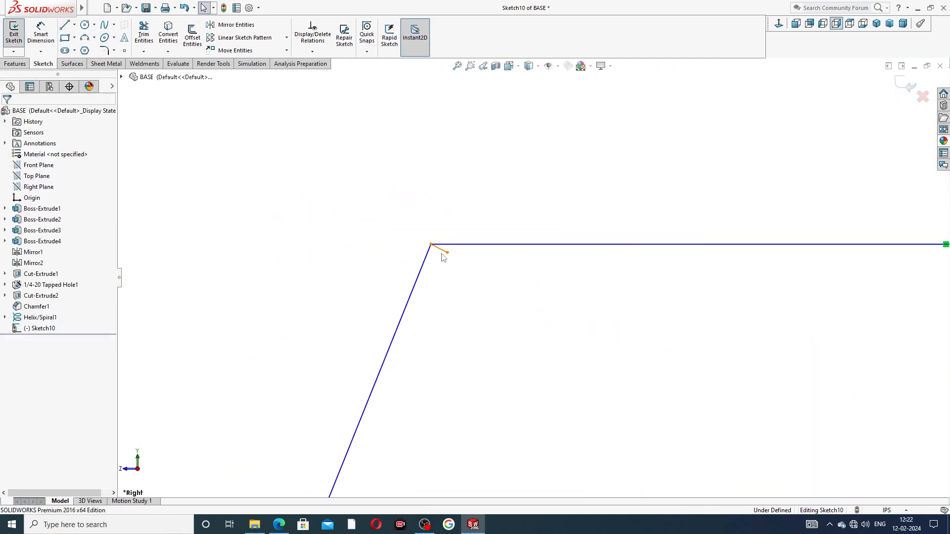
left_click(447, 254)
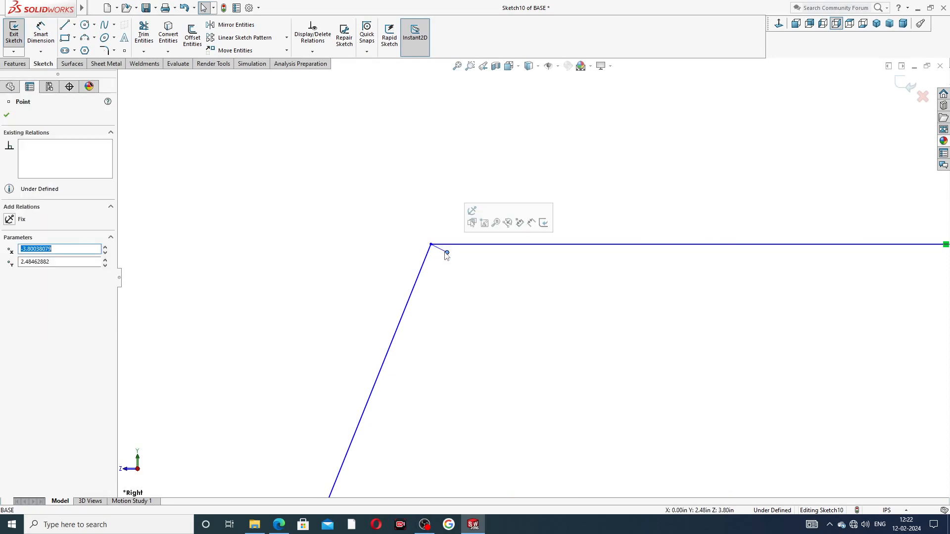
key("Escape")
left_click(443, 254)
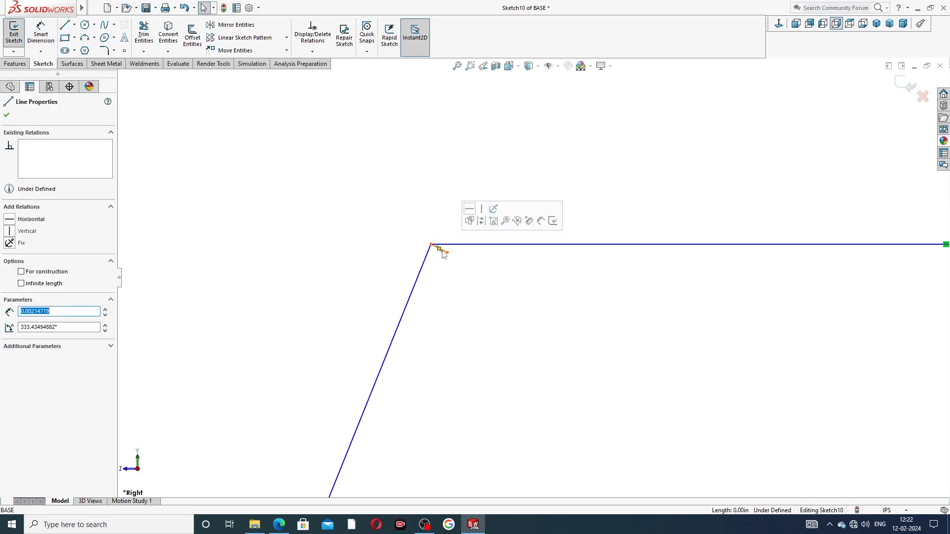
key("Delete")
scroll(514, 285, "up", 8)
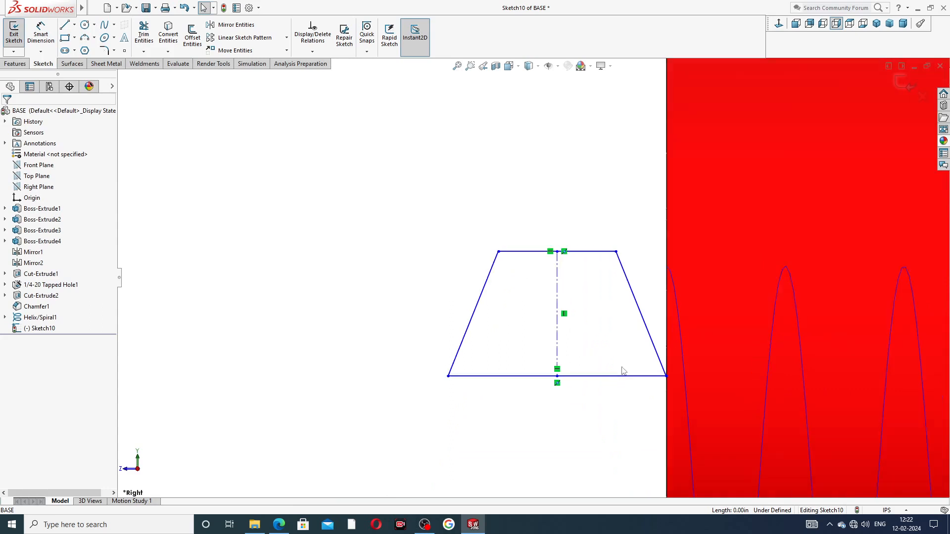
scroll(639, 368, "down", 1)
left_click_drag(671, 373, 657, 371)
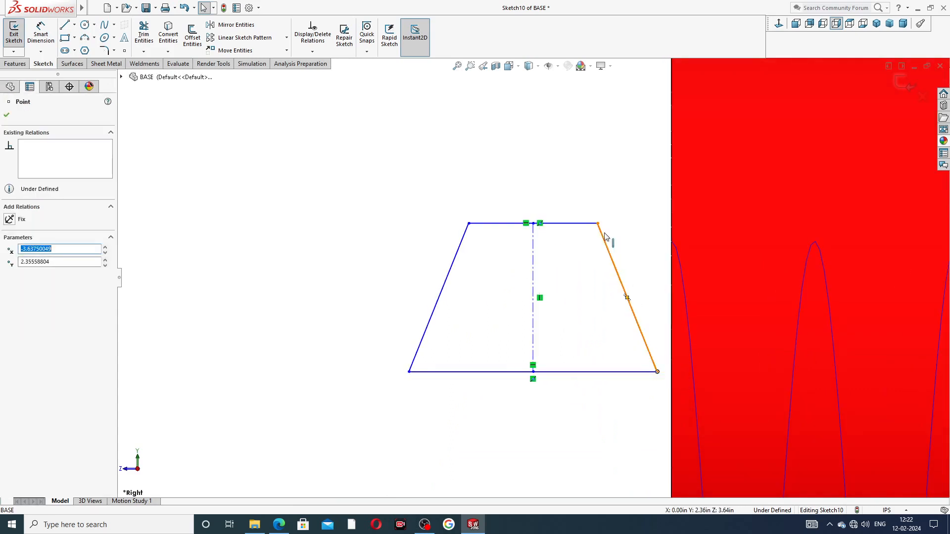
left_click(599, 196)
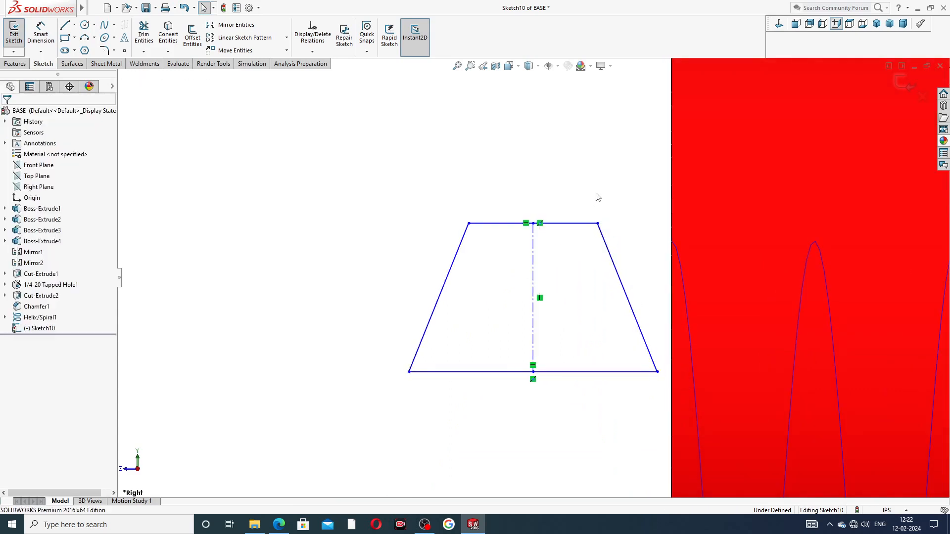
Step: Dimension the trapezoid's height between its top and base edges at 0.06 in
left_click(36, 35)
left_click(493, 223)
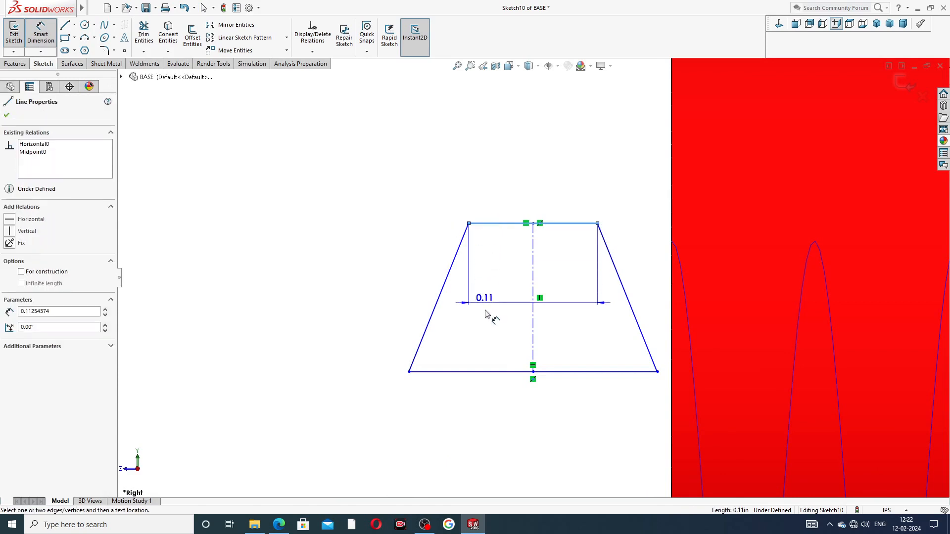
left_click(487, 371)
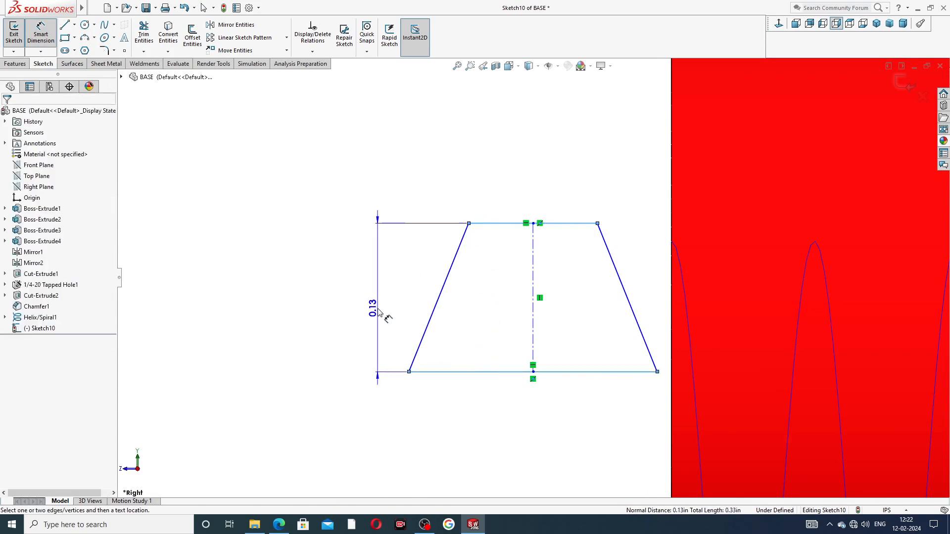
left_click(379, 312)
type(".06")
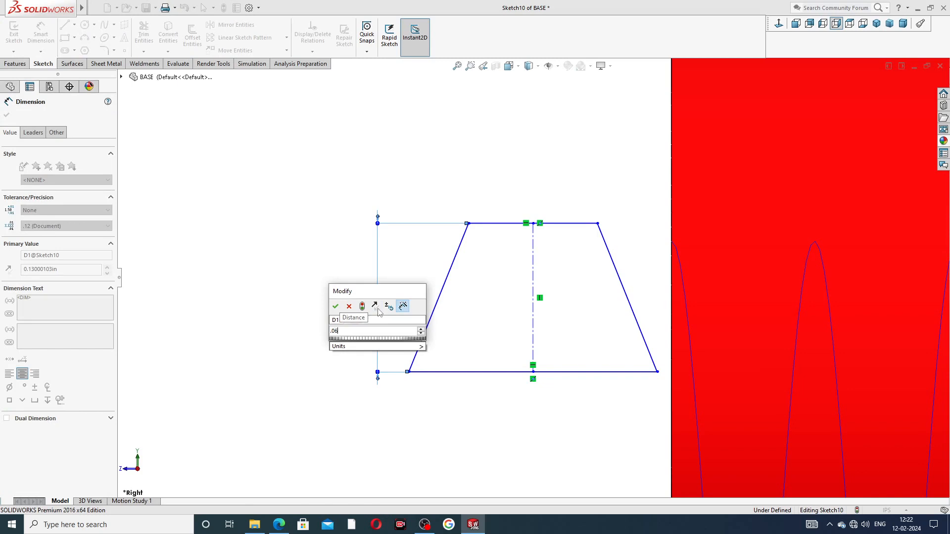
key("Return")
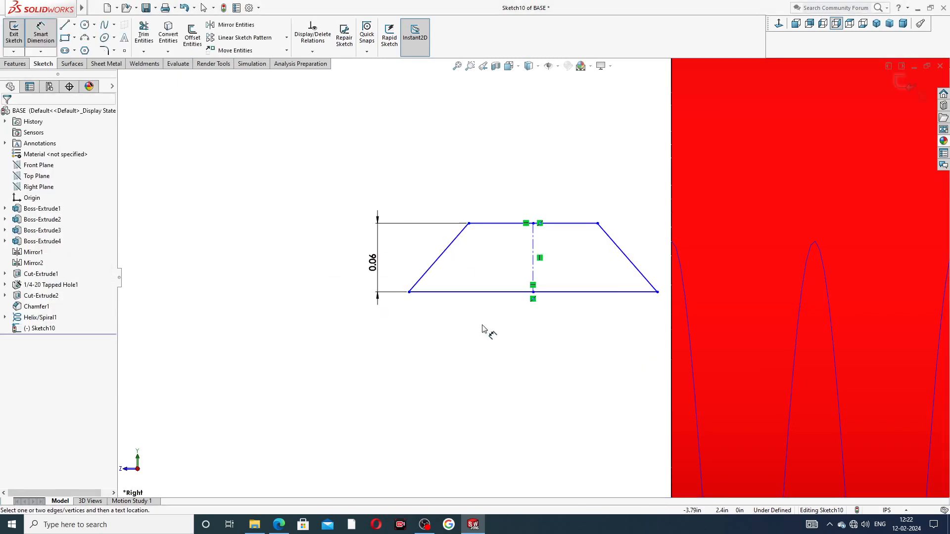
Step: Dimension the trapezoid's base edge at 0.08 in
left_click(483, 292)
left_click(494, 328)
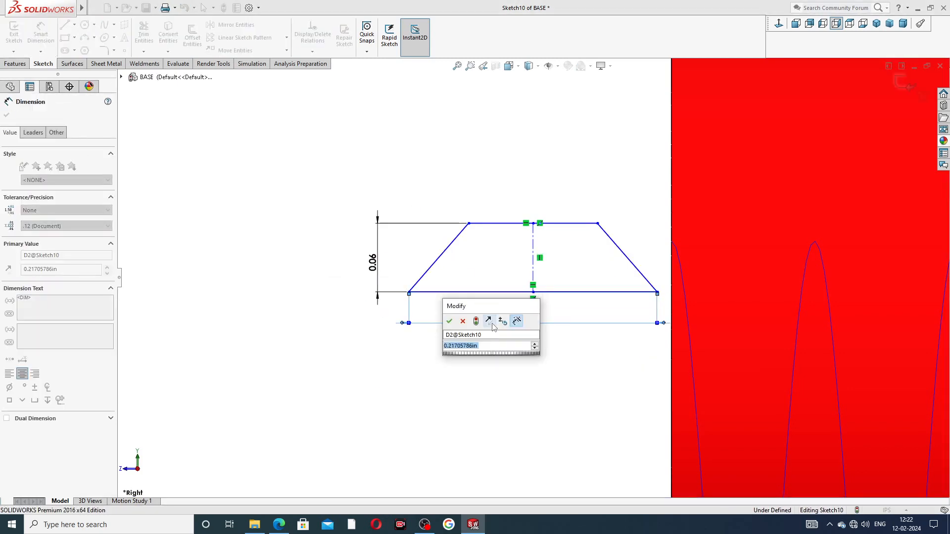
type(".08")
key("Return")
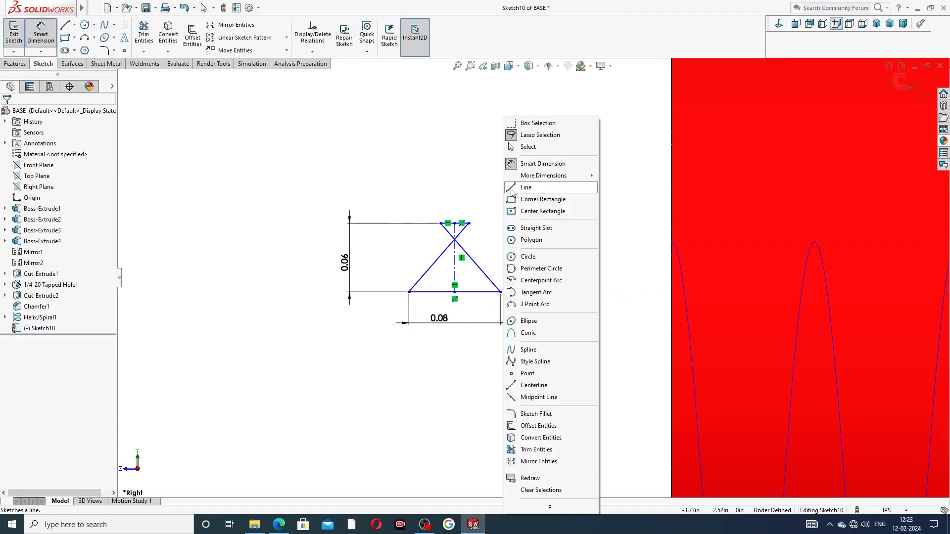
Step: Untangle the crossed profile into a trapezoid with a top narrower than its base, and arrange the height and base dimensions close to it
right_click(503, 191)
left_click(528, 147)
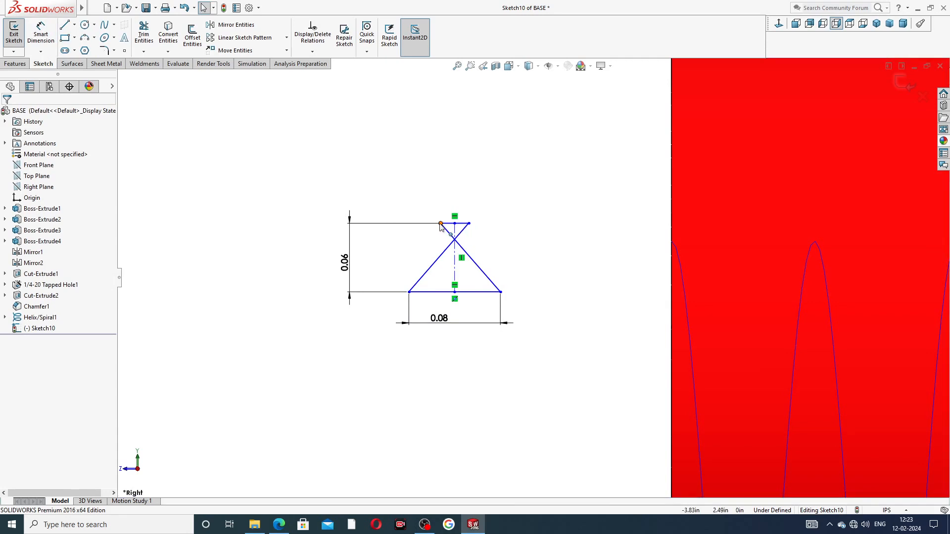
mouse_move(440, 226)
left_mouse_down()
mouse_move(504, 229)
mouse_move(438, 214)
mouse_move(472, 214)
left_mouse_up()
left_click(430, 189)
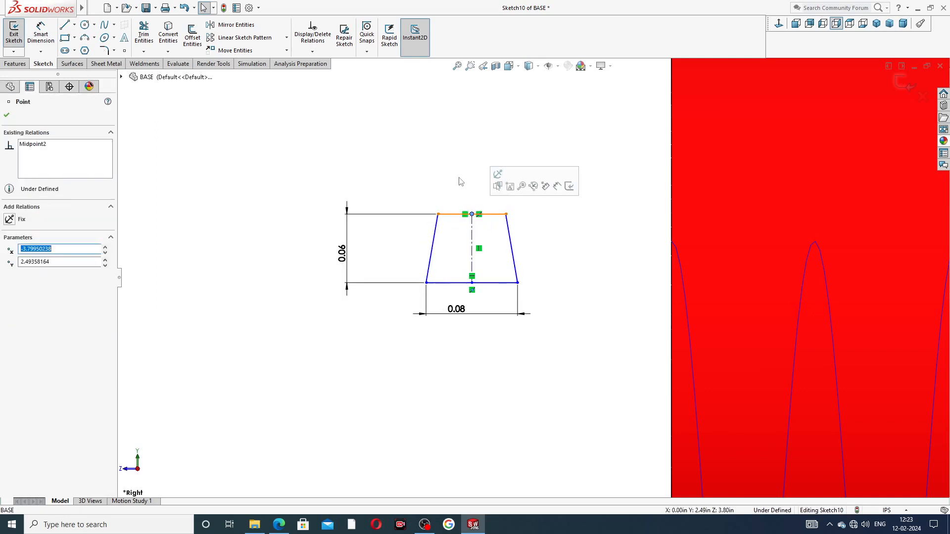
left_click(459, 181)
left_click_drag(342, 254, 396, 245)
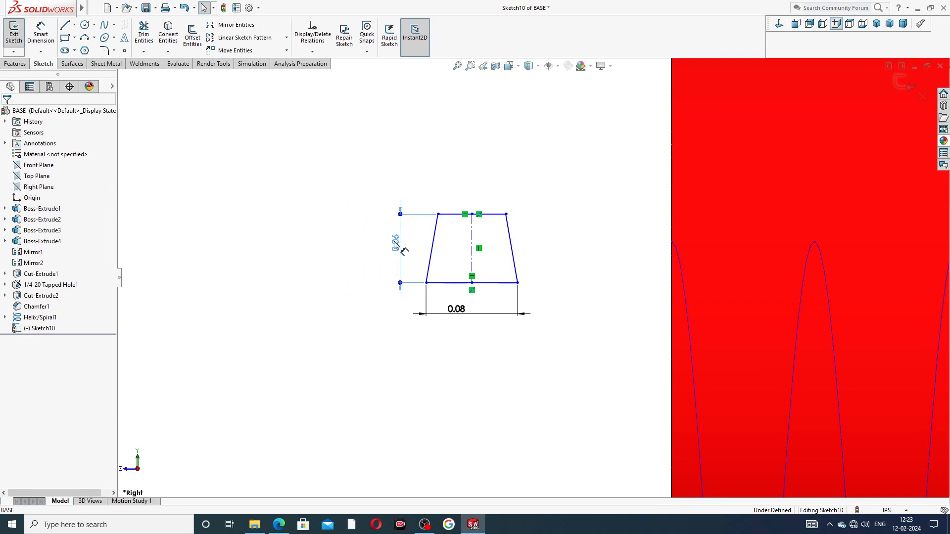
left_click_drag(464, 314, 481, 311)
left_click(549, 239)
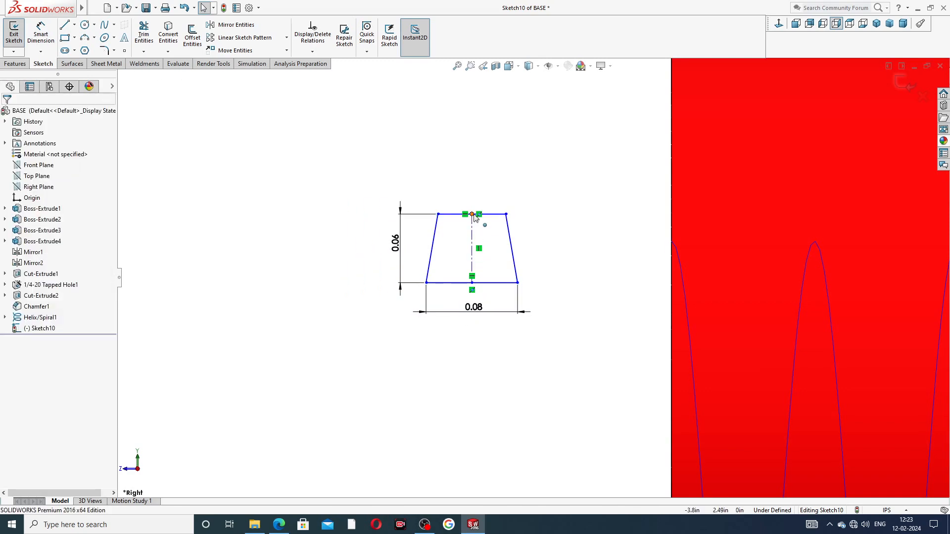
Step: Dimension the angle between the trapezoid's two slanted sides at 29 degrees and place it between the base edge and the 0.08 in dimension
scroll(524, 233, "down", 2)
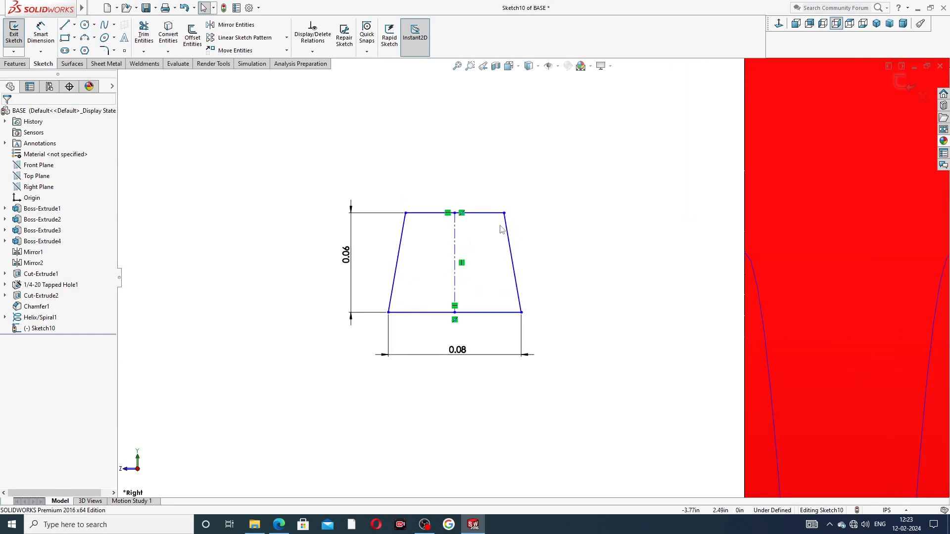
left_click(40, 33)
left_click(397, 265)
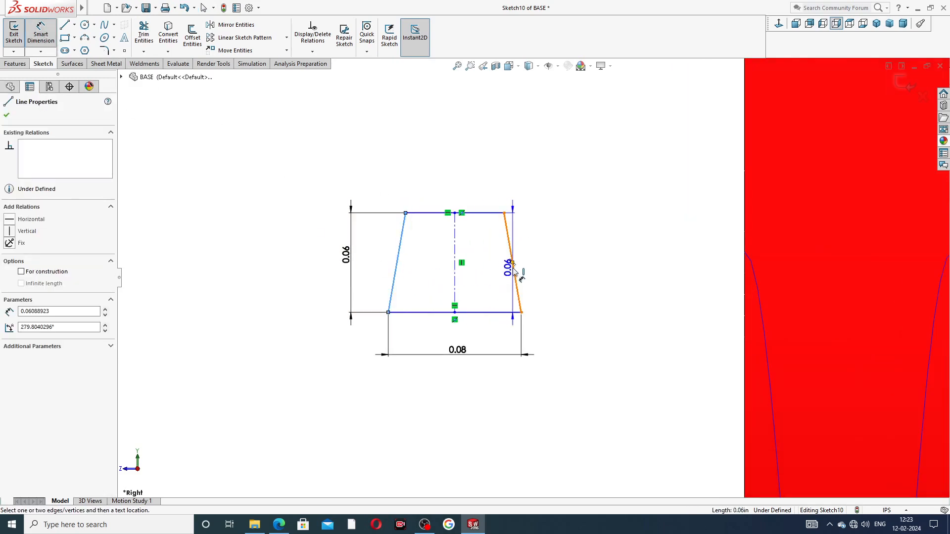
left_click(513, 265)
left_click(470, 338)
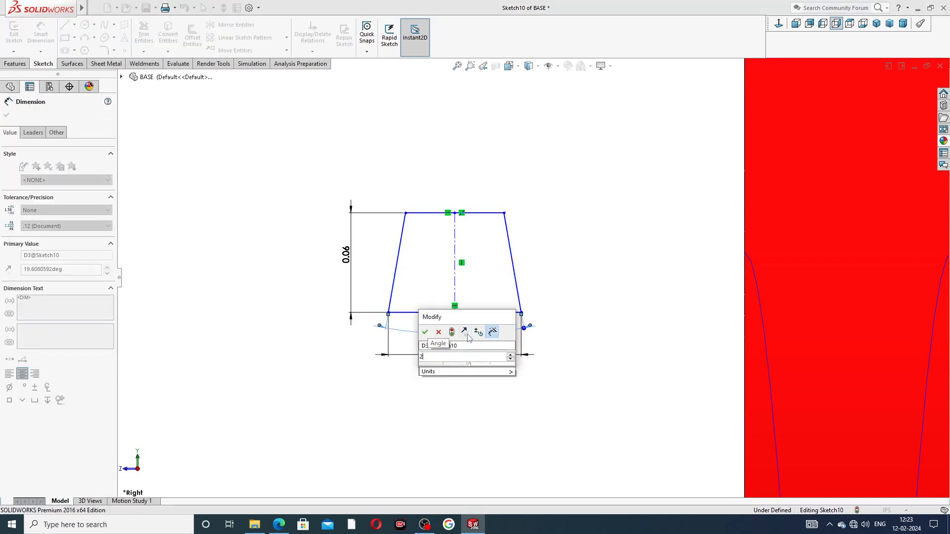
type("29")
key("Return")
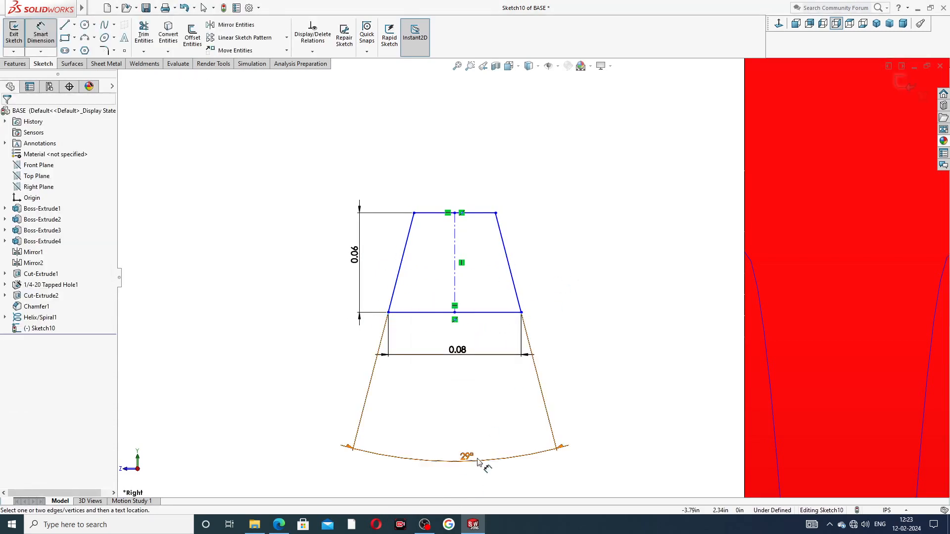
left_click_drag(465, 451, 459, 330)
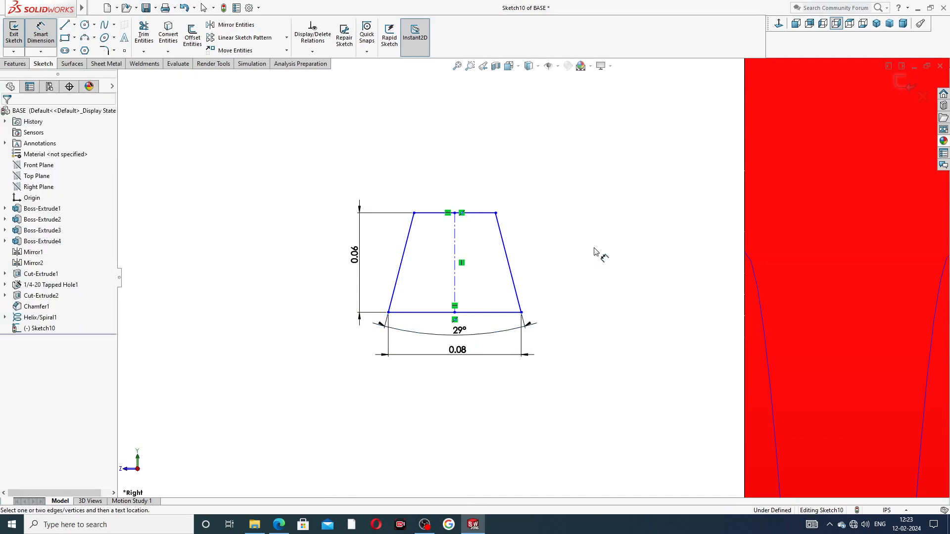
Step: Switch to the PDF drawing in the browser to check the part's dimensions, and return to the sketch with dimensioning ended
left_click(279, 525)
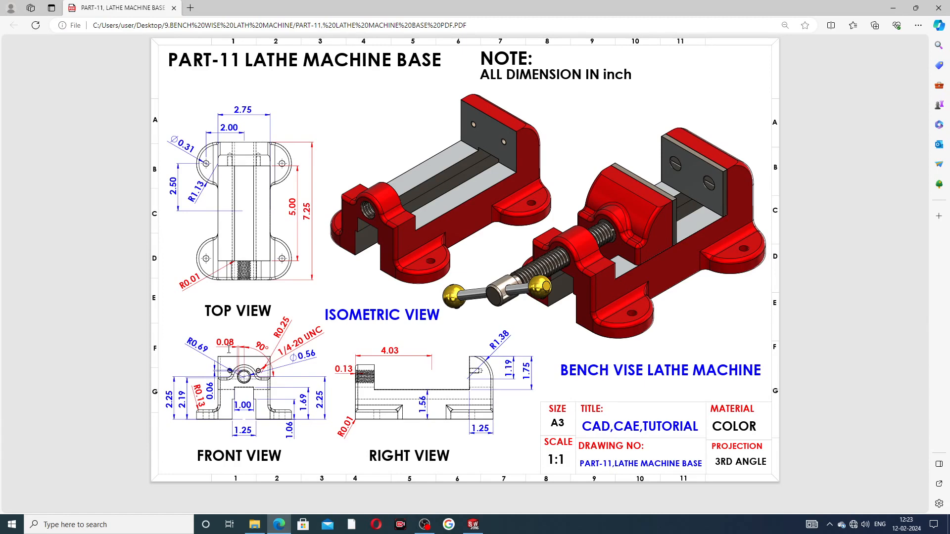
left_click(278, 525)
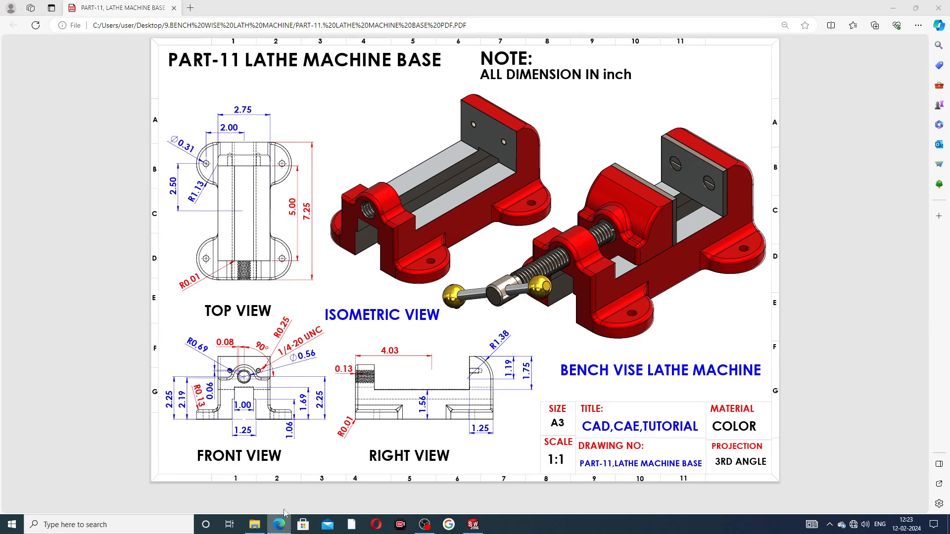
right_click(545, 250)
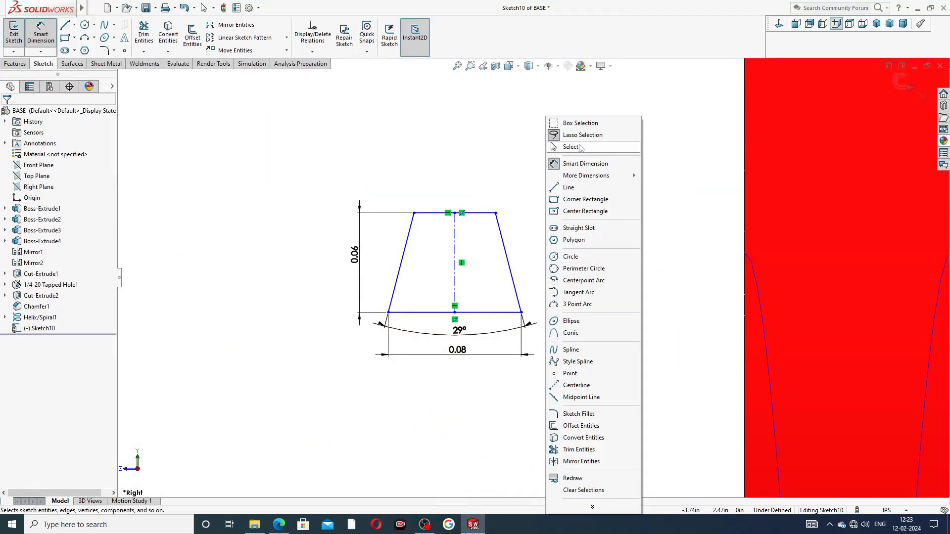
left_click(570, 147)
left_click(521, 313)
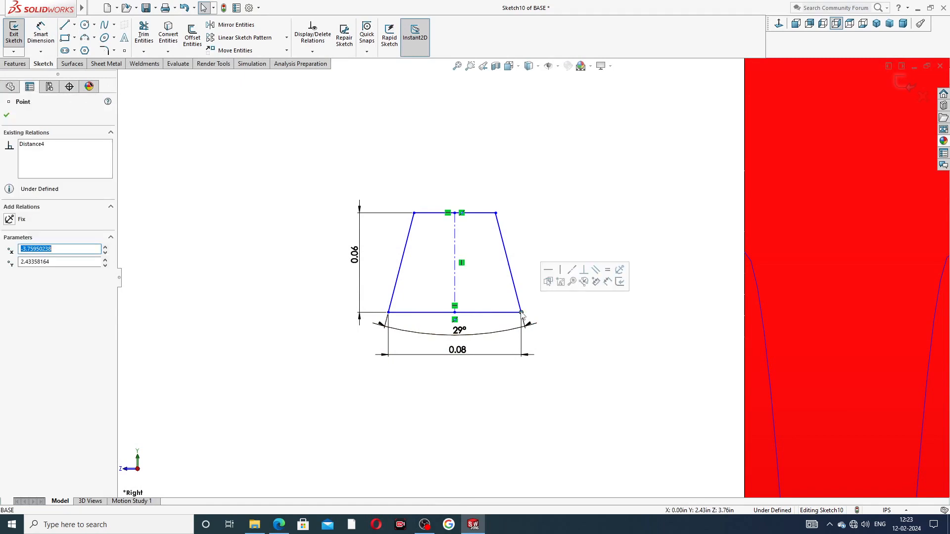
left_click(751, 262, "ctrl")
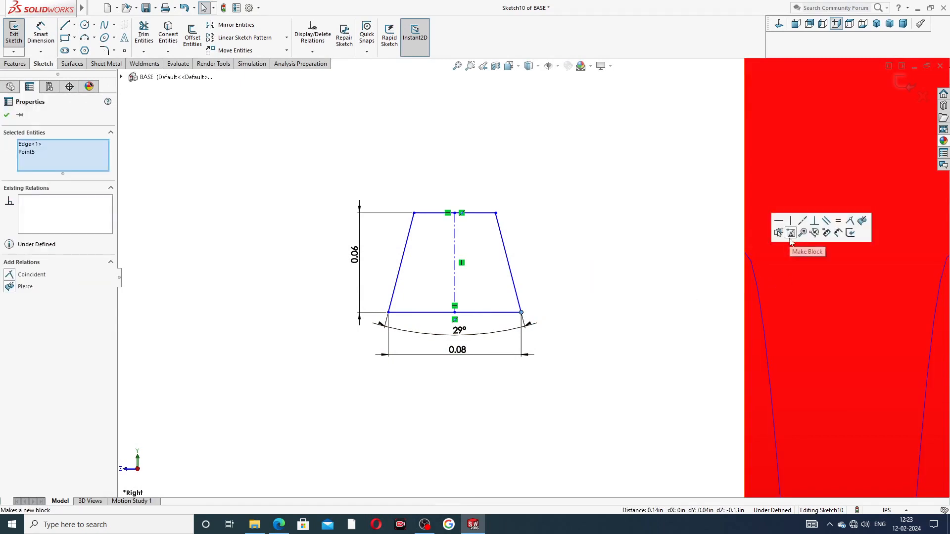
left_click(695, 234)
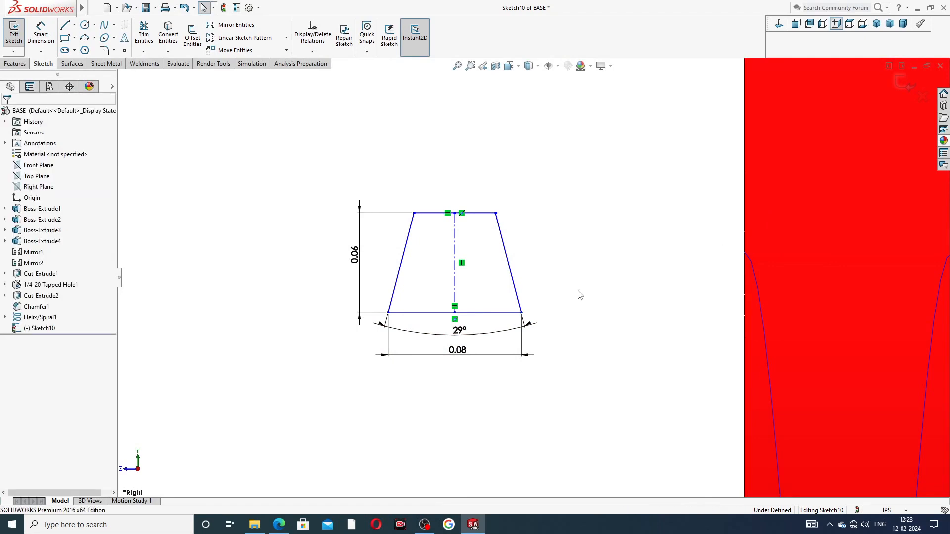
Step: Add a pierce relation between the trapezoid's lower-right corner and the helix at its start
left_click(521, 313)
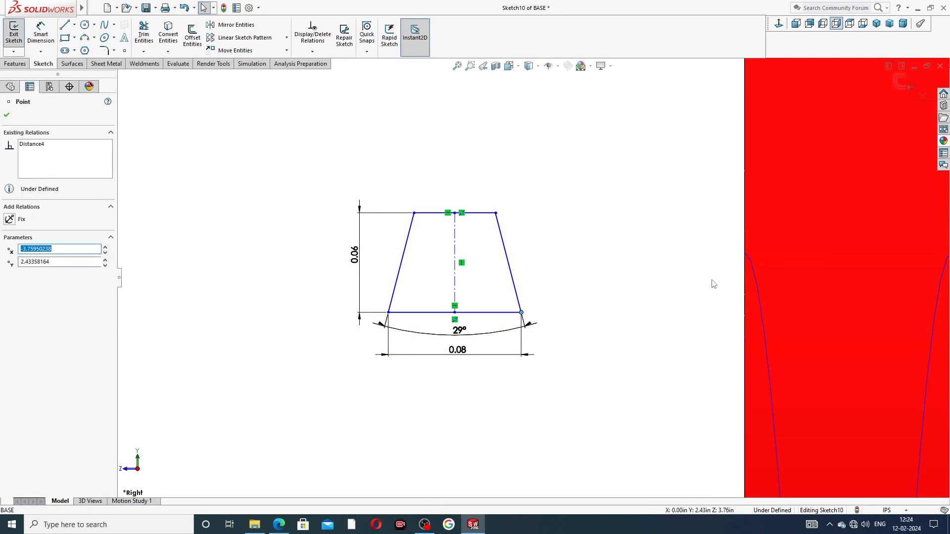
left_click(750, 261, "ctrl")
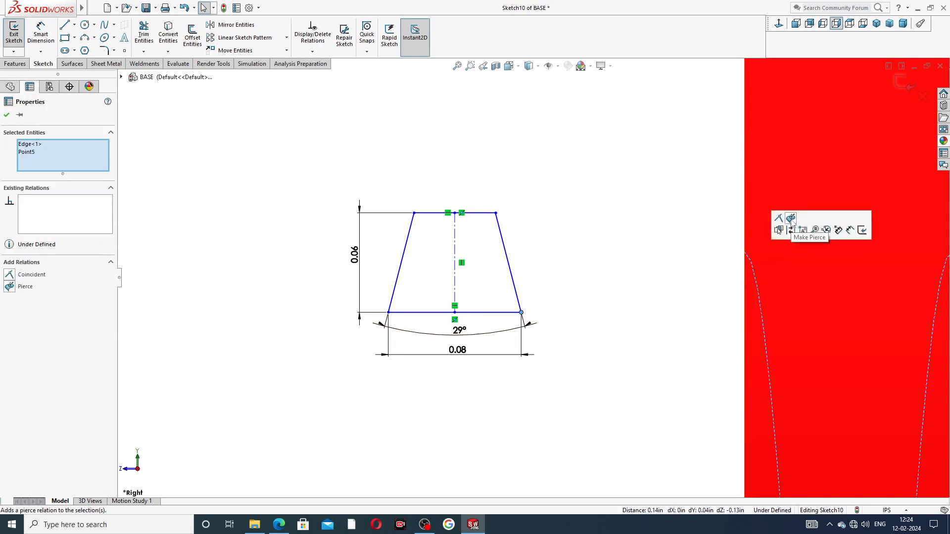
left_click(791, 219)
key("Escape")
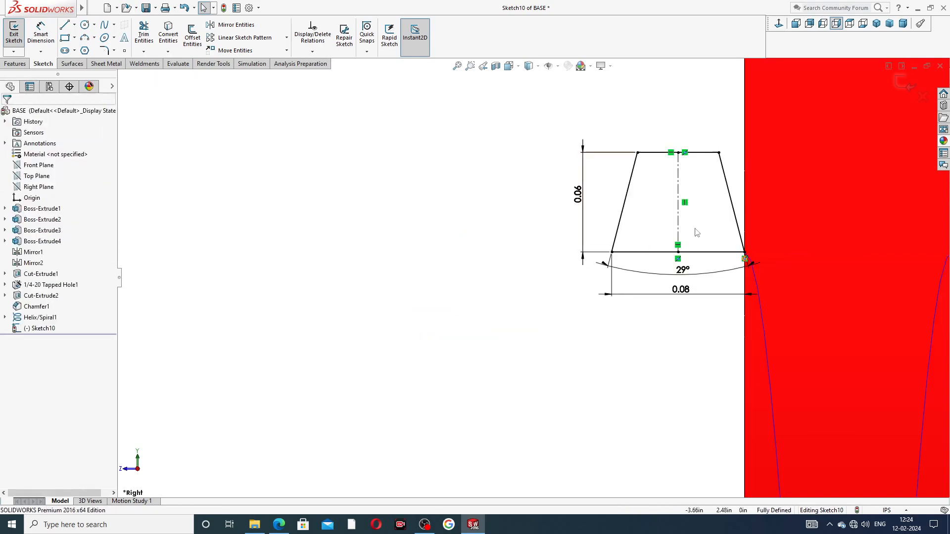
Step: Close the trapezoid sketch and make a swept cut with it as the profile along the bore's helix as the path
scroll(723, 206, "up", 5)
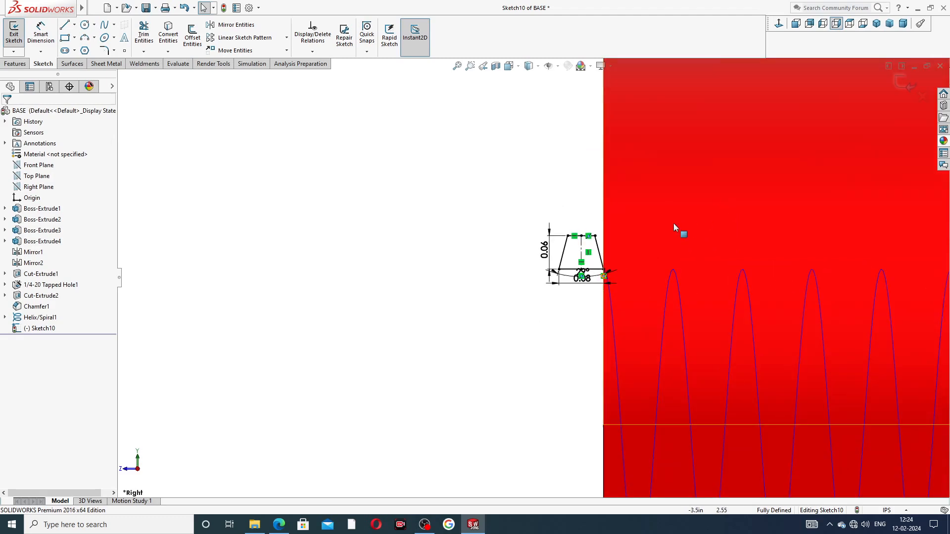
scroll(673, 224, "down", 3)
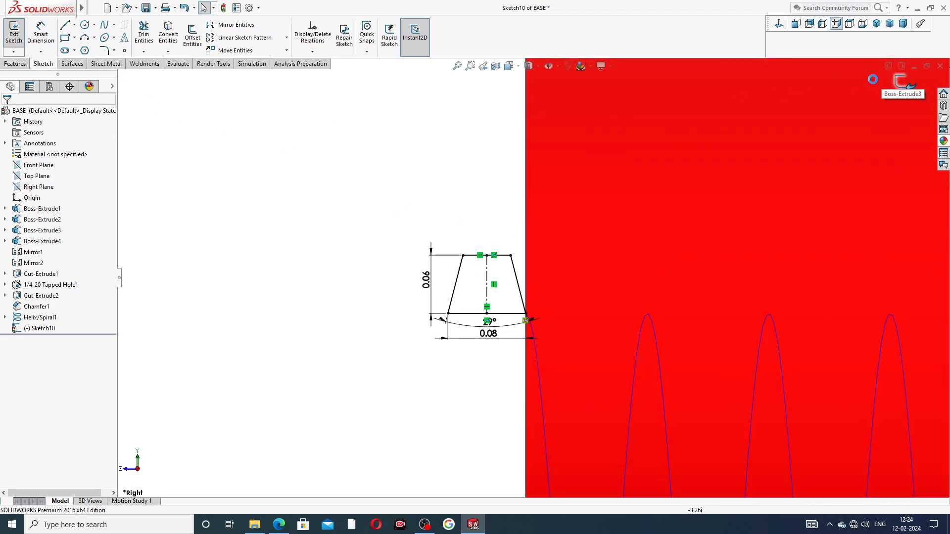
scroll(700, 146, "up", 7)
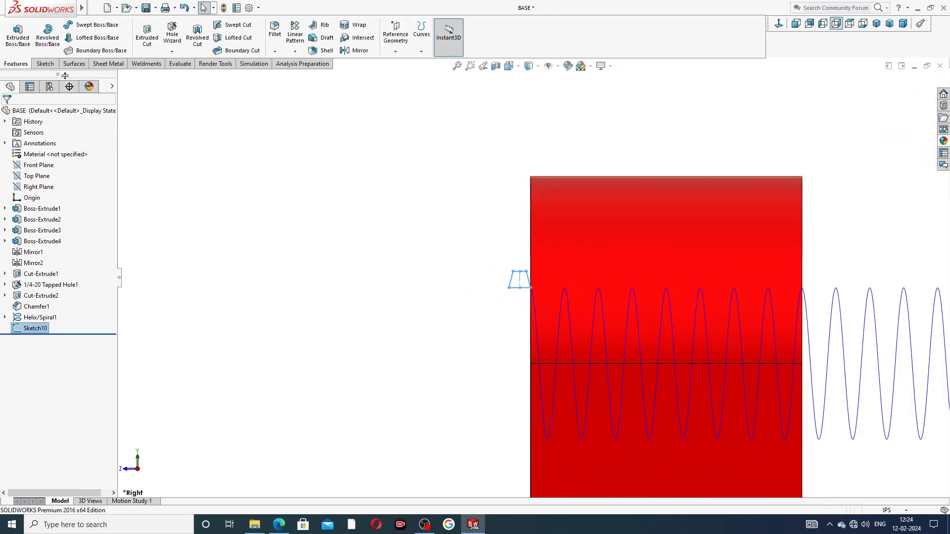
left_click(229, 28)
scroll(637, 313, "up", 2)
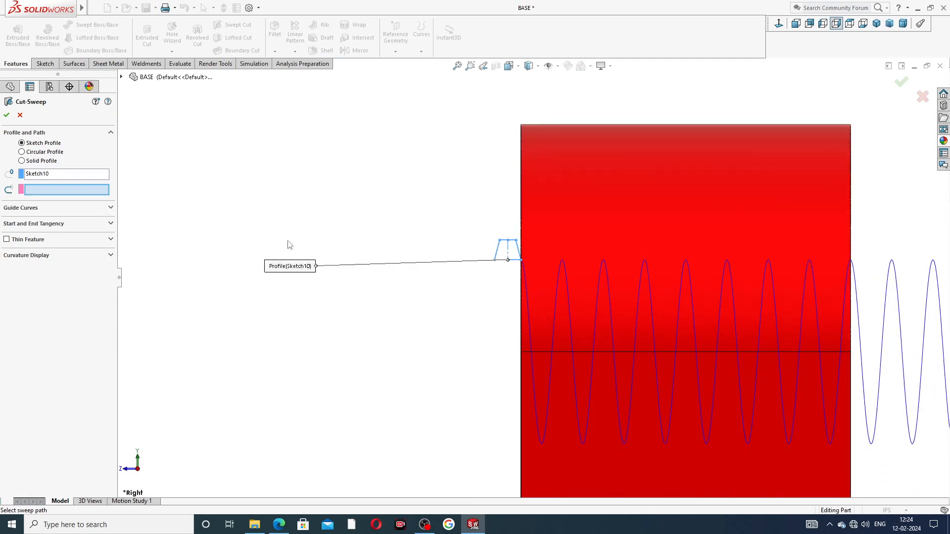
scroll(541, 304, "down", 3)
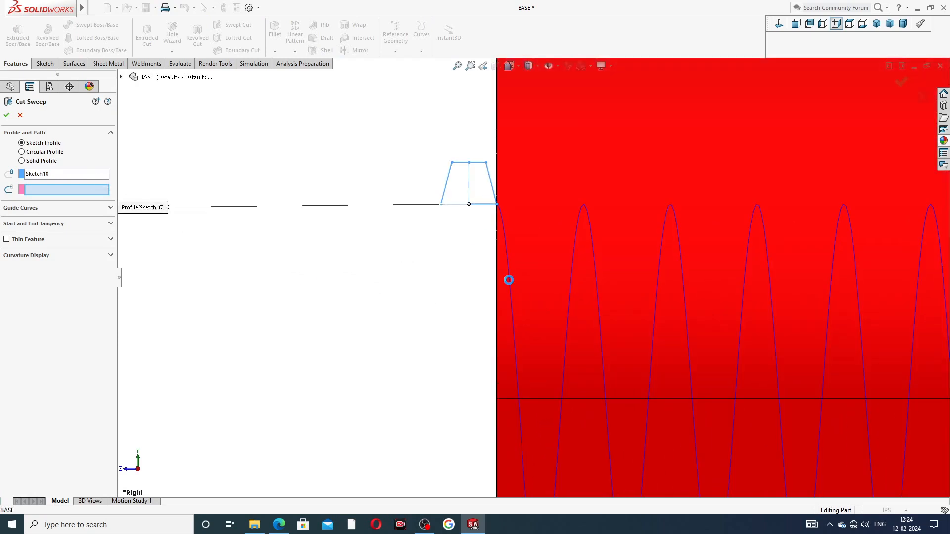
left_click(509, 280)
scroll(537, 287, "up", 3)
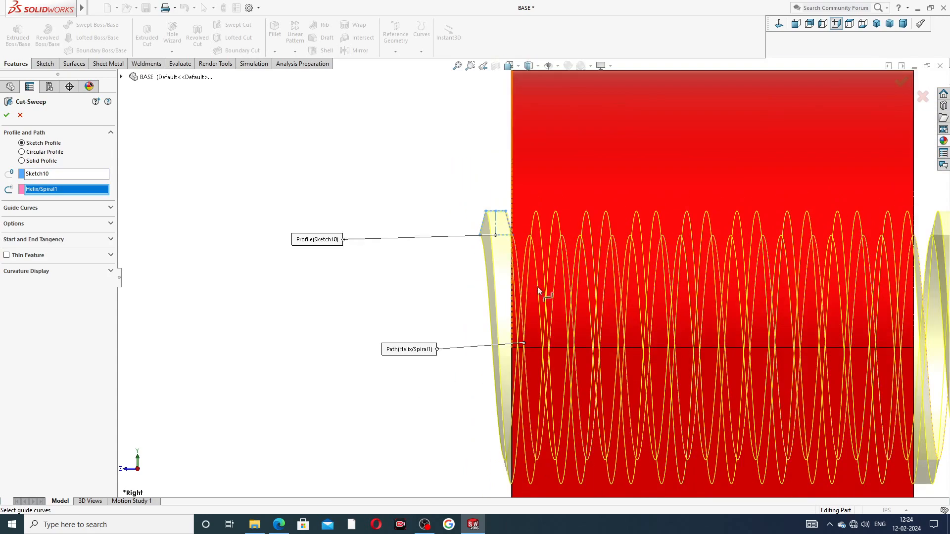
scroll(764, 291, "down", 2)
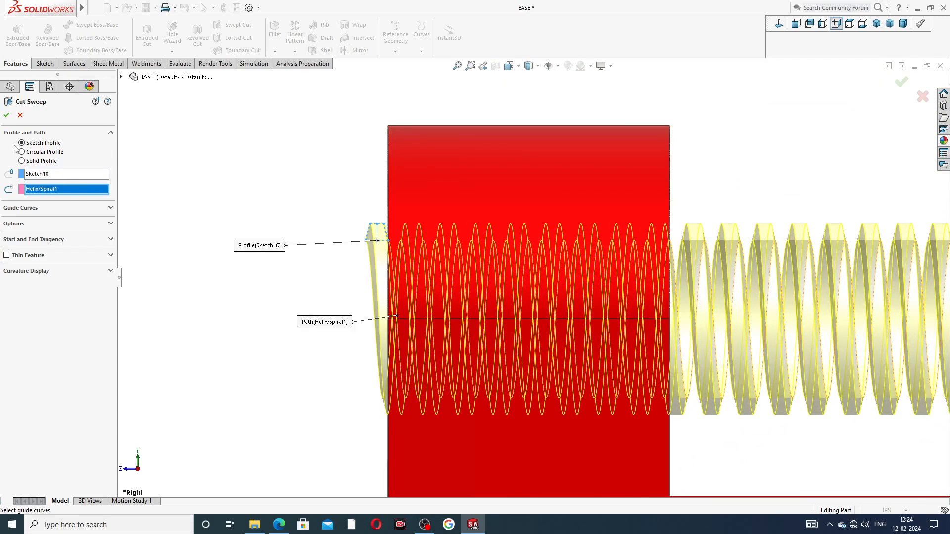
left_click(7, 115)
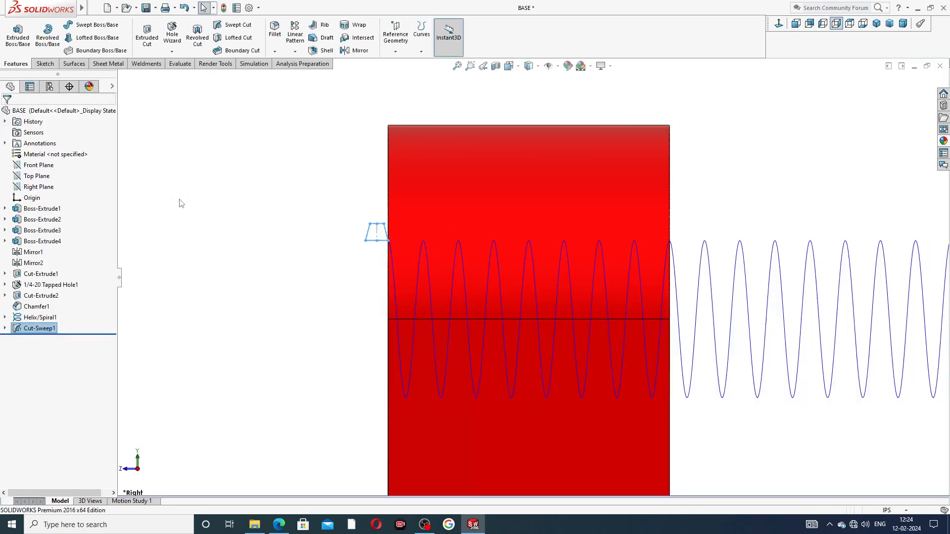
left_click(226, 197)
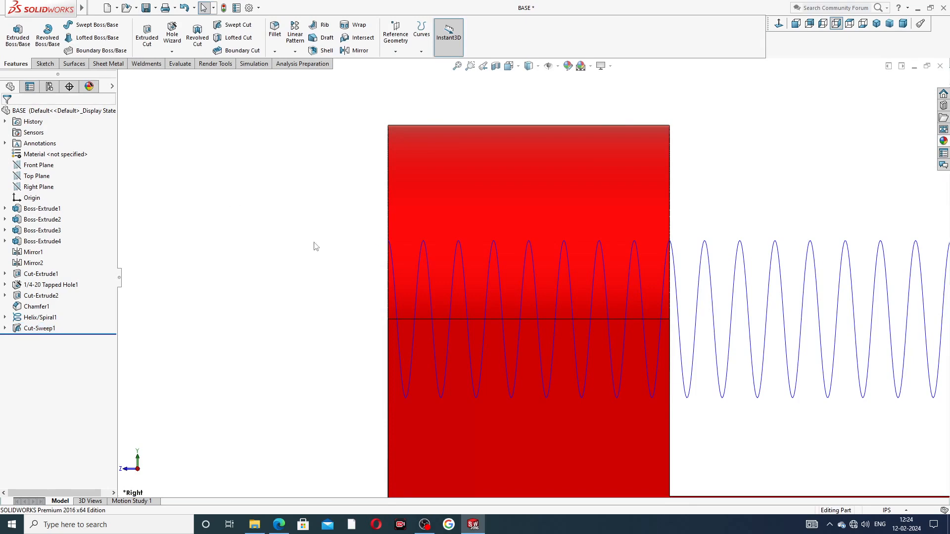
Step: Hide the helix curve running through the threaded screw bore
scroll(317, 242, "up", 3)
mouse_move(355, 249)
middle_mouse_down()
mouse_move(409, 248)
mouse_move(403, 297)
middle_mouse_up()
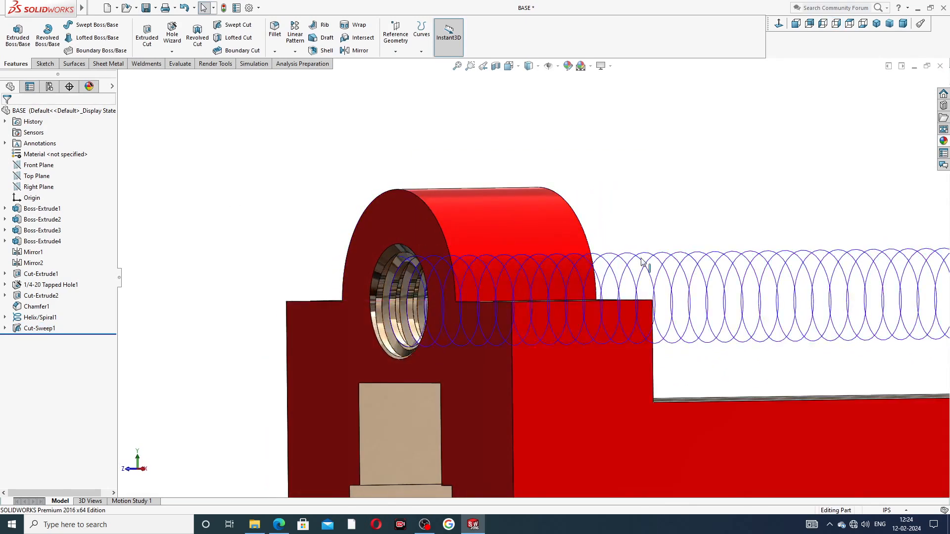
left_click(674, 253)
left_click(680, 229)
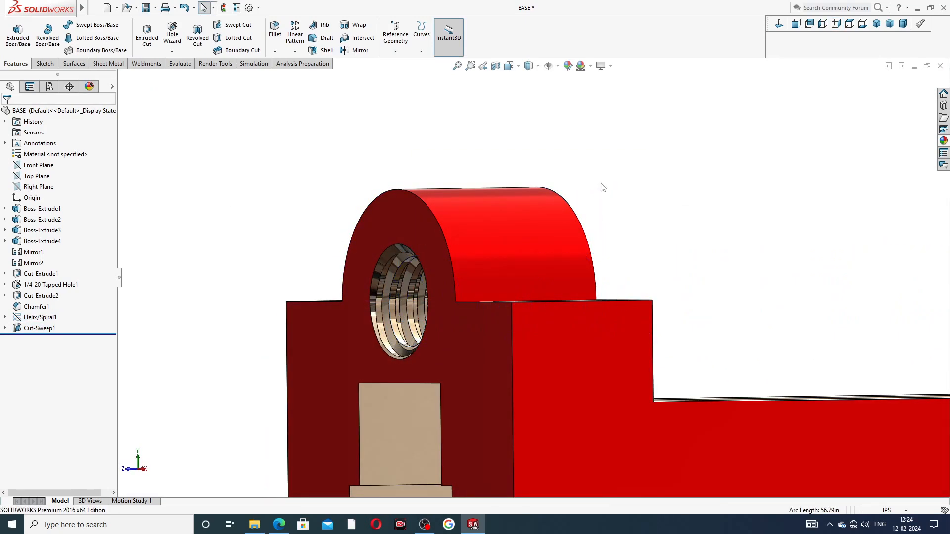
Step: Inspect the threaded base from both ends and check the fillet radii in the PDF drawing in the browser, returning to the model
scroll(601, 187, "up", 2)
middle_click_drag(621, 215, 477, 325)
scroll(633, 260, "up", 3)
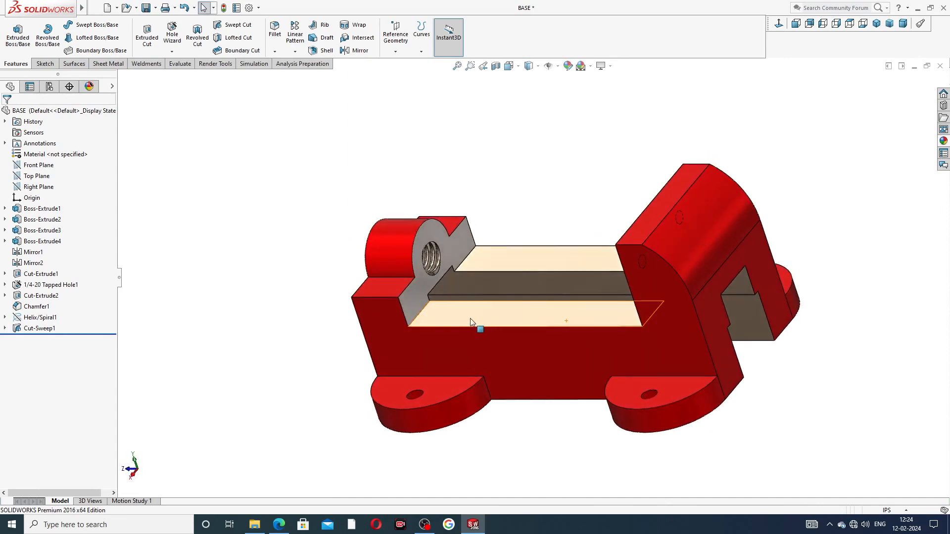
scroll(475, 257, "down", 2)
scroll(494, 228, "up", 3)
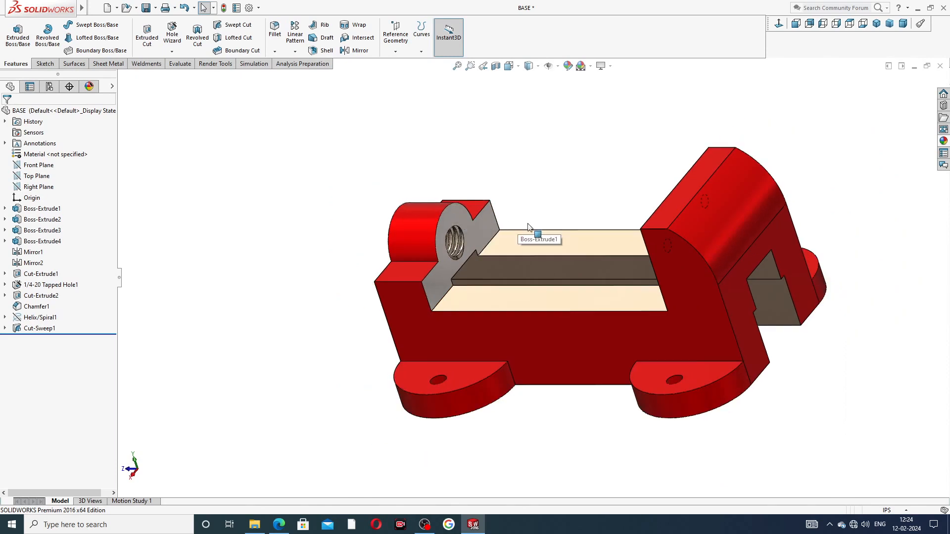
middle_click_drag(535, 234, 536, 259)
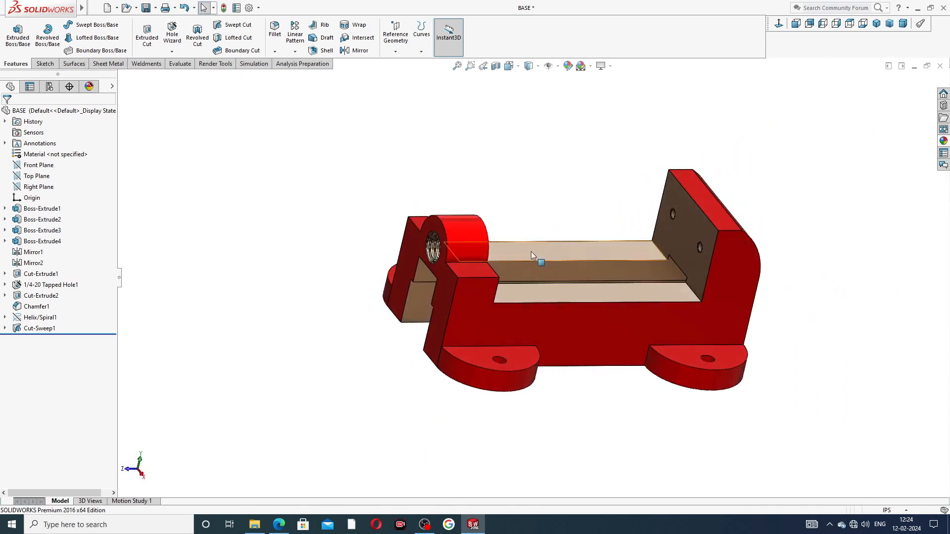
scroll(539, 272, "down", 2)
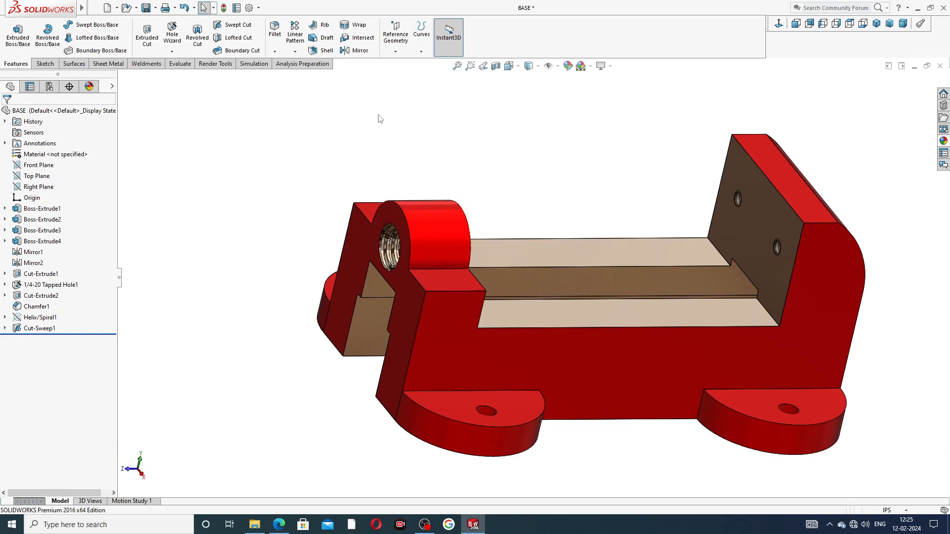
left_click(279, 524)
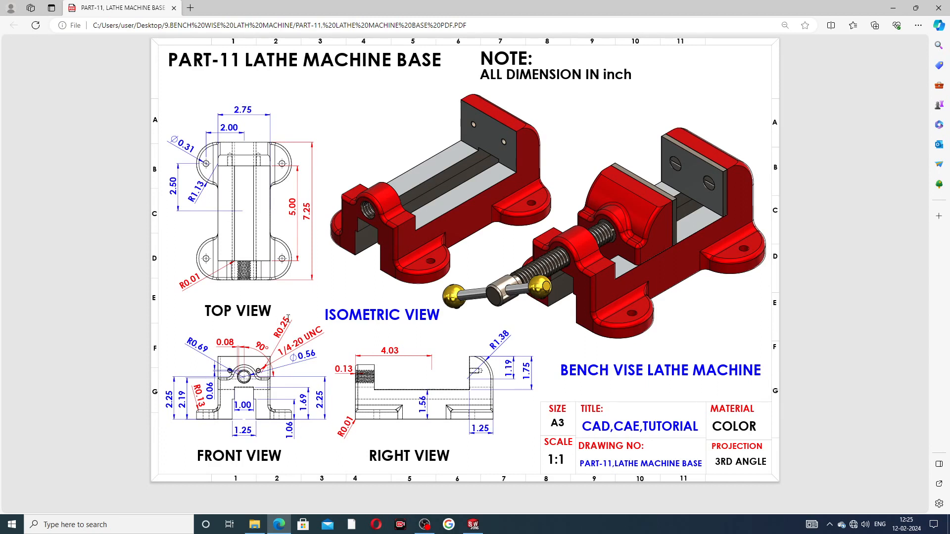
left_click(473, 524)
Step: Start a 0.25 in symmetric fillet on one side's screw-boss base edge and the long edges where both mounting lugs meet the side wall
left_click(277, 36)
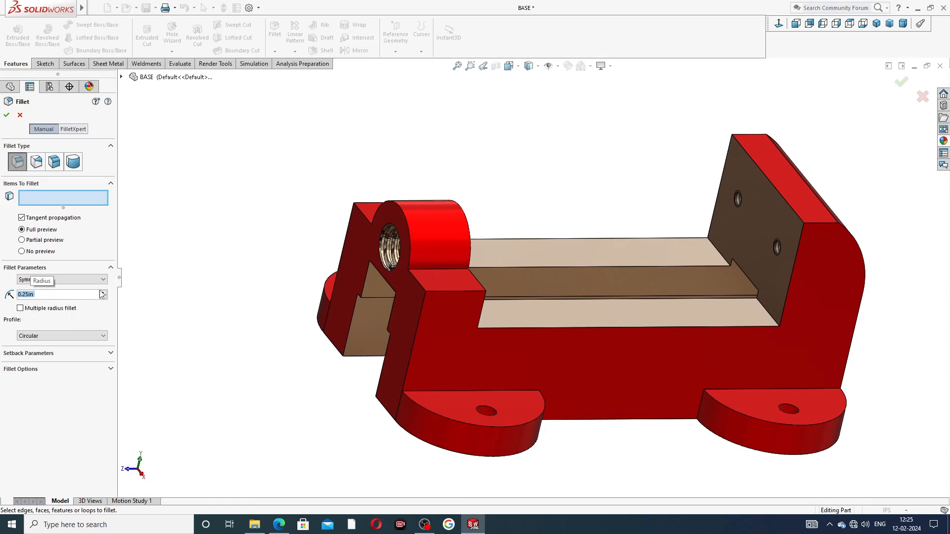
scroll(355, 337, "down", 3)
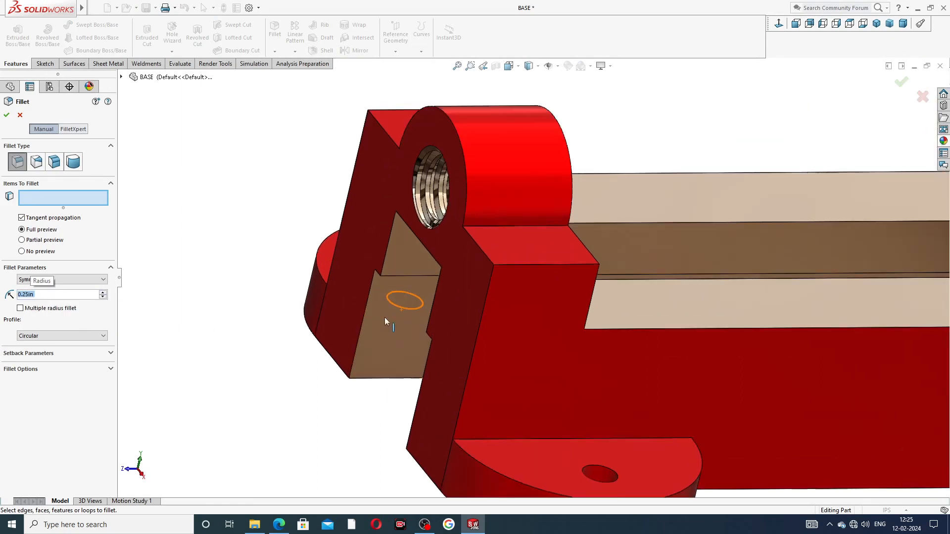
left_click(508, 226)
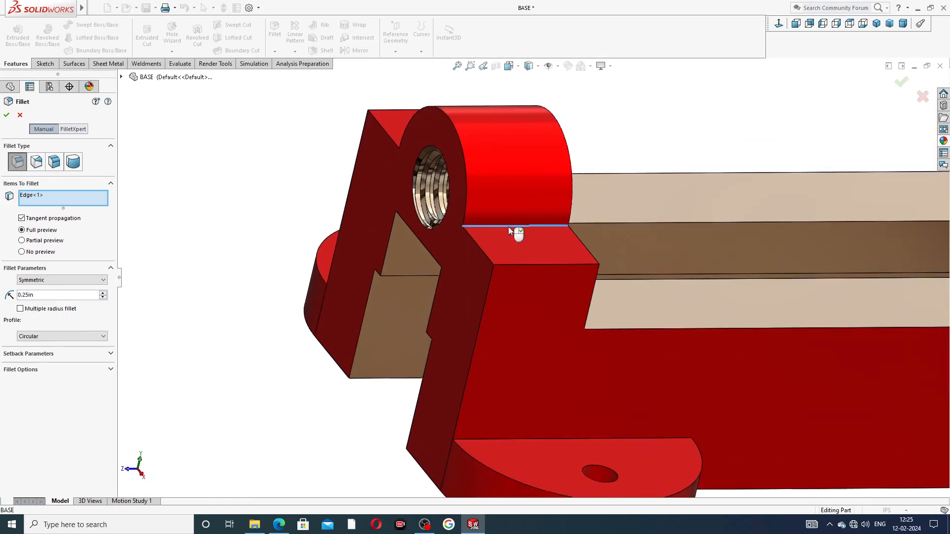
left_click(563, 438)
scroll(599, 416, "up", 2)
scroll(636, 391, "up", 3)
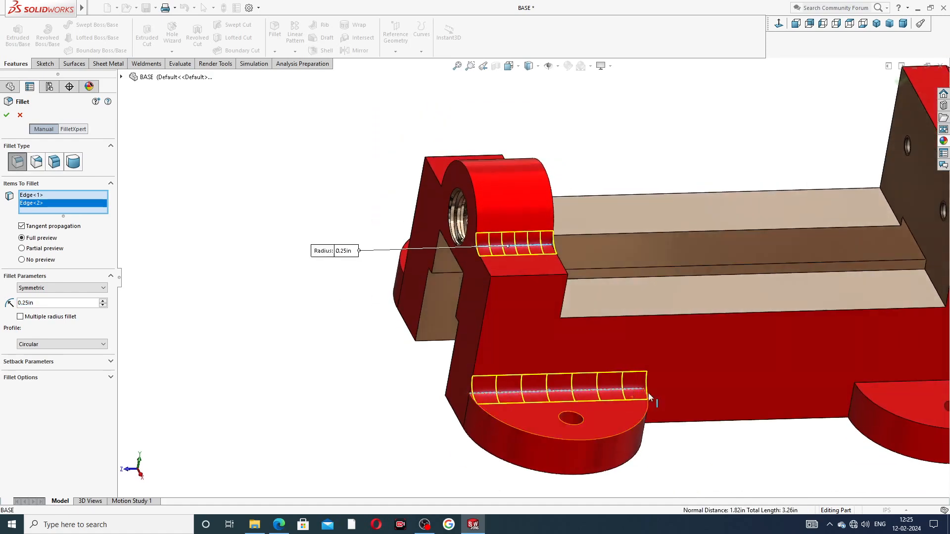
left_click(760, 346)
middle_click_drag(759, 346, 708, 378)
scroll(709, 378, "down", 4)
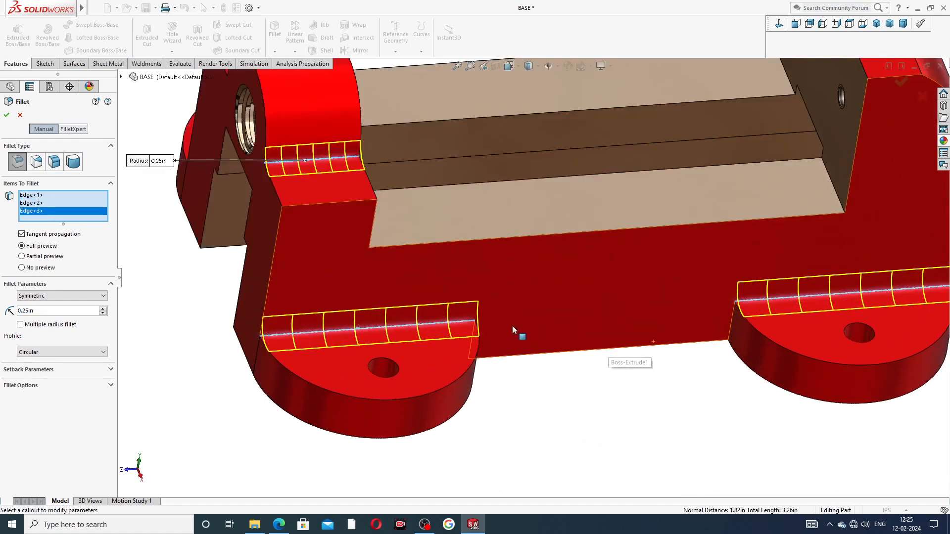
Step: Add to the fillet the short vertical edges where both lugs on this side end against the side wall, facing each other
left_click(734, 314)
middle_click_drag(669, 308, 470, 325)
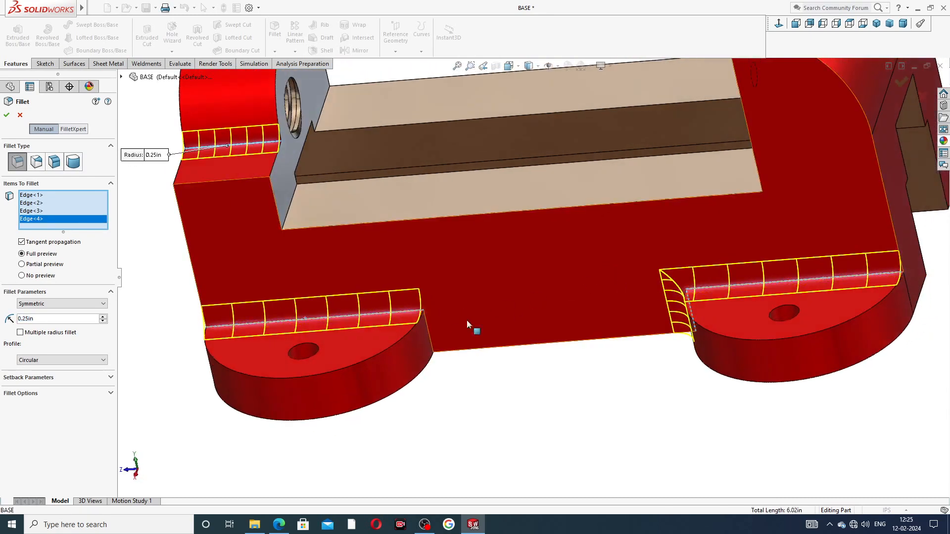
left_click(425, 326)
scroll(544, 272, "up", 5)
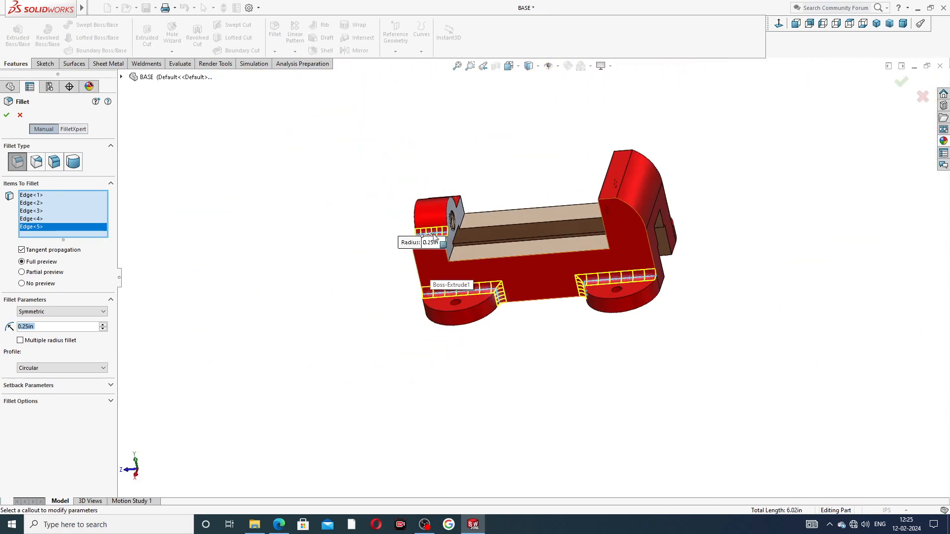
Step: Add to the fillet the screw boss's base edge and both lugs' long wall edges on the opposite side of the base
middle_click_drag(433, 238, 539, 297)
scroll(532, 229, "down", 5)
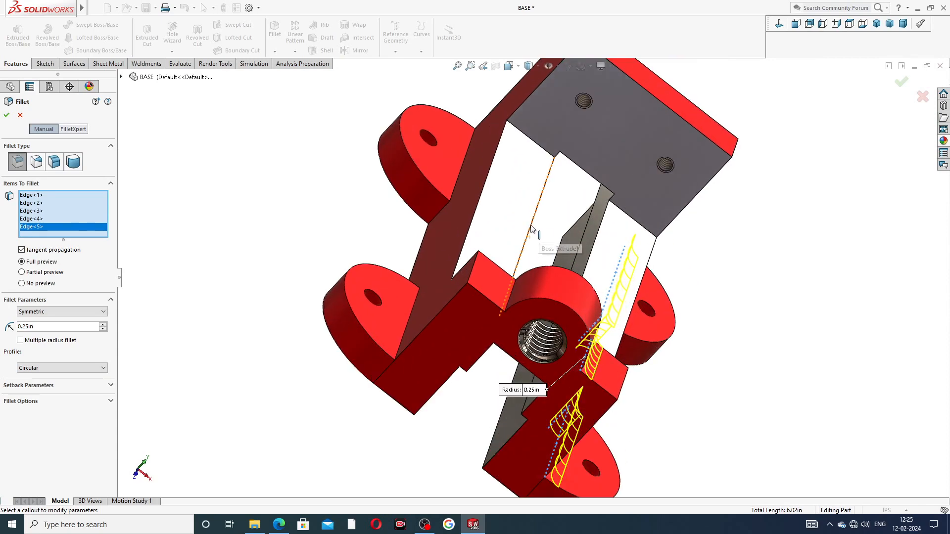
left_click(515, 288)
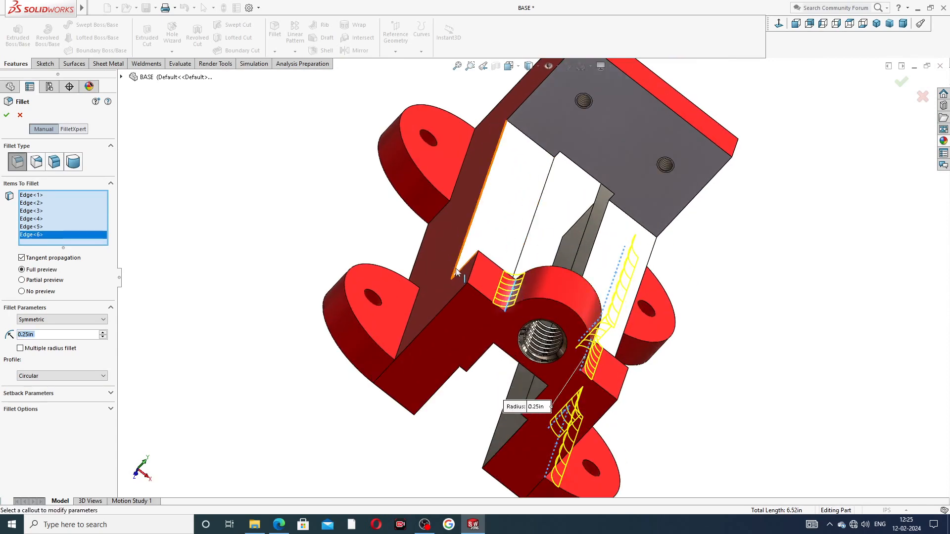
middle_click_drag(455, 271, 450, 296)
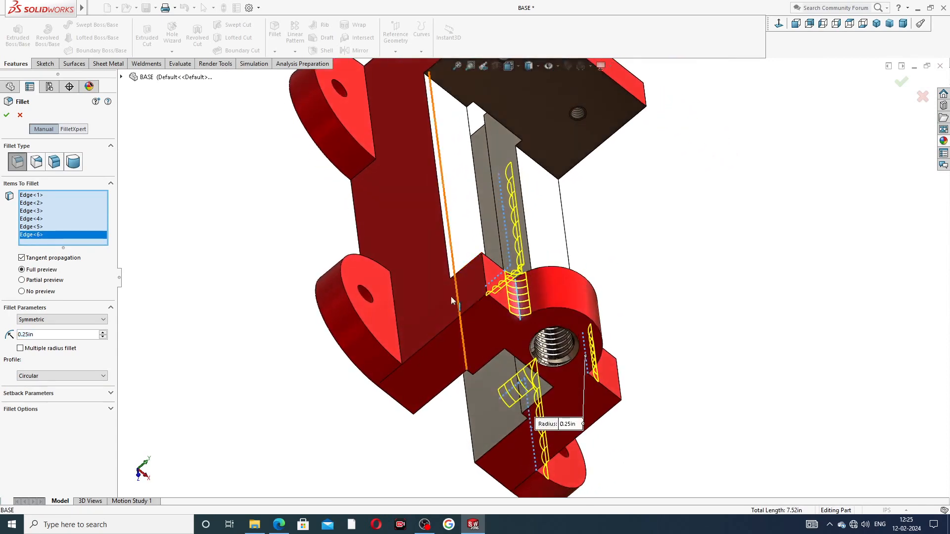
left_click(396, 308)
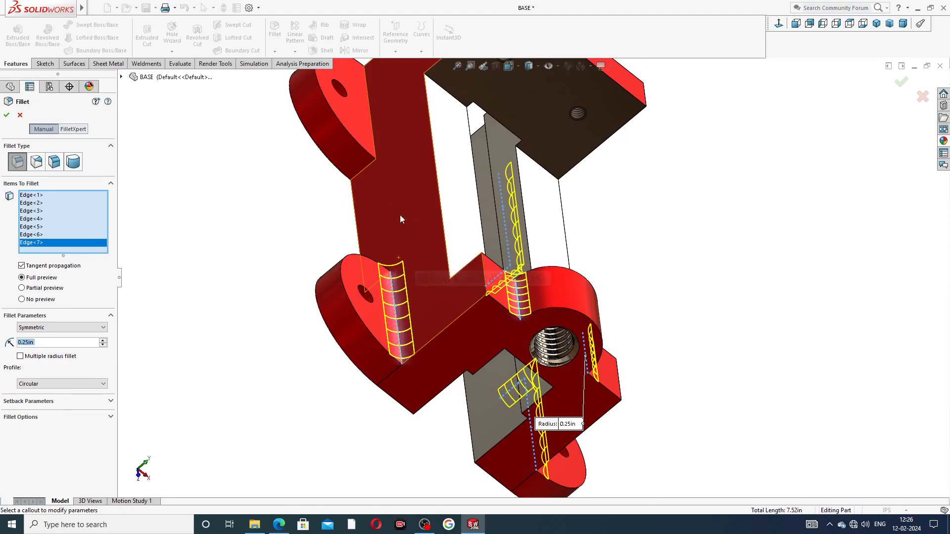
left_click(374, 137)
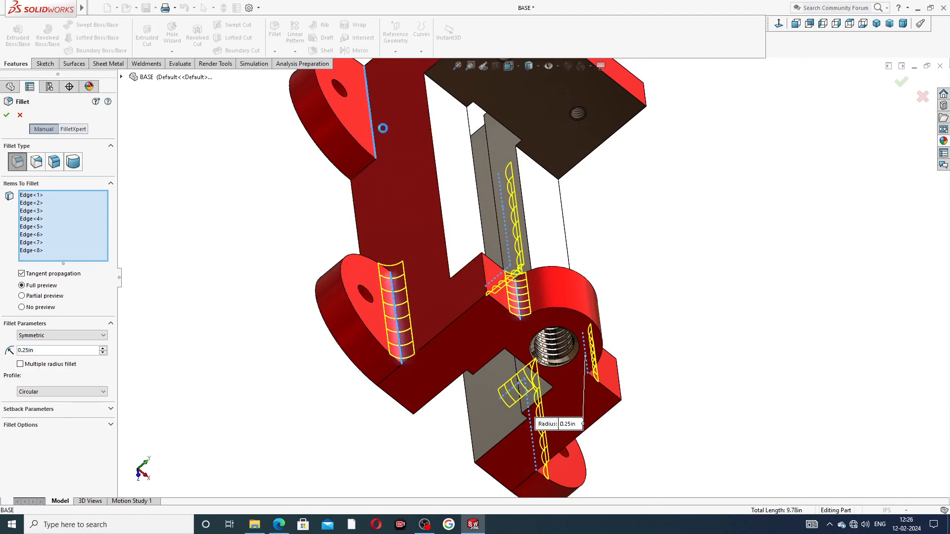
Step: Add the facing short vertical edges of the two lugs on the opposite side and apply the 0.25 in fillet
left_click(370, 163)
middle_click_drag(390, 201, 384, 346)
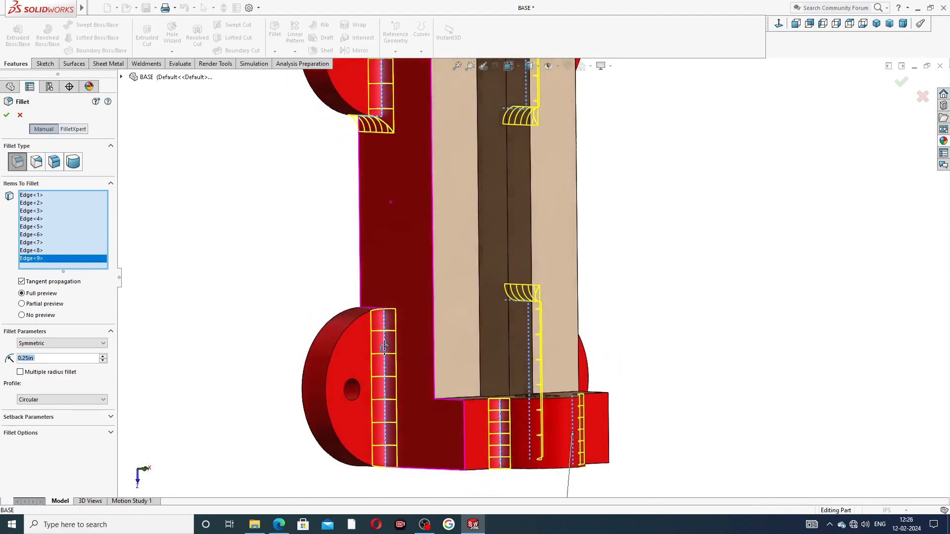
scroll(386, 327, "down", 3)
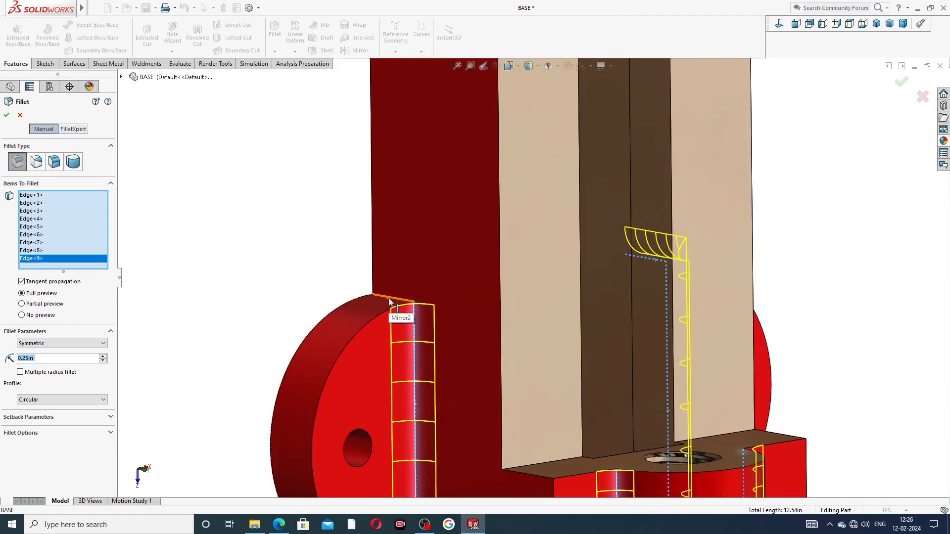
left_click(390, 302)
scroll(458, 304, "up", 5)
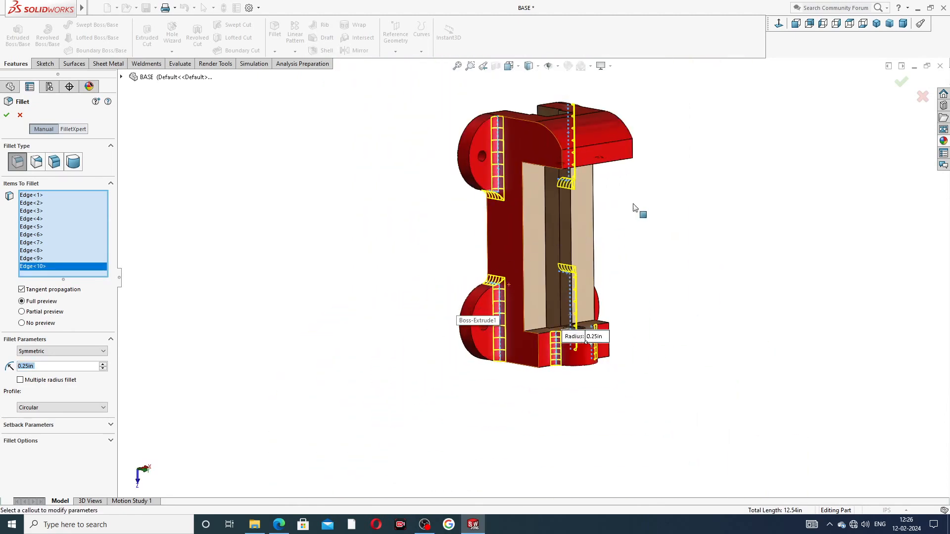
middle_click_drag(634, 208, 608, 90)
middle_click_drag(667, 281, 549, 198)
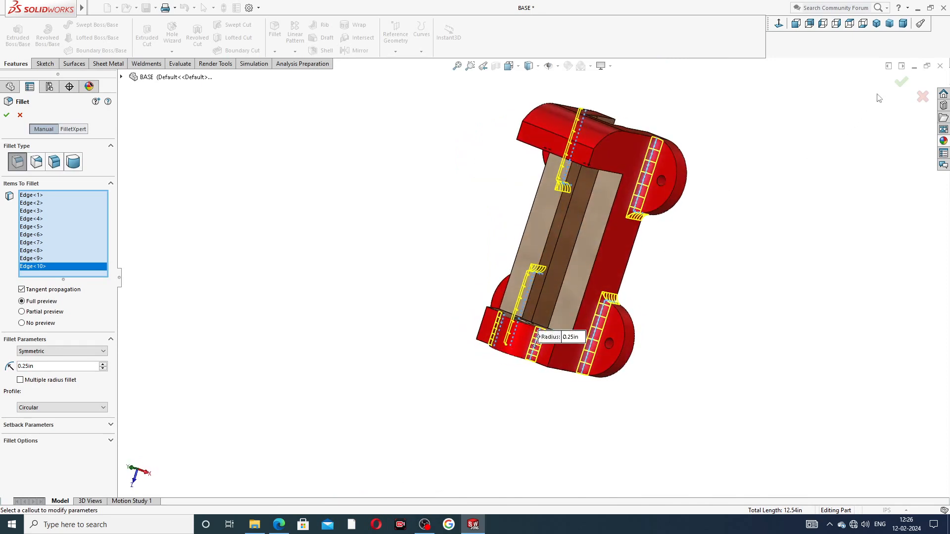
left_click(901, 83)
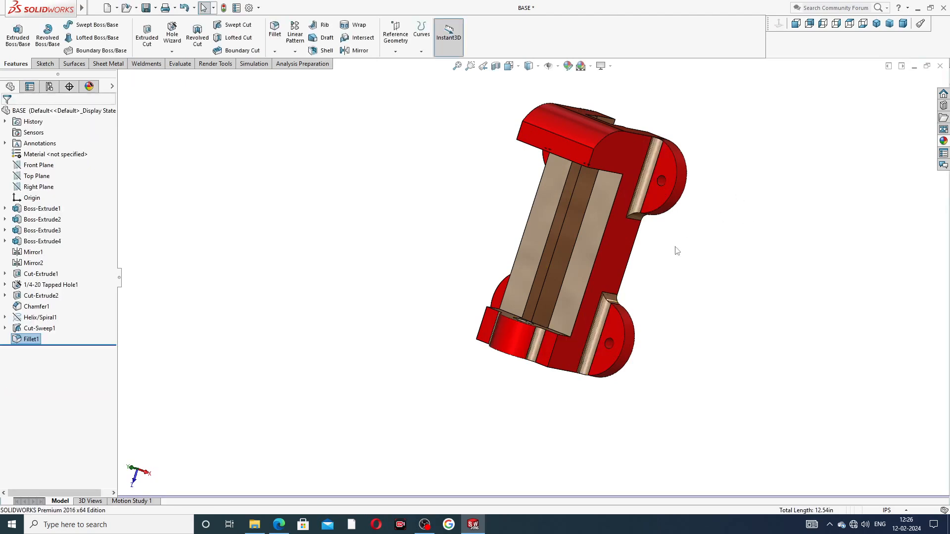
Step: Start a 0.13 in symmetric fillet on the screw boss's outer arc edge and both vertical side edges of that end wall
middle_click_drag(677, 251, 696, 144)
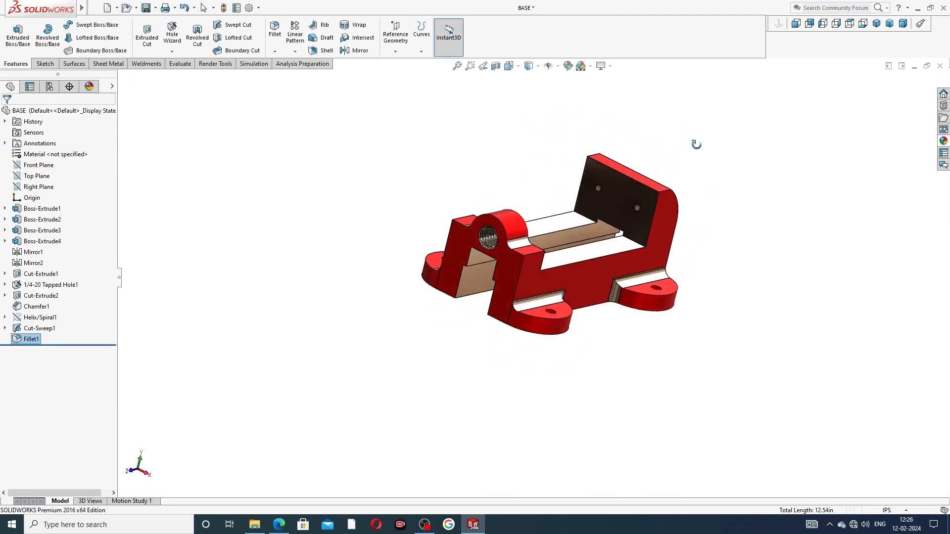
left_click(274, 31)
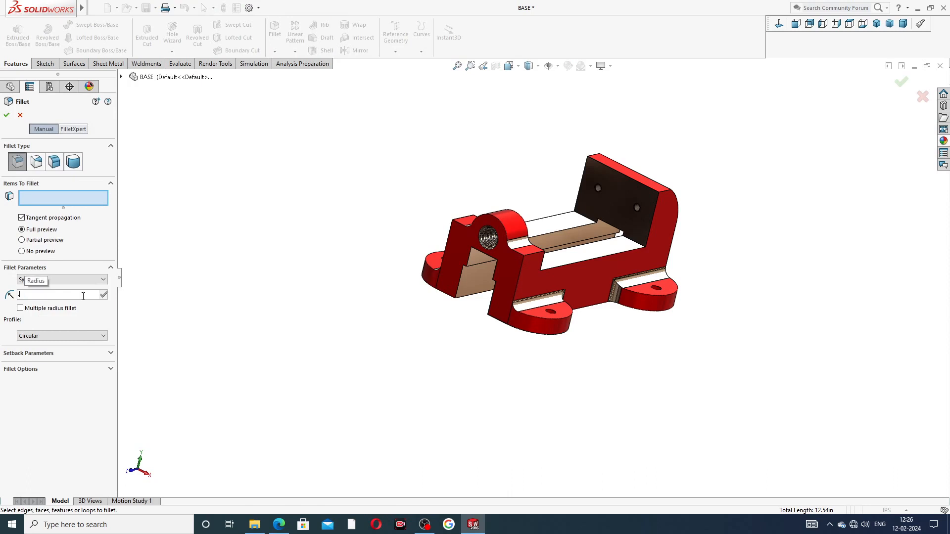
type(".13")
key("Return")
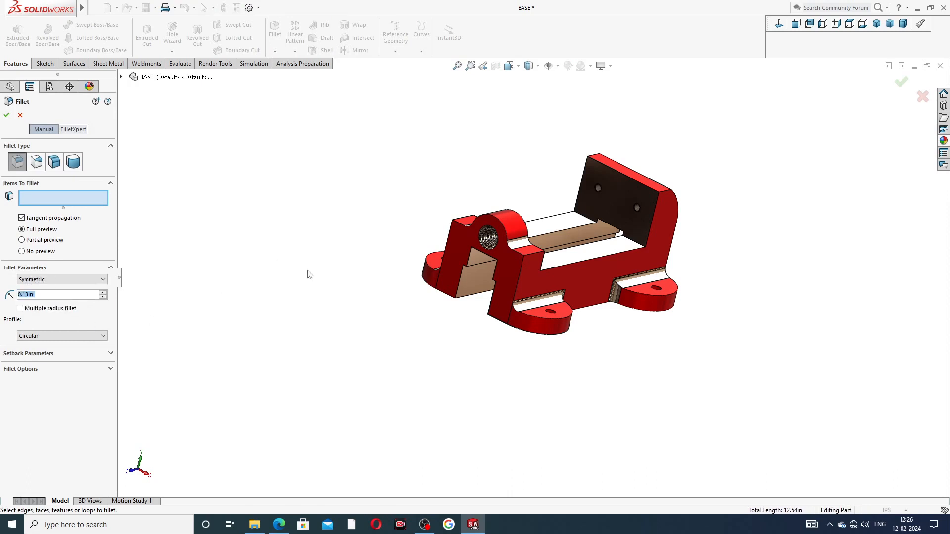
scroll(456, 244, "down", 3)
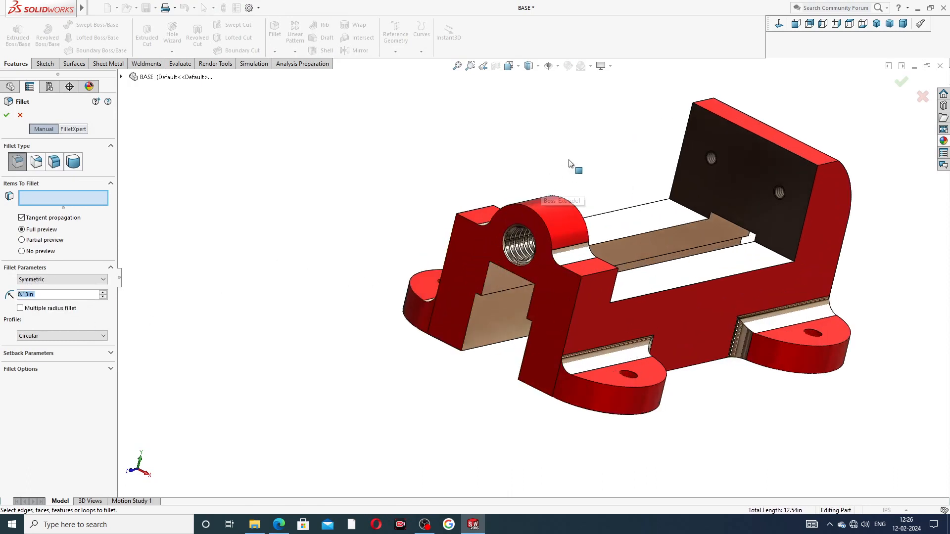
left_click(539, 215)
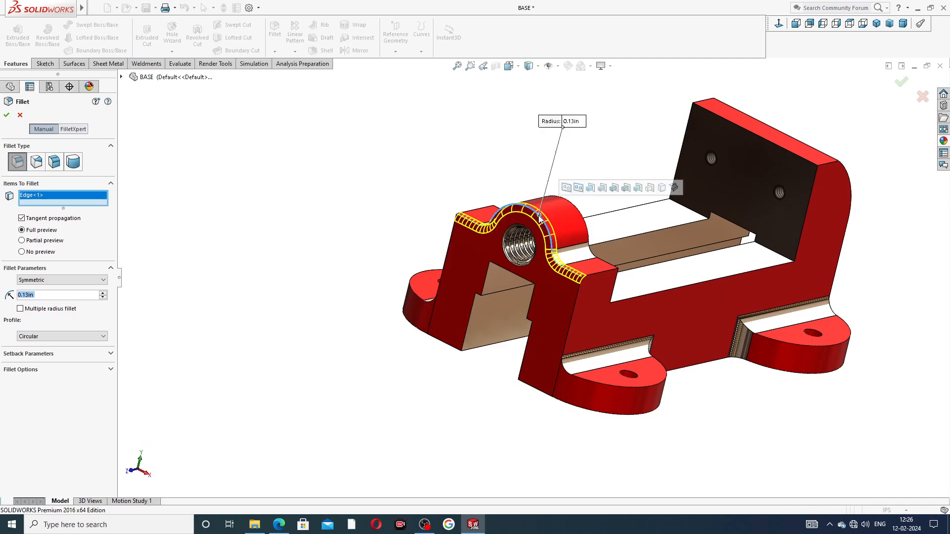
left_click(574, 305)
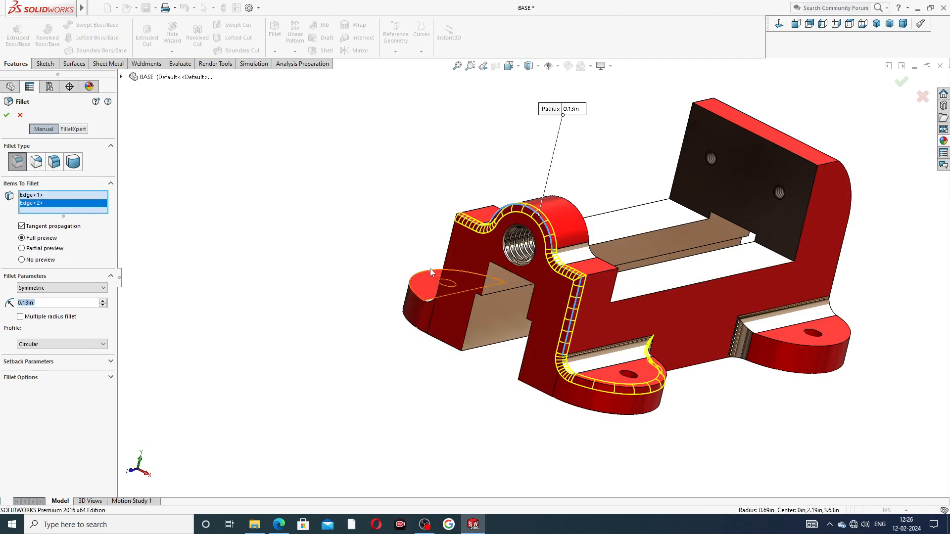
middle_click_drag(430, 268, 463, 283)
left_click(467, 280)
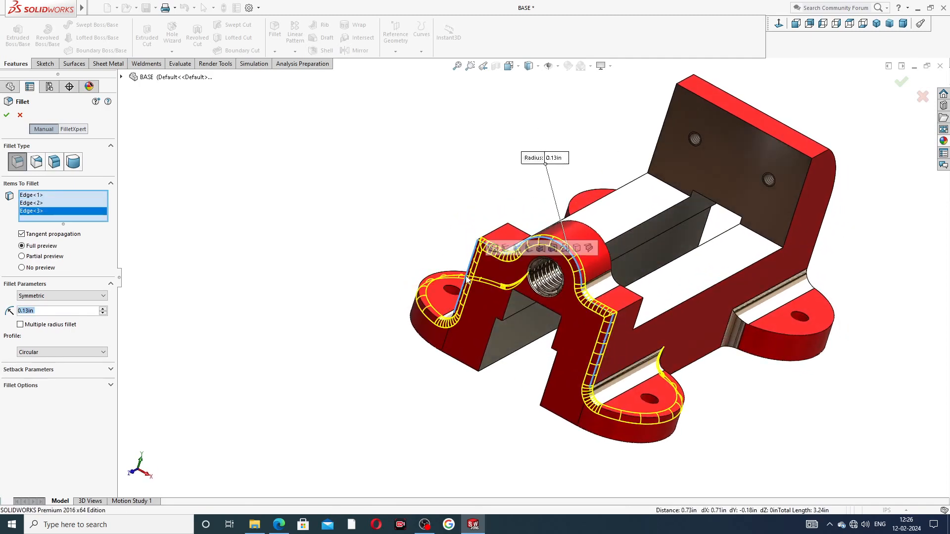
Step: Add the side edges of the fixed jaw's rounded back on both sides and apply the 0.13 in fillet
middle_click_drag(813, 188, 789, 91)
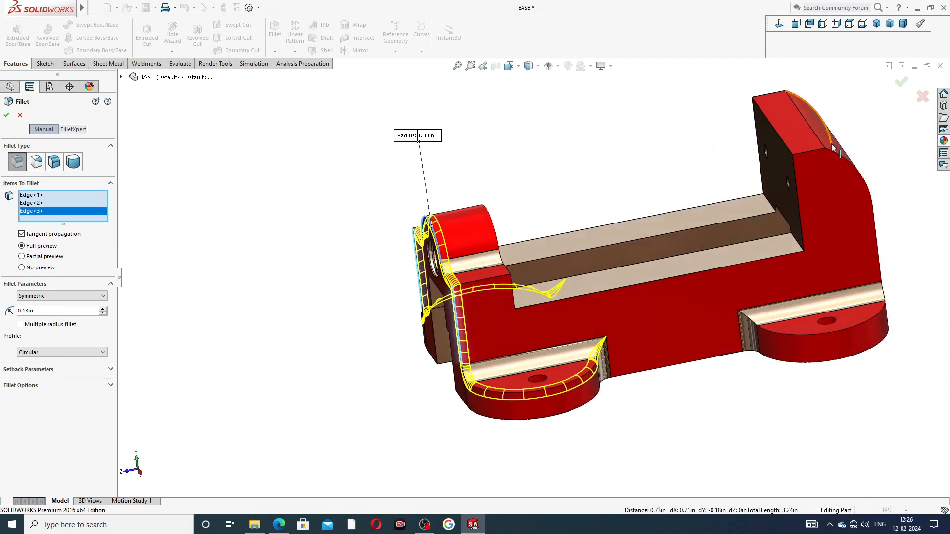
left_click(863, 171)
middle_click_drag(844, 145, 791, 99)
left_click(768, 78)
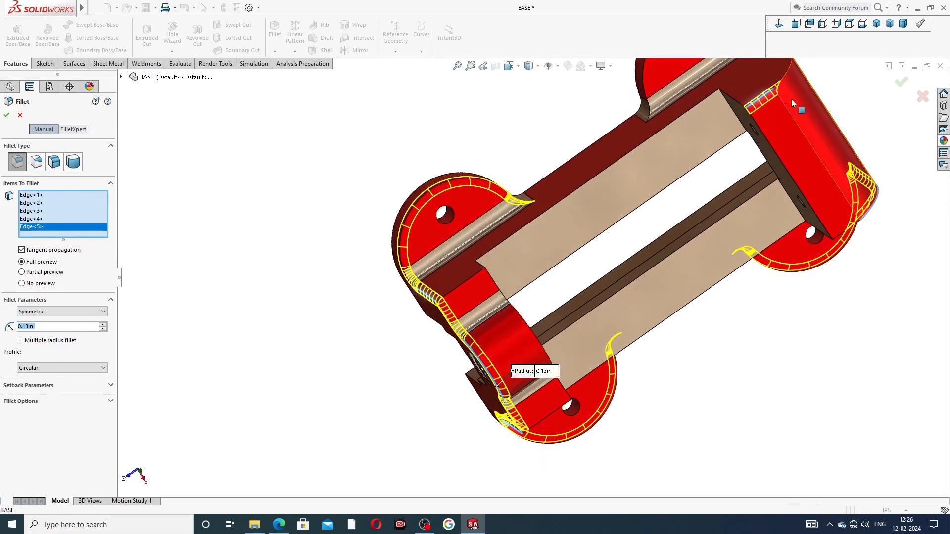
left_click(788, 71)
scroll(820, 104, "up", 3)
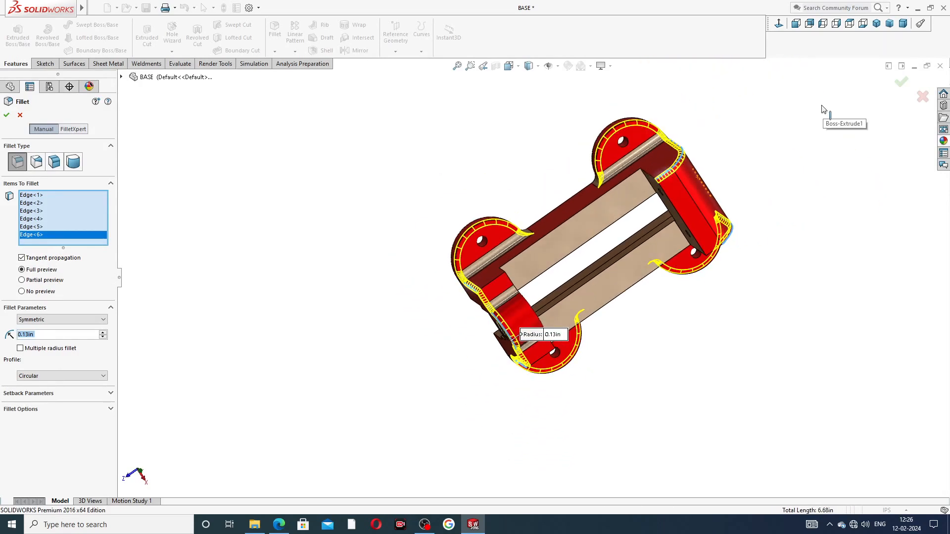
middle_click_drag(760, 176, 799, 175)
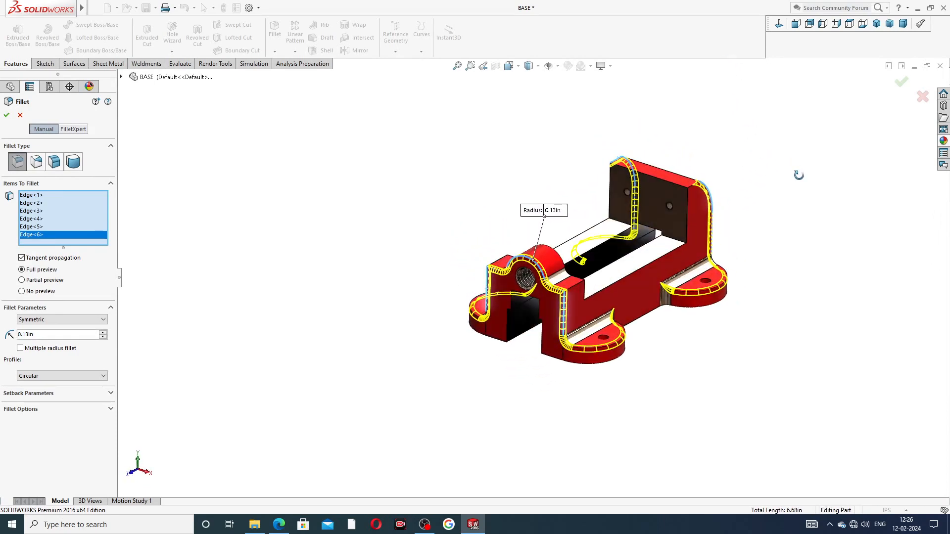
left_click(901, 81)
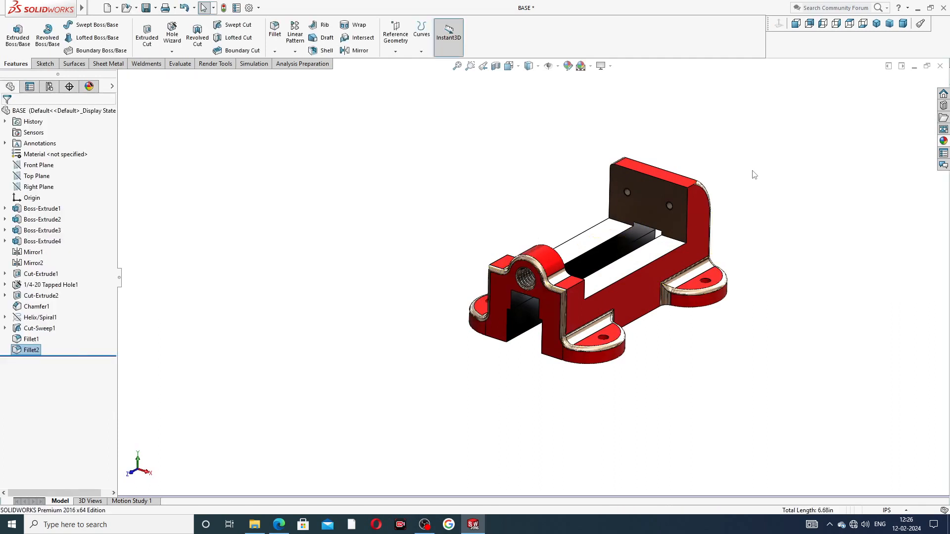
Step: Start a 0.001 in symmetric fillet on both underside faces of the base and the fixed jaw's inner face
middle_click_drag(641, 229, 493, 271)
middle_click_drag(594, 205, 589, 251)
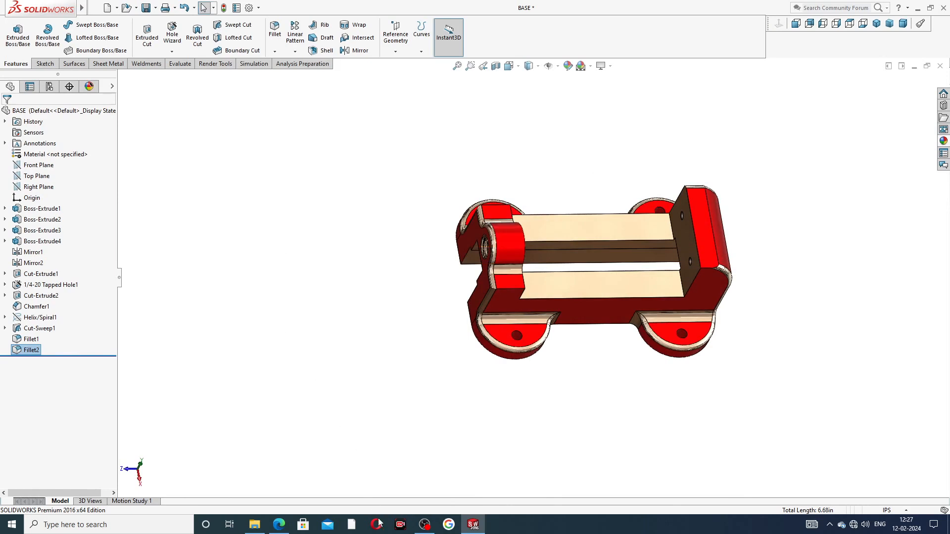
left_click(274, 30)
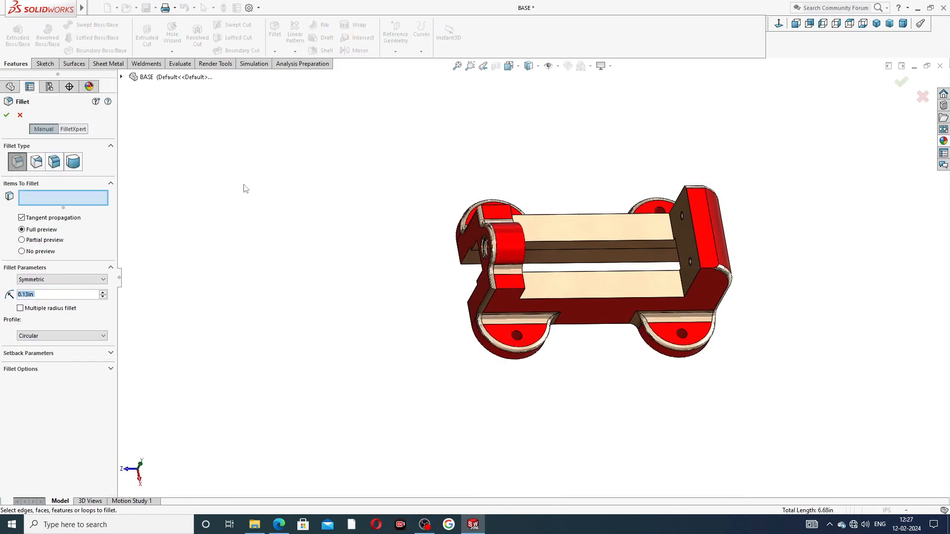
type(".0")
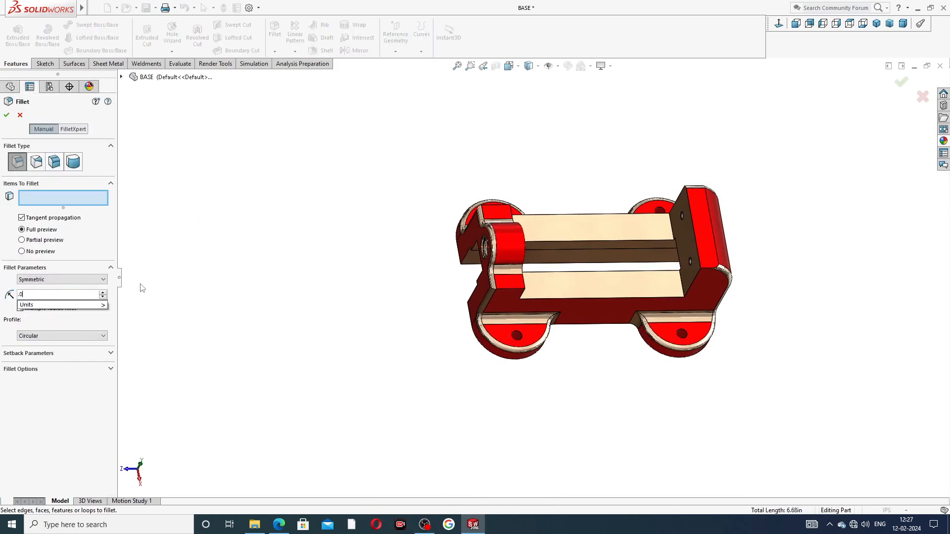
type("01")
key("Return")
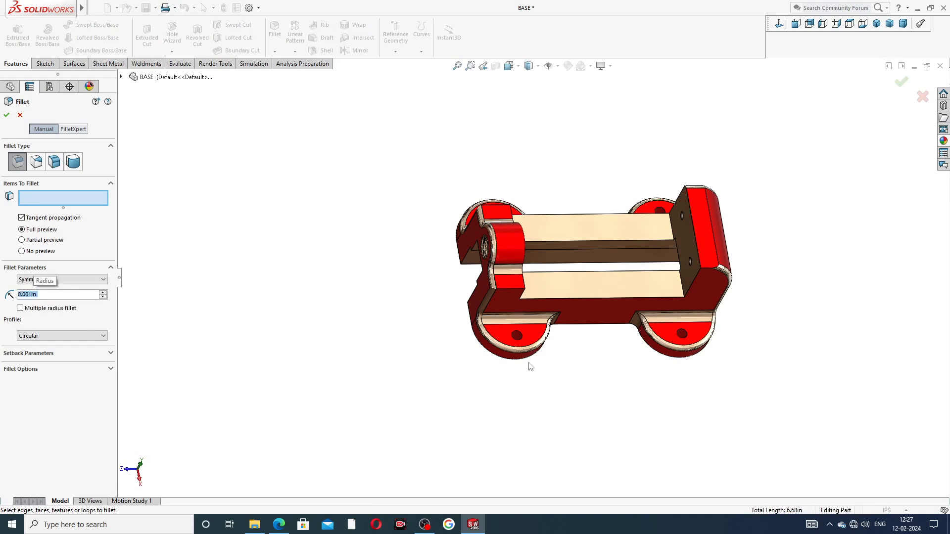
middle_click_drag(531, 366, 630, 70)
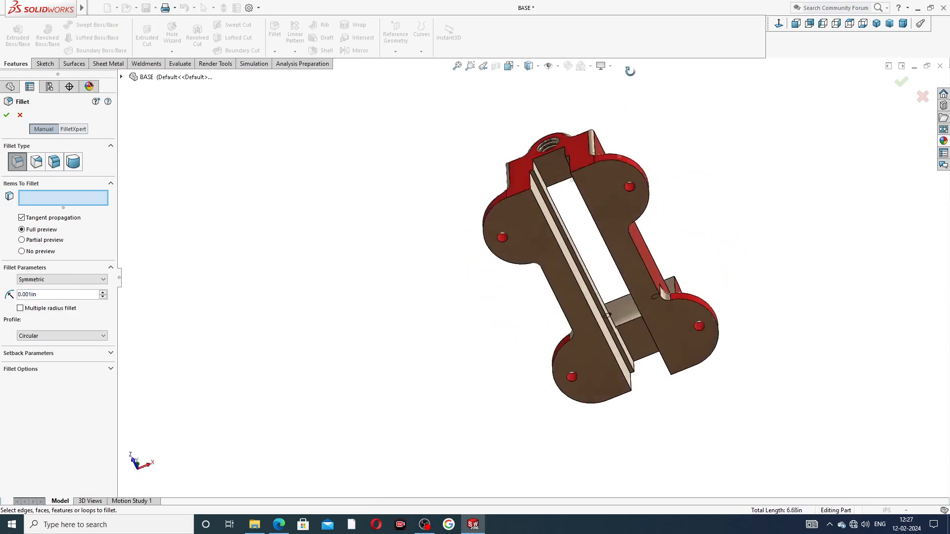
left_click(612, 200)
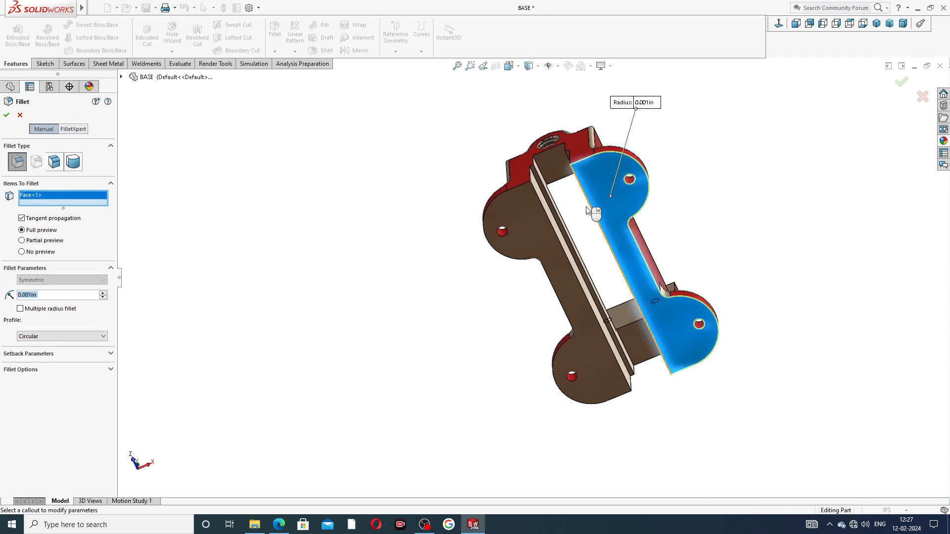
left_click(505, 212)
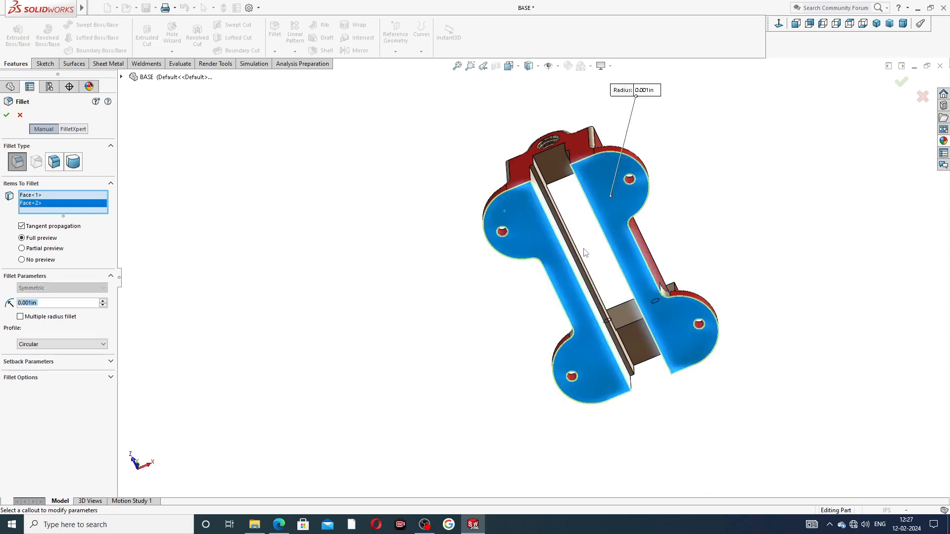
middle_click_drag(585, 253, 663, 313)
left_click(662, 315)
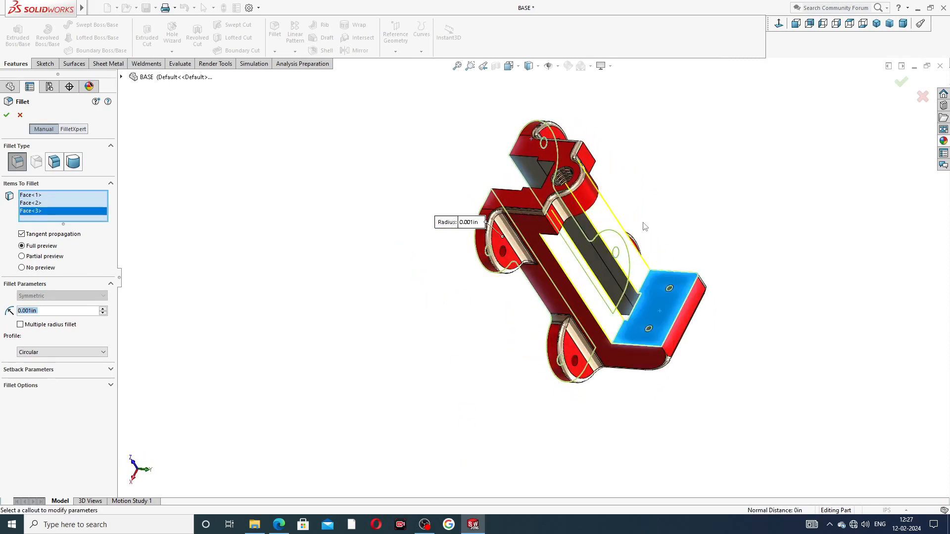
middle_click_drag(644, 227, 581, 90)
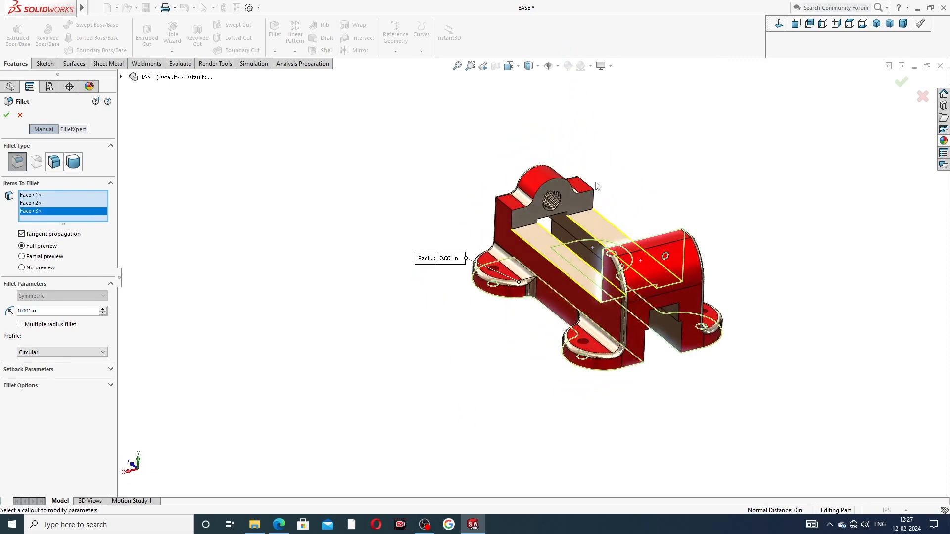
left_click(583, 208)
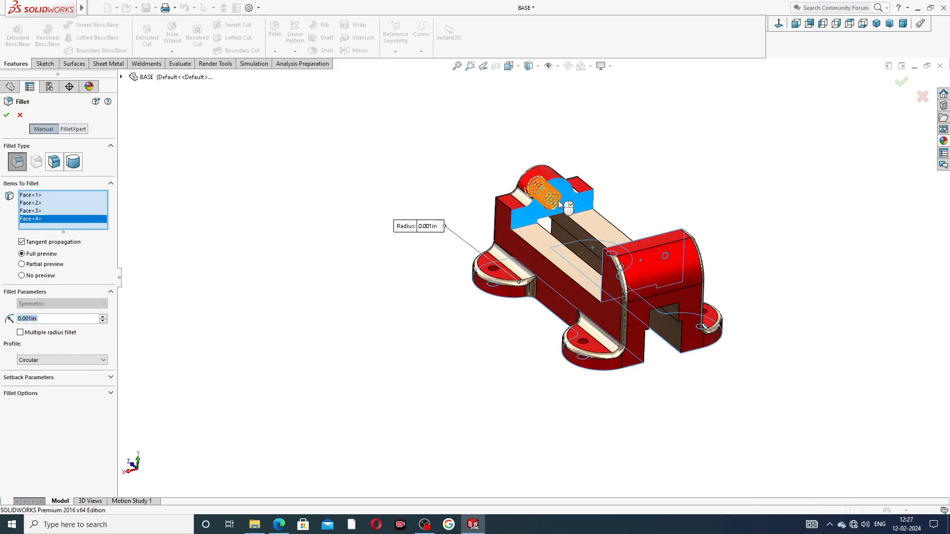
right_click(51, 220)
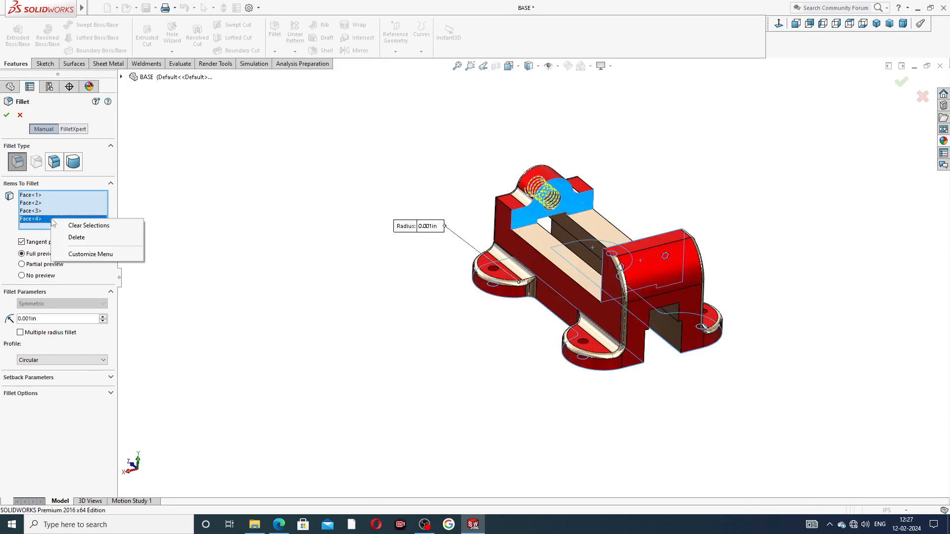
left_click(79, 236)
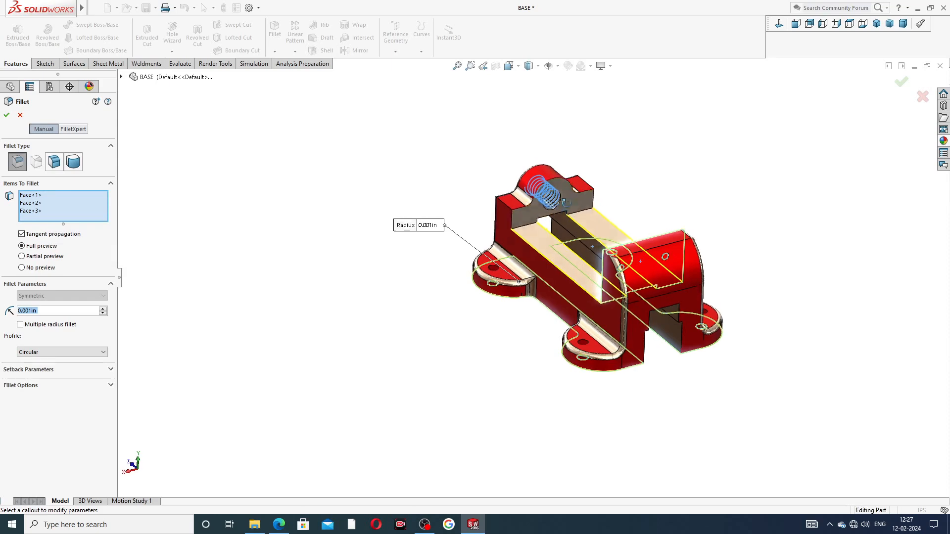
Step: Add the screw boss's curved top face and its inner wall's three lower edges along the slideways and slot, and apply the 0.001 in fillet
scroll(568, 208, "down", 5)
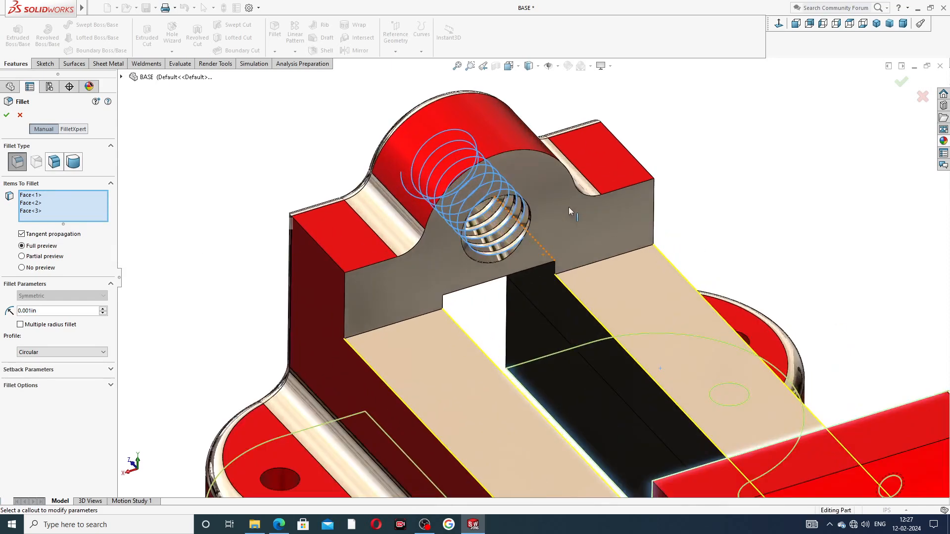
left_click(524, 147)
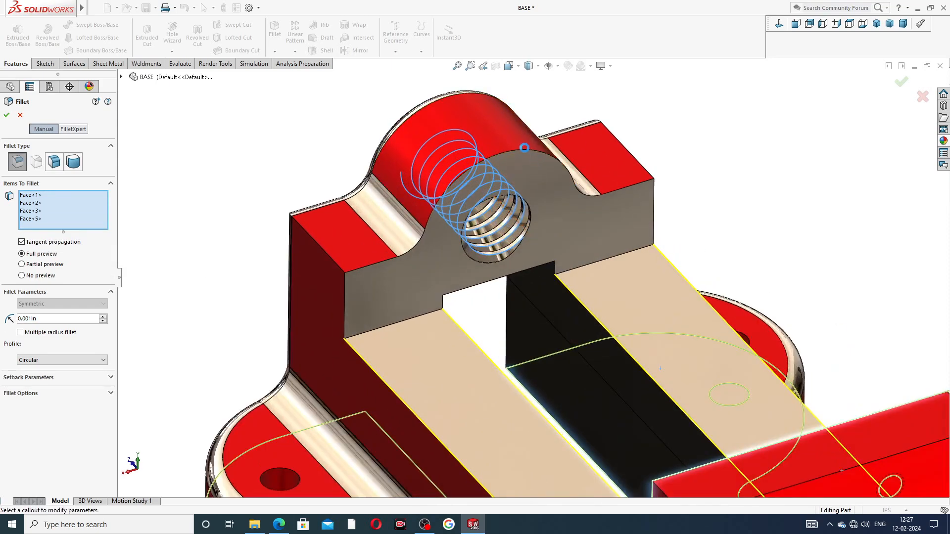
left_click(413, 324)
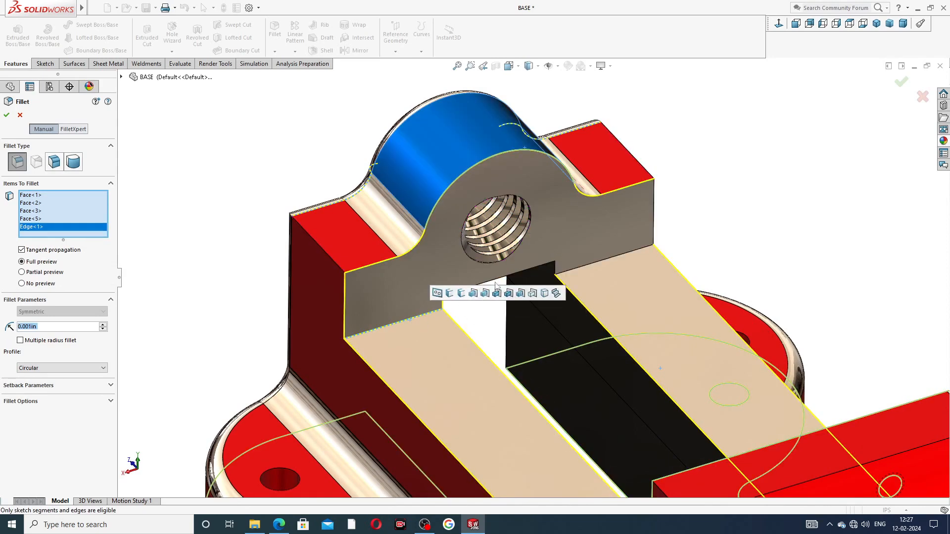
left_click(576, 268)
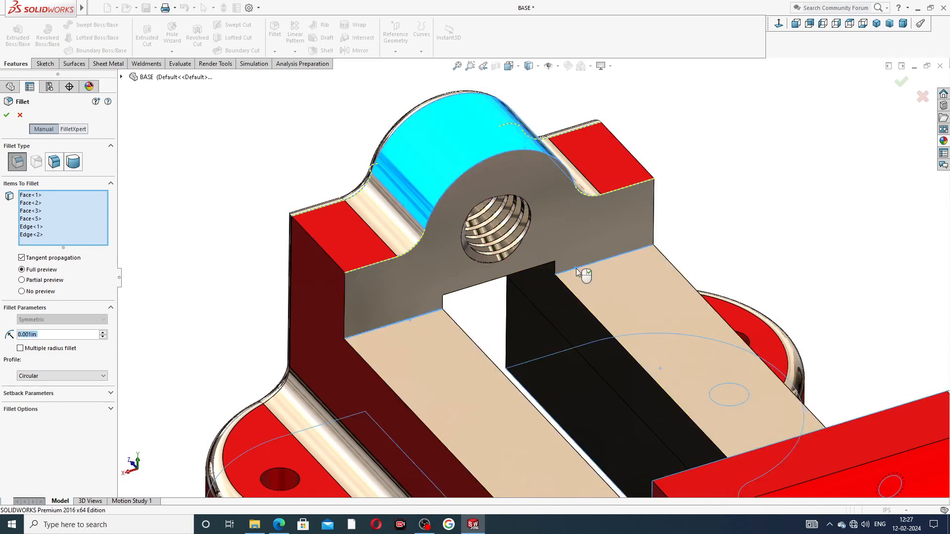
left_click(546, 273)
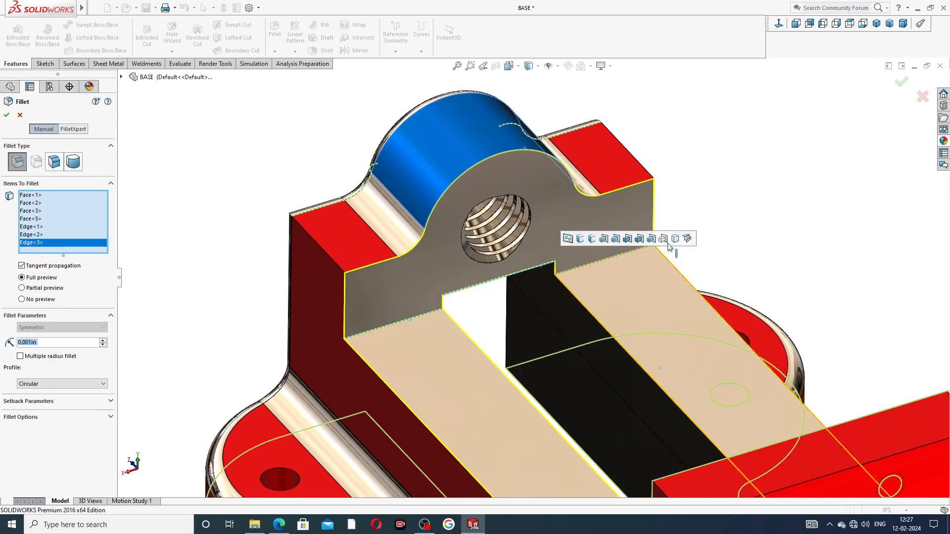
scroll(525, 301, "up", 4)
middle_click_drag(523, 306, 548, 281)
scroll(568, 280, "up", 3)
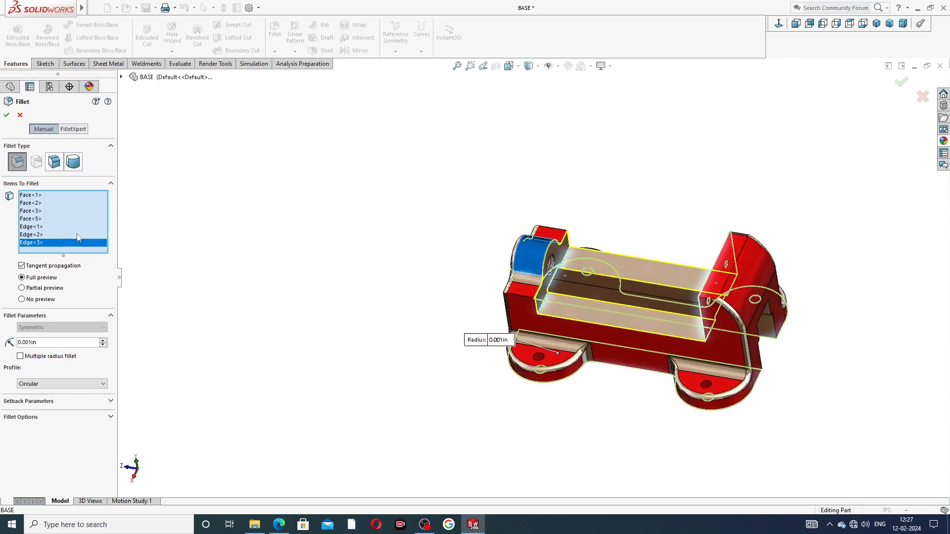
middle_click_drag(589, 292, 644, 293)
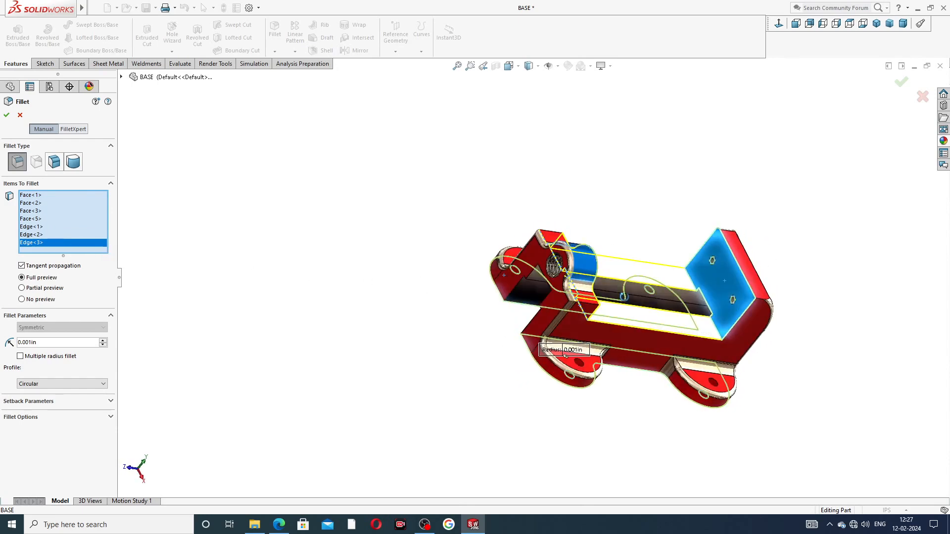
left_click(10, 117)
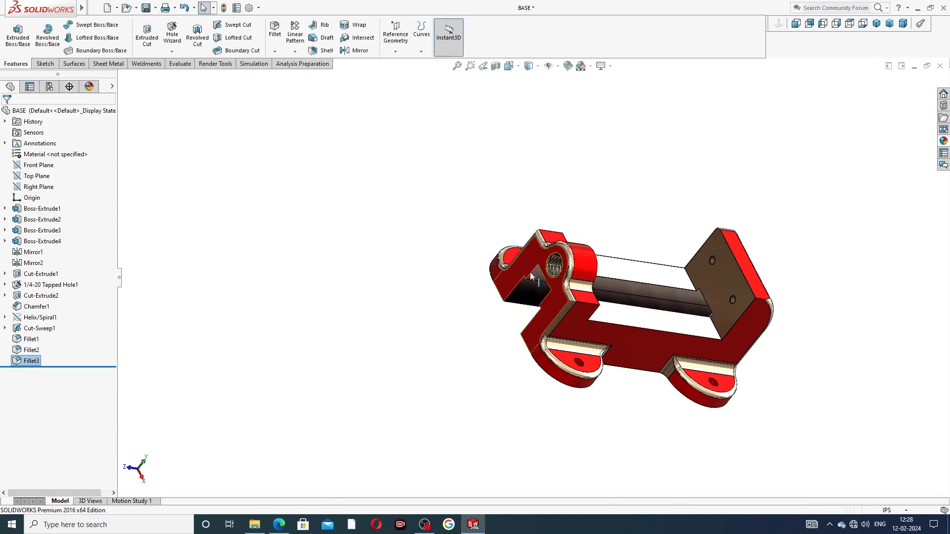
Step: Apply the candy apple red painted appearance to the Fillet1, Fillet2 and Fillet3 features
middle_click_drag(589, 267, 174, 335)
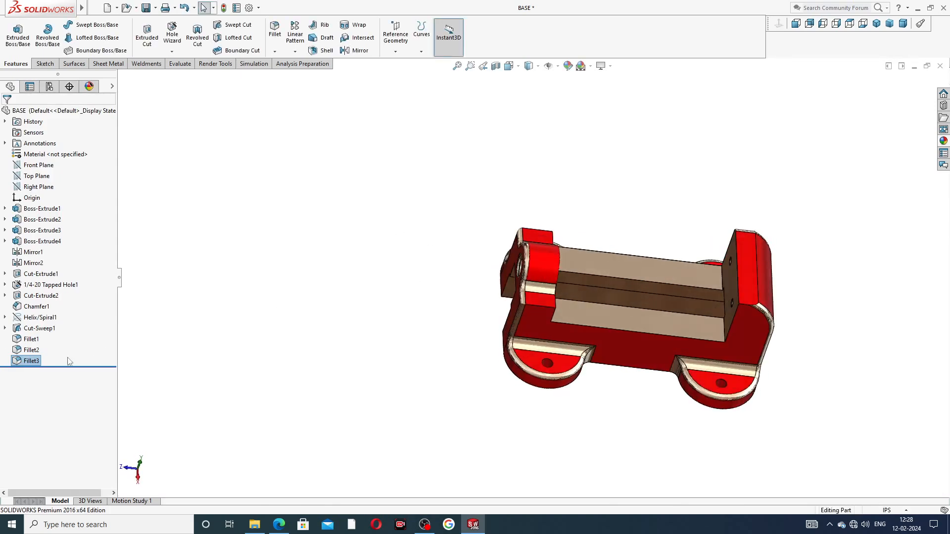
left_click(39, 340)
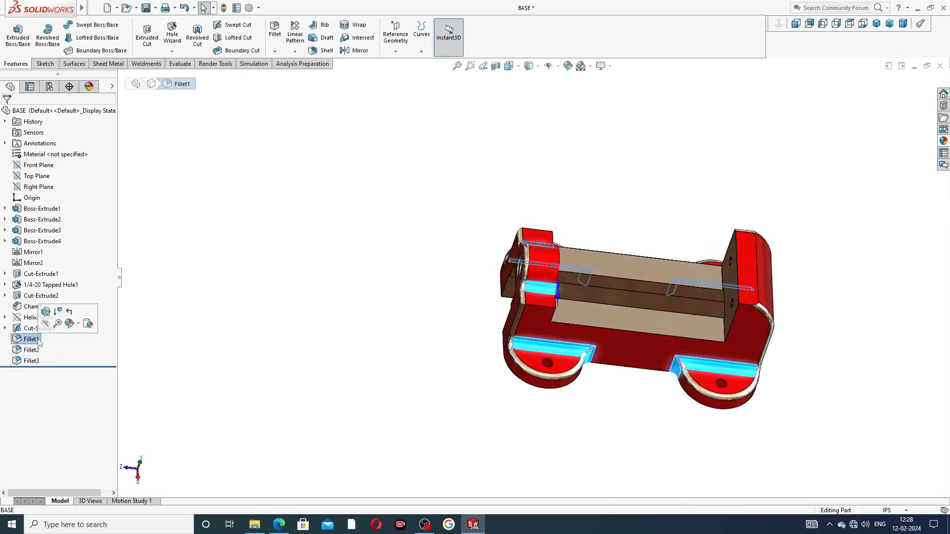
left_click(31, 361, "shift")
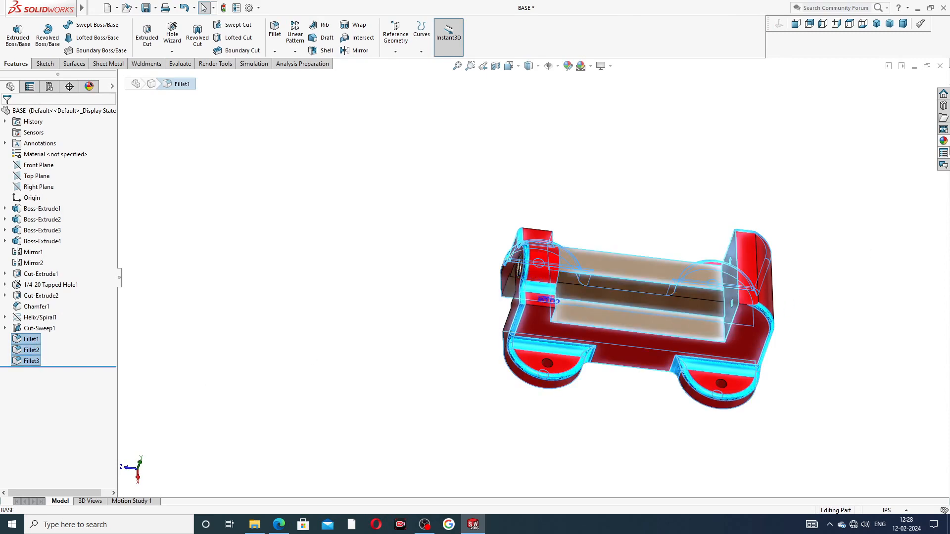
left_click(948, 141)
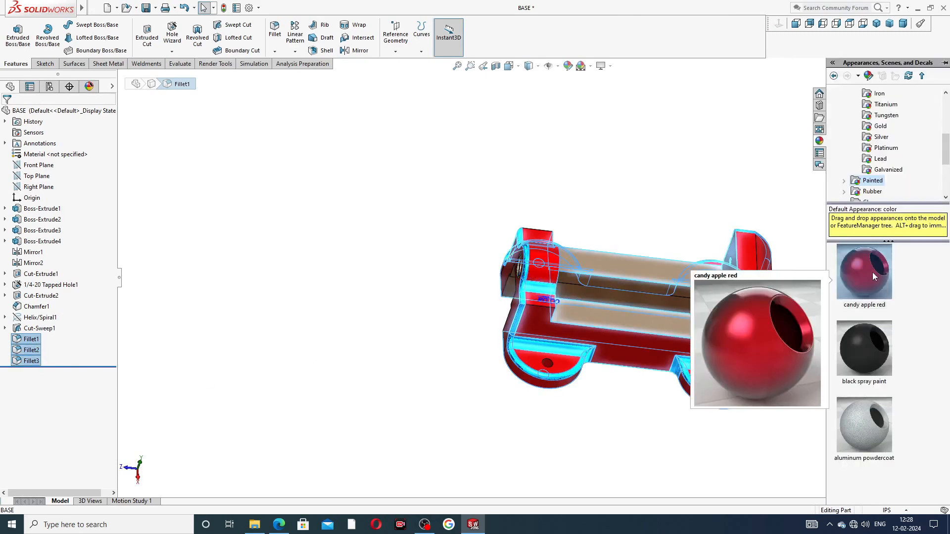
double_click(872, 272)
left_click(725, 184)
Step: Examine the finished base from several sides and in isometric view, and compare it with the Part-11 PDF drawing
middle_click_drag(743, 202, 683, 317)
scroll(693, 289, "down", 3)
scroll(670, 302, "up", 3)
middle_click_drag(613, 242, 665, 115)
middle_click_drag(617, 187, 574, 379)
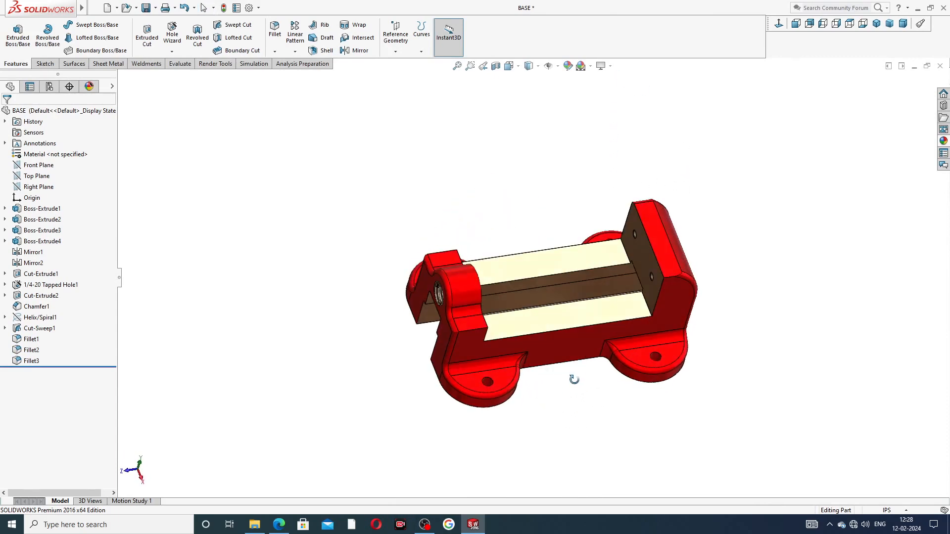
left_click(876, 24)
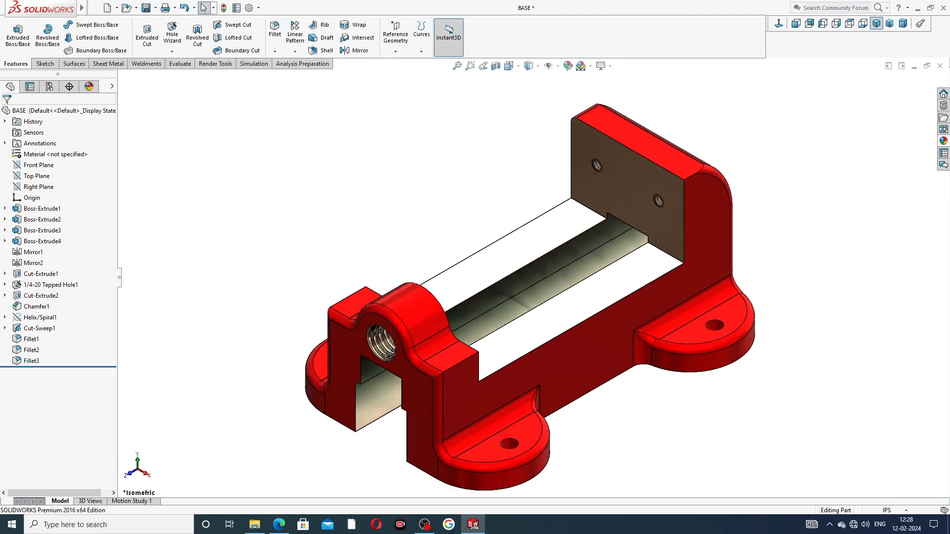
left_click(278, 524)
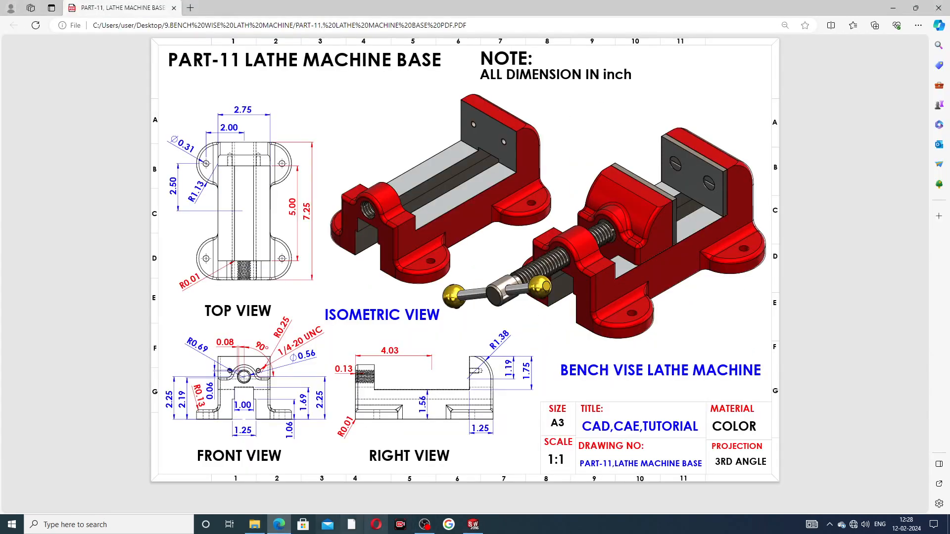
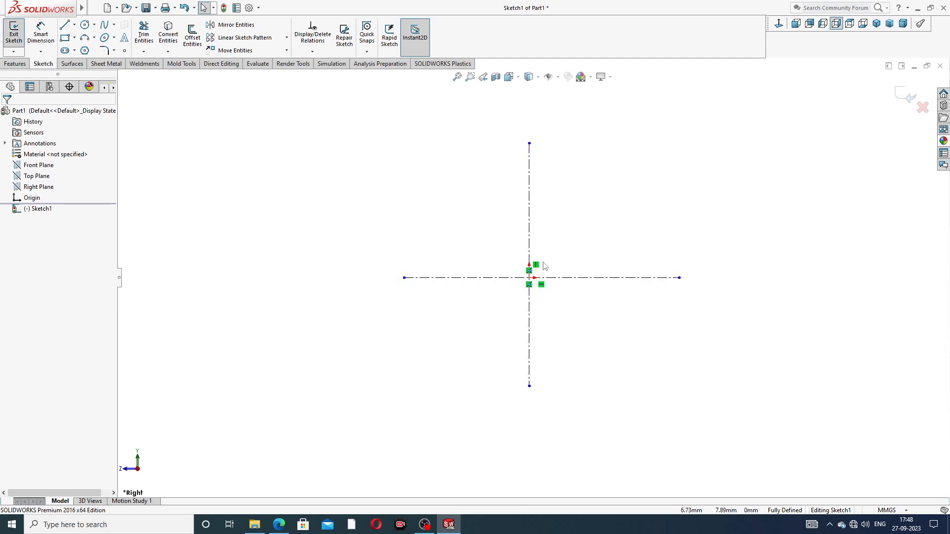
Step: Sketch a closed stepped profile on the horizontal centreline beside the vertical one, about 35 mm wide and 34 mm high, with a tangent concave arc at the step
scroll(573, 234, "down", 2)
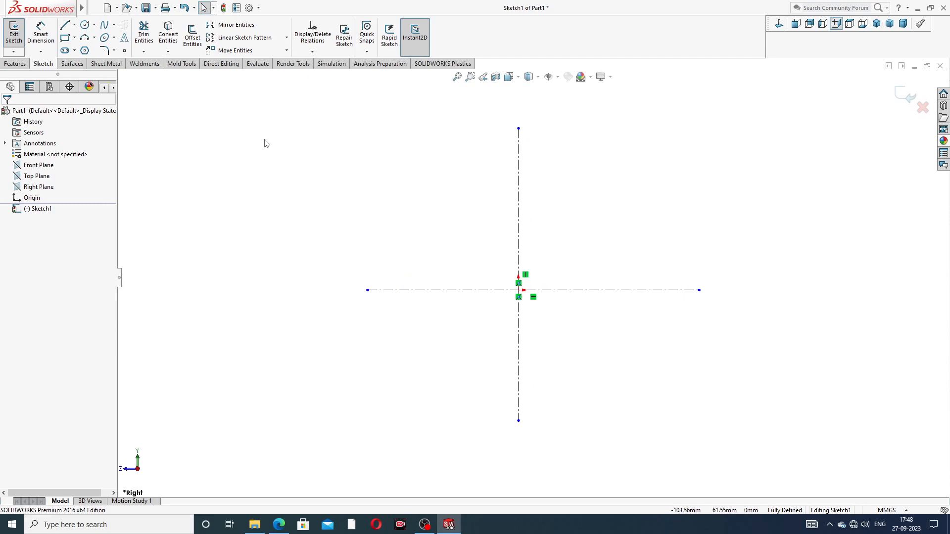
left_click(64, 24)
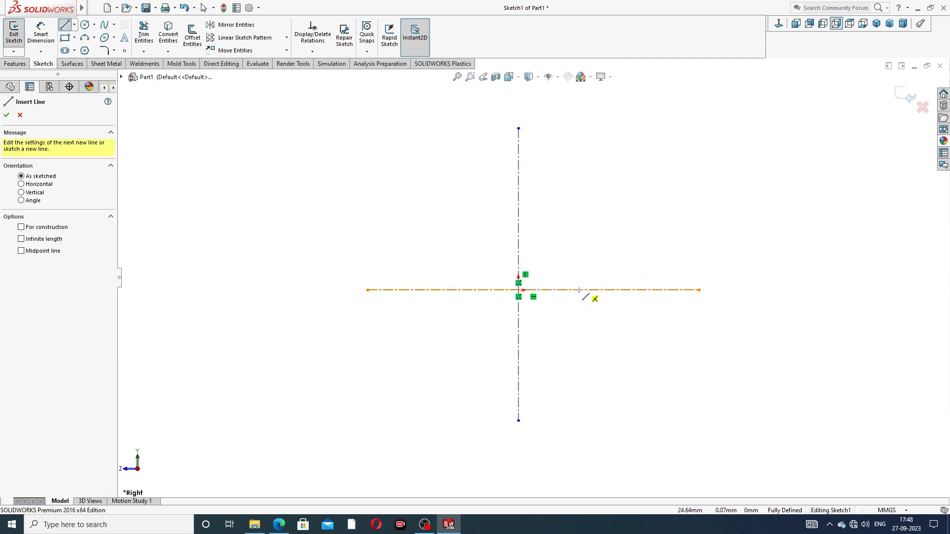
left_click(551, 291)
left_click(636, 290)
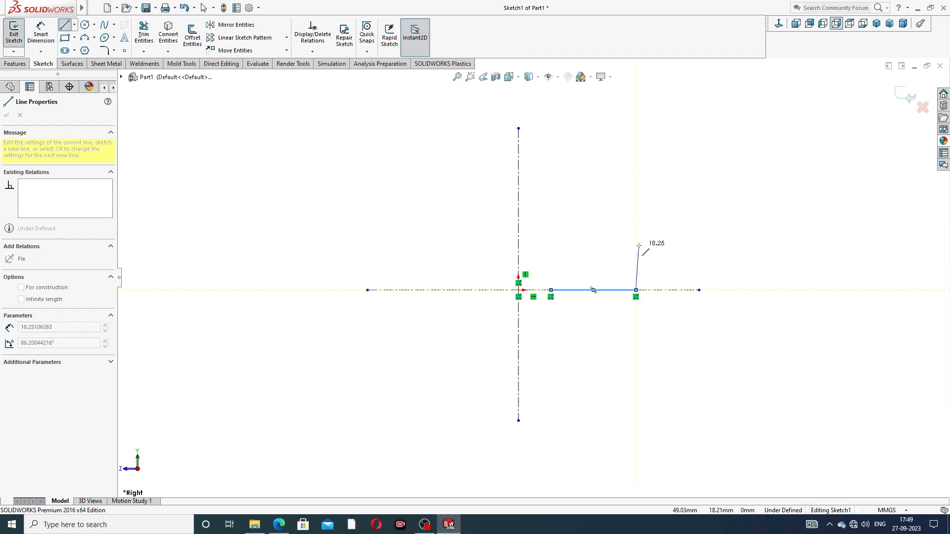
left_click(636, 224)
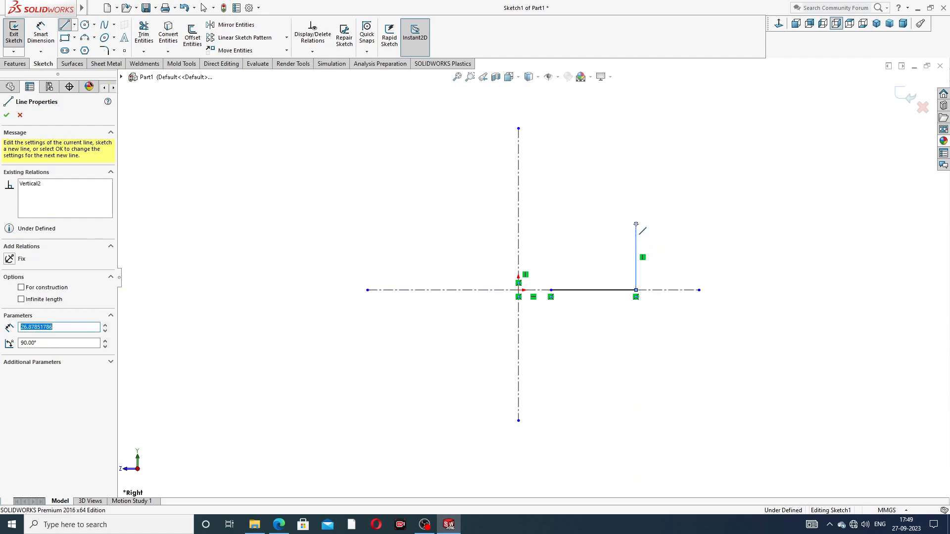
left_click(585, 224)
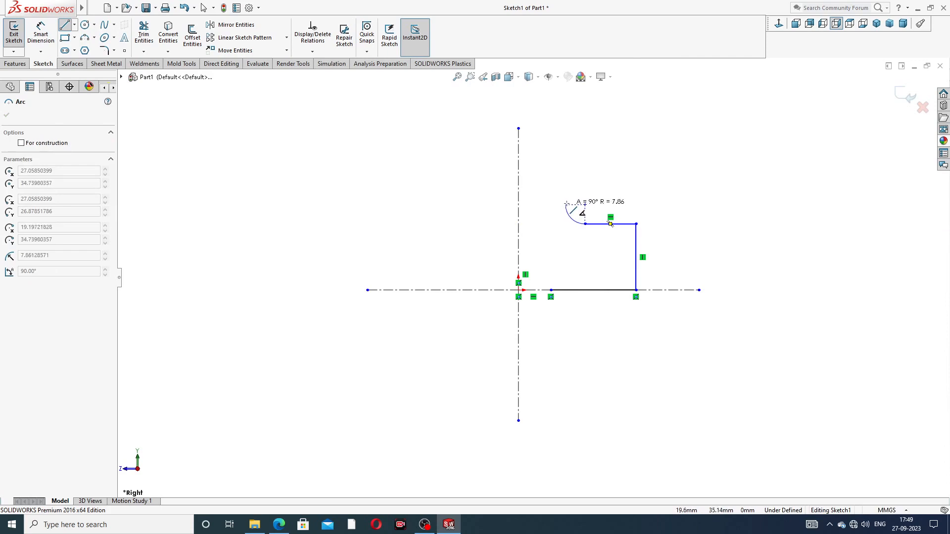
left_click(568, 207)
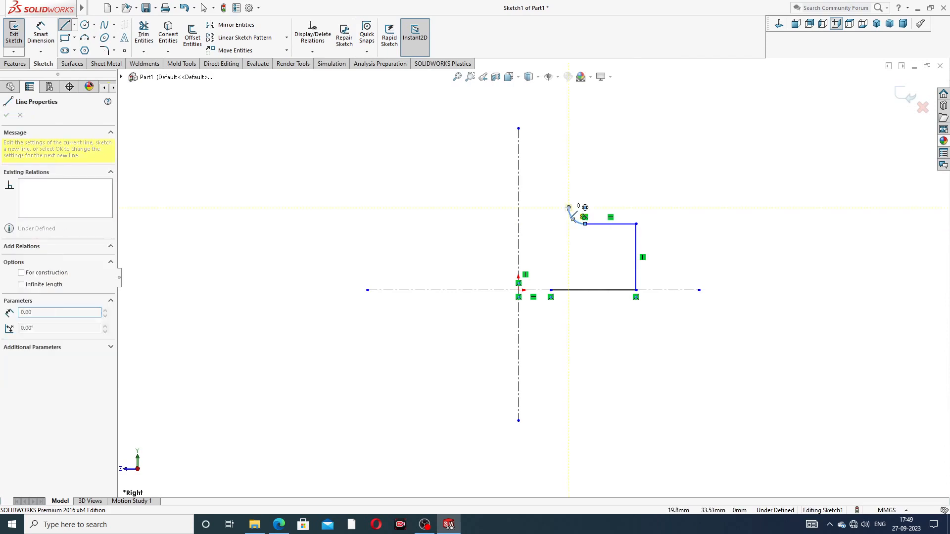
left_click(551, 207)
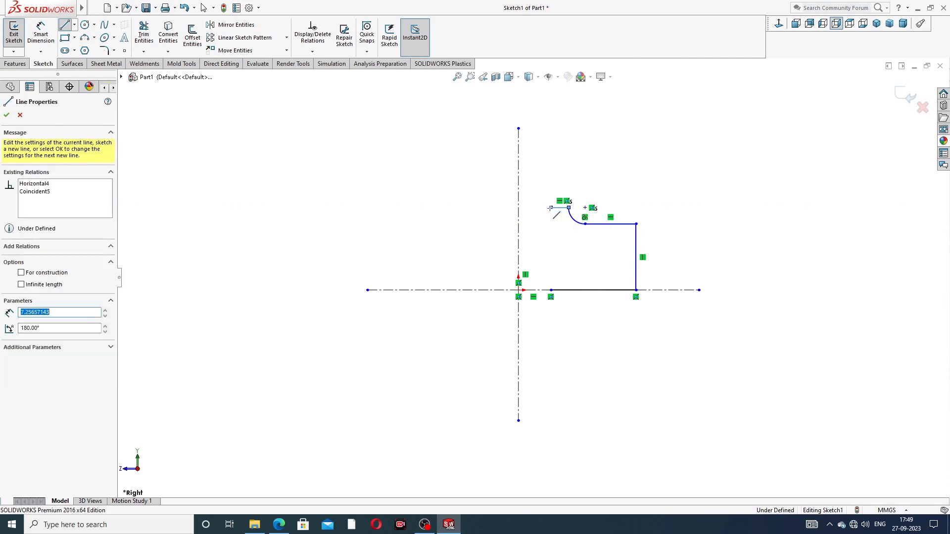
left_click(551, 290)
right_click(651, 188)
left_click(669, 195)
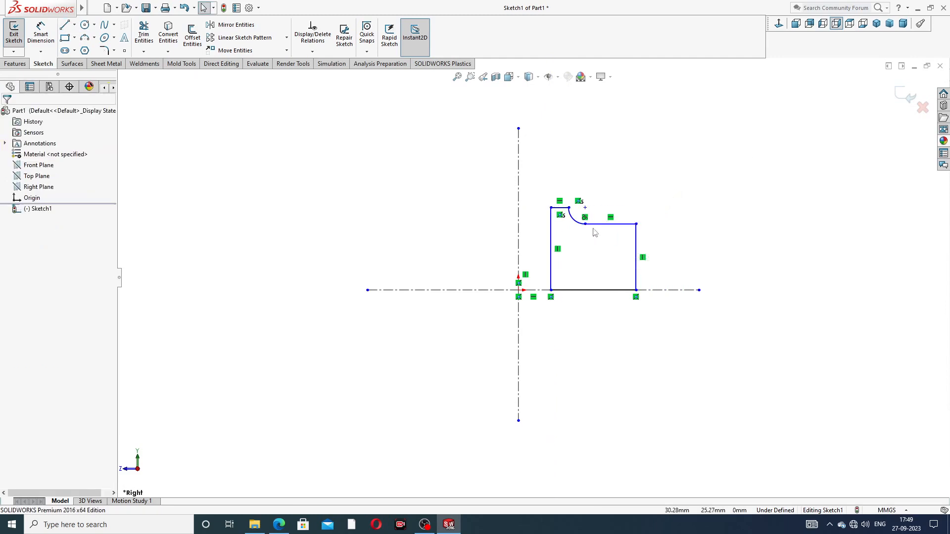
Step: Check the Part-09 bridge of valve PDF drawing and dimension the profile's inner vertical line 14 mm from the vertical centreline
scroll(599, 230, "down", 1)
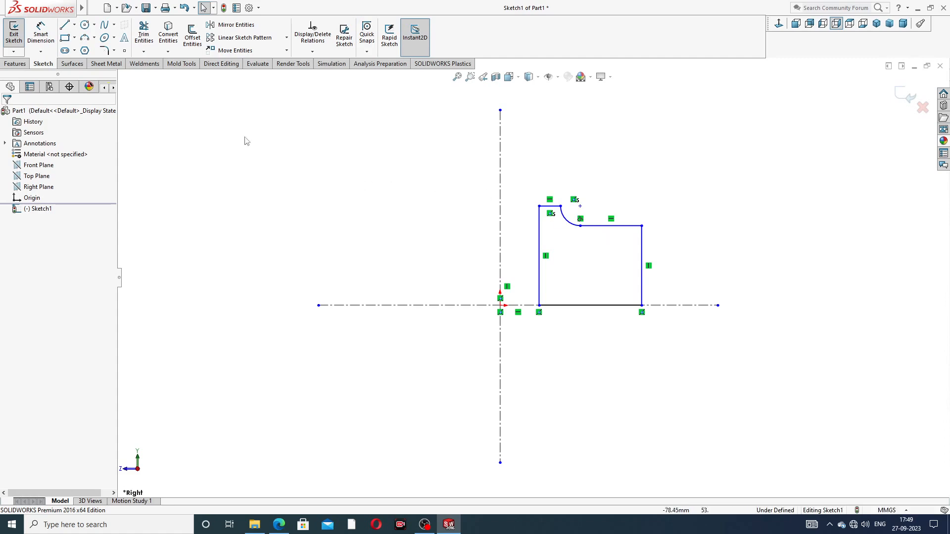
left_click(50, 43)
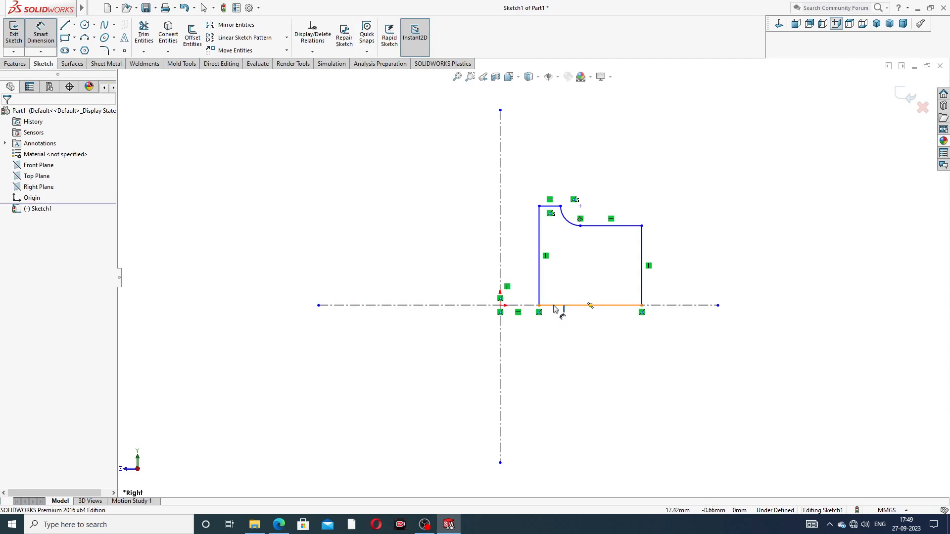
left_click(278, 525)
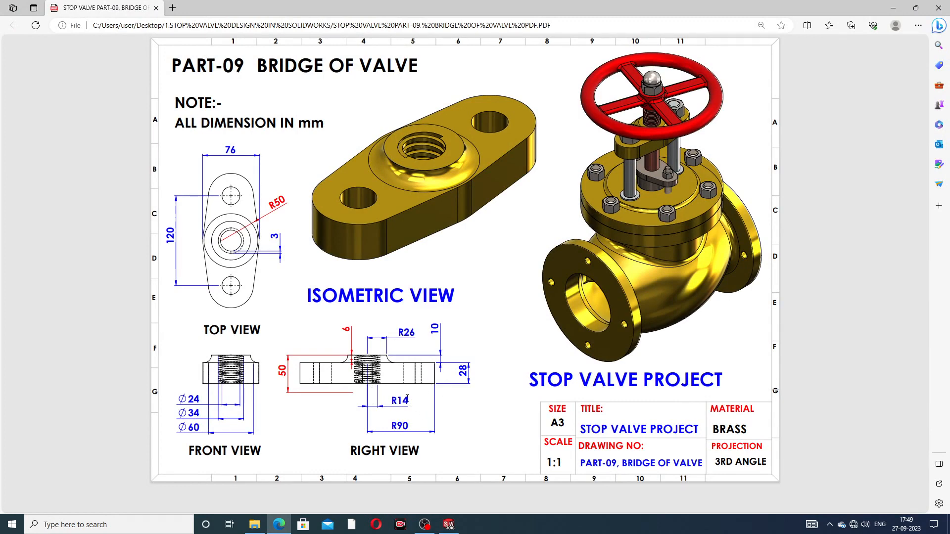
left_click(283, 525)
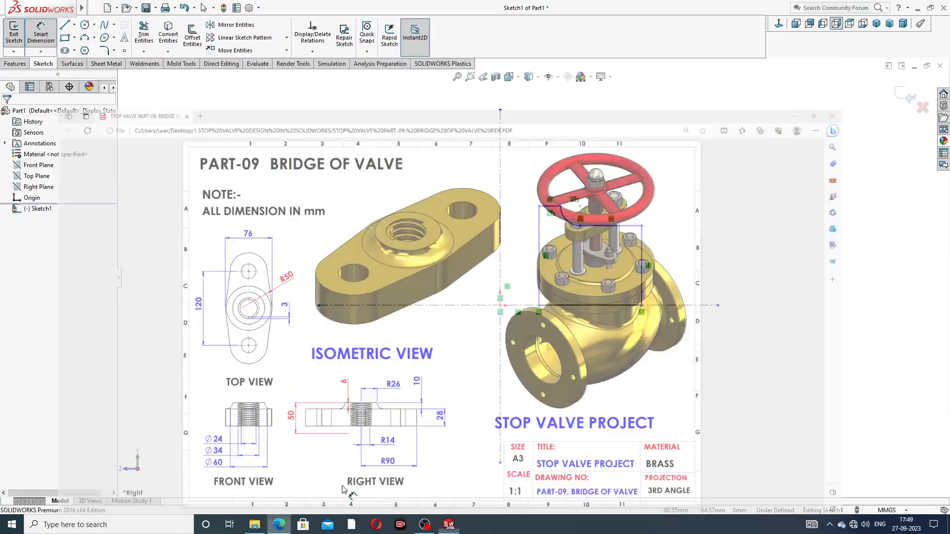
left_click(539, 290)
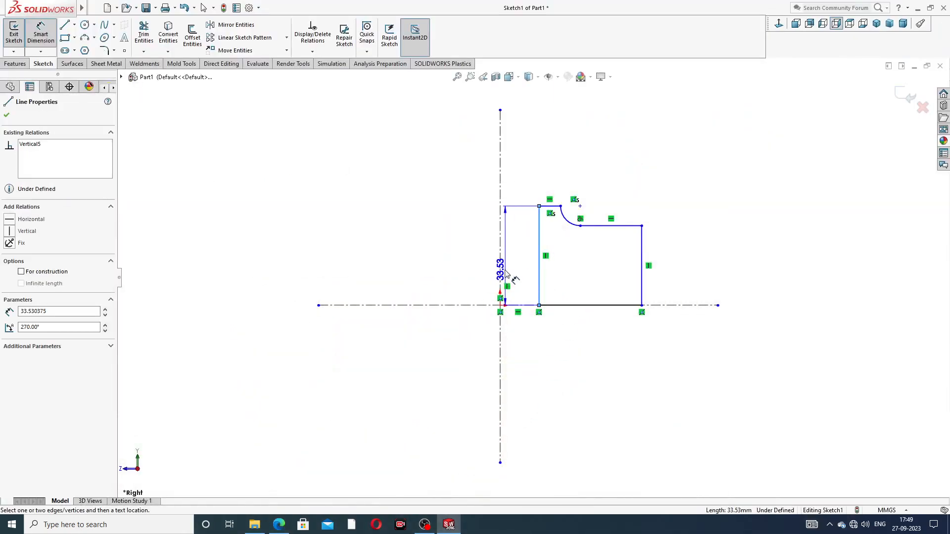
left_click(500, 282)
left_click(526, 332)
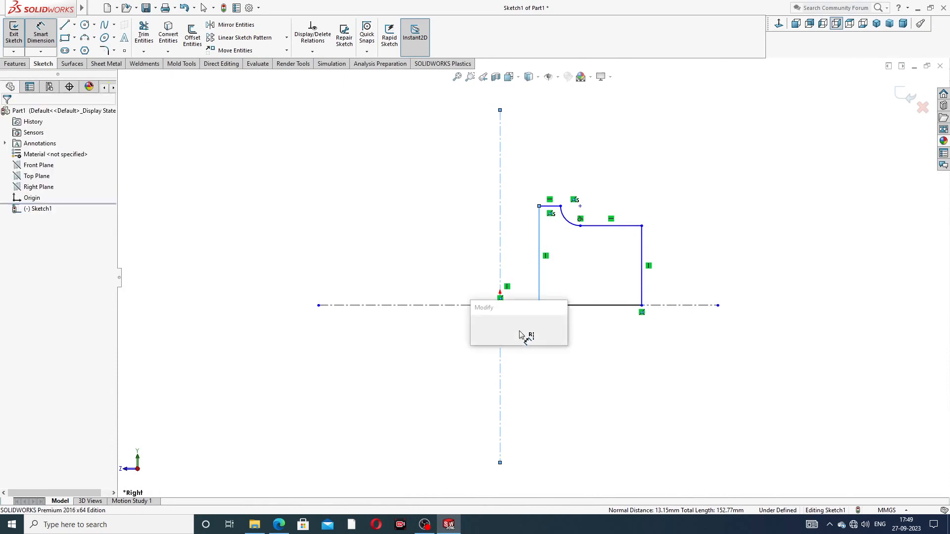
type("14")
key("Return")
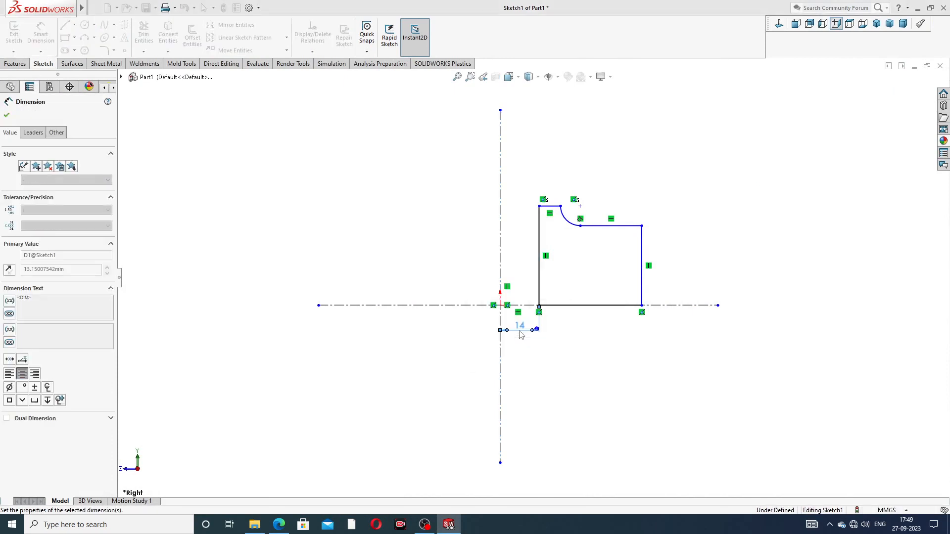
Step: Dimension the profile's outer vertical line 90 mm from the vertical centreline
left_click(643, 273)
left_click(500, 277)
left_click(554, 352)
type("90")
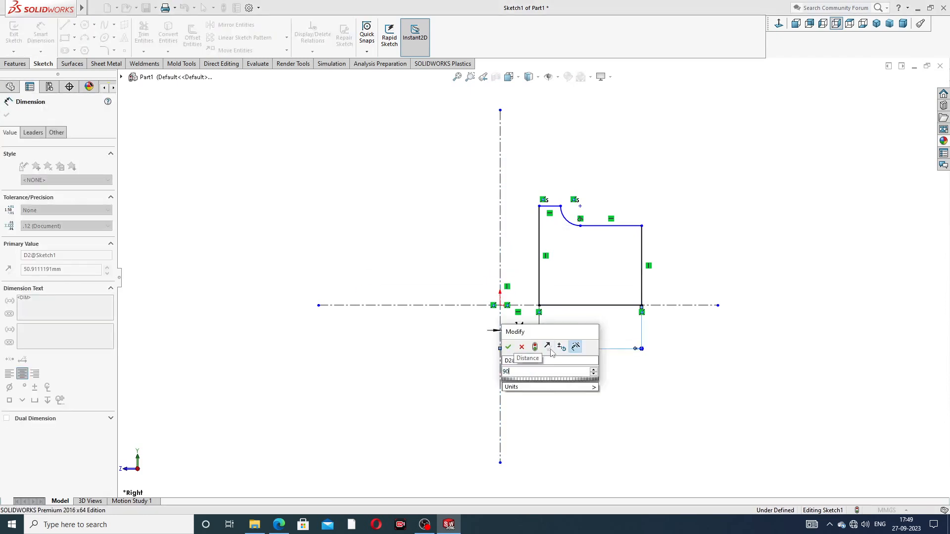
key("Return")
left_click(787, 216)
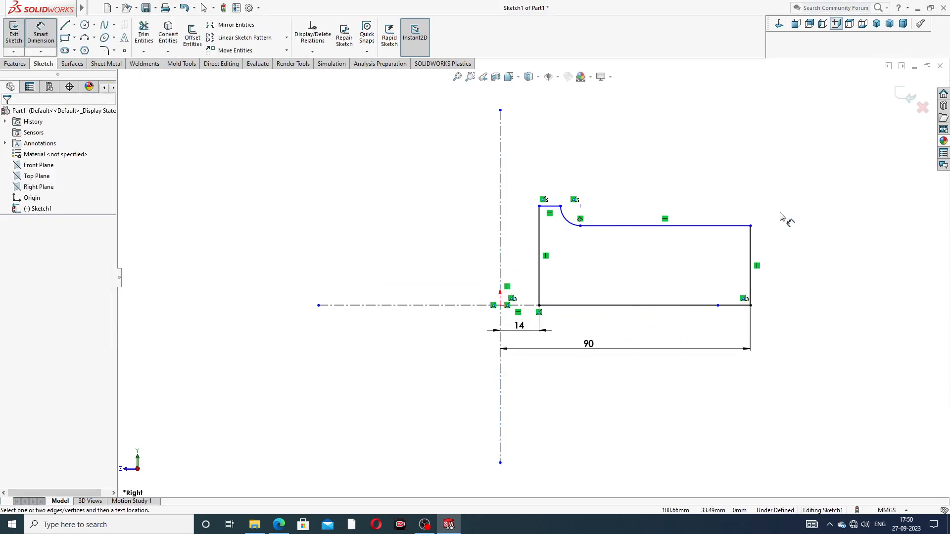
Step: Dimension the height of the profile's outer vertical line as 28 mm
left_click(751, 259)
left_click(768, 259)
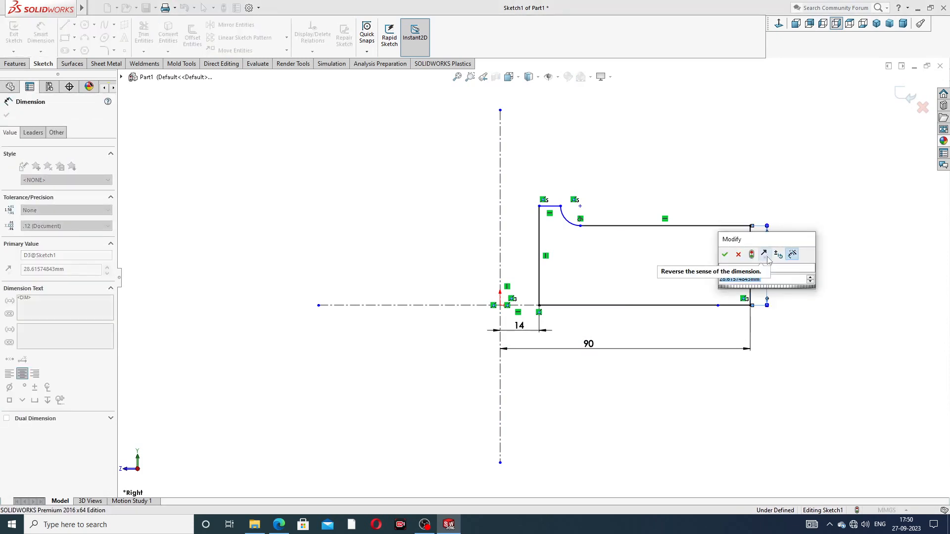
type("28")
key("Return")
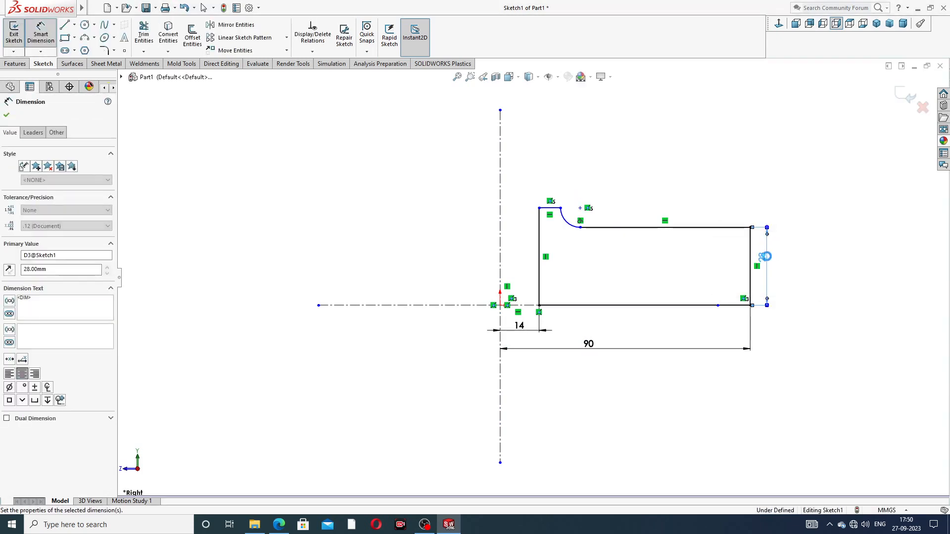
left_click(771, 205)
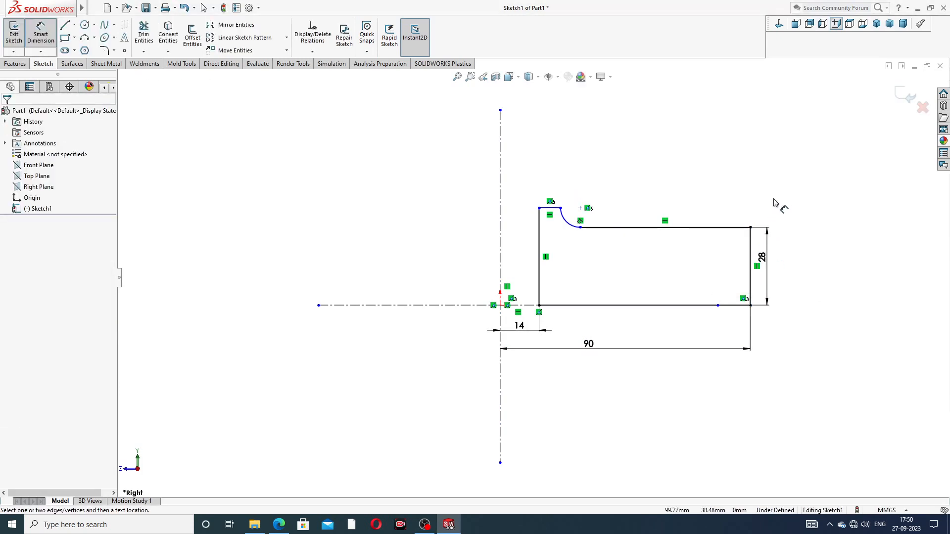
Step: Dimension the arc's upper endpoint 26 mm from the vertical centreline
left_click(560, 209)
left_click(499, 207)
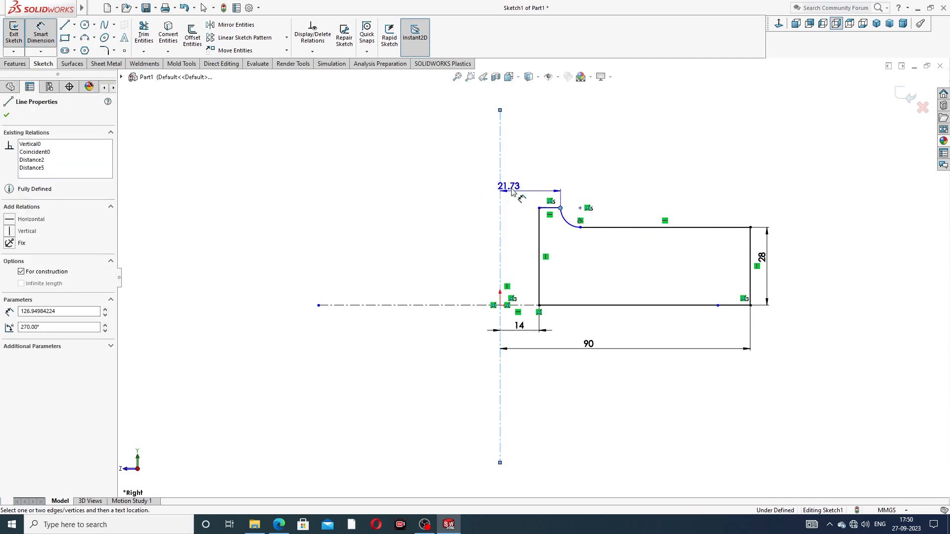
left_click(523, 166)
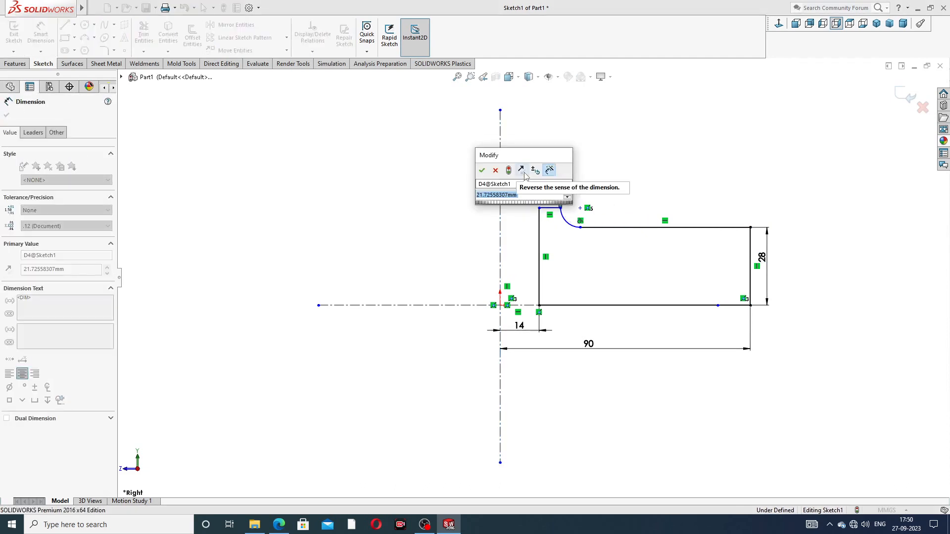
type("26")
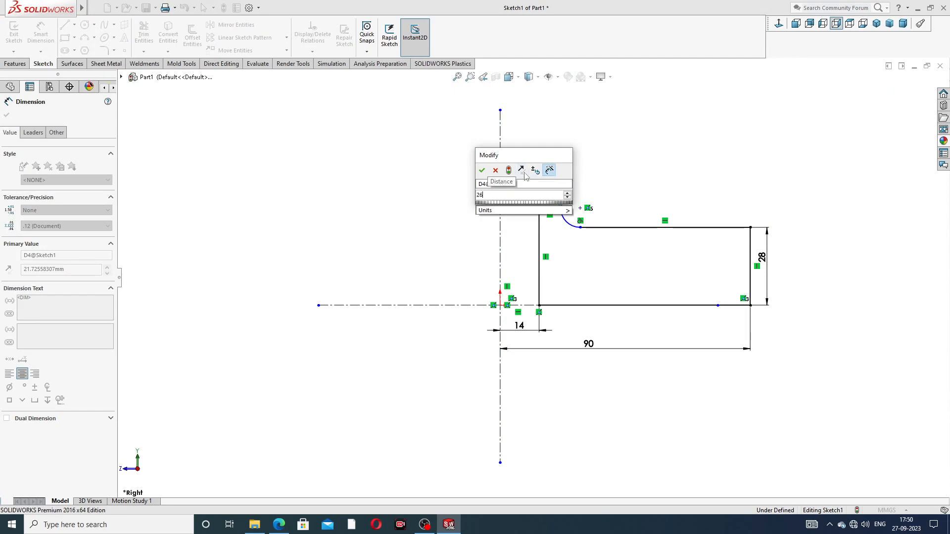
key("Return")
left_click(633, 161)
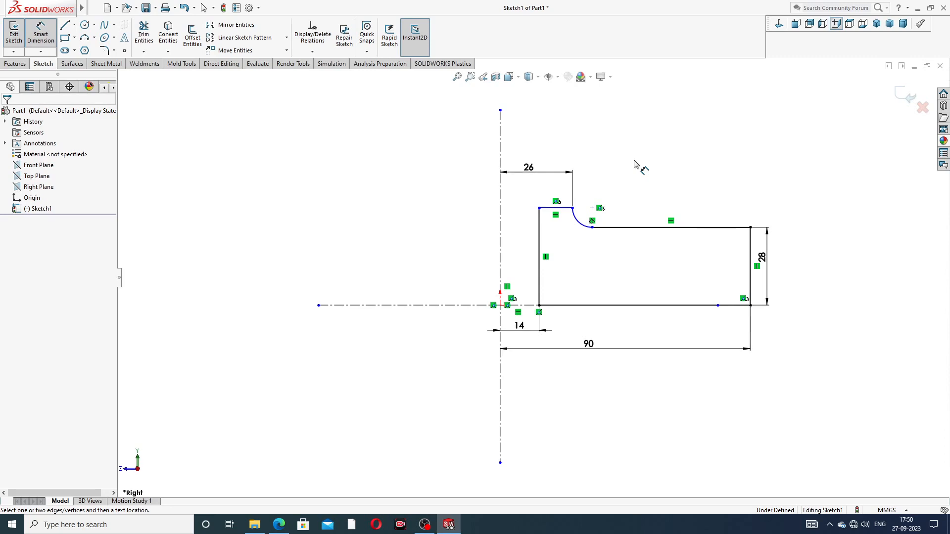
Step: Dimension the arc's upper endpoint 10 mm above the profile's long upper horizontal line
left_click(573, 208)
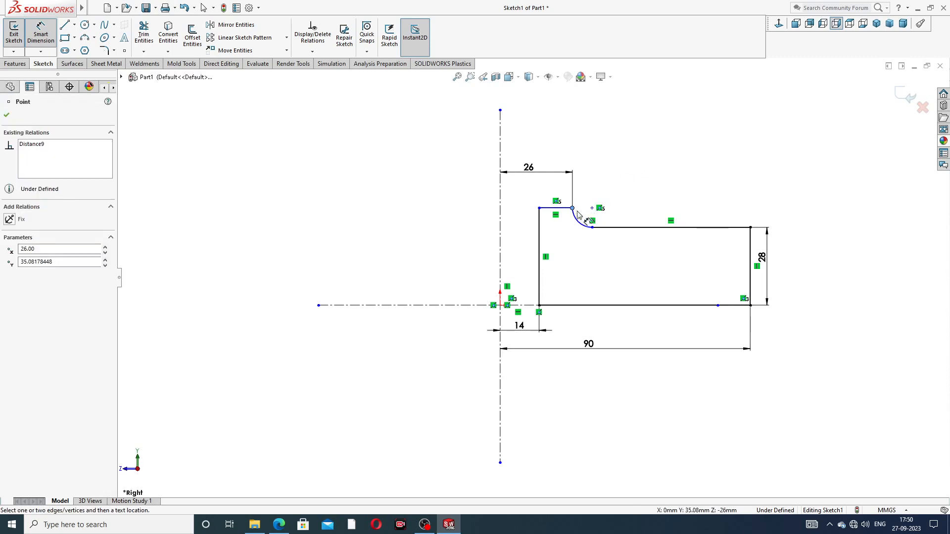
left_click(601, 228)
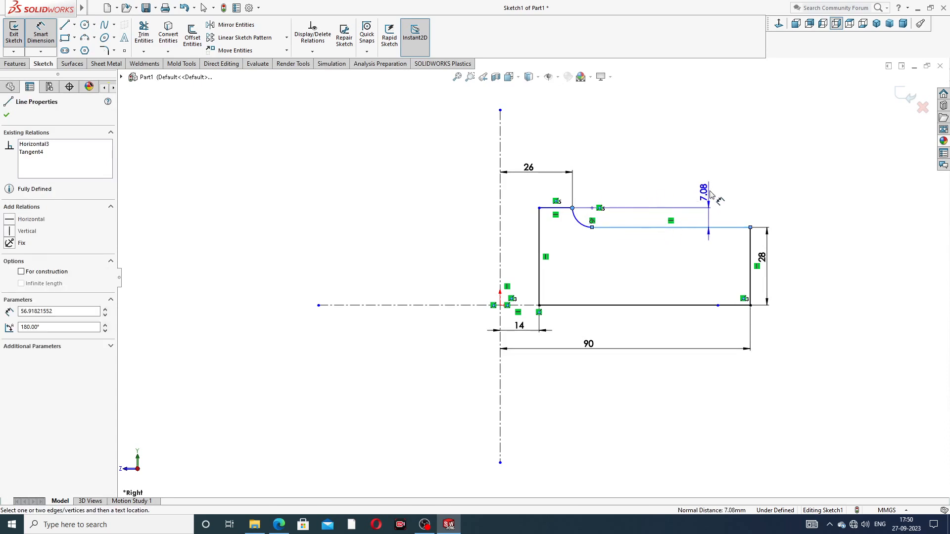
left_click(716, 191)
type("10")
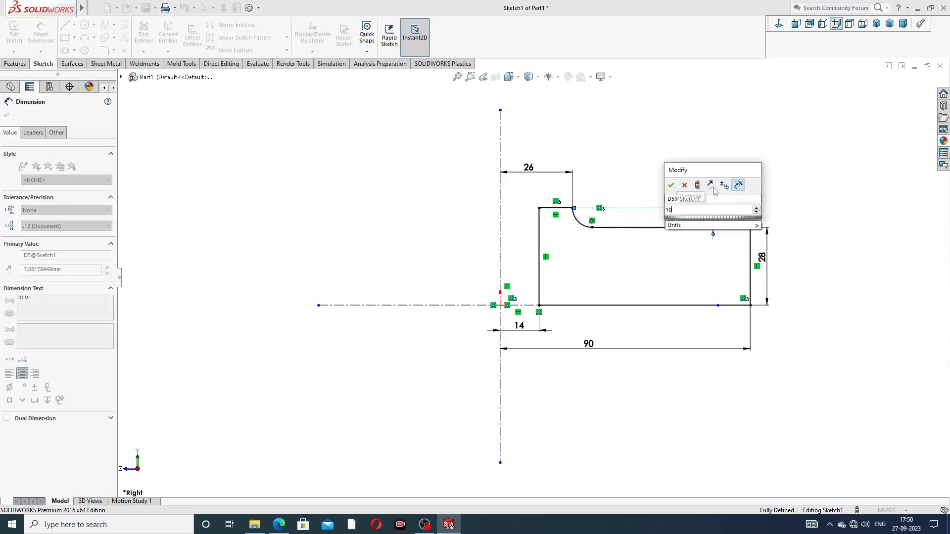
key("Return")
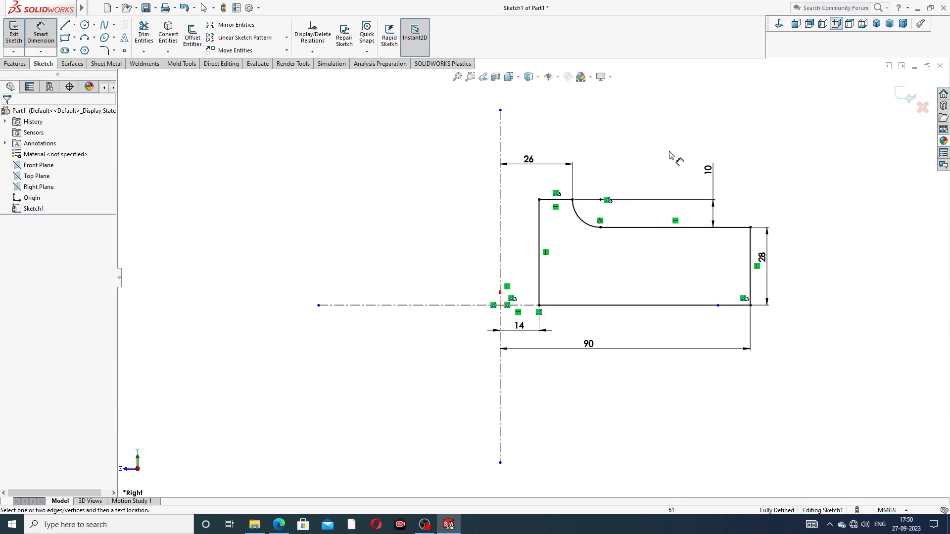
Step: Reposition the 26, 10 and 28 mm dimensions for a tidier layout around the profile and end dimensioning
left_click_drag(555, 167, 548, 157)
left_click(607, 160)
left_click_drag(713, 178, 700, 171)
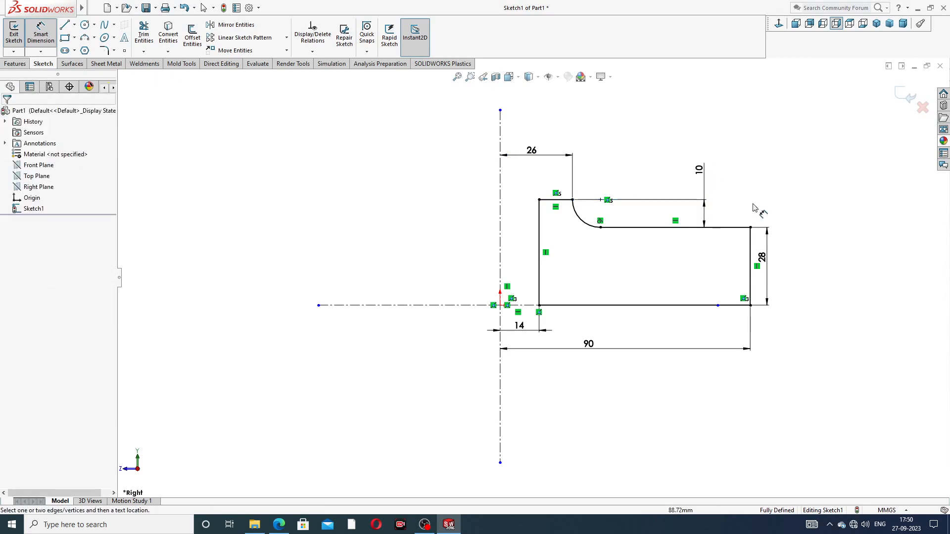
left_click_drag(773, 265, 782, 265)
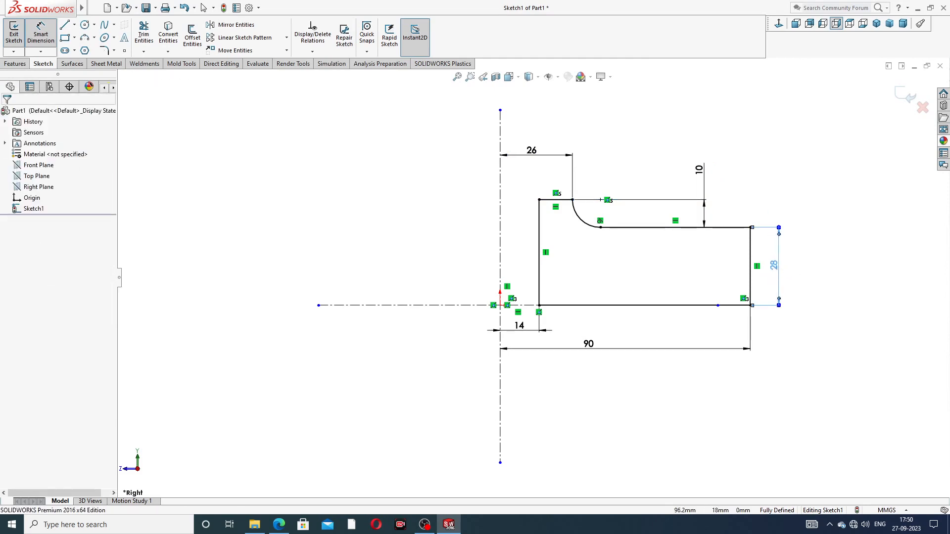
right_click(831, 195)
left_click(857, 154)
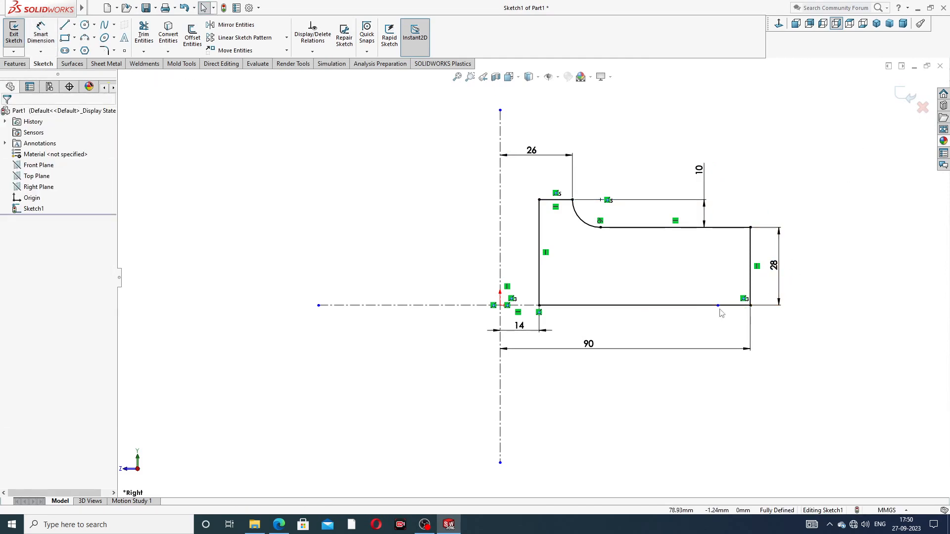
Step: Extend the horizontal centreline's endpoint on the profile side beyond the profile's outer vertical line
left_click(779, 306)
left_click_drag(779, 306, 794, 305)
left_click(817, 219)
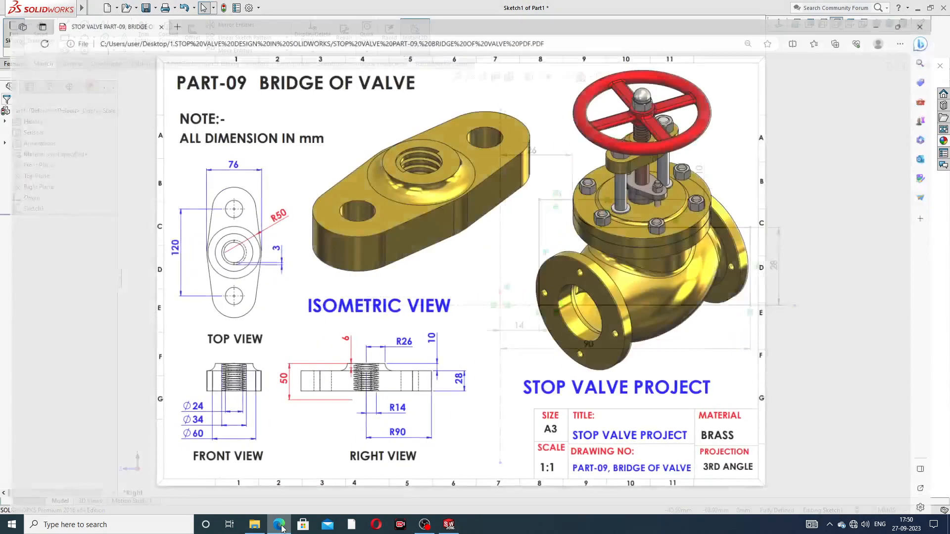
Step: Check the Part-09 PDF drawing and revolve the profile 360 degrees about the vertical centreline
left_click(279, 525)
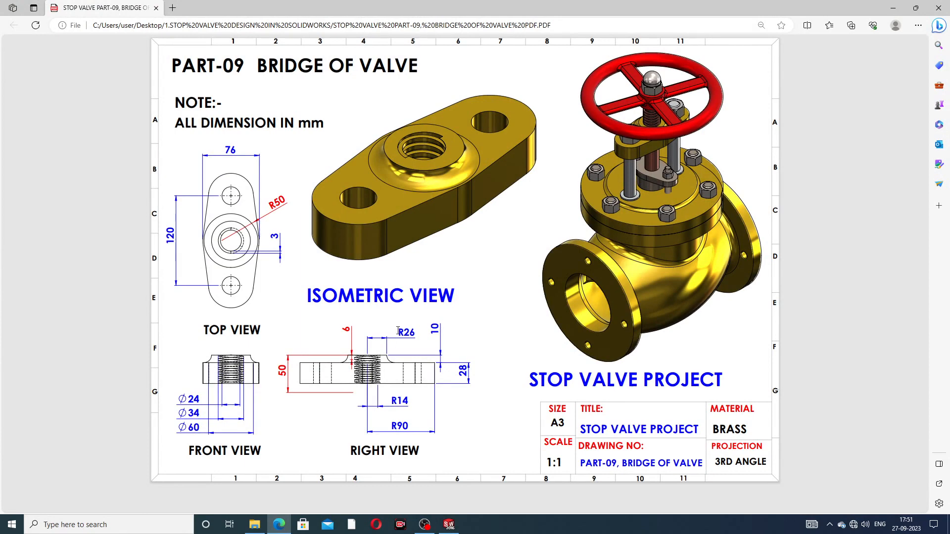
left_click(279, 524)
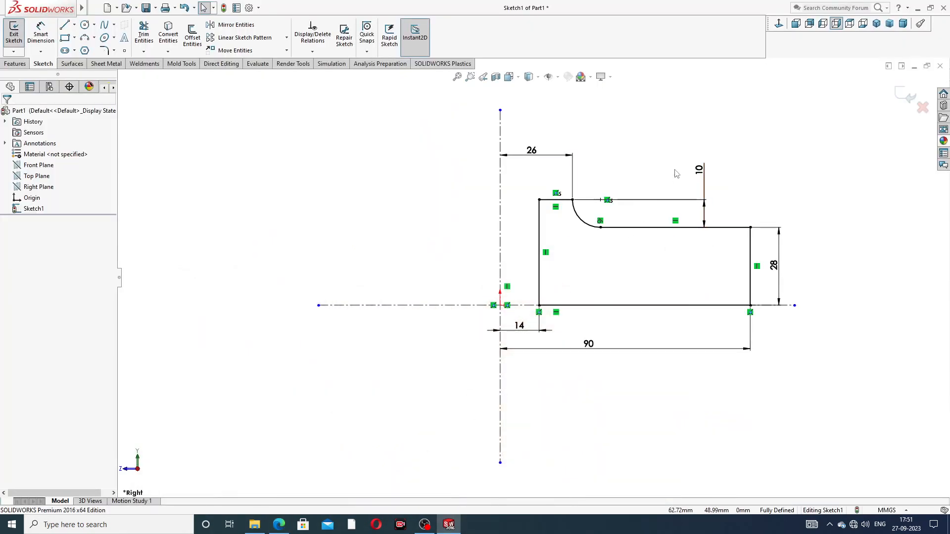
scroll(618, 177, "up", 1)
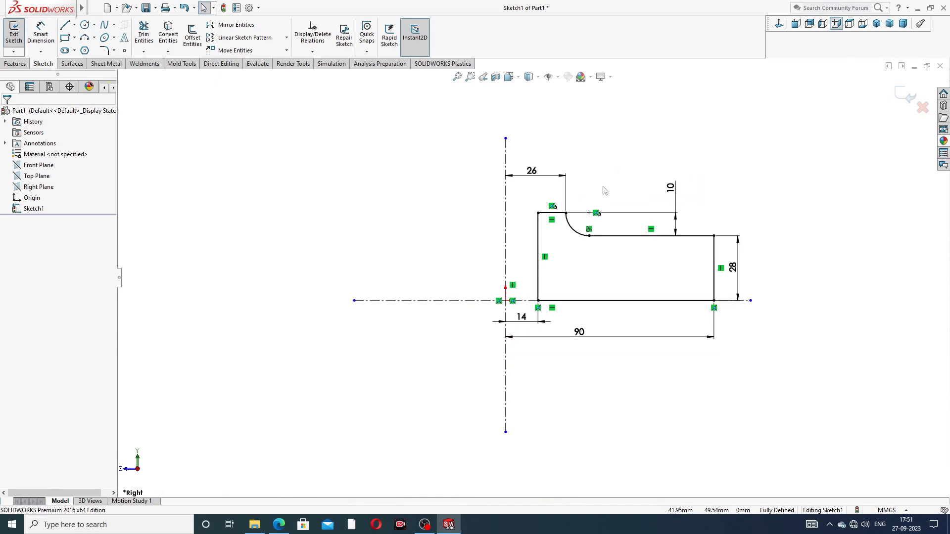
left_click(14, 63)
left_click(48, 37)
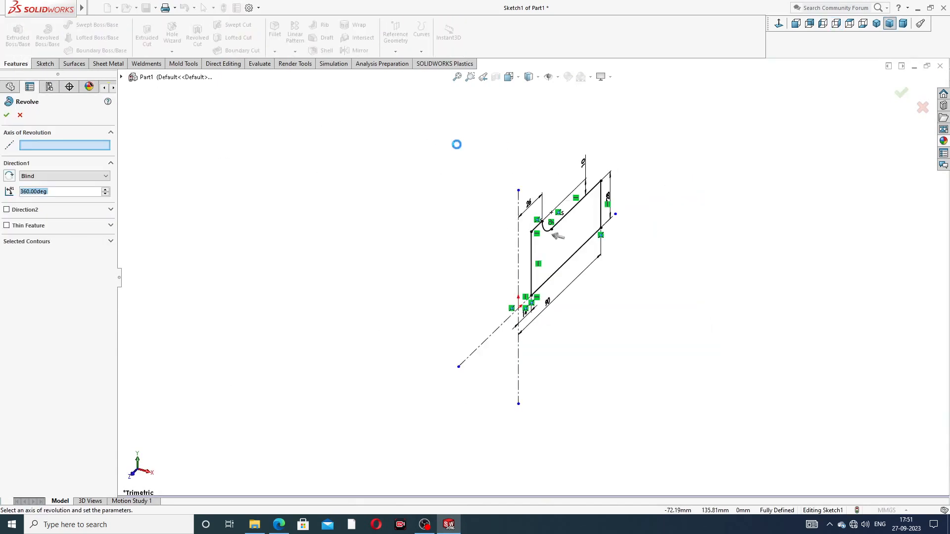
left_click(519, 247)
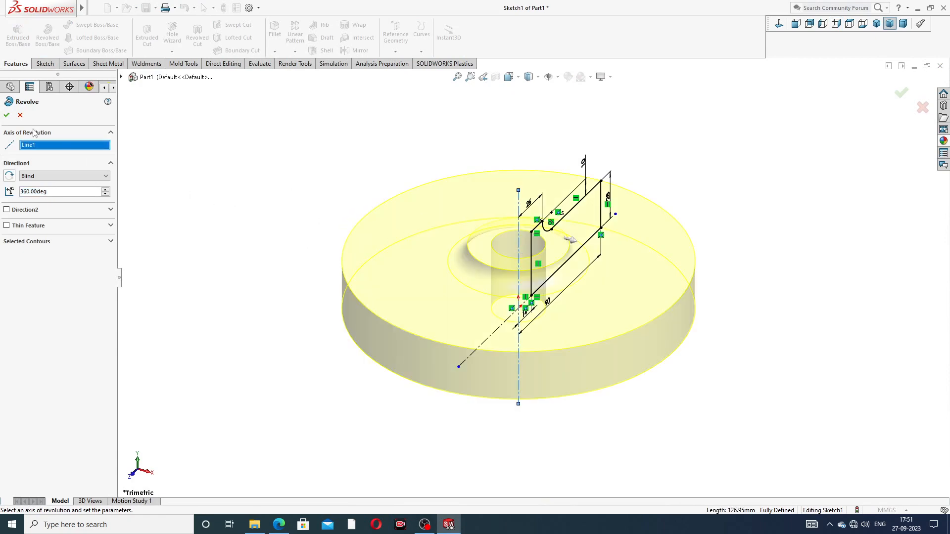
left_click(7, 115)
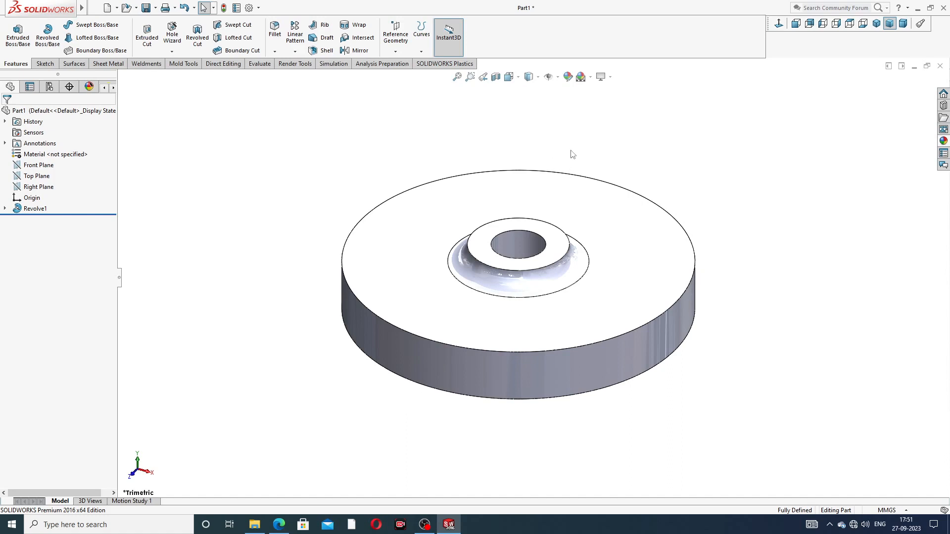
Step: Start a sketch on the revolved disc's large upper annular face and view it straight on
middle_click_drag(569, 250, 650, 184)
left_click(424, 256)
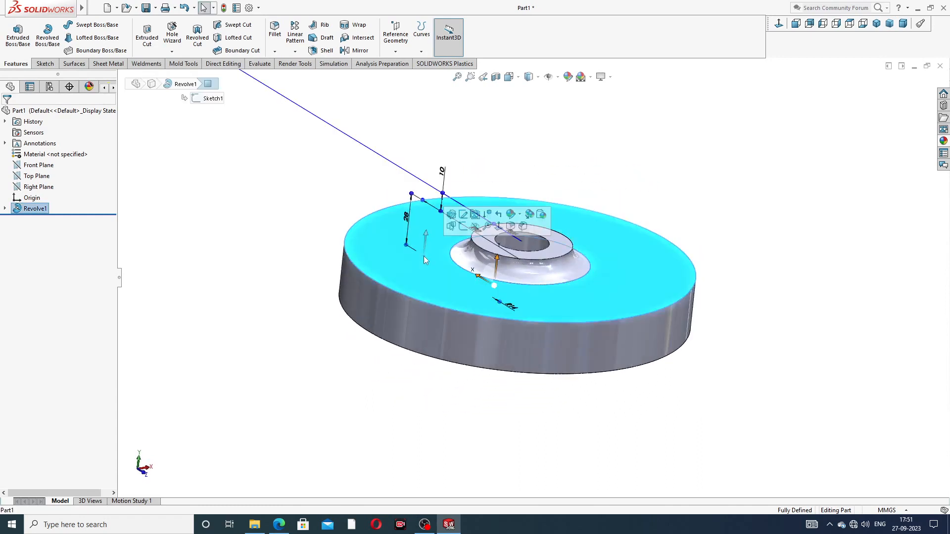
left_click(462, 226)
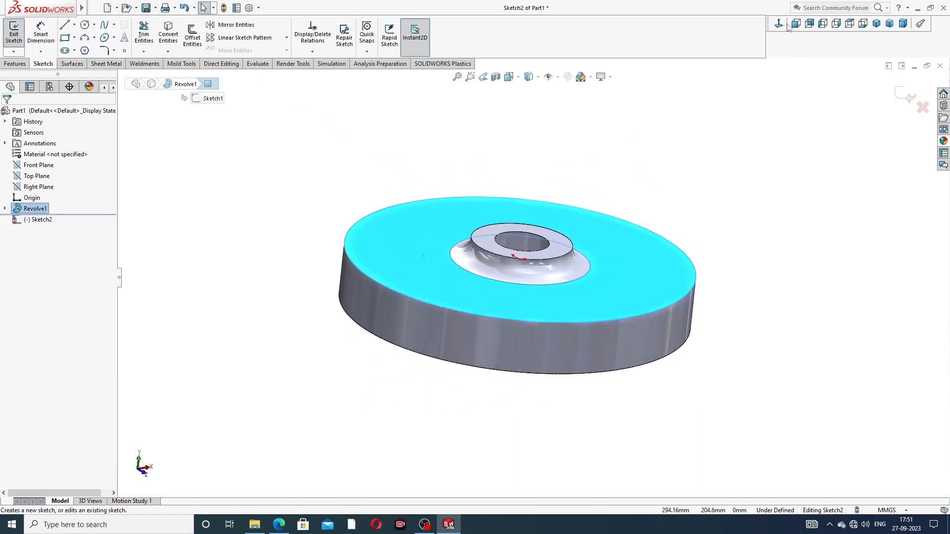
left_click(781, 25)
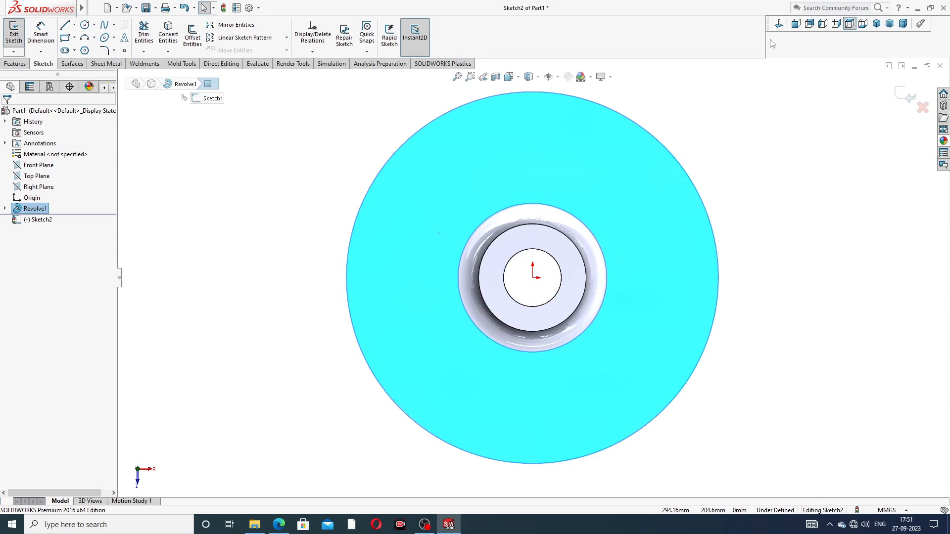
Step: Check the bridge's PDF drawing and draw a vertical centreline about 145 mm long through the origin on the disc face
left_click(279, 525)
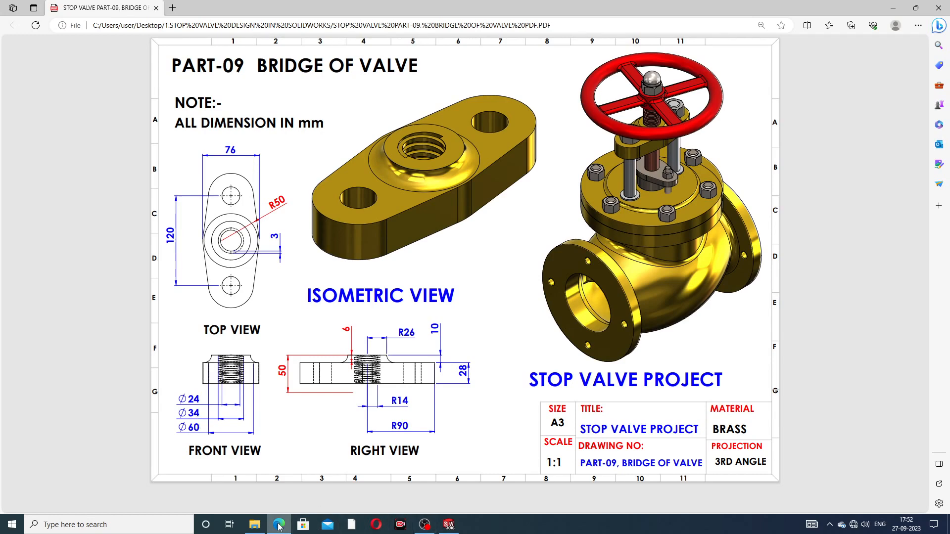
key("alt+Tab")
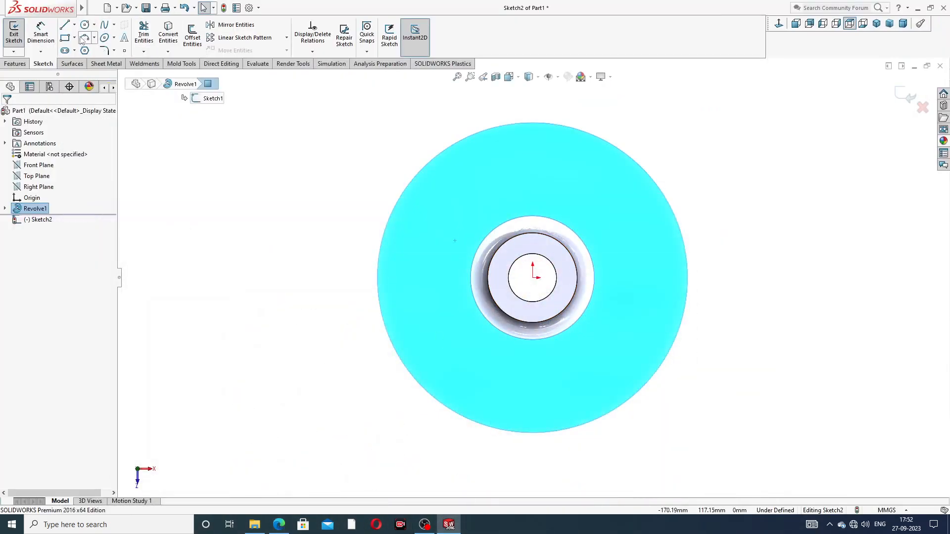
left_click(74, 25)
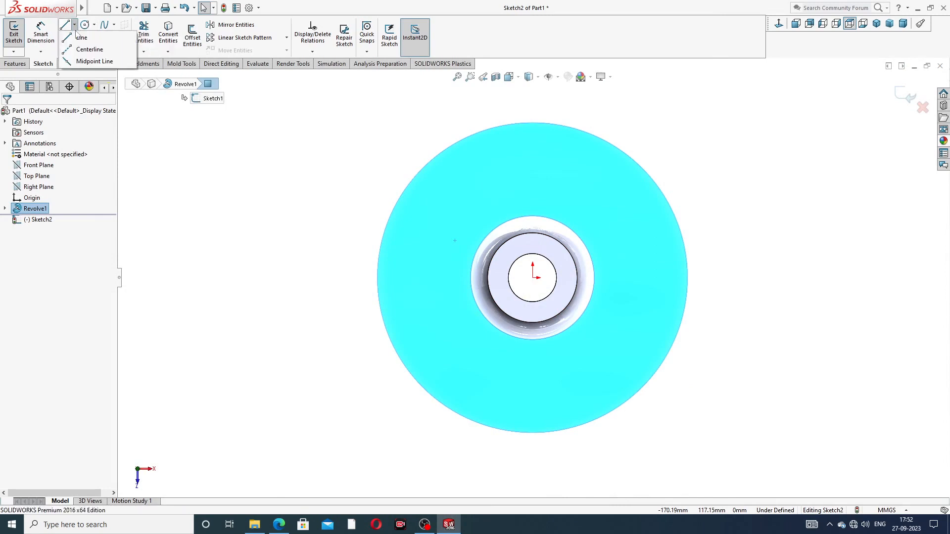
left_click(89, 46)
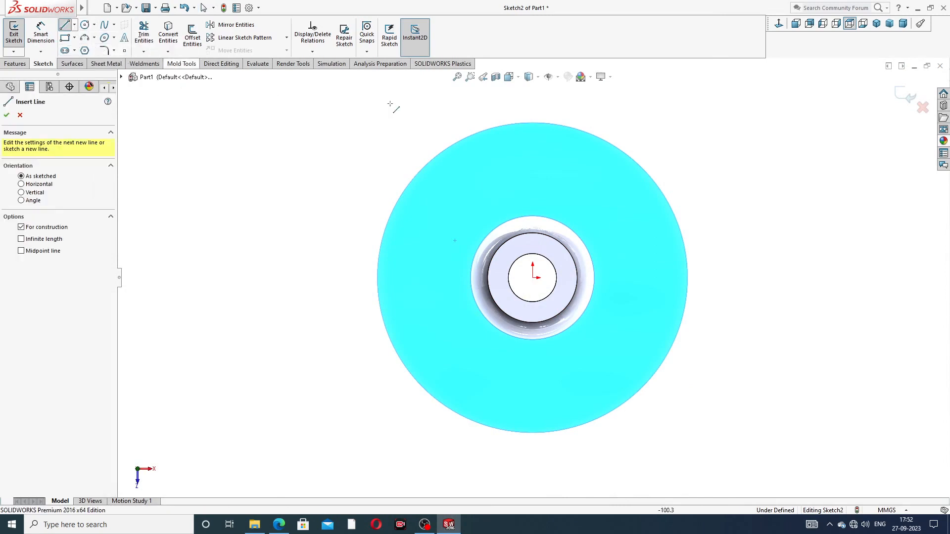
left_click(533, 147)
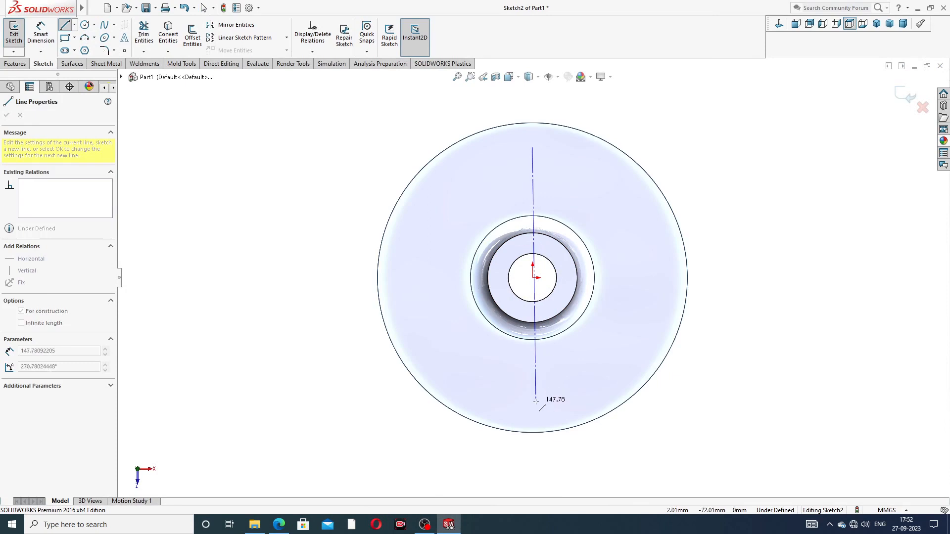
left_click(534, 397)
right_click(619, 332)
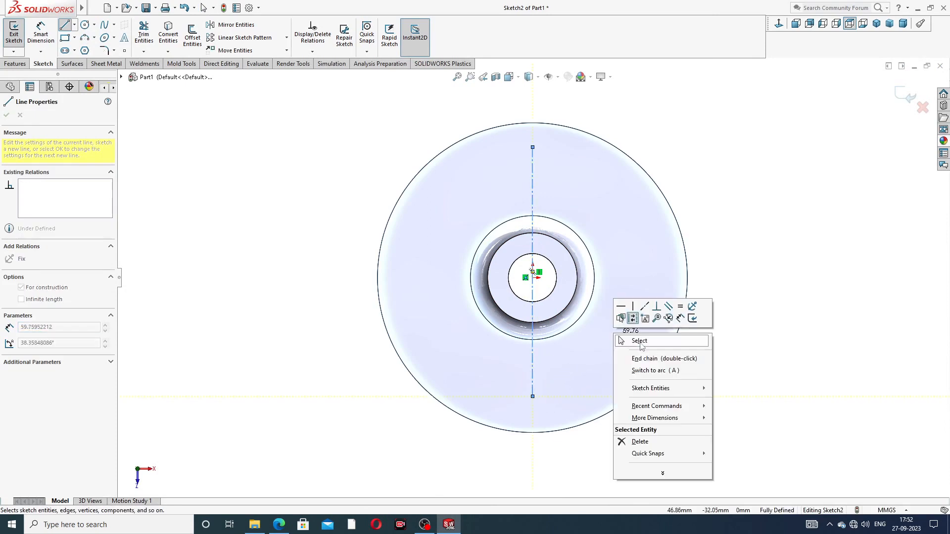
left_click(639, 341)
Step: Draw a horizontal centreline about 125 mm long through the origin, crossing the vertical centreline
left_click(74, 25)
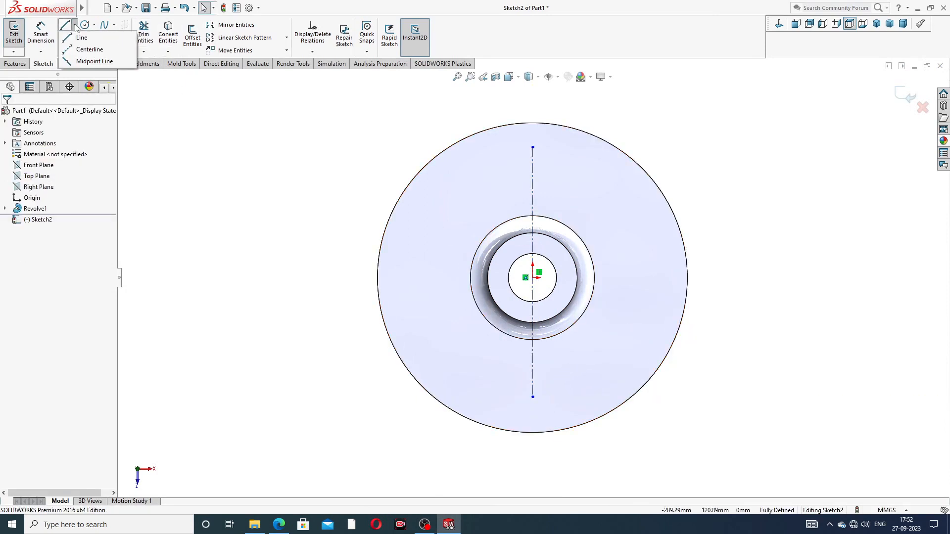
left_click(89, 49)
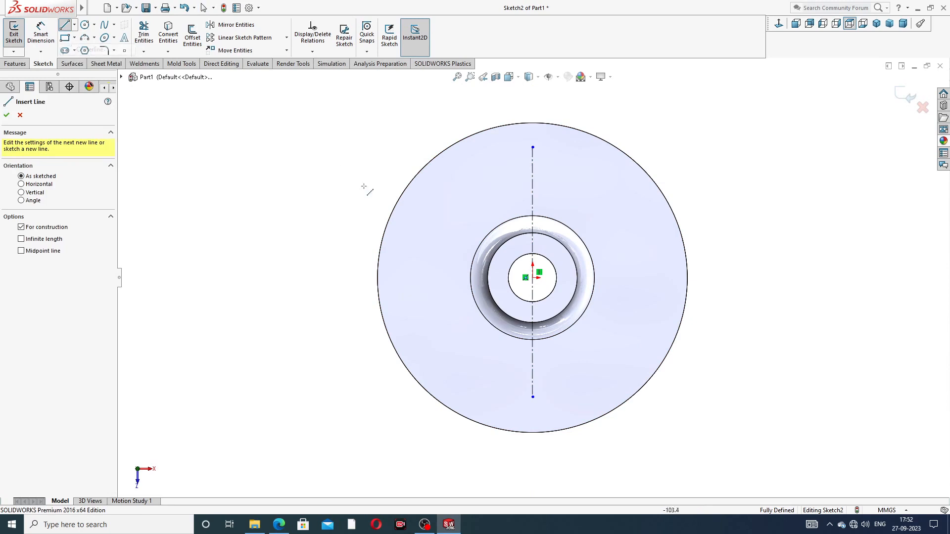
left_click(437, 279)
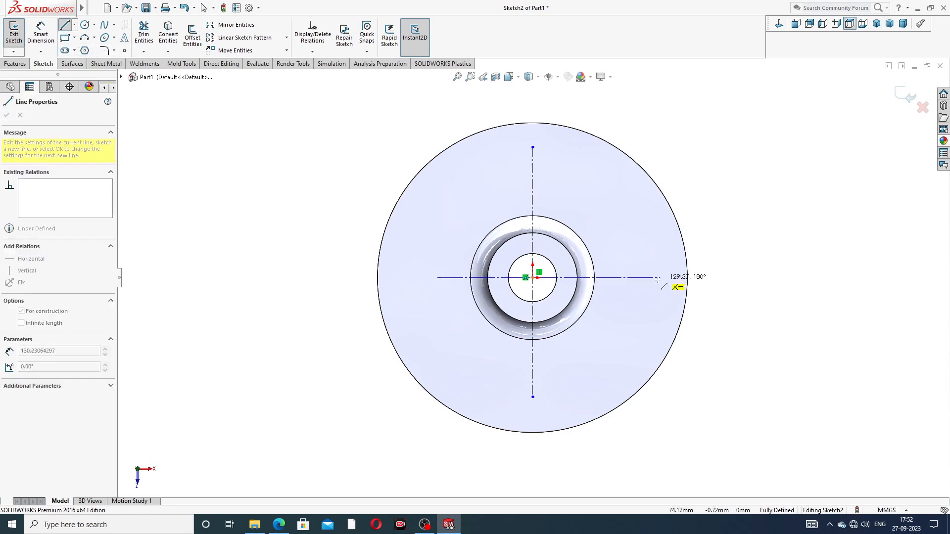
left_click(651, 277)
right_click(699, 187)
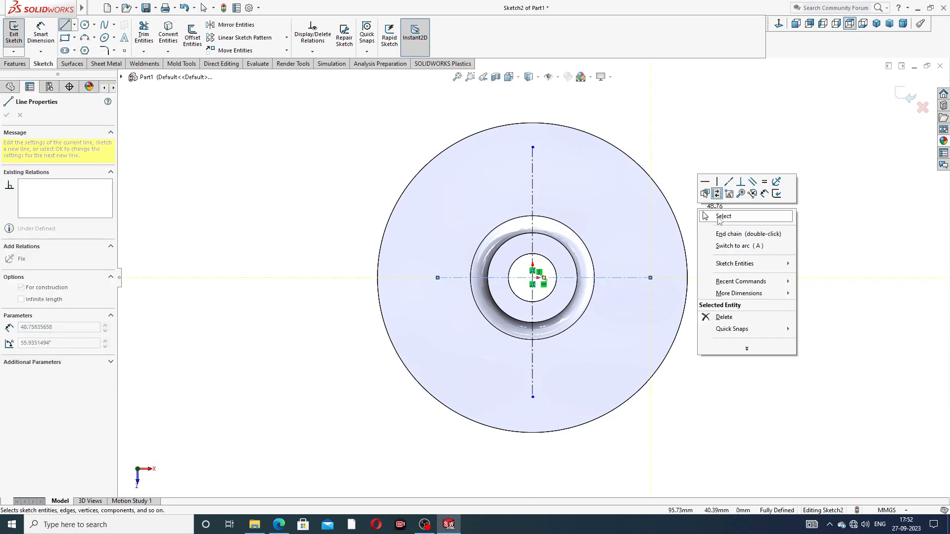
left_click(714, 221)
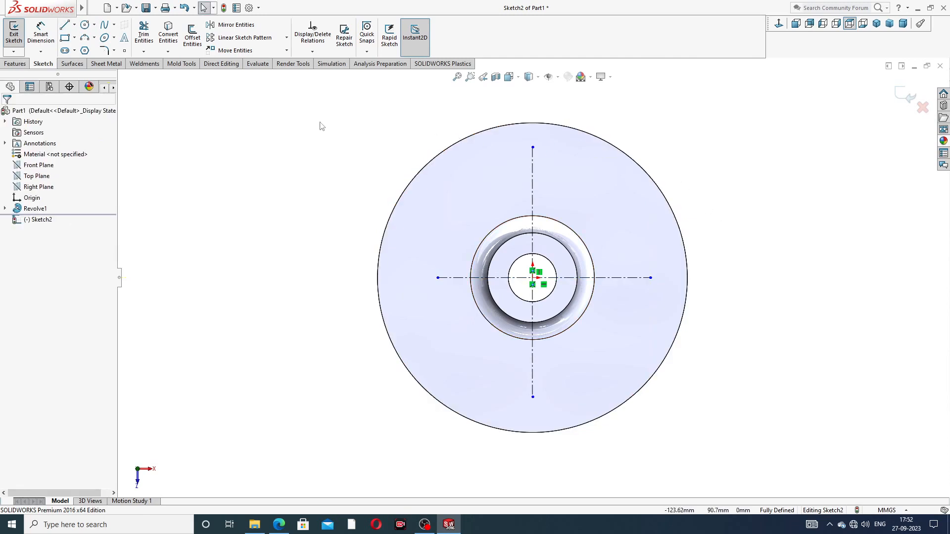
Step: Sketch two concentric circles, about 55 and 37 mm in diameter, centred on the vertical centreline about 56 mm above the origin
left_click(86, 25)
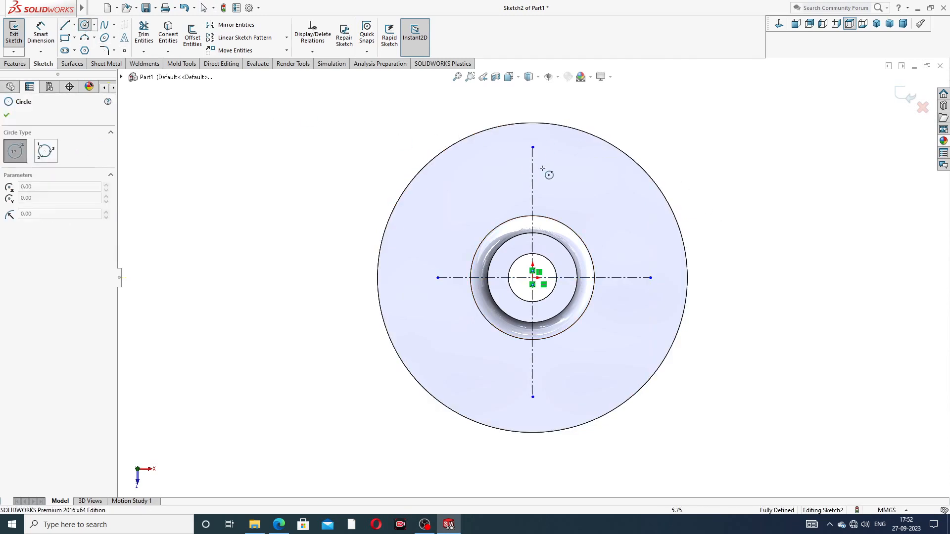
left_click(533, 180)
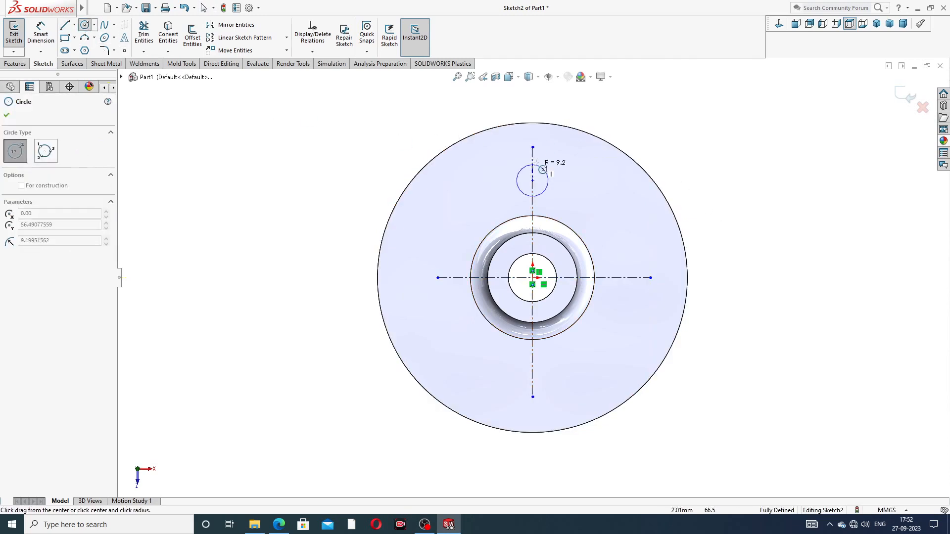
left_click(557, 142)
left_click(533, 180)
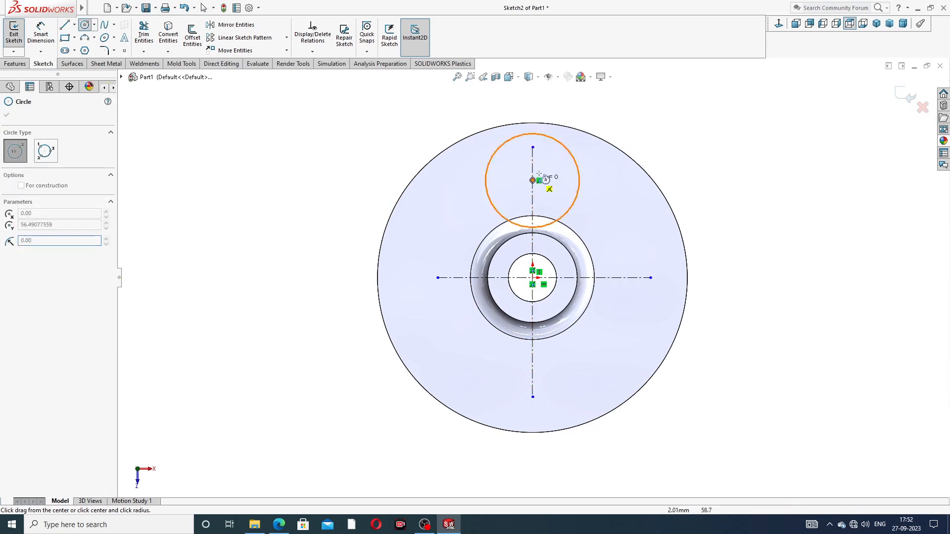
left_click(554, 158)
right_click(634, 114)
left_click(657, 121)
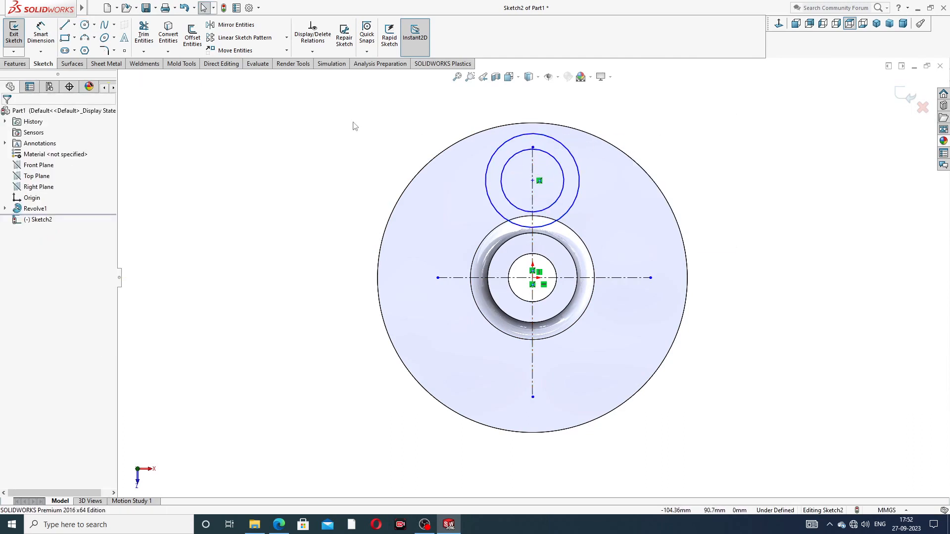
Step: Dimension the two concentric circles above the origin, setting the outer diameter to 60 mm and the inner to 24 mm
left_click(41, 32)
left_click(576, 153)
left_click(624, 127)
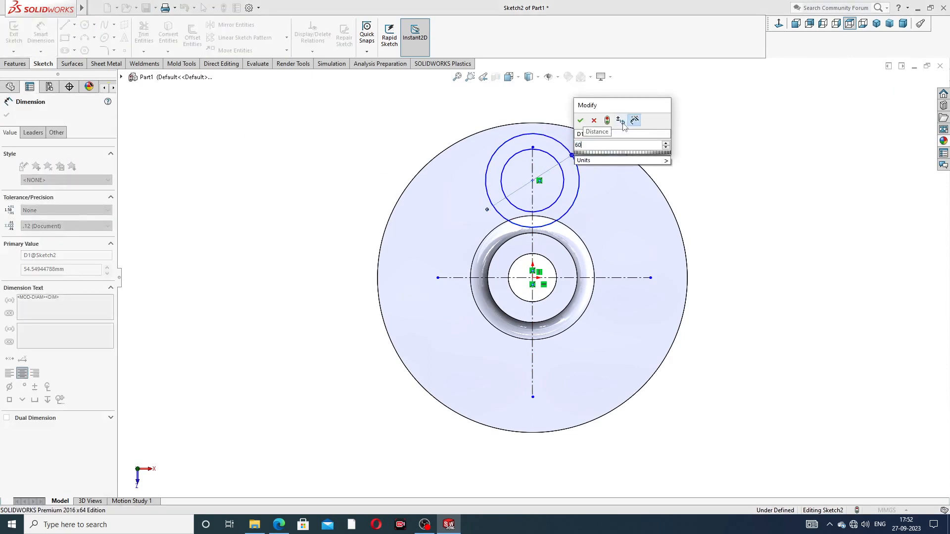
key("Return")
left_click(556, 160)
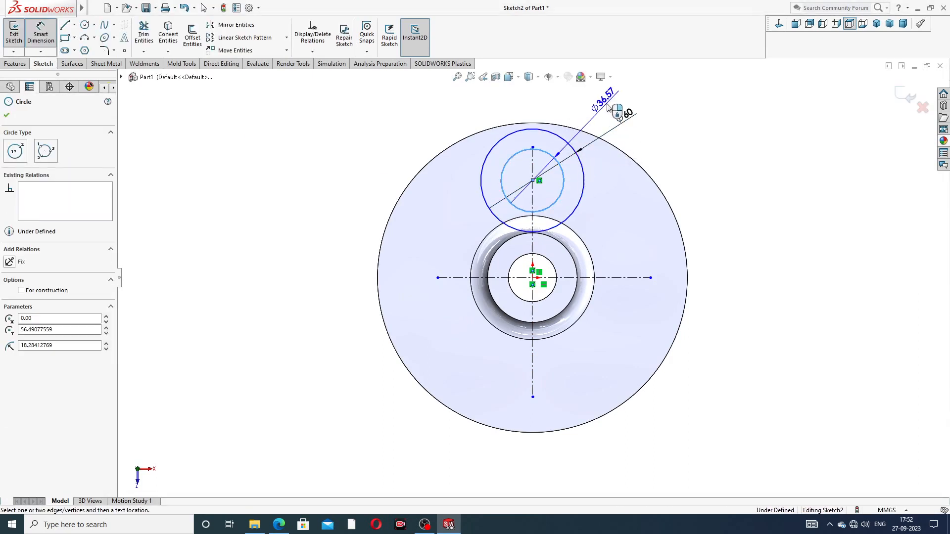
left_click(609, 109)
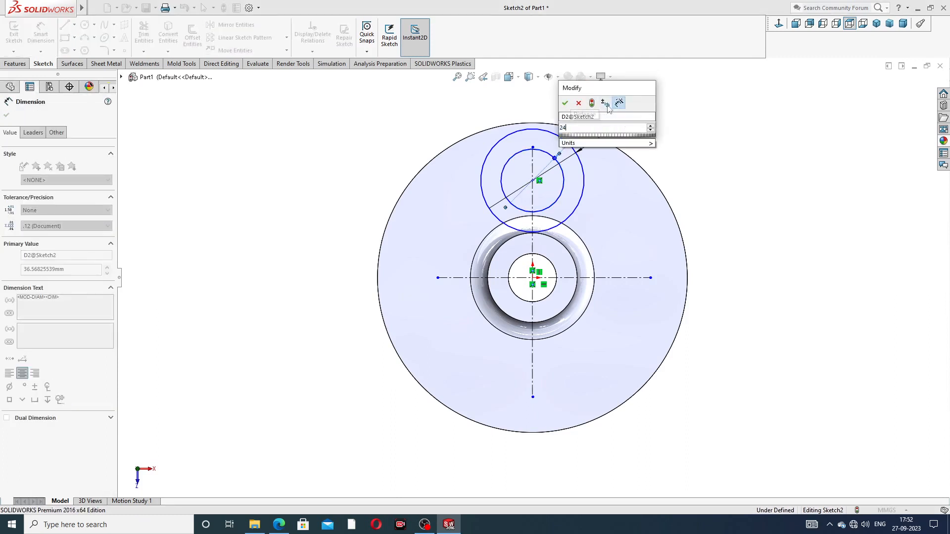
key("Return")
left_click(688, 140)
right_click(680, 131)
left_click(711, 144)
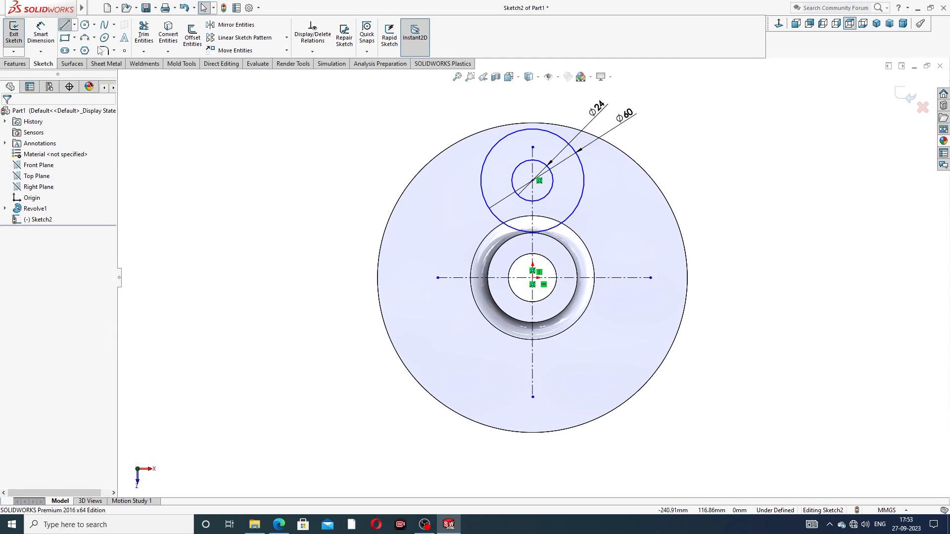
Step: Draw a line about 67 mm long, tangent to the 60 mm circle's right side and ending on the horizontal centreline
left_click(65, 25)
left_click(532, 180)
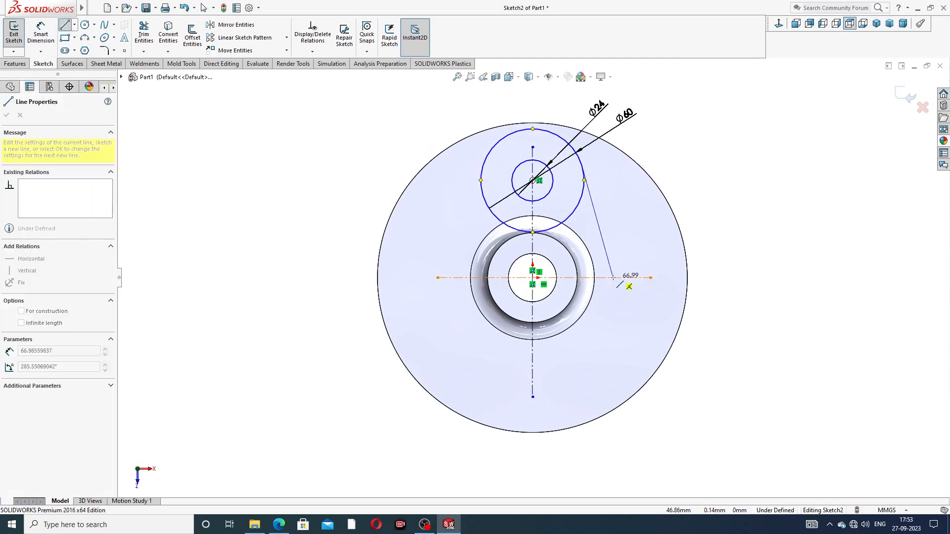
left_click(612, 277)
right_click(646, 192)
left_click(666, 218)
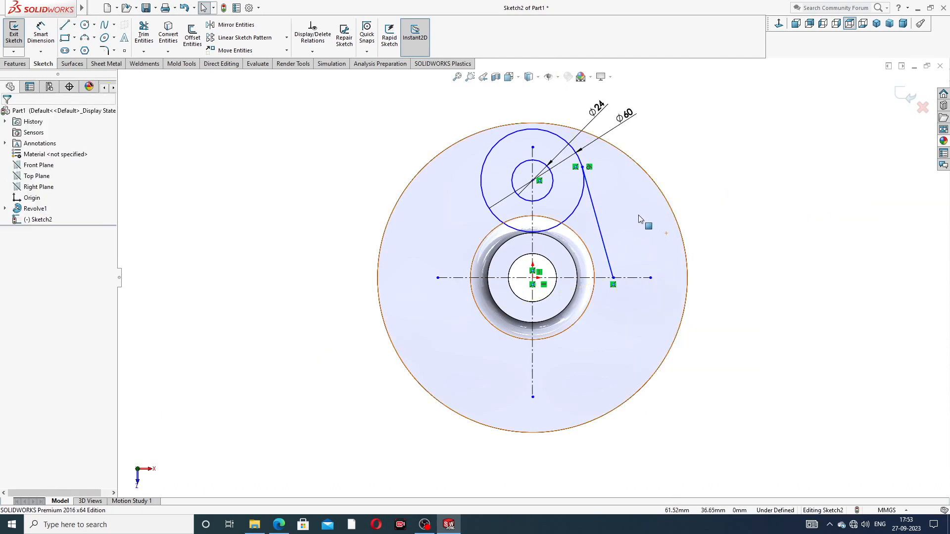
Step: Mirror the tangent line about the vertical centreline, keeping the original
left_click(596, 214)
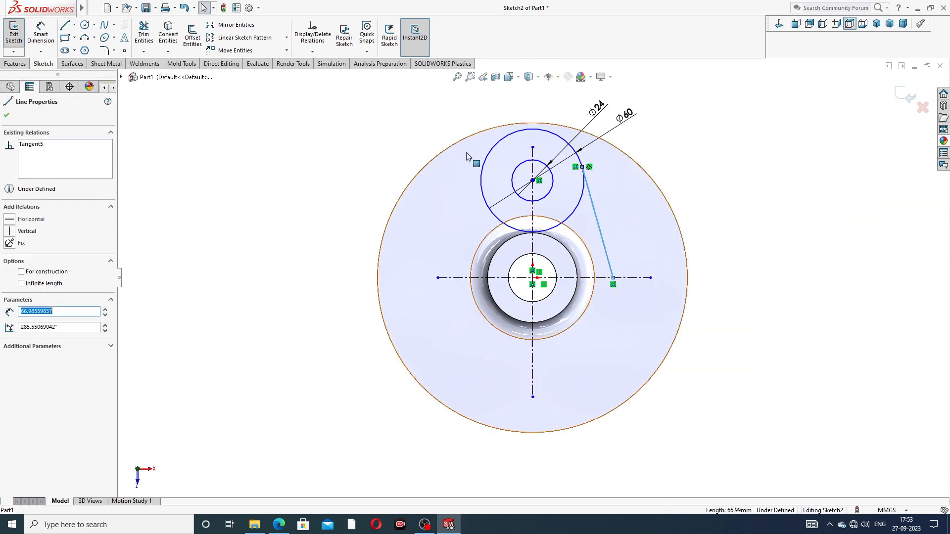
left_click(248, 30)
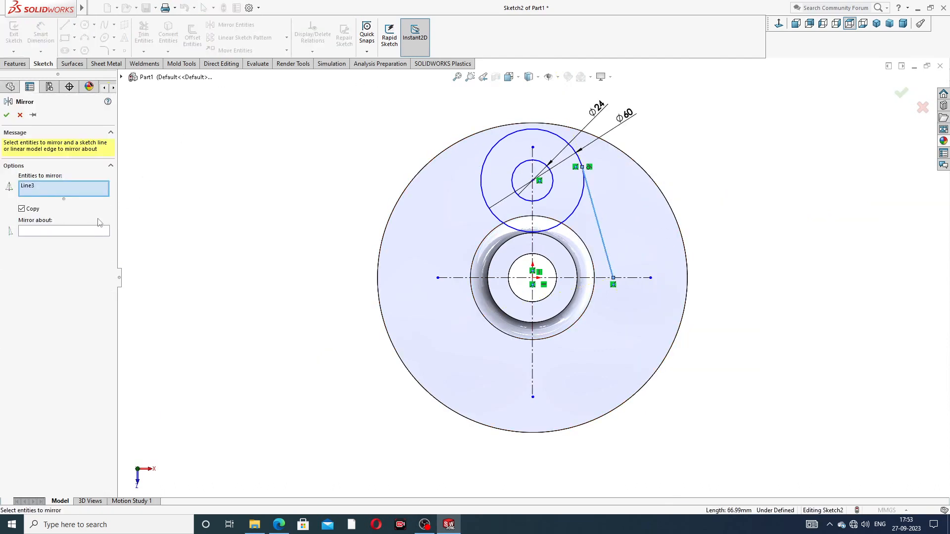
left_click(92, 233)
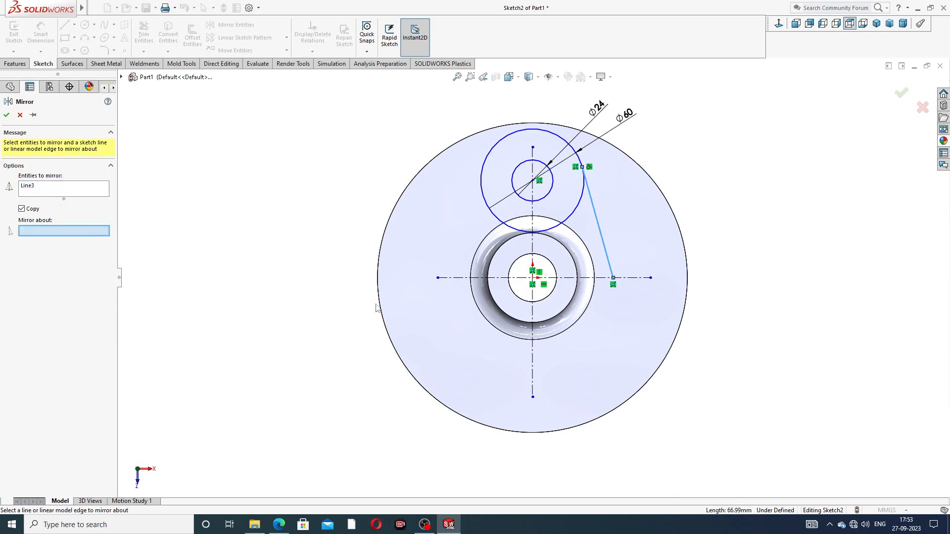
left_click(533, 245)
left_click(7, 115)
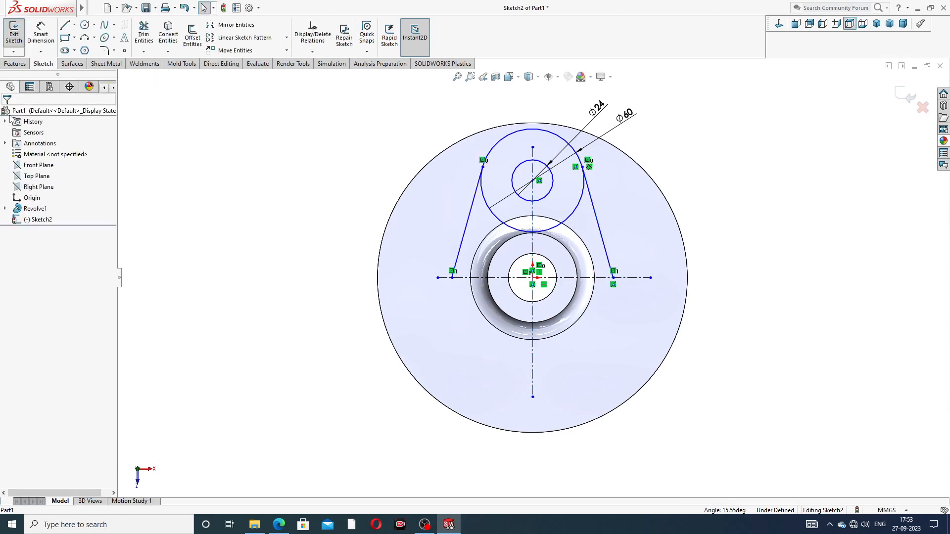
Step: Select the mirrored line on the left side of the 60 mm circle
left_click(474, 203)
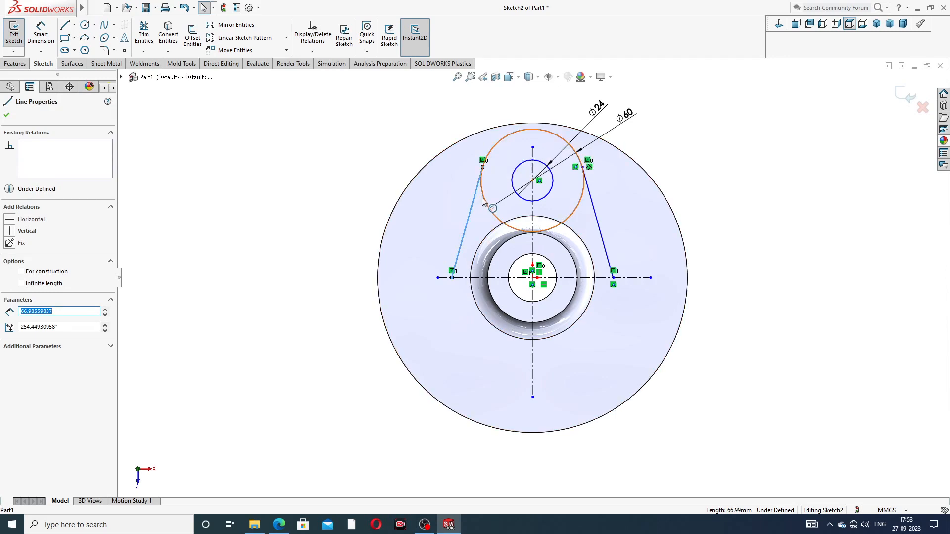
Step: Mirror the two concentric circles and both slanted tangent lines about the horizontal centerline, keeping the originals
left_click(488, 206, "ctrl")
left_click(524, 200, "ctrl")
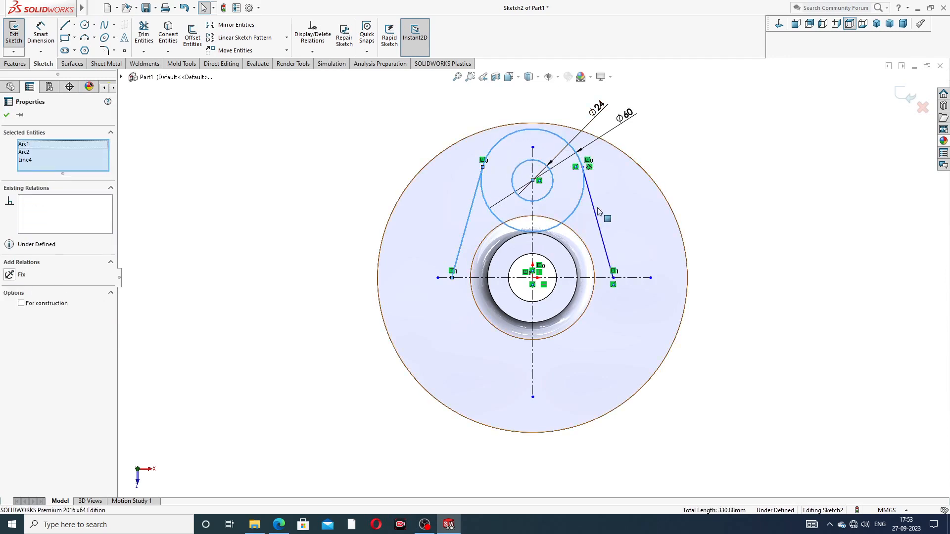
left_click(596, 211, "ctrl")
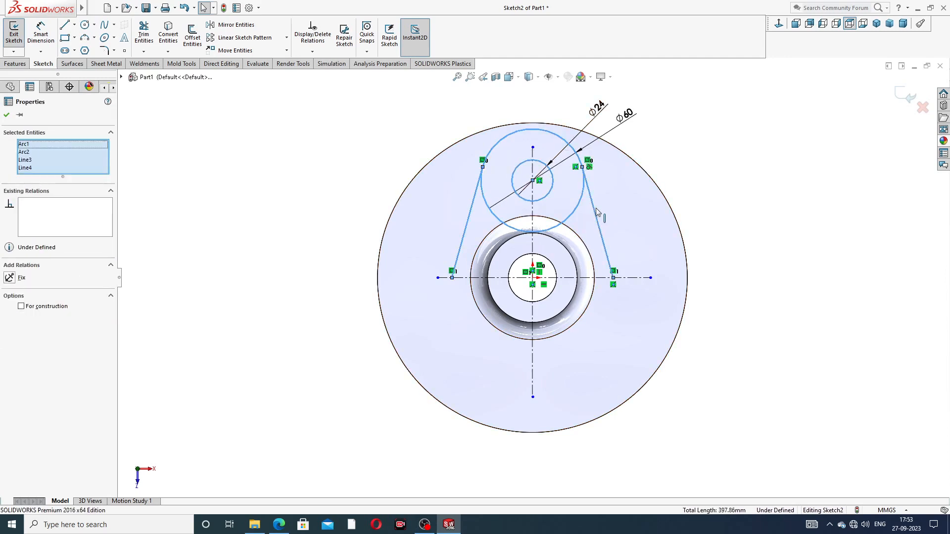
left_click(233, 24)
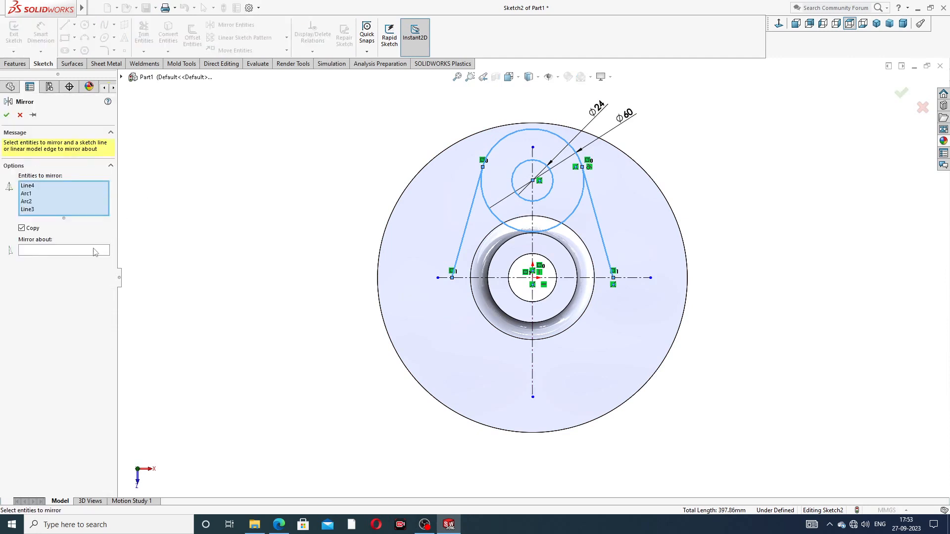
left_click(95, 251)
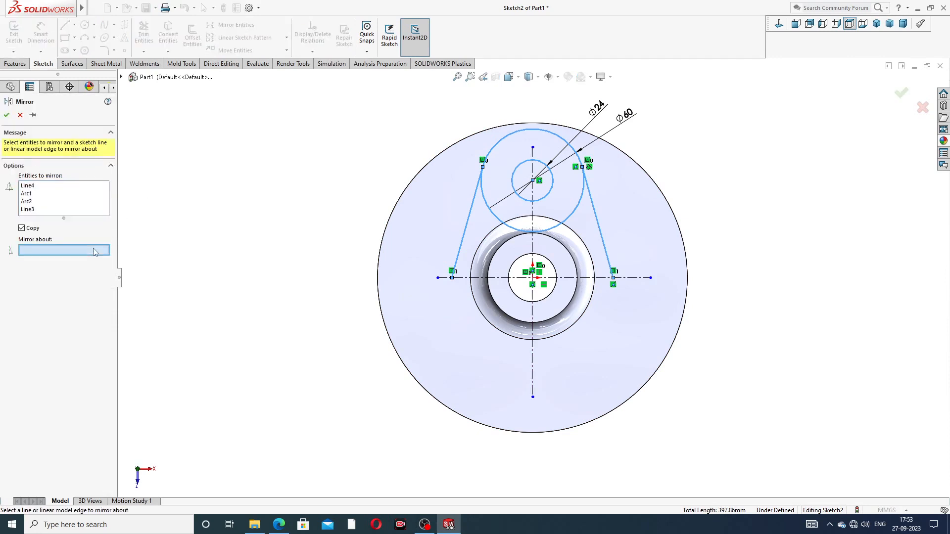
left_click(487, 278)
left_click(7, 116)
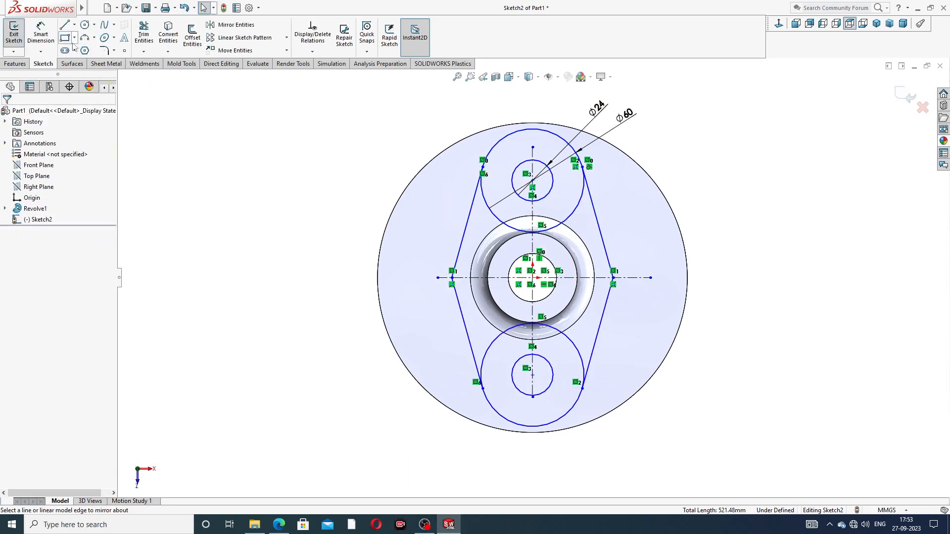
Step: Dimension the vertical distance between the centres of the two small circles as 120 mm
left_click(43, 34)
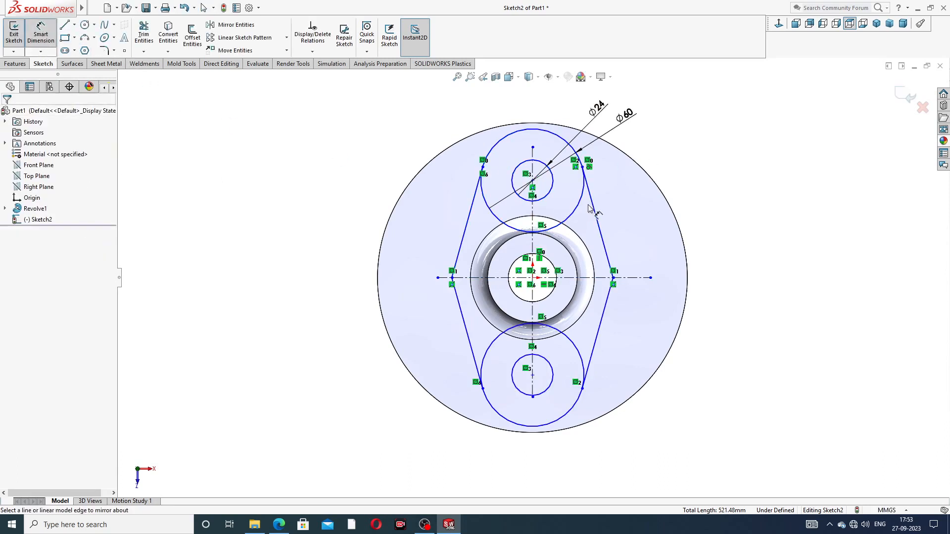
left_click(533, 181)
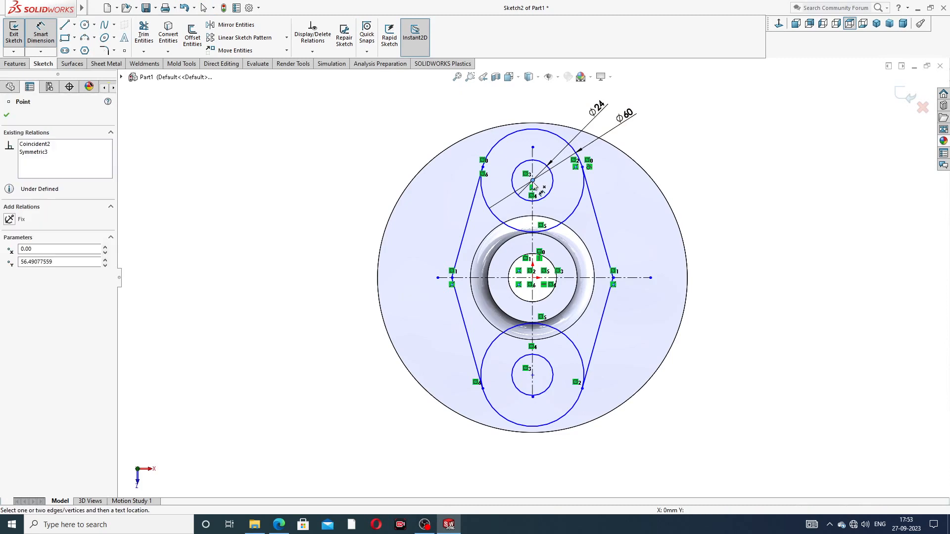
left_click(532, 376)
left_click(364, 275)
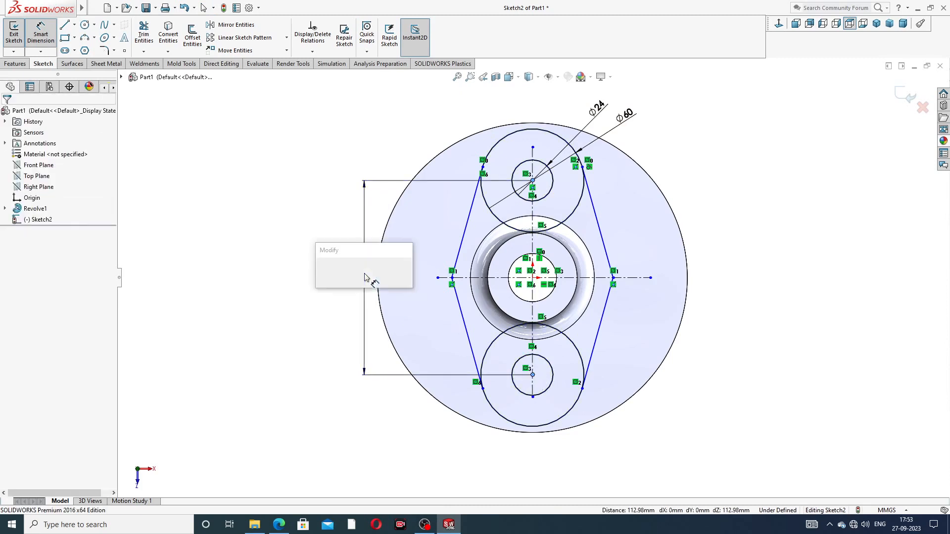
type("120")
key("Return")
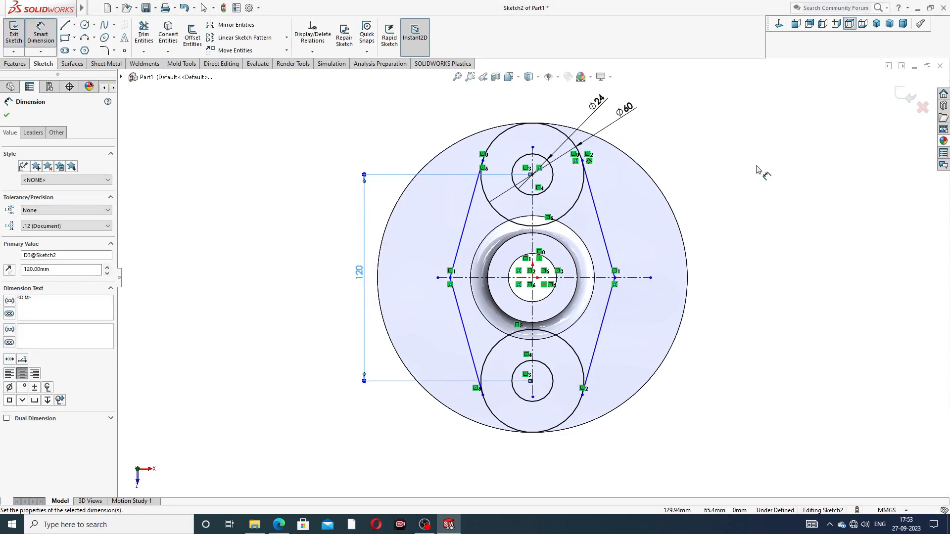
Step: Dimension the profile's overall width between the two side vertices on the horizontal centerline as 76 mm
left_click(750, 170)
left_click(451, 280)
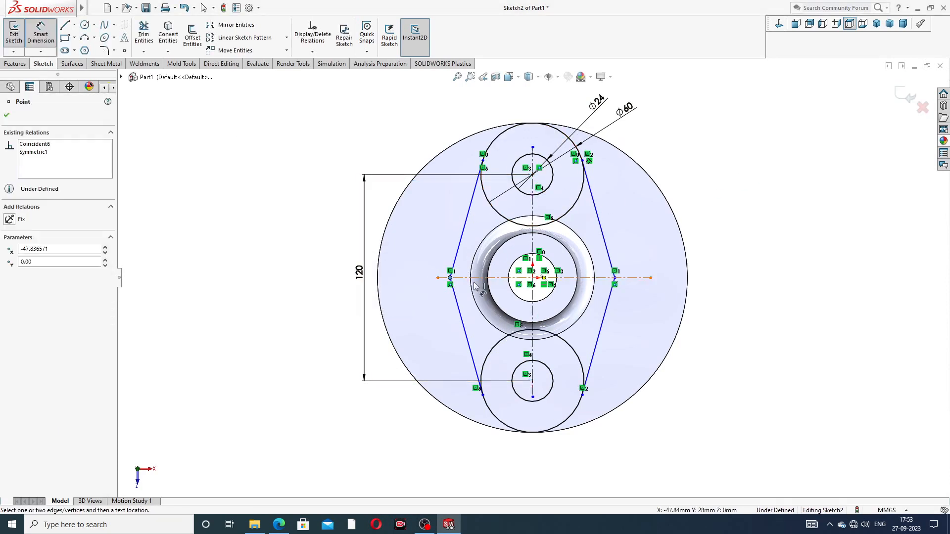
left_click(614, 278)
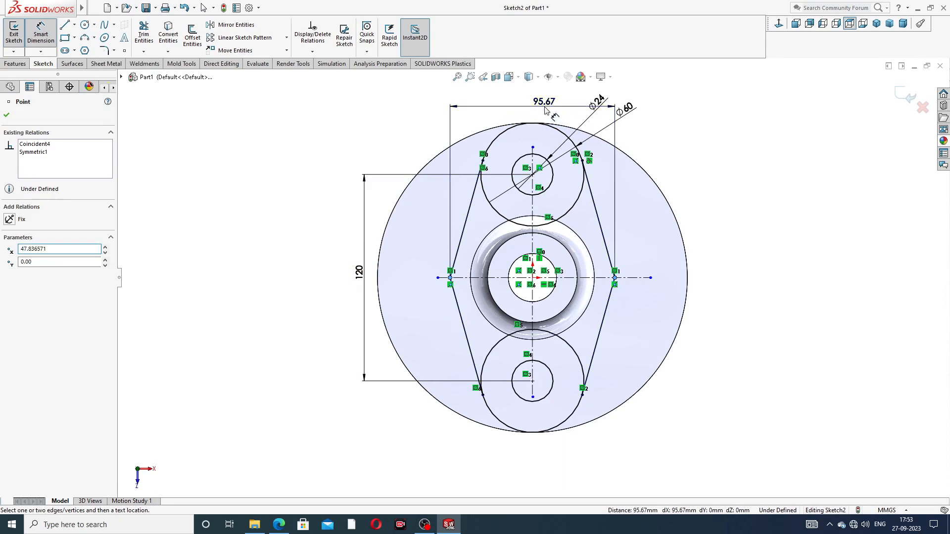
left_click(546, 110)
type("76")
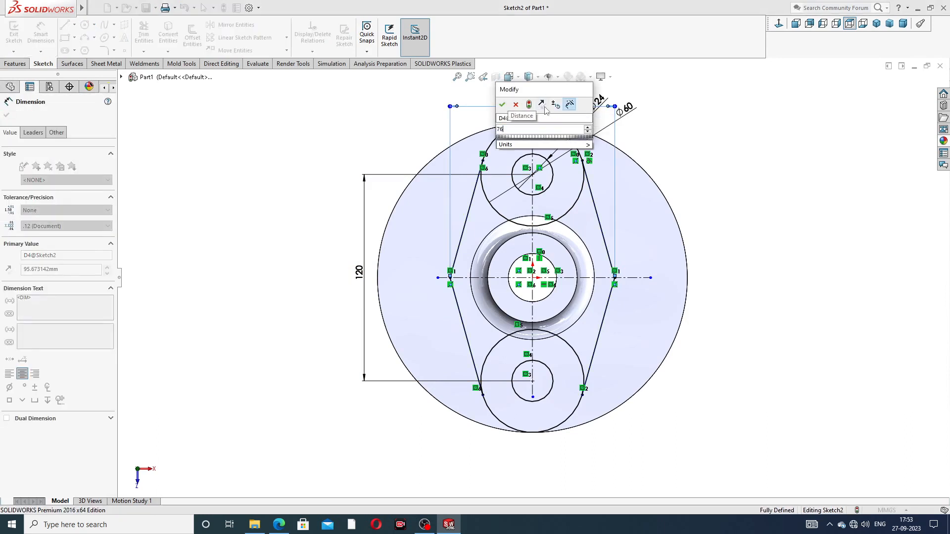
key("Return")
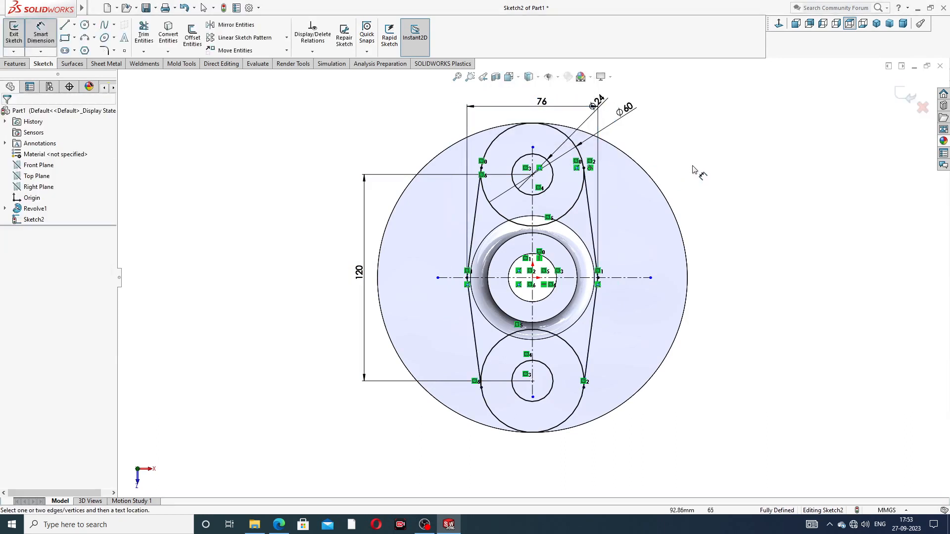
right_click(712, 134)
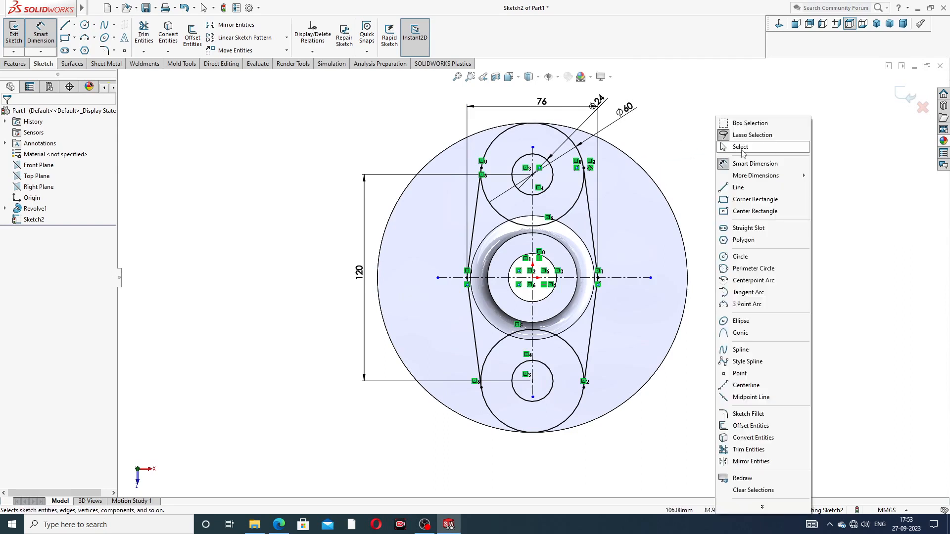
left_click(740, 147)
Step: Reposition the width, diameter and centre-distance dimensions so they sit clear of the sketch outline
scroll(645, 171, "up", 2)
scroll(599, 174, "down", 2)
left_click_drag(515, 151, 513, 137)
left_click_drag(598, 155, 608, 136)
left_click(685, 144)
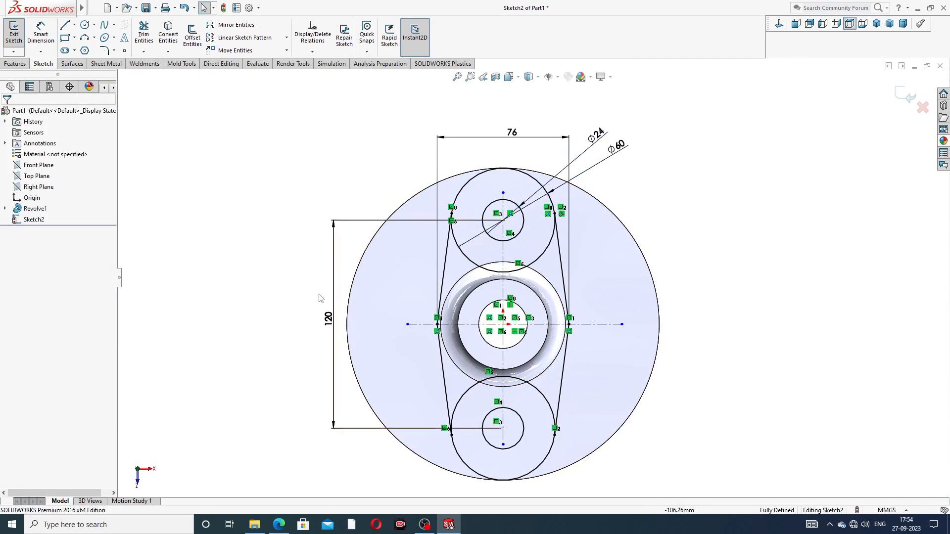
left_click_drag(328, 321, 321, 319)
left_click(670, 213)
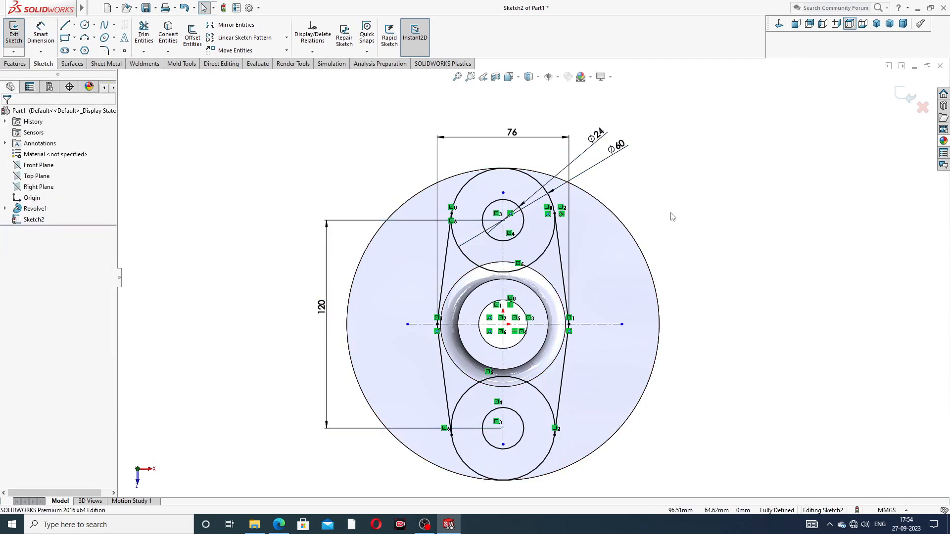
scroll(535, 356, "up", 1)
scroll(510, 341, "down", 1)
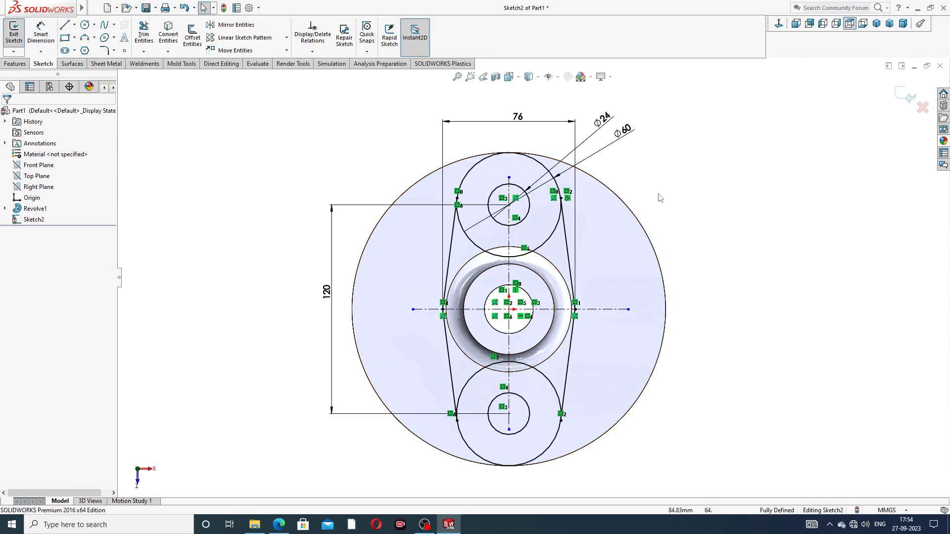
scroll(533, 277, "up", 1)
scroll(529, 341, "down", 1)
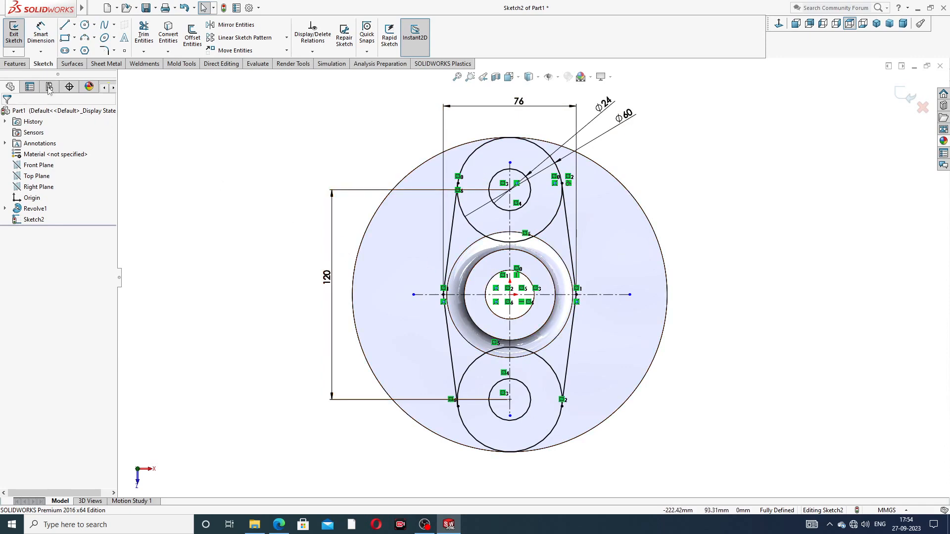
Step: Extrude-cut the two disc regions outside the profile and both 24 mm circles with the Through All end condition
left_click(278, 525)
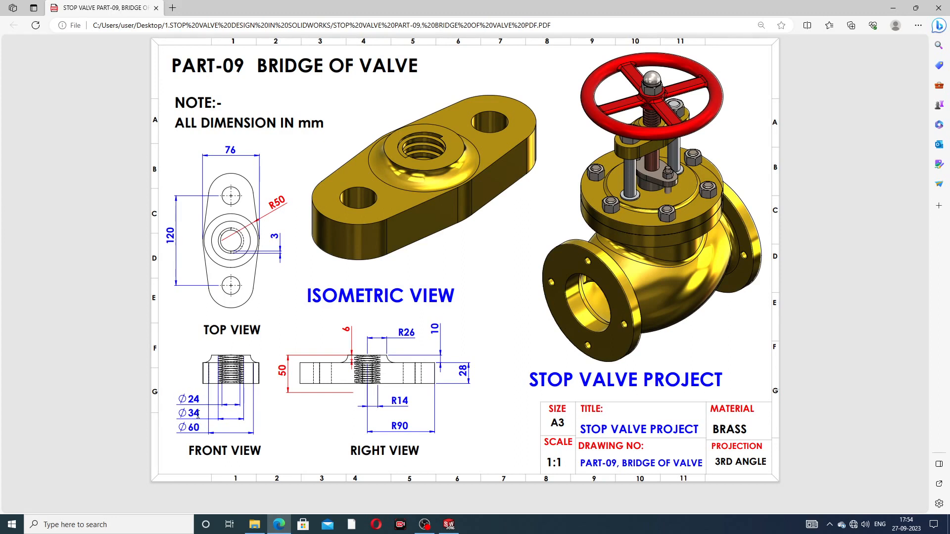
left_click(279, 524)
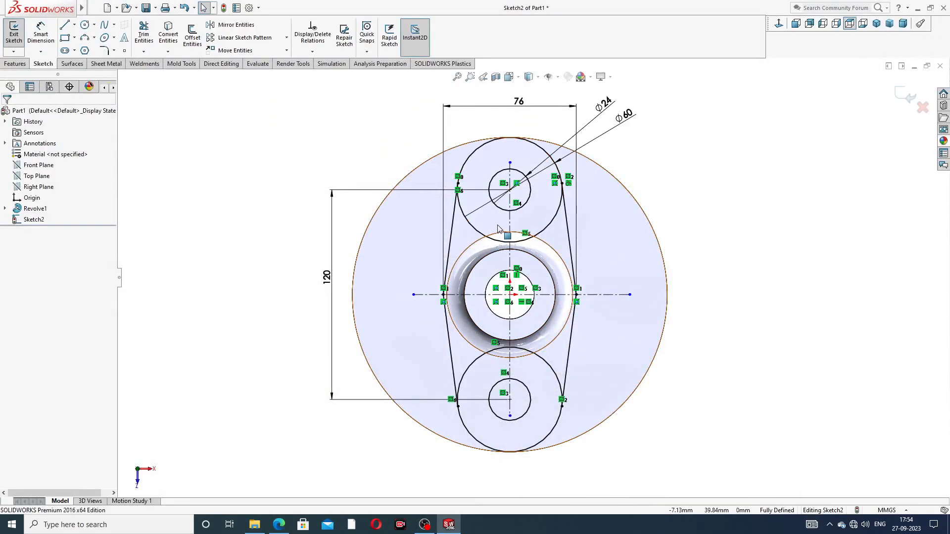
left_click(20, 64)
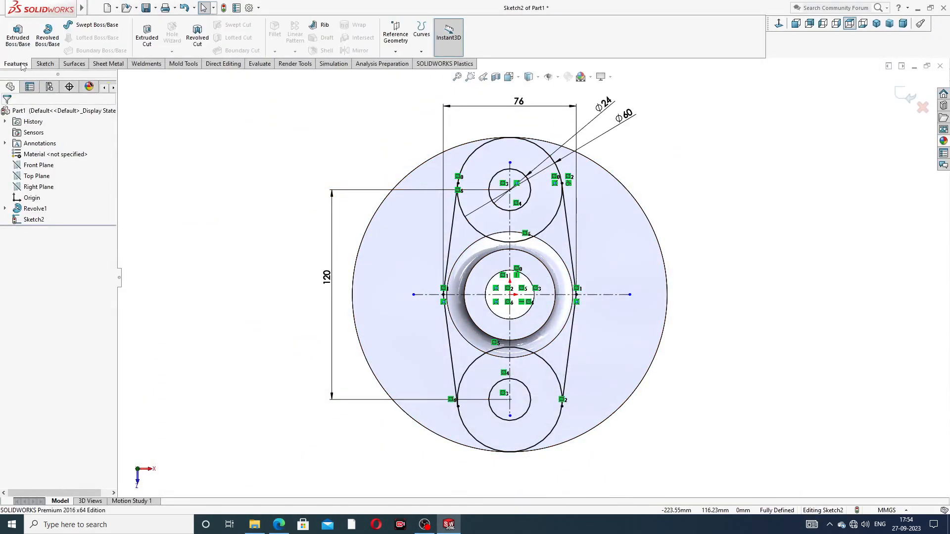
left_click(148, 37)
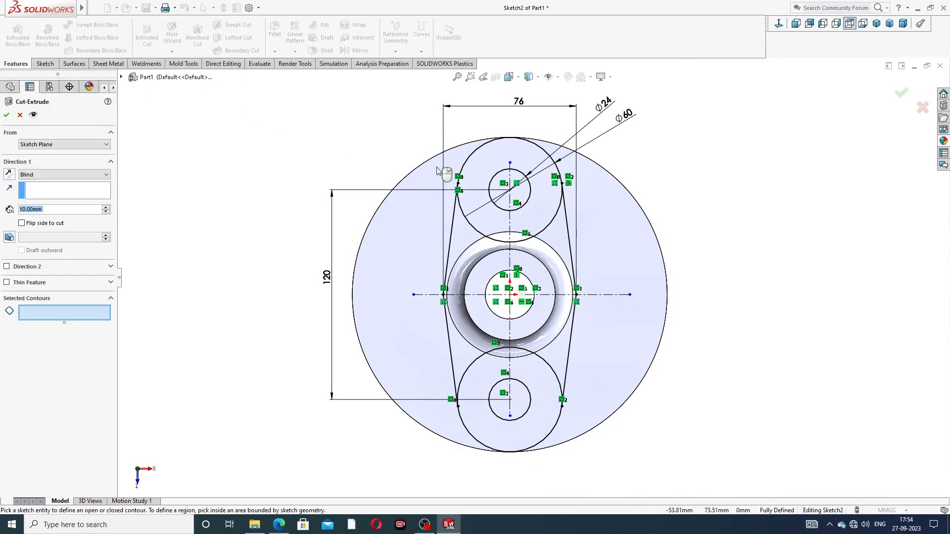
left_click(605, 240)
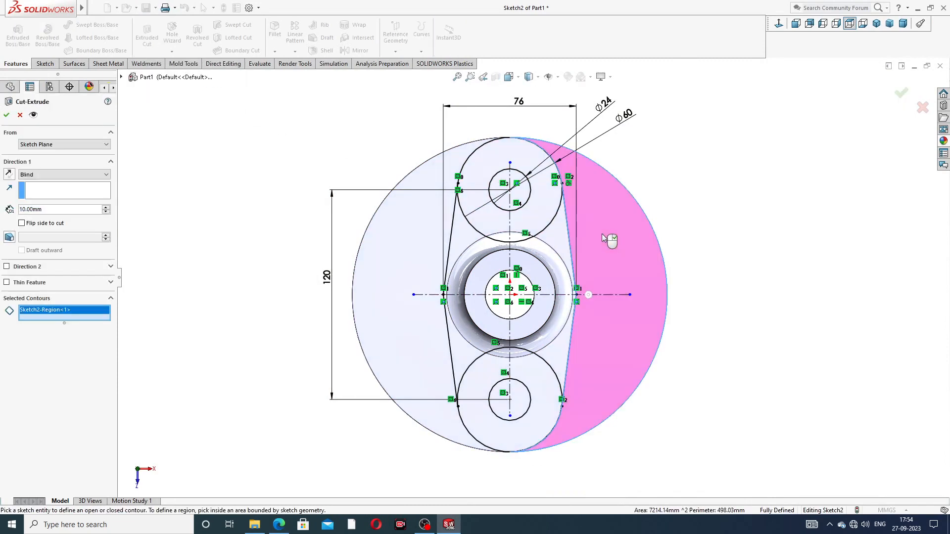
left_click(406, 250)
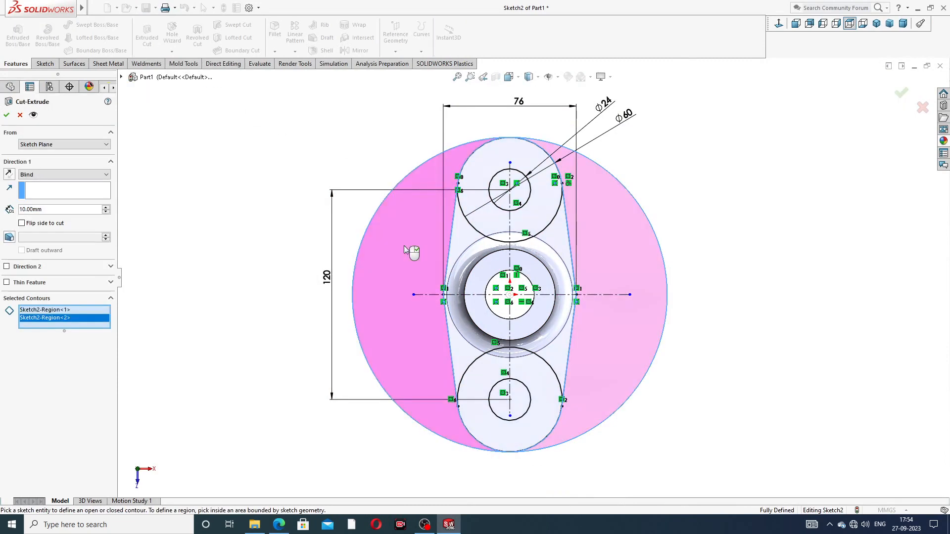
mouse_move(612, 401)
middle_mouse_down()
mouse_move(601, 344)
mouse_move(507, 391)
middle_mouse_up()
left_click(507, 390)
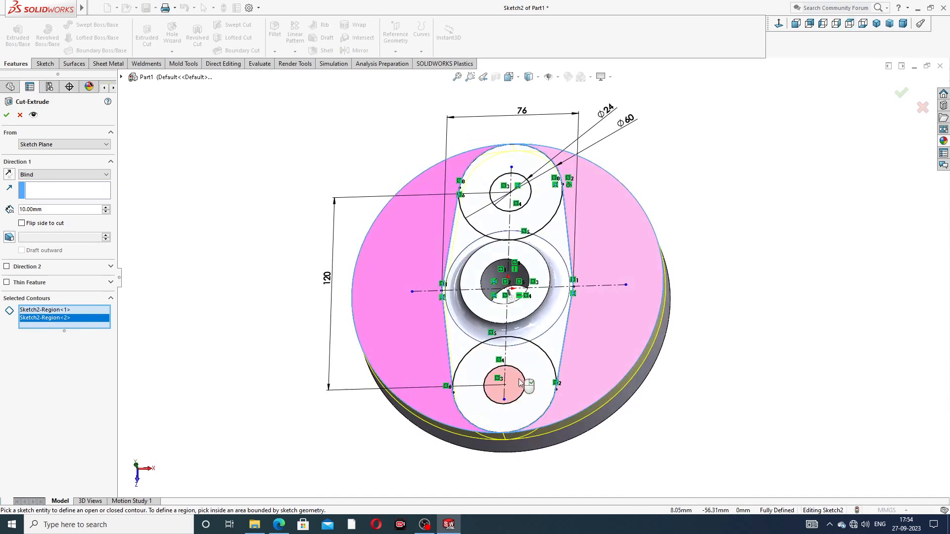
left_click(525, 199)
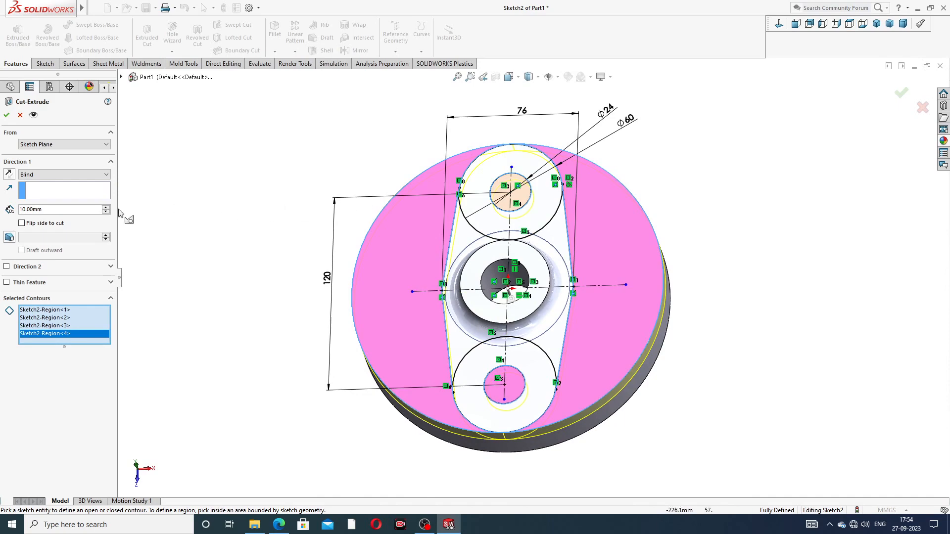
left_click(59, 175)
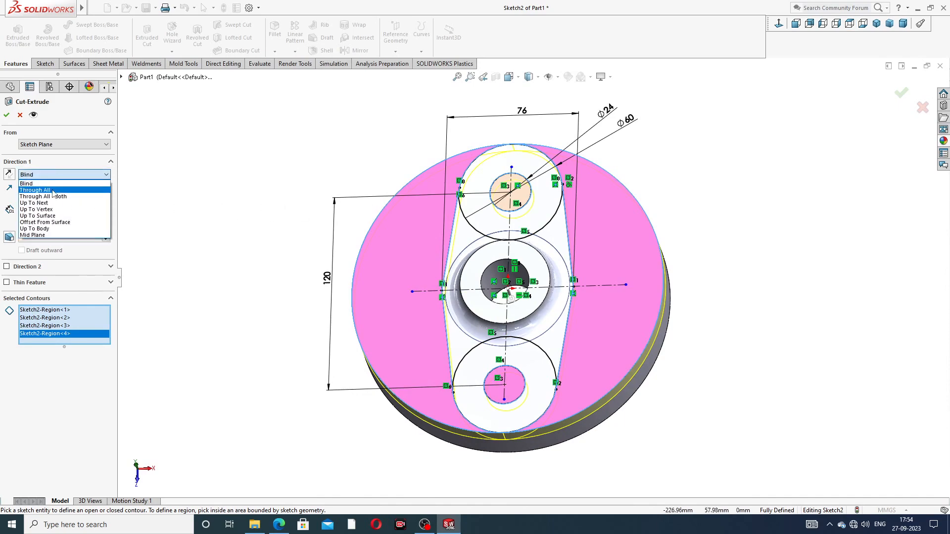
left_click(53, 190)
middle_click_drag(244, 240, 254, 185)
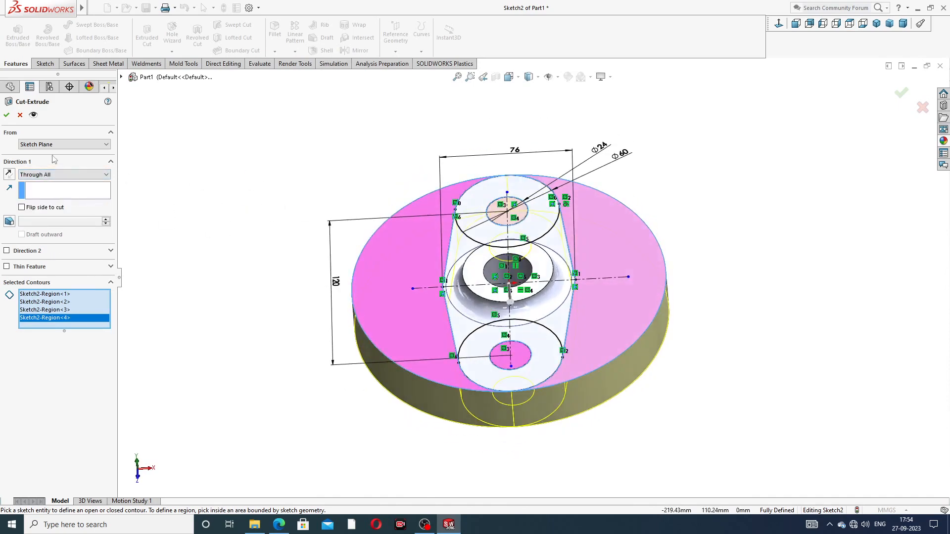
left_click(7, 115)
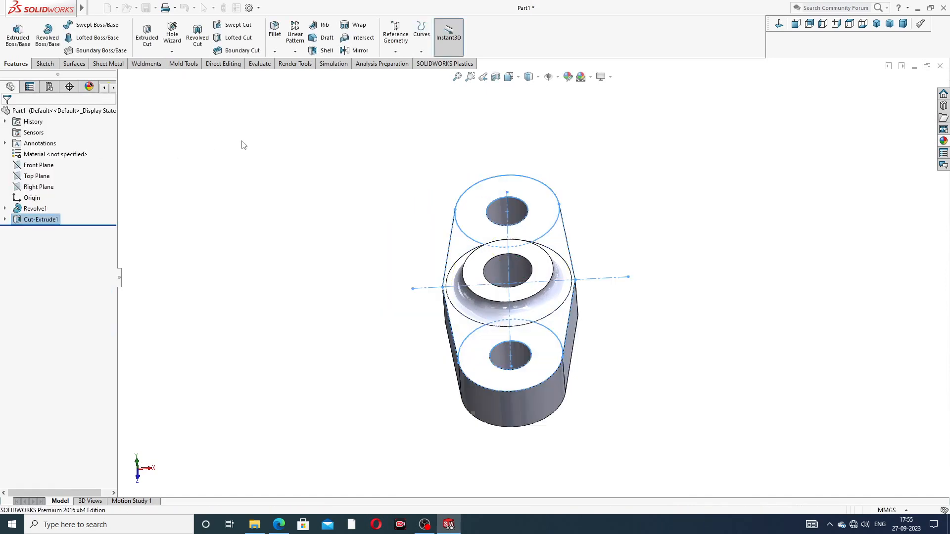
Step: Fillet the two vertical edges at the middle of the bridge's long sides with a 50 mm radius
middle_click_drag(607, 208, 544, 272)
scroll(505, 354, "down", 3)
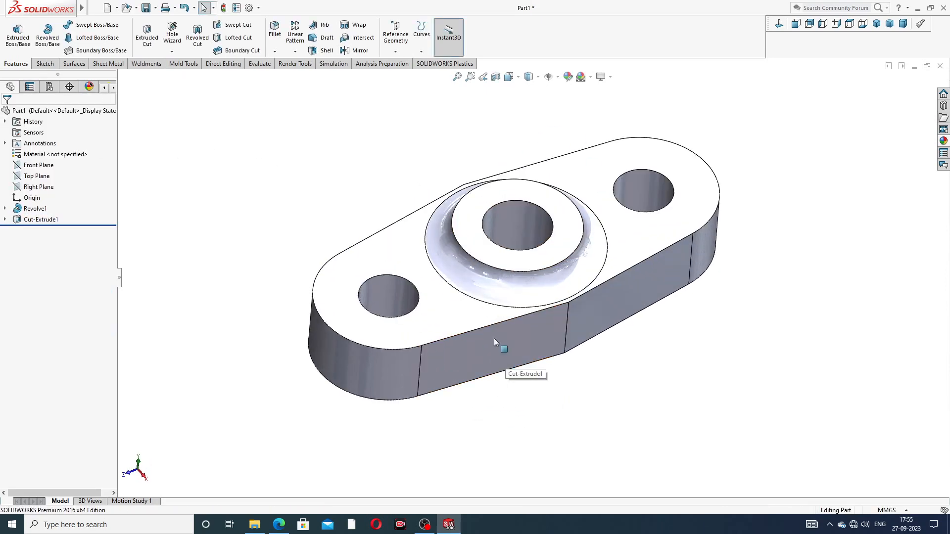
left_click(275, 52)
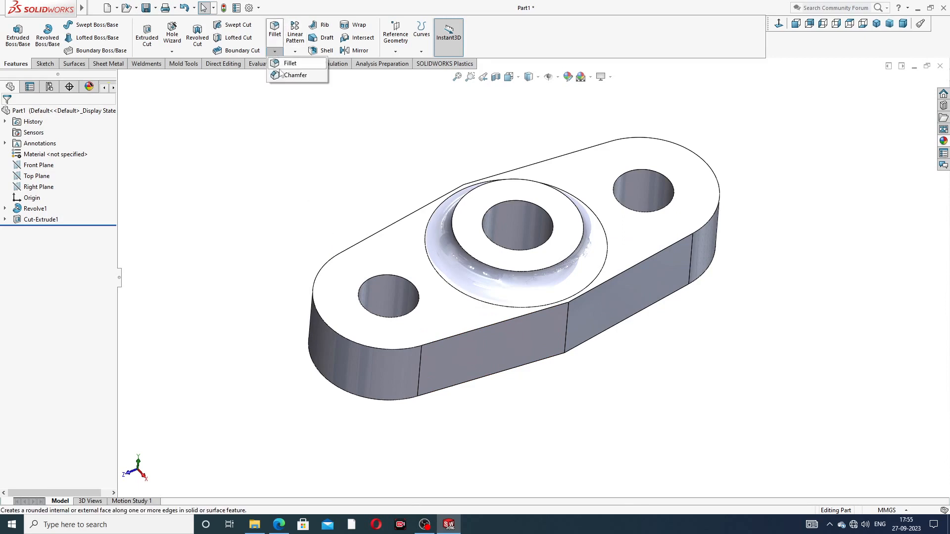
left_click(289, 63)
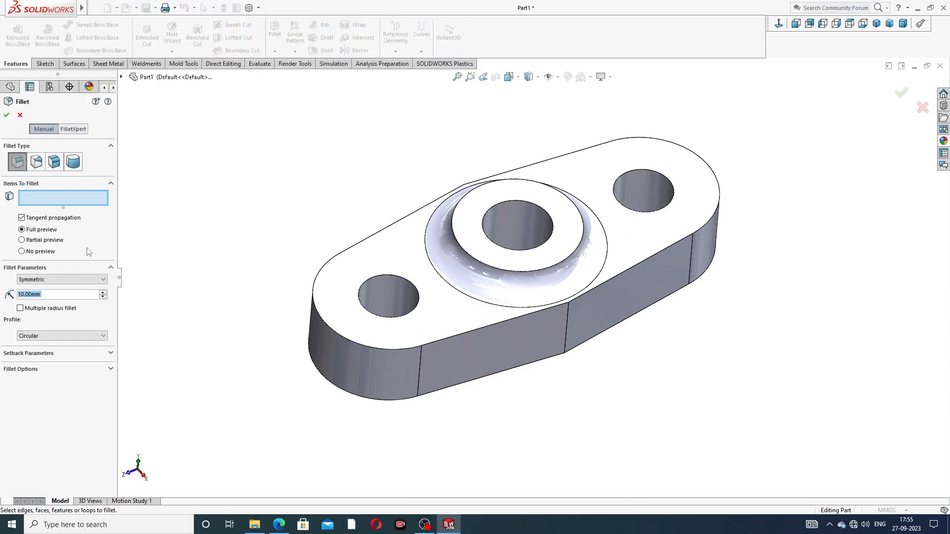
type("50")
key("Return")
left_click(567, 324)
middle_click_drag(567, 324, 473, 220)
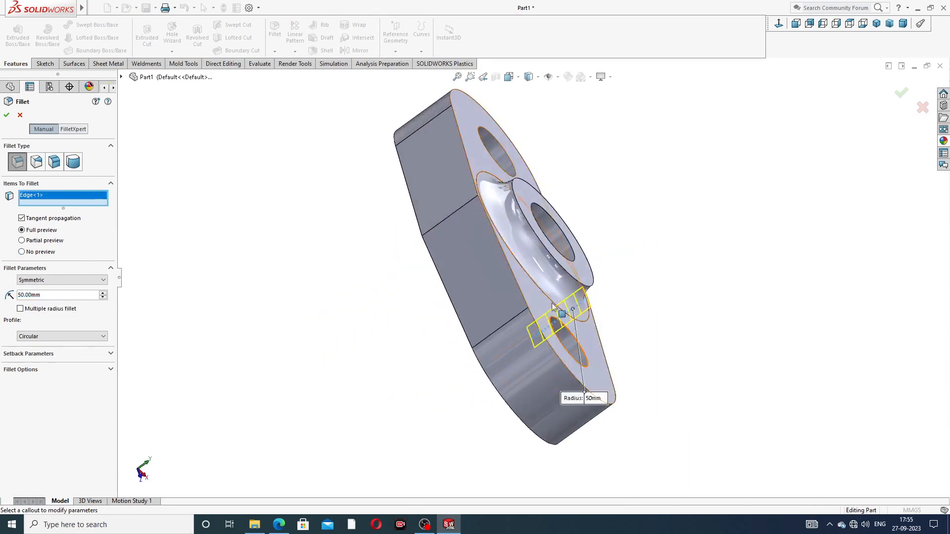
left_click(464, 210)
left_click(7, 116)
middle_click_drag(653, 206, 521, 227)
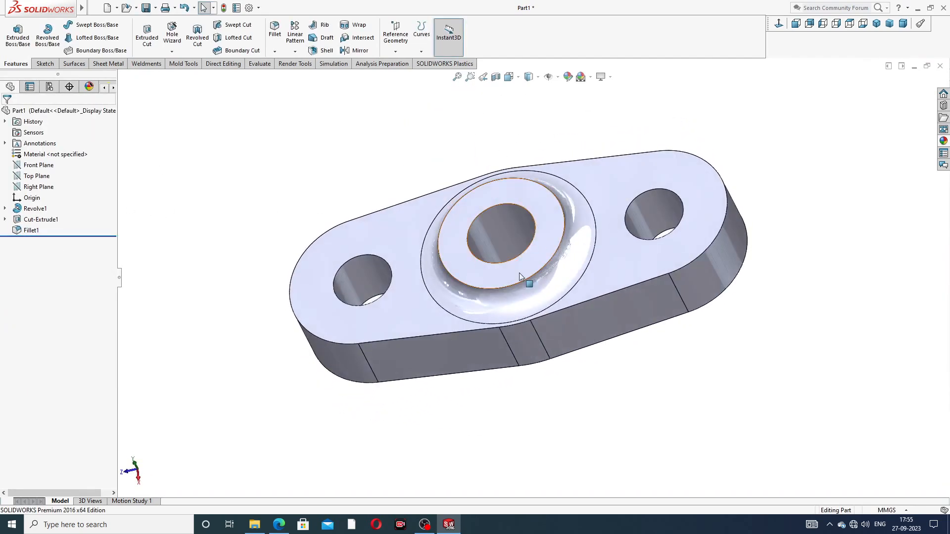
scroll(519, 274, "down", 1)
scroll(568, 268, "up", 2)
middle_click_drag(569, 268, 597, 254)
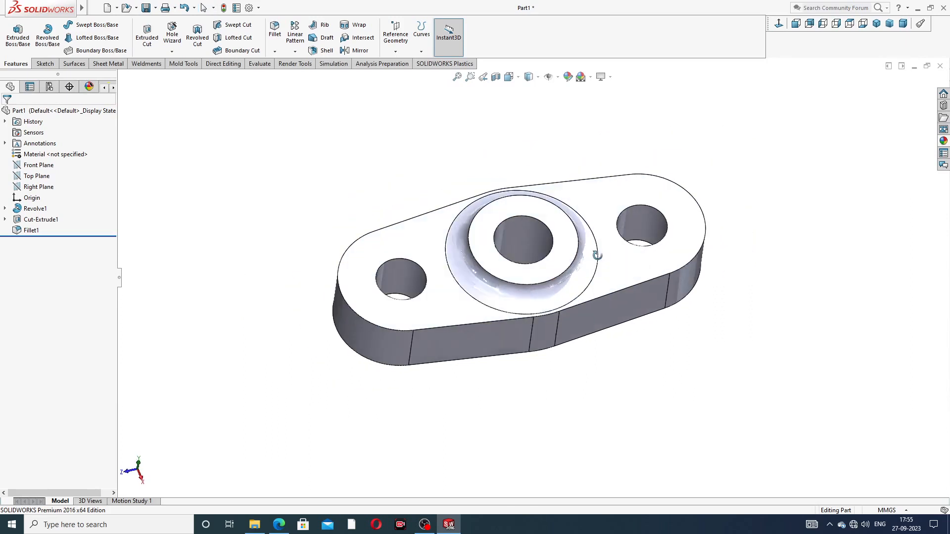
Step: Sketch a circle about 39 mm in diameter on the raised boss's annular end face, centred on the origin
left_click(554, 221)
left_click(593, 186)
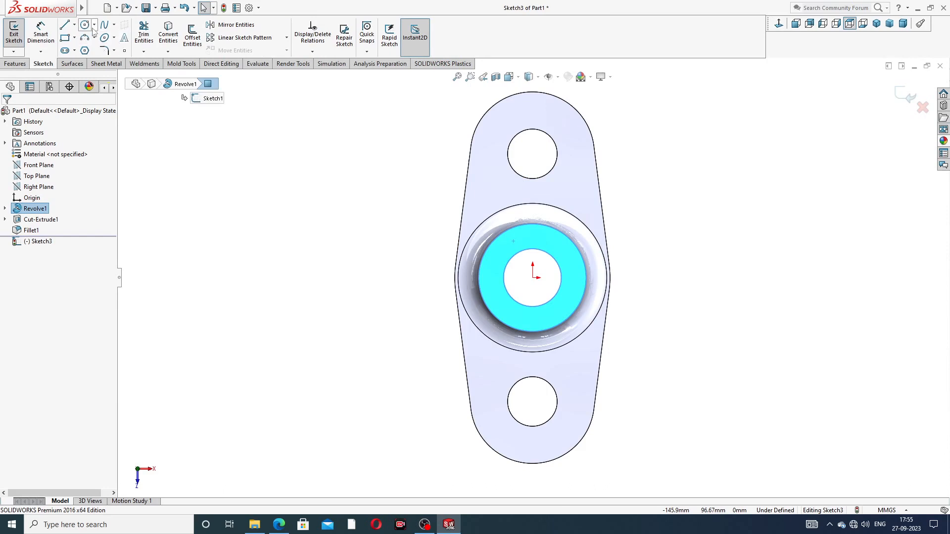
left_click(85, 25)
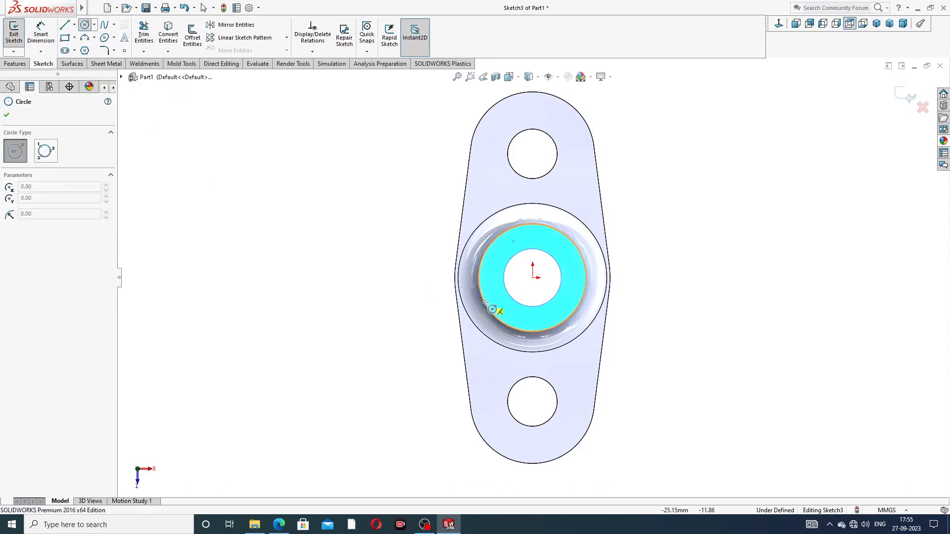
left_click(533, 278)
left_click(562, 249)
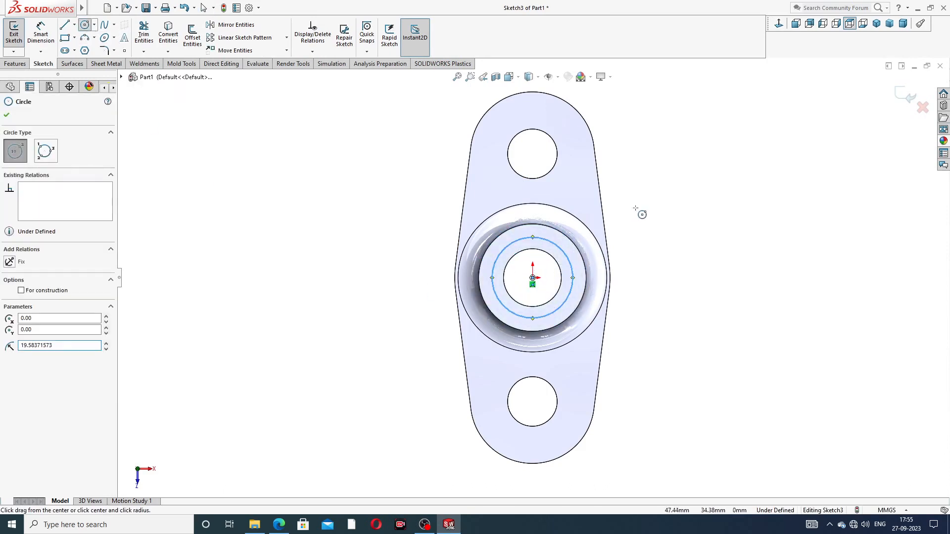
right_click(663, 205)
left_click(681, 212)
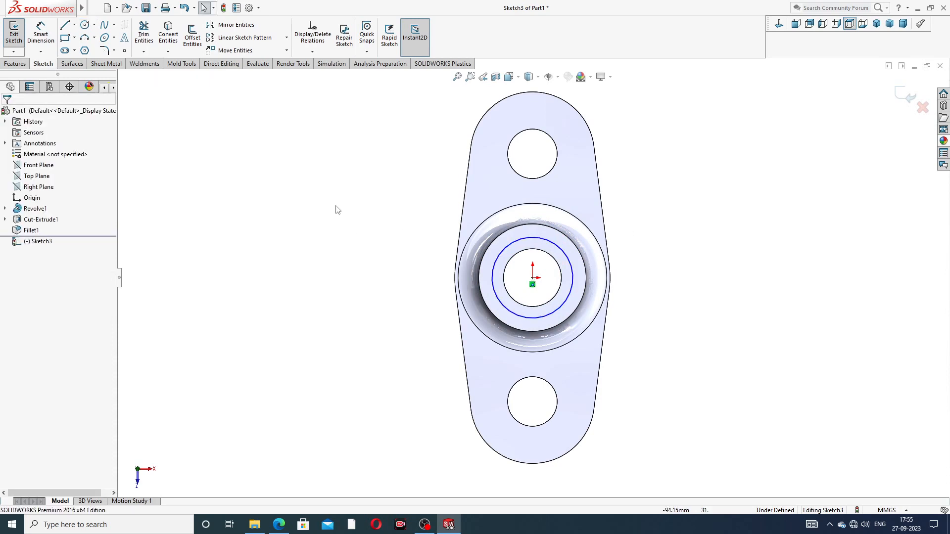
Step: Dimension the circle's diameter as 34 mm and finish the sketch
left_click(41, 33)
left_click(567, 251)
left_click(643, 219)
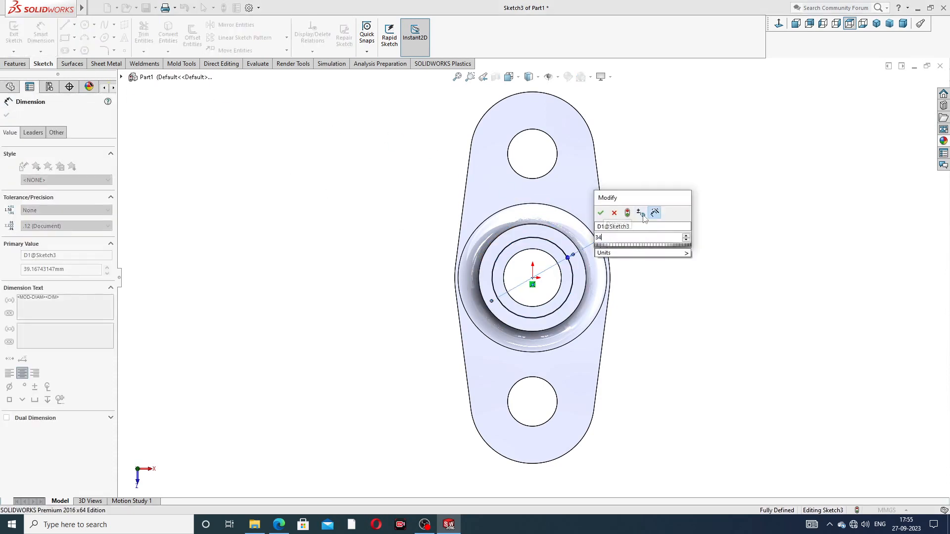
key("Return")
left_click(681, 148)
right_click(683, 143)
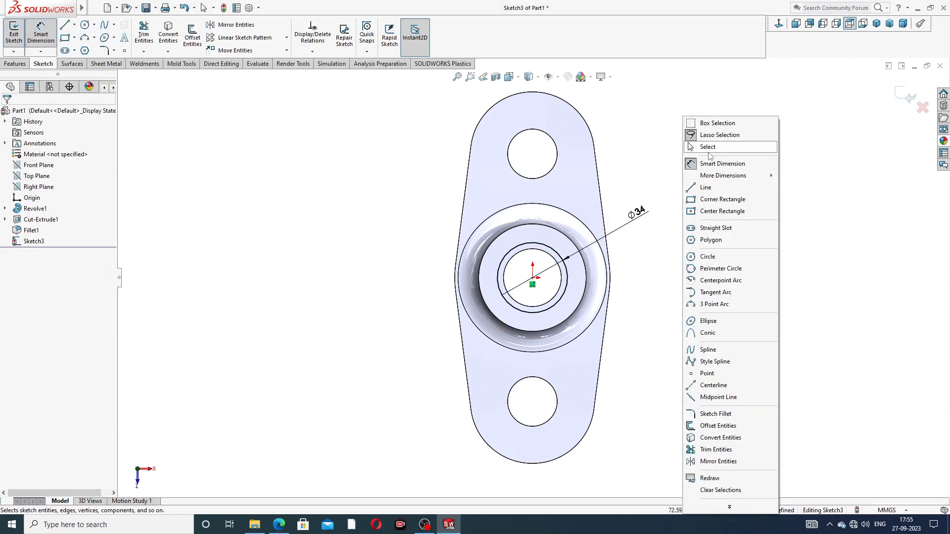
left_click(710, 148)
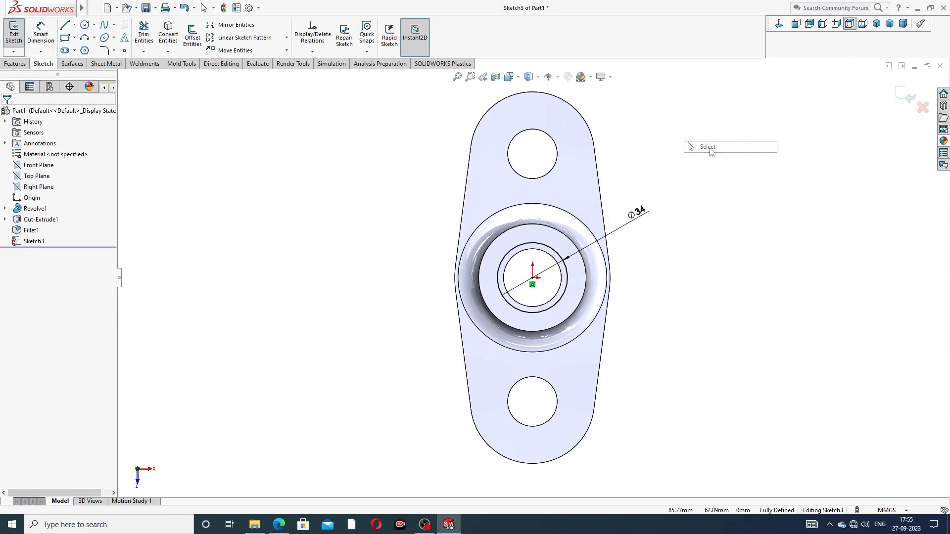
left_click(899, 95)
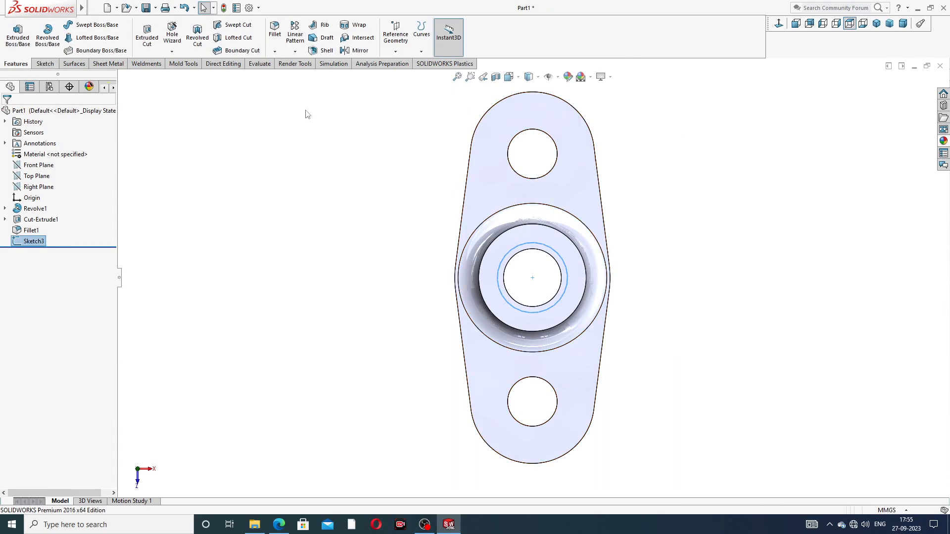
Step: Create a clockwise helix from the 34 mm circle, defined by Height and Pitch, 50 mm high with 6 mm constant pitch and reversed direction
left_click(45, 64)
left_click(14, 64)
left_click(420, 51)
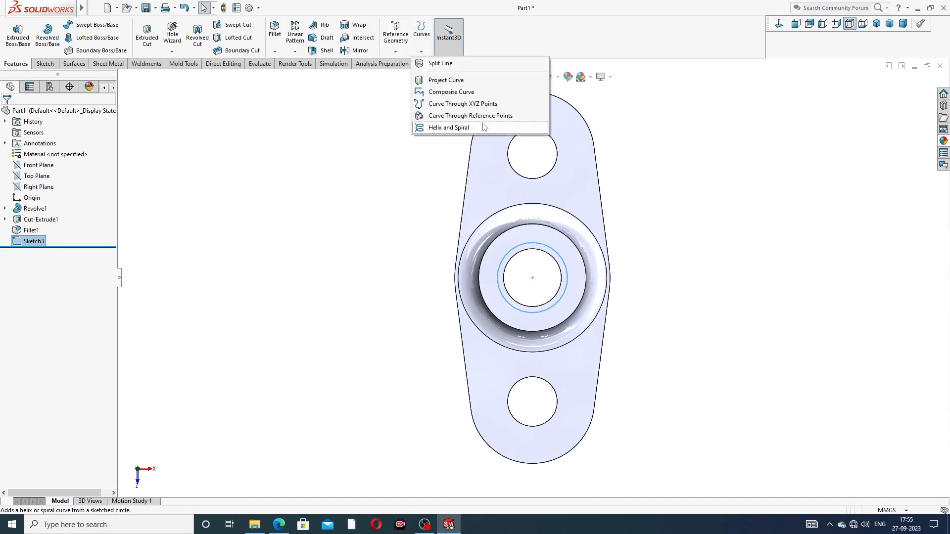
left_click(448, 127)
middle_click_drag(446, 204, 500, 150)
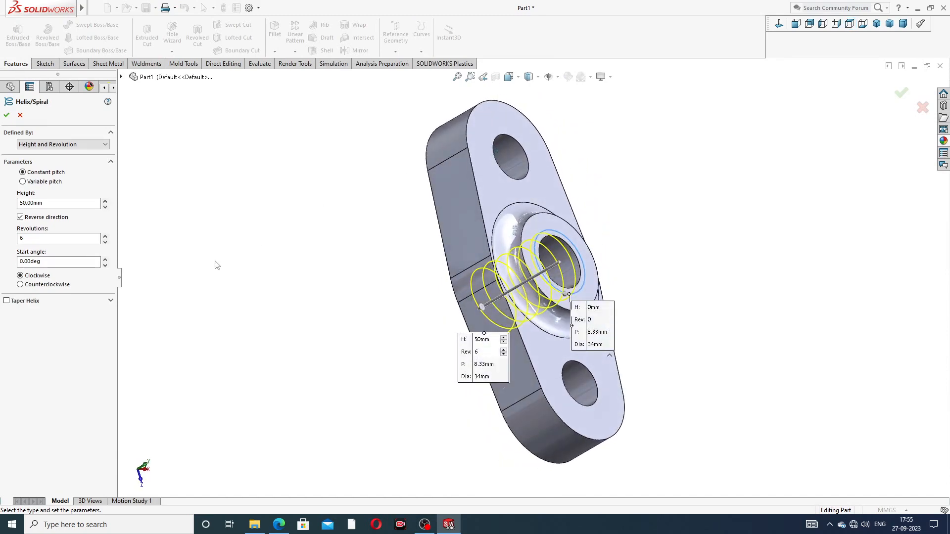
left_click(67, 144)
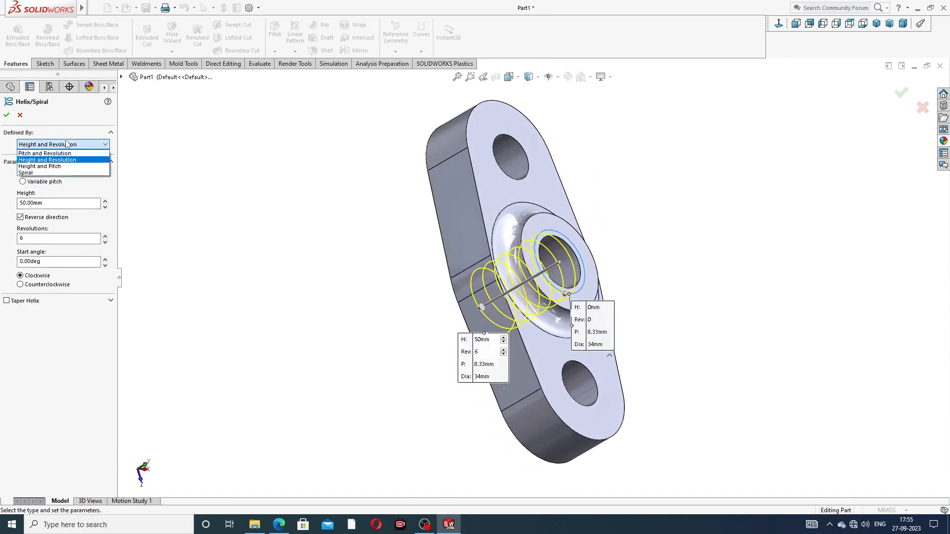
left_click(70, 166)
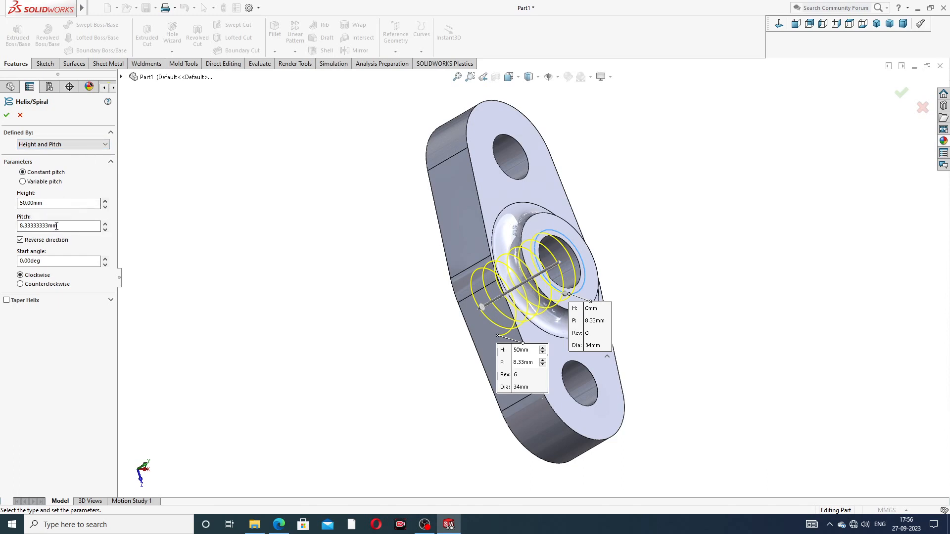
left_click_drag(69, 225, 3, 228)
type("6")
key("Return")
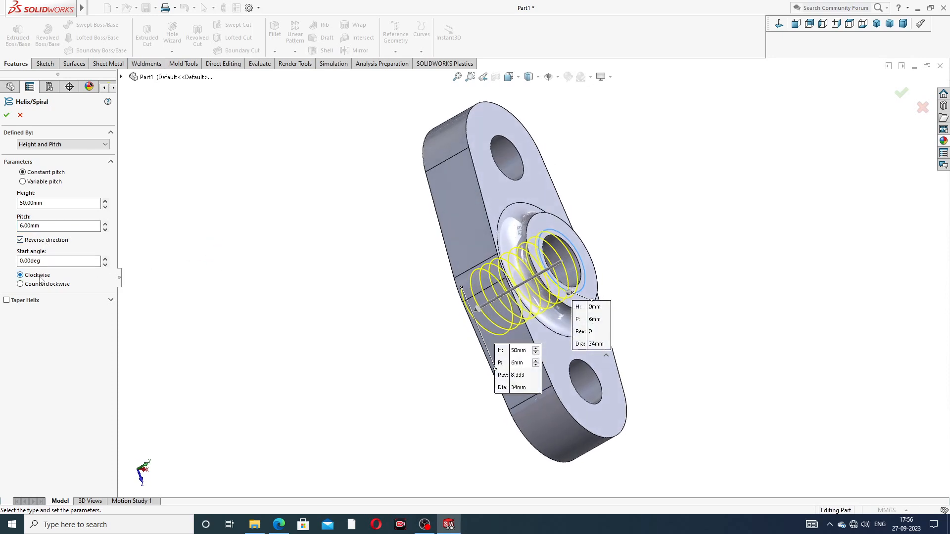
middle_click_drag(383, 250, 398, 233)
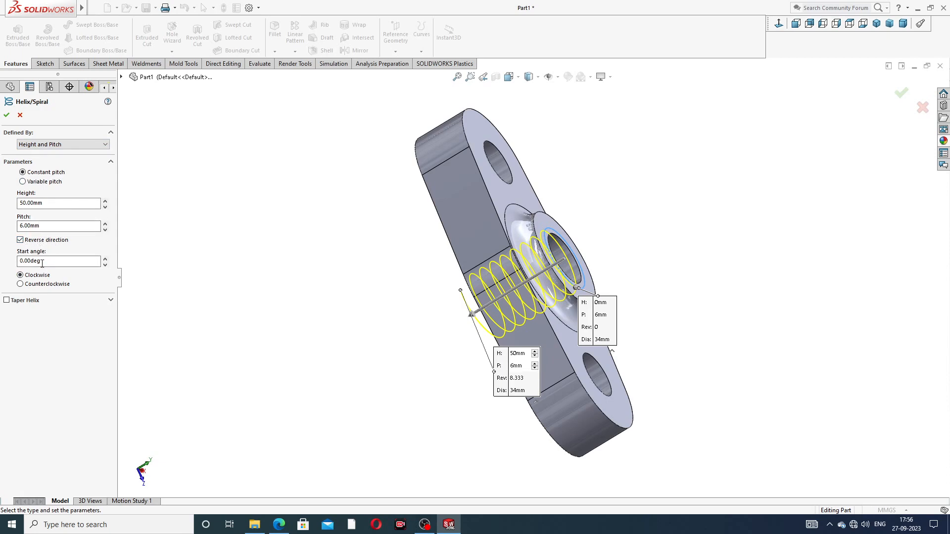
left_click(6, 115)
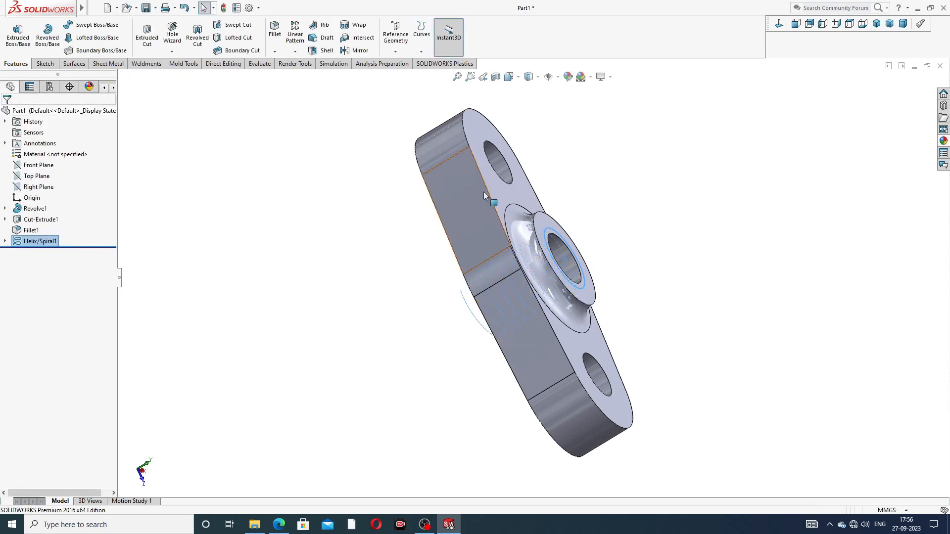
Step: Sketch a corner rectangle about 6.4 mm by 5.1 mm on the Right Plane, above the boss near the helix's start
left_click(599, 203)
middle_click_drag(621, 214, 428, 144)
middle_click_drag(489, 170, 511, 277)
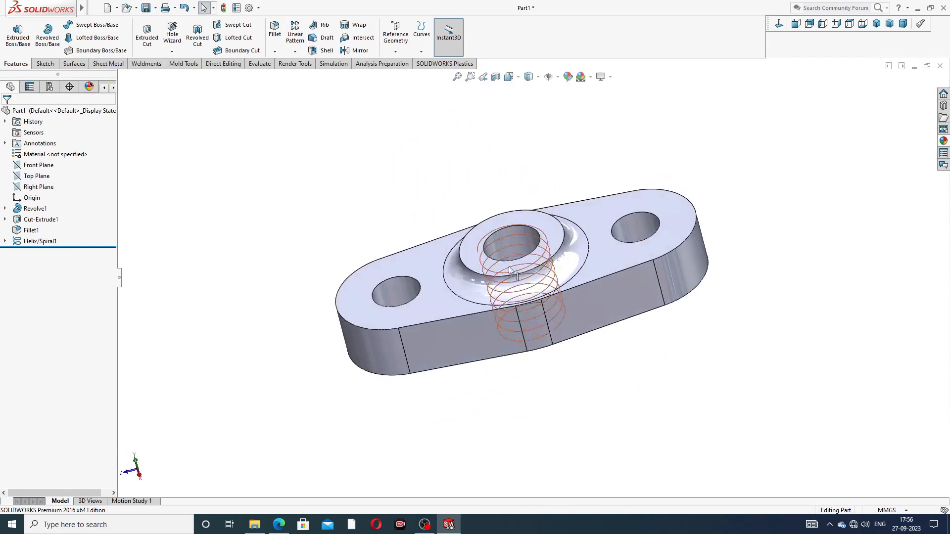
left_click(45, 189)
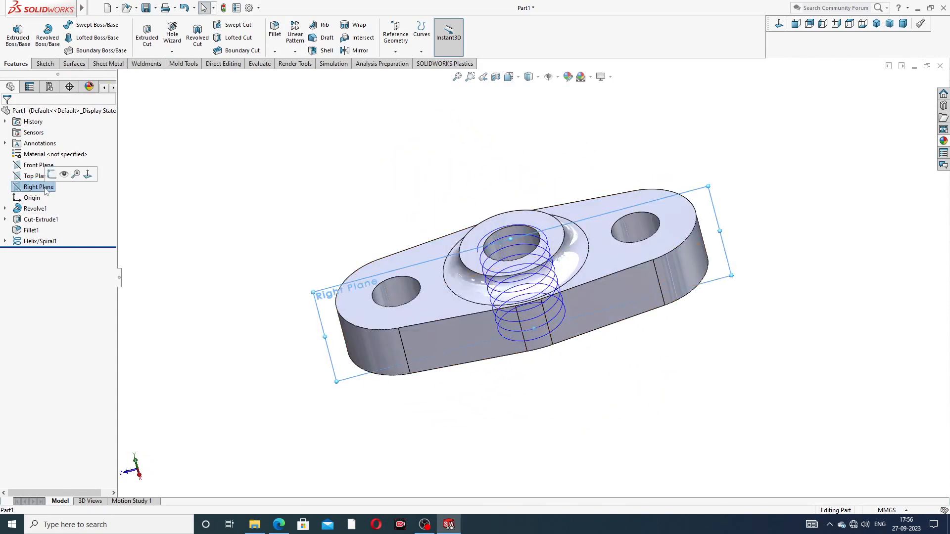
left_click(52, 174)
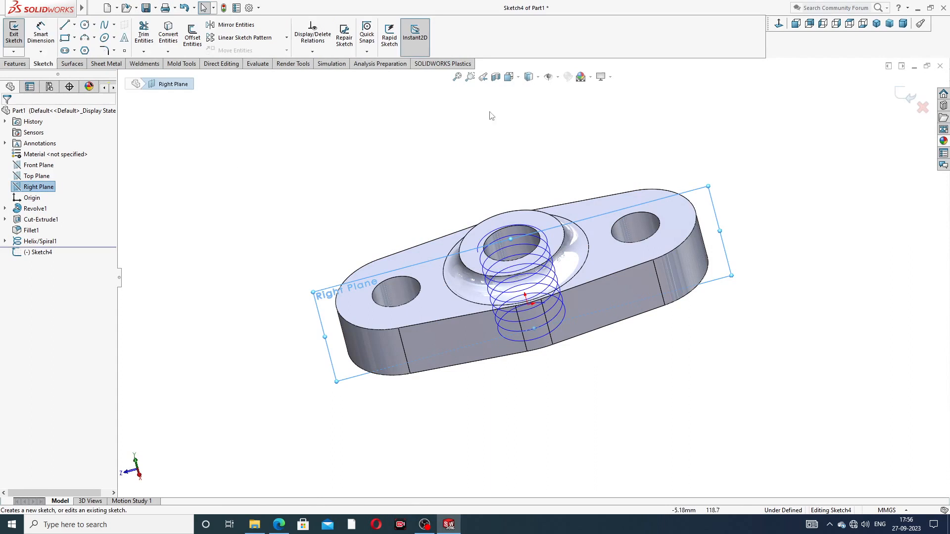
left_click(780, 25)
scroll(536, 227, "down", 3)
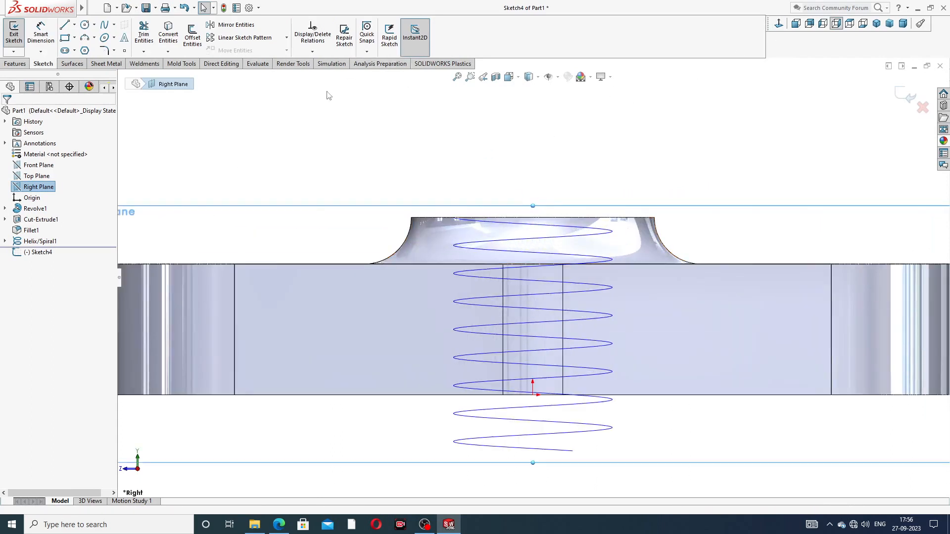
left_click(74, 38)
left_click(94, 37)
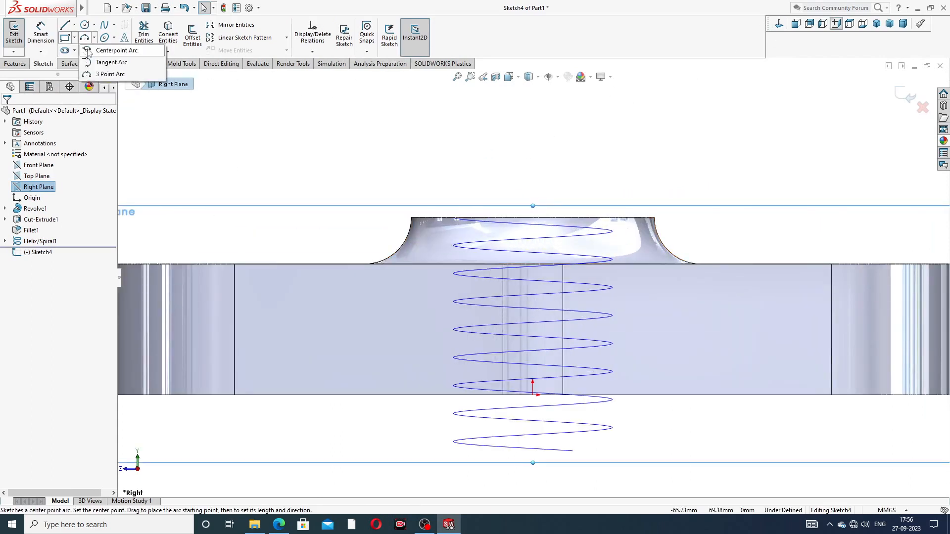
left_click(75, 38)
left_click(83, 50)
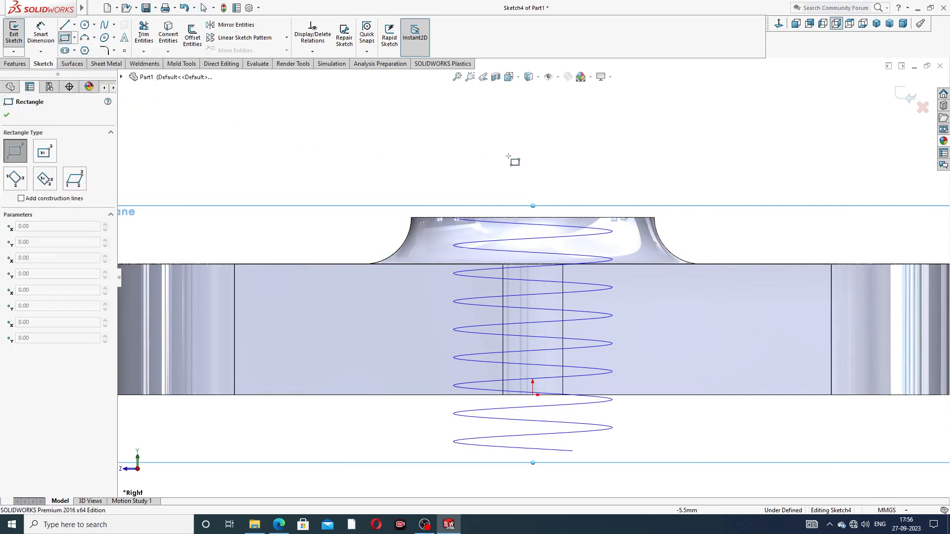
left_click(450, 169)
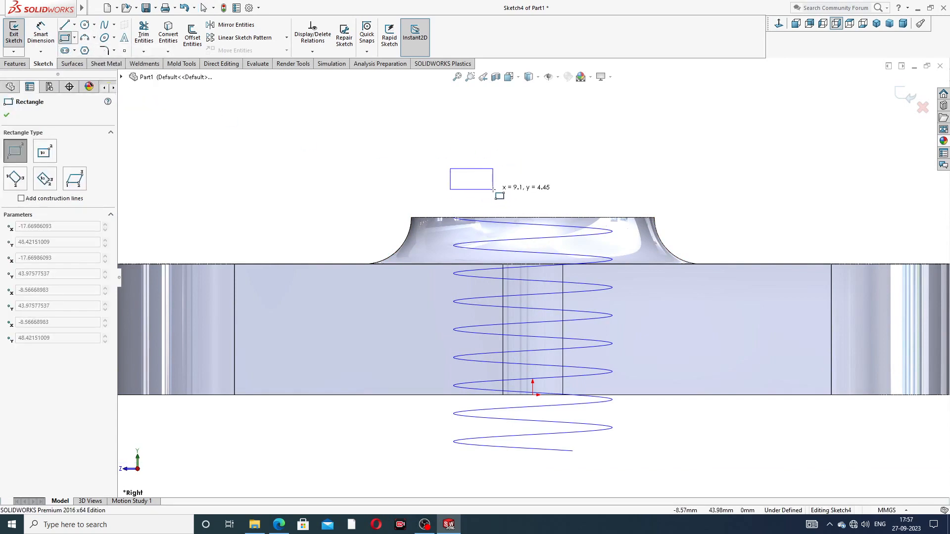
left_click(480, 192)
right_click(530, 150)
left_click(554, 155)
Step: Dimension the rectangle's width and height as 3 mm each
left_click(42, 35)
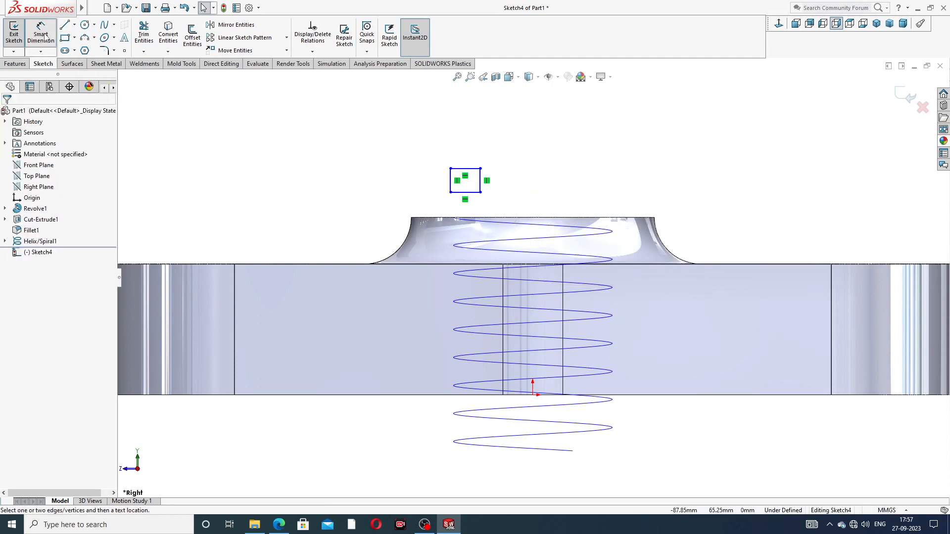
scroll(460, 171, "down", 2)
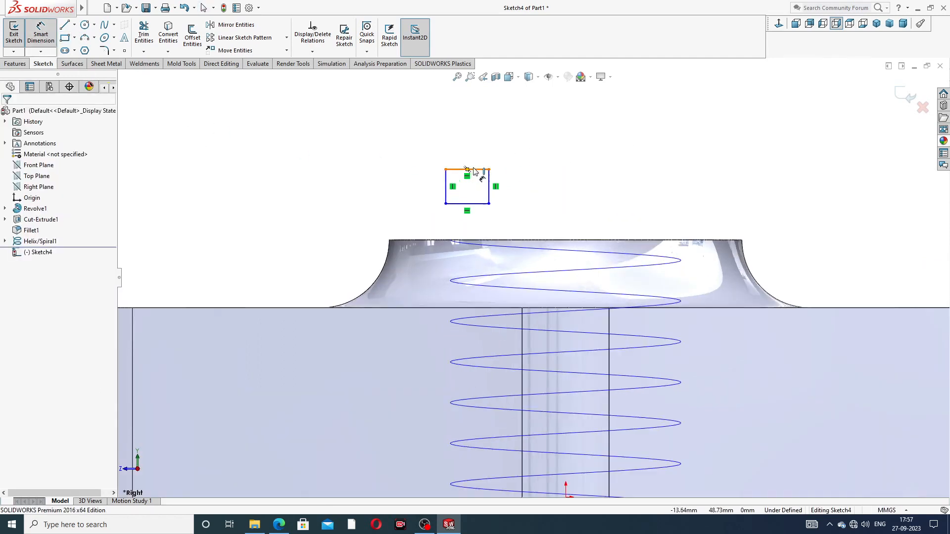
left_click(469, 169)
left_click(469, 151)
type("3")
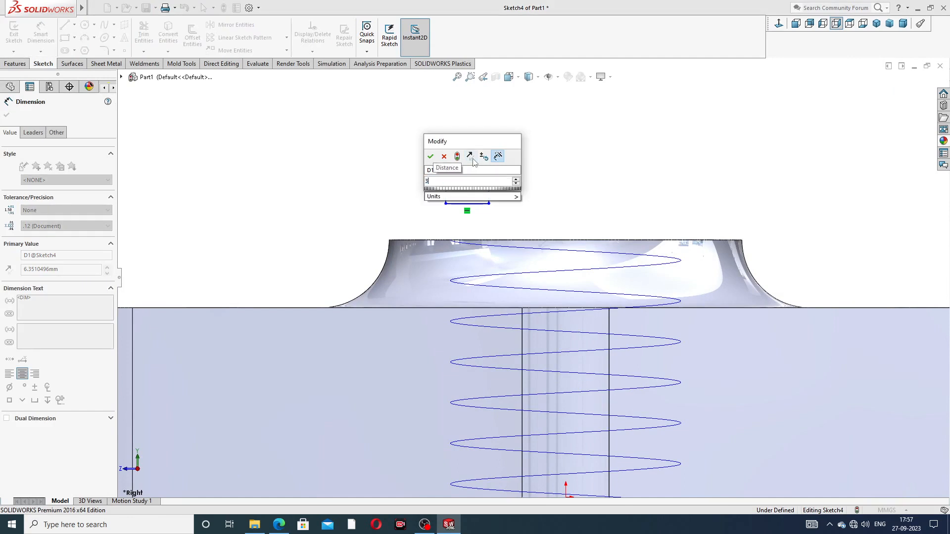
key("Return")
left_click(468, 184)
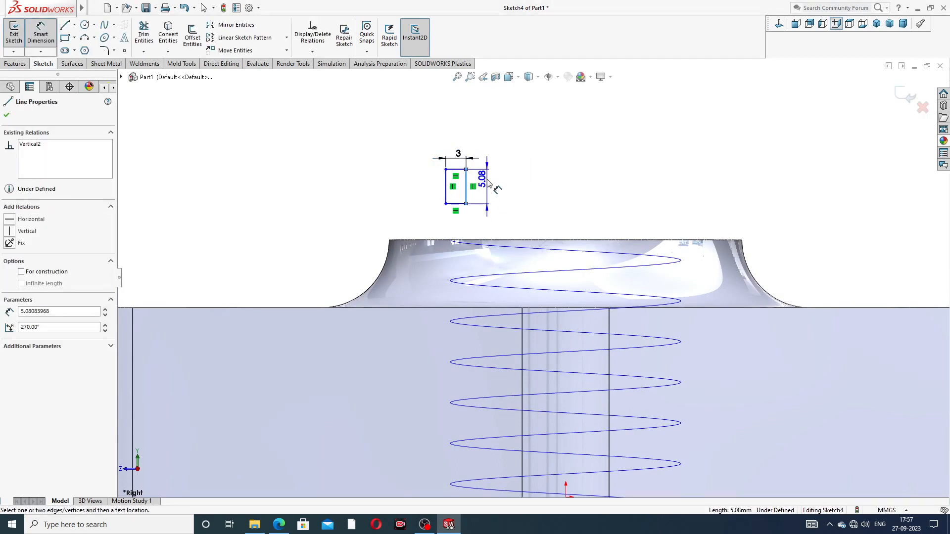
left_click(489, 190)
type("3")
key("Return")
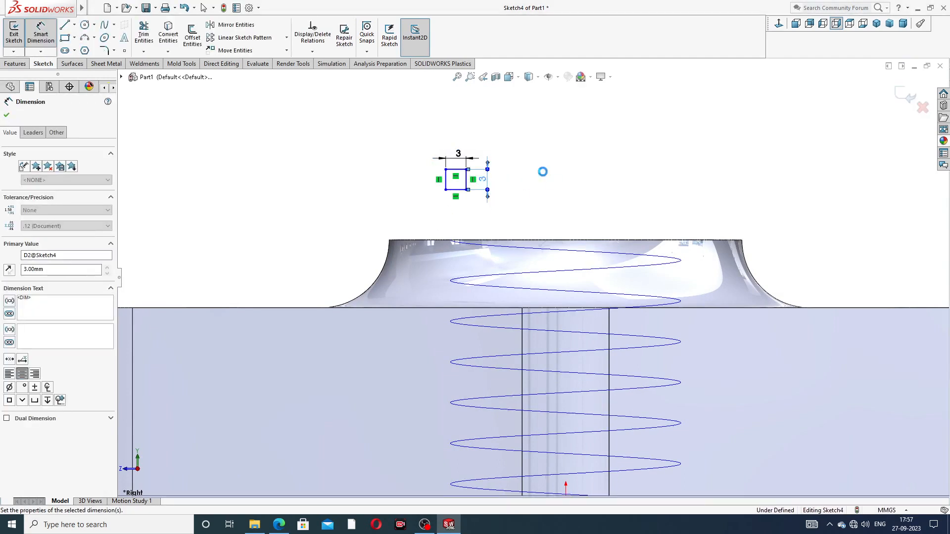
right_click(531, 144)
left_click(556, 148)
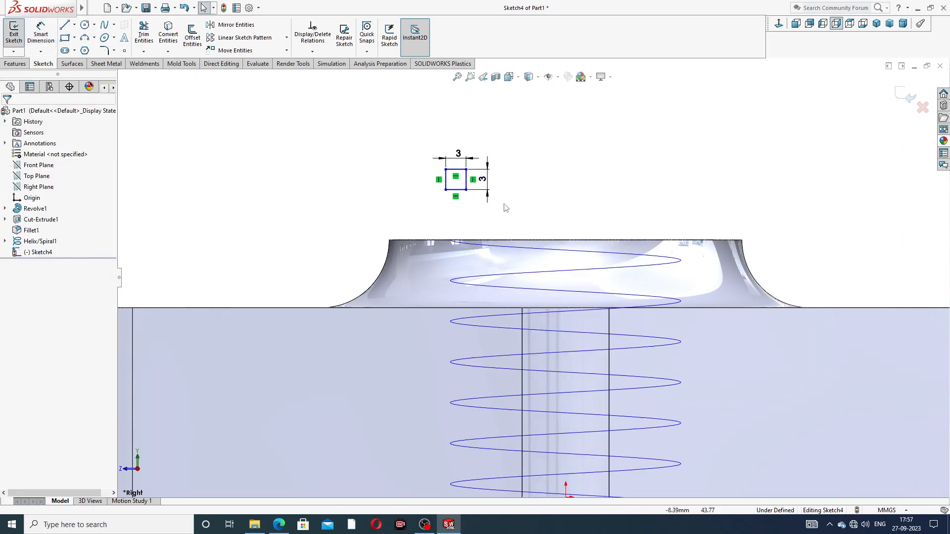
Step: Check the thread profile in the PDF drawing, then pierce the square's lower-left corner onto the helix and finish the sketch
left_click(279, 526)
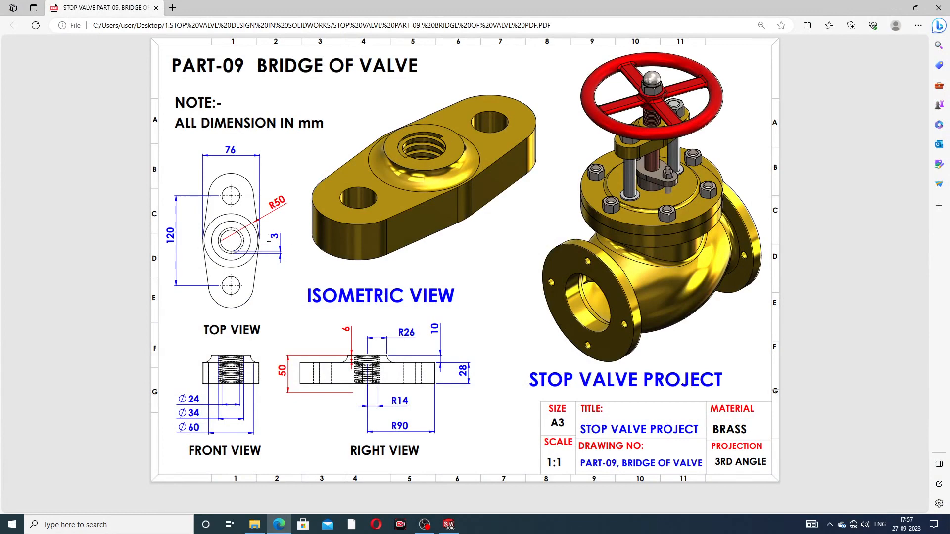
left_click(279, 525)
scroll(376, 220, "down", 1)
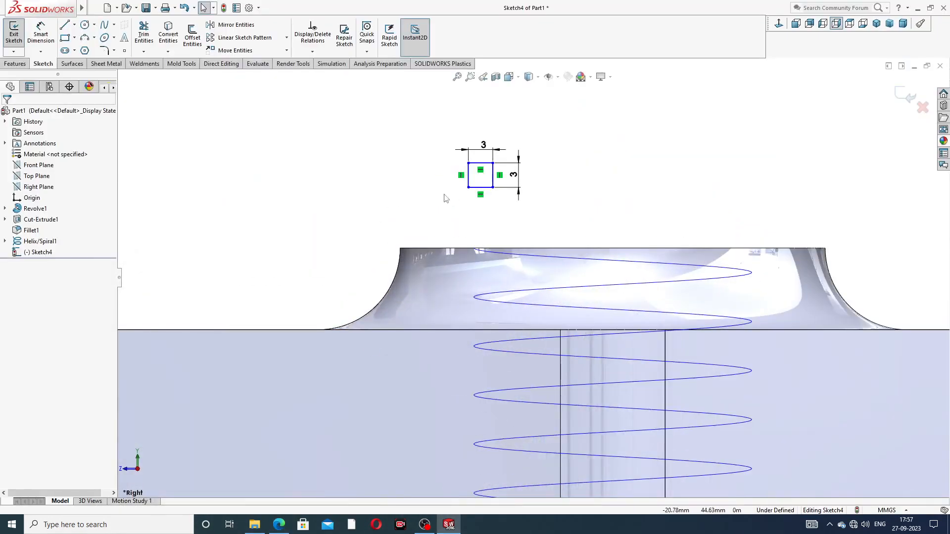
left_click(468, 188)
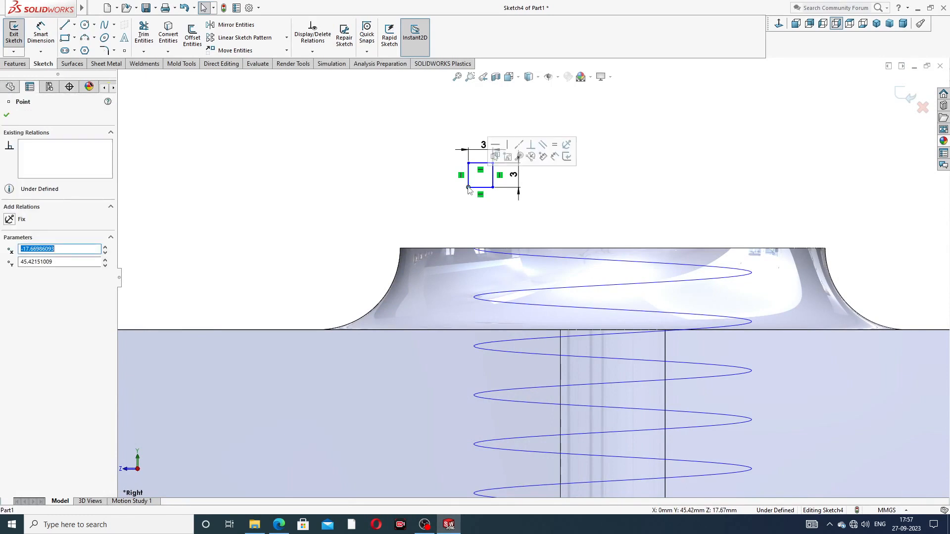
left_click(497, 254, "ctrl")
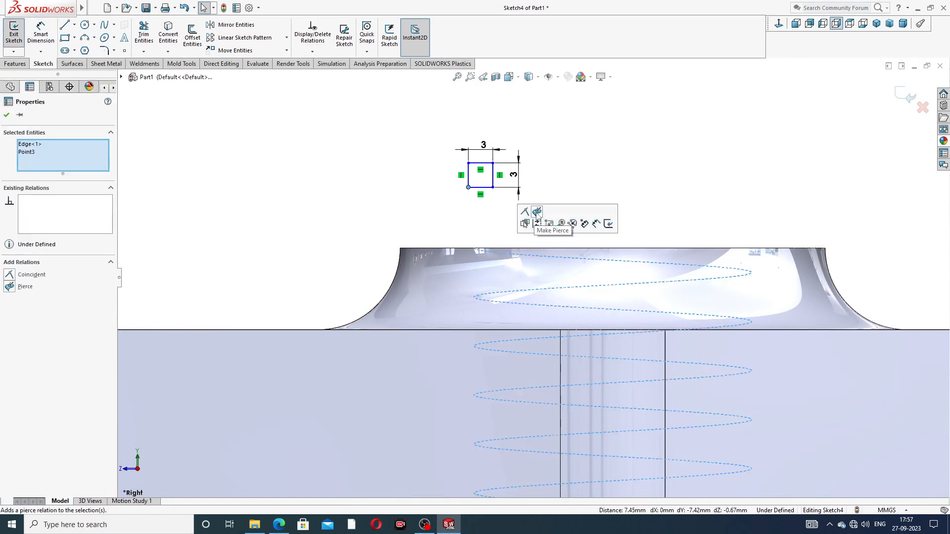
left_click(537, 212)
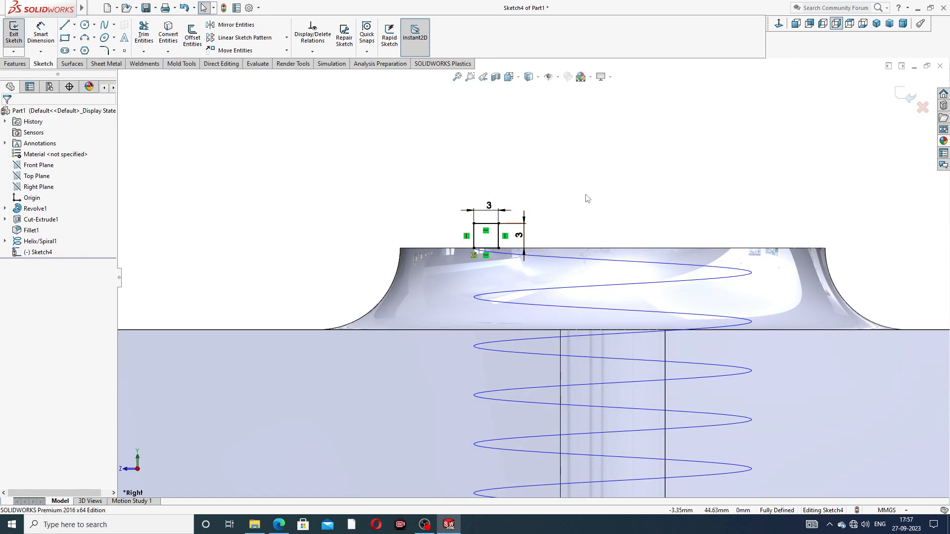
scroll(587, 198, "up", 2)
left_click(908, 95)
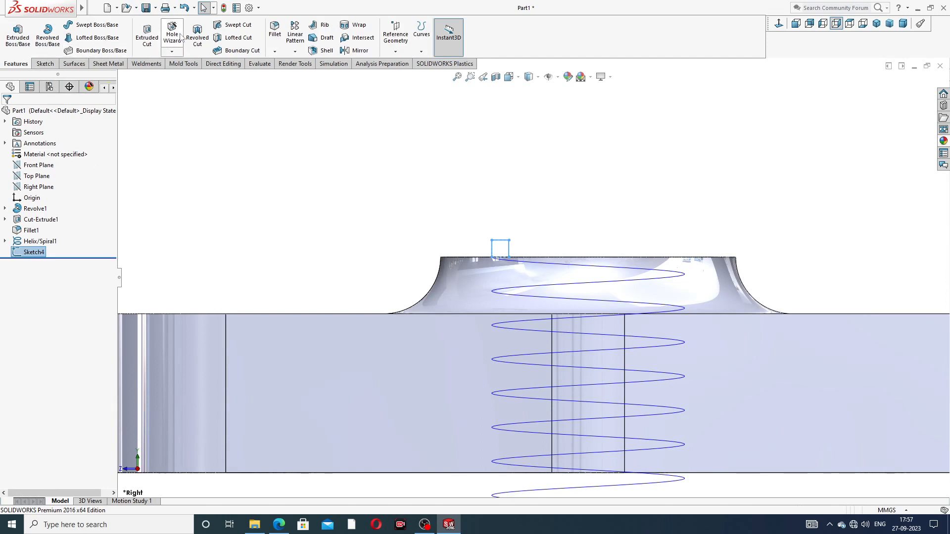
Step: Create a swept cut using the 3 mm square sketch as profile and the helix as path
left_click(235, 27)
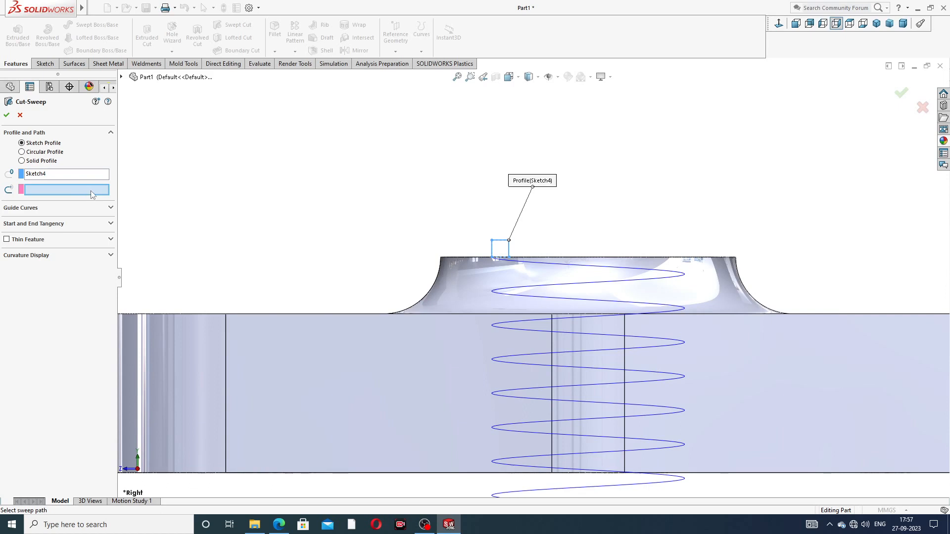
left_click(570, 271)
scroll(456, 245, "up", 2)
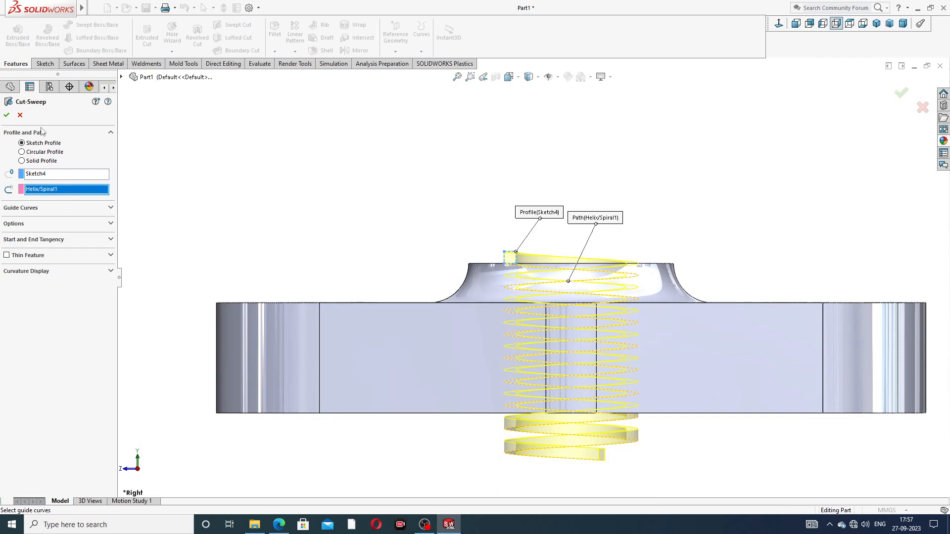
left_click(6, 115)
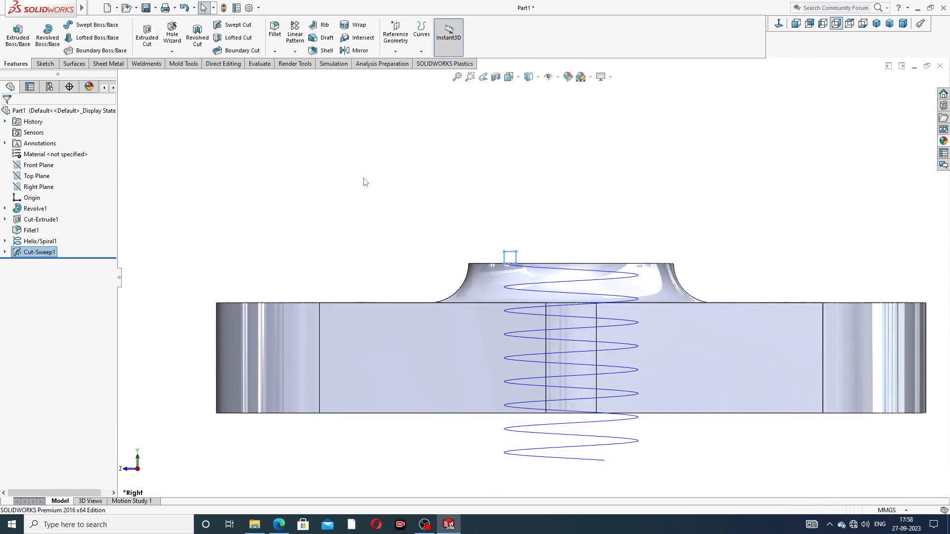
Step: Hide the helix curve in the threaded bore
middle_click_drag(547, 180, 544, 297)
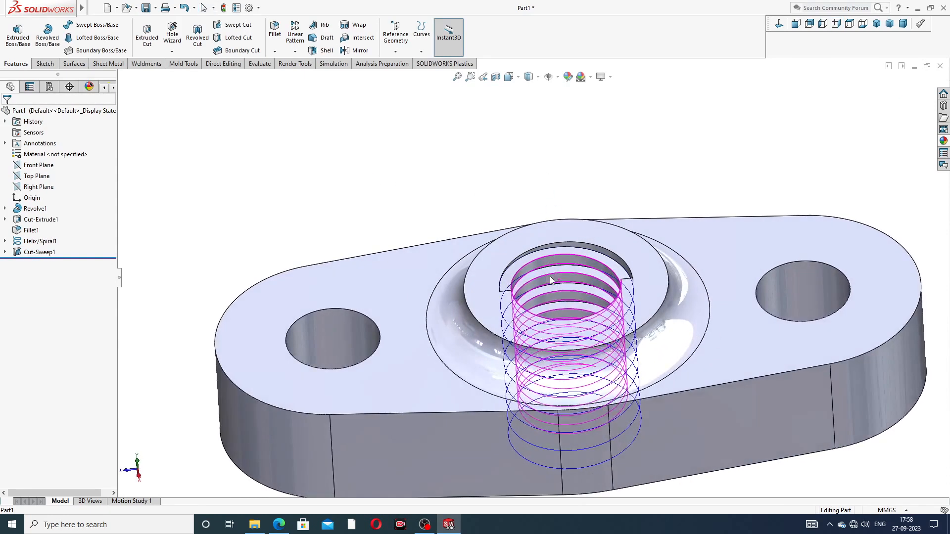
left_click(502, 307)
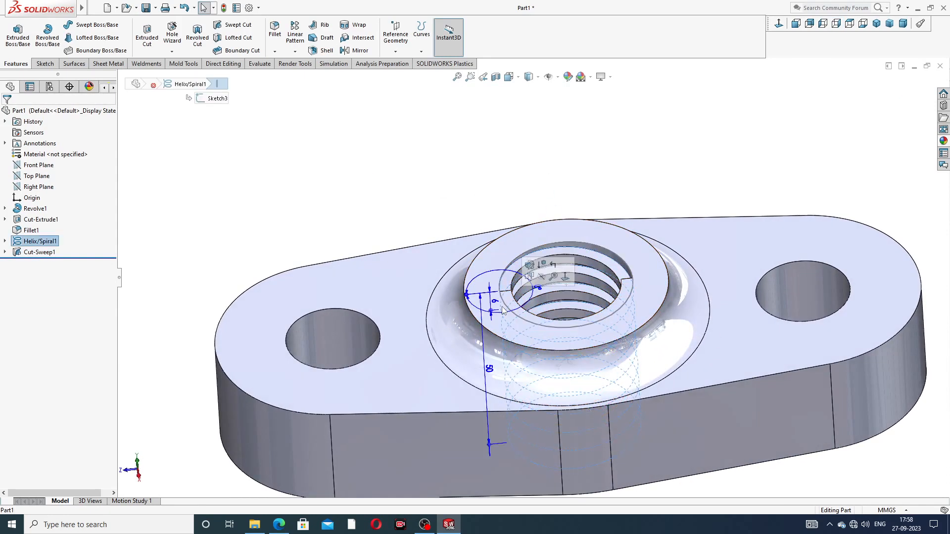
left_click(542, 277)
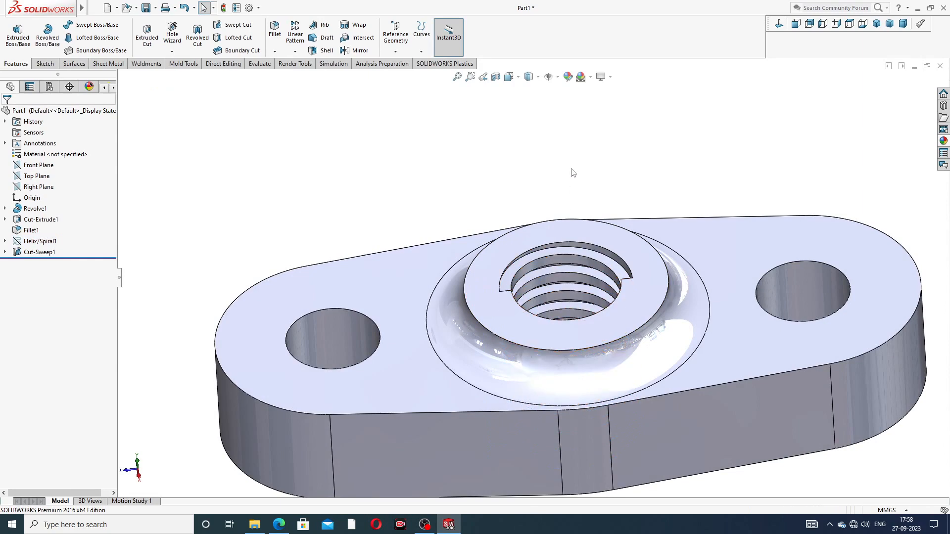
Step: Apply the polished brass appearance to the whole part
scroll(591, 312, "down", 2)
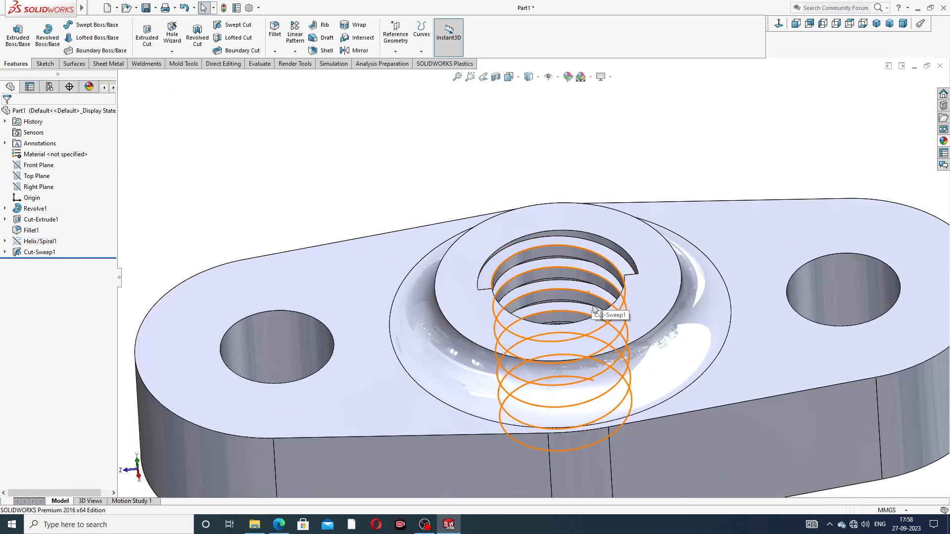
middle_click_drag(585, 324, 619, 432)
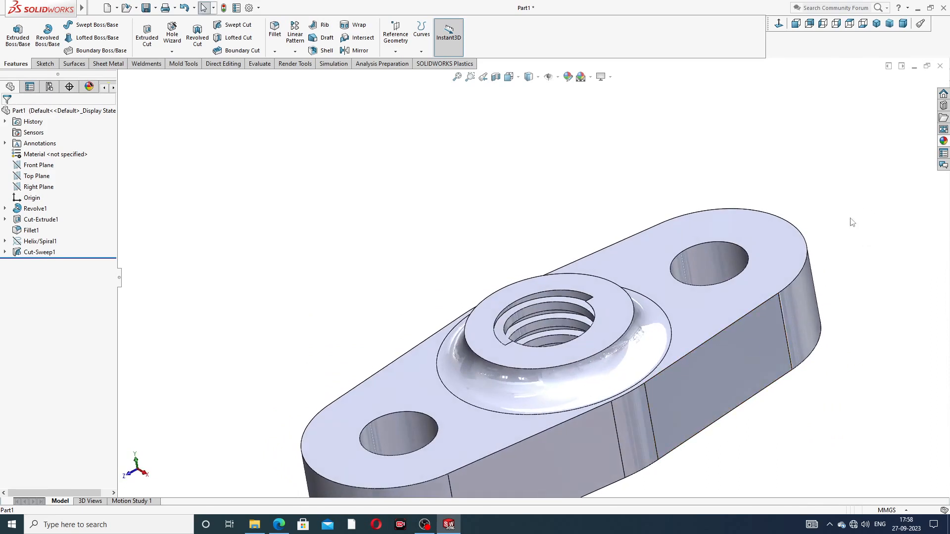
key("f")
left_click(944, 140)
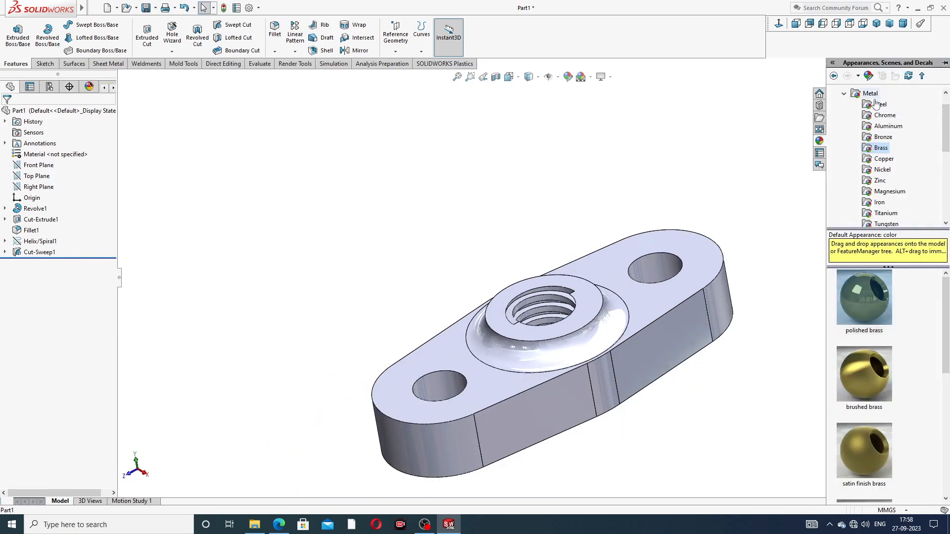
double_click(866, 295)
middle_click_drag(615, 325, 532, 340)
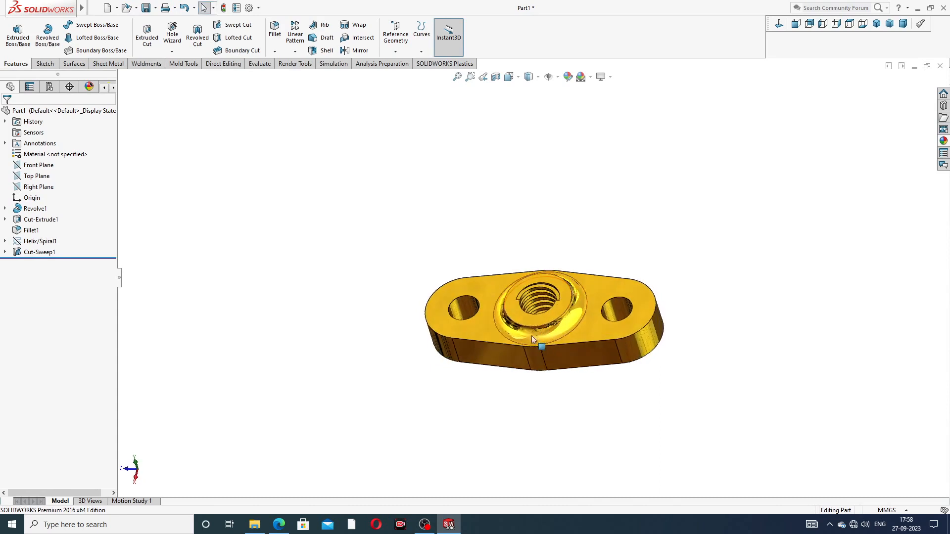
Step: Try to apply the polished aluminum appearance to the swept-cut thread
scroll(536, 312, "down", 3)
left_click(540, 291)
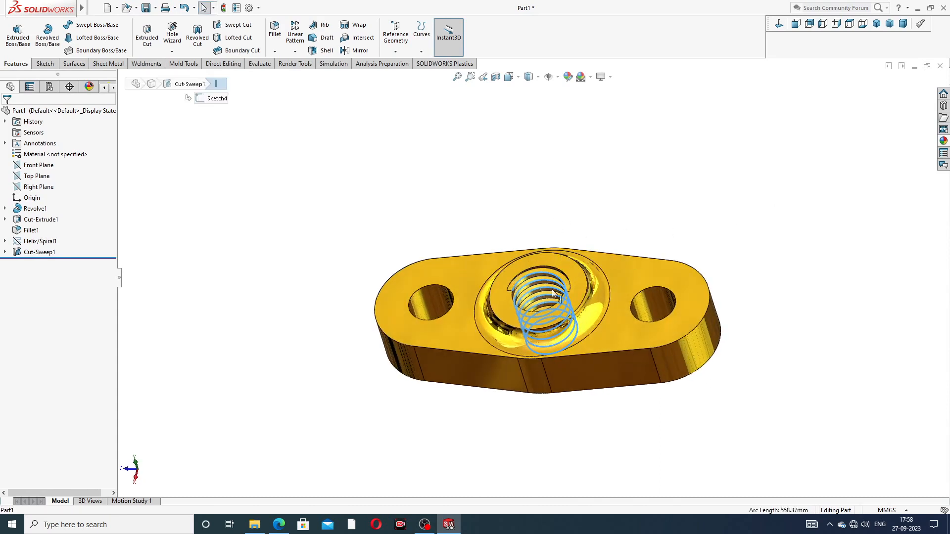
left_click(943, 142)
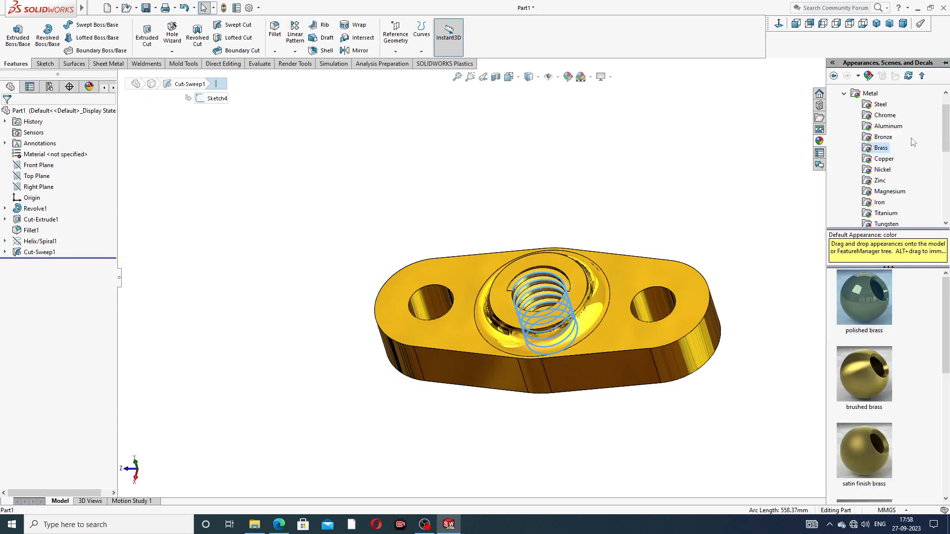
left_click(893, 126)
left_click(867, 275)
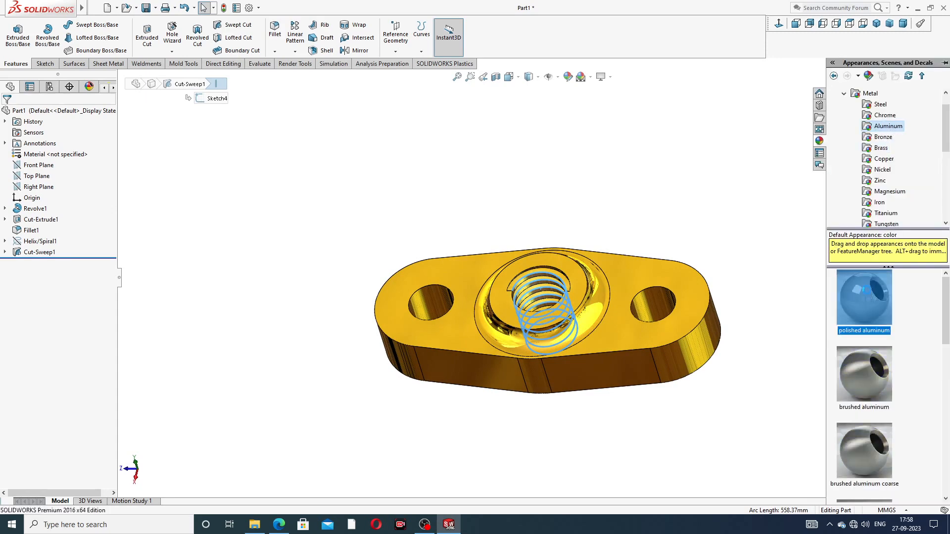
middle_click_drag(600, 300, 651, 333)
scroll(651, 333, "down", 1)
scroll(595, 300, "up", 2)
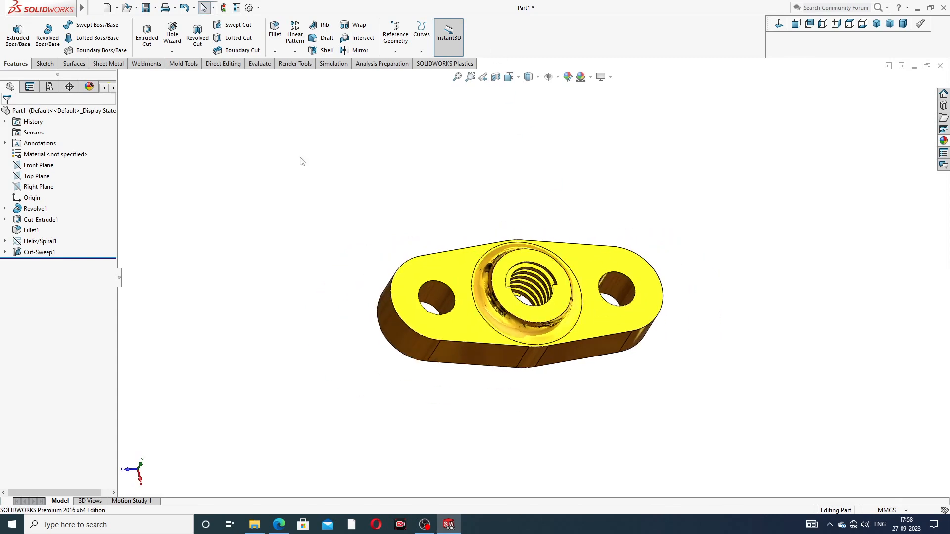
Step: Color the swept-cut thread feature dark grey, RGB 64, 64, 64
left_click(40, 252)
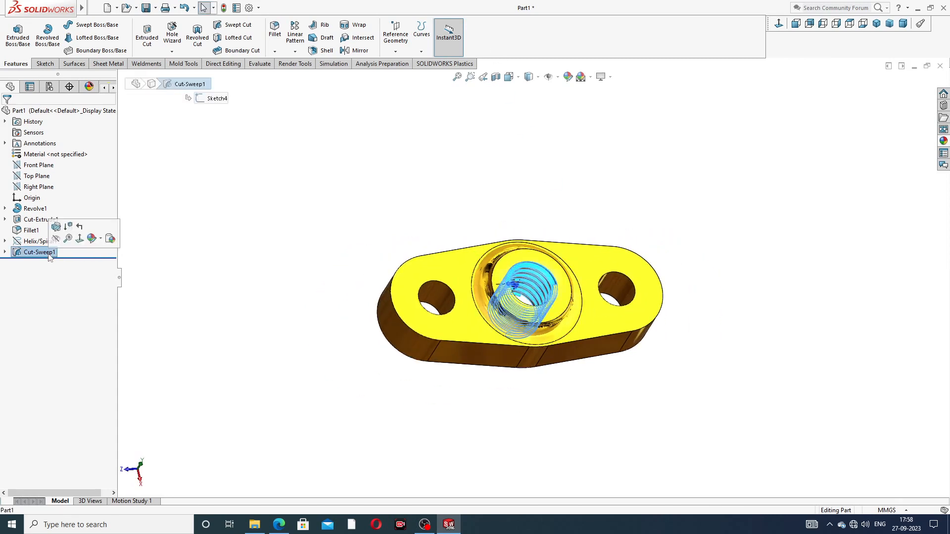
left_click(943, 142)
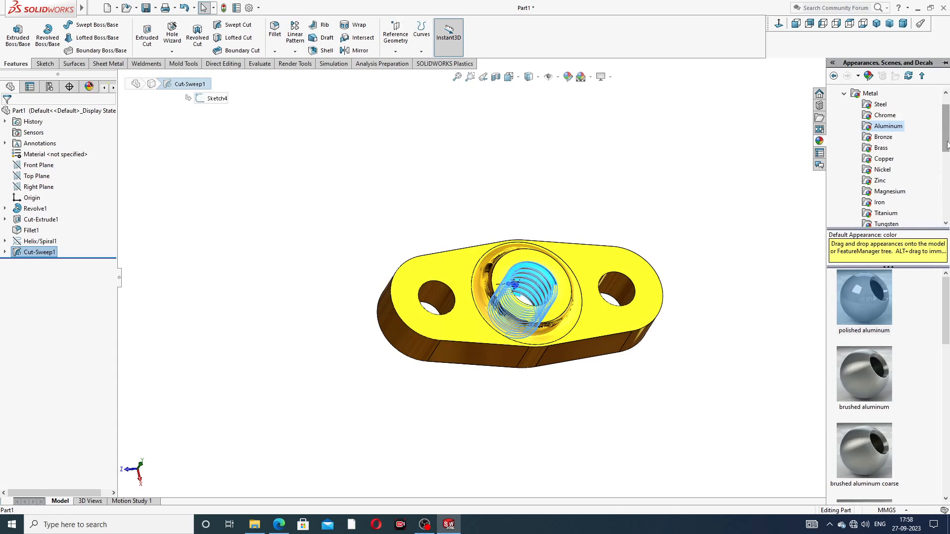
left_click(35, 253)
left_click(569, 78)
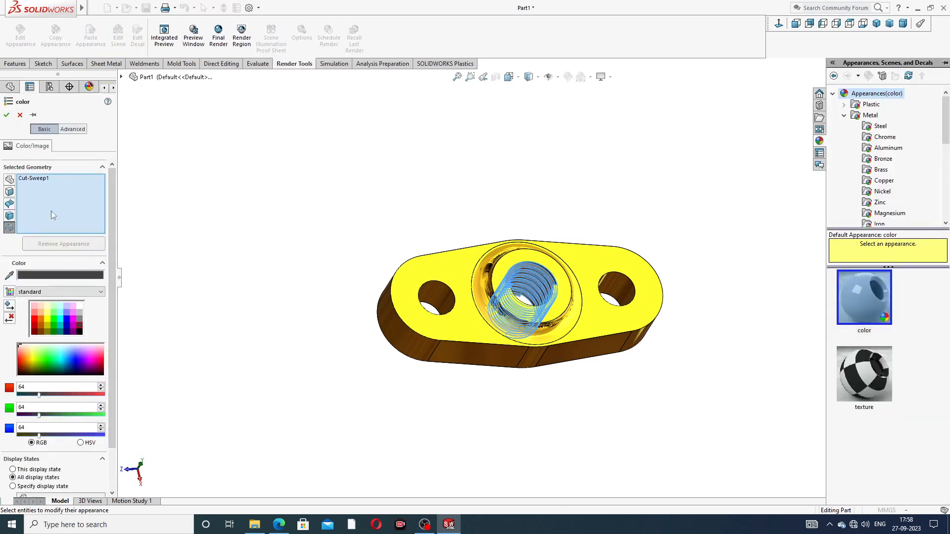
left_click(7, 115)
middle_click_drag(493, 186, 511, 310)
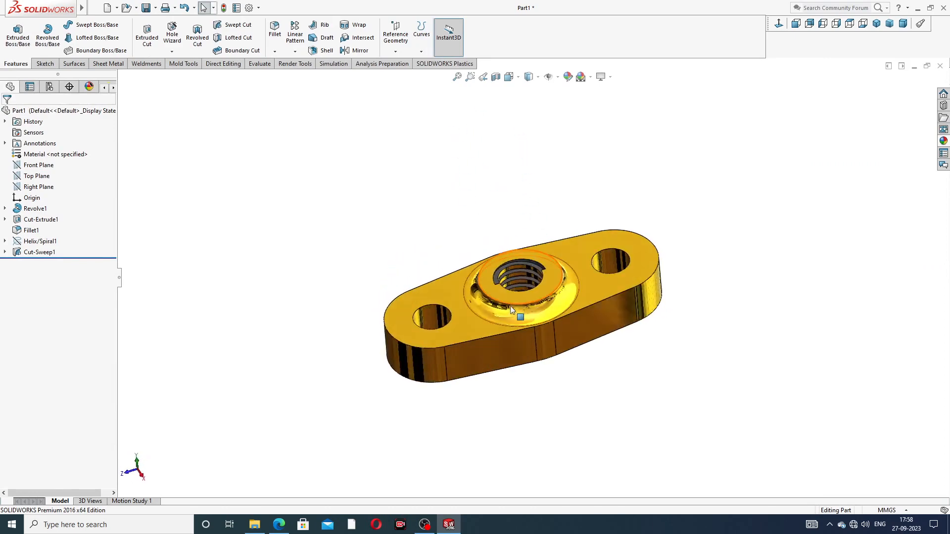
Step: Color the bore's inner cylindrical face between the thread grooves dark grey, RGB 64, 64, 64
scroll(511, 310, "down", 5)
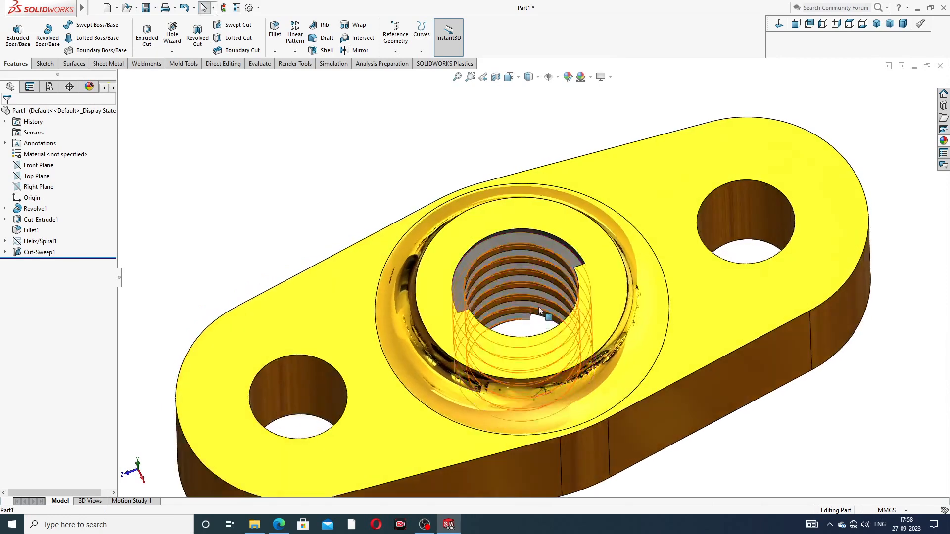
scroll(539, 306, "up", 5)
middle_click_drag(538, 307, 501, 305)
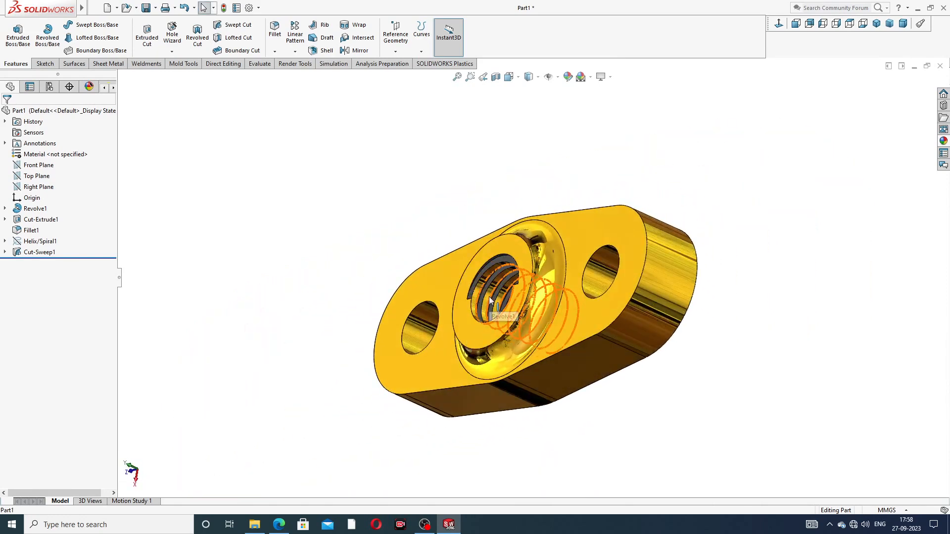
left_click(488, 296)
scroll(490, 297, "down", 5)
scroll(505, 291, "down", 3)
left_click(515, 284)
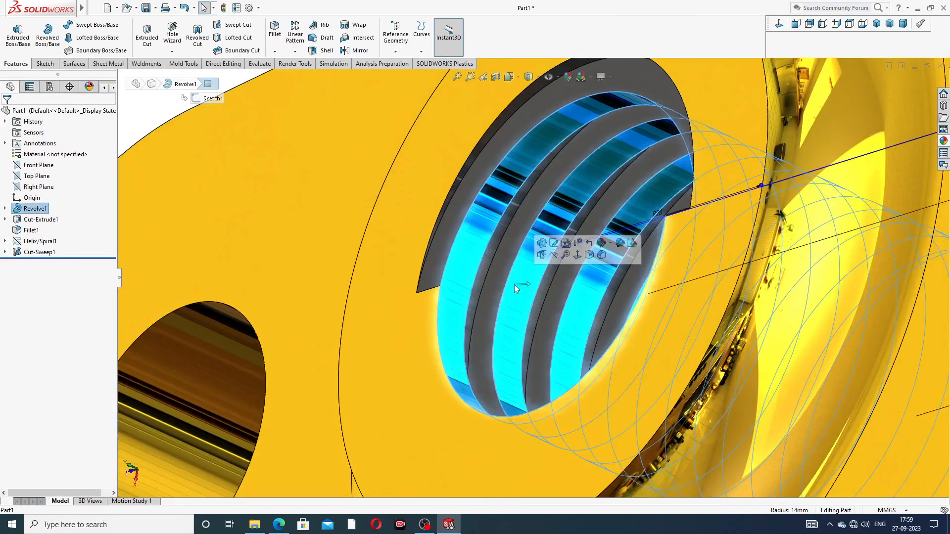
scroll(512, 281, "up", 2)
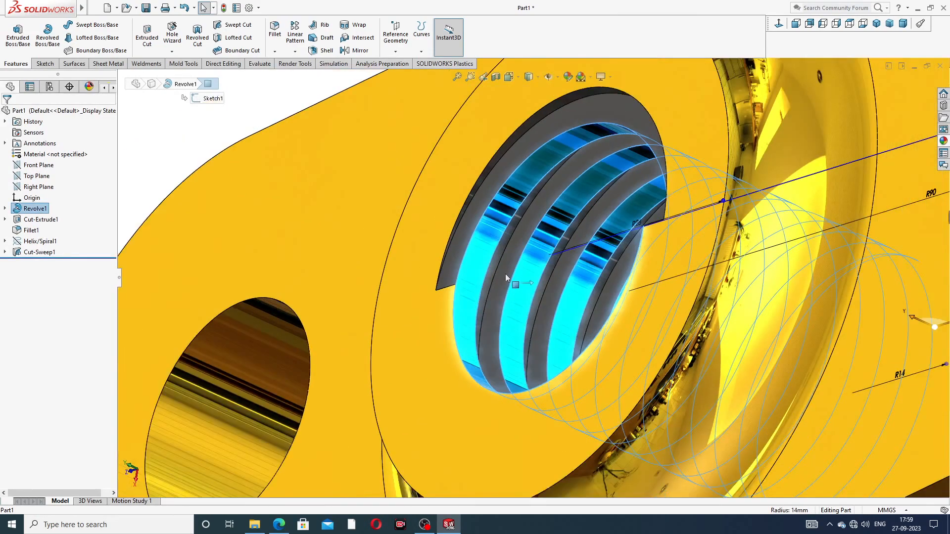
left_click(567, 78)
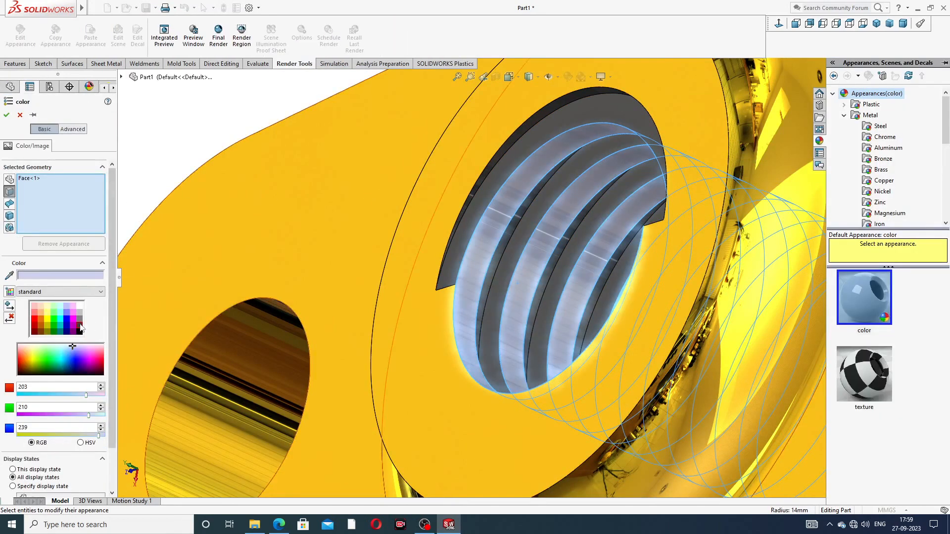
left_click(80, 328)
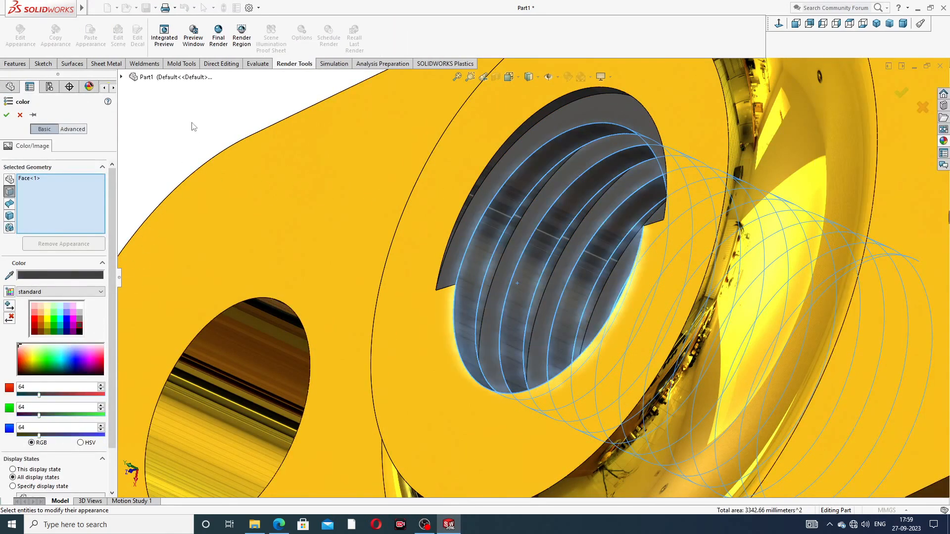
left_click(6, 115)
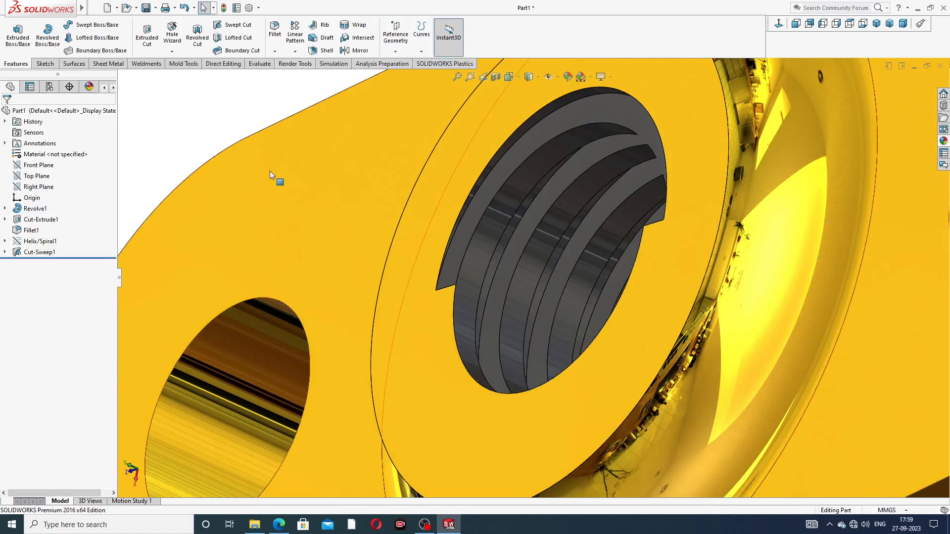
Step: Inspect the finished bridge in isometric and other orientations, zooming in on its thread, and compare it with the Part-09 PDF drawing
scroll(297, 173, "up", 10)
middle_click_drag(365, 218, 746, 114)
left_click(876, 24)
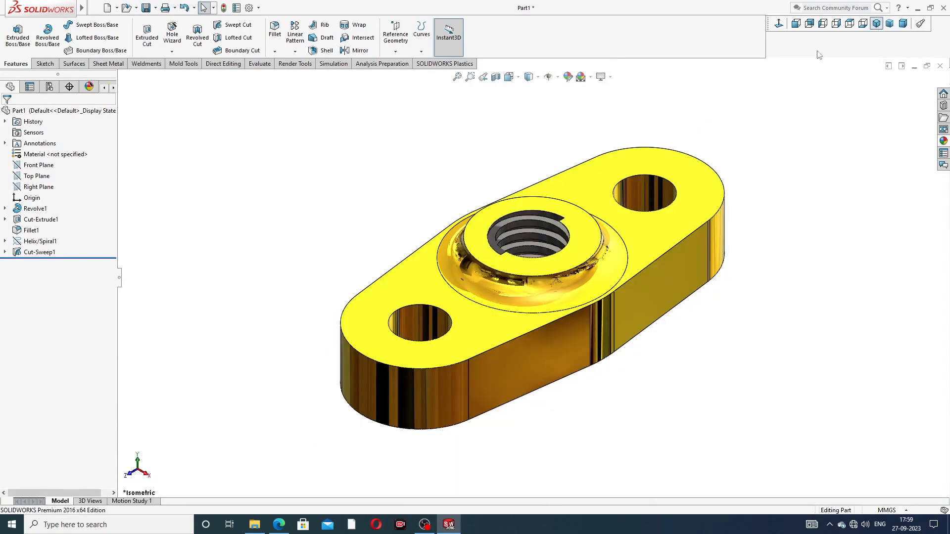
middle_click_drag(611, 94, 497, 291)
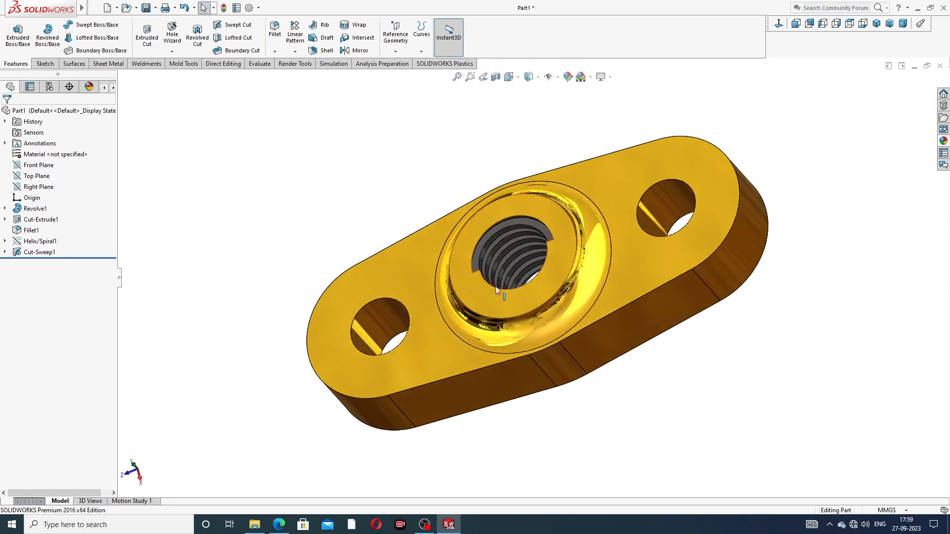
scroll(496, 290, "down", 2)
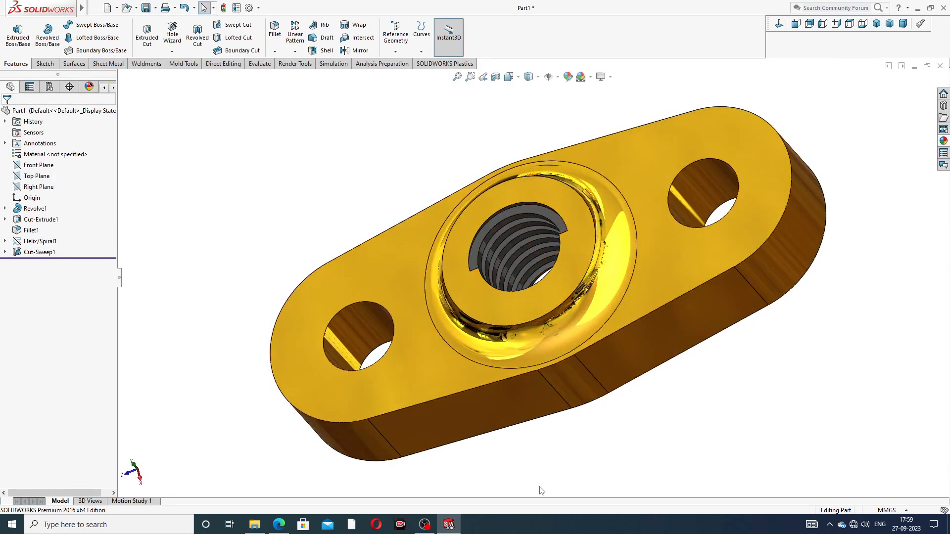
middle_click_drag(653, 354, 687, 315)
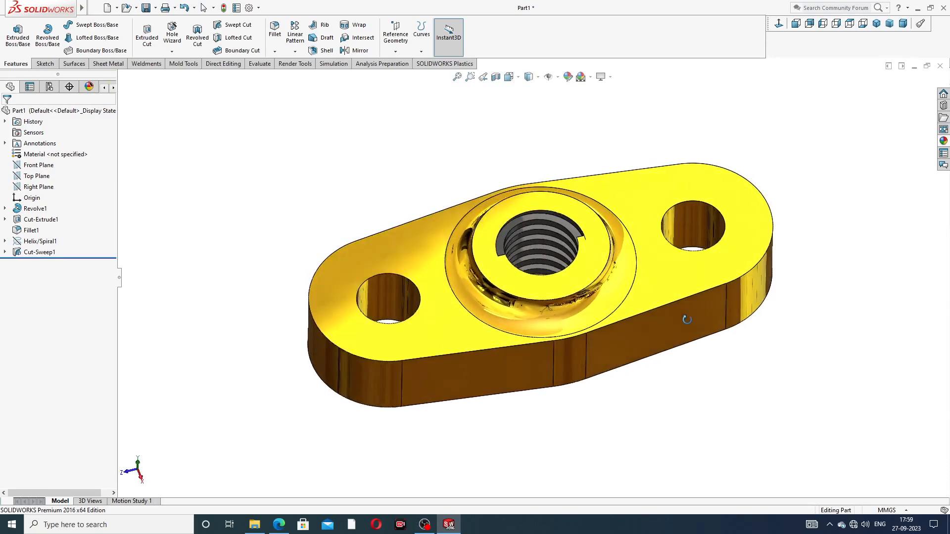
scroll(628, 315, "down", 1)
middle_click_drag(630, 231, 661, 237)
scroll(602, 212, "up", 1)
scroll(613, 246, "down", 1)
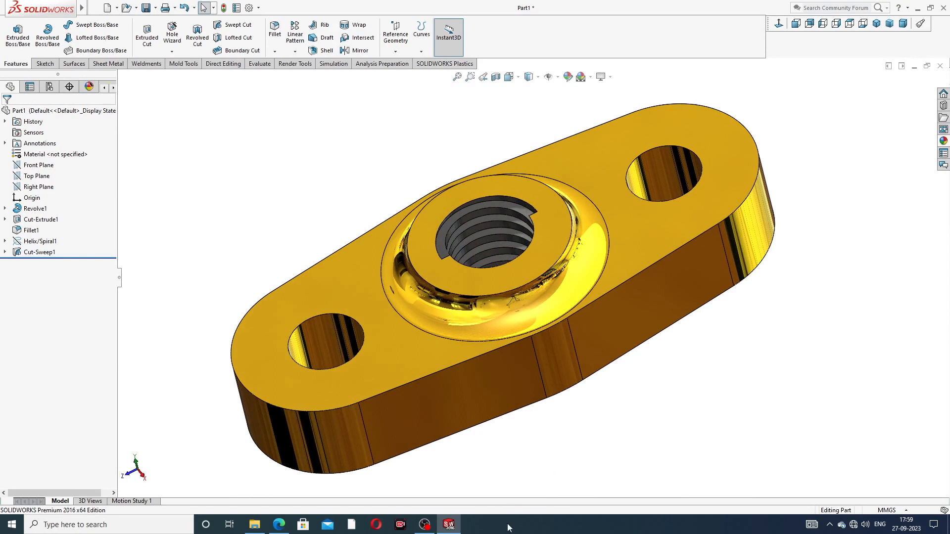
left_click(275, 527)
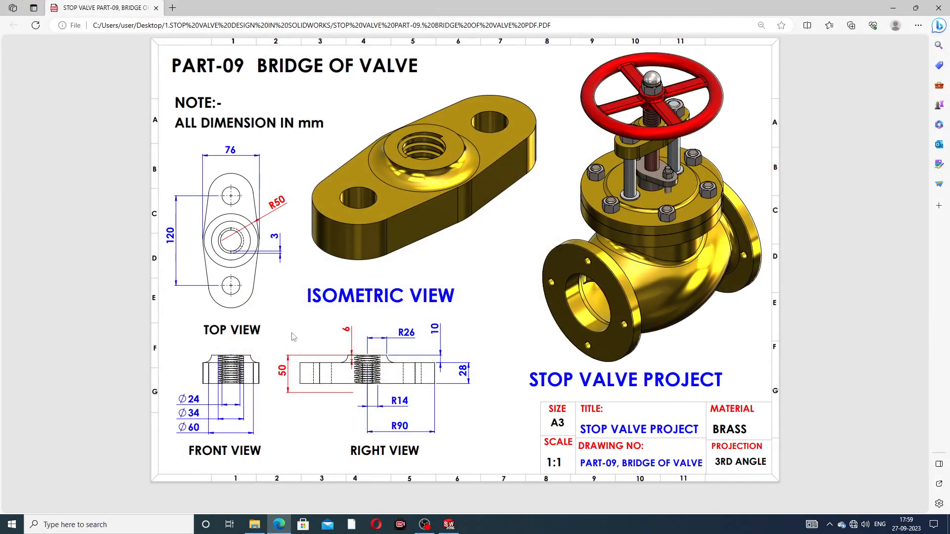
left_click(448, 524)
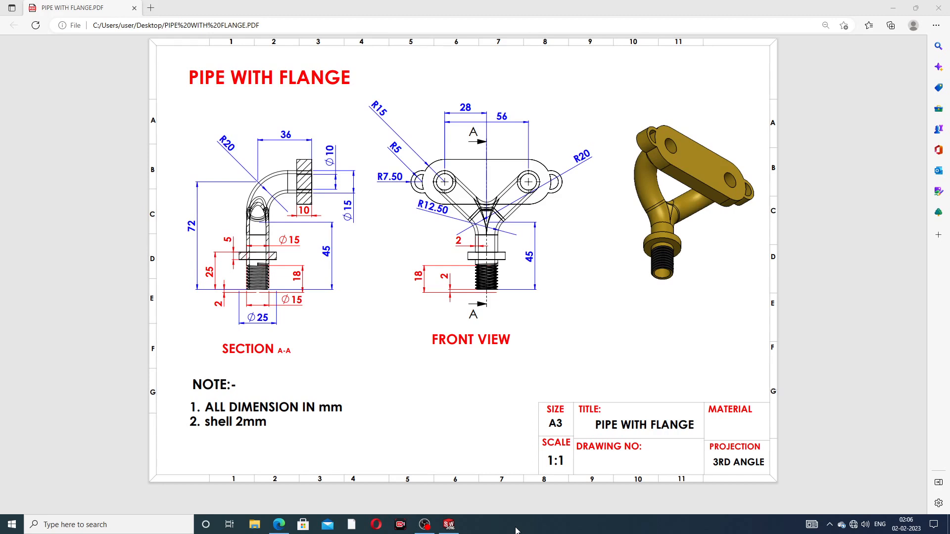
Step: Review the Pipe with Flange PDF drawing and return to the empty part in SolidWorks
left_click(458, 524)
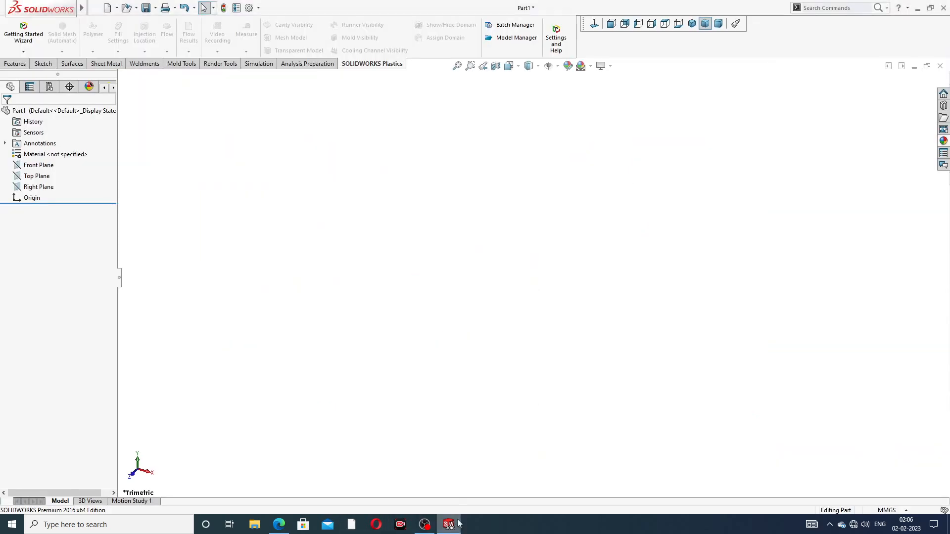
left_click(279, 525)
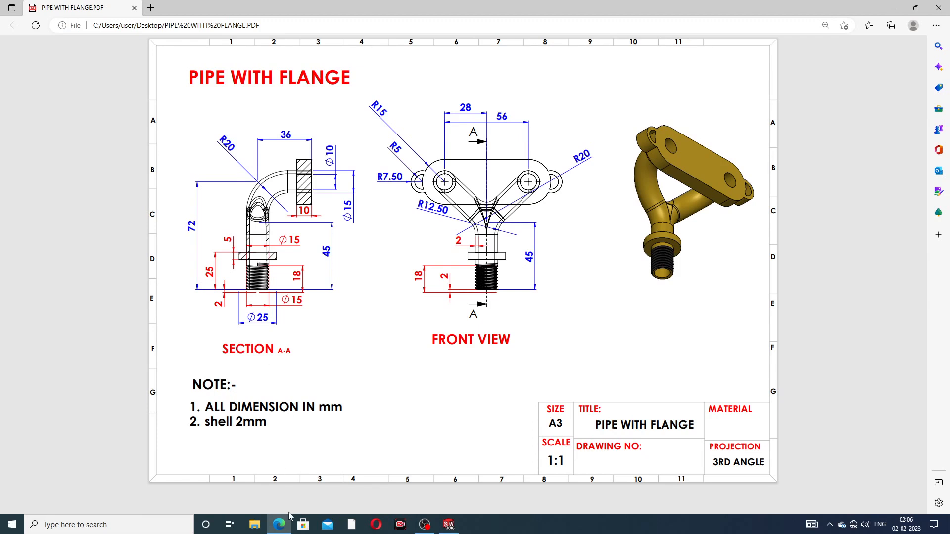
left_click(448, 524)
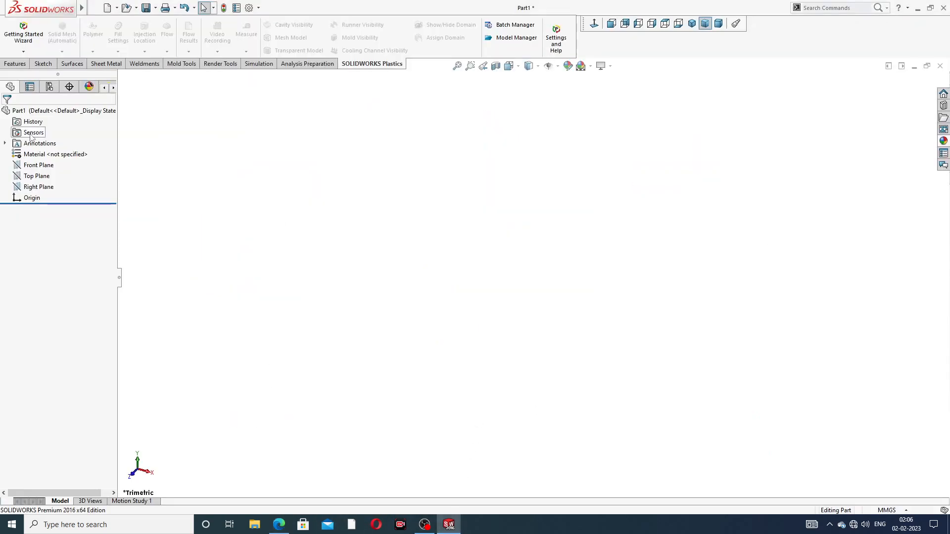
Step: On the Front Plane, sketch a vertical line about 63 mm up from the origin, continued by a line slanting up toward negative X
left_click(44, 169)
left_click(73, 154)
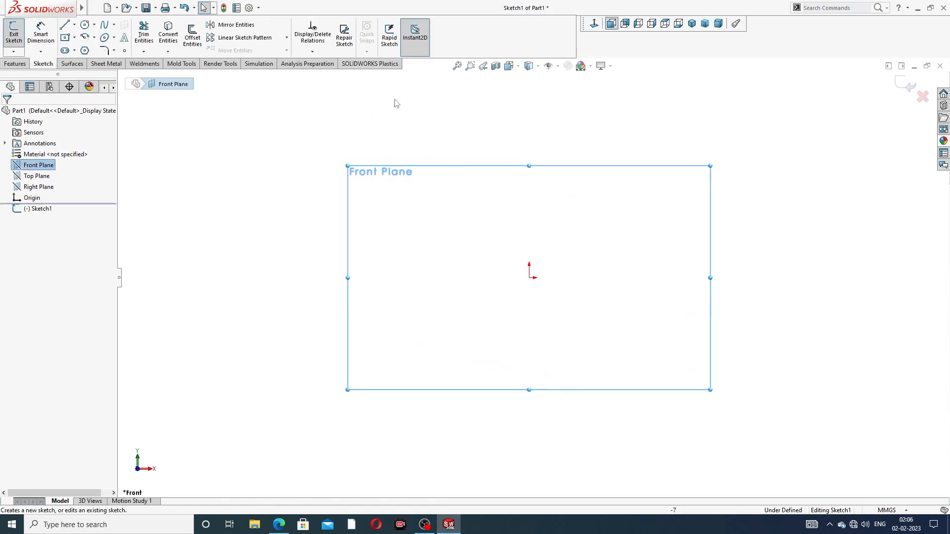
left_click(65, 25)
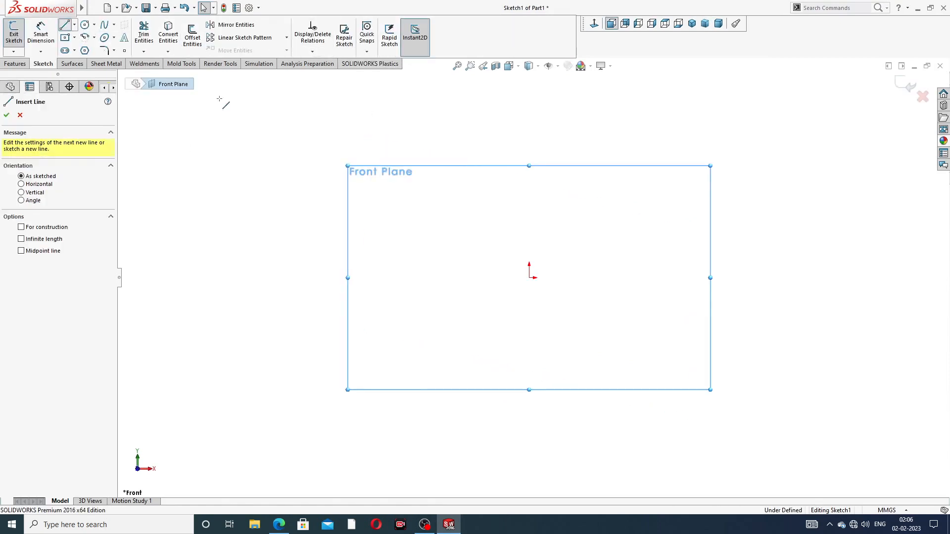
left_click(529, 277)
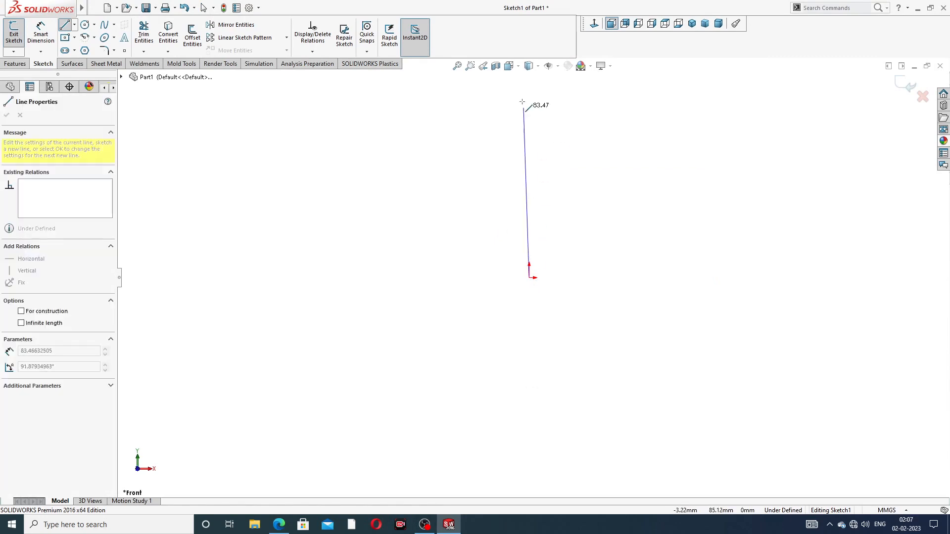
left_click(529, 149)
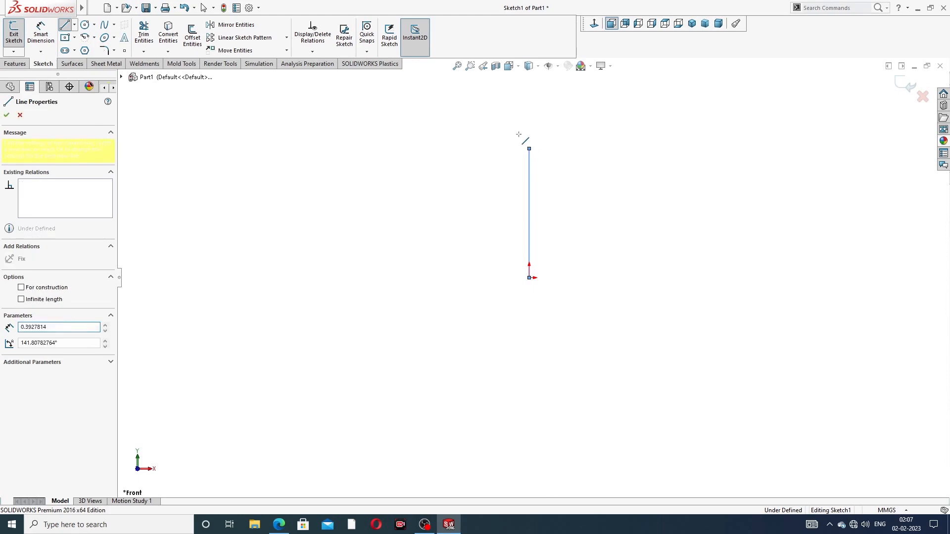
left_click(435, 105)
right_click(525, 99)
left_click(544, 107)
scroll(539, 121, "down", 2)
scroll(538, 122, "up", 3)
Step: Dimension the vertical line at 45 mm and the slanted line at 36 mm
left_click(41, 36)
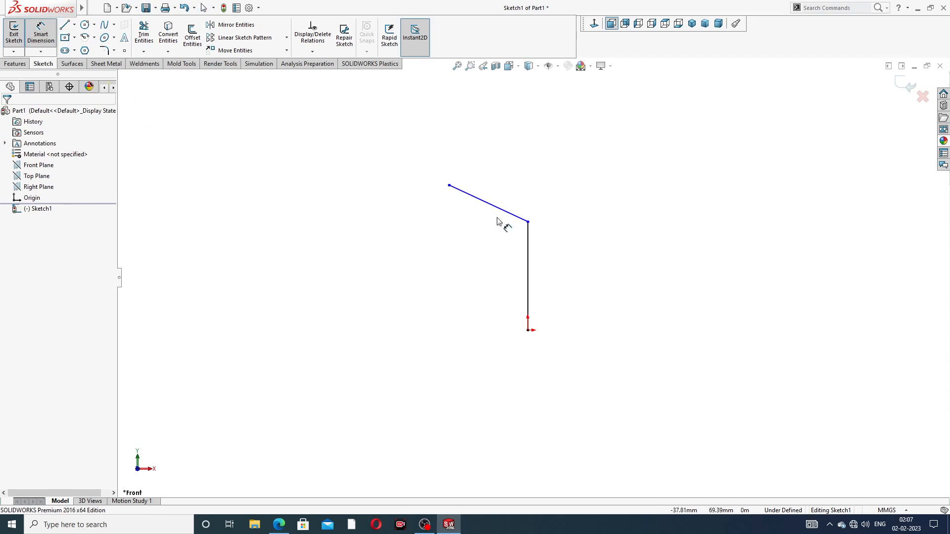
left_click(529, 263)
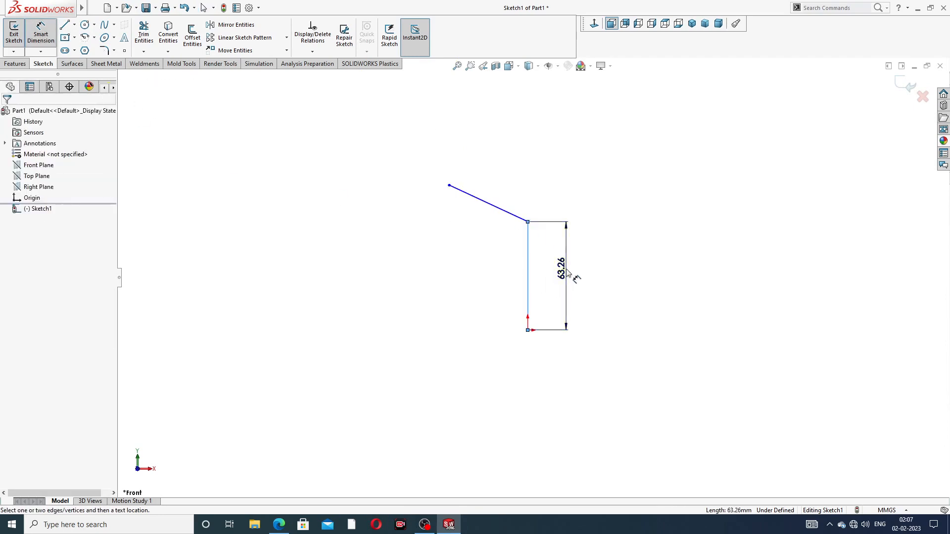
left_click(567, 273)
type("45")
key("Return")
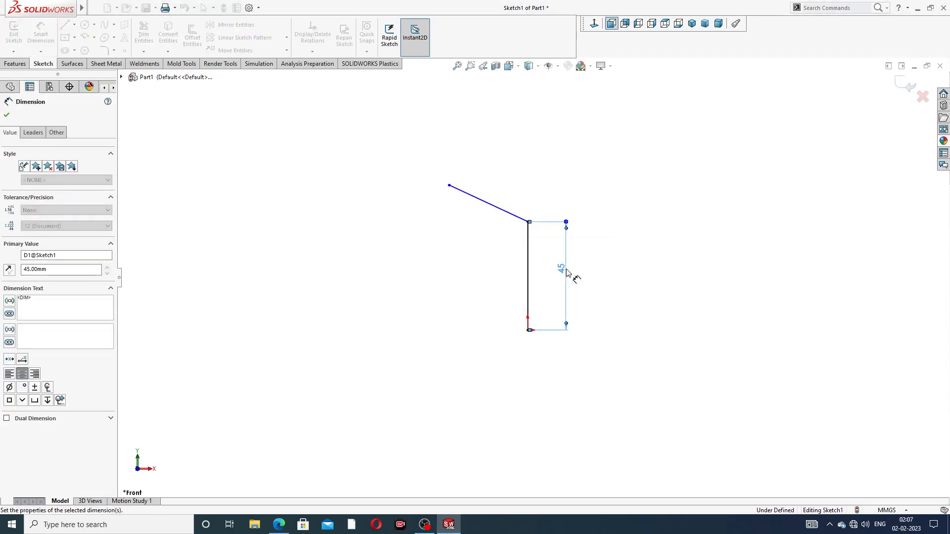
left_click(500, 209)
left_click(500, 191)
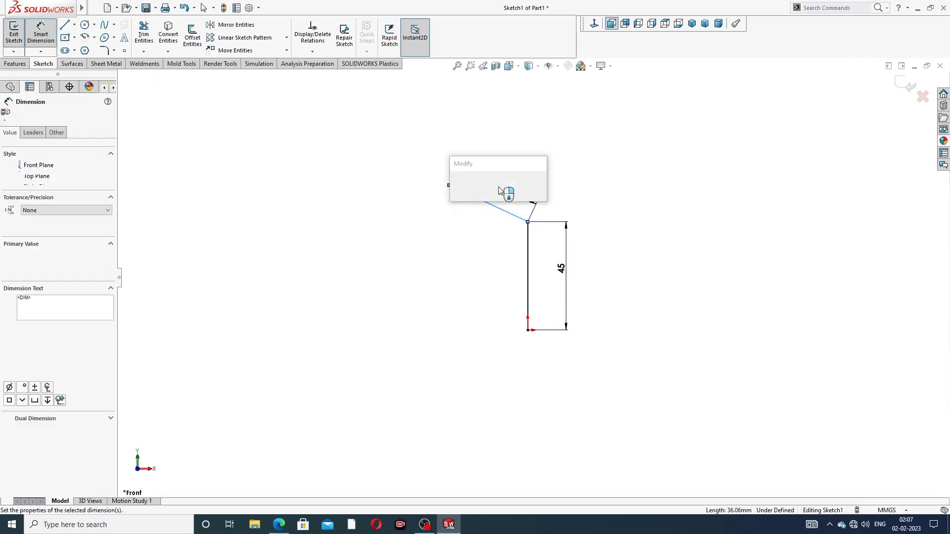
type("36")
key("Return")
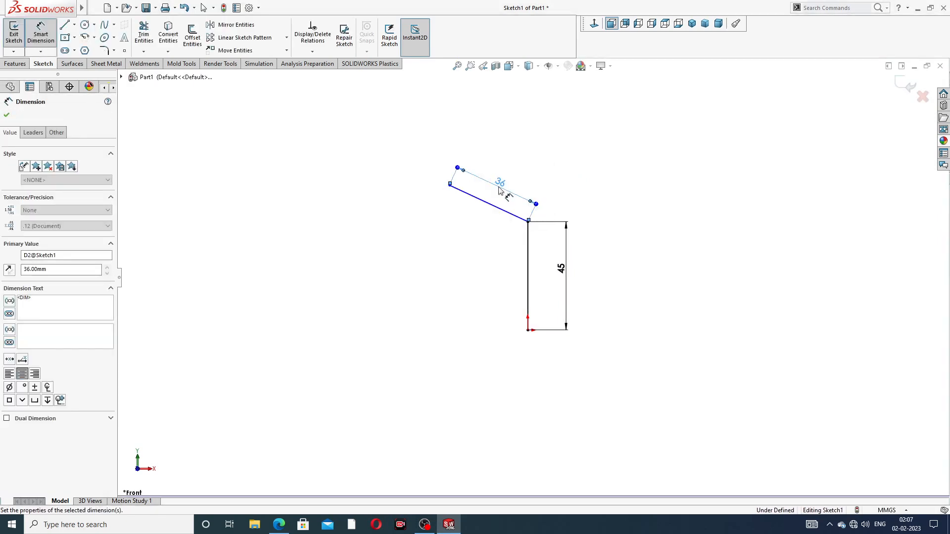
left_click(515, 178)
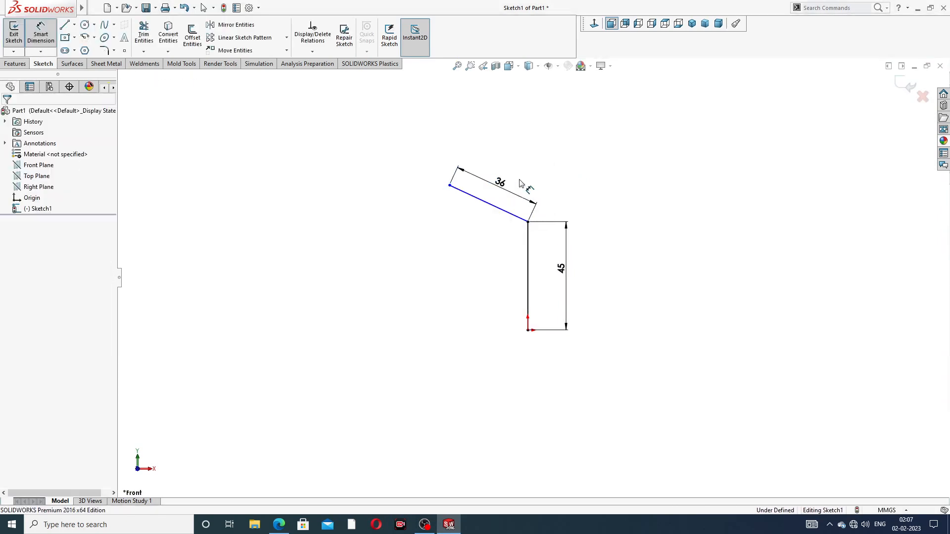
Step: Set the vertical distance from the origin to the slanted line's free end to 72 mm
left_click(449, 186)
left_click(528, 330)
left_click(435, 269)
type("72")
key("Return")
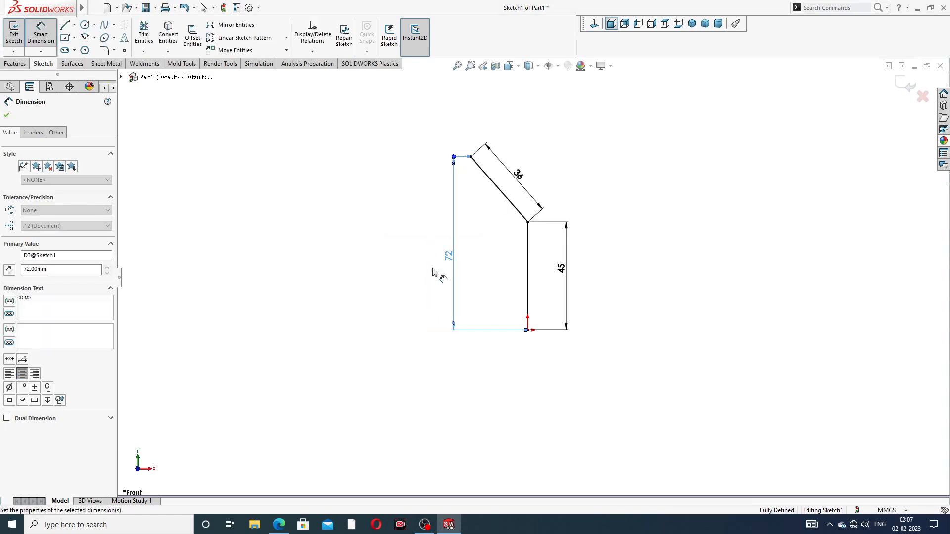
left_click(617, 170)
scroll(566, 182, "down", 2)
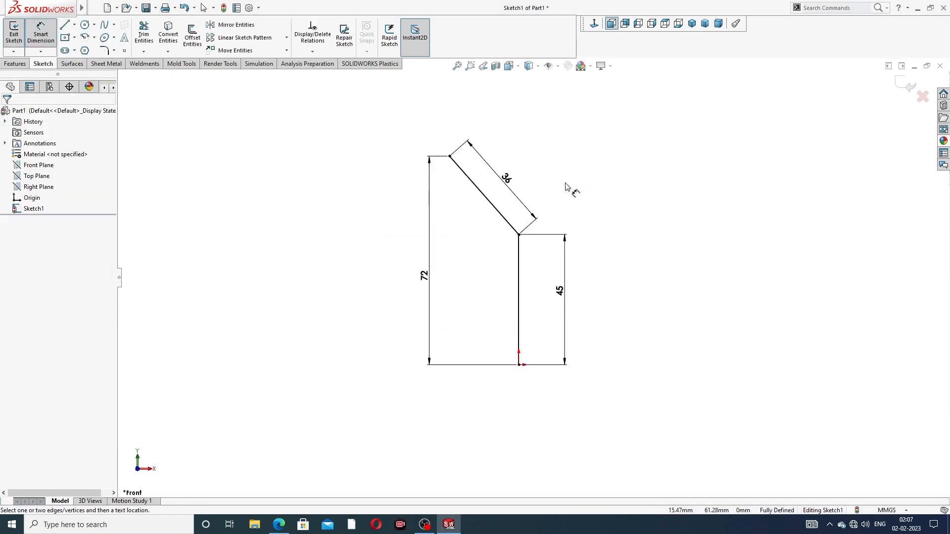
right_click(567, 148)
left_click(584, 146)
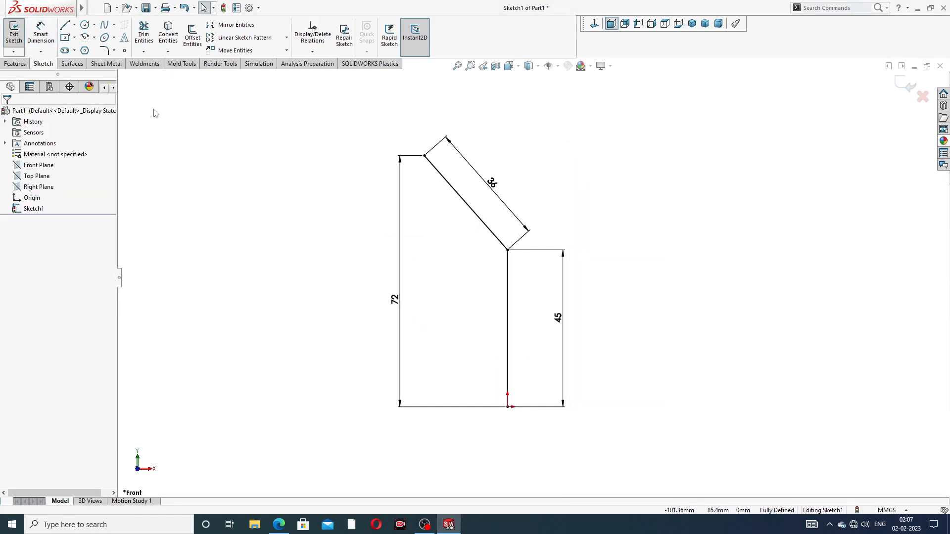
Step: Round the corner between the vertical and slanted lines with a 20 mm sketch fillet and close the sketch
left_click(115, 51)
left_click(131, 61)
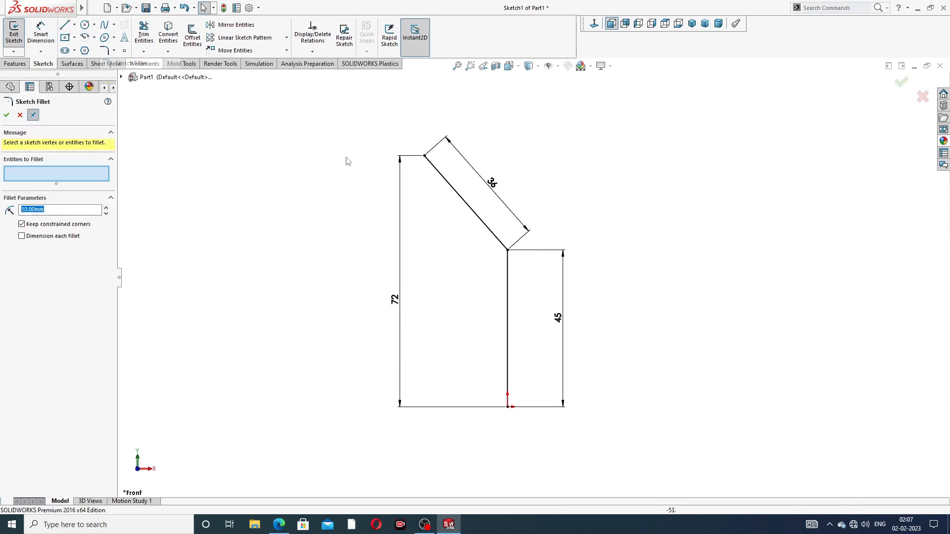
left_click(507, 251)
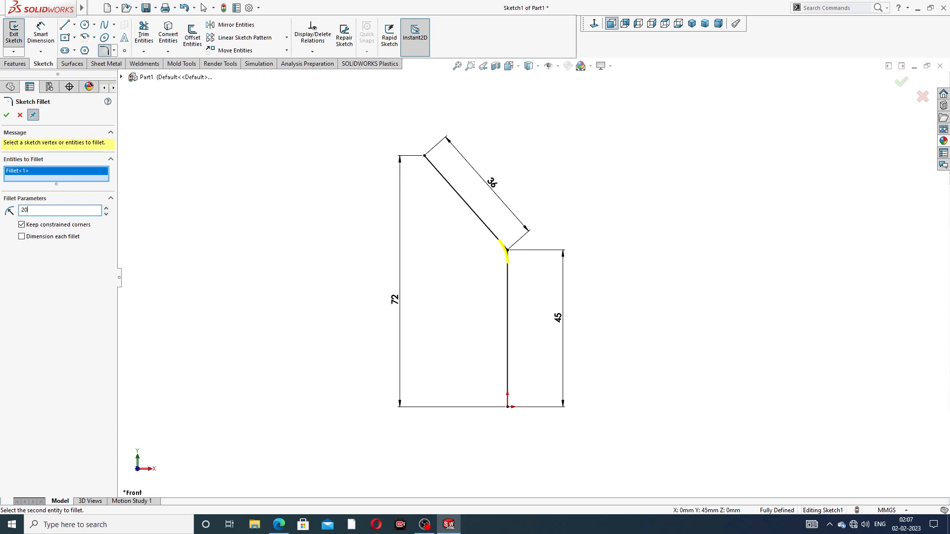
key("Return")
left_click(6, 114)
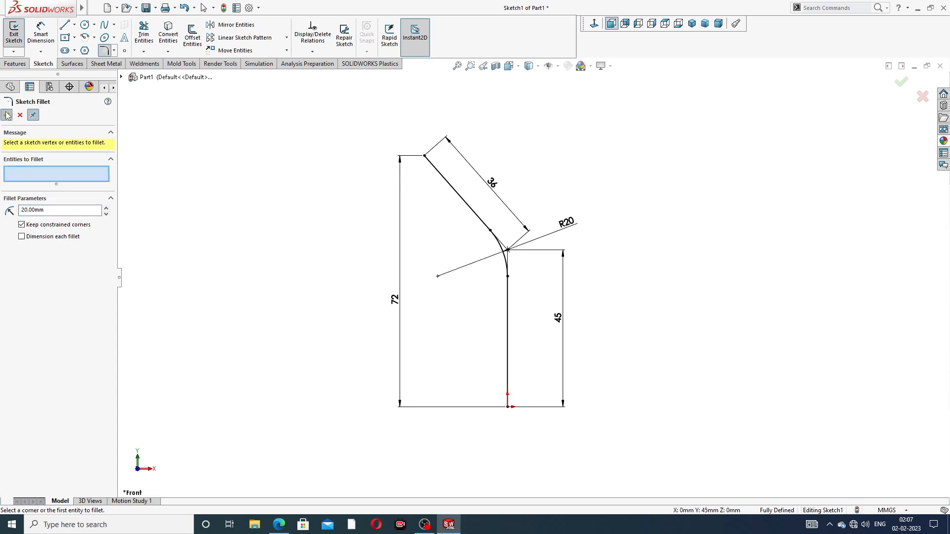
left_click(7, 115)
scroll(498, 220, "down", 2)
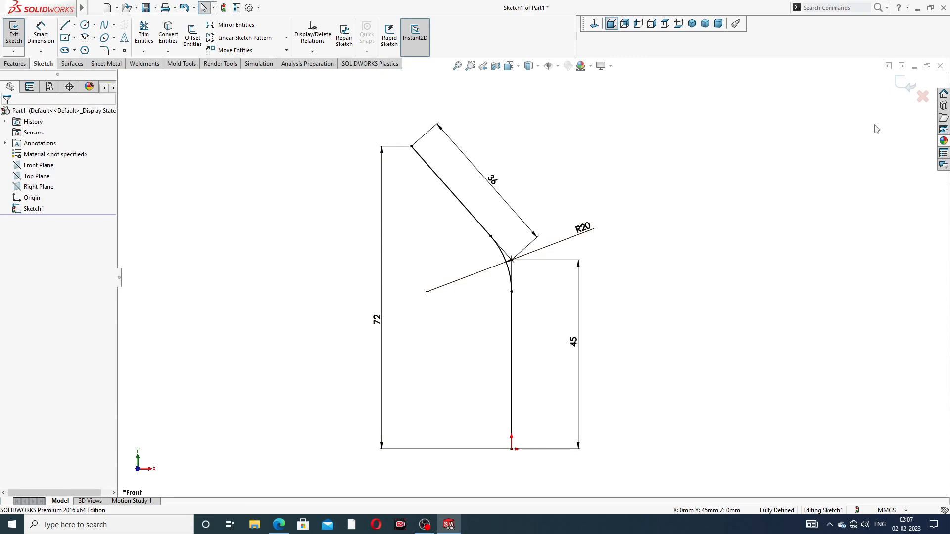
left_click(900, 85)
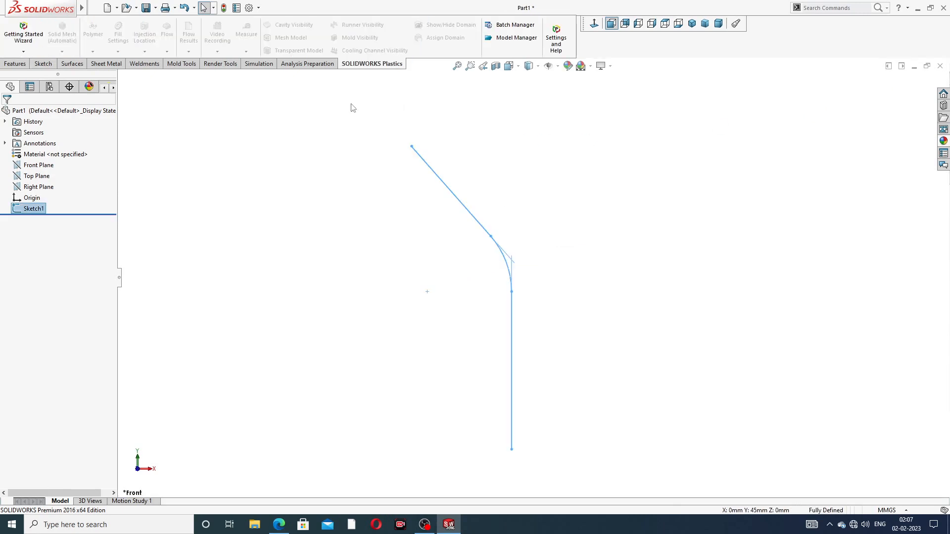
Step: On the Right Plane, sketch a vertical line from the origin to the first sketch's upper endpoint, continued by a horizontal line about 44 mm long toward positive Z
left_click(40, 188)
left_click(58, 181)
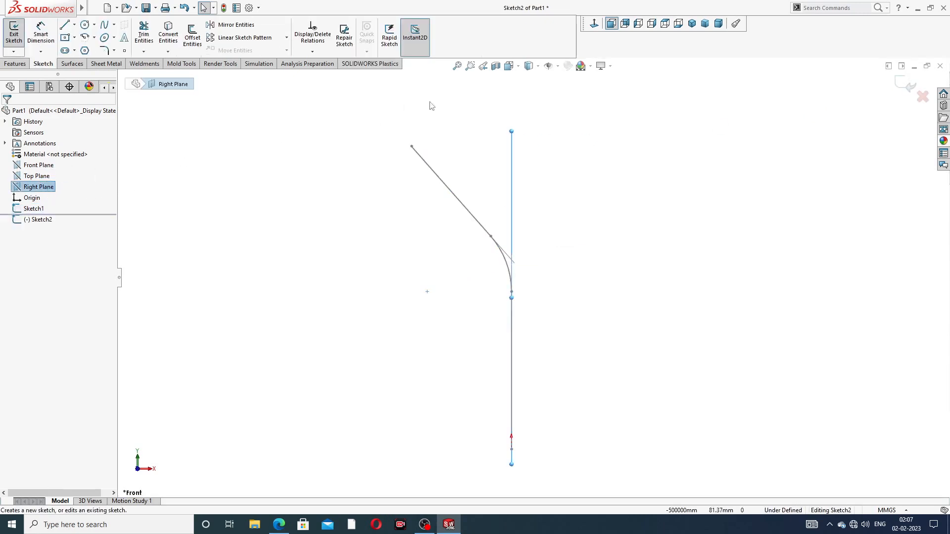
left_click(594, 25)
left_click(65, 25)
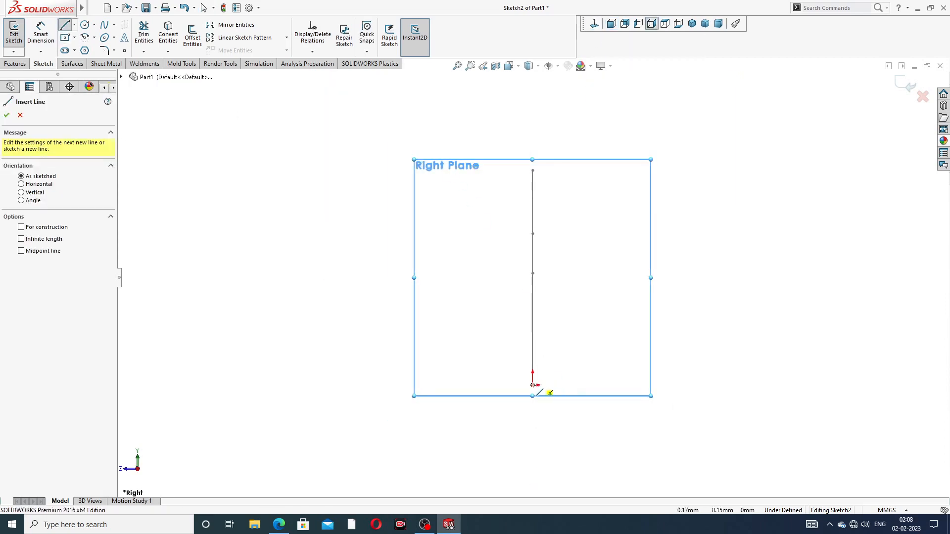
left_click(533, 385)
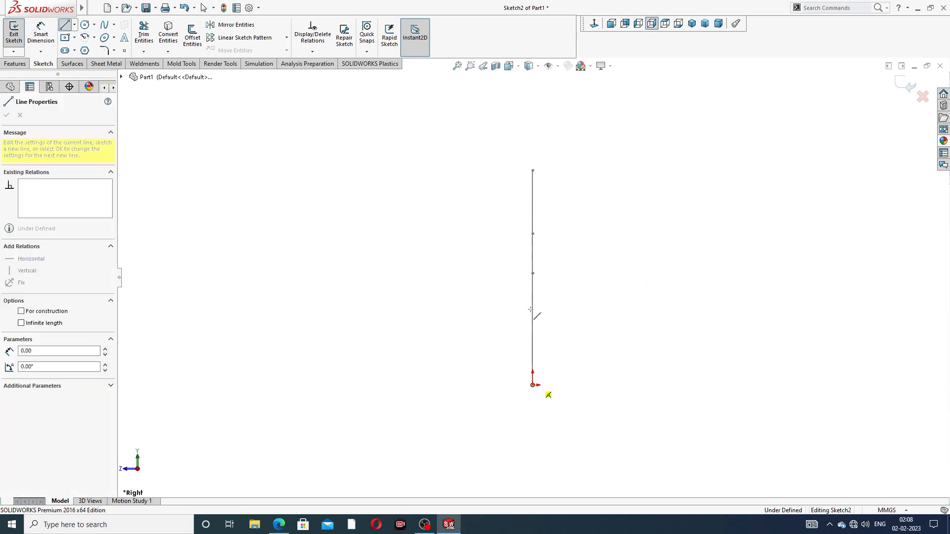
left_click(533, 170)
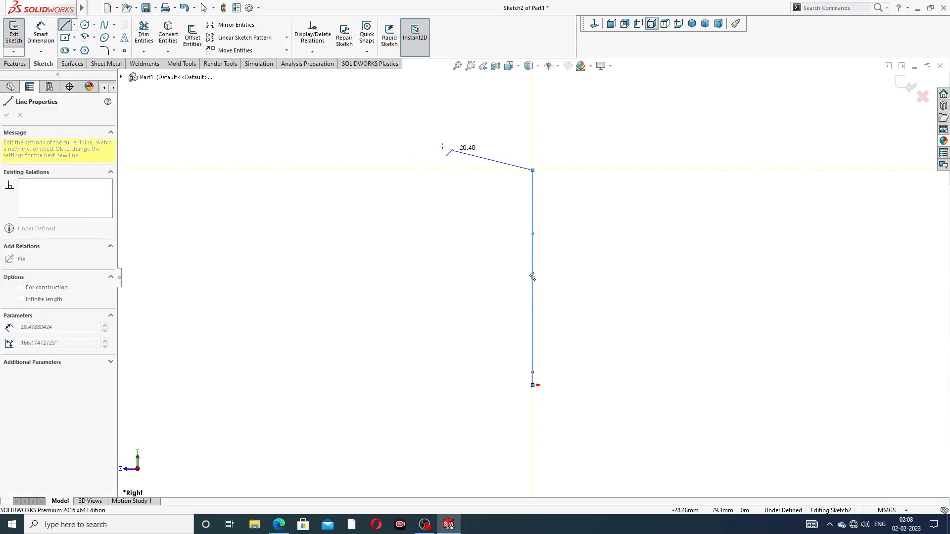
left_click(401, 171)
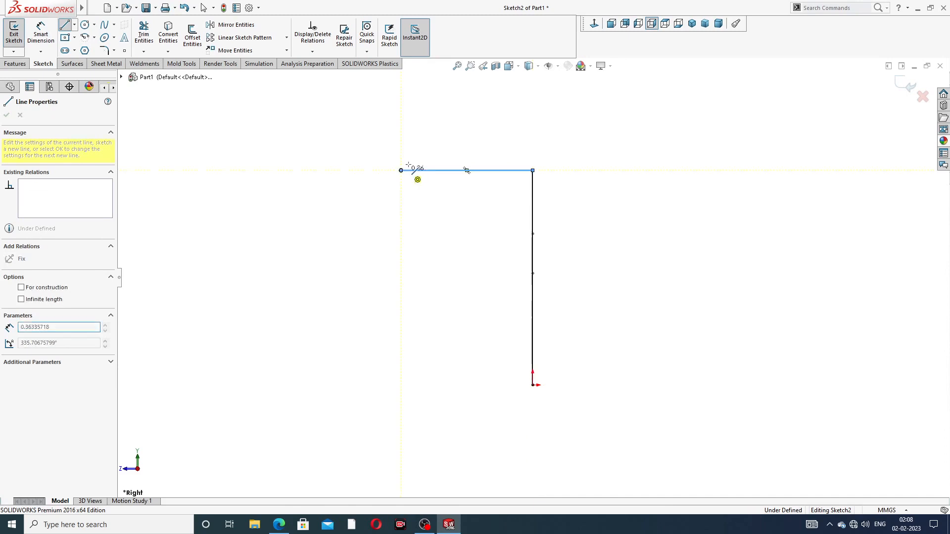
right_click(435, 142)
left_click(445, 153)
scroll(573, 173, "down", 1)
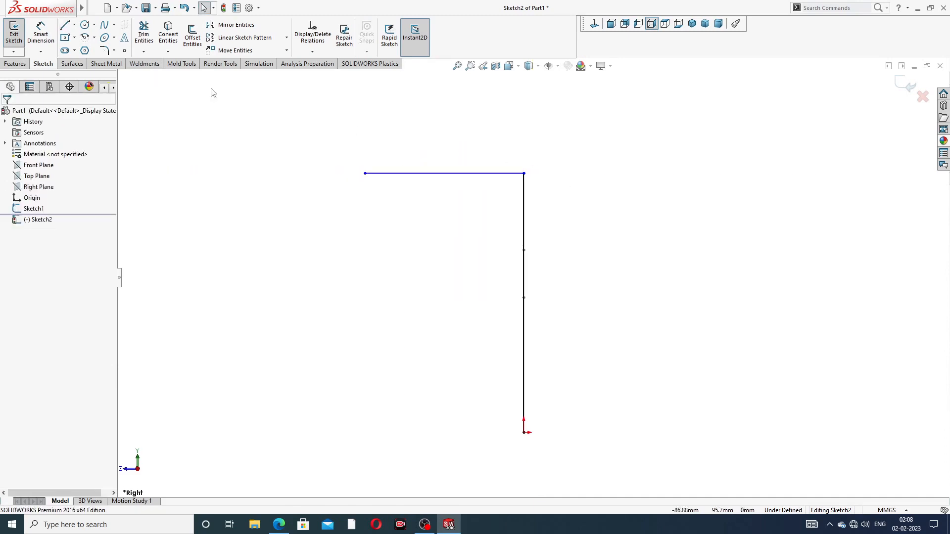
Step: Dimension the Right Plane sketch's vertical line at 72 mm and its horizontal line at 36 mm
left_click(41, 33)
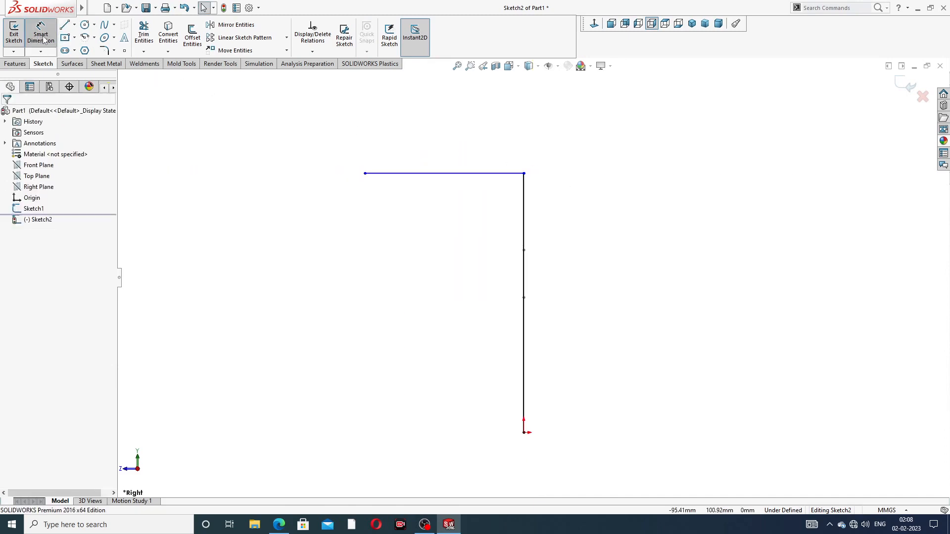
left_click(526, 243)
left_click(557, 272)
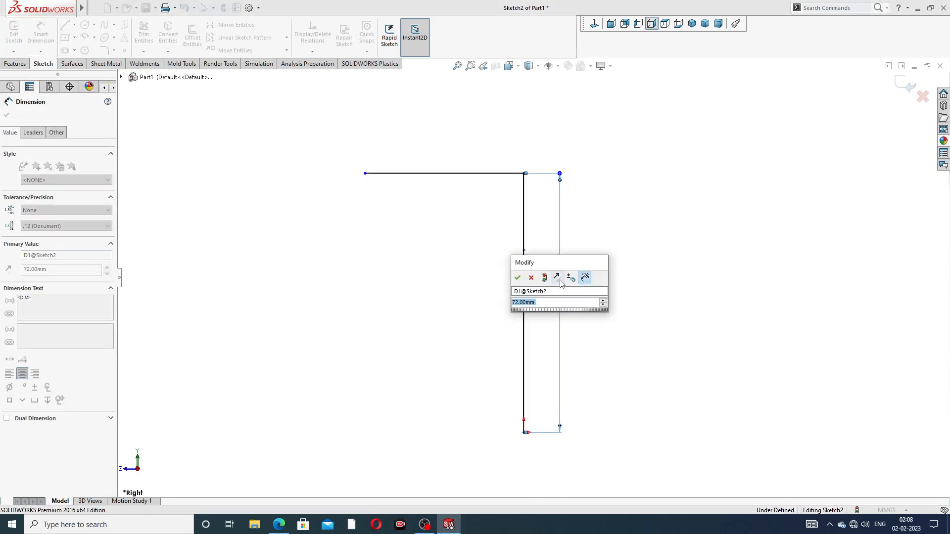
type("72")
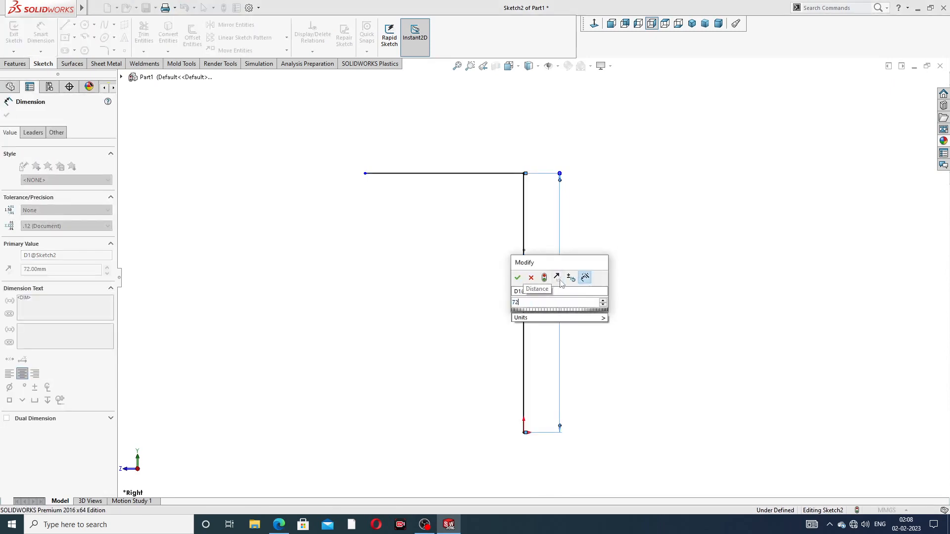
key("Return")
left_click(483, 173)
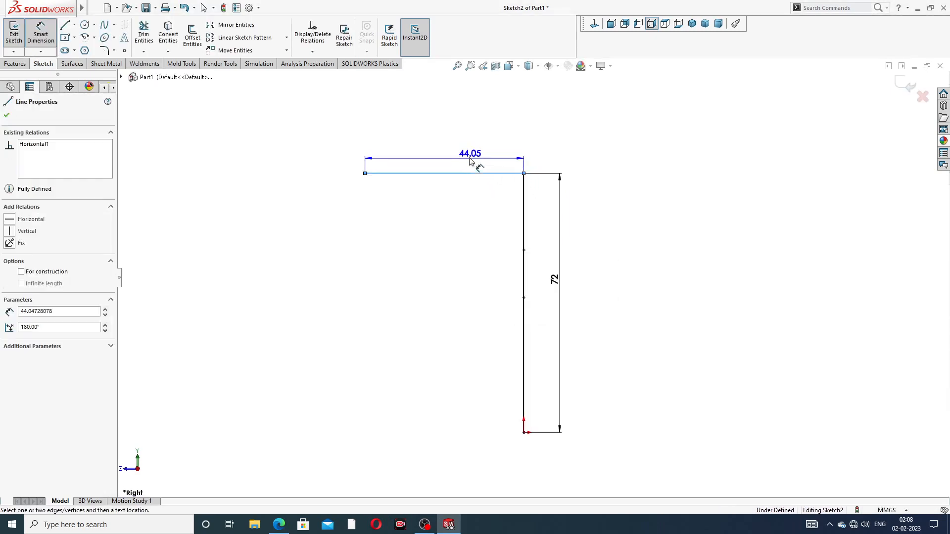
left_click(457, 157)
type("36")
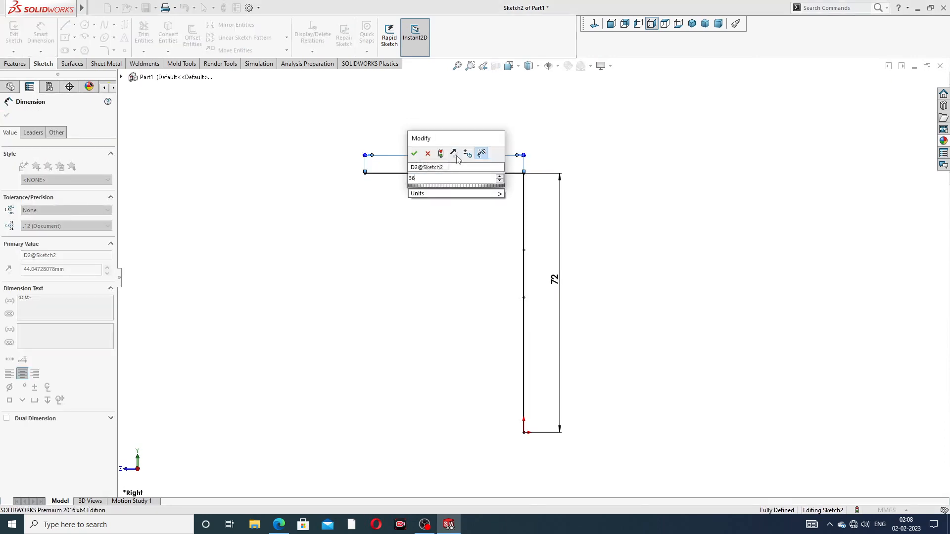
key("Return")
key("Escape")
right_click(580, 119)
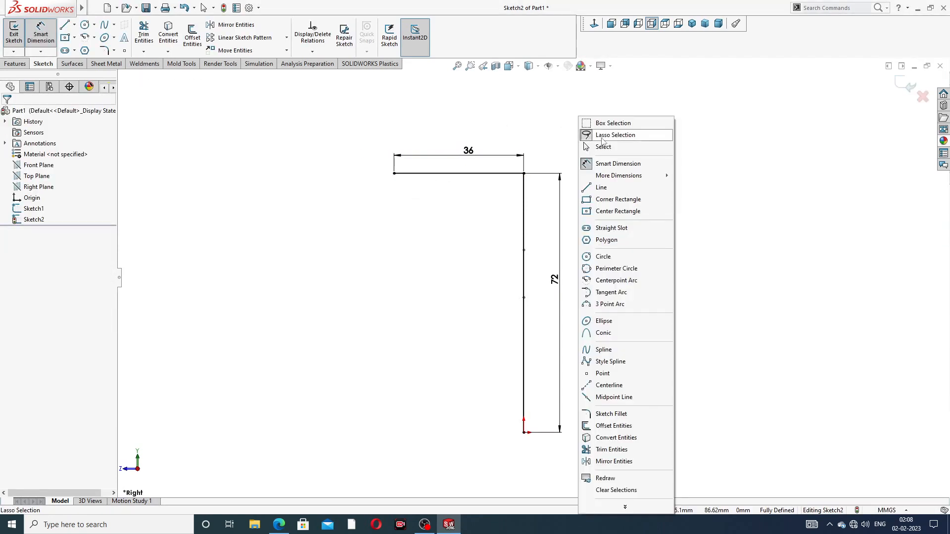
left_click(604, 147)
Step: Round the corner of the Right Plane sketch with a 20 mm sketch fillet and close the sketch
left_click(113, 51)
left_click(134, 60)
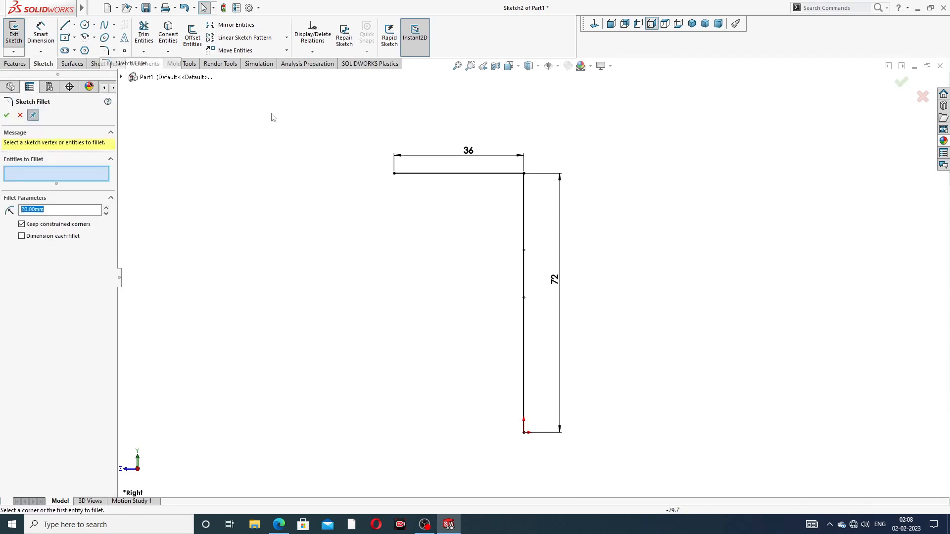
left_click(524, 173)
left_click(6, 117)
scroll(626, 187, "down", 2)
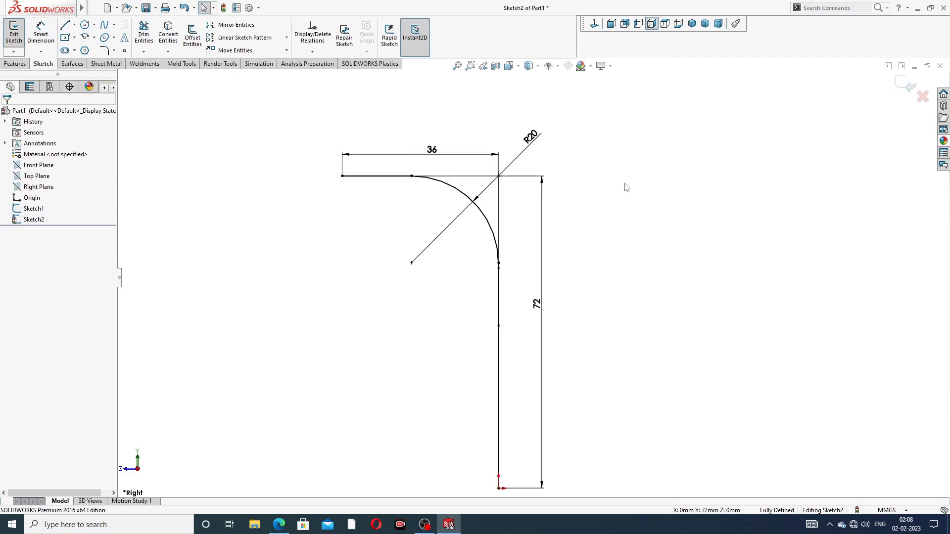
scroll(753, 204, "up", 2)
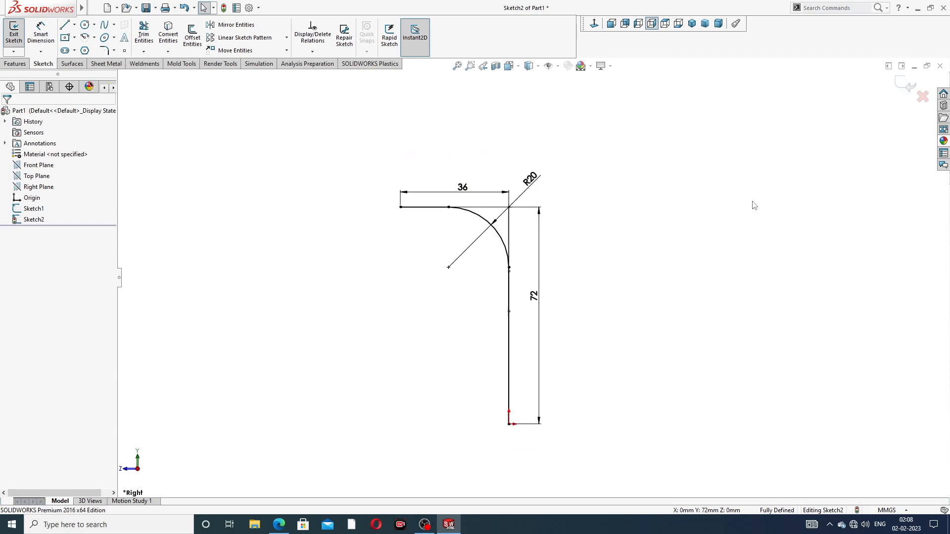
left_click(909, 86)
mouse_move(564, 239)
middle_mouse_down()
mouse_move(501, 251)
mouse_move(518, 263)
middle_mouse_up()
scroll(478, 309, "down", 1)
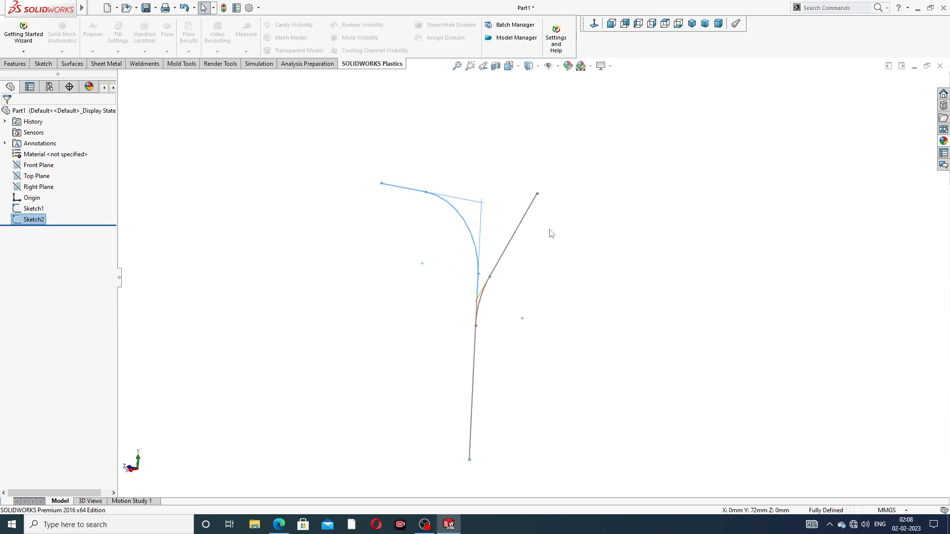
middle_click_drag(547, 250, 551, 265)
mouse_move(514, 294)
middle_mouse_down()
mouse_move(504, 229)
mouse_move(539, 257)
mouse_move(540, 210)
middle_mouse_up()
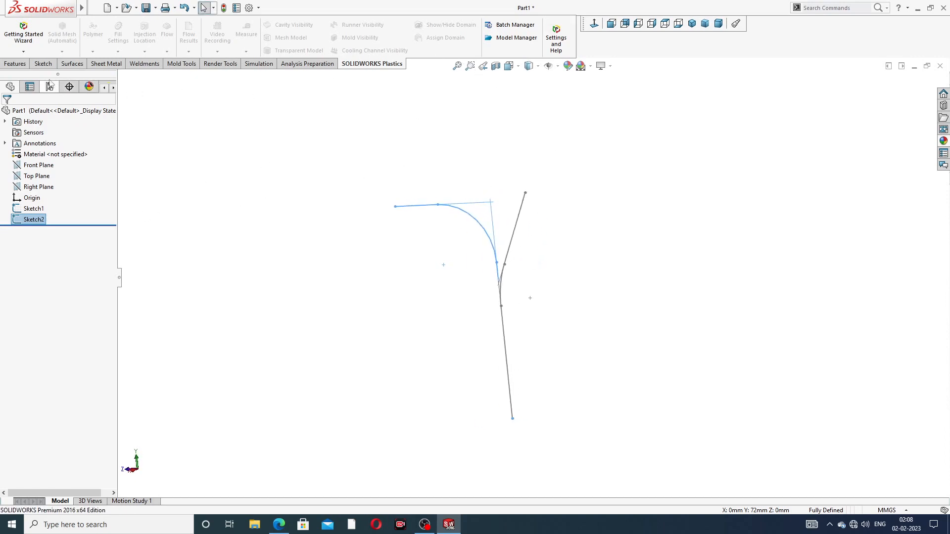
Step: Create a projected curve from the front and side pipe sketches using the Sketch on sketch type
left_click(15, 65)
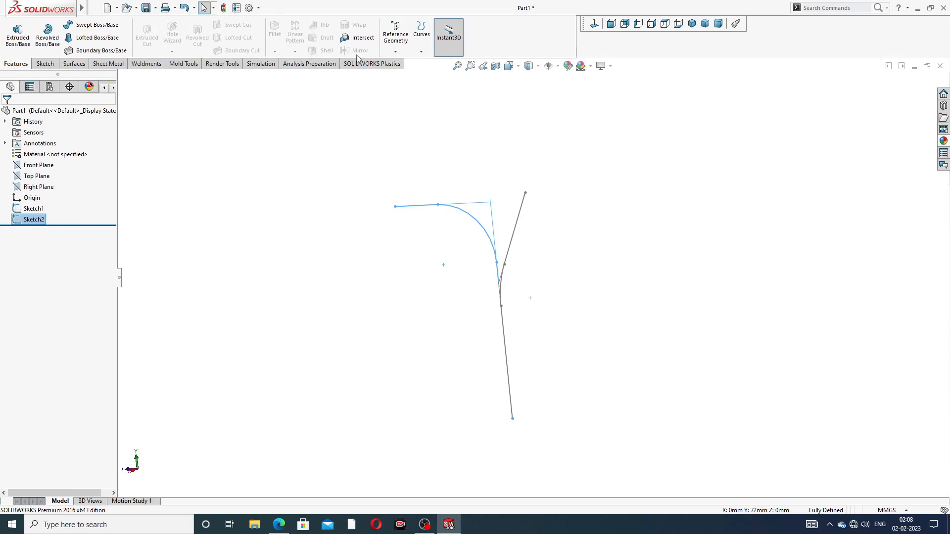
left_click(422, 52)
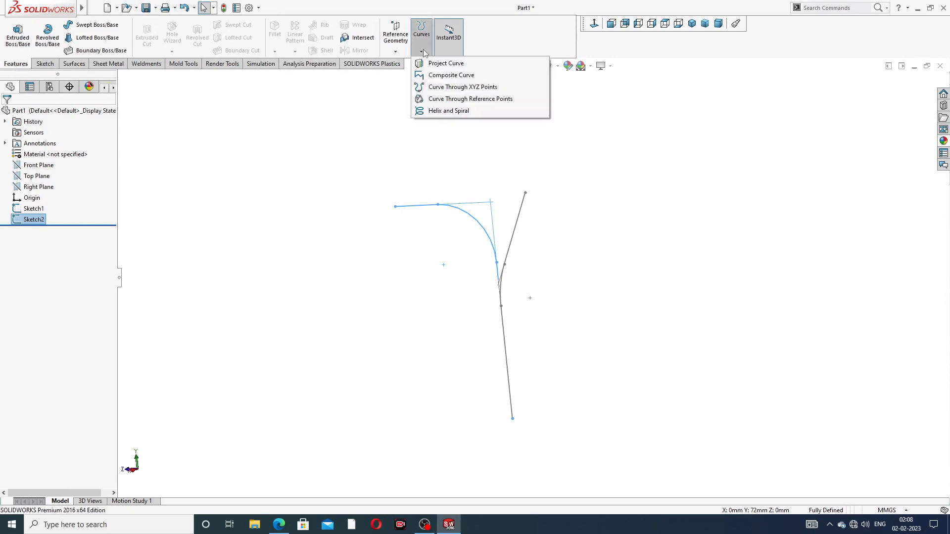
left_click(446, 63)
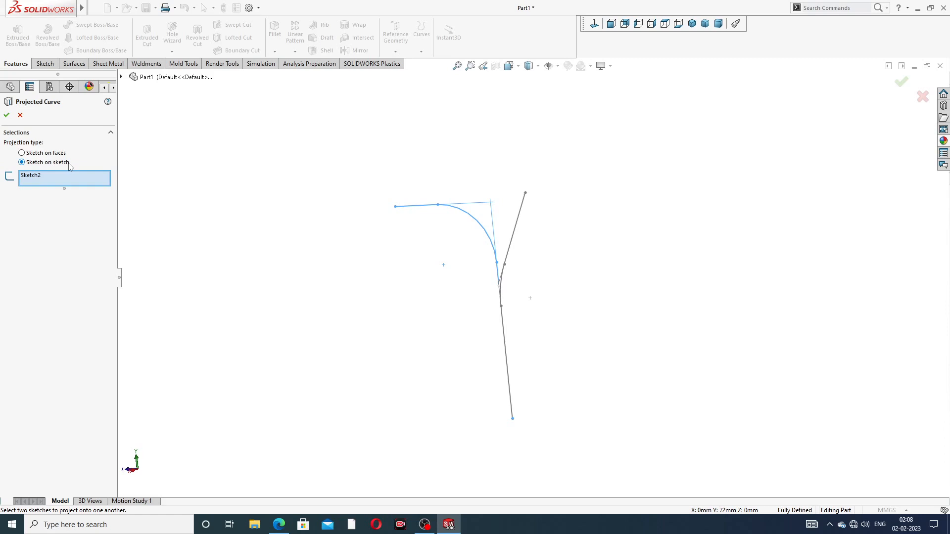
left_click(518, 223)
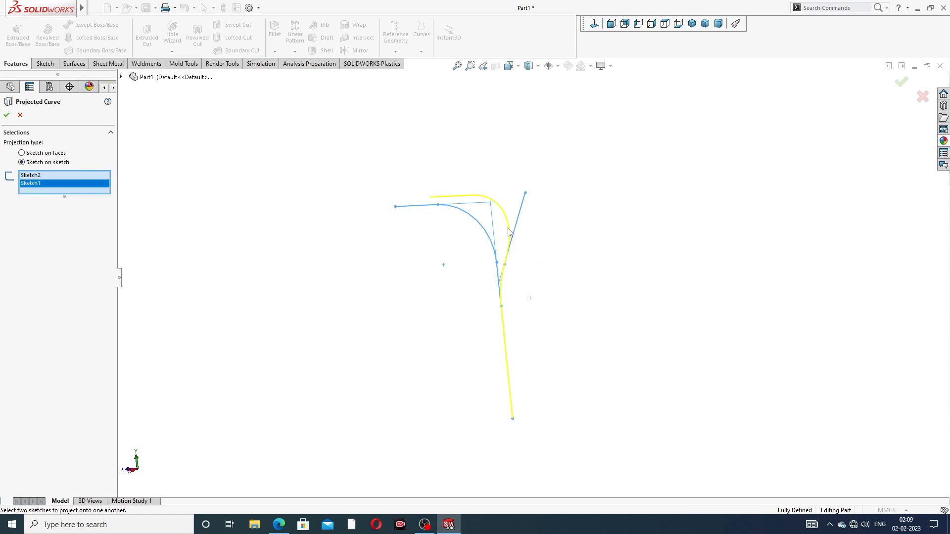
mouse_move(501, 254)
middle_mouse_down()
mouse_move(534, 272)
mouse_move(532, 281)
middle_mouse_up()
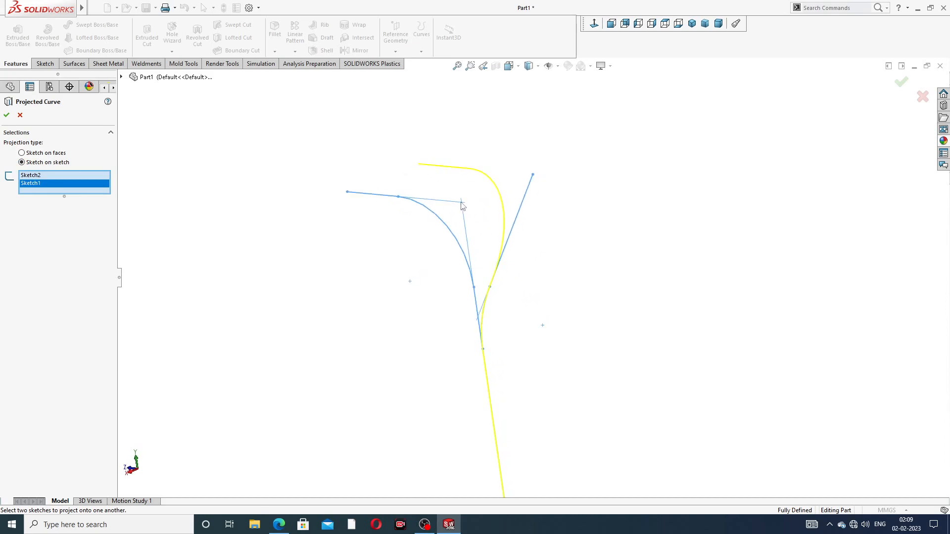
left_click(6, 115)
left_click(433, 314)
Step: Sweep a 15 mm diameter circular profile along the projected curve, checking the diameter against the PDF drawing
scroll(443, 315, "down", 2)
middle_click_drag(444, 315, 503, 376)
middle_click_drag(528, 224, 479, 247)
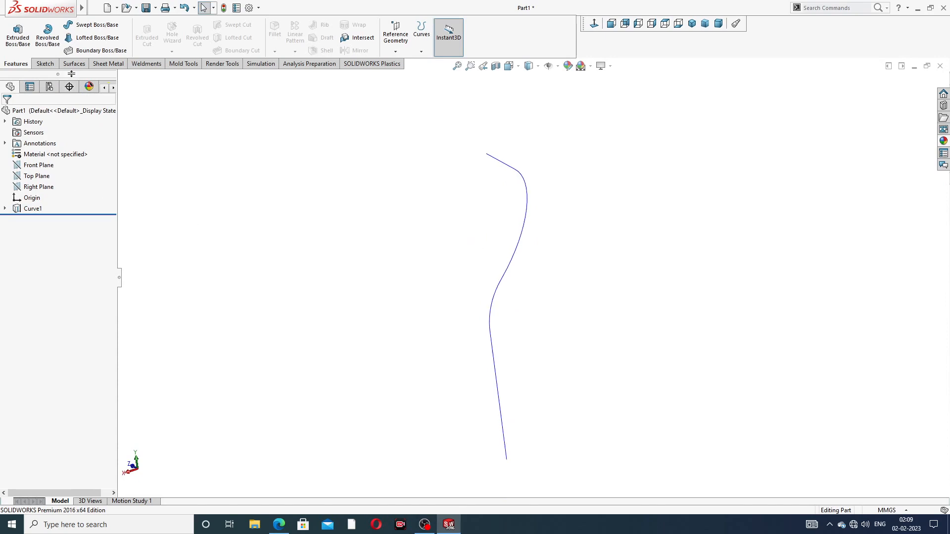
left_click(98, 26)
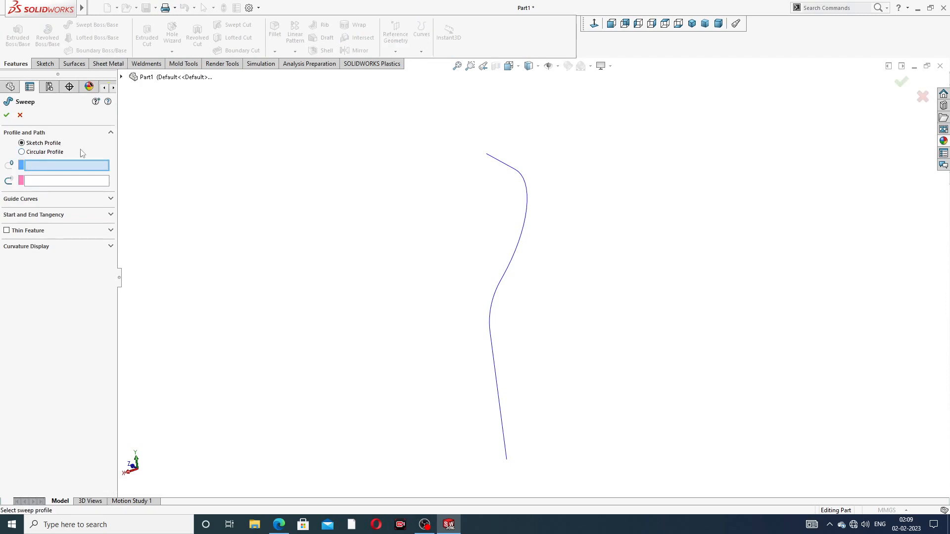
left_click(45, 153)
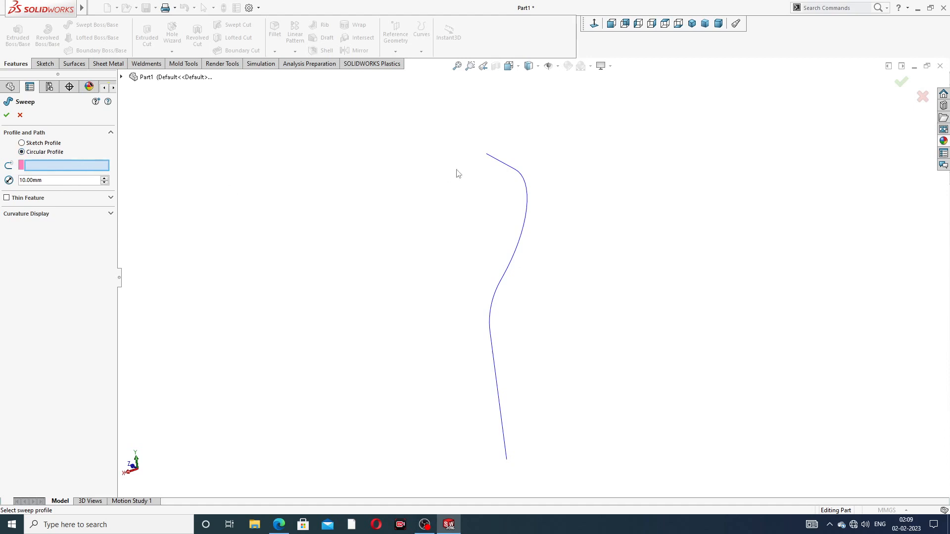
left_click(532, 207)
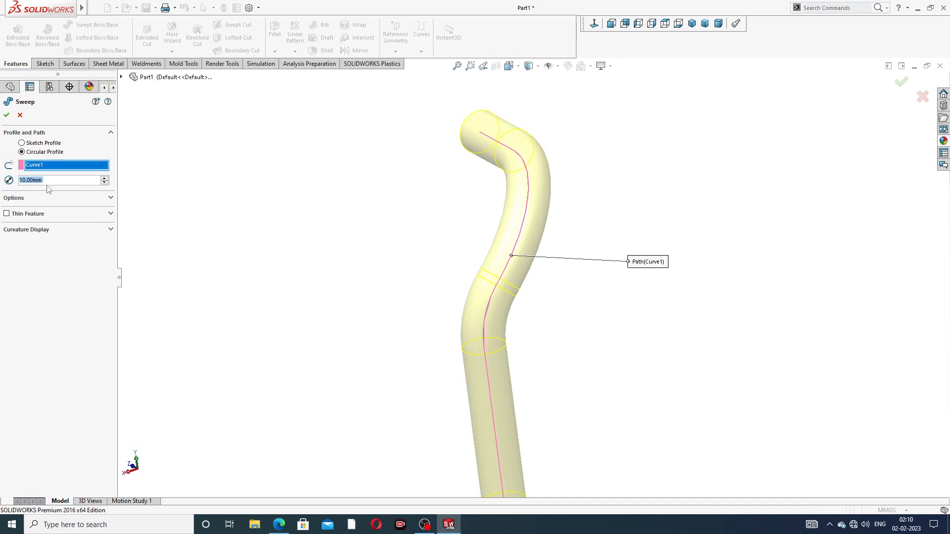
type("15")
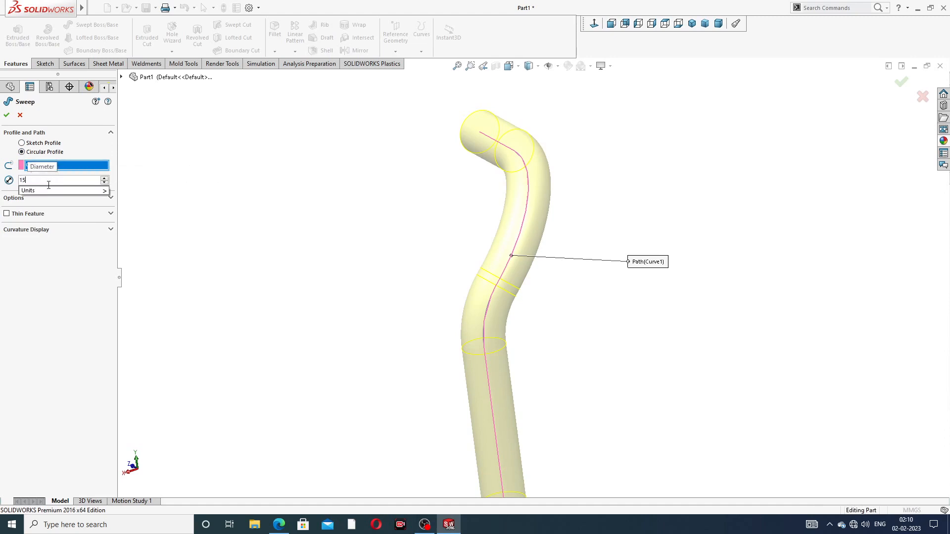
key("Return")
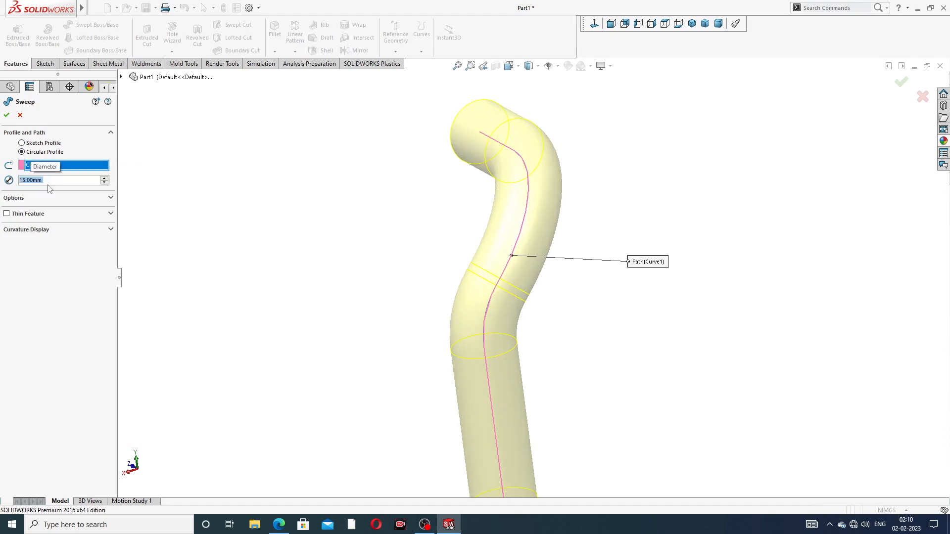
left_click(279, 525)
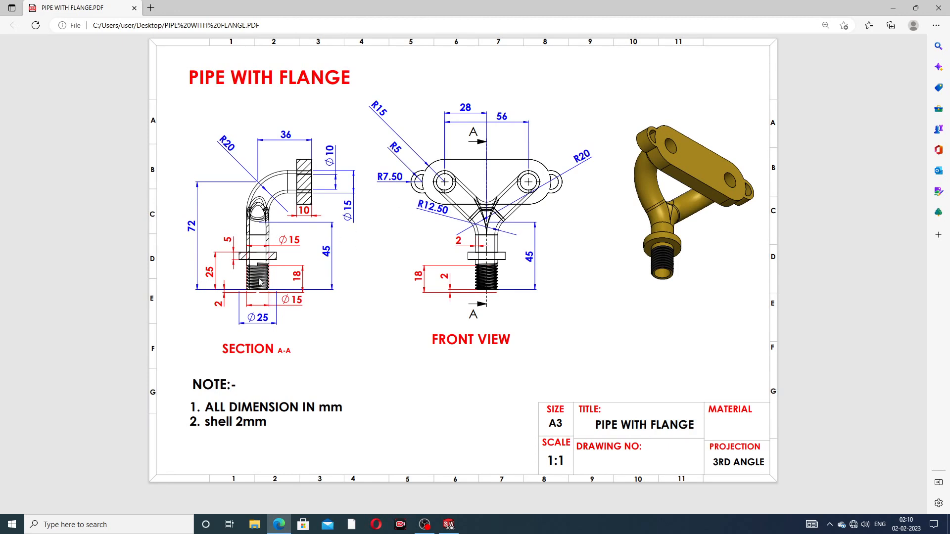
left_click(449, 524)
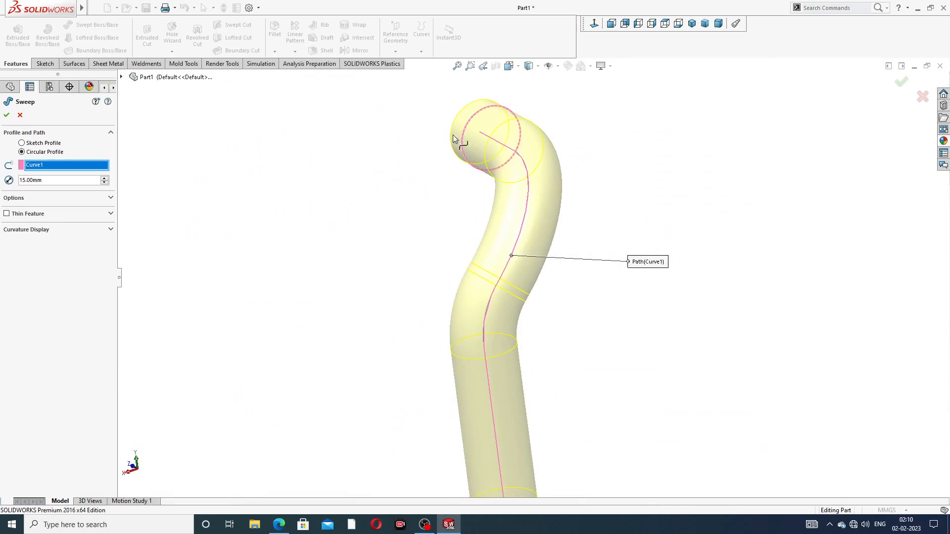
middle_click_drag(477, 173, 523, 239)
scroll(538, 230, "up", 3)
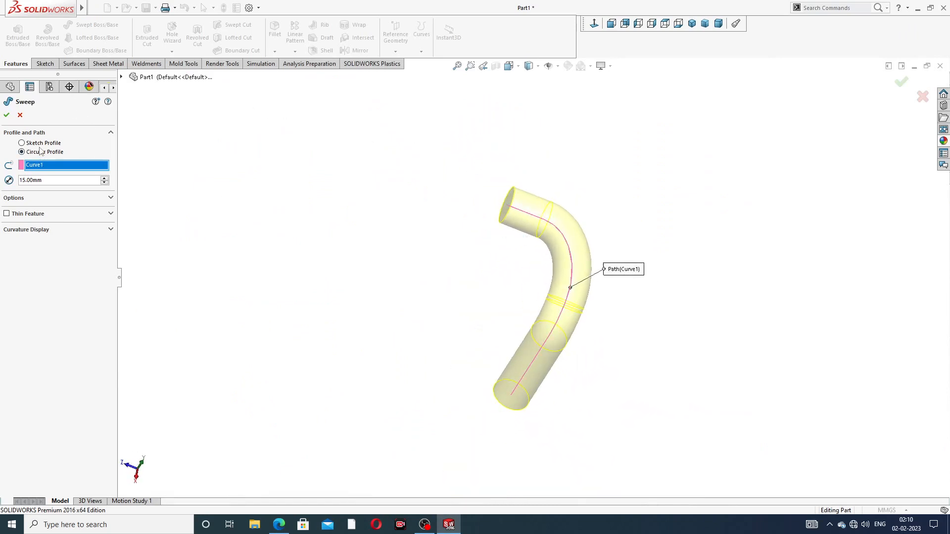
left_click(7, 114)
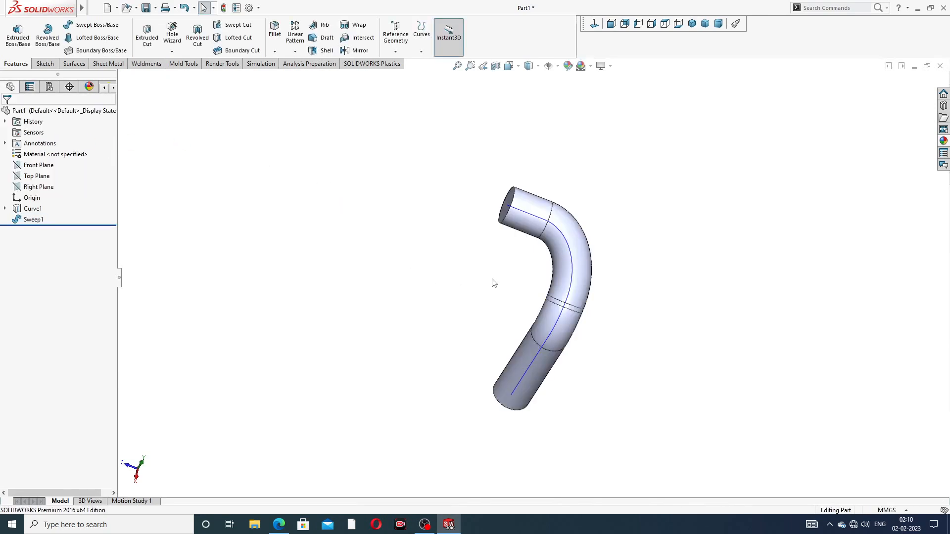
Step: Hide the projected curve running through the swept pipe
left_click(578, 234)
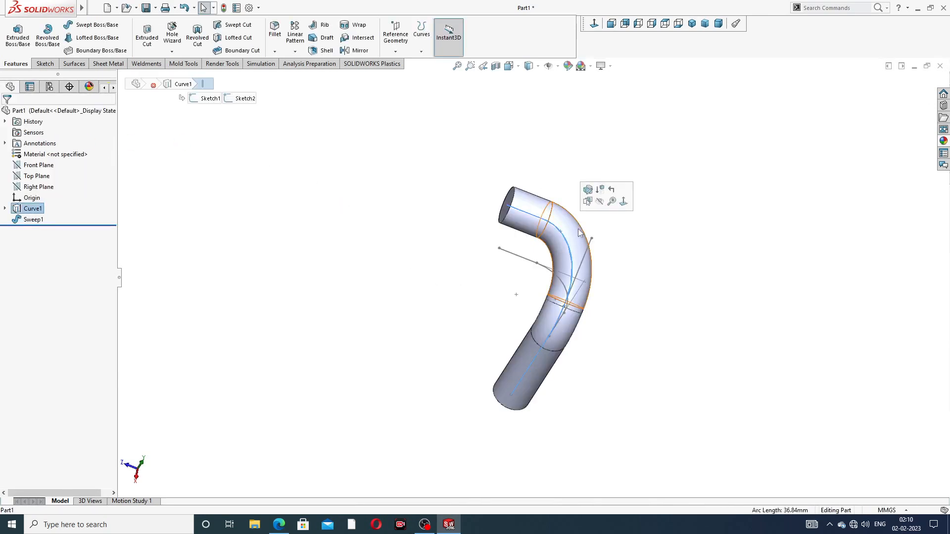
left_click(600, 204)
scroll(571, 295, "down", 2)
middle_click_drag(582, 265, 559, 217)
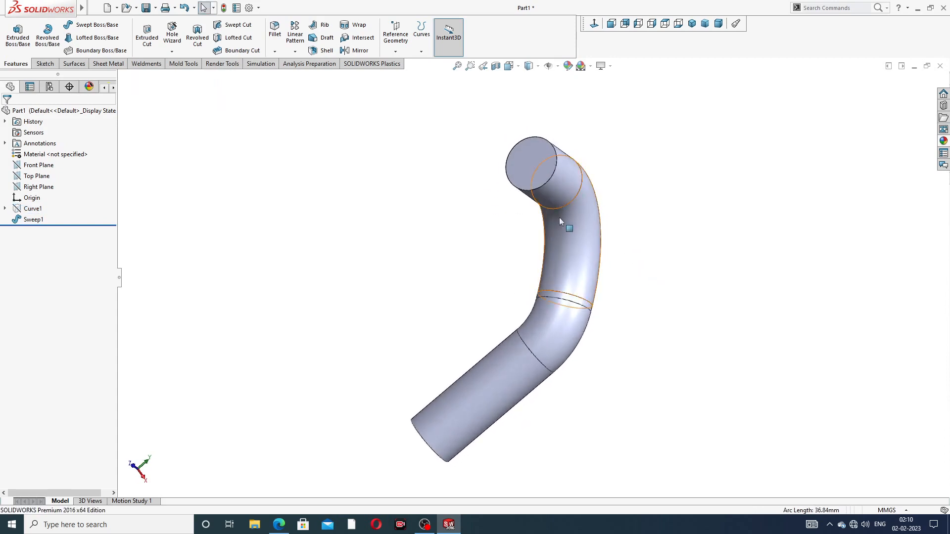
Step: Shell the pipe to a 2 mm wall thickness, removing both end faces and enabling the preview
left_click(326, 51)
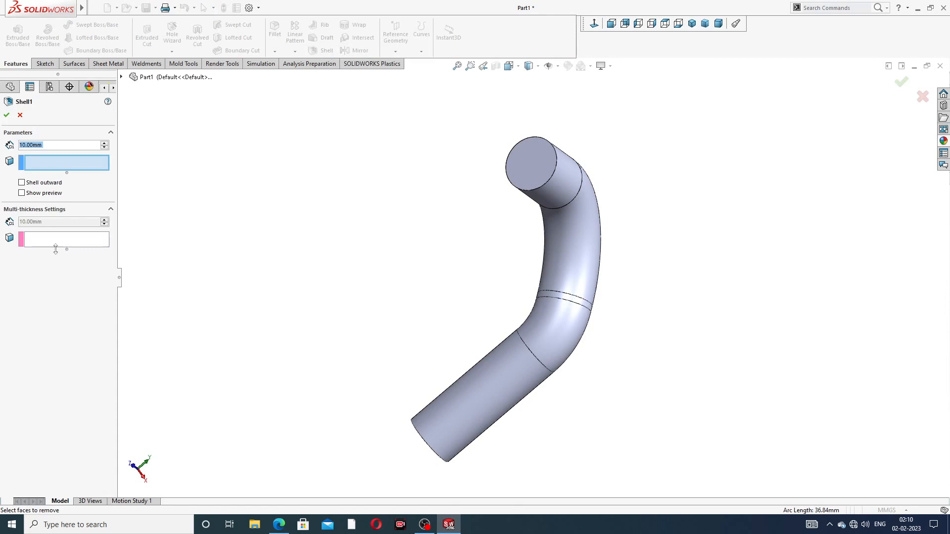
type("2")
key("Return")
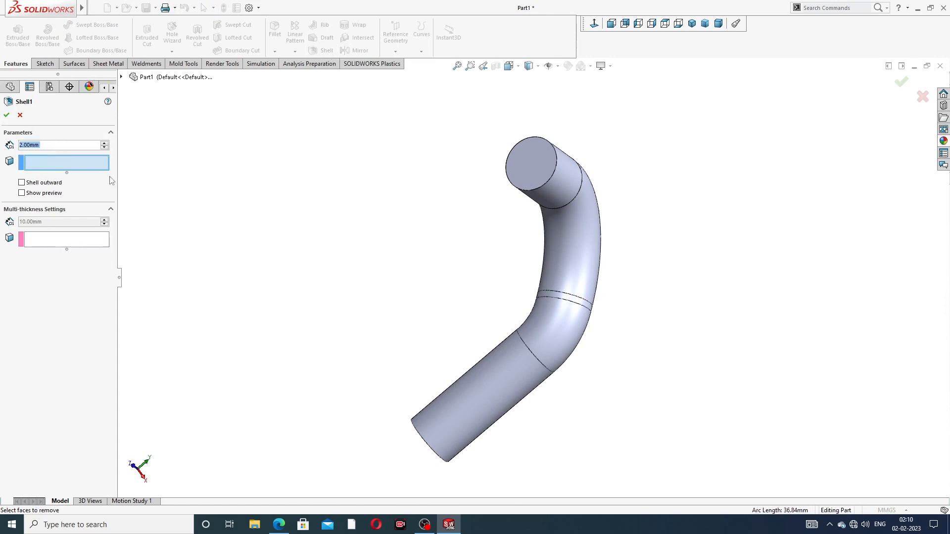
left_click(527, 164)
middle_click_drag(490, 260, 539, 188)
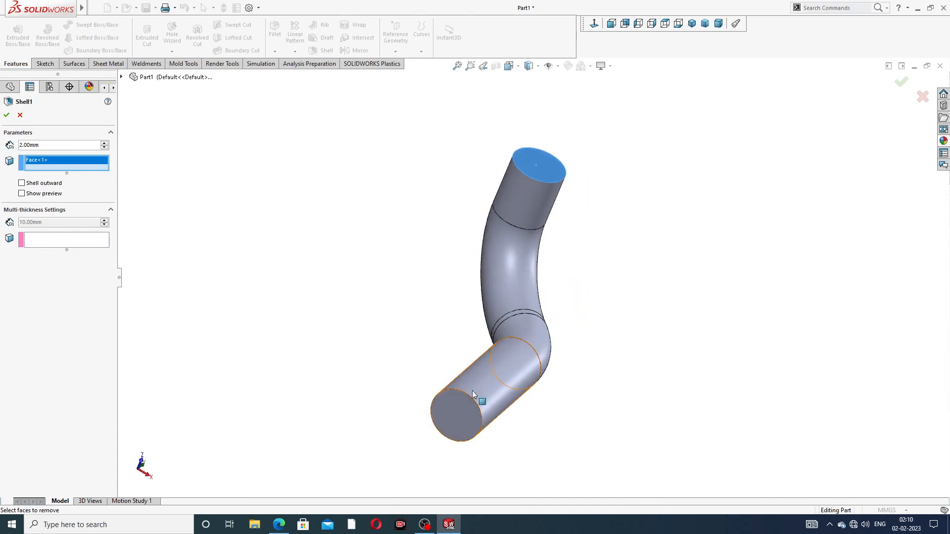
left_click(456, 408)
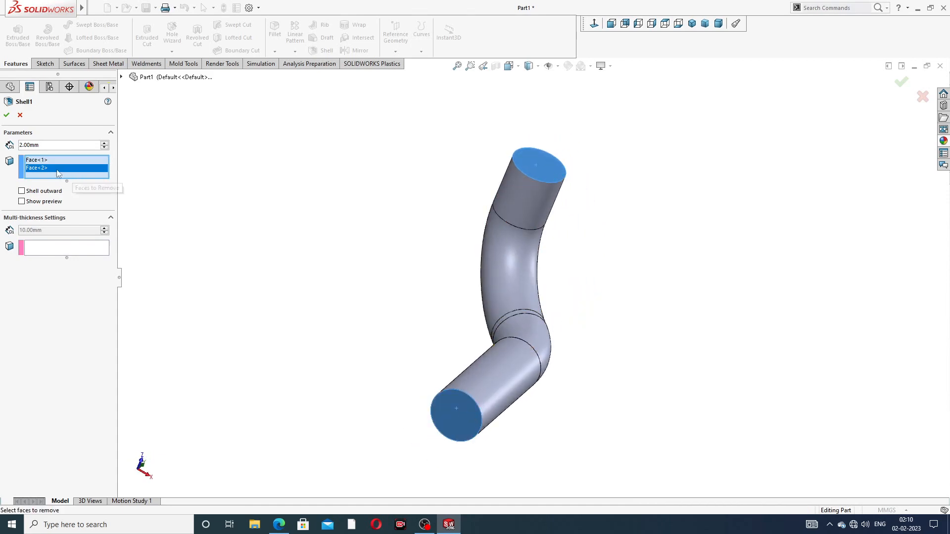
left_click(22, 202)
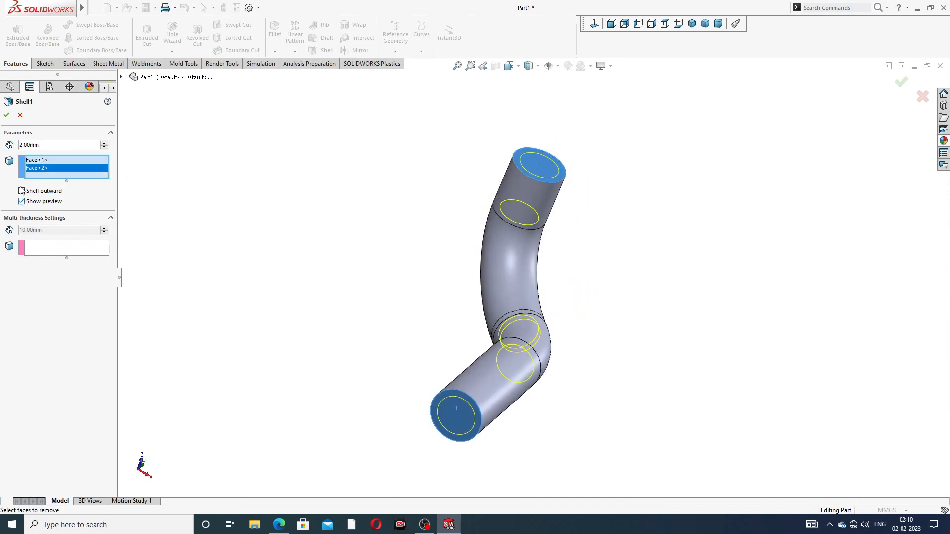
left_click(7, 114)
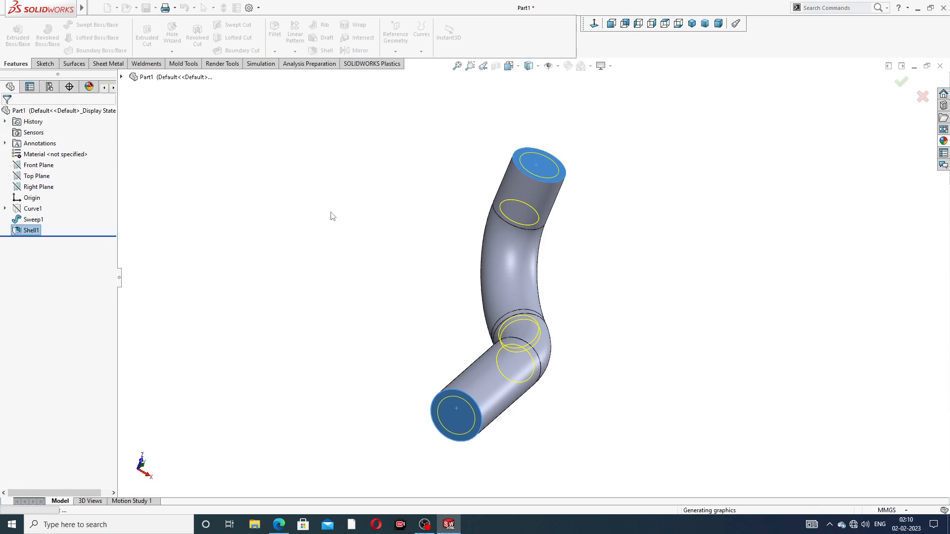
left_click(336, 225)
middle_click_drag(450, 220, 532, 269)
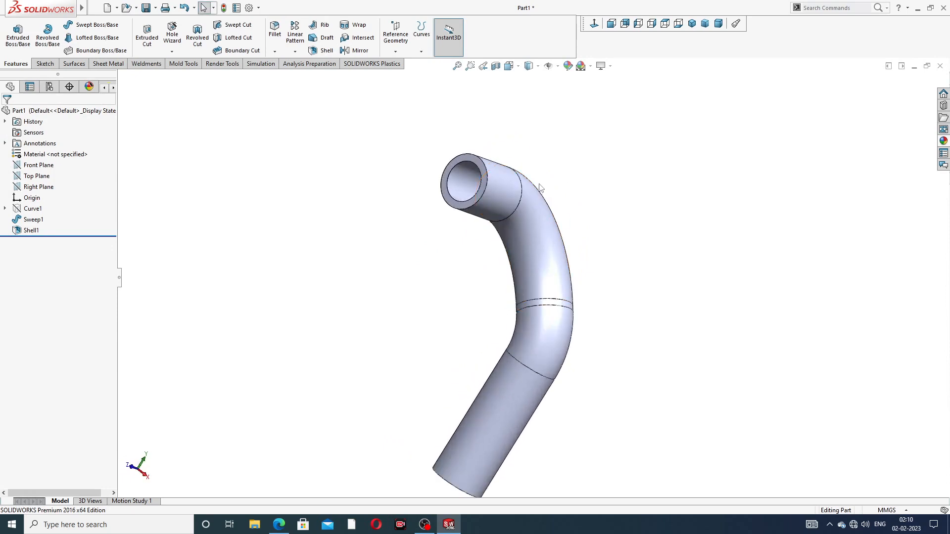
Step: Mirror the shelled pipe body about the Right Plane with Merge solids enabled
left_click(38, 191)
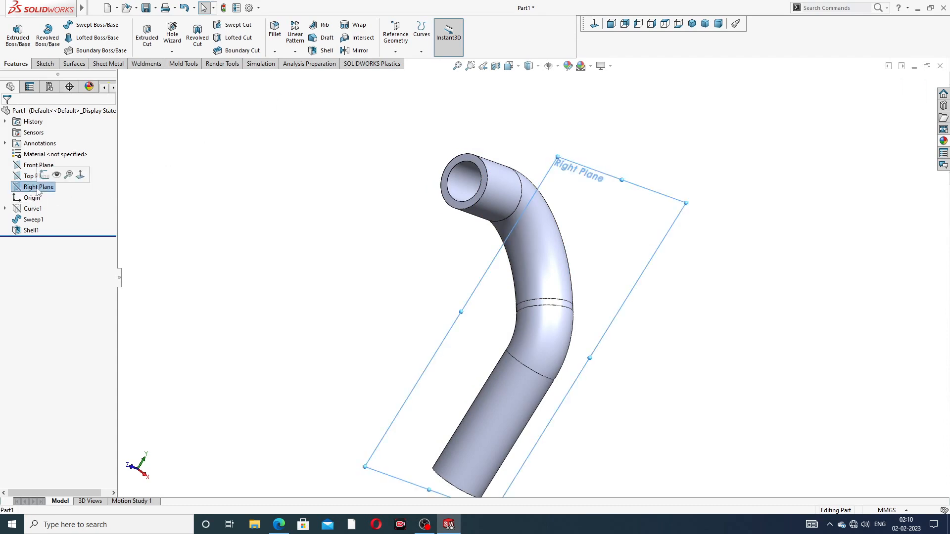
left_click(369, 52)
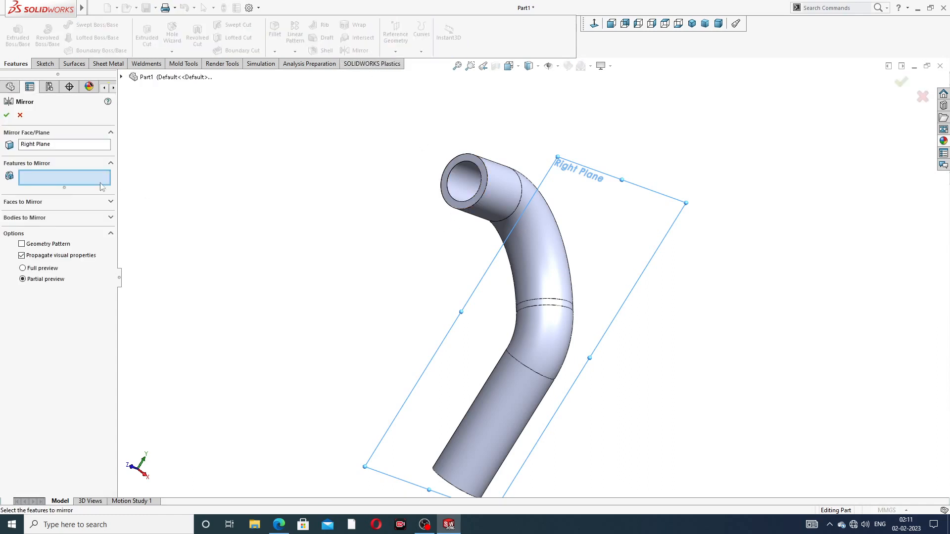
left_click(67, 218)
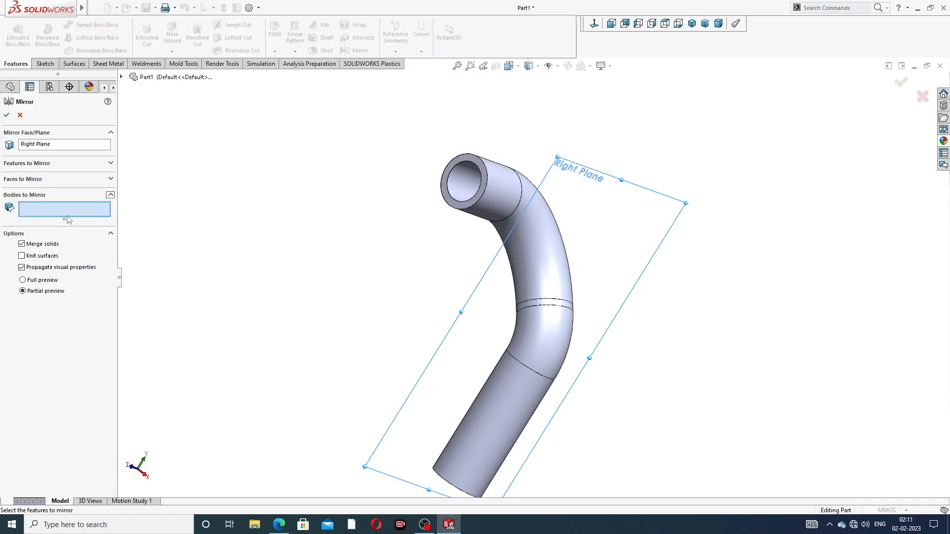
left_click(110, 133)
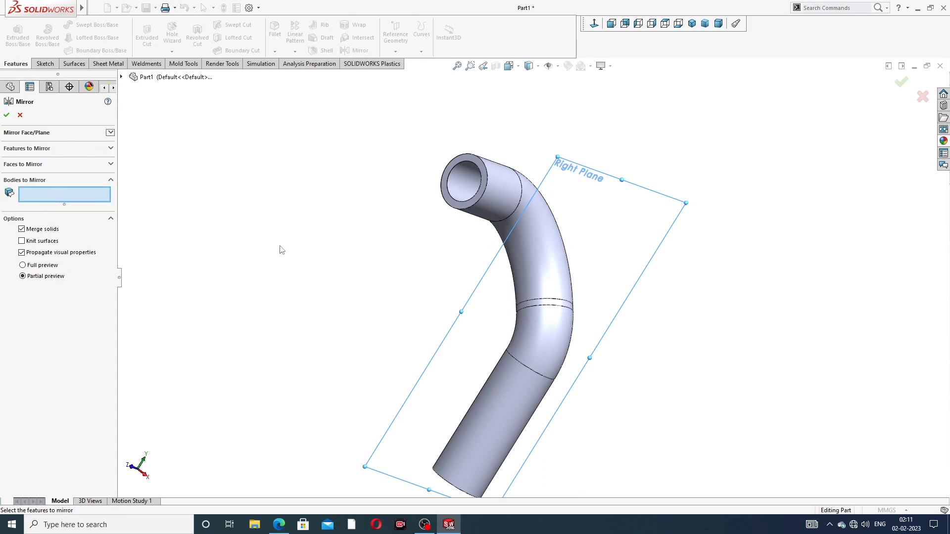
middle_click_drag(400, 296, 317, 272)
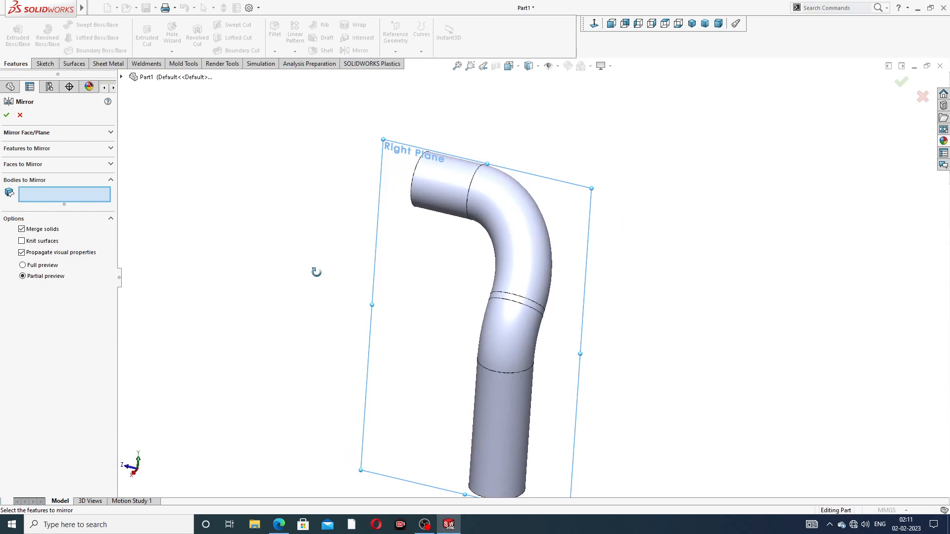
middle_click_drag(536, 243, 415, 259)
left_click(498, 234)
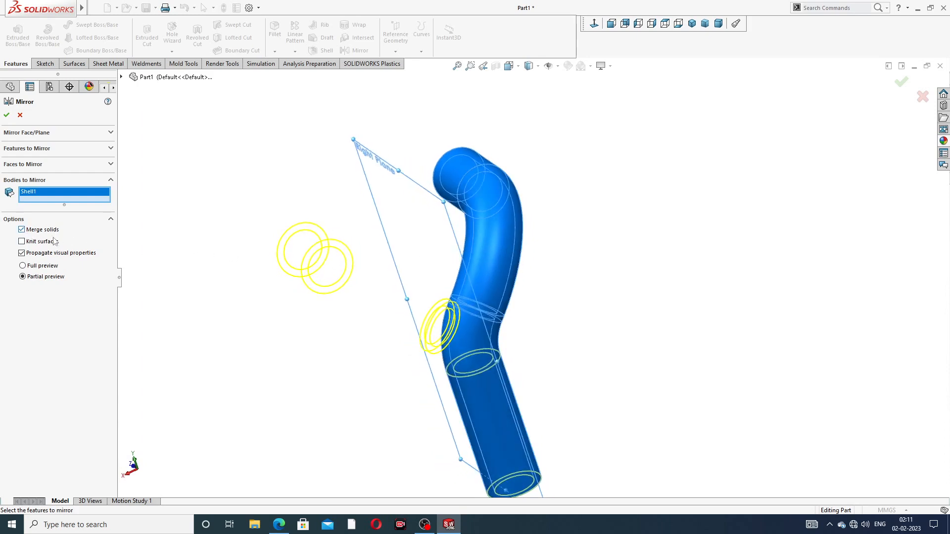
left_click(6, 115)
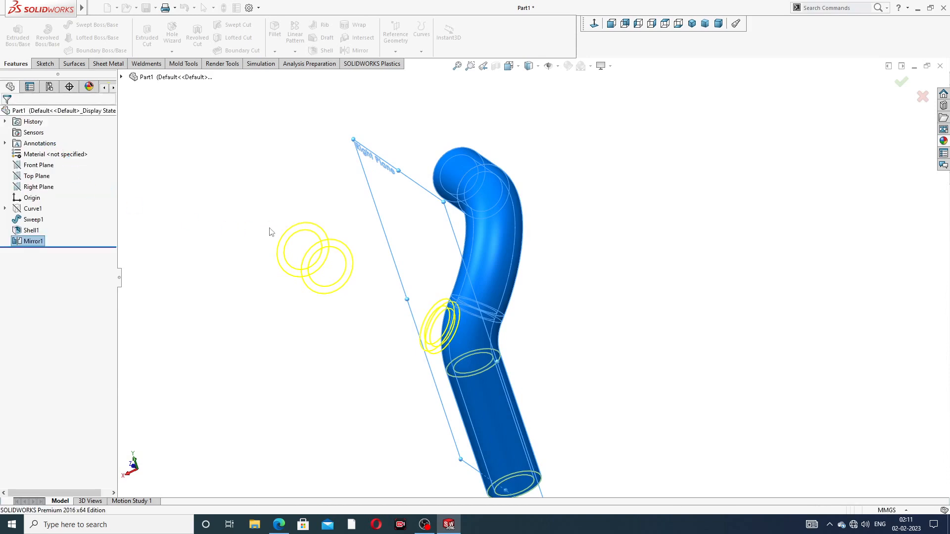
Step: Examine the mirrored Y-shaped pipe from several sides and check the PIPE WITH FLANGE drawing for the remaining features
middle_click_drag(290, 247, 389, 283)
scroll(326, 252, "up", 3)
scroll(364, 334, "up", 2)
scroll(434, 332, "down", 4)
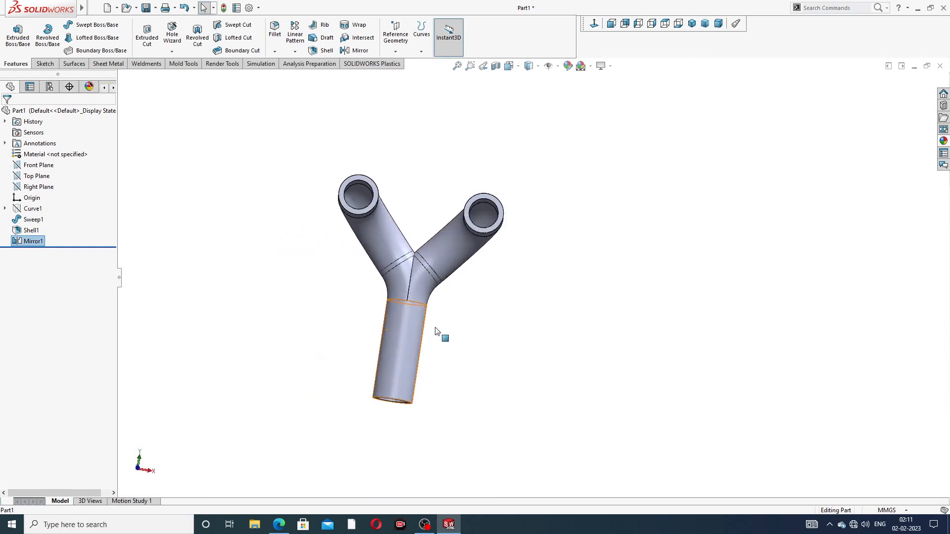
middle_click_drag(448, 312, 445, 210)
scroll(440, 265, "up", 3)
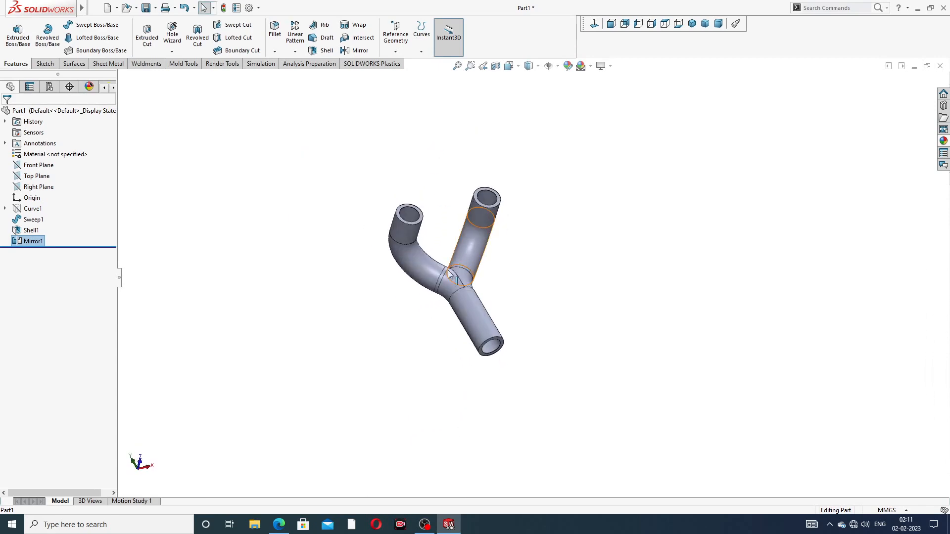
left_click(284, 526)
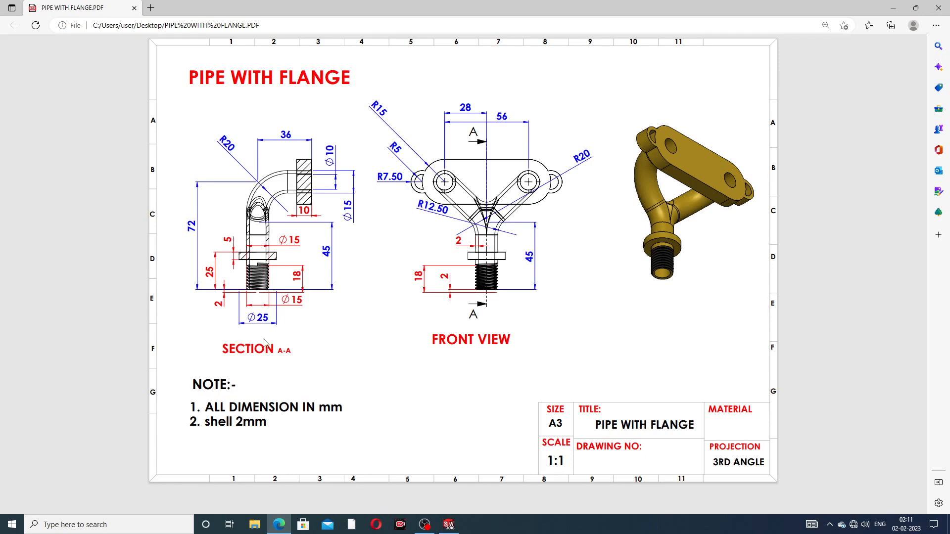
left_click(279, 525)
scroll(492, 378, "down", 5)
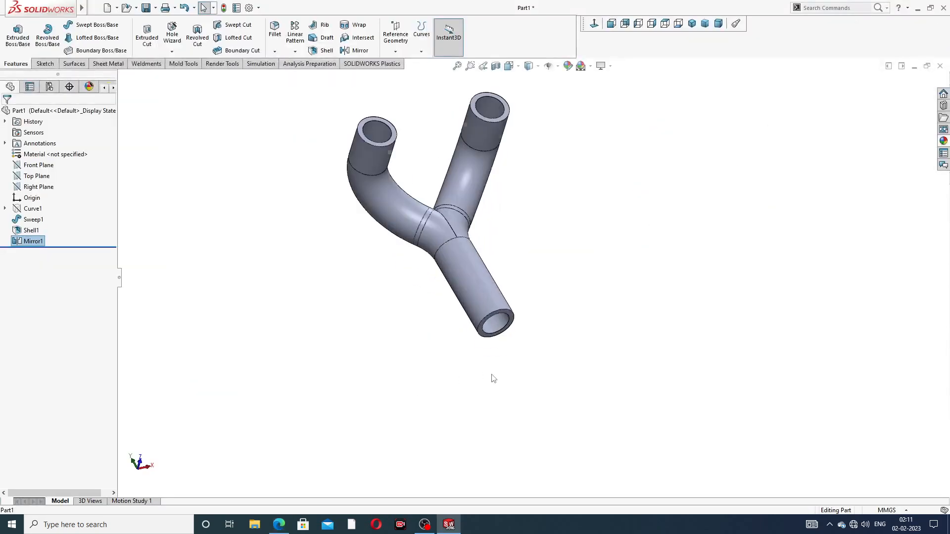
Step: Apply a constant-size fillet of 5 mm radius to the outer crotch edge where the two pipe branches meet
scroll(511, 325, "down", 1)
middle_click_drag(510, 325, 498, 267)
middle_click_drag(501, 185, 706, 259)
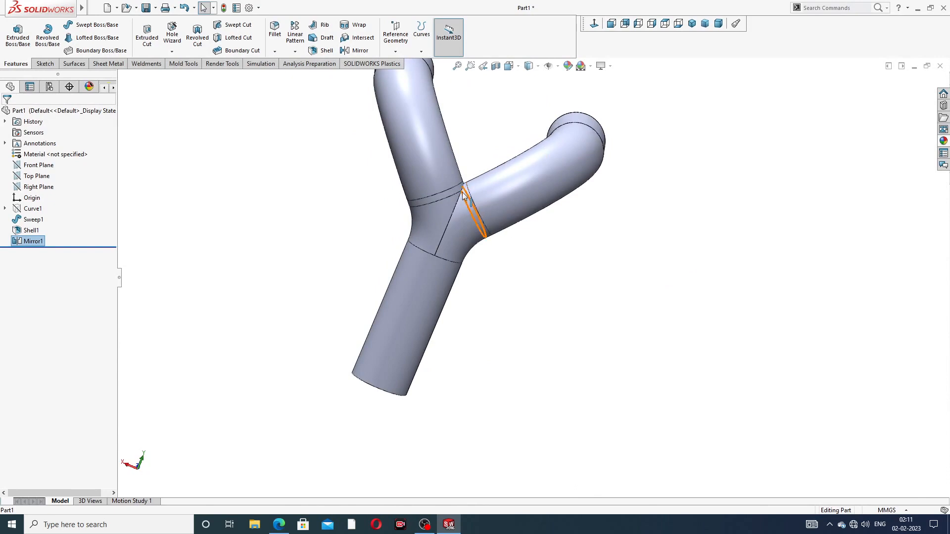
scroll(467, 158, "up", 3)
scroll(502, 229, "down", 3)
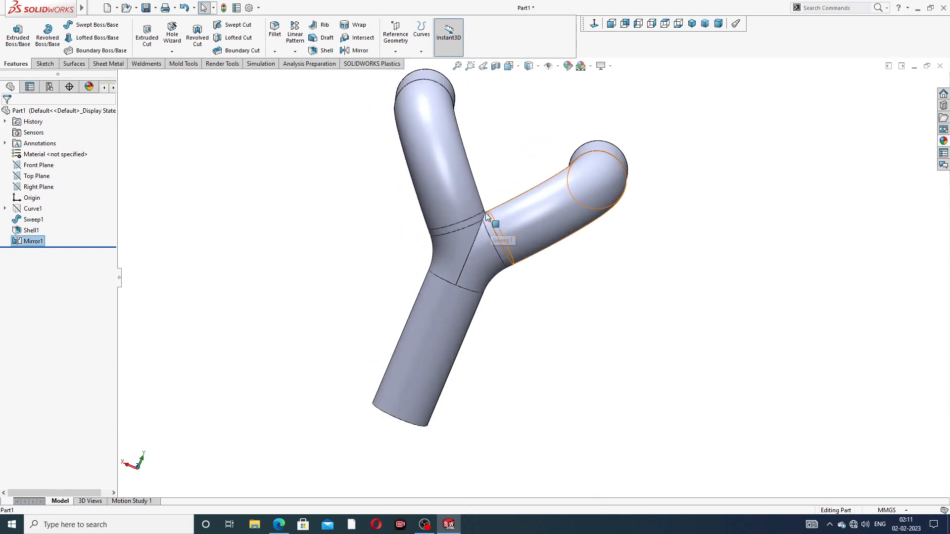
left_click(275, 52)
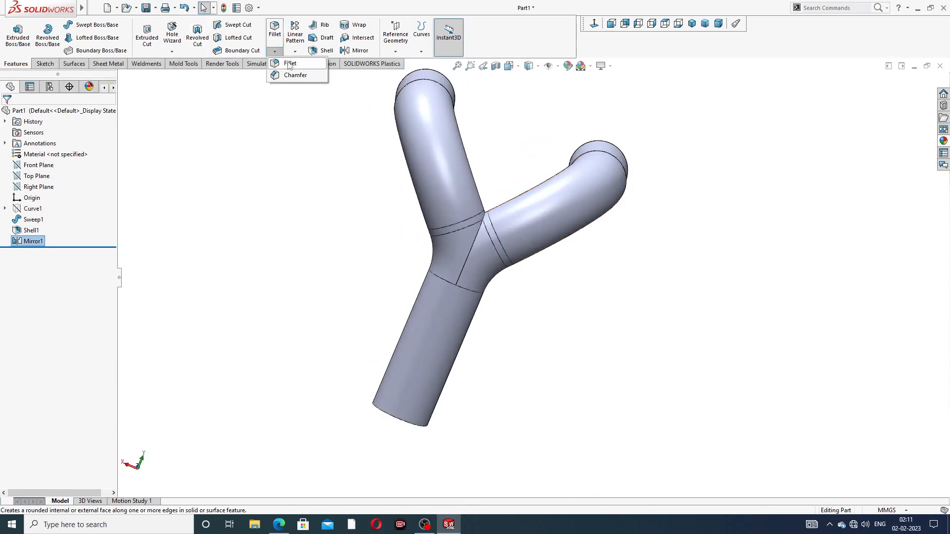
left_click(289, 60)
scroll(484, 217, "down", 2)
scroll(484, 217, "down", 1)
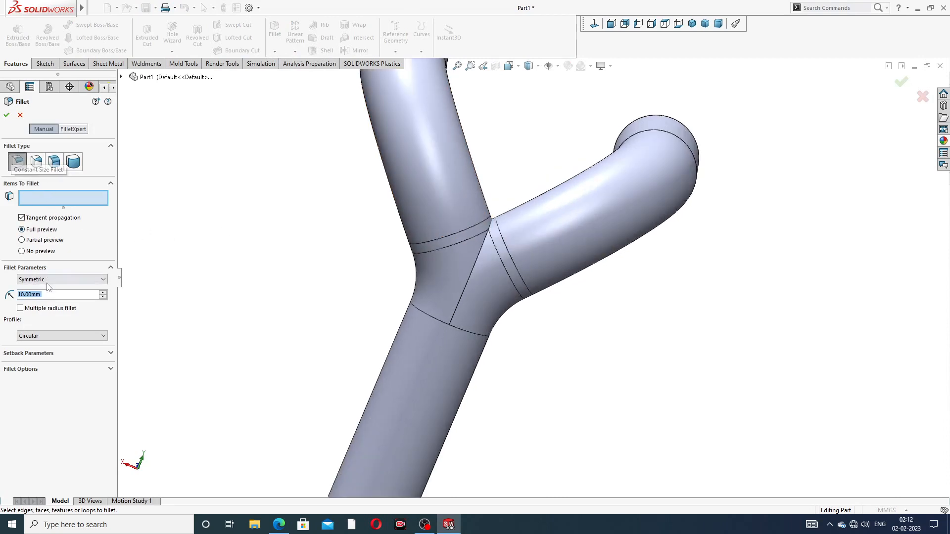
type("5")
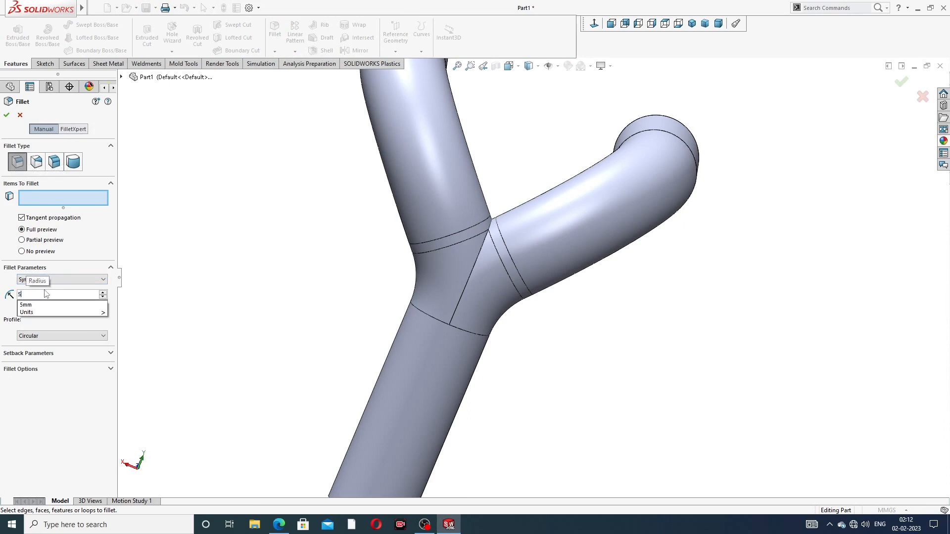
key("Return")
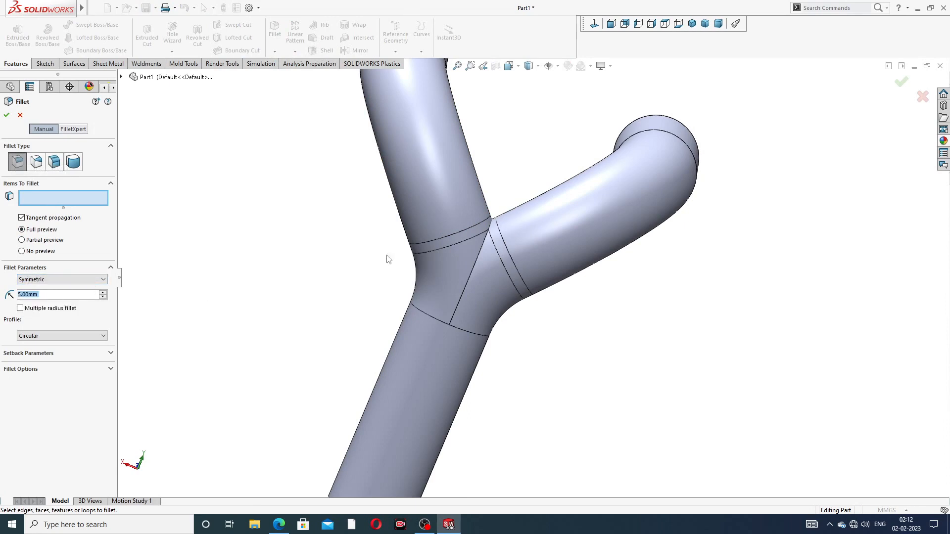
scroll(492, 250, "down", 3)
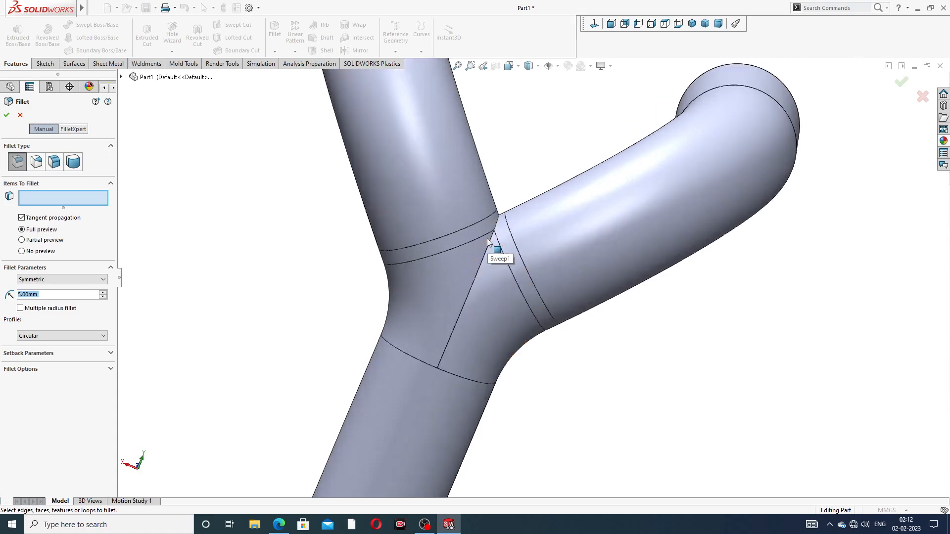
left_click(493, 250)
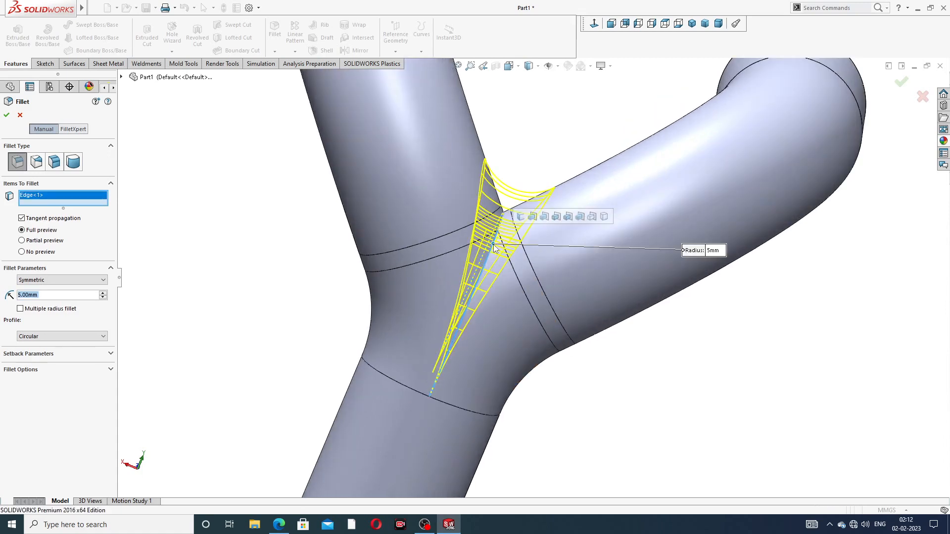
Step: Set the crotch fillet's profile to Curvature Continuous and accept the fillet
scroll(495, 249, "up", 2)
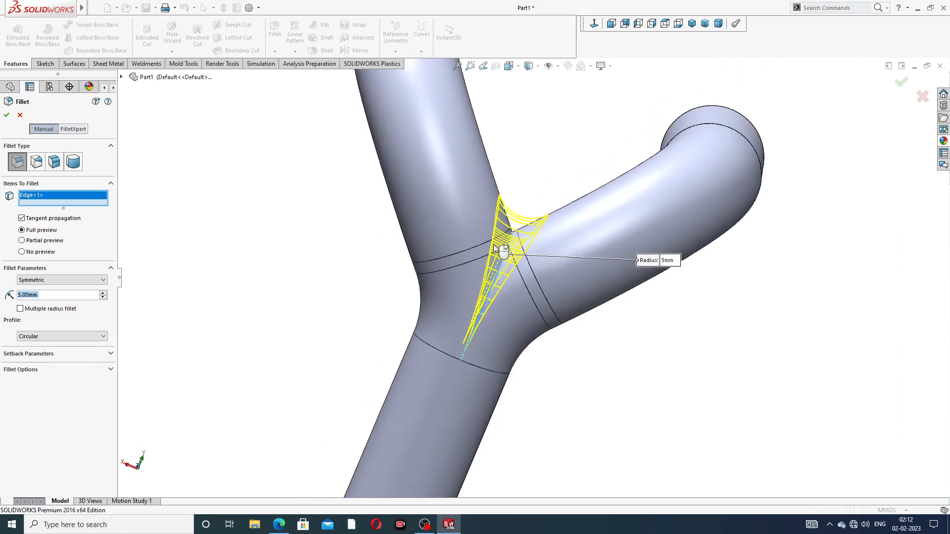
left_click(47, 337)
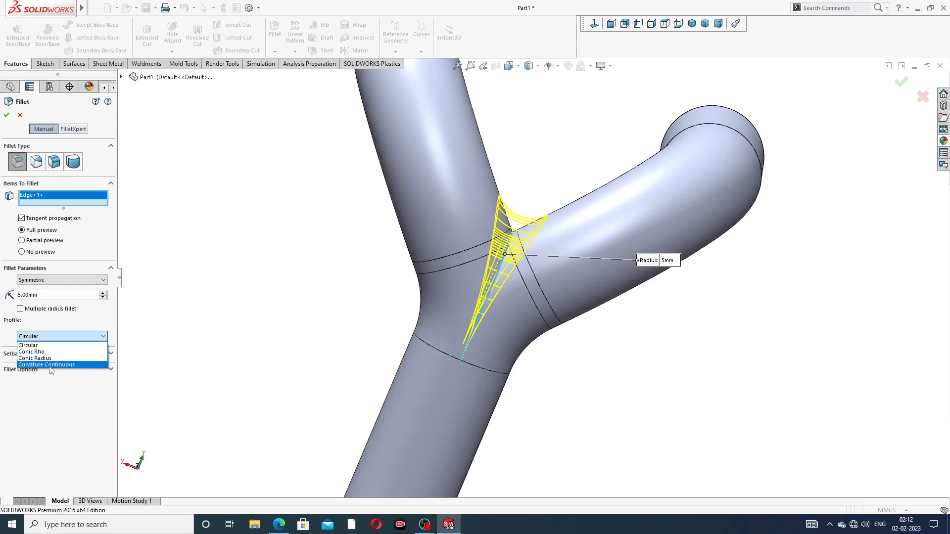
left_click(73, 366)
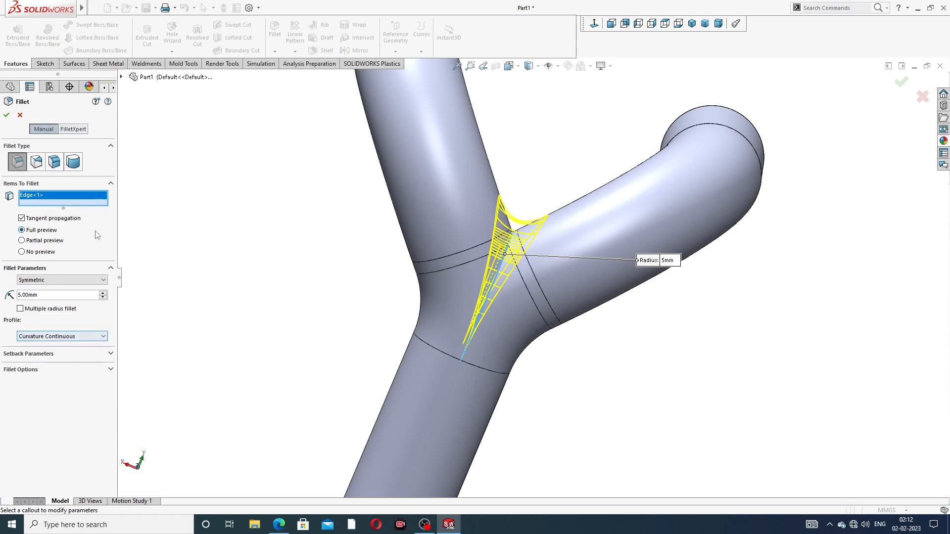
left_click(6, 117)
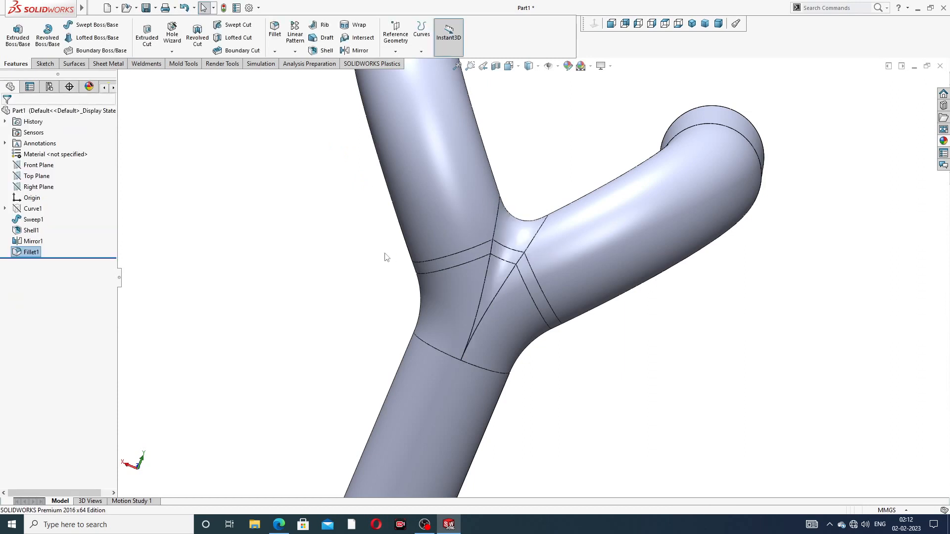
Step: Start a sketch on the ring-shaped end face of the straight pipe and view it face-on
scroll(385, 253, "up", 3)
middle_click_drag(403, 263, 503, 272)
scroll(503, 271, "down", 3)
left_click(481, 354)
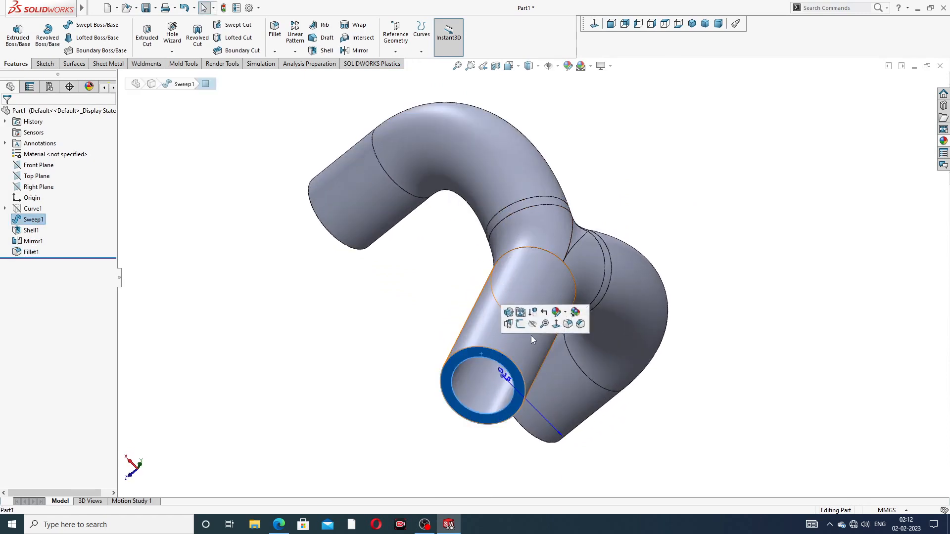
left_click(526, 322)
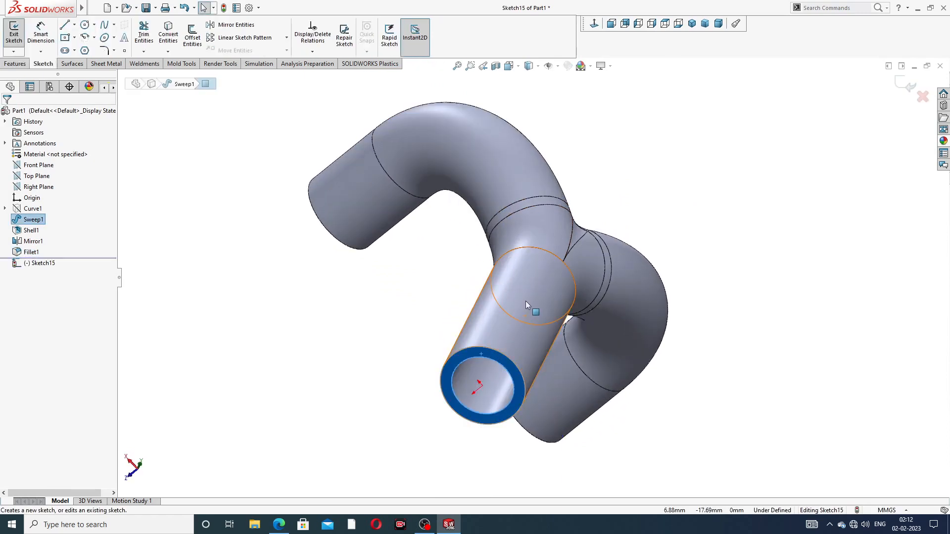
left_click(595, 26)
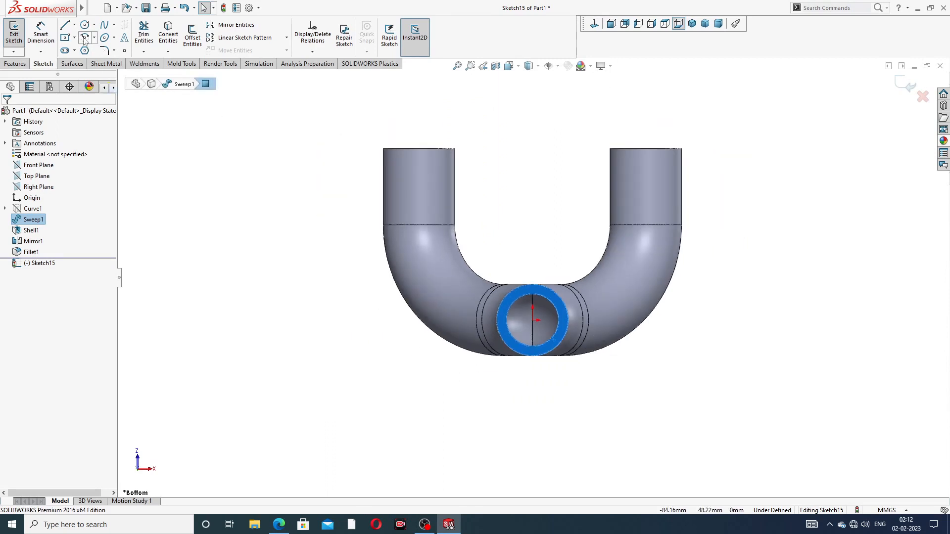
Step: Sketch a circle about 22 mm in diameter, centred on the origin, around the straight pipe's end
left_click(84, 24)
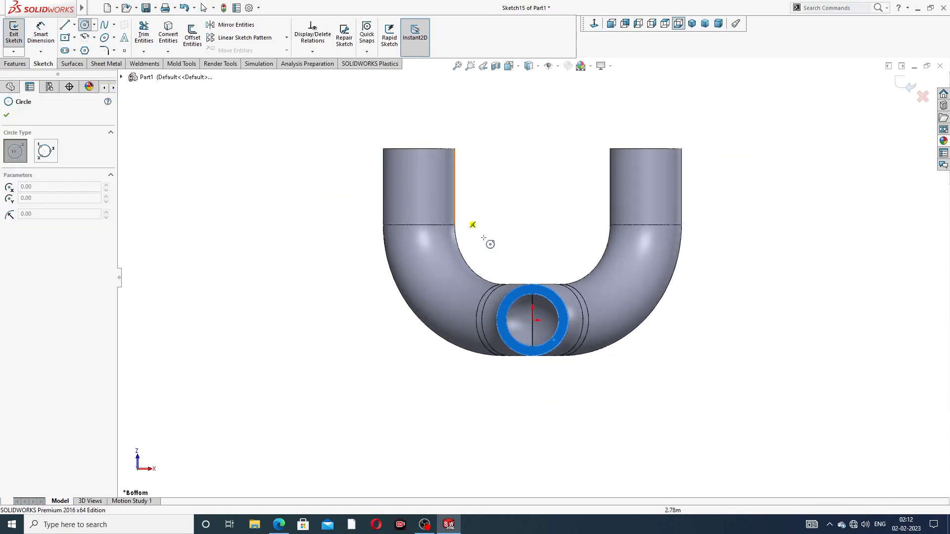
left_click(533, 320)
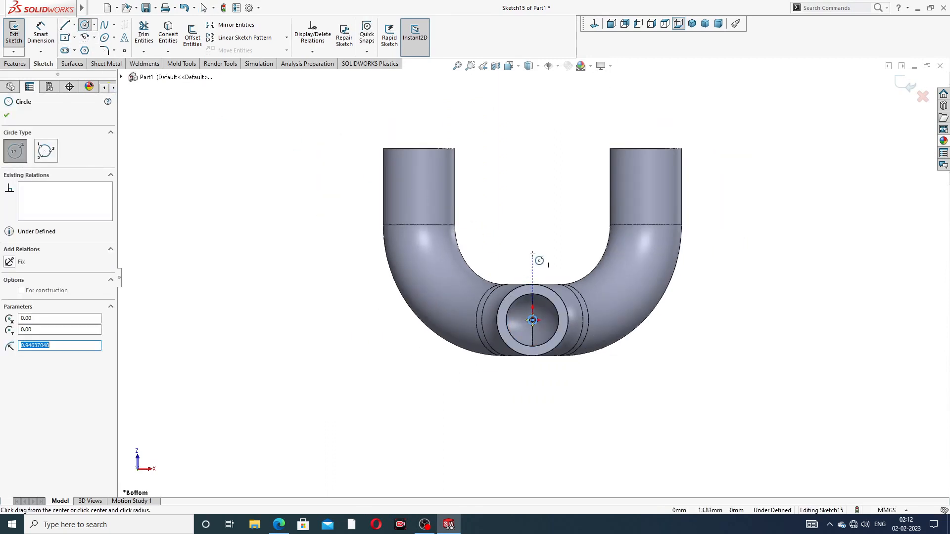
scroll(547, 343, "down", 3)
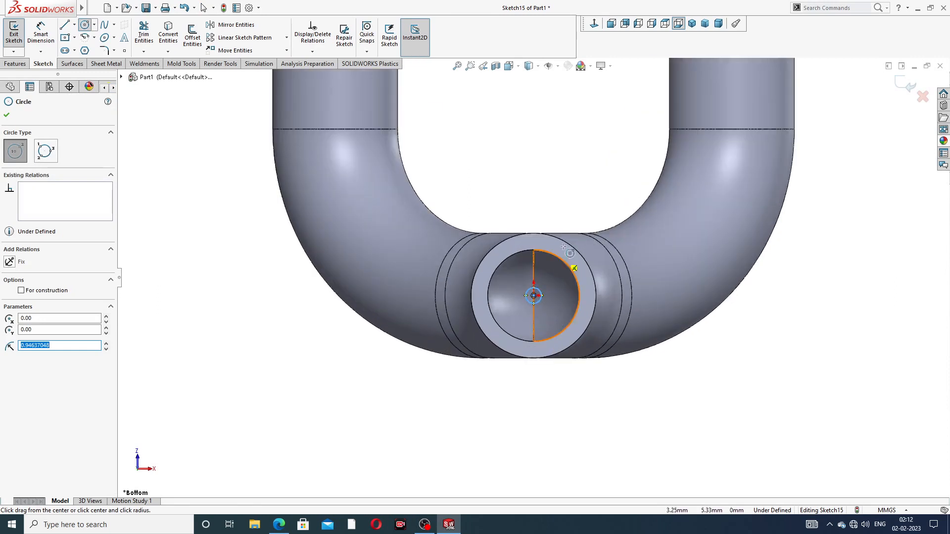
right_click(571, 214)
left_click(599, 221)
left_click_drag(538, 292, 564, 218)
left_click(564, 144)
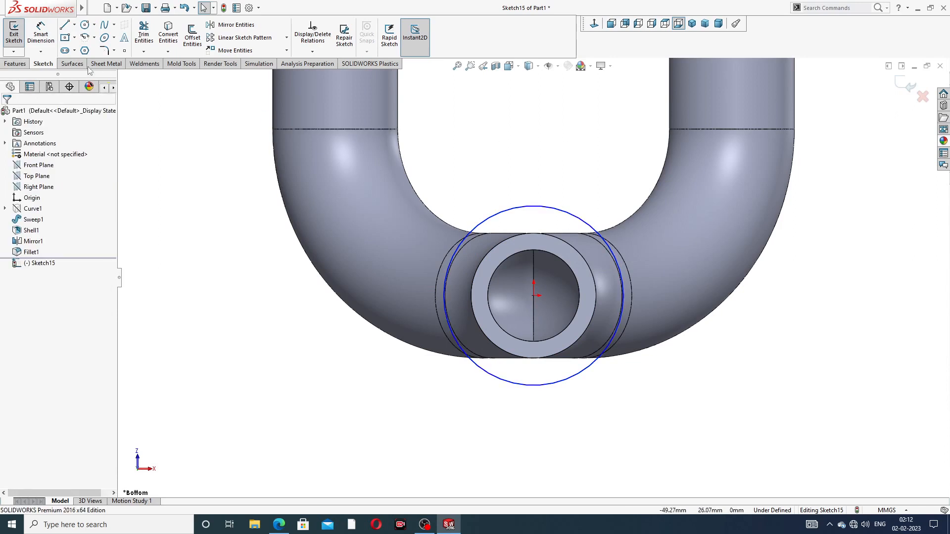
Step: Dimension the flange circle's diameter to 25 mm
left_click(43, 39)
left_click(556, 210)
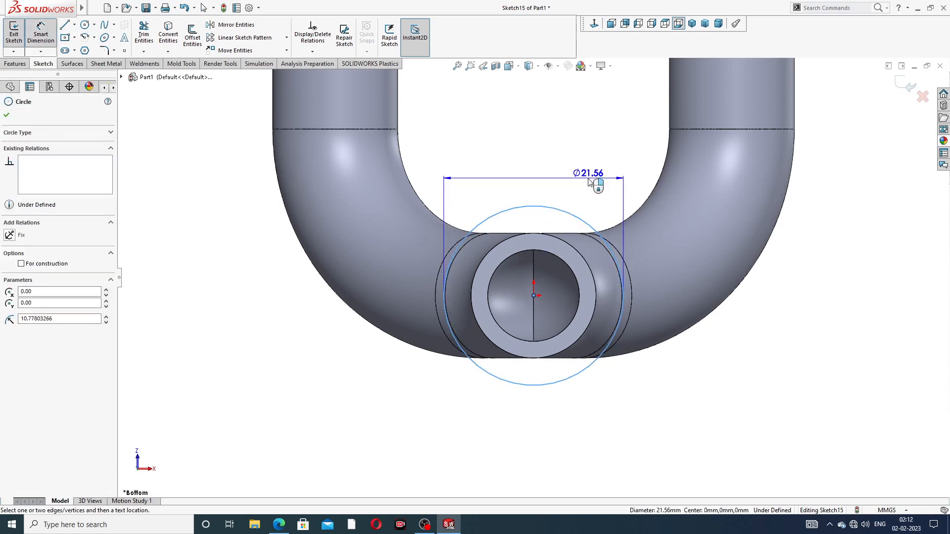
left_click(628, 182)
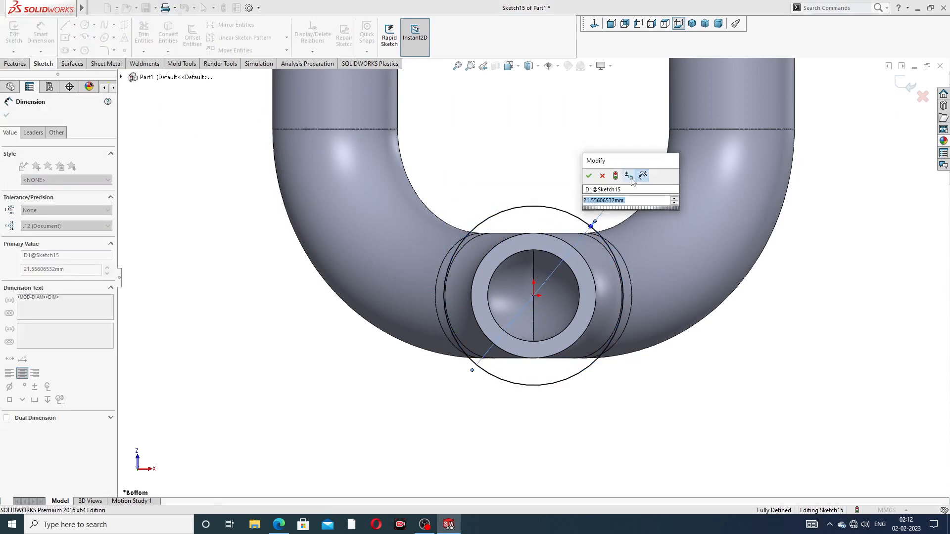
type("25")
key("Return")
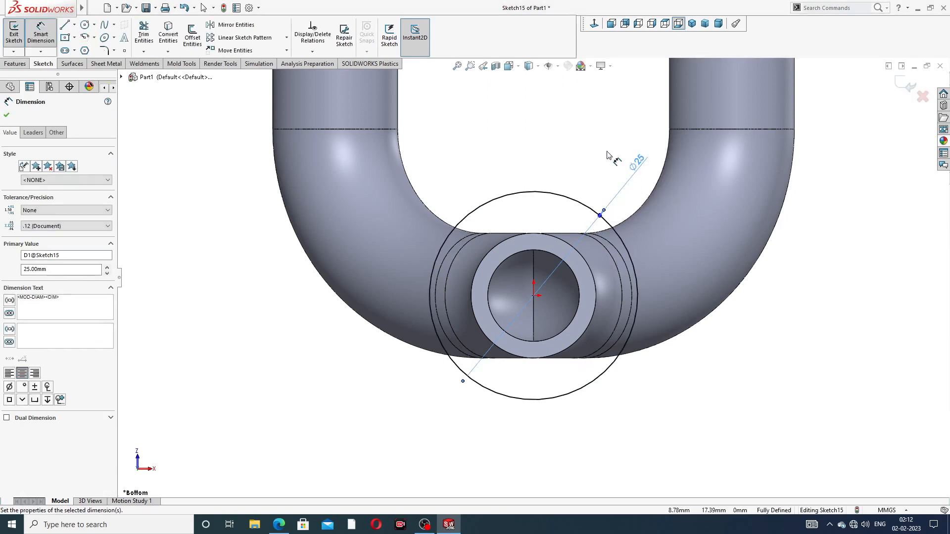
right_click(607, 152)
left_click(614, 145)
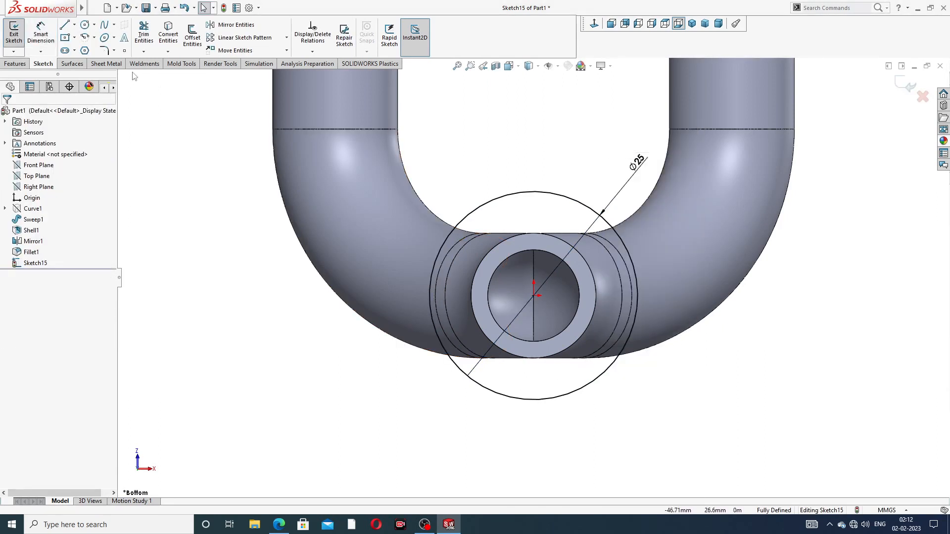
left_click(15, 63)
left_click(18, 35)
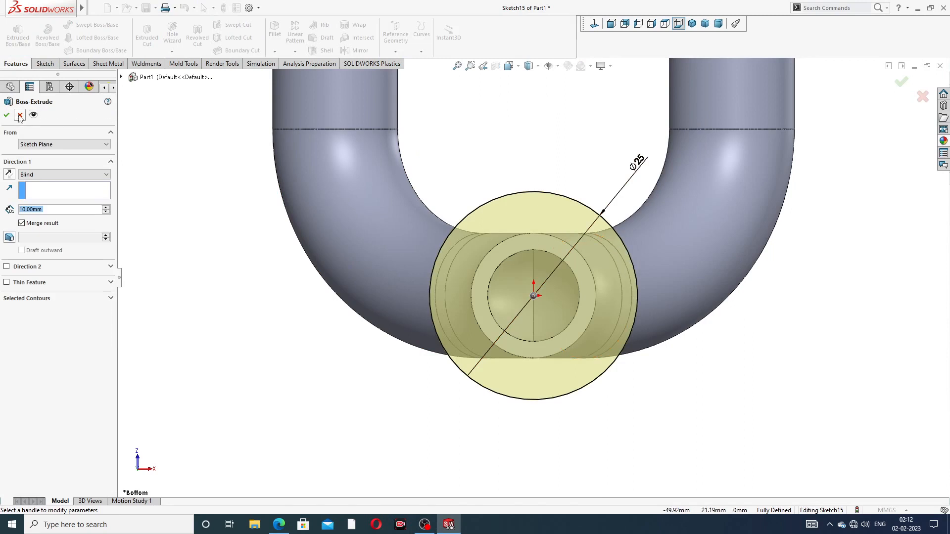
left_click(20, 115)
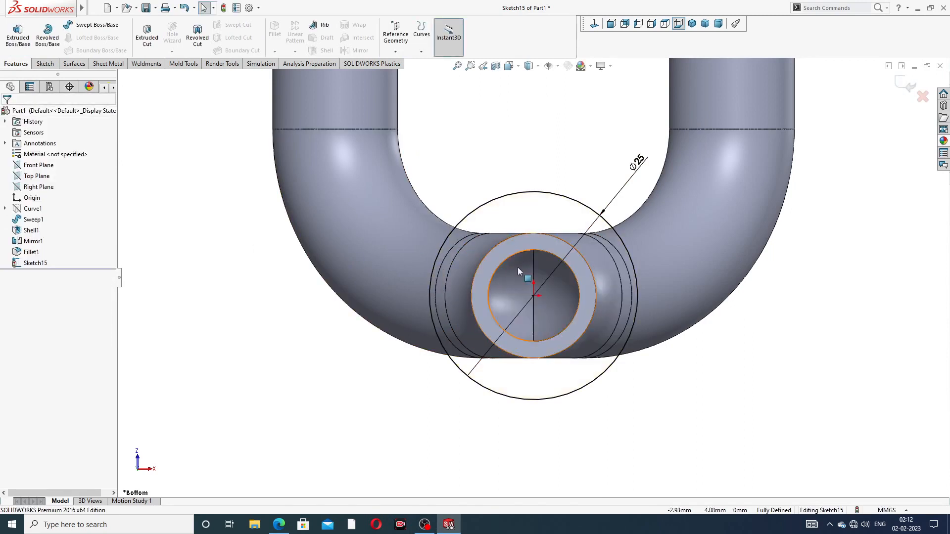
Step: Convert the inner circular edge of the pipe's end face into sketch geometry for the collar's bore
left_click(543, 253)
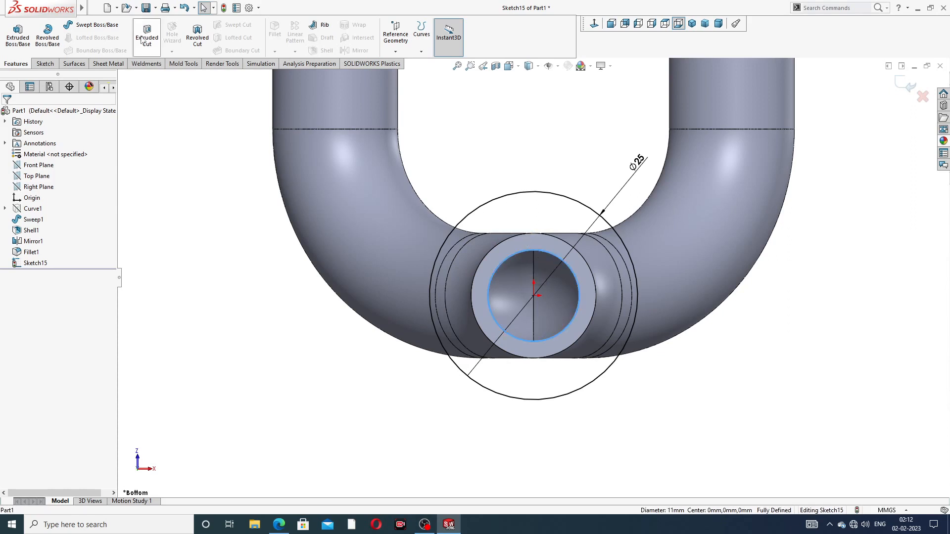
left_click(52, 66)
left_click(164, 43)
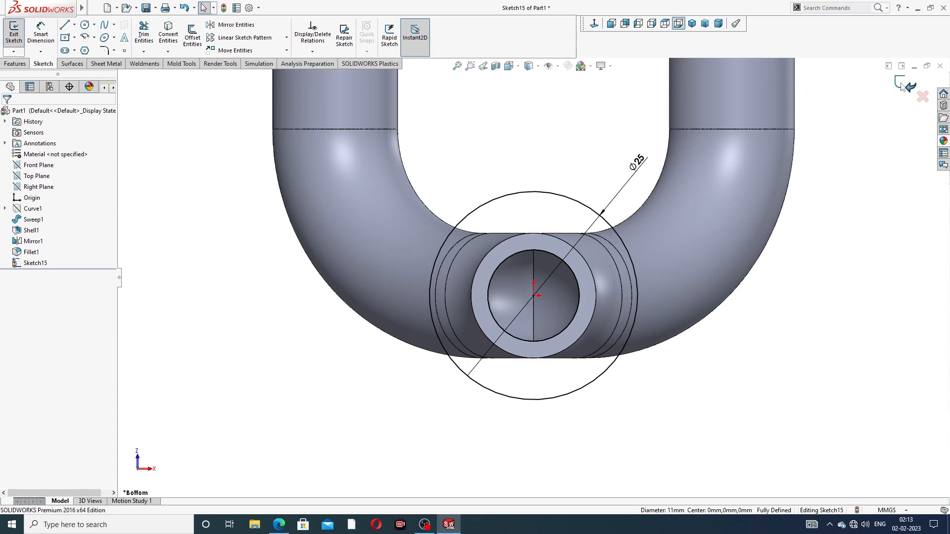
Step: Extrude the ring profile as a Blind boss with a depth of 5 mm, checking the collar thickness on the PDF drawing
left_click(15, 63)
left_click(17, 35)
middle_click_drag(549, 230, 275, 294)
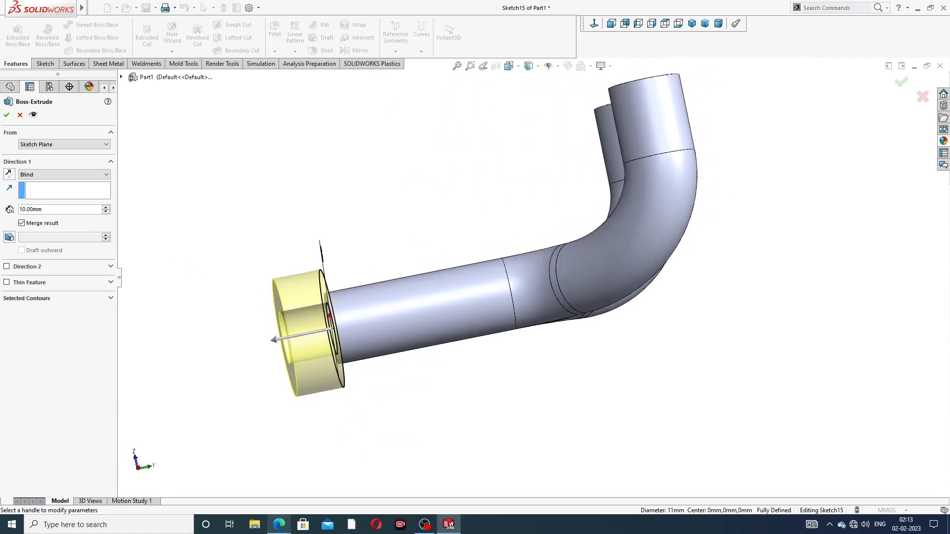
left_click(280, 525)
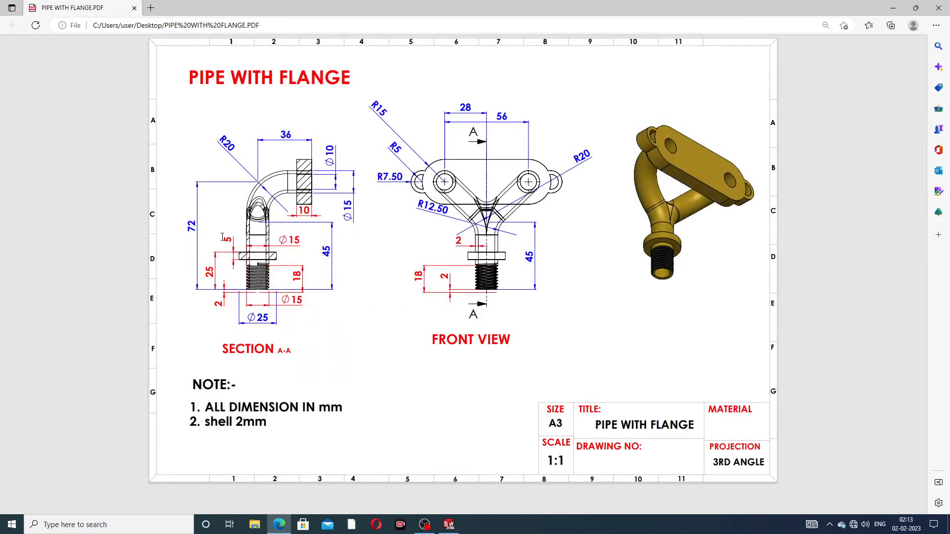
left_click(286, 523)
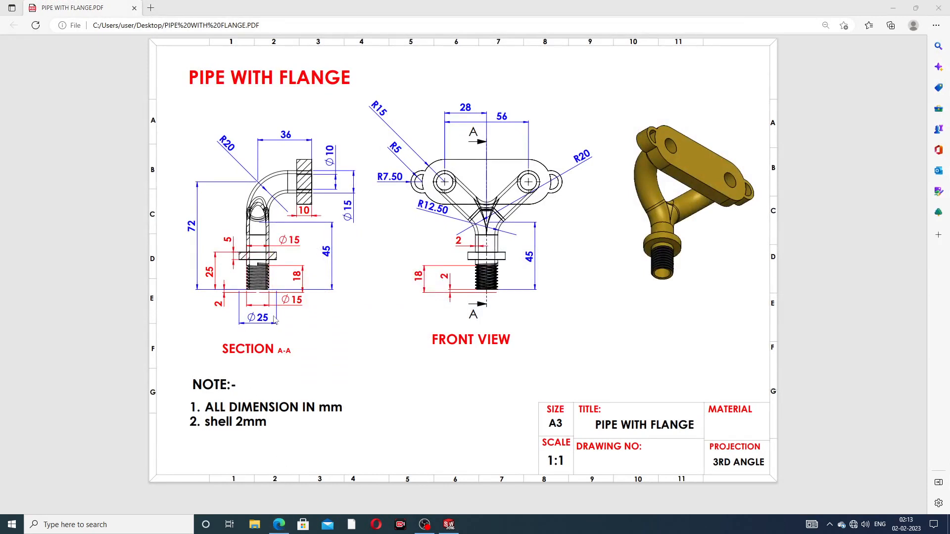
left_click(286, 377)
left_click(280, 523)
double_click(36, 209)
type("5")
key("Return")
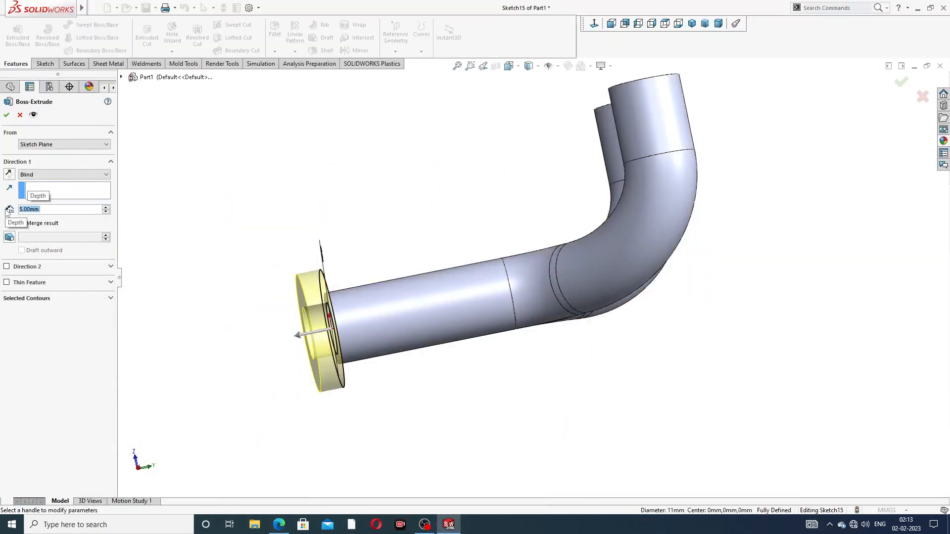
Step: Start the collar extrusion at an offset of 25 mm from the sketch plane, reversed along the straight pipe, and create the boss
middle_click_drag(183, 283, 201, 237)
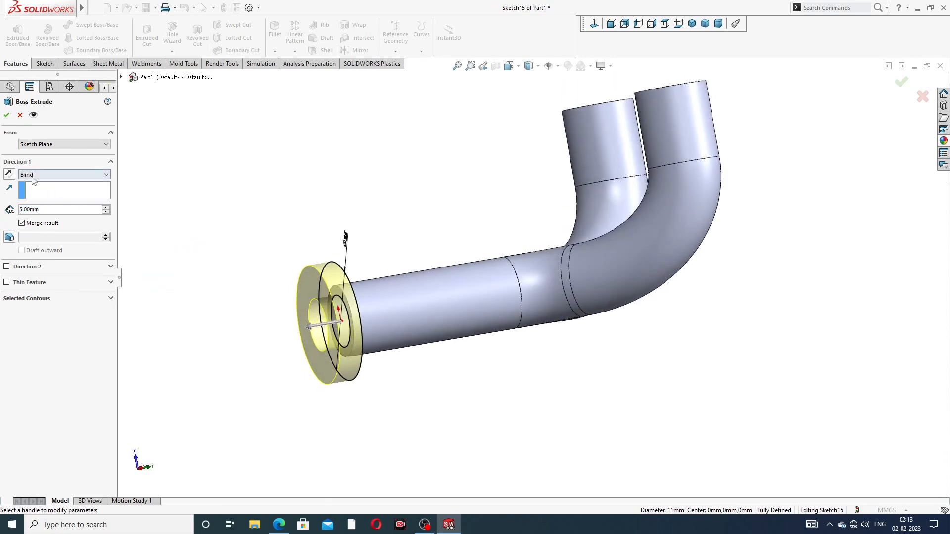
left_click(59, 145)
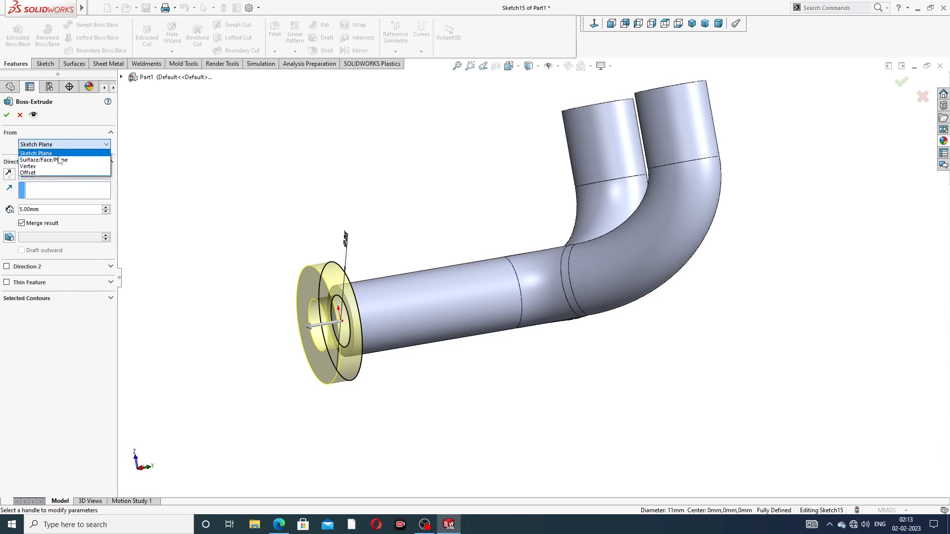
left_click(50, 173)
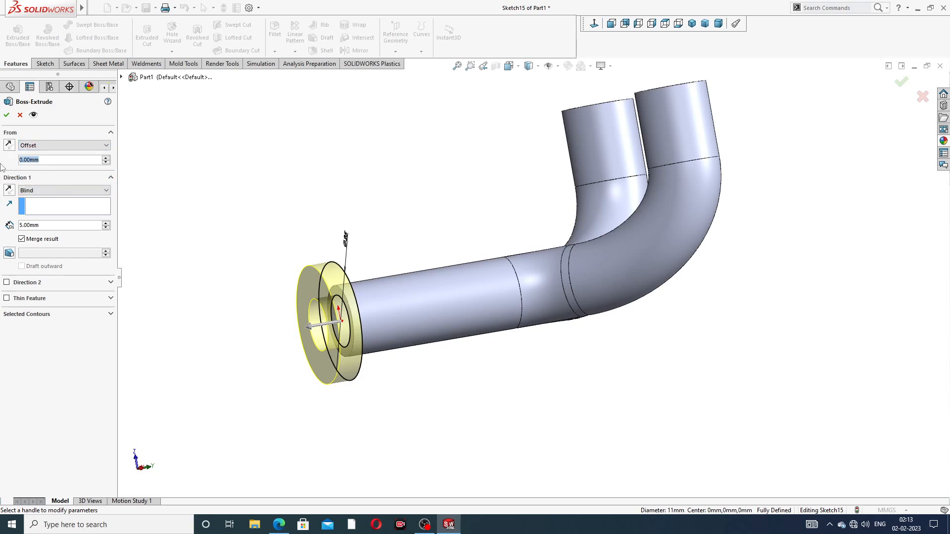
type("25")
key("Return")
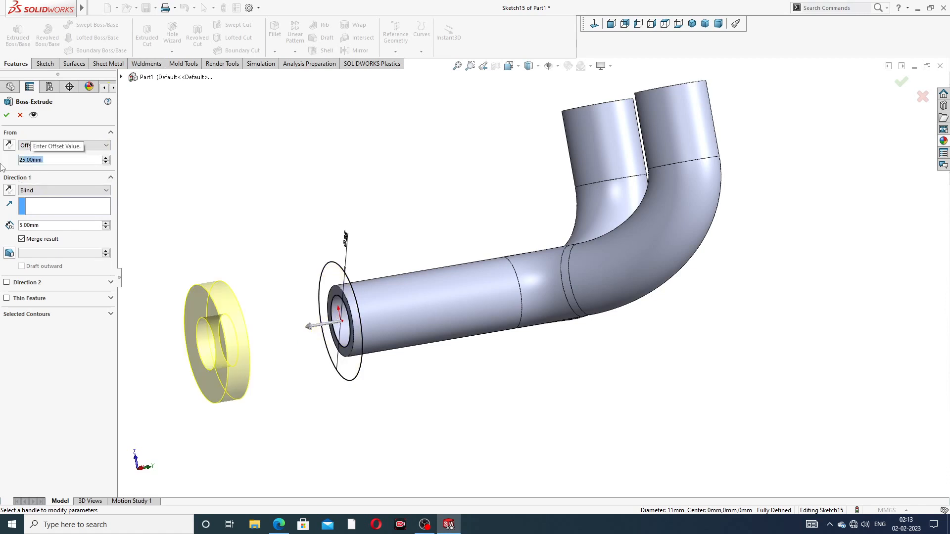
left_click(9, 143)
middle_click_drag(367, 277, 423, 286)
scroll(381, 284, "down", 1)
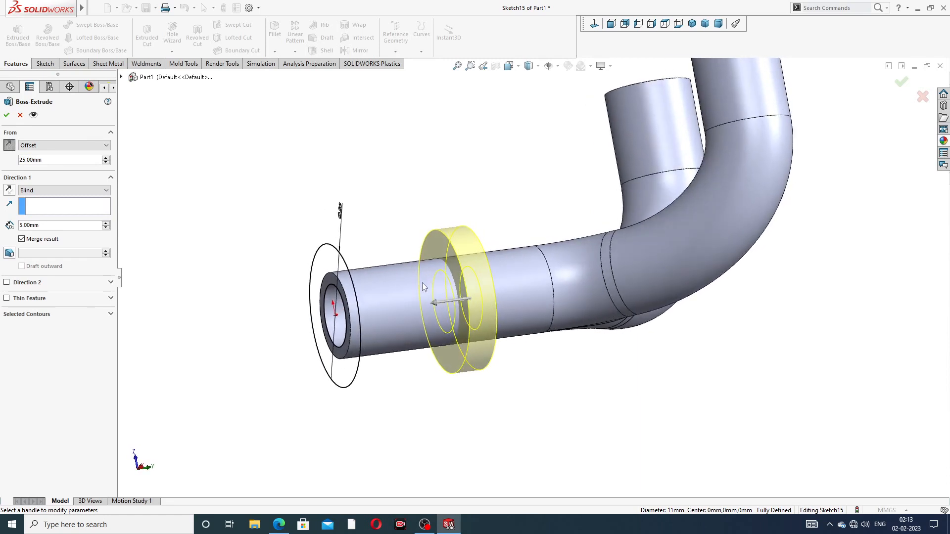
left_click(6, 116)
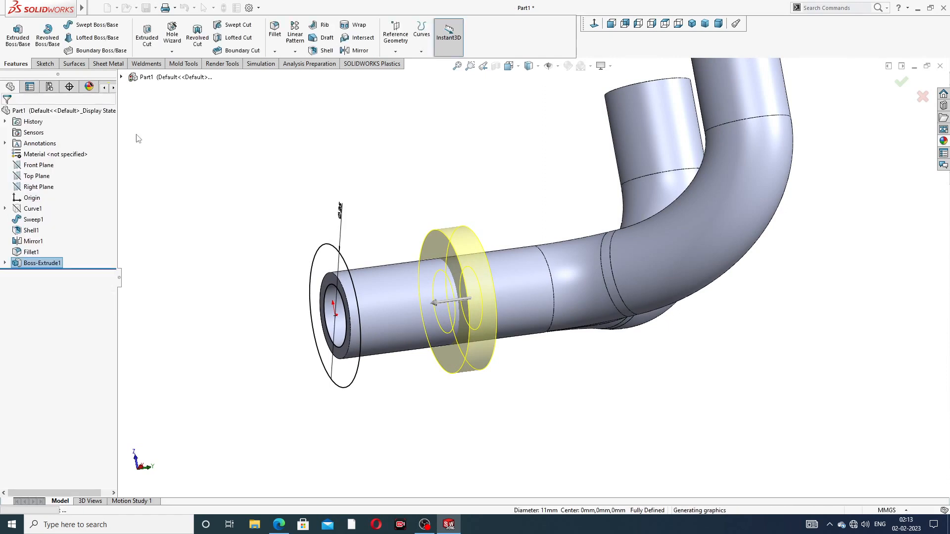
left_click(382, 202)
middle_click_drag(459, 204, 604, 334)
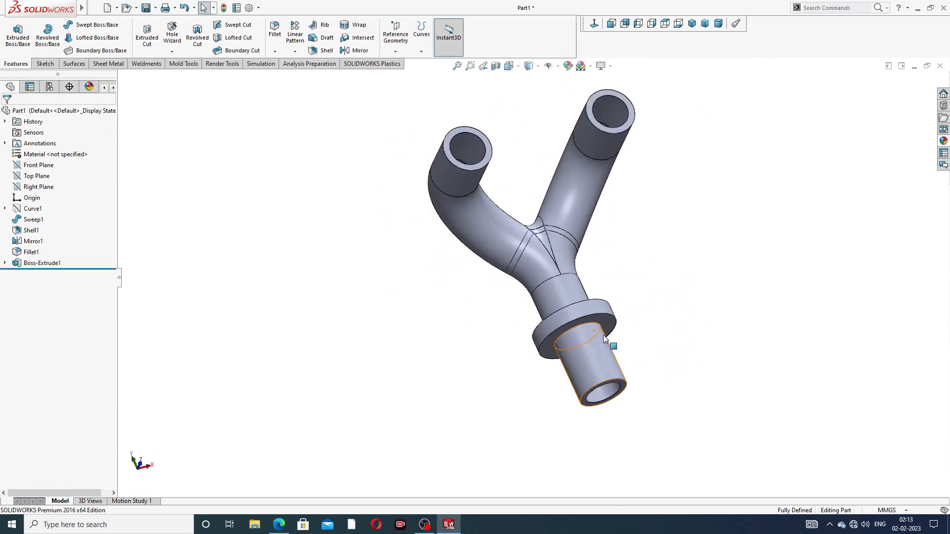
Step: Edit the collar extrusion and reverse its 5 mm depth direction so it extends toward the branches
left_click(48, 264)
left_click(57, 232)
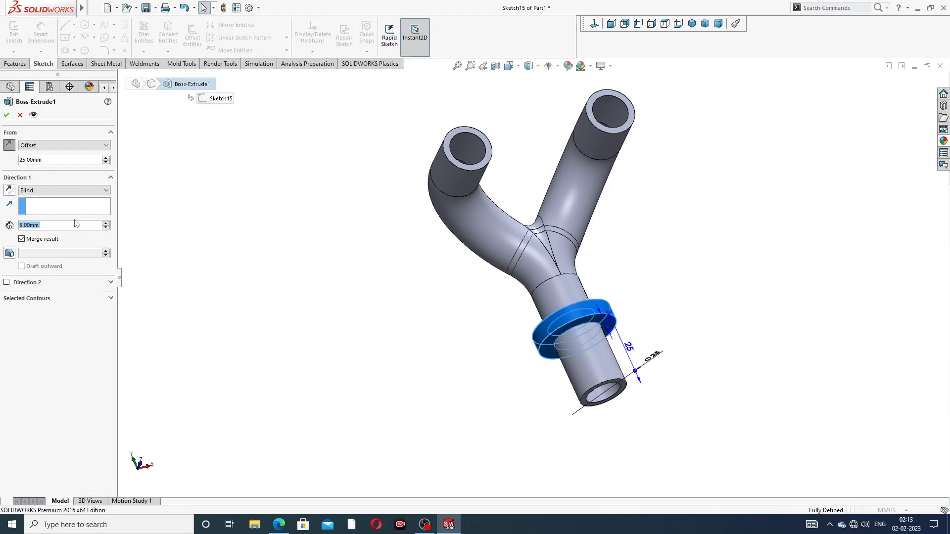
scroll(271, 256, "down", 1)
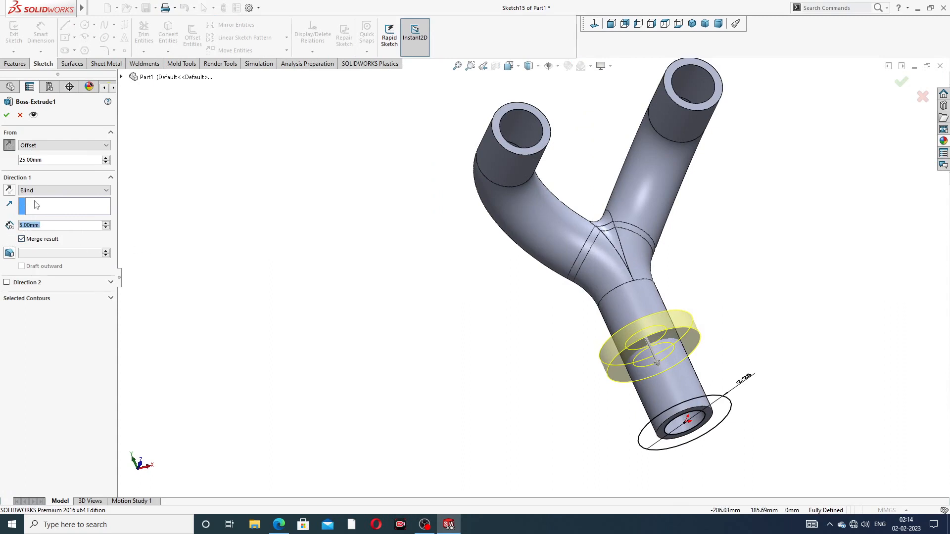
left_click(8, 191)
middle_click_drag(452, 274, 460, 295)
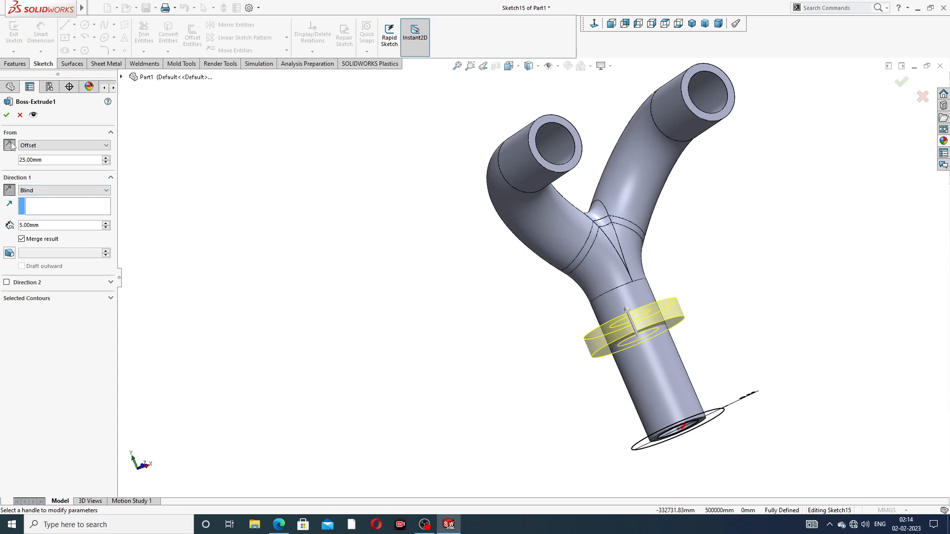
left_click(6, 118)
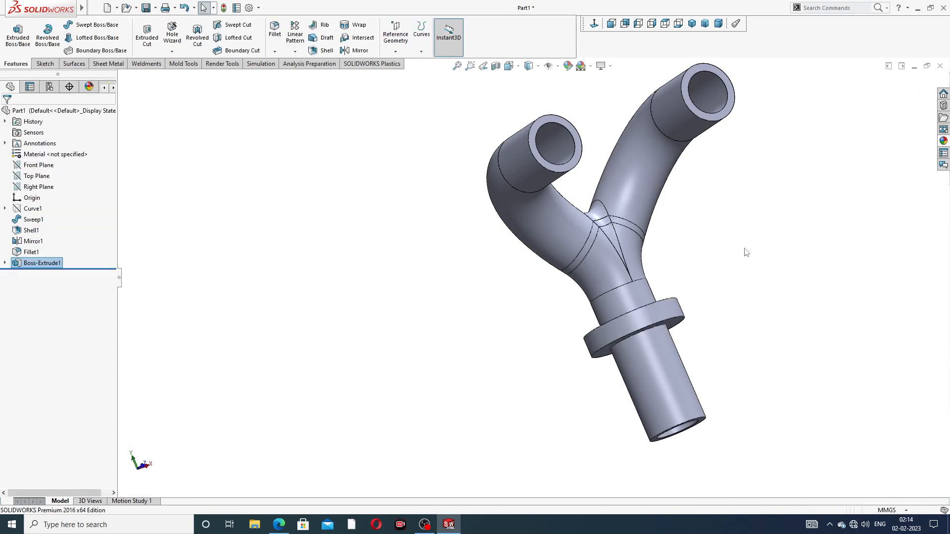
Step: Start a sketch on the annular end face of the mirrored branch and view it face-on
middle_click_drag(731, 249, 718, 209)
middle_click_drag(886, 111, 694, 237)
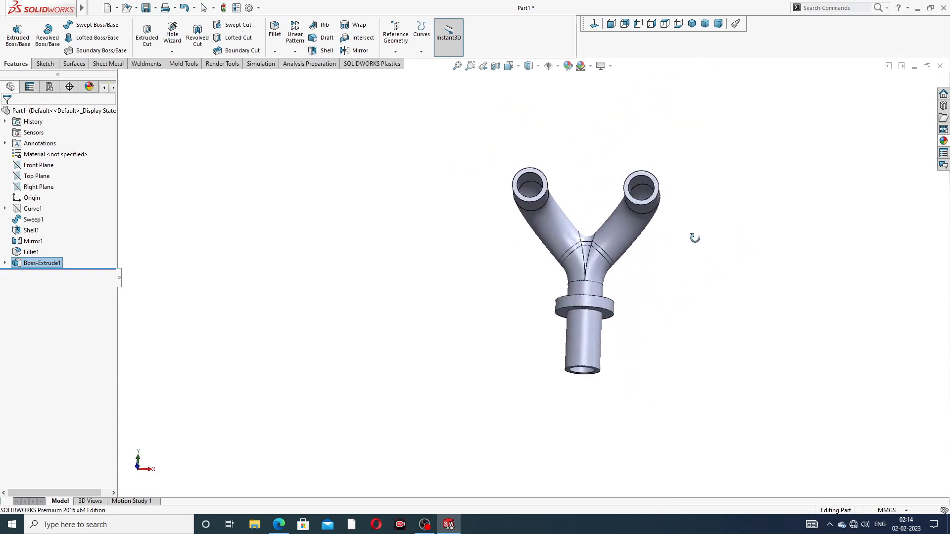
scroll(645, 180, "down", 3)
left_click(634, 186)
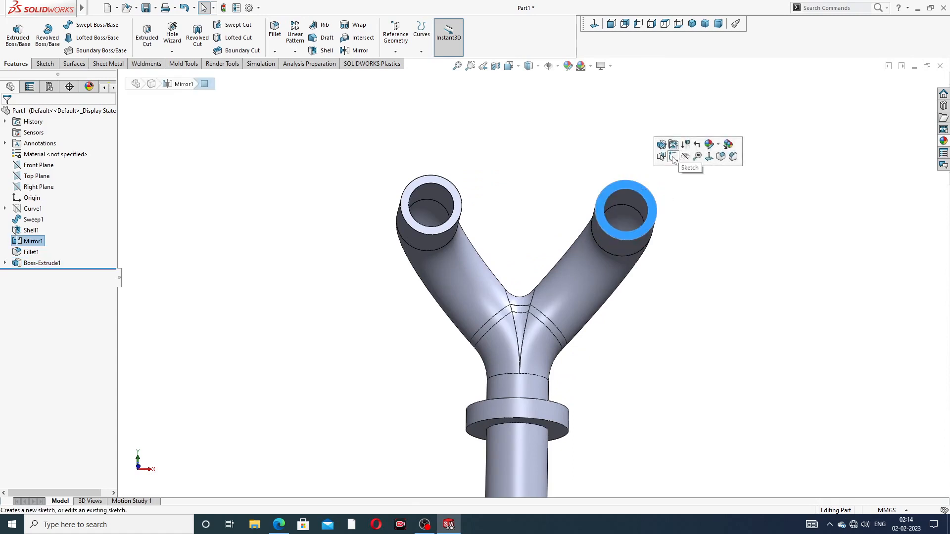
left_click(679, 157)
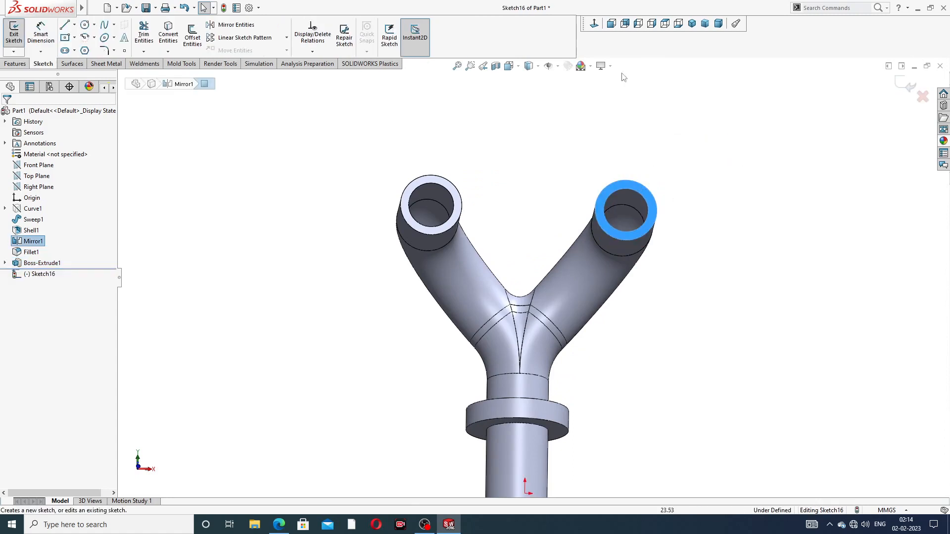
left_click(594, 23)
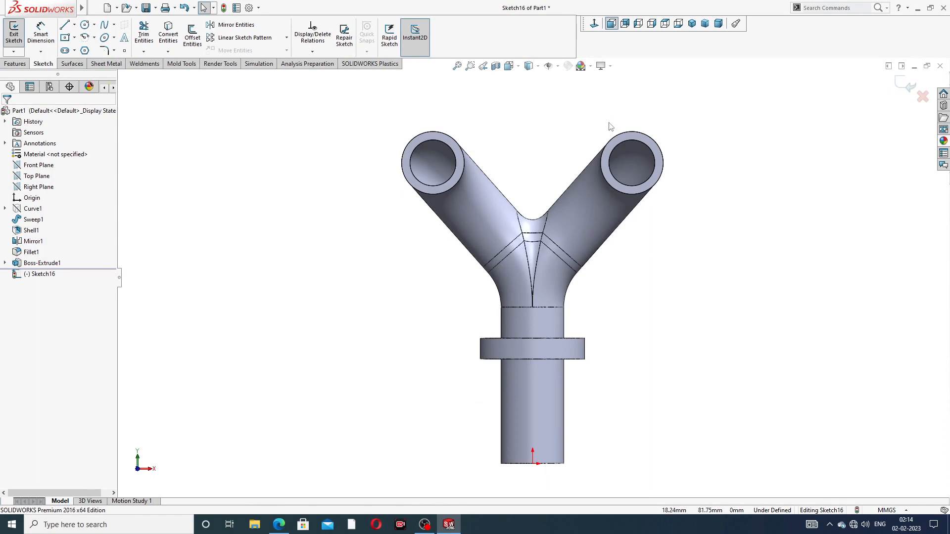
left_click(75, 38)
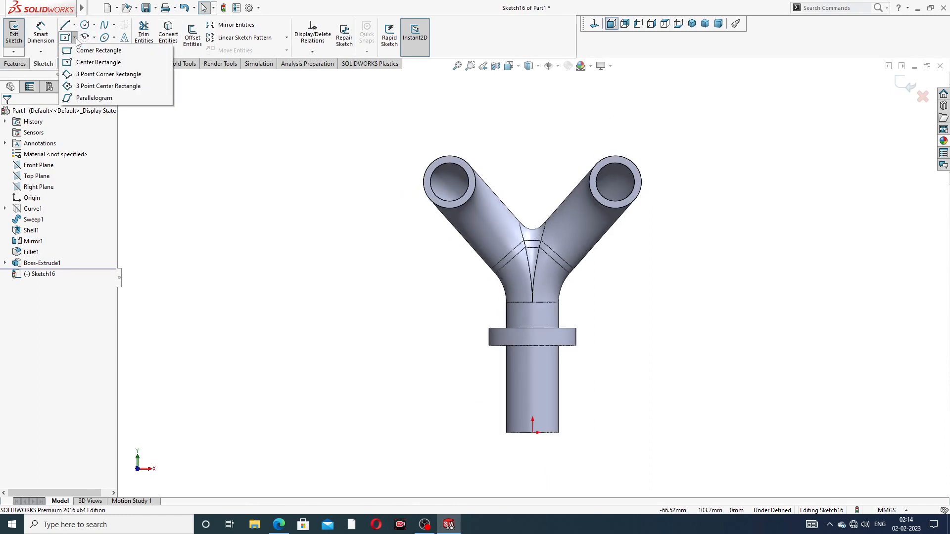
left_click(97, 63)
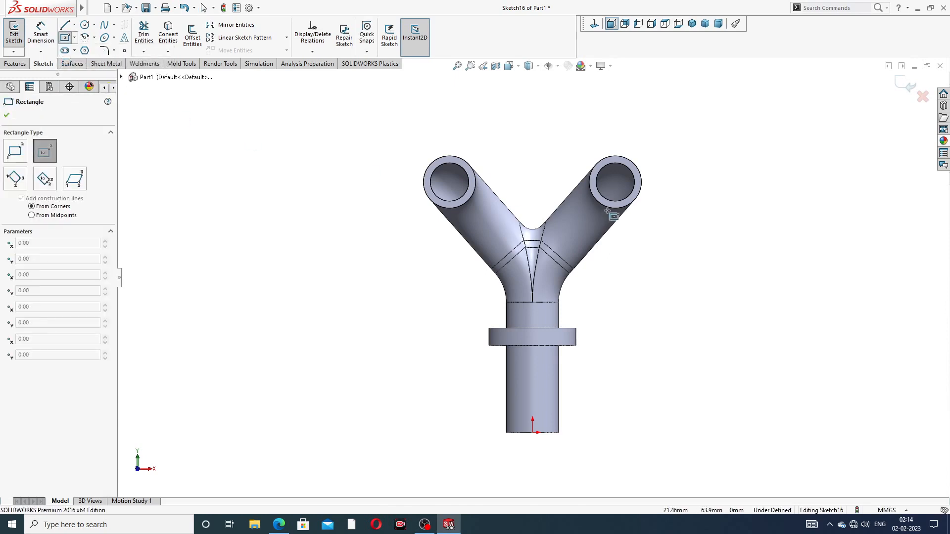
left_click(8, 117)
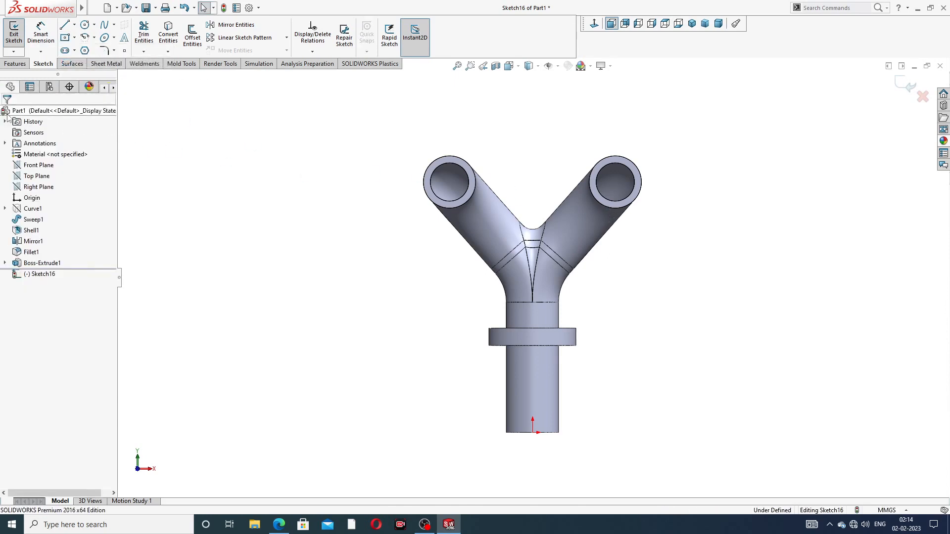
Step: Sketch a straight slot about 27.3 mm wide between the centres of the two branch openings
left_click(74, 51)
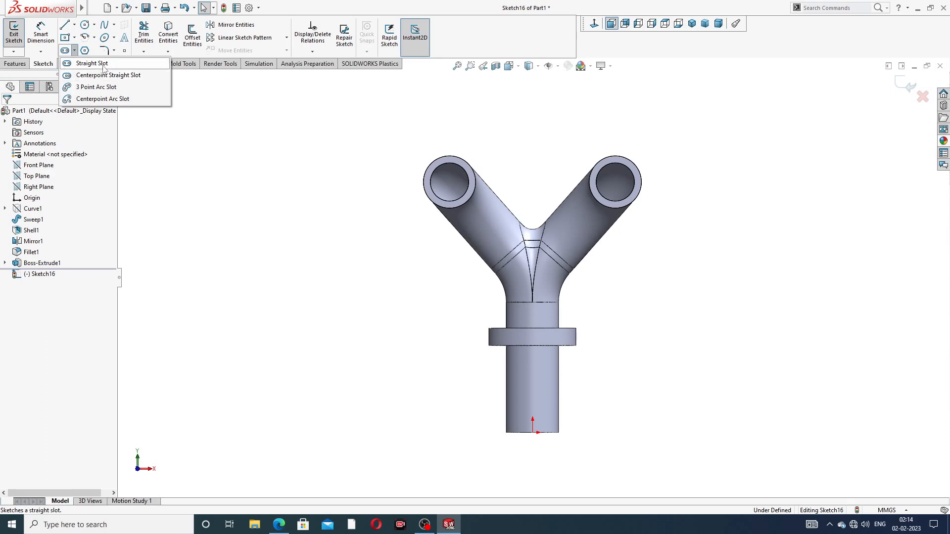
left_click(105, 67)
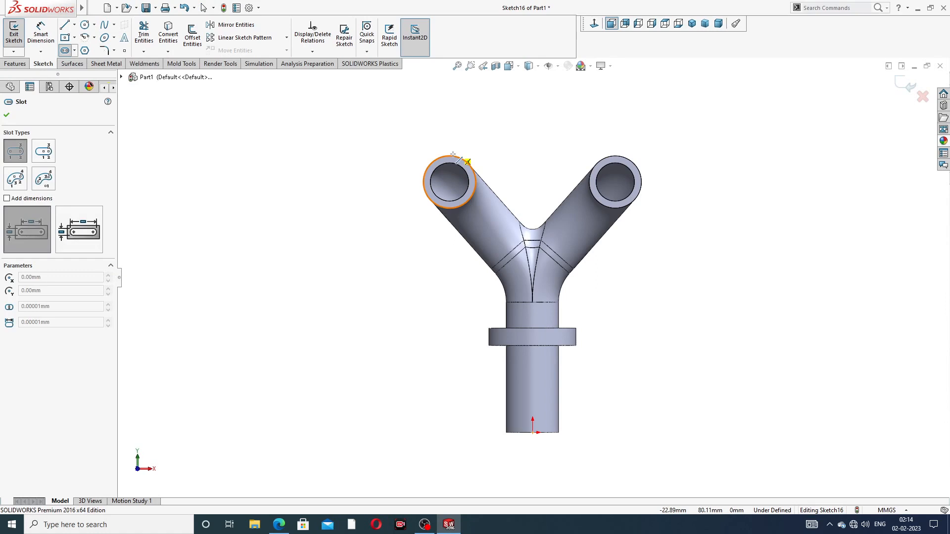
left_click(448, 182)
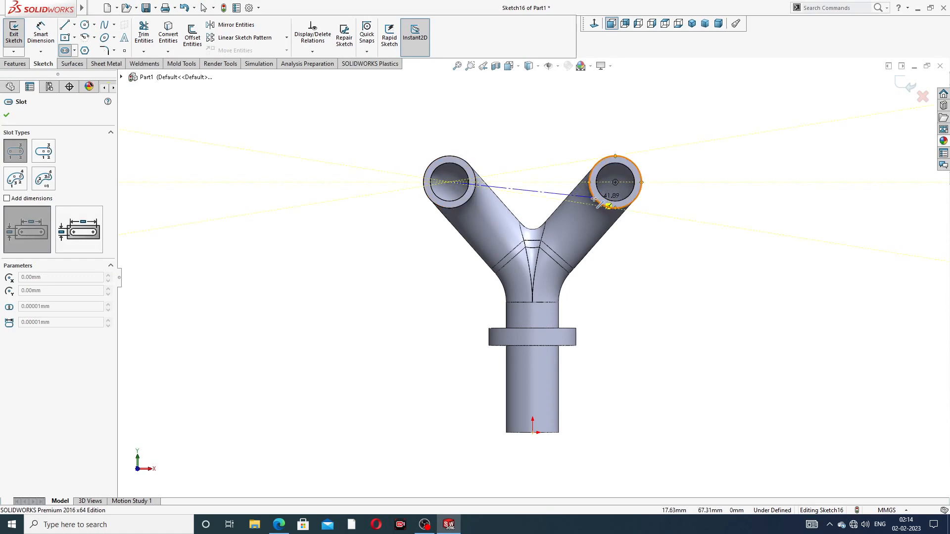
left_click(615, 183)
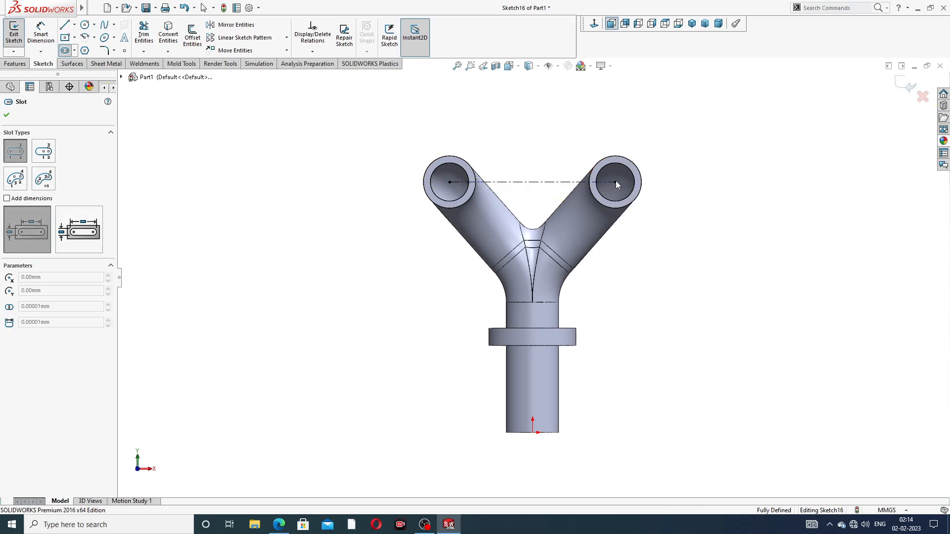
left_click(547, 138)
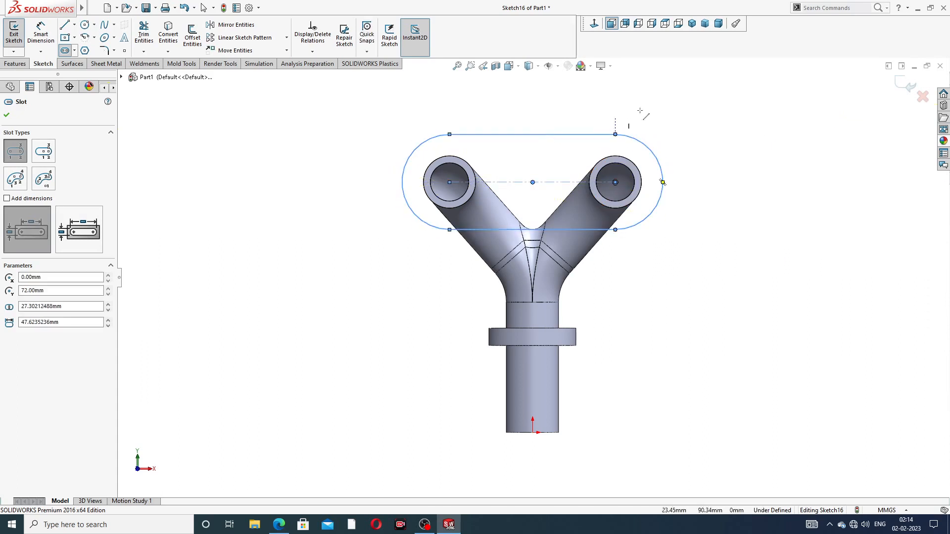
right_click(663, 106)
left_click(687, 122)
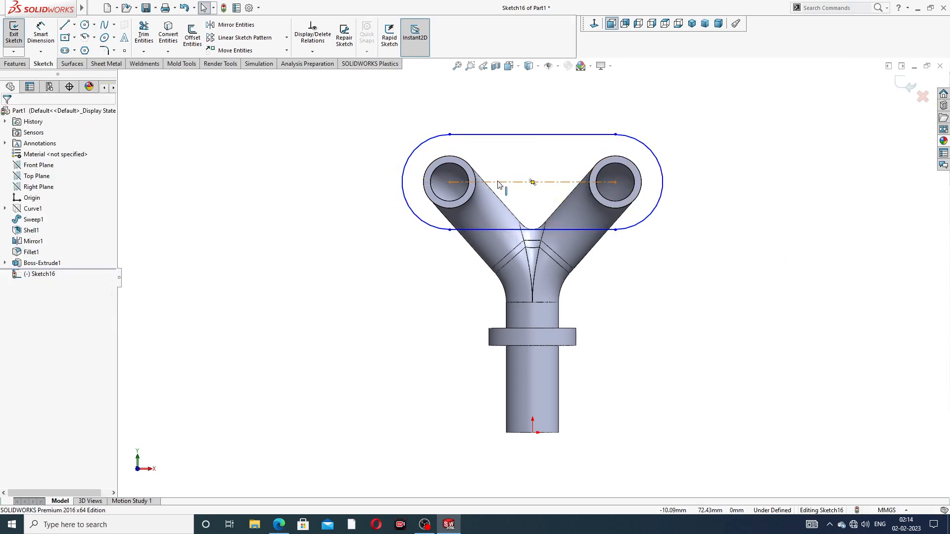
Step: Dimension the slot's rounded end with a radius of 15 mm
left_click(36, 34)
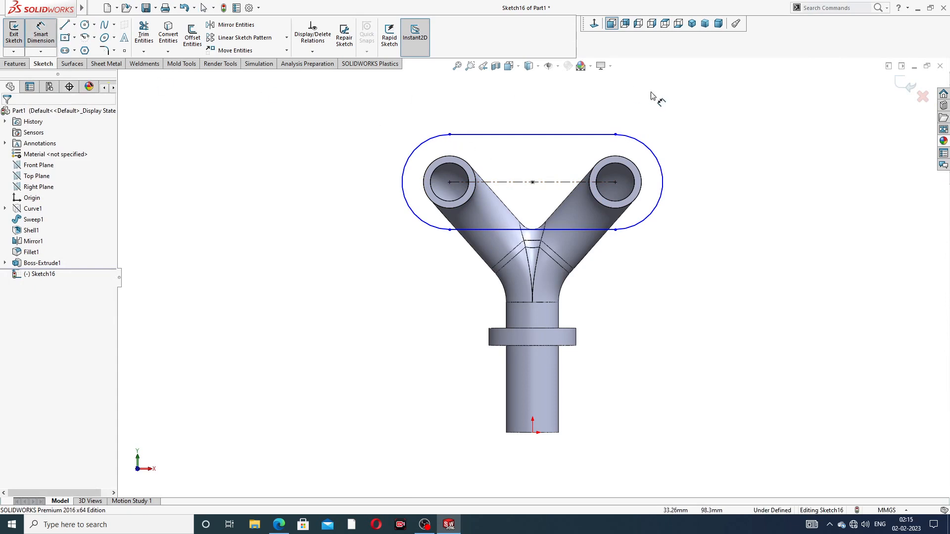
left_click(653, 149)
left_click(673, 139)
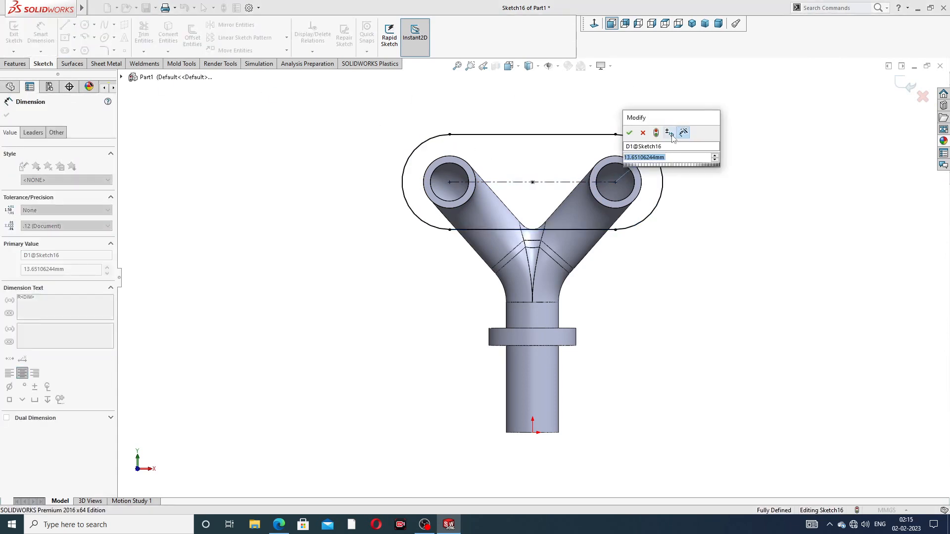
key("Return")
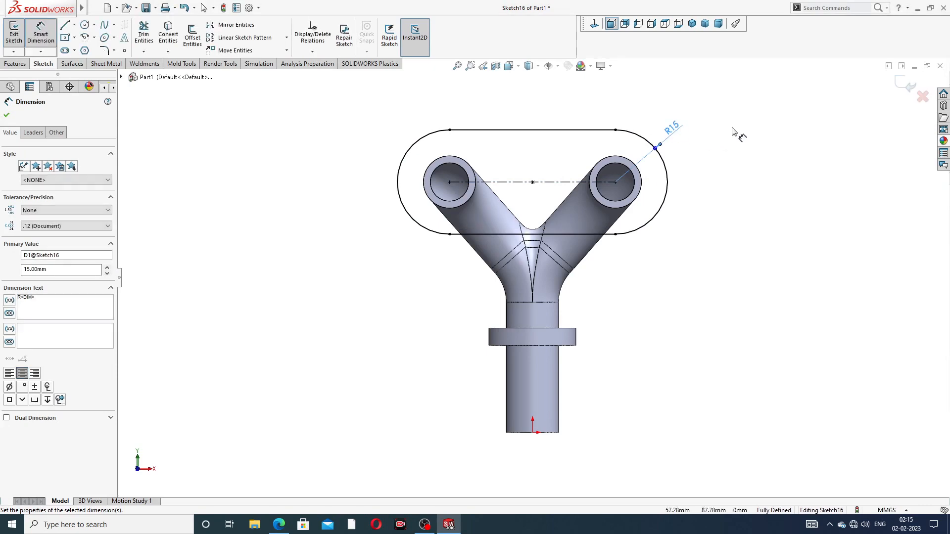
right_click(737, 132)
left_click(765, 148)
Step: Check the PDF drawing and sketch two concentric circles at the slot's left extremity, the inner one about 2.8 mm in radius
left_click(279, 524)
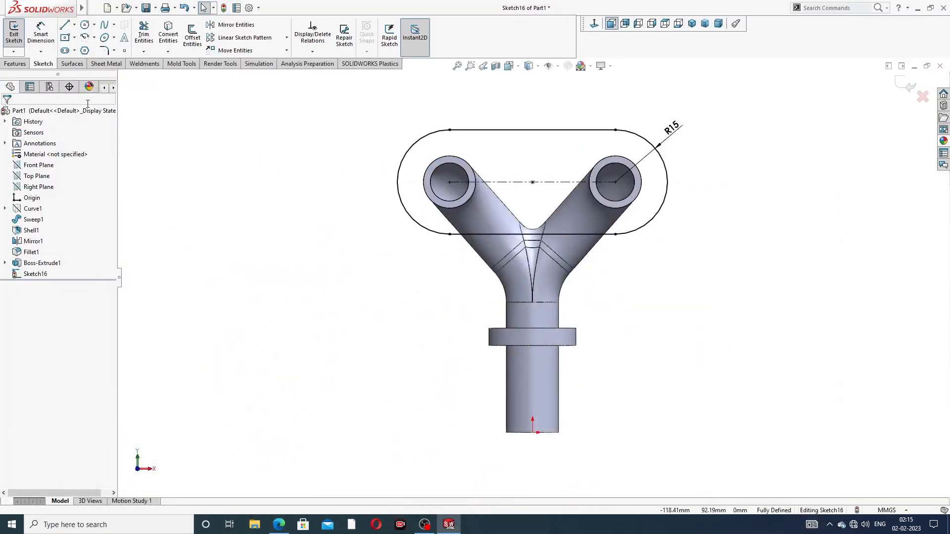
left_click(84, 26)
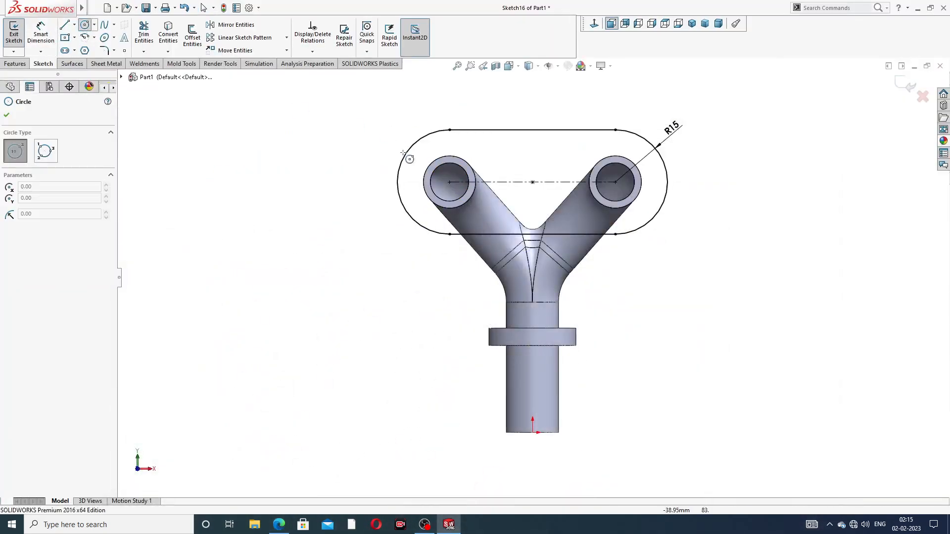
left_click(397, 182)
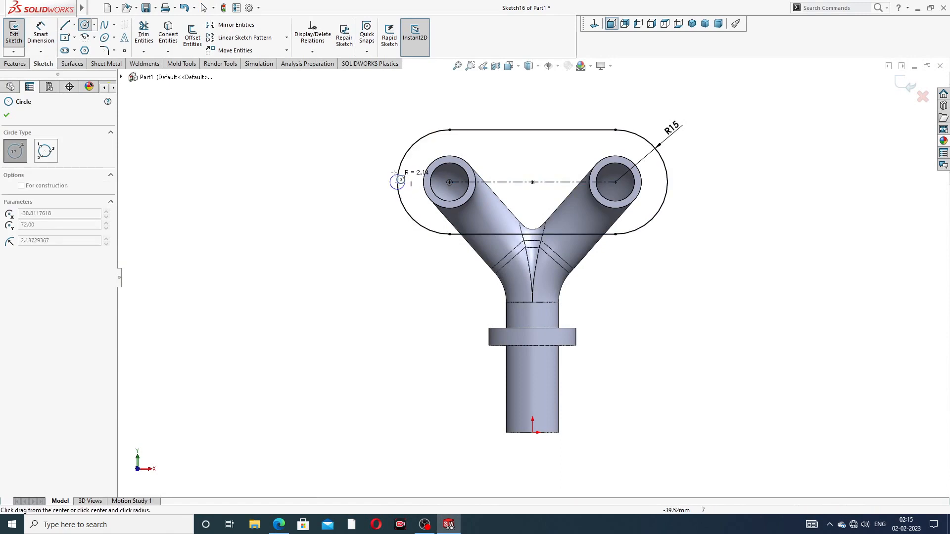
left_click(391, 166)
left_click(396, 182)
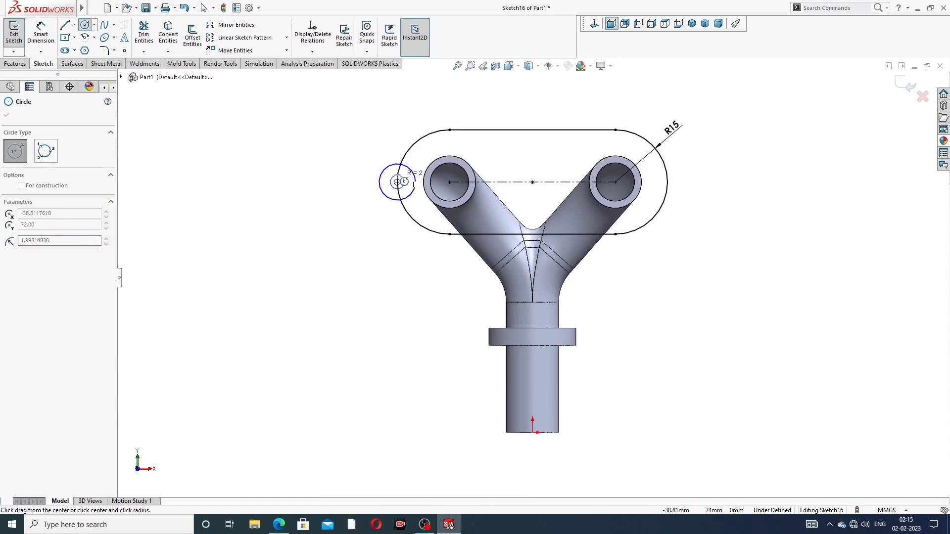
left_click(406, 177)
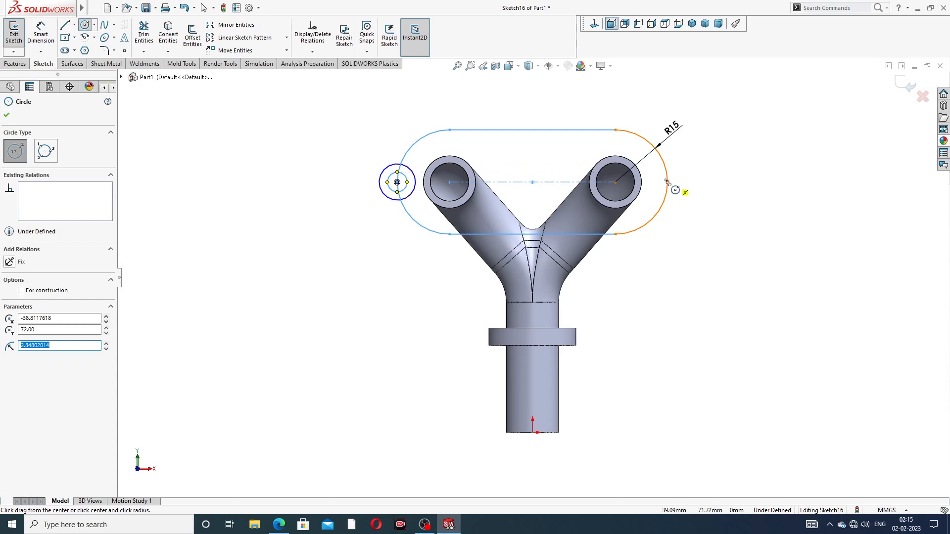
Step: Sketch two concentric circles at the slot's right extremity, with radii of about 3.8 mm and 2 mm
left_click(667, 183)
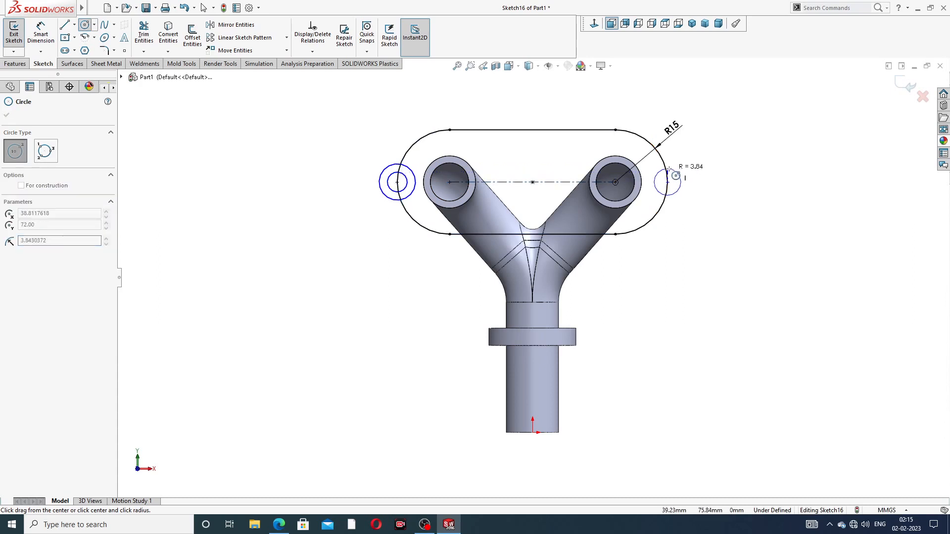
left_click(676, 172)
left_click(668, 182)
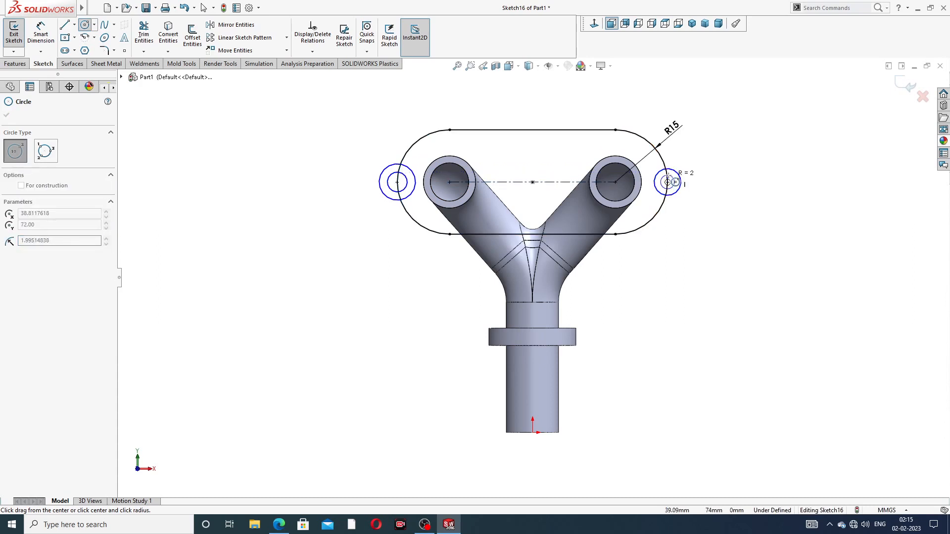
left_click(662, 178)
right_click(712, 147)
left_click(734, 151)
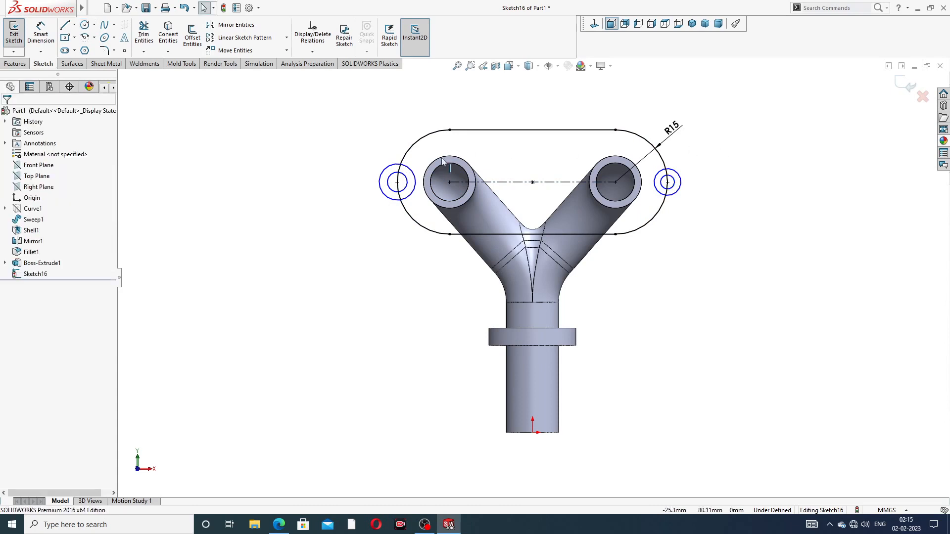
Step: Make the two outer end circles equal to each other and the two inner end circles equal to each other
left_click(414, 176)
left_click(678, 174, "ctrl")
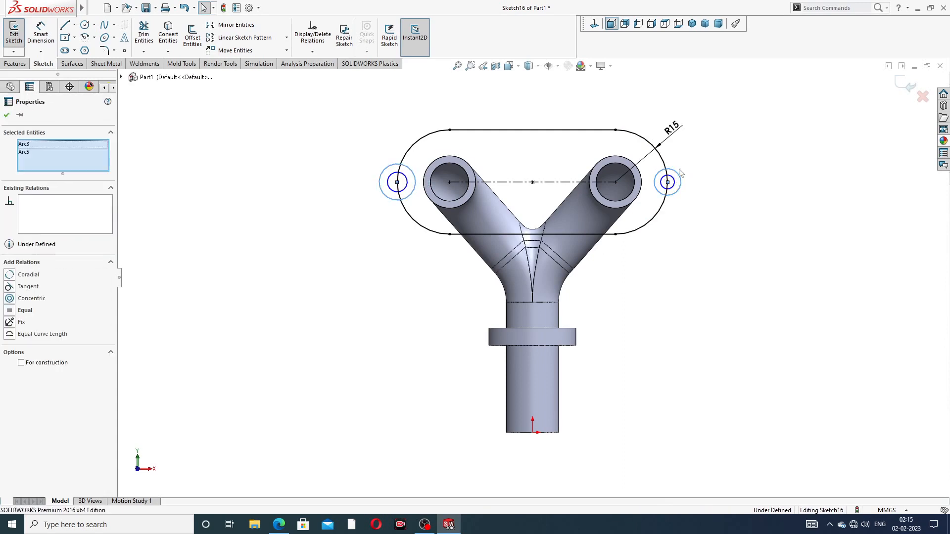
left_click(737, 129)
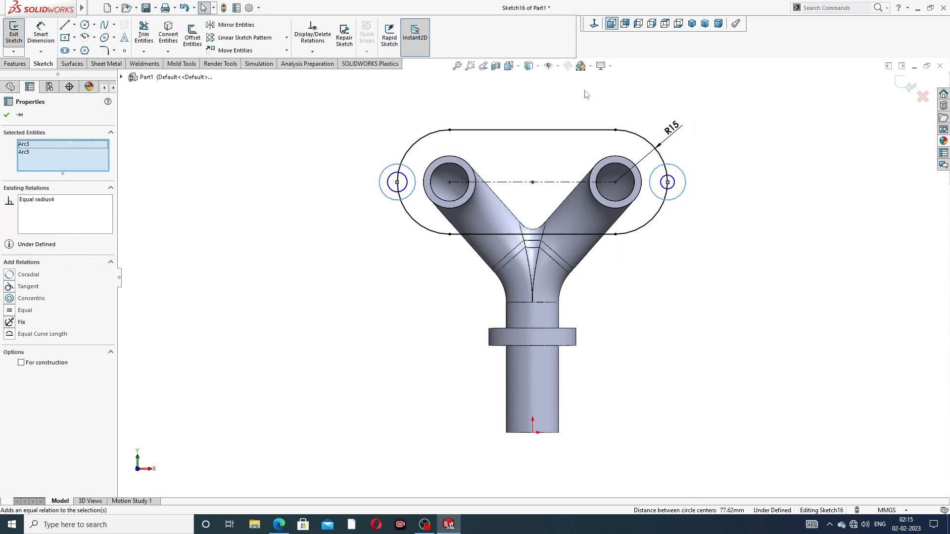
key("Escape")
left_click(408, 181)
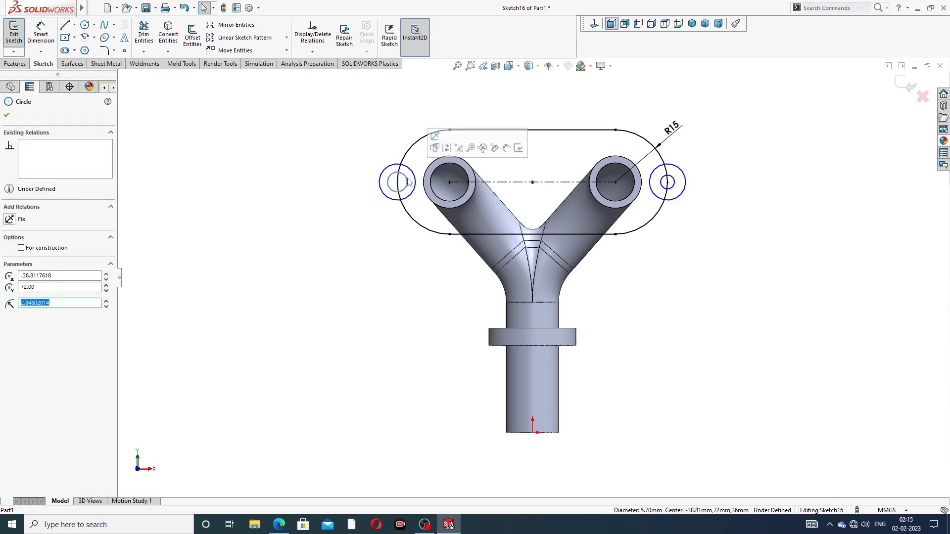
left_click(671, 182, "ctrl")
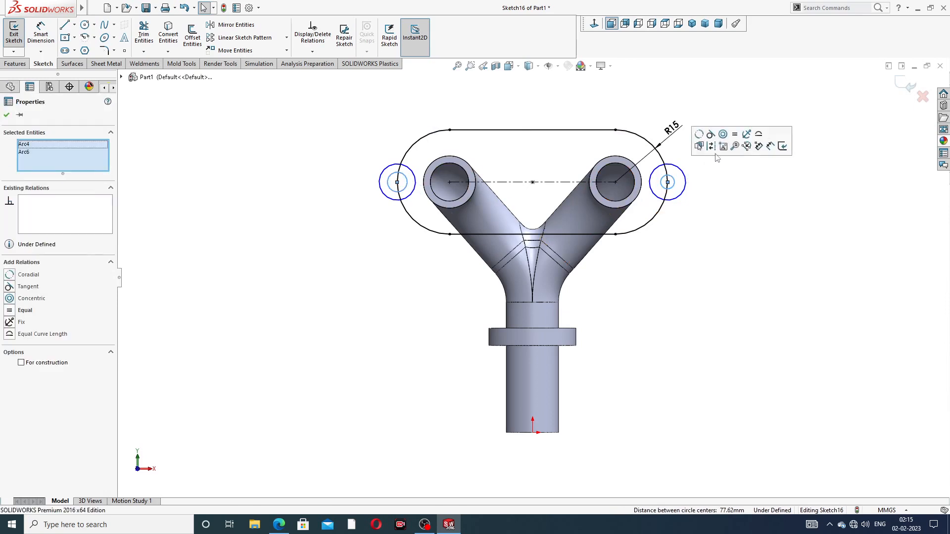
key("Escape")
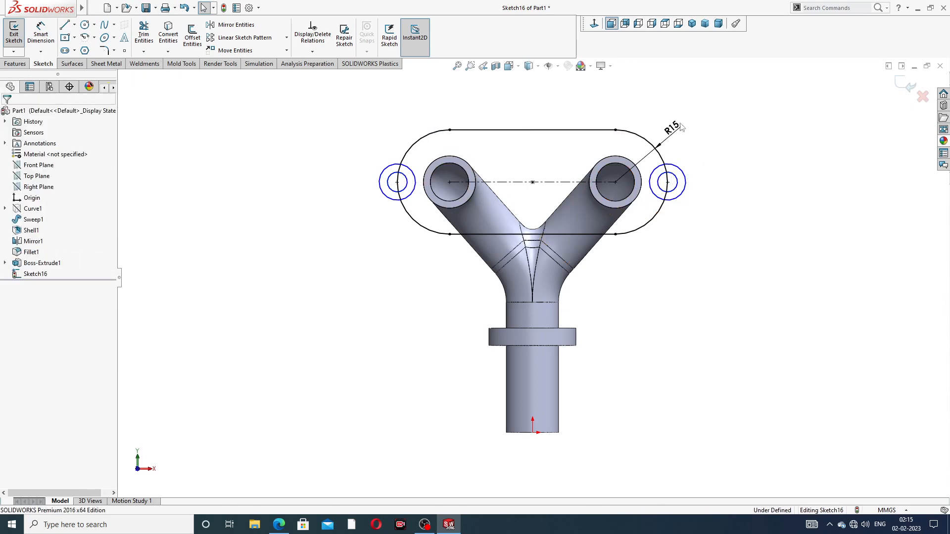
Step: Dimension the outer circle at the slot's left extremity with a diameter of 7.5 mm
scroll(636, 165, "down", 2)
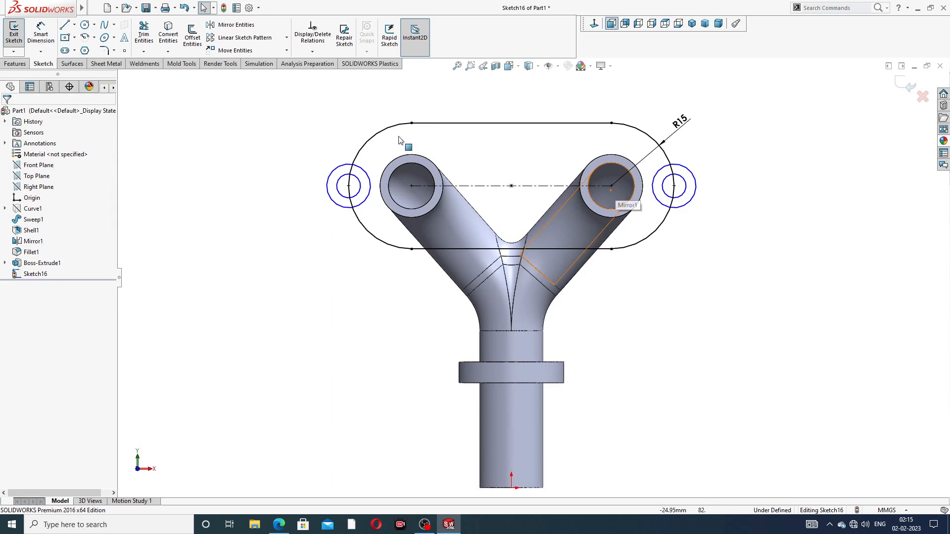
left_click(40, 33)
left_click(334, 171)
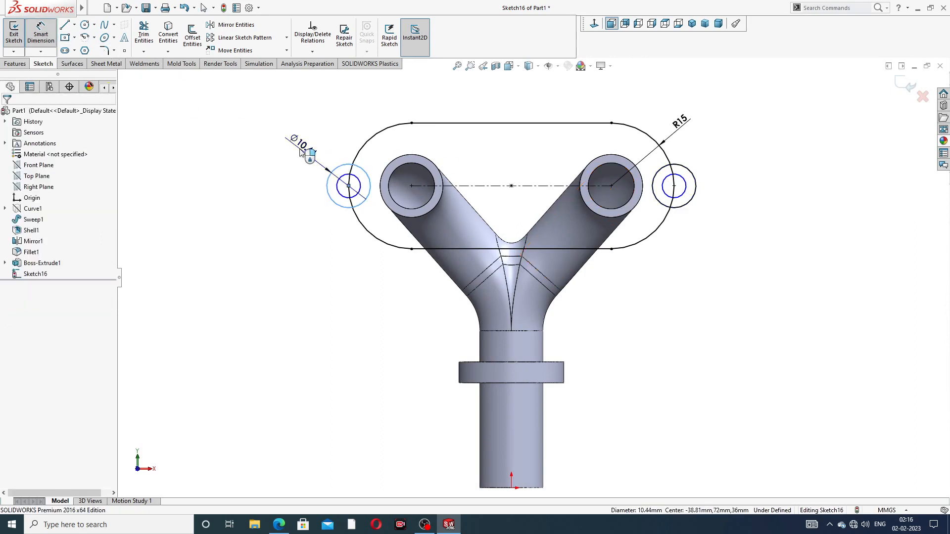
left_click(300, 151)
type("7.5")
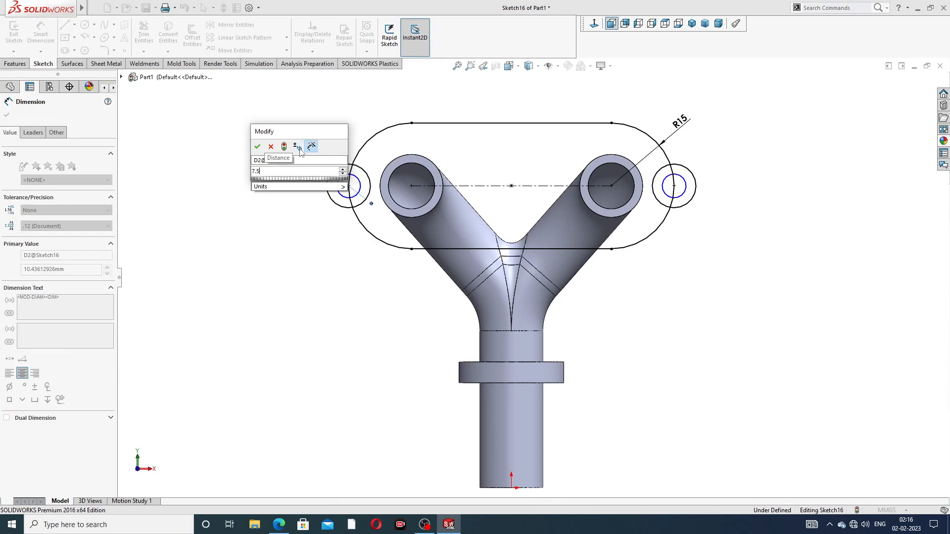
key("Return")
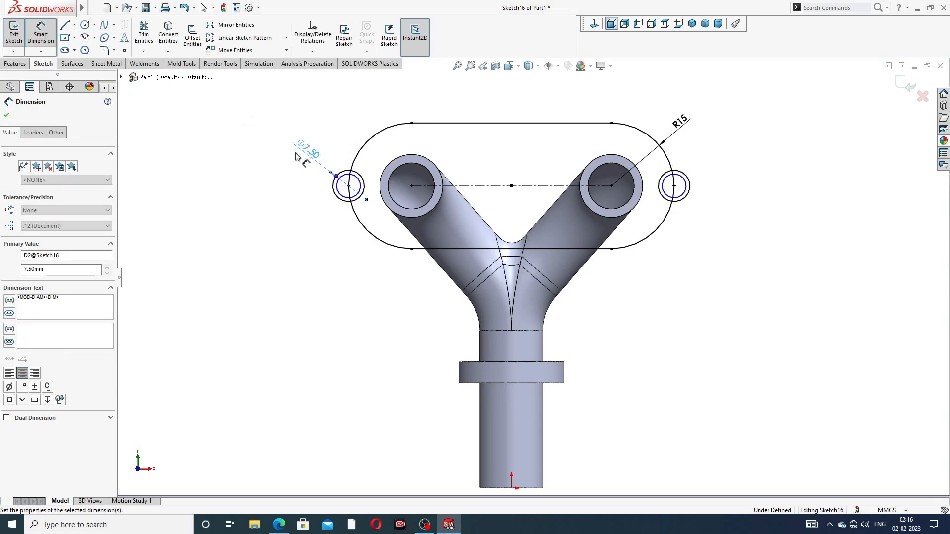
Step: Dimension the inner circle at the slot's left extremity with a diameter of 5 mm
scroll(309, 178, "down", 3)
left_click(382, 199)
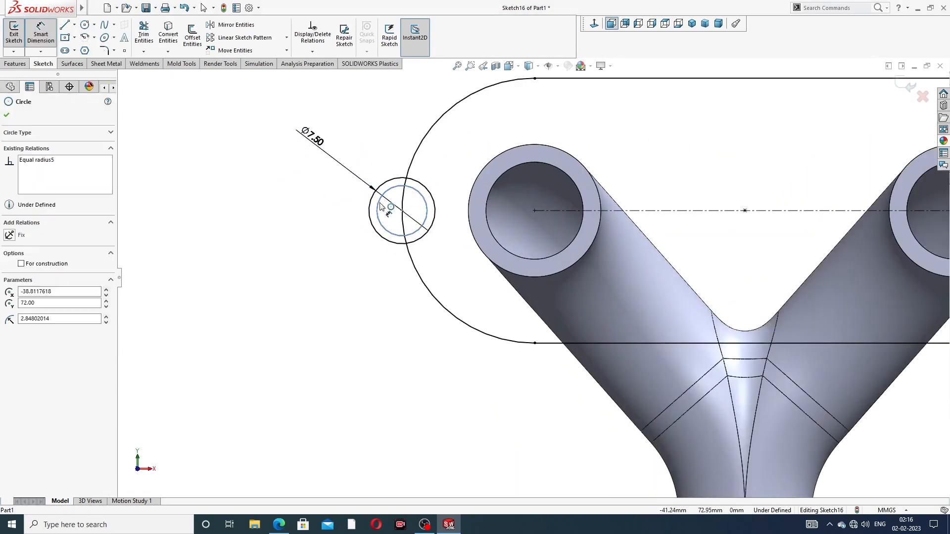
left_click(327, 184)
type("5")
key("Return")
scroll(416, 198, "up", 3)
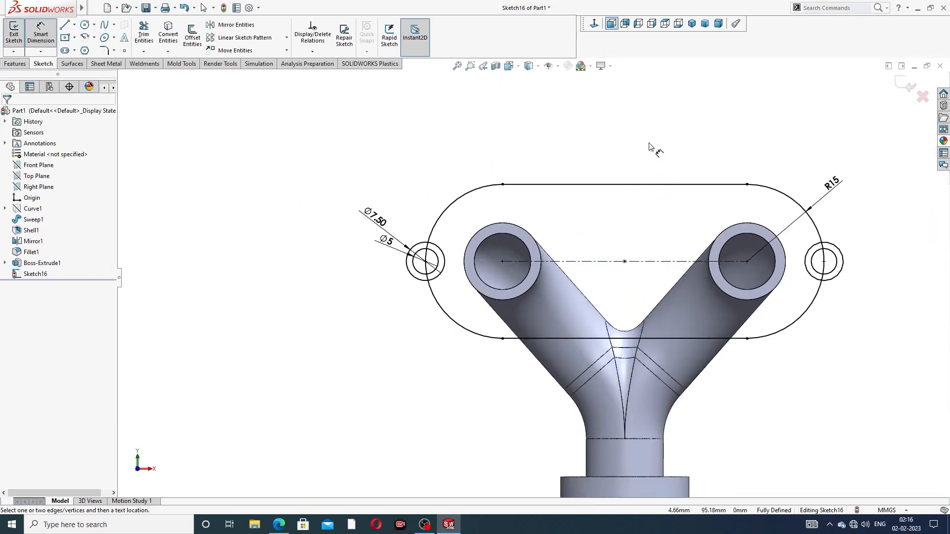
right_click(679, 160)
left_click(698, 147)
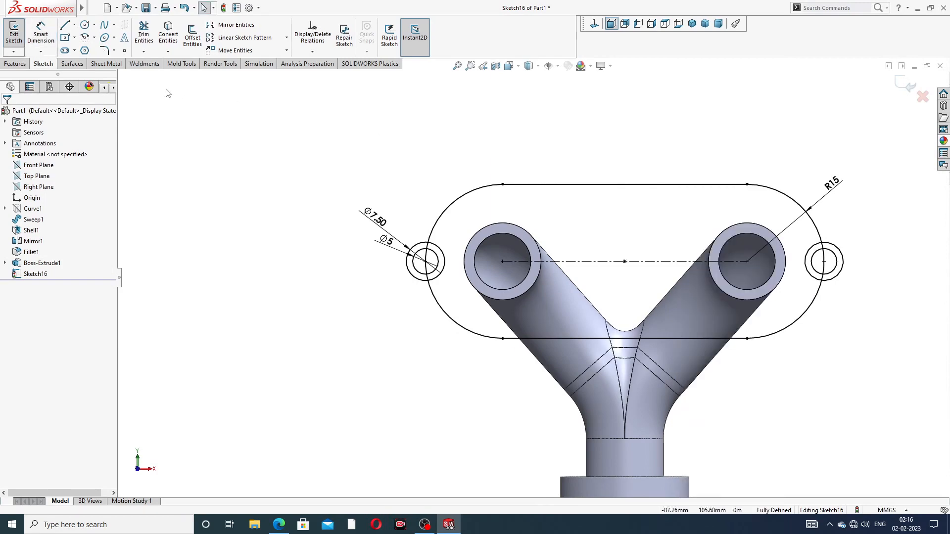
Step: Trim away the portions of the concentric end circles that lie inside the slot at both extremities
left_click(143, 35)
scroll(418, 197, "down", 3)
left_click_drag(493, 263, 450, 292)
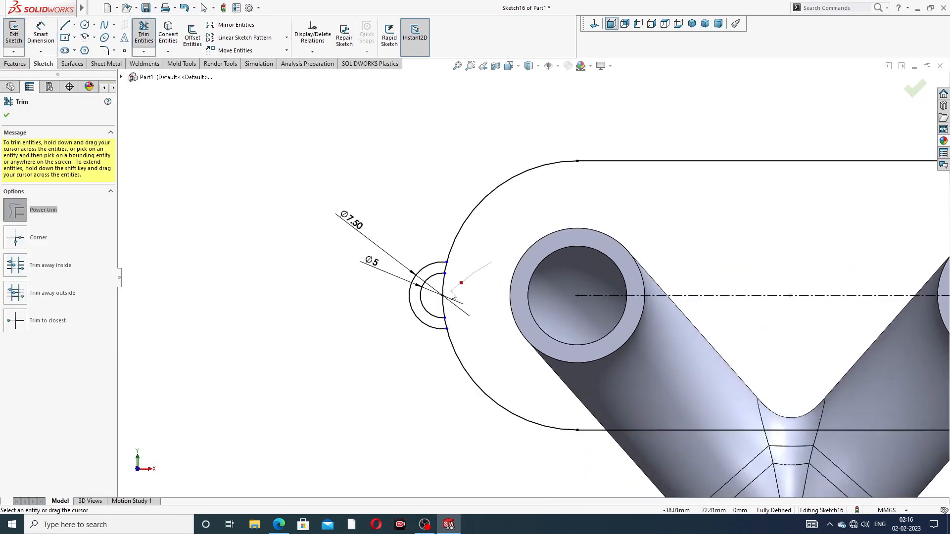
scroll(866, 264, "up", 3)
left_click_drag(801, 263, 825, 299)
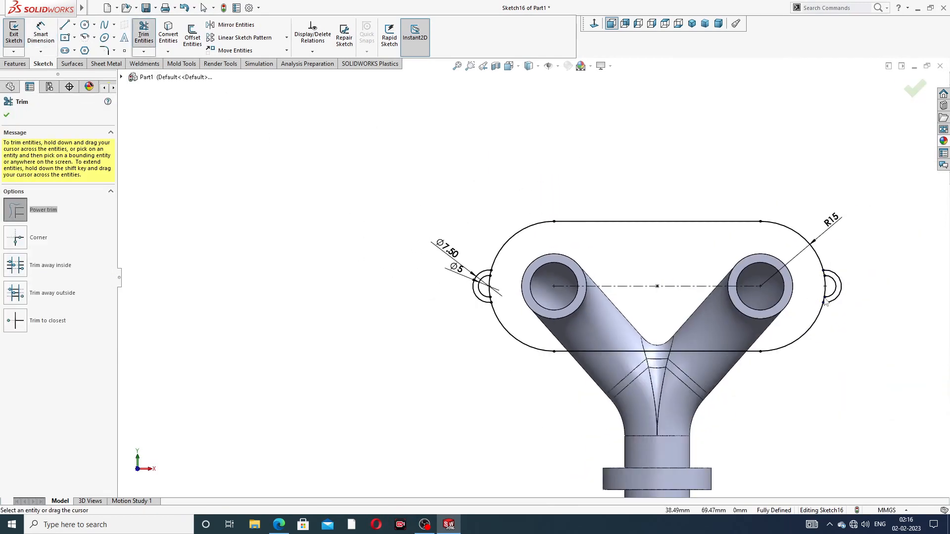
scroll(879, 293, "down", 3)
left_click(908, 92)
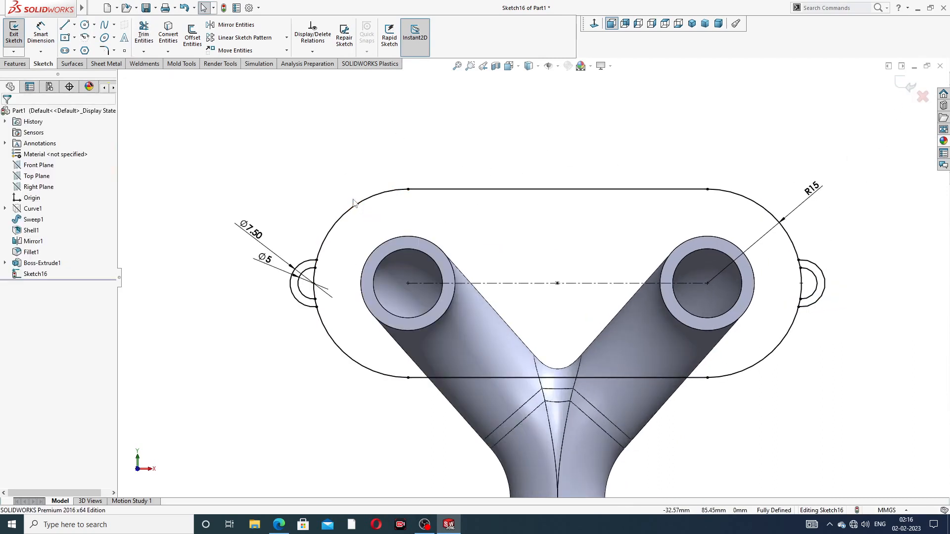
left_click(15, 64)
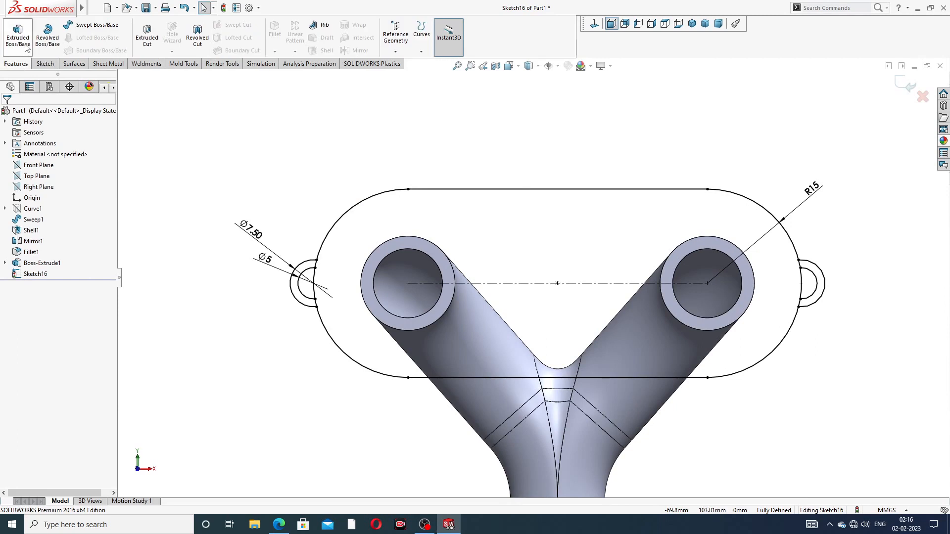
left_click(25, 44)
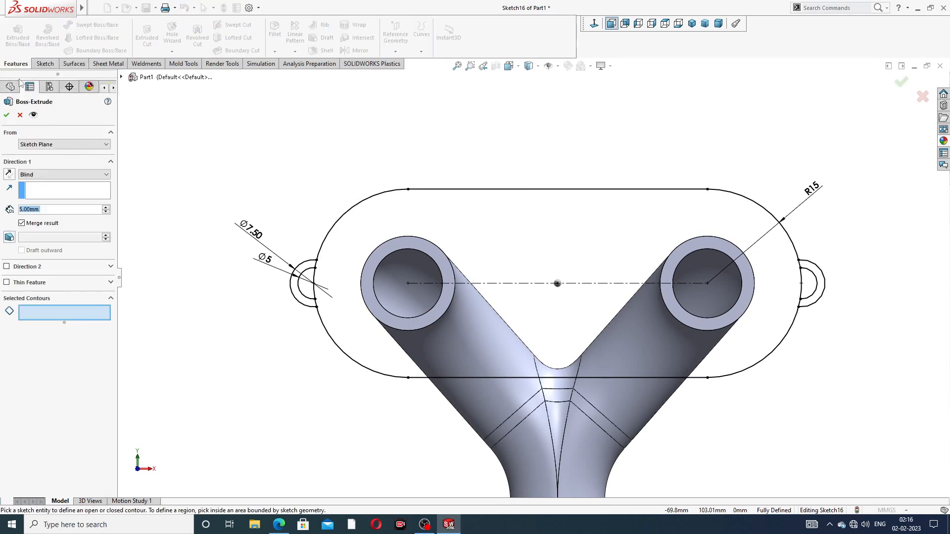
left_click(20, 115)
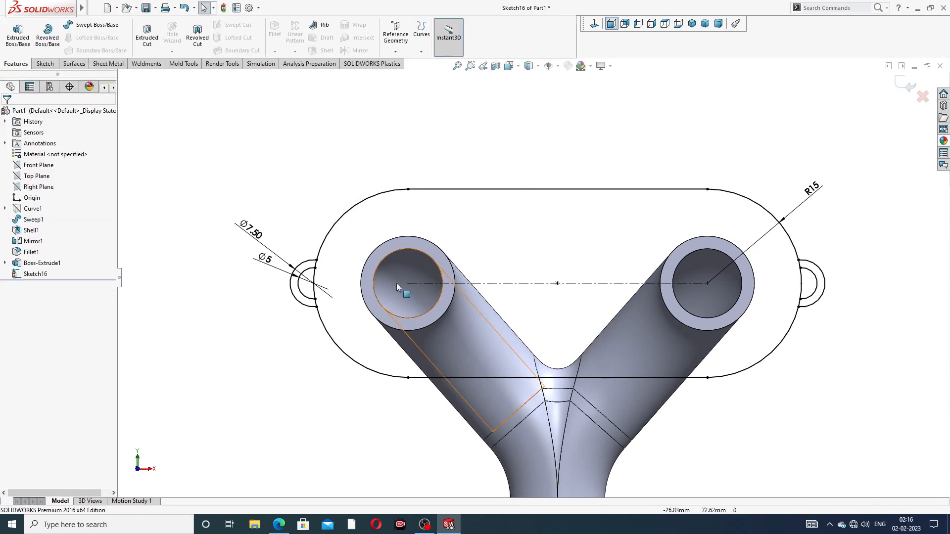
Step: Convert the inner edges of both branch openings into sketch circles and exit the flange sketch
scroll(416, 286, "up", 3)
scroll(415, 286, "up", 1)
scroll(544, 270, "down", 6)
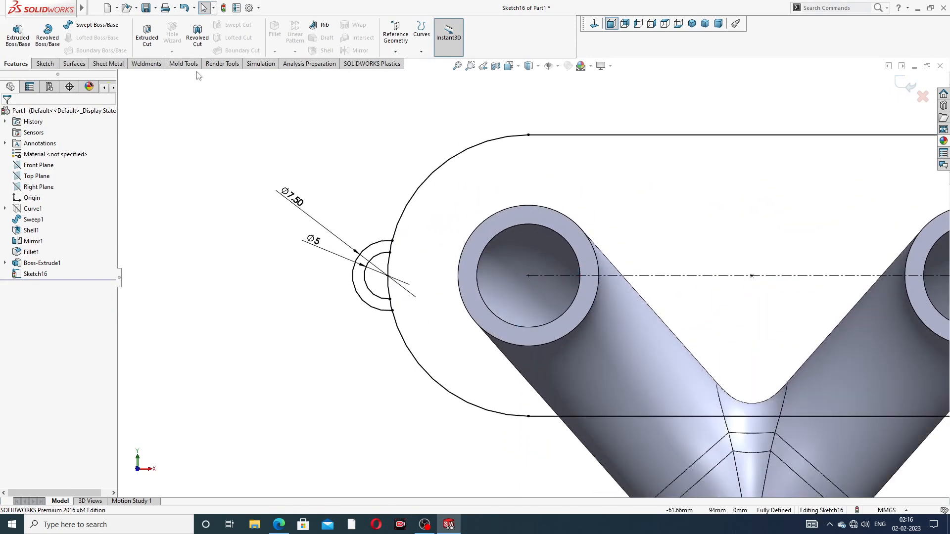
left_click(45, 63)
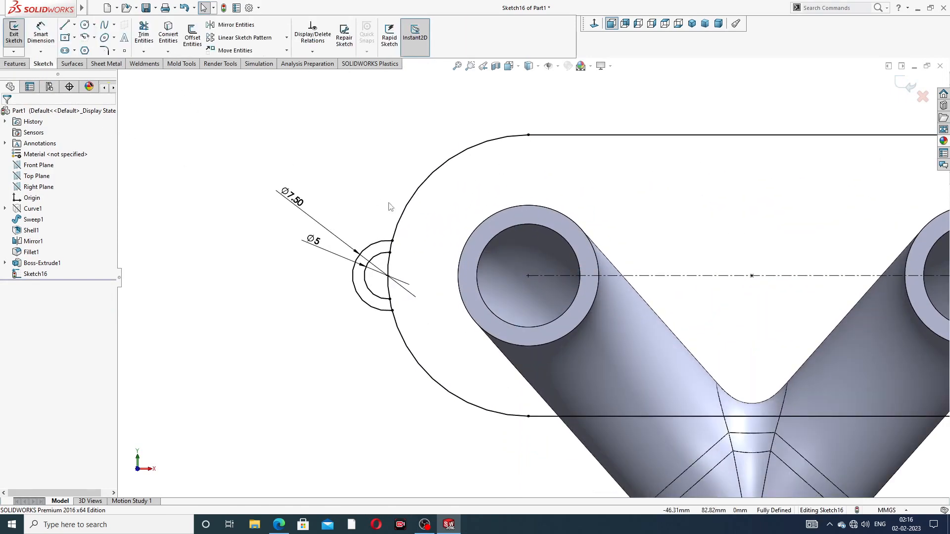
left_click(521, 224)
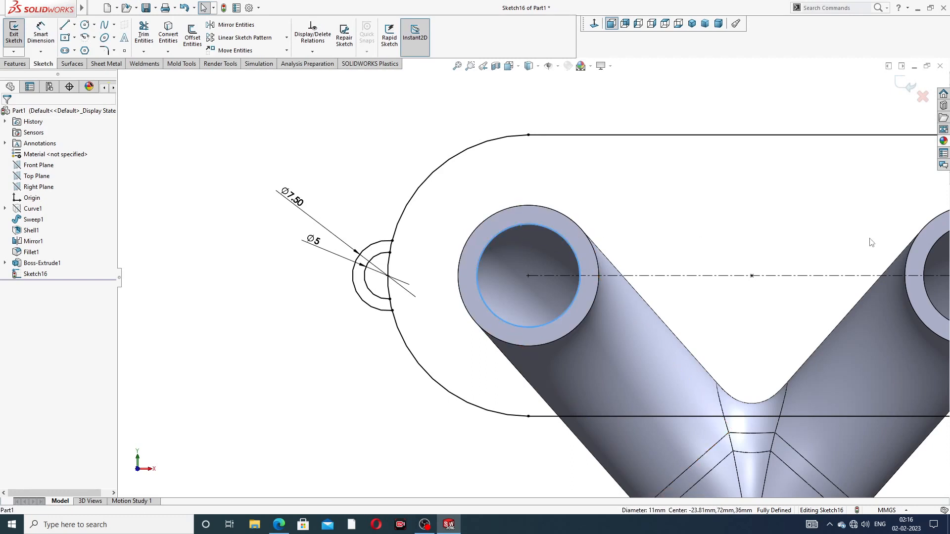
scroll(921, 247, "up", 2)
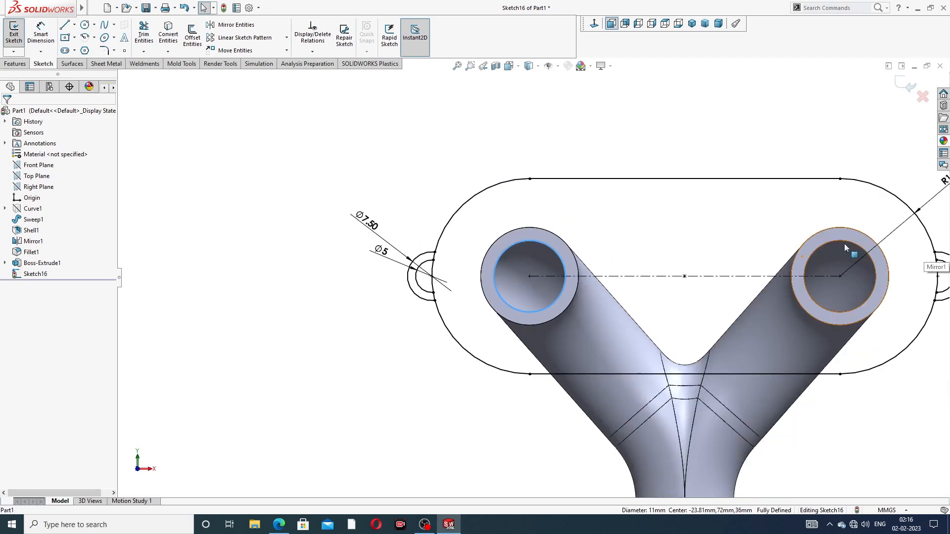
left_click(828, 249, "ctrl")
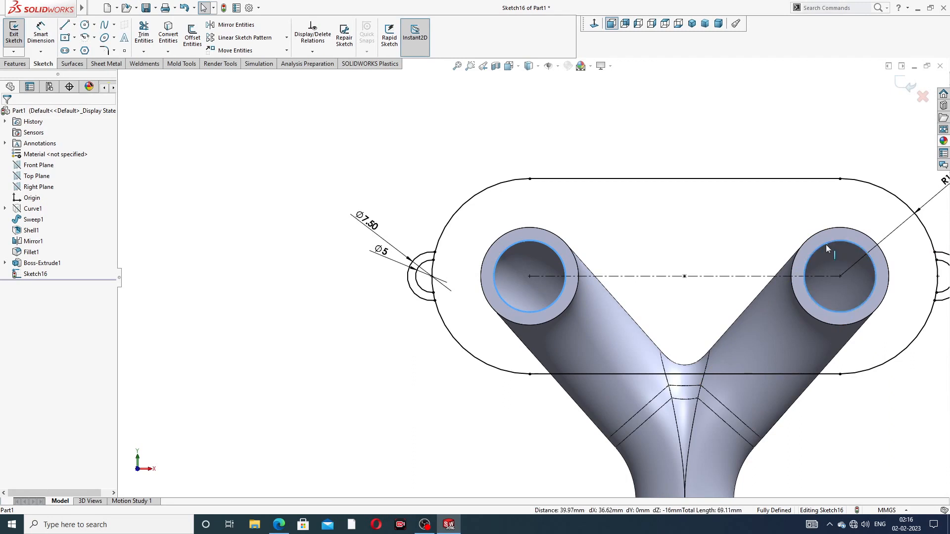
left_click(169, 35)
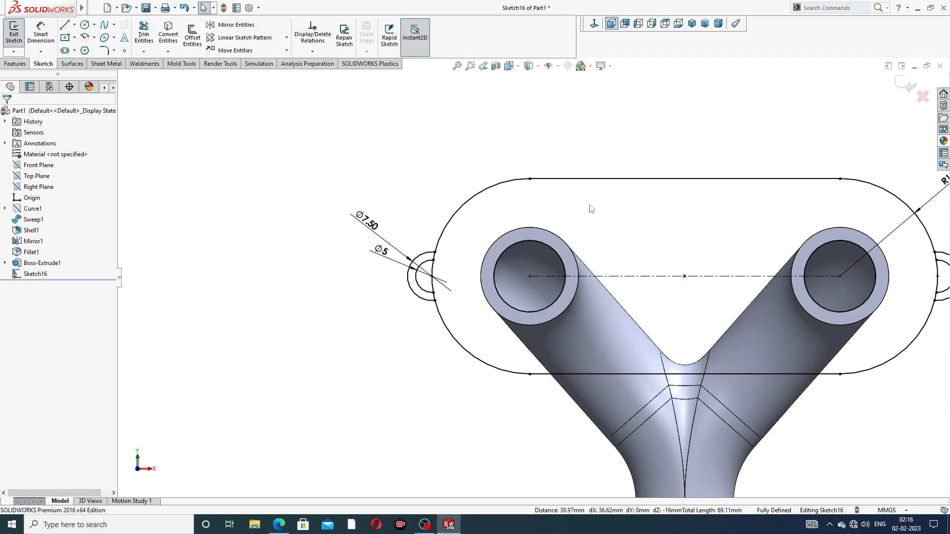
left_click(900, 87)
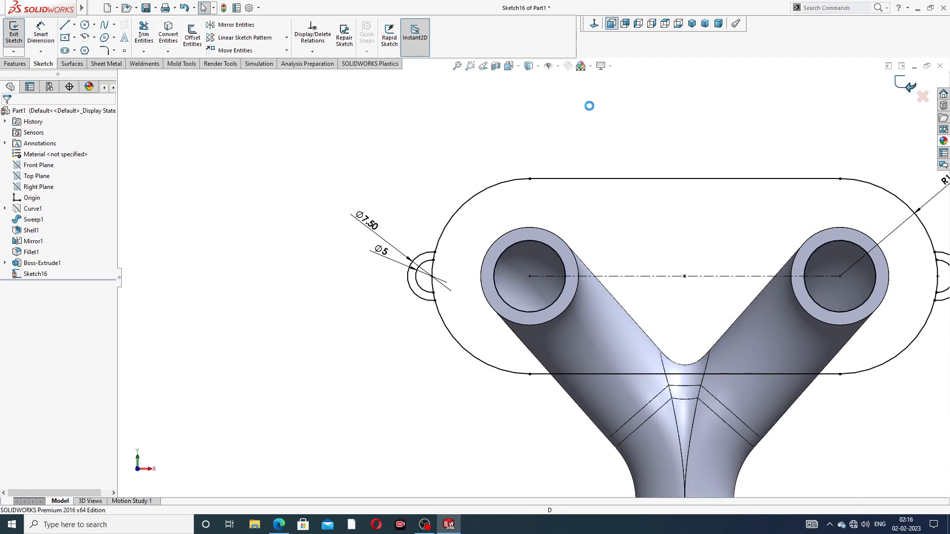
left_click(15, 64)
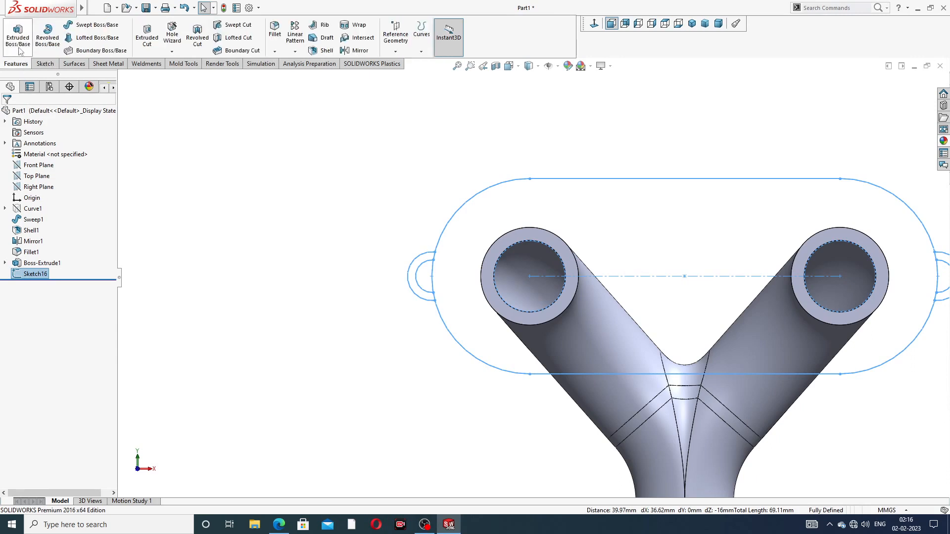
left_click(18, 35)
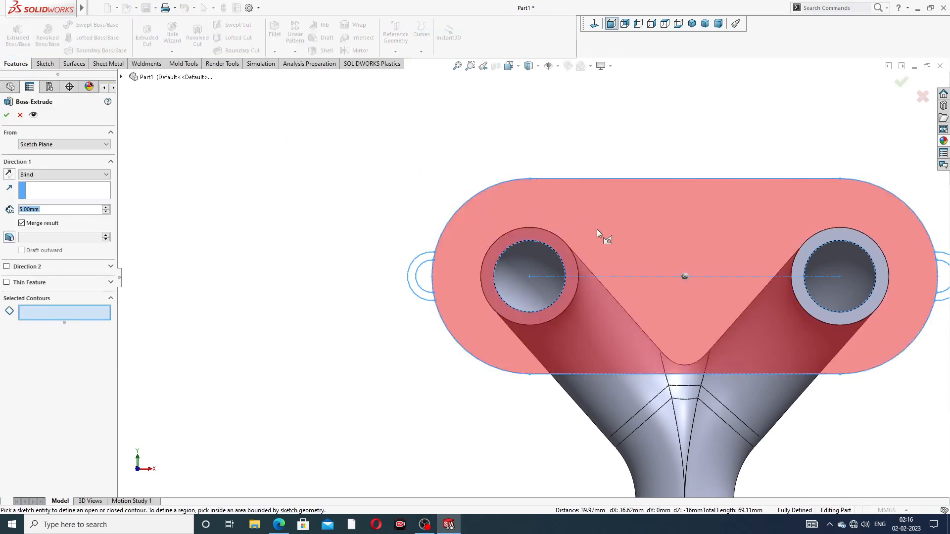
left_click(596, 235)
left_click(421, 271)
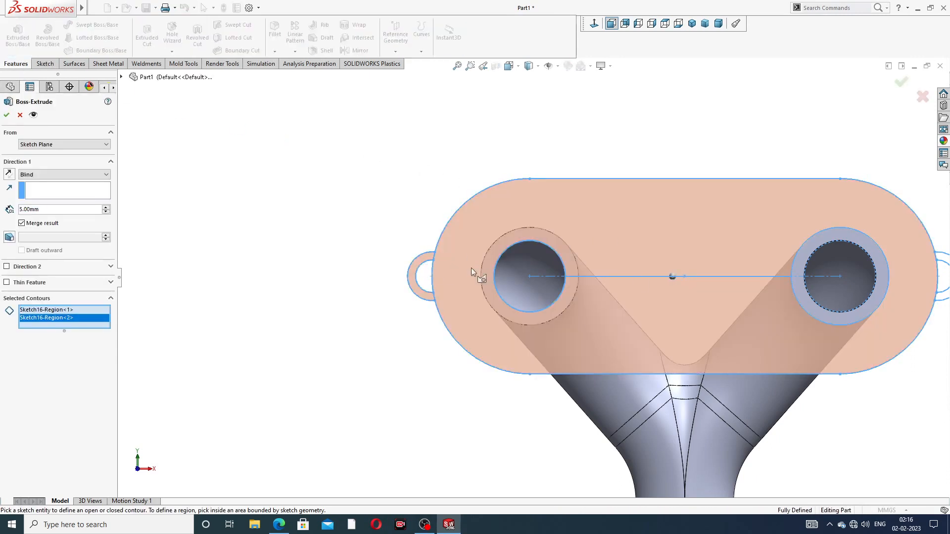
key("z")
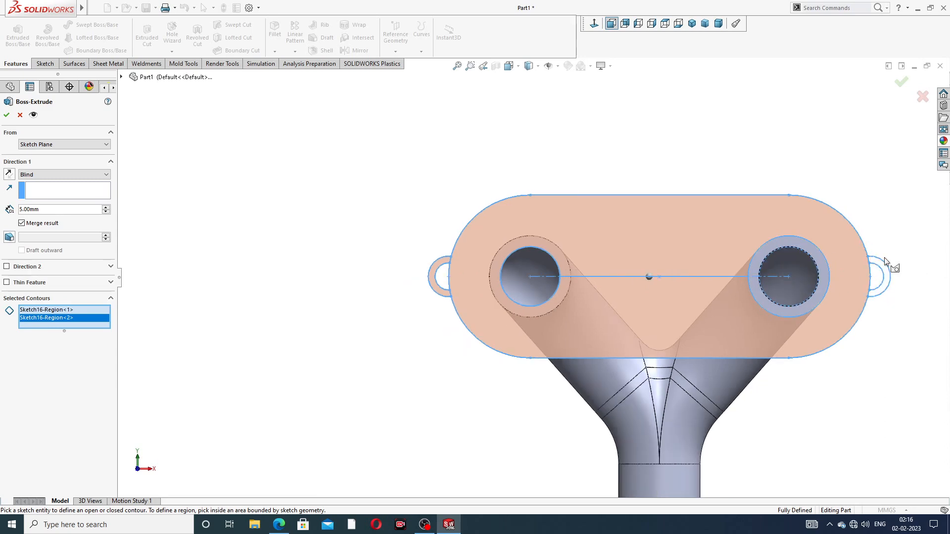
left_click(883, 270)
left_click(880, 272)
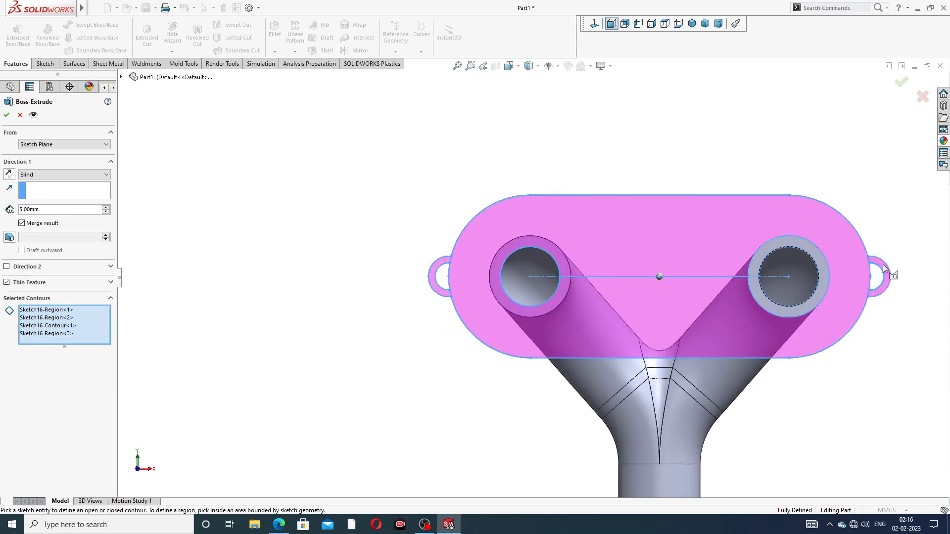
middle_click_drag(870, 252, 821, 176)
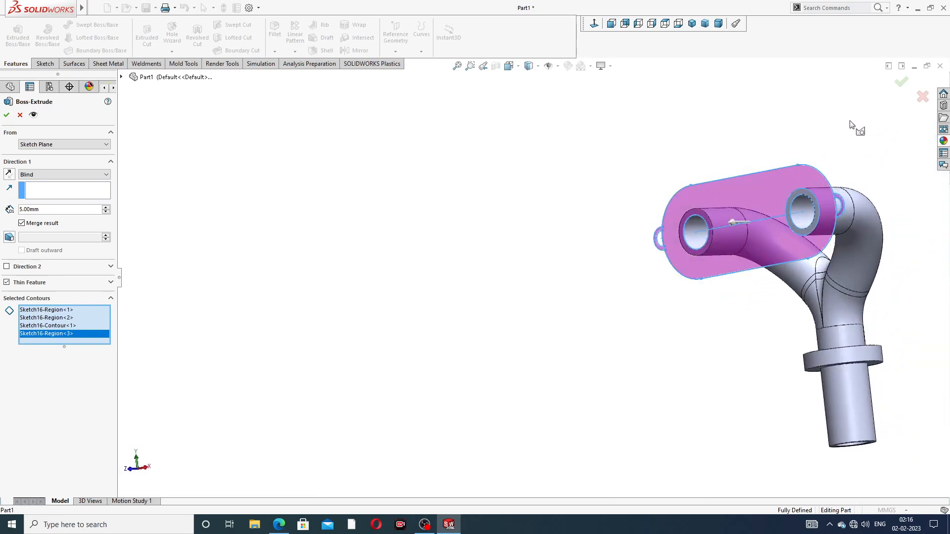
scroll(762, 223, "down", 3)
left_click(739, 170)
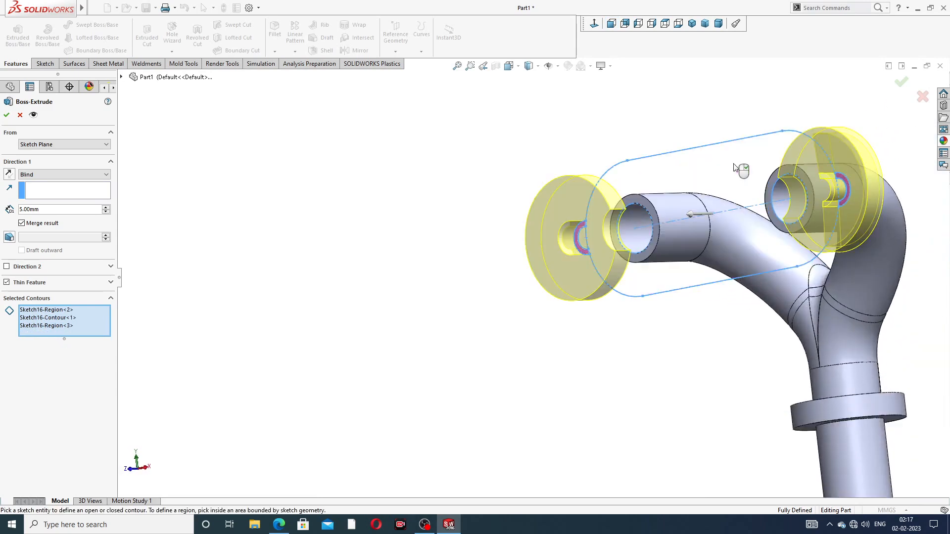
left_click(730, 197)
middle_click_drag(743, 204, 251, 201)
scroll(786, 213, "up", 2)
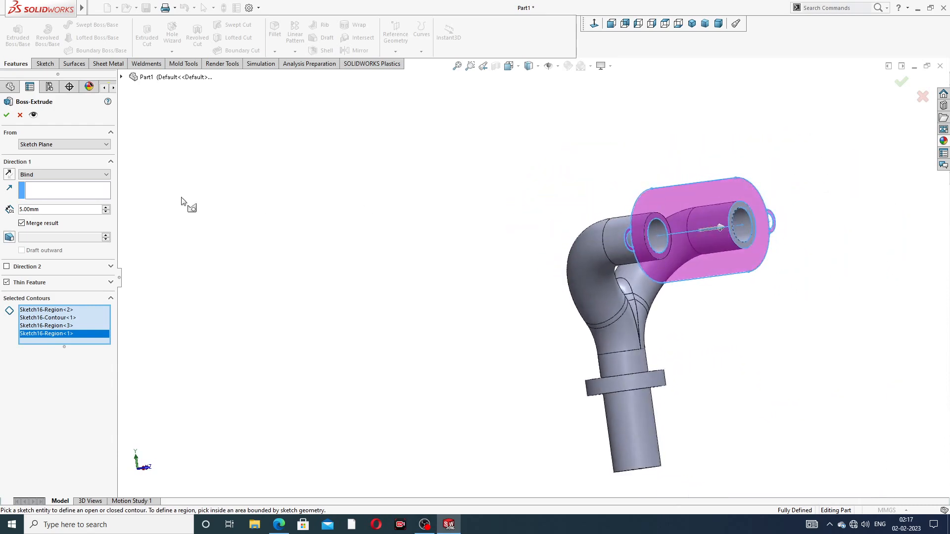
left_click(20, 115)
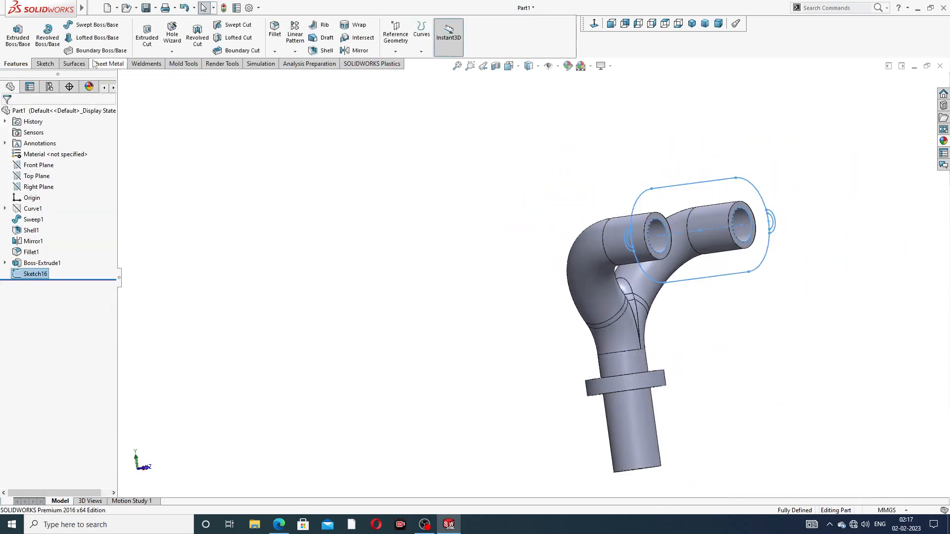
left_click(18, 34)
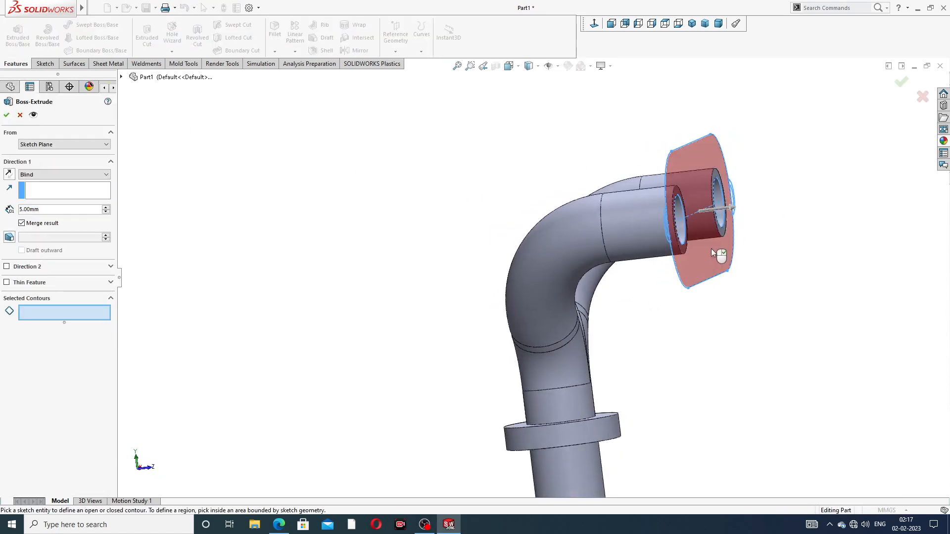
left_click(708, 262)
middle_click_drag(708, 260, 643, 277)
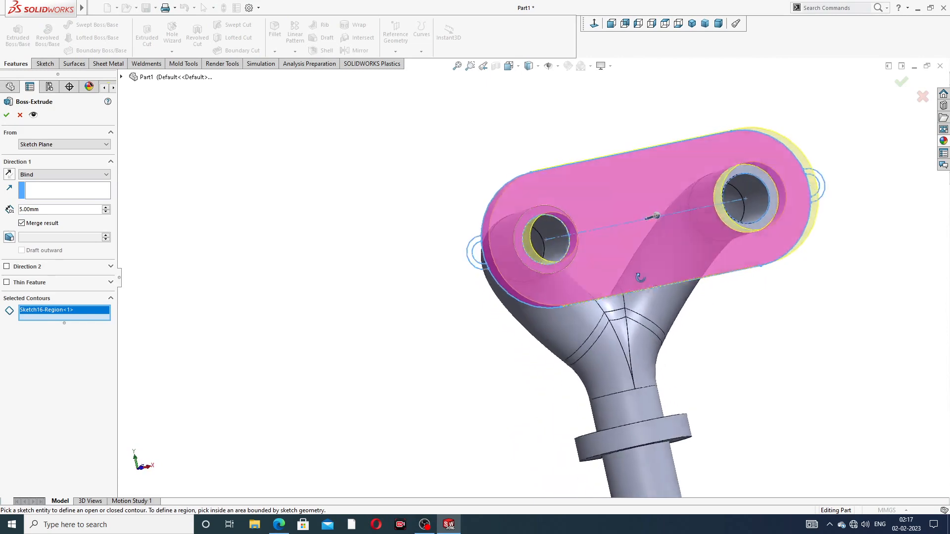
scroll(587, 260, "down", 3)
left_click(389, 239)
middle_click_drag(673, 291, 602, 302)
scroll(603, 302, "up", 2)
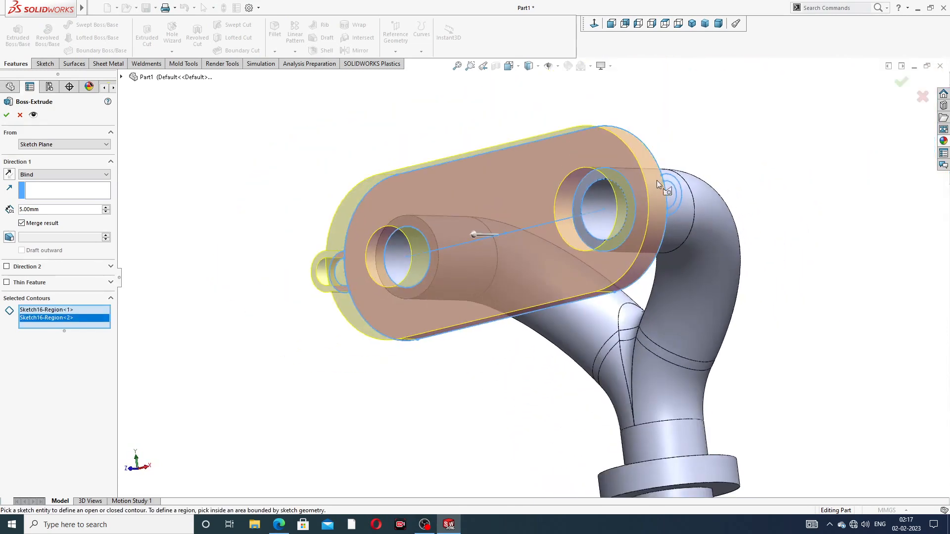
left_click(681, 191)
scroll(692, 228, "up", 1)
middle_click_drag(690, 225, 544, 270)
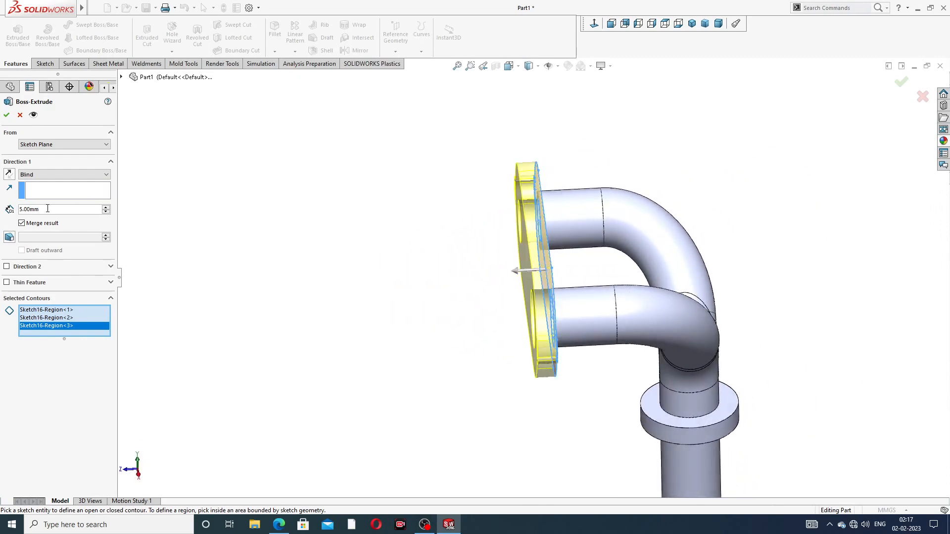
type("10")
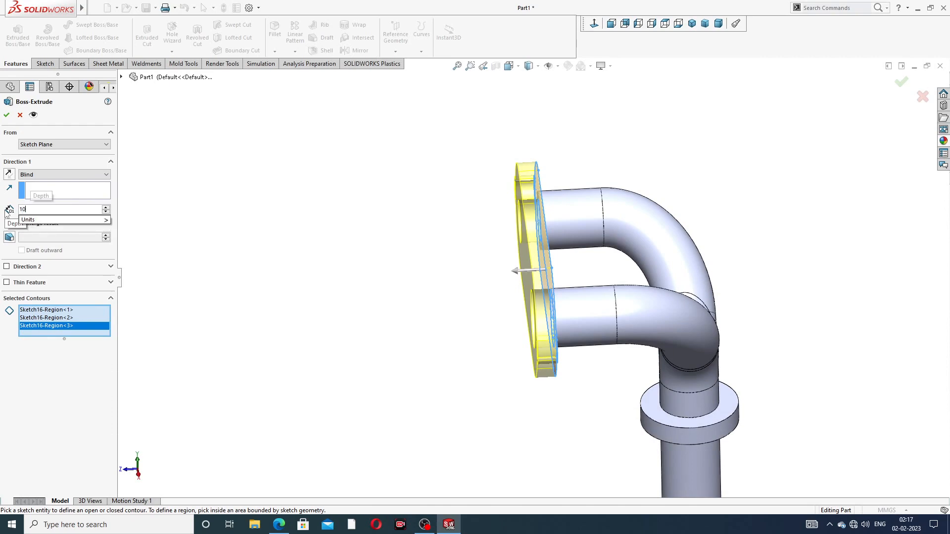
key("Return")
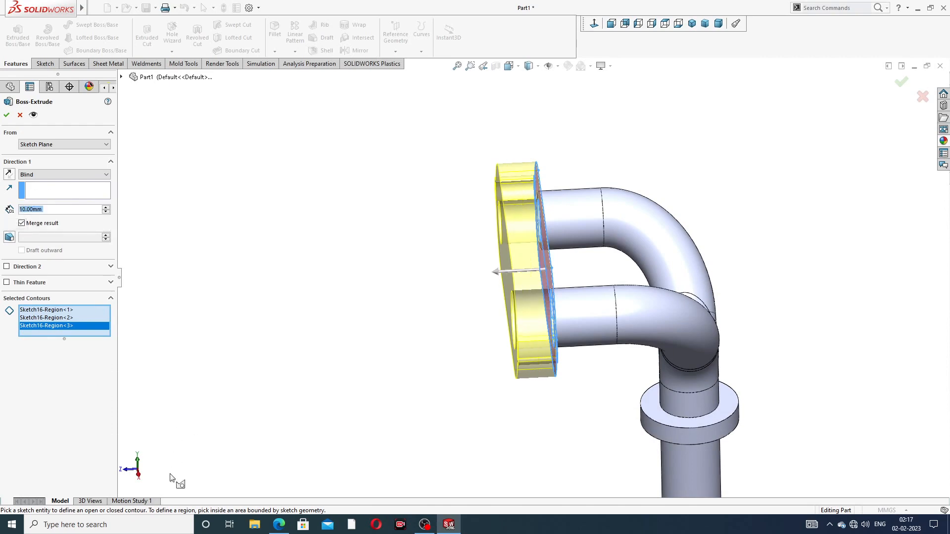
left_click(280, 525)
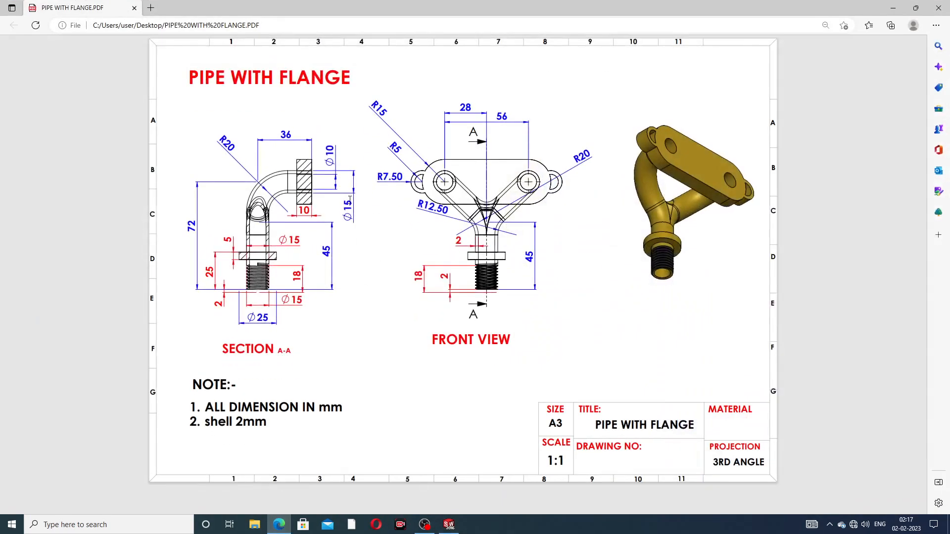
left_click(280, 525)
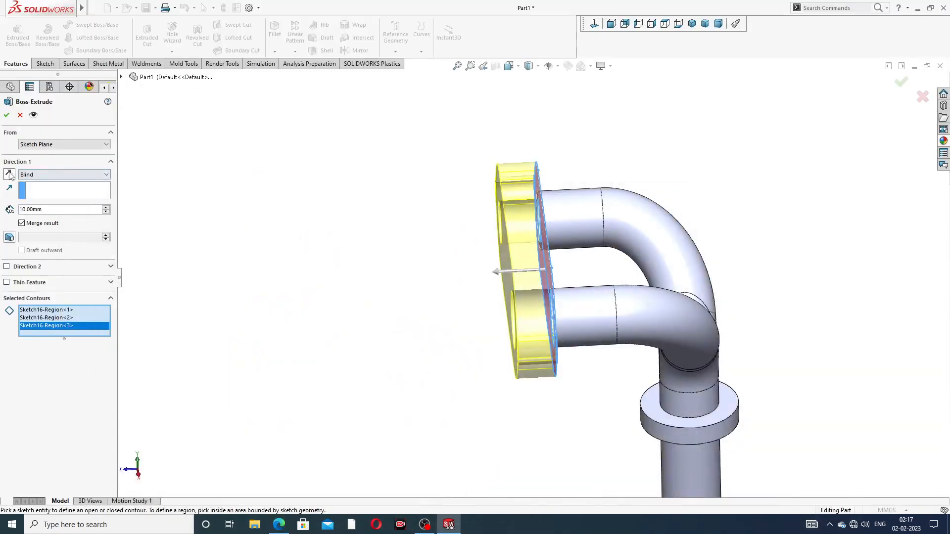
left_click(9, 174)
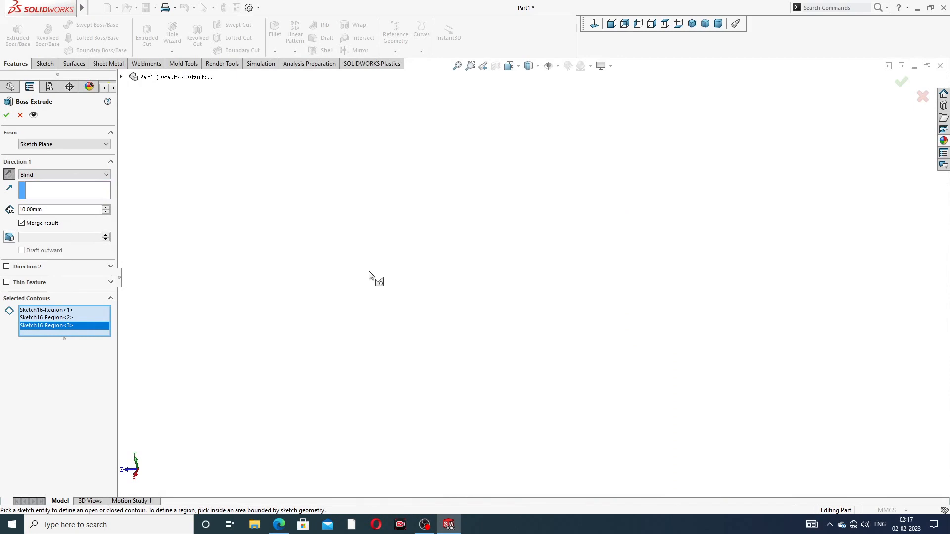
left_click(19, 116)
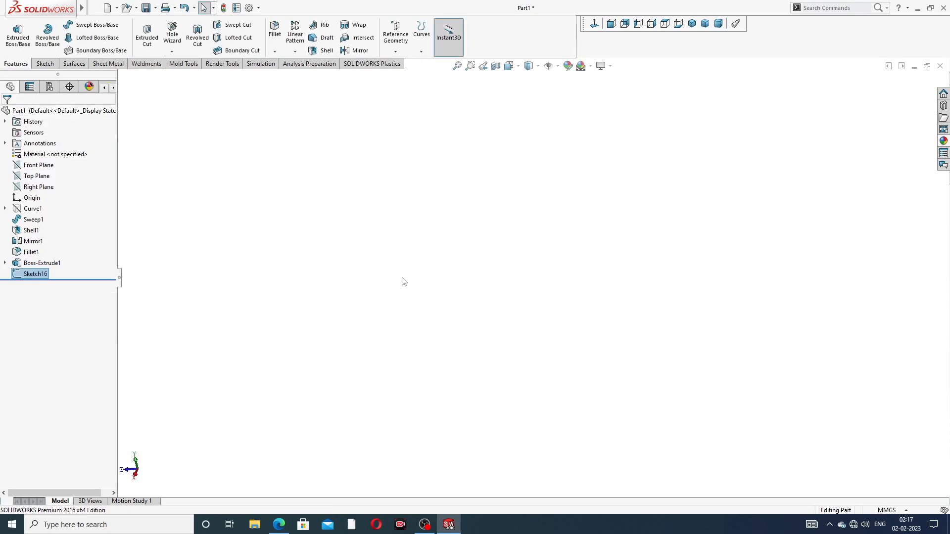
left_click(38, 273)
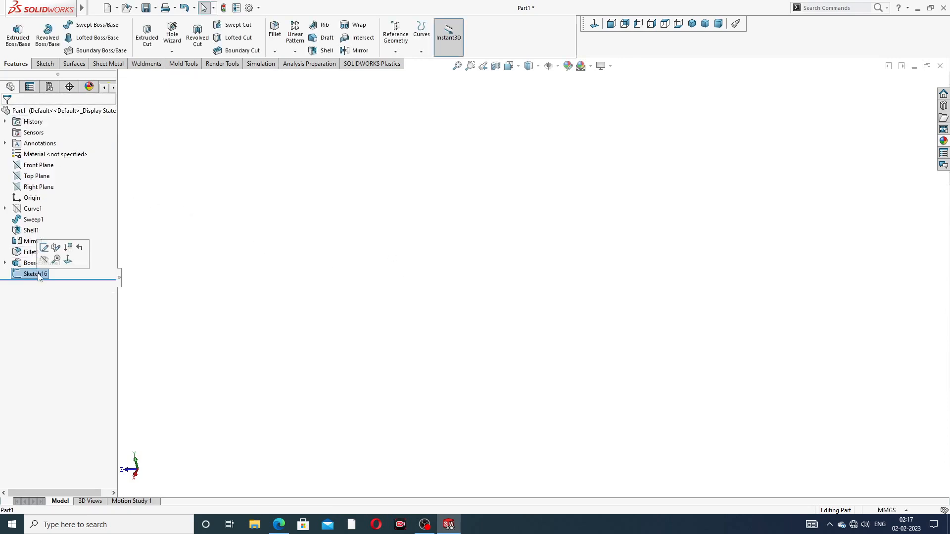
left_click(217, 249)
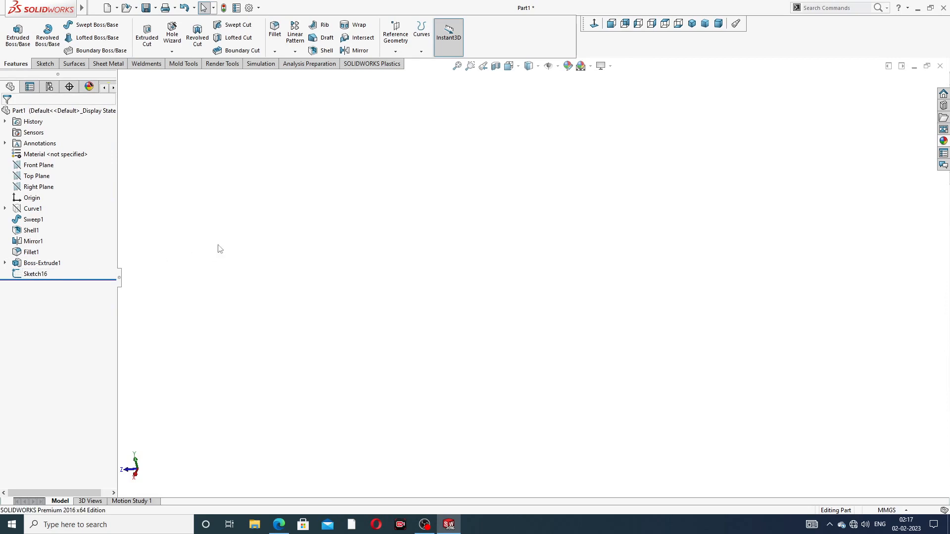
left_click(47, 264)
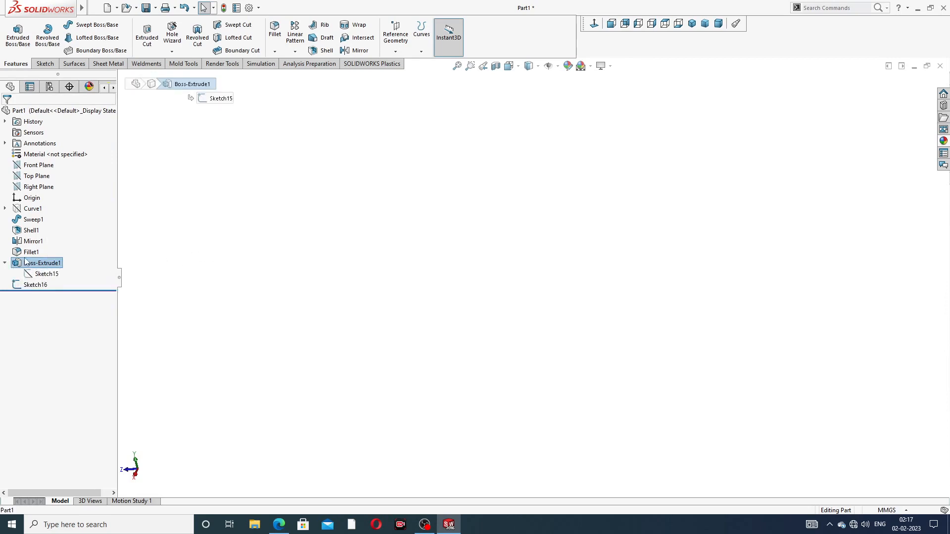
left_click(424, 281)
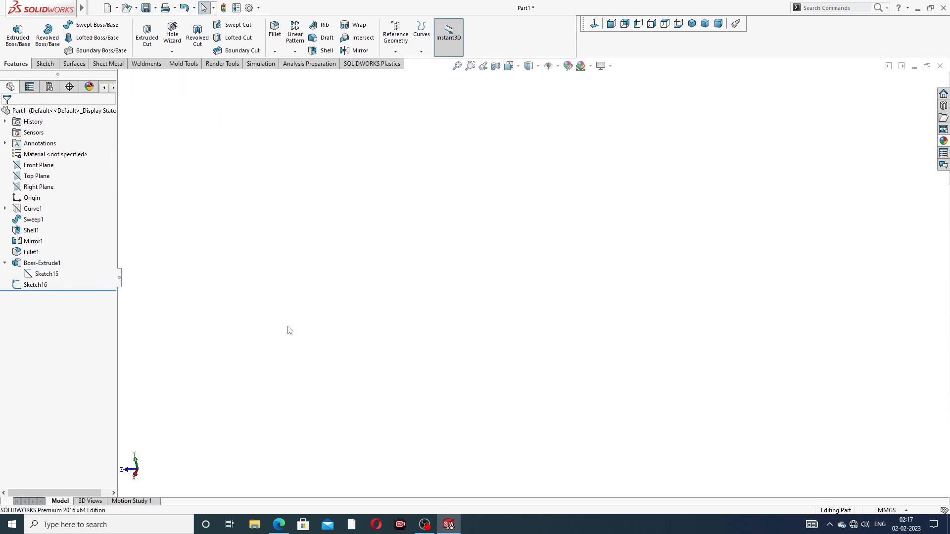
Step: Bring the whole pipe model and its flange sketch back into sight in the front view
left_click(135, 468)
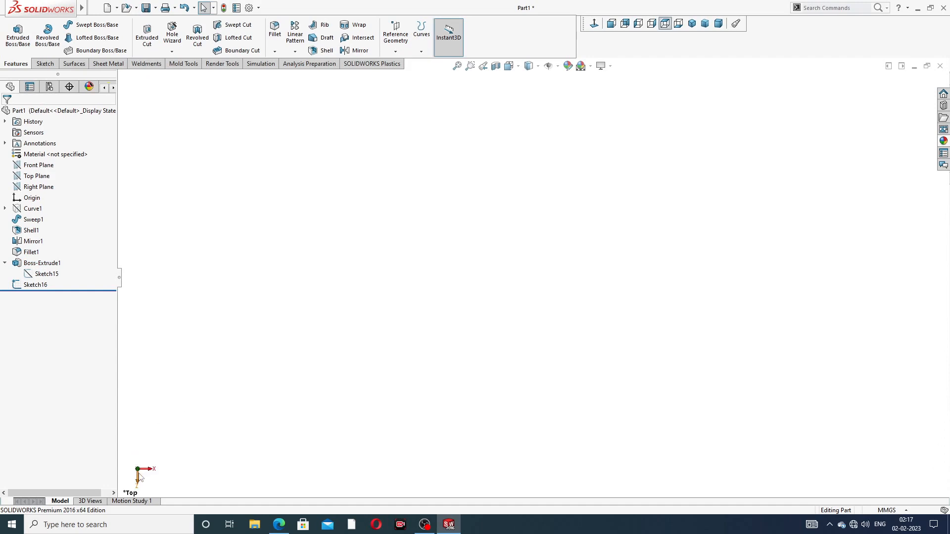
left_click(139, 477)
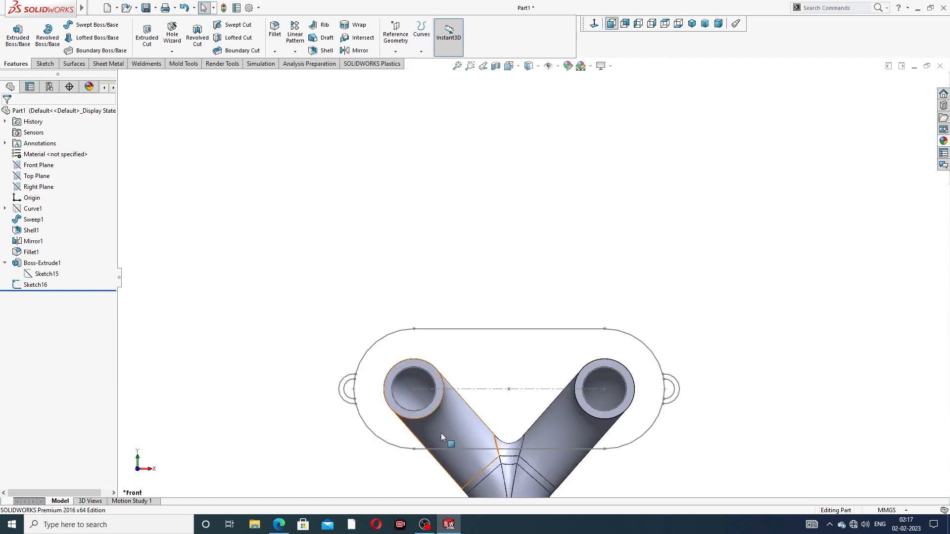
scroll(440, 433, "up", 3)
scroll(483, 426, "down", 3)
scroll(573, 331, "up", 4)
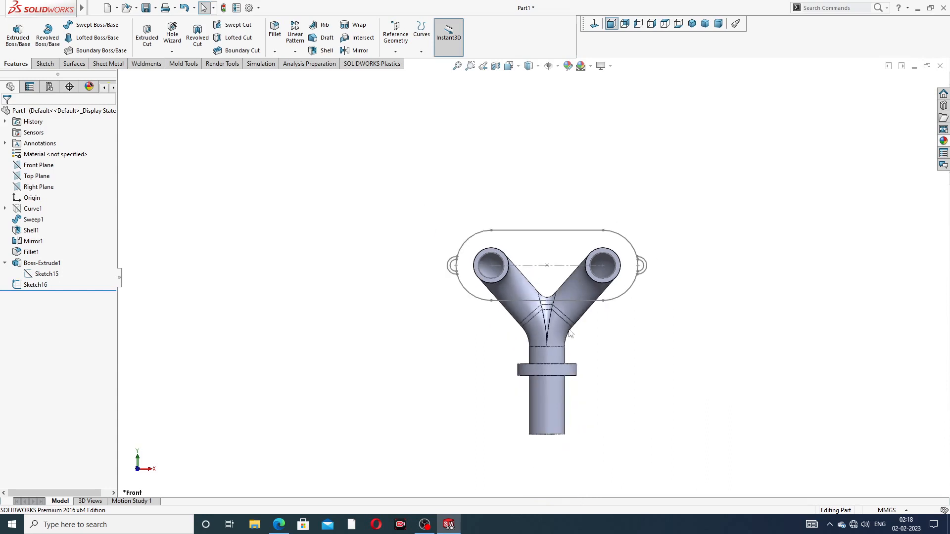
scroll(568, 335, "down", 4)
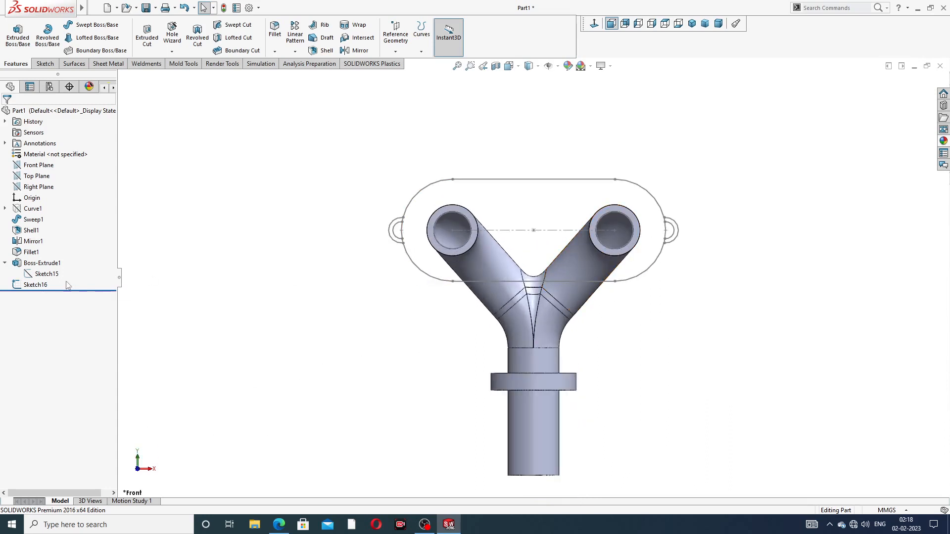
left_click(5, 263)
scroll(453, 250, "up", 2)
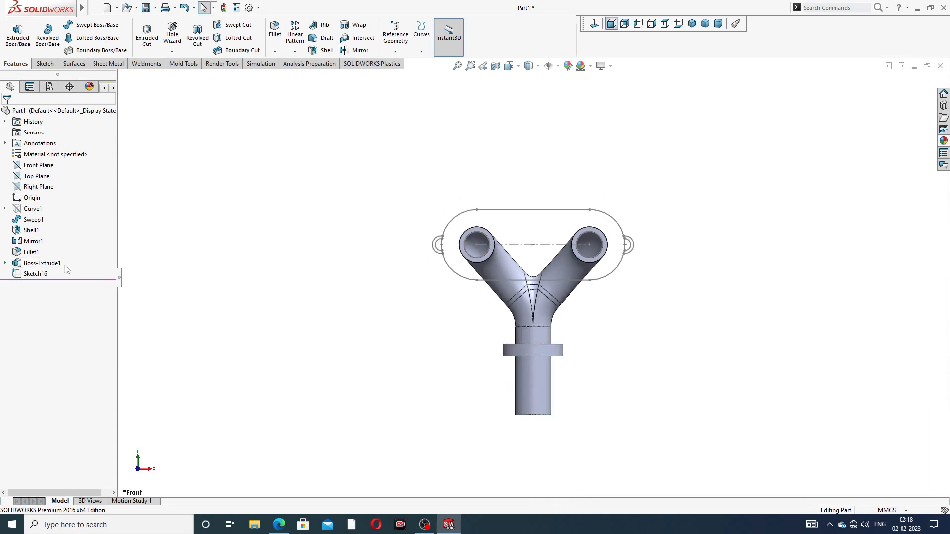
Step: Start a boss extrusion of the flange sketch with the slot region and both end lug regions as contours
left_click(34, 274)
left_click(18, 34)
scroll(426, 261, "down", 2)
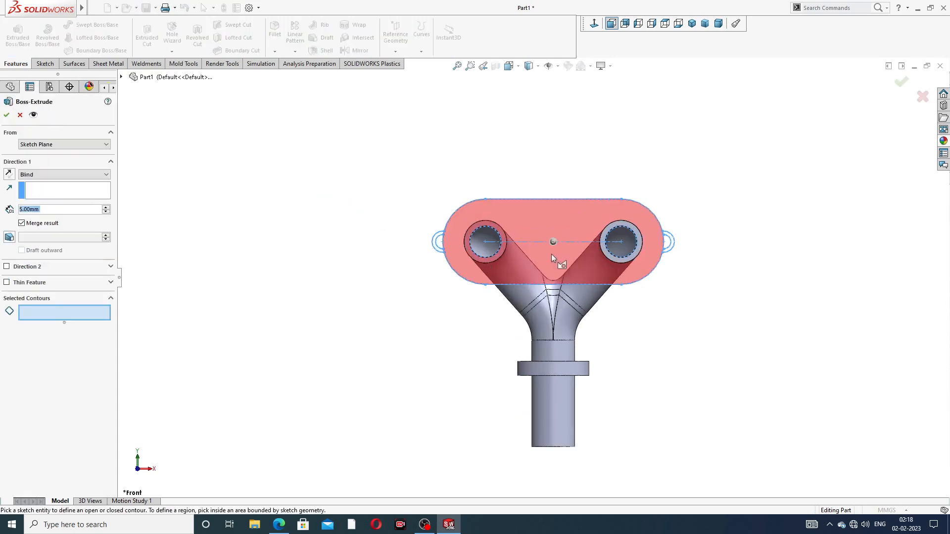
left_click(551, 254)
middle_click_drag(565, 274, 571, 270)
scroll(620, 262, "down", 2)
scroll(621, 261, "down", 2)
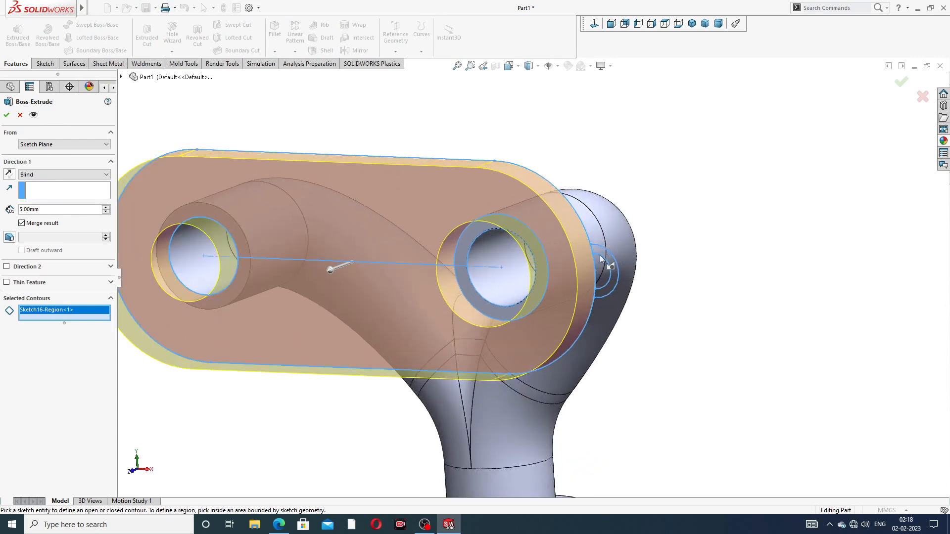
left_click(601, 252)
scroll(600, 270, "up", 2)
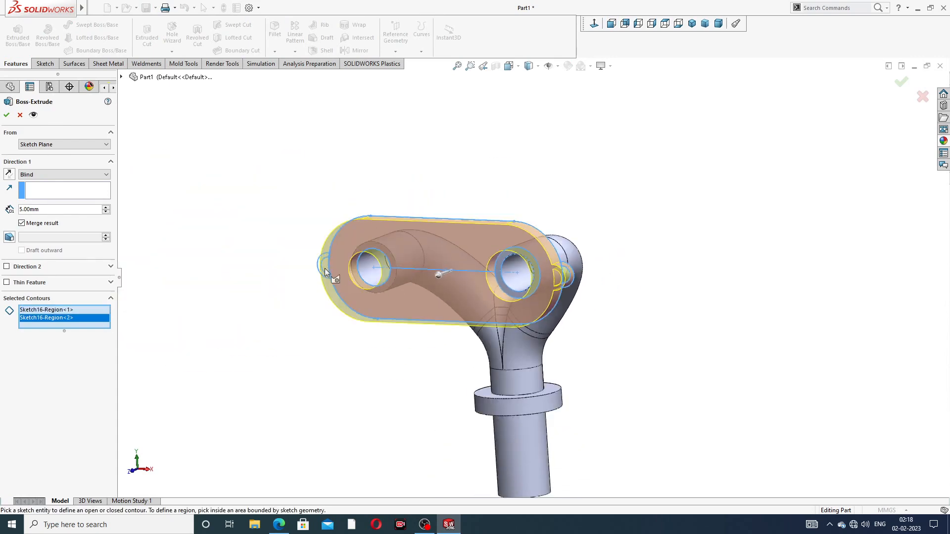
scroll(334, 268, "down", 2)
scroll(374, 260, "down", 2)
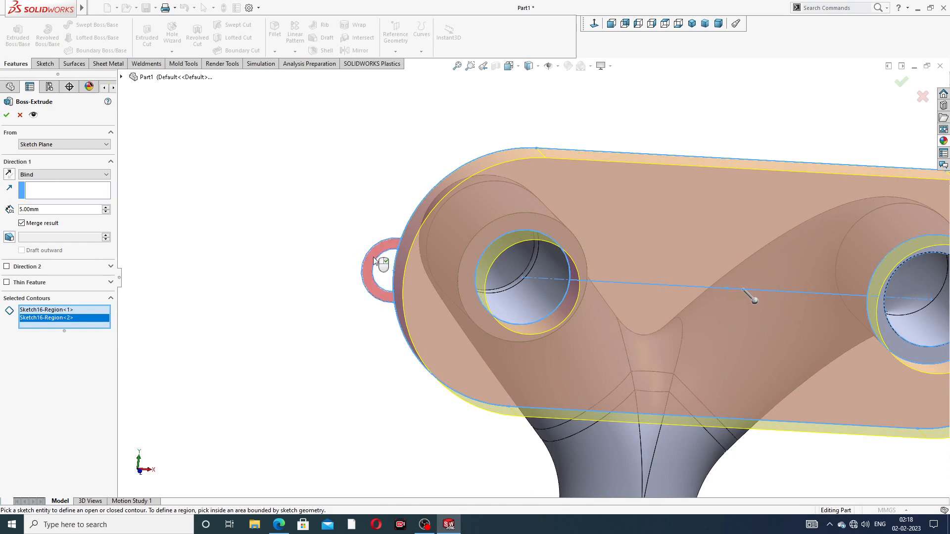
left_click(374, 262)
Step: Extrude the flange contours to a blind depth of 10 mm in the reversed direction, towards the pipe branches
scroll(525, 255, "up", 5)
middle_click_drag(581, 272, 470, 293)
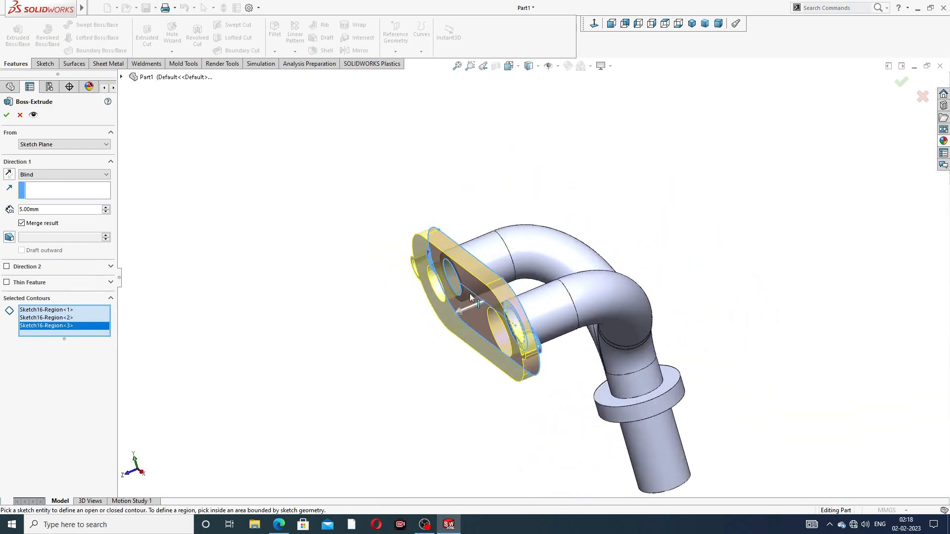
left_click_drag(42, 210, 2, 209)
type("10")
key("Return")
left_click(9, 174)
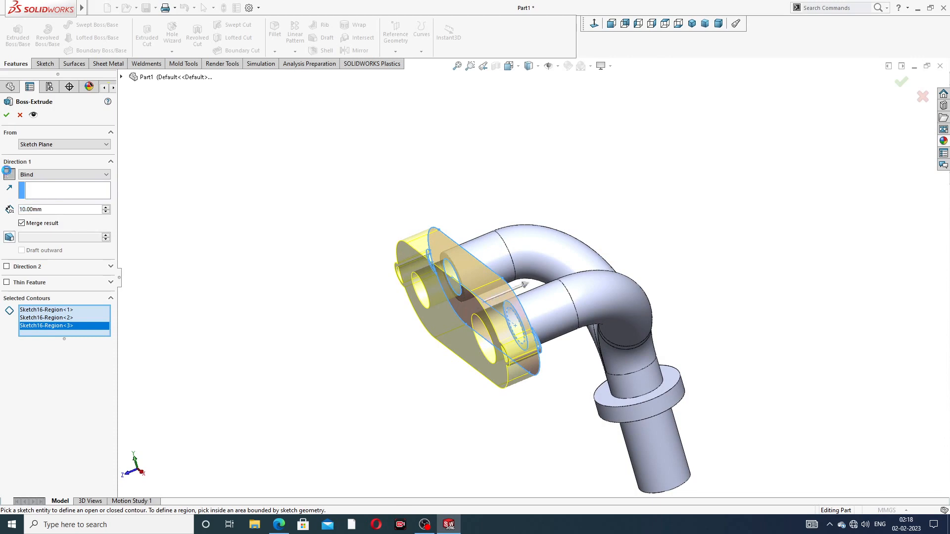
middle_click_drag(322, 254, 359, 279)
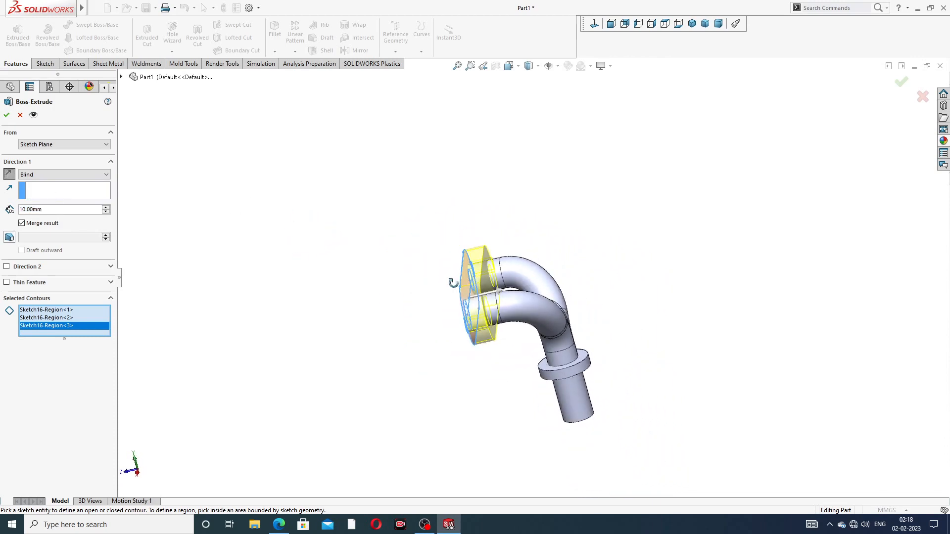
middle_click_drag(447, 292, 485, 262)
left_click(6, 115)
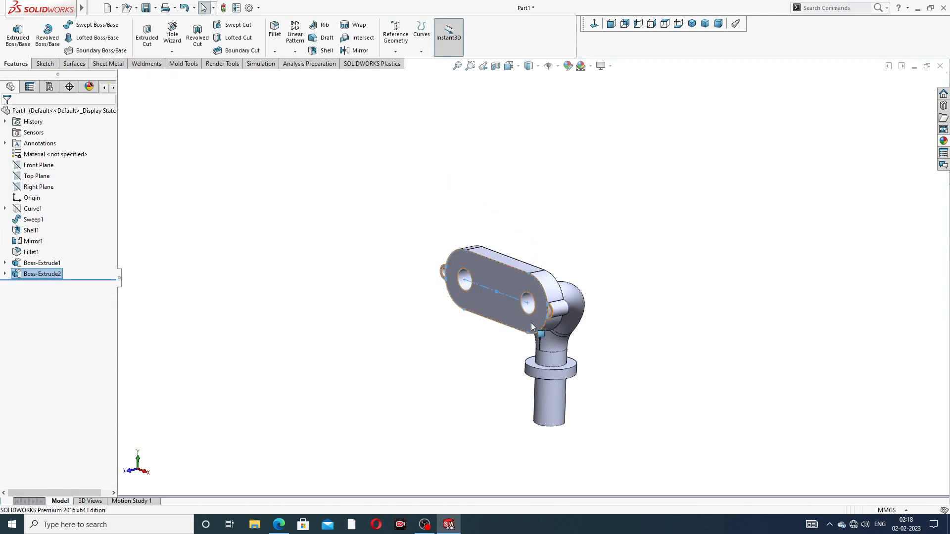
Step: Inspect the extruded flange from several angles and compare it with the Pipe with Flange PDF drawing
middle_click_drag(531, 323, 678, 263)
left_click(633, 290)
scroll(510, 314, "up", 3)
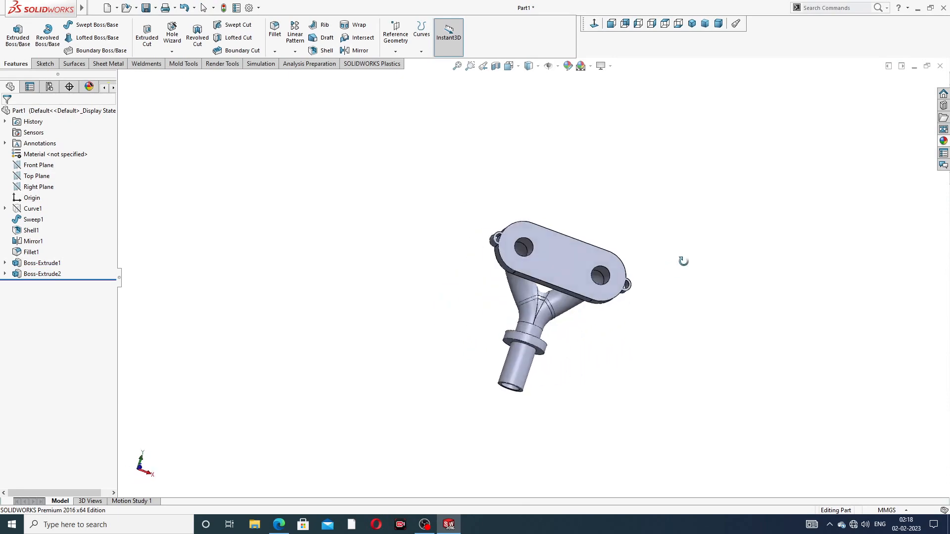
scroll(594, 212, "down", 2)
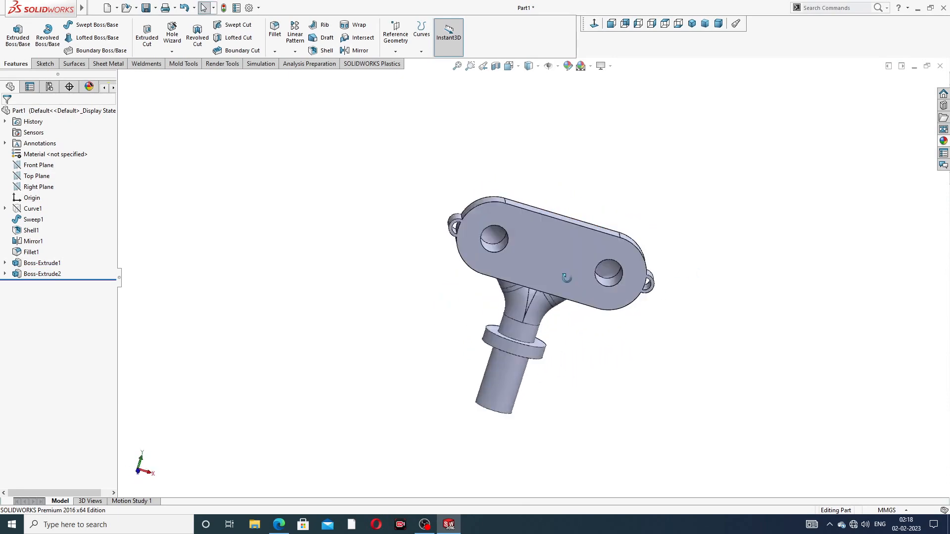
left_click(279, 524)
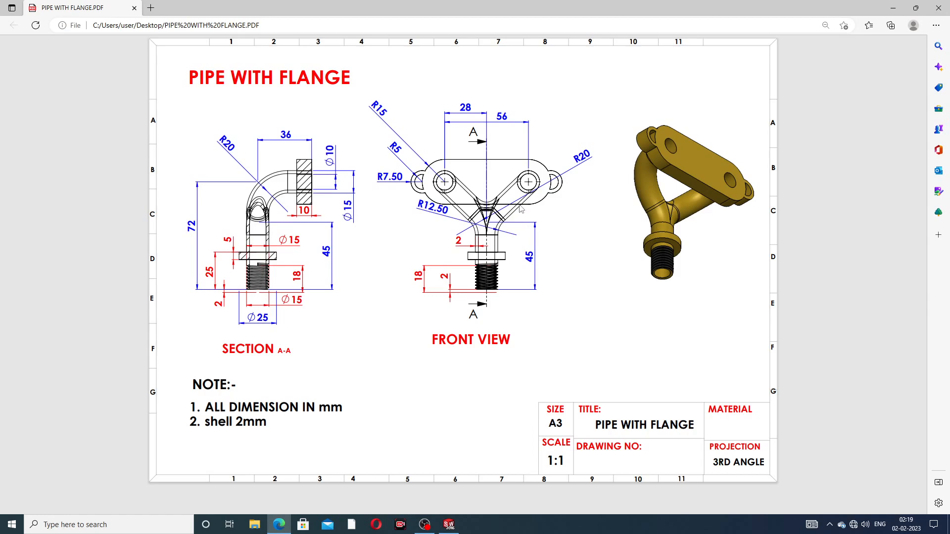
left_click(278, 525)
Step: Start a fillet on the collar's inner edge where it meets the pipe on the branch side and set the radius to 1 mm
mouse_move(530, 291)
middle_mouse_down()
mouse_move(528, 150)
mouse_move(458, 96)
mouse_move(524, 306)
middle_mouse_up()
scroll(502, 322, "down", 3)
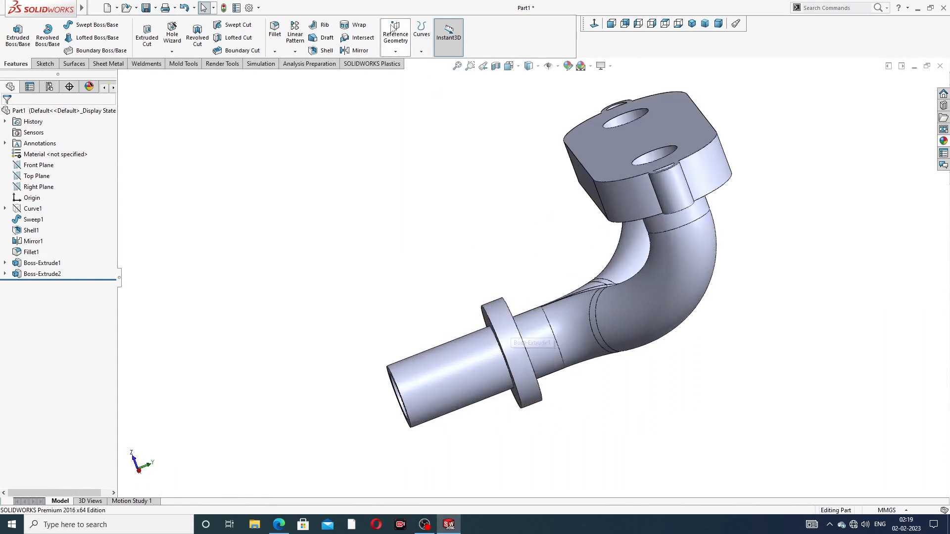
left_click(275, 52)
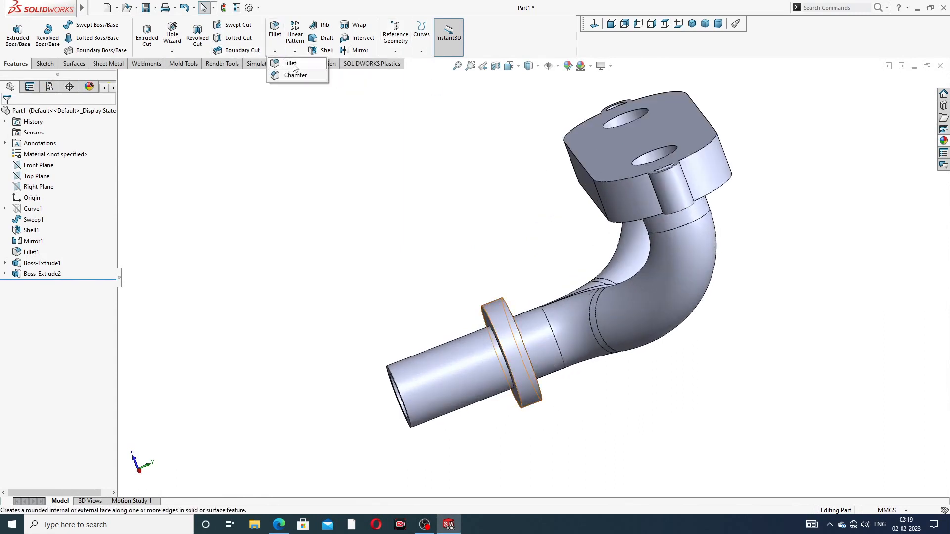
left_click(291, 63)
middle_click_drag(443, 287, 366, 240)
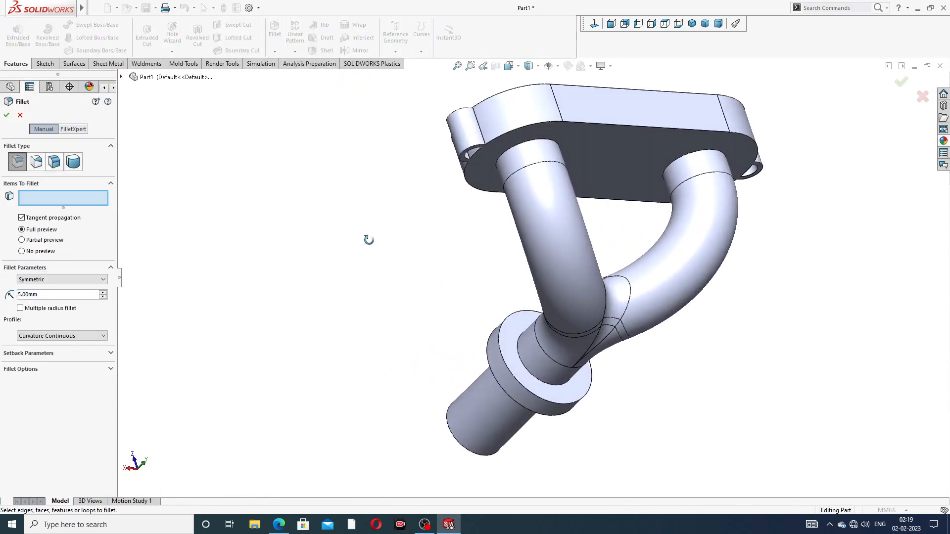
scroll(460, 361, "down", 3)
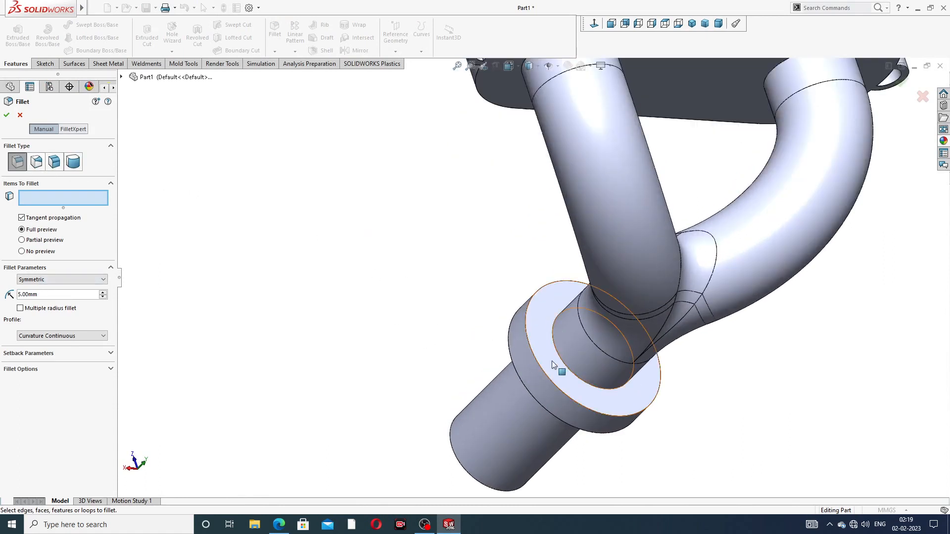
left_click(563, 374)
middle_click_drag(564, 375, 581, 345)
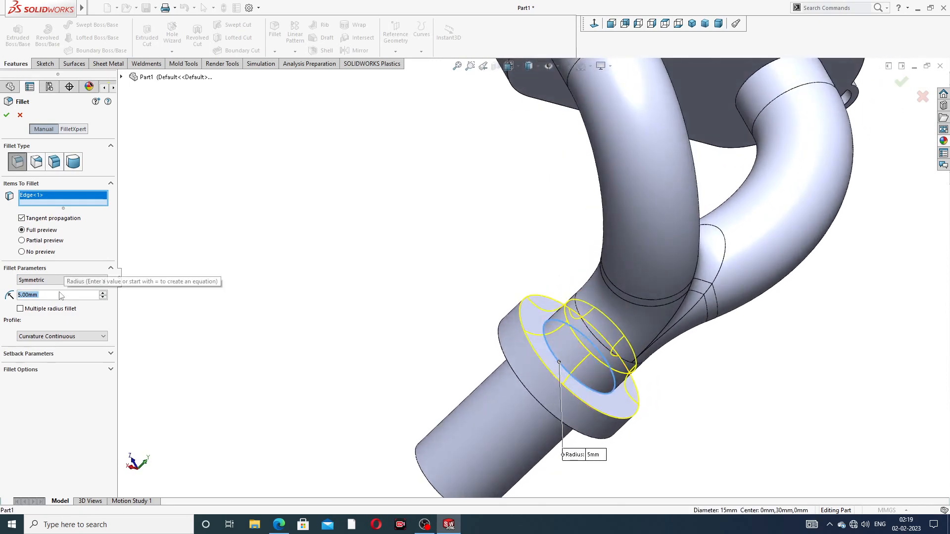
type("1")
key("Return")
Step: Add the collar's opposite pipe edge and both branch-to-flange edges to the 1 mm fillet and apply it
middle_click_drag(202, 373, 349, 269)
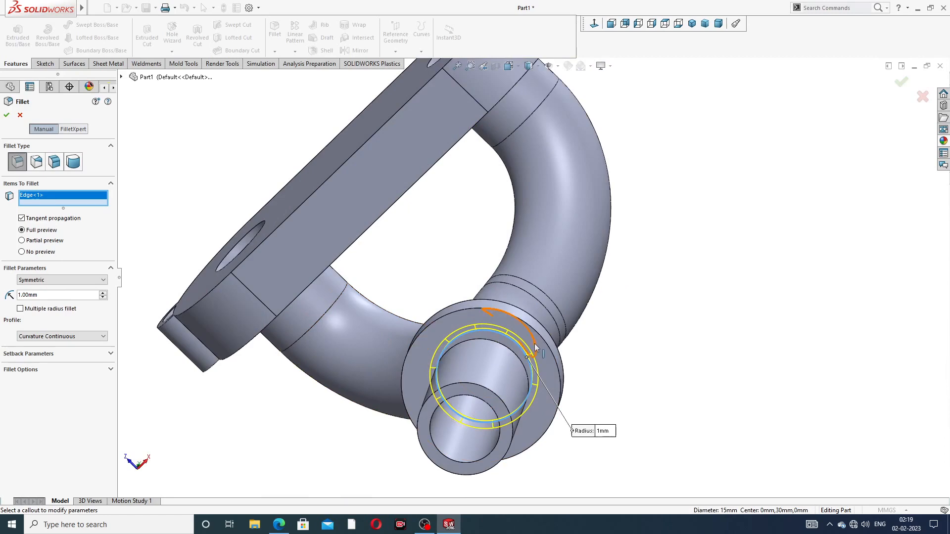
left_click(505, 350)
middle_click_drag(505, 350, 421, 356)
scroll(464, 202, "up", 3)
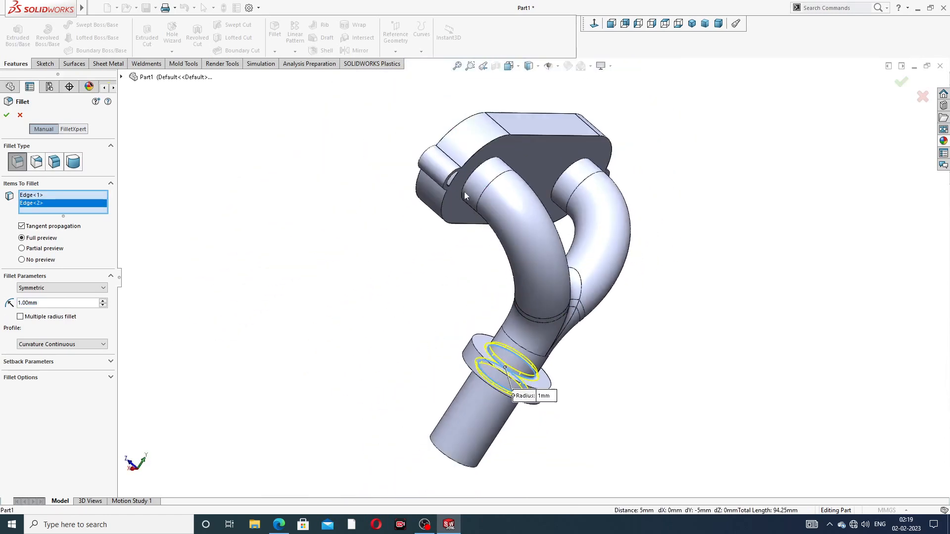
left_click(492, 161)
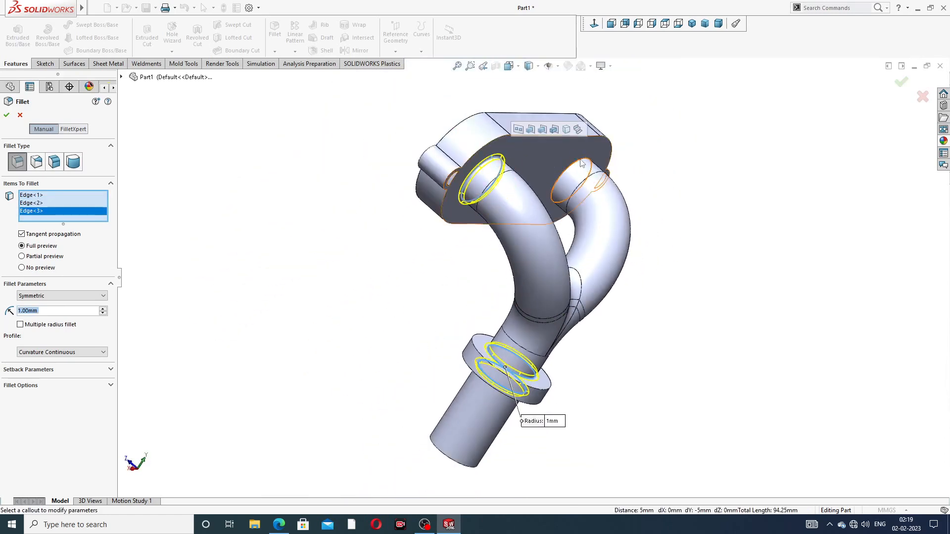
left_click(576, 165)
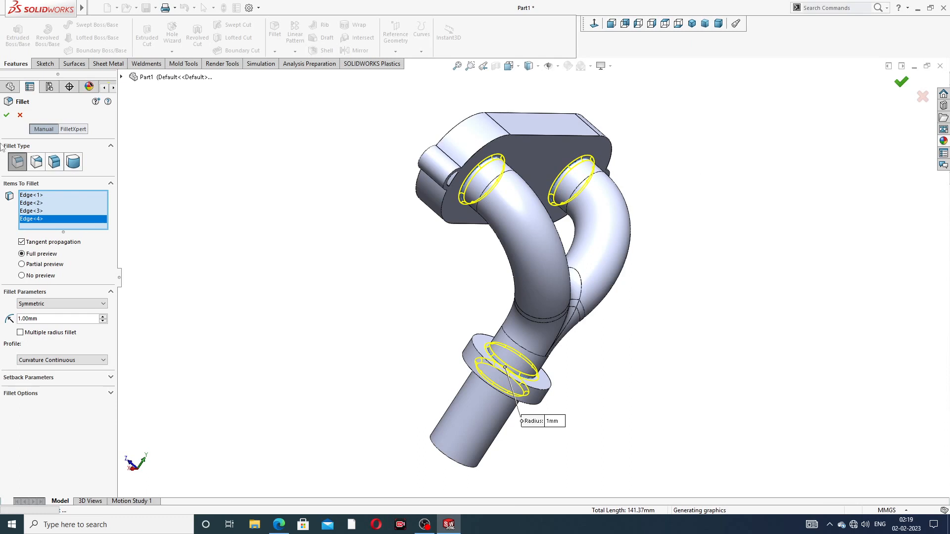
left_click(6, 116)
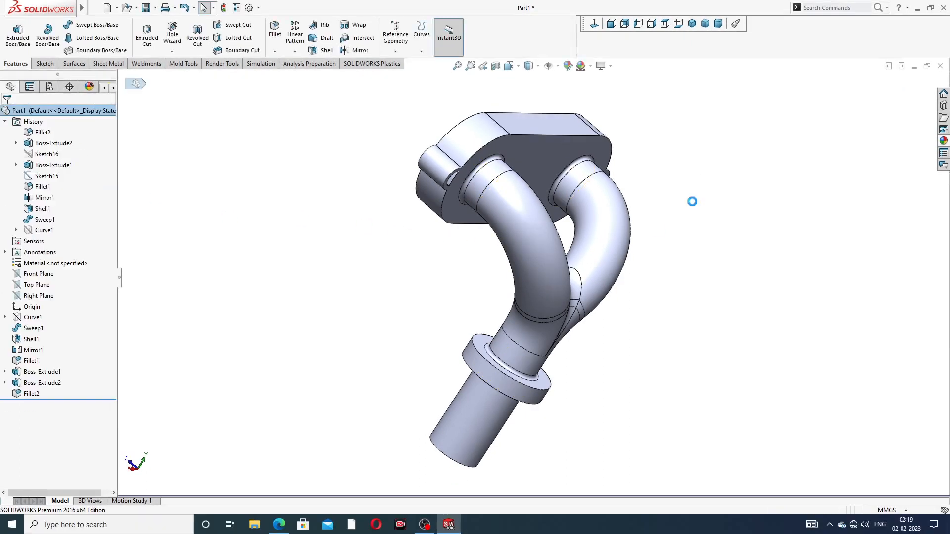
Step: Start a Thread feature on the straight pipe's free end, with its outer circular edge and end face as thread location
middle_click_drag(684, 206, 554, 152)
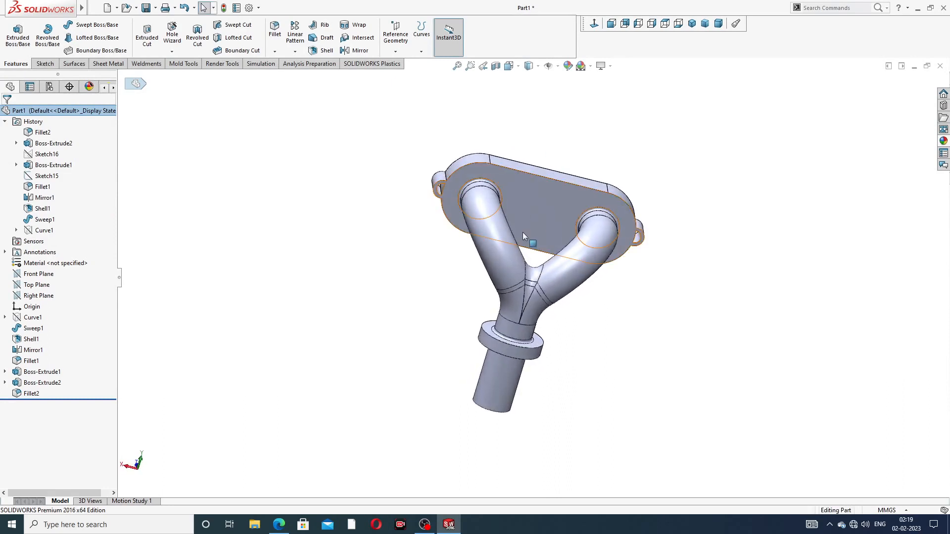
scroll(524, 237, "down", 2)
scroll(521, 417, "up", 2)
middle_click_drag(563, 290, 628, 279)
middle_click_drag(552, 364, 416, 125)
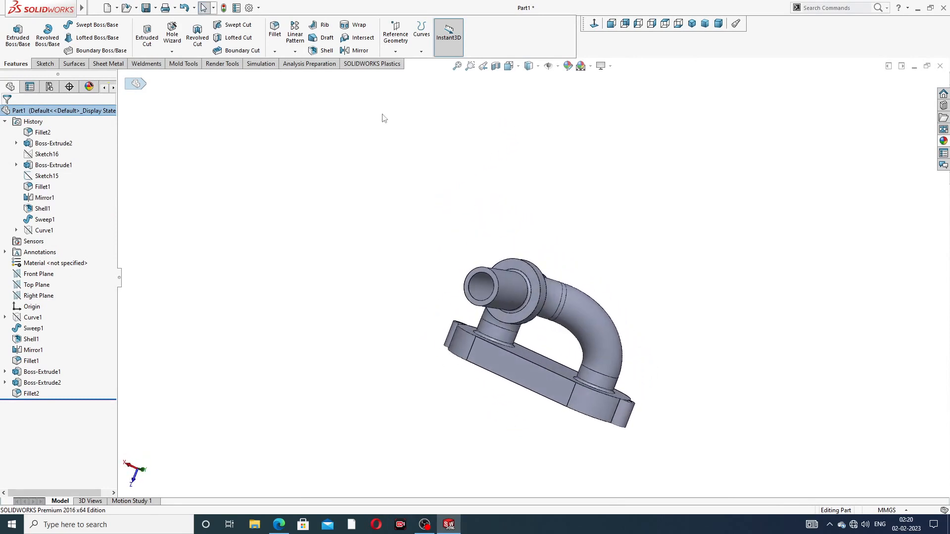
left_click(172, 51)
left_click(187, 75)
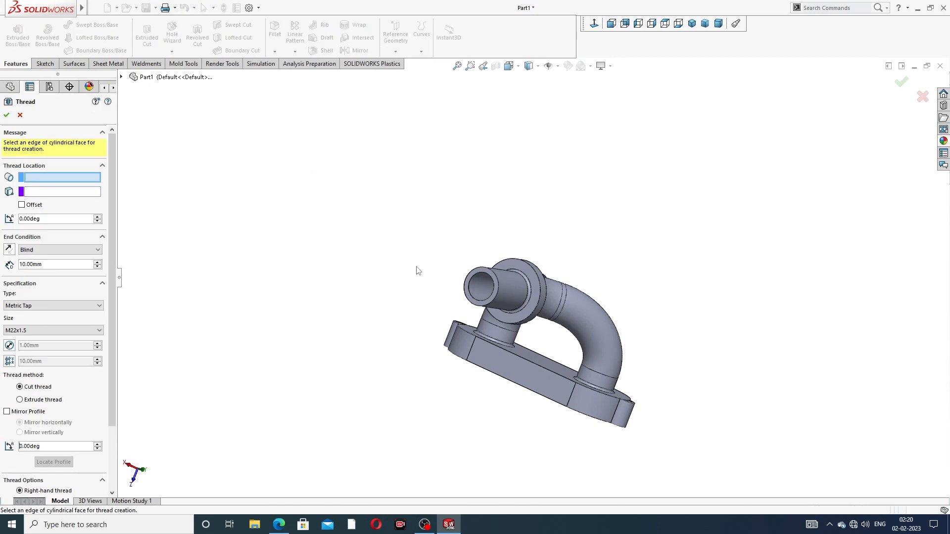
middle_click_drag(399, 274, 407, 292)
scroll(446, 285, "down", 6)
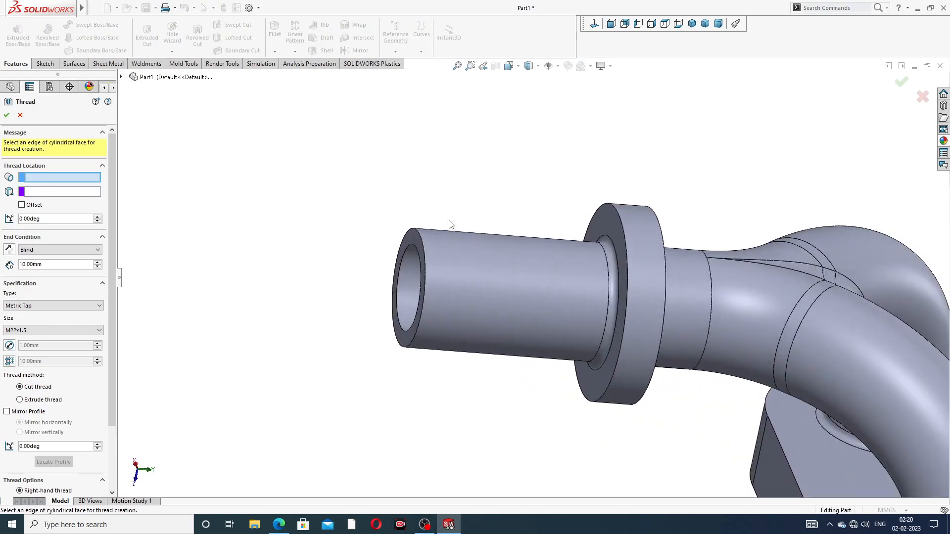
scroll(438, 236, "down", 5)
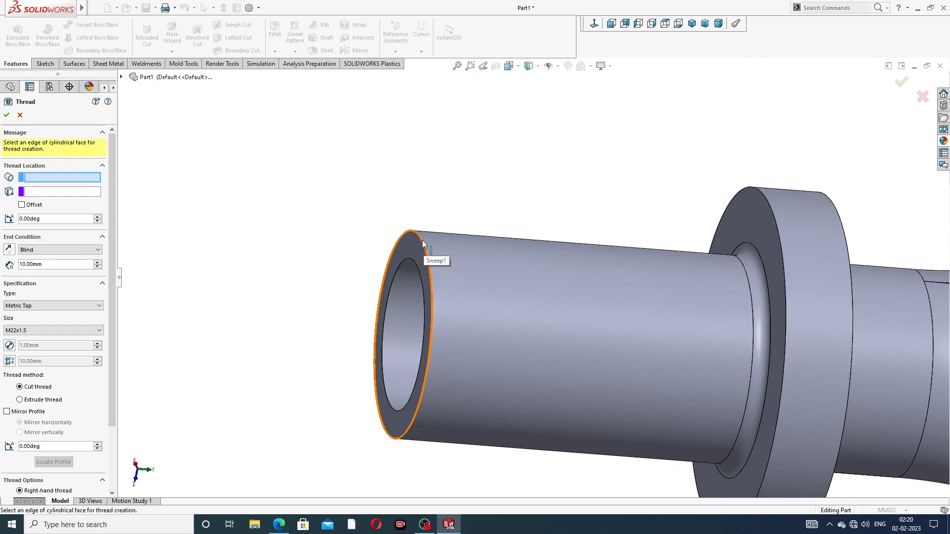
left_click(421, 241)
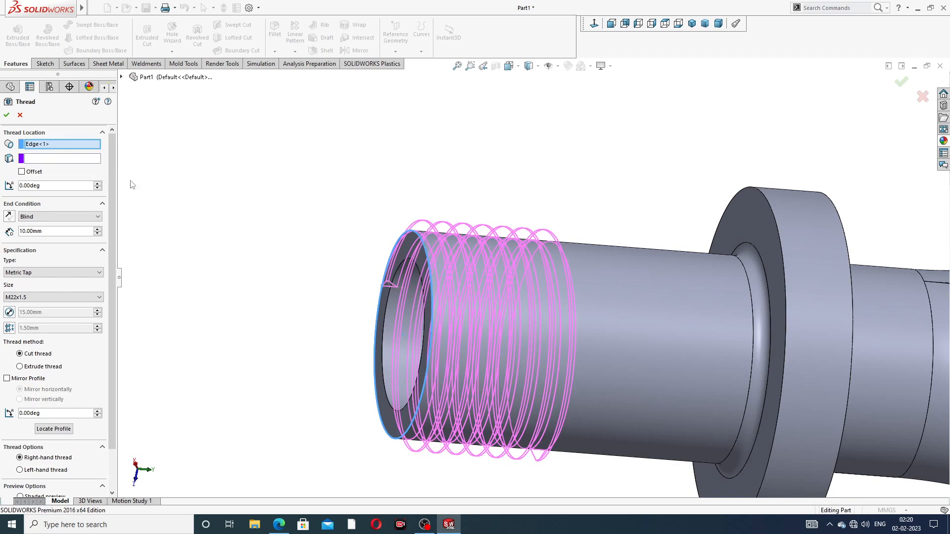
left_click(91, 162)
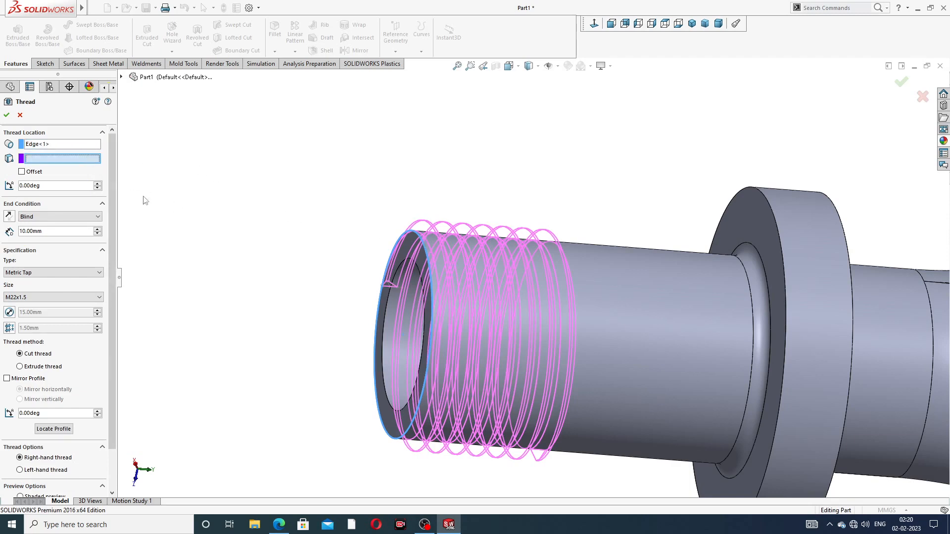
left_click(408, 249)
scroll(421, 261, "up", 2)
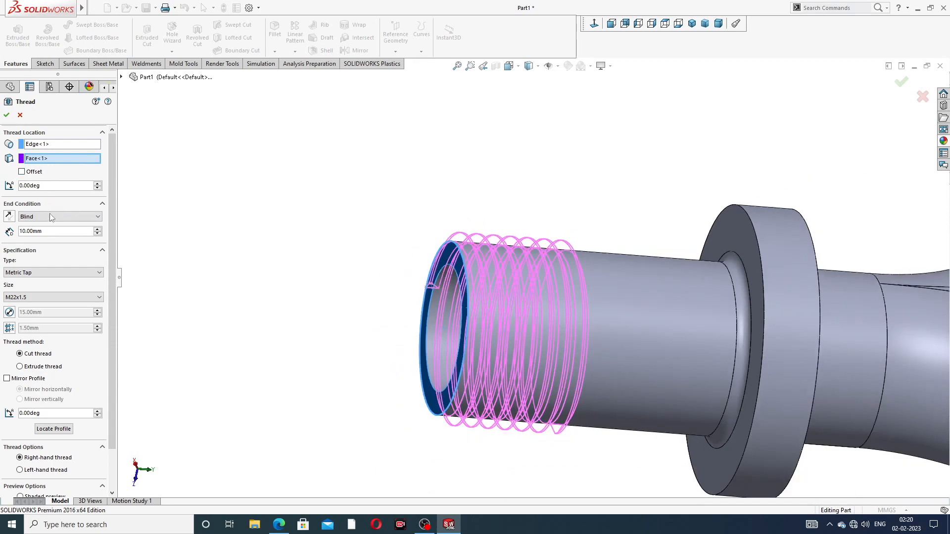
Step: Set the thread type to Metric Die and the size to M22x2.0
left_click(40, 274)
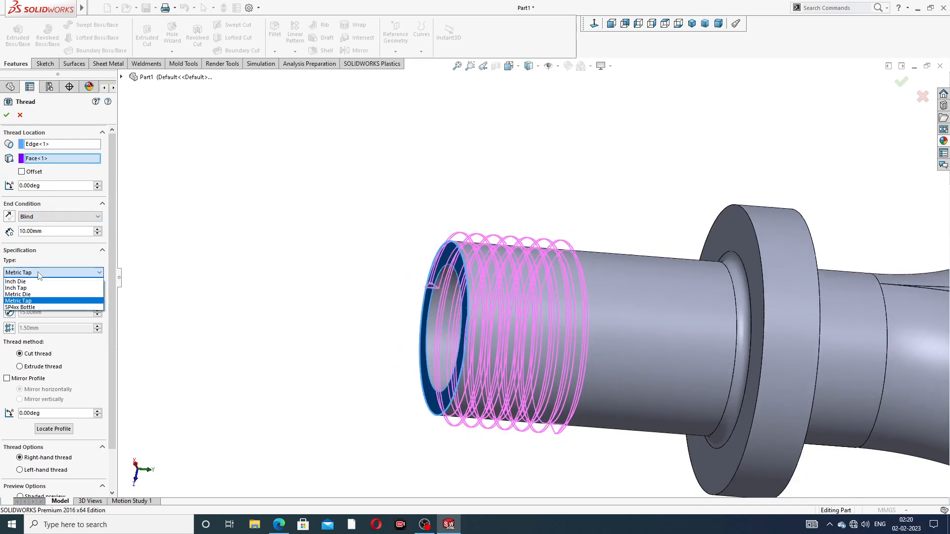
left_click(39, 295)
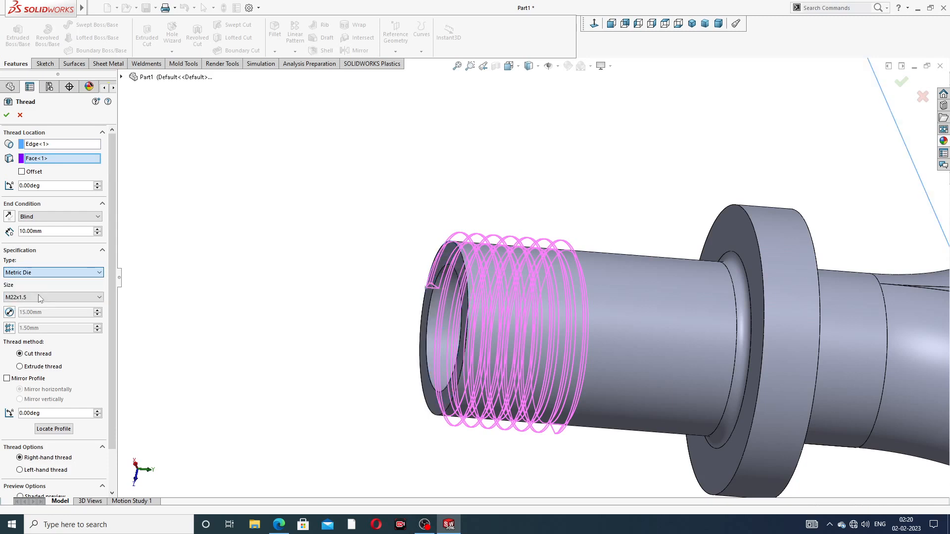
scroll(312, 316, "down", 1)
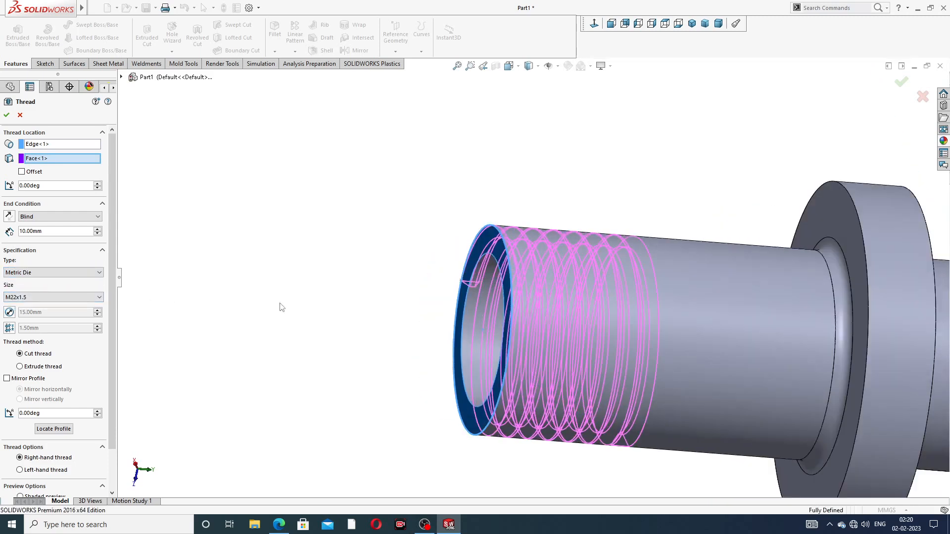
left_click(32, 298)
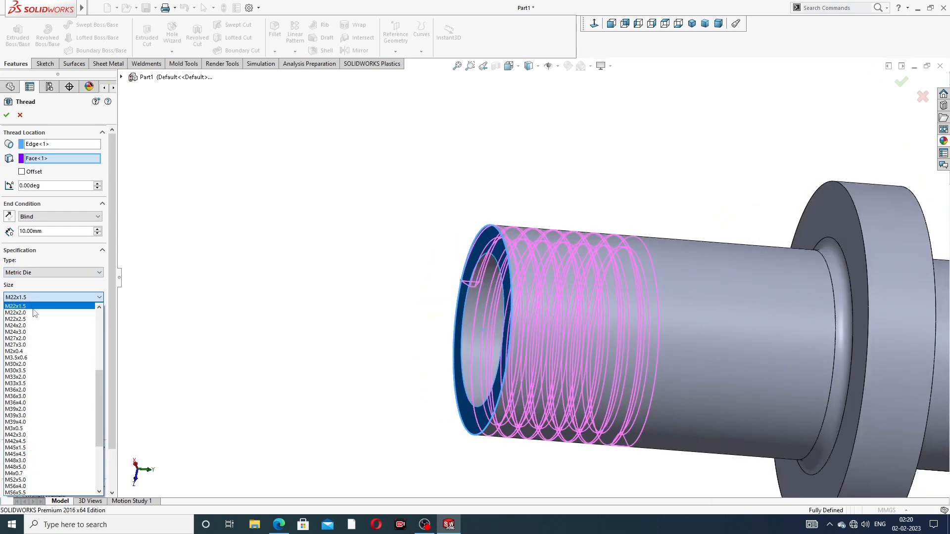
left_click(31, 314)
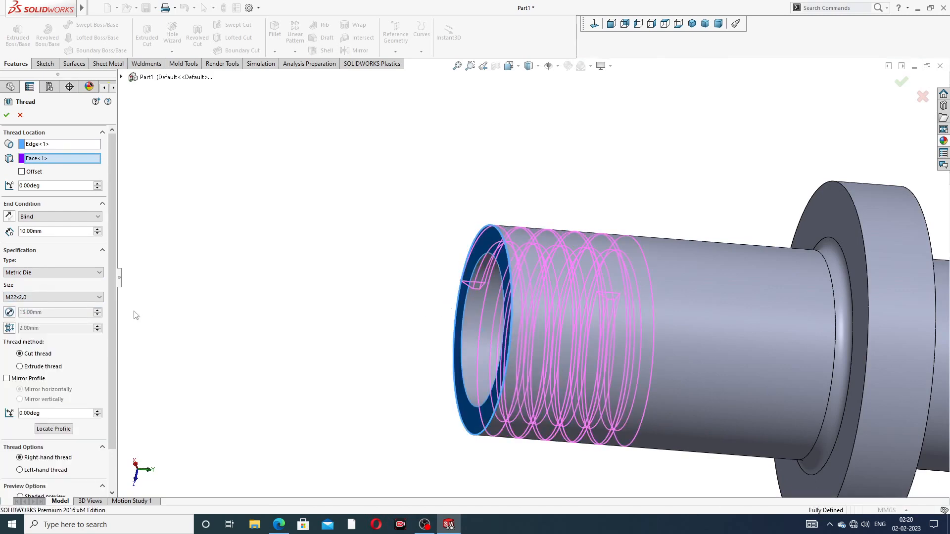
middle_click_drag(578, 301, 569, 328)
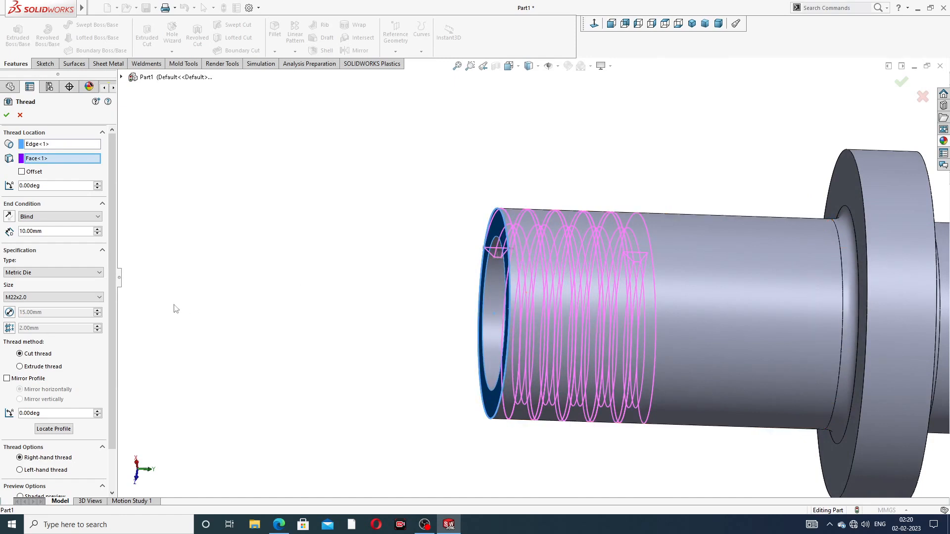
Step: Keep the Metric Die type and try the M27x2.0 thread size
left_click(66, 272)
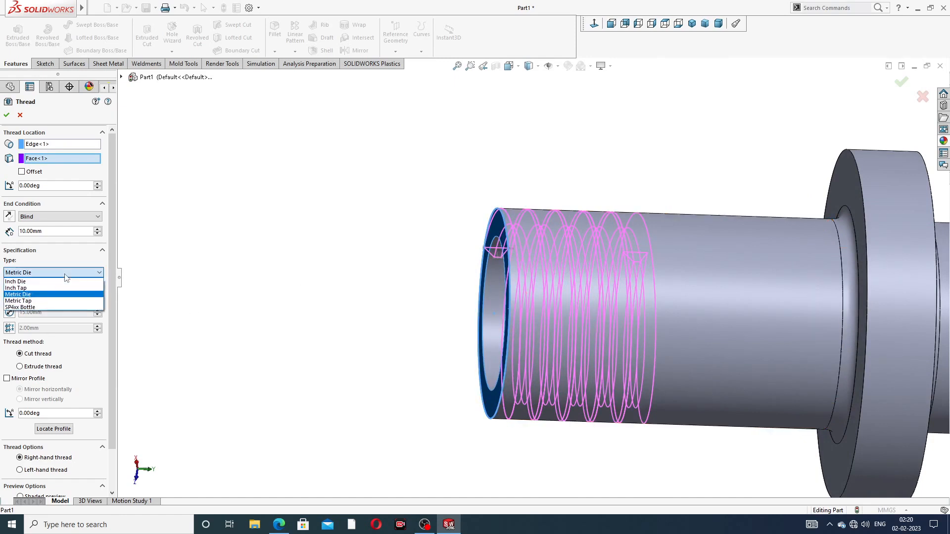
left_click(37, 295)
left_click(38, 297)
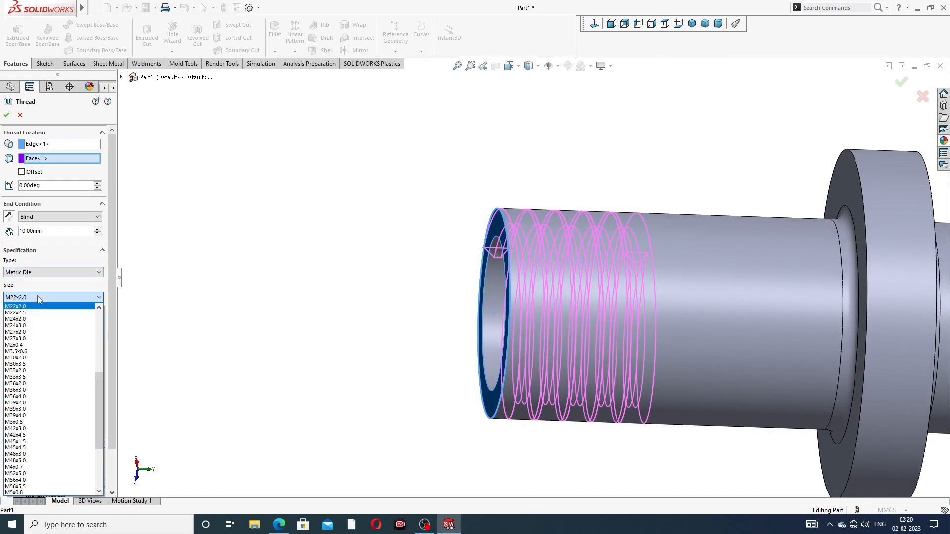
left_click(31, 333)
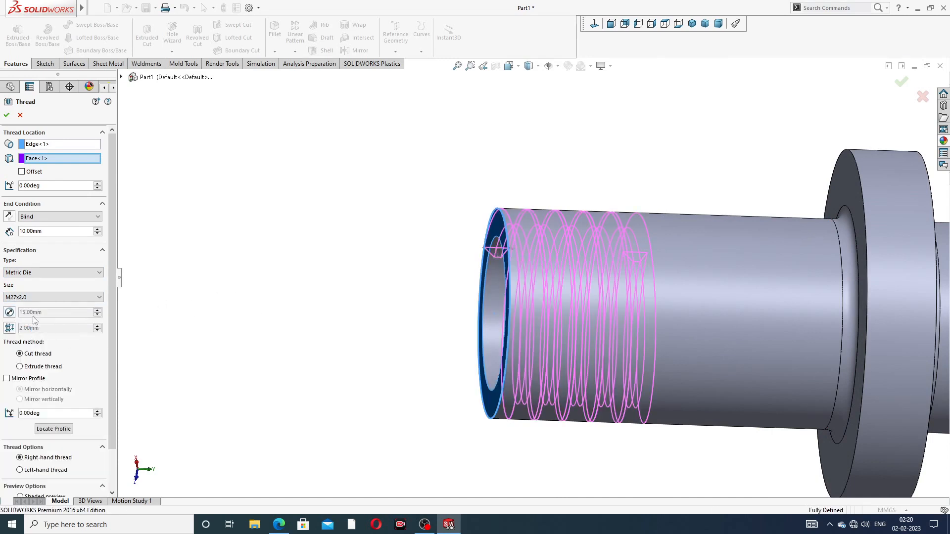
Step: Set the thread's blind depth to 18 mm
left_click_drag(46, 231, 0, 239)
type("18")
key("Return")
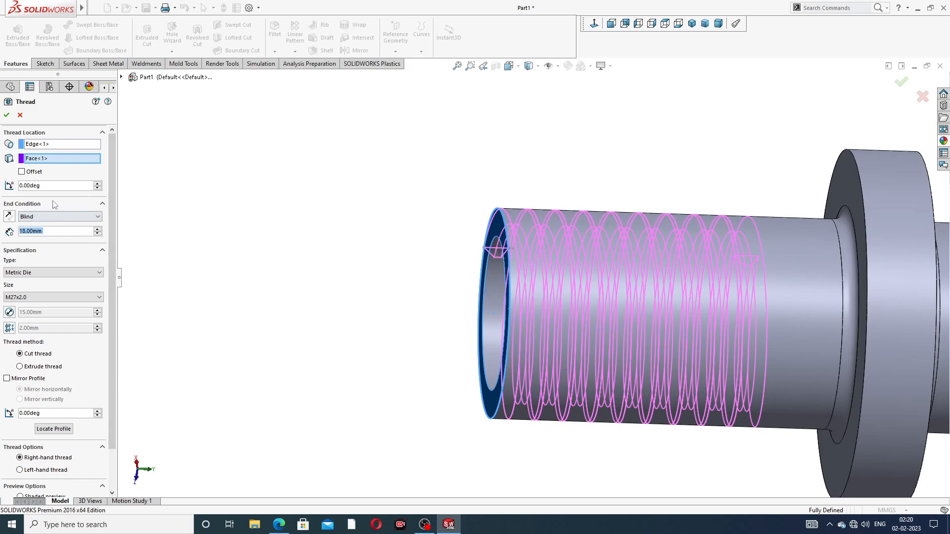
Step: Try the M30x2.0 thread size and check its preview on the pipe end
left_click_drag(114, 296, 114, 335)
left_click(43, 251)
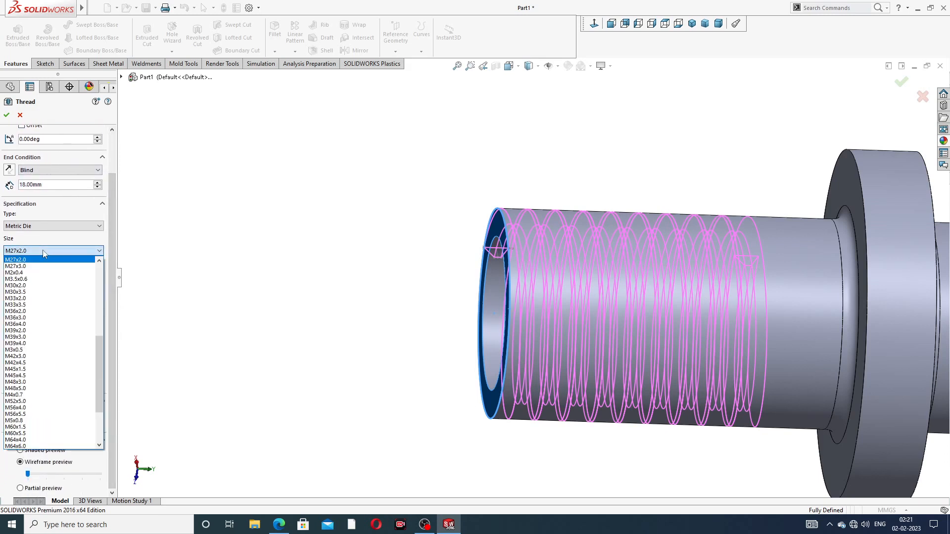
left_click(31, 286)
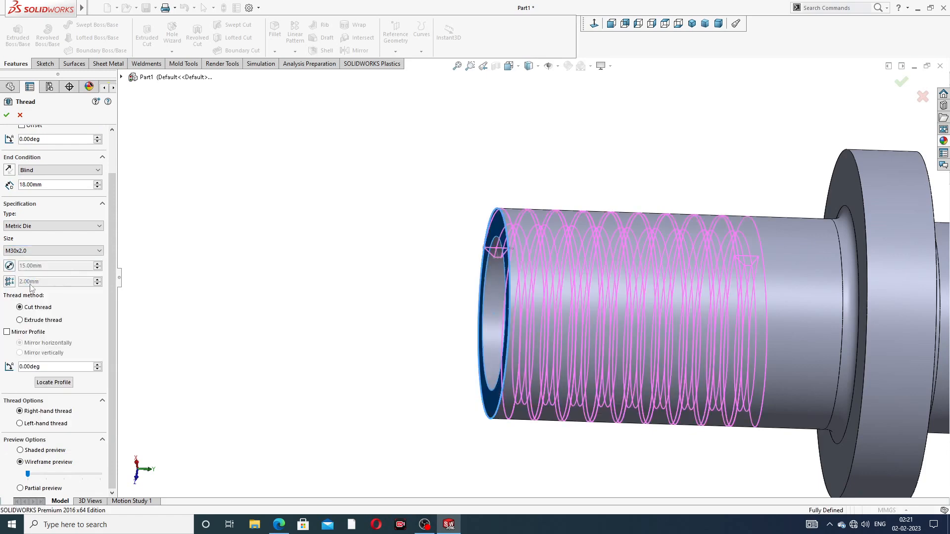
middle_click_drag(346, 291, 250, 286)
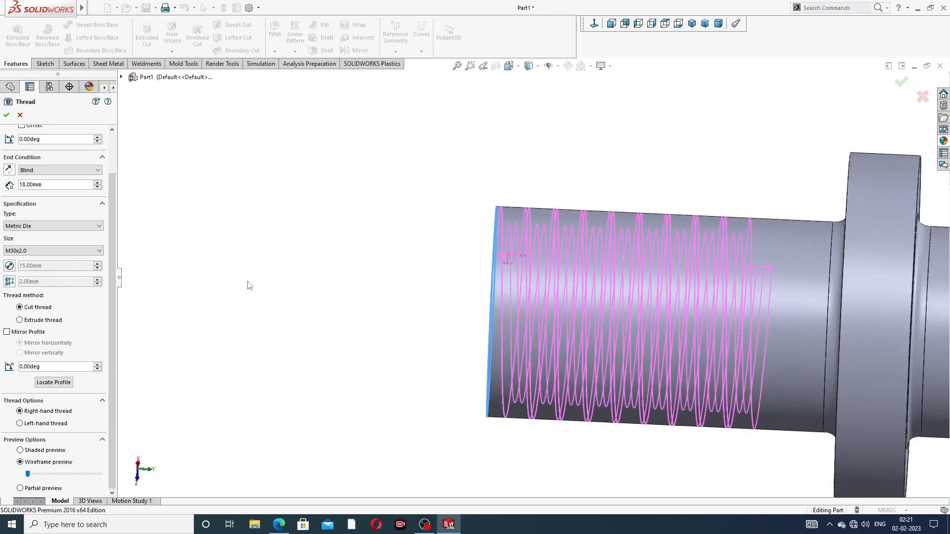
Step: Try the M22x1.5 thread size and settle on M22x2.0 for the pipe thread
left_click(43, 252)
scroll(32, 273, "up", 4)
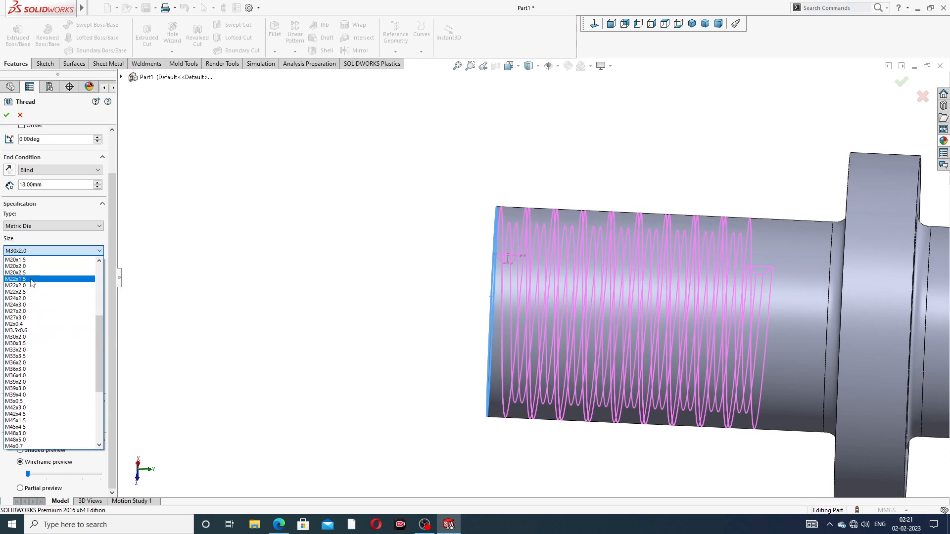
left_click(32, 280)
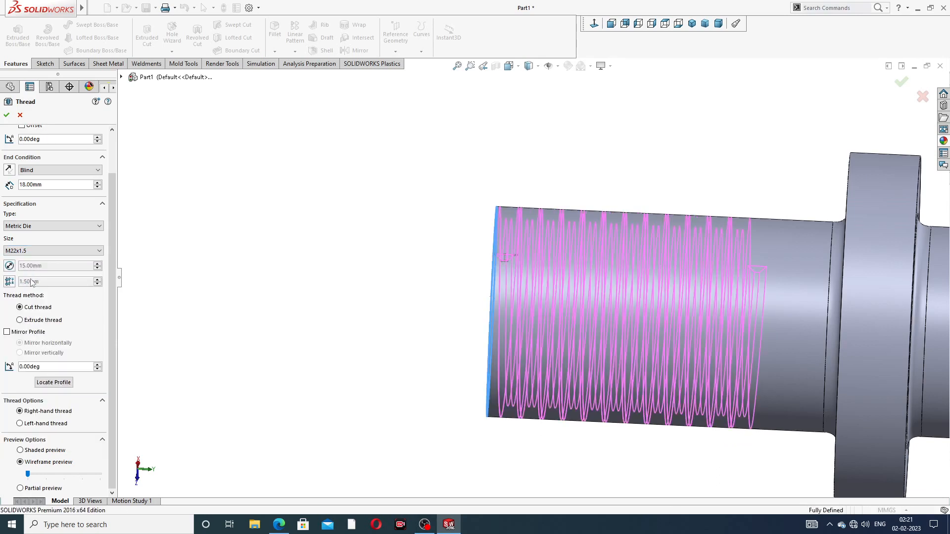
left_click(31, 251)
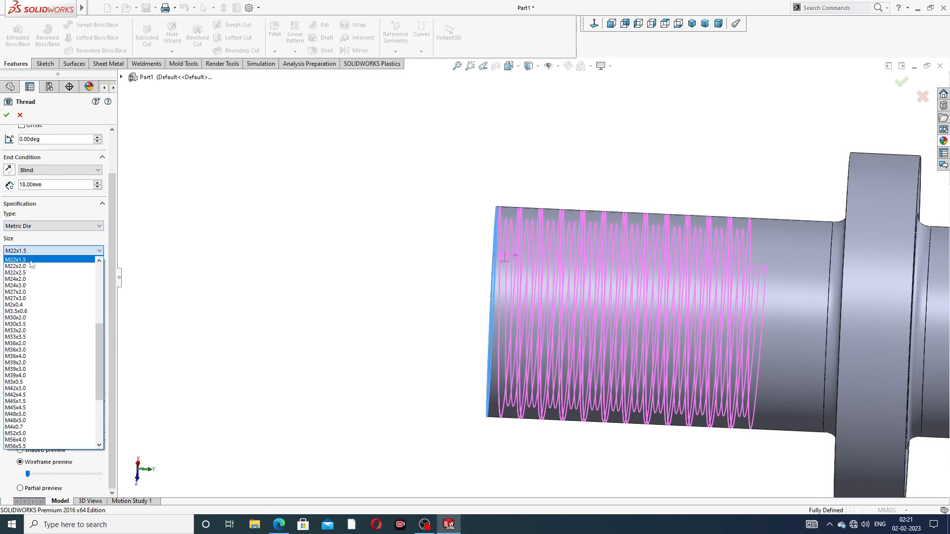
left_click(32, 267)
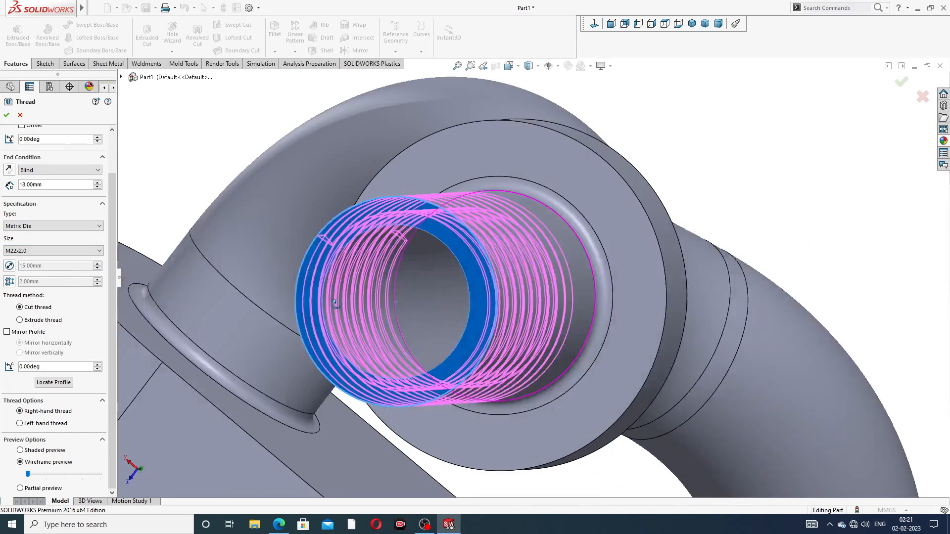
Step: Offset the thread start by 2 mm and reverse the offset so the thread begins outside the pipe end
middle_click_drag(346, 297, 292, 293)
scroll(269, 269, "up", 5)
scroll(295, 295, "down", 4)
scroll(296, 295, "down", 2)
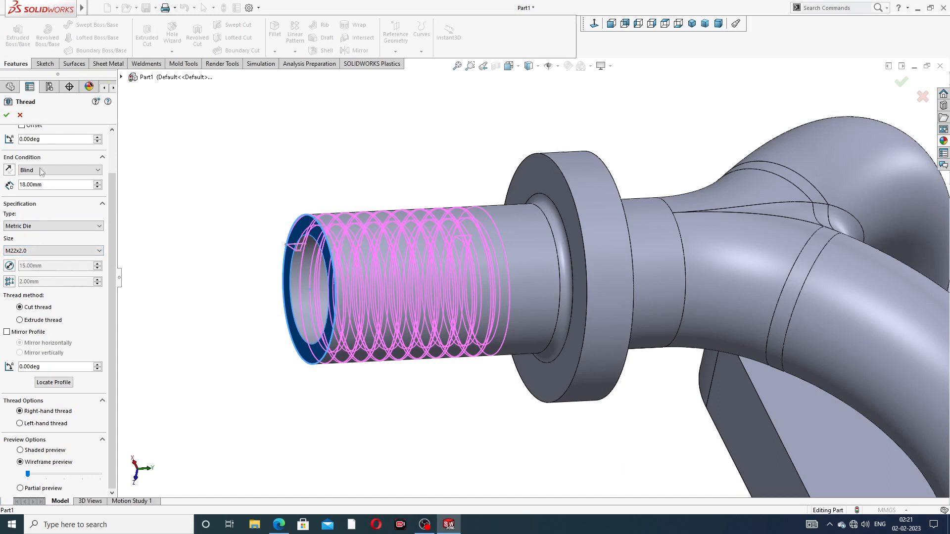
scroll(41, 135, "up", 2)
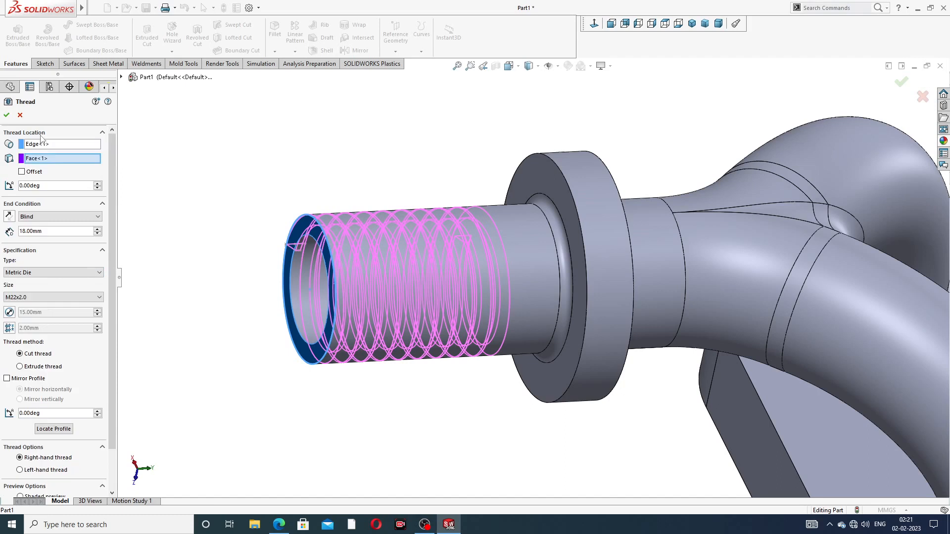
left_click(22, 172)
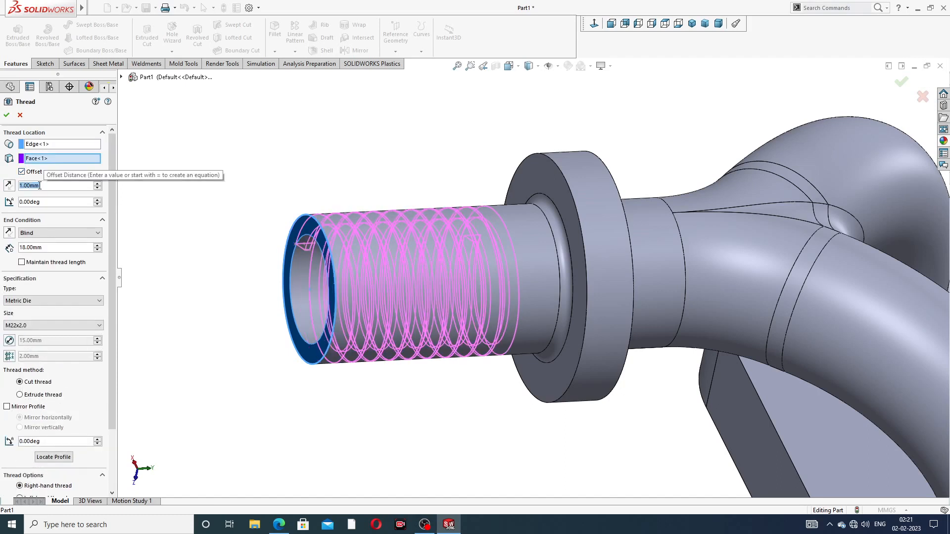
type("2")
key("Return")
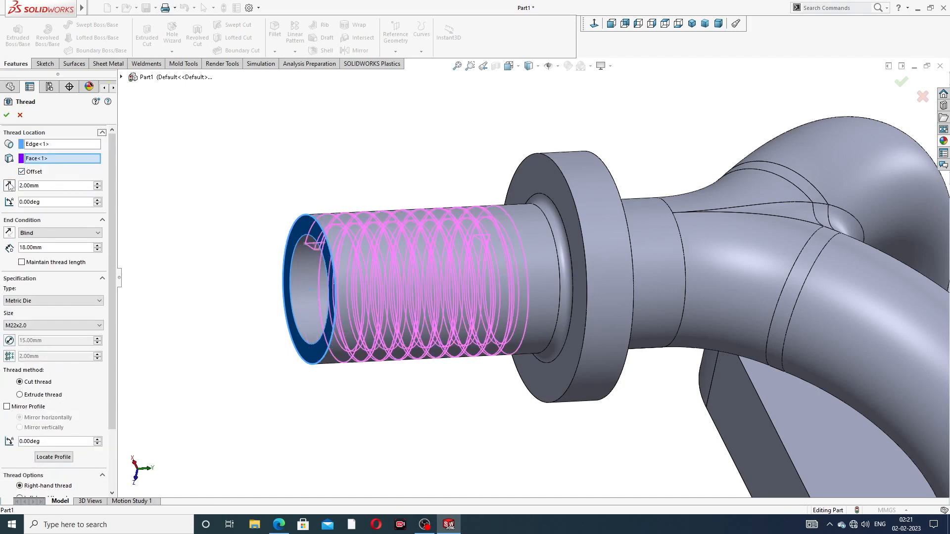
middle_click_drag(317, 251, 295, 248)
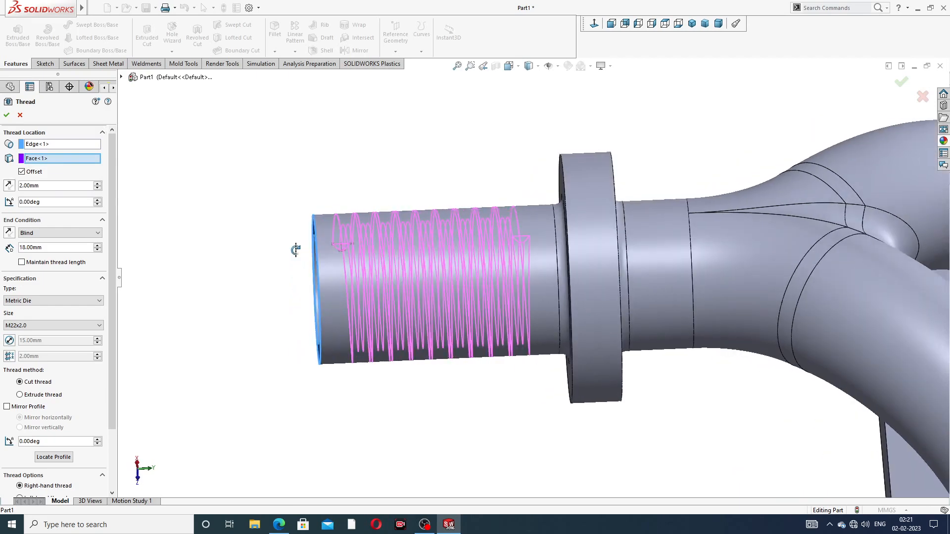
left_click(8, 186)
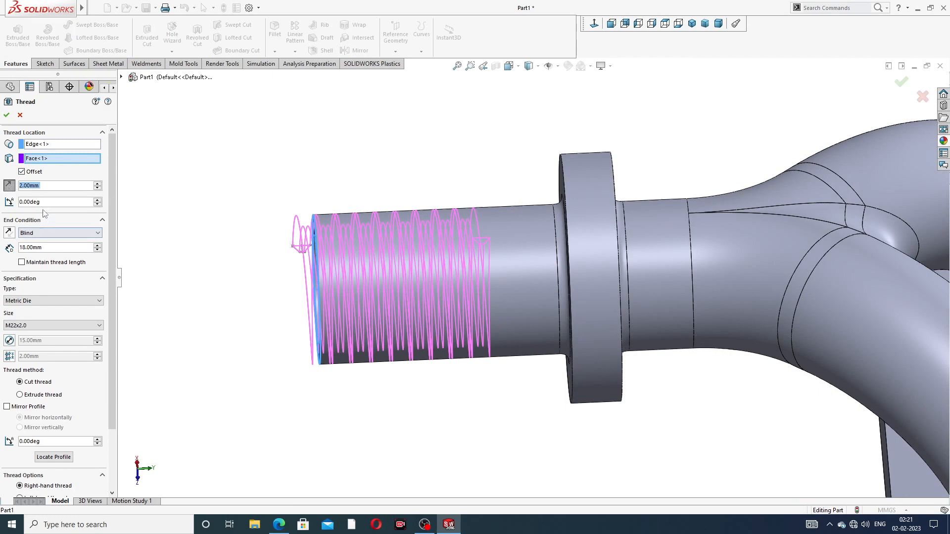
Step: Try thread depths of 20 mm and 24 mm, settle on 22 mm, and create the thread
left_click(39, 247)
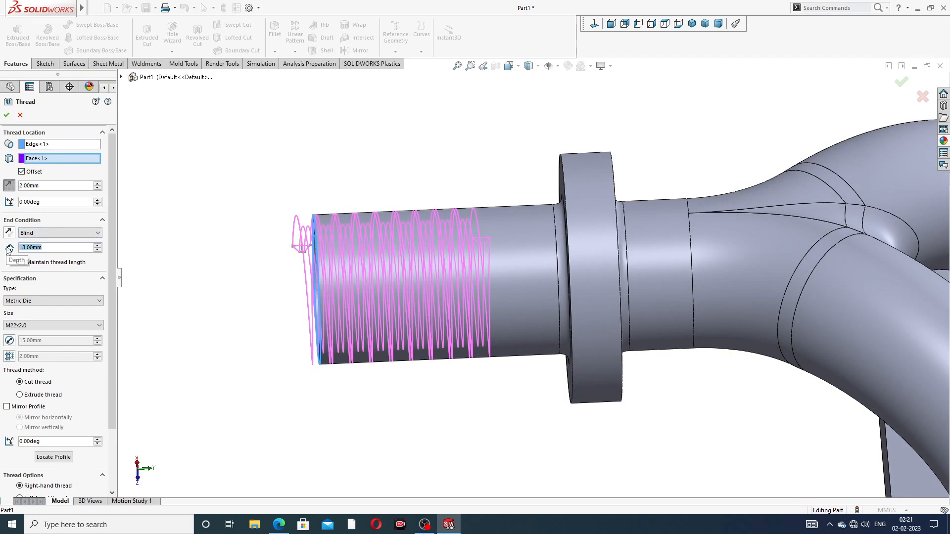
type("20")
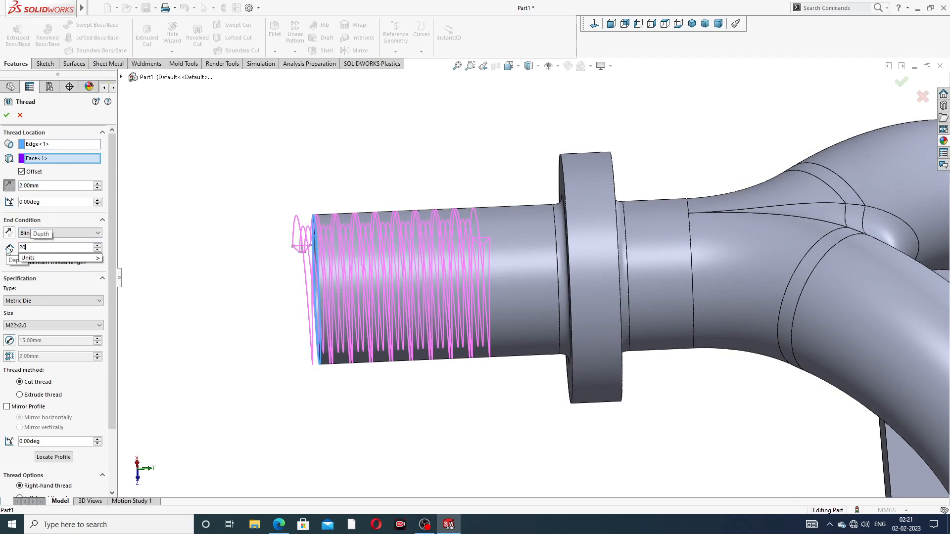
key("Return")
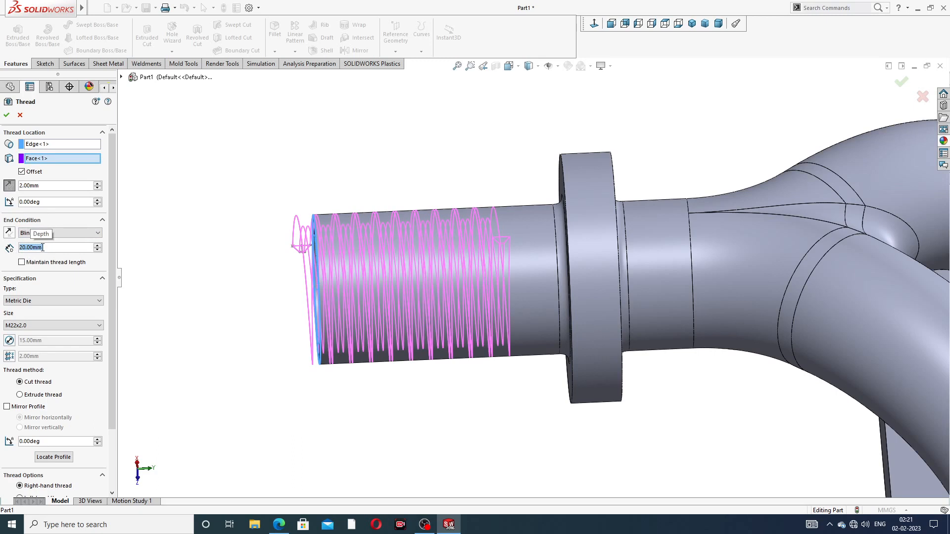
type("24")
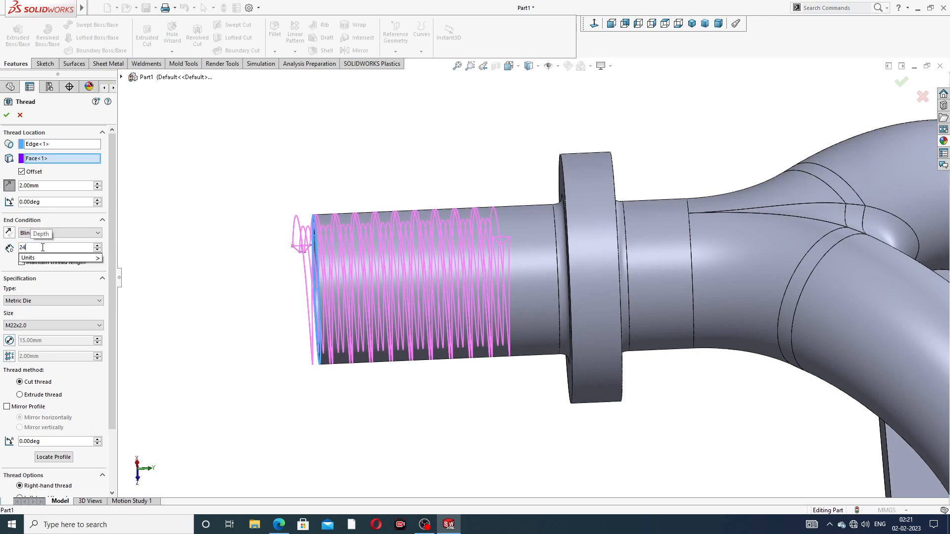
key("Return")
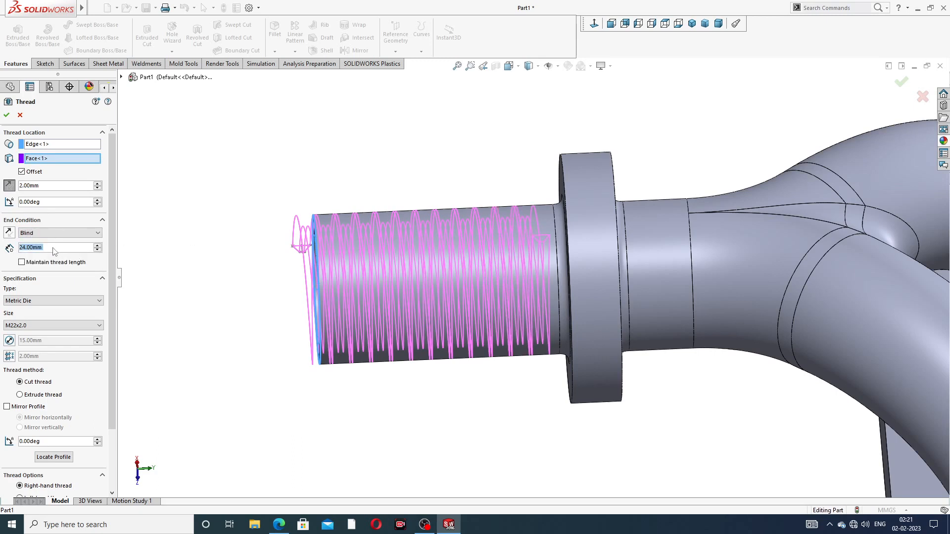
type("22")
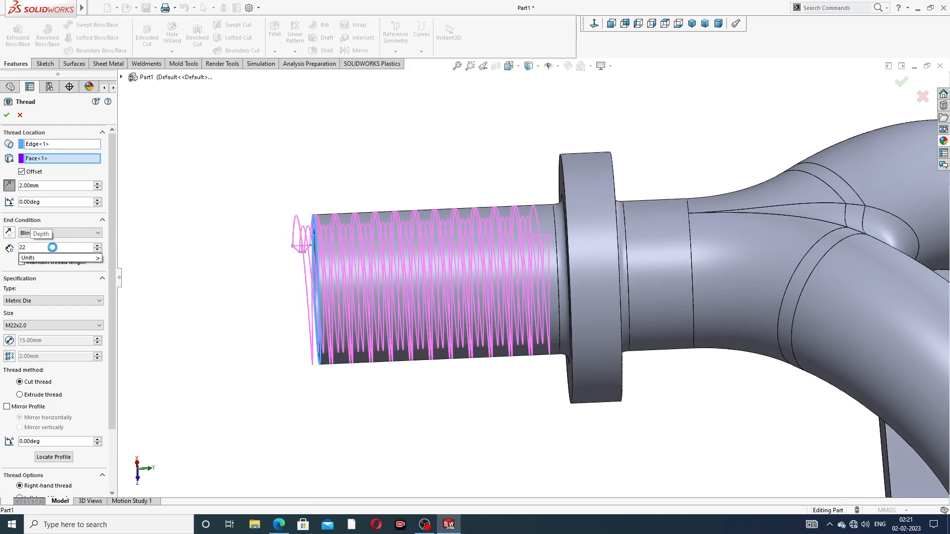
key("Return")
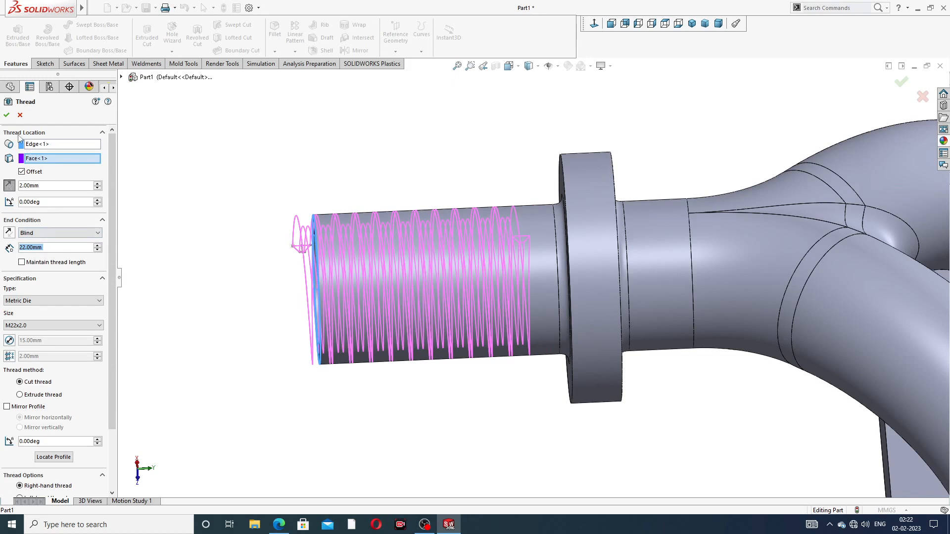
left_click(7, 115)
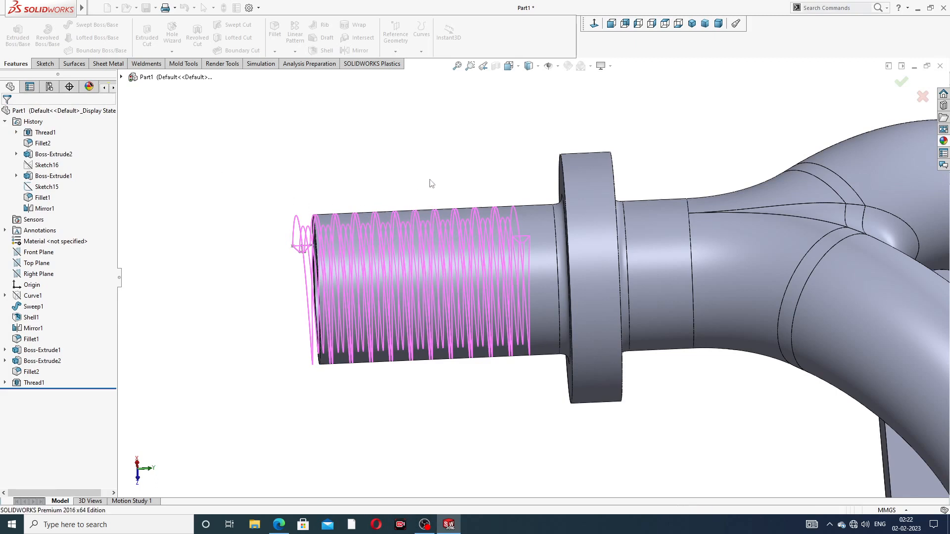
Step: Color the whole thread feature dark grey with RGB 64, 64, 64
scroll(438, 182, "up", 1)
scroll(453, 241, "down", 2)
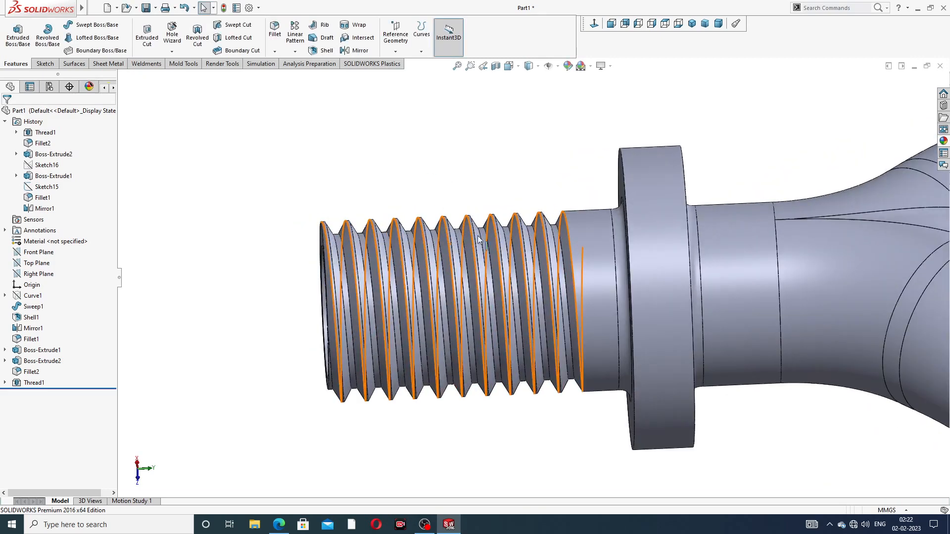
scroll(487, 235, "up", 3)
scroll(488, 238, "up", 2)
mouse_move(488, 238)
middle_mouse_down()
mouse_move(568, 159)
mouse_move(494, 167)
mouse_move(474, 236)
middle_mouse_up()
scroll(494, 233, "down", 3)
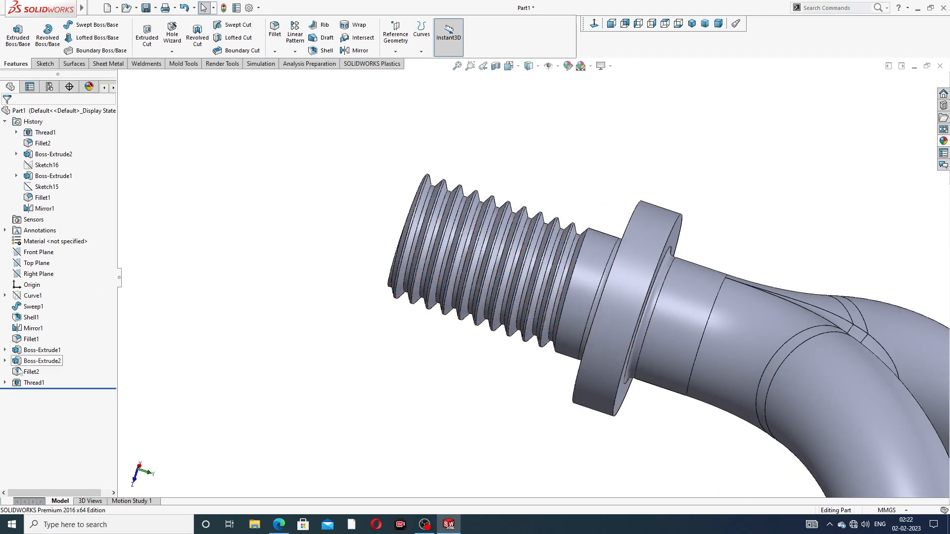
left_click(395, 231)
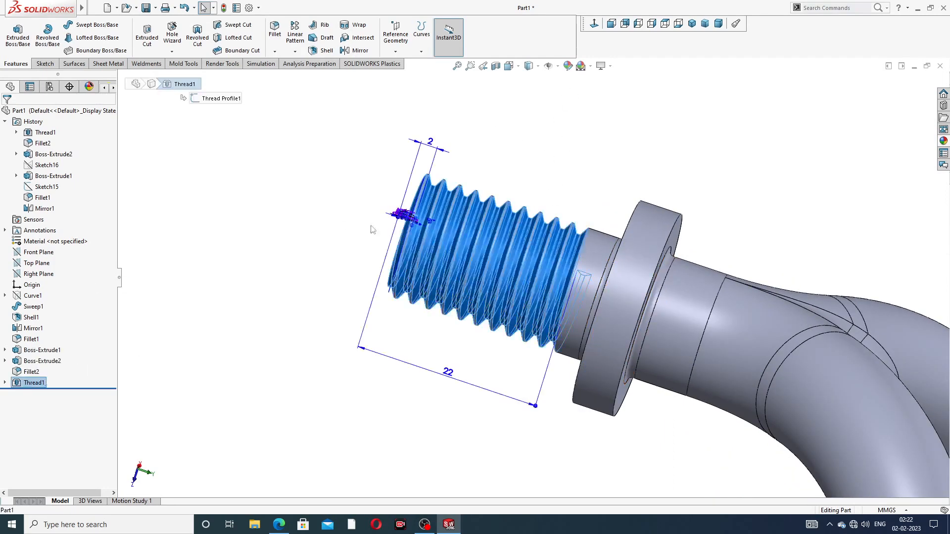
left_click(568, 65)
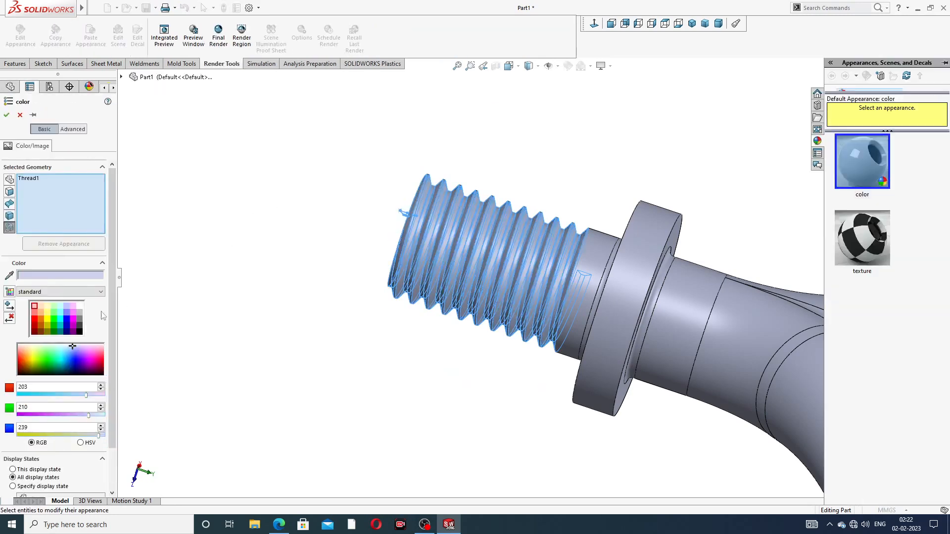
left_click(78, 326)
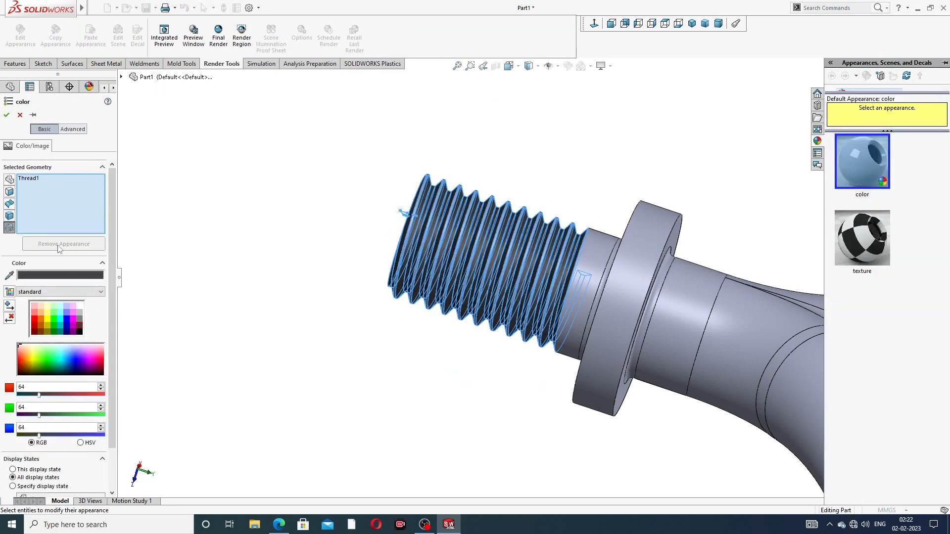
left_click(7, 115)
Step: Apply the polished brass metal appearance to the whole part
scroll(562, 206, "up", 5)
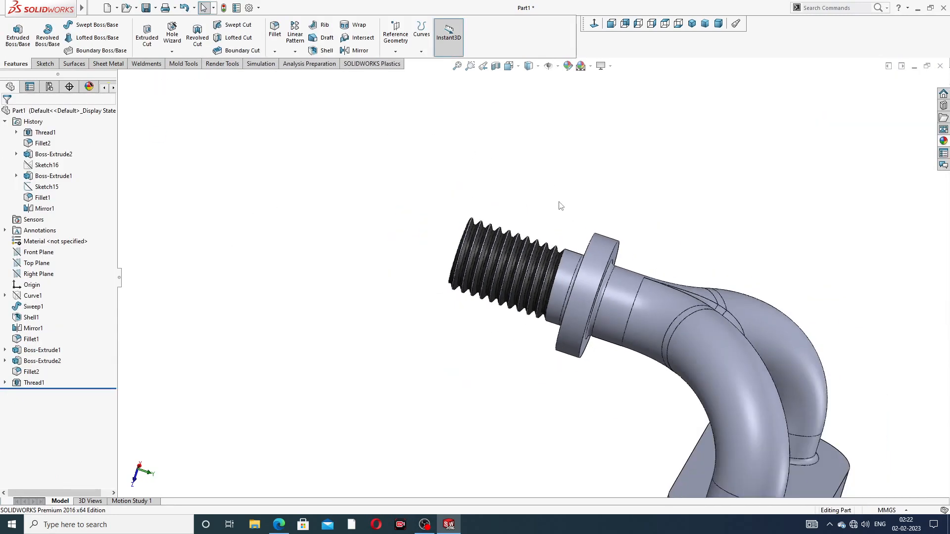
middle_click_drag(601, 287, 694, 275)
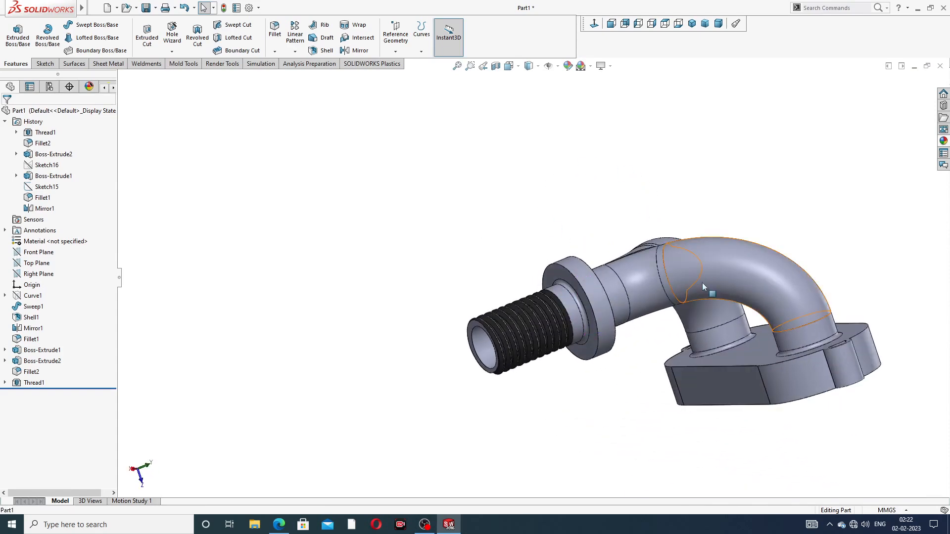
middle_click_drag(814, 271, 781, 322)
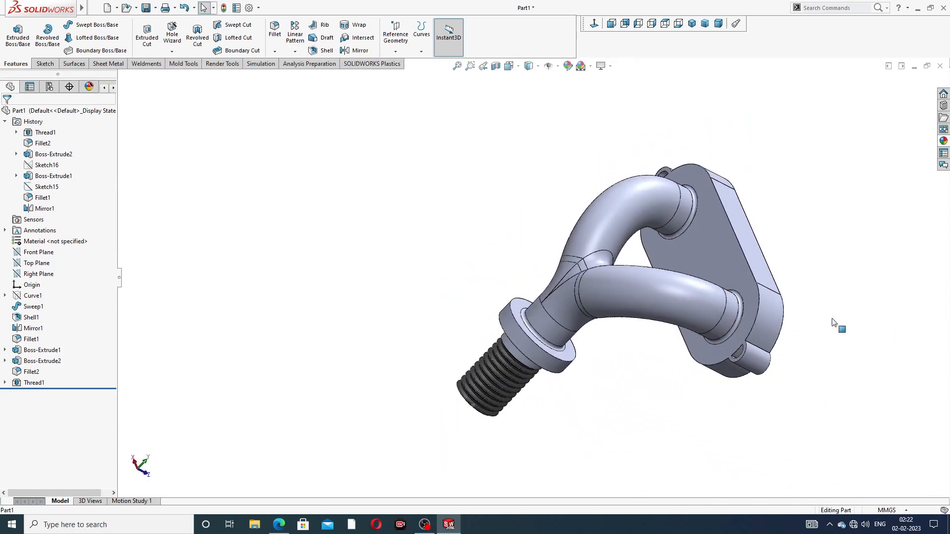
left_click(943, 142)
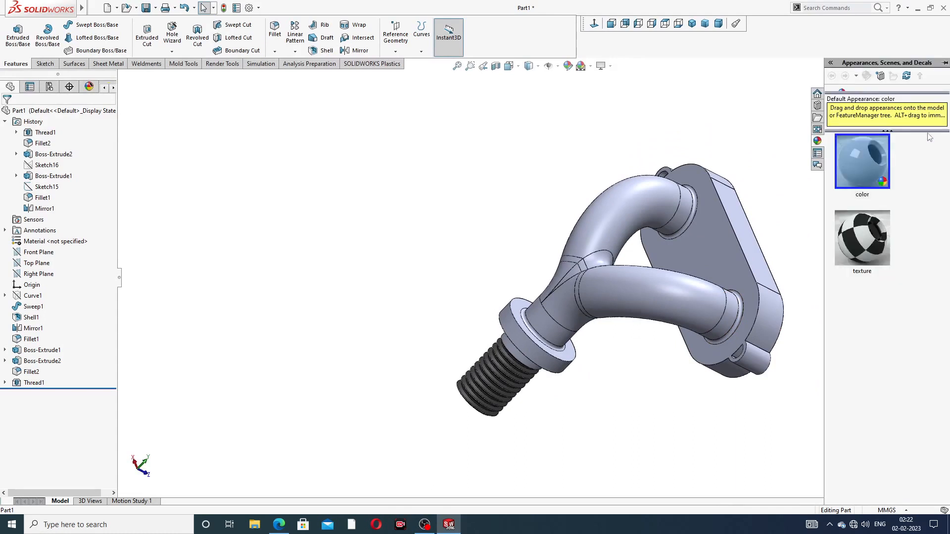
left_click_drag(887, 160, 888, 244)
double_click(875, 93)
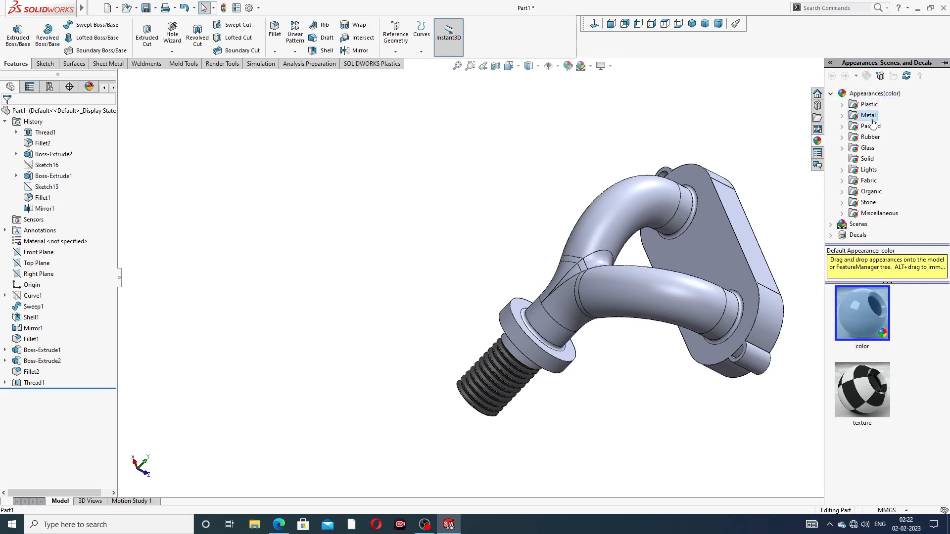
left_click(871, 118)
left_click(881, 137)
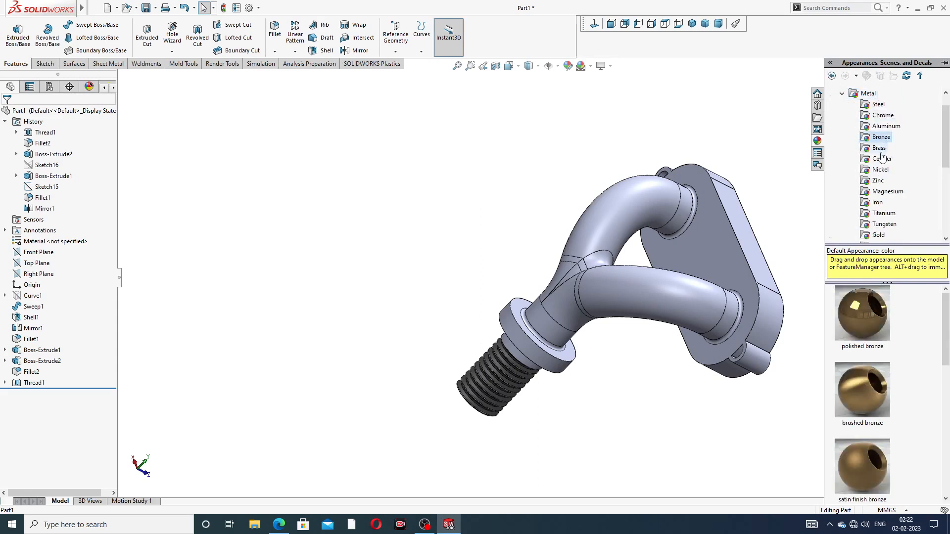
left_click(879, 148)
double_click(868, 308)
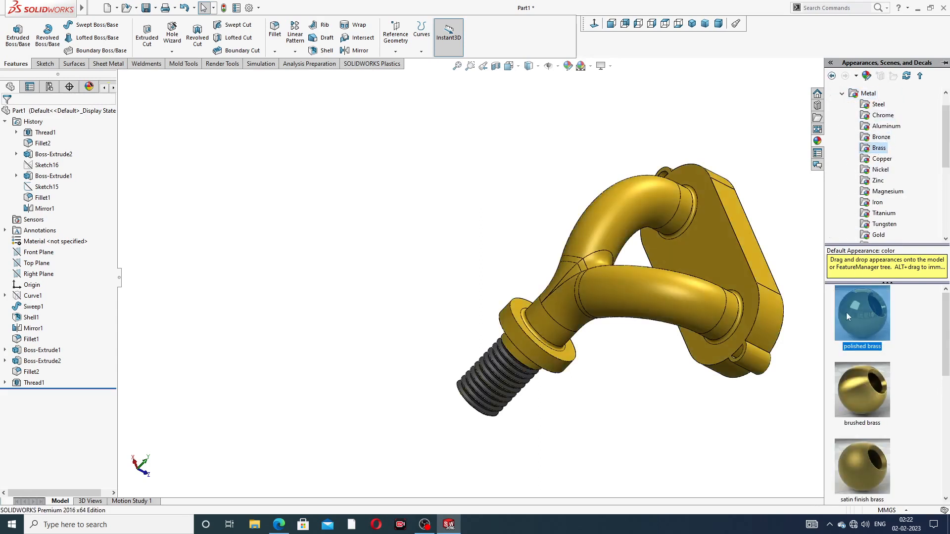
left_click(778, 369)
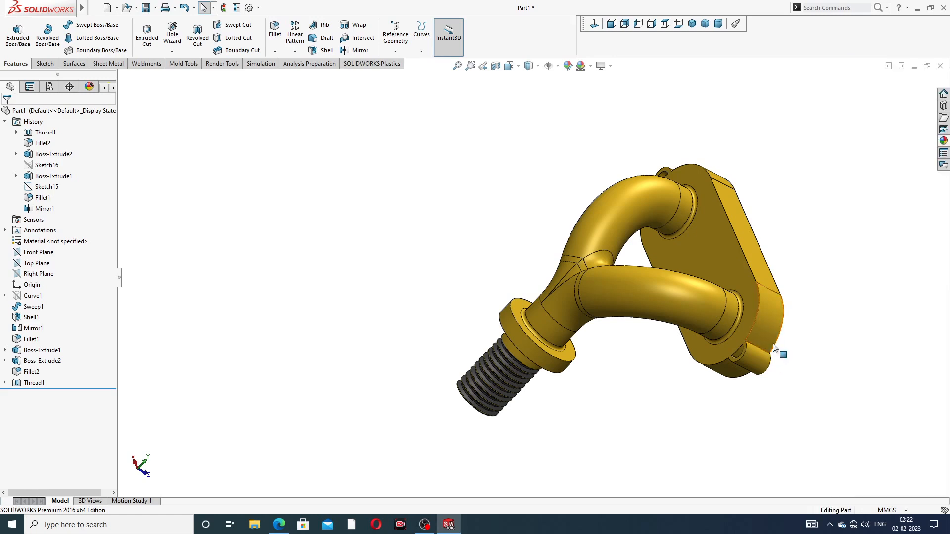
Step: Turn on the Cartoon display effect for the model view
scroll(768, 330, "up", 2)
left_click(612, 68)
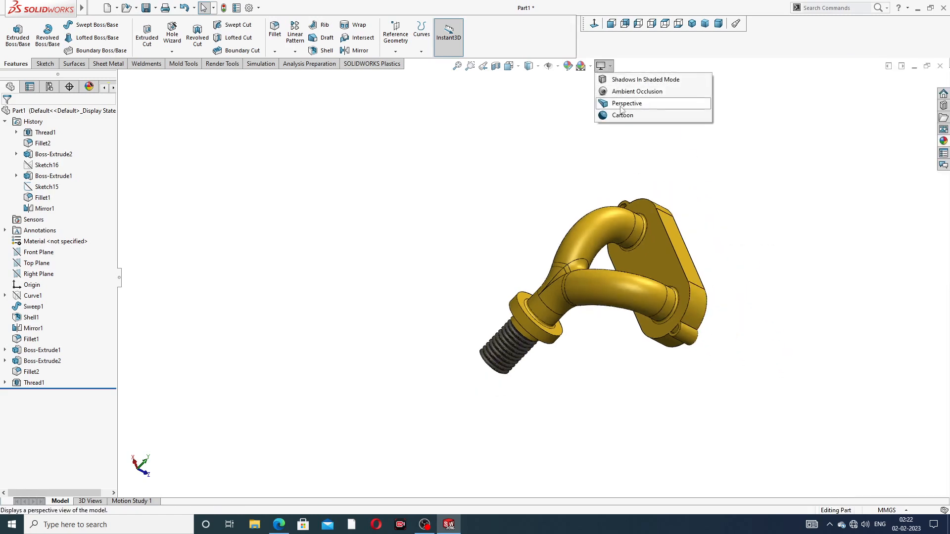
left_click(614, 116)
left_click(524, 272)
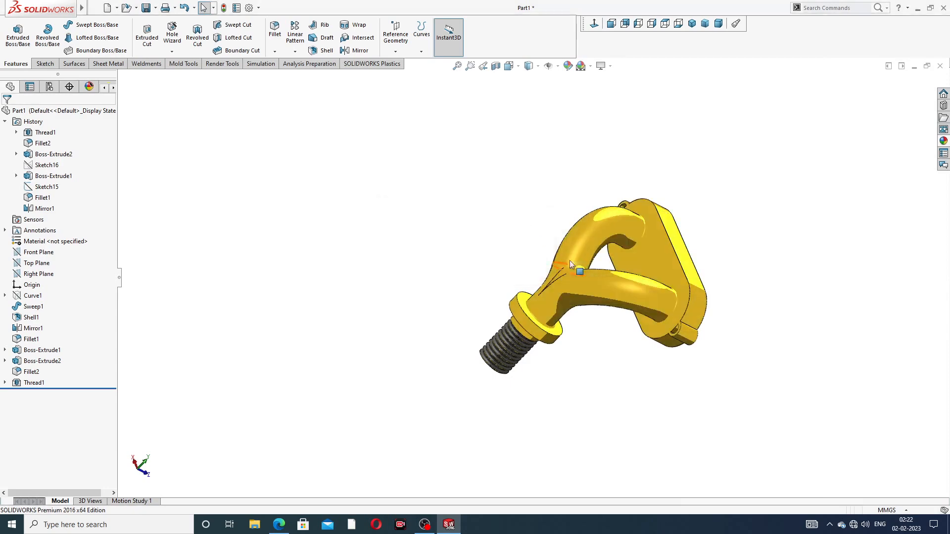
Step: Examine the finished pipe, its flange face with the two bores, the collar and the thread from several sides
middle_click_drag(627, 260, 628, 305)
scroll(624, 286, "down", 2)
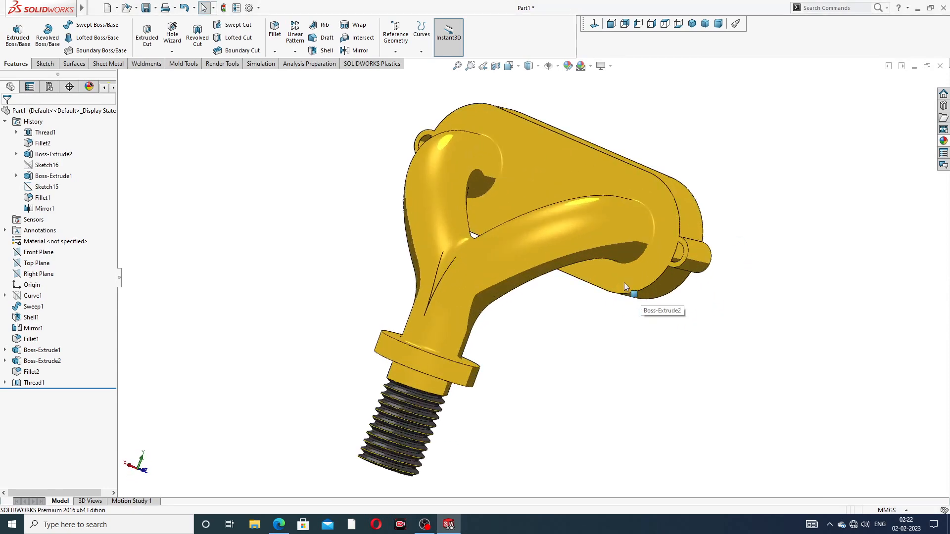
middle_click_drag(595, 235, 530, 240)
scroll(585, 264, "up", 4)
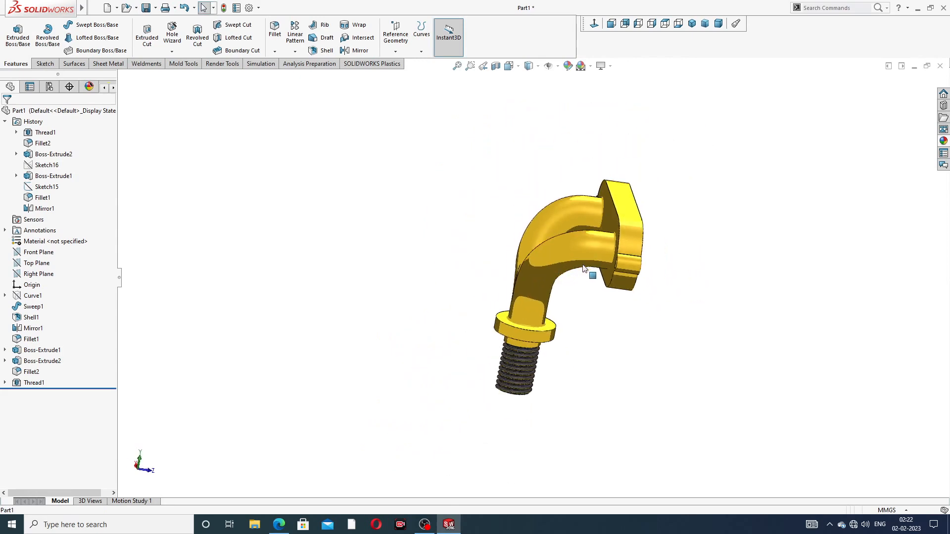
middle_click_drag(594, 266, 603, 216)
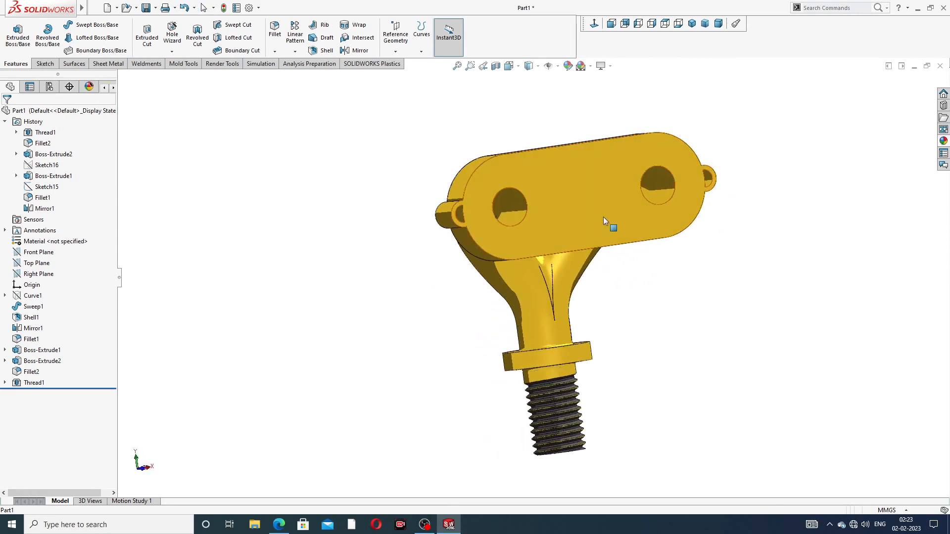
left_click(692, 24)
scroll(578, 250, "down", 2)
middle_click_drag(578, 250, 571, 251)
scroll(684, 275, "down", 1)
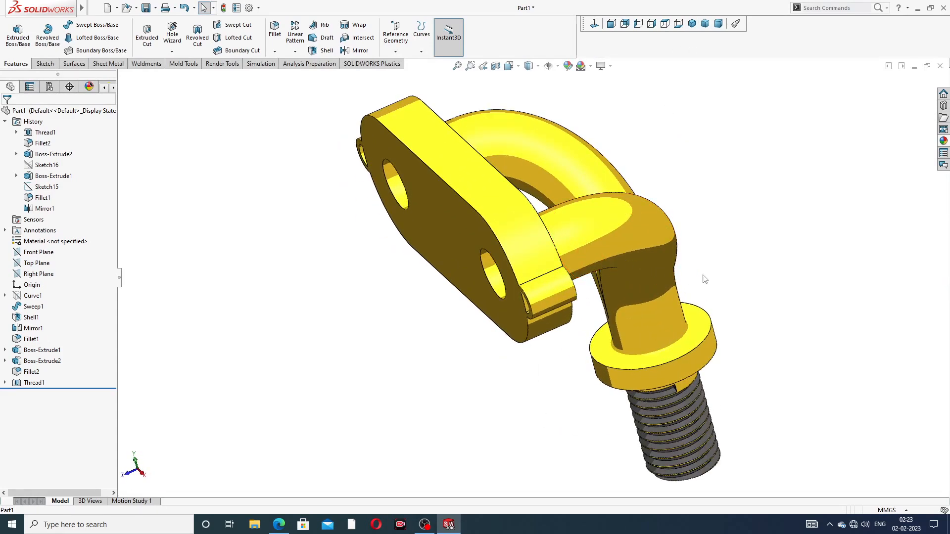
middle_click_drag(747, 251, 719, 256)
scroll(718, 256, "up", 2)
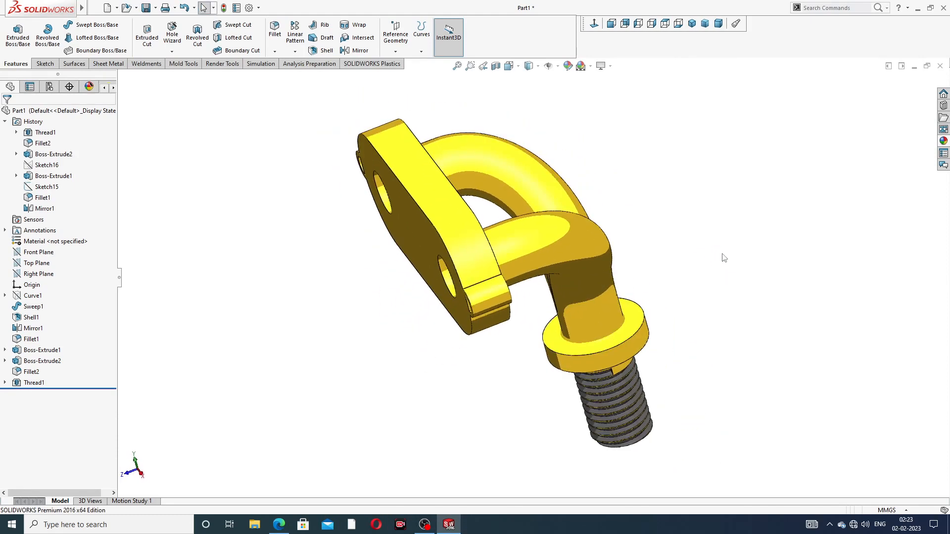
Step: Try the polished nickel and brushed nickel metal appearances on the whole part
left_click(943, 142)
left_click(881, 171)
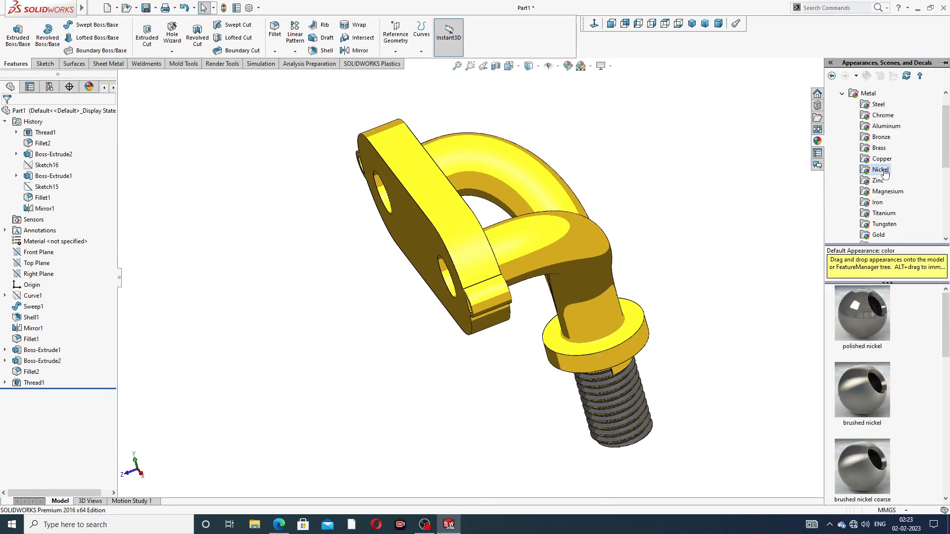
left_click(857, 304)
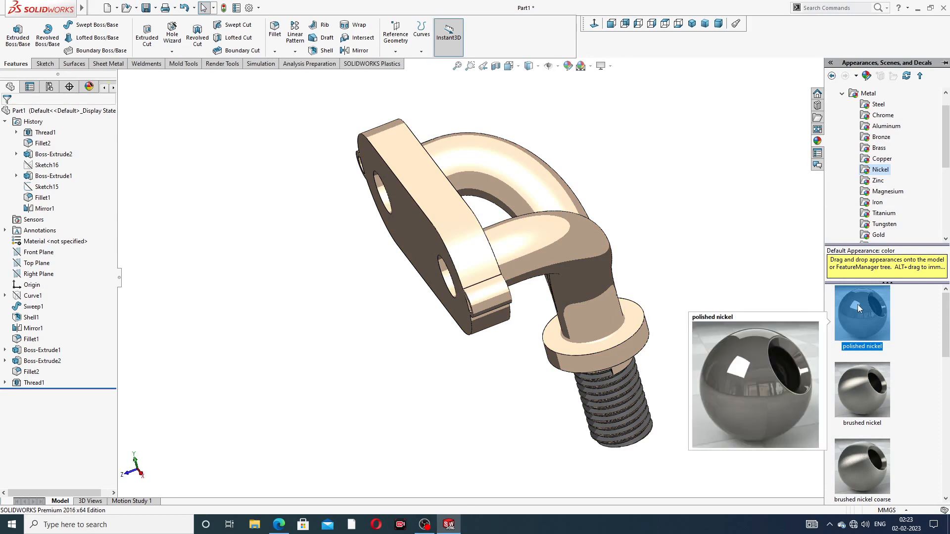
middle_click_drag(645, 307, 626, 292)
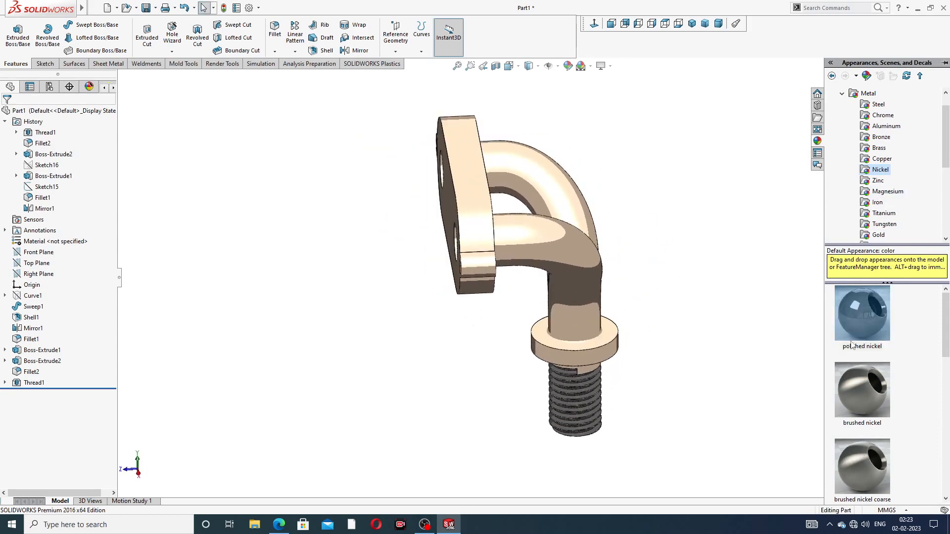
left_click(857, 375)
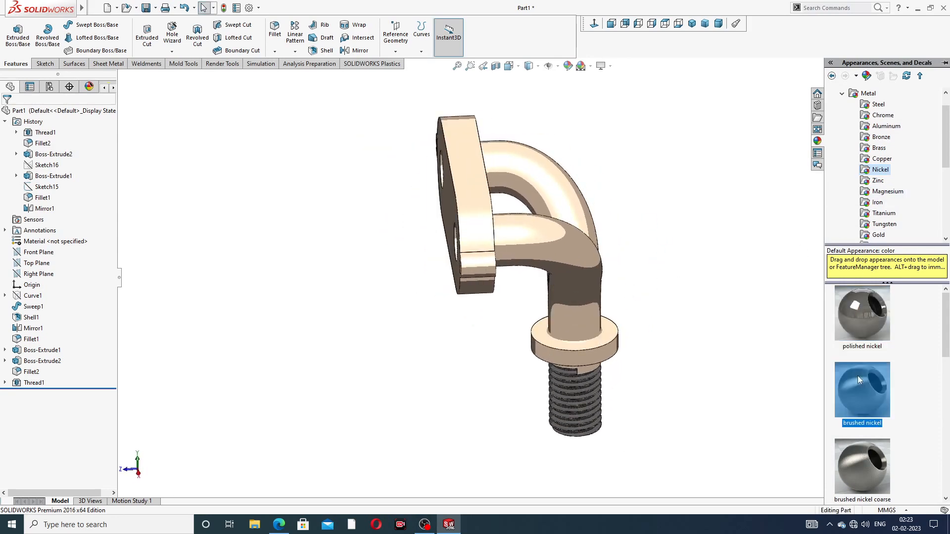
left_click(885, 322)
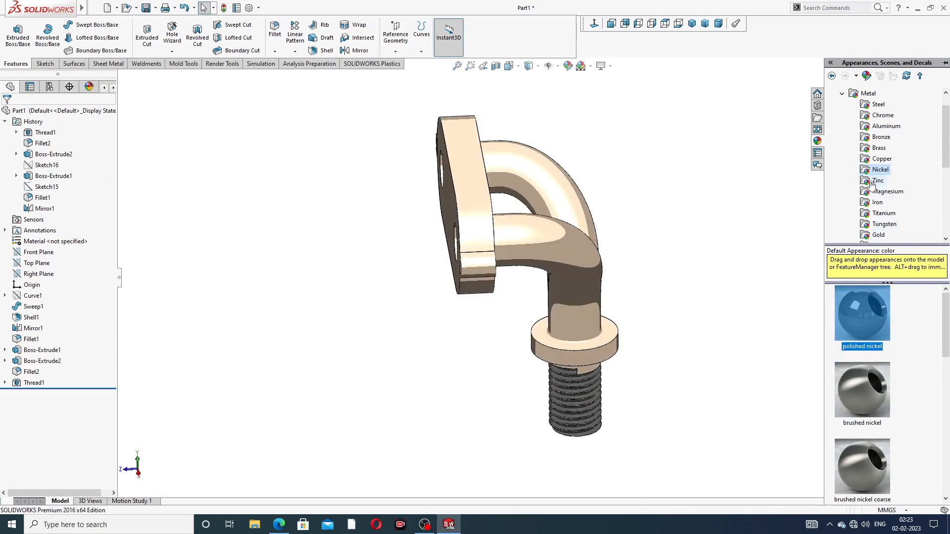
Step: Browse the copper, bronze and aluminum appearances and try polished and brushed aluminum on the whole part
left_click(880, 159)
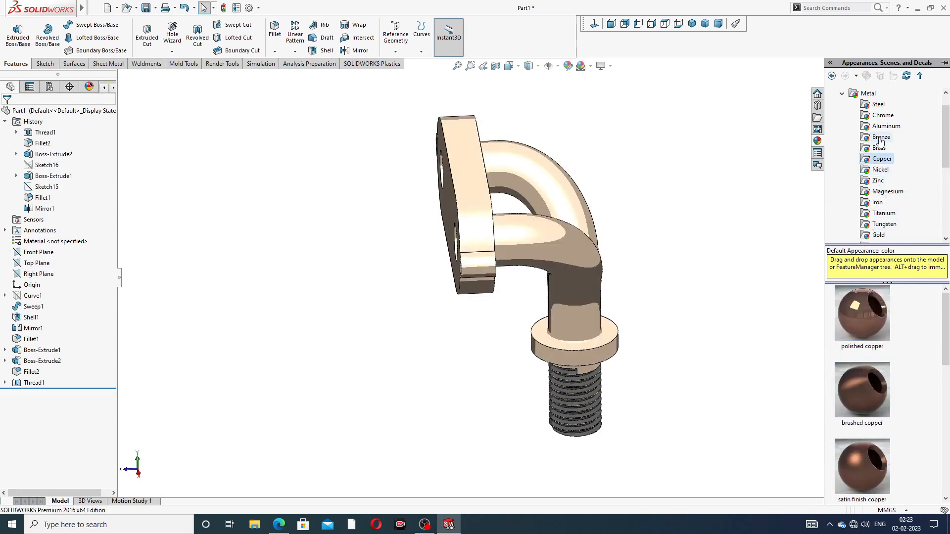
left_click(880, 138)
left_click(884, 126)
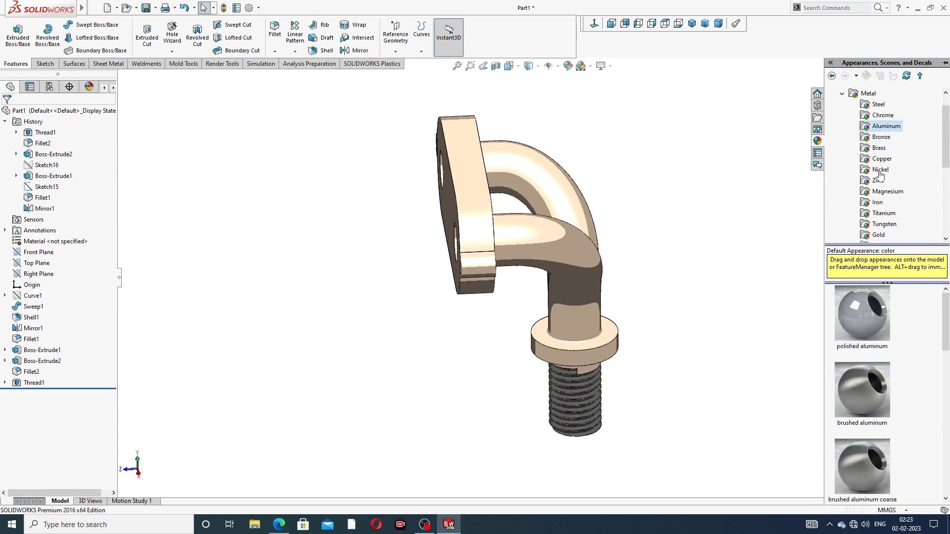
left_click(869, 307)
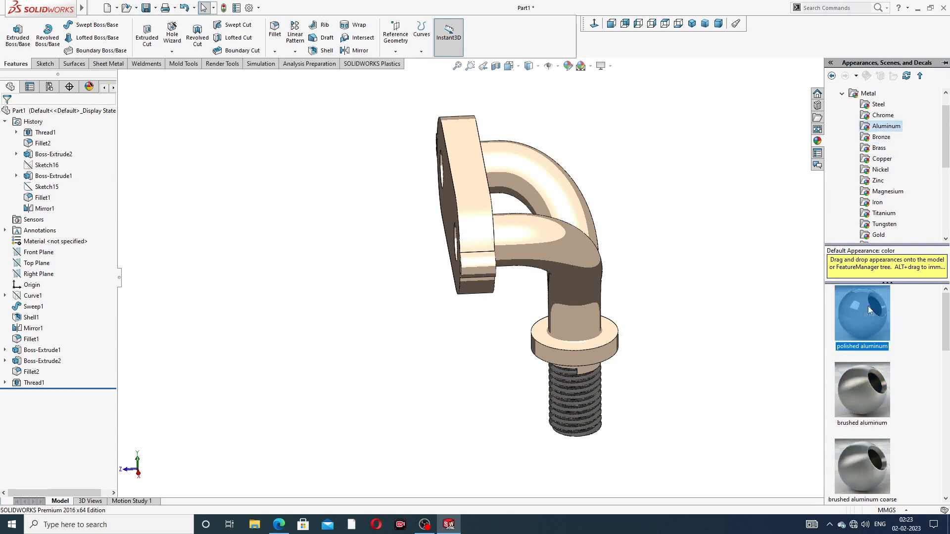
left_click(868, 398)
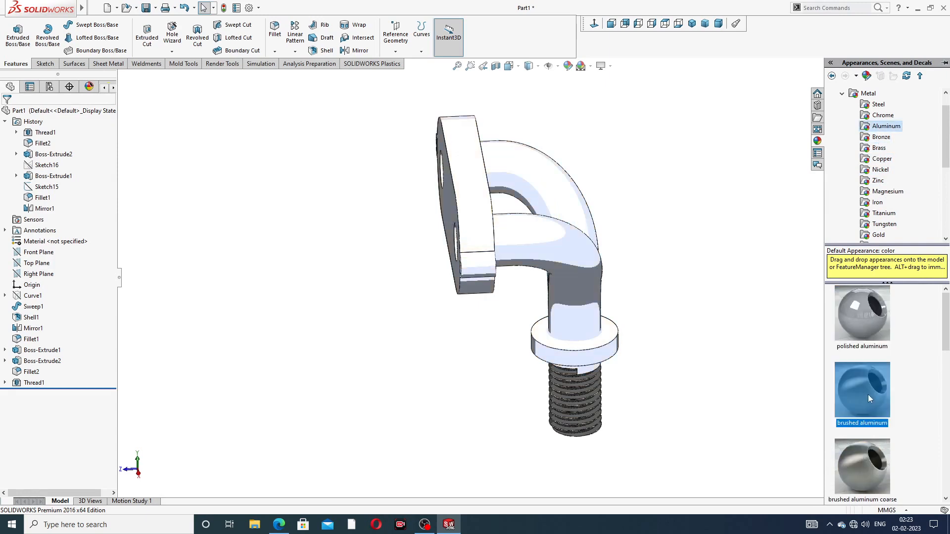
Step: Look through the bronze, copper and chrome appearances, and reapply polished brass to the whole part
left_click(888, 139)
left_click(881, 158)
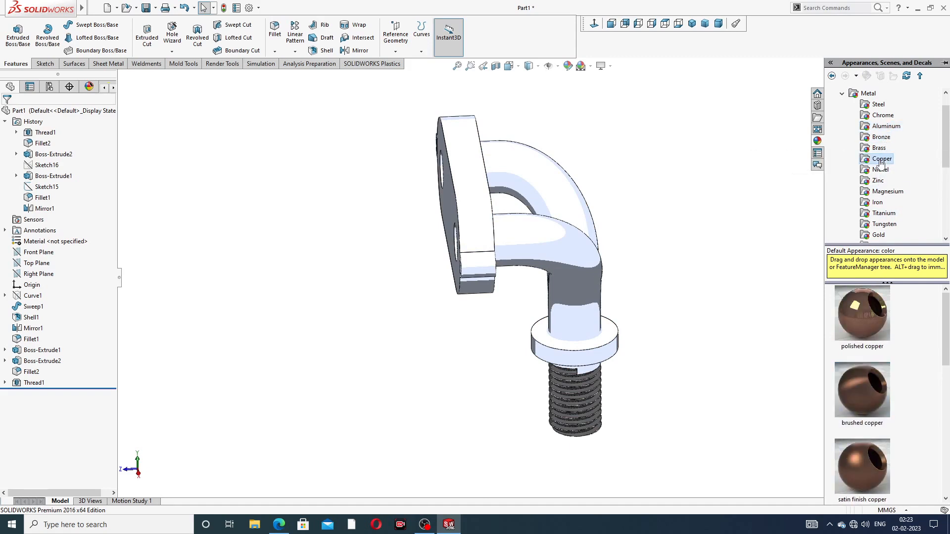
left_click(881, 138)
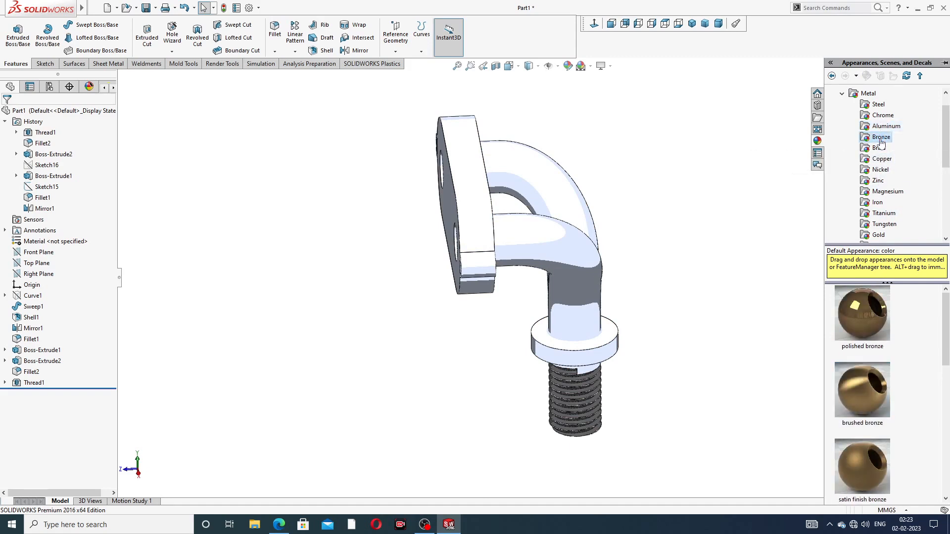
left_click(882, 115)
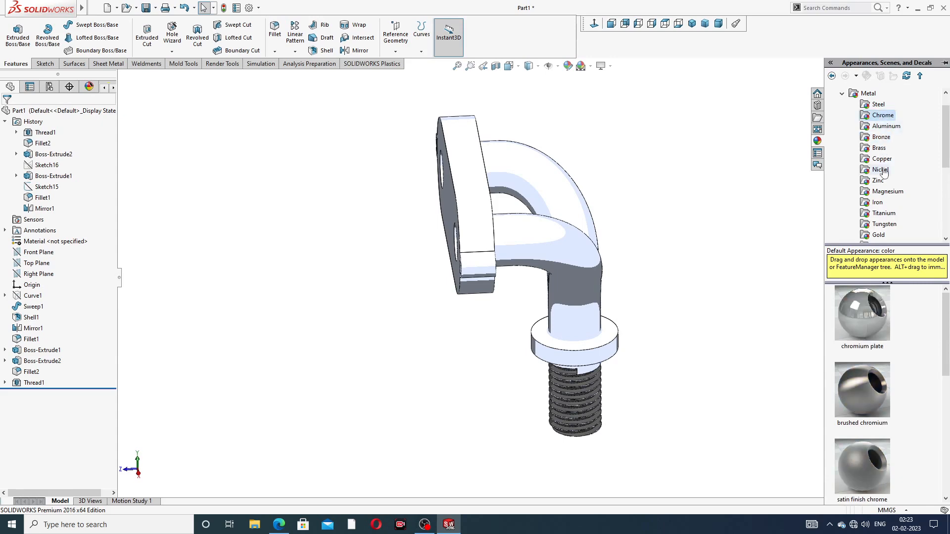
left_click(883, 151)
double_click(856, 312)
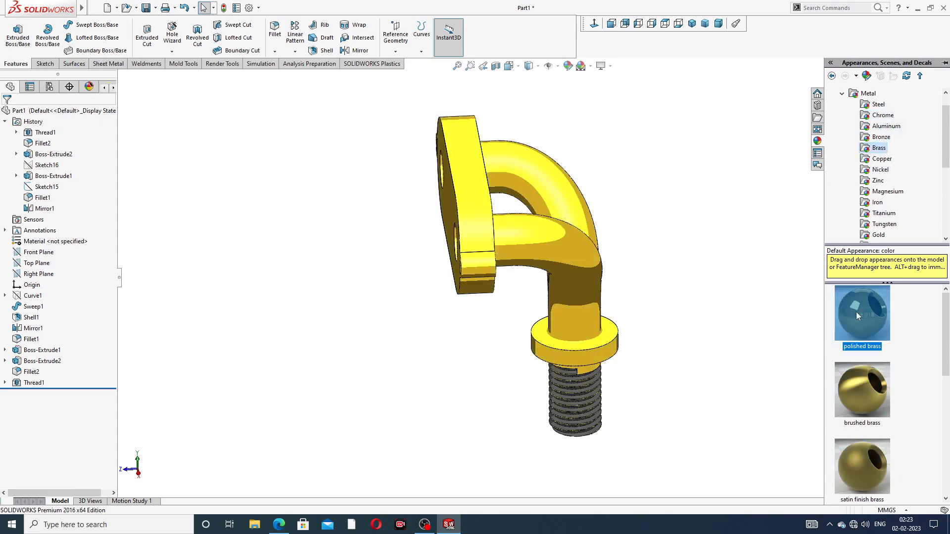
Step: Examine the brass pipe bends, flange, collar and dark thread from several sides, including the isometric view
middle_click_drag(721, 313, 625, 331)
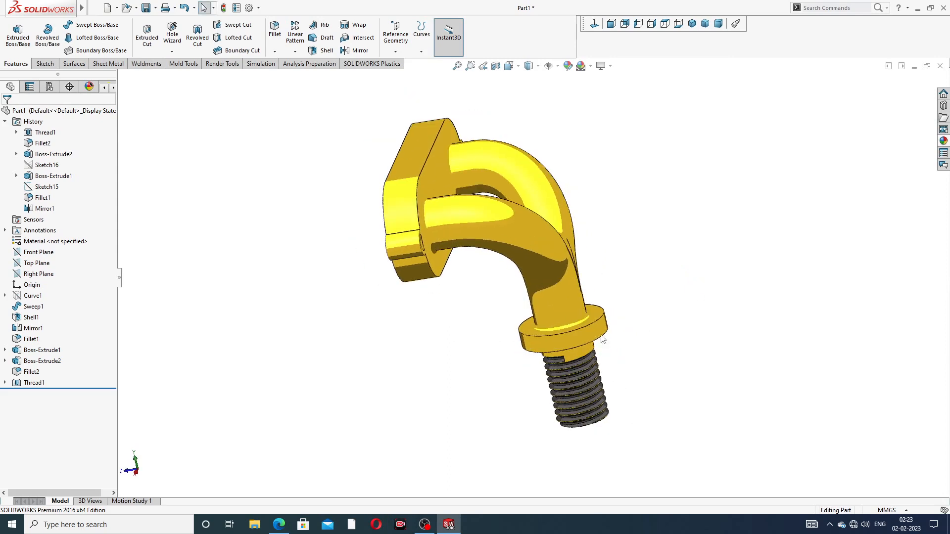
middle_click_drag(527, 330, 521, 352)
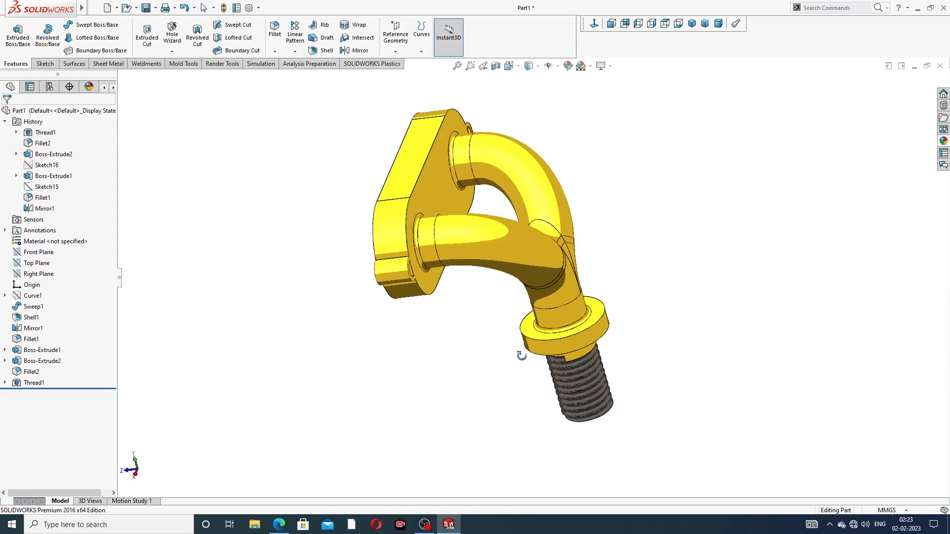
middle_click_drag(534, 191, 513, 174)
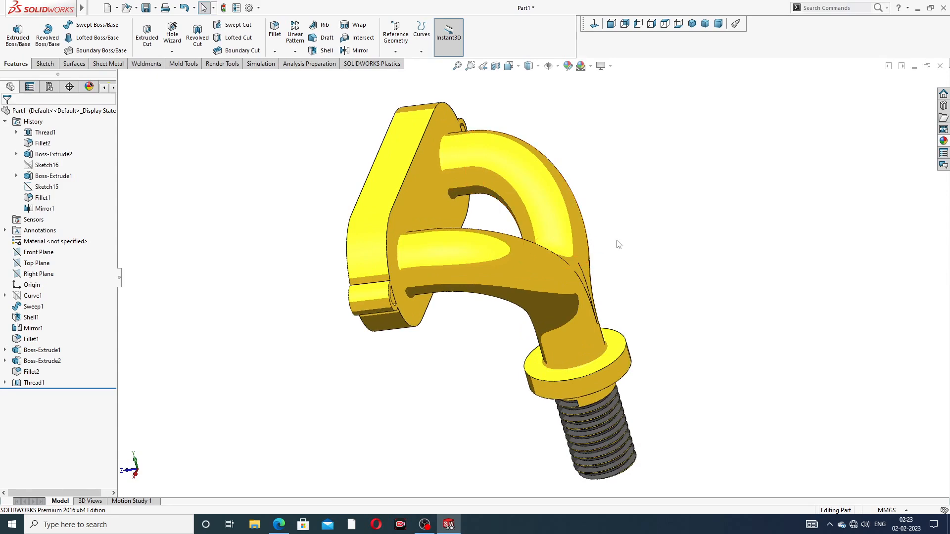
middle_click_drag(615, 244, 654, 227)
middle_click_drag(674, 169, 658, 195)
scroll(656, 191, "up", 1)
scroll(662, 196, "down", 1)
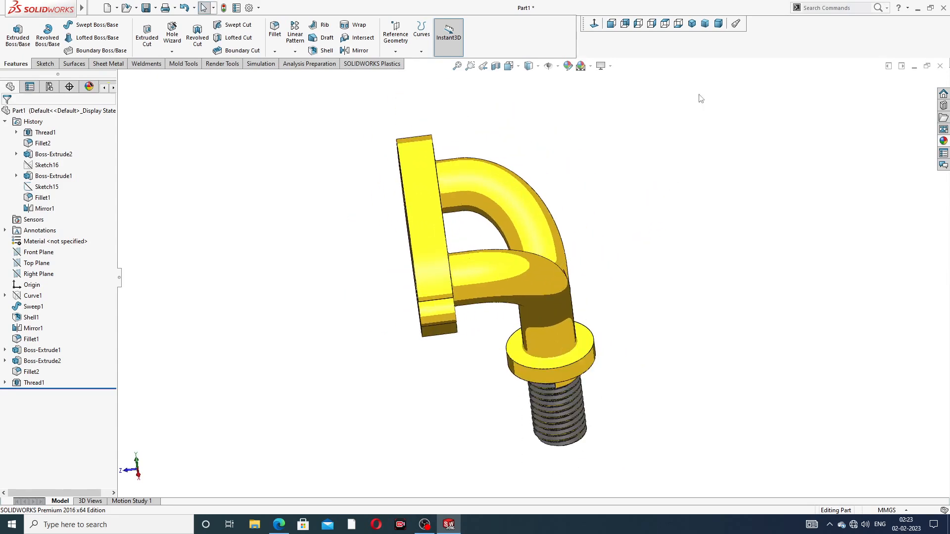
left_click(692, 23)
middle_click_drag(657, 208, 759, 201)
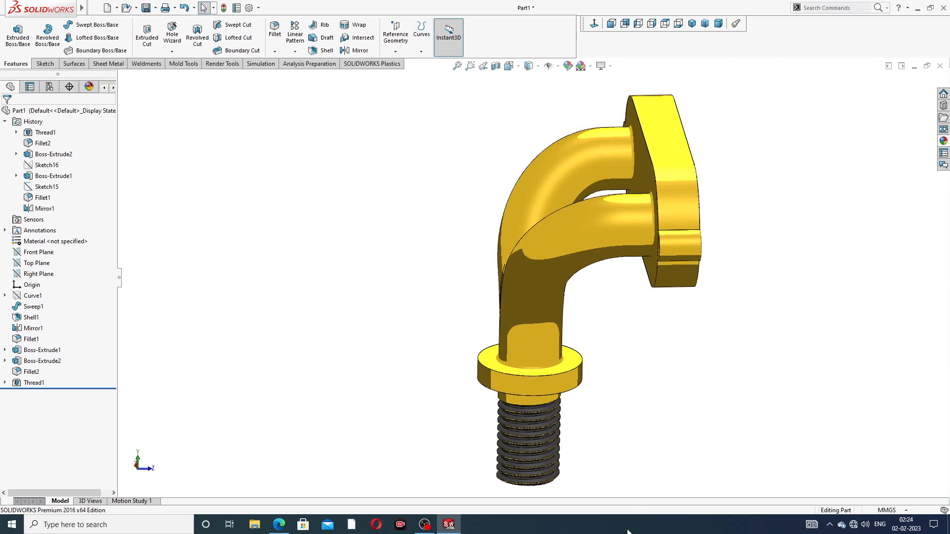